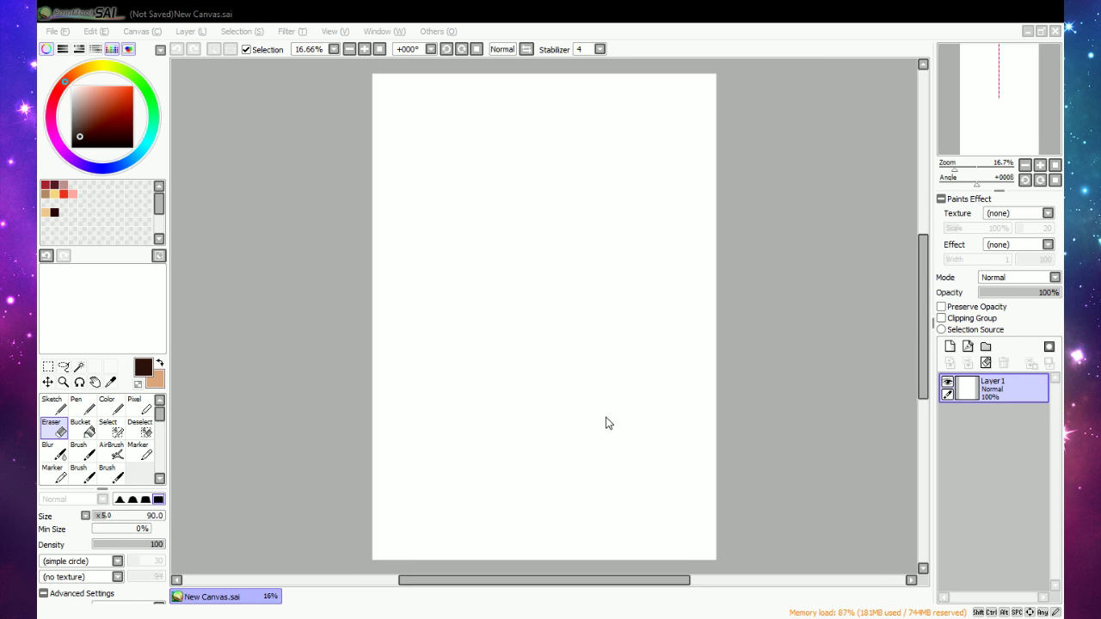
click(533, 618)
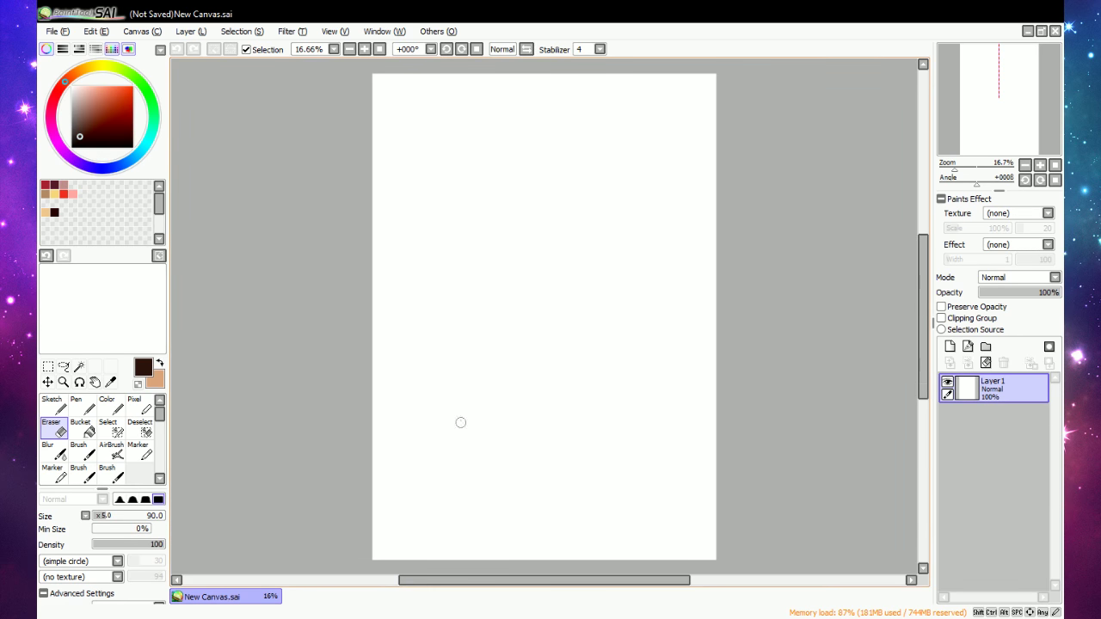
click(364, 49)
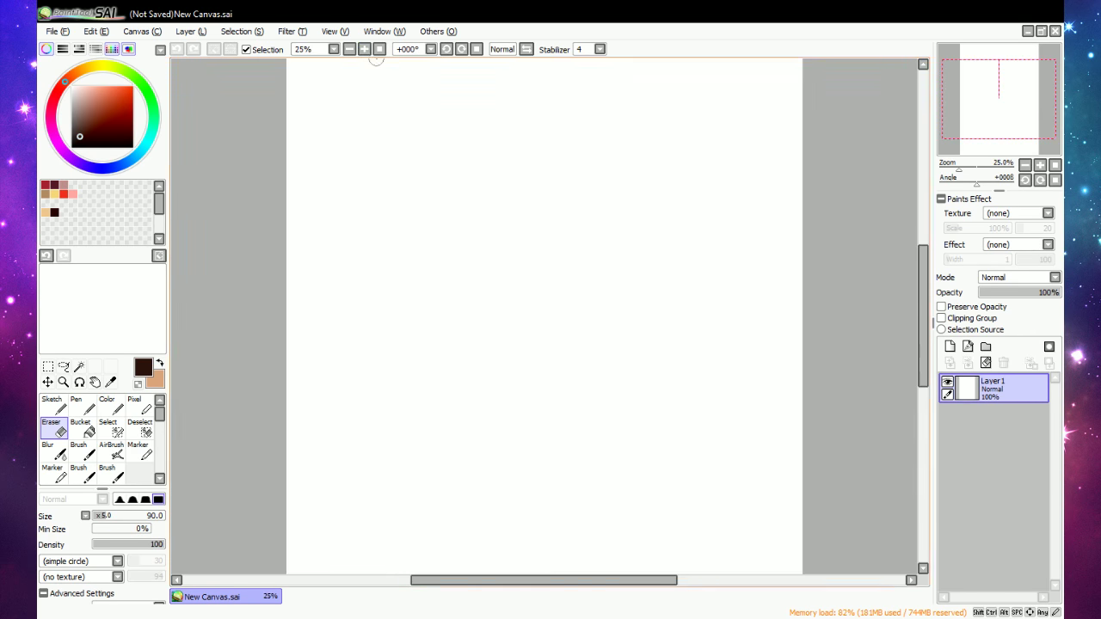
click(364, 49)
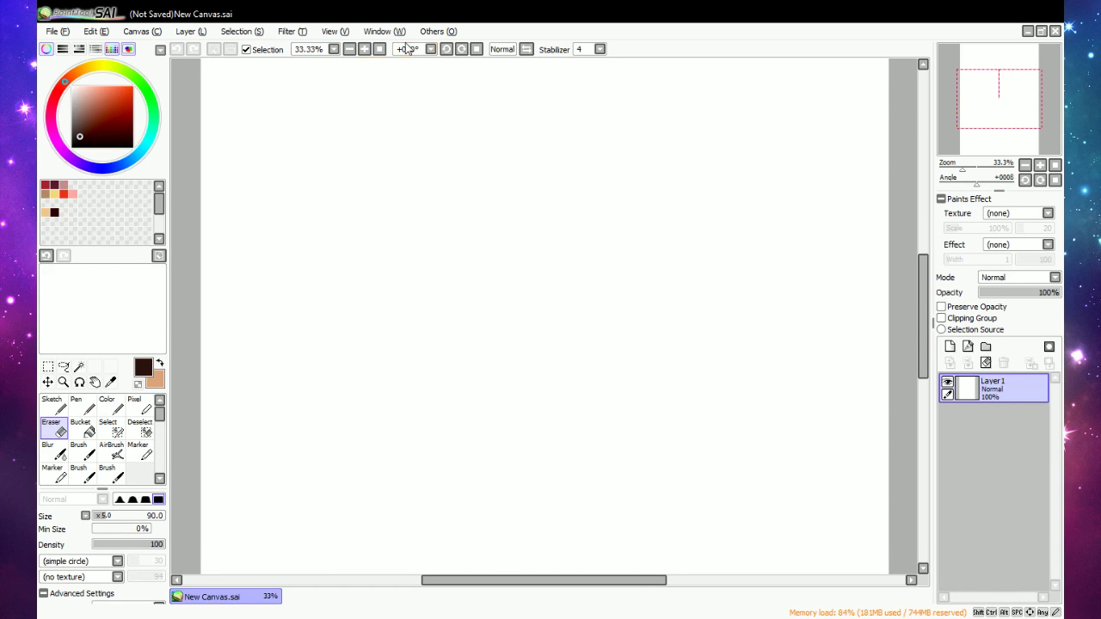
scroll(566, 186, down, 1)
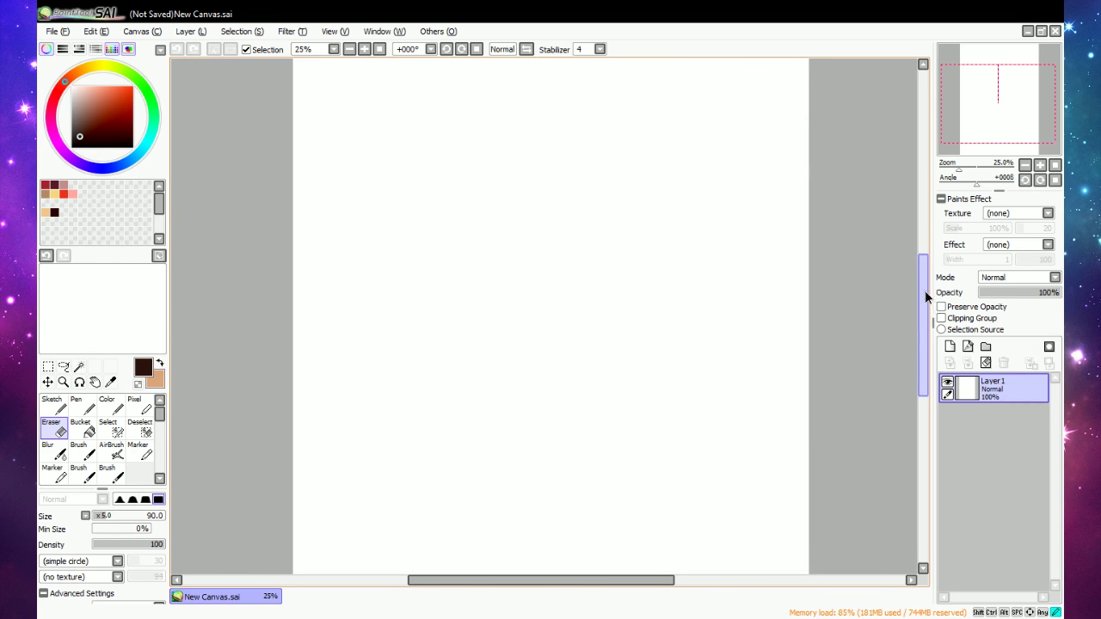
drag(923, 289, 923, 215)
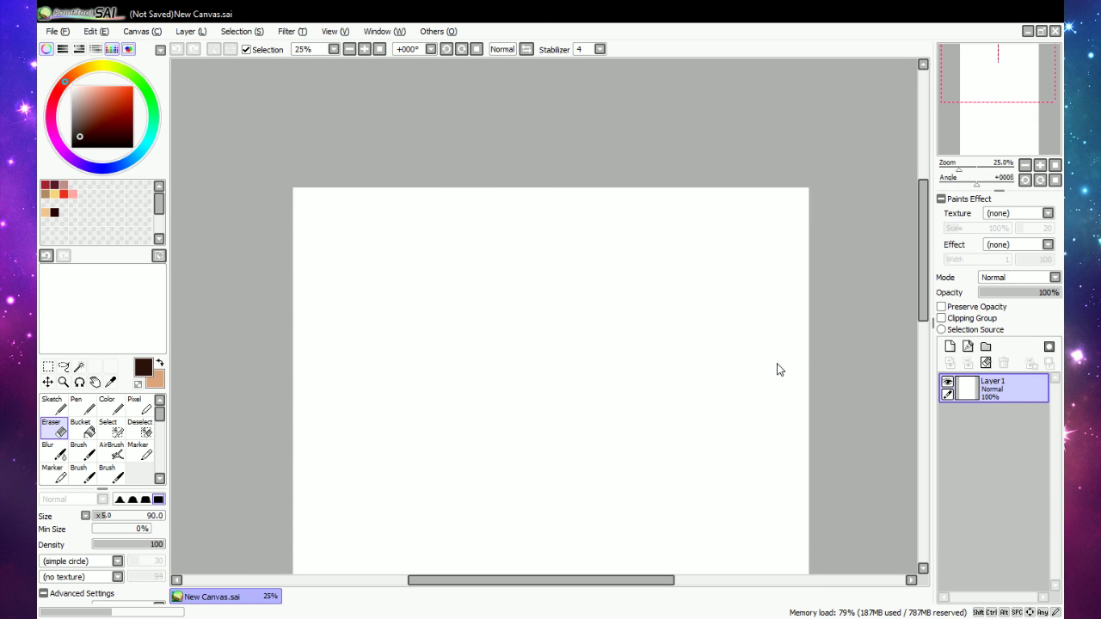
scroll(566, 293, down, 2)
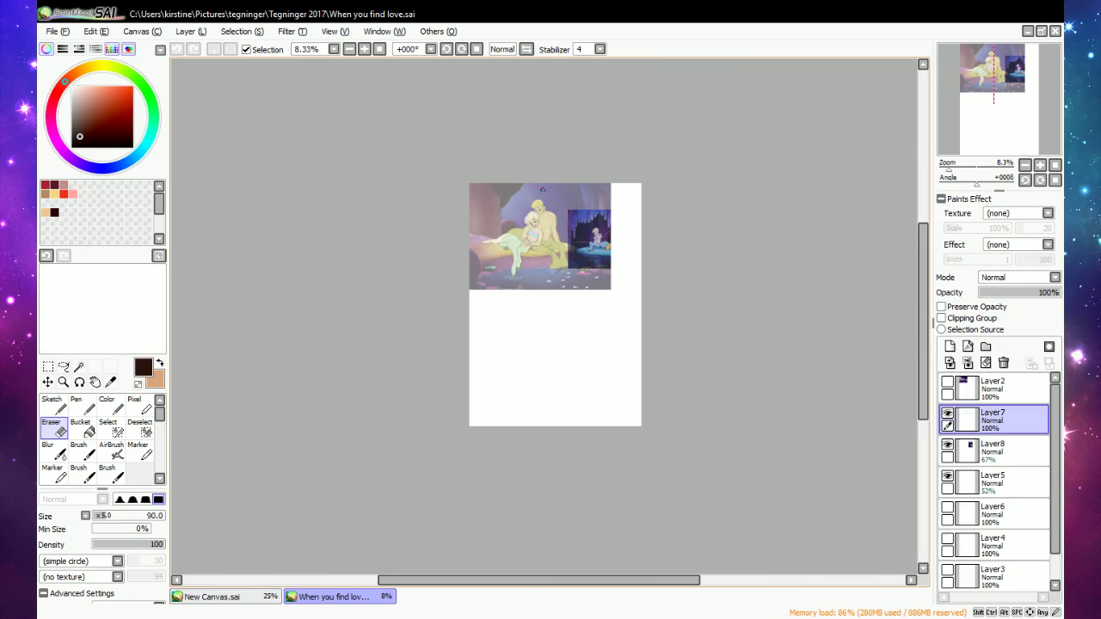
Toggle the Layer2 and Layer5 reference images to compare them with the centaur couple sketch.
scroll(542, 189, up, 3)
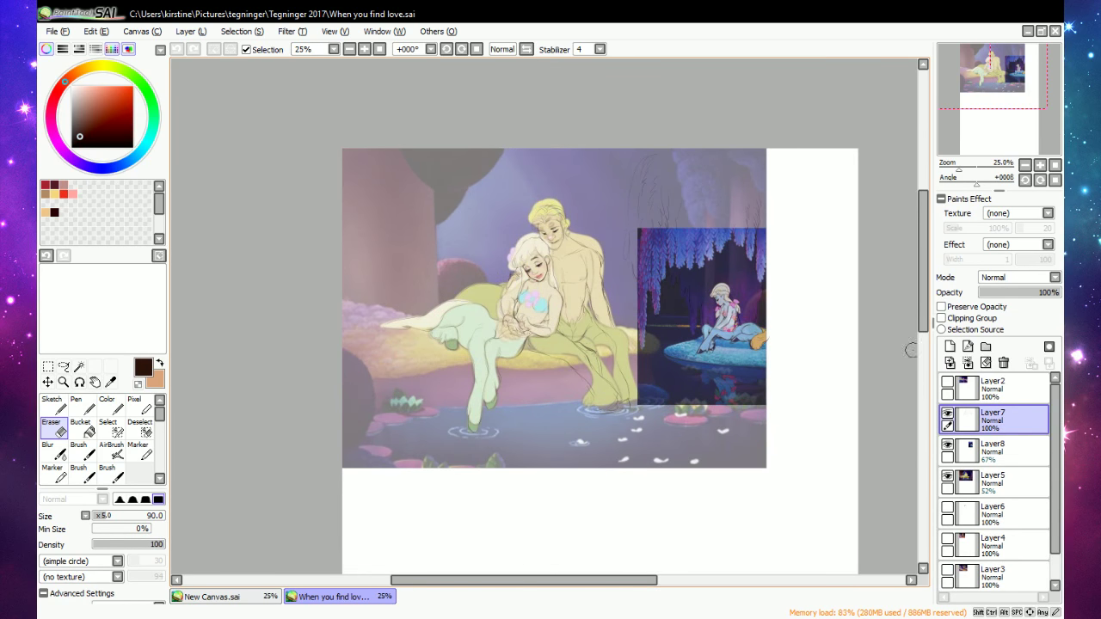
click(947, 390)
click(948, 391)
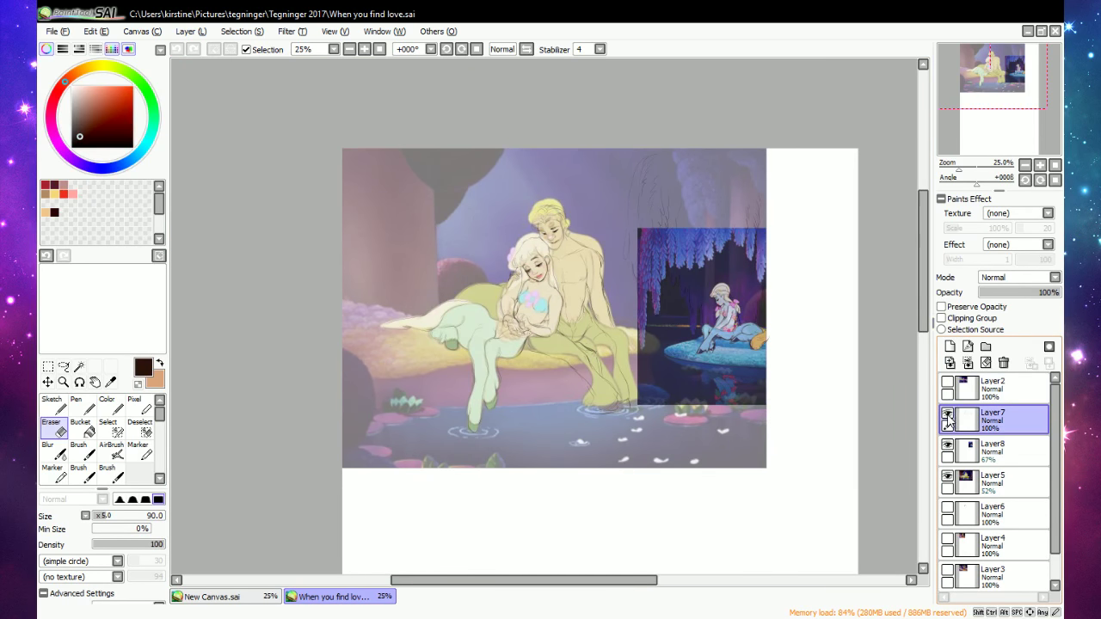
click(947, 481)
click(947, 477)
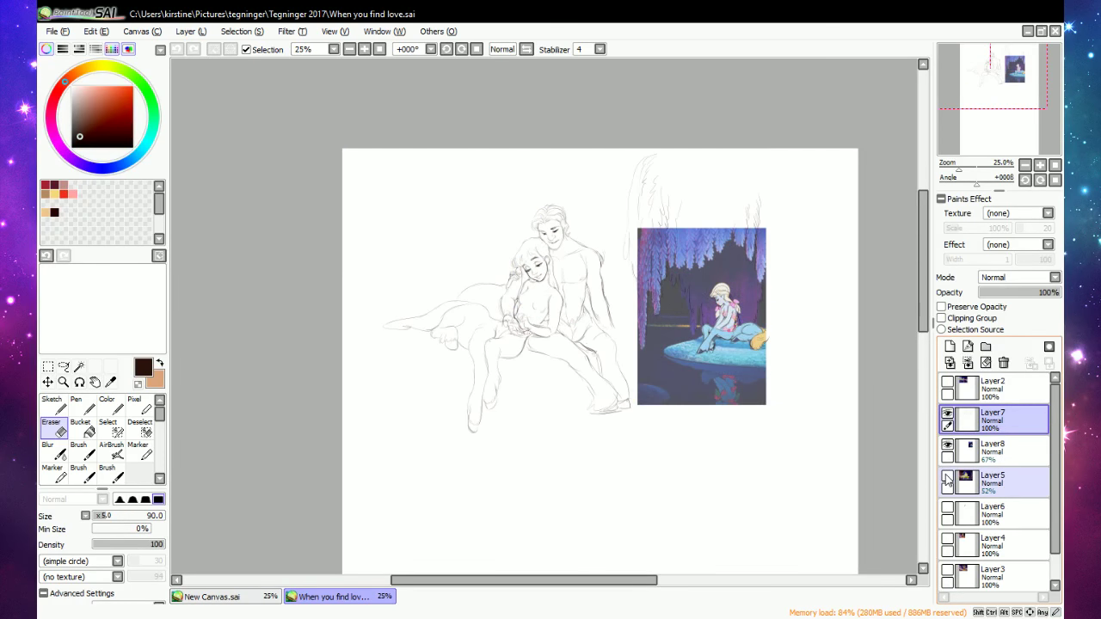
click(947, 477)
click(947, 477)
click(947, 477)
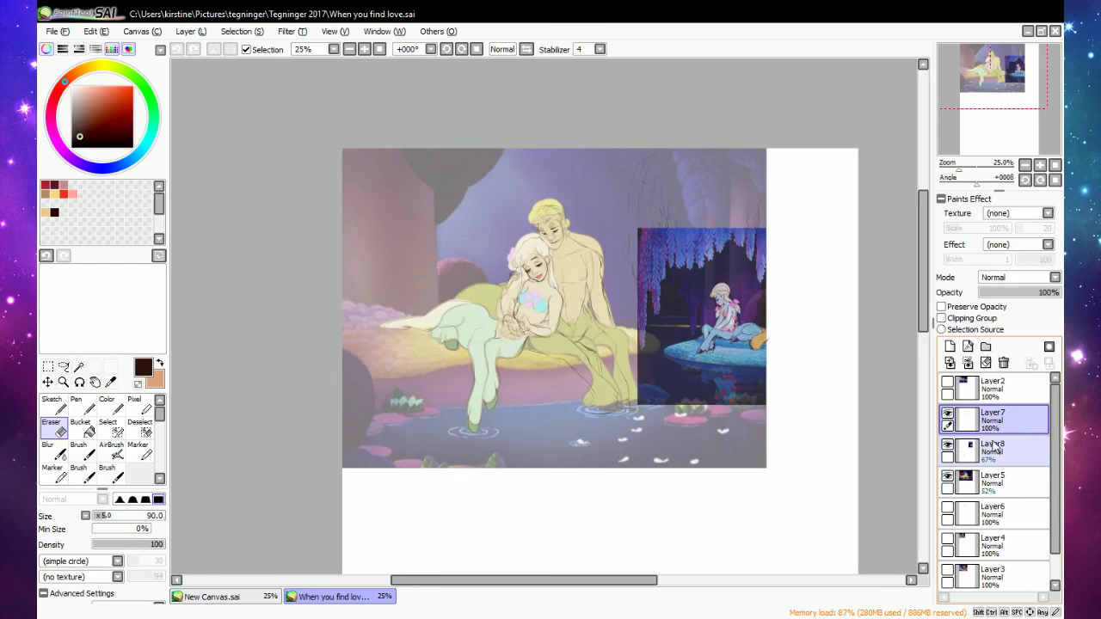
Hide the reference images on Layer8 and Layer5 so that only the line sketch is shown.
click(951, 449)
click(951, 449)
click(950, 449)
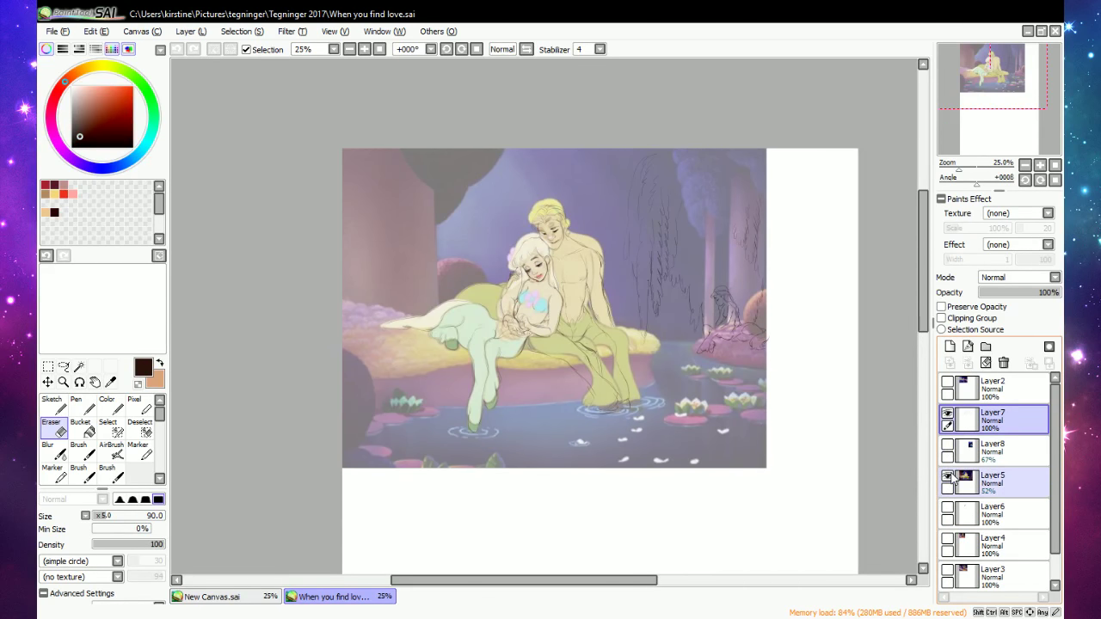
click(949, 478)
scroll(534, 355, down, 2)
scroll(519, 326, up, 4)
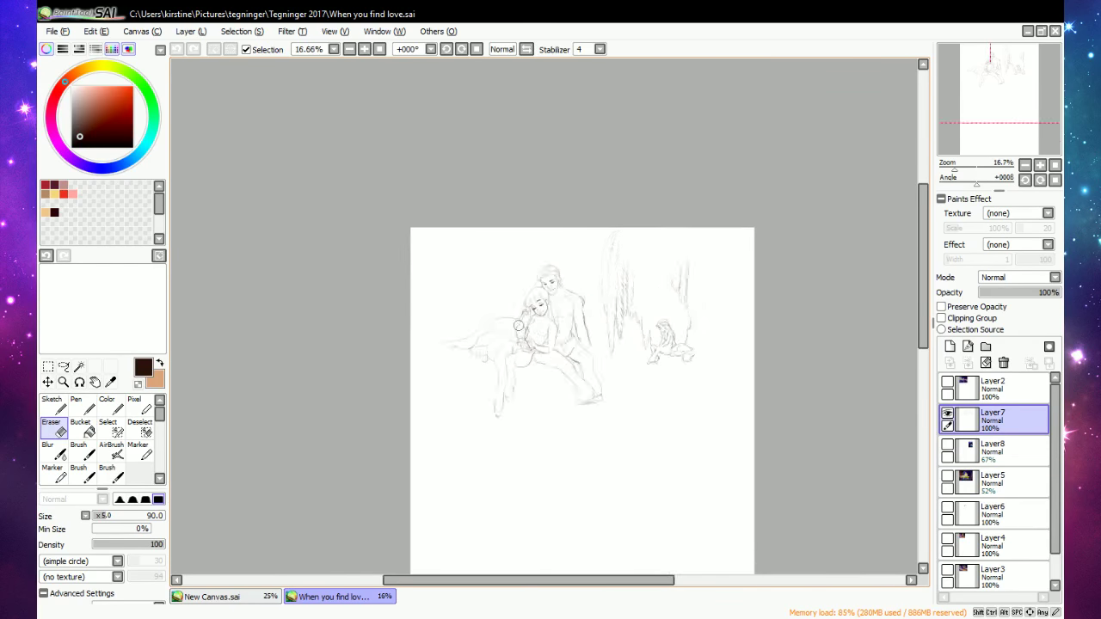
scroll(519, 326, down, 2)
scroll(568, 438, up, 1)
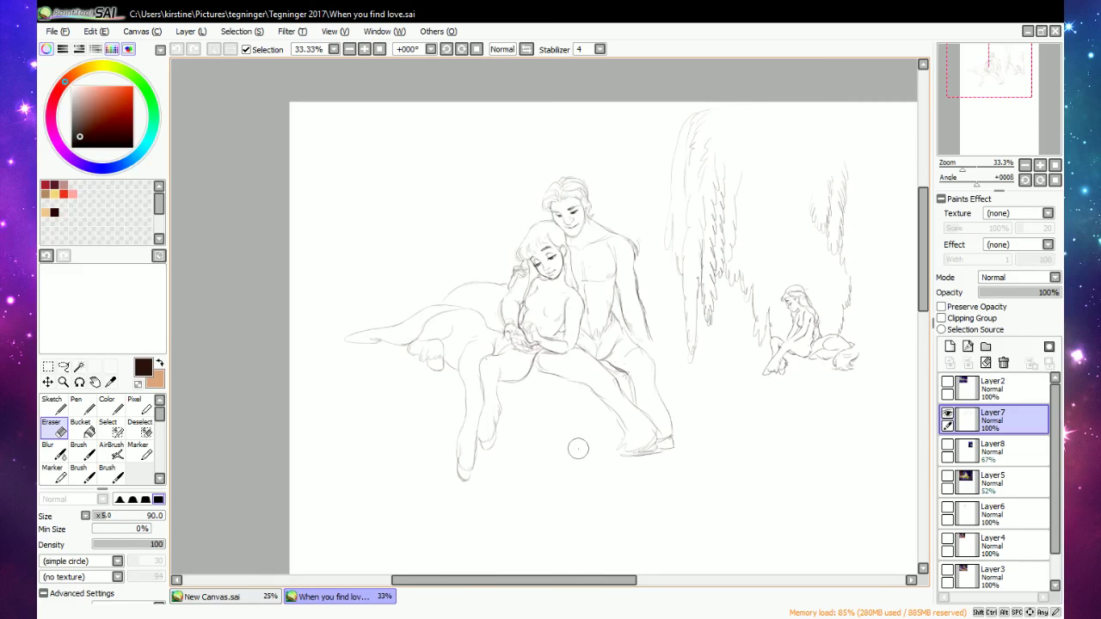
drag(588, 581, 587, 581)
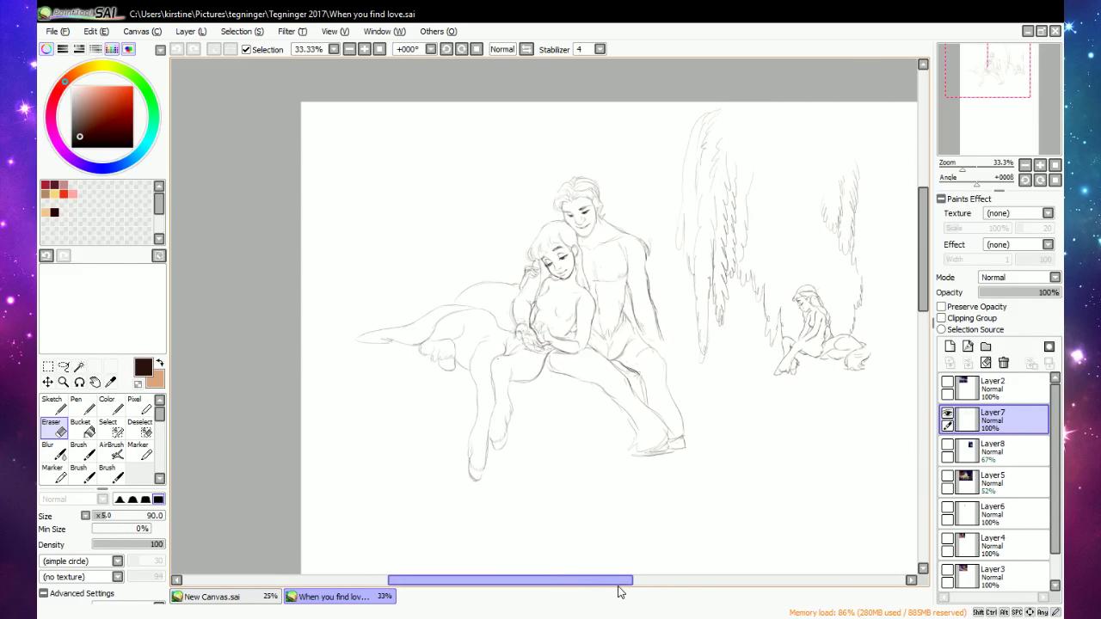
Review the sketch layer and the Layer2, Layer8 and Layer5 references one by one by toggling their visibility.
click(948, 414)
click(948, 415)
click(948, 383)
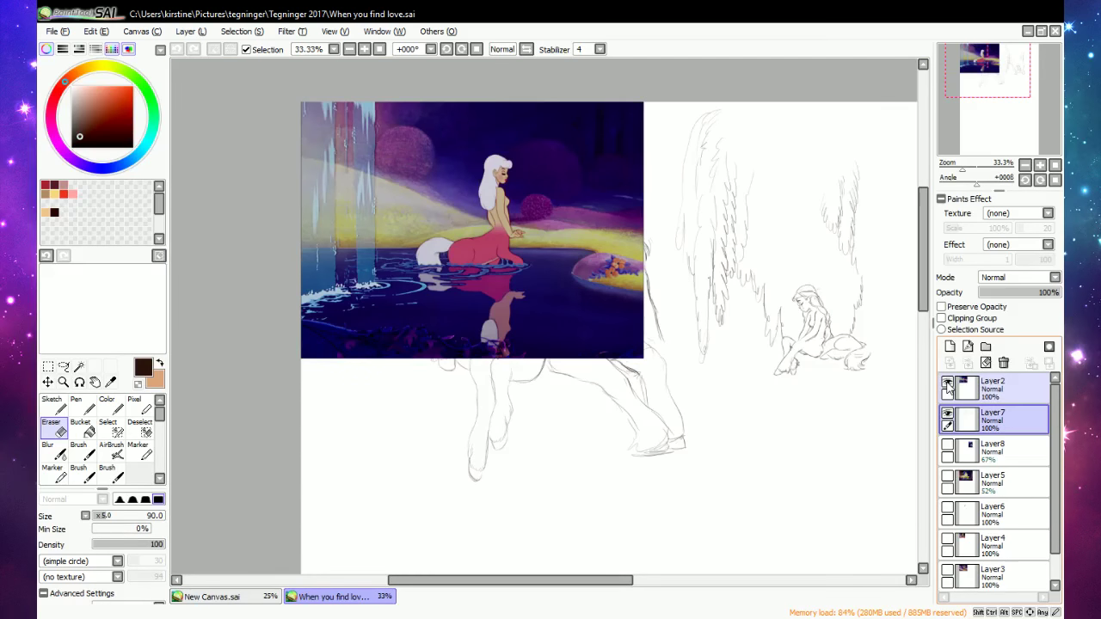
click(948, 384)
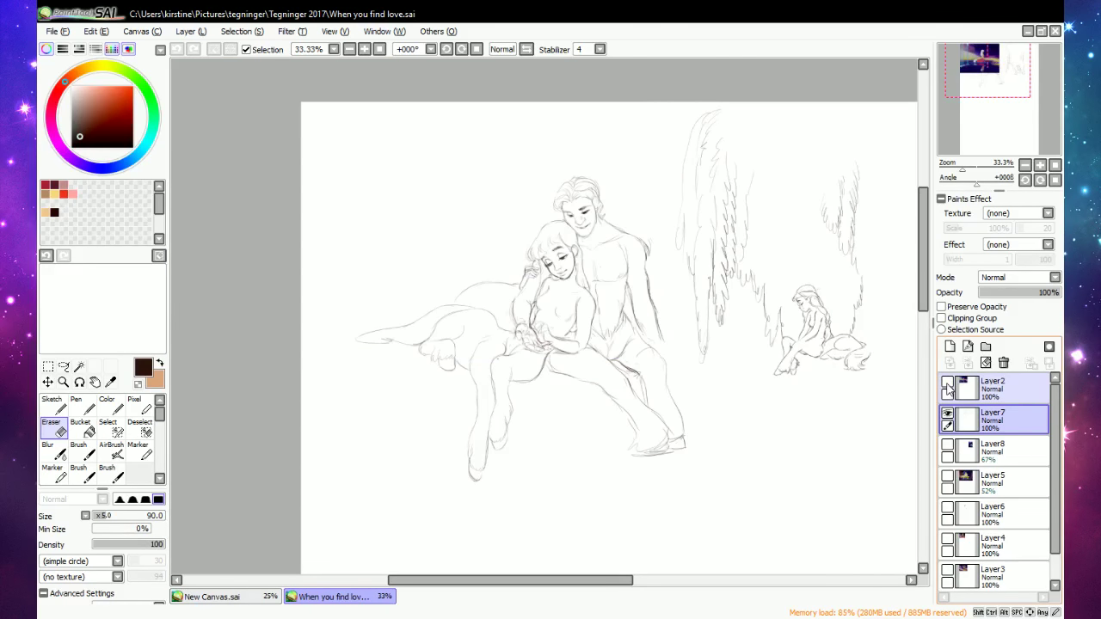
click(949, 449)
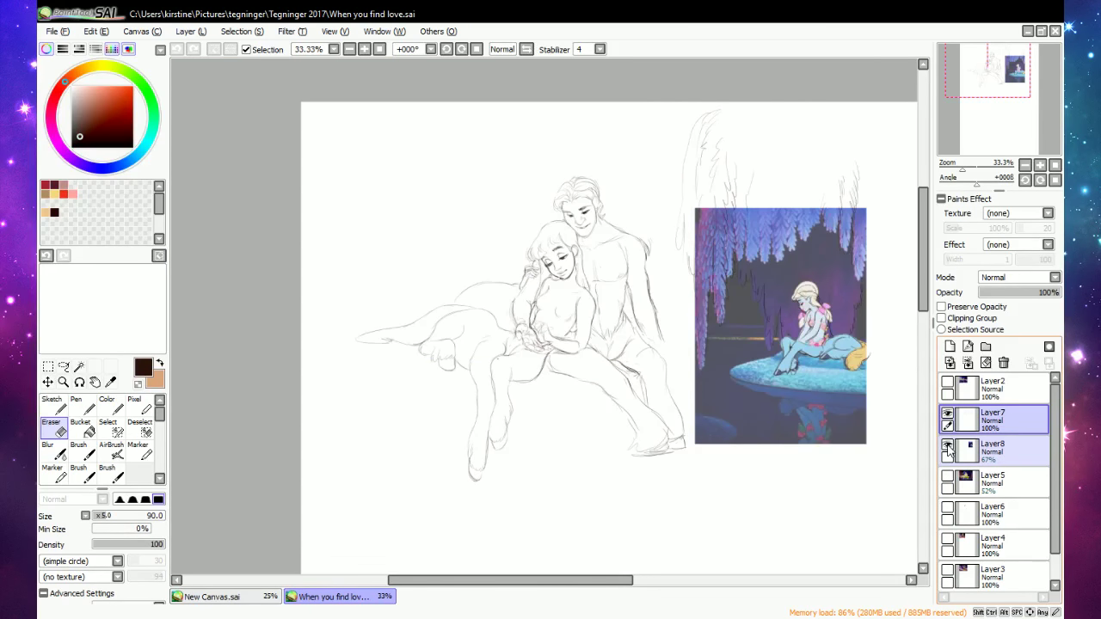
click(949, 449)
click(947, 480)
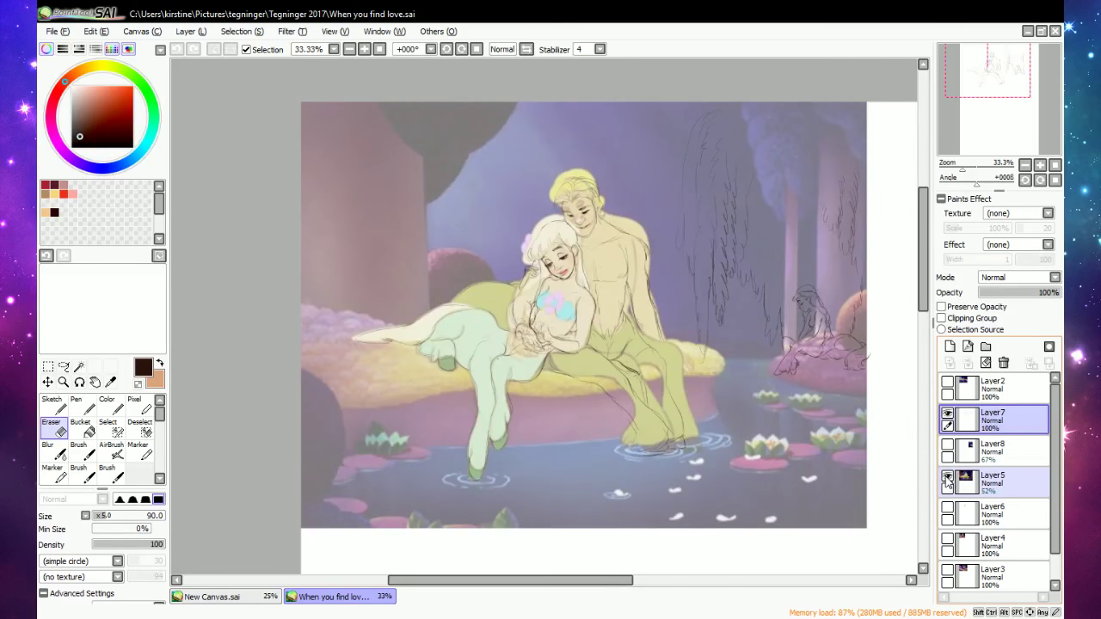
click(947, 480)
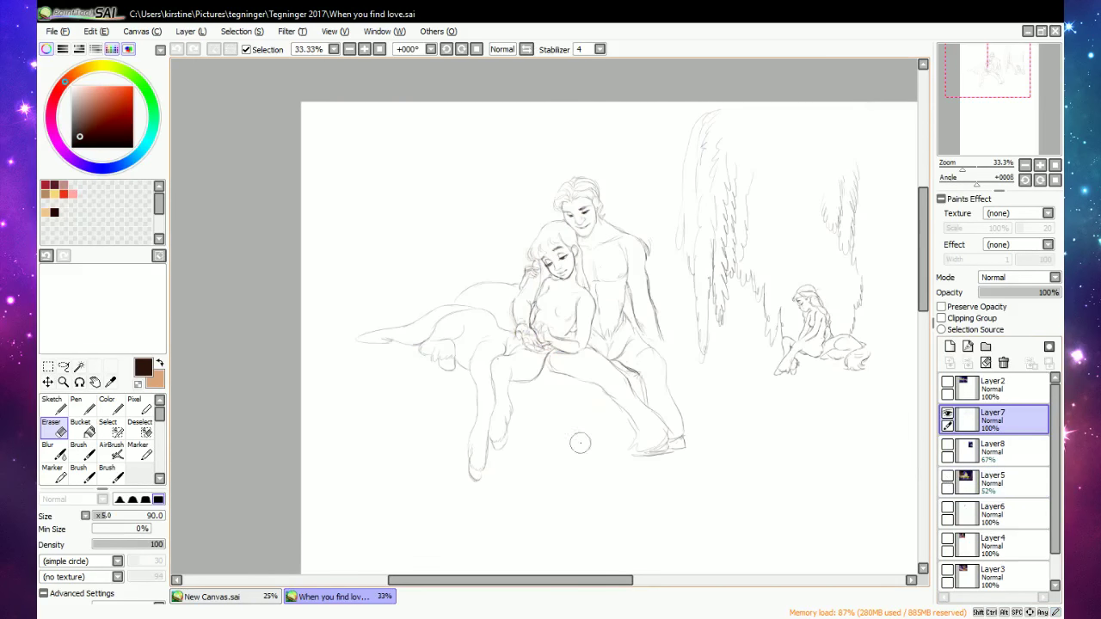
Add a new layer above Layer2 and choose a muted olive green as the drawing colour.
click(989, 389)
click(950, 346)
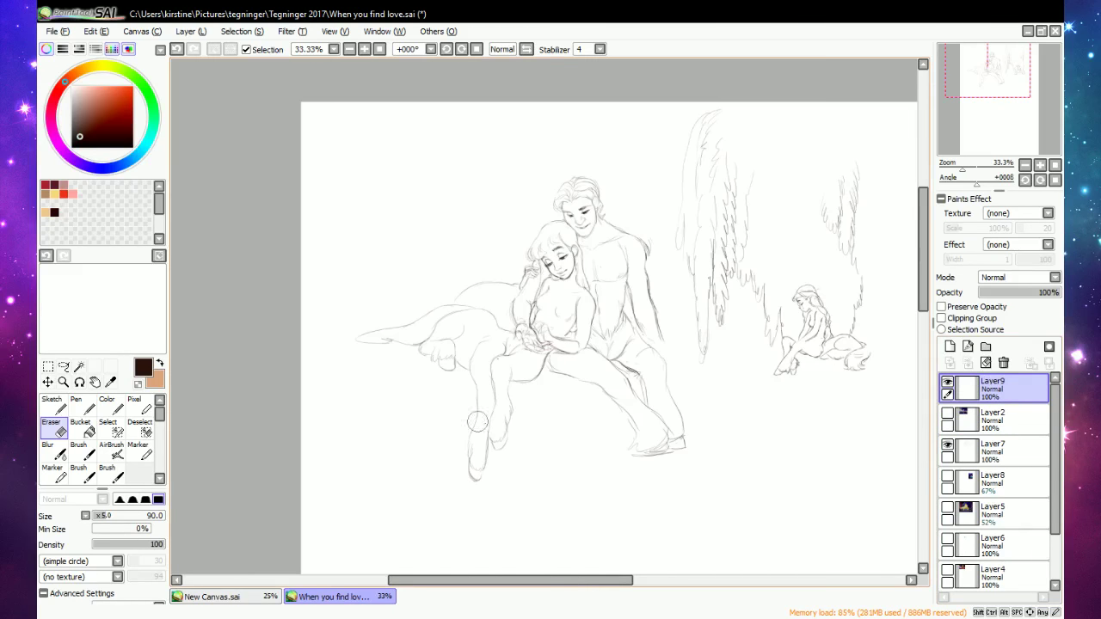
click(93, 128)
drag(129, 78, 116, 68)
click(92, 115)
drag(94, 112, 99, 102)
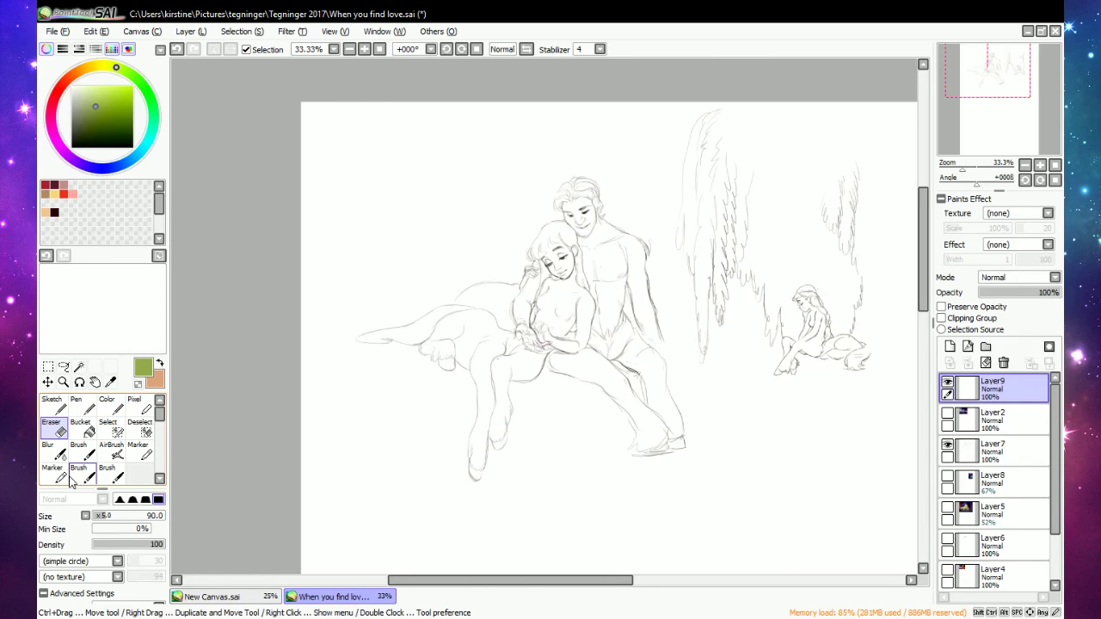
Fill the new layer with the olive green using the Bucket and move it directly beneath the Layer7 sketch.
click(83, 427)
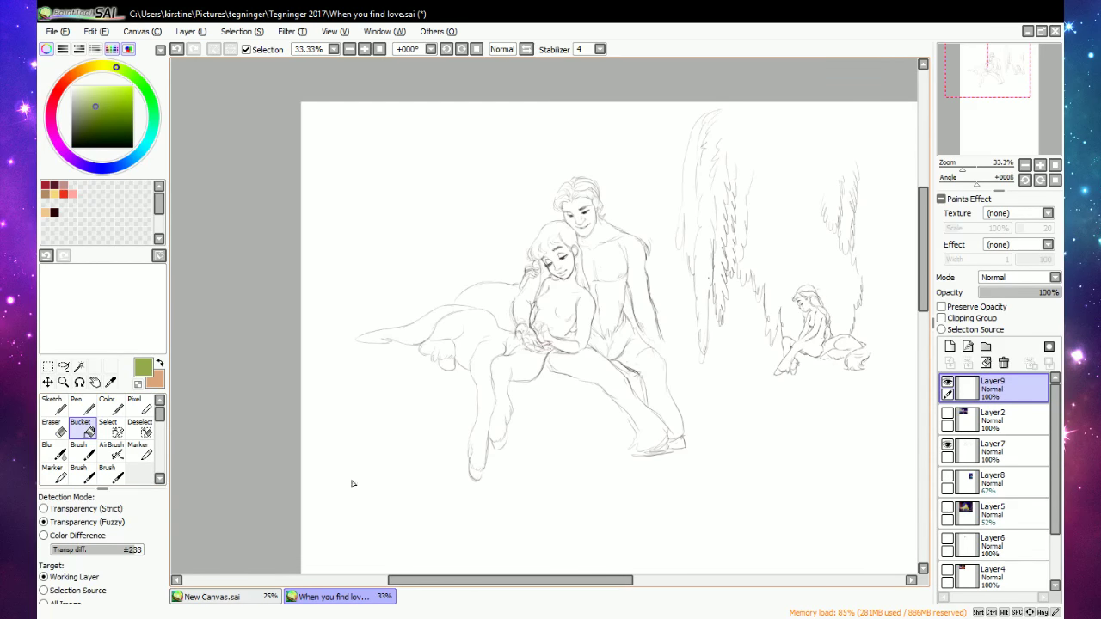
click(353, 528)
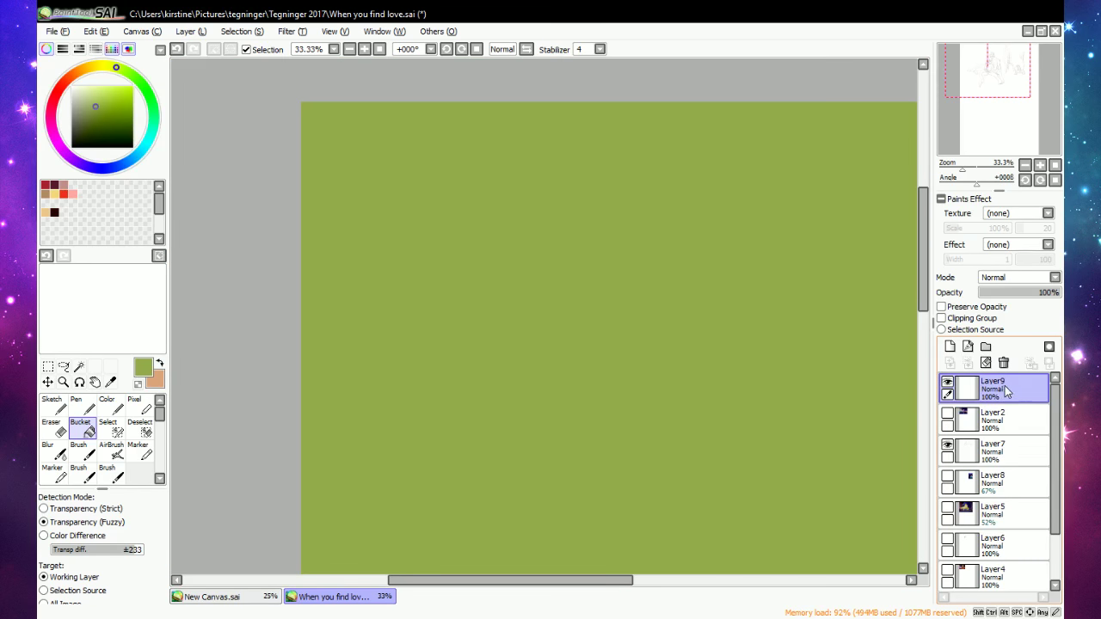
drag(1004, 392, 998, 468)
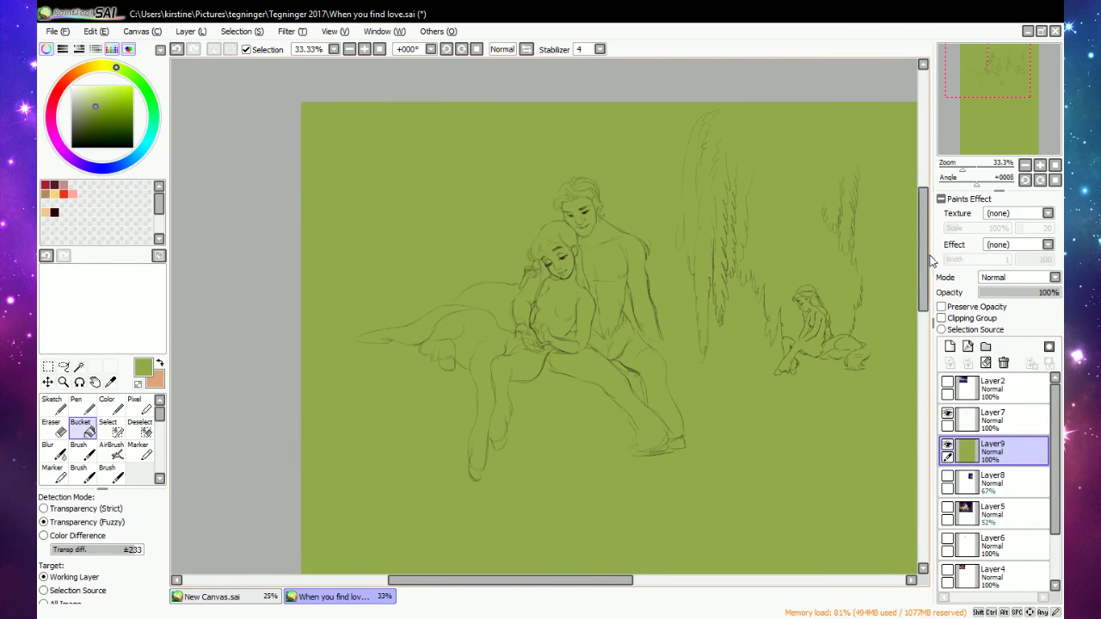
Crop the canvas to a full-width rectangular selection from its upper edge to just below the sketch, and clear the selection.
mouse_move(921, 267)
mouse_down()
mouse_move(921, 289)
mouse_move(921, 255)
mouse_up()
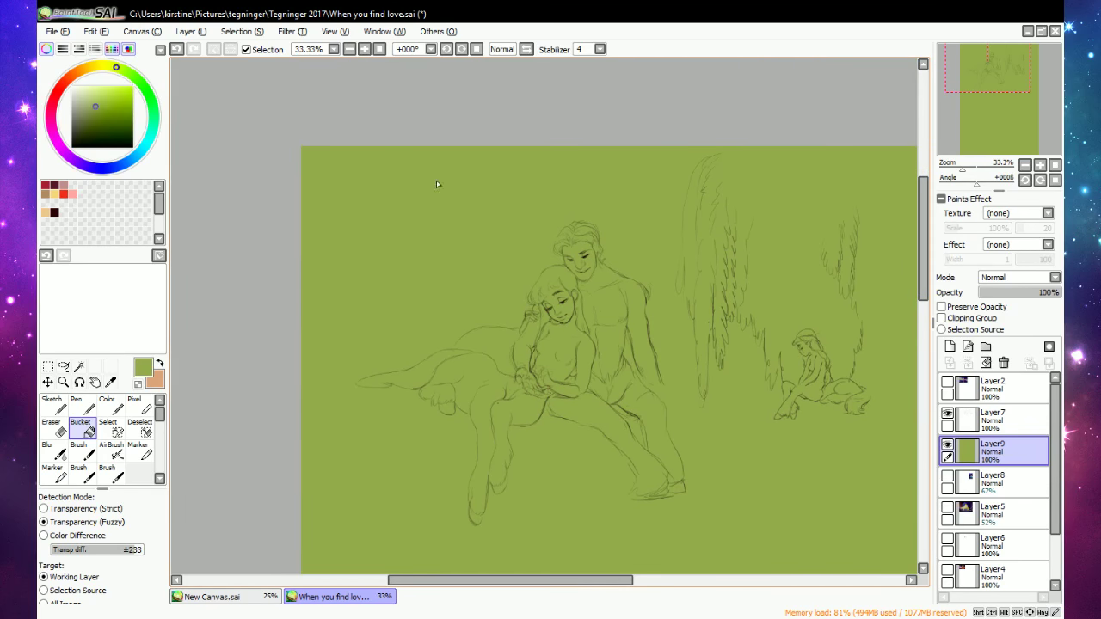
click(349, 49)
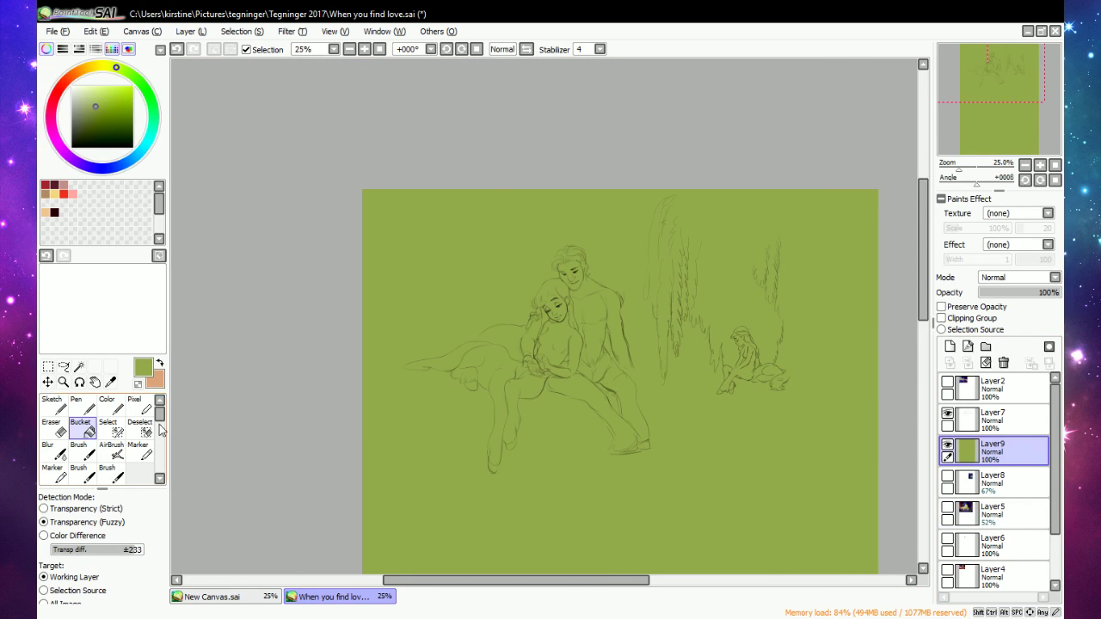
click(49, 366)
drag(341, 165, 885, 510)
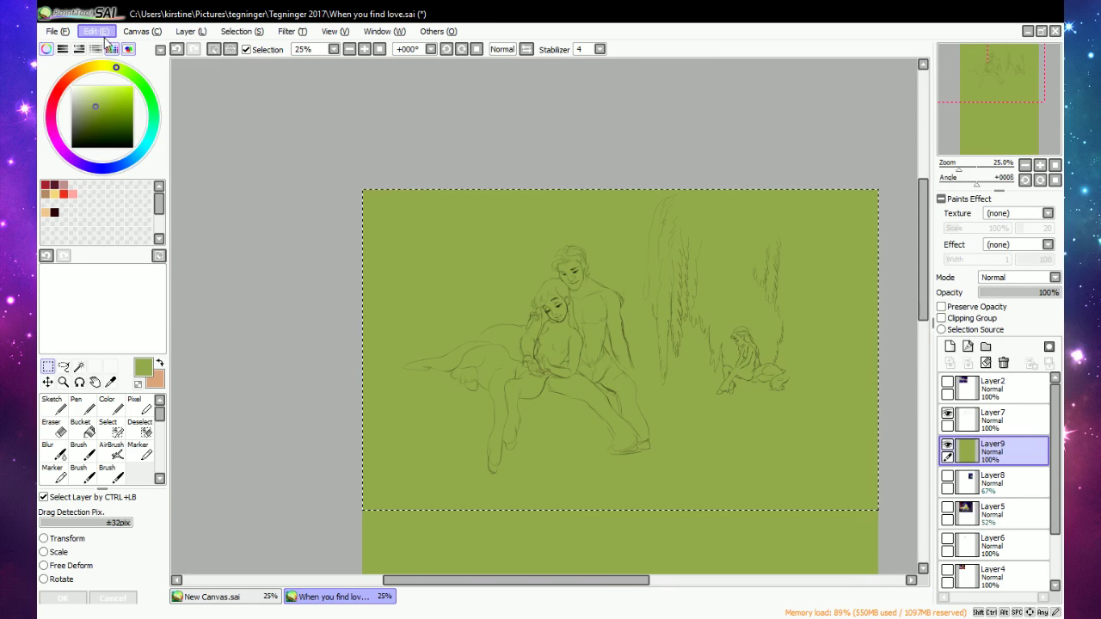
click(215, 50)
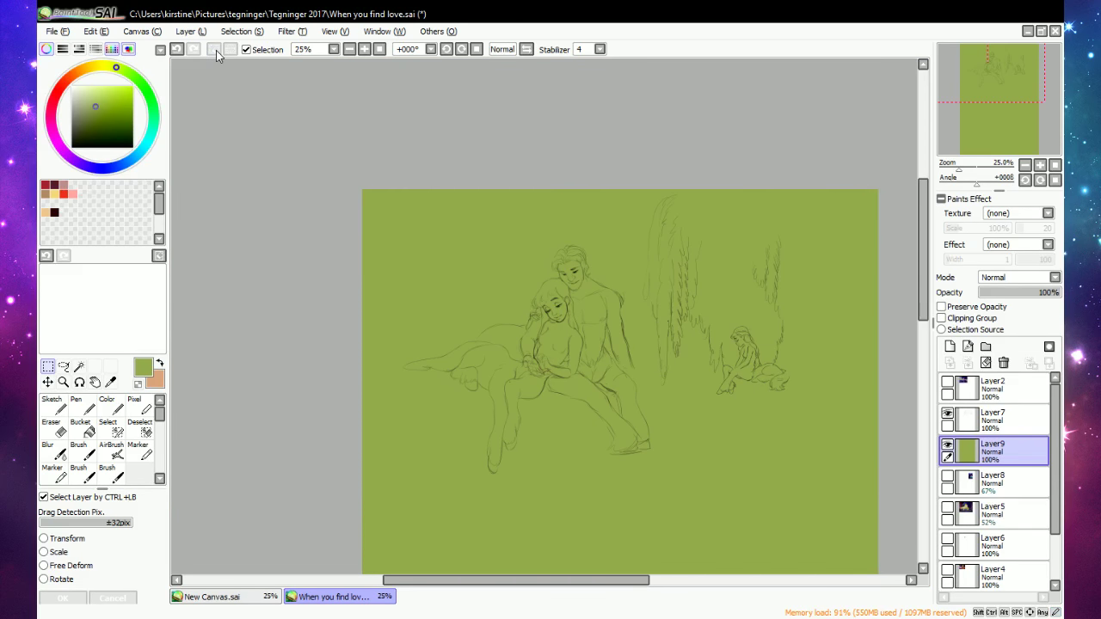
click(176, 50)
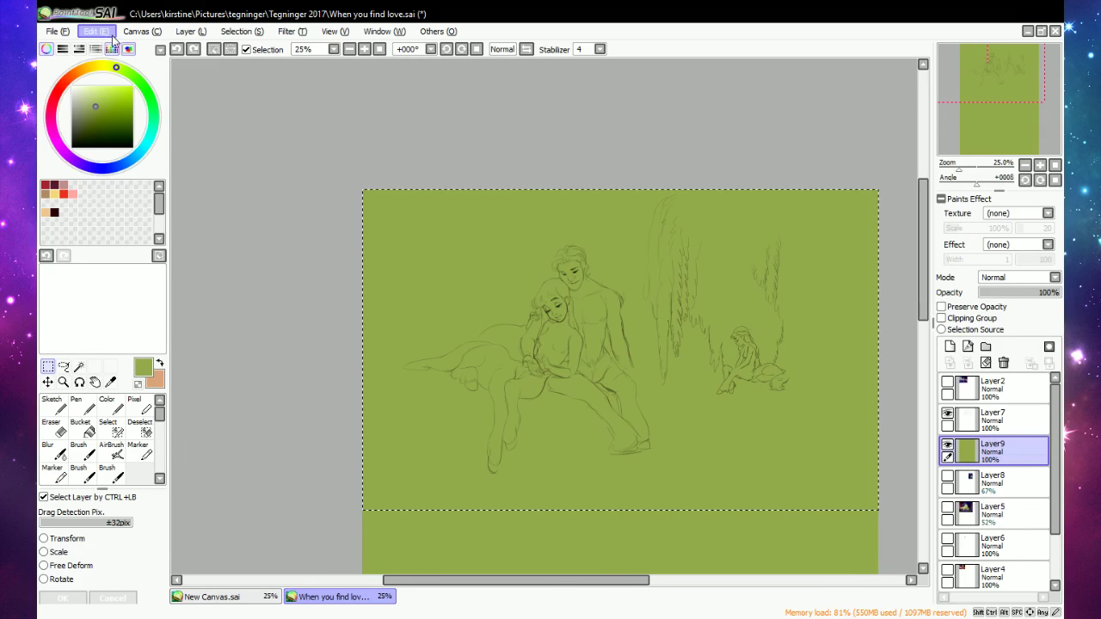
key(Up)
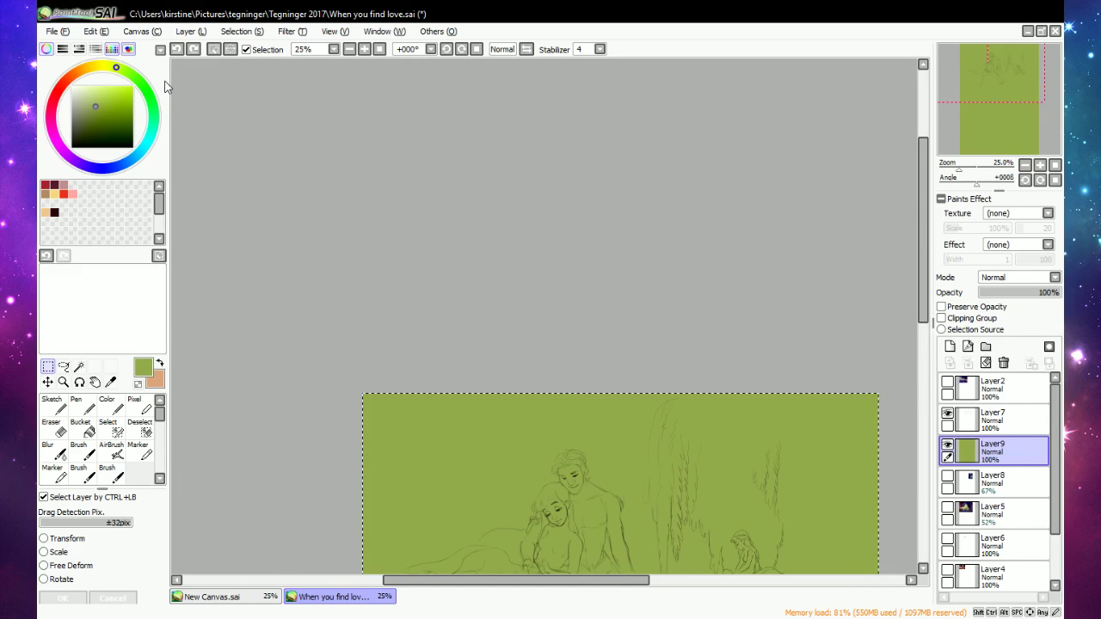
drag(922, 209, 919, 312)
key(ctrl+d)
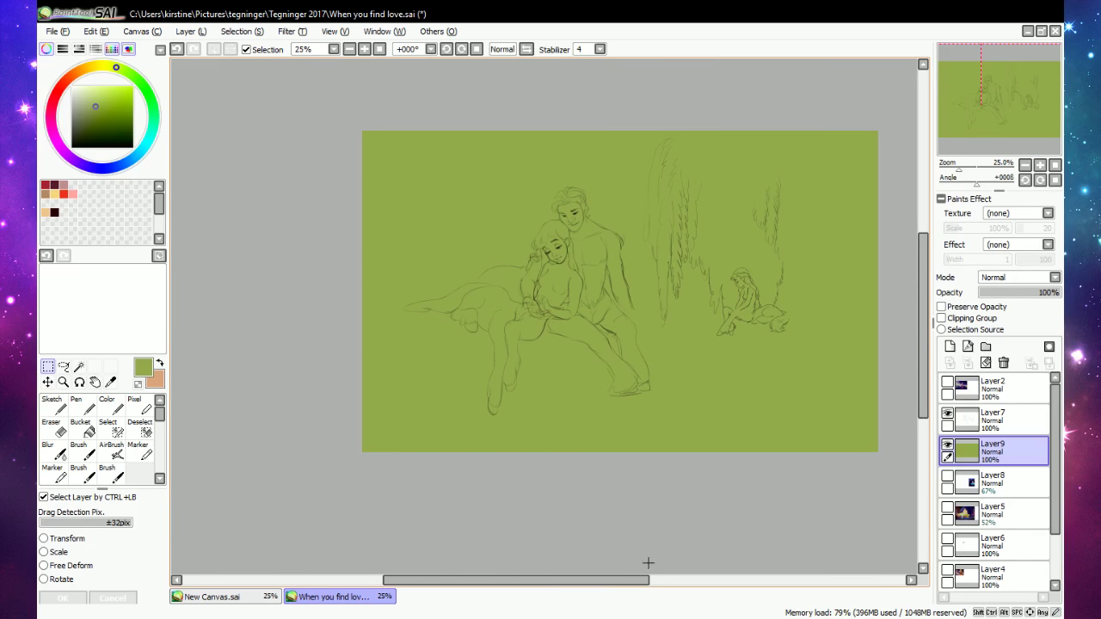
drag(646, 580, 661, 581)
click(364, 49)
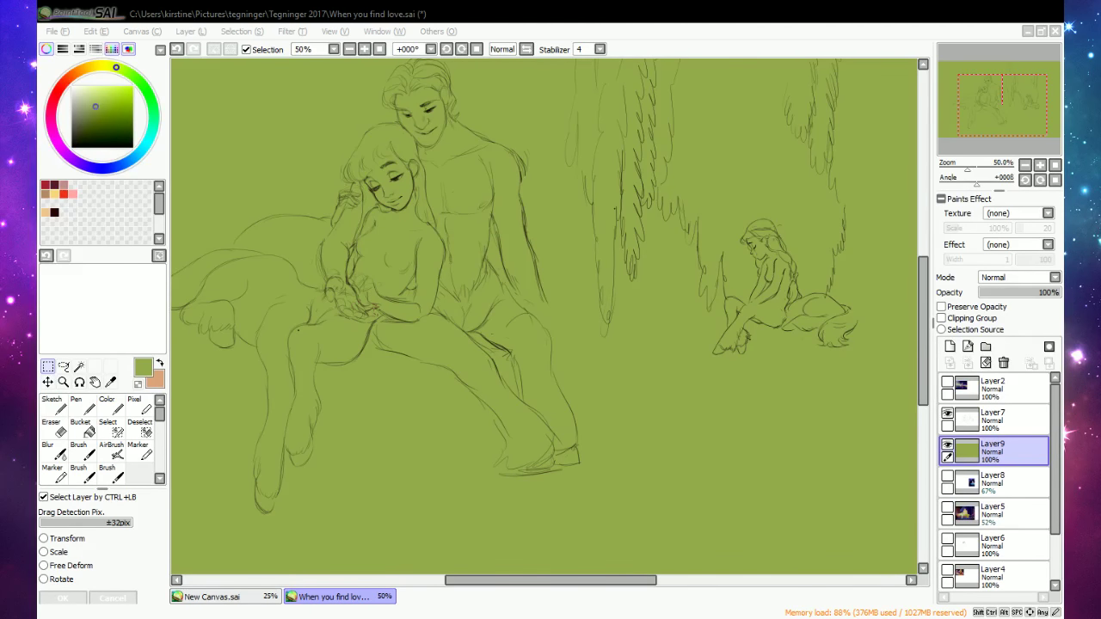
Make the Layer7 sketch the active layer and switch to the Eraser.
key(alt+Tab)
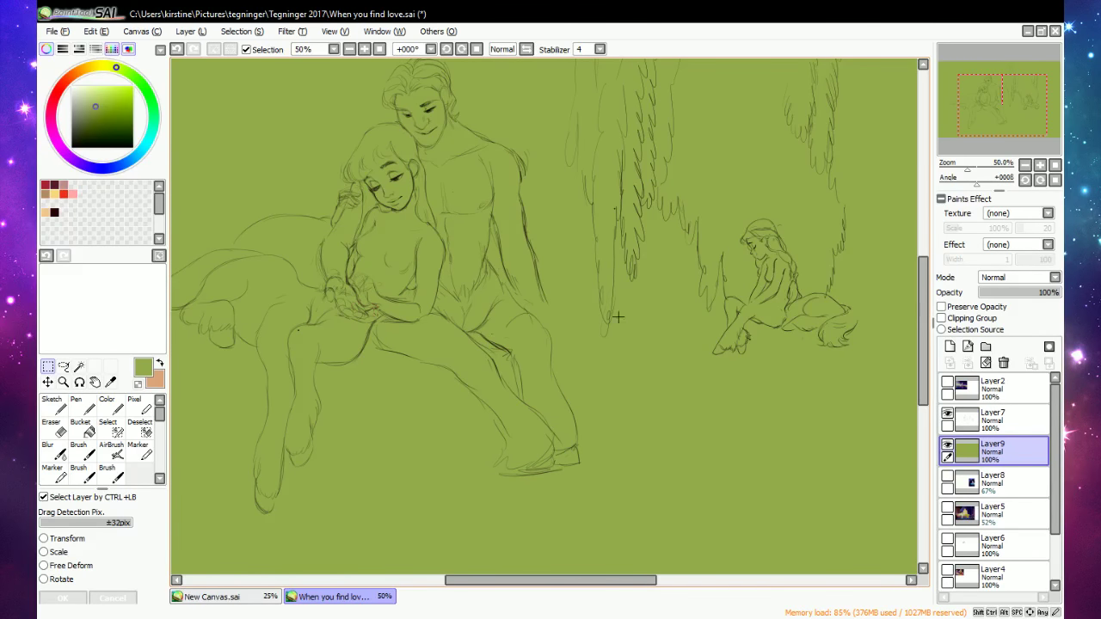
scroll(602, 310, down, 2)
scroll(537, 217, up, 2)
scroll(537, 217, down, 1)
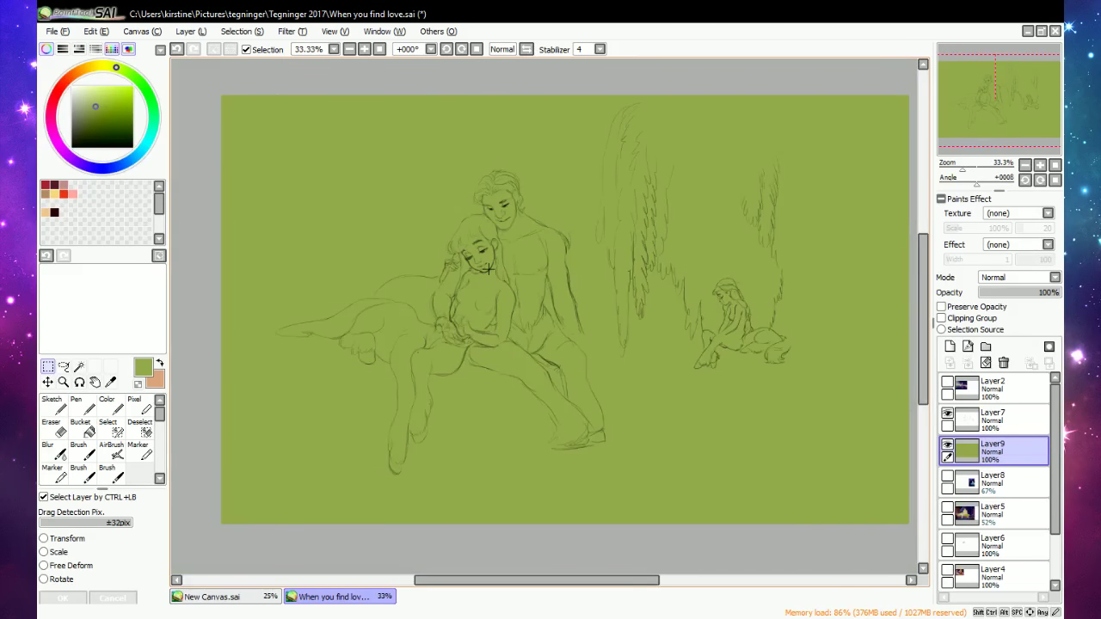
scroll(489, 269, up, 1)
key(e)
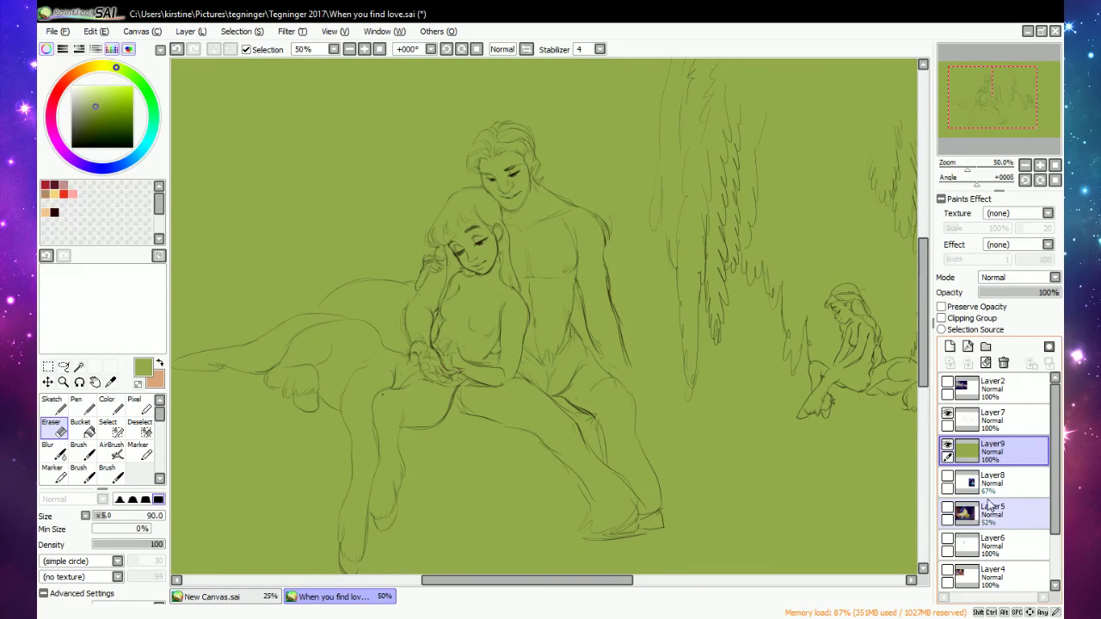
click(984, 418)
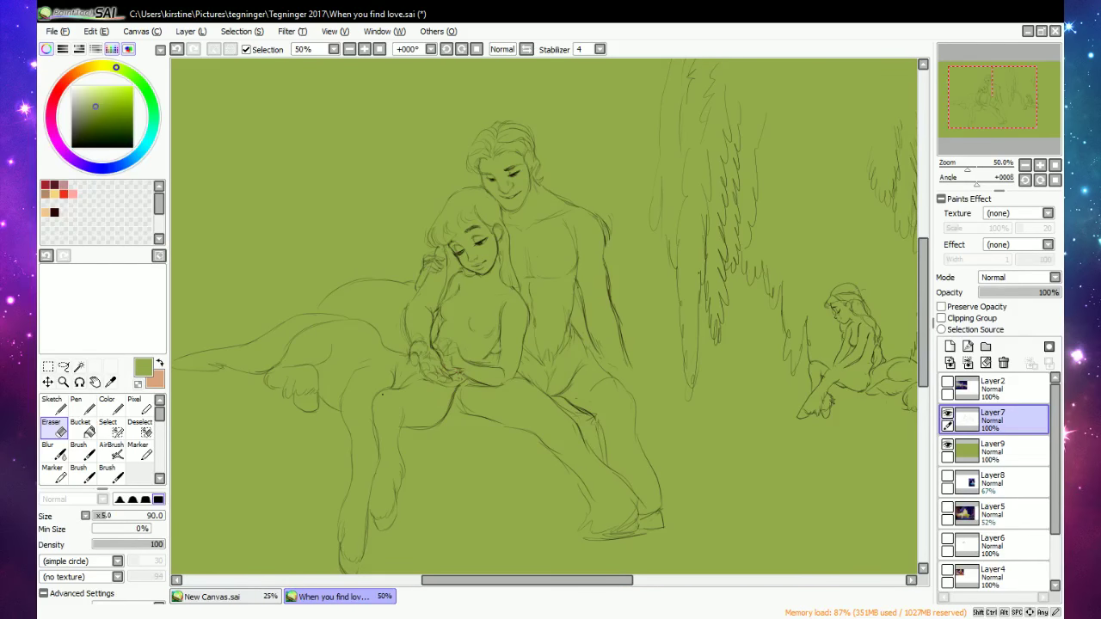
Examine the sketch close up and as a whole, and check it against the Layer2 reference.
click(755, 605)
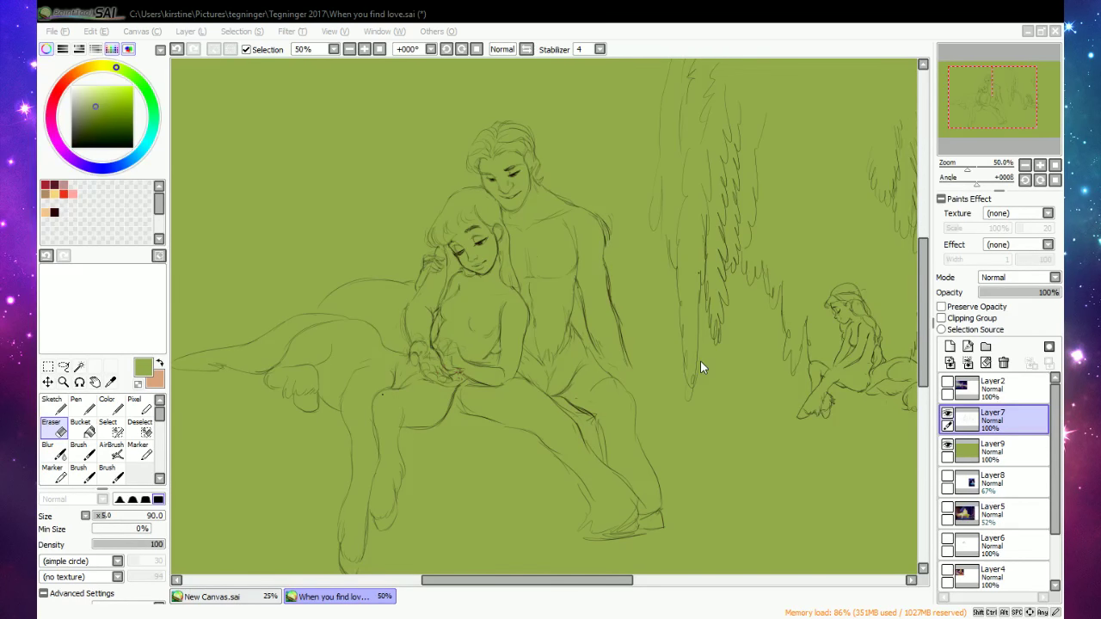
click(878, 109)
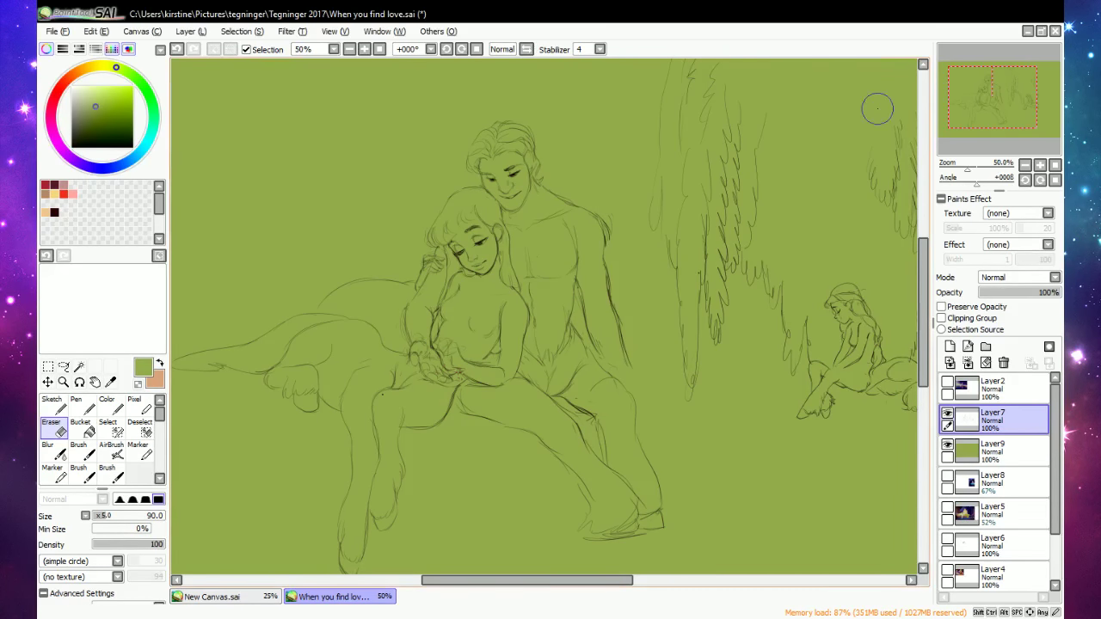
scroll(774, 258, down, 1)
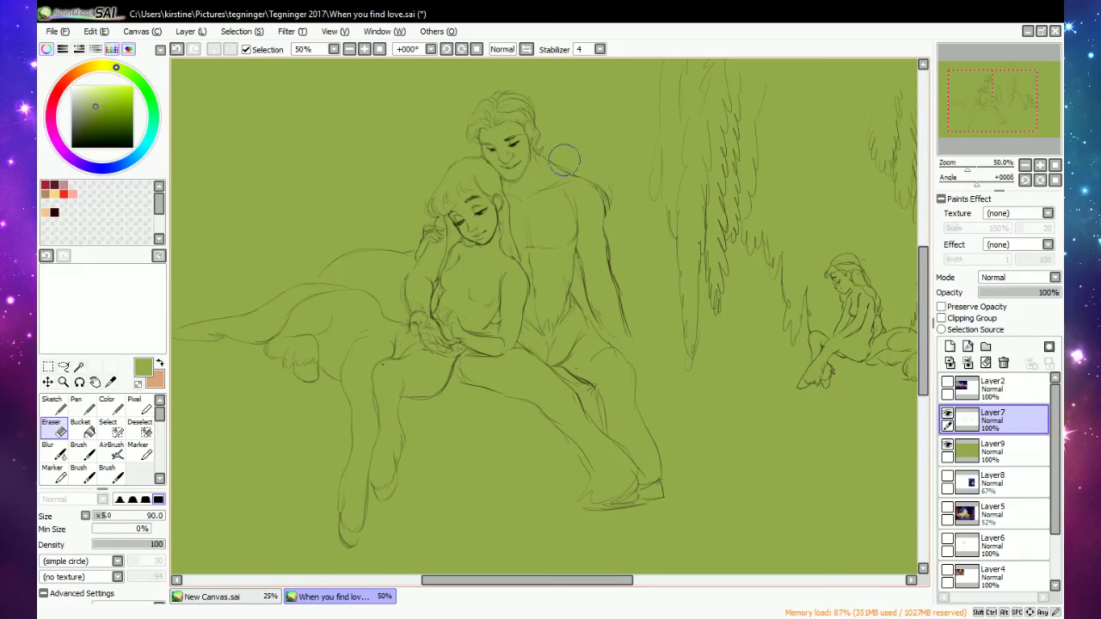
click(349, 50)
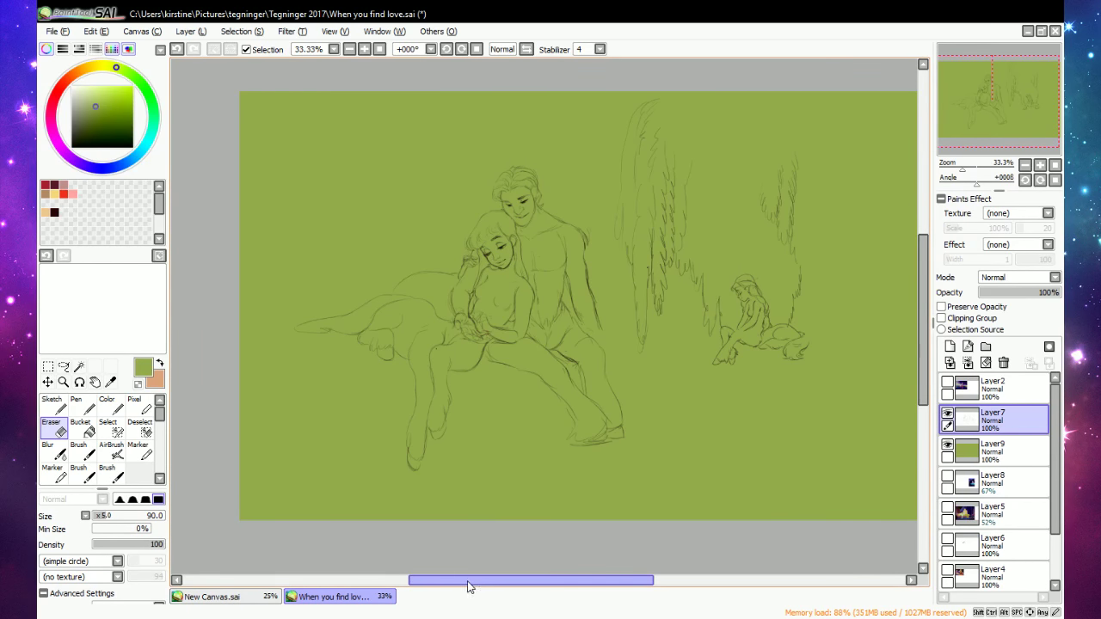
scroll(499, 377, down, 1)
scroll(471, 330, up, 3)
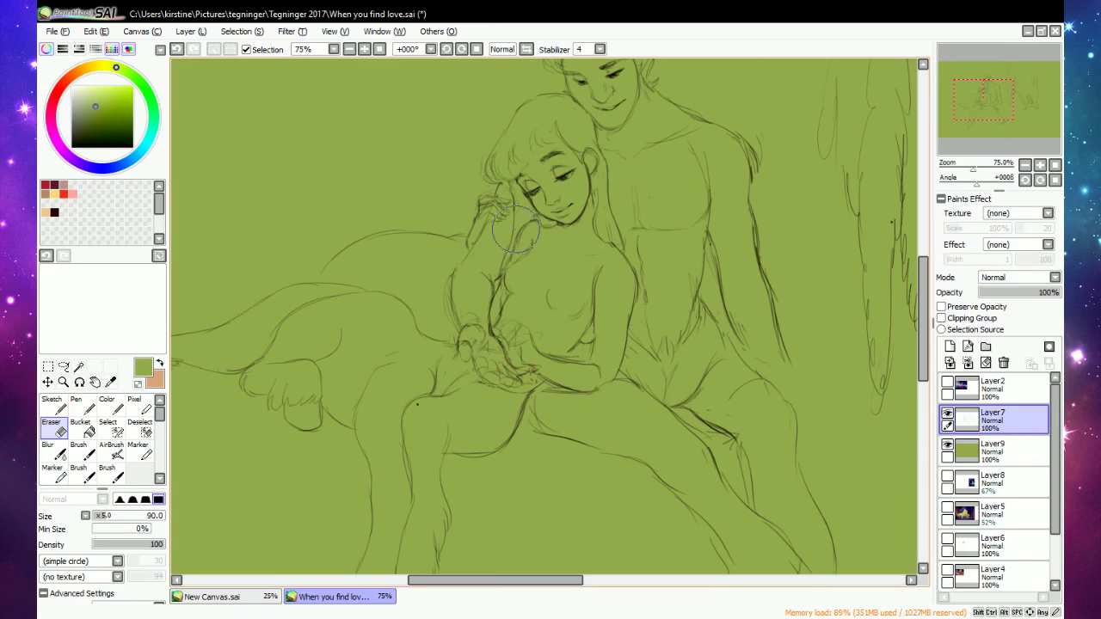
scroll(516, 228, down, 6)
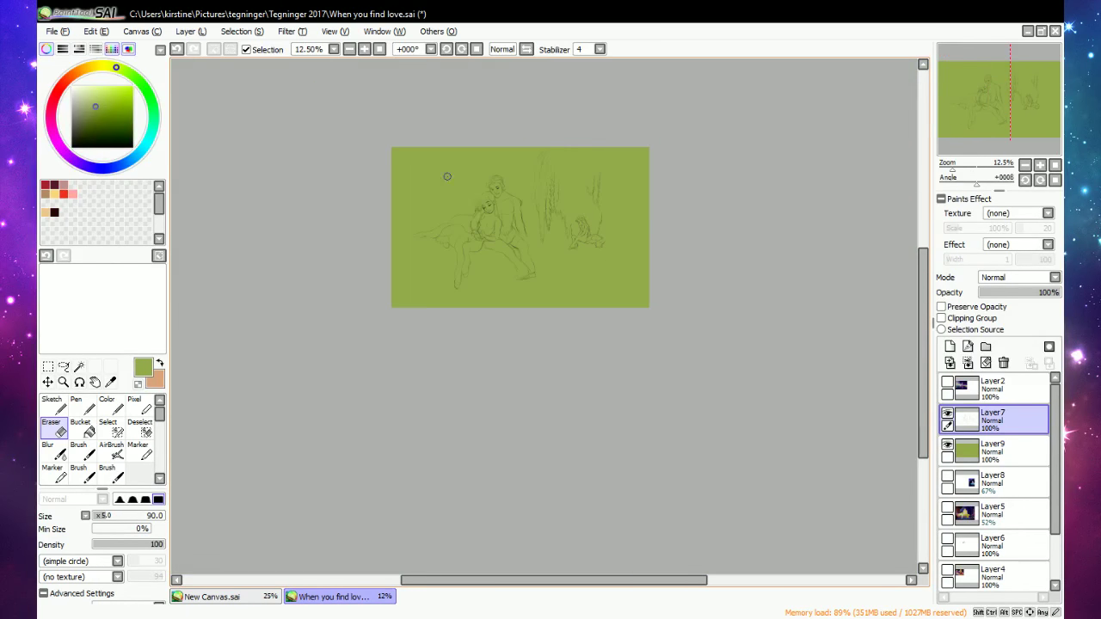
scroll(505, 156, up, 3)
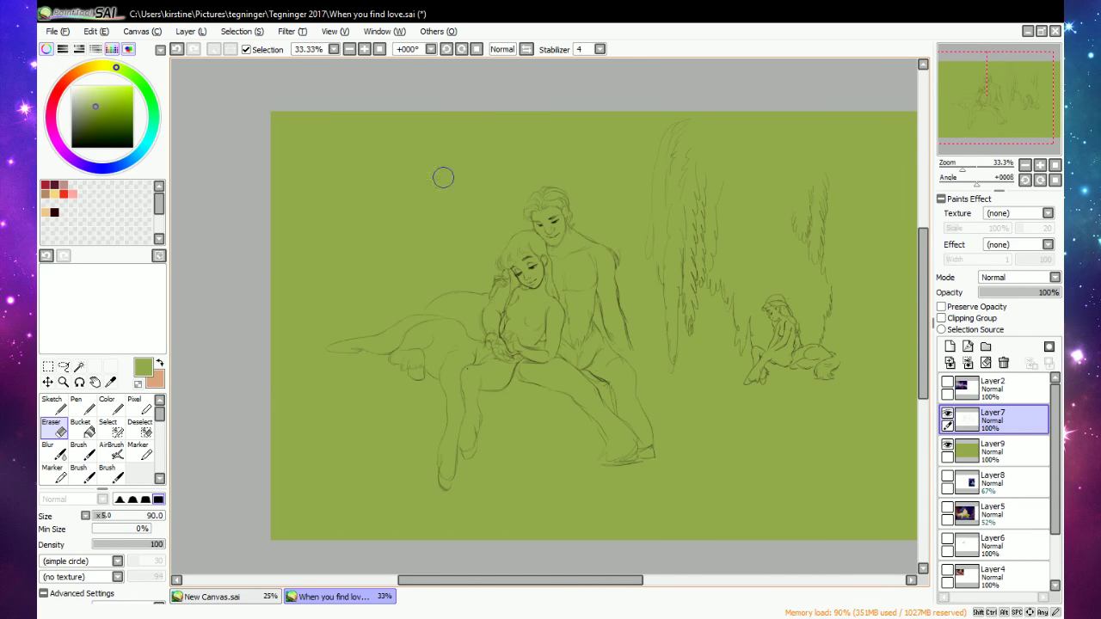
click(947, 384)
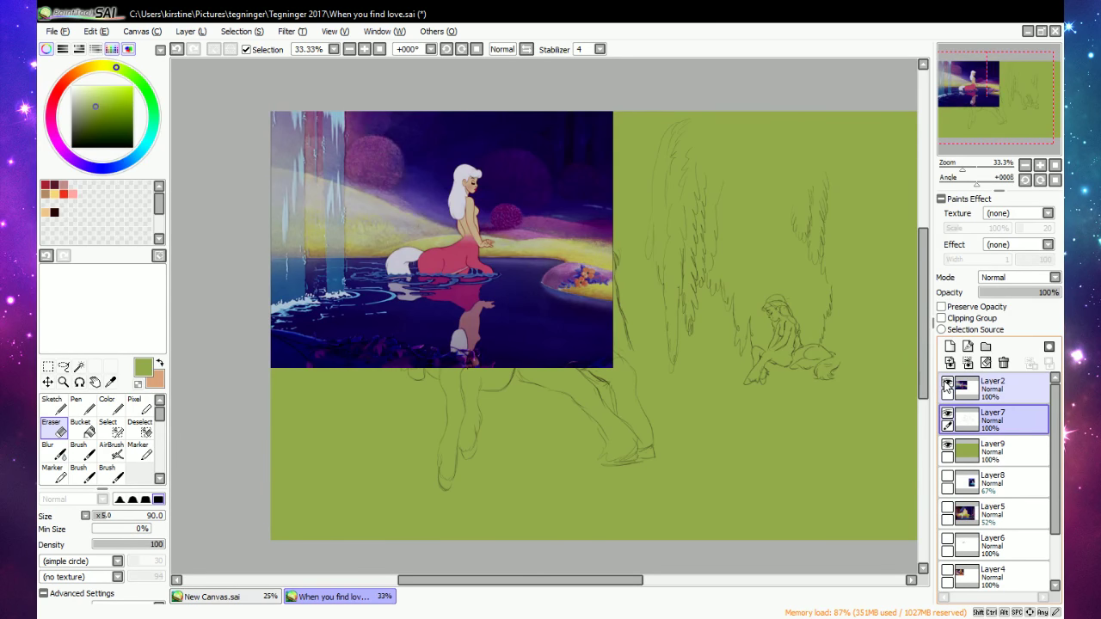
click(948, 384)
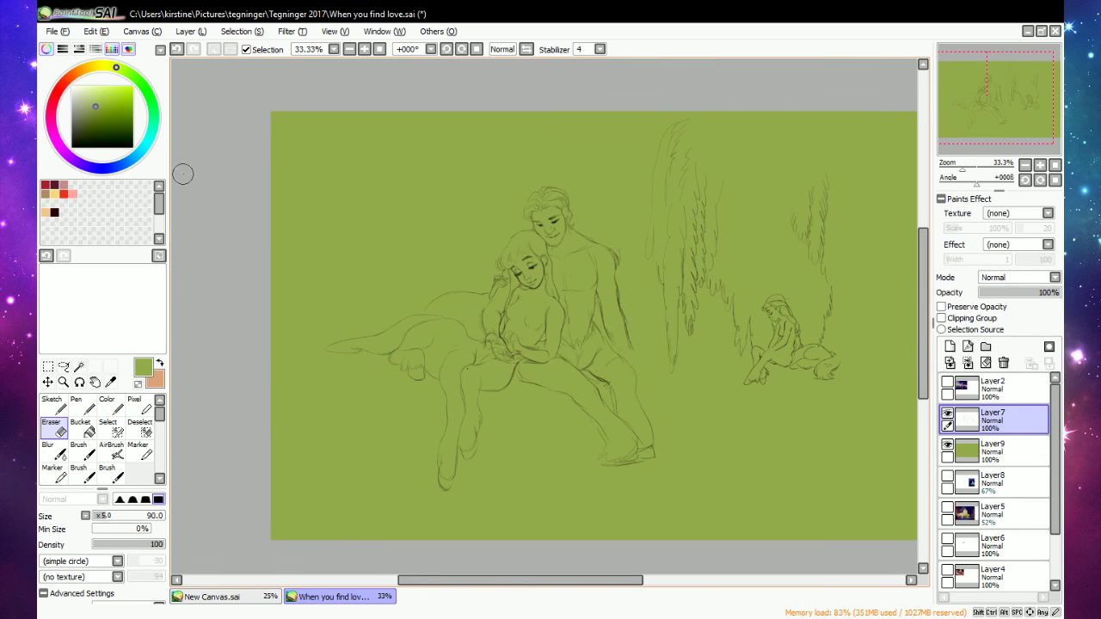
Choose a dark navy blue as the drawing colour and set up the Brush at size 390.
click(105, 169)
mouse_move(98, 106)
mouse_down()
mouse_move(114, 99)
mouse_move(110, 128)
mouse_move(94, 134)
mouse_up()
drag(111, 515, 128, 516)
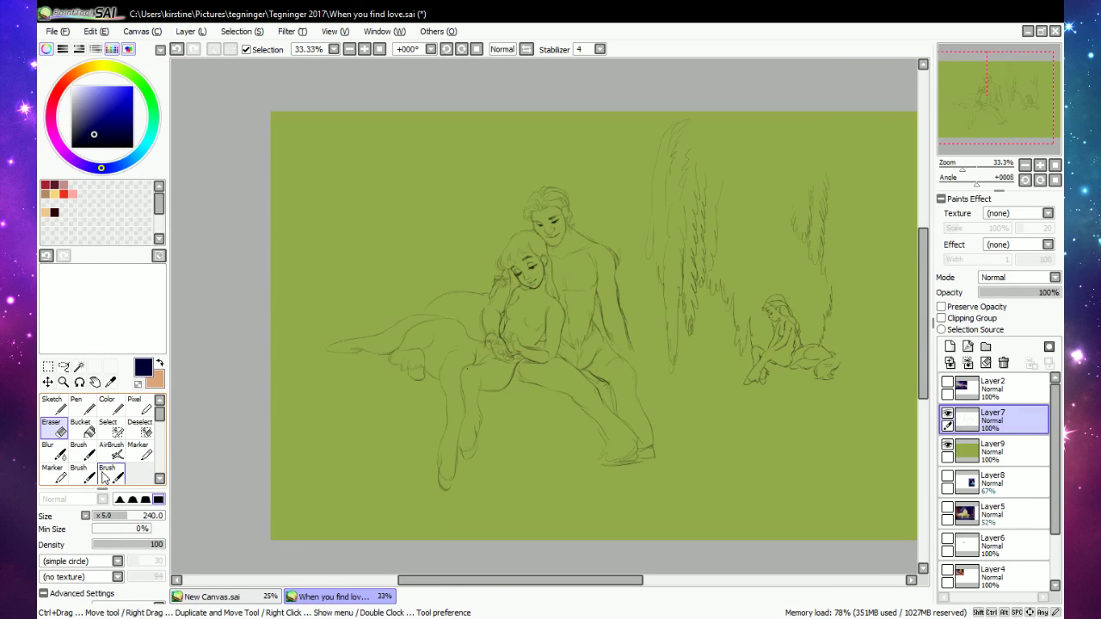
click(79, 449)
drag(124, 517, 145, 518)
drag(288, 280, 443, 263)
click(177, 49)
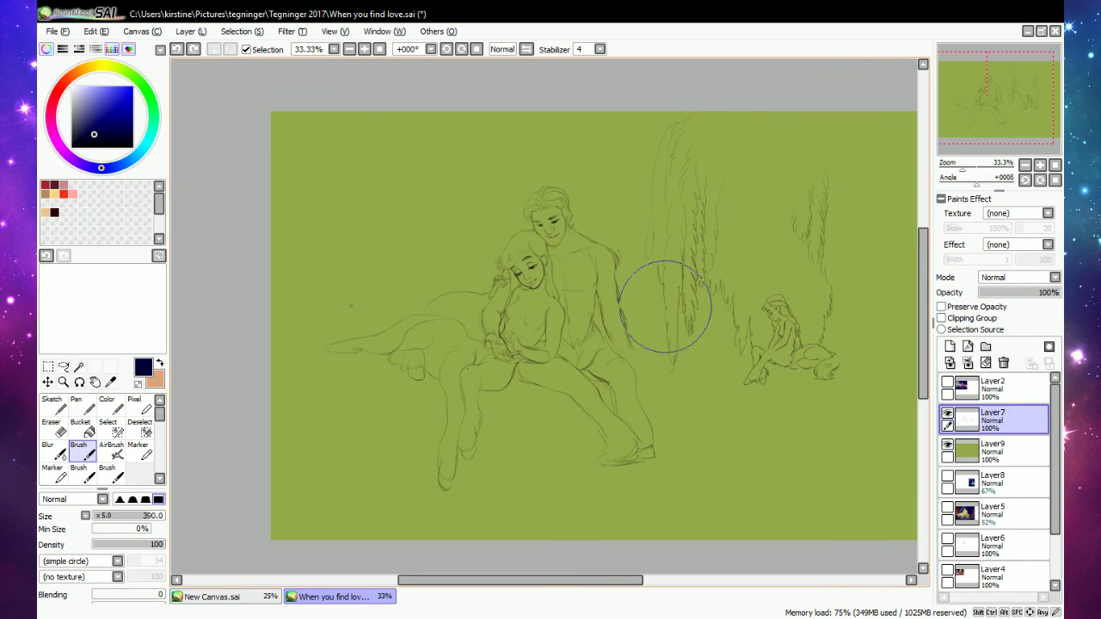
Show the Layer5 reference and move it directly above the Layer7 sketch.
click(948, 509)
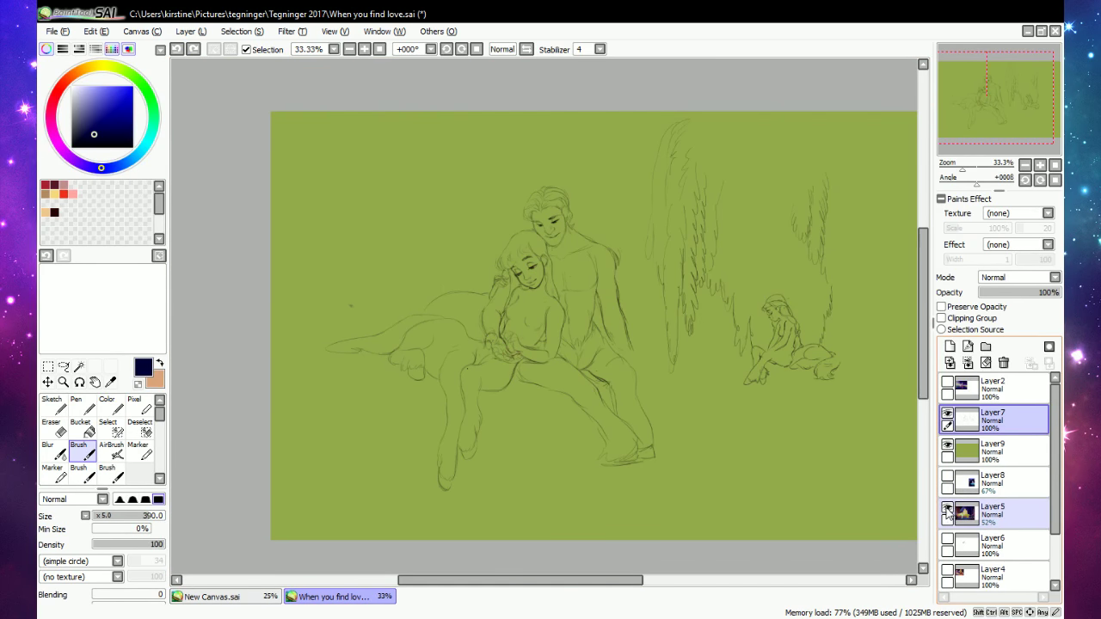
click(947, 445)
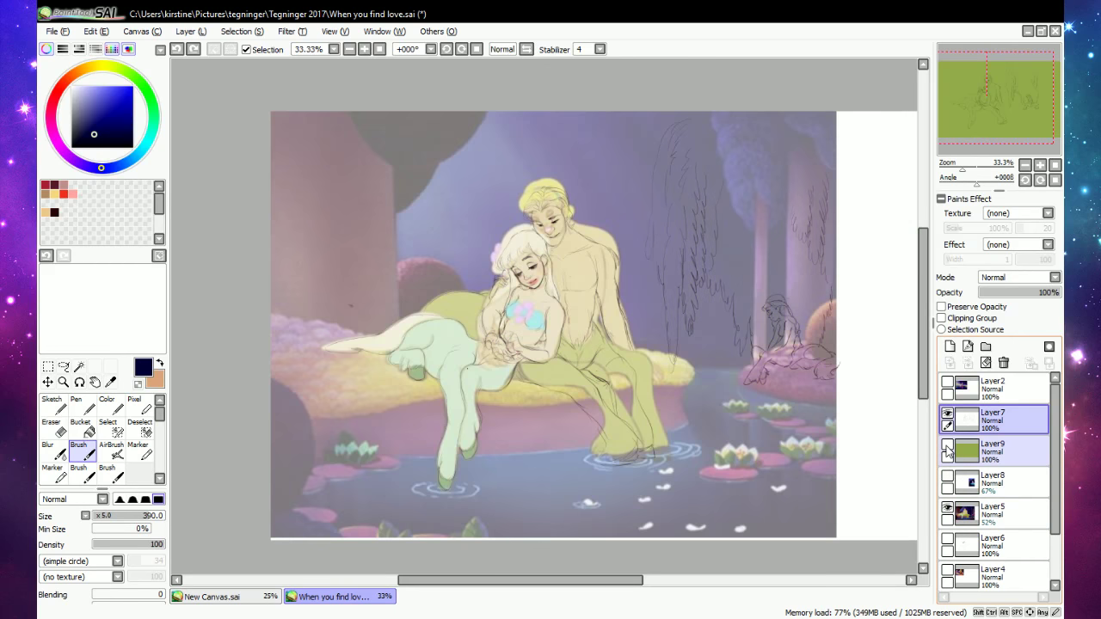
click(948, 445)
drag(991, 515, 991, 413)
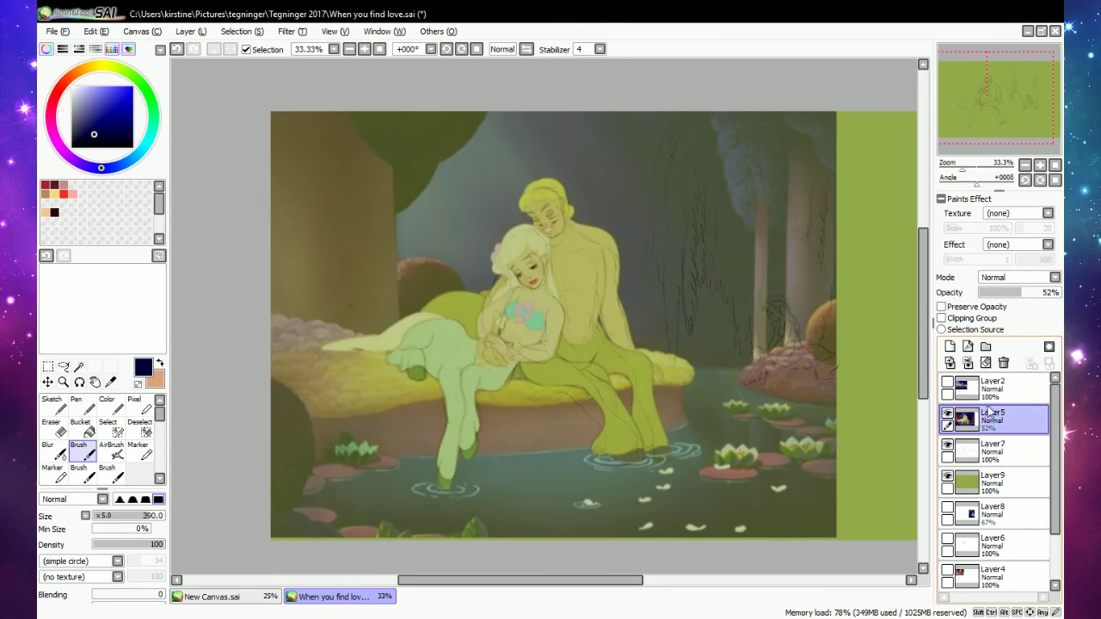
click(947, 382)
click(947, 382)
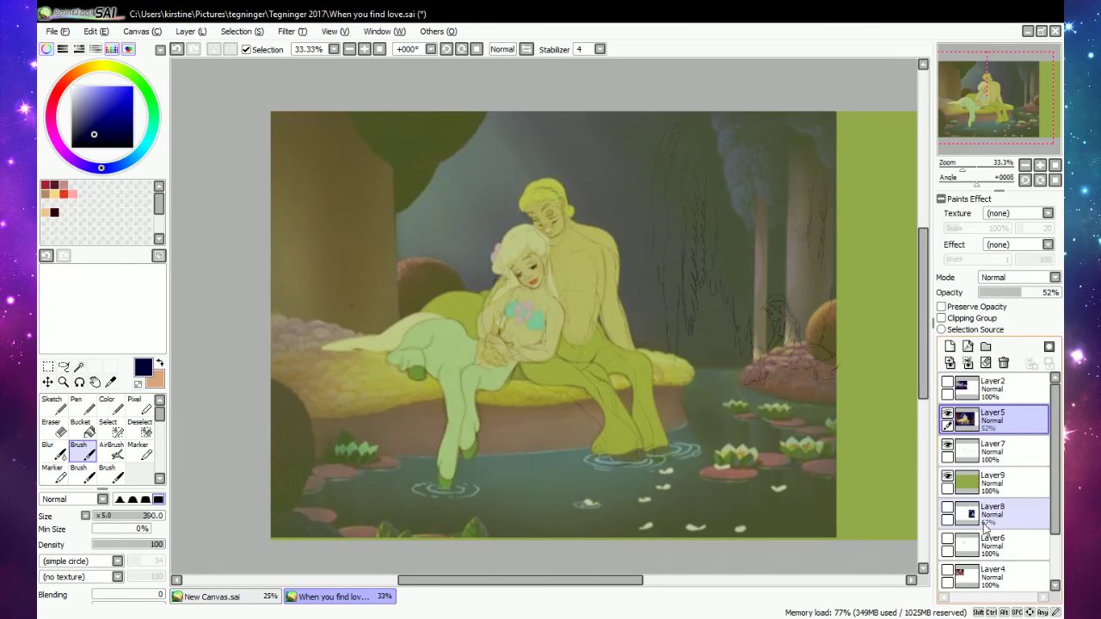
Show the Layer8 reference and move it between Layer5 and the Layer7 sketch.
click(948, 510)
drag(998, 527, 994, 454)
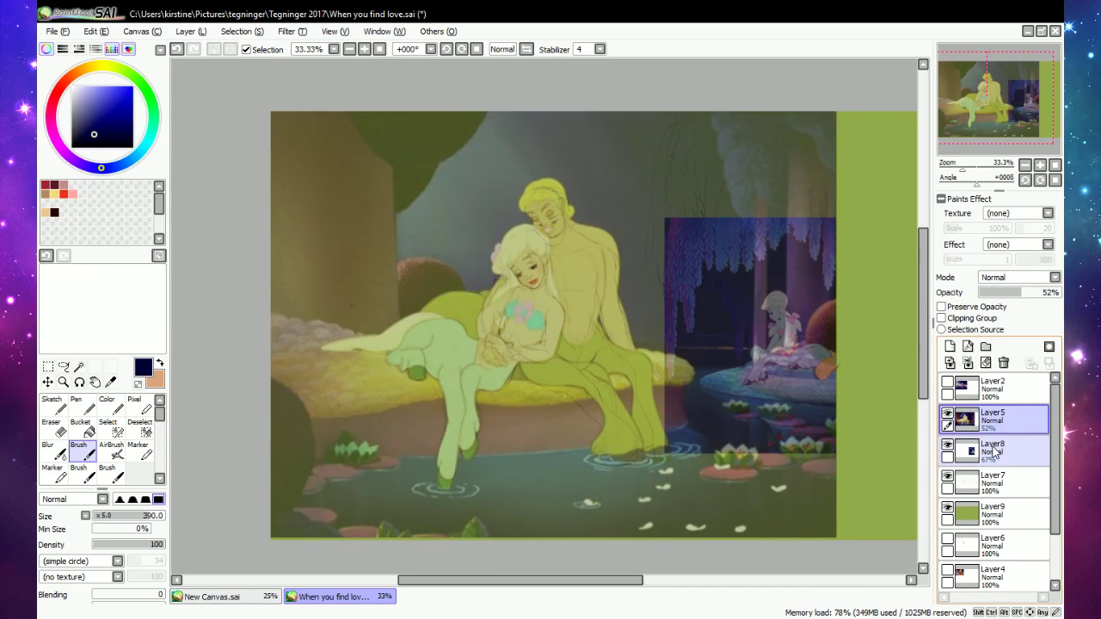
click(948, 447)
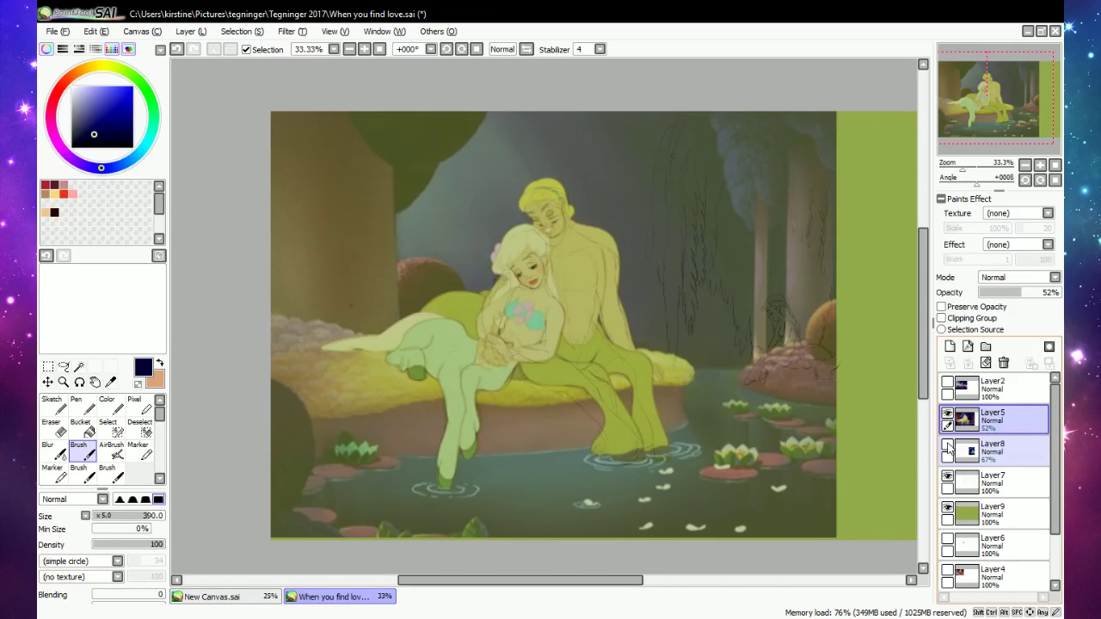
click(948, 447)
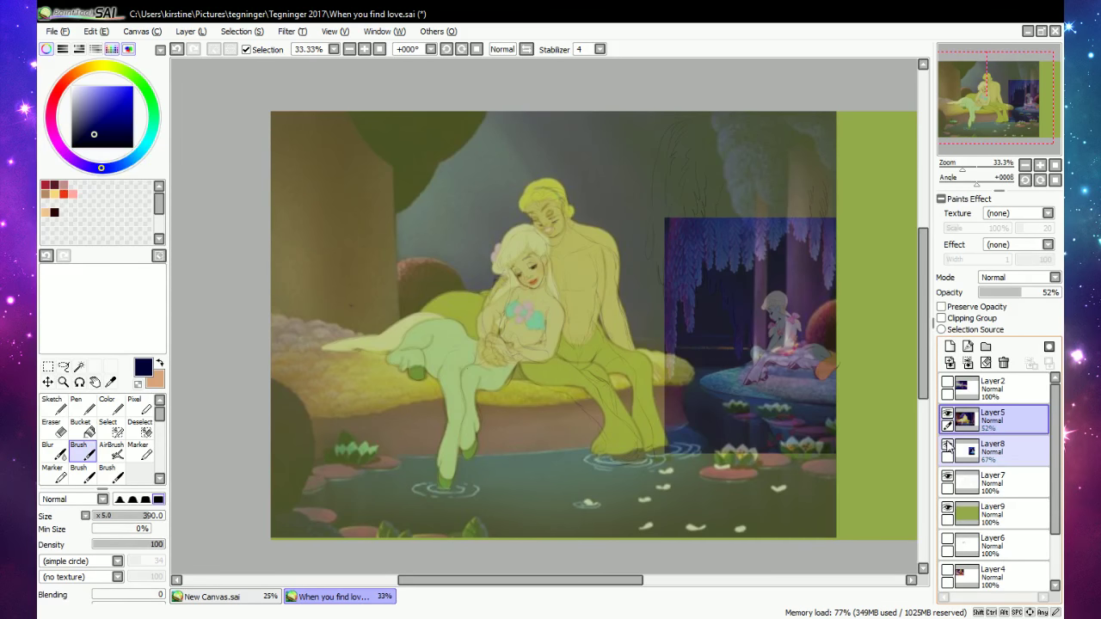
click(948, 446)
click(948, 447)
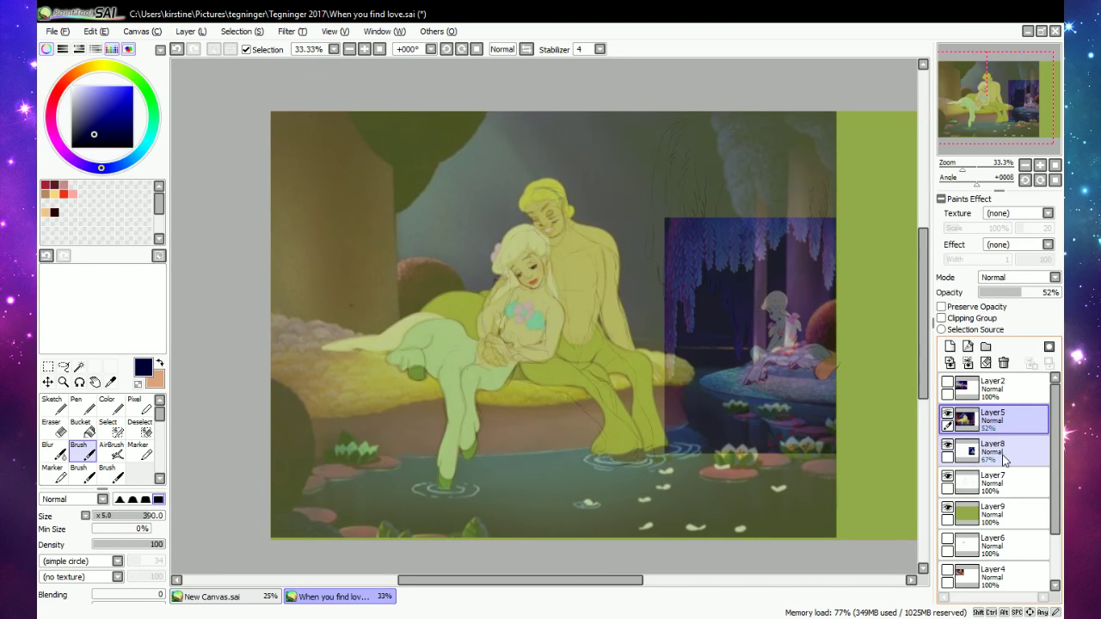
Create a layer folder above Layer5, move Layer5 and Layer8 into it, and collapse it.
click(985, 347)
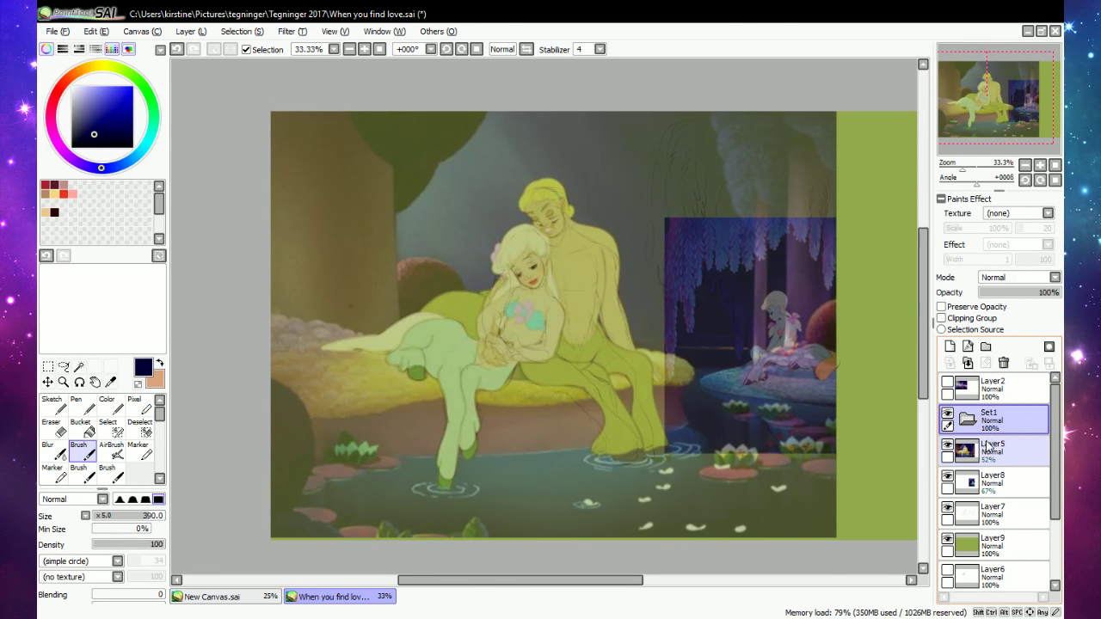
drag(992, 448, 994, 425)
drag(999, 482, 1002, 461)
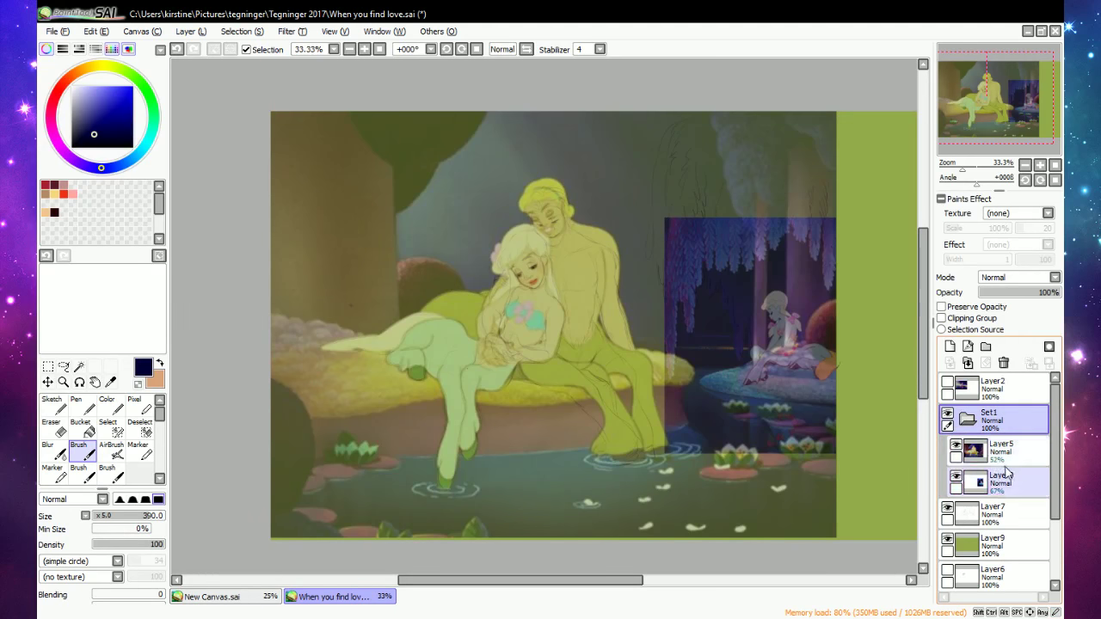
click(968, 420)
Compare the sketch with the grouped references by toggling the Set1 folder's visibility, and leave the folder hidden.
click(949, 413)
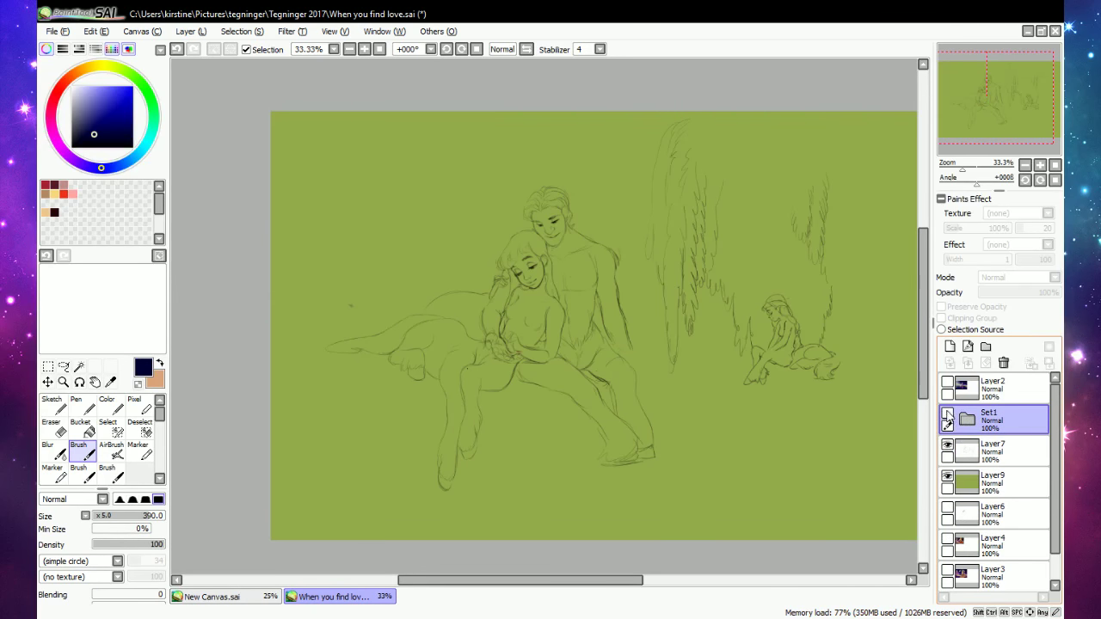
click(949, 414)
click(949, 414)
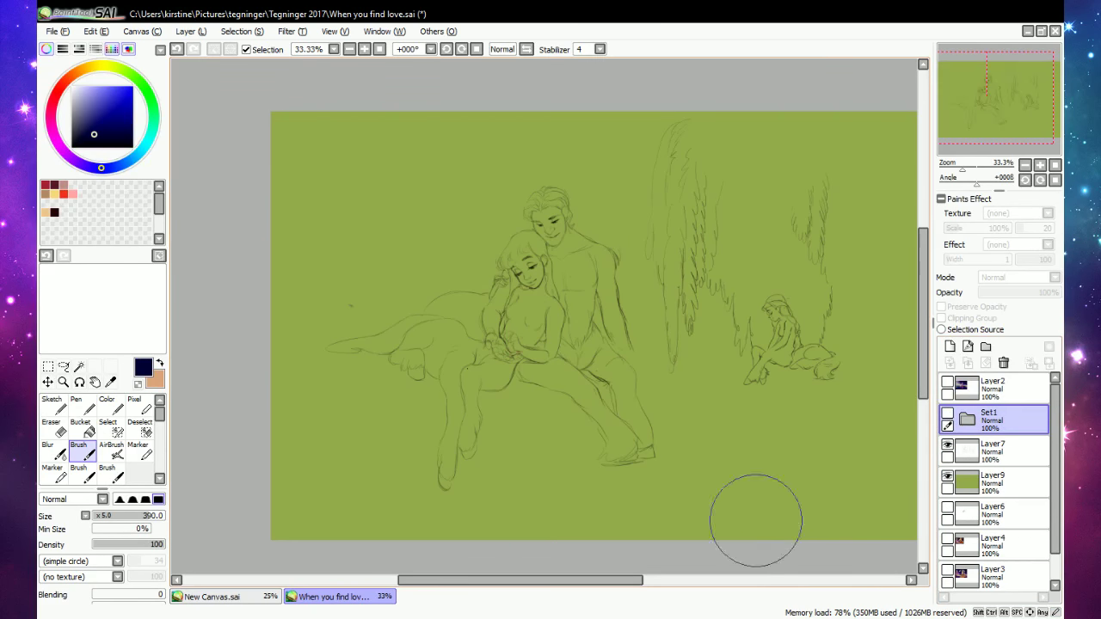
mouse_move(627, 581)
mouse_down()
mouse_move(604, 592)
mouse_move(628, 592)
mouse_up()
click(948, 417)
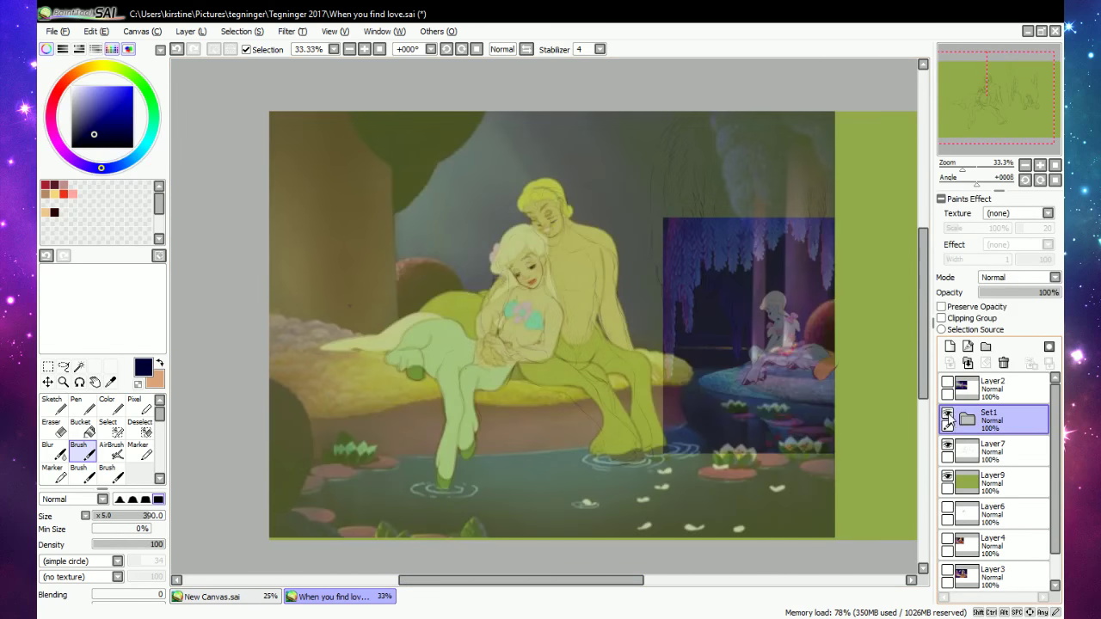
click(948, 416)
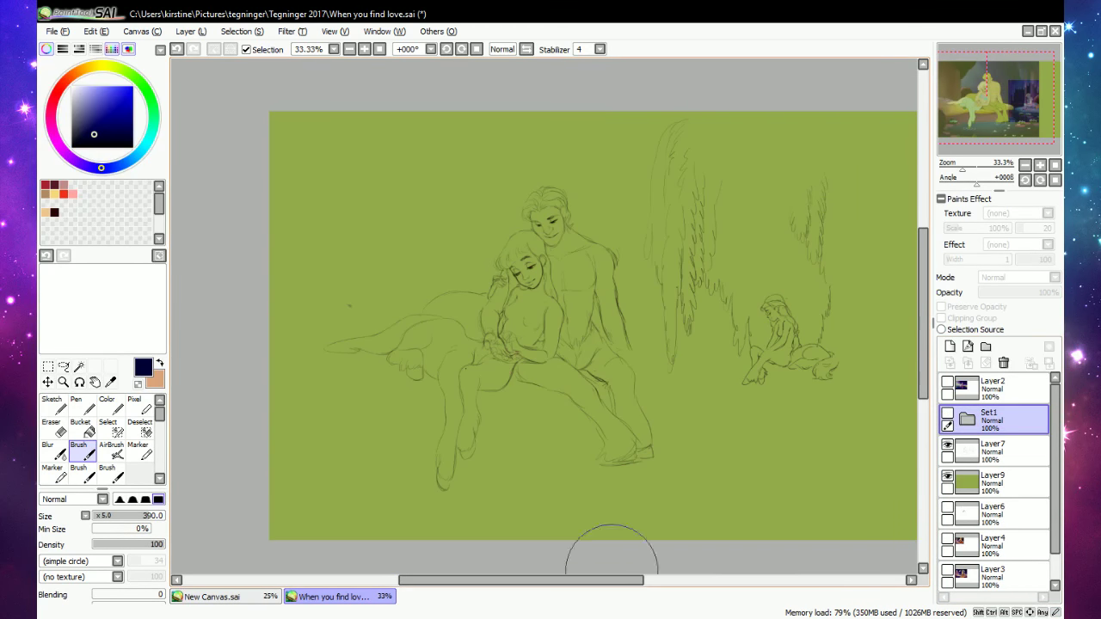
drag(594, 581, 572, 586)
click(948, 417)
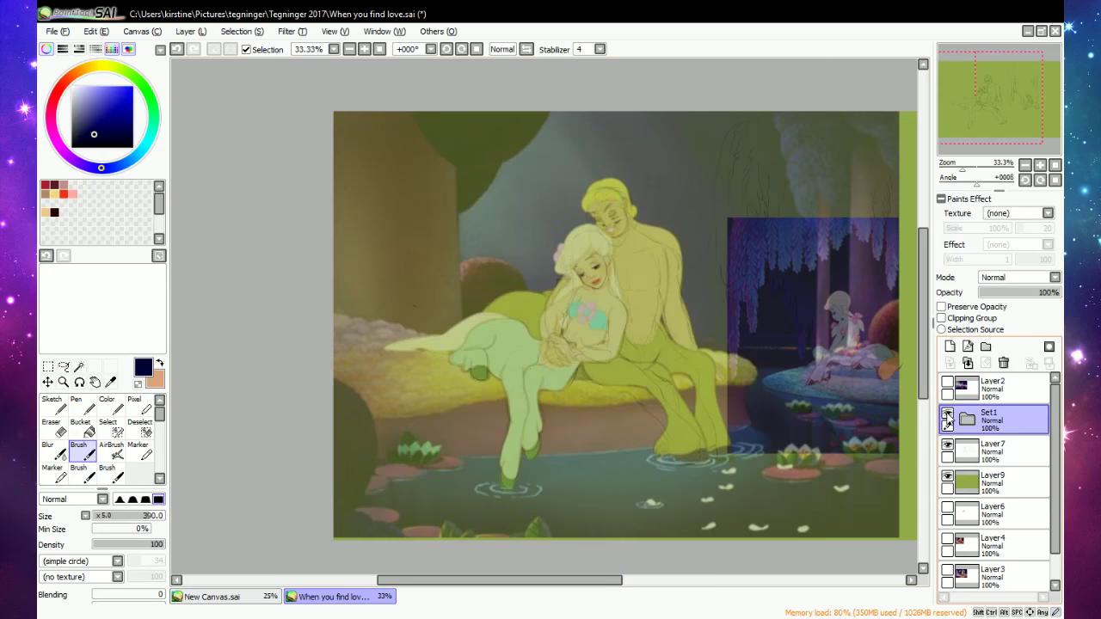
click(947, 418)
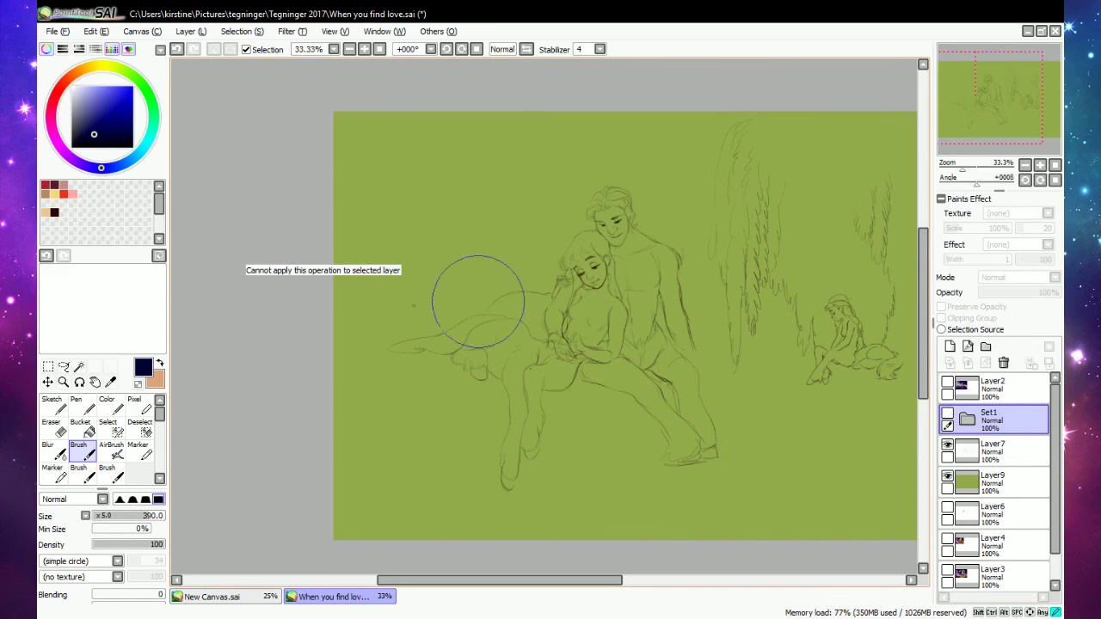
Paint a broad dark blue band across the middle of Layer9 and fill the foreground below the couple with the same colour.
click(970, 480)
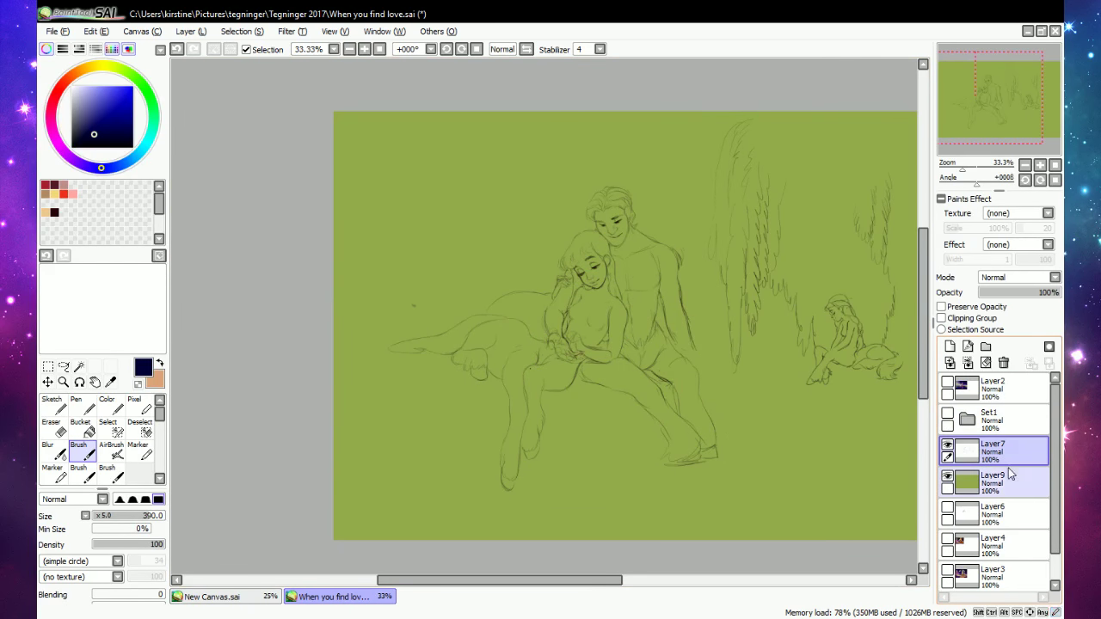
drag(347, 290, 696, 319)
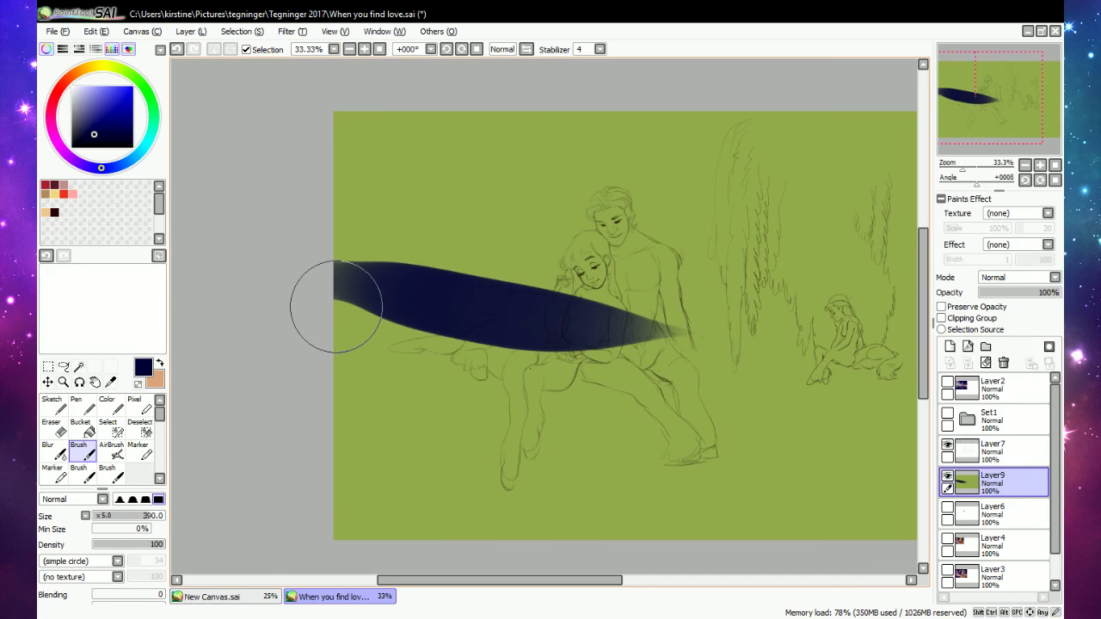
mouse_move(336, 302)
mouse_down()
mouse_move(891, 345)
mouse_move(513, 343)
mouse_move(903, 344)
mouse_move(575, 349)
mouse_move(512, 327)
mouse_move(895, 324)
mouse_move(833, 359)
mouse_move(430, 312)
mouse_up()
drag(619, 334, 816, 418)
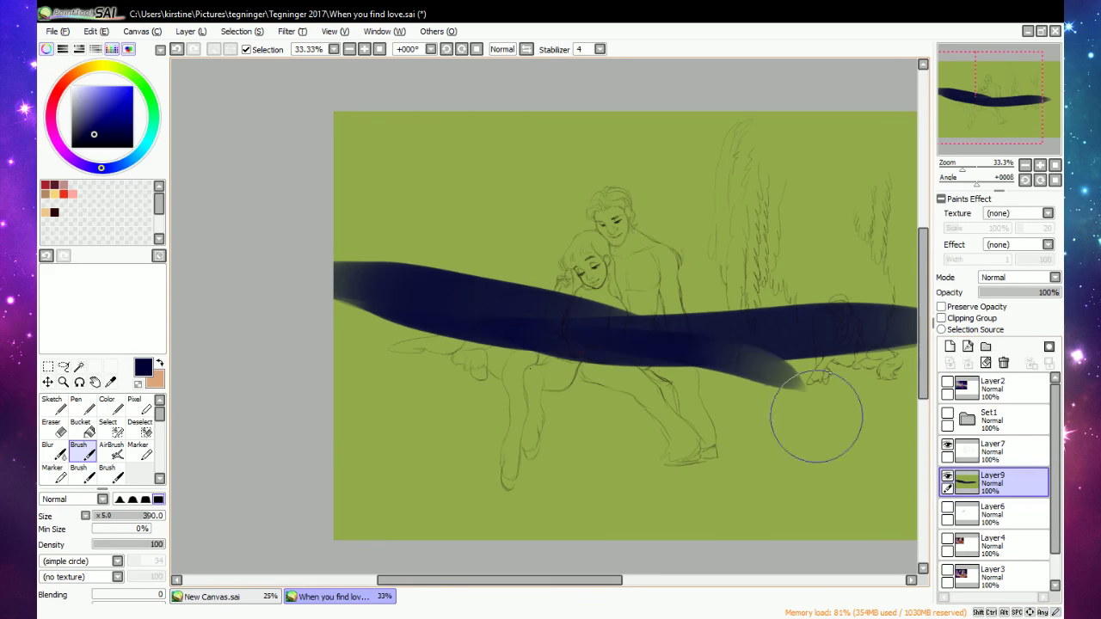
mouse_move(731, 344)
mouse_down()
mouse_move(769, 450)
mouse_move(590, 487)
mouse_move(315, 479)
mouse_move(548, 494)
mouse_move(855, 442)
mouse_move(283, 516)
mouse_move(908, 512)
mouse_move(566, 540)
mouse_move(804, 485)
mouse_move(951, 488)
mouse_up()
drag(549, 581, 603, 580)
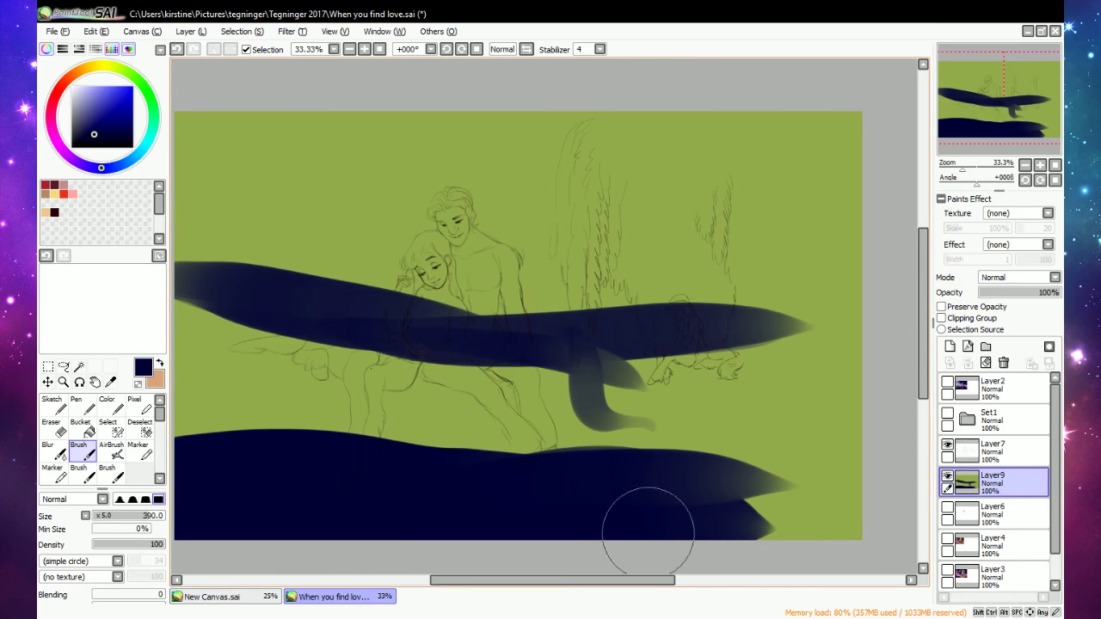
Check the Layer2 reference and extend the dark blue foreground to the canvas's right edge, joining it to the middle band with a curve.
click(949, 384)
click(948, 384)
mouse_move(593, 378)
mouse_down()
mouse_move(652, 454)
mouse_move(591, 381)
mouse_move(828, 441)
mouse_move(895, 494)
mouse_move(706, 499)
mouse_up()
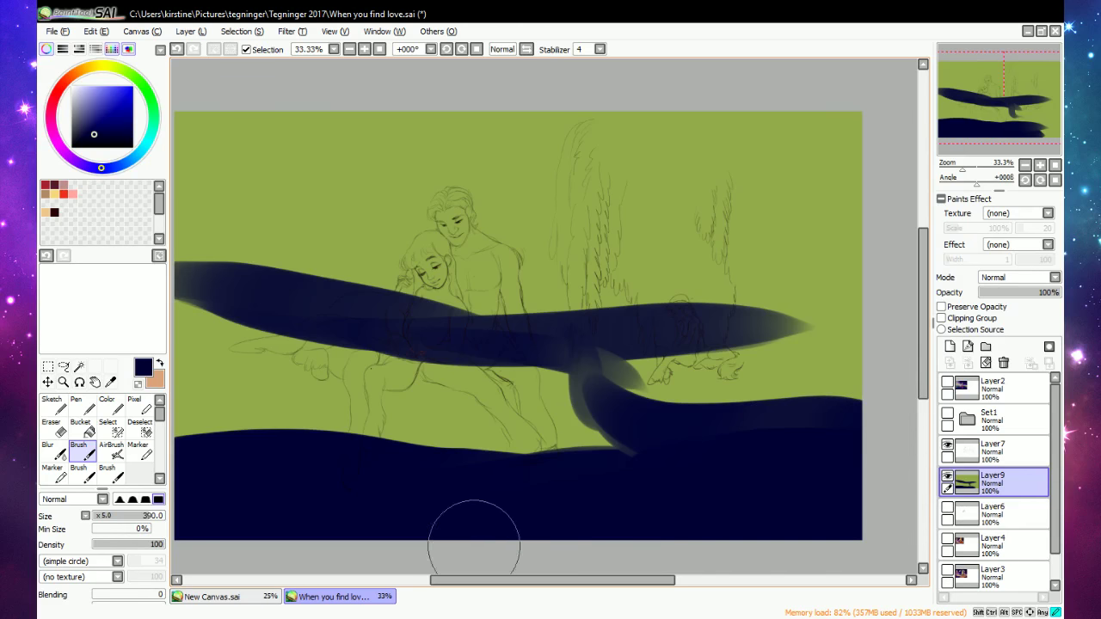
drag(643, 582, 631, 585)
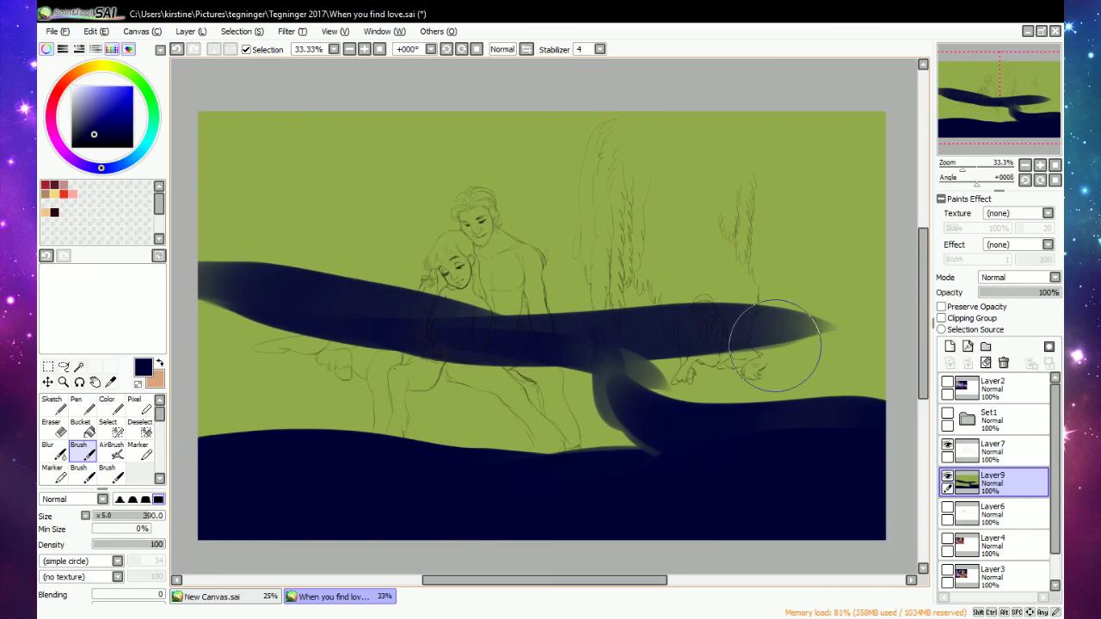
Crop the canvas with a rectangular selection that leaves out the strip along the right edge, and clear the selection.
click(49, 367)
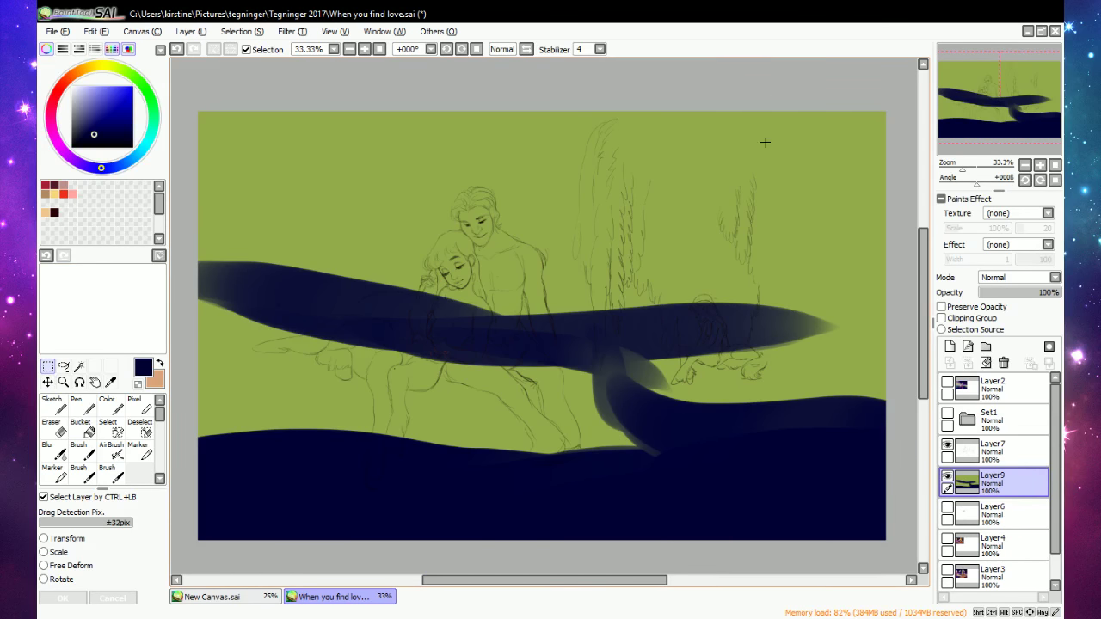
drag(776, 168, 193, 529)
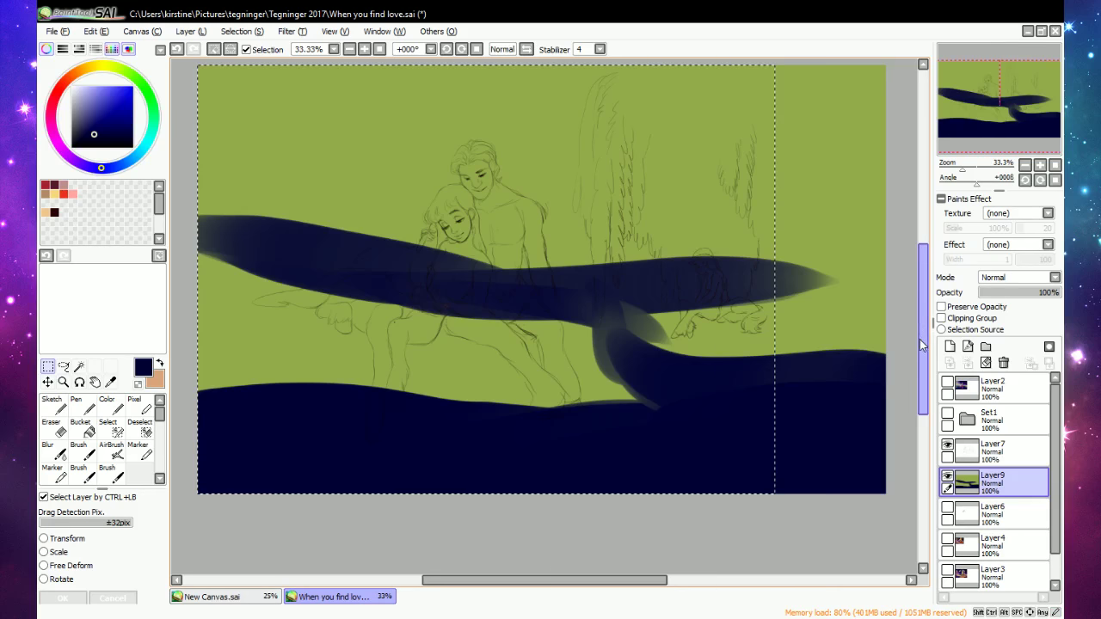
drag(923, 342, 924, 315)
drag(612, 581, 603, 585)
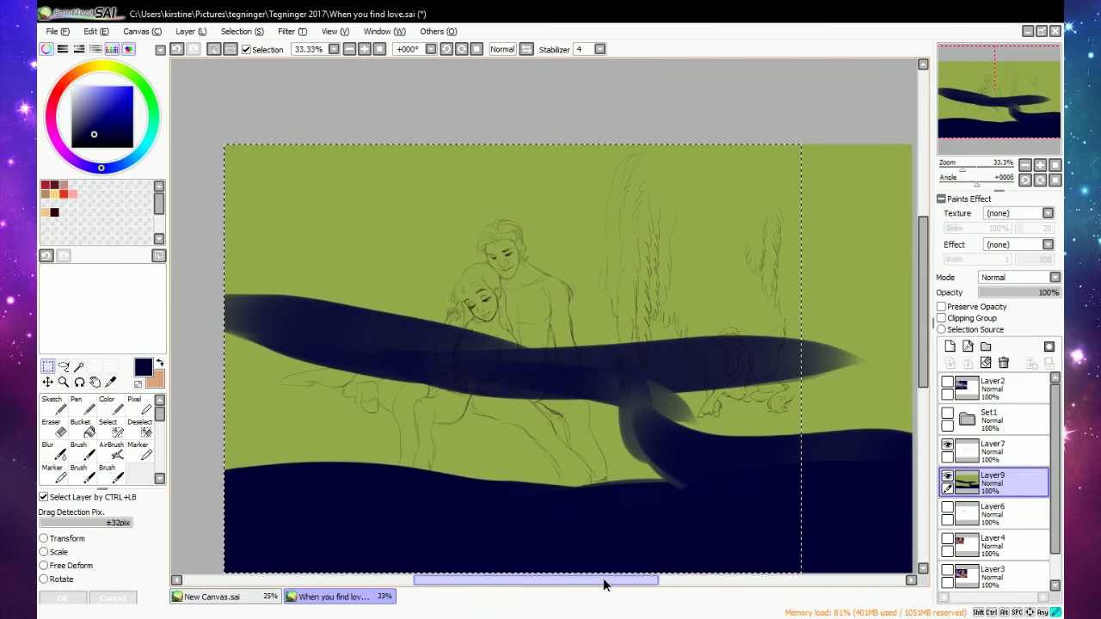
drag(604, 585, 603, 585)
drag(922, 320, 895, 319)
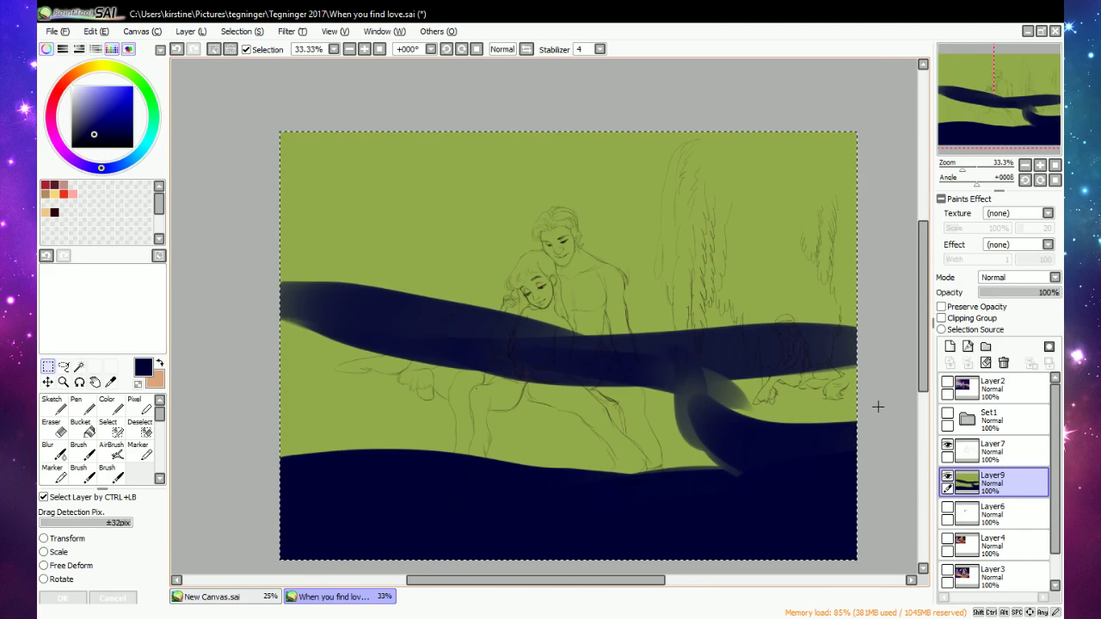
key(ctrl+d)
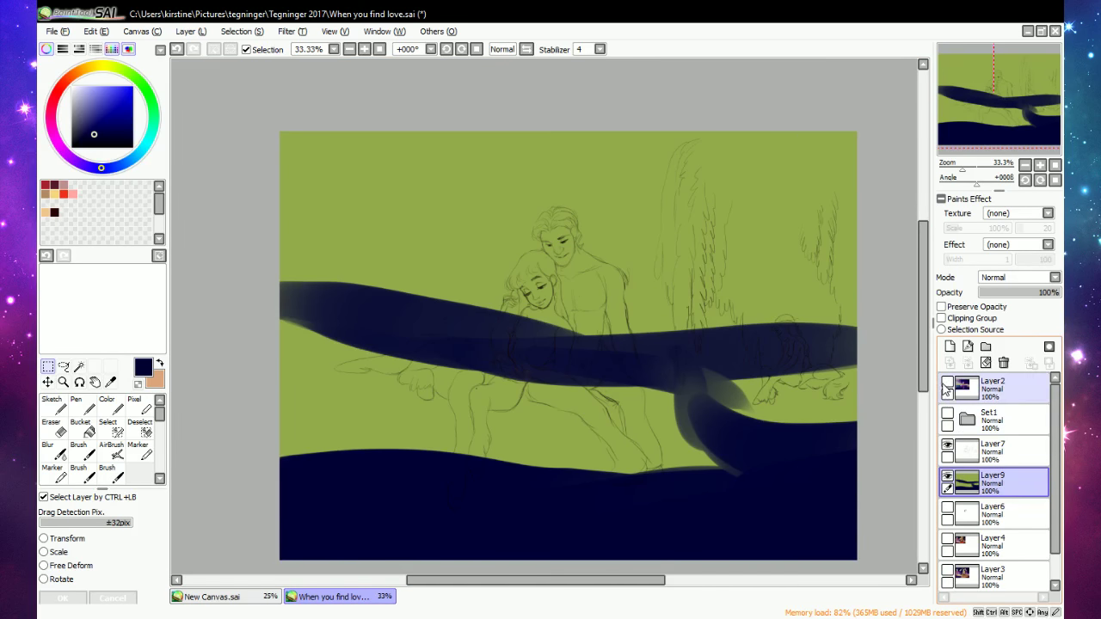
Compare the block-in with the Set1 and Layer2 references by toggling their visibility, and leave both hidden.
click(947, 415)
click(947, 417)
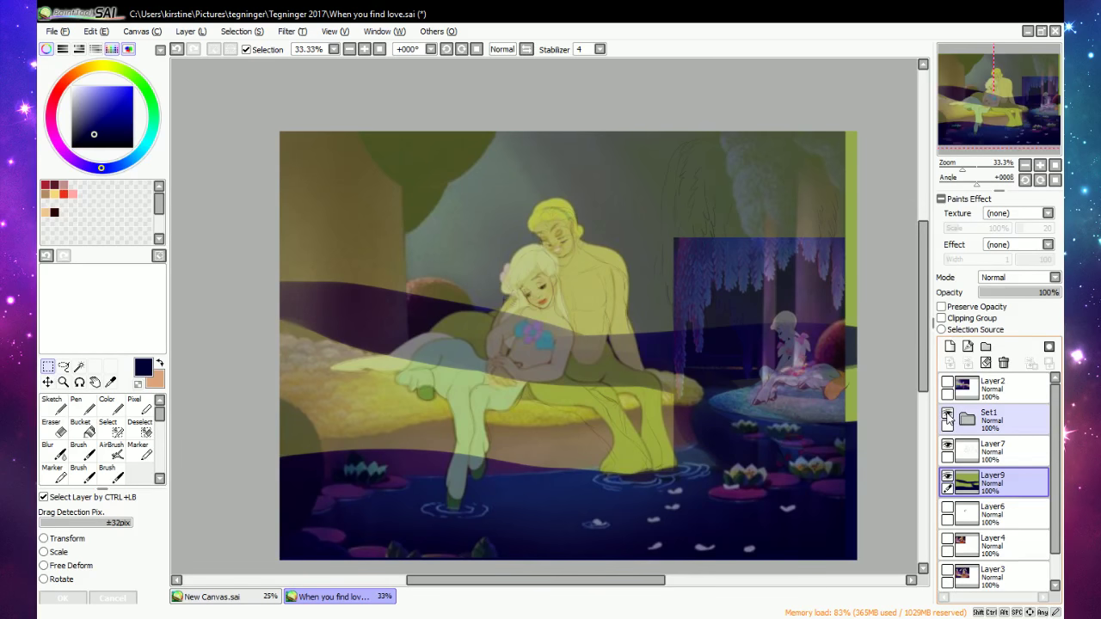
click(947, 417)
click(947, 416)
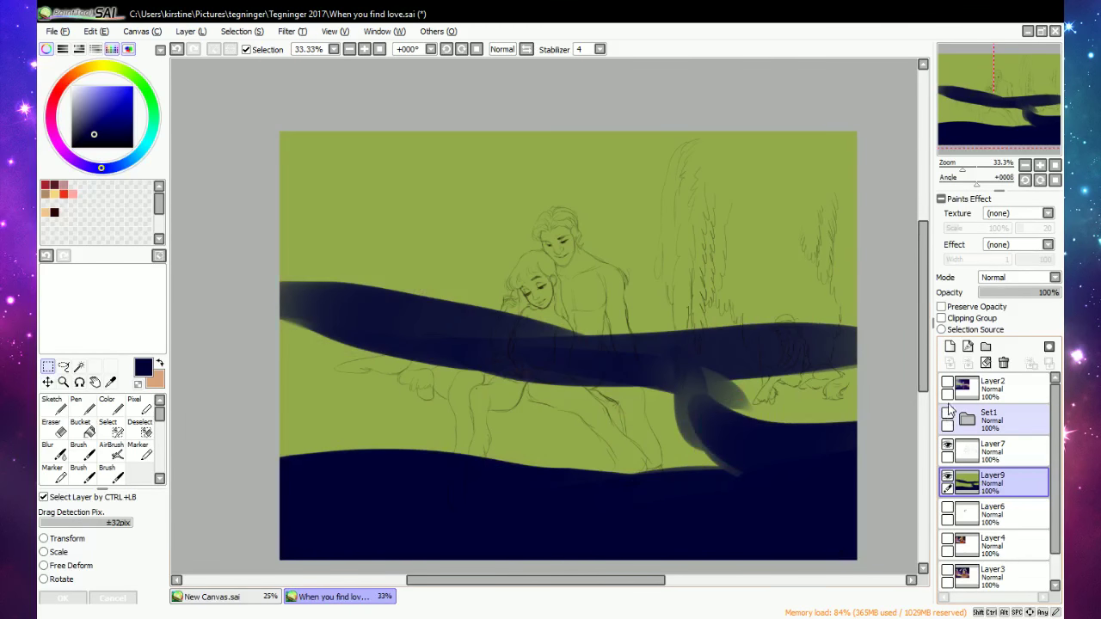
click(948, 384)
click(947, 384)
click(947, 416)
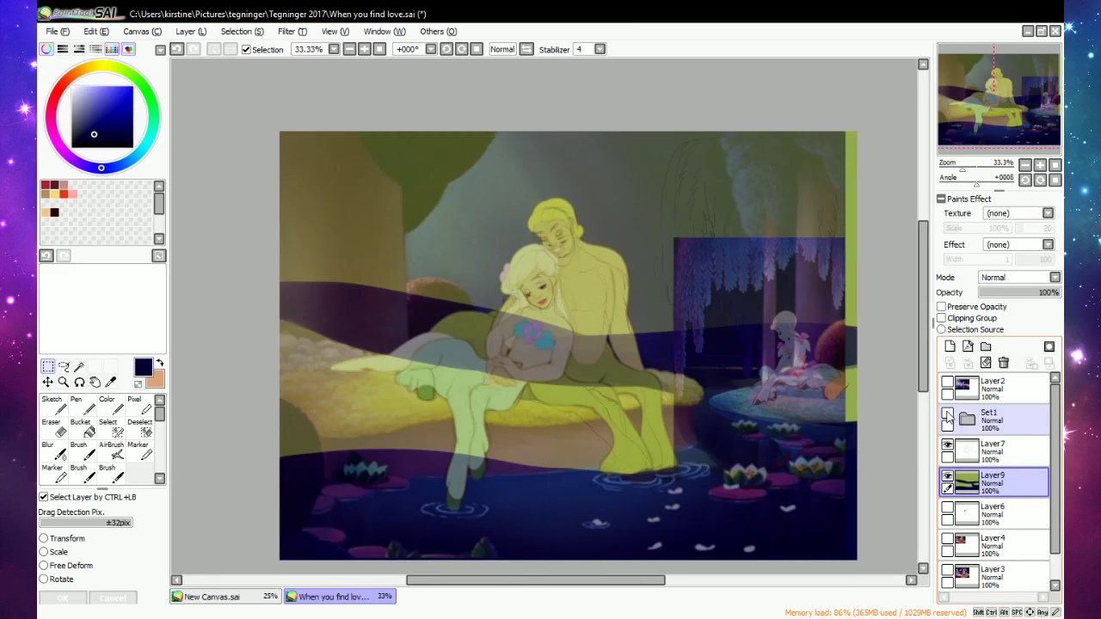
click(947, 417)
click(947, 416)
click(948, 416)
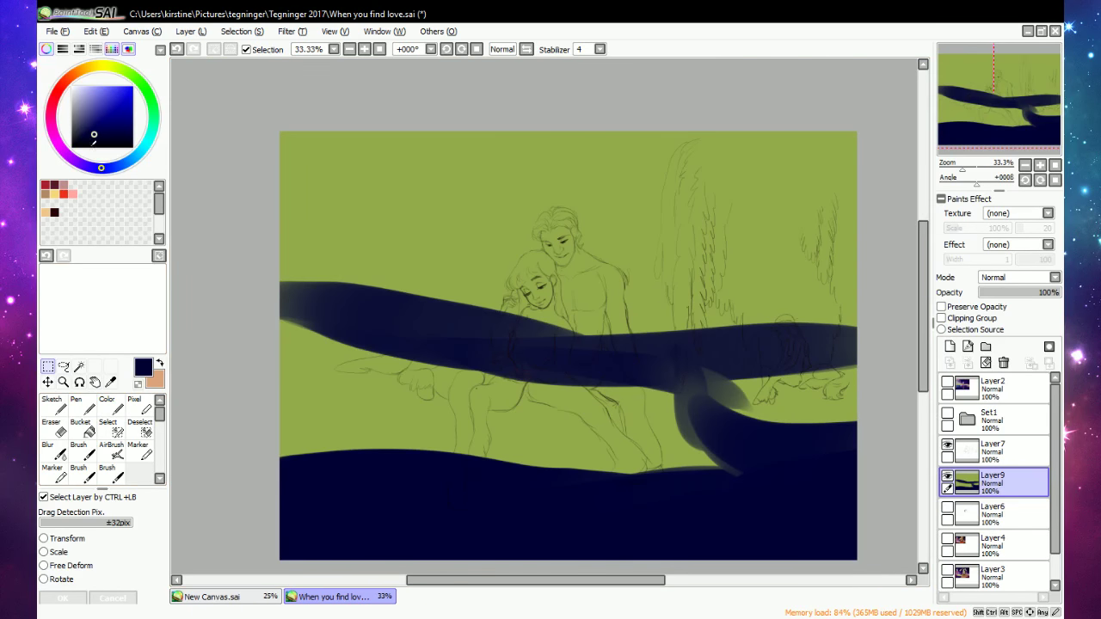
Paint a dark teal islet under the small seated figure with the size 390 brush, and cover the gap beside it with sampled dark blue.
click(152, 101)
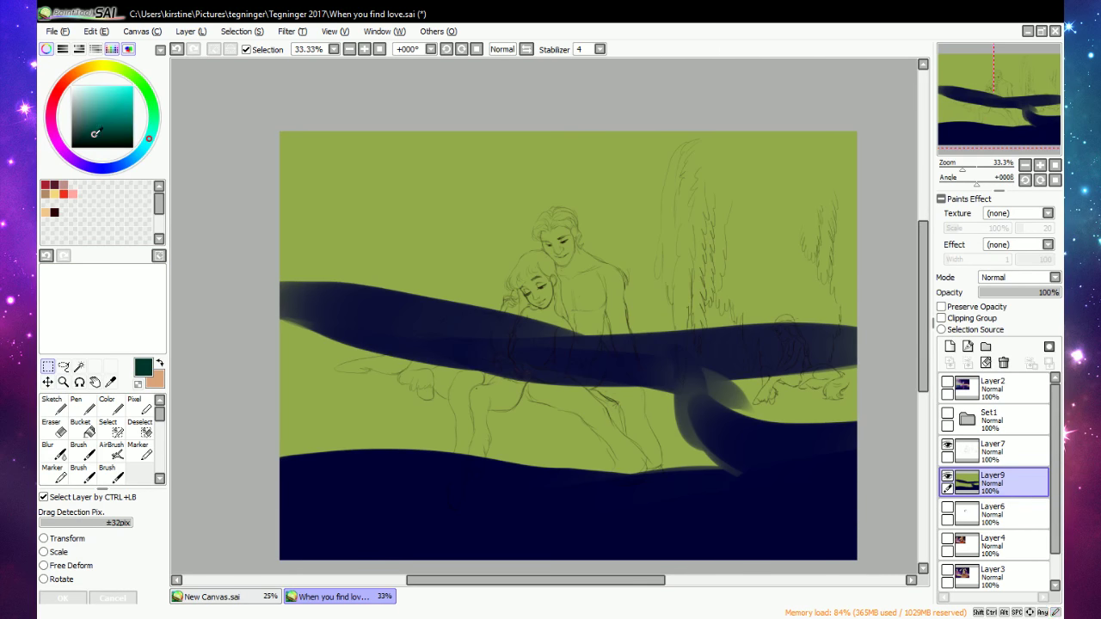
click(89, 478)
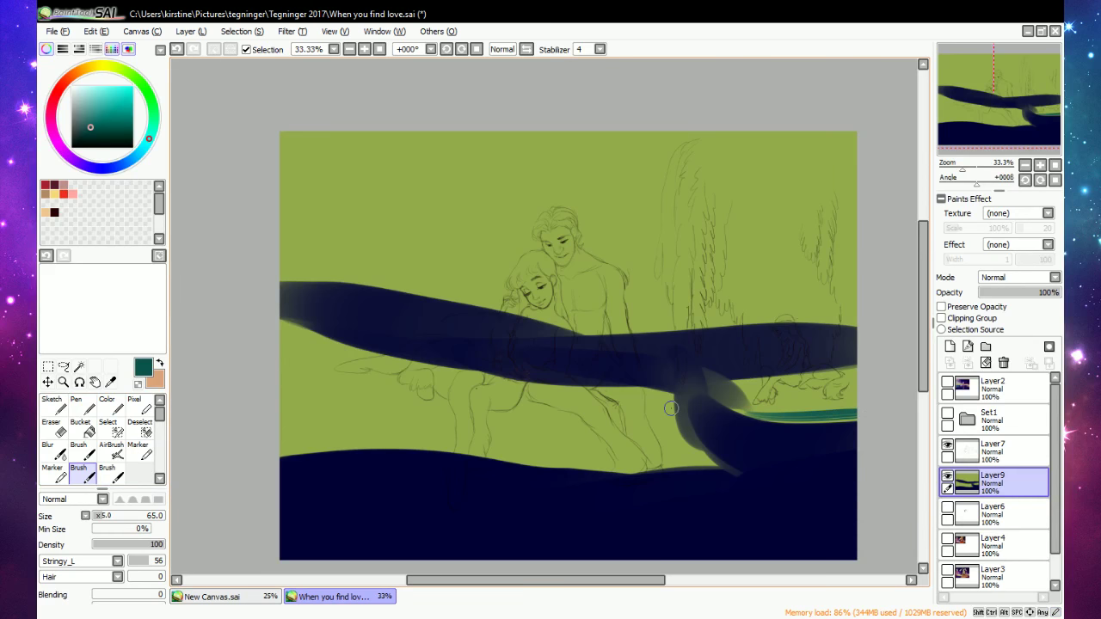
click(78, 449)
mouse_move(860, 411)
mouse_down()
mouse_move(726, 403)
mouse_move(816, 404)
mouse_move(758, 386)
mouse_move(873, 384)
mouse_move(801, 401)
mouse_move(829, 416)
mouse_move(777, 403)
mouse_move(768, 383)
mouse_move(737, 386)
mouse_move(871, 370)
mouse_move(745, 414)
mouse_move(859, 419)
mouse_move(727, 396)
mouse_up()
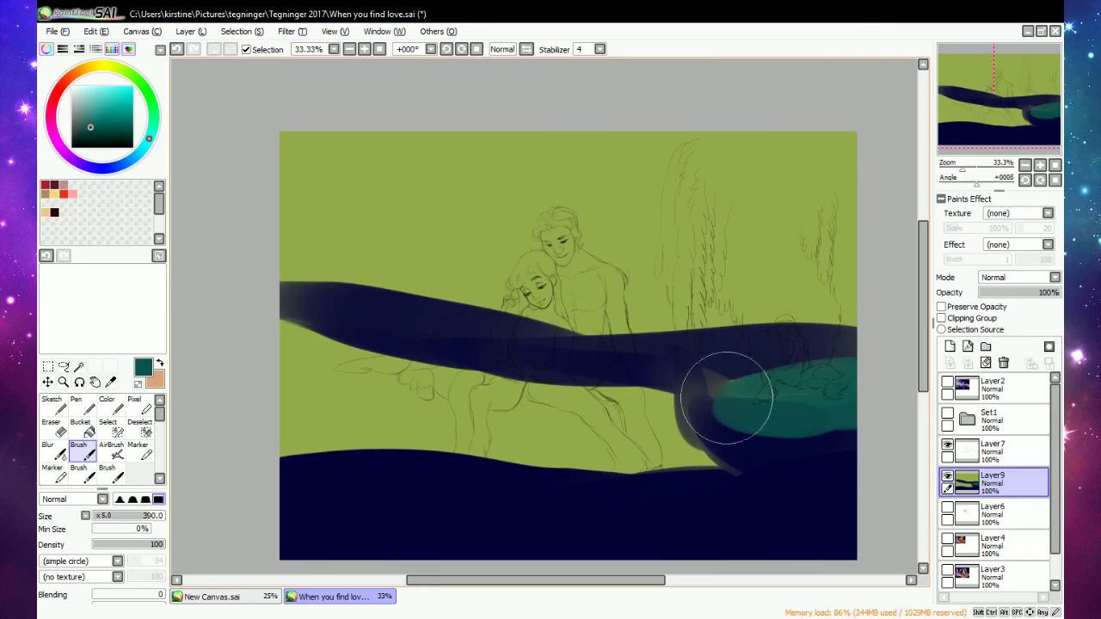
alt+click(753, 353)
mouse_move(753, 353)
mouse_down()
mouse_move(701, 383)
mouse_move(713, 361)
mouse_move(722, 437)
mouse_move(682, 409)
mouse_move(665, 381)
mouse_move(684, 457)
mouse_move(695, 401)
mouse_move(743, 478)
mouse_move(675, 494)
mouse_move(755, 487)
mouse_move(397, 492)
mouse_move(276, 482)
mouse_up()
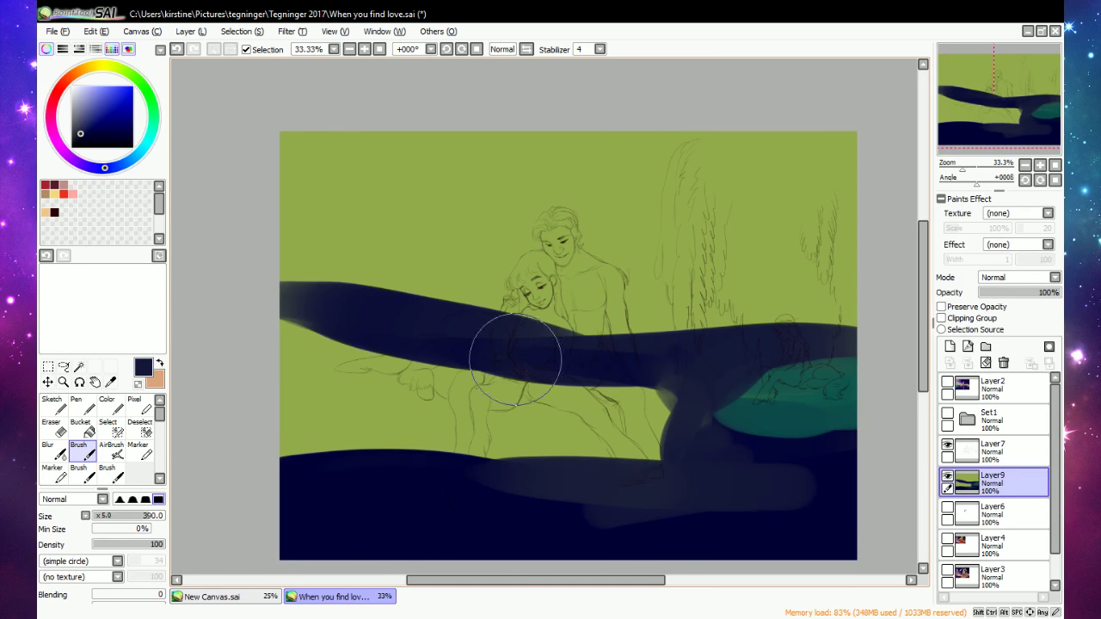
Paint a dark brown bank with a rounded end along the lower part of the green ground, undoing unsatisfactory strokes.
alt+click(527, 437)
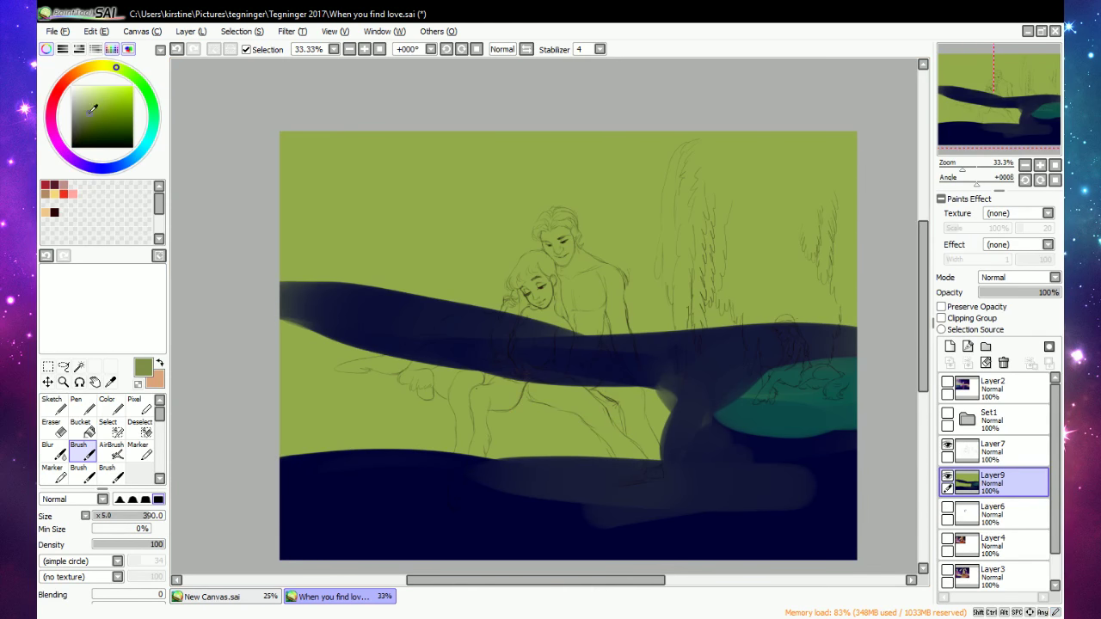
click(88, 69)
mouse_move(468, 448)
mouse_down()
mouse_move(482, 450)
mouse_move(531, 526)
mouse_up()
click(176, 49)
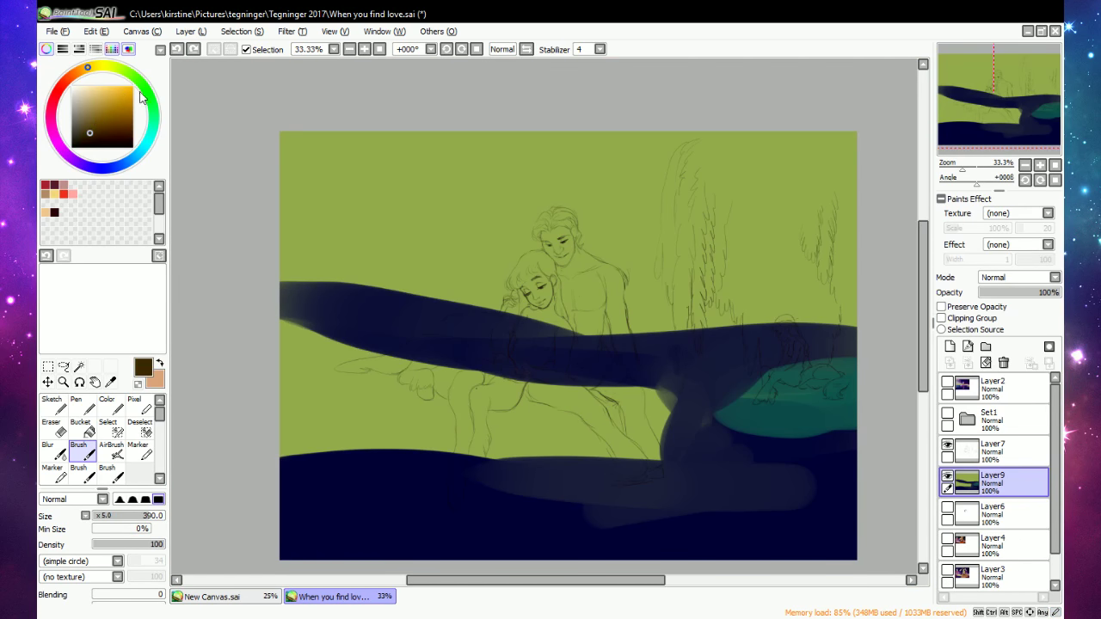
mouse_move(413, 448)
mouse_down()
mouse_move(655, 449)
mouse_move(263, 442)
mouse_up()
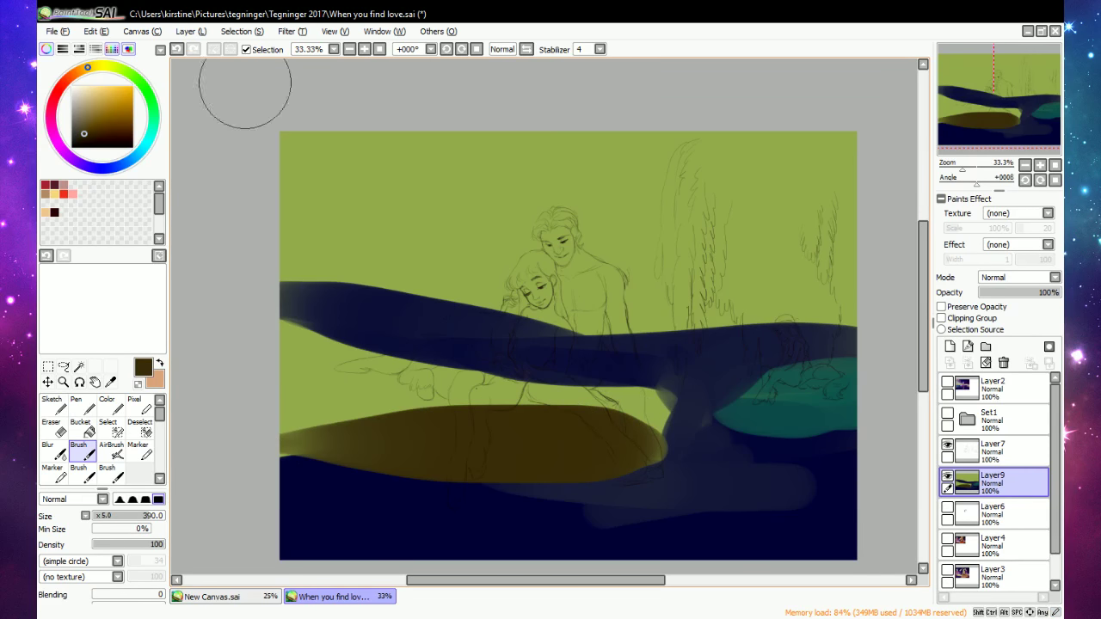
click(176, 49)
mouse_move(634, 380)
mouse_down()
mouse_move(577, 442)
mouse_move(274, 463)
mouse_move(632, 454)
mouse_move(572, 440)
mouse_move(247, 460)
mouse_move(299, 441)
mouse_move(472, 450)
mouse_move(655, 428)
mouse_move(466, 446)
mouse_move(297, 439)
mouse_move(307, 422)
mouse_move(416, 442)
mouse_move(675, 415)
mouse_up()
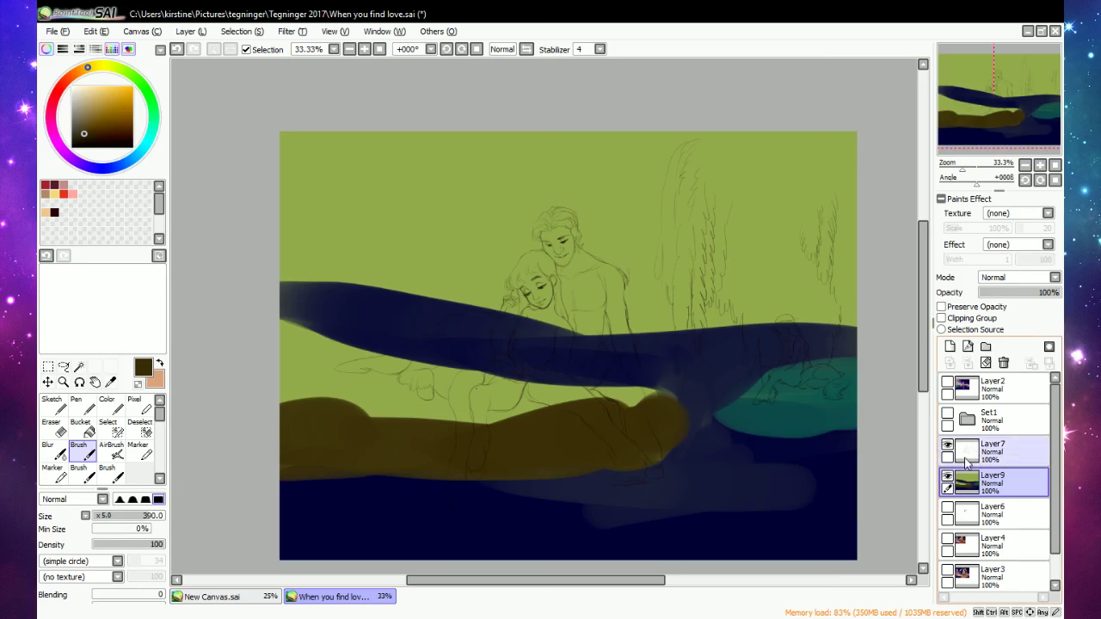
Check the Layer2 reference and fill the whole background above the bank with dark blue sampled from the middle band.
click(947, 383)
click(947, 383)
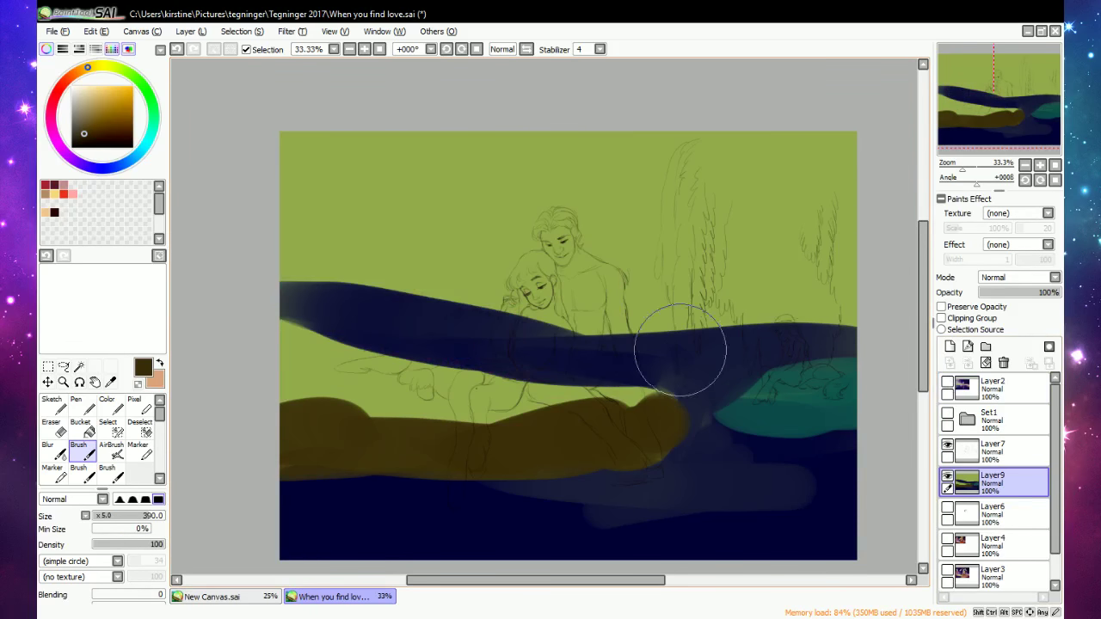
alt+click(644, 361)
mouse_move(644, 362)
mouse_down()
mouse_move(634, 361)
mouse_move(848, 258)
mouse_up()
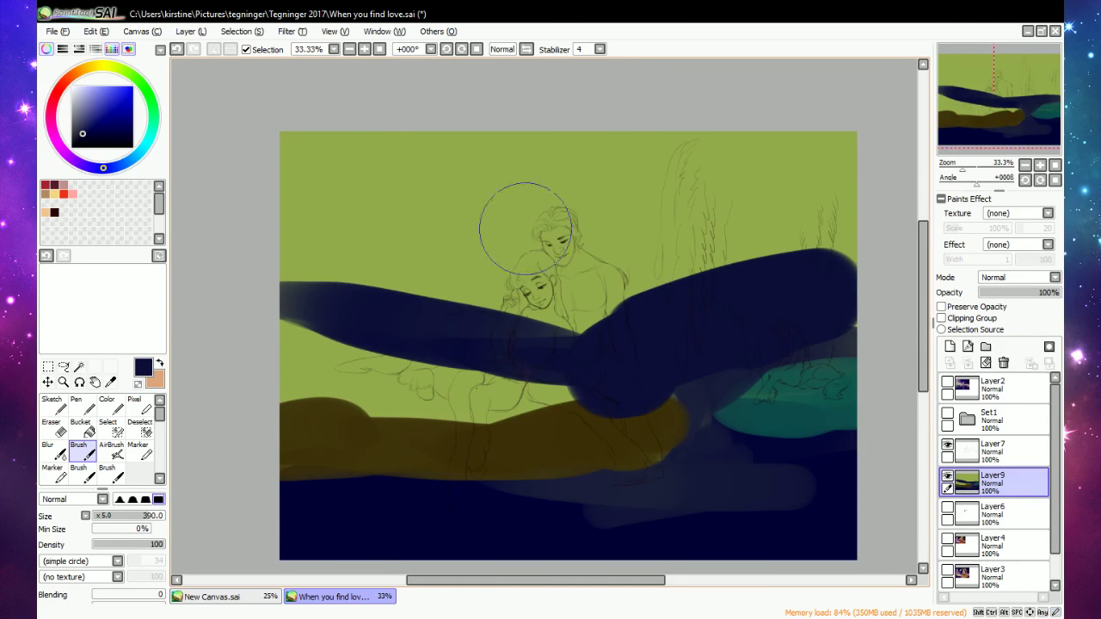
click(175, 50)
mouse_move(731, 309)
mouse_down()
mouse_move(781, 319)
mouse_move(746, 315)
mouse_move(840, 218)
mouse_move(811, 166)
mouse_move(623, 216)
mouse_move(278, 256)
mouse_move(375, 135)
mouse_move(546, 99)
mouse_move(591, 171)
mouse_move(652, 148)
mouse_up()
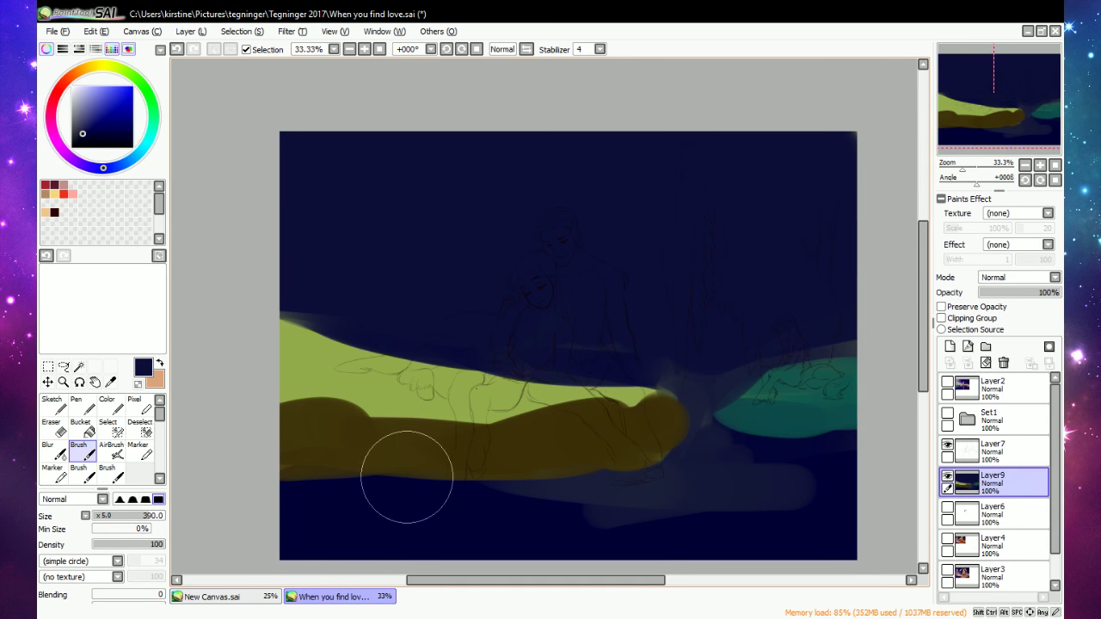
Compare the painting with the Layer2 and Set1 references, and widen the grassy top of the bank over the blue and brown with sampled greens.
click(947, 383)
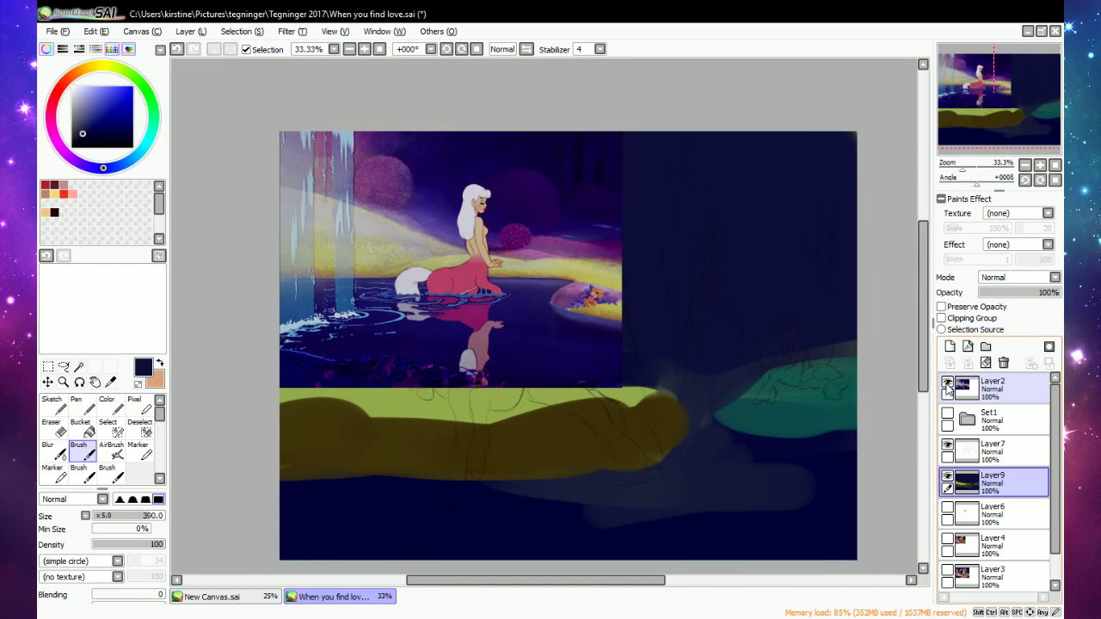
click(948, 382)
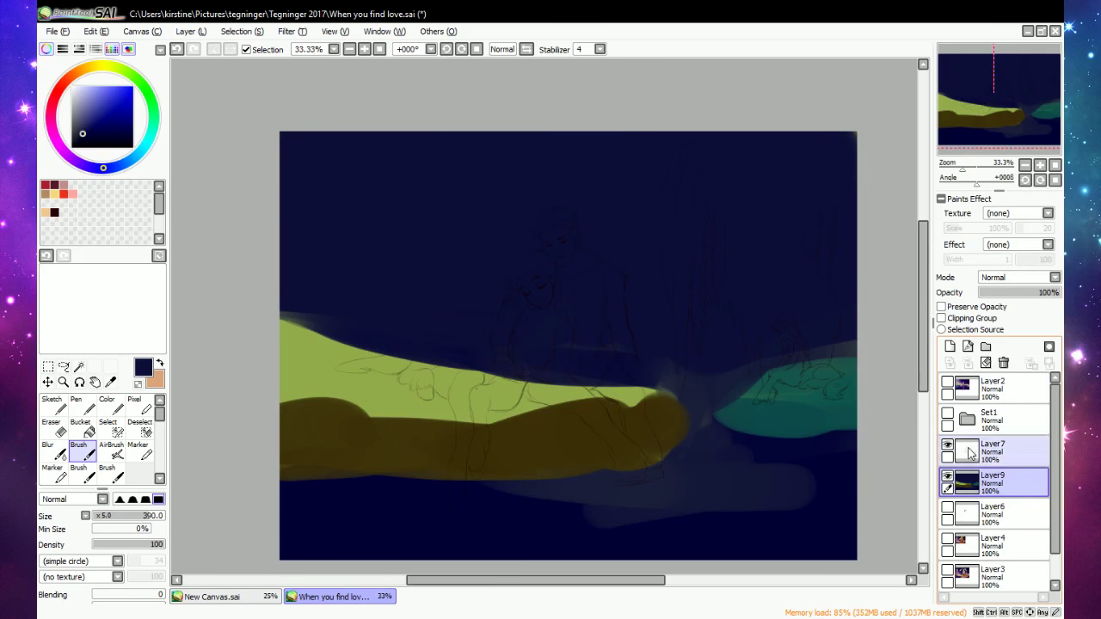
click(949, 416)
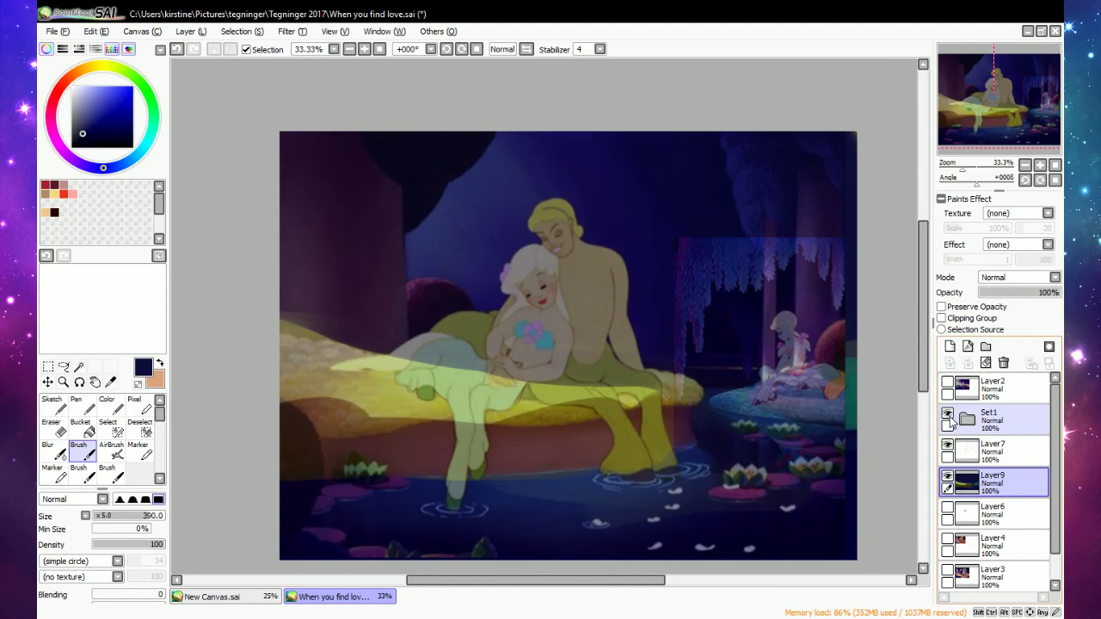
click(948, 416)
alt+click(394, 393)
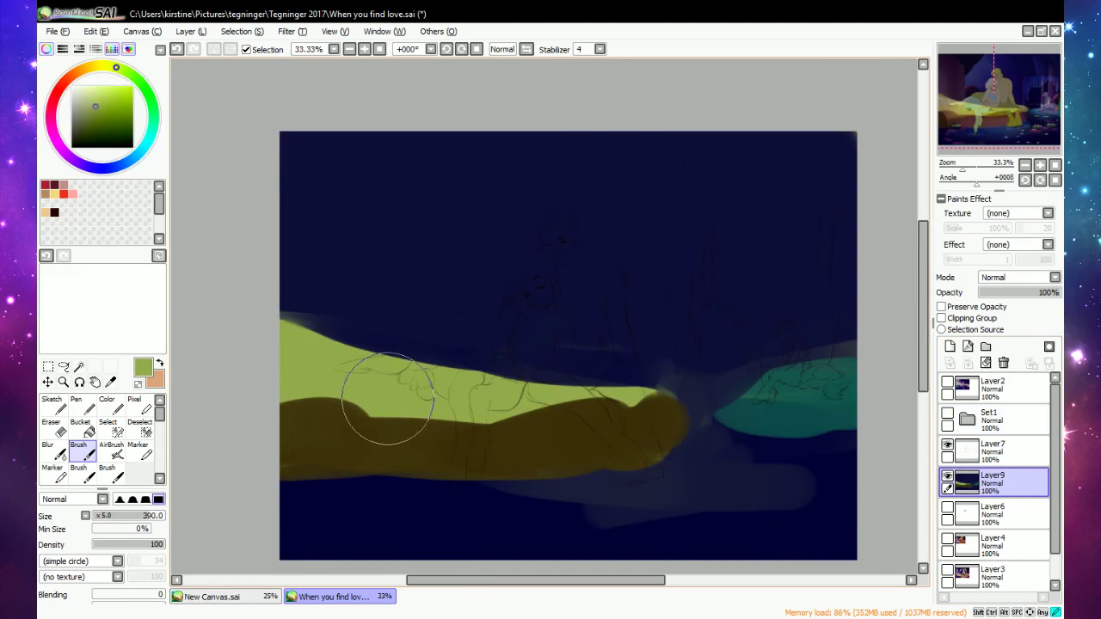
mouse_move(446, 363)
mouse_down()
mouse_move(499, 369)
mouse_move(434, 366)
mouse_move(658, 390)
mouse_move(333, 371)
mouse_move(531, 372)
mouse_move(455, 363)
mouse_move(354, 372)
mouse_move(363, 366)
mouse_move(324, 392)
mouse_move(392, 414)
mouse_move(661, 406)
mouse_up()
right_click(575, 419)
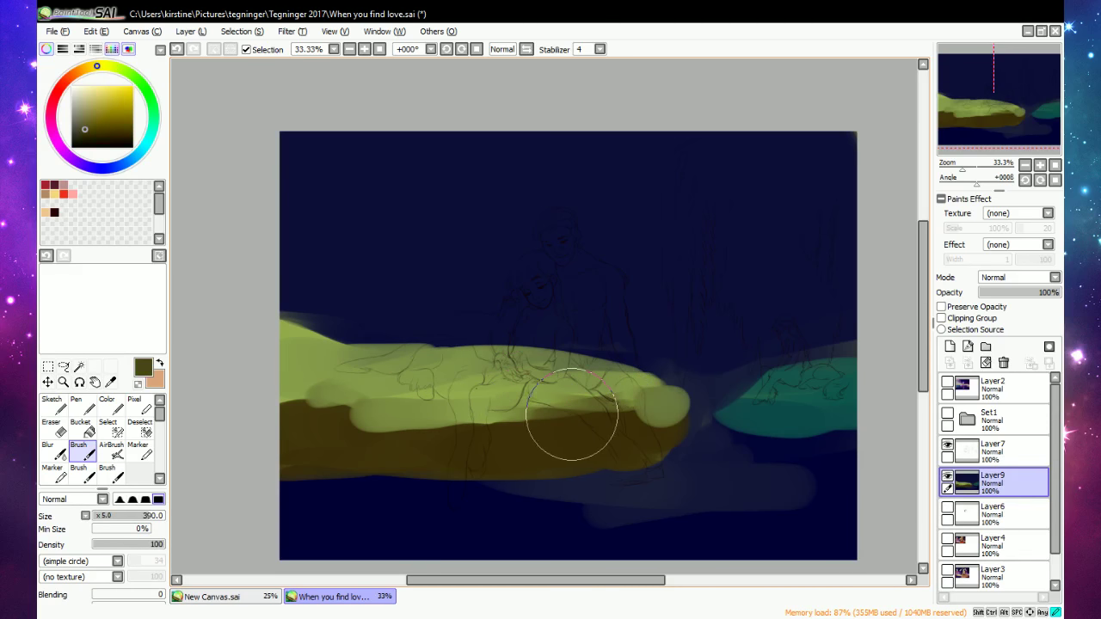
mouse_move(568, 419)
mouse_down()
mouse_move(327, 424)
mouse_move(485, 432)
mouse_move(561, 421)
mouse_move(415, 422)
mouse_move(602, 409)
mouse_move(499, 443)
mouse_move(324, 437)
mouse_up()
Shade the bank's underside with a darker brown and reshape the grass edge above it with sampled green.
alt+click(489, 445)
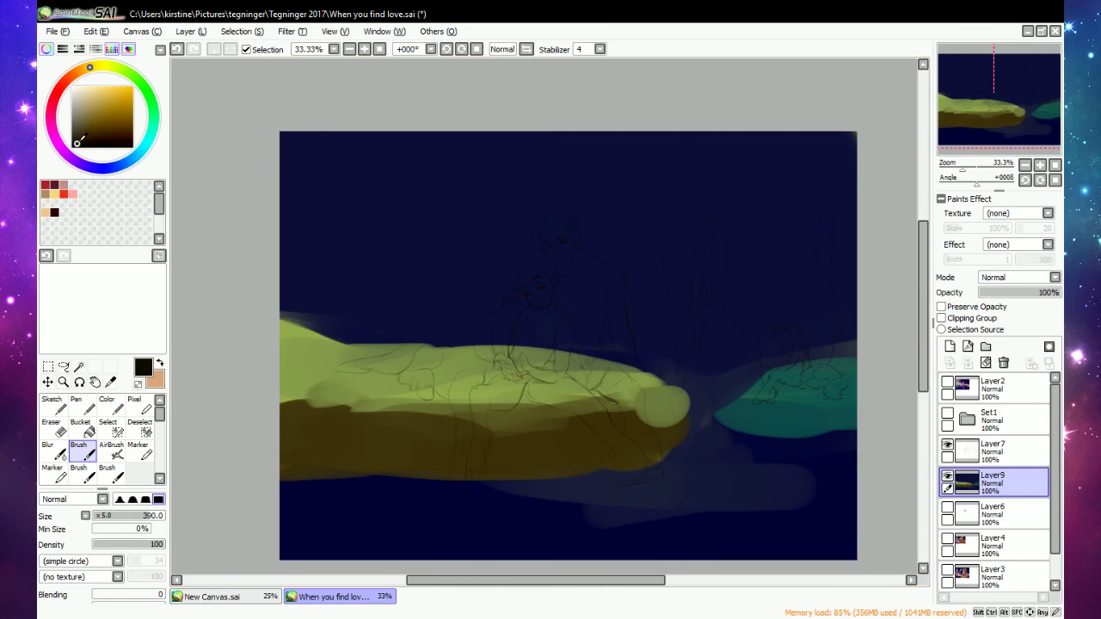
mouse_move(332, 450)
mouse_down()
mouse_move(488, 449)
mouse_move(261, 450)
mouse_move(484, 458)
mouse_move(363, 463)
mouse_move(651, 451)
mouse_move(596, 443)
mouse_move(574, 425)
mouse_move(415, 435)
mouse_move(407, 423)
mouse_move(285, 438)
mouse_move(346, 453)
mouse_move(413, 441)
mouse_up()
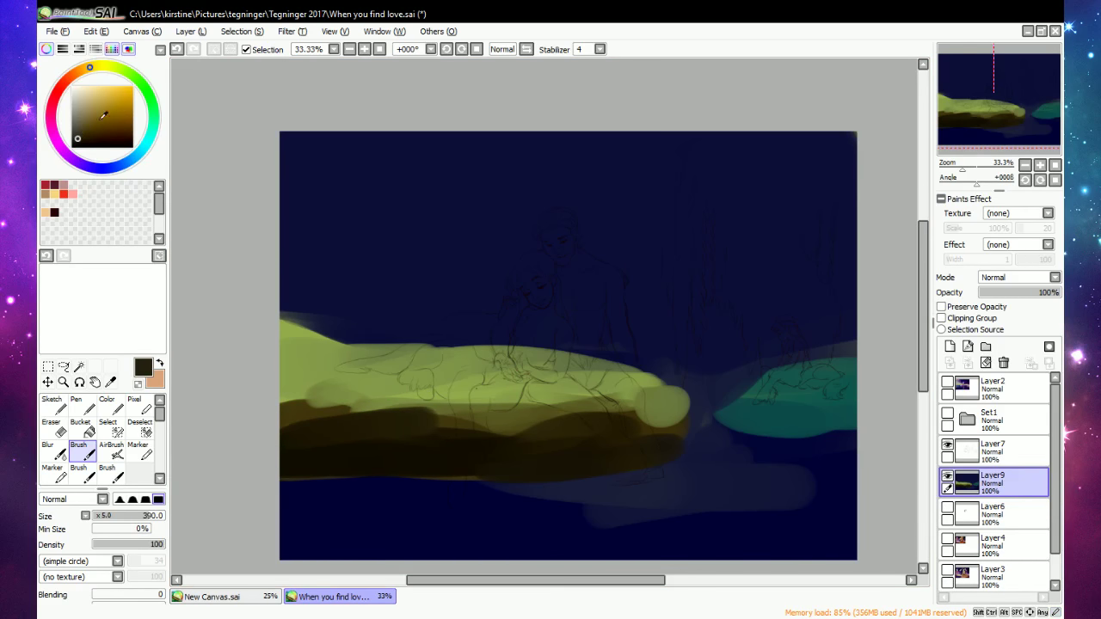
mouse_move(325, 441)
mouse_down()
mouse_move(362, 442)
mouse_move(305, 449)
mouse_move(366, 449)
mouse_move(330, 464)
mouse_move(452, 466)
mouse_move(414, 471)
mouse_move(640, 456)
mouse_move(604, 439)
mouse_move(474, 446)
mouse_move(268, 428)
mouse_move(670, 430)
mouse_move(504, 440)
mouse_move(631, 410)
mouse_move(528, 450)
mouse_move(651, 423)
mouse_up()
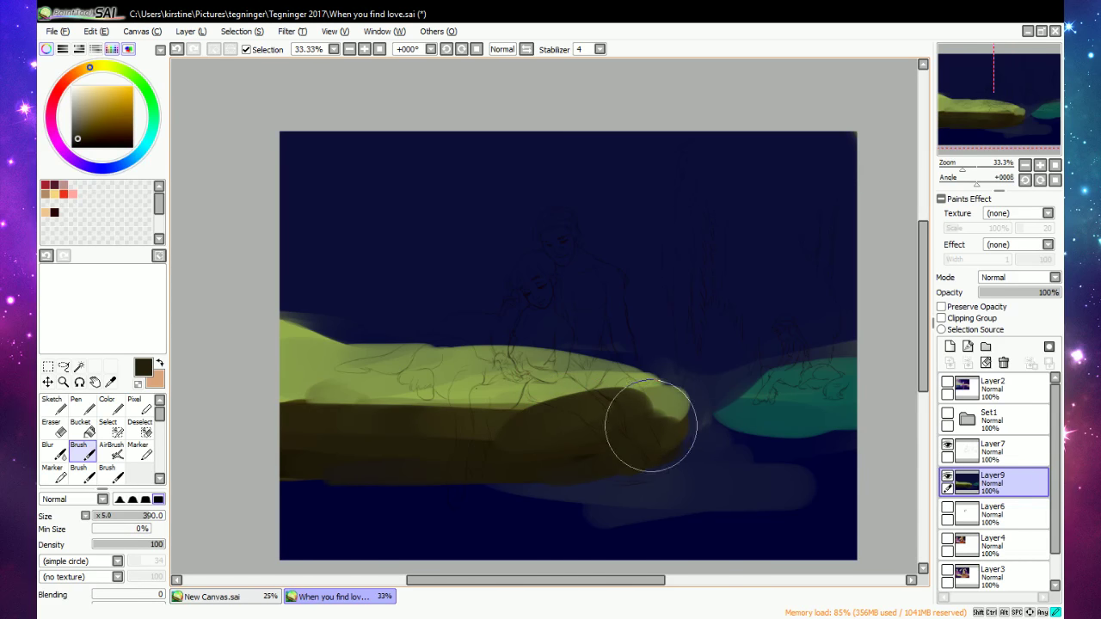
alt+click(510, 394)
mouse_move(510, 394)
mouse_down()
mouse_move(374, 404)
mouse_move(508, 403)
mouse_move(496, 415)
mouse_move(645, 394)
mouse_move(360, 404)
mouse_move(300, 436)
mouse_up()
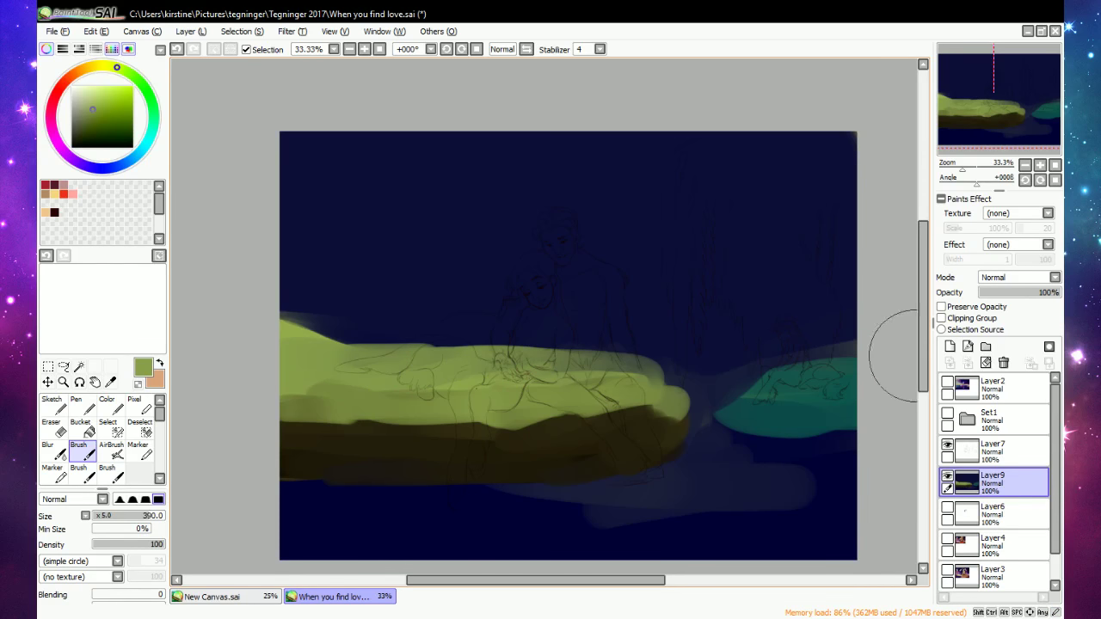
Smooth the teal islet with its own sampled darker teal and check the Layer2 reference.
scroll(914, 356, up, 3)
alt+click(770, 448)
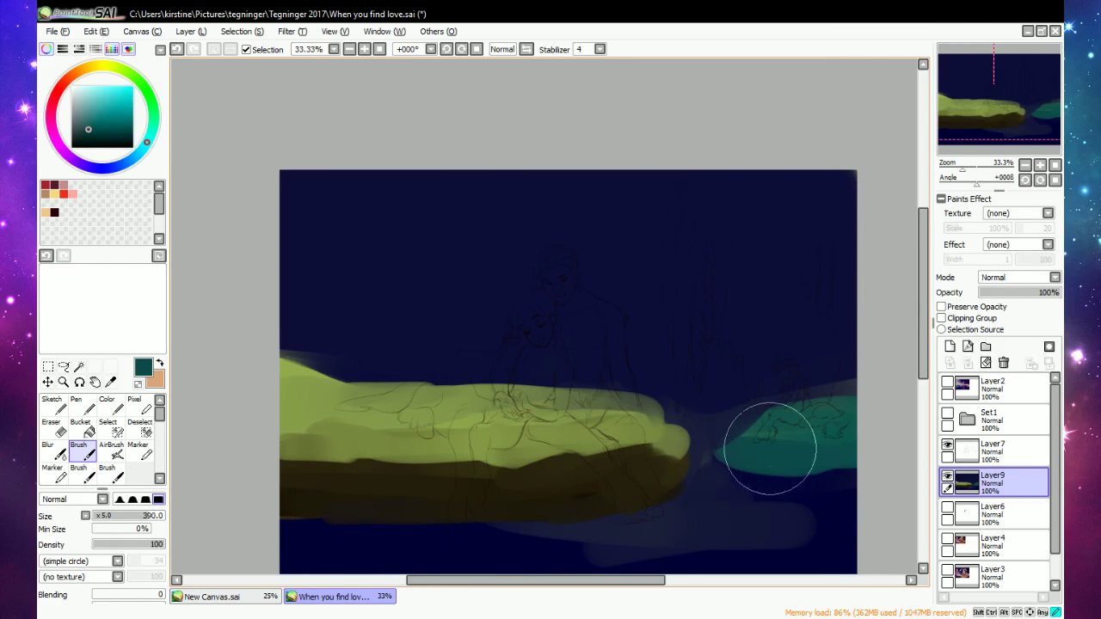
mouse_move(770, 449)
mouse_down()
mouse_move(727, 444)
mouse_move(853, 425)
mouse_move(762, 437)
mouse_move(854, 428)
mouse_up()
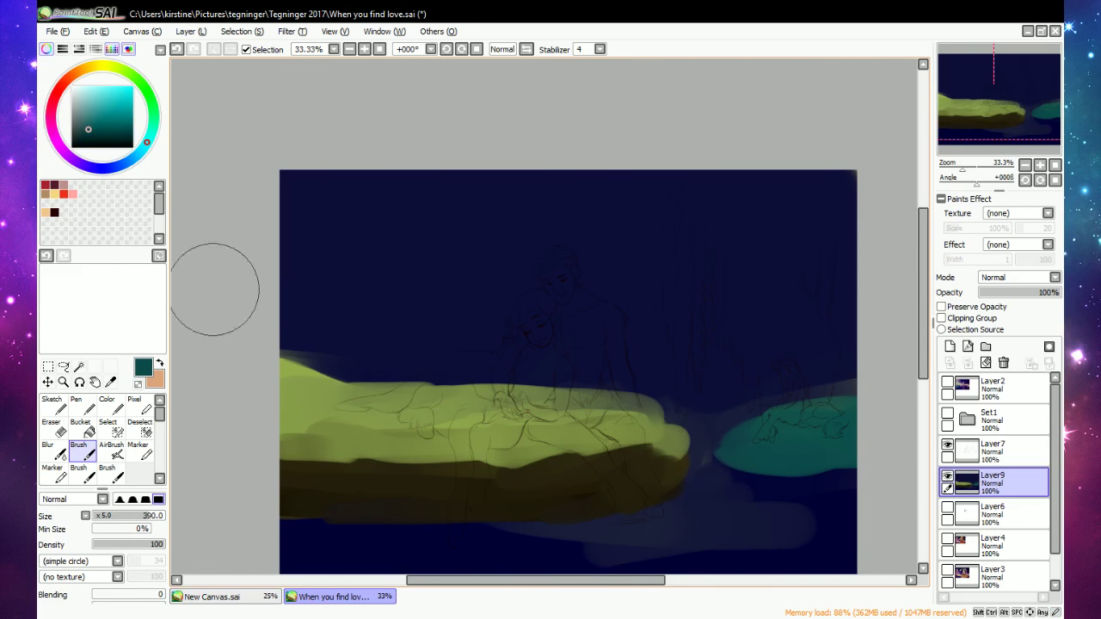
click(947, 384)
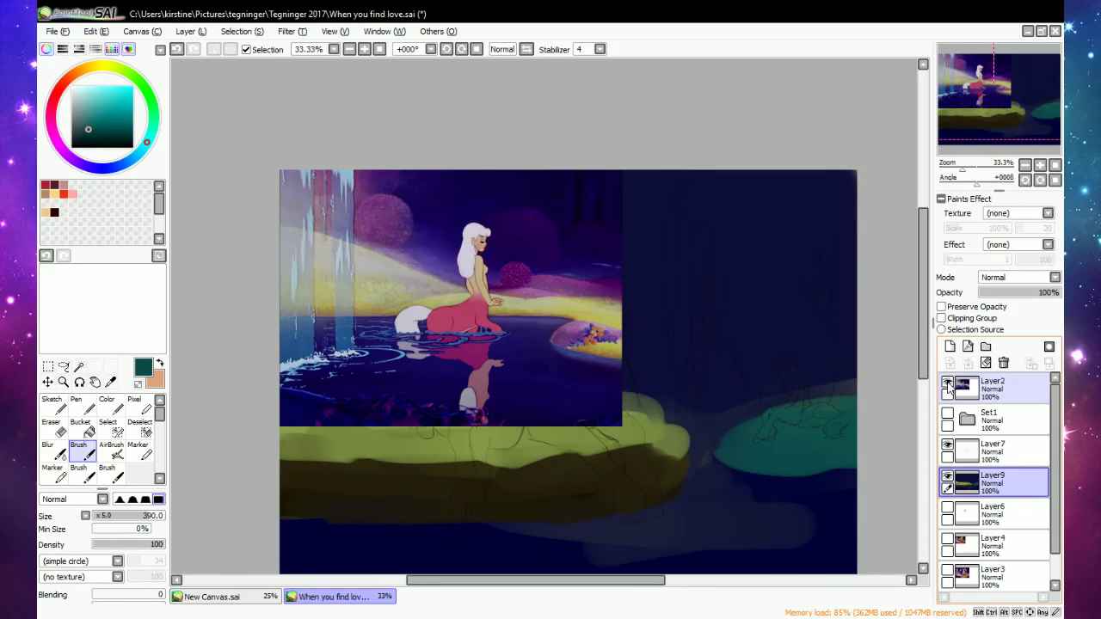
click(947, 384)
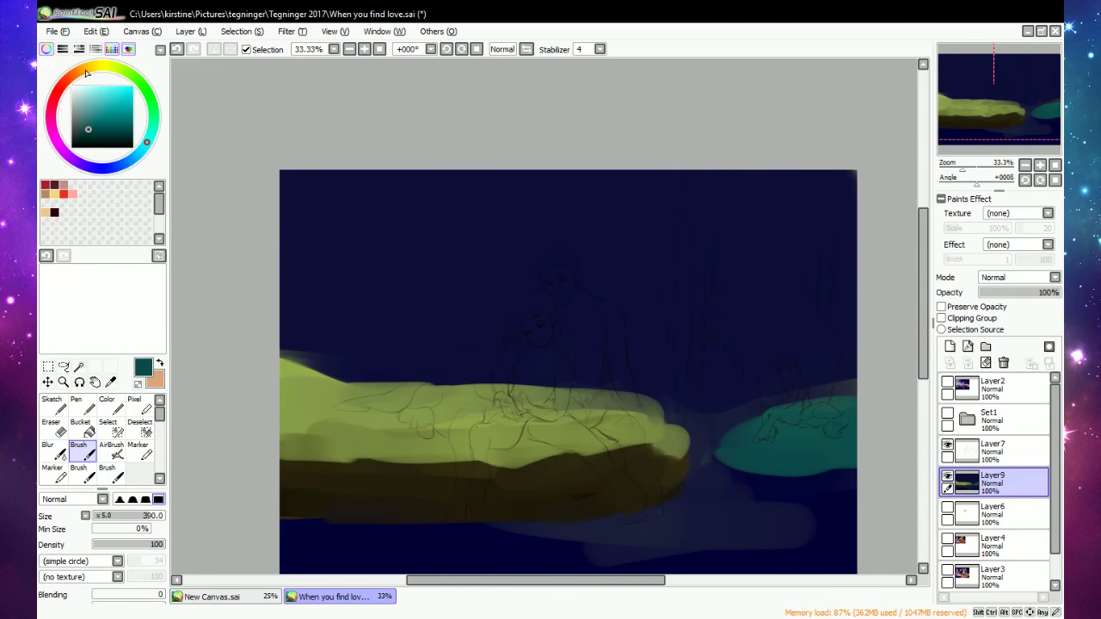
Paint a brown slope rising behind the grassy bank, then layer reddish brown over it with the brush size set to 500.
drag(293, 363, 560, 386)
mouse_move(647, 408)
mouse_down()
mouse_move(305, 363)
mouse_move(309, 347)
mouse_move(283, 327)
mouse_move(359, 352)
mouse_move(297, 357)
mouse_move(362, 387)
mouse_up()
mouse_move(511, 384)
mouse_down()
mouse_move(385, 368)
mouse_move(446, 352)
mouse_move(367, 307)
mouse_move(399, 324)
mouse_move(380, 342)
mouse_up()
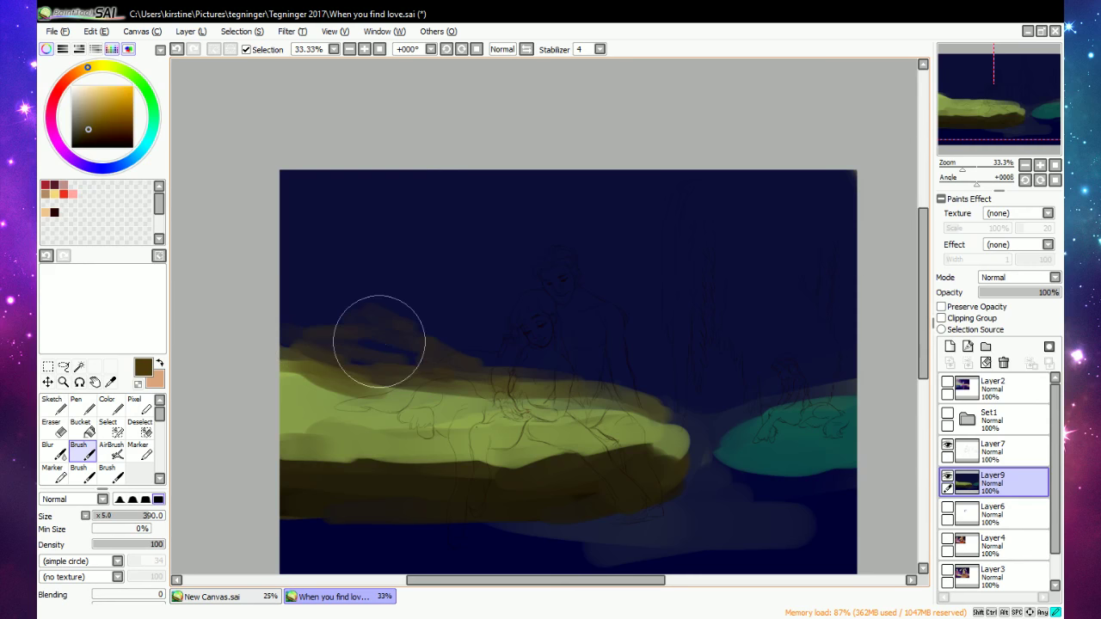
drag(150, 515, 165, 518)
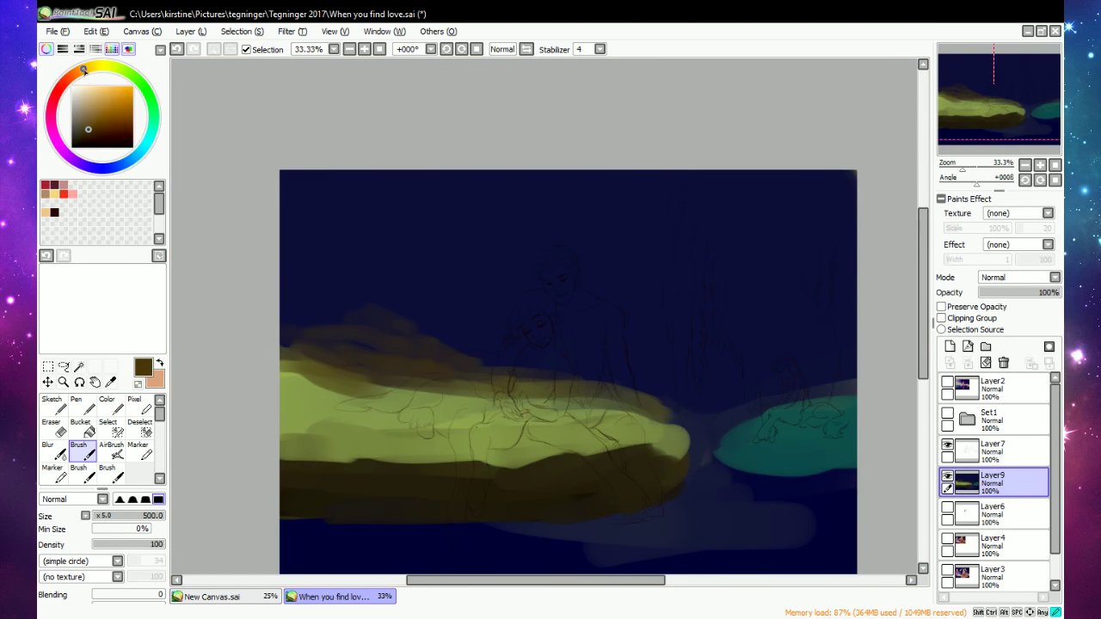
drag(84, 69, 71, 75)
mouse_move(376, 327)
mouse_down()
mouse_move(274, 336)
mouse_move(349, 335)
mouse_move(295, 313)
mouse_move(485, 349)
mouse_up()
mouse_move(418, 344)
mouse_down()
mouse_move(530, 375)
mouse_move(471, 348)
mouse_up()
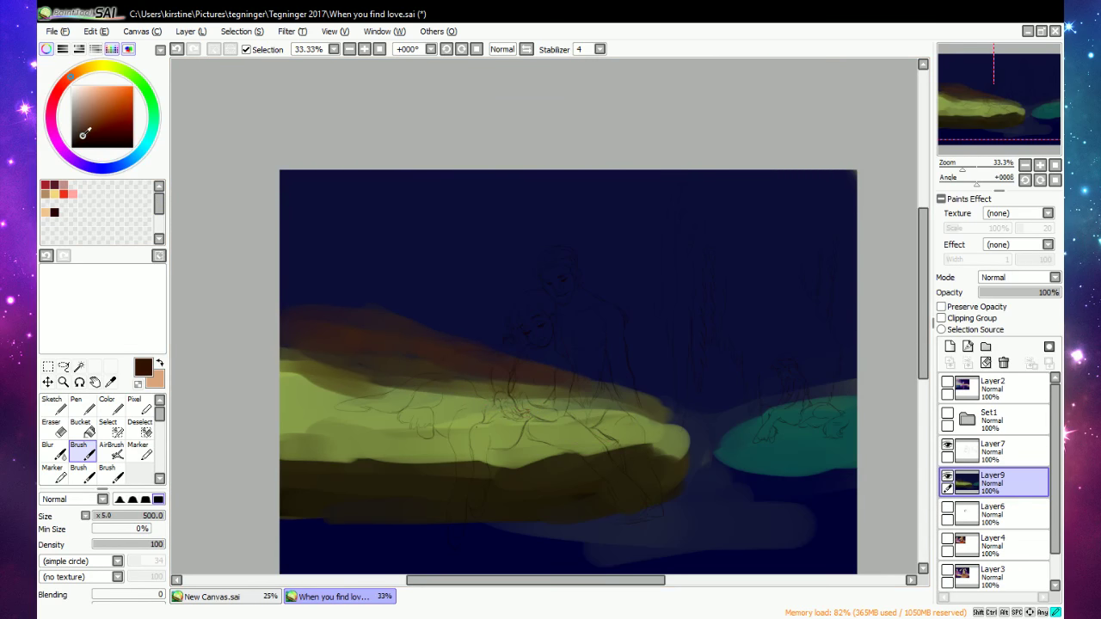
Add dark red round bushes along the slope and cover the slope's far end with sampled dark blue.
click(58, 91)
mouse_move(349, 325)
mouse_down()
mouse_move(318, 272)
mouse_move(345, 271)
mouse_move(359, 321)
mouse_move(364, 281)
mouse_move(386, 329)
mouse_move(526, 355)
mouse_move(522, 330)
mouse_move(583, 369)
mouse_up()
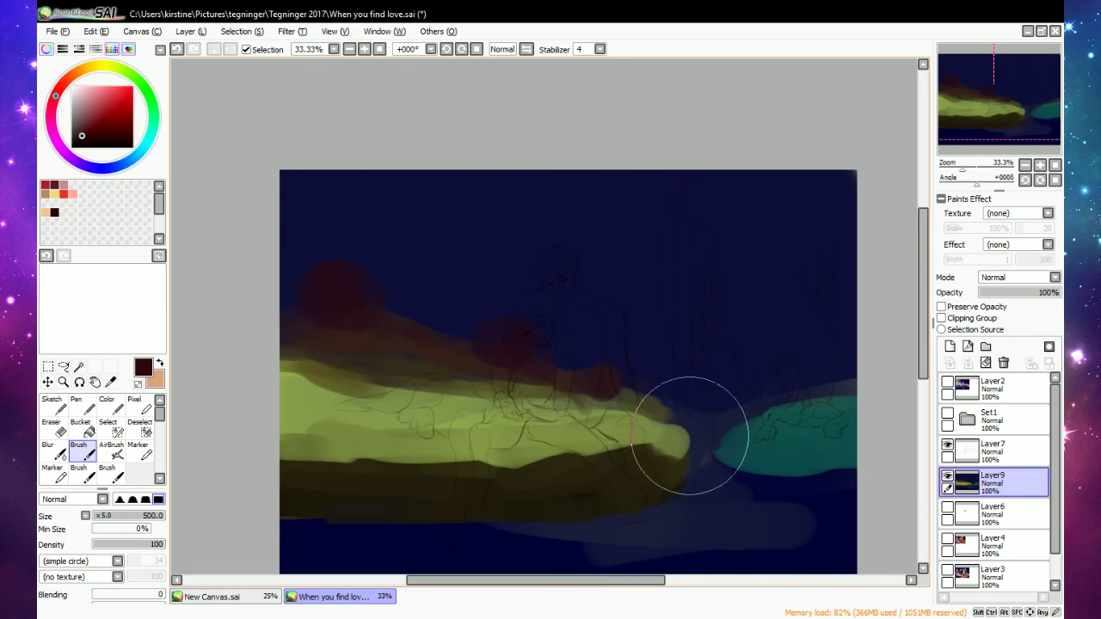
alt+click(708, 405)
mouse_move(708, 408)
mouse_down()
mouse_move(622, 384)
mouse_move(641, 404)
mouse_move(552, 348)
mouse_move(484, 323)
mouse_move(476, 332)
mouse_move(549, 358)
mouse_move(438, 312)
mouse_move(440, 334)
mouse_move(417, 329)
mouse_move(634, 390)
mouse_up()
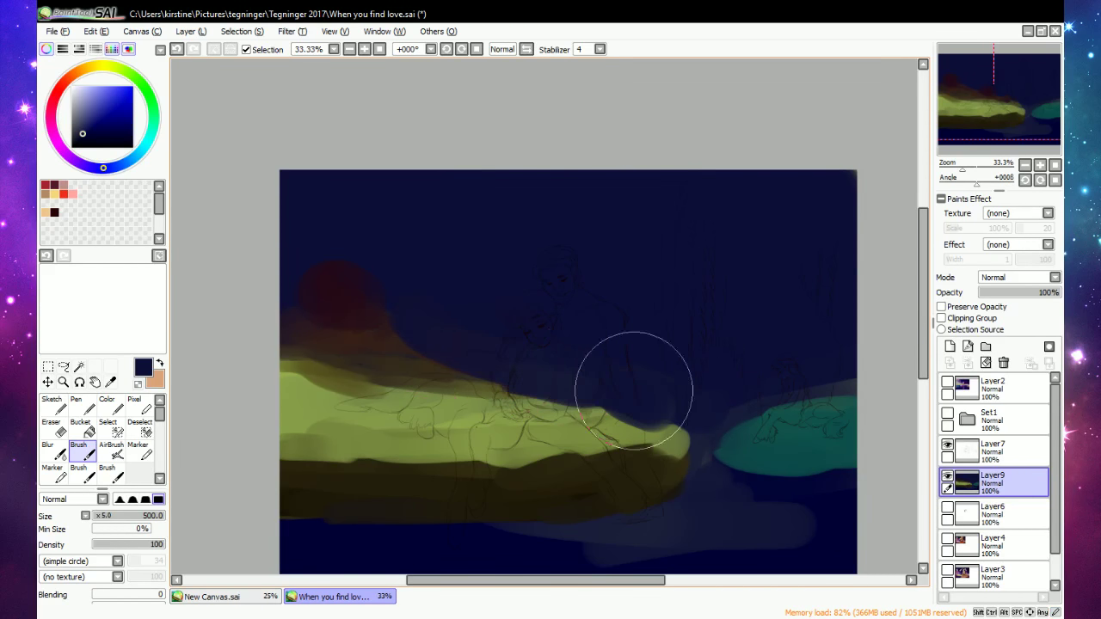
Repaint a dark red round bush midway along the slope, undo its pale green highlight, and blend the slope beside it with sampled brown.
alt+click(348, 299)
mouse_move(467, 383)
mouse_down()
mouse_move(447, 352)
mouse_move(461, 339)
mouse_move(477, 358)
mouse_move(464, 363)
mouse_move(508, 349)
mouse_move(455, 419)
mouse_move(444, 352)
mouse_move(453, 337)
mouse_move(469, 353)
mouse_move(435, 348)
mouse_up()
alt+click(445, 408)
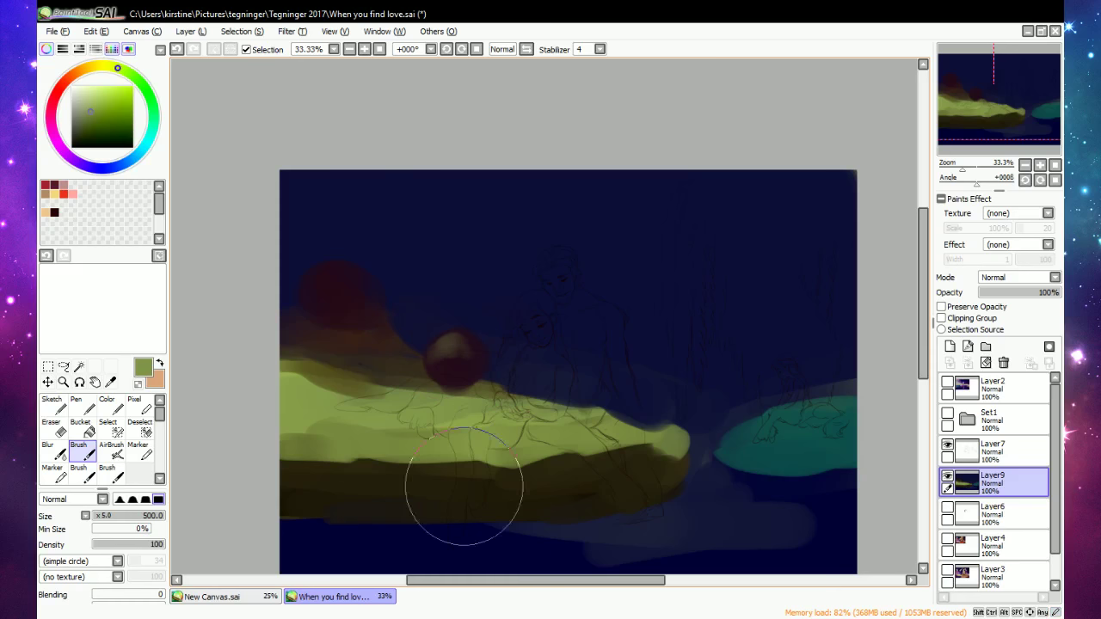
click(175, 49)
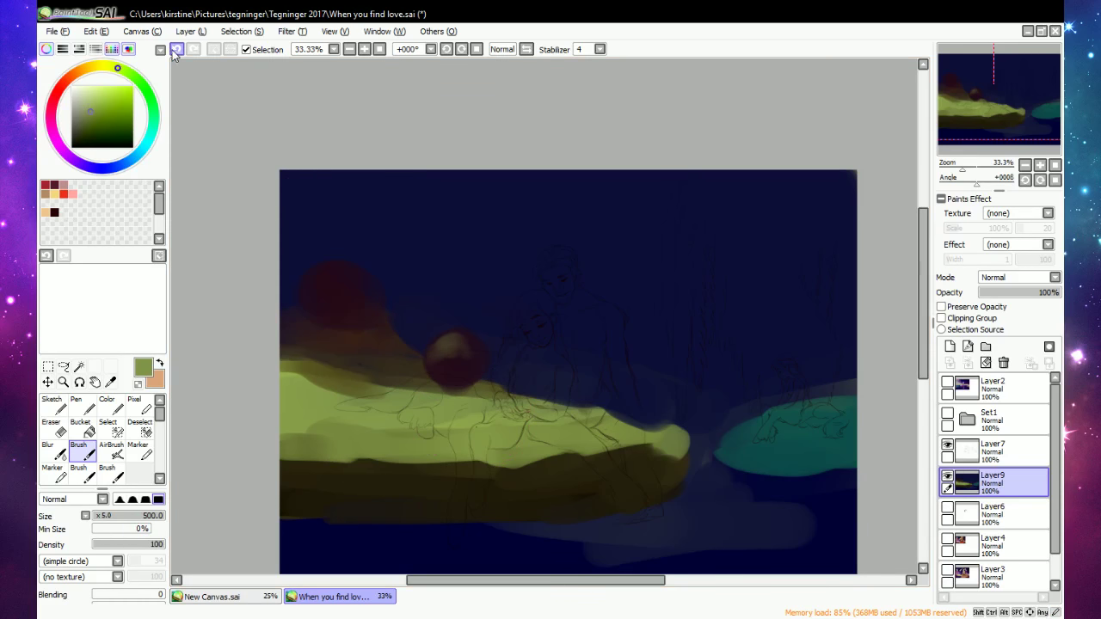
alt+click(385, 348)
mouse_move(398, 359)
mouse_down()
mouse_move(465, 389)
mouse_move(435, 364)
mouse_up()
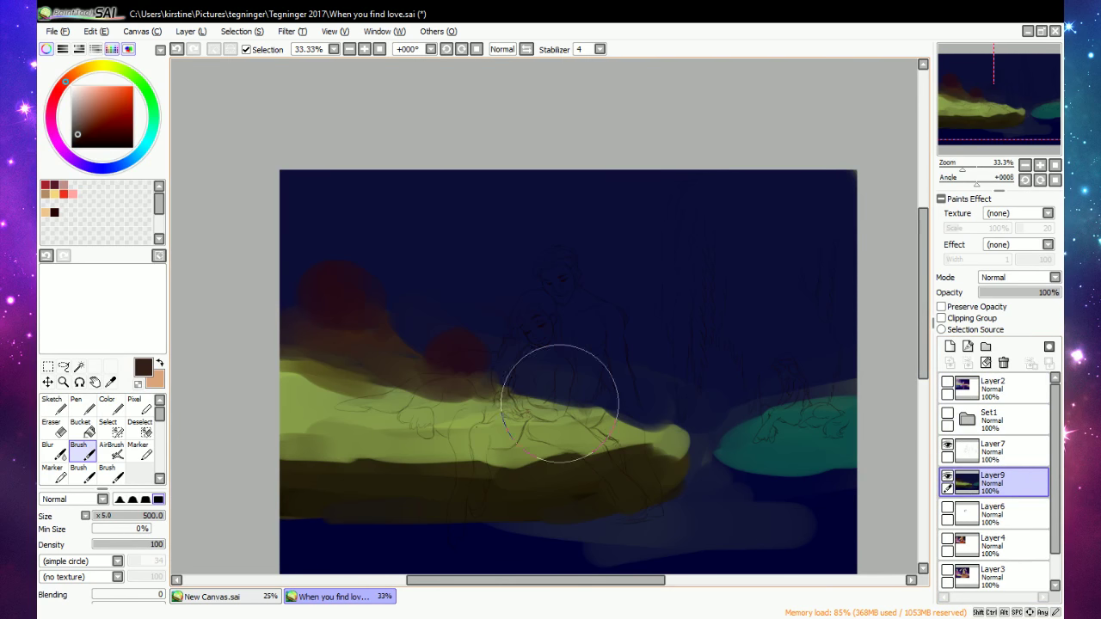
Paint a dark brown tree trunk with upper branches along the canvas's left edge, comparing it with the Set1 reference.
mouse_move(334, 345)
mouse_down()
mouse_move(294, 333)
mouse_move(288, 320)
mouse_move(291, 217)
mouse_move(349, 159)
mouse_move(340, 278)
mouse_up()
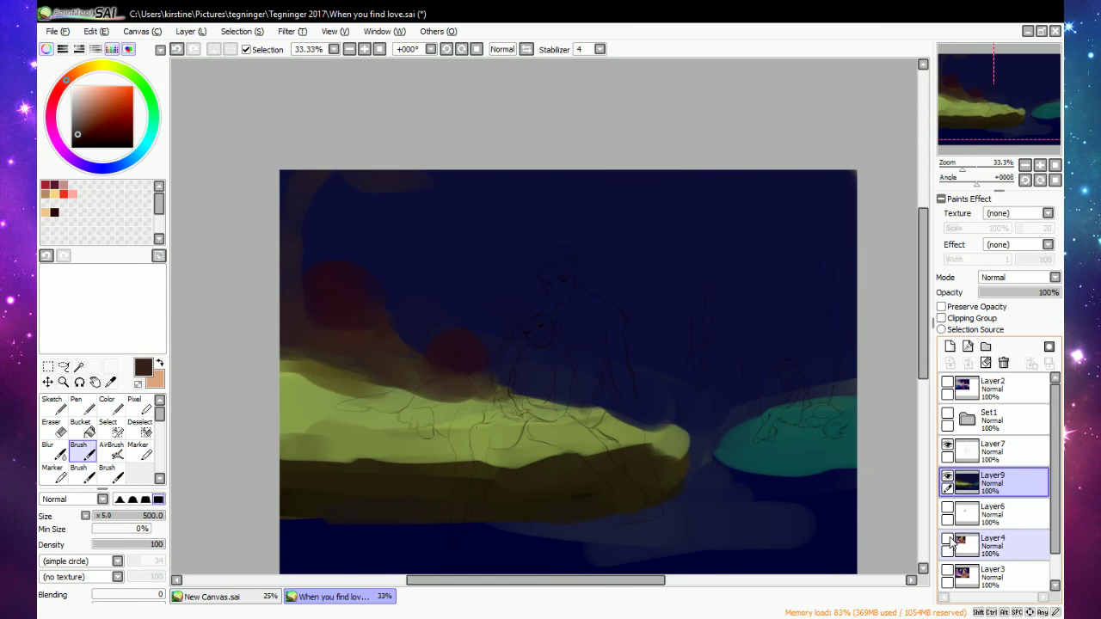
click(947, 417)
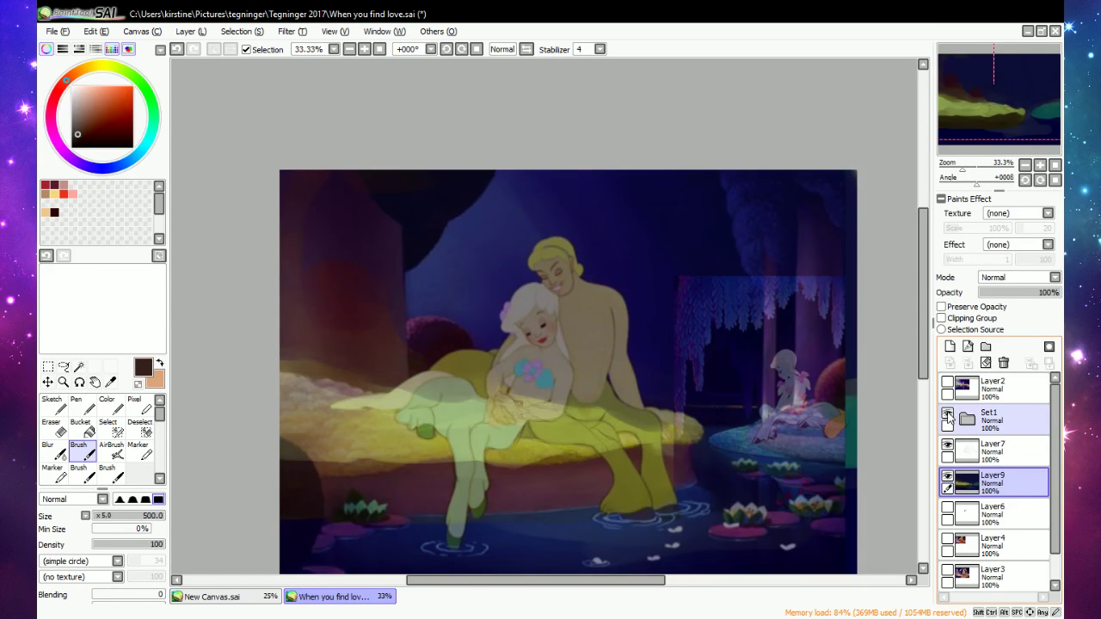
click(948, 417)
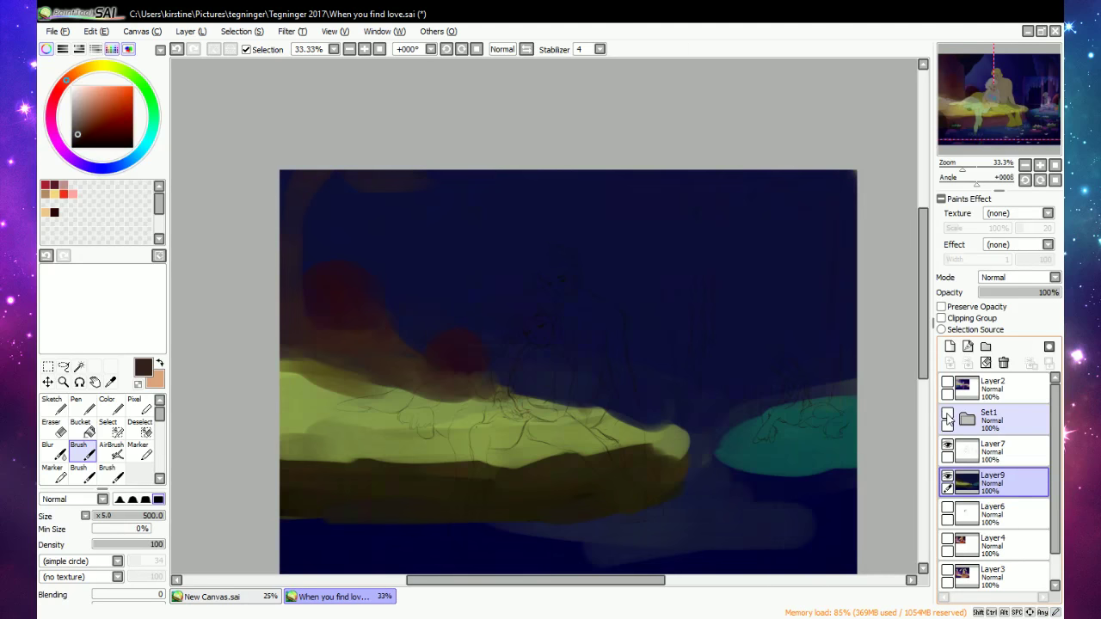
click(947, 417)
click(947, 418)
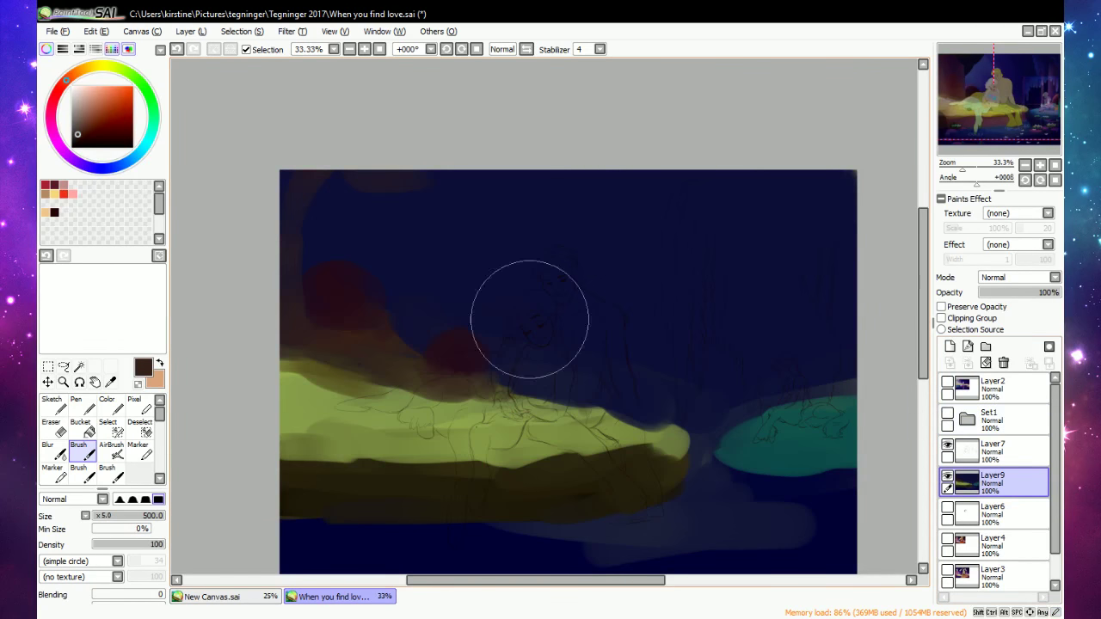
mouse_move(317, 217)
mouse_down()
mouse_move(325, 317)
mouse_move(355, 273)
mouse_move(333, 300)
mouse_move(324, 189)
mouse_move(322, 267)
mouse_move(316, 253)
mouse_move(329, 215)
mouse_move(335, 293)
mouse_move(337, 218)
mouse_move(383, 162)
mouse_move(326, 323)
mouse_move(319, 263)
mouse_move(302, 264)
mouse_move(298, 296)
mouse_move(359, 267)
mouse_move(345, 251)
mouse_move(412, 189)
mouse_move(355, 249)
mouse_move(369, 228)
mouse_move(337, 343)
mouse_move(348, 289)
mouse_move(398, 357)
mouse_up()
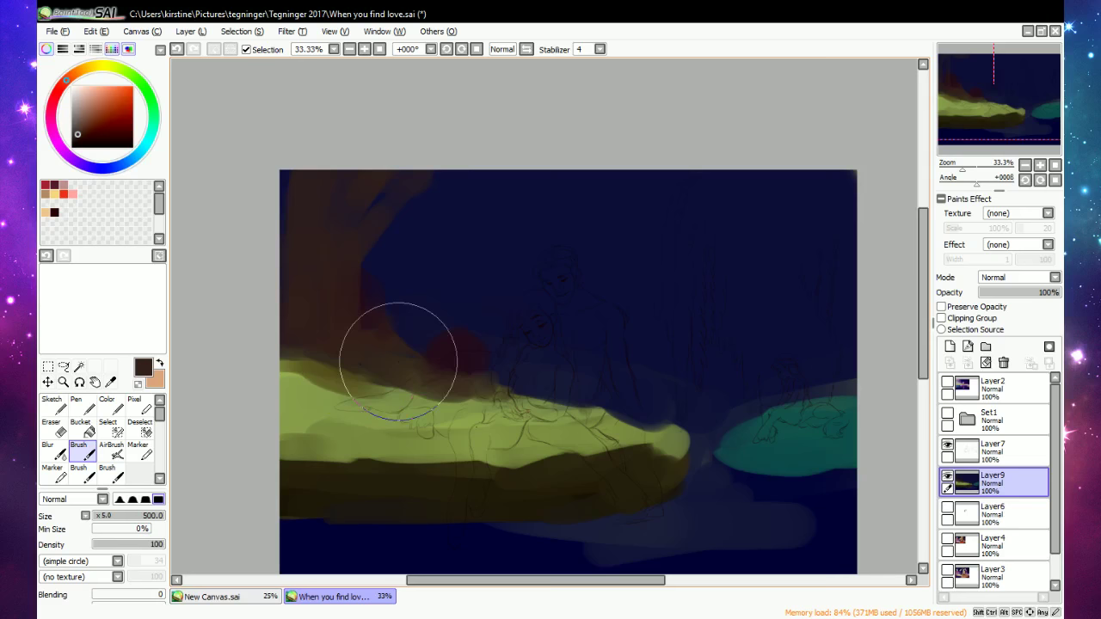
Reshape and enlarge the round bushes beside the trunk with dark reds sampled from the painting.
right_click(368, 304)
mouse_move(368, 304)
mouse_down()
mouse_move(392, 319)
mouse_move(356, 349)
mouse_move(395, 354)
mouse_move(405, 343)
mouse_move(369, 315)
mouse_move(374, 286)
mouse_move(392, 336)
mouse_move(405, 326)
mouse_move(397, 358)
mouse_move(388, 350)
mouse_move(468, 345)
mouse_move(429, 380)
mouse_move(413, 365)
mouse_move(432, 366)
mouse_move(449, 350)
mouse_move(489, 368)
mouse_move(437, 344)
mouse_move(453, 351)
mouse_move(473, 325)
mouse_move(455, 357)
mouse_move(487, 338)
mouse_move(484, 361)
mouse_move(514, 389)
mouse_move(411, 363)
mouse_up()
right_click(371, 314)
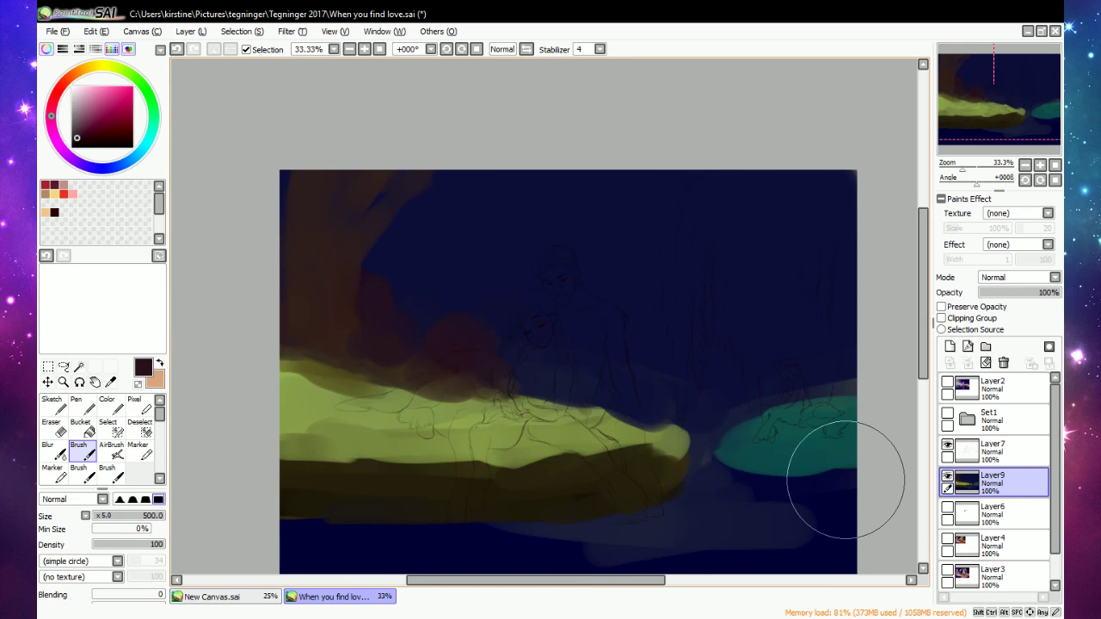
Paint a dark red tree shape behind the far end of the teal islet and compare it with the Set1 reference.
mouse_move(843, 369)
mouse_down()
mouse_move(804, 398)
mouse_move(772, 386)
mouse_move(818, 386)
mouse_move(821, 347)
mouse_move(837, 374)
mouse_move(790, 401)
mouse_move(805, 405)
mouse_move(848, 363)
mouse_move(816, 265)
mouse_move(912, 318)
mouse_up()
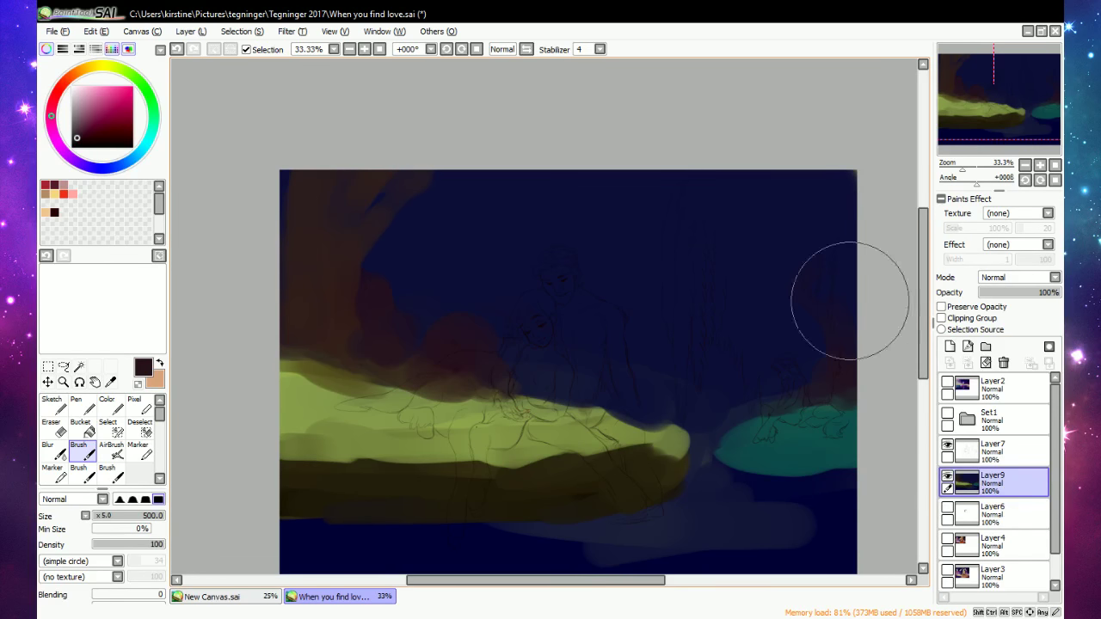
mouse_move(812, 191)
mouse_down()
mouse_move(821, 354)
mouse_move(838, 336)
mouse_move(838, 286)
mouse_move(849, 321)
mouse_move(841, 270)
mouse_move(811, 327)
mouse_up()
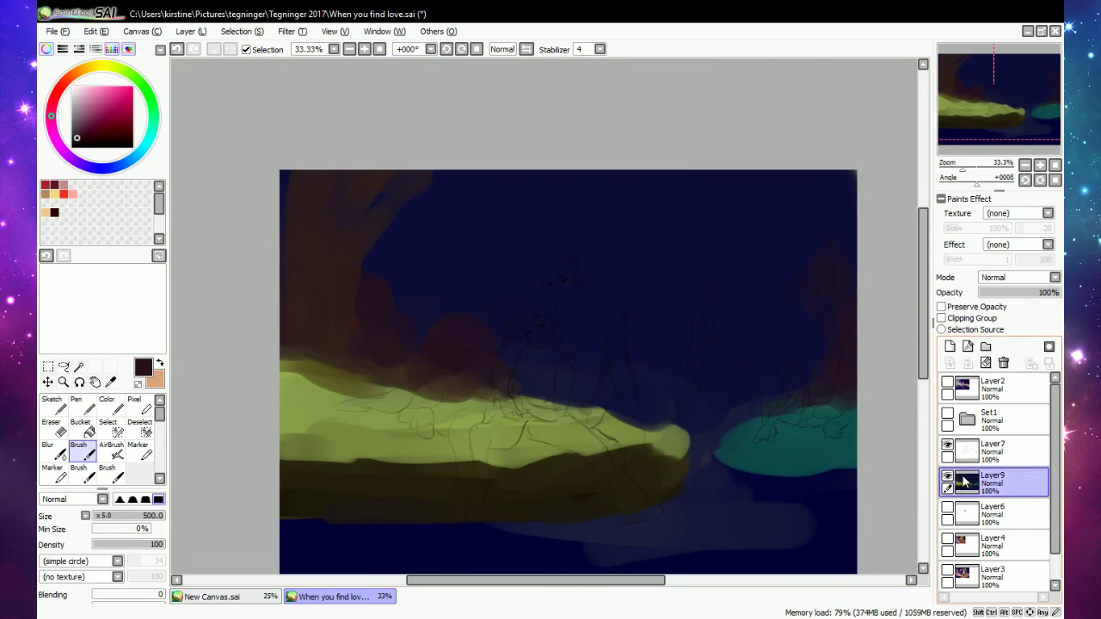
click(947, 414)
click(947, 414)
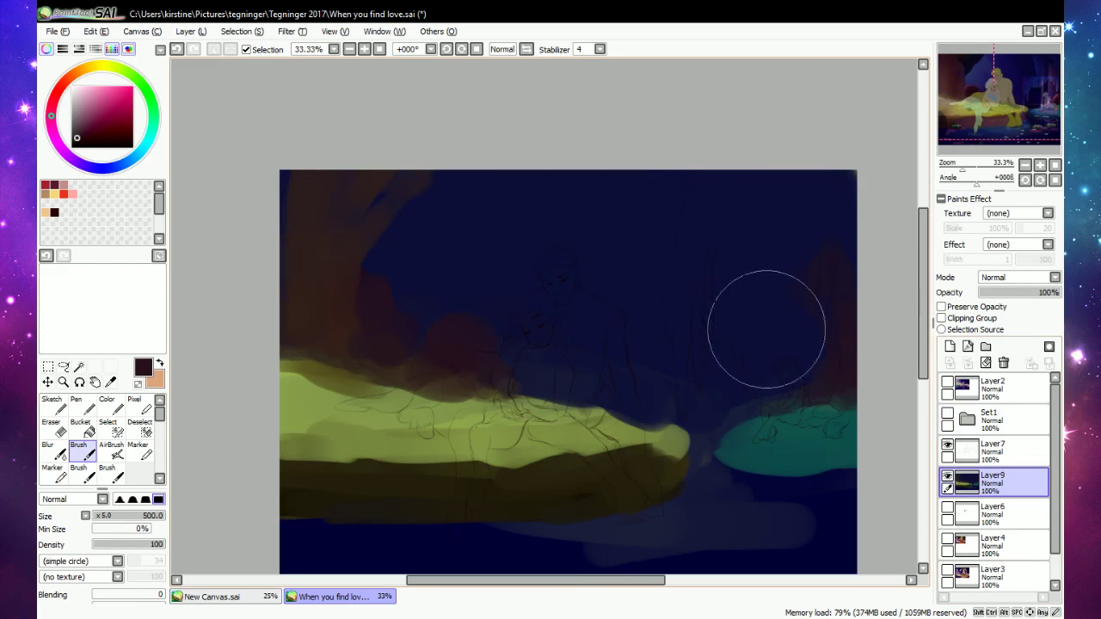
click(144, 148)
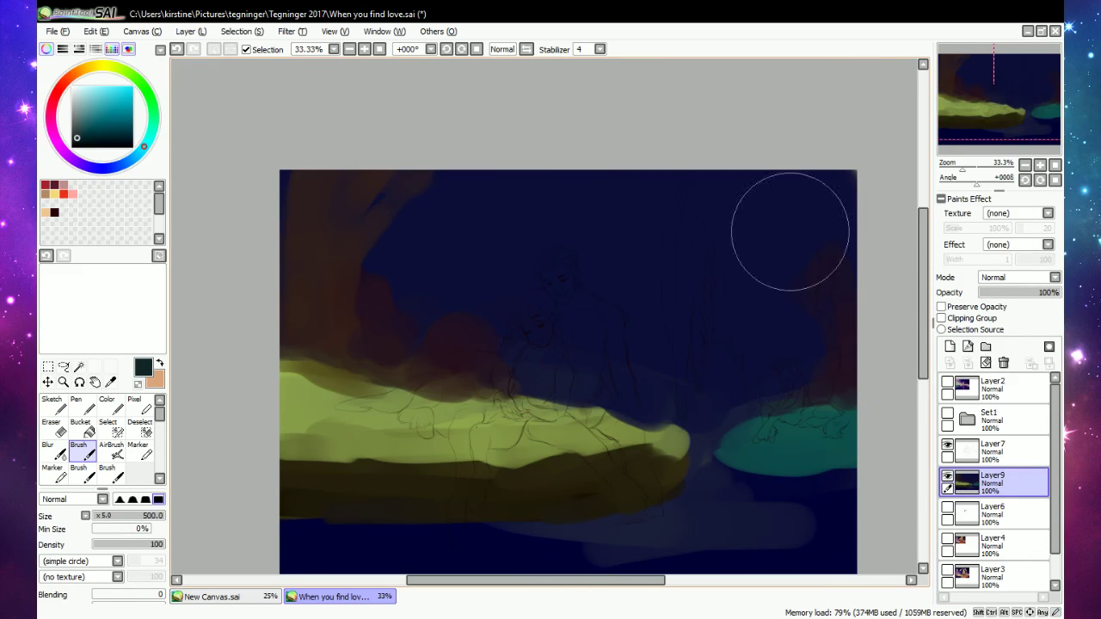
drag(787, 221, 786, 349)
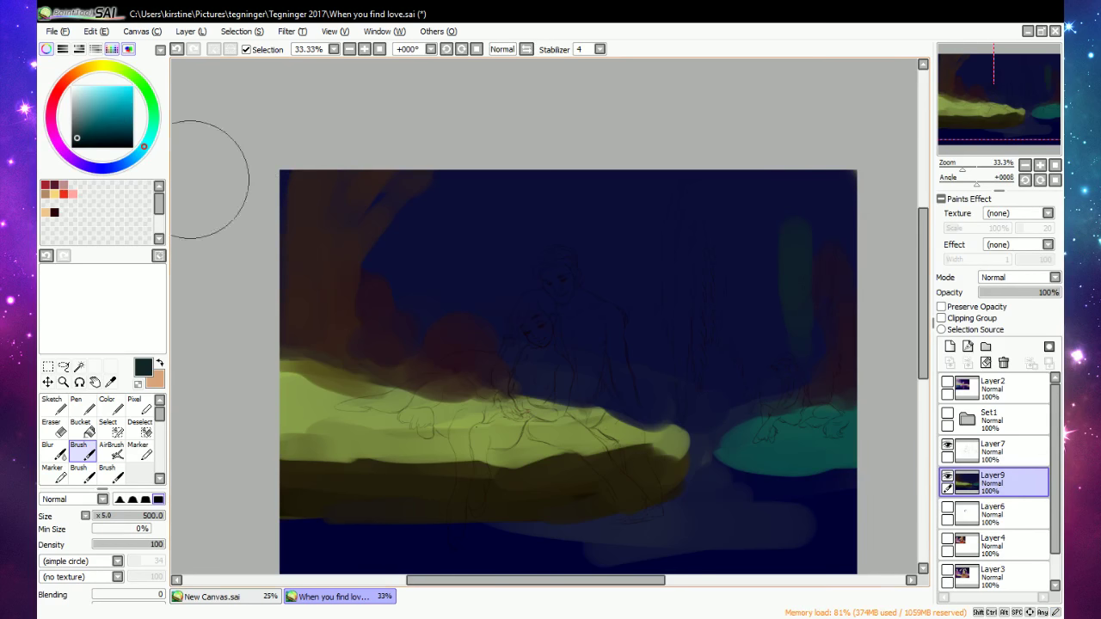
drag(778, 240, 787, 345)
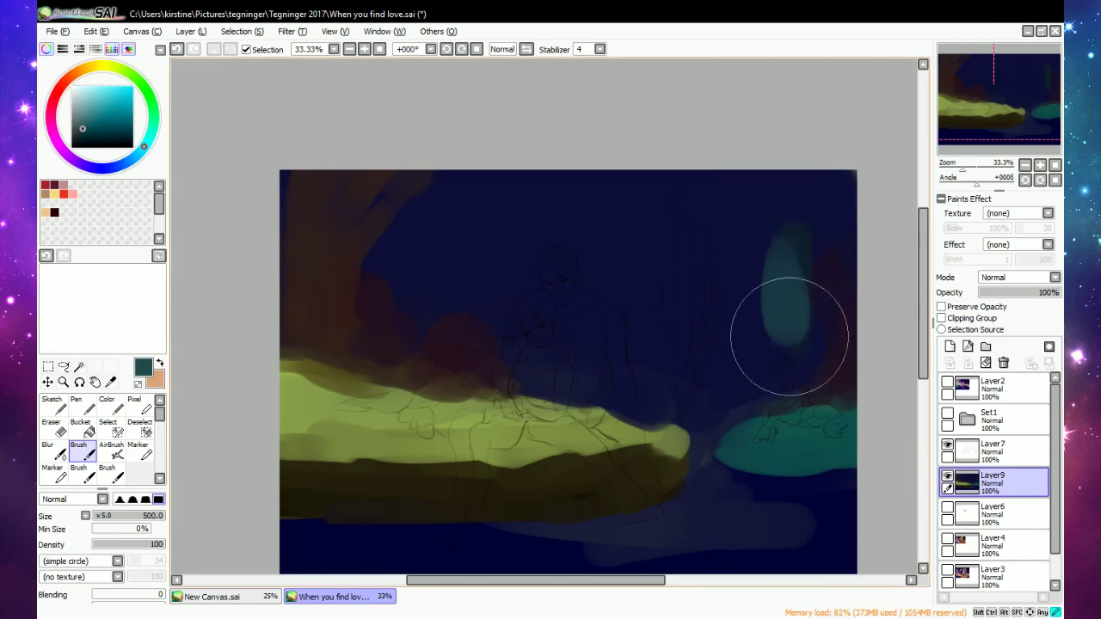
click(177, 49)
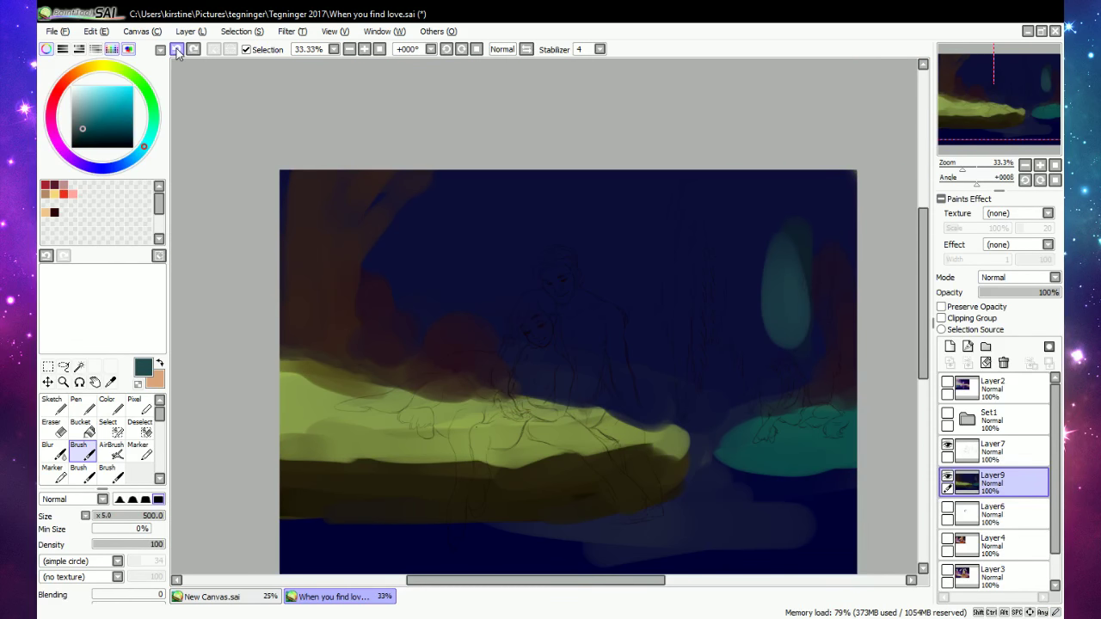
click(177, 49)
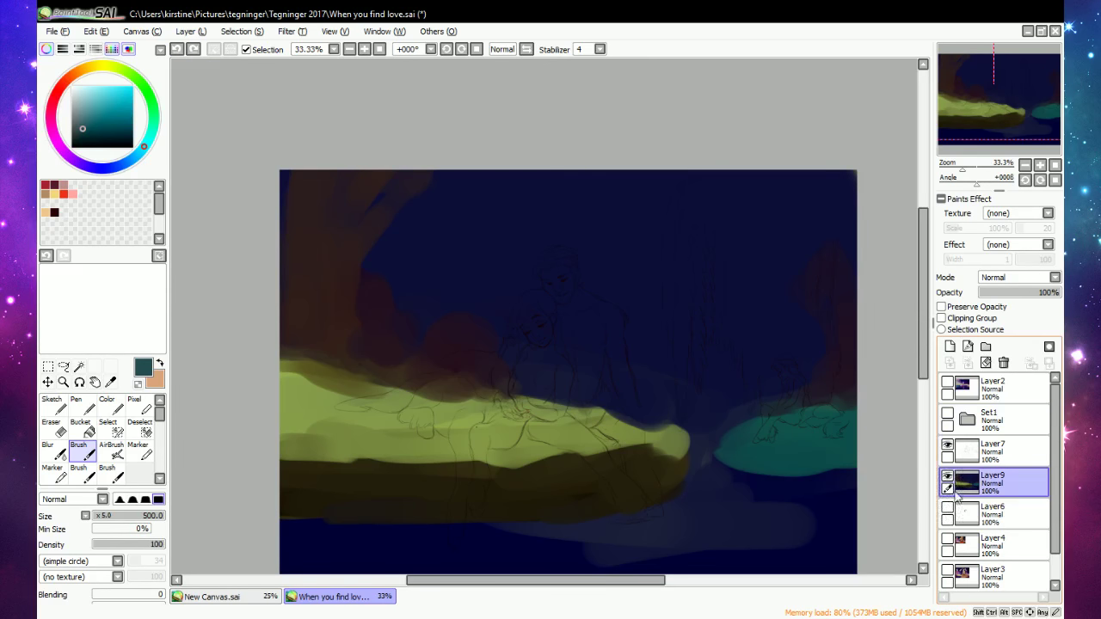
Check the Set1 reference and repaint the teal islet in a muted blue, softening its lower edge into the dark water.
click(947, 416)
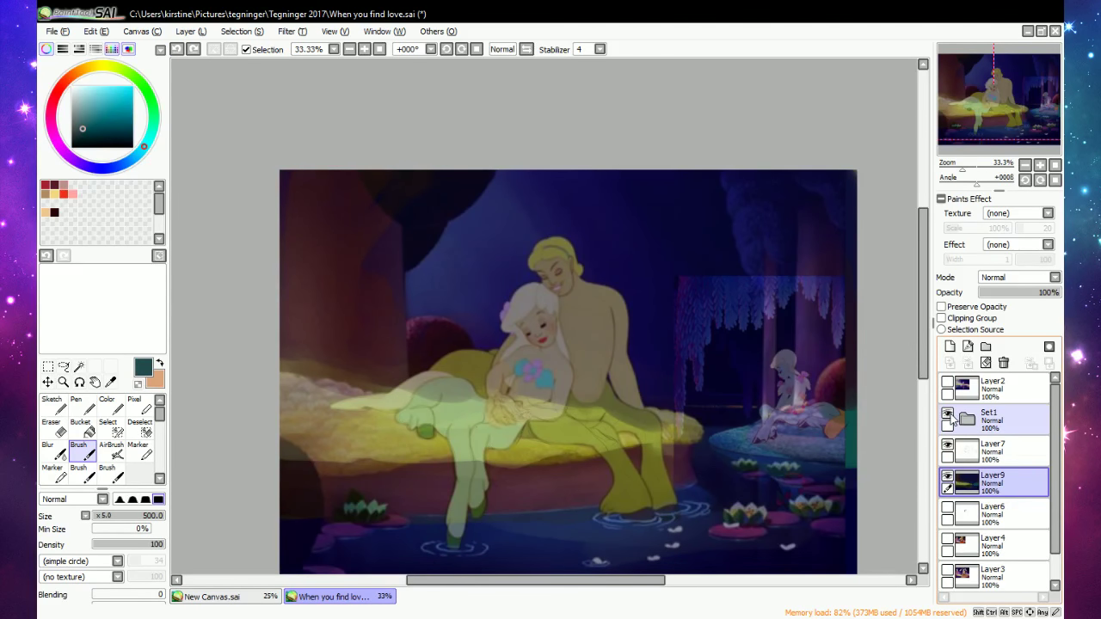
click(948, 417)
alt+click(783, 437)
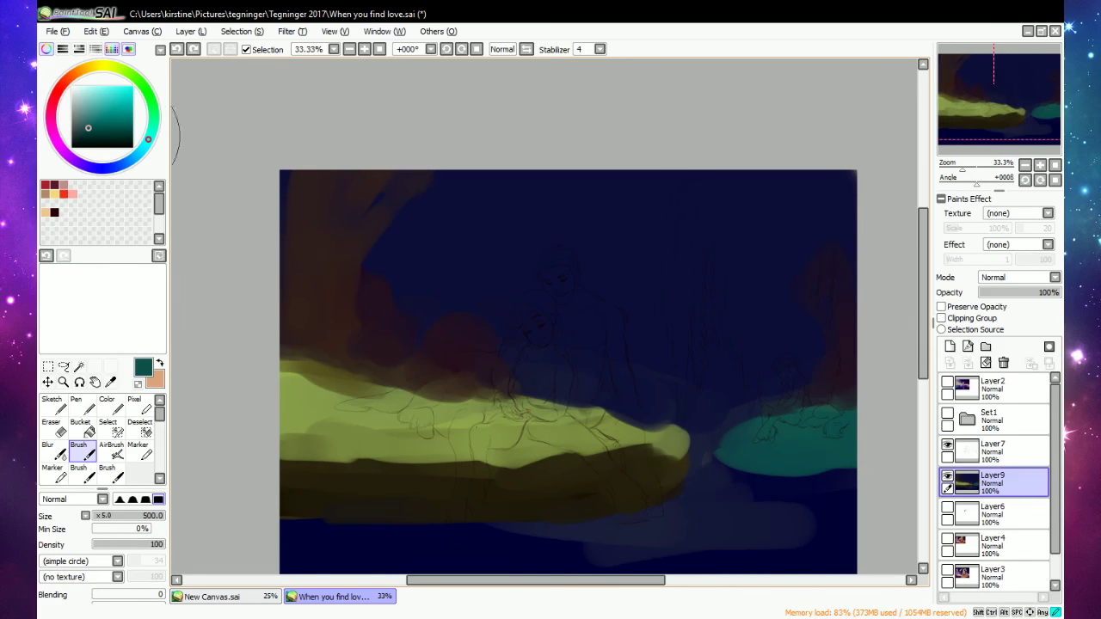
drag(141, 154, 139, 153)
click(92, 114)
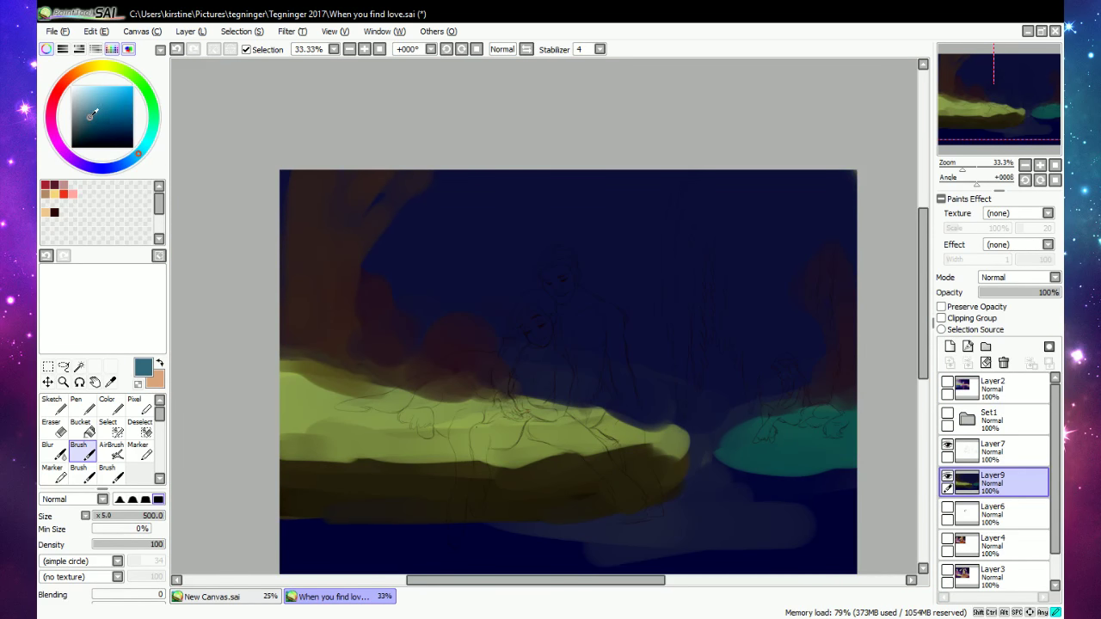
mouse_move(781, 401)
mouse_down()
mouse_move(742, 446)
mouse_move(848, 454)
mouse_move(758, 454)
mouse_move(758, 442)
mouse_move(844, 429)
mouse_move(755, 431)
mouse_move(836, 446)
mouse_move(811, 479)
mouse_up()
right_click(811, 481)
mouse_move(715, 465)
mouse_down()
mouse_move(872, 475)
mouse_move(721, 474)
mouse_move(764, 407)
mouse_move(716, 433)
mouse_move(819, 411)
mouse_up()
alt+click(816, 418)
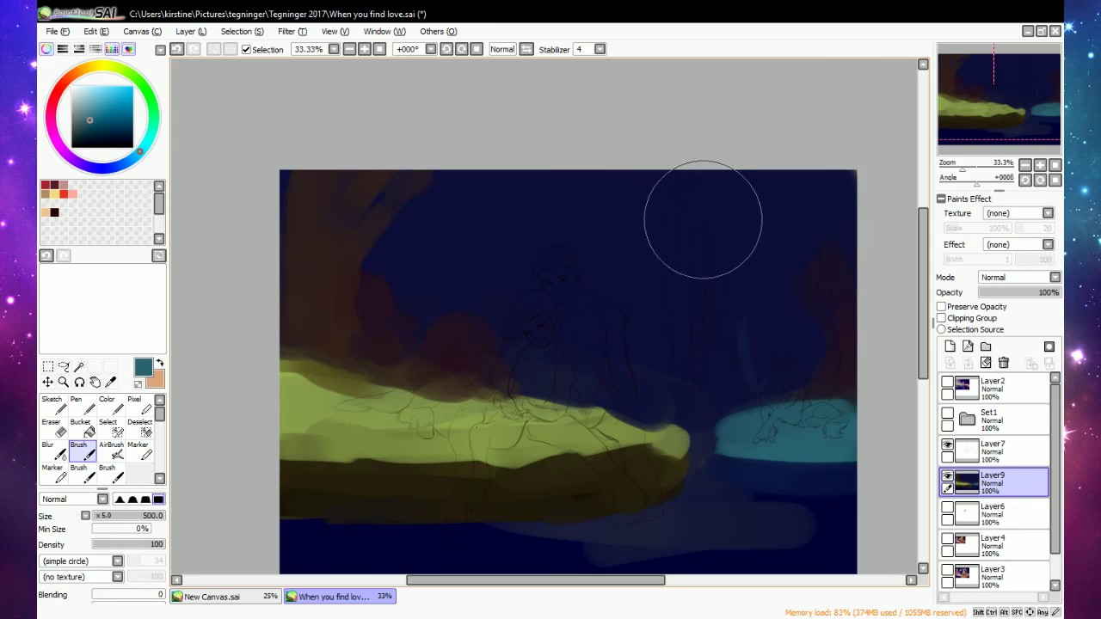
Paint long hanging strands of muted blue foliage across the upper right of the canvas above the islet.
mouse_move(688, 216)
mouse_down()
mouse_move(693, 377)
mouse_move(677, 382)
mouse_move(673, 245)
mouse_move(694, 233)
mouse_move(688, 384)
mouse_move(720, 297)
mouse_move(710, 292)
mouse_move(721, 185)
mouse_move(670, 259)
mouse_move(669, 232)
mouse_move(682, 214)
mouse_move(709, 216)
mouse_move(728, 192)
mouse_up()
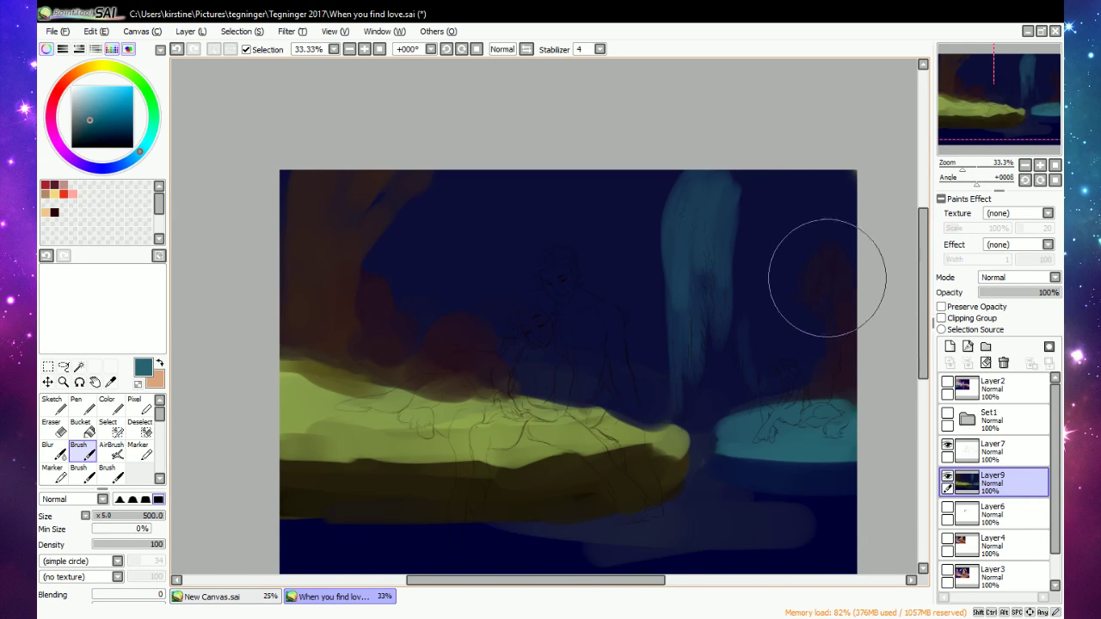
drag(824, 283, 818, 270)
mouse_move(744, 243)
mouse_down()
mouse_move(786, 188)
mouse_move(782, 294)
mouse_move(773, 179)
mouse_move(744, 272)
mouse_move(748, 177)
mouse_move(721, 226)
mouse_move(787, 145)
mouse_move(803, 199)
mouse_move(817, 202)
mouse_move(819, 250)
mouse_move(843, 192)
mouse_up()
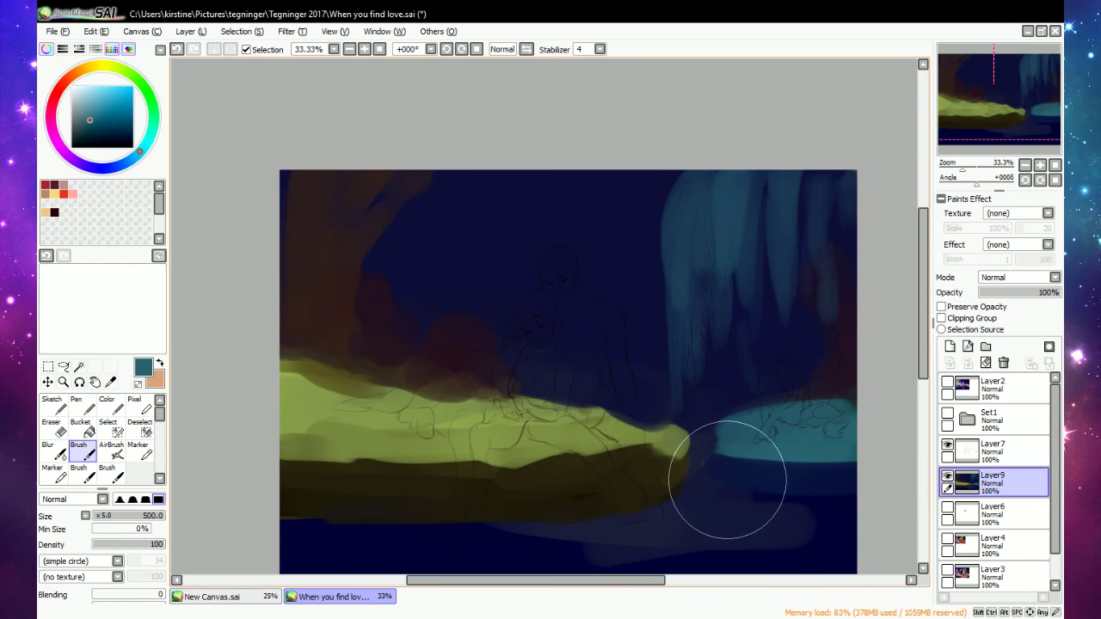
Dab a large round spot of muted blue into the water between the bank's tip and the islet.
click(727, 480)
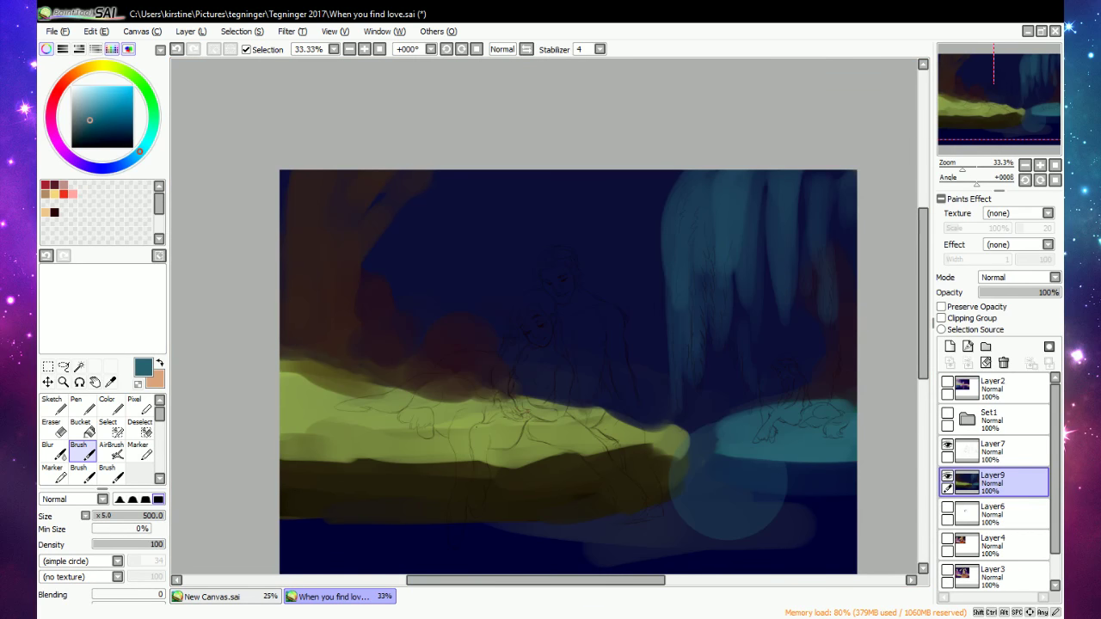
click(763, 603)
scroll(583, 480, down, 2)
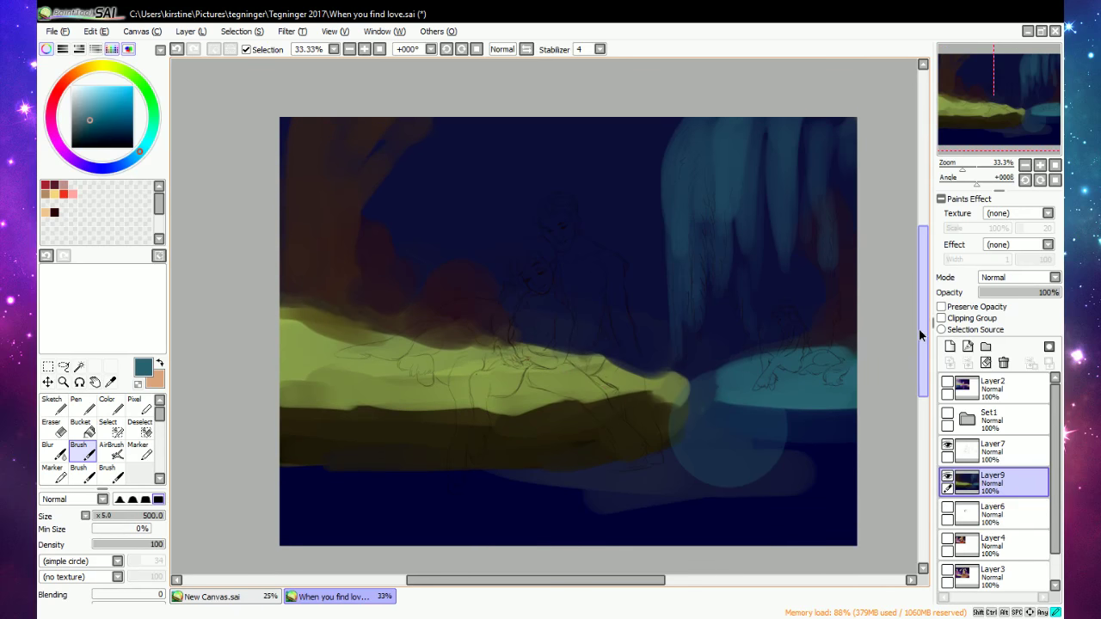
Sample the bank's green and the dark trunk brown, and darken the bank's upper edge beneath the tree trunk.
alt+click(463, 372)
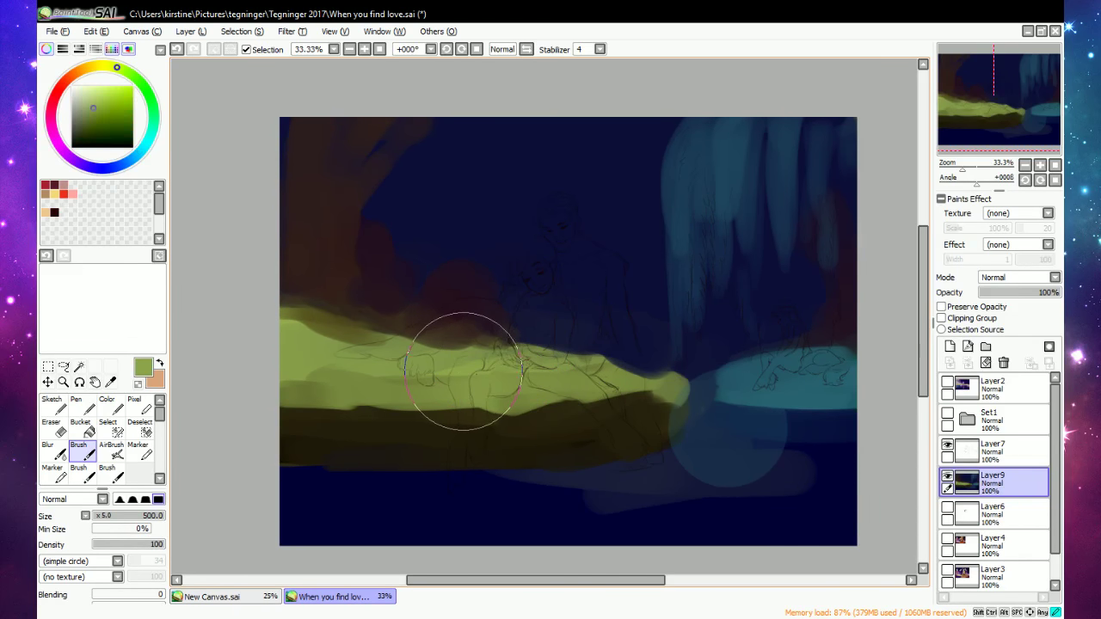
alt+click(316, 275)
mouse_move(309, 328)
mouse_down()
mouse_move(275, 329)
mouse_move(326, 328)
mouse_move(341, 332)
mouse_move(284, 334)
mouse_move(296, 324)
mouse_move(363, 348)
mouse_move(266, 312)
mouse_up()
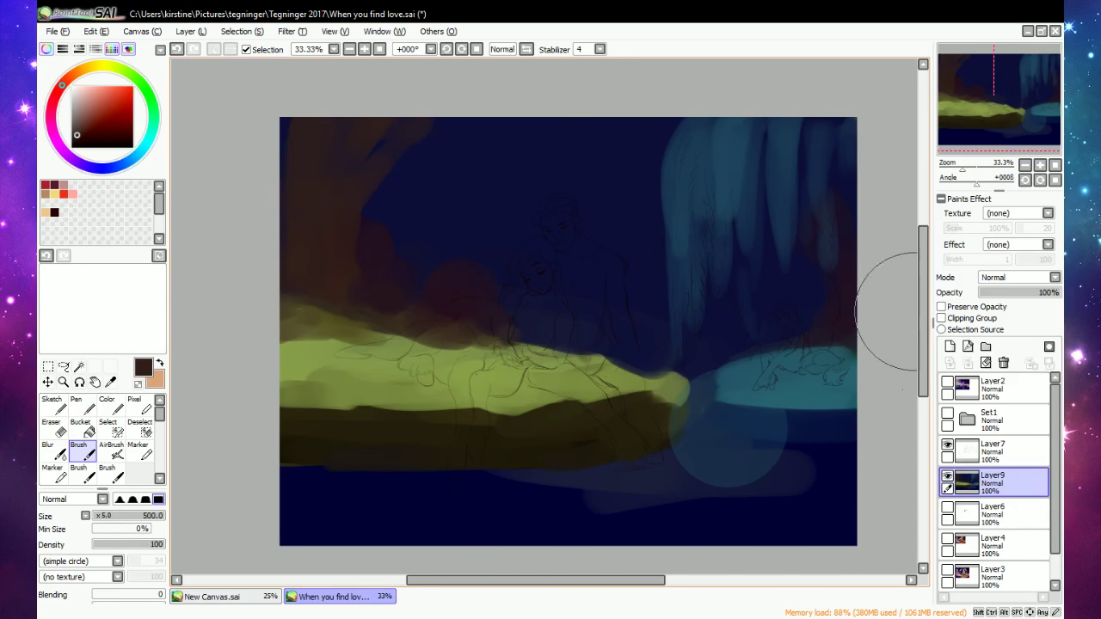
drag(926, 288, 925, 284)
right_click(628, 394)
mouse_move(627, 393)
mouse_down()
mouse_move(566, 413)
mouse_move(652, 400)
mouse_move(526, 405)
mouse_up()
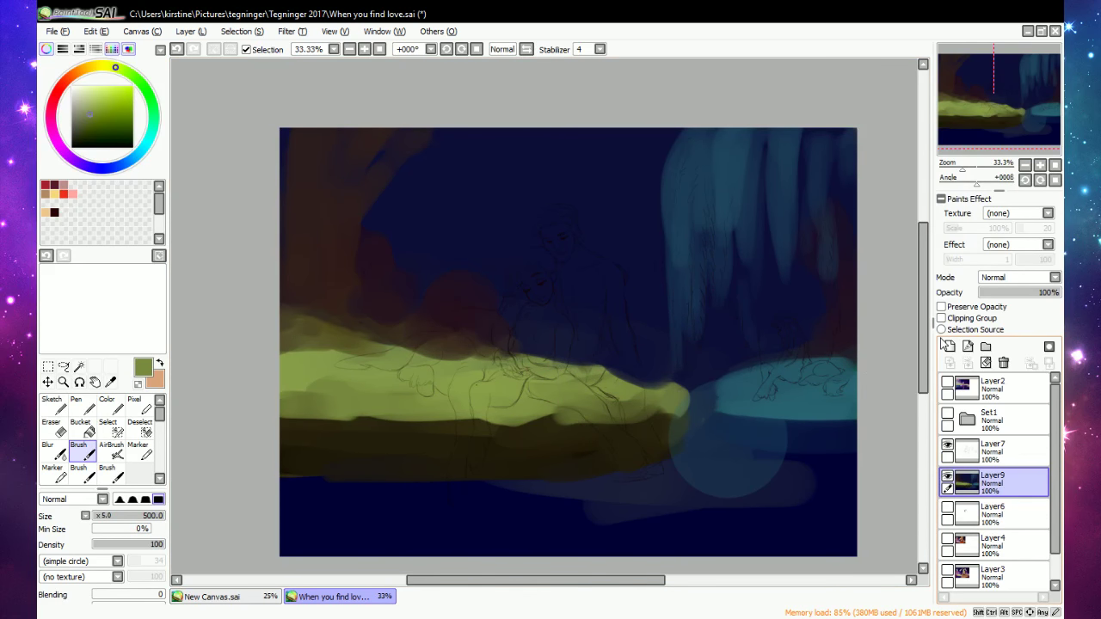
Compare the background painting with the Layer2 and Set1 references.
click(947, 384)
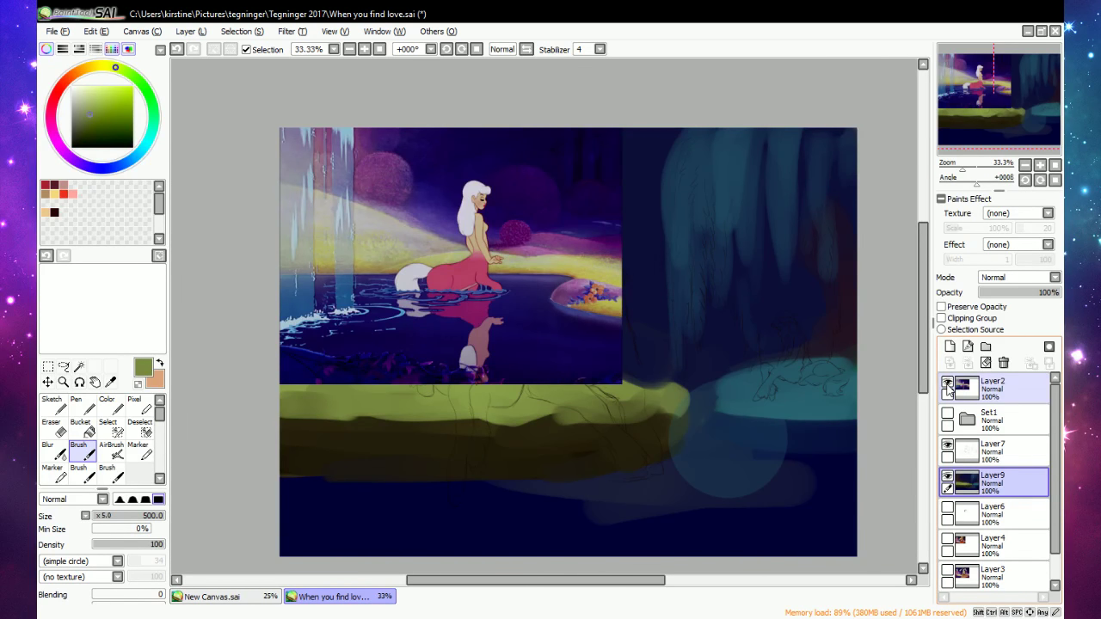
click(947, 383)
click(947, 414)
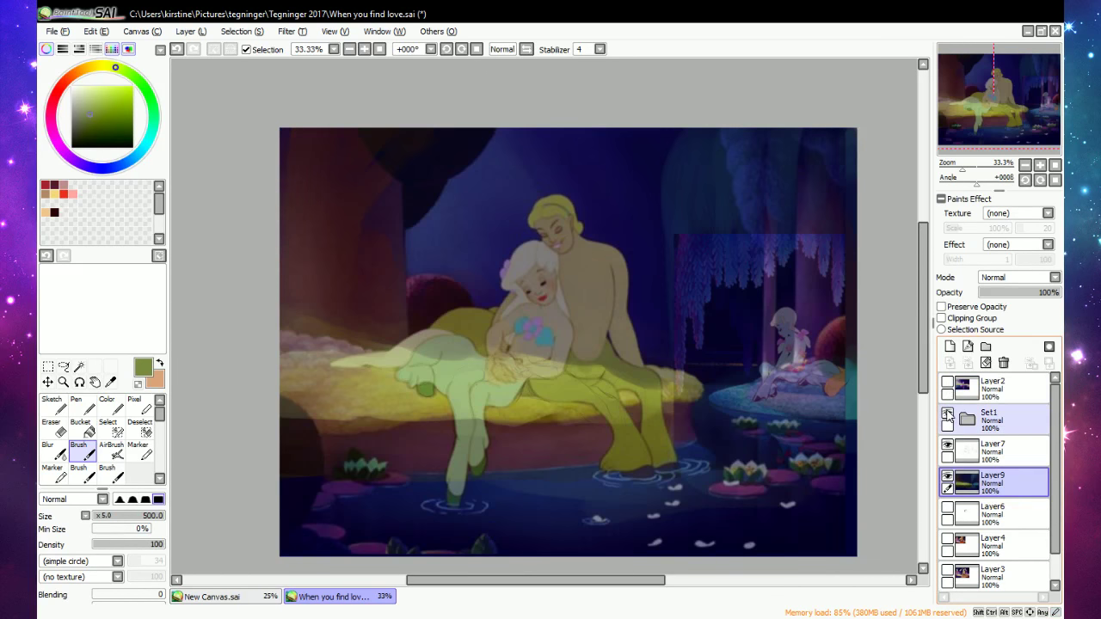
click(948, 415)
click(947, 415)
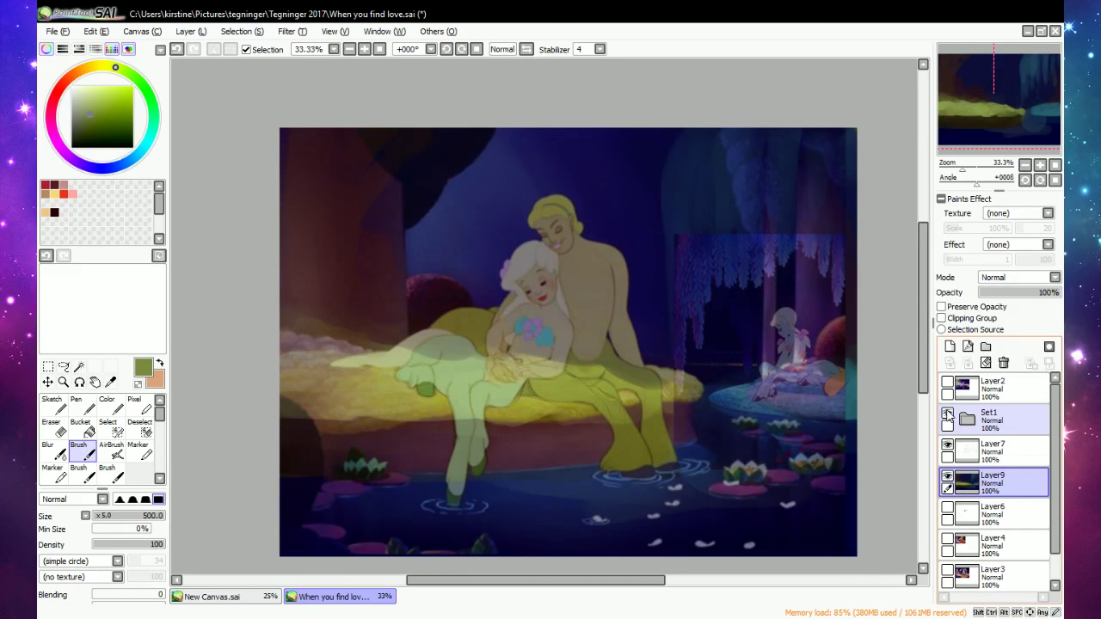
click(948, 415)
click(947, 415)
click(947, 415)
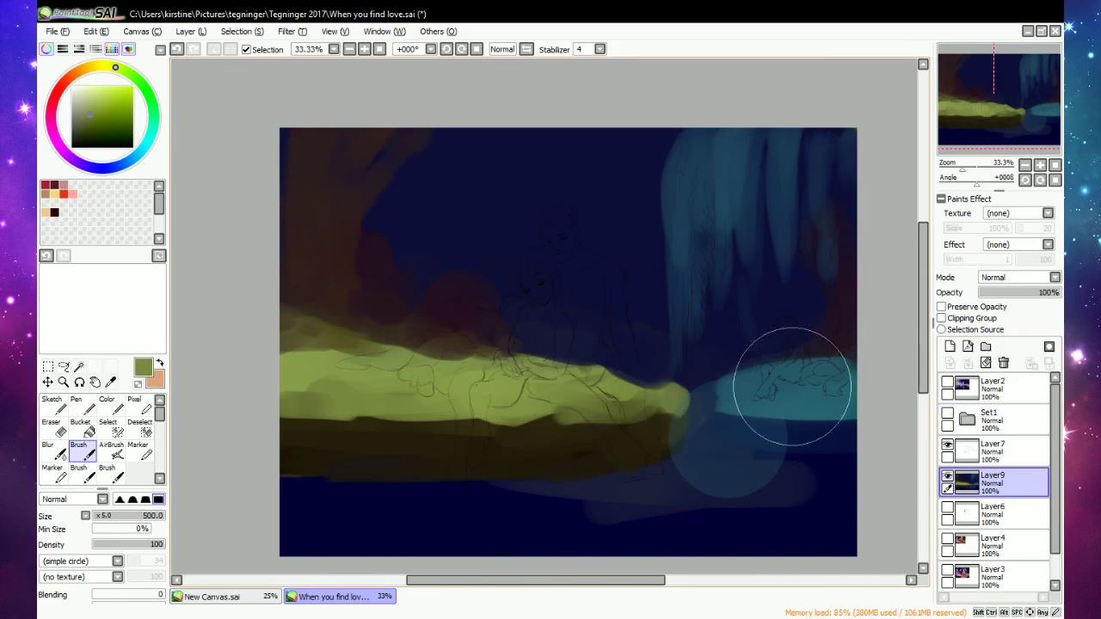
Show the Layer2 reference, examine its colours and lighting up close, and hide it again.
scroll(835, 381, up, 1)
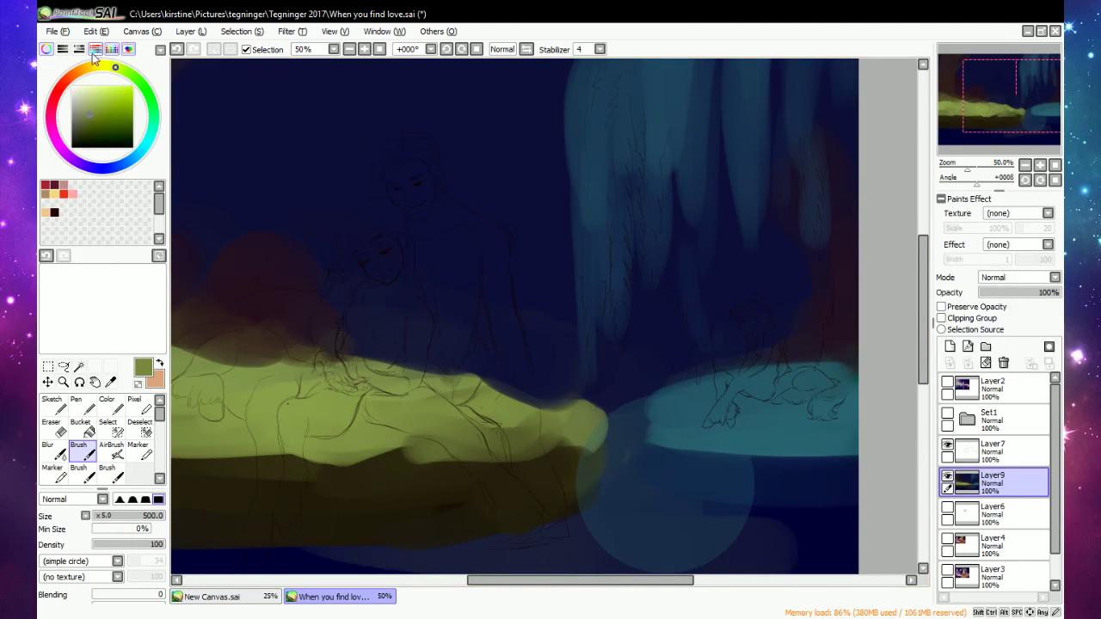
click(81, 87)
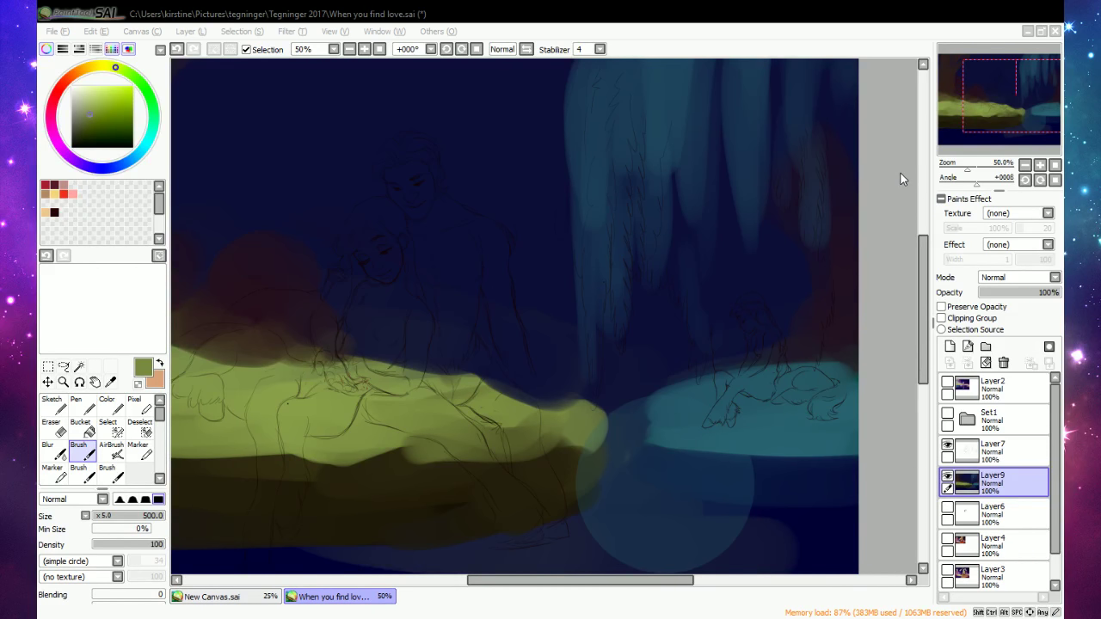
scroll(560, 287, down, 3)
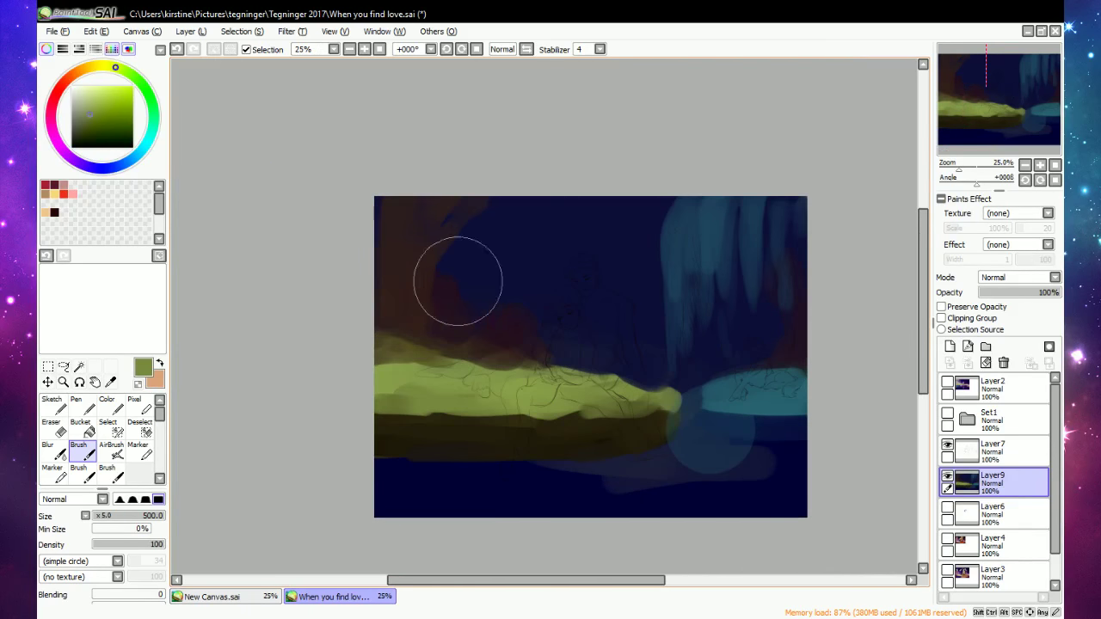
scroll(482, 292, up, 1)
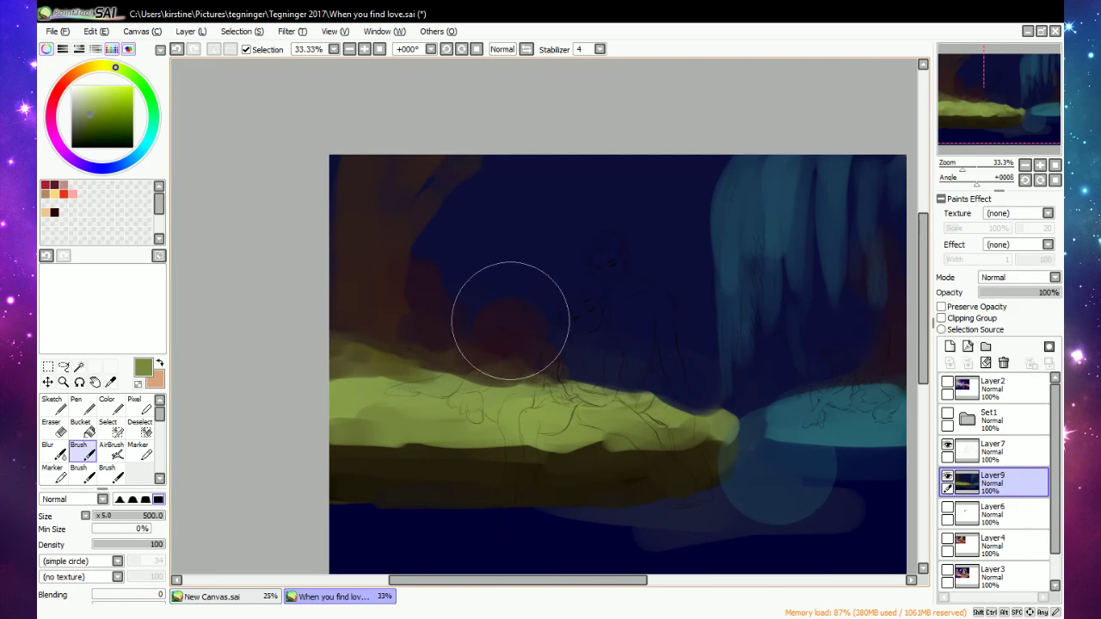
click(947, 383)
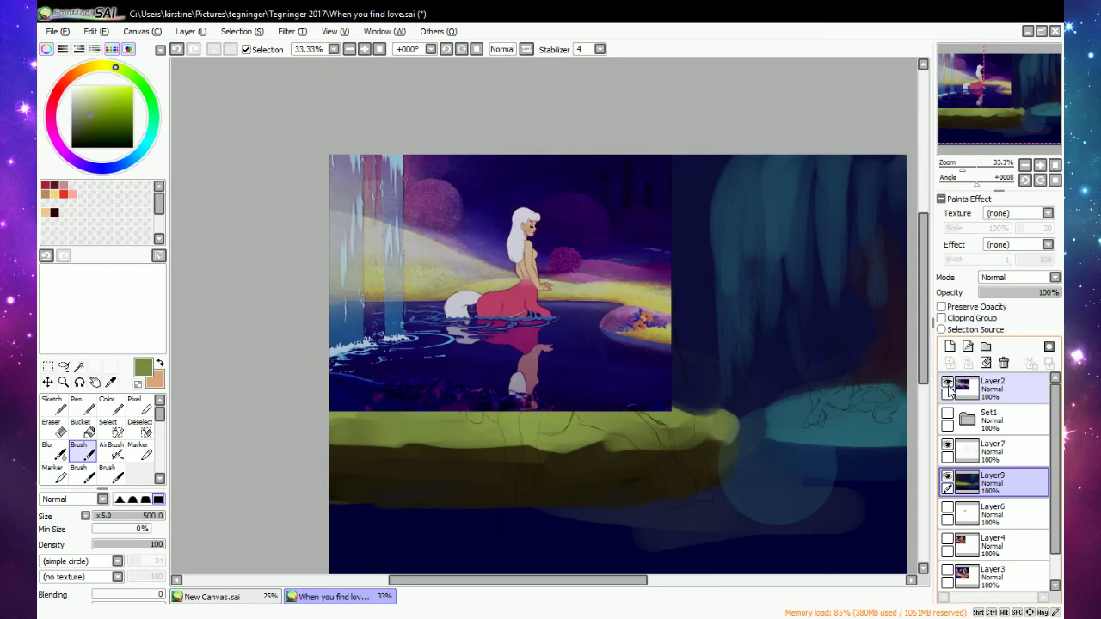
scroll(507, 181, up, 3)
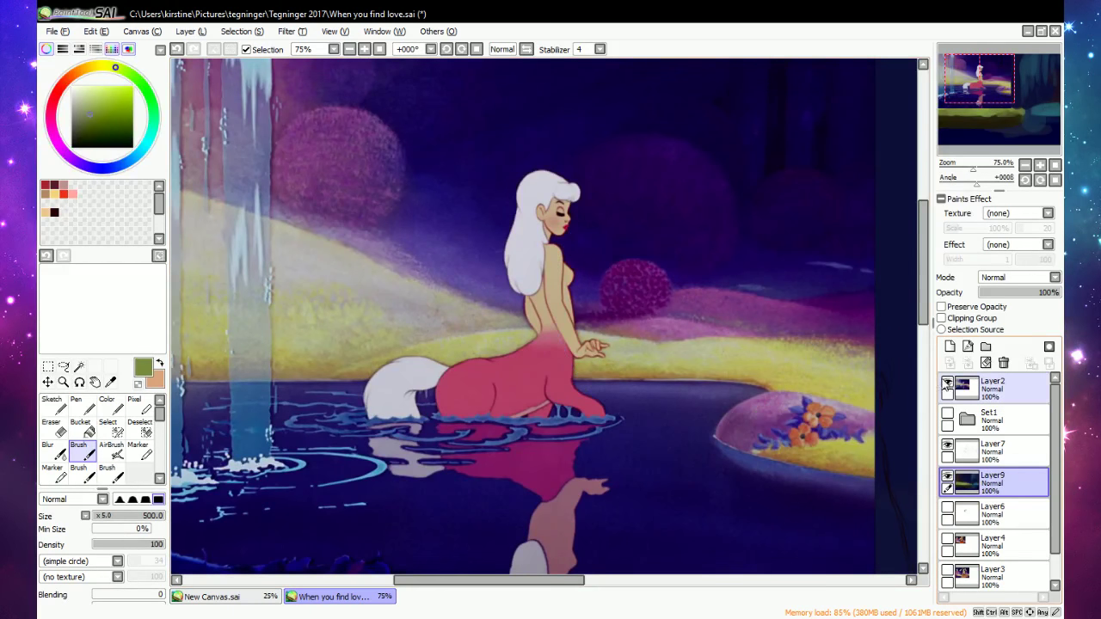
click(948, 384)
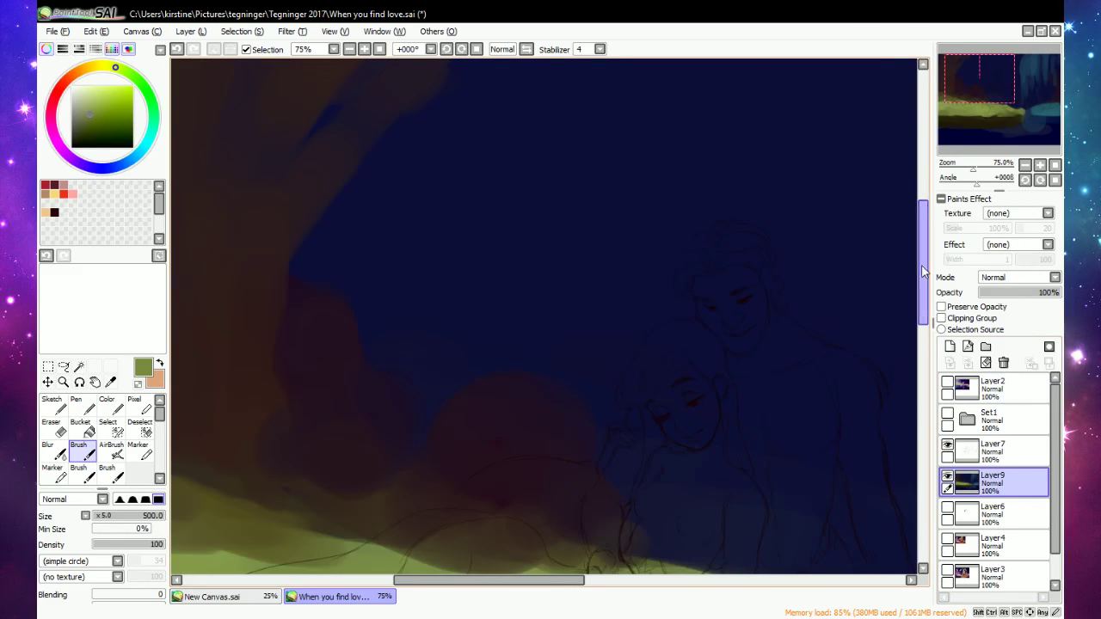
Switch to the peach skin colour, undo the trial skin stroke on Layer9, and add a new layer above it.
drag(482, 580, 502, 580)
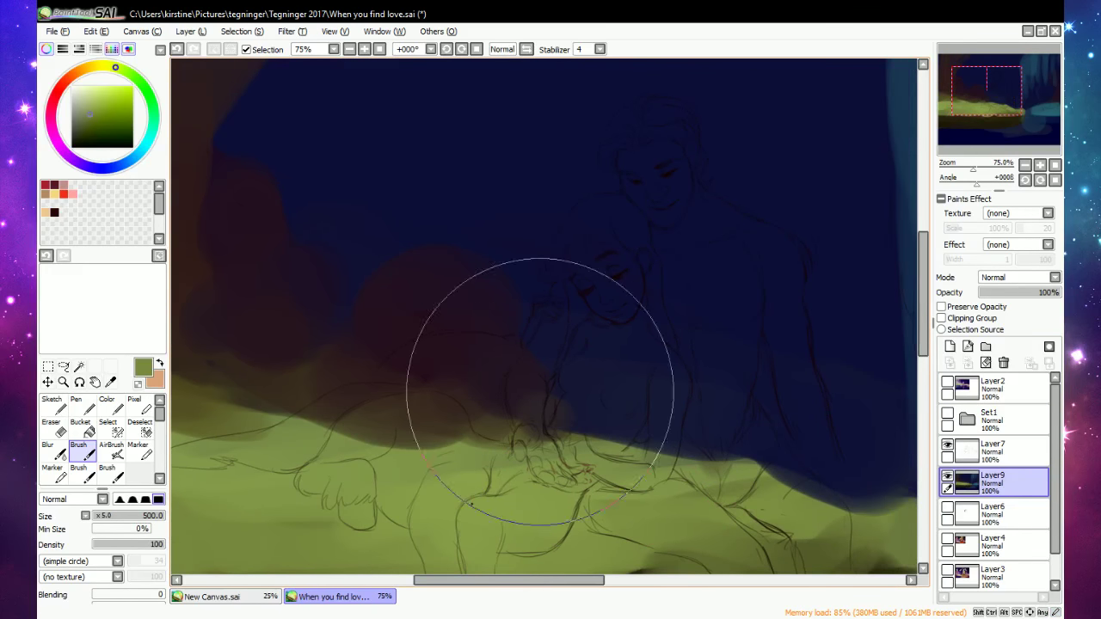
click(155, 375)
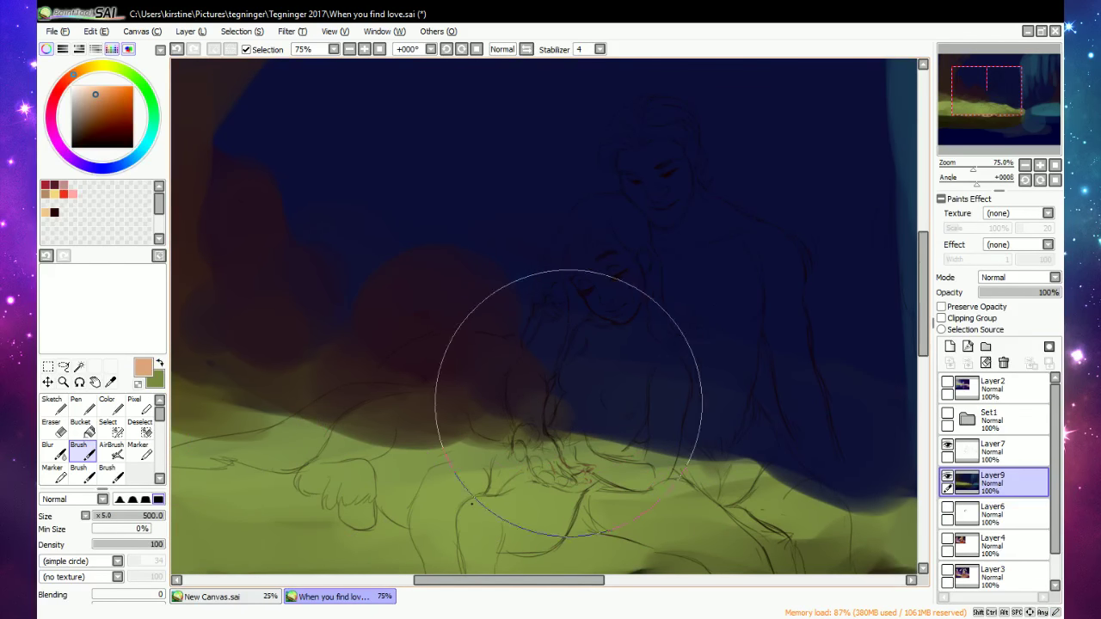
mouse_move(548, 369)
mouse_down()
mouse_move(591, 415)
mouse_move(582, 322)
mouse_move(573, 325)
mouse_move(612, 285)
mouse_up()
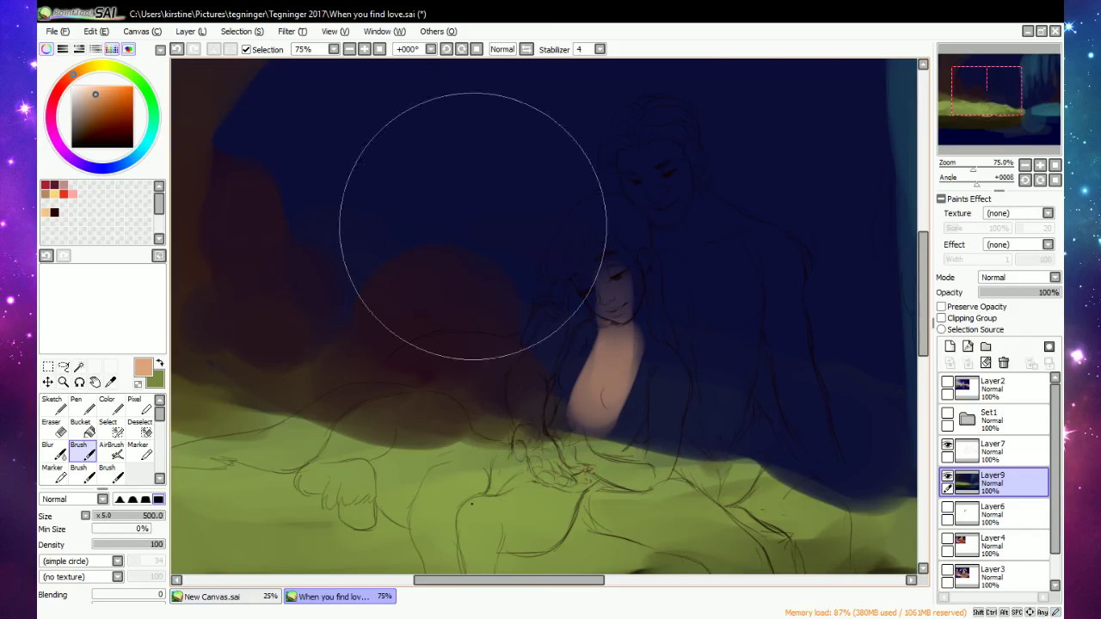
click(177, 50)
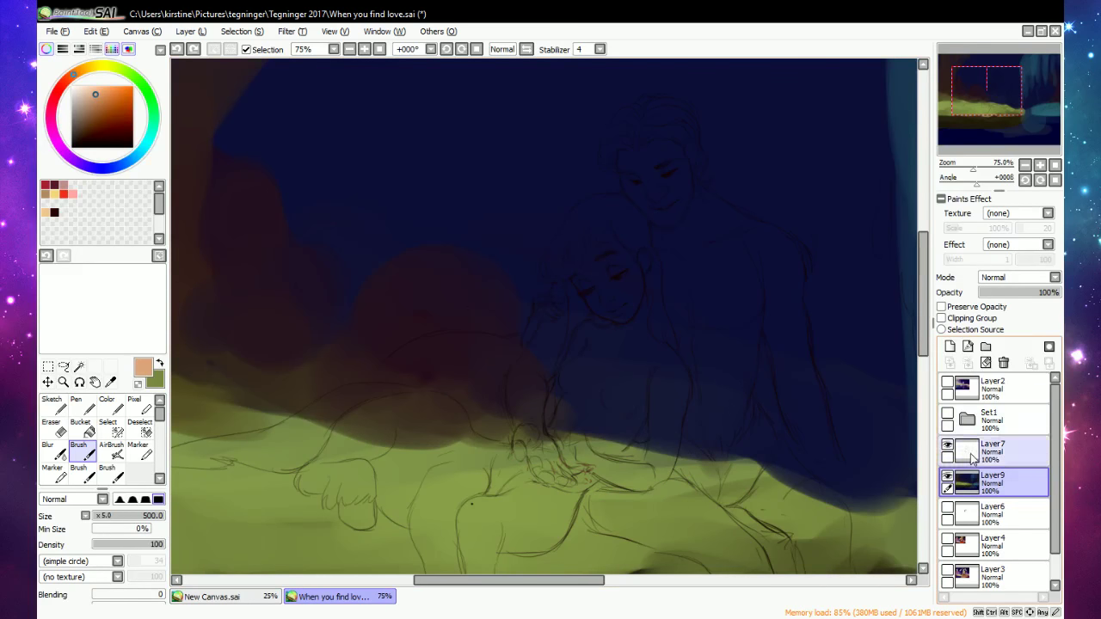
click(950, 345)
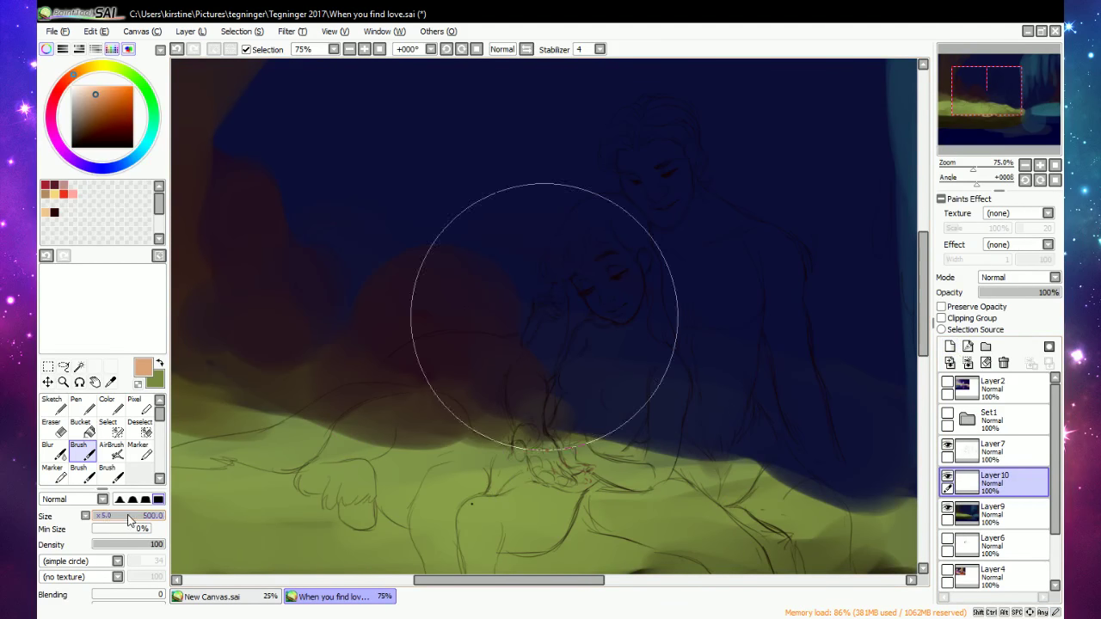
Set the brush size to 100 and fill the woman's face, raised hand, torso and arms with flat peach skin.
click(108, 516)
mouse_move(597, 275)
mouse_down()
mouse_move(624, 335)
mouse_move(619, 301)
mouse_move(581, 266)
mouse_move(612, 242)
mouse_move(634, 333)
mouse_move(638, 305)
mouse_move(637, 376)
mouse_move(627, 348)
mouse_move(589, 335)
mouse_move(567, 419)
mouse_move(582, 383)
mouse_move(561, 413)
mouse_up()
mouse_move(534, 336)
mouse_down()
mouse_move(522, 339)
mouse_move(536, 303)
mouse_move(545, 317)
mouse_move(551, 309)
mouse_up()
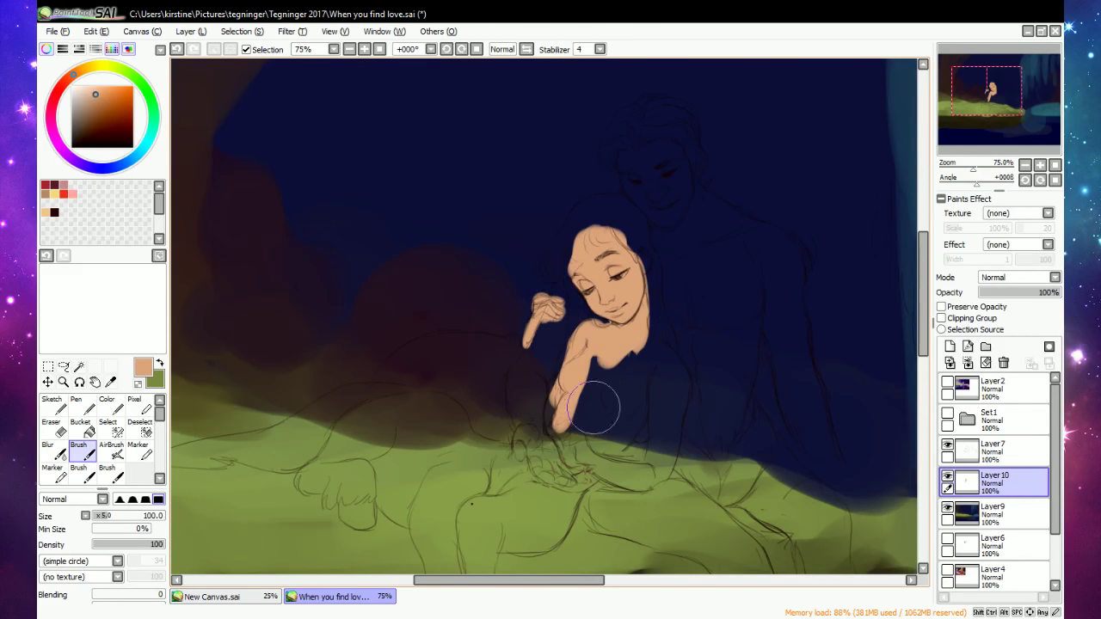
mouse_move(574, 401)
mouse_down()
mouse_move(561, 439)
mouse_move(572, 457)
mouse_move(617, 357)
mouse_move(654, 355)
mouse_move(644, 338)
mouse_move(677, 370)
mouse_move(657, 472)
mouse_move(659, 376)
mouse_move(656, 398)
mouse_move(604, 448)
mouse_move(635, 391)
mouse_move(629, 380)
mouse_move(615, 448)
mouse_move(586, 459)
mouse_move(643, 480)
mouse_move(604, 465)
mouse_move(633, 482)
mouse_up()
drag(570, 585, 593, 584)
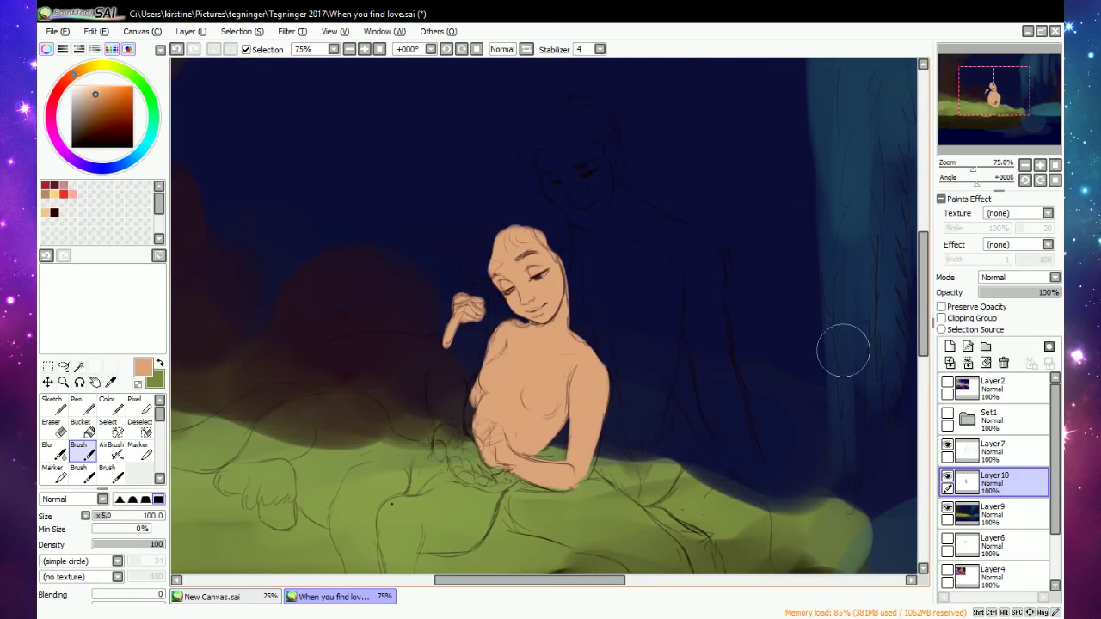
Erase the stray skin-coloured mark over the hanging foliage on Layer10.
scroll(921, 261, up, 3)
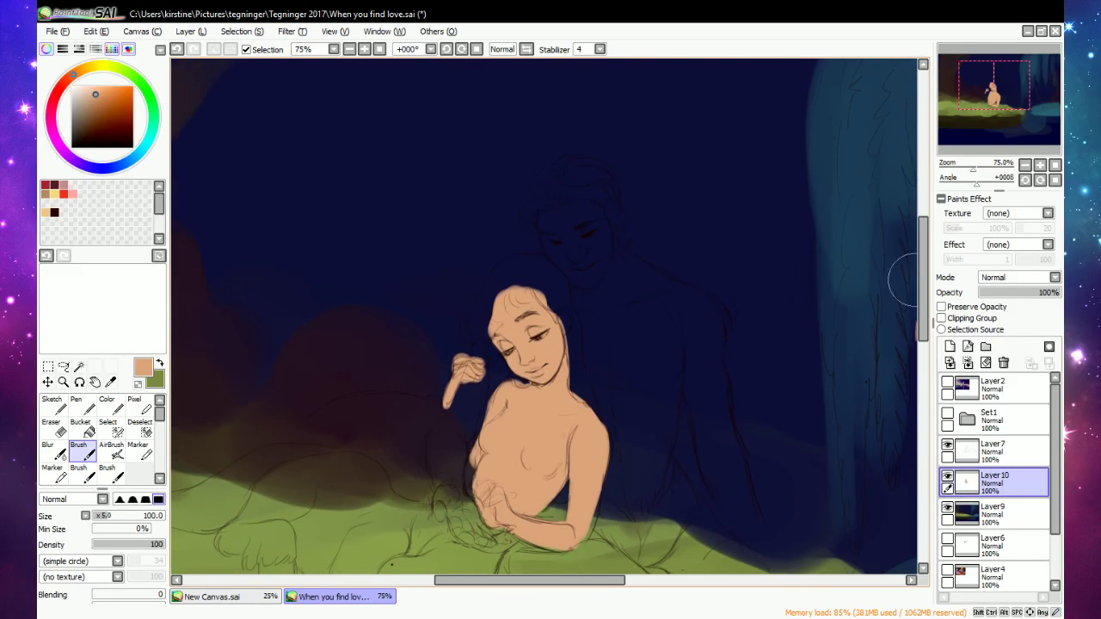
drag(583, 590, 623, 585)
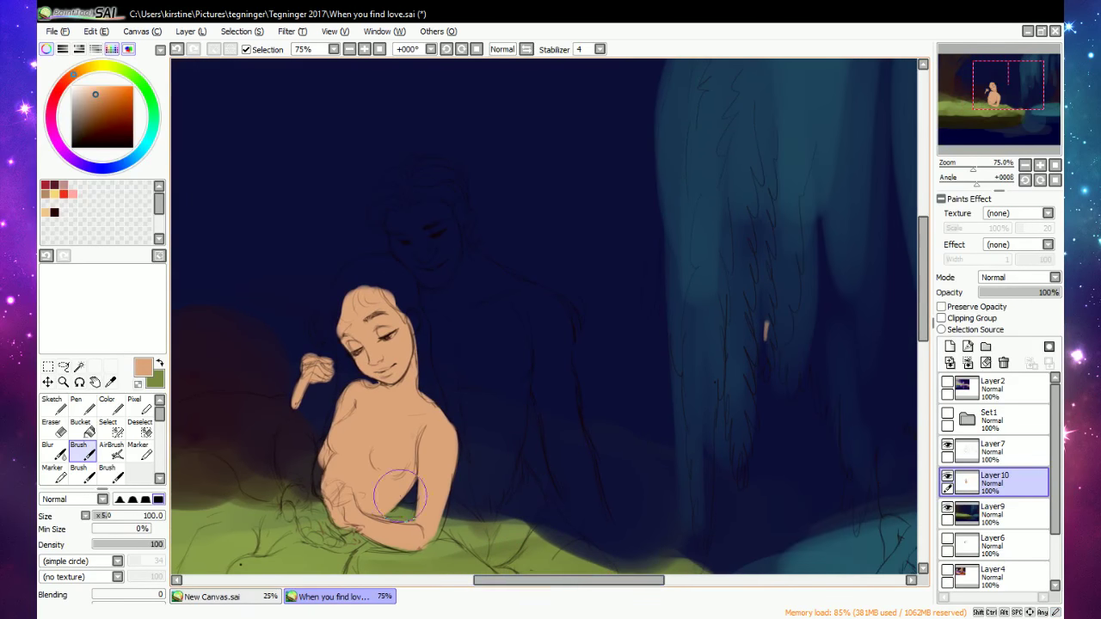
click(62, 425)
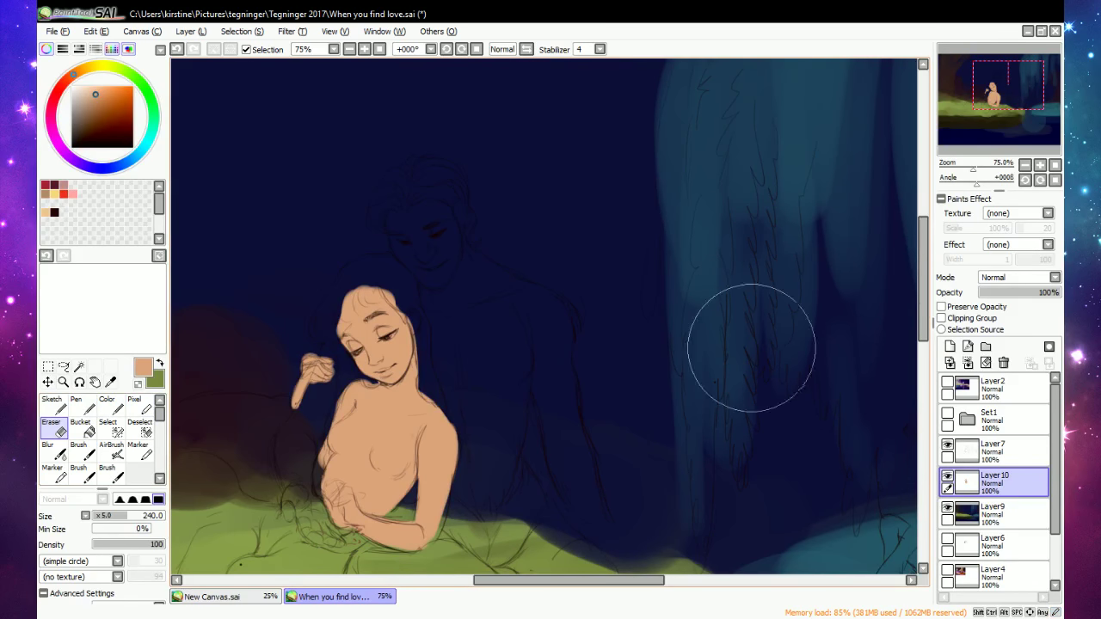
Fill in the woman's lower hand in peach skin colour with the Sketch brush at size 50.
drag(495, 581, 432, 581)
click(52, 405)
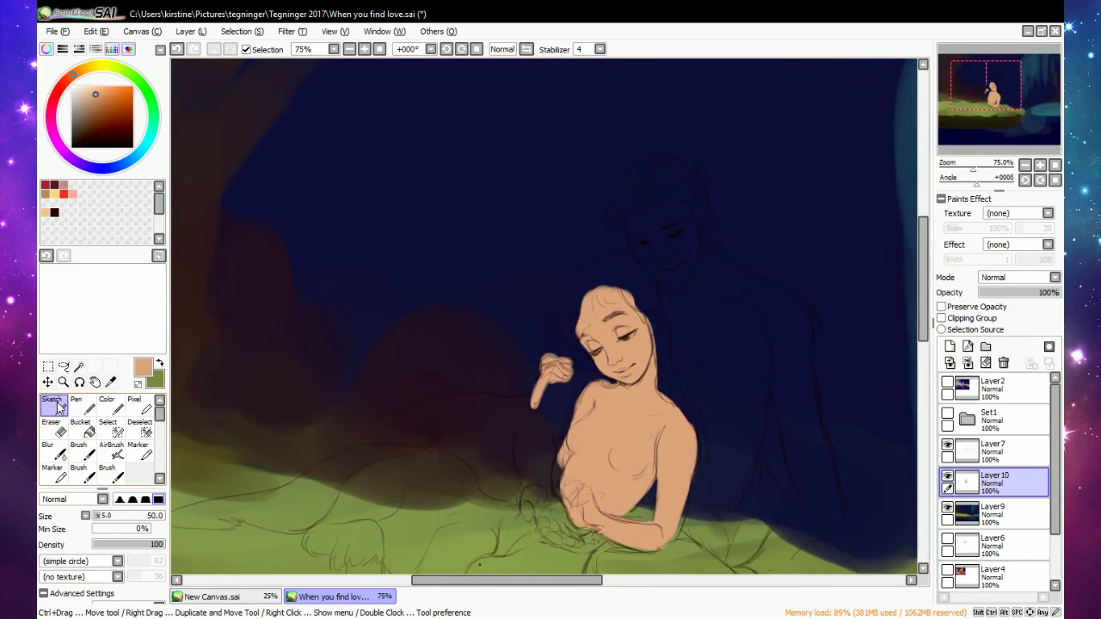
drag(923, 249, 924, 279)
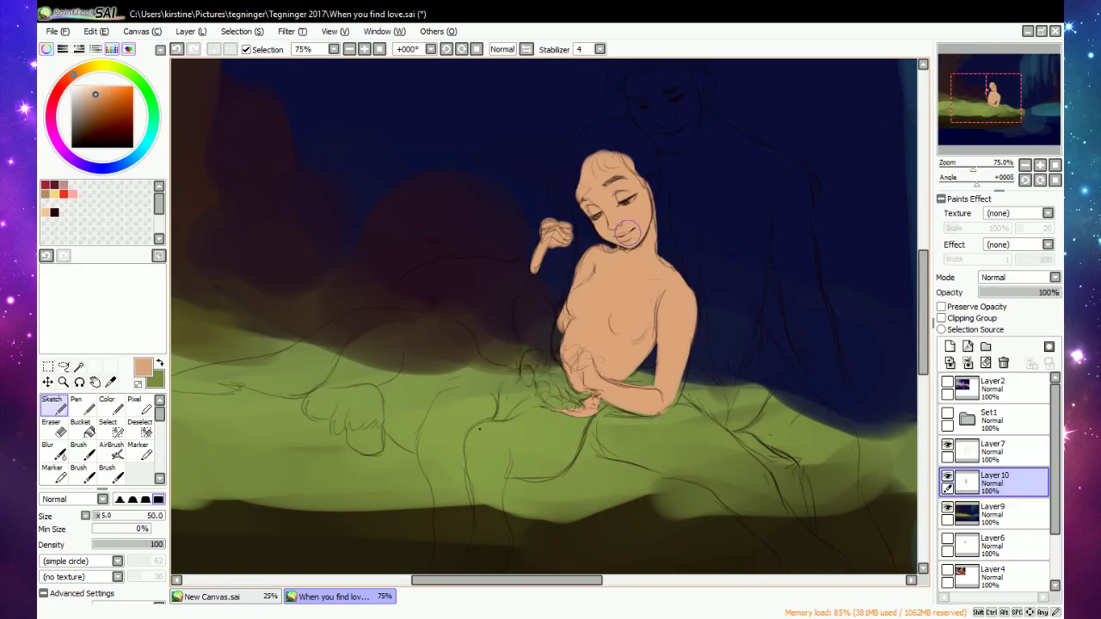
Check the hair in the Layer2 reference and block in the woman's front hair with a warm off-white.
click(948, 384)
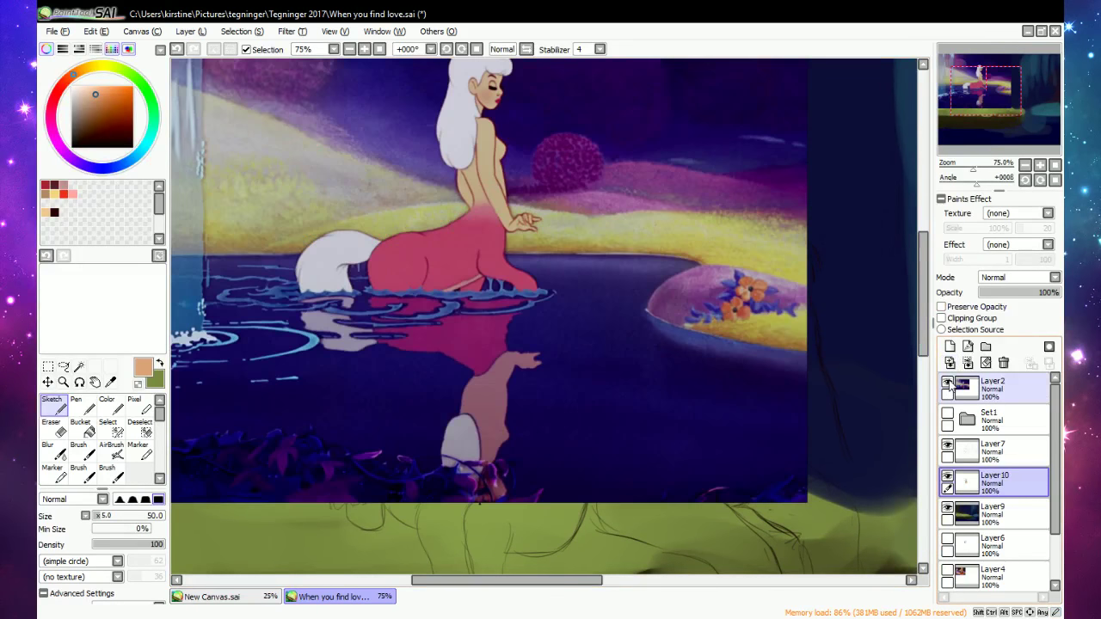
click(948, 384)
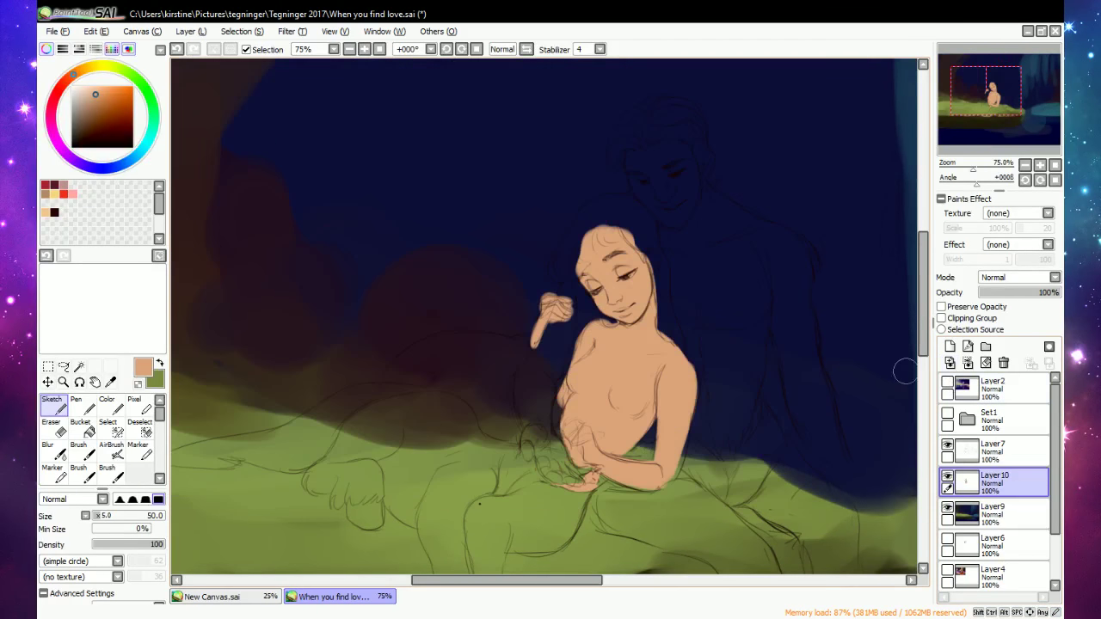
scroll(591, 266, up, 3)
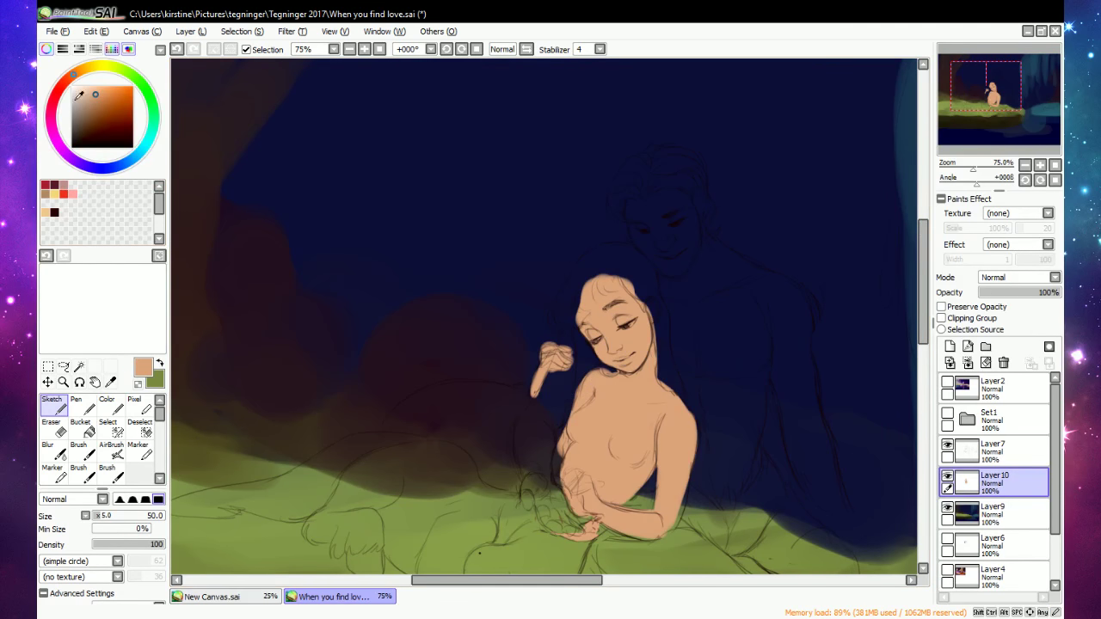
drag(94, 94, 79, 91)
mouse_move(596, 274)
mouse_down()
mouse_move(573, 295)
mouse_move(572, 329)
mouse_up()
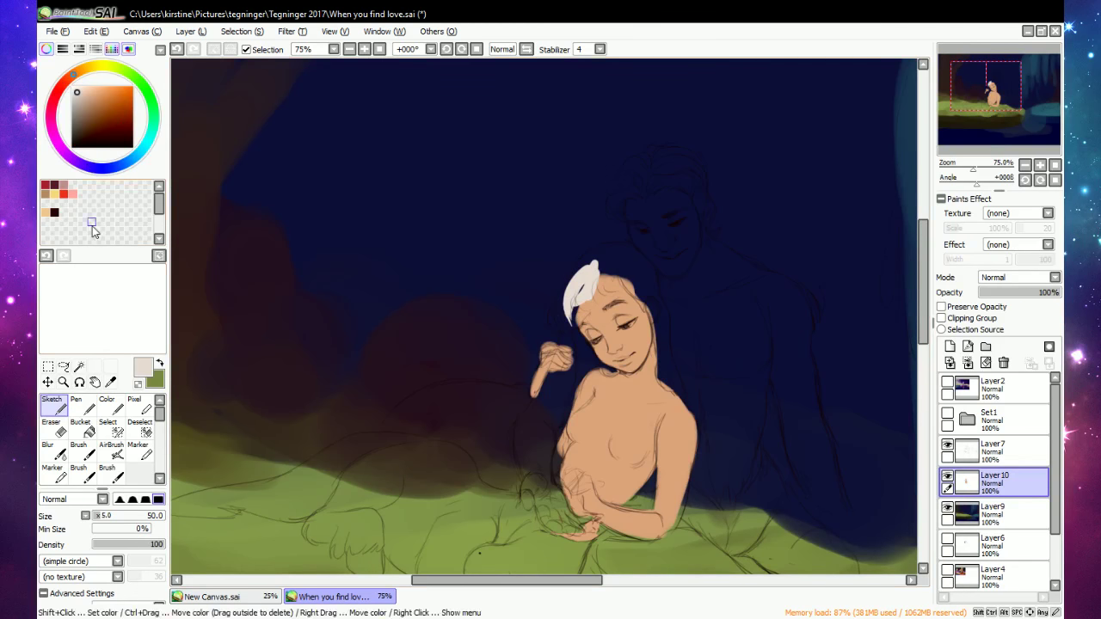
Shift the hair colour to a pale pinkish white and block in the woman's fringe and the long lock behind her ear.
drag(69, 83, 53, 110)
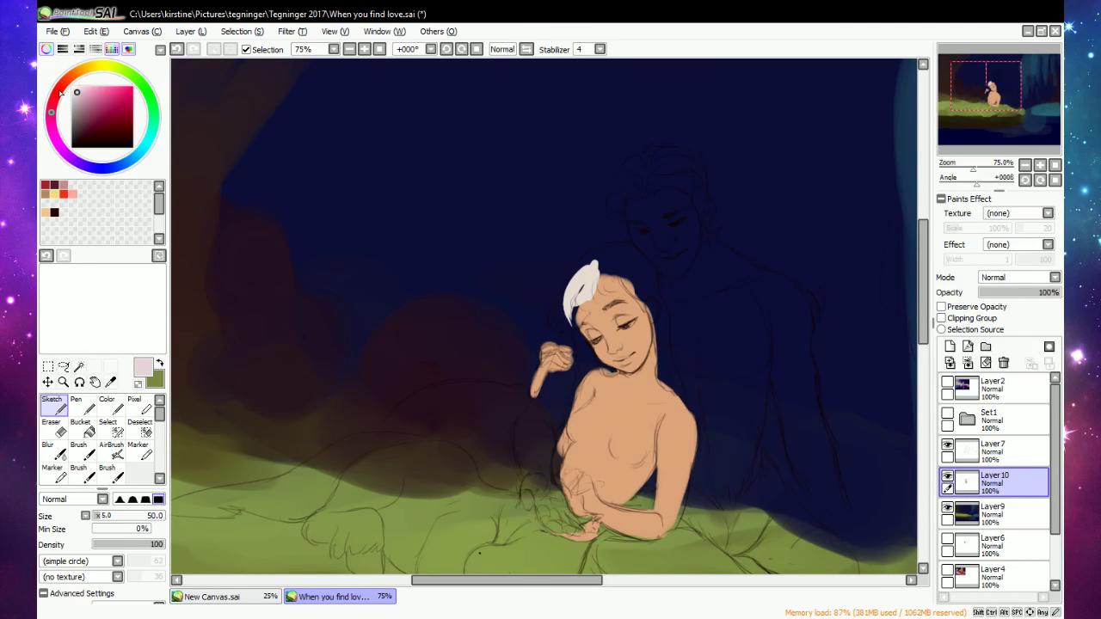
mouse_move(584, 279)
mouse_down()
mouse_move(566, 304)
mouse_move(584, 268)
mouse_move(579, 300)
mouse_move(592, 276)
mouse_move(570, 306)
mouse_move(613, 267)
mouse_move(663, 318)
mouse_move(650, 292)
mouse_move(639, 299)
mouse_move(647, 287)
mouse_move(660, 301)
mouse_move(658, 376)
mouse_move(683, 400)
mouse_move(666, 320)
mouse_move(678, 399)
mouse_up()
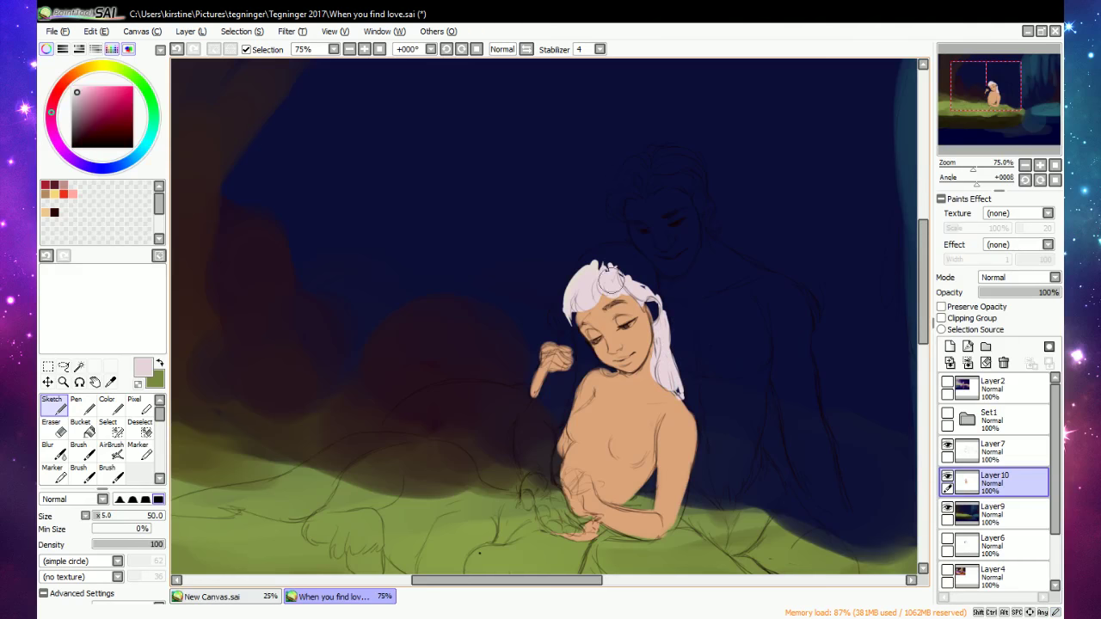
mouse_move(569, 321)
mouse_down()
mouse_move(559, 293)
mouse_move(564, 320)
mouse_move(566, 277)
mouse_move(580, 270)
mouse_up()
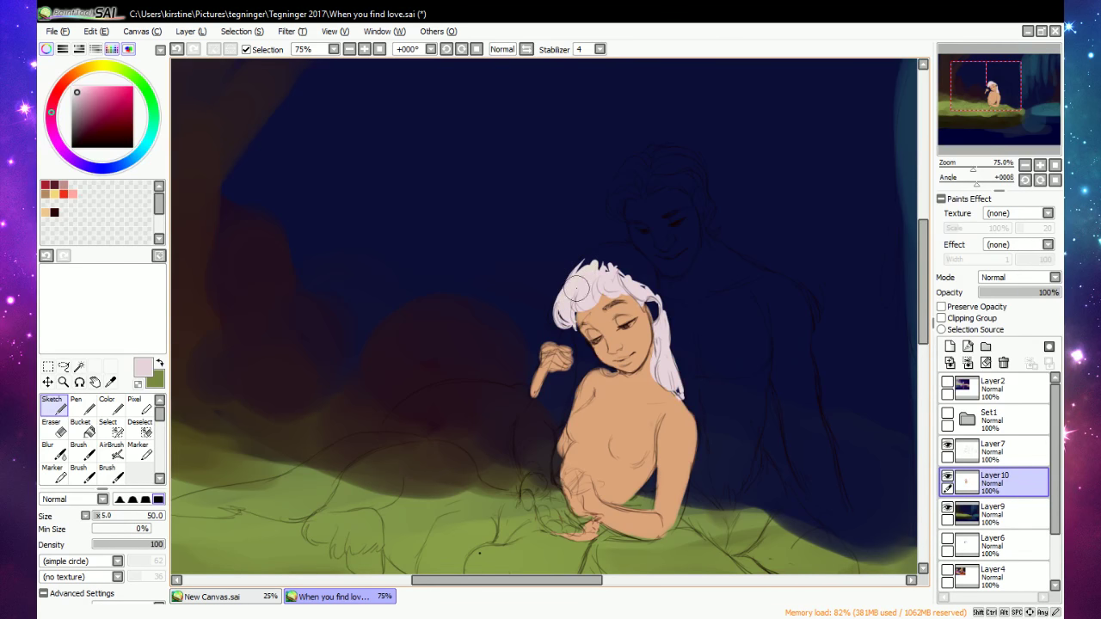
key(e)
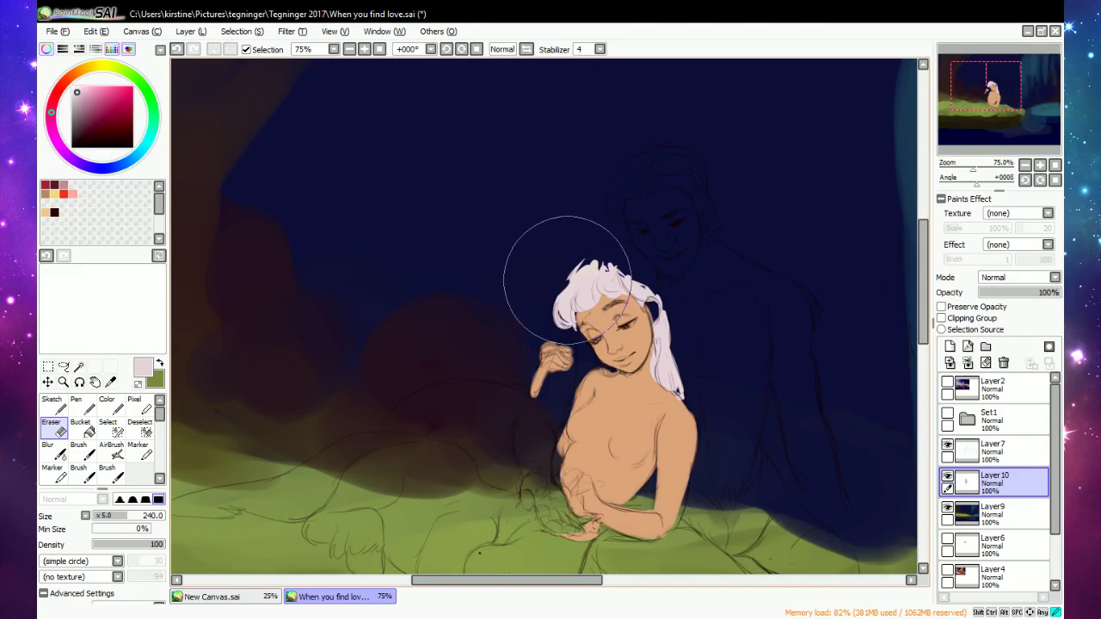
key(e)
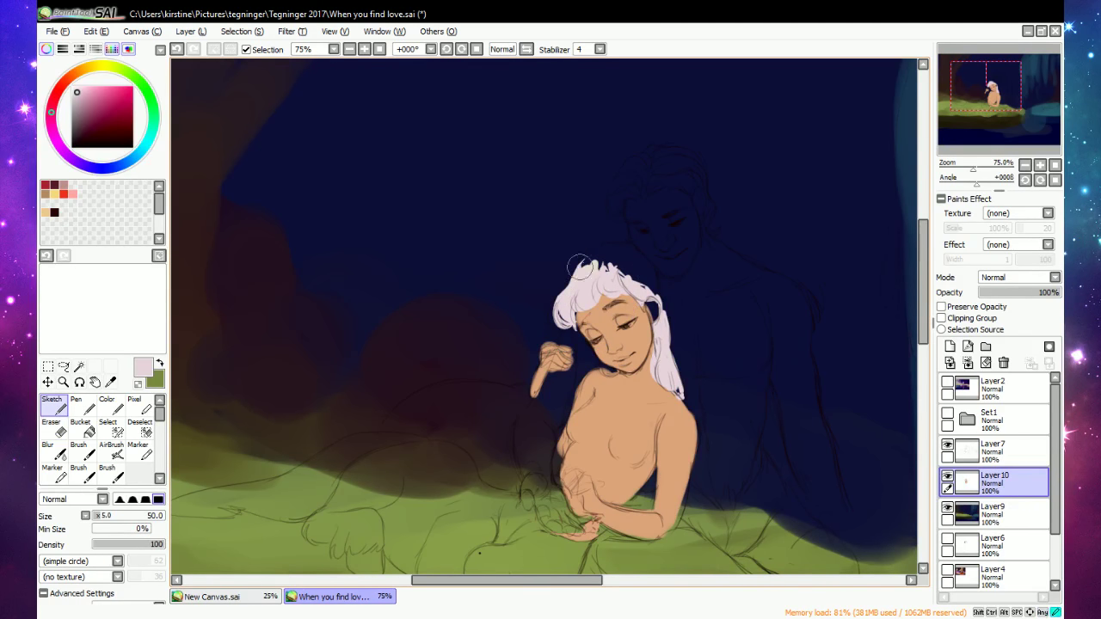
Round out the crown of the woman's hair and fill the front lock from her cheek down to her chest in pinkish white.
mouse_move(595, 266)
mouse_down()
mouse_move(635, 248)
mouse_move(615, 258)
mouse_move(633, 275)
mouse_move(606, 264)
mouse_move(659, 303)
mouse_move(620, 267)
mouse_move(661, 295)
mouse_move(626, 289)
mouse_move(635, 265)
mouse_move(643, 277)
mouse_move(633, 259)
mouse_move(605, 268)
mouse_up()
mouse_move(605, 263)
mouse_down()
mouse_move(620, 249)
mouse_move(628, 256)
mouse_up()
drag(568, 303, 582, 347)
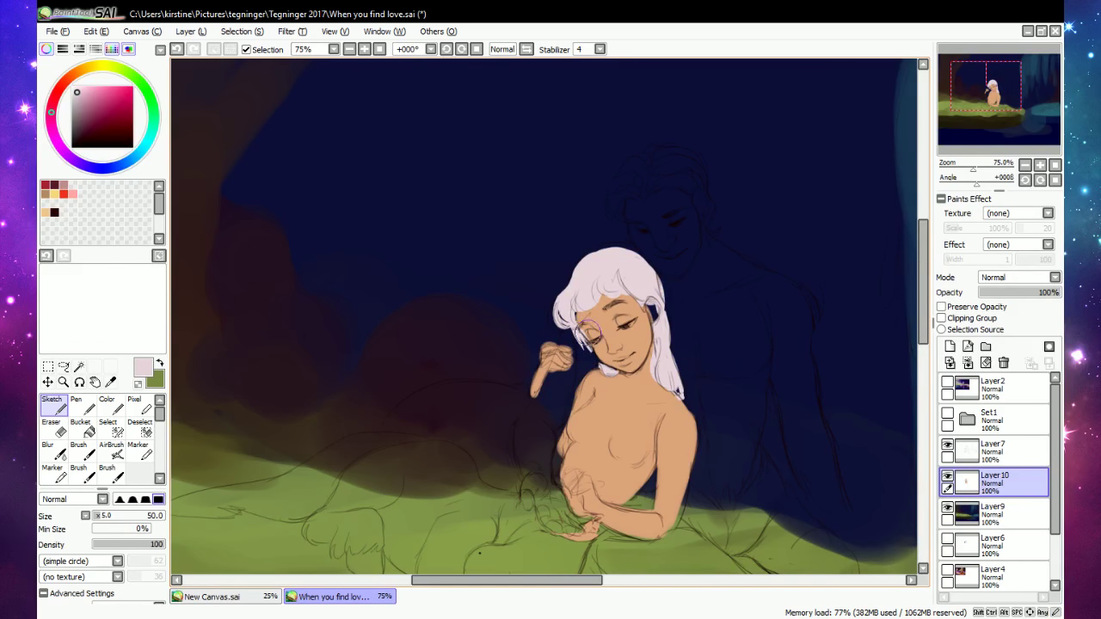
drag(574, 305, 597, 300)
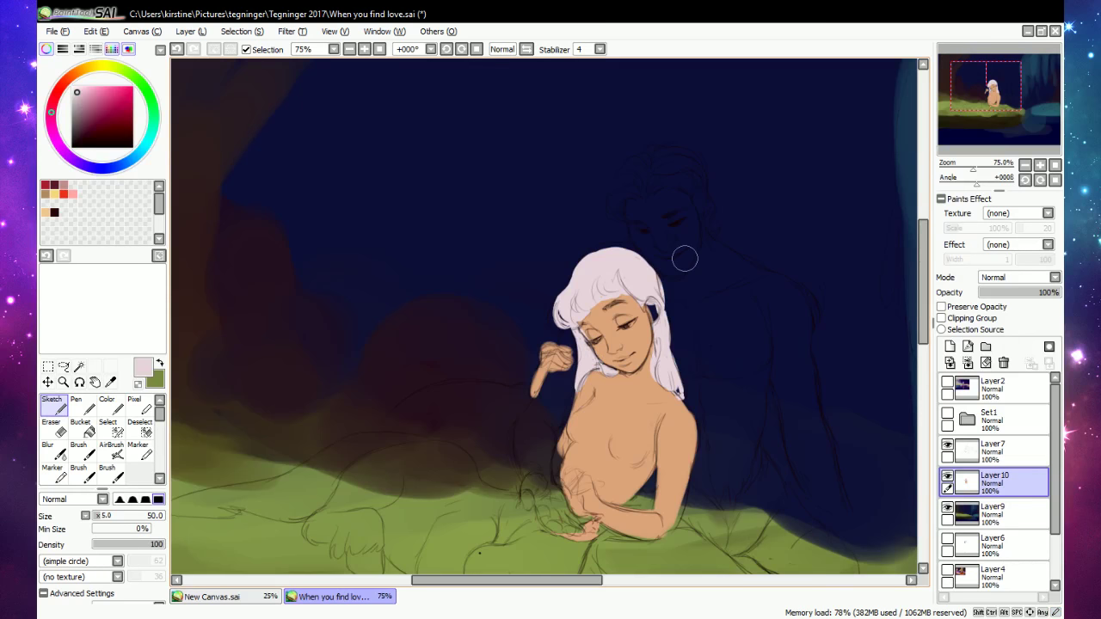
drag(570, 386, 568, 426)
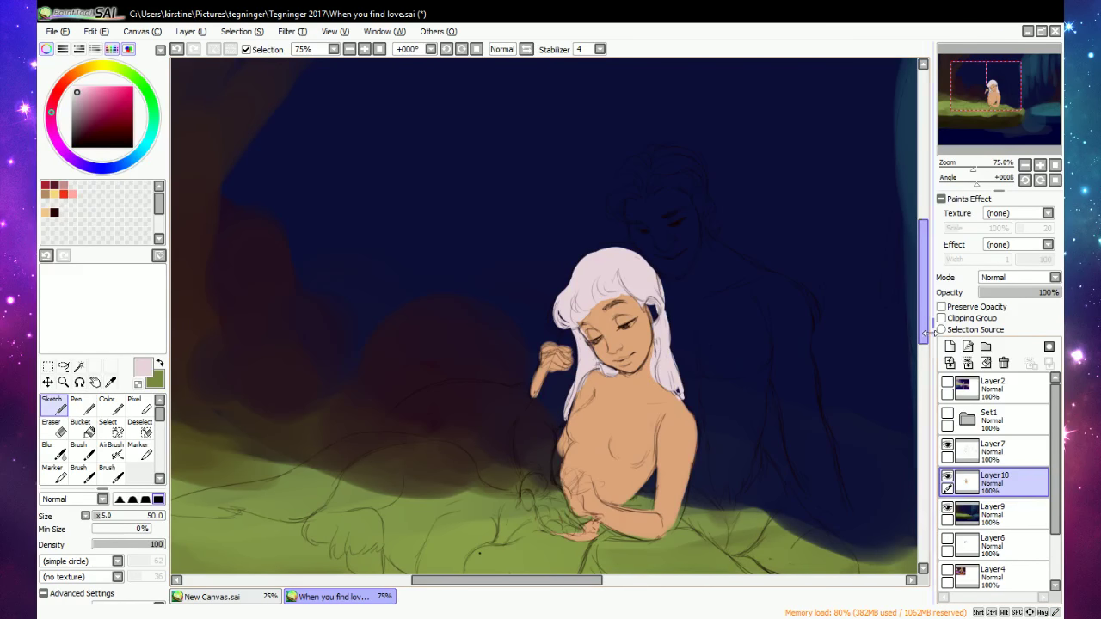
Check the hair in the Layer2 reference, extend the lock over her shoulder, and retouch the fringe and ear using the sampled skin colour.
click(947, 383)
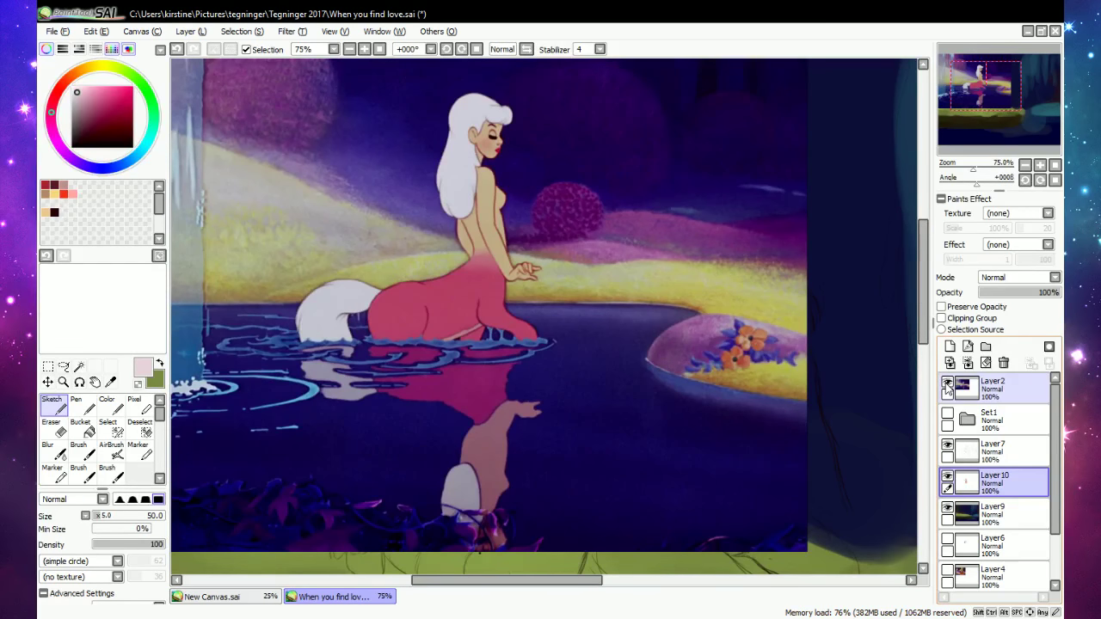
click(947, 383)
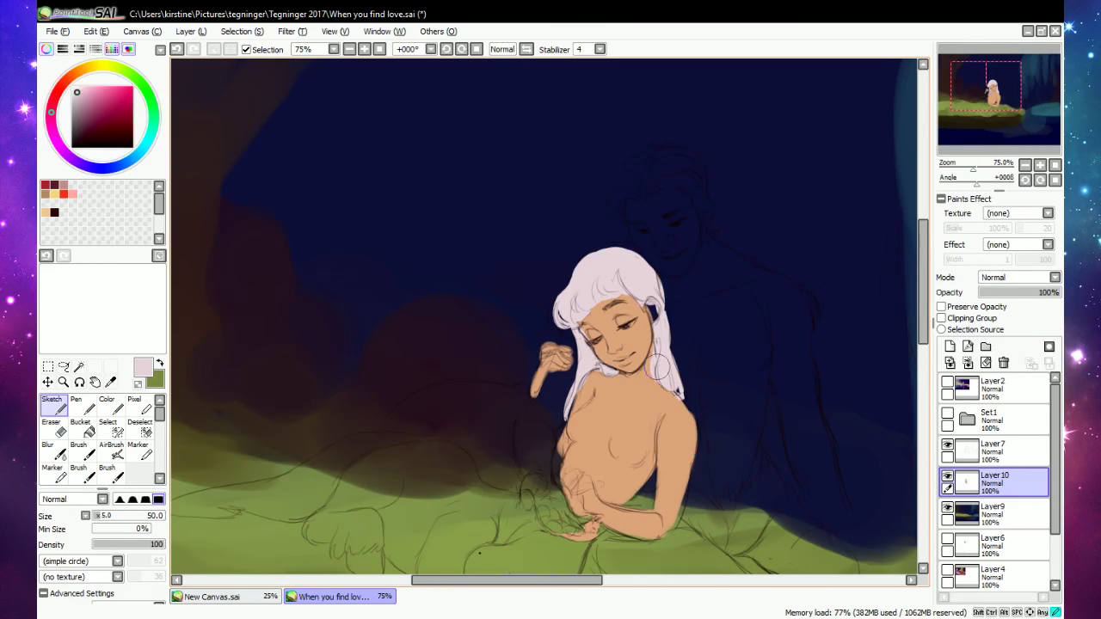
mouse_move(658, 367)
mouse_down()
mouse_move(647, 427)
mouse_move(663, 405)
mouse_move(650, 417)
mouse_up()
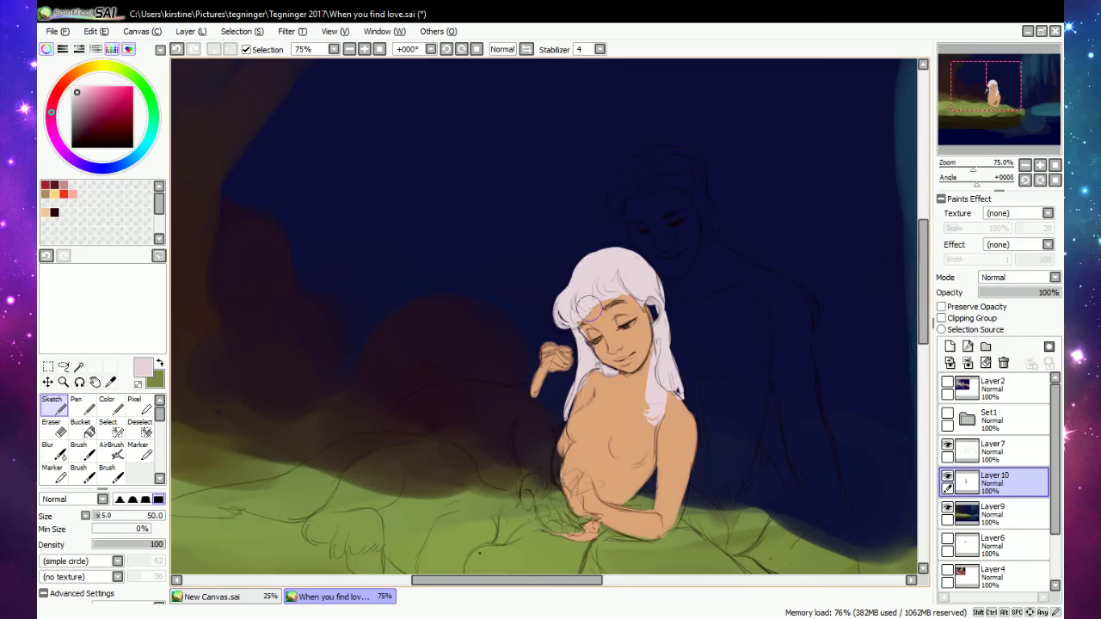
drag(593, 308, 615, 297)
alt+click(598, 318)
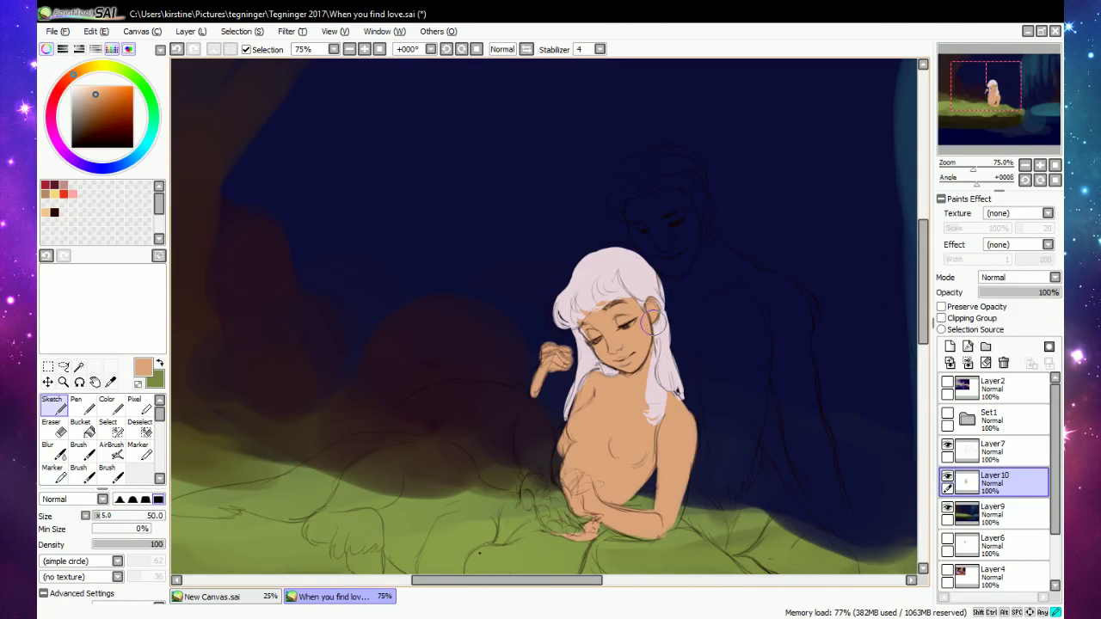
Examine the Set1 composite and the Layer2 reference for the shape and colours of the female centaur's lower body.
drag(920, 282, 922, 295)
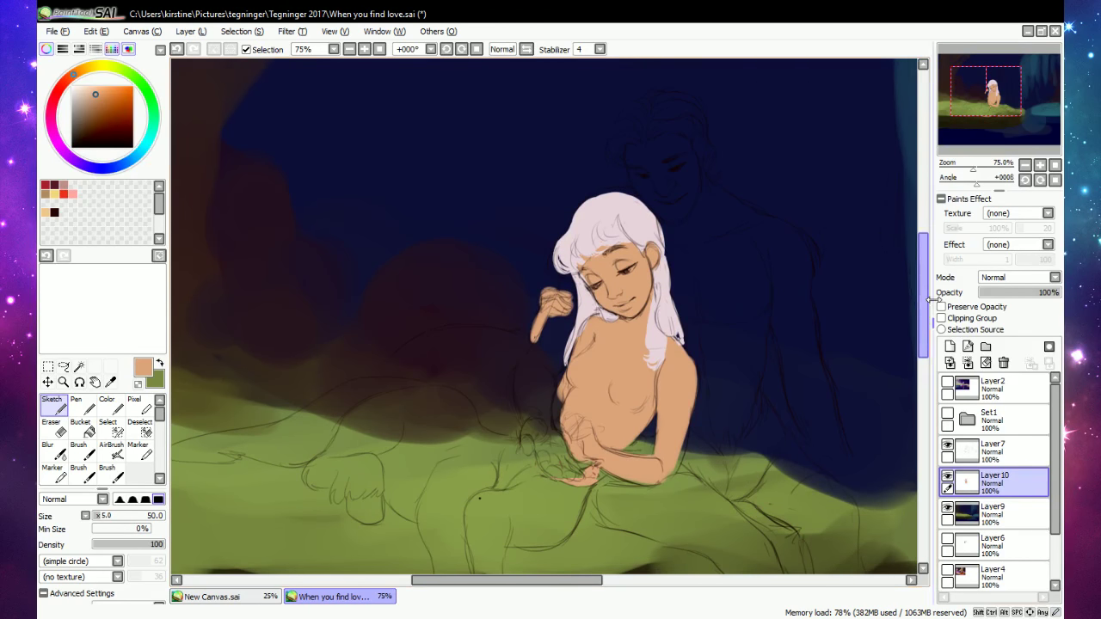
click(947, 417)
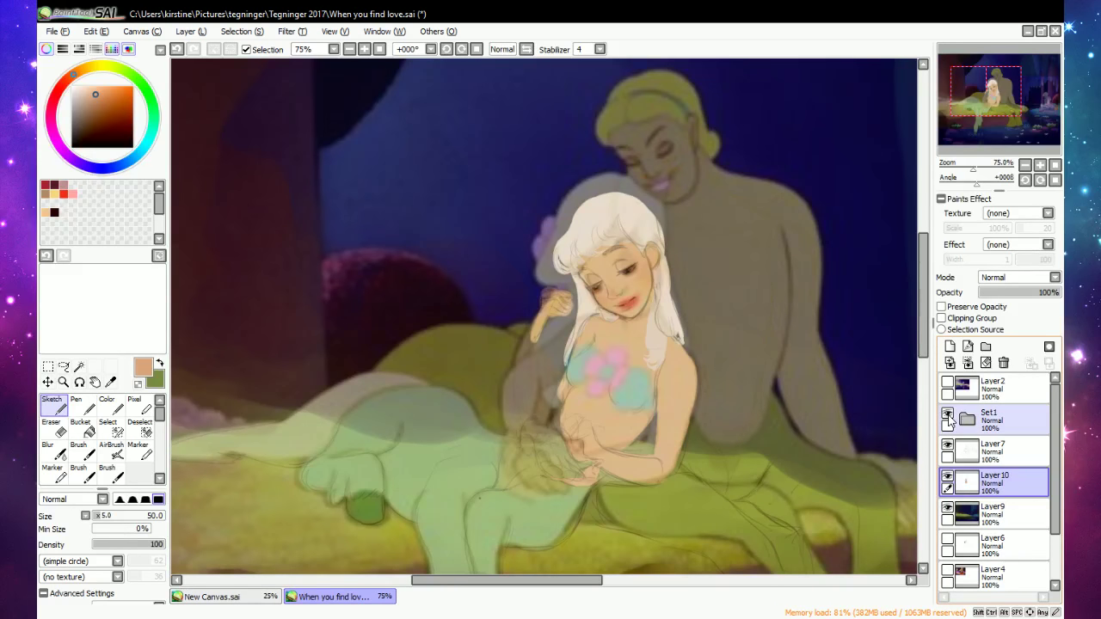
click(948, 418)
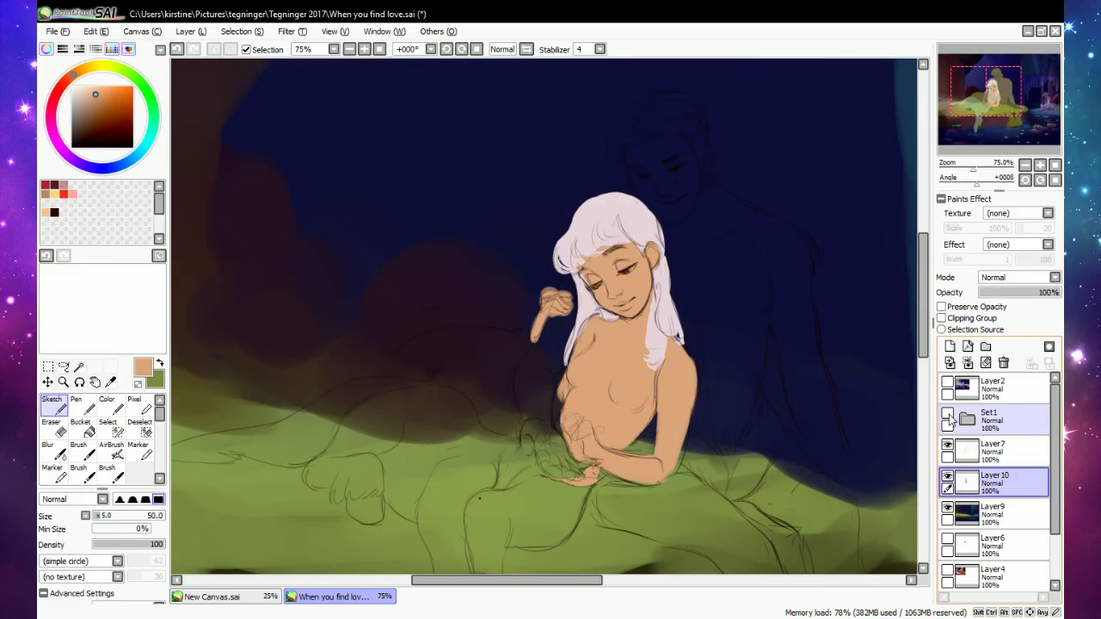
click(947, 417)
click(948, 417)
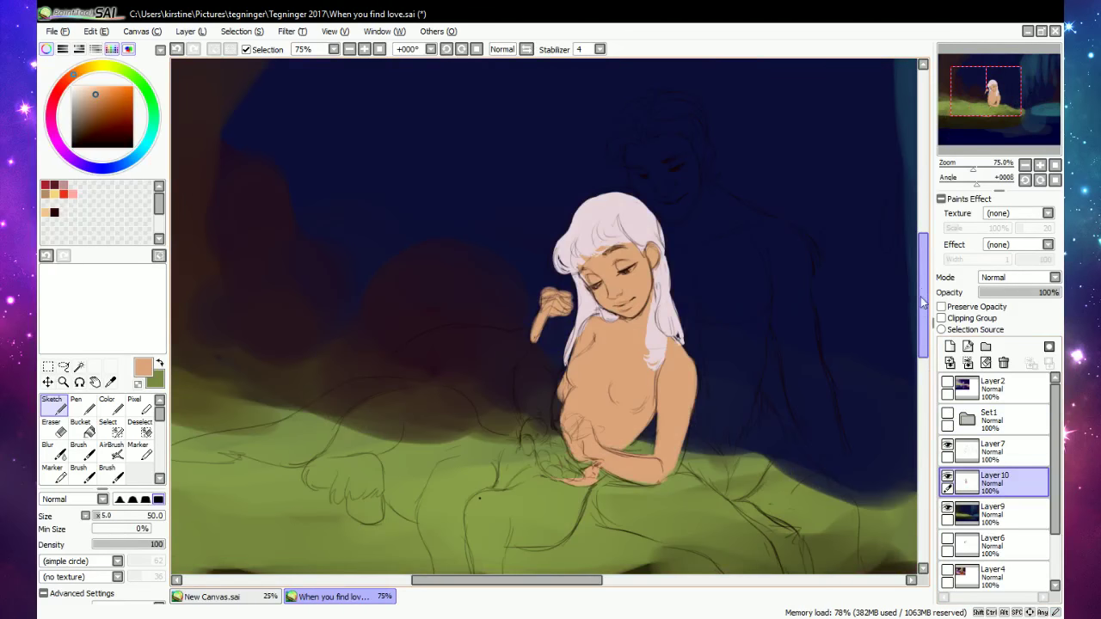
mouse_move(920, 296)
mouse_down()
mouse_move(922, 232)
mouse_move(914, 319)
mouse_move(906, 307)
mouse_up()
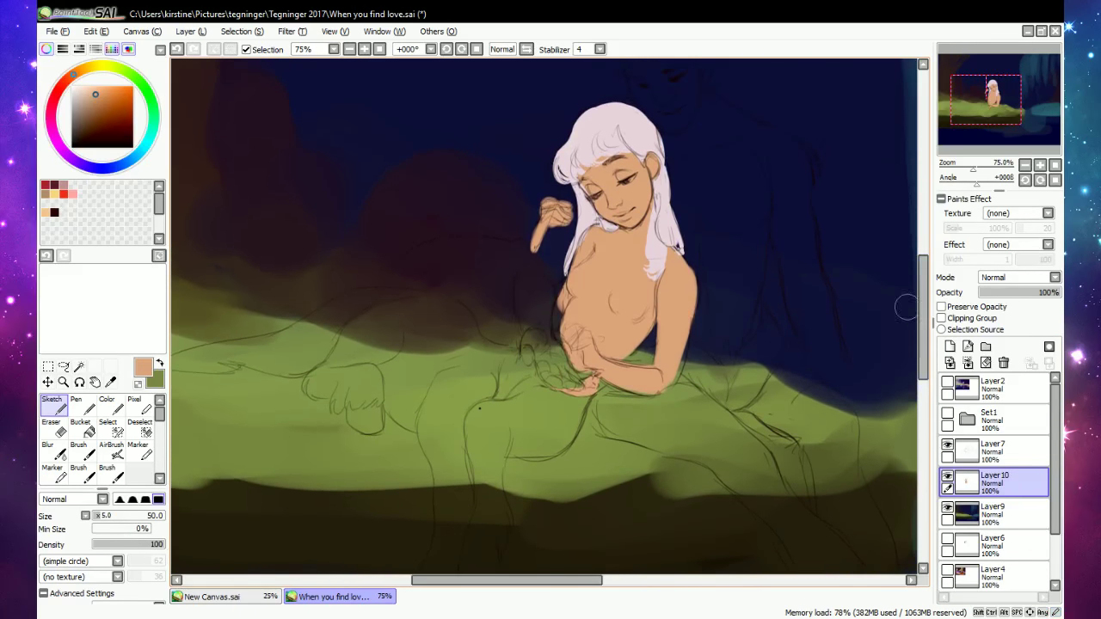
drag(521, 587, 510, 588)
click(948, 385)
click(947, 385)
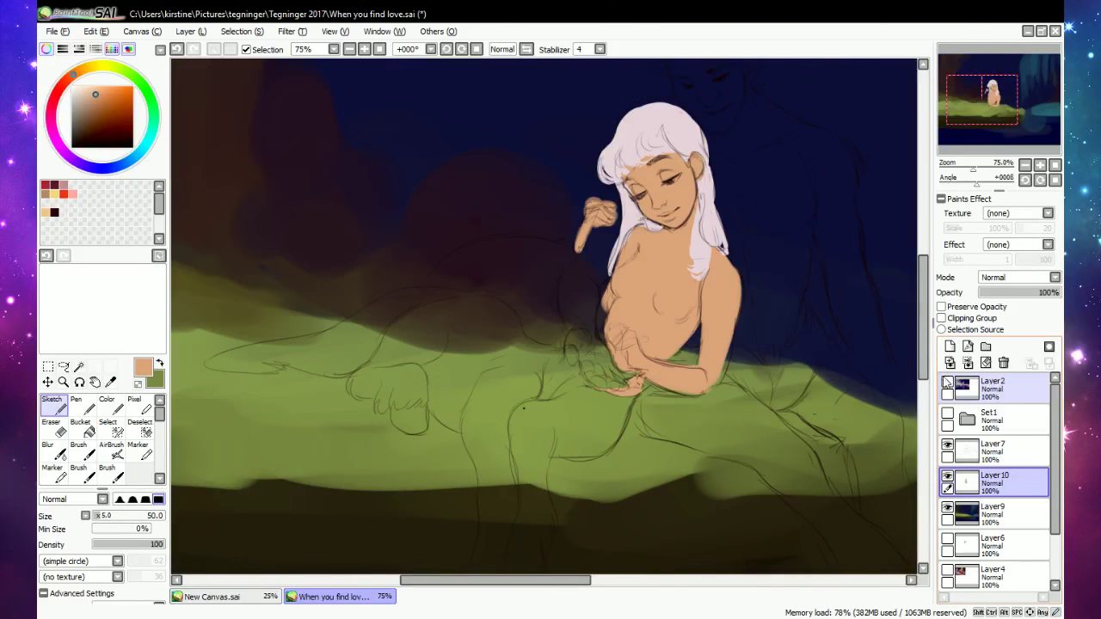
Choose a muted red and start blocking in the female centaur's chest and upper foreleg with the Sketch brush at size 180.
click(65, 96)
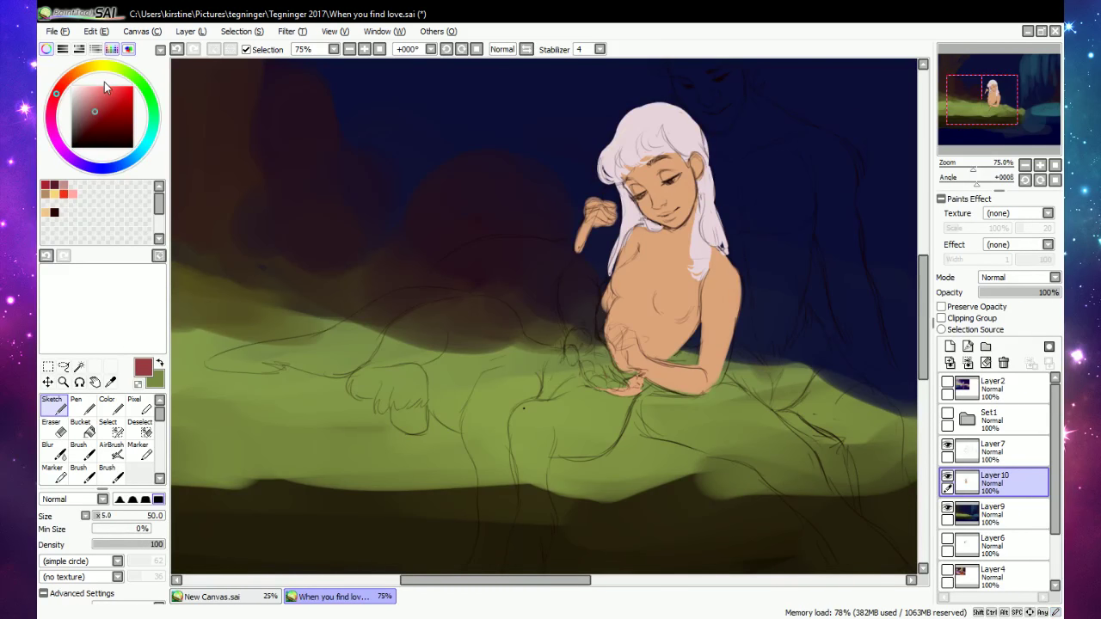
click(118, 517)
mouse_move(528, 441)
mouse_down()
mouse_move(529, 412)
mouse_move(529, 467)
mouse_up()
drag(522, 411, 583, 415)
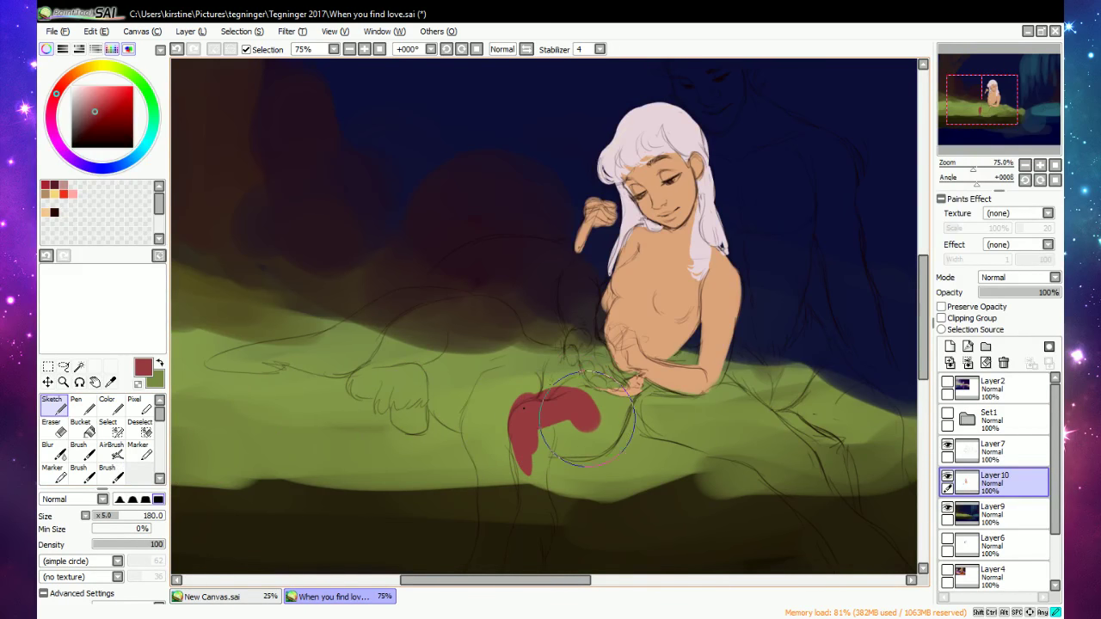
Fill the rest of the horse chest in red with the Stringy_L brush at size 65, and extend the near foreleg with the Sketch brush.
click(84, 475)
drag(593, 410, 600, 421)
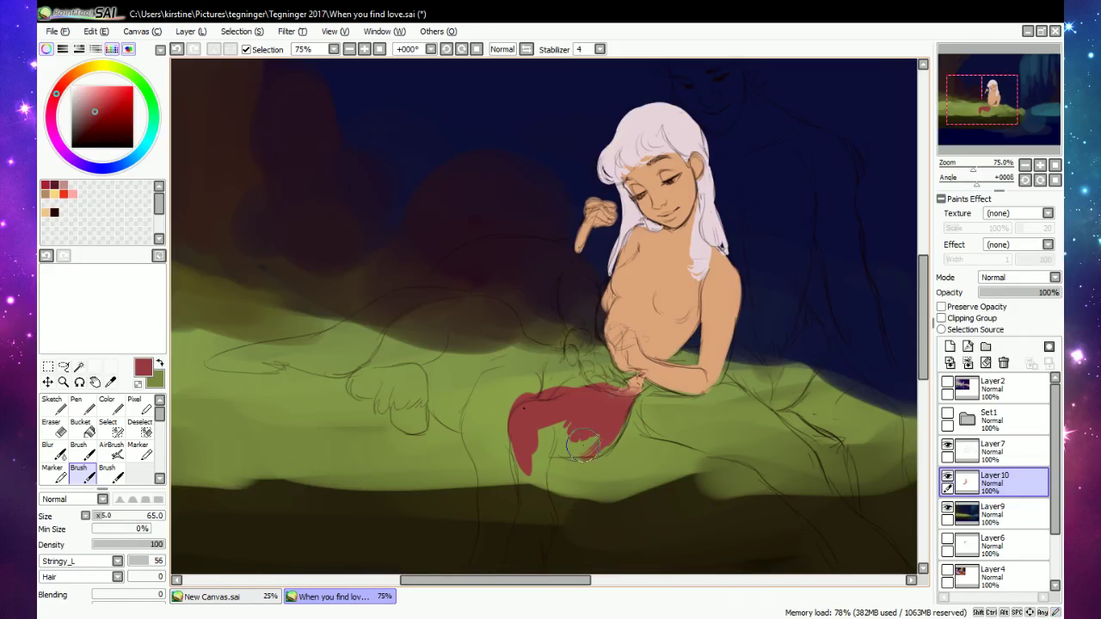
click(51, 402)
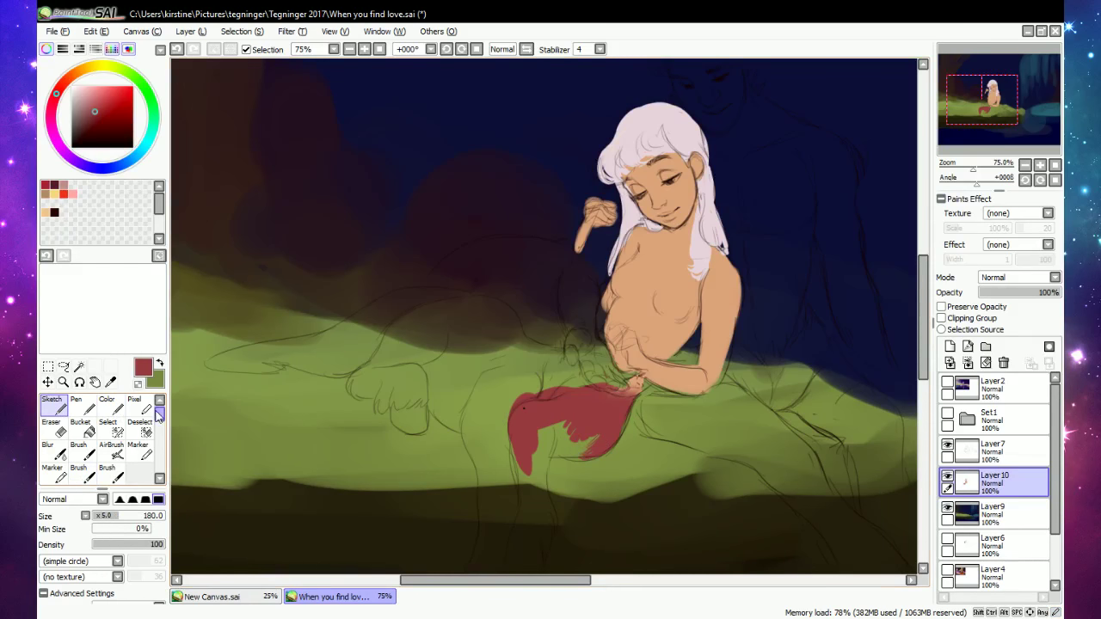
mouse_move(585, 449)
mouse_down()
mouse_move(540, 453)
mouse_move(542, 438)
mouse_move(537, 484)
mouse_up()
Fill both of the female centaur's forelegs down to the hooves in muted red with a simple-circle Brush at size 100.
click(87, 453)
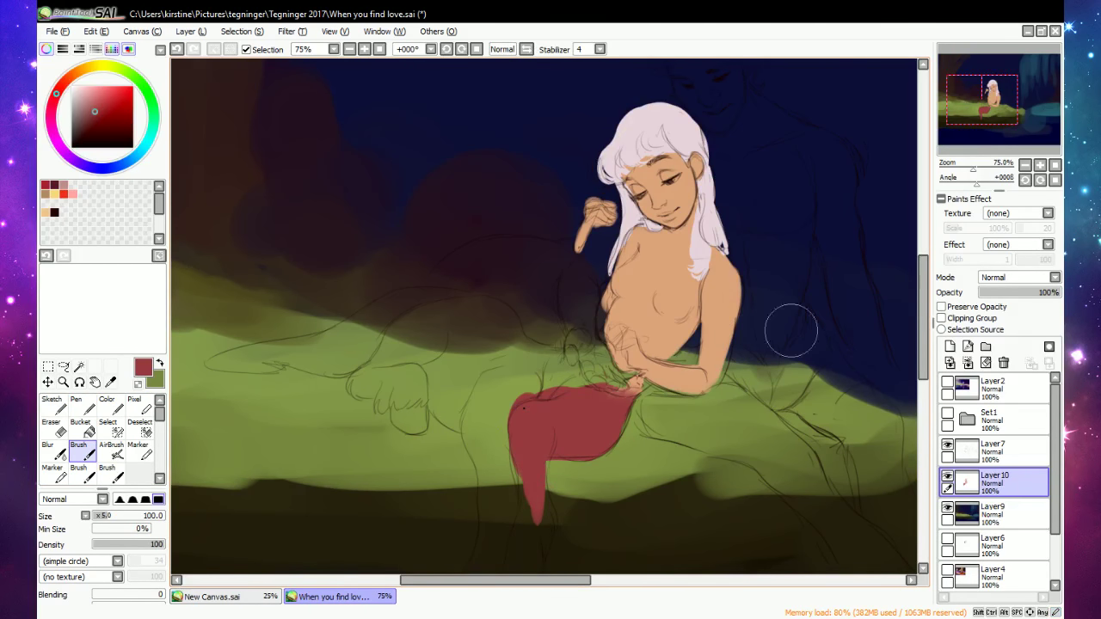
scroll(705, 327, down, 5)
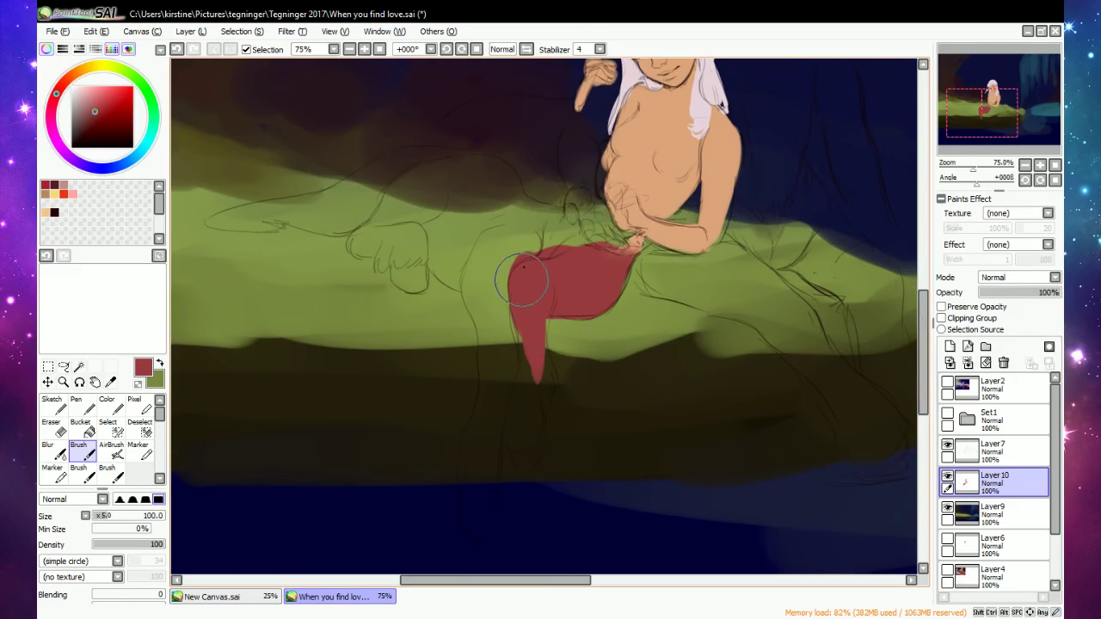
mouse_move(516, 291)
mouse_down()
mouse_move(522, 372)
mouse_move(528, 362)
mouse_move(495, 375)
mouse_move(500, 306)
mouse_move(508, 373)
mouse_move(498, 391)
mouse_move(486, 361)
mouse_up()
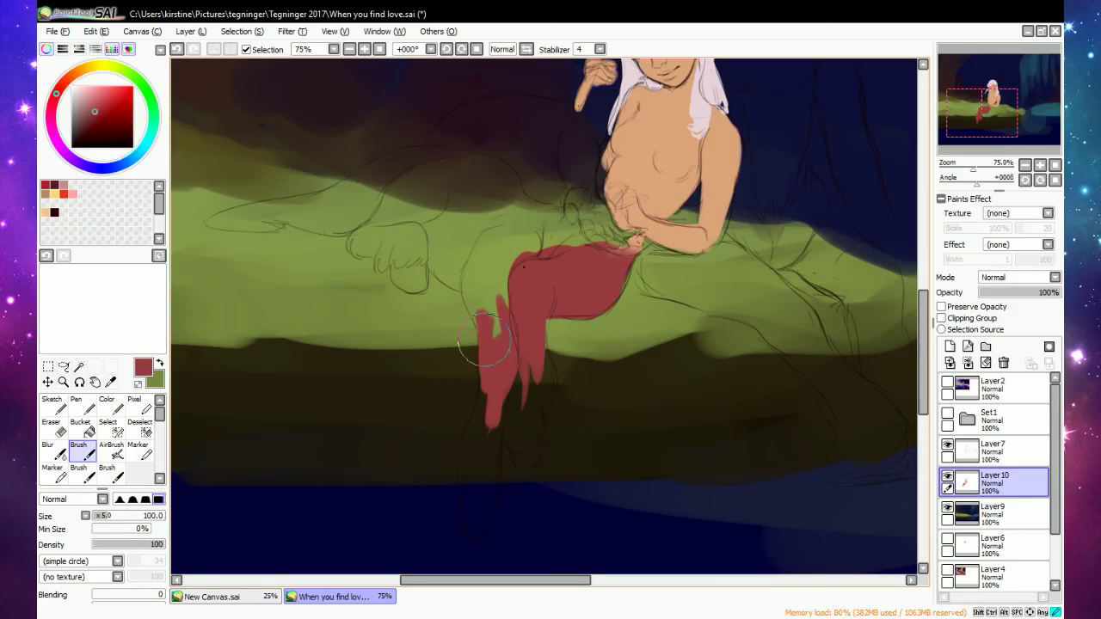
mouse_move(470, 297)
mouse_down()
mouse_move(480, 247)
mouse_move(499, 346)
mouse_move(524, 221)
mouse_move(509, 383)
mouse_move(488, 427)
mouse_move(490, 383)
mouse_move(470, 465)
mouse_move(469, 449)
mouse_move(473, 438)
mouse_move(464, 485)
mouse_move(477, 513)
mouse_move(492, 478)
mouse_up()
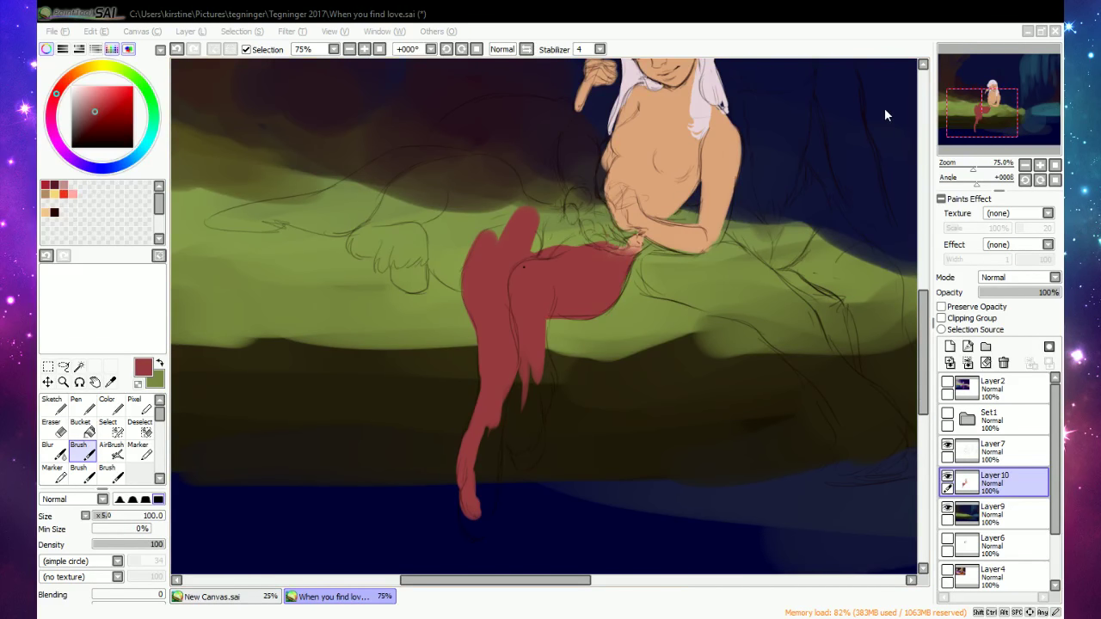
mouse_move(498, 468)
mouse_down()
mouse_move(486, 420)
mouse_move(501, 385)
mouse_move(484, 515)
mouse_move(483, 478)
mouse_up()
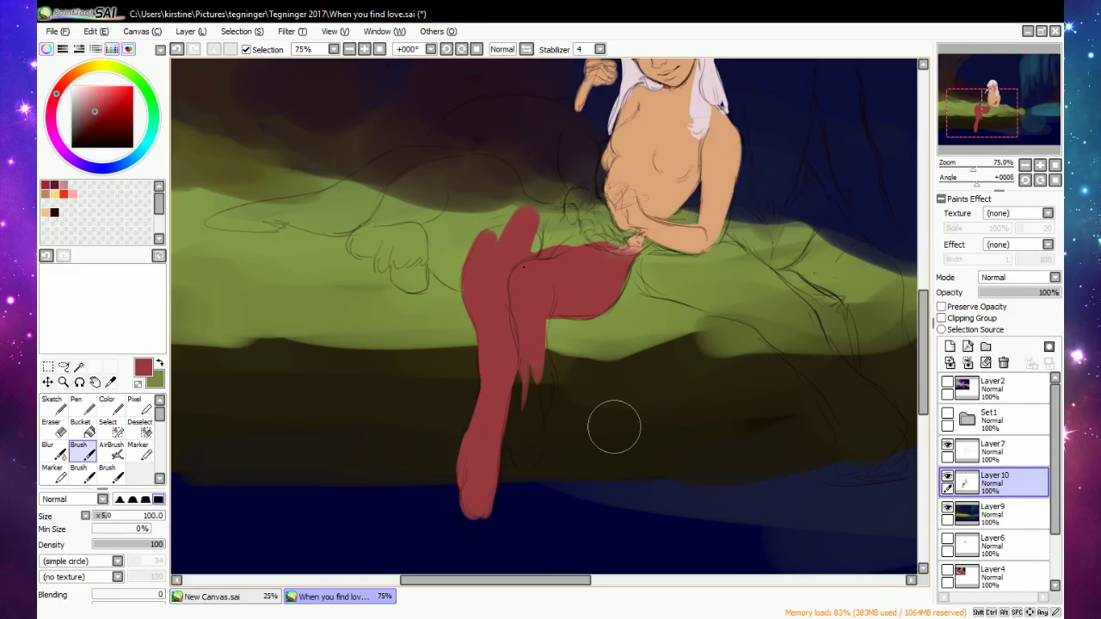
mouse_move(528, 370)
mouse_down()
mouse_move(506, 421)
mouse_move(513, 443)
mouse_move(528, 428)
mouse_move(532, 436)
mouse_move(536, 406)
mouse_move(522, 392)
mouse_move(535, 372)
mouse_move(533, 415)
mouse_move(544, 356)
mouse_up()
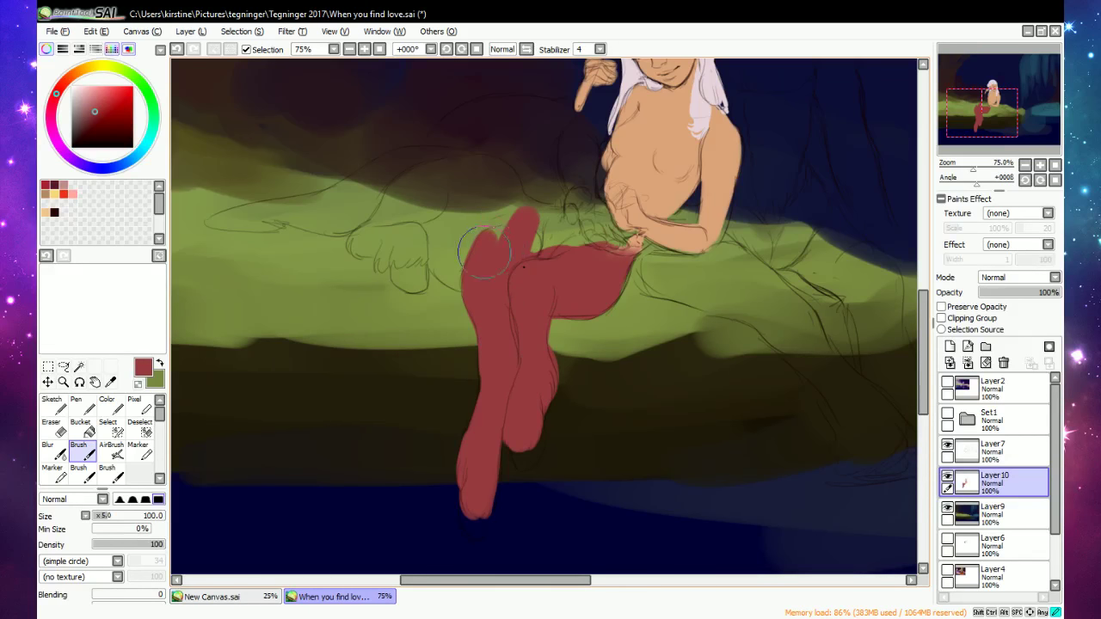
Fill the female centaur's shoulder, back, rump and folded hind leg in the same muted red.
mouse_move(485, 252)
mouse_down()
mouse_move(549, 247)
mouse_move(521, 243)
mouse_move(573, 273)
mouse_move(541, 222)
mouse_move(589, 268)
mouse_up()
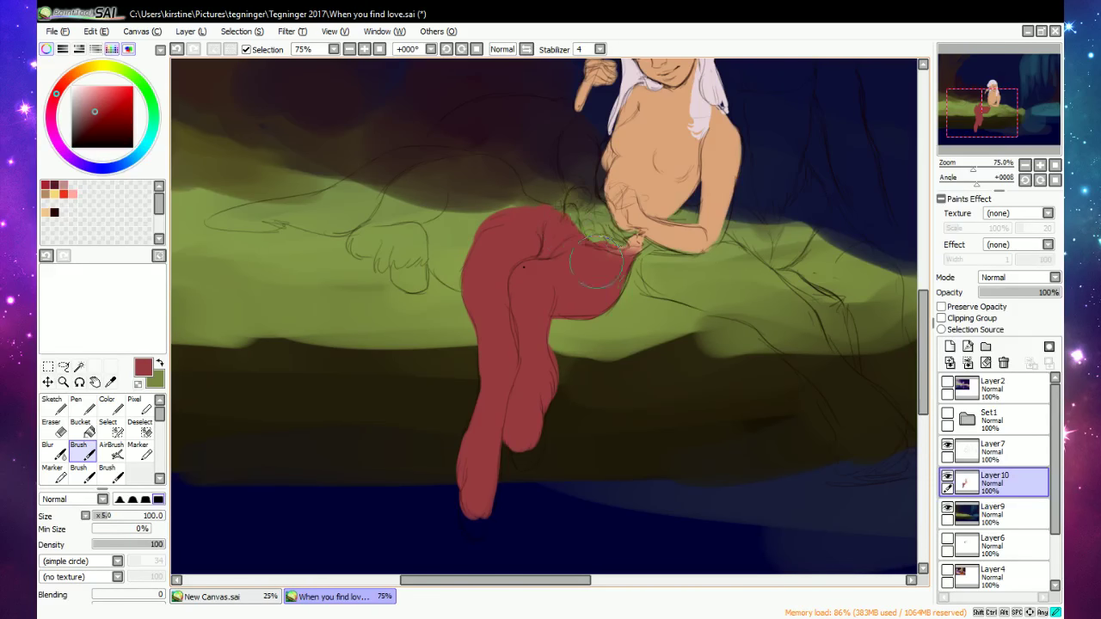
mouse_move(537, 213)
mouse_down()
mouse_move(506, 181)
mouse_move(445, 171)
mouse_move(383, 220)
mouse_move(426, 179)
mouse_move(392, 205)
mouse_move(420, 184)
mouse_move(407, 180)
mouse_move(423, 180)
mouse_move(400, 187)
mouse_move(361, 237)
mouse_move(421, 252)
mouse_move(409, 225)
mouse_move(390, 229)
mouse_move(486, 185)
mouse_move(409, 226)
mouse_move(457, 281)
mouse_move(443, 226)
mouse_move(480, 231)
mouse_move(492, 194)
mouse_up()
drag(925, 324, 925, 293)
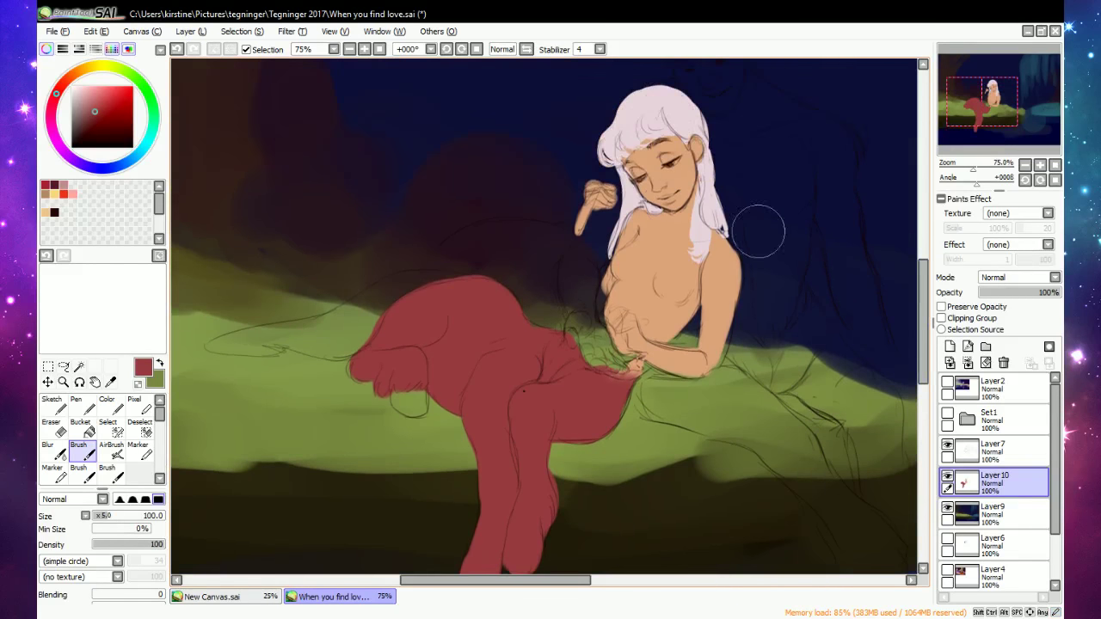
Sample the pinkish-white hair colour and fill the female centaur's whole tail with it.
right_click(632, 115)
drag(567, 582, 511, 582)
drag(482, 353, 459, 348)
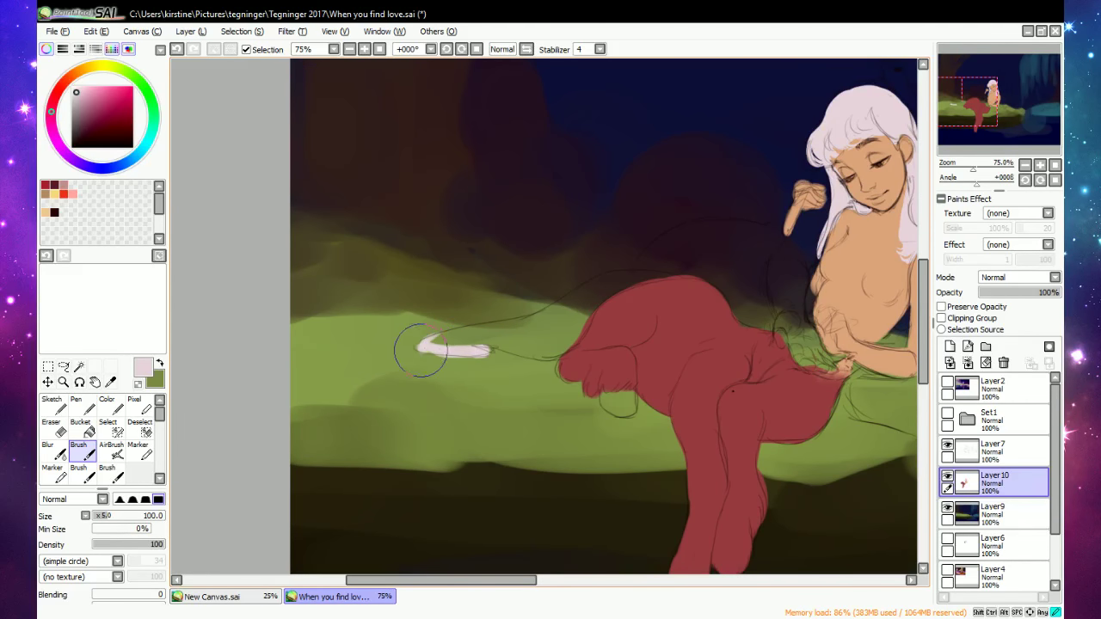
mouse_move(428, 345)
mouse_down()
mouse_move(520, 321)
mouse_move(435, 344)
mouse_move(502, 332)
mouse_move(447, 345)
mouse_move(499, 338)
mouse_move(546, 354)
mouse_move(590, 326)
mouse_move(589, 312)
mouse_move(571, 336)
mouse_move(525, 336)
mouse_move(597, 303)
mouse_move(557, 346)
mouse_move(588, 305)
mouse_move(500, 330)
mouse_move(587, 289)
mouse_move(581, 300)
mouse_move(666, 273)
mouse_move(605, 284)
mouse_move(671, 277)
mouse_move(576, 316)
mouse_move(640, 279)
mouse_move(580, 320)
mouse_move(637, 280)
mouse_move(614, 285)
mouse_move(598, 295)
mouse_move(678, 277)
mouse_move(624, 284)
mouse_move(676, 277)
mouse_move(632, 278)
mouse_move(544, 350)
mouse_move(567, 314)
mouse_up()
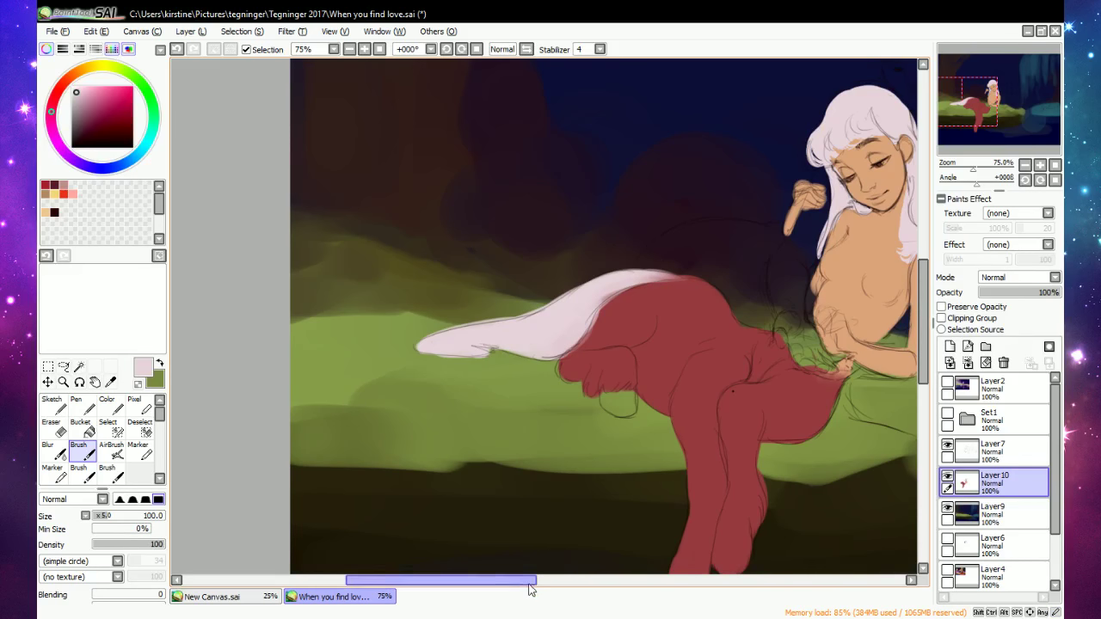
Fill the female centaur's folded hind hoof and both front hooves in dark maroon with the simple-circle Brush at size 100.
drag(526, 580, 589, 580)
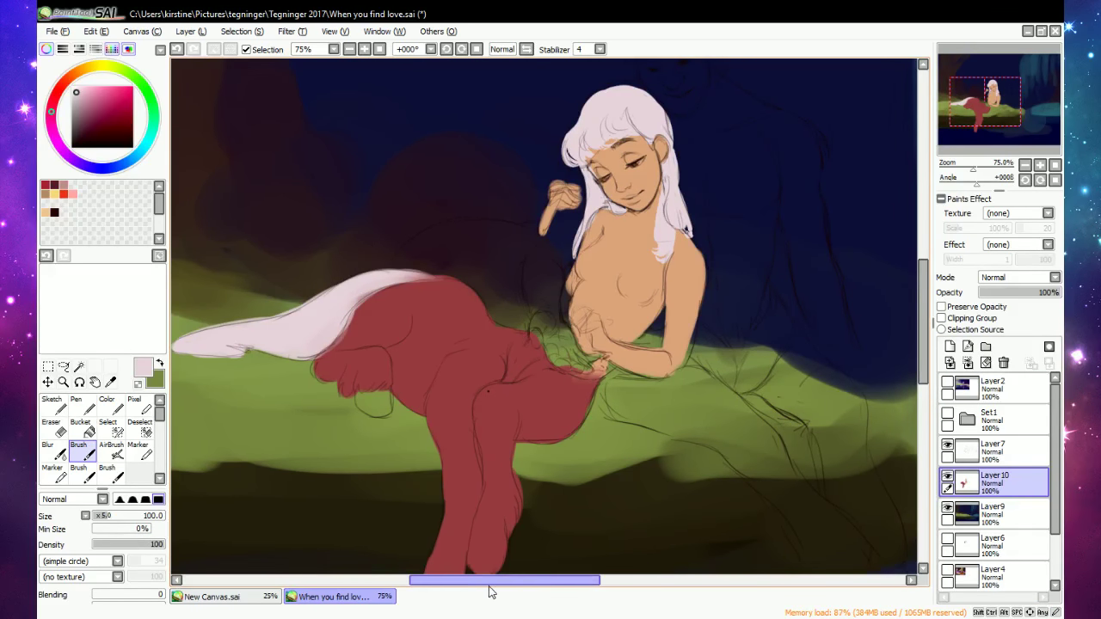
drag(489, 588, 376, 589)
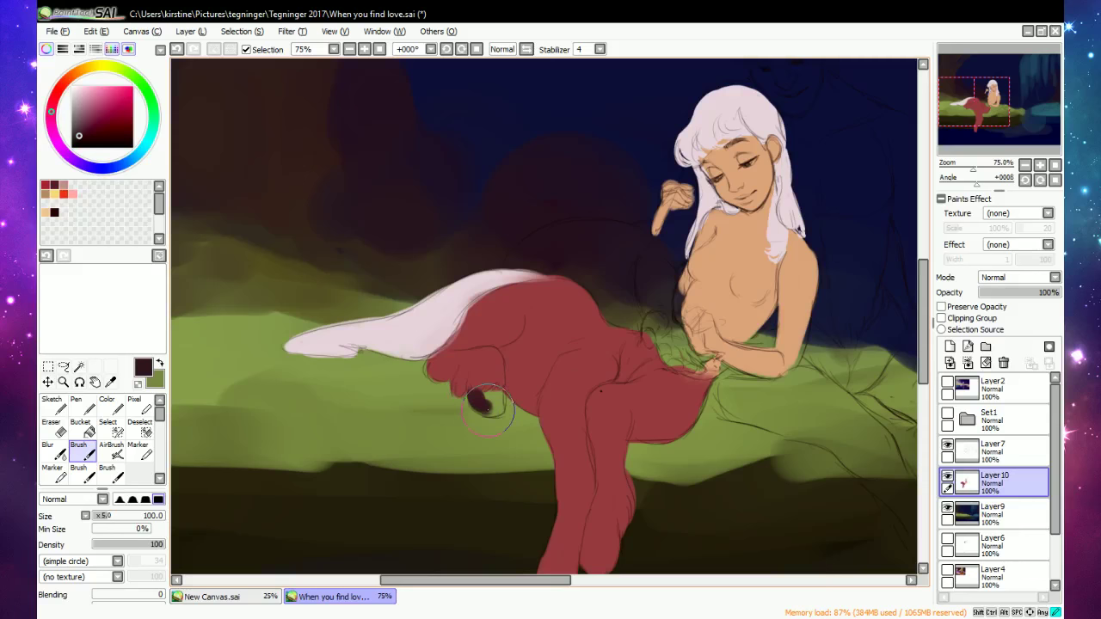
drag(499, 407, 493, 394)
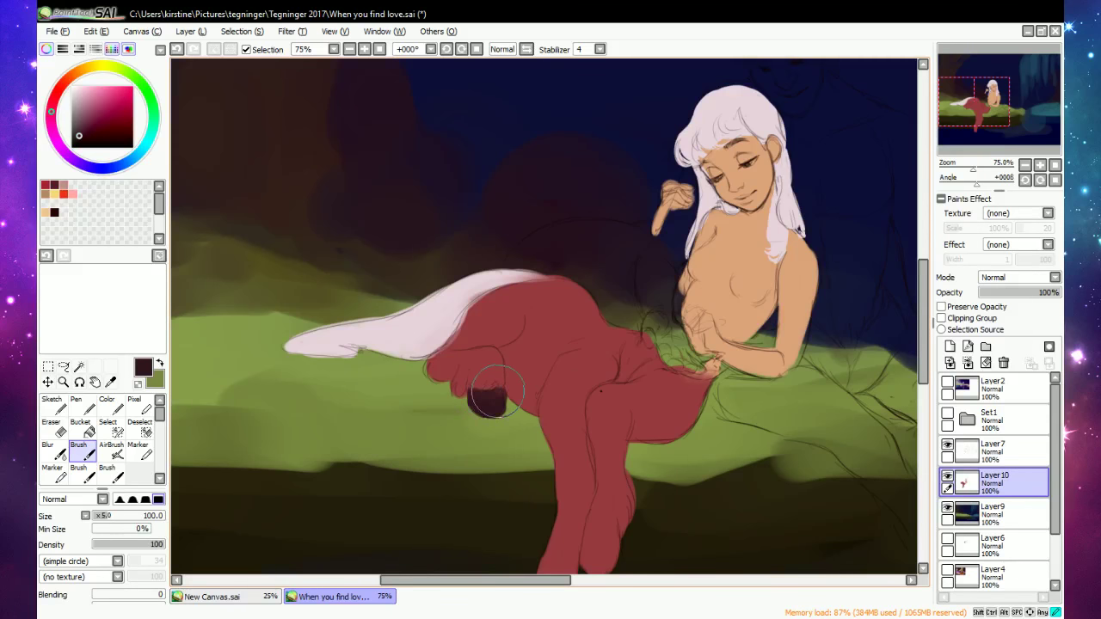
drag(921, 310, 921, 345)
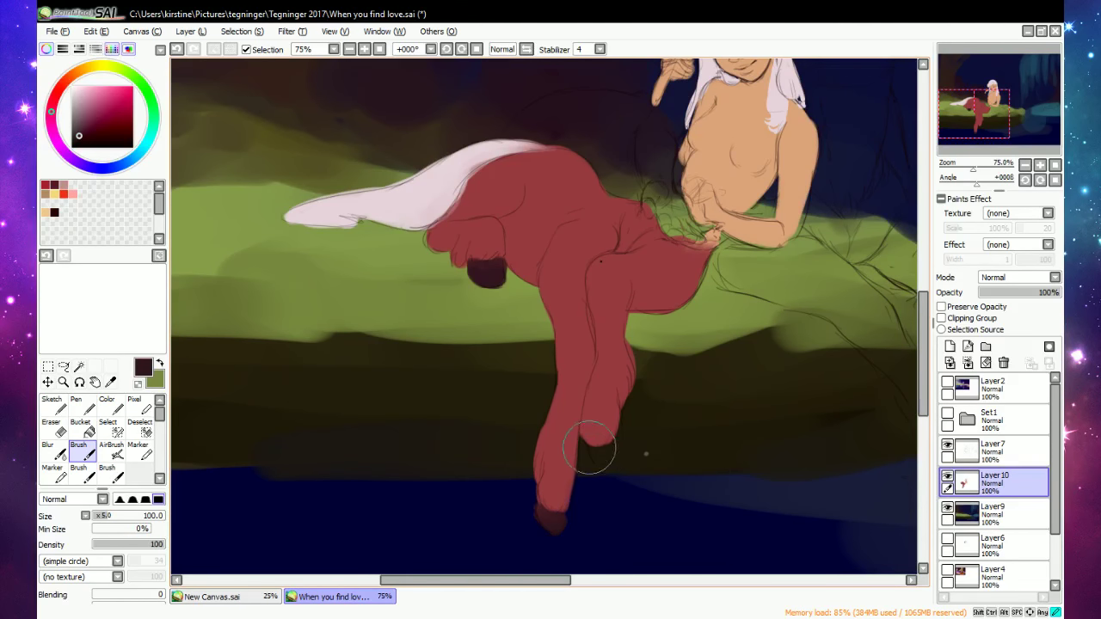
drag(590, 448, 611, 456)
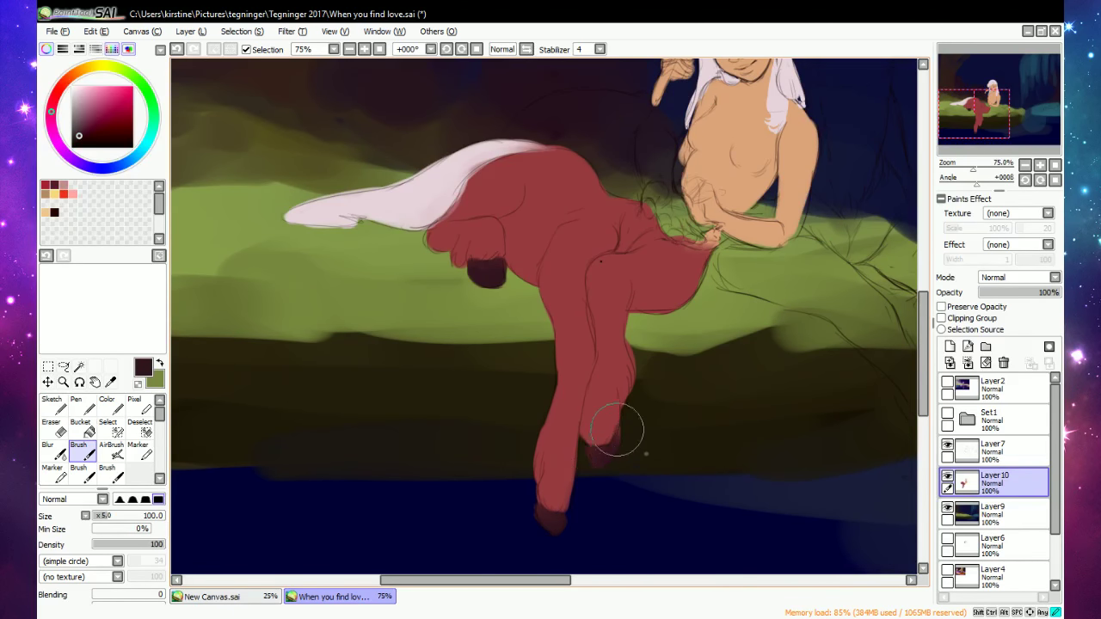
drag(540, 582, 565, 582)
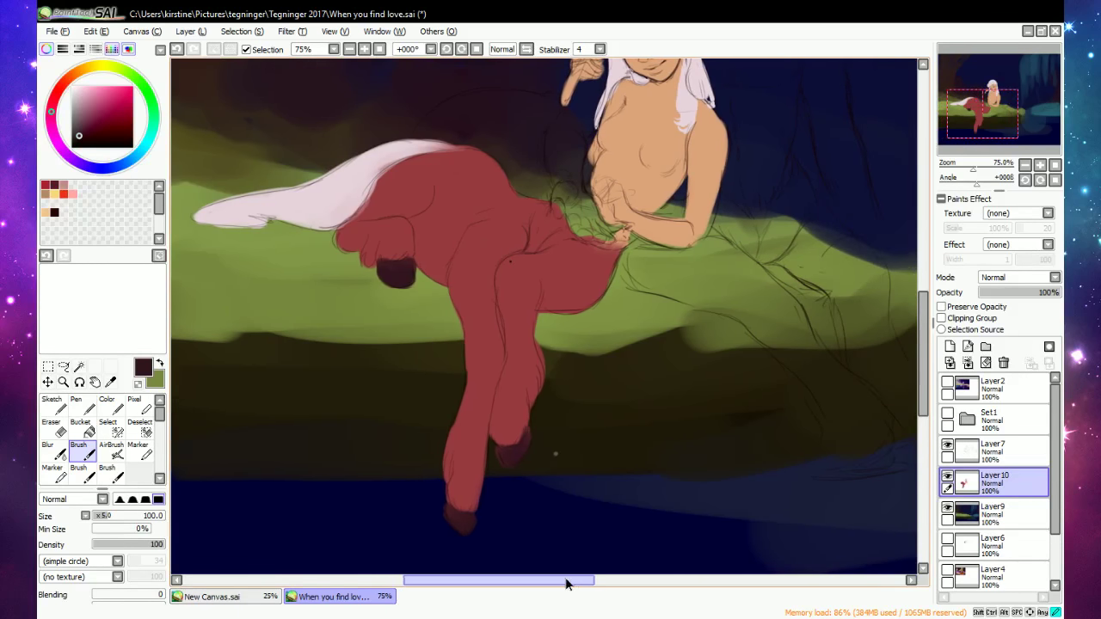
Fill the male figure's face, ear, neck, torso and arm in ochre yellow with the Sketch brush at size 180.
click(52, 404)
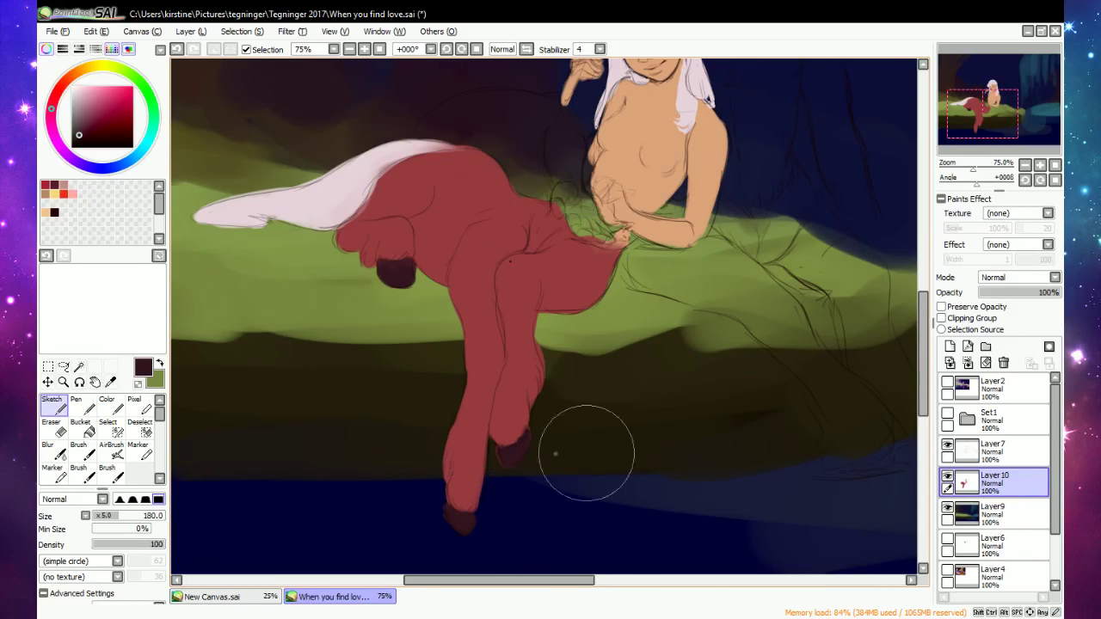
drag(565, 580, 615, 576)
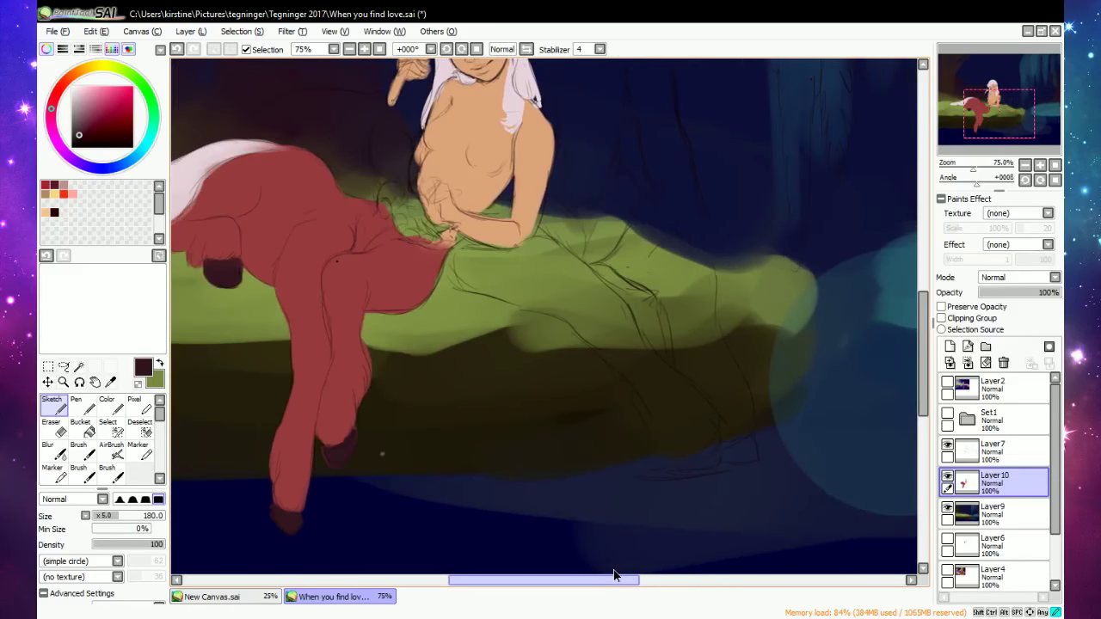
drag(922, 314, 922, 237)
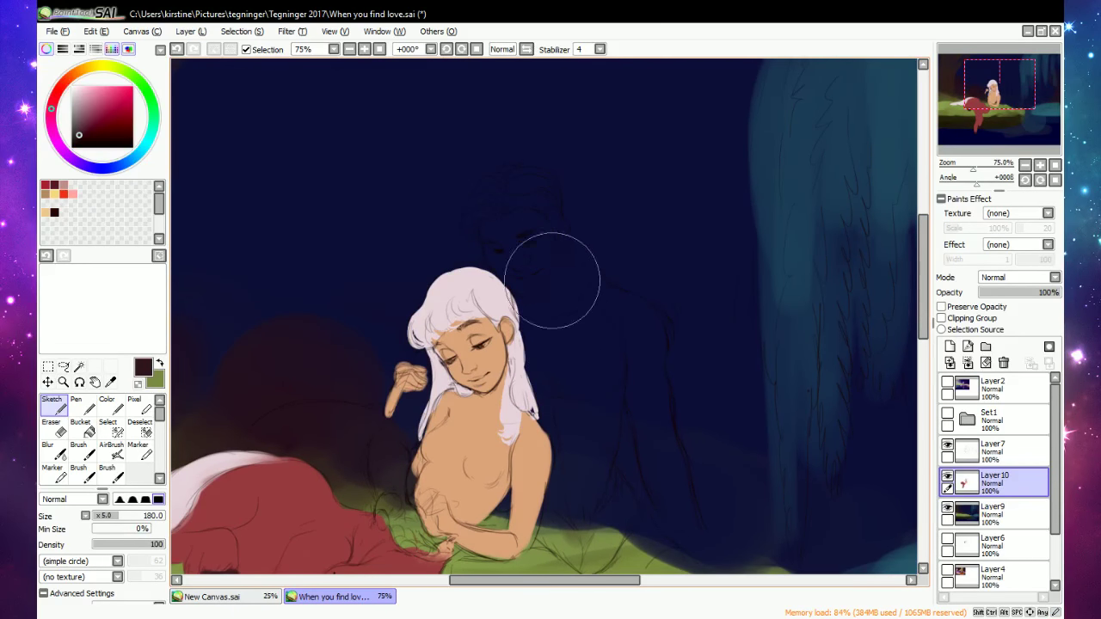
drag(81, 80, 79, 71)
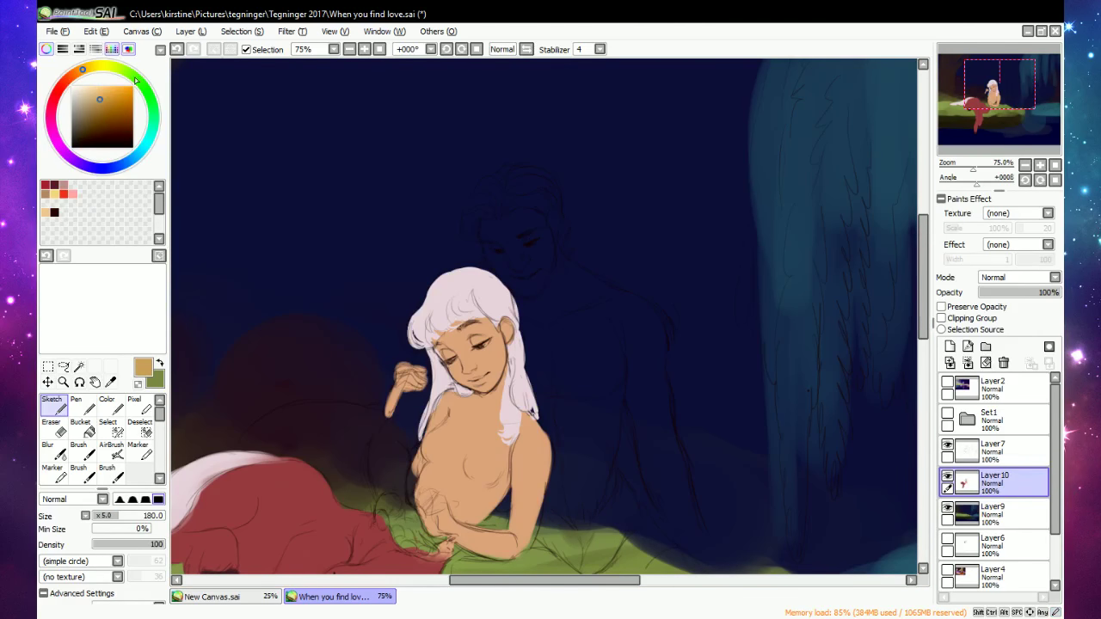
mouse_move(564, 379)
mouse_down()
mouse_move(590, 339)
mouse_move(571, 270)
mouse_move(485, 253)
mouse_move(467, 238)
mouse_move(484, 204)
mouse_move(467, 234)
mouse_move(495, 211)
mouse_move(524, 241)
mouse_move(523, 229)
mouse_move(542, 239)
mouse_move(548, 263)
mouse_up()
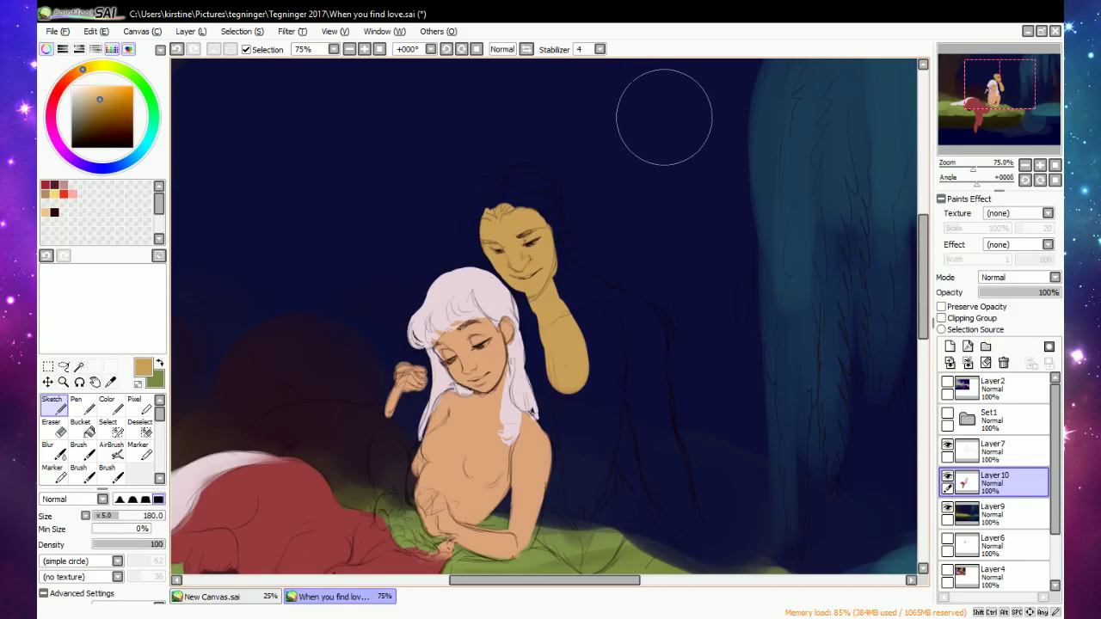
drag(562, 221, 570, 216)
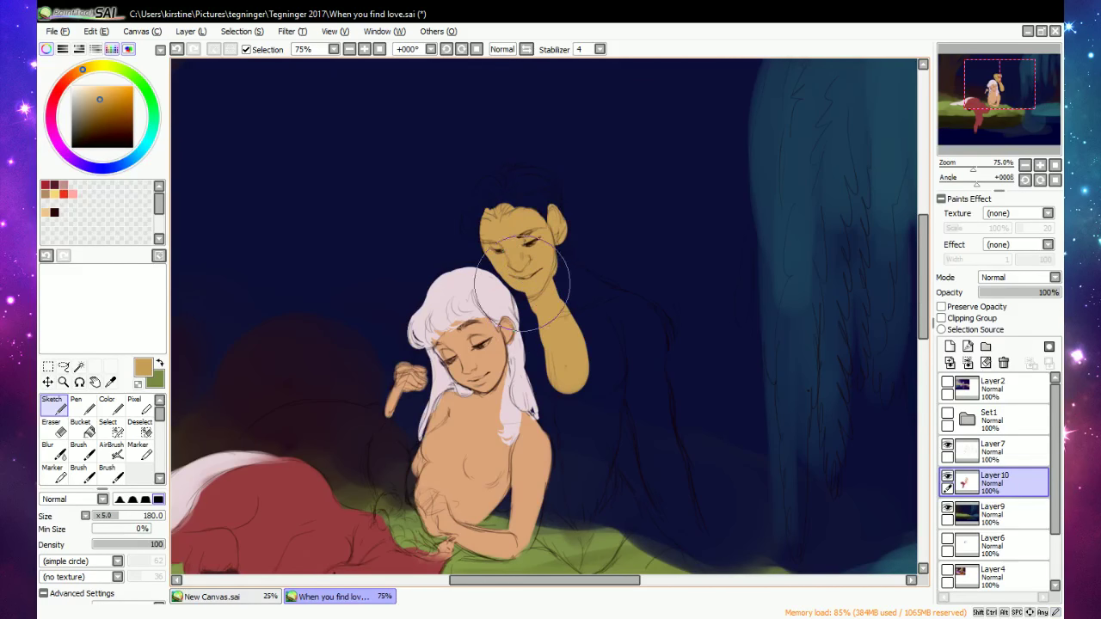
mouse_move(522, 284)
mouse_down()
mouse_move(509, 270)
mouse_move(540, 258)
mouse_up()
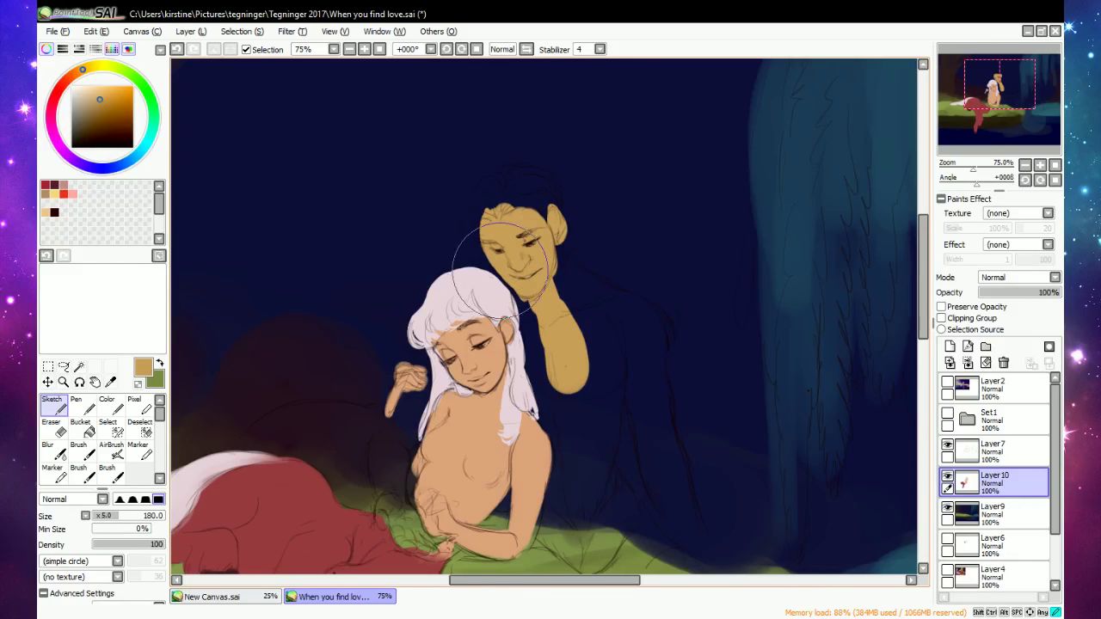
mouse_move(499, 268)
mouse_down()
mouse_move(485, 238)
mouse_move(481, 250)
mouse_move(469, 246)
mouse_move(493, 260)
mouse_up()
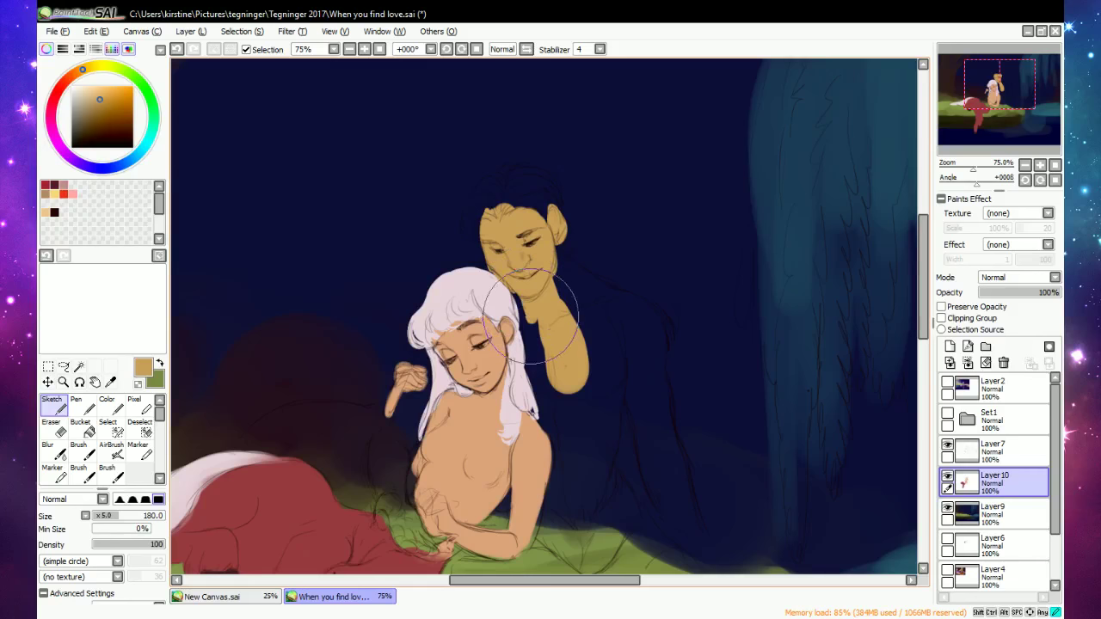
mouse_move(516, 296)
mouse_down()
mouse_move(553, 292)
mouse_move(564, 275)
mouse_move(606, 301)
mouse_move(561, 263)
mouse_move(641, 315)
mouse_move(653, 422)
mouse_move(627, 323)
mouse_move(595, 387)
mouse_move(576, 383)
mouse_move(569, 360)
mouse_move(557, 376)
mouse_move(525, 306)
mouse_move(567, 462)
mouse_move(566, 429)
mouse_move(579, 446)
mouse_move(613, 371)
mouse_move(590, 496)
mouse_move(556, 494)
mouse_move(576, 507)
mouse_move(624, 324)
mouse_move(640, 338)
mouse_move(605, 309)
mouse_move(641, 417)
mouse_up()
mouse_move(643, 451)
mouse_down()
mouse_move(654, 383)
mouse_move(690, 514)
mouse_move(665, 492)
mouse_move(670, 514)
mouse_move(645, 313)
mouse_move(577, 271)
mouse_move(646, 316)
mouse_move(662, 397)
mouse_move(638, 462)
mouse_move(633, 375)
mouse_move(604, 264)
mouse_up()
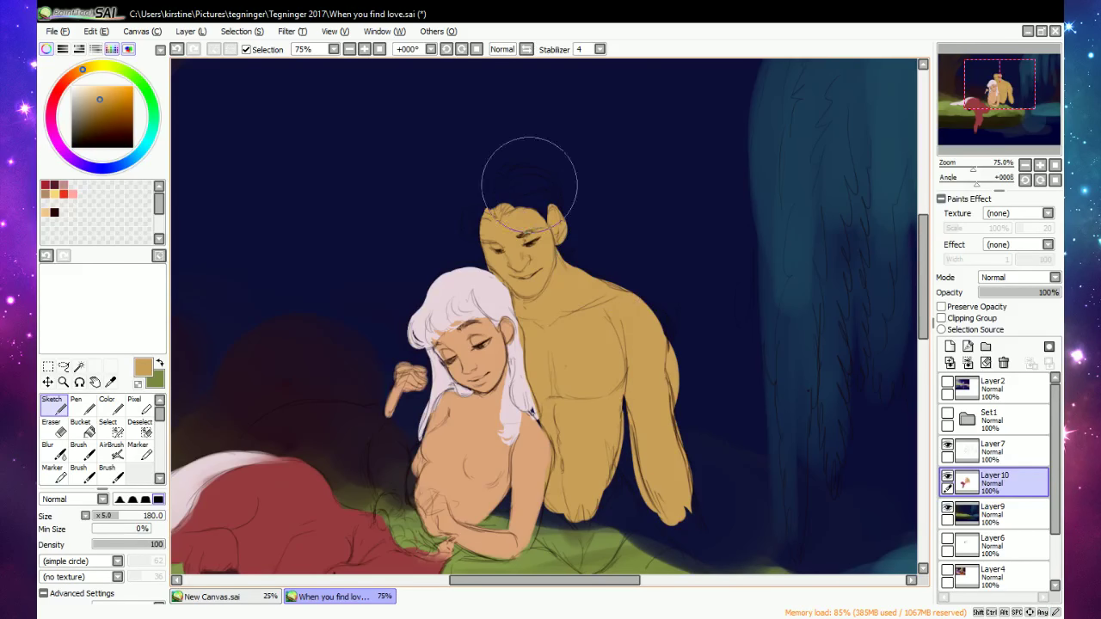
Mix a crimson red and fill the male figure's hair with it, including the locks around his ear.
click(65, 81)
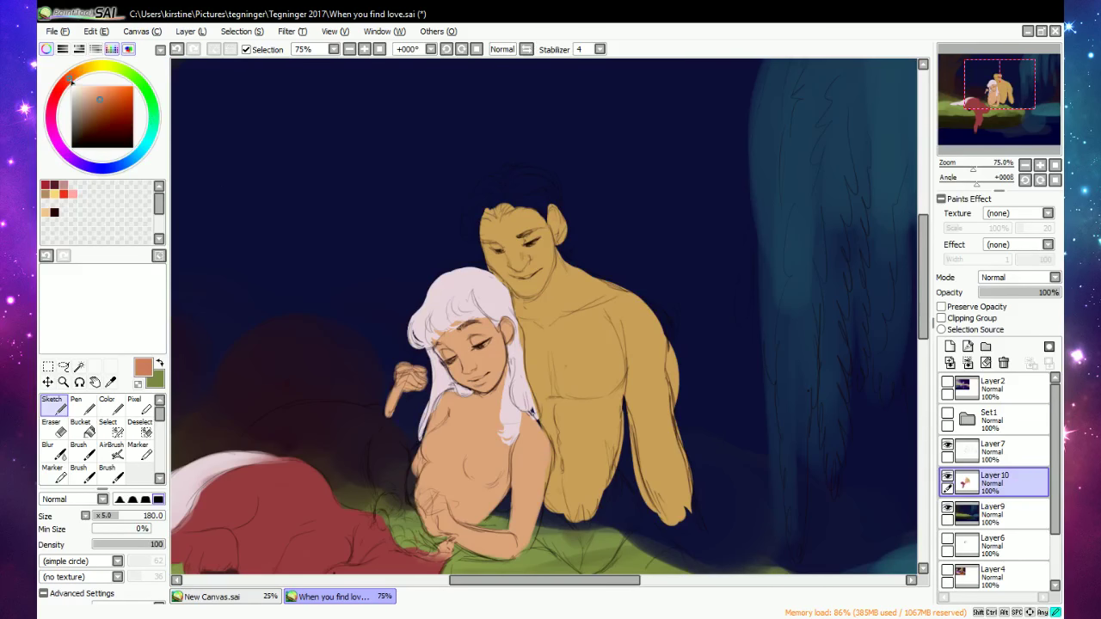
click(90, 115)
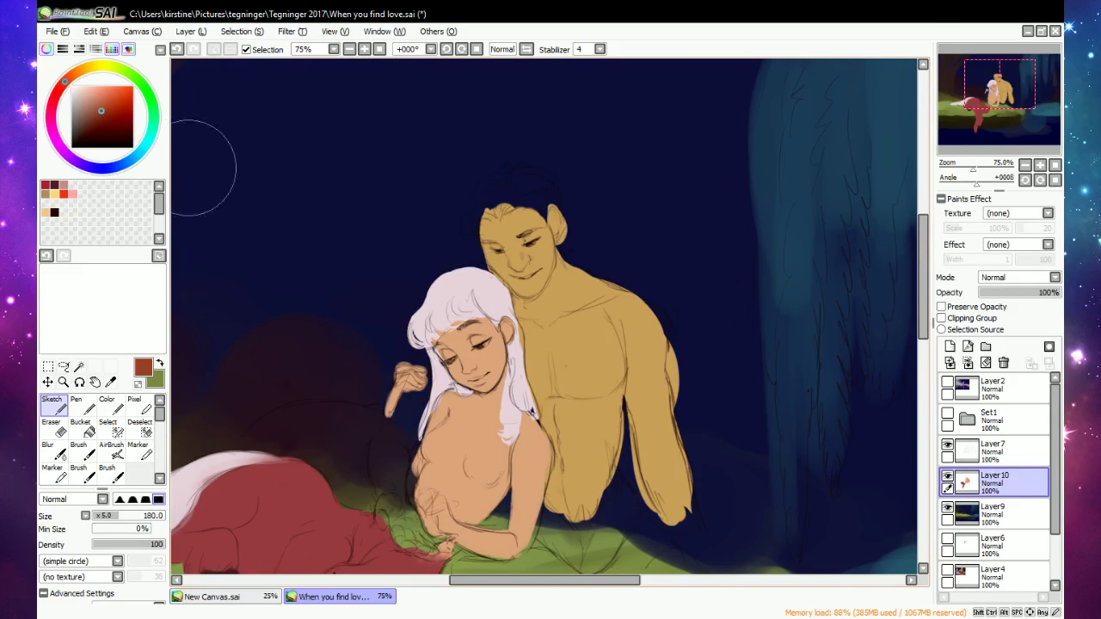
drag(496, 195, 473, 224)
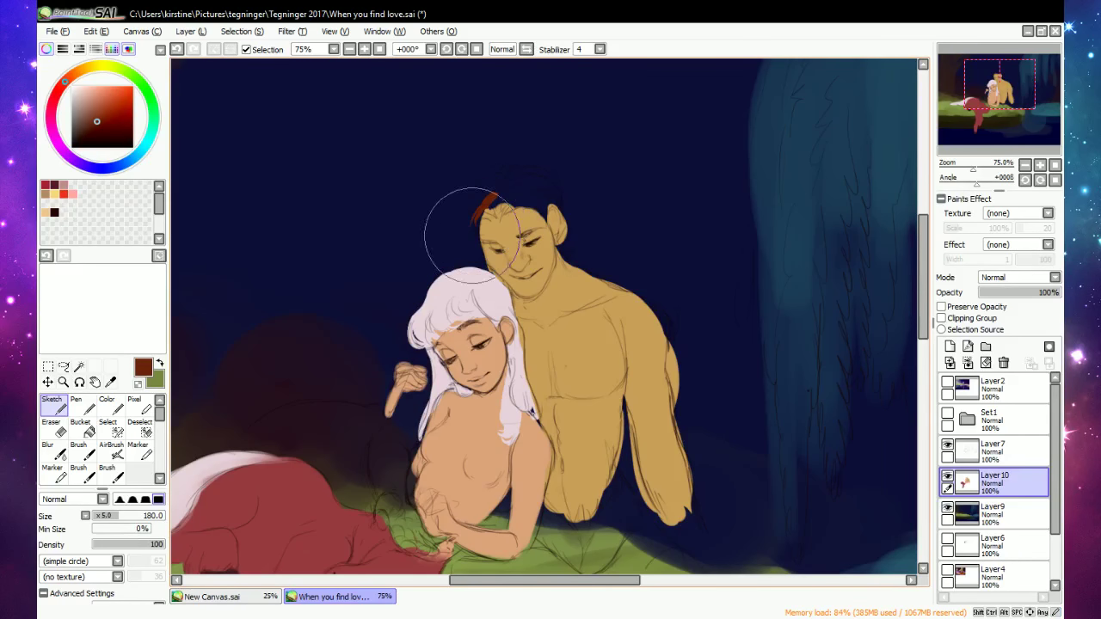
click(58, 91)
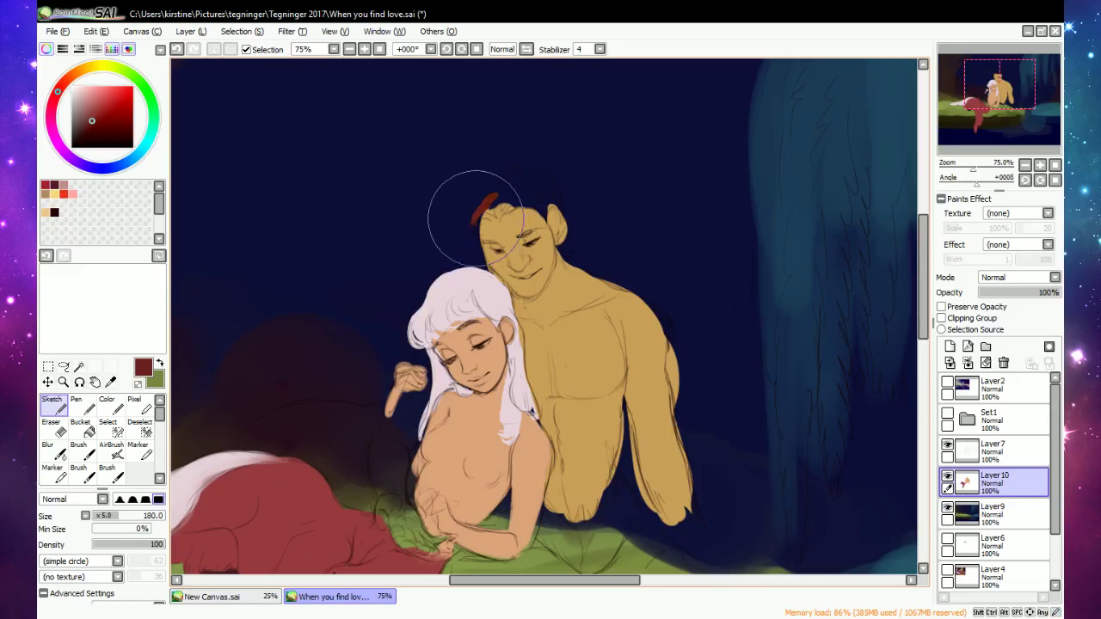
mouse_move(459, 214)
mouse_down()
mouse_move(478, 213)
mouse_move(470, 198)
mouse_move(482, 207)
mouse_up()
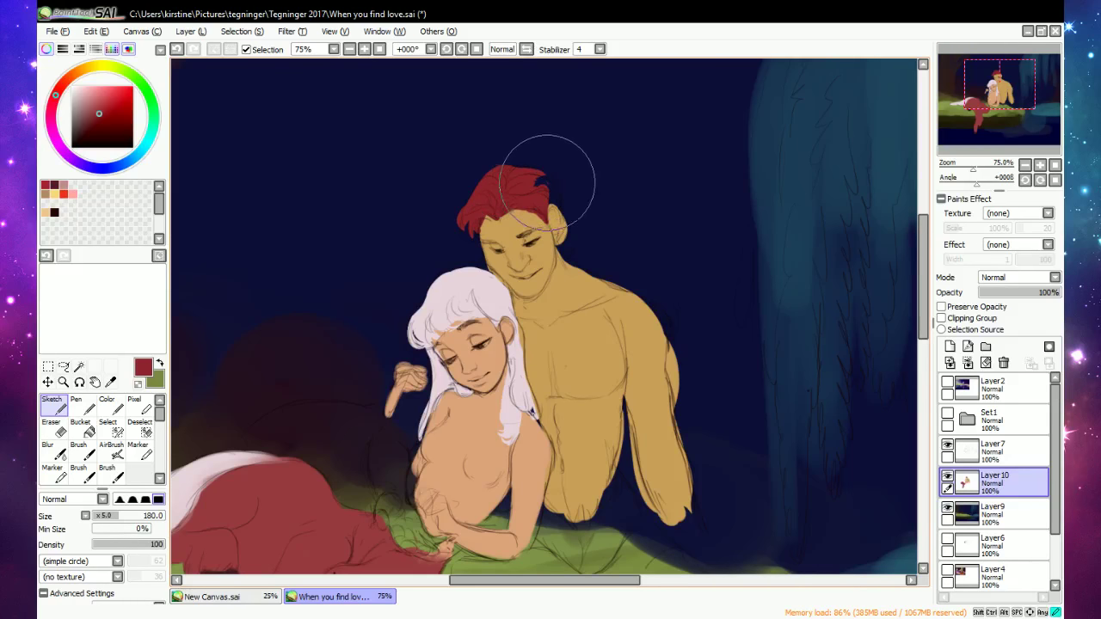
drag(550, 191, 549, 166)
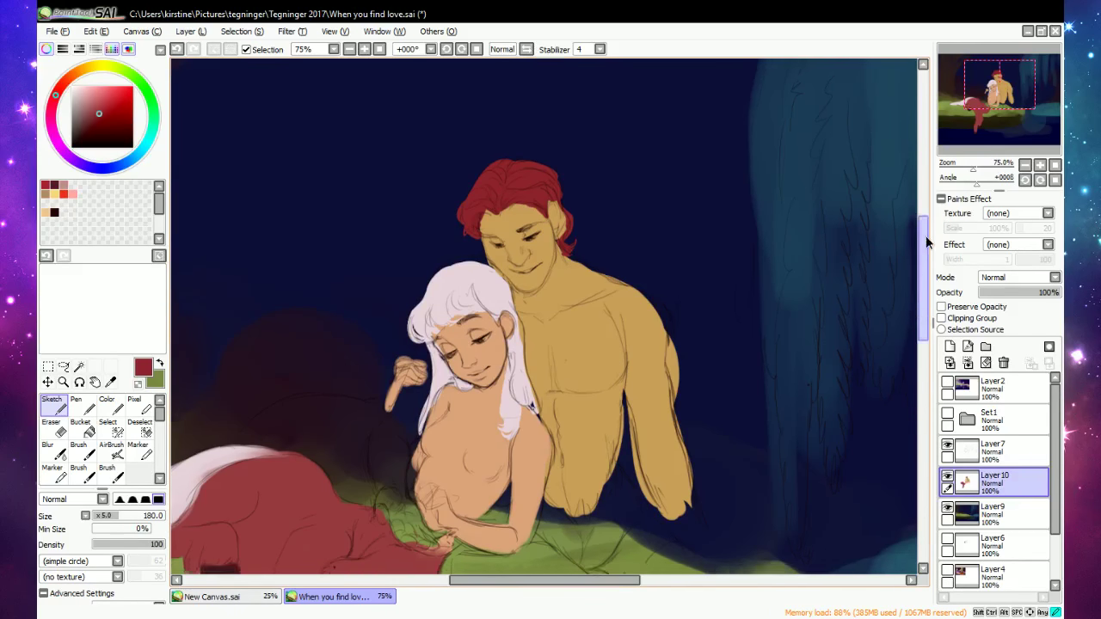
drag(927, 238, 906, 250)
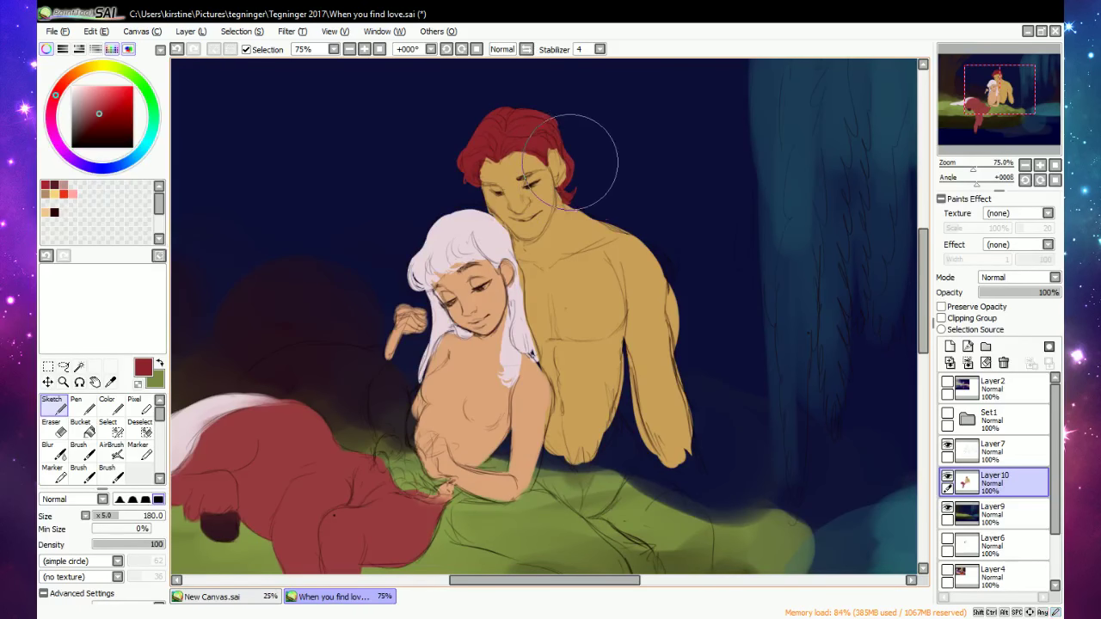
drag(568, 150, 577, 173)
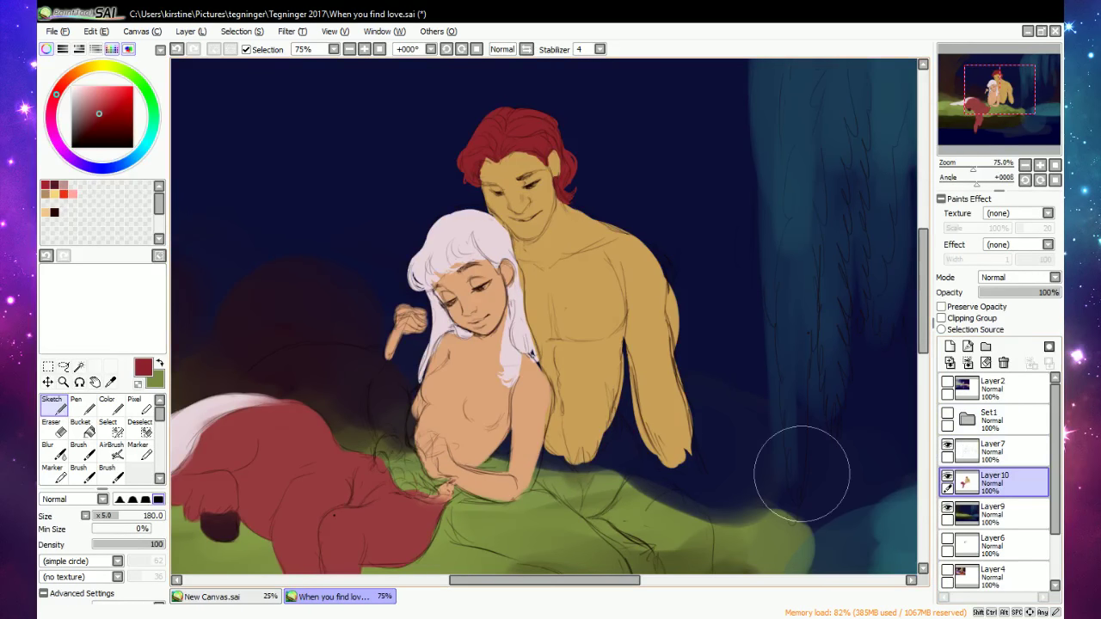
Sample the female centaur's skin tone and compare the small background centaur sketch with the Set1 reference overlay.
alt+click(525, 357)
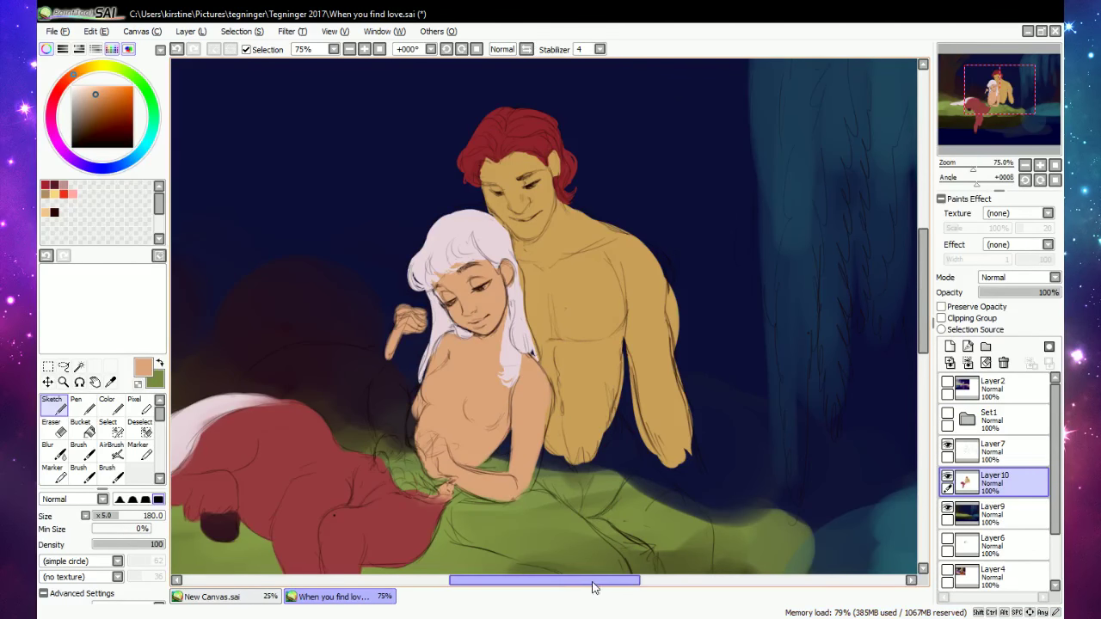
mouse_move(594, 582)
mouse_down()
mouse_move(737, 555)
mouse_move(602, 583)
mouse_move(707, 550)
mouse_up()
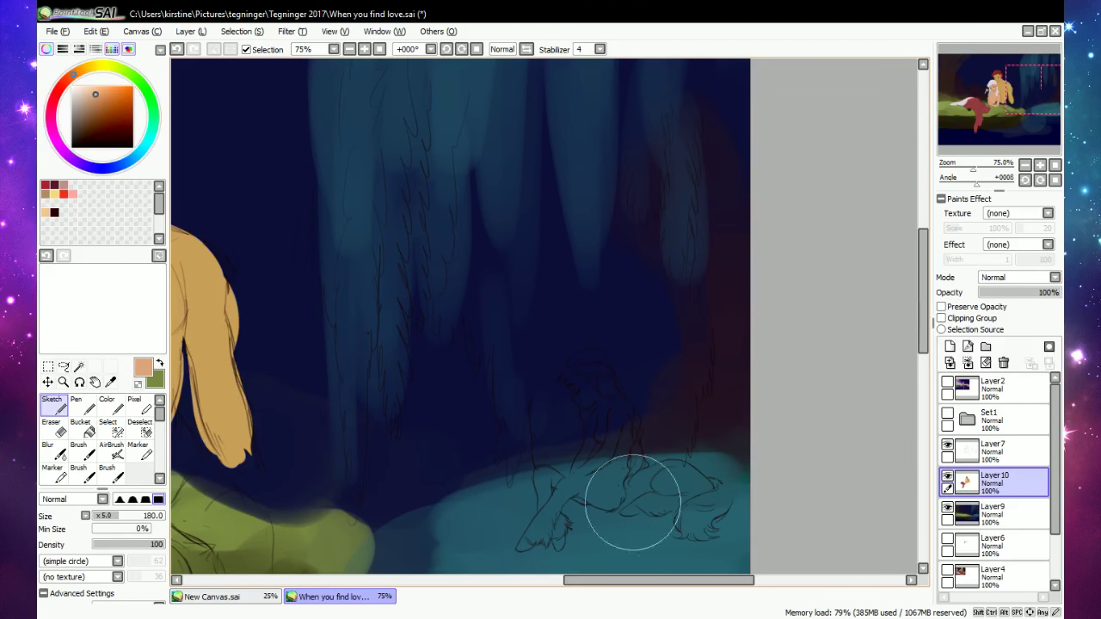
click(947, 419)
click(948, 419)
click(948, 419)
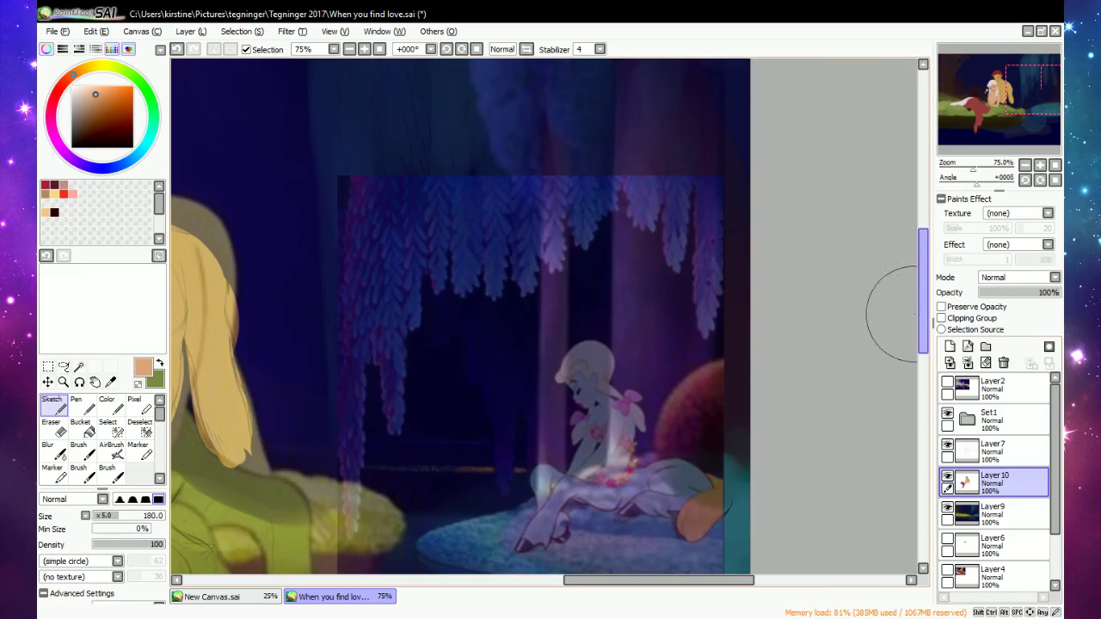
scroll(925, 293, down, 3)
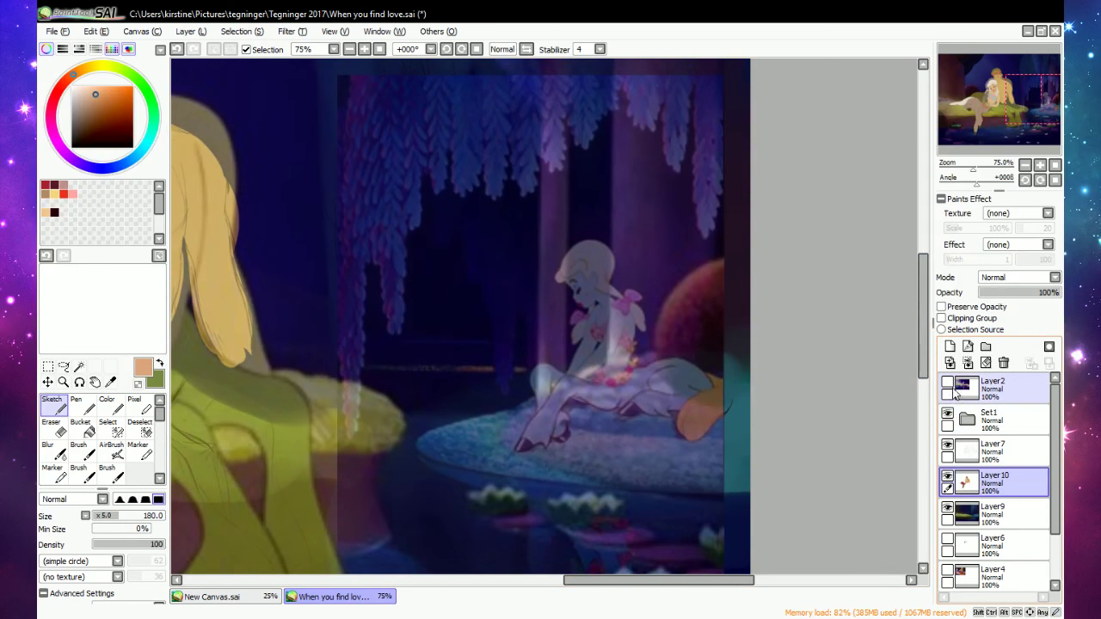
click(947, 419)
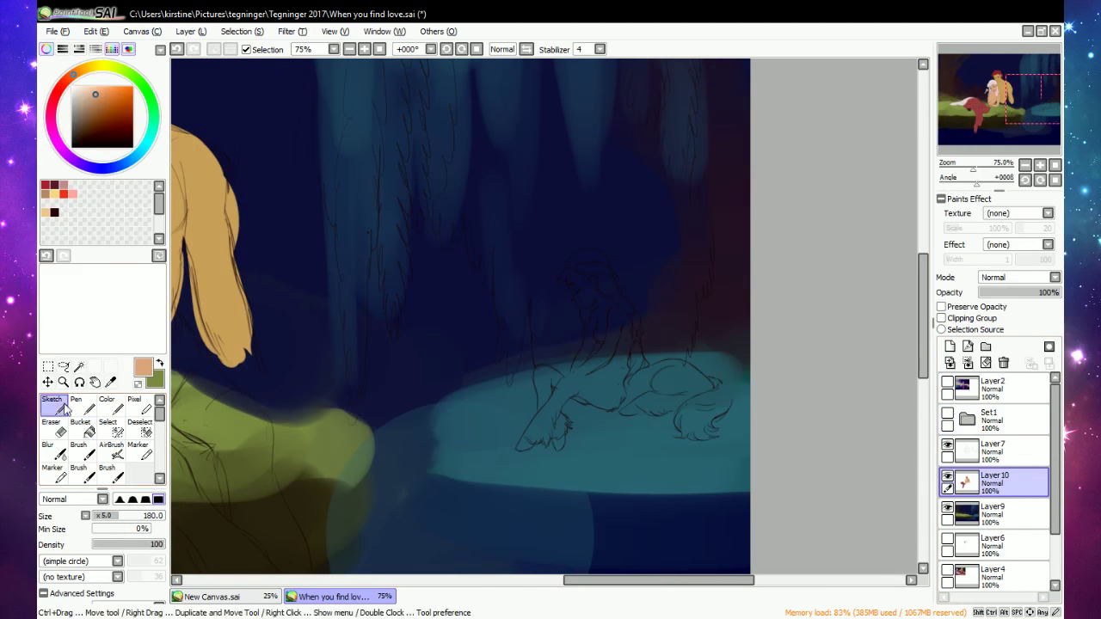
Retouch the small background centaur's outline on Layer7 in black with the Sketch brush at size 5, checking against the Set1 reference.
click(88, 147)
click(989, 449)
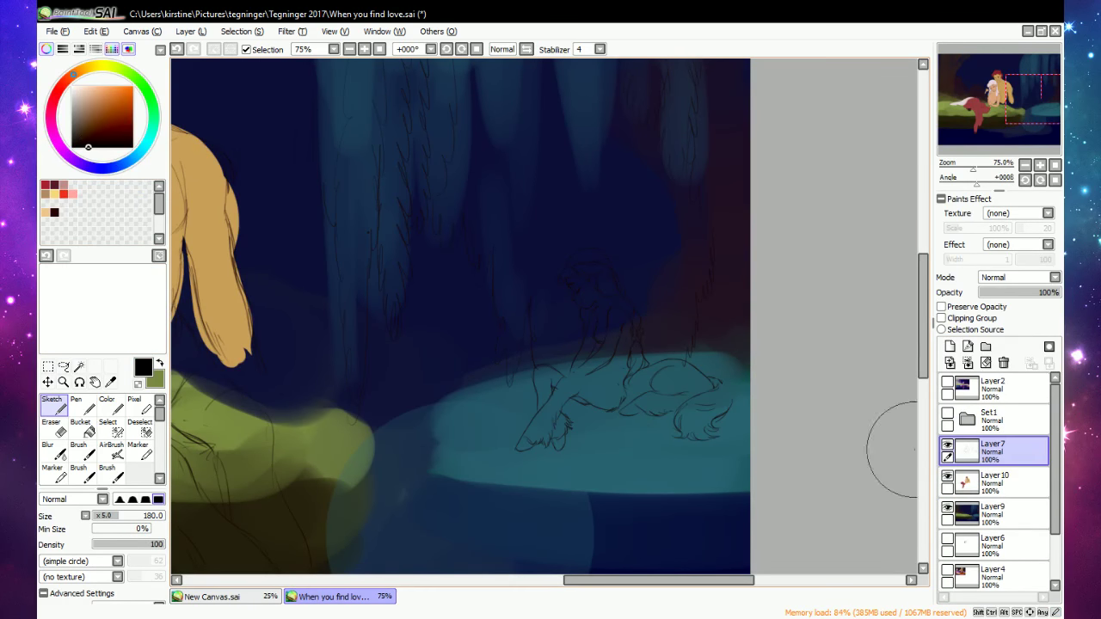
drag(137, 515, 53, 537)
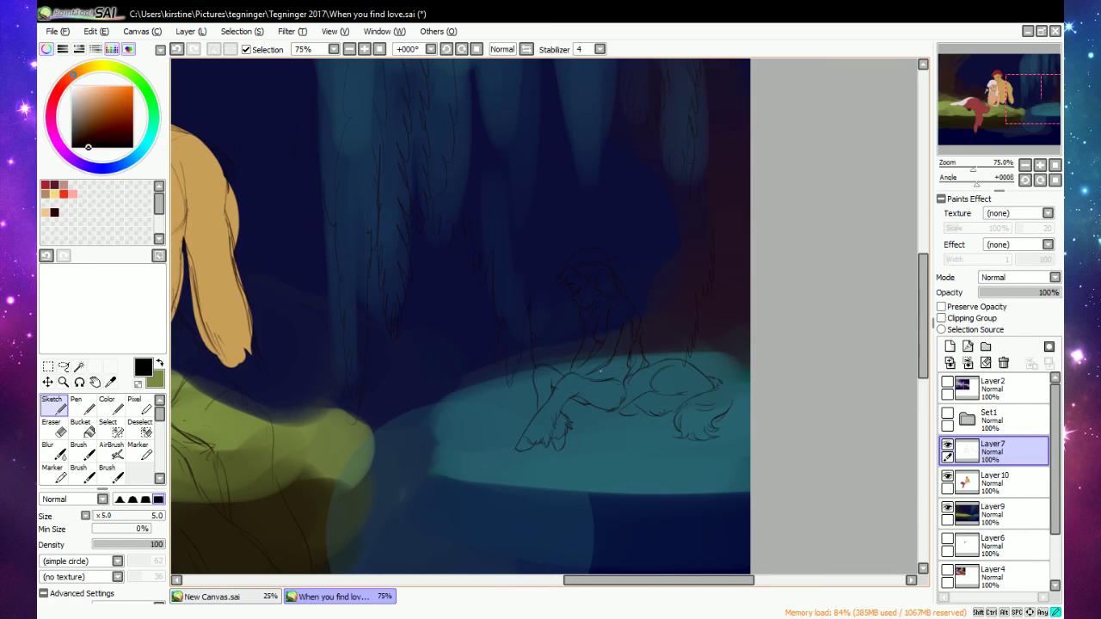
click(947, 417)
click(947, 417)
key(e)
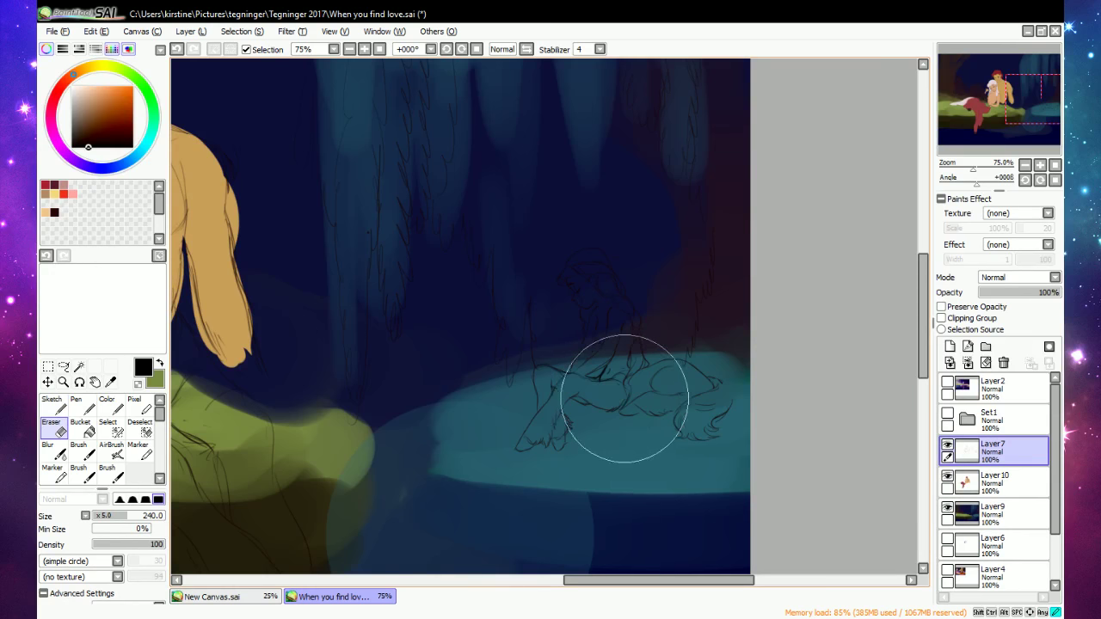
key(b)
drag(582, 396, 602, 404)
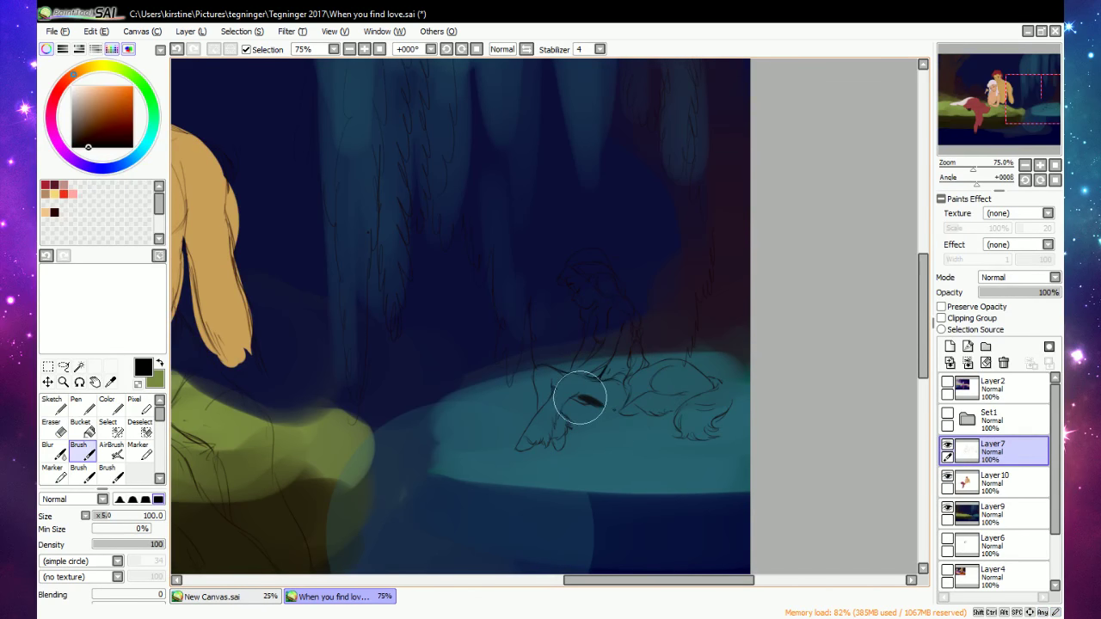
key(e)
key(ctrl+z)
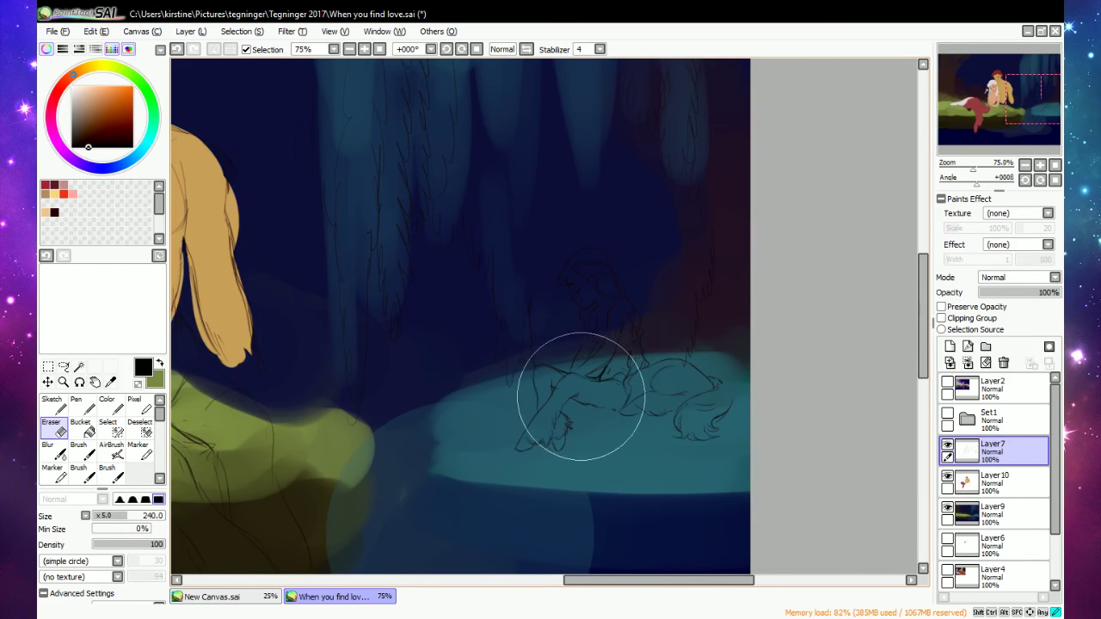
Refine the small background centaur's upper body and leg lines on Layer7, alternating the Sketch brush at size 5 with the Eraser at 240.
key(n)
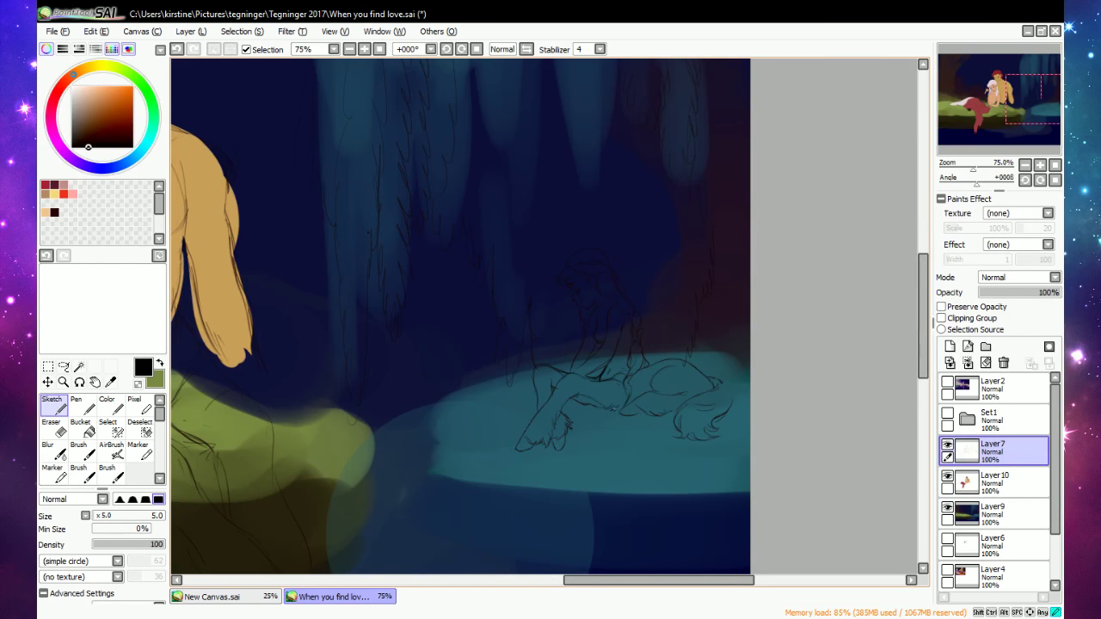
key(e)
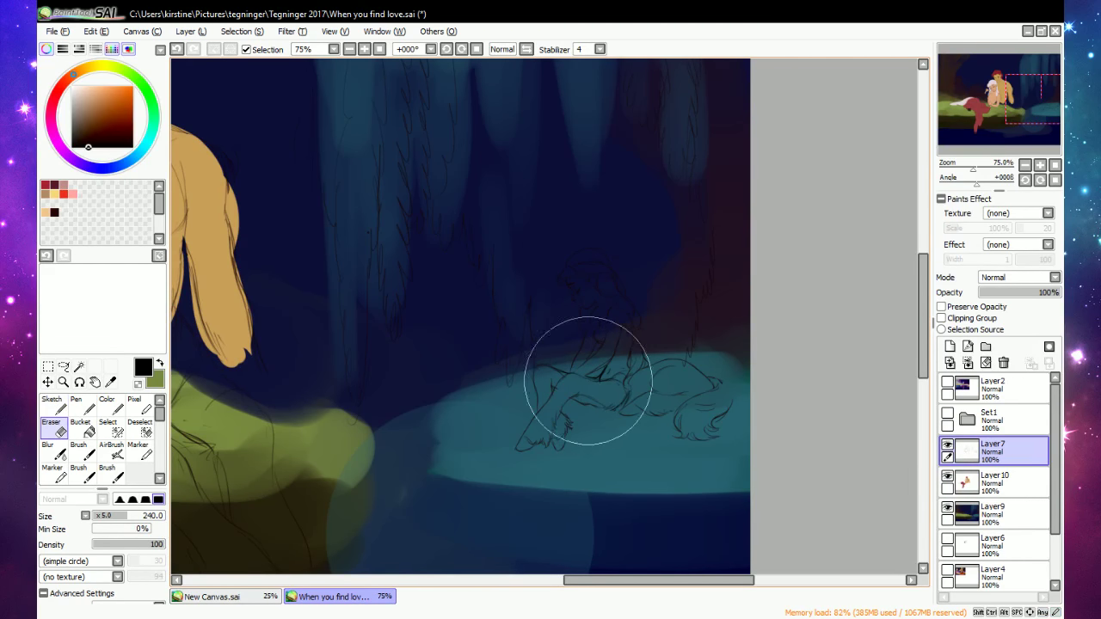
key(n)
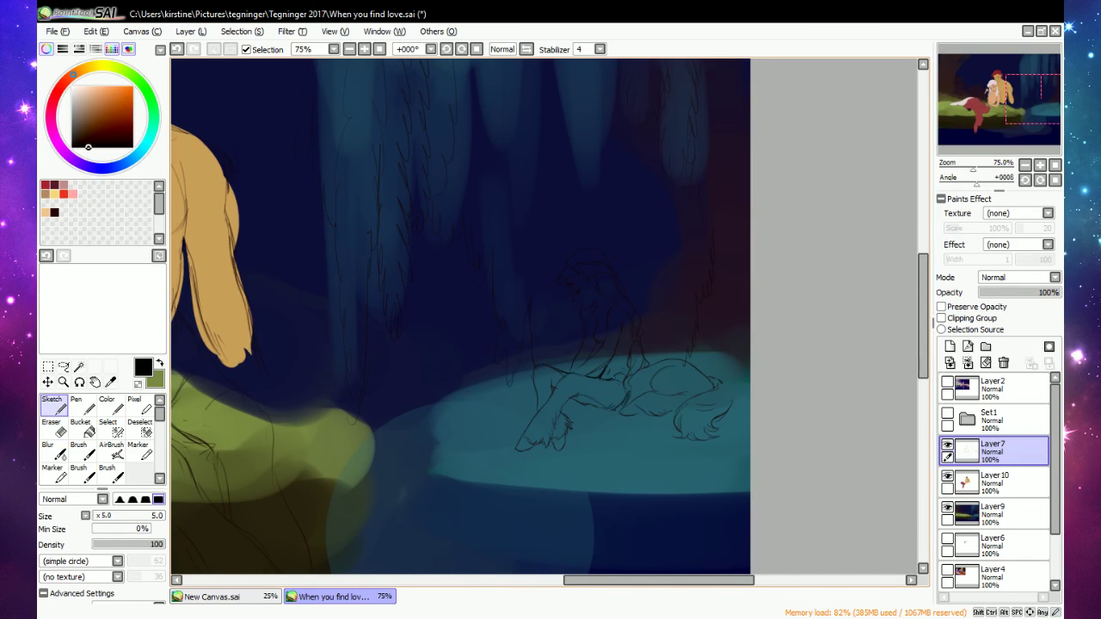
key(e)
key(n)
key(e)
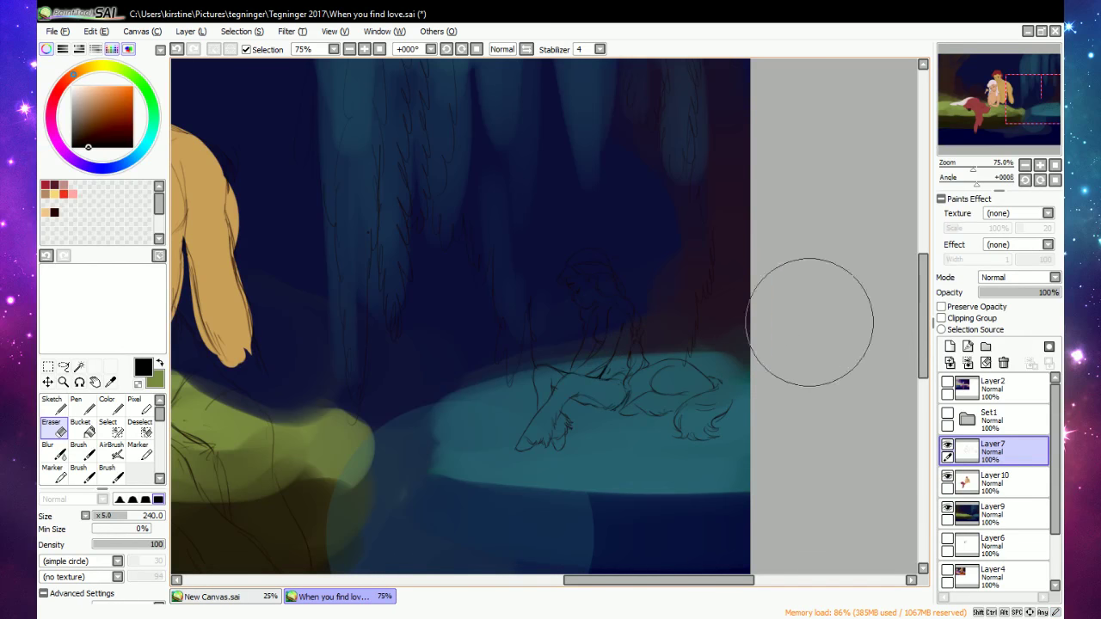
key(n)
Mix a light blue for the small background centaur's horse body.
drag(156, 132, 139, 152)
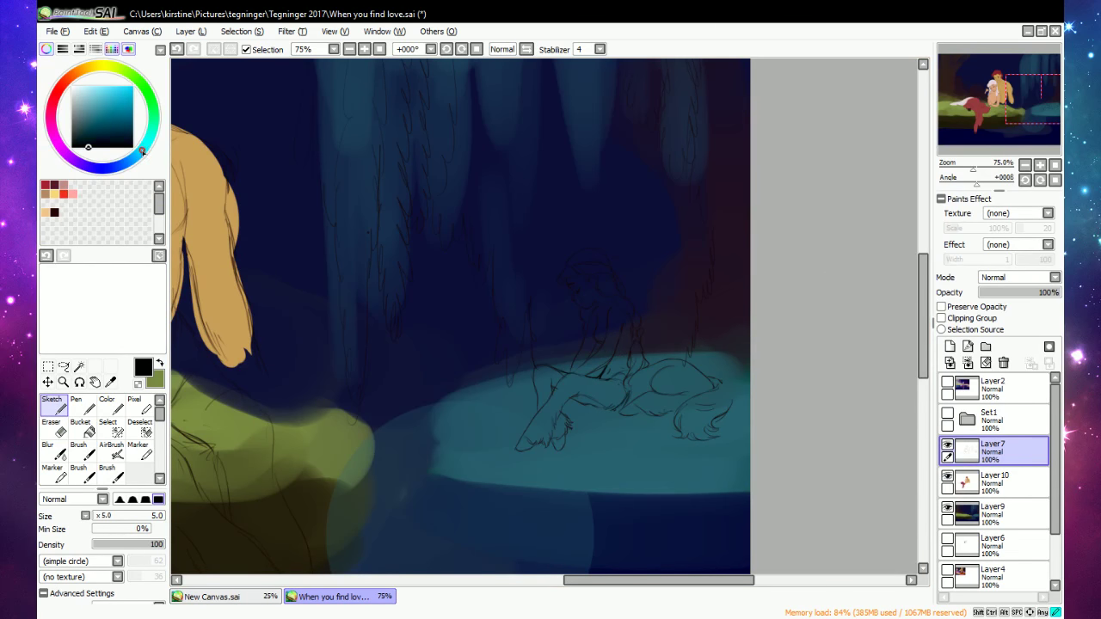
click(94, 111)
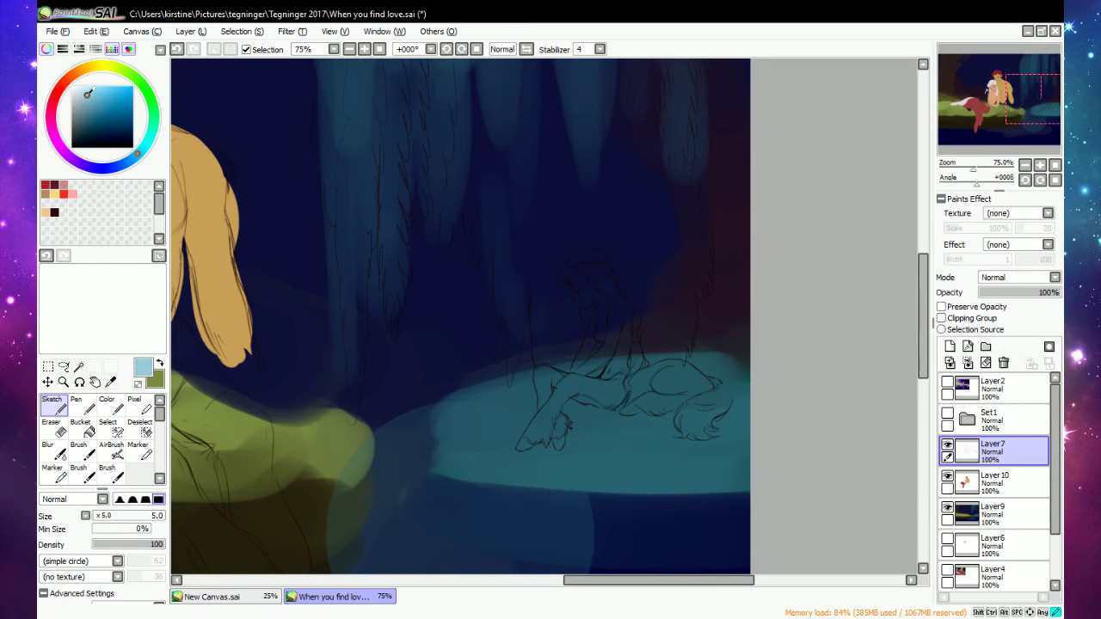
click(83, 473)
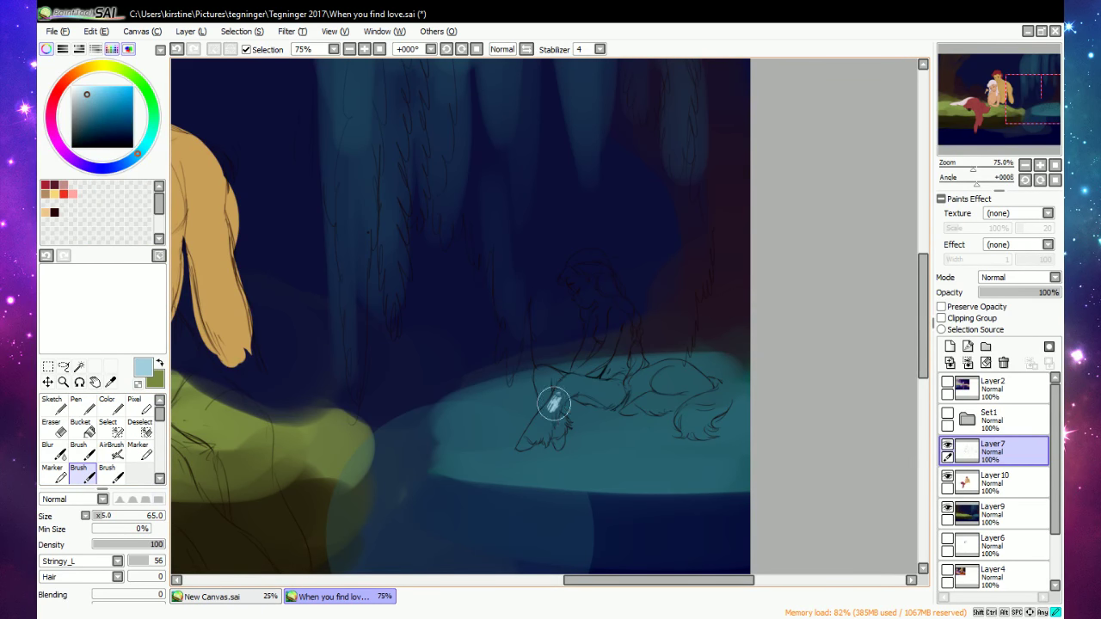
drag(554, 402, 567, 384)
click(176, 49)
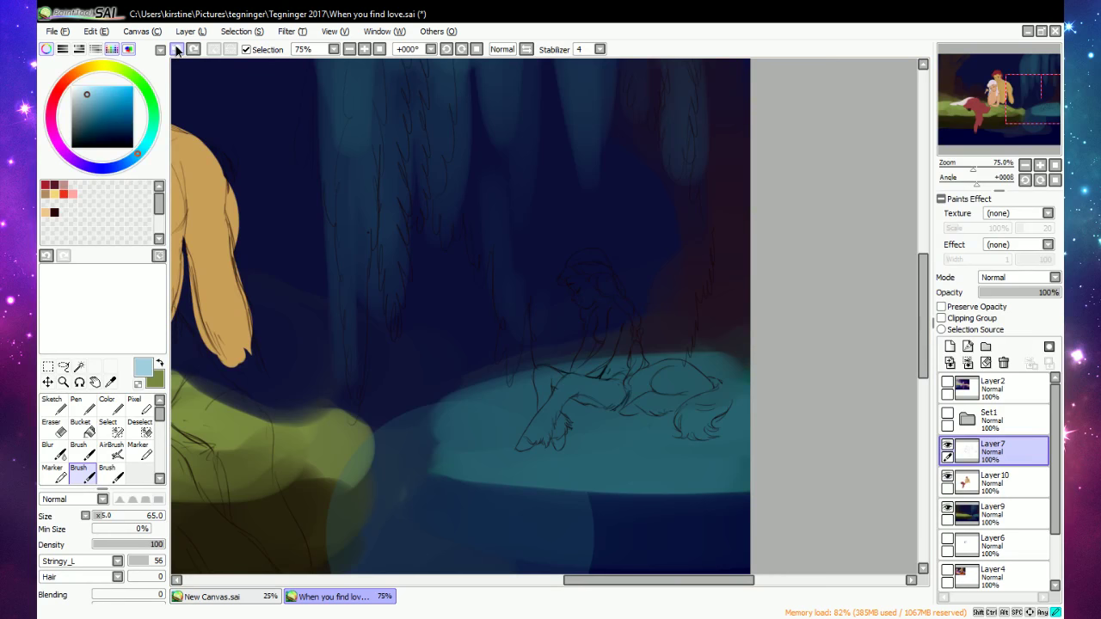
Fill the small centaur's horse body and legs on Layer10 in light blue with the Brush at size 100.
click(78, 449)
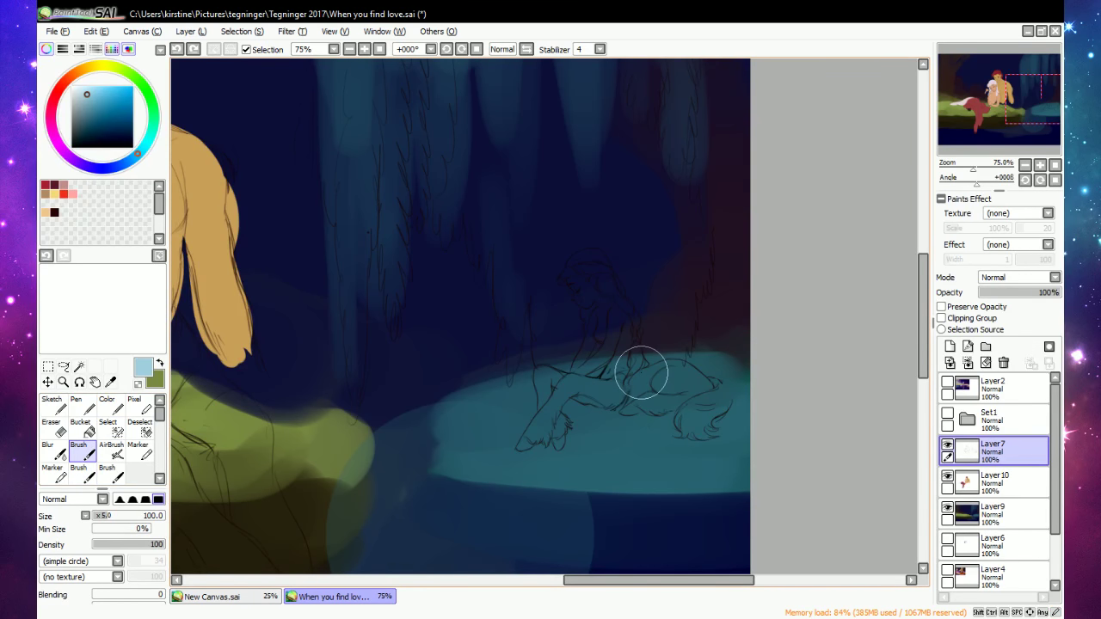
click(948, 444)
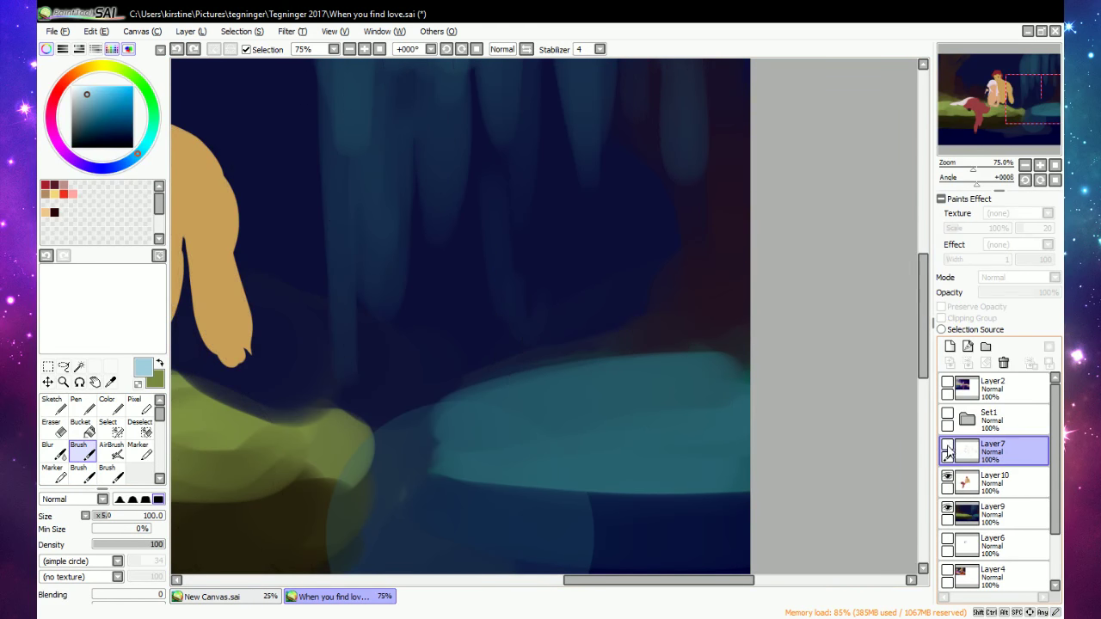
click(948, 444)
click(991, 486)
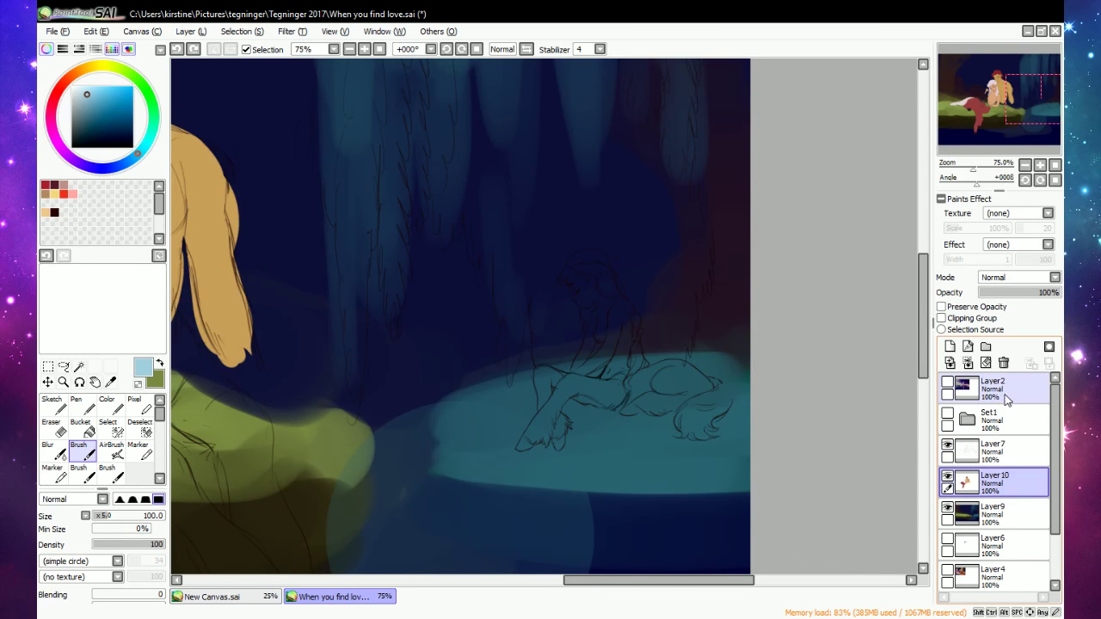
mouse_move(534, 430)
mouse_down()
mouse_move(555, 399)
mouse_move(533, 438)
mouse_move(546, 419)
mouse_move(535, 435)
mouse_move(547, 433)
mouse_move(557, 391)
mouse_move(616, 397)
mouse_move(538, 369)
mouse_move(557, 430)
mouse_move(549, 378)
mouse_move(609, 387)
mouse_move(631, 371)
mouse_move(591, 389)
mouse_move(614, 402)
mouse_move(622, 386)
mouse_move(646, 406)
mouse_move(689, 388)
mouse_move(658, 370)
mouse_move(688, 368)
mouse_move(671, 366)
mouse_move(684, 389)
mouse_up()
Mix a light pink and block in the small centaur's hair across the crown and fringe.
scroll(880, 266, up, 1)
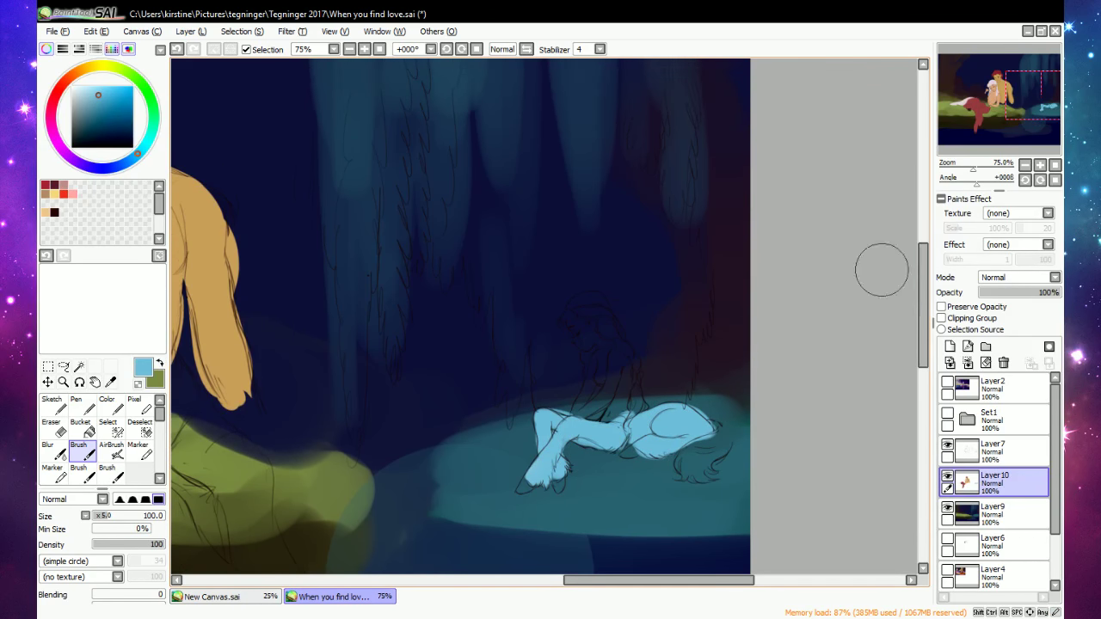
click(54, 129)
click(91, 89)
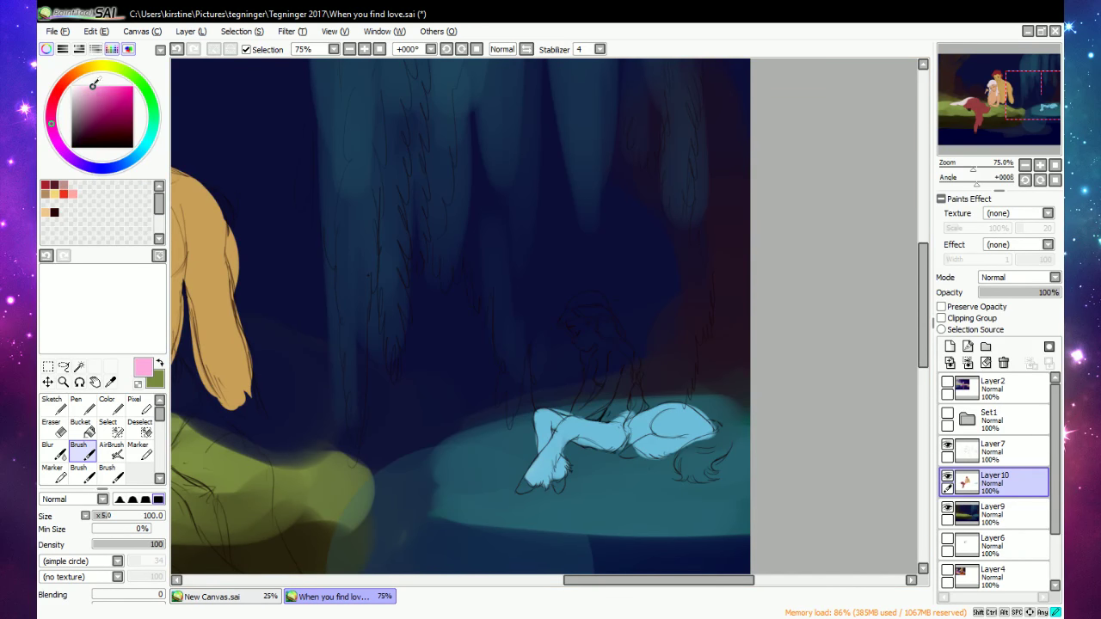
click(585, 311)
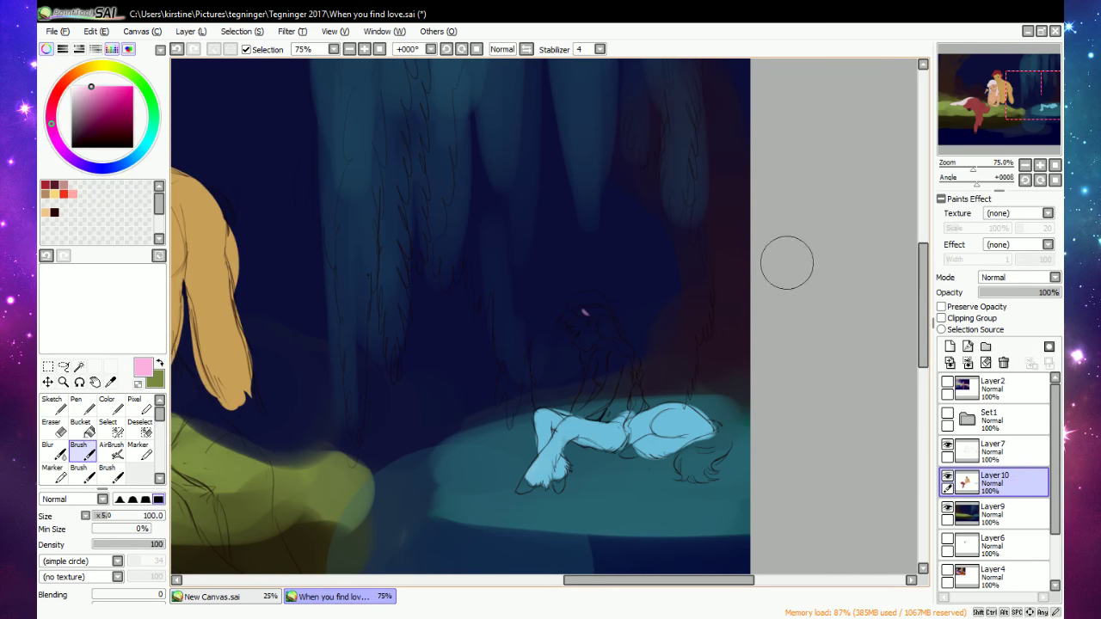
click(364, 49)
click(364, 49)
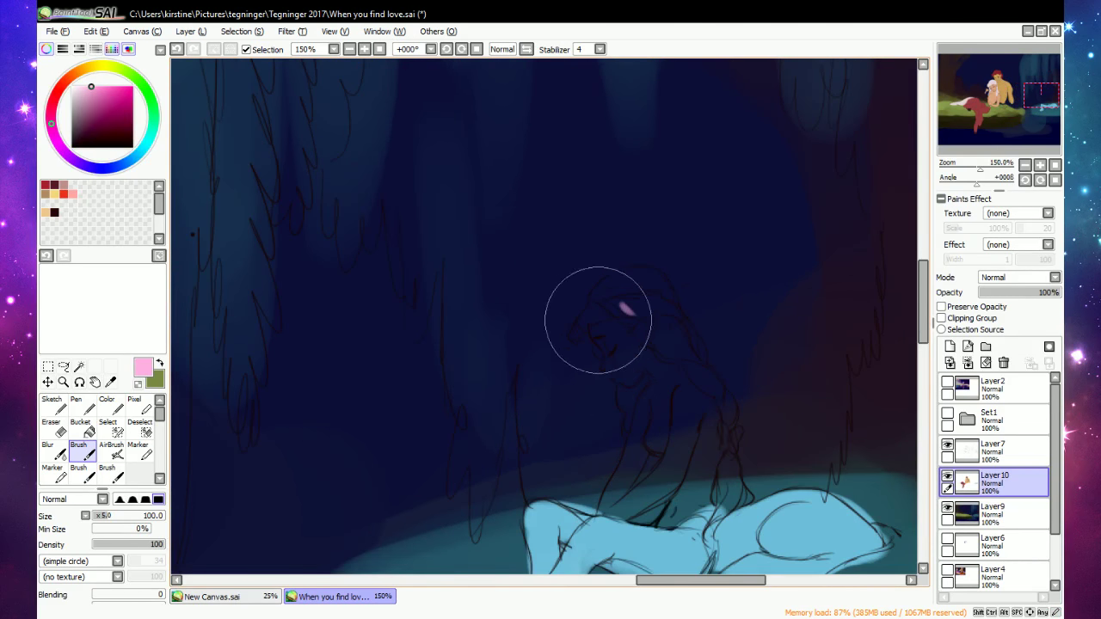
mouse_move(600, 318)
mouse_down()
mouse_move(577, 332)
mouse_move(622, 306)
mouse_move(596, 316)
mouse_move(595, 304)
mouse_move(629, 310)
mouse_move(615, 313)
mouse_move(633, 329)
mouse_move(644, 302)
mouse_move(606, 301)
mouse_move(607, 286)
mouse_move(596, 297)
mouse_move(638, 279)
mouse_move(628, 277)
mouse_move(614, 285)
mouse_move(680, 279)
mouse_up()
Check the hair against the Set1 reference and fill the rest of the crown, long braid, front lock and braid end in pink.
click(947, 415)
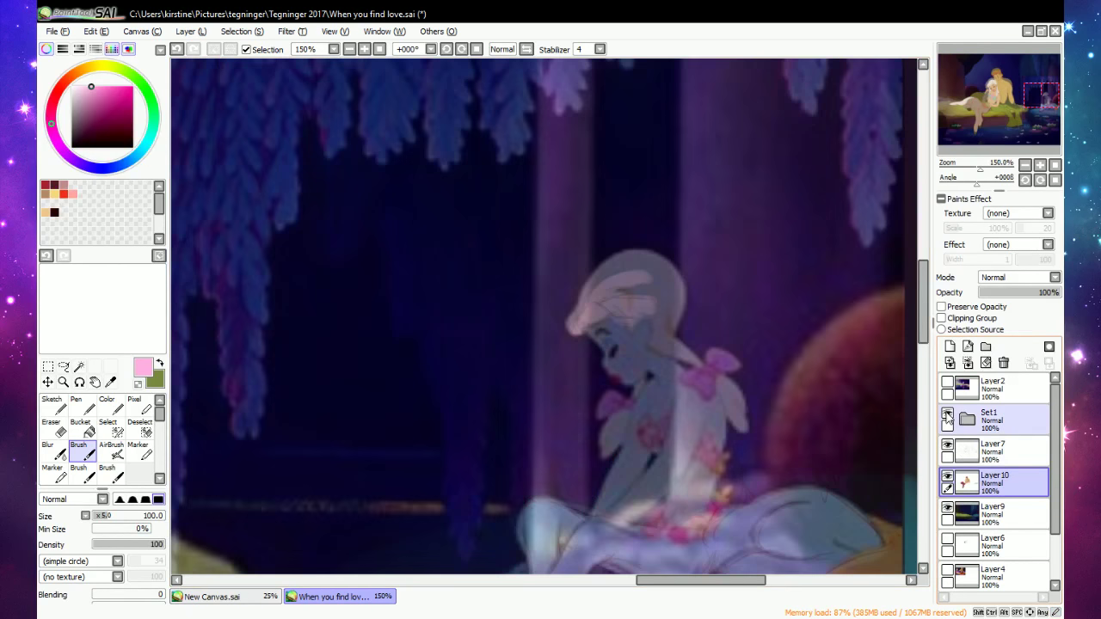
click(947, 416)
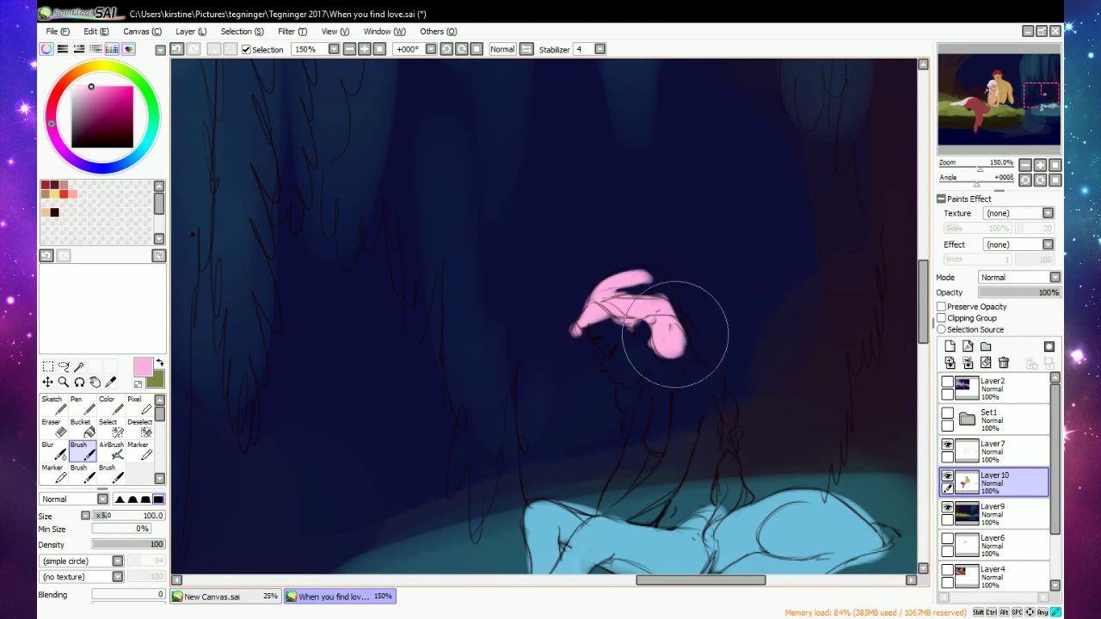
mouse_move(683, 333)
mouse_down()
mouse_move(701, 360)
mouse_move(679, 338)
mouse_move(685, 345)
mouse_move(666, 347)
mouse_move(678, 323)
mouse_move(690, 341)
mouse_move(659, 317)
mouse_move(678, 320)
mouse_move(670, 327)
mouse_move(660, 307)
mouse_move(663, 287)
mouse_move(633, 285)
mouse_move(650, 277)
mouse_move(624, 292)
mouse_move(642, 283)
mouse_move(730, 419)
mouse_move(725, 389)
mouse_up()
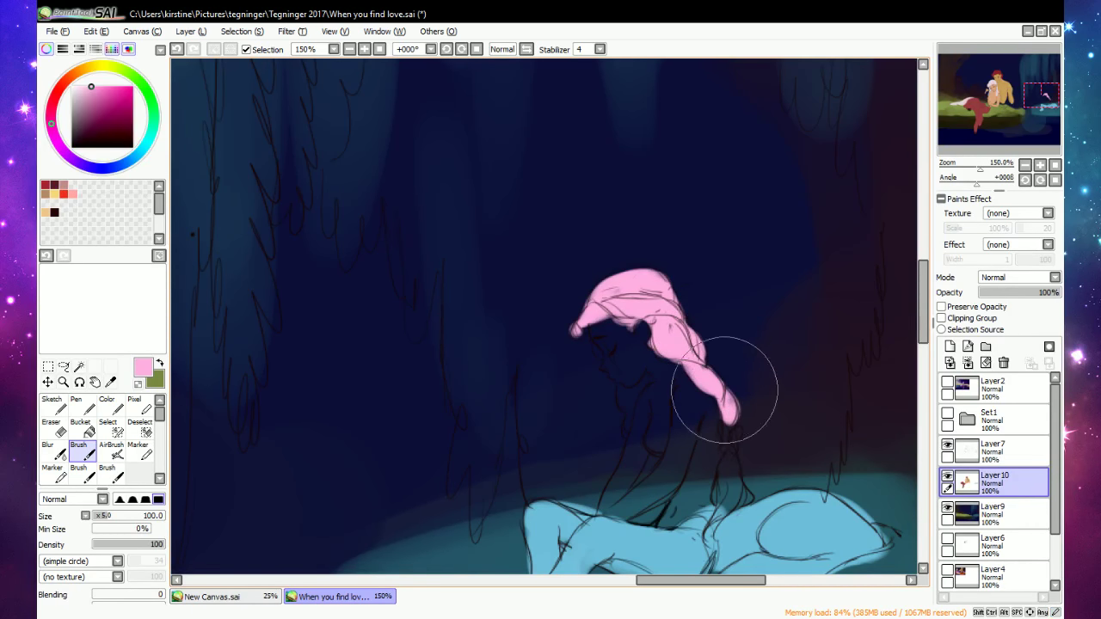
mouse_move(610, 388)
mouse_down()
mouse_move(614, 398)
mouse_move(637, 386)
mouse_move(621, 426)
mouse_move(621, 401)
mouse_up()
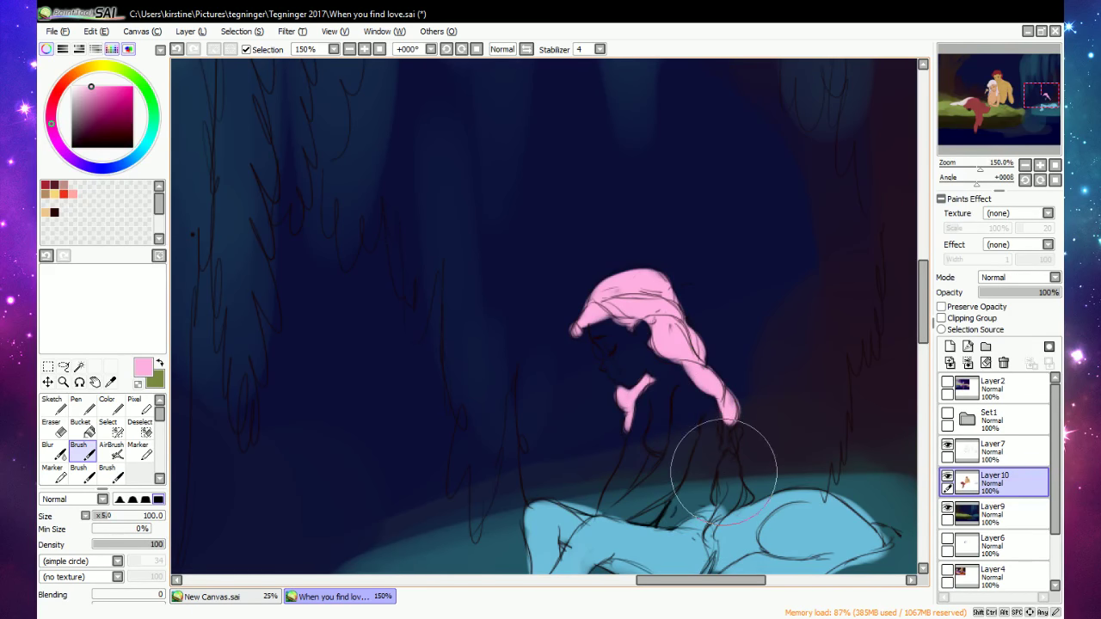
mouse_move(724, 472)
mouse_down()
mouse_move(722, 456)
mouse_move(729, 508)
mouse_move(714, 454)
mouse_move(727, 460)
mouse_up()
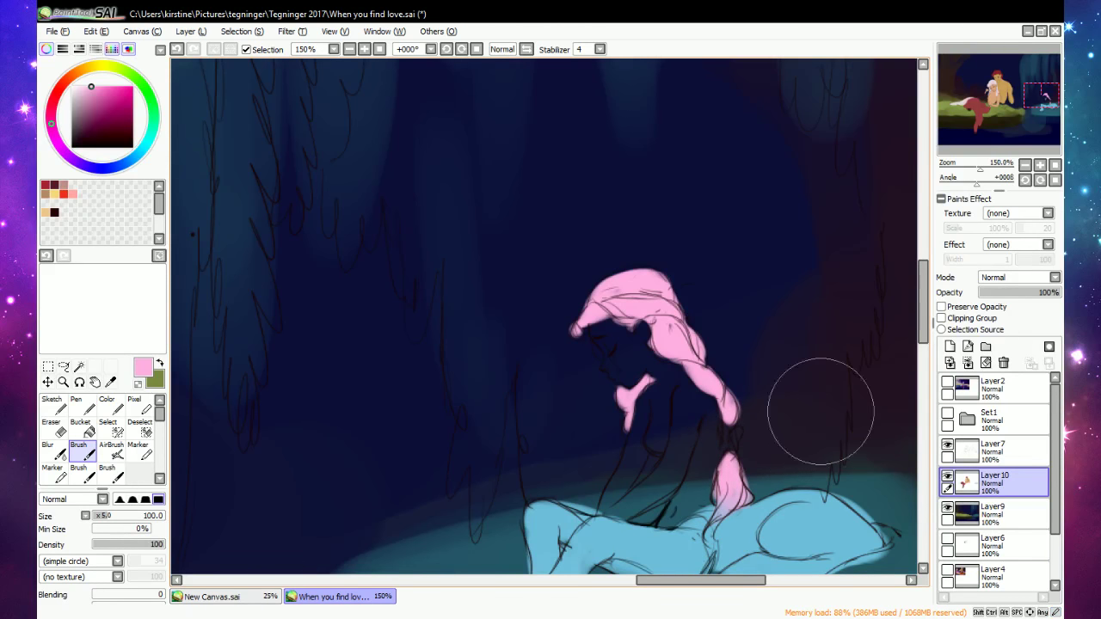
click(948, 386)
click(949, 388)
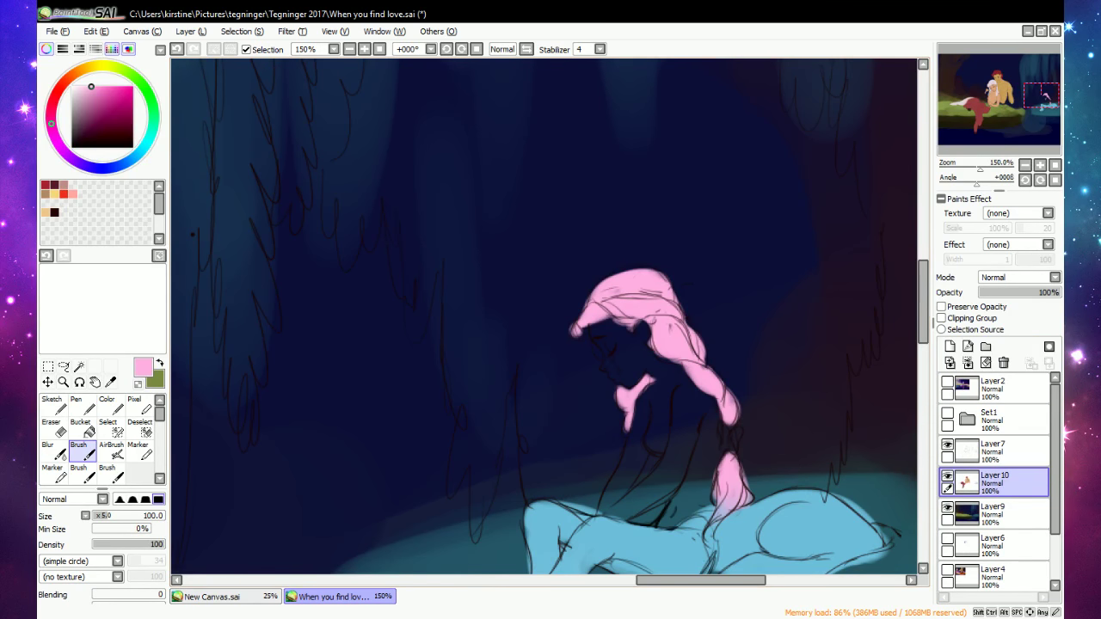
key(alt+Tab)
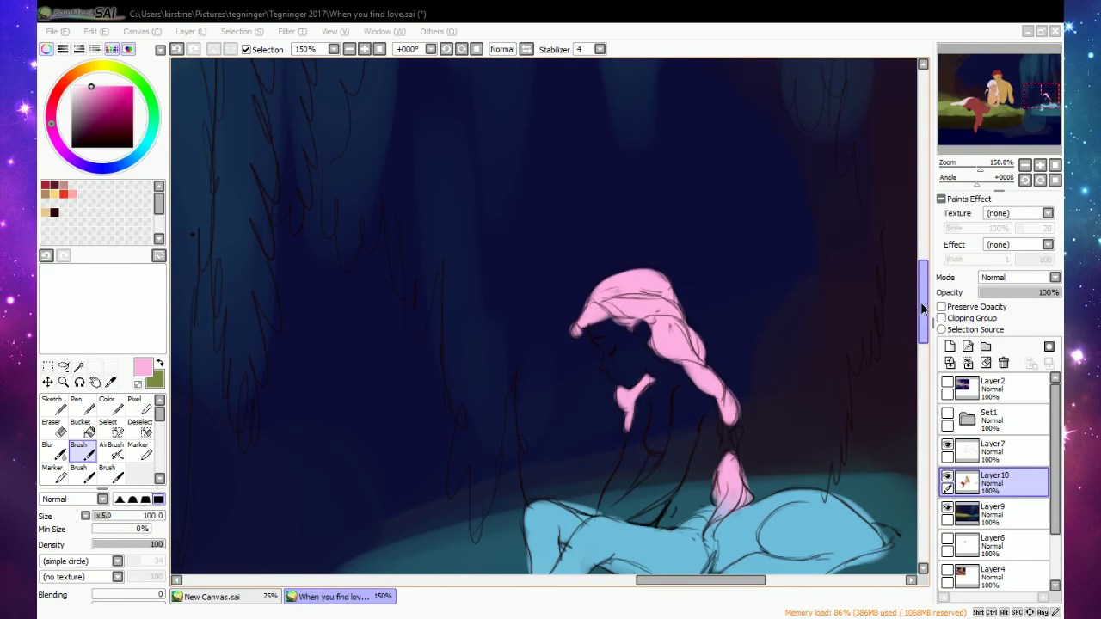
drag(922, 304, 923, 306)
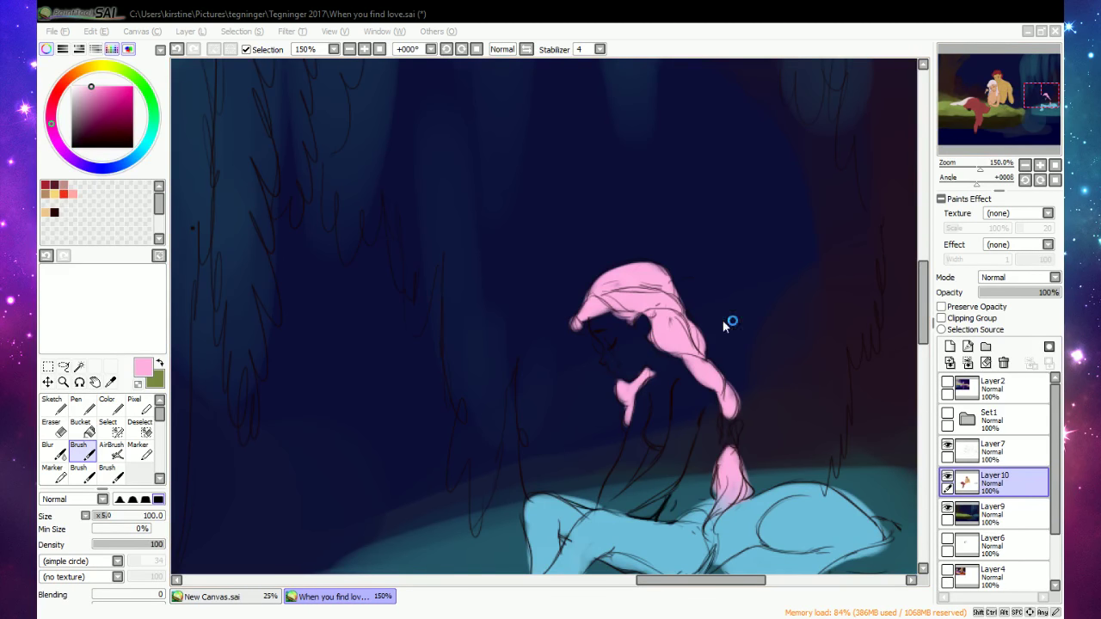
click(927, 309)
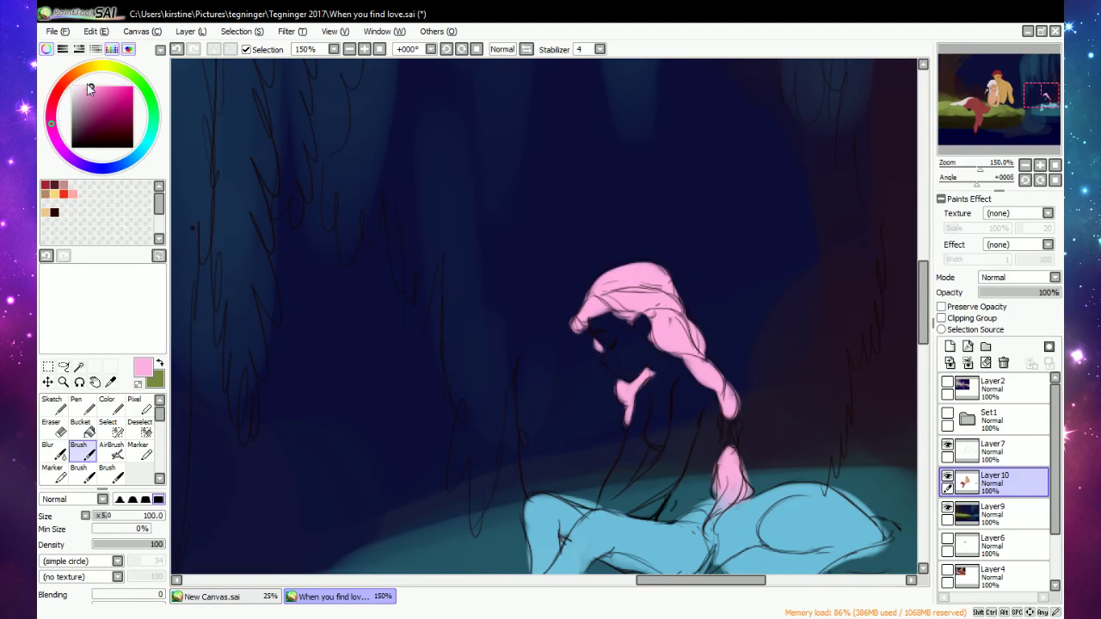
Mix a pale peach skin tone and block in the small centaur's face.
drag(61, 102, 89, 85)
click(81, 70)
click(78, 72)
click(87, 88)
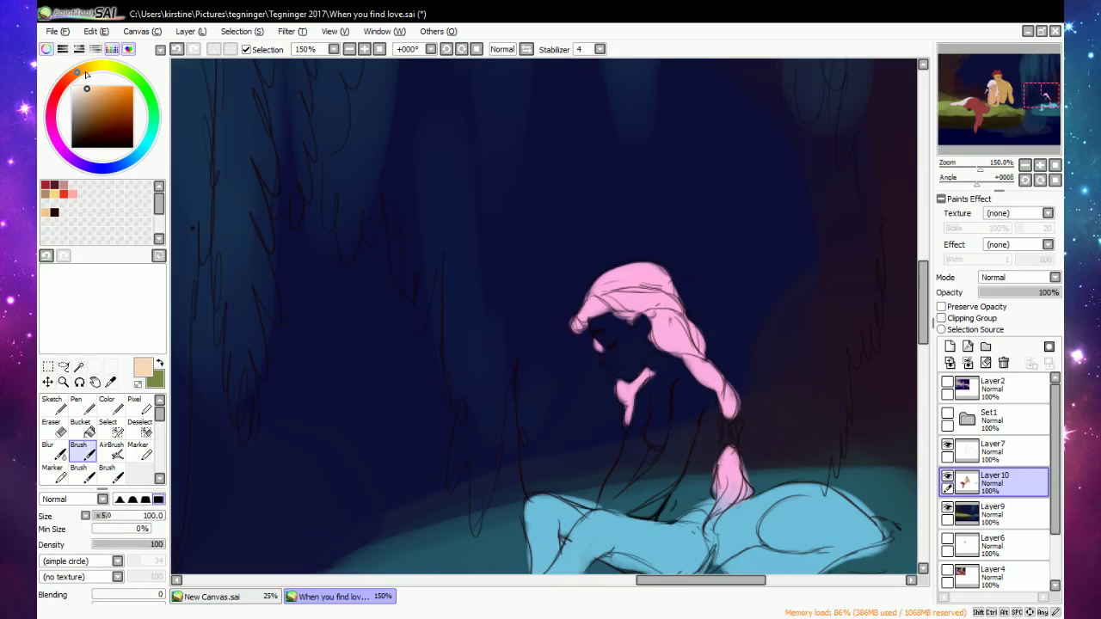
mouse_move(585, 319)
mouse_down()
mouse_move(611, 348)
mouse_move(594, 379)
mouse_move(592, 363)
mouse_move(619, 351)
mouse_move(605, 332)
mouse_up()
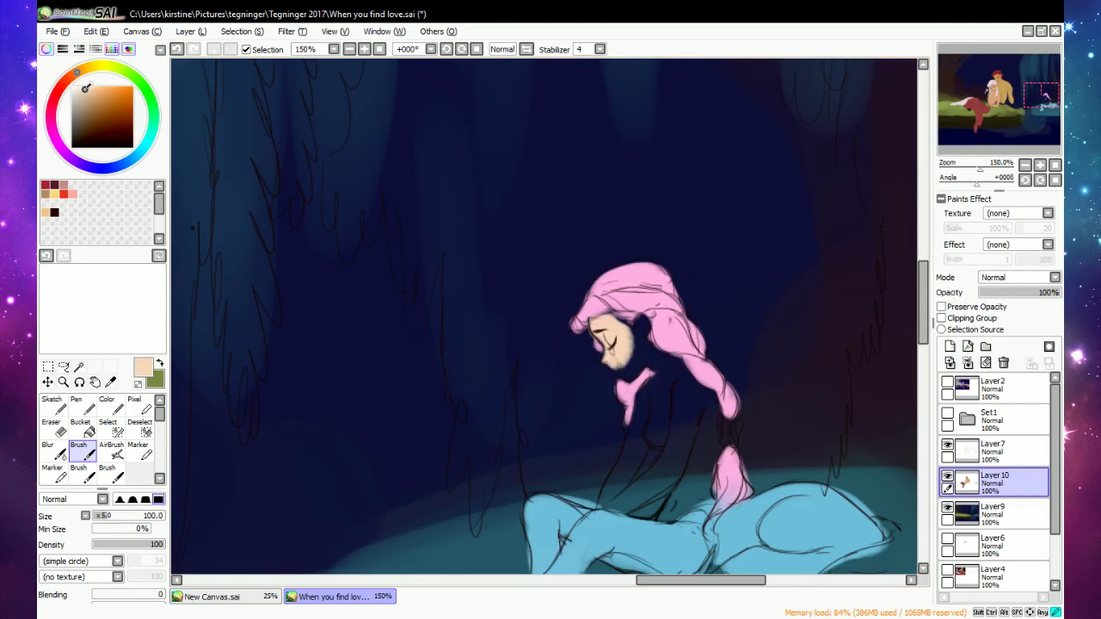
Shift the skin tone to a rosier peach and repaint the small centaur's face and ear, undoing unwanted strokes.
click(87, 92)
click(74, 75)
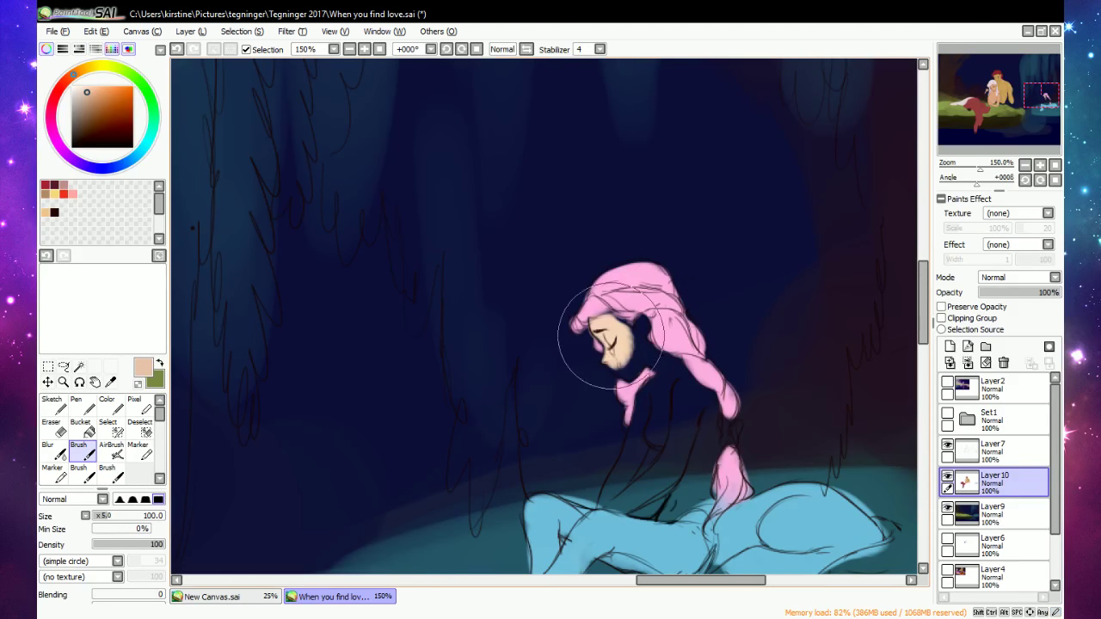
click(176, 49)
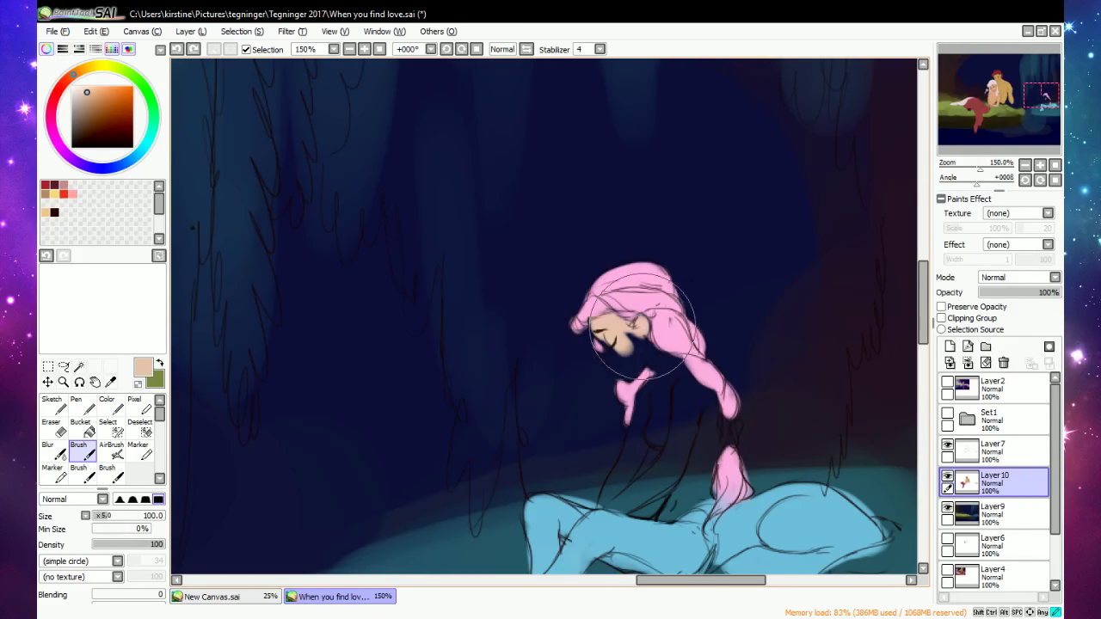
drag(643, 327, 640, 325)
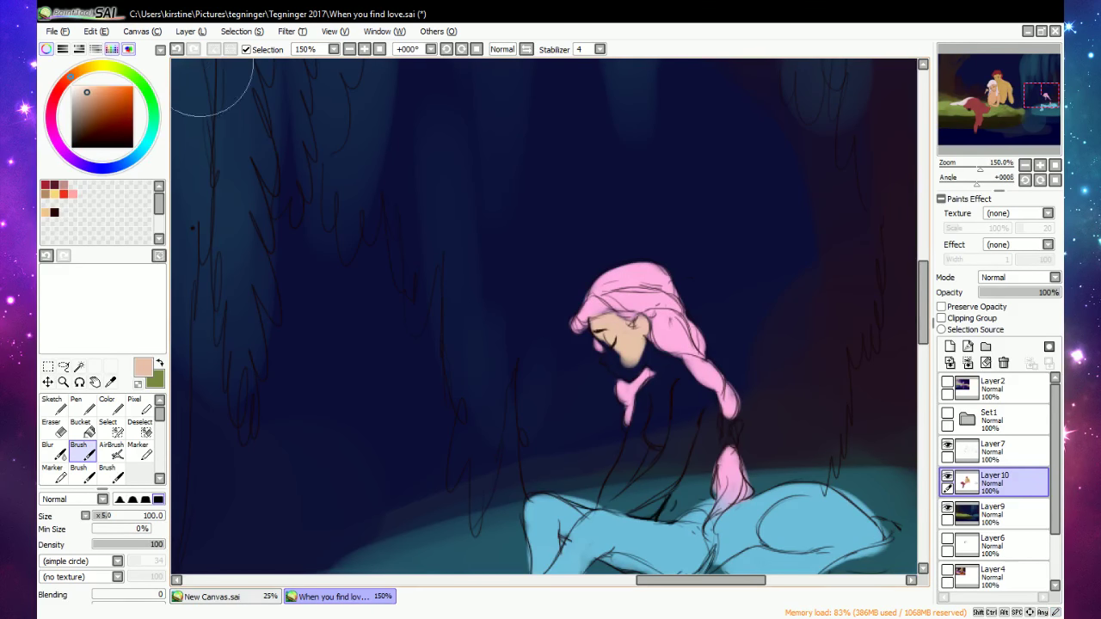
click(176, 49)
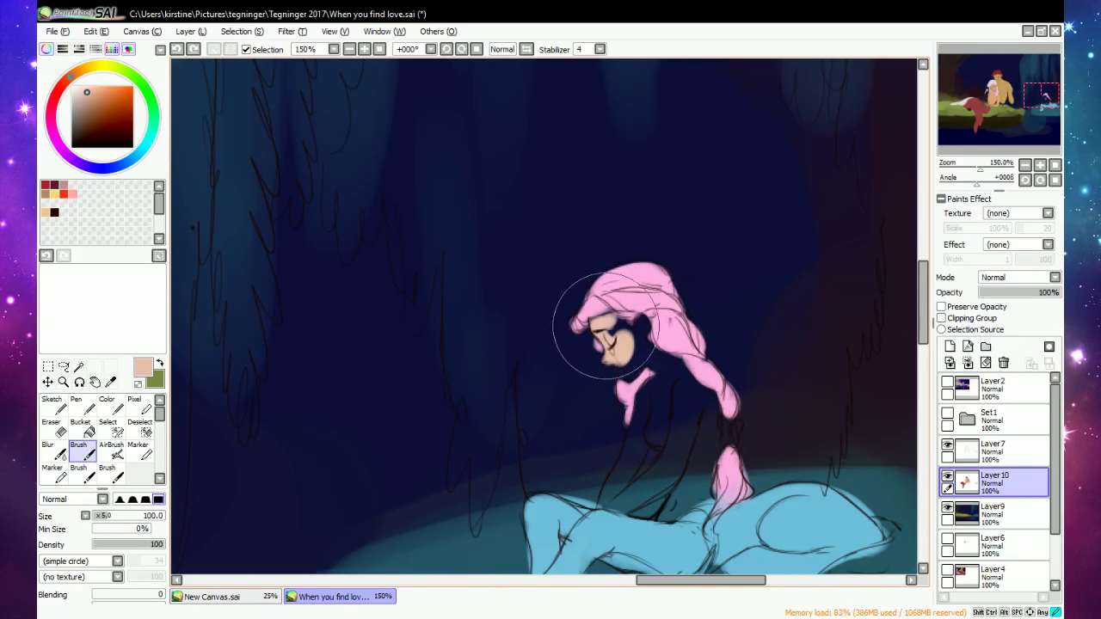
drag(606, 327, 642, 326)
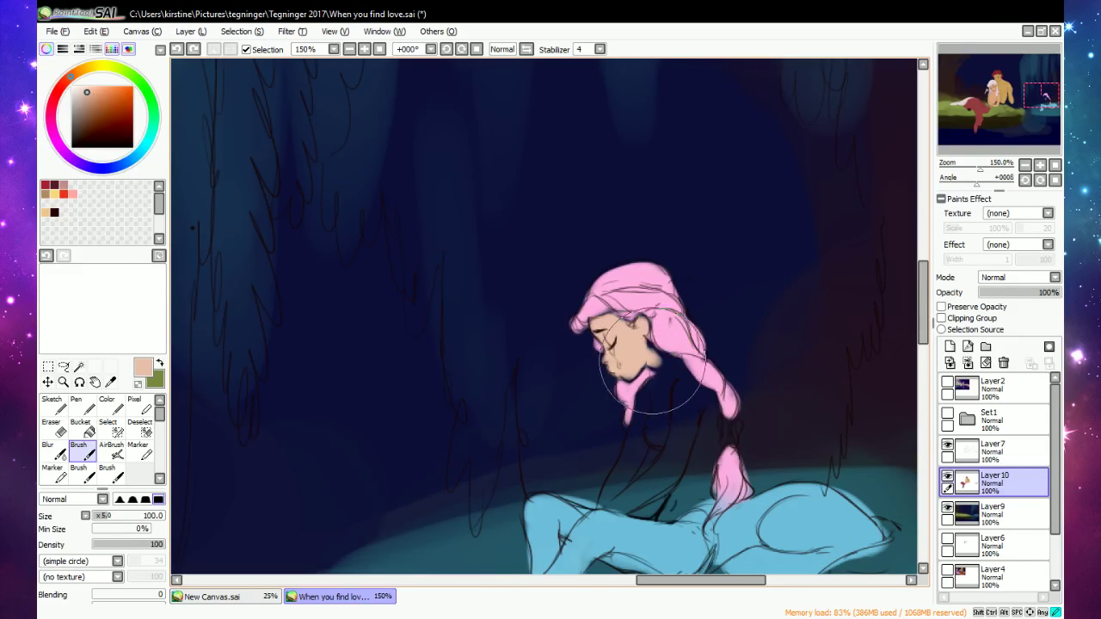
Fill the small centaur's neck, torso and arms with peach skin tones, selecting a lighter shade.
mouse_move(657, 361)
mouse_down()
mouse_move(647, 393)
mouse_move(664, 401)
mouse_move(672, 391)
mouse_move(641, 419)
mouse_move(610, 494)
mouse_move(621, 501)
mouse_move(690, 412)
mouse_move(707, 445)
mouse_move(634, 498)
mouse_move(690, 435)
mouse_move(689, 382)
mouse_move(704, 460)
mouse_move(709, 434)
mouse_move(668, 511)
mouse_move(697, 463)
mouse_up()
click(87, 86)
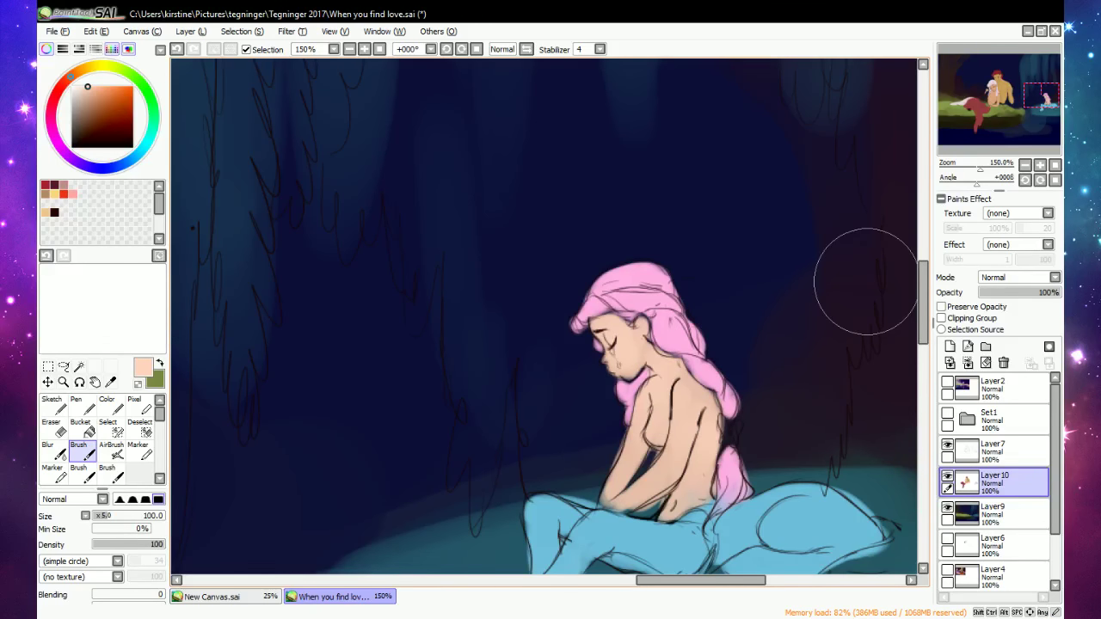
Sample the male figure's ochre skin and extend the fill over his forearm and the hand resting on the green bank.
click(349, 52)
click(349, 52)
click(349, 51)
click(349, 52)
click(349, 52)
click(362, 50)
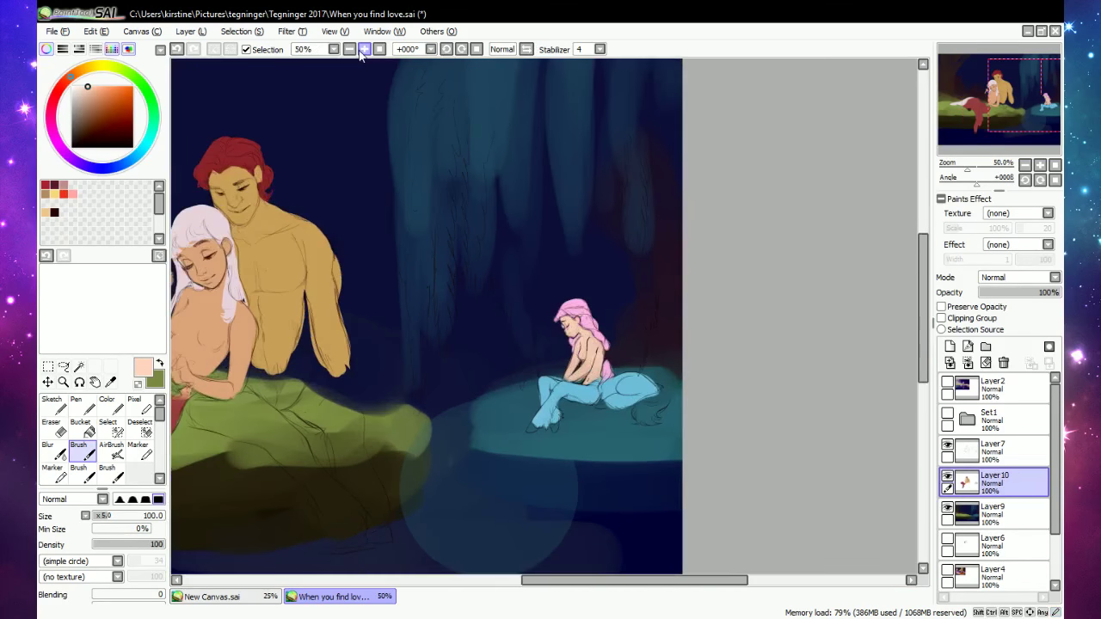
drag(600, 580, 537, 580)
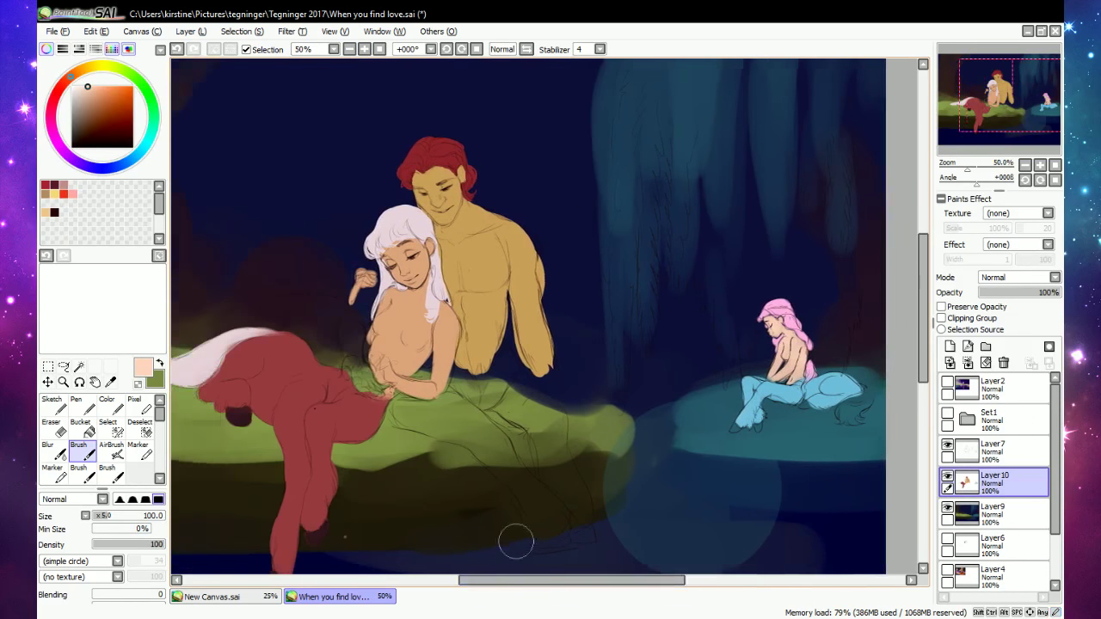
alt+click(530, 318)
mouse_move(535, 352)
mouse_down()
mouse_move(547, 390)
mouse_move(573, 403)
mouse_move(552, 350)
mouse_move(575, 397)
mouse_move(567, 390)
mouse_move(594, 403)
mouse_move(576, 397)
mouse_move(589, 403)
mouse_move(559, 409)
mouse_move(579, 417)
mouse_move(563, 401)
mouse_move(611, 404)
mouse_up()
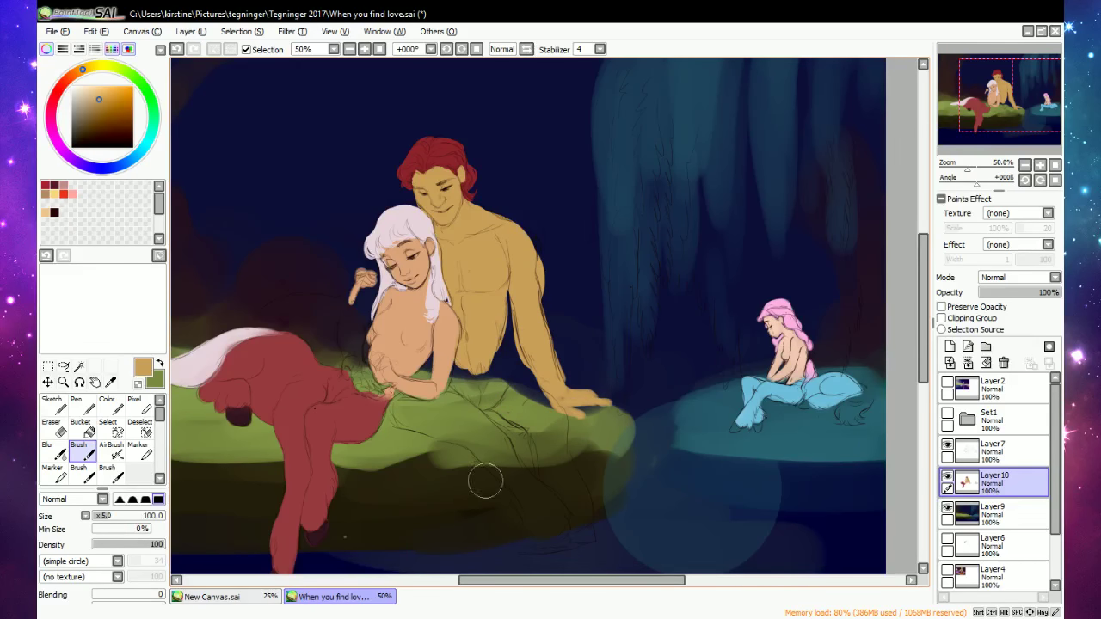
Erase the ochre spill along the outer edge of the male figure's arm and hand.
alt+click(591, 386)
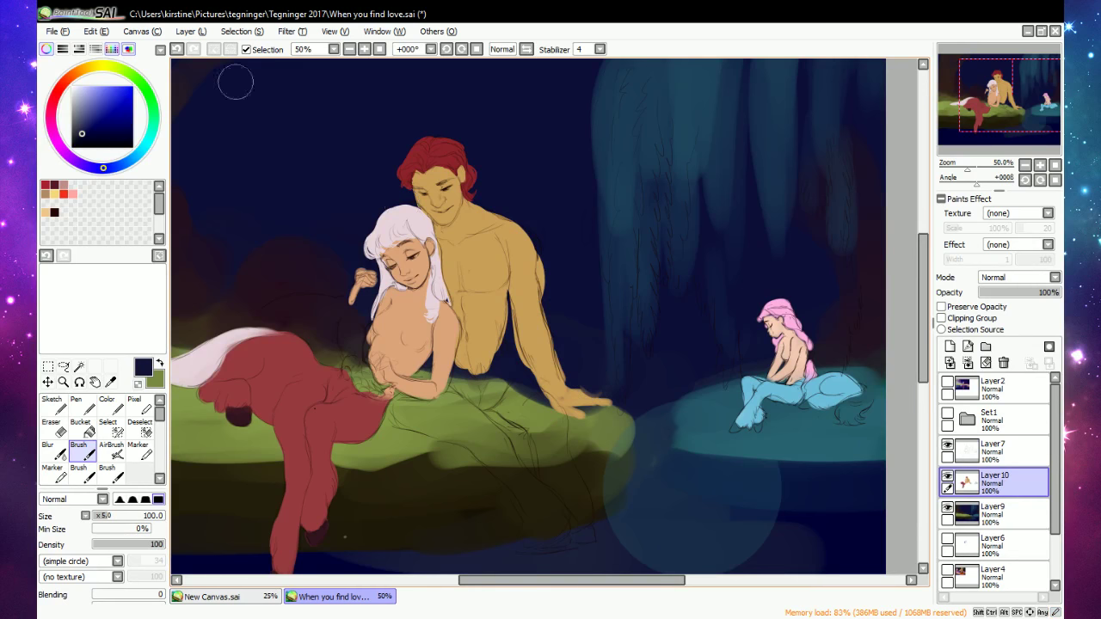
click(177, 50)
key(e)
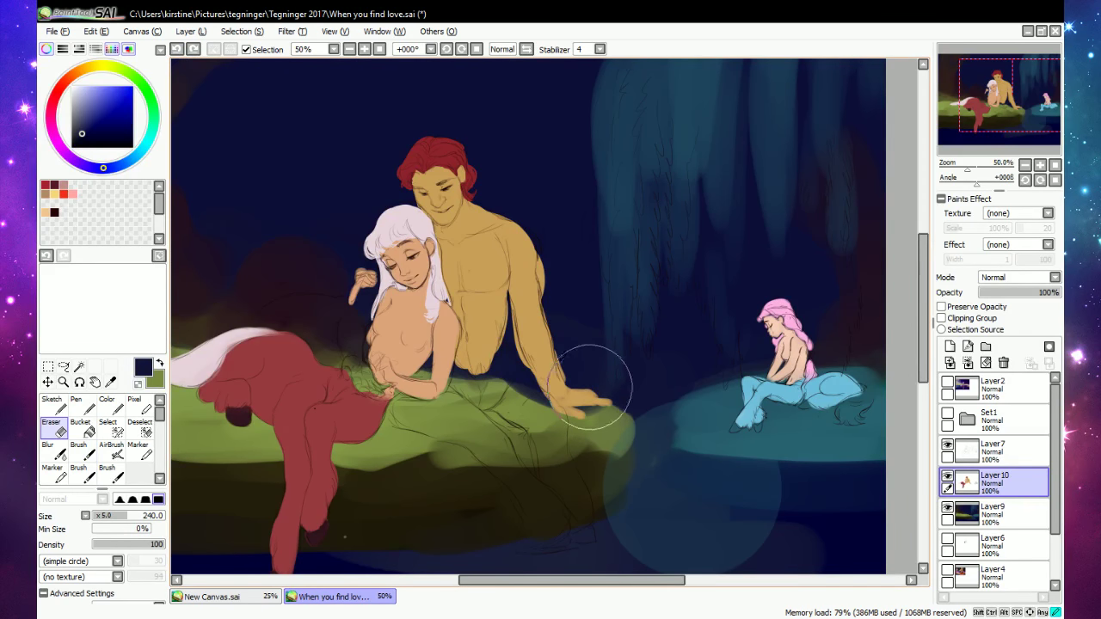
drag(587, 387, 601, 393)
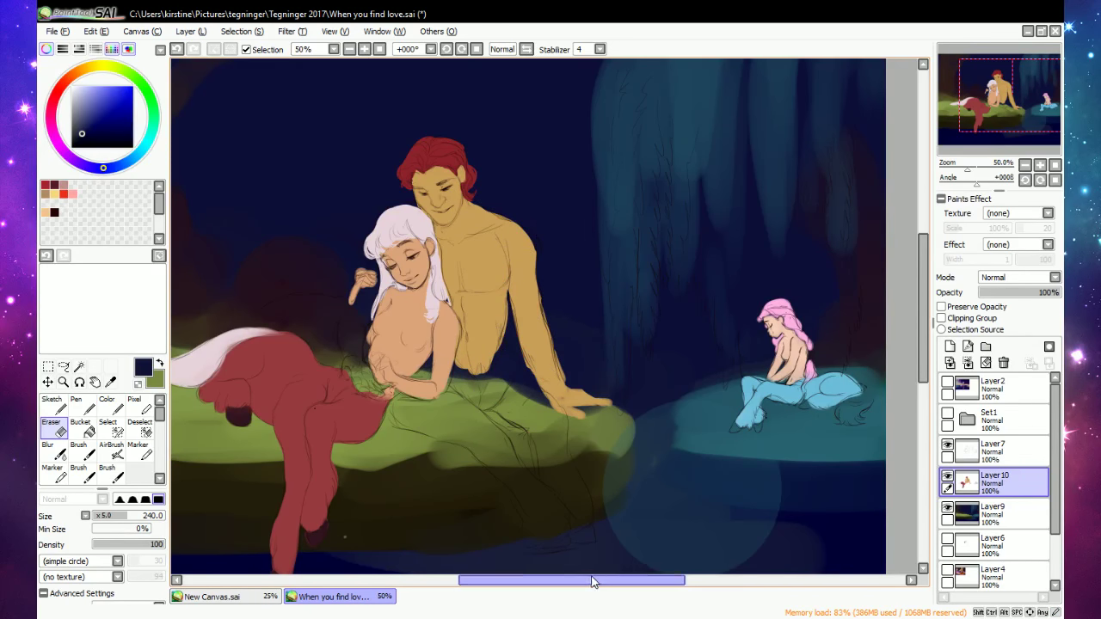
Show the Set1 reference, raise Layer5's opacity to inspect the original, lower it to 28%, and hide Set1.
drag(582, 582, 544, 588)
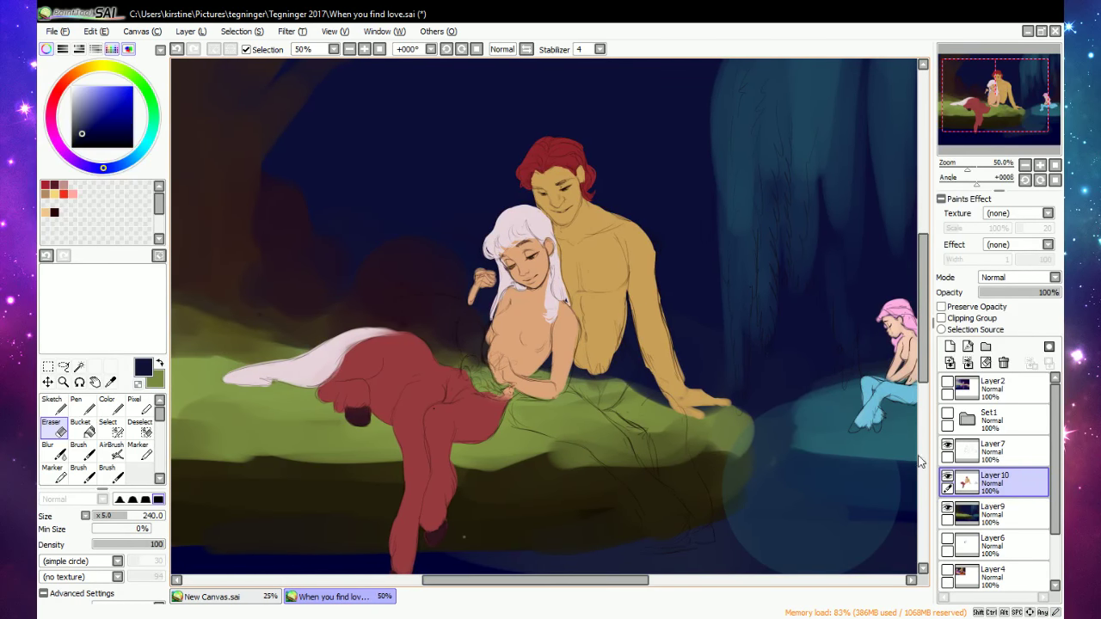
click(947, 419)
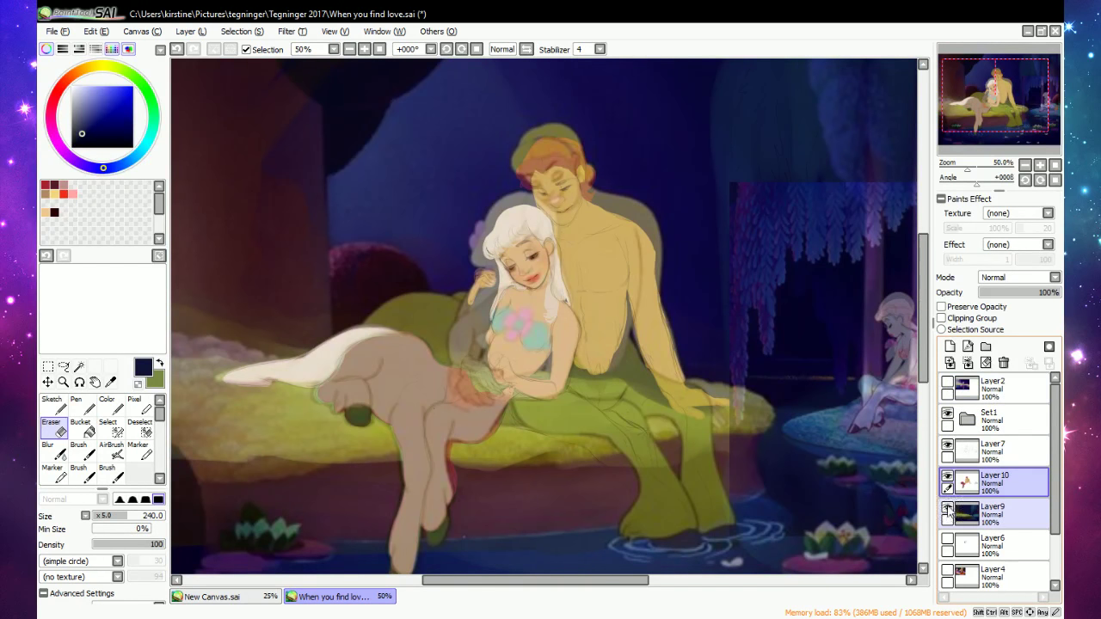
click(971, 419)
click(998, 451)
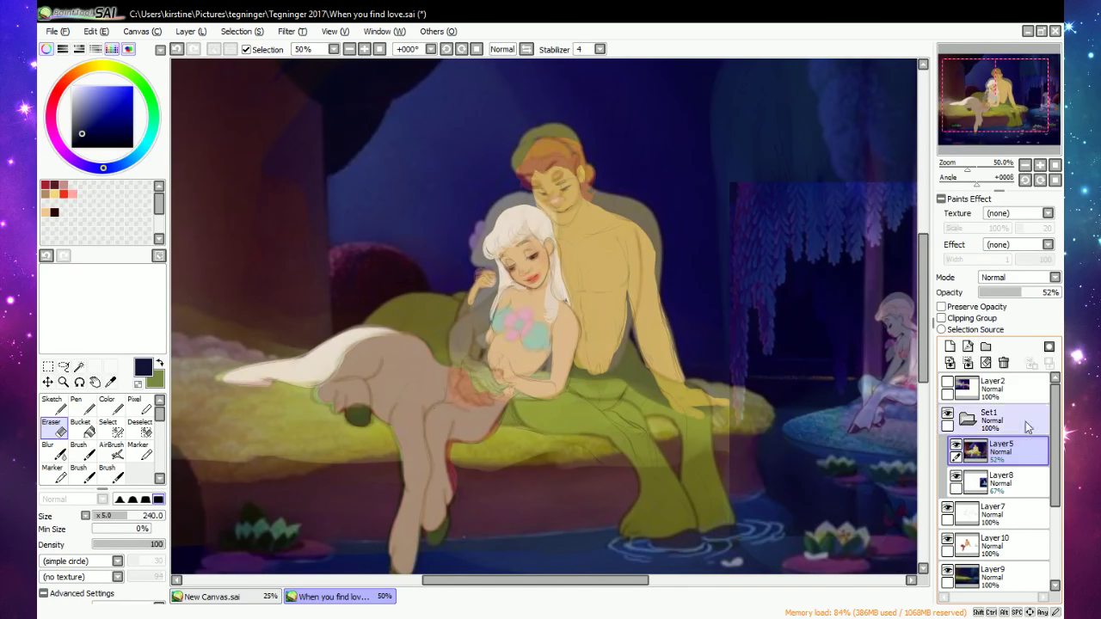
drag(1033, 292, 1064, 294)
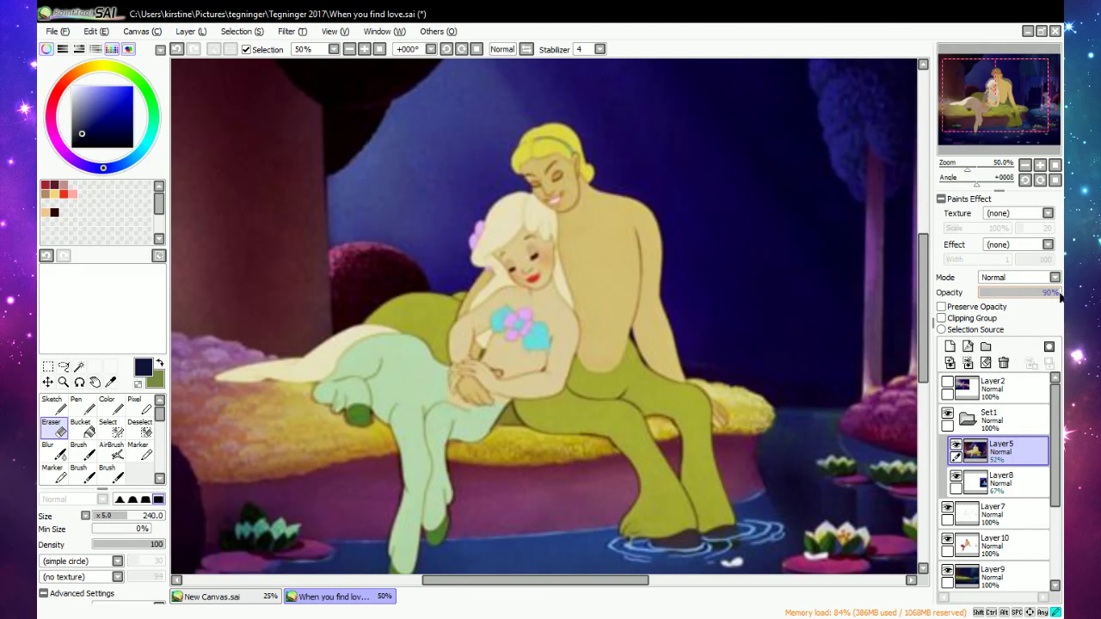
mouse_move(1061, 296)
mouse_down()
mouse_move(978, 300)
mouse_move(1054, 295)
mouse_move(1000, 297)
mouse_up()
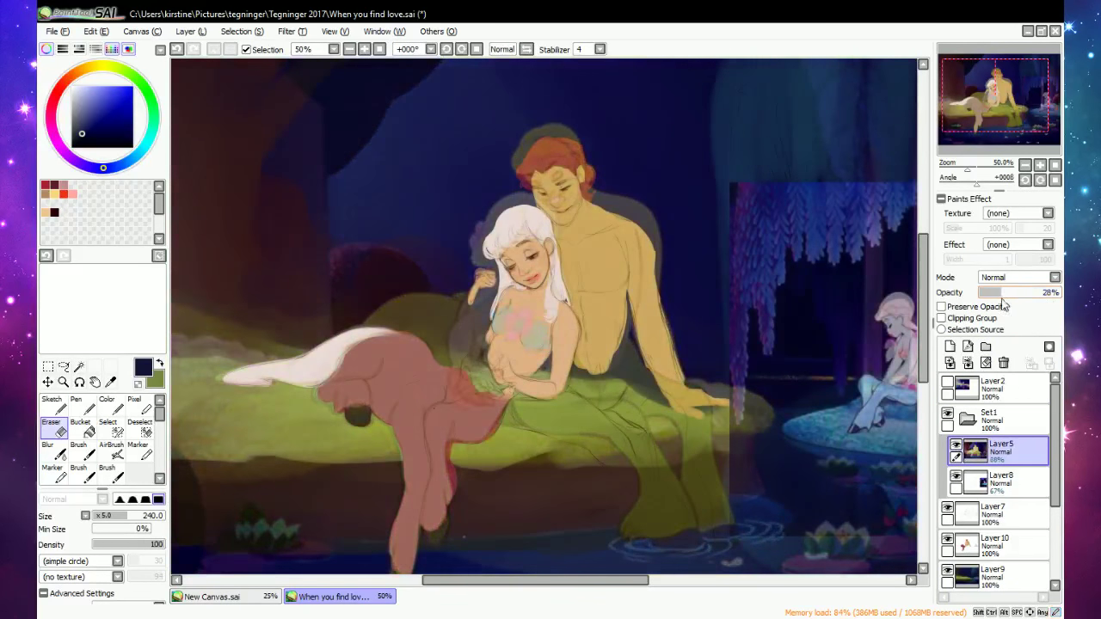
click(948, 415)
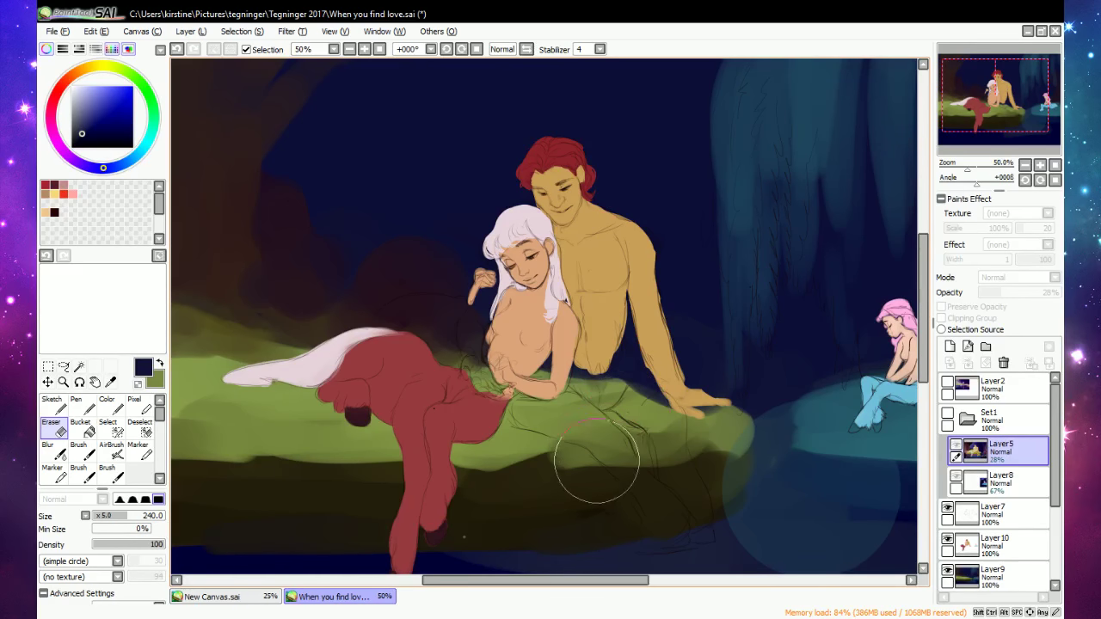
Try to block in the male figure's lower body on Layer10 with red sampled from his hair, undoing each stroke.
alt+click(555, 159)
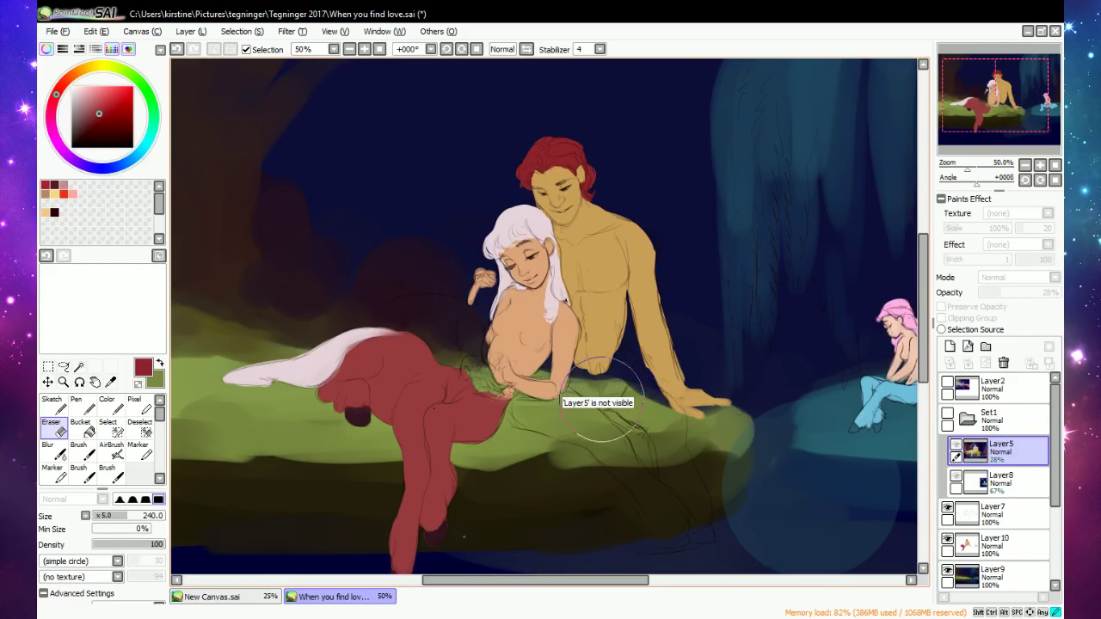
click(79, 449)
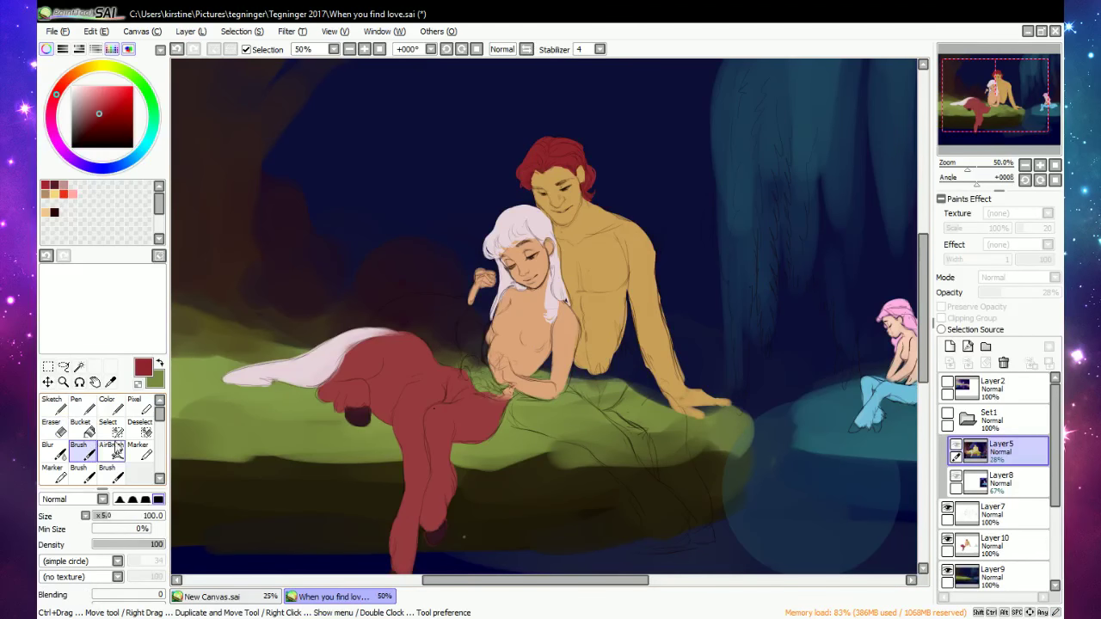
click(607, 383)
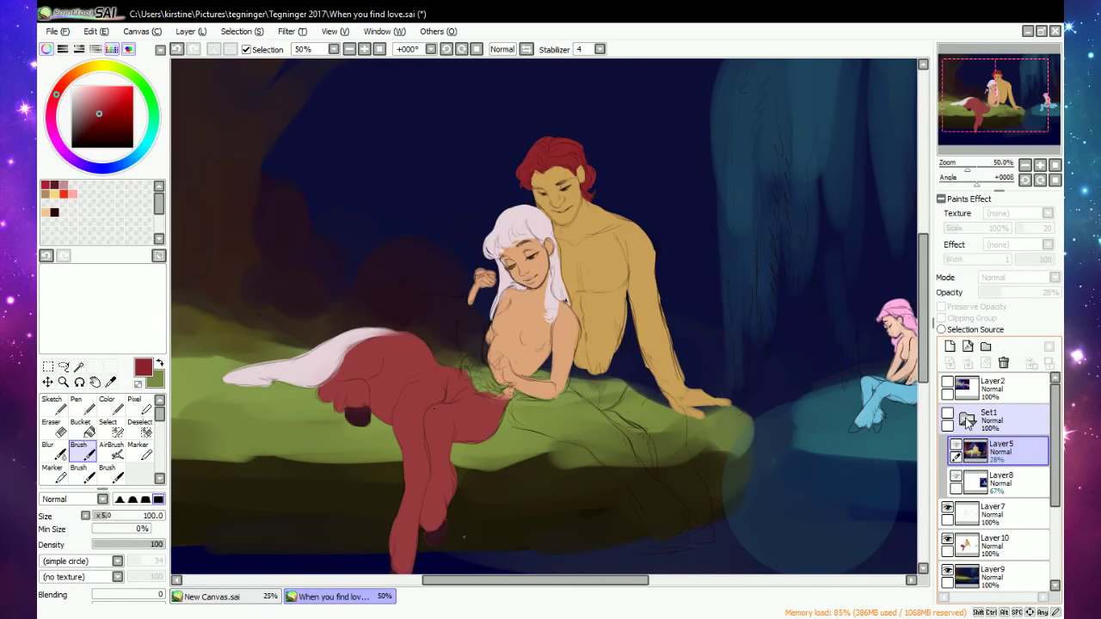
click(967, 421)
click(994, 481)
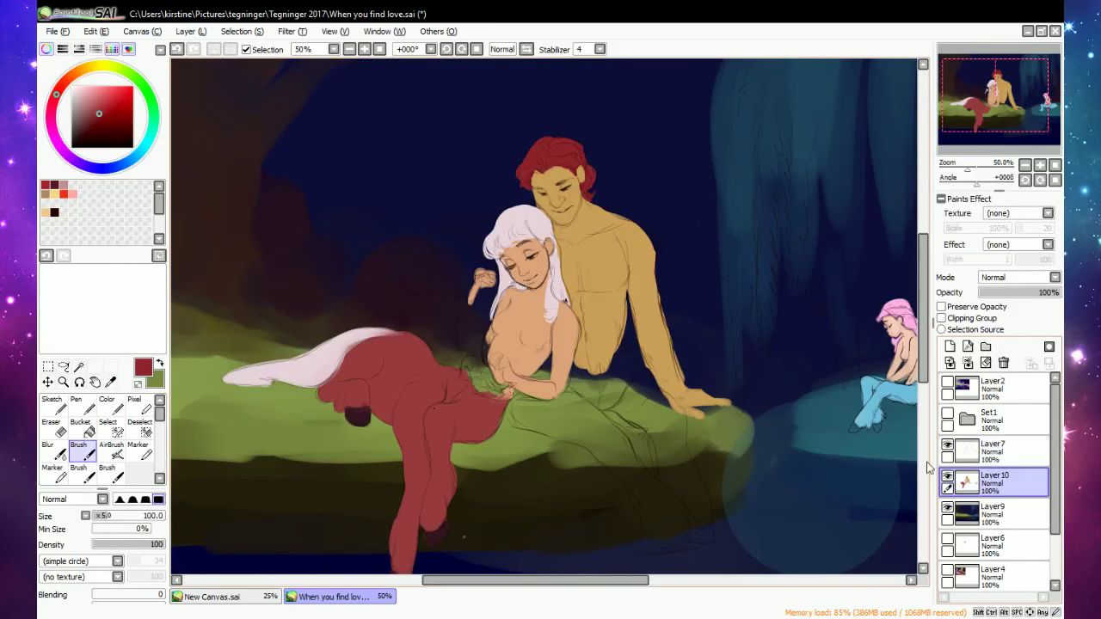
drag(546, 412, 523, 418)
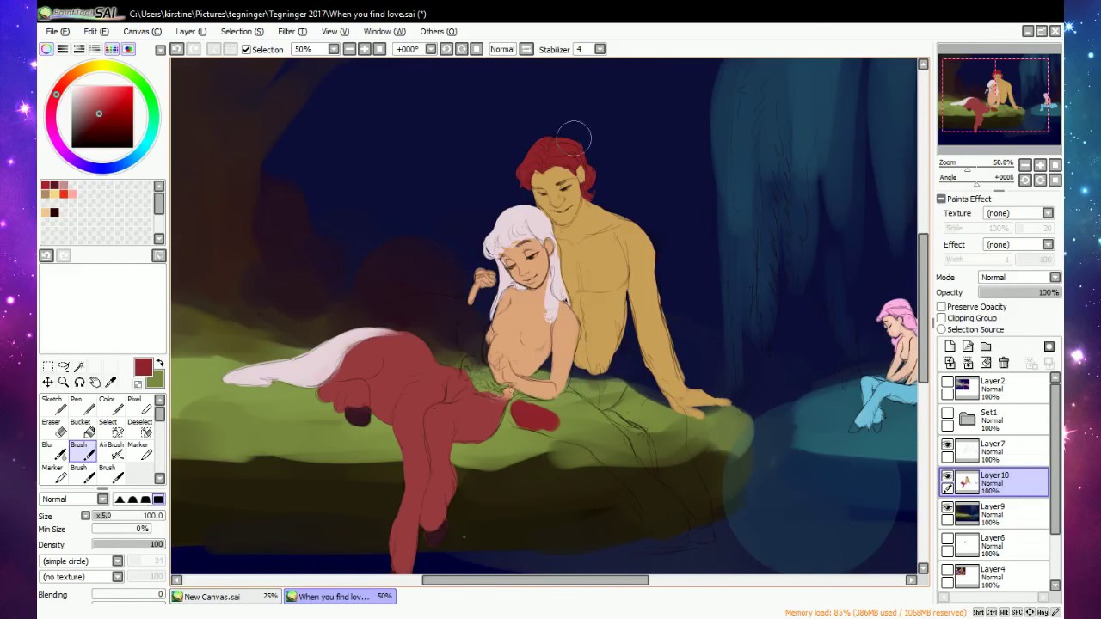
click(177, 49)
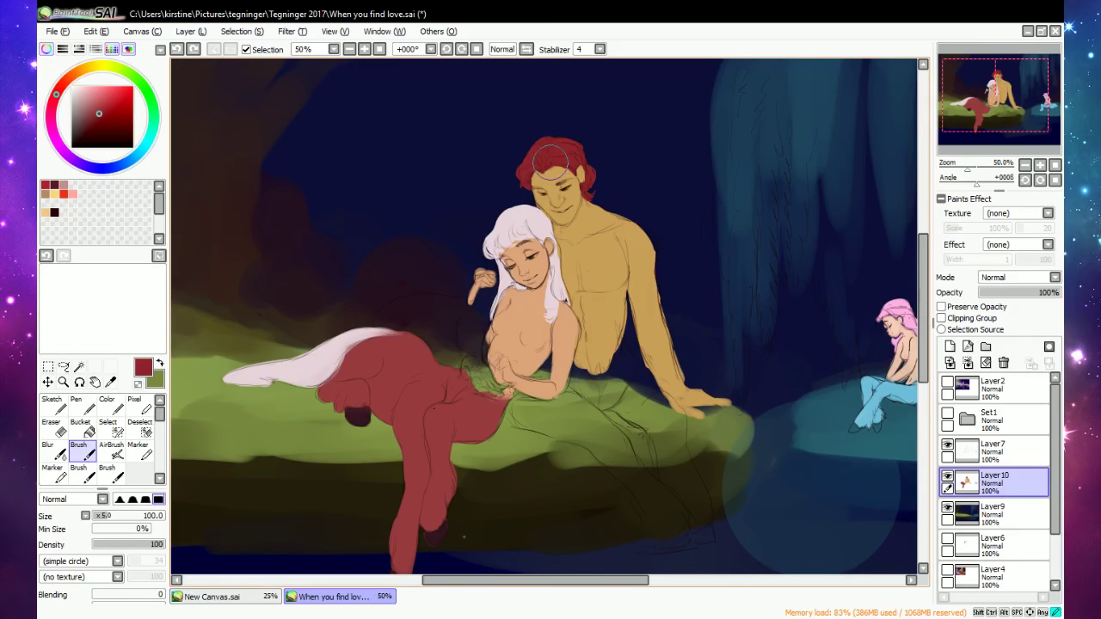
drag(573, 420, 508, 409)
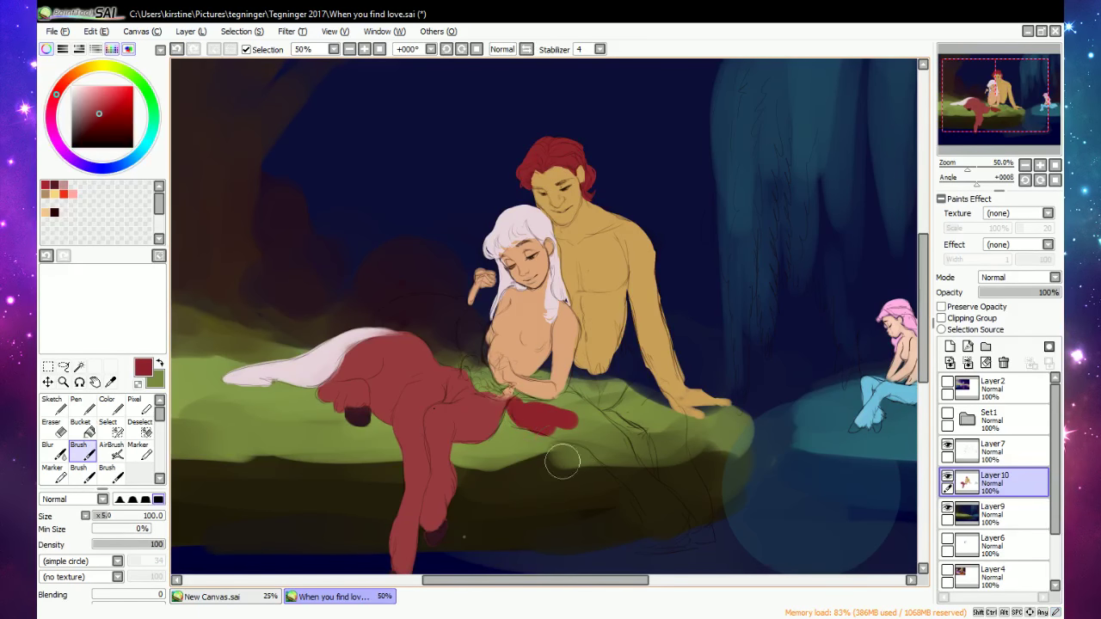
click(177, 49)
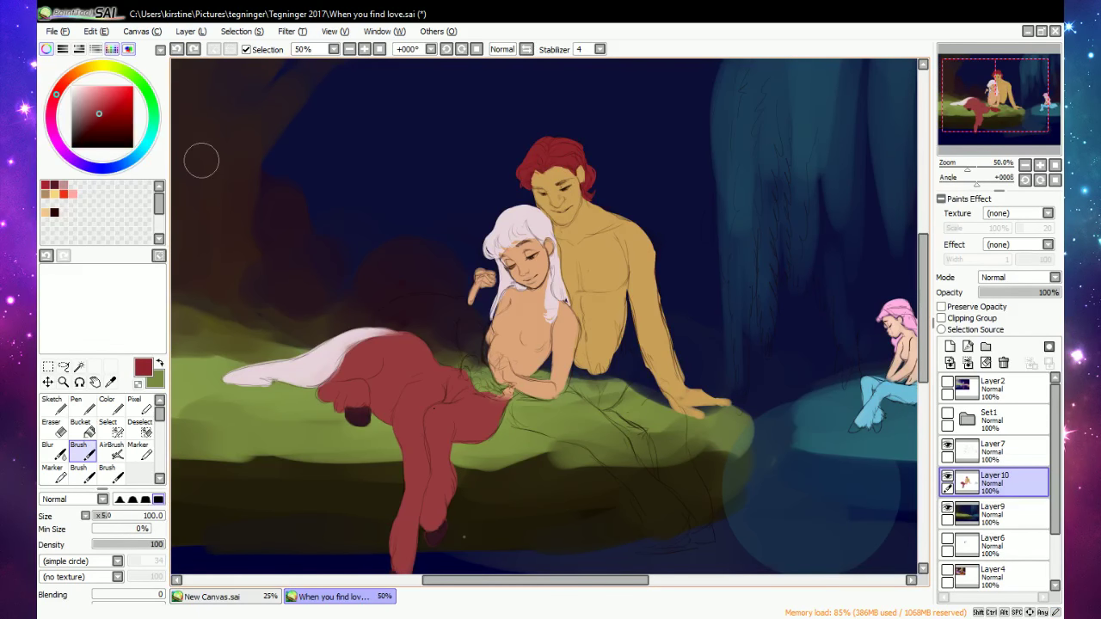
Toggle the visibility of Set1 and the Layer7 line art to compare the drawing with the reference.
click(949, 415)
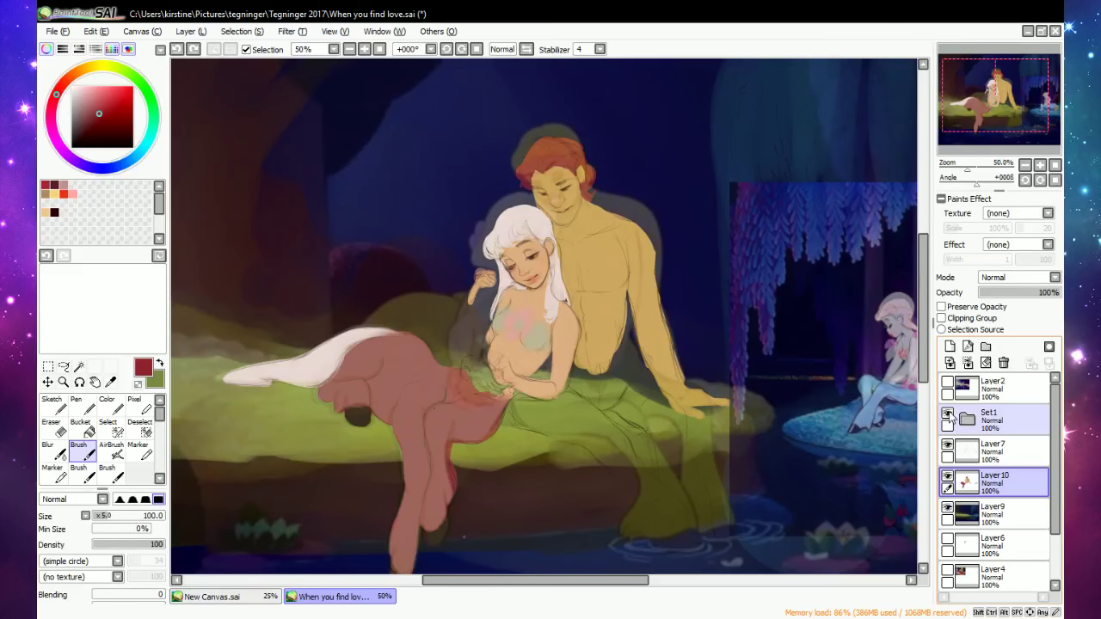
click(948, 415)
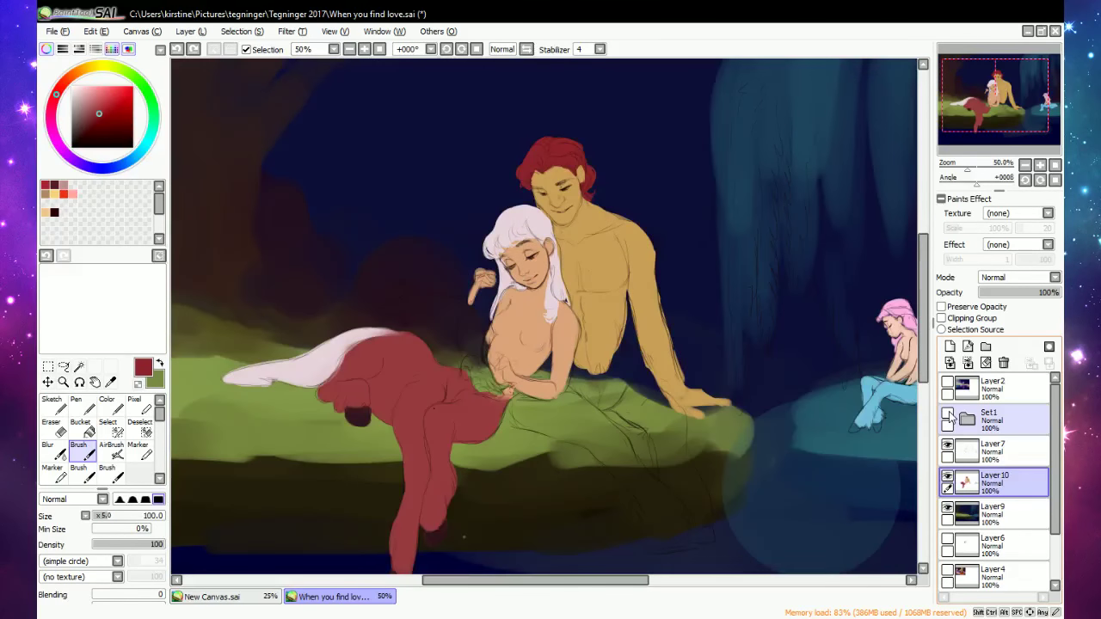
click(948, 415)
click(948, 446)
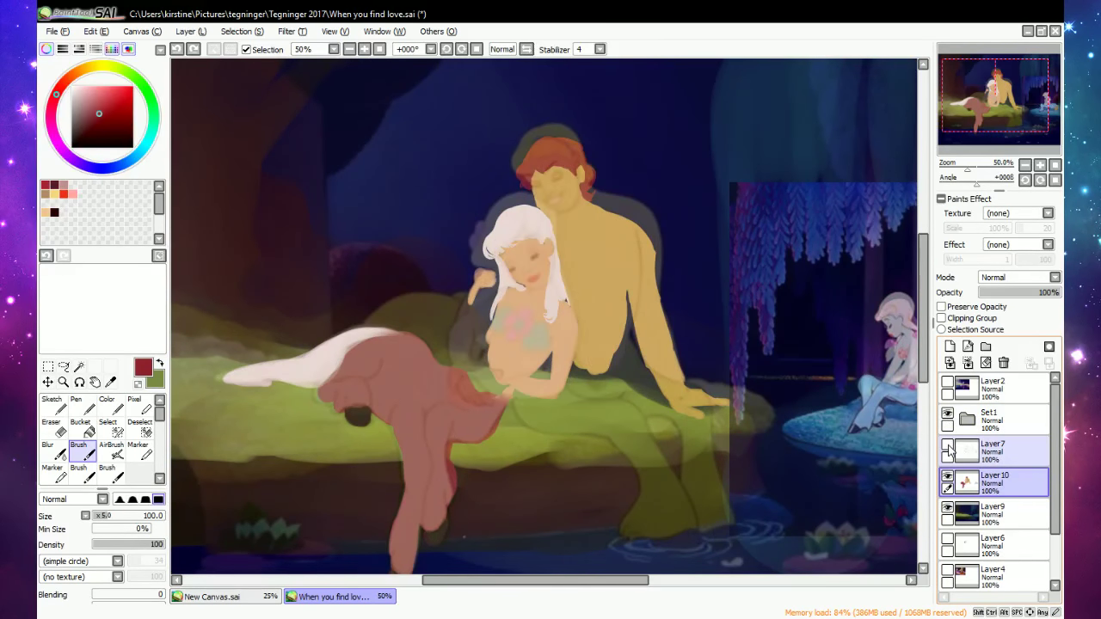
click(948, 446)
click(948, 446)
click(948, 446)
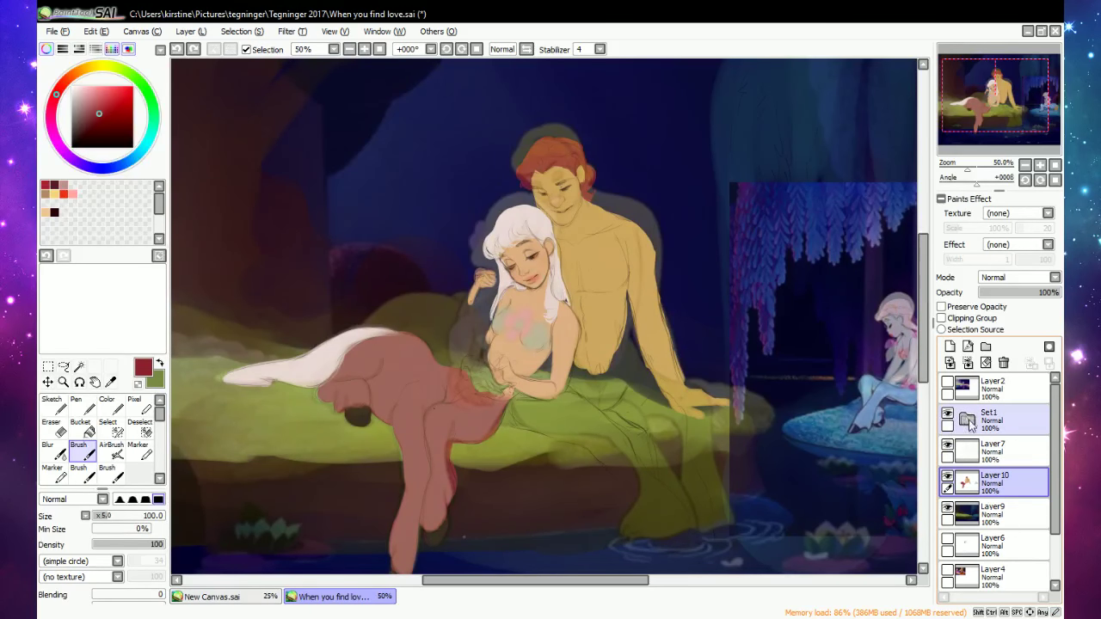
Raise Layer5's opacity to 100% to view the reference, and reduce it to 0%.
click(969, 420)
click(979, 450)
drag(1023, 293, 1060, 294)
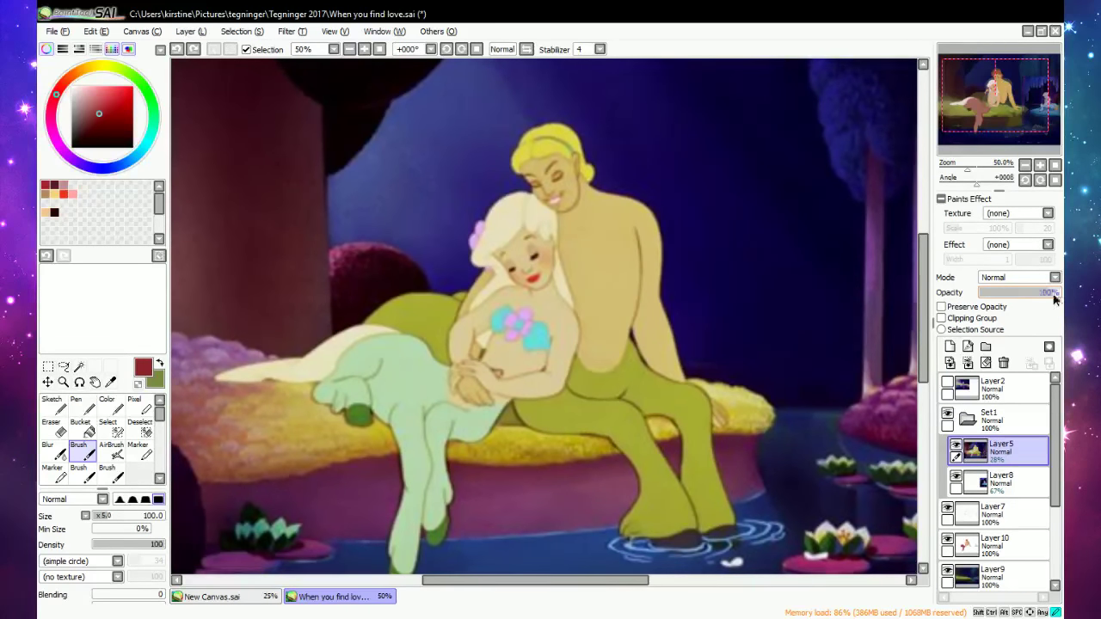
drag(1054, 297, 942, 307)
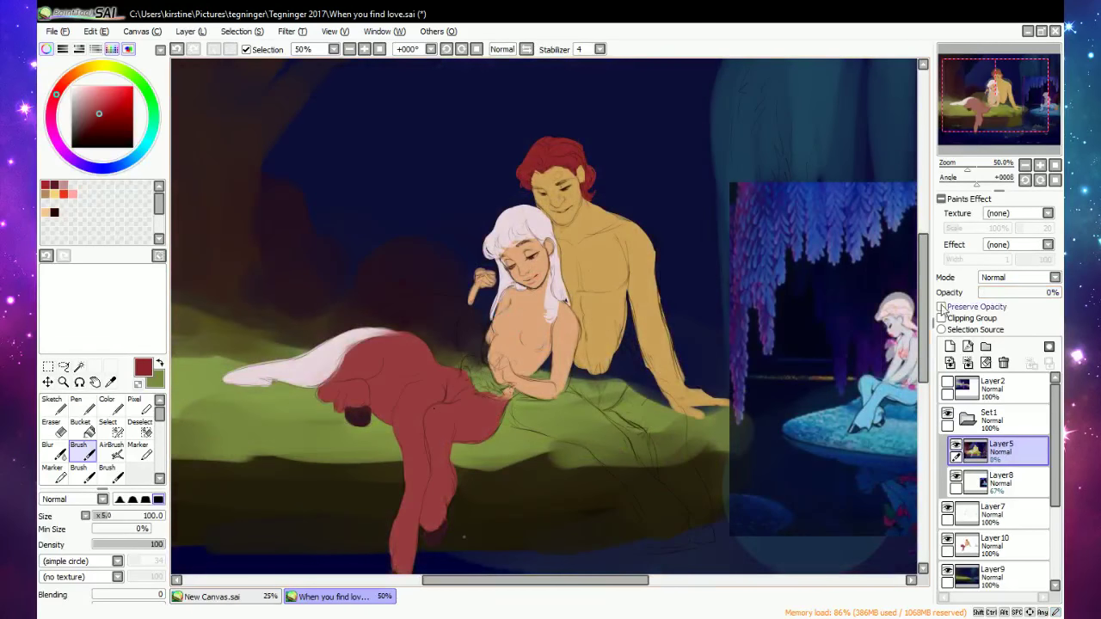
Repaint the shaded side of the green bank on Layer9 with a dark purple sampled from the background, using brush size 250.
alt+click(391, 264)
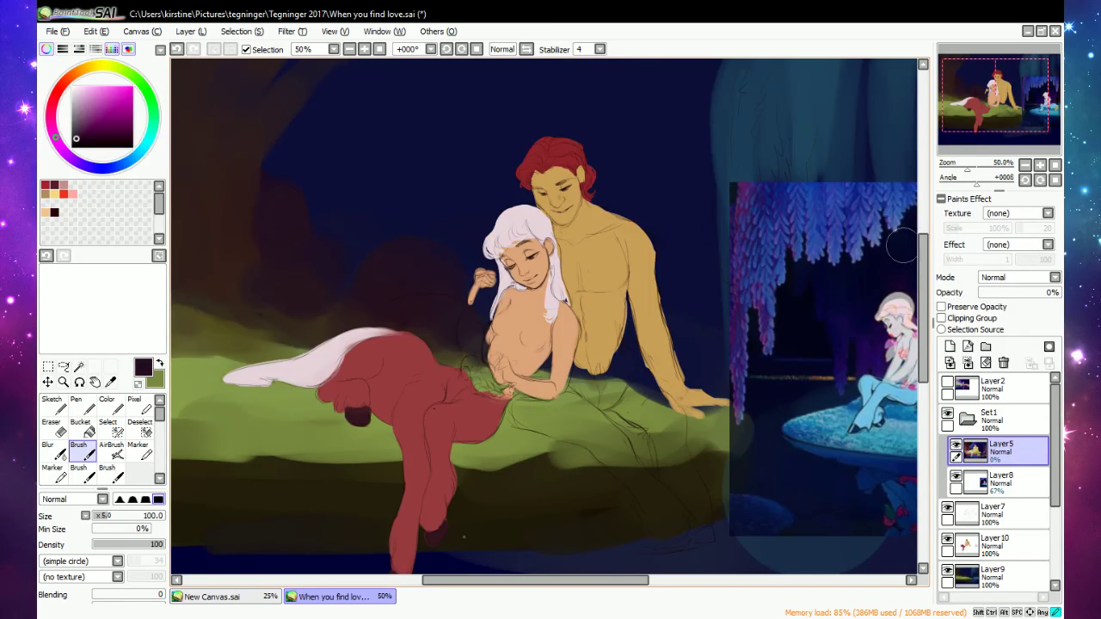
scroll(912, 267, down, 3)
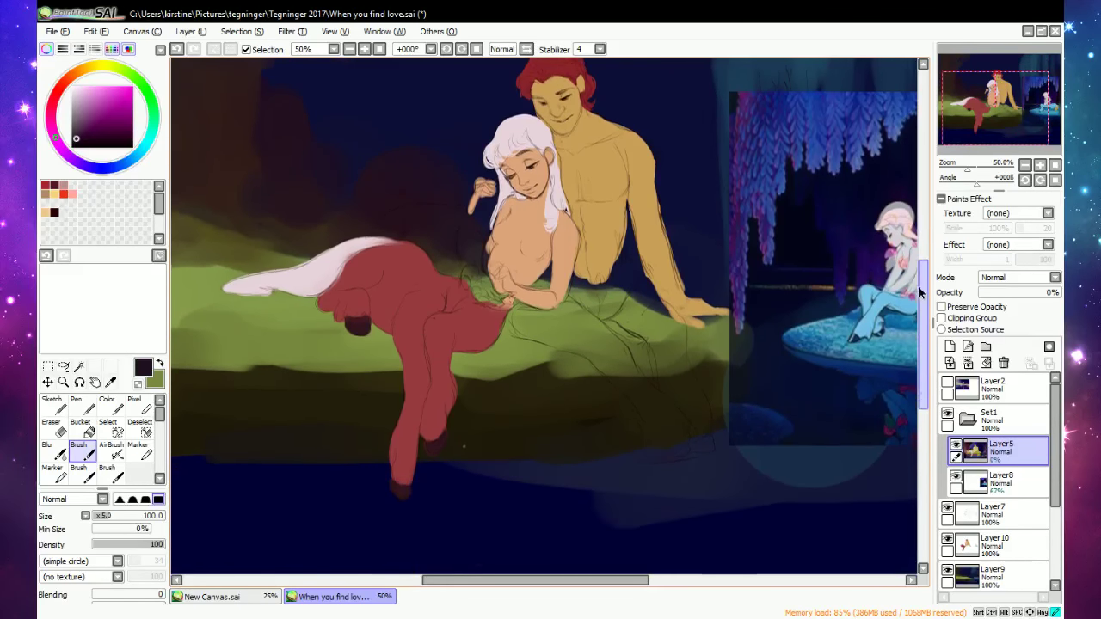
click(999, 490)
click(990, 420)
click(968, 419)
click(998, 482)
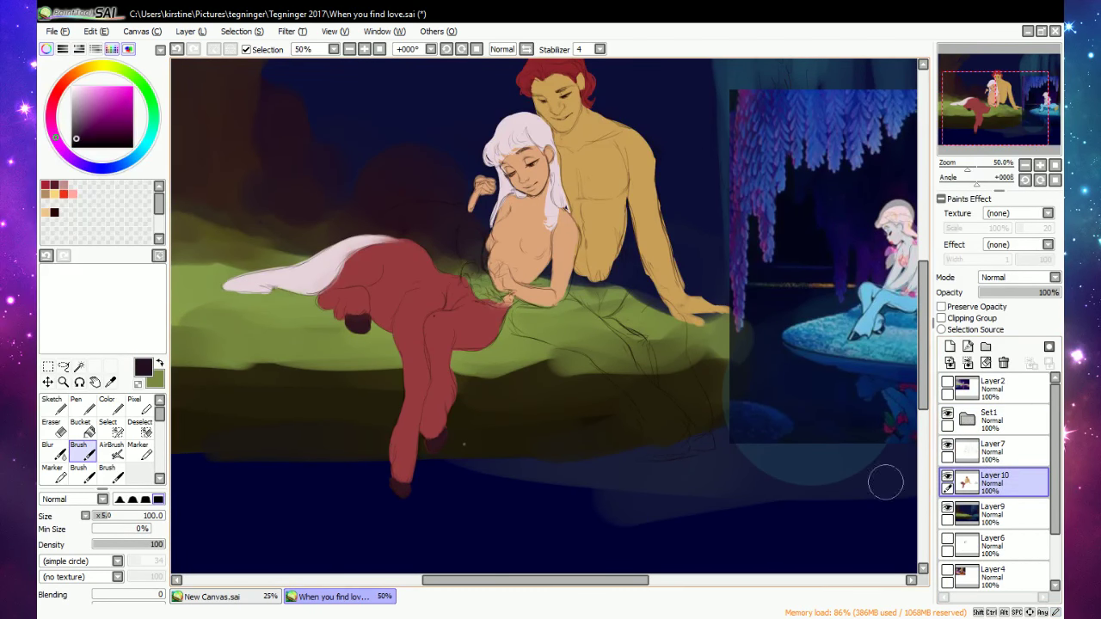
click(947, 482)
click(947, 482)
drag(108, 516, 131, 518)
click(994, 512)
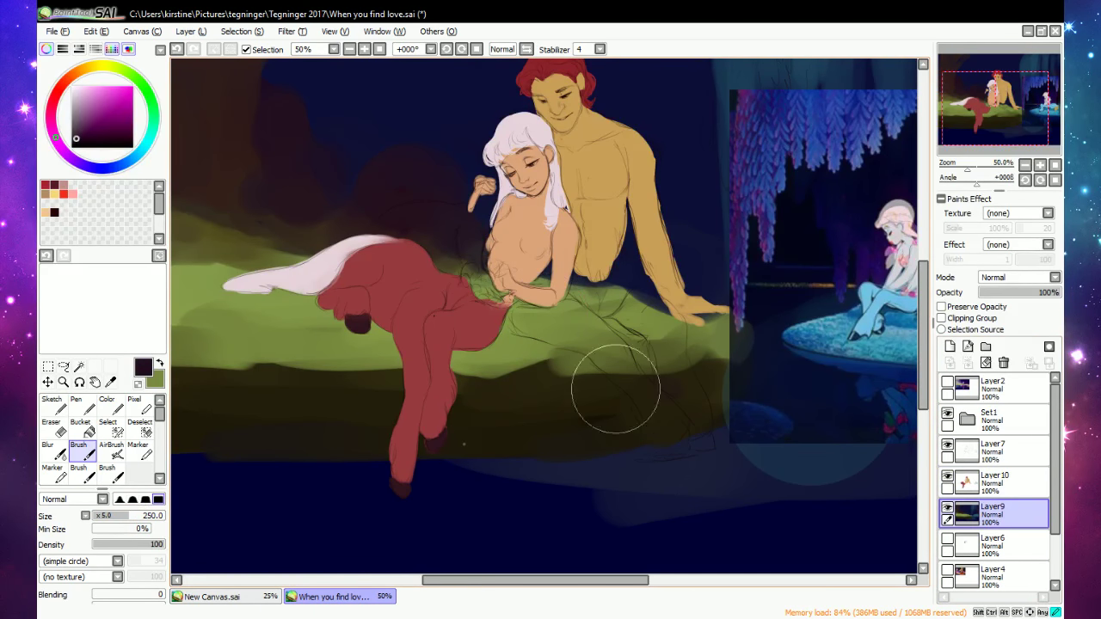
mouse_move(615, 388)
mouse_down()
mouse_move(470, 390)
mouse_move(621, 372)
mouse_move(698, 375)
mouse_move(705, 400)
mouse_move(623, 435)
mouse_move(550, 431)
mouse_move(567, 414)
mouse_move(690, 372)
mouse_move(640, 370)
mouse_move(687, 370)
mouse_move(450, 419)
mouse_move(456, 392)
mouse_move(435, 387)
mouse_move(362, 423)
mouse_move(524, 435)
mouse_move(364, 450)
mouse_move(491, 450)
mouse_move(333, 458)
mouse_move(177, 444)
mouse_move(282, 406)
mouse_move(416, 397)
mouse_move(185, 394)
mouse_move(491, 418)
mouse_up()
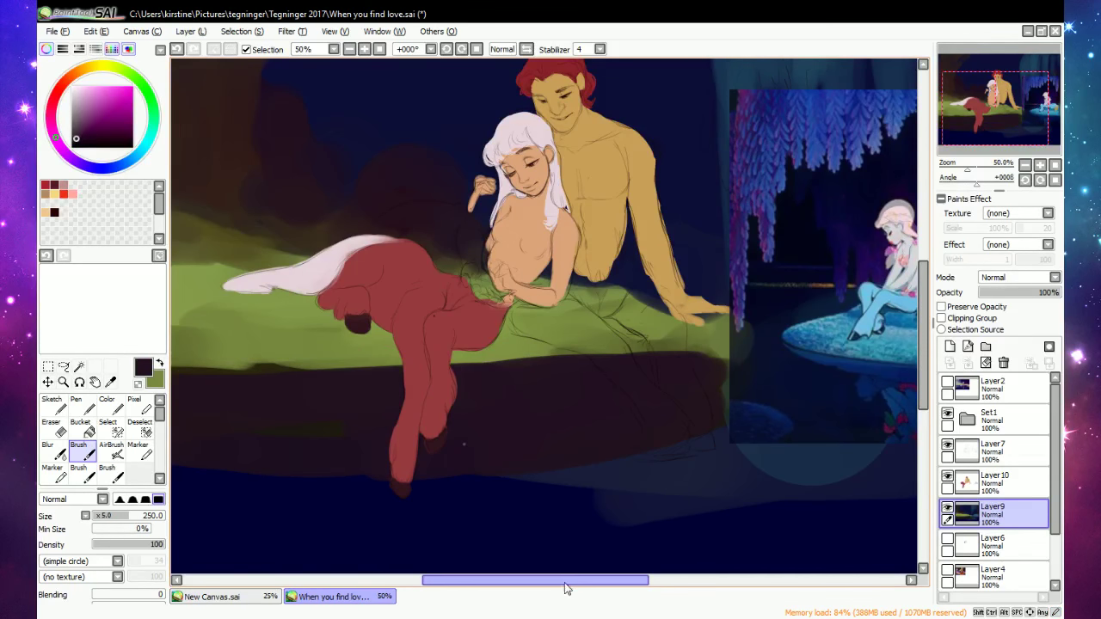
drag(564, 580, 503, 580)
mouse_move(393, 418)
mouse_down()
mouse_move(343, 385)
mouse_move(499, 379)
mouse_move(590, 392)
mouse_move(372, 406)
mouse_move(478, 399)
mouse_up()
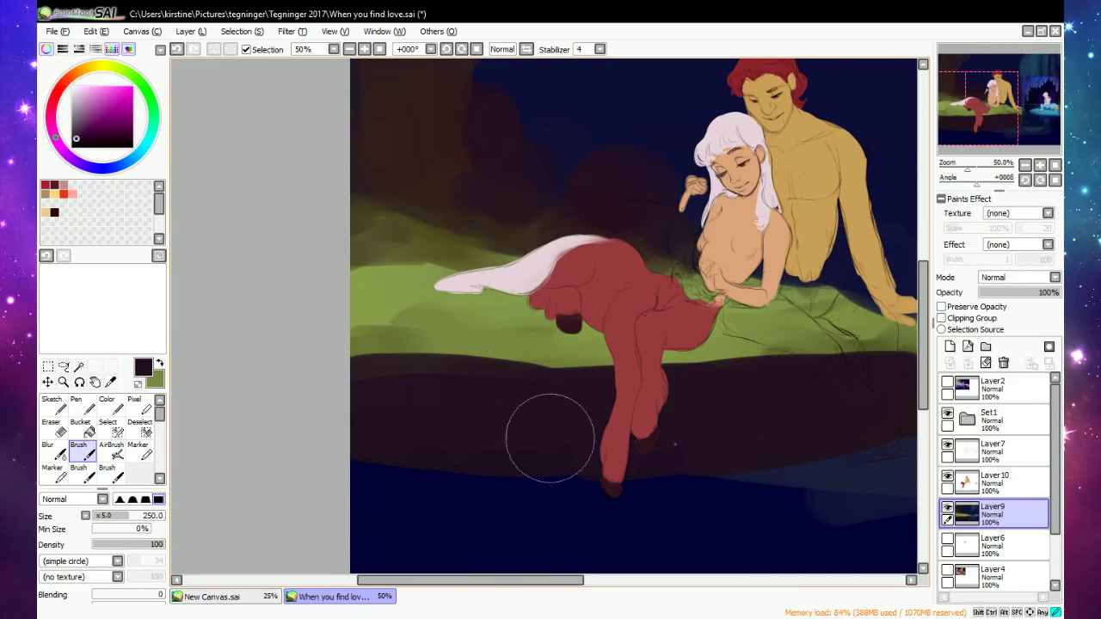
Reshape the bank's lower edge with sampled navy water colour, and resample the bank's dark purple.
drag(926, 316, 927, 309)
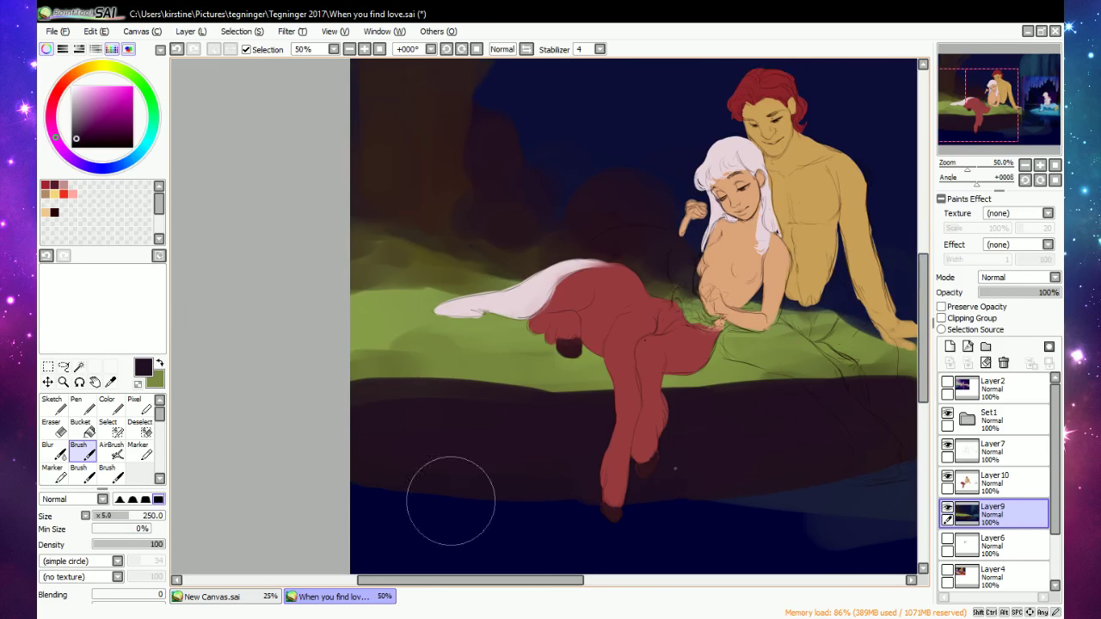
right_click(449, 505)
mouse_move(361, 514)
mouse_down()
mouse_move(333, 483)
mouse_move(841, 501)
mouse_up()
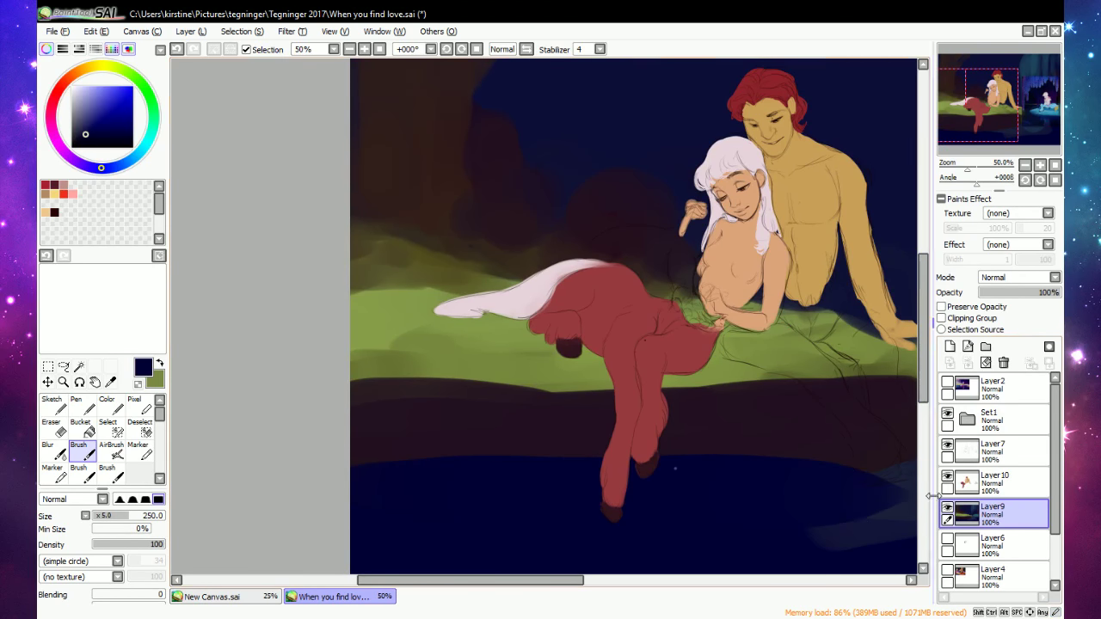
right_click(417, 448)
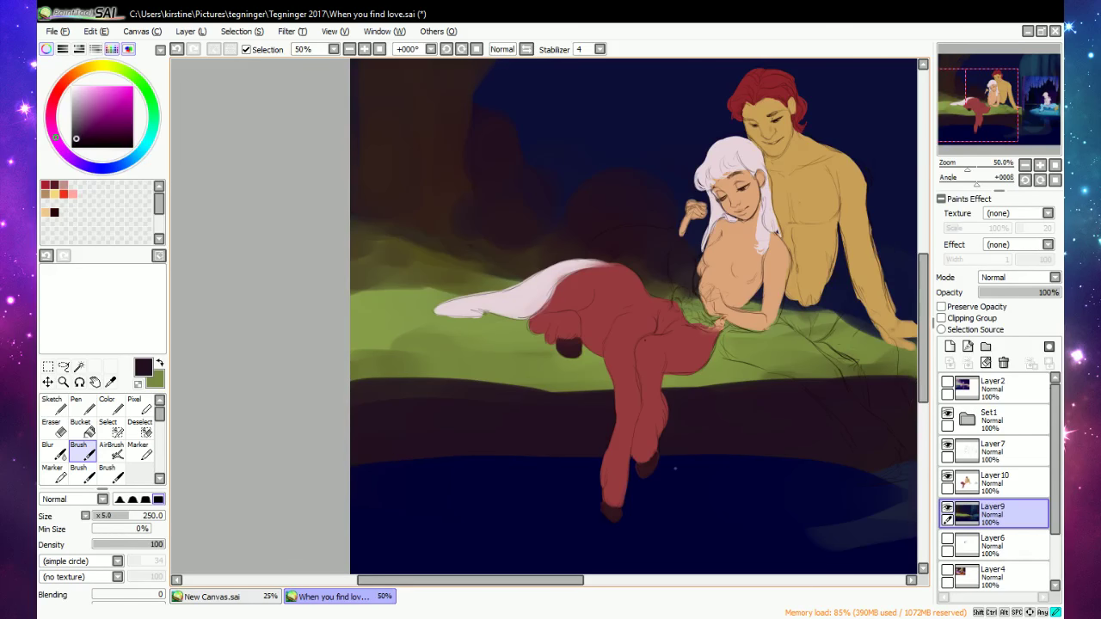
Set Layer5's opacity to 100% and toggle Set1's visibility to compare the bank with the reference.
click(967, 419)
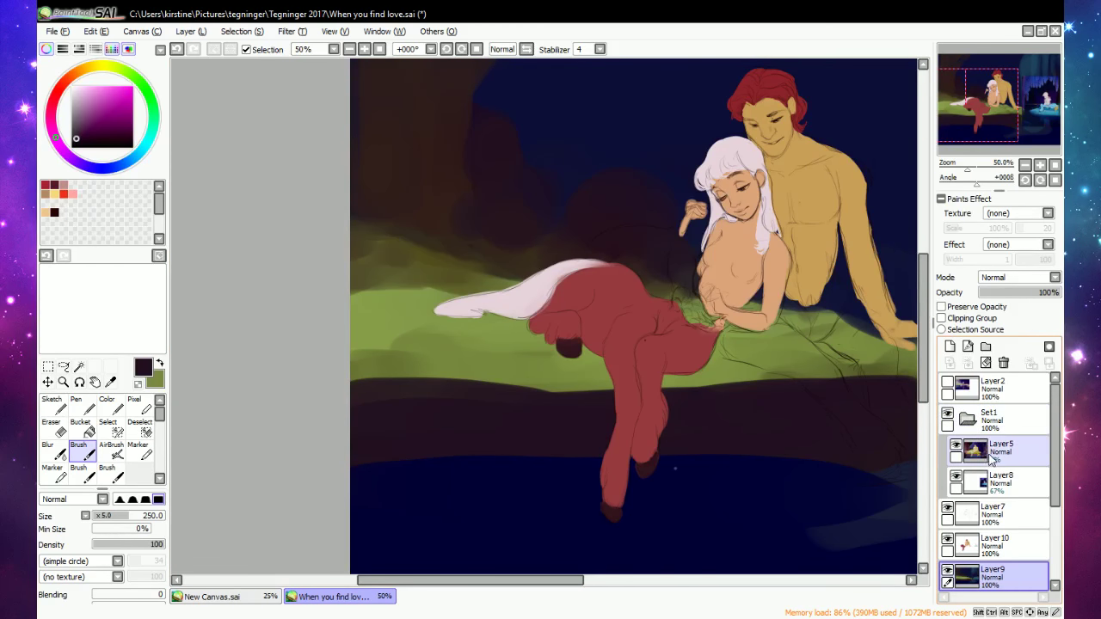
click(992, 458)
drag(1014, 293, 1060, 293)
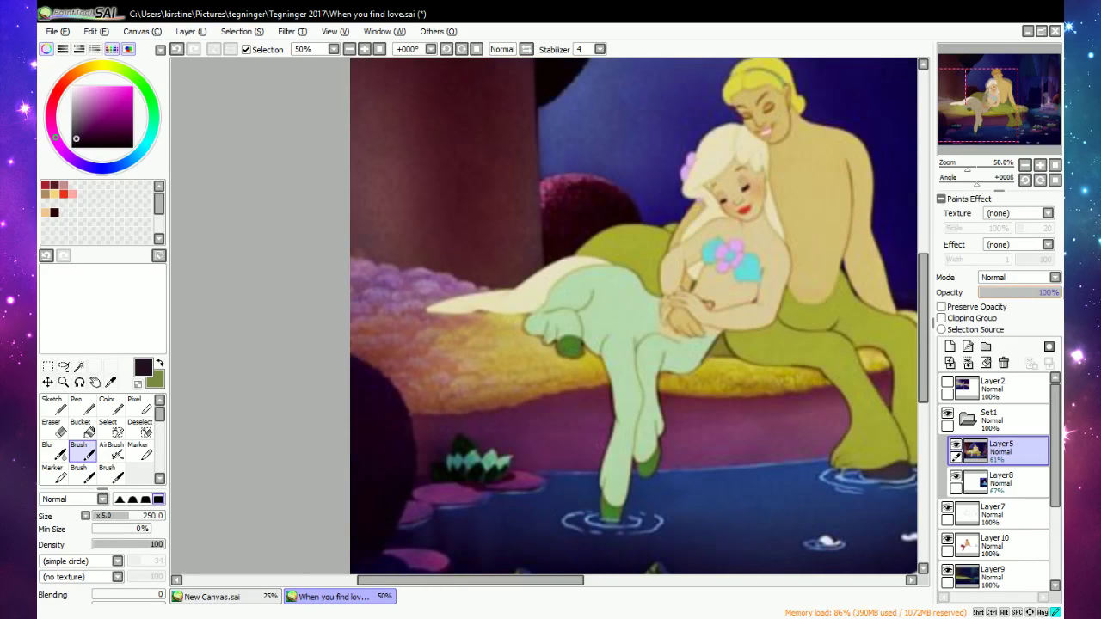
click(948, 417)
click(947, 417)
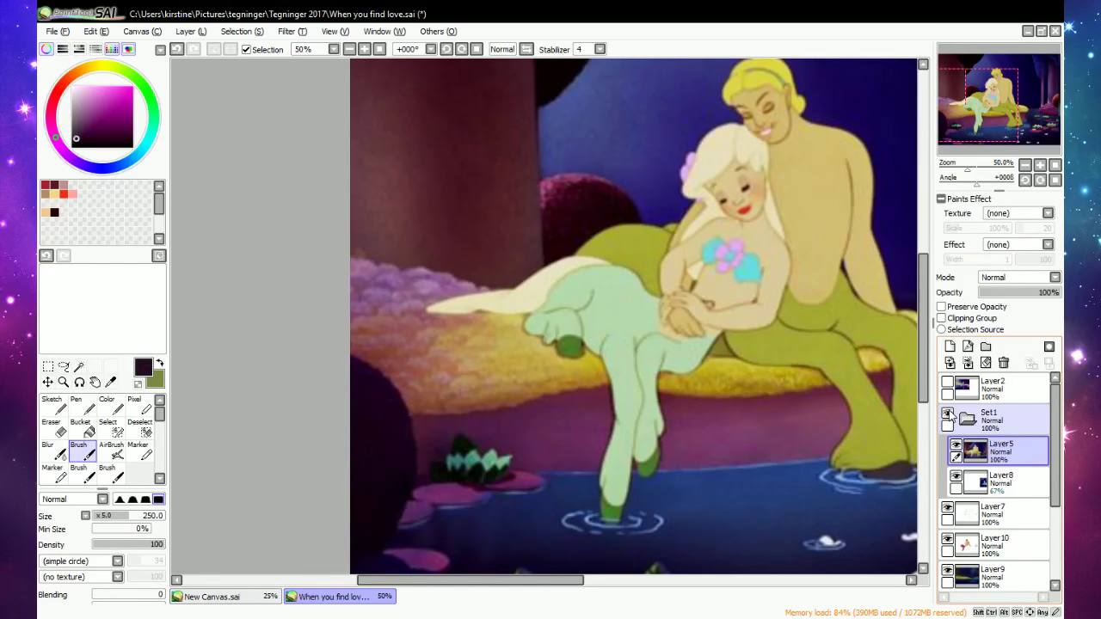
Toggle Set1's visibility to check the water's edge against the reference, and leave the set hidden.
click(947, 418)
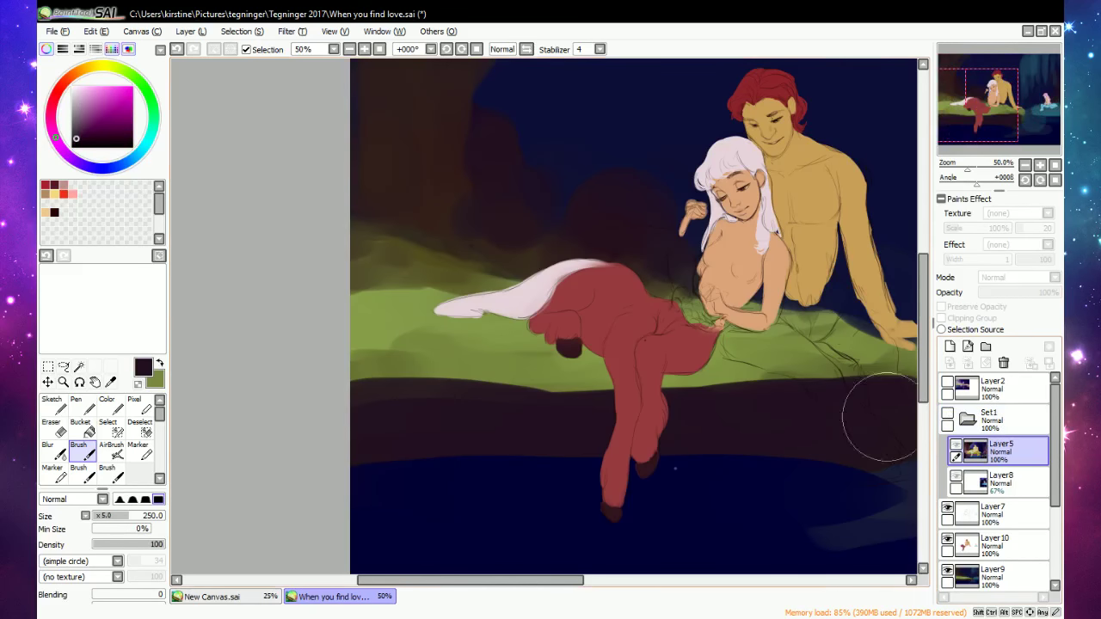
click(947, 418)
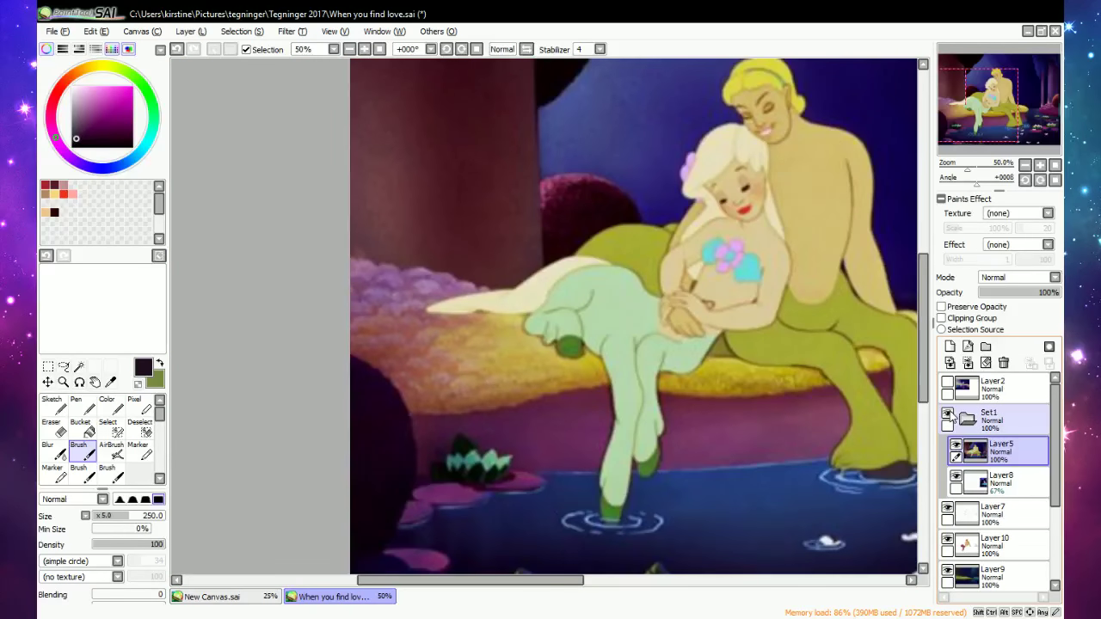
click(948, 418)
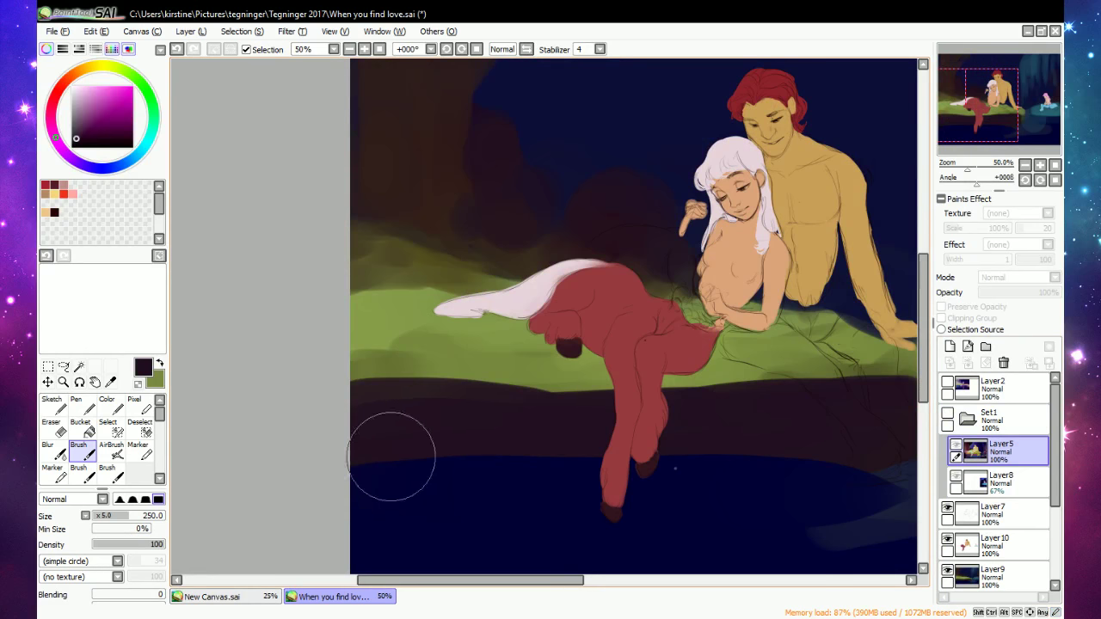
click(995, 546)
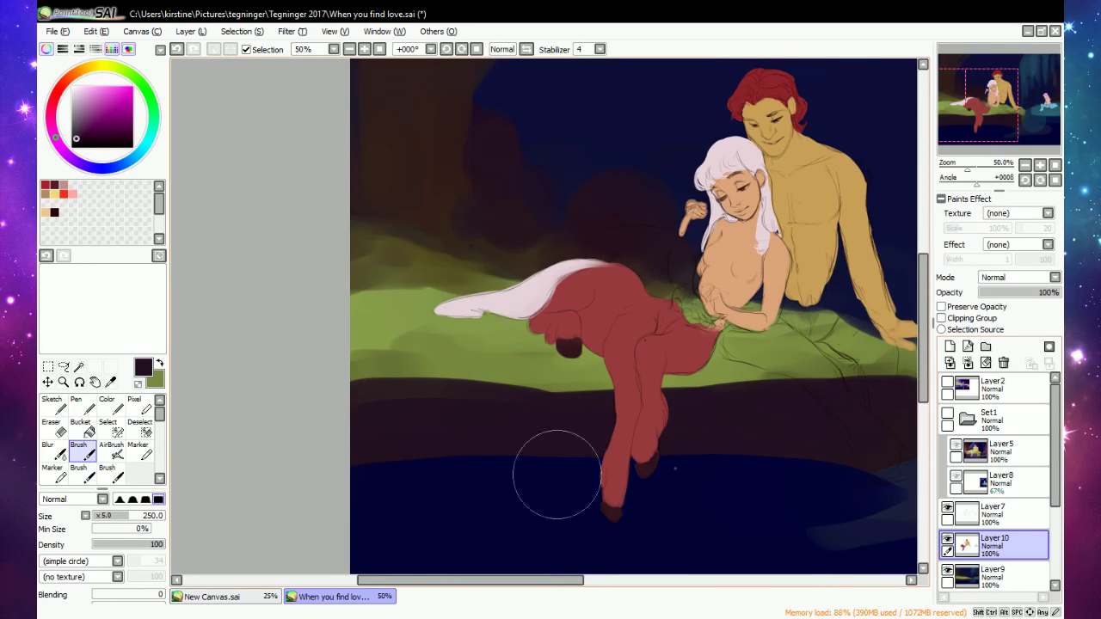
drag(612, 453, 761, 450)
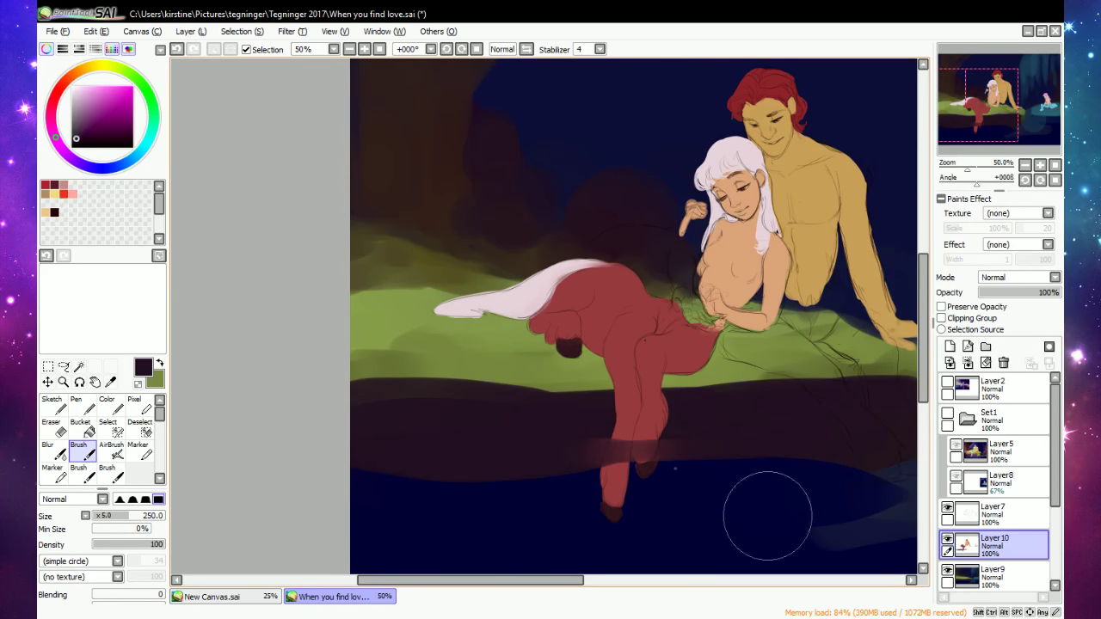
click(175, 50)
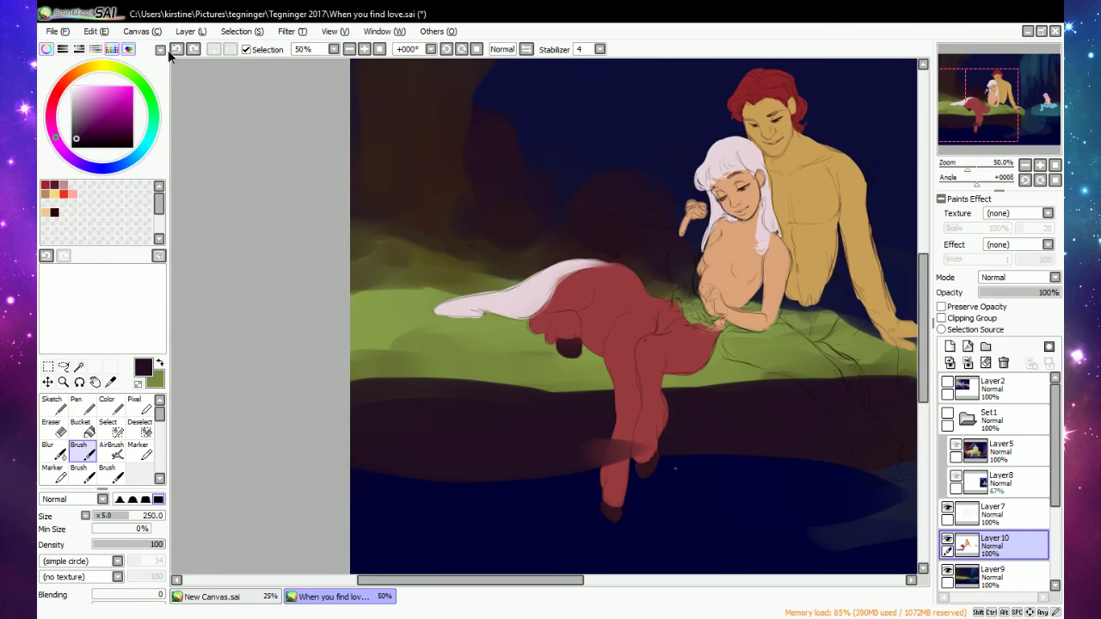
click(176, 50)
Extend the bank's dark purple underside along the waterline on Layer9, using brush size 250.
click(994, 575)
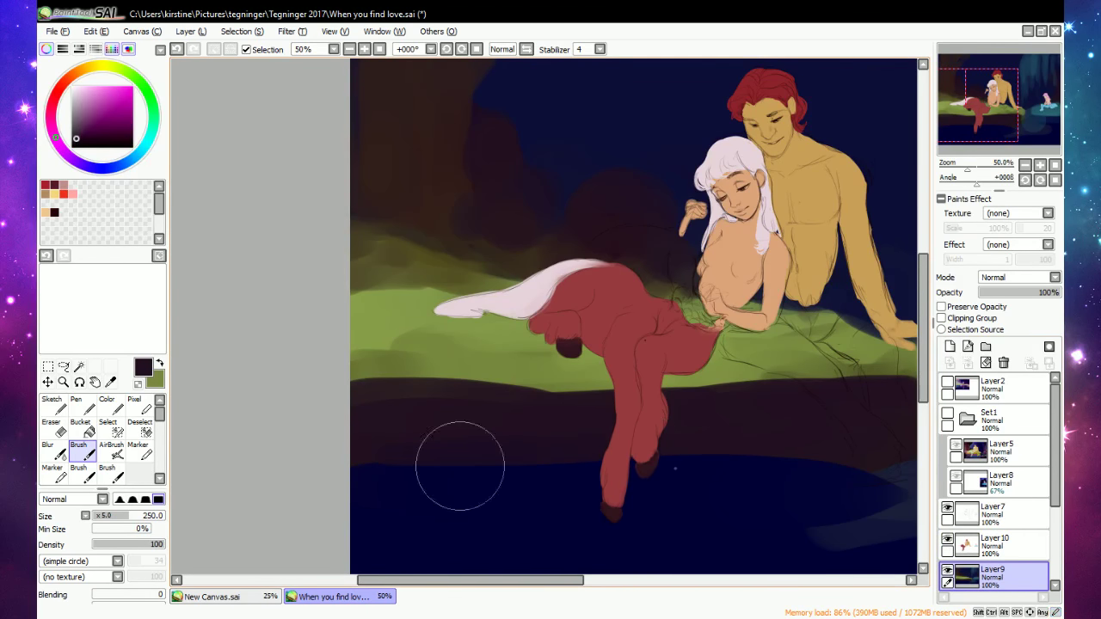
drag(679, 458, 869, 460)
click(349, 49)
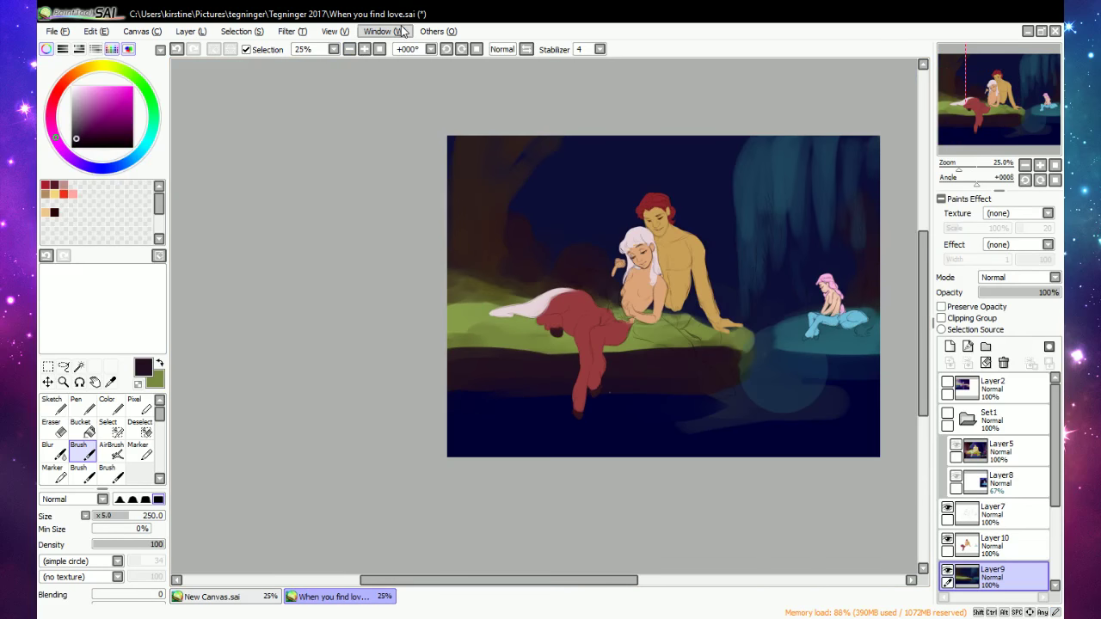
scroll(904, 305, up, 3)
Repaint the water below the bank and the blue islet with sampled navy tones, using brush size 450.
alt+click(632, 488)
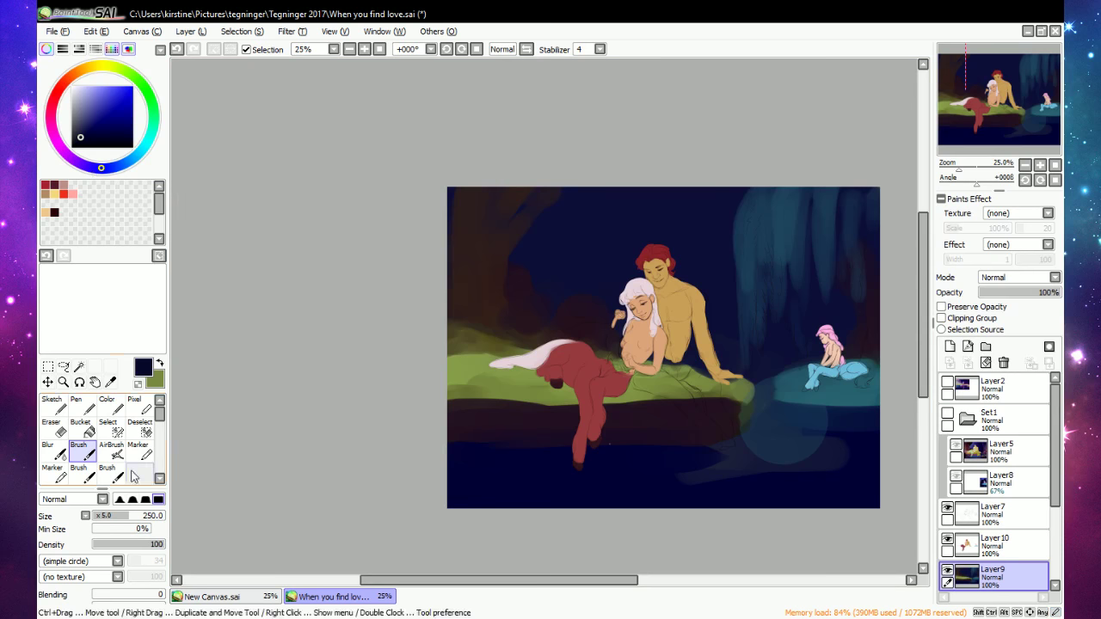
click(157, 517)
mouse_move(438, 453)
mouse_down()
mouse_move(668, 450)
mouse_move(674, 468)
mouse_move(454, 485)
mouse_move(828, 480)
mouse_move(545, 494)
mouse_move(697, 493)
mouse_move(708, 462)
mouse_move(659, 462)
mouse_move(748, 452)
mouse_move(758, 433)
mouse_move(741, 429)
mouse_move(759, 415)
mouse_move(813, 423)
mouse_move(795, 435)
mouse_move(816, 436)
mouse_move(796, 411)
mouse_move(887, 417)
mouse_move(737, 434)
mouse_move(792, 416)
mouse_move(779, 396)
mouse_move(826, 396)
mouse_move(804, 404)
mouse_move(852, 414)
mouse_move(802, 421)
mouse_move(838, 427)
mouse_move(801, 417)
mouse_up()
alt+click(799, 406)
alt+click(801, 417)
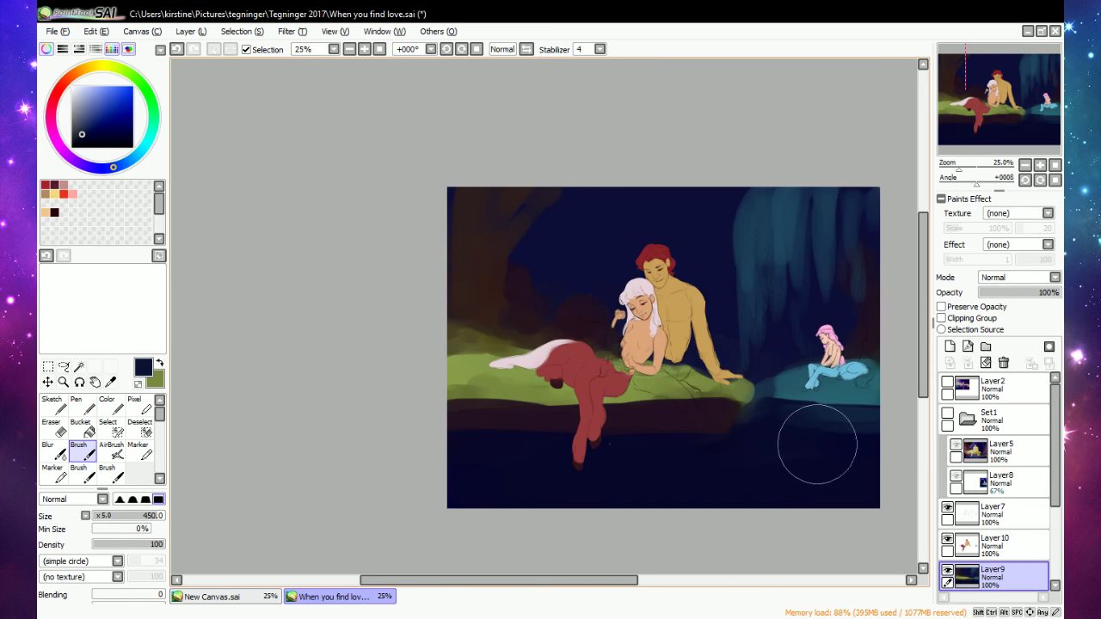
alt+click(818, 441)
drag(820, 439, 397, 453)
Paint a faint reflection of the distant blue centaur in the water with her sampled colours, using brush size 115.
click(116, 516)
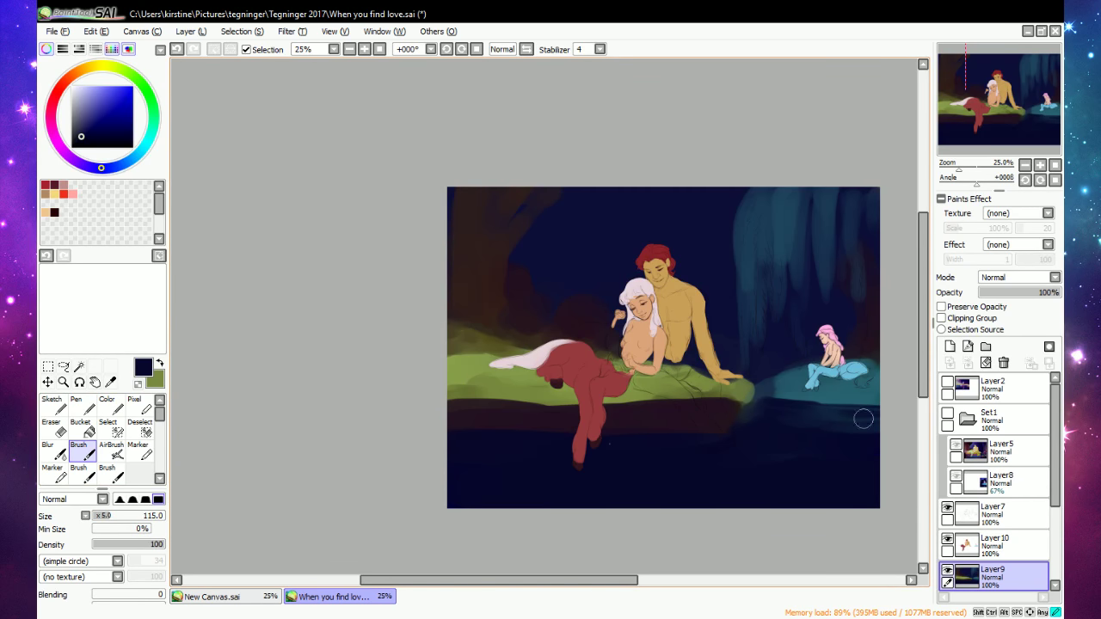
alt+click(832, 359)
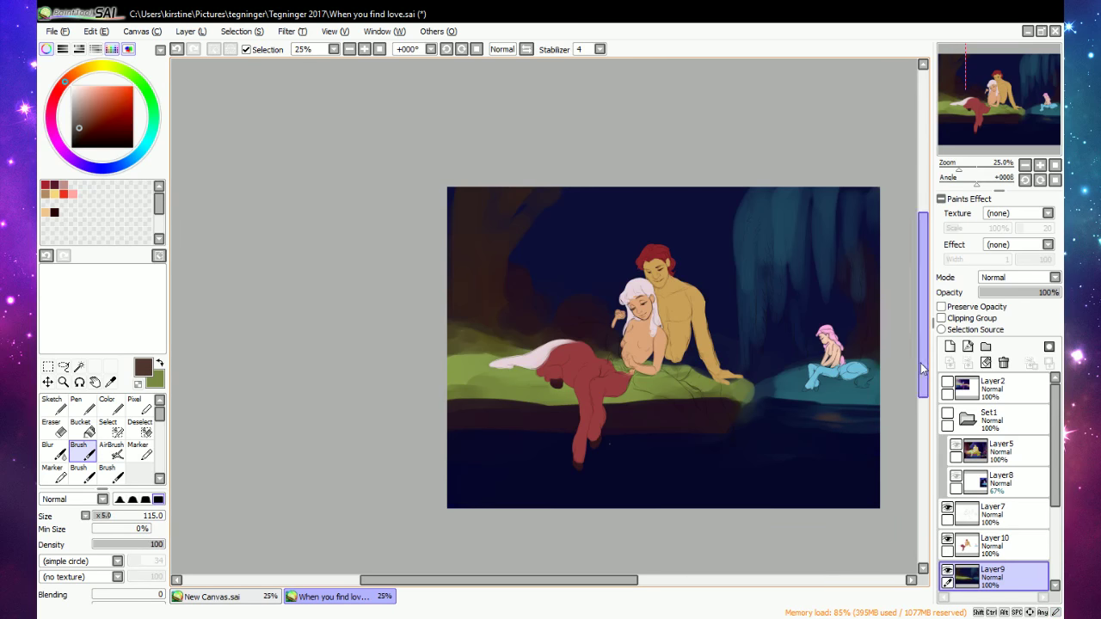
alt+click(854, 370)
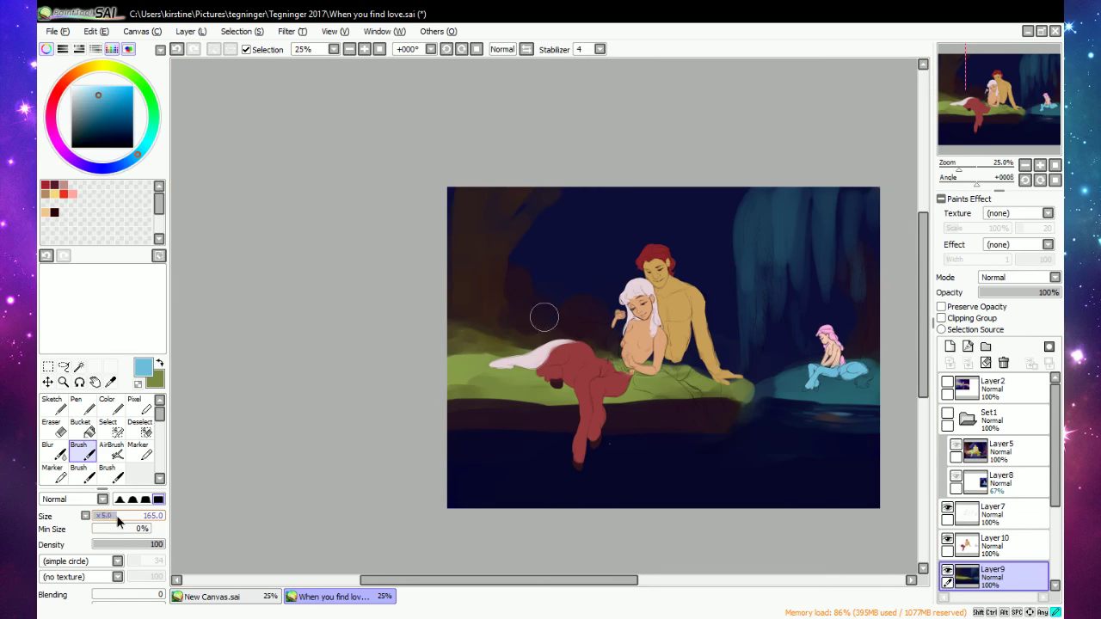
Blend the blue islet's lower edge and its reflection into the water with sampled teal and navy, using brush size 245.
click(128, 516)
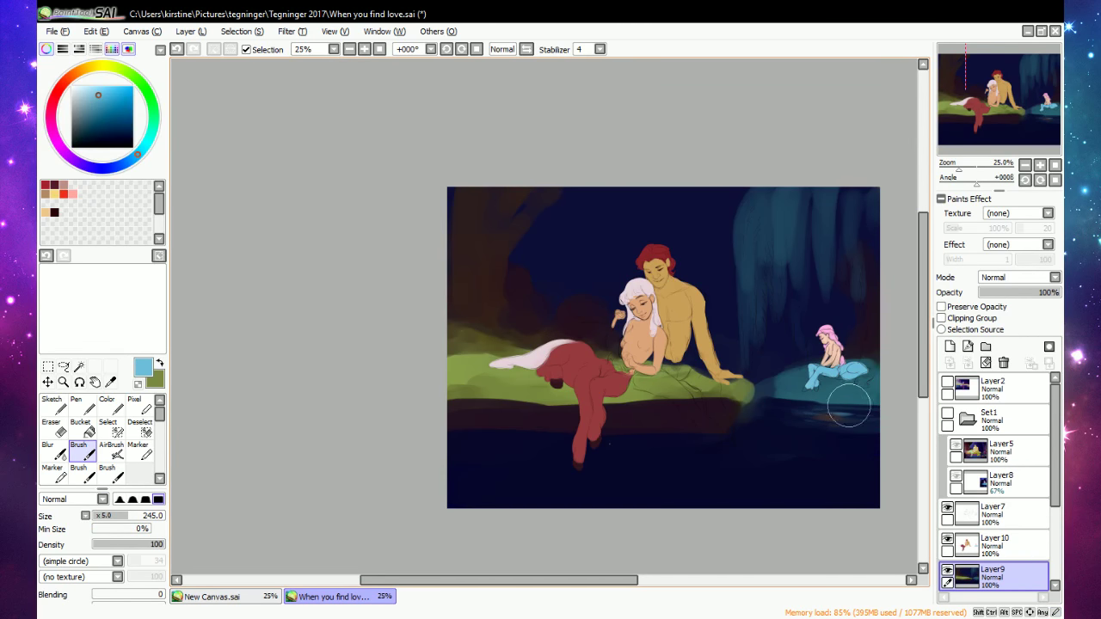
alt+click(800, 402)
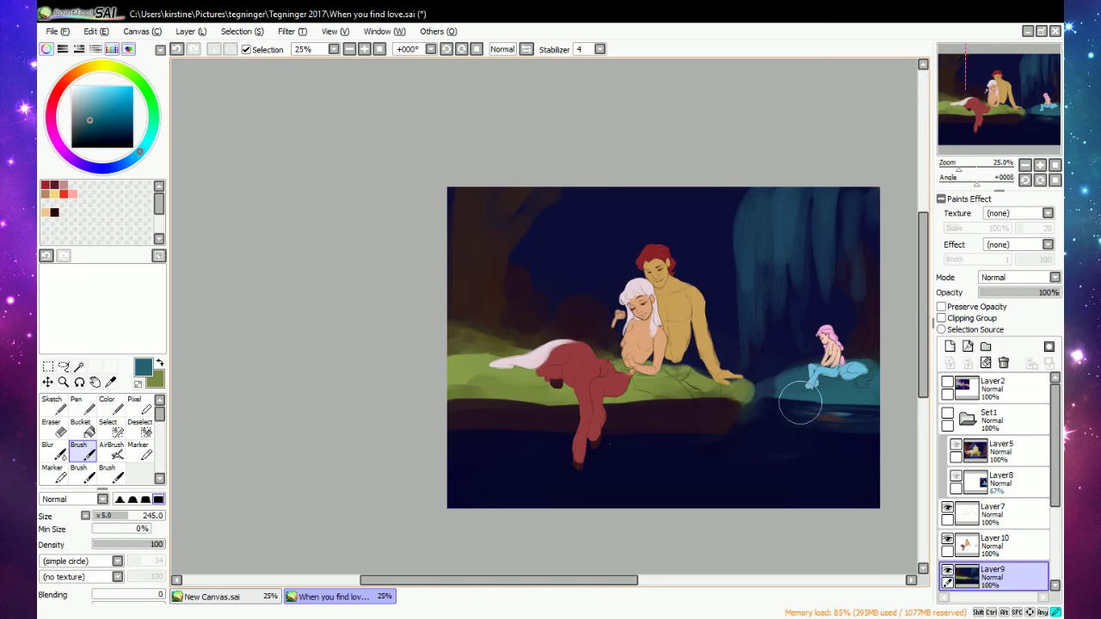
alt+click(844, 406)
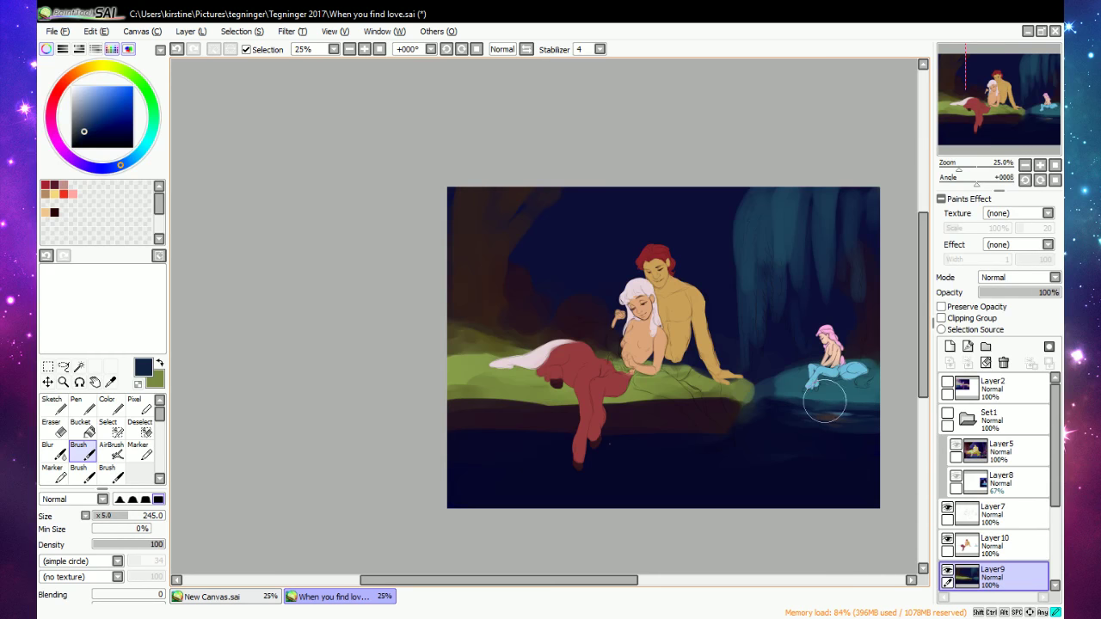
alt+click(806, 393)
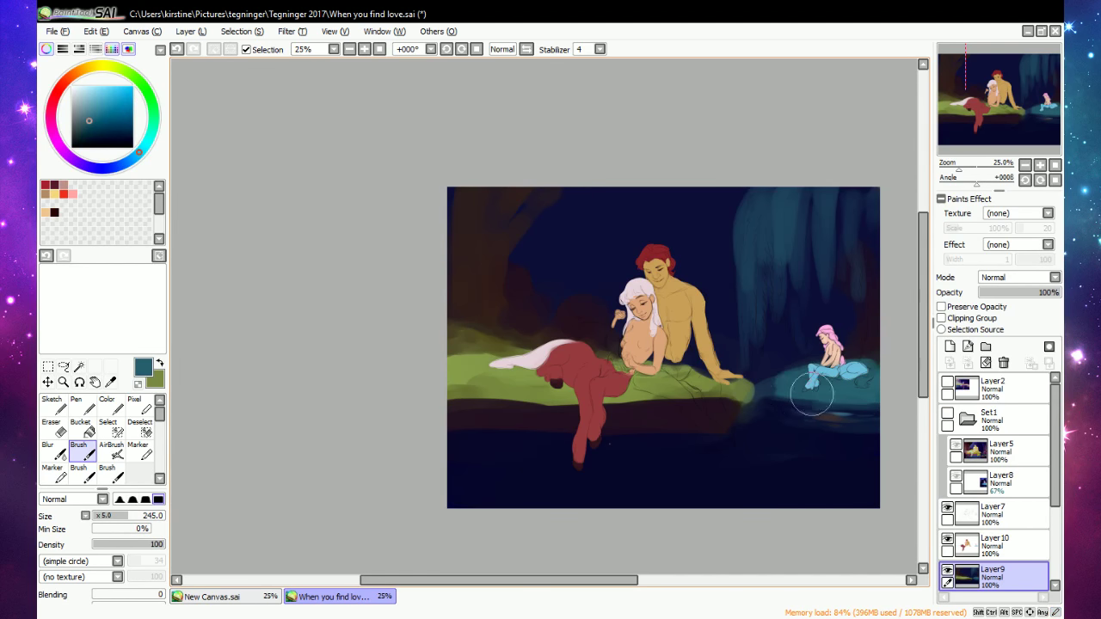
alt+click(782, 403)
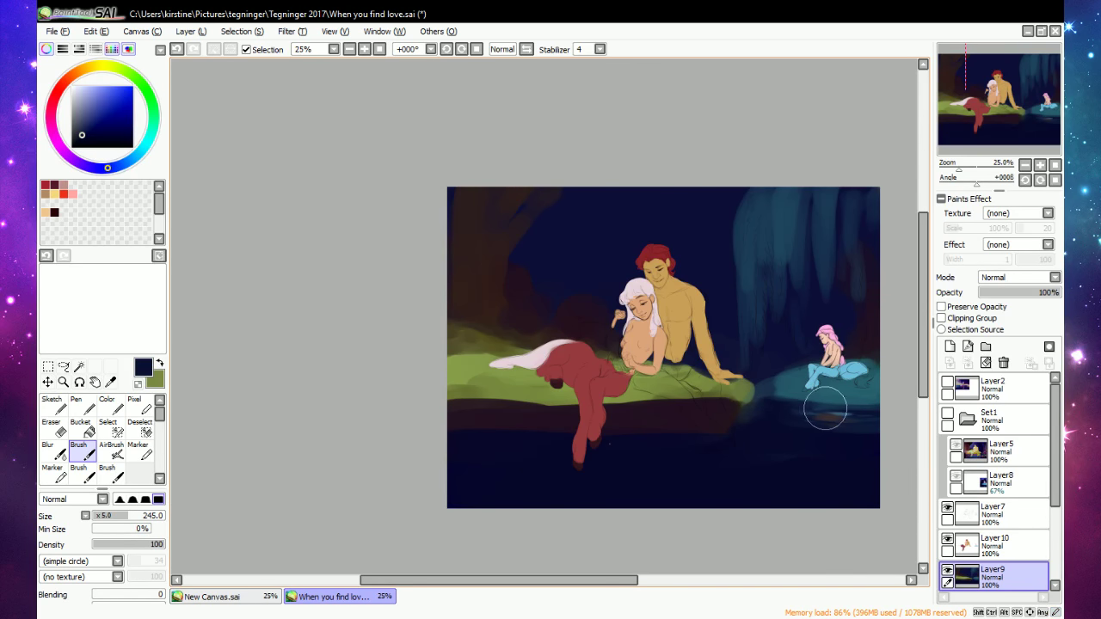
drag(825, 411, 875, 415)
Add small skin-tone and pink highlights to the distant centaur's reflection with sampled colours, using brush size 30.
drag(127, 517, 98, 518)
alt+click(831, 349)
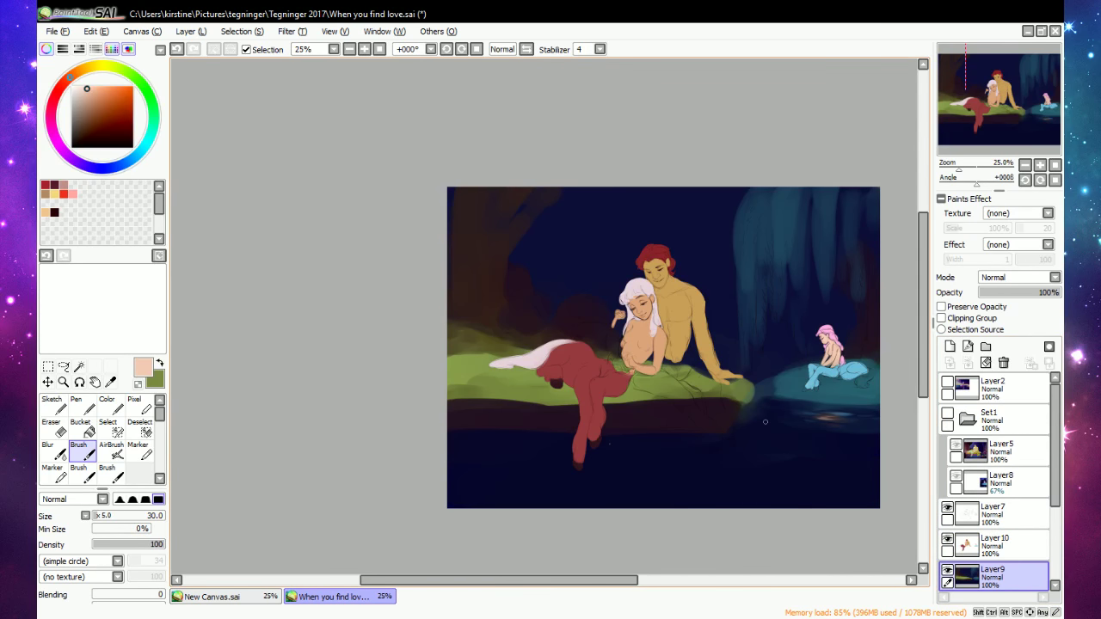
scroll(875, 407, up, 1)
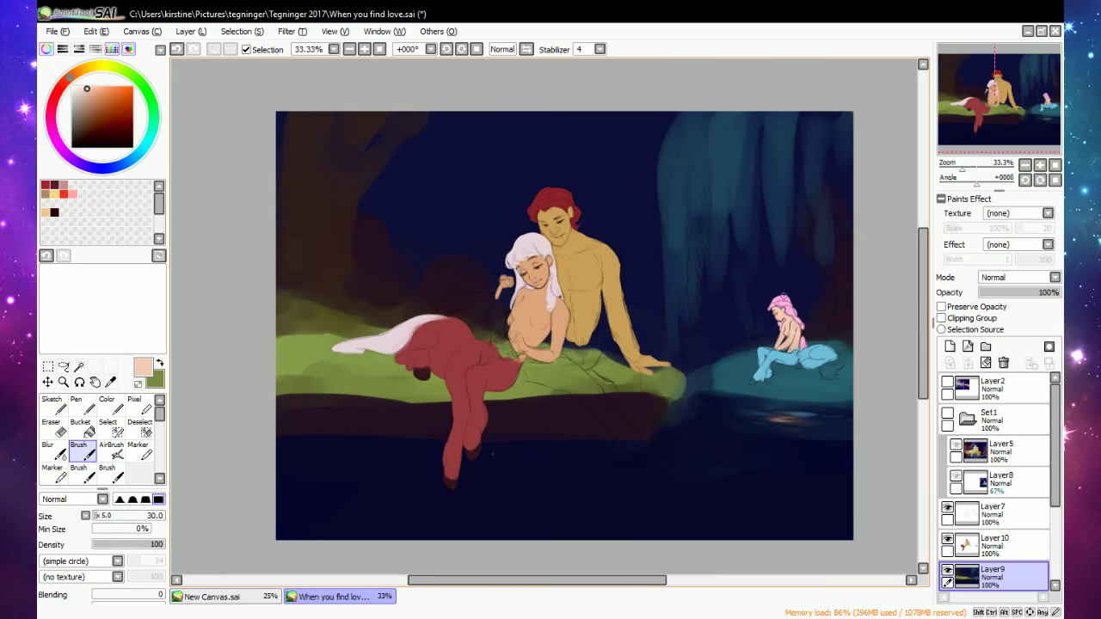
alt+click(788, 311)
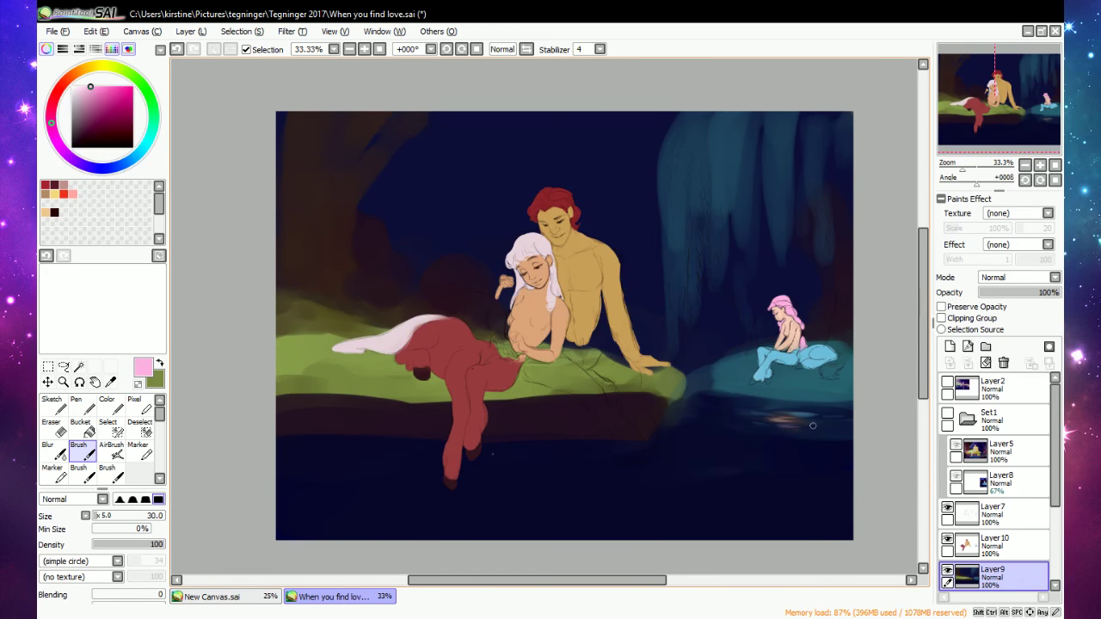
Soften the distant centaur's reflection with sampled navy water colour, using brush sizes 155 and 80.
click(120, 517)
mouse_move(806, 431)
mouse_down()
mouse_move(762, 423)
mouse_move(794, 430)
mouse_move(828, 416)
mouse_up()
alt+click(814, 425)
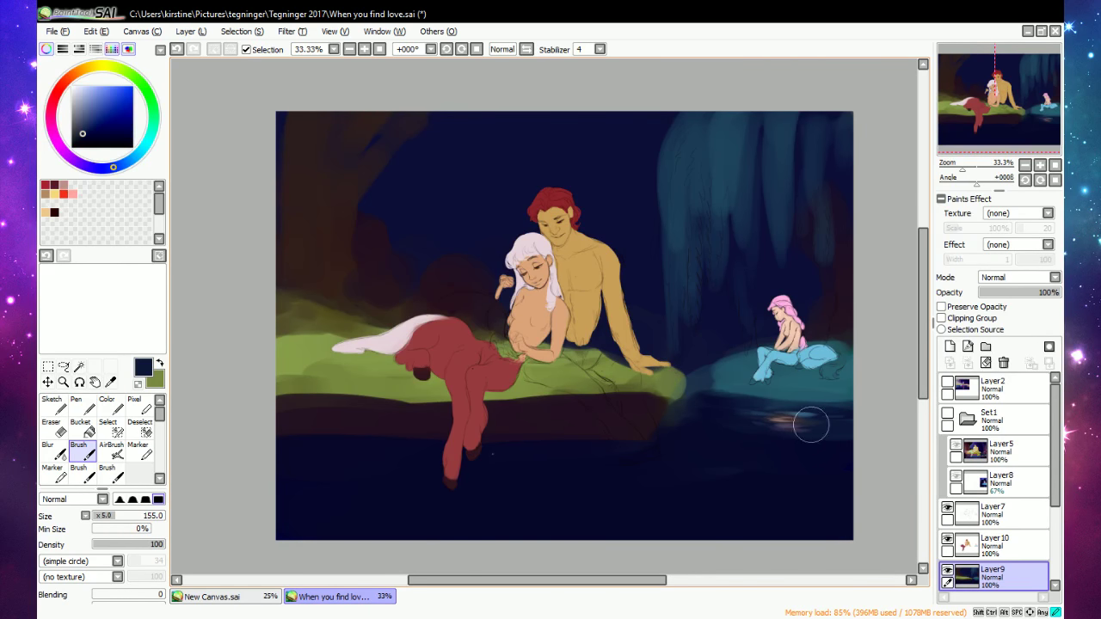
click(112, 516)
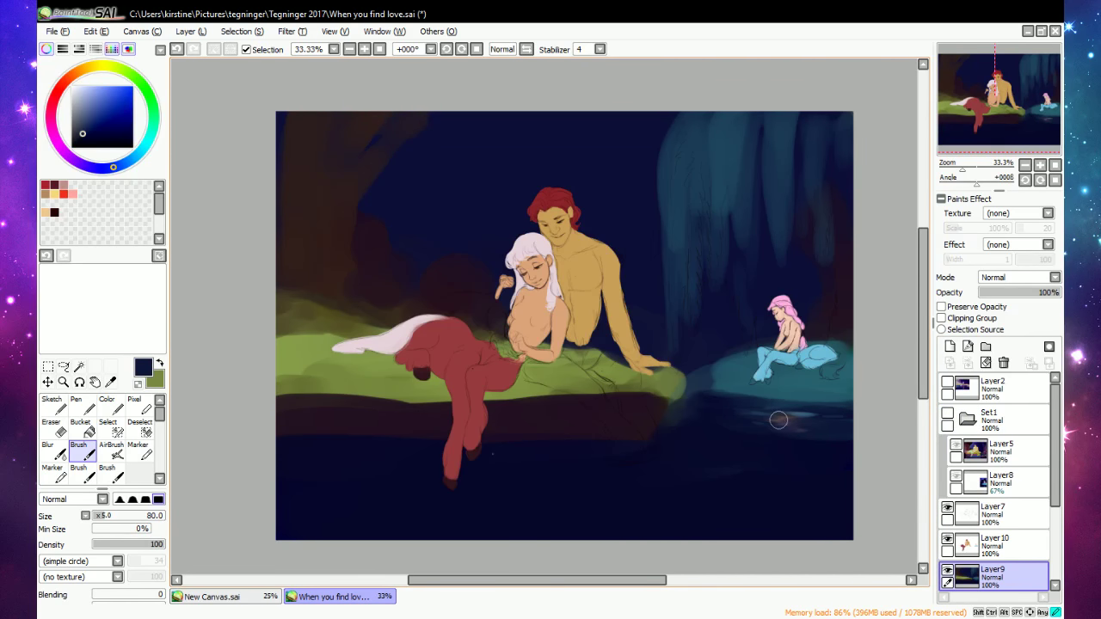
scroll(795, 420, down, 3)
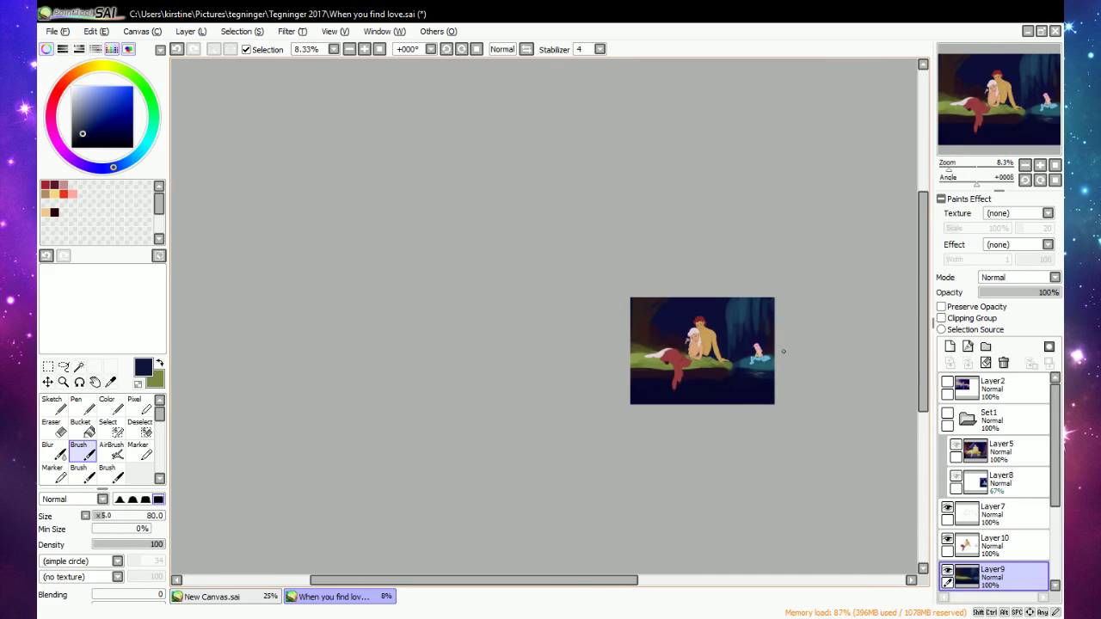
scroll(783, 351, up, 2)
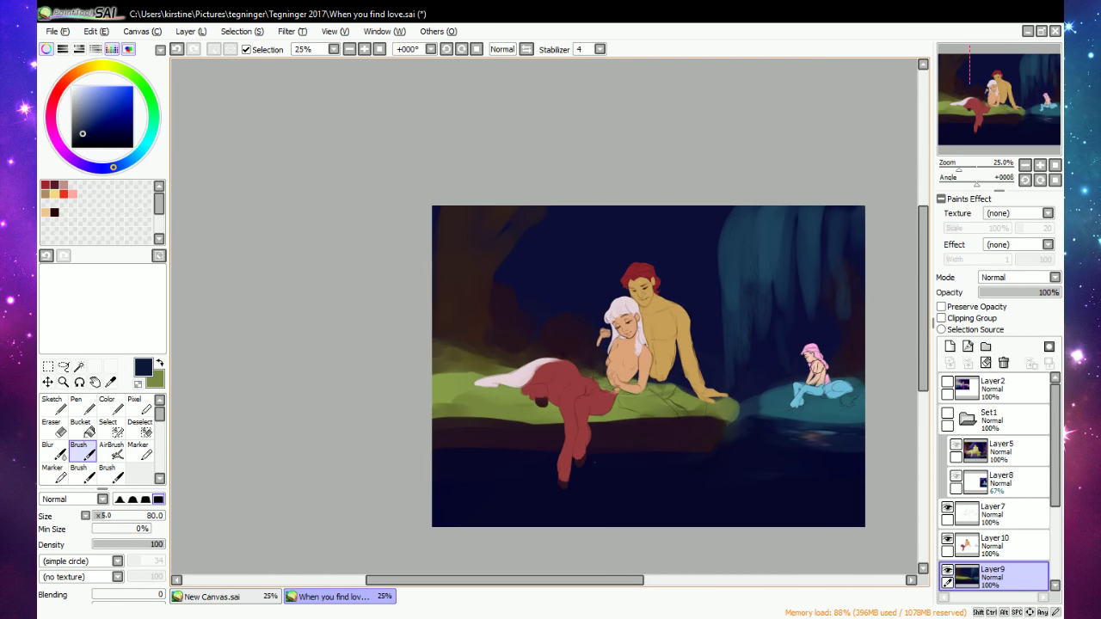
scroll(817, 368, up, 1)
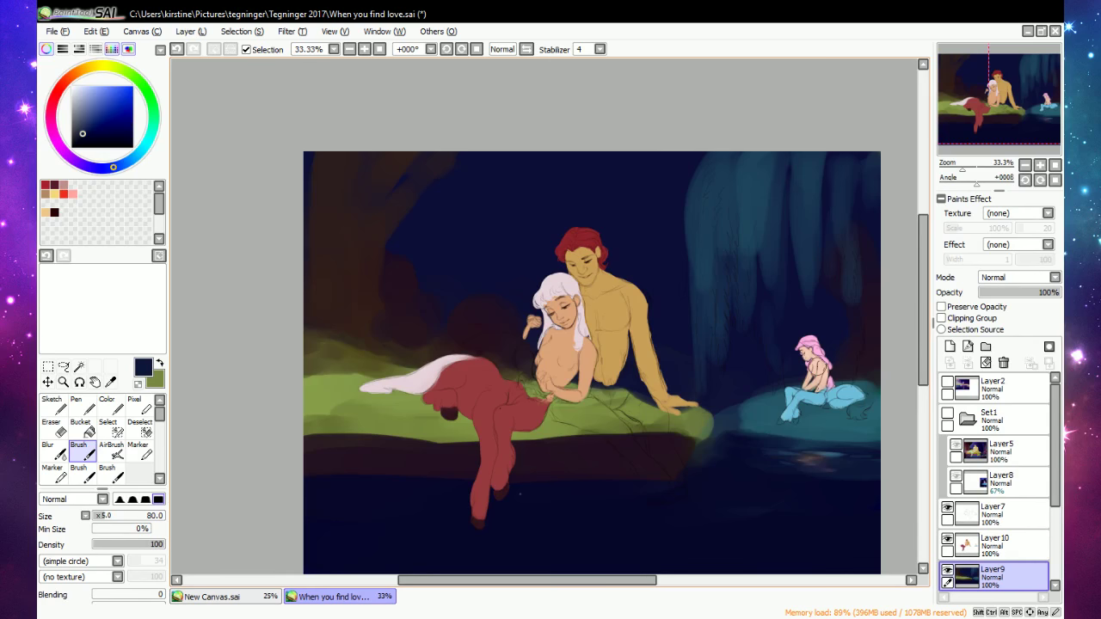
Show Set1 with Layer5 hidden to examine the Layer8 willow reference, and hide the set again.
click(1004, 489)
click(947, 414)
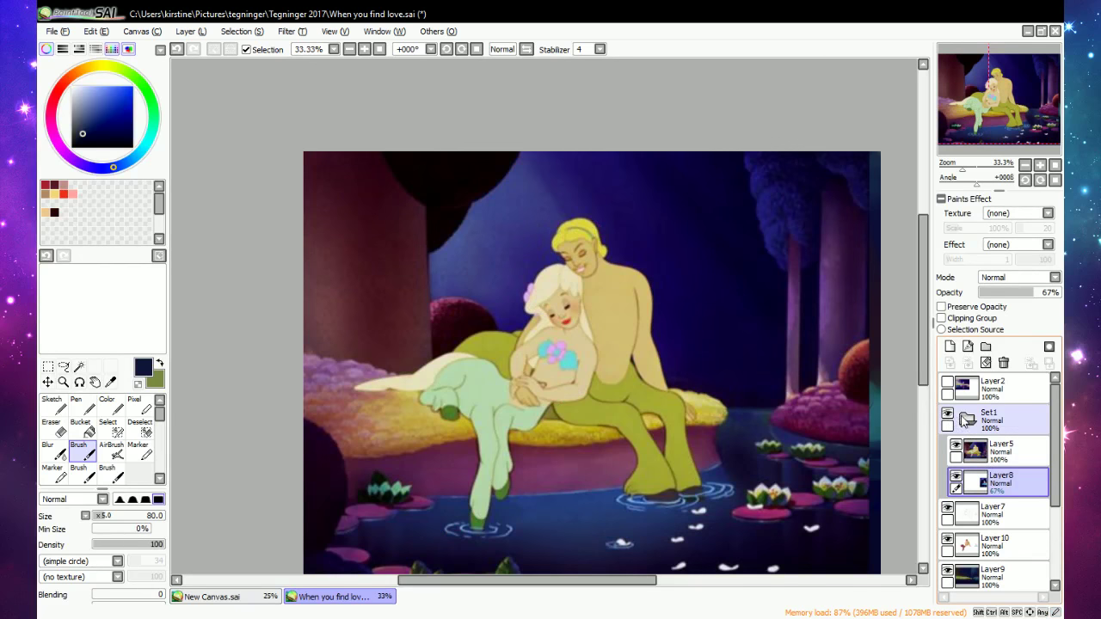
click(956, 445)
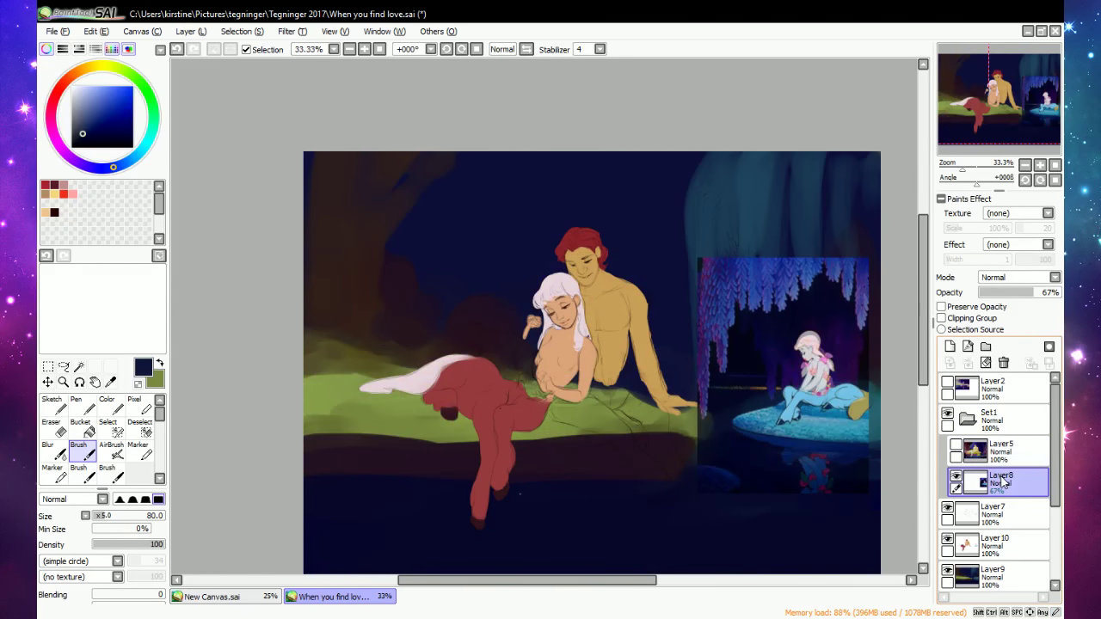
drag(637, 583, 654, 584)
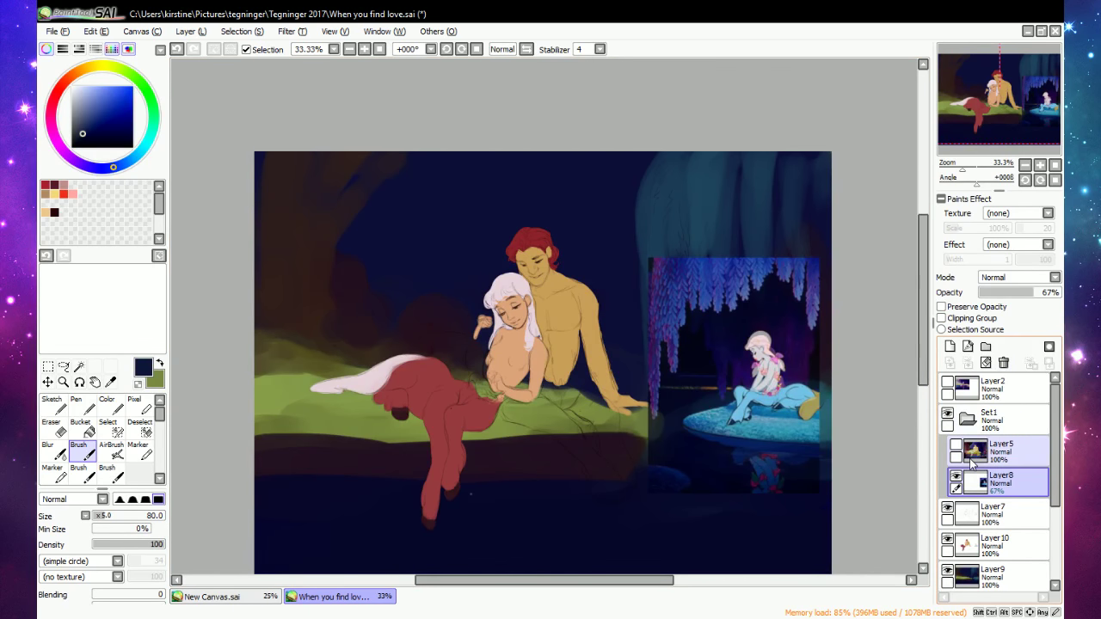
click(947, 413)
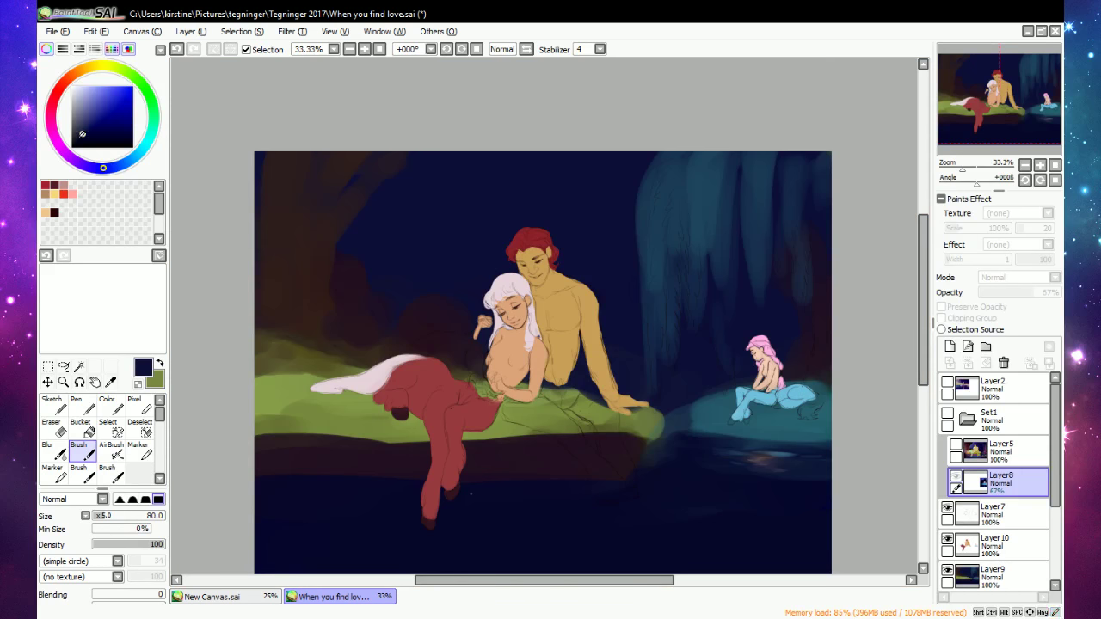
Paint near-black navy gaps beneath the willow behind the distant centaur on Layer9, using brush size 80.
click(81, 134)
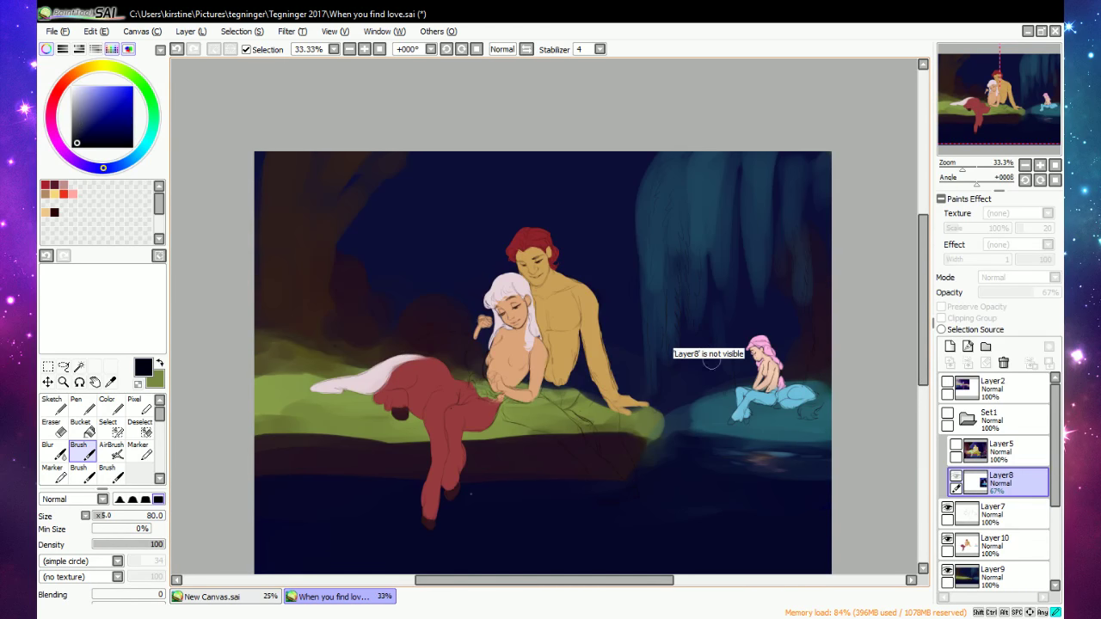
click(998, 575)
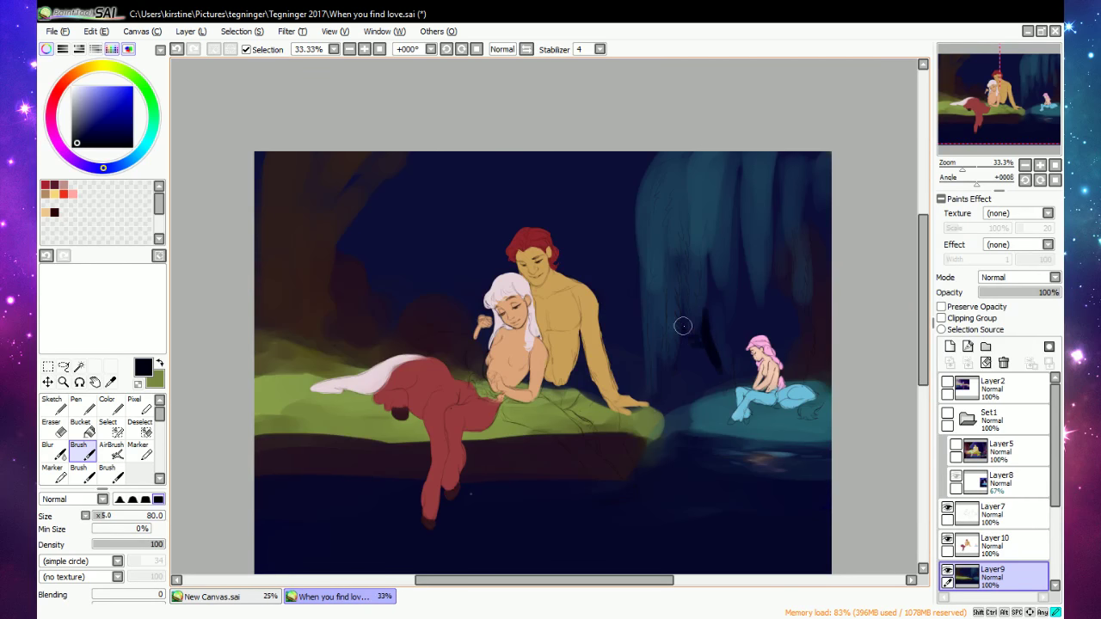
mouse_move(682, 326)
mouse_down()
mouse_move(688, 369)
mouse_move(708, 363)
mouse_move(690, 356)
mouse_move(701, 369)
mouse_move(667, 375)
mouse_up()
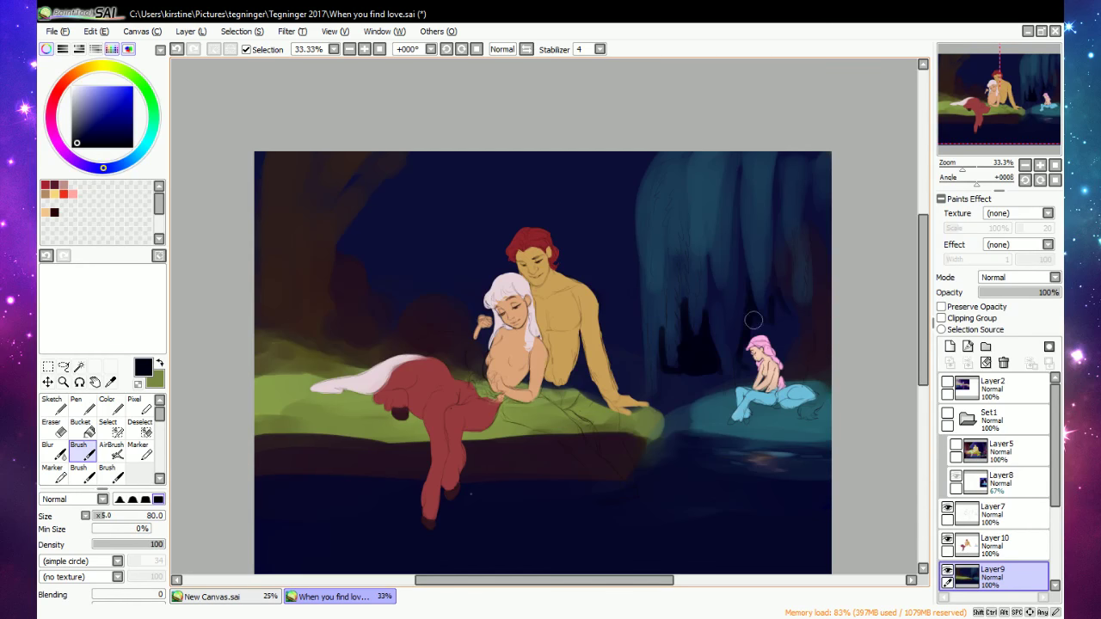
Extend the willow's hanging strands near the canvas's right edge and down its left side with sampled navy and blue tones, using brush size 80.
alt+click(738, 325)
alt+click(708, 360)
alt+click(749, 290)
alt+click(744, 263)
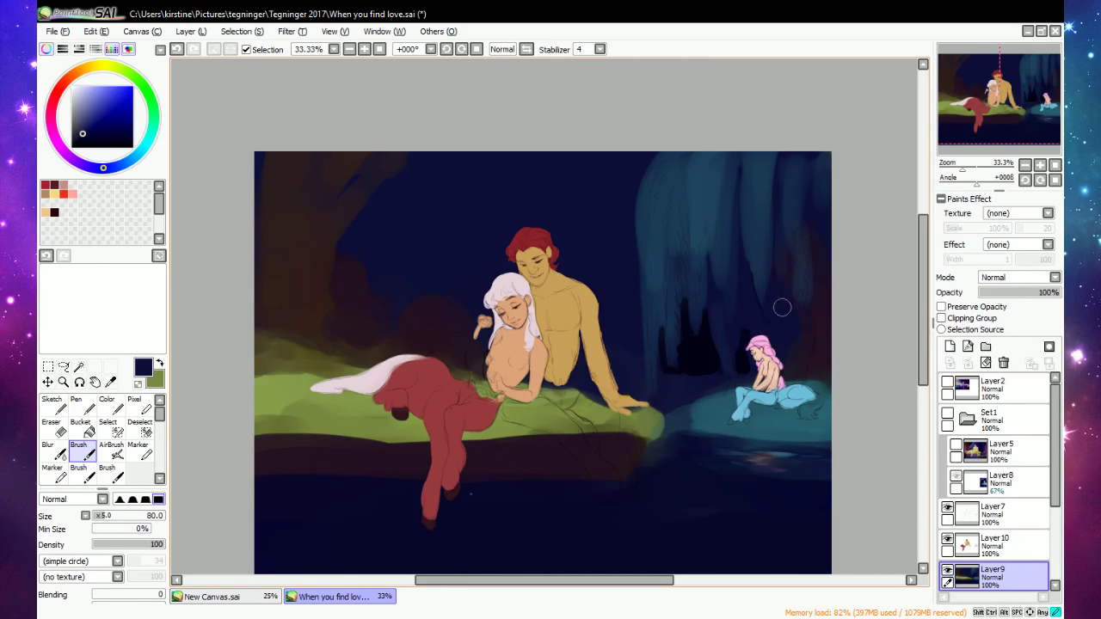
alt+click(754, 250)
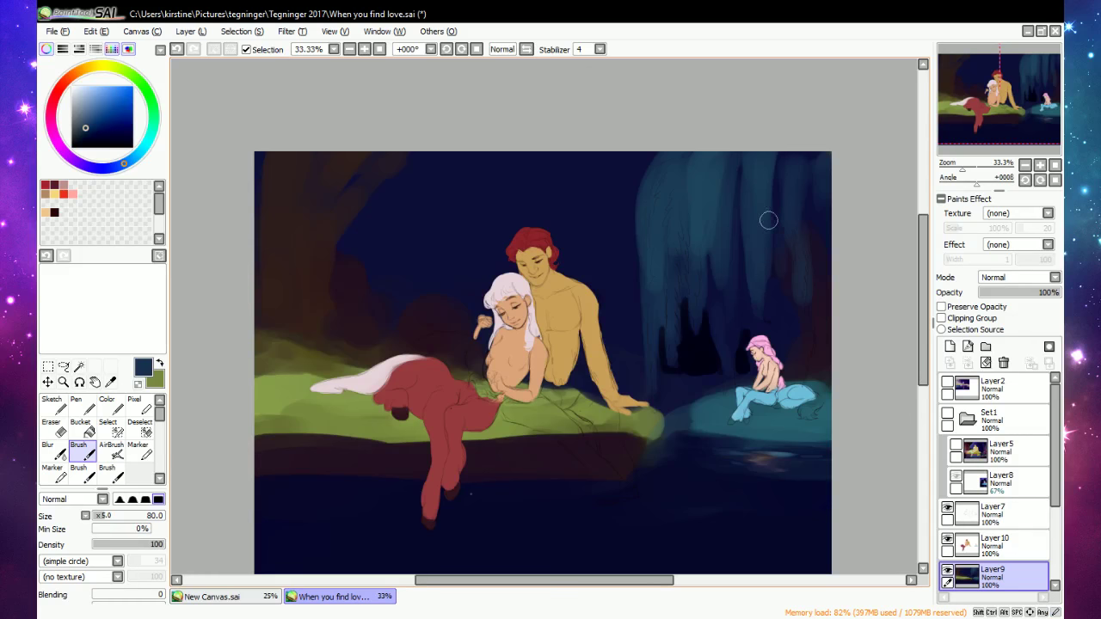
mouse_move(768, 221)
mouse_down()
mouse_move(772, 209)
mouse_move(777, 228)
mouse_move(794, 172)
mouse_move(803, 249)
mouse_up()
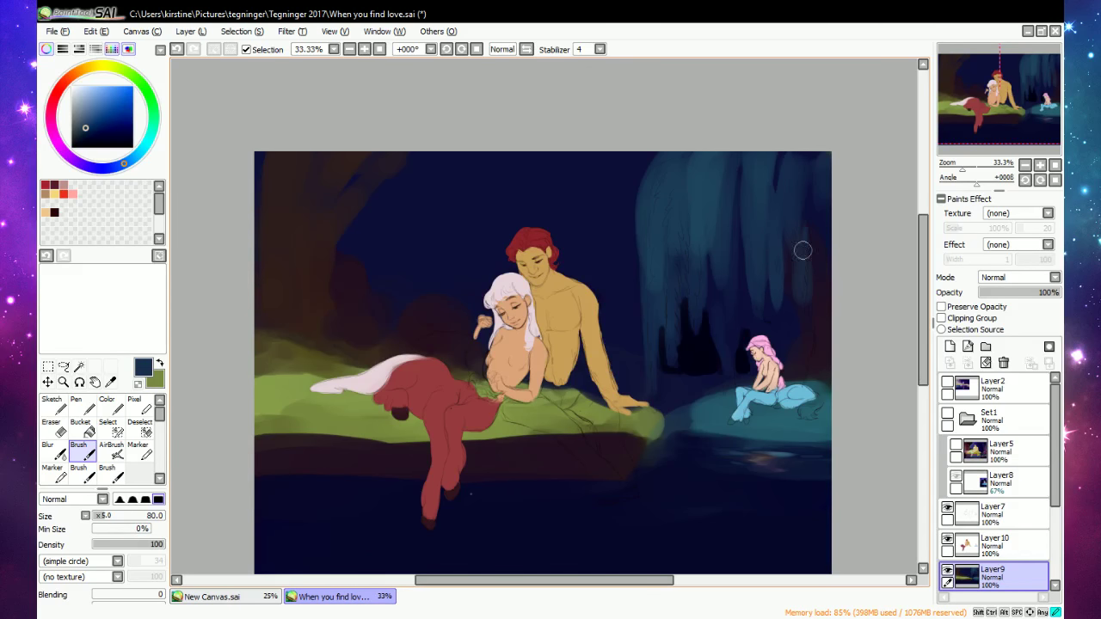
drag(822, 201, 824, 285)
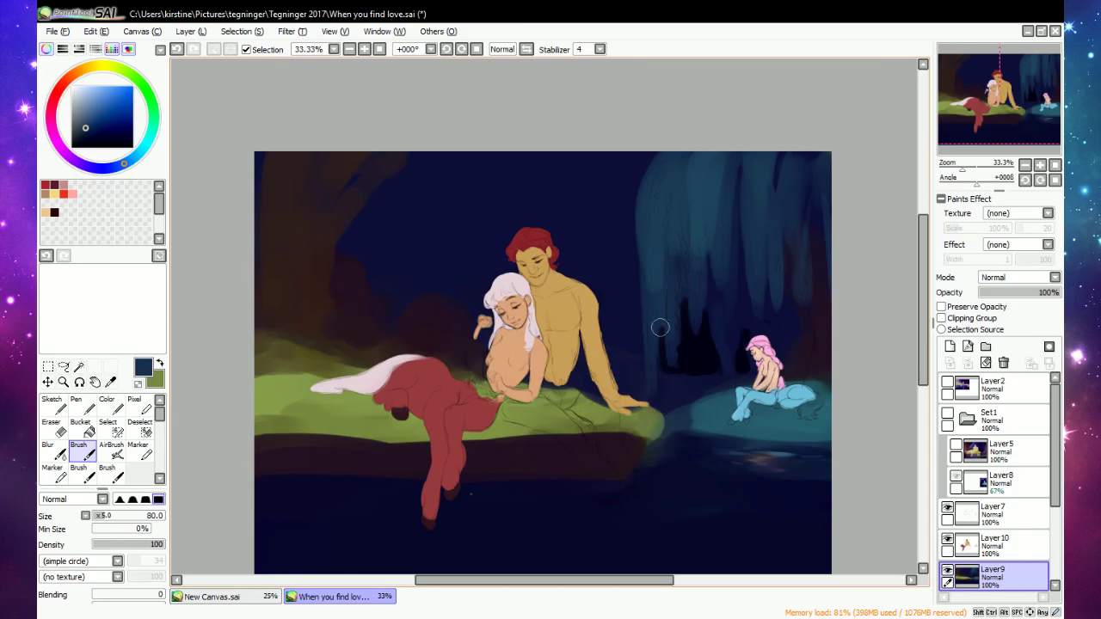
drag(657, 275, 656, 410)
Darken the background between the male centaur and the willow with near-black navy, then soften the gaps beneath the willow with sampled navy, using brush size 435.
alt+click(693, 354)
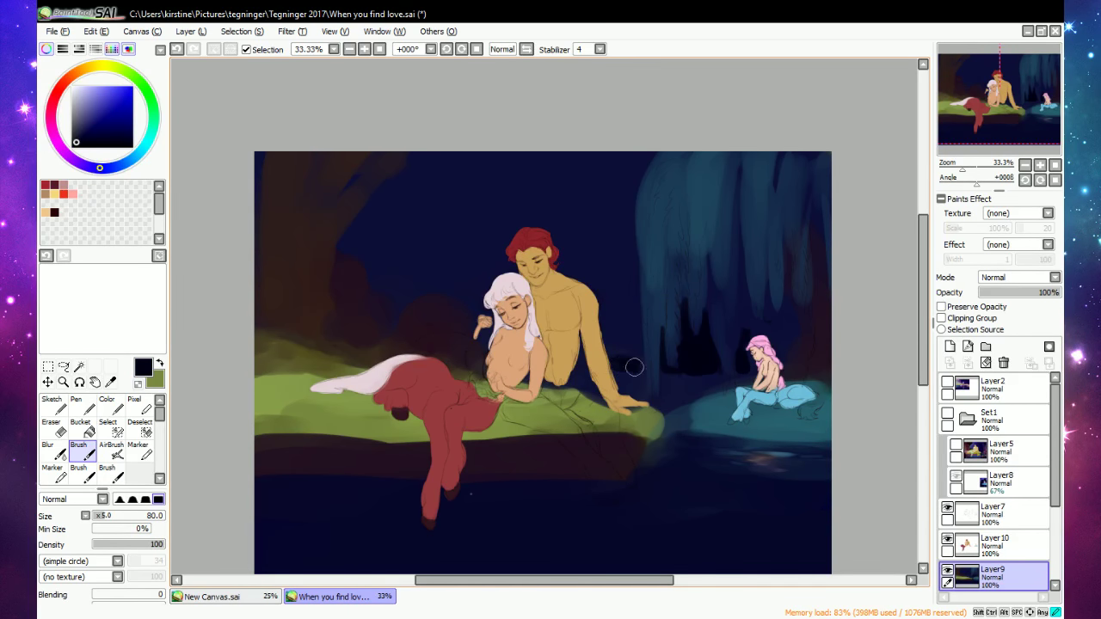
mouse_move(631, 341)
mouse_down()
mouse_move(632, 293)
mouse_move(624, 358)
mouse_move(612, 340)
mouse_up()
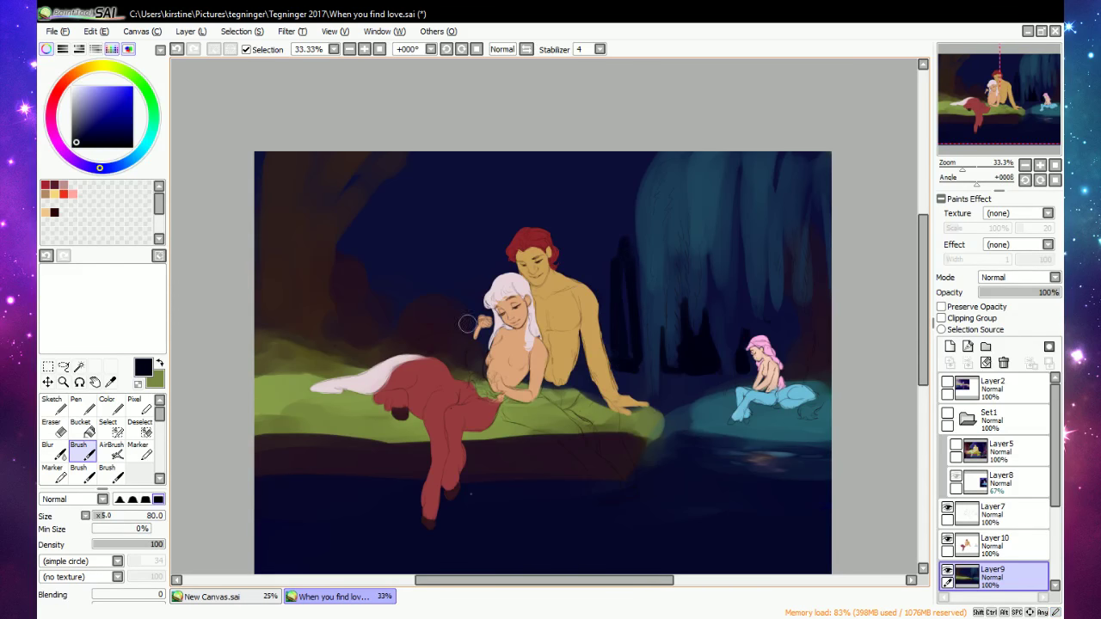
drag(133, 521, 154, 516)
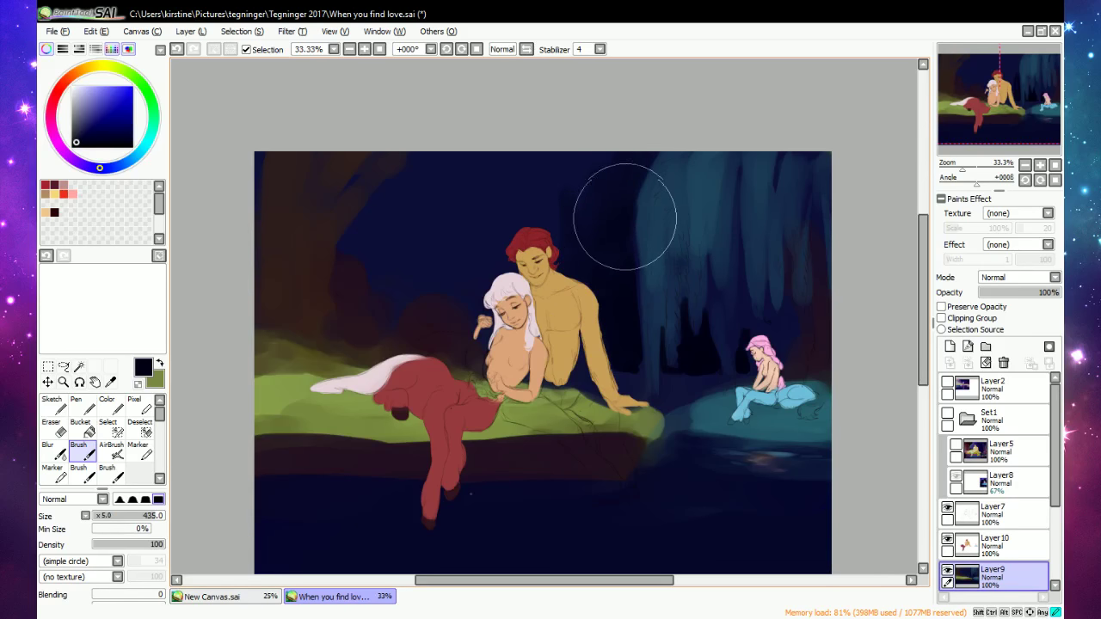
right_click(681, 384)
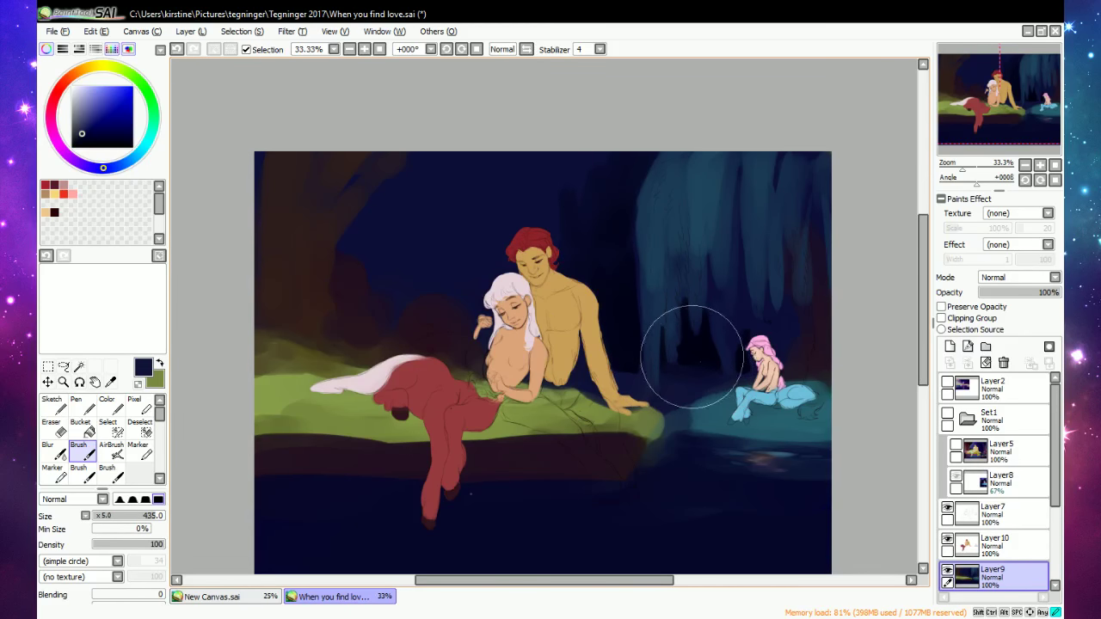
mouse_move(691, 356)
mouse_down()
mouse_move(656, 371)
mouse_move(616, 365)
mouse_move(648, 360)
mouse_up()
drag(669, 362, 711, 375)
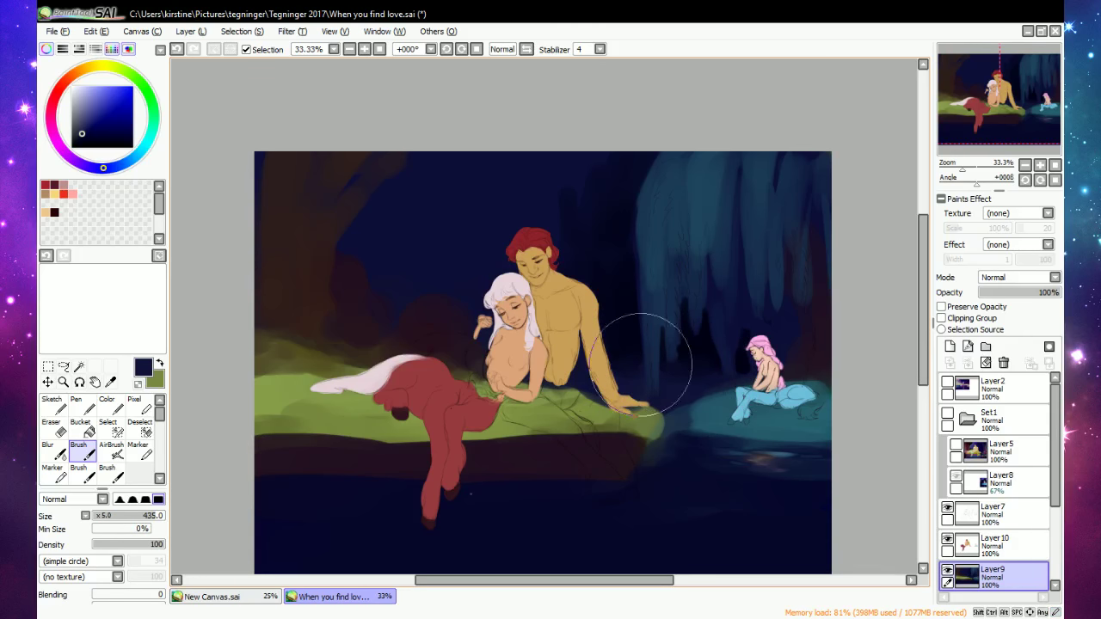
Darken the background behind the centaur couple with sampled near-black navy and mute the reddish bush with dark purple, using brush size 435.
right_click(625, 300)
mouse_move(590, 232)
mouse_down()
mouse_move(533, 232)
mouse_move(502, 325)
mouse_move(489, 335)
mouse_move(484, 302)
mouse_move(451, 284)
mouse_move(395, 294)
mouse_move(395, 311)
mouse_move(355, 241)
mouse_move(407, 237)
mouse_move(414, 265)
mouse_move(500, 255)
mouse_move(500, 288)
mouse_move(523, 172)
mouse_move(448, 170)
mouse_move(363, 214)
mouse_move(411, 156)
mouse_move(332, 207)
mouse_up()
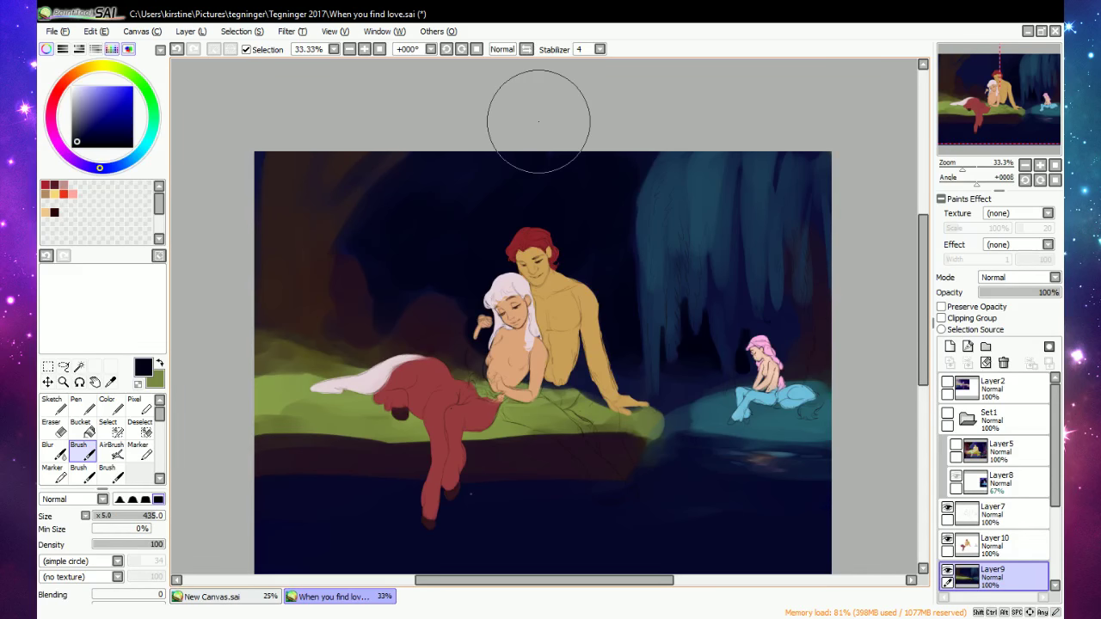
right_click(418, 320)
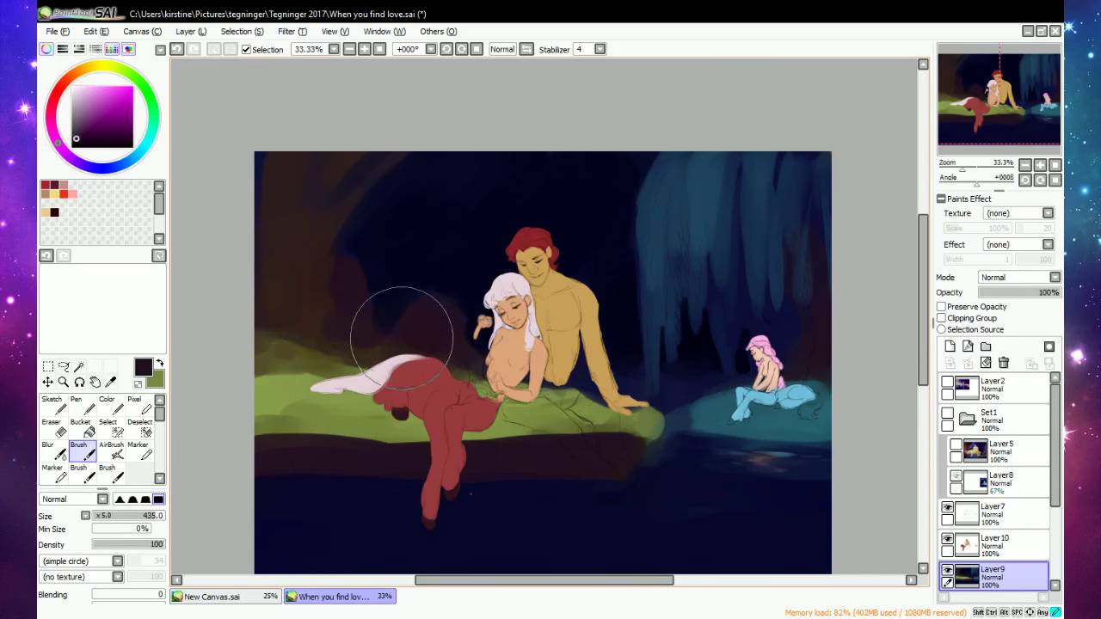
mouse_move(403, 334)
mouse_down()
mouse_move(450, 308)
mouse_move(452, 330)
mouse_move(451, 303)
mouse_move(467, 341)
mouse_move(419, 331)
mouse_move(421, 296)
mouse_move(454, 306)
mouse_move(354, 275)
mouse_move(360, 262)
mouse_move(378, 349)
mouse_up()
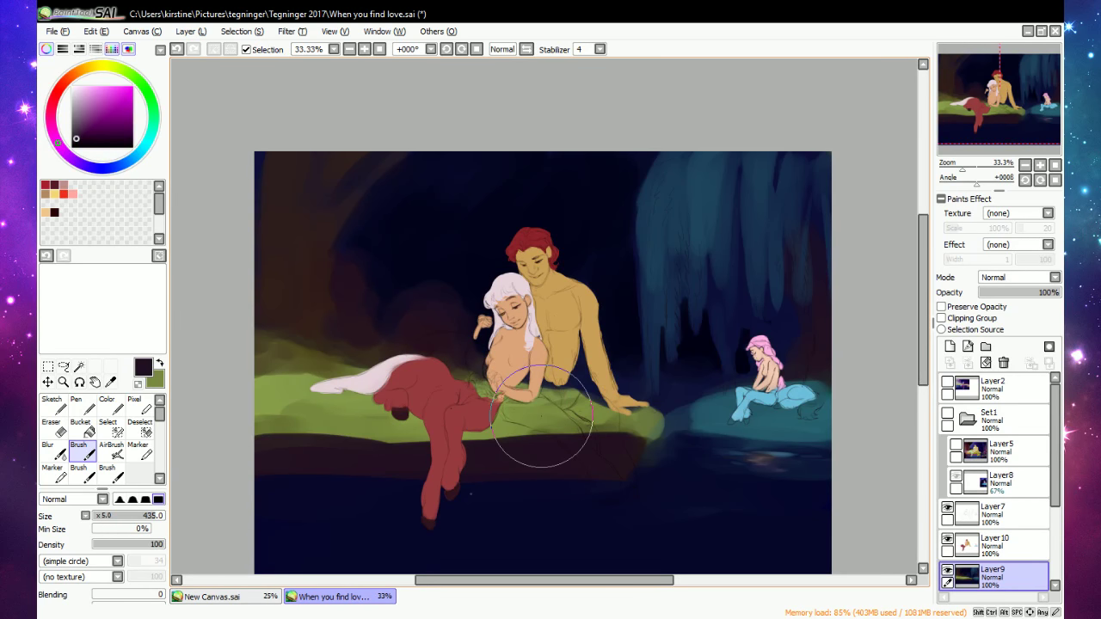
Shade the mossy bank around the seated couple on Layer9 with dark olive greens, using the 435 brush.
right_click(594, 413)
mouse_move(593, 407)
mouse_down()
mouse_move(636, 417)
mouse_move(599, 414)
mouse_move(567, 390)
mouse_move(602, 409)
mouse_move(597, 398)
mouse_move(576, 404)
mouse_move(602, 401)
mouse_up()
right_click(598, 398)
click(80, 129)
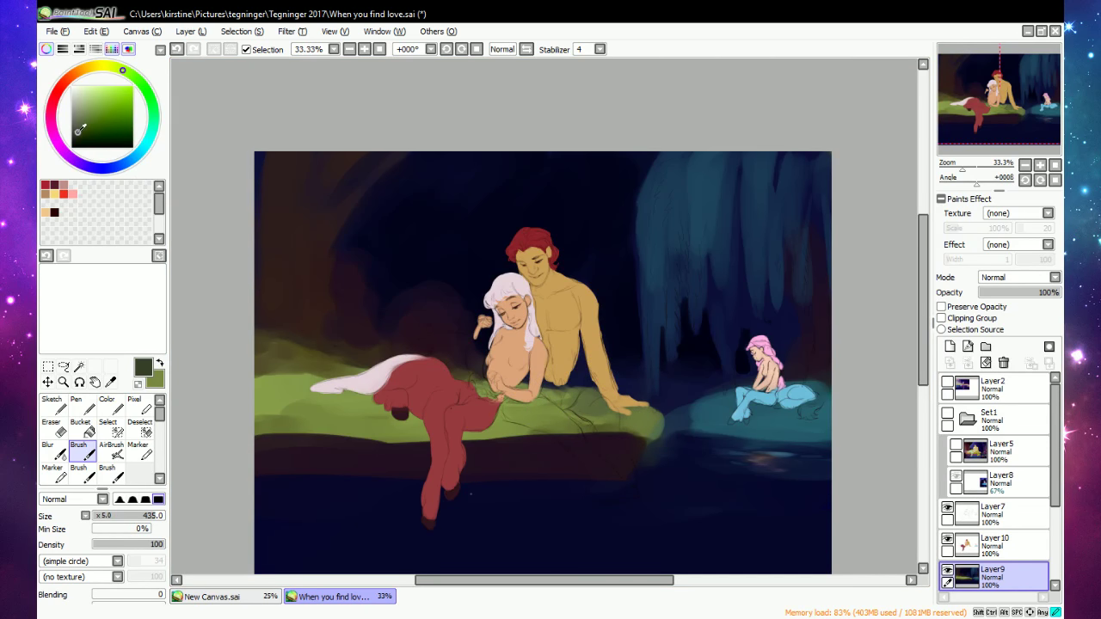
drag(577, 401, 596, 401)
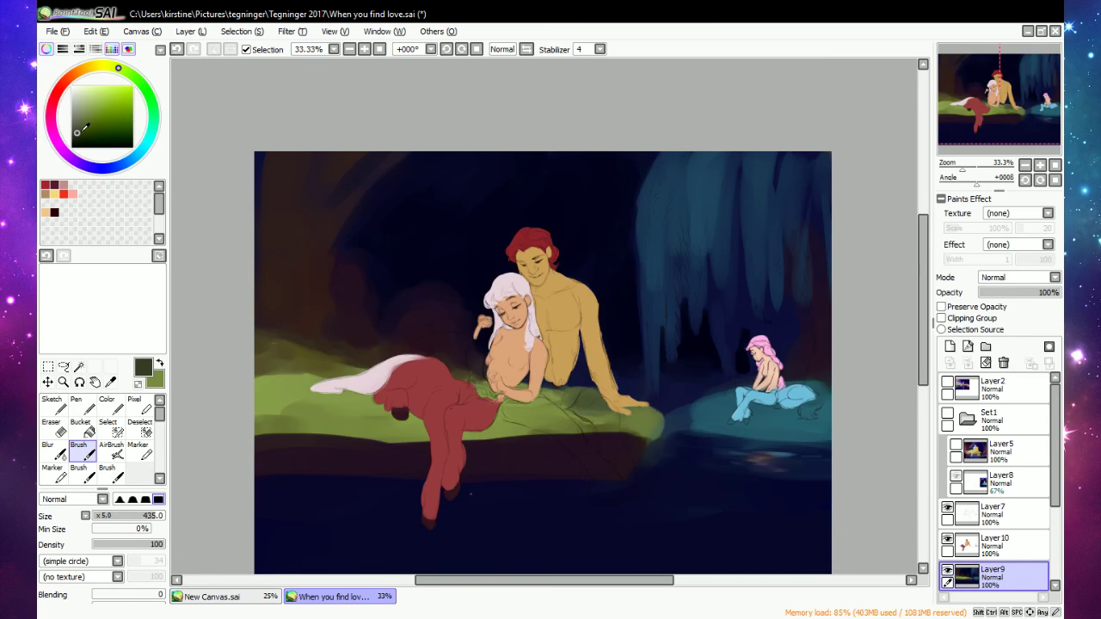
drag(584, 404, 607, 410)
mouse_move(606, 408)
mouse_down()
mouse_move(498, 410)
mouse_move(621, 410)
mouse_up()
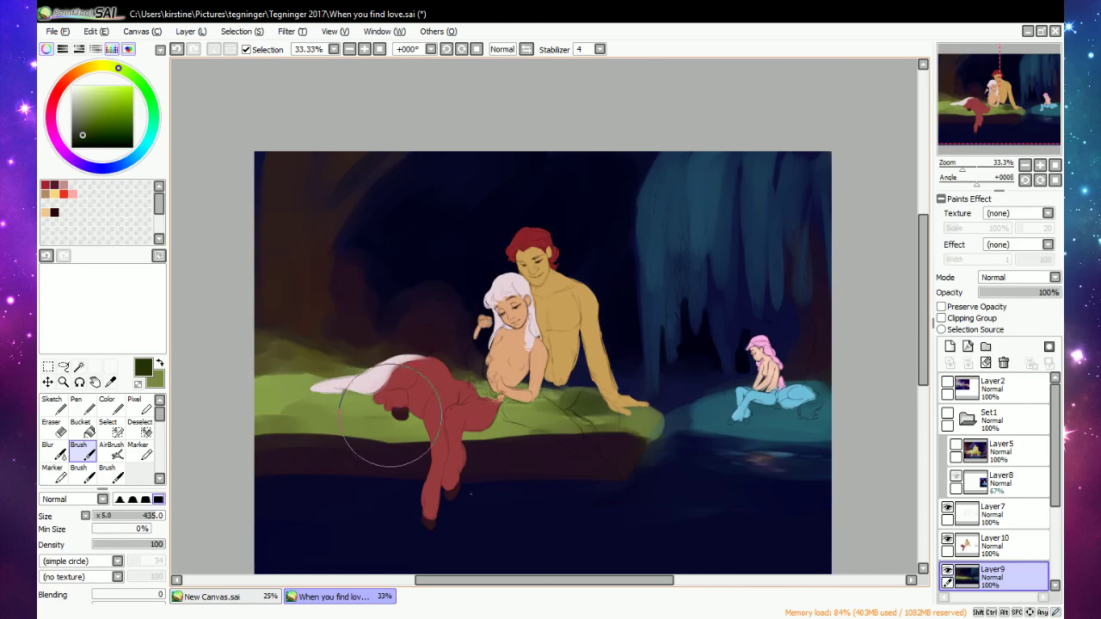
drag(384, 403, 370, 397)
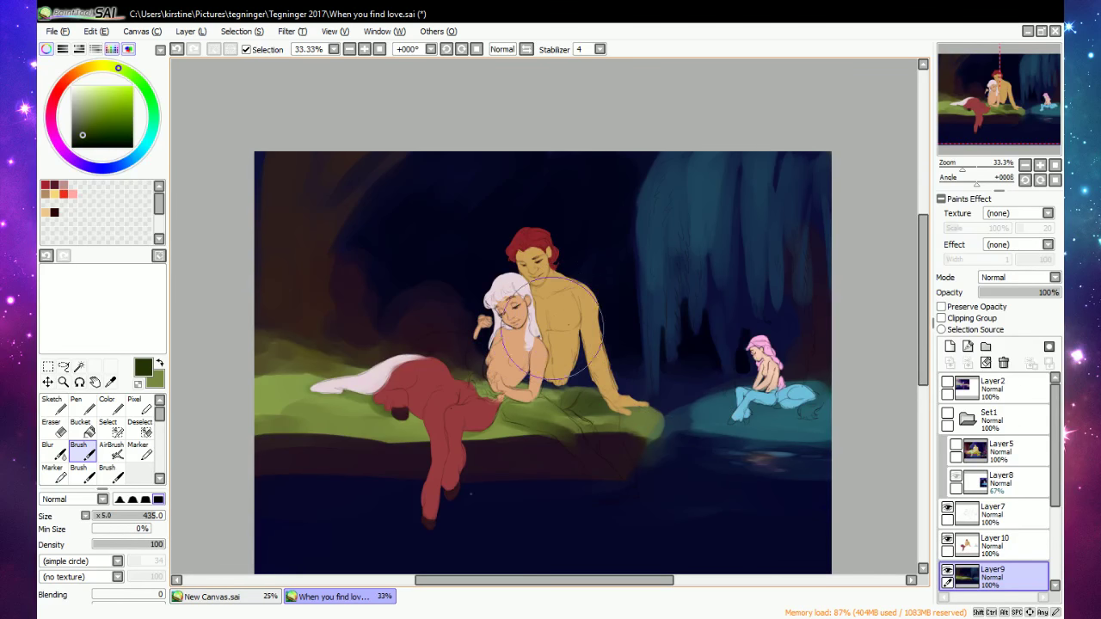
Collapse Set1 and, on Layer10, extend the man's torso to a pointed waist in sampled tan with a size 150 brush.
click(1002, 451)
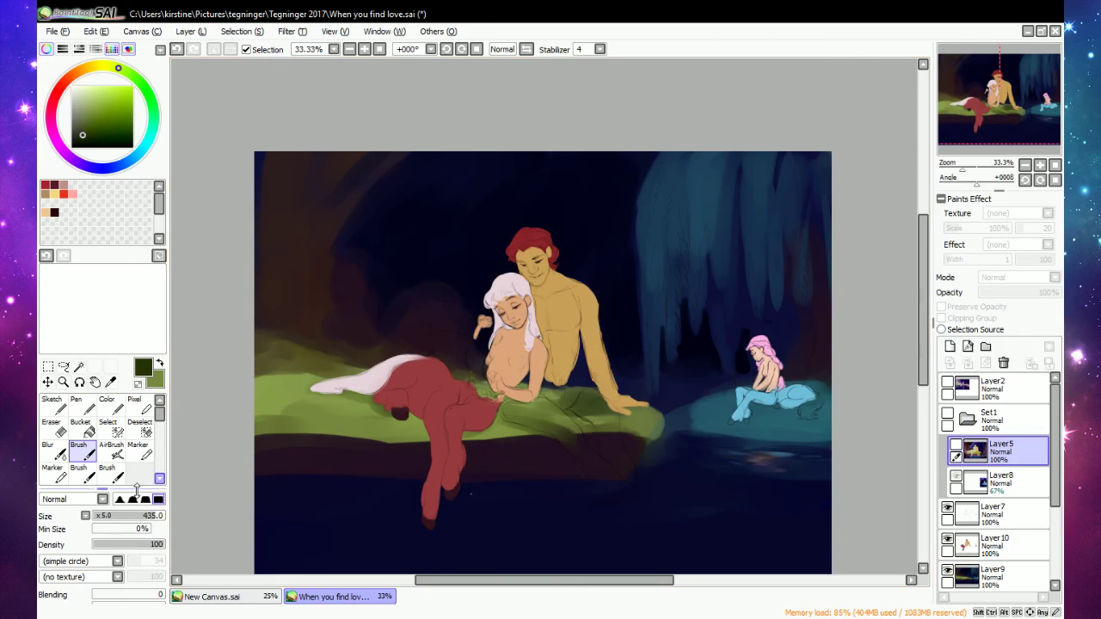
click(123, 516)
drag(123, 519, 119, 518)
click(967, 419)
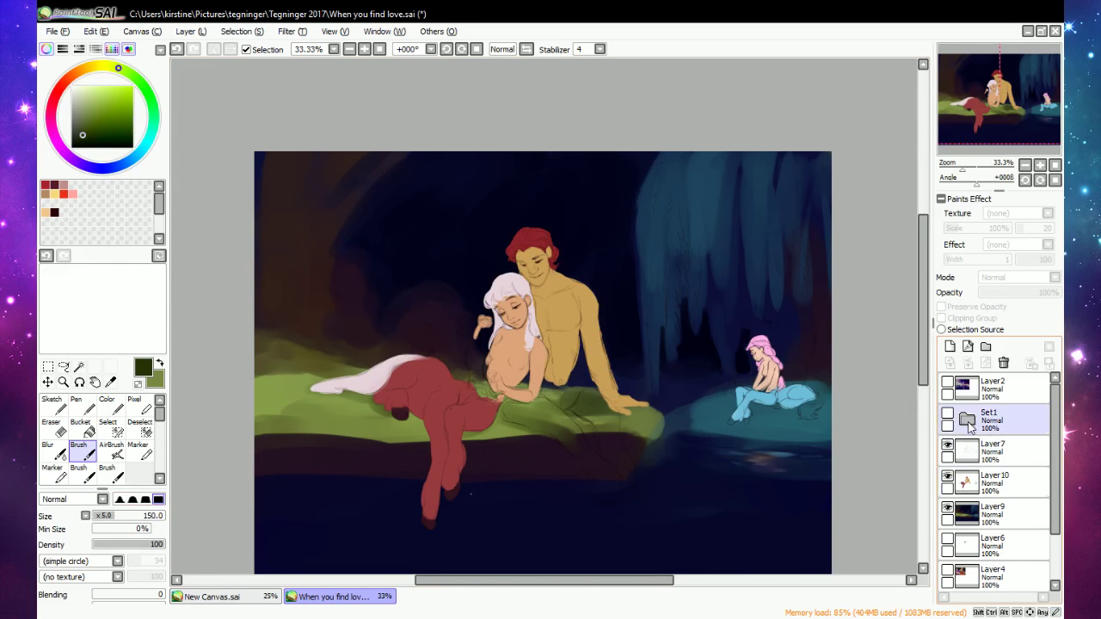
click(995, 456)
click(996, 484)
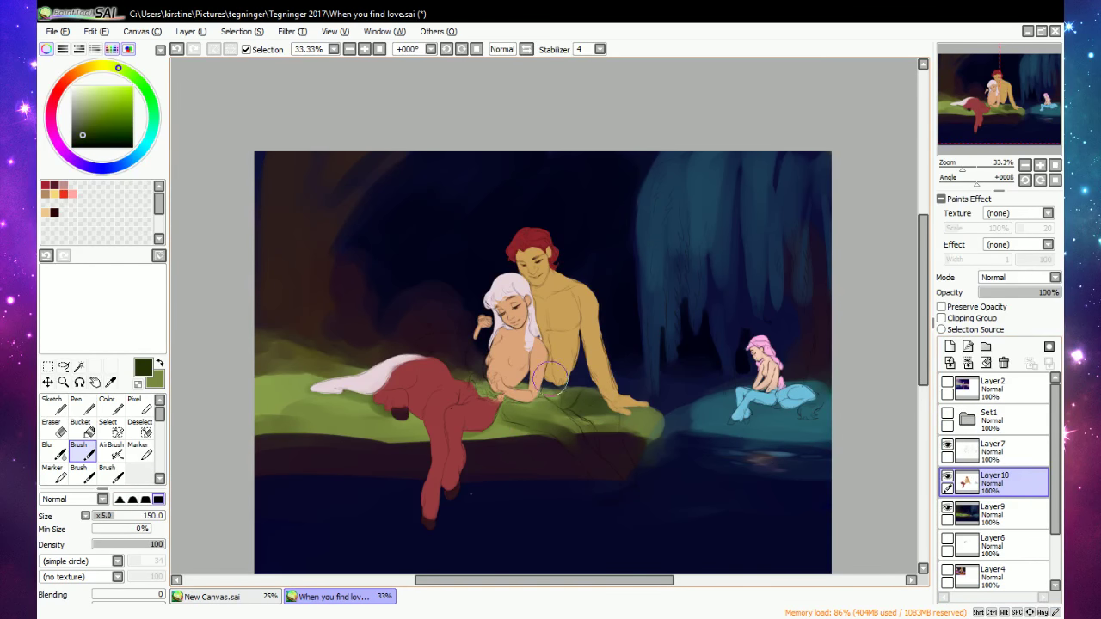
mouse_move(551, 374)
mouse_down()
mouse_move(564, 368)
mouse_move(559, 385)
mouse_move(553, 372)
mouse_up()
right_click(574, 348)
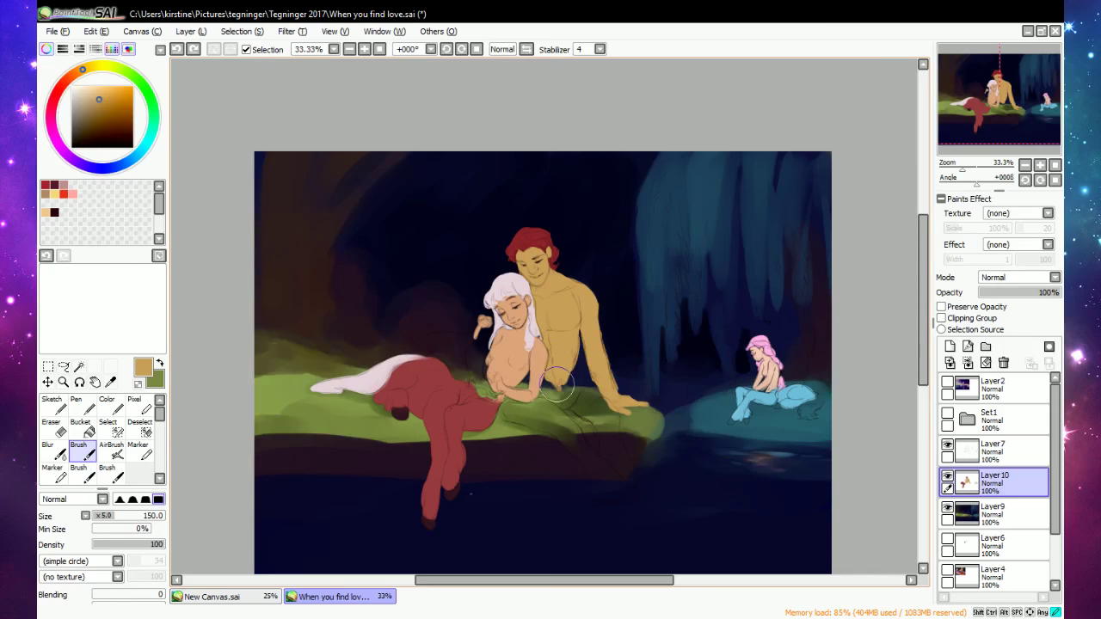
drag(554, 377, 563, 389)
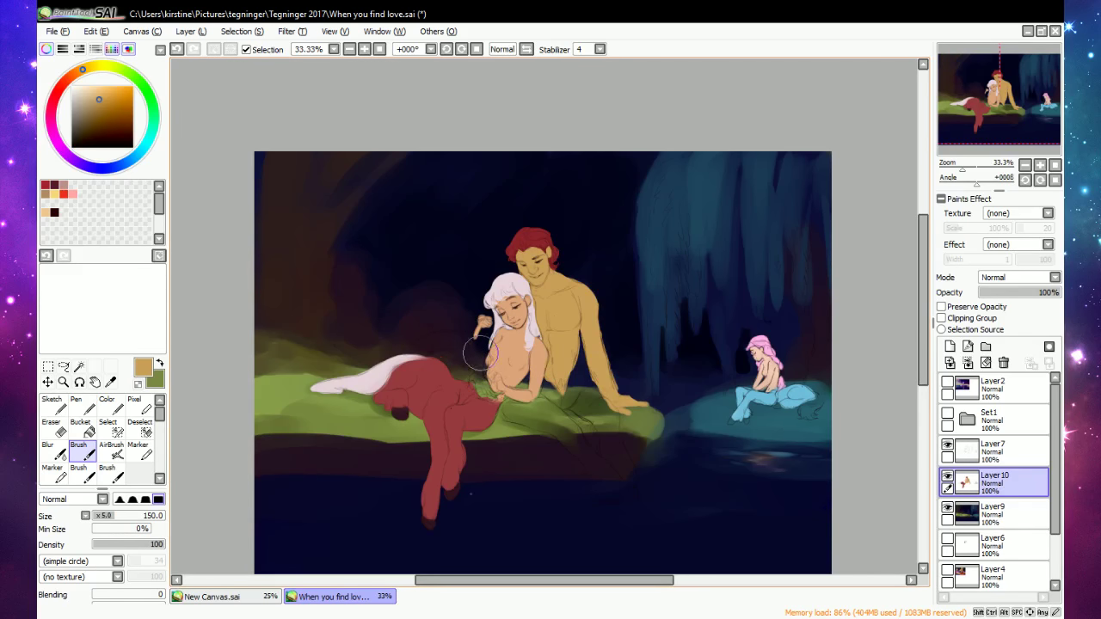
Paint the man's bent arm and hand around the white-haired woman in the same tan.
click(365, 49)
click(365, 49)
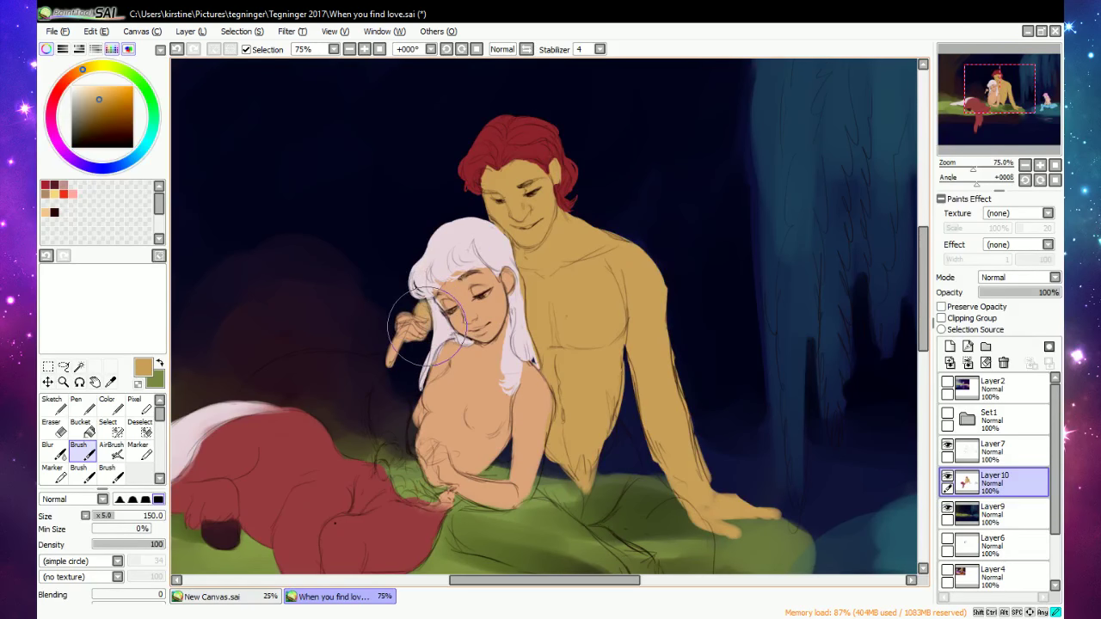
mouse_move(405, 351)
mouse_down()
mouse_move(383, 366)
mouse_move(392, 357)
mouse_move(411, 379)
mouse_move(401, 415)
mouse_move(387, 392)
mouse_move(401, 361)
mouse_move(383, 430)
mouse_move(398, 451)
mouse_move(389, 465)
mouse_up()
mouse_move(400, 460)
mouse_down()
mouse_move(437, 489)
mouse_move(403, 449)
mouse_move(397, 480)
mouse_move(383, 457)
mouse_up()
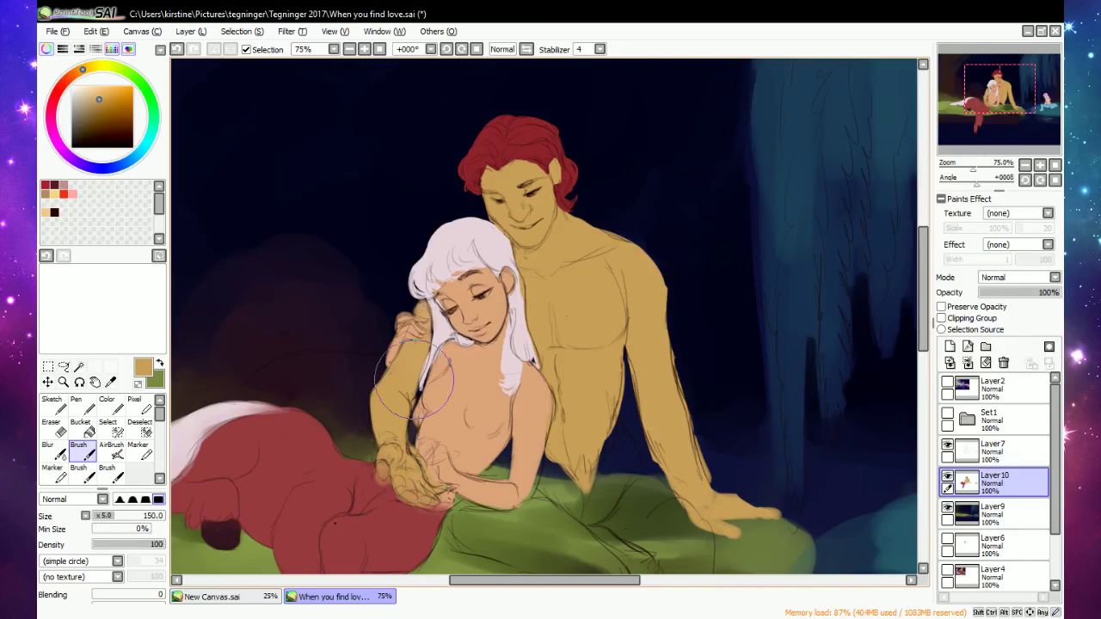
Paint a light yellow-green highlight on the moss below the white tail.
click(350, 49)
click(349, 49)
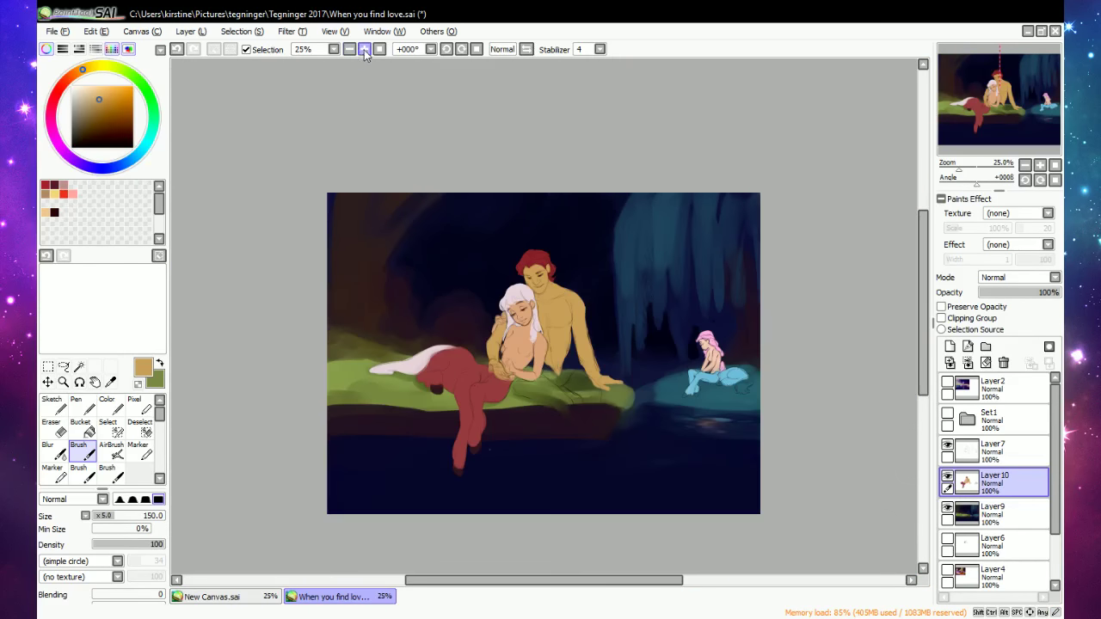
click(364, 49)
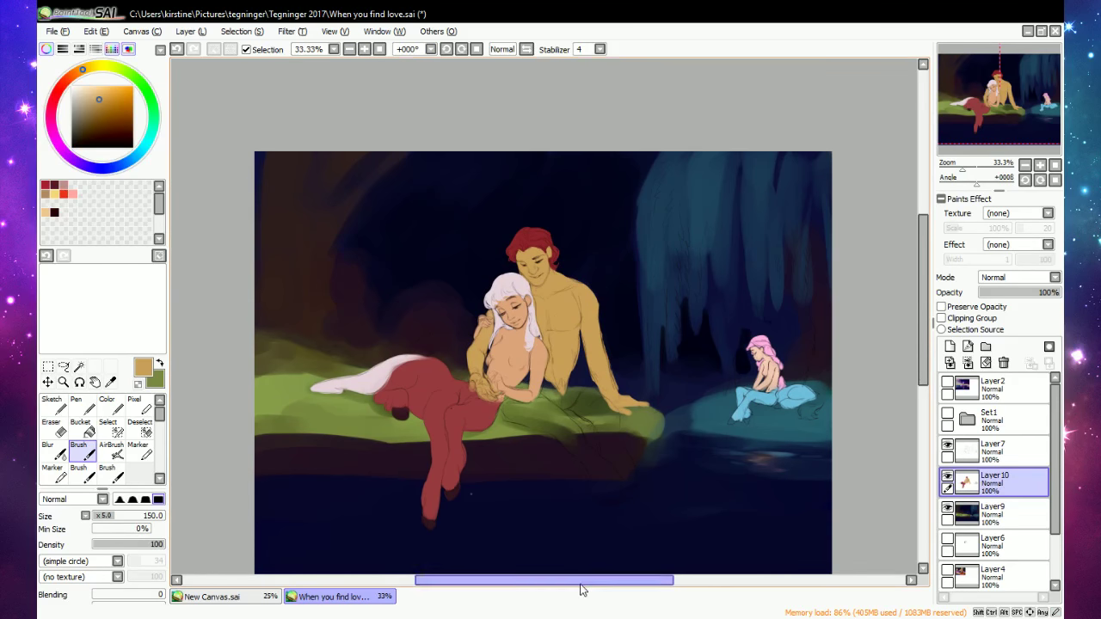
drag(582, 586, 606, 583)
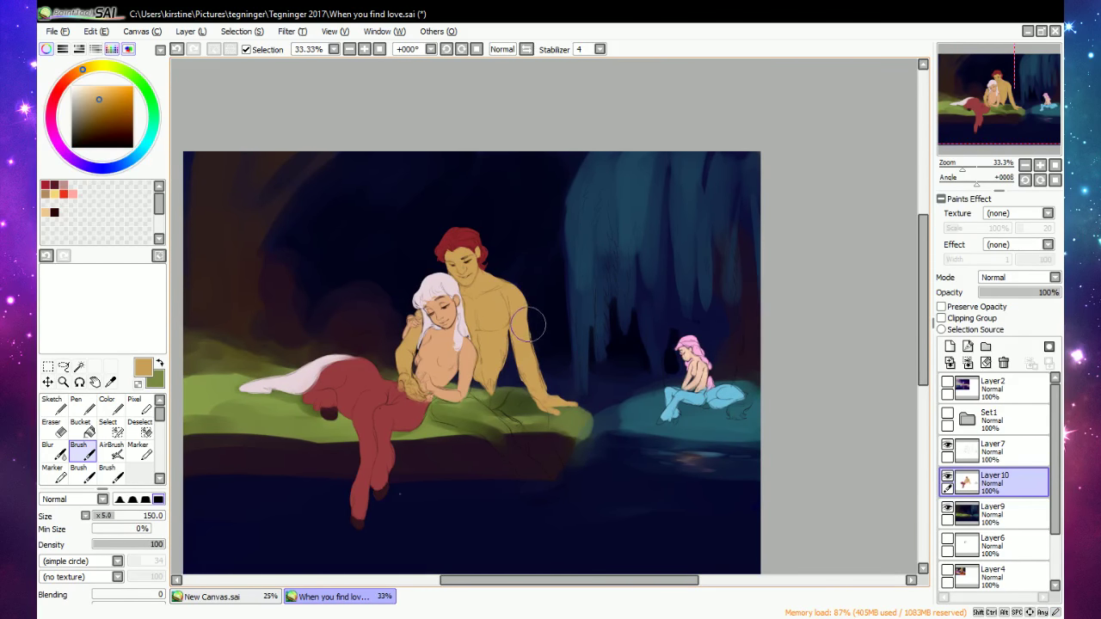
mouse_move(88, 67)
mouse_down()
mouse_move(110, 65)
mouse_move(96, 107)
mouse_up()
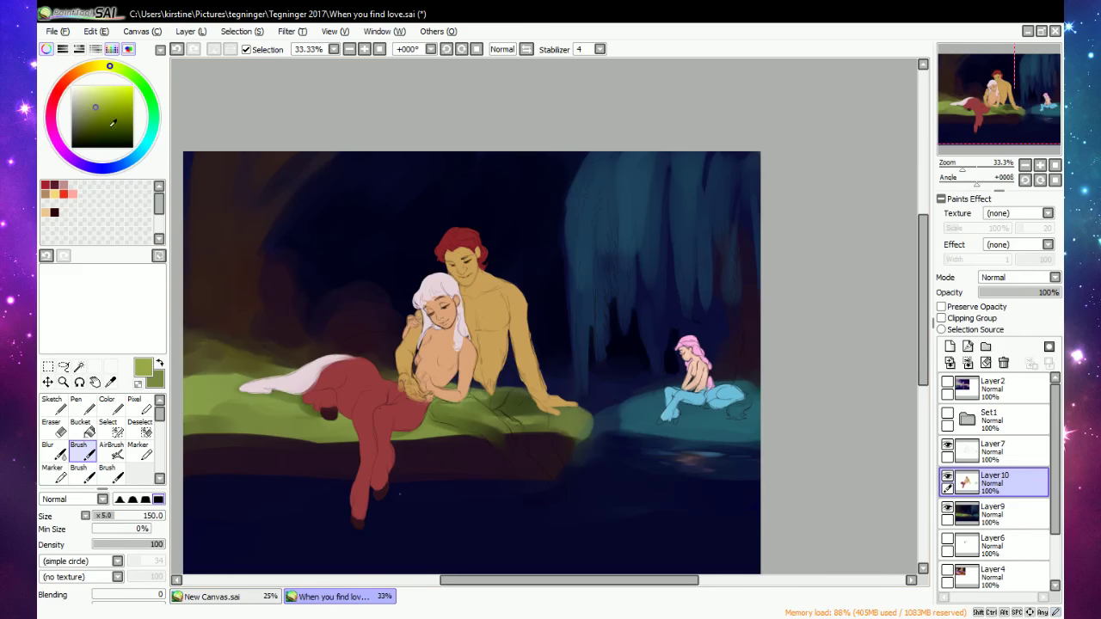
drag(270, 415, 303, 419)
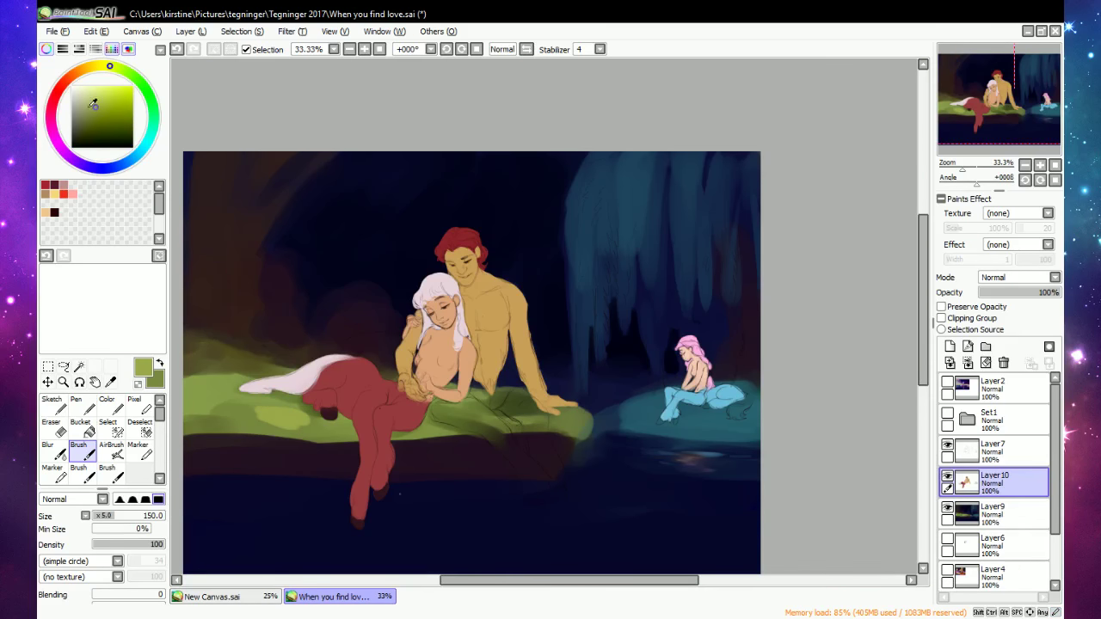
drag(92, 109, 84, 118)
mouse_move(284, 417)
mouse_down()
mouse_move(270, 413)
mouse_move(234, 297)
mouse_up()
drag(88, 113, 92, 106)
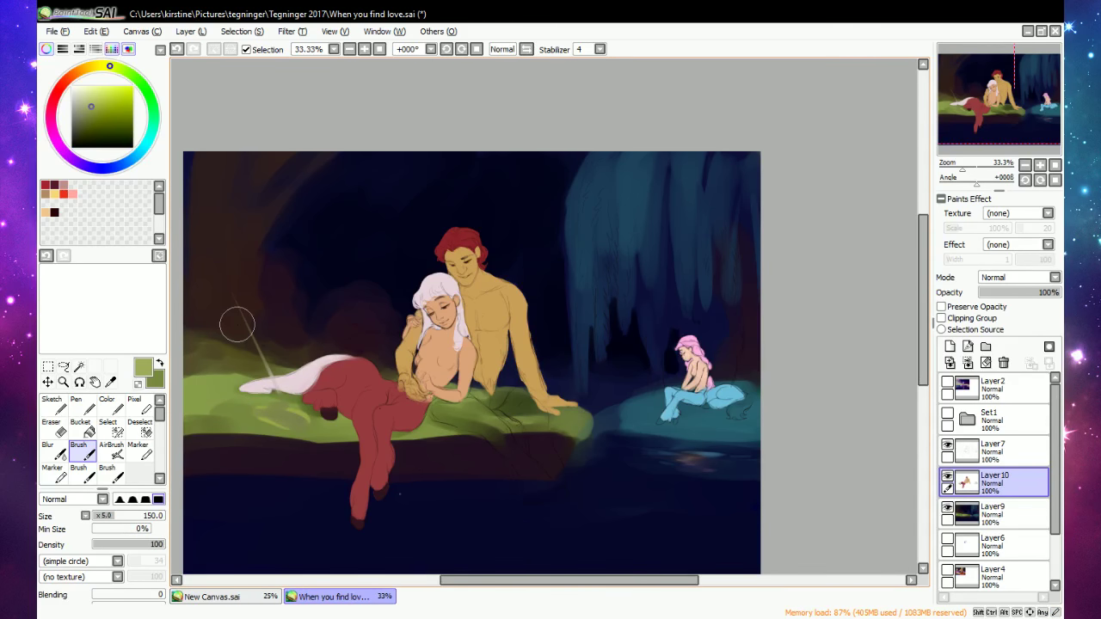
click(177, 50)
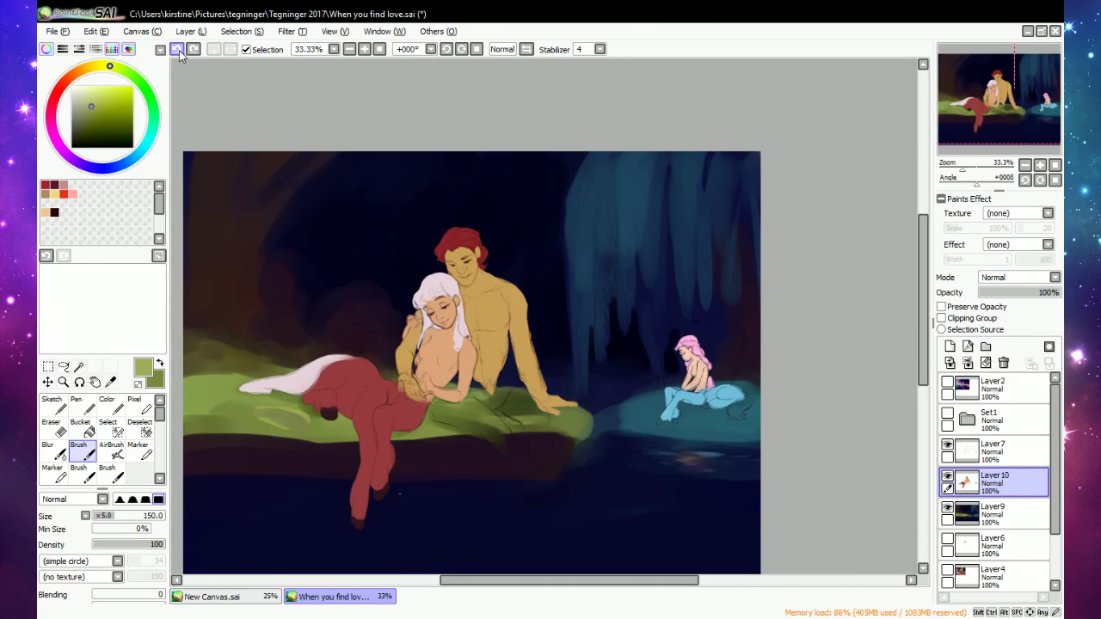
click(177, 50)
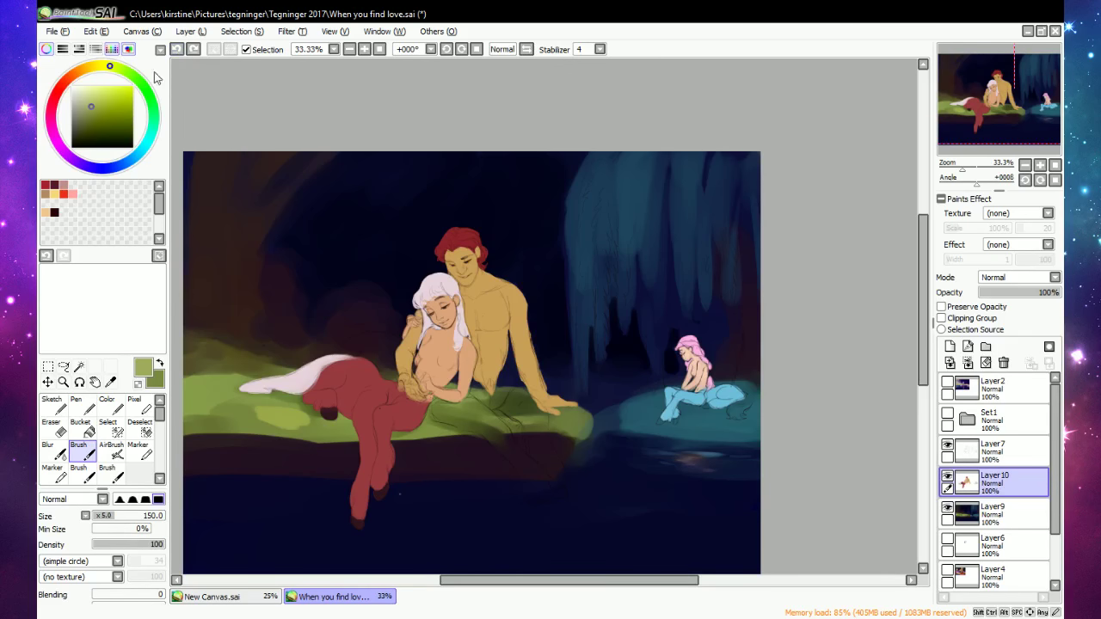
Brighten the mossy bank along its whole length with lighter yellow-greens, using a size 345 brush.
mouse_move(284, 417)
mouse_down()
mouse_move(250, 413)
mouse_move(285, 397)
mouse_up()
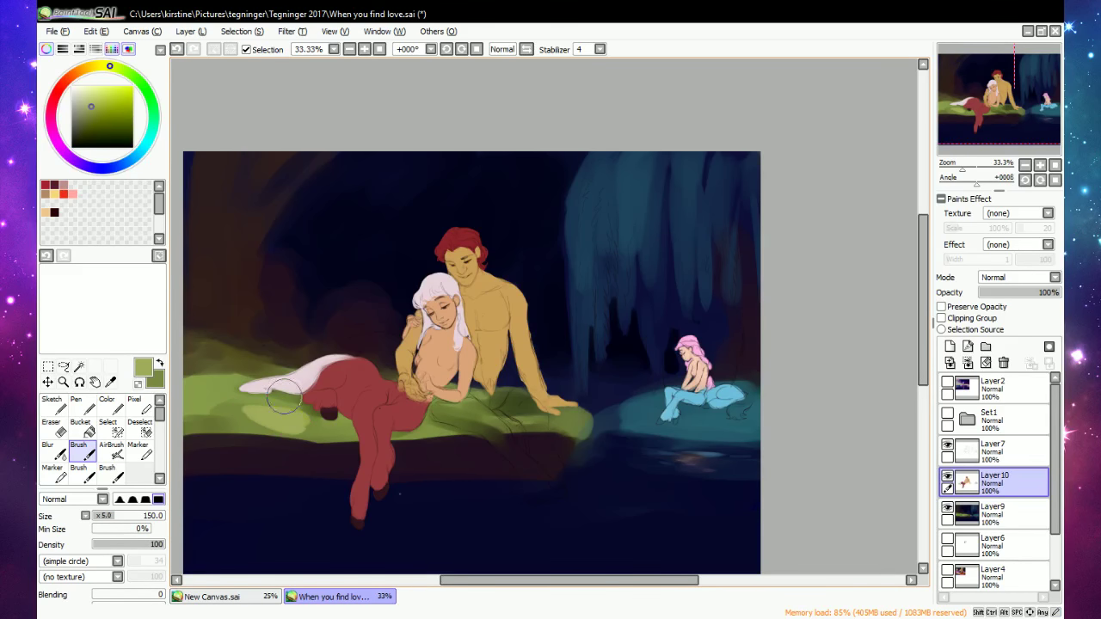
click(96, 101)
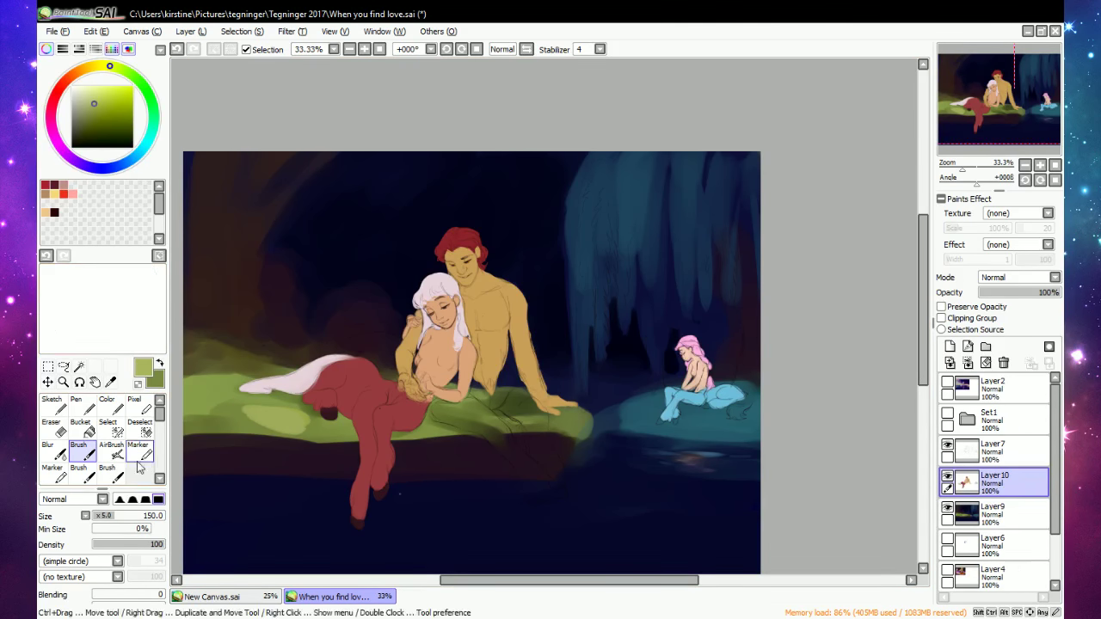
click(143, 517)
mouse_move(290, 433)
mouse_down()
mouse_move(284, 414)
mouse_move(300, 403)
mouse_move(295, 430)
mouse_move(306, 411)
mouse_move(284, 392)
mouse_move(271, 405)
mouse_move(224, 409)
mouse_move(258, 422)
mouse_move(246, 450)
mouse_move(336, 431)
mouse_up()
mouse_move(564, 424)
mouse_down()
mouse_move(571, 400)
mouse_move(465, 439)
mouse_move(426, 422)
mouse_move(405, 437)
mouse_up()
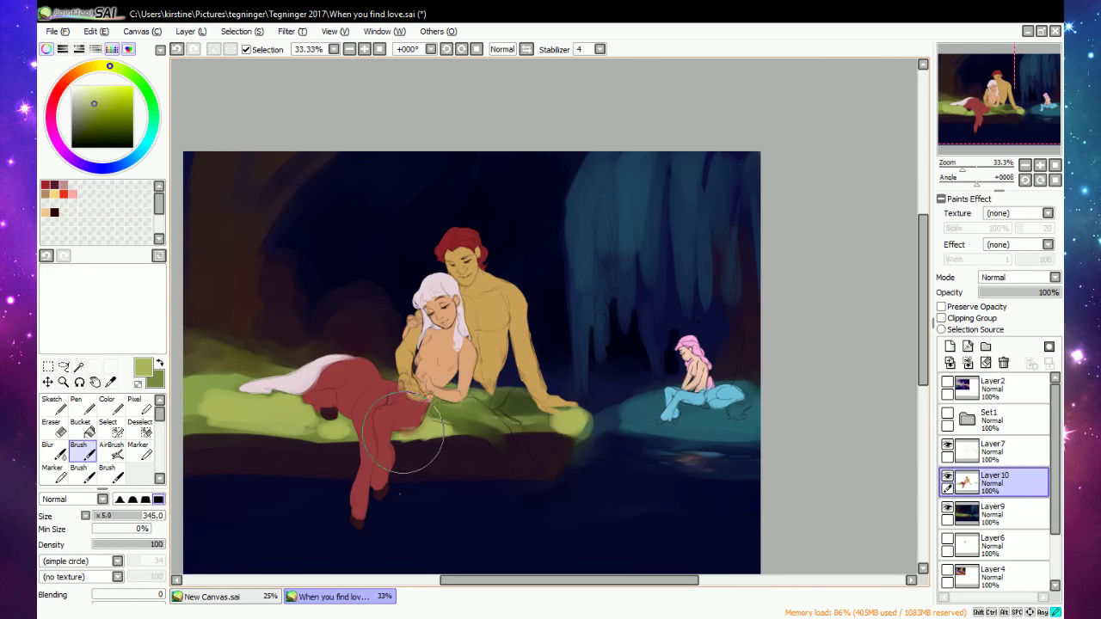
mouse_move(235, 376)
mouse_down()
mouse_move(194, 410)
mouse_move(207, 387)
mouse_move(209, 404)
mouse_move(249, 431)
mouse_move(245, 408)
mouse_move(232, 411)
mouse_move(215, 386)
mouse_move(213, 419)
mouse_move(196, 428)
mouse_move(275, 427)
mouse_move(213, 398)
mouse_up()
click(104, 66)
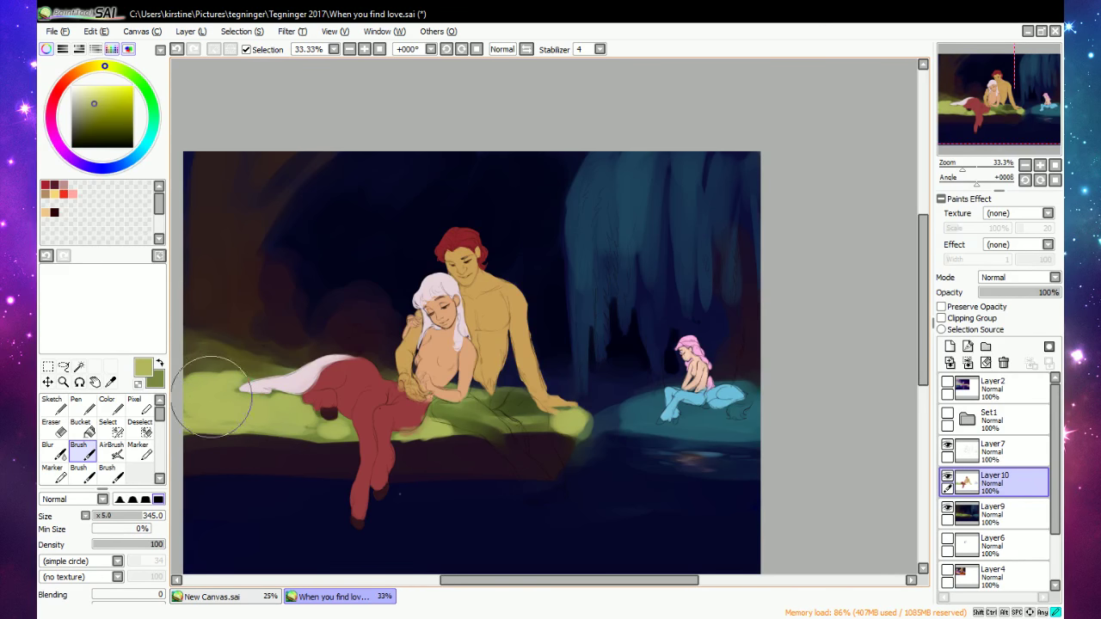
drag(567, 423, 422, 448)
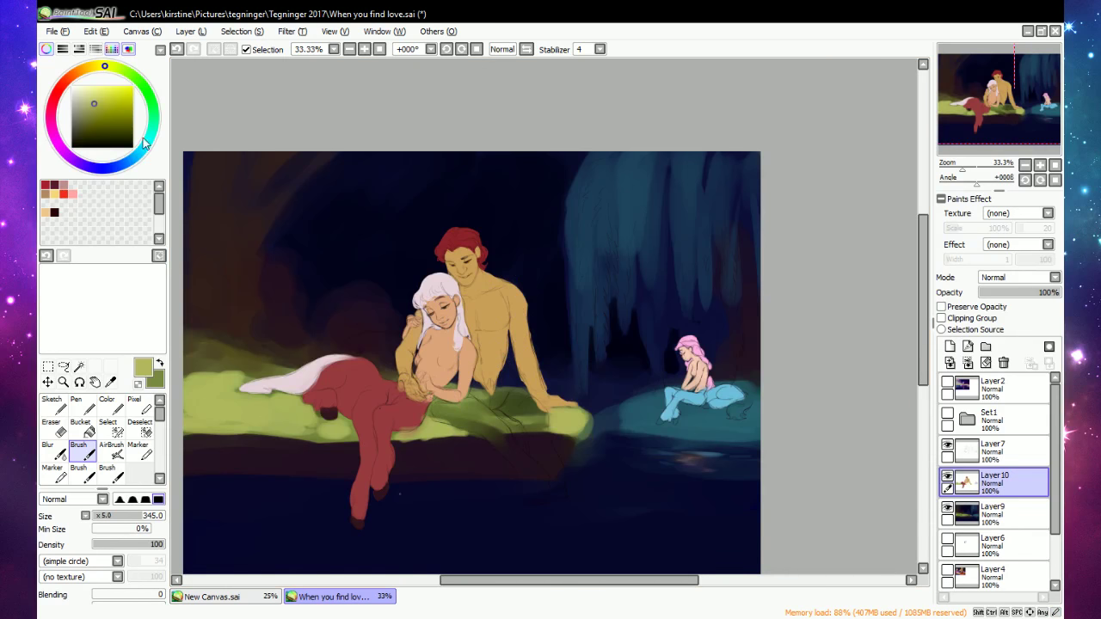
Choose a muted mid green and test it on the man's thigh.
click(127, 74)
click(92, 115)
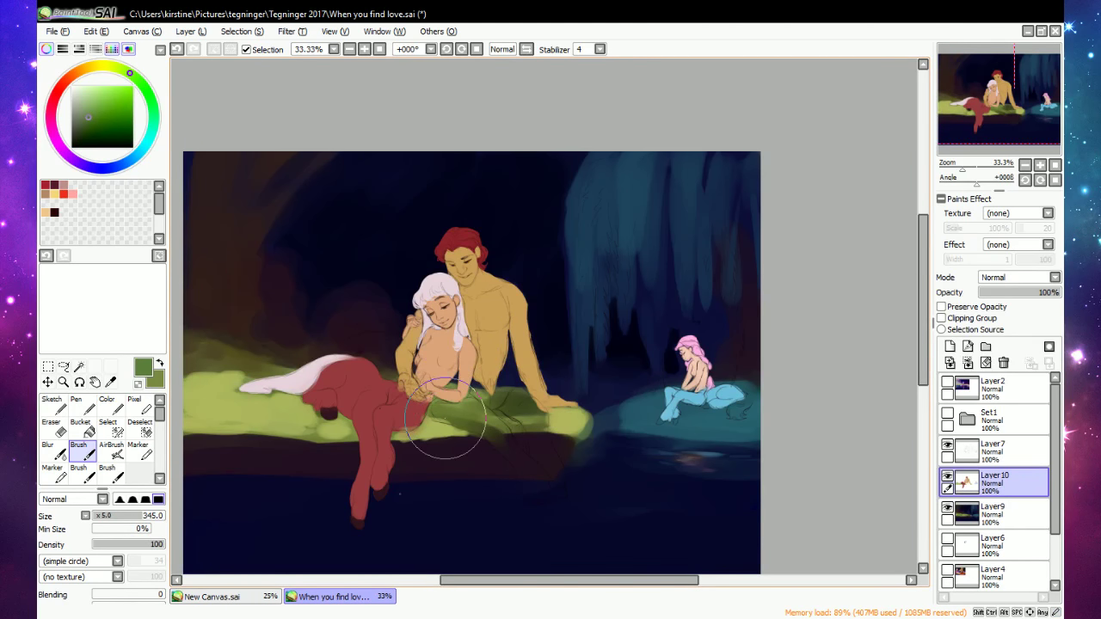
mouse_move(446, 418)
mouse_down()
mouse_move(459, 418)
mouse_move(449, 411)
mouse_up()
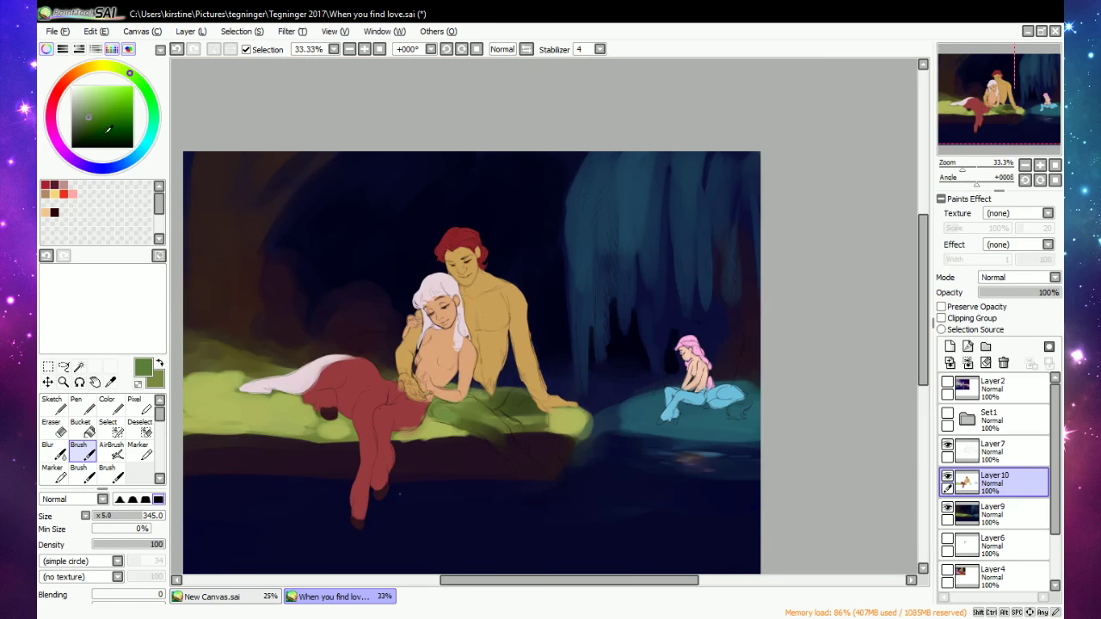
click(89, 115)
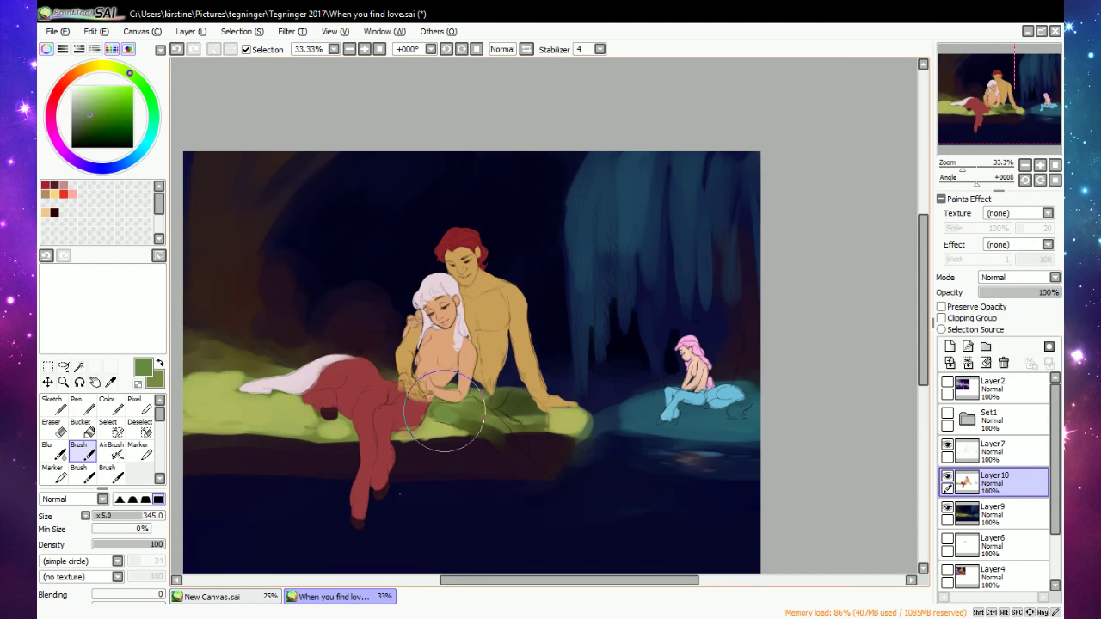
mouse_move(443, 413)
mouse_down()
mouse_move(472, 414)
mouse_move(442, 408)
mouse_move(493, 435)
mouse_up()
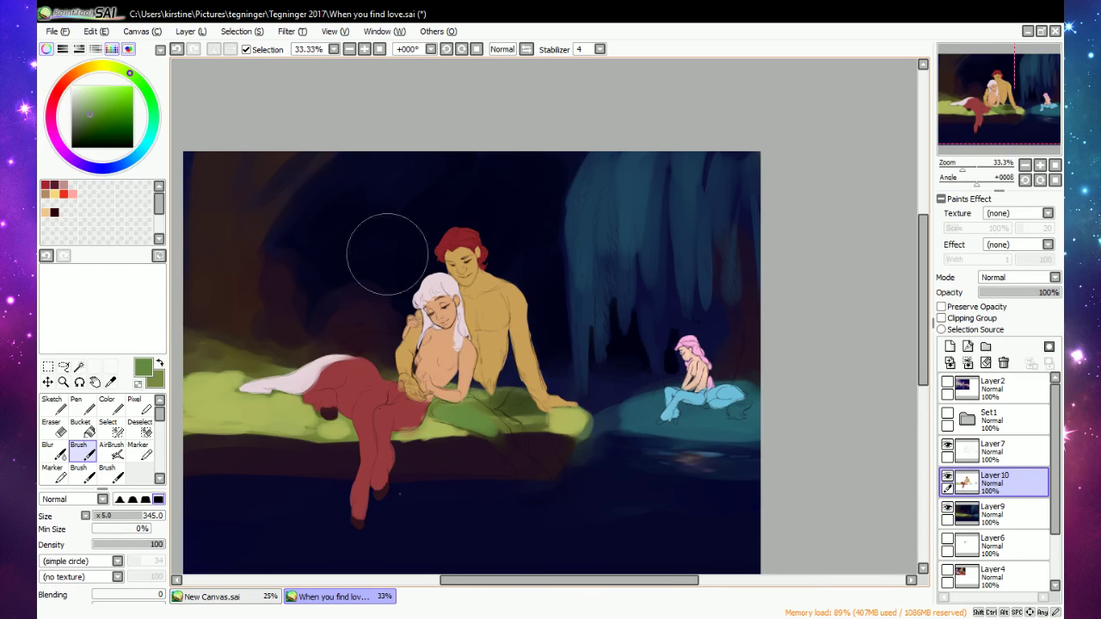
click(176, 49)
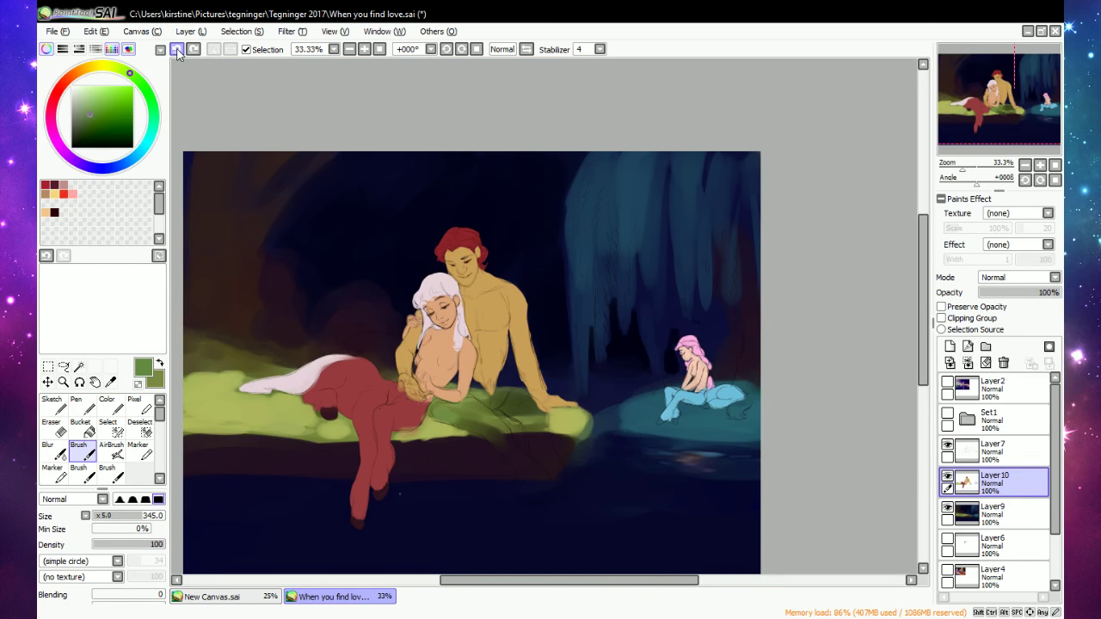
click(178, 50)
click(179, 51)
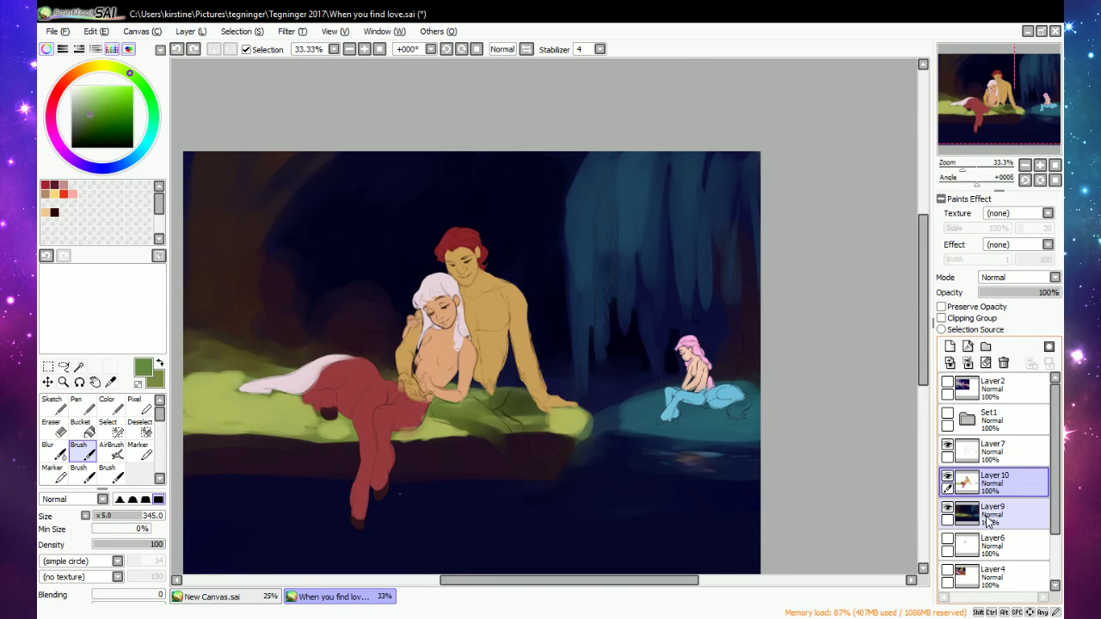
Block in the man's thighs and upper shins in mid green on Layer10, above the background layer.
click(994, 514)
click(991, 483)
click(994, 514)
click(991, 483)
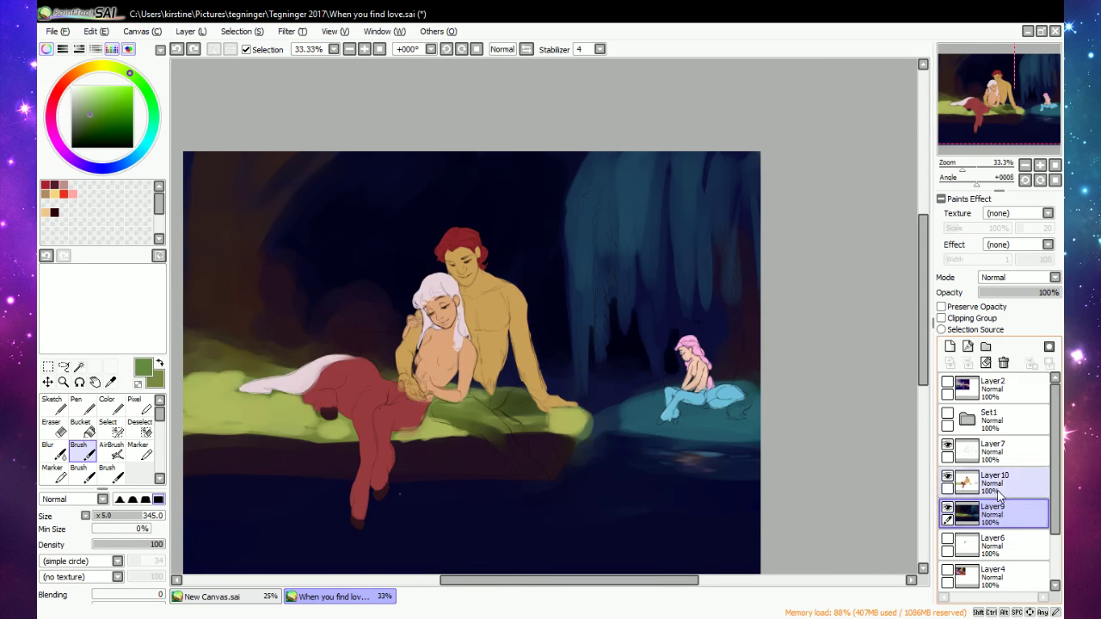
mouse_move(453, 416)
mouse_down()
mouse_move(468, 422)
mouse_move(455, 435)
mouse_move(504, 443)
mouse_move(491, 438)
mouse_move(499, 456)
mouse_move(504, 438)
mouse_move(471, 402)
mouse_move(497, 394)
mouse_move(486, 405)
mouse_move(507, 378)
mouse_move(507, 399)
mouse_move(520, 386)
mouse_move(529, 404)
mouse_move(534, 391)
mouse_move(544, 428)
mouse_move(555, 404)
mouse_move(538, 447)
mouse_up()
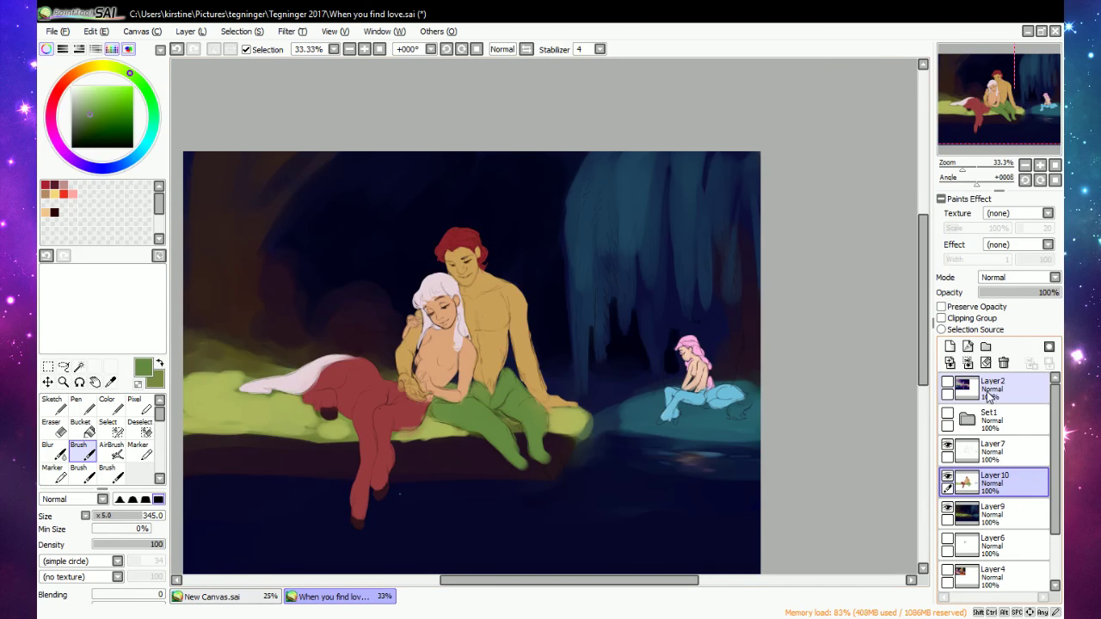
Extend the man's green lower legs down to the sketched feet, hiding the Layer9 background to see the linework.
mouse_move(527, 468)
mouse_down()
mouse_move(522, 459)
mouse_move(525, 492)
mouse_move(575, 433)
mouse_up()
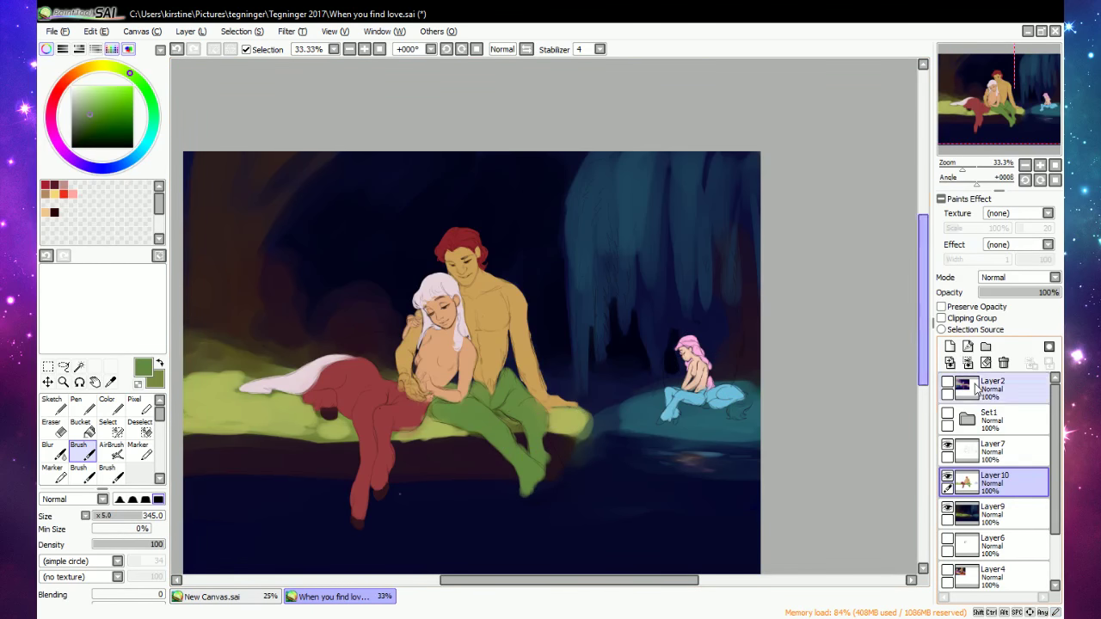
click(947, 509)
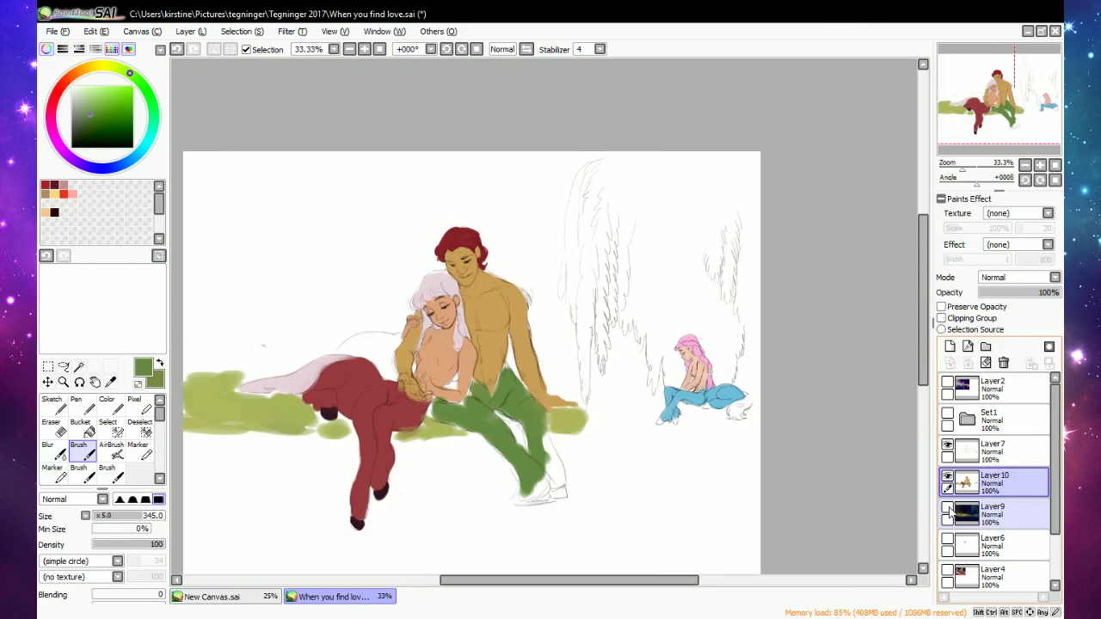
mouse_move(531, 492)
mouse_down()
mouse_move(533, 465)
mouse_move(551, 476)
mouse_move(548, 455)
mouse_move(561, 481)
mouse_up()
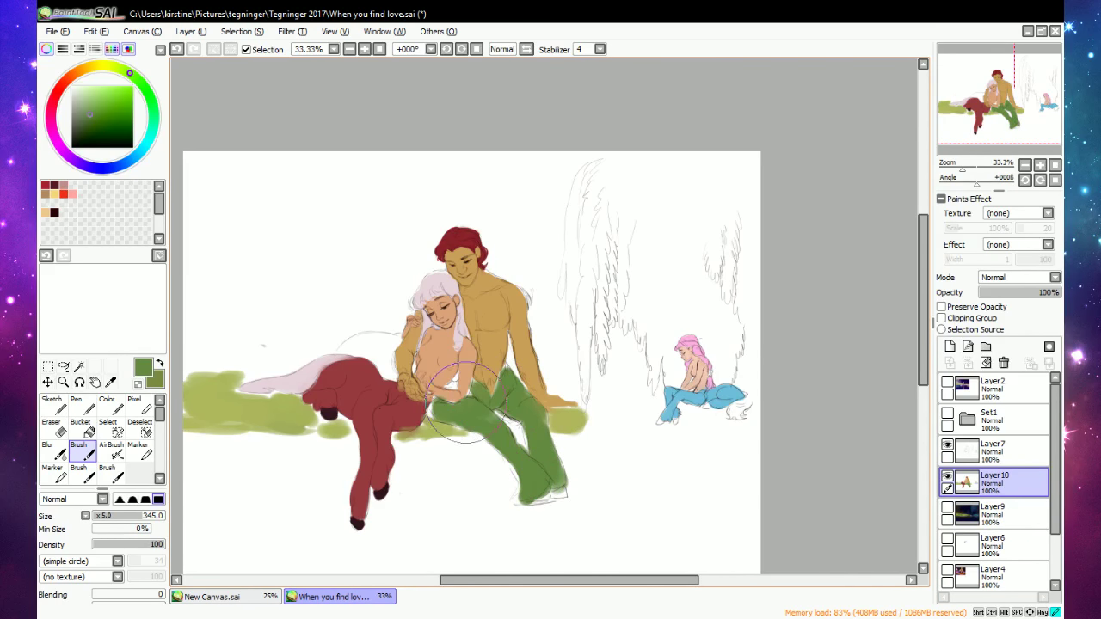
Fill the white gap at the man's waist with the same mid green.
drag(460, 379, 458, 376)
Try a pale pink stroke behind the woman's back with the size 65 Stringy_L brush.
click(52, 402)
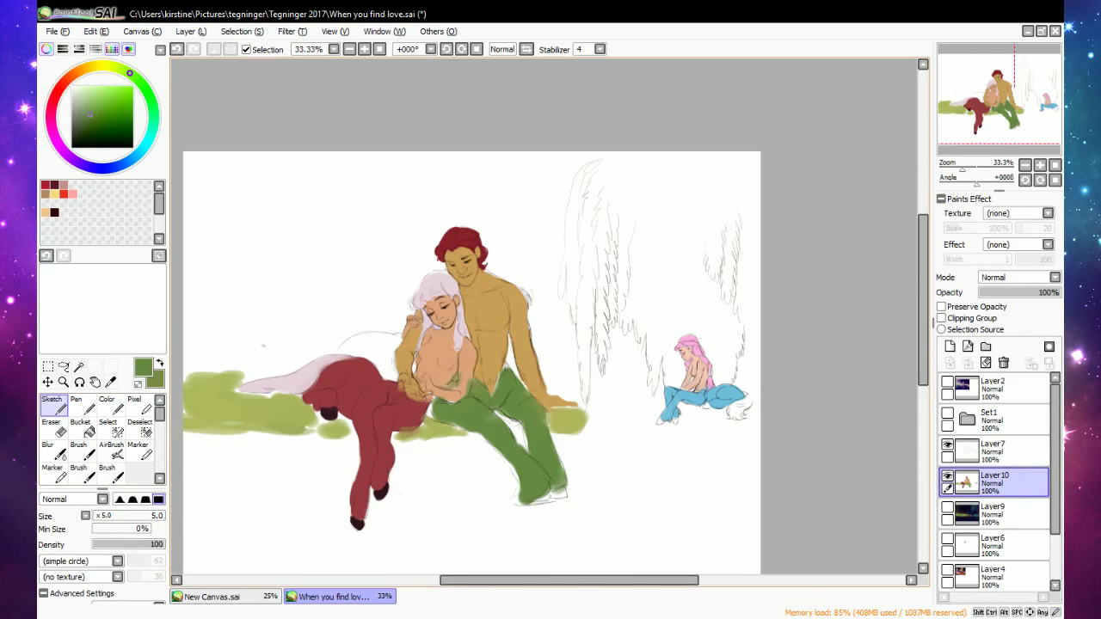
right_click(301, 377)
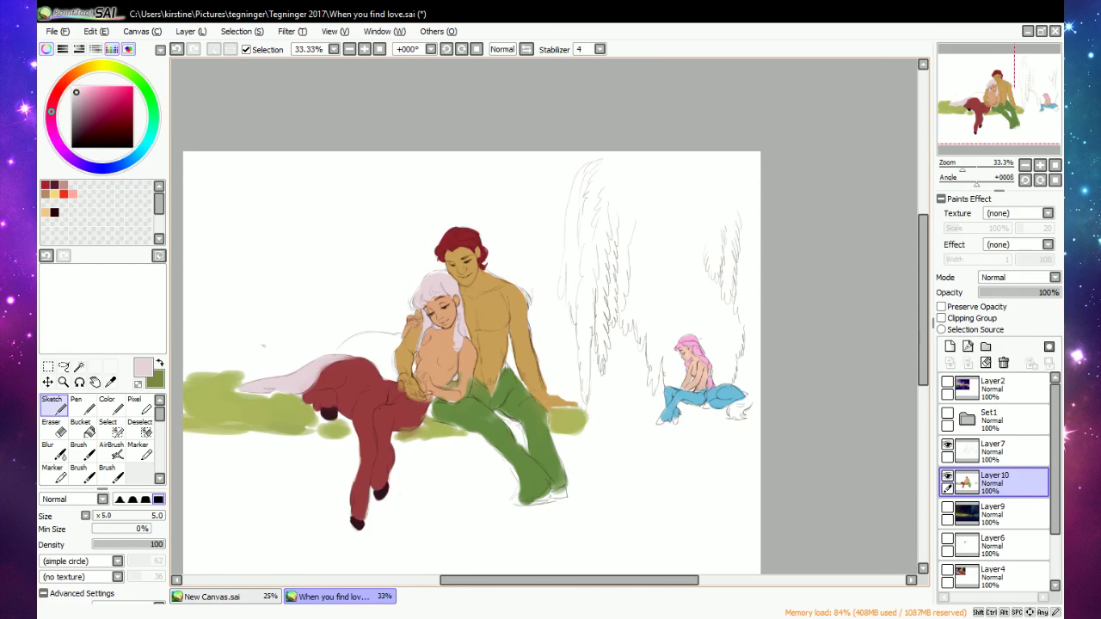
click(84, 476)
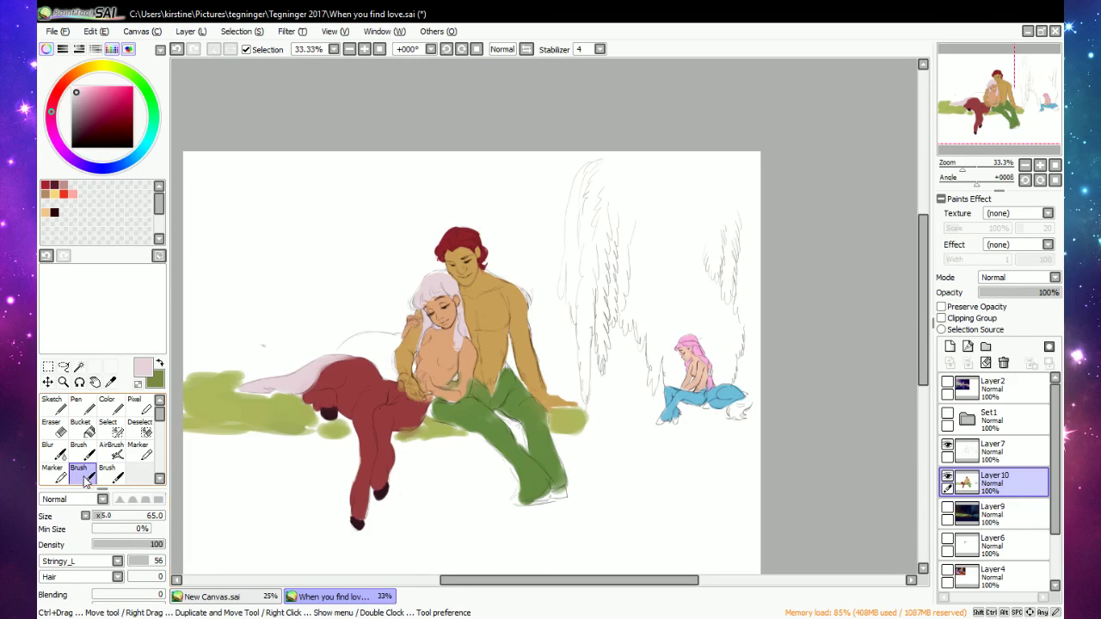
mouse_move(367, 340)
mouse_down()
mouse_move(346, 347)
mouse_move(315, 331)
mouse_up()
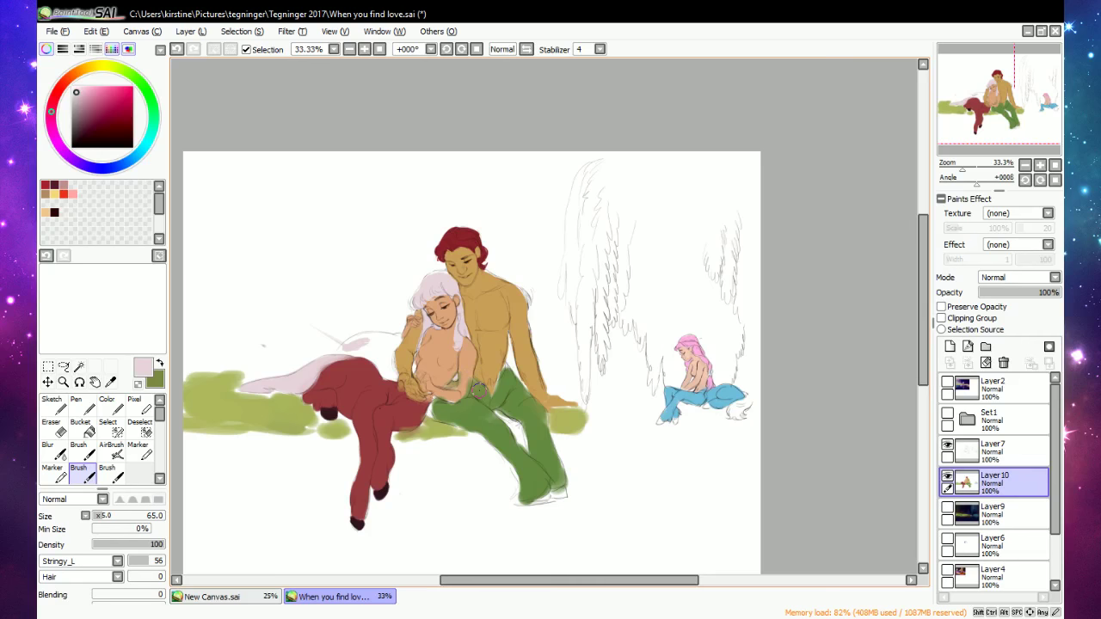
drag(504, 585, 501, 585)
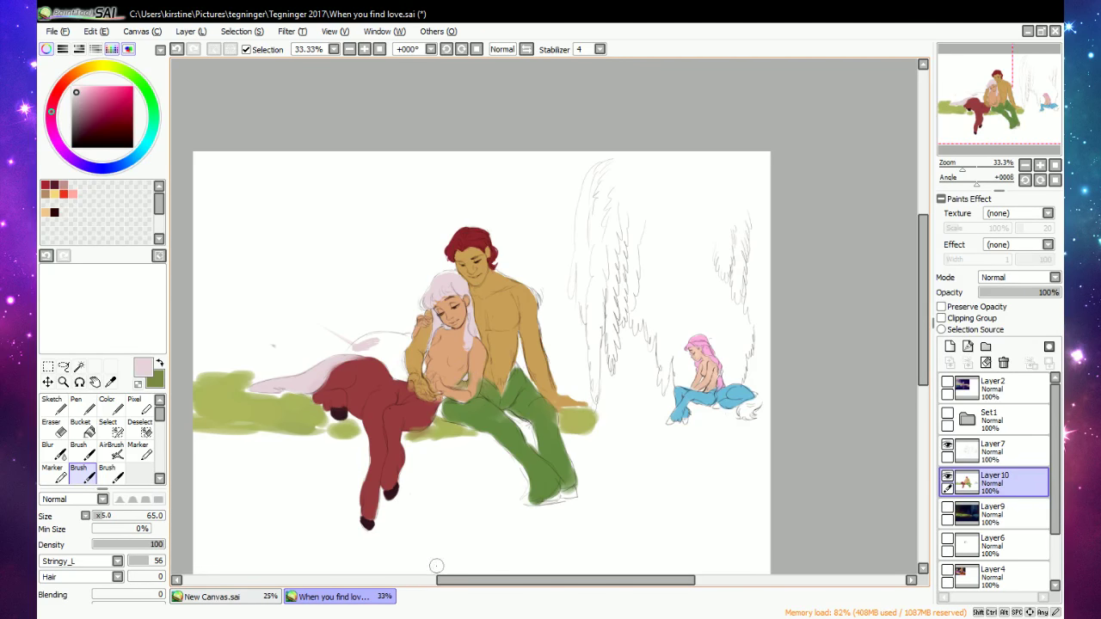
drag(464, 581, 431, 578)
click(430, 618)
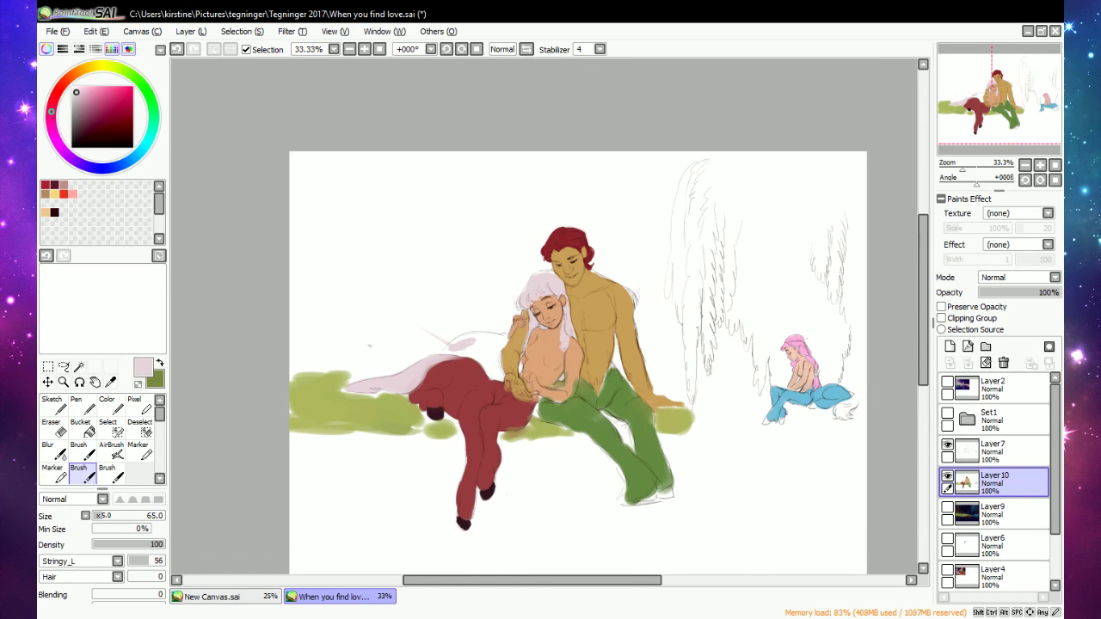
click(701, 618)
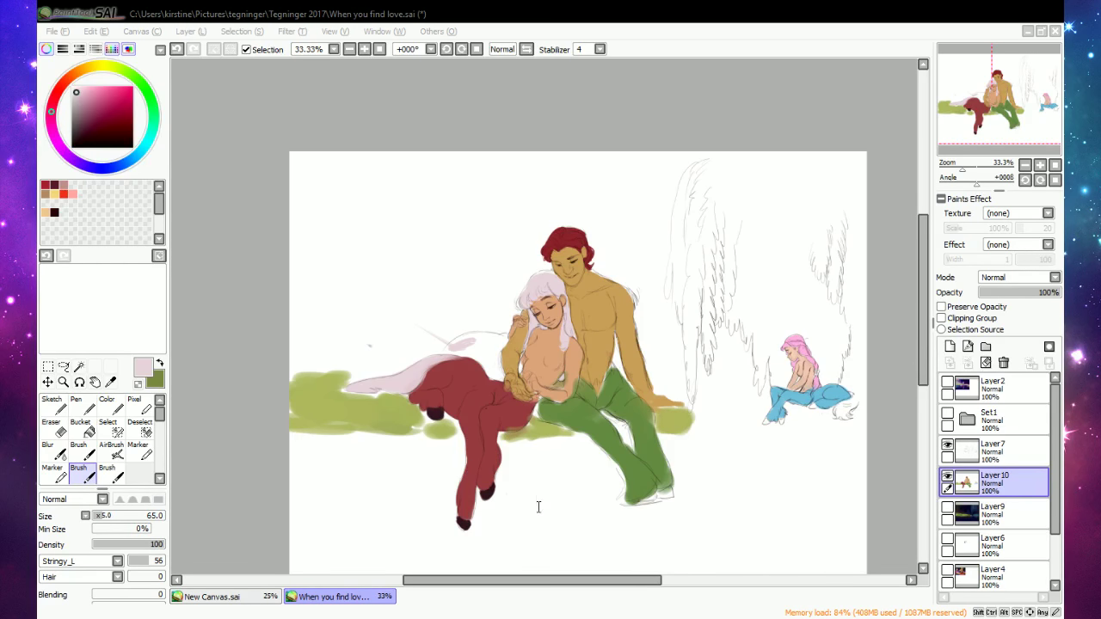
key(alt+Tab)
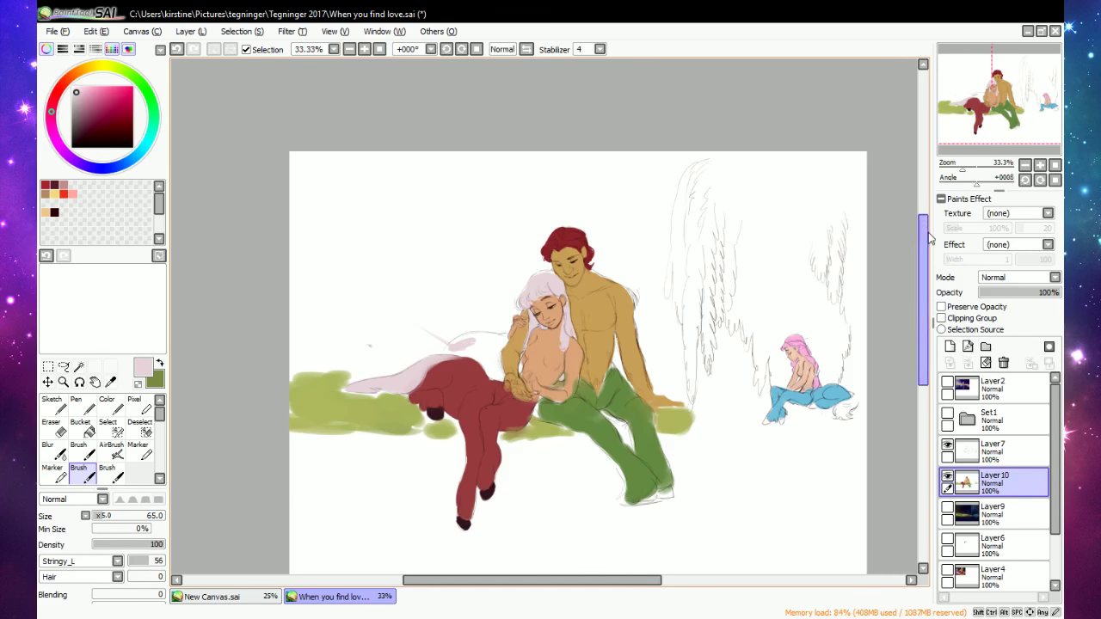
mouse_move(925, 239)
mouse_down()
mouse_move(932, 282)
mouse_move(931, 258)
mouse_up()
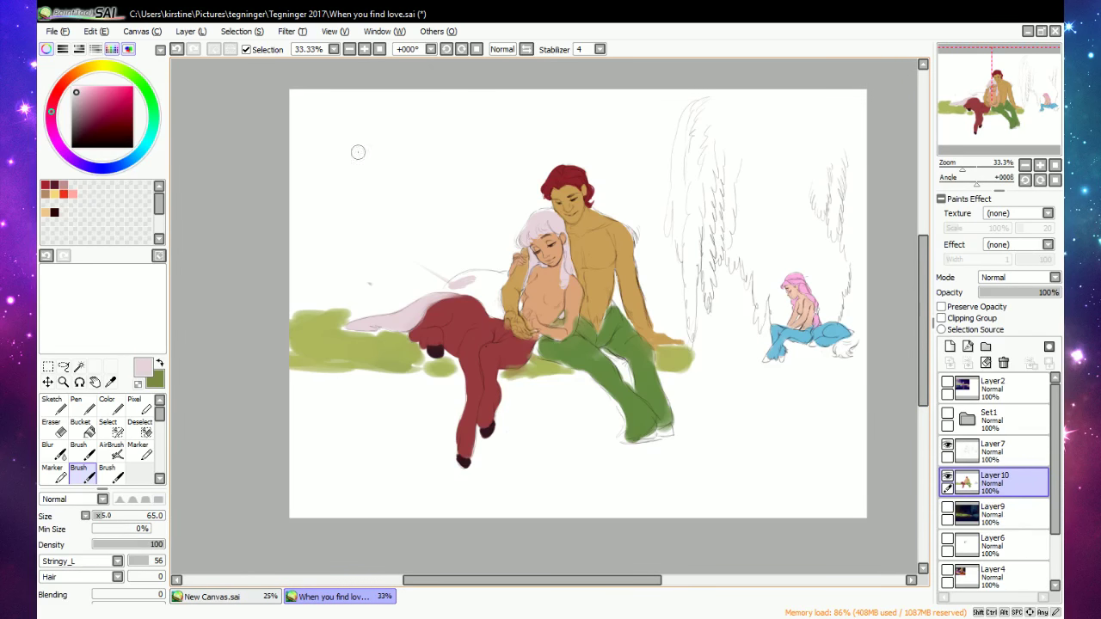
key(ctrl+z)
Block in the man's green hindquarters behind the woman with the size 345 brush, and show the Layer9 background again.
click(733, 445)
key(e)
drag(740, 451, 733, 439)
key(n)
right_click(647, 370)
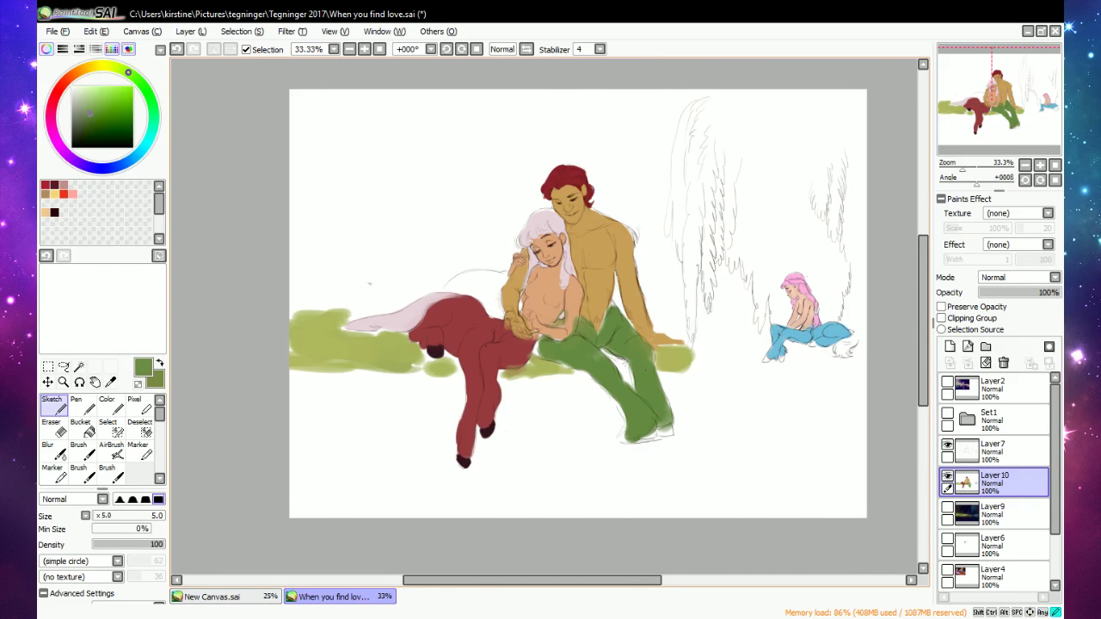
key(e)
drag(511, 297, 475, 280)
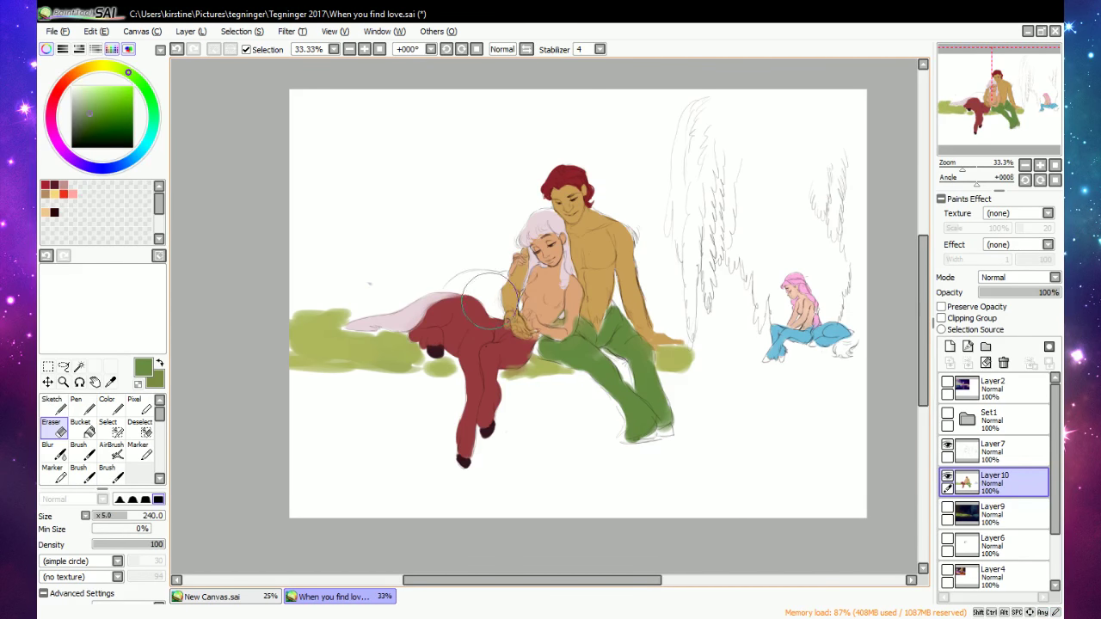
key(n)
key(b)
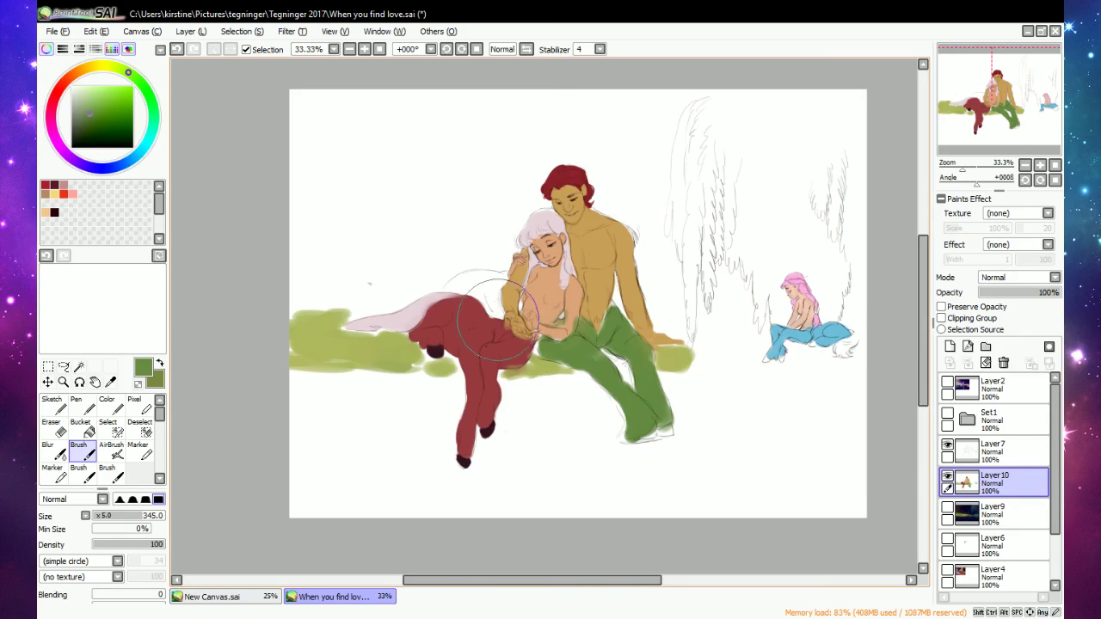
mouse_move(490, 311)
mouse_down()
mouse_move(501, 311)
mouse_move(488, 267)
mouse_move(456, 277)
mouse_move(467, 292)
mouse_move(485, 270)
mouse_move(462, 280)
mouse_move(490, 288)
mouse_move(482, 307)
mouse_move(446, 289)
mouse_move(510, 270)
mouse_up()
mouse_move(542, 347)
mouse_down()
mouse_move(586, 305)
mouse_move(615, 309)
mouse_move(581, 327)
mouse_move(606, 309)
mouse_up()
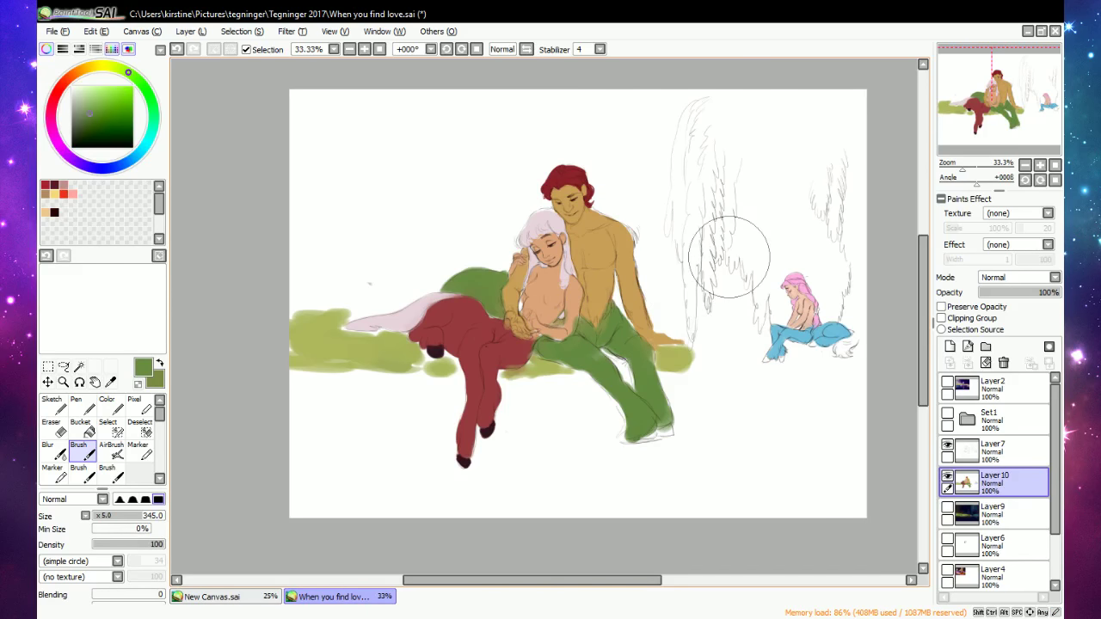
click(947, 508)
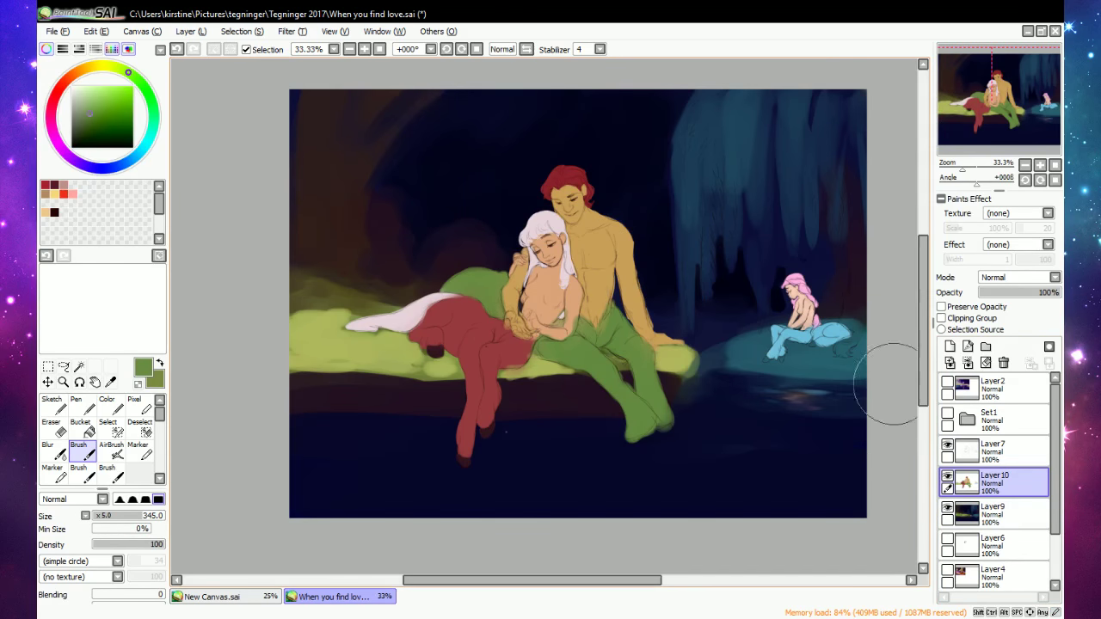
Compare the painting with the reference images in Layer2 and Set1, leaving both hidden.
mouse_move(926, 263)
mouse_down()
mouse_move(925, 287)
mouse_move(923, 248)
mouse_up()
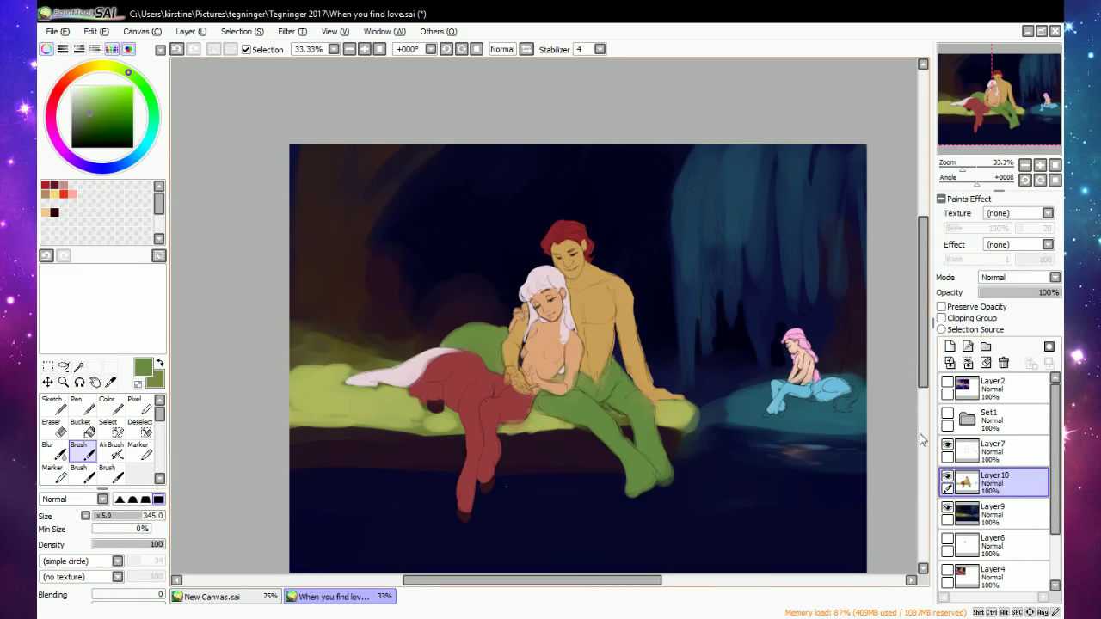
click(948, 383)
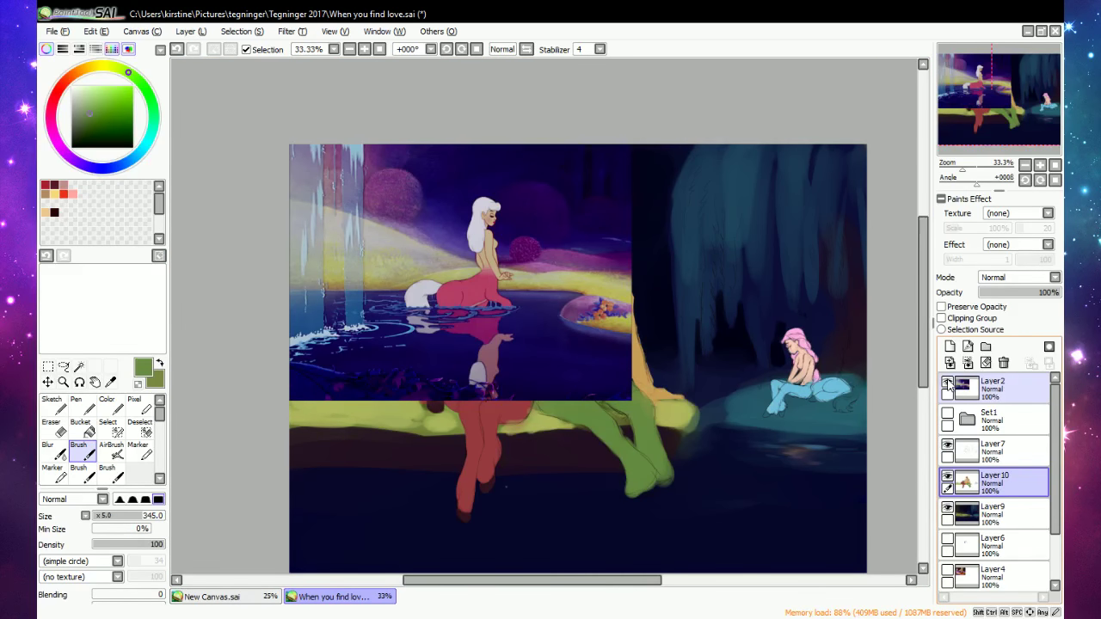
click(947, 383)
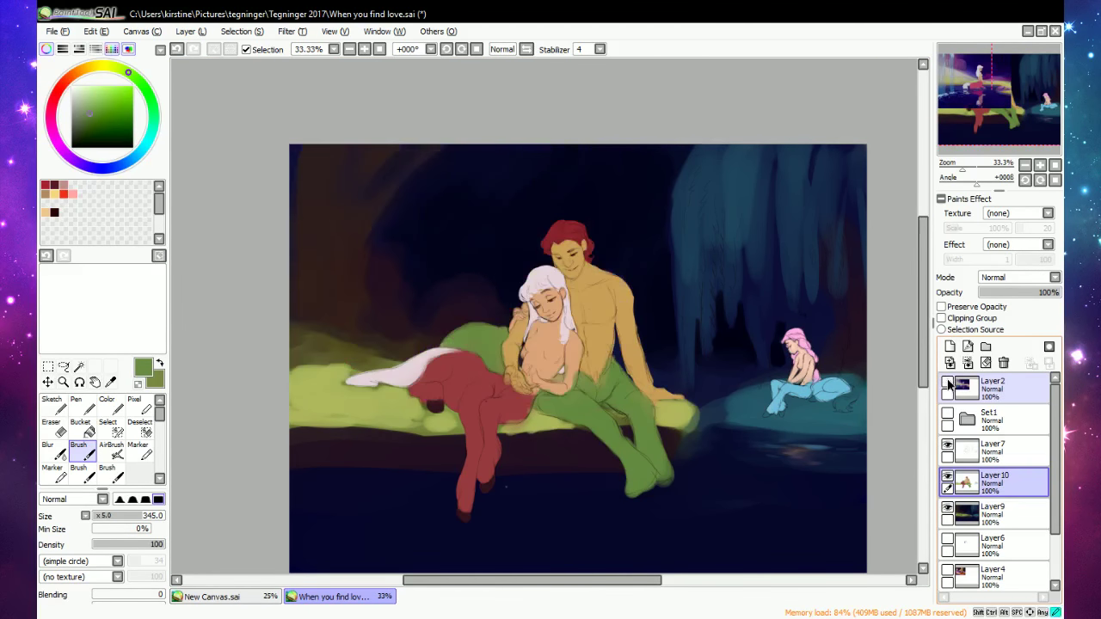
click(947, 419)
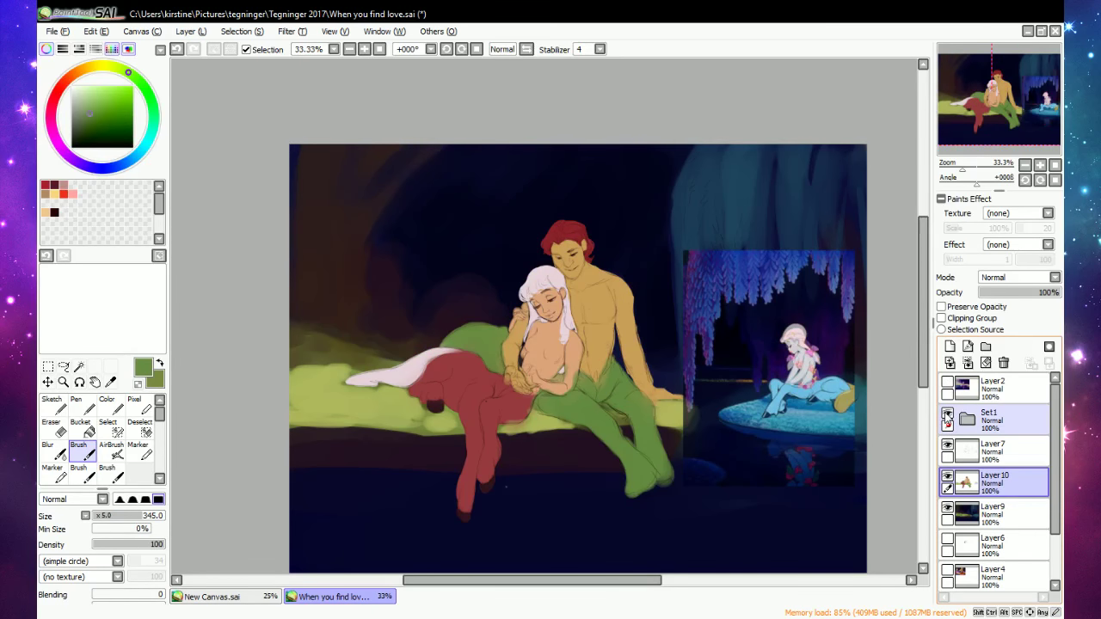
click(947, 418)
click(947, 419)
click(948, 419)
click(948, 419)
click(947, 419)
click(947, 419)
click(947, 419)
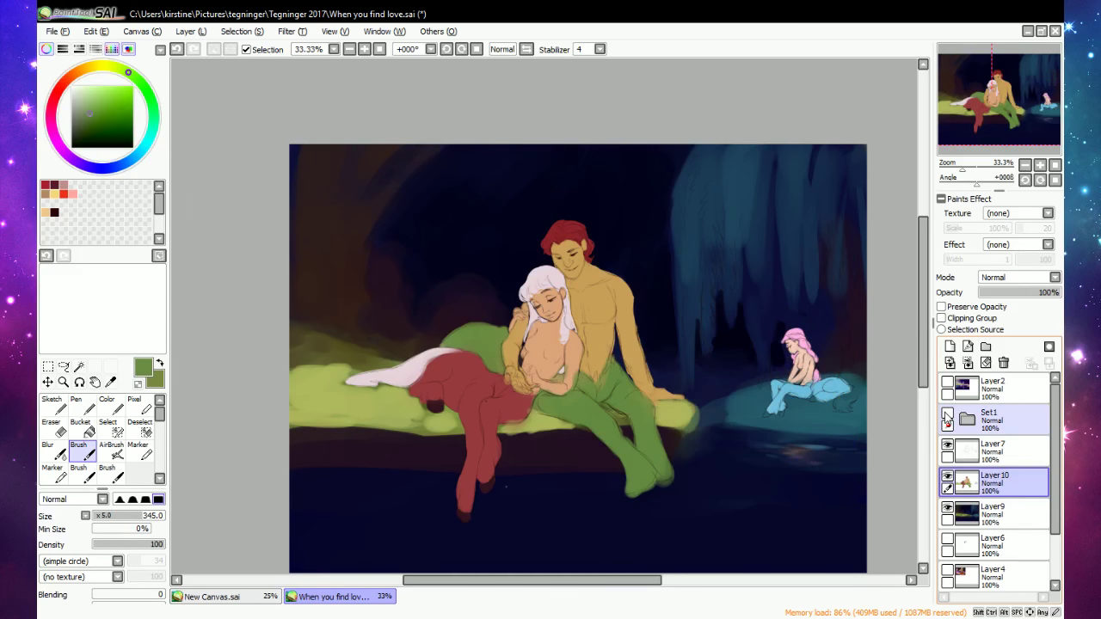
Brighten the distant bank around the pink-haired figure with lighter teal strokes, using the size 345 brush.
right_click(797, 408)
drag(90, 114, 90, 108)
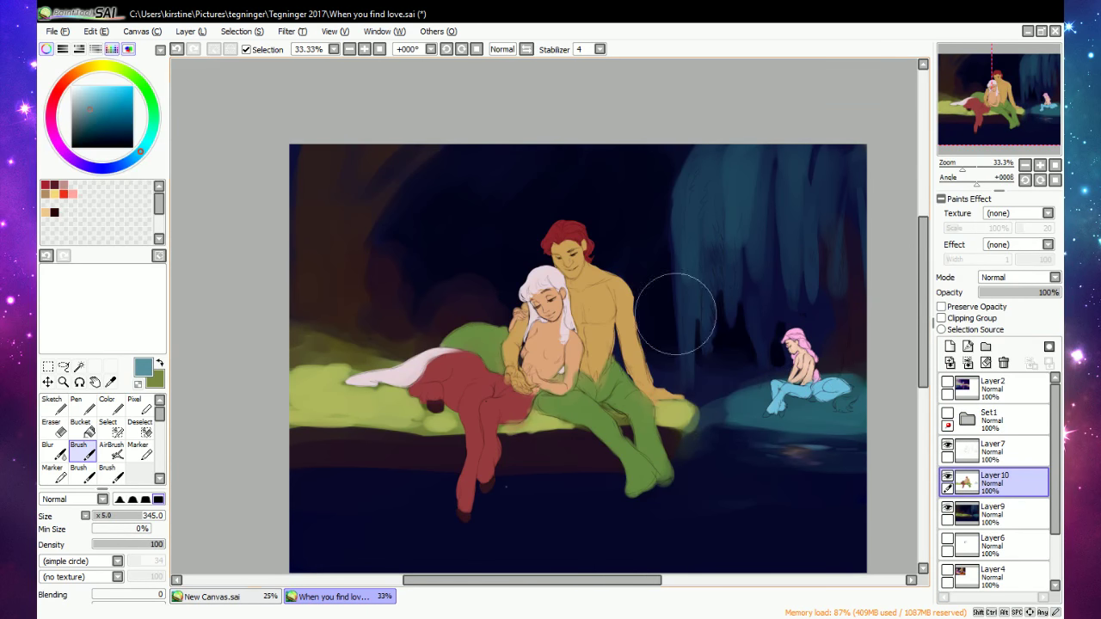
mouse_move(791, 407)
mouse_down()
mouse_move(811, 401)
mouse_move(739, 394)
mouse_move(749, 406)
mouse_move(742, 394)
mouse_move(758, 385)
mouse_move(818, 404)
mouse_move(808, 430)
mouse_move(831, 438)
mouse_move(865, 389)
mouse_move(839, 375)
mouse_move(852, 383)
mouse_move(848, 371)
mouse_up()
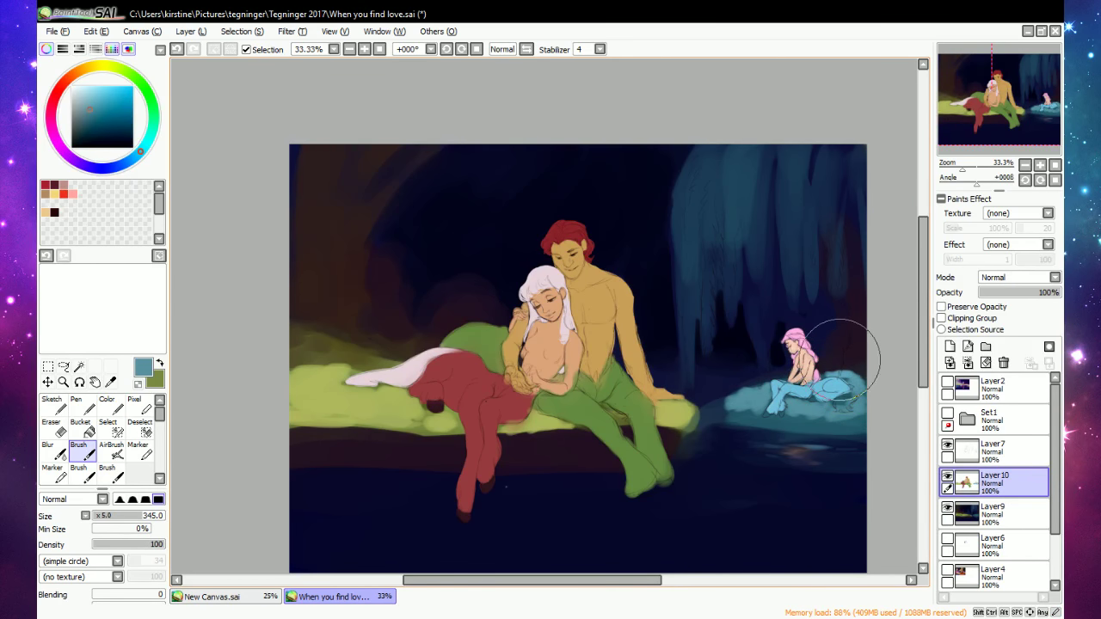
Paint a muted purple tree trunk behind the pink-haired figure at the canvas edge.
right_click(840, 355)
click(83, 126)
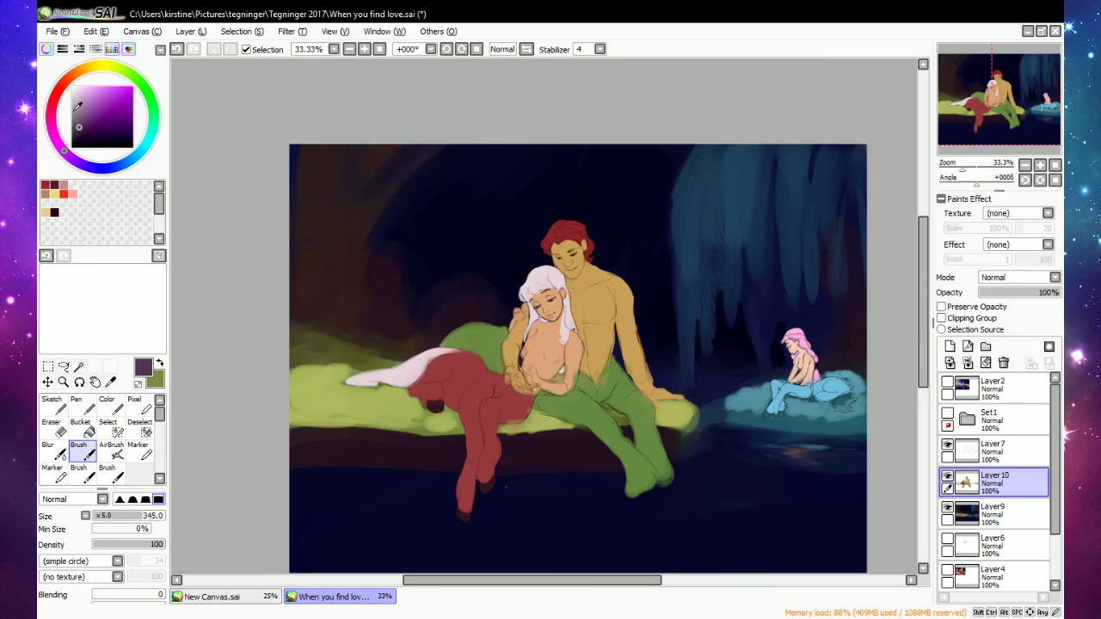
click(59, 139)
mouse_move(854, 374)
mouse_down()
mouse_move(855, 293)
mouse_move(860, 349)
mouse_move(838, 362)
mouse_move(860, 277)
mouse_move(863, 372)
mouse_move(846, 329)
mouse_move(840, 348)
mouse_move(840, 306)
mouse_move(825, 369)
mouse_move(837, 325)
mouse_move(859, 374)
mouse_move(815, 411)
mouse_move(833, 300)
mouse_move(832, 346)
mouse_move(840, 325)
mouse_move(829, 349)
mouse_move(840, 342)
mouse_move(841, 306)
mouse_move(826, 364)
mouse_move(845, 354)
mouse_move(849, 313)
mouse_up()
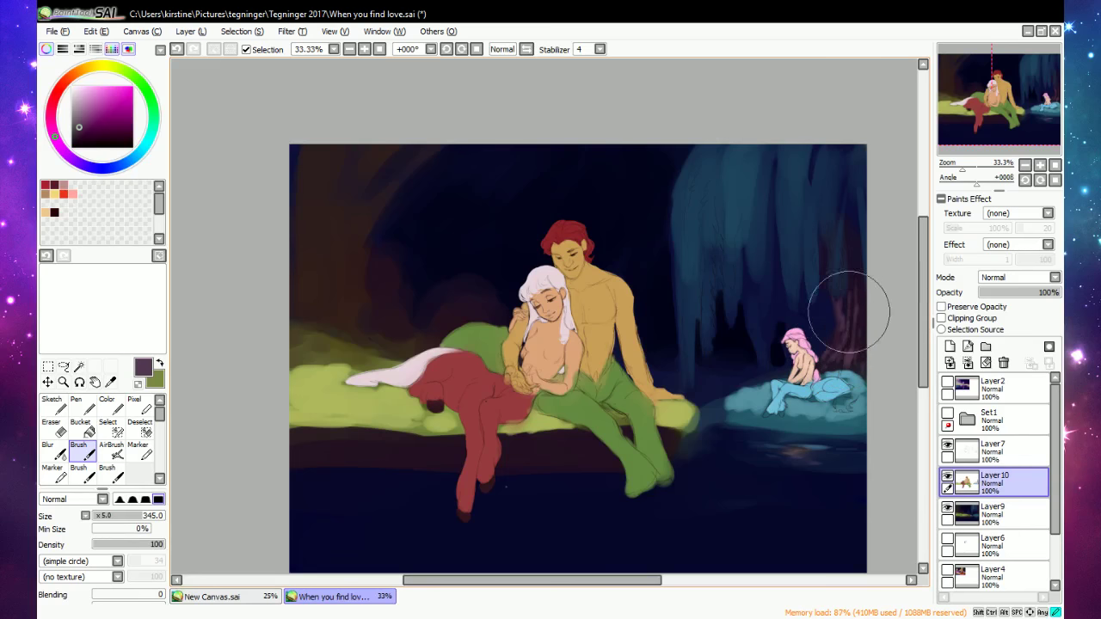
Add leafy tips to the hanging willow strands with a size 65 brush, using blues sampled from the foliage.
alt+click(736, 211)
drag(110, 518, 102, 518)
drag(707, 351, 705, 362)
mouse_move(708, 349)
mouse_down()
mouse_move(706, 316)
mouse_move(704, 357)
mouse_up()
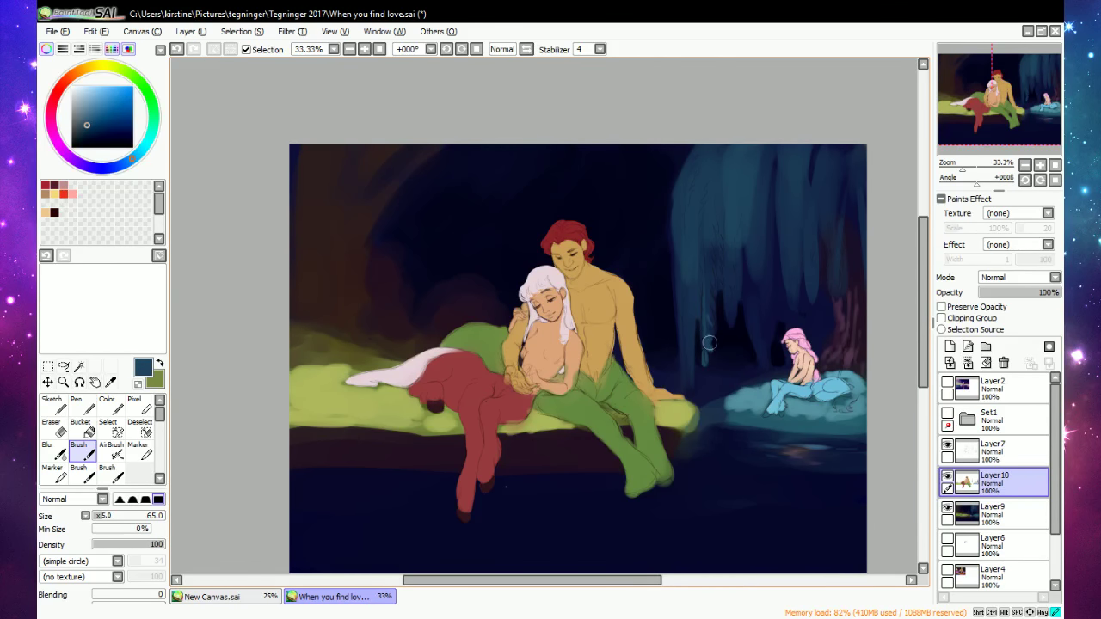
alt+click(697, 312)
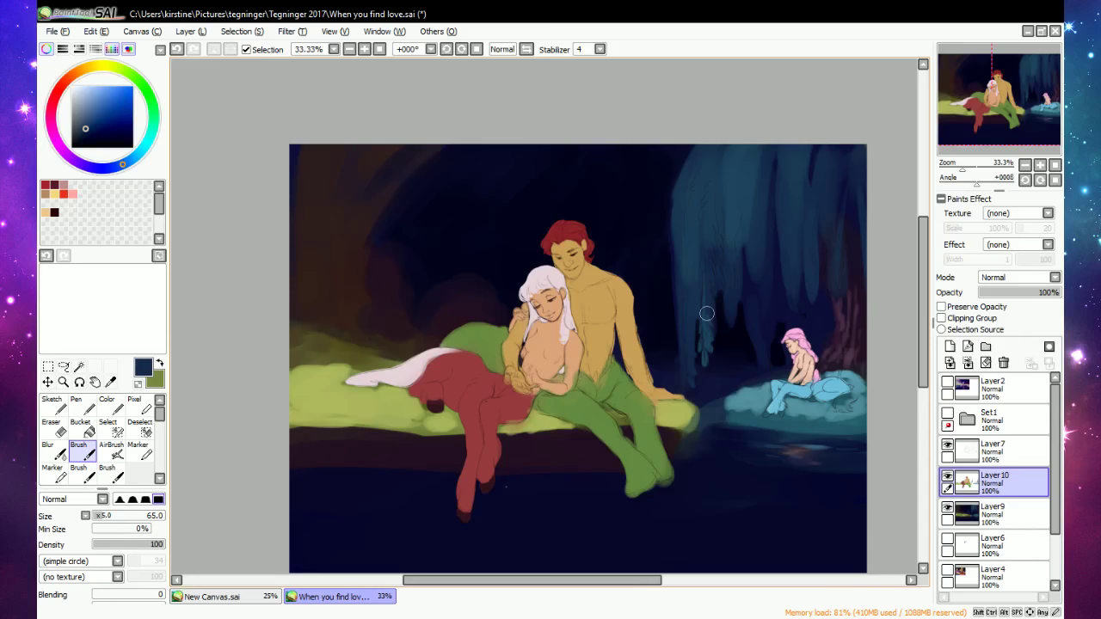
drag(711, 307, 705, 326)
drag(713, 330, 706, 360)
alt+click(705, 313)
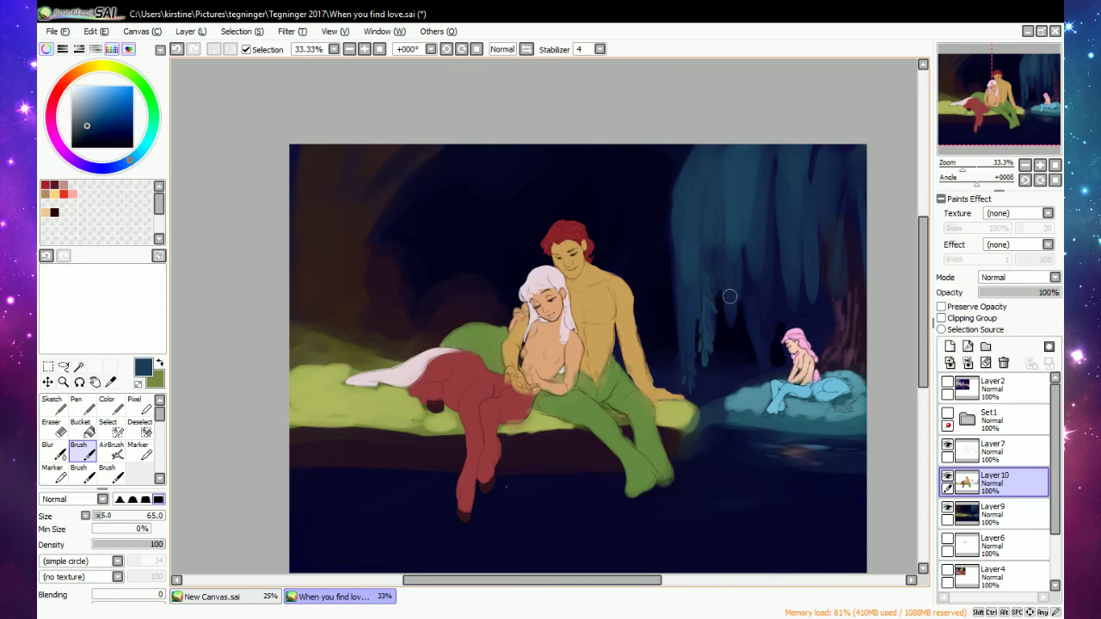
mouse_move(725, 302)
mouse_down()
mouse_move(730, 325)
mouse_move(732, 293)
mouse_up()
Try a dark navy edge along the brown tree trunk with the size 65 brush.
scroll(729, 171, down, 1)
scroll(729, 173, up, 2)
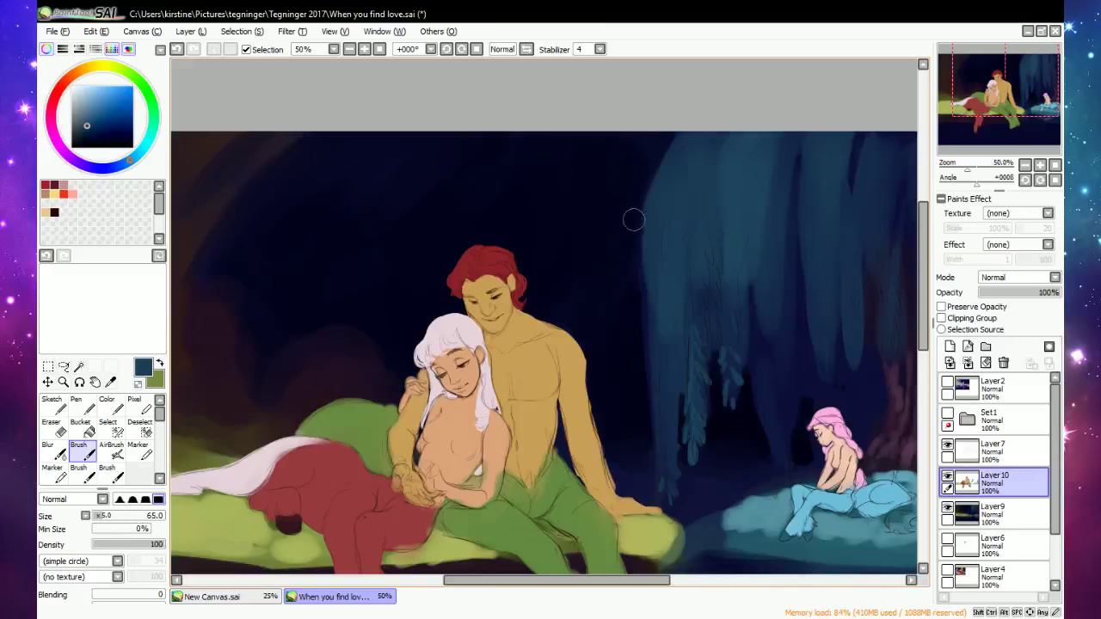
scroll(588, 244, down, 2)
scroll(588, 245, down, 1)
scroll(468, 209, up, 2)
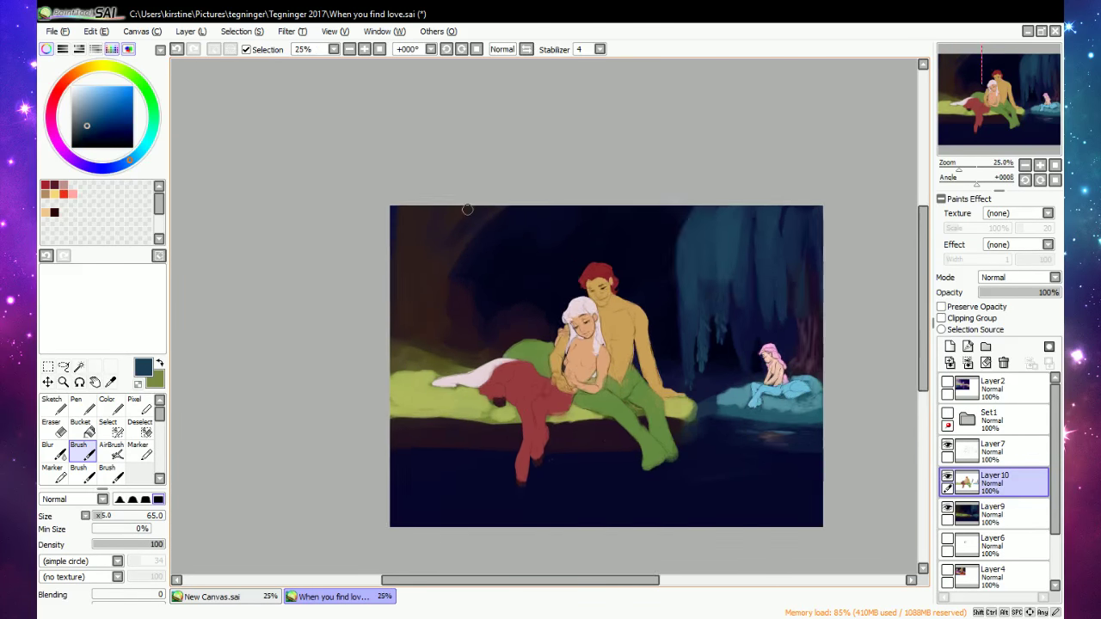
scroll(468, 208, down, 1)
scroll(467, 210, up, 2)
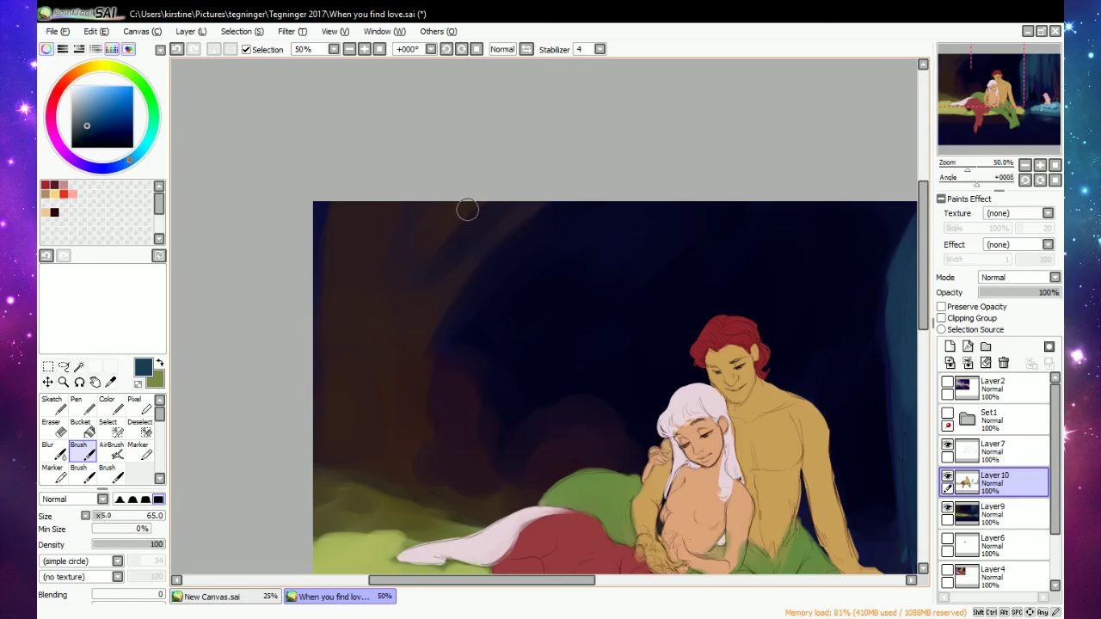
alt+click(454, 325)
drag(442, 322, 430, 480)
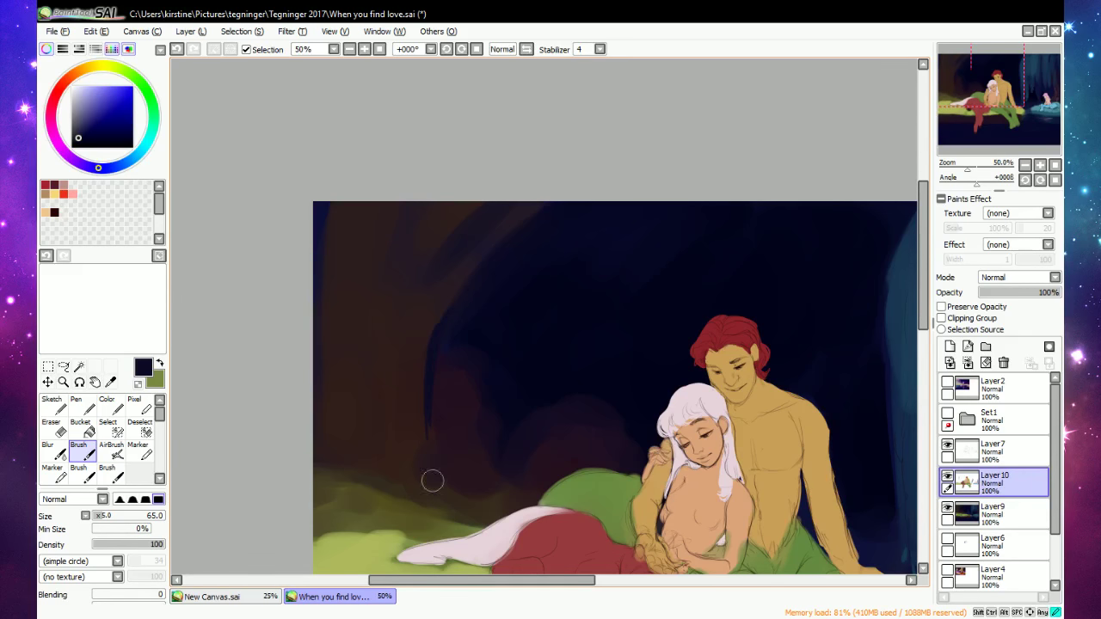
click(178, 51)
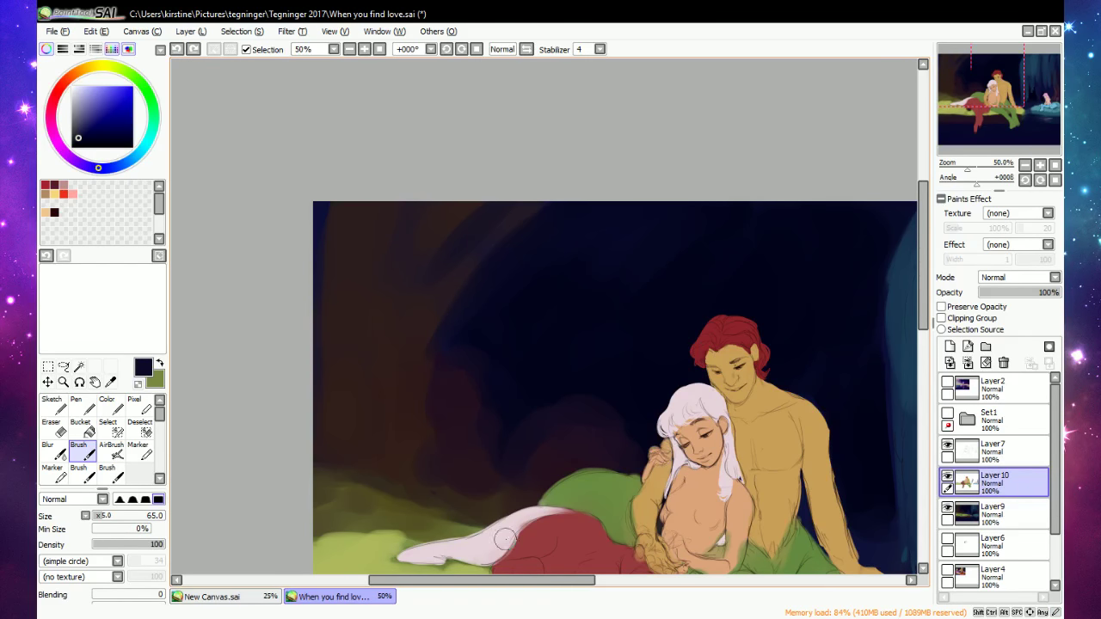
Handwrite "feeling lazy so gonna sketch now" in the moss's yellow-green above the couple on a new top layer.
alt+click(364, 545)
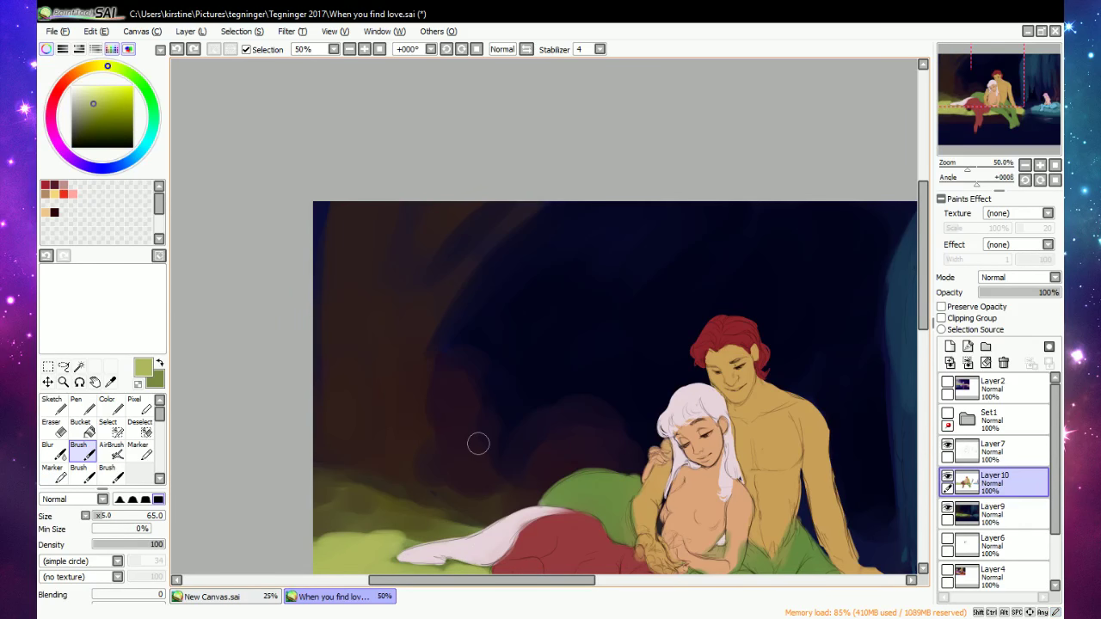
click(950, 346)
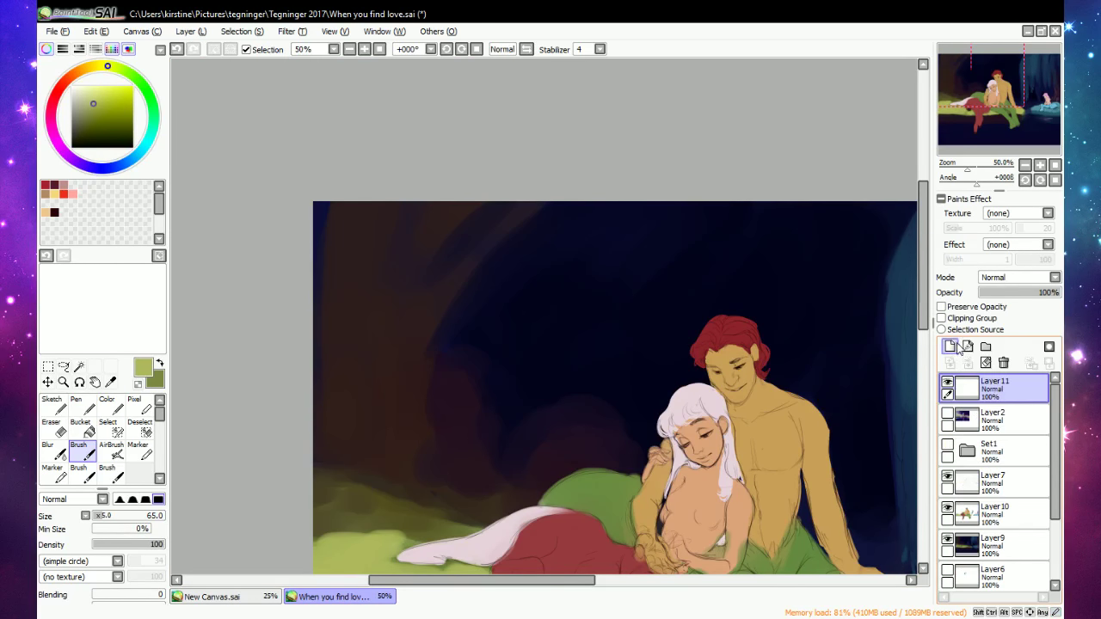
mouse_move(504, 290)
mouse_down()
mouse_move(531, 303)
mouse_move(531, 259)
mouse_move(557, 277)
mouse_move(565, 258)
mouse_move(580, 284)
mouse_up()
drag(518, 324, 551, 333)
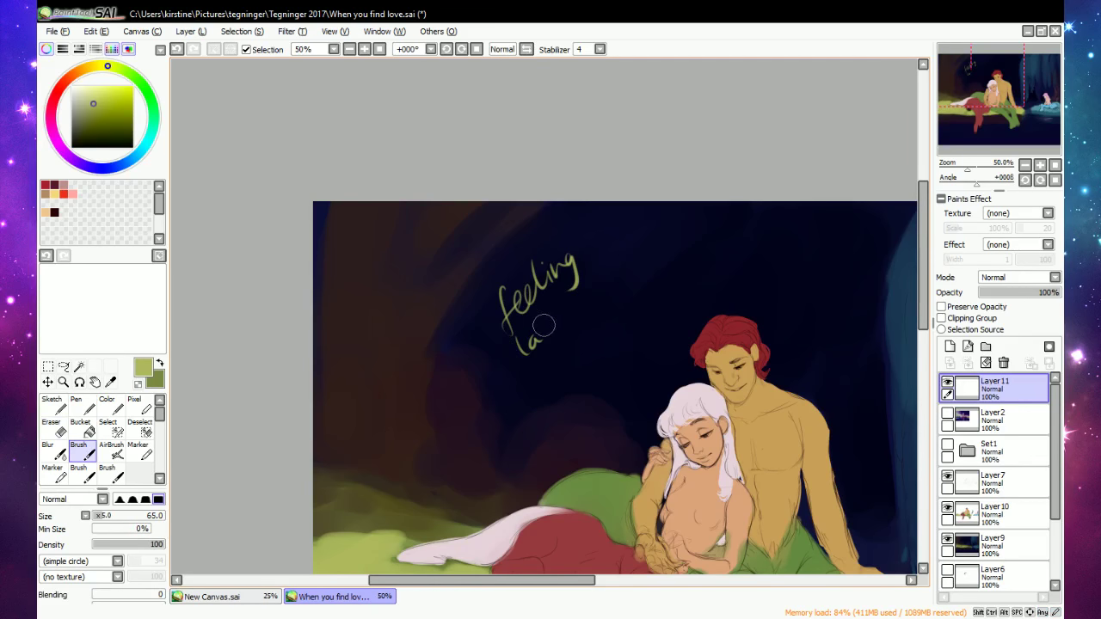
mouse_move(542, 315)
mouse_down()
mouse_move(576, 313)
mouse_move(530, 387)
mouse_move(578, 345)
mouse_move(604, 338)
mouse_move(672, 253)
mouse_move(679, 255)
mouse_move(619, 352)
mouse_move(649, 340)
mouse_move(661, 315)
mouse_up()
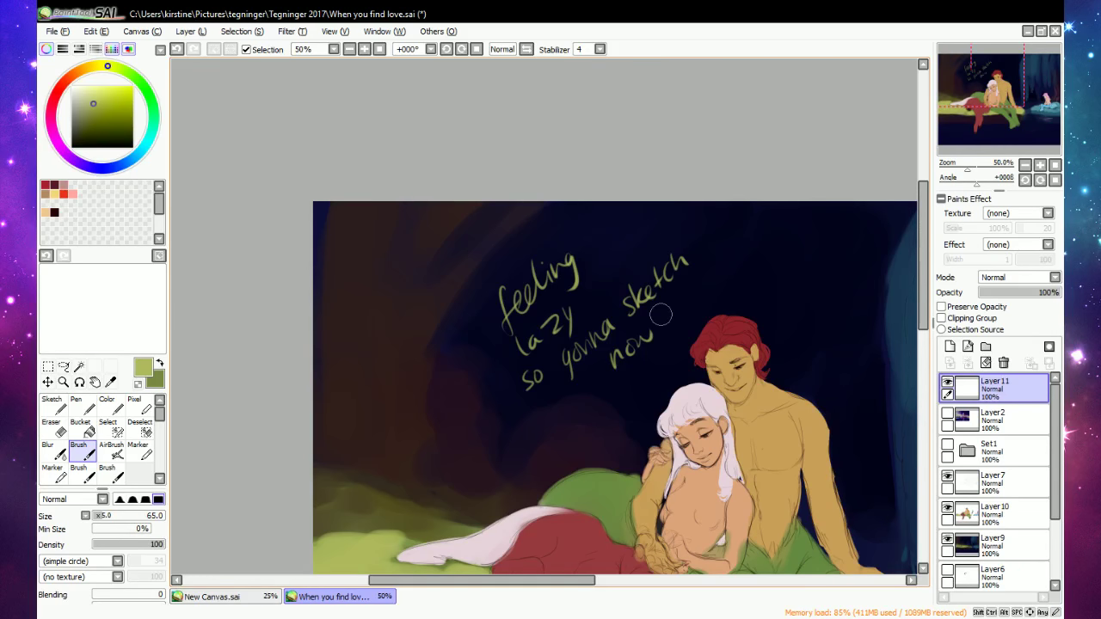
Save the cave illustration with its handwritten note.
scroll(495, 329, down, 4)
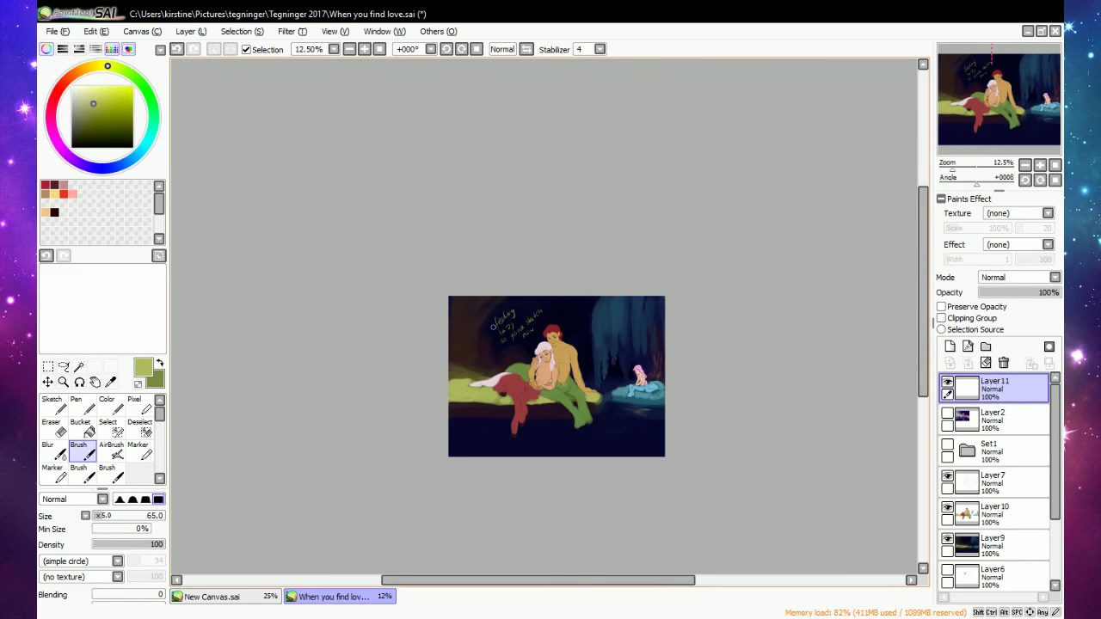
scroll(495, 329, up, 2)
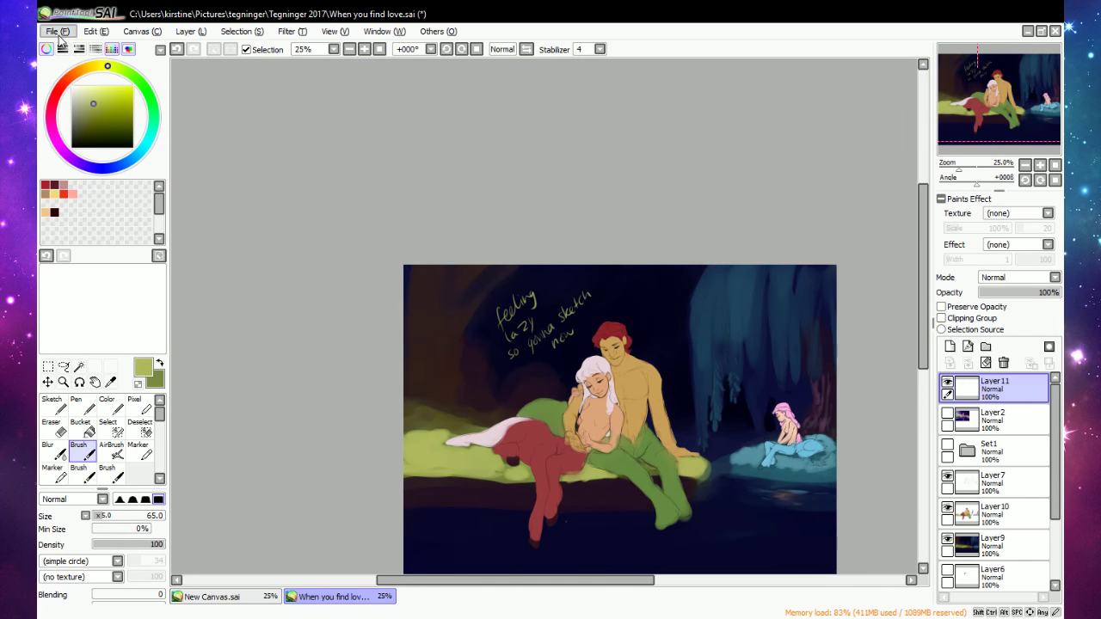
key(ctrl+s)
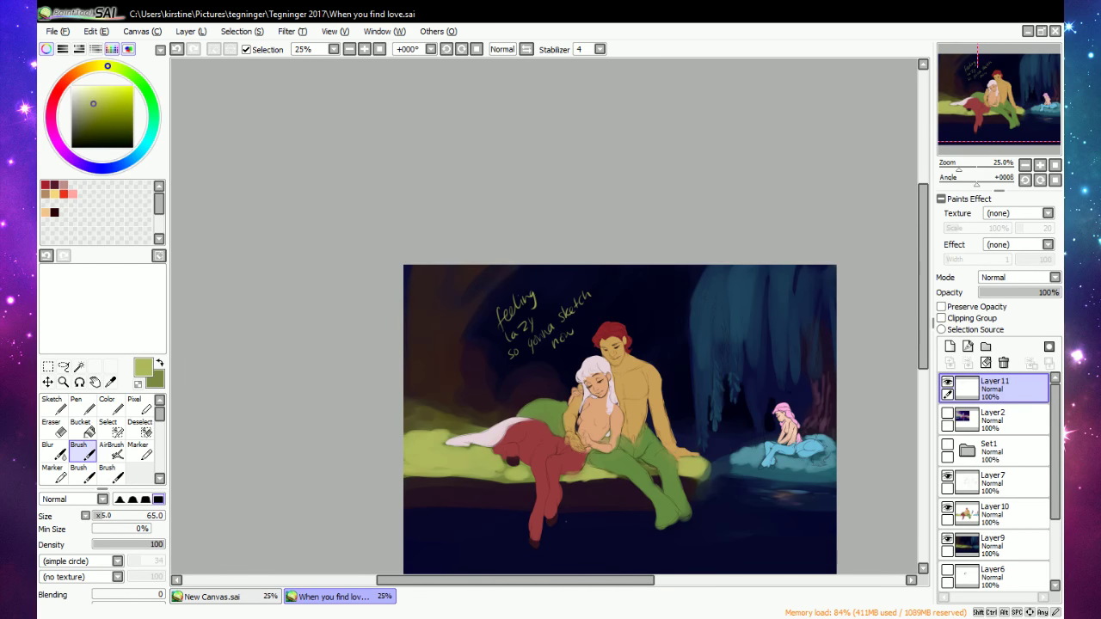
click(690, 617)
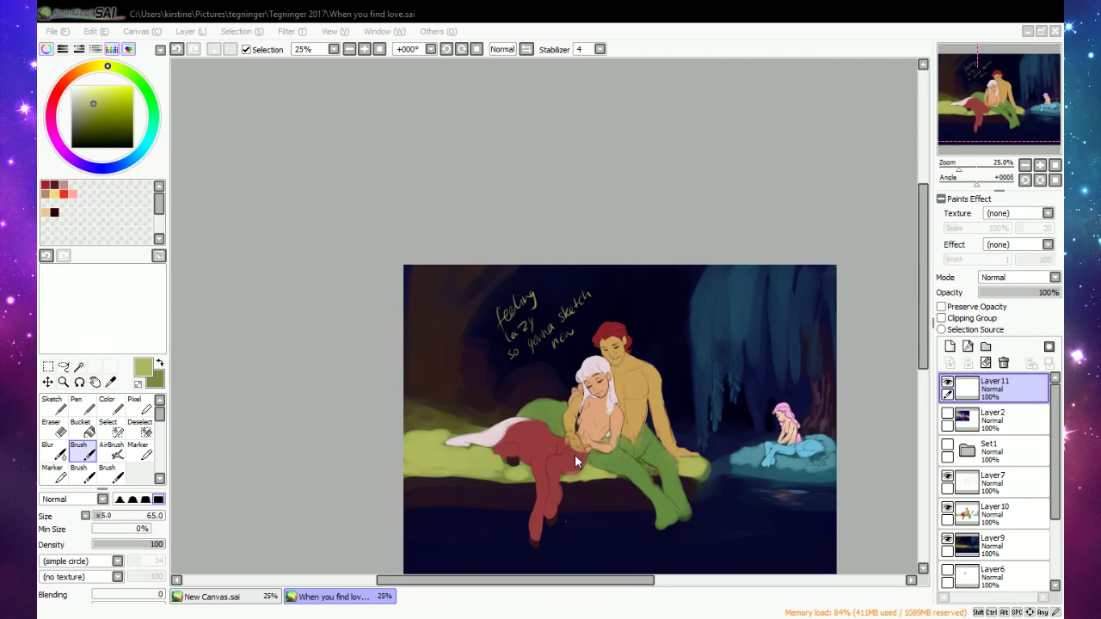
click(511, 618)
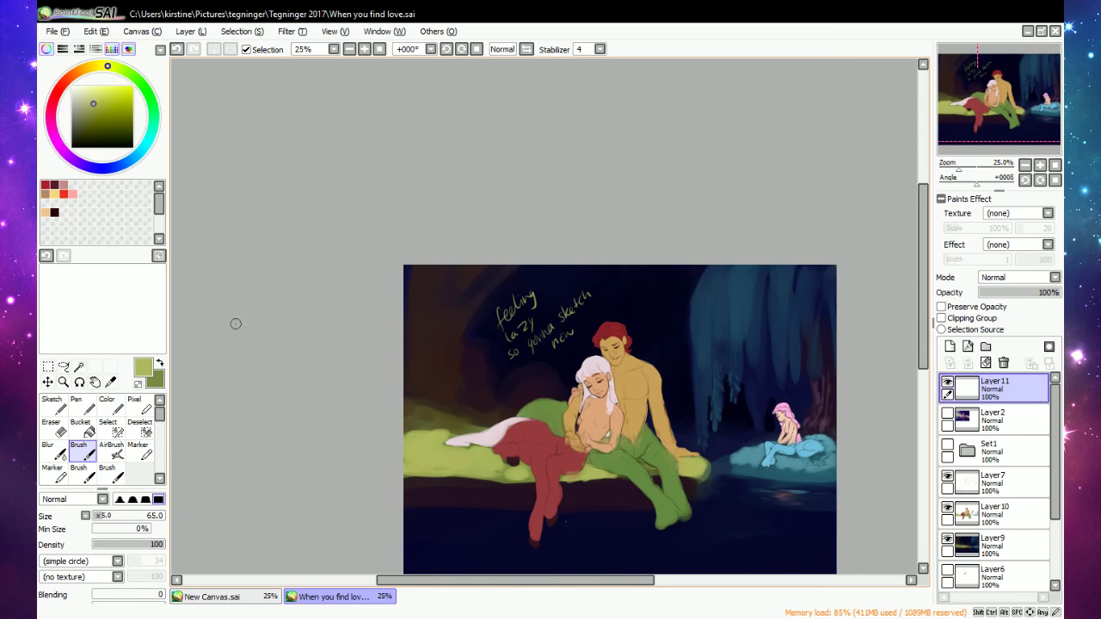
Create a new blank portrait-format canvas.
click(67, 32)
click(72, 53)
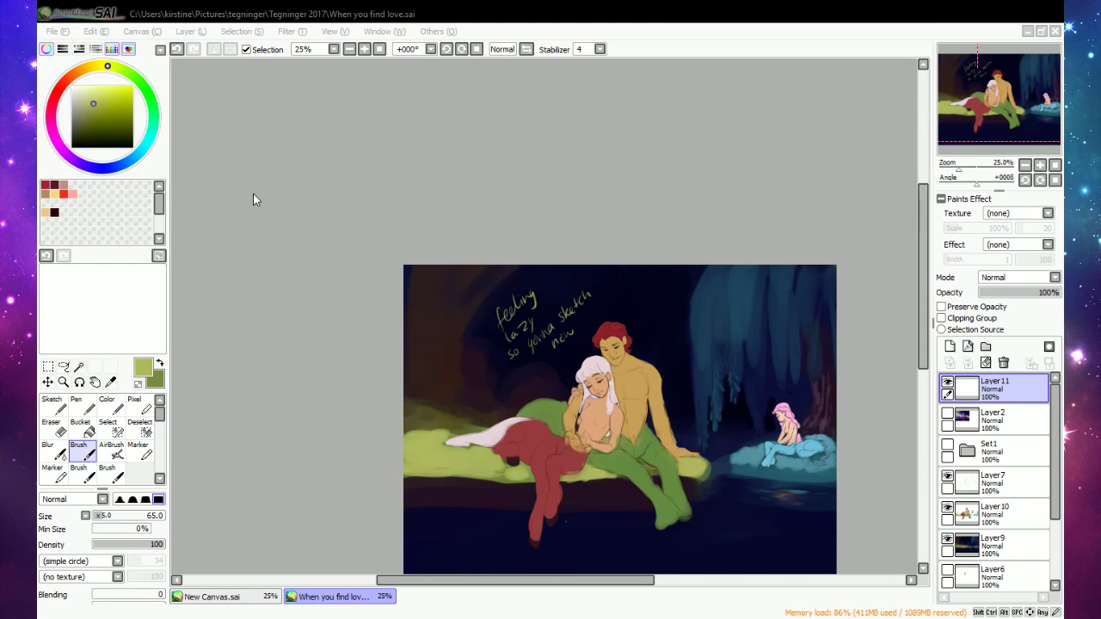
click(295, 238)
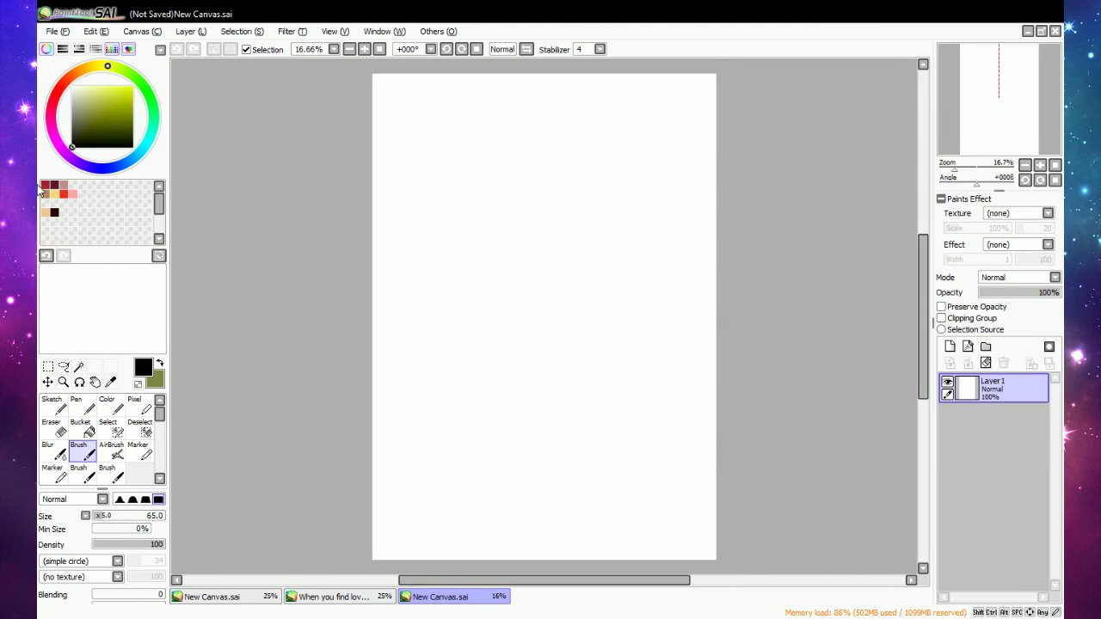
Fill the whole blank canvas with a pale dusty pink-beige using the Bucket.
click(80, 97)
click(69, 77)
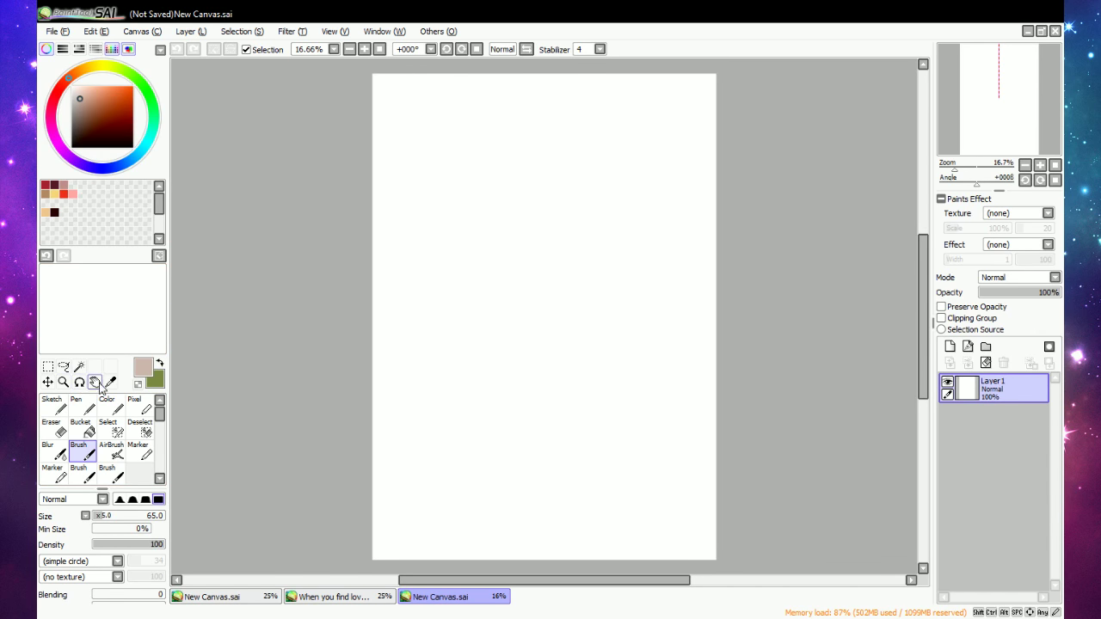
click(80, 428)
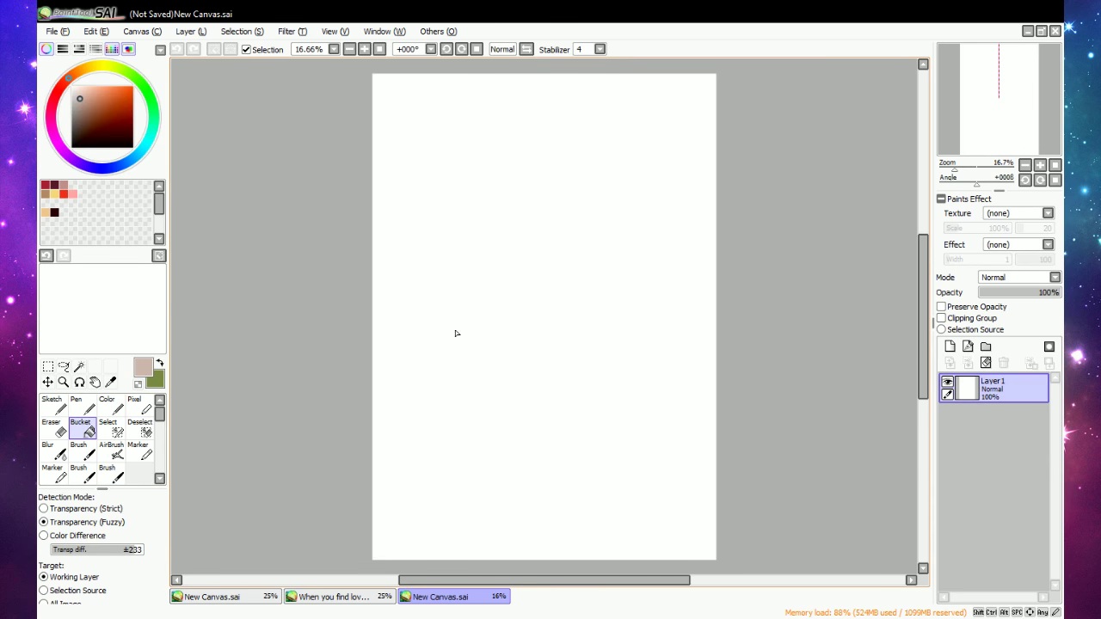
click(344, 389)
Sketch a light bald head with ears, eyes and faint brows in black on a new layer, using the size 5 Sketch tool.
click(53, 405)
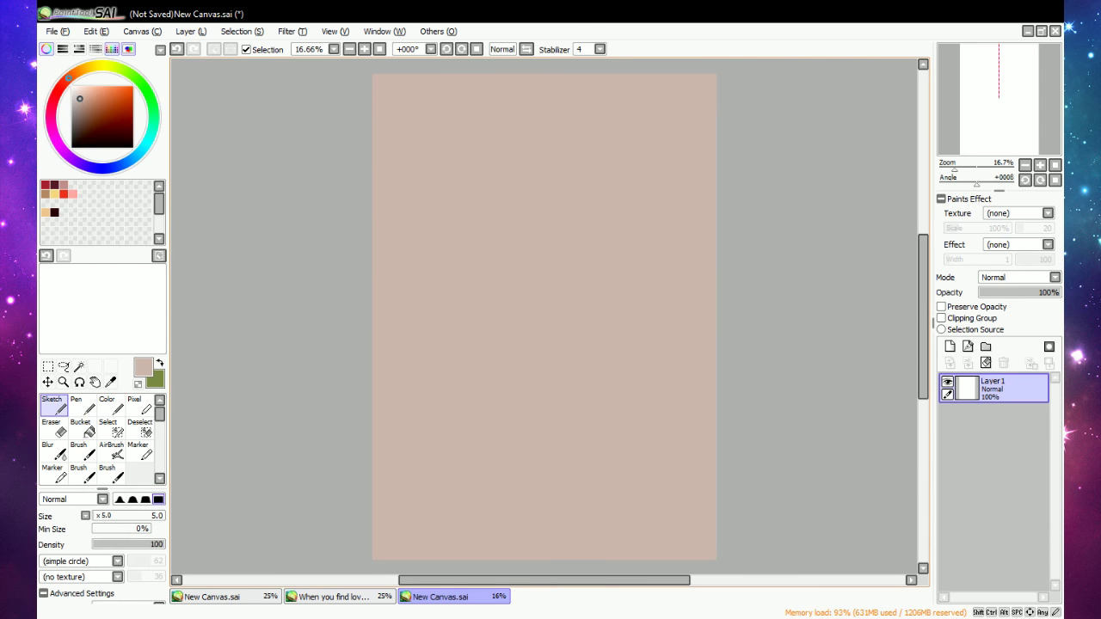
scroll(497, 250, down, 3)
scroll(428, 178, up, 6)
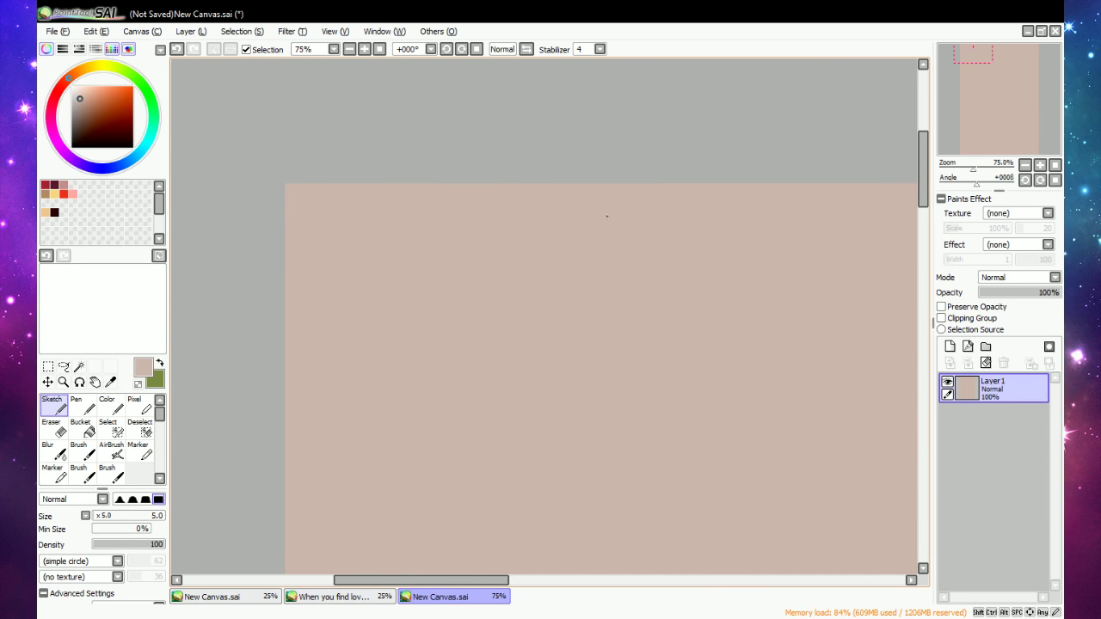
click(951, 347)
click(55, 212)
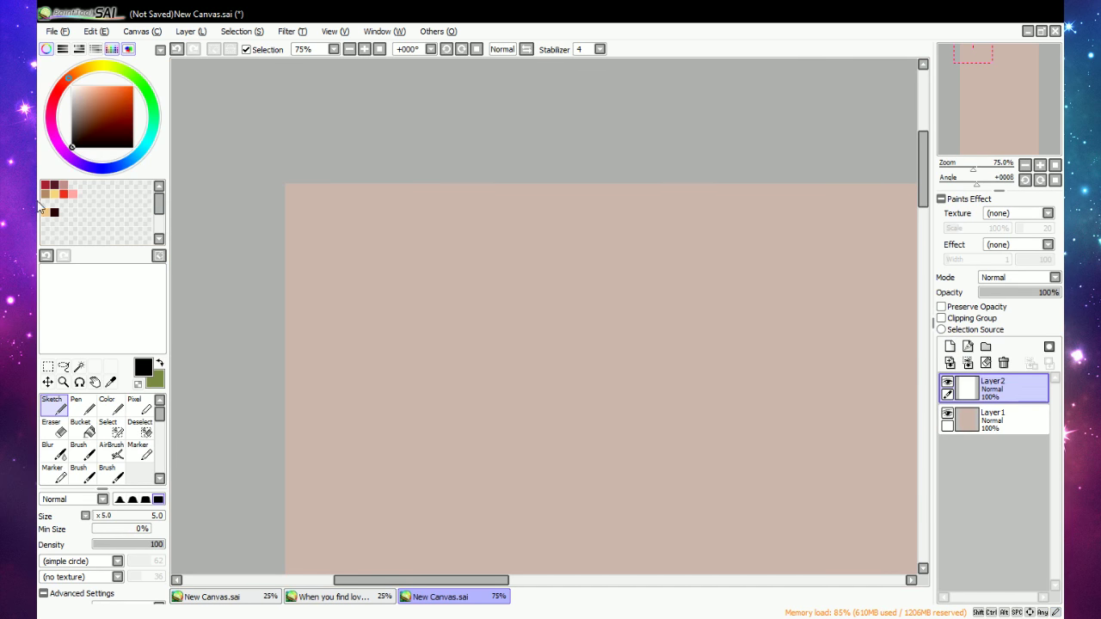
drag(491, 580, 473, 580)
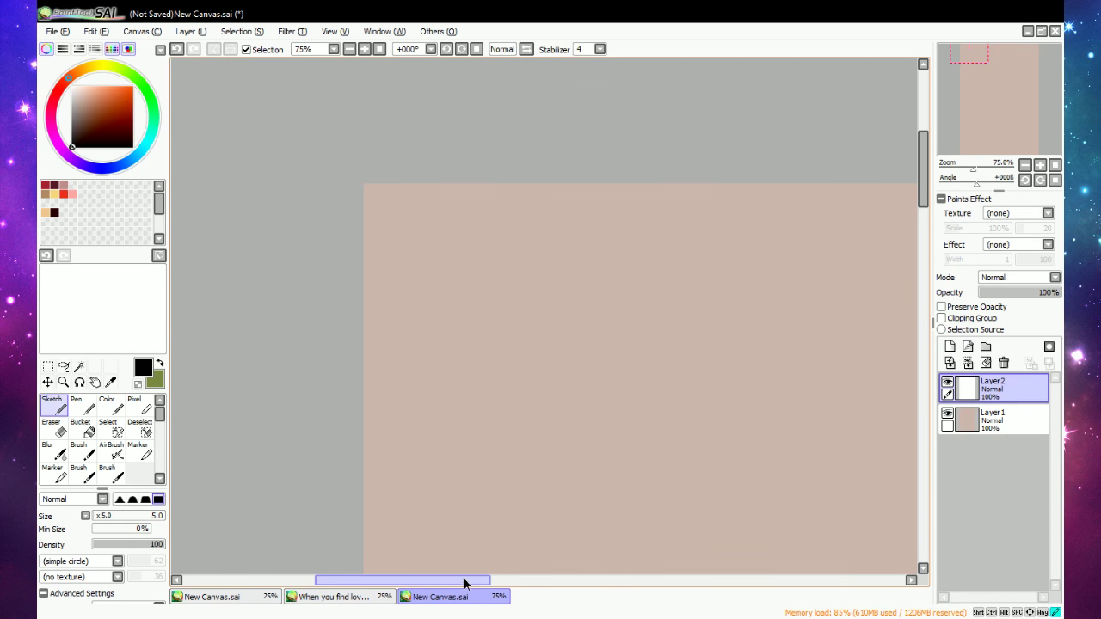
drag(922, 181, 922, 191)
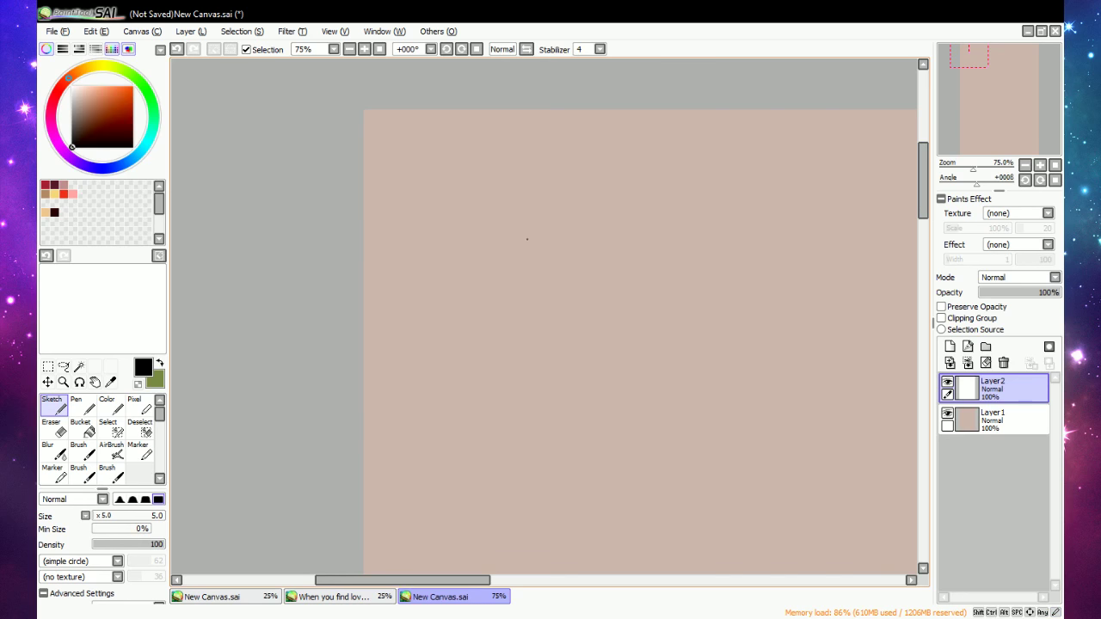
drag(541, 269, 609, 259)
drag(540, 271, 565, 300)
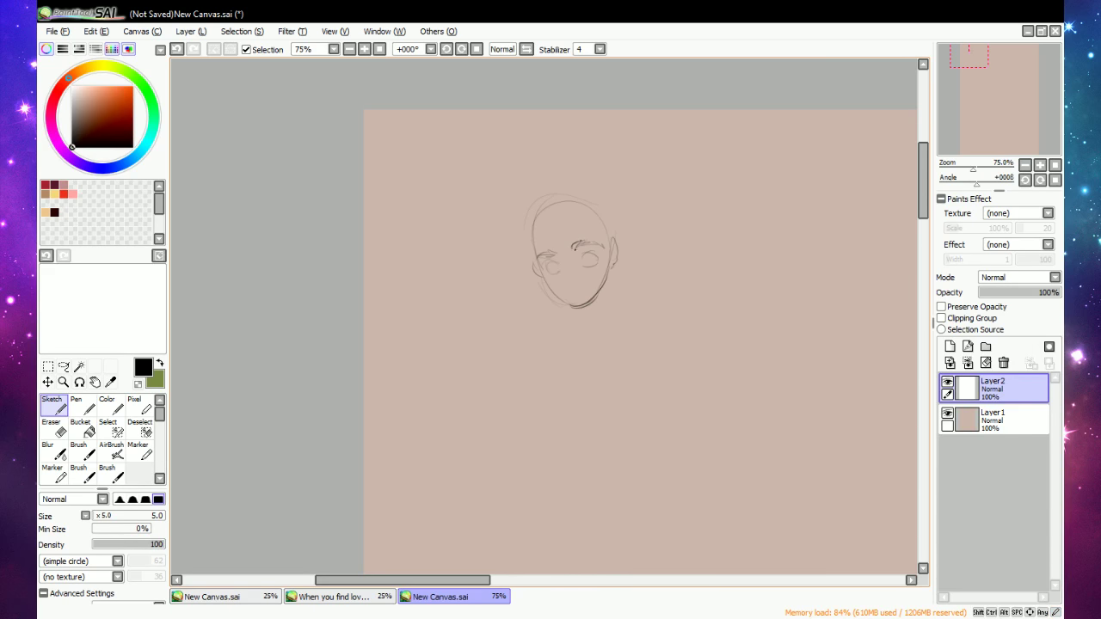
Block in two thick black eyebrows over the light guides with the Sketch tool at size 55.
key(e)
mouse_move(575, 249)
mouse_down()
mouse_move(595, 242)
mouse_move(557, 257)
mouse_up()
key(v)
key(e)
key(b)
key(e)
key(b)
key(n)
click(101, 516)
mouse_move(544, 261)
mouse_down()
mouse_move(574, 243)
mouse_move(603, 246)
mouse_up()
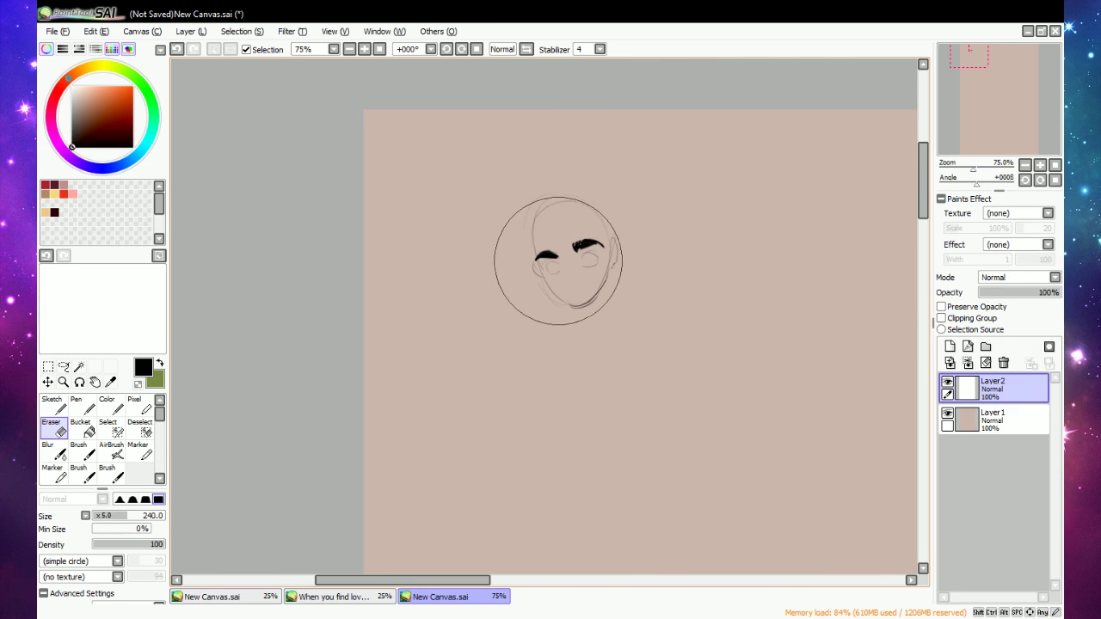
Trim the brow on the face's far side with the size 240 eraser and redraw its outer end at size 55.
key(e)
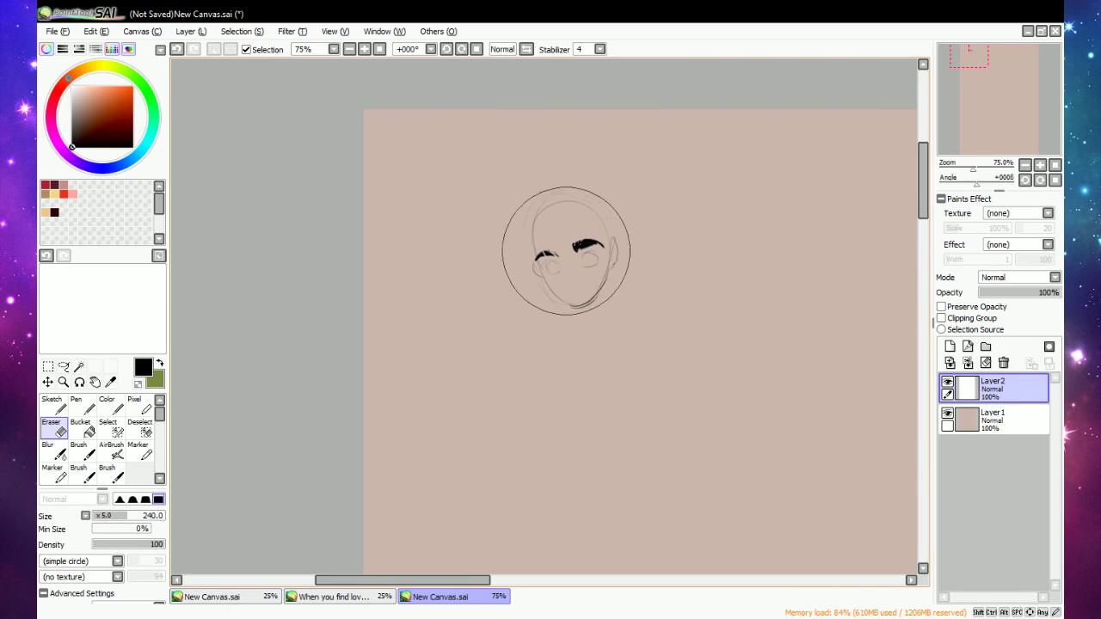
key(e)
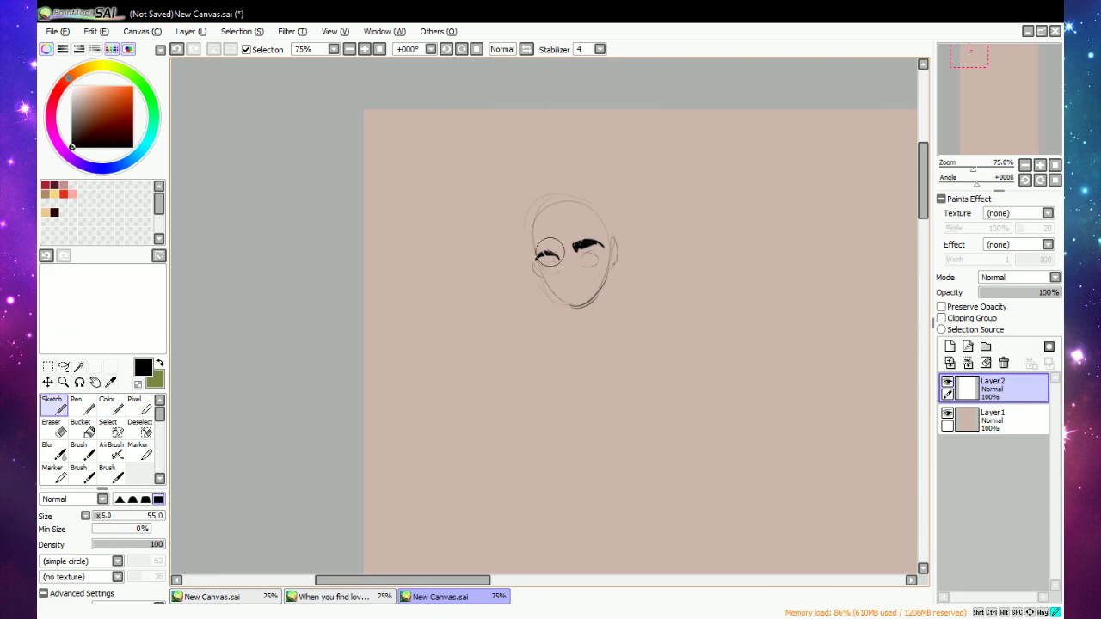
mouse_move(543, 252)
mouse_down()
mouse_move(551, 259)
mouse_move(534, 259)
mouse_up()
key(e)
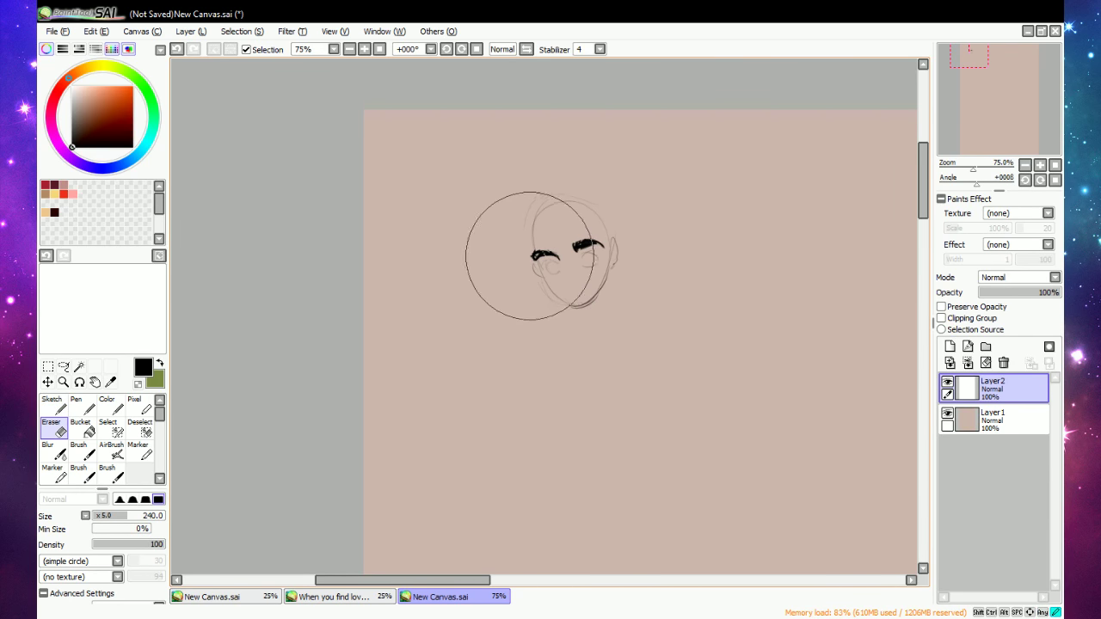
Redraw the head outline in darker lines, from the forehead and temple at size 55 to the jaw and chin at size 5.
key(n)
mouse_move(535, 254)
mouse_down()
mouse_move(551, 255)
mouse_move(533, 249)
mouse_move(541, 216)
mouse_move(575, 203)
mouse_move(604, 213)
mouse_up()
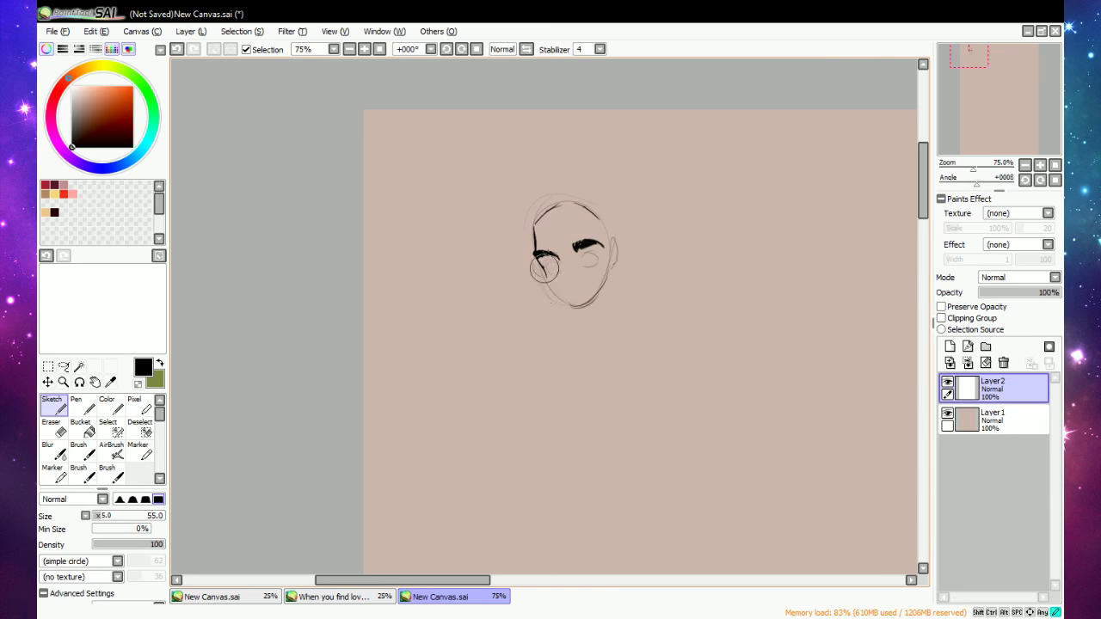
drag(127, 515, 92, 514)
drag(556, 295, 576, 307)
key(e)
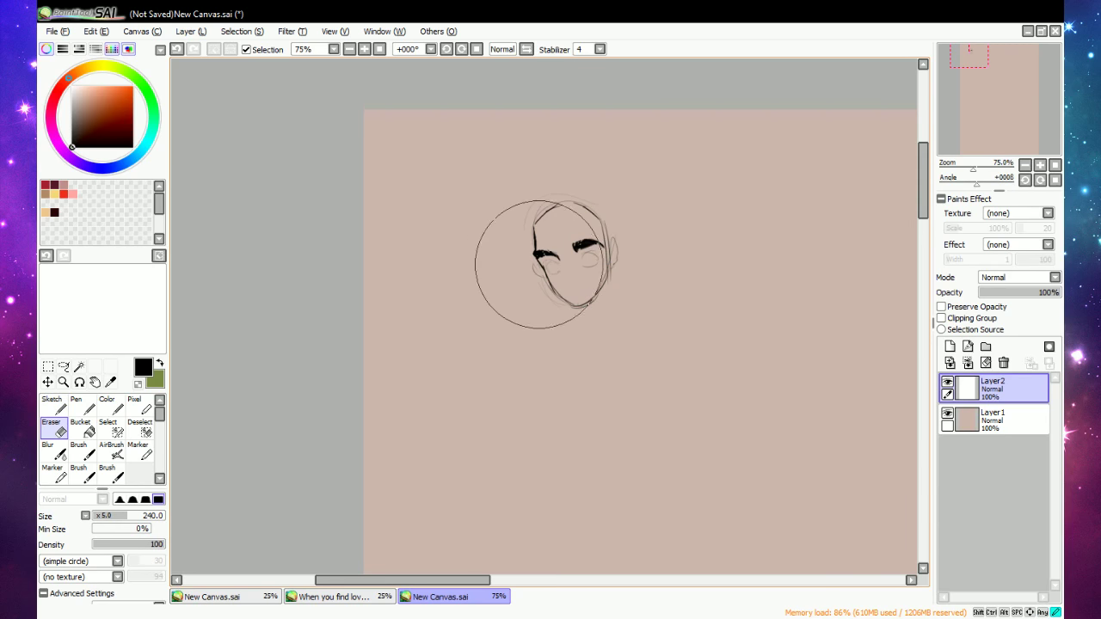
key(n)
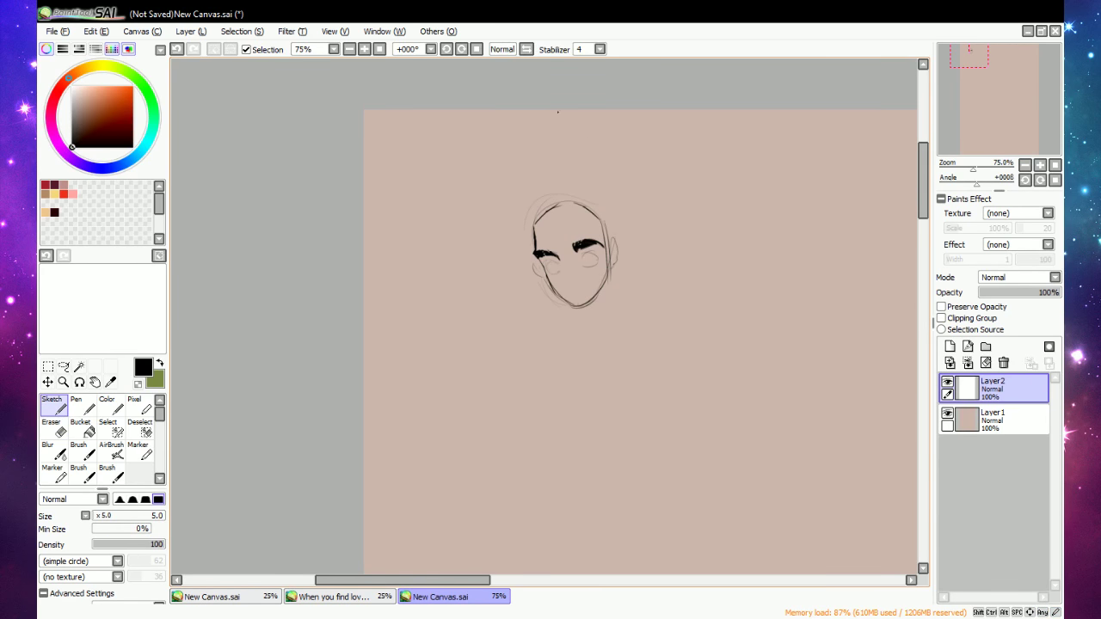
Outline both round eyes in darker size 5 lines, cleaning up between the strokes with the eraser.
click(364, 50)
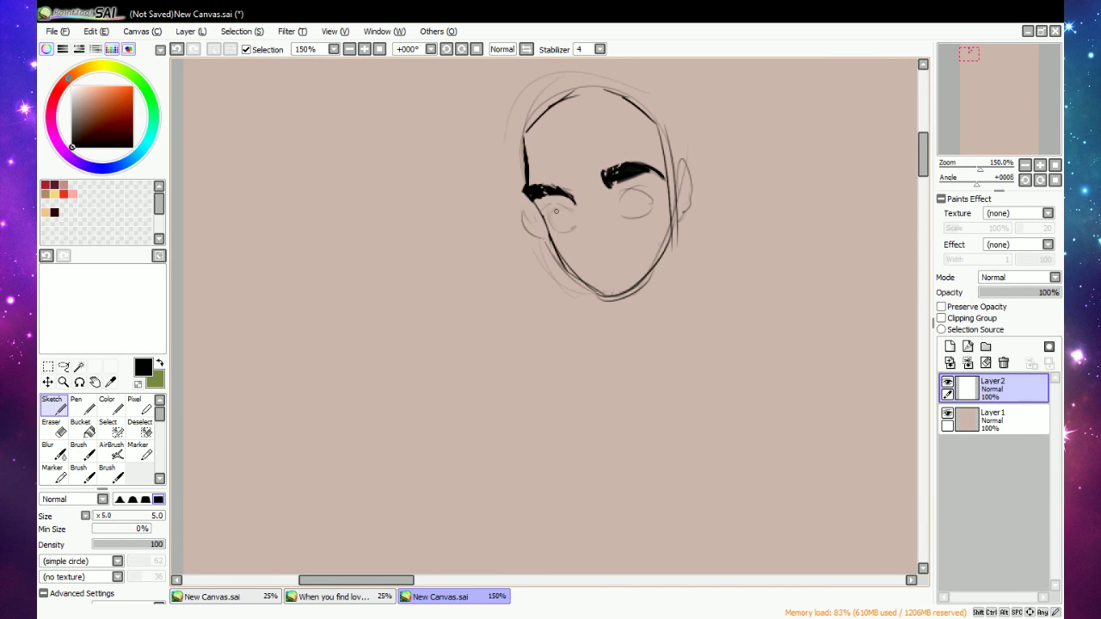
mouse_move(551, 213)
mouse_down()
mouse_move(578, 215)
mouse_move(564, 230)
mouse_move(581, 230)
mouse_move(621, 191)
mouse_move(652, 196)
mouse_move(628, 196)
mouse_up()
key(e)
key(n)
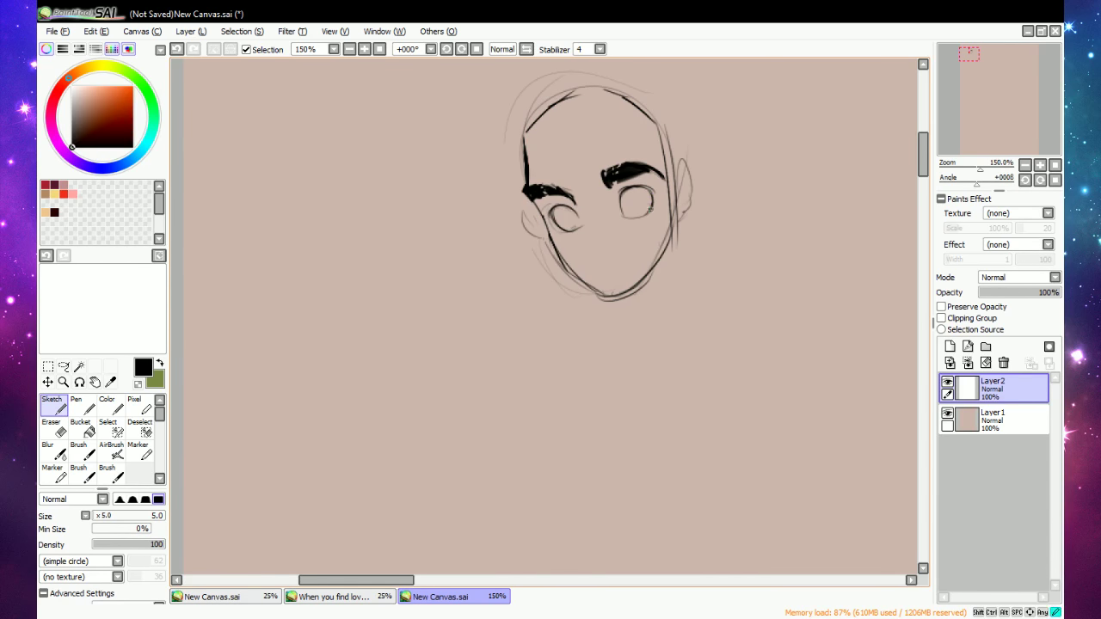
key(e)
key(n)
drag(561, 207, 564, 231)
drag(556, 209, 573, 232)
key(e)
key(e)
key(e)
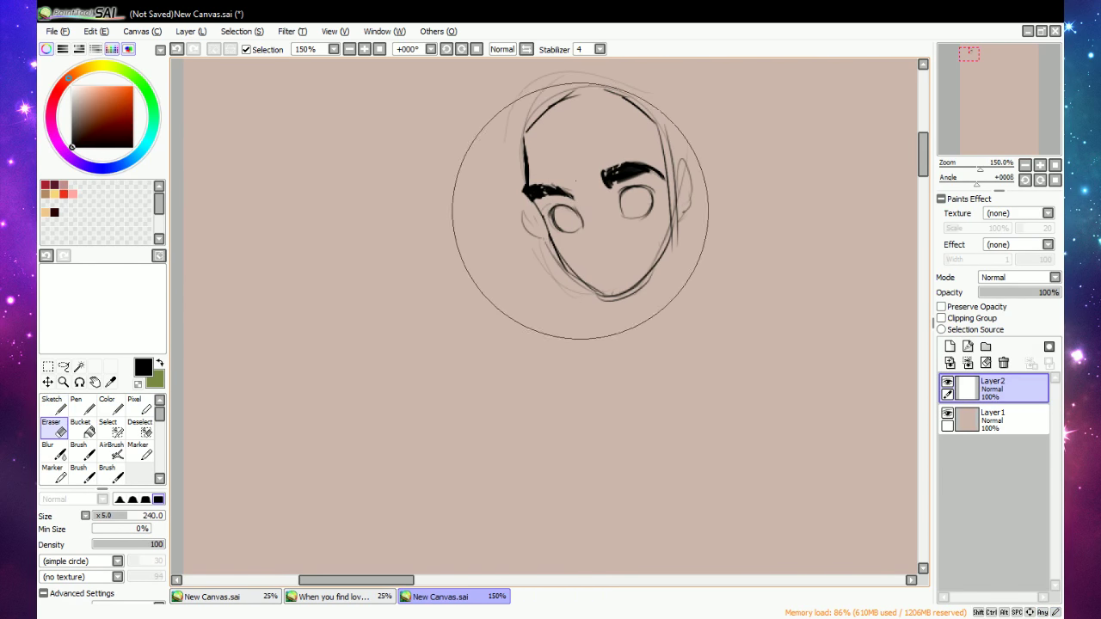
key(e)
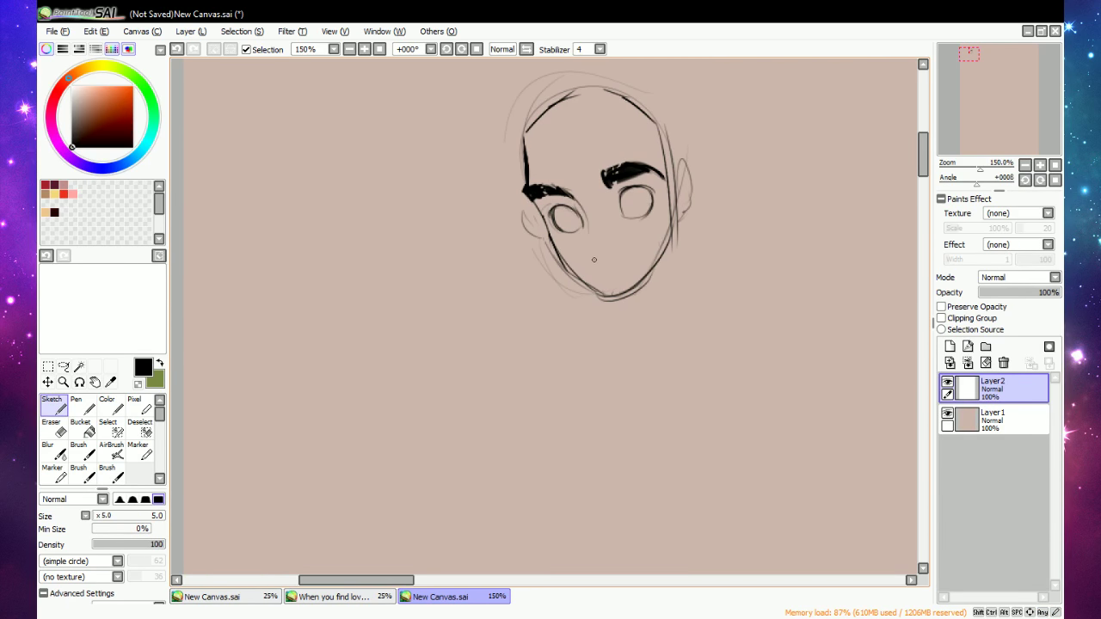
Erase the rough ears and chin, and redraw the cheeks and jaw with a longer, lower chin.
key(e)
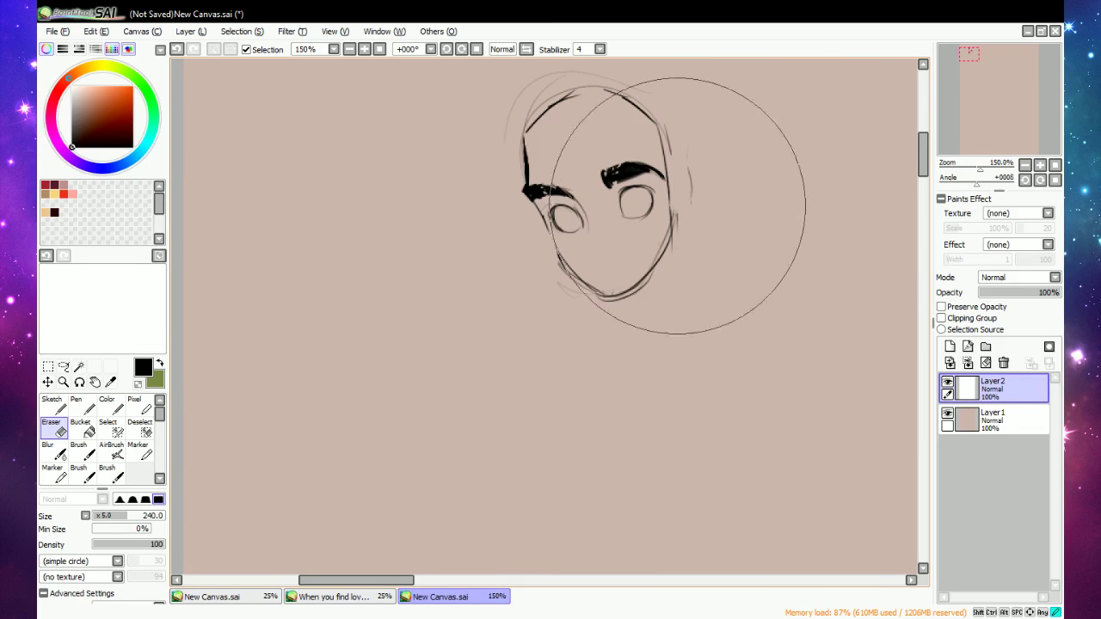
mouse_move(591, 265)
mouse_down()
mouse_move(669, 237)
mouse_move(596, 281)
mouse_move(557, 257)
mouse_move(651, 262)
mouse_move(625, 284)
mouse_move(553, 234)
mouse_move(592, 298)
mouse_up()
key(e)
mouse_move(556, 263)
mouse_down()
mouse_move(577, 289)
mouse_move(605, 312)
mouse_move(643, 302)
mouse_move(673, 239)
mouse_up()
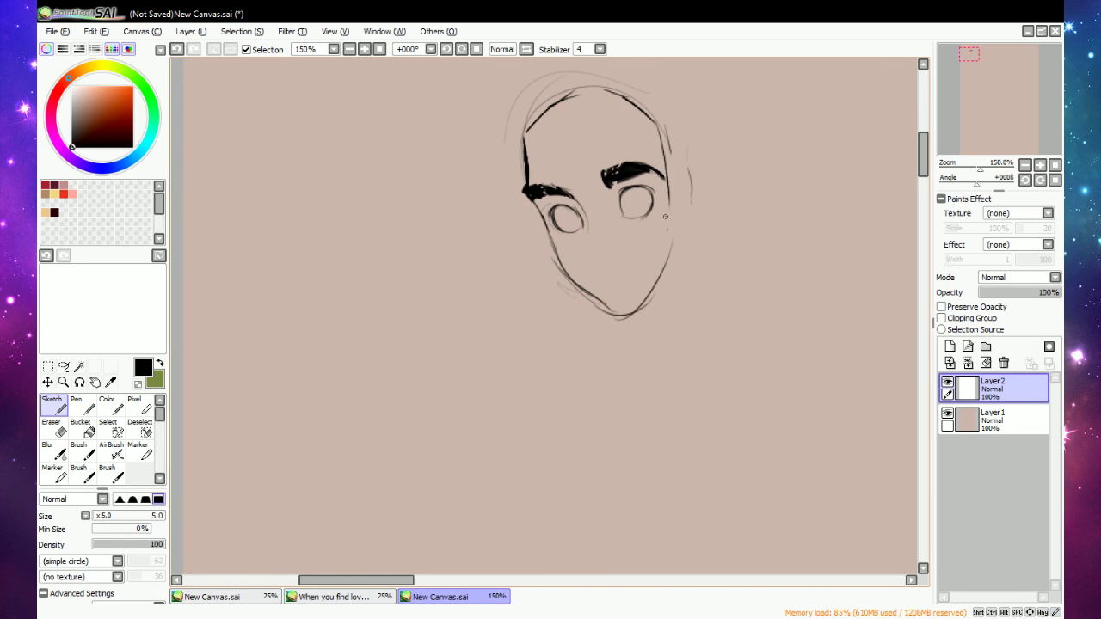
mouse_move(669, 184)
mouse_down()
mouse_move(658, 283)
mouse_move(635, 322)
mouse_up()
Draw bold round irises inside both eyes and fill them with black, leaving small highlights.
mouse_move(634, 187)
mouse_down()
mouse_move(630, 206)
mouse_move(647, 198)
mouse_move(639, 189)
mouse_up()
mouse_move(571, 208)
mouse_down()
mouse_move(565, 222)
mouse_move(574, 218)
mouse_up()
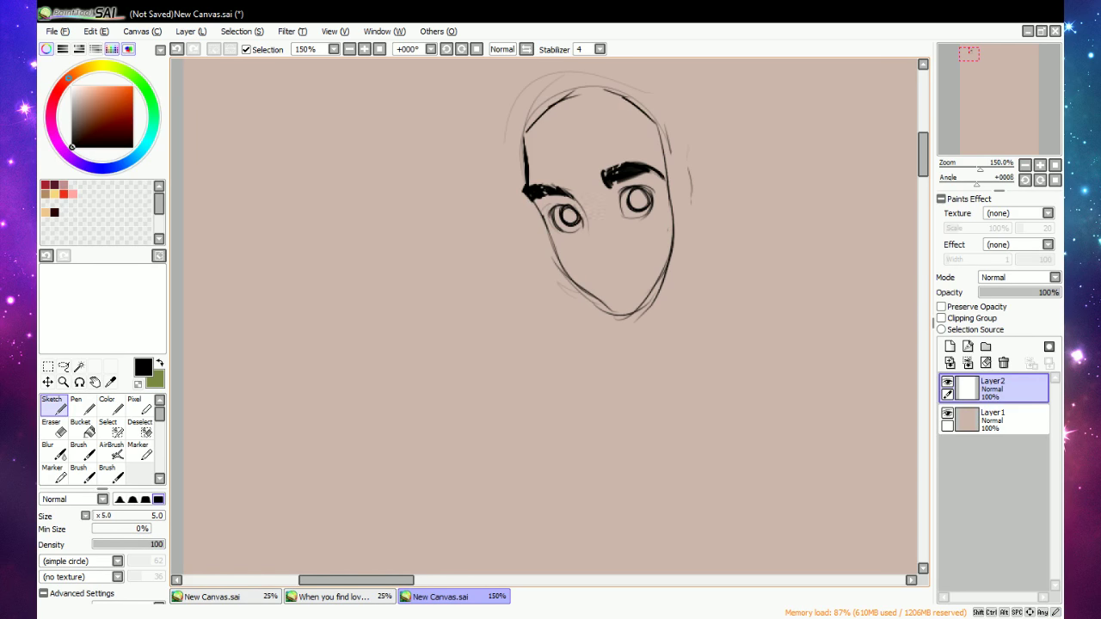
mouse_move(641, 198)
mouse_down()
mouse_move(633, 205)
mouse_move(642, 198)
mouse_up()
drag(566, 215, 571, 220)
key(e)
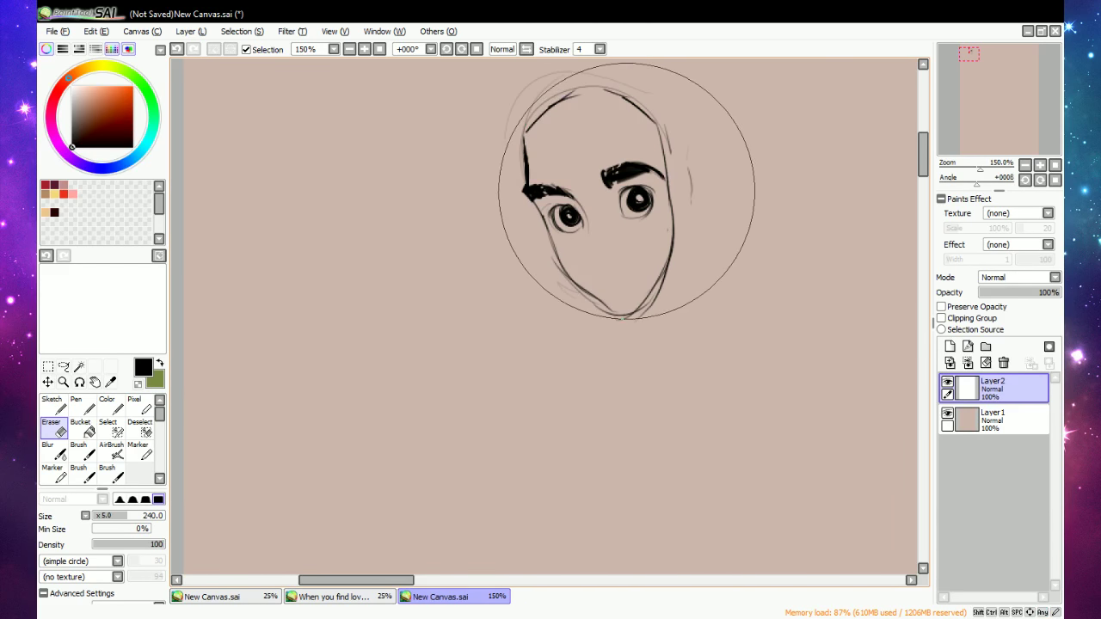
key(e)
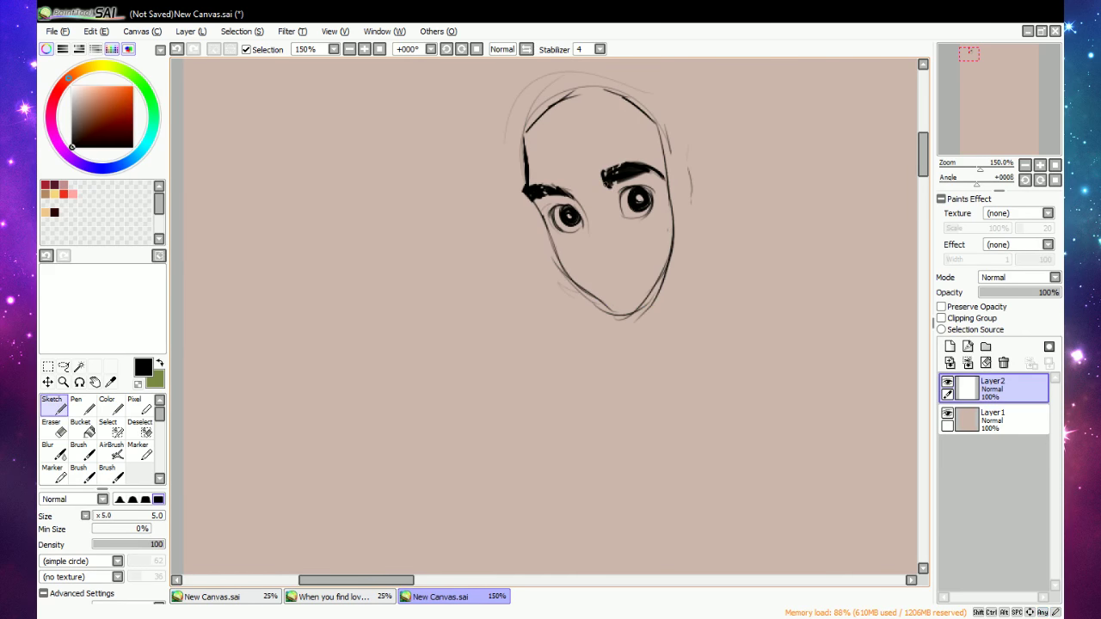
Thin the inner part of the brow above the larger eye with the eraser and redraw its curved inner tip at size 5.
key(e)
key(ctrl+z)
key(e)
mouse_move(604, 174)
mouse_down()
mouse_move(602, 187)
mouse_move(620, 166)
mouse_up()
key(e)
key(e)
mouse_move(603, 174)
mouse_down()
mouse_move(637, 162)
mouse_move(608, 160)
mouse_move(600, 184)
mouse_move(598, 176)
mouse_up()
key(e)
key(e)
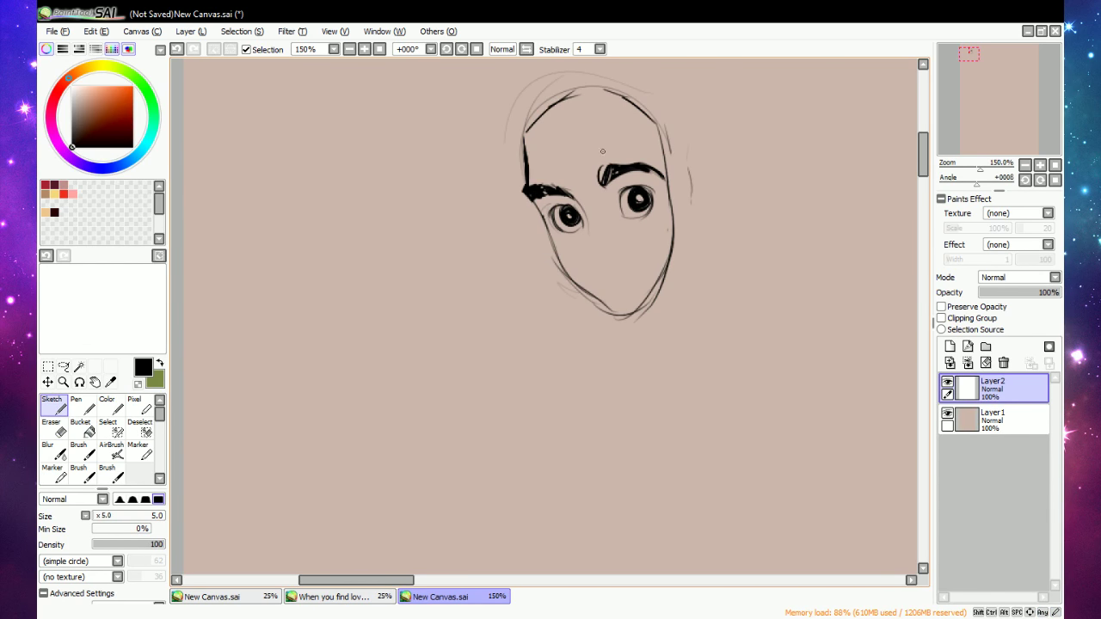
Trim the outer ends of both eyebrows with the eraser so they stay within the face outline.
key(e)
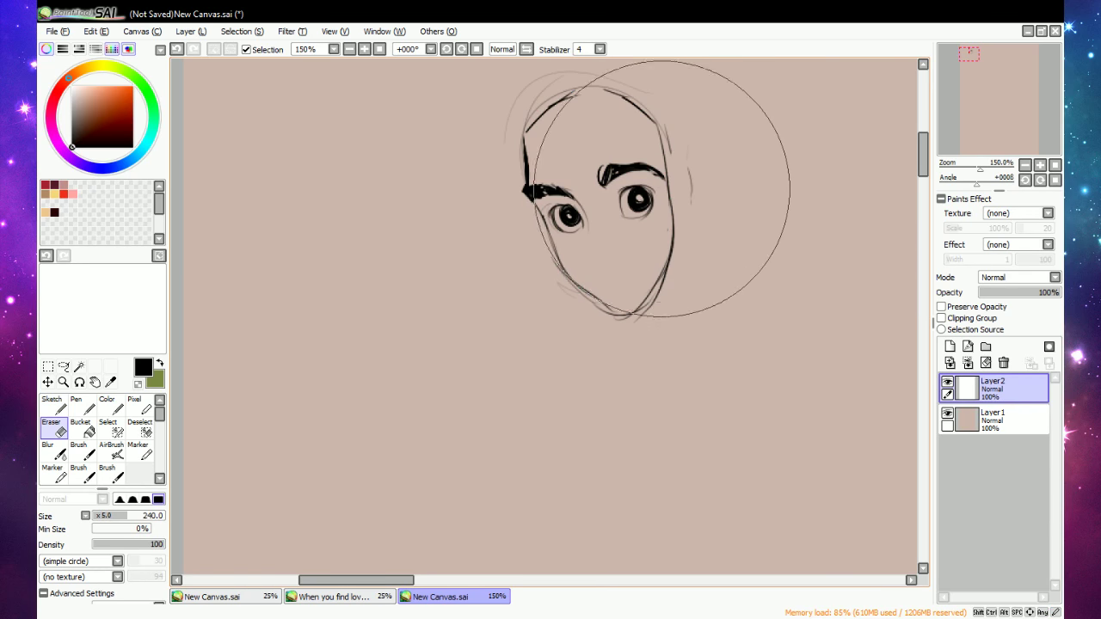
mouse_move(667, 181)
mouse_down()
mouse_move(642, 165)
mouse_move(662, 176)
mouse_move(639, 164)
mouse_move(664, 179)
mouse_up()
key(e)
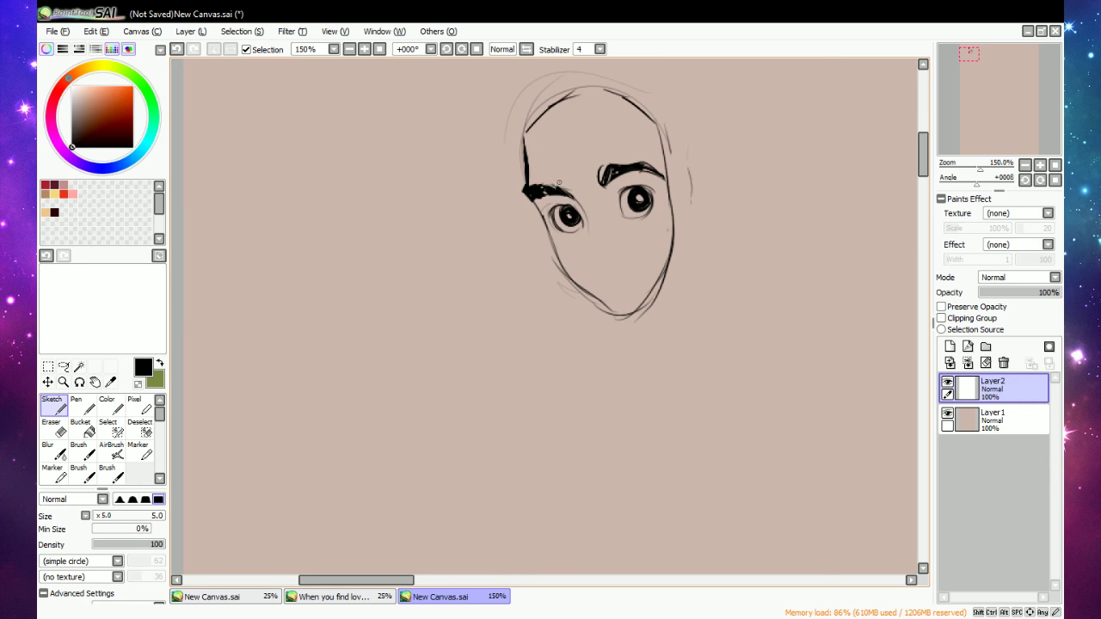
key(e)
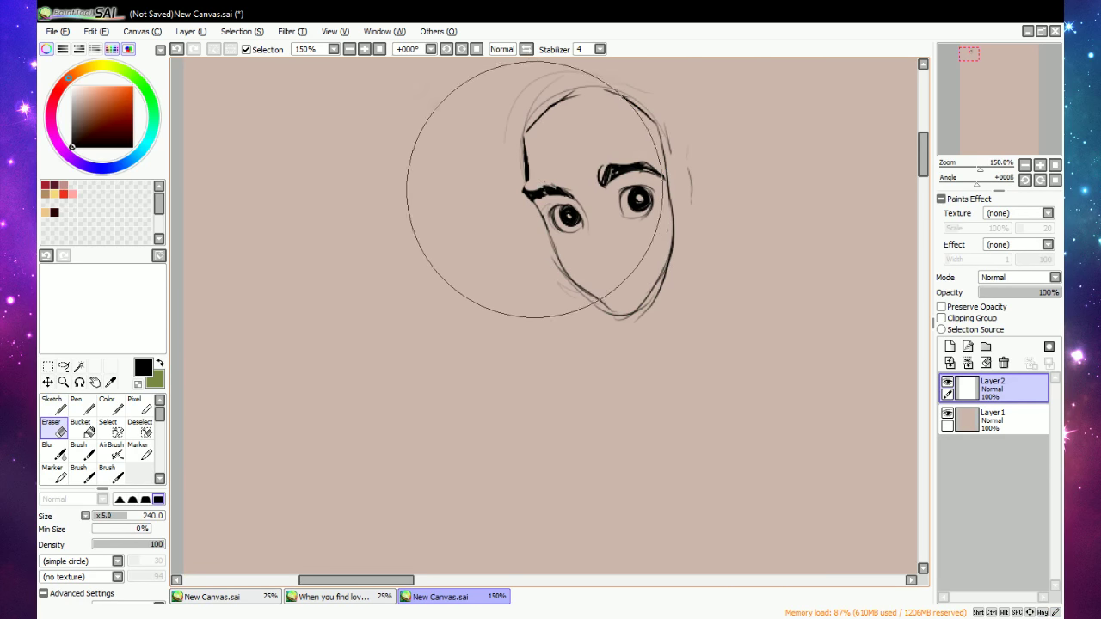
key(e)
mouse_move(543, 184)
mouse_down()
mouse_move(568, 195)
mouse_move(528, 193)
mouse_move(534, 203)
mouse_up()
key(e)
key(e)
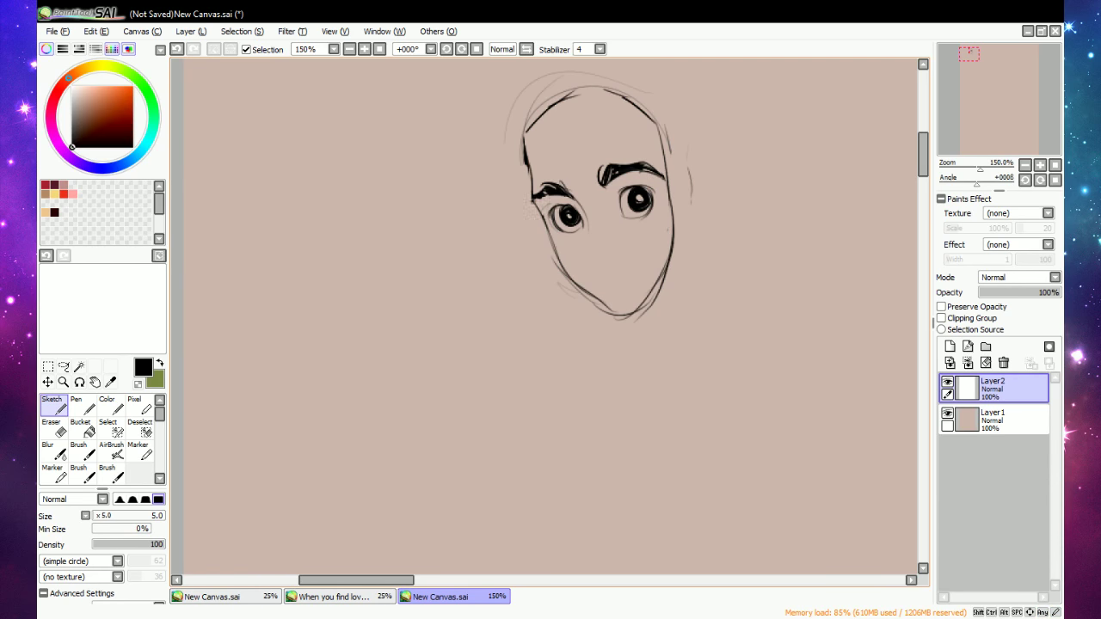
Sketch a light curved hairline across the upper forehead at size 5.
mouse_move(543, 144)
mouse_down()
mouse_move(537, 126)
mouse_move(602, 118)
mouse_up()
scroll(624, 258, up, 3)
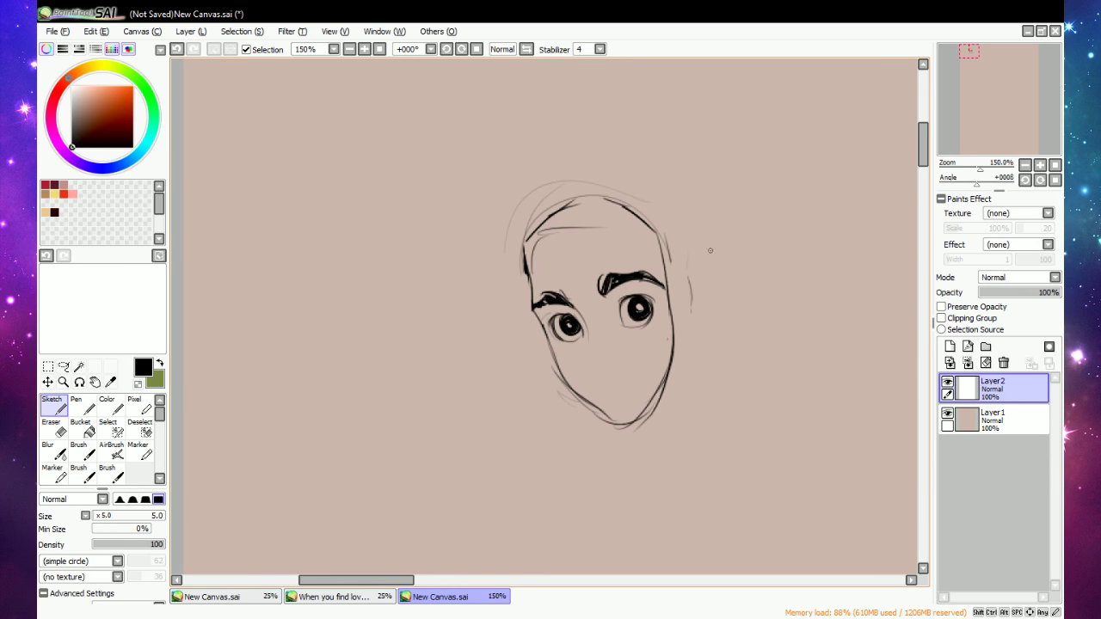
key(e)
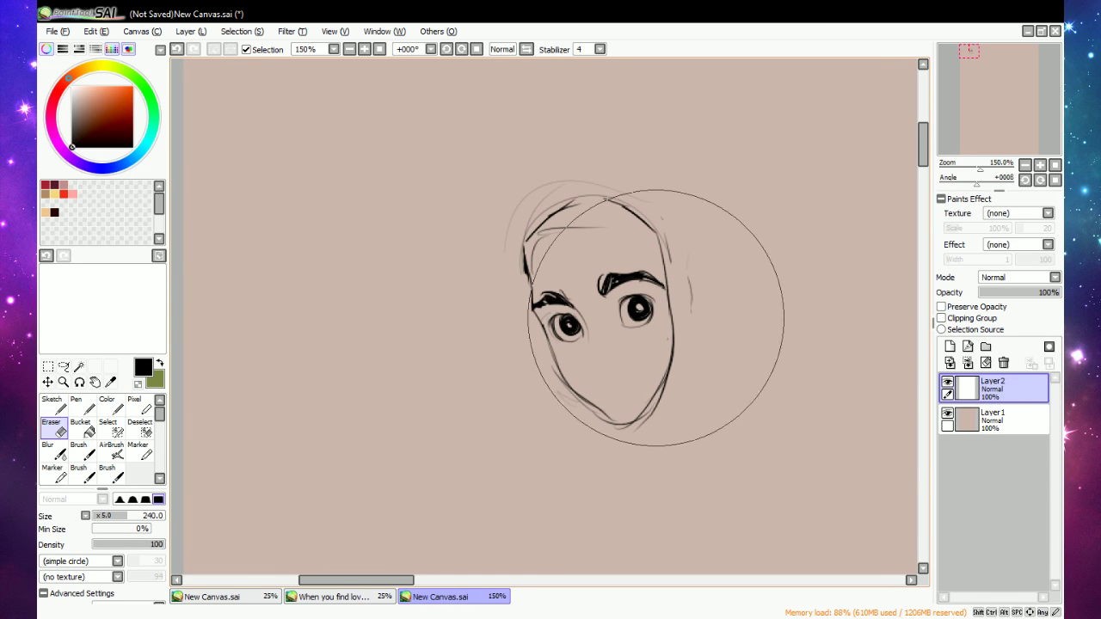
key(e)
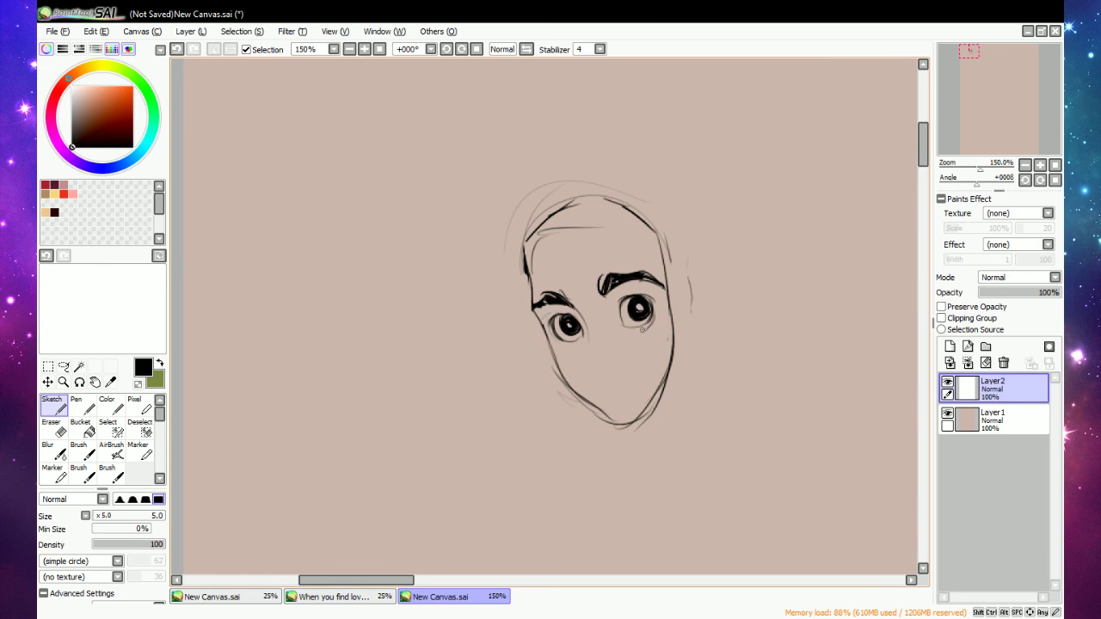
Sketch the nose between the eyes and chin with two slanted nostril strokes, cleaning them up with the eraser.
key(e)
key(e)
drag(585, 367, 624, 353)
key(e)
key(n)
drag(581, 370, 601, 366)
drag(604, 369, 593, 372)
key(e)
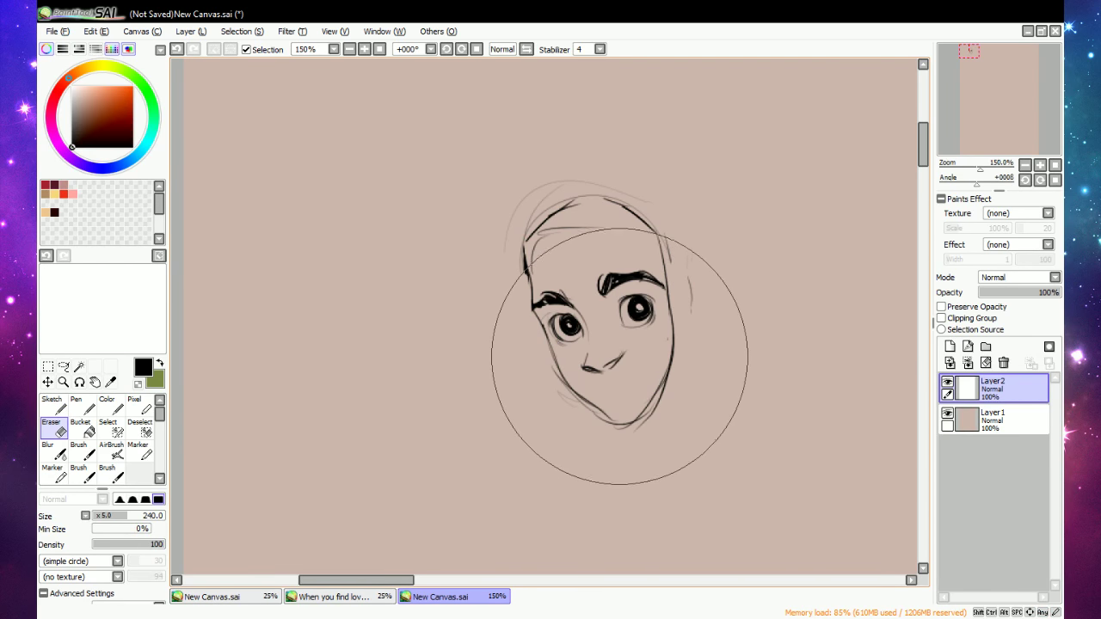
key(e)
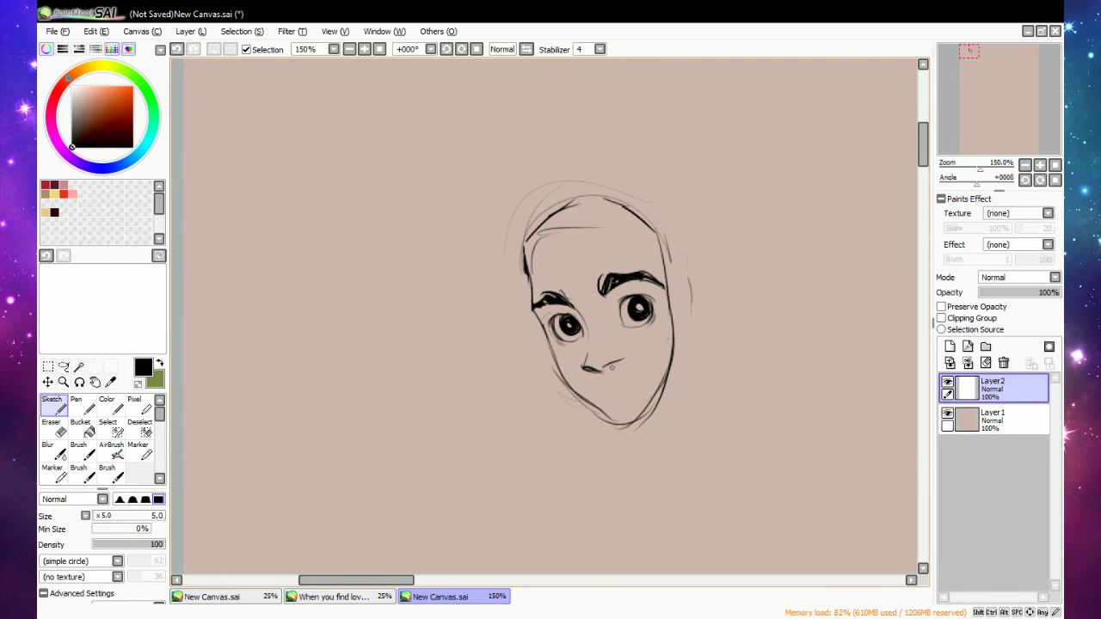
key(e)
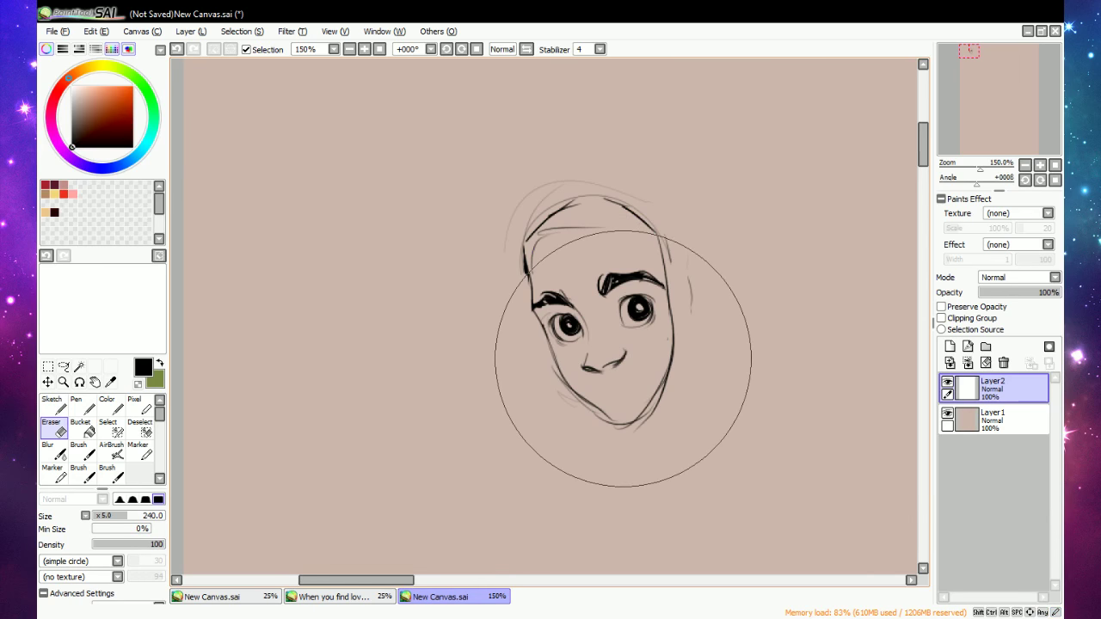
key(e)
Try a faint mouth line and an ear stroke, and erase them along with the forehead hairline.
mouse_move(620, 362)
mouse_down()
mouse_move(607, 373)
mouse_move(626, 377)
mouse_up()
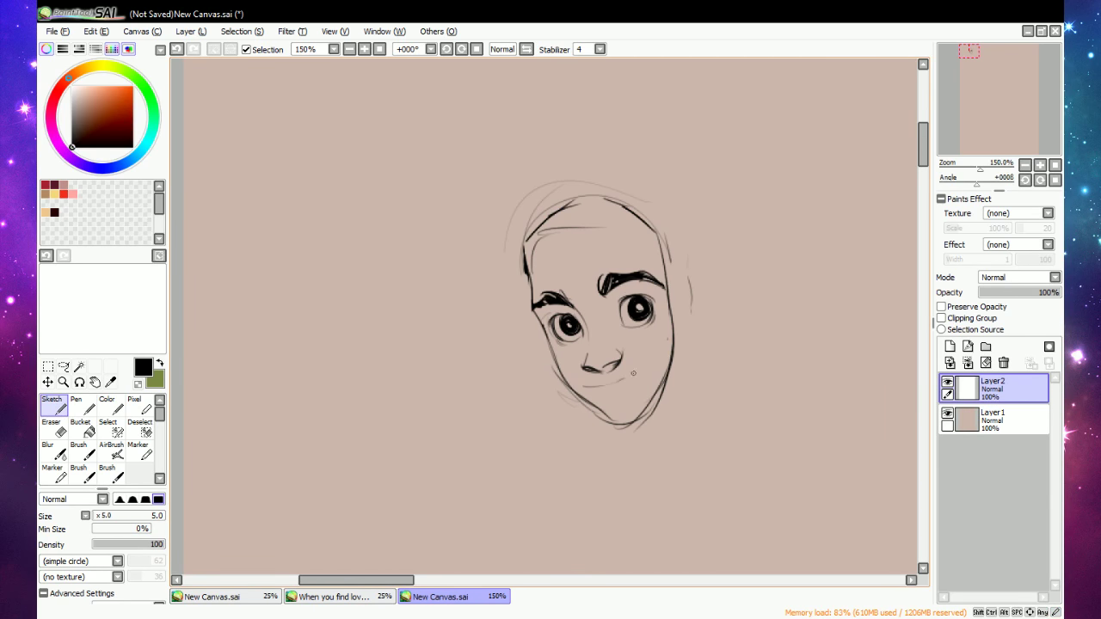
key(e)
key(n)
drag(686, 262, 681, 324)
key(e)
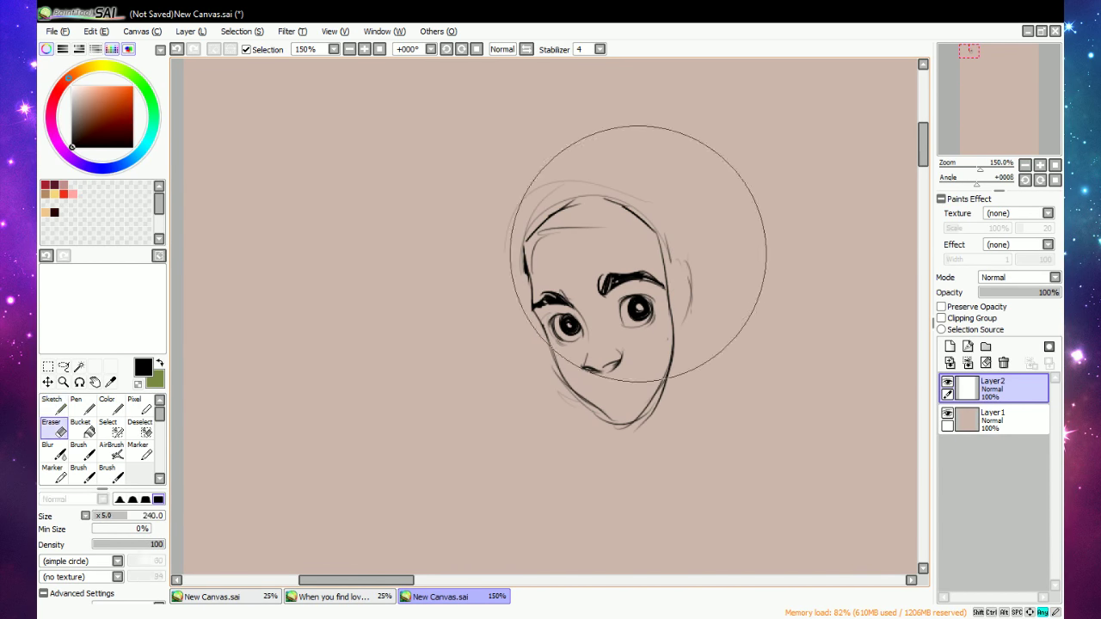
key(n)
key(e)
drag(532, 243, 587, 228)
mouse_move(685, 291)
mouse_down()
mouse_move(666, 307)
mouse_move(687, 279)
mouse_move(694, 304)
mouse_up()
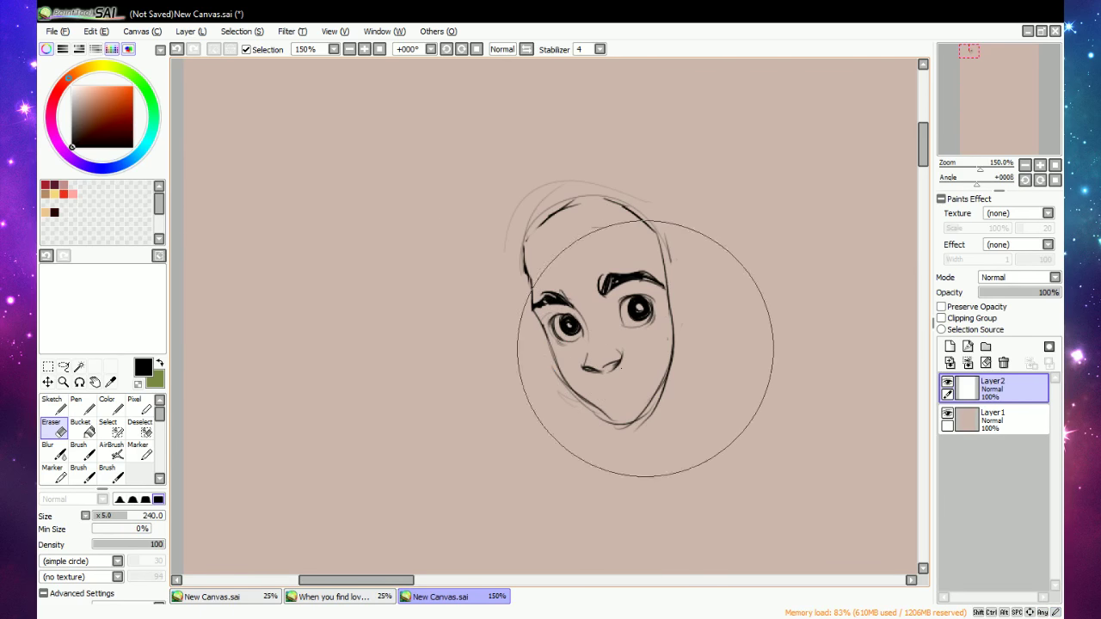
Erase the heavy nose strokes and redraw the nose softer, with a curved nostril and a rounded tip.
mouse_move(595, 362)
mouse_down()
mouse_move(624, 346)
mouse_move(605, 370)
mouse_move(617, 362)
mouse_up()
key(n)
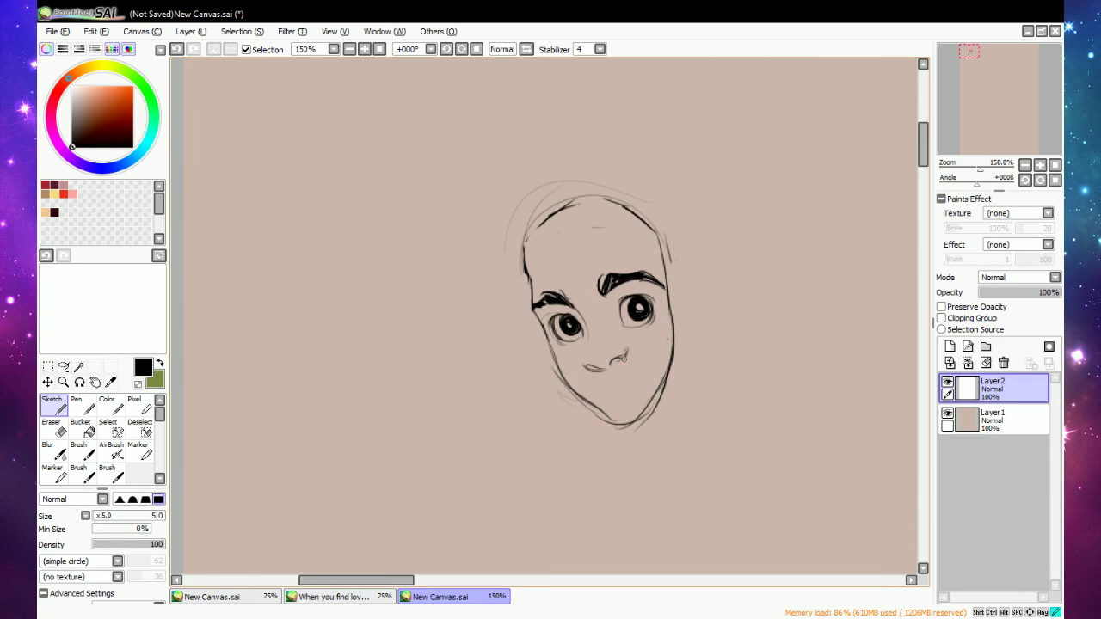
key(ctrl+z)
key(e)
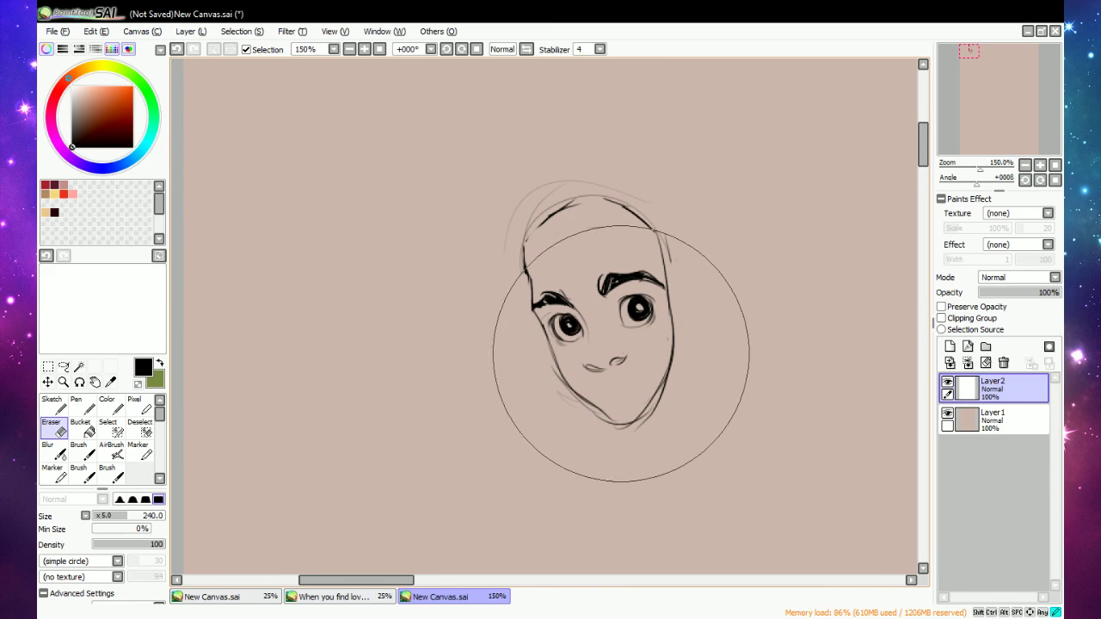
key(n)
drag(621, 359, 626, 352)
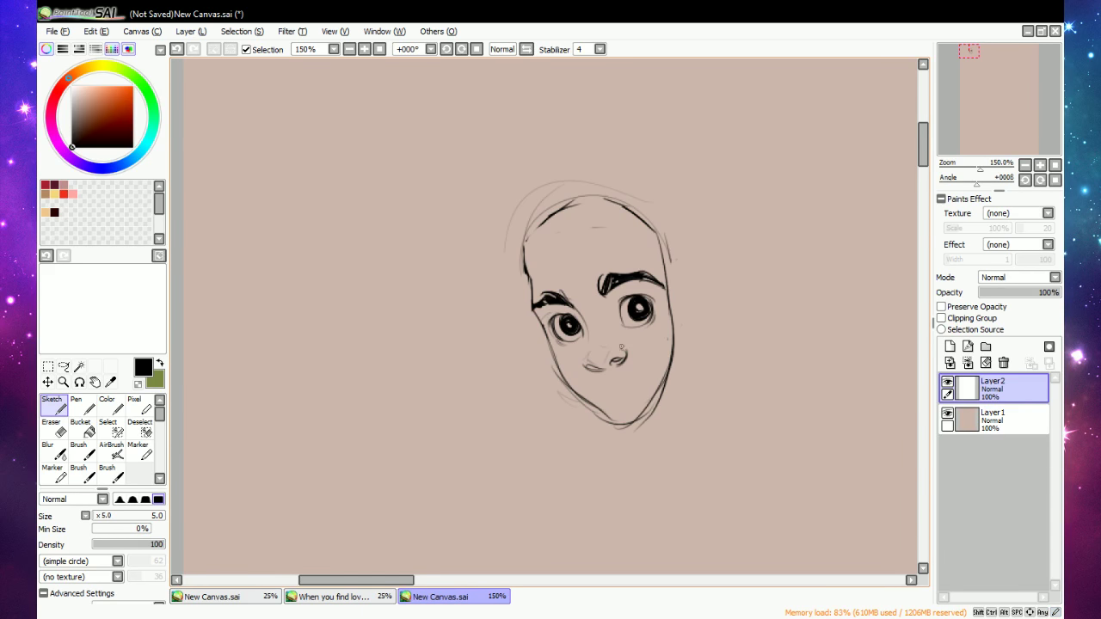
drag(604, 349, 620, 348)
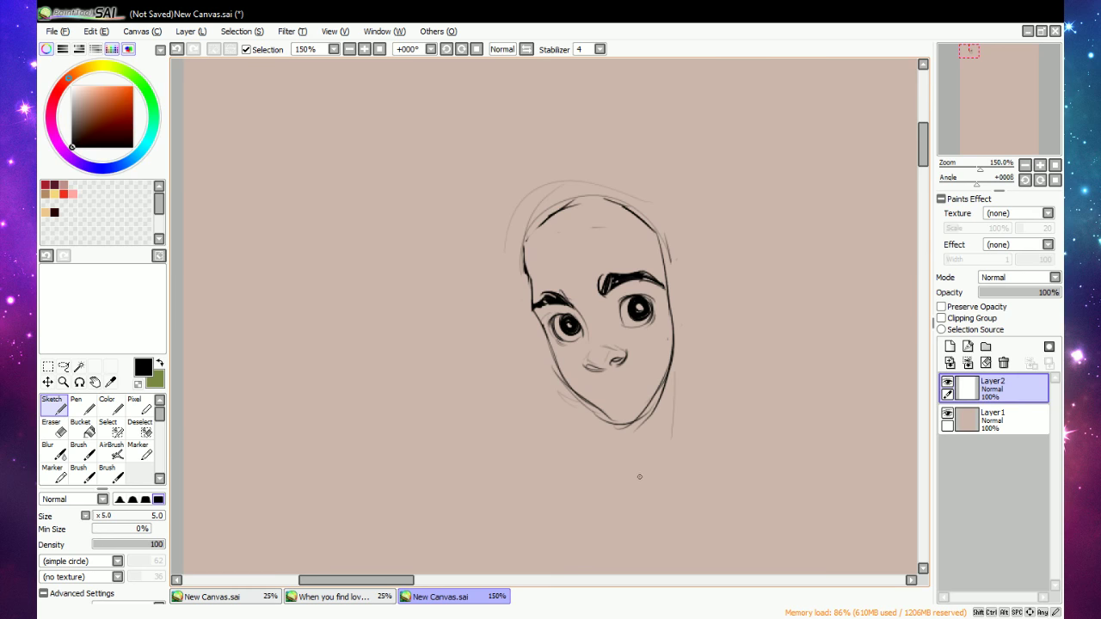
Sketch the neck below the jaw with slanted muscle lines and a curved collar loop.
drag(670, 353, 695, 449)
mouse_move(599, 422)
mouse_down()
mouse_move(597, 458)
mouse_move(604, 444)
mouse_move(707, 456)
mouse_up()
drag(675, 372, 646, 486)
drag(602, 415, 621, 475)
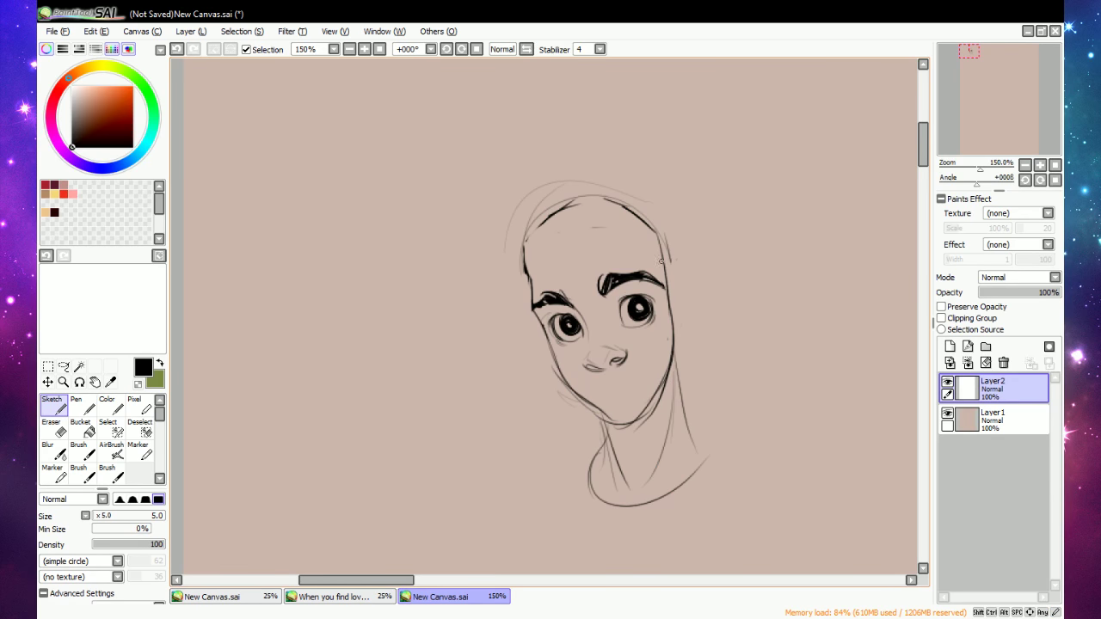
Sketch the rounded back of the skull and an oval ear beside the larger eye.
mouse_move(570, 184)
mouse_down()
mouse_move(690, 234)
mouse_move(672, 312)
mouse_up()
mouse_move(674, 272)
mouse_down()
mouse_move(685, 334)
mouse_move(686, 324)
mouse_move(670, 337)
mouse_move(684, 332)
mouse_move(690, 278)
mouse_move(692, 298)
mouse_up()
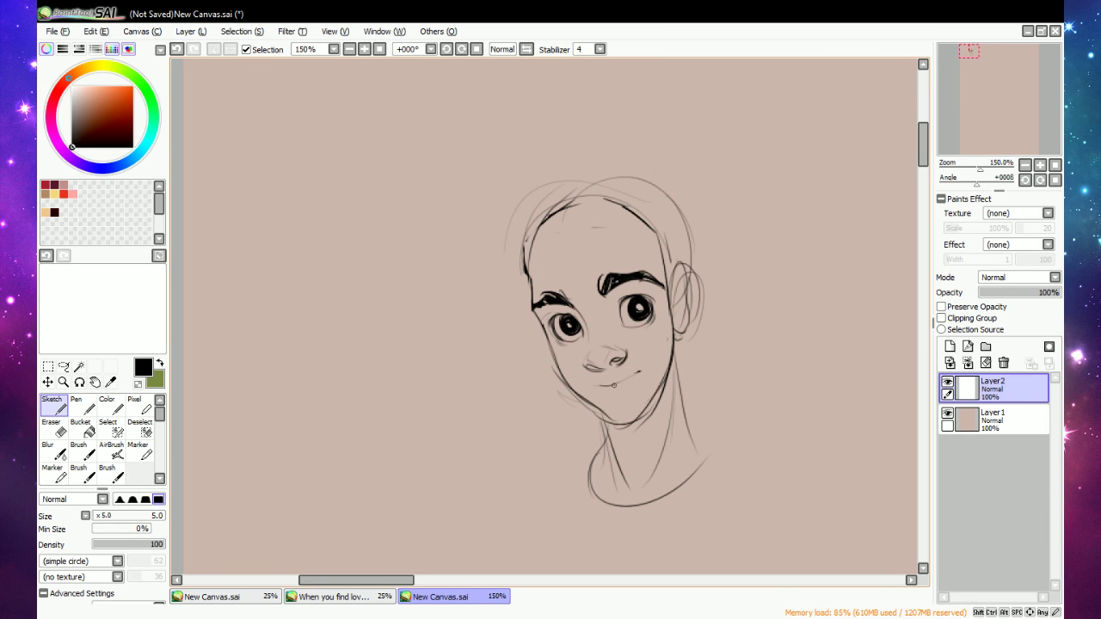
Try several slanted smile lines under the nose, erasing each one.
drag(613, 384, 640, 370)
key(e)
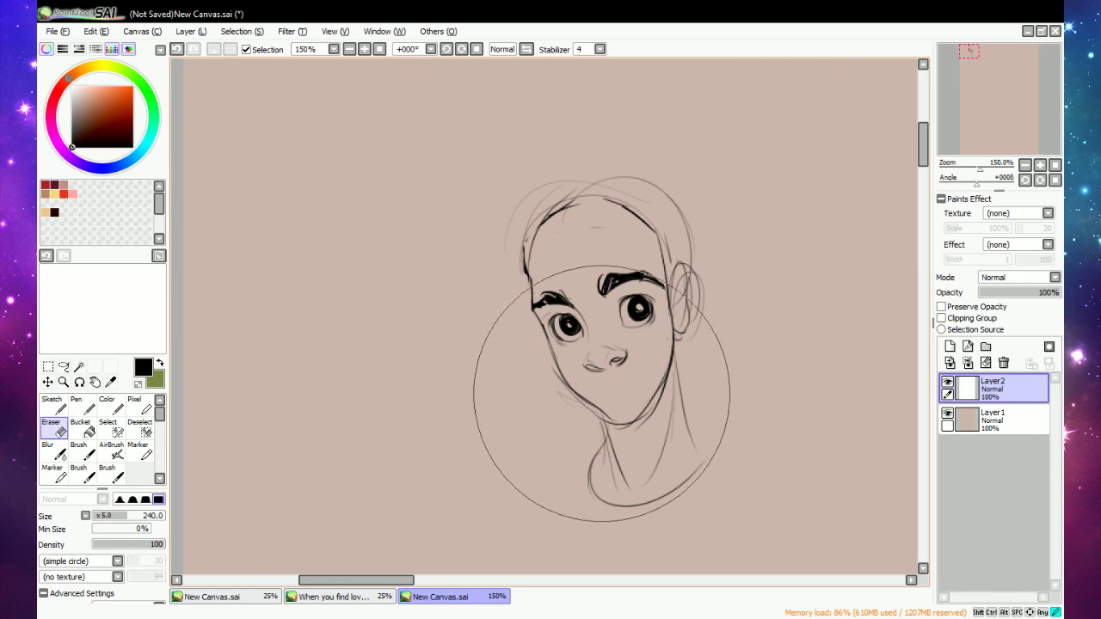
key(n)
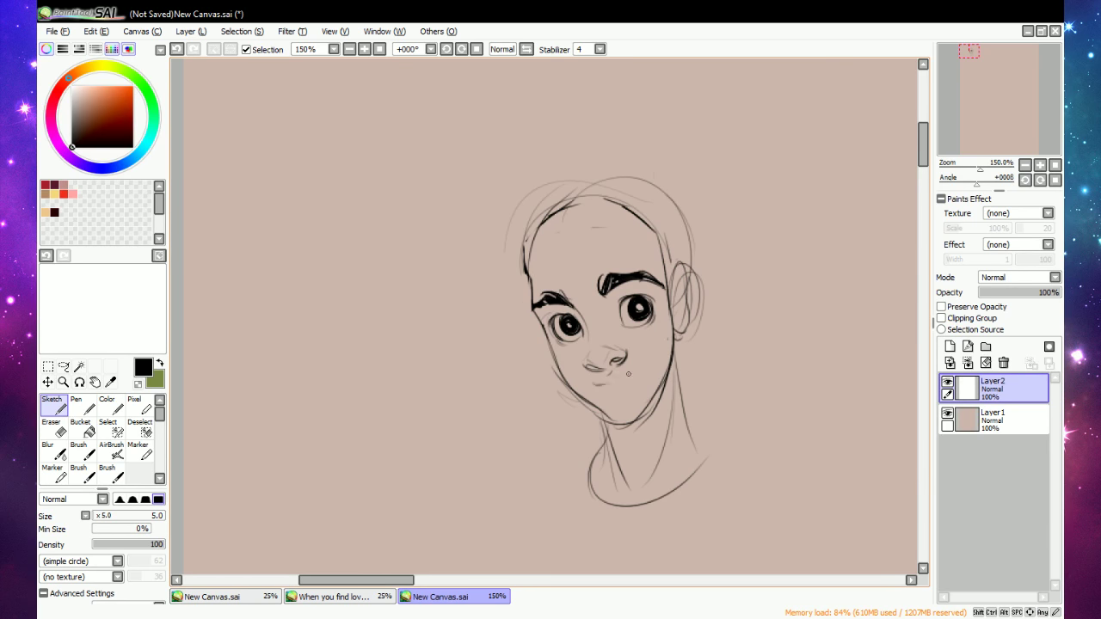
drag(584, 365, 634, 368)
key(e)
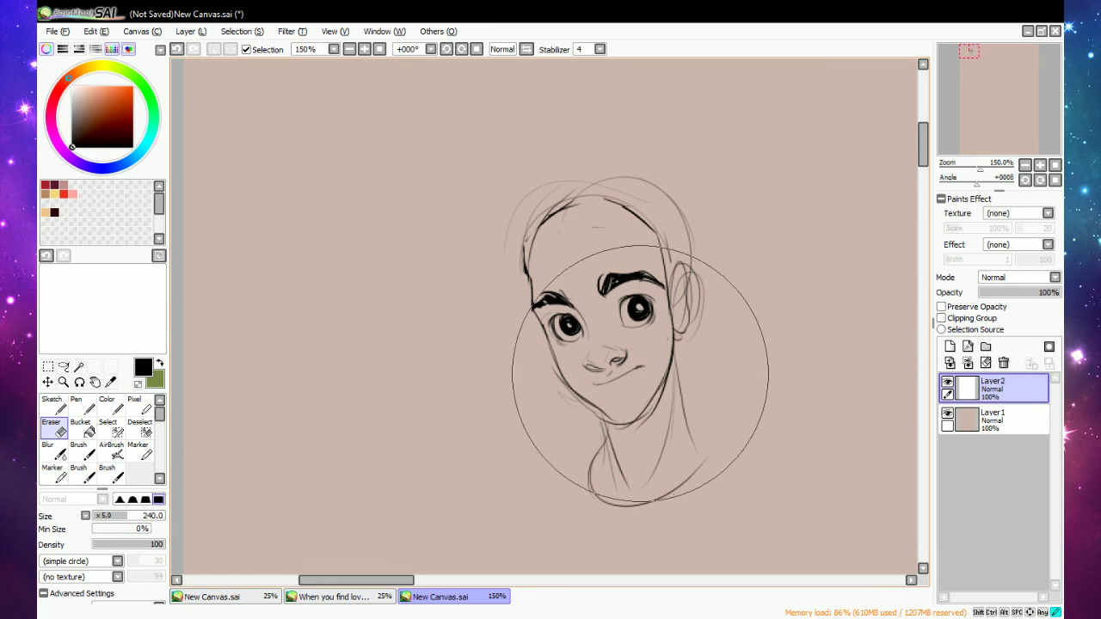
key(n)
mouse_move(585, 387)
mouse_down()
mouse_move(645, 369)
mouse_move(604, 392)
mouse_up()
key(e)
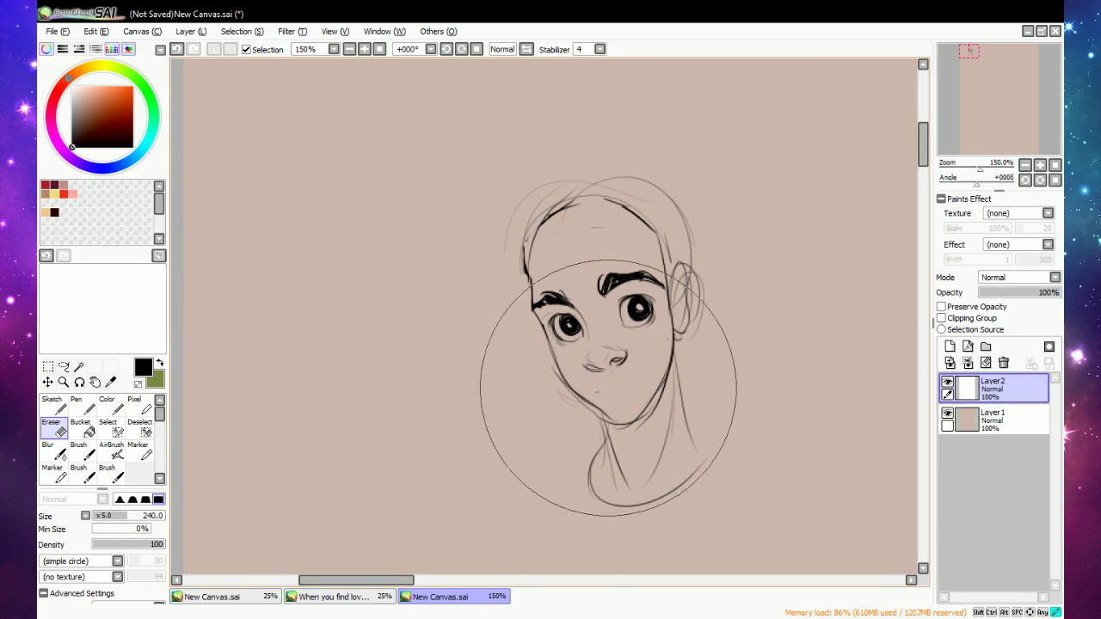
key(n)
Erase the skull outline and the ear, keeping the face from the eyebrows down.
key(e)
mouse_move(681, 285)
mouse_down()
mouse_move(685, 343)
mouse_move(671, 228)
mouse_move(640, 207)
mouse_move(589, 195)
mouse_move(515, 235)
mouse_move(587, 183)
mouse_move(619, 178)
mouse_move(665, 191)
mouse_move(684, 239)
mouse_move(660, 238)
mouse_move(671, 261)
mouse_move(701, 237)
mouse_move(703, 272)
mouse_move(648, 205)
mouse_move(669, 258)
mouse_up()
key(n)
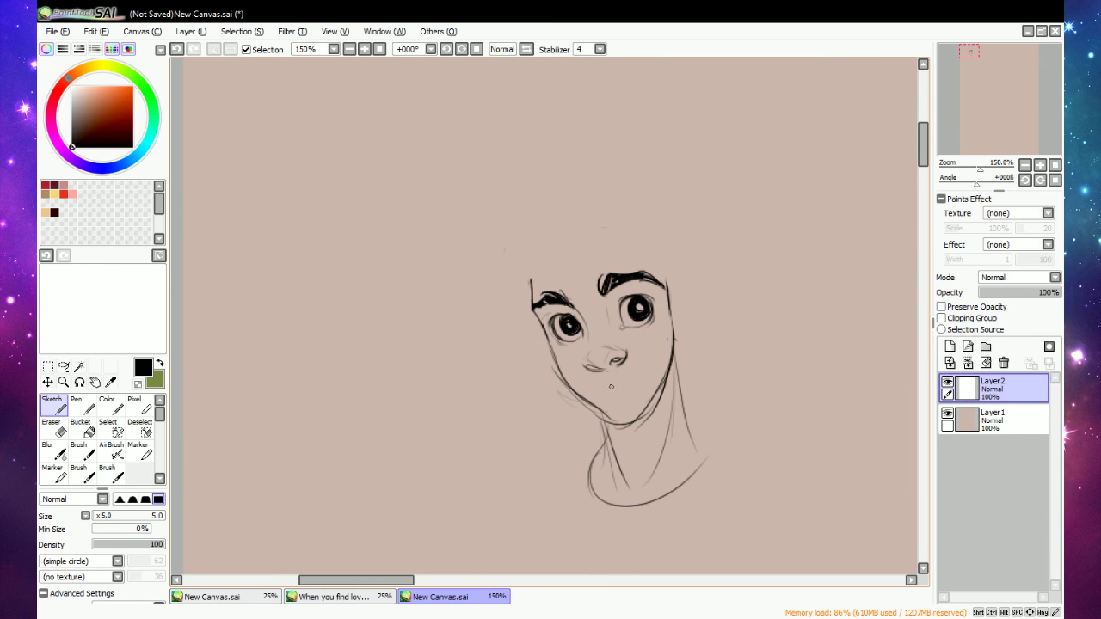
Draw a slanted half-smile under the nose, darken its raised corner and clean up around the lips.
drag(600, 388, 635, 392)
key(e)
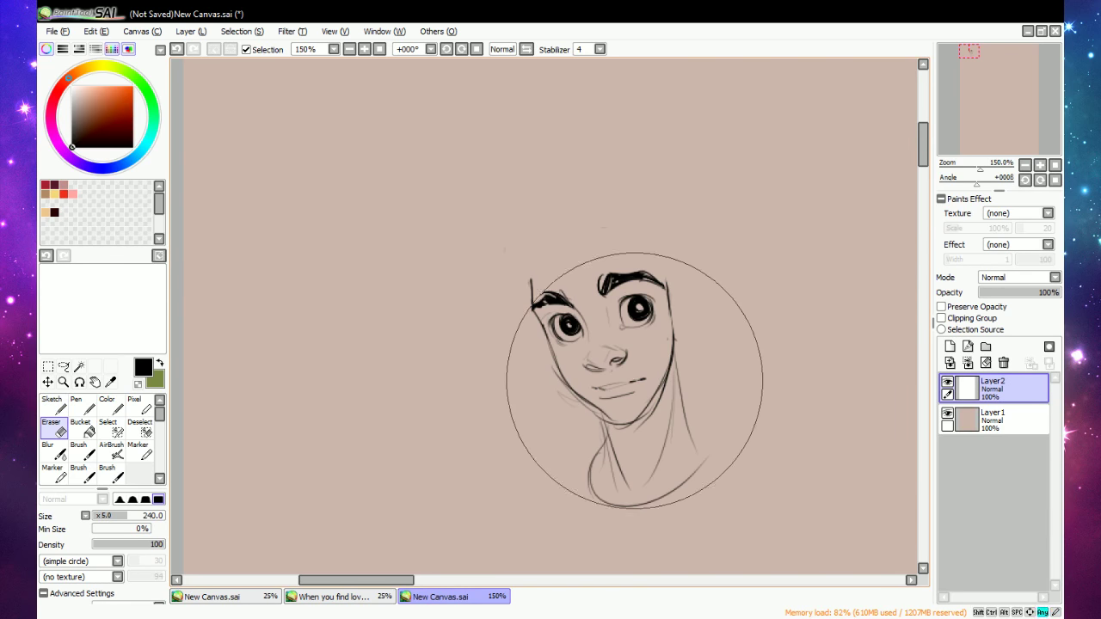
key(n)
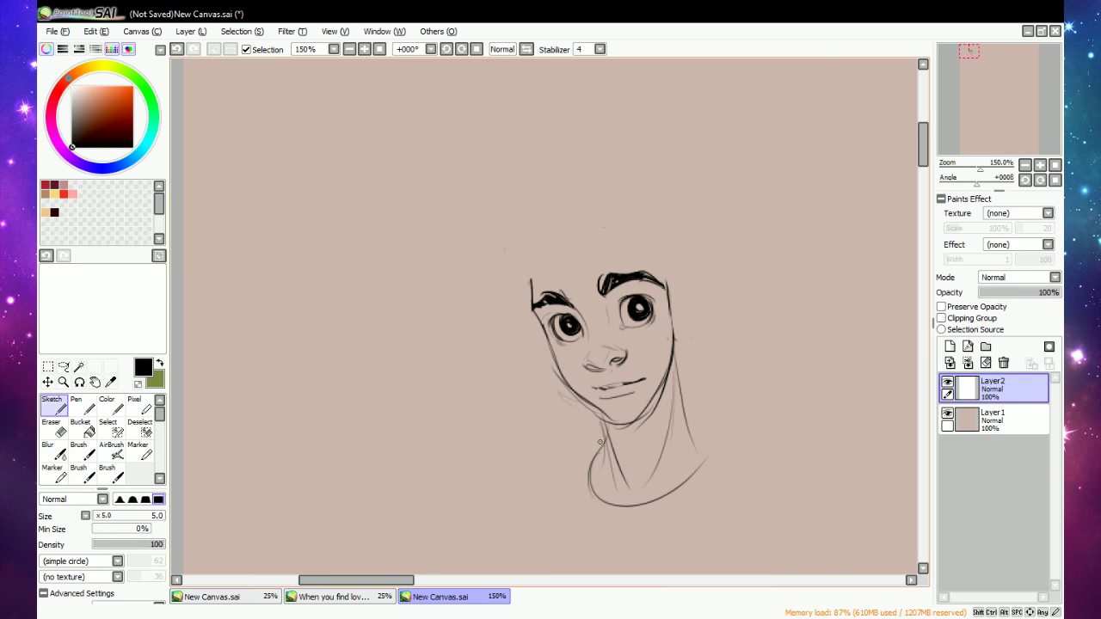
key(e)
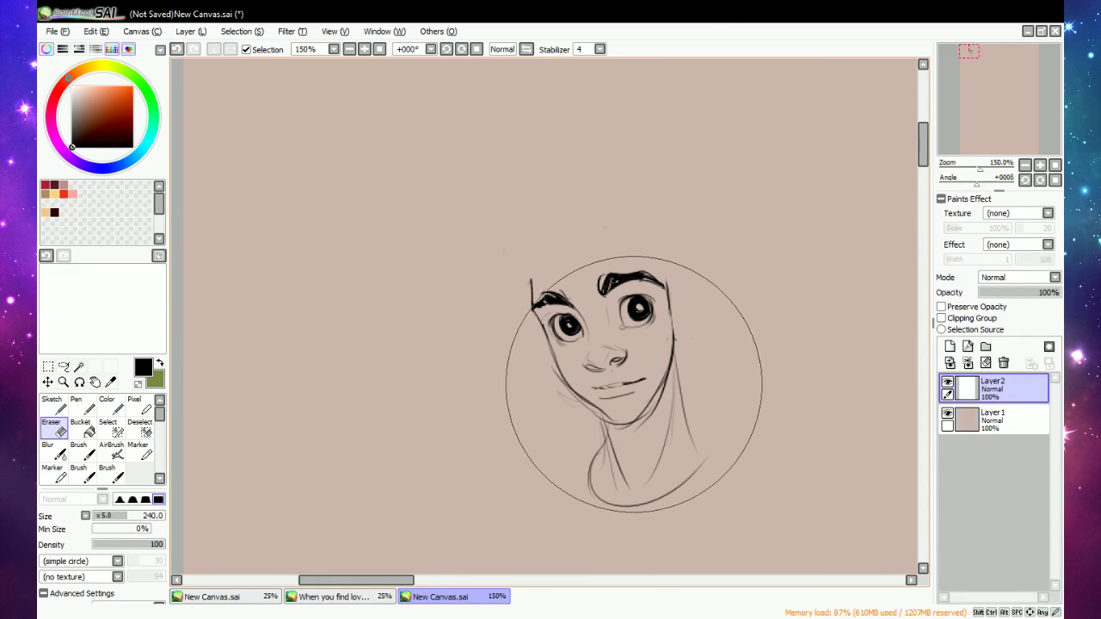
key(n)
key(ctrl+z)
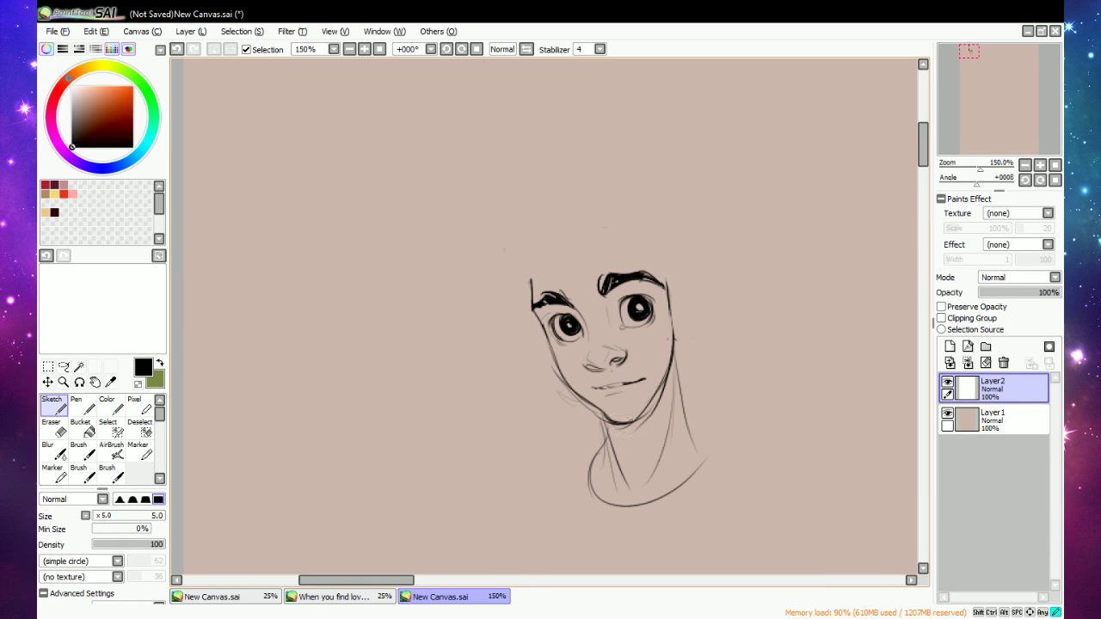
Erase the pointed chin line and redraw the chin and jaw as one rounder, darker curve.
key(e)
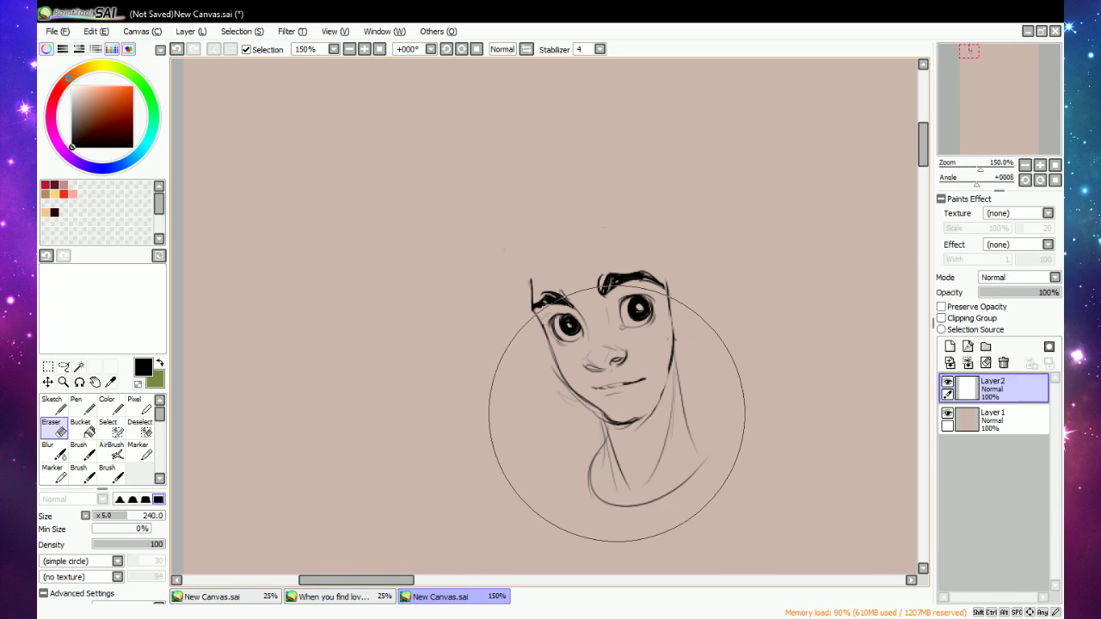
key(e)
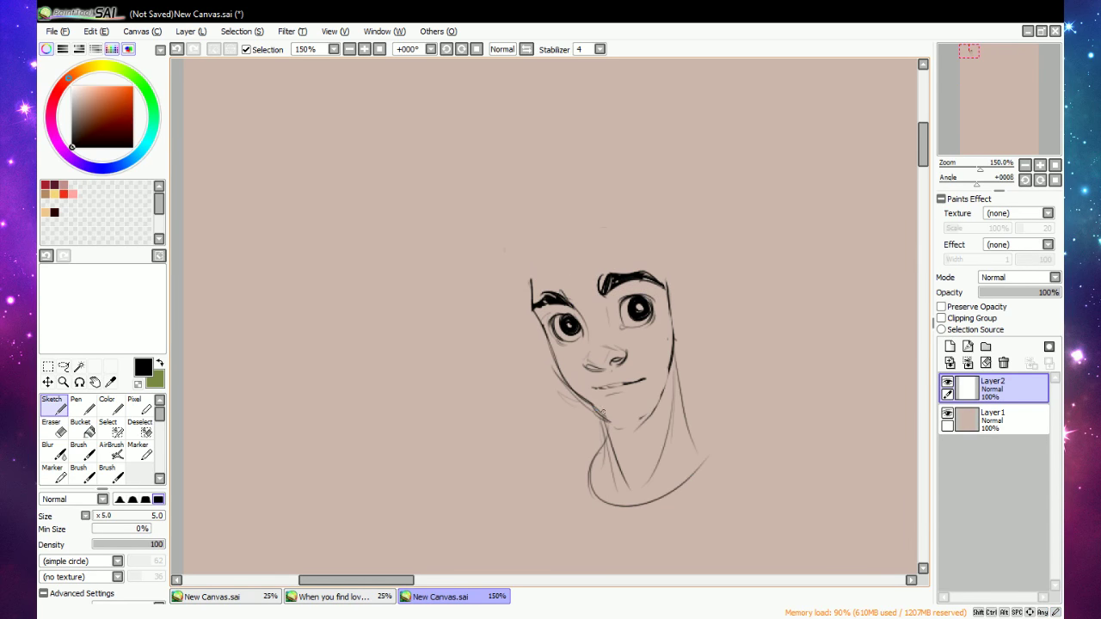
mouse_move(614, 423)
mouse_down()
mouse_move(654, 404)
mouse_move(641, 418)
mouse_move(670, 356)
mouse_up()
Extend the neck line outward to the edge of the collar and outline an ear beside the larger eye.
mouse_move(661, 401)
mouse_down()
mouse_move(675, 339)
mouse_move(692, 413)
mouse_move(719, 441)
mouse_move(679, 493)
mouse_up()
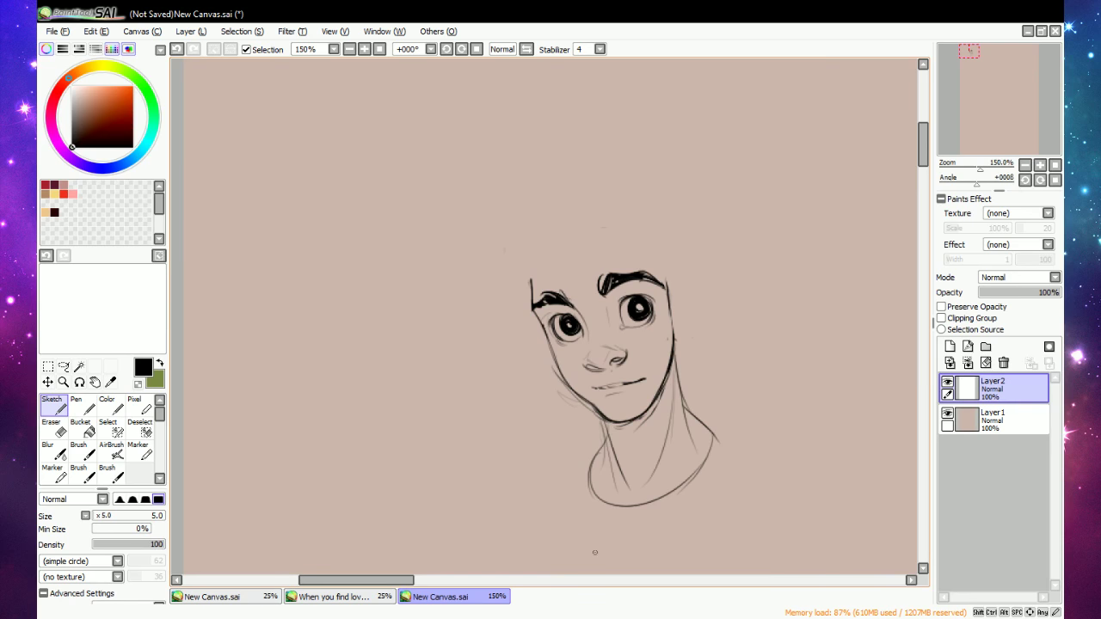
drag(677, 387, 716, 441)
drag(677, 265, 680, 327)
Retouch the iris and upper lid of the smaller eye with dark size 5 strokes.
key(e)
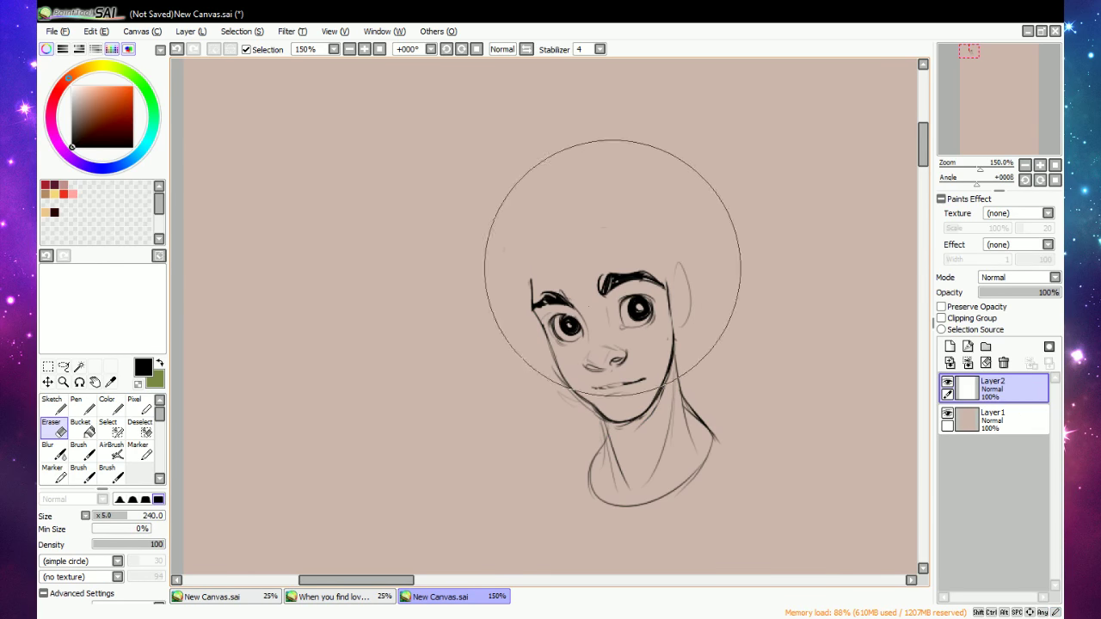
key(n)
drag(559, 324, 574, 315)
drag(564, 314, 577, 324)
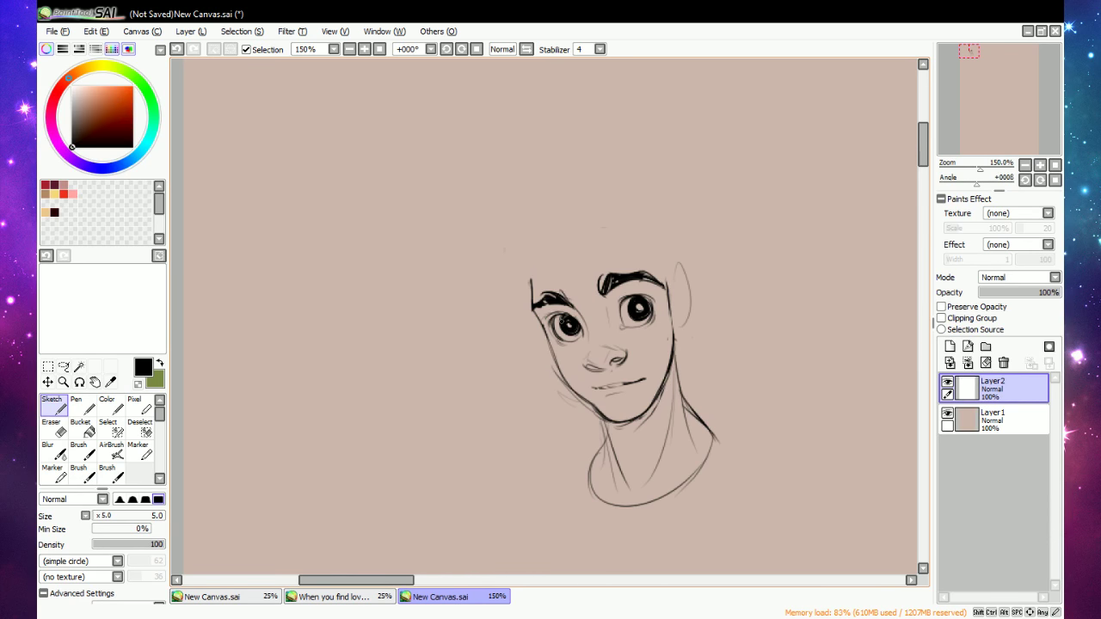
Try a forehead contour with short hairline strands above the eyebrows, and erase it.
drag(531, 303, 552, 215)
drag(532, 280, 565, 239)
mouse_move(555, 233)
mouse_down()
mouse_move(580, 232)
mouse_move(614, 204)
mouse_up()
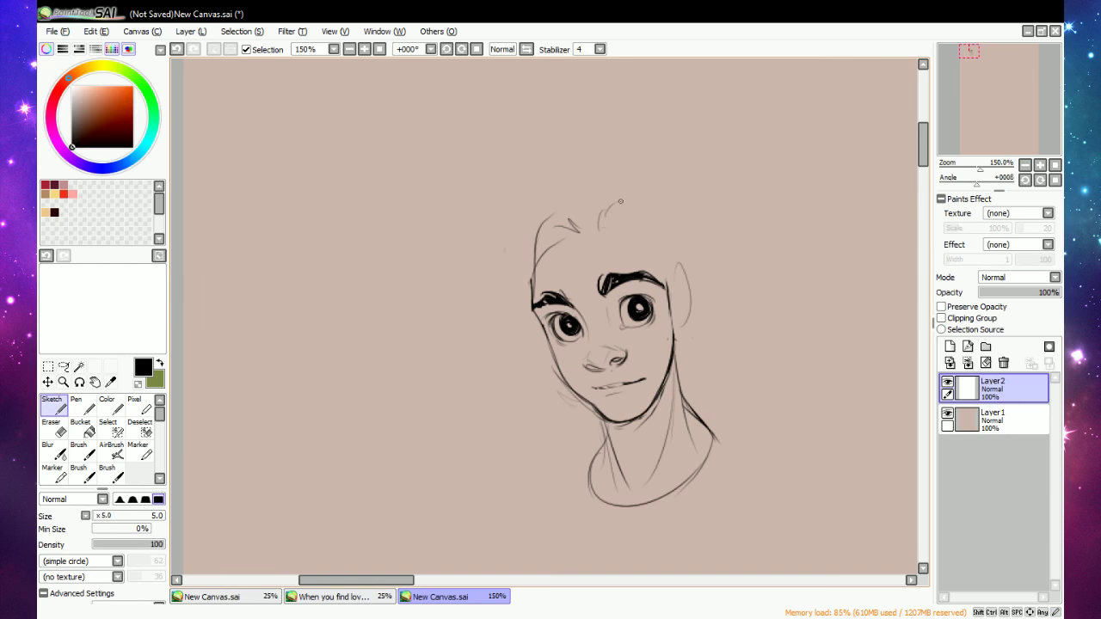
key(e)
mouse_move(521, 257)
mouse_down()
mouse_move(524, 271)
mouse_move(540, 222)
mouse_move(569, 234)
mouse_move(529, 246)
mouse_move(534, 254)
mouse_move(597, 243)
mouse_move(542, 252)
mouse_move(586, 230)
mouse_up()
key(n)
key(e)
key(n)
Sketch the outline of wavy, swept-up front hair and loose side curls around the character's forehead.
mouse_move(513, 199)
mouse_down()
mouse_move(594, 196)
mouse_move(617, 231)
mouse_move(667, 259)
mouse_move(663, 278)
mouse_move(686, 267)
mouse_move(687, 287)
mouse_move(651, 340)
mouse_move(680, 272)
mouse_up()
mouse_move(513, 290)
mouse_down()
mouse_move(517, 325)
mouse_move(531, 330)
mouse_up()
mouse_move(517, 293)
mouse_down()
mouse_move(520, 312)
mouse_move(515, 290)
mouse_up()
mouse_move(530, 268)
mouse_down()
mouse_move(499, 267)
mouse_move(490, 256)
mouse_up()
mouse_move(519, 262)
mouse_down()
mouse_move(491, 244)
mouse_move(485, 212)
mouse_up()
mouse_move(513, 220)
mouse_down()
mouse_move(489, 217)
mouse_move(521, 191)
mouse_up()
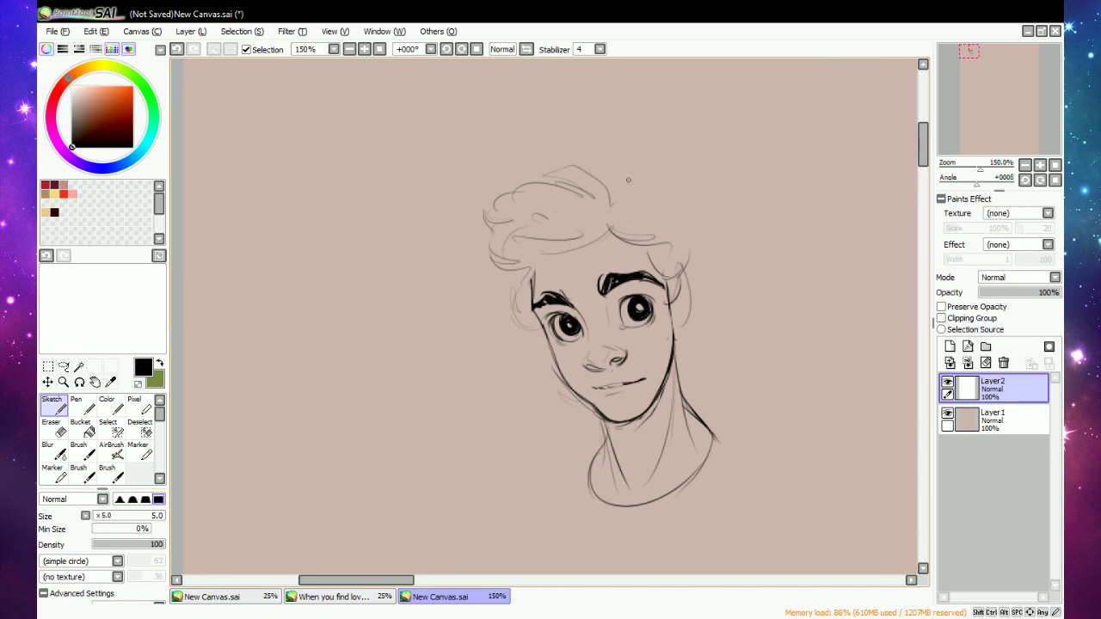
Outline the rounded hair mass and curl above the ear, and clean up the stray temple line beside the smaller eye.
drag(595, 178, 692, 235)
key(e)
mouse_move(639, 184)
mouse_down()
mouse_move(678, 178)
mouse_move(673, 213)
mouse_move(624, 197)
mouse_move(682, 244)
mouse_up()
key(n)
key(e)
mouse_move(523, 329)
mouse_down()
mouse_move(516, 308)
mouse_move(533, 310)
mouse_up()
key(n)
mouse_move(647, 243)
mouse_down()
mouse_move(657, 269)
mouse_move(676, 277)
mouse_move(690, 265)
mouse_up()
drag(680, 219, 692, 258)
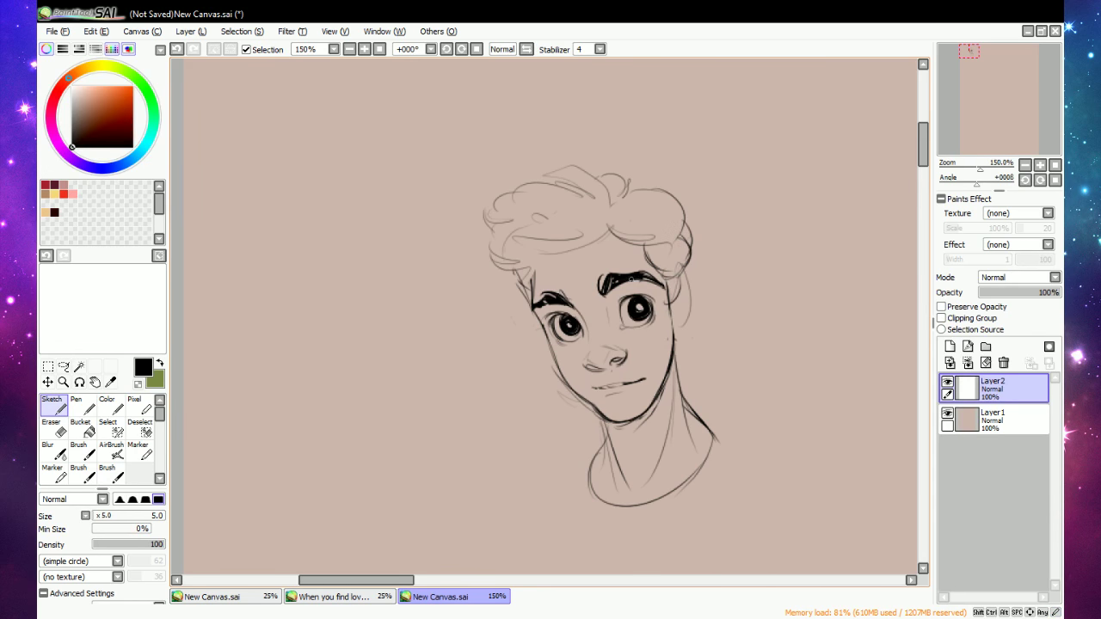
Darken the contour of the swept front hair and add strands along its lower edge and at the parting.
mouse_move(510, 195)
mouse_down()
mouse_move(604, 175)
mouse_move(614, 191)
mouse_move(498, 242)
mouse_move(533, 276)
mouse_up()
mouse_move(613, 236)
mouse_down()
mouse_move(572, 266)
mouse_move(558, 254)
mouse_move(520, 270)
mouse_move(564, 251)
mouse_move(557, 263)
mouse_move(598, 254)
mouse_move(540, 265)
mouse_up()
key(e)
key(n)
drag(588, 251, 541, 264)
drag(607, 233, 622, 197)
drag(627, 215, 629, 181)
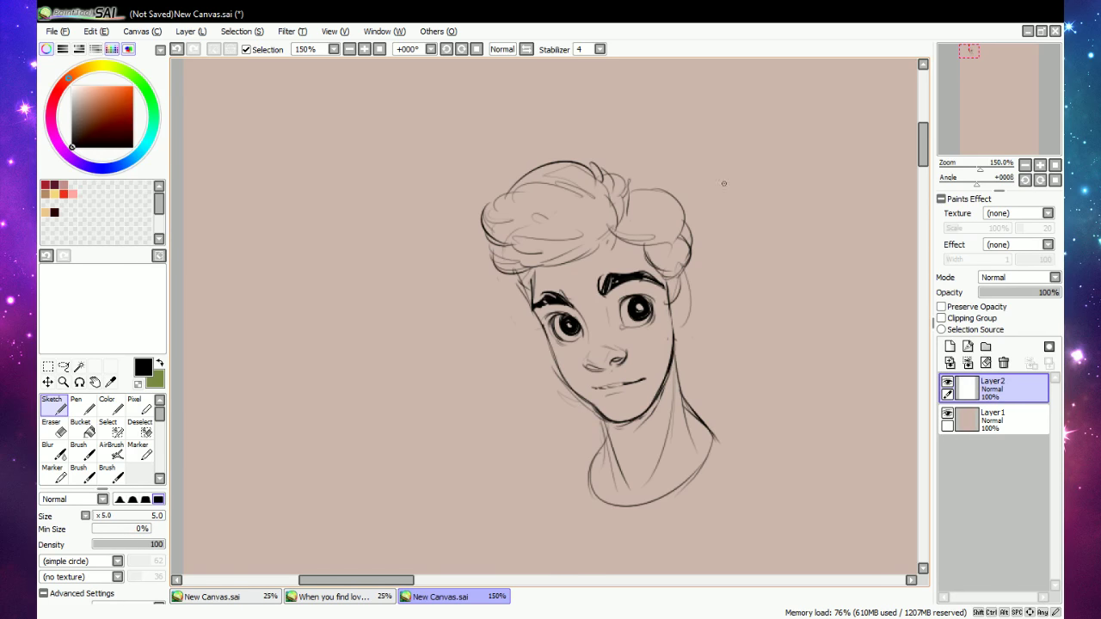
Try a slimmer, darker outline for the hair mass on the ear side.
key(e)
mouse_move(680, 206)
mouse_down()
mouse_move(639, 188)
mouse_move(679, 215)
mouse_up()
key(n)
drag(635, 187, 678, 232)
key(e)
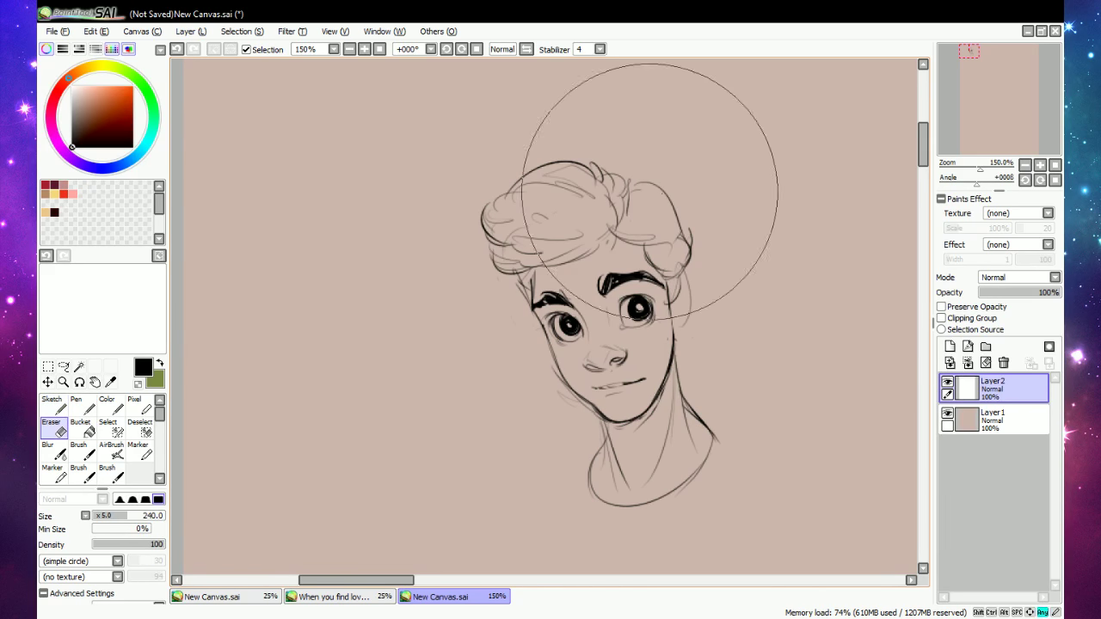
key(e)
mouse_move(665, 187)
mouse_down()
mouse_move(693, 260)
mouse_move(686, 280)
mouse_up()
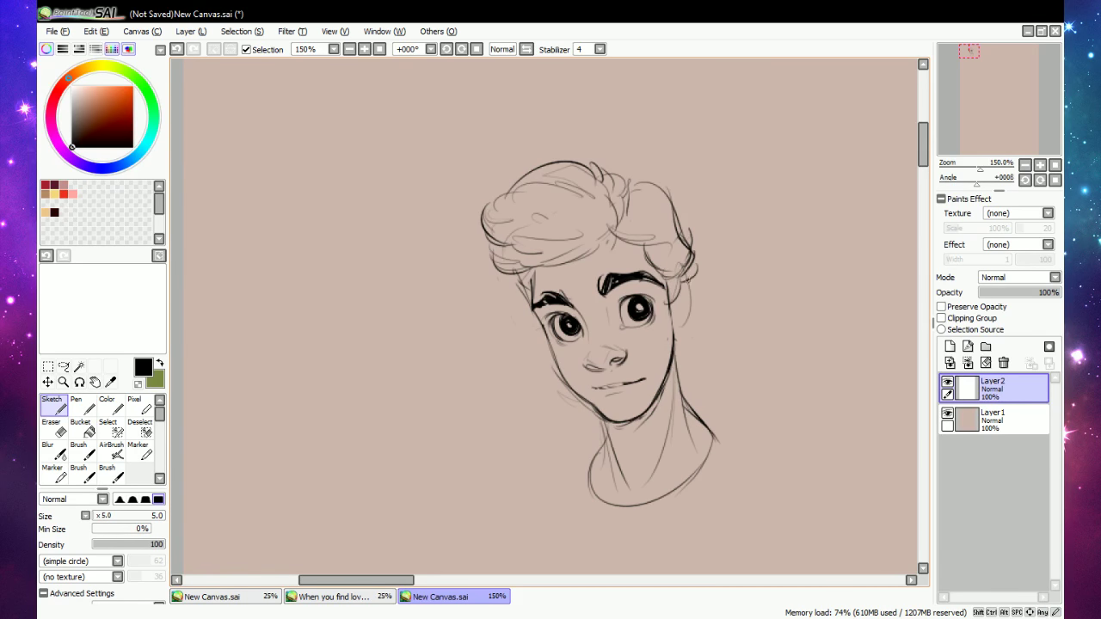
Erase the ear-side hair and redraw it as short wavy locks, with a new curl closing the top of the front hair.
key(e)
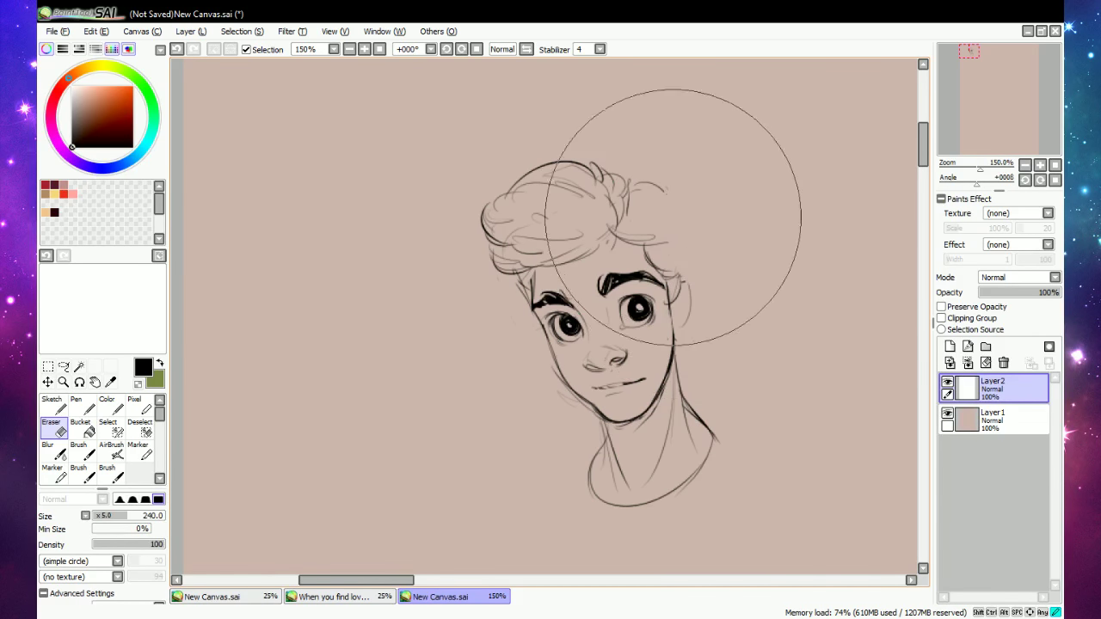
key(e)
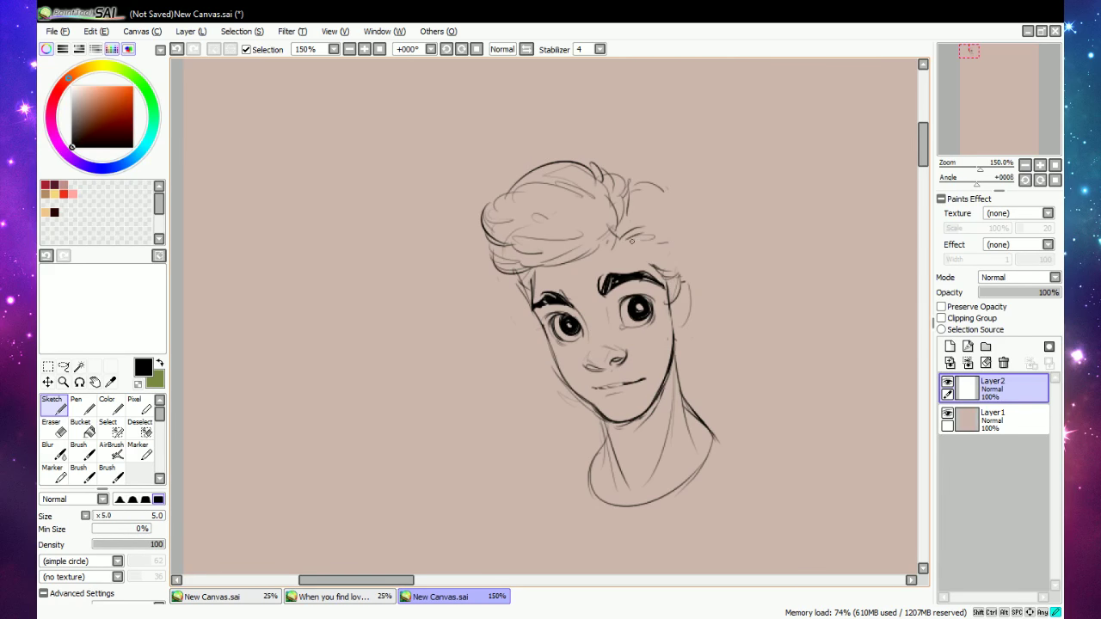
drag(632, 242, 673, 292)
drag(665, 247, 682, 258)
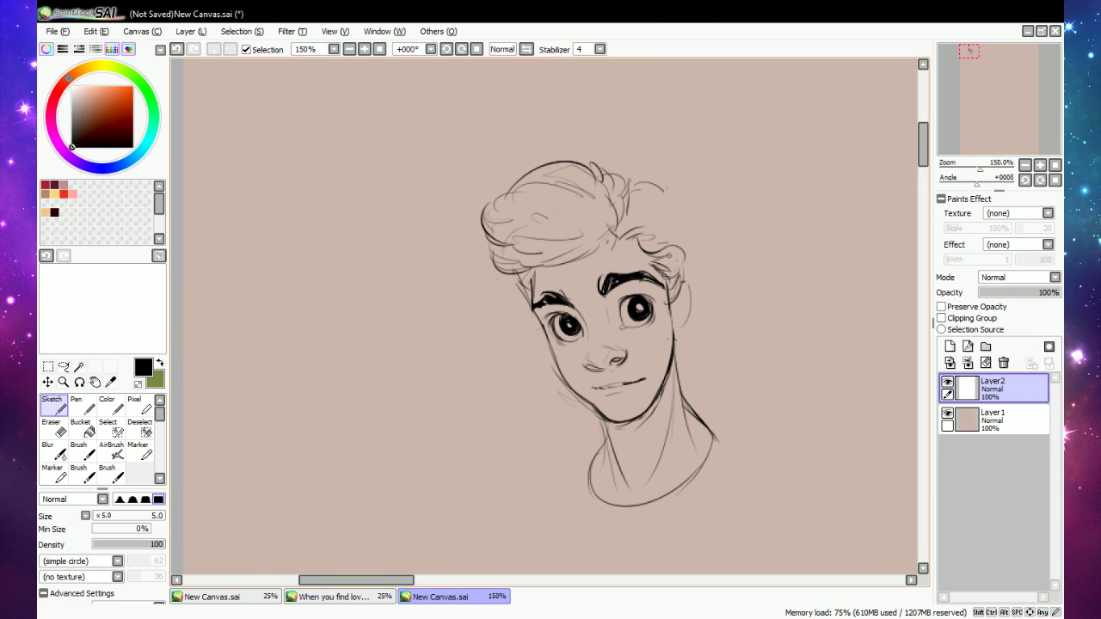
drag(643, 208, 692, 265)
mouse_move(652, 187)
mouse_down()
mouse_move(670, 214)
mouse_move(618, 195)
mouse_up()
key(e)
key(n)
drag(581, 158, 632, 201)
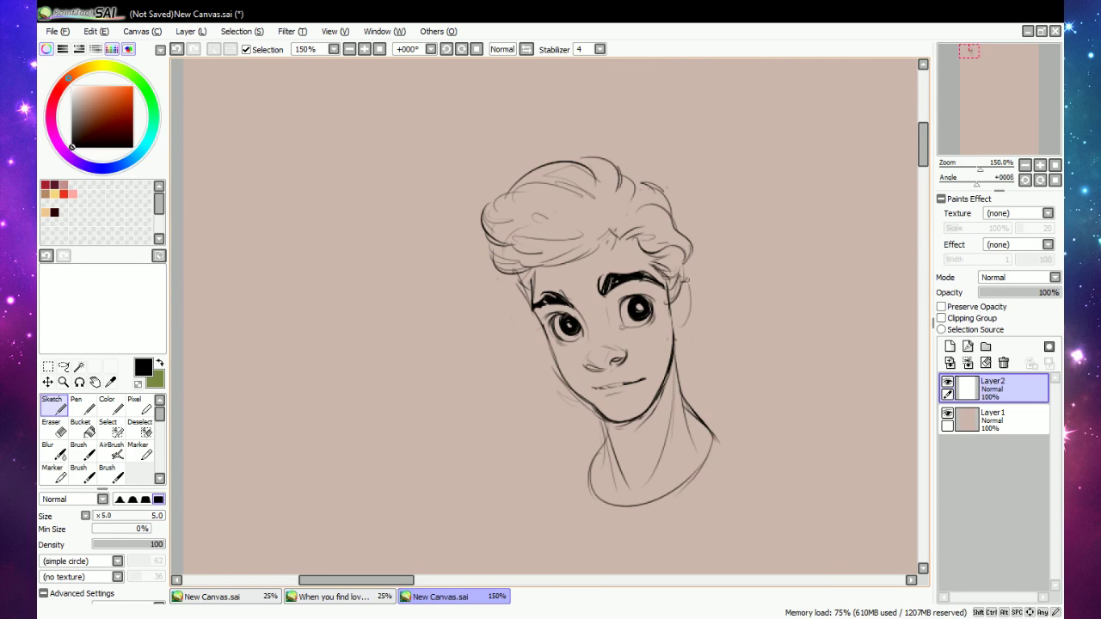
Draw the ear beside the larger eye with a darker outer rim and inner fold lines.
drag(686, 267, 685, 301)
drag(680, 294, 677, 313)
drag(686, 310, 680, 334)
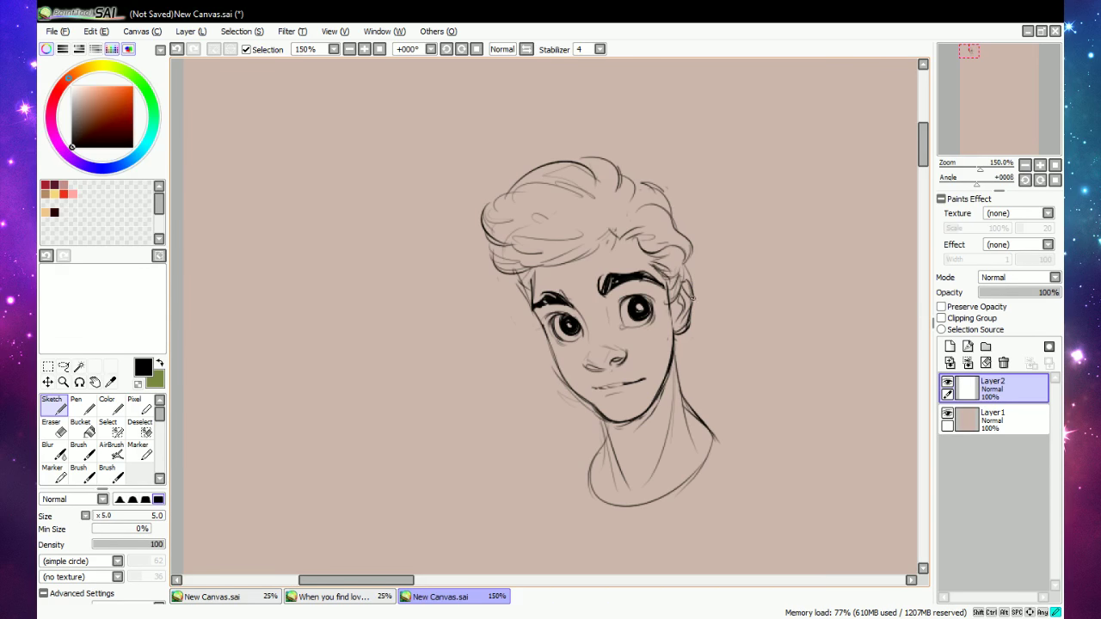
mouse_move(692, 298)
mouse_down()
mouse_move(694, 313)
mouse_move(679, 294)
mouse_move(684, 317)
mouse_up()
Darken the lower edge of the front hair across the forehead and add short strands at the parting and temple.
mouse_move(634, 239)
mouse_down()
mouse_move(609, 234)
mouse_move(552, 276)
mouse_move(529, 276)
mouse_up()
mouse_move(535, 273)
mouse_down()
mouse_move(588, 243)
mouse_move(622, 250)
mouse_up()
mouse_move(599, 204)
mouse_down()
mouse_move(611, 198)
mouse_move(629, 236)
mouse_up()
drag(502, 270, 529, 283)
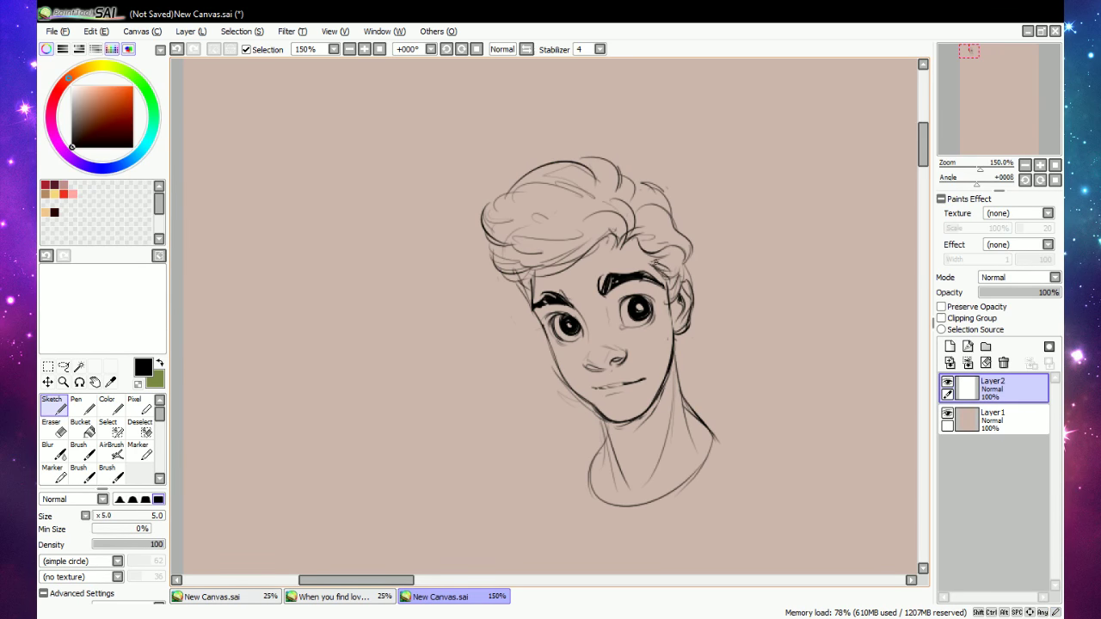
Erase the smooth hair outline on the smaller-eye side and replace it with loose, wispy locks.
key(e)
mouse_move(510, 208)
mouse_down()
mouse_move(492, 238)
mouse_move(513, 247)
mouse_move(492, 210)
mouse_move(516, 225)
mouse_move(529, 209)
mouse_move(503, 210)
mouse_up()
key(n)
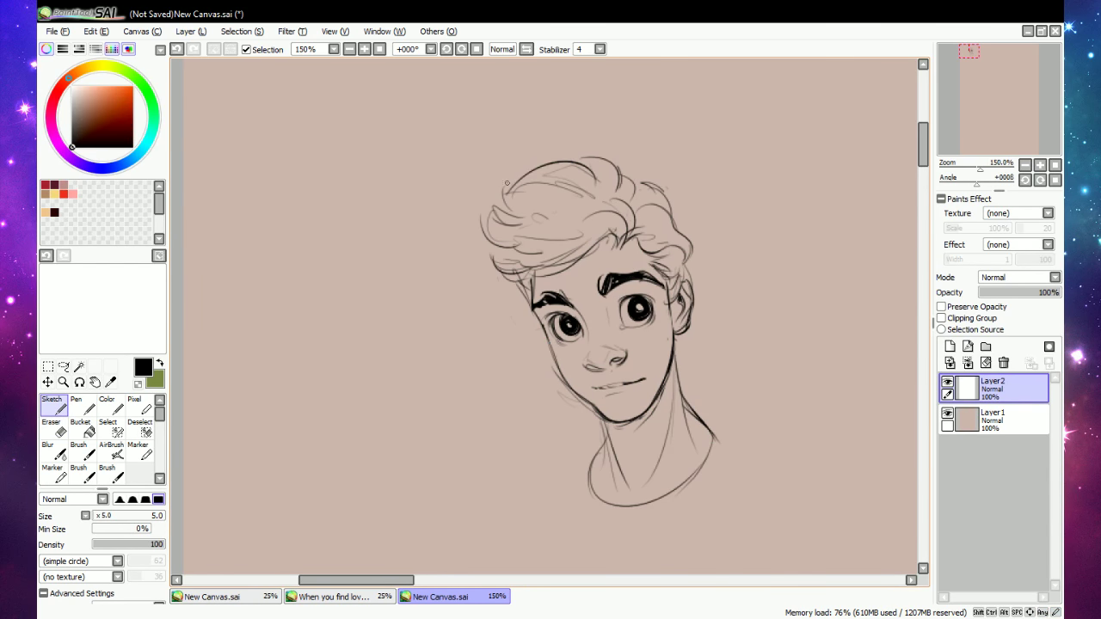
drag(487, 252, 530, 247)
Lasso the finished head, move it to the upper-left corner of the canvas and deselect it.
key(e)
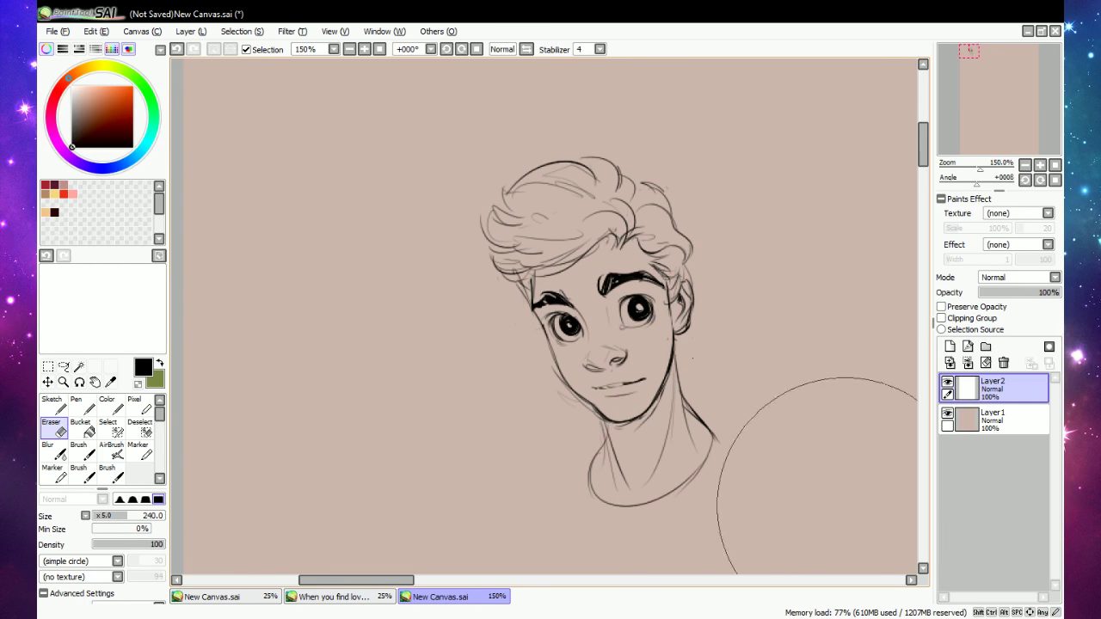
click(349, 50)
click(350, 49)
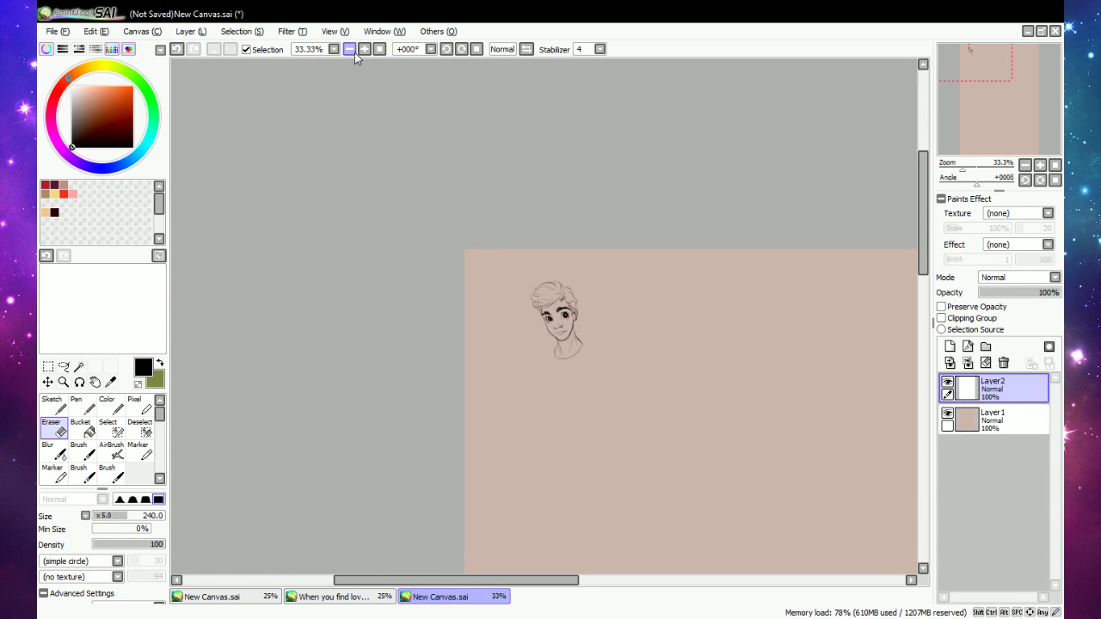
click(364, 49)
click(364, 50)
click(364, 49)
click(63, 368)
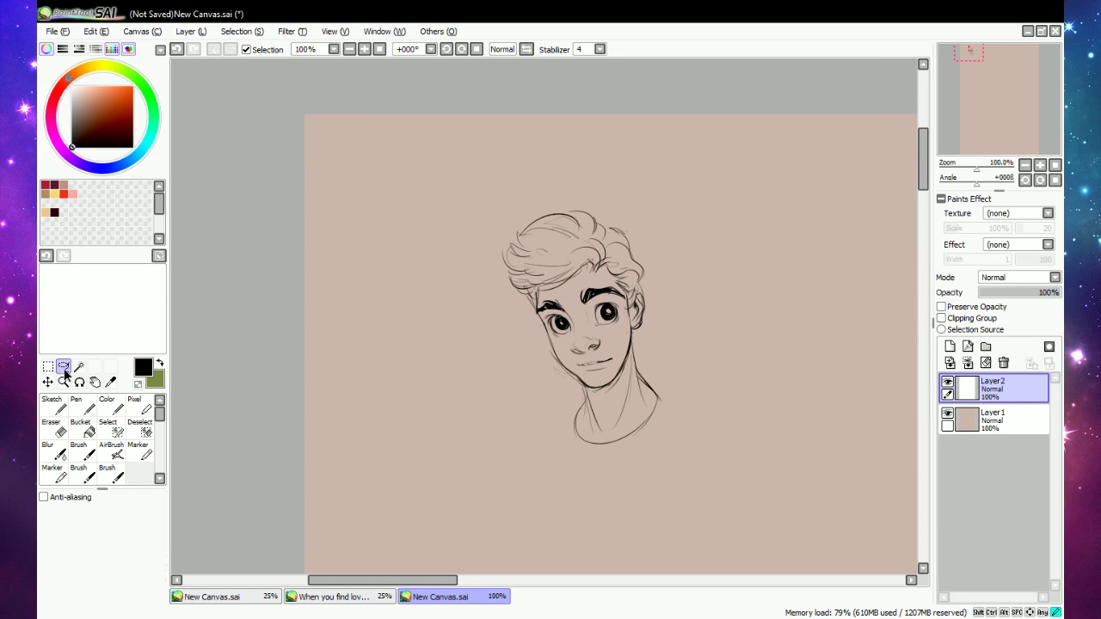
mouse_move(606, 162)
mouse_down()
mouse_move(708, 438)
mouse_move(696, 388)
mouse_move(481, 303)
mouse_move(522, 295)
mouse_up()
key(ctrl+d)
Rough in a second head beside the first with size 5 Sketch strokes for the skull, face circle, jaw and eye.
click(52, 405)
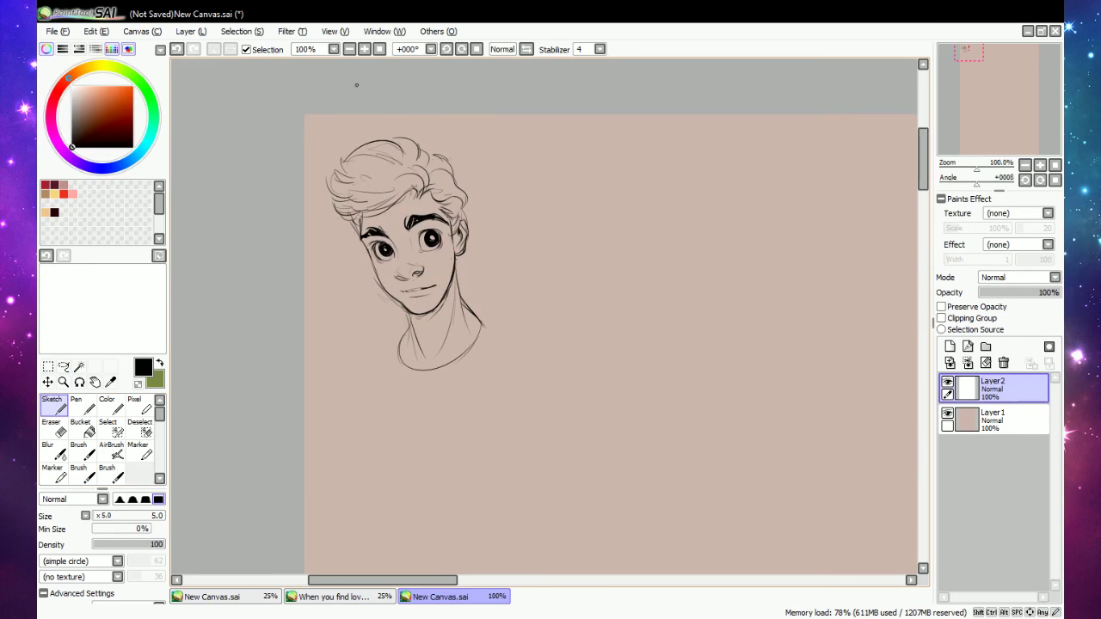
click(364, 49)
drag(617, 202, 744, 147)
mouse_move(709, 156)
mouse_down()
mouse_move(653, 227)
mouse_move(659, 211)
mouse_up()
drag(747, 219, 743, 246)
mouse_move(664, 249)
mouse_down()
mouse_move(693, 279)
mouse_move(733, 280)
mouse_up()
drag(673, 307, 762, 331)
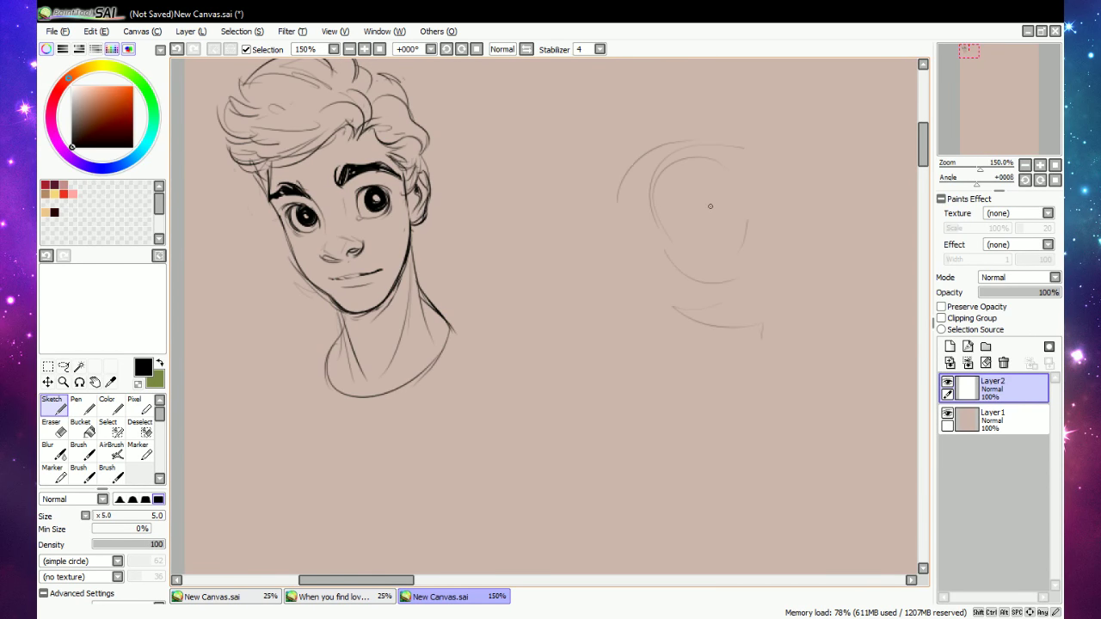
drag(684, 216, 746, 179)
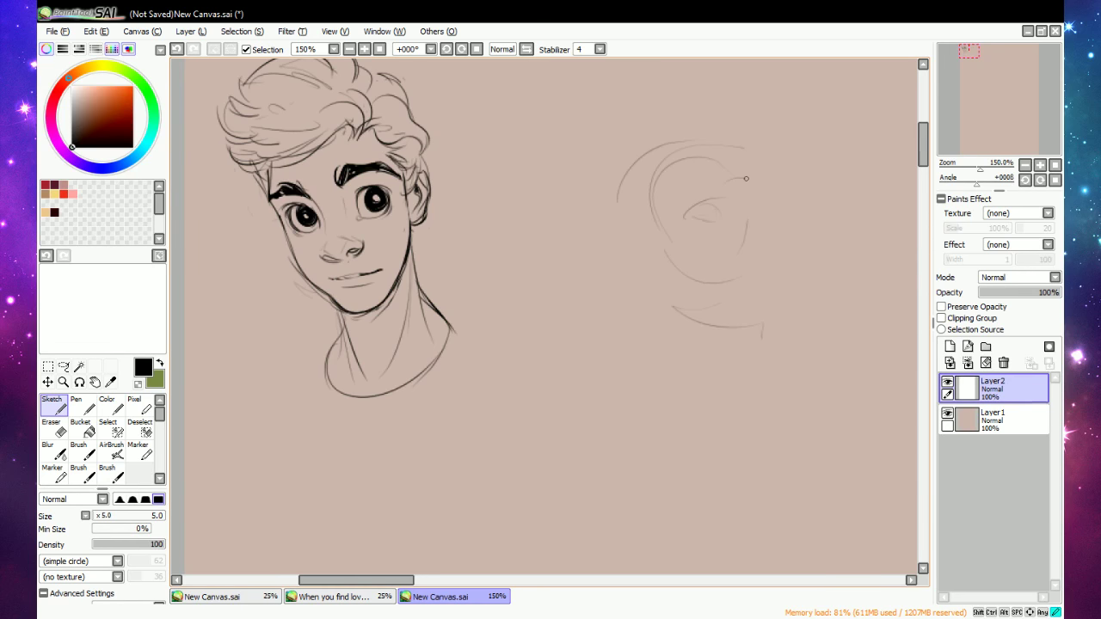
Erase the second head's inner guide lines and redraw the cheek curve, forehead and far side of the face.
key(e)
mouse_move(673, 296)
mouse_down()
mouse_move(737, 357)
mouse_move(713, 246)
mouse_move(749, 255)
mouse_up()
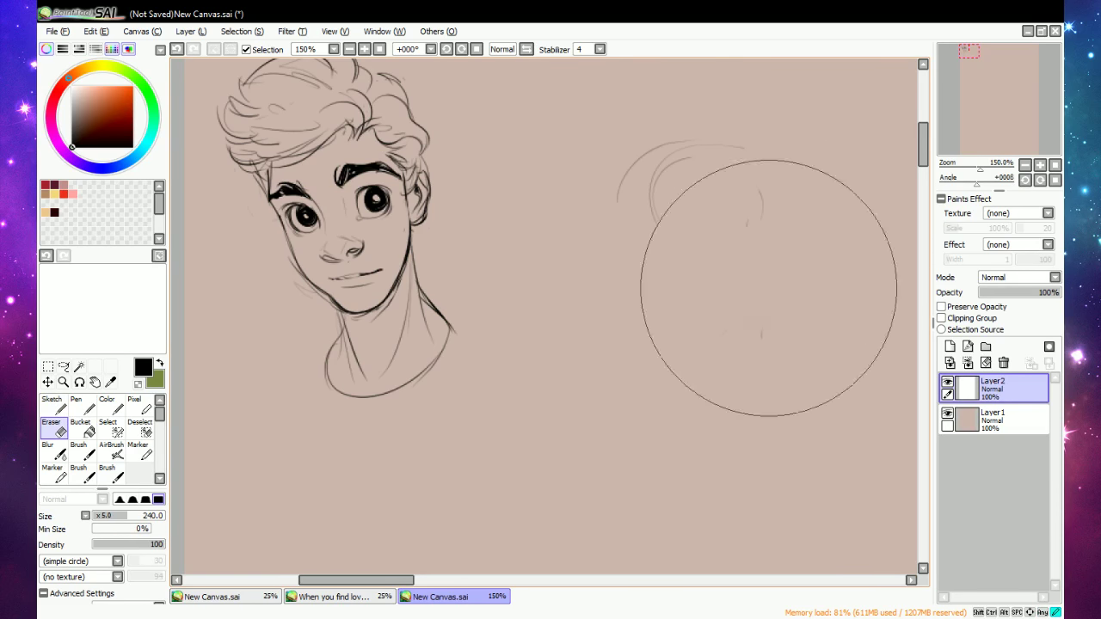
key(e)
drag(654, 232, 736, 303)
mouse_move(660, 203)
mouse_down()
mouse_move(738, 147)
mouse_move(787, 284)
mouse_up()
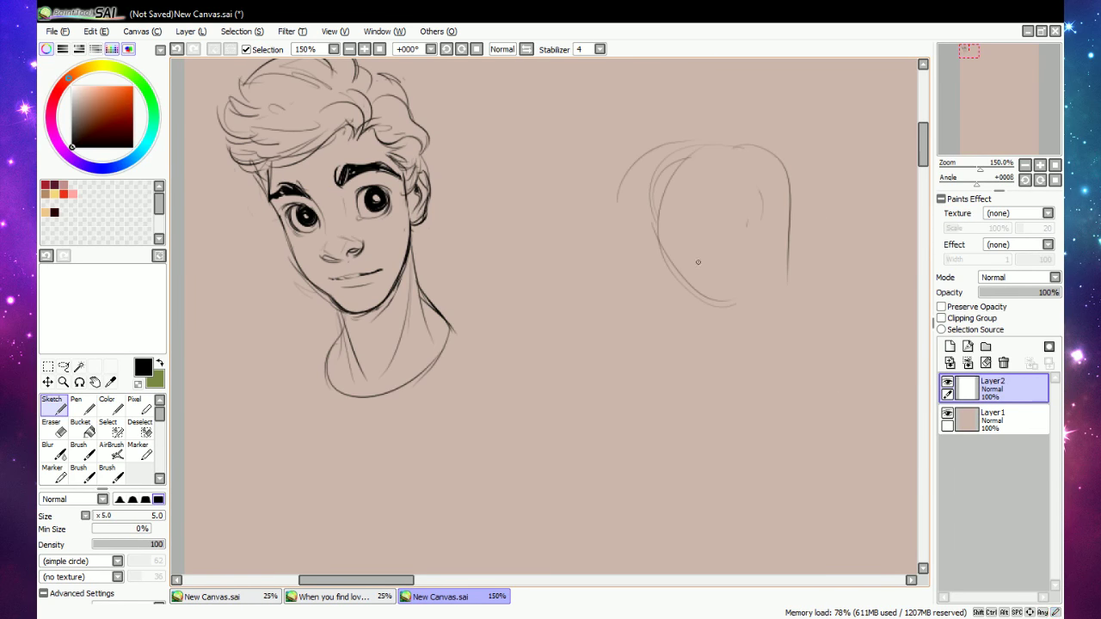
Draw the second head's near eye with a dark iris, upper lid and lashes.
mouse_move(699, 251)
mouse_down()
mouse_move(733, 241)
mouse_move(741, 263)
mouse_move(721, 242)
mouse_move(691, 251)
mouse_move(735, 242)
mouse_move(753, 265)
mouse_move(723, 253)
mouse_move(732, 241)
mouse_up()
key(e)
key(n)
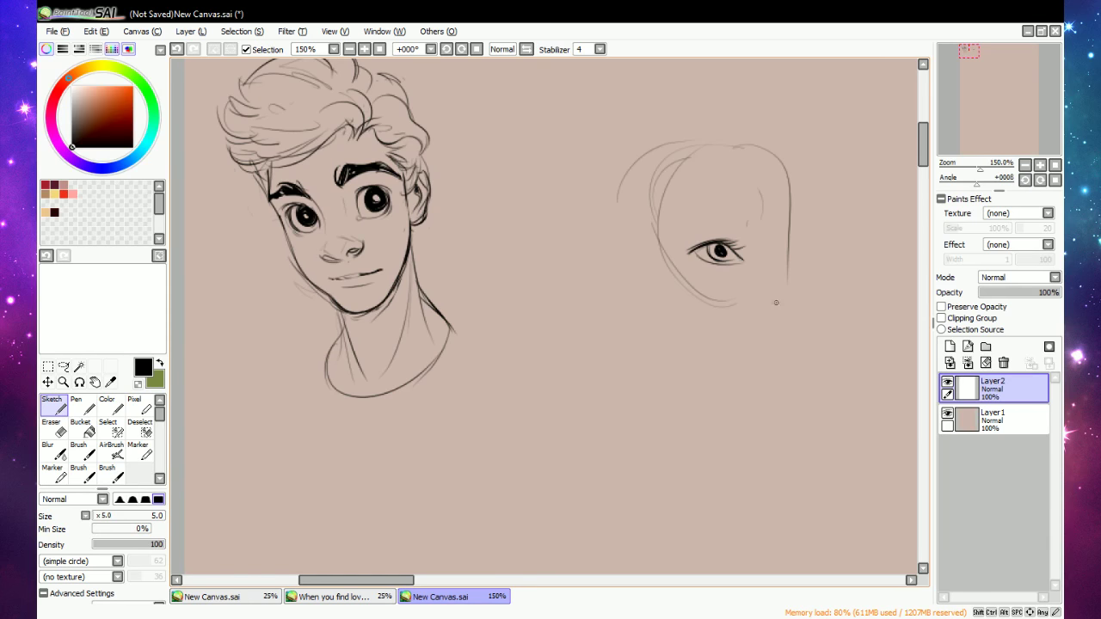
key(e)
key(n)
key(e)
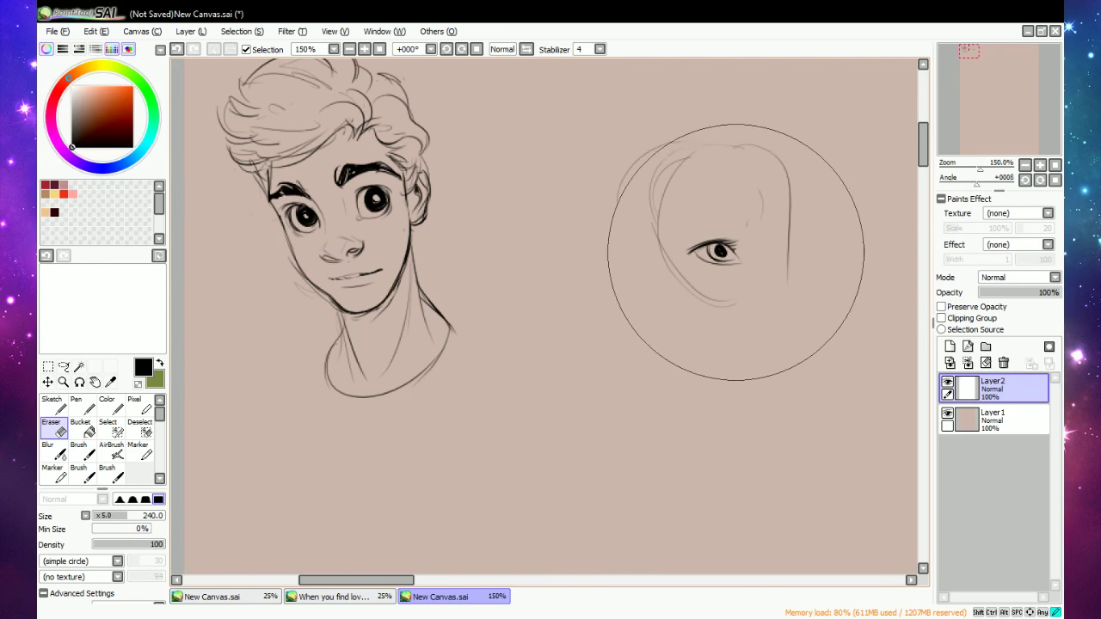
key(n)
key(e)
key(n)
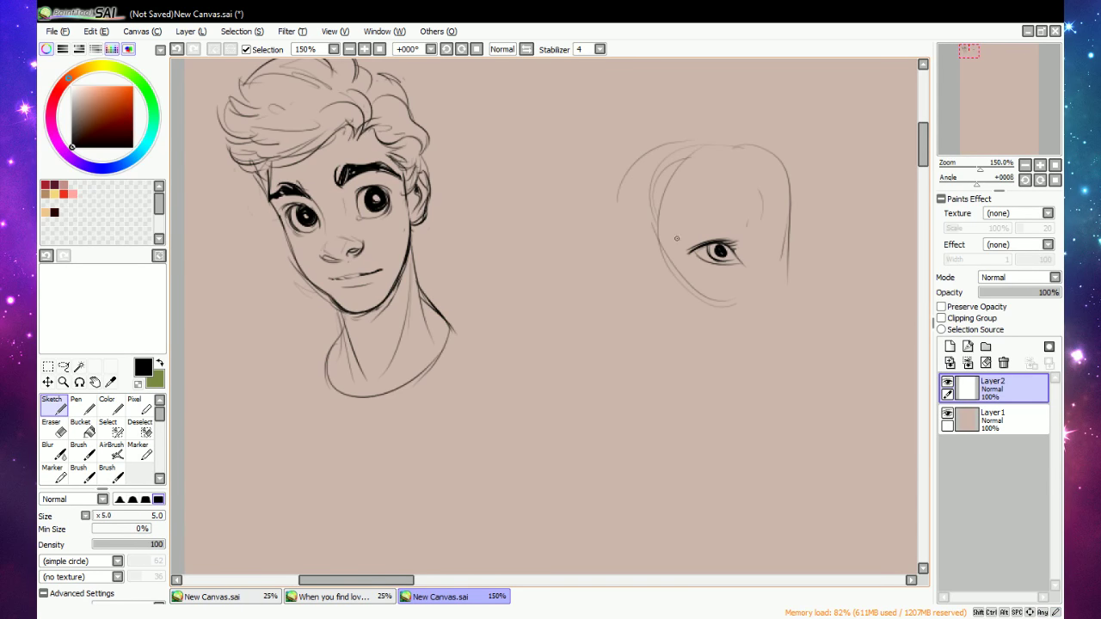
Try a reshaped far face edge and an eyebrow arc above the near eye.
drag(791, 193, 781, 289)
key(e)
drag(788, 196, 783, 272)
key(n)
mouse_move(677, 238)
mouse_down()
mouse_move(743, 213)
mouse_move(760, 225)
mouse_up()
mouse_move(675, 234)
mouse_down()
mouse_move(763, 212)
mouse_move(762, 222)
mouse_move(683, 231)
mouse_move(725, 217)
mouse_up()
key(e)
key(n)
Sketch the second head's jaw and neck guides and curve the far side of the face down to a small chin.
drag(665, 271, 673, 359)
drag(673, 314, 750, 349)
drag(790, 182, 782, 349)
key(e)
drag(787, 261, 780, 304)
key(n)
mouse_move(785, 239)
mouse_down()
mouse_move(779, 309)
mouse_move(760, 346)
mouse_move(784, 293)
mouse_up()
key(e)
drag(760, 367, 739, 368)
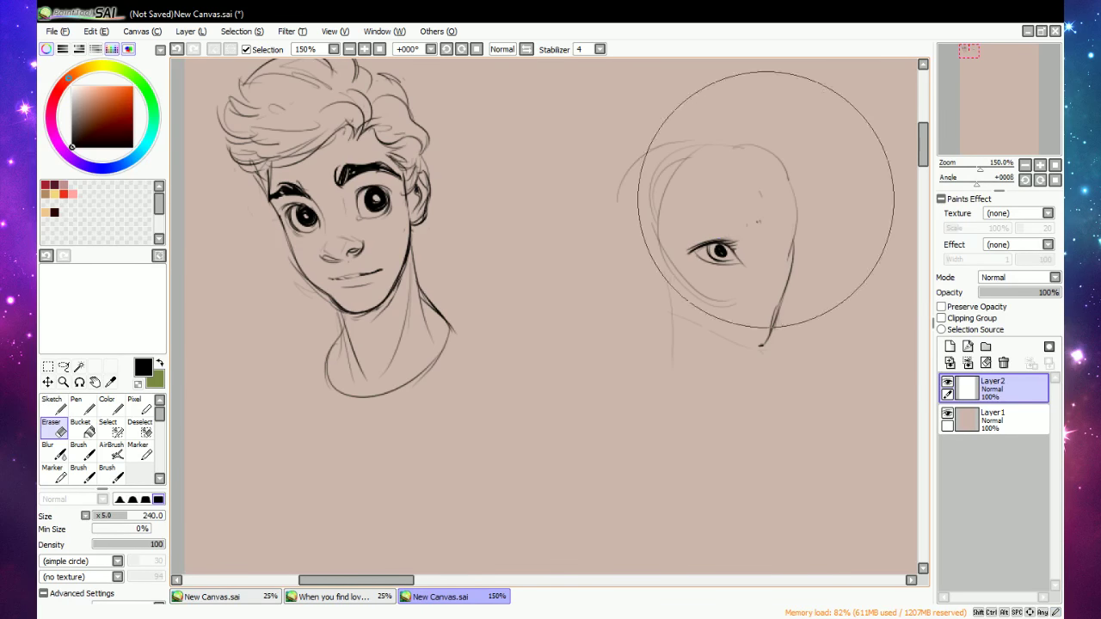
key(n)
drag(759, 191, 762, 198)
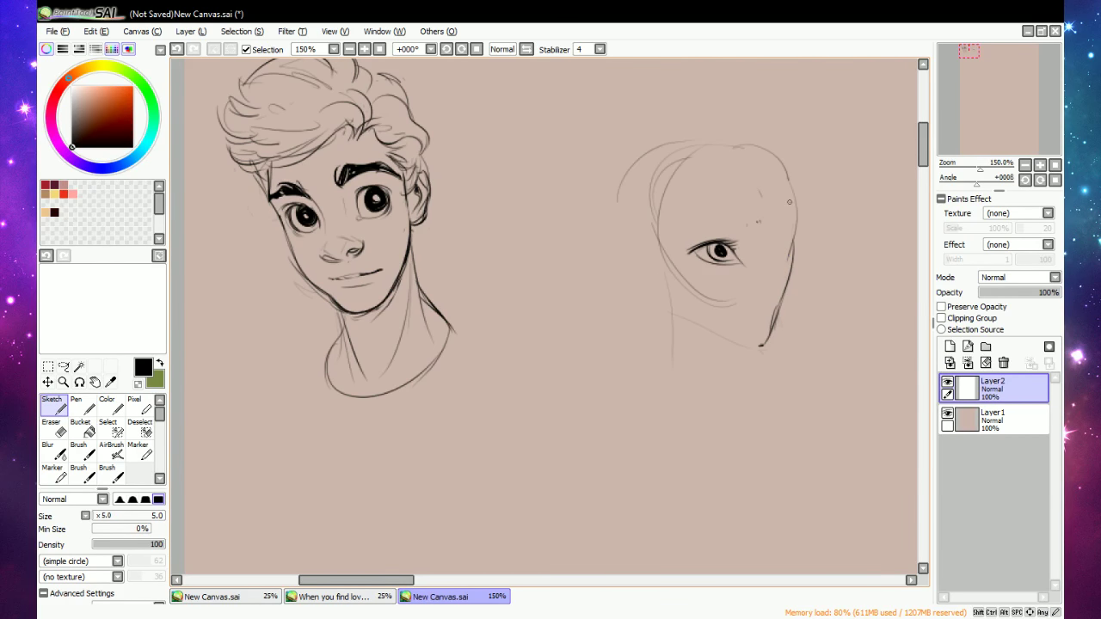
Add a thin eyebrow, the nose and the mouth line to the second head.
mouse_move(689, 235)
mouse_down()
mouse_move(757, 224)
mouse_move(765, 234)
mouse_move(715, 229)
mouse_move(732, 226)
mouse_move(772, 308)
mouse_move(788, 247)
mouse_move(773, 297)
mouse_up()
key(e)
key(n)
key(e)
key(e)
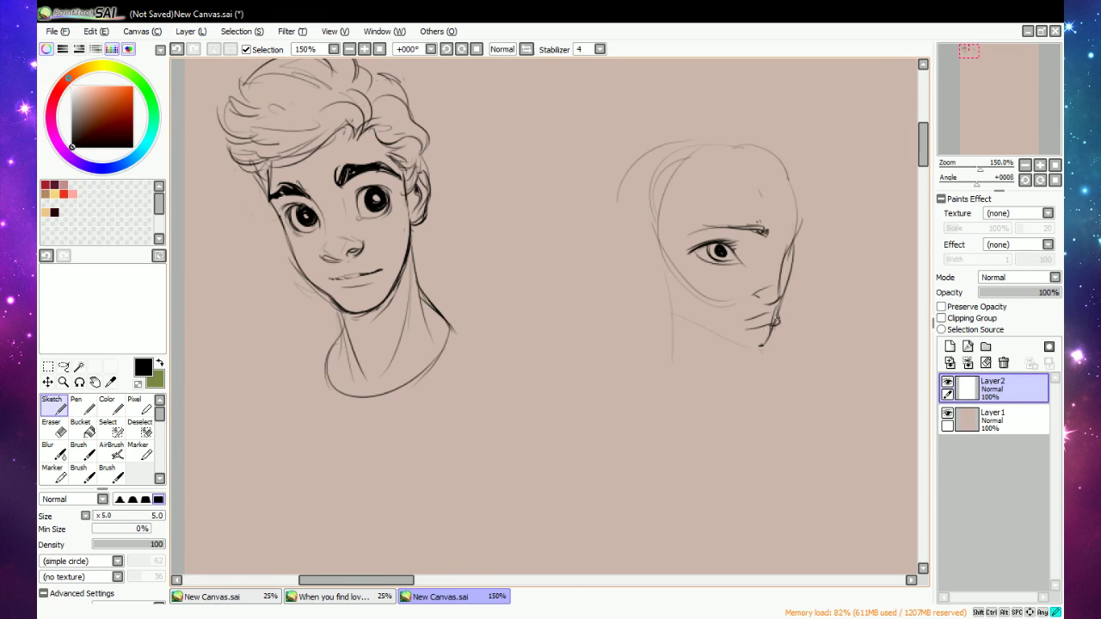
Shape the second head's full lips and tighten the chin and the face edge beside them.
key(e)
drag(765, 326, 778, 322)
key(e)
key(e)
key(e)
drag(777, 316, 793, 265)
drag(770, 335, 756, 345)
Redraw the second head's jawline as one clean, darker line from below the ear to the chin.
mouse_move(679, 300)
mouse_down()
mouse_move(700, 323)
mouse_move(738, 334)
mouse_up()
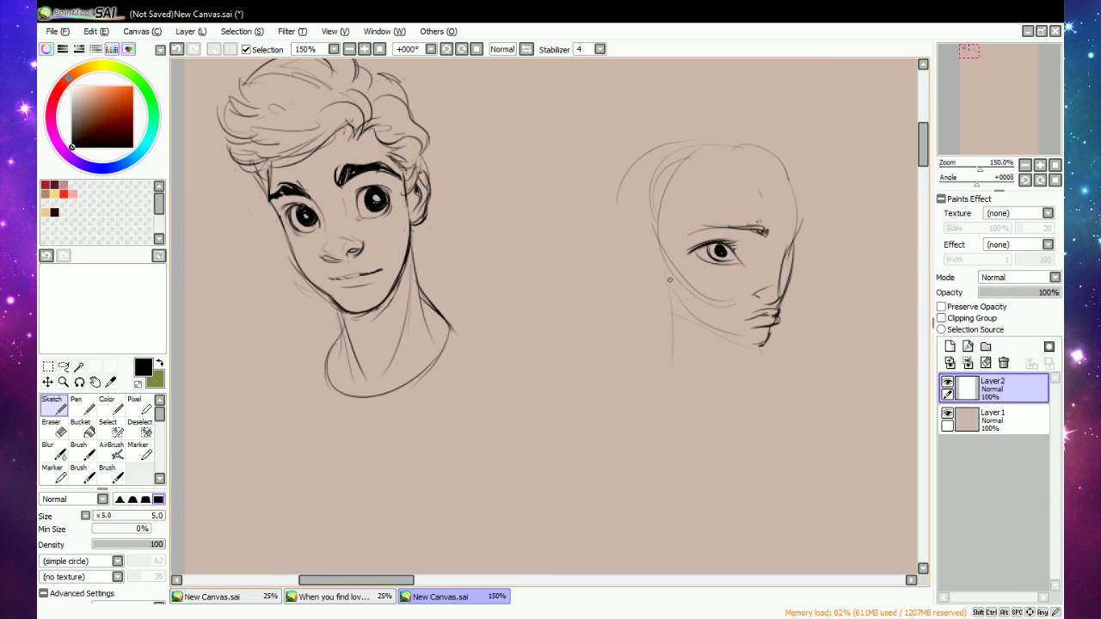
mouse_move(668, 269)
mouse_down()
mouse_move(671, 301)
mouse_move(744, 339)
mouse_up()
drag(681, 310, 763, 343)
key(e)
key(n)
drag(670, 278, 680, 311)
mouse_move(673, 295)
mouse_down()
mouse_move(702, 322)
mouse_move(768, 344)
mouse_up()
Sketch the partly hidden far eye at the face edge and rough in the ear behind the jaw.
key(e)
key(n)
key(e)
key(e)
mouse_move(786, 258)
mouse_down()
mouse_move(793, 248)
mouse_move(781, 266)
mouse_move(788, 259)
mouse_up()
mouse_move(667, 277)
mouse_down()
mouse_move(634, 251)
mouse_move(637, 227)
mouse_move(647, 279)
mouse_up()
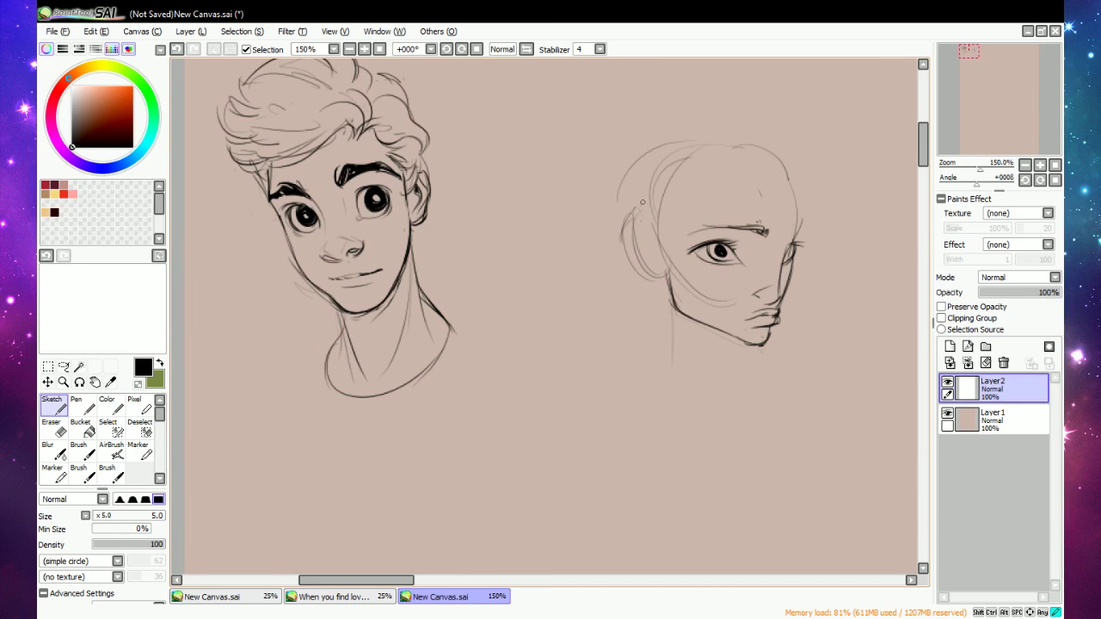
Refine the second head's ear outline, erasing the extra strokes around it.
drag(644, 206, 660, 226)
drag(645, 214, 668, 267)
key(e)
key(n)
mouse_move(633, 234)
mouse_down()
mouse_move(643, 223)
mouse_move(671, 277)
mouse_move(693, 288)
mouse_up()
mouse_move(640, 227)
mouse_down()
mouse_move(637, 274)
mouse_move(659, 280)
mouse_up()
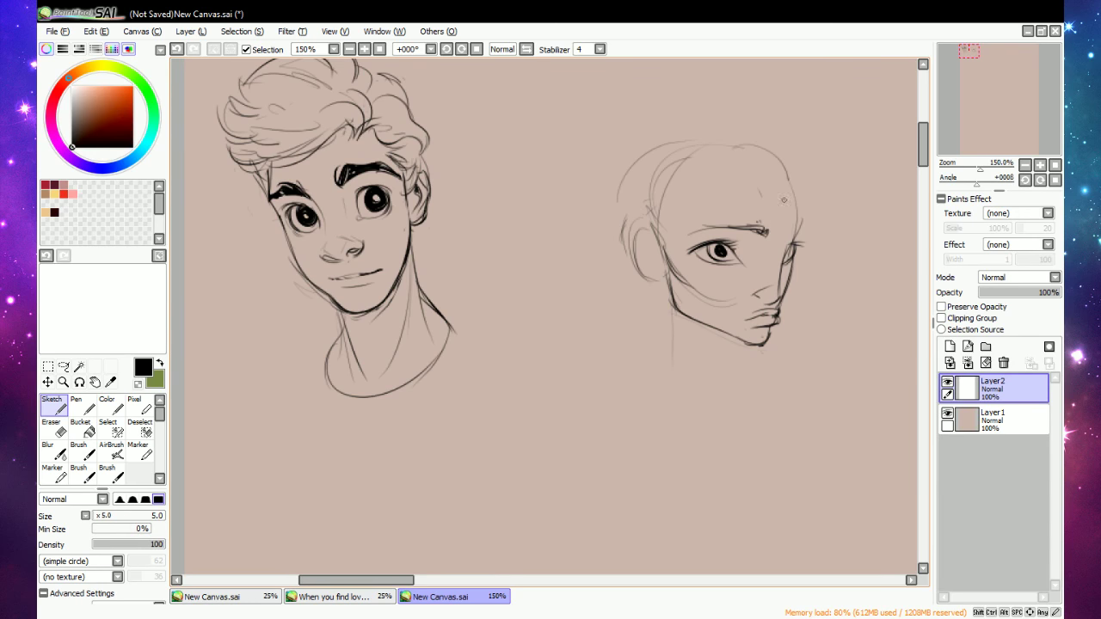
Rework the second head's eyebrows, darkening the far brow, and strengthen the far forehead contour.
key(e)
mouse_move(686, 235)
mouse_down()
mouse_move(799, 222)
mouse_move(793, 239)
mouse_move(793, 223)
mouse_up()
key(n)
key(e)
key(n)
drag(785, 168, 793, 213)
Replace the angular hairline with a rounded one rising from the temple, and outline the slicked-back hair to its parting.
mouse_move(653, 226)
mouse_down()
mouse_move(706, 203)
mouse_move(723, 155)
mouse_move(762, 153)
mouse_up()
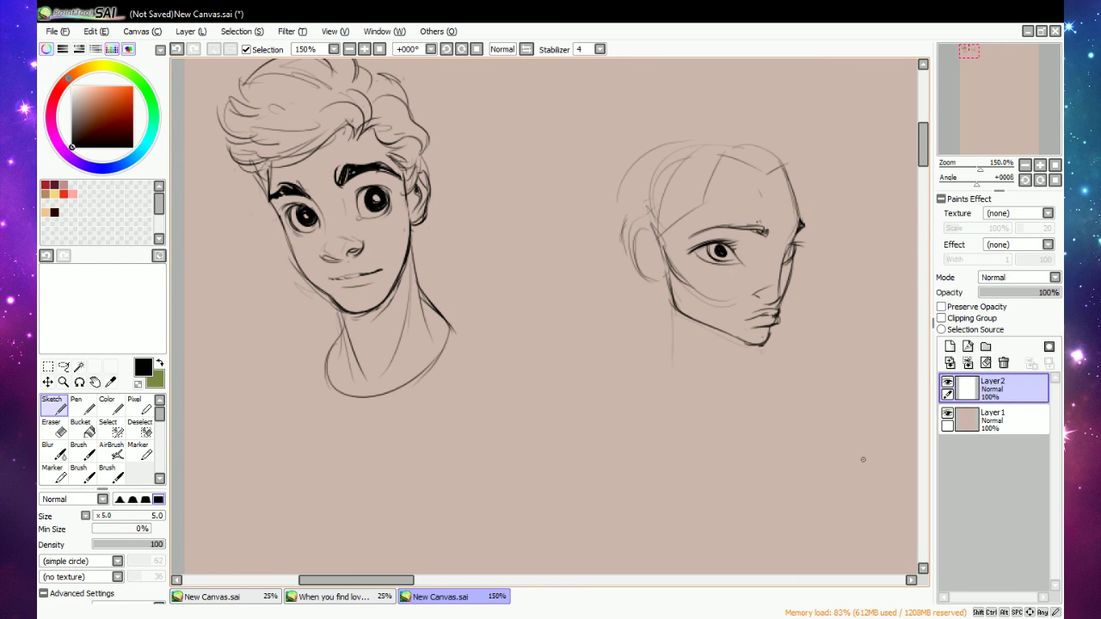
key(e)
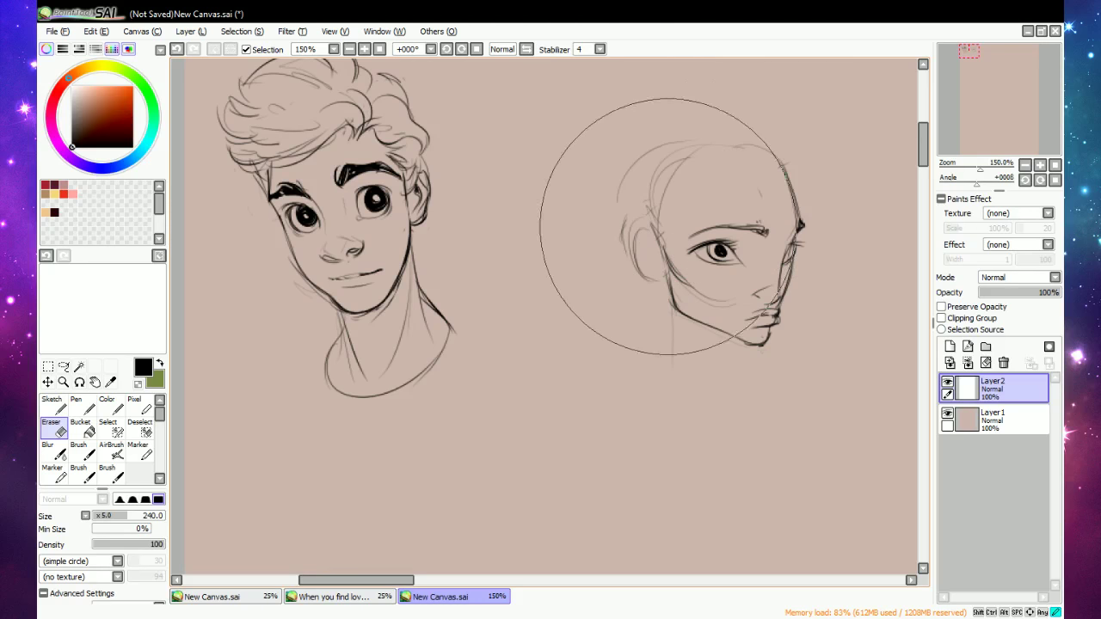
key(e)
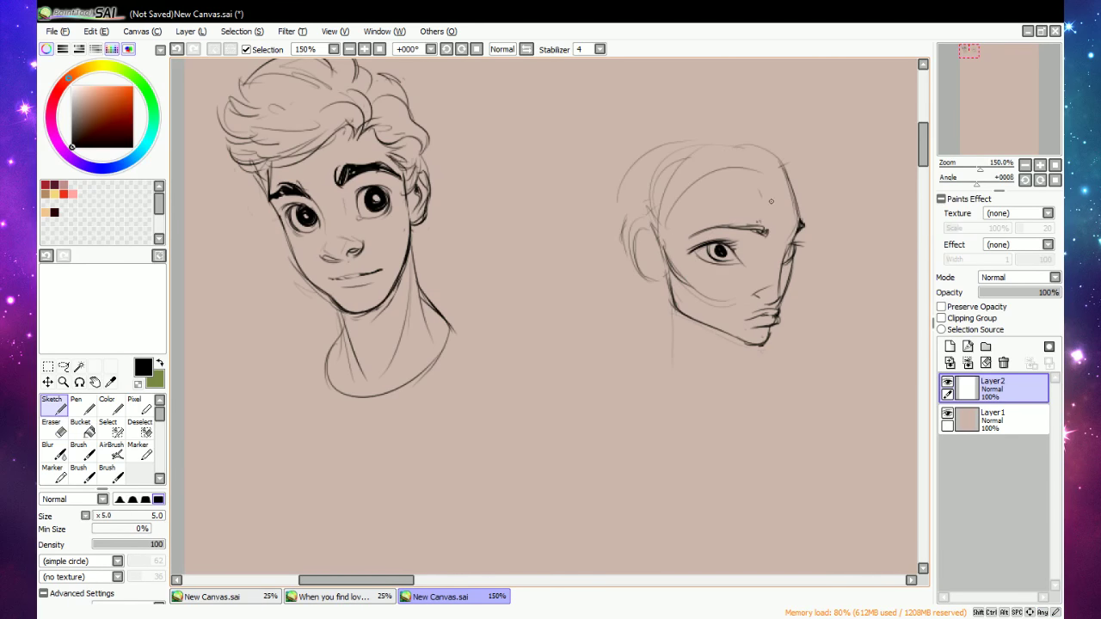
drag(681, 146, 766, 176)
drag(745, 152, 767, 180)
drag(680, 196, 668, 276)
Draw the second character's slim neck, sloping shoulders and collarbones, erasing the first throat line.
drag(721, 333, 705, 387)
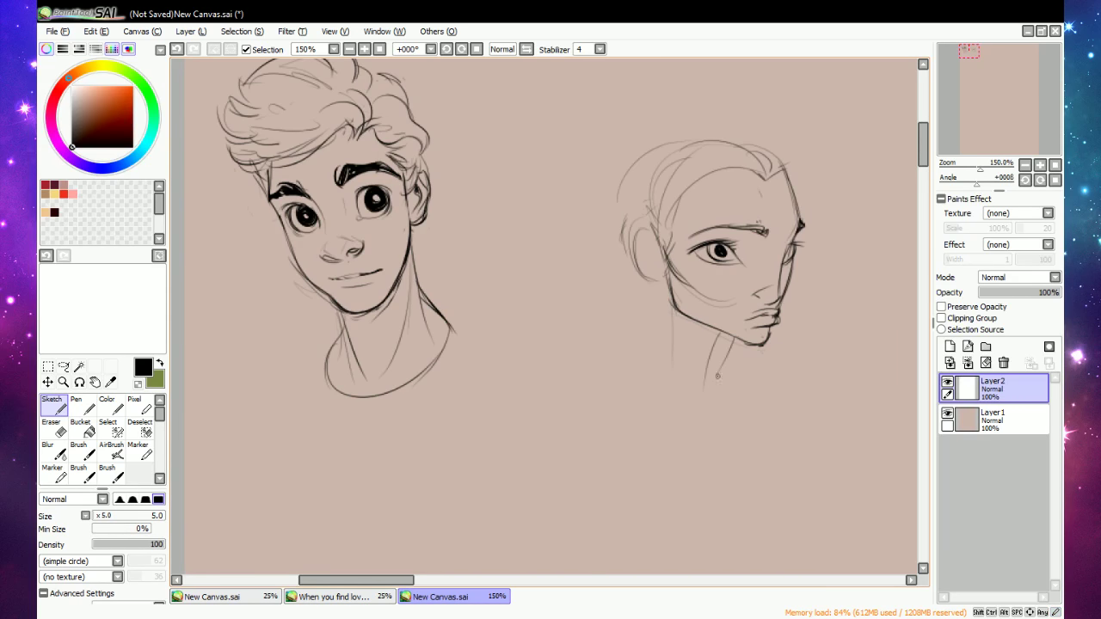
key(e)
drag(716, 340, 700, 385)
key(n)
drag(662, 279, 660, 348)
drag(671, 308, 683, 375)
drag(731, 338, 775, 372)
mouse_move(661, 325)
mouse_down()
mouse_move(645, 358)
mouse_move(594, 406)
mouse_move(685, 406)
mouse_move(804, 366)
mouse_move(847, 372)
mouse_up()
drag(628, 383, 573, 420)
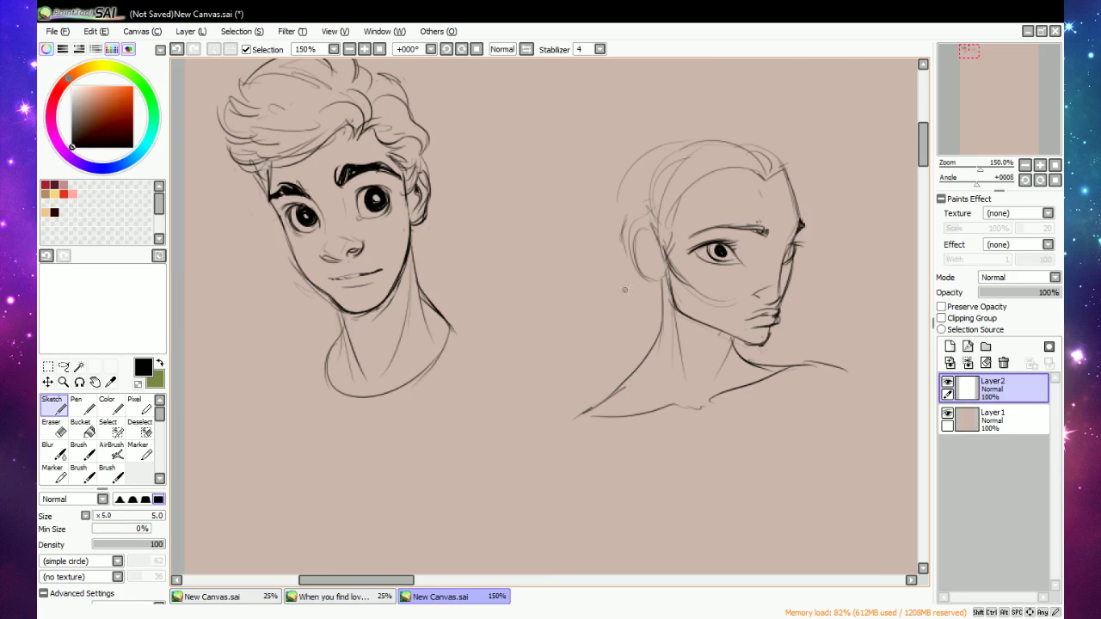
Draw straight hair falling behind the second head's near ear and beside the far jaw, erasing the ear lines under the front strand.
drag(621, 194, 647, 340)
drag(629, 168, 640, 363)
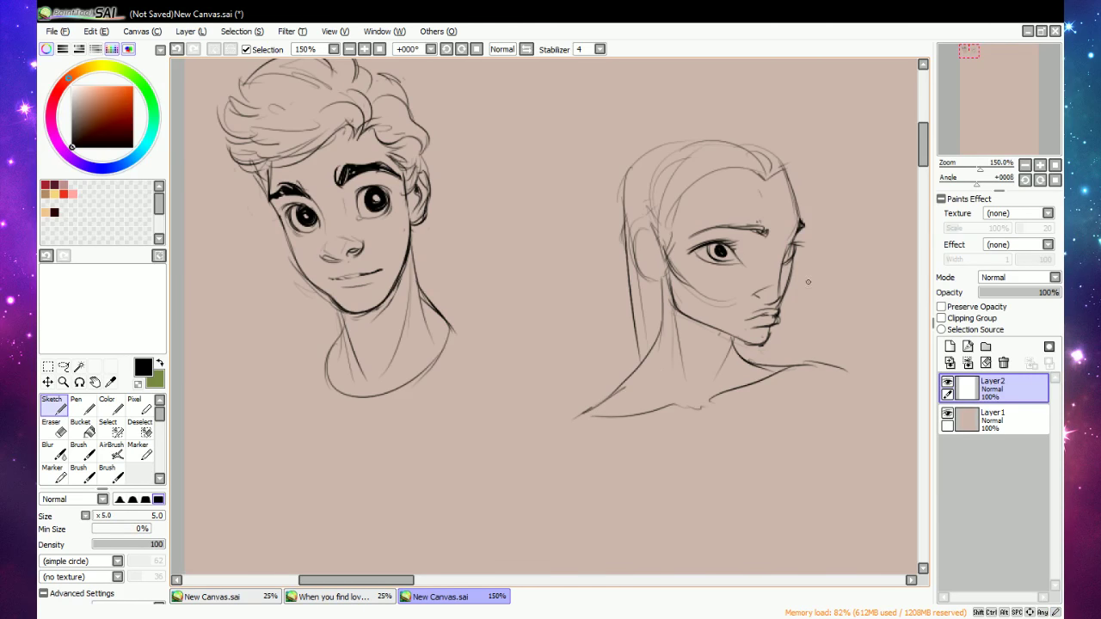
mouse_move(782, 305)
mouse_down()
mouse_move(786, 367)
mouse_move(758, 349)
mouse_move(766, 363)
mouse_up()
mouse_move(768, 179)
mouse_down()
mouse_move(809, 191)
mouse_move(760, 185)
mouse_move(682, 206)
mouse_up()
key(e)
key(n)
mouse_move(670, 245)
mouse_down()
mouse_move(770, 173)
mouse_move(654, 220)
mouse_move(659, 354)
mouse_up()
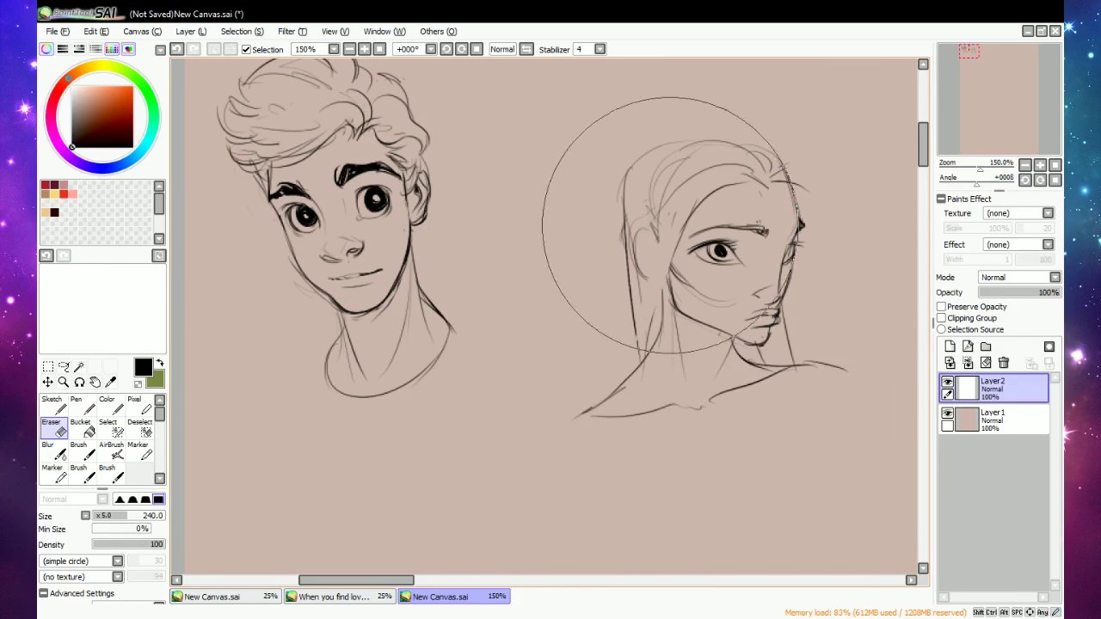
drag(646, 281, 637, 322)
key(e)
key(n)
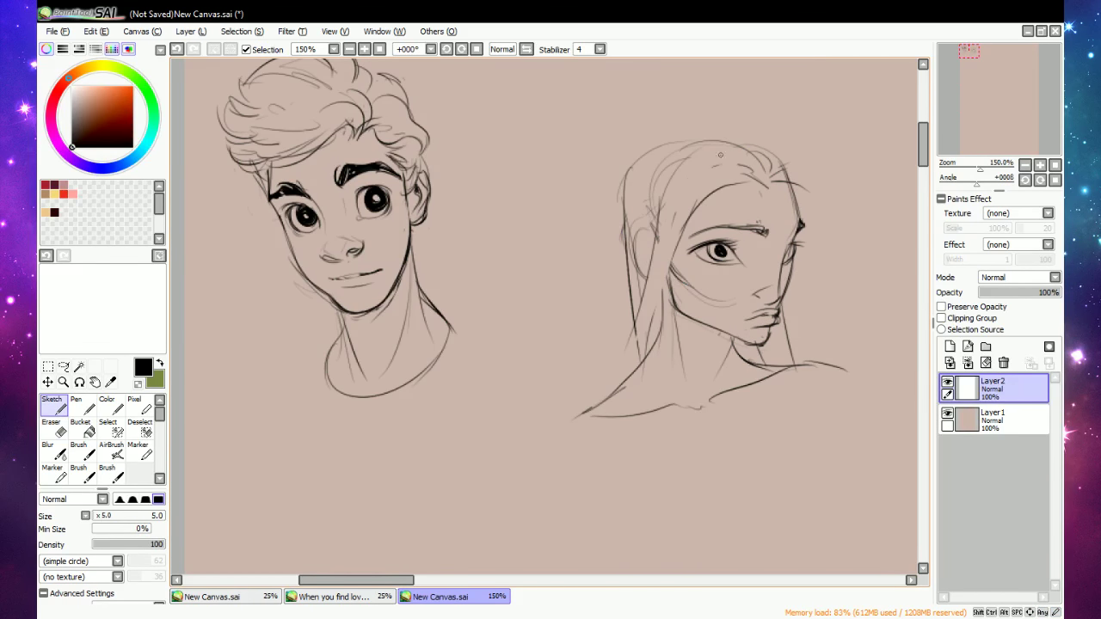
Draw long strands from the parting to the near shoulder and outline the hair on the far side of the face.
drag(723, 152, 659, 295)
mouse_move(702, 185)
mouse_down()
mouse_move(750, 156)
mouse_move(828, 221)
mouse_move(826, 275)
mouse_up()
drag(823, 202, 823, 328)
drag(826, 274, 803, 332)
drag(809, 191, 797, 360)
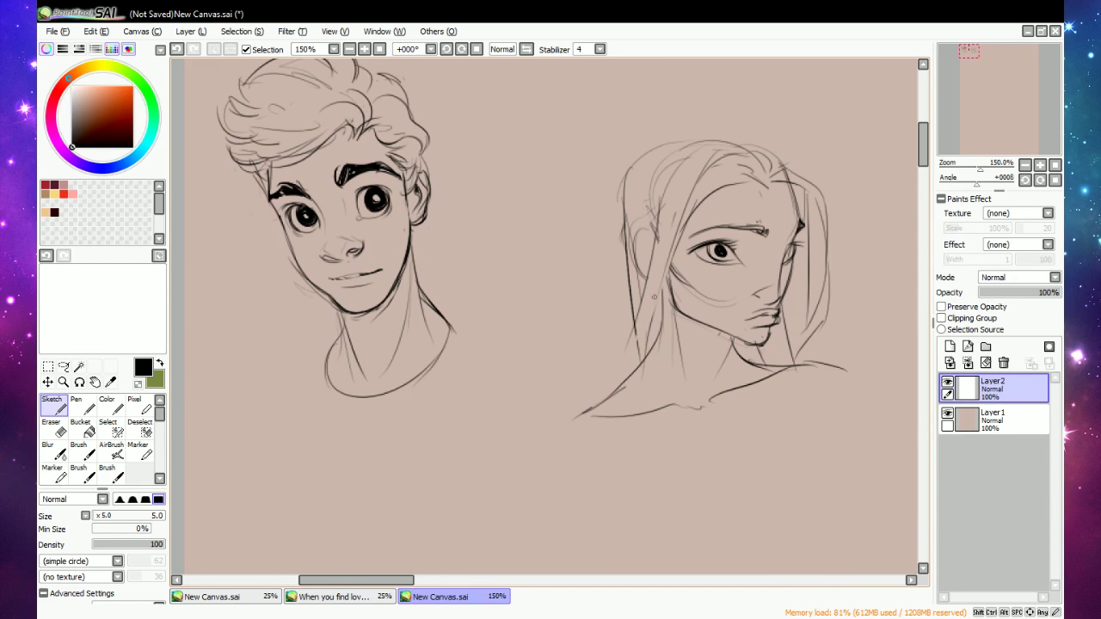
drag(654, 298, 597, 395)
mouse_move(626, 350)
mouse_down()
mouse_move(608, 407)
mouse_move(590, 410)
mouse_move(610, 373)
mouse_up()
drag(582, 413, 549, 434)
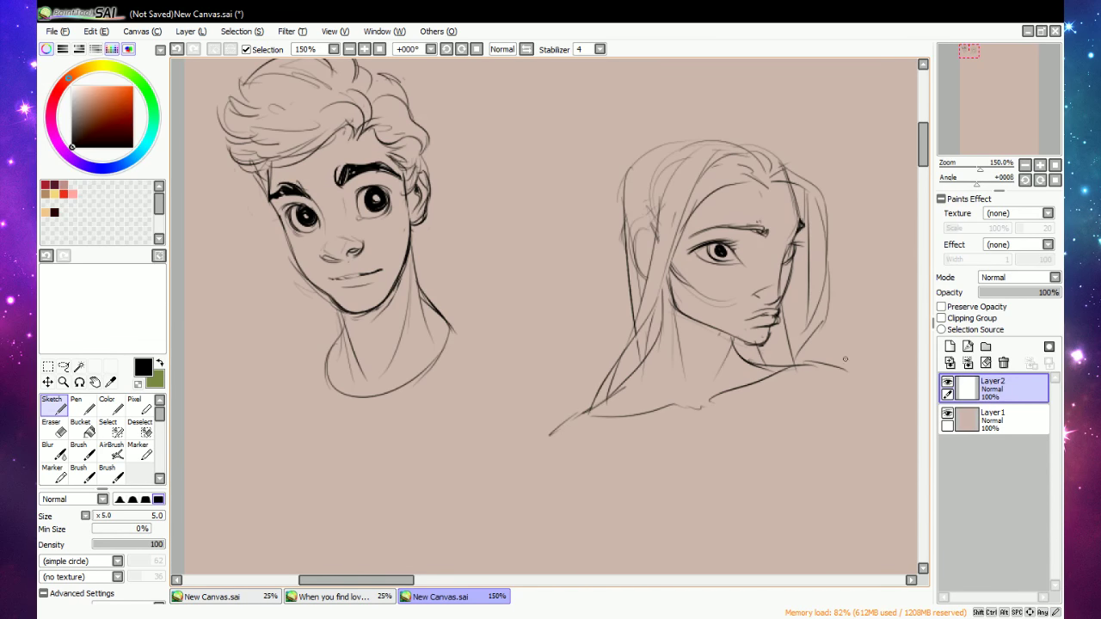
drag(794, 368, 856, 379)
drag(682, 411, 718, 394)
drag(699, 449, 696, 486)
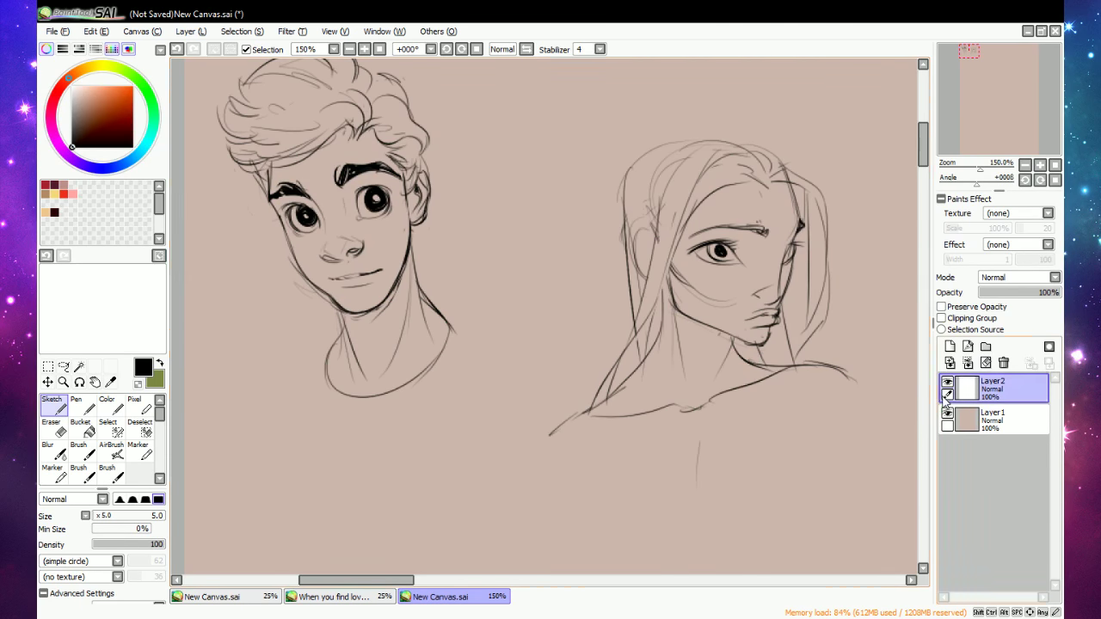
drag(780, 426, 809, 478)
drag(809, 390, 783, 447)
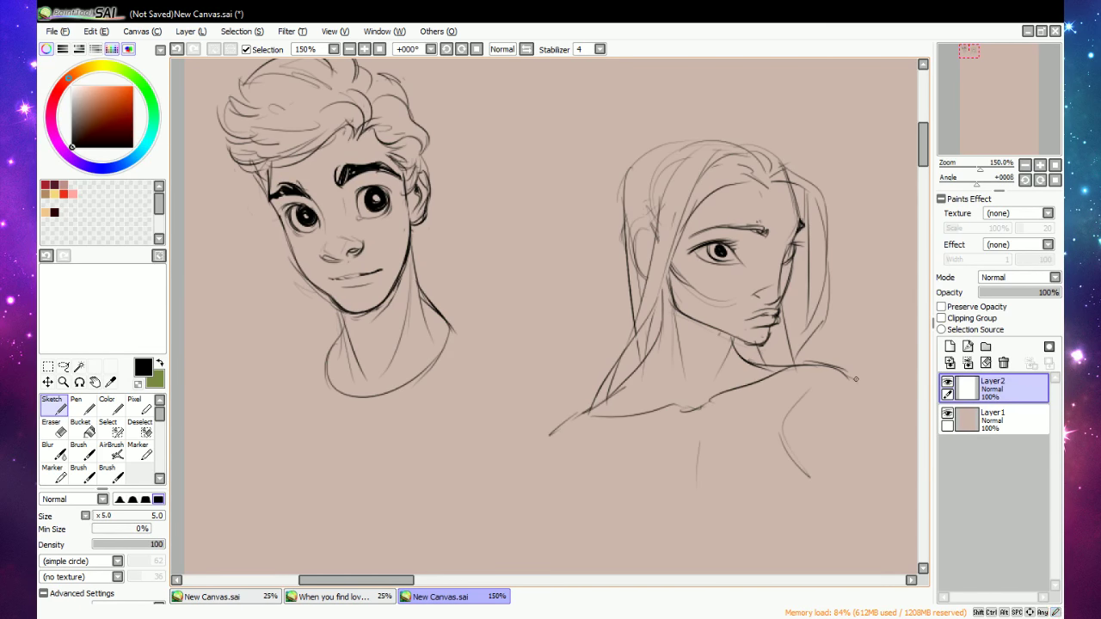
drag(863, 375, 873, 433)
key(e)
drag(807, 391, 785, 417)
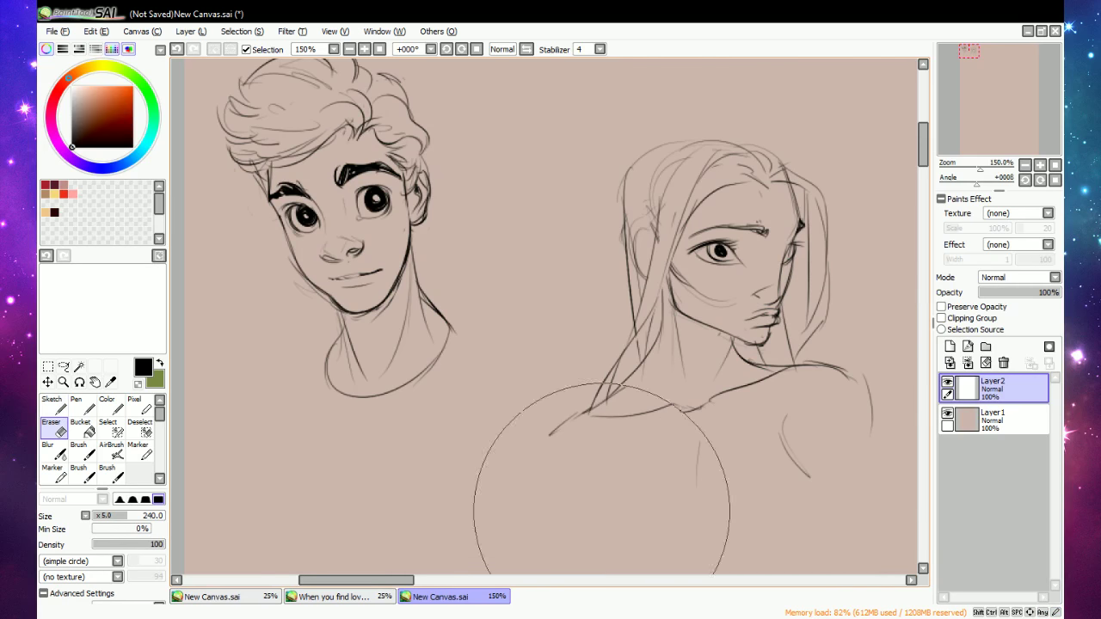
key(n)
drag(561, 426, 521, 487)
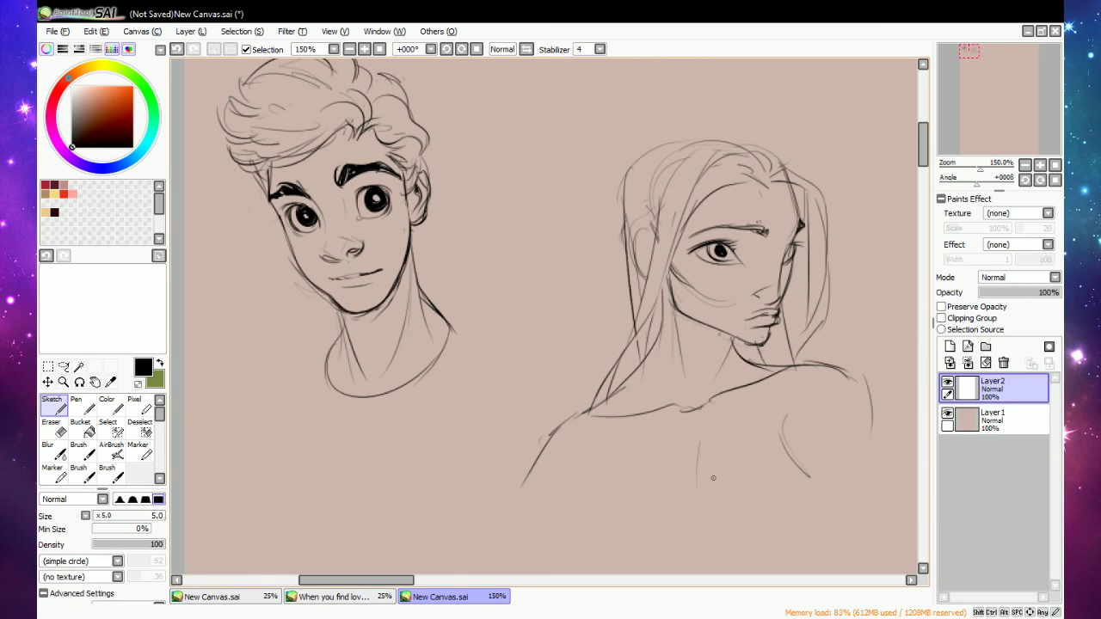
key(e)
mouse_move(713, 478)
mouse_down()
mouse_move(455, 479)
mouse_move(848, 504)
mouse_move(608, 504)
mouse_move(674, 422)
mouse_move(714, 398)
mouse_up()
key(e)
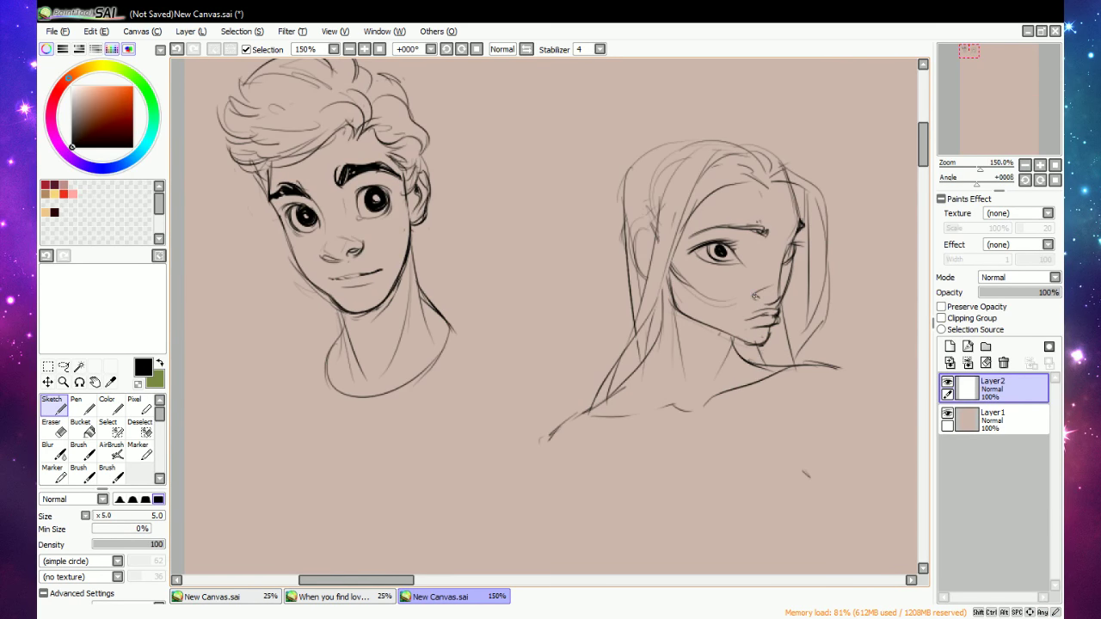
Define the second character's nostril and nose tip with short strokes.
drag(758, 293, 763, 292)
key(e)
key(n)
Rework the second character's near eye with a narrower iris, a small pupil and lower lashes.
key(e)
mouse_move(712, 255)
mouse_down()
mouse_move(725, 255)
mouse_move(713, 243)
mouse_move(734, 256)
mouse_up()
key(e)
key(e)
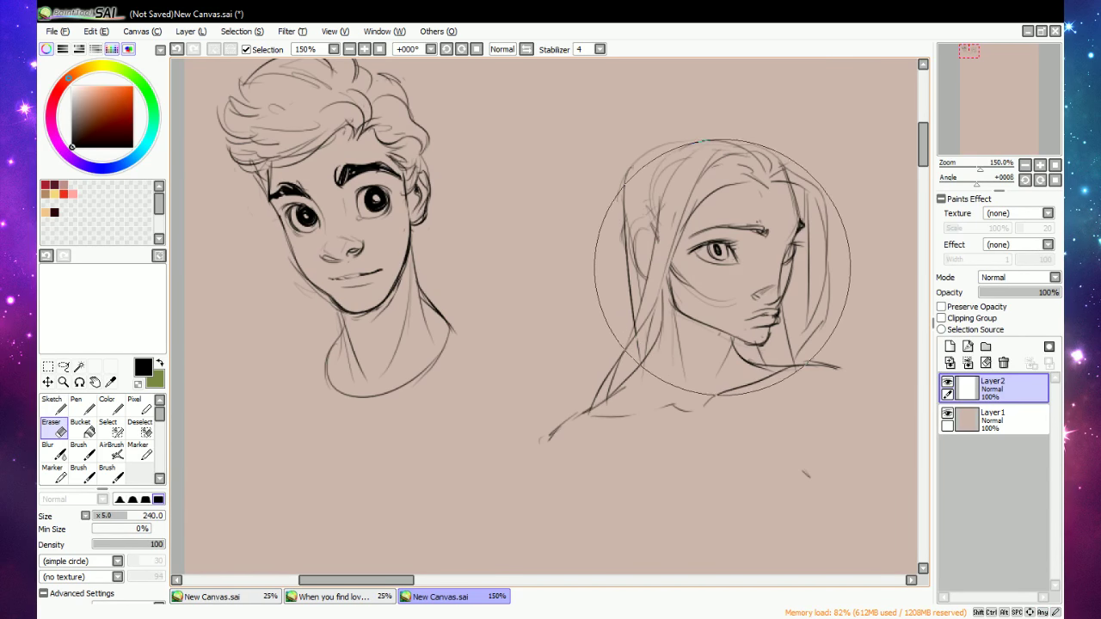
key(n)
drag(711, 262, 743, 261)
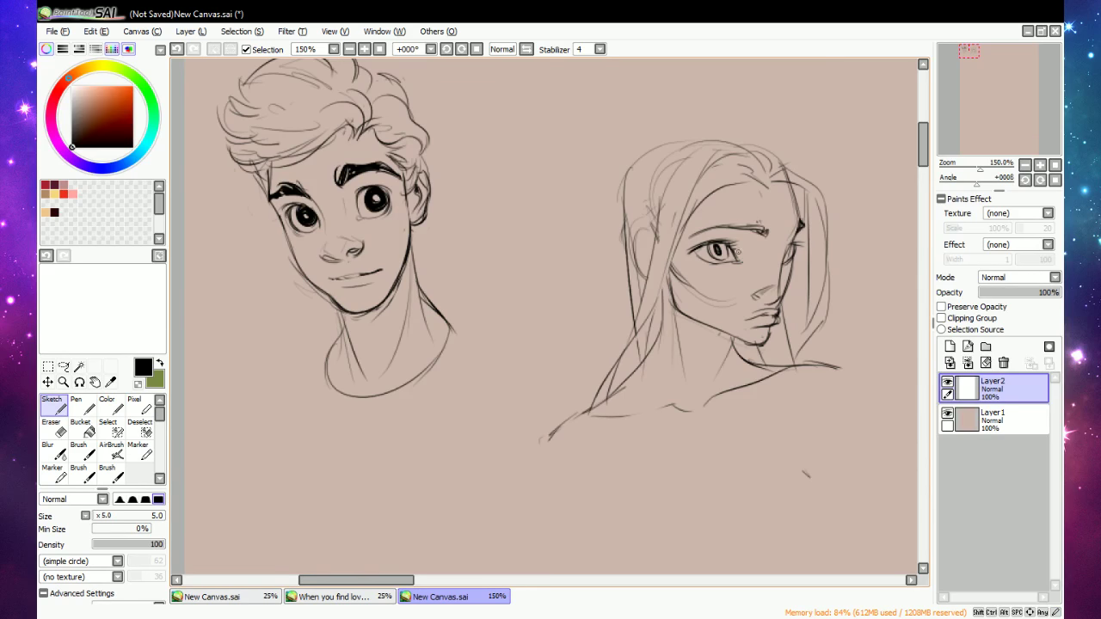
key(e)
key(n)
key(e)
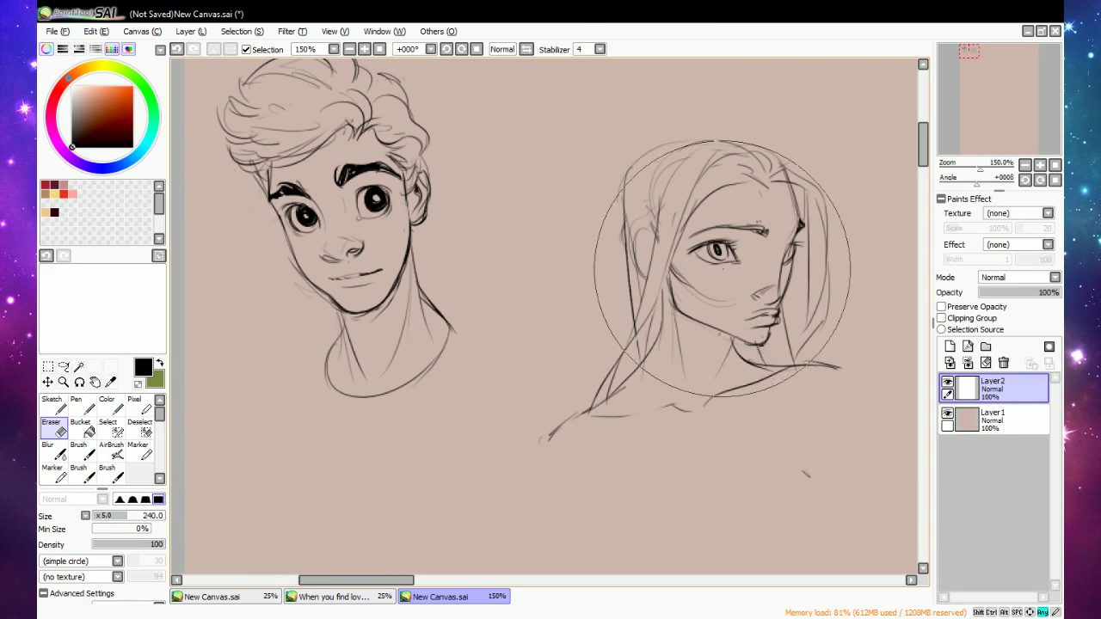
key(n)
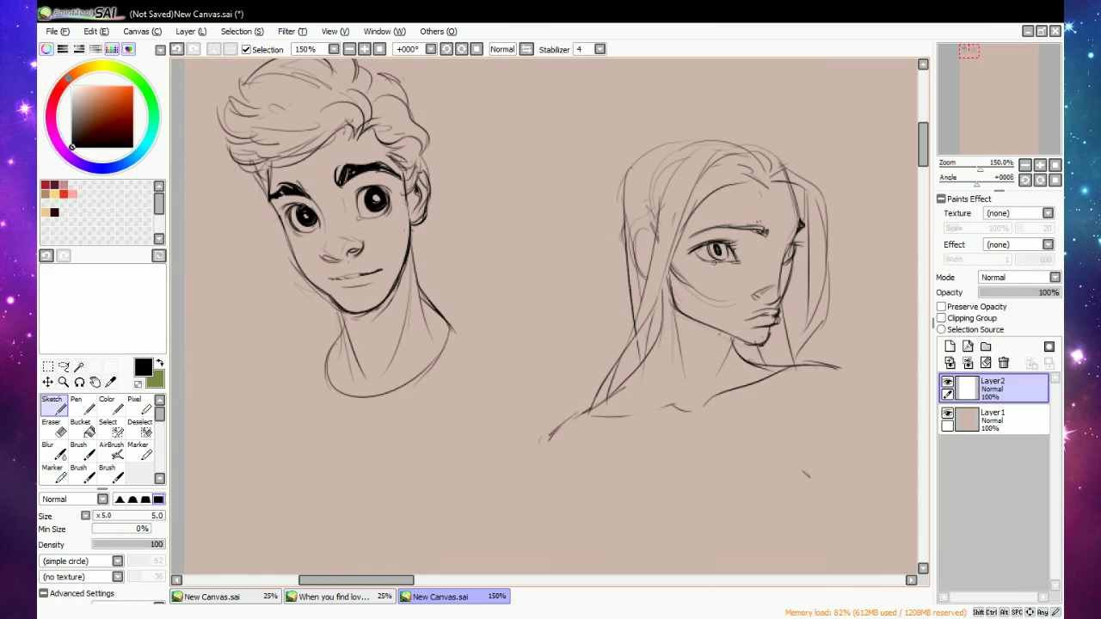
key(e)
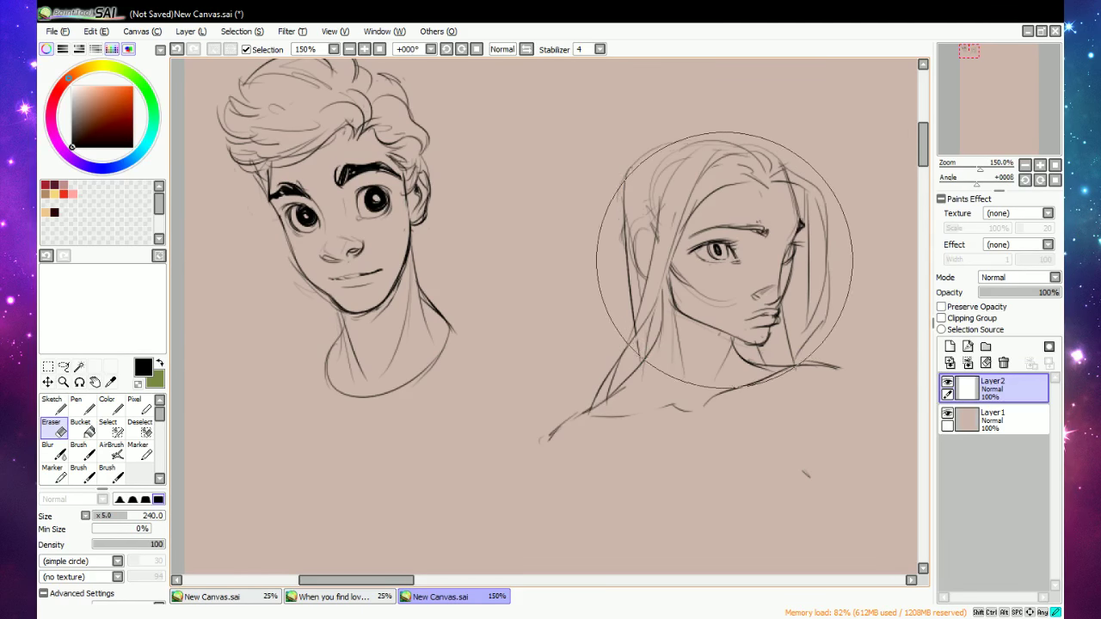
key(n)
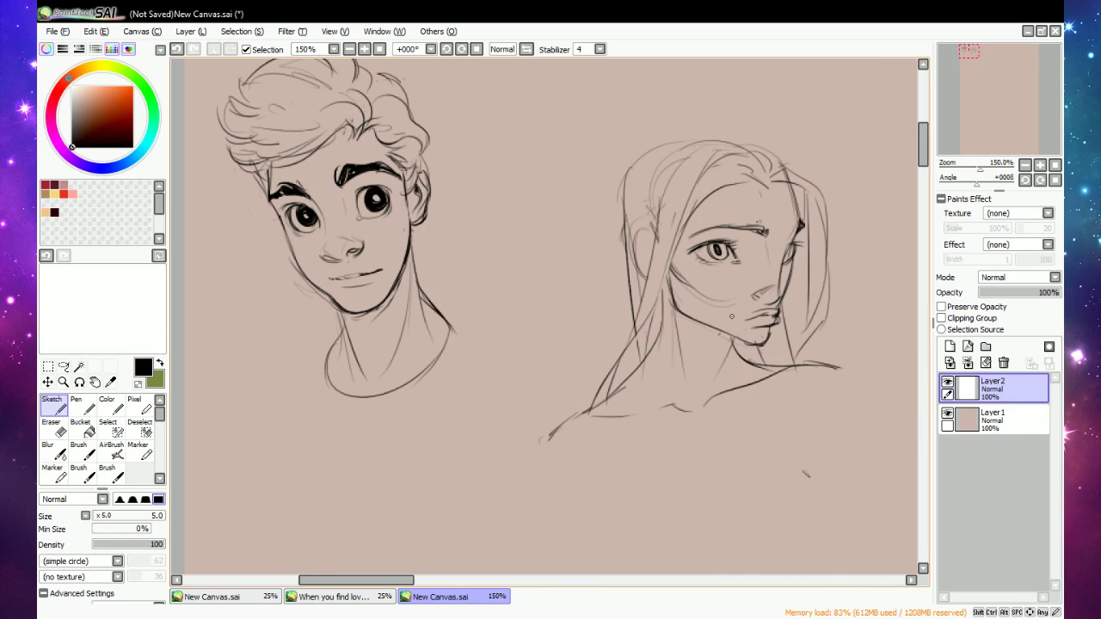
Replace the curved cheek guideline with light hatching, and redraw fuller lips beneath a darkened nose underside.
key(e)
key(n)
mouse_move(680, 277)
mouse_down()
mouse_move(671, 259)
mouse_move(741, 323)
mouse_move(771, 317)
mouse_move(753, 326)
mouse_move(758, 318)
mouse_up()
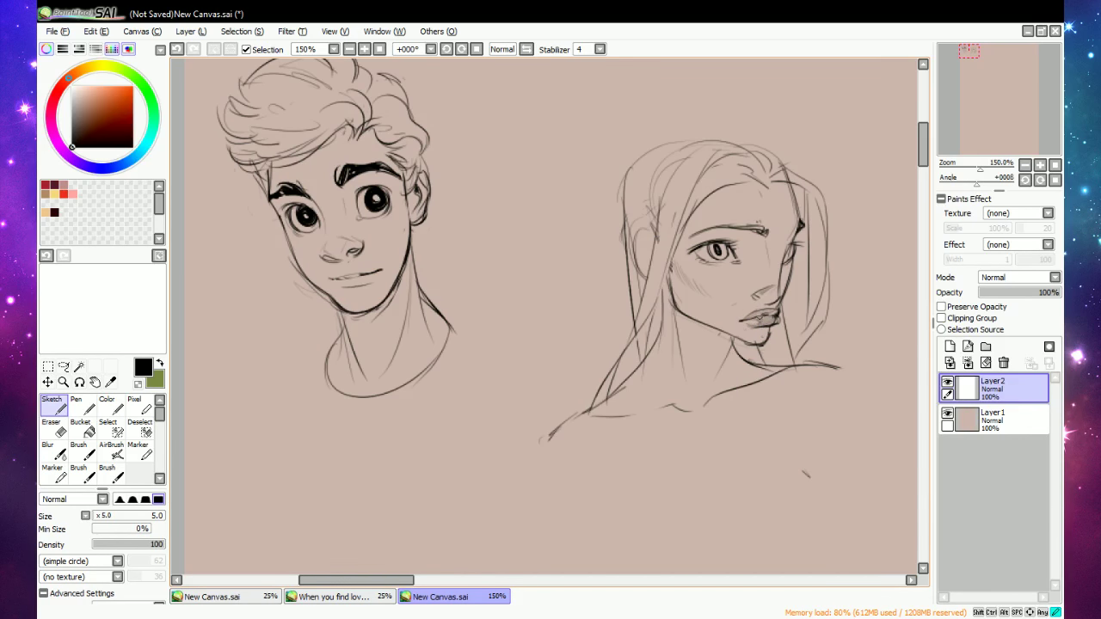
drag(760, 295, 762, 299)
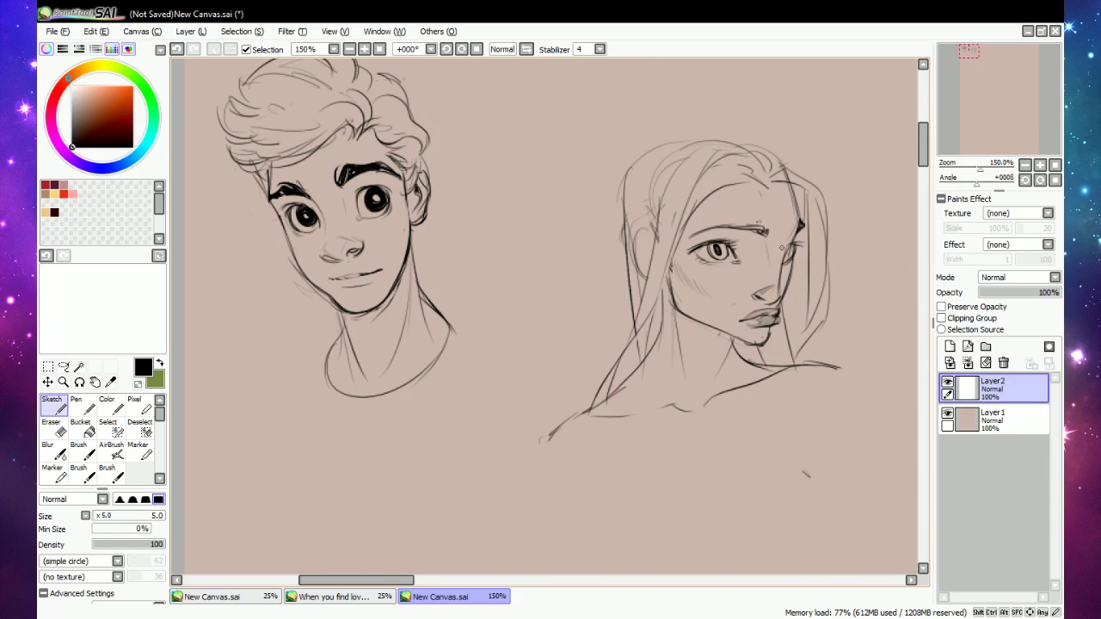
Redraw the second character's far eye with a dark iris, a firmer lid line and outer lashes.
drag(787, 250, 788, 256)
key(e)
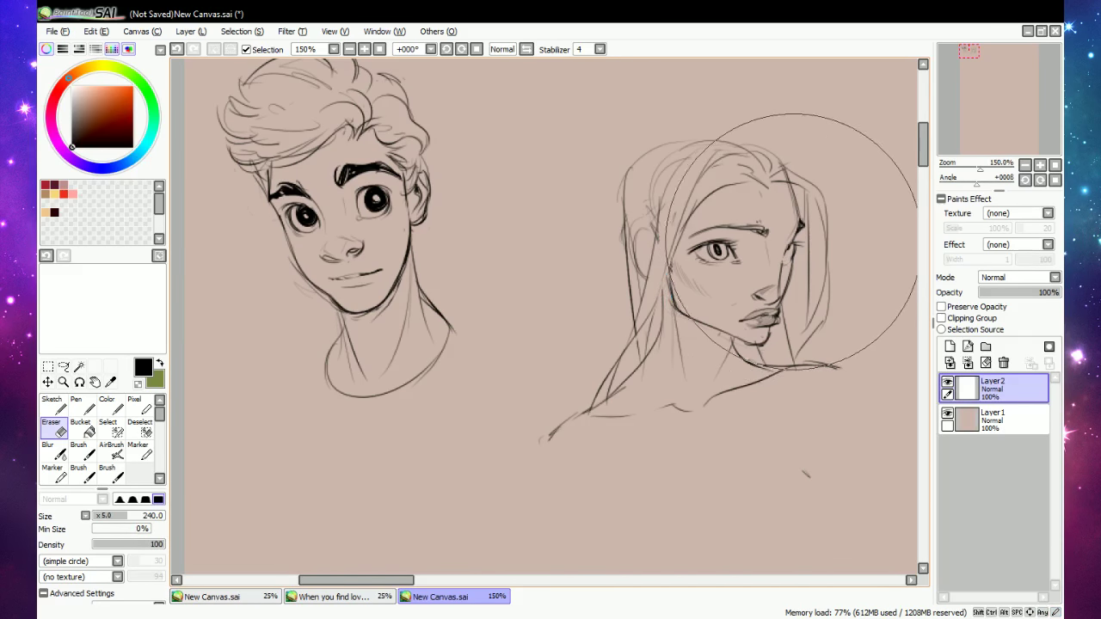
key(n)
drag(786, 266, 786, 265)
drag(792, 249, 789, 261)
drag(786, 265, 788, 264)
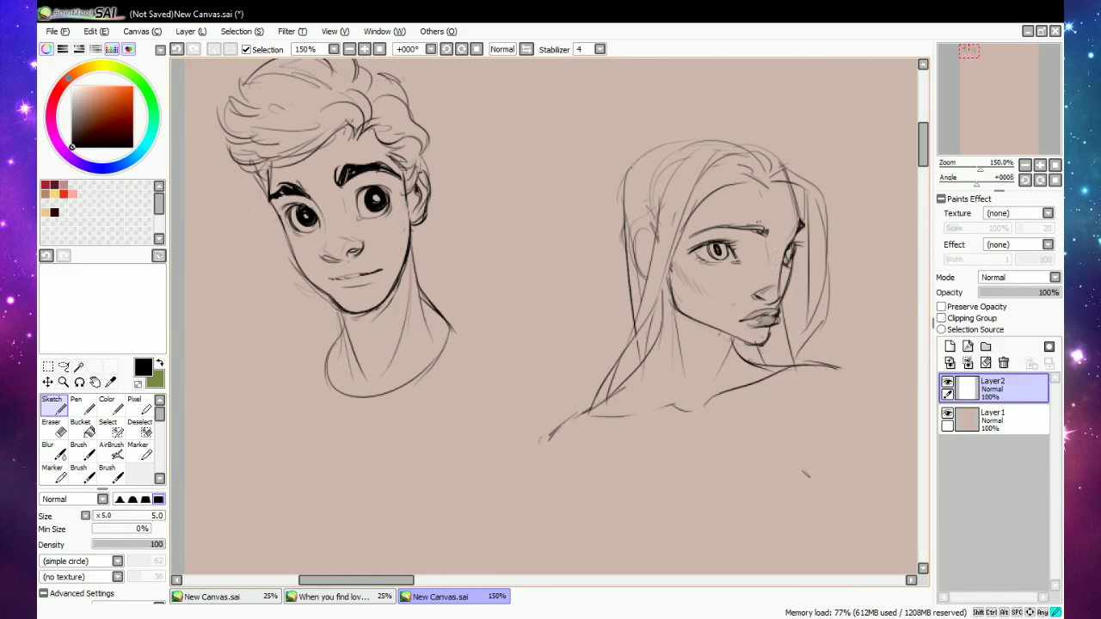
key(e)
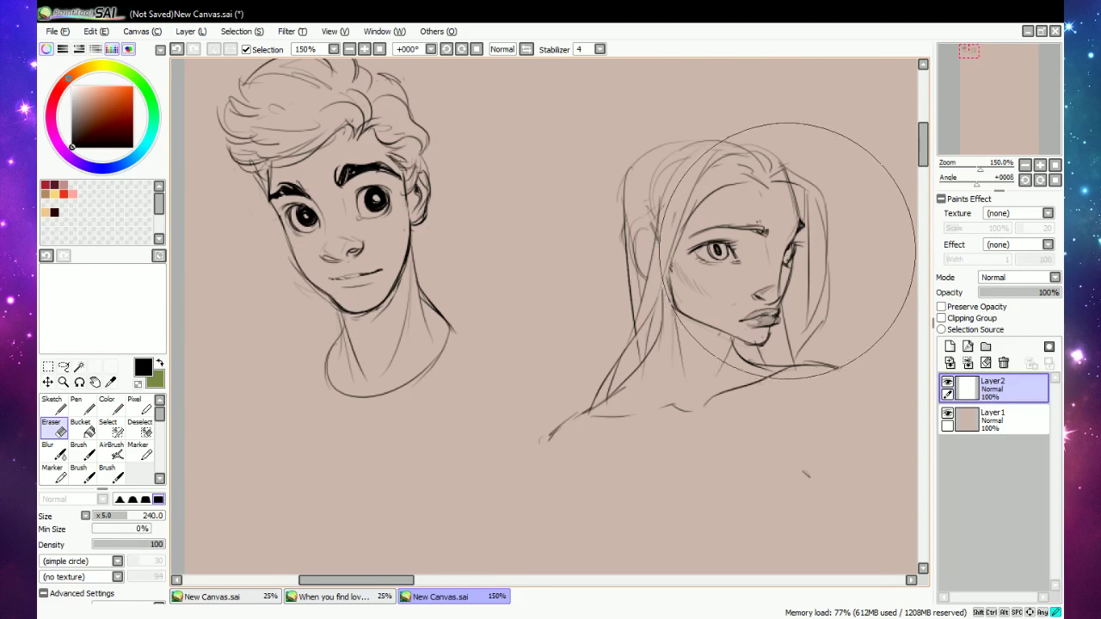
key(b)
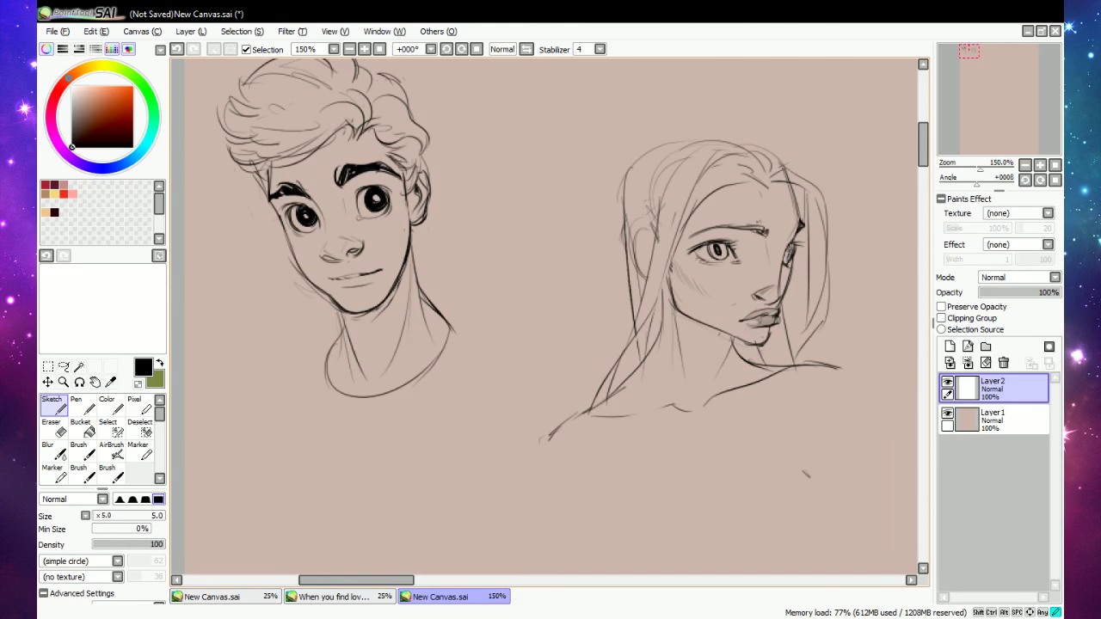
mouse_move(792, 251)
mouse_down()
mouse_move(788, 261)
mouse_move(793, 240)
mouse_move(807, 241)
mouse_up()
key(e)
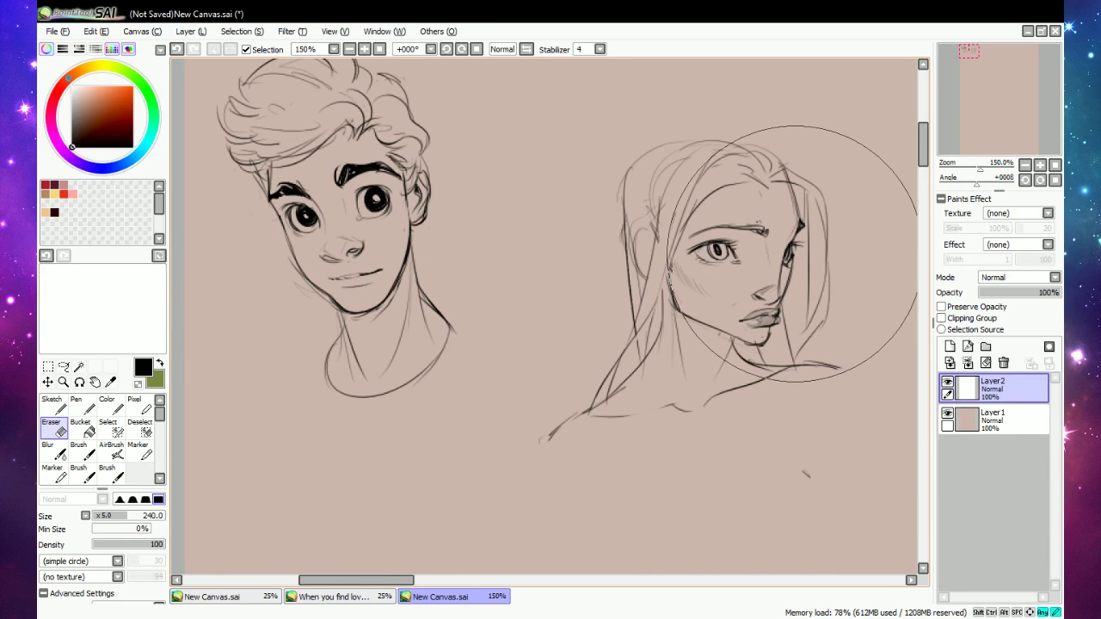
key(b)
key(e)
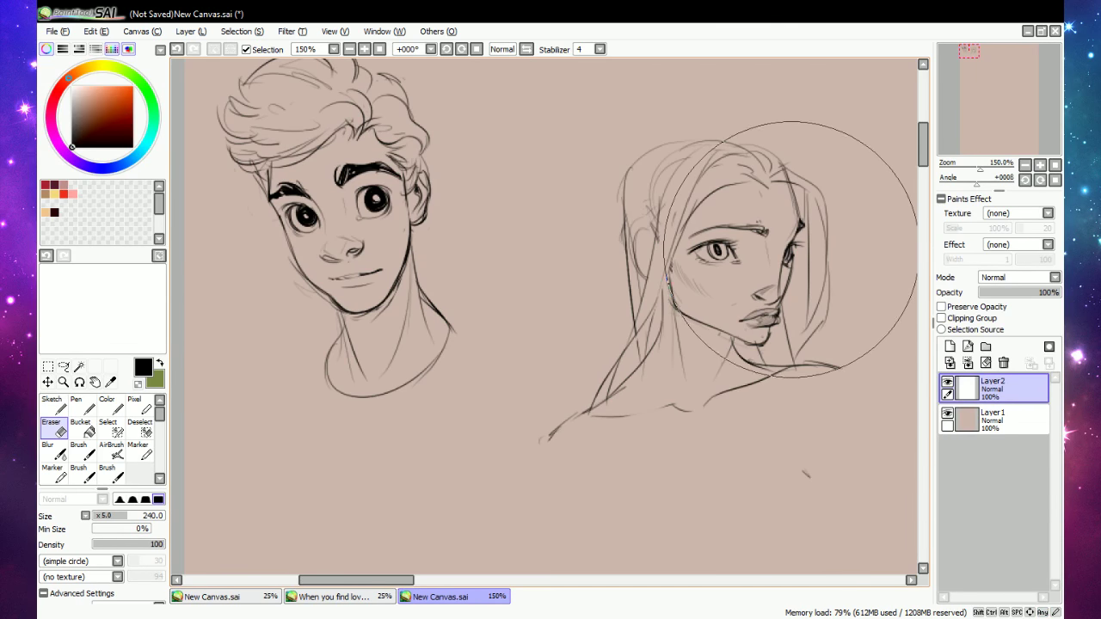
key(b)
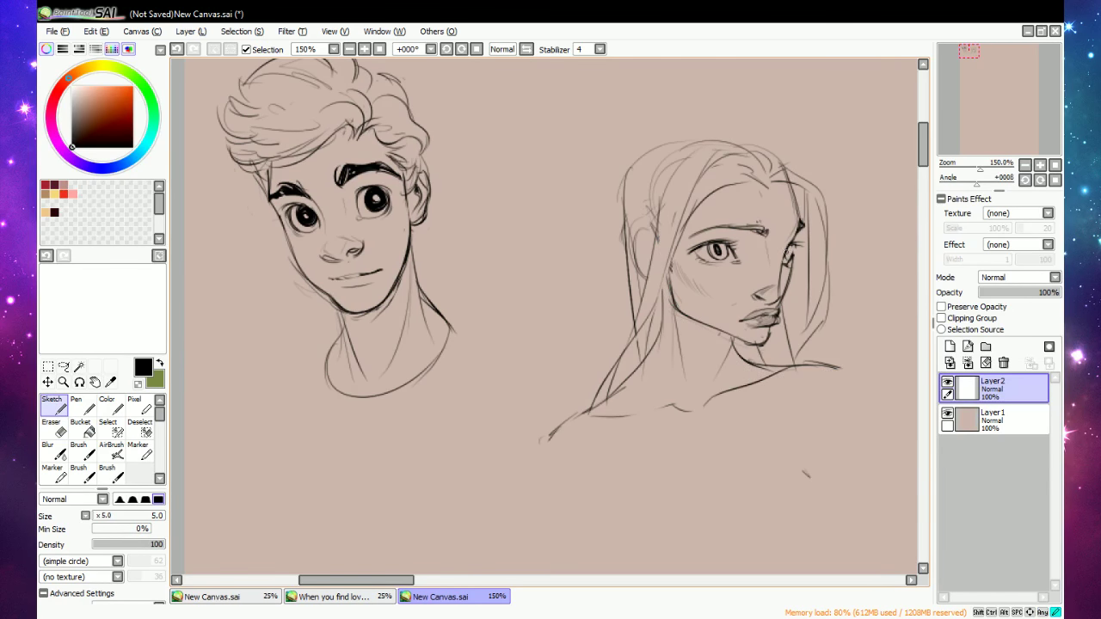
drag(790, 251, 784, 267)
Erase the near eye's iris and redraw it rounder with a dark pupil beneath the upper lid.
key(e)
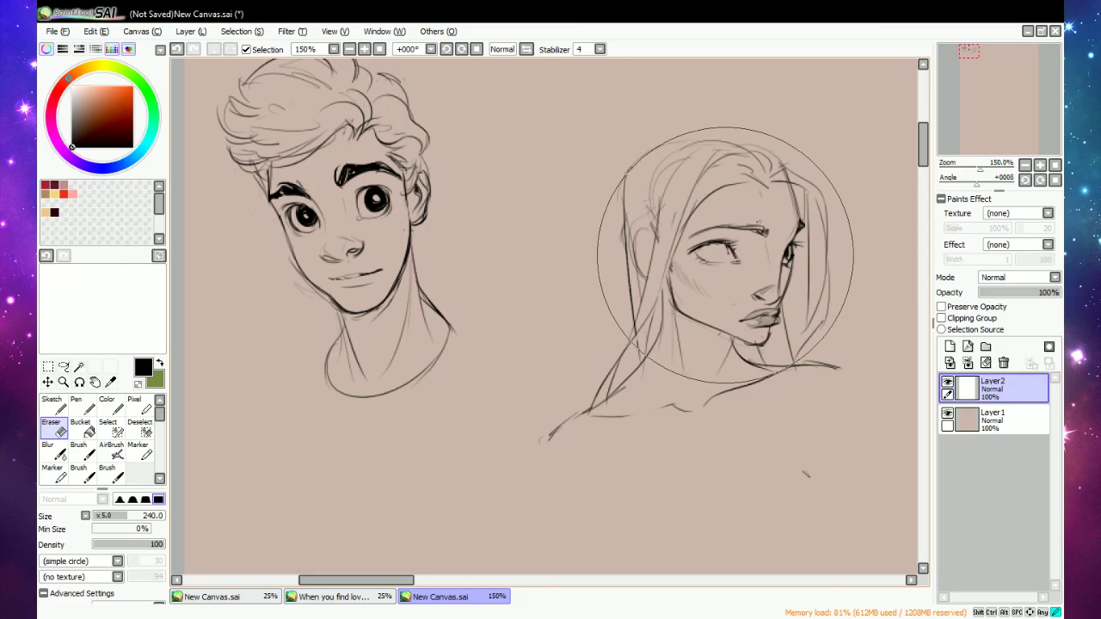
key(n)
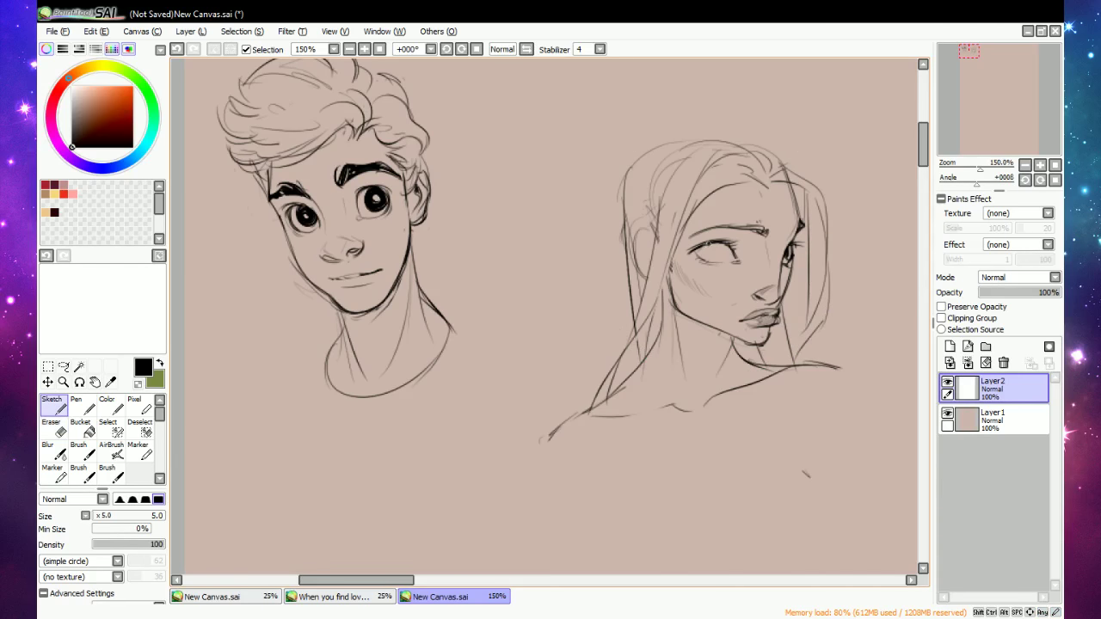
drag(708, 244, 729, 255)
key(e)
key(n)
key(e)
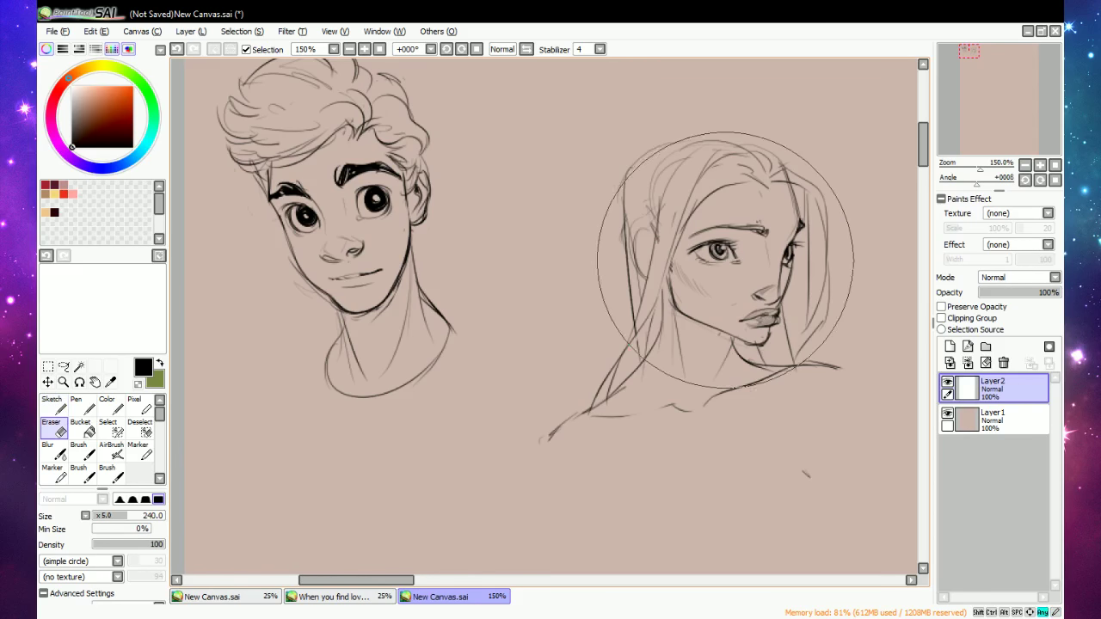
key(b)
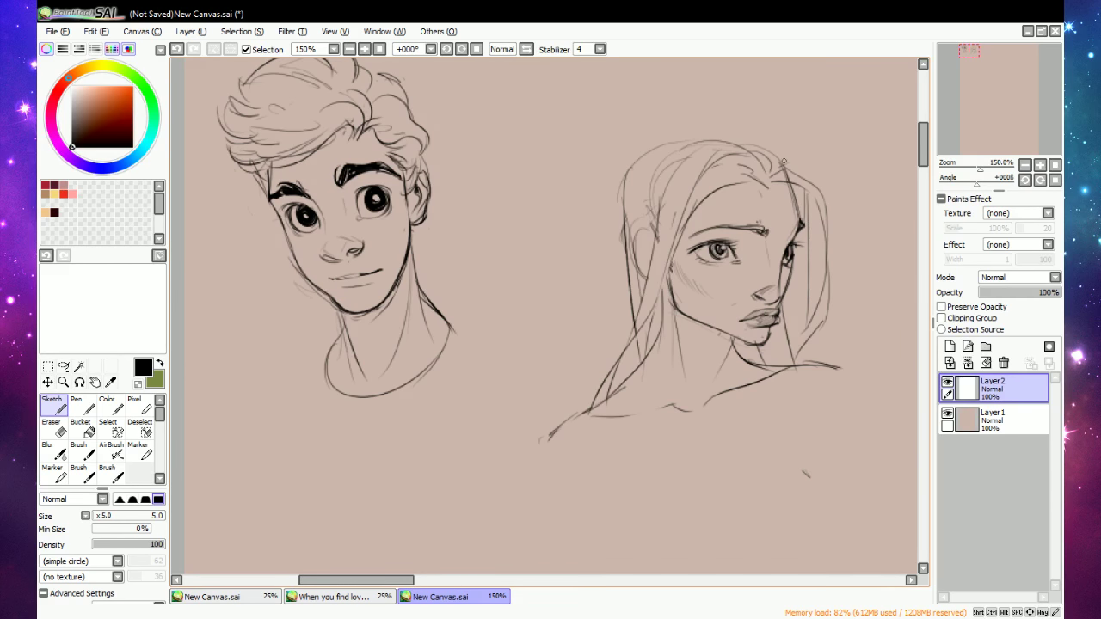
Hatch shadow into the far-side hair beside the face and jaw, and add strands along the near side of the neck.
mouse_move(787, 186)
mouse_down()
mouse_move(807, 326)
mouse_move(799, 333)
mouse_move(783, 311)
mouse_move(790, 364)
mouse_move(781, 352)
mouse_move(769, 349)
mouse_move(772, 364)
mouse_move(738, 360)
mouse_up()
mouse_move(663, 309)
mouse_down()
mouse_move(664, 275)
mouse_move(627, 370)
mouse_up()
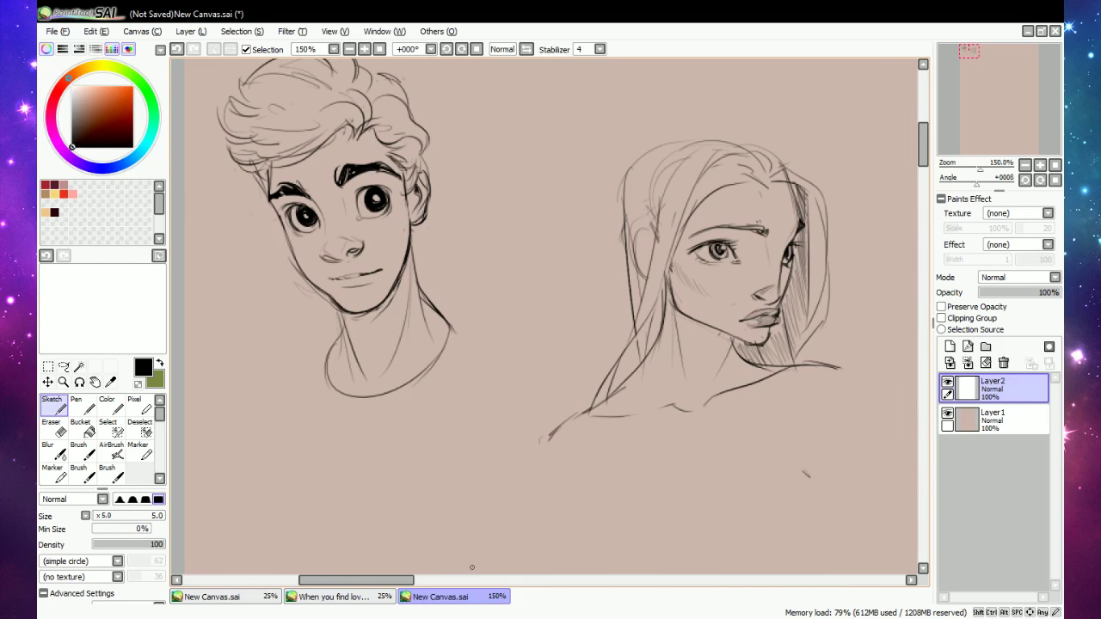
Lasso the second character, move it close beside the boy's head, and clear the selection.
click(349, 49)
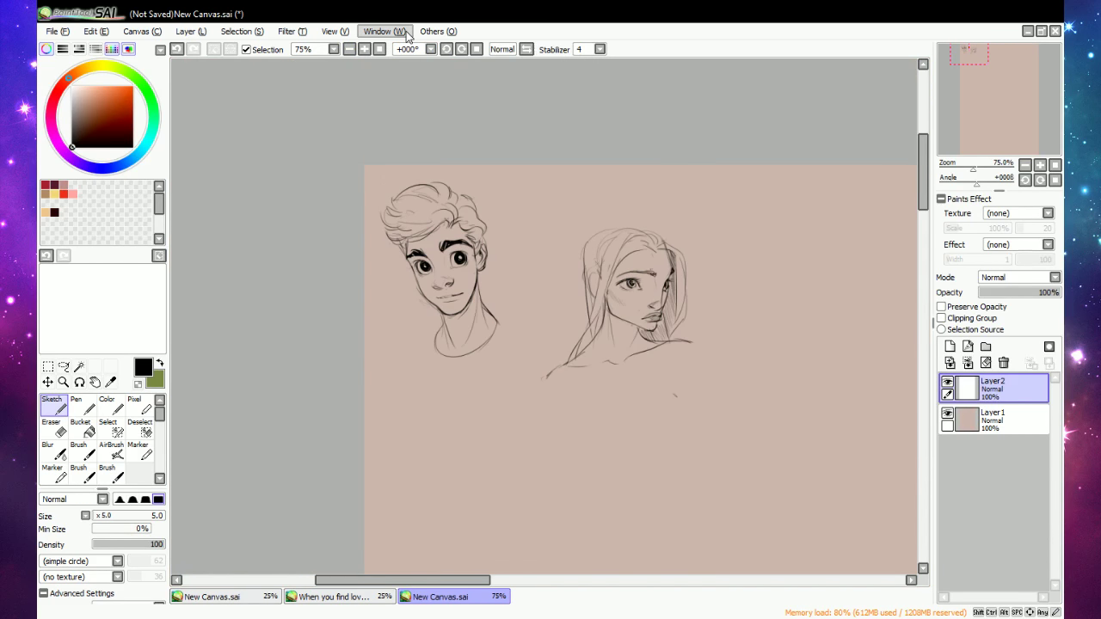
click(63, 365)
mouse_move(654, 199)
mouse_down()
mouse_move(546, 266)
mouse_move(721, 258)
mouse_move(645, 423)
mouse_move(597, 373)
mouse_move(569, 438)
mouse_up()
key(ctrl+d)
click(51, 404)
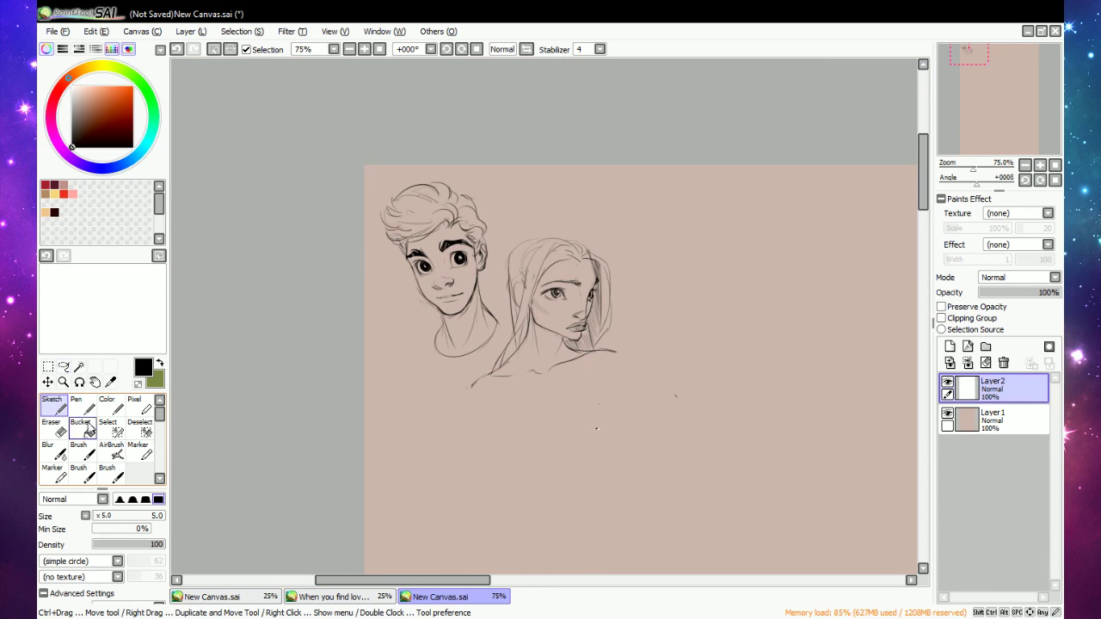
drag(484, 590, 509, 588)
click(365, 49)
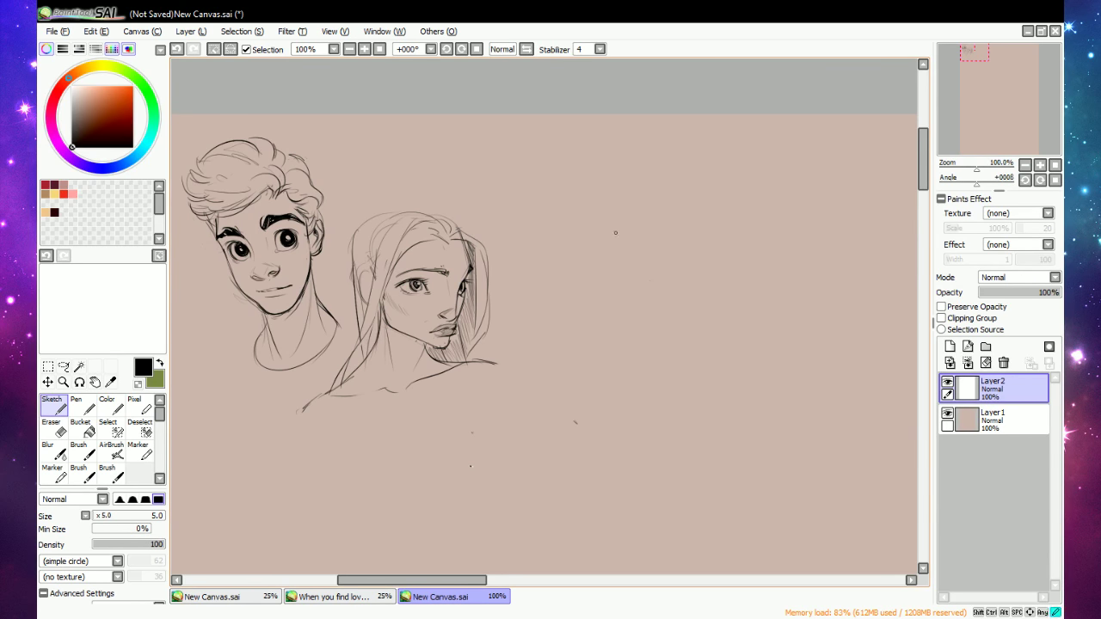
click(64, 368)
click(369, 98)
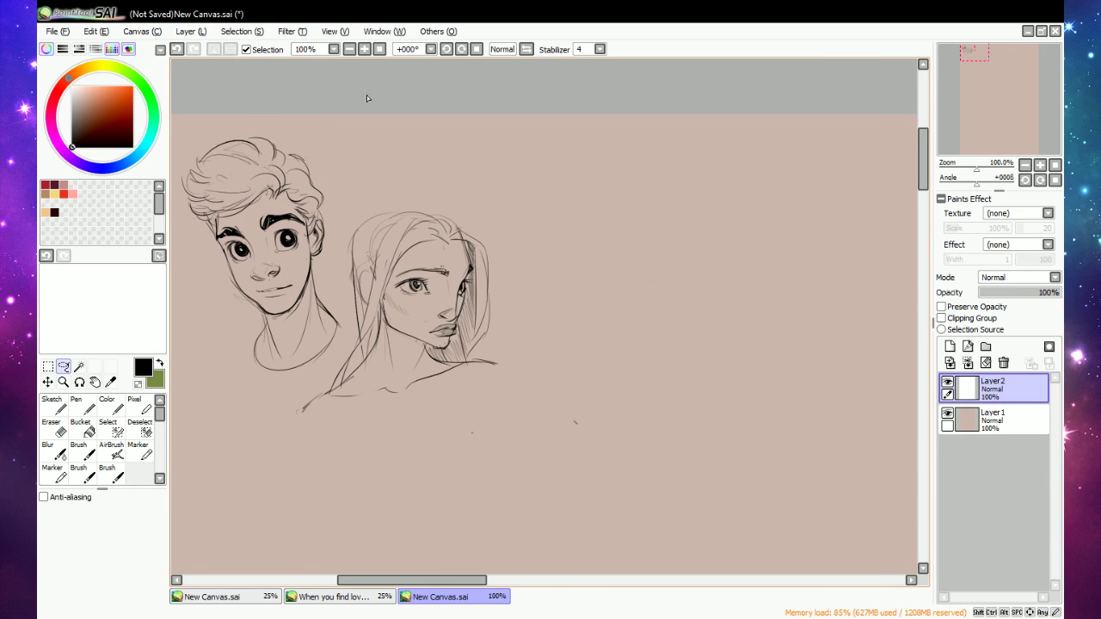
click(55, 406)
mouse_move(700, 250)
mouse_down()
mouse_move(646, 199)
mouse_move(608, 302)
mouse_up()
drag(667, 344, 642, 374)
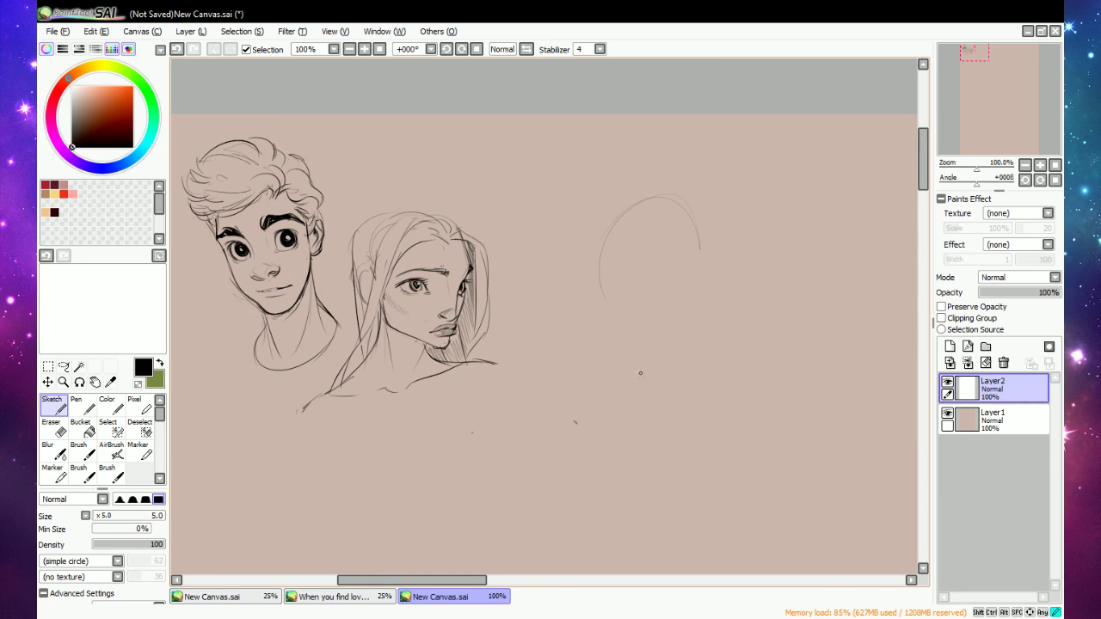
mouse_move(642, 226)
mouse_down()
mouse_move(637, 330)
mouse_move(604, 325)
mouse_move(689, 209)
mouse_move(703, 261)
mouse_up()
mouse_move(664, 322)
mouse_down()
mouse_move(689, 281)
mouse_move(690, 311)
mouse_up()
drag(621, 344, 610, 377)
mouse_move(647, 334)
mouse_down()
mouse_move(646, 370)
mouse_move(664, 339)
mouse_up()
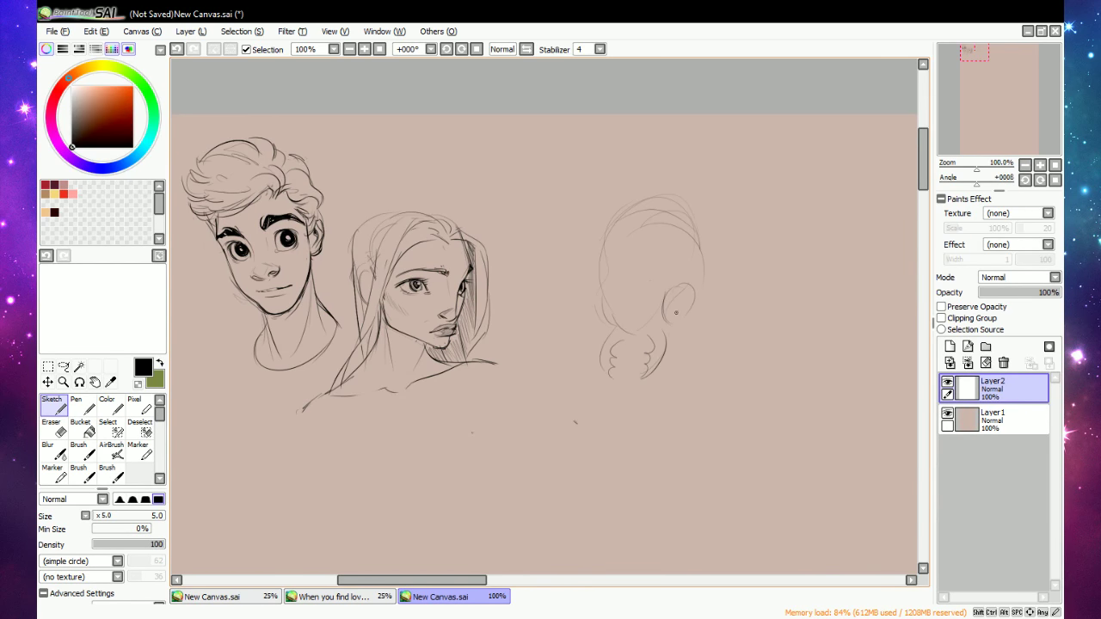
drag(666, 312, 688, 291)
drag(613, 278, 606, 294)
drag(707, 313, 701, 240)
key(e)
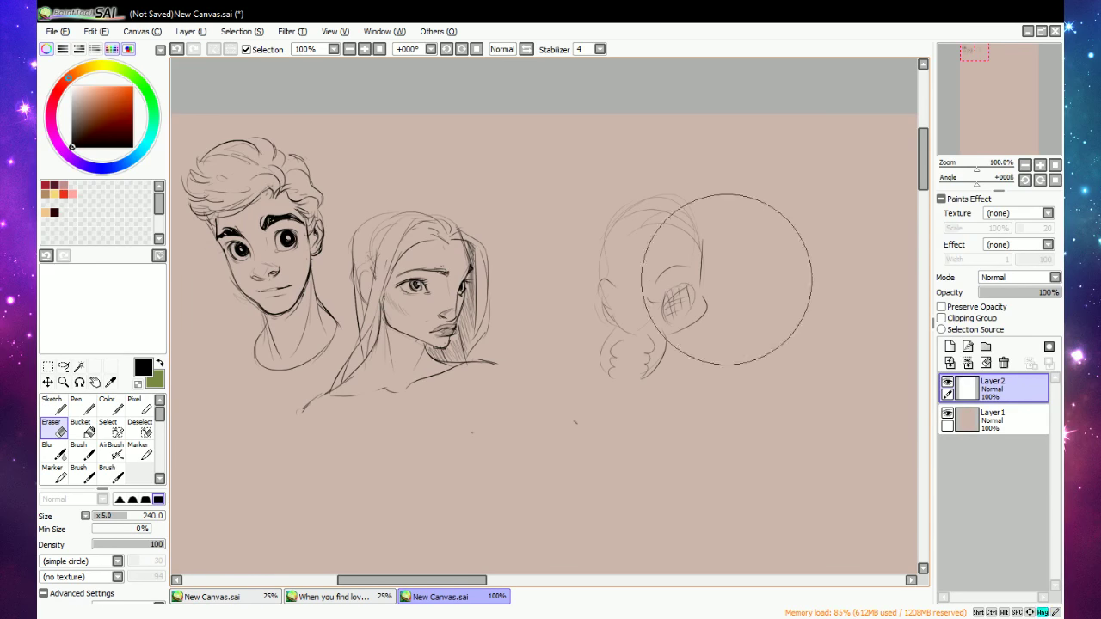
drag(661, 349, 708, 180)
key(n)
mouse_move(631, 335)
mouse_down()
mouse_move(715, 197)
mouse_move(617, 266)
mouse_move(700, 231)
mouse_move(714, 347)
mouse_move(684, 375)
mouse_up()
mouse_move(714, 424)
mouse_down()
mouse_move(656, 444)
mouse_move(666, 397)
mouse_up()
mouse_move(700, 387)
mouse_down()
mouse_move(689, 412)
mouse_move(750, 345)
mouse_move(721, 110)
mouse_move(680, 191)
mouse_move(710, 172)
mouse_up()
key(e)
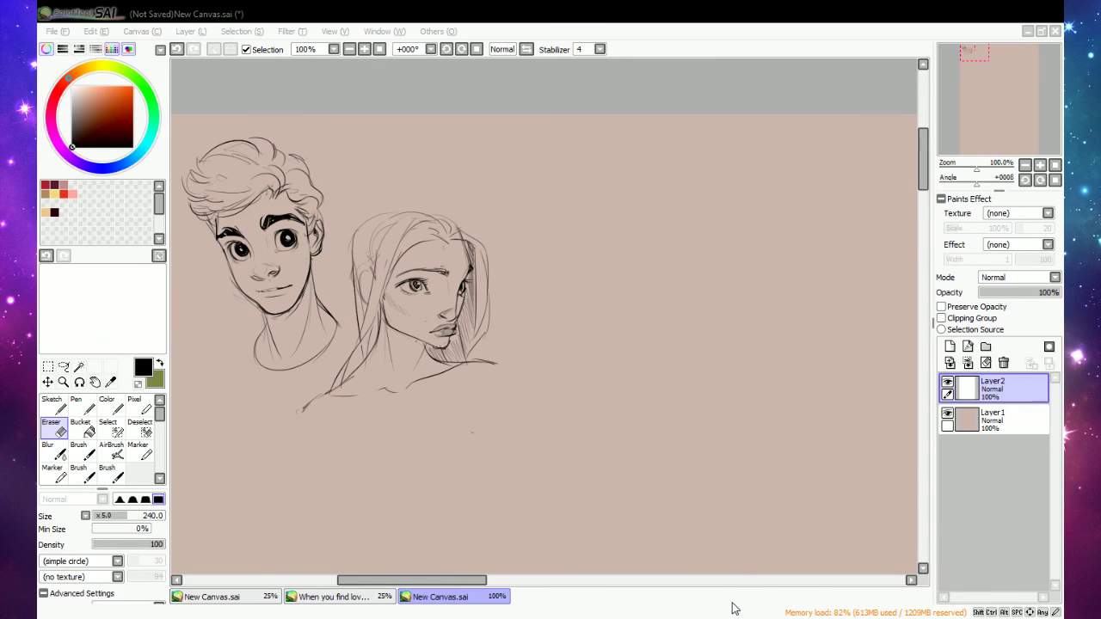
click(492, 527)
click(679, 403)
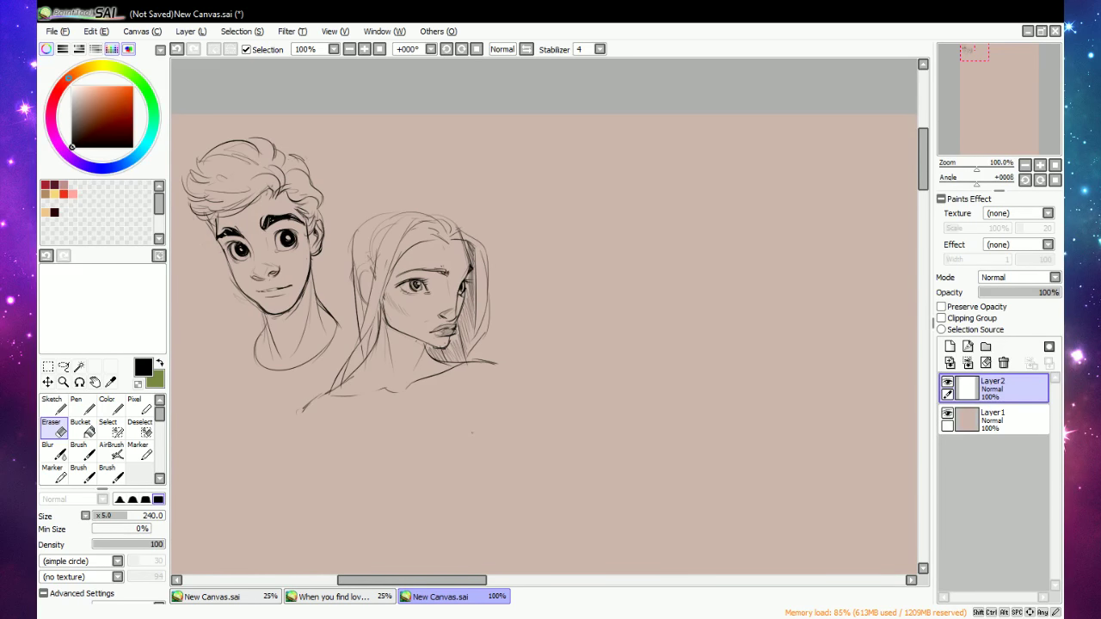
Sketch a small rounded head outline with a short jaw in the empty area beside the second character.
key(n)
drag(689, 225, 731, 271)
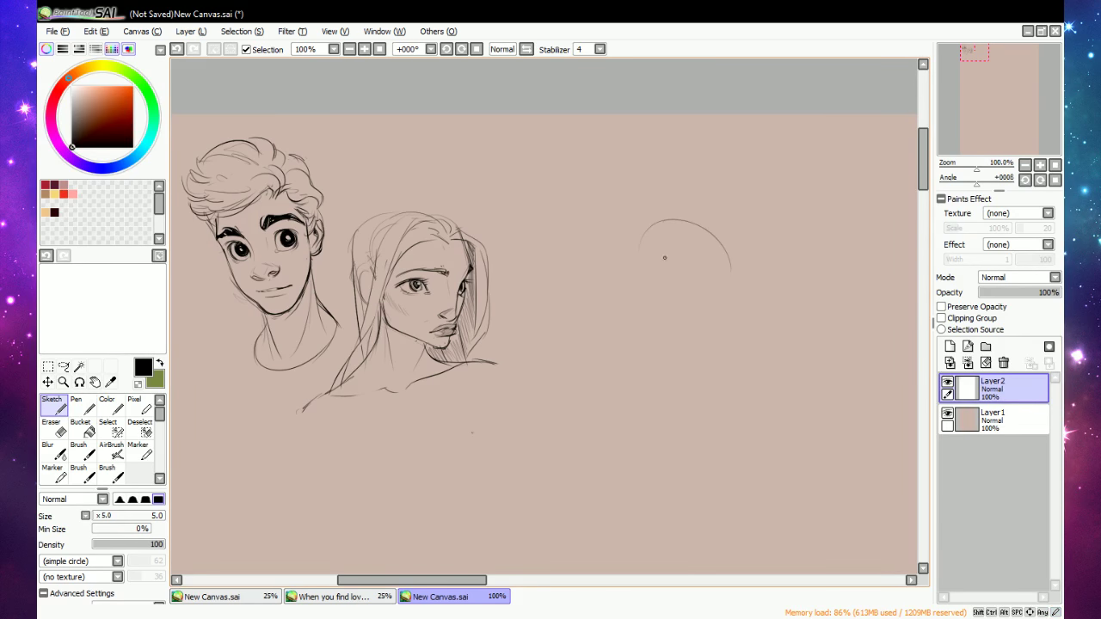
mouse_move(638, 244)
mouse_down()
mouse_move(657, 313)
mouse_move(690, 293)
mouse_move(694, 238)
mouse_move(726, 283)
mouse_up()
key(e)
key(n)
mouse_move(656, 270)
mouse_down()
mouse_move(728, 249)
mouse_move(659, 296)
mouse_move(714, 344)
mouse_up()
drag(734, 258, 731, 323)
drag(662, 308, 668, 321)
Reshape the third head's chin and block in oval eyes with curved brows in three-quarter view.
key(e)
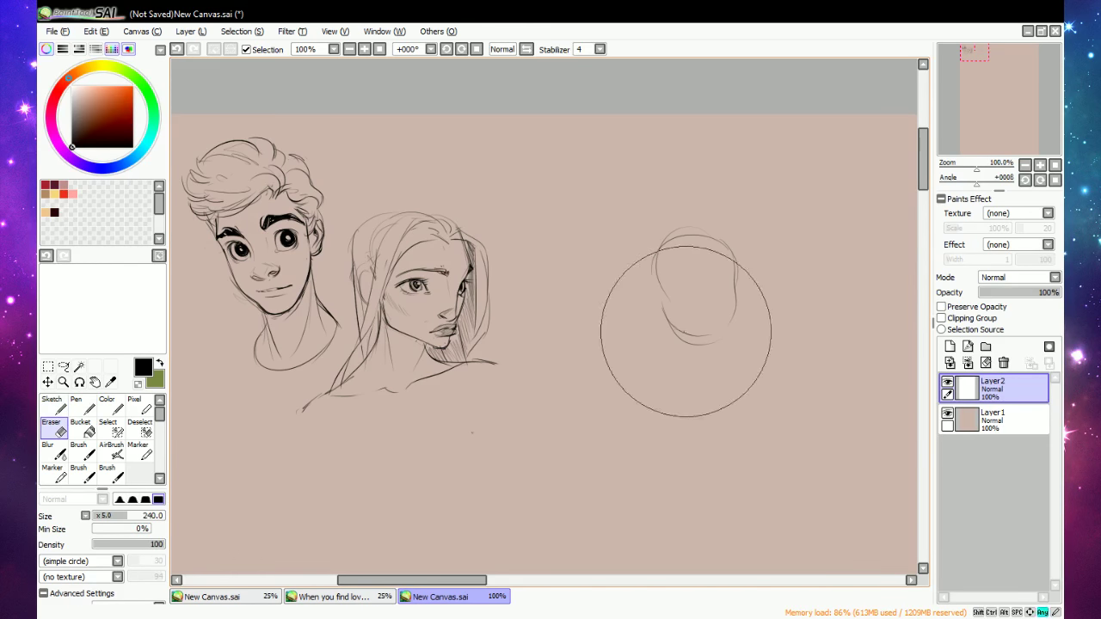
key(n)
mouse_move(687, 332)
mouse_down()
mouse_move(666, 315)
mouse_move(691, 337)
mouse_up()
mouse_move(662, 314)
mouse_down()
mouse_move(739, 334)
mouse_move(715, 336)
mouse_move(727, 319)
mouse_move(684, 303)
mouse_move(696, 296)
mouse_move(675, 302)
mouse_move(729, 285)
mouse_move(721, 298)
mouse_move(684, 286)
mouse_move(672, 296)
mouse_move(734, 269)
mouse_up()
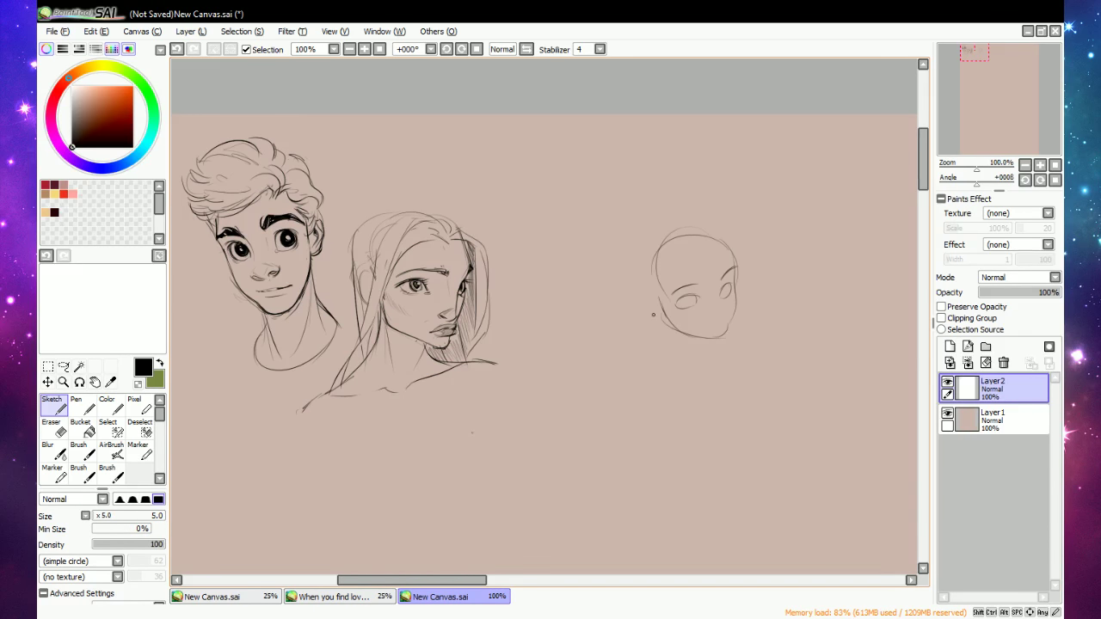
Darken the third head's far cheek contour and draw a slightly smiling mouth line.
click(365, 49)
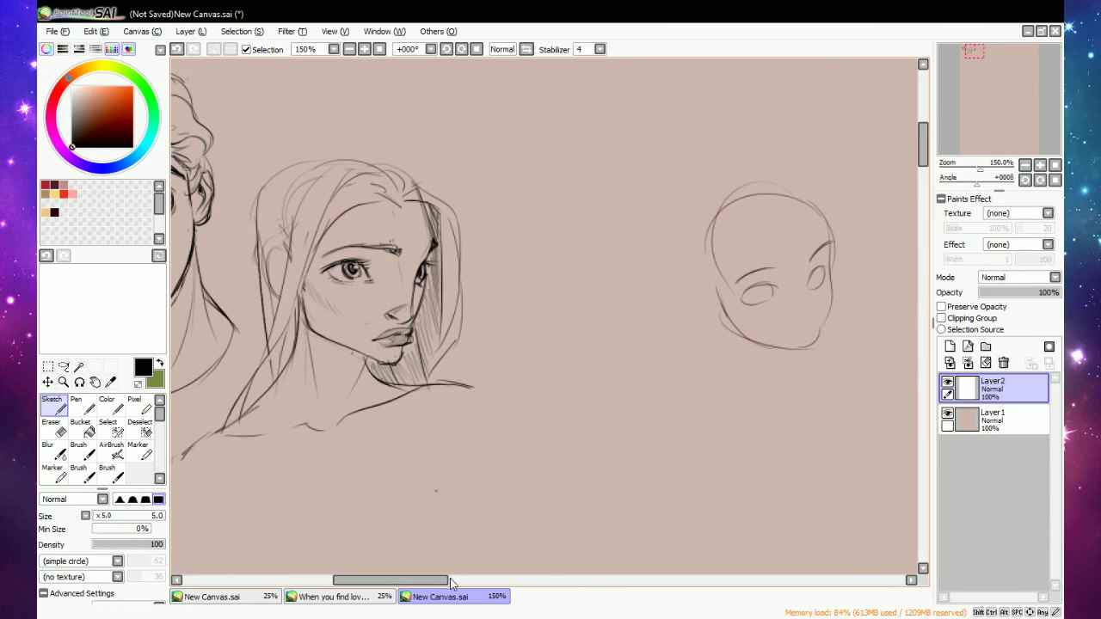
drag(450, 583, 479, 583)
mouse_move(645, 230)
mouse_down()
mouse_move(642, 283)
mouse_move(621, 305)
mouse_move(645, 284)
mouse_move(637, 319)
mouse_move(641, 278)
mouse_move(628, 338)
mouse_up()
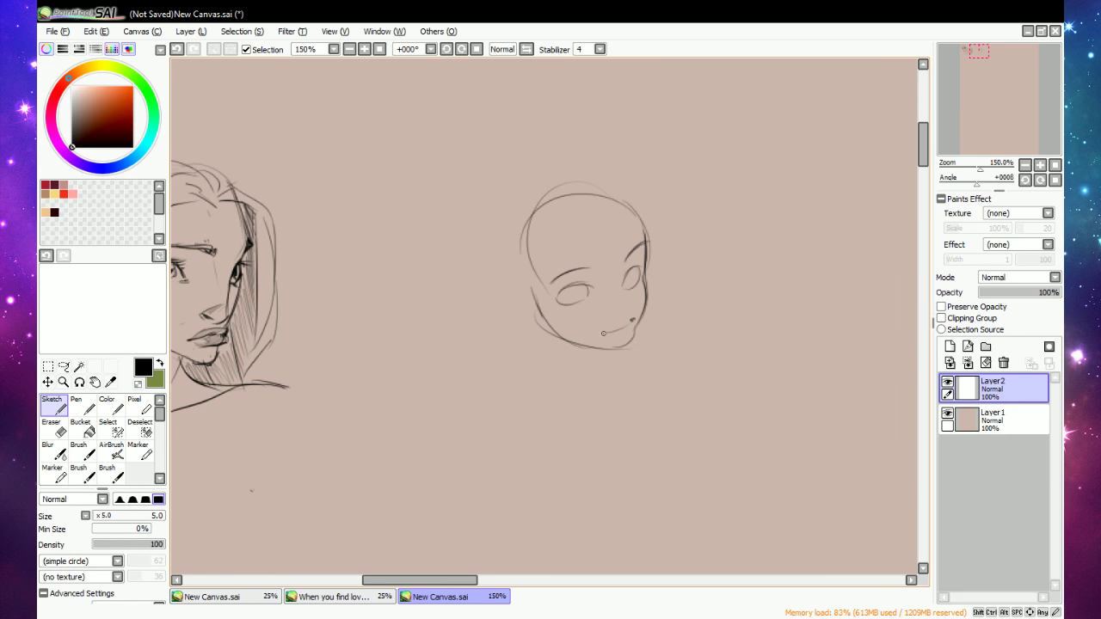
drag(603, 333, 635, 318)
Darken the upper lids of both eyes on the third head and clean up its brows.
mouse_move(554, 301)
mouse_down()
mouse_move(589, 285)
mouse_move(552, 301)
mouse_move(565, 303)
mouse_up()
drag(629, 274, 641, 262)
mouse_move(557, 292)
mouse_down()
mouse_move(587, 283)
mouse_move(577, 257)
mouse_move(643, 240)
mouse_up()
key(e)
key(n)
key(e)
key(n)
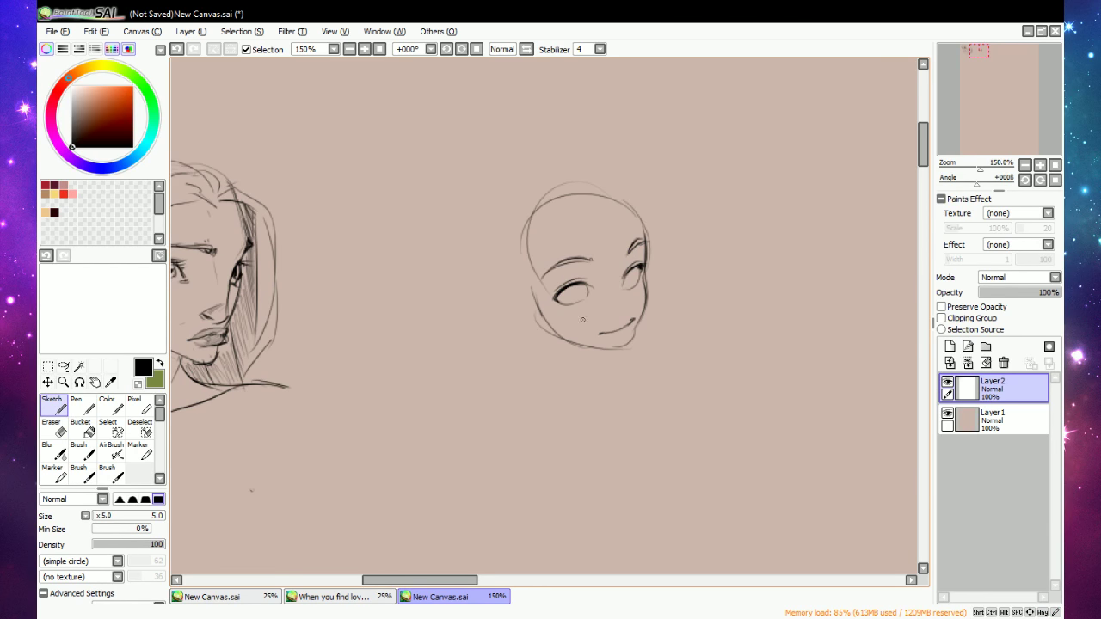
Add the near-side ear and a small upturned nose with a soft bridge line to the third head.
drag(515, 277, 535, 318)
drag(632, 307, 617, 319)
mouse_move(624, 317)
mouse_down()
mouse_move(608, 317)
mouse_move(617, 315)
mouse_up()
key(e)
key(n)
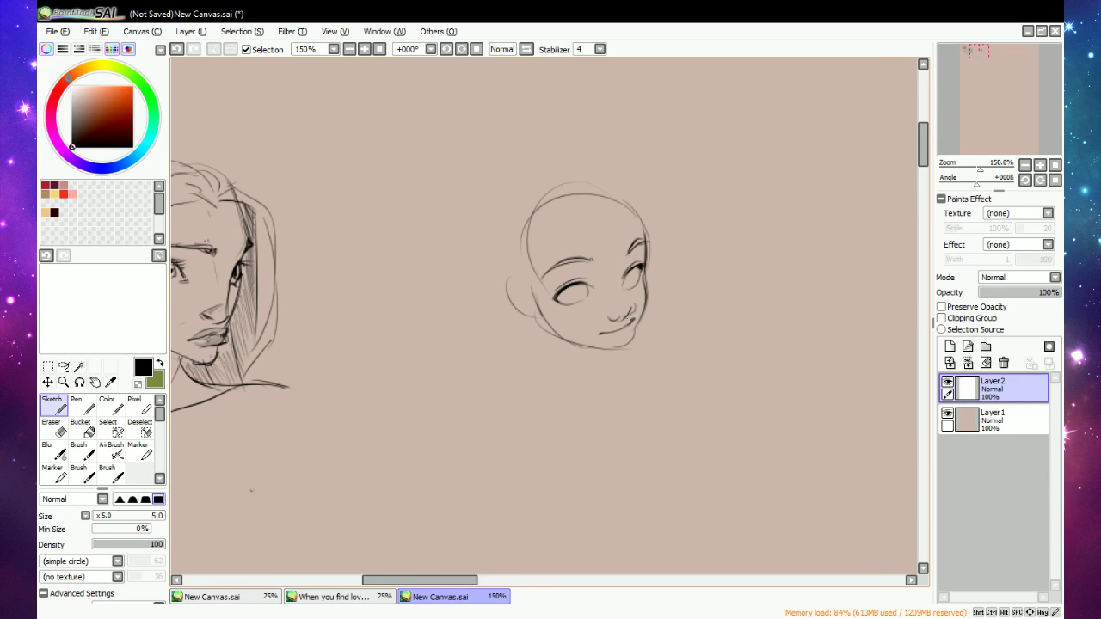
key(e)
key(e)
key(e)
drag(608, 315, 614, 322)
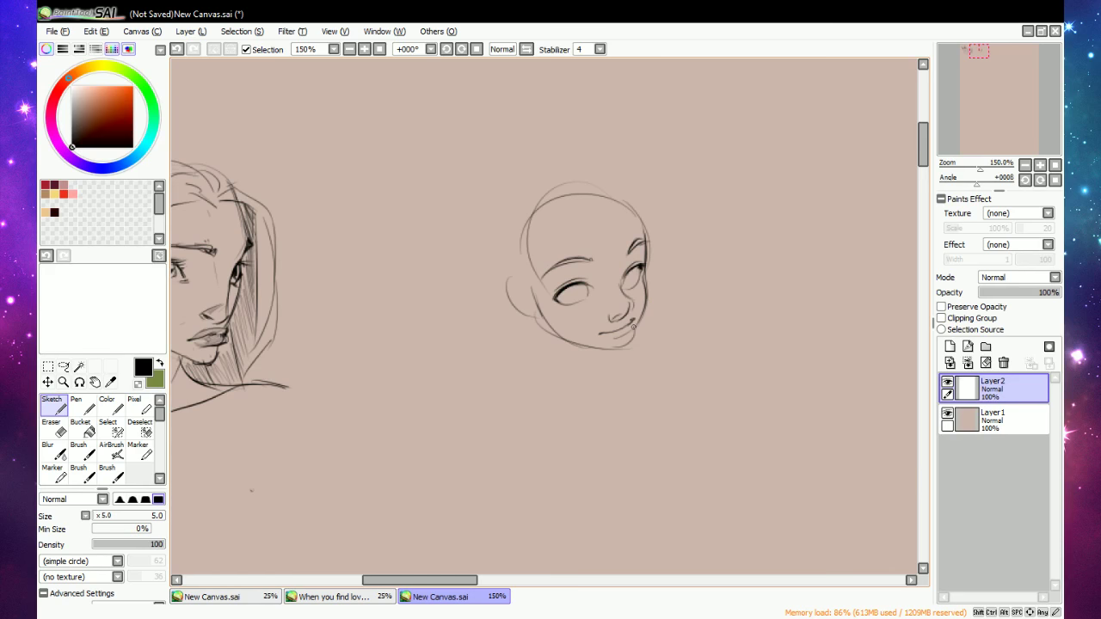
Build up fuller upper and lower lips on the third head, erasing and redrawing until the shape is clean.
drag(635, 320, 617, 328)
key(e)
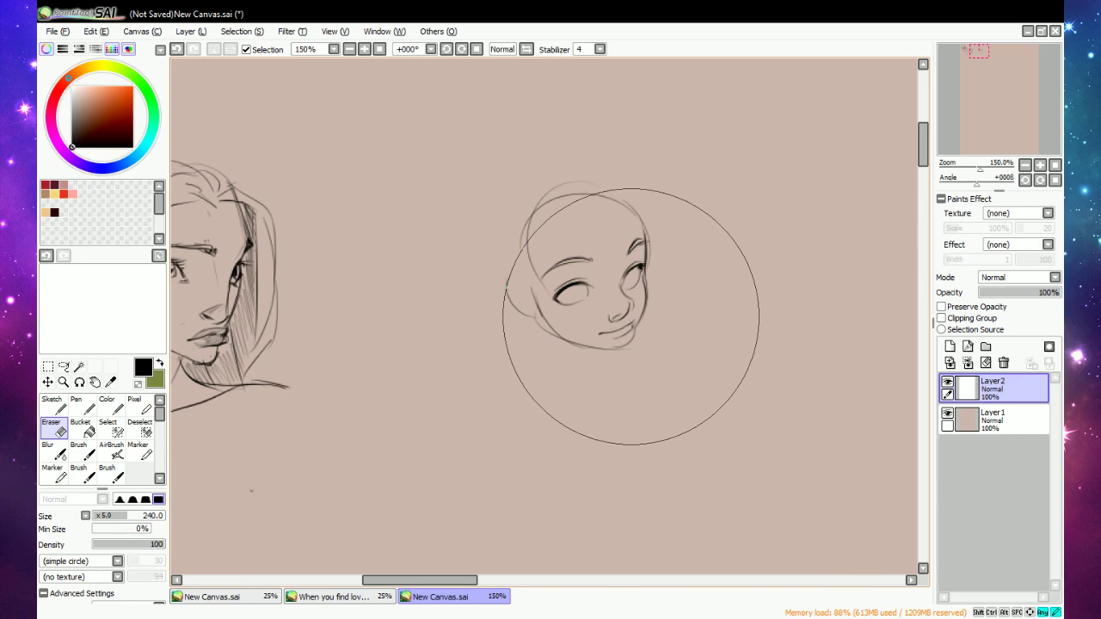
key(e)
key(e)
key(e)
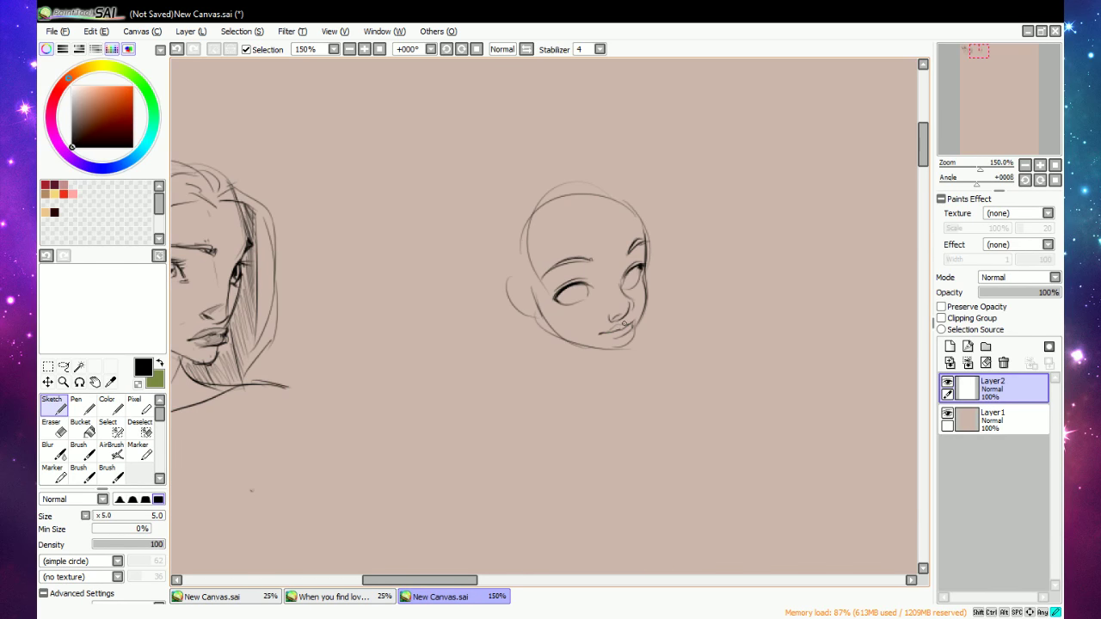
key(e)
key(e)
key(e)
key(e)
key(e)
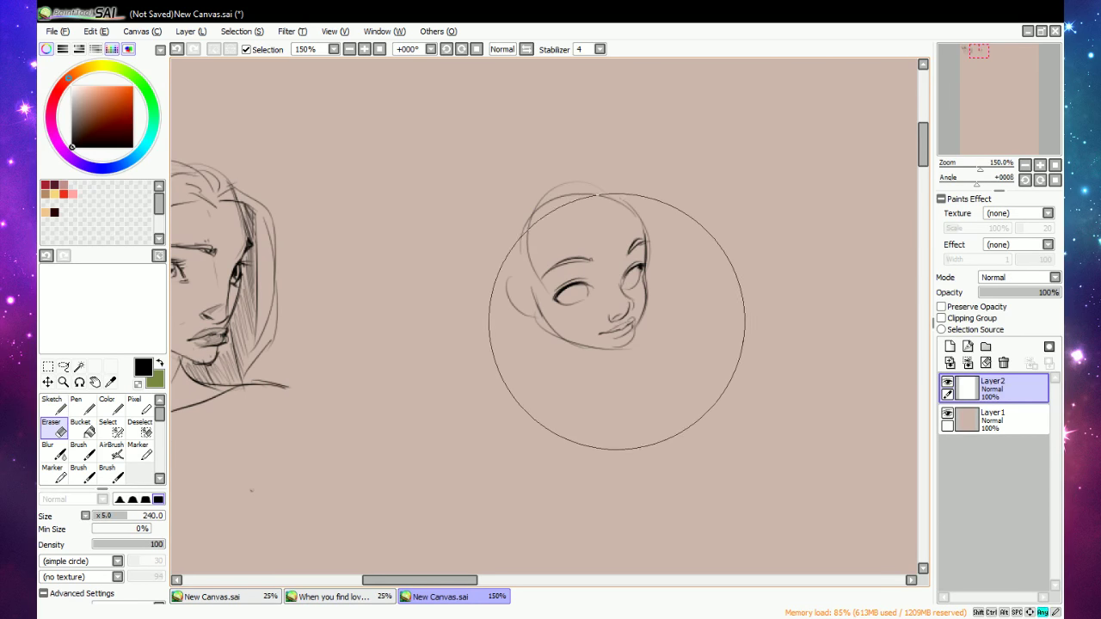
key(e)
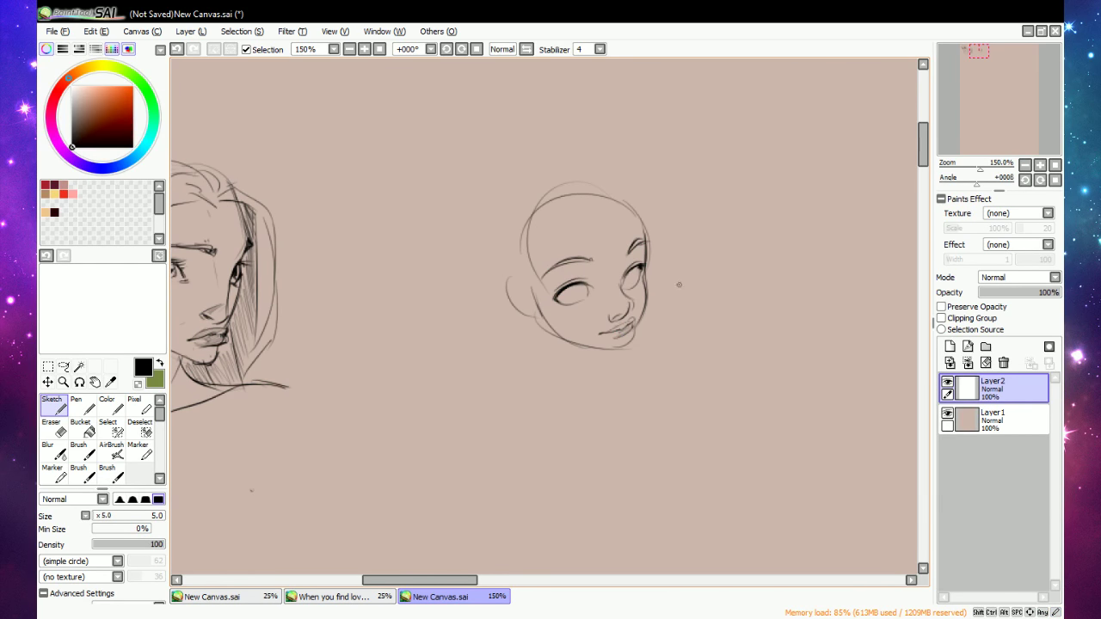
Erase and redraw the lower lids of both eyes on the third head.
key(e)
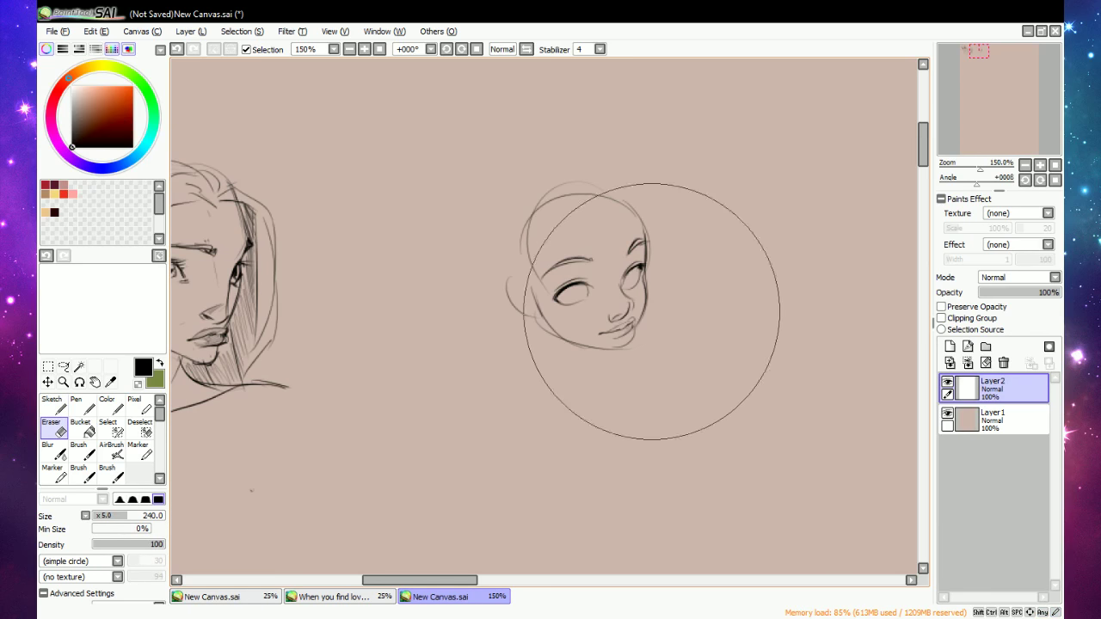
key(e)
key(e)
key(e)
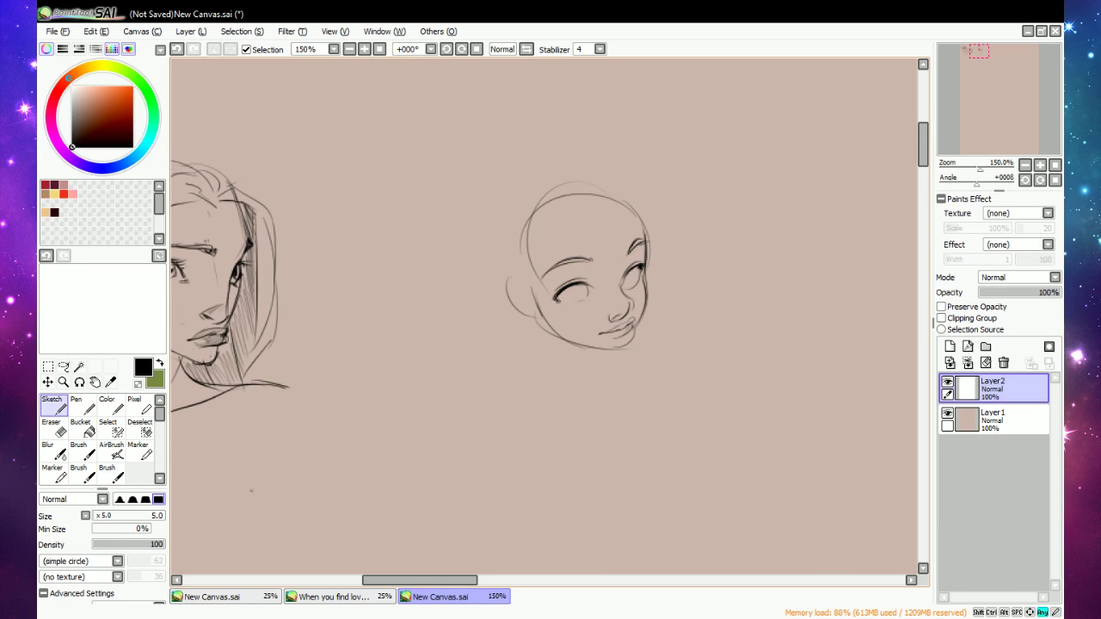
mouse_move(593, 285)
mouse_down()
mouse_move(587, 298)
mouse_move(621, 282)
mouse_up()
key(e)
key(e)
mouse_move(622, 280)
mouse_down()
mouse_move(641, 266)
mouse_move(637, 287)
mouse_up()
drag(559, 302, 588, 297)
drag(563, 303, 577, 304)
Draw the inner ear fold and the hairline running from the temple up the forehead.
drag(514, 284, 533, 308)
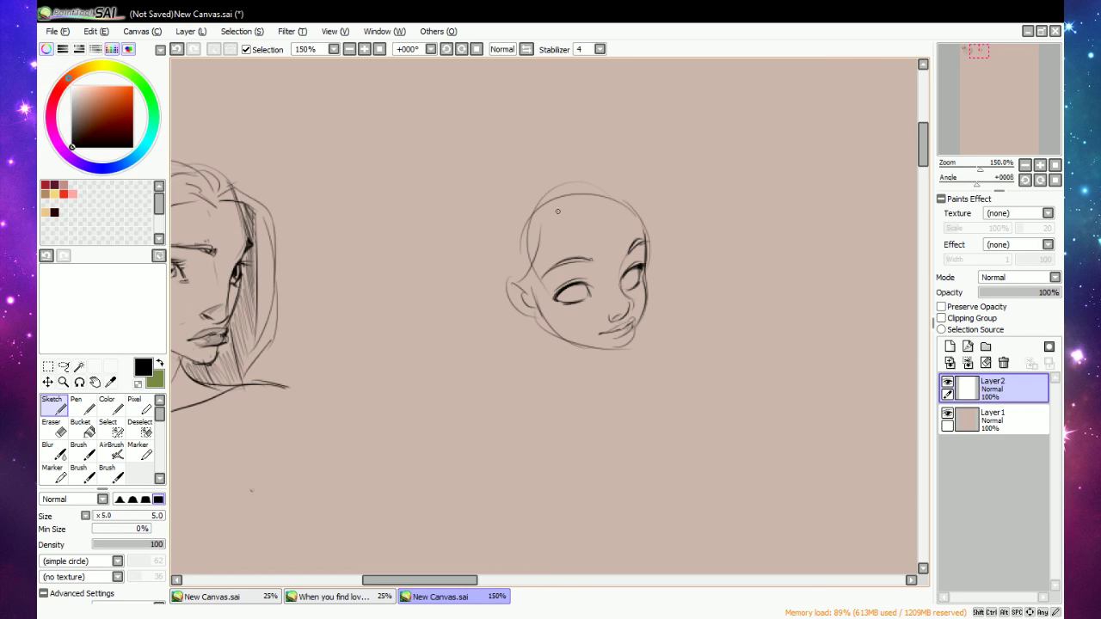
mouse_move(564, 213)
mouse_down()
mouse_move(544, 269)
mouse_move(557, 330)
mouse_move(539, 294)
mouse_up()
drag(565, 215, 559, 255)
mouse_move(574, 207)
mouse_down()
mouse_move(571, 250)
mouse_move(560, 221)
mouse_move(532, 229)
mouse_move(571, 184)
mouse_move(553, 194)
mouse_up()
Erase the near-side skull outline and lightly sketch loose curves below the third head's jaw.
key(e)
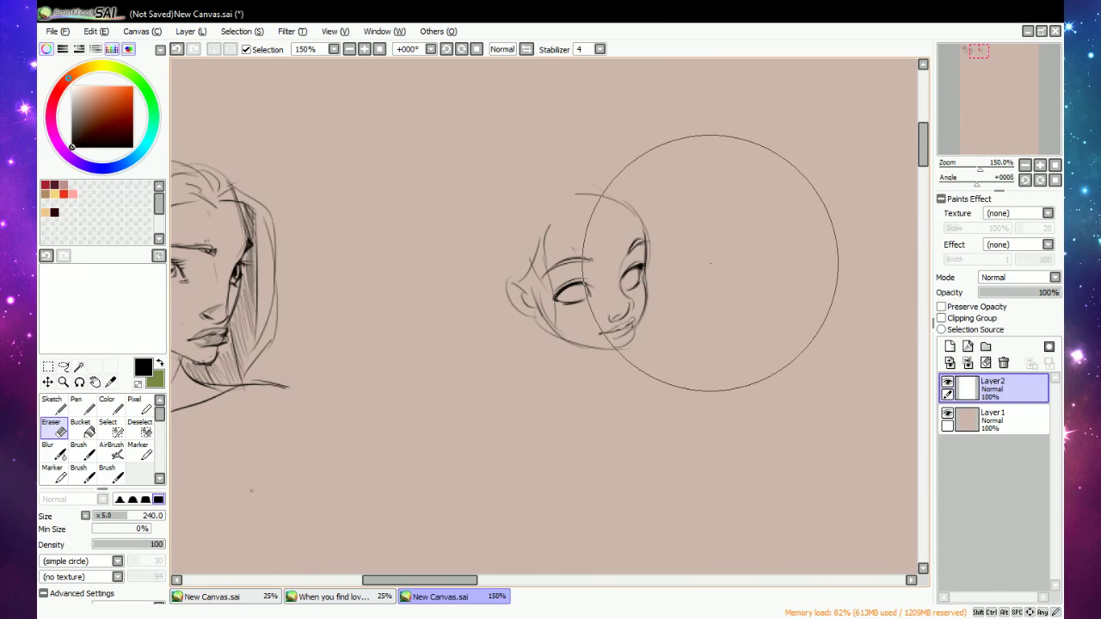
key(n)
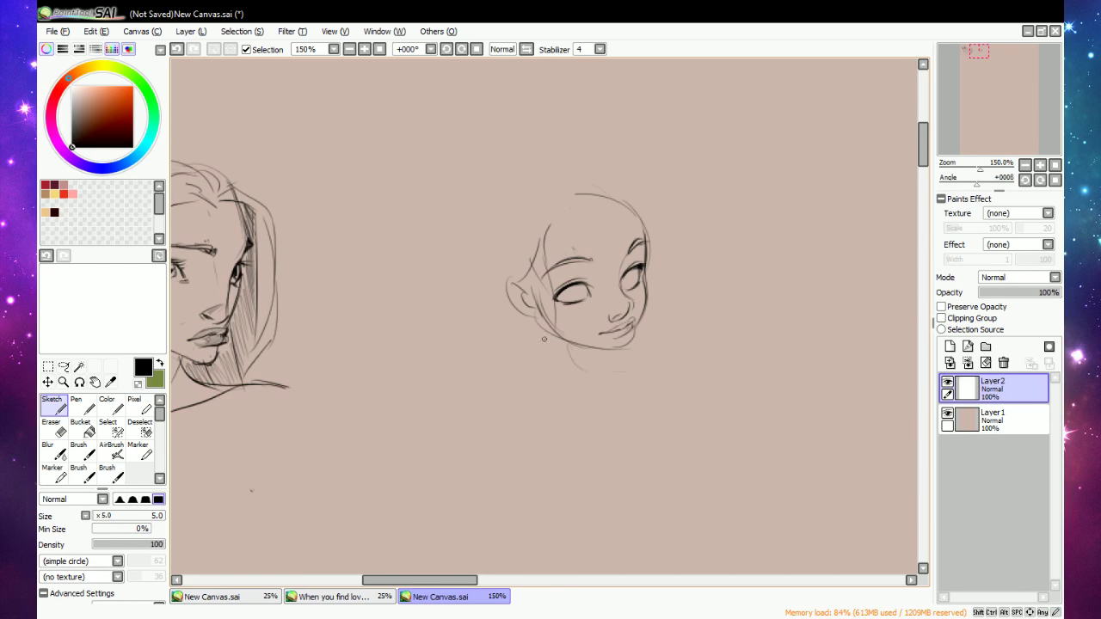
drag(539, 338, 573, 360)
drag(646, 318, 640, 351)
Draw irises with dark pupils in both eyes of the third head.
mouse_move(564, 294)
mouse_down()
mouse_move(582, 290)
mouse_move(568, 289)
mouse_up()
key(e)
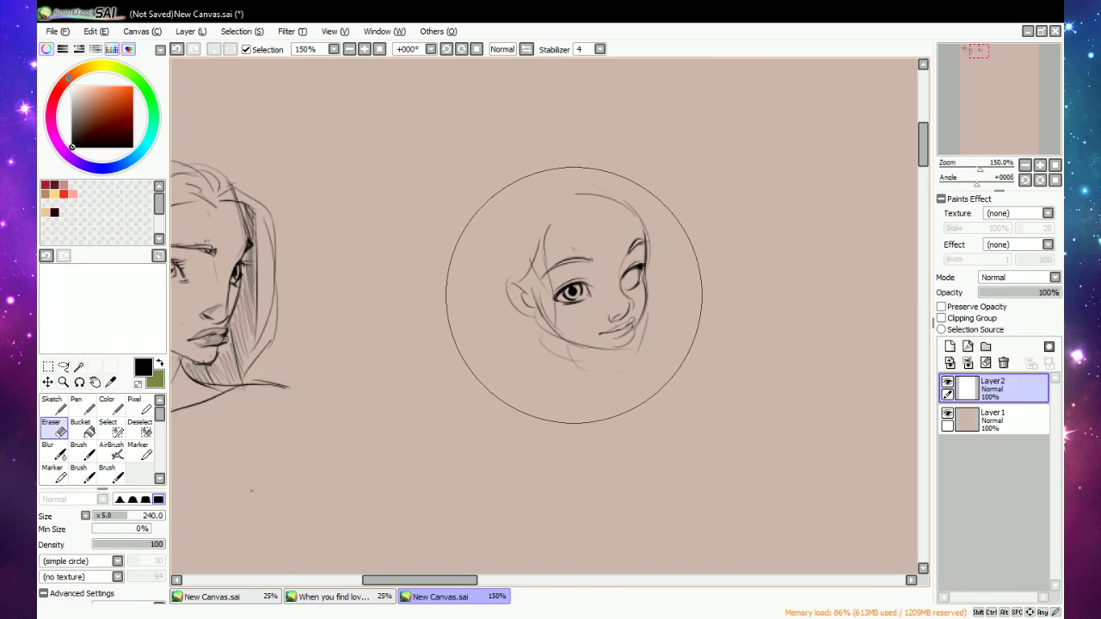
key(n)
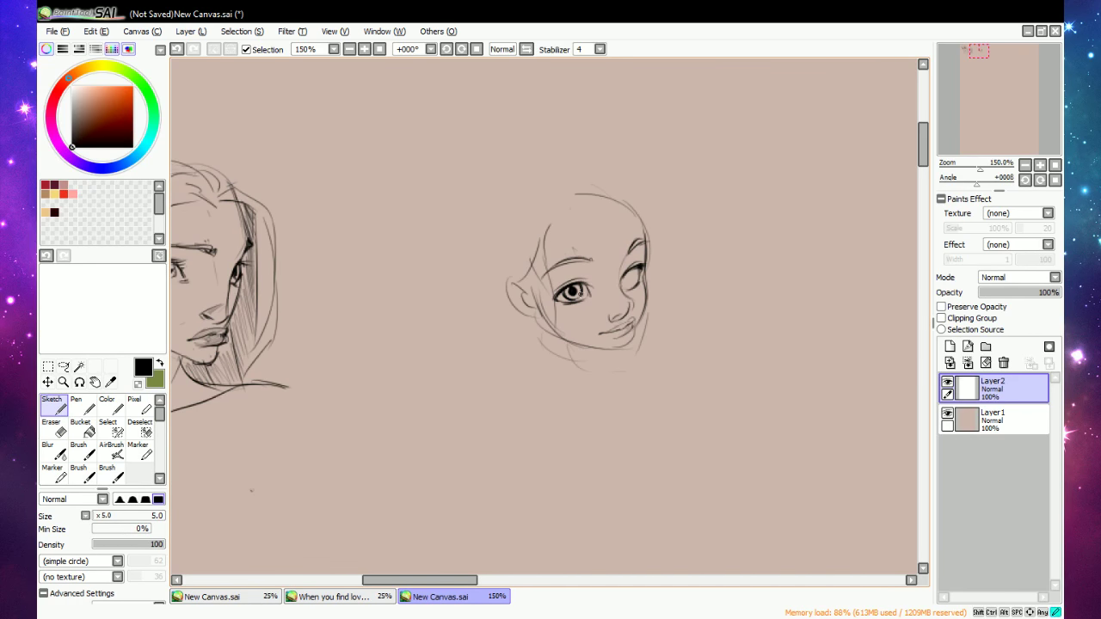
mouse_move(630, 270)
mouse_down()
mouse_move(633, 281)
mouse_move(622, 279)
mouse_move(644, 261)
mouse_up()
drag(632, 301, 631, 311)
Sketch hair parted over the forehead and swept past the far temple, and darken the mouth corner.
drag(551, 226, 567, 211)
mouse_move(557, 221)
mouse_down()
mouse_move(631, 226)
mouse_move(646, 215)
mouse_up()
key(e)
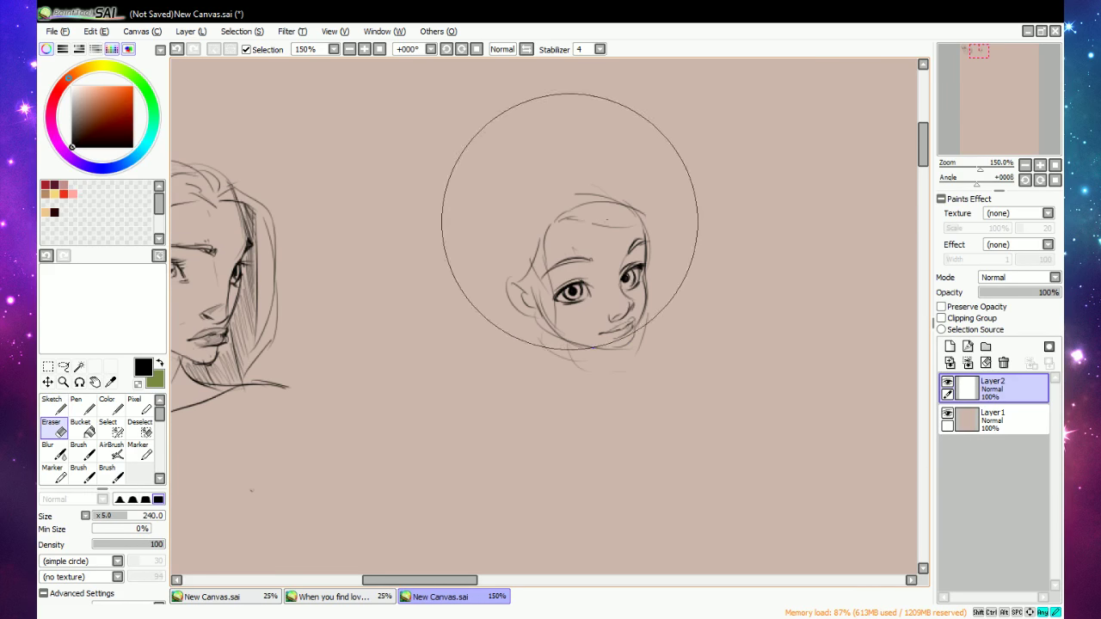
drag(570, 222, 655, 234)
key(n)
drag(596, 199, 642, 213)
mouse_move(566, 221)
mouse_down()
mouse_move(670, 263)
mouse_move(654, 298)
mouse_move(610, 318)
mouse_up()
key(e)
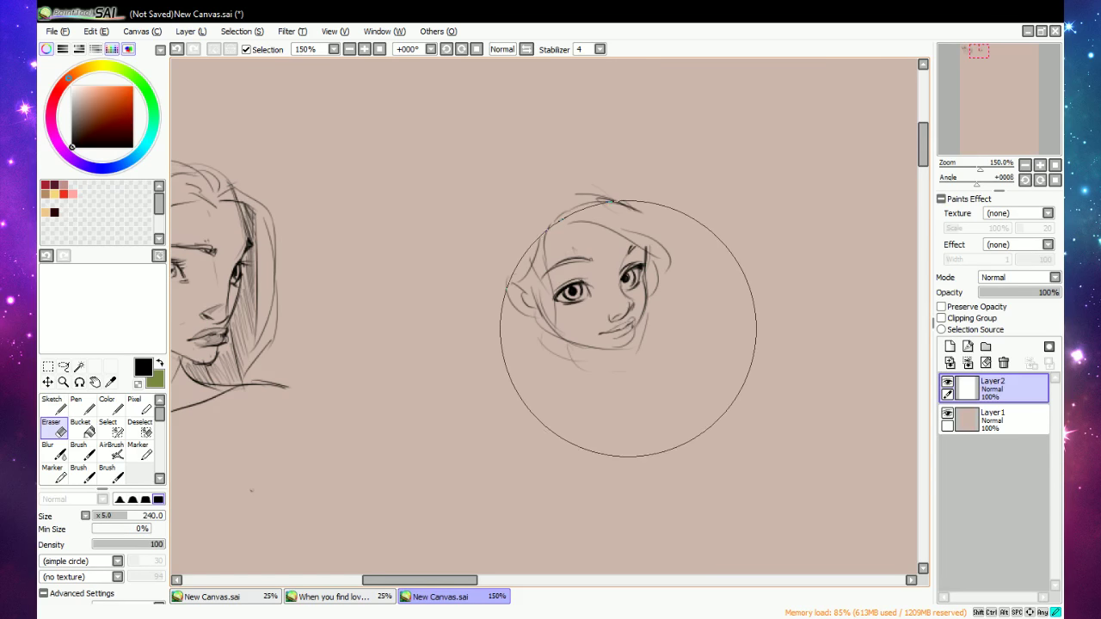
key(e)
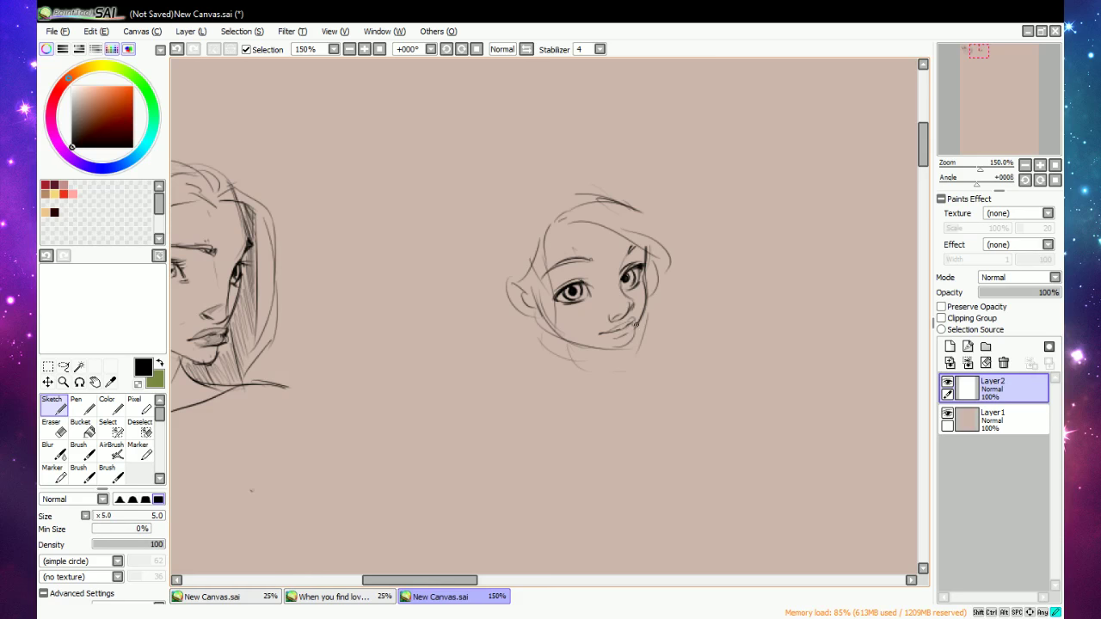
mouse_move(635, 324)
mouse_down()
mouse_move(613, 340)
mouse_move(632, 334)
mouse_move(626, 327)
mouse_up()
Lasso the third head, move it closer to the second character, and clear the selection.
click(348, 49)
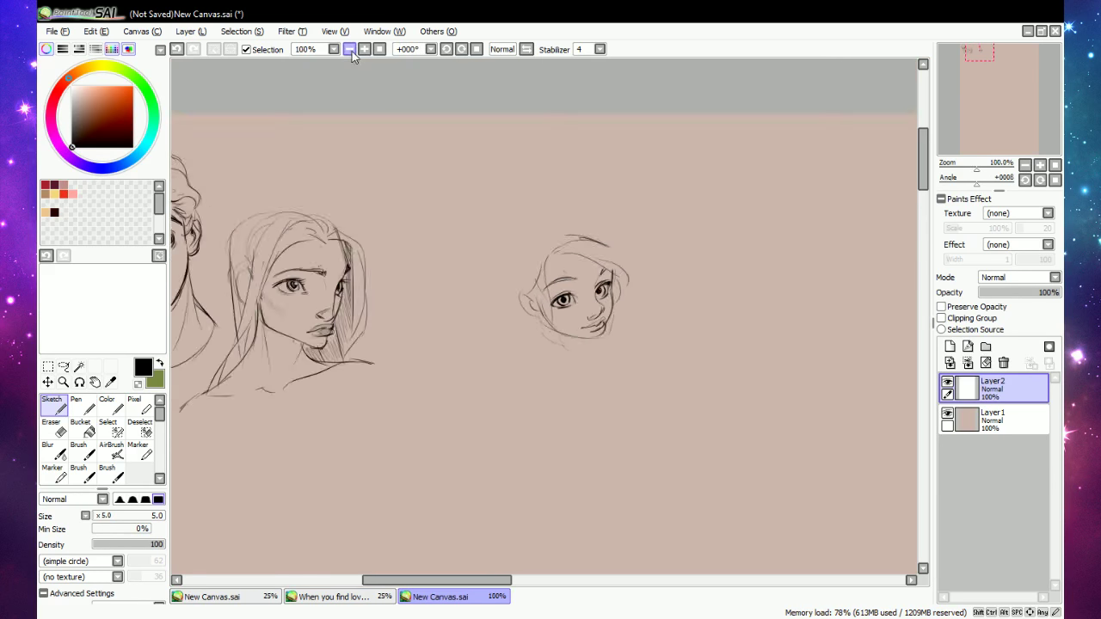
click(349, 49)
click(65, 368)
mouse_move(499, 297)
mouse_down()
mouse_move(585, 228)
mouse_move(501, 301)
mouse_up()
drag(622, 352, 592, 345)
key(ctrl+d)
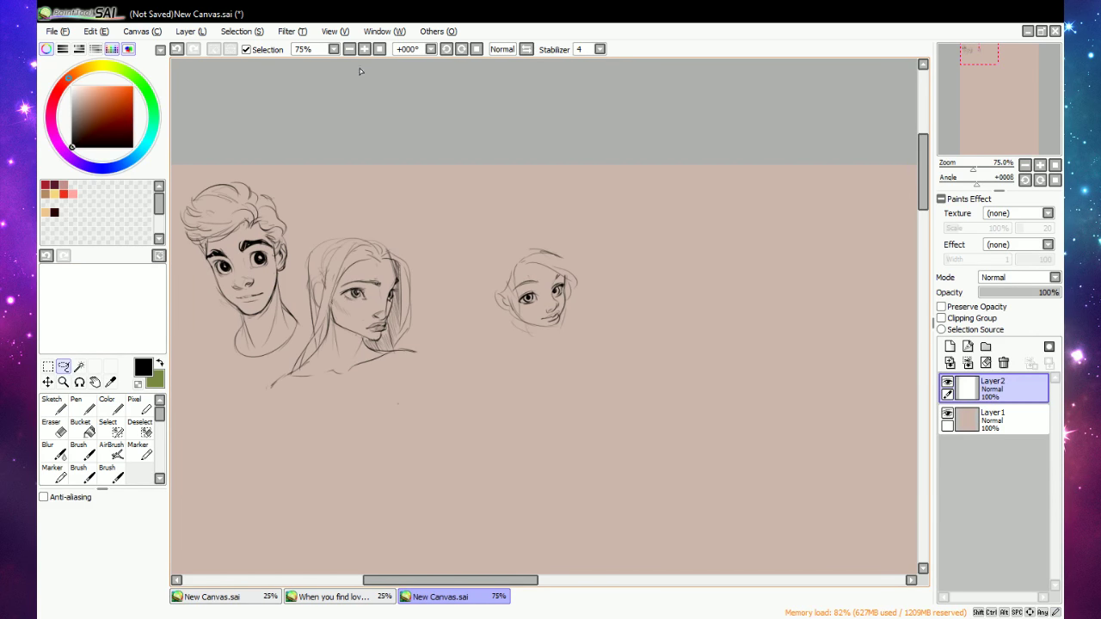
click(365, 50)
click(365, 50)
click(52, 405)
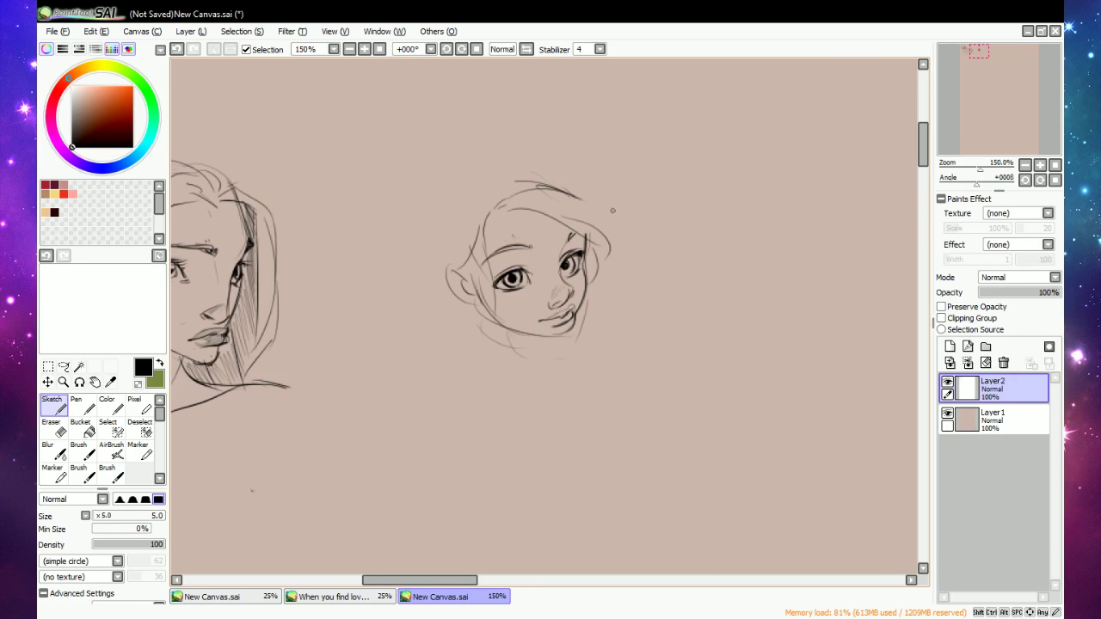
click(526, 49)
click(526, 49)
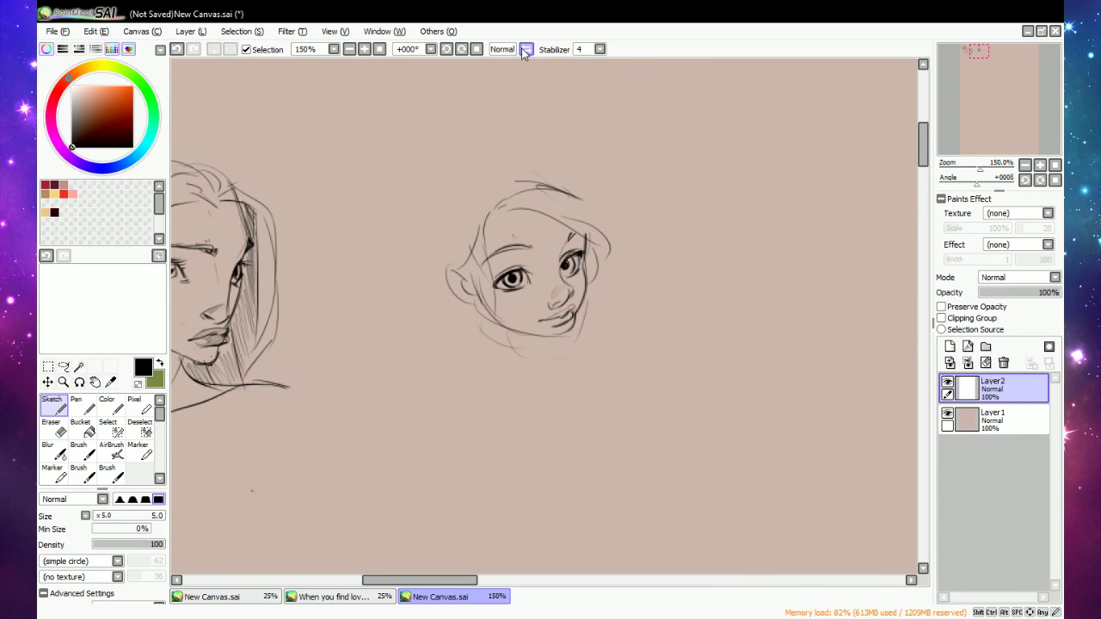
mouse_move(452, 256)
mouse_down()
mouse_move(441, 211)
mouse_move(466, 202)
mouse_move(458, 179)
mouse_move(483, 168)
mouse_move(462, 203)
mouse_move(503, 158)
mouse_up()
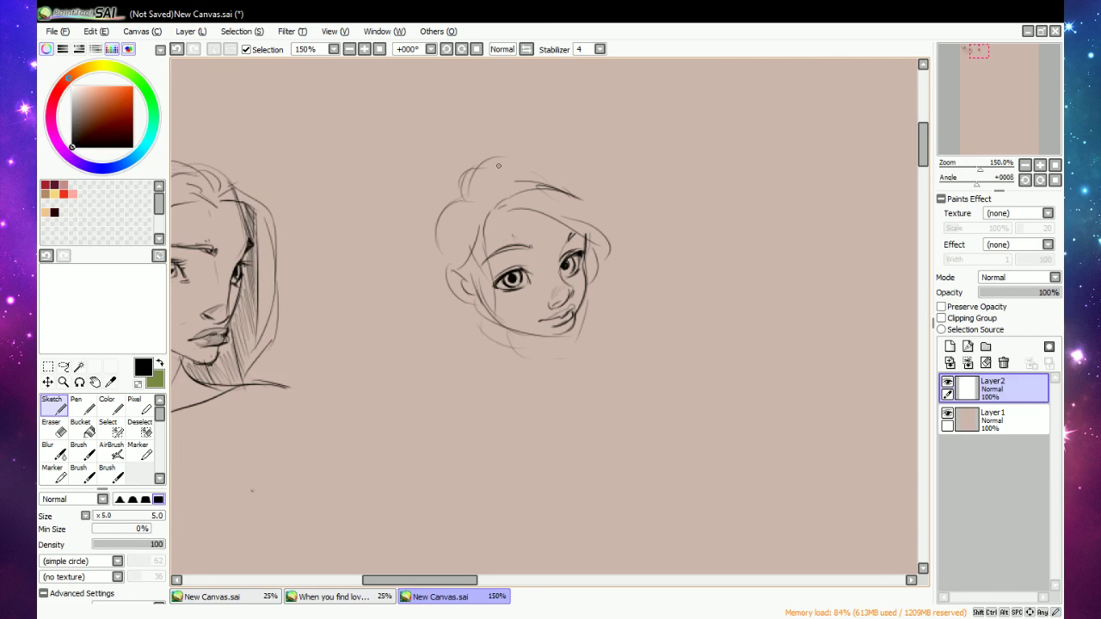
mouse_move(436, 222)
mouse_down()
mouse_move(432, 167)
mouse_move(487, 202)
mouse_move(458, 170)
mouse_move(489, 155)
mouse_move(428, 159)
mouse_up()
key(e)
key(n)
drag(416, 238, 437, 289)
mouse_move(447, 375)
mouse_down()
mouse_move(455, 172)
mouse_move(521, 358)
mouse_up()
Sketch a sweeping shoulder line below the third head and add loose hair strokes beside both sides of the face.
drag(463, 314, 475, 338)
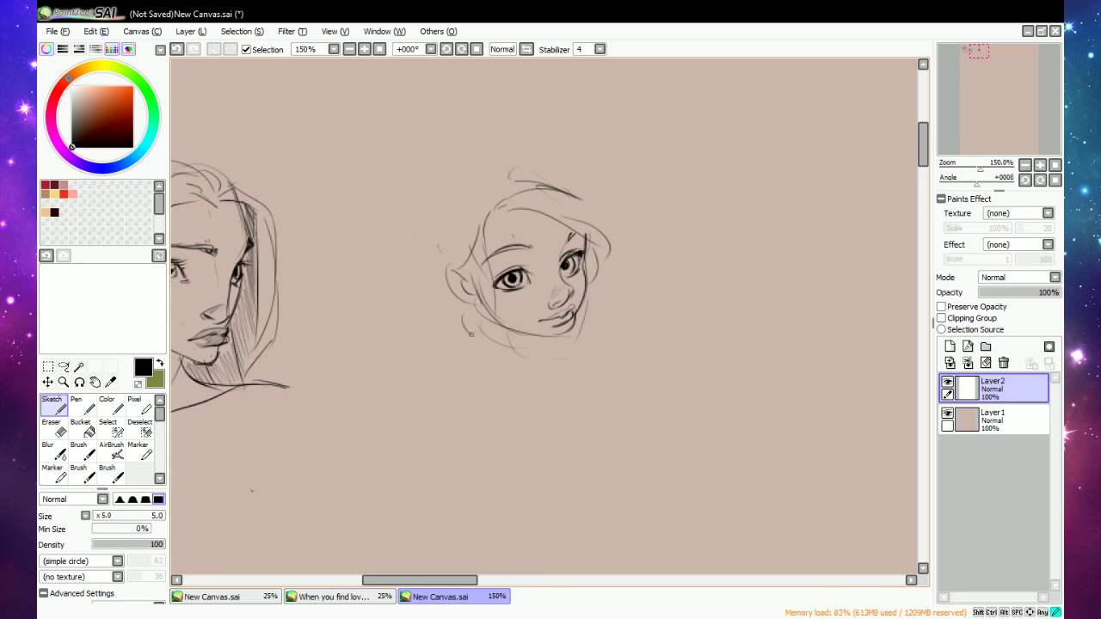
drag(488, 376, 612, 329)
drag(529, 392, 640, 302)
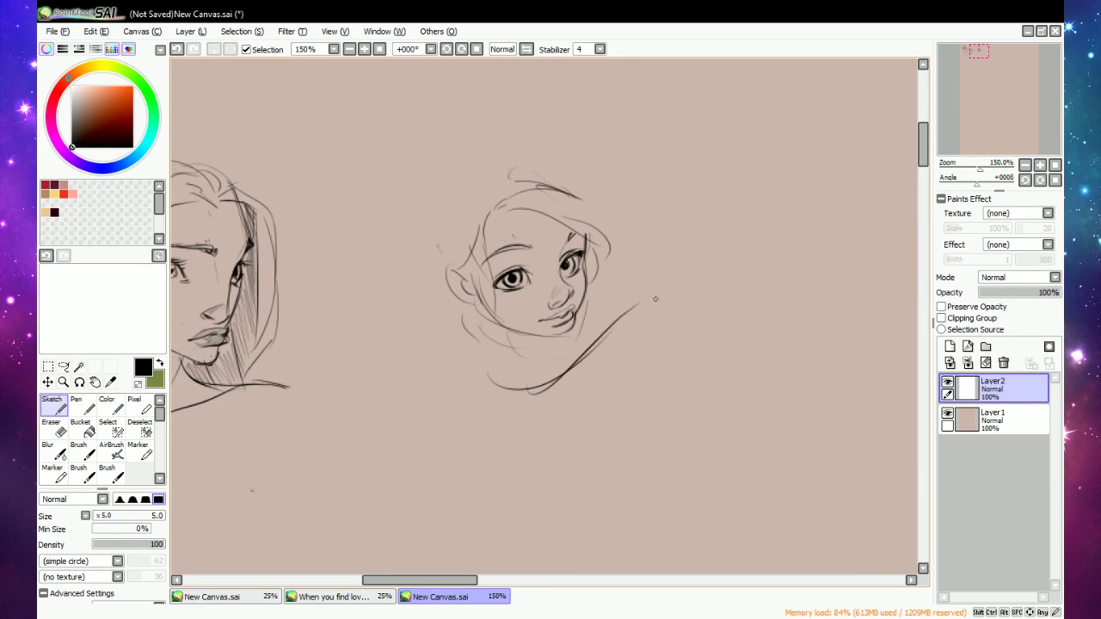
drag(586, 364, 639, 329)
drag(601, 277, 614, 299)
drag(600, 257, 590, 276)
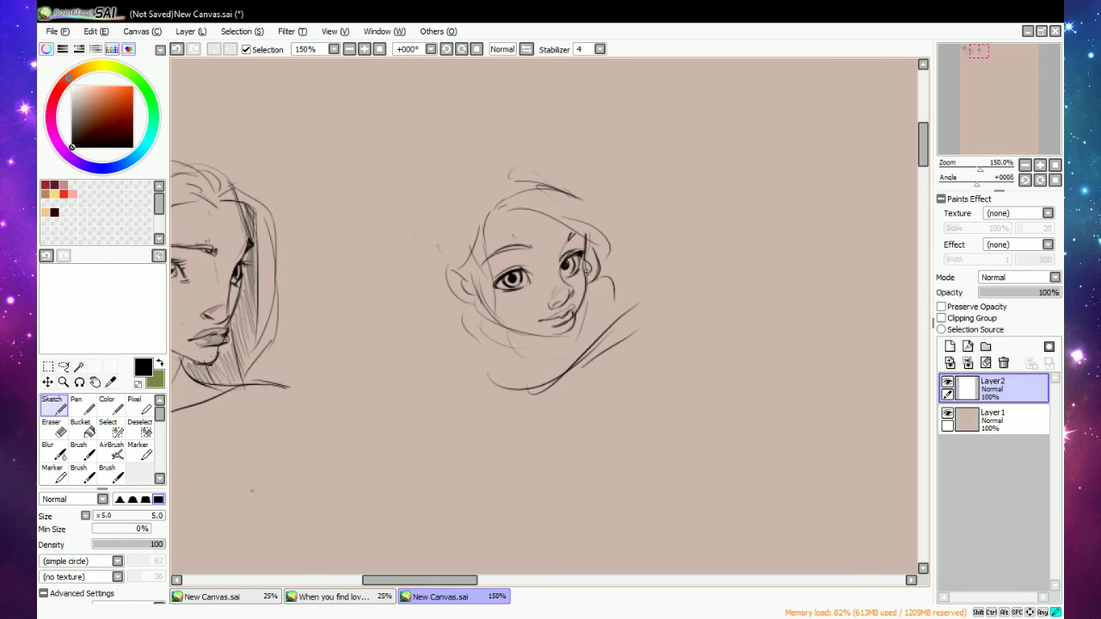
Sketch loose hair strands framing both sides of the third head's face and firm up the hairline over the far temple.
mouse_move(464, 229)
mouse_down()
mouse_move(438, 267)
mouse_move(499, 336)
mouse_up()
key(e)
key(n)
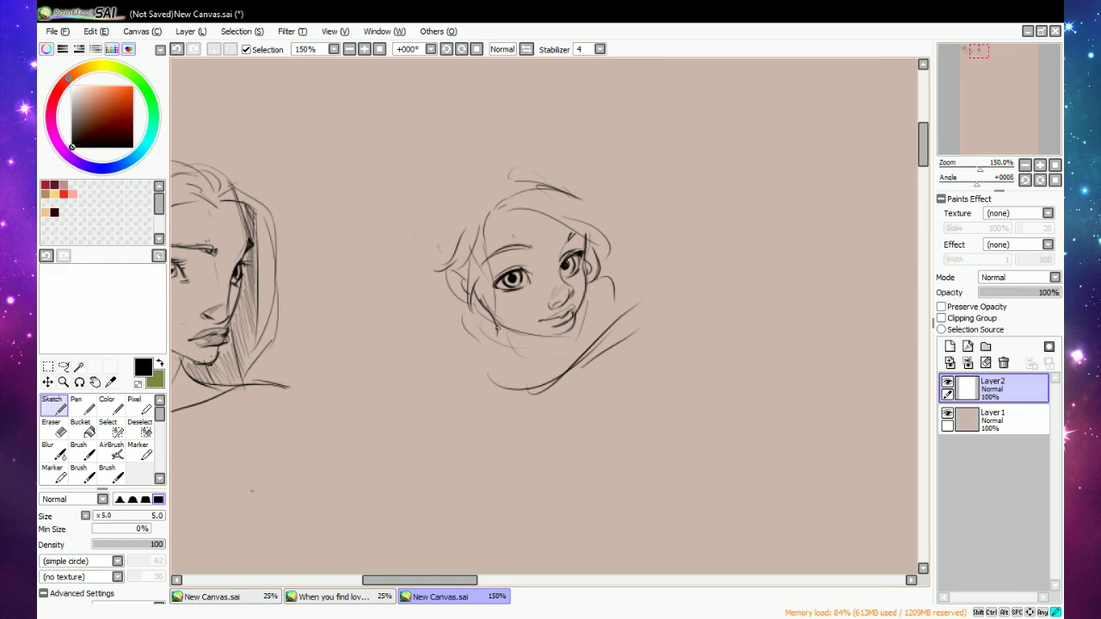
drag(497, 297, 500, 330)
drag(482, 244, 511, 303)
drag(592, 245, 603, 269)
drag(586, 198, 607, 235)
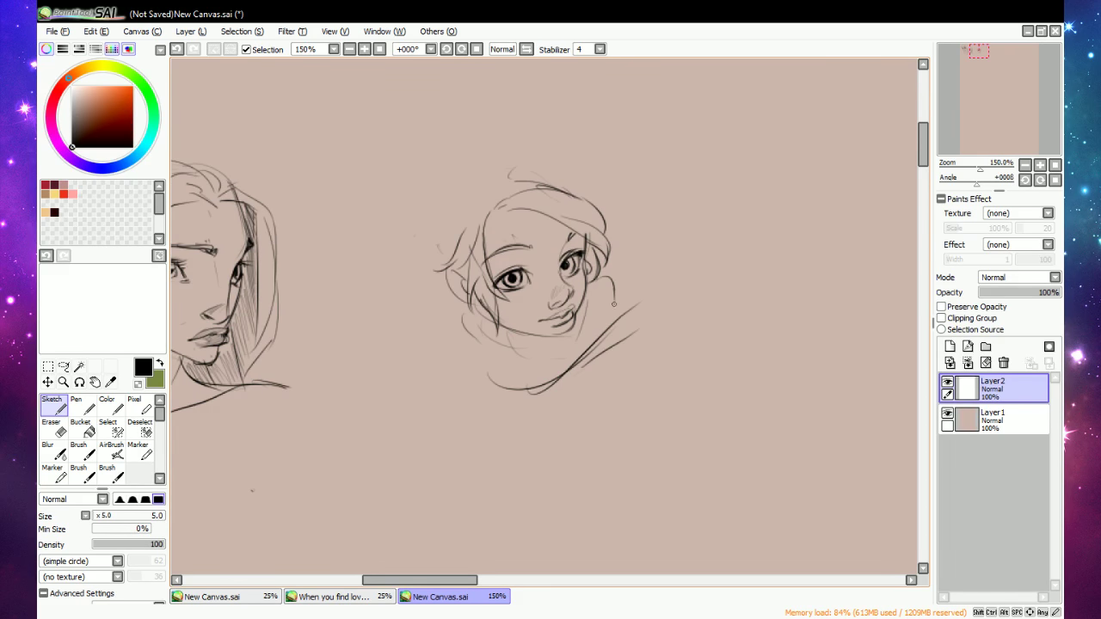
Draw the folds of a wrapped scarf around the third head's neck and darken the line under the jaw.
drag(613, 304, 633, 311)
drag(479, 344, 499, 381)
mouse_move(470, 338)
mouse_down()
mouse_move(509, 361)
mouse_move(556, 368)
mouse_up()
drag(592, 289, 546, 354)
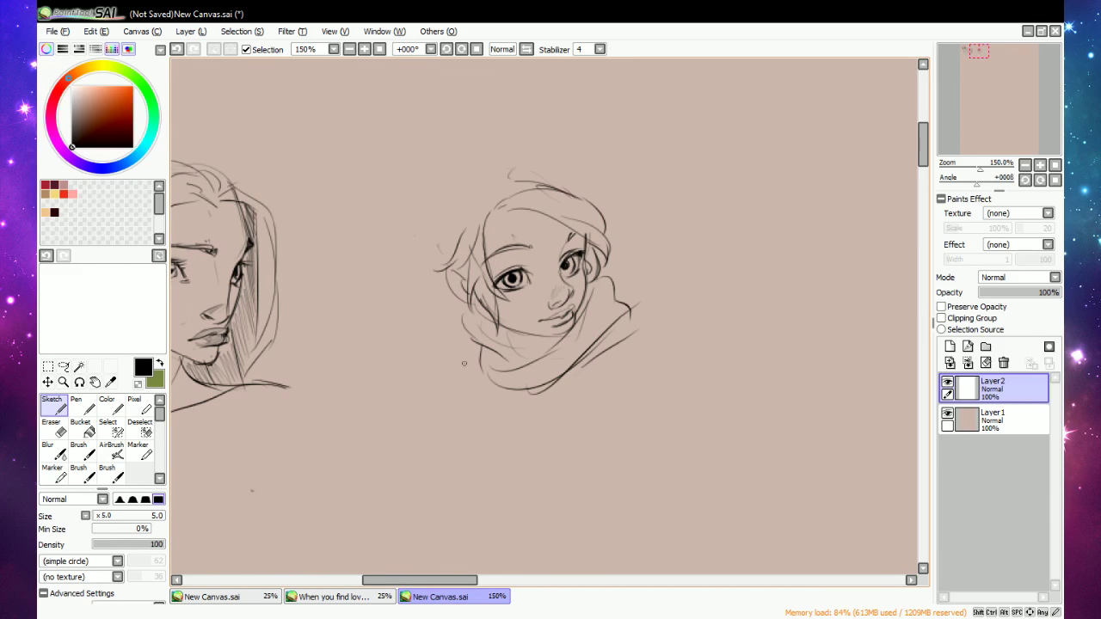
mouse_move(495, 325)
mouse_down()
mouse_move(526, 341)
mouse_move(498, 327)
mouse_up()
Add wavy locks beside the third head's near cheek and a curved hair outline above the near temple.
mouse_move(479, 203)
mouse_down()
mouse_move(445, 259)
mouse_move(470, 209)
mouse_move(446, 226)
mouse_up()
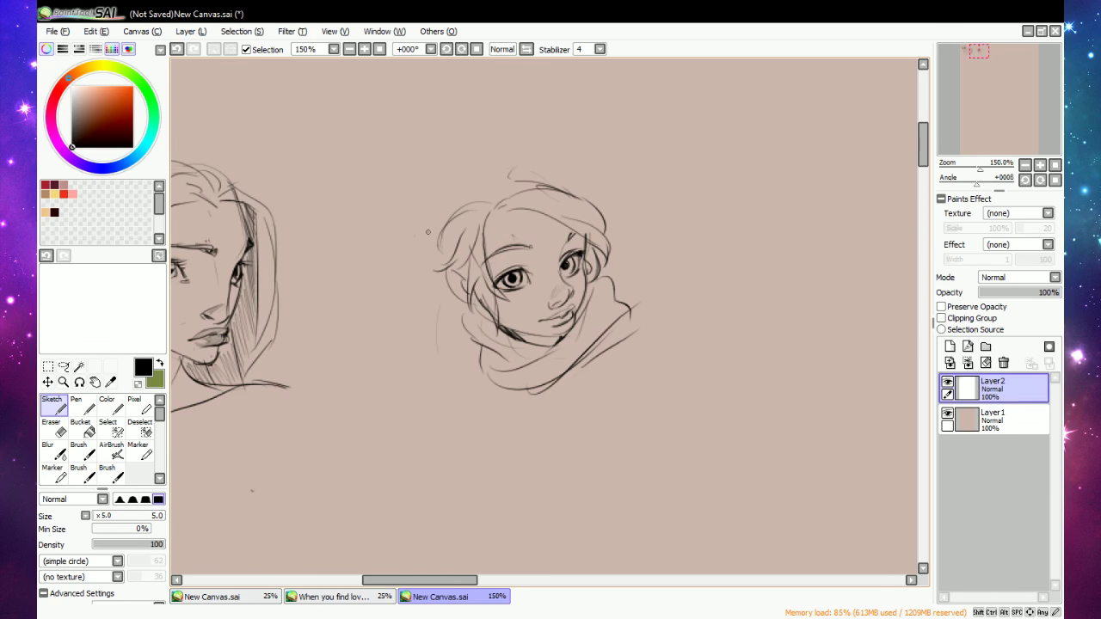
mouse_move(444, 299)
mouse_down()
mouse_move(421, 324)
mouse_move(433, 348)
mouse_up()
drag(442, 346, 459, 381)
mouse_move(468, 324)
mouse_down()
mouse_move(452, 349)
mouse_move(461, 356)
mouse_up()
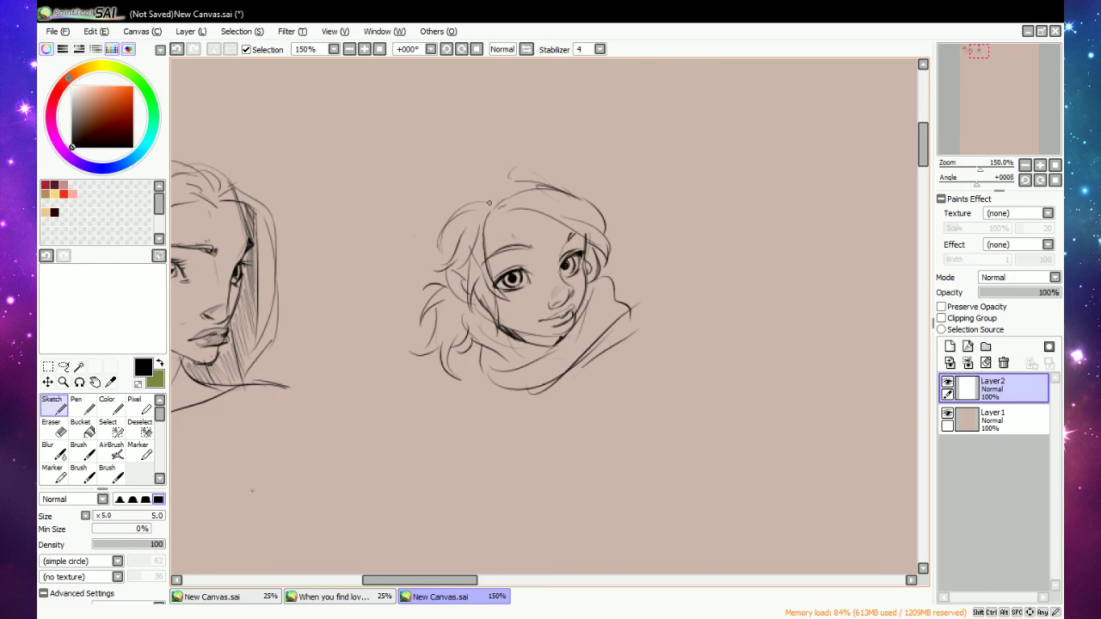
Build up the hair volume over the near side of the third head's crown, cleaning away stray strokes.
mouse_move(493, 220)
mouse_down()
mouse_move(486, 255)
mouse_move(482, 200)
mouse_up()
key(e)
key(n)
mouse_move(442, 258)
mouse_down()
mouse_move(442, 225)
mouse_move(491, 186)
mouse_move(465, 183)
mouse_move(499, 185)
mouse_up()
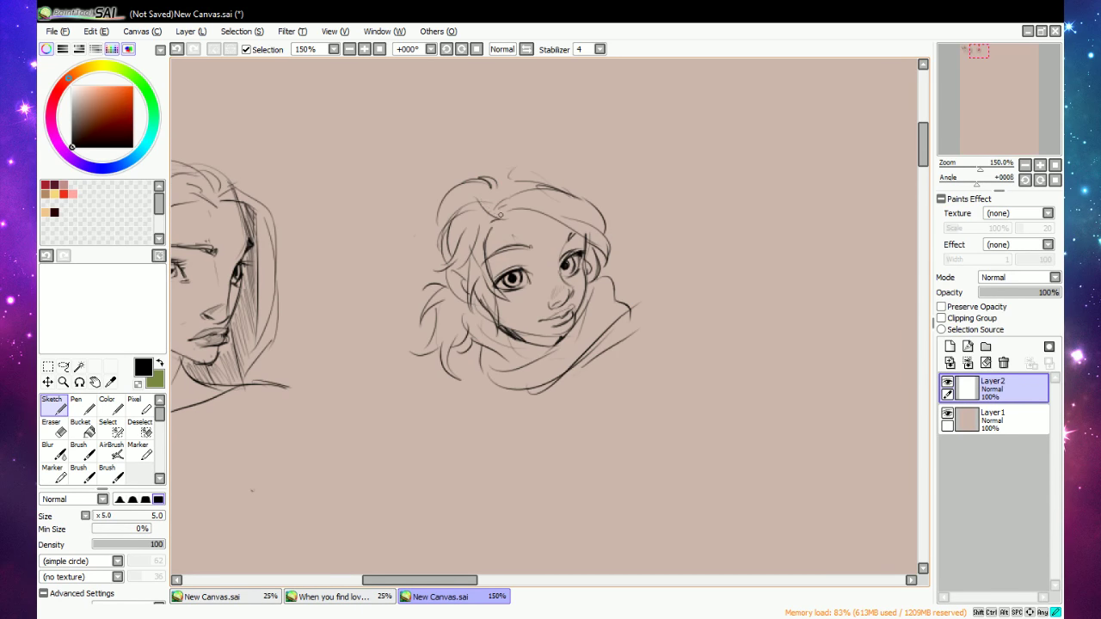
key(e)
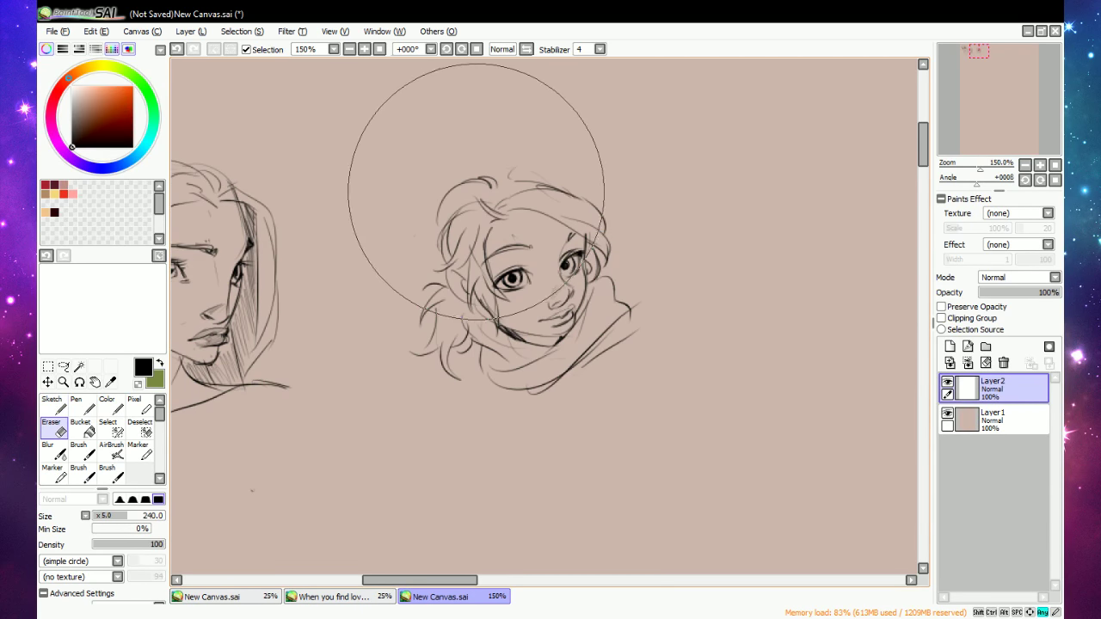
mouse_move(477, 192)
mouse_down()
mouse_move(442, 206)
mouse_move(442, 225)
mouse_move(482, 193)
mouse_move(486, 175)
mouse_move(486, 189)
mouse_move(567, 180)
mouse_up()
key(n)
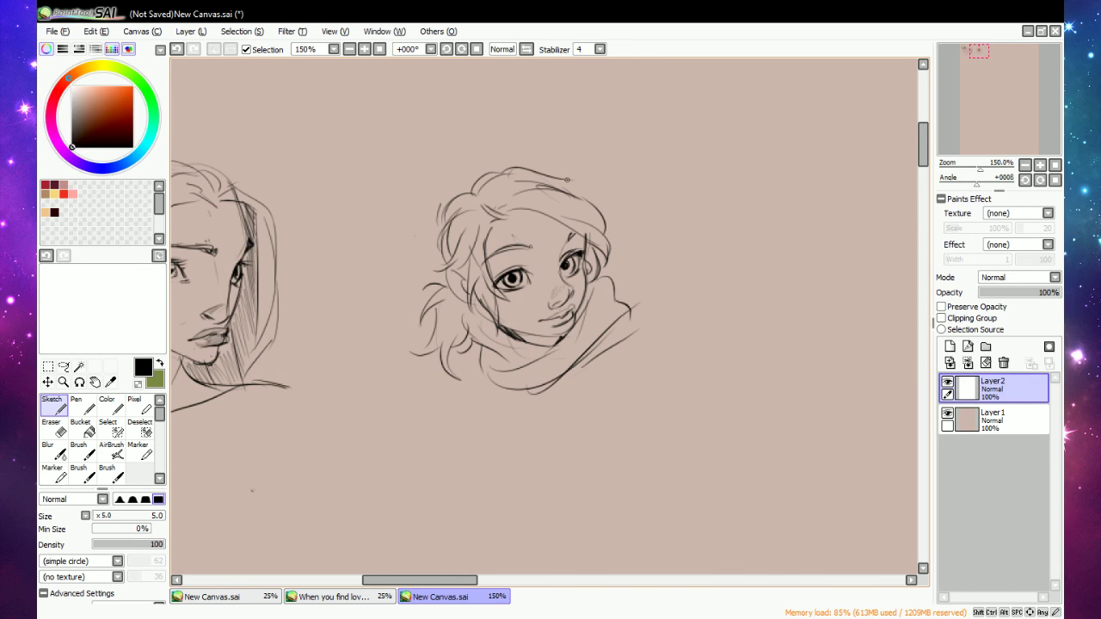
Redraw the third head's top hair outline as strokes arching across the crown, and darken the shadow under the chin.
key(e)
mouse_move(500, 181)
mouse_down()
mouse_move(556, 158)
mouse_move(514, 187)
mouse_move(581, 175)
mouse_move(591, 192)
mouse_up()
key(n)
drag(579, 175, 545, 170)
drag(491, 204, 552, 170)
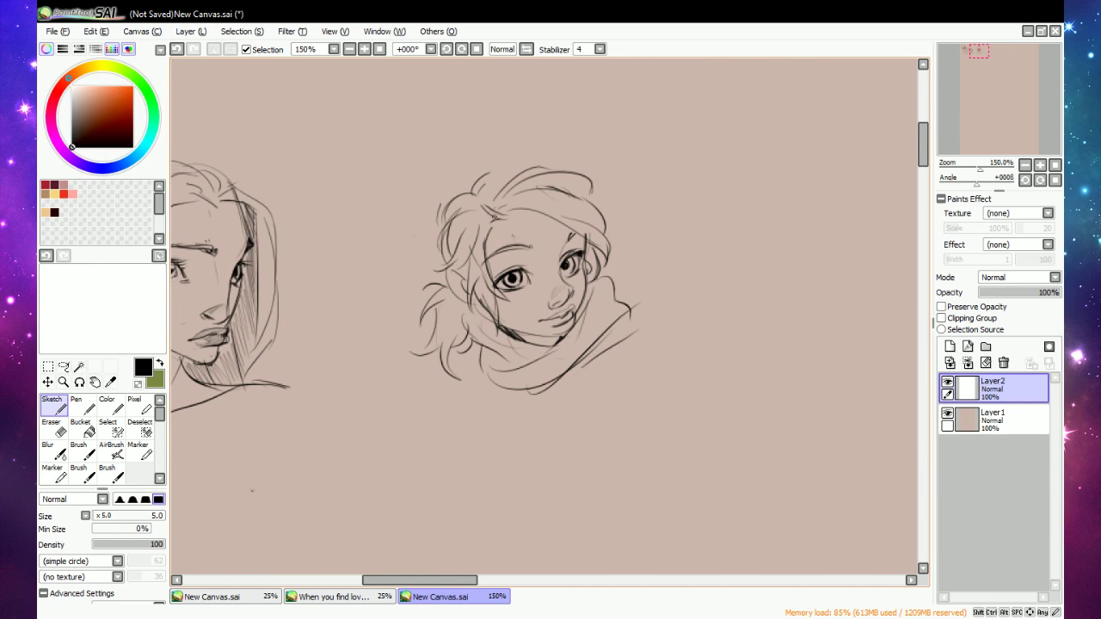
drag(476, 179, 510, 168)
drag(533, 341, 559, 344)
Lasso the third head, move it up and closer to the second character, clear the selection, and return to the Sketch brush.
click(349, 49)
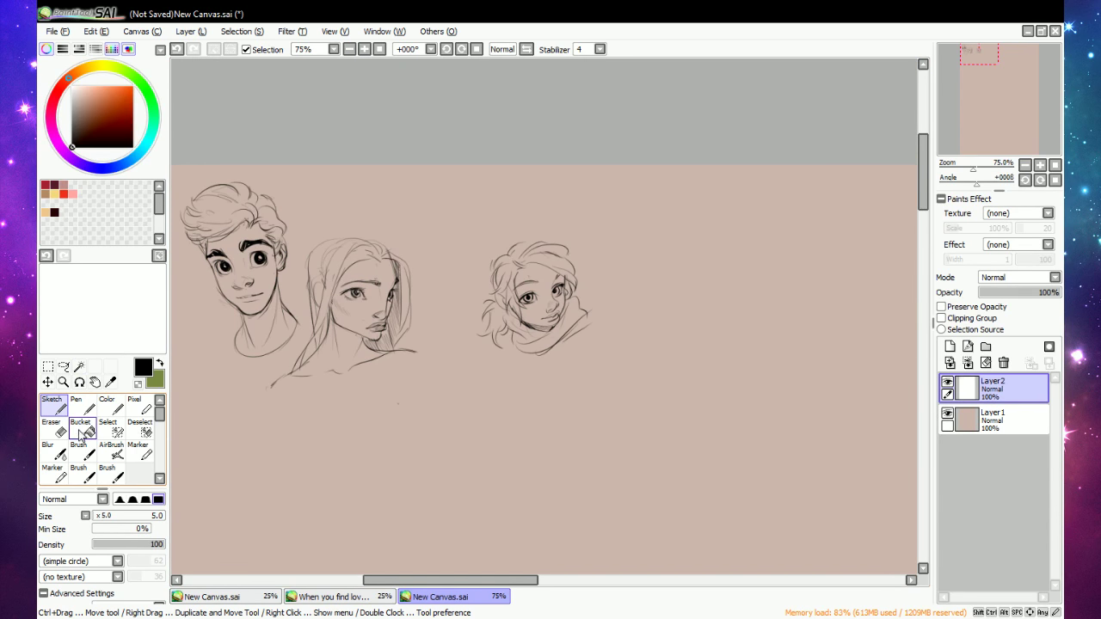
click(64, 368)
mouse_move(542, 203)
mouse_down()
mouse_move(597, 229)
mouse_move(578, 215)
mouse_up()
mouse_move(586, 337)
mouse_down()
mouse_move(528, 303)
mouse_move(534, 284)
mouse_move(529, 304)
mouse_move(389, 256)
mouse_move(296, 395)
mouse_move(258, 404)
mouse_move(474, 245)
mouse_move(536, 306)
mouse_move(520, 349)
mouse_move(507, 262)
mouse_move(518, 344)
mouse_up()
key(ctrl+d)
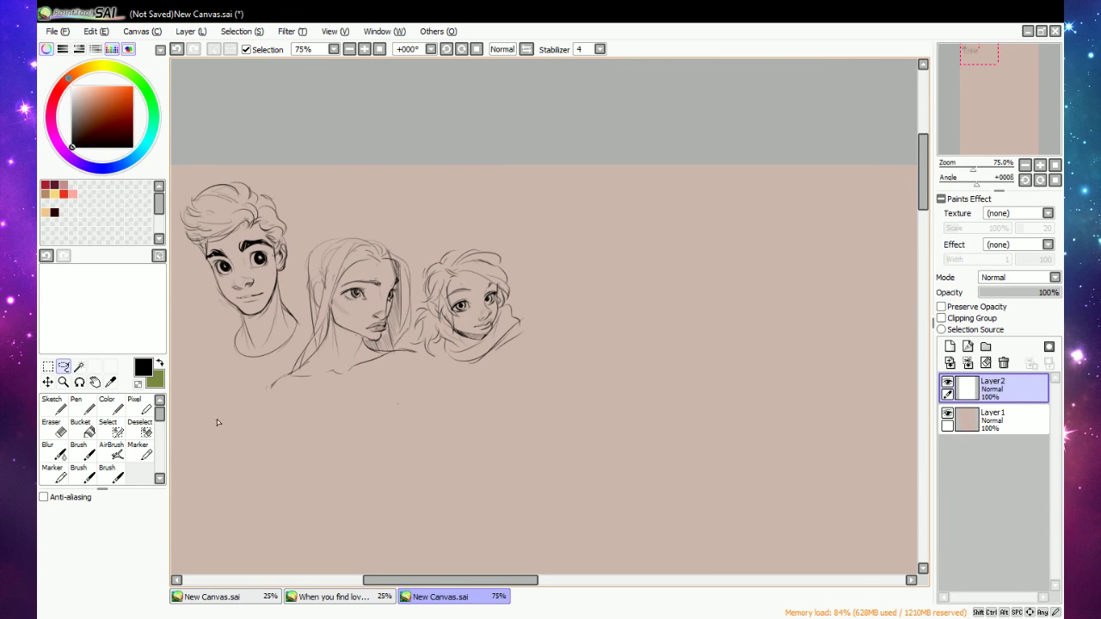
key(ctrl+z)
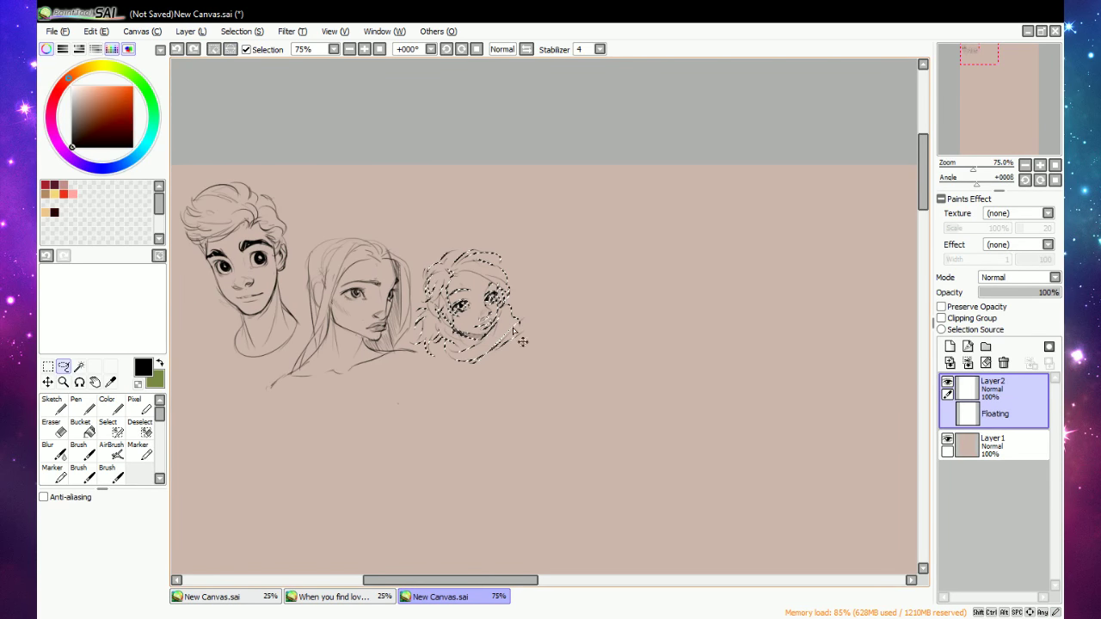
mouse_move(516, 345)
mouse_down()
mouse_move(512, 264)
mouse_move(513, 275)
mouse_up()
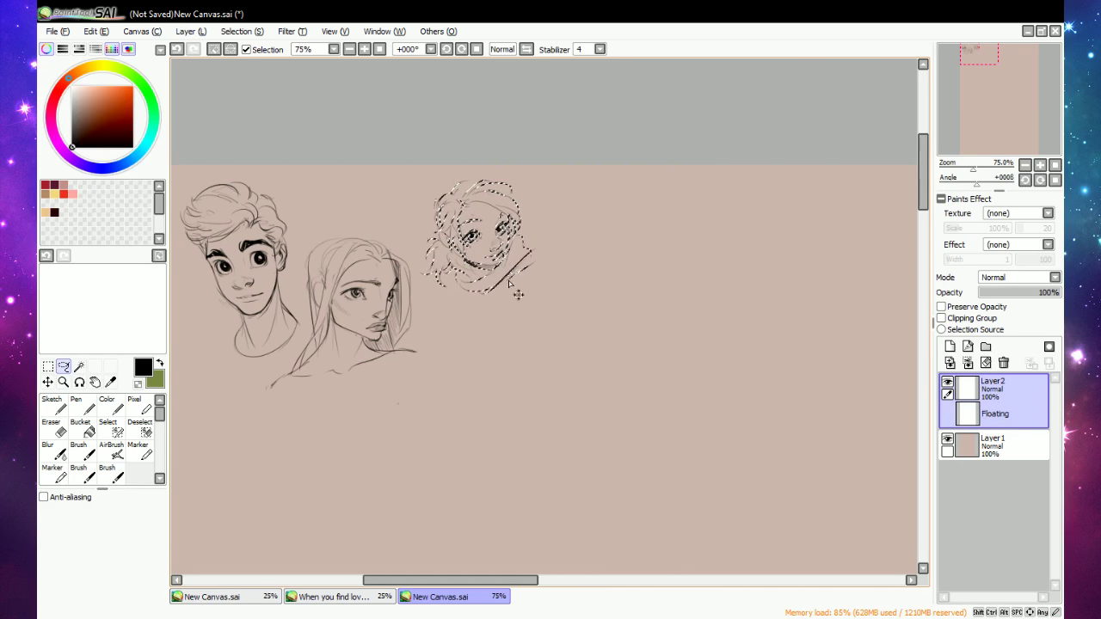
key(ctrl+d)
click(53, 404)
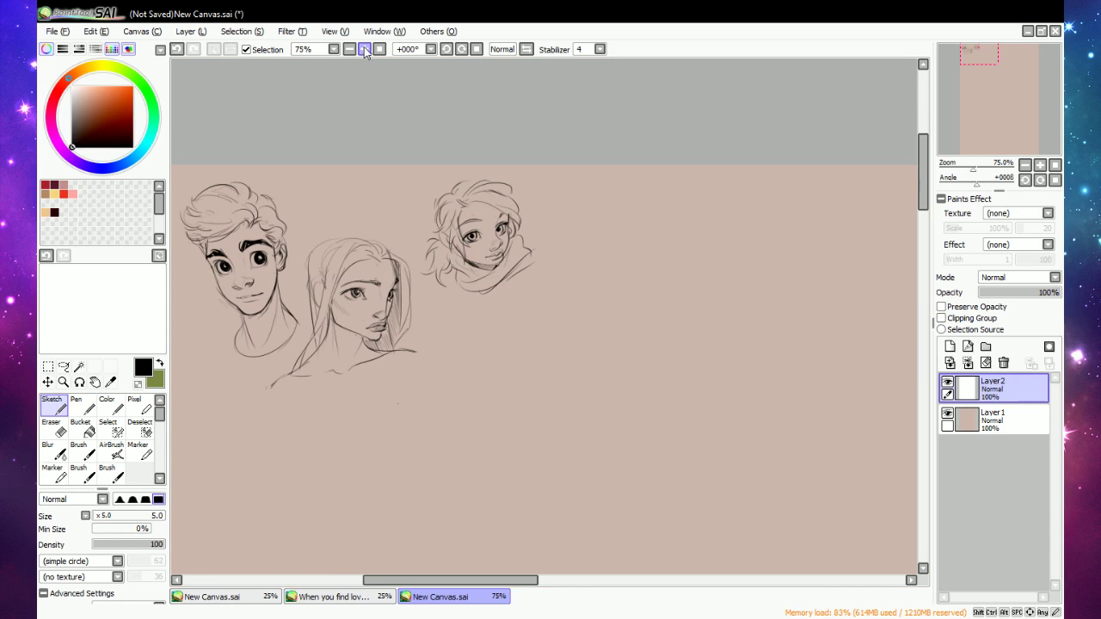
Sketch a light round outline for a fourth head in the empty space beside the third, with an ear and lashed eyes.
drag(925, 209, 925, 218)
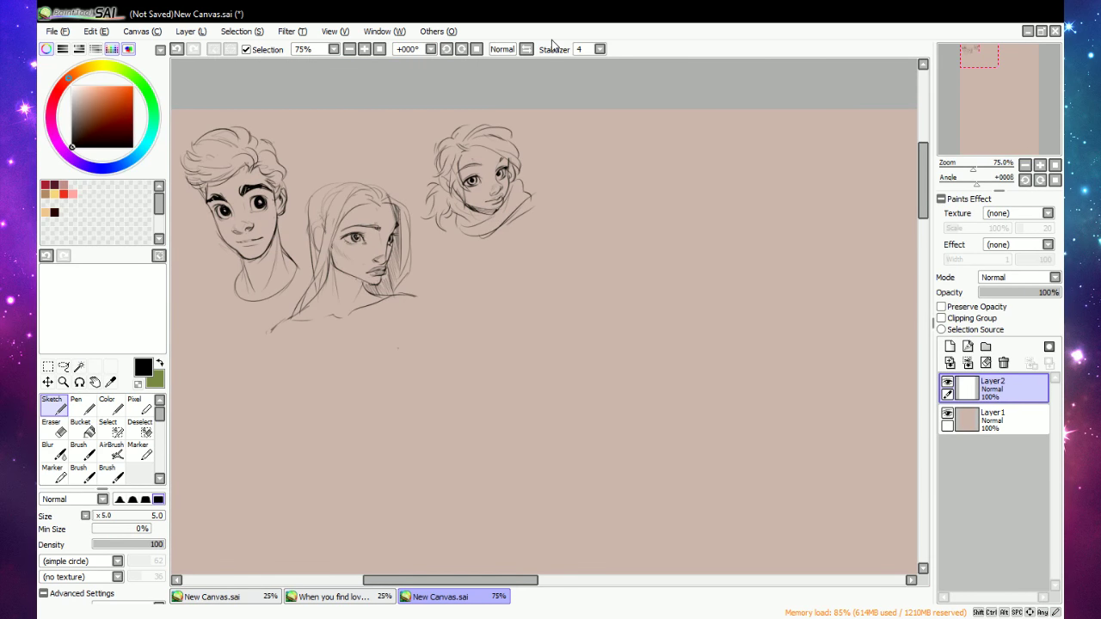
click(380, 49)
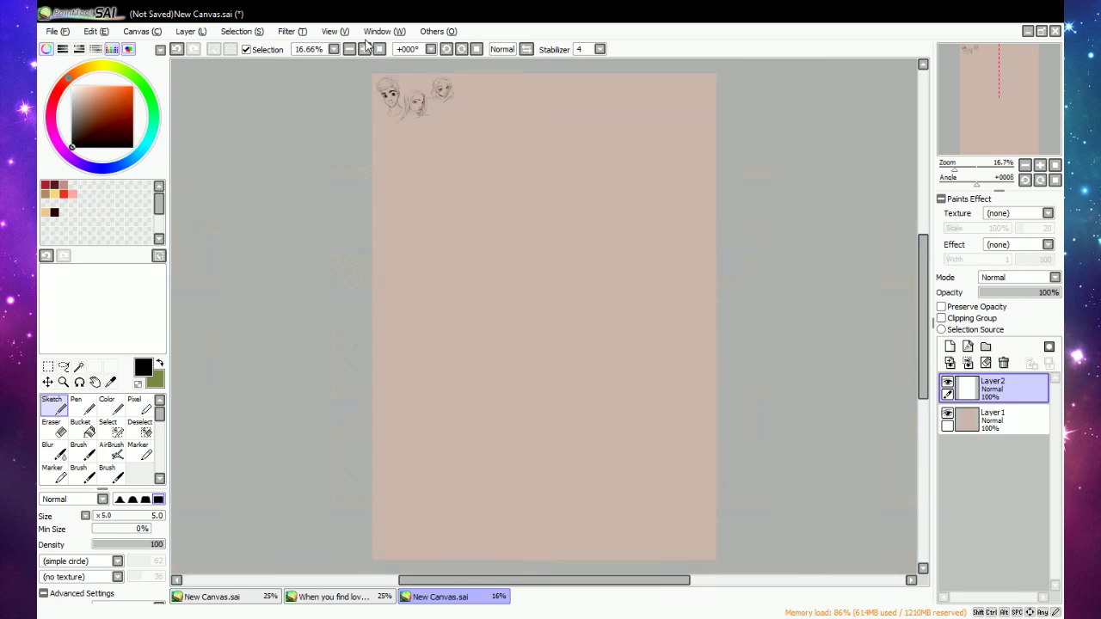
click(365, 49)
drag(920, 303, 919, 238)
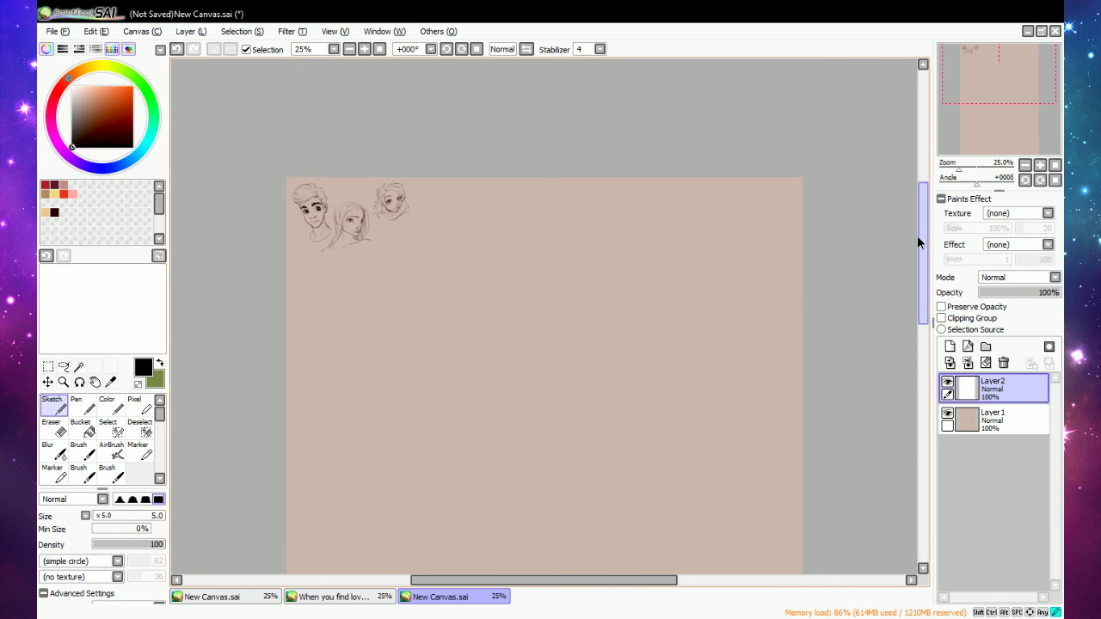
click(364, 49)
click(364, 49)
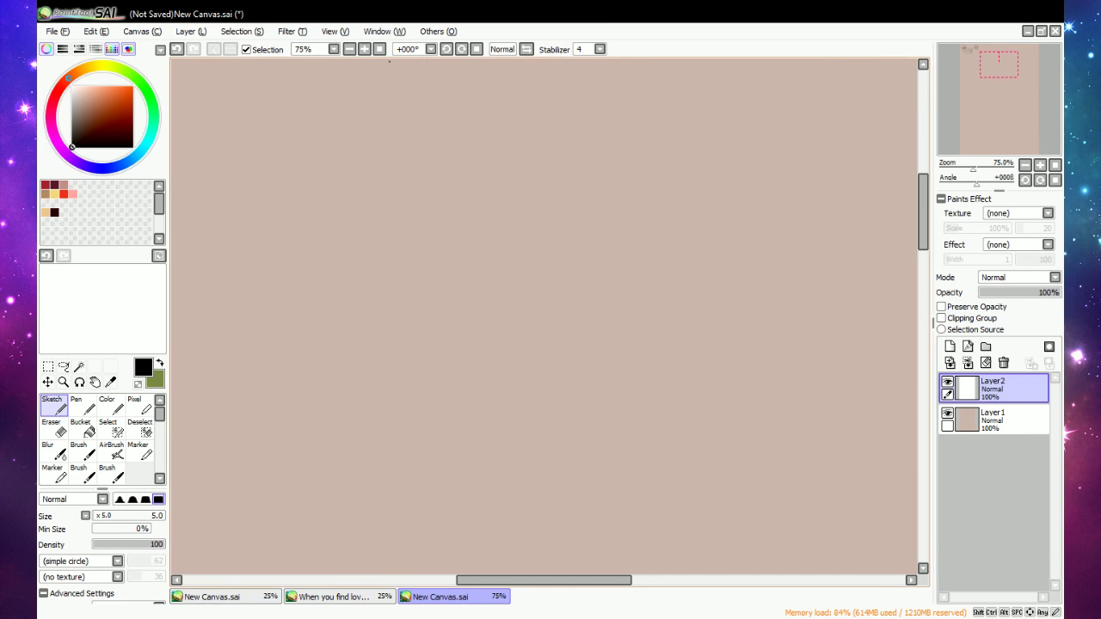
drag(549, 584, 462, 585)
drag(924, 253, 926, 206)
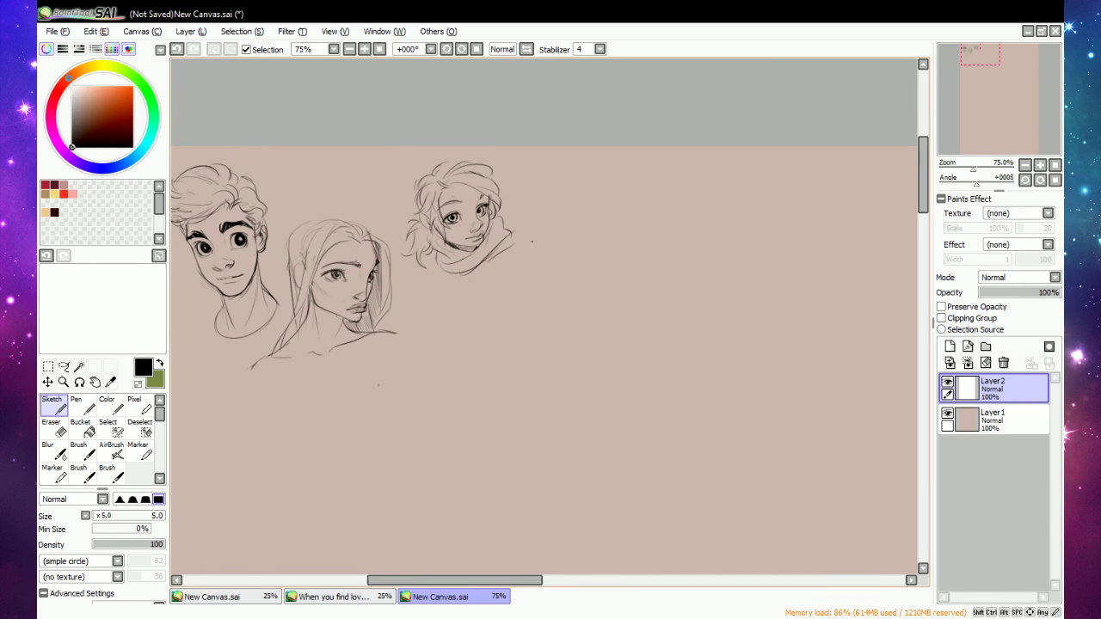
click(364, 49)
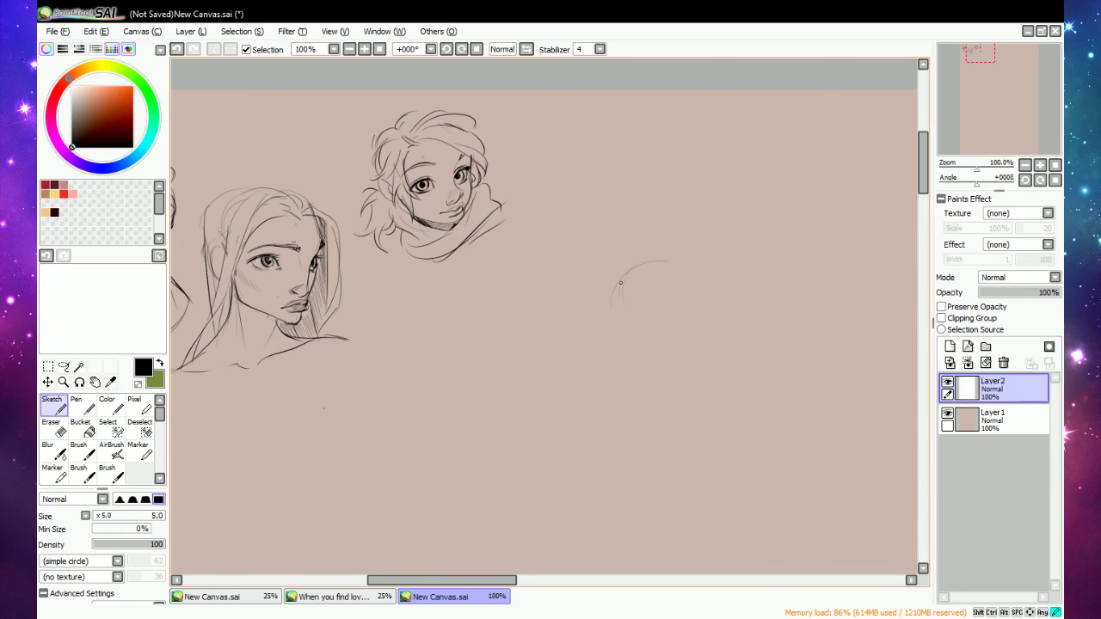
drag(664, 260, 701, 308)
mouse_move(618, 329)
mouse_down()
mouse_move(634, 365)
mouse_move(674, 365)
mouse_up()
drag(704, 307, 706, 339)
mouse_move(637, 314)
mouse_down()
mouse_move(630, 327)
mouse_move(639, 315)
mouse_up()
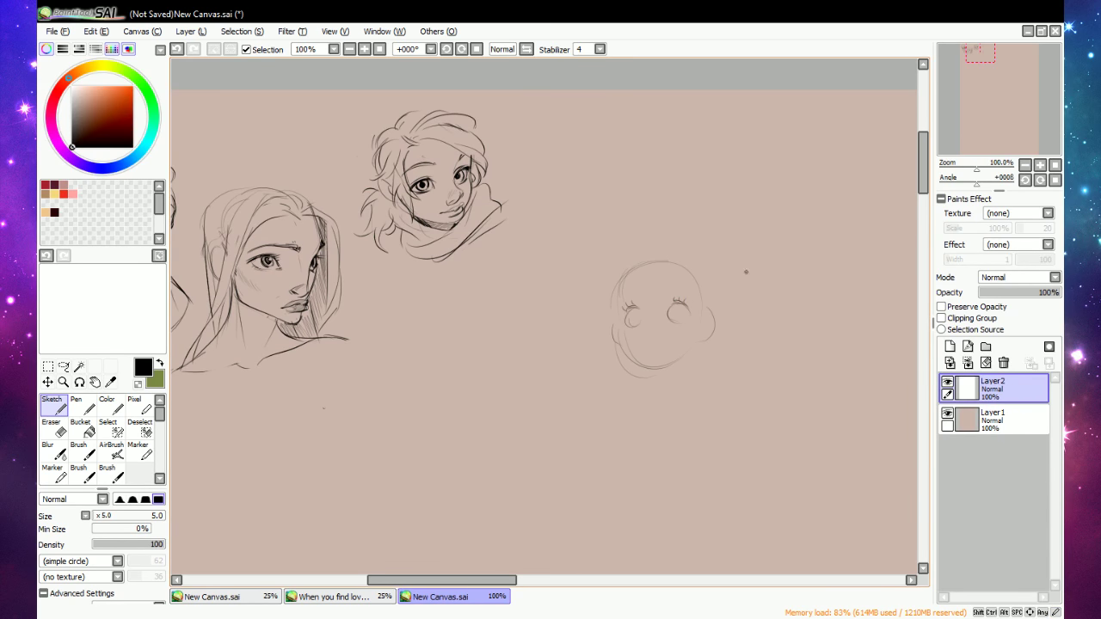
Draw thick dark irises with pupils in both eyes of the fourth head.
click(364, 49)
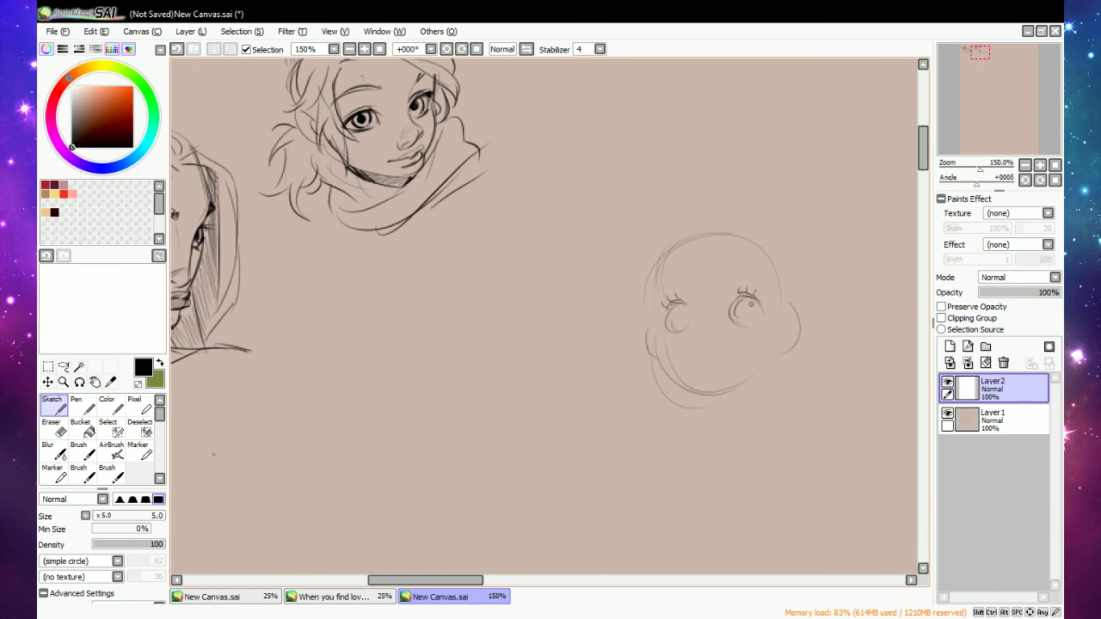
mouse_move(751, 305)
mouse_down()
mouse_move(739, 315)
mouse_move(754, 297)
mouse_up()
mouse_move(678, 311)
mouse_down()
mouse_move(681, 322)
mouse_move(675, 310)
mouse_move(695, 295)
mouse_move(751, 317)
mouse_move(738, 312)
mouse_move(748, 299)
mouse_up()
key(e)
key(e)
mouse_move(672, 318)
mouse_down()
mouse_move(680, 305)
mouse_move(687, 317)
mouse_move(681, 305)
mouse_move(679, 316)
mouse_up()
key(e)
key(e)
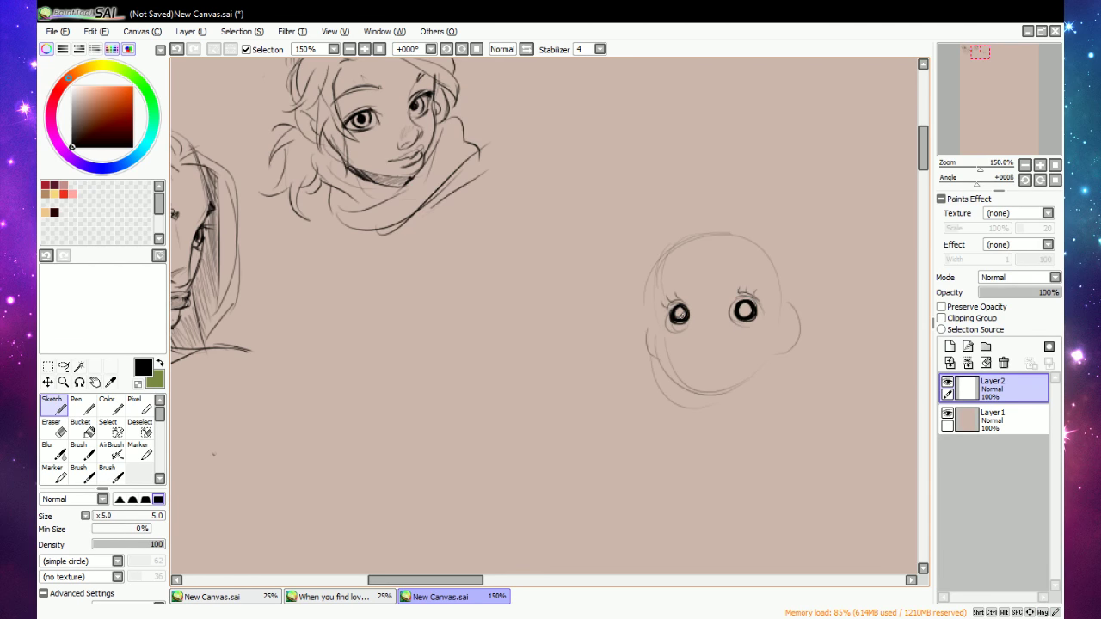
drag(745, 310, 745, 314)
key(e)
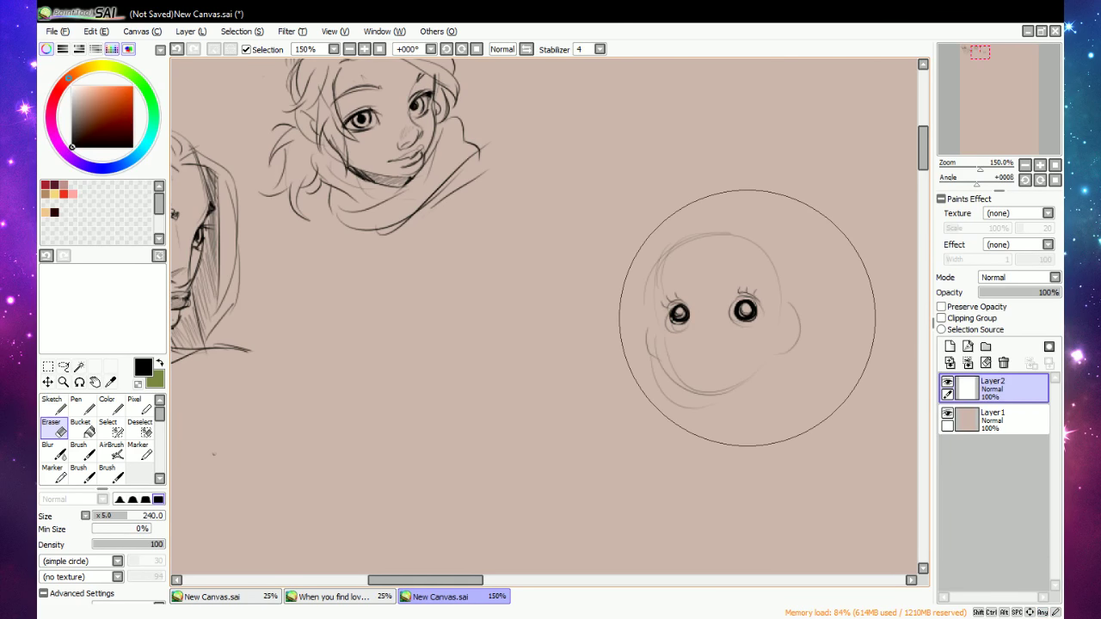
key(n)
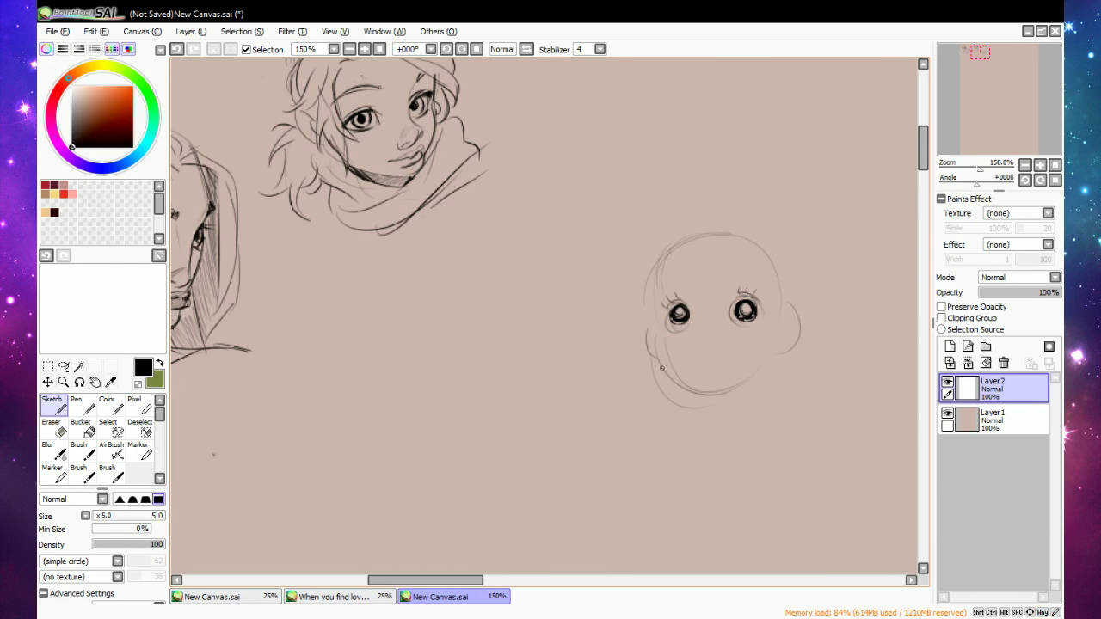
Darken the rims and upper lids around both eyes of the fourth head.
drag(664, 321, 674, 325)
mouse_move(734, 306)
mouse_down()
mouse_move(760, 285)
mouse_move(734, 305)
mouse_move(760, 284)
mouse_move(759, 323)
mouse_up()
key(e)
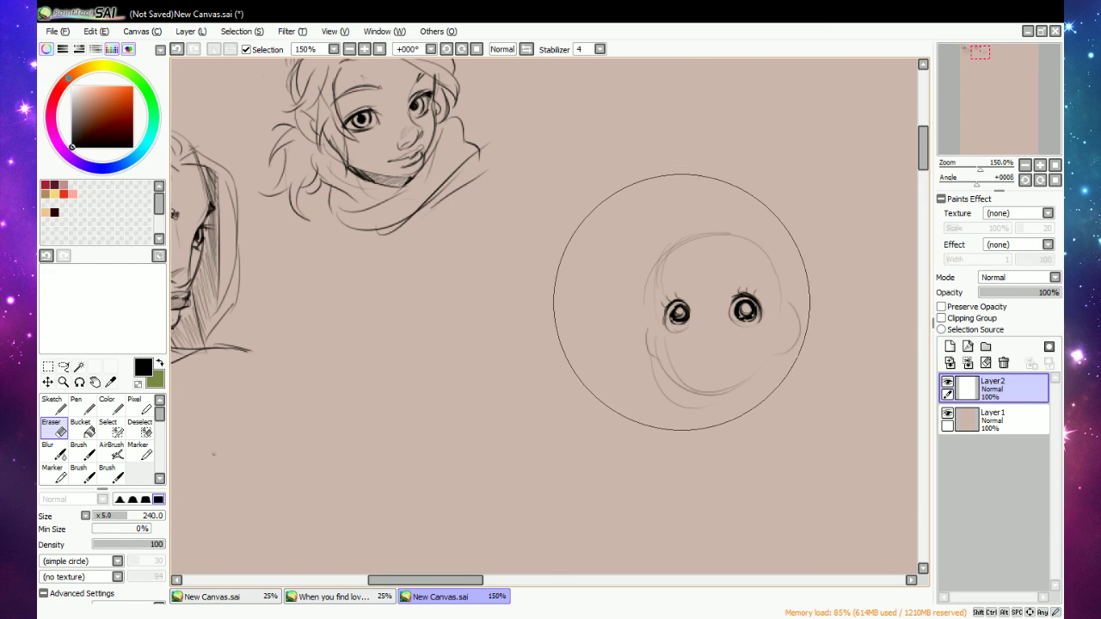
key(e)
mouse_move(674, 306)
mouse_down()
mouse_move(672, 317)
mouse_move(678, 305)
mouse_up()
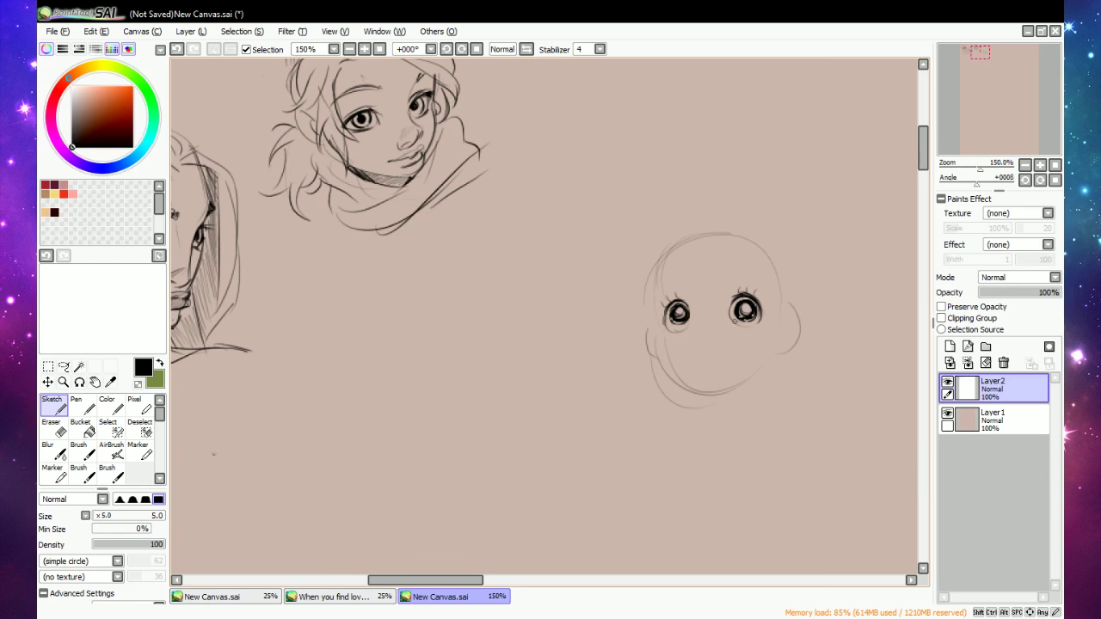
key(e)
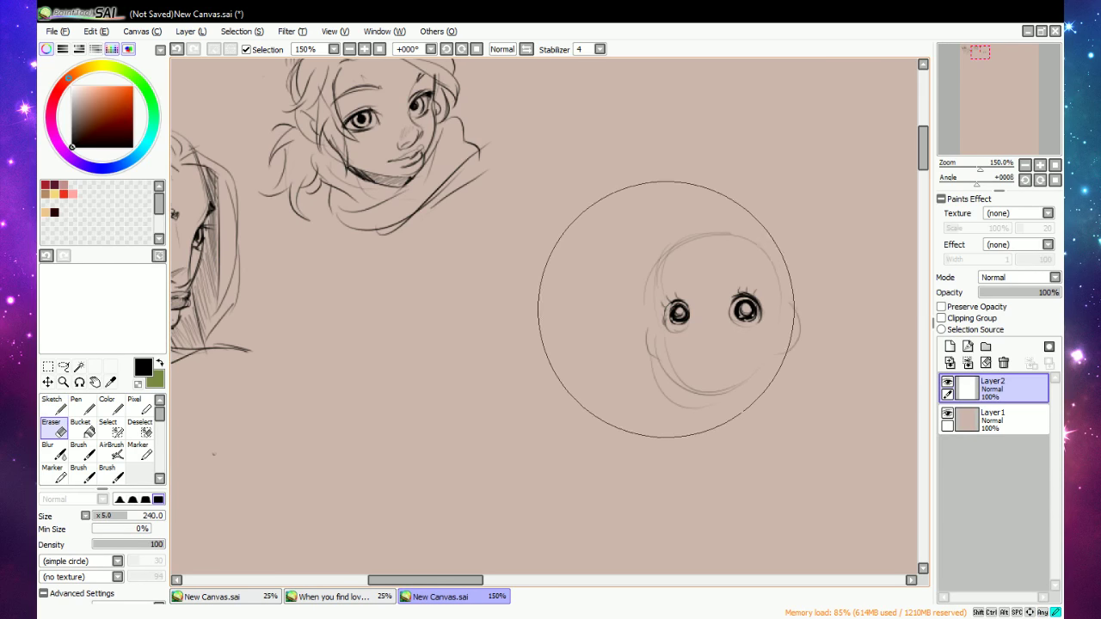
key(e)
mouse_move(667, 307)
mouse_down()
mouse_move(688, 304)
mouse_move(669, 324)
mouse_up()
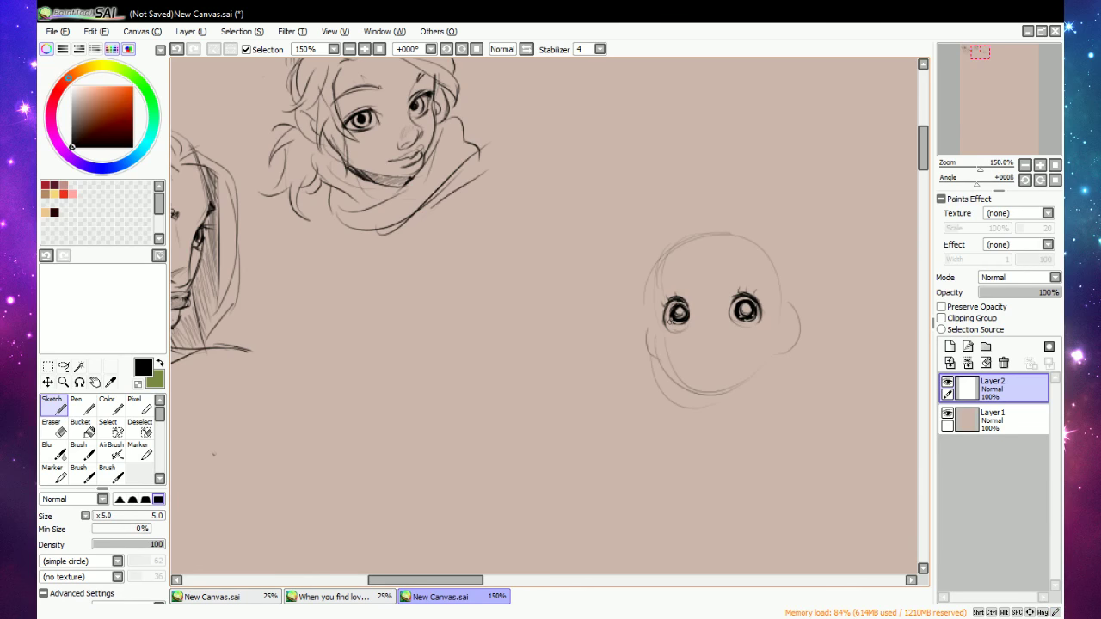
key(e)
key(e)
Darken the fourth head's face contour from the far temple around the chin to the near cheek.
drag(780, 306, 770, 348)
mouse_move(666, 248)
mouse_down()
mouse_move(659, 352)
mouse_move(694, 391)
mouse_up()
drag(663, 354, 687, 384)
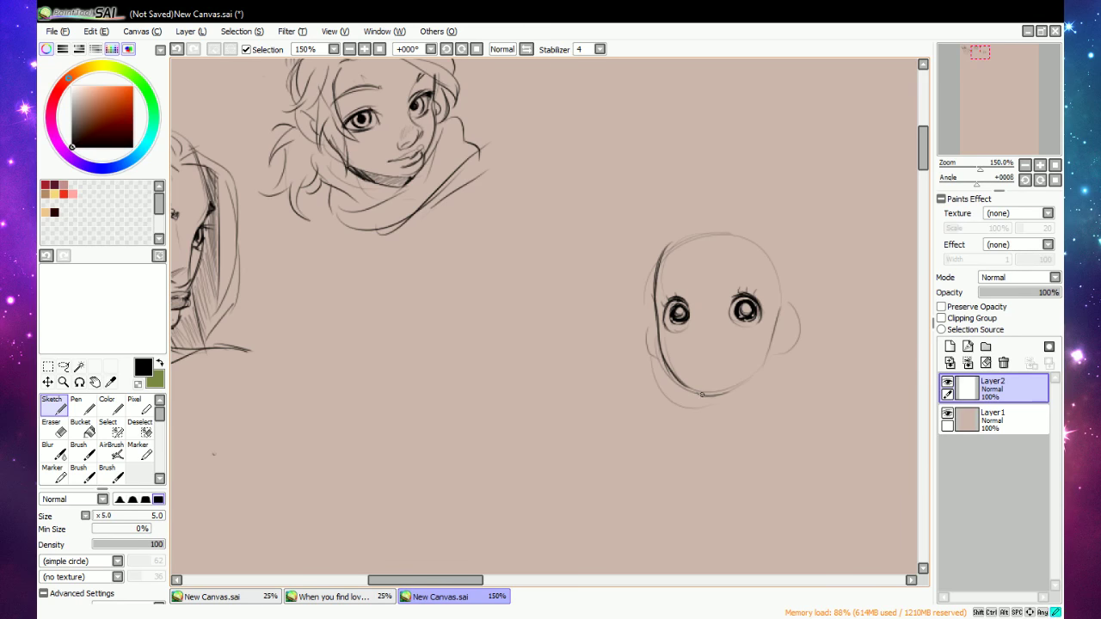
drag(702, 395, 755, 378)
mouse_move(782, 304)
mouse_down()
mouse_move(793, 337)
mouse_move(771, 348)
mouse_move(793, 329)
mouse_move(785, 343)
mouse_up()
key(e)
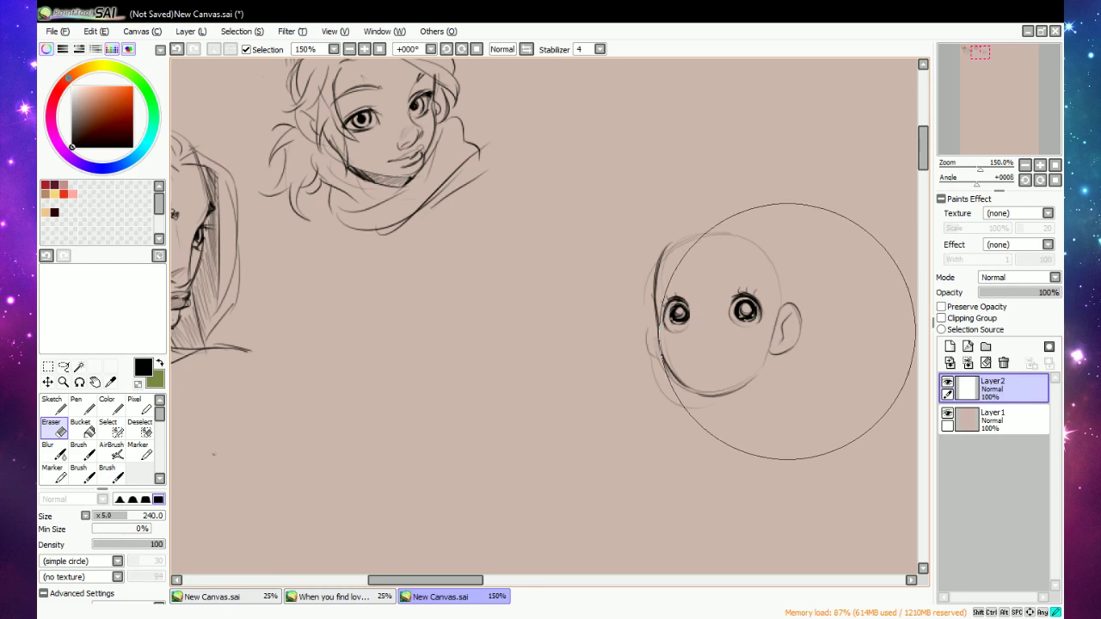
key(e)
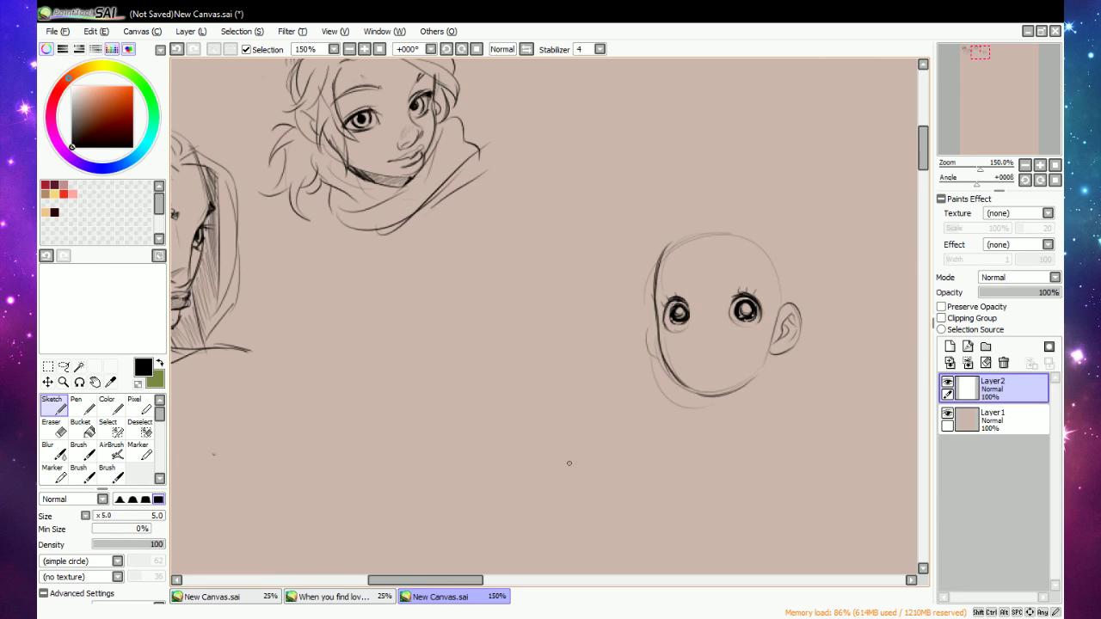
key(e)
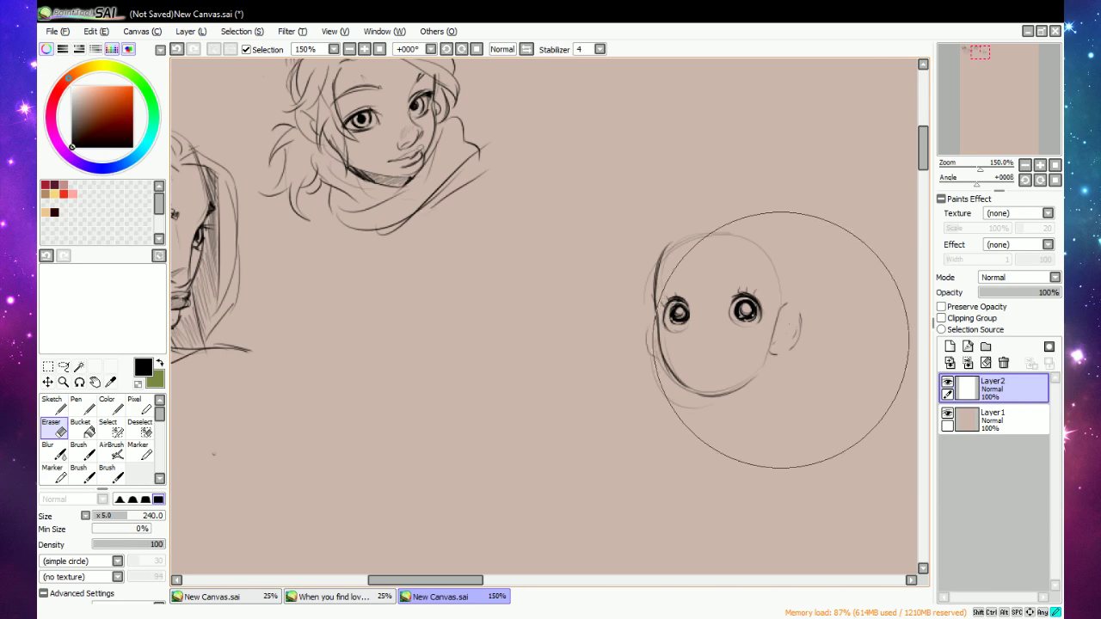
Redraw the fourth head's near ear as a clean rounded outline and strengthen the small curve of the far ear.
key(e)
mouse_move(783, 302)
mouse_down()
mouse_move(773, 344)
mouse_move(789, 313)
mouse_move(798, 331)
mouse_up()
key(e)
key(e)
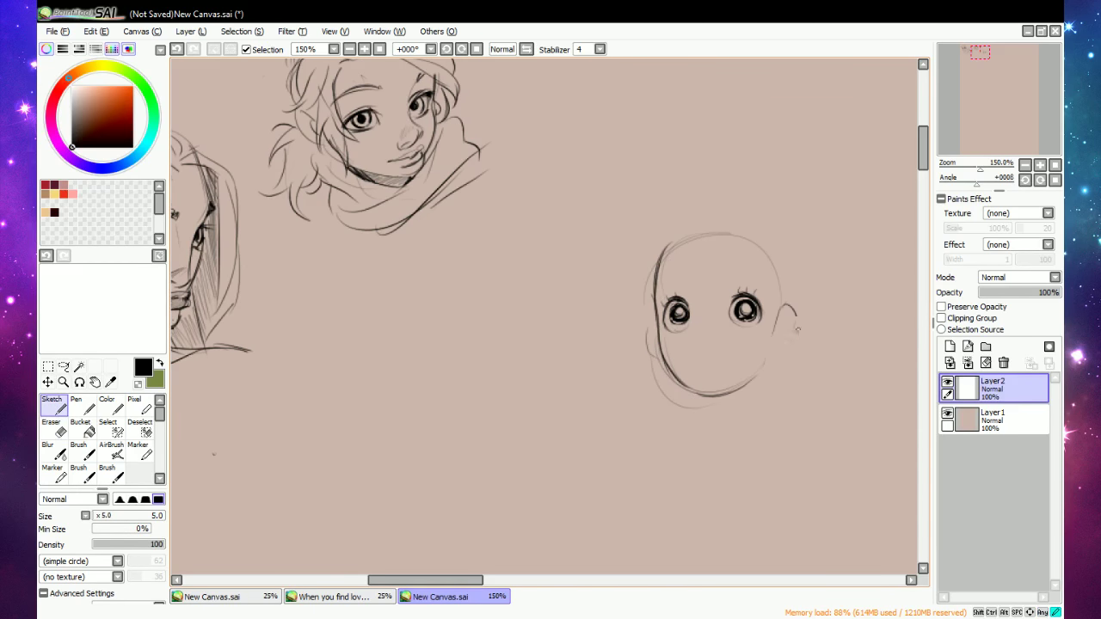
drag(648, 339, 653, 314)
drag(692, 313, 691, 323)
key(e)
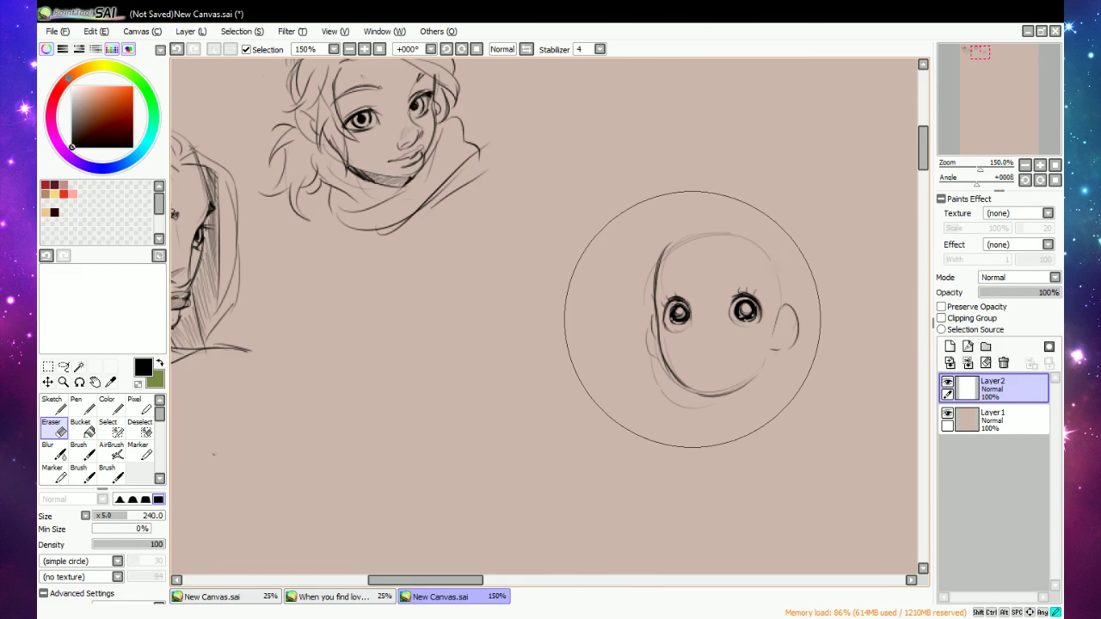
Try short curved eyebrows above both eyes of the fourth head.
key(n)
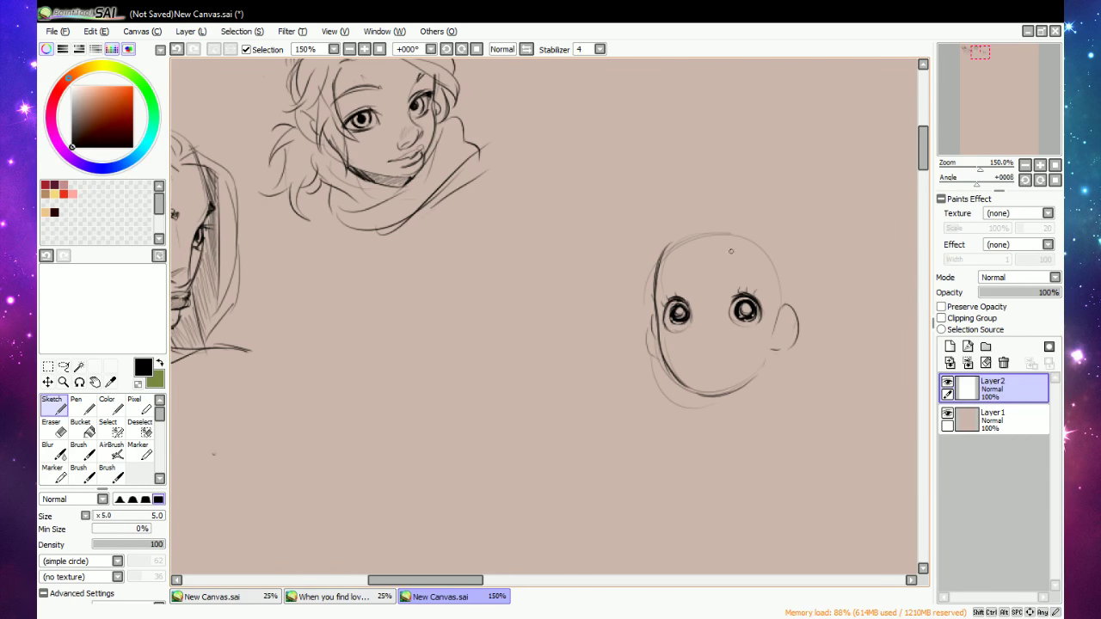
mouse_move(737, 266)
mouse_down()
mouse_move(758, 278)
mouse_move(730, 266)
mouse_up()
mouse_move(667, 280)
mouse_down()
mouse_move(678, 266)
mouse_move(688, 272)
mouse_up()
key(e)
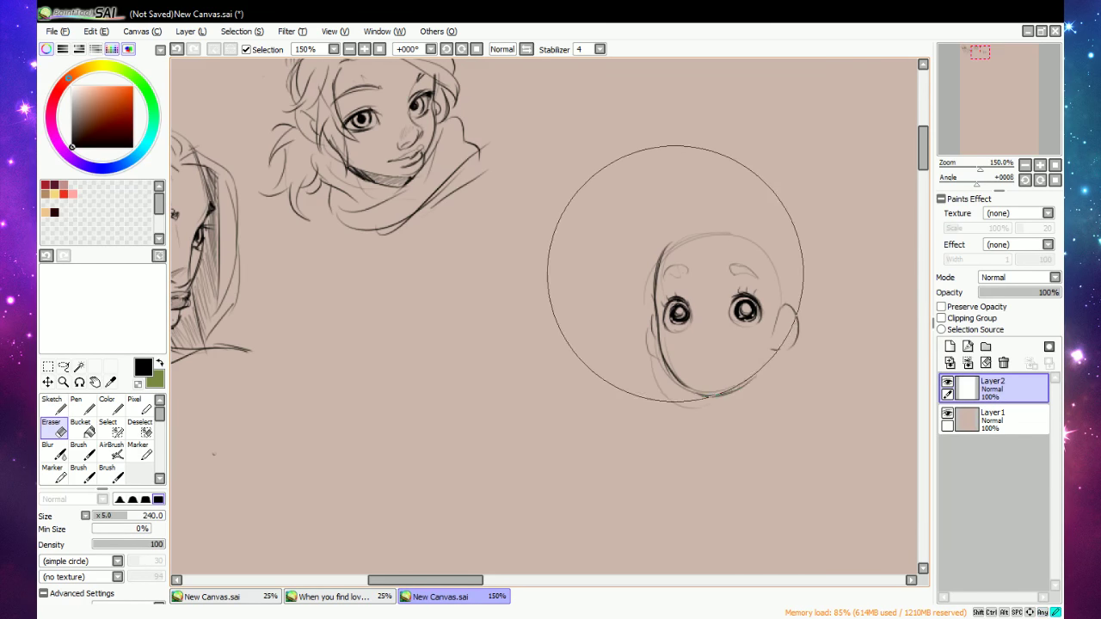
key(n)
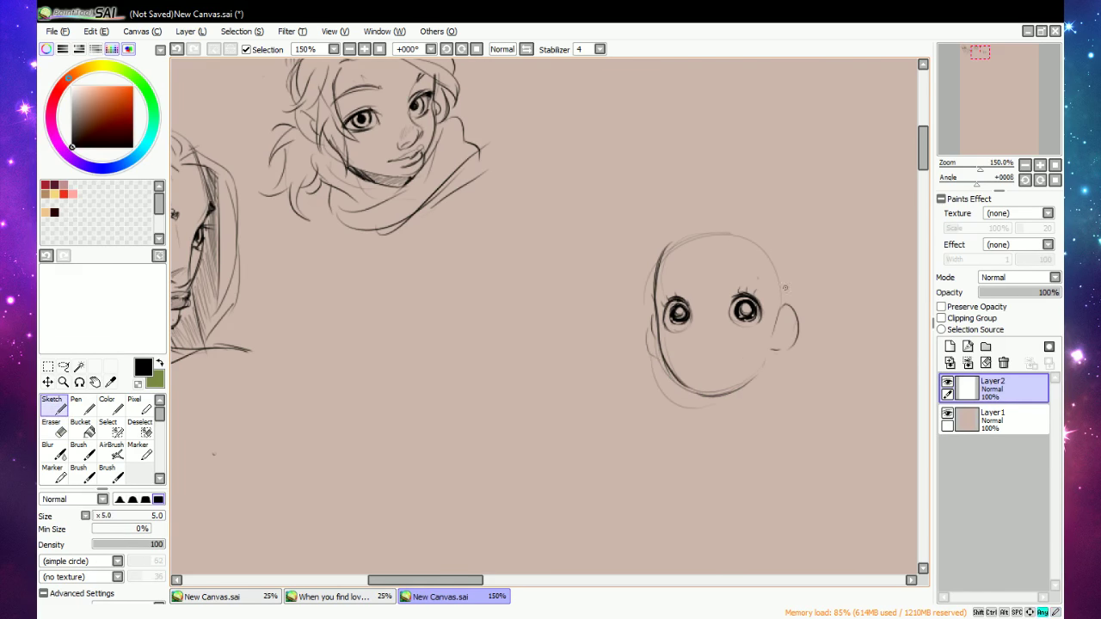
Try a wide curved mouth on the fourth head's lower face.
drag(702, 365, 724, 361)
mouse_move(696, 360)
mouse_down()
mouse_move(741, 359)
mouse_move(709, 374)
mouse_move(731, 359)
mouse_up()
key(e)
key(n)
key(e)
key(n)
key(e)
Erase the fourth head's rounded lower contour and redraw the jaw tapering to a narrower chin.
mouse_move(687, 347)
mouse_down()
mouse_move(683, 389)
mouse_move(671, 379)
mouse_move(695, 390)
mouse_move(721, 352)
mouse_move(730, 359)
mouse_move(707, 367)
mouse_move(704, 301)
mouse_move(666, 363)
mouse_up()
key(n)
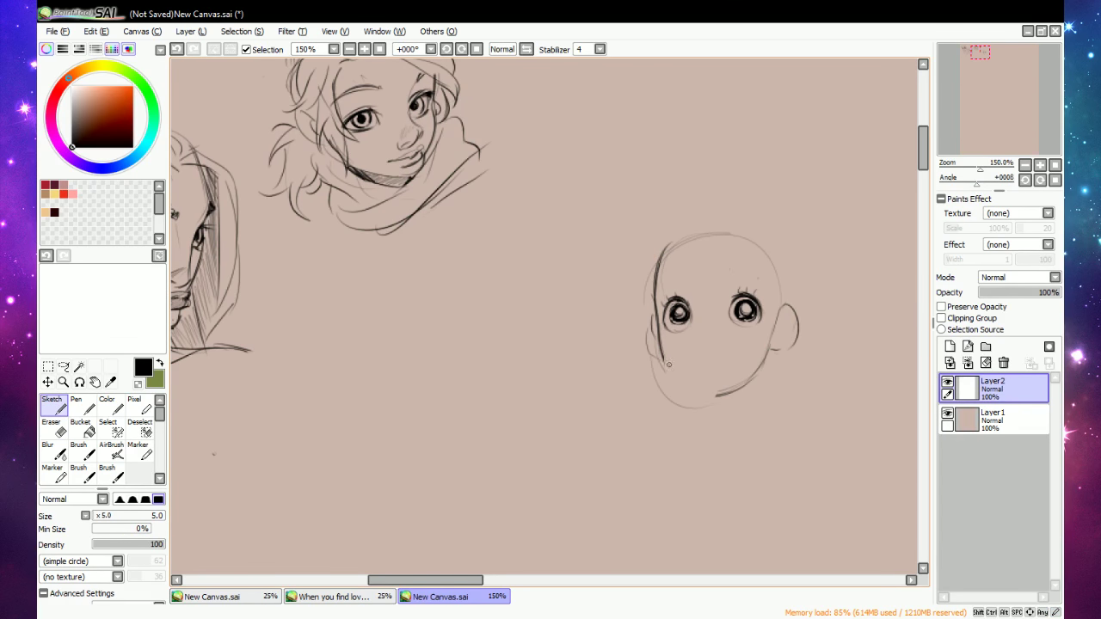
mouse_move(658, 326)
mouse_down()
mouse_move(671, 376)
mouse_move(698, 396)
mouse_move(764, 368)
mouse_up()
drag(697, 394, 775, 351)
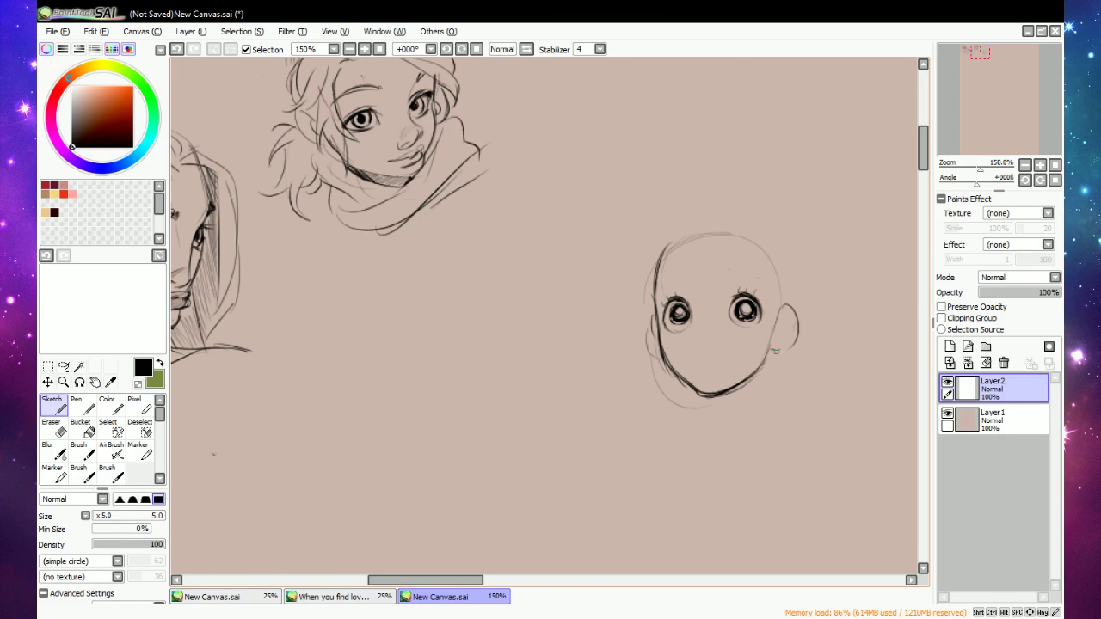
Draw a small, slightly open mouth with a short line beneath the lower lip above the fourth head's chin.
mouse_move(705, 367)
mouse_down()
mouse_move(719, 368)
mouse_move(705, 368)
mouse_move(719, 368)
mouse_move(715, 380)
mouse_move(699, 363)
mouse_up()
key(e)
key(n)
key(e)
key(n)
Replace the fourth head's bare skull lines with a side-swept fringe curving across the forehead.
mouse_move(756, 239)
mouse_down()
mouse_move(641, 238)
mouse_move(642, 274)
mouse_move(742, 239)
mouse_up()
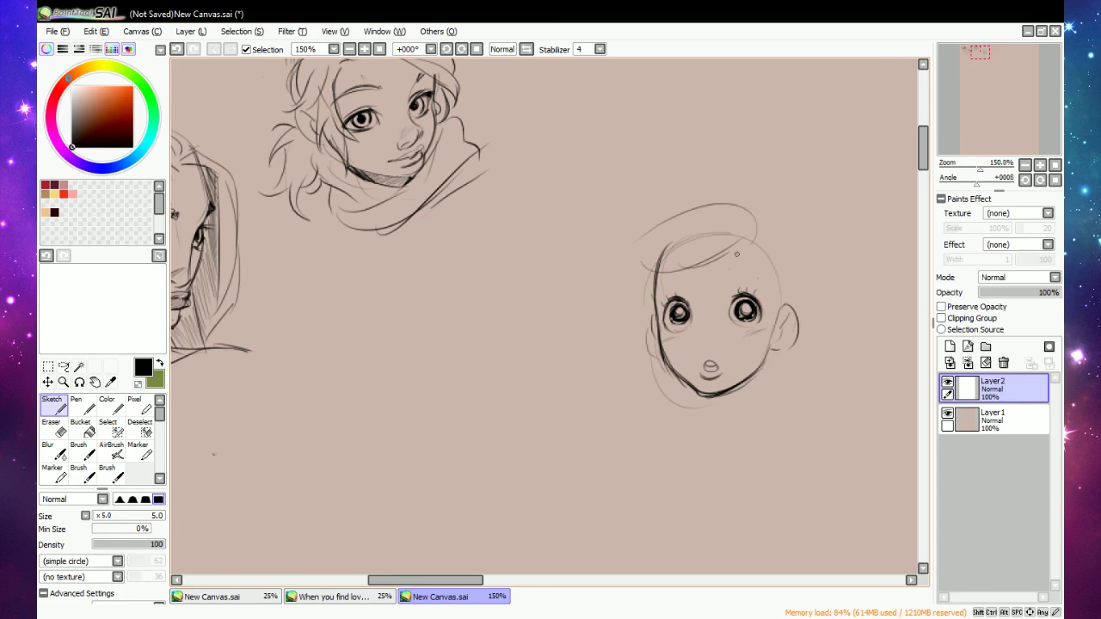
key(e)
mouse_move(673, 283)
mouse_down()
mouse_move(723, 250)
mouse_move(654, 271)
mouse_move(734, 243)
mouse_move(630, 260)
mouse_move(720, 225)
mouse_move(746, 252)
mouse_up()
key(n)
mouse_move(648, 269)
mouse_down()
mouse_move(760, 241)
mouse_move(686, 225)
mouse_move(618, 247)
mouse_move(738, 205)
mouse_move(660, 260)
mouse_up()
Draw the near-side hairline down from the parting and erase the fourth head's near ear.
key(e)
key(b)
drag(779, 310, 759, 254)
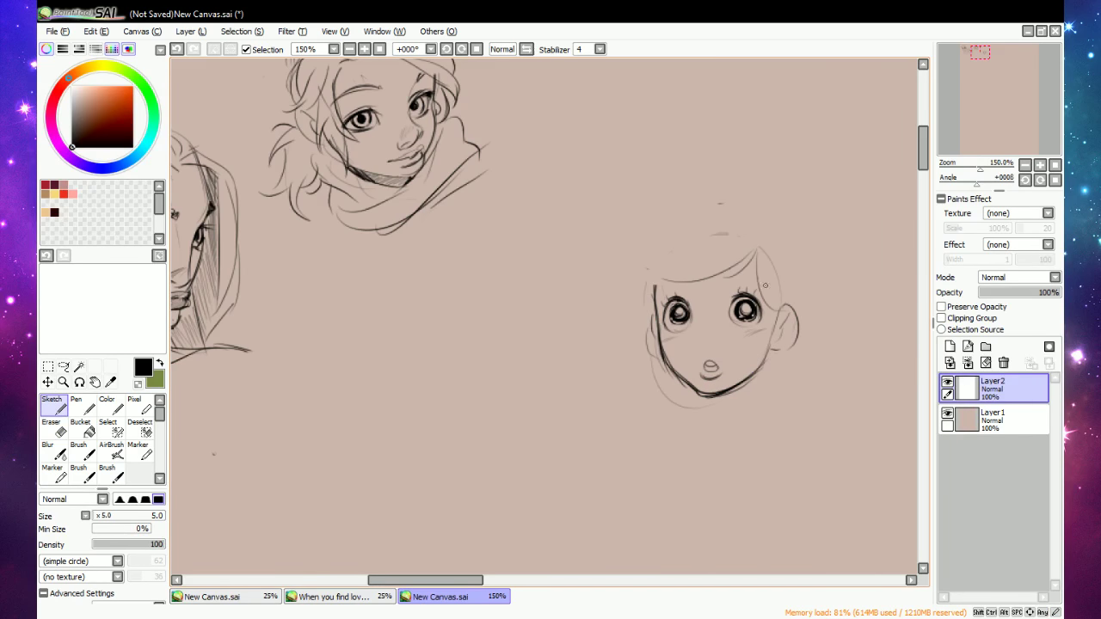
key(e)
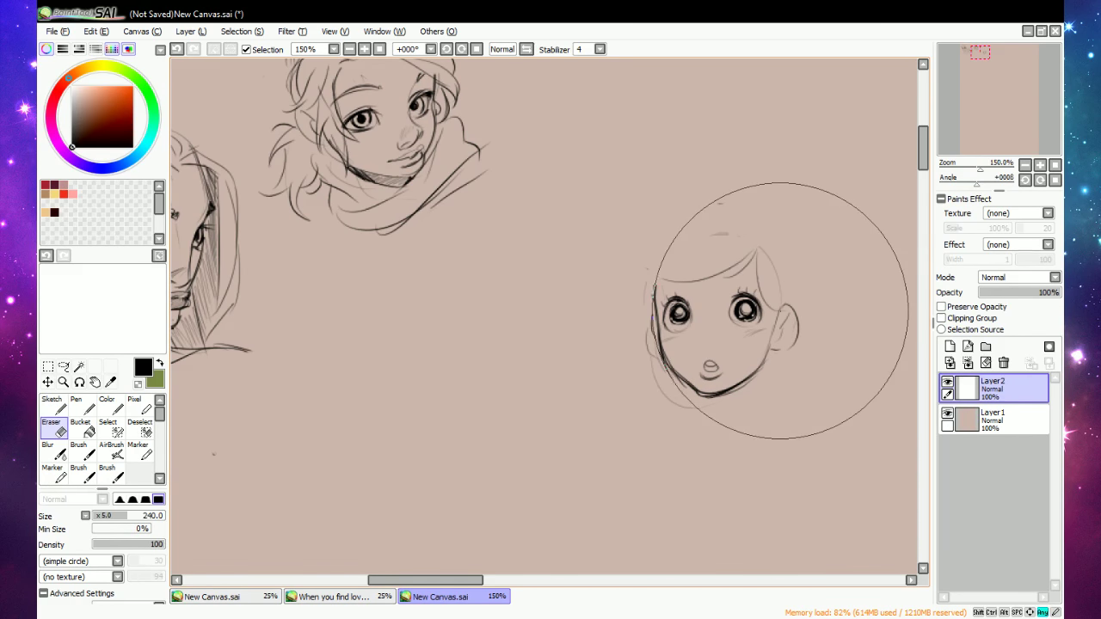
mouse_move(782, 311)
mouse_down()
mouse_move(784, 294)
mouse_move(795, 335)
mouse_move(761, 387)
mouse_up()
key(n)
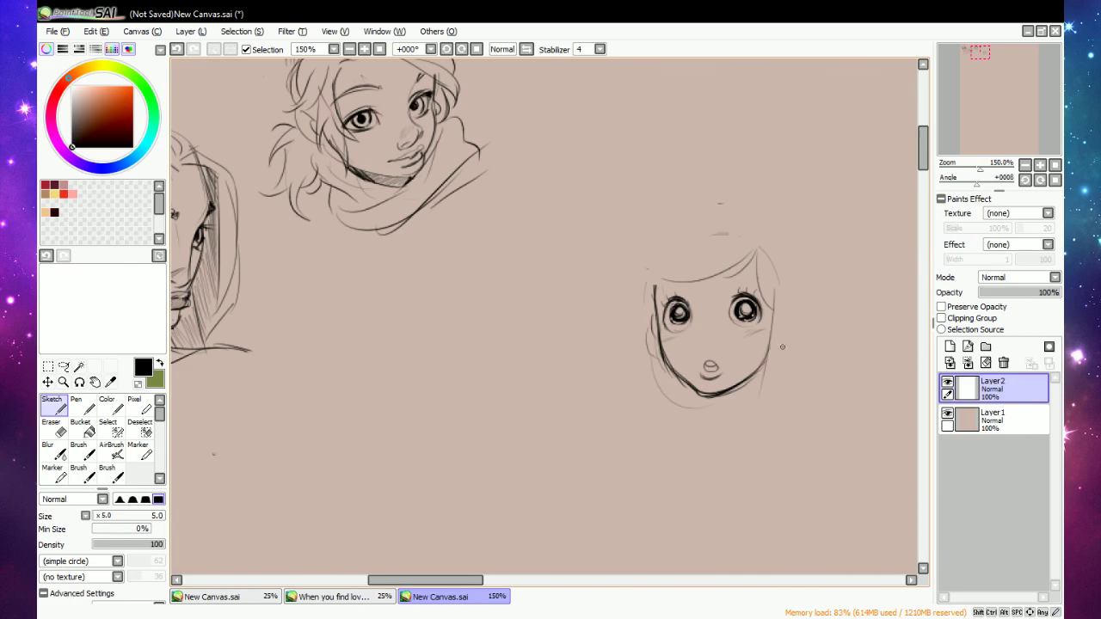
Sketch long loose hair lines down the far side of the face and erase the old guideline below the chin.
mouse_move(648, 261)
mouse_down()
mouse_move(614, 301)
mouse_move(590, 405)
mouse_up()
drag(651, 325, 641, 394)
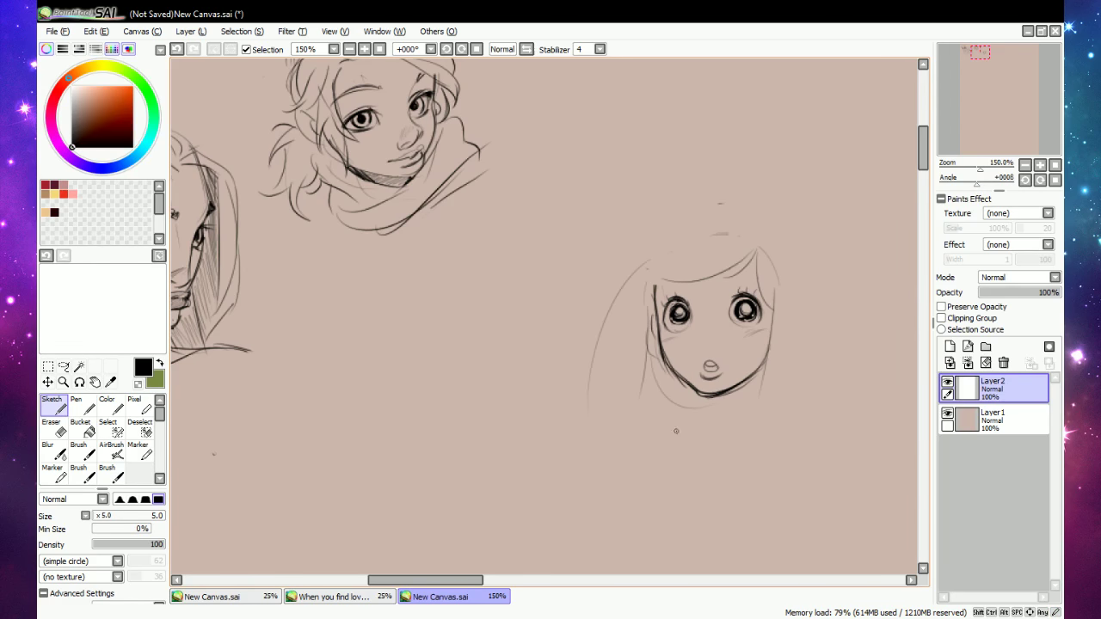
key(e)
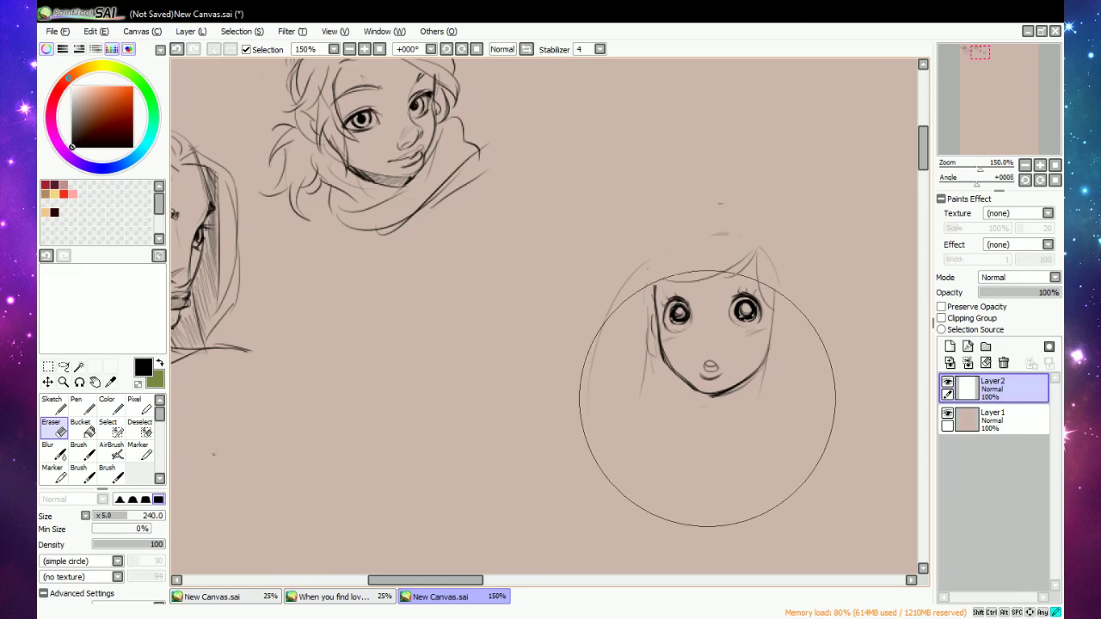
key(n)
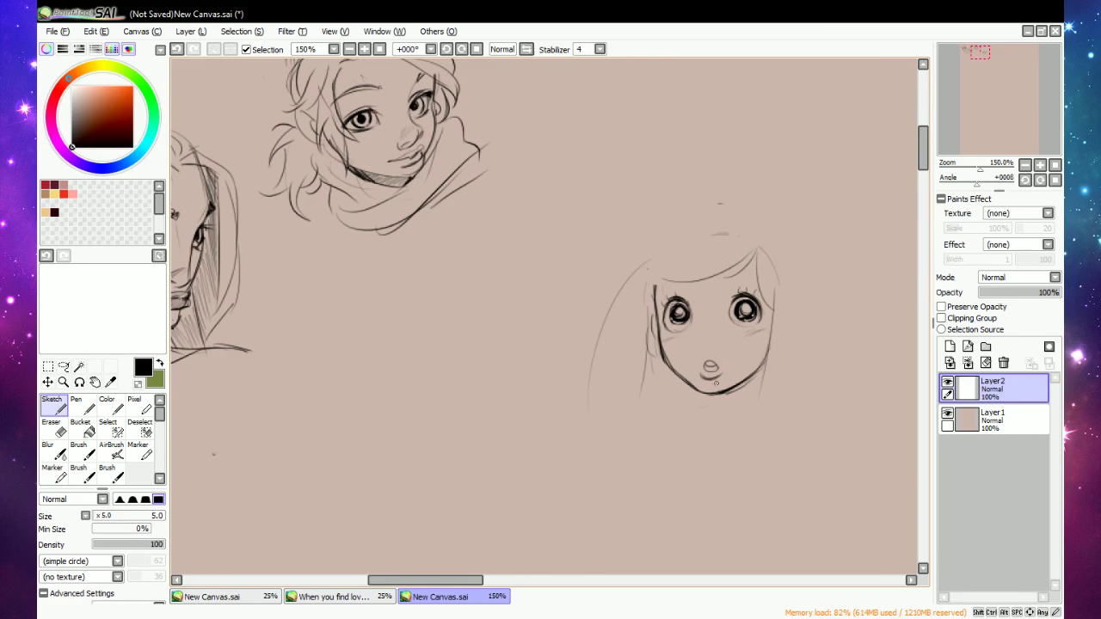
Try small nostril and bridge marks above the fourth head's mouth.
drag(706, 347, 717, 345)
key(e)
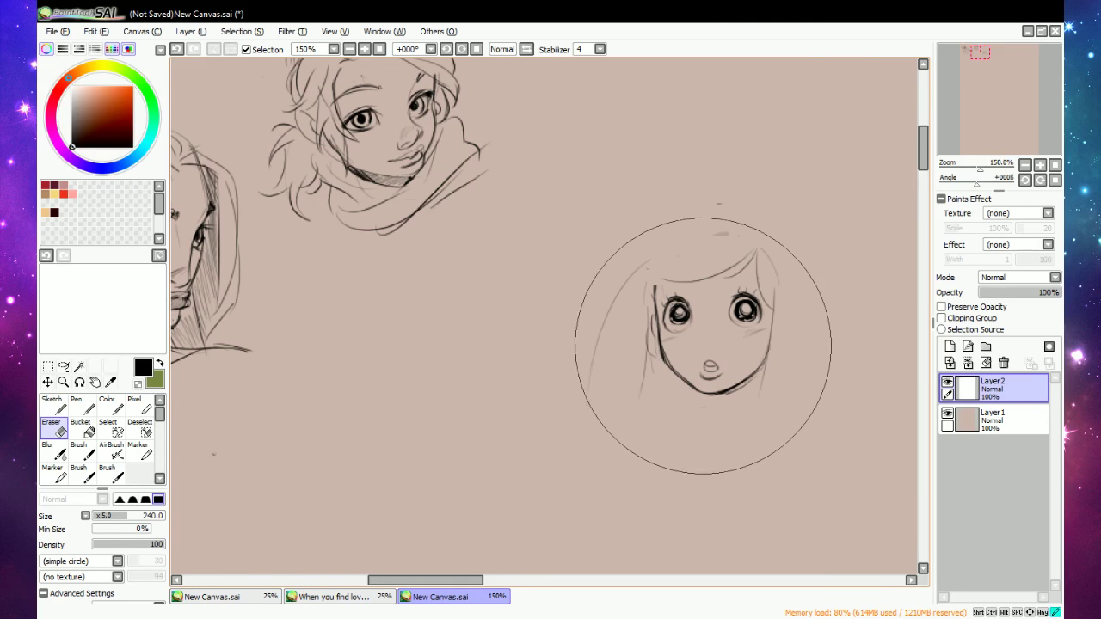
key(n)
key(e)
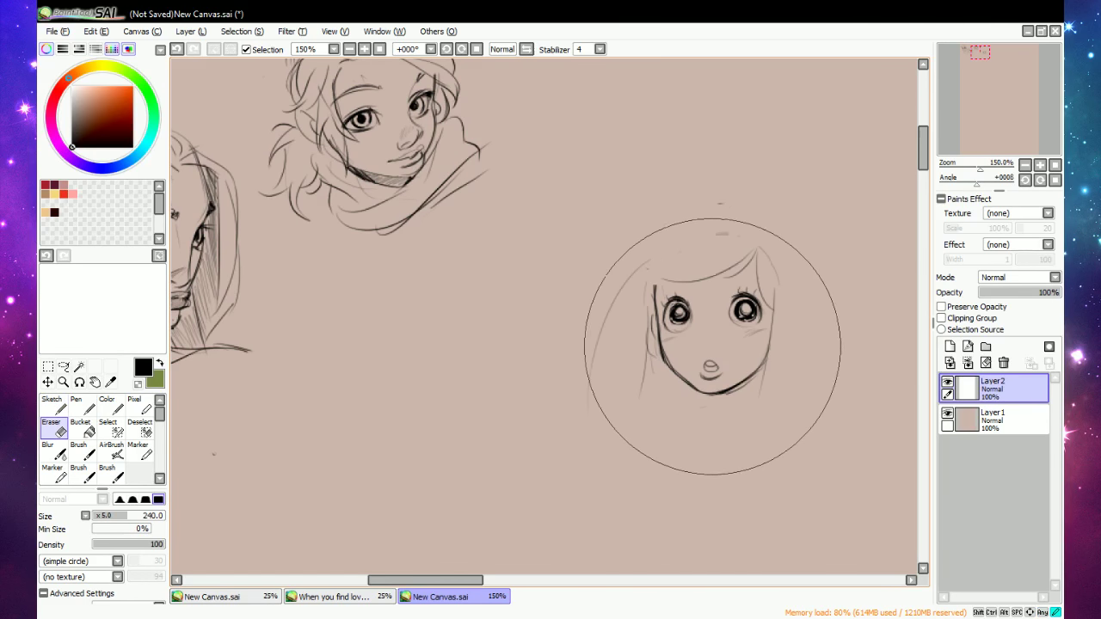
key(n)
mouse_move(710, 347)
mouse_down()
mouse_move(724, 342)
mouse_move(707, 334)
mouse_up()
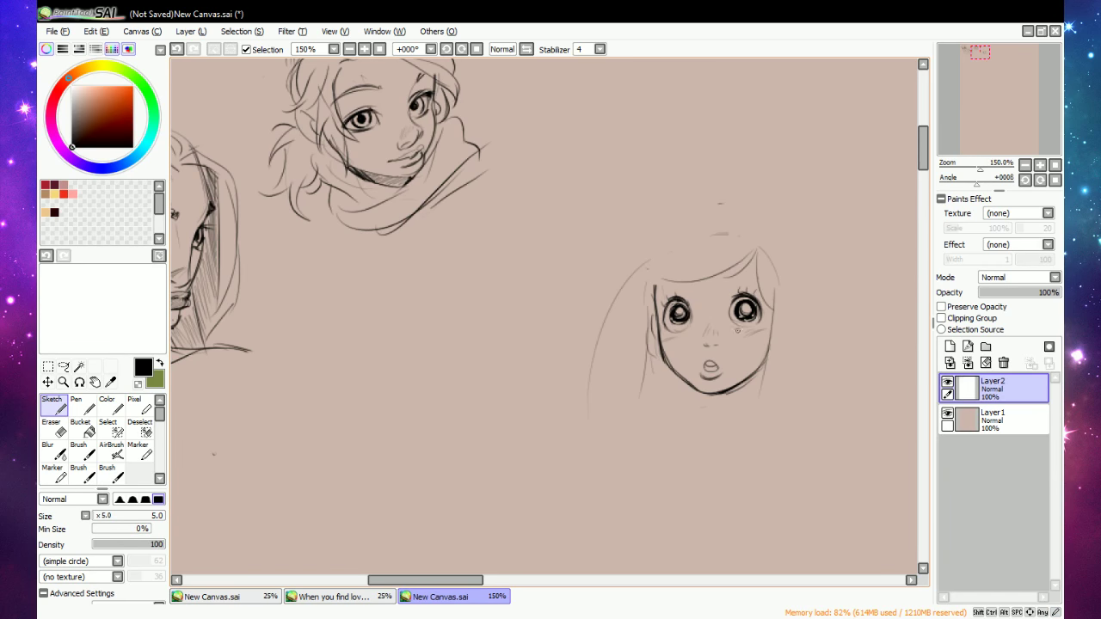
key(e)
key(n)
key(e)
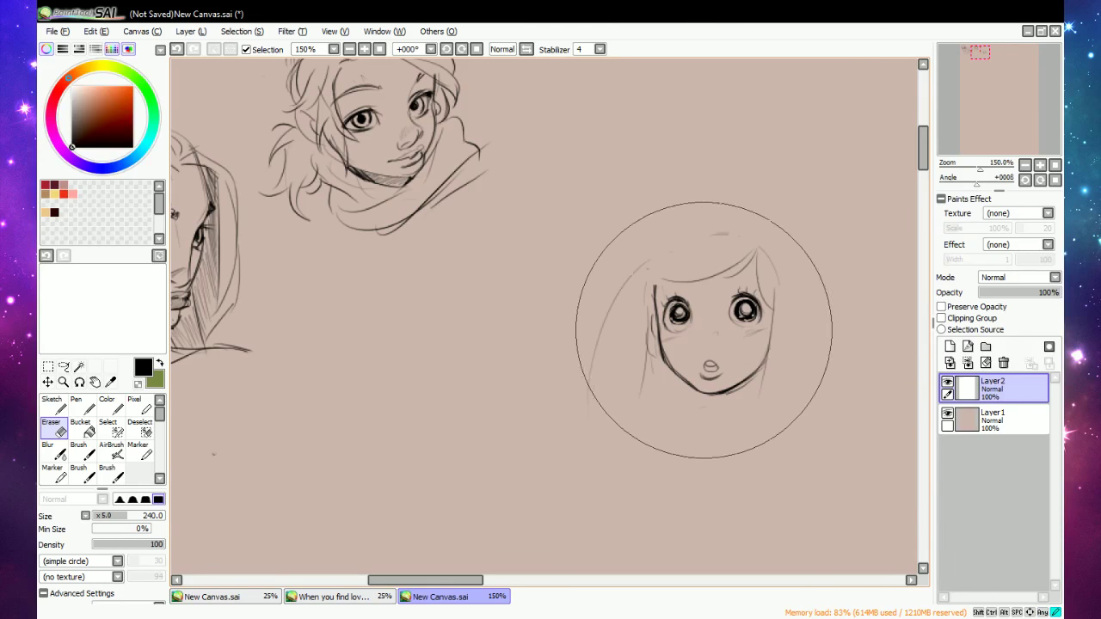
Try a larger rounded nose between the fourth head's eyes and mouth.
key(n)
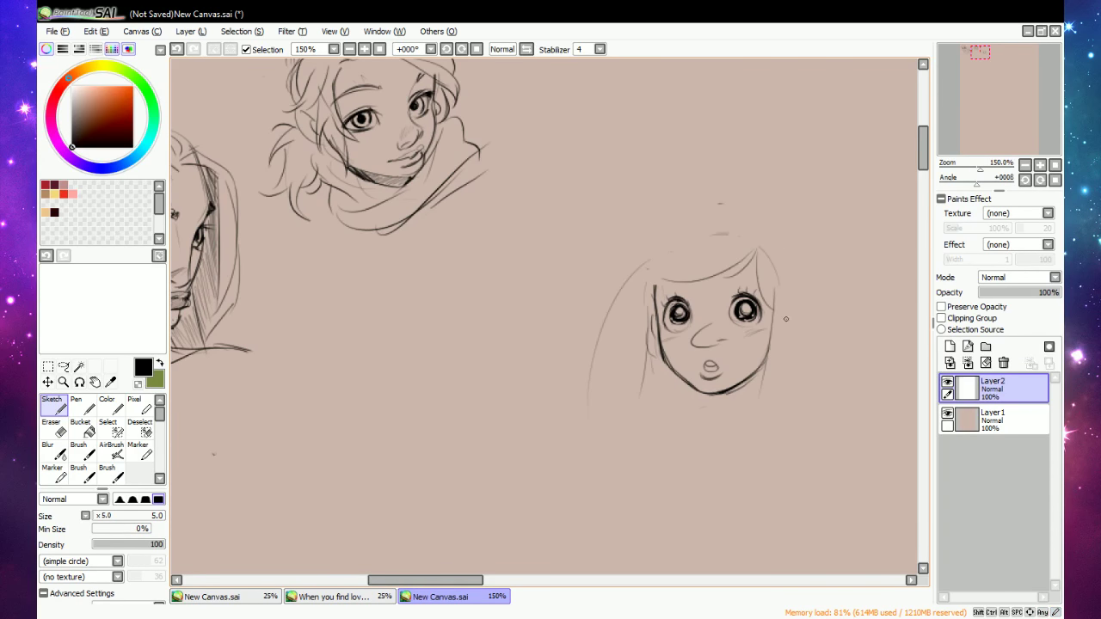
key(e)
key(n)
drag(699, 347, 704, 348)
key(e)
key(n)
key(e)
key(n)
Try a neck line below the near side of the jaw.
mouse_move(746, 381)
mouse_down()
mouse_move(696, 418)
mouse_move(737, 425)
mouse_up()
key(e)
key(n)
Erase the loose far-side hair outline and draw a rounded crown arc from the far temple over the head.
key(e)
mouse_move(636, 280)
mouse_down()
mouse_move(603, 406)
mouse_move(644, 258)
mouse_move(700, 221)
mouse_move(741, 225)
mouse_up()
key(n)
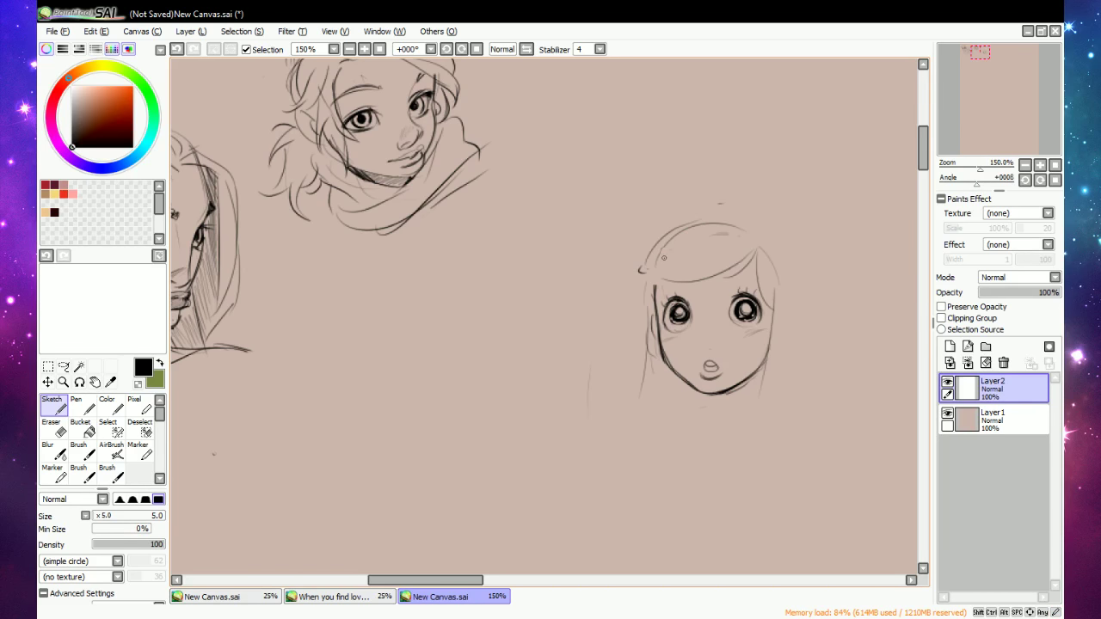
Draw a round hair tie at the far temple with a wavy pigtail falling past the jaw.
key(e)
mouse_move(642, 277)
mouse_down()
mouse_move(655, 266)
mouse_move(614, 351)
mouse_move(614, 413)
mouse_up()
key(n)
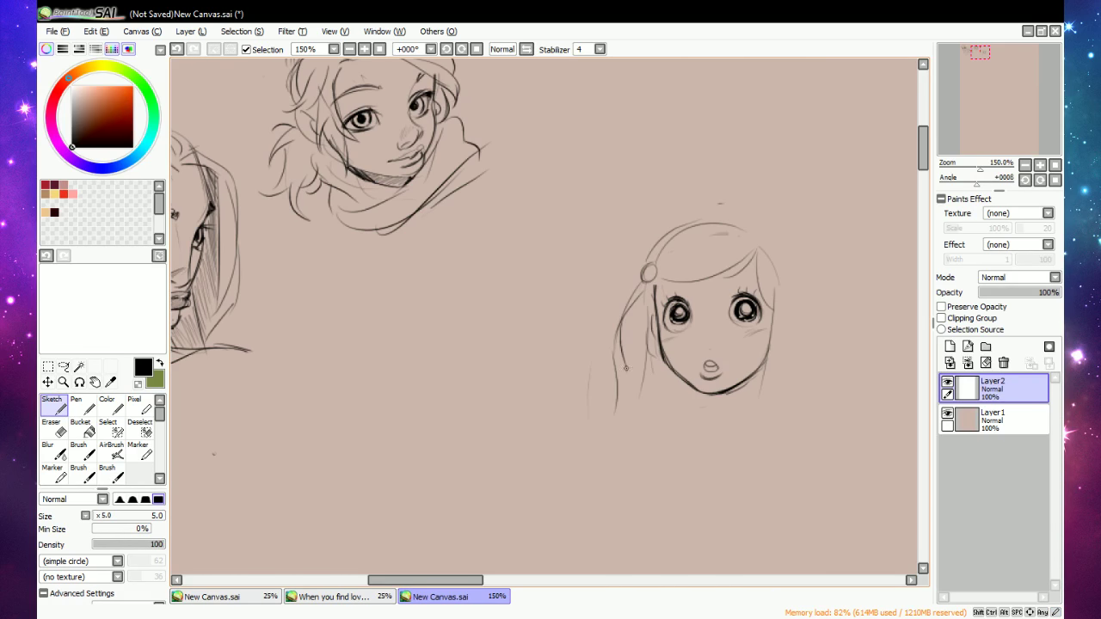
drag(637, 302, 580, 452)
Add an outer hair contour over the crown and full strands gathered back on the near side.
mouse_move(654, 261)
mouse_down()
mouse_move(690, 212)
mouse_move(761, 221)
mouse_move(814, 293)
mouse_up()
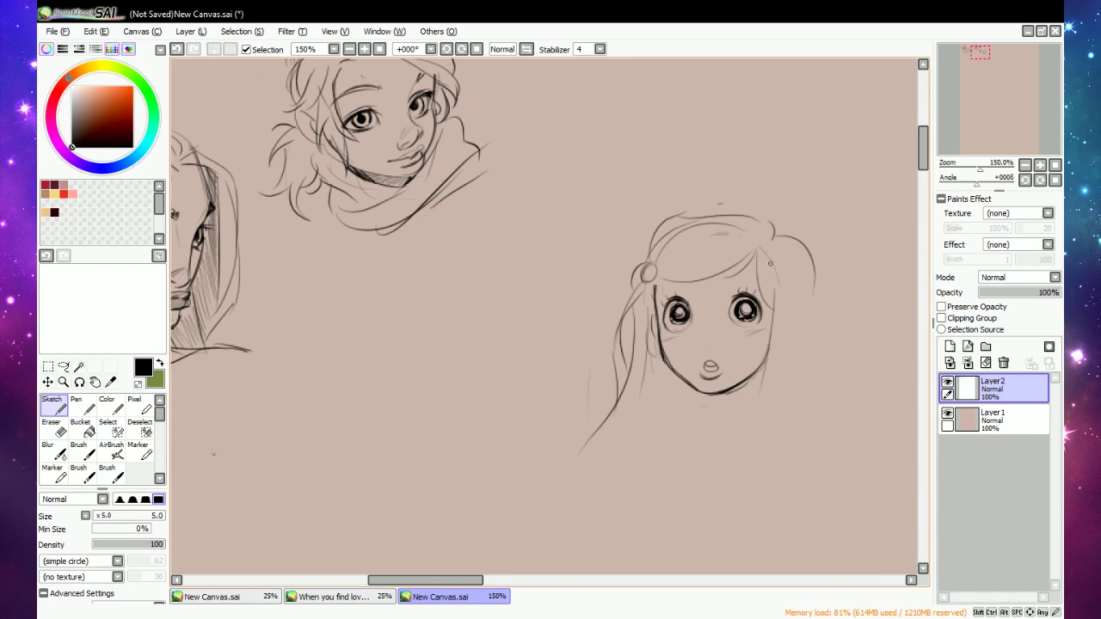
drag(766, 246, 784, 298)
drag(752, 226, 757, 250)
key(e)
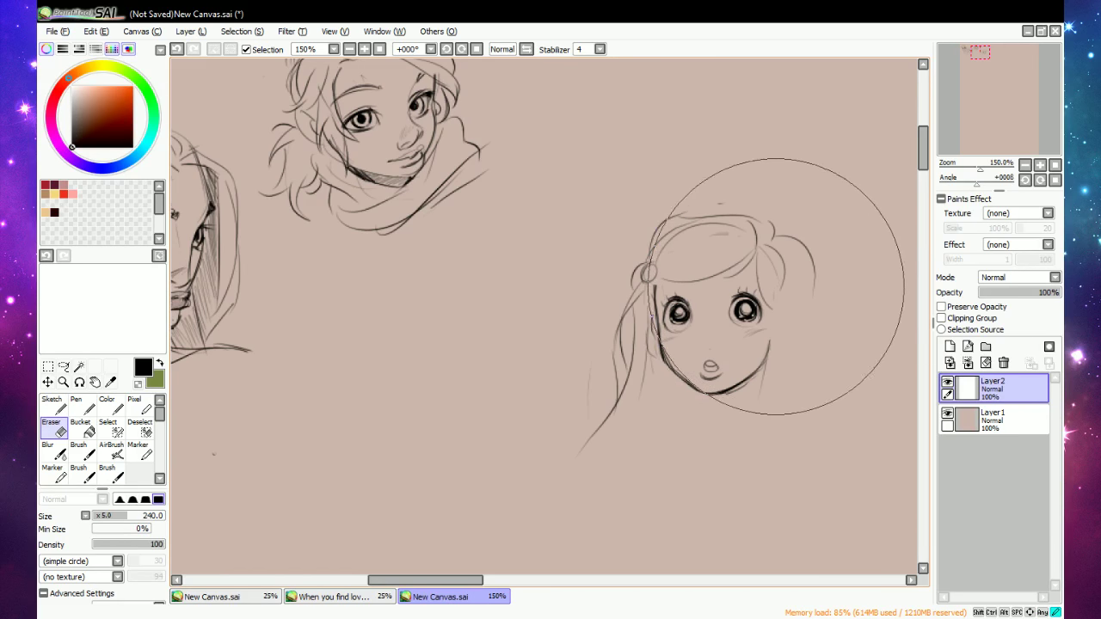
key(e)
drag(783, 281, 793, 313)
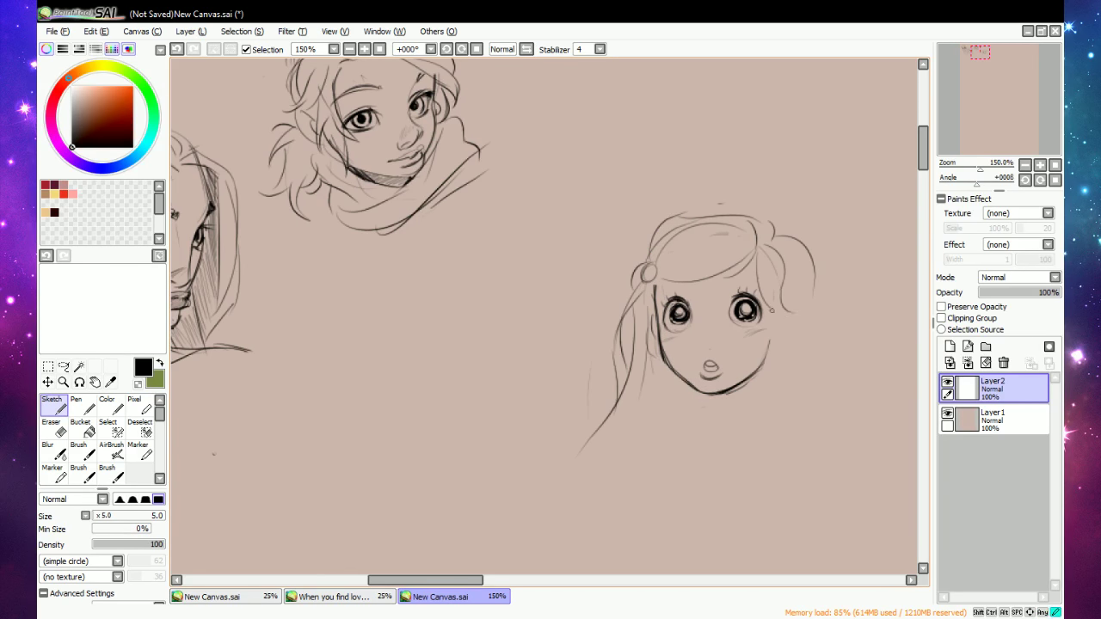
Draw the near side's round hair tie, the puffed hair around it and wavy strands falling past the jaw.
key(e)
key(e)
mouse_move(786, 293)
mouse_down()
mouse_move(790, 302)
mouse_move(777, 291)
mouse_move(821, 311)
mouse_move(822, 348)
mouse_move(810, 344)
mouse_move(757, 406)
mouse_up()
key(e)
key(e)
key(ctrl+z)
key(e)
key(e)
key(ctrl+z)
mouse_move(764, 365)
mouse_down()
mouse_move(761, 422)
mouse_move(736, 479)
mouse_move(745, 526)
mouse_up()
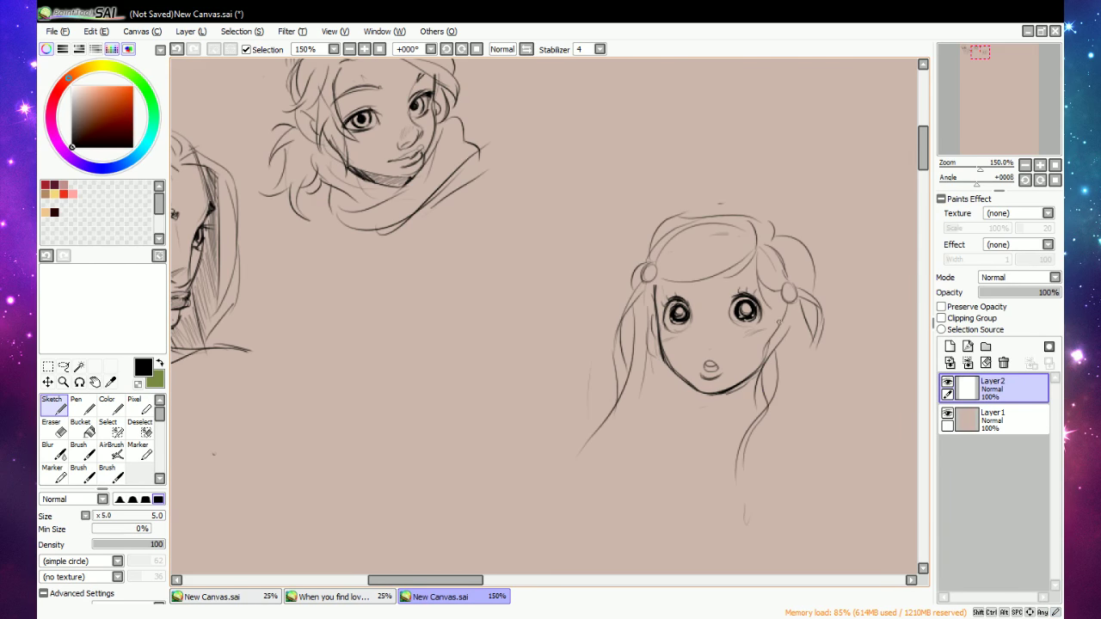
mouse_move(788, 299)
mouse_down()
mouse_move(769, 329)
mouse_move(778, 293)
mouse_up()
drag(792, 250, 839, 351)
Extend the far pigtail with long wavy strands flaring outward below shoulder level.
key(e)
mouse_move(635, 335)
mouse_down()
mouse_move(637, 306)
mouse_move(625, 367)
mouse_move(571, 456)
mouse_up()
key(n)
mouse_move(602, 402)
mouse_down()
mouse_move(571, 441)
mouse_move(592, 441)
mouse_move(526, 526)
mouse_up()
drag(563, 482, 528, 523)
drag(584, 460, 603, 508)
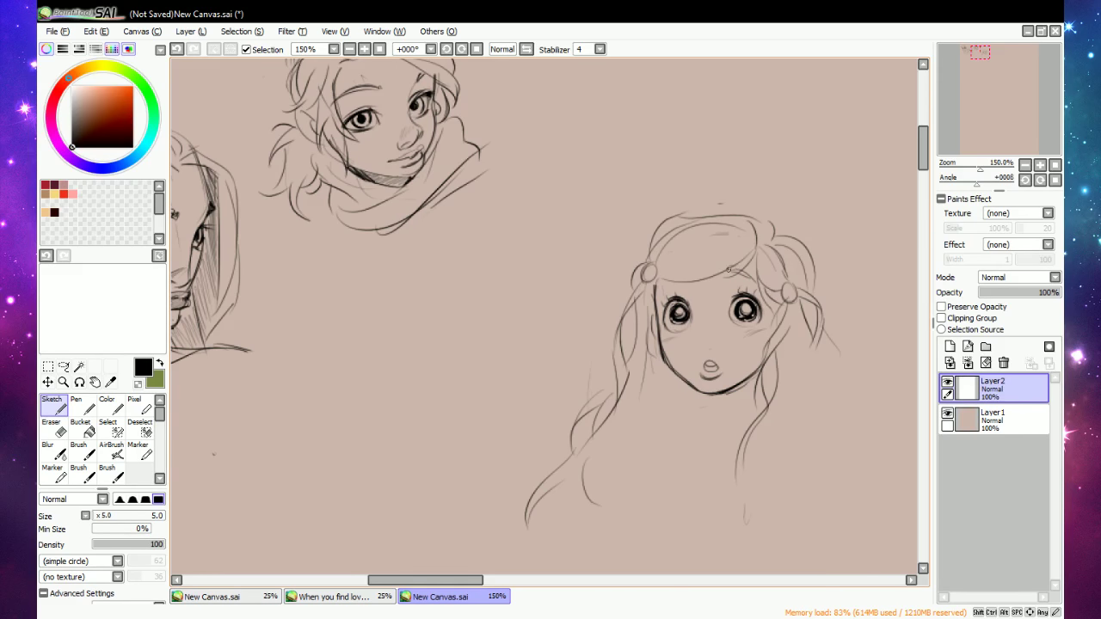
Sketch faint eyebrows beneath the fourth head's fringe.
drag(663, 295, 669, 282)
key(e)
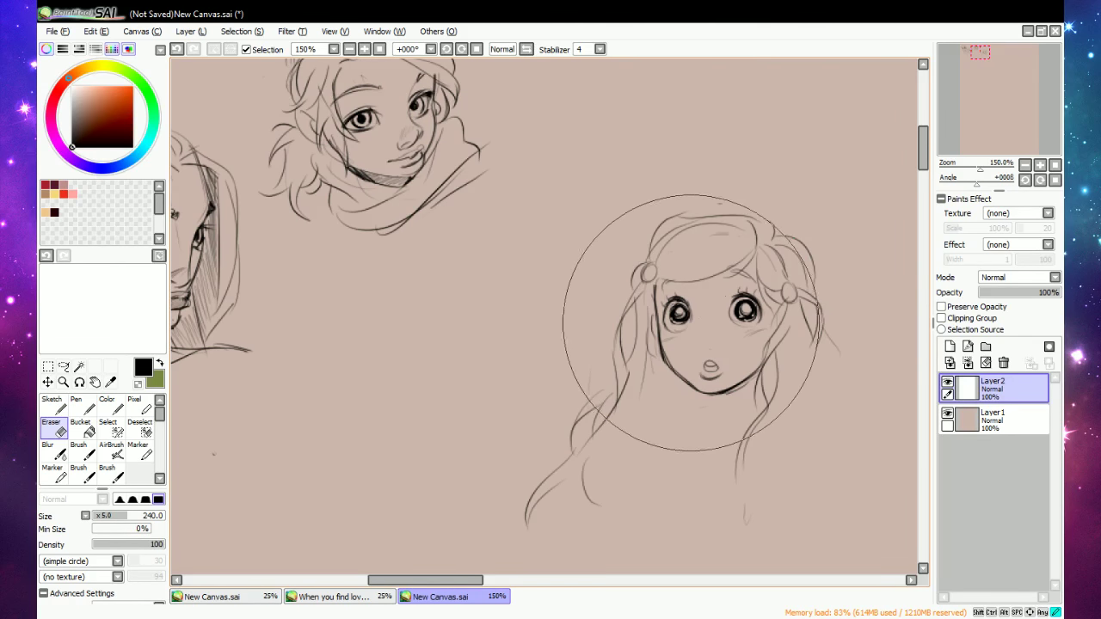
key(e)
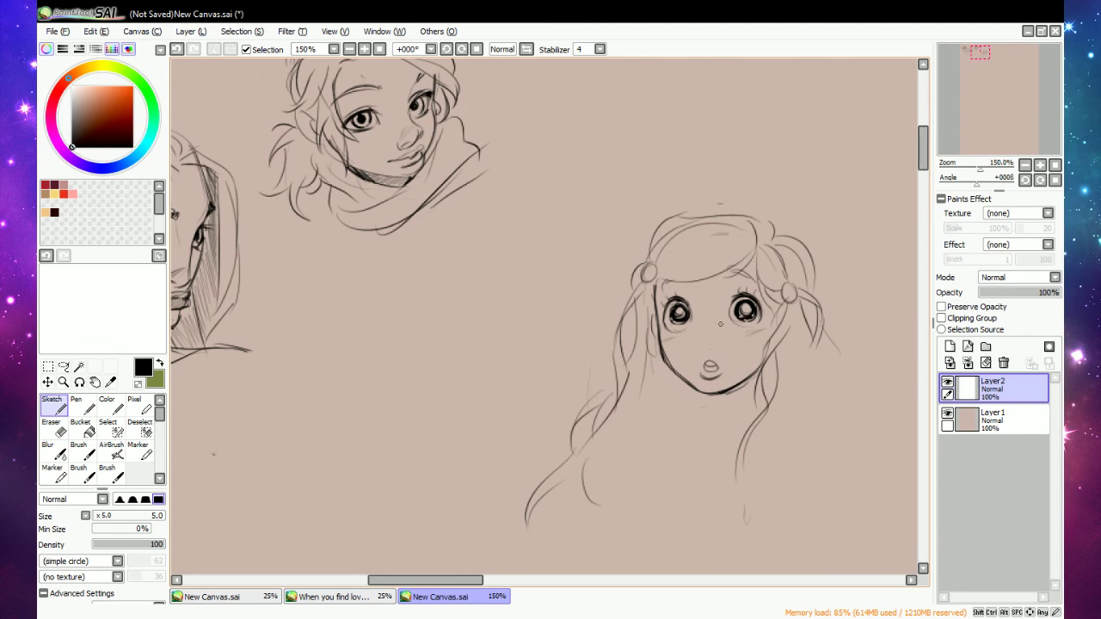
key(e)
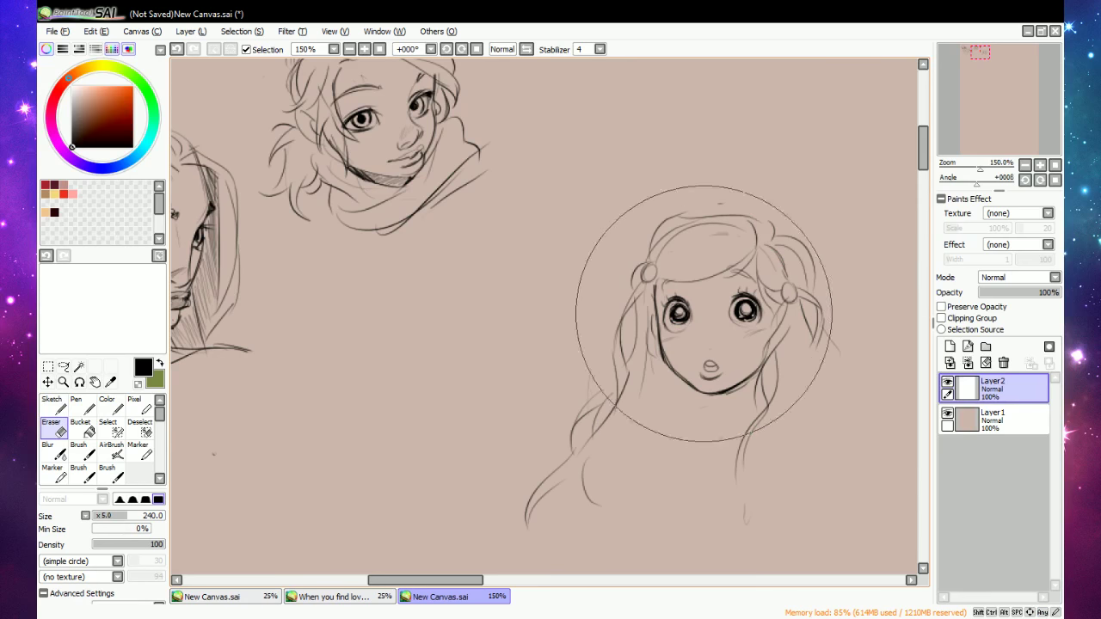
key(e)
key(e)
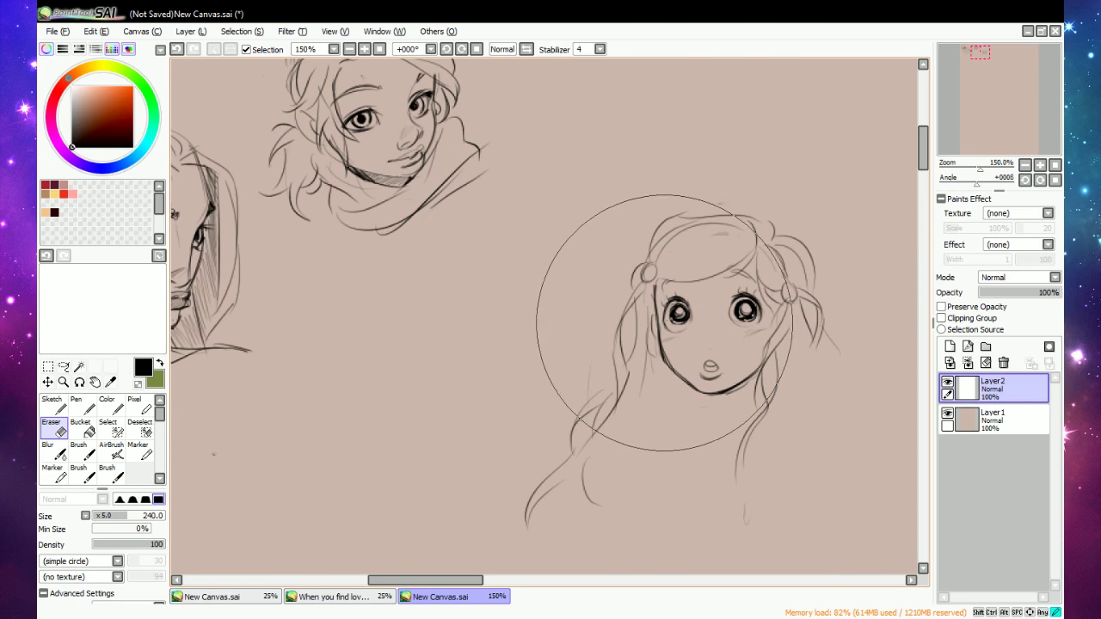
key(e)
Draw a small nose with light nostril and bridge marks above the fourth head's mouth.
mouse_move(667, 320)
mouse_down()
mouse_move(662, 308)
mouse_move(671, 330)
mouse_up()
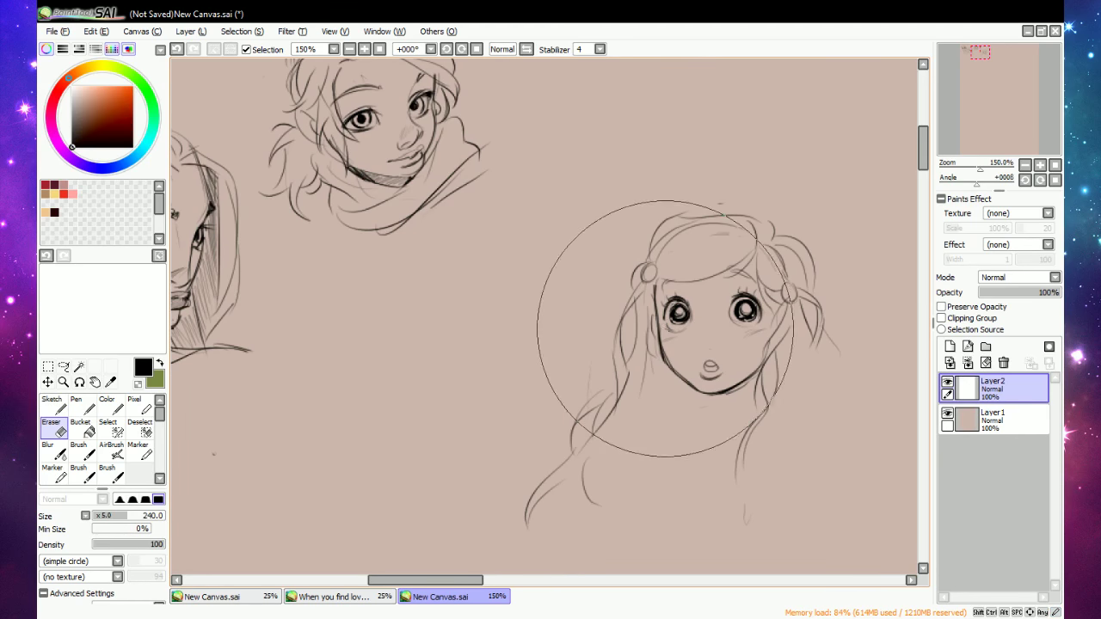
key(e)
key(e)
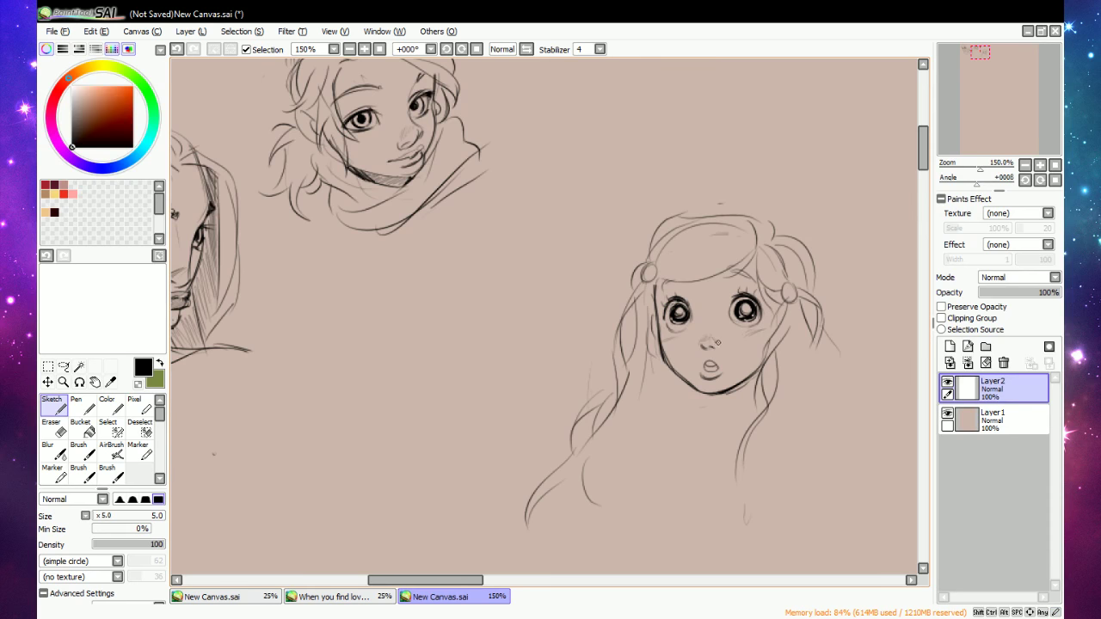
key(e)
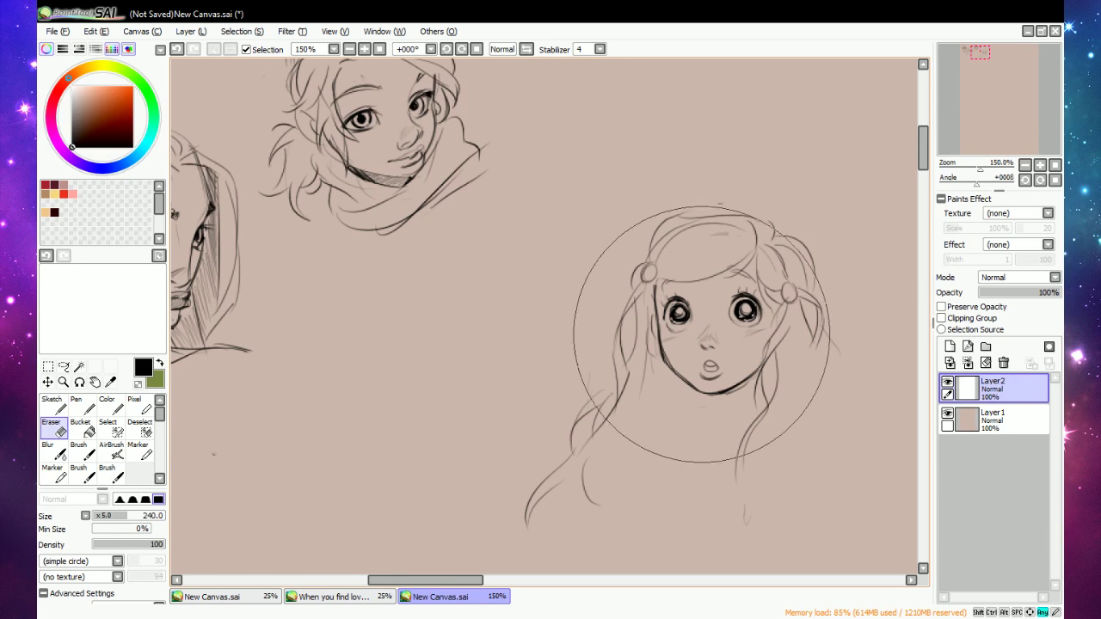
Draw both sides of the fourth head's slender neck, with a darker line on the near side.
key(n)
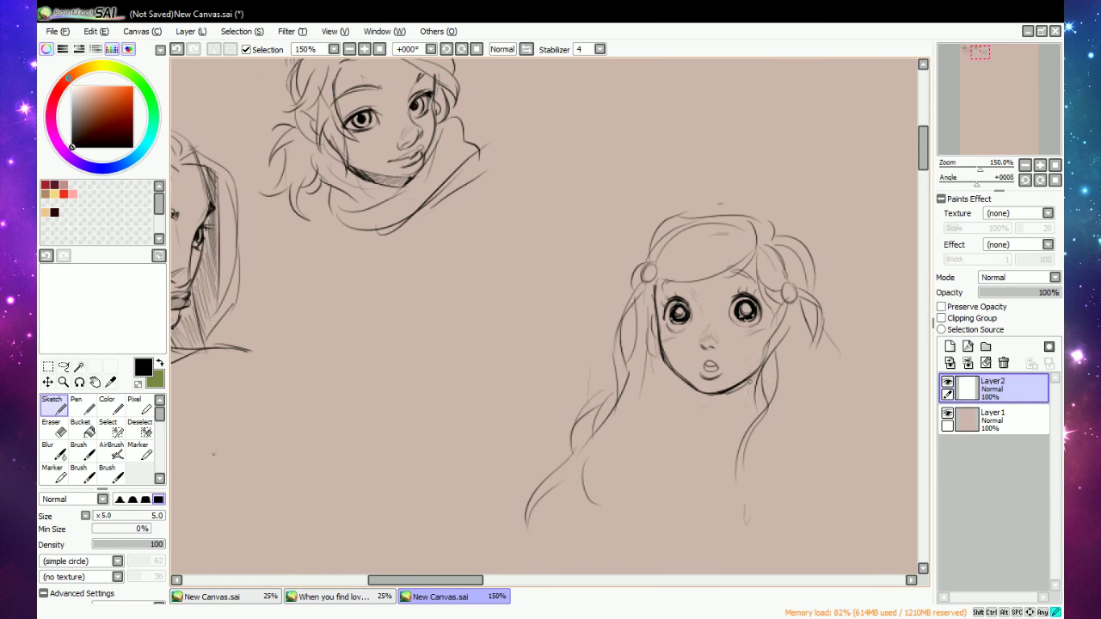
drag(749, 382, 747, 418)
drag(701, 396, 697, 437)
drag(754, 372, 747, 410)
drag(747, 409, 745, 433)
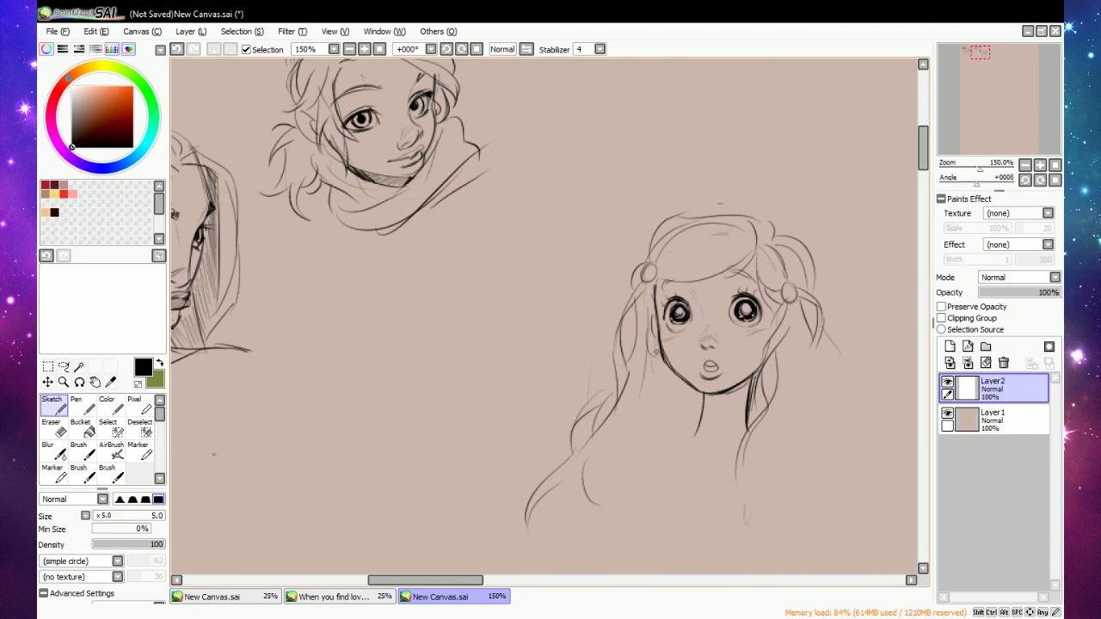
key(e)
drag(752, 397, 755, 385)
Draw a wavy inner hair strand falling from the far side of the chin beside the neck.
key(n)
mouse_move(685, 385)
mouse_down()
mouse_move(662, 484)
mouse_move(677, 409)
mouse_move(688, 468)
mouse_up()
drag(687, 463, 656, 494)
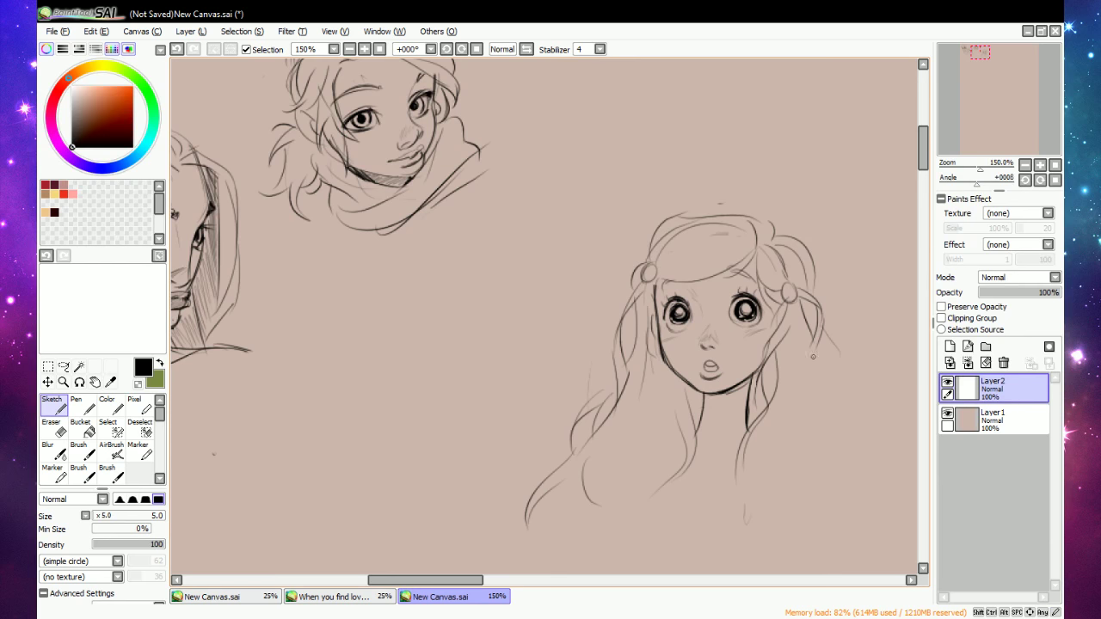
Draw long wavy strands flowing down and outward from the near pigtail.
mouse_move(806, 351)
mouse_down()
mouse_move(798, 399)
mouse_move(837, 419)
mouse_up()
drag(809, 376, 843, 441)
drag(808, 378, 820, 439)
drag(819, 351, 854, 522)
drag(826, 333, 890, 410)
mouse_move(838, 358)
mouse_down()
mouse_move(868, 382)
mouse_move(850, 367)
mouse_move(903, 465)
mouse_up()
drag(838, 377, 860, 496)
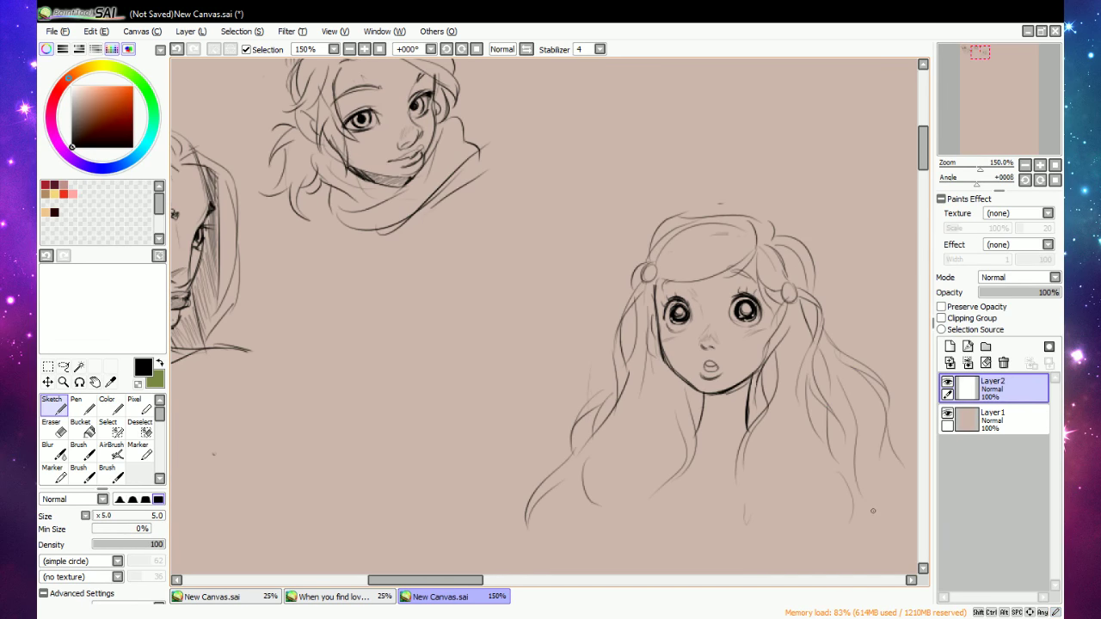
Add an outer curl to the fourth head's left pigtail and wavy inner strands beside the neck, erasing the faint guide line between them.
drag(571, 415, 531, 465)
mouse_move(677, 417)
mouse_down()
mouse_move(635, 512)
mouse_move(682, 479)
mouse_move(663, 542)
mouse_up()
drag(666, 489, 659, 560)
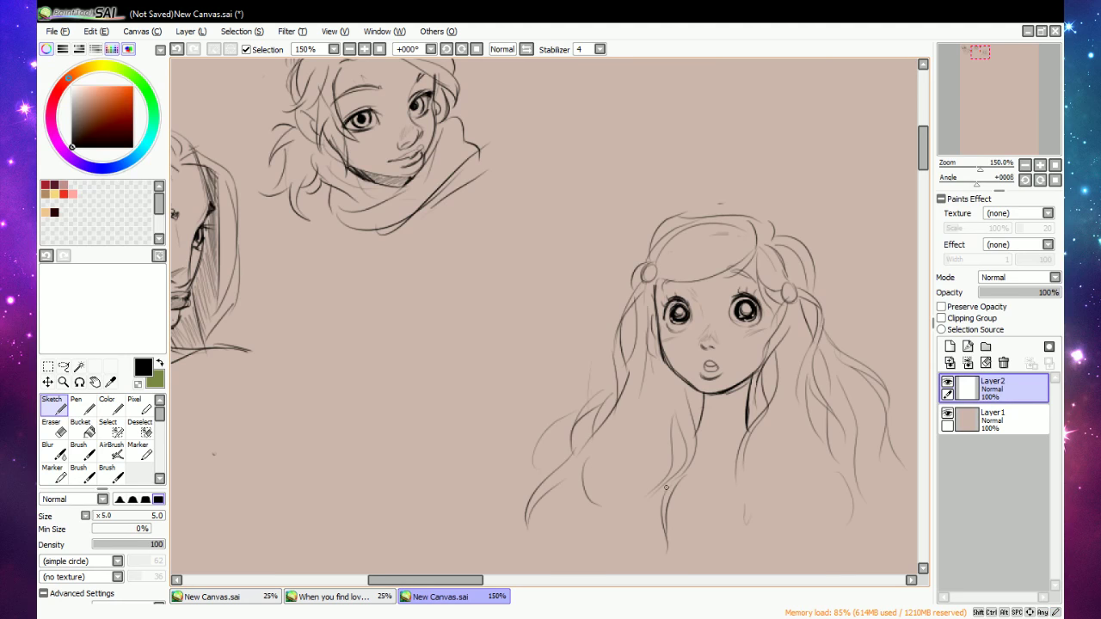
drag(657, 499, 641, 563)
key(e)
drag(614, 453, 585, 506)
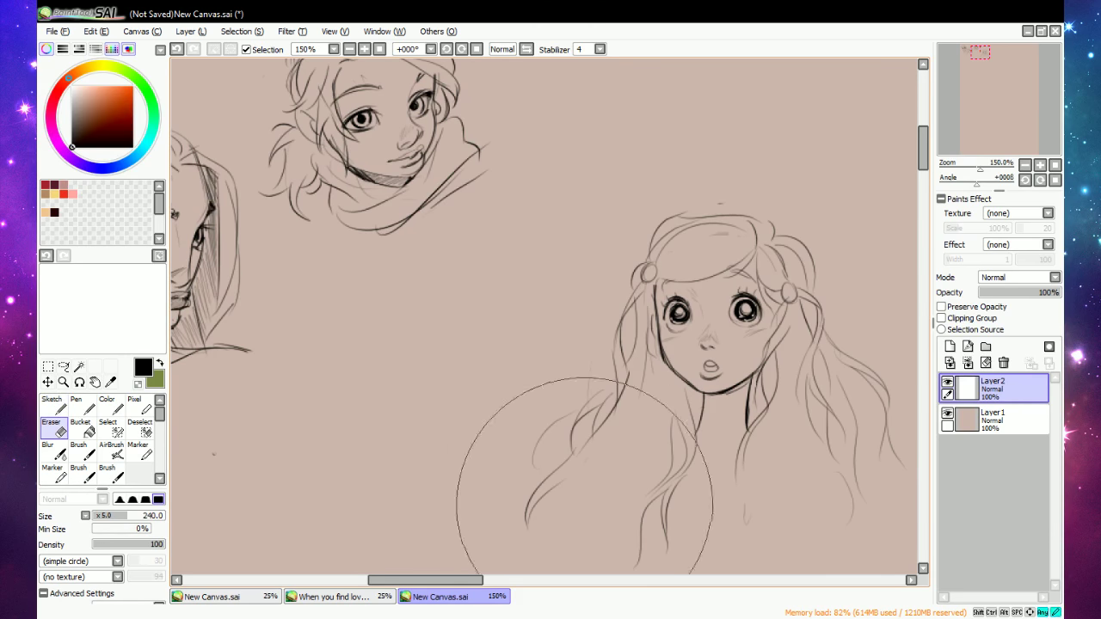
key(n)
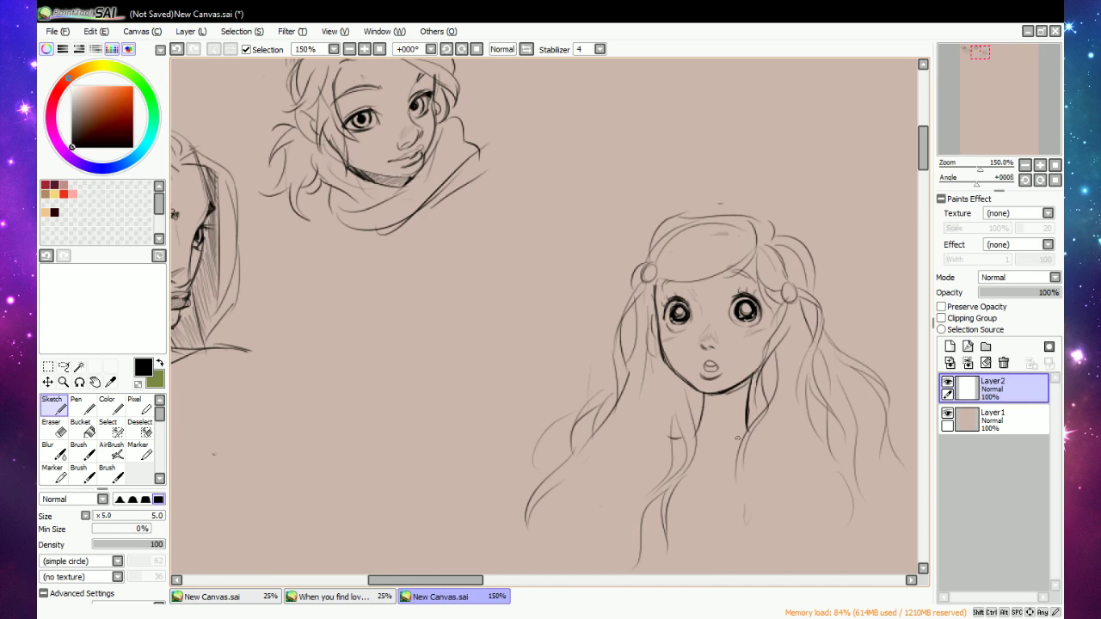
Try to draw a long wavy lock with curling ends falling below the neck on the fourth figure's right side.
drag(926, 156, 926, 165)
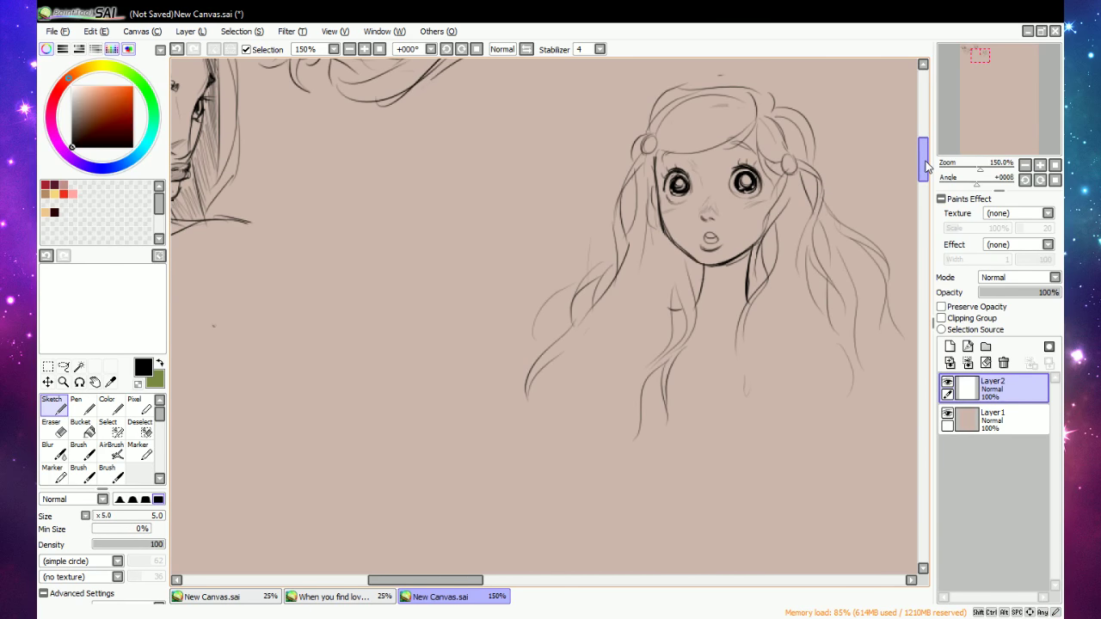
drag(745, 340, 733, 453)
mouse_move(764, 323)
mouse_down()
mouse_move(750, 443)
mouse_move(728, 511)
mouse_up()
mouse_move(752, 346)
mouse_down()
mouse_move(790, 398)
mouse_move(788, 429)
mouse_up()
mouse_move(768, 450)
mouse_down()
mouse_move(807, 484)
mouse_move(805, 503)
mouse_up()
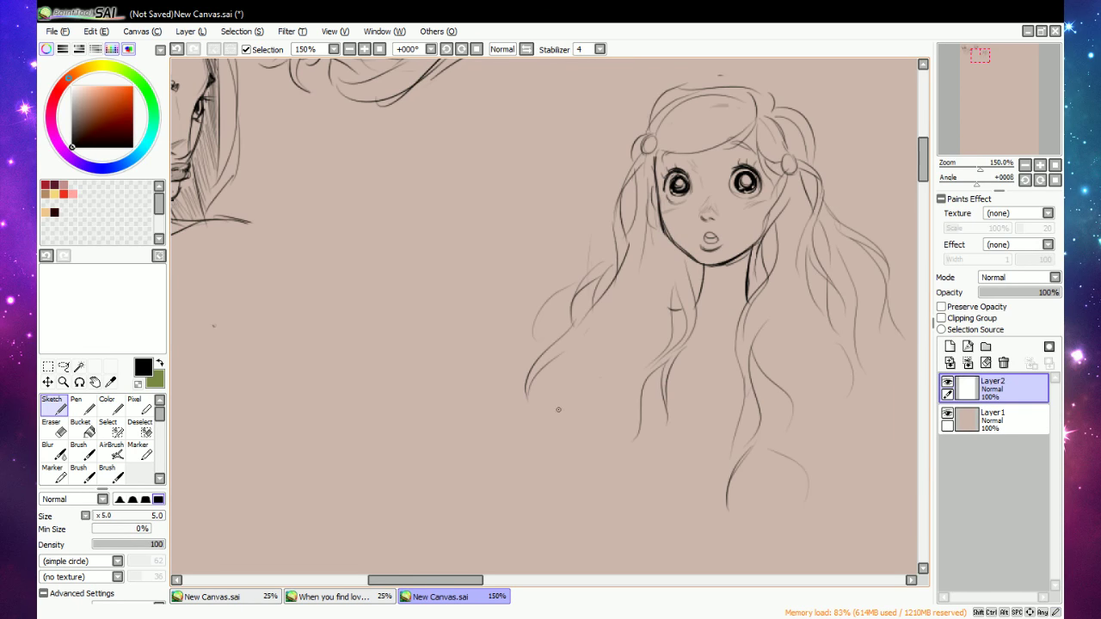
Draw a light strand under the left pigtail and erase the long lower lock on the right side.
drag(564, 358, 548, 420)
key(e)
mouse_move(788, 434)
mouse_down()
mouse_move(778, 356)
mouse_move(778, 467)
mouse_move(758, 381)
mouse_up()
key(n)
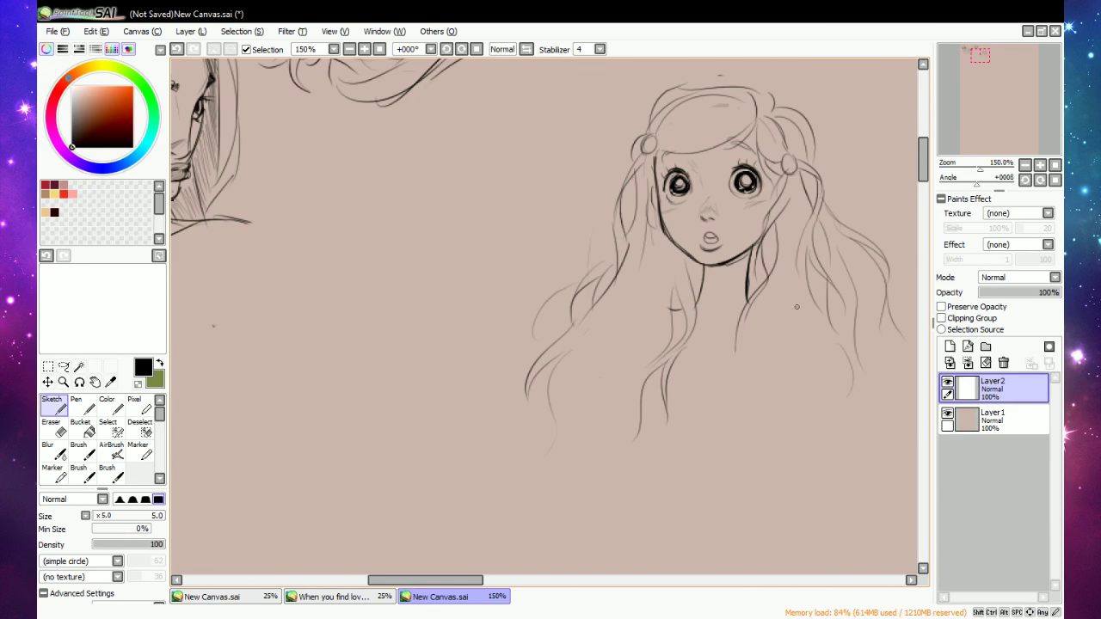
Draw the rounded shoulder inside the right pigtail and wavy strands through the middle of the left pigtail.
drag(784, 309, 841, 339)
mouse_move(773, 312)
mouse_down()
mouse_move(825, 309)
mouse_move(841, 330)
mouse_up()
mouse_move(627, 301)
mouse_down()
mouse_move(596, 370)
mouse_move(592, 352)
mouse_move(582, 423)
mouse_up()
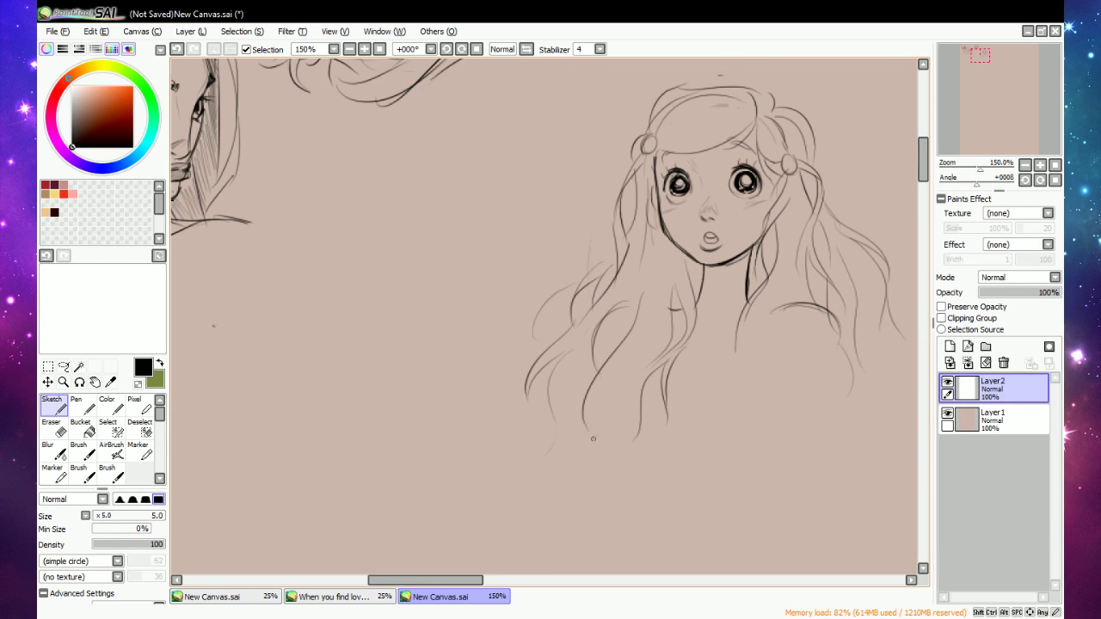
drag(616, 372, 587, 428)
drag(632, 359, 623, 467)
Draw a long wavy lock falling from the right side of the neck past the shoulder, with several curling strands at its end.
drag(780, 310, 768, 368)
mouse_move(741, 330)
mouse_down()
mouse_move(749, 410)
mouse_move(716, 487)
mouse_up()
mouse_move(744, 417)
mouse_down()
mouse_move(738, 484)
mouse_move(731, 460)
mouse_move(720, 476)
mouse_move(735, 514)
mouse_move(702, 541)
mouse_up()
drag(743, 502, 711, 546)
drag(746, 488, 738, 555)
mouse_move(741, 419)
mouse_down()
mouse_move(745, 464)
mouse_move(770, 474)
mouse_move(758, 573)
mouse_up()
drag(780, 532, 790, 440)
drag(772, 372, 790, 476)
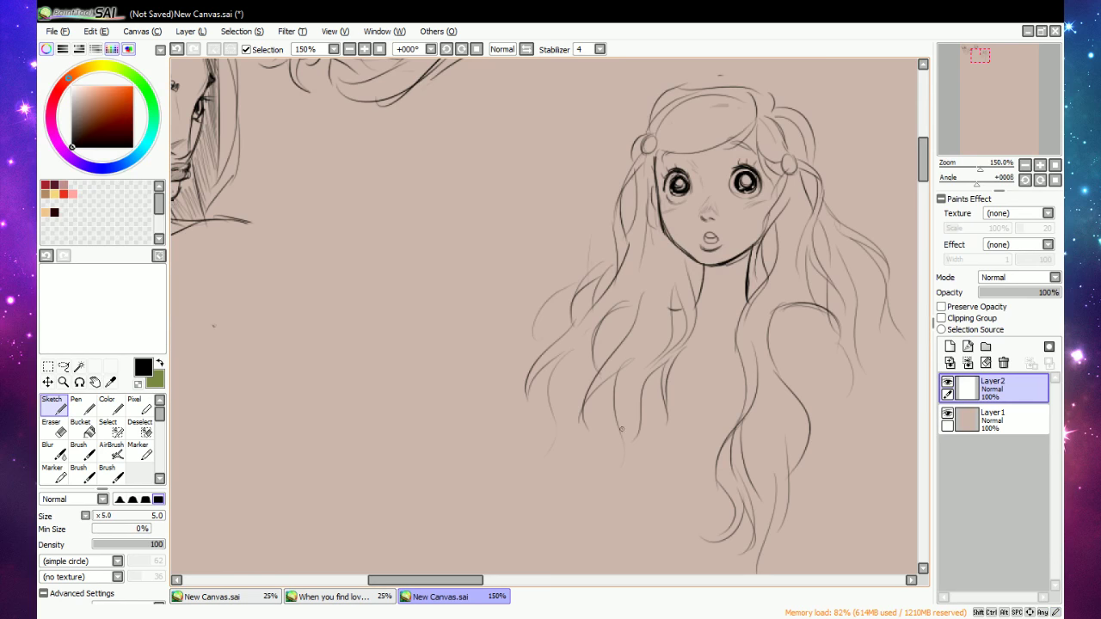
Extend the left pigtail downward with overlapping wavy strands that curl outward at the tips.
mouse_move(621, 428)
mouse_down()
mouse_move(592, 497)
mouse_move(603, 539)
mouse_up()
drag(619, 456, 595, 506)
mouse_move(583, 420)
mouse_down()
mouse_move(605, 482)
mouse_move(537, 525)
mouse_move(533, 542)
mouse_up()
drag(586, 510, 561, 540)
drag(623, 482, 613, 526)
drag(609, 465, 619, 521)
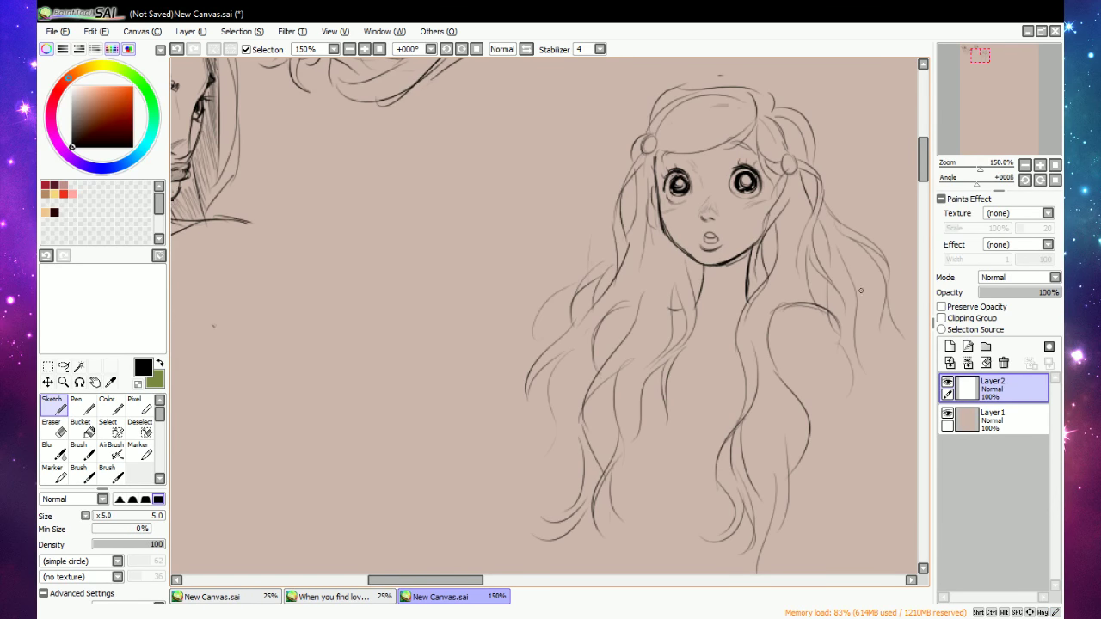
Draw the outer arm line below the shoulder and erase the stray marks around the base of the neck.
drag(839, 320, 828, 408)
key(e)
drag(676, 307, 694, 296)
key(n)
key(e)
key(n)
Rework the girl's shoulder into a smooth rounded curve and strengthen a strand in the left pigtail.
drag(786, 303, 831, 329)
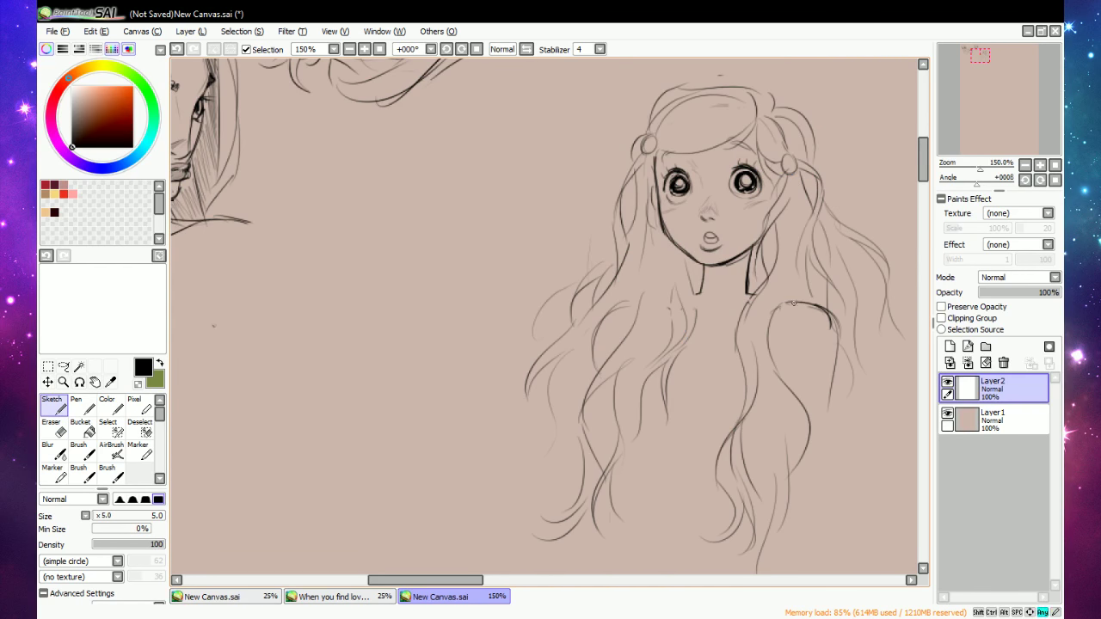
key(e)
key(e)
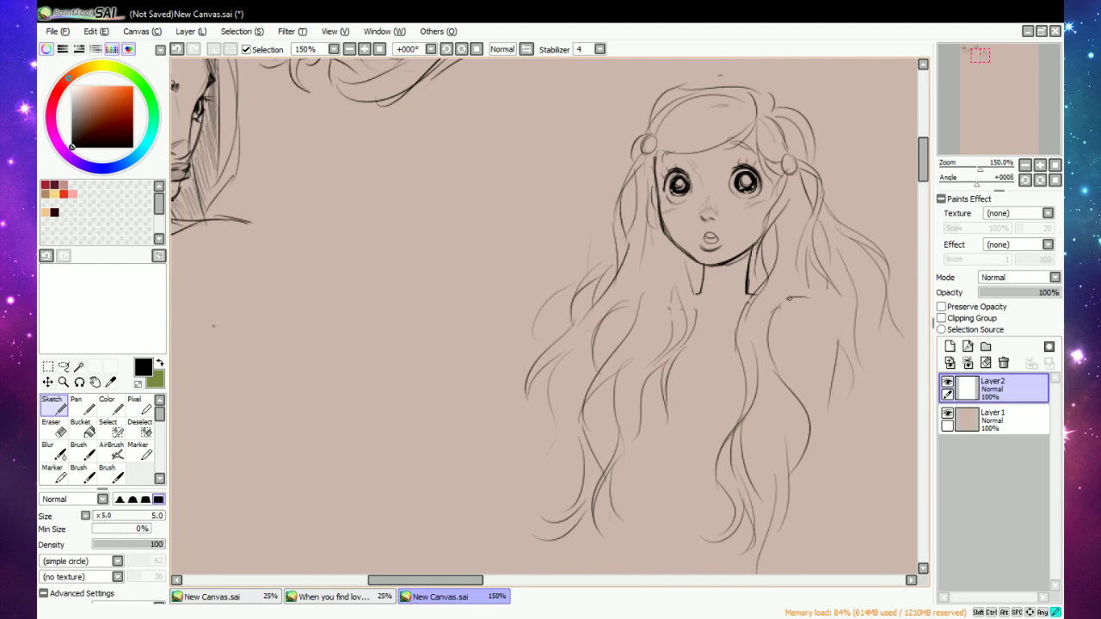
key(e)
key(e)
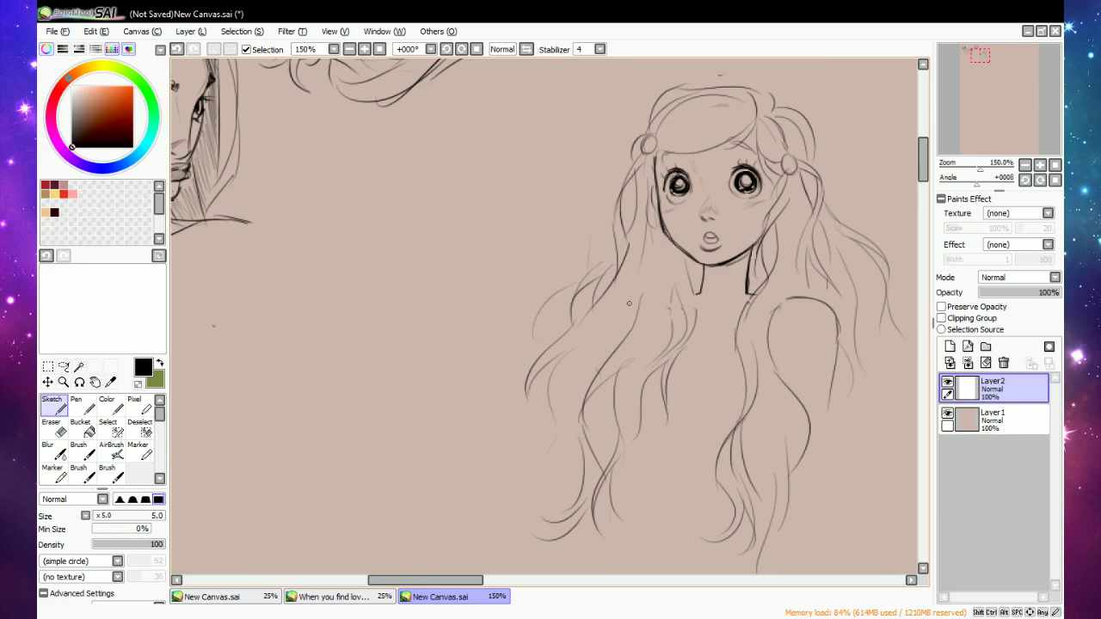
drag(636, 299, 611, 345)
Lasso the pigtailed girl, move her up beside the scarfed third head, and deselect.
click(351, 49)
click(351, 50)
click(63, 366)
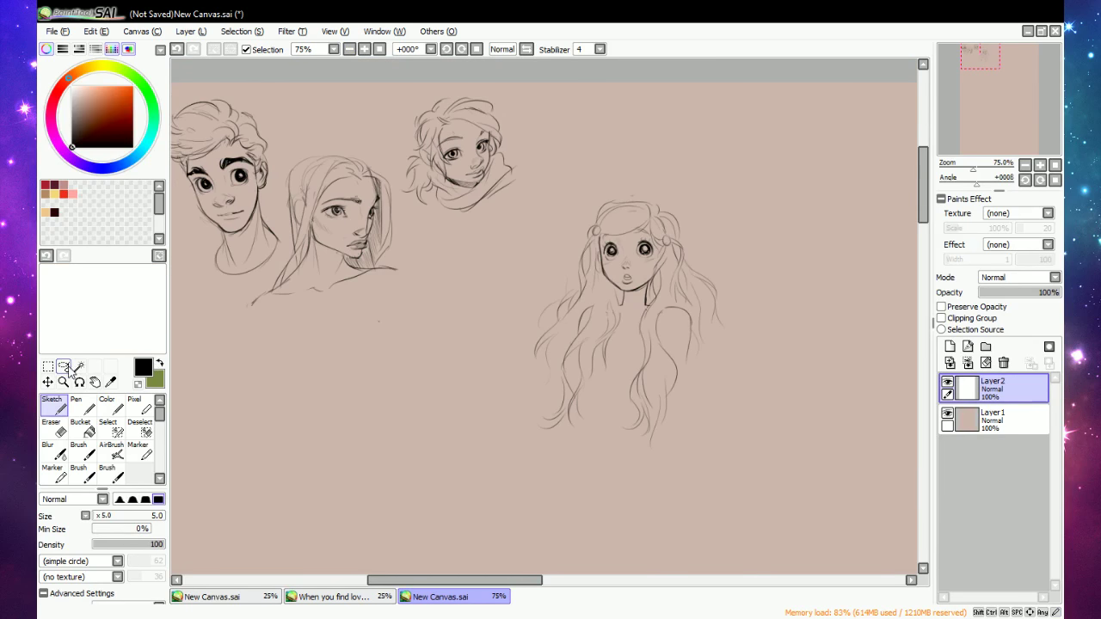
mouse_move(659, 184)
mouse_down()
mouse_move(477, 413)
mouse_move(707, 258)
mouse_up()
mouse_move(702, 402)
mouse_down()
mouse_move(713, 331)
mouse_move(658, 317)
mouse_up()
key(ctrl+d)
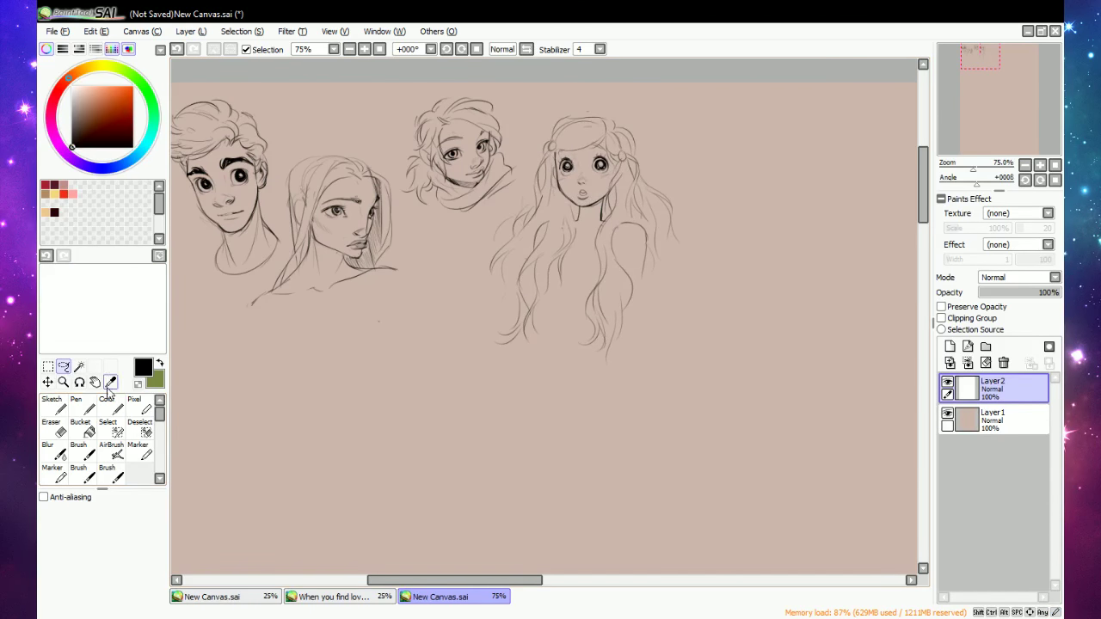
Sketch additional long wavy strands along the outer and inner edges of both pigtails, and extend the arm line downward.
click(53, 405)
click(364, 49)
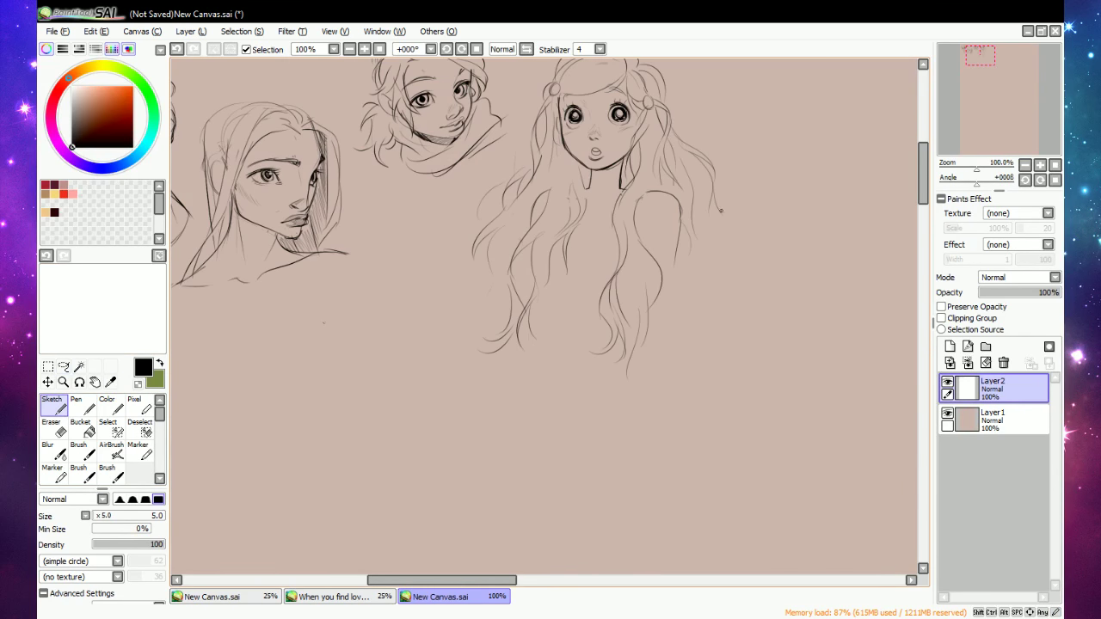
mouse_move(719, 211)
mouse_down()
mouse_move(728, 258)
mouse_move(695, 298)
mouse_move(701, 337)
mouse_up()
mouse_move(471, 257)
mouse_down()
mouse_move(478, 287)
mouse_move(469, 301)
mouse_move(456, 294)
mouse_move(488, 302)
mouse_move(503, 334)
mouse_up()
mouse_move(637, 252)
mouse_down()
mouse_move(647, 282)
mouse_move(637, 339)
mouse_up()
drag(672, 251, 667, 325)
drag(531, 242, 525, 306)
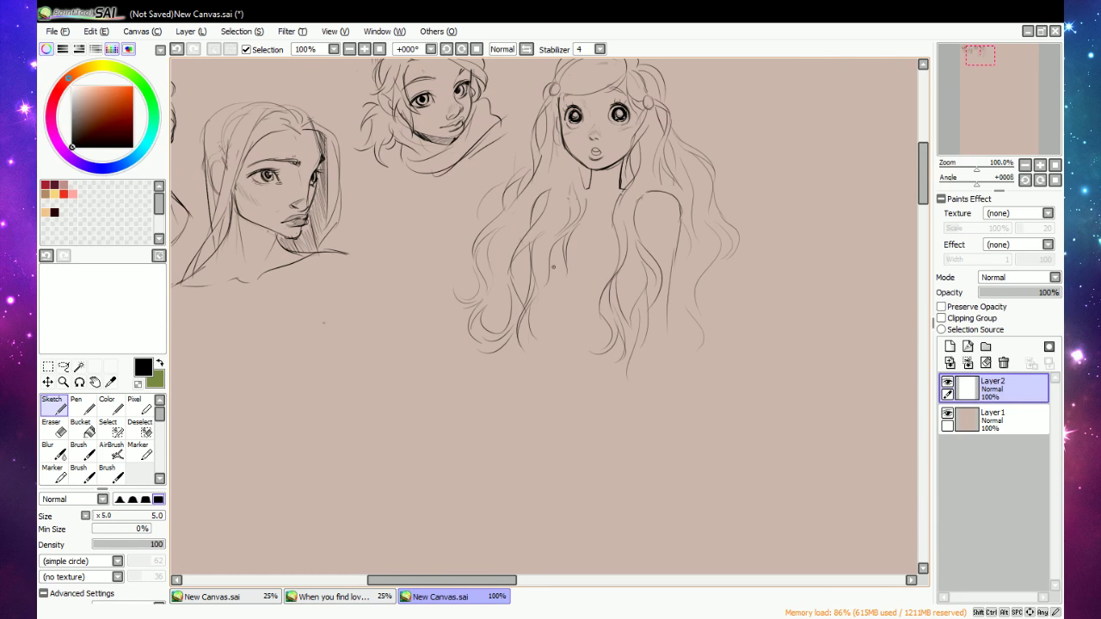
Draw the girl's torso with a criss-cross laced bodice, and complete the bent arm and hand beside the right lock.
mouse_move(553, 267)
mouse_down()
mouse_move(548, 334)
mouse_move(548, 298)
mouse_up()
drag(551, 276, 557, 336)
mouse_move(576, 226)
mouse_down()
mouse_move(614, 213)
mouse_move(601, 246)
mouse_move(611, 227)
mouse_move(575, 241)
mouse_move(594, 244)
mouse_move(576, 262)
mouse_move(595, 272)
mouse_move(602, 249)
mouse_up()
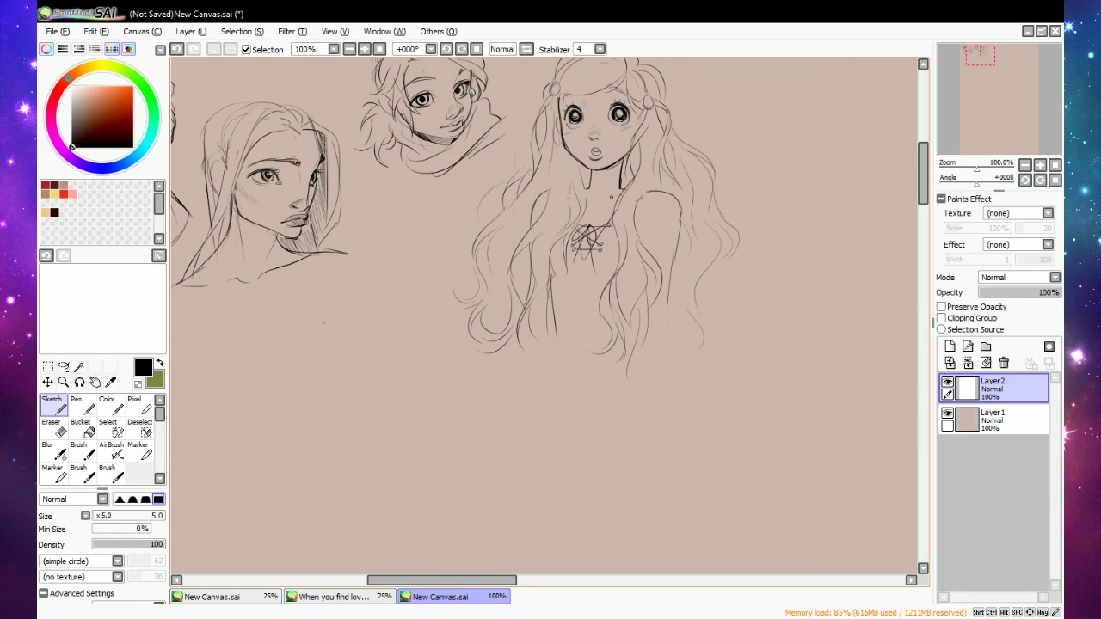
drag(660, 203, 649, 226)
mouse_move(647, 341)
mouse_down()
mouse_move(668, 322)
mouse_move(650, 320)
mouse_move(654, 304)
mouse_up()
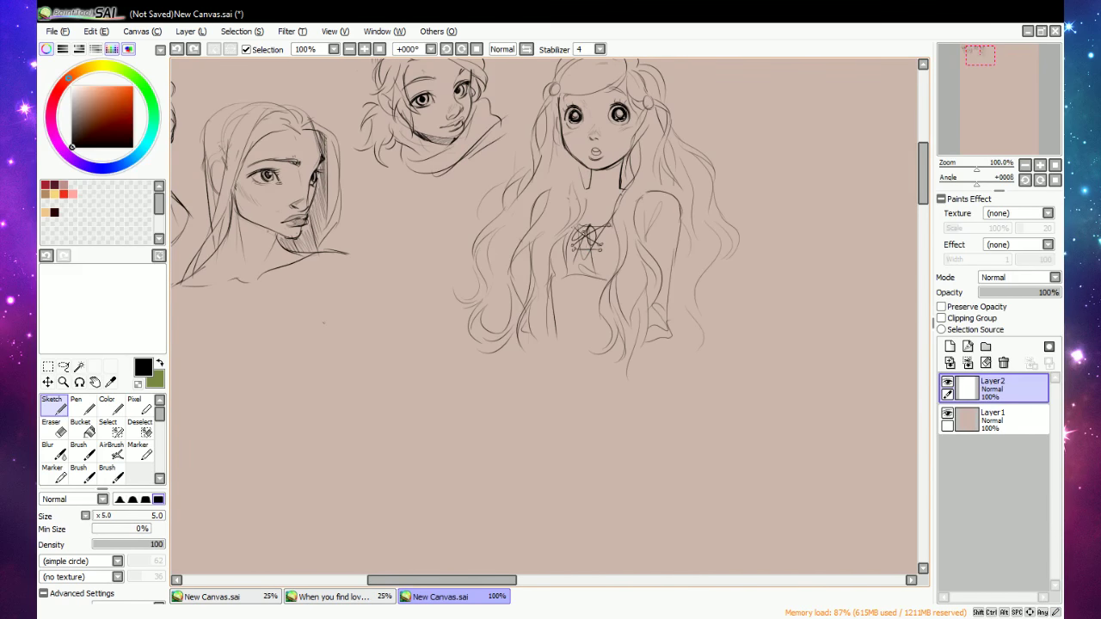
click(351, 50)
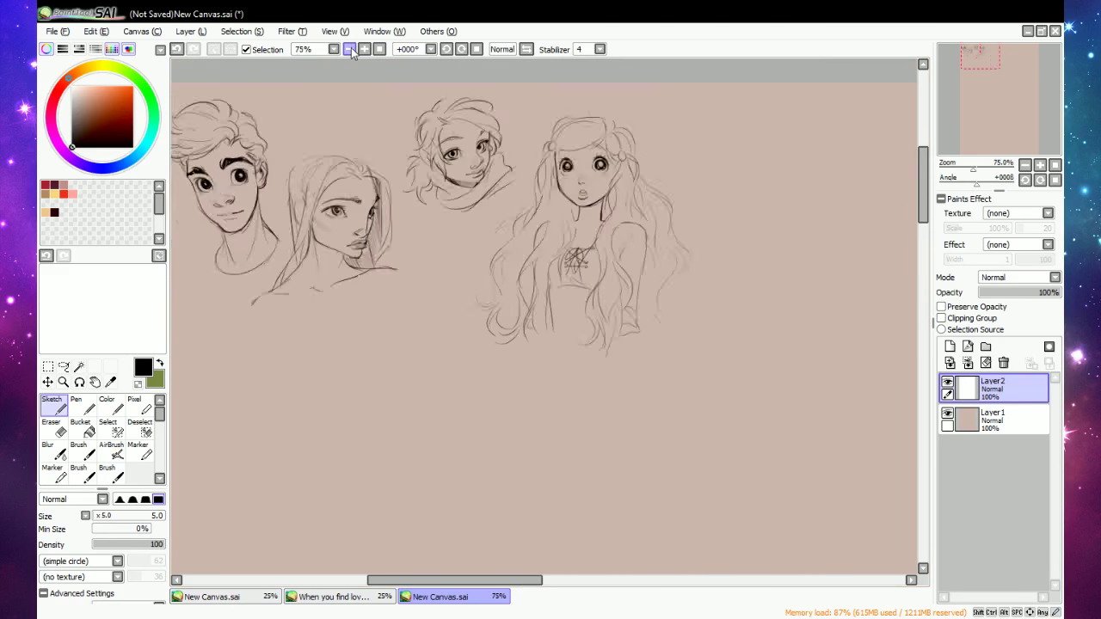
click(350, 49)
click(64, 366)
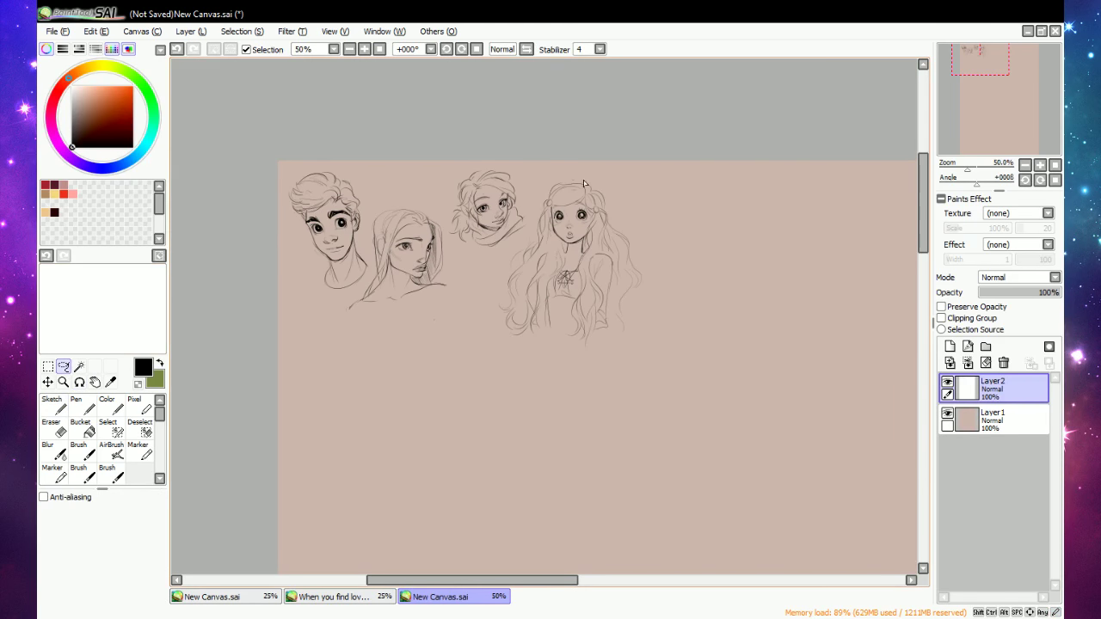
click(53, 406)
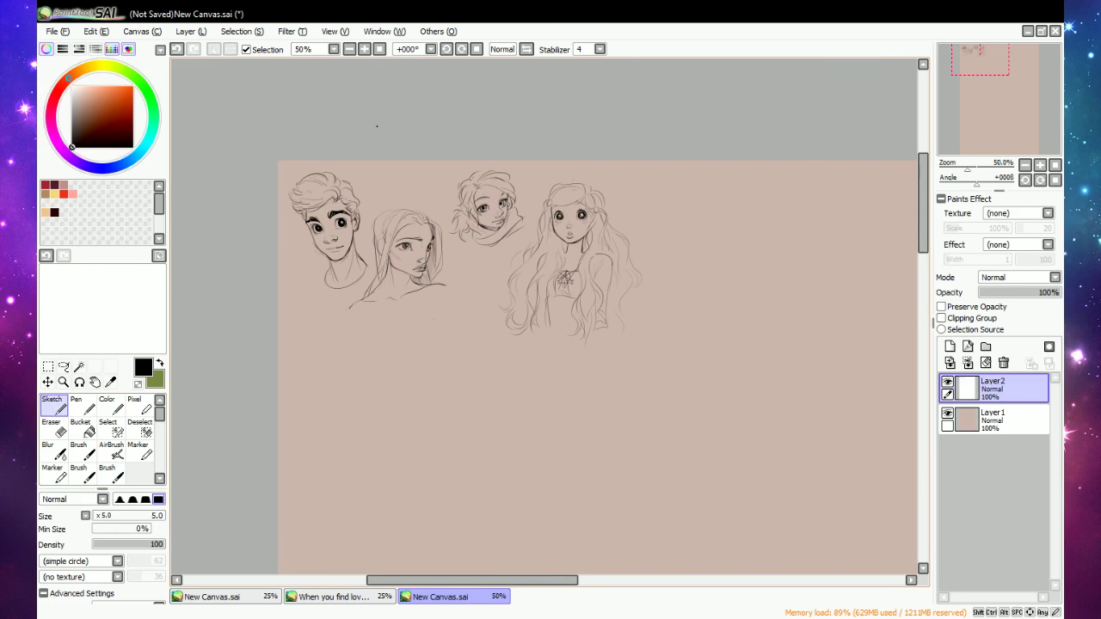
click(365, 49)
drag(473, 582, 453, 581)
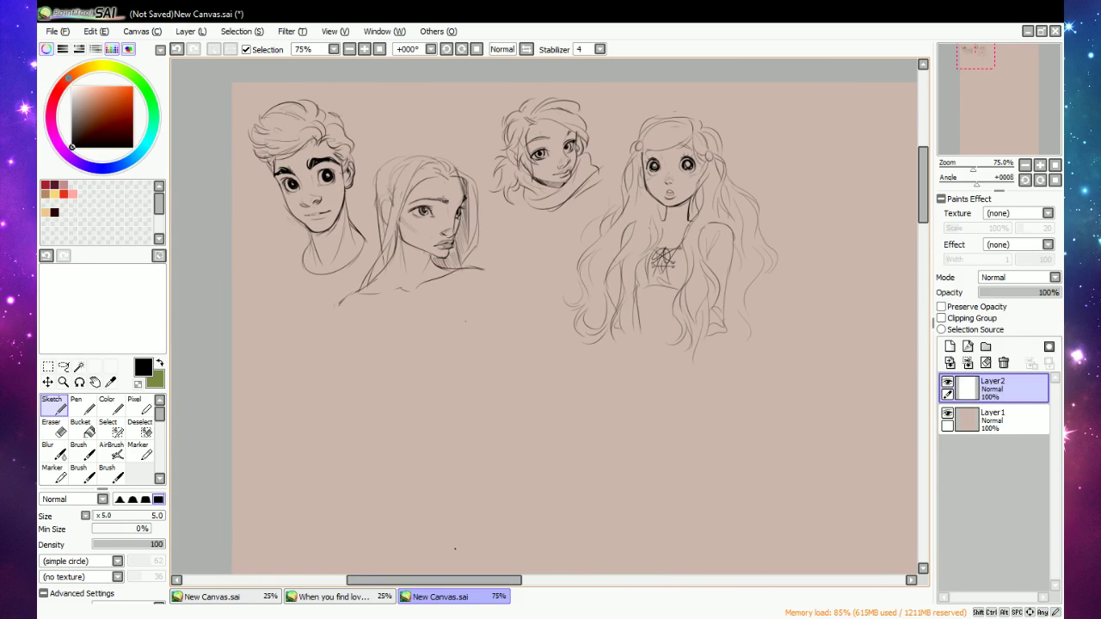
drag(923, 178, 921, 188)
click(364, 49)
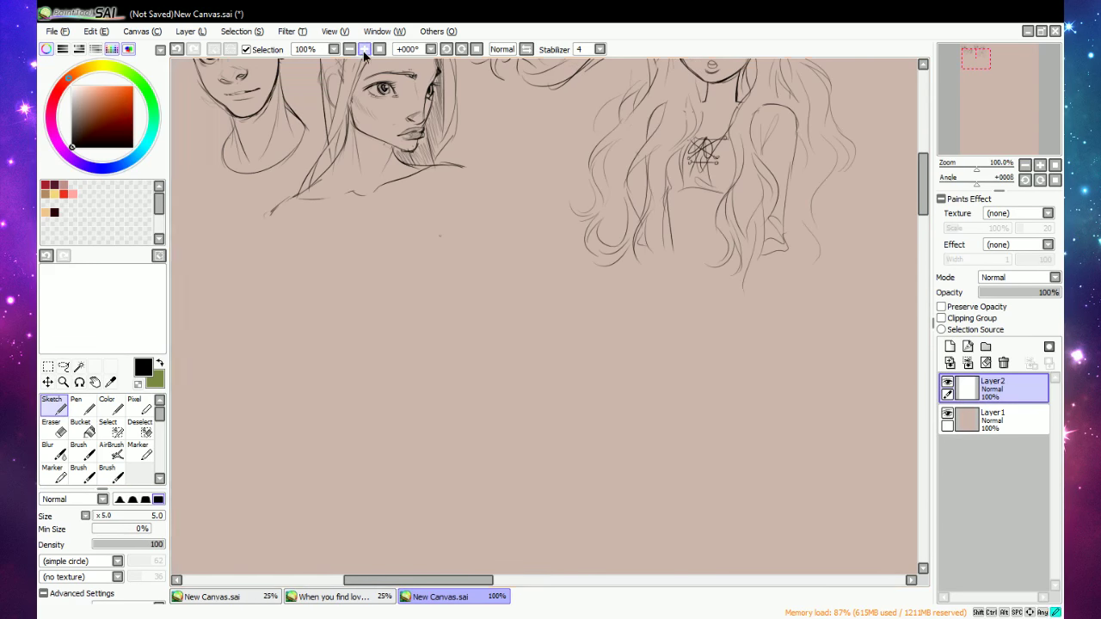
drag(482, 581, 467, 582)
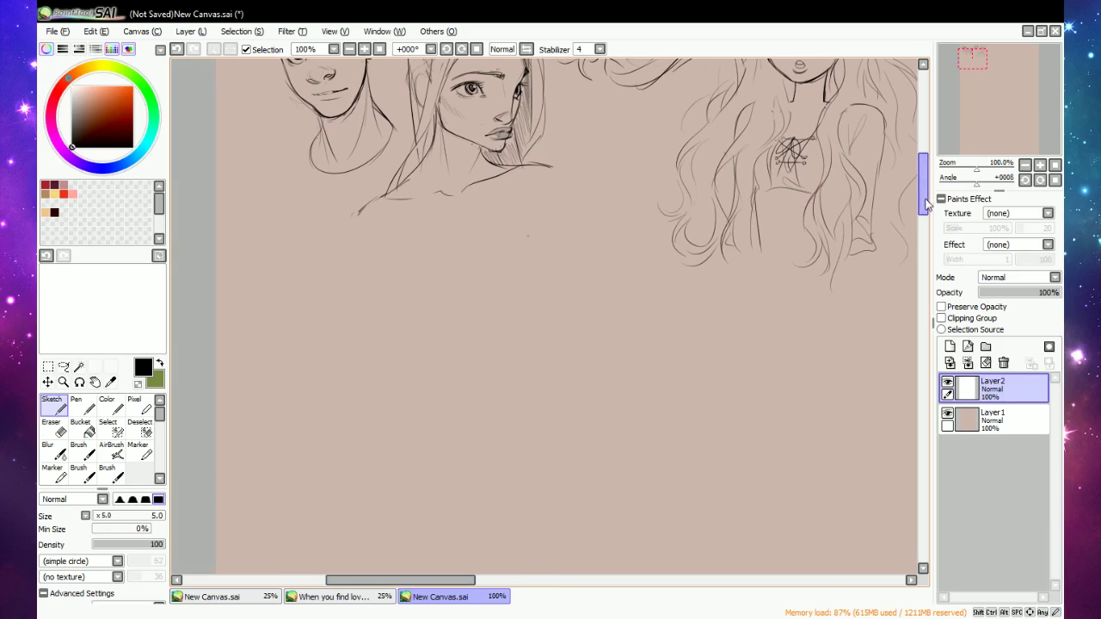
drag(925, 190, 927, 173)
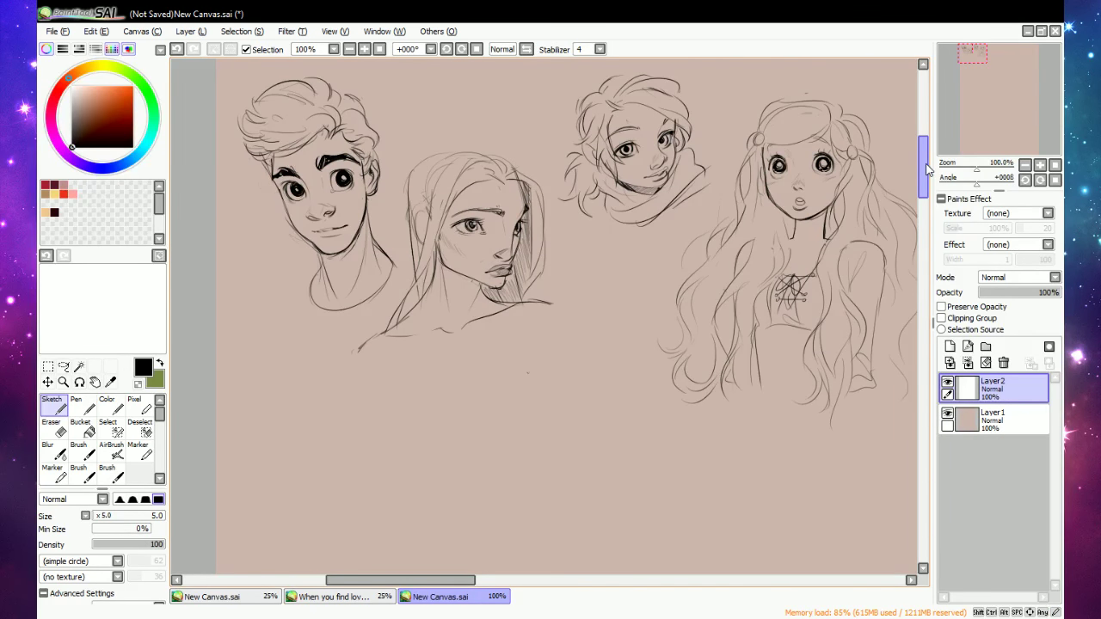
click(702, 618)
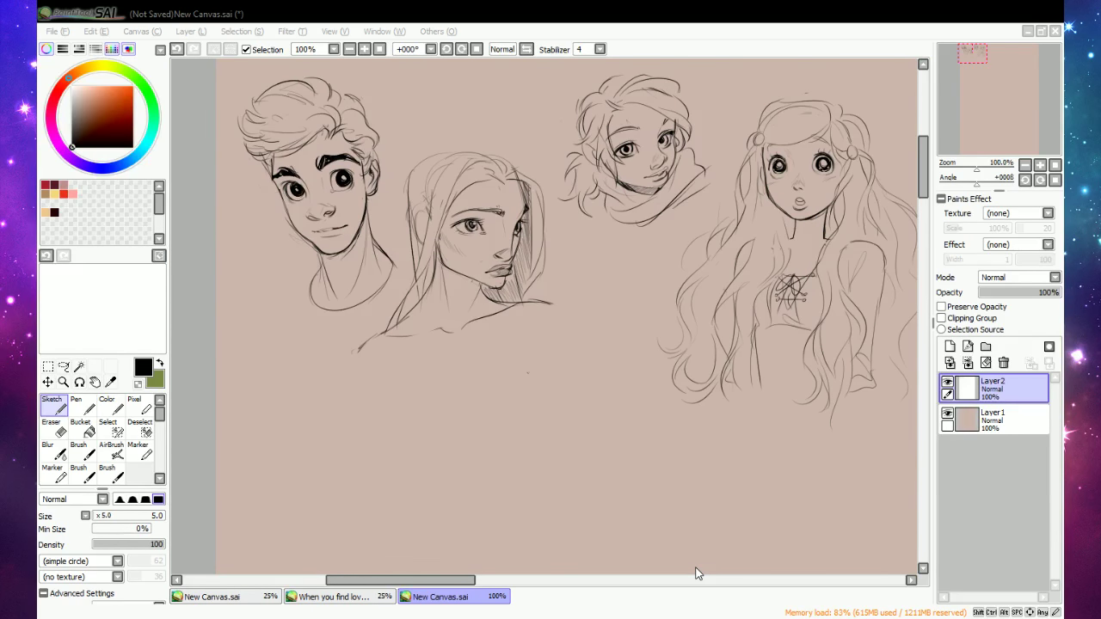
click(698, 617)
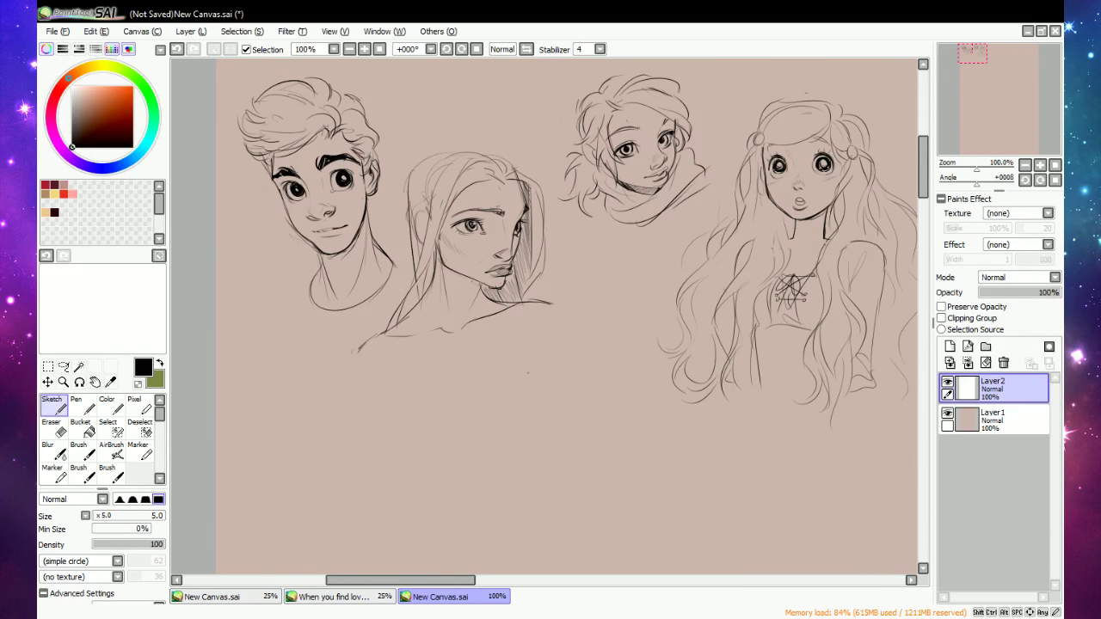
Sketch a fifth head's rounded crown and wispy fringe in the empty area below the second head.
scroll(923, 172, down, 3)
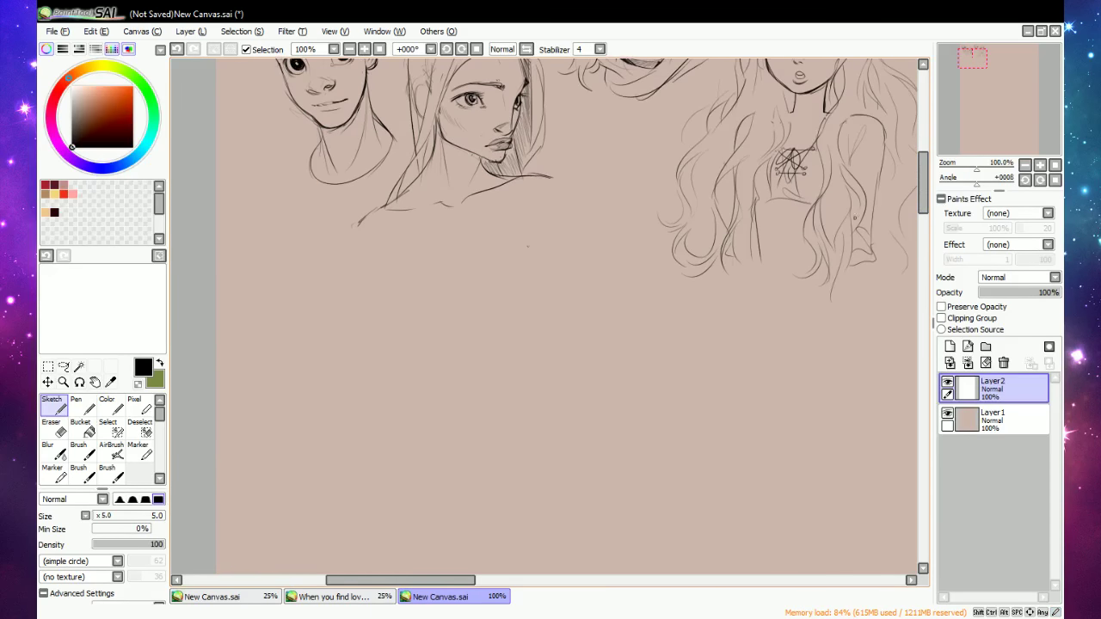
mouse_move(583, 321)
mouse_down()
mouse_move(487, 365)
mouse_move(570, 297)
mouse_move(595, 331)
mouse_up()
drag(526, 284, 599, 326)
drag(509, 351, 519, 376)
mouse_move(552, 328)
mouse_down()
mouse_move(564, 348)
mouse_move(620, 372)
mouse_up()
drag(618, 331, 624, 369)
drag(636, 352, 621, 371)
mouse_move(513, 376)
mouse_down()
mouse_move(539, 419)
mouse_move(514, 389)
mouse_move(521, 376)
mouse_move(615, 374)
mouse_up()
key(e)
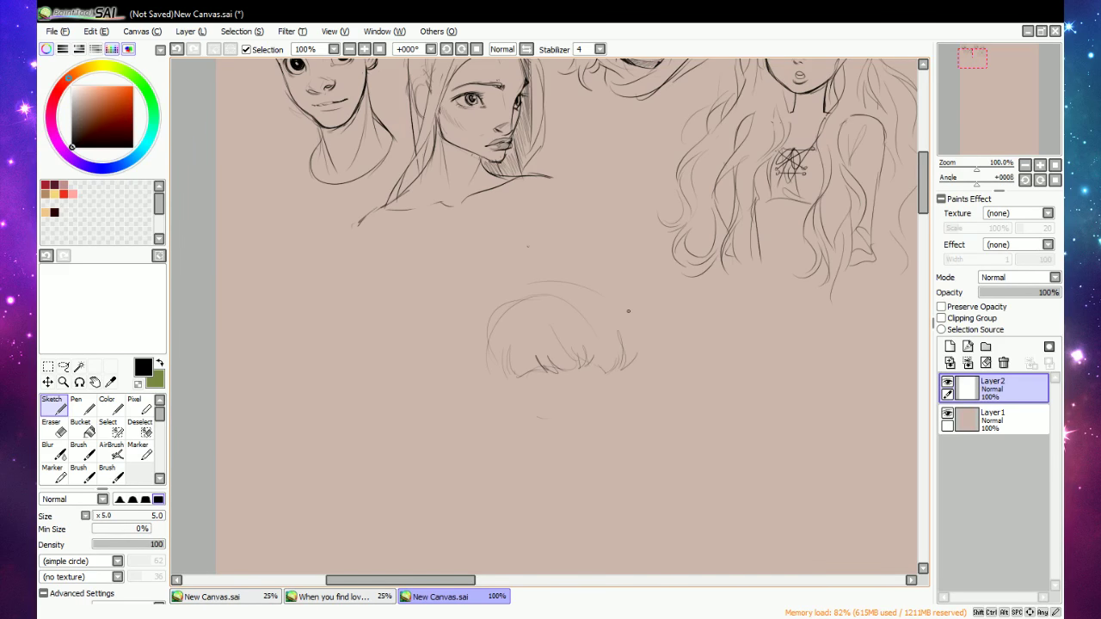
Draw the fifth head's parted hair outline, the long side lines of both pigtails, and the edge of the face.
mouse_move(521, 337)
mouse_down()
mouse_move(571, 301)
mouse_move(629, 337)
mouse_move(613, 334)
mouse_up()
mouse_move(562, 307)
mouse_down()
mouse_move(555, 343)
mouse_move(601, 326)
mouse_up()
drag(494, 380, 482, 453)
drag(503, 378, 512, 431)
drag(623, 372, 638, 419)
drag(508, 379, 521, 416)
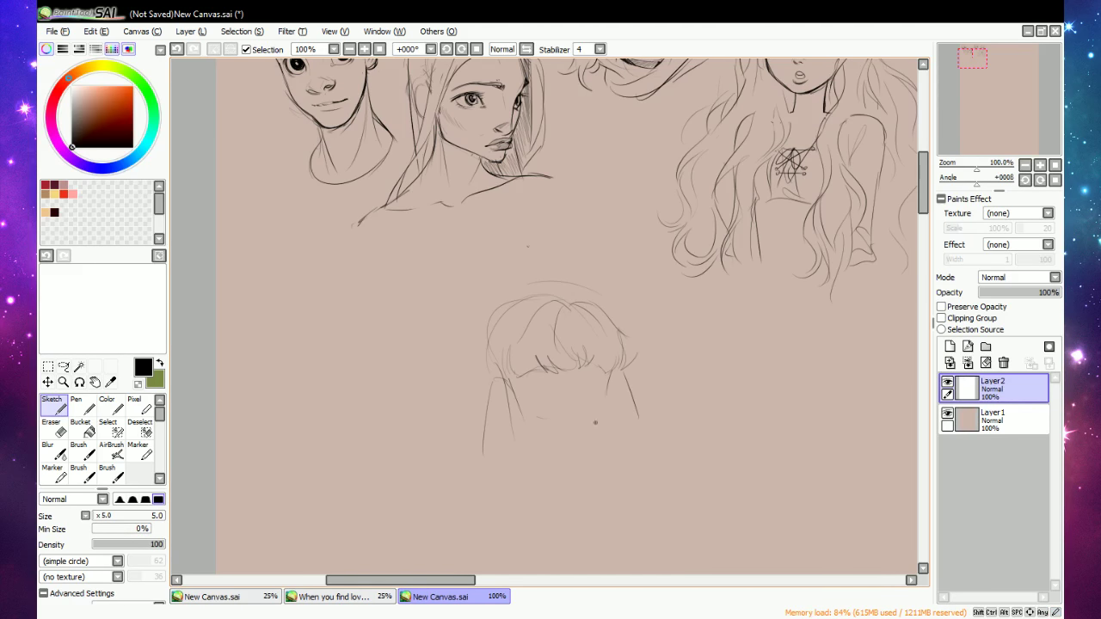
Draw the fifth face with a pointed chin, wide smirk, sharp nose, narrowed eyes and slanted brows.
drag(608, 388, 587, 437)
drag(519, 407, 569, 448)
mouse_move(535, 415)
mouse_down()
mouse_move(559, 421)
mouse_move(599, 404)
mouse_up()
mouse_move(522, 391)
mouse_down()
mouse_move(607, 384)
mouse_move(544, 390)
mouse_up()
mouse_move(527, 382)
mouse_down()
mouse_move(558, 390)
mouse_move(613, 375)
mouse_move(572, 412)
mouse_up()
drag(518, 378, 609, 368)
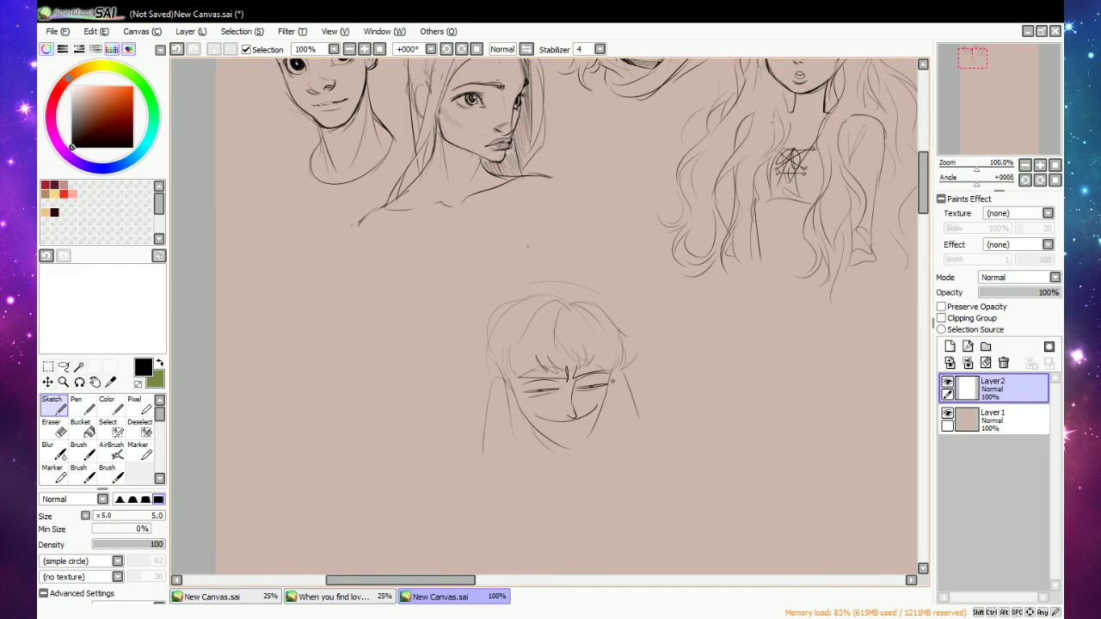
Finish the fifth head with jagged pigtail ends, pointed hair bows and a small thin-fingered hand beneath the chin.
mouse_move(511, 413)
mouse_down()
mouse_move(503, 470)
mouse_move(482, 471)
mouse_up()
mouse_move(608, 406)
mouse_down()
mouse_move(634, 462)
mouse_move(637, 394)
mouse_up()
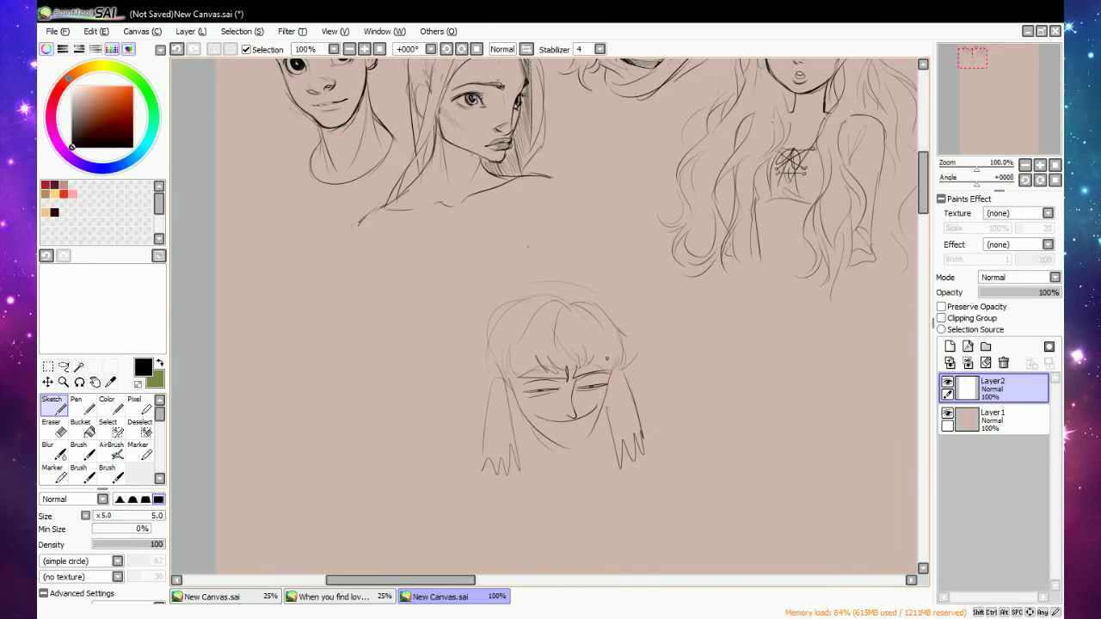
mouse_move(496, 376)
mouse_down()
mouse_move(477, 355)
mouse_move(508, 385)
mouse_up()
drag(624, 363, 640, 349)
drag(640, 350, 635, 382)
mouse_move(545, 442)
mouse_down()
mouse_move(536, 471)
mouse_move(547, 496)
mouse_move(565, 441)
mouse_up()
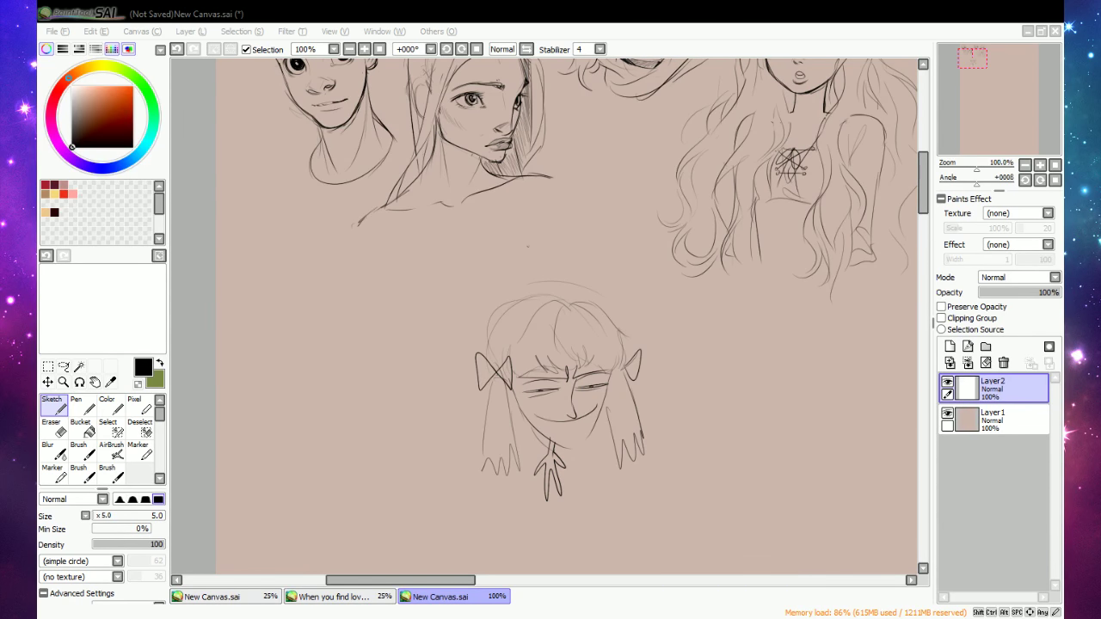
Erase the cartoon head with pigtails below the portrait sketches using the 240 px eraser.
key(e)
mouse_move(700, 405)
mouse_down()
mouse_move(624, 441)
mouse_move(566, 489)
mouse_move(578, 431)
mouse_move(570, 341)
mouse_move(521, 313)
mouse_move(533, 350)
mouse_move(579, 299)
mouse_move(498, 295)
mouse_move(622, 314)
mouse_move(495, 332)
mouse_move(499, 349)
mouse_move(612, 442)
mouse_move(493, 382)
mouse_up()
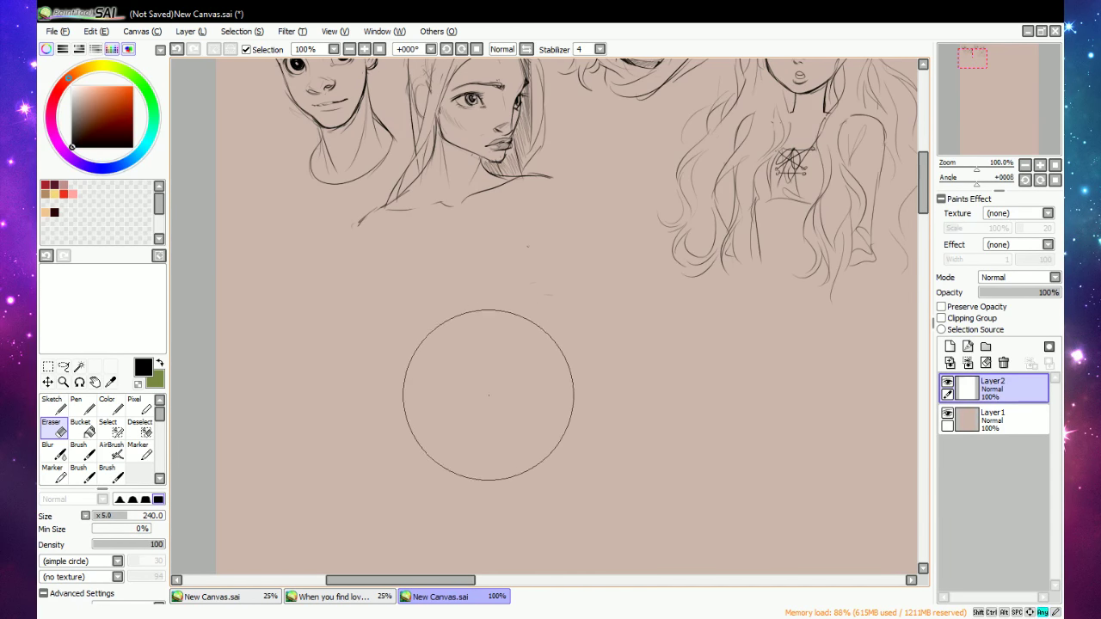
click(60, 404)
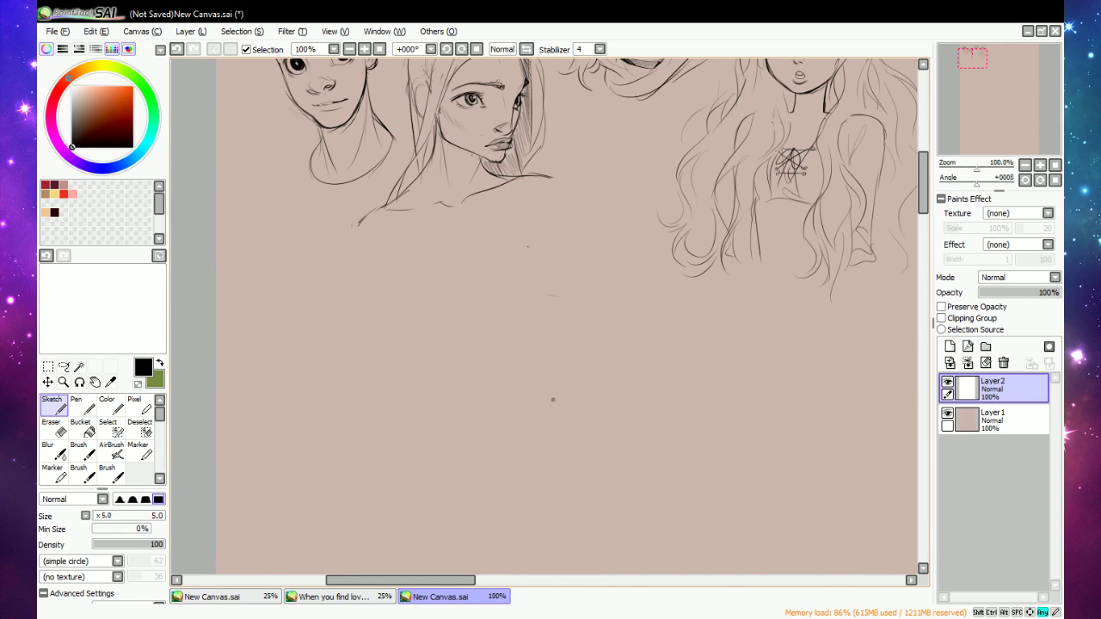
drag(519, 337, 591, 334)
mouse_move(511, 365)
mouse_down()
mouse_move(555, 317)
mouse_move(530, 420)
mouse_move(515, 348)
mouse_up()
drag(531, 325, 594, 339)
mouse_move(516, 337)
mouse_down()
mouse_move(553, 325)
mouse_move(511, 346)
mouse_move(526, 319)
mouse_move(589, 326)
mouse_move(602, 349)
mouse_up()
mouse_move(540, 312)
mouse_down()
mouse_move(581, 318)
mouse_move(554, 303)
mouse_move(568, 377)
mouse_move(595, 364)
mouse_move(578, 355)
mouse_move(511, 361)
mouse_move(565, 351)
mouse_up()
key(e)
key(n)
mouse_move(516, 354)
mouse_down()
mouse_move(549, 327)
mouse_move(620, 337)
mouse_up()
mouse_move(591, 353)
mouse_down()
mouse_move(610, 351)
mouse_move(581, 354)
mouse_up()
key(e)
mouse_move(648, 354)
mouse_down()
mouse_move(521, 358)
mouse_move(614, 349)
mouse_up()
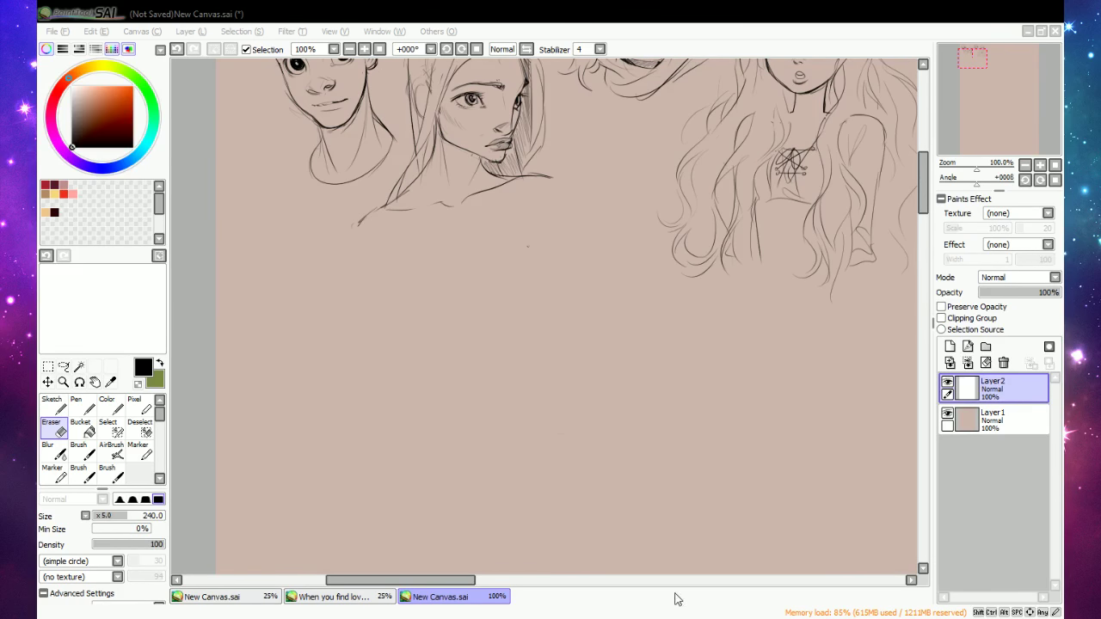
key(alt+Tab)
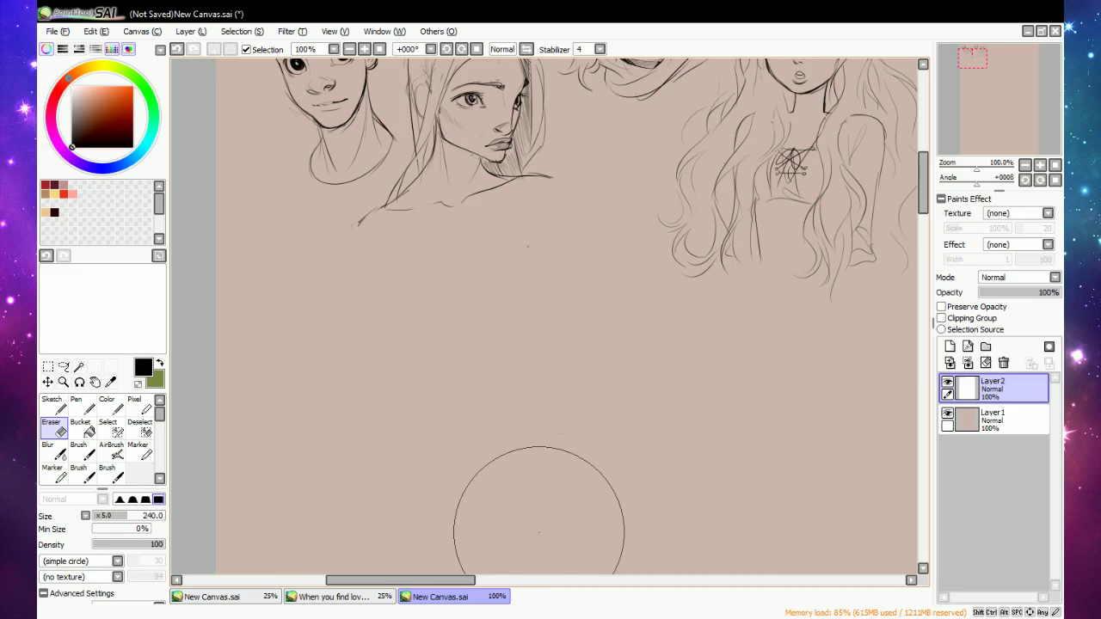
Try to sketch a chubby figure with closed eyes, a tiny nose and curly hair below the portraits.
click(53, 404)
mouse_move(411, 352)
mouse_down()
mouse_move(521, 357)
mouse_move(514, 406)
mouse_move(501, 381)
mouse_move(466, 393)
mouse_move(522, 374)
mouse_move(497, 385)
mouse_up()
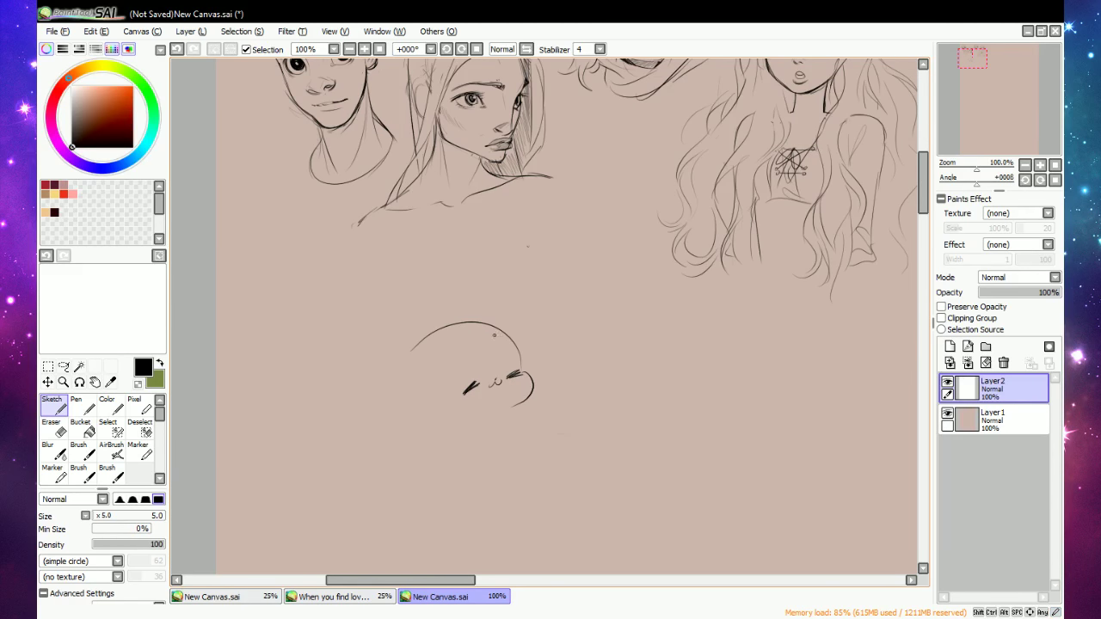
mouse_move(475, 337)
mouse_down()
mouse_move(462, 389)
mouse_move(523, 353)
mouse_move(547, 406)
mouse_up()
drag(400, 371, 422, 330)
drag(393, 372, 375, 472)
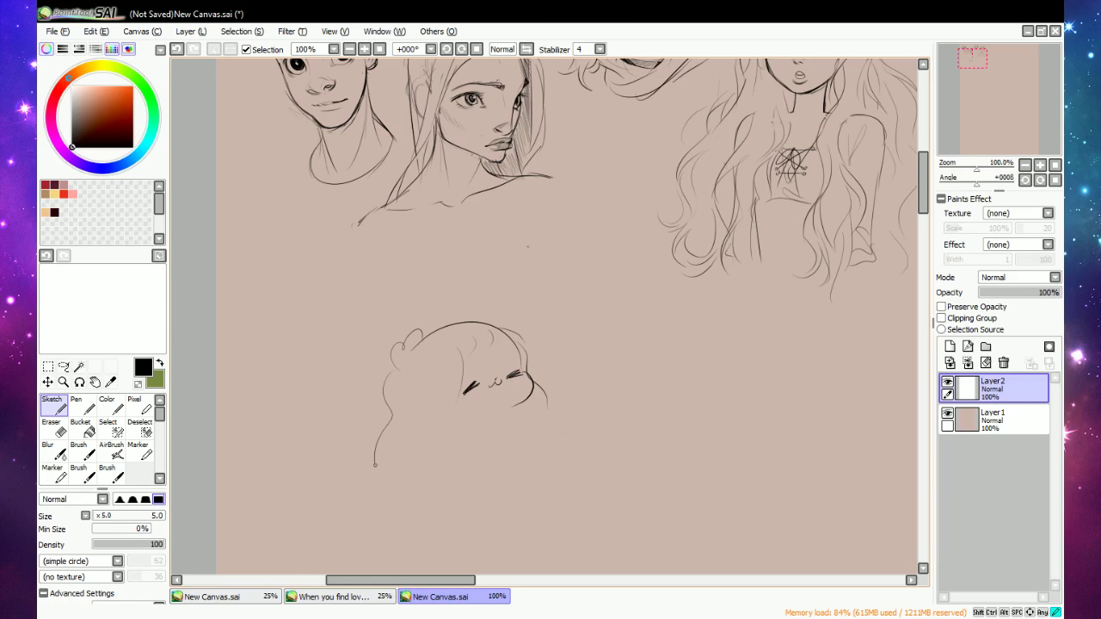
mouse_move(484, 411)
mouse_down()
mouse_move(493, 414)
mouse_move(469, 420)
mouse_move(471, 459)
mouse_up()
drag(516, 406, 528, 420)
drag(517, 352, 520, 360)
Erase the chubby figure with closed eyes.
scroll(924, 188, up, 2)
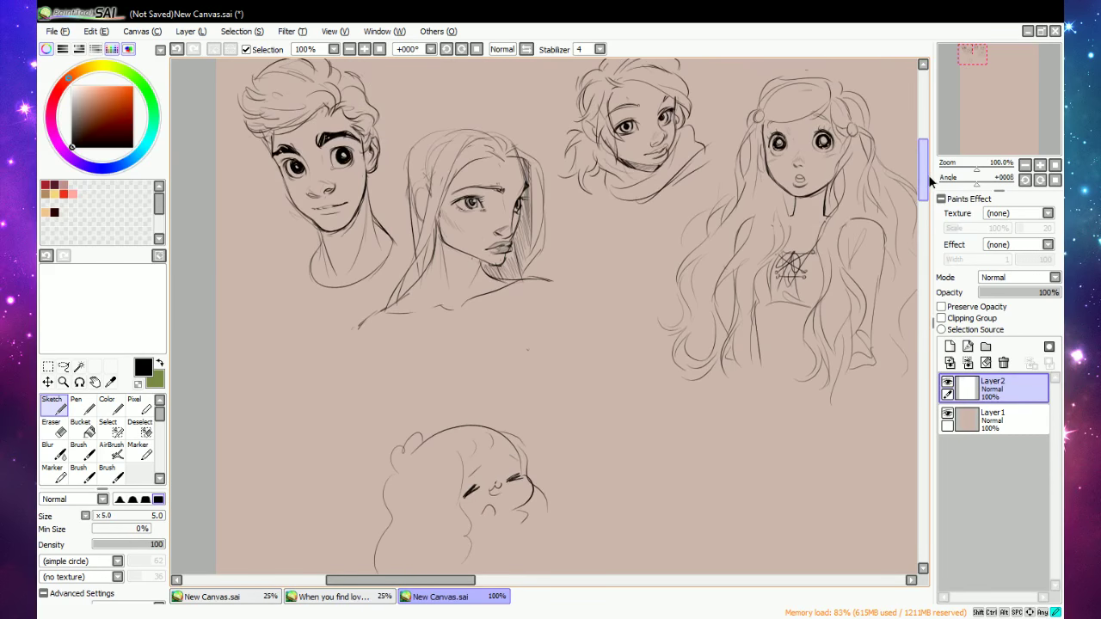
key(e)
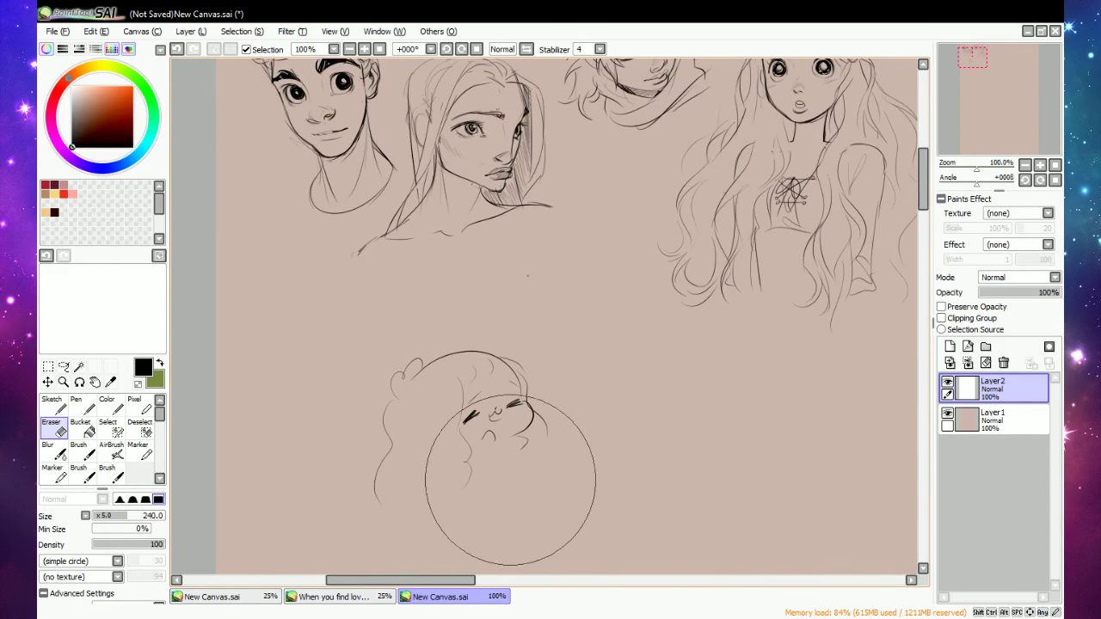
mouse_move(511, 480)
mouse_down()
mouse_move(450, 460)
mouse_move(470, 376)
mouse_move(378, 456)
mouse_up()
key(e)
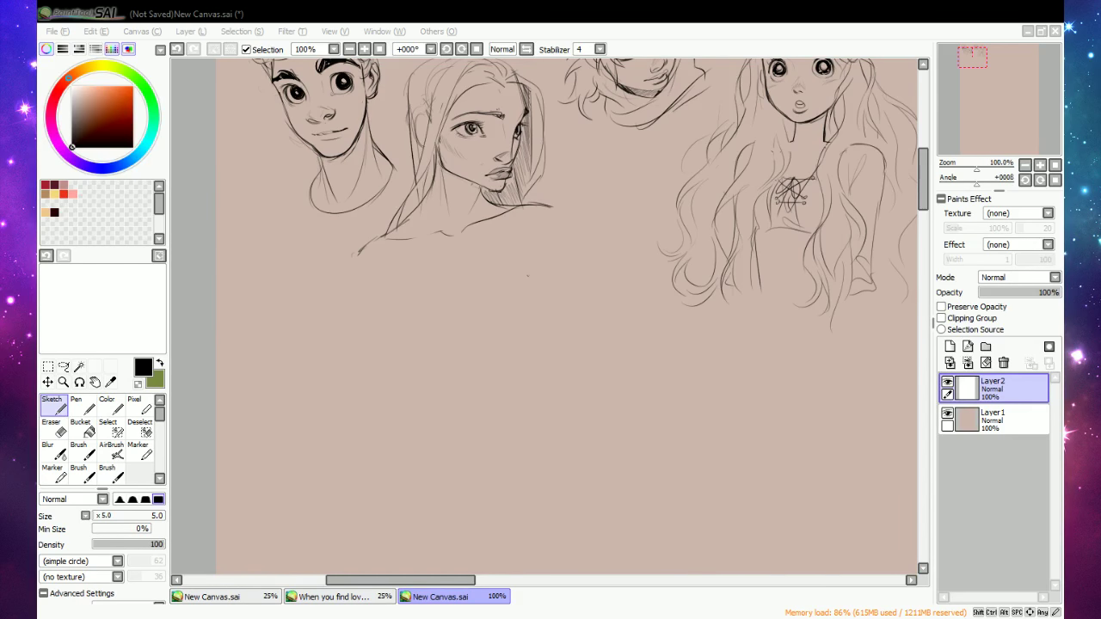
Paste the copied reference photo as a new layer and move it into the empty area below the portrait sketches.
scroll(489, 338, down, 2)
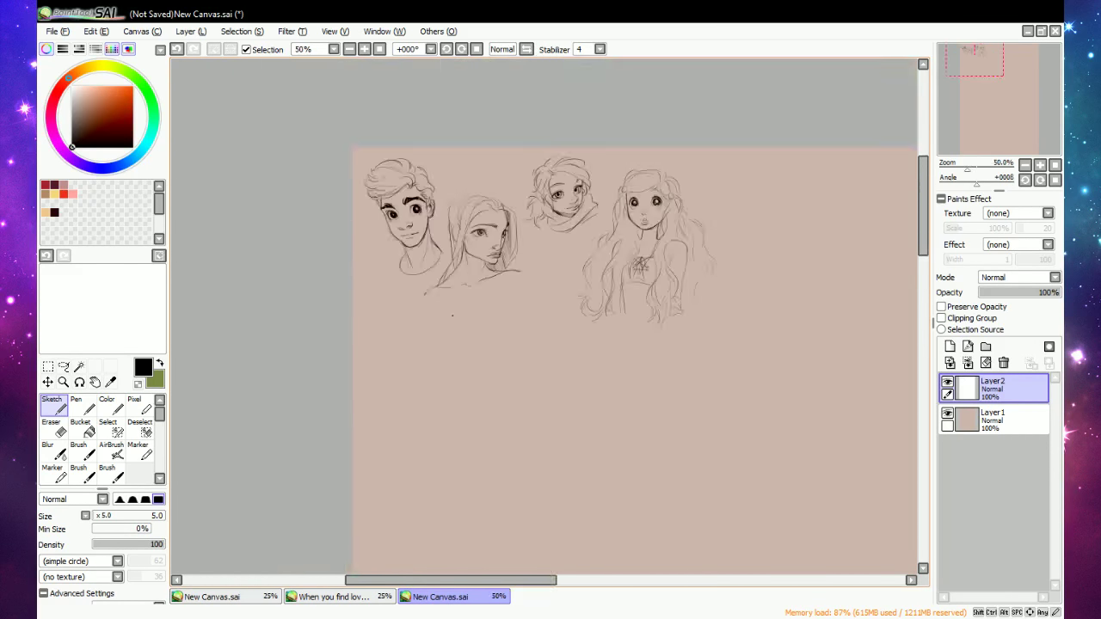
scroll(398, 323, up, 2)
scroll(393, 341, down, 5)
scroll(448, 446, up, 2)
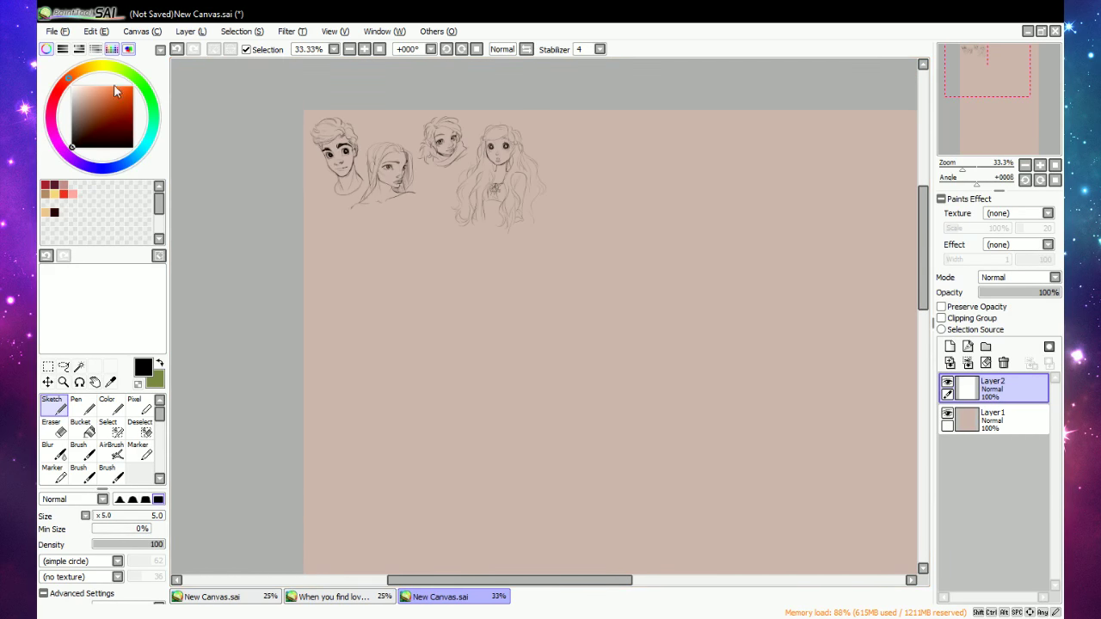
click(137, 38)
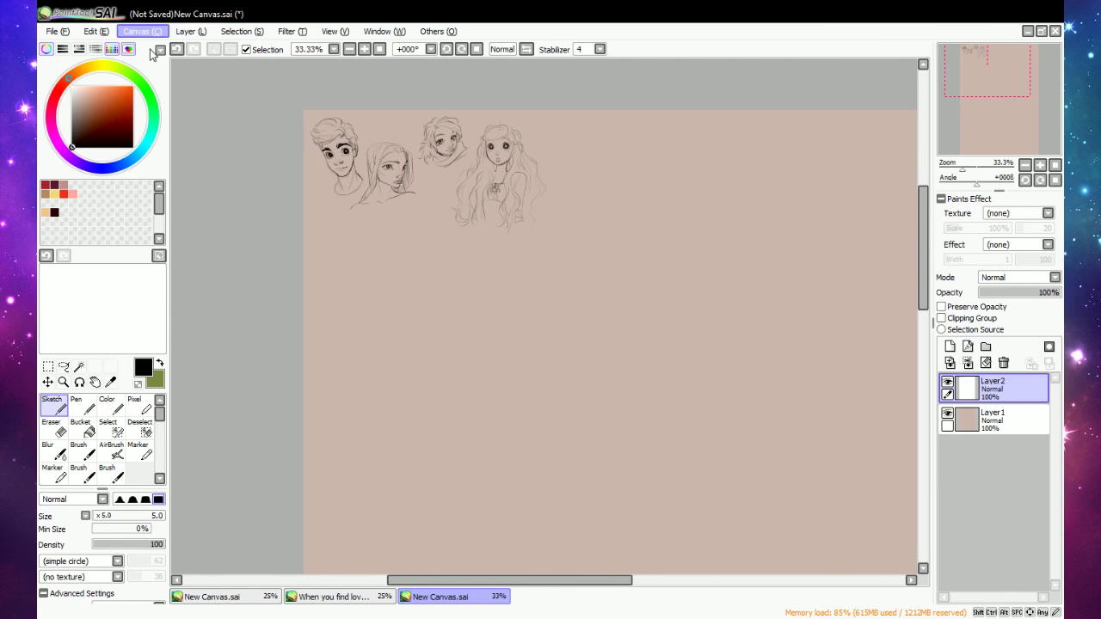
click(105, 32)
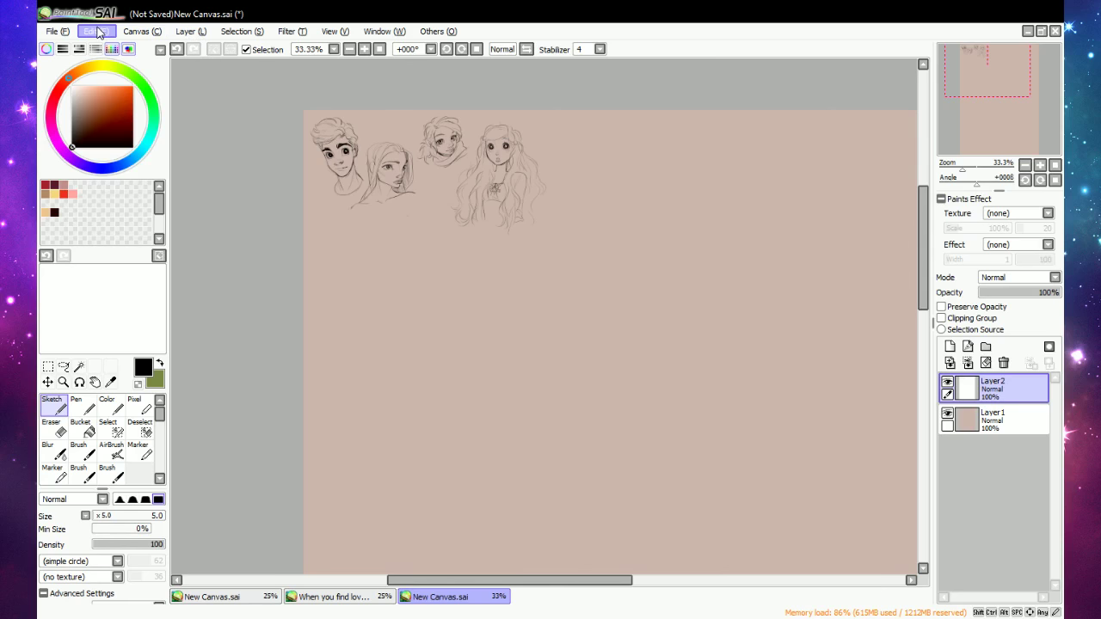
click(107, 105)
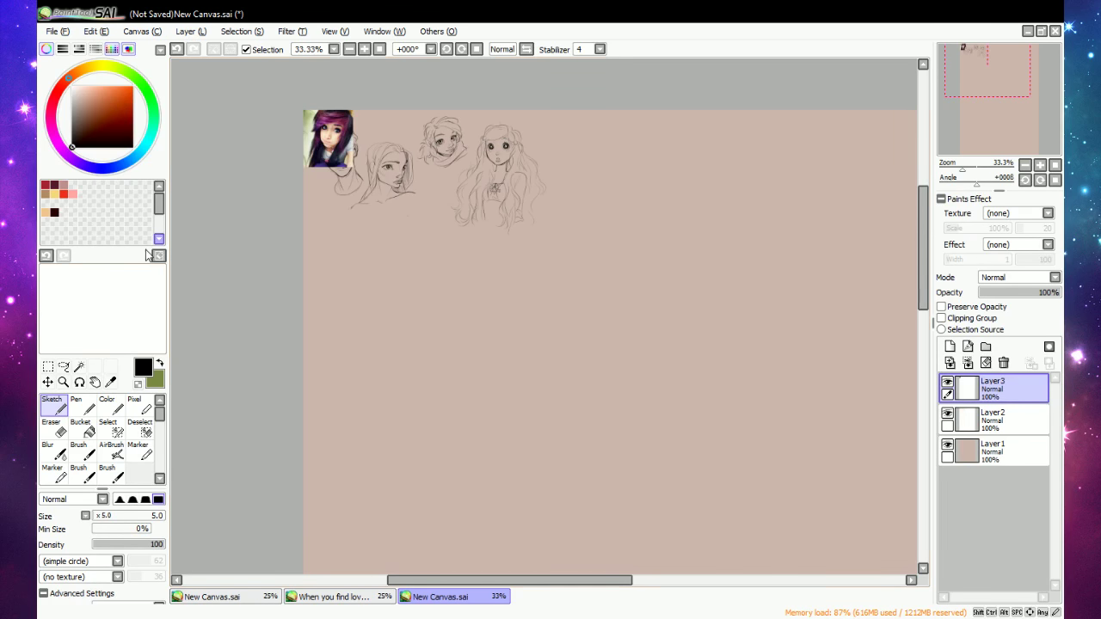
click(47, 382)
mouse_move(335, 148)
mouse_down()
mouse_move(342, 277)
mouse_move(359, 271)
mouse_up()
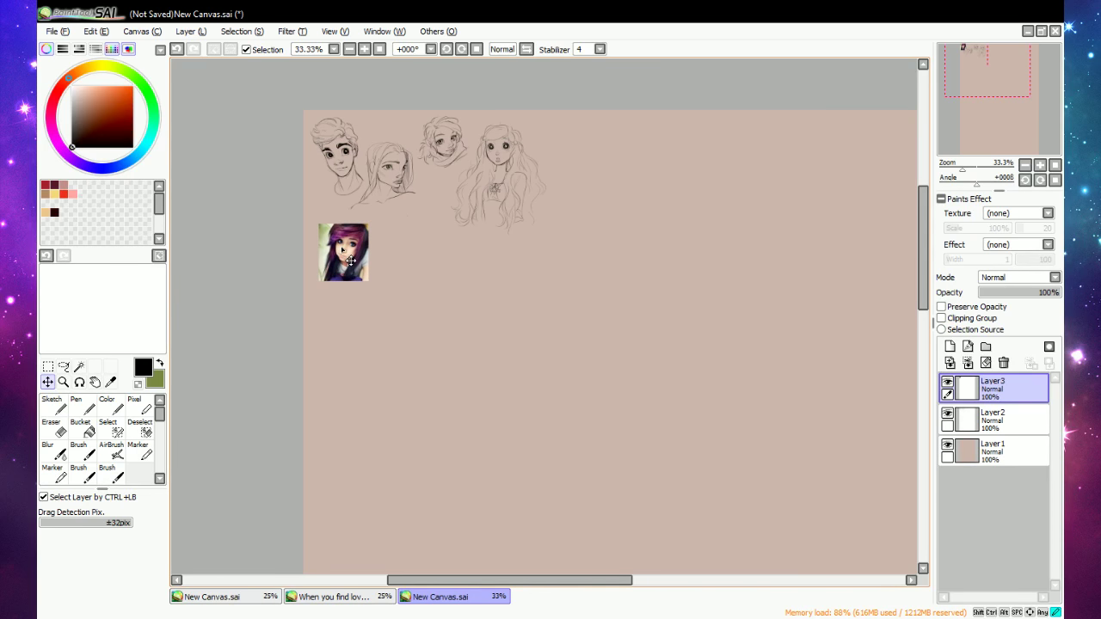
On Layer2, sketch the forehead arc, cheek and jaw of a head beside the reference photo with the 5 px Sketch brush.
scroll(258, 219, up, 3)
scroll(548, 325, up, 1)
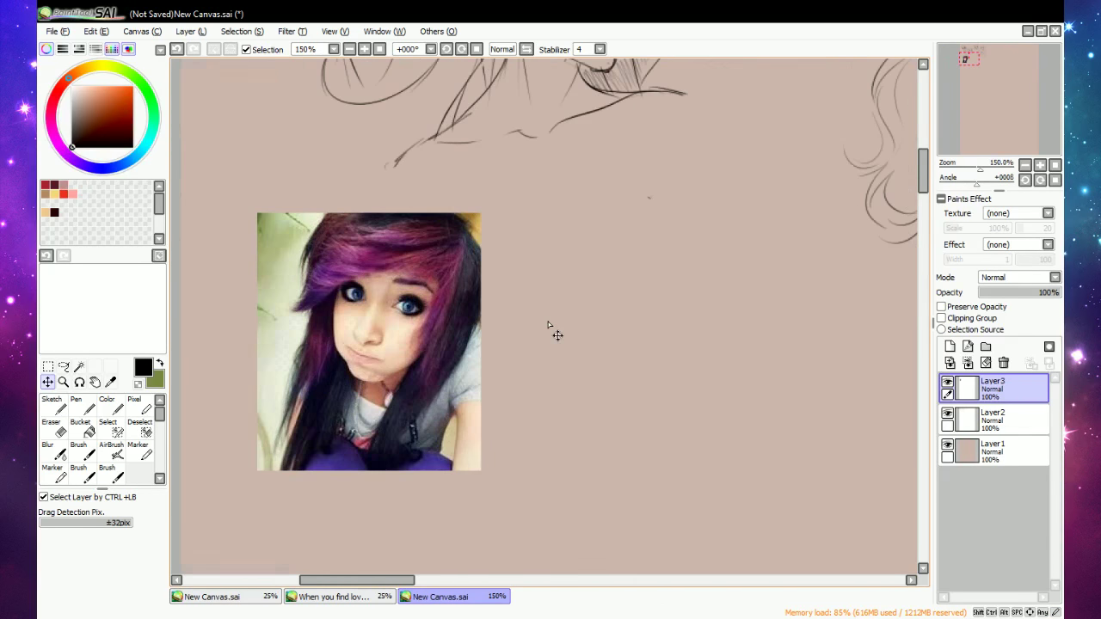
click(51, 404)
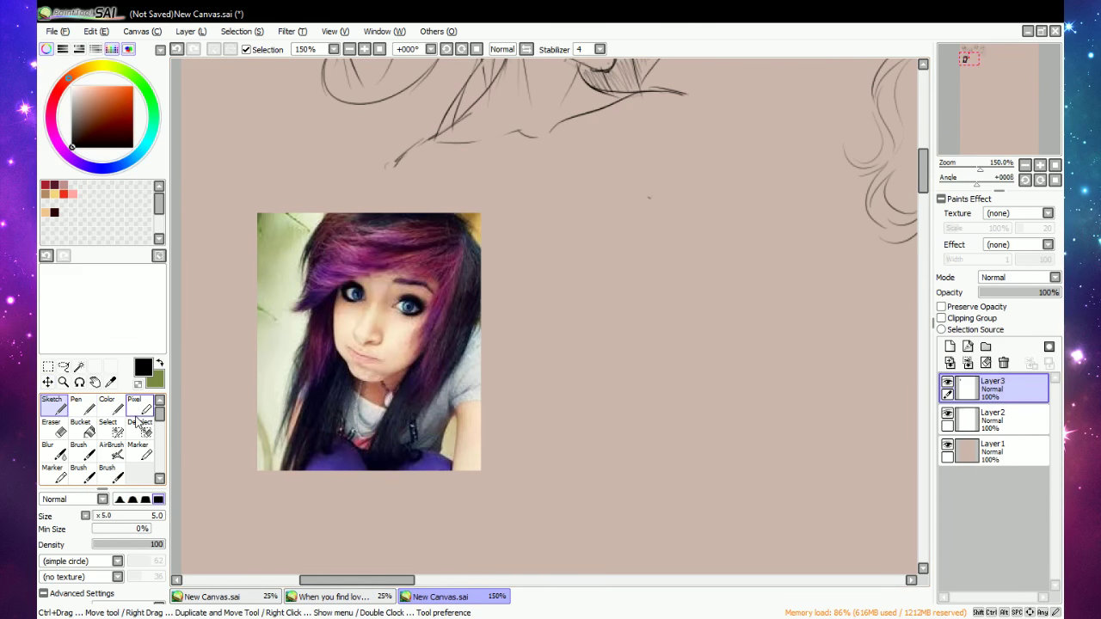
click(994, 420)
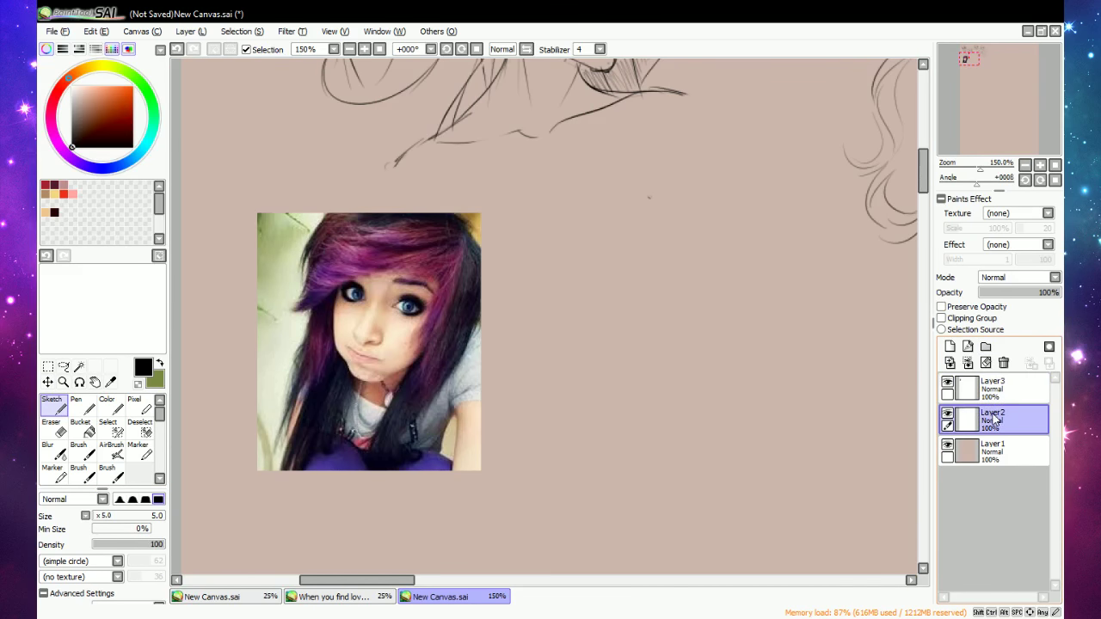
click(948, 415)
click(948, 415)
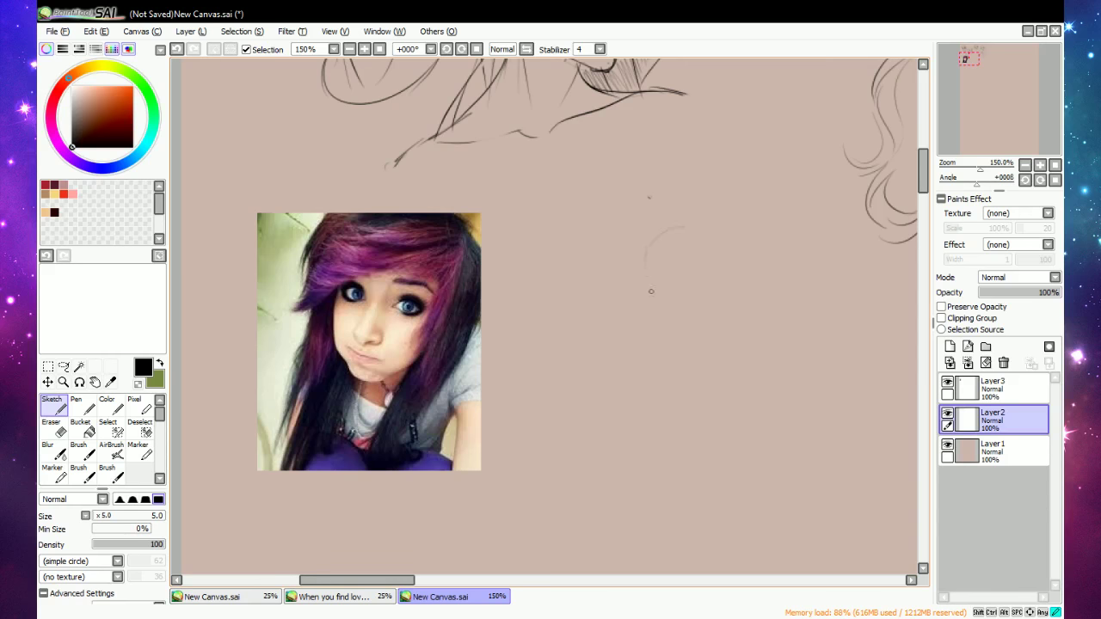
drag(651, 285, 745, 277)
drag(651, 282, 649, 368)
mouse_move(645, 324)
mouse_down()
mouse_move(660, 373)
mouse_move(680, 385)
mouse_move(728, 366)
mouse_up()
mouse_move(643, 302)
mouse_down()
mouse_move(659, 372)
mouse_move(694, 386)
mouse_move(721, 368)
mouse_up()
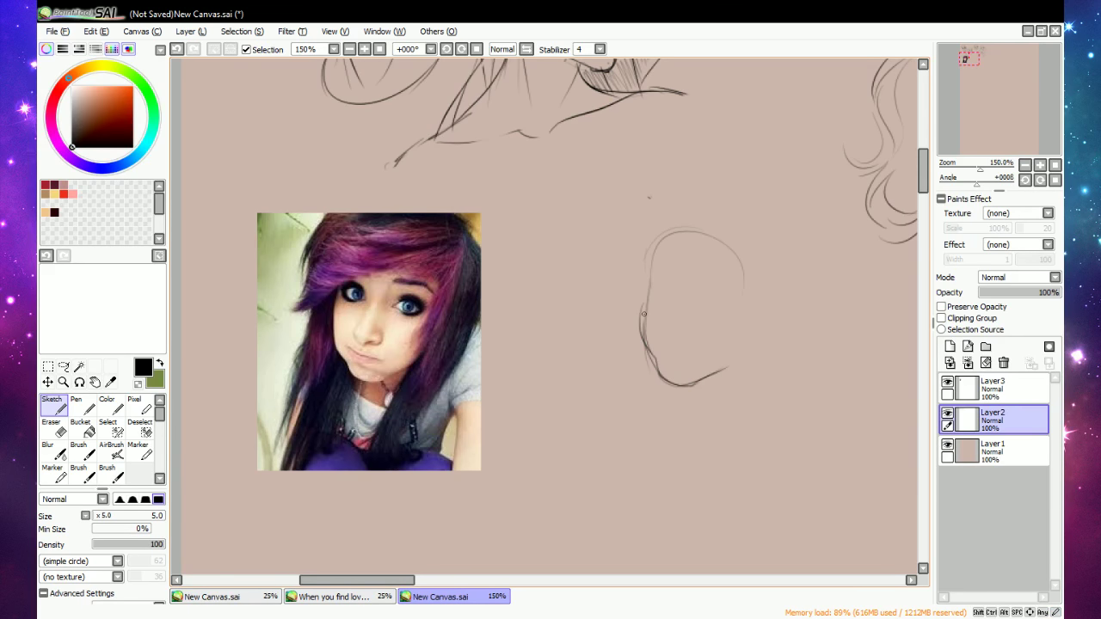
Reinforce the narrow cheek's contour, then add the far side of the face and the larger skull curve.
drag(650, 276, 644, 343)
key(e)
key(e)
drag(768, 260, 731, 368)
mouse_move(659, 258)
mouse_down()
mouse_move(735, 203)
mouse_move(773, 222)
mouse_move(745, 342)
mouse_up()
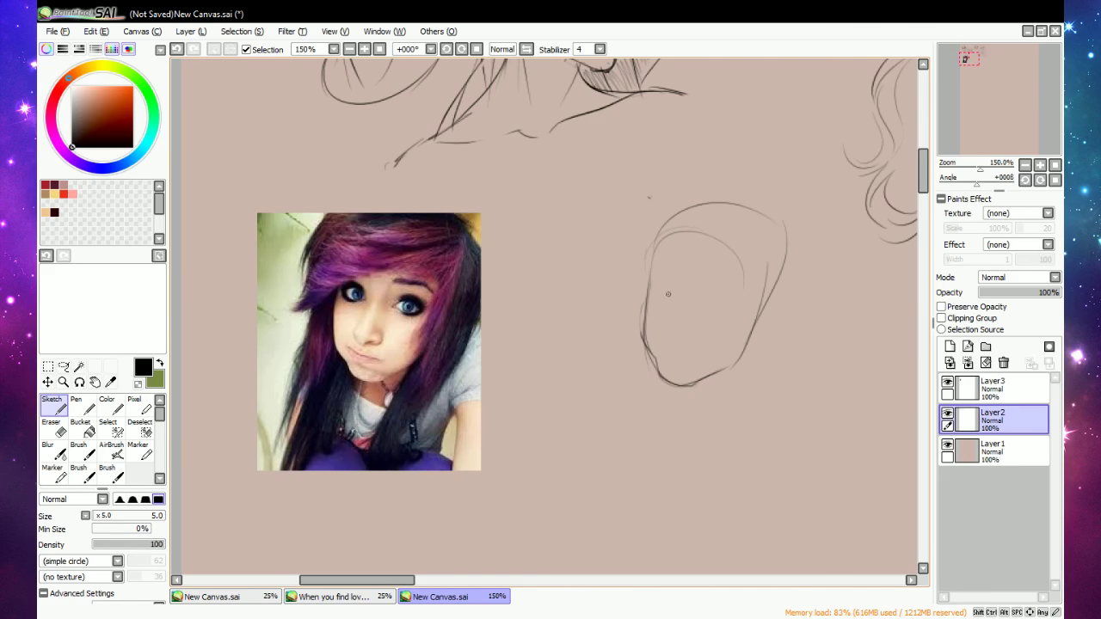
Sketch the outlines of both eyes on the face with dark upper lids.
mouse_move(654, 285)
mouse_down()
mouse_move(669, 287)
mouse_move(661, 301)
mouse_move(734, 299)
mouse_move(733, 315)
mouse_move(725, 301)
mouse_move(743, 310)
mouse_move(718, 296)
mouse_move(743, 309)
mouse_move(732, 311)
mouse_up()
key(e)
key(n)
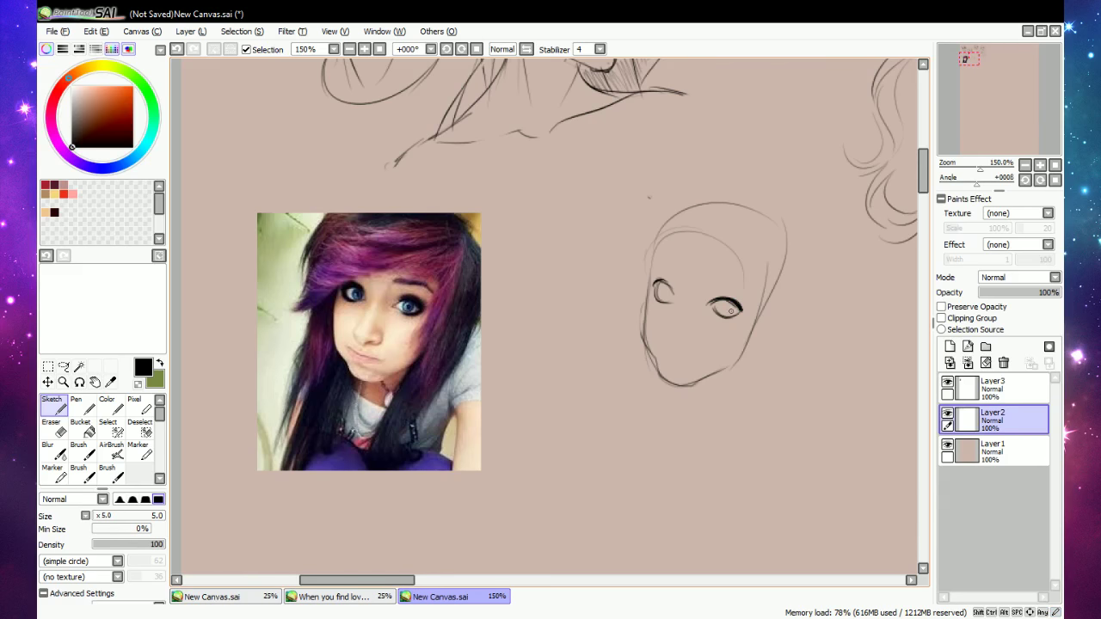
drag(665, 284, 674, 299)
key(e)
key(n)
Draw the irises in both eyes and darken the pupil of the smaller eye.
mouse_move(666, 289)
mouse_down()
mouse_move(674, 301)
mouse_move(735, 315)
mouse_move(729, 305)
mouse_up()
key(e)
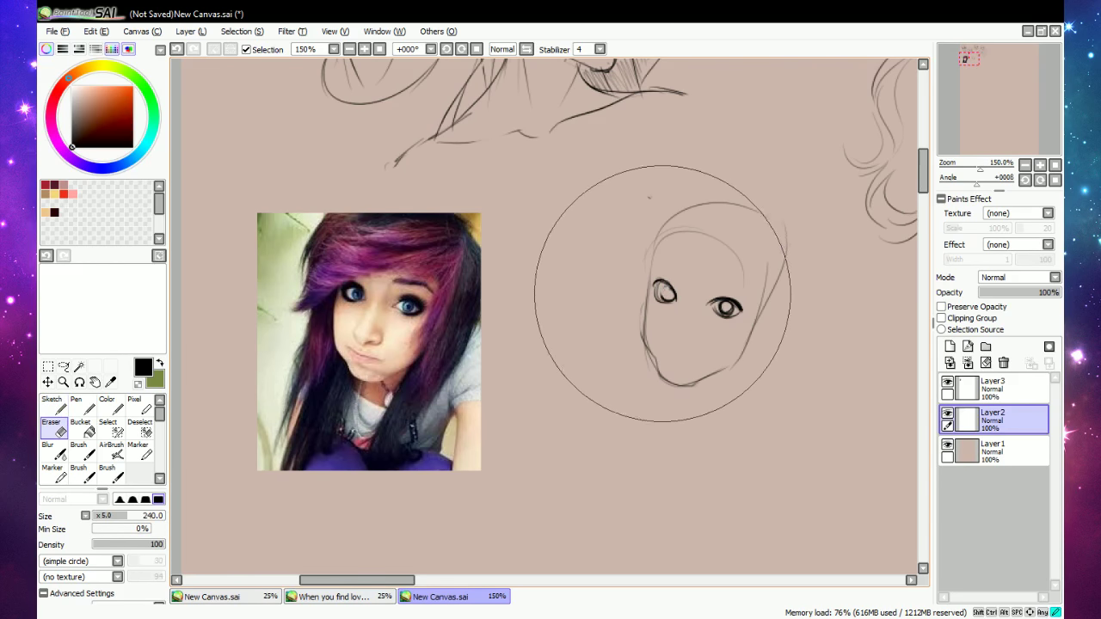
key(n)
drag(665, 288, 668, 299)
drag(663, 288, 676, 303)
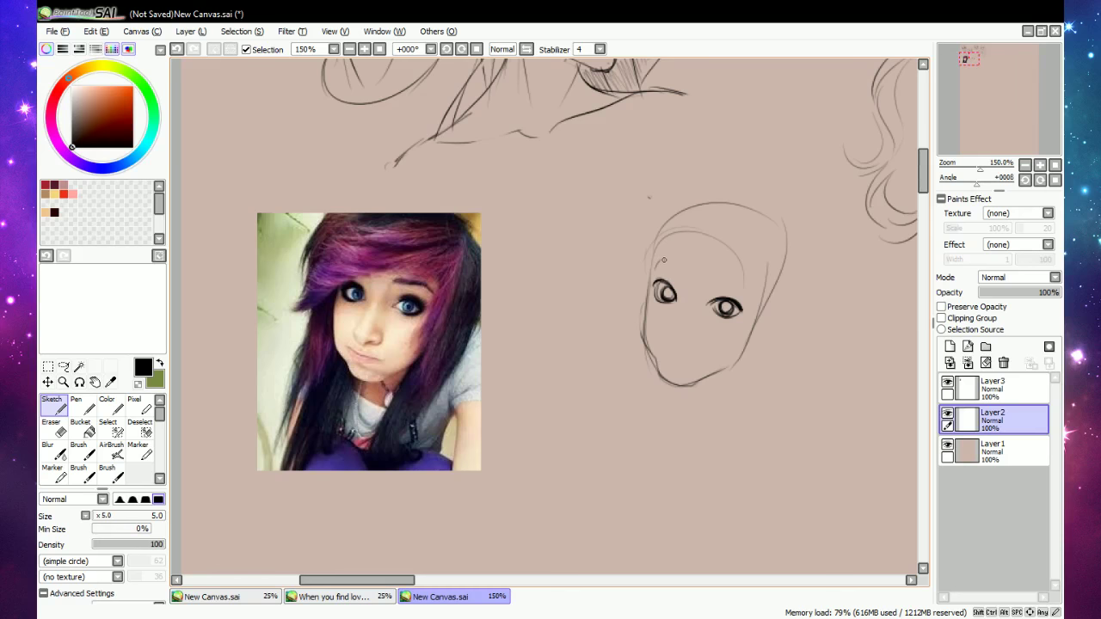
Sketch both eyebrows and a light line for the bridge of the nose.
mouse_move(656, 262)
mouse_down()
mouse_move(748, 279)
mouse_move(756, 297)
mouse_move(724, 272)
mouse_move(744, 277)
mouse_move(750, 299)
mouse_up()
key(e)
key(n)
mouse_move(659, 260)
mouse_down()
mouse_move(685, 260)
mouse_move(664, 256)
mouse_move(681, 260)
mouse_move(681, 293)
mouse_up()
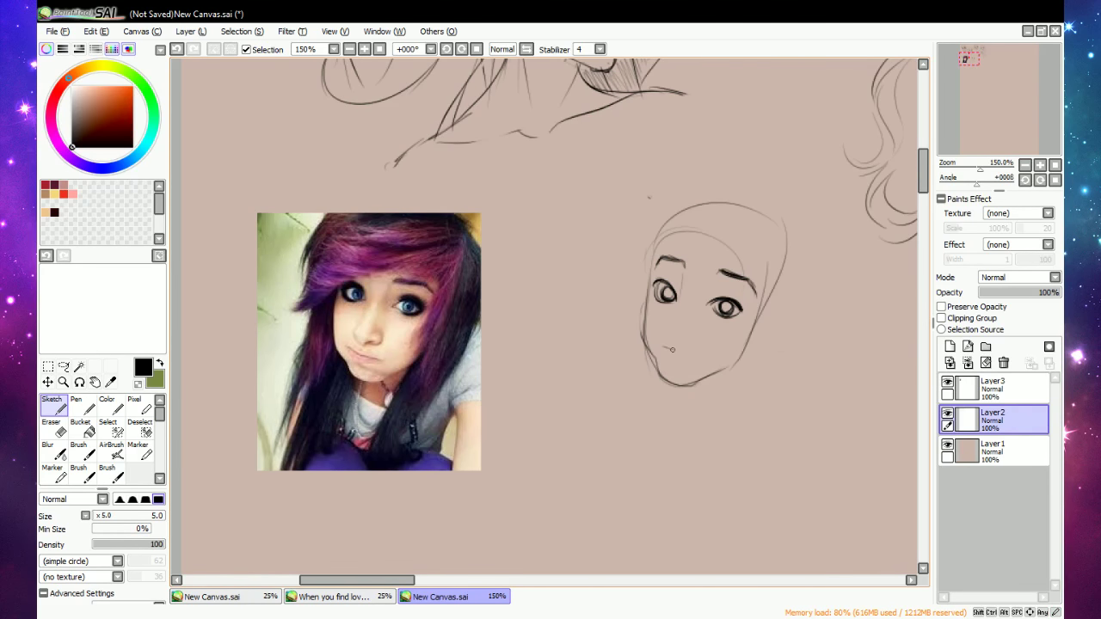
mouse_move(662, 347)
mouse_down()
mouse_move(688, 357)
mouse_move(671, 364)
mouse_move(703, 364)
mouse_move(658, 354)
mouse_move(723, 335)
mouse_move(665, 357)
mouse_move(696, 359)
mouse_up()
key(e)
drag(668, 347, 706, 359)
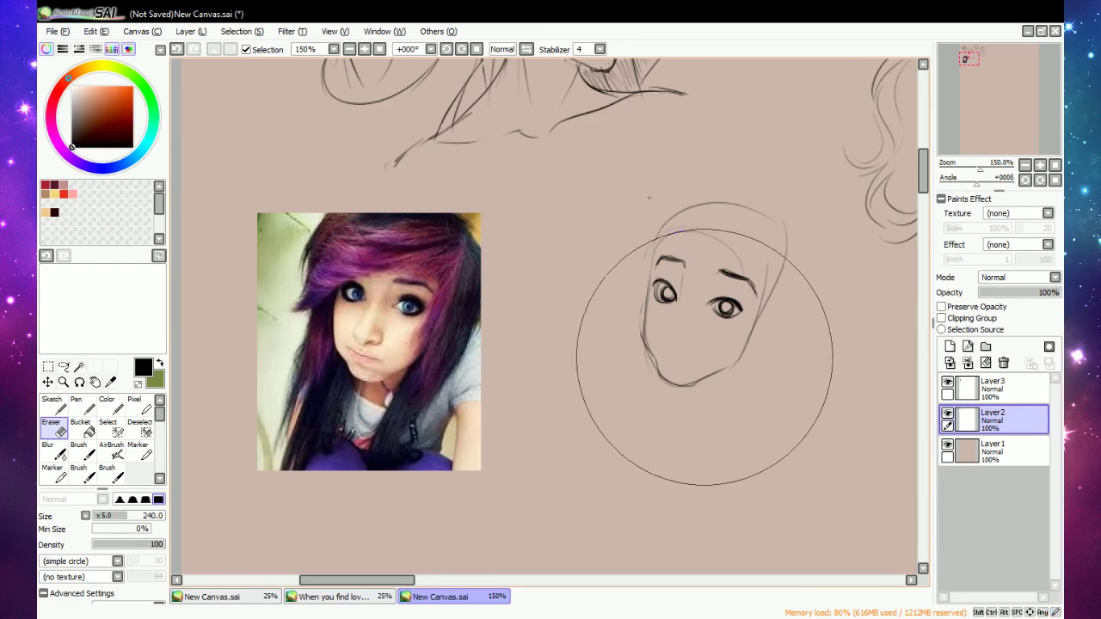
Sketch the nose below the eyes, shaping its rounded tip and nostrils.
key(n)
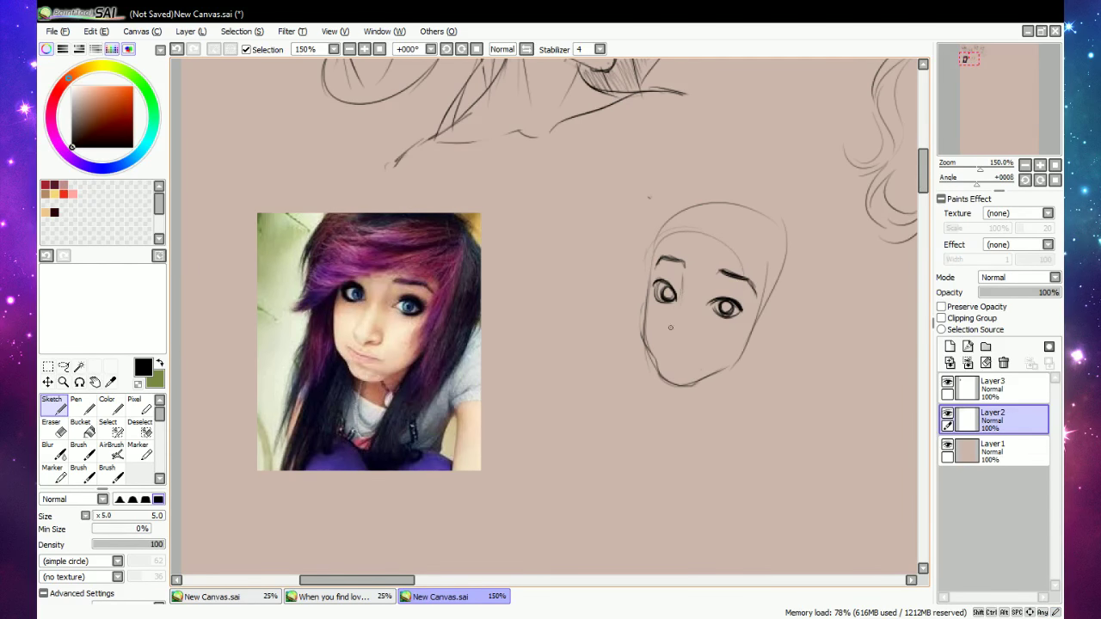
drag(668, 334, 676, 343)
key(e)
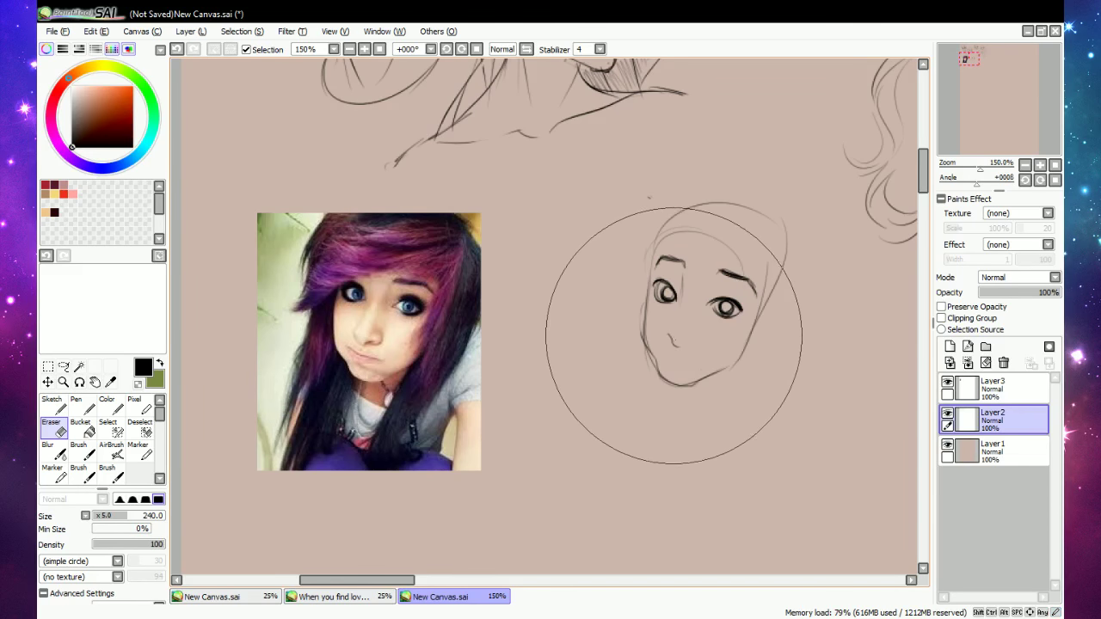
key(n)
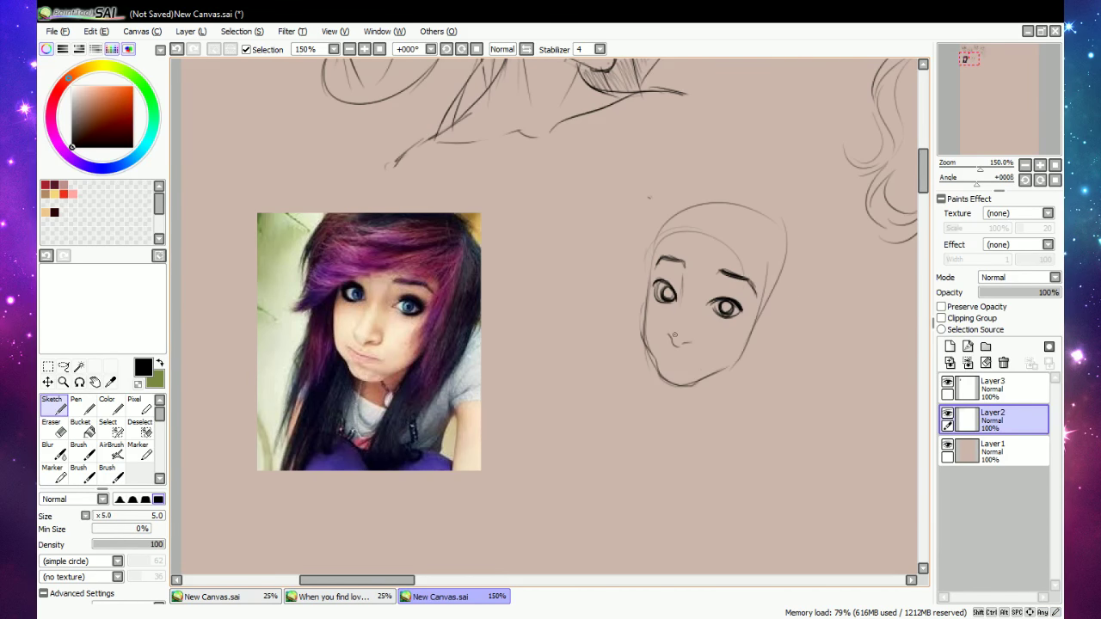
key(e)
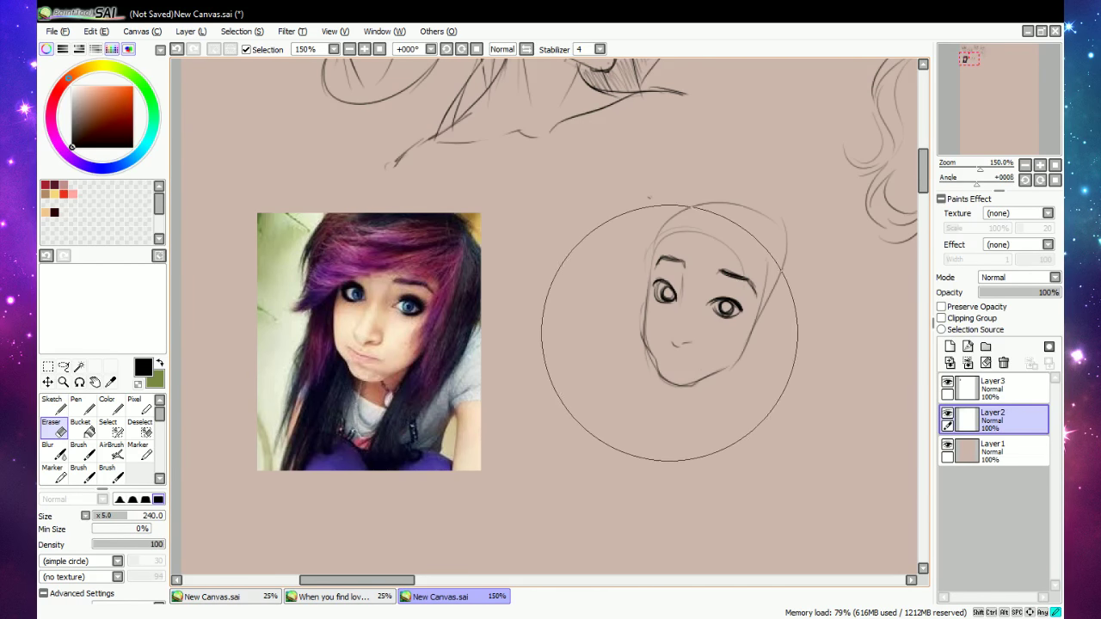
key(n)
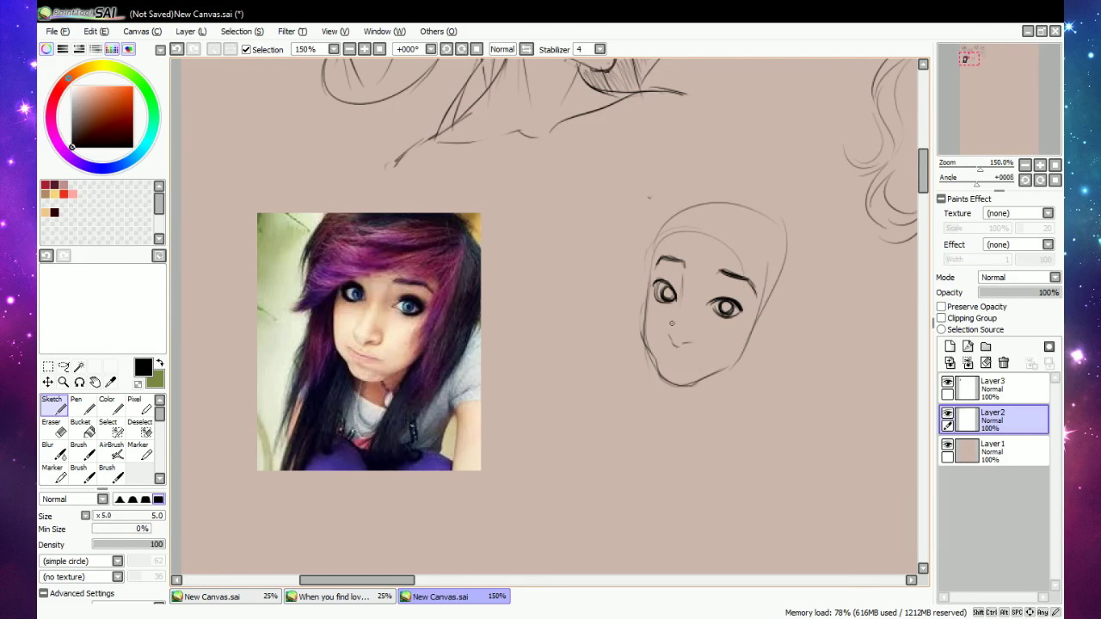
drag(669, 326, 682, 342)
key(e)
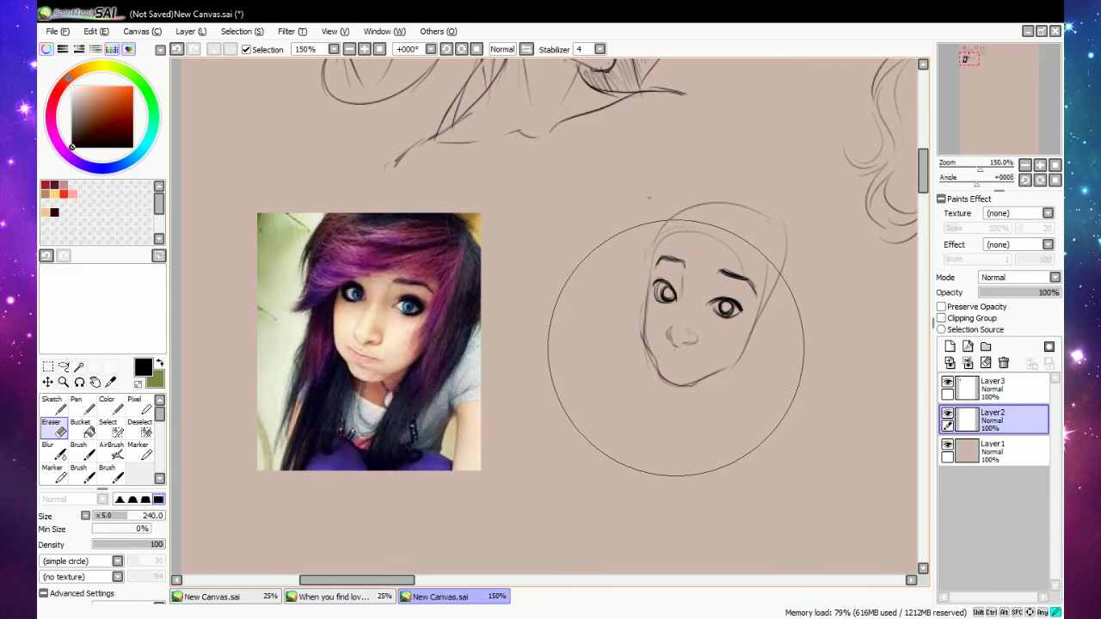
key(n)
drag(671, 337, 684, 345)
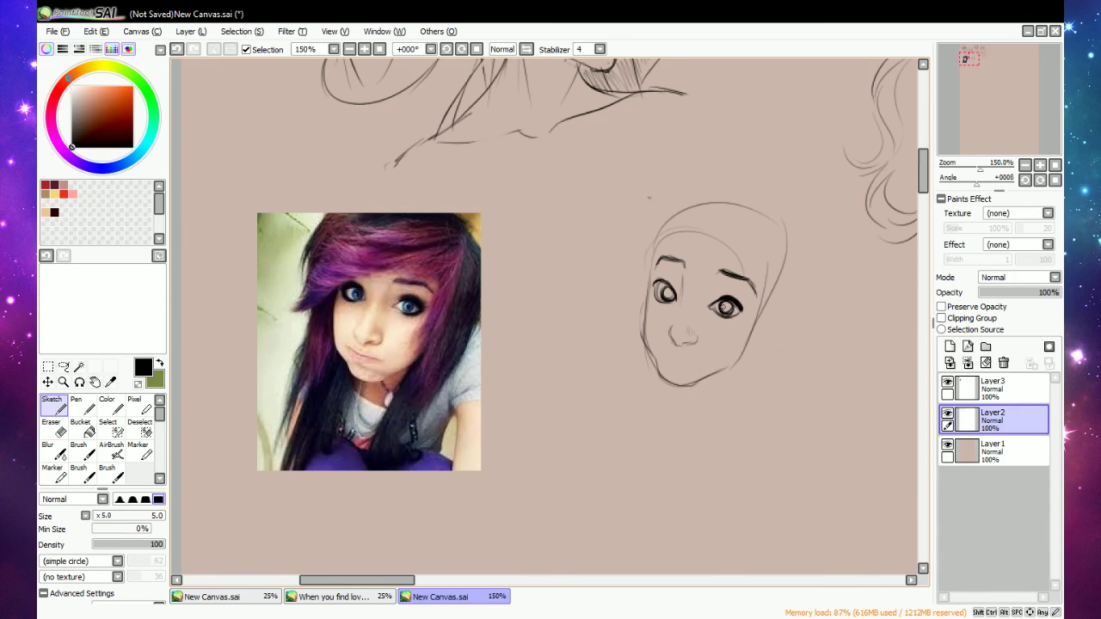
key(e)
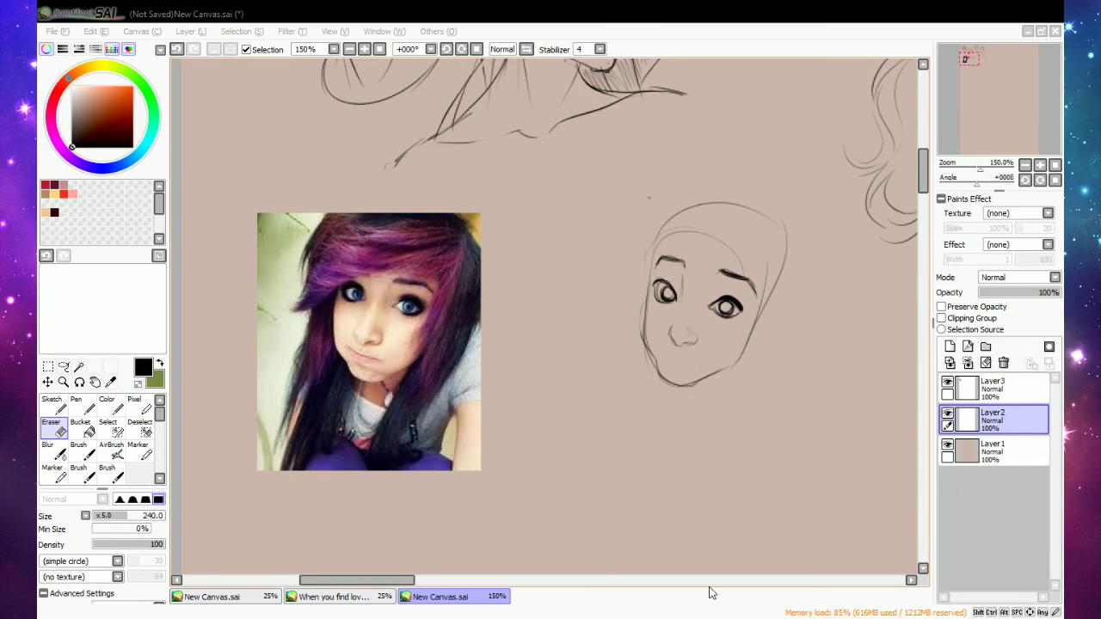
drag(396, 582, 393, 582)
key(n)
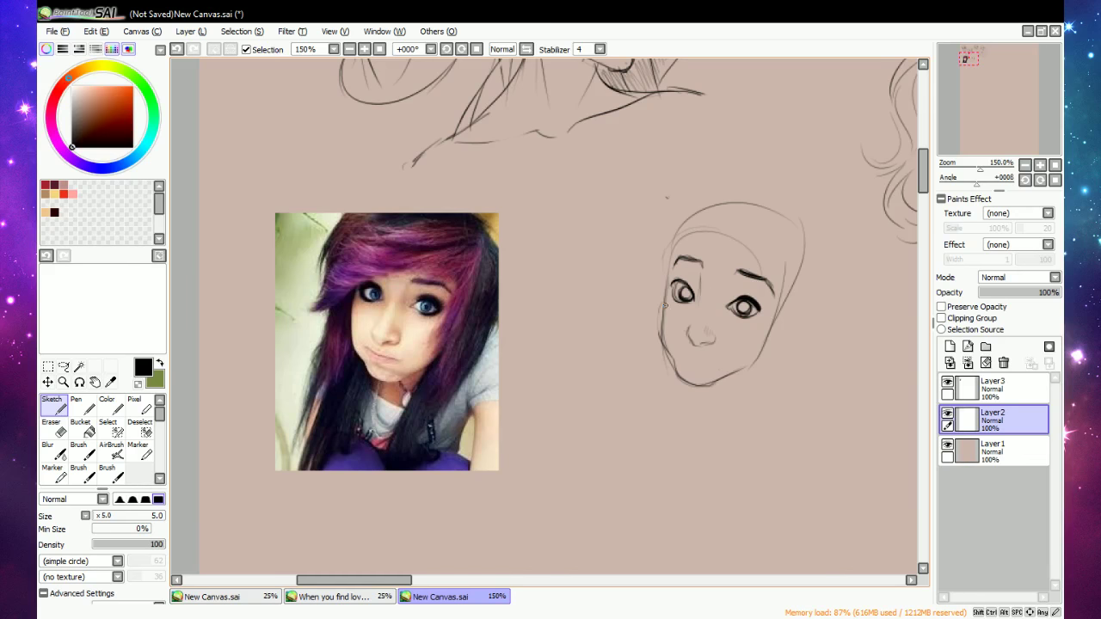
Clean up the face outline and redraw the jaw line along both cheeks with darker strokes.
key(e)
key(e)
mouse_move(662, 335)
mouse_down()
mouse_move(670, 294)
mouse_move(671, 357)
mouse_up()
key(e)
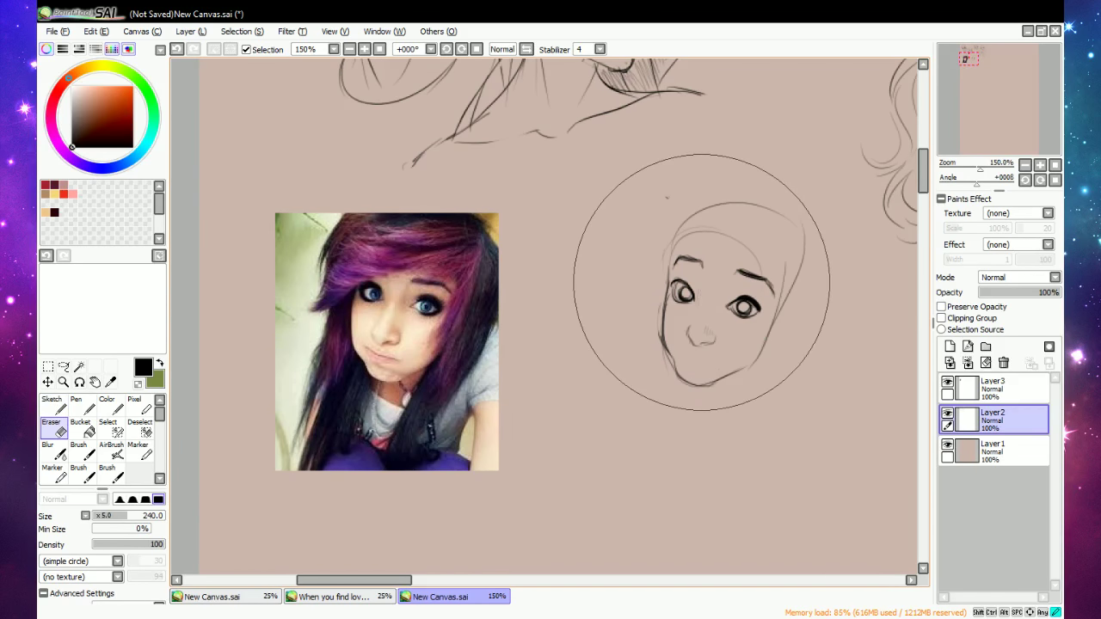
key(e)
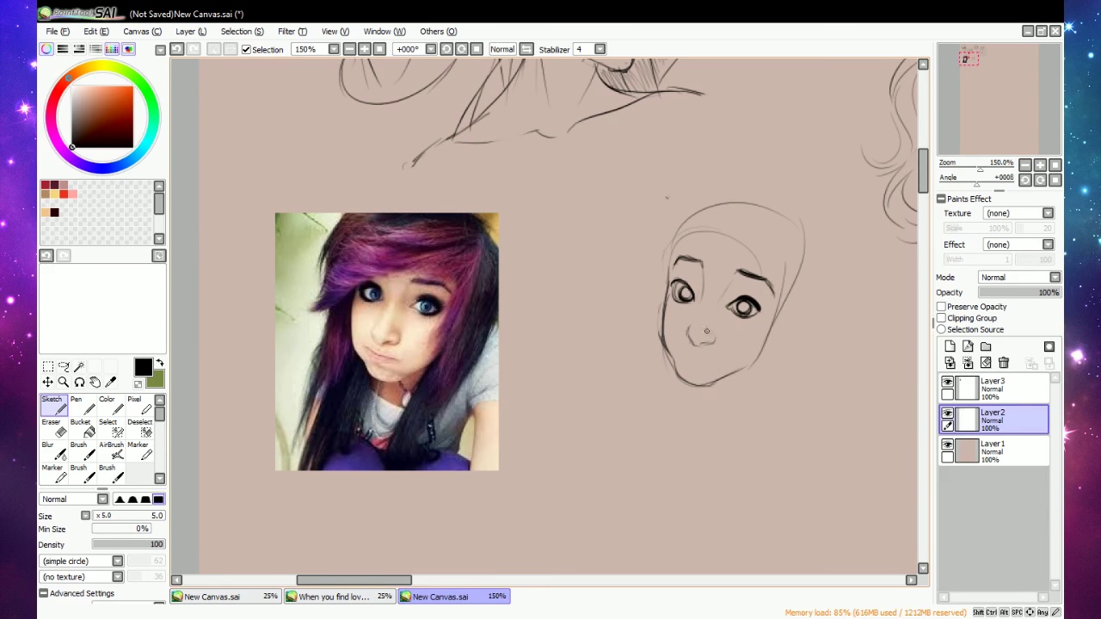
key(e)
key(e)
mouse_move(721, 379)
mouse_down()
mouse_move(756, 348)
mouse_move(721, 378)
mouse_move(747, 348)
mouse_move(742, 367)
mouse_move(773, 315)
mouse_up()
Sketch the swept bangs across the forehead and erase the old skull outline above them.
mouse_move(714, 260)
mouse_down()
mouse_move(782, 247)
mouse_move(759, 265)
mouse_up()
drag(663, 191, 676, 212)
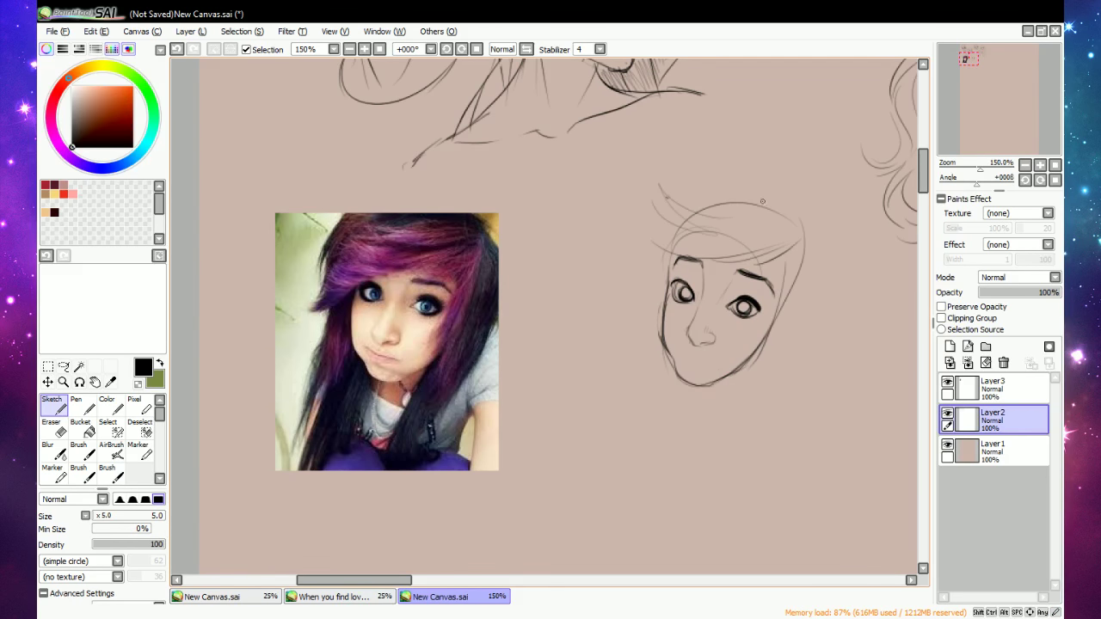
key(e)
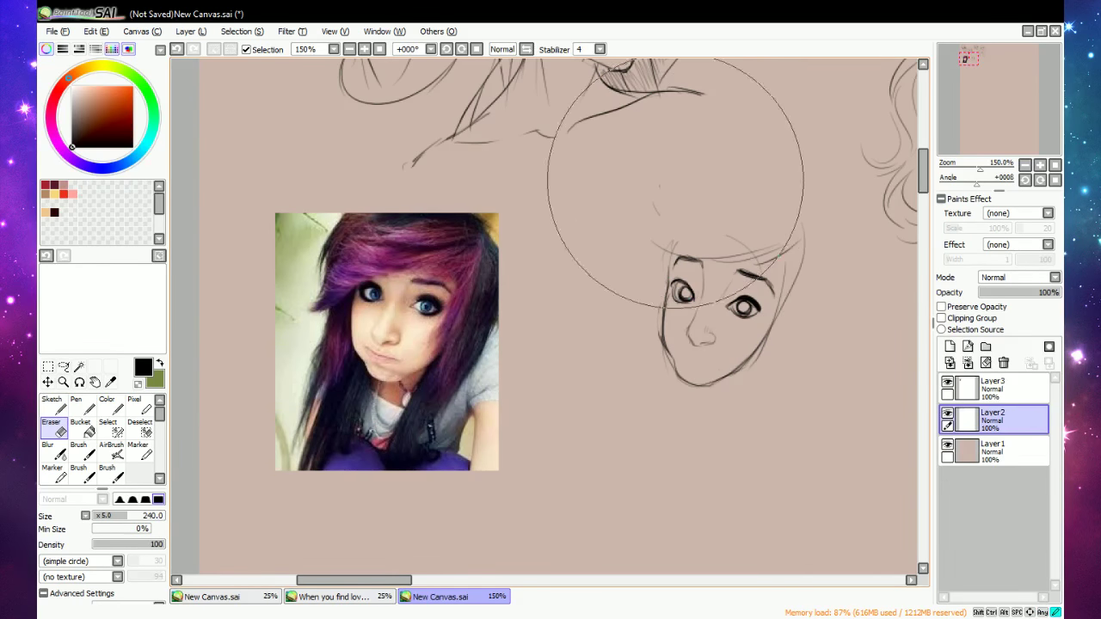
key(e)
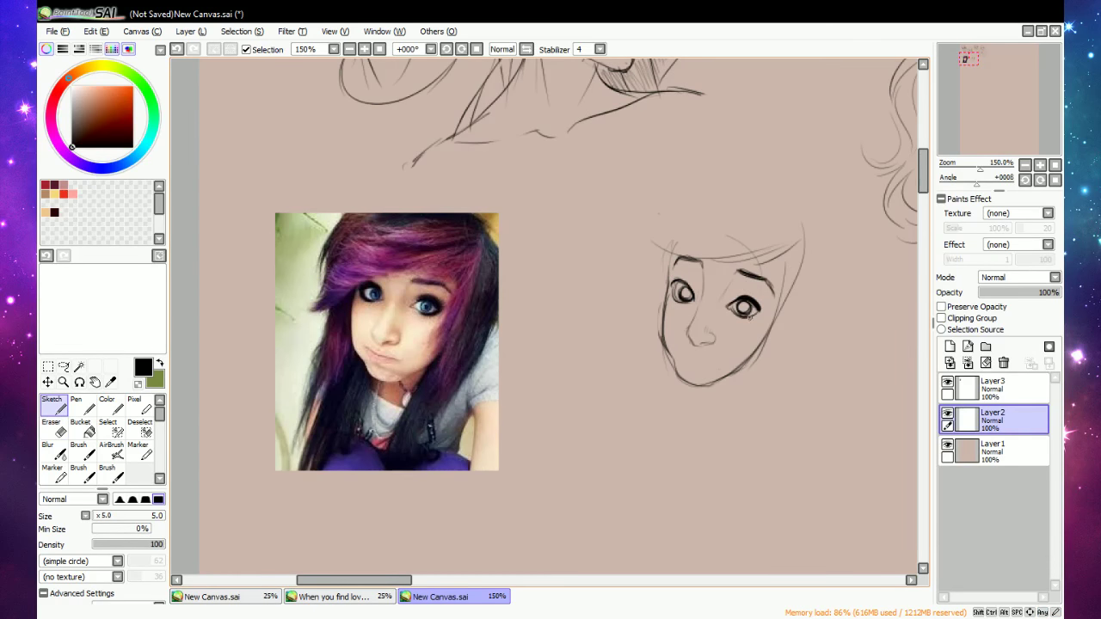
Draw eyelashes on both eyes and darken the lids and the iris of the smaller eye.
mouse_move(762, 306)
mouse_down()
mouse_move(746, 298)
mouse_move(762, 311)
mouse_move(740, 316)
mouse_up()
drag(745, 319, 759, 322)
drag(673, 301, 670, 273)
drag(675, 283, 669, 281)
drag(728, 304, 743, 295)
drag(677, 282, 686, 281)
drag(677, 283, 690, 284)
drag(687, 281, 739, 299)
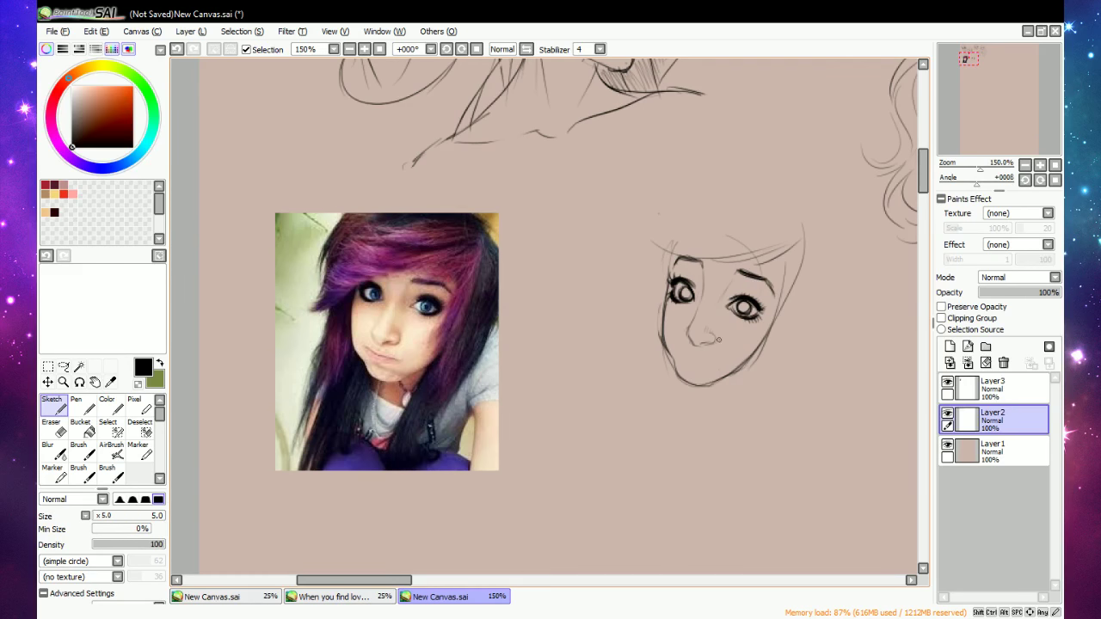
Refine the nose by darkening its underside and nostrils and erasing the stray lines around it.
drag(701, 345, 702, 344)
key(e)
key(n)
drag(689, 334, 692, 341)
key(e)
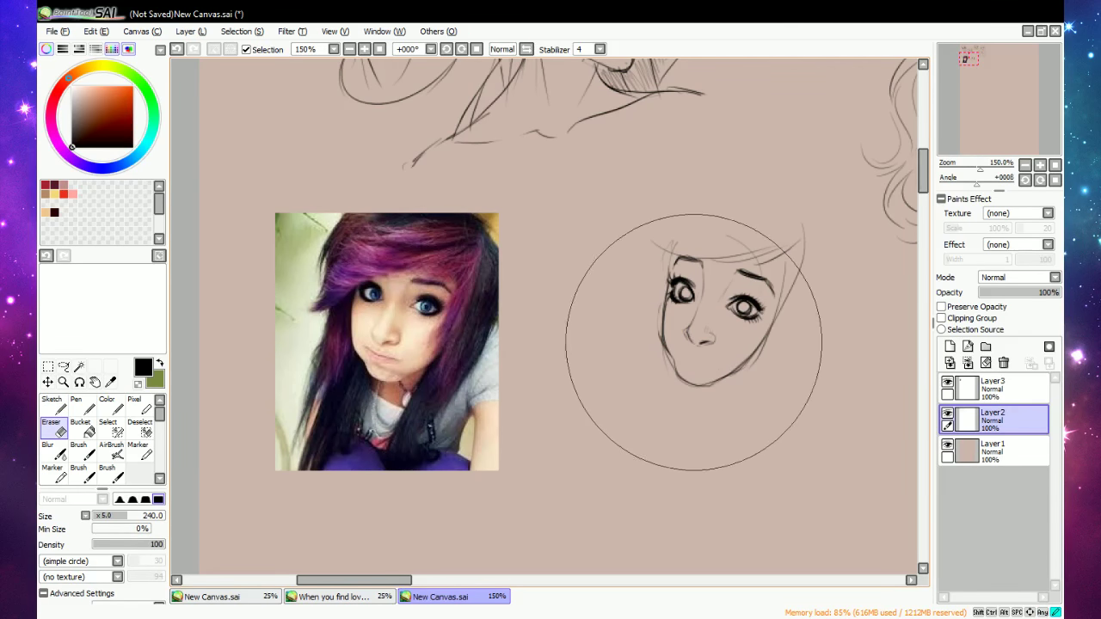
key(n)
drag(698, 342, 703, 337)
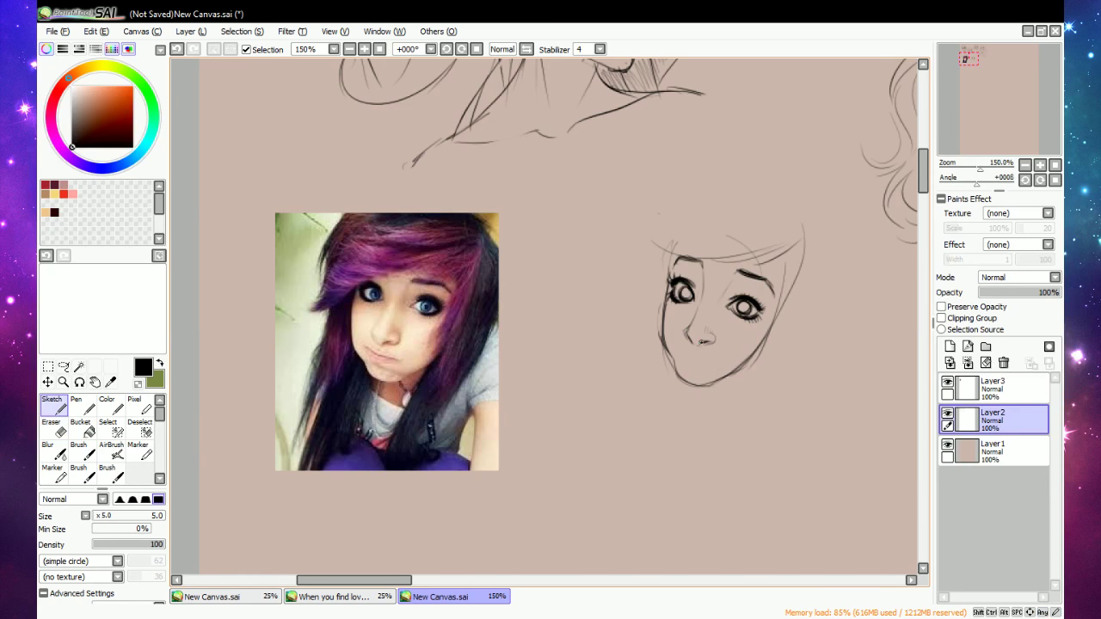
key(e)
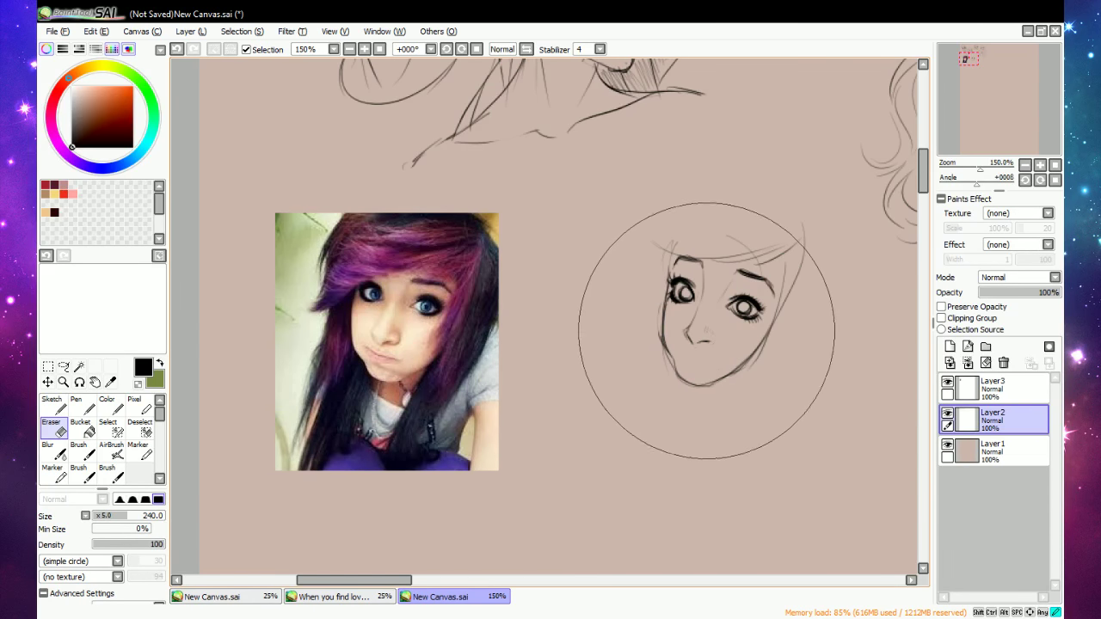
key(n)
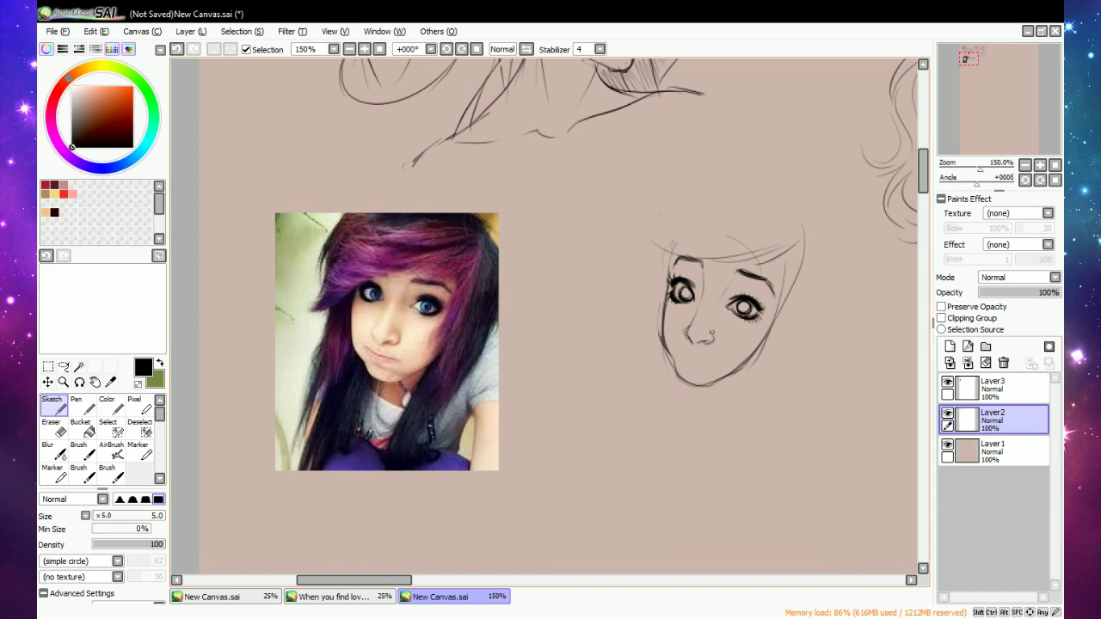
Draw a slanted mouth line below the nose and clean up the lines around it.
key(e)
key(n)
key(e)
key(n)
drag(683, 349, 711, 360)
key(e)
key(n)
Strengthen the chin line and add light shading strokes to the cheeks and nose.
drag(701, 381, 727, 373)
drag(689, 360, 673, 355)
drag(738, 331, 746, 343)
drag(703, 328, 709, 330)
drag(726, 295, 728, 302)
Sketch light bang strands over the forehead and erase the old head outline beside the larger eye.
drag(666, 213, 699, 243)
drag(665, 191, 710, 228)
key(e)
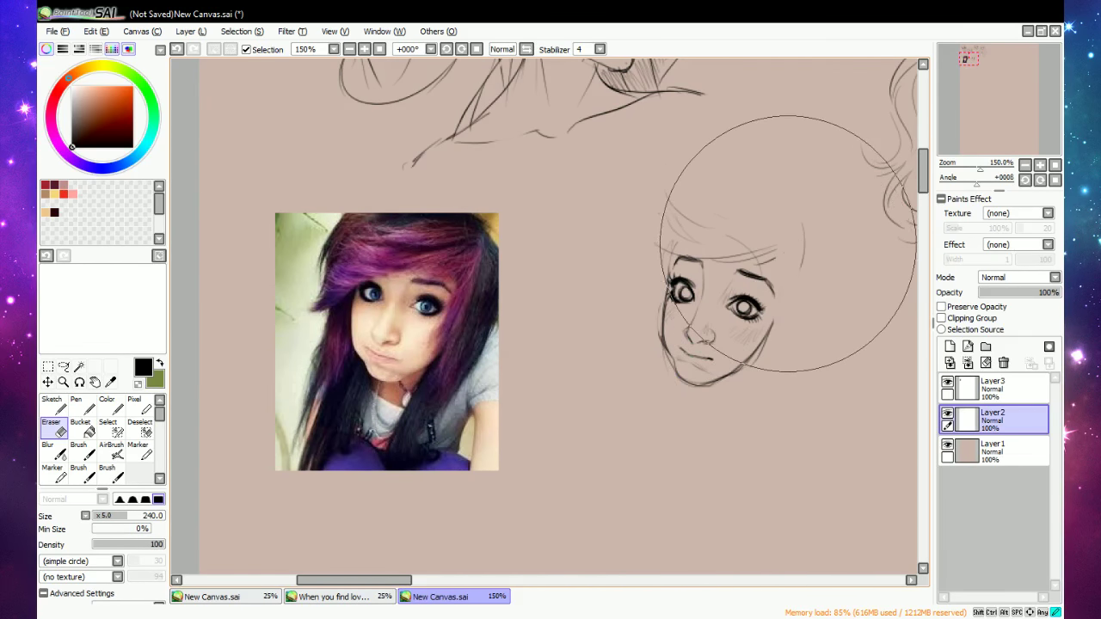
mouse_move(763, 262)
mouse_down()
mouse_move(771, 245)
mouse_move(749, 264)
mouse_move(781, 249)
mouse_move(771, 245)
mouse_move(796, 222)
mouse_move(780, 208)
mouse_move(790, 221)
mouse_up()
key(n)
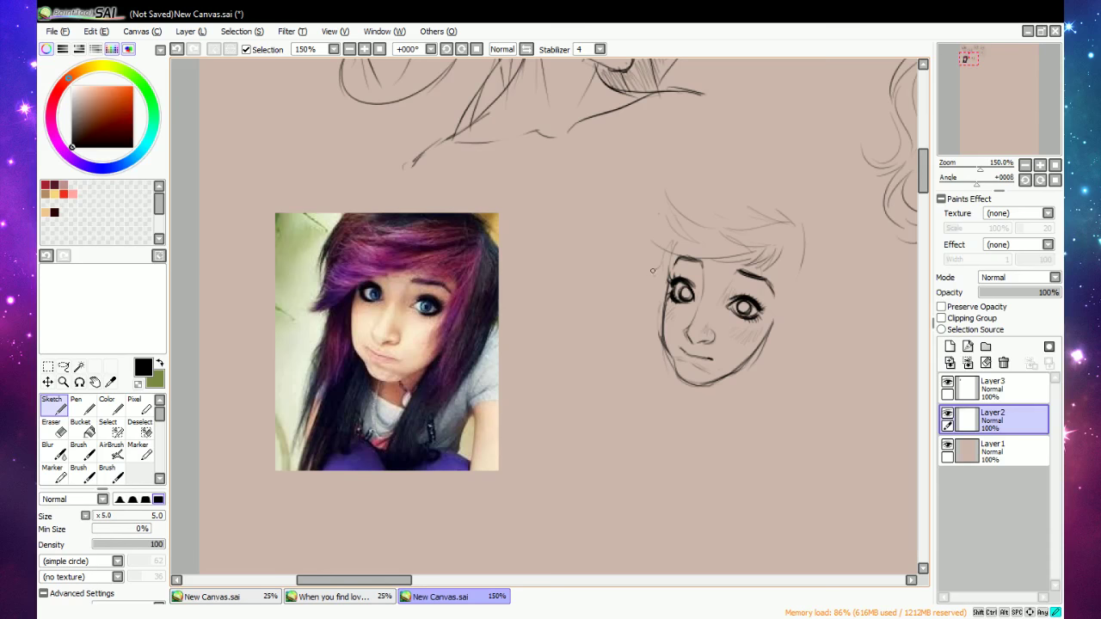
Sketch flicked strands beside the smaller eye and the rounded hair outline over the crown.
mouse_move(656, 268)
mouse_down()
mouse_move(613, 273)
mouse_move(651, 292)
mouse_move(628, 304)
mouse_move(655, 297)
mouse_up()
drag(651, 247, 640, 264)
mouse_move(657, 221)
mouse_down()
mouse_move(637, 262)
mouse_move(628, 233)
mouse_up()
mouse_move(668, 199)
mouse_down()
mouse_move(621, 240)
mouse_move(726, 167)
mouse_move(766, 170)
mouse_up()
mouse_move(681, 197)
mouse_down()
mouse_move(765, 189)
mouse_move(798, 200)
mouse_move(804, 227)
mouse_up()
drag(802, 177, 807, 225)
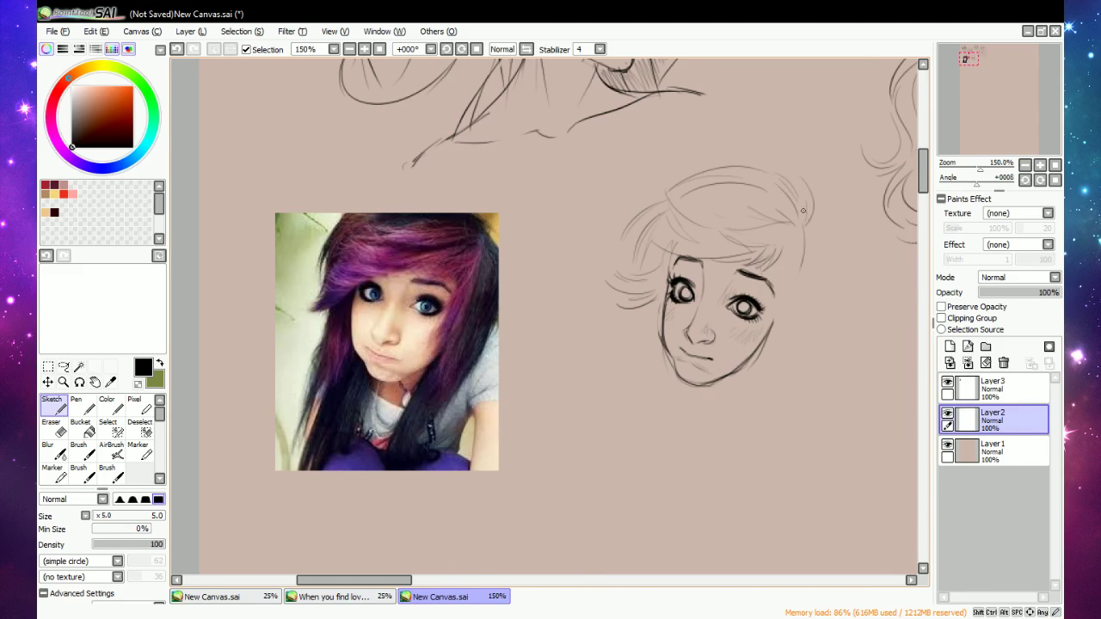
Lighten the crown lines and sketch long strands of hair falling on both sides of the face.
key(e)
mouse_move(671, 193)
mouse_down()
mouse_move(769, 178)
mouse_move(838, 277)
mouse_move(784, 363)
mouse_up()
key(n)
drag(647, 315, 642, 392)
drag(649, 301, 635, 453)
drag(651, 377, 647, 489)
drag(812, 298, 789, 381)
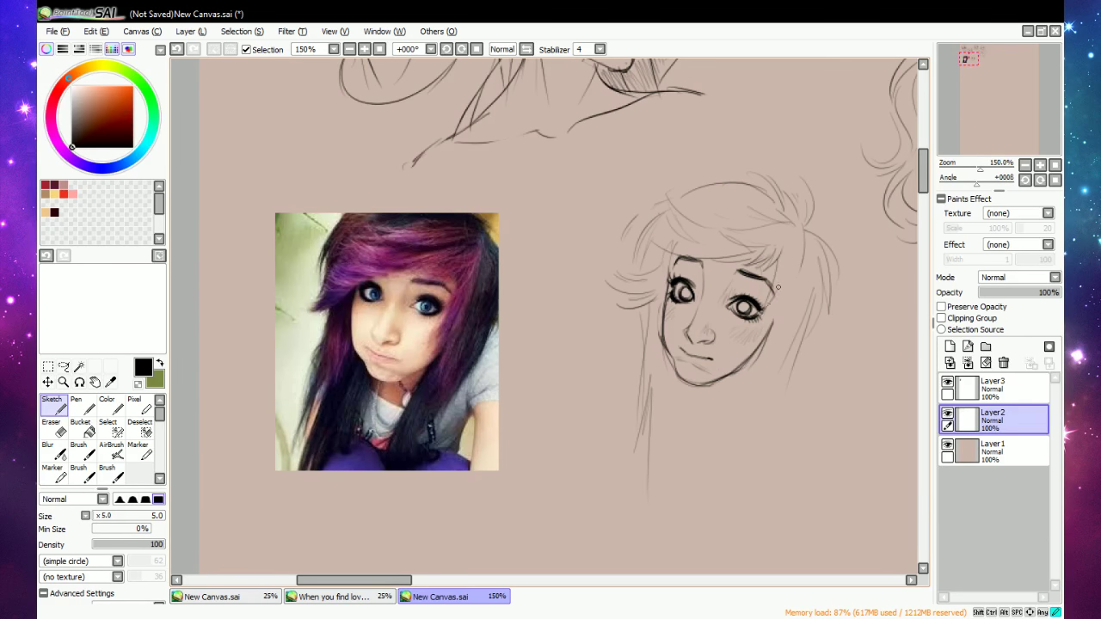
Rework the mouth into slightly parted lips and redraw the jaw line beside the cheek.
key(e)
mouse_move(769, 331)
mouse_down()
mouse_move(755, 351)
mouse_move(762, 337)
mouse_move(707, 360)
mouse_up()
key(n)
key(e)
key(n)
key(e)
key(n)
drag(683, 357, 693, 352)
drag(685, 348, 699, 356)
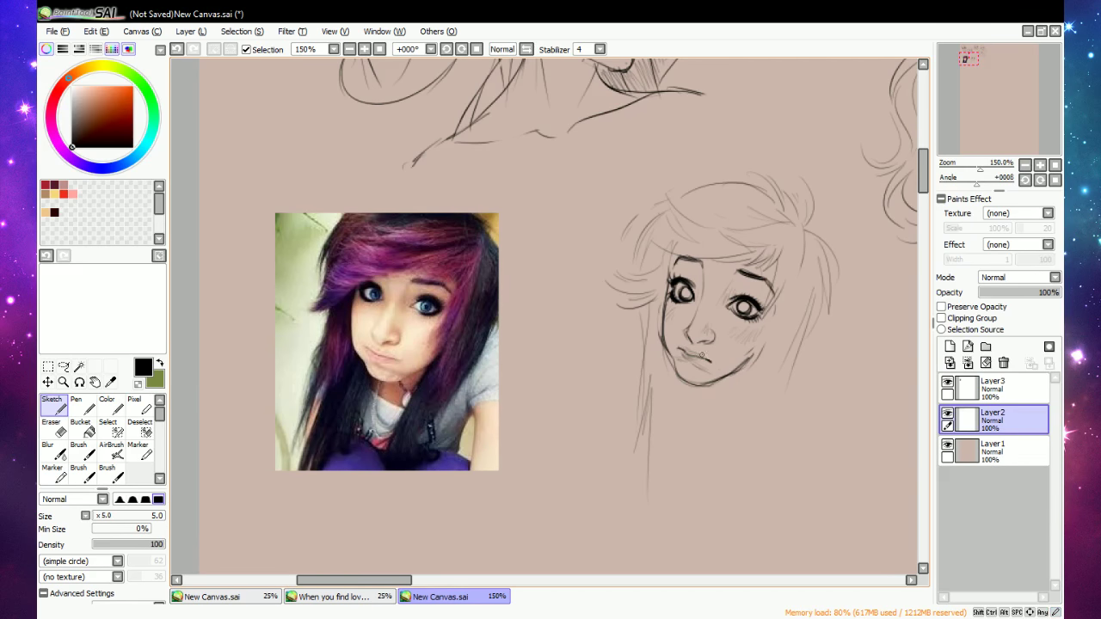
mouse_move(687, 361)
mouse_down()
mouse_move(681, 351)
mouse_move(699, 362)
mouse_up()
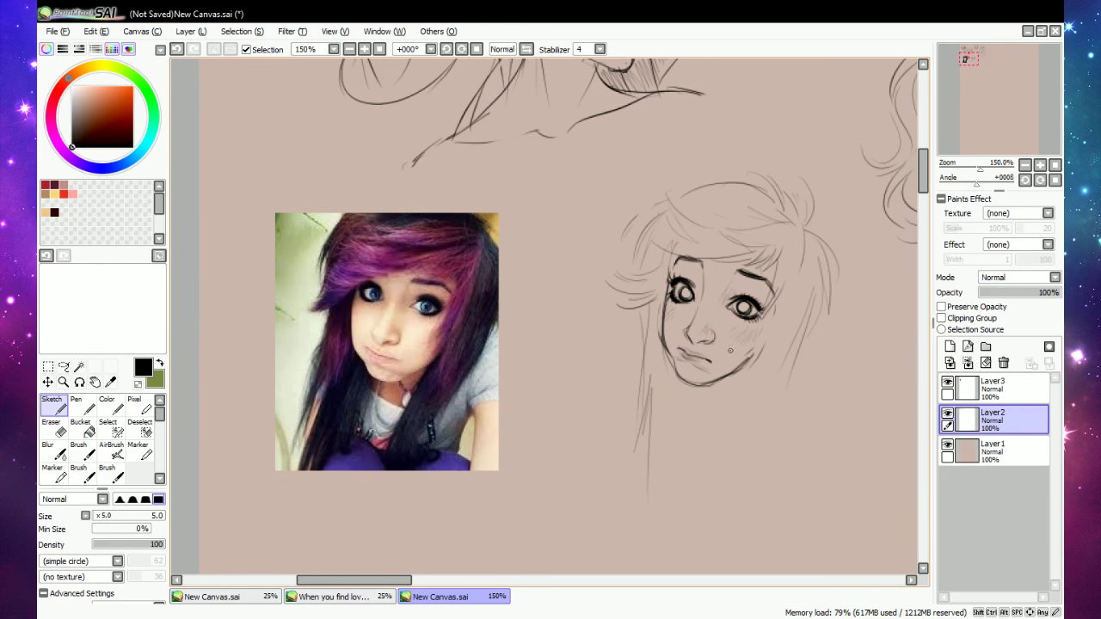
drag(715, 364, 681, 347)
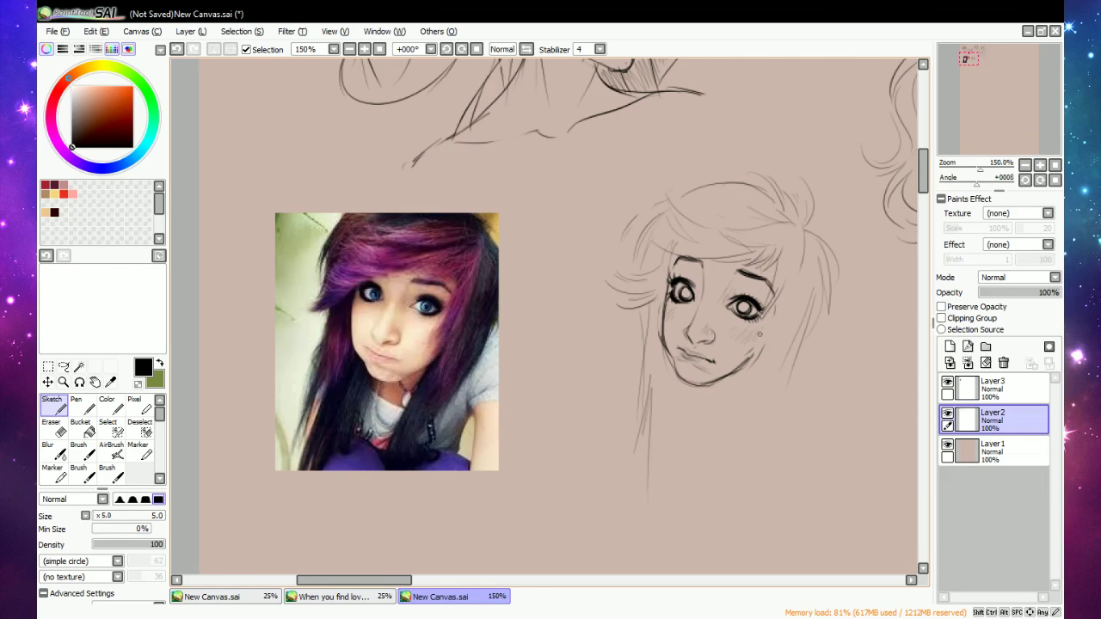
drag(768, 323, 747, 357)
Redraw the flicked hair strands beside the smaller eye with pointed tips and extend the hair downward.
key(e)
mouse_move(617, 287)
mouse_down()
mouse_move(604, 282)
mouse_move(621, 285)
mouse_up()
key(n)
drag(659, 250, 631, 273)
mouse_move(652, 266)
mouse_down()
mouse_move(629, 295)
mouse_move(633, 303)
mouse_move(655, 294)
mouse_move(644, 404)
mouse_up()
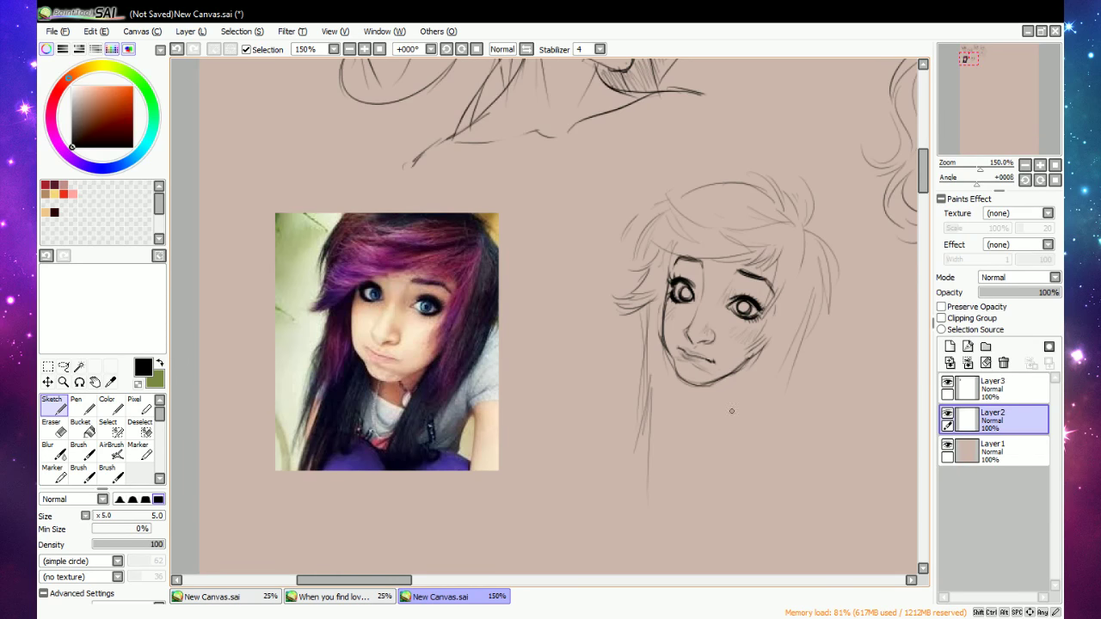
Sketch a necklace with a pendant below the chin and the rounded shoulder with its sleeve.
mouse_move(706, 396)
mouse_down()
mouse_move(749, 392)
mouse_move(705, 403)
mouse_move(732, 398)
mouse_move(698, 385)
mouse_move(742, 388)
mouse_move(712, 402)
mouse_move(706, 394)
mouse_move(750, 375)
mouse_up()
key(e)
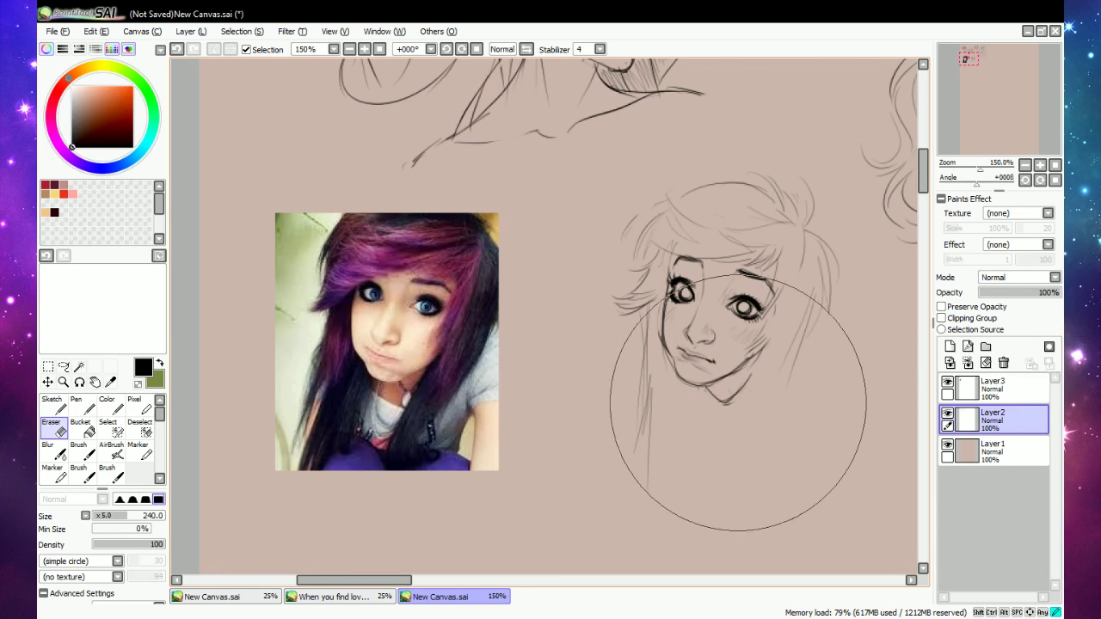
key(n)
drag(721, 413, 860, 379)
drag(781, 414, 851, 389)
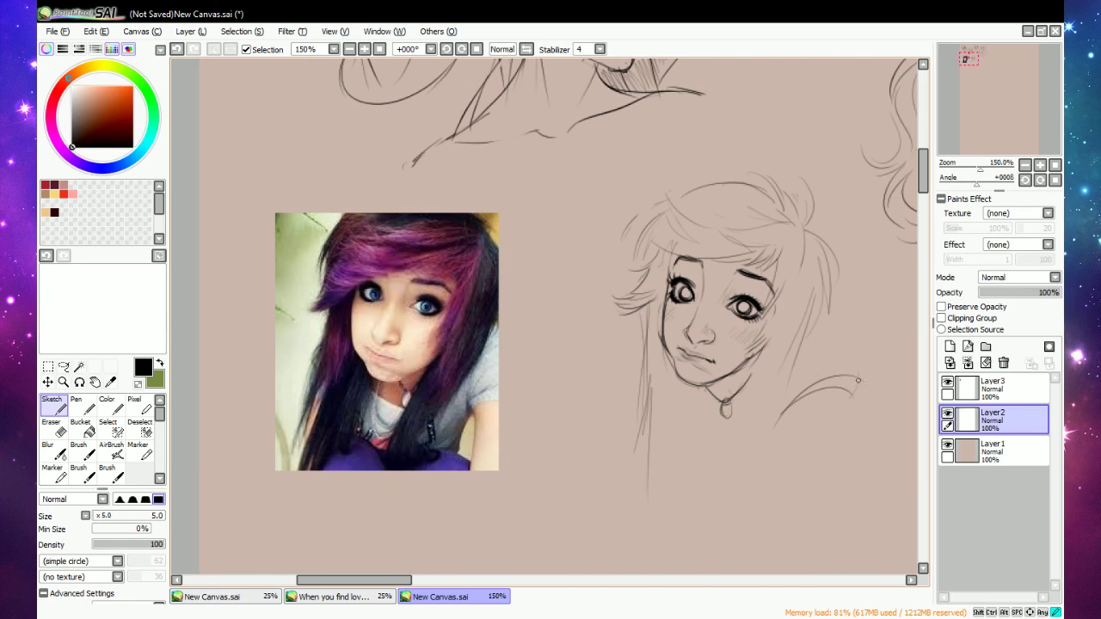
mouse_move(809, 336)
mouse_down()
mouse_move(845, 337)
mouse_move(864, 373)
mouse_move(861, 406)
mouse_up()
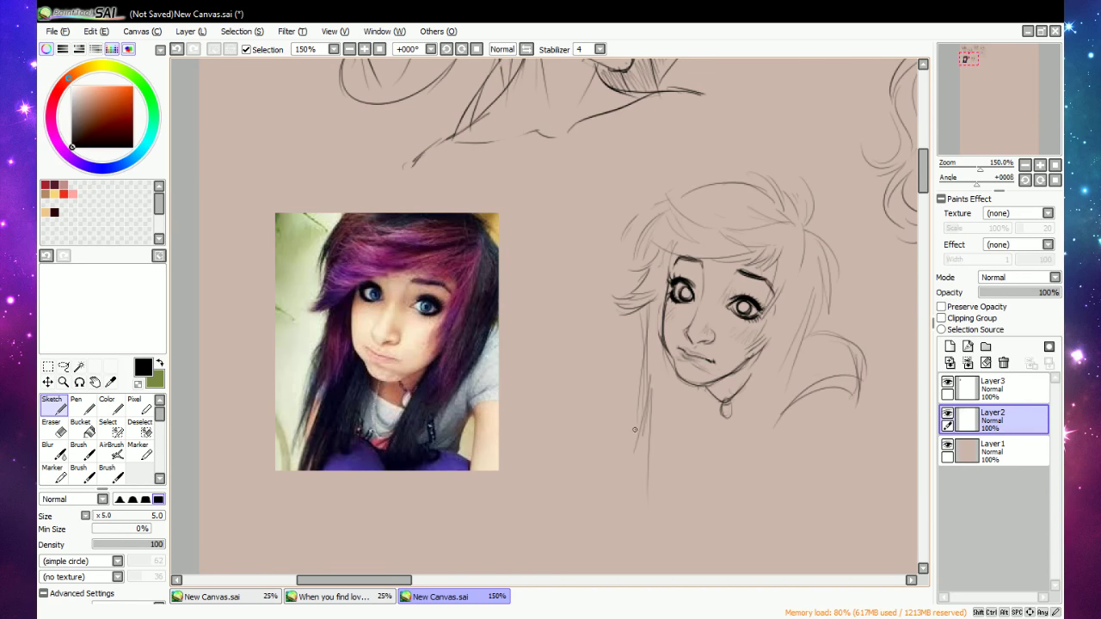
Erase and redraw the necklace pendant under the chin and add a line for the neck.
key(e)
mouse_move(724, 401)
mouse_down()
mouse_move(714, 394)
mouse_move(729, 403)
mouse_move(756, 360)
mouse_up()
key(n)
mouse_move(723, 401)
mouse_down()
mouse_move(750, 377)
mouse_move(735, 436)
mouse_up()
key(e)
key(n)
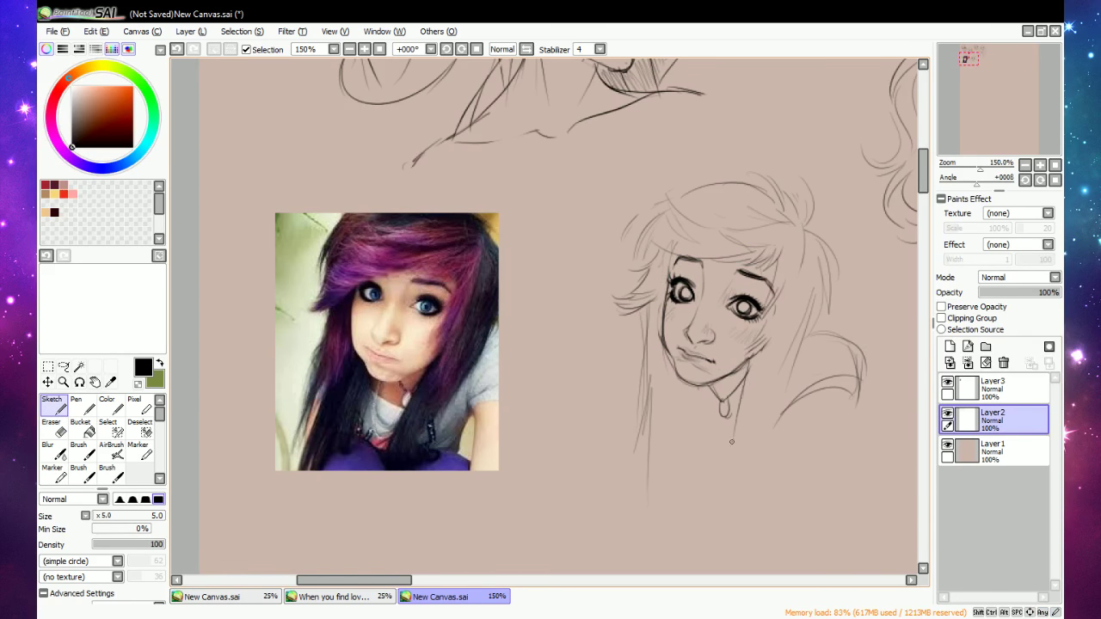
Draw long straight hair strands hanging below the face on both sides of the neck.
drag(748, 362, 734, 465)
drag(797, 343, 753, 469)
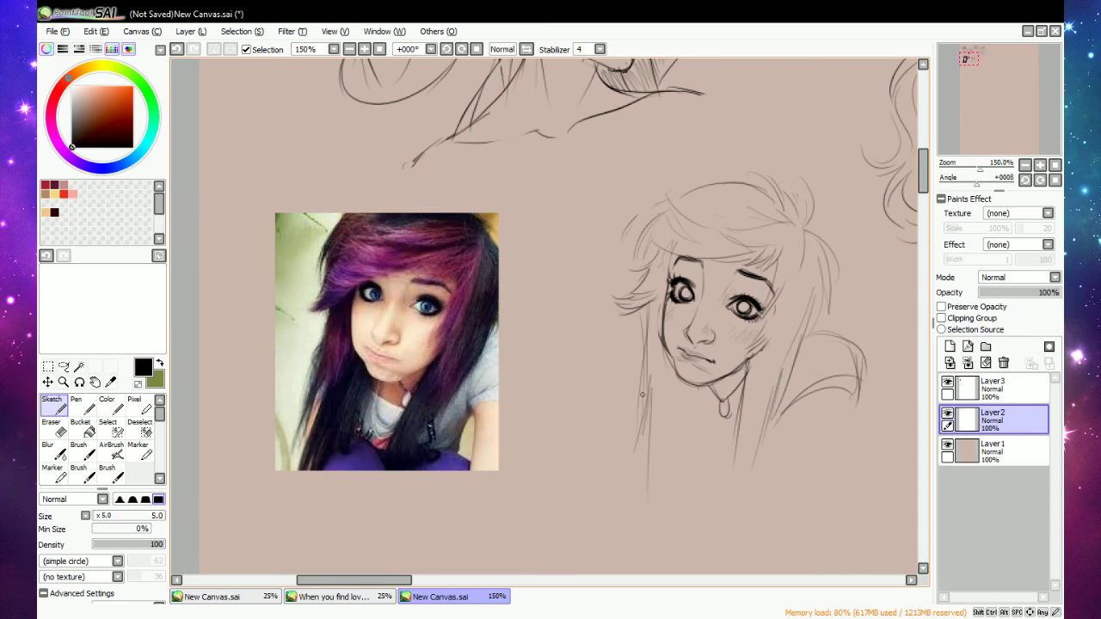
mouse_move(644, 387)
mouse_down()
mouse_move(625, 420)
mouse_move(611, 506)
mouse_up()
mouse_move(631, 433)
mouse_down()
mouse_move(624, 443)
mouse_move(637, 394)
mouse_move(704, 466)
mouse_up()
drag(702, 389, 698, 469)
drag(700, 425, 695, 535)
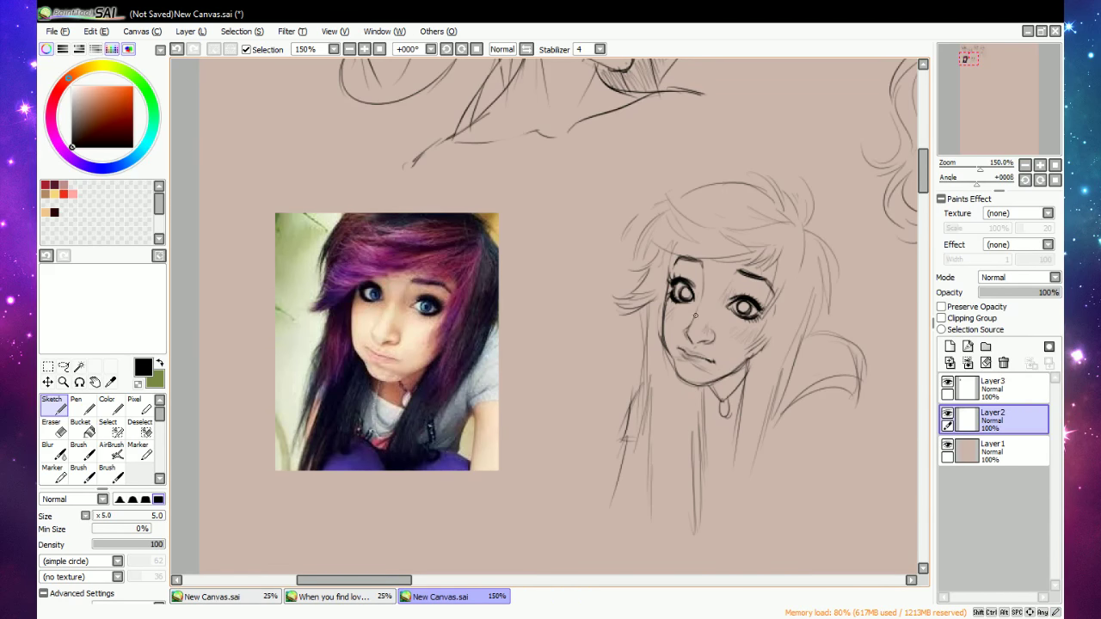
Draw the pupils and shade the irises in both eyes.
key(e)
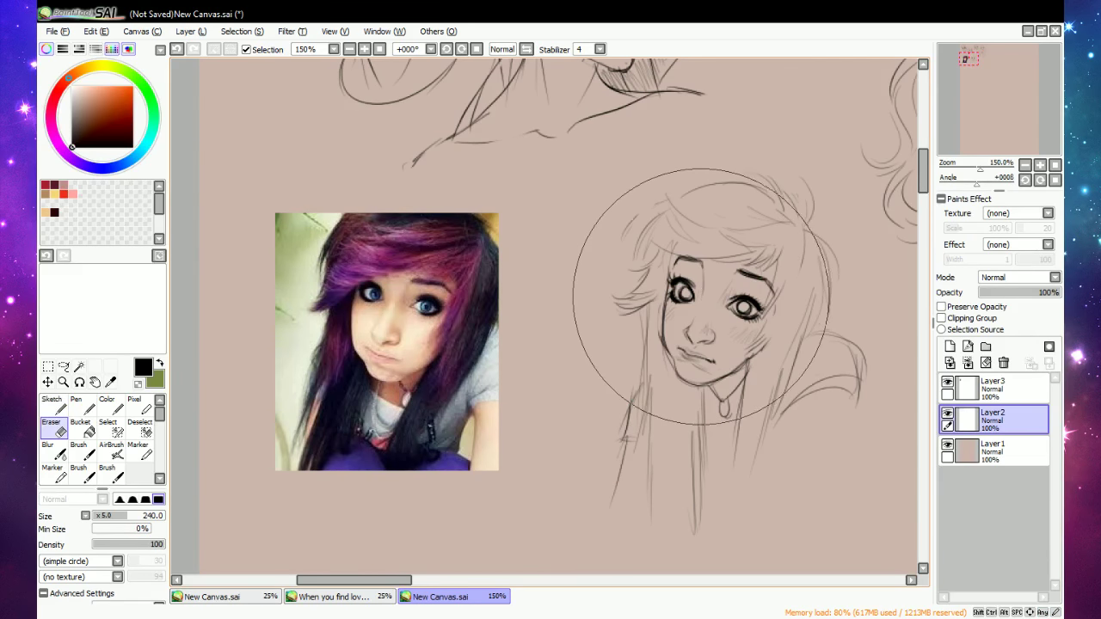
key(n)
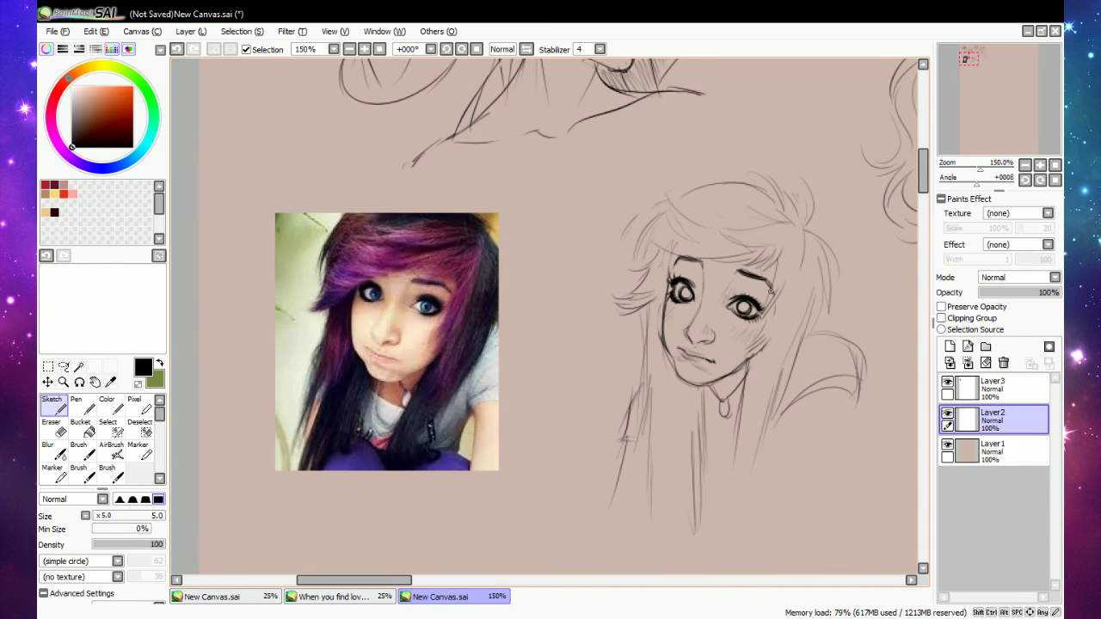
drag(686, 294, 684, 293)
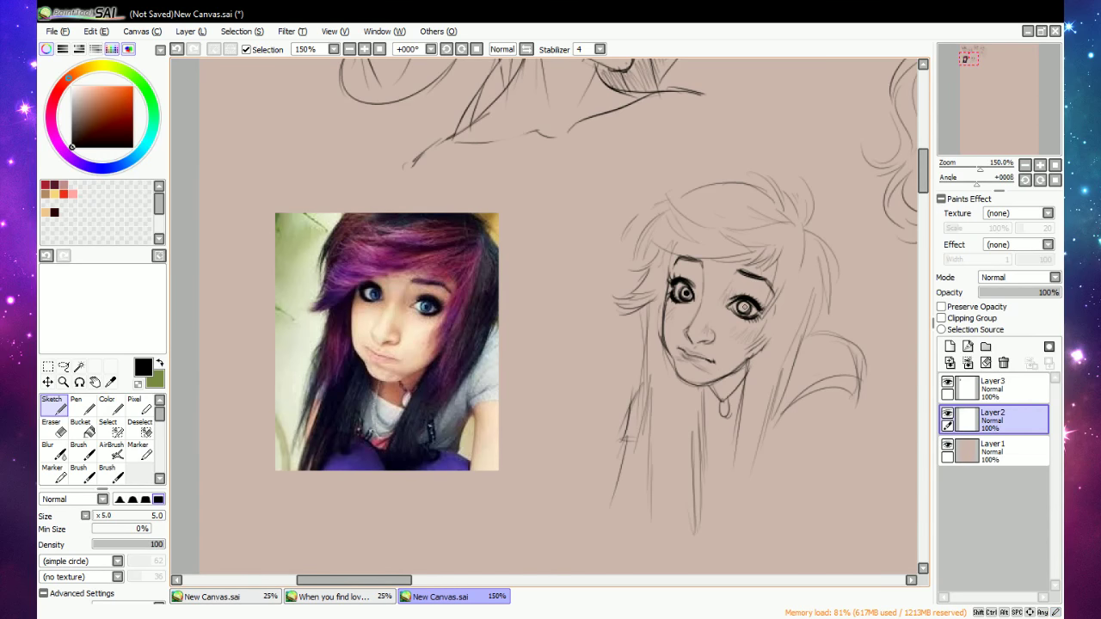
drag(743, 306, 742, 305)
drag(685, 292, 749, 308)
key(e)
key(n)
drag(741, 304, 741, 310)
Touch up the eyebrows, erase the part under the bangs, and add denser strands to the bangs.
mouse_move(739, 278)
mouse_down()
mouse_move(752, 277)
mouse_move(736, 272)
mouse_up()
key(e)
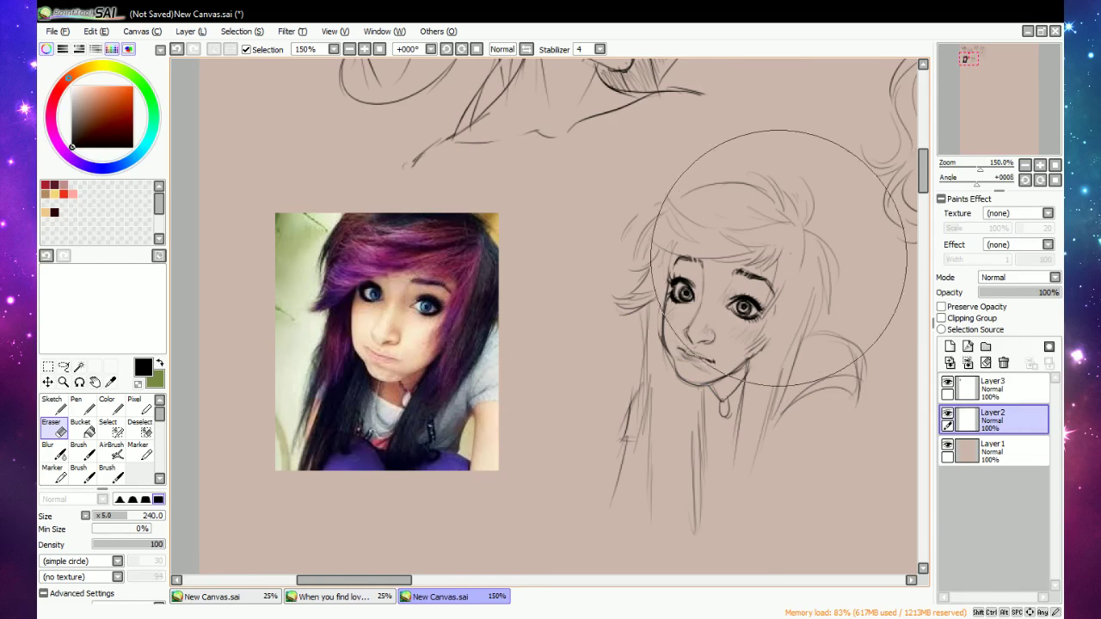
mouse_move(701, 256)
mouse_down()
mouse_move(680, 271)
mouse_move(728, 261)
mouse_up()
key(n)
mouse_move(685, 245)
mouse_down()
mouse_move(739, 250)
mouse_move(641, 268)
mouse_move(657, 244)
mouse_up()
mouse_move(711, 207)
mouse_down()
mouse_move(683, 224)
mouse_move(709, 212)
mouse_move(787, 216)
mouse_move(718, 199)
mouse_up()
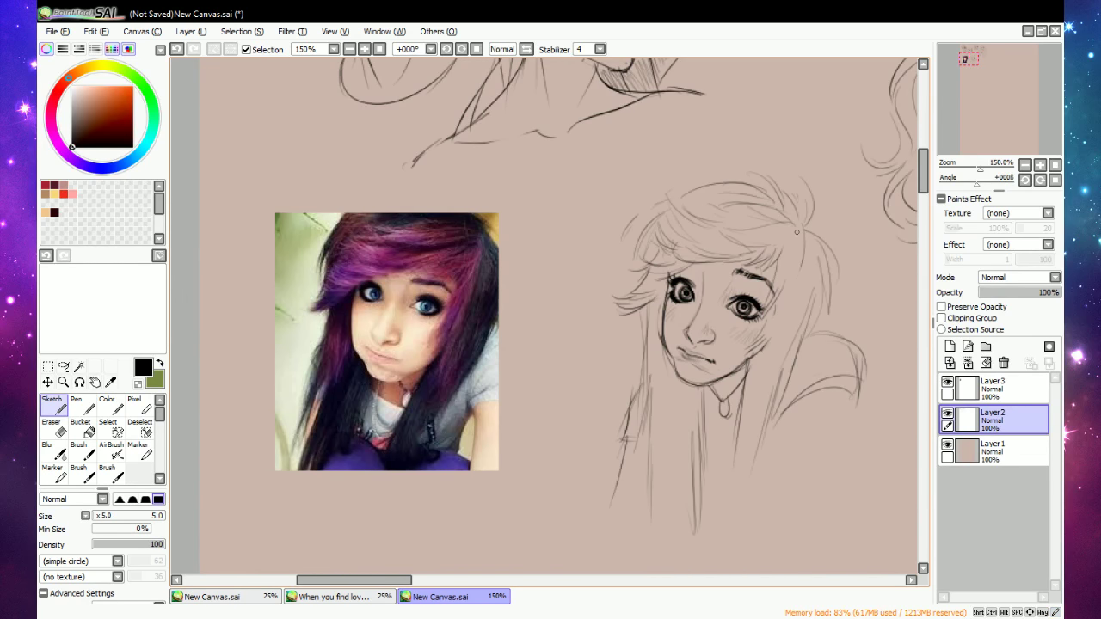
Add more long strands to the hair lengths on both sides of the neck, down to pointed ends.
mouse_move(792, 255)
mouse_down()
mouse_move(756, 345)
mouse_move(798, 277)
mouse_move(743, 376)
mouse_move(785, 311)
mouse_move(745, 449)
mouse_up()
drag(775, 361, 738, 484)
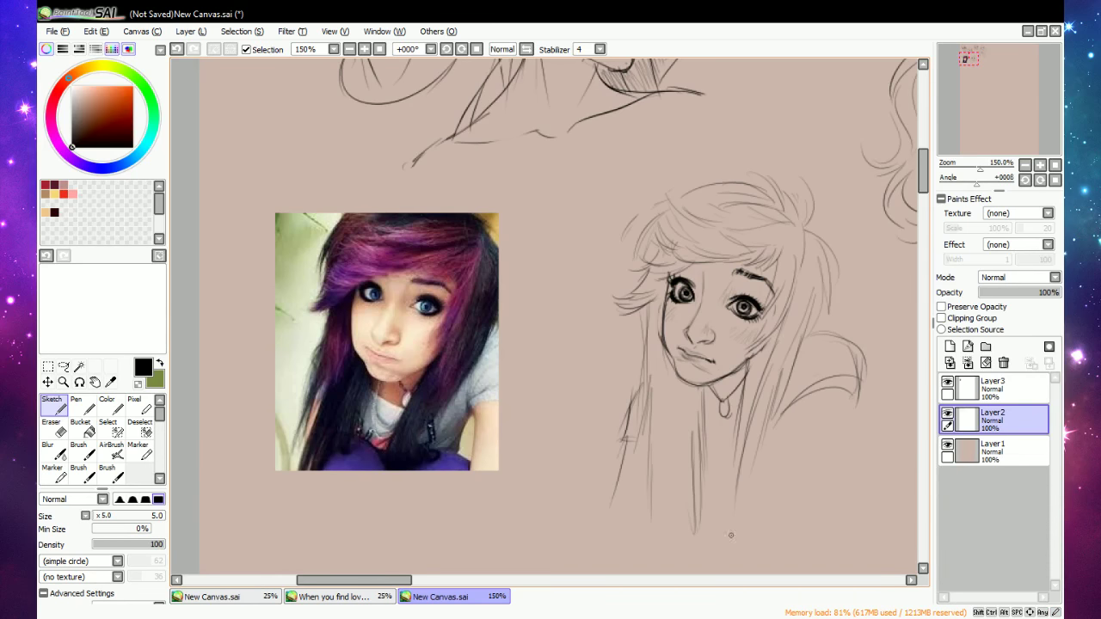
mouse_move(761, 401)
mouse_down()
mouse_move(752, 465)
mouse_move(766, 361)
mouse_up()
mouse_move(676, 360)
mouse_down()
mouse_move(675, 419)
mouse_move(665, 394)
mouse_move(655, 425)
mouse_up()
mouse_move(659, 332)
mouse_down()
mouse_move(652, 404)
mouse_move(657, 378)
mouse_move(673, 421)
mouse_move(660, 525)
mouse_up()
key(ctrl+z)
drag(661, 454, 654, 533)
drag(659, 481, 668, 538)
drag(661, 487, 676, 544)
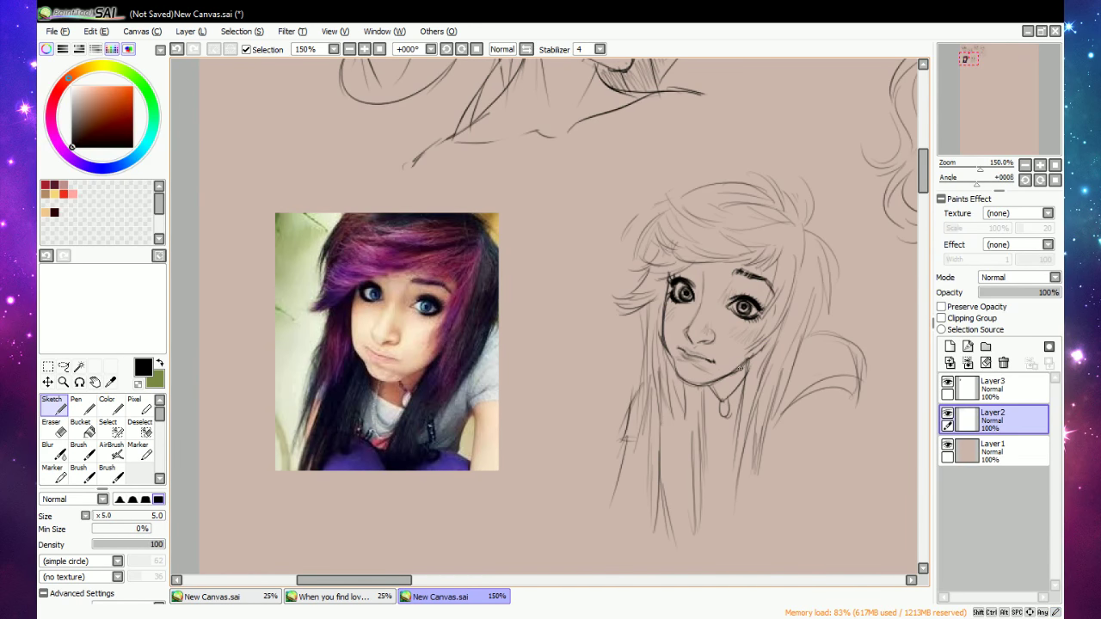
Fill the hair behind the larger eye with strands running from the crown toward the shoulder.
drag(817, 263, 813, 337)
drag(831, 299, 819, 337)
drag(823, 277, 818, 318)
mouse_move(821, 315)
mouse_down()
mouse_move(797, 347)
mouse_move(806, 343)
mouse_up()
drag(814, 246, 805, 306)
mouse_move(792, 222)
mouse_down()
mouse_move(774, 244)
mouse_move(790, 311)
mouse_up()
drag(803, 249, 797, 326)
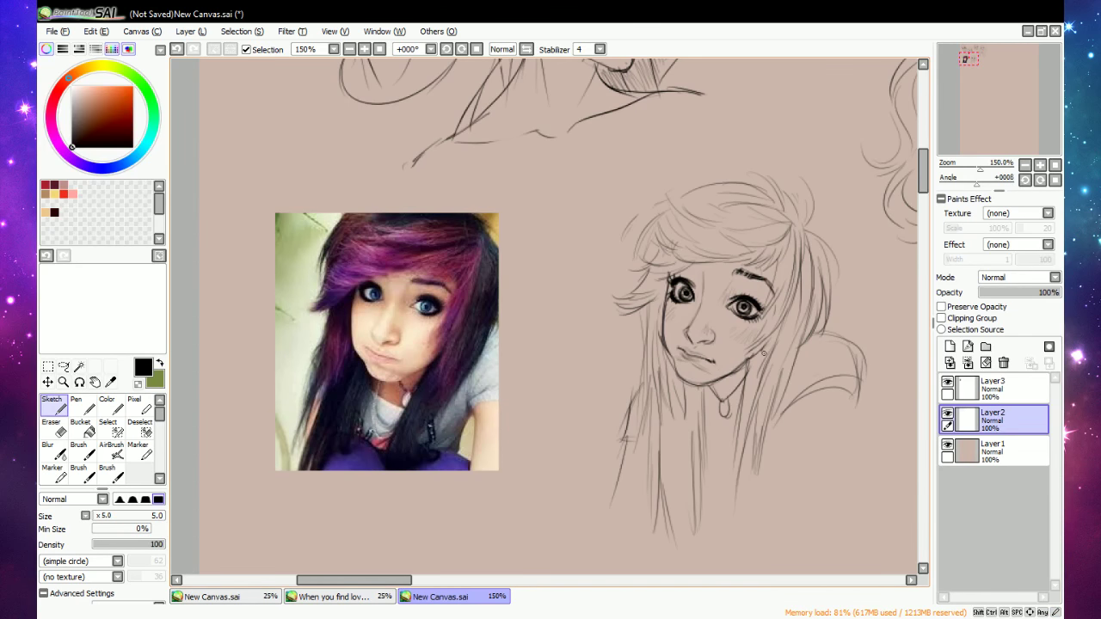
Erase the lower part of the shoulder sketch and redraw the sleeve's outer edge and hem.
key(e)
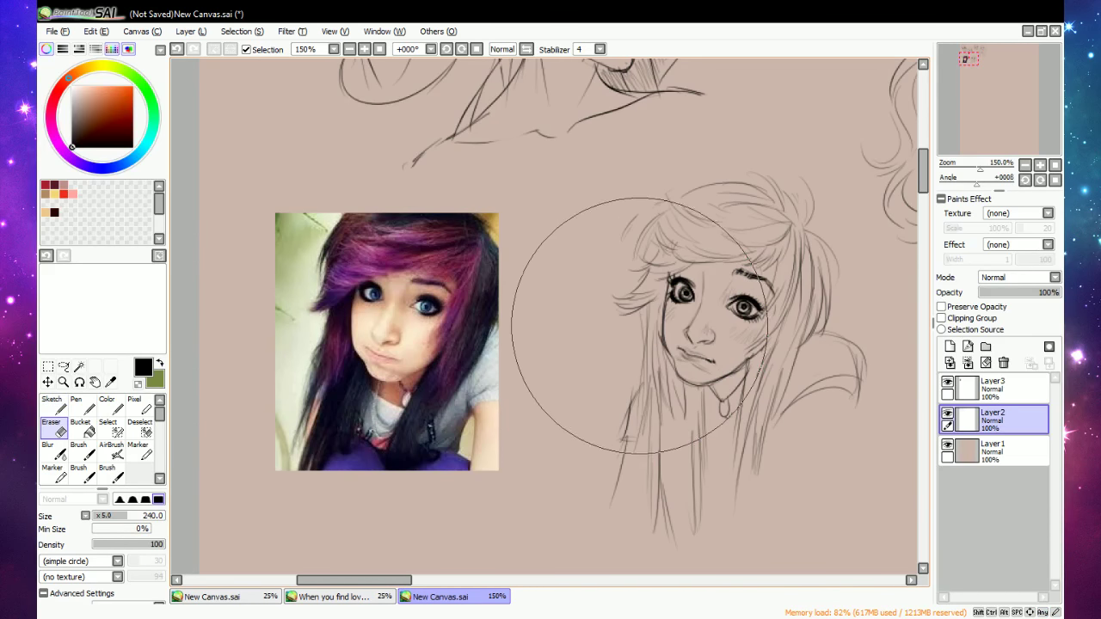
key(n)
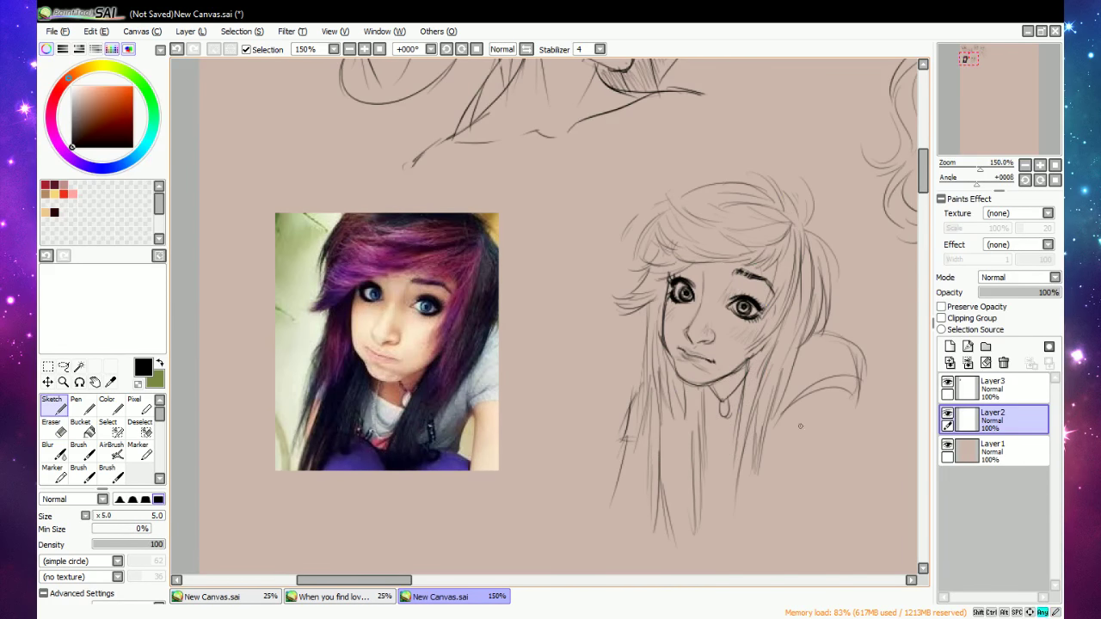
key(e)
mouse_move(790, 411)
mouse_down()
mouse_move(846, 388)
mouse_move(832, 395)
mouse_move(855, 414)
mouse_up()
key(n)
drag(857, 352, 858, 398)
drag(786, 402, 850, 379)
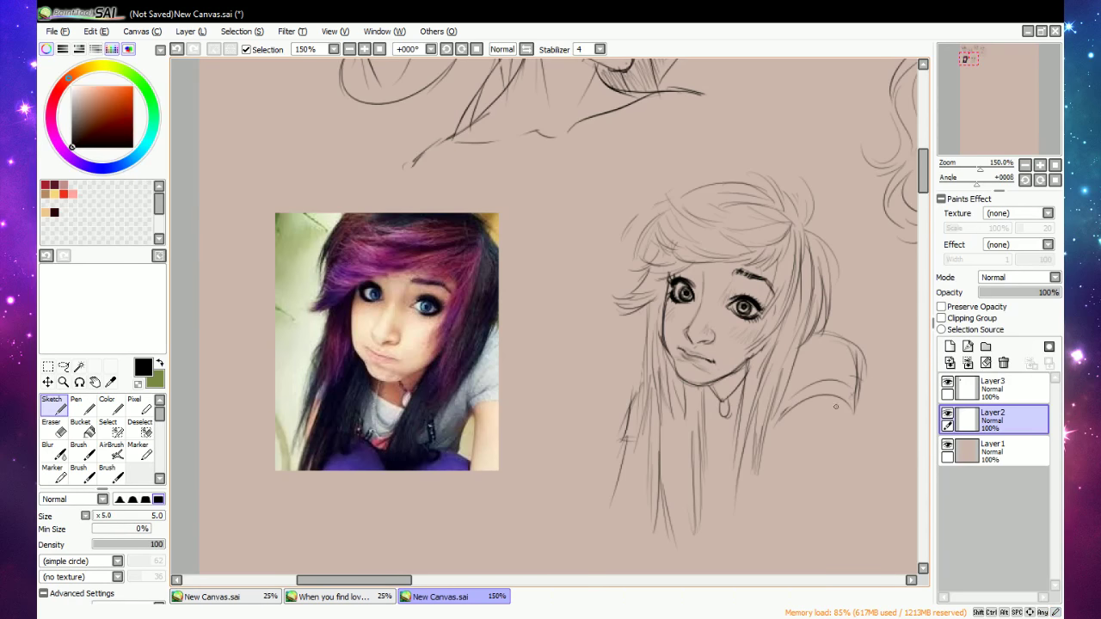
Erase the loose lines at the sleeve's lower edge and redraw the hem and the underarm line.
key(e)
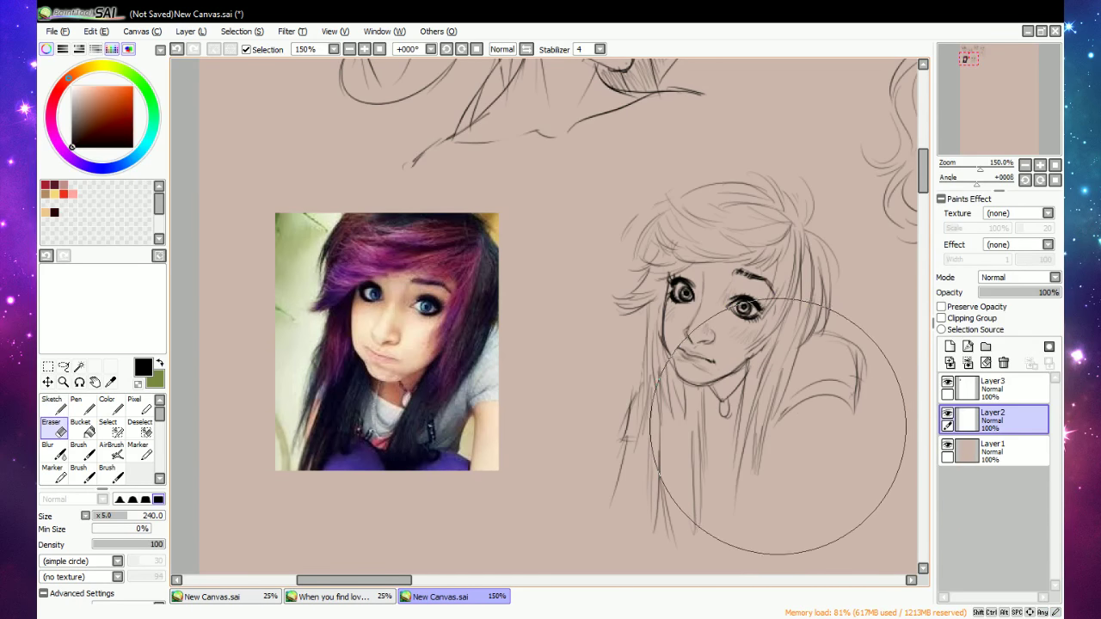
mouse_move(779, 421)
mouse_down()
mouse_move(822, 406)
mouse_move(854, 412)
mouse_up()
key(n)
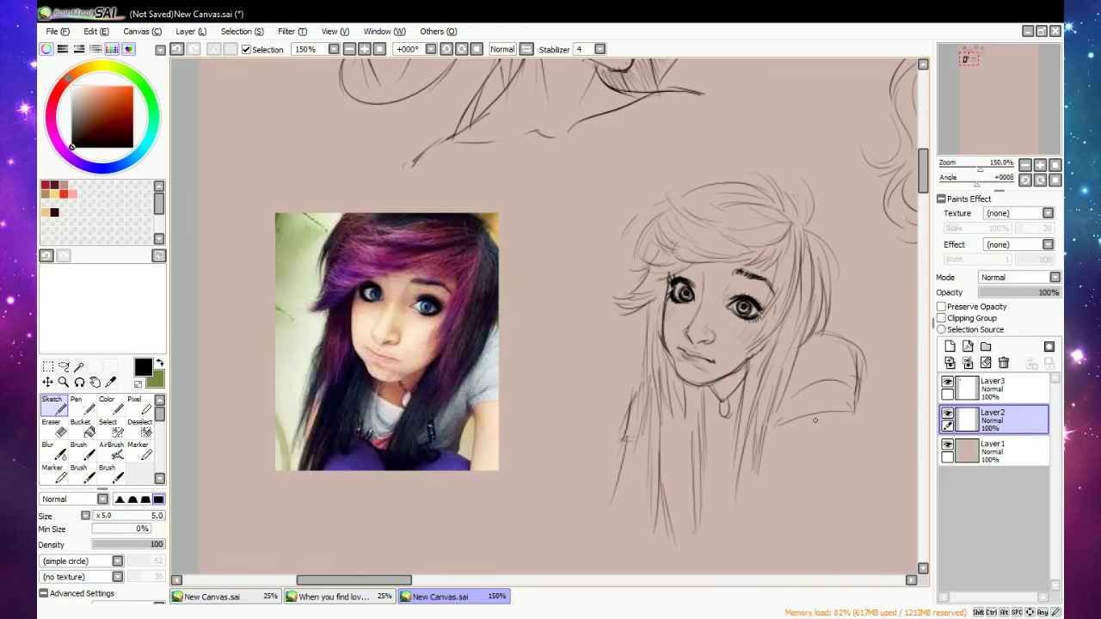
key(e)
key(n)
mouse_move(790, 401)
mouse_down()
mouse_move(827, 387)
mouse_move(844, 396)
mouse_up()
drag(780, 426, 798, 387)
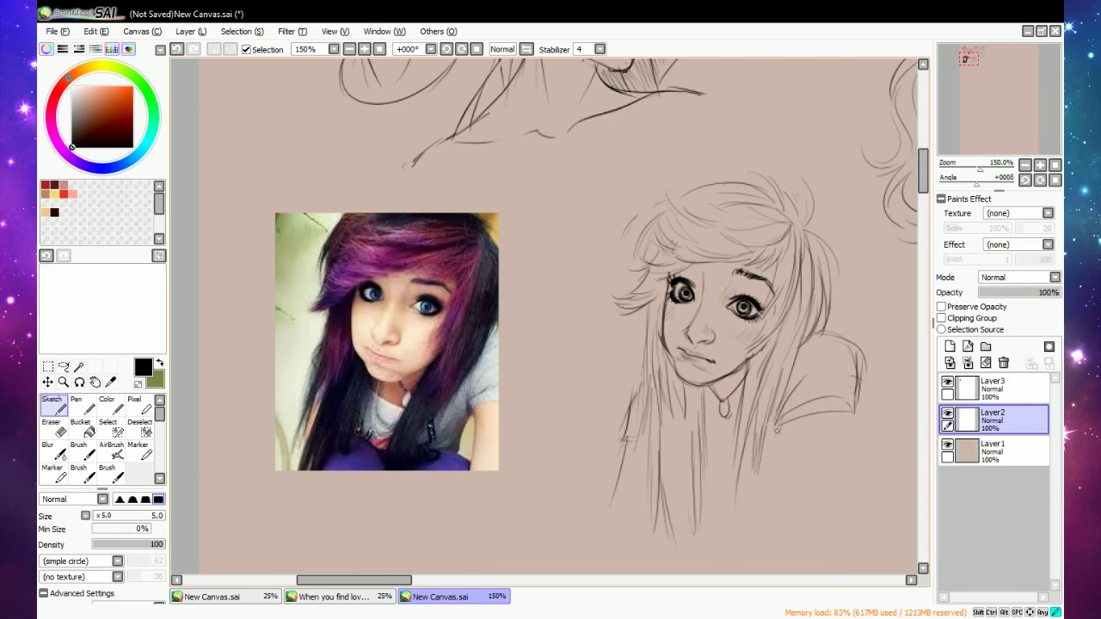
mouse_move(777, 431)
mouse_down()
mouse_move(775, 490)
mouse_move(781, 476)
mouse_up()
Clear the inside of the sleeve, redraw the hem as a longer curve past the arm, and mark the torso's side.
key(e)
mouse_move(801, 404)
mouse_down()
mouse_move(811, 393)
mouse_move(844, 402)
mouse_move(845, 341)
mouse_move(852, 372)
mouse_up()
key(n)
drag(776, 420, 877, 400)
mouse_move(784, 420)
mouse_down()
mouse_move(786, 472)
mouse_move(767, 500)
mouse_up()
key(e)
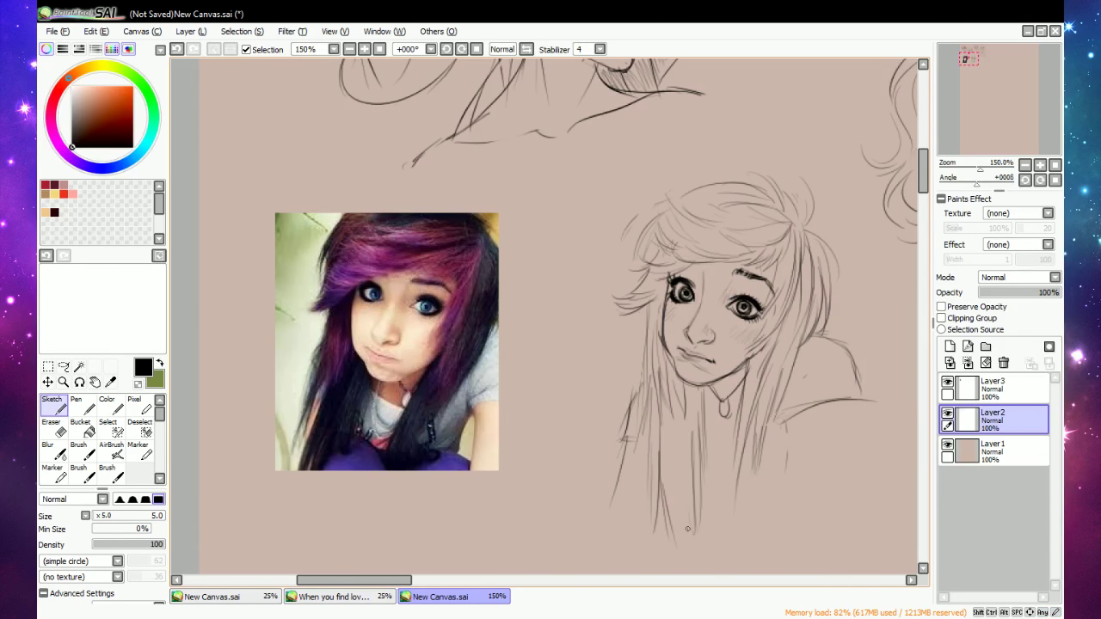
Sketch the two curved knee tops beneath the hair tips at the base of the figure.
key(e)
key(e)
drag(693, 563, 705, 561)
key(e)
mouse_move(674, 473)
mouse_down()
mouse_move(700, 523)
mouse_move(687, 507)
mouse_move(721, 532)
mouse_up()
mouse_move(637, 541)
mouse_down()
mouse_move(724, 540)
mouse_move(787, 509)
mouse_up()
drag(729, 541, 812, 510)
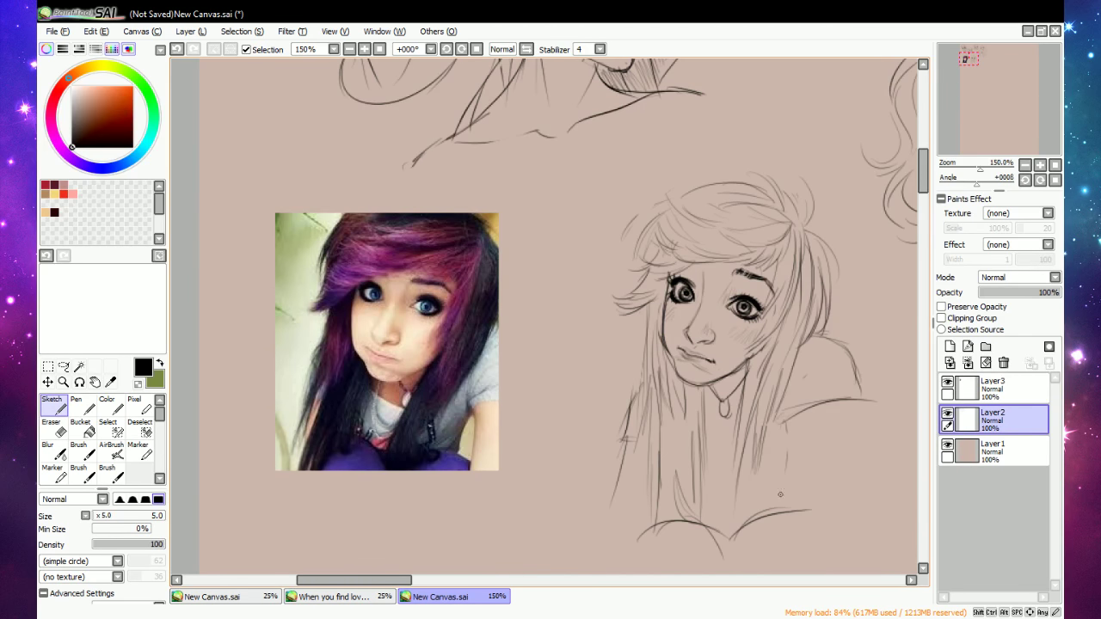
Extend the hair strands on the larger eye's side down to the knee curves.
drag(760, 435, 780, 515)
drag(753, 475, 783, 522)
drag(745, 399, 714, 544)
drag(733, 444, 721, 522)
drag(721, 517, 750, 537)
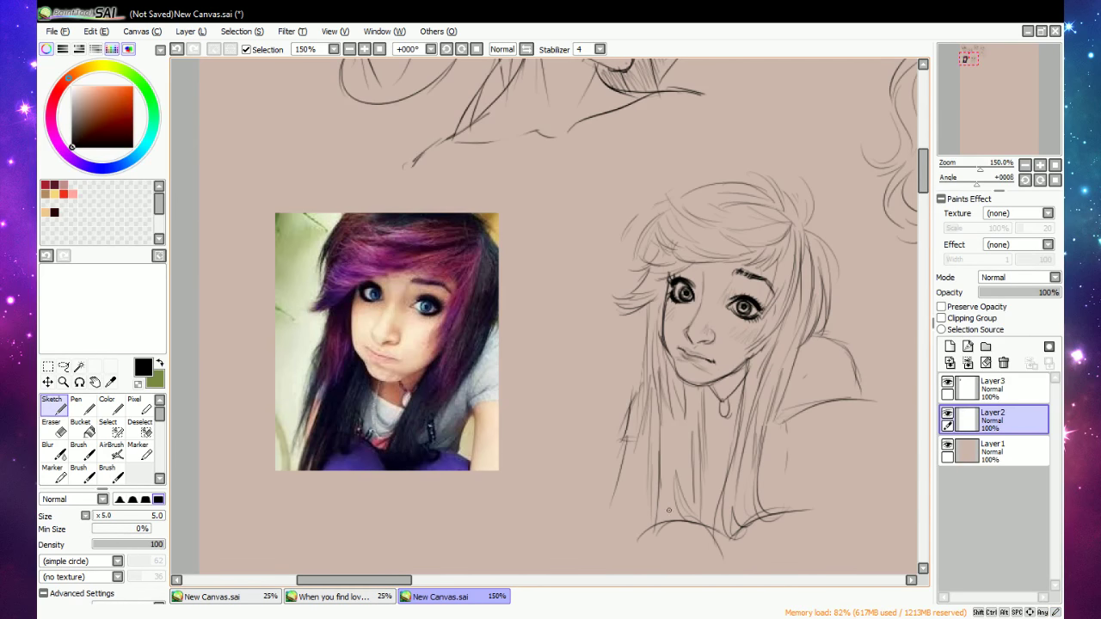
Erase the outer part of the far knee curve and draw long hair strands falling over it.
key(e)
mouse_move(630, 402)
mouse_down()
mouse_move(540, 573)
mouse_move(788, 507)
mouse_up()
drag(788, 508, 780, 572)
drag(625, 408, 542, 568)
key(n)
drag(660, 435, 649, 573)
drag(671, 461, 658, 557)
drag(678, 442, 665, 535)
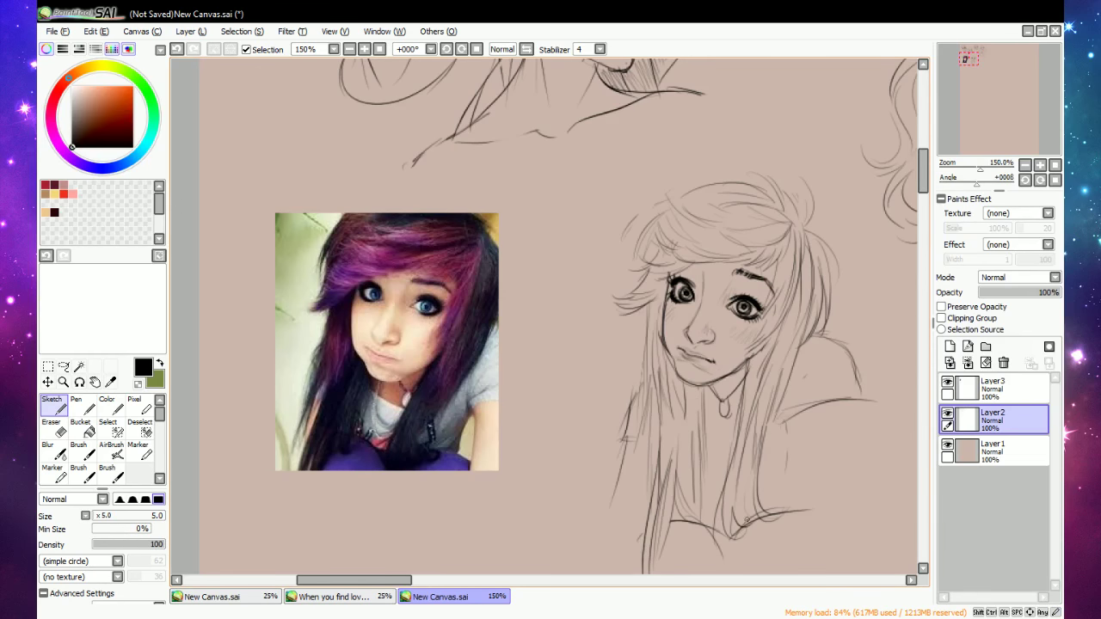
Erase the sleeve hem, then redraw it with the arm's inner and outer edges and extend the near knee curve.
key(e)
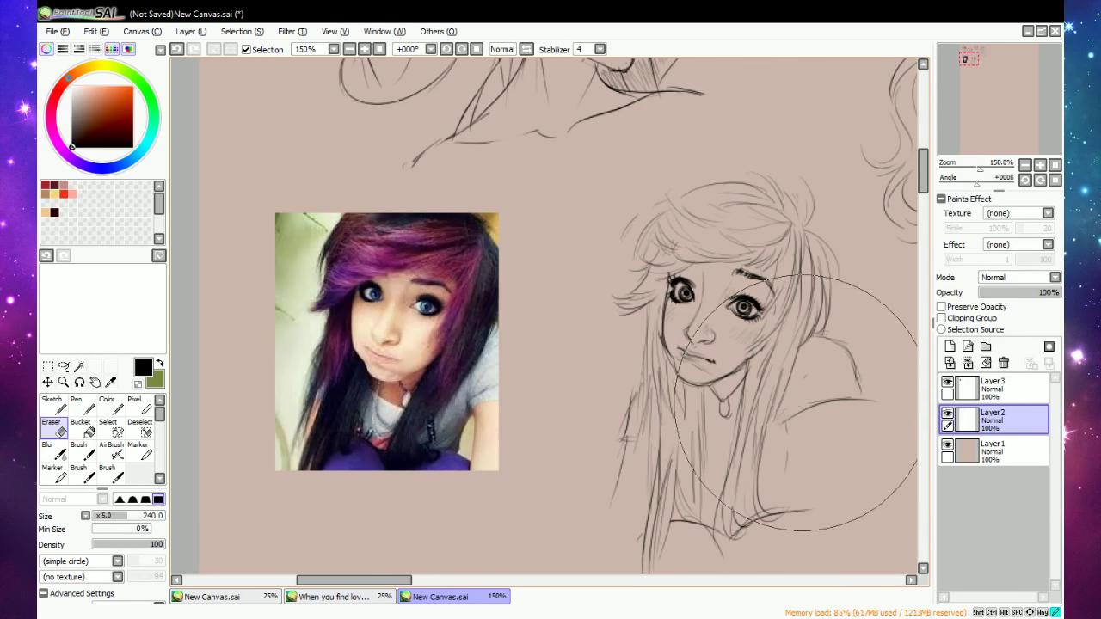
drag(801, 406, 809, 415)
key(n)
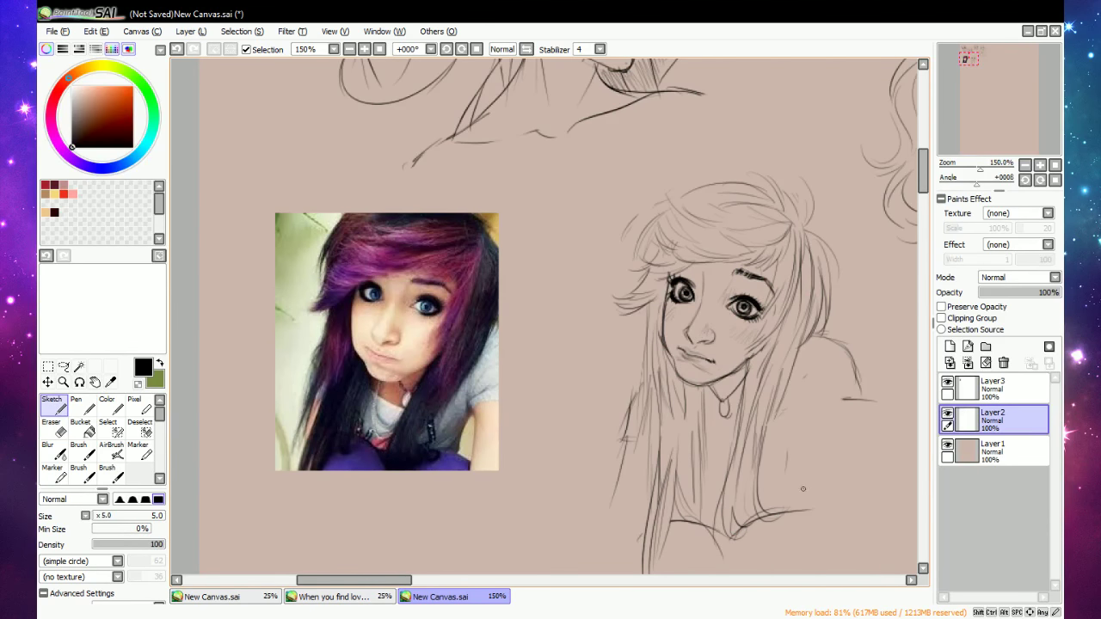
mouse_move(800, 456)
mouse_down()
mouse_move(788, 537)
mouse_move(766, 549)
mouse_up()
drag(785, 513, 826, 552)
drag(806, 445, 816, 500)
mouse_move(801, 436)
mouse_down()
mouse_move(847, 397)
mouse_move(833, 411)
mouse_move(867, 409)
mouse_move(871, 487)
mouse_up()
drag(862, 372, 877, 490)
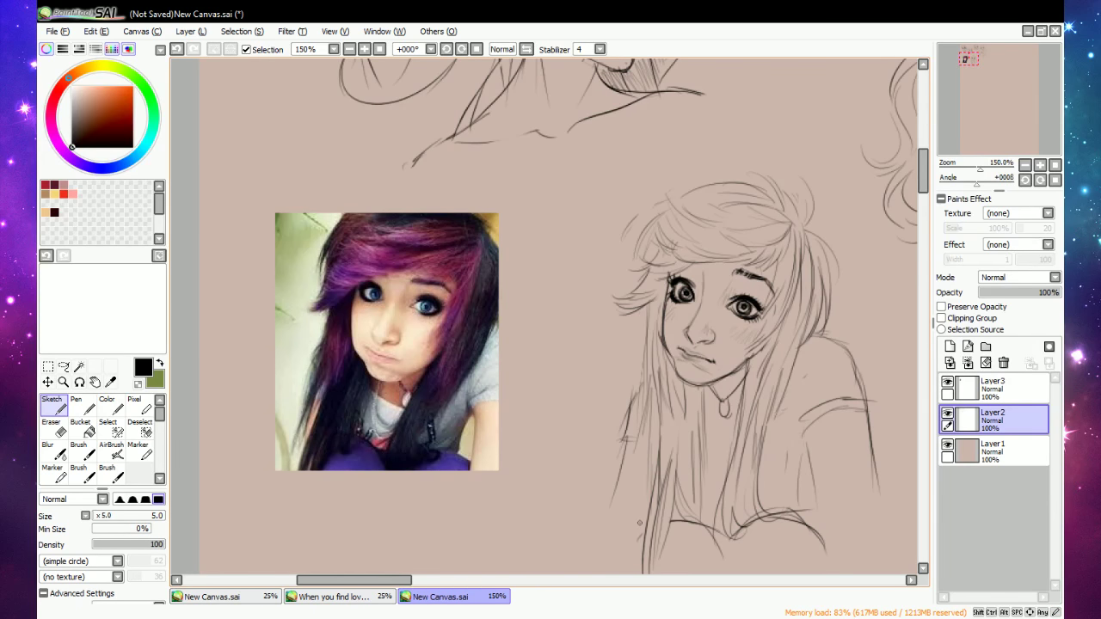
Clean up faint strands over the chest and add long outer strands on the smaller eye's side.
key(e)
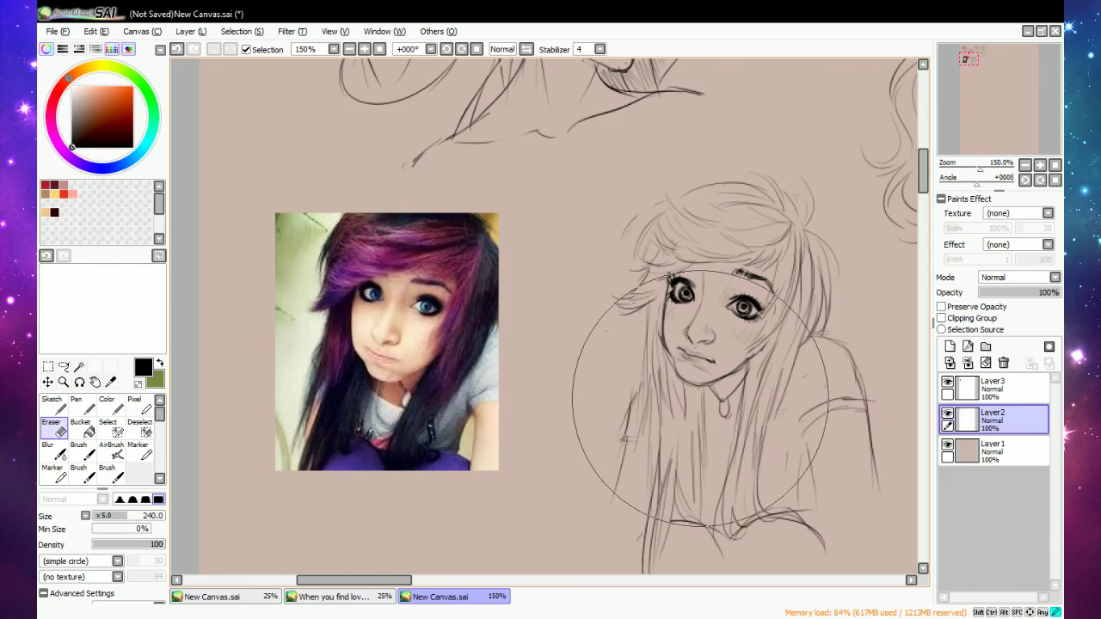
key(n)
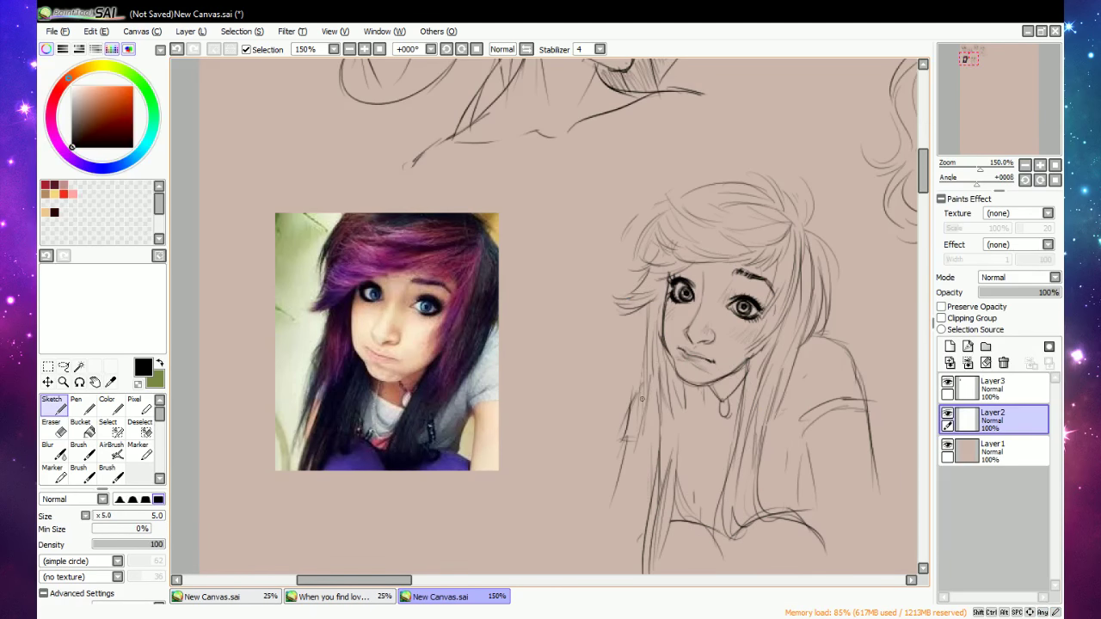
drag(645, 385, 628, 515)
drag(647, 442, 632, 546)
drag(650, 410, 644, 535)
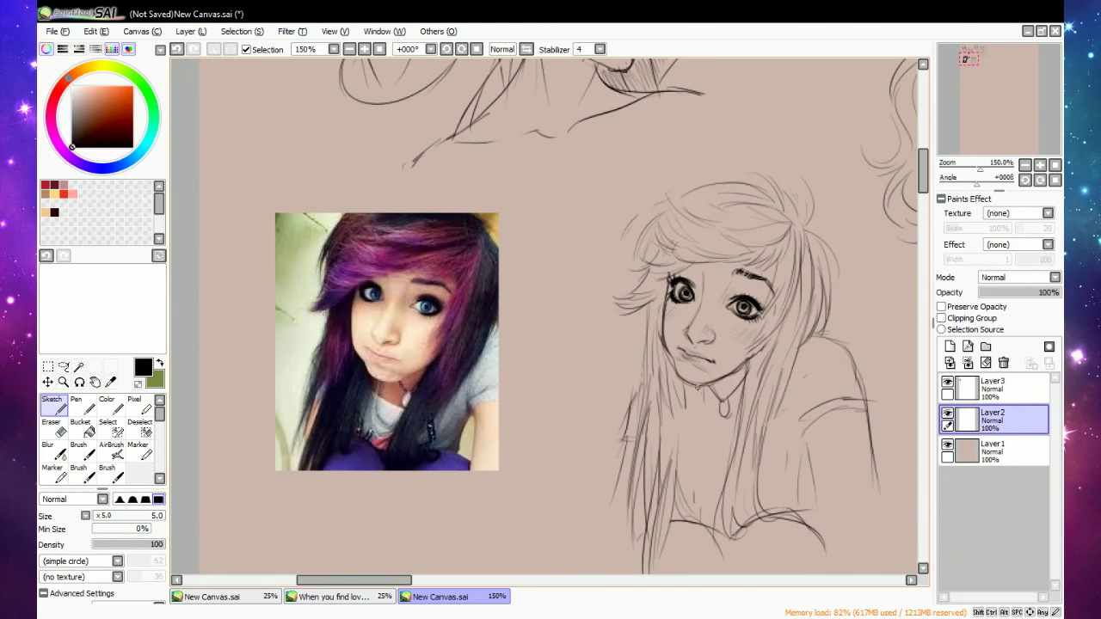
Add strands below the chin and at the crown, and draw the torso's side line beside the arm.
drag(700, 386, 693, 532)
drag(697, 432, 689, 496)
mouse_move(702, 457)
mouse_down()
mouse_move(690, 535)
mouse_move(675, 539)
mouse_up()
drag(686, 399, 678, 468)
drag(695, 392, 693, 462)
drag(707, 392, 701, 441)
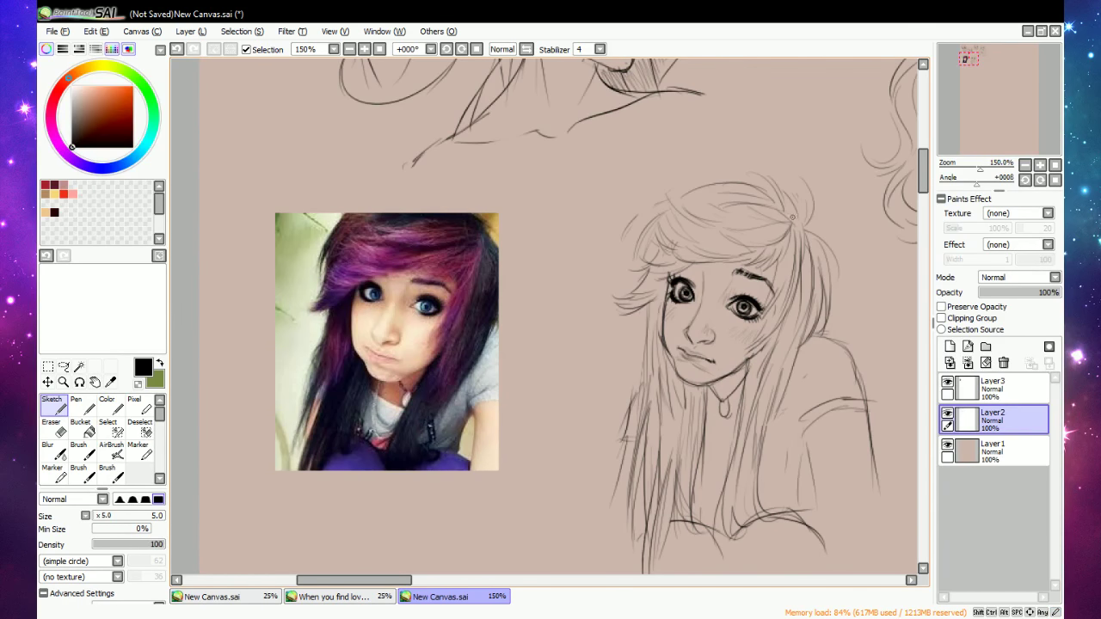
drag(792, 199, 787, 240)
mouse_move(806, 435)
mouse_down()
mouse_move(796, 496)
mouse_move(801, 470)
mouse_move(779, 514)
mouse_up()
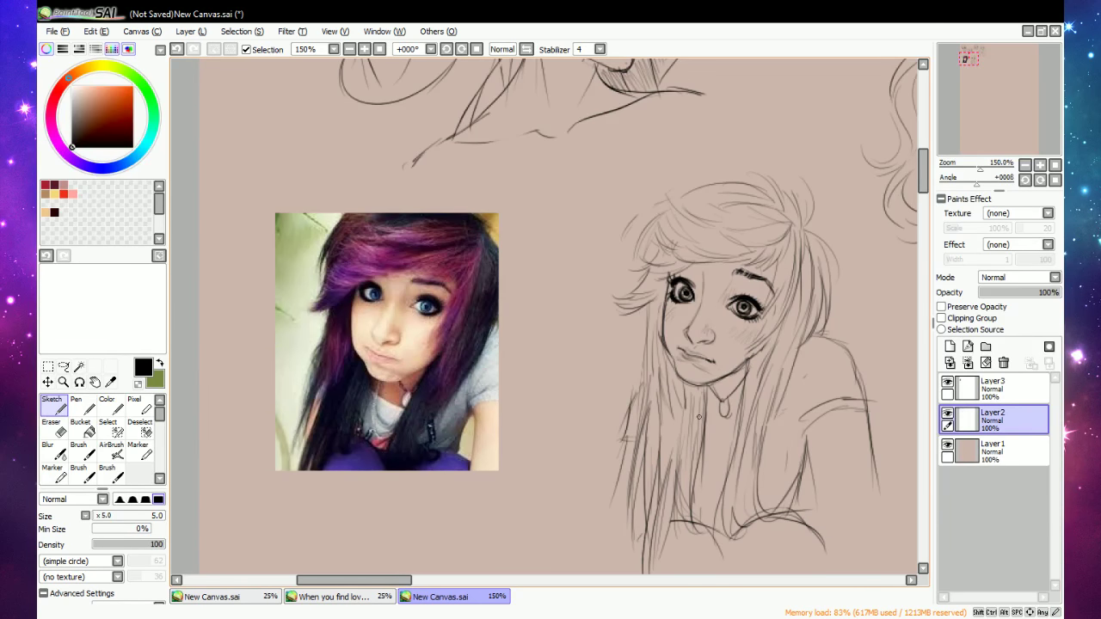
Erase the old neck and pendant lines, then redraw the pendant with looping necklaces and the hair beside them.
key(e)
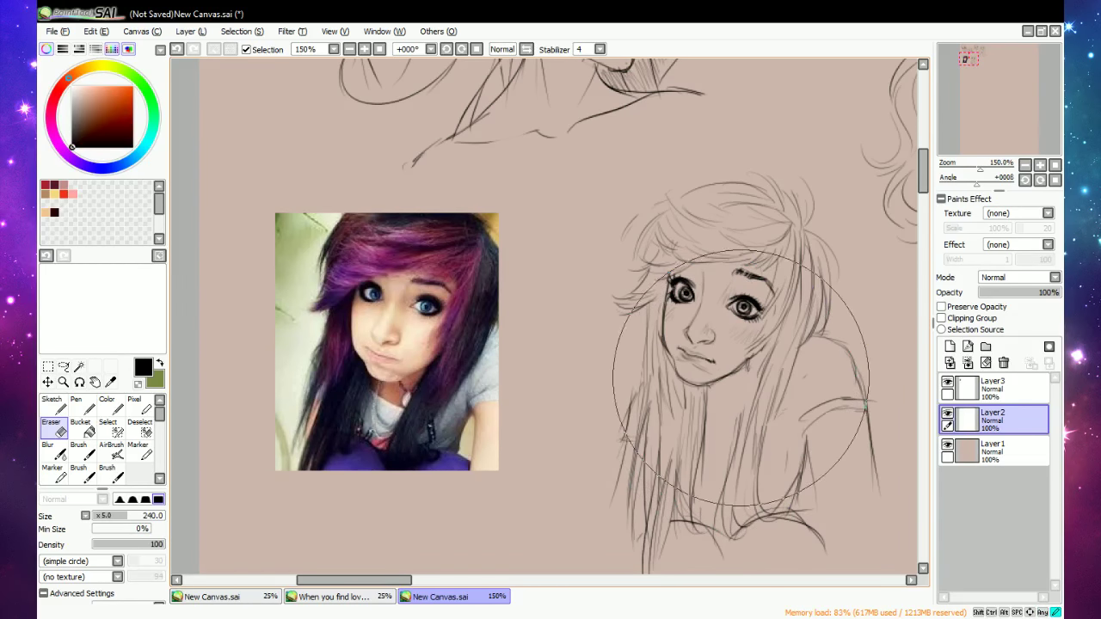
mouse_move(762, 359)
mouse_down()
mouse_move(742, 392)
mouse_move(736, 440)
mouse_up()
key(n)
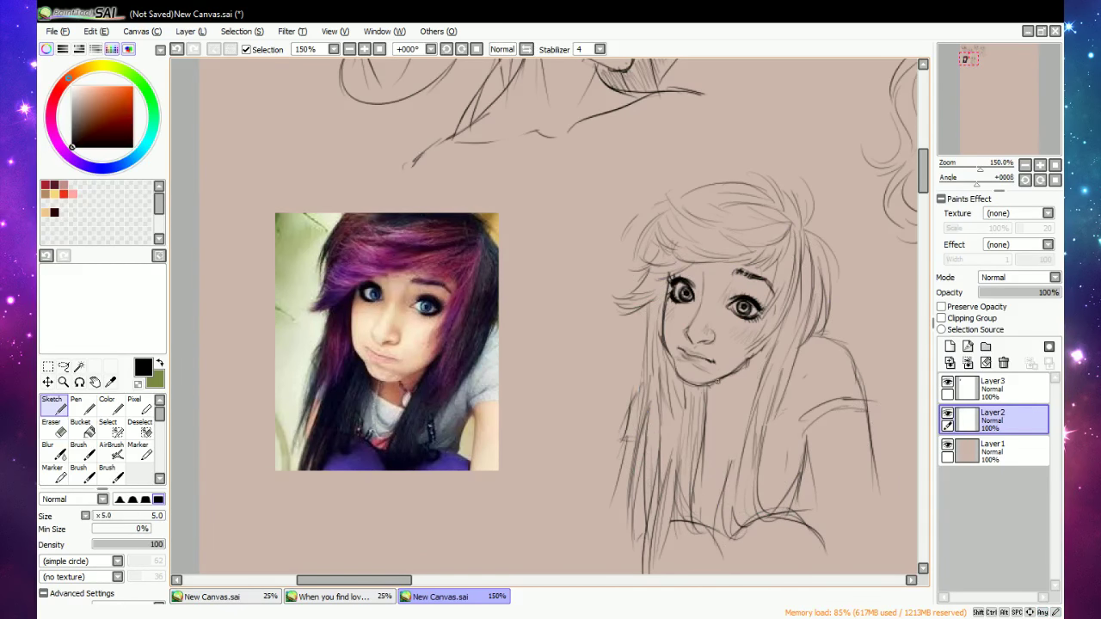
mouse_move(723, 377)
mouse_down()
mouse_move(739, 399)
mouse_move(716, 388)
mouse_move(743, 410)
mouse_move(711, 431)
mouse_move(712, 419)
mouse_move(727, 461)
mouse_up()
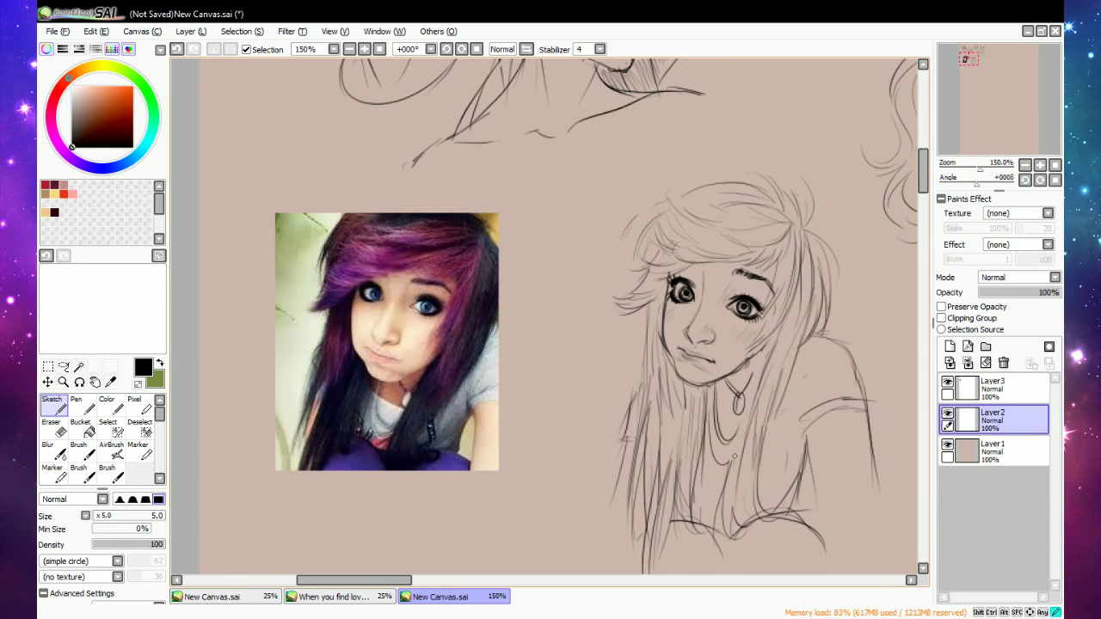
mouse_move(711, 425)
mouse_down()
mouse_move(742, 447)
mouse_move(750, 373)
mouse_move(743, 431)
mouse_up()
mouse_move(761, 357)
mouse_down()
mouse_move(745, 435)
mouse_move(752, 360)
mouse_move(752, 375)
mouse_up()
drag(761, 349, 724, 510)
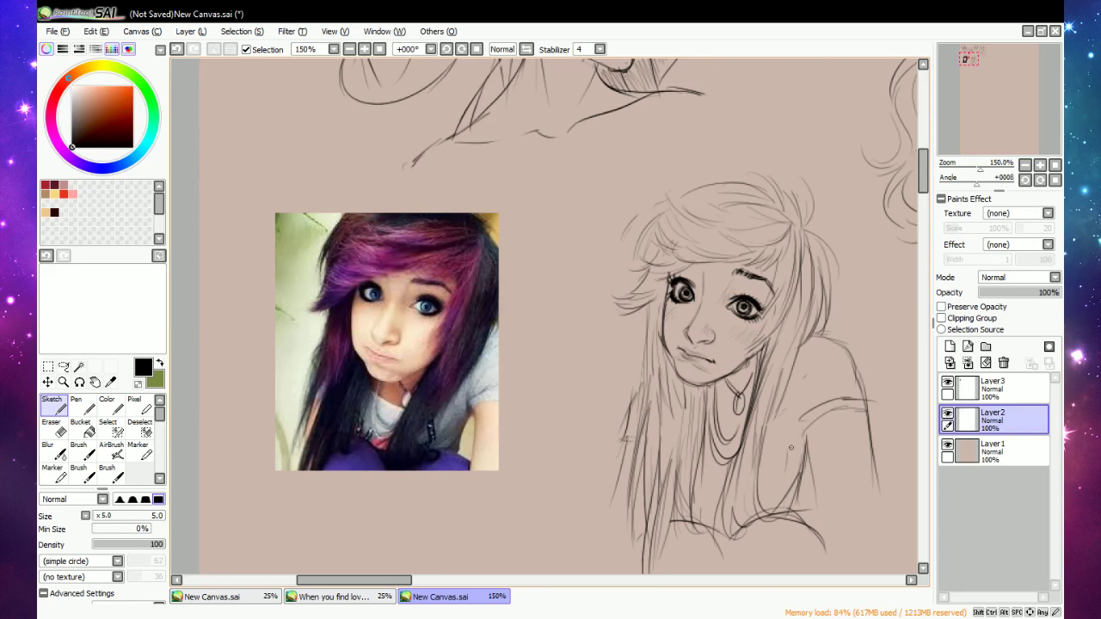
drag(802, 389, 799, 444)
drag(694, 503, 784, 476)
Erase the arm lines below the sleeve hem.
scroll(806, 413, down, 4)
scroll(833, 423, up, 2)
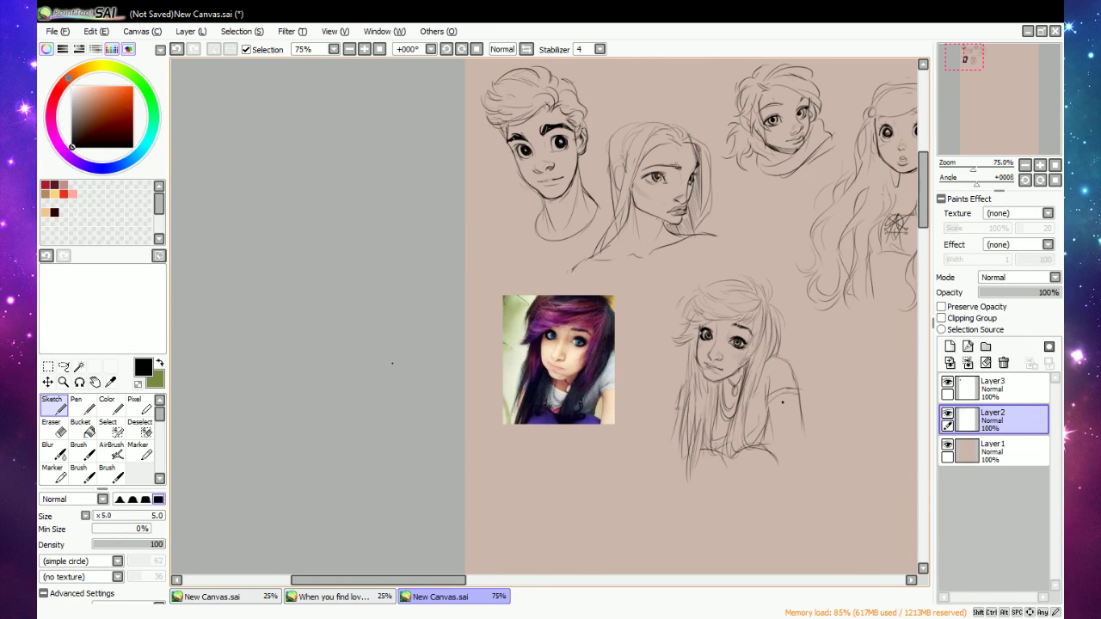
key(e)
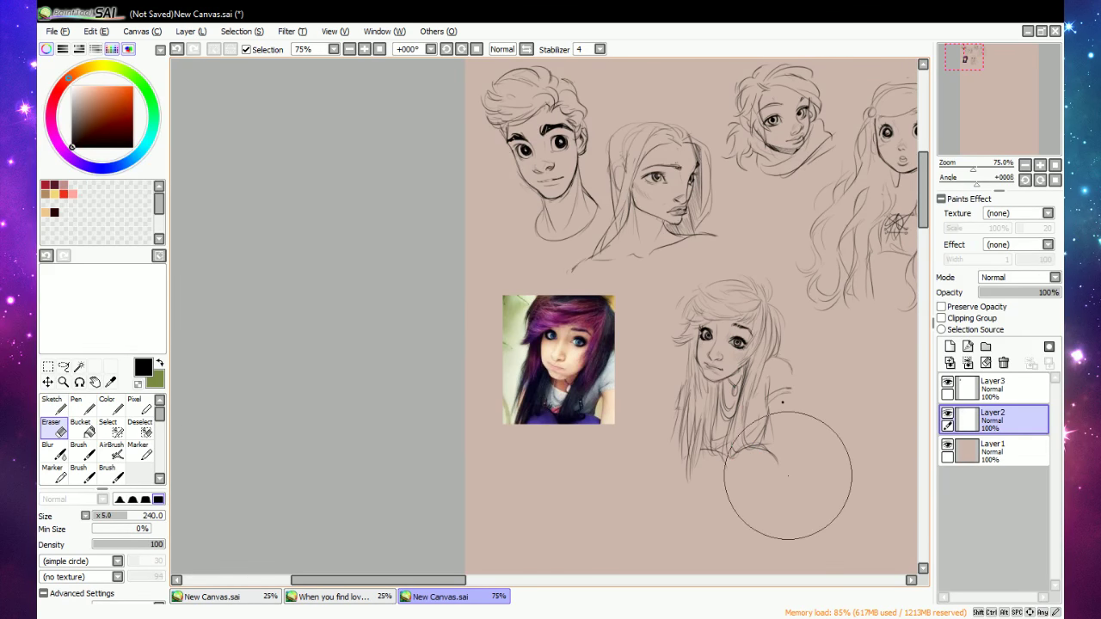
key(n)
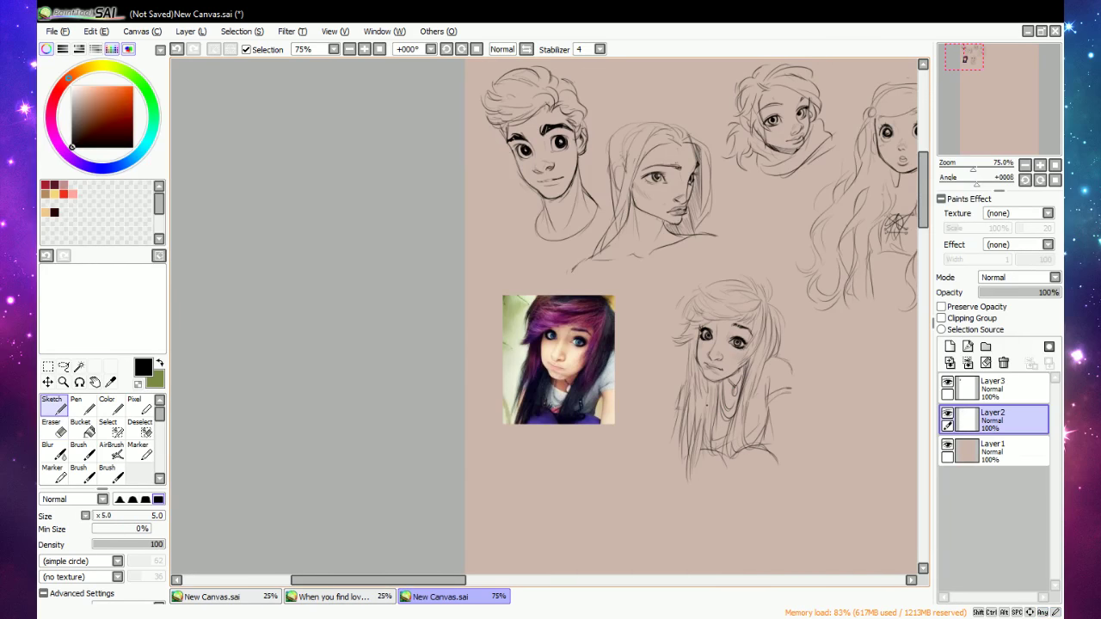
Sketch a rectangular frame around the girl's portrait and trim the lines at its lower corner.
drag(670, 287, 670, 455)
mouse_move(669, 384)
mouse_down()
mouse_move(669, 473)
mouse_move(785, 471)
mouse_up()
drag(666, 468, 802, 465)
drag(795, 295, 793, 470)
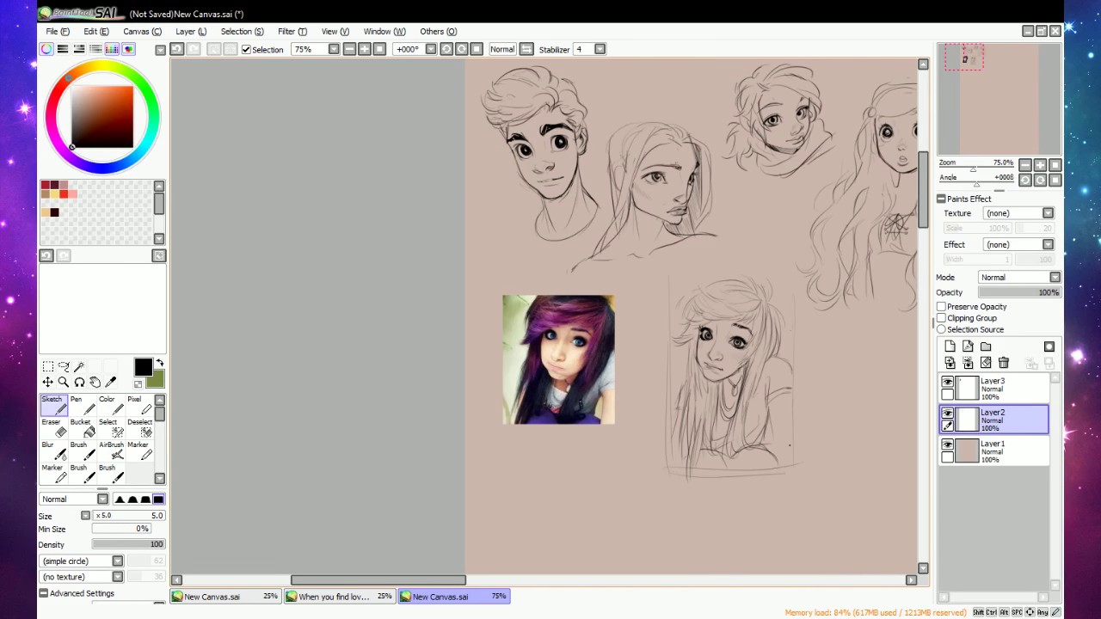
mouse_move(767, 413)
mouse_down()
mouse_move(773, 464)
mouse_move(798, 348)
mouse_up()
key(e)
key(n)
drag(662, 272, 762, 269)
key(e)
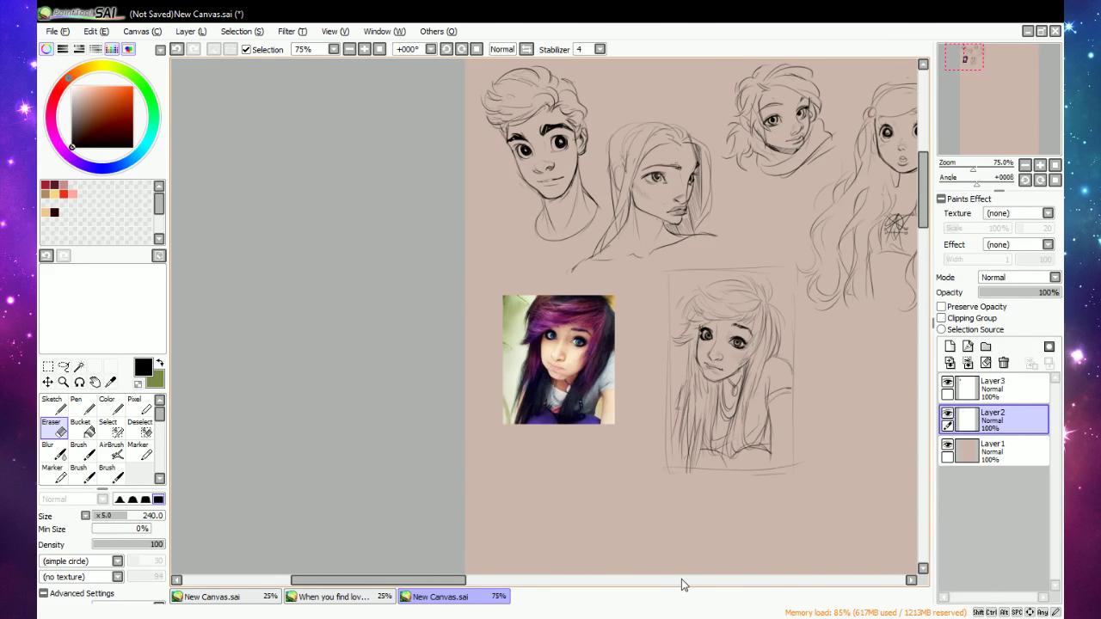
key(s)
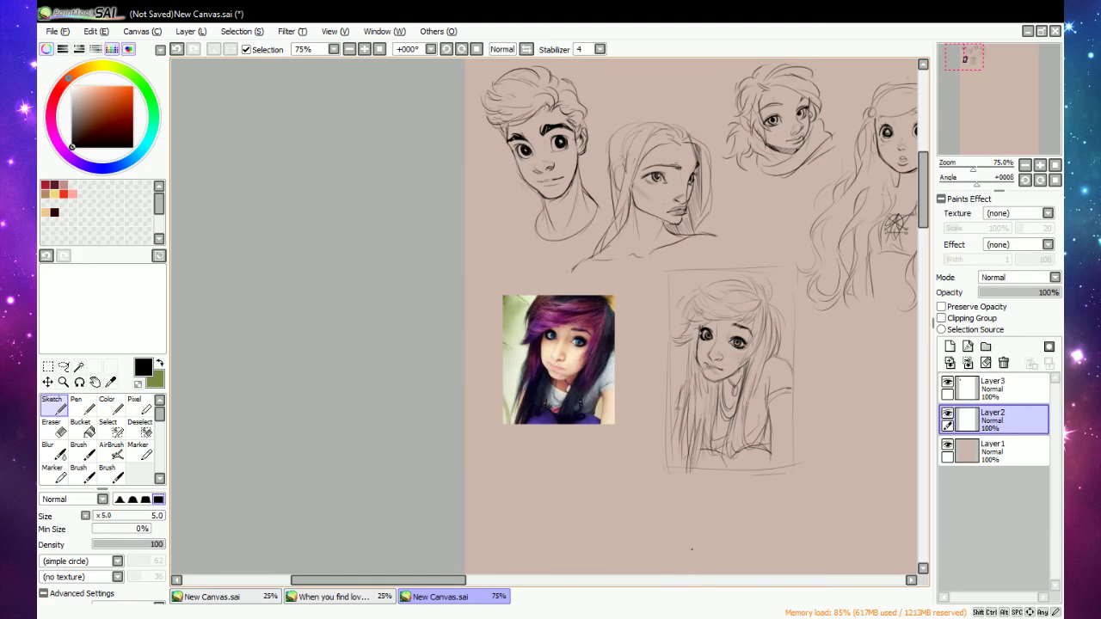
Lasso the framed girl sketch, move it over the reference photo near the page edge, and deselect it.
click(64, 368)
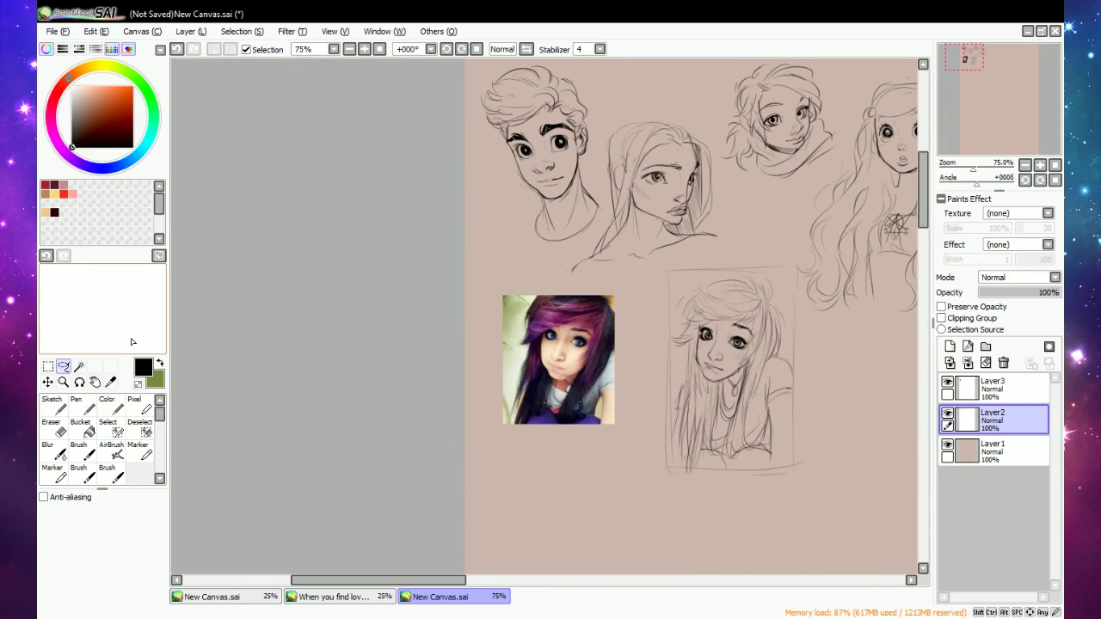
mouse_move(724, 251)
mouse_down()
mouse_move(651, 357)
mouse_move(818, 480)
mouse_move(804, 310)
mouse_move(777, 248)
mouse_up()
drag(781, 443, 600, 461)
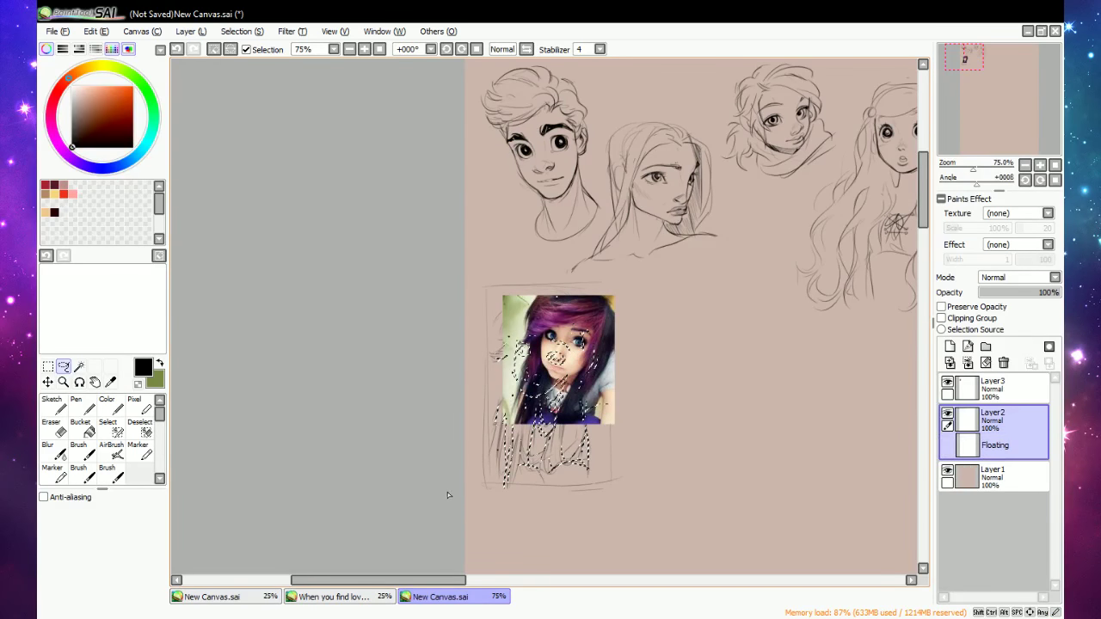
key(ctrl+d)
Hide Layer3, which holds the girl's reference photo.
click(947, 382)
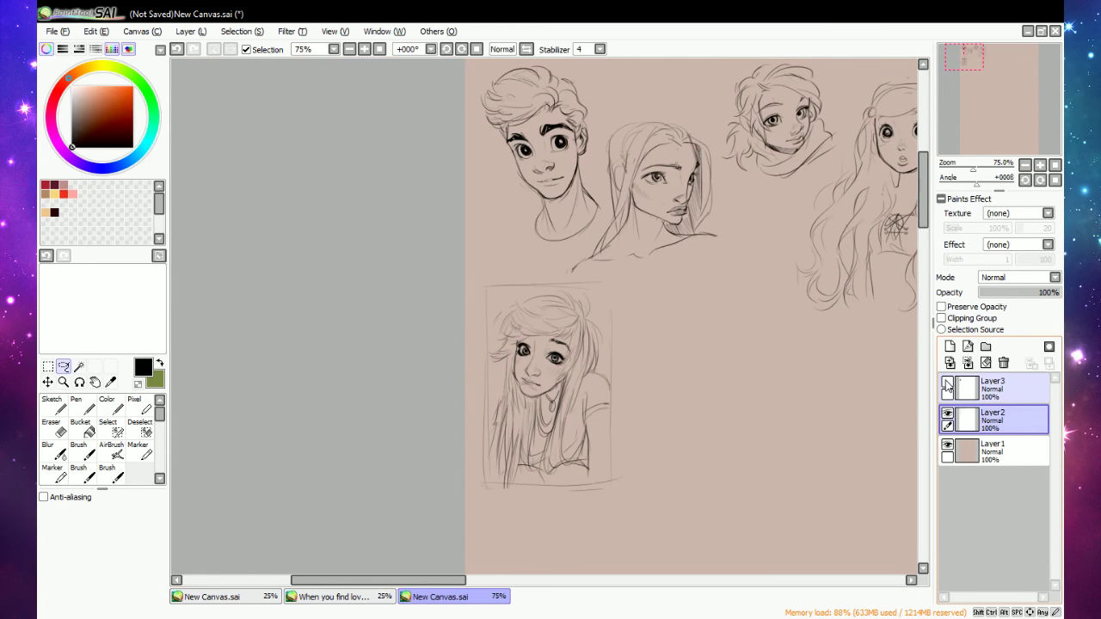
click(948, 383)
click(947, 383)
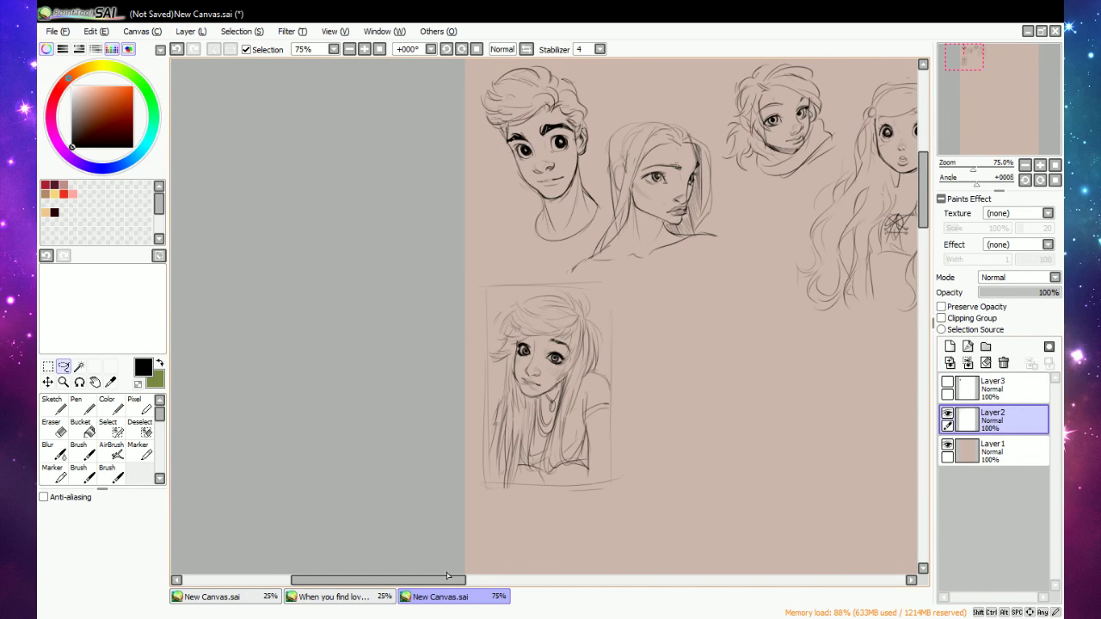
drag(449, 580, 490, 580)
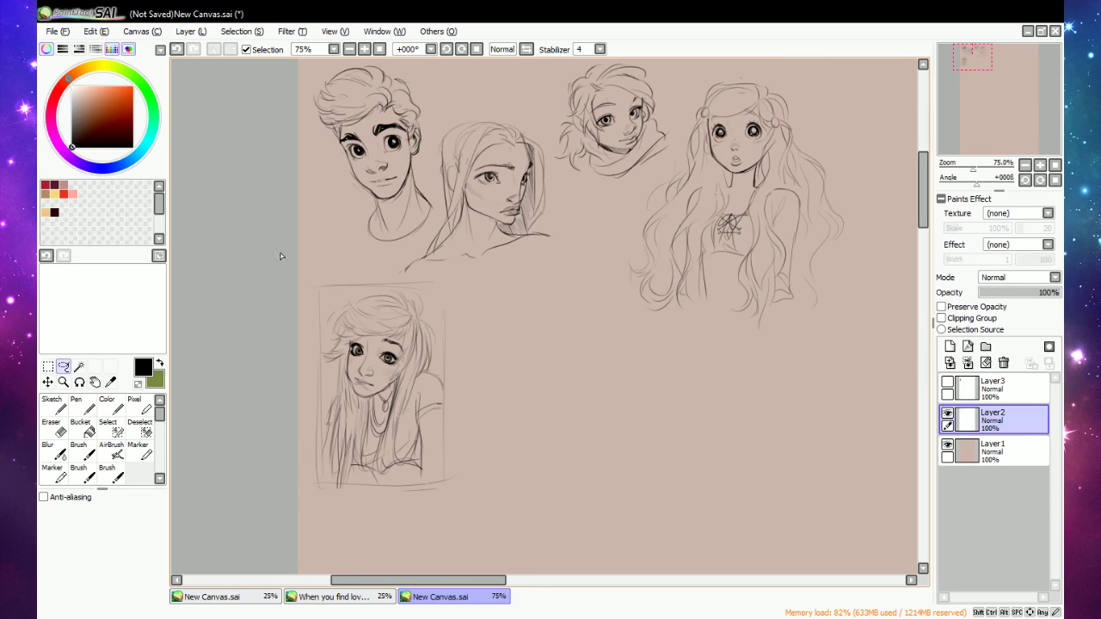
scroll(281, 213, up, 2)
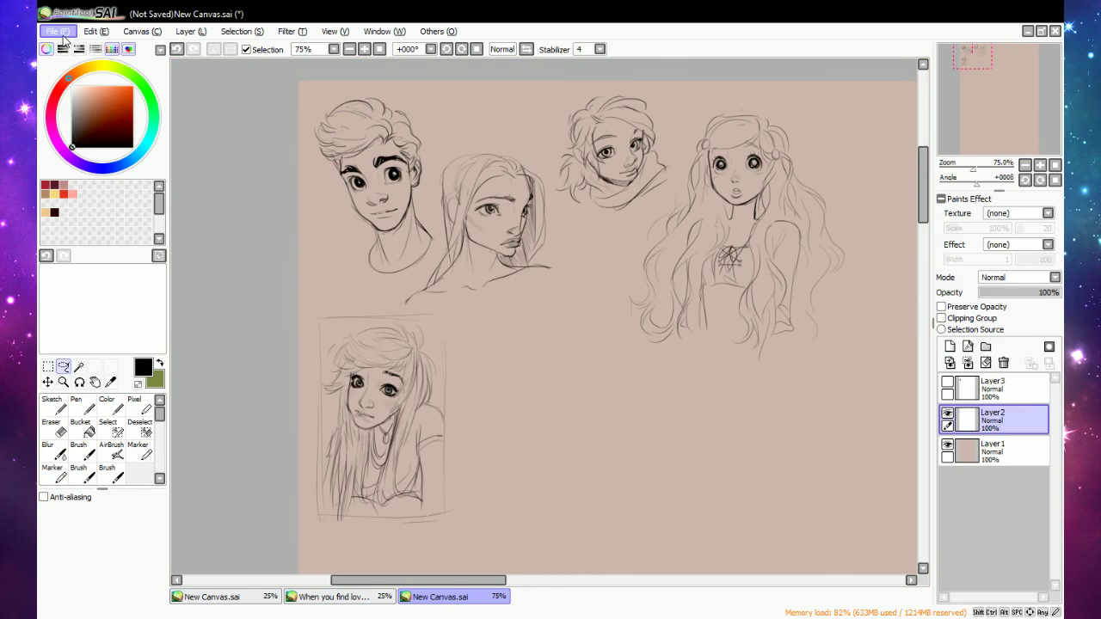
Paste the black-and-white portrait photo as a new layer, scale it down proportionally and place it beside the framed girl sketch.
key(alt+Tab)
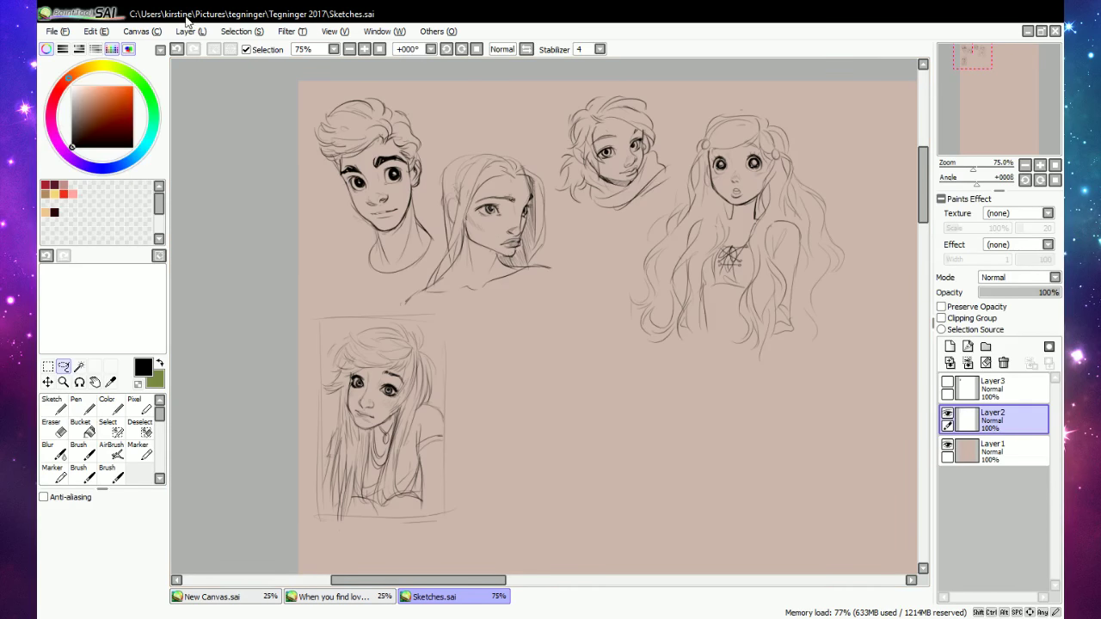
key(ctrl+v)
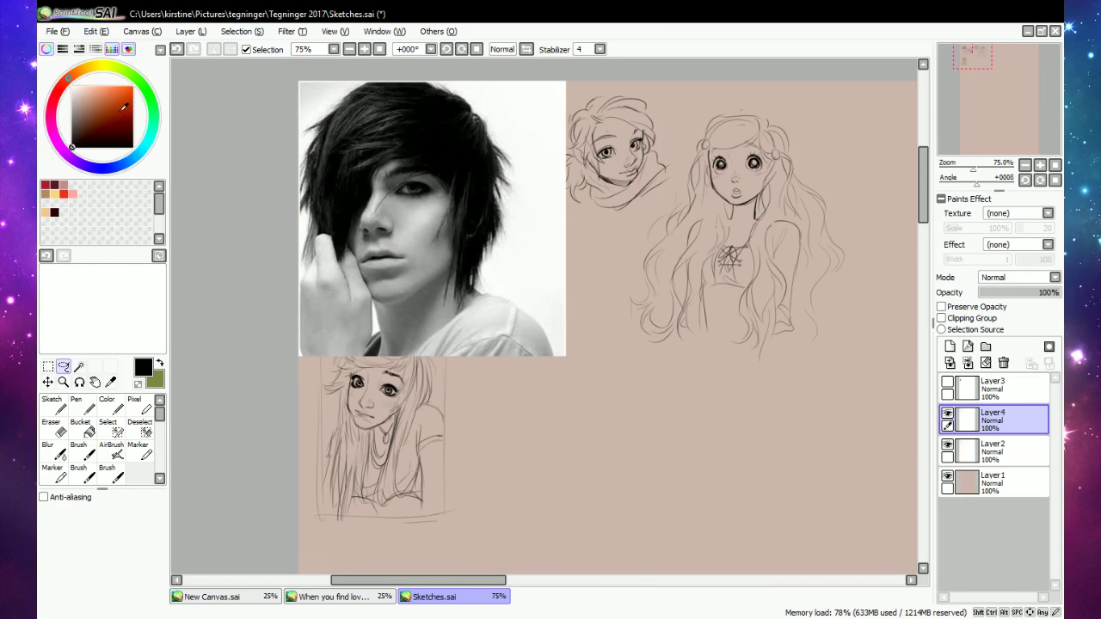
click(48, 370)
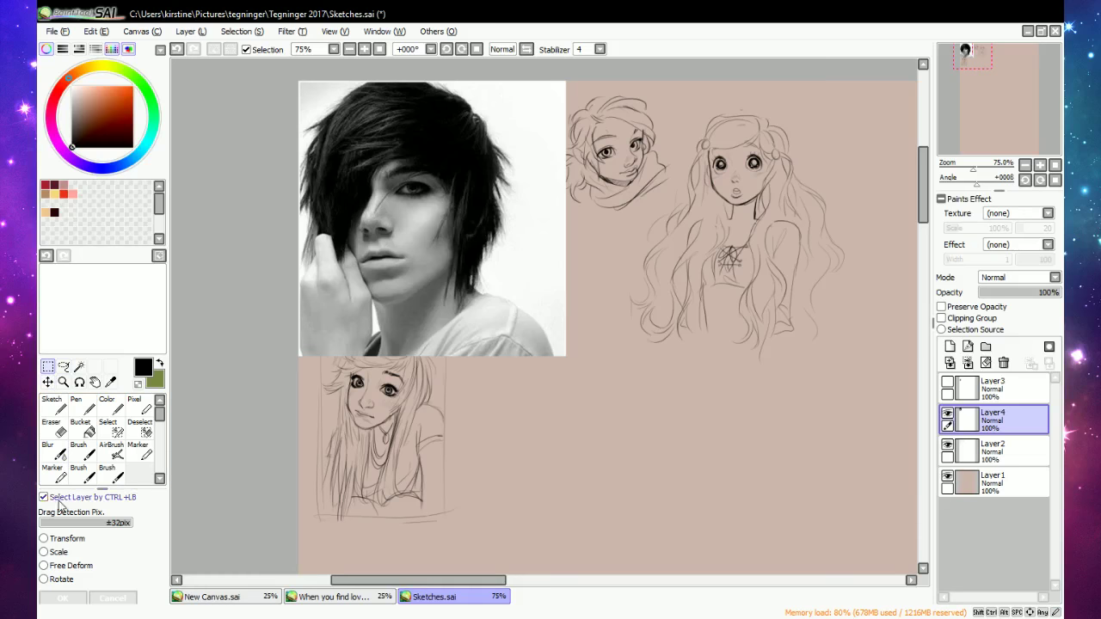
click(51, 552)
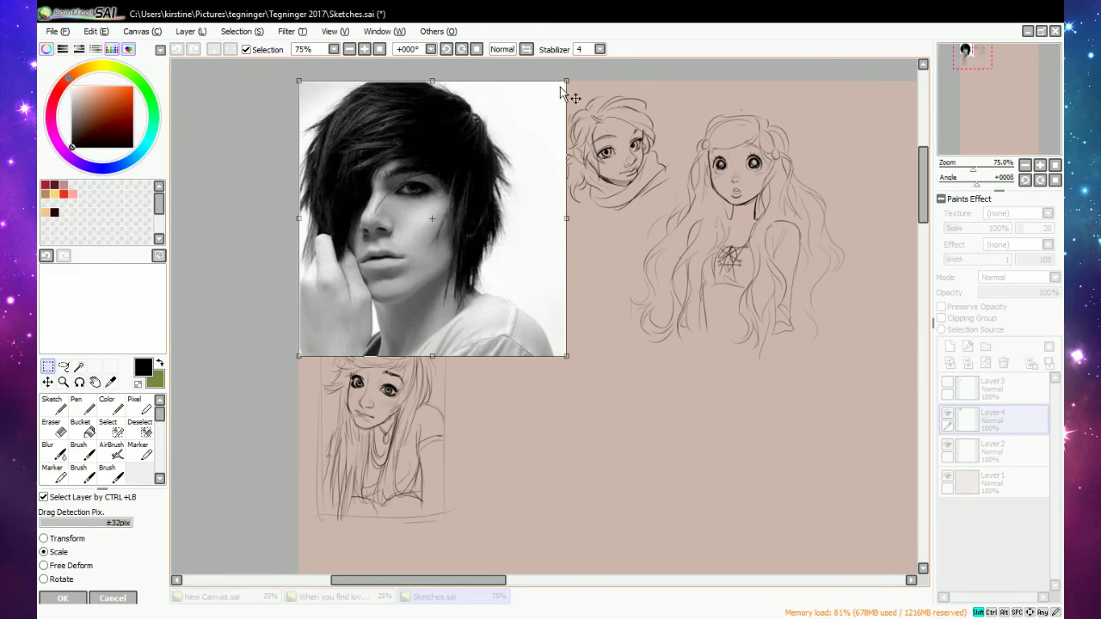
drag(569, 94, 434, 211)
drag(383, 287, 540, 394)
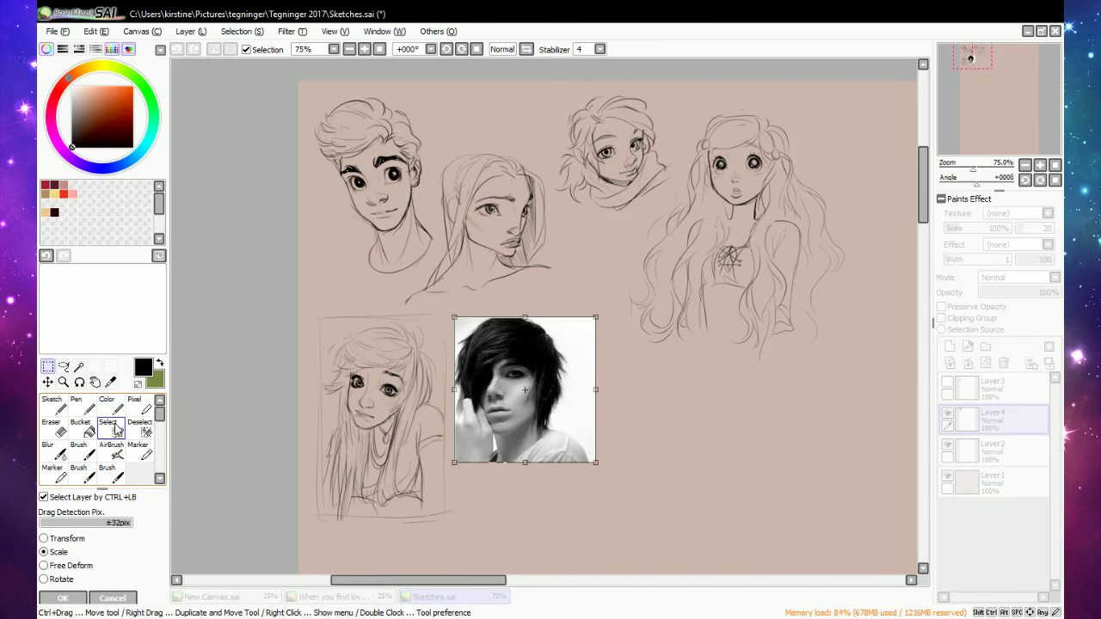
click(54, 597)
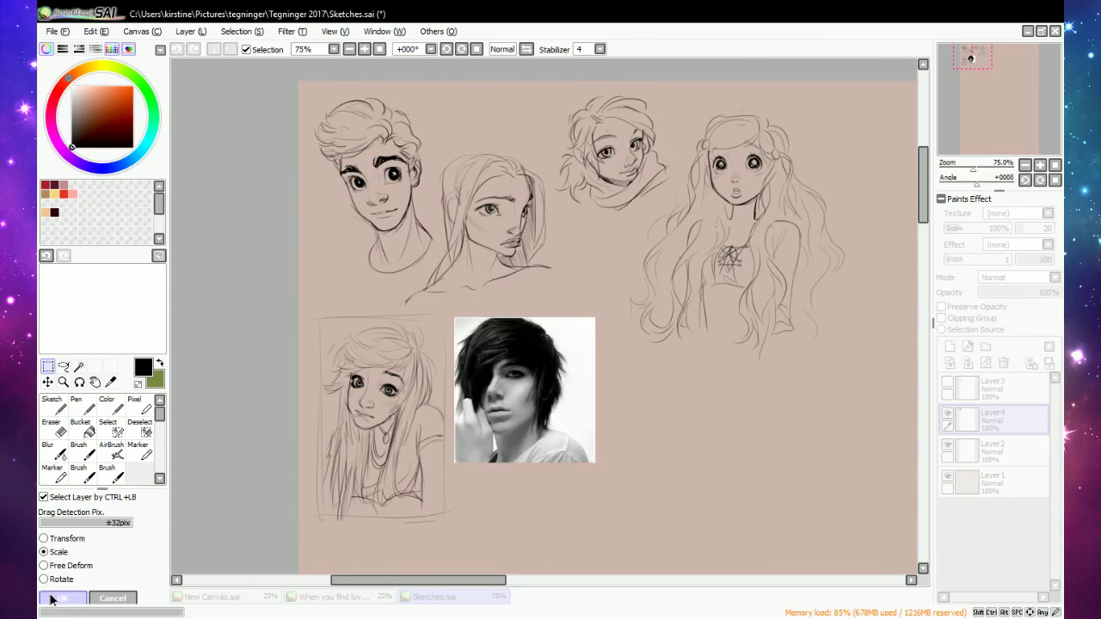
Move the pasted portrait photo straight down until its lower edge sits near the bottom of the girl's frame.
click(53, 404)
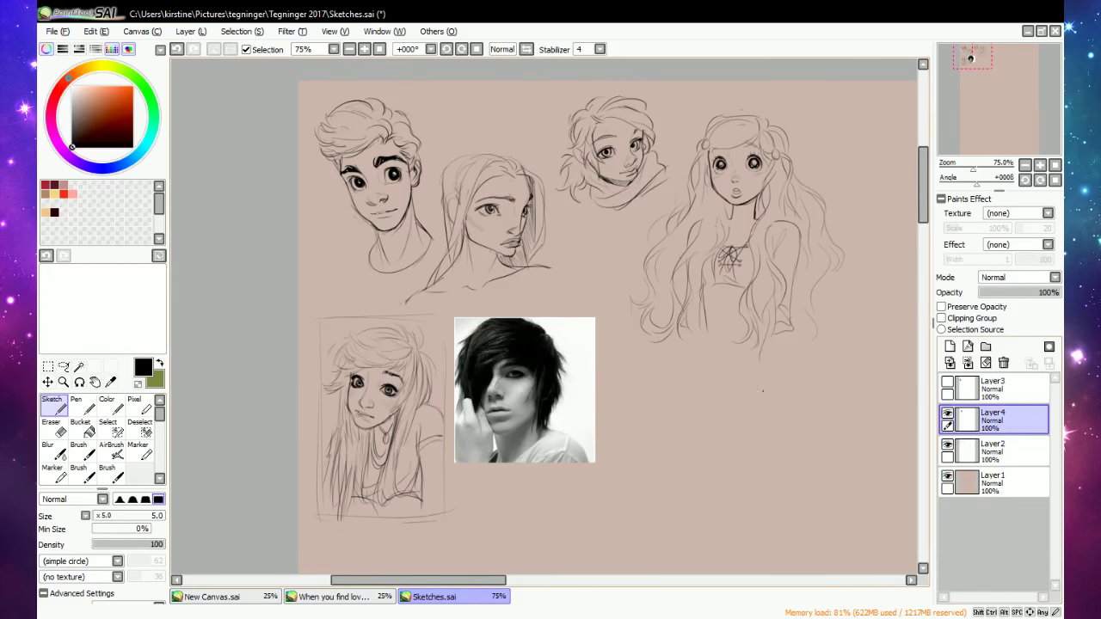
click(47, 382)
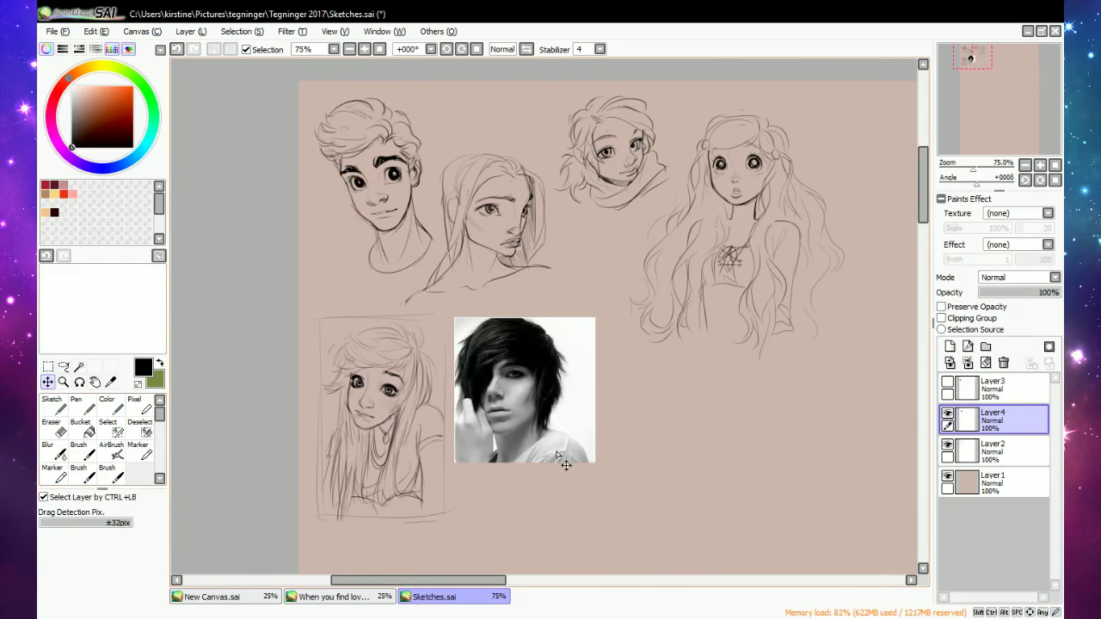
drag(560, 456, 558, 523)
scroll(740, 503, down, 1)
scroll(679, 509, up, 3)
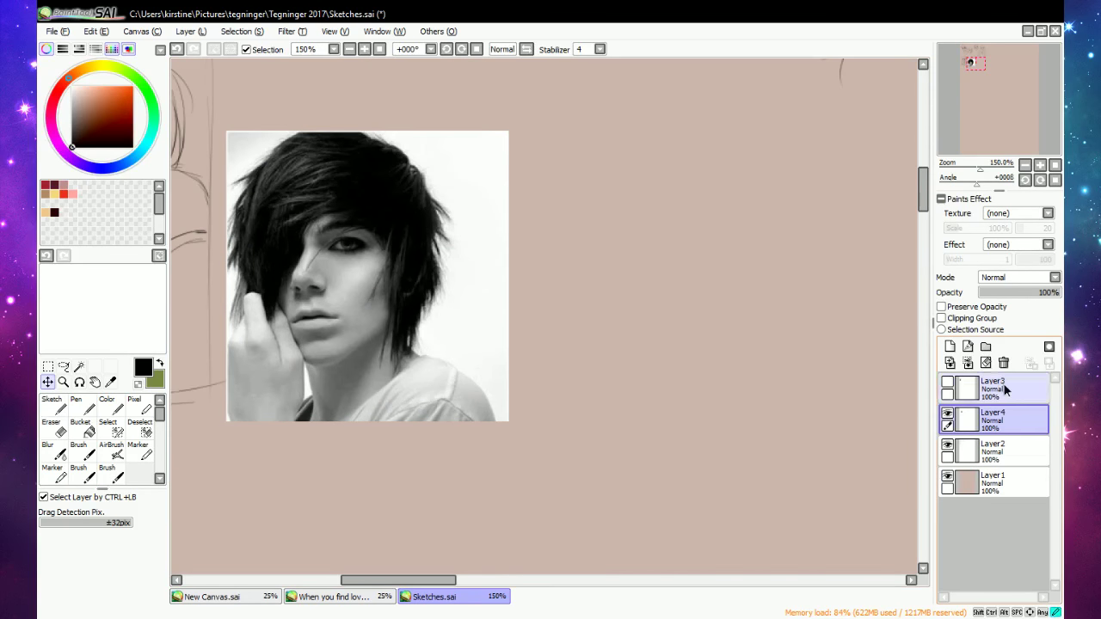
On Layer2, rough in the crown arc, one side of the face and the raised hand's fingers with the Sketch brush beside the photo.
click(1001, 387)
click(1000, 446)
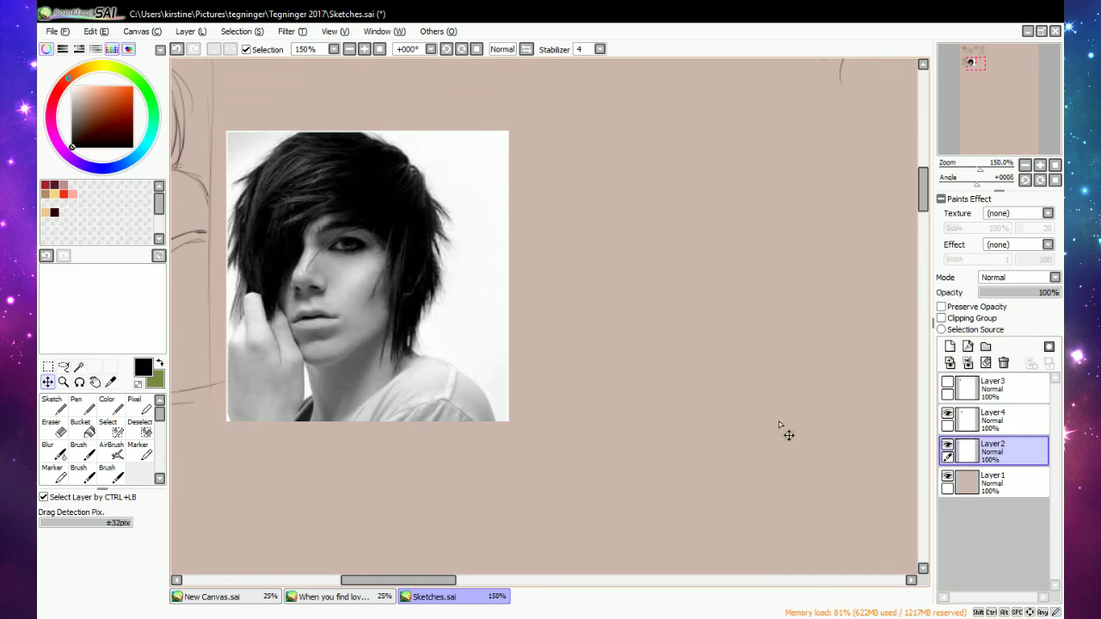
key(n)
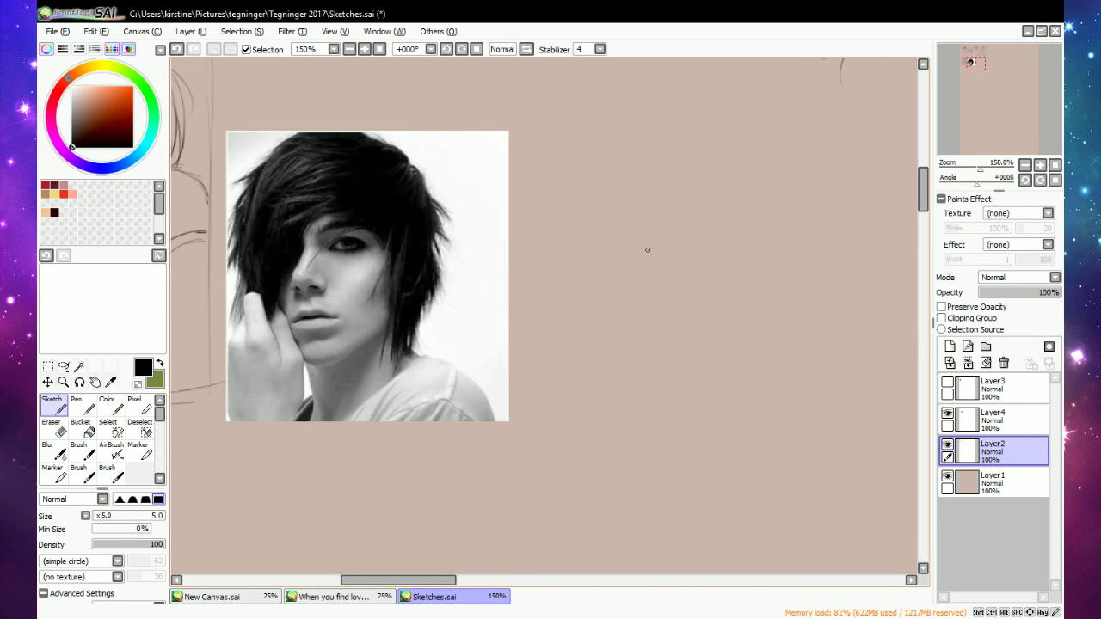
drag(655, 164, 736, 177)
mouse_move(633, 179)
mouse_down()
mouse_move(631, 295)
mouse_move(658, 367)
mouse_up()
mouse_move(616, 260)
mouse_down()
mouse_move(638, 296)
mouse_move(644, 258)
mouse_move(630, 274)
mouse_move(649, 264)
mouse_move(654, 291)
mouse_up()
drag(639, 297, 644, 328)
drag(658, 289, 663, 327)
mouse_move(609, 289)
mouse_down()
mouse_move(610, 317)
mouse_move(595, 316)
mouse_up()
mouse_move(590, 355)
mouse_down()
mouse_move(618, 380)
mouse_move(653, 363)
mouse_up()
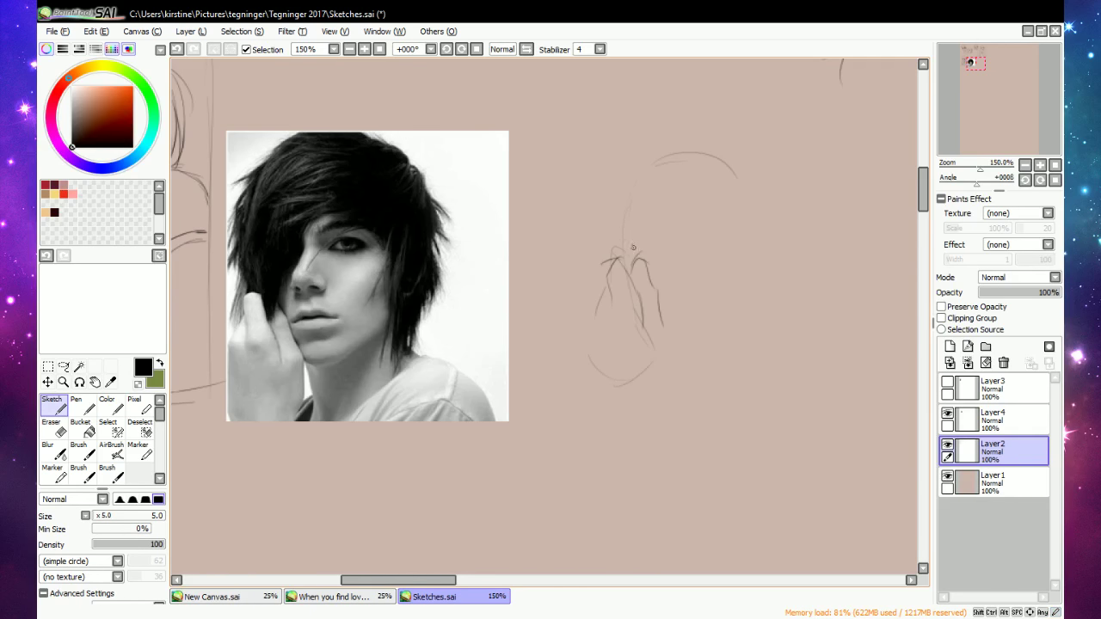
Sketch the rest of the head outline with light curves for the skull, chin and far side of the face.
mouse_move(625, 226)
mouse_down()
mouse_move(639, 189)
mouse_move(680, 160)
mouse_up()
drag(654, 365, 689, 368)
drag(664, 320, 662, 372)
mouse_move(659, 309)
mouse_down()
mouse_move(663, 372)
mouse_move(731, 310)
mouse_up()
drag(625, 208, 661, 134)
mouse_move(757, 241)
mouse_down()
mouse_move(756, 214)
mouse_move(740, 312)
mouse_up()
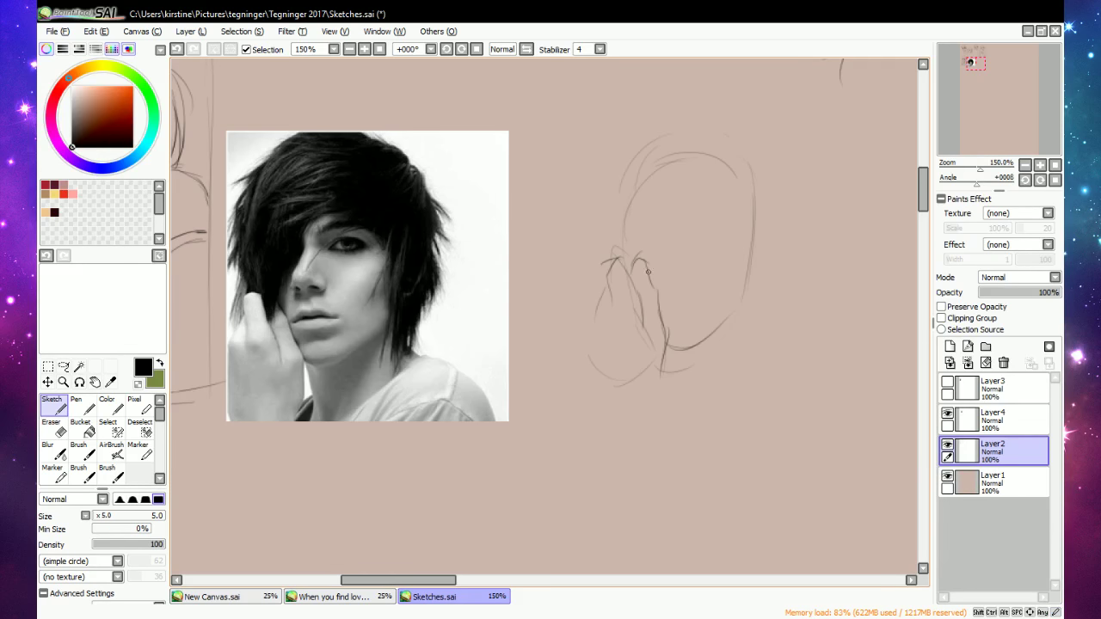
Add a horizontal eye guideline, a straighter far side of the face, an angled jawline and a higher top-of-head curve.
drag(637, 227, 747, 227)
drag(767, 179, 754, 312)
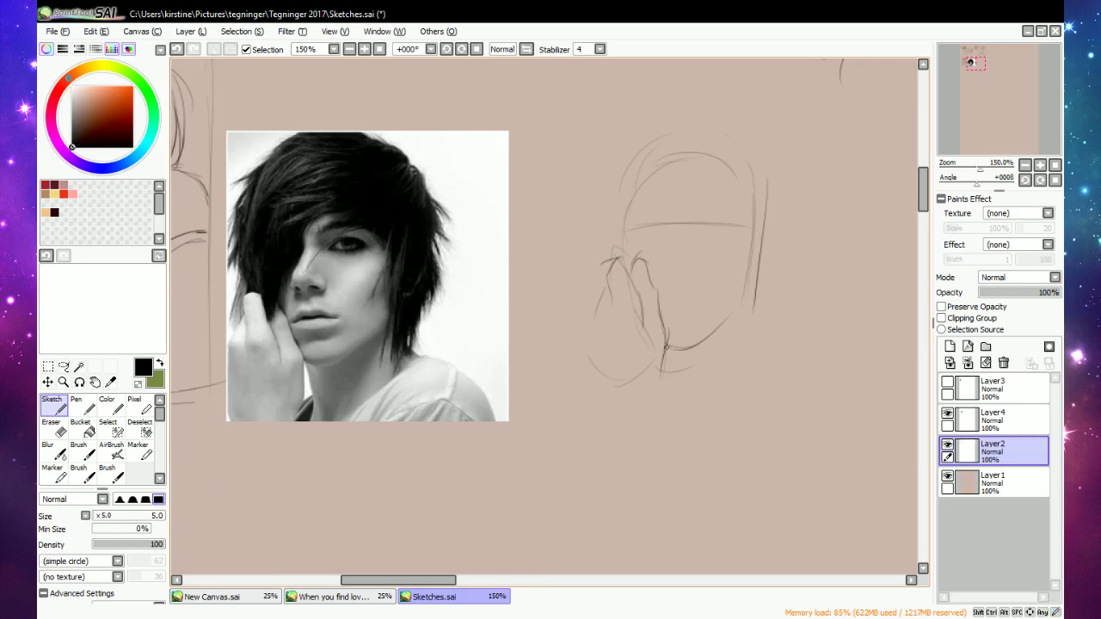
mouse_move(669, 351)
mouse_down()
mouse_move(716, 334)
mouse_move(767, 297)
mouse_up()
mouse_move(619, 171)
mouse_down()
mouse_move(753, 153)
mouse_move(756, 234)
mouse_move(752, 202)
mouse_move(738, 297)
mouse_up()
key(e)
key(n)
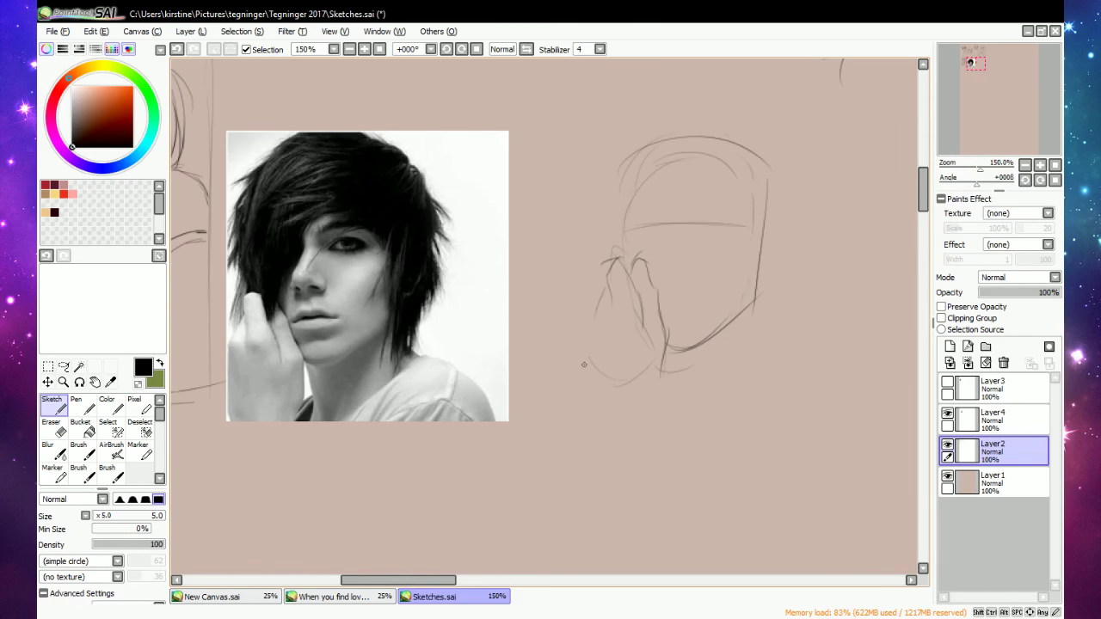
Touch up the finger lines and sketch loose diagonal fringe strokes across the forehead and crown.
drag(604, 281, 592, 320)
drag(642, 285, 641, 245)
drag(646, 242, 710, 174)
drag(644, 212, 680, 184)
drag(615, 214, 684, 170)
drag(617, 188, 694, 143)
drag(619, 150, 715, 130)
Draw a thick black arched eyebrow with a feathered inner end and a fringe strand sweeping above it.
mouse_move(697, 212)
mouse_down()
mouse_move(726, 210)
mouse_move(684, 217)
mouse_move(729, 209)
mouse_move(708, 205)
mouse_move(740, 215)
mouse_move(689, 212)
mouse_up()
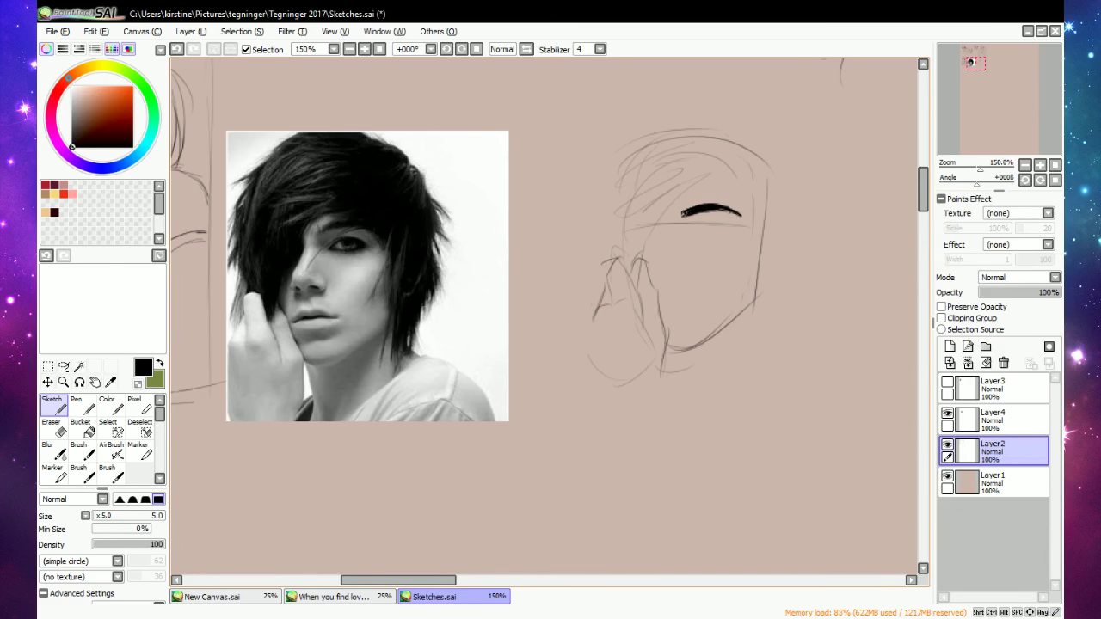
key(e)
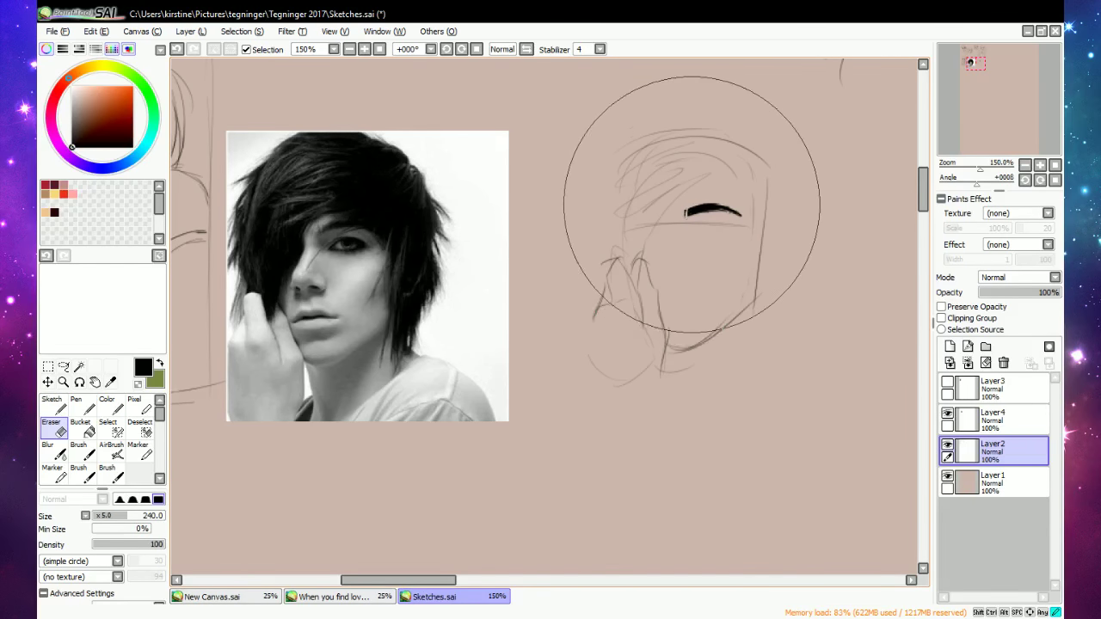
key(n)
mouse_move(687, 209)
mouse_down()
mouse_move(681, 218)
mouse_move(697, 209)
mouse_up()
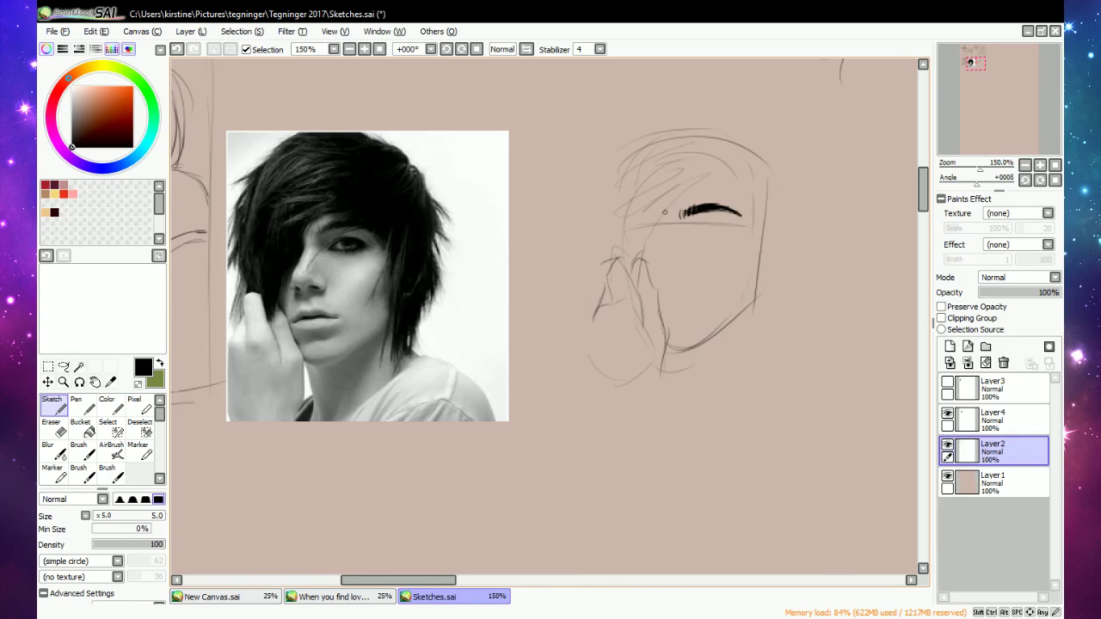
drag(647, 202, 721, 186)
Erase the hand sketch and redraw the cheek, chin and jawline with darker strokes.
key(e)
mouse_move(643, 252)
mouse_down()
mouse_move(655, 318)
mouse_move(645, 375)
mouse_move(604, 256)
mouse_move(630, 259)
mouse_move(596, 318)
mouse_move(593, 288)
mouse_move(605, 343)
mouse_move(635, 277)
mouse_move(644, 321)
mouse_move(719, 332)
mouse_move(651, 338)
mouse_move(745, 308)
mouse_up()
key(n)
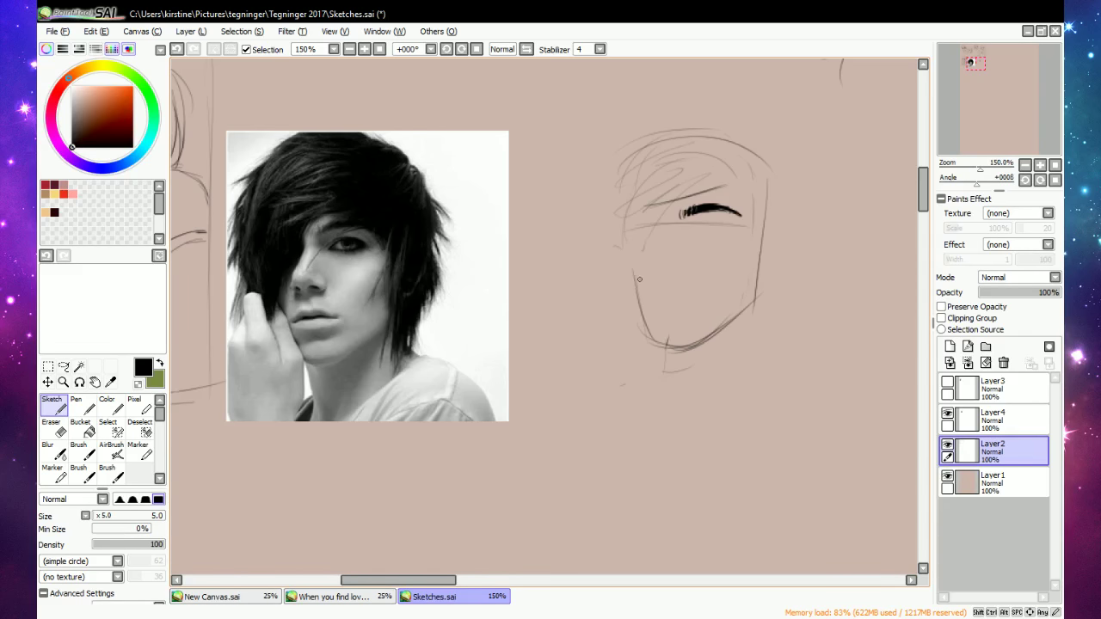
mouse_move(637, 289)
mouse_down()
mouse_move(665, 352)
mouse_move(652, 332)
mouse_move(678, 350)
mouse_move(655, 323)
mouse_move(678, 338)
mouse_move(671, 345)
mouse_move(661, 318)
mouse_move(684, 320)
mouse_move(665, 345)
mouse_move(705, 341)
mouse_move(694, 344)
mouse_move(756, 304)
mouse_up()
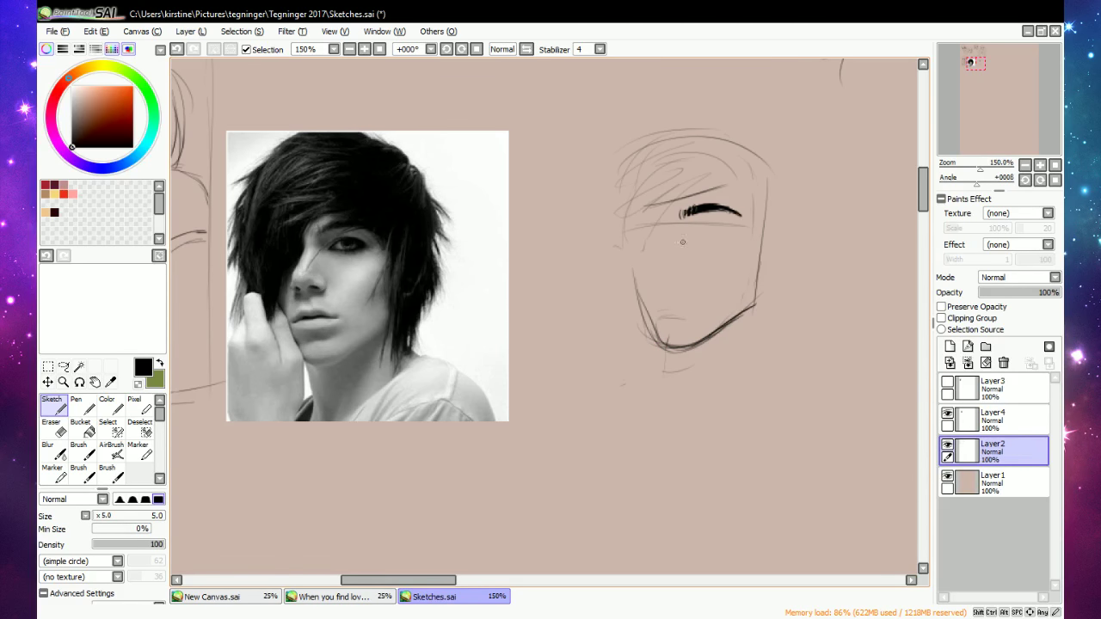
Lighten the outer part of the eyebrow and sketch hair strands down the side of the face toward the ear.
key(e)
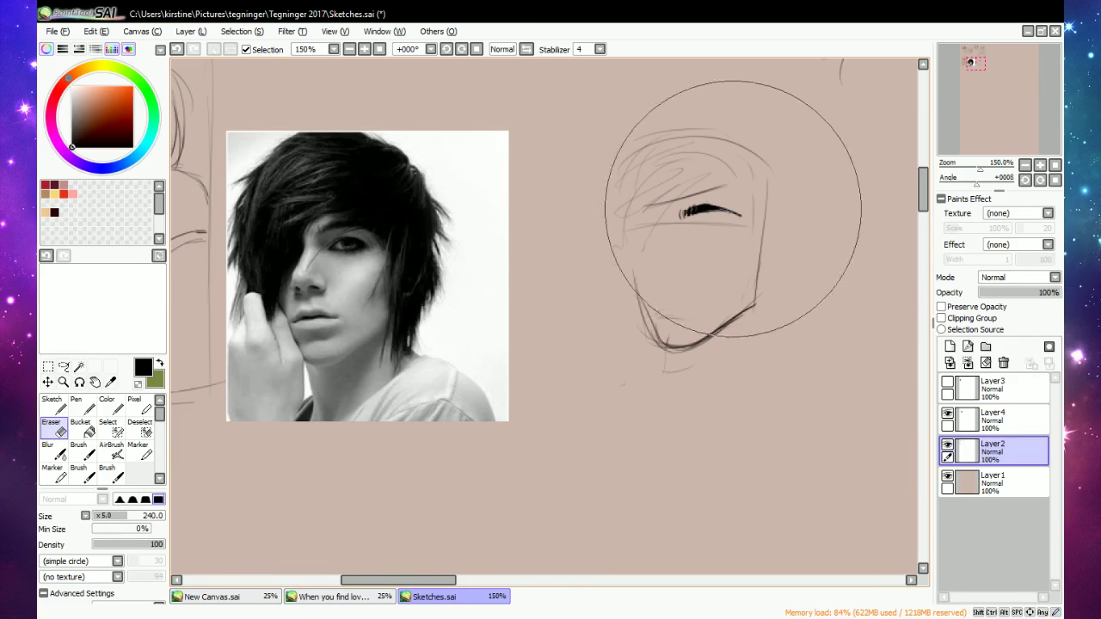
mouse_move(733, 212)
mouse_down()
mouse_move(688, 217)
mouse_move(736, 212)
mouse_move(698, 206)
mouse_up()
key(n)
mouse_move(696, 205)
mouse_down()
mouse_move(726, 187)
mouse_move(732, 282)
mouse_move(747, 304)
mouse_move(787, 250)
mouse_move(760, 278)
mouse_up()
key(e)
key(e)
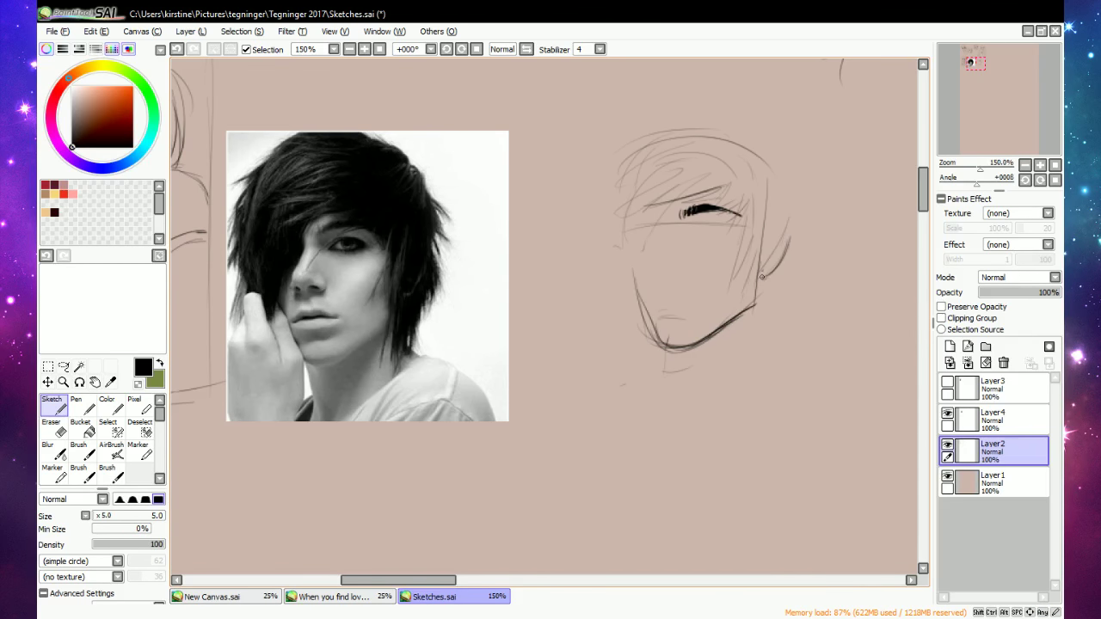
Sketch spiky hair ends around the ear and down past the jaw corner.
key(e)
drag(793, 232, 759, 283)
drag(792, 217, 796, 270)
key(e)
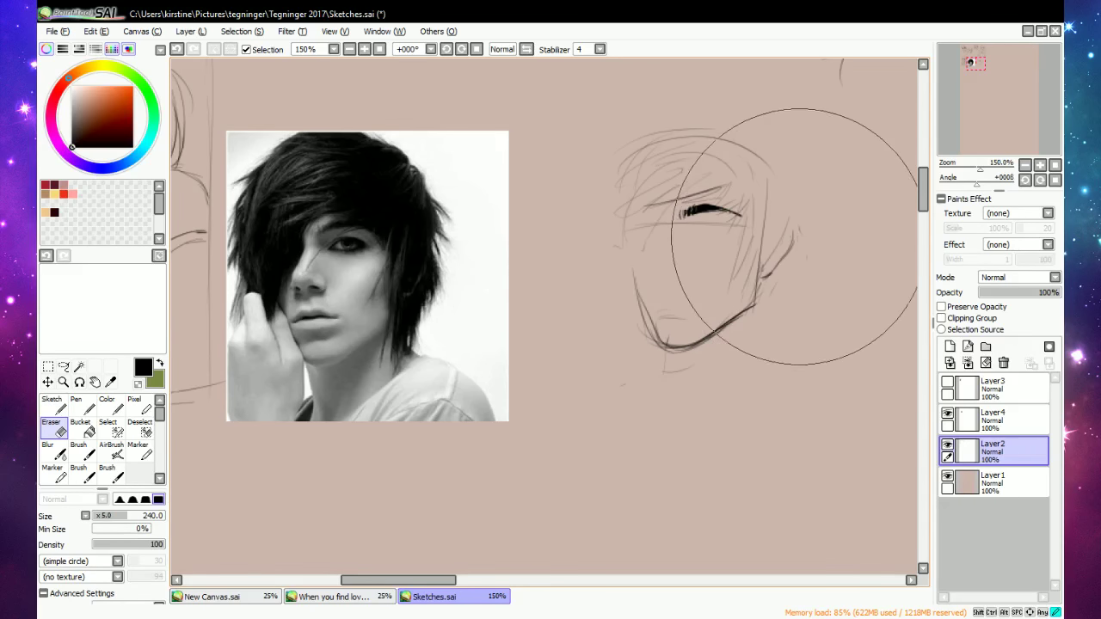
key(n)
mouse_move(800, 230)
mouse_down()
mouse_move(798, 288)
mouse_move(797, 237)
mouse_move(791, 274)
mouse_move(789, 249)
mouse_move(766, 306)
mouse_move(729, 351)
mouse_up()
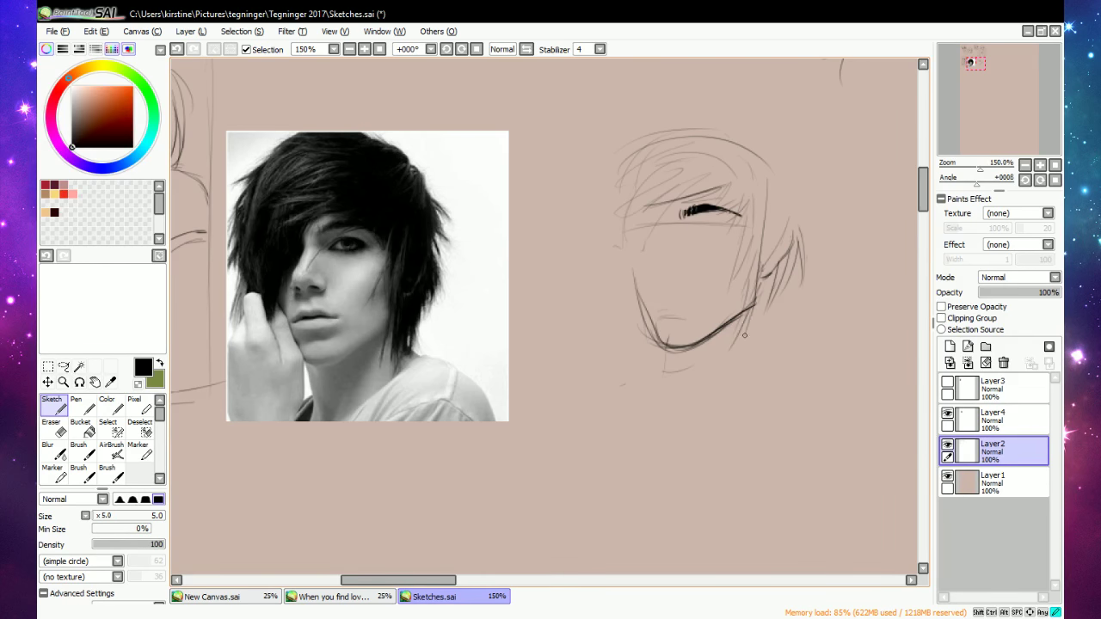
drag(757, 305, 743, 348)
drag(767, 284, 750, 353)
Erase the middle of the eye guideline and lightly shade the eye socket beneath the eyebrow.
key(e)
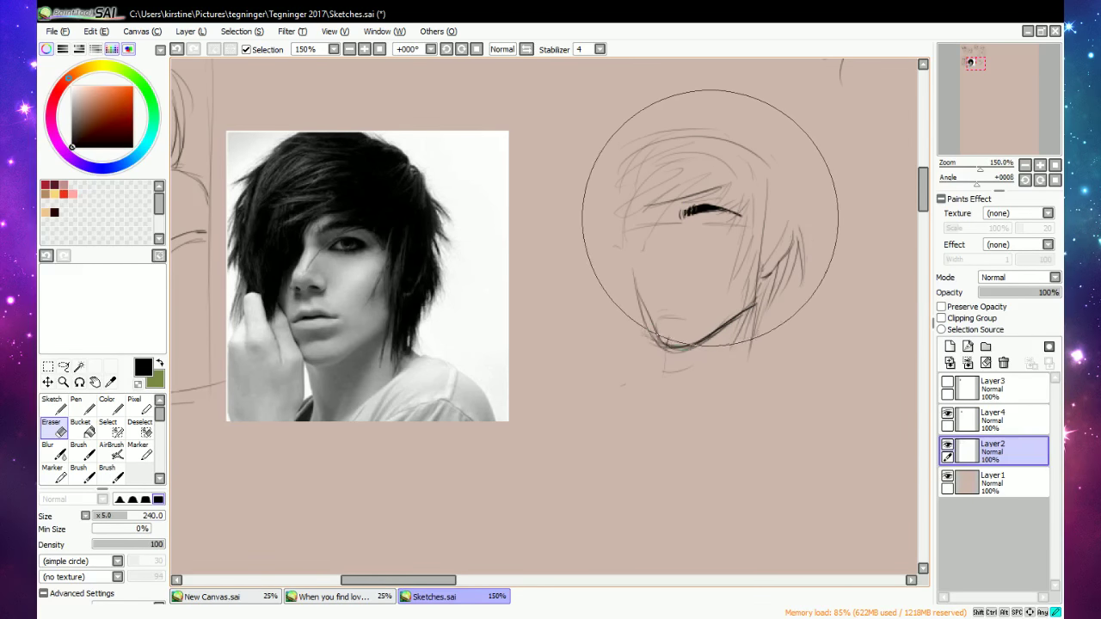
key(e)
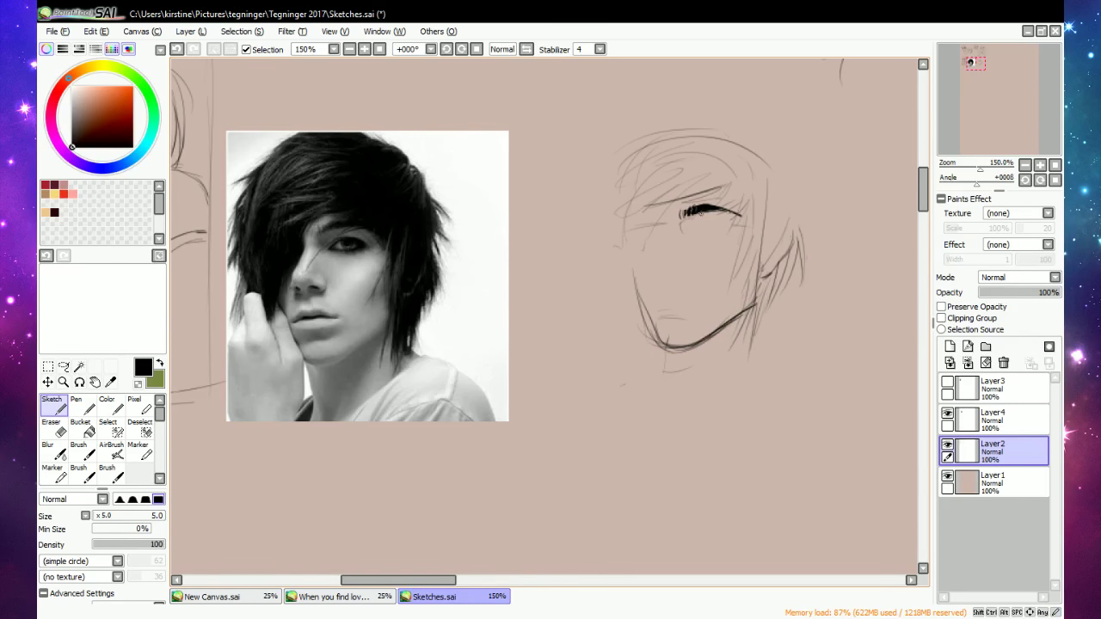
mouse_move(701, 213)
mouse_down()
mouse_move(688, 225)
mouse_move(711, 214)
mouse_up()
key(e)
key(e)
key(e)
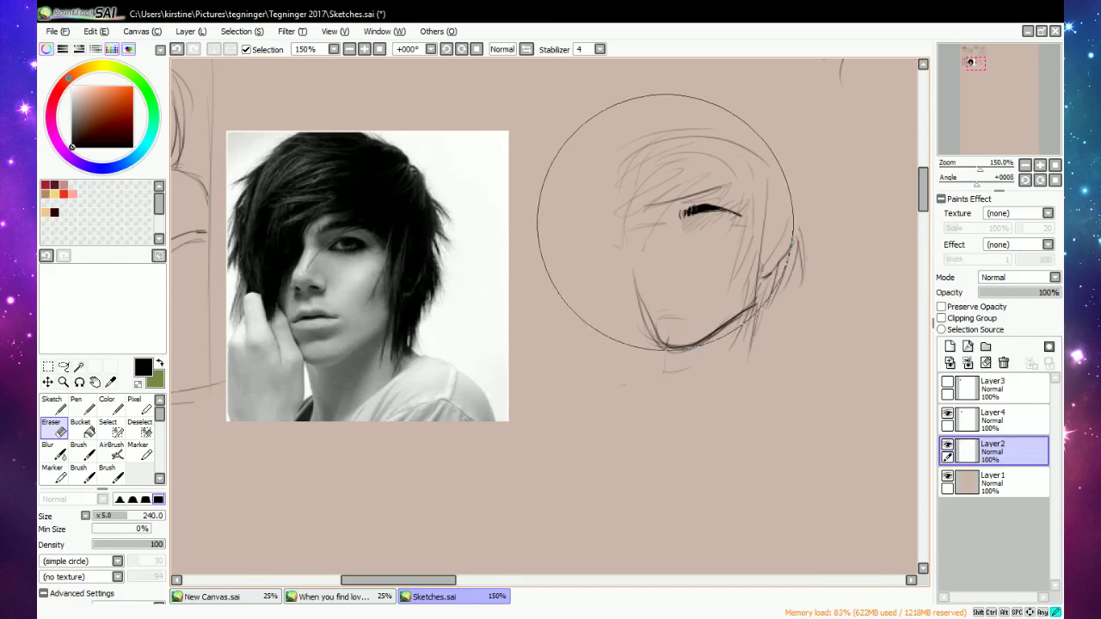
key(e)
Sketch the side-swept fringe with long strands curving from the crown down over the hidden side of the face.
mouse_move(663, 208)
mouse_down()
mouse_move(613, 240)
mouse_move(644, 210)
mouse_move(595, 211)
mouse_move(645, 203)
mouse_up()
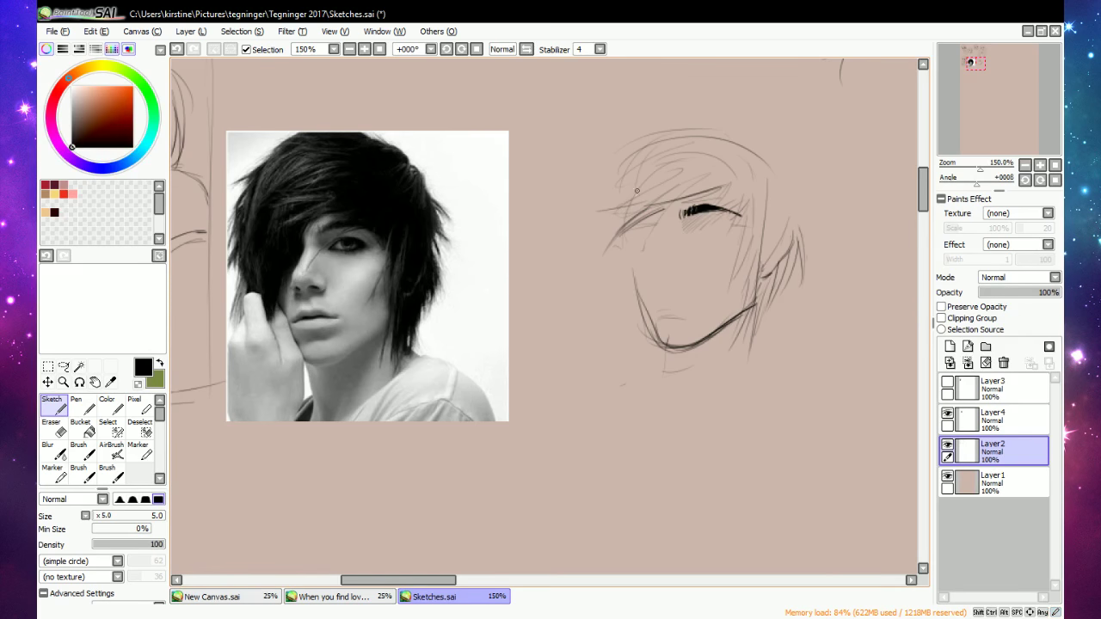
mouse_move(718, 183)
mouse_down()
mouse_move(660, 170)
mouse_move(702, 157)
mouse_move(679, 149)
mouse_move(642, 164)
mouse_move(710, 150)
mouse_move(669, 146)
mouse_move(697, 138)
mouse_move(702, 151)
mouse_move(707, 131)
mouse_move(760, 155)
mouse_up()
mouse_move(688, 162)
mouse_down()
mouse_move(720, 156)
mouse_move(684, 173)
mouse_move(632, 159)
mouse_move(640, 156)
mouse_move(596, 196)
mouse_up()
mouse_move(651, 143)
mouse_down()
mouse_move(610, 157)
mouse_move(580, 191)
mouse_move(582, 231)
mouse_up()
mouse_move(628, 164)
mouse_down()
mouse_move(598, 208)
mouse_move(607, 191)
mouse_move(597, 234)
mouse_up()
mouse_move(607, 208)
mouse_down()
mouse_move(596, 270)
mouse_move(598, 219)
mouse_up()
drag(605, 195, 586, 230)
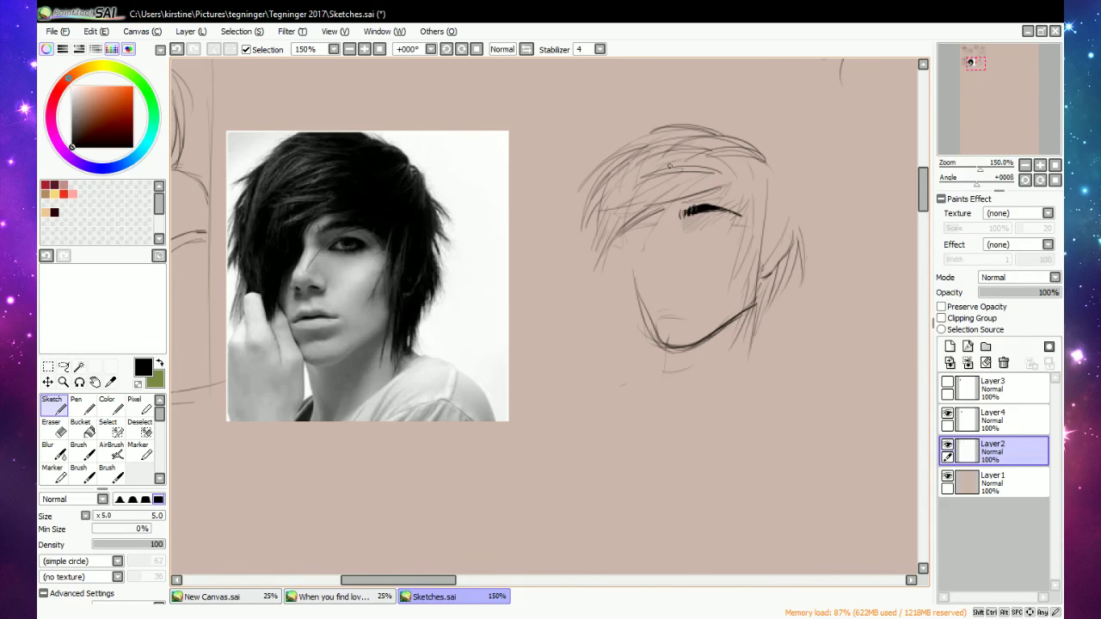
Build up the hair volume over the crown and add layered, jagged strands down the back of the head.
mouse_move(689, 115)
mouse_down()
mouse_move(623, 141)
mouse_move(714, 112)
mouse_move(776, 160)
mouse_move(785, 184)
mouse_move(771, 231)
mouse_up()
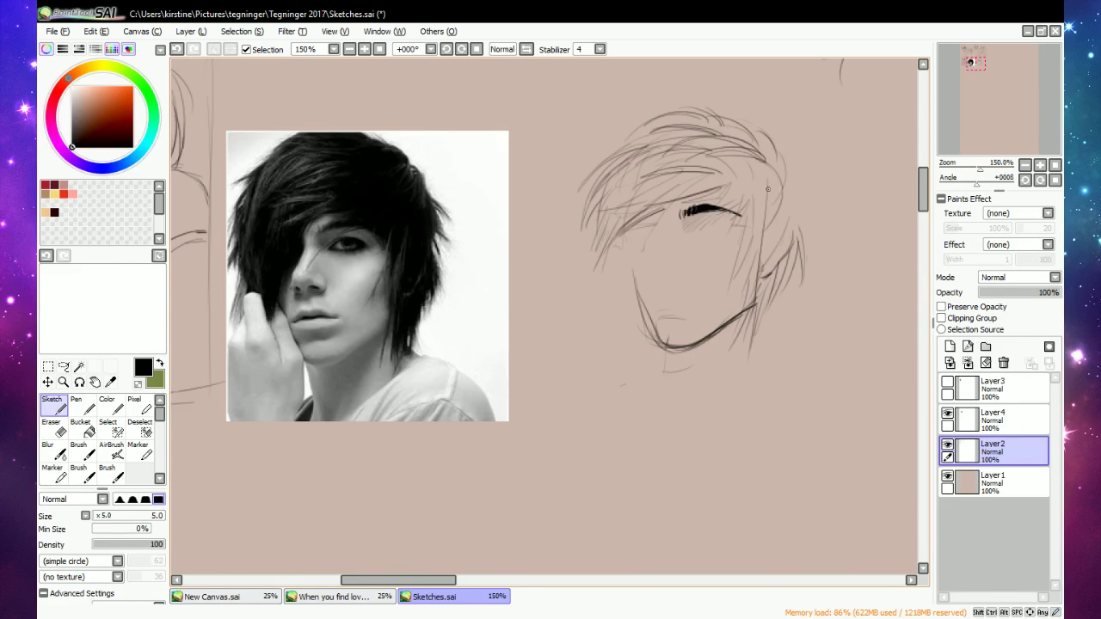
mouse_move(774, 165)
mouse_down()
mouse_move(779, 181)
mouse_move(754, 228)
mouse_up()
mouse_move(774, 168)
mouse_down()
mouse_move(721, 191)
mouse_move(721, 203)
mouse_move(774, 240)
mouse_up()
mouse_move(790, 197)
mouse_down()
mouse_move(756, 263)
mouse_move(785, 241)
mouse_up()
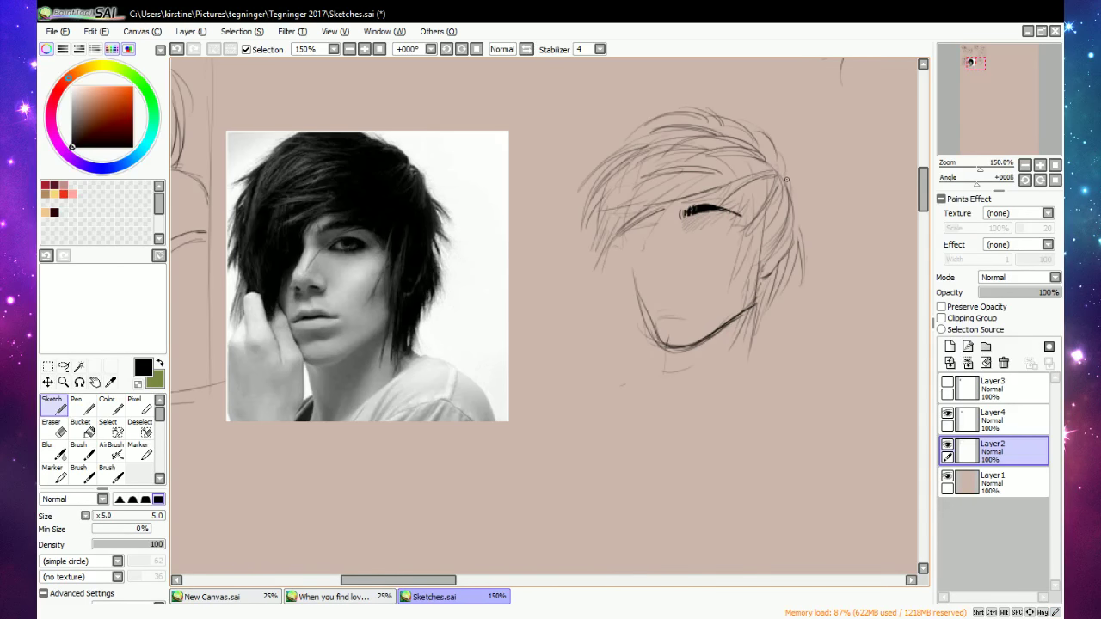
drag(787, 175, 807, 222)
mouse_move(781, 179)
mouse_down()
mouse_move(806, 228)
mouse_move(794, 250)
mouse_up()
drag(804, 210, 801, 236)
drag(787, 172, 814, 210)
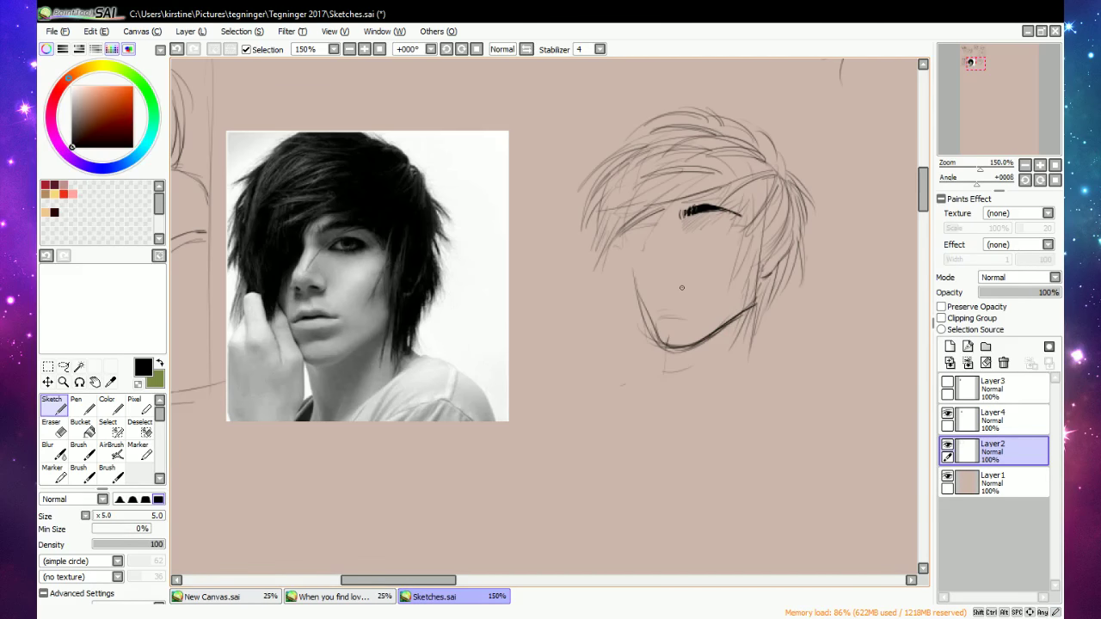
Strengthen the outer fringe strands and redraw the face edge from the fringe down past the chin.
drag(619, 156, 588, 198)
mouse_move(576, 245)
mouse_down()
mouse_move(592, 210)
mouse_move(590, 240)
mouse_up()
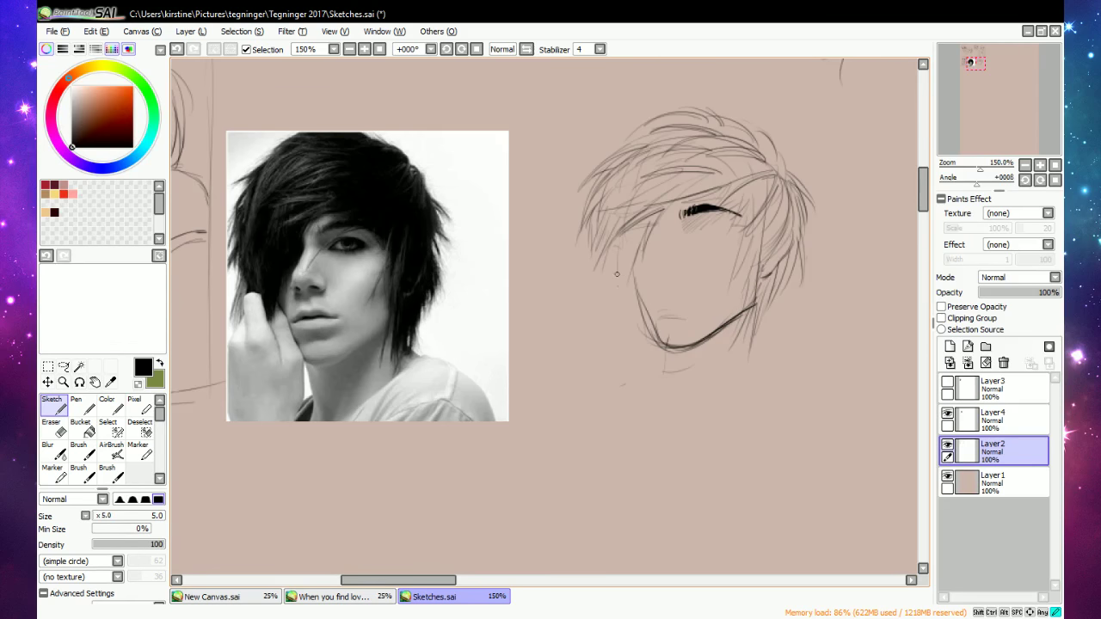
mouse_move(634, 263)
mouse_down()
mouse_move(622, 295)
mouse_move(644, 325)
mouse_move(642, 299)
mouse_move(656, 344)
mouse_move(645, 368)
mouse_up()
Sketch the raised hand's fingertip and both side contours next to the cheek, erasing and redrawing stray lines.
drag(622, 306, 624, 330)
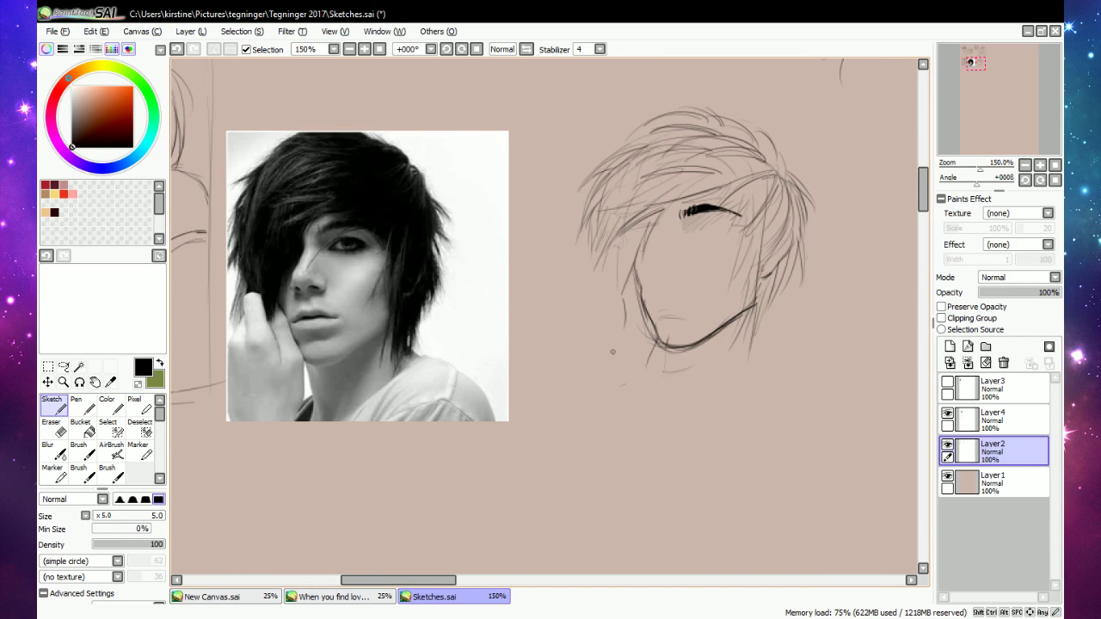
drag(598, 274, 613, 266)
mouse_move(607, 276)
mouse_down()
mouse_move(618, 269)
mouse_move(607, 272)
mouse_move(615, 257)
mouse_move(602, 263)
mouse_up()
key(e)
key(n)
mouse_move(613, 255)
mouse_down()
mouse_move(600, 278)
mouse_move(602, 255)
mouse_move(597, 319)
mouse_move(622, 301)
mouse_move(630, 334)
mouse_up()
key(e)
key(n)
drag(595, 277, 579, 308)
key(ctrl+z)
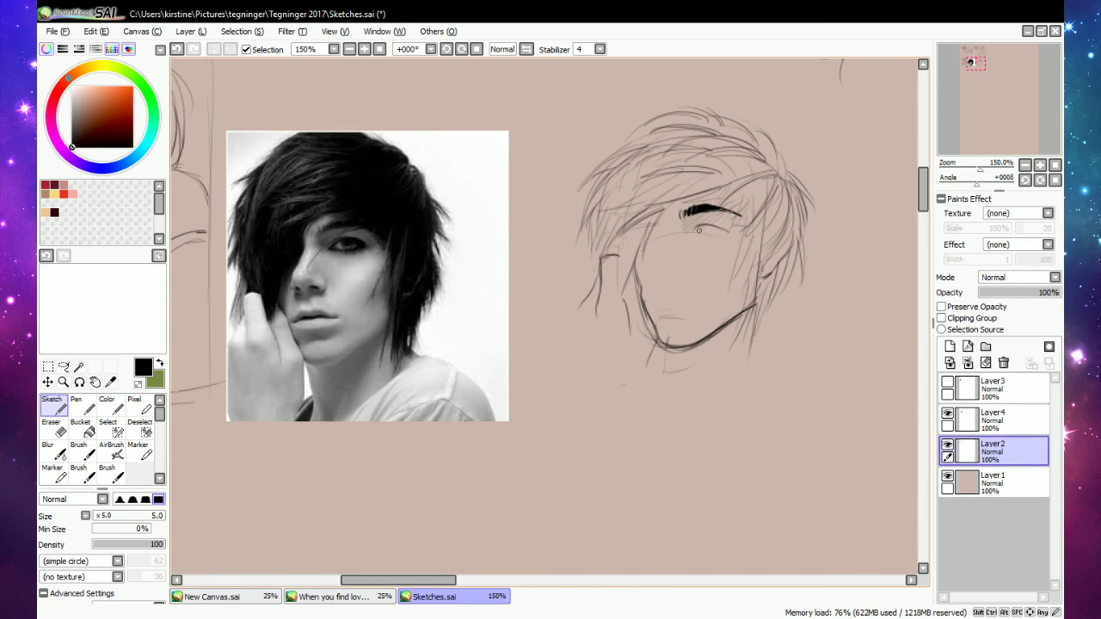
Sketch the almond-shaped eye outline below the eyebrow, erasing and redrawing it, then rough in the nose curve and mouth line.
key(e)
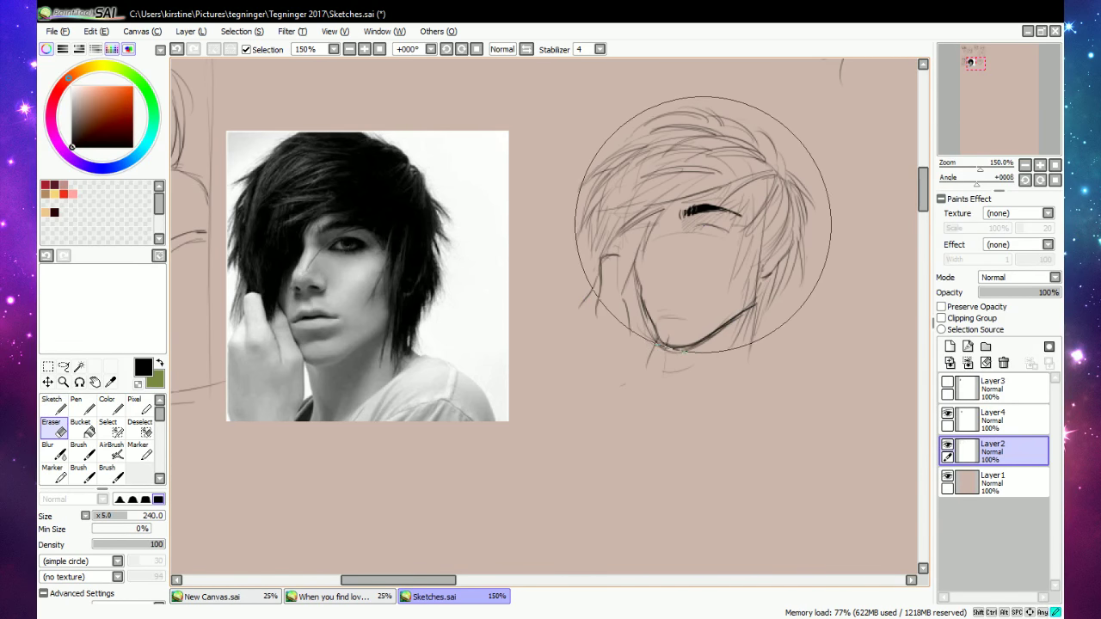
key(n)
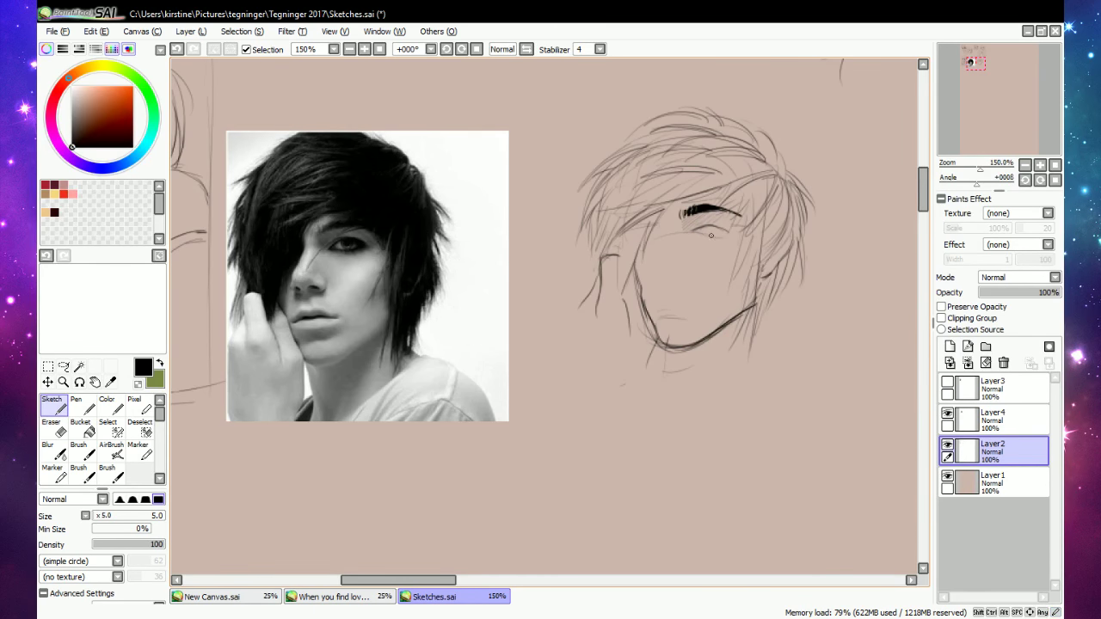
drag(704, 228, 710, 237)
drag(708, 232, 709, 234)
key(e)
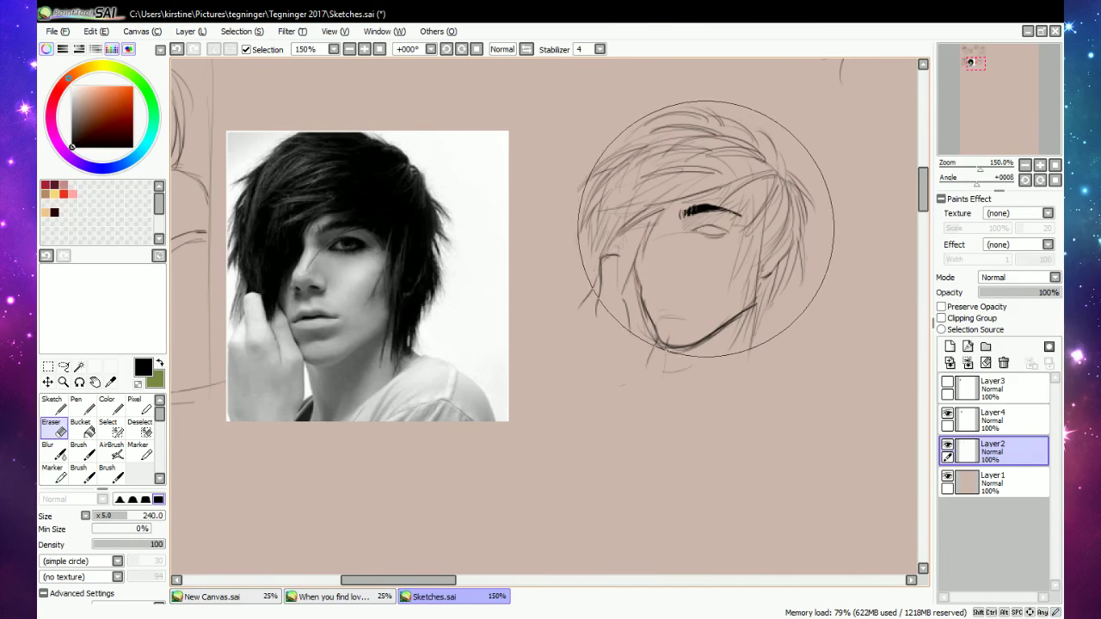
key(n)
drag(706, 228, 715, 233)
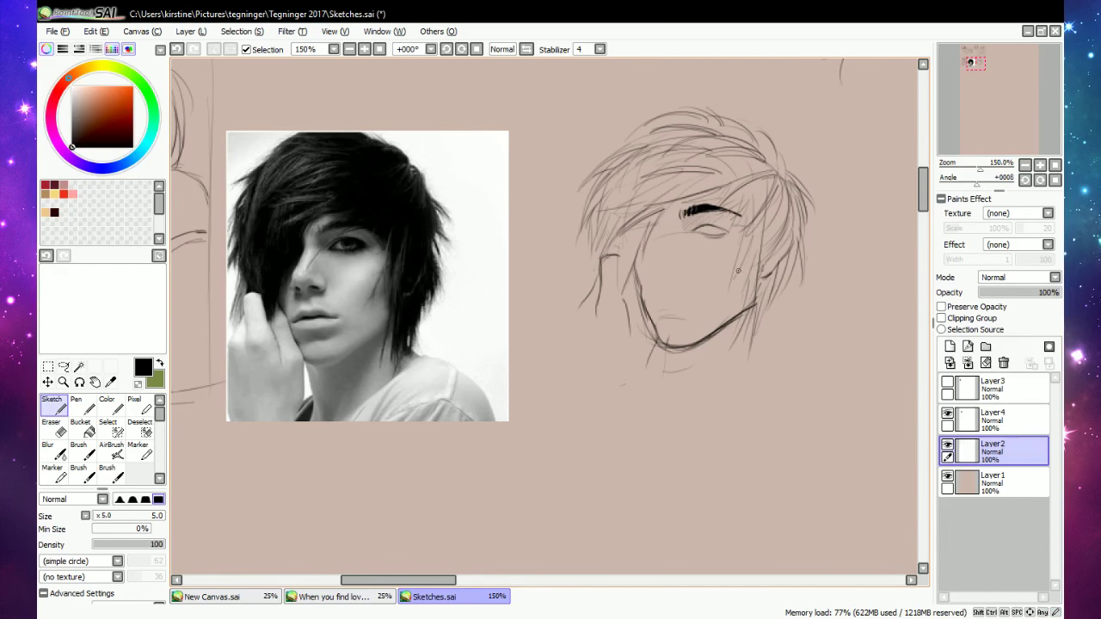
key(e)
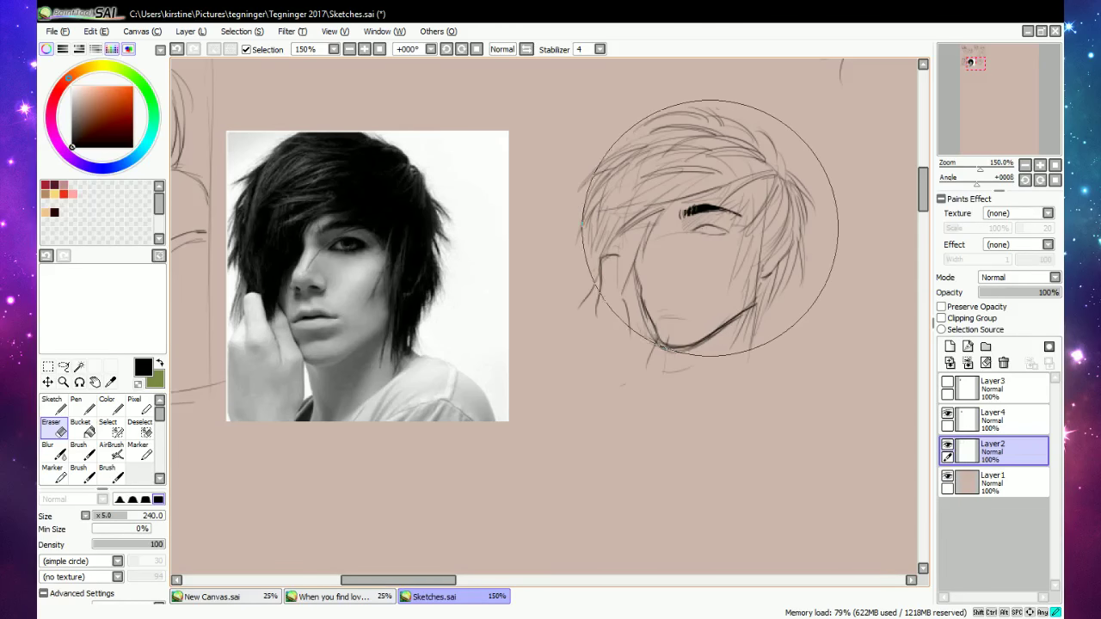
key(b)
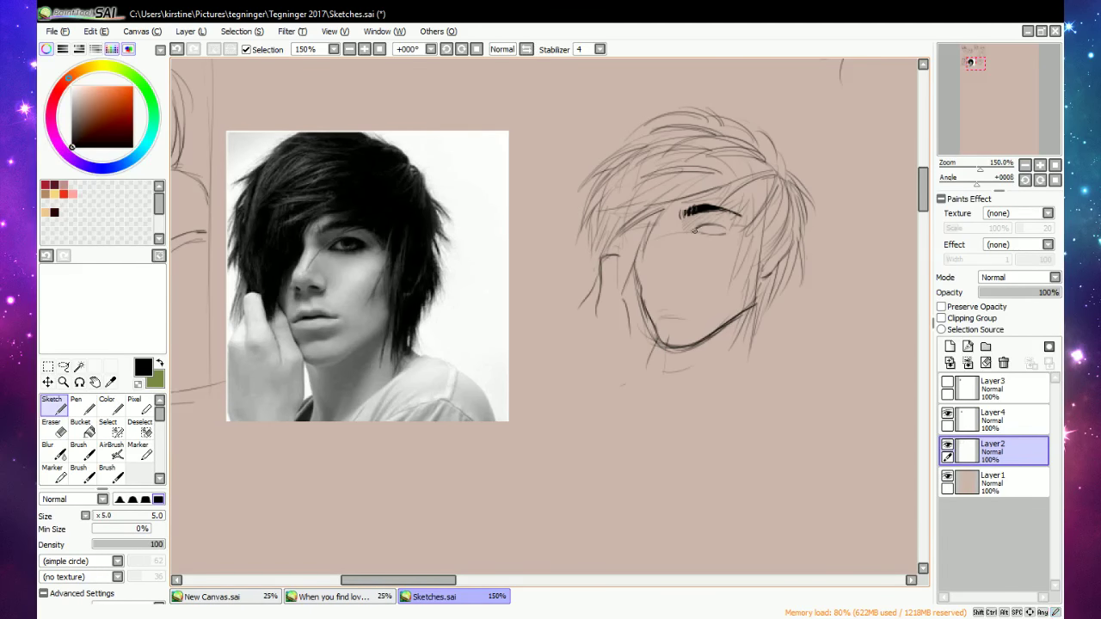
drag(696, 231, 733, 232)
drag(658, 302, 685, 304)
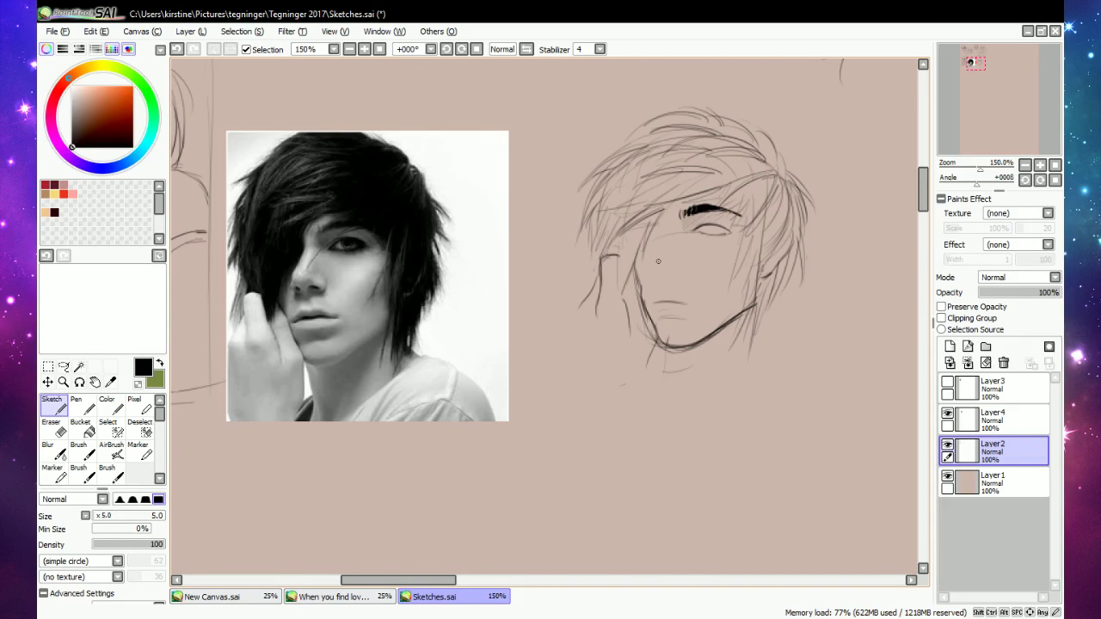
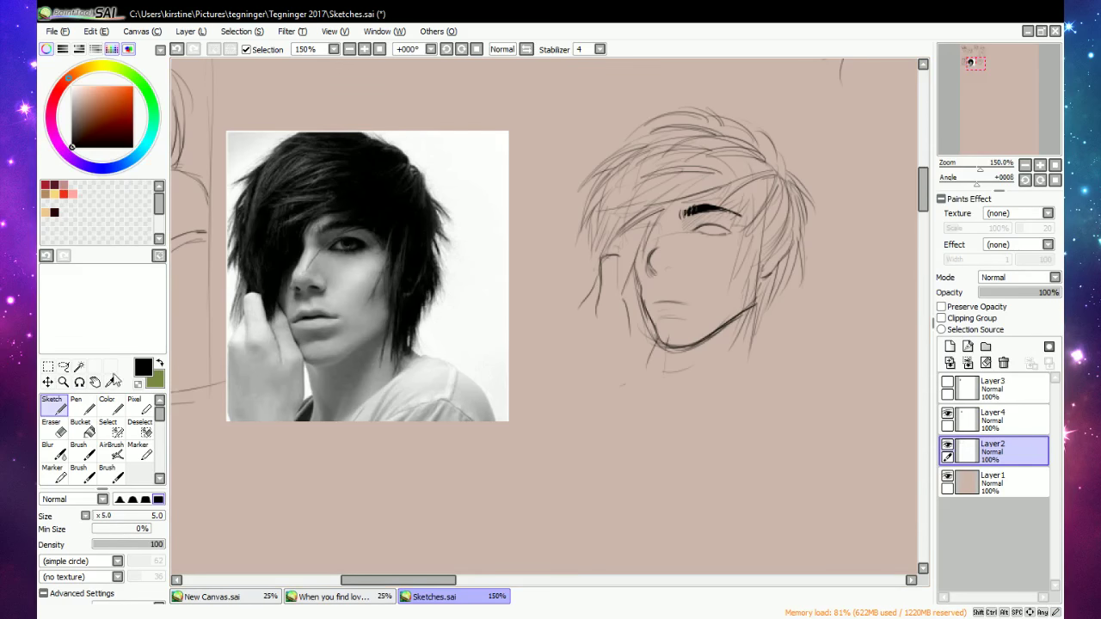
key(a)
mouse_move(677, 250)
mouse_down()
mouse_move(647, 263)
mouse_move(655, 274)
mouse_move(647, 253)
mouse_move(681, 253)
mouse_move(681, 290)
mouse_up()
key(ctrl+d)
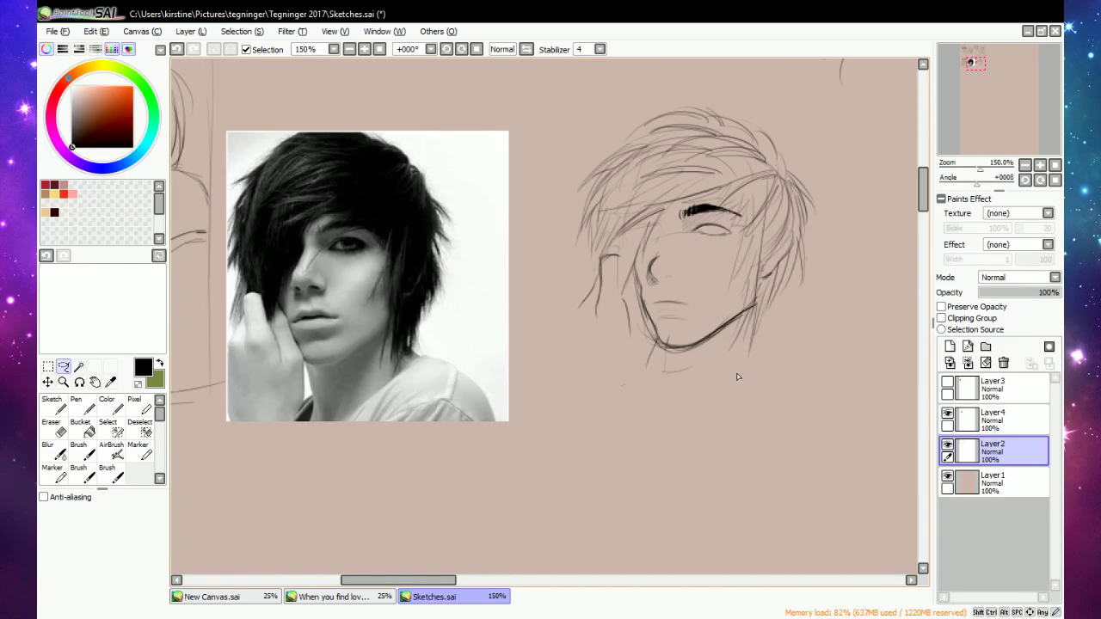
click(177, 49)
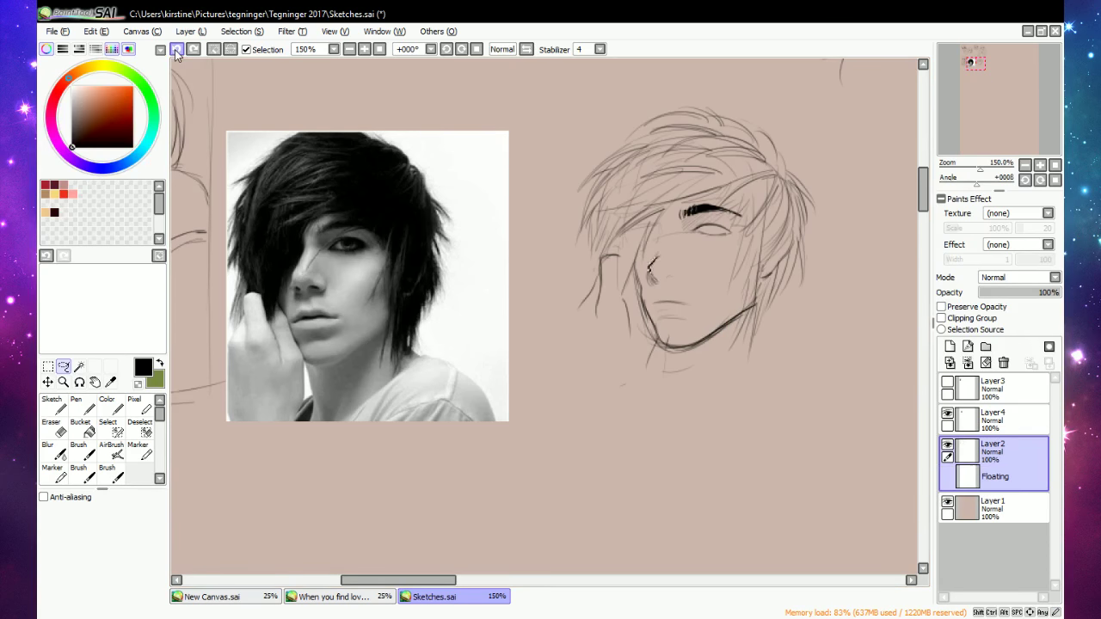
click(178, 49)
key(ctrl+d)
Draw the nose bridge as a line from the fringe edge down to the nose tip.
key(n)
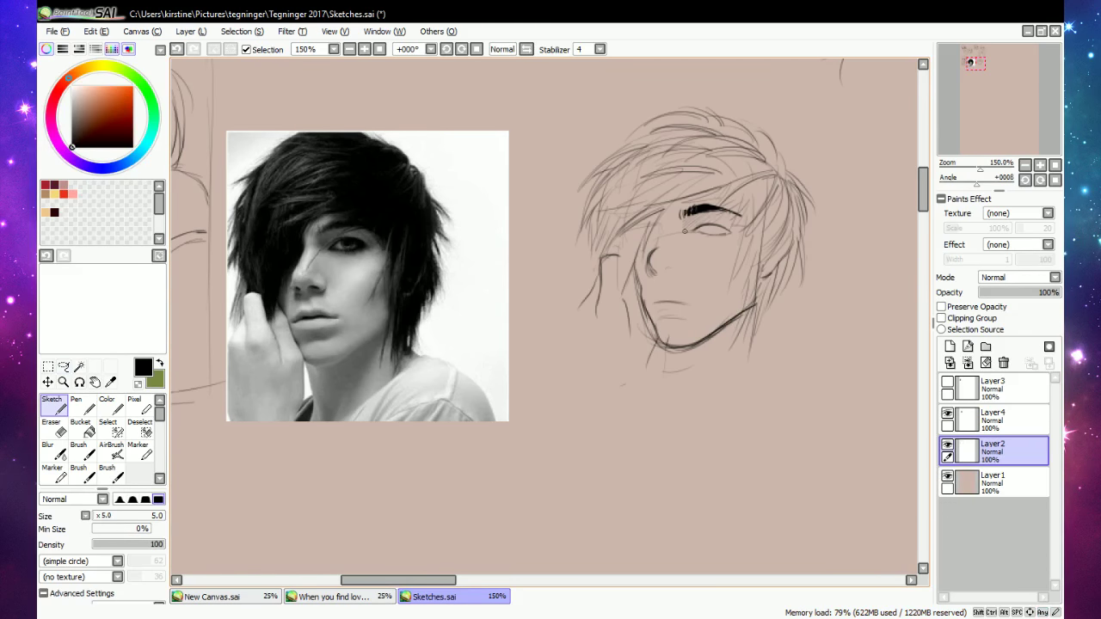
key(e)
key(n)
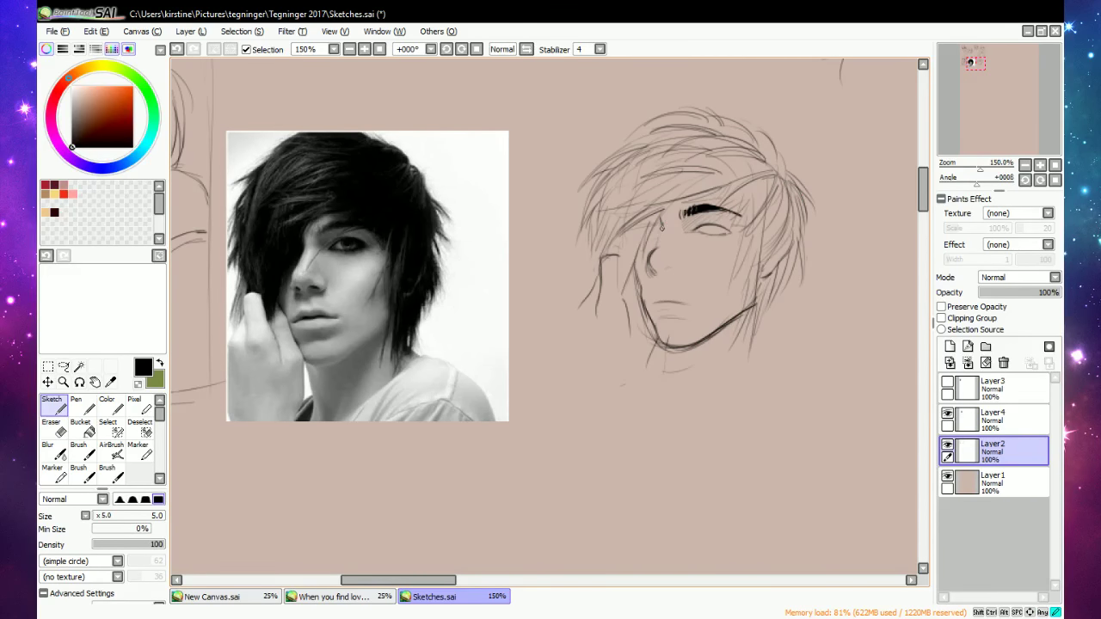
key(e)
key(n)
drag(656, 224, 645, 261)
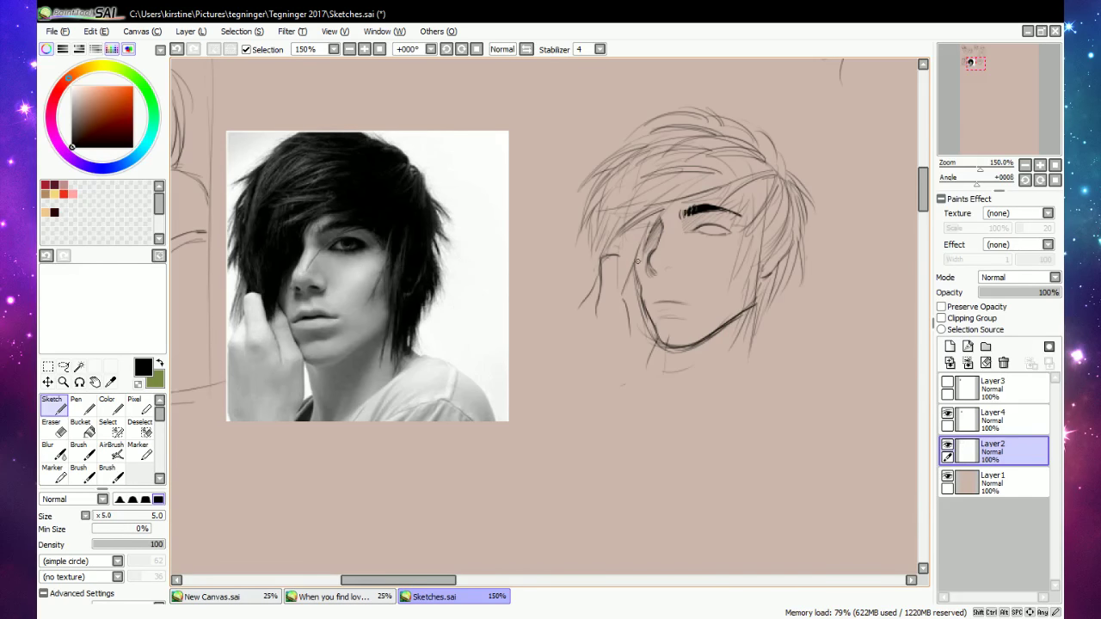
Strengthen the face edge beside the nose and add short fringe strands between the face and the raised fingers.
key(e)
key(n)
drag(633, 265, 642, 299)
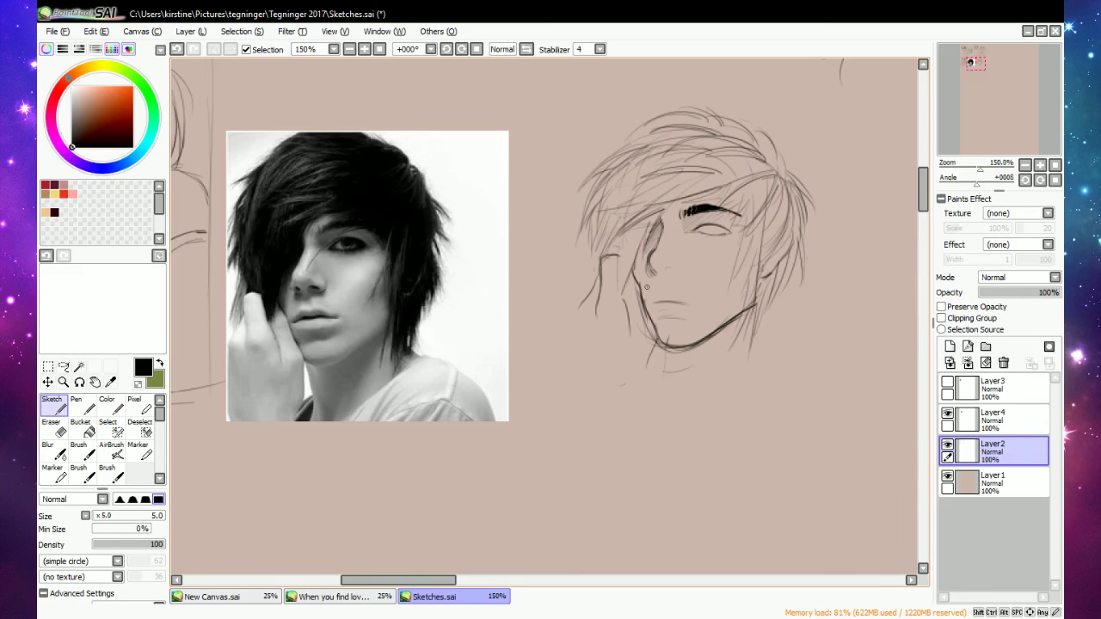
drag(633, 269, 622, 293)
drag(618, 251, 620, 286)
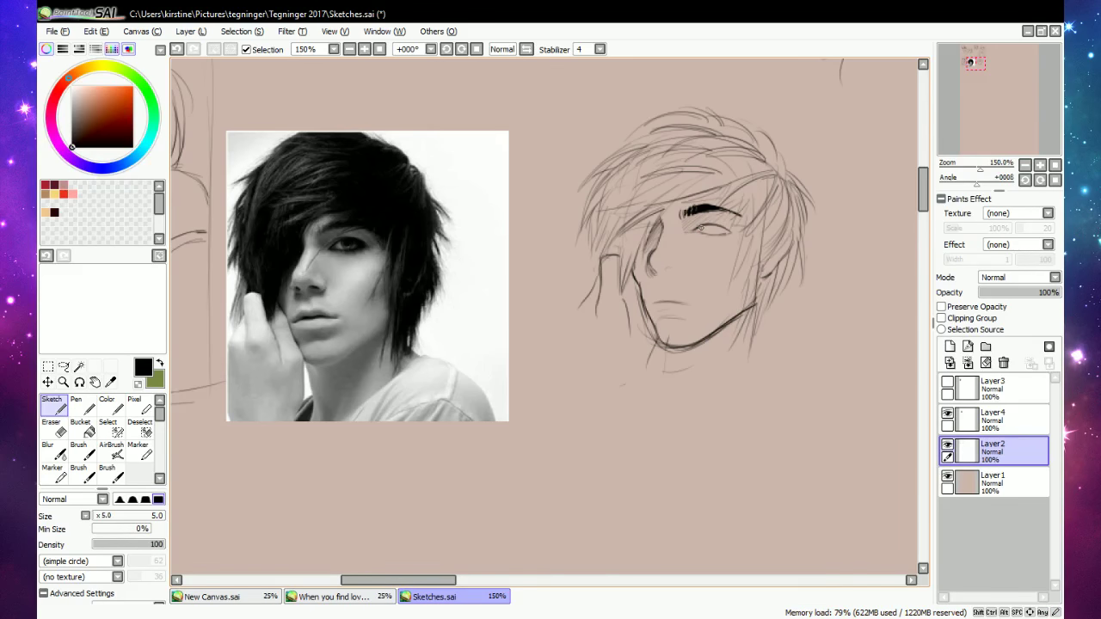
Darken the upper and lower lid lines of the eye and sketch the nostril and nose wing.
mouse_move(696, 227)
mouse_down()
mouse_move(728, 224)
mouse_move(733, 235)
mouse_move(723, 234)
mouse_up()
mouse_move(723, 234)
mouse_down()
mouse_move(731, 231)
mouse_move(693, 227)
mouse_move(704, 223)
mouse_up()
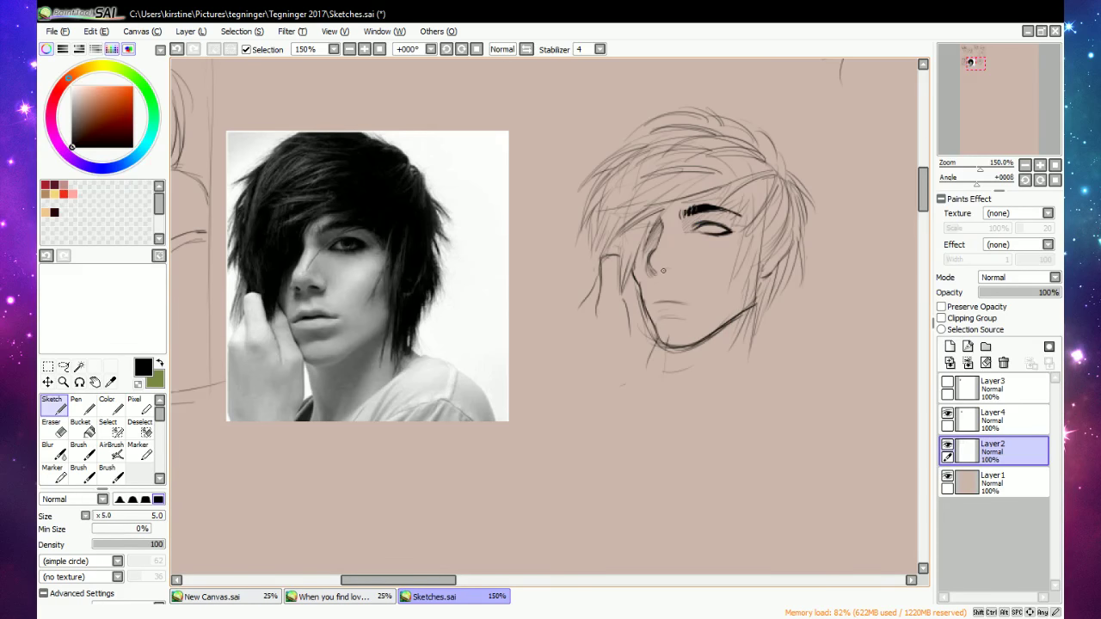
drag(665, 269, 669, 267)
drag(671, 267, 676, 268)
drag(669, 266, 677, 270)
drag(681, 270, 684, 263)
drag(654, 271, 647, 257)
Erase the rough mouth lines and refine the underside of the nose.
key(e)
key(e)
key(e)
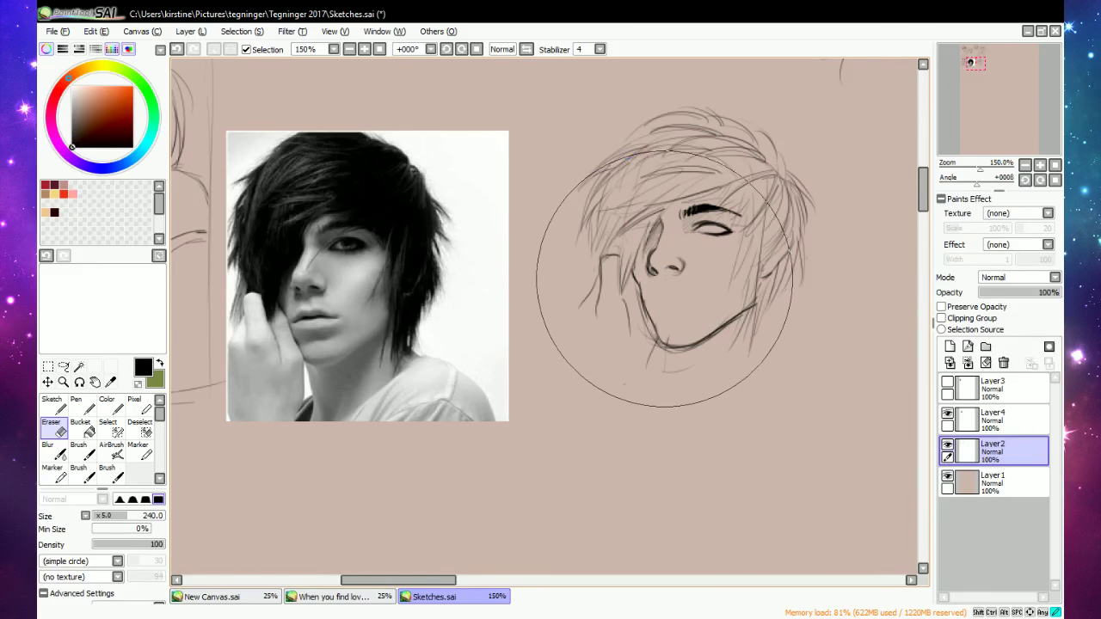
key(e)
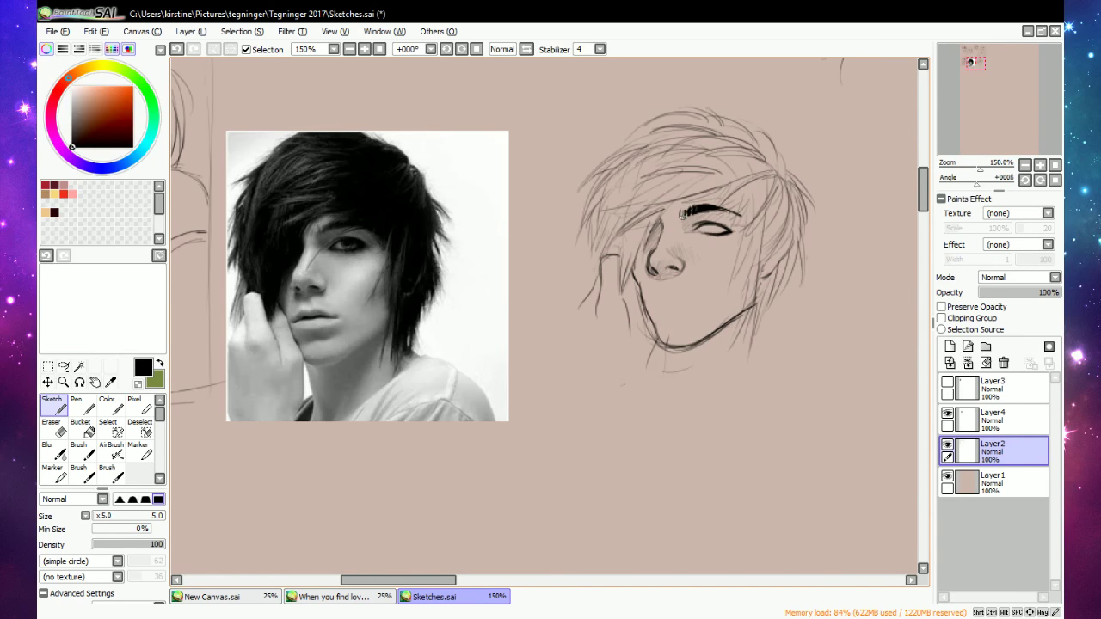
Add faint shading beside the nose, soften it with the eraser, and try a stroke inside the eye, undoing it.
key(e)
key(n)
drag(675, 248, 697, 255)
key(e)
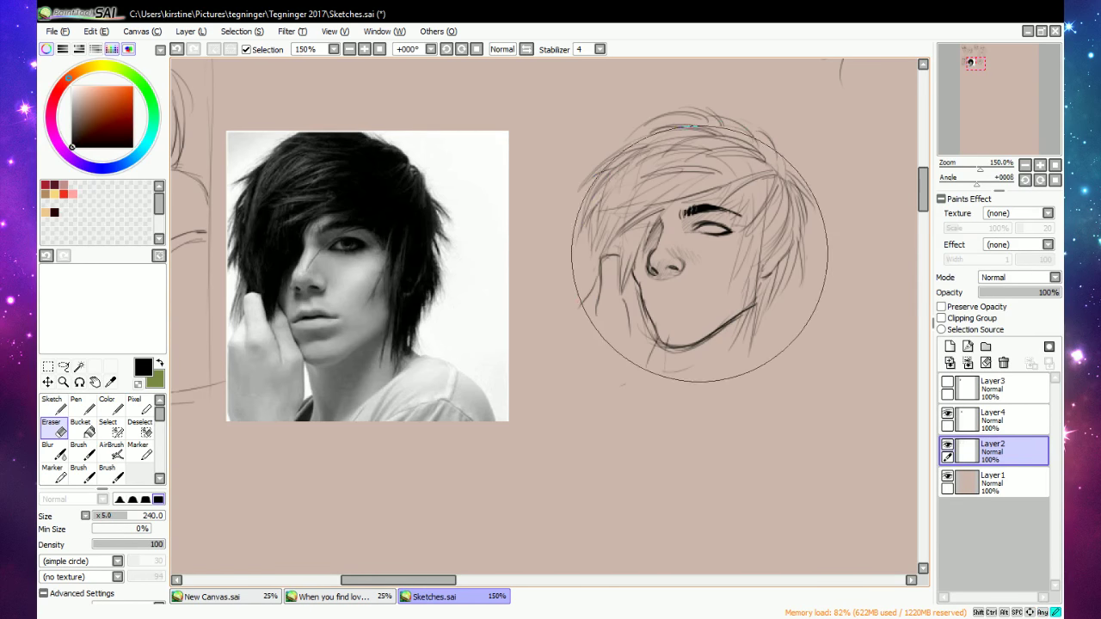
mouse_move(691, 261)
mouse_down()
mouse_move(666, 242)
mouse_move(678, 260)
mouse_up()
key(n)
key(e)
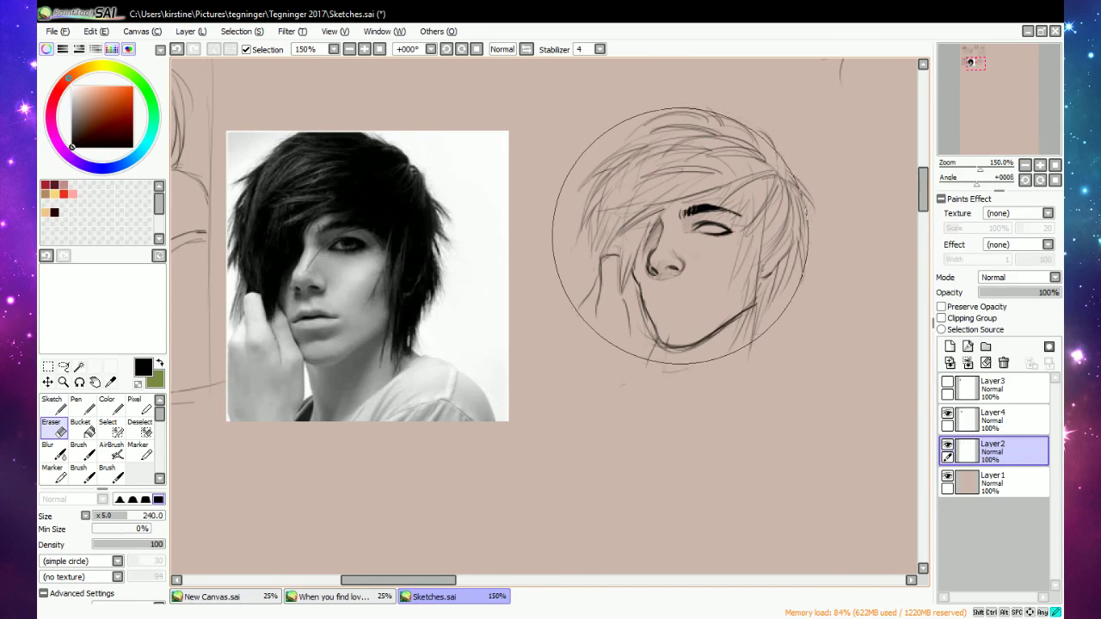
key(n)
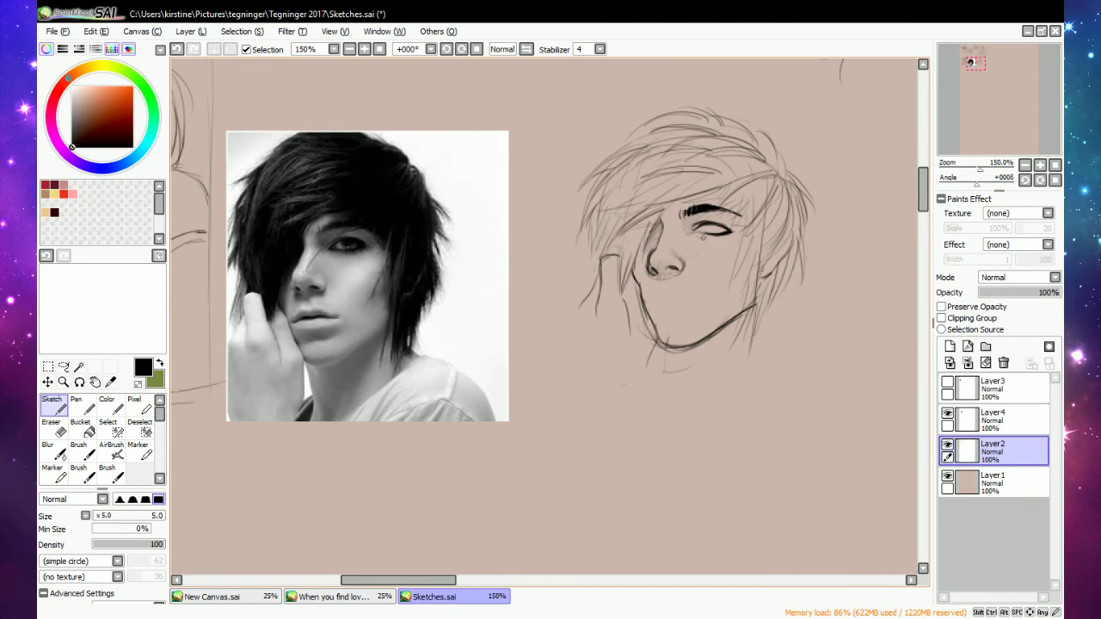
drag(707, 228, 714, 228)
key(ctrl+z)
Erase the face edge below the nose and redraw it from the cheek down to mouth level.
key(e)
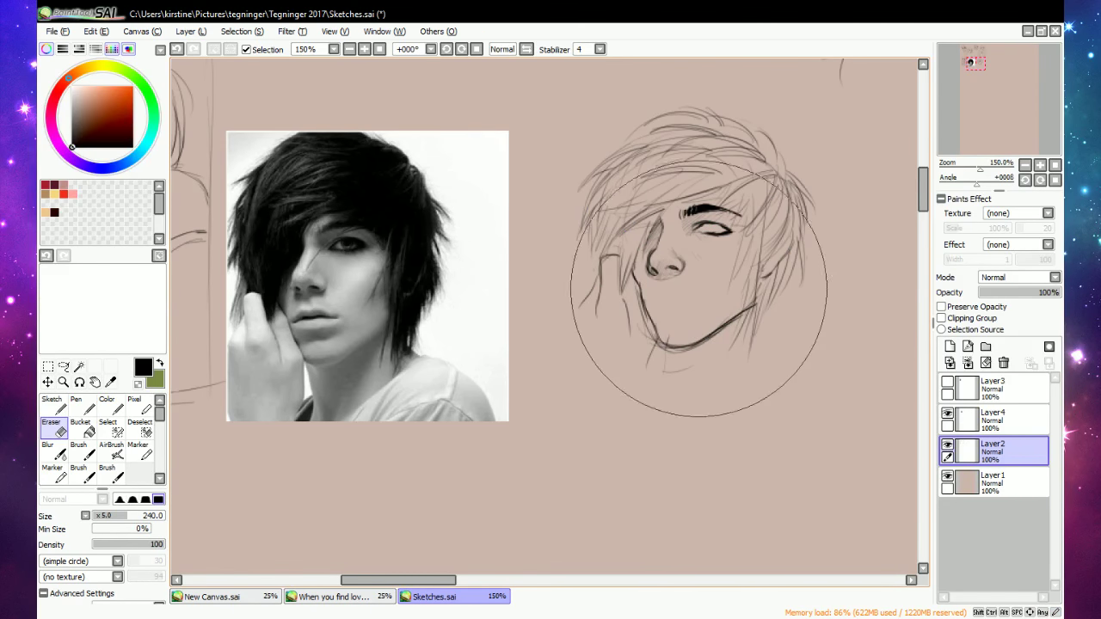
key(e)
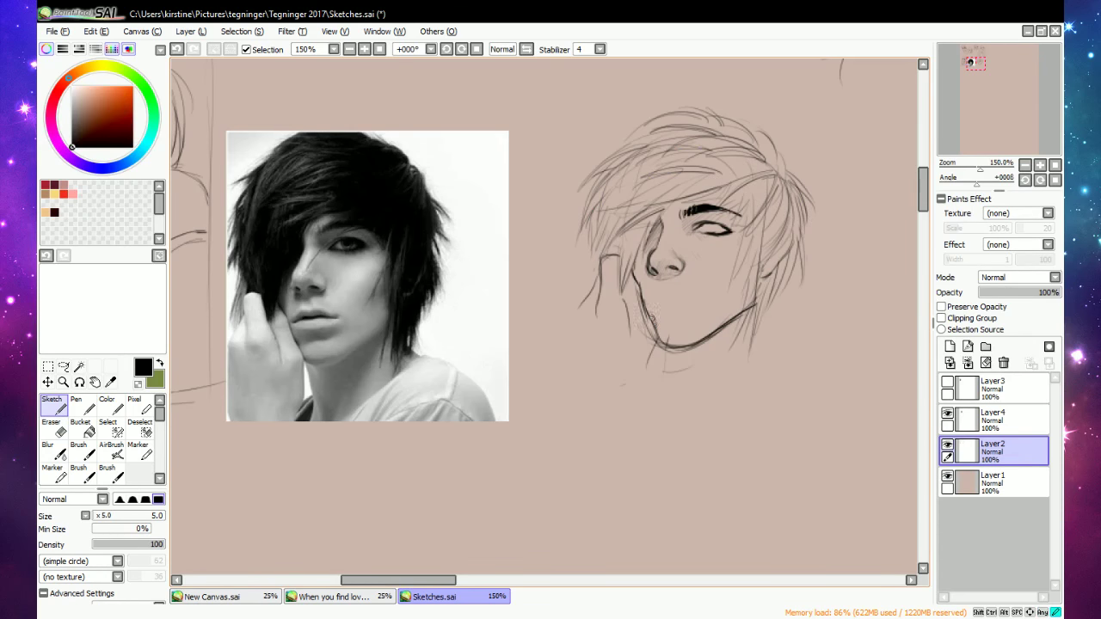
key(e)
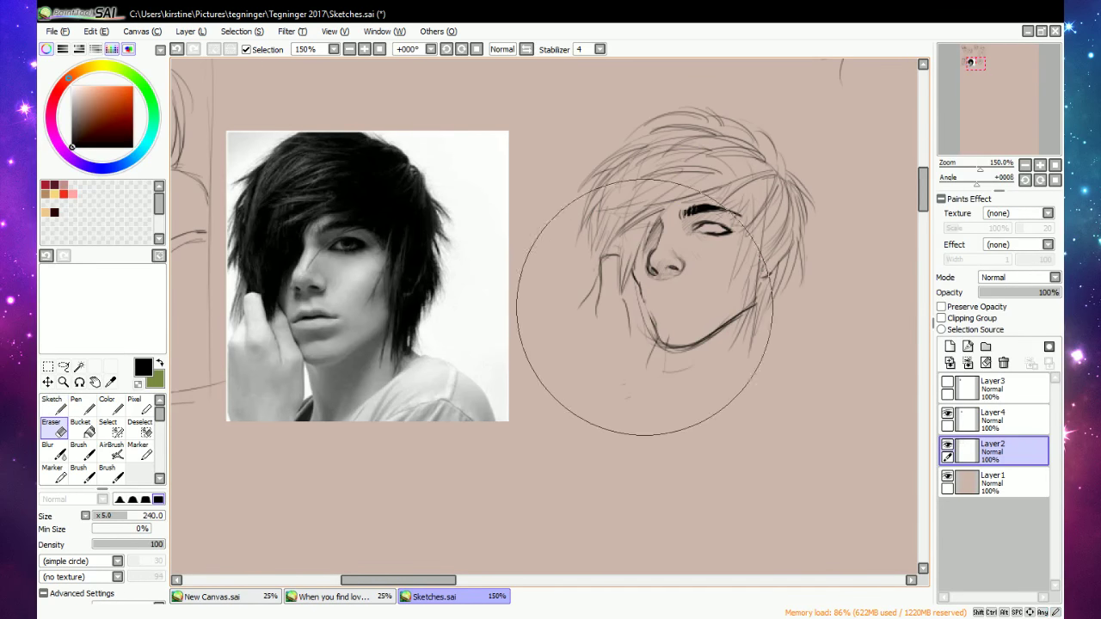
key(e)
drag(636, 278, 652, 320)
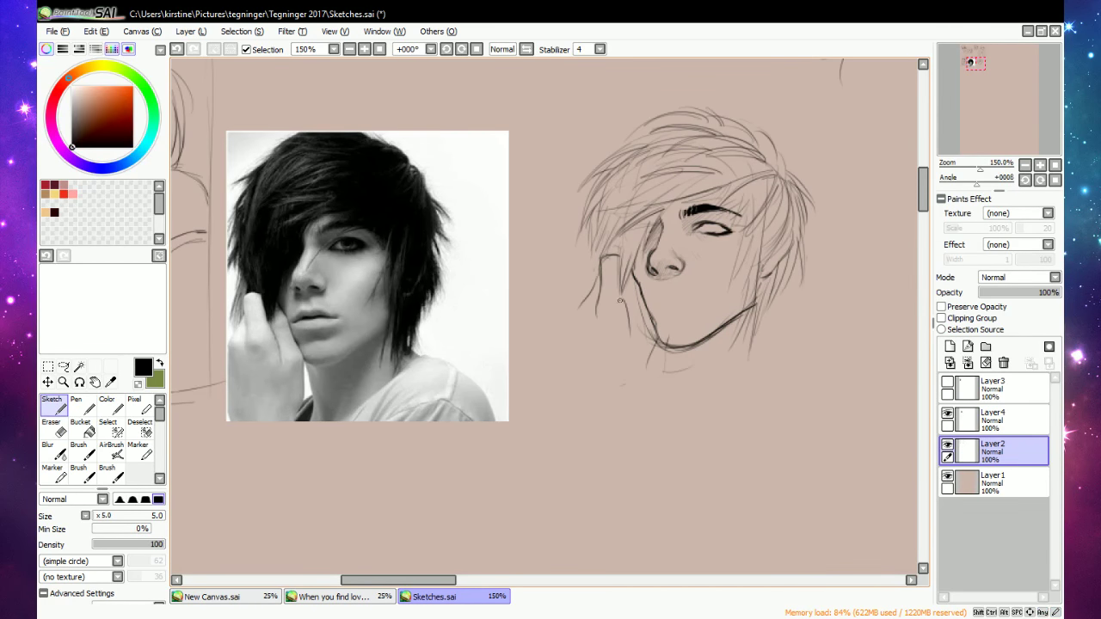
Strengthen the finger's contour against the cheek and add fringe strands falling over the fingertips.
drag(618, 279, 630, 329)
drag(623, 288, 637, 258)
mouse_move(630, 293)
mouse_down()
mouse_move(640, 250)
mouse_move(624, 235)
mouse_move(621, 271)
mouse_up()
mouse_move(623, 233)
mouse_down()
mouse_move(619, 253)
mouse_move(577, 279)
mouse_move(590, 282)
mouse_up()
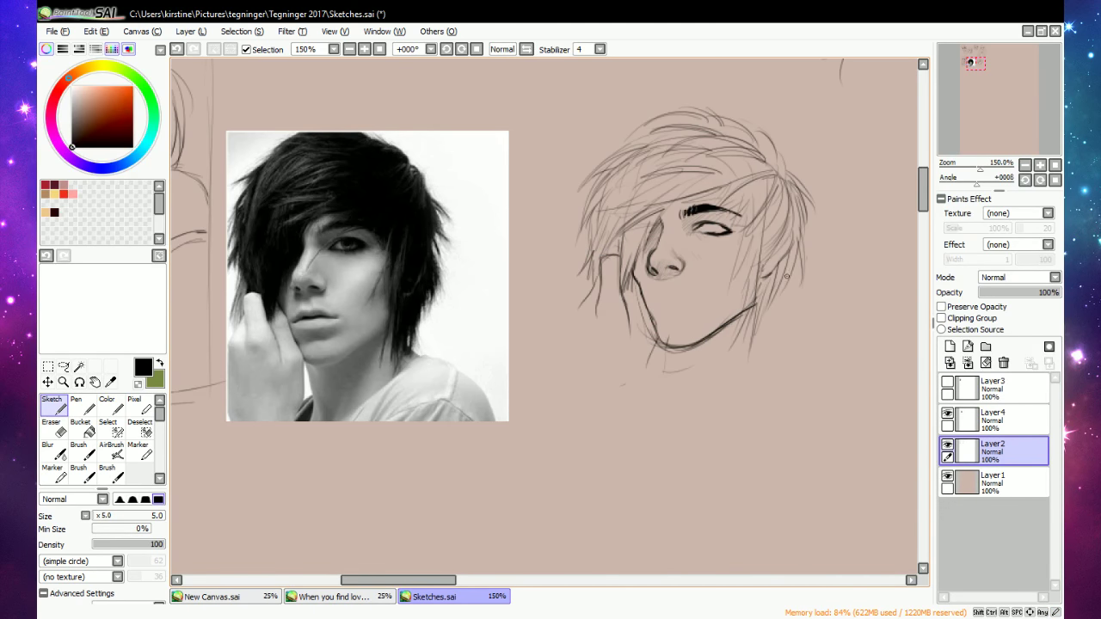
Add long pointed hair strands hanging behind the jaw and darken the jaw edge below the ear.
drag(786, 258, 764, 355)
drag(769, 294, 753, 353)
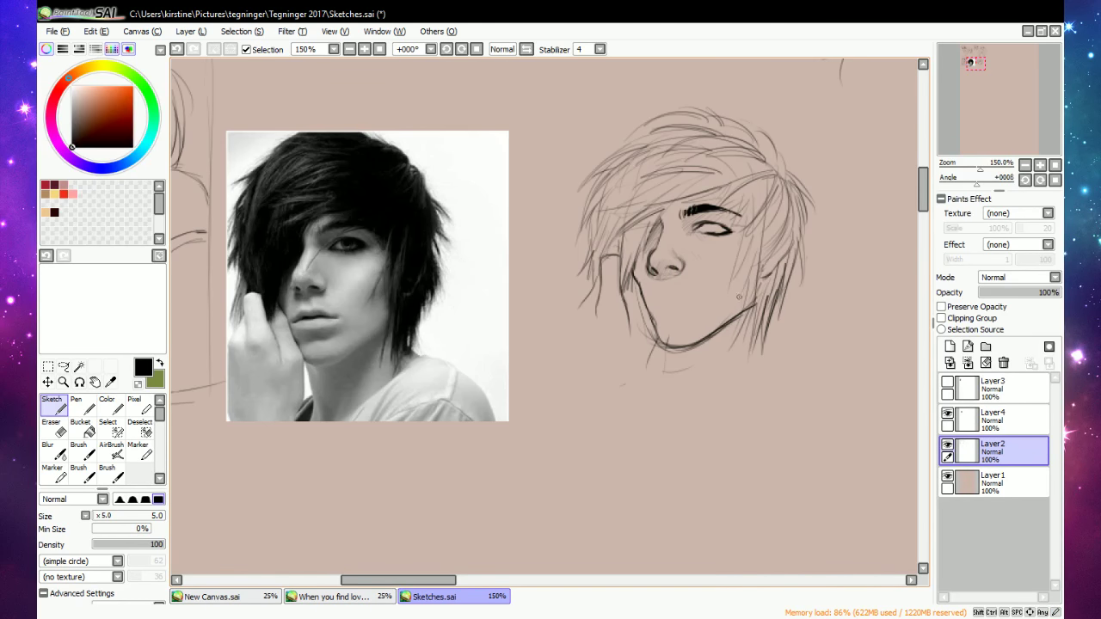
key(e)
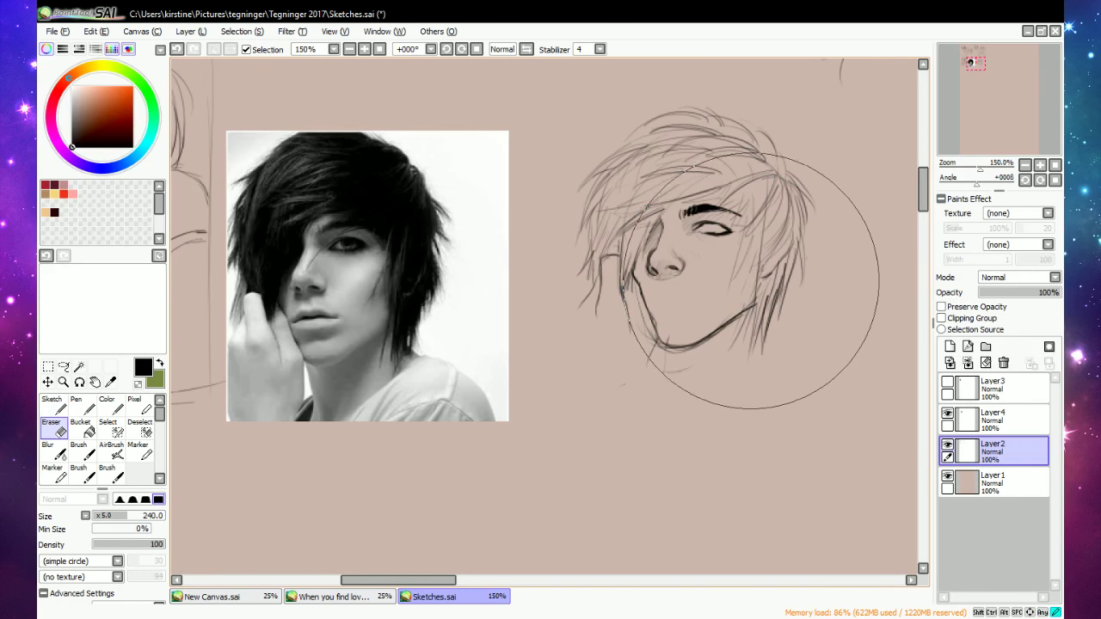
key(e)
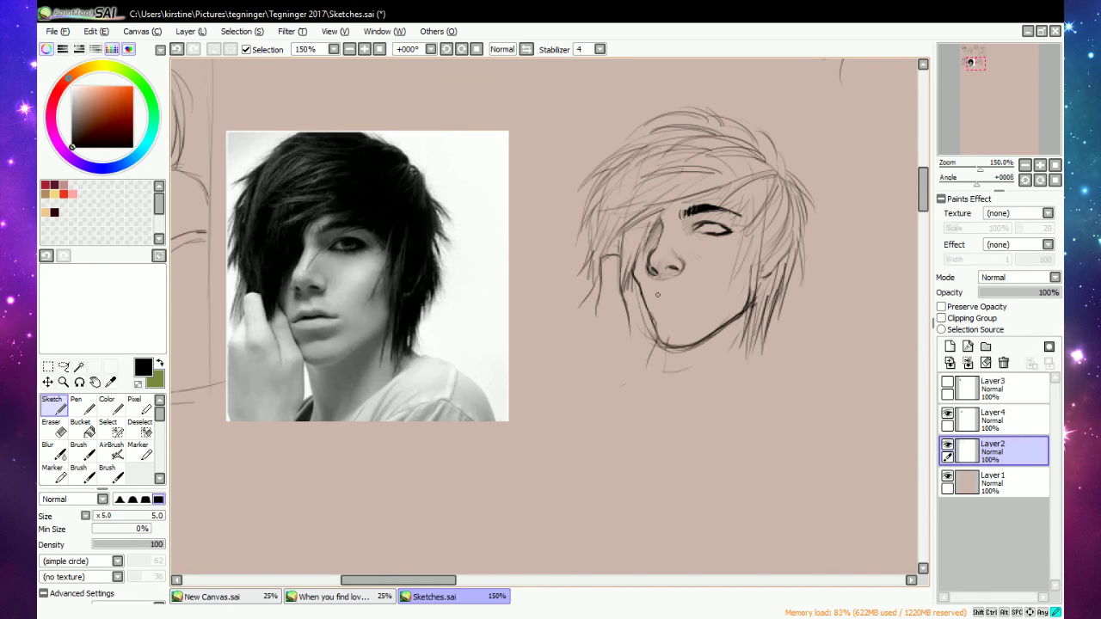
Sketch the mouth with a parting line, a lower lip line and a small mark at the mouth corner.
mouse_move(676, 297)
mouse_down()
mouse_move(664, 297)
mouse_move(695, 300)
mouse_move(652, 300)
mouse_move(687, 303)
mouse_move(661, 306)
mouse_move(680, 304)
mouse_move(663, 307)
mouse_move(663, 334)
mouse_up()
key(e)
key(n)
key(e)
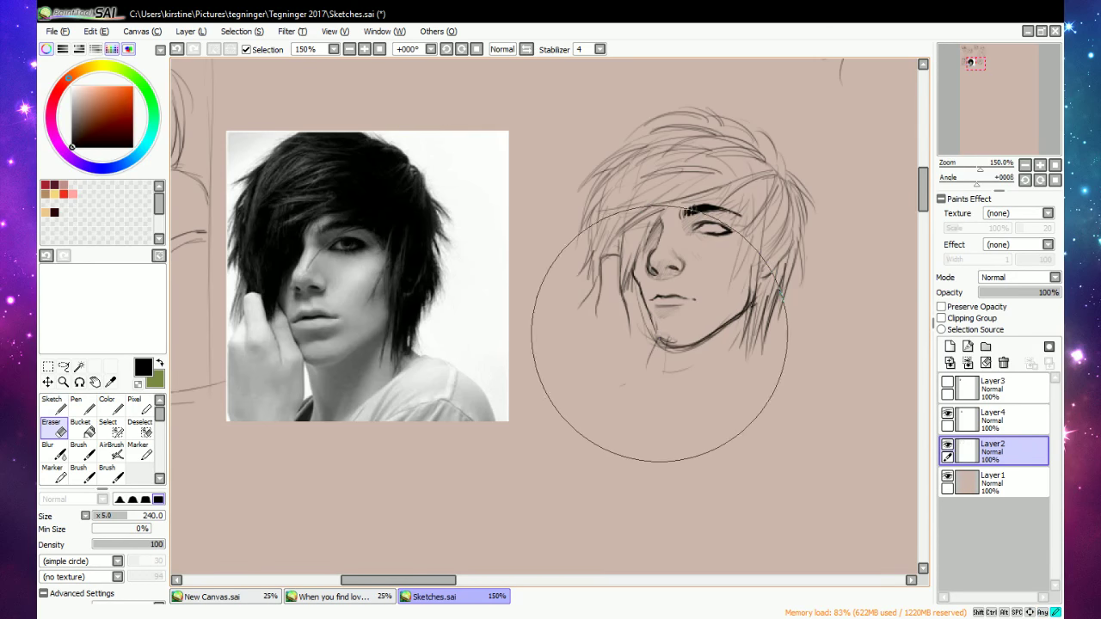
Erase the overlapping outline beside the chin and redraw the face edge from the mouth down to the chin.
key(e)
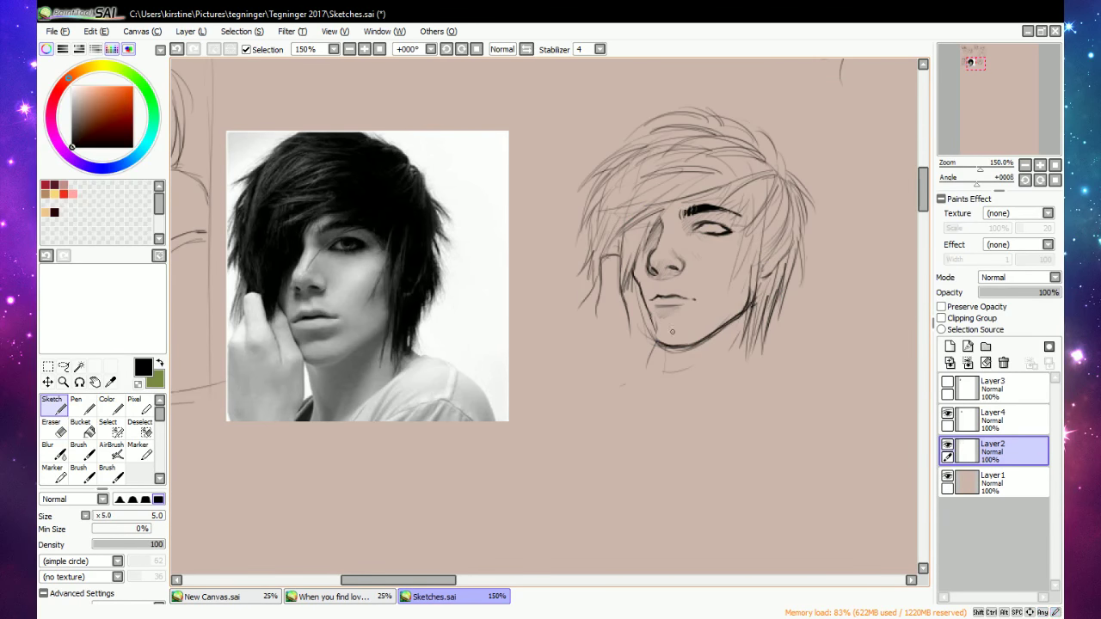
key(e)
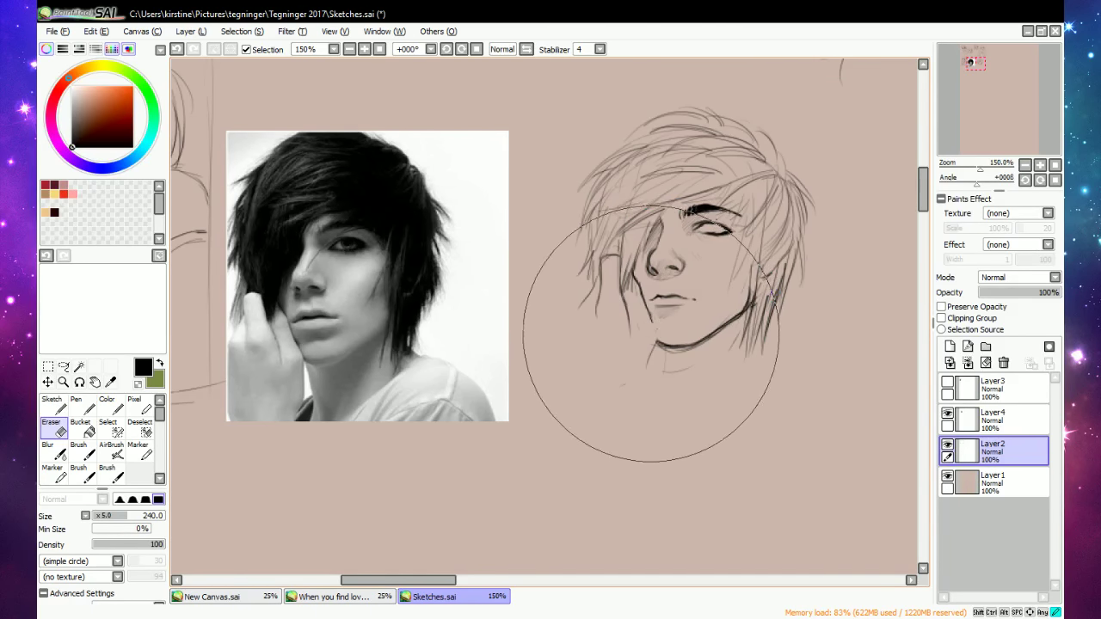
key(e)
drag(650, 319, 657, 345)
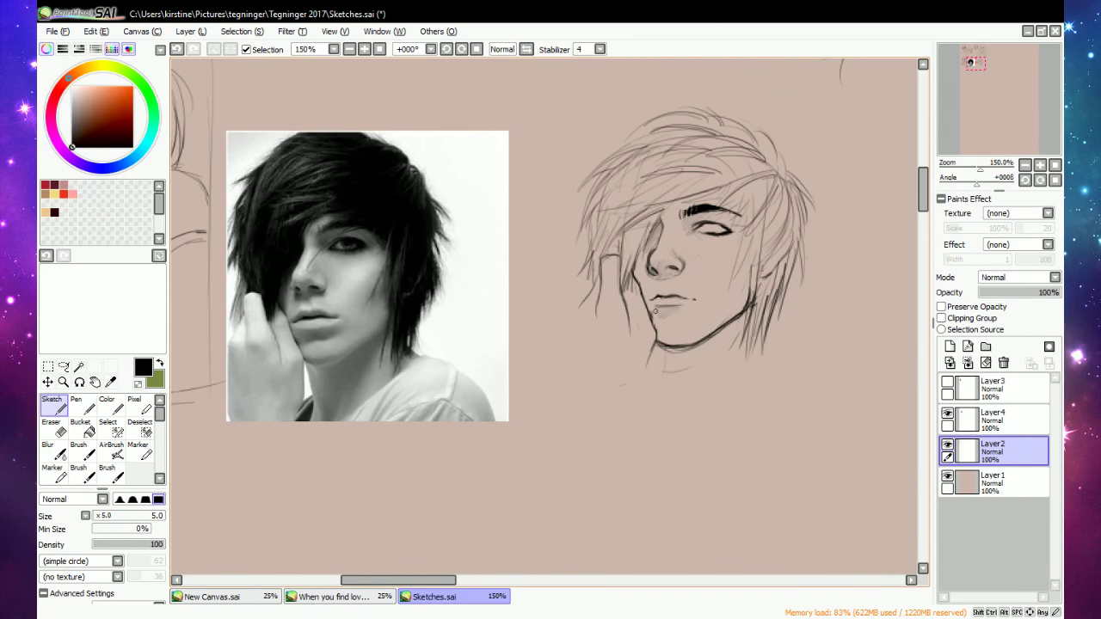
Outline the upper lip and shade the lower lip, cleaning up with the eraser.
drag(650, 308, 654, 311)
drag(662, 291, 664, 293)
key(e)
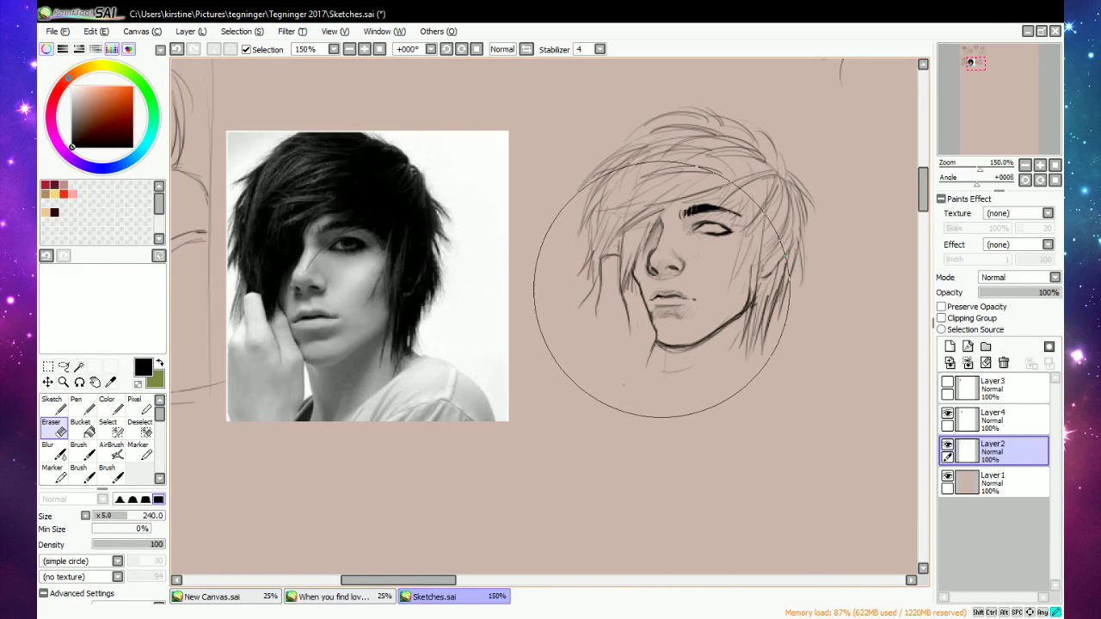
key(e)
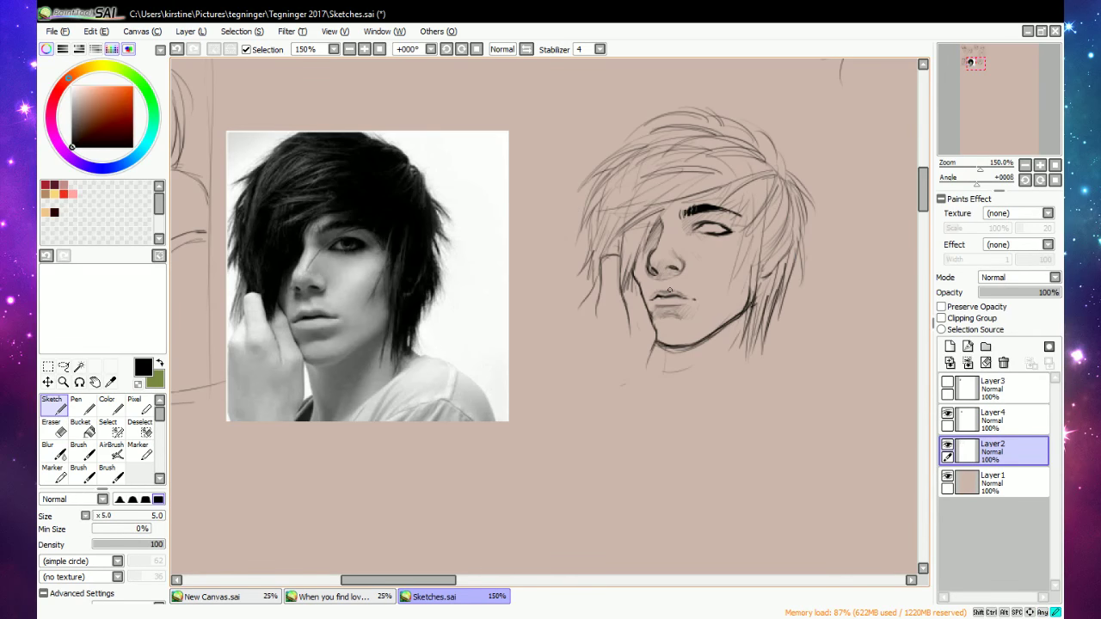
Refine the underside of the boy's nose with the eraser and a short sketch stroke at the nostril.
key(e)
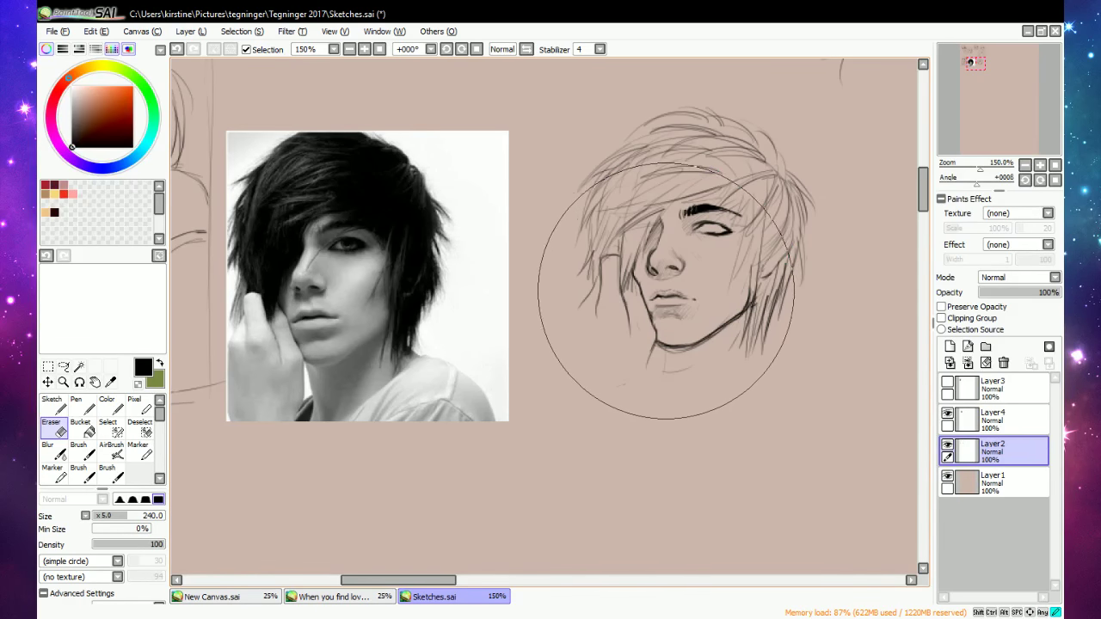
key(e)
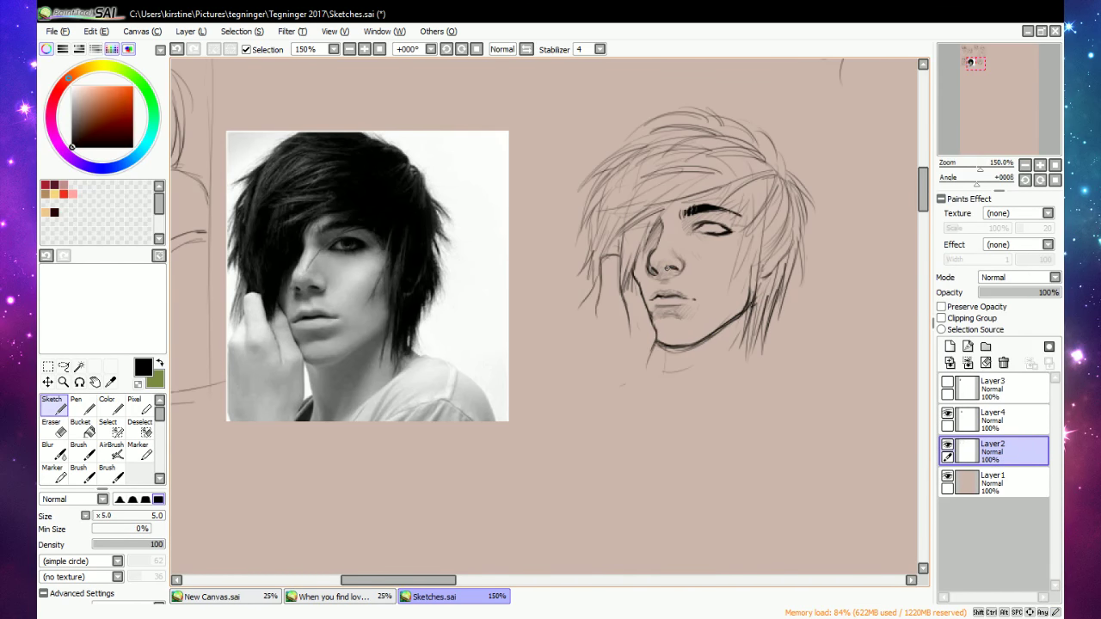
key(e)
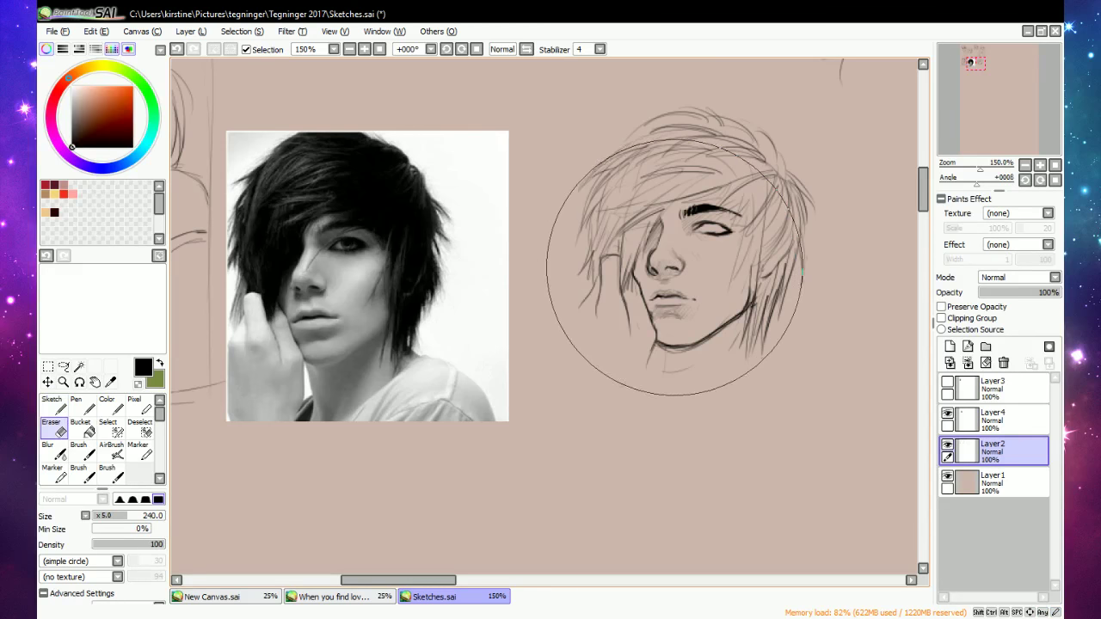
key(n)
drag(670, 268, 678, 270)
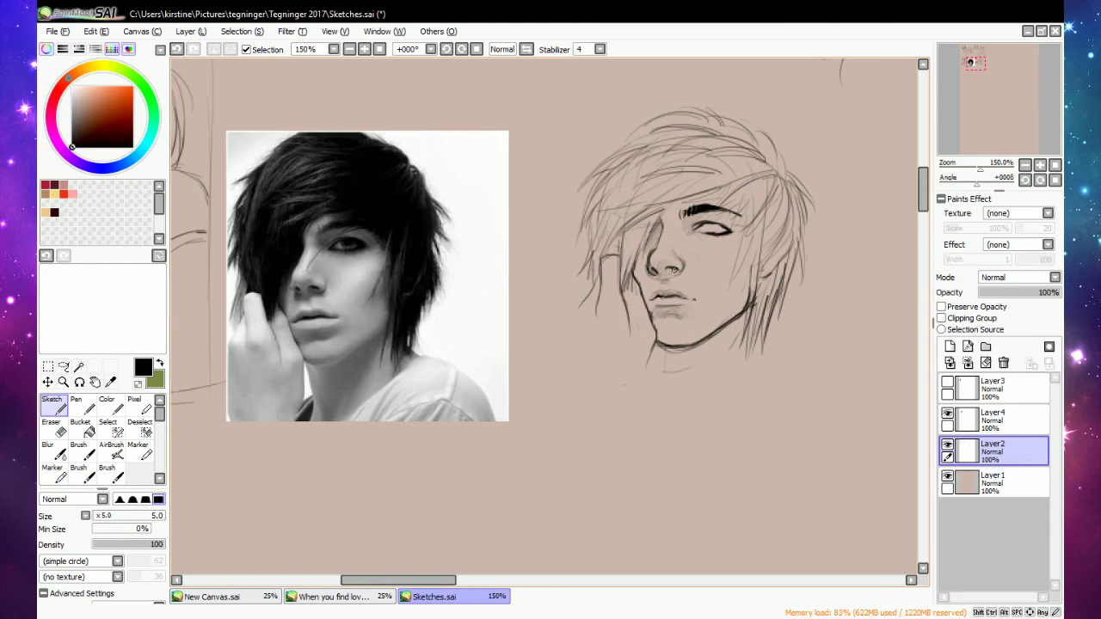
Draw the iris and pupil in the boy's visible eye and darken the eyelid lines toward the outer corner.
key(e)
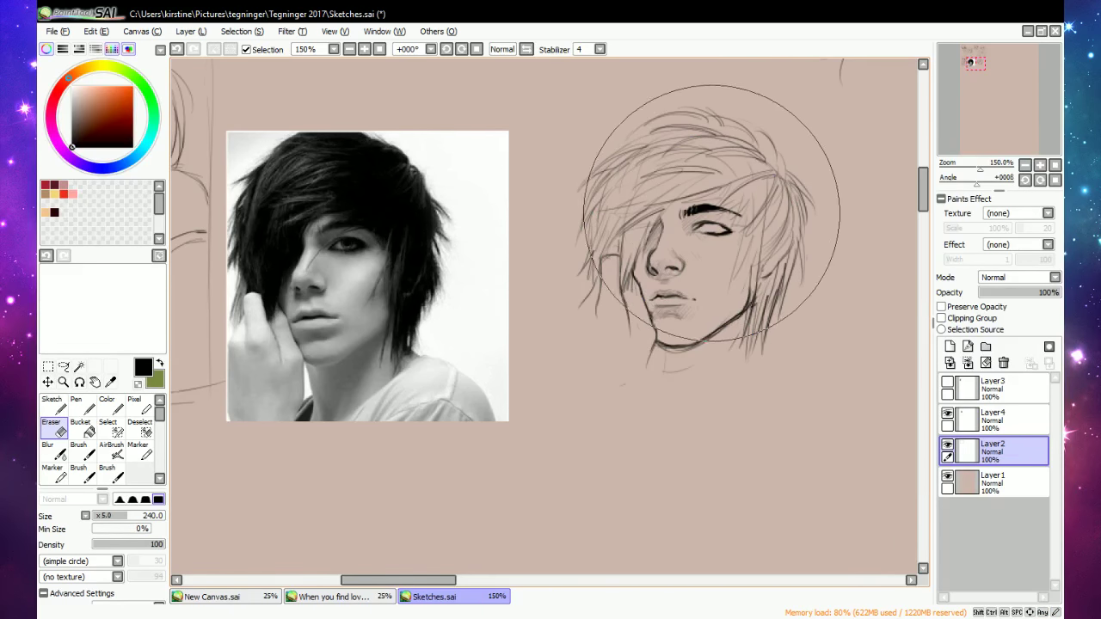
key(e)
drag(701, 225, 719, 224)
mouse_move(705, 223)
mouse_down()
mouse_move(728, 230)
mouse_move(701, 232)
mouse_move(719, 238)
mouse_move(733, 233)
mouse_move(719, 223)
mouse_move(731, 227)
mouse_up()
mouse_move(725, 226)
mouse_down()
mouse_move(734, 230)
mouse_move(712, 222)
mouse_move(734, 228)
mouse_up()
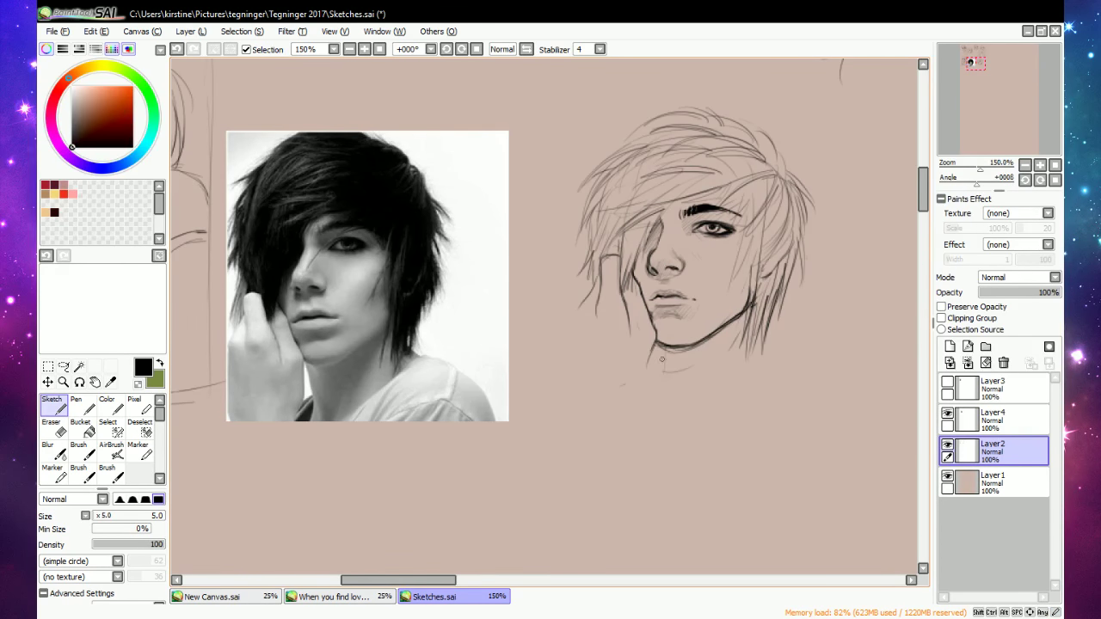
Extend the outlines of the raised hand beside the face and draw the line running down from the chin.
key(e)
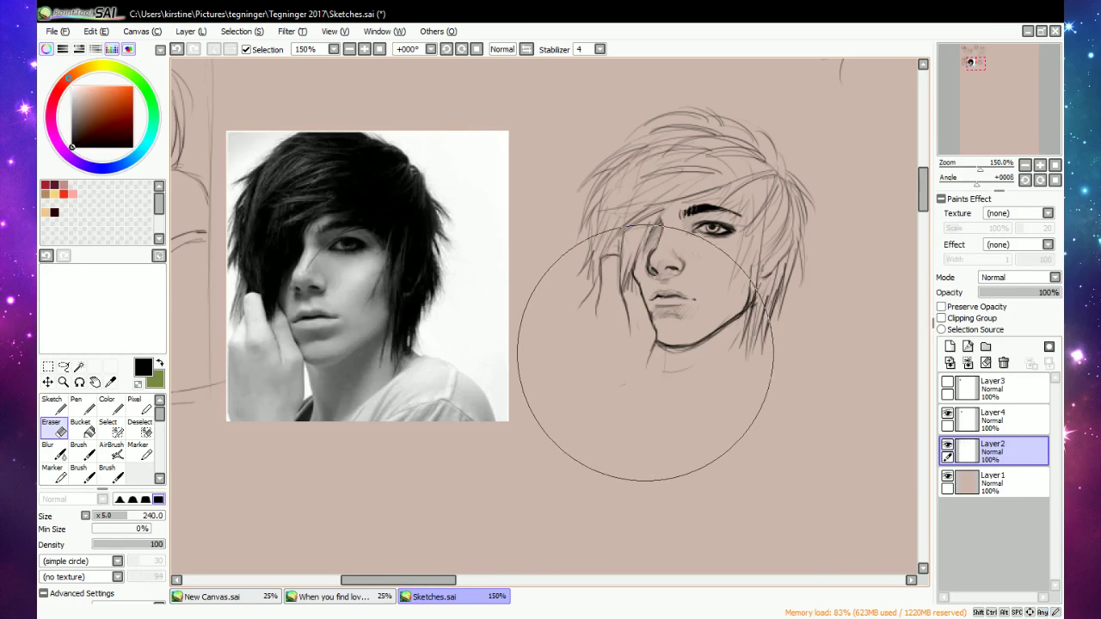
key(n)
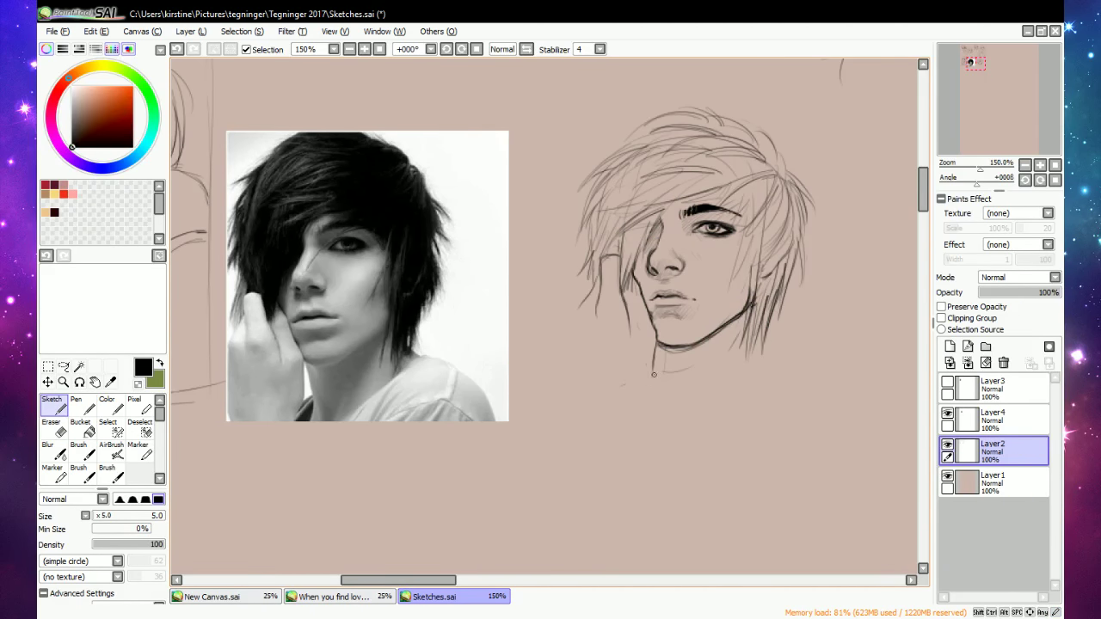
drag(655, 372, 645, 399)
key(e)
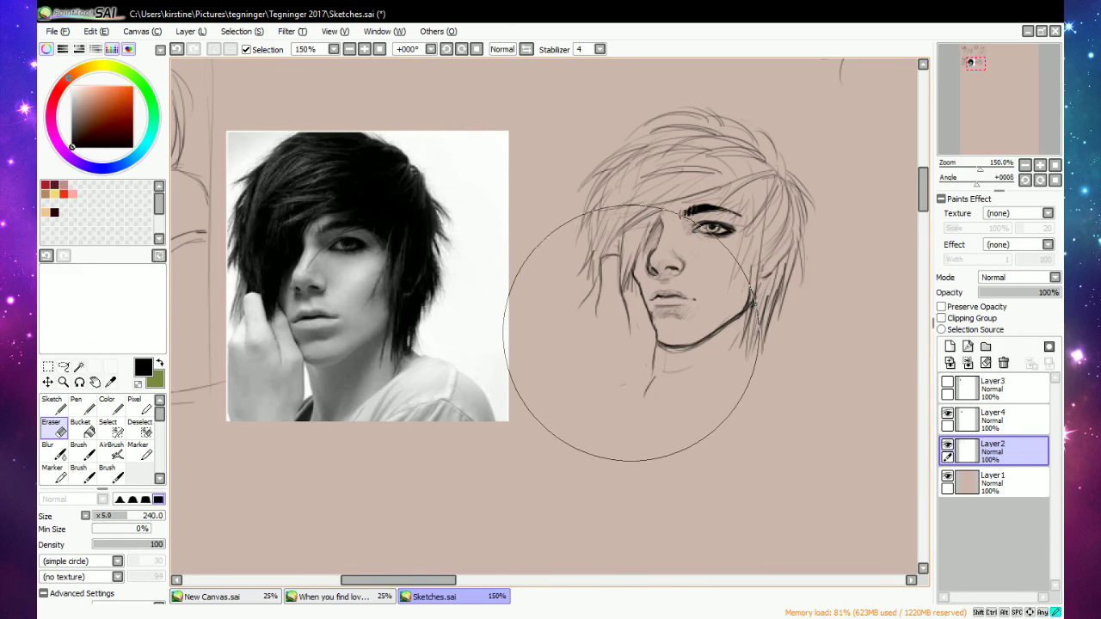
key(n)
drag(632, 327, 628, 346)
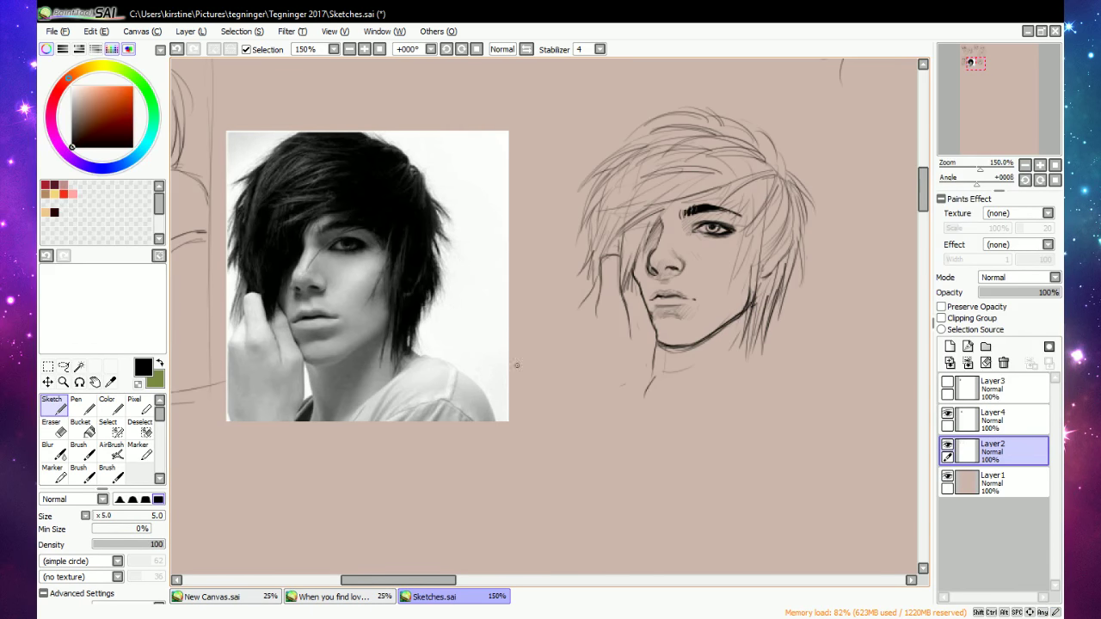
drag(596, 308, 600, 321)
drag(589, 298, 576, 329)
Sketch both edges of the neck and a collar line curving up toward the hair tips behind the jaw.
drag(663, 364, 662, 439)
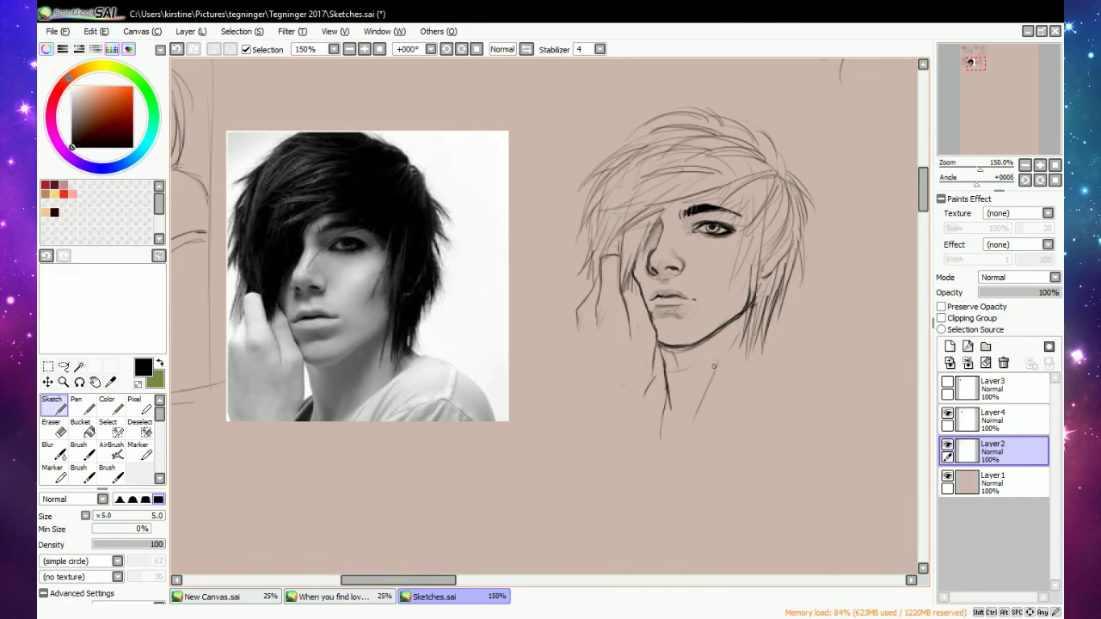
key(e)
key(e)
mouse_move(668, 388)
mouse_down()
mouse_move(676, 428)
mouse_move(744, 375)
mouse_move(764, 373)
mouse_up()
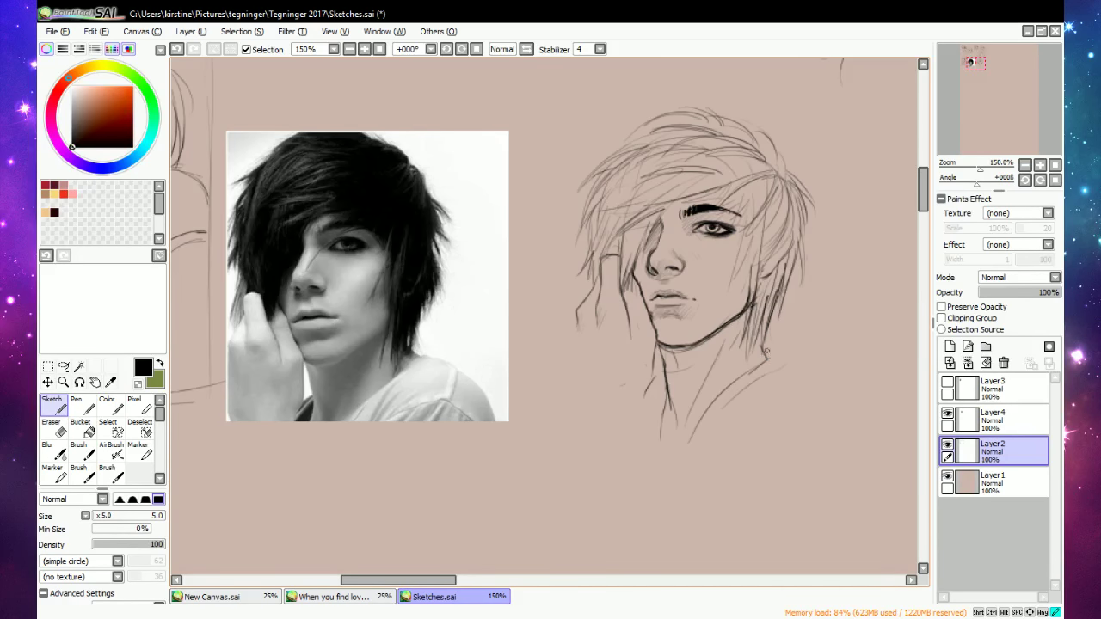
Sketch the shoulder, the shirt's sleeve seam and the chest fold below the neck.
mouse_move(767, 354)
mouse_down()
mouse_move(830, 378)
mouse_move(797, 391)
mouse_move(807, 420)
mouse_up()
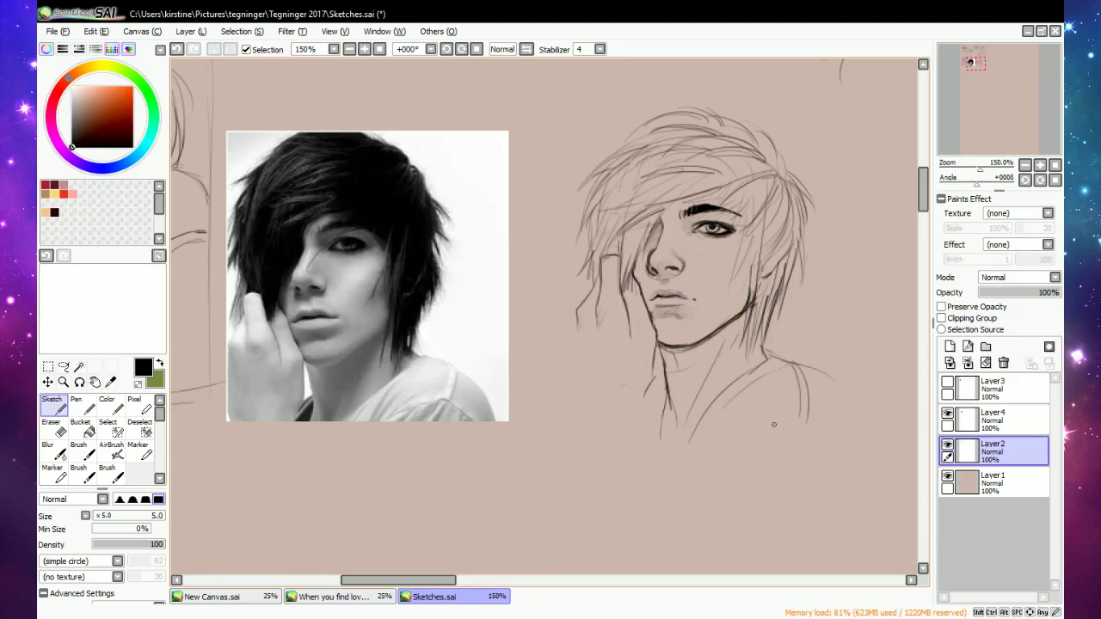
mouse_move(739, 458)
mouse_down()
mouse_move(816, 413)
mouse_move(839, 446)
mouse_up()
drag(842, 388, 856, 420)
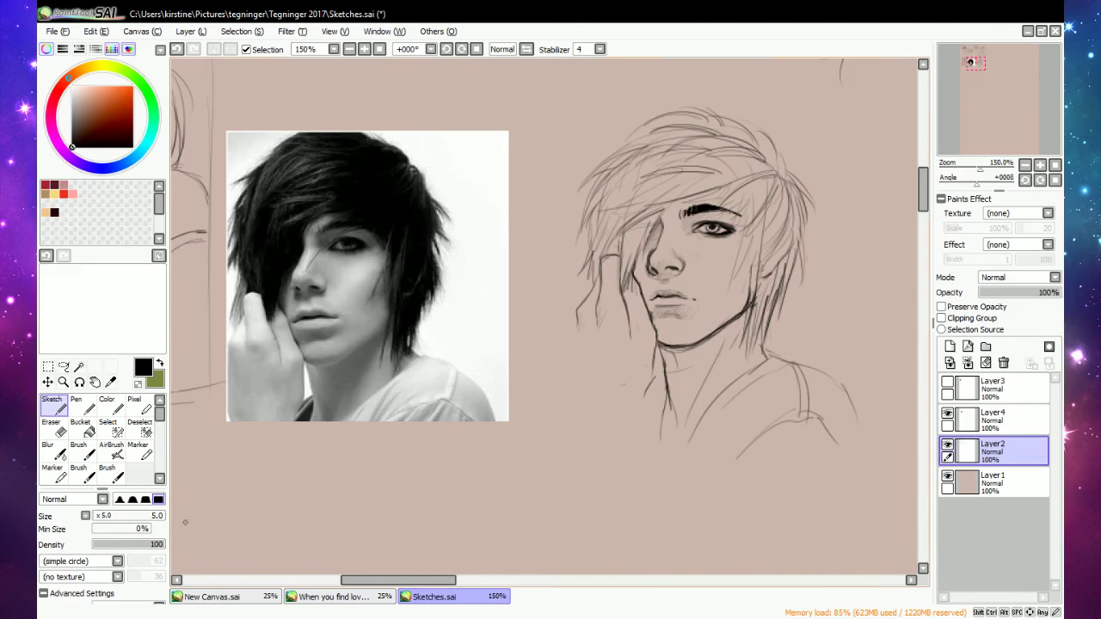
Set the brush size to 150, add a layer beneath Layer2, start the black hair fill and set the layer opacity to 50%.
drag(104, 517, 122, 517)
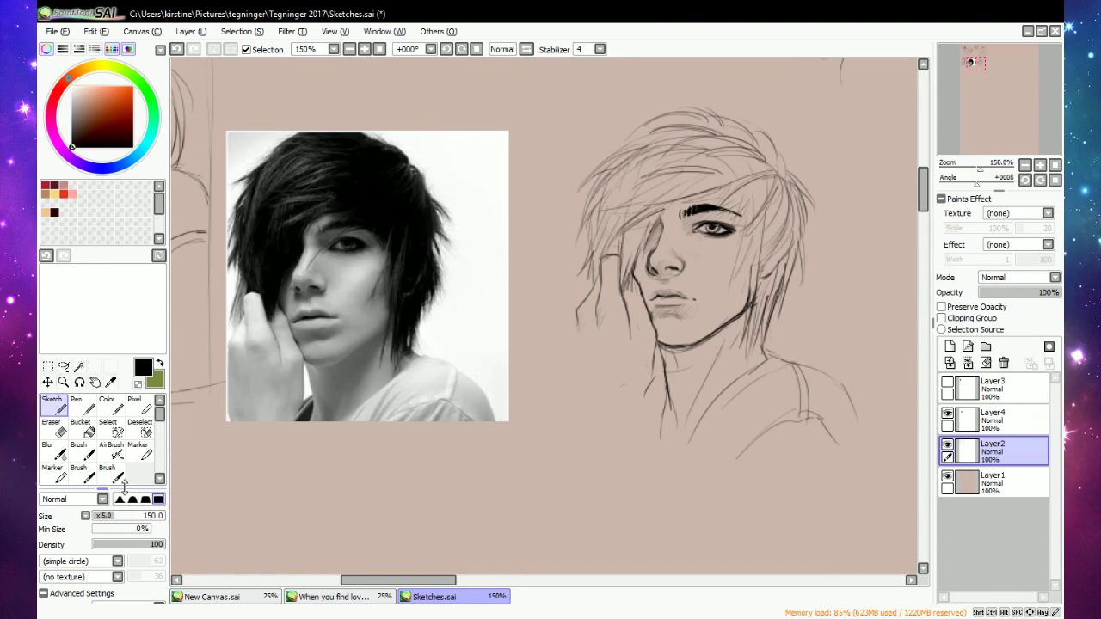
click(950, 346)
drag(998, 452, 998, 495)
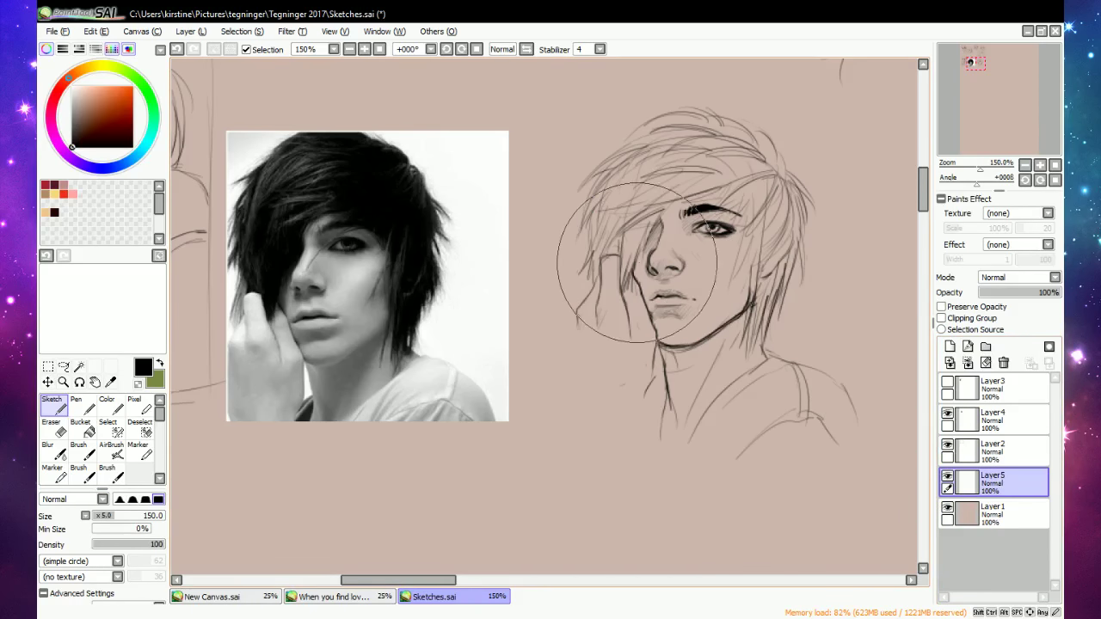
drag(633, 263, 622, 278)
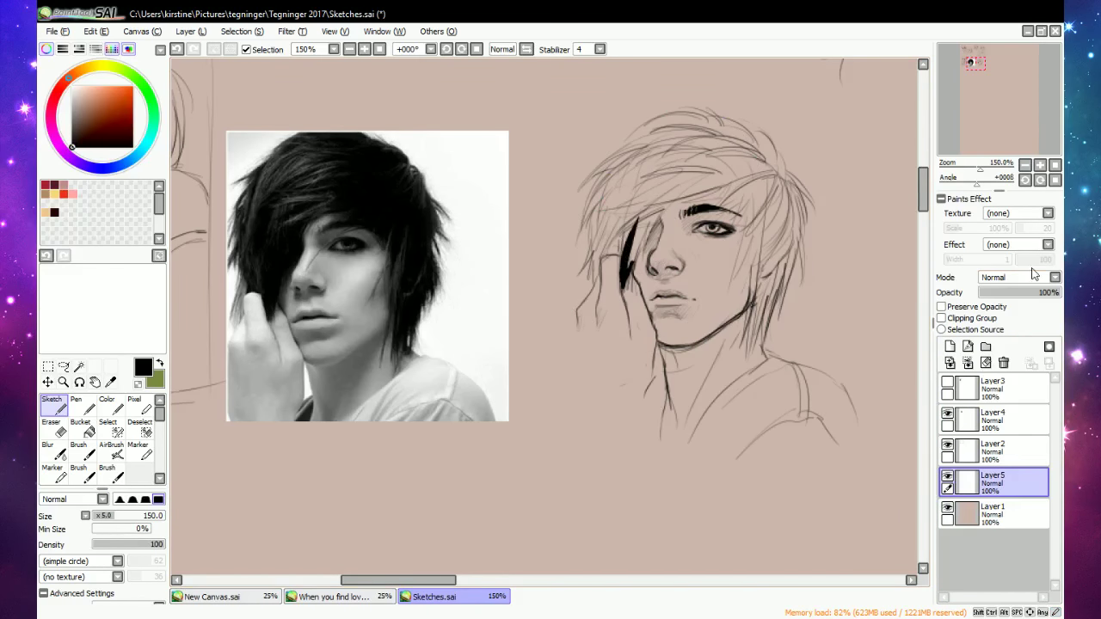
drag(1051, 293, 1020, 293)
Fill the side-swept fringe with semi-transparent black, from the tips over the hand up across the forehead.
mouse_move(634, 242)
mouse_down()
mouse_move(658, 207)
mouse_move(631, 267)
mouse_up()
mouse_move(635, 216)
mouse_down()
mouse_move(603, 249)
mouse_move(619, 251)
mouse_move(594, 278)
mouse_move(605, 237)
mouse_move(586, 265)
mouse_move(593, 239)
mouse_up()
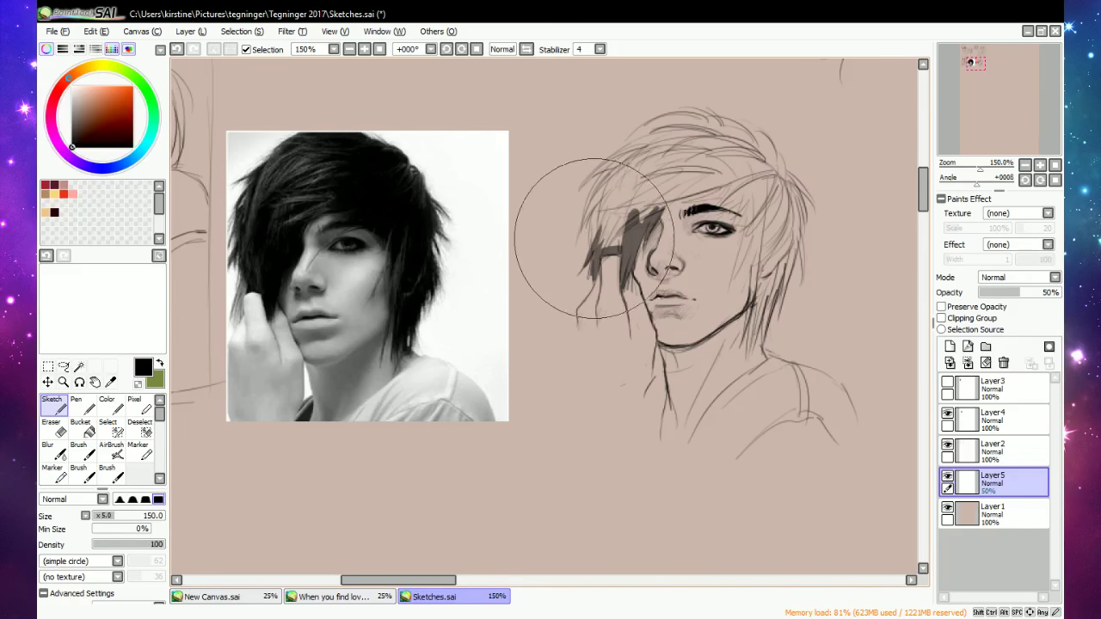
click(725, 617)
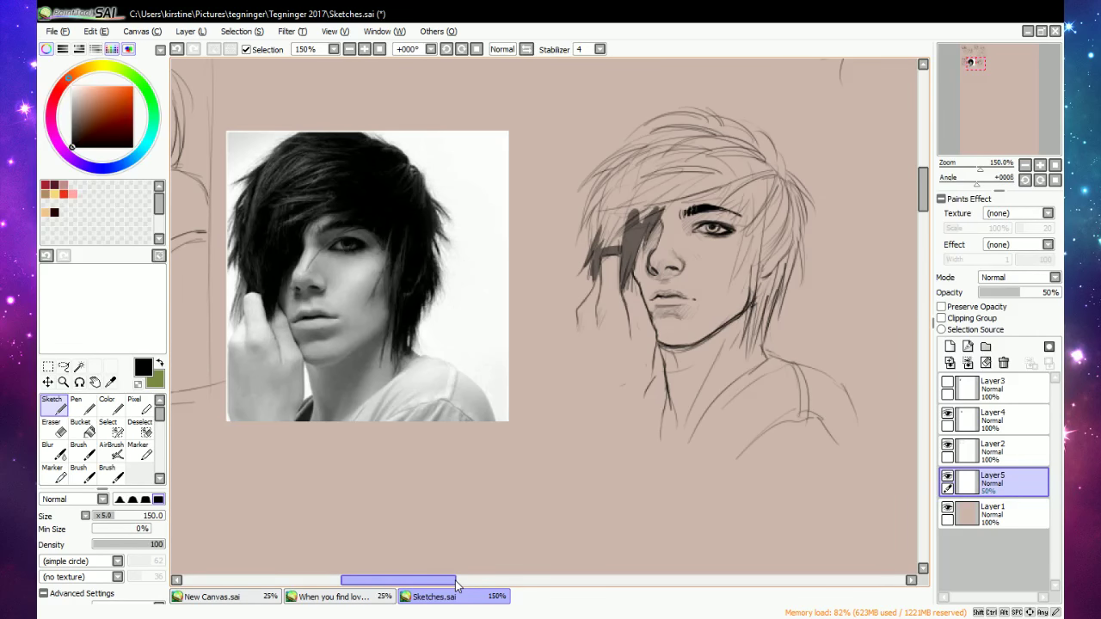
scroll(617, 257, up, 2)
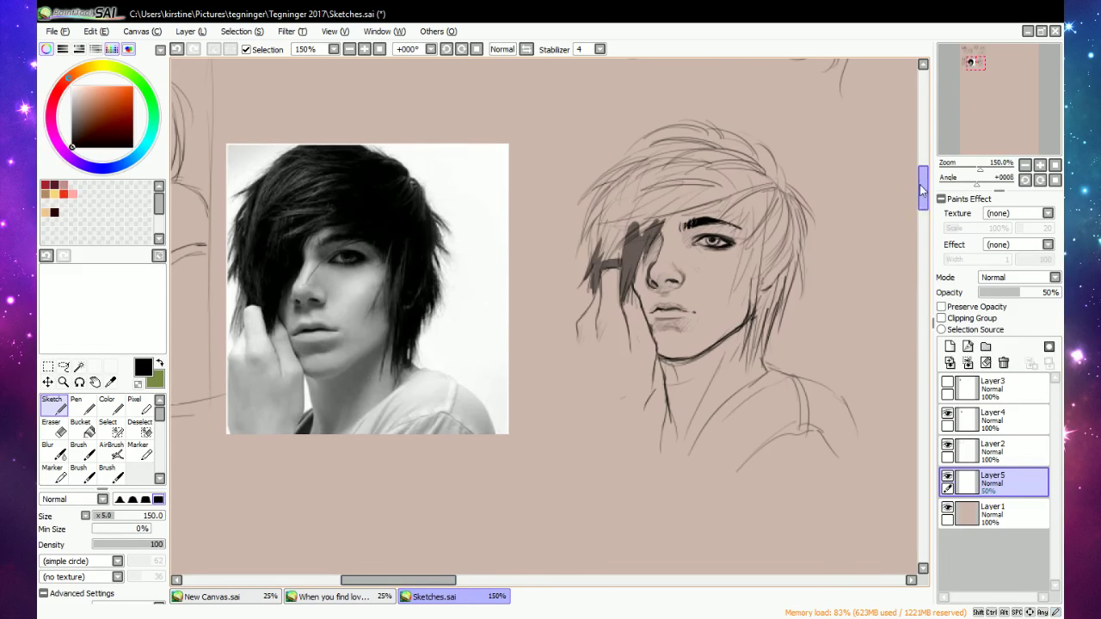
mouse_move(603, 254)
mouse_down()
mouse_move(598, 211)
mouse_move(582, 238)
mouse_move(637, 161)
mouse_move(580, 199)
mouse_move(644, 154)
mouse_move(609, 178)
mouse_move(693, 162)
mouse_move(640, 158)
mouse_move(625, 174)
mouse_move(599, 235)
mouse_move(636, 217)
mouse_move(604, 251)
mouse_move(642, 220)
mouse_move(638, 238)
mouse_move(675, 198)
mouse_move(708, 209)
mouse_up()
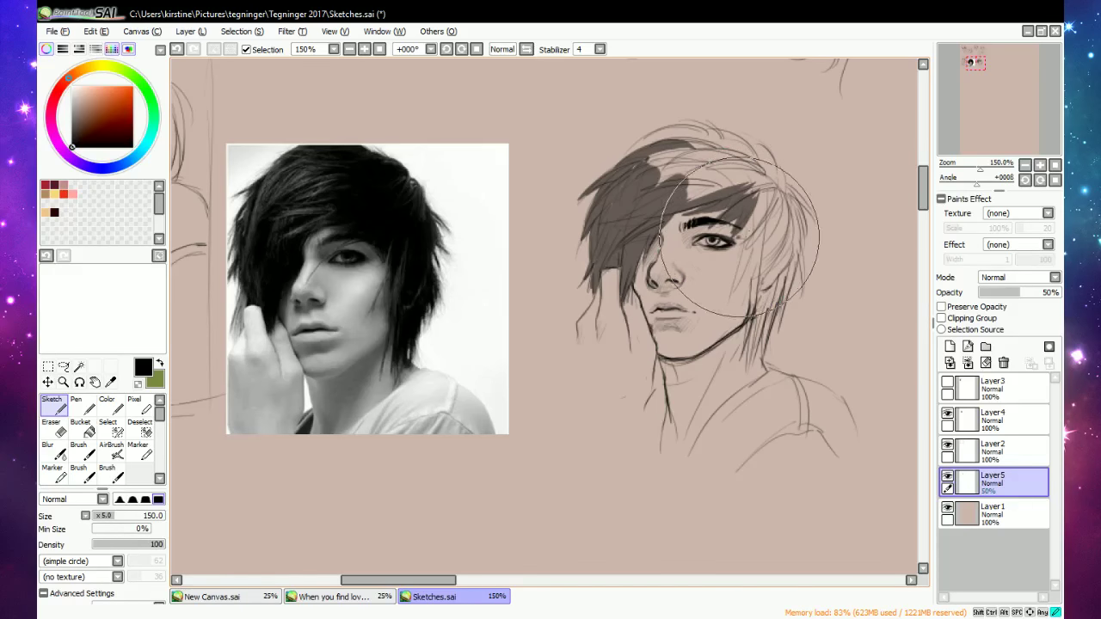
Fill the hair strands beside the cheek, behind the jaw and at the back of the head, then the crown.
drag(748, 244, 741, 297)
drag(760, 217, 743, 305)
mouse_move(769, 208)
mouse_down()
mouse_move(745, 290)
mouse_move(750, 271)
mouse_move(751, 323)
mouse_up()
mouse_move(782, 232)
mouse_down()
mouse_move(770, 267)
mouse_move(787, 219)
mouse_move(782, 260)
mouse_up()
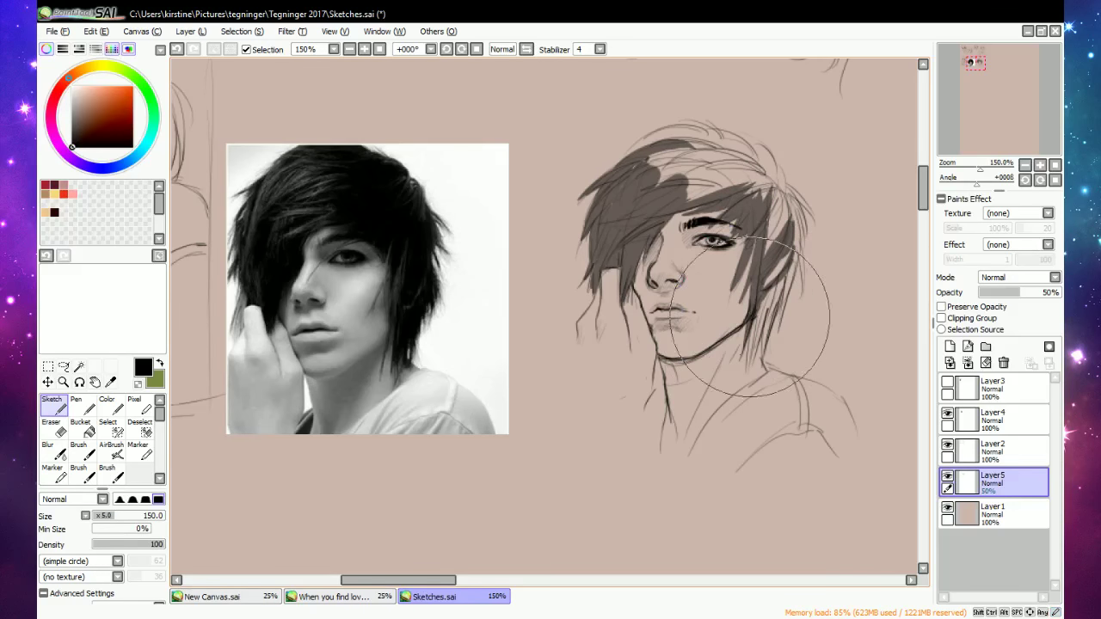
mouse_move(757, 302)
mouse_down()
mouse_move(745, 371)
mouse_move(756, 346)
mouse_up()
drag(772, 295, 762, 356)
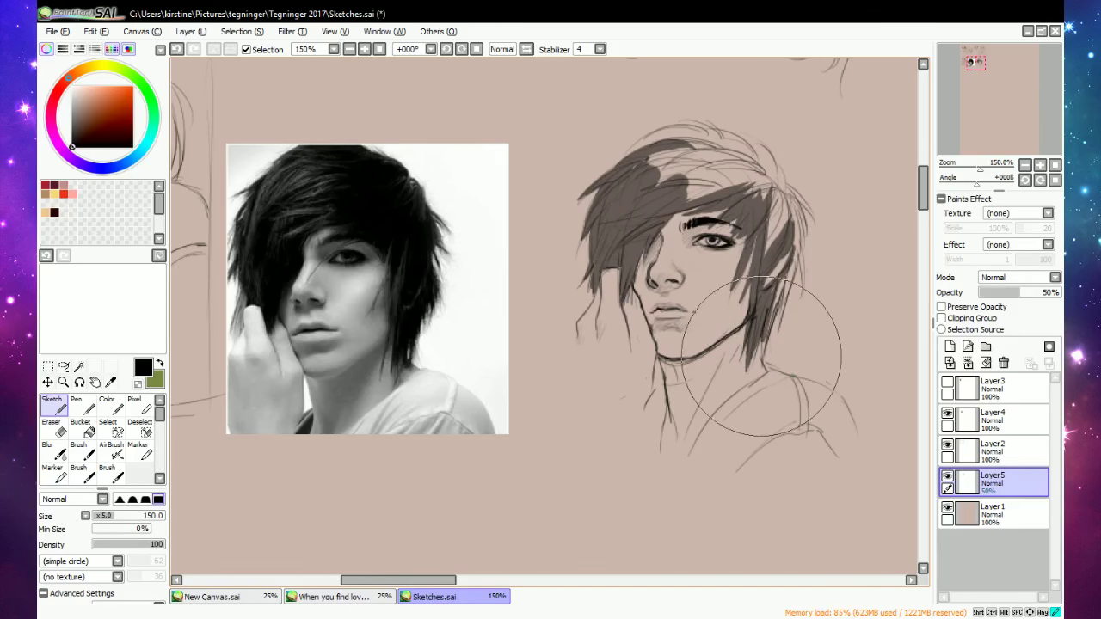
drag(792, 264, 782, 310)
drag(782, 308, 800, 245)
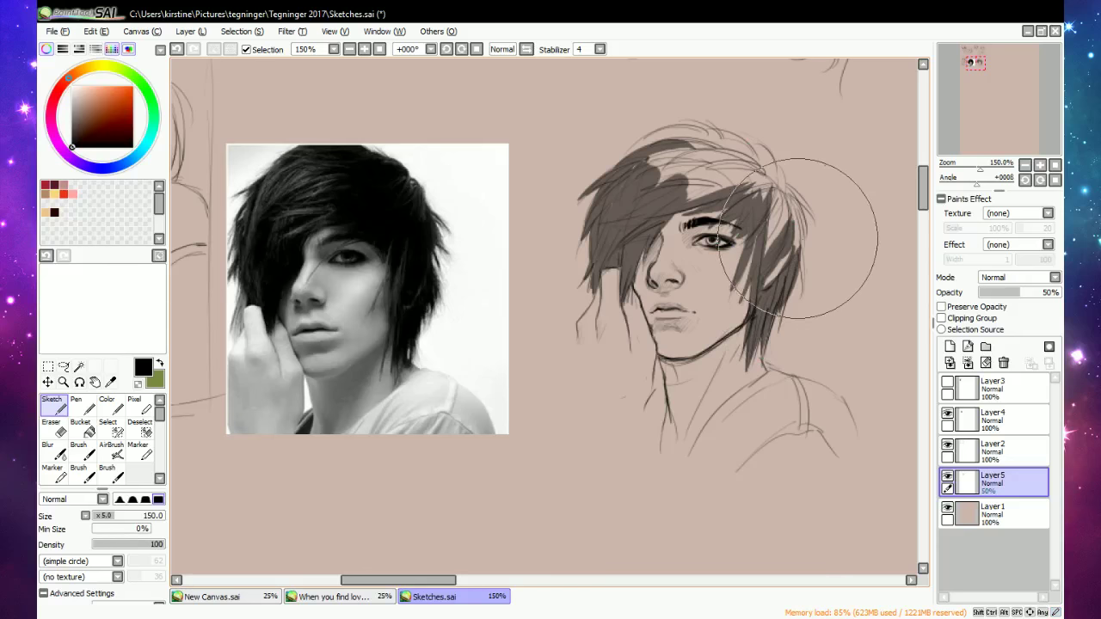
drag(789, 197, 803, 261)
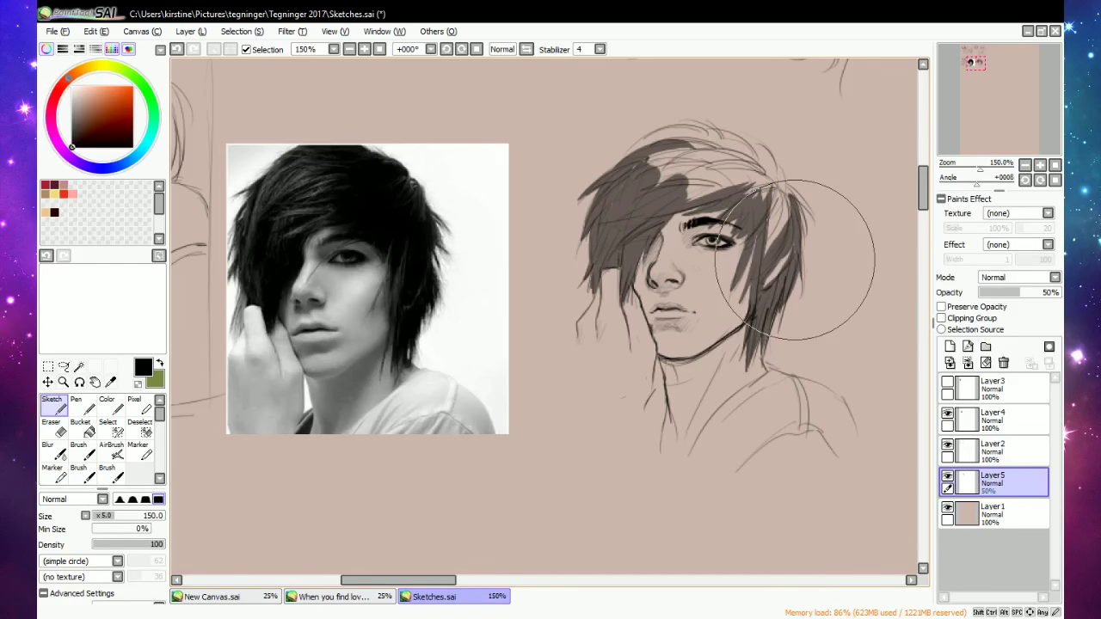
mouse_move(634, 171)
mouse_down()
mouse_move(612, 193)
mouse_move(615, 163)
mouse_move(659, 193)
mouse_move(680, 146)
mouse_move(658, 129)
mouse_move(696, 138)
mouse_move(643, 153)
mouse_move(715, 112)
mouse_move(695, 123)
mouse_move(706, 140)
mouse_move(743, 145)
mouse_move(714, 121)
mouse_move(758, 166)
mouse_move(725, 135)
mouse_move(725, 111)
mouse_move(781, 189)
mouse_move(763, 168)
mouse_move(778, 164)
mouse_move(766, 167)
mouse_move(801, 214)
mouse_move(792, 220)
mouse_move(749, 125)
mouse_move(652, 138)
mouse_move(697, 142)
mouse_move(689, 118)
mouse_move(740, 114)
mouse_move(680, 121)
mouse_move(755, 136)
mouse_up()
Reduce the brush size to 20 and fill the pointed hair tips, adding finer strands at size 5.
key(bracketleft)
key(bracketleft)
key(bracketleft)
key(bracketleft)
key(bracketleft)
key(bracketleft)
key(bracketleft)
key(bracketleft)
key(bracketleft)
key(bracketleft)
key(bracketleft)
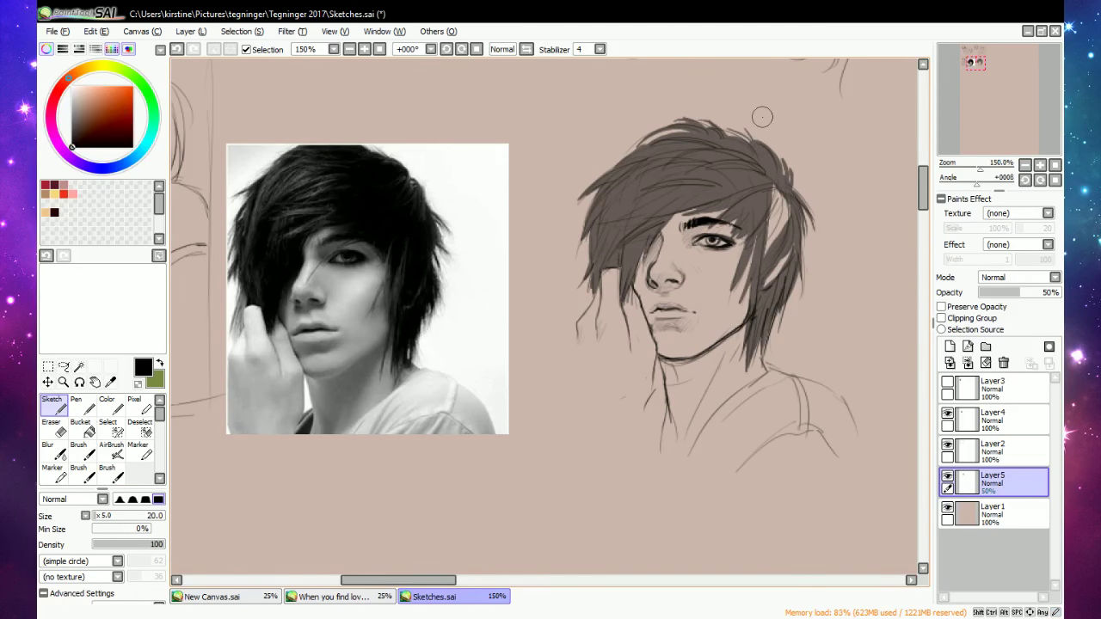
drag(579, 204, 601, 191)
drag(801, 238, 796, 287)
drag(95, 517, 91, 516)
mouse_move(582, 255)
mouse_down()
mouse_move(577, 267)
mouse_move(582, 256)
mouse_up()
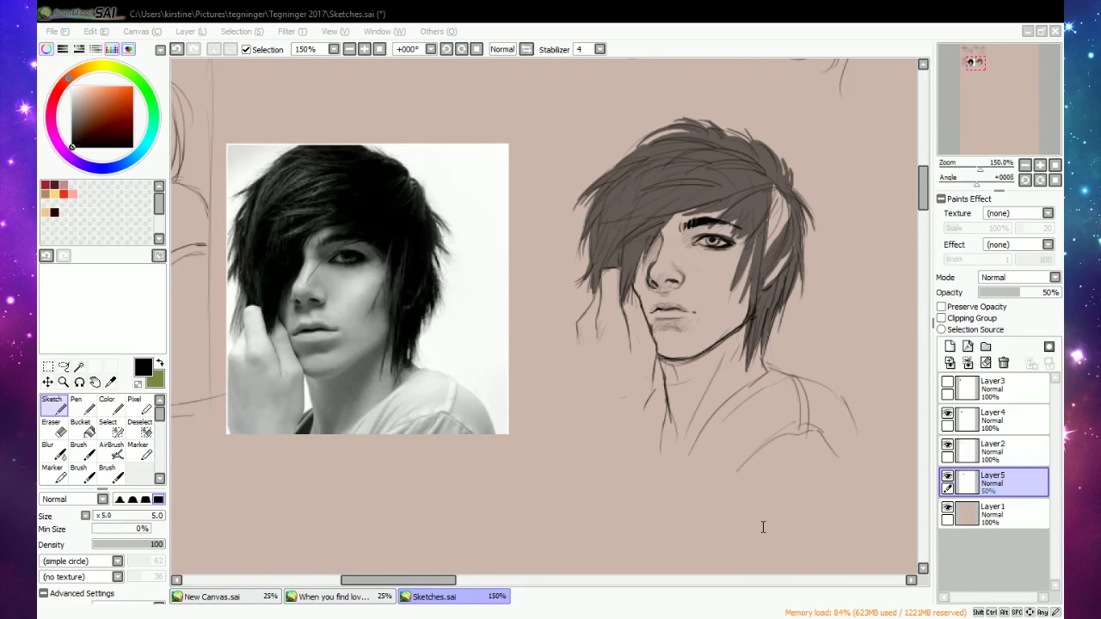
Fill the unpainted gap above the ear and add fine dark strands along the fringe and beside the cheek.
drag(423, 583, 423, 589)
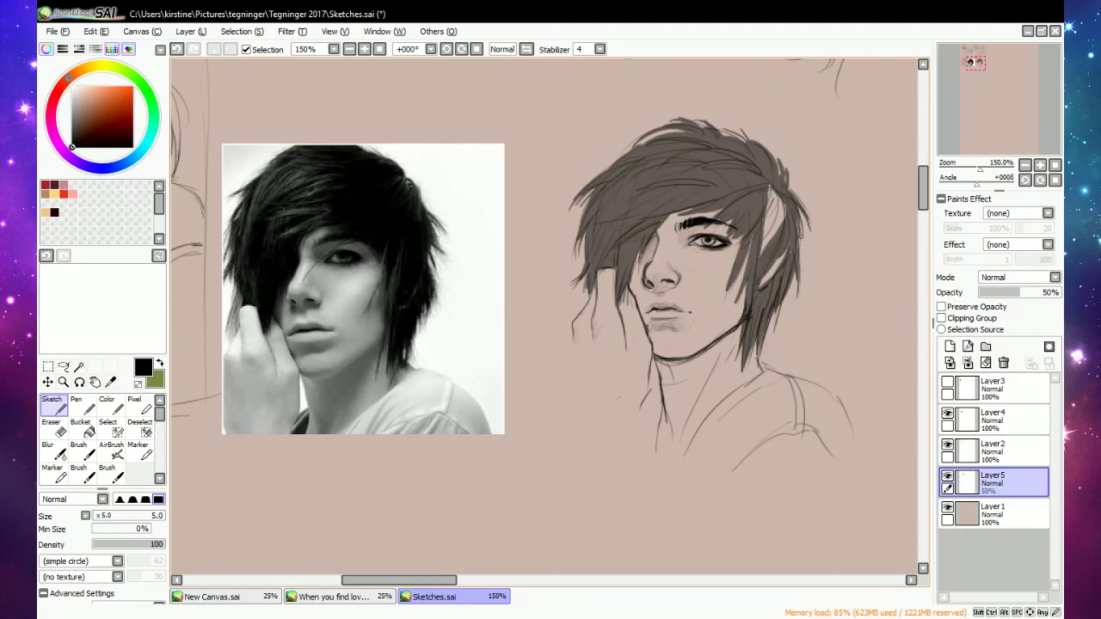
mouse_move(765, 203)
mouse_down()
mouse_move(759, 249)
mouse_move(770, 191)
mouse_move(778, 222)
mouse_move(783, 197)
mouse_up()
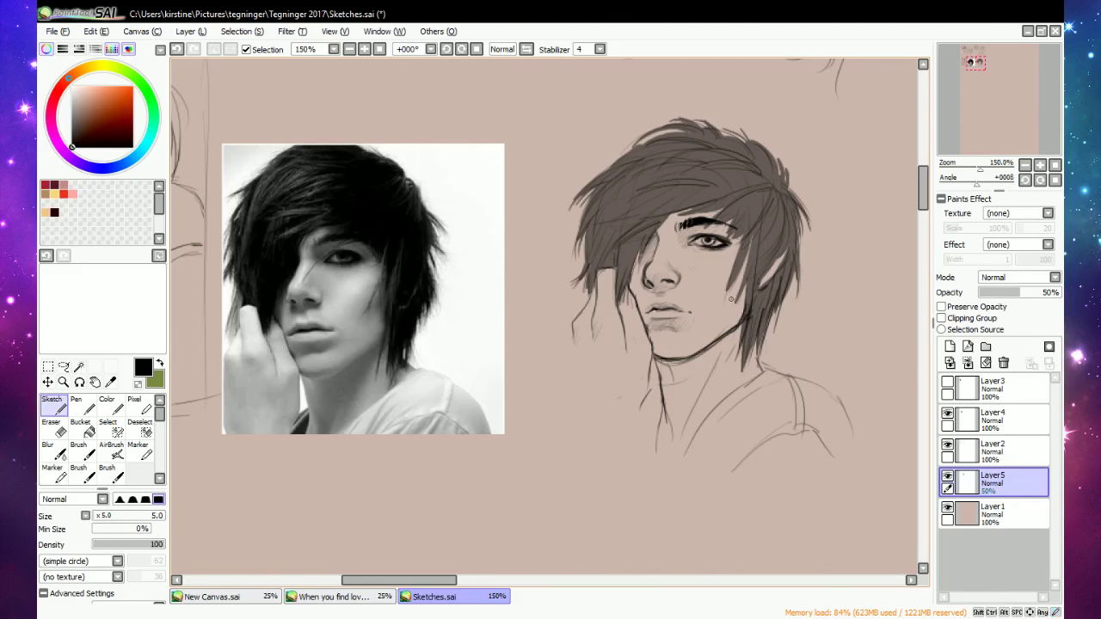
drag(747, 255, 743, 280)
mouse_move(740, 237)
mouse_down()
mouse_move(724, 293)
mouse_move(747, 247)
mouse_move(739, 293)
mouse_move(740, 261)
mouse_move(727, 257)
mouse_move(729, 280)
mouse_move(740, 239)
mouse_move(721, 213)
mouse_up()
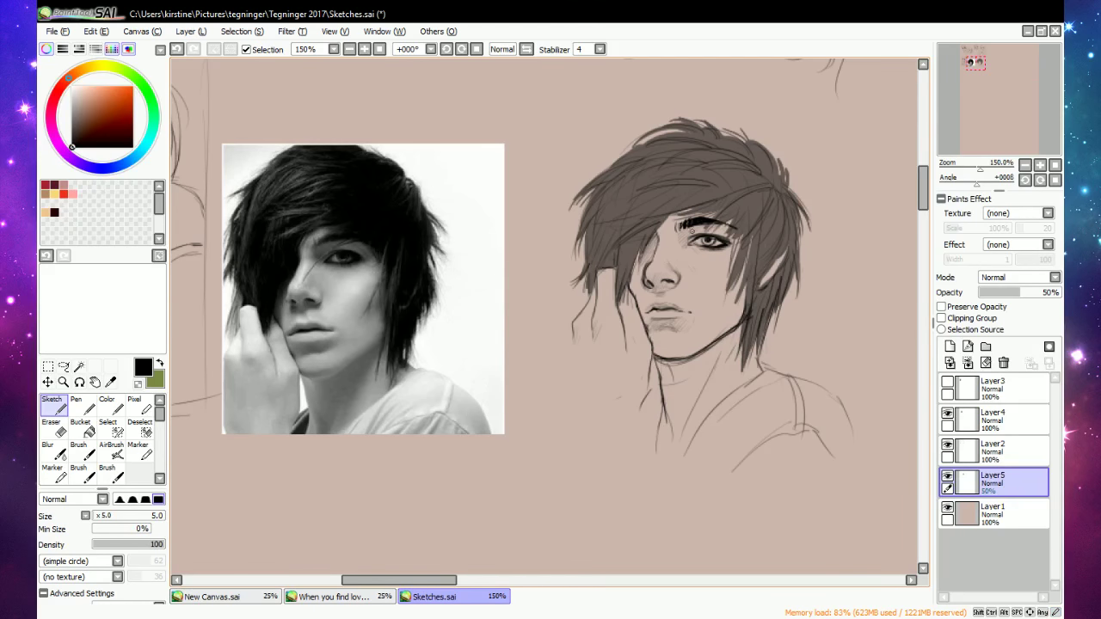
drag(642, 258, 693, 209)
drag(640, 270, 636, 287)
mouse_move(732, 299)
mouse_down()
mouse_move(744, 261)
mouse_move(745, 293)
mouse_up()
Set the Sketch brush size to 160.
click(349, 49)
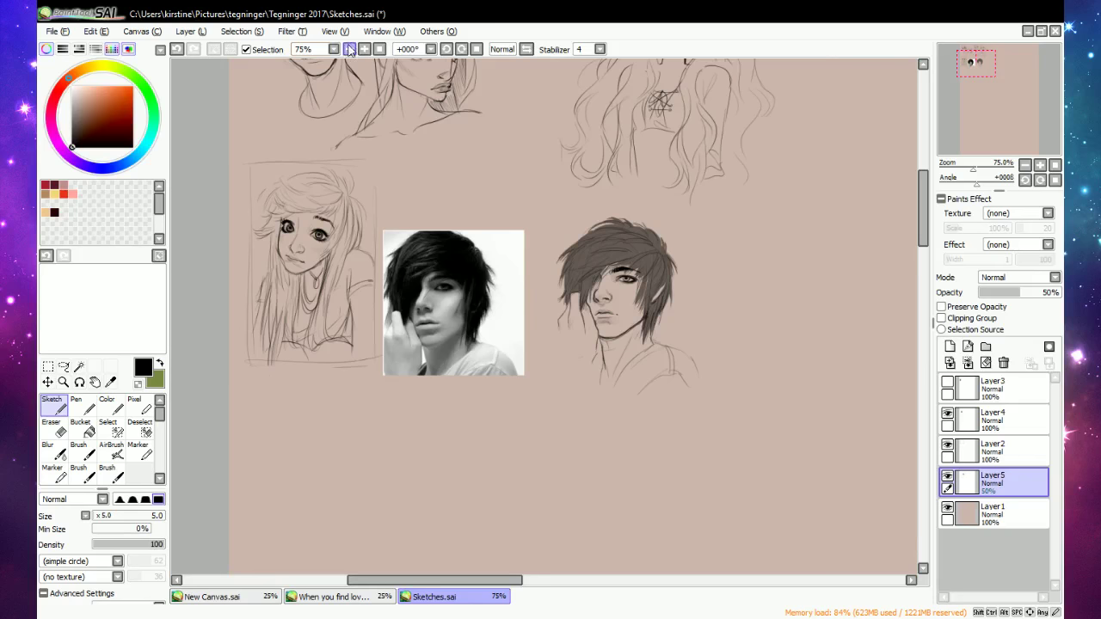
click(349, 49)
click(349, 49)
scroll(305, 172, up, 4)
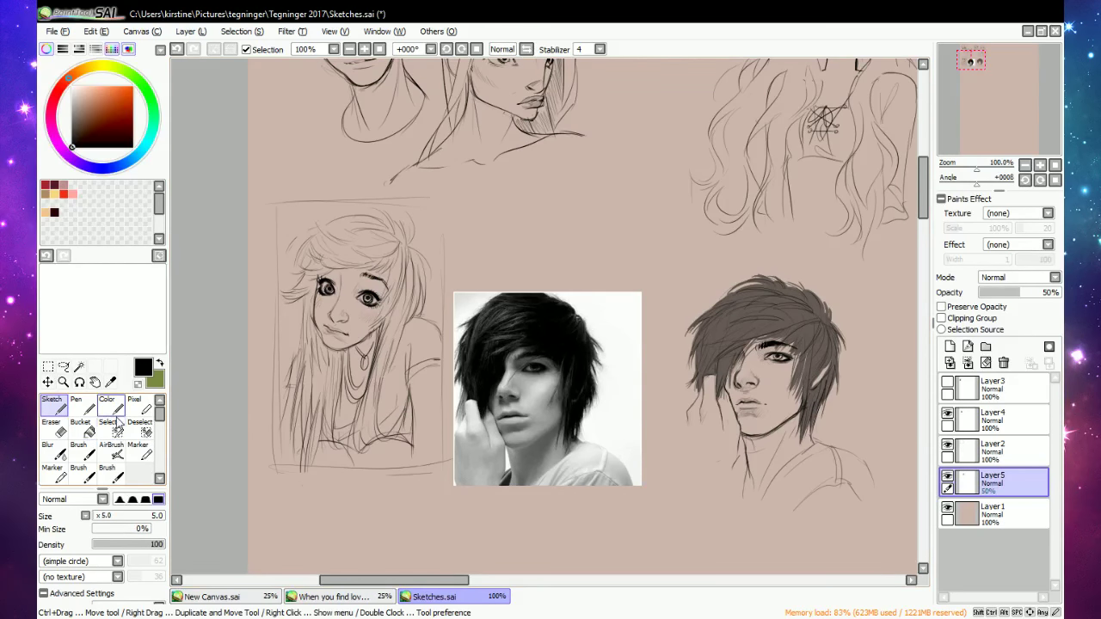
click(123, 516)
click(116, 515)
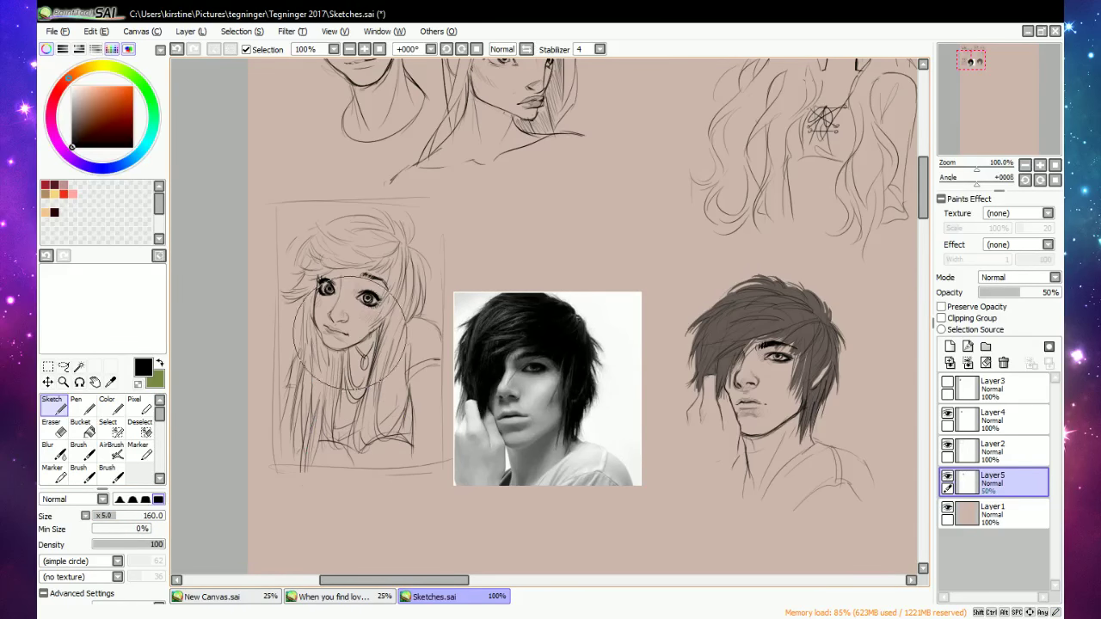
Switch to the Lasso tool and check what Layer2 contains by hiding it and showing it again.
click(64, 366)
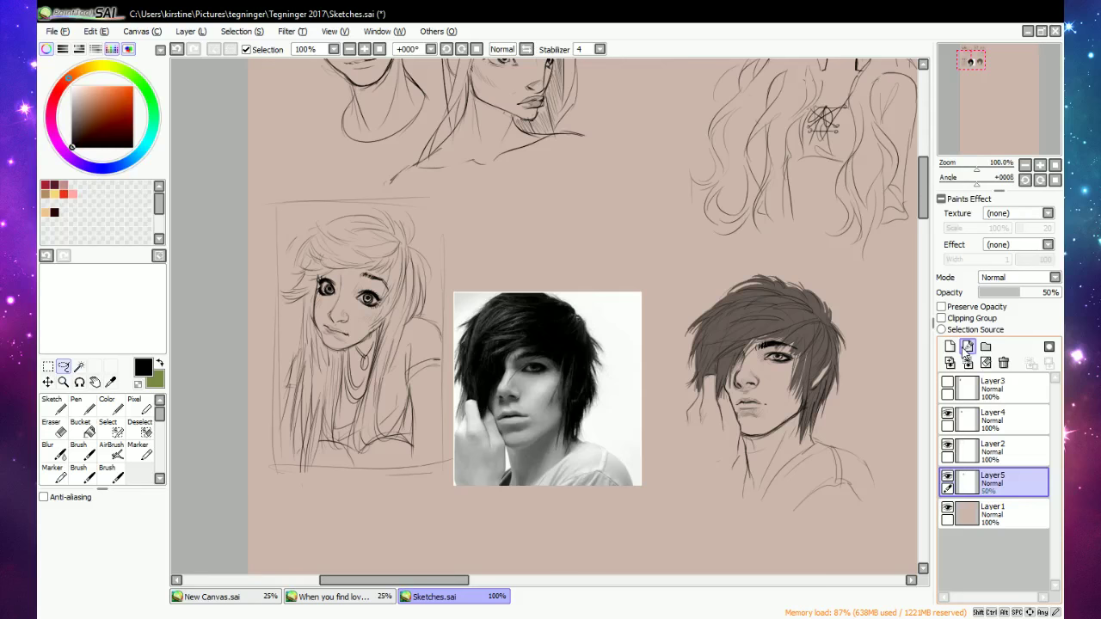
click(949, 448)
click(949, 447)
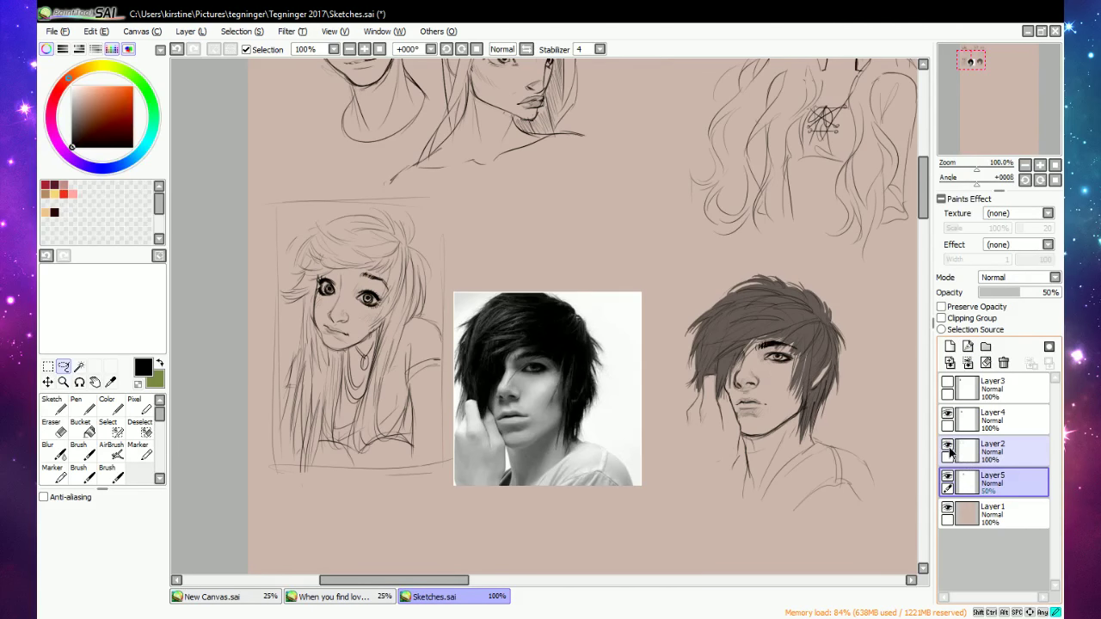
Lasso the fringed boy's portrait, hide the Layer4 reference photo, and move the Layer2 linework beside the framed girl sketch.
click(64, 368)
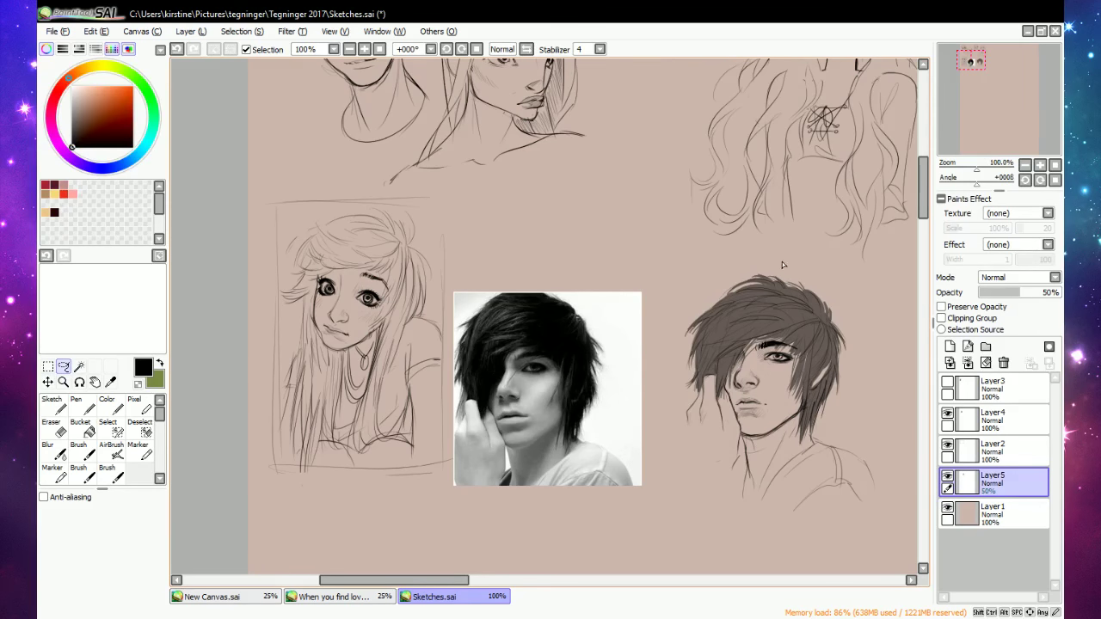
mouse_move(782, 264)
mouse_down()
mouse_move(716, 271)
mouse_move(668, 349)
mouse_move(666, 493)
mouse_move(760, 557)
mouse_move(875, 528)
mouse_move(893, 470)
mouse_move(875, 338)
mouse_move(821, 266)
mouse_up()
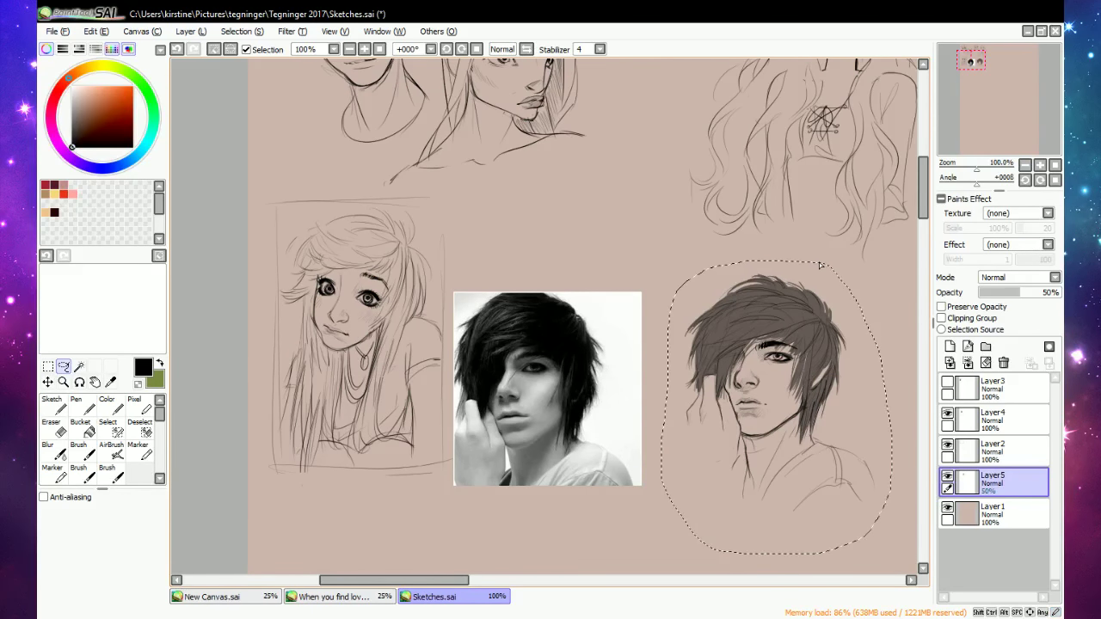
drag(845, 422, 681, 337)
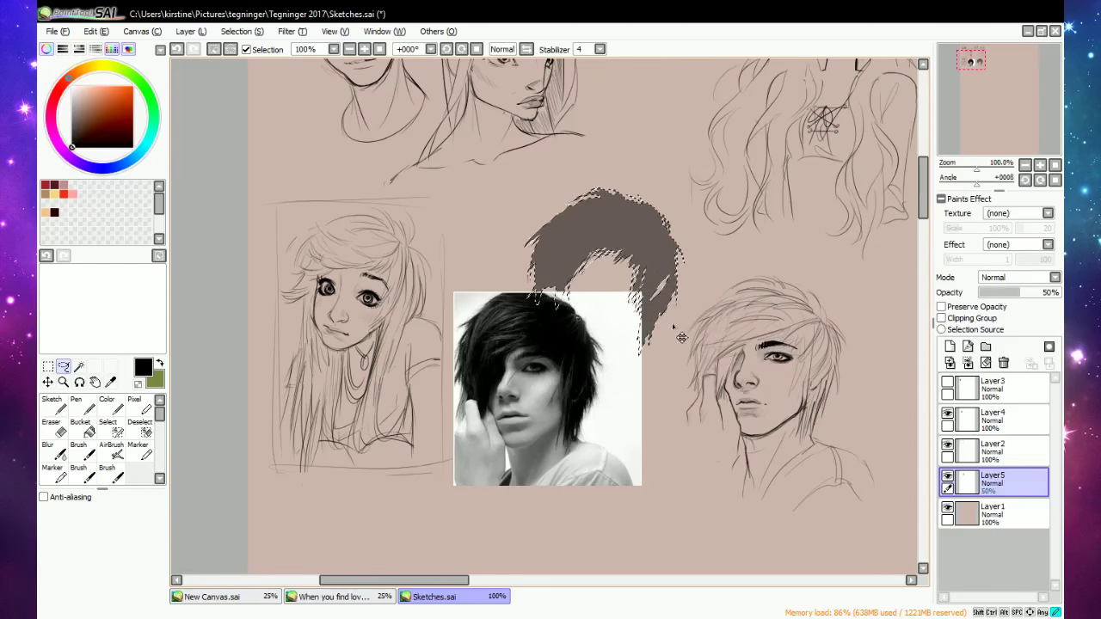
key(ctrl+z)
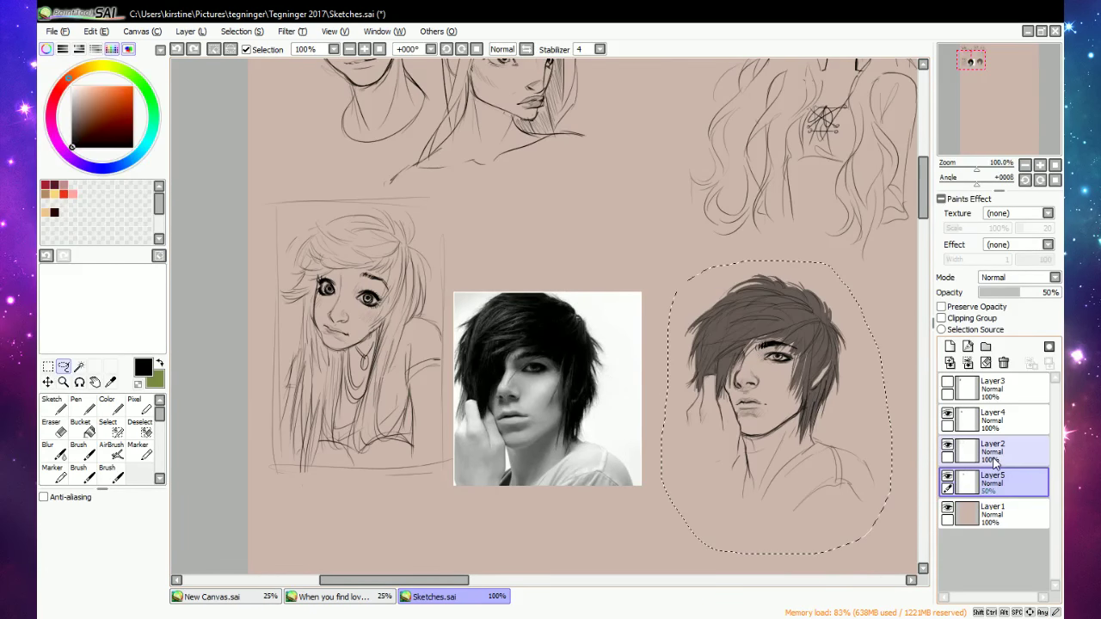
click(980, 424)
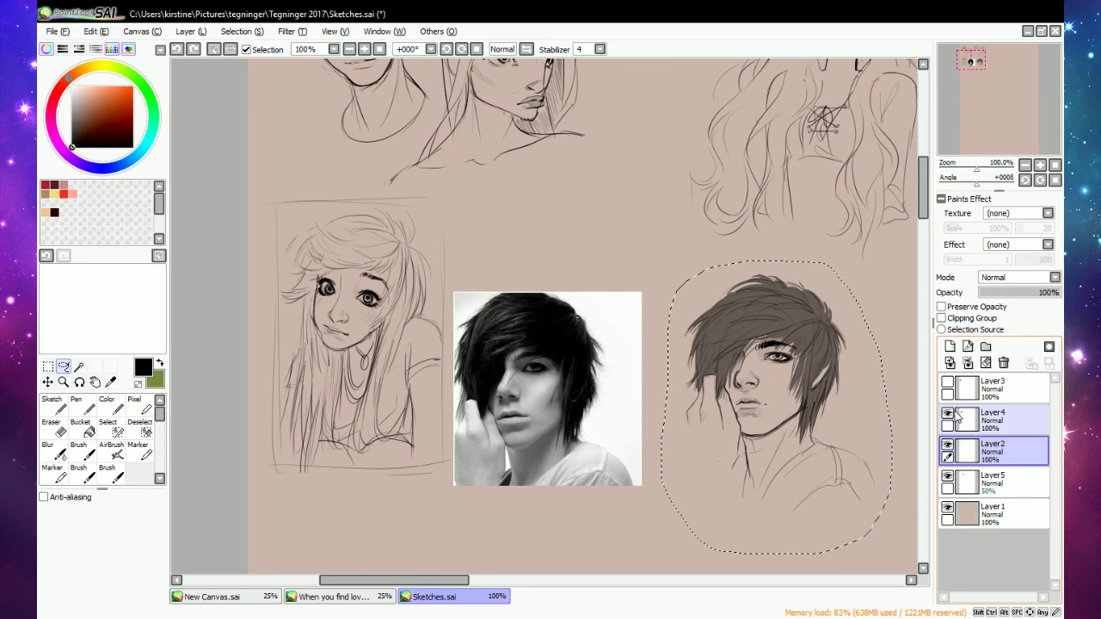
click(948, 414)
click(991, 451)
mouse_move(832, 457)
mouse_down()
mouse_move(810, 427)
mouse_move(647, 406)
mouse_move(634, 391)
mouse_up()
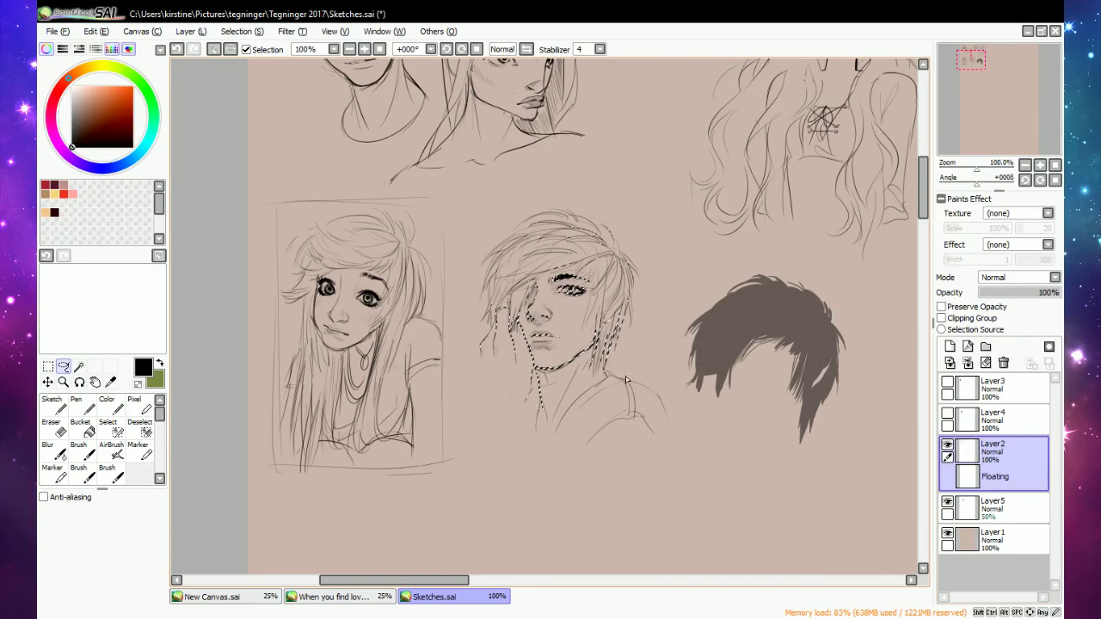
Drop the selection and move the Layer5 hair fill onto the boy's relocated linework.
click(963, 508)
click(948, 503)
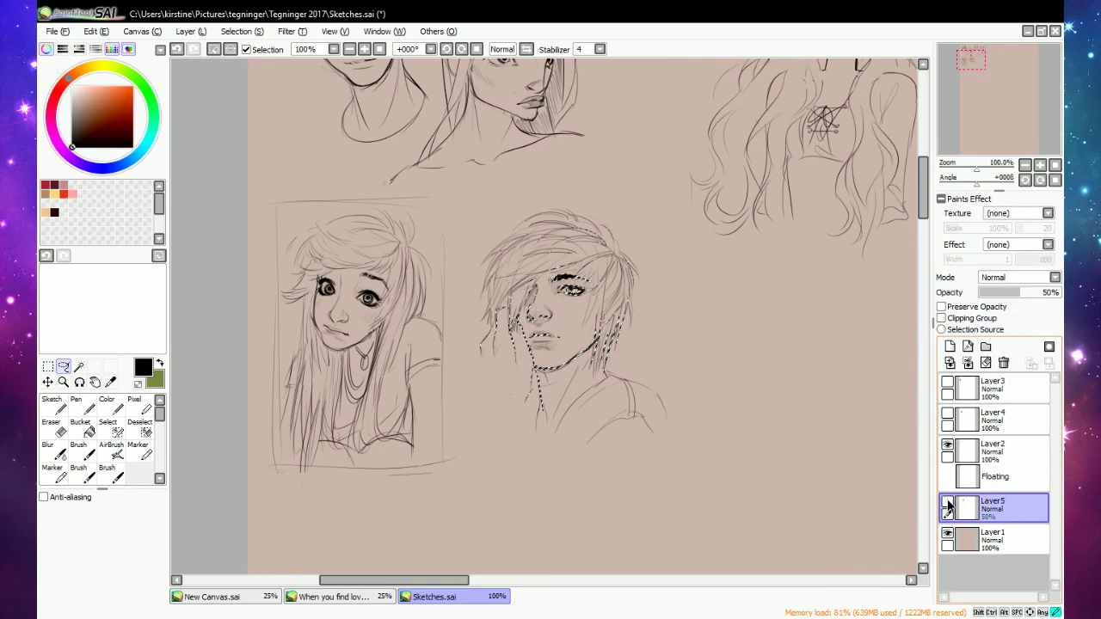
click(948, 503)
drag(816, 409, 725, 380)
click(177, 50)
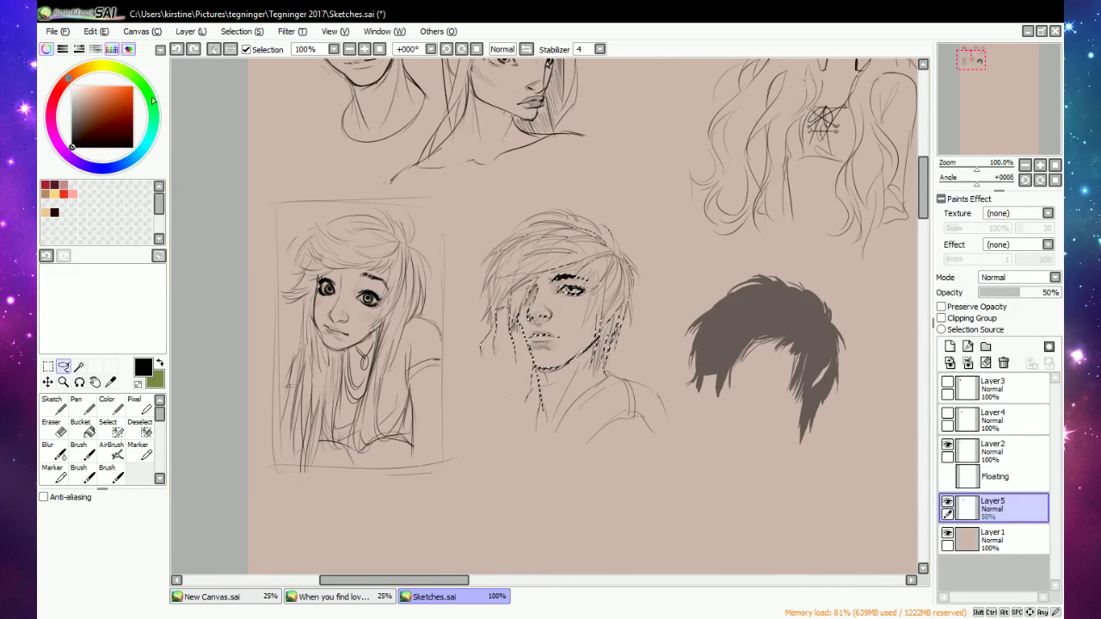
click(49, 383)
click(732, 354)
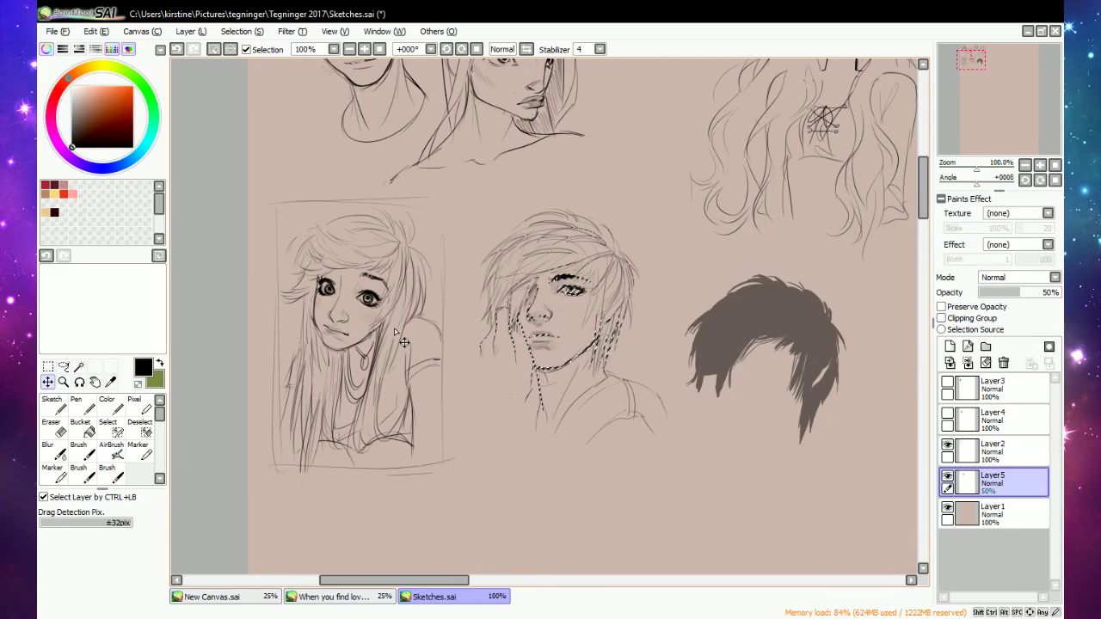
key(ctrl+d)
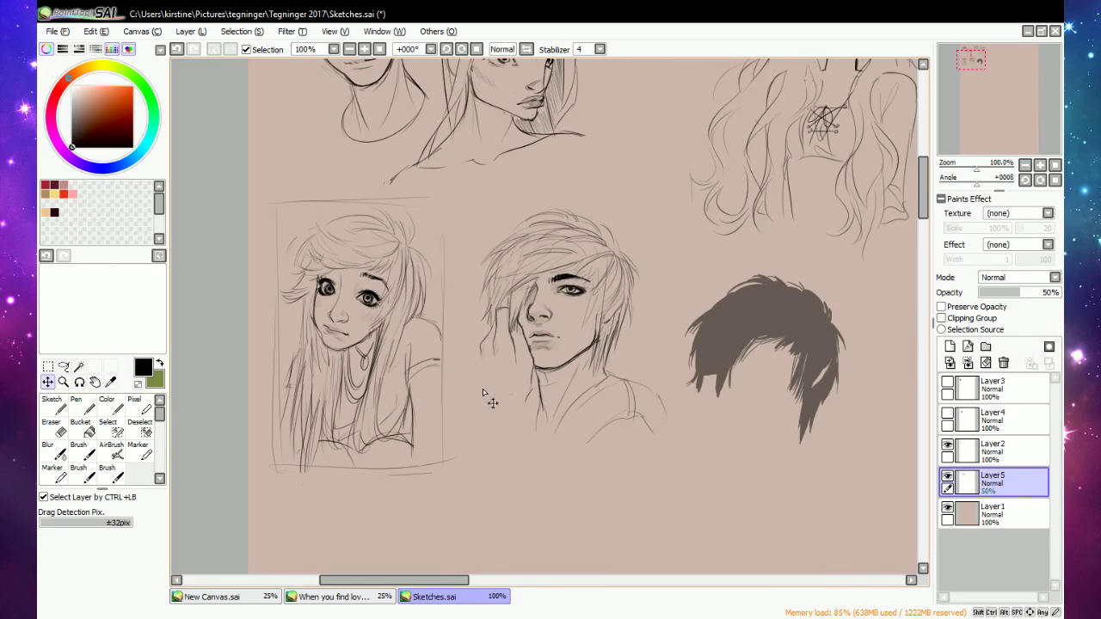
drag(761, 397, 549, 336)
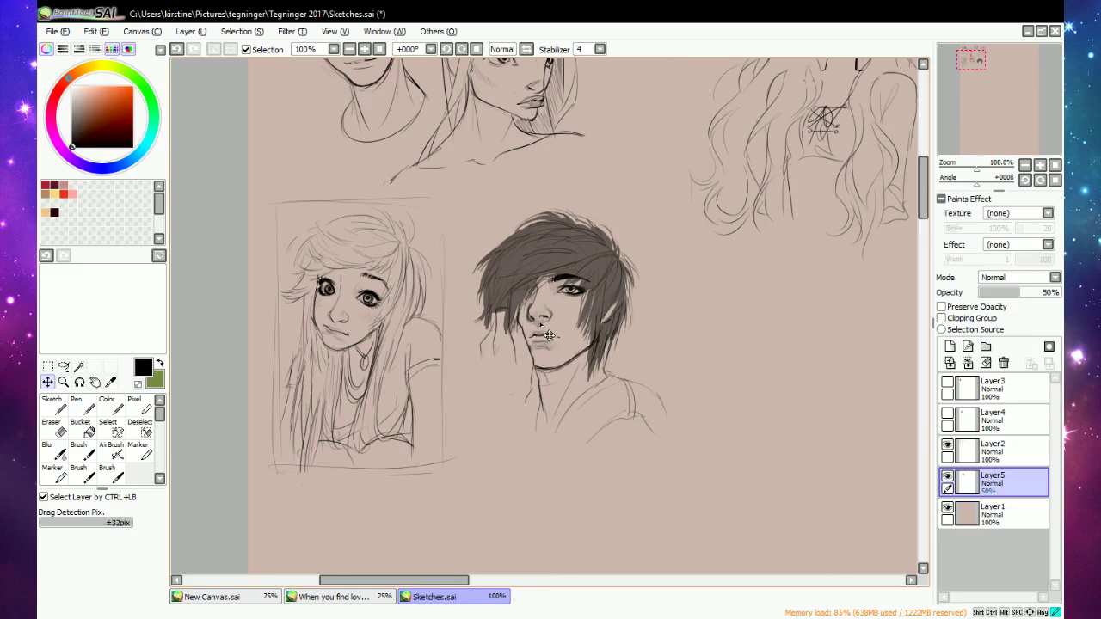
Nudge the Layer5 hair fill slightly so it lines up with the outline of the boy's hair.
scroll(541, 318, down, 3)
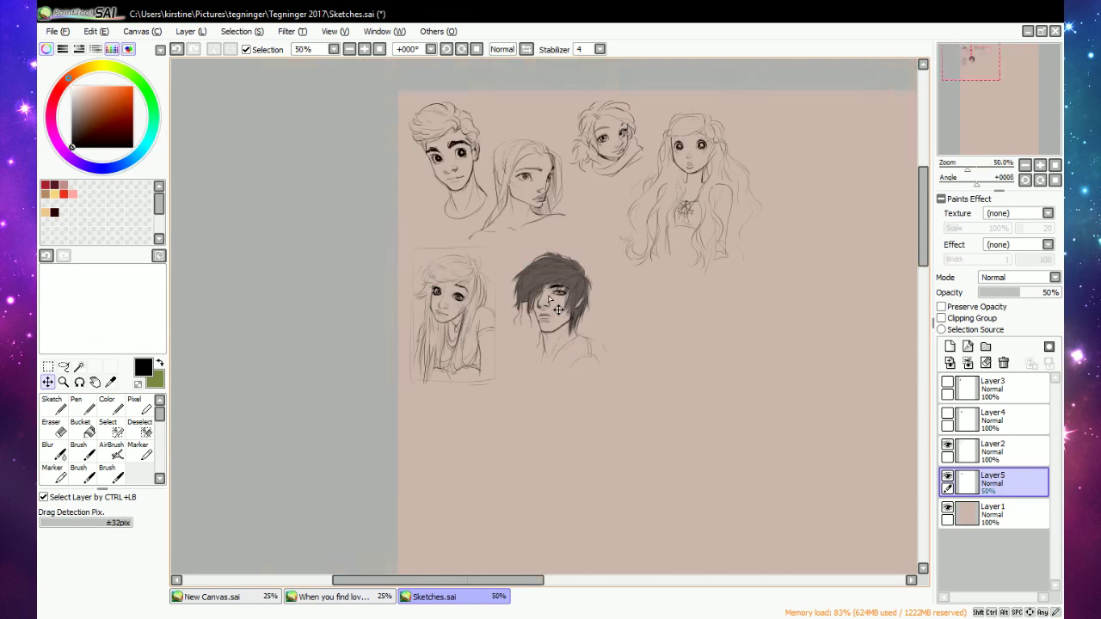
scroll(569, 310, up, 5)
scroll(570, 310, up, 2)
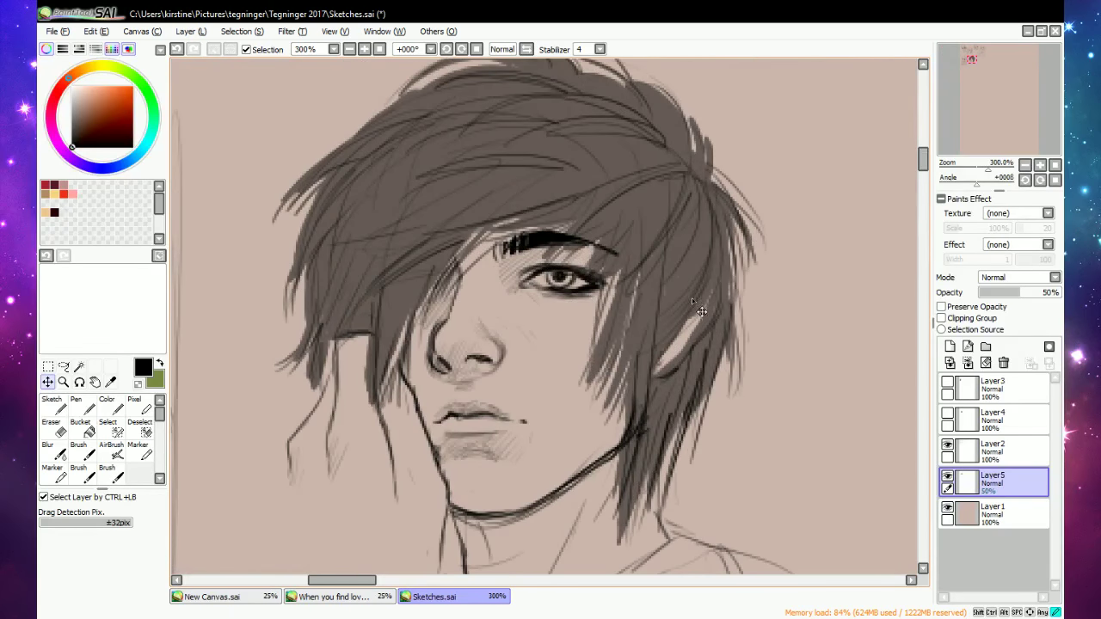
mouse_move(697, 310)
mouse_down()
mouse_move(694, 329)
mouse_move(707, 299)
mouse_up()
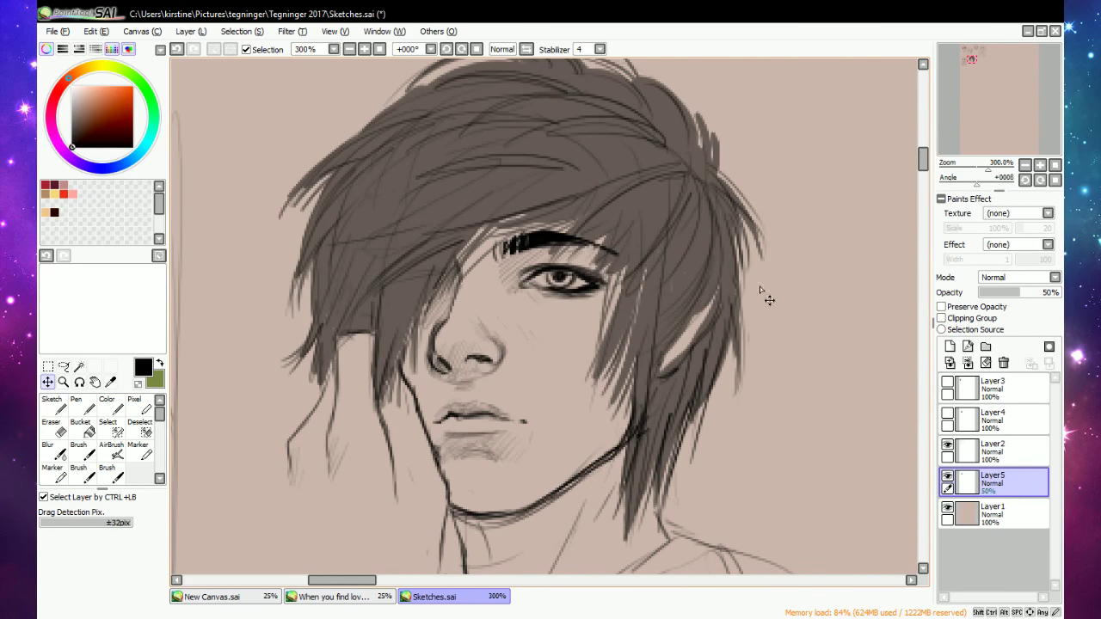
Look over the whole sketch page and the placement of the heads around the boy's portrait.
scroll(784, 292, up, 2)
scroll(774, 305, down, 6)
scroll(797, 329, down, 3)
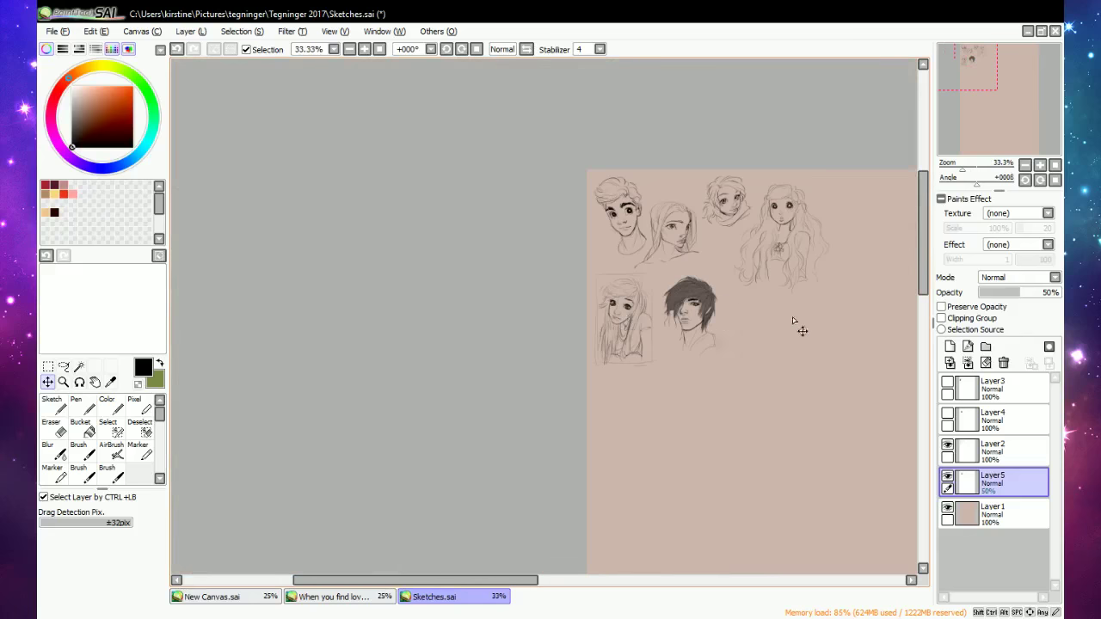
scroll(797, 330, up, 3)
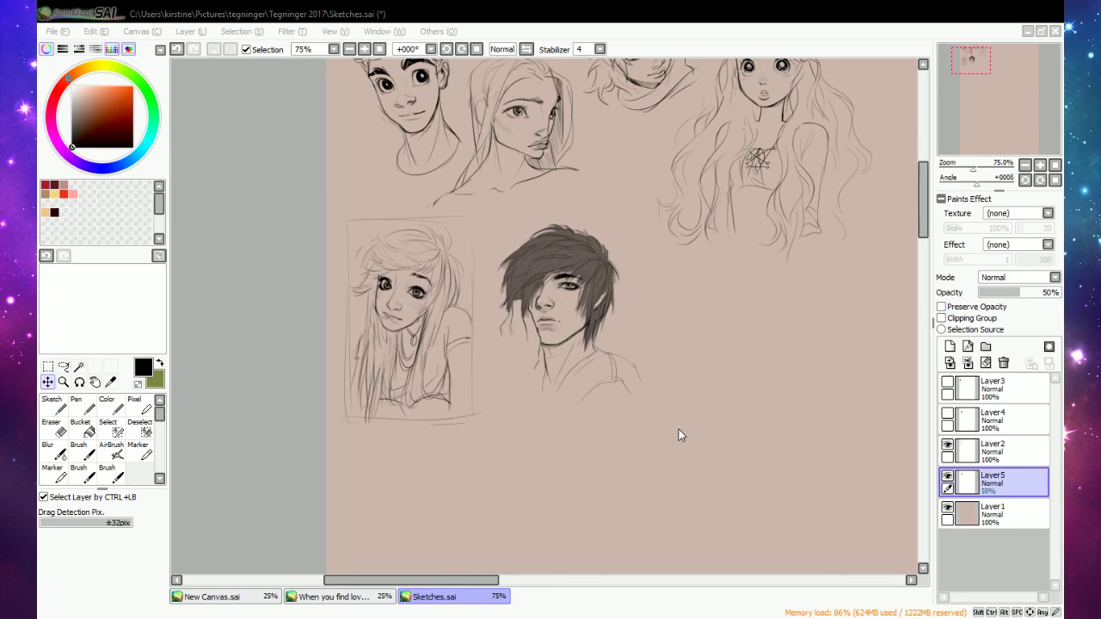
drag(473, 582, 508, 558)
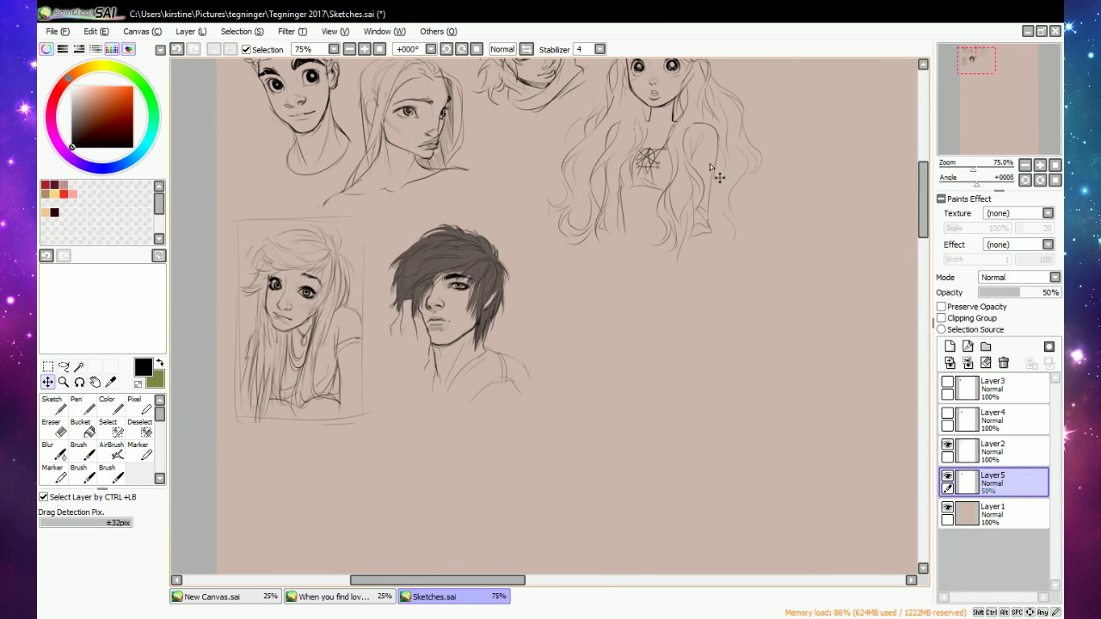
scroll(540, 155, down, 1)
scroll(549, 164, down, 1)
scroll(567, 138, up, 2)
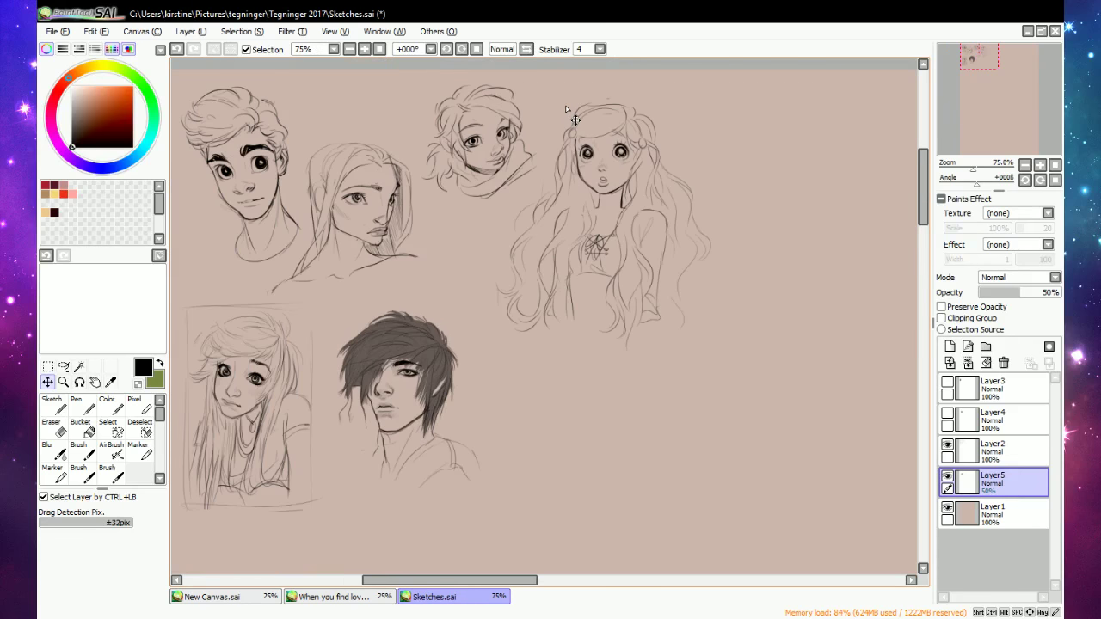
On Layer2, sketch a small animal's round head with dot eyes and a snout beside the boy, using the Sketch brush at size 5.
click(55, 407)
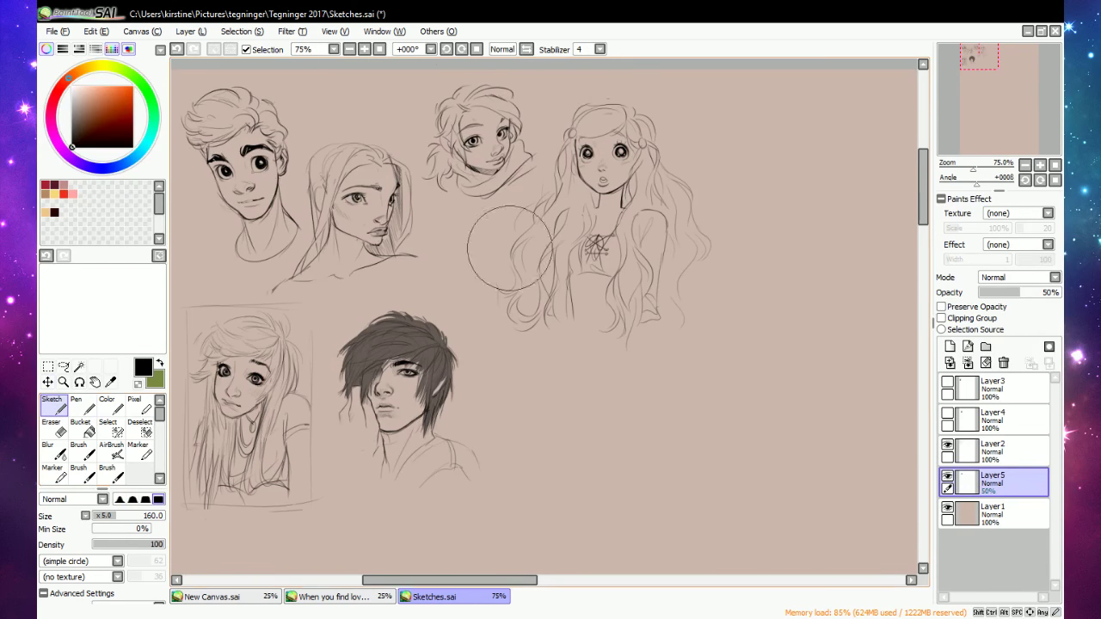
click(364, 49)
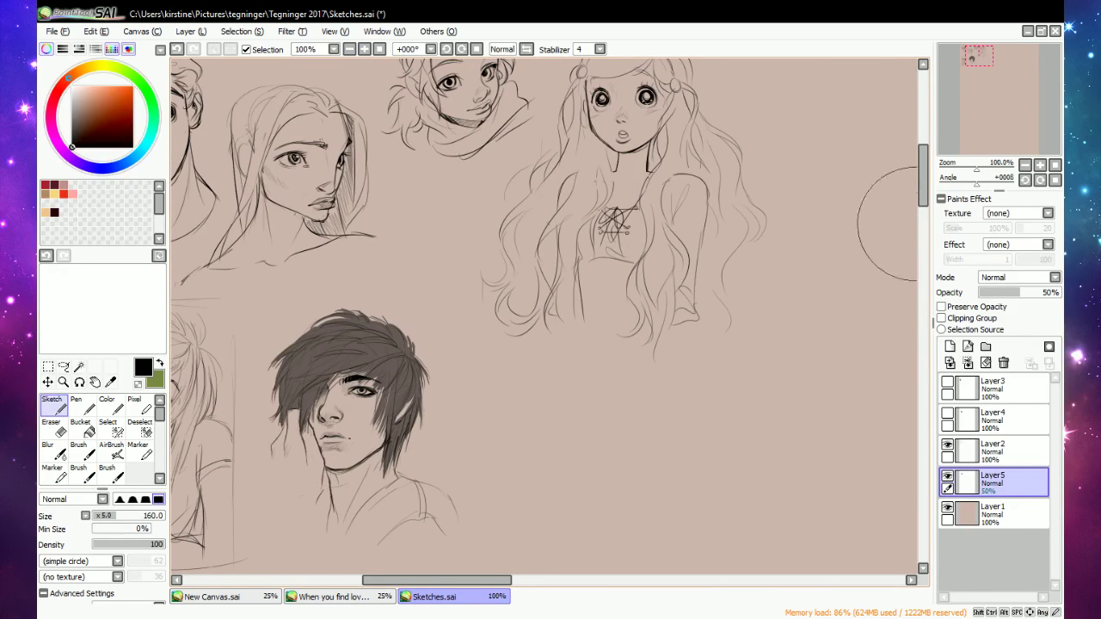
drag(927, 198, 924, 209)
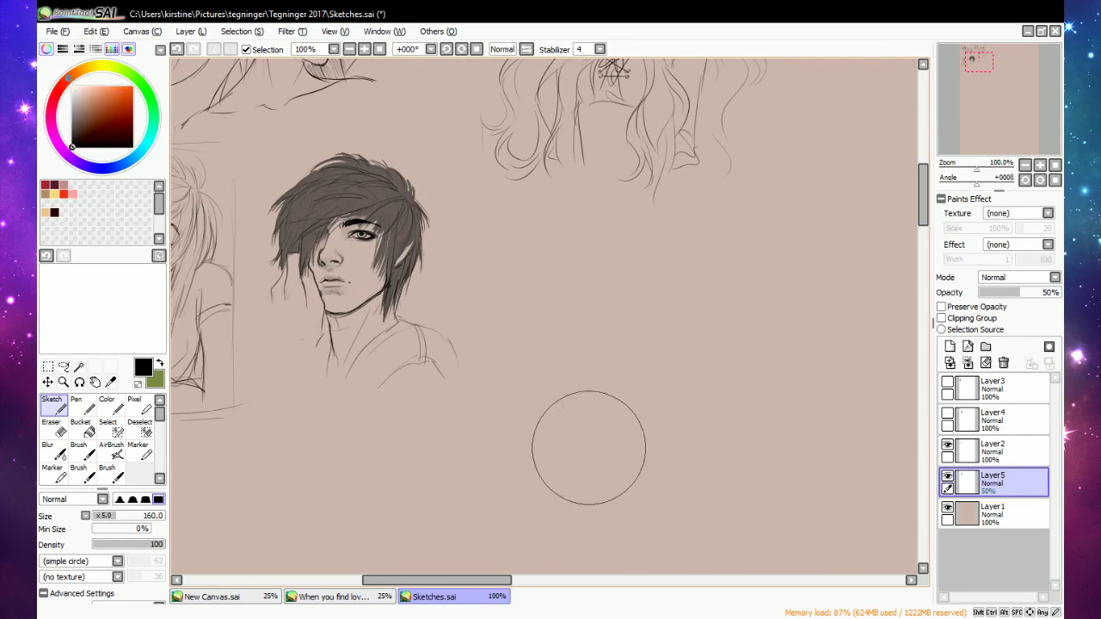
click(682, 617)
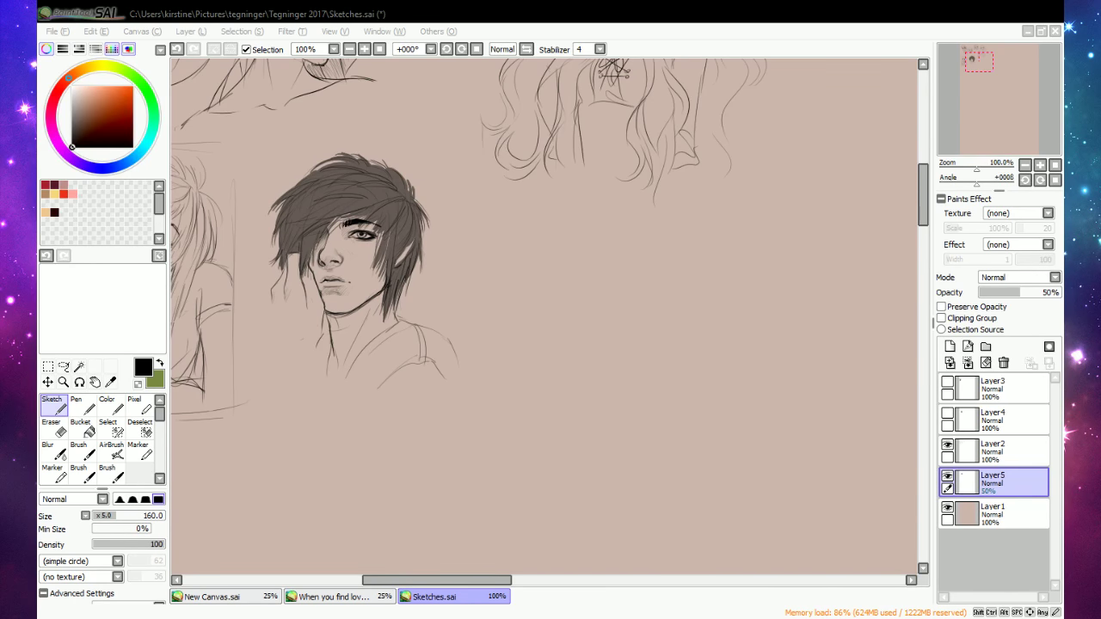
click(511, 598)
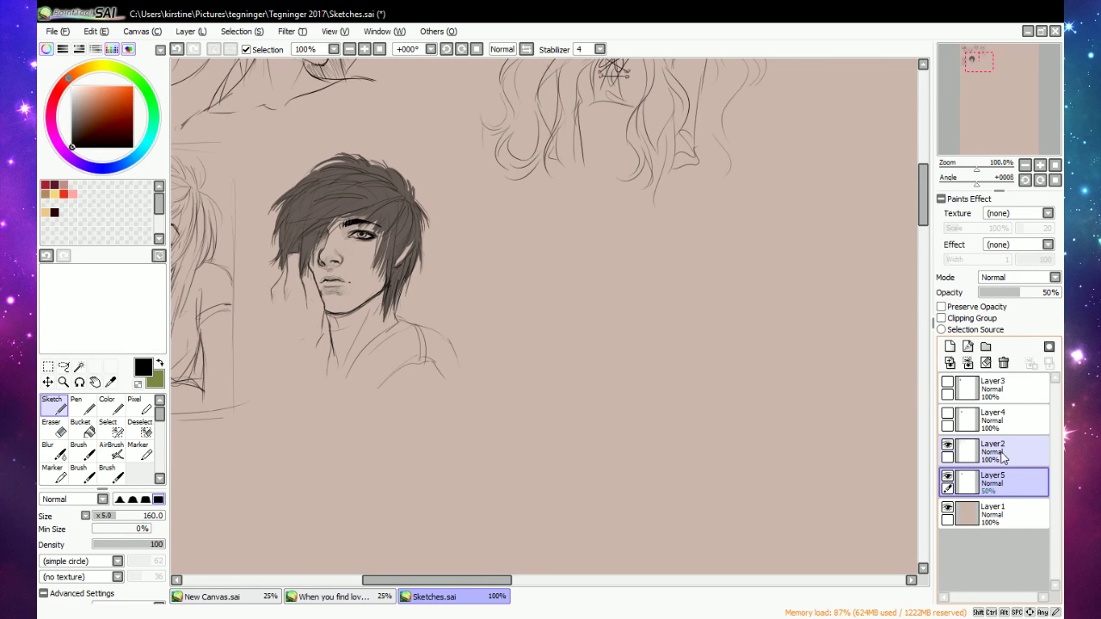
click(950, 453)
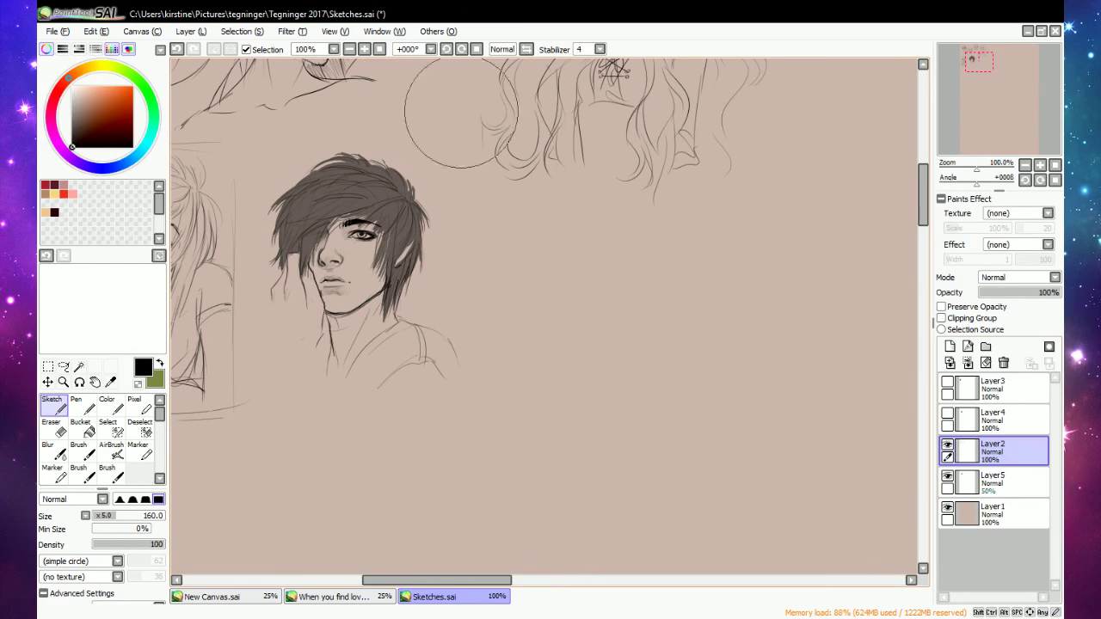
scroll(585, 353, up, 2)
drag(121, 516, 86, 520)
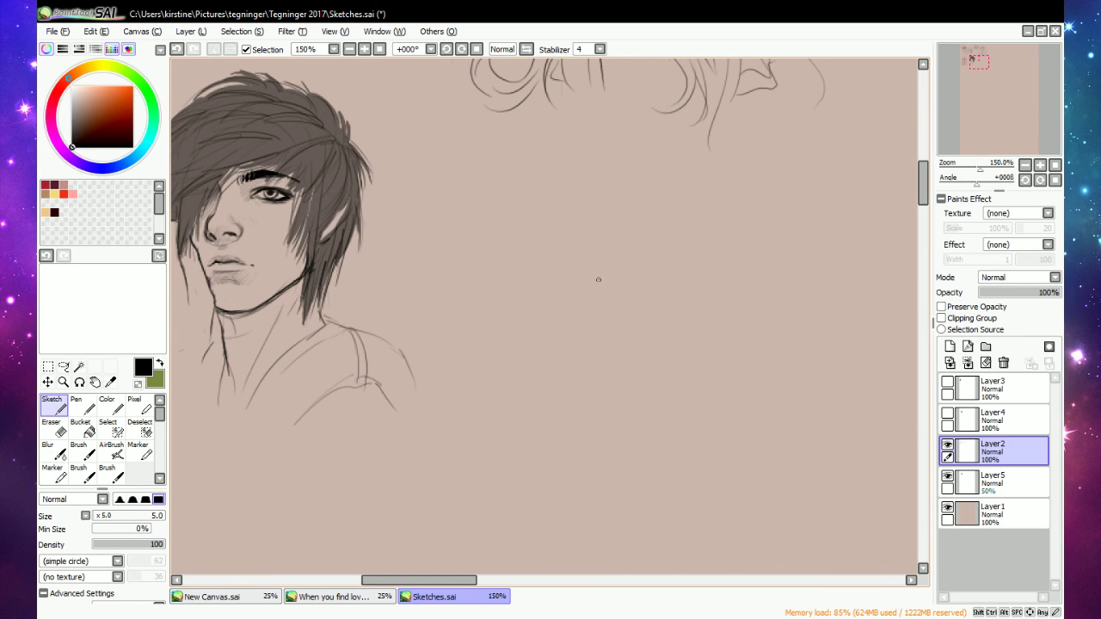
mouse_move(586, 290)
mouse_down()
mouse_move(673, 268)
mouse_move(598, 277)
mouse_move(685, 297)
mouse_up()
drag(592, 277, 595, 321)
drag(684, 303, 680, 335)
mouse_move(609, 334)
mouse_down()
mouse_move(645, 344)
mouse_move(637, 327)
mouse_move(675, 317)
mouse_up()
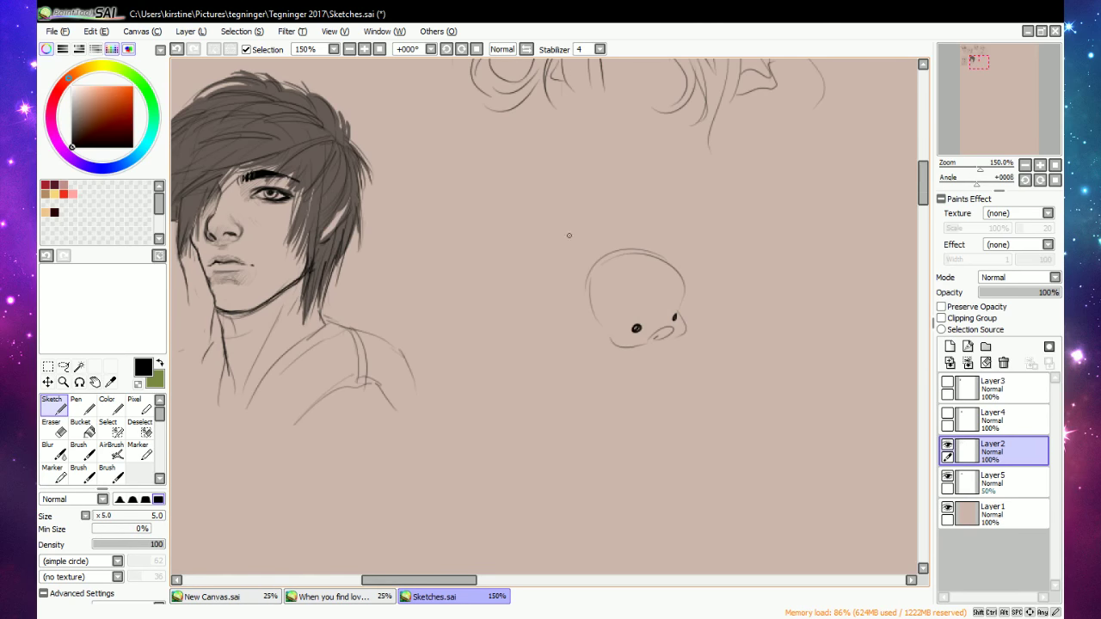
Draw two tall pointed ears on the animal's head, with fold lines inside the nearer ear.
drag(609, 251, 567, 194)
drag(555, 239, 579, 308)
mouse_move(581, 214)
mouse_down()
mouse_move(608, 259)
mouse_move(557, 256)
mouse_up()
key(e)
key(n)
mouse_move(594, 265)
mouse_down()
mouse_move(561, 259)
mouse_move(580, 291)
mouse_up()
mouse_move(654, 257)
mouse_down()
mouse_move(702, 199)
mouse_move(684, 277)
mouse_up()
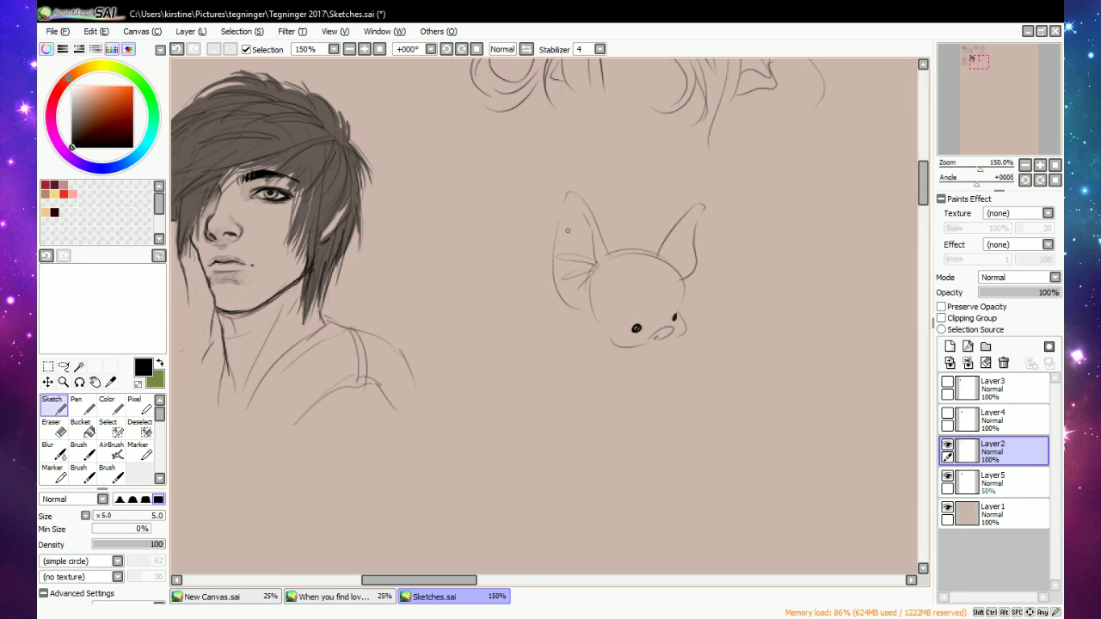
Rework the animal's nearer ear with a sharper tip and straighter edges.
key(e)
key(e)
key(e)
key(e)
drag(559, 200, 606, 257)
drag(560, 200, 555, 257)
key(e)
key(e)
drag(565, 212, 595, 259)
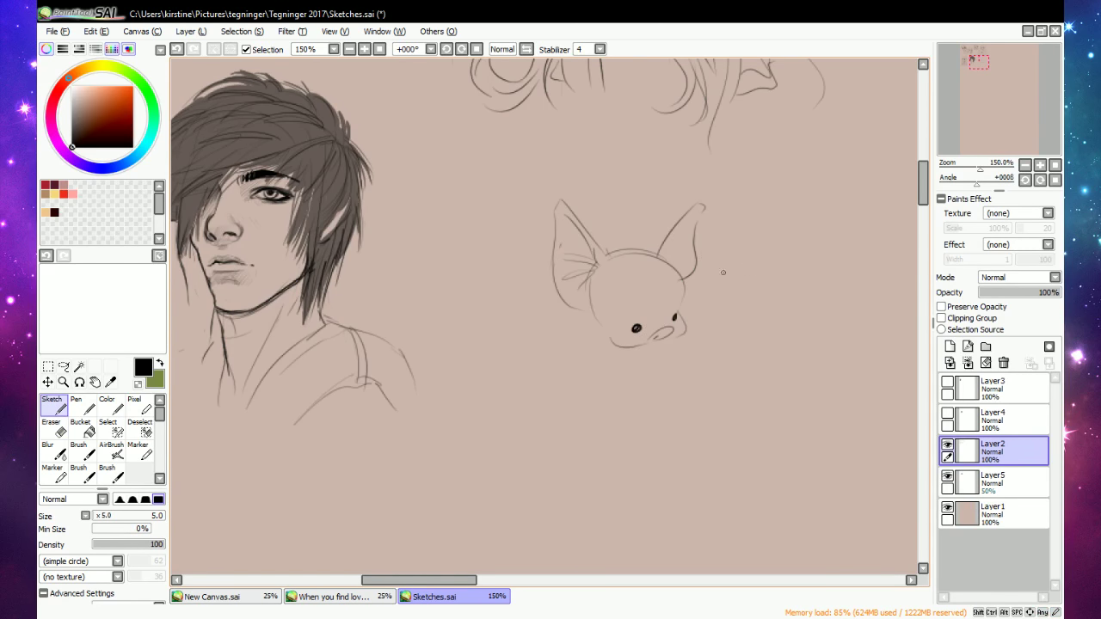
Add an inner line to the far ear, erase the nearer ear's folds, and reshape its outer edge as a fuller curve.
drag(670, 256, 687, 216)
key(e)
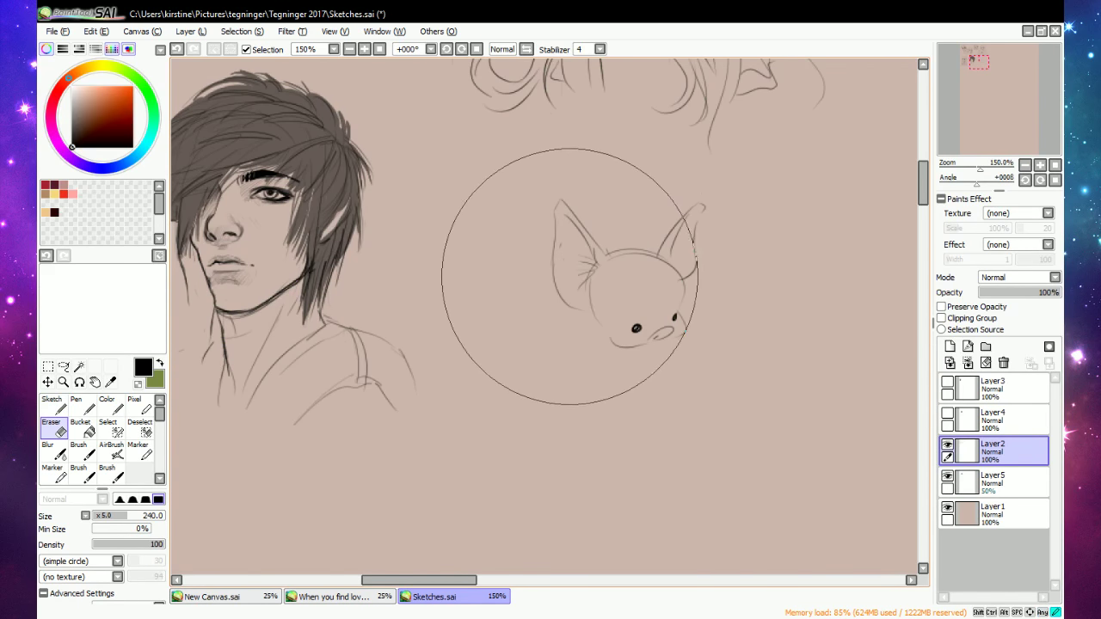
key(e)
drag(554, 258, 594, 318)
key(e)
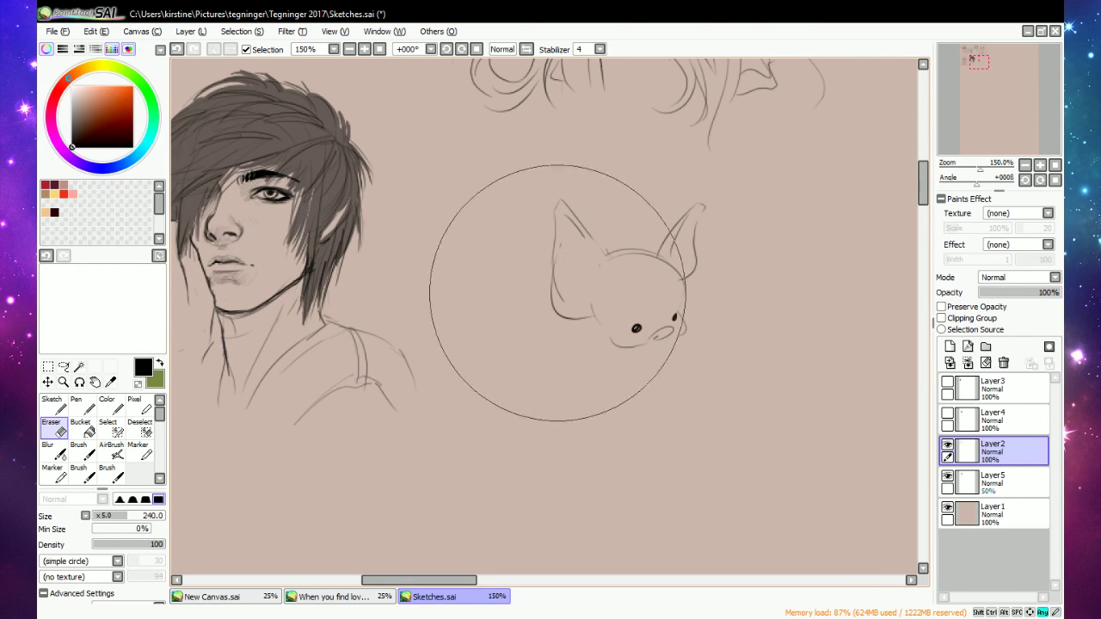
key(e)
drag(553, 226, 592, 303)
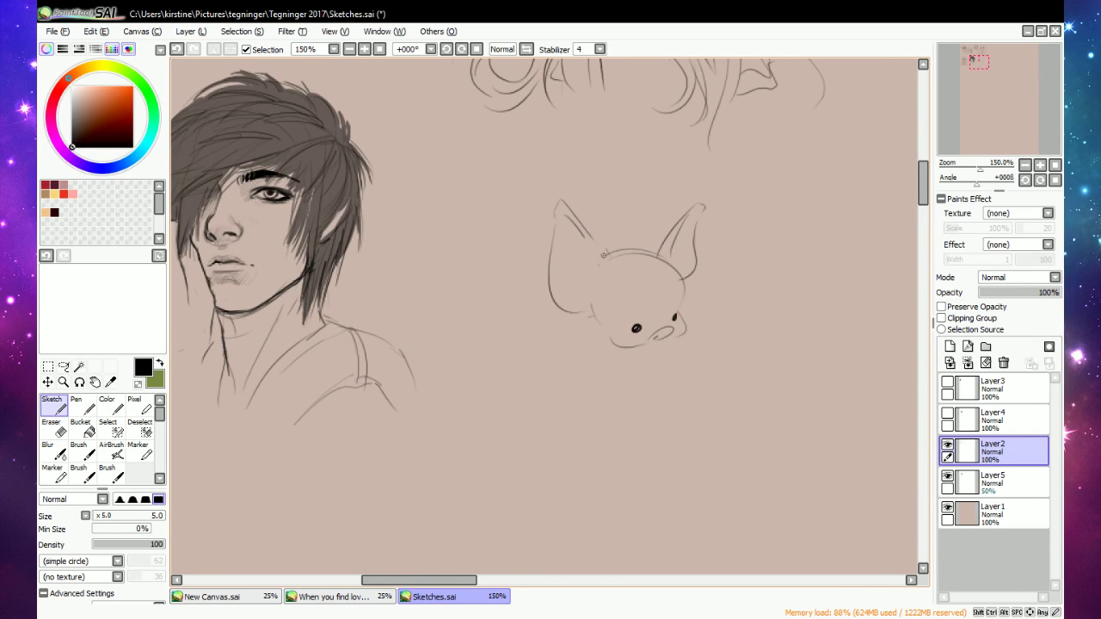
drag(590, 230, 606, 258)
Erase both ears, redraw the far one slanting outward with inner folds, and add nostrils to the snout.
key(e)
drag(676, 231, 659, 253)
mouse_move(601, 258)
mouse_down()
mouse_move(565, 304)
mouse_move(532, 256)
mouse_move(544, 302)
mouse_move(677, 223)
mouse_move(685, 243)
mouse_move(689, 200)
mouse_move(696, 253)
mouse_move(685, 229)
mouse_move(714, 214)
mouse_up()
key(n)
mouse_move(666, 241)
mouse_down()
mouse_move(723, 208)
mouse_move(698, 270)
mouse_move(704, 253)
mouse_move(669, 266)
mouse_up()
drag(665, 336, 670, 333)
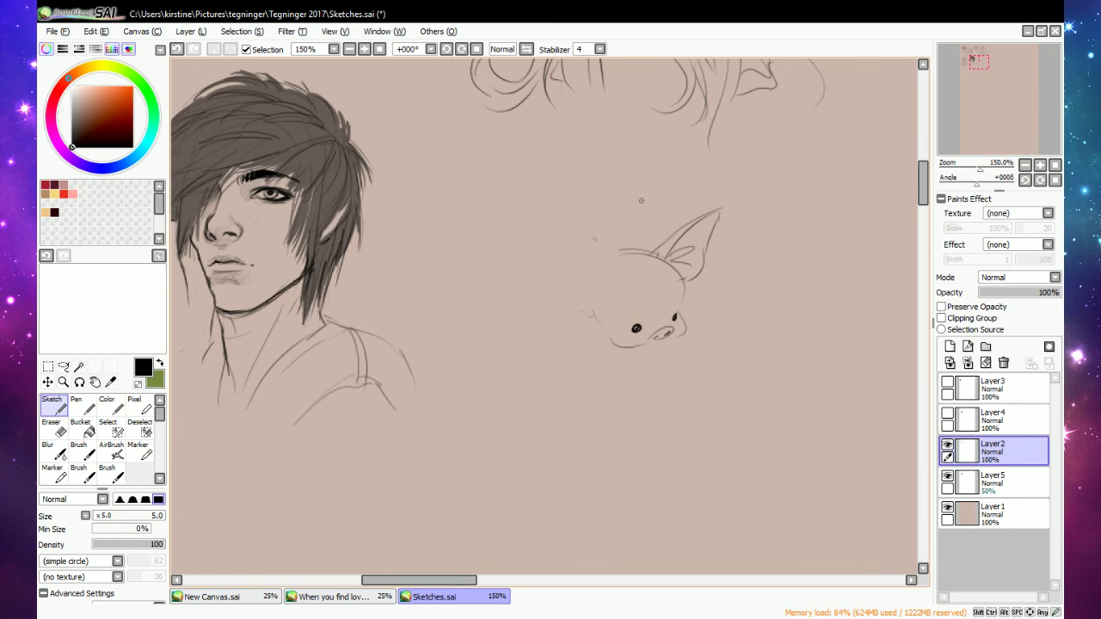
Redraw the nearer ear wide with inner folds and a cleaned-up base, and add hair tufts and darker eyes to the head.
mouse_move(605, 254)
mouse_down()
mouse_move(558, 207)
mouse_move(554, 244)
mouse_move(564, 301)
mouse_up()
mouse_move(580, 229)
mouse_down()
mouse_move(596, 274)
mouse_move(569, 283)
mouse_up()
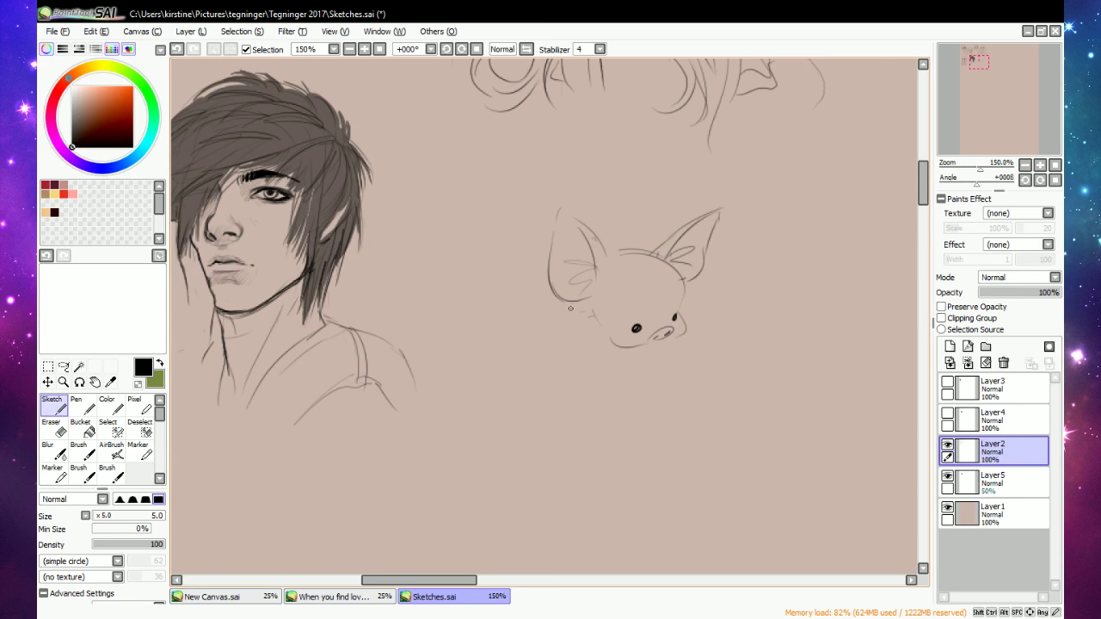
key(e)
mouse_move(601, 296)
mouse_down()
mouse_move(561, 303)
mouse_move(549, 291)
mouse_move(553, 268)
mouse_move(580, 313)
mouse_up()
key(n)
drag(564, 317, 590, 317)
mouse_move(608, 257)
mouse_down()
mouse_move(610, 238)
mouse_move(641, 226)
mouse_up()
mouse_move(658, 338)
mouse_down()
mouse_move(682, 318)
mouse_move(657, 339)
mouse_move(640, 317)
mouse_move(628, 329)
mouse_move(676, 313)
mouse_move(648, 289)
mouse_move(683, 291)
mouse_up()
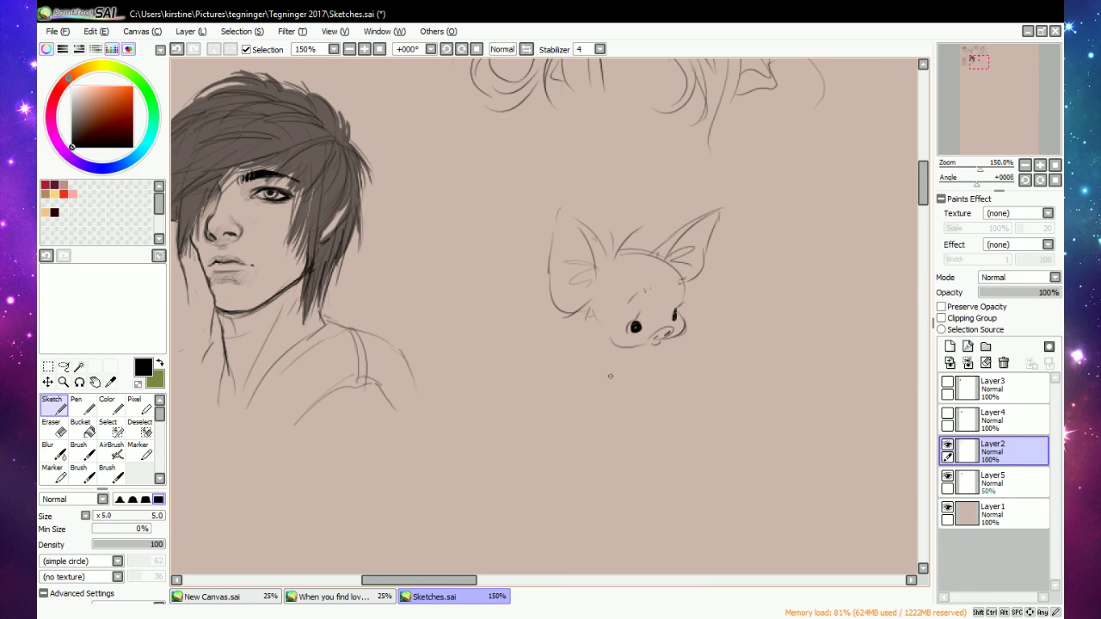
Sketch the animal's small rounded body with short pointed legs beneath the head.
mouse_move(664, 344)
mouse_down()
mouse_move(632, 375)
mouse_move(668, 379)
mouse_up()
key(e)
key(n)
mouse_move(555, 351)
mouse_down()
mouse_move(617, 368)
mouse_move(559, 396)
mouse_up()
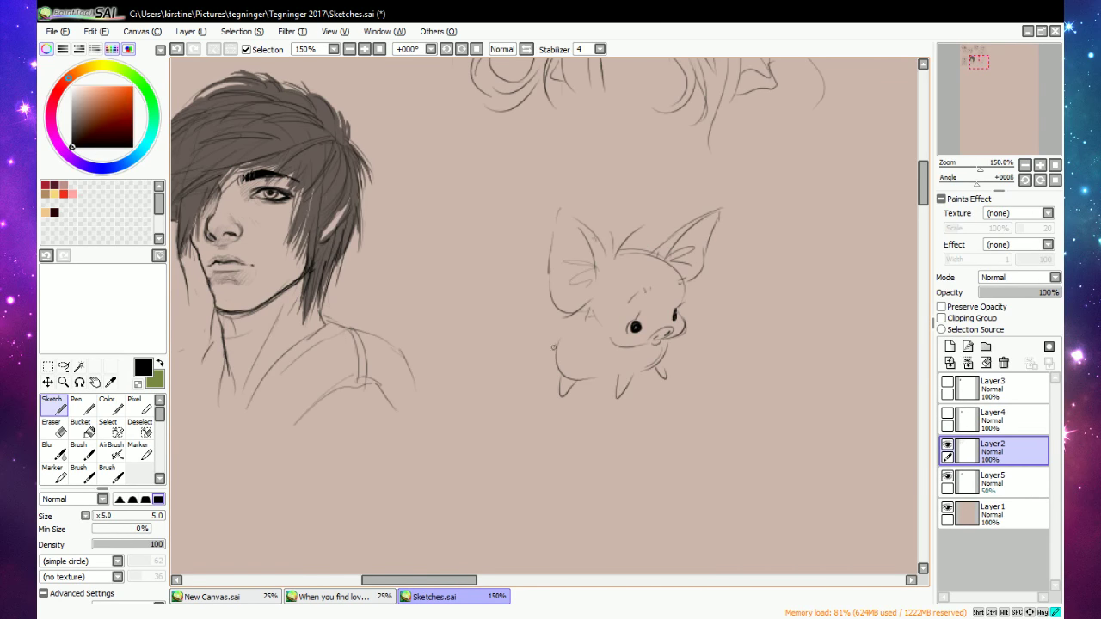
Add a rounded haunch, chest line and curly tail to the piglet and rework its short pointed legs.
mouse_move(553, 348)
mouse_down()
mouse_move(596, 359)
mouse_move(579, 397)
mouse_move(625, 418)
mouse_move(617, 369)
mouse_up()
mouse_move(670, 345)
mouse_down()
mouse_move(636, 371)
mouse_move(667, 346)
mouse_up()
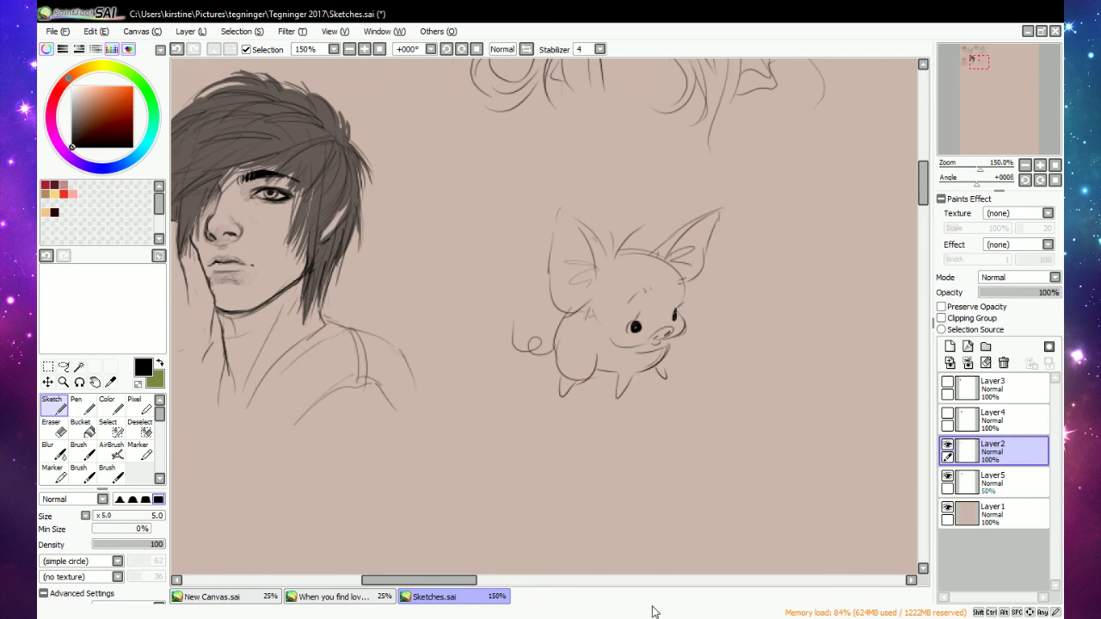
click(656, 617)
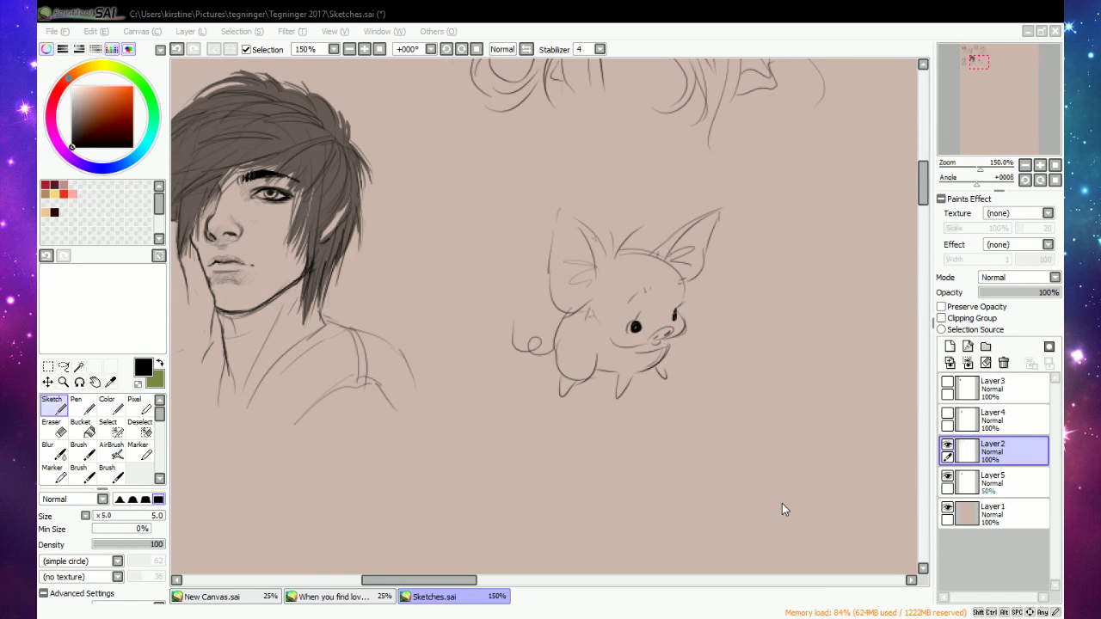
drag(460, 578, 466, 579)
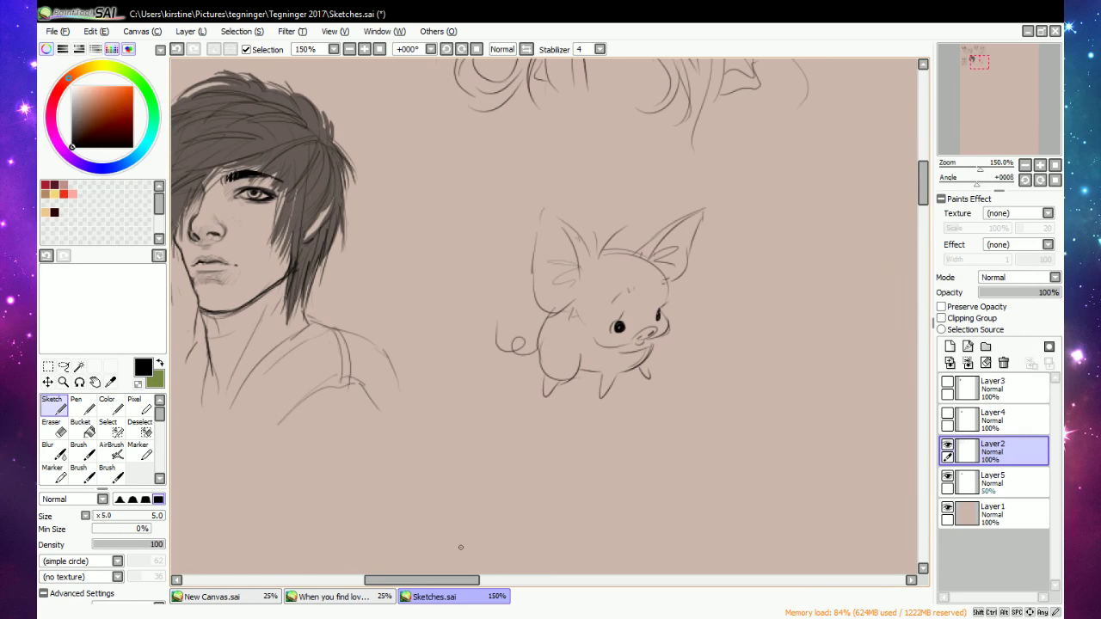
key(e)
key(n)
mouse_move(599, 390)
mouse_down()
mouse_move(604, 402)
mouse_move(655, 381)
mouse_up()
mouse_move(542, 391)
mouse_down()
mouse_move(545, 401)
mouse_move(551, 387)
mouse_up()
Erase the whole piglet and try a tilted oval head with rough facial marks beside the boy's portrait.
key(e)
mouse_move(617, 491)
mouse_down()
mouse_move(565, 381)
mouse_move(570, 216)
mouse_move(578, 377)
mouse_move(626, 392)
mouse_up()
key(n)
mouse_move(707, 272)
mouse_down()
mouse_move(657, 373)
mouse_move(663, 283)
mouse_up()
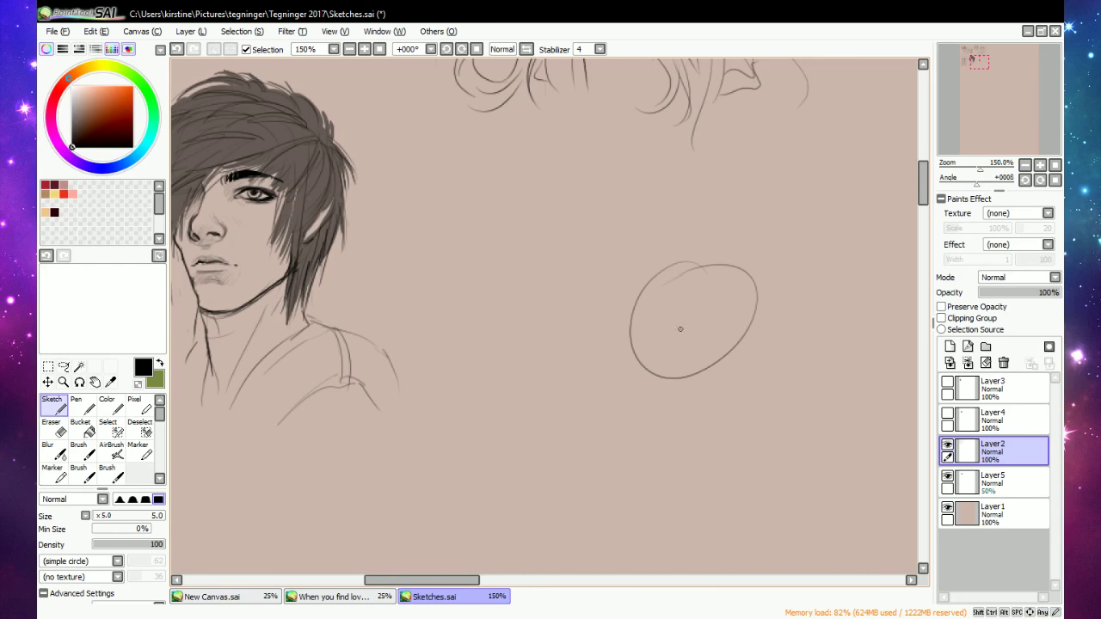
drag(681, 321, 682, 337)
drag(695, 321, 694, 342)
drag(666, 352, 700, 349)
drag(691, 258, 738, 258)
mouse_move(682, 375)
mouse_down()
mouse_move(684, 393)
mouse_move(701, 398)
mouse_move(669, 411)
mouse_move(622, 368)
mouse_move(647, 221)
mouse_move(738, 219)
mouse_up()
Redraw the head as a rounded skull outline and sketch a lidded eye with iris near its lower edge.
key(e)
key(n)
mouse_move(628, 271)
mouse_down()
mouse_move(680, 223)
mouse_move(727, 353)
mouse_up()
mouse_move(661, 332)
mouse_down()
mouse_move(707, 349)
mouse_move(678, 356)
mouse_move(685, 360)
mouse_move(714, 347)
mouse_move(690, 344)
mouse_up()
key(e)
key(n)
key(e)
key(n)
key(e)
key(n)
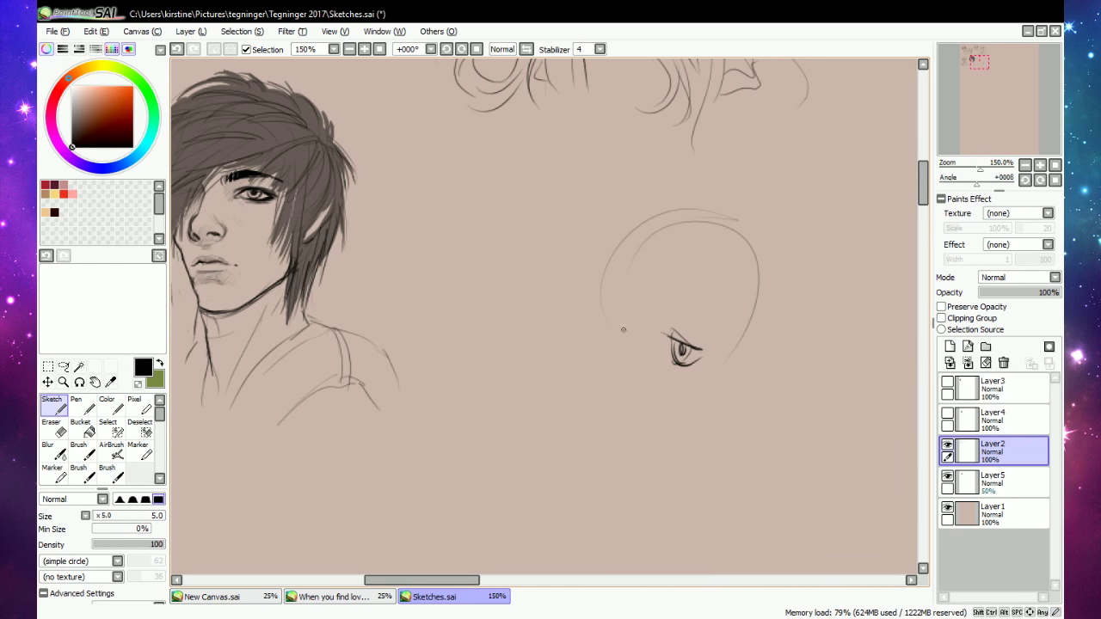
Sketch the face's nose, far eye, raised eyebrow, small mouth and curved chin around the near eye.
mouse_move(639, 342)
mouse_down()
mouse_move(629, 394)
mouse_move(661, 391)
mouse_up()
key(e)
key(n)
drag(666, 329, 697, 342)
drag(647, 317, 693, 333)
mouse_move(621, 311)
mouse_down()
mouse_move(626, 330)
mouse_move(618, 326)
mouse_move(634, 339)
mouse_move(615, 333)
mouse_move(640, 350)
mouse_move(628, 336)
mouse_move(634, 408)
mouse_move(668, 437)
mouse_move(720, 399)
mouse_up()
key(e)
key(n)
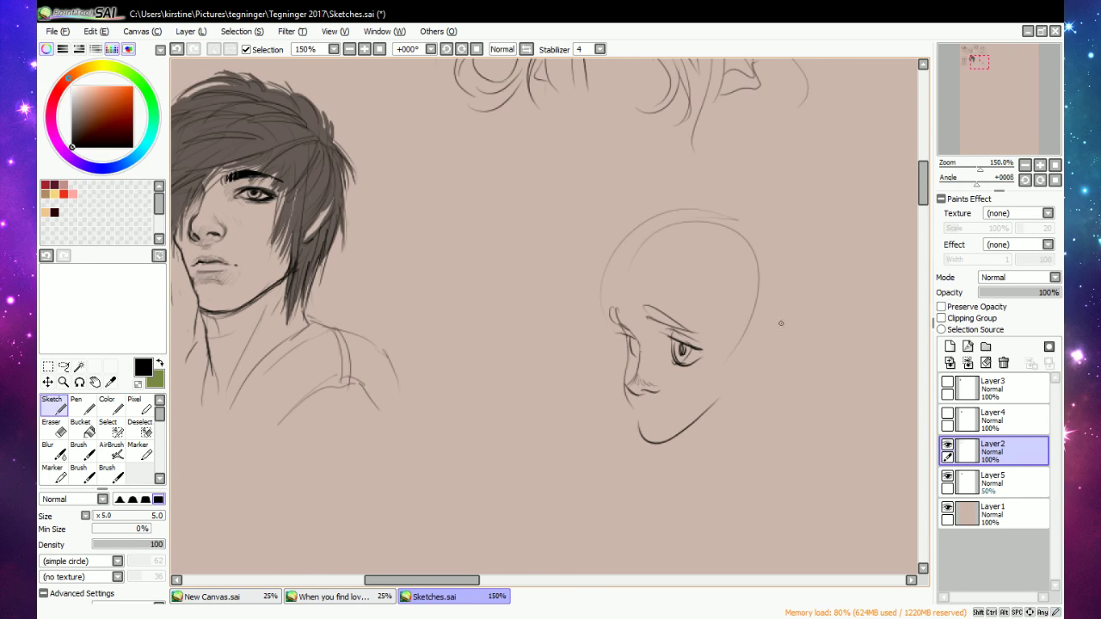
Draw the line from skull to jaw, widen the mouth into a smile, and add lashes to the near eye.
drag(746, 325, 715, 407)
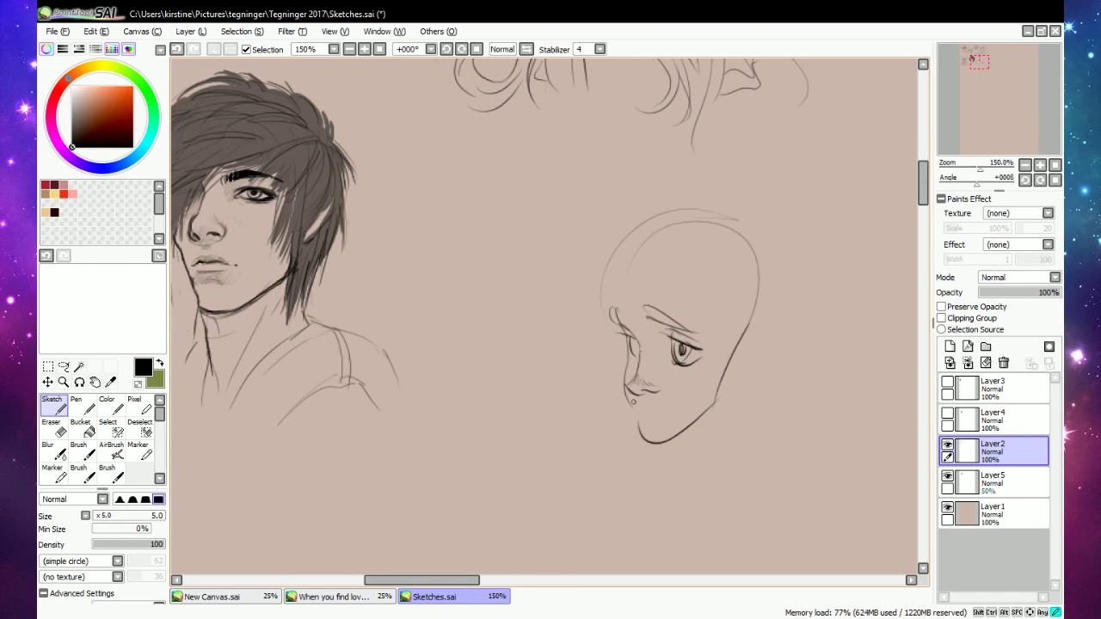
drag(630, 396, 676, 398)
drag(693, 348, 714, 351)
key(e)
key(n)
drag(660, 338, 672, 337)
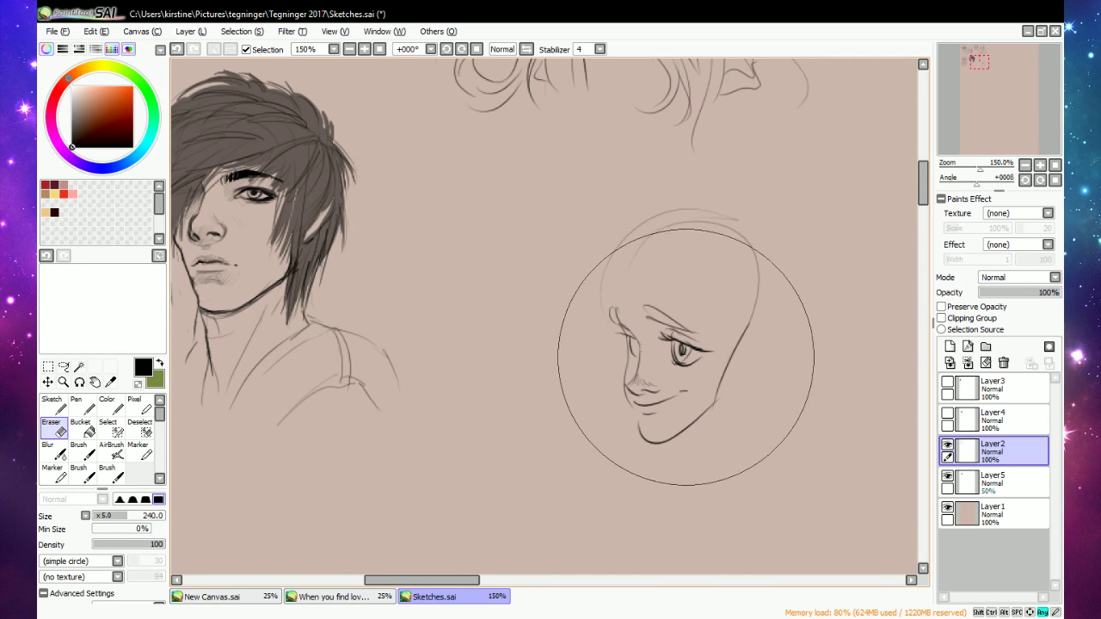
Erase the near eye's iris, clean up its lower lid, and add lashes to the far eye.
key(e)
key(n)
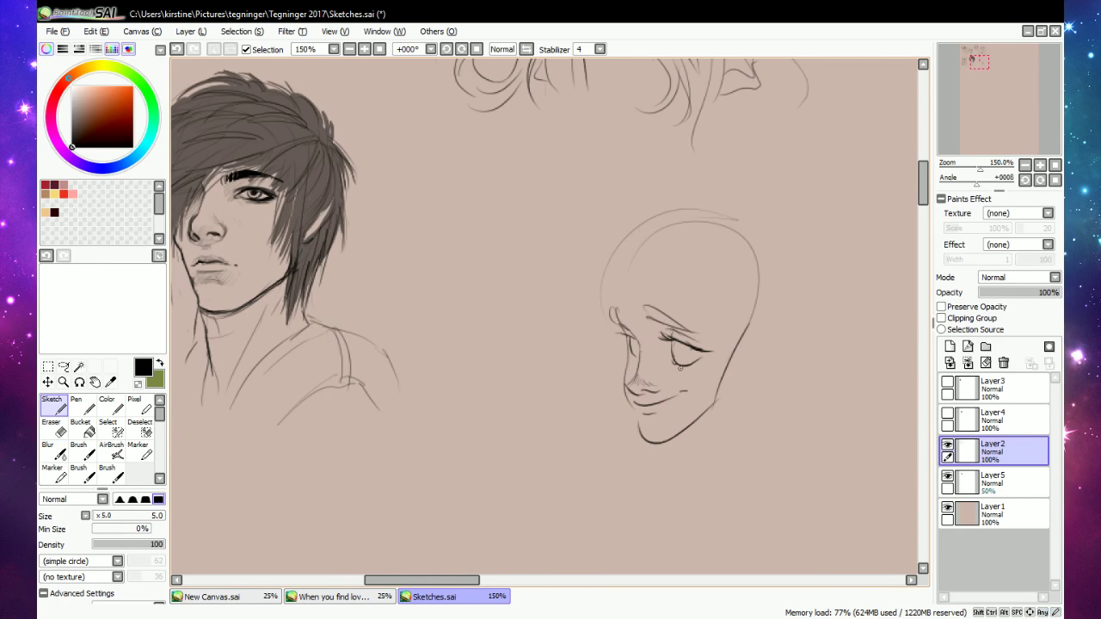
drag(677, 367, 680, 368)
key(e)
key(n)
key(e)
key(e)
key(e)
key(e)
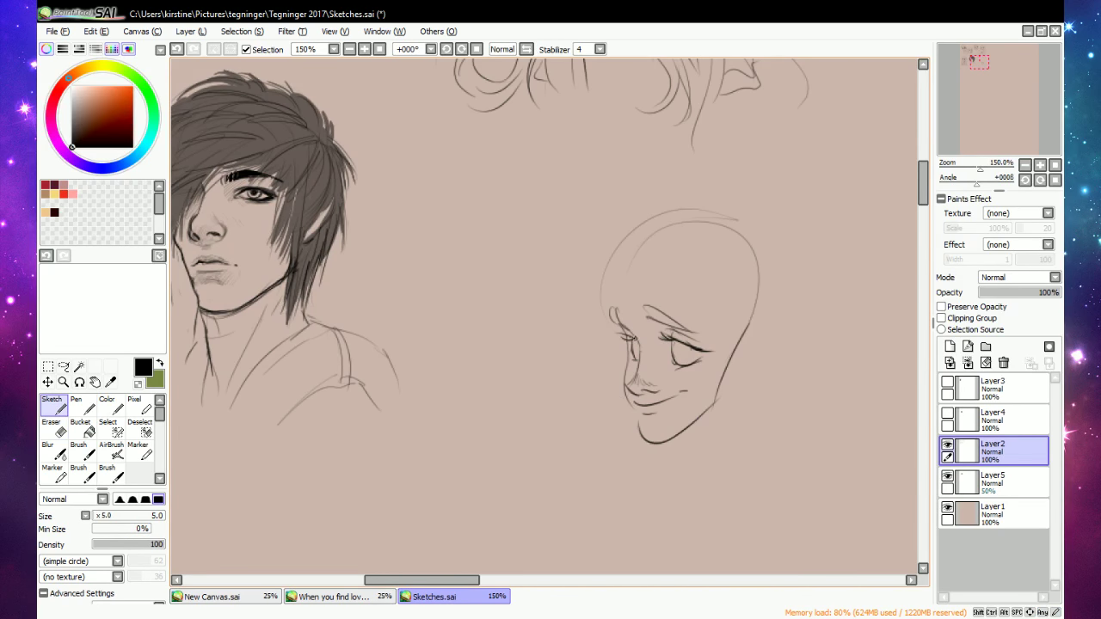
Redraw the irises in both eyes, extend the smile, and close the face contour down to the chin.
mouse_move(676, 353)
mouse_down()
mouse_move(637, 355)
mouse_move(634, 307)
mouse_move(616, 327)
mouse_up()
click(721, 275)
key(e)
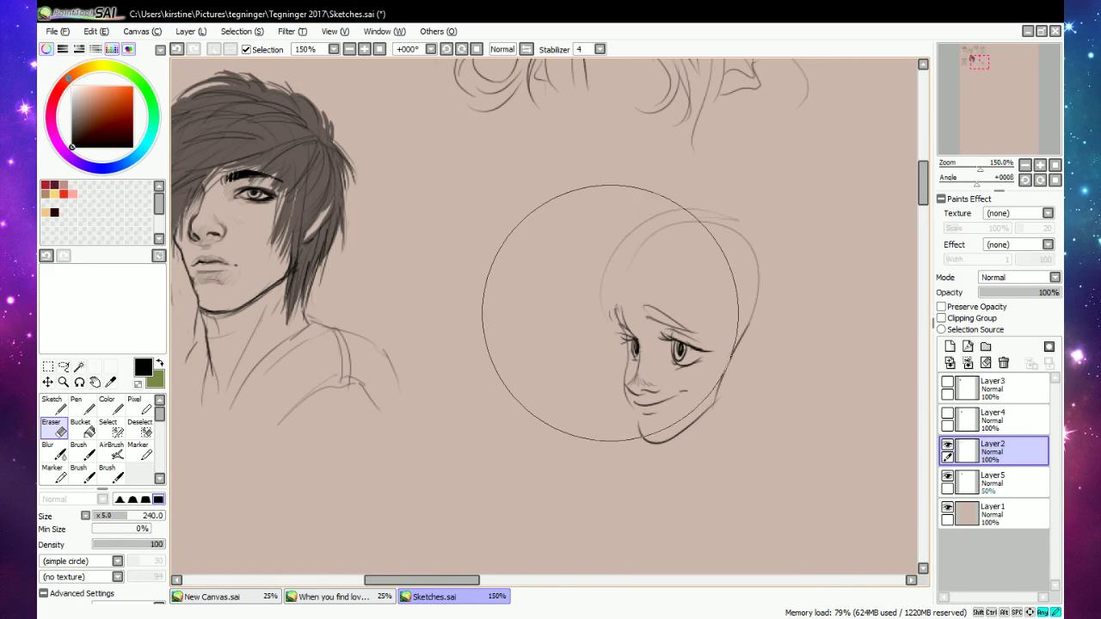
key(b)
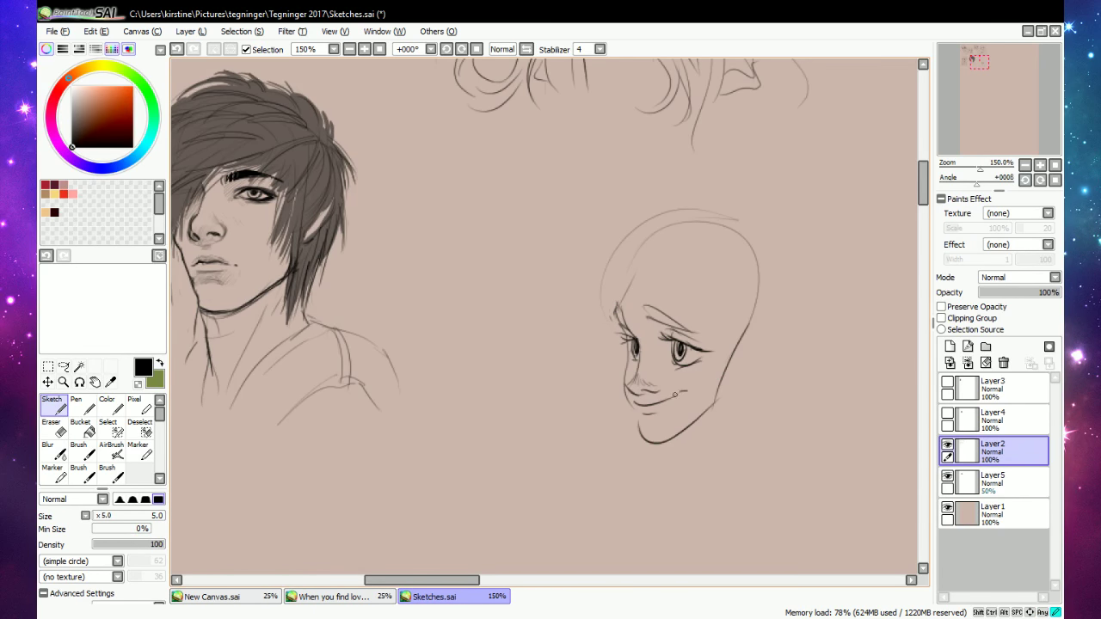
mouse_move(681, 393)
mouse_down()
mouse_move(636, 418)
mouse_move(628, 403)
mouse_move(640, 435)
mouse_up()
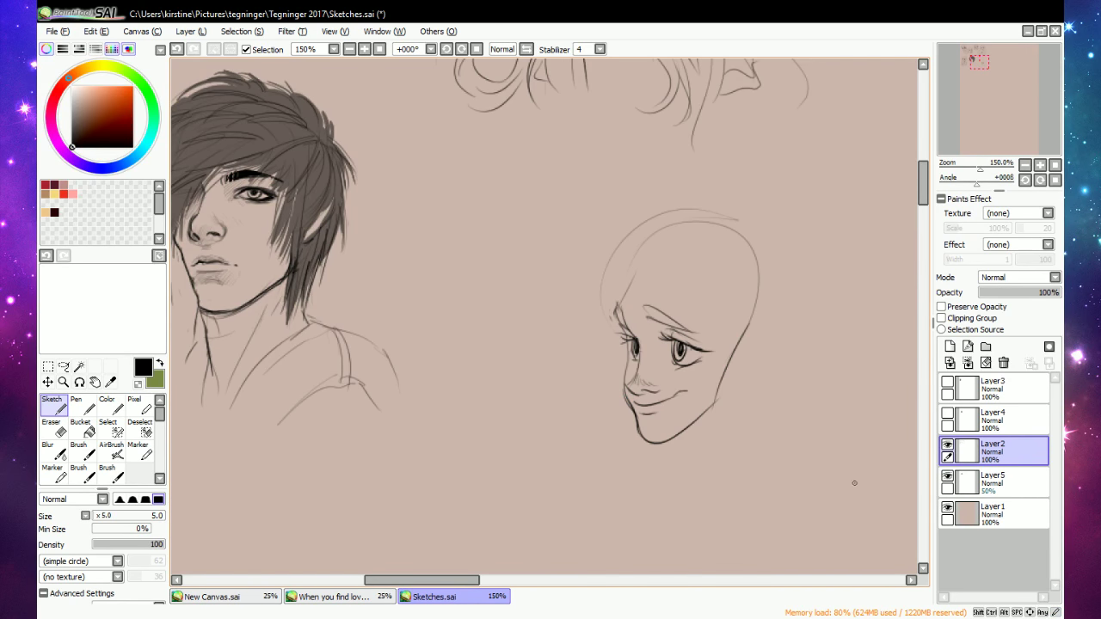
Erase the skull construction lines, add an ear behind the jaw, and sketch loose hairline strokes above the forehead.
key(e)
mouse_move(550, 255)
mouse_down()
mouse_move(615, 197)
mouse_move(701, 253)
mouse_move(718, 465)
mouse_up()
key(n)
drag(741, 341, 734, 385)
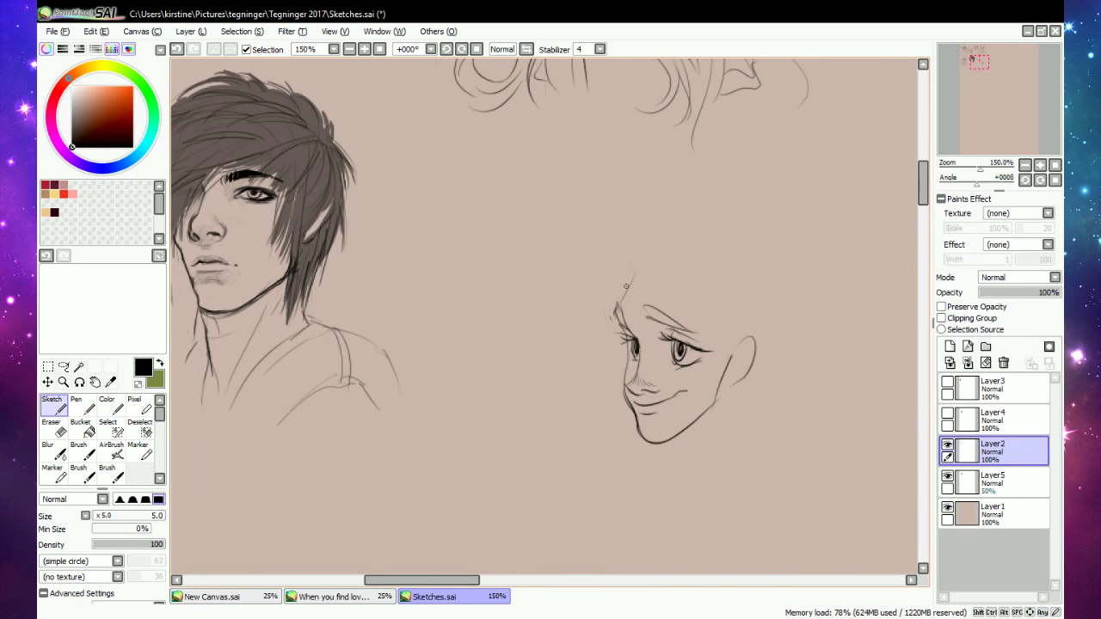
mouse_move(624, 288)
mouse_down()
mouse_move(677, 259)
mouse_move(693, 280)
mouse_move(684, 265)
mouse_move(662, 280)
mouse_up()
key(e)
key(n)
mouse_move(671, 280)
mouse_down()
mouse_move(684, 255)
mouse_move(723, 296)
mouse_move(728, 341)
mouse_move(749, 366)
mouse_up()
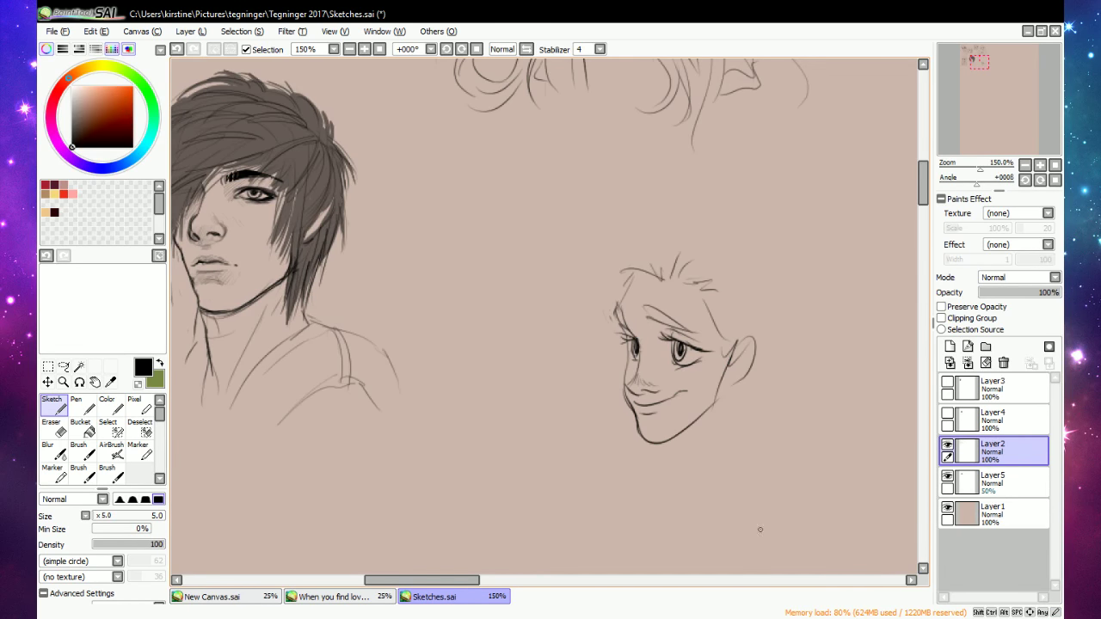
click(831, 618)
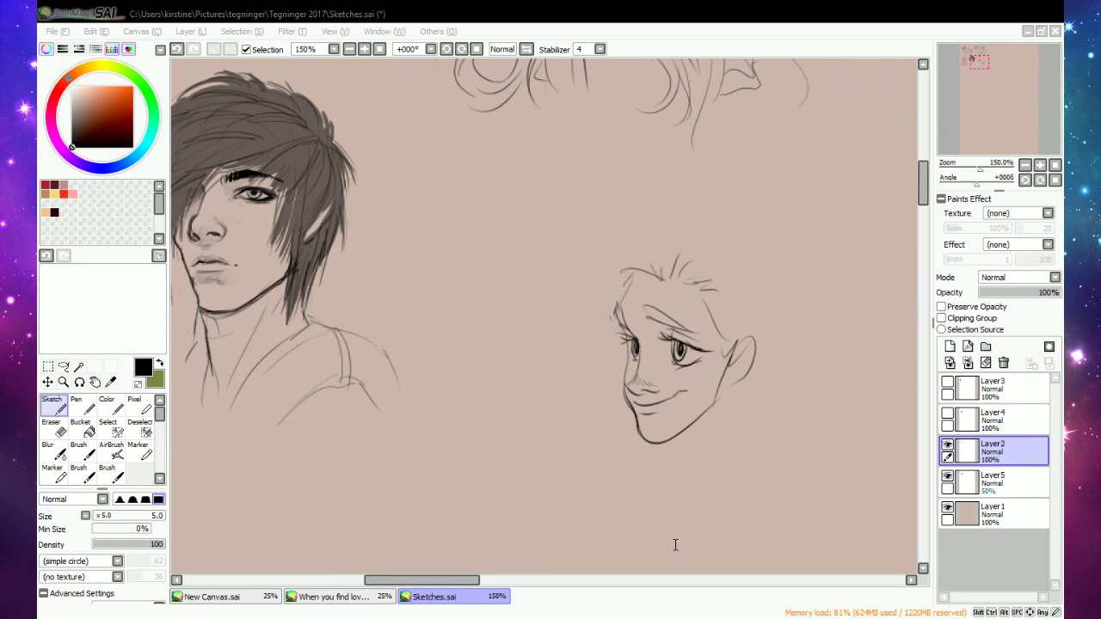
Erase the smiling head and rough in a new head with overlapping ovals in its place.
click(926, 372)
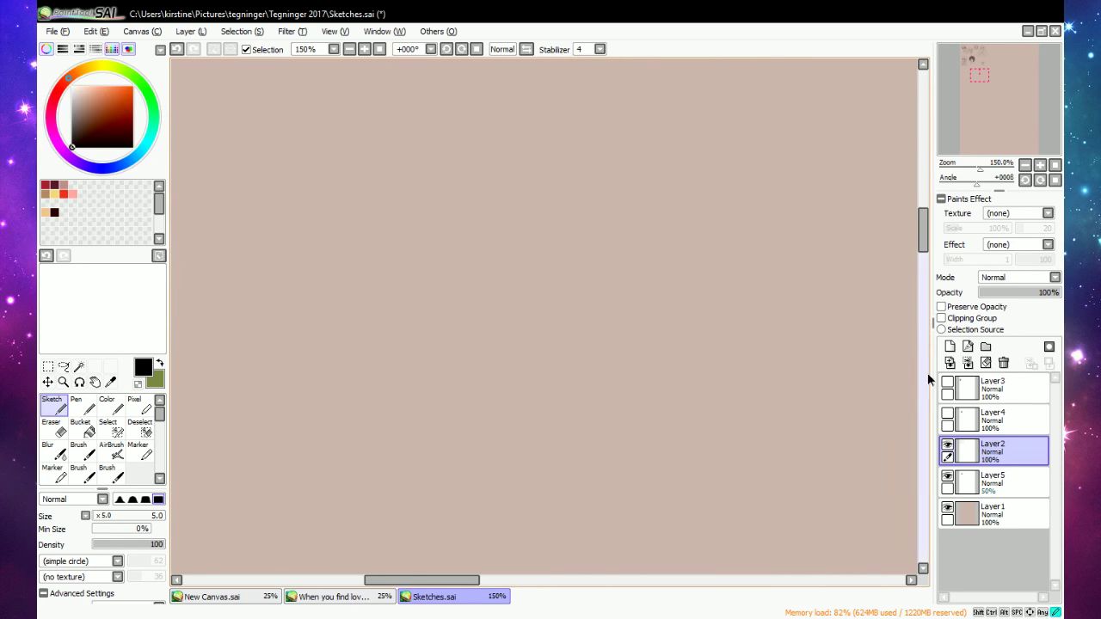
drag(924, 245, 923, 190)
scroll(923, 192, down, 2)
key(e)
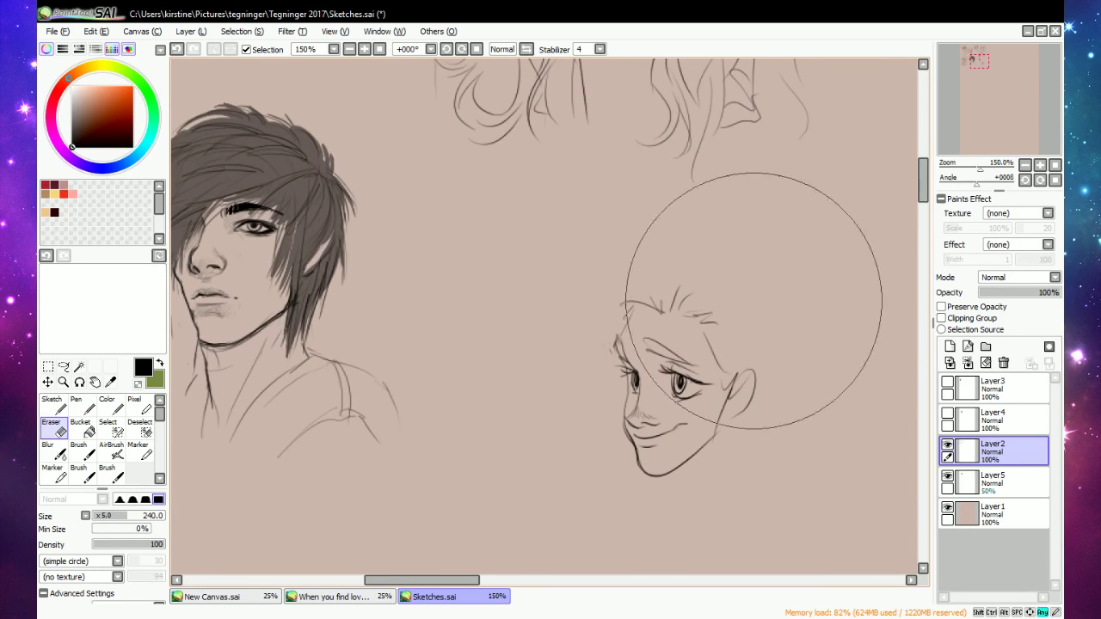
mouse_move(616, 432)
mouse_down()
mouse_move(720, 414)
mouse_move(637, 355)
mouse_move(637, 287)
mouse_up()
key(n)
mouse_move(628, 327)
mouse_down()
mouse_move(693, 277)
mouse_move(762, 362)
mouse_move(663, 422)
mouse_up()
click(711, 618)
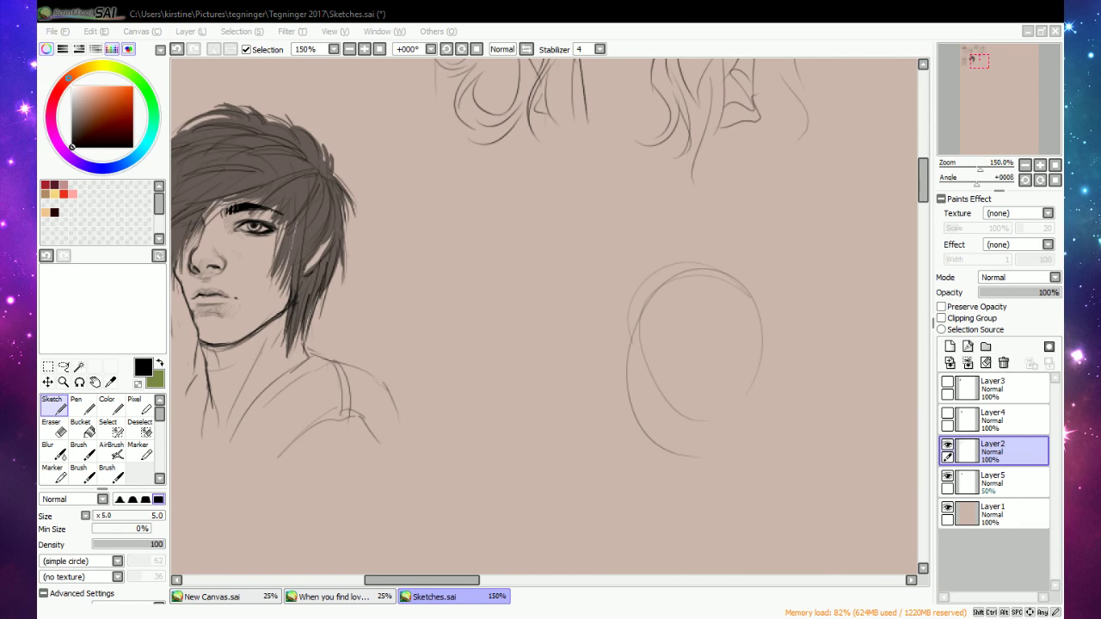
drag(461, 581, 456, 581)
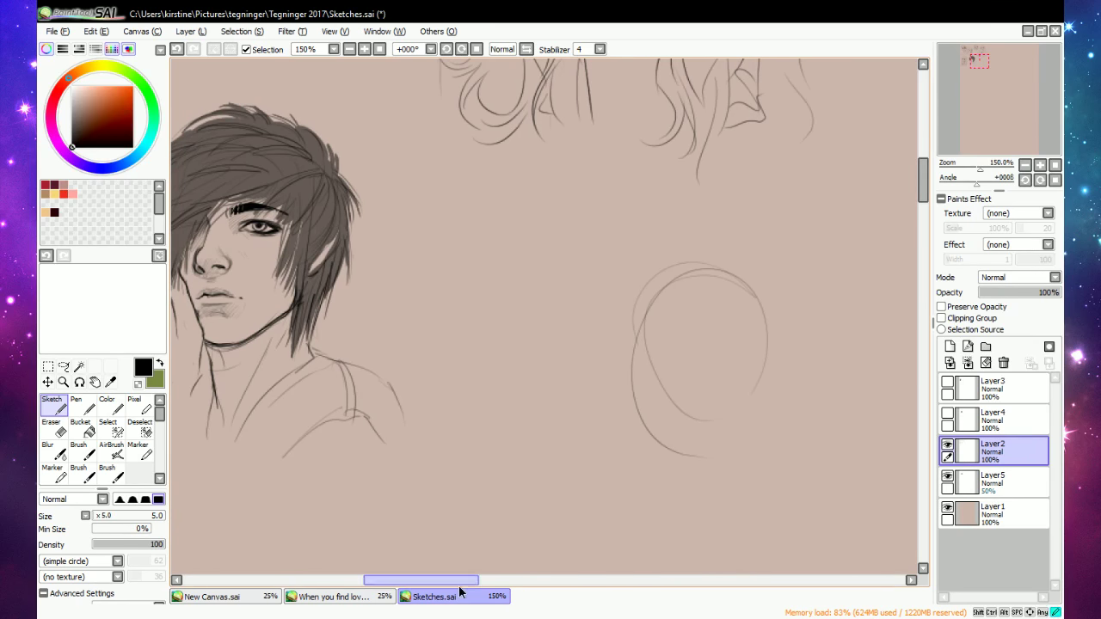
Replace the overlapping ovals with a rounded skull that tapers through the cheeks to a narrow chin.
drag(651, 363, 687, 407)
mouse_move(767, 355)
mouse_down()
mouse_move(743, 392)
mouse_move(699, 359)
mouse_move(678, 284)
mouse_up()
key(e)
key(n)
mouse_move(632, 344)
mouse_down()
mouse_move(722, 258)
mouse_move(771, 413)
mouse_up()
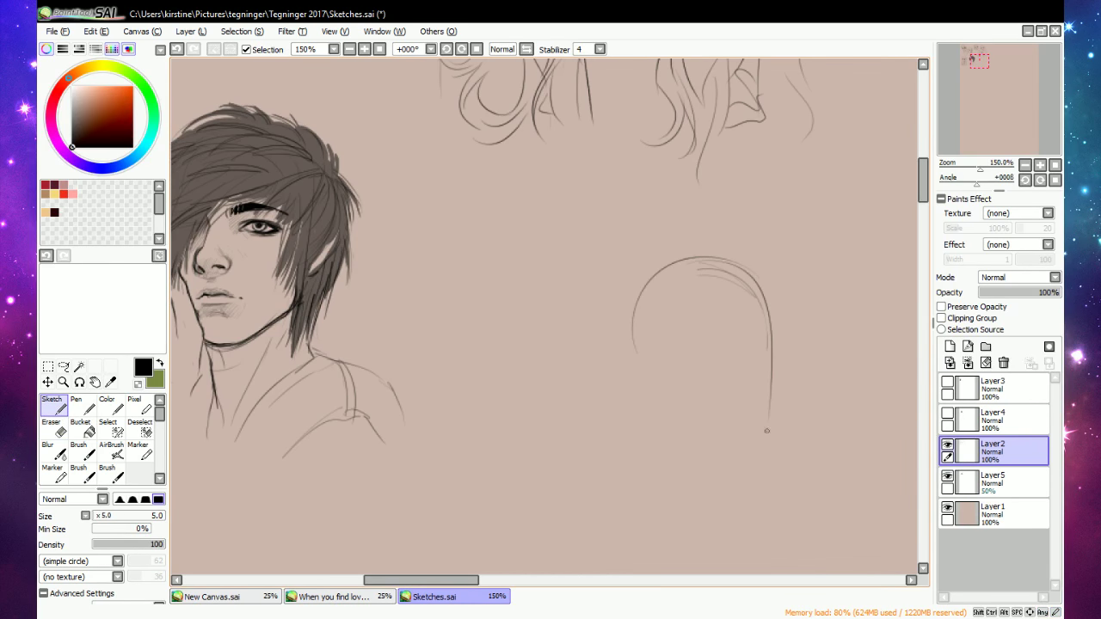
mouse_move(623, 331)
mouse_down()
mouse_move(656, 399)
mouse_move(747, 449)
mouse_move(775, 361)
mouse_up()
drag(780, 335, 752, 430)
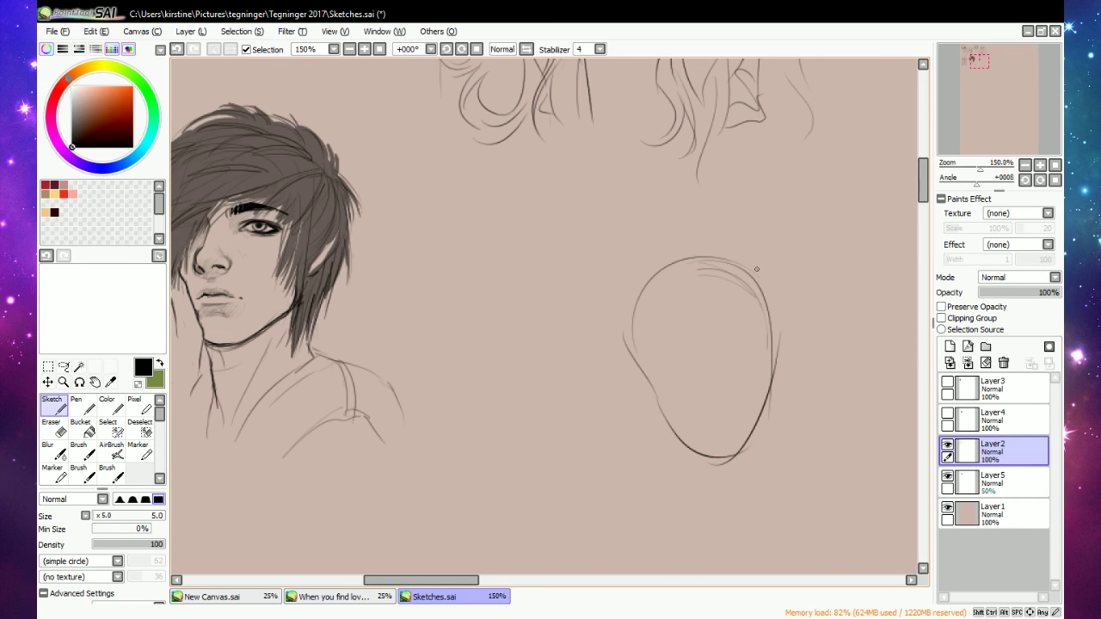
Draw a large almond-shaped outline for the near eye low on the tapered head.
mouse_move(684, 381)
mouse_down()
mouse_move(718, 397)
mouse_move(697, 419)
mouse_up()
key(e)
key(ctrl+z)
key(n)
drag(690, 377, 715, 414)
key(e)
key(e)
mouse_move(671, 382)
mouse_down()
mouse_move(714, 387)
mouse_move(717, 414)
mouse_up()
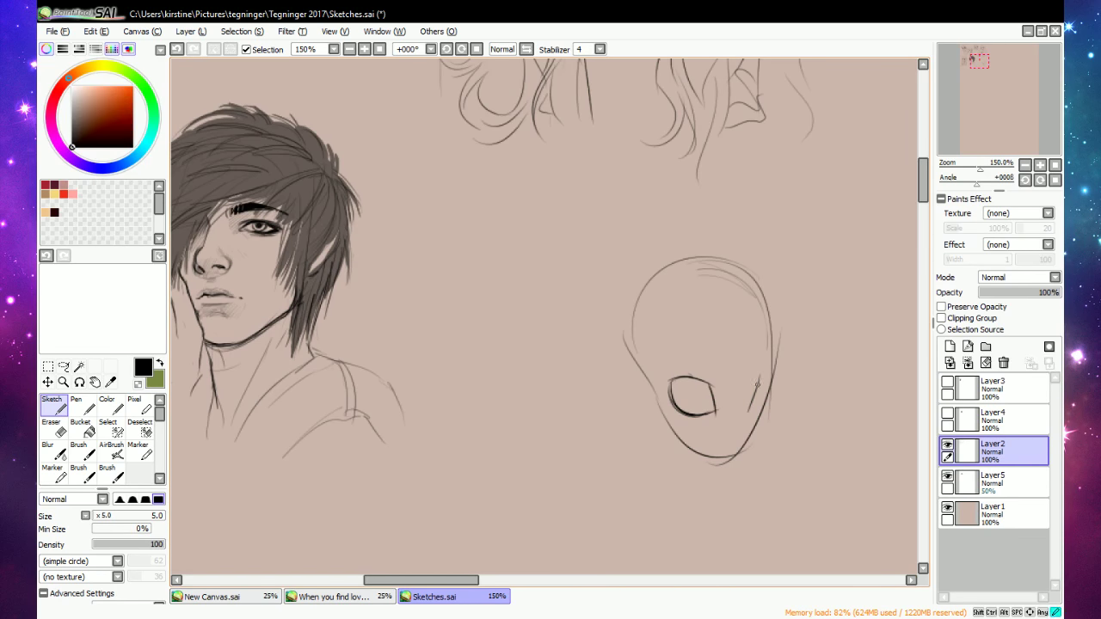
Draw the narrow far eye against the head's edge and clear the contour around it.
mouse_move(758, 384)
mouse_down()
mouse_move(770, 362)
mouse_move(752, 406)
mouse_move(772, 375)
mouse_move(763, 399)
mouse_up()
key(e)
key(n)
key(e)
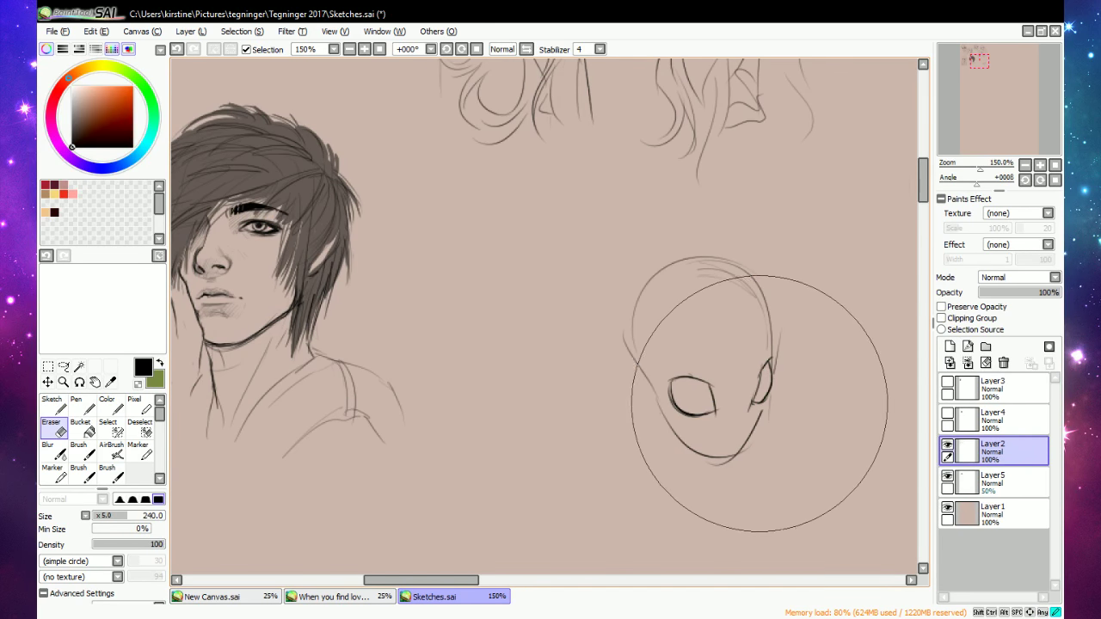
key(e)
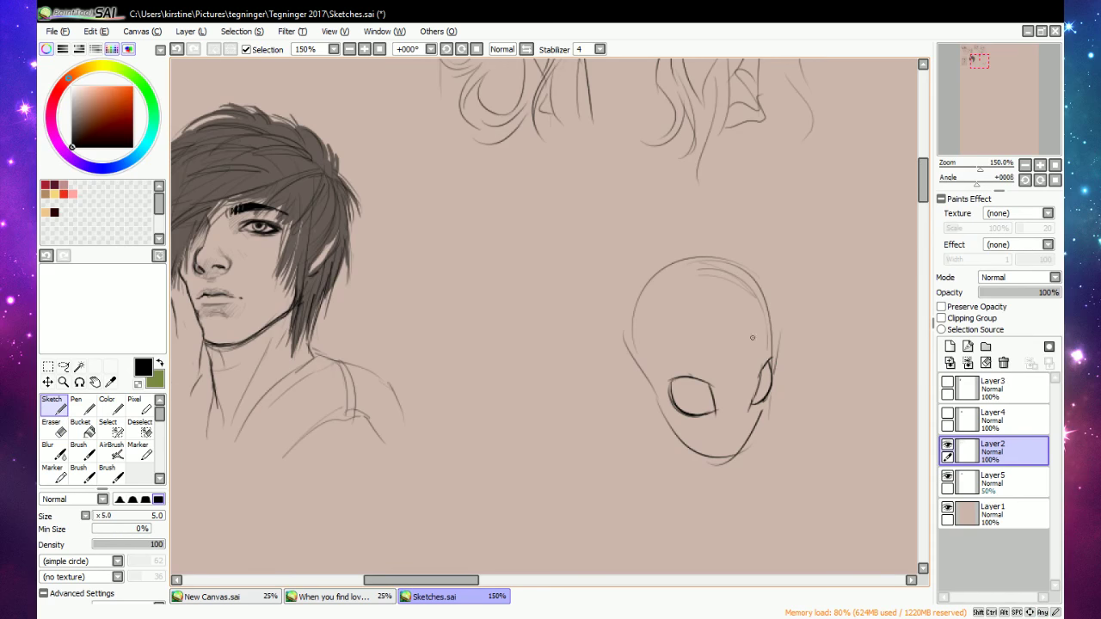
Darken the cheek-to-chin contour and thicken the near eye's outline.
drag(642, 370, 676, 440)
drag(667, 383, 700, 382)
key(e)
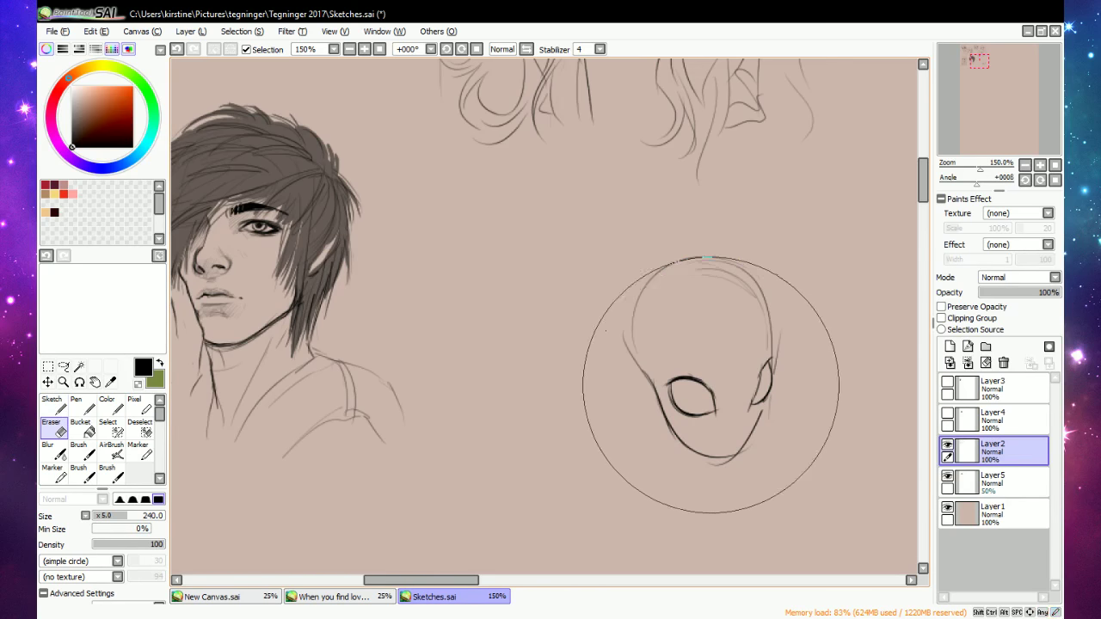
key(n)
drag(692, 378, 715, 405)
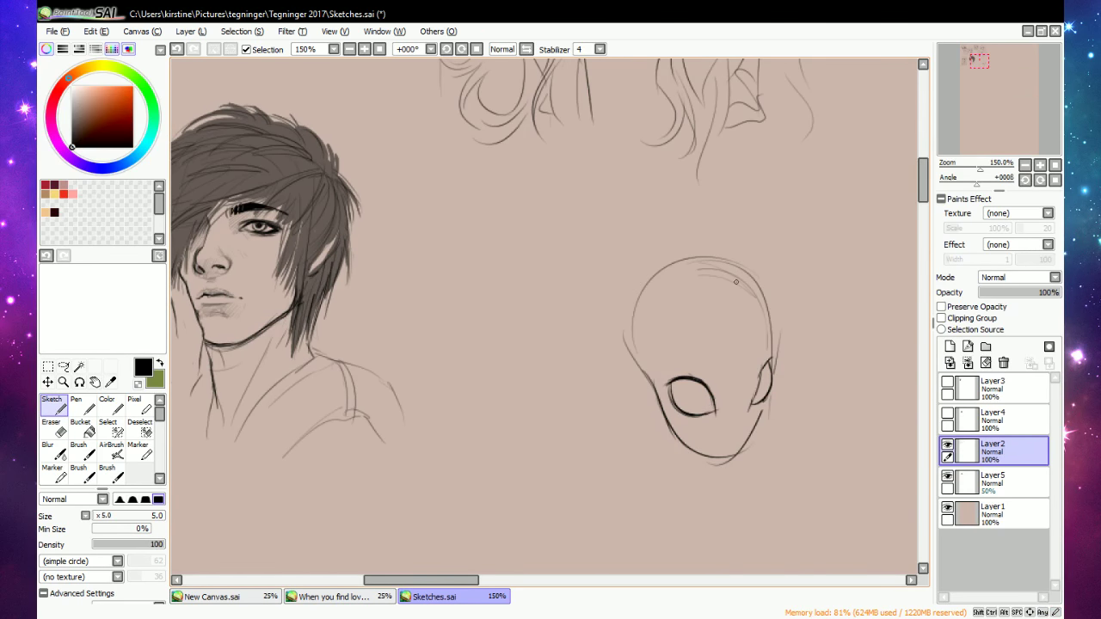
Sketch a swept, curling tuft above the skull and replace the rounded crown with a straighter slanting line.
mouse_move(664, 320)
mouse_down()
mouse_move(631, 256)
mouse_move(713, 201)
mouse_move(774, 196)
mouse_move(766, 211)
mouse_move(776, 197)
mouse_move(689, 250)
mouse_move(658, 242)
mouse_move(678, 245)
mouse_move(649, 255)
mouse_move(646, 244)
mouse_move(684, 311)
mouse_up()
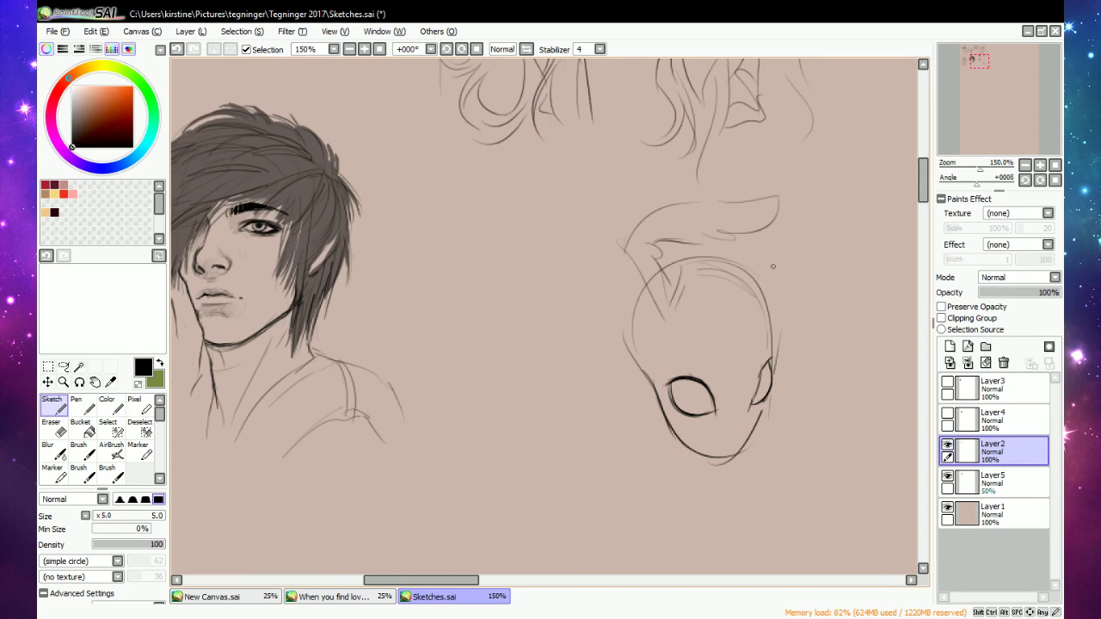
key(e)
mouse_move(678, 267)
mouse_down()
mouse_move(760, 267)
mouse_move(726, 270)
mouse_move(734, 296)
mouse_up()
key(n)
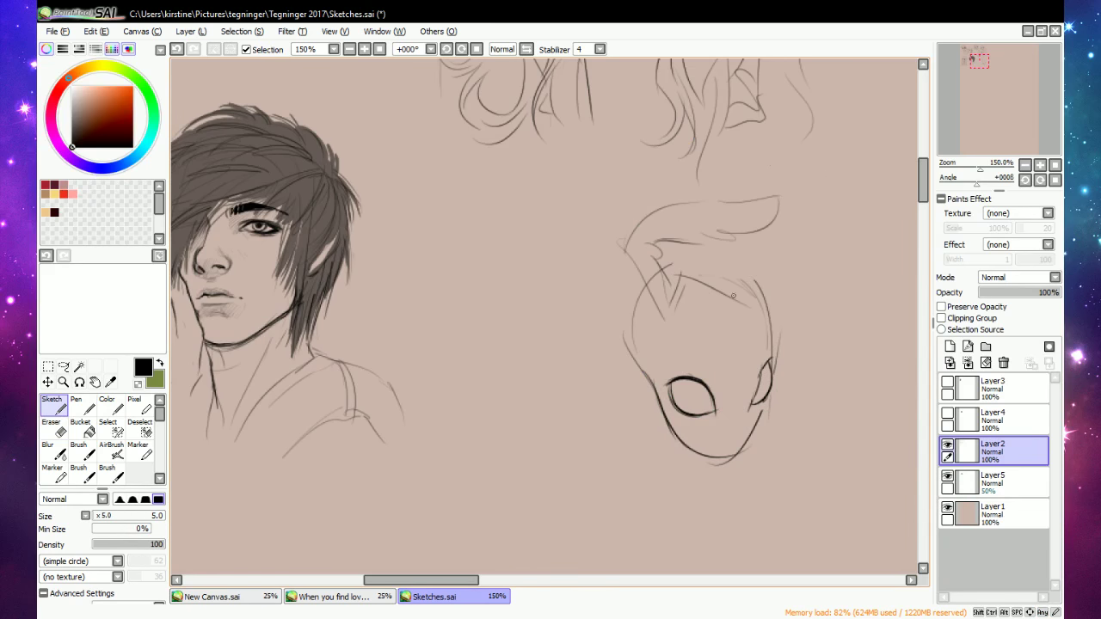
Add curved lines along the back of the head and erase the swept tuft above the skull.
mouse_move(640, 287)
mouse_down()
mouse_move(624, 301)
mouse_move(636, 380)
mouse_up()
drag(637, 308, 659, 437)
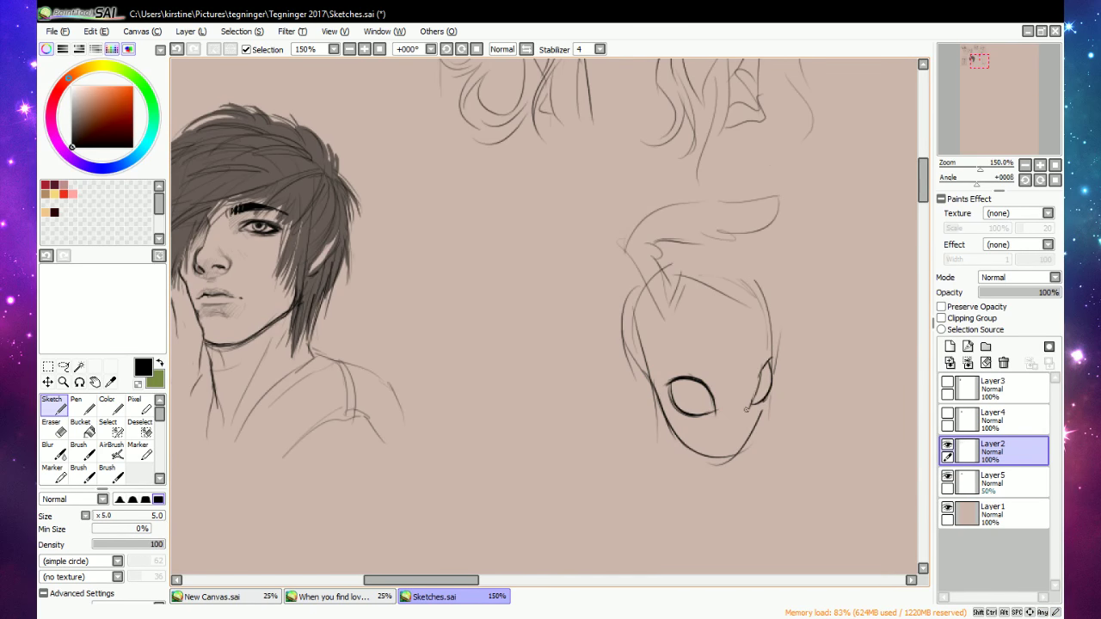
key(e)
mouse_move(700, 295)
mouse_down()
mouse_move(619, 266)
mouse_move(634, 167)
mouse_move(740, 224)
mouse_up()
key(e)
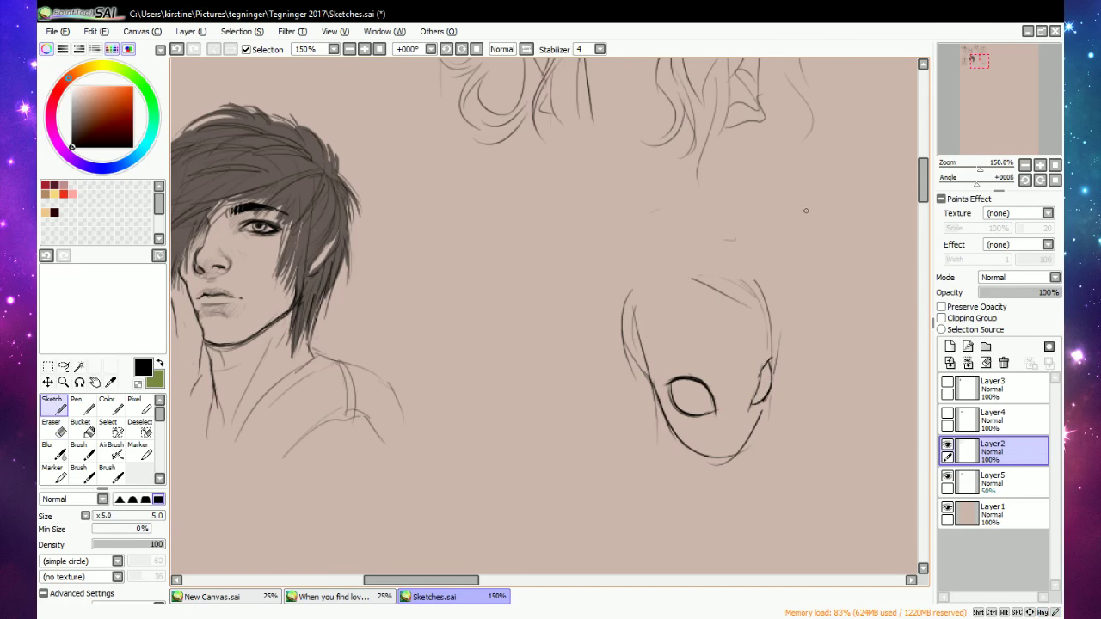
Lasso the large-eyed head, move it lower on the page, and deselect it.
click(349, 49)
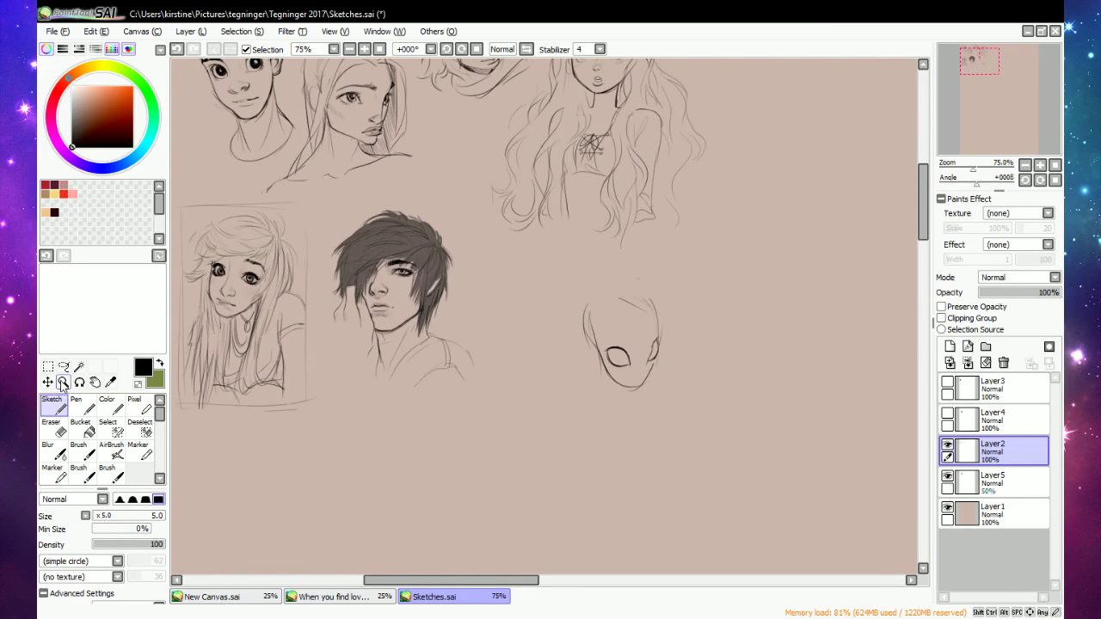
click(63, 367)
mouse_move(671, 280)
mouse_down()
mouse_move(644, 274)
mouse_move(673, 283)
mouse_up()
drag(658, 410, 641, 458)
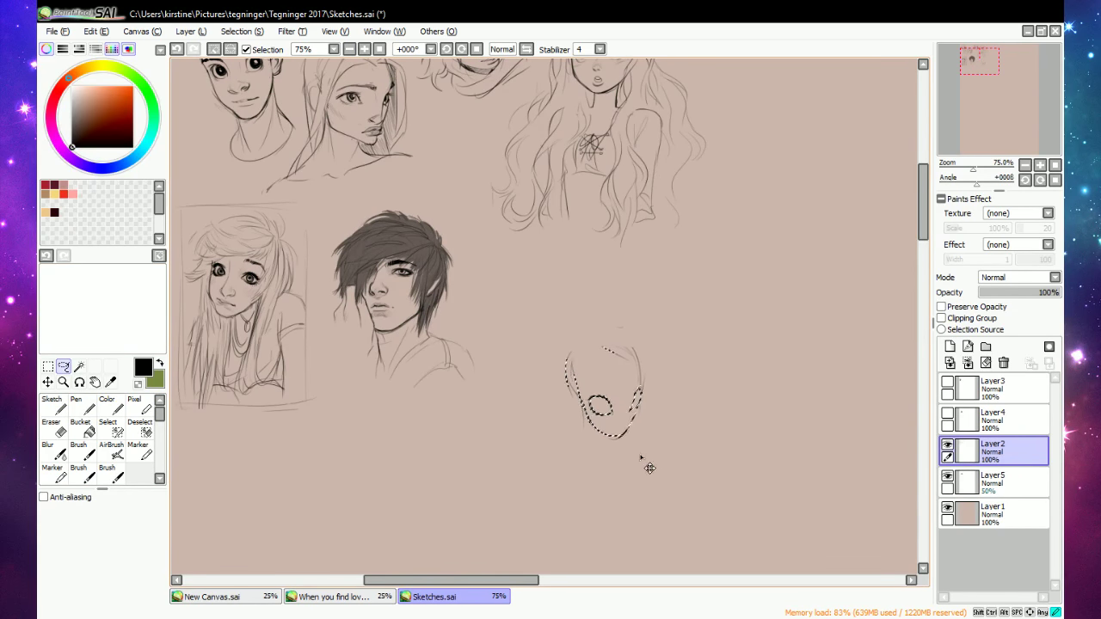
key(ctrl+d)
click(51, 404)
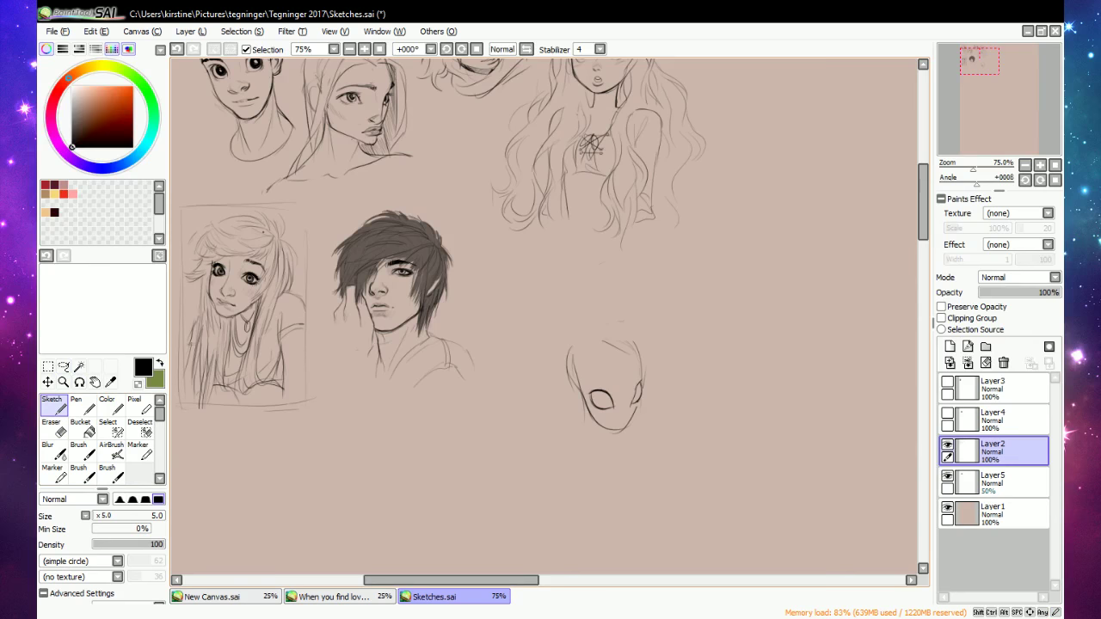
click(364, 49)
click(364, 49)
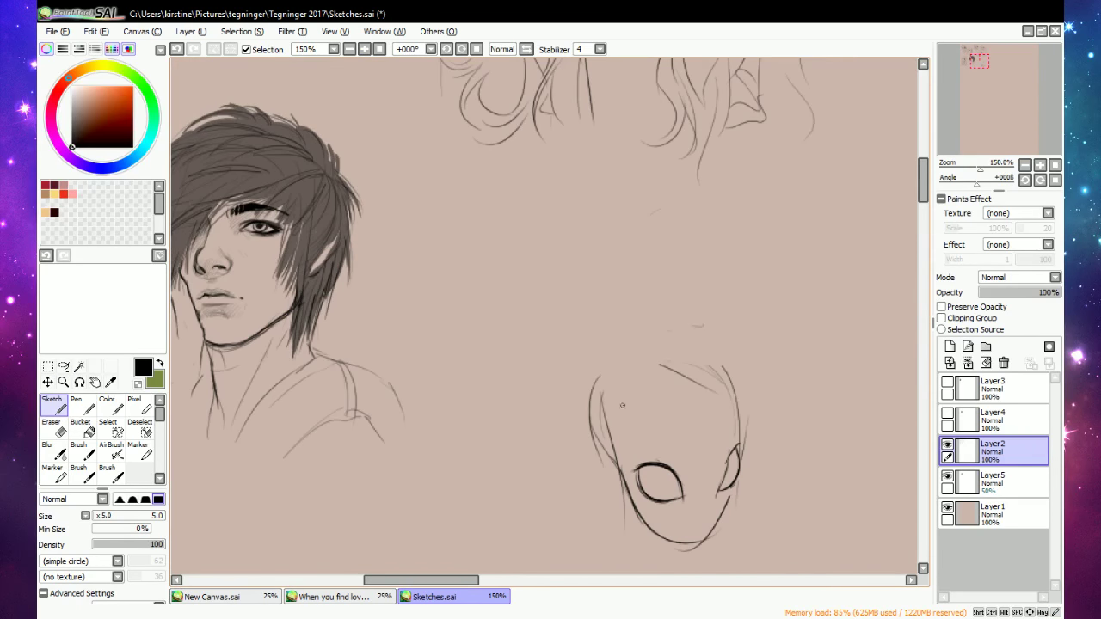
Sketch a long swept shape with a pointed tip above the large-eyed head and thin out the line along the forehead's side.
key(e)
drag(604, 389, 606, 428)
key(n)
mouse_move(616, 299)
mouse_down()
mouse_move(589, 369)
mouse_move(680, 293)
mouse_move(762, 282)
mouse_up()
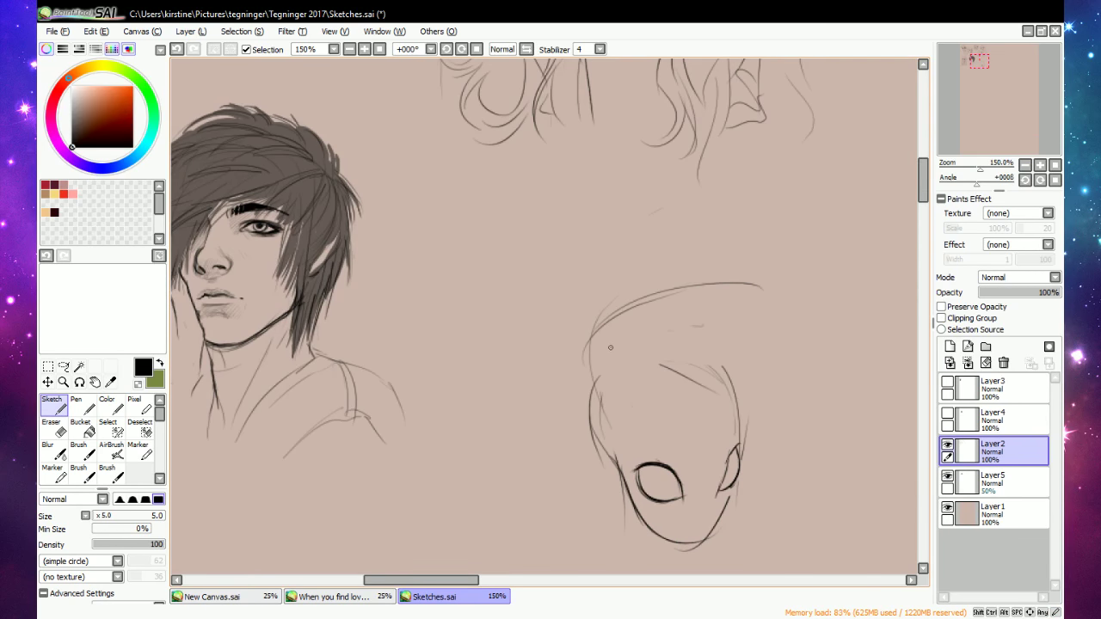
drag(611, 348, 774, 297)
drag(701, 313, 790, 298)
drag(604, 348, 618, 428)
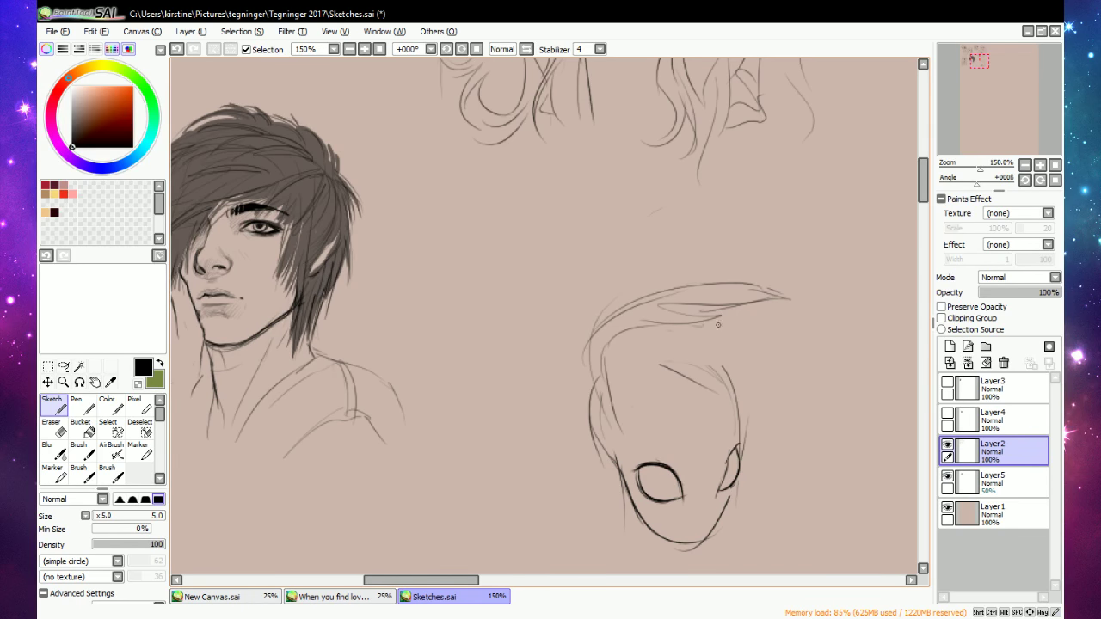
key(e)
drag(607, 384, 618, 438)
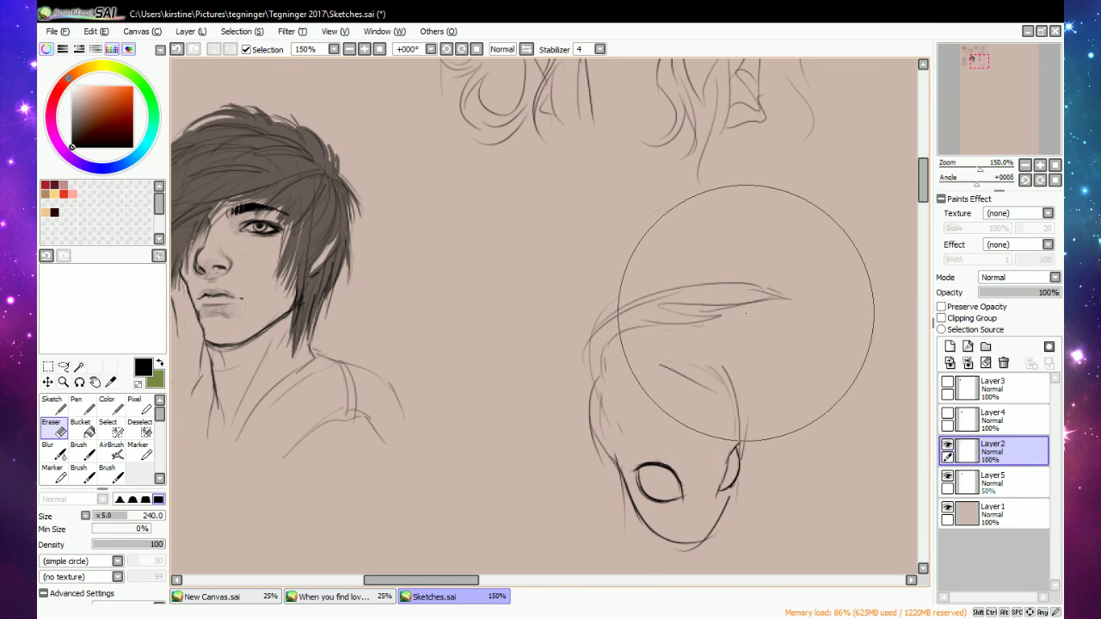
key(n)
Paste the pale moth photo into the sketch page as a reference and move it to the empty area beside the large-eyed head.
click(781, 618)
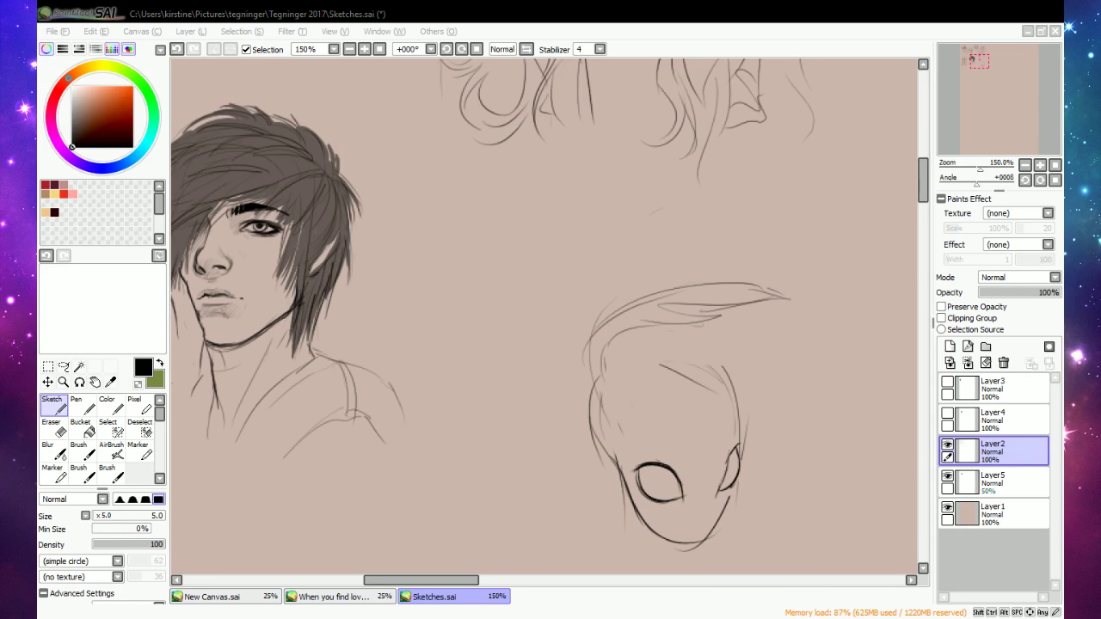
key(alt+Tab)
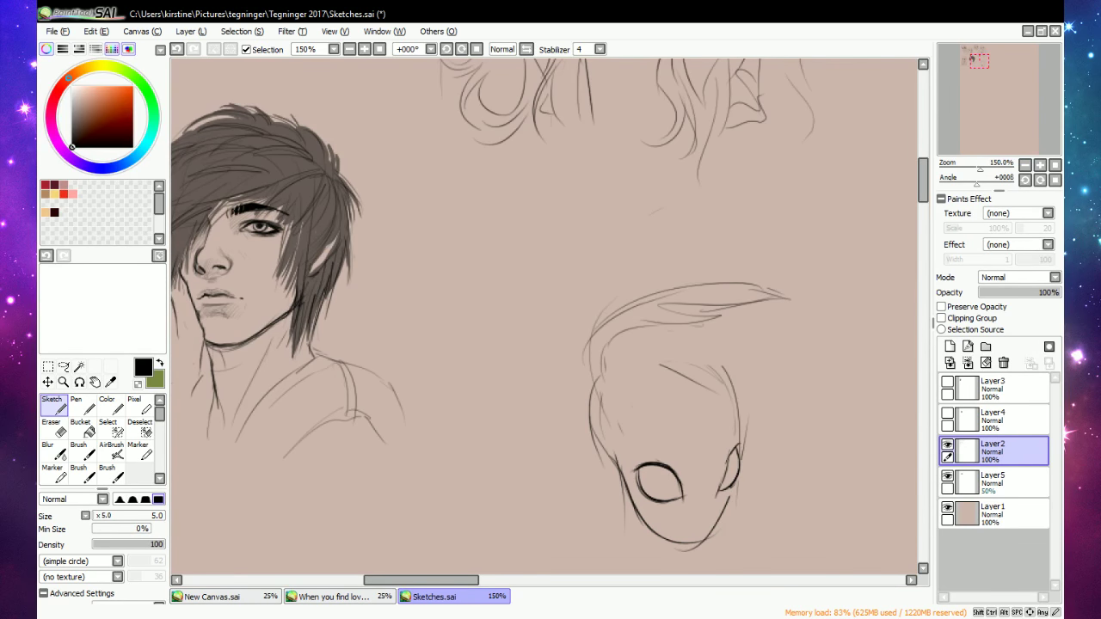
scroll(620, 394, down, 4)
scroll(642, 430, up, 2)
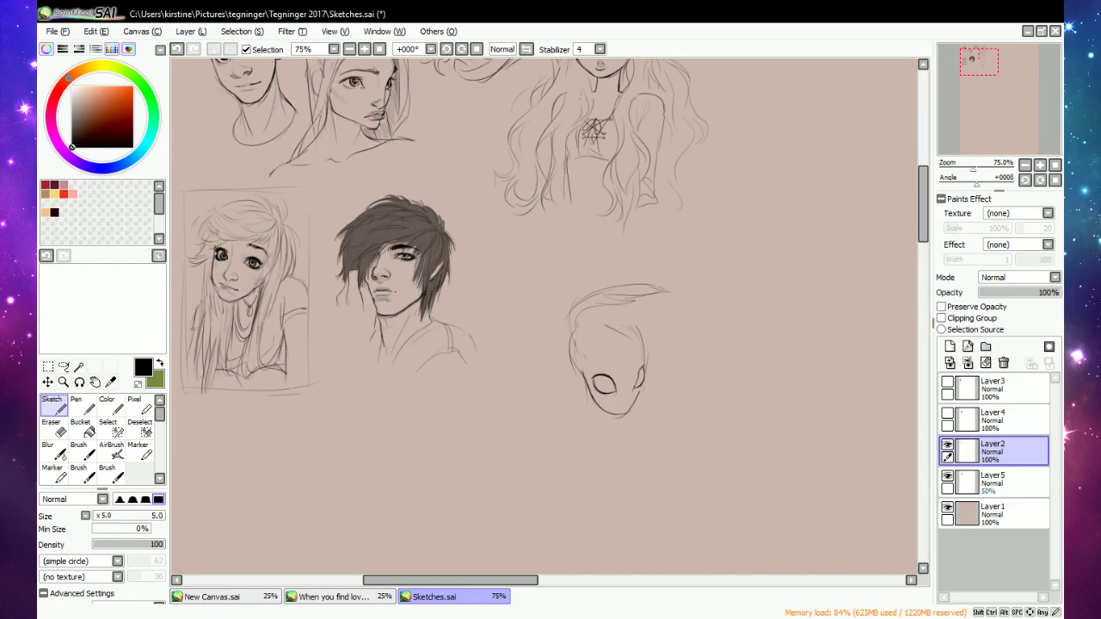
key(alt+Tab)
key(ctrl+v)
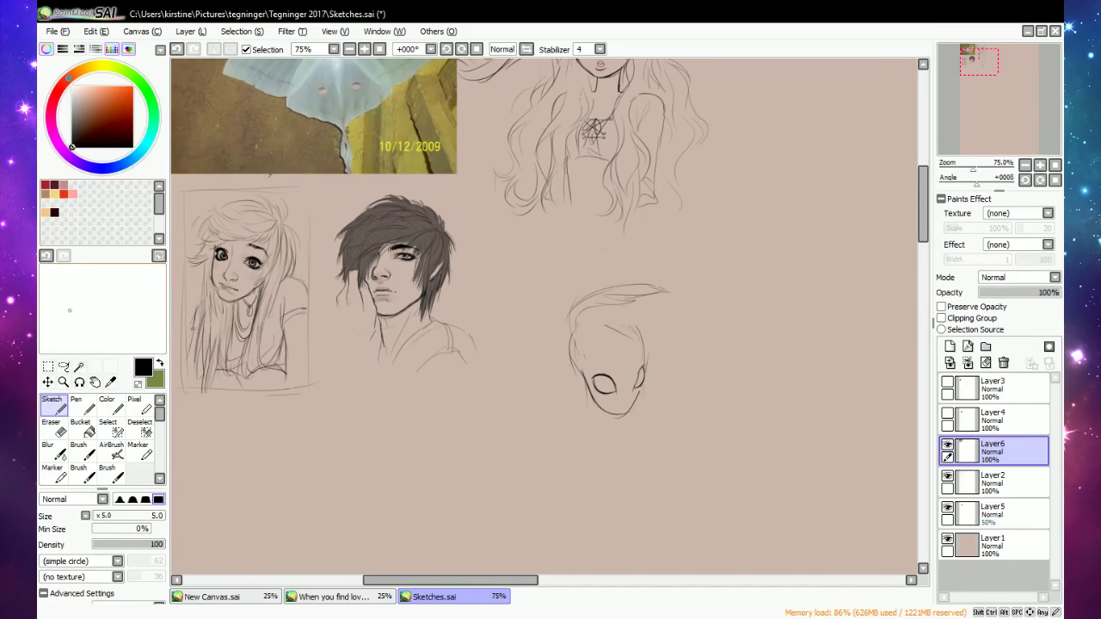
click(48, 382)
drag(341, 146, 876, 335)
drag(495, 587, 550, 584)
drag(634, 369, 709, 317)
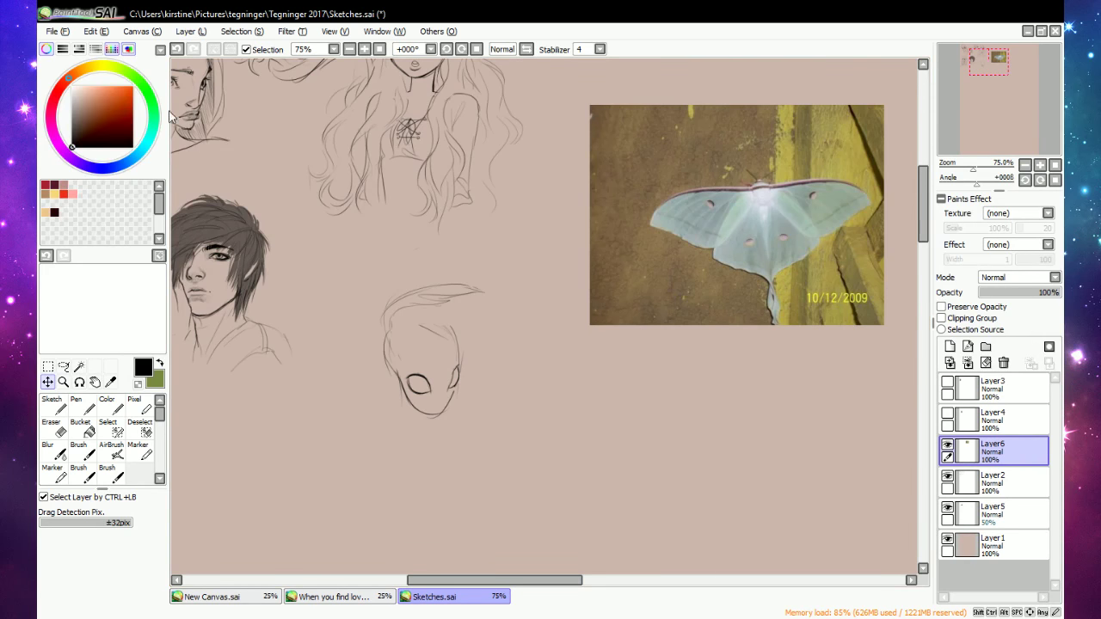
Paste the yellow fluffy moth photo into the sketch page as a second reference.
click(113, 110)
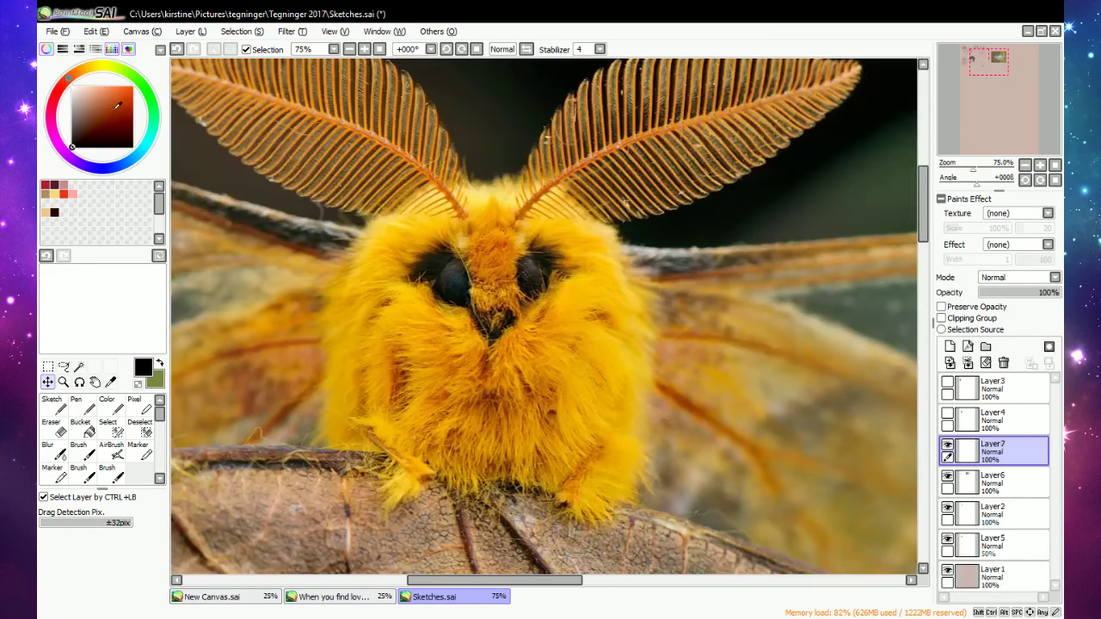
scroll(422, 170, up, 4)
scroll(423, 169, down, 6)
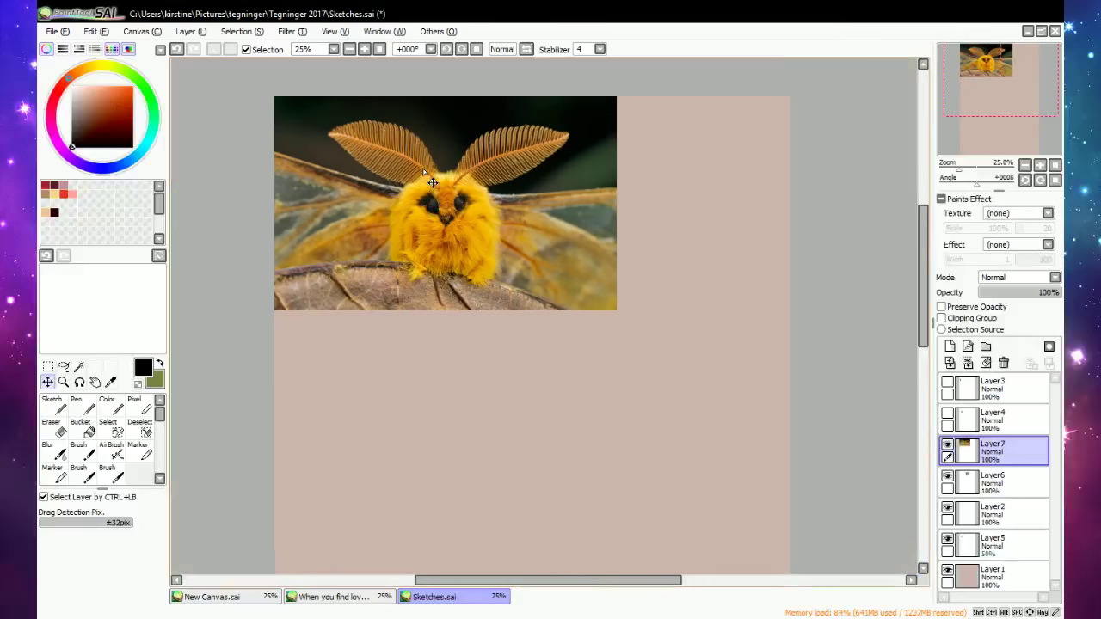
click(48, 367)
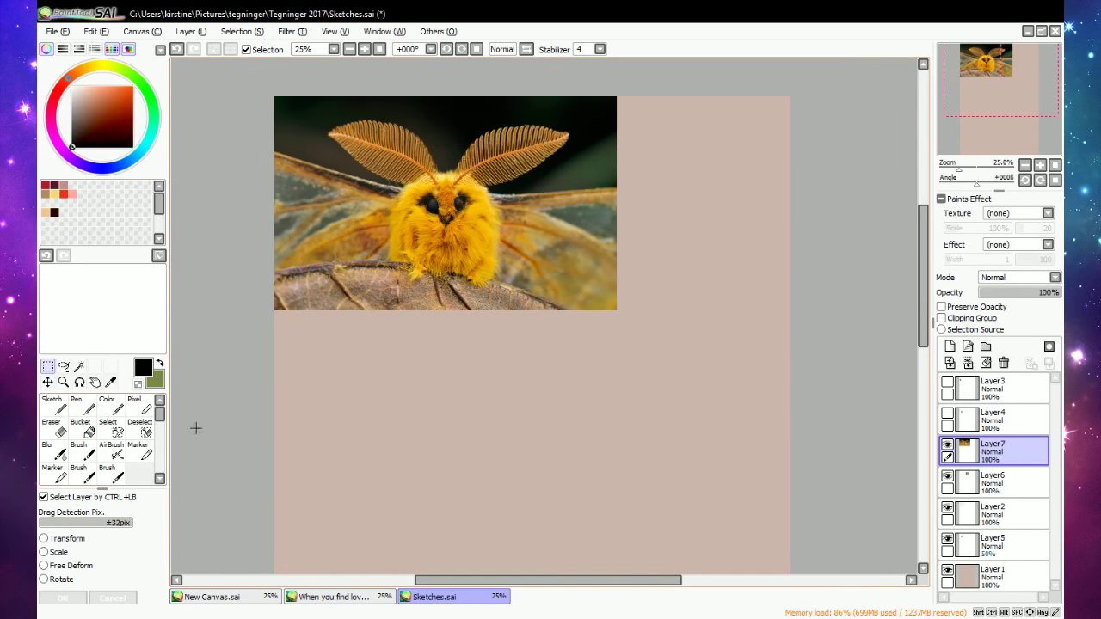
click(43, 552)
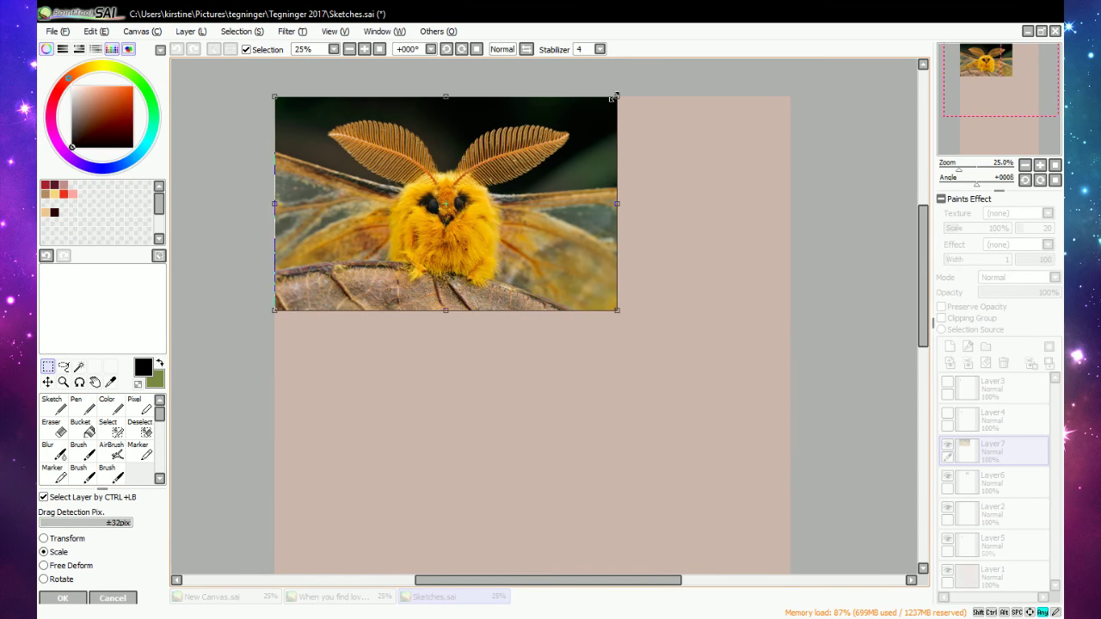
drag(616, 95, 402, 178)
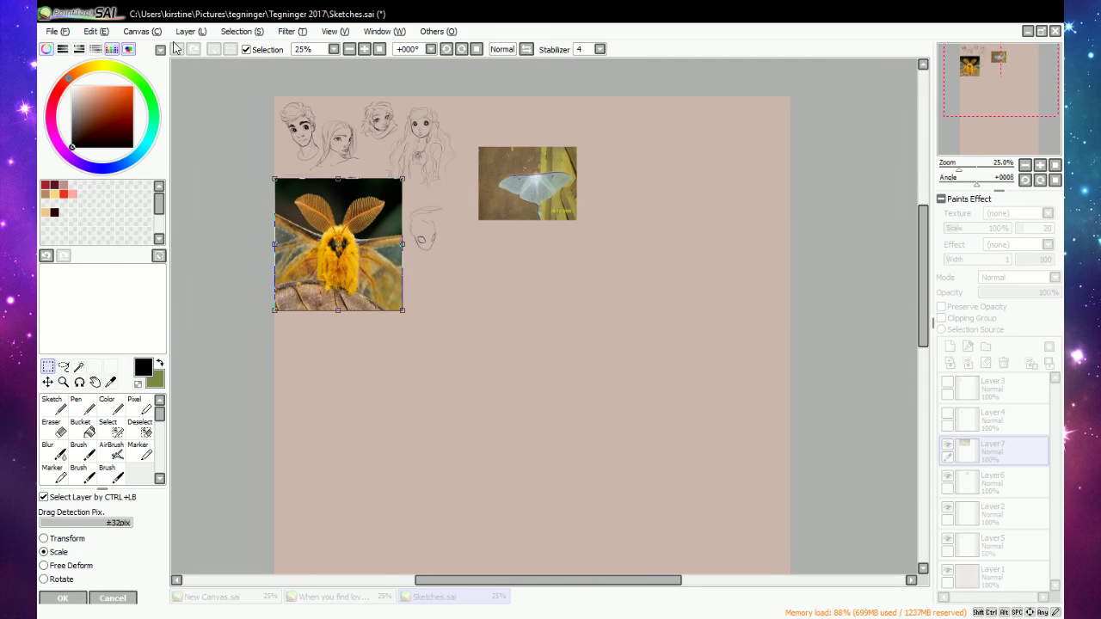
click(113, 598)
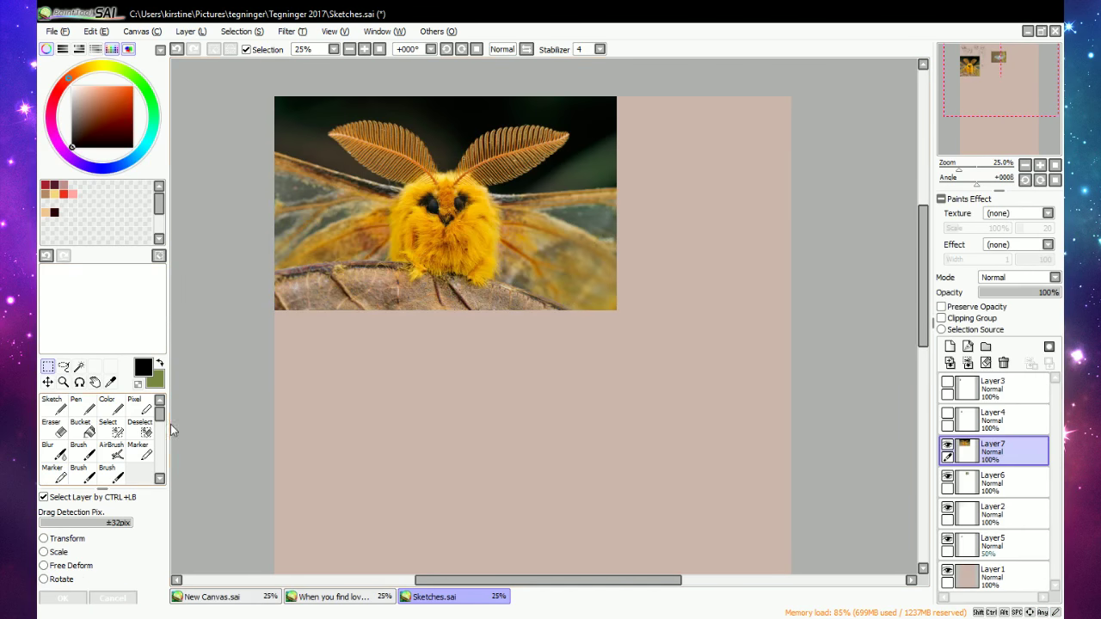
Scale the yellow moth photo down proportionally, place it directly below the pale moth photo, and apply the transform.
click(59, 551)
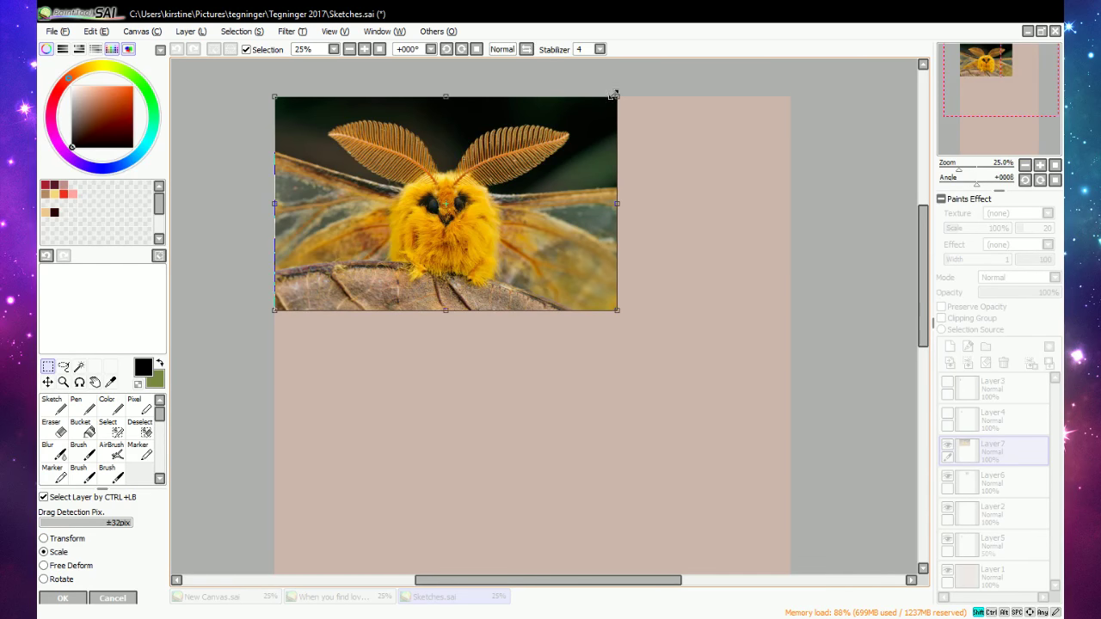
drag(617, 95, 310, 202)
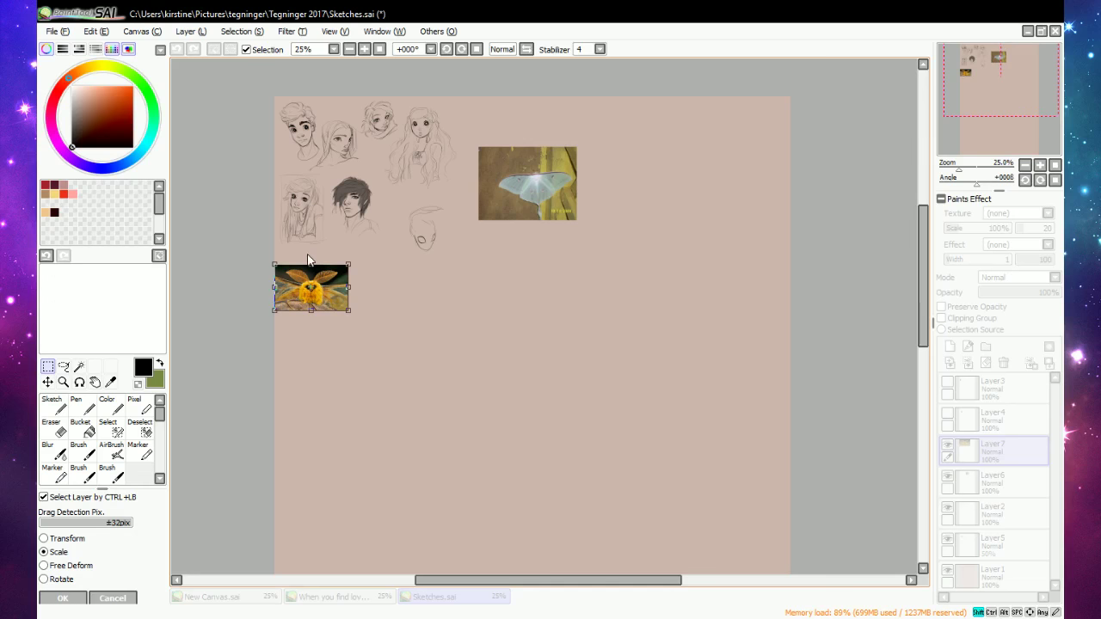
drag(350, 264, 520, 244)
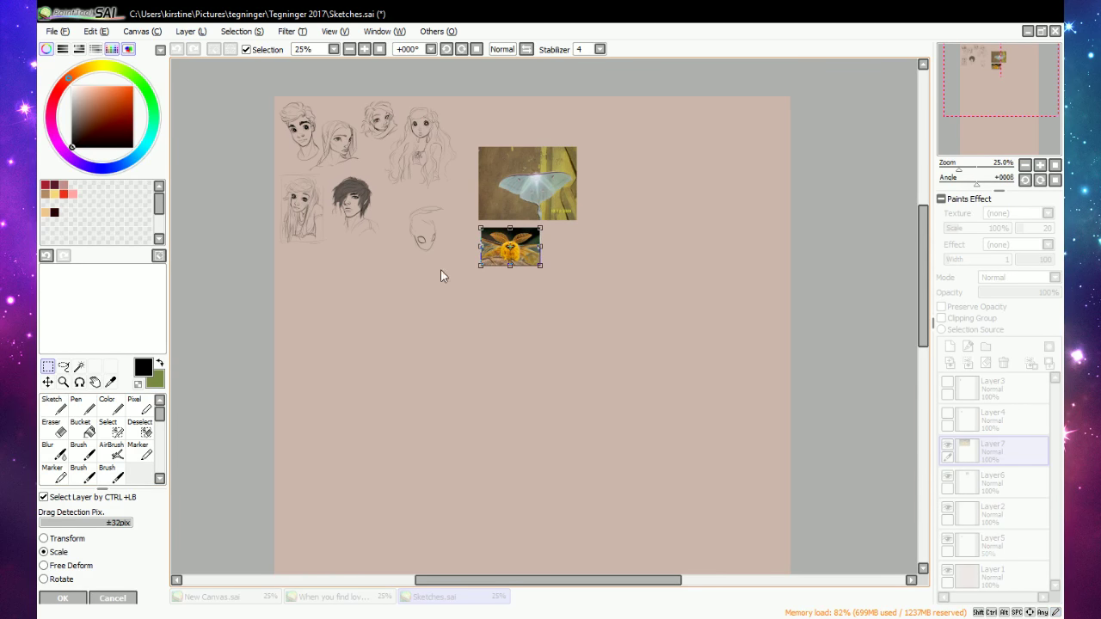
click(63, 598)
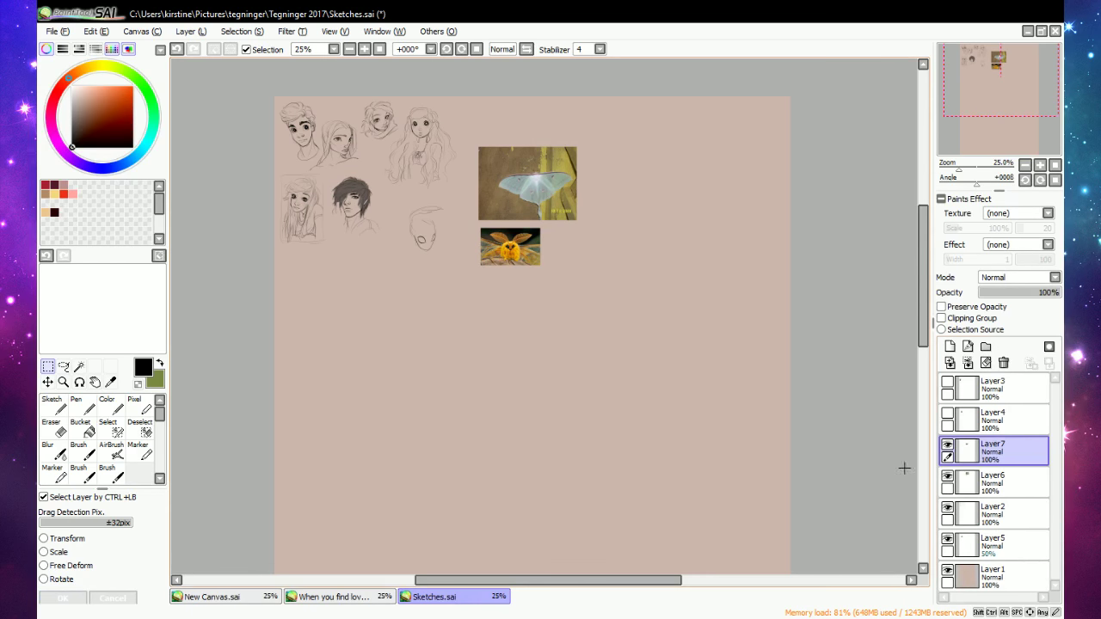
Activate Layer6 and scale the pale moth photo down to roughly the yellow photo's width, placing it directly above that photo.
click(957, 422)
click(948, 414)
click(948, 414)
click(955, 487)
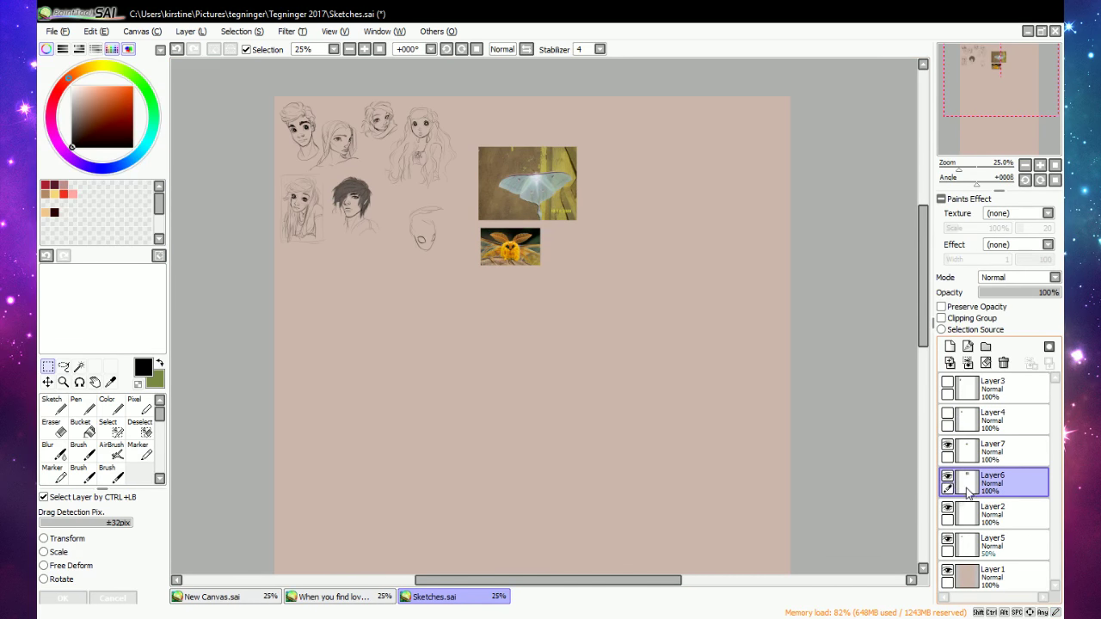
click(948, 477)
click(947, 478)
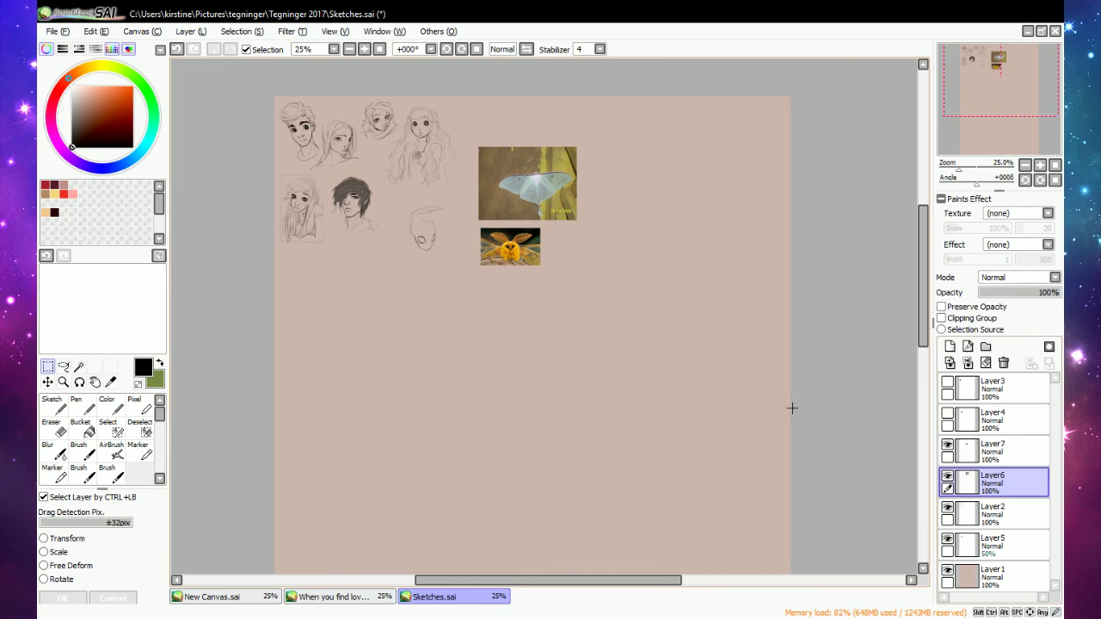
click(54, 555)
drag(586, 142, 535, 193)
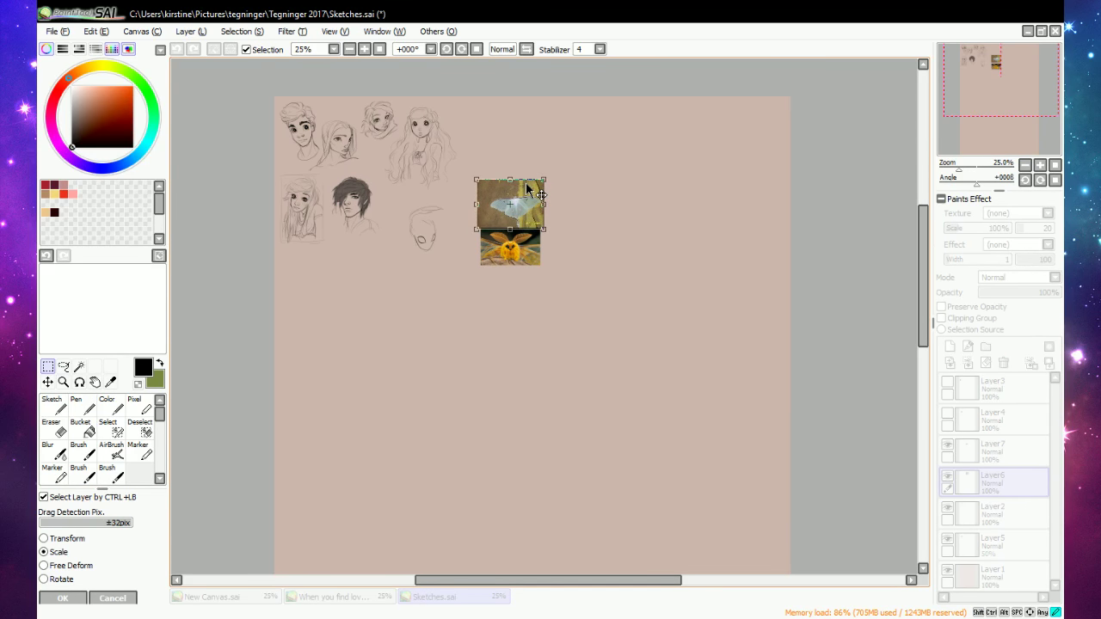
click(62, 598)
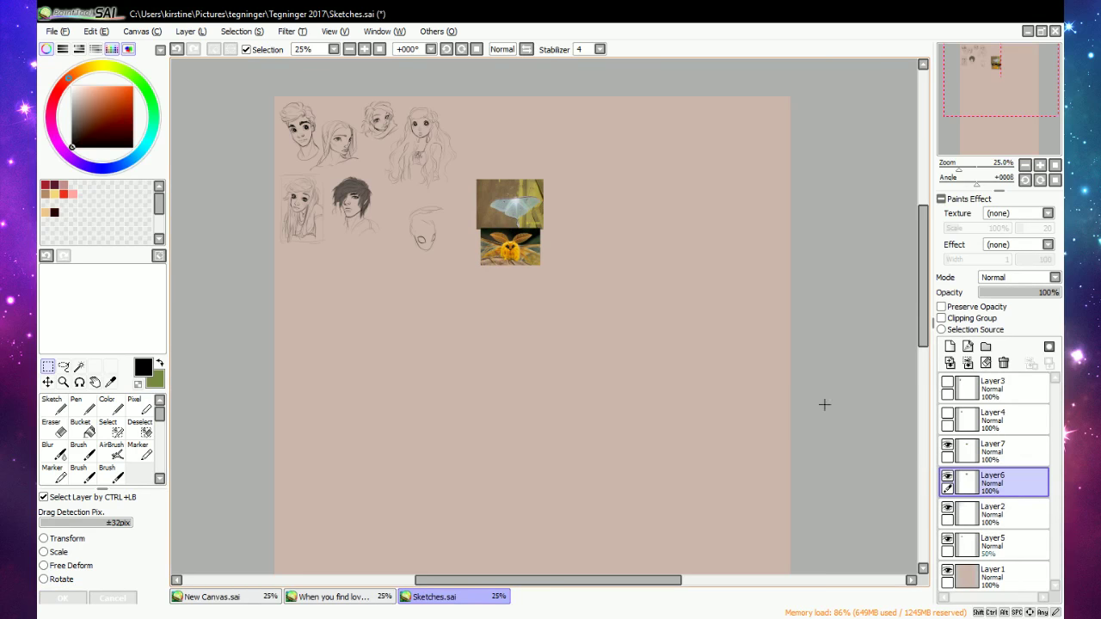
Activate Layer2 and erase the swept shape above the large-eyed head.
click(994, 516)
click(947, 508)
click(947, 507)
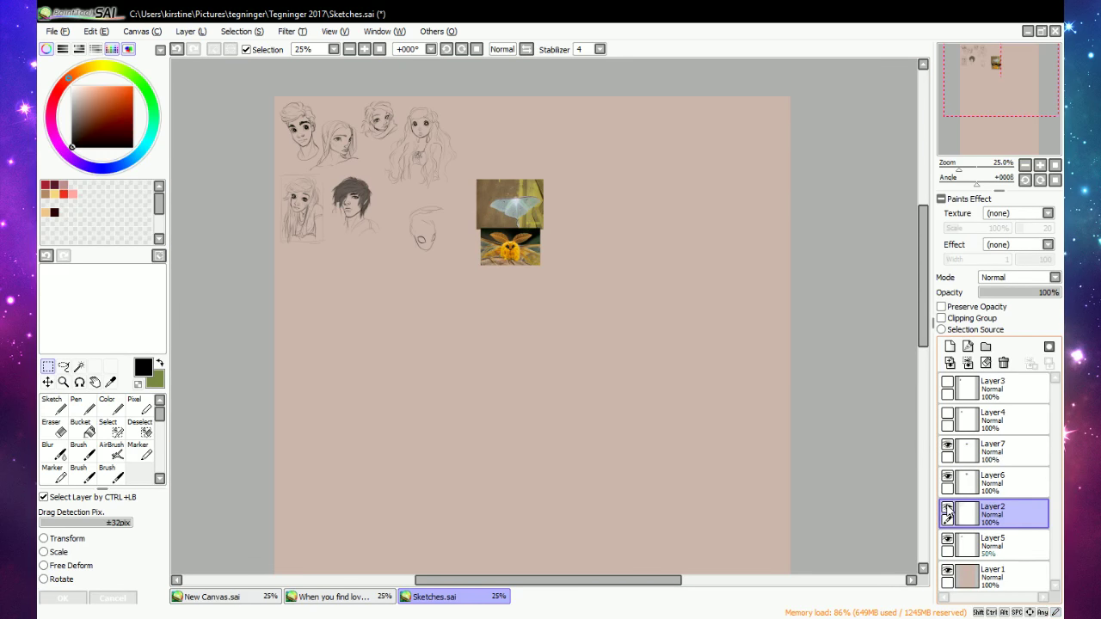
scroll(410, 204, up, 6)
scroll(411, 204, down, 4)
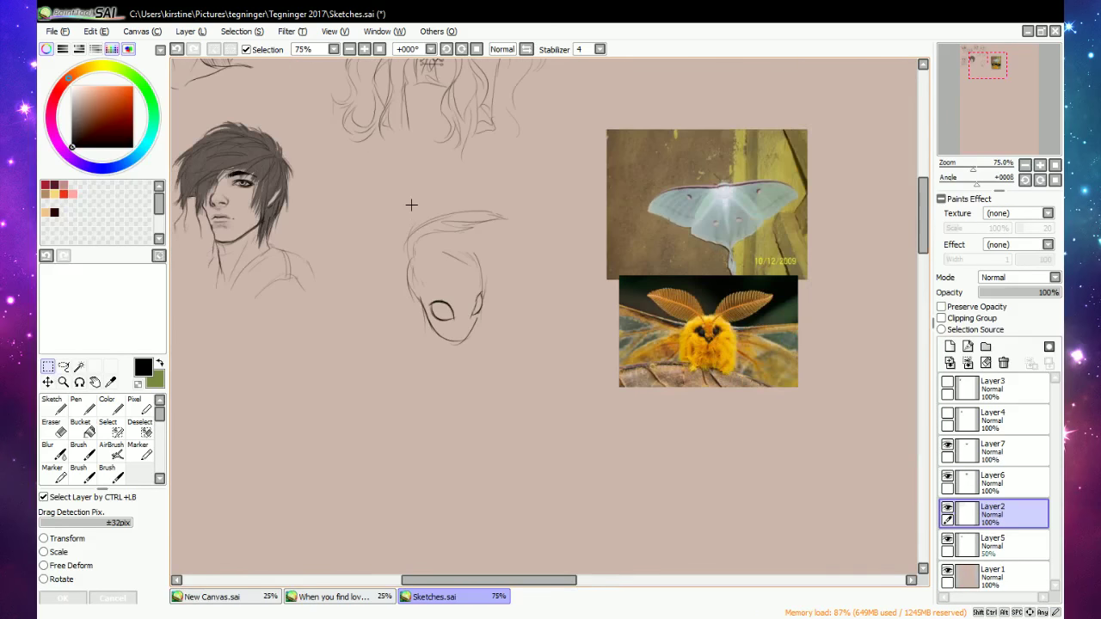
scroll(411, 205, up, 2)
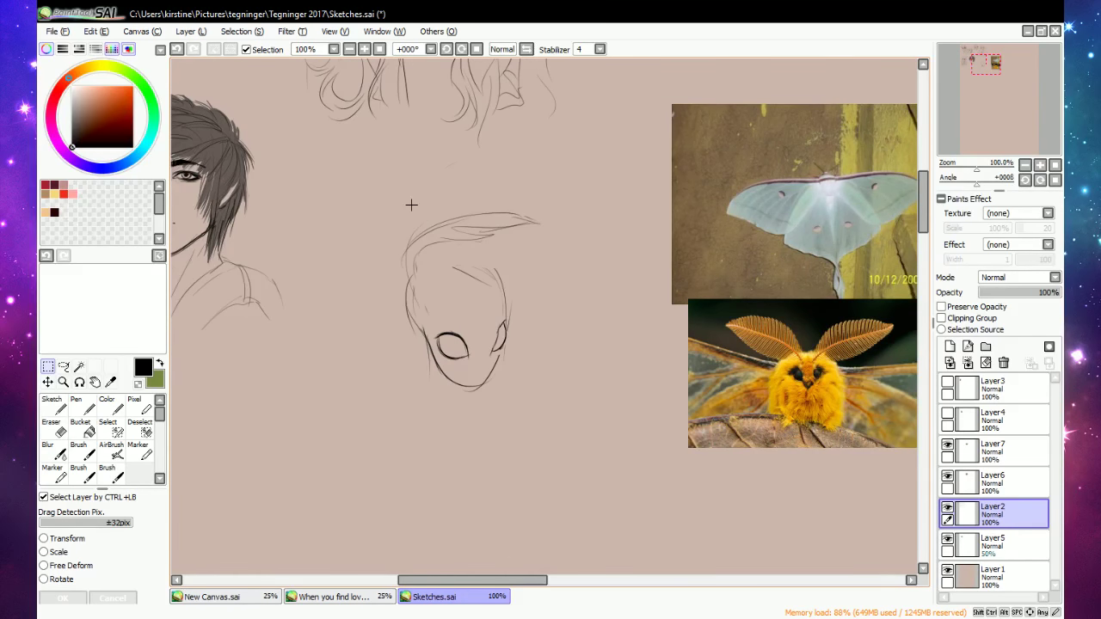
scroll(412, 205, up, 1)
scroll(411, 205, down, 2)
scroll(411, 205, up, 1)
click(54, 405)
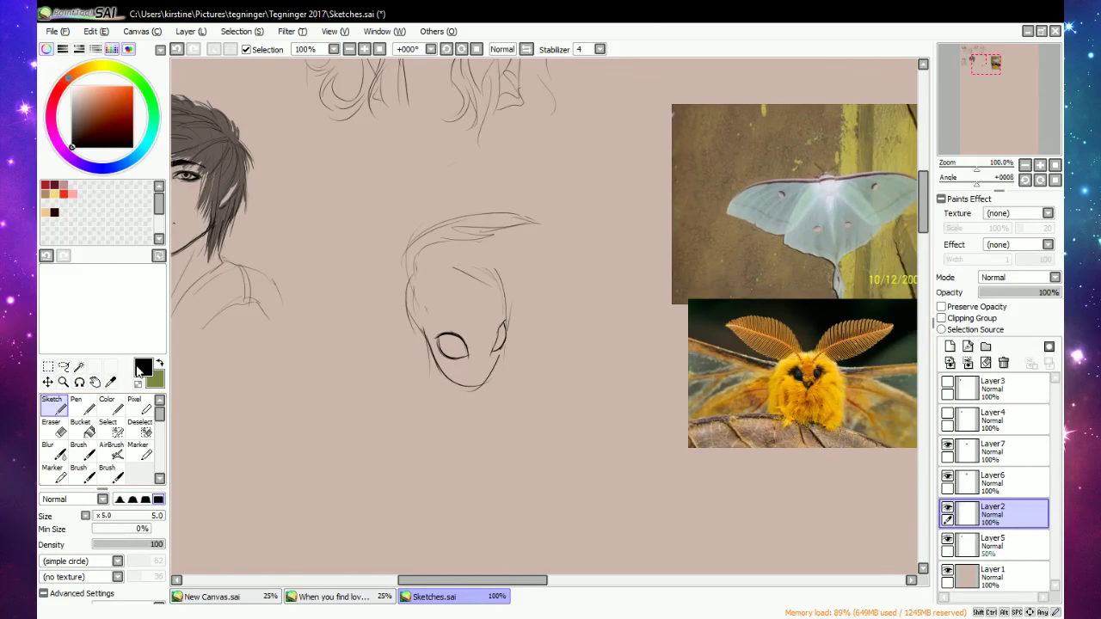
key(e)
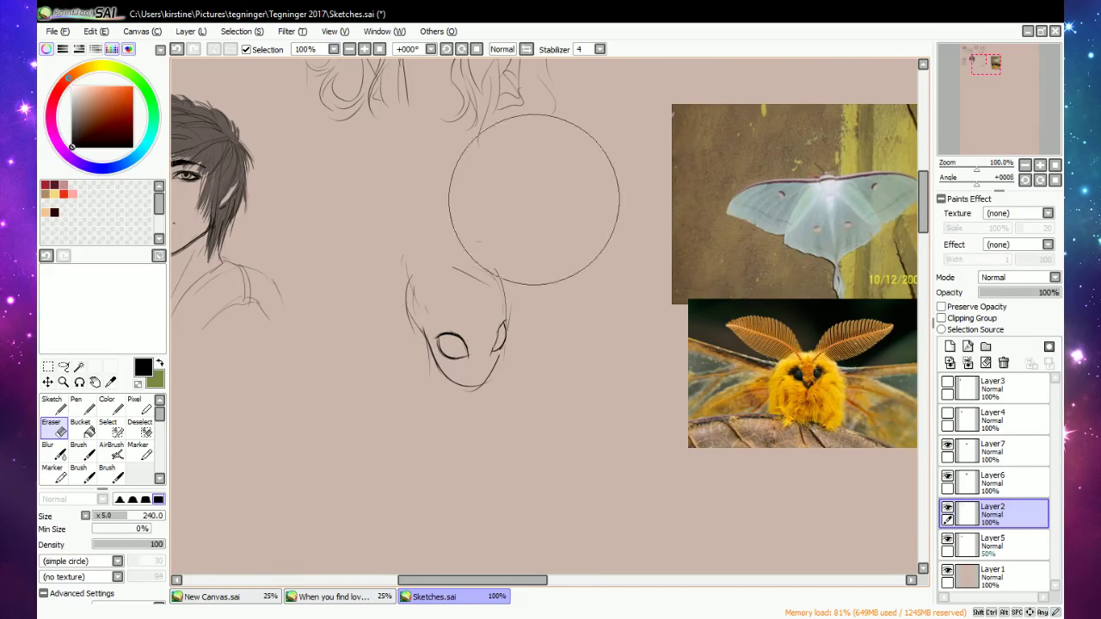
key(e)
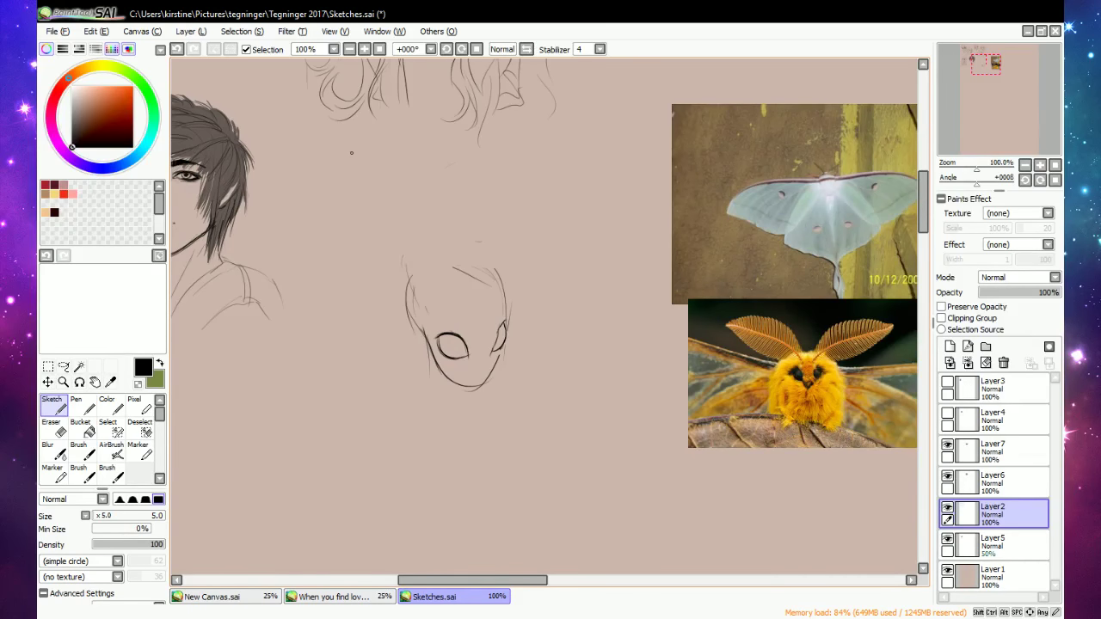
Sketch a rounded crown over the large-eyed head and a loose fluffy collar around its cheeks and chin.
mouse_move(417, 268)
mouse_down()
mouse_move(438, 255)
mouse_move(492, 270)
mouse_up()
mouse_move(530, 309)
mouse_down()
mouse_move(522, 338)
mouse_move(518, 389)
mouse_up()
drag(370, 343, 421, 393)
mouse_move(501, 277)
mouse_down()
mouse_move(536, 310)
mouse_move(519, 344)
mouse_up()
key(e)
mouse_move(511, 280)
mouse_down()
mouse_move(531, 316)
mouse_move(517, 335)
mouse_move(542, 336)
mouse_move(542, 349)
mouse_move(497, 399)
mouse_up()
key(n)
drag(420, 398, 437, 413)
drag(434, 400, 447, 419)
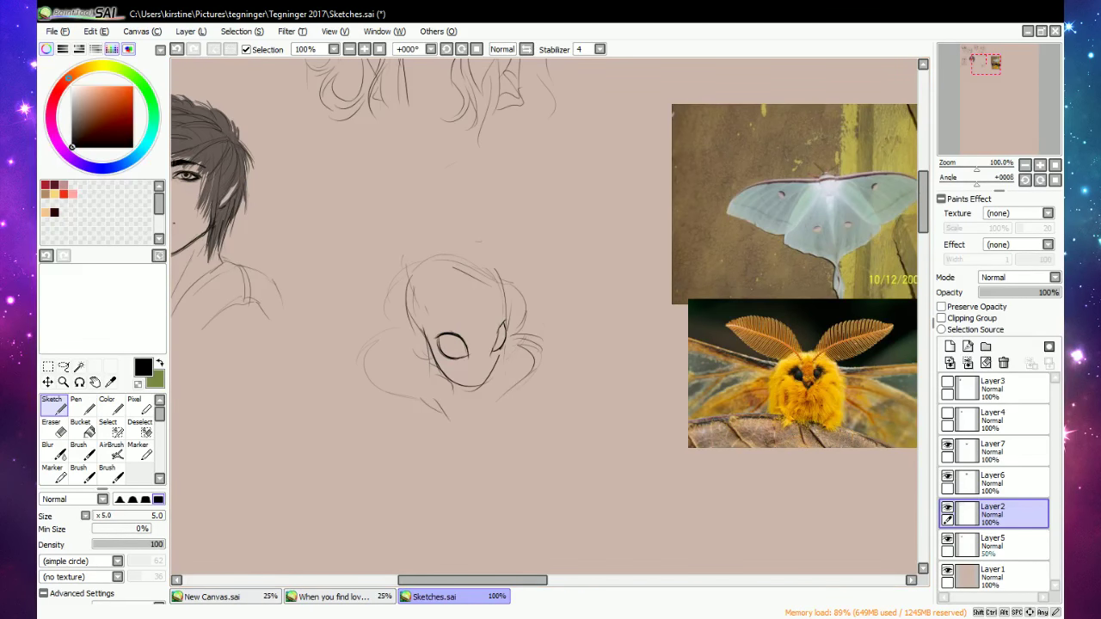
Extend the fluffy collar below the chin, closing it into a pointed ruff with a few extra strokes beside the jaw.
click(733, 618)
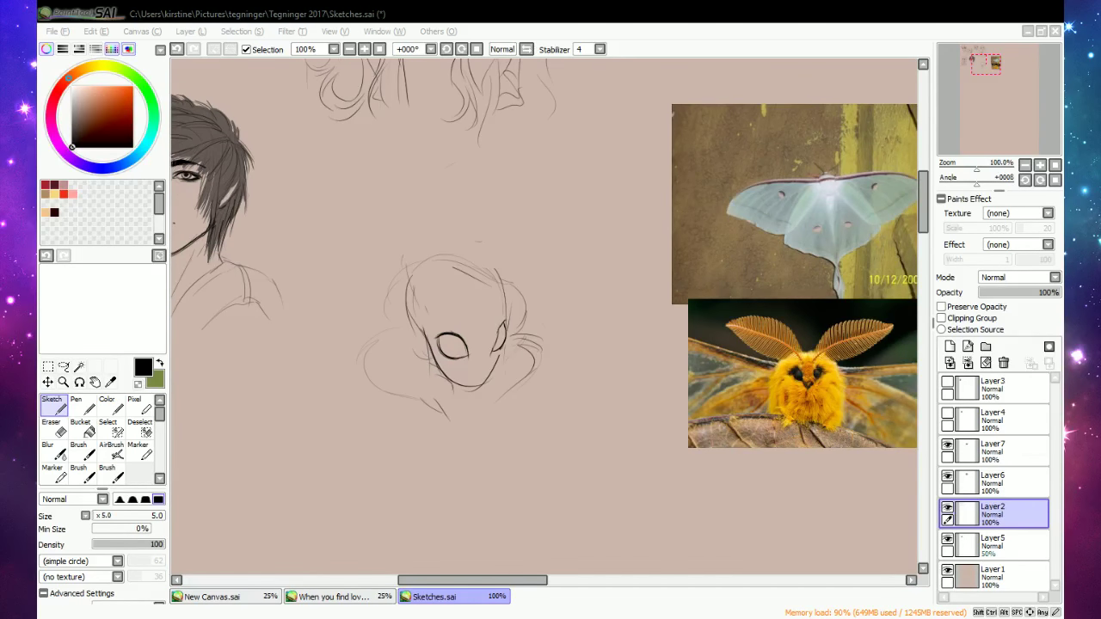
drag(487, 583, 484, 582)
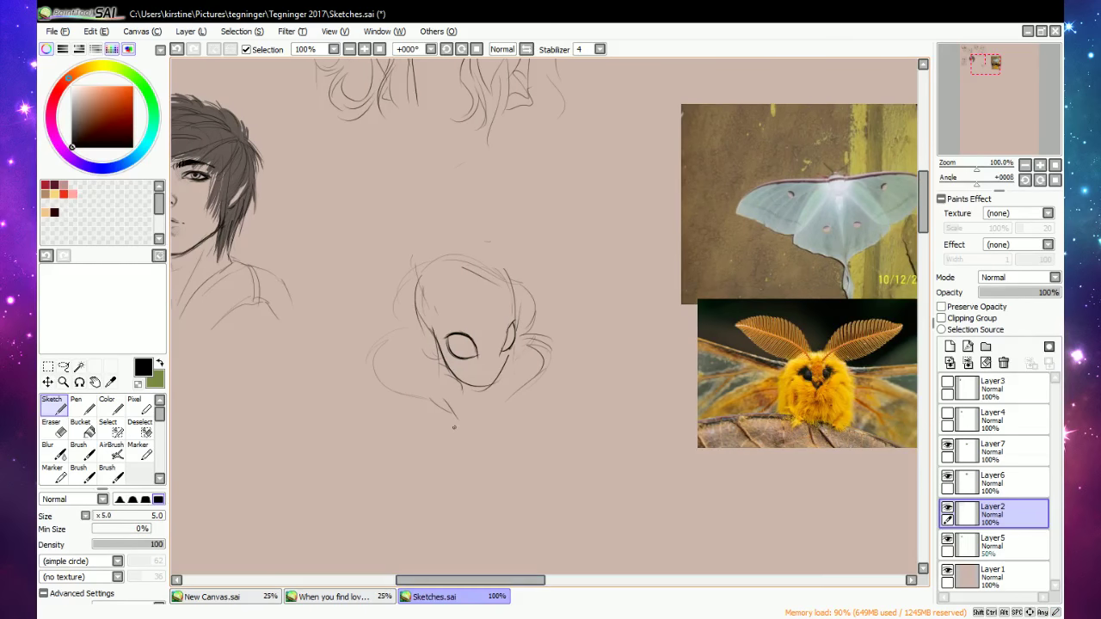
mouse_move(463, 413)
mouse_down()
mouse_move(504, 384)
mouse_move(498, 419)
mouse_up()
drag(537, 372, 506, 401)
key(e)
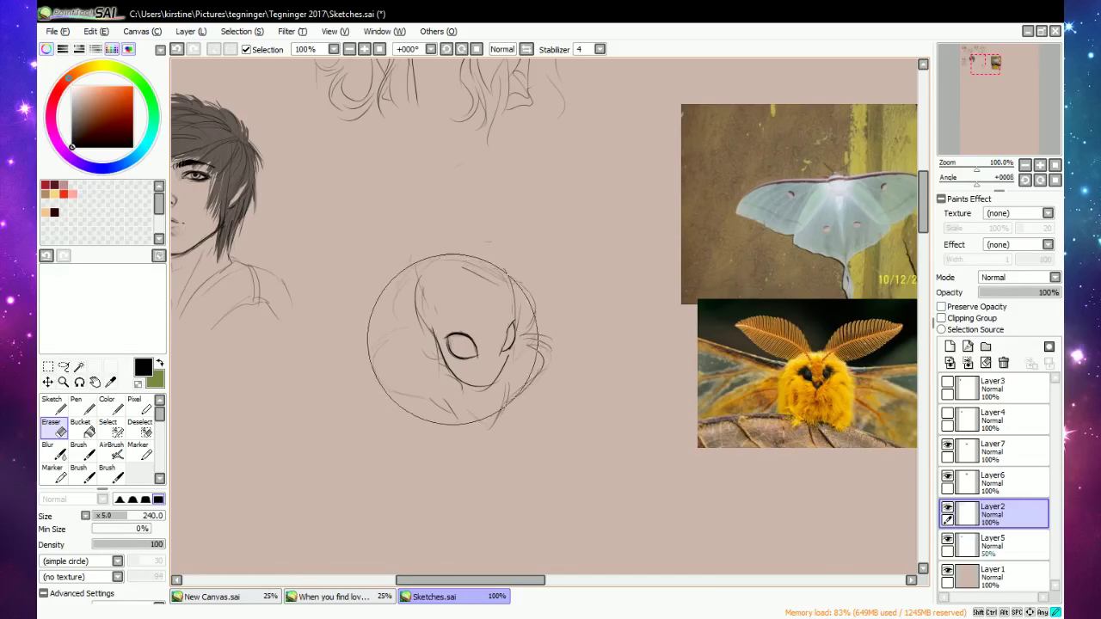
key(e)
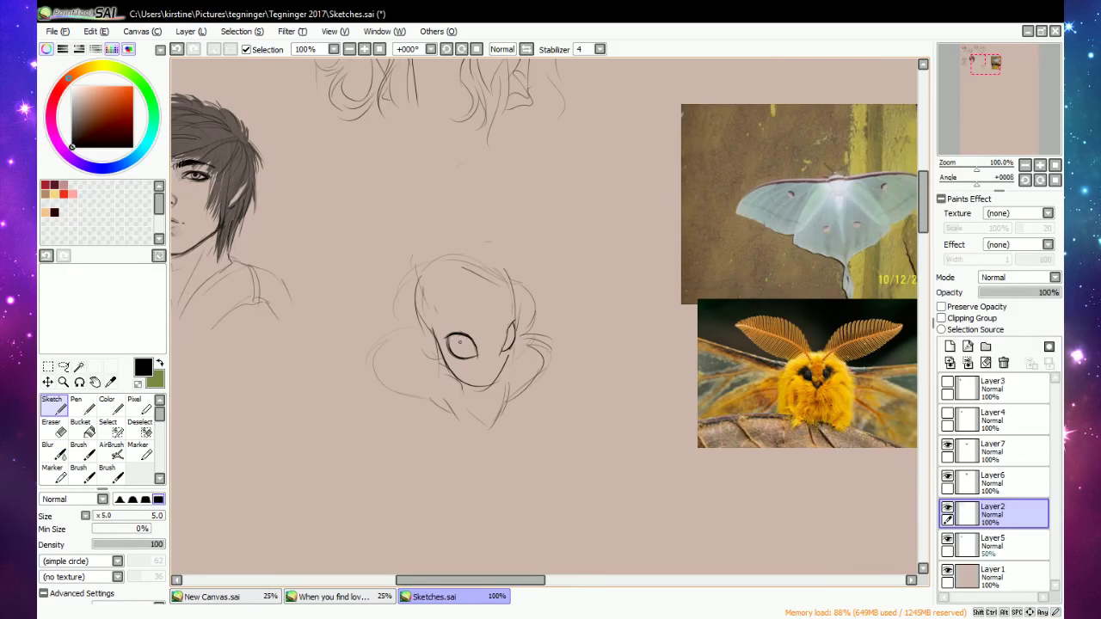
Shade the pupils and irises of both large eyes and add lashes along their upper rims.
drag(459, 339, 462, 346)
drag(458, 341, 461, 344)
drag(456, 344, 463, 346)
mouse_move(511, 334)
mouse_down()
mouse_move(513, 350)
mouse_move(515, 334)
mouse_move(444, 327)
mouse_move(447, 336)
mouse_move(442, 324)
mouse_move(521, 305)
mouse_up()
key(e)
key(n)
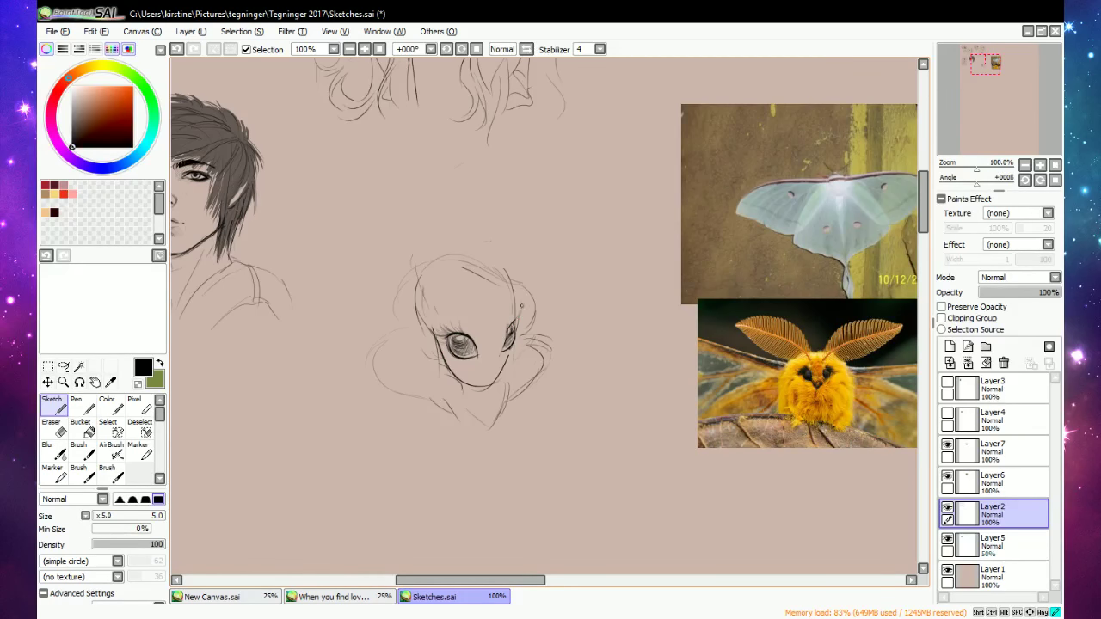
key(e)
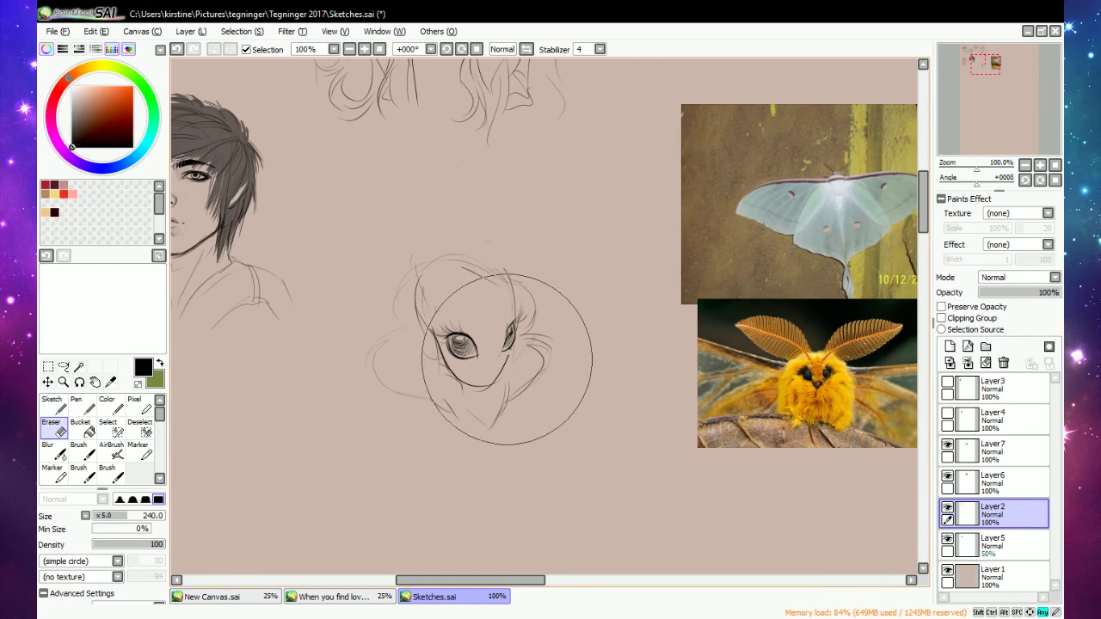
Erase the chin and far jaw line of the large-eyed head while testing small marks for the mouth.
key(e)
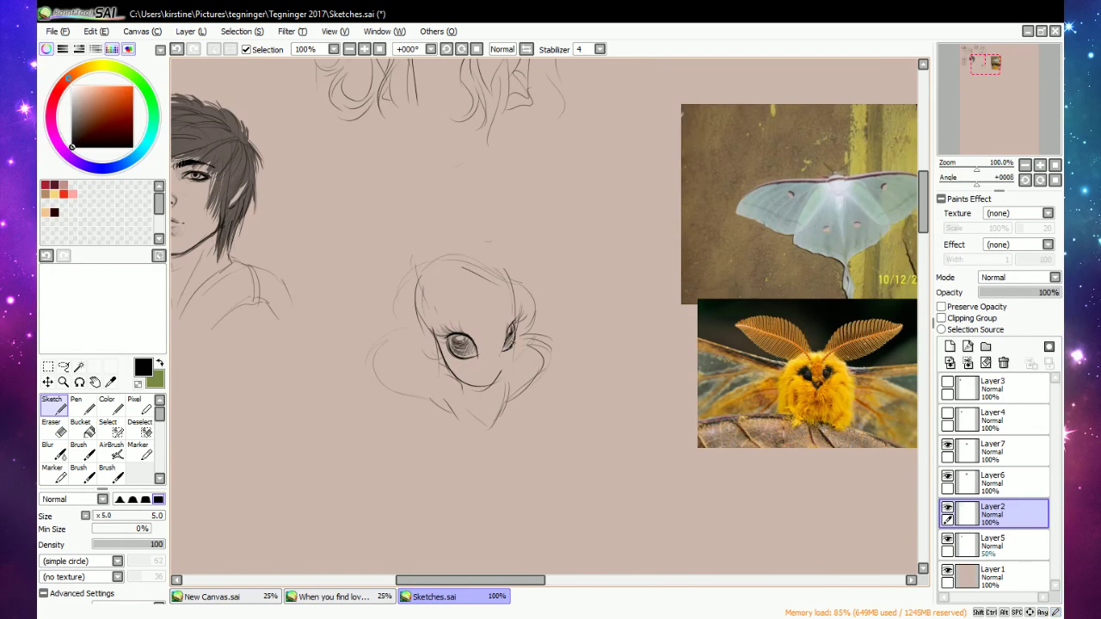
key(e)
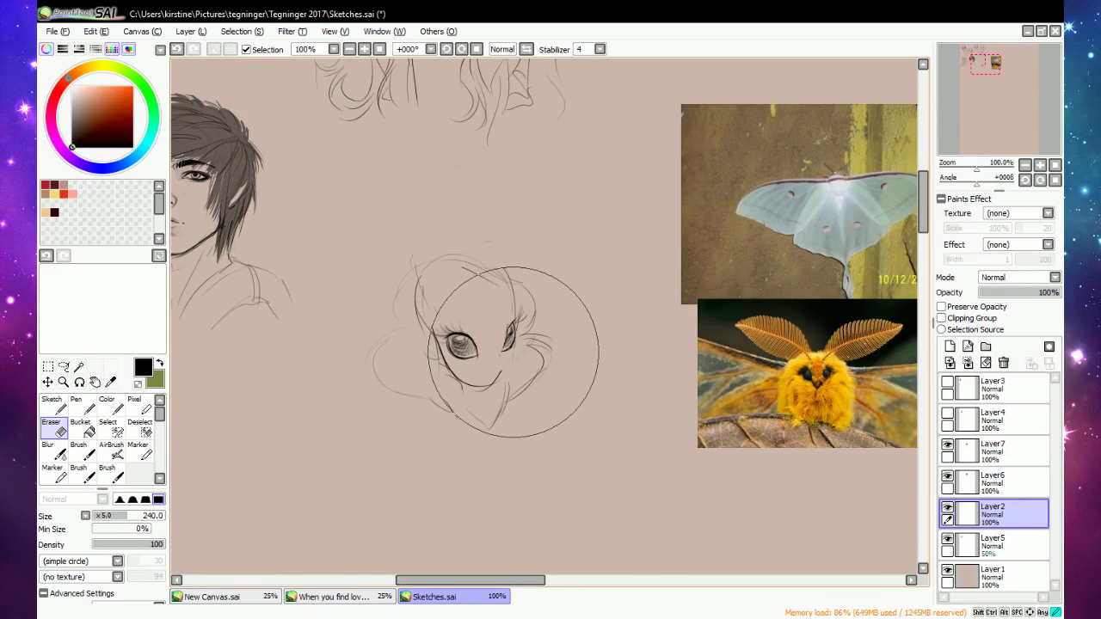
key(e)
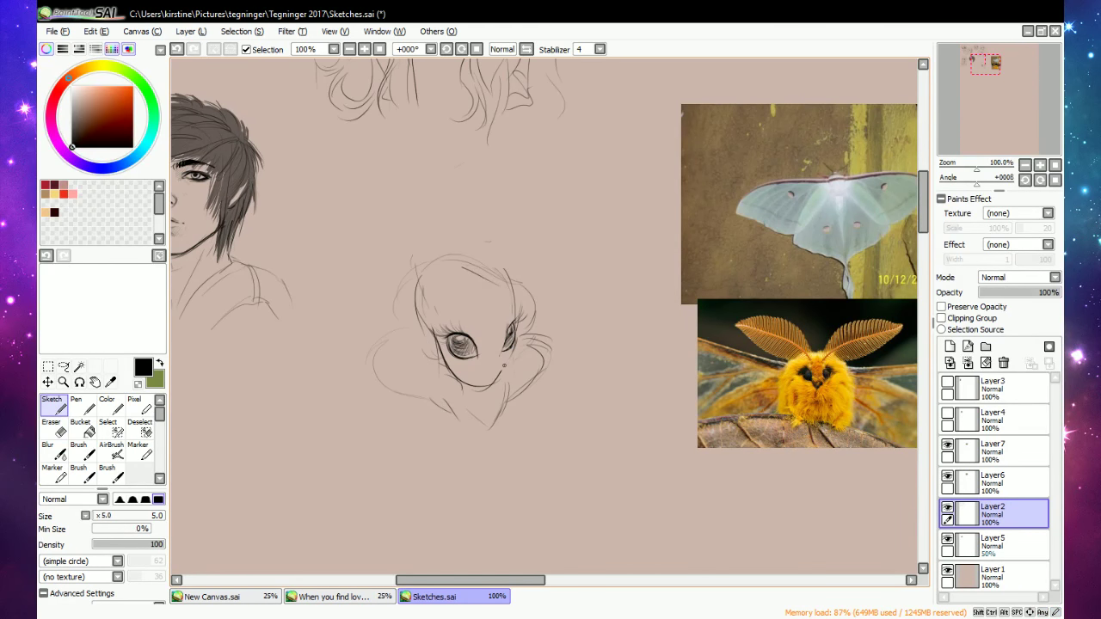
key(e)
key(e)
key(e)
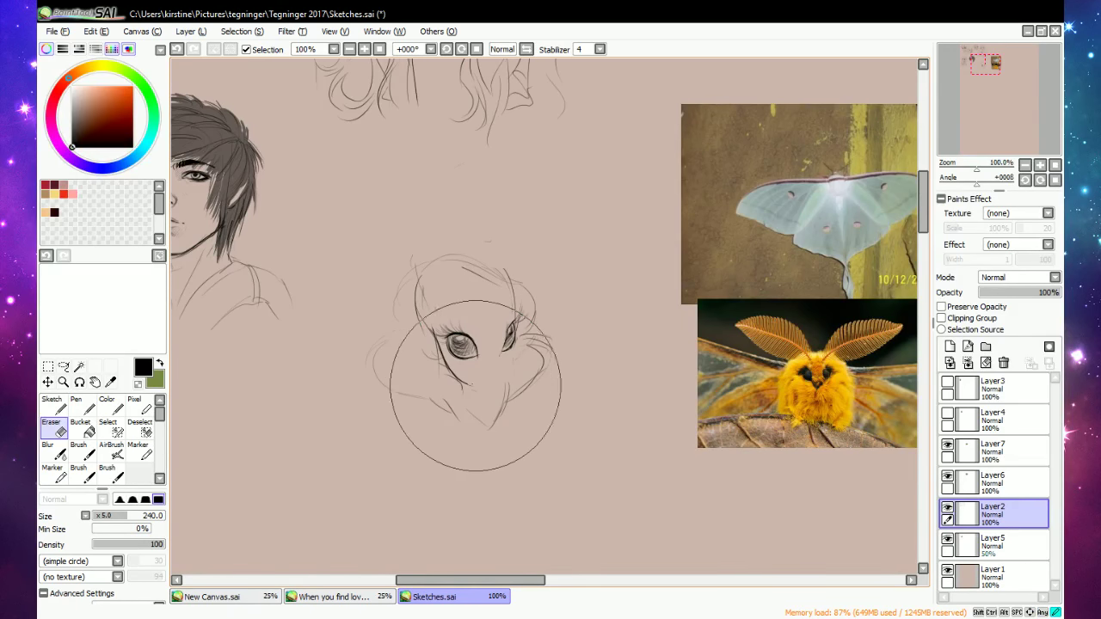
key(e)
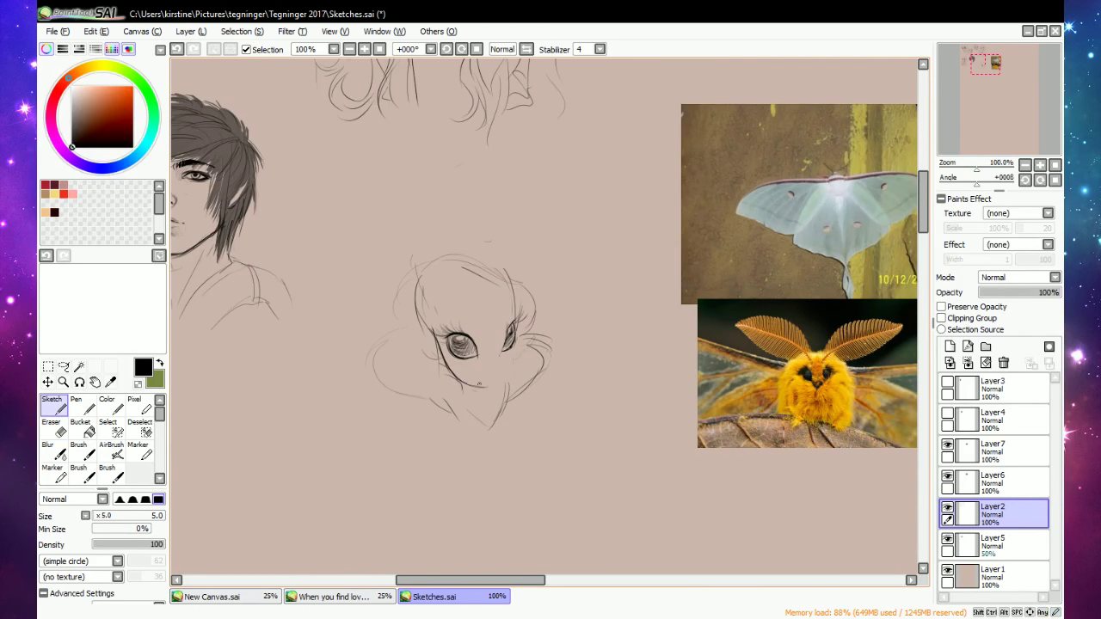
Redraw the chin and the far jaw line so the jaw runs from the far eye to a small rounded chin.
mouse_move(480, 386)
mouse_down()
mouse_move(508, 364)
mouse_move(518, 328)
mouse_move(501, 371)
mouse_up()
drag(517, 333, 499, 376)
key(e)
key(n)
drag(518, 332, 506, 367)
key(e)
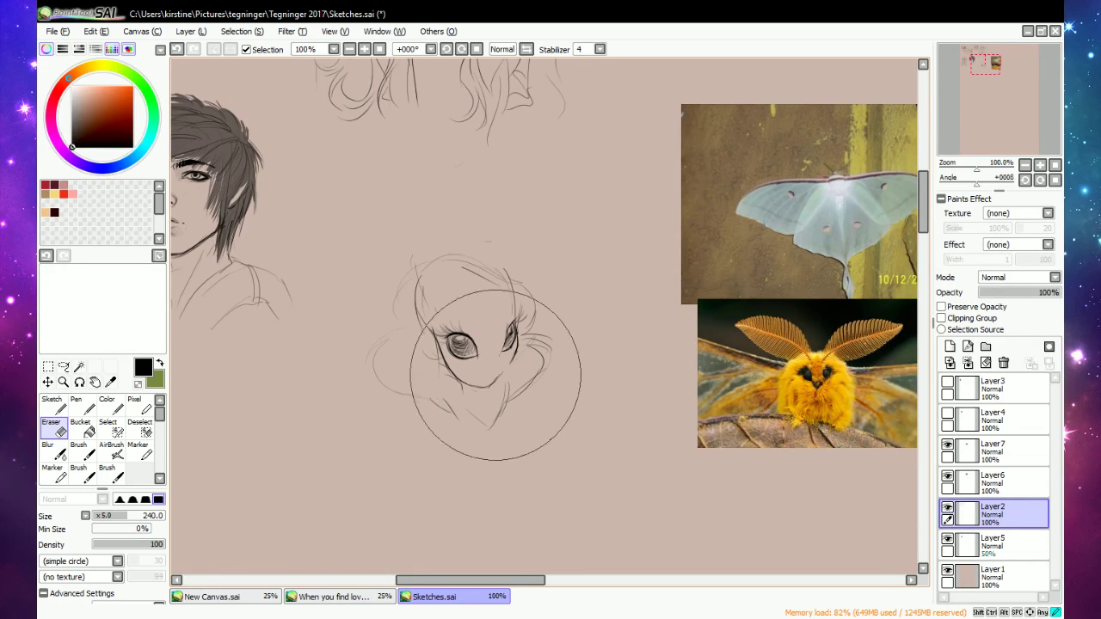
key(e)
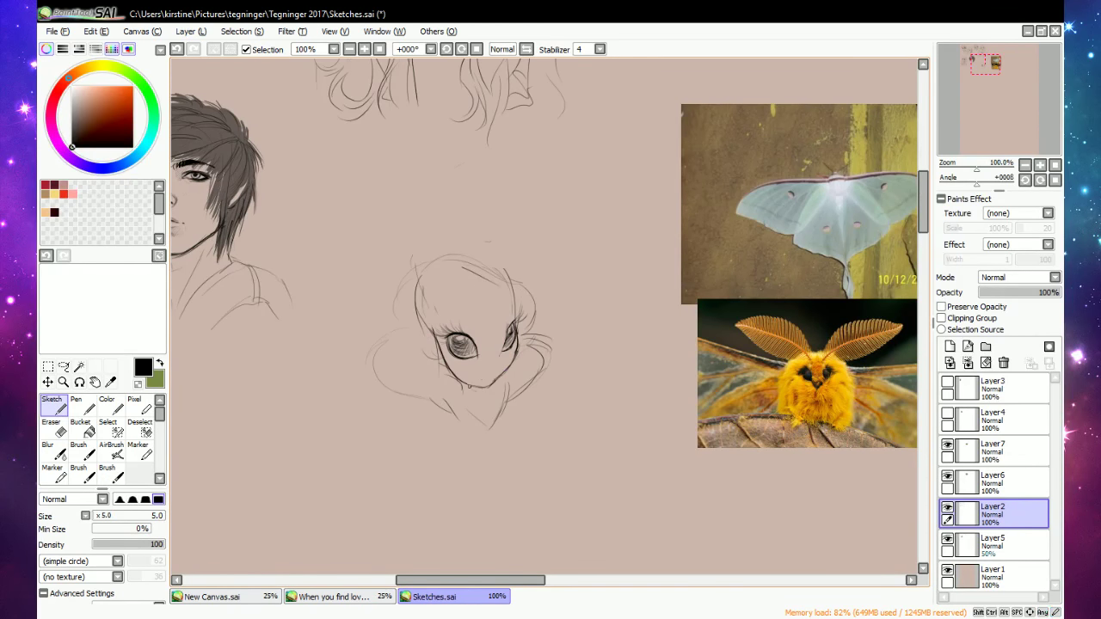
key(e)
key(e)
Draw small pursed lips just above the chin and add light nose shading between the eyes.
click(364, 49)
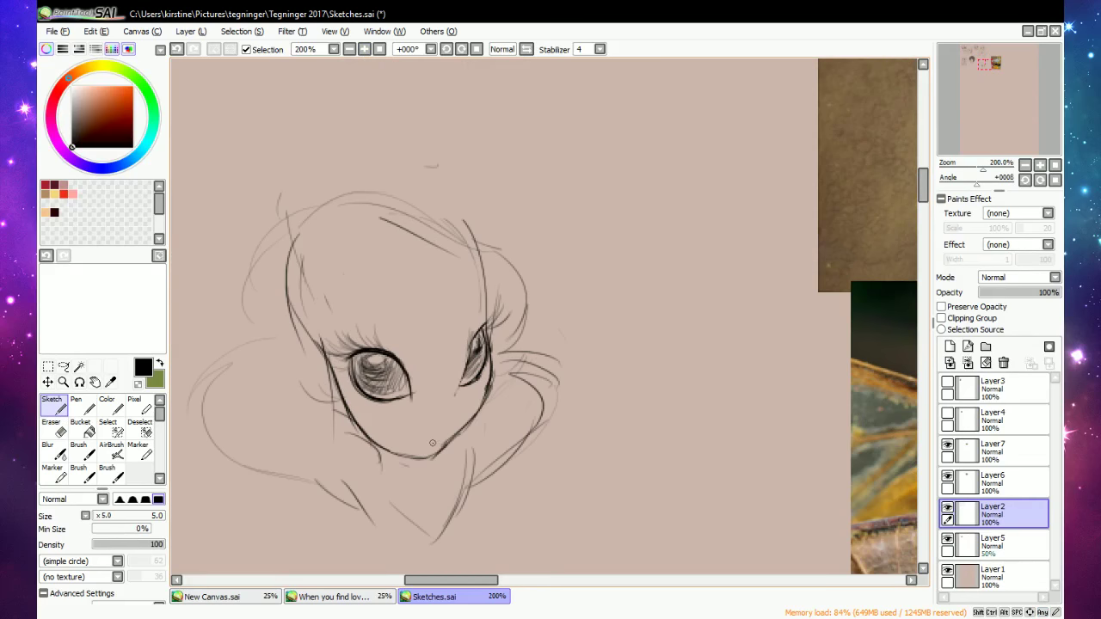
mouse_move(432, 443)
mouse_down()
mouse_move(421, 454)
mouse_move(440, 447)
mouse_up()
key(e)
key(e)
mouse_move(465, 366)
mouse_down()
mouse_move(473, 348)
mouse_move(461, 382)
mouse_up()
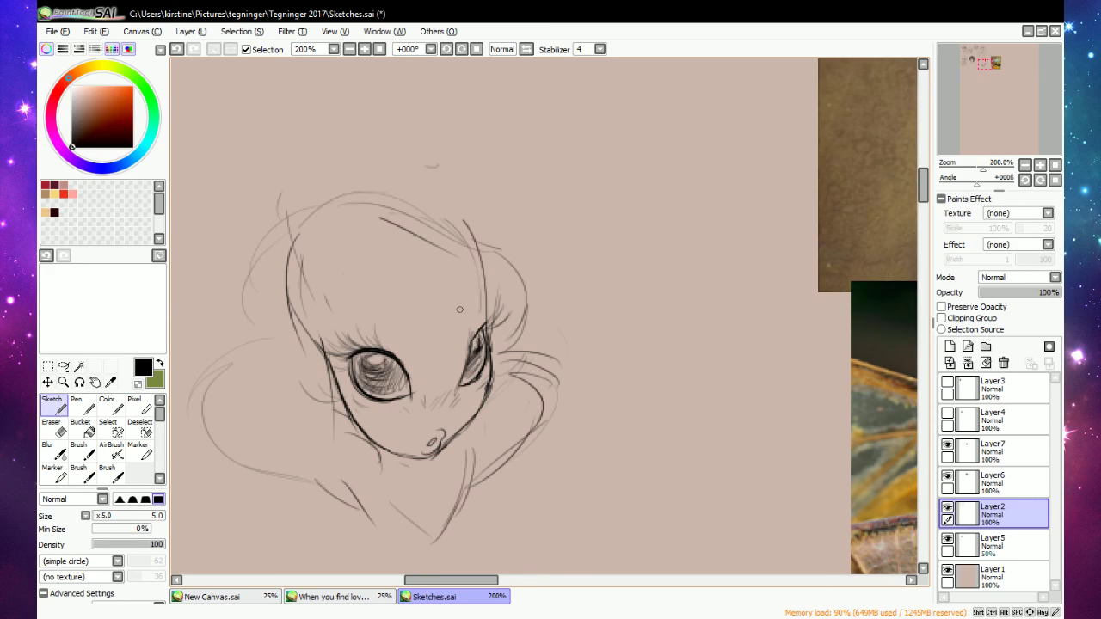
key(e)
key(n)
Sketch curled fluffy tufts along the lower edge of the collar beneath the near cheek.
click(351, 49)
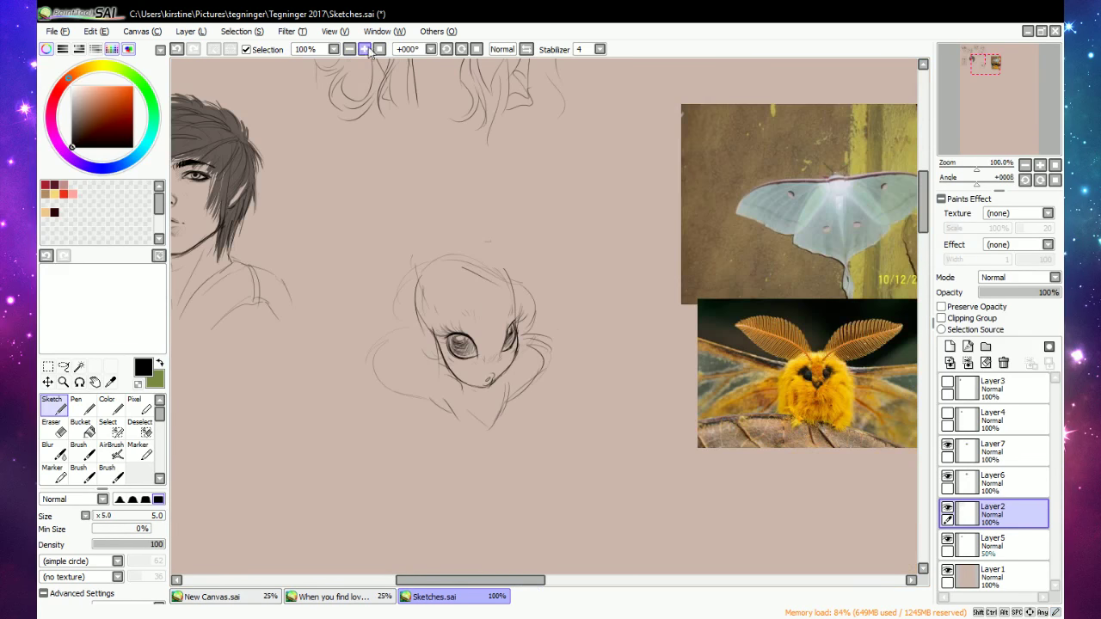
key(e)
mouse_move(443, 400)
mouse_down()
mouse_move(411, 407)
mouse_move(455, 425)
mouse_move(483, 413)
mouse_move(423, 409)
mouse_move(378, 387)
mouse_move(398, 416)
mouse_move(409, 406)
mouse_move(488, 425)
mouse_up()
key(n)
key(e)
key(n)
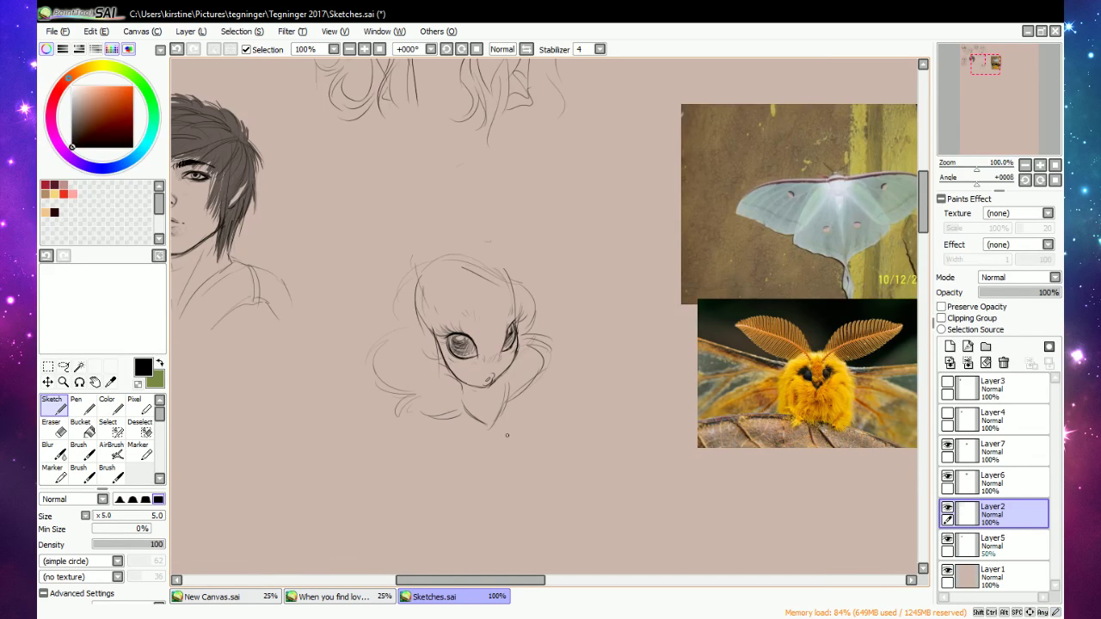
Erase the pointed ruff, the curled tufts and the trial strokes below the chin.
key(e)
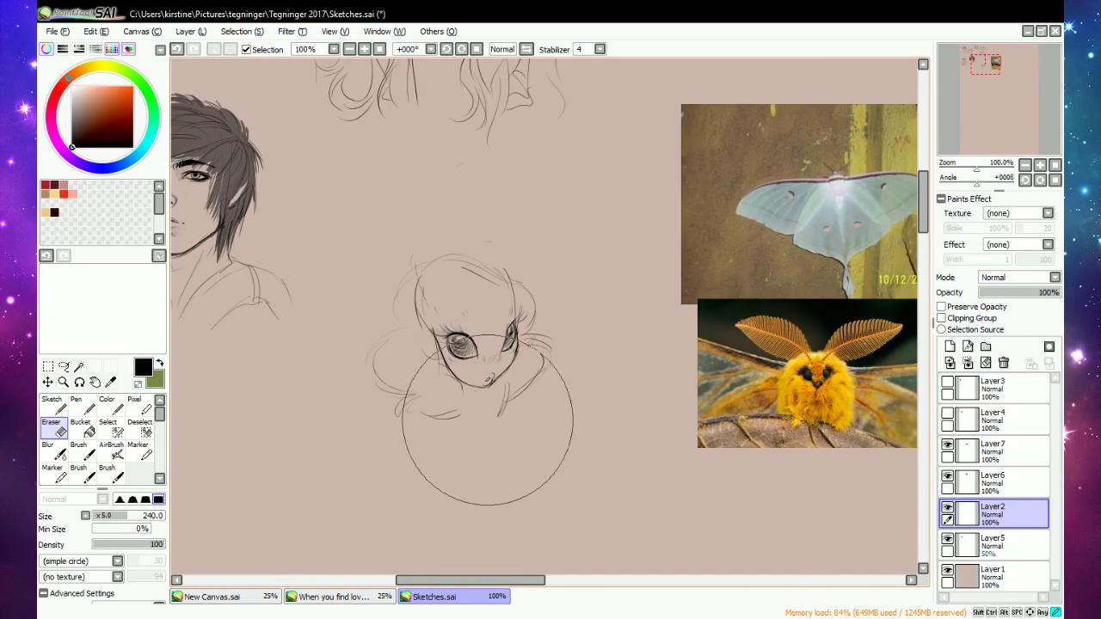
mouse_move(539, 391)
mouse_down()
mouse_move(453, 421)
mouse_move(396, 420)
mouse_up()
key(e)
drag(418, 423, 464, 443)
key(e)
mouse_move(403, 422)
mouse_down()
mouse_move(454, 430)
mouse_move(473, 463)
mouse_up()
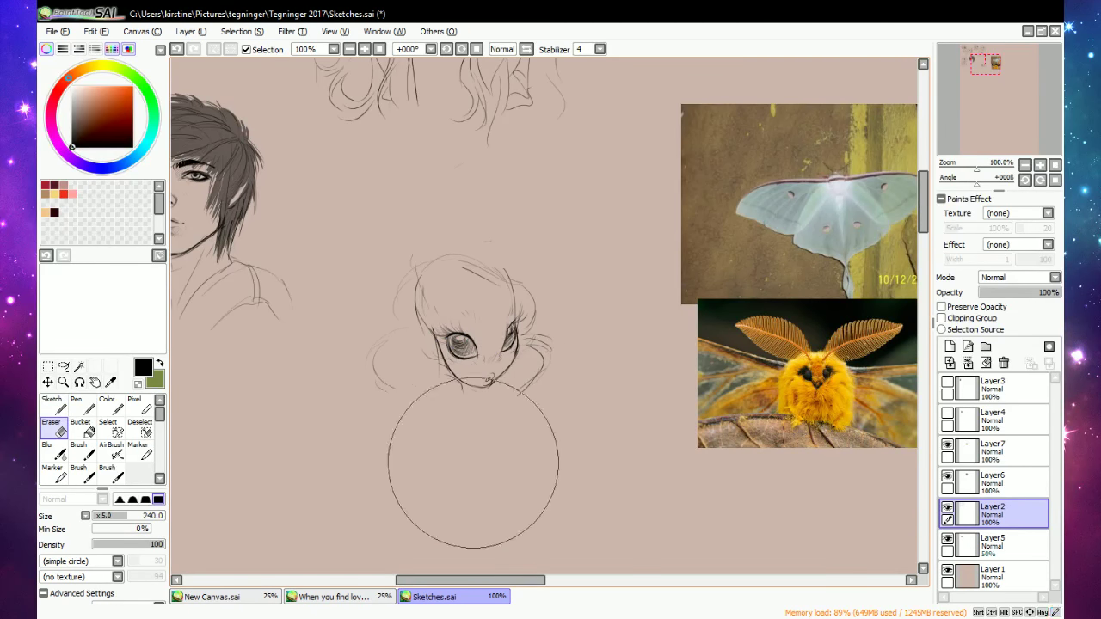
key(e)
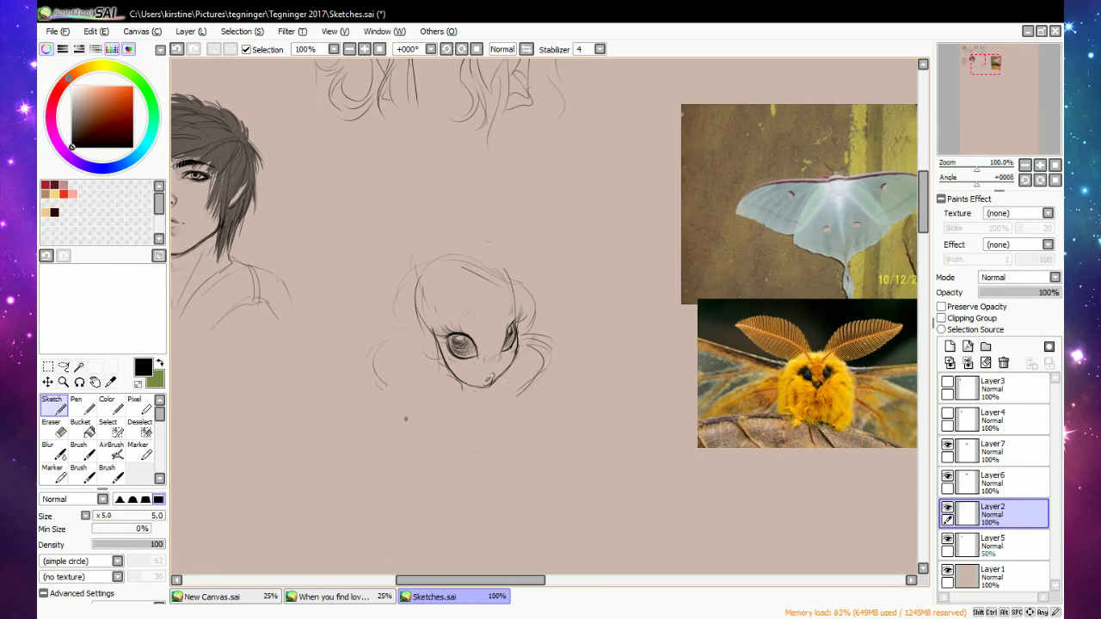
drag(419, 400, 463, 451)
key(e)
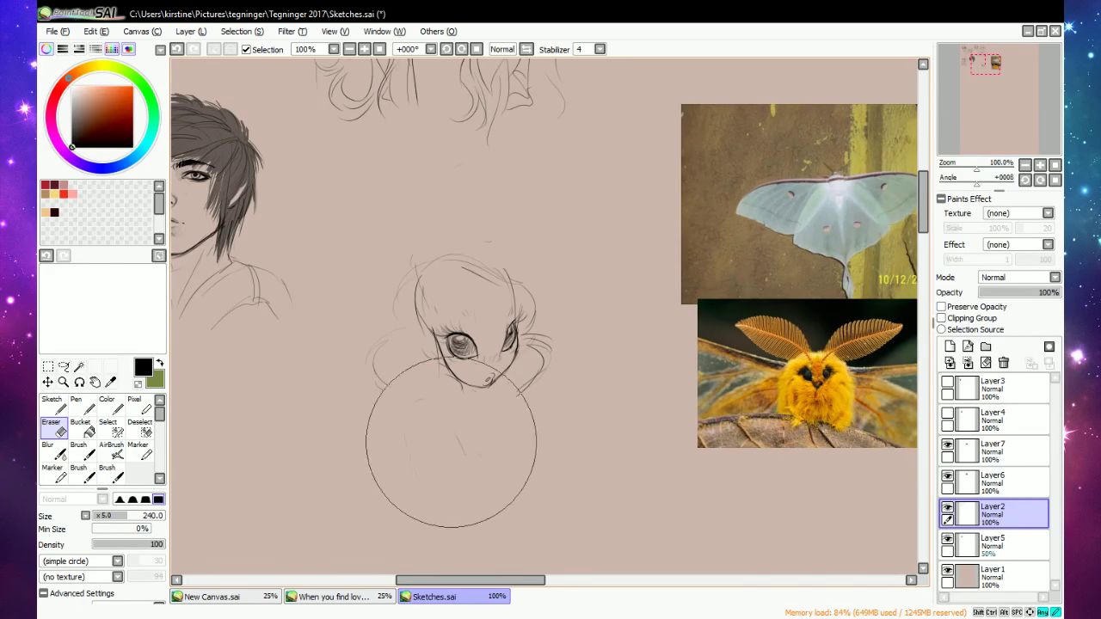
drag(442, 393, 442, 454)
Sketch the collar's lower edge again with a rounded, fluffy chest hanging beneath it.
key(e)
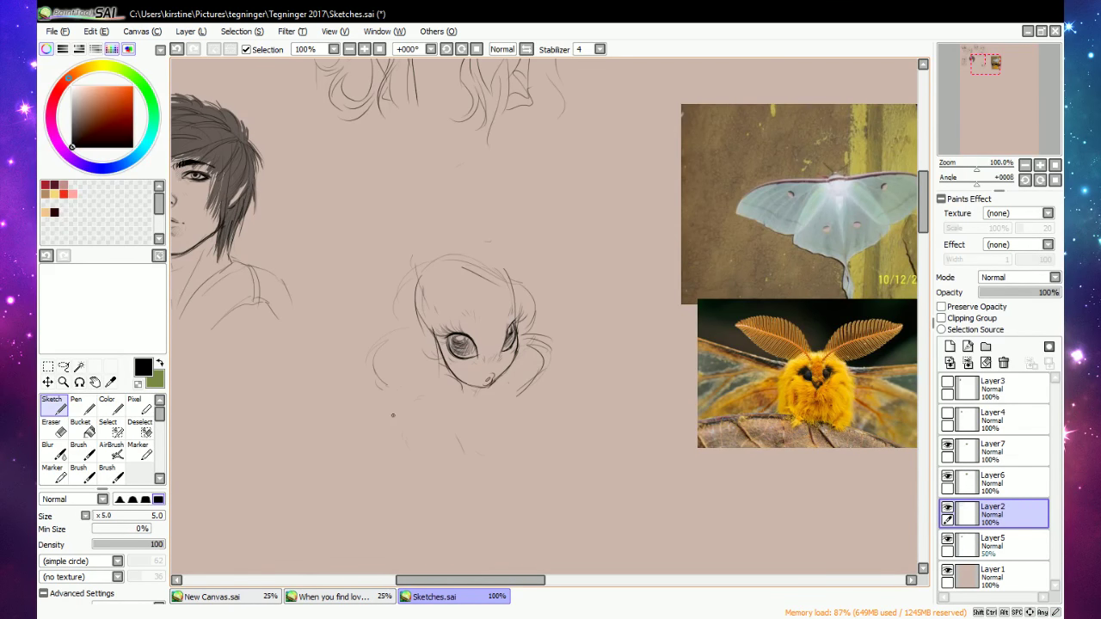
drag(382, 390, 465, 410)
drag(530, 396, 481, 437)
mouse_move(520, 396)
mouse_down()
mouse_move(483, 430)
mouse_move(486, 448)
mouse_move(489, 430)
mouse_move(534, 449)
mouse_move(521, 480)
mouse_up()
mouse_move(432, 421)
mouse_down()
mouse_move(487, 492)
mouse_move(507, 485)
mouse_move(529, 409)
mouse_up()
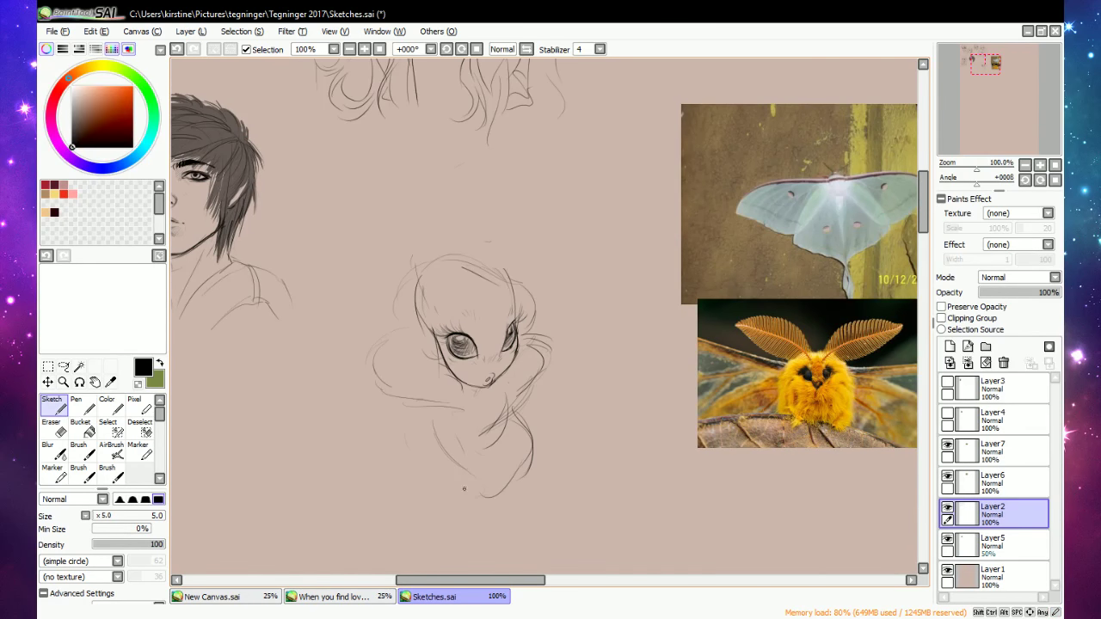
Rework the chest outline below the collar into a firmer shape that tapers to a blunt point.
key(e)
key(n)
mouse_move(518, 479)
mouse_down()
mouse_move(493, 488)
mouse_move(531, 460)
mouse_up()
key(e)
drag(458, 513, 456, 498)
key(n)
drag(431, 449, 508, 490)
drag(433, 408, 457, 458)
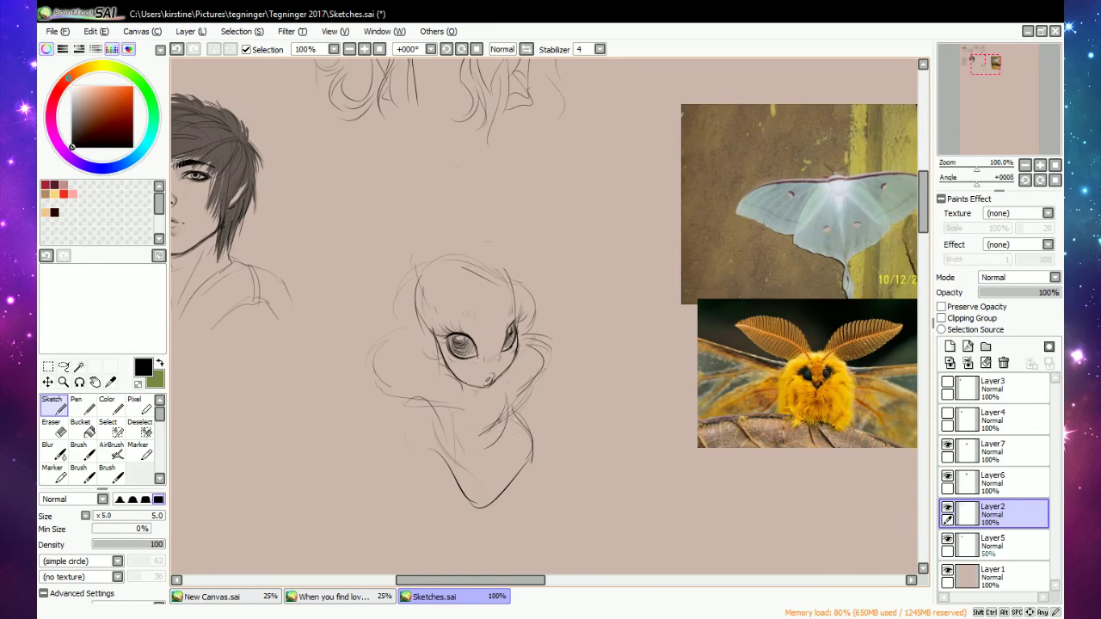
Erase the tapered chest and sketch slim body lines below the chin with a sloping line from the shoulder.
key(e)
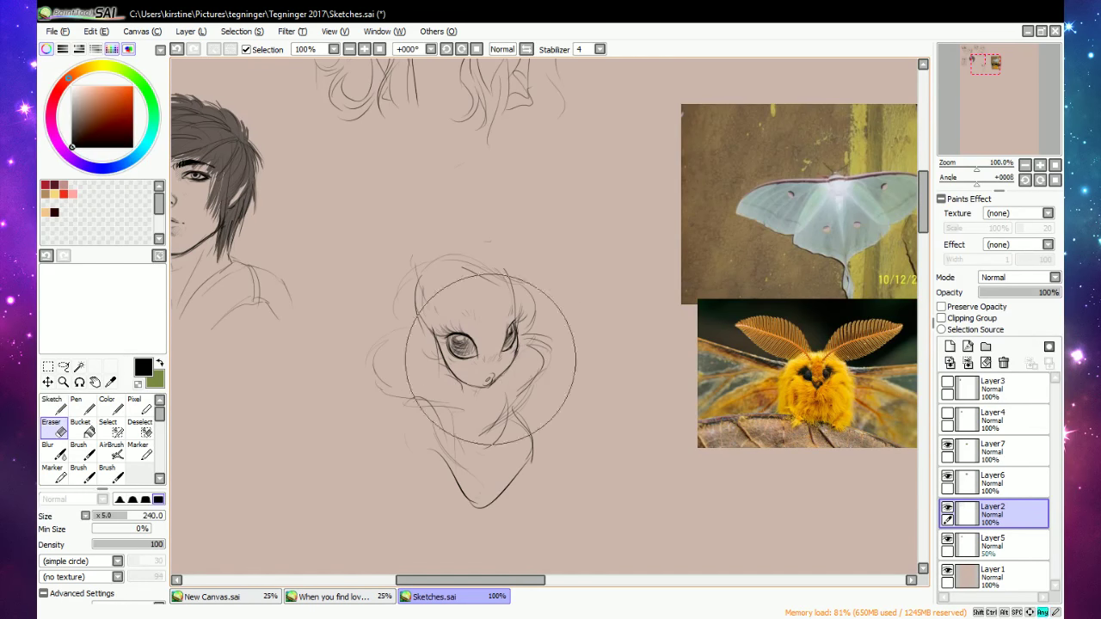
mouse_move(441, 430)
mouse_down()
mouse_move(470, 468)
mouse_move(521, 432)
mouse_up()
key(n)
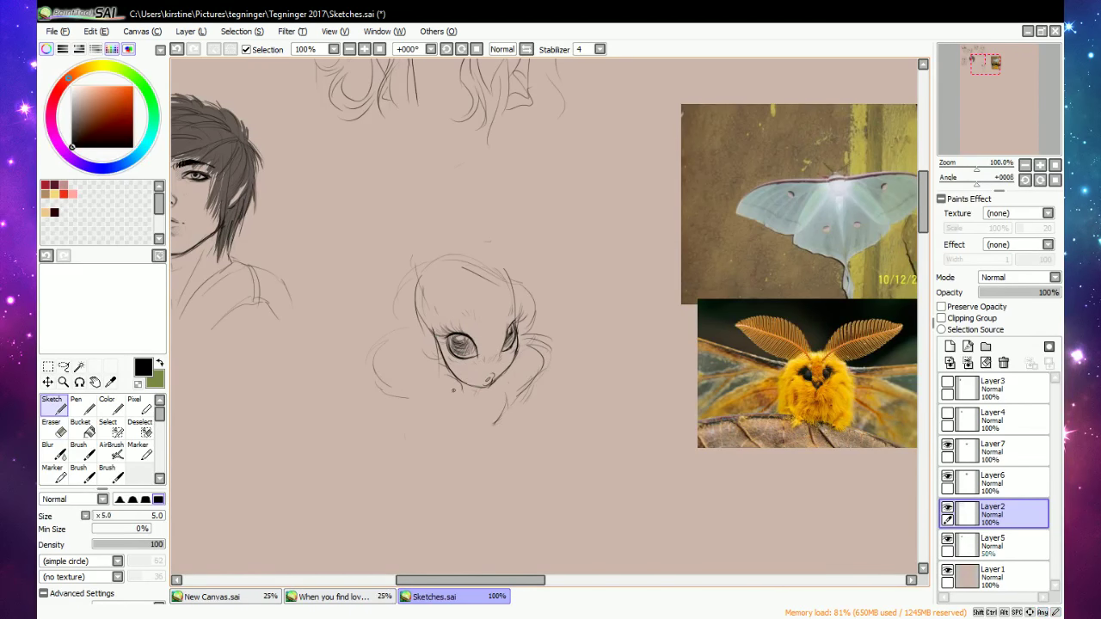
drag(475, 394, 492, 478)
drag(435, 424, 474, 506)
drag(401, 423, 362, 477)
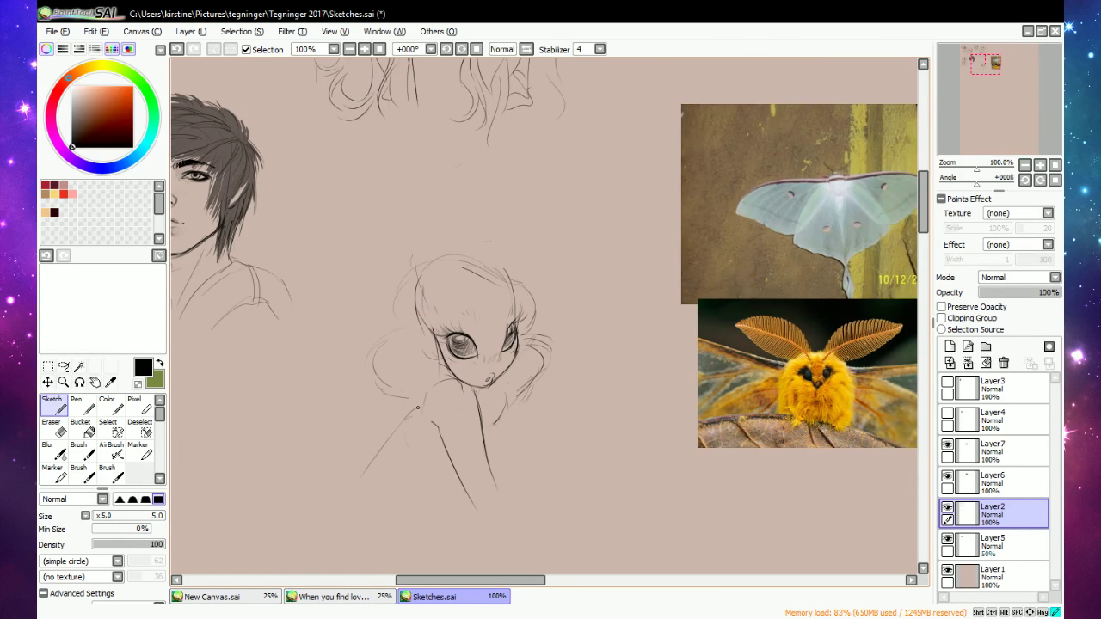
mouse_move(406, 417)
mouse_down()
mouse_move(361, 481)
mouse_move(412, 422)
mouse_up()
Sketch long folded wings draping from the shoulder down the figure's back like a cloak.
click(350, 49)
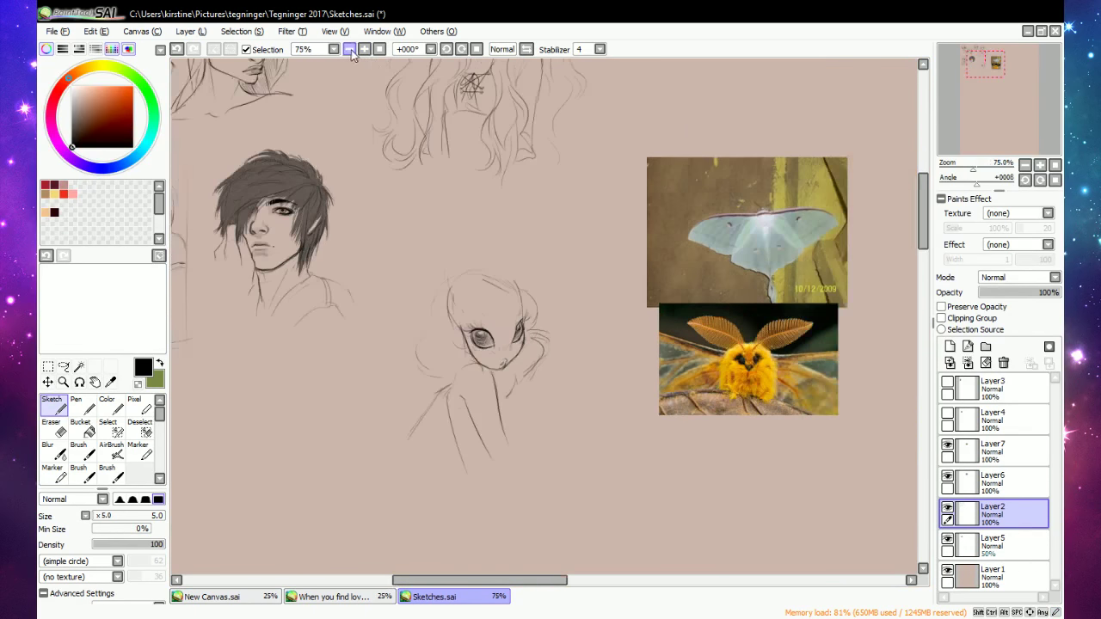
click(349, 49)
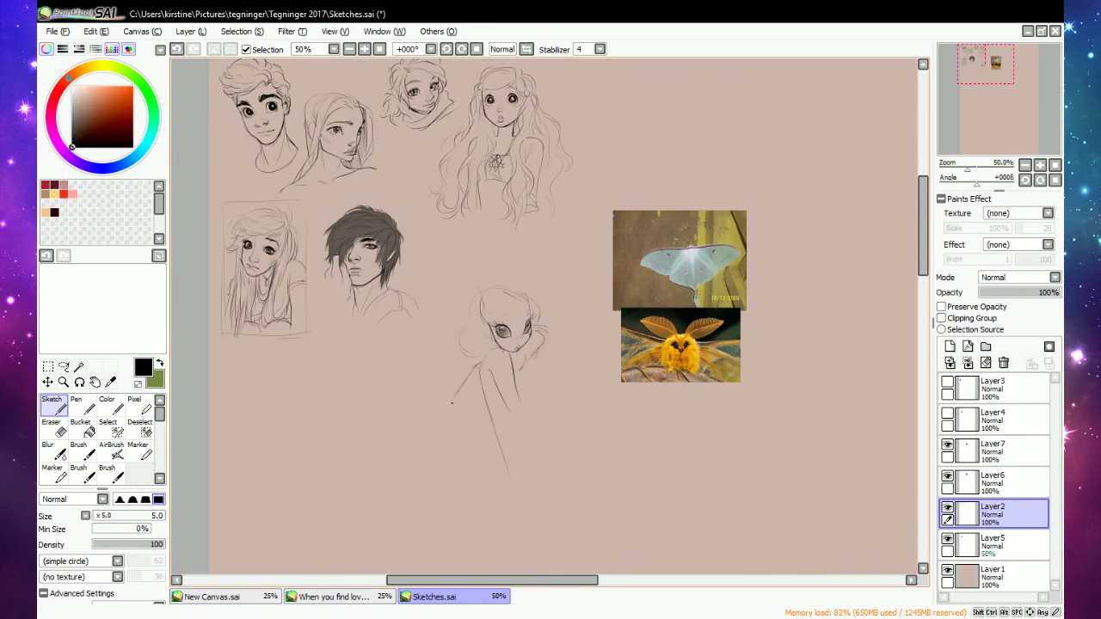
mouse_move(454, 397)
mouse_down()
mouse_move(448, 480)
mouse_move(510, 517)
mouse_up()
drag(462, 453, 464, 502)
mouse_move(465, 422)
mouse_down()
mouse_move(452, 526)
mouse_move(464, 515)
mouse_move(420, 559)
mouse_up()
drag(432, 474, 425, 516)
drag(454, 408, 431, 470)
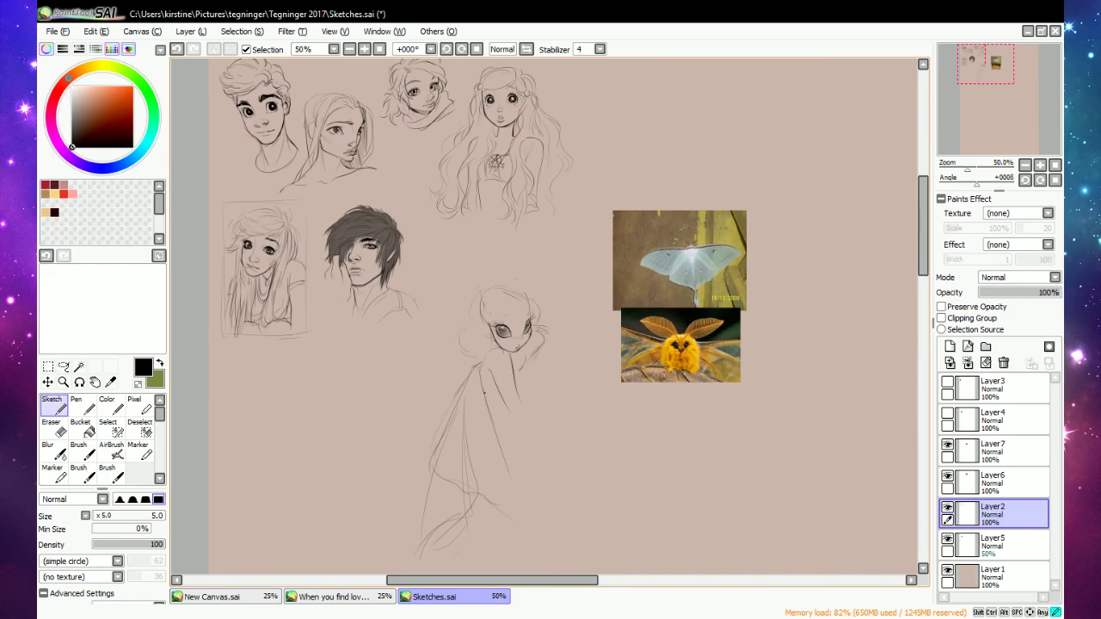
Add the draped wings' far edge, redraw the overlapping lines inside them and extend a long trailing tail downward.
mouse_move(489, 399)
mouse_down()
mouse_move(528, 546)
mouse_move(484, 498)
mouse_move(526, 535)
mouse_up()
key(e)
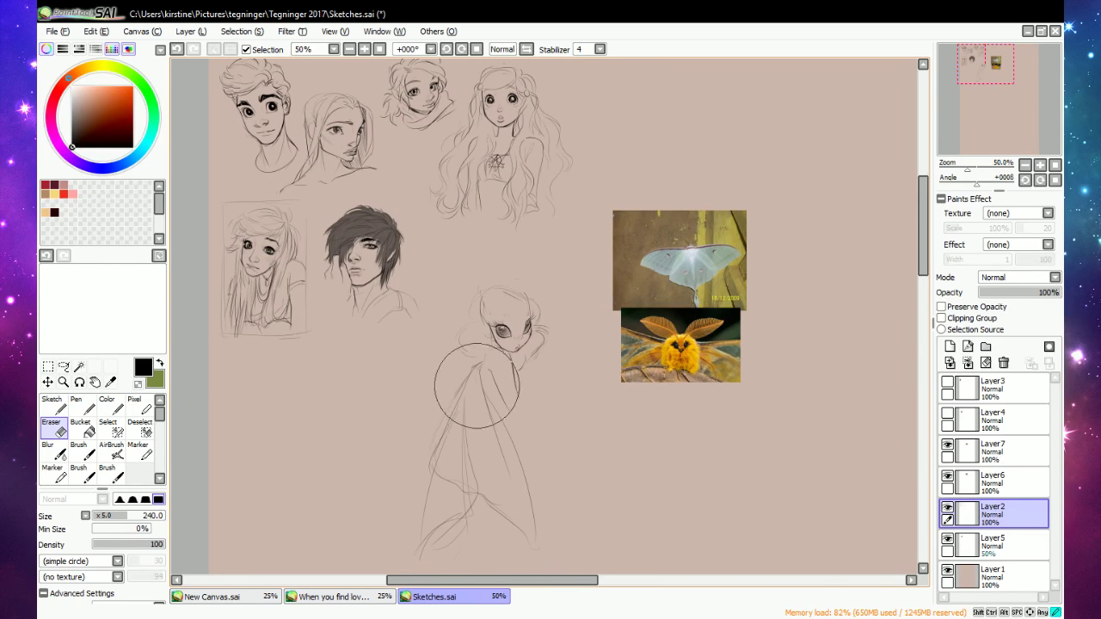
drag(478, 386, 504, 451)
key(n)
drag(484, 375, 514, 467)
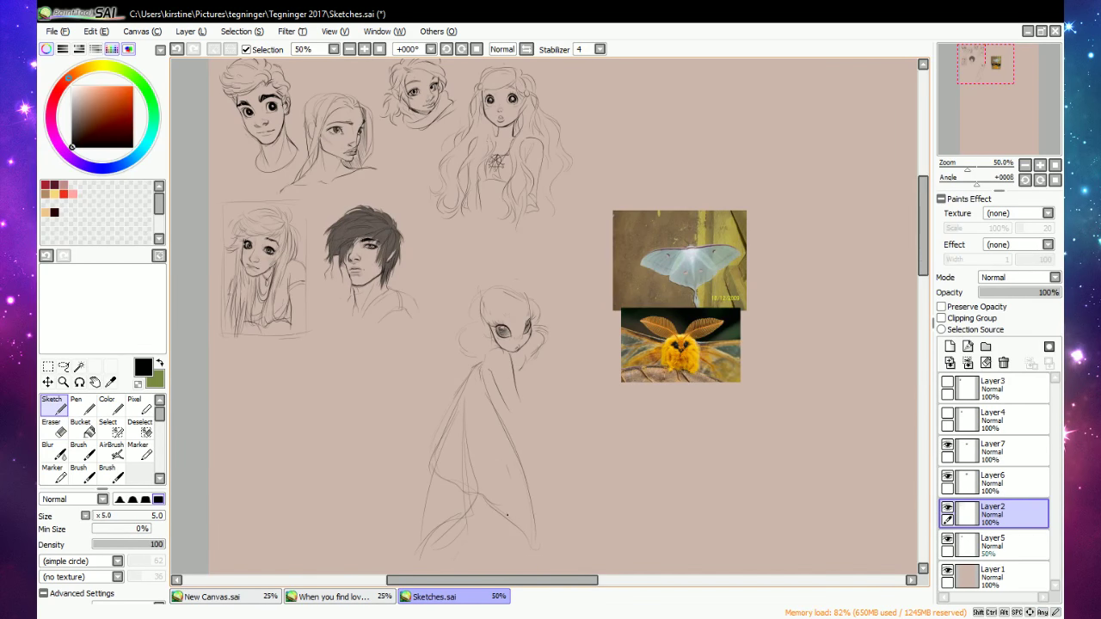
scroll(430, 534, down, 2)
drag(421, 489, 435, 573)
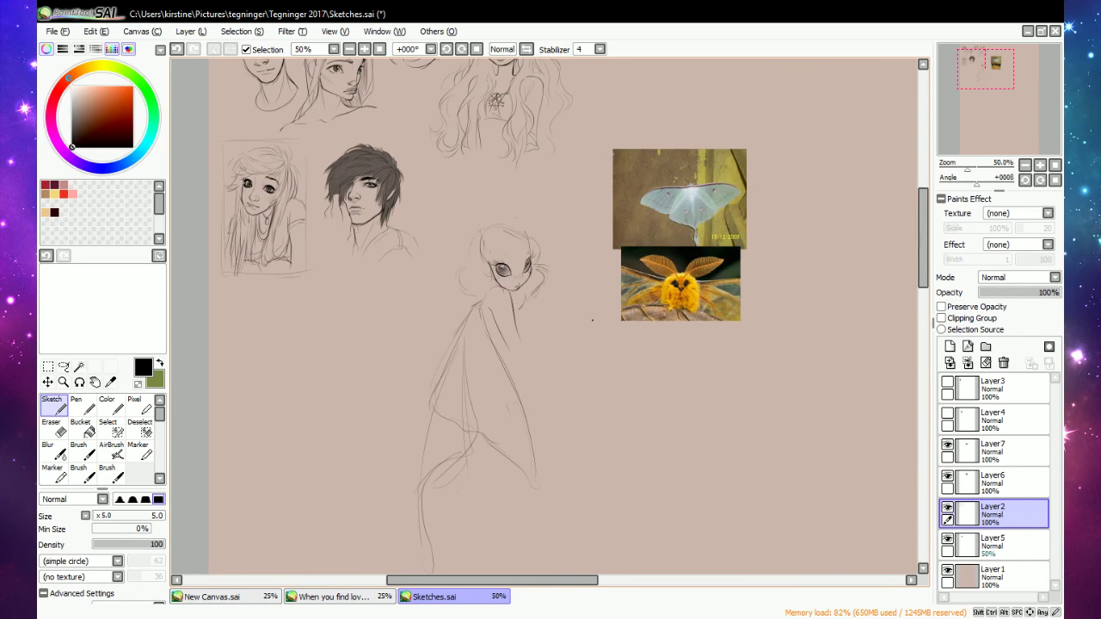
Erase the draped wings and sketch a broad wing sweeping outward to the left from the shoulder.
key(e)
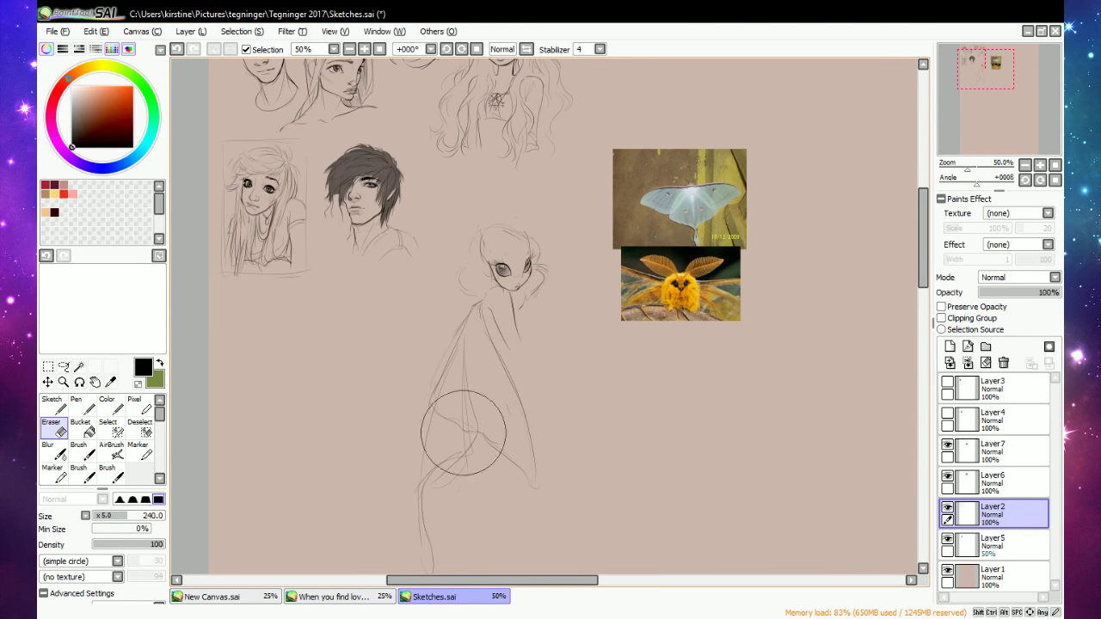
mouse_move(467, 438)
mouse_down()
mouse_move(459, 356)
mouse_move(428, 448)
mouse_move(423, 538)
mouse_move(454, 550)
mouse_move(477, 529)
mouse_move(478, 421)
mouse_move(505, 400)
mouse_move(475, 325)
mouse_move(466, 355)
mouse_up()
click(365, 50)
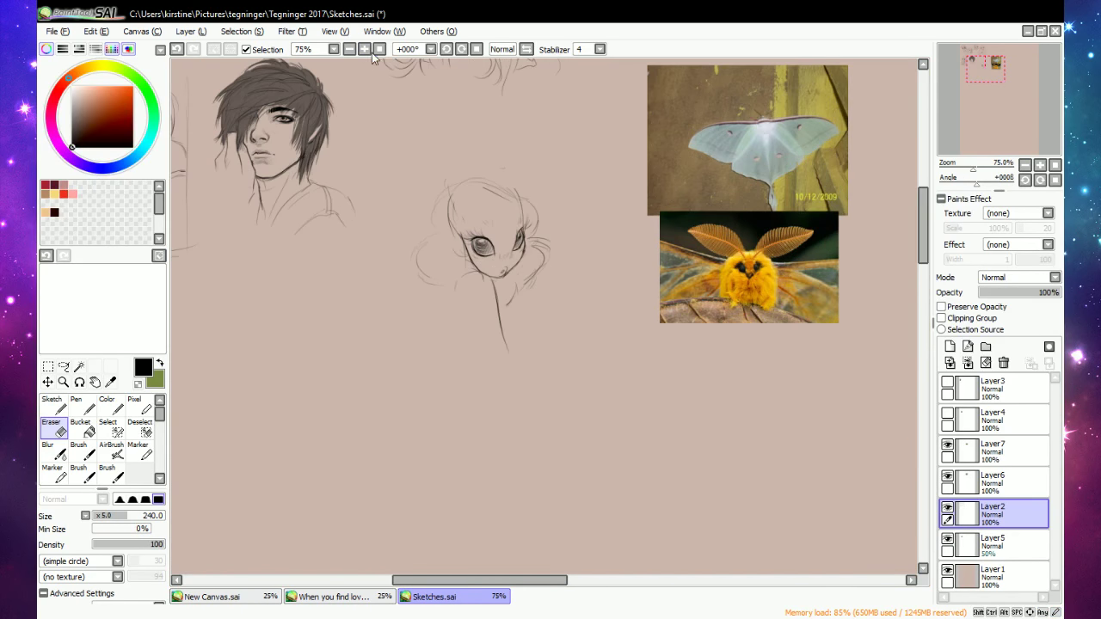
key(n)
mouse_move(457, 282)
mouse_down()
mouse_move(378, 312)
mouse_move(320, 404)
mouse_move(336, 392)
mouse_move(382, 403)
mouse_move(422, 364)
mouse_up()
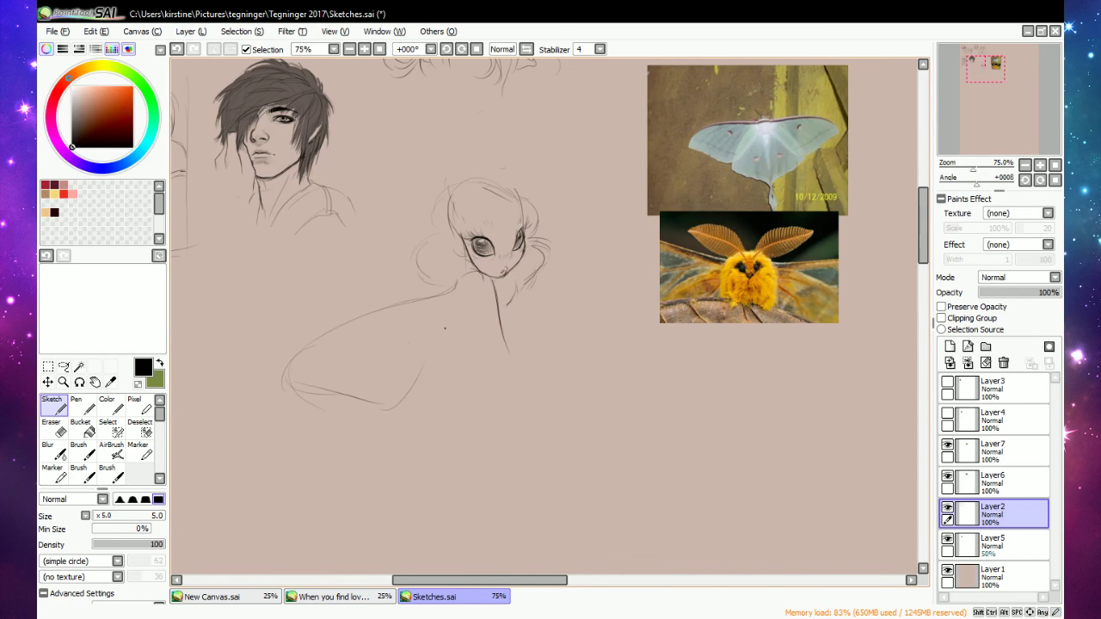
Erase the wing's outer end and redraw it with a pointed tip and a curved lower edge returning to the body.
key(e)
mouse_move(330, 382)
mouse_down()
mouse_move(337, 349)
mouse_move(423, 349)
mouse_move(295, 370)
mouse_move(307, 361)
mouse_up()
key(n)
mouse_move(370, 316)
mouse_down()
mouse_move(275, 382)
mouse_move(306, 348)
mouse_move(272, 384)
mouse_move(355, 423)
mouse_up()
mouse_move(291, 393)
mouse_down()
mouse_move(344, 421)
mouse_move(422, 418)
mouse_up()
drag(311, 411, 462, 375)
drag(416, 429, 461, 352)
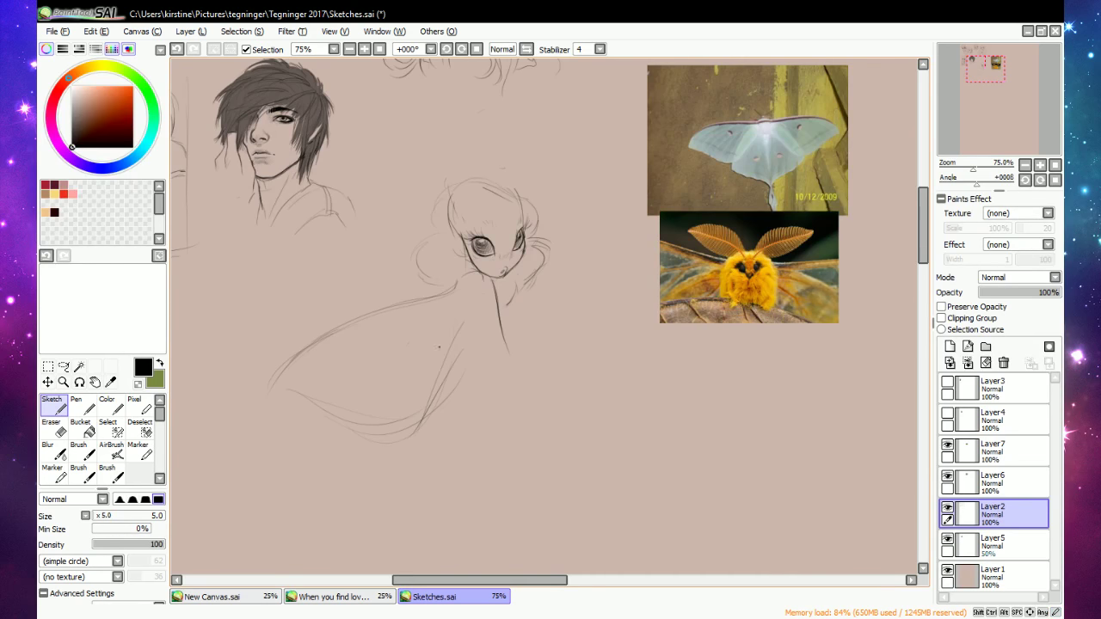
Sketch small fur tufts at the moth girl's shoulder and wing base, and erase the loose curl behind her cheek.
mouse_move(445, 295)
mouse_down()
mouse_move(456, 331)
mouse_move(449, 286)
mouse_move(447, 299)
mouse_up()
key(e)
key(n)
drag(450, 319, 463, 331)
key(e)
drag(510, 298, 519, 288)
key(n)
key(e)
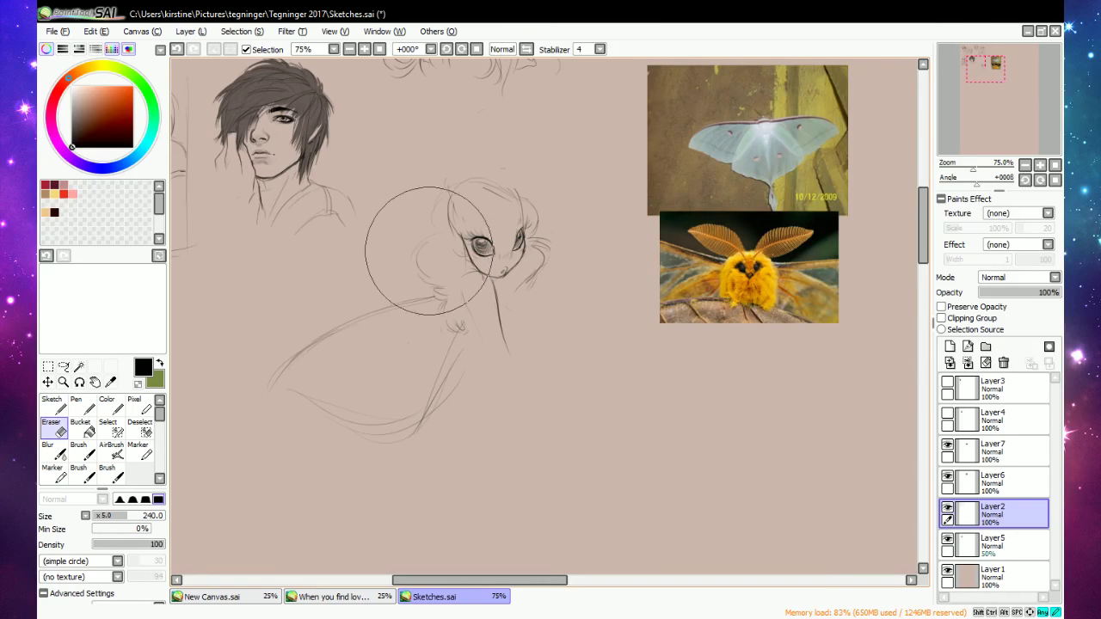
key(e)
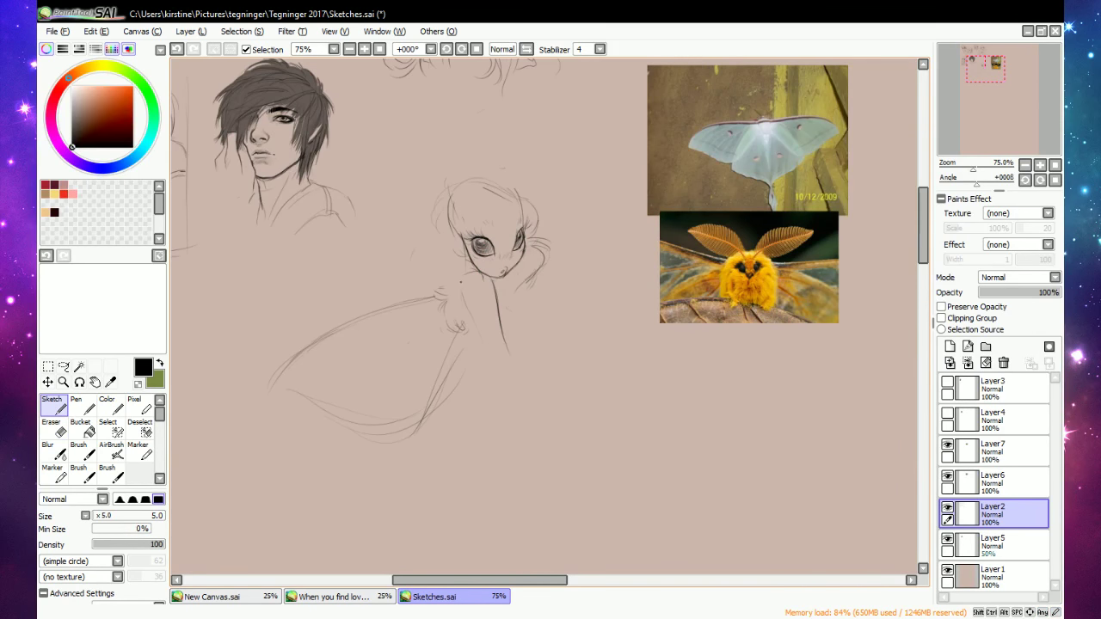
Redraw the wavy hair curl falling beside the near cheek onto the shoulder, erasing stray lines around it.
mouse_move(435, 289)
mouse_down()
mouse_move(427, 278)
mouse_move(442, 293)
mouse_up()
key(e)
key(e)
key(e)
key(e)
mouse_move(464, 280)
mouse_down()
mouse_move(450, 293)
mouse_move(425, 274)
mouse_up()
key(e)
key(e)
key(e)
Extend the hair on the far side of the face with wavy locks reaching down to the chest.
mouse_move(534, 275)
mouse_down()
mouse_move(509, 278)
mouse_move(532, 301)
mouse_move(512, 293)
mouse_move(535, 329)
mouse_up()
key(e)
key(e)
key(e)
key(e)
key(n)
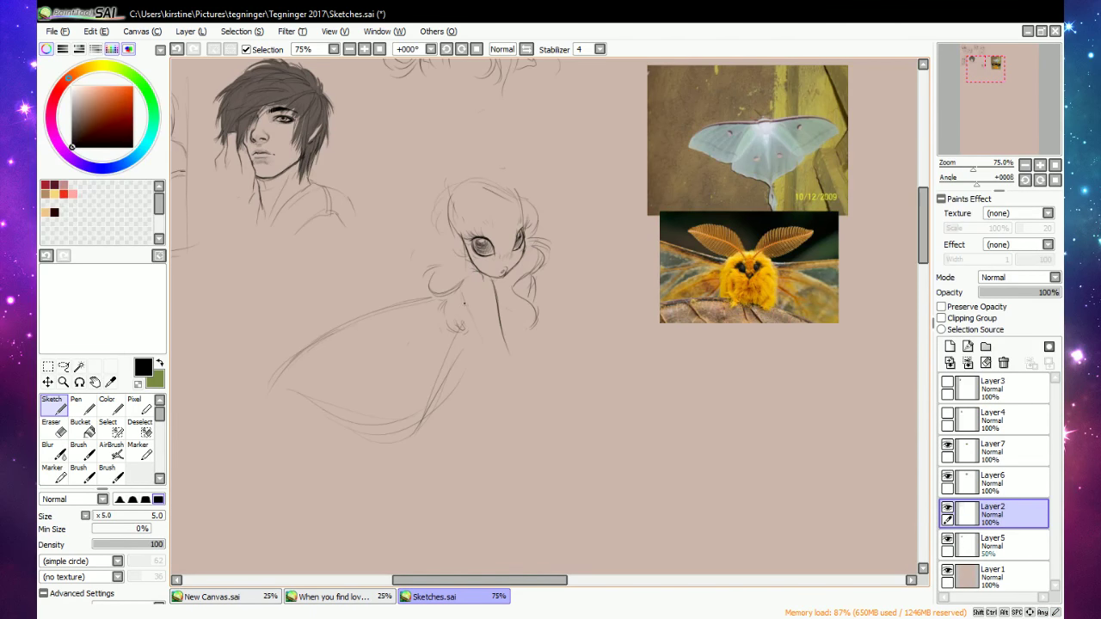
Sketch both edges of the upper arm running down from the shoulder and the front contour of the torso.
drag(465, 303, 497, 382)
key(e)
key(e)
drag(496, 299, 519, 389)
drag(530, 331, 526, 360)
drag(389, 160, 453, 238)
drag(527, 181, 552, 131)
drag(534, 180, 548, 156)
drag(529, 173, 564, 123)
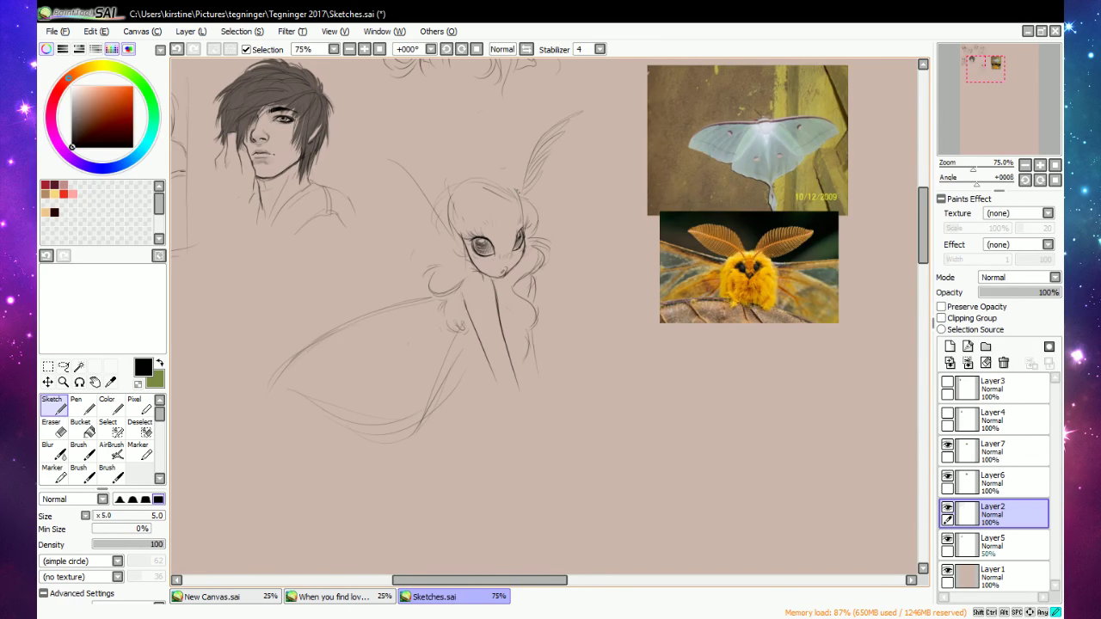
mouse_move(519, 177)
mouse_down()
mouse_move(524, 147)
mouse_move(547, 121)
mouse_up()
key(e)
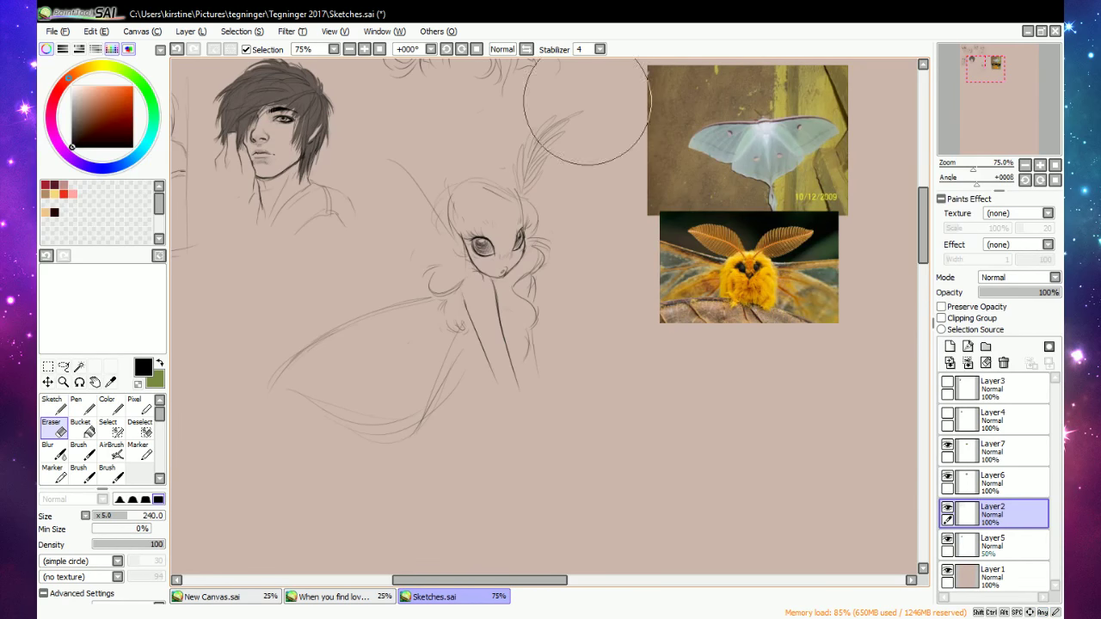
mouse_move(531, 186)
mouse_down()
mouse_move(524, 152)
mouse_move(547, 157)
mouse_move(558, 112)
mouse_up()
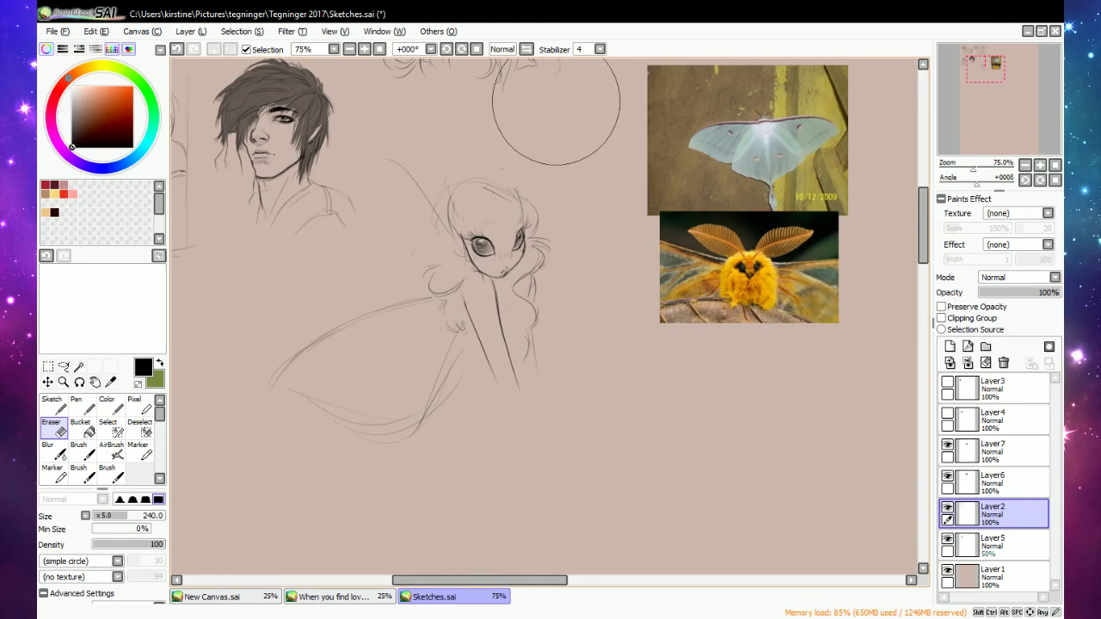
key(n)
key(e)
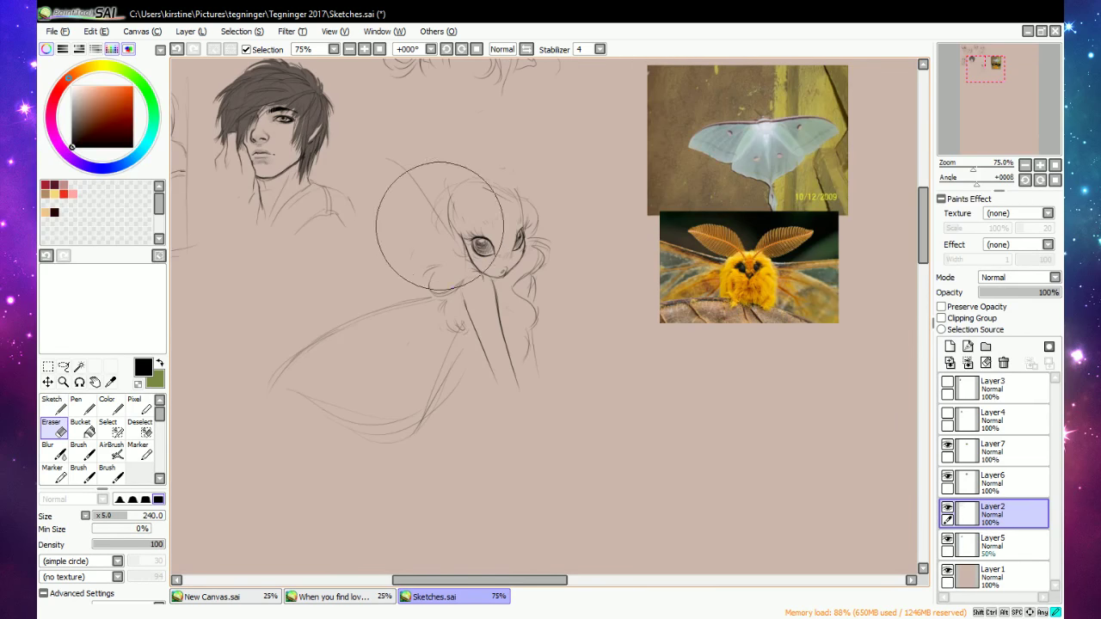
key(n)
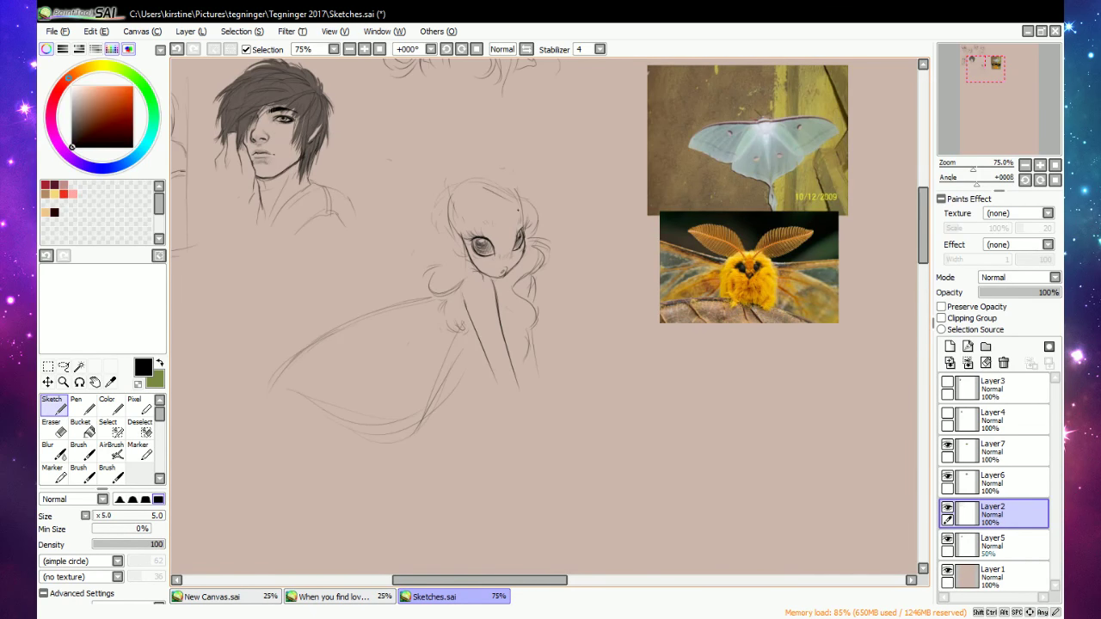
Sketch two straight antenna guide lines spreading outward from the top of the head.
drag(517, 212, 583, 125)
drag(408, 135, 465, 180)
key(e)
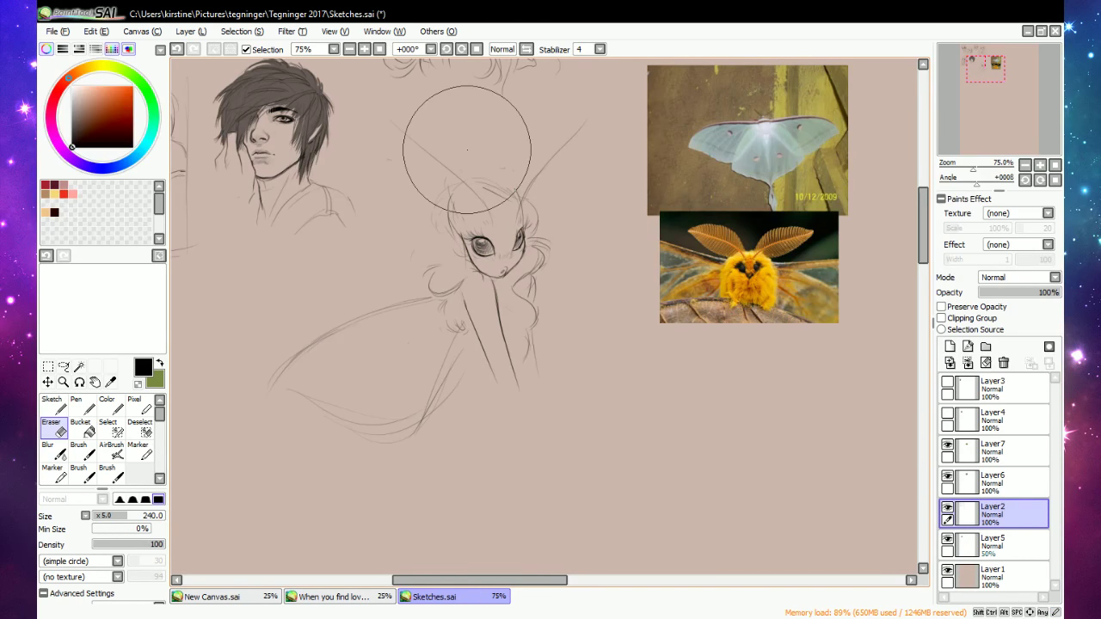
Outline the rounded hair volume around the crown and back of the head, lightening the surplus lines.
mouse_move(447, 152)
mouse_down()
mouse_move(445, 223)
mouse_move(461, 238)
mouse_move(450, 199)
mouse_move(478, 174)
mouse_move(463, 218)
mouse_move(443, 230)
mouse_move(436, 219)
mouse_move(439, 247)
mouse_up()
key(n)
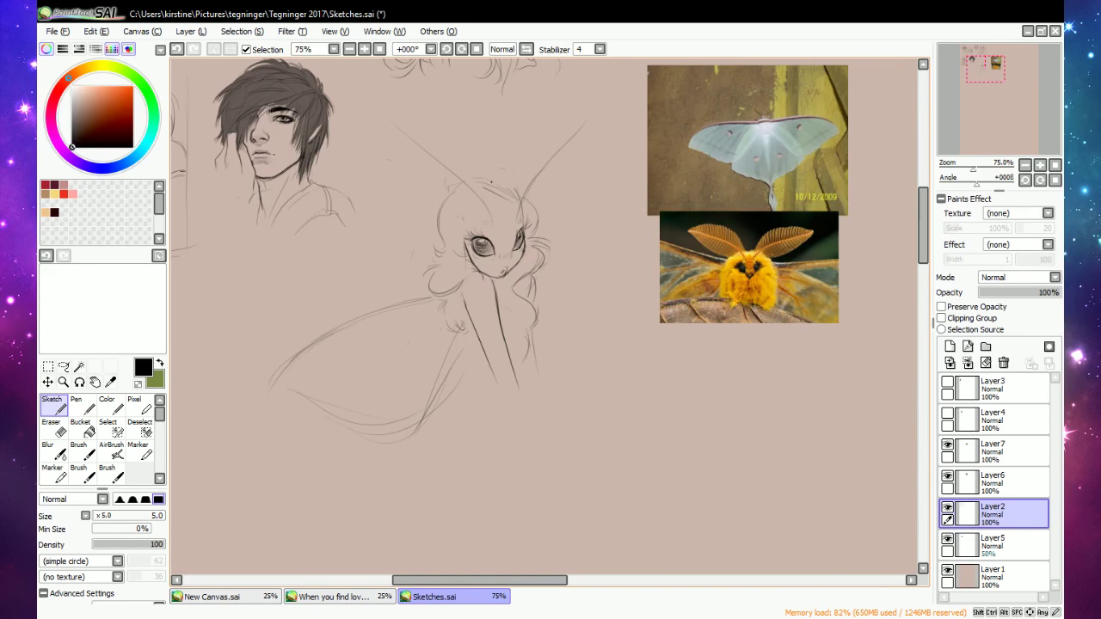
key(e)
key(n)
key(e)
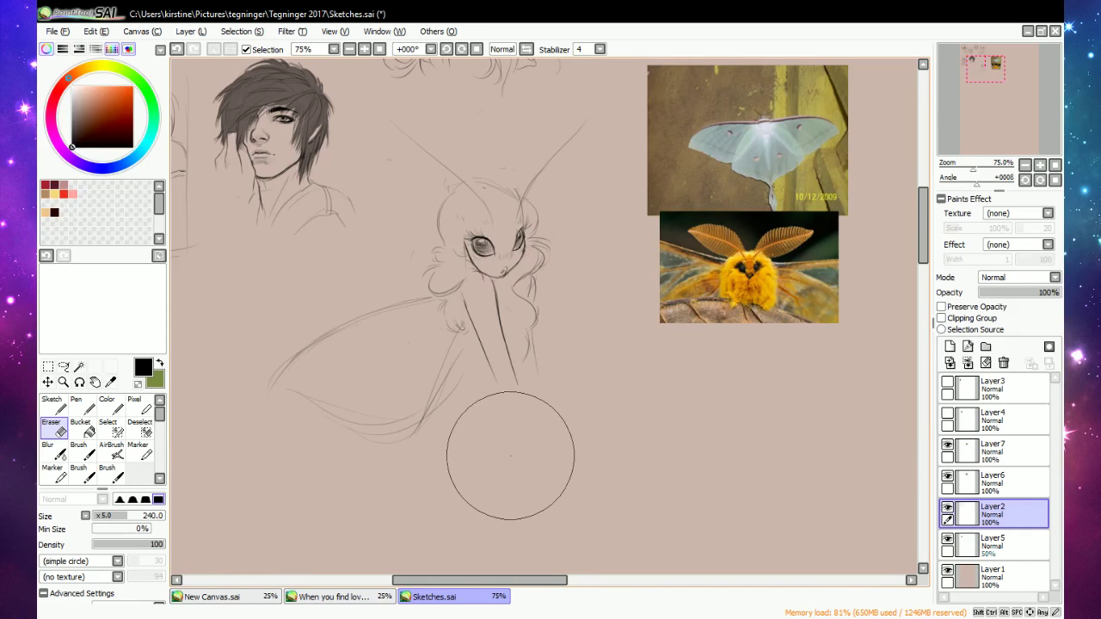
key(n)
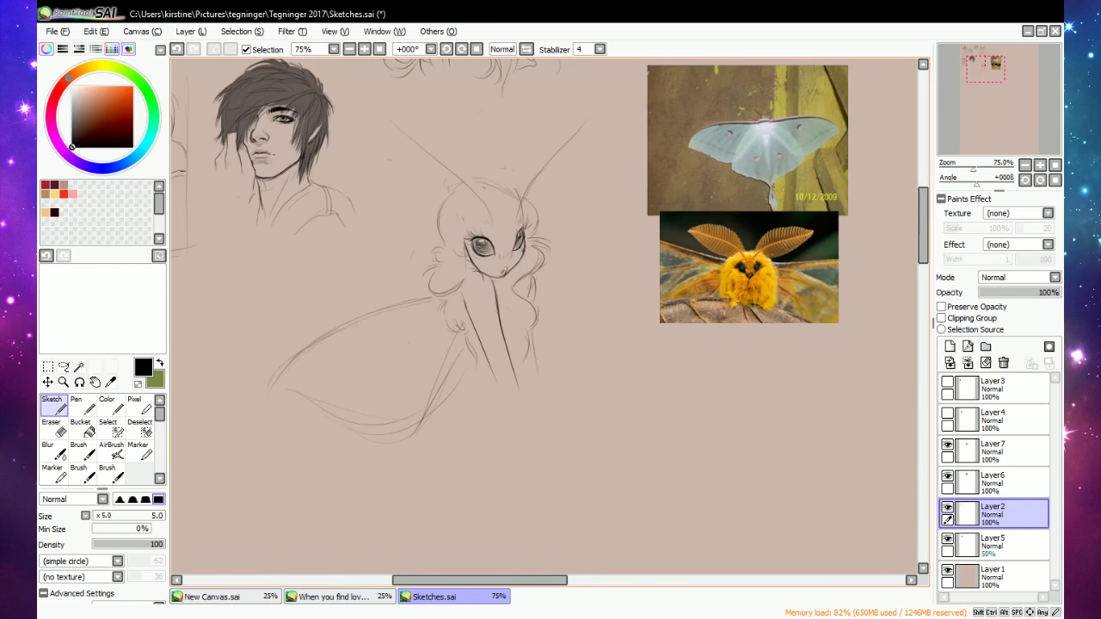
Sketch fur tufts at the waist and a long curve for the hip and back of the thigh below them.
key(e)
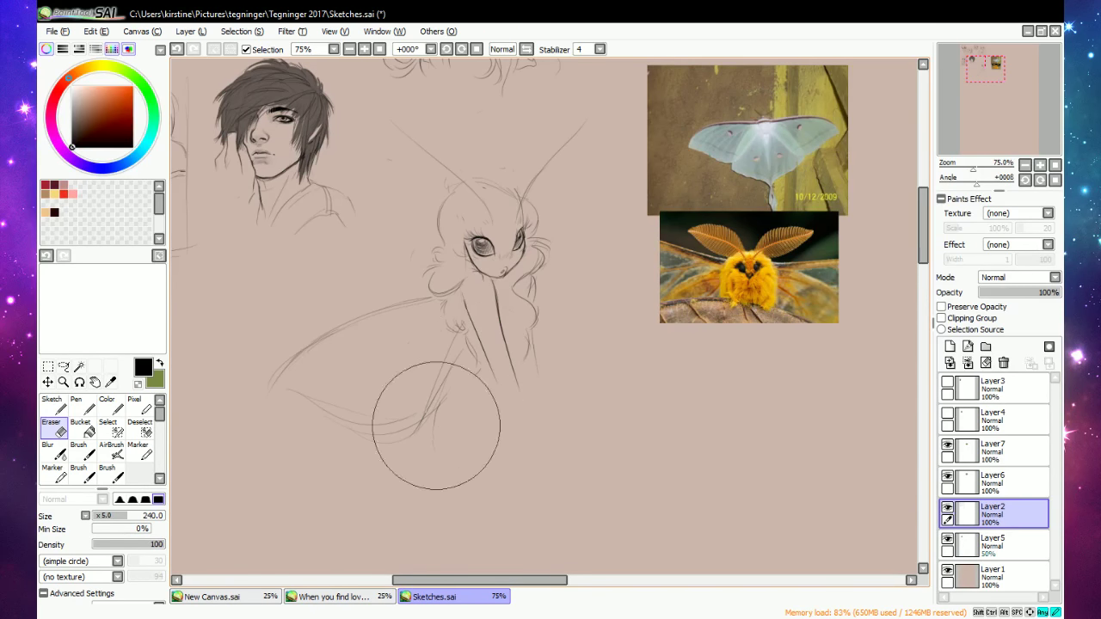
key(n)
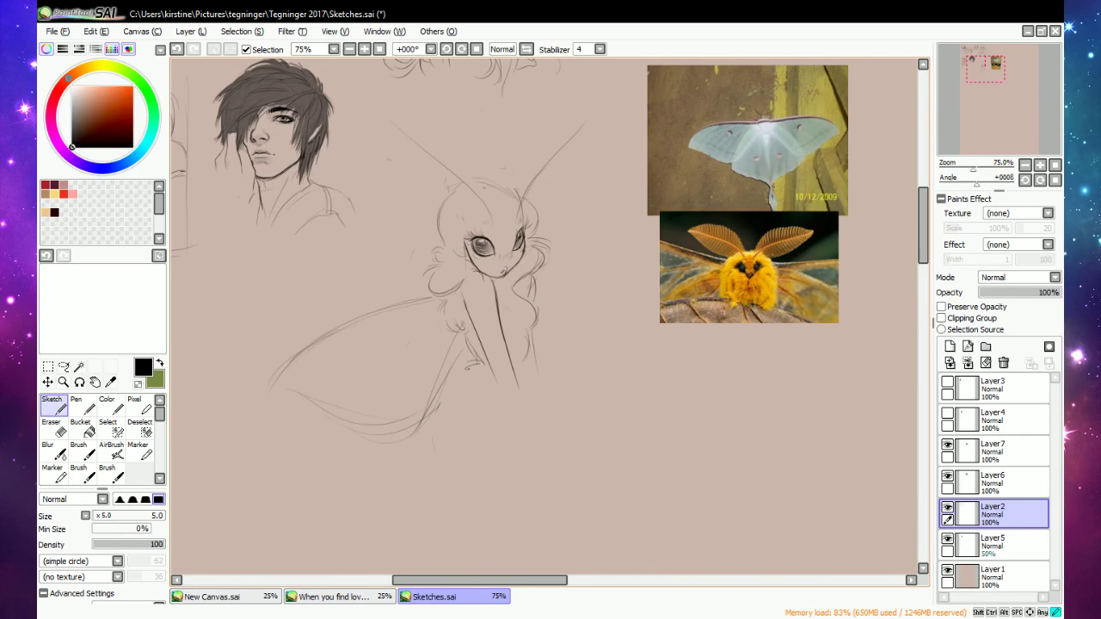
drag(430, 392, 463, 470)
key(e)
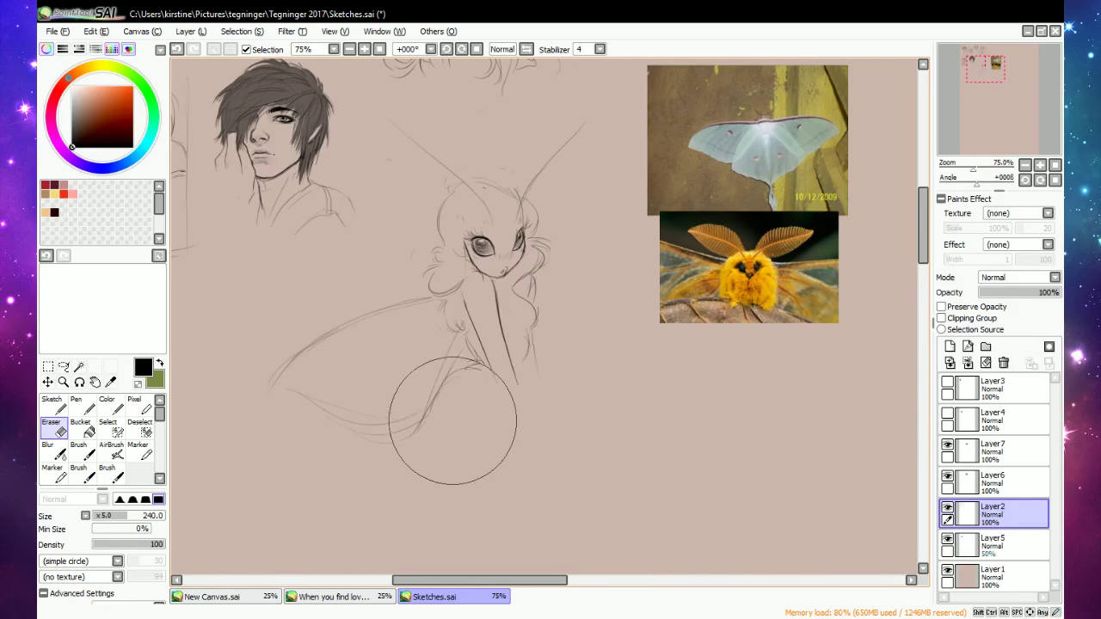
mouse_move(453, 421)
mouse_down()
mouse_move(472, 402)
mouse_move(454, 460)
mouse_move(478, 487)
mouse_up()
key(n)
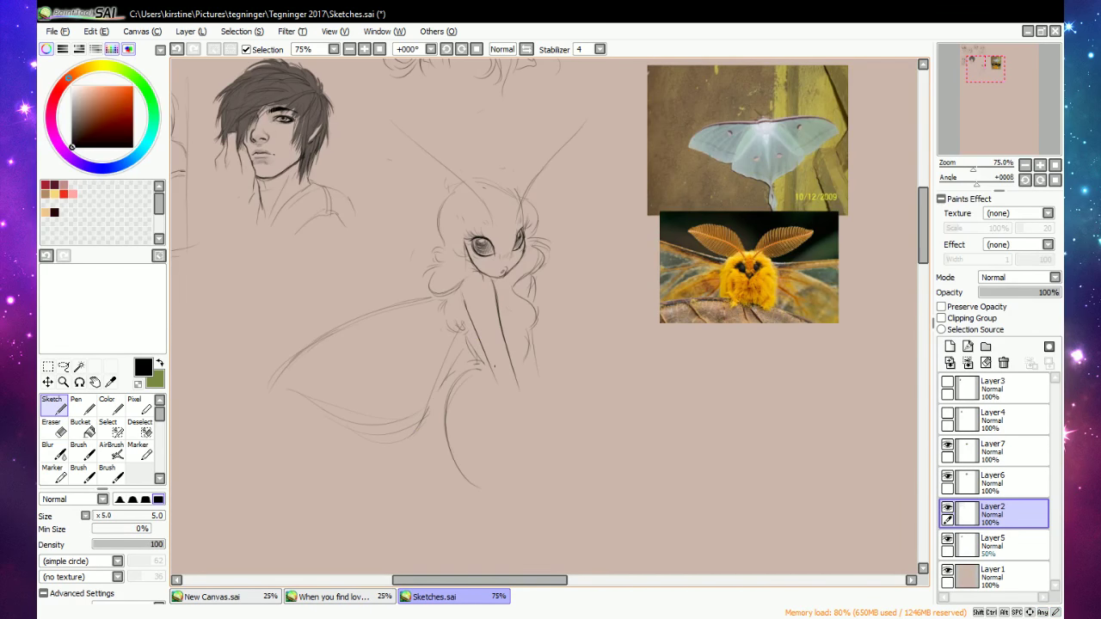
Sketch the upper curves of the hind wing fanning down from the wing base beneath the forewing.
key(e)
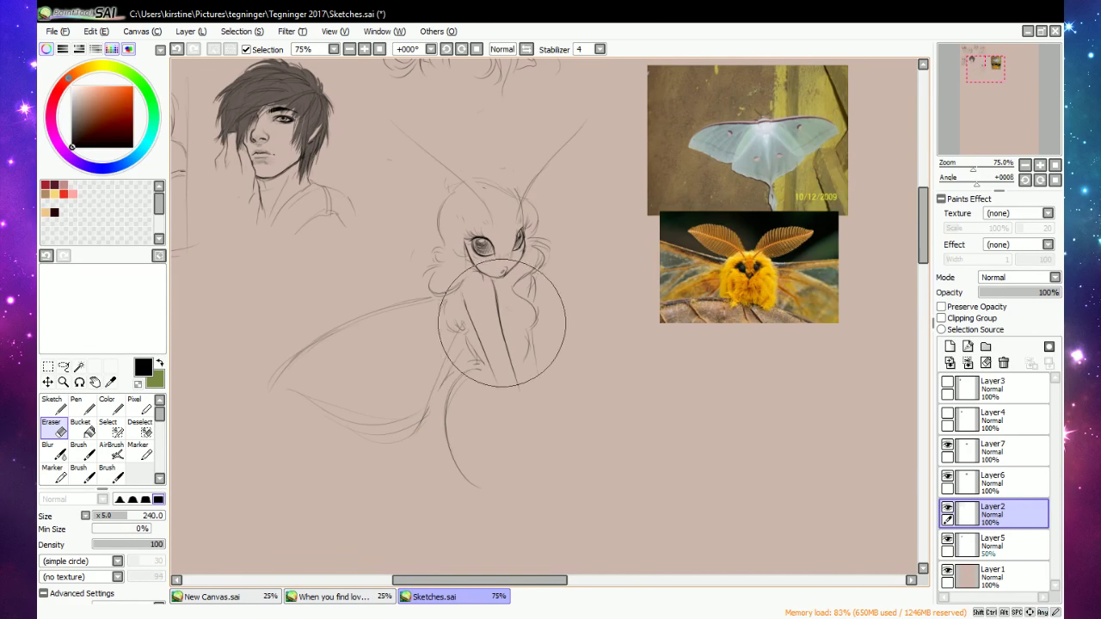
key(n)
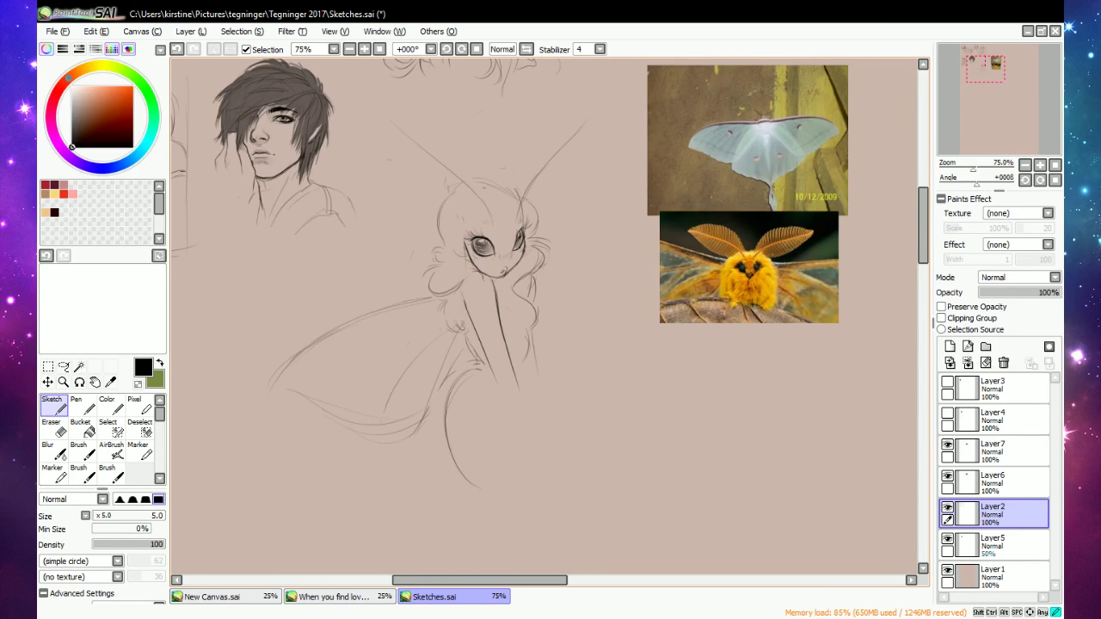
key(e)
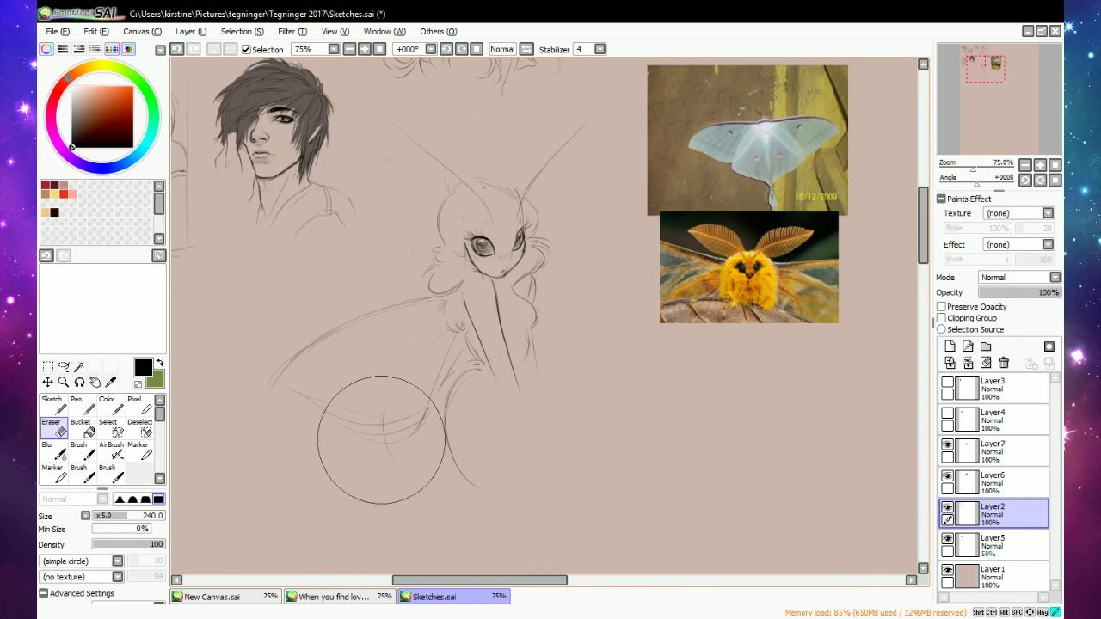
key(n)
mouse_move(455, 331)
mouse_down()
mouse_move(424, 347)
mouse_move(371, 416)
mouse_up()
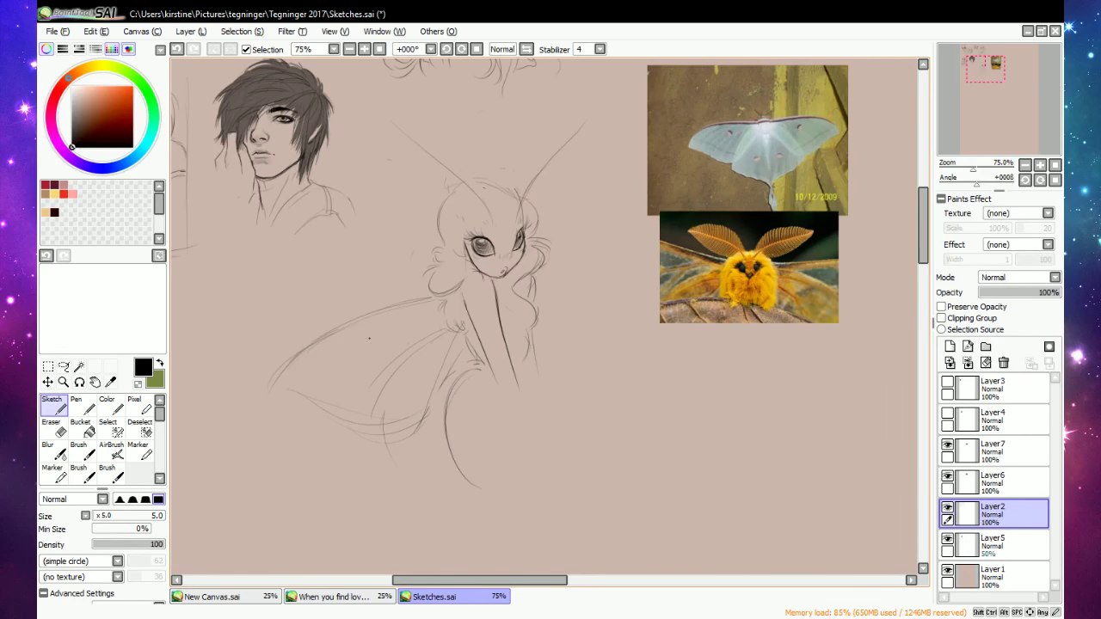
Try a darker stroke along the forewing's upper edge, and clear that edge from the sketch.
mouse_move(296, 348)
mouse_down()
mouse_move(435, 300)
mouse_move(322, 337)
mouse_up()
key(e)
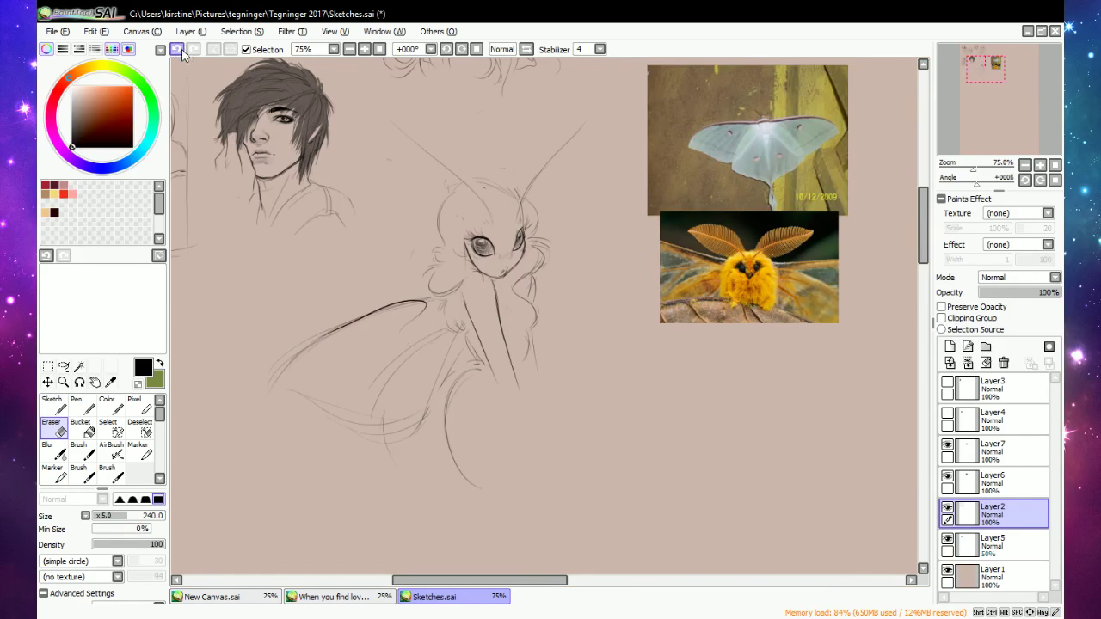
click(179, 50)
key(n)
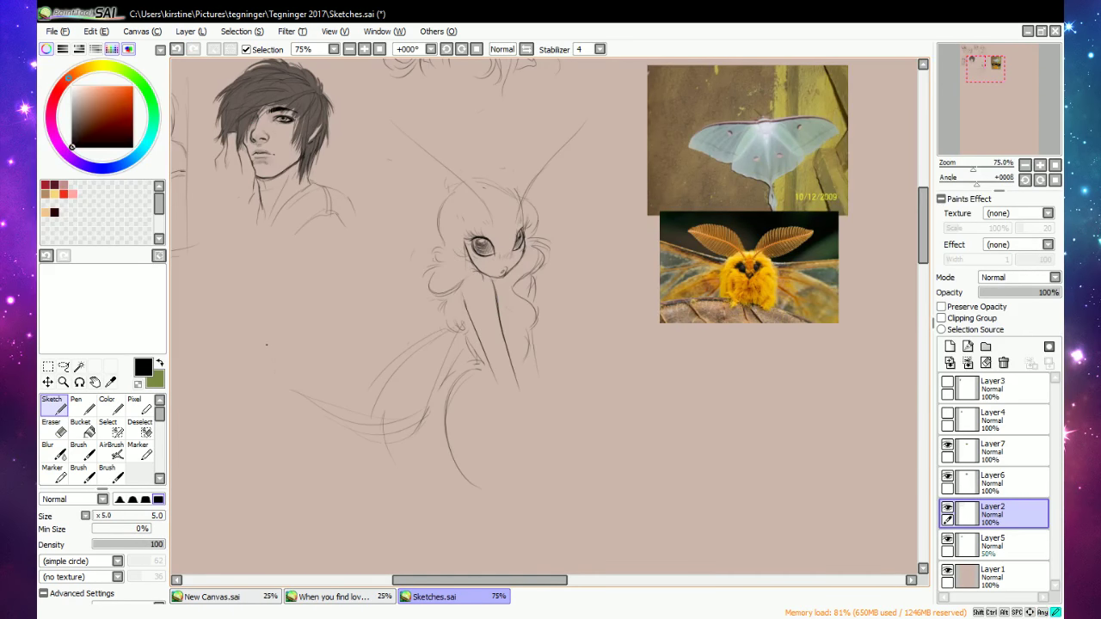
Redraw the forewing with a flatter upper edge and a sweeping lower edge curving back to the wing base.
drag(267, 344, 435, 298)
drag(270, 366, 337, 421)
mouse_move(287, 384)
mouse_down()
mouse_move(385, 430)
mouse_move(449, 340)
mouse_up()
key(e)
mouse_move(409, 416)
mouse_down()
mouse_move(320, 404)
mouse_move(410, 387)
mouse_up()
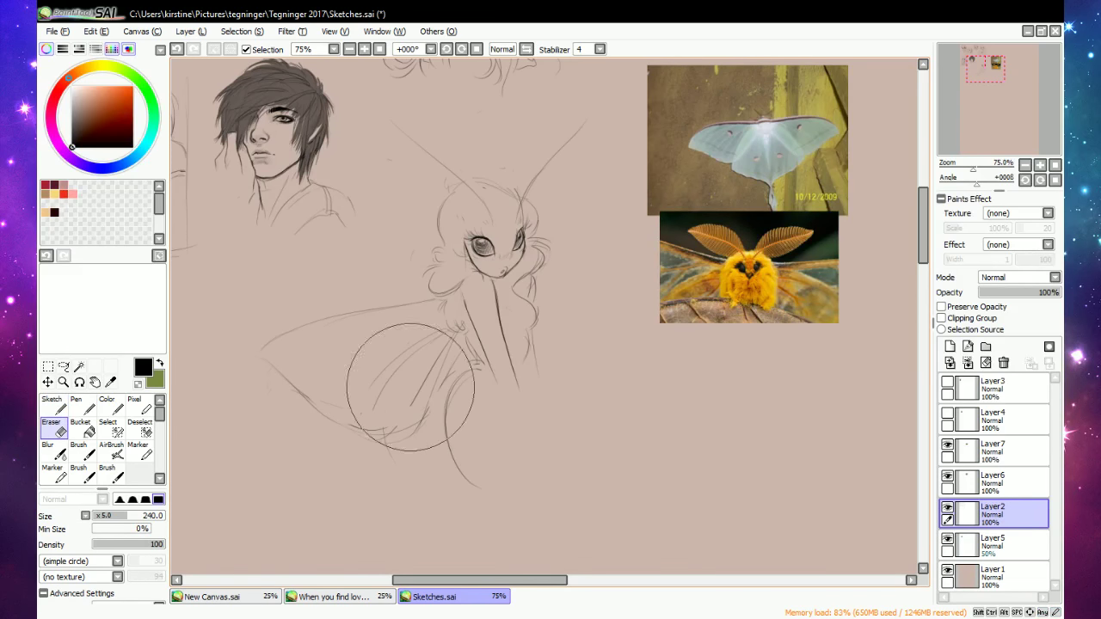
key(n)
mouse_move(285, 376)
mouse_down()
mouse_move(419, 401)
mouse_move(451, 339)
mouse_up()
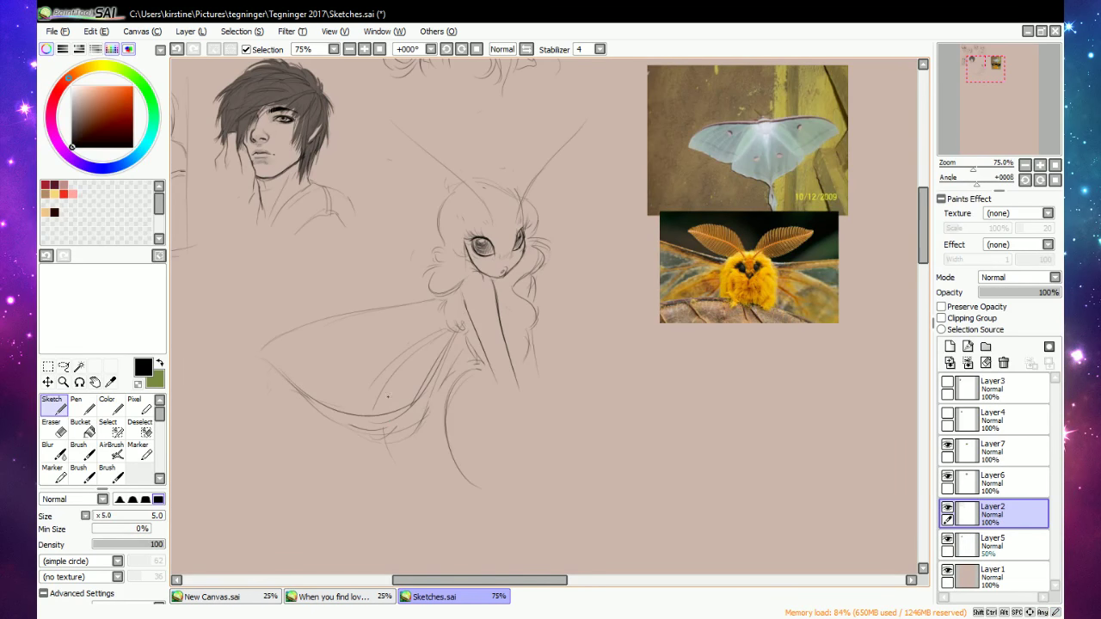
Sketch the hind wing below the forewing, tapering into a long narrow tail with a pointed tip.
key(e)
mouse_move(385, 447)
mouse_down()
mouse_move(326, 416)
mouse_move(415, 426)
mouse_move(394, 462)
mouse_move(403, 451)
mouse_move(432, 494)
mouse_up()
key(n)
drag(449, 444, 440, 520)
drag(923, 237, 923, 249)
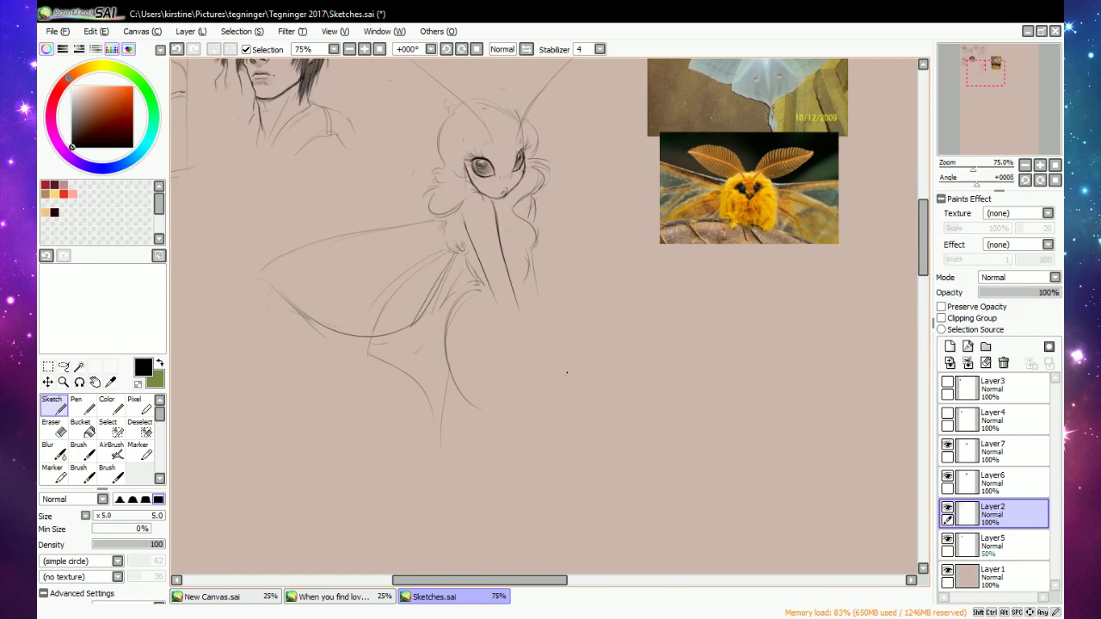
mouse_move(434, 415)
mouse_down()
mouse_move(429, 484)
mouse_move(423, 470)
mouse_move(448, 503)
mouse_up()
drag(444, 461, 447, 499)
Sketch the bent elbow and the forearm reaching forward and up from the end of the upper arm.
key(e)
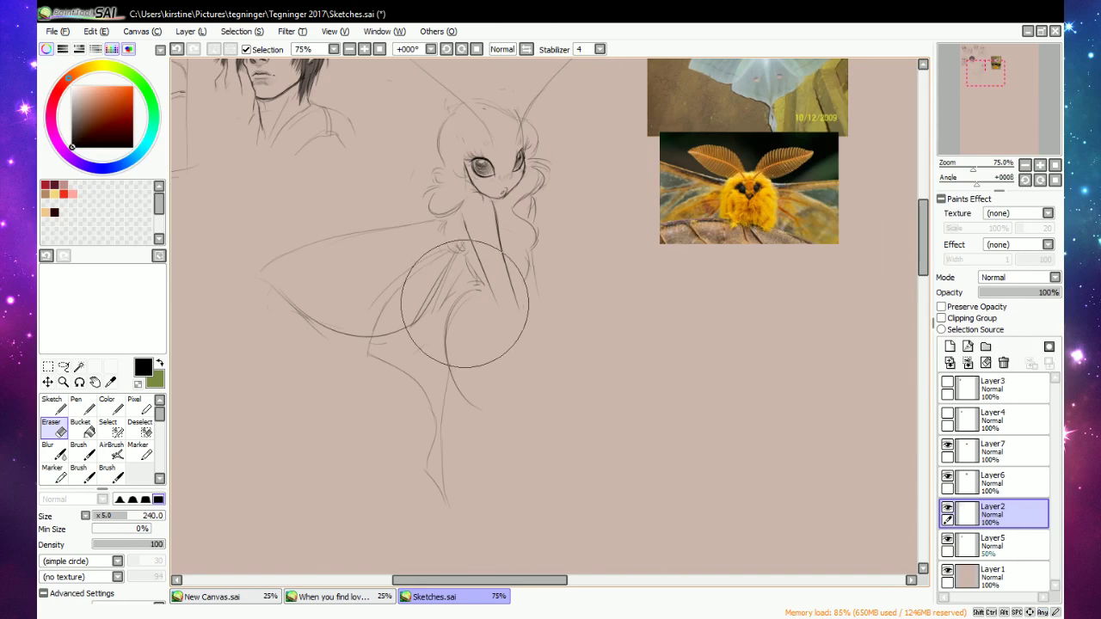
drag(923, 230, 922, 219)
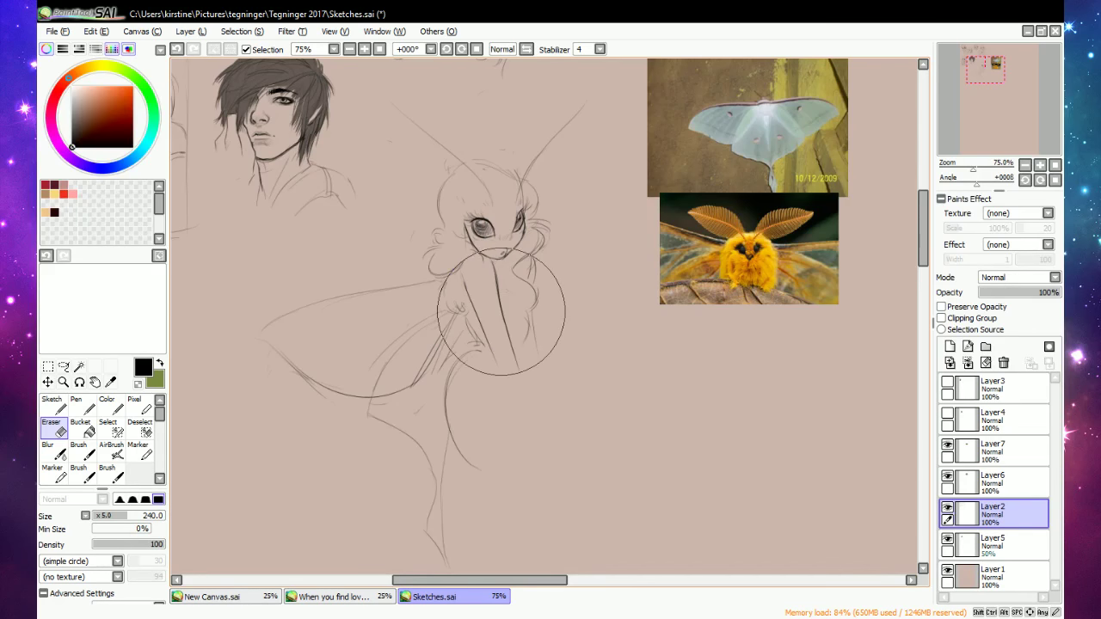
key(n)
mouse_move(503, 342)
mouse_down()
mouse_move(534, 341)
mouse_move(561, 317)
mouse_move(528, 368)
mouse_move(512, 372)
mouse_up()
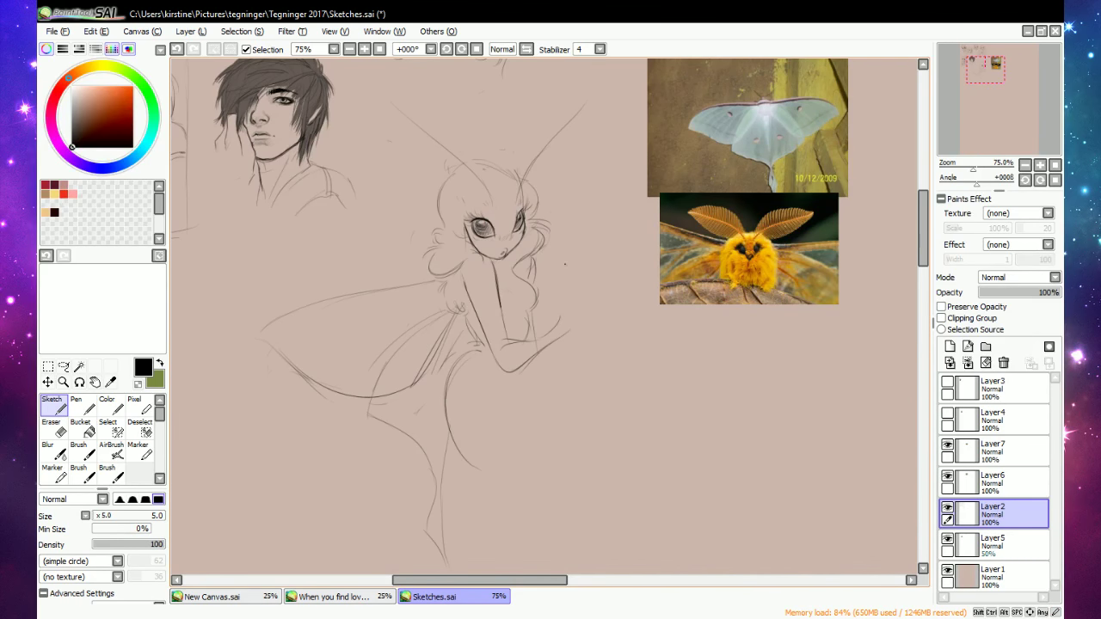
drag(550, 332, 564, 326)
Refine the elbow contour, then erase and redraw the front line of the upper arm.
key(e)
drag(513, 373, 508, 371)
key(n)
drag(496, 357, 509, 376)
key(e)
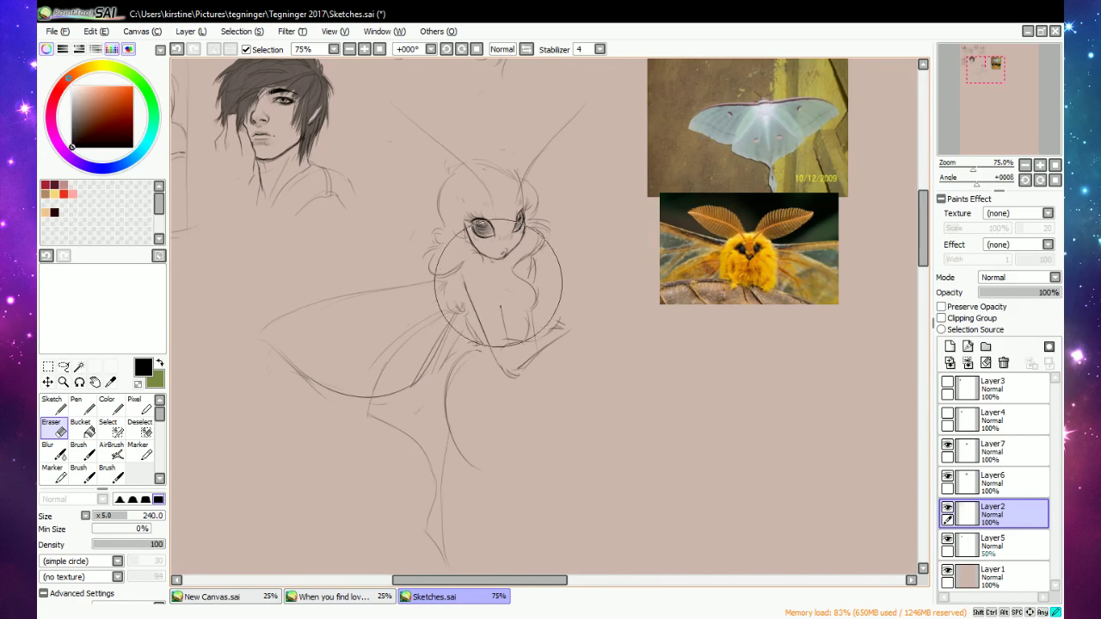
key(e)
drag(497, 271, 511, 332)
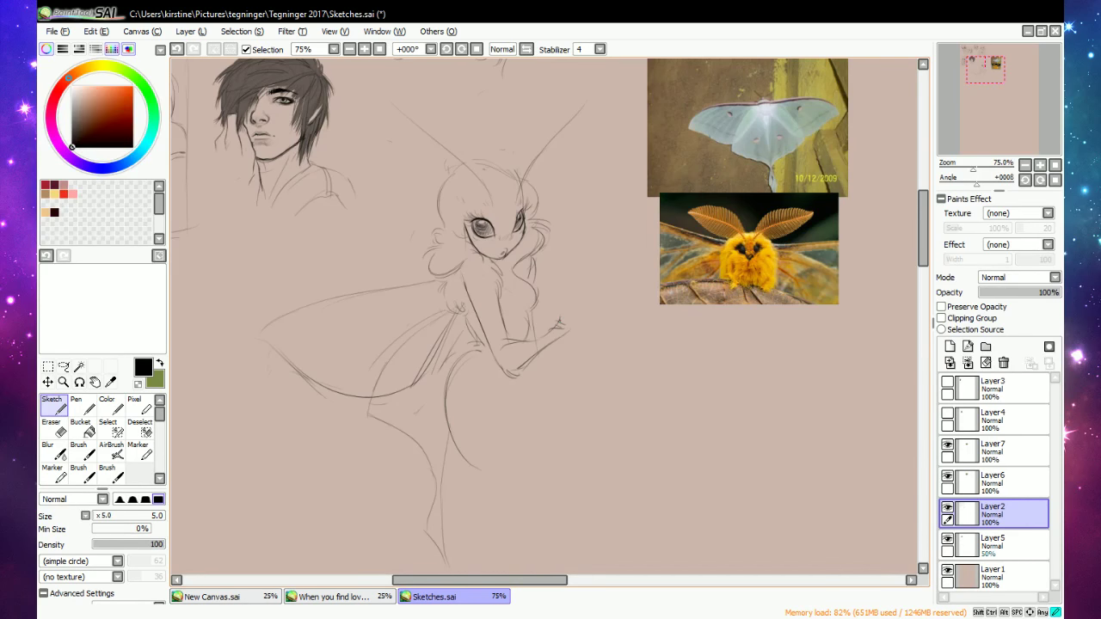
Sketch the small hand with raised fingers at the end of the forearm.
key(e)
key(e)
key(e)
key(e)
drag(568, 337, 551, 346)
Sketch the rounded thigh and knee of the bent leg, and the far wing's outline extending beyond the forearm.
drag(457, 433, 498, 445)
mouse_move(523, 379)
mouse_down()
mouse_move(572, 454)
mouse_move(494, 453)
mouse_move(484, 477)
mouse_up()
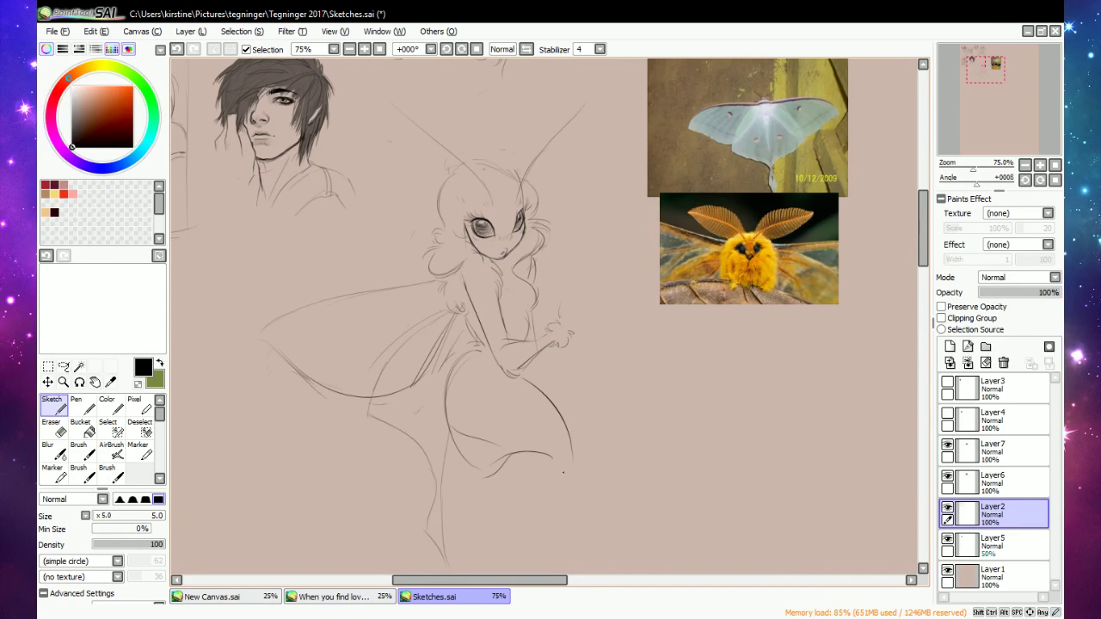
drag(572, 455, 551, 475)
mouse_move(563, 344)
mouse_down()
mouse_move(632, 452)
mouse_move(573, 458)
mouse_up()
Thicken the forewing's upper edge with repeated long strokes from the wing tip to the shoulder, softening the overlap.
mouse_move(252, 339)
mouse_down()
mouse_move(310, 300)
mouse_move(260, 334)
mouse_move(345, 296)
mouse_move(409, 288)
mouse_up()
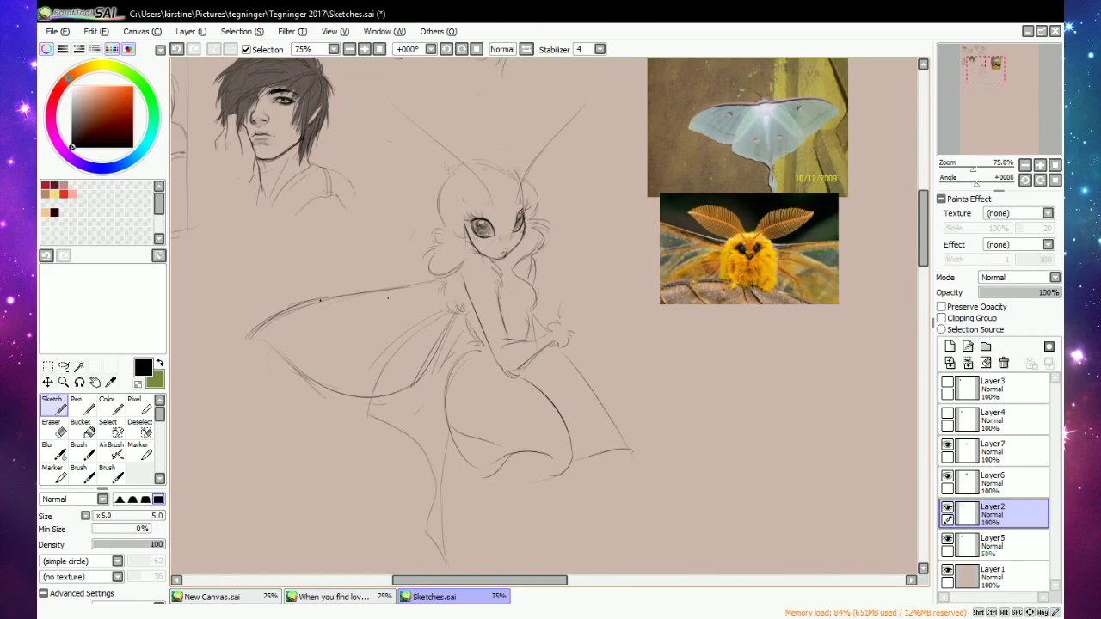
drag(334, 297, 436, 284)
mouse_move(260, 333)
mouse_down()
mouse_move(368, 293)
mouse_move(444, 284)
mouse_up()
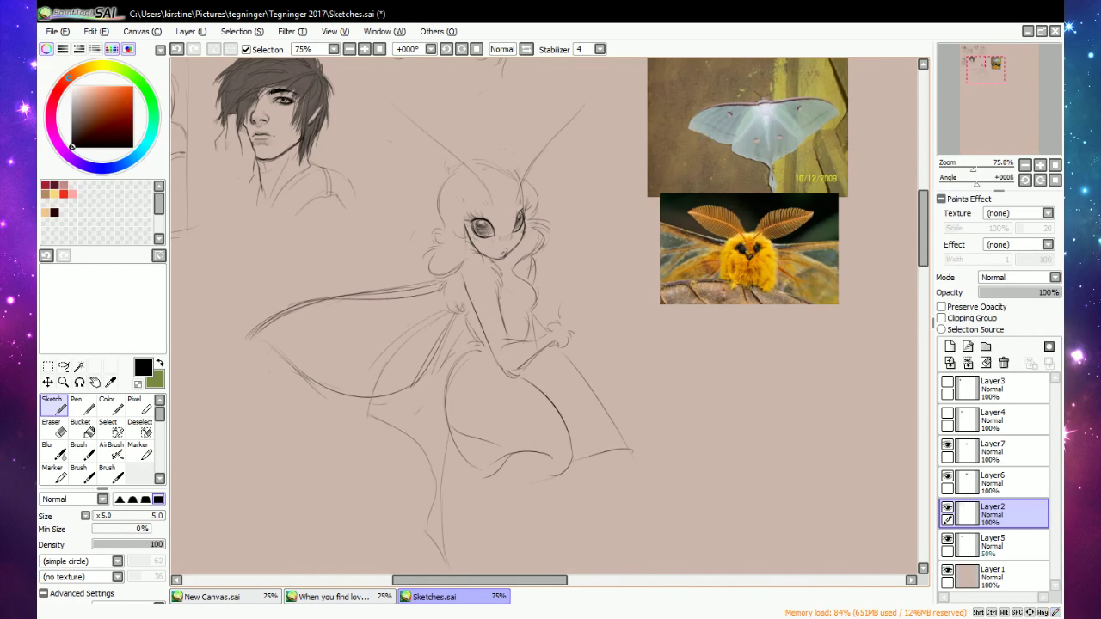
mouse_move(366, 298)
mouse_down()
mouse_move(433, 287)
mouse_move(262, 339)
mouse_move(337, 308)
mouse_up()
key(e)
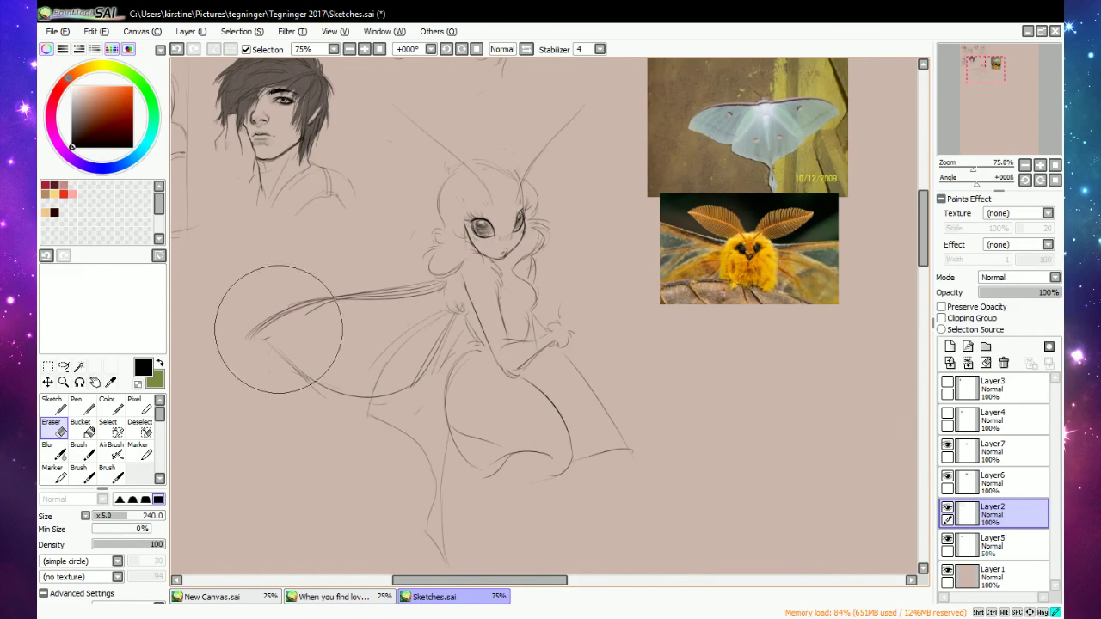
key(n)
drag(278, 331, 451, 279)
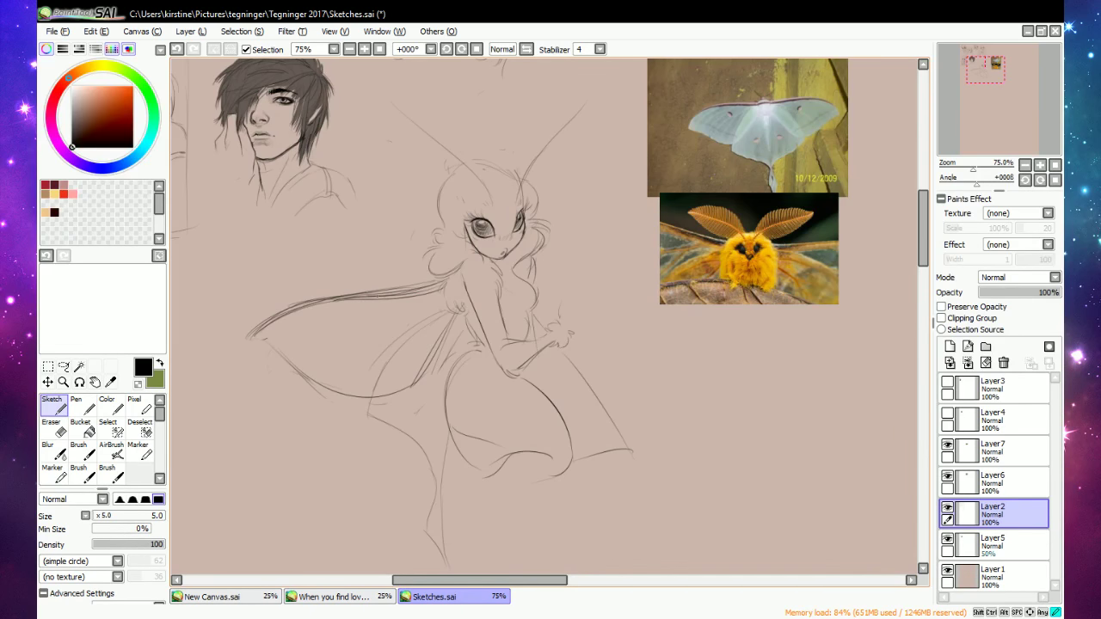
Add round eyespots and inner contour lines to the near wings, and darken the far wing's leading edge.
drag(387, 300, 451, 283)
drag(375, 324, 373, 314)
drag(551, 348, 602, 411)
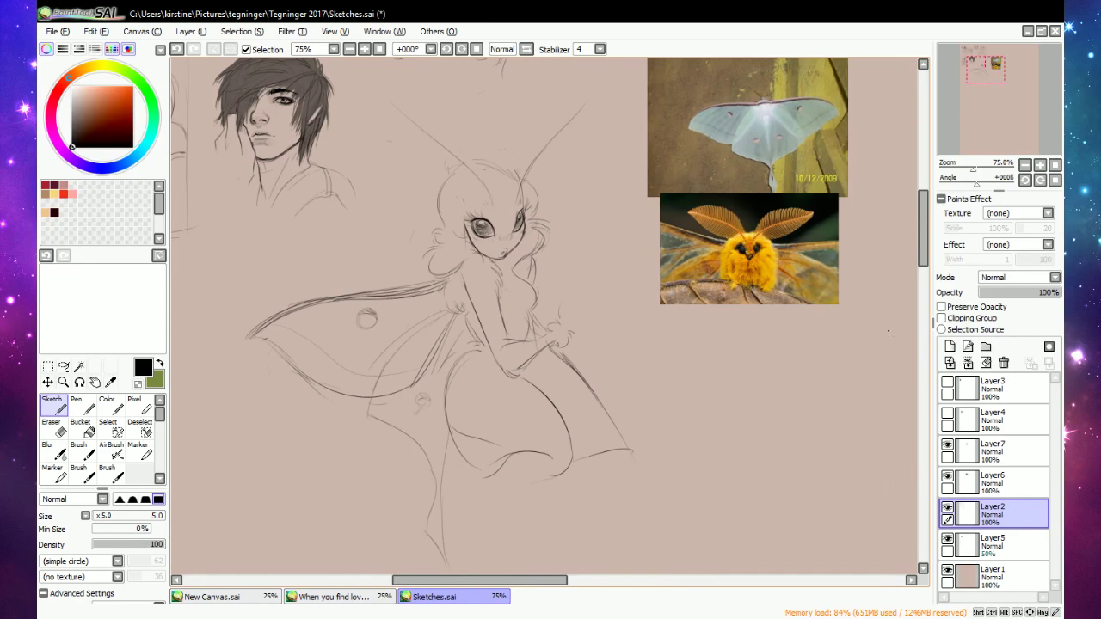
Erase the lines at the lower thigh and knee, and redraw the curve of the thigh's underside.
scroll(922, 230, down, 3)
key(e)
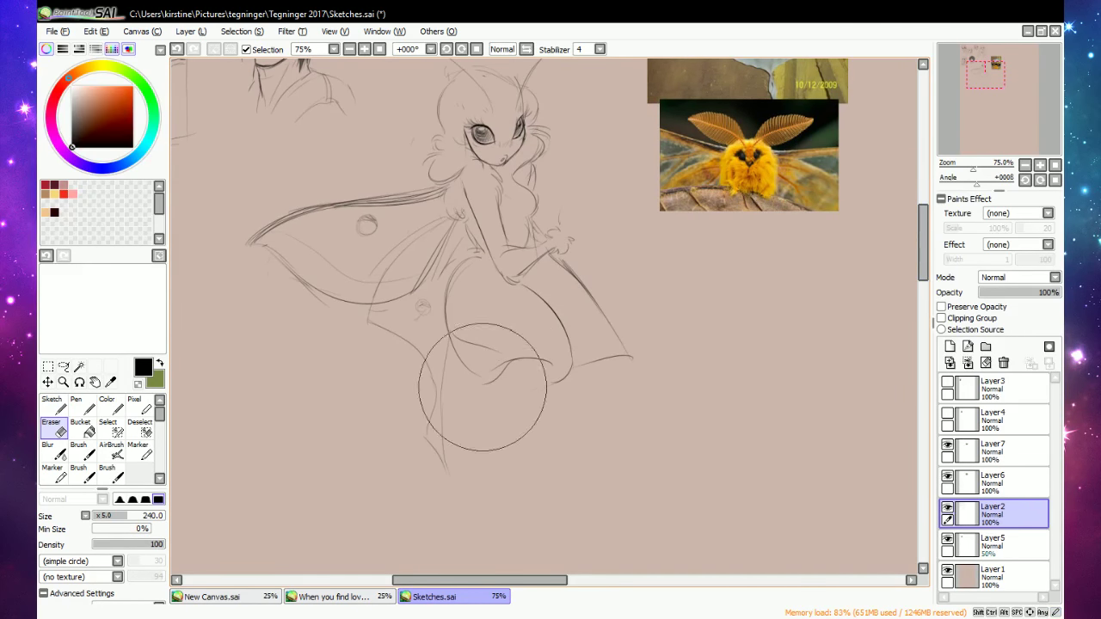
drag(483, 387, 552, 363)
key(n)
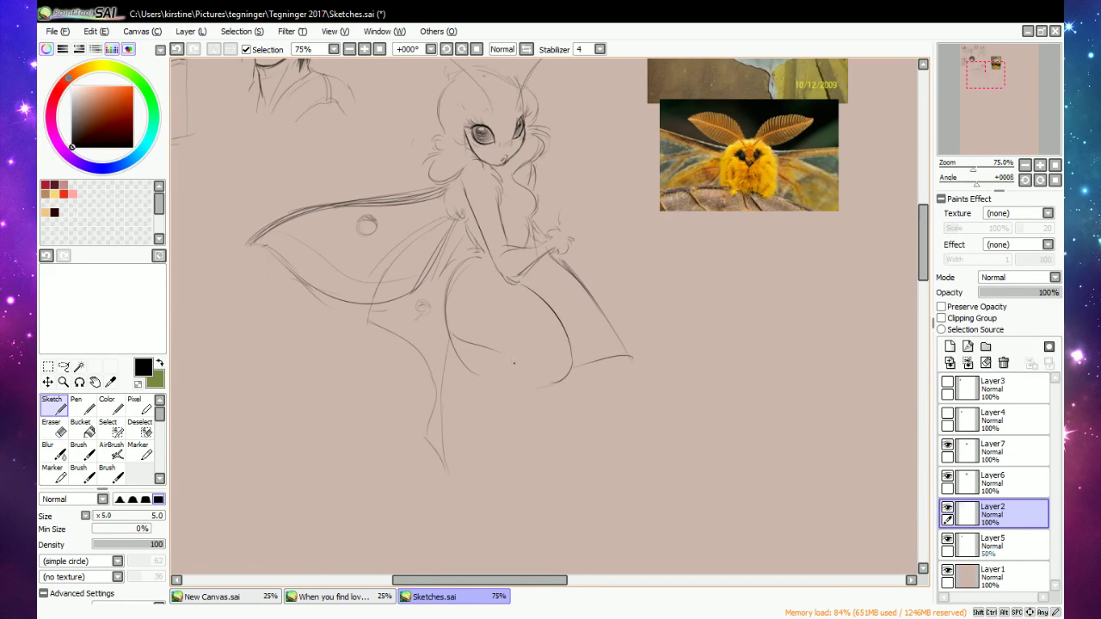
key(e)
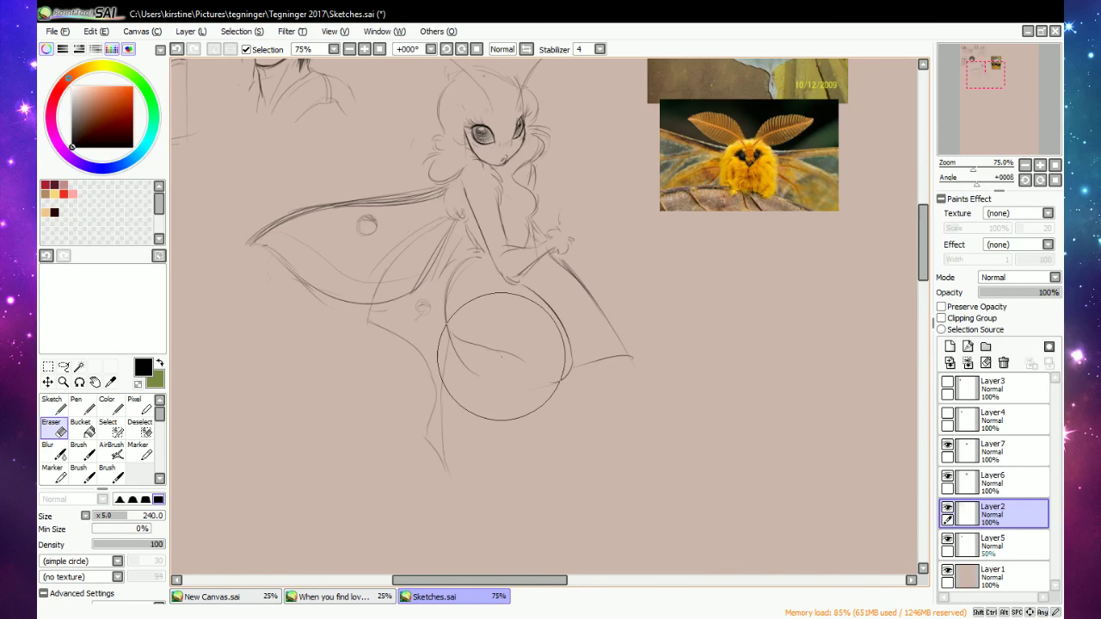
key(n)
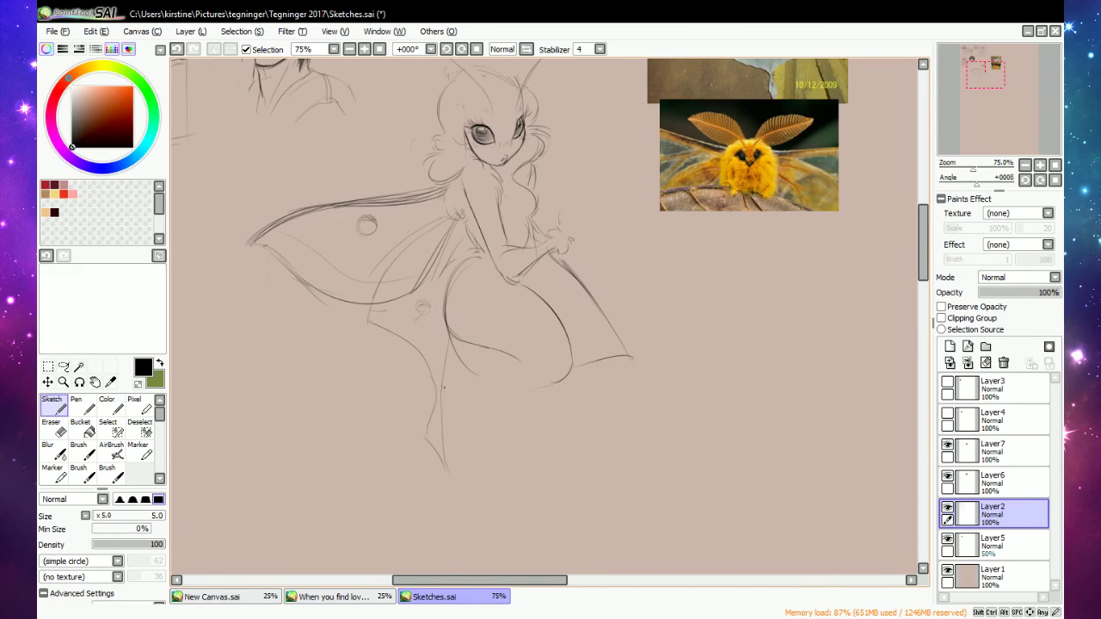
Sketch the bent leg's knee and folded calf, cleaning up the strokes around the knee.
mouse_move(550, 349)
mouse_down()
mouse_move(490, 384)
mouse_move(524, 355)
mouse_move(554, 351)
mouse_move(511, 354)
mouse_move(491, 382)
mouse_move(470, 384)
mouse_up()
key(e)
key(n)
mouse_move(564, 377)
mouse_down()
mouse_move(517, 389)
mouse_move(468, 380)
mouse_up()
key(e)
key(n)
key(e)
key(n)
key(e)
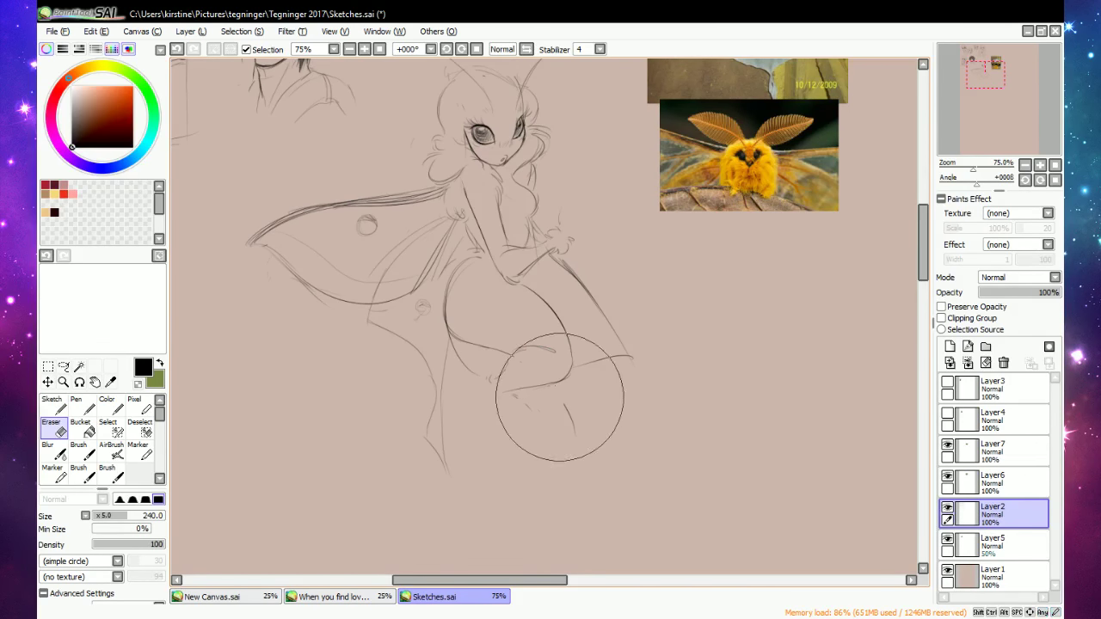
Try sketching the second lower leg extending downward beneath the bent knee, then erase it.
key(e)
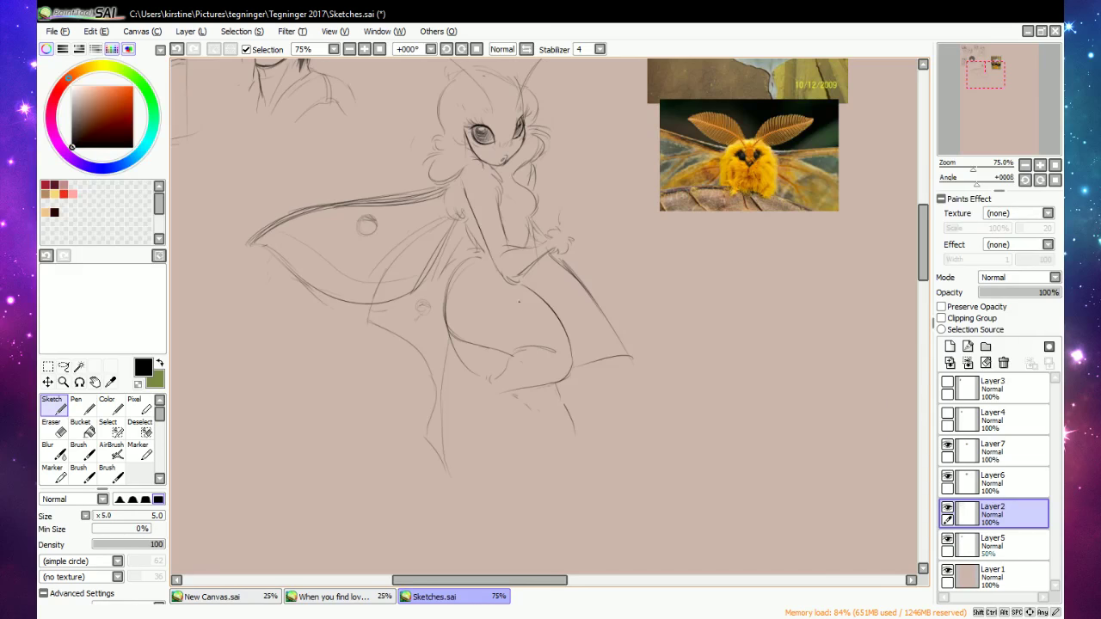
drag(513, 394, 529, 405)
key(e)
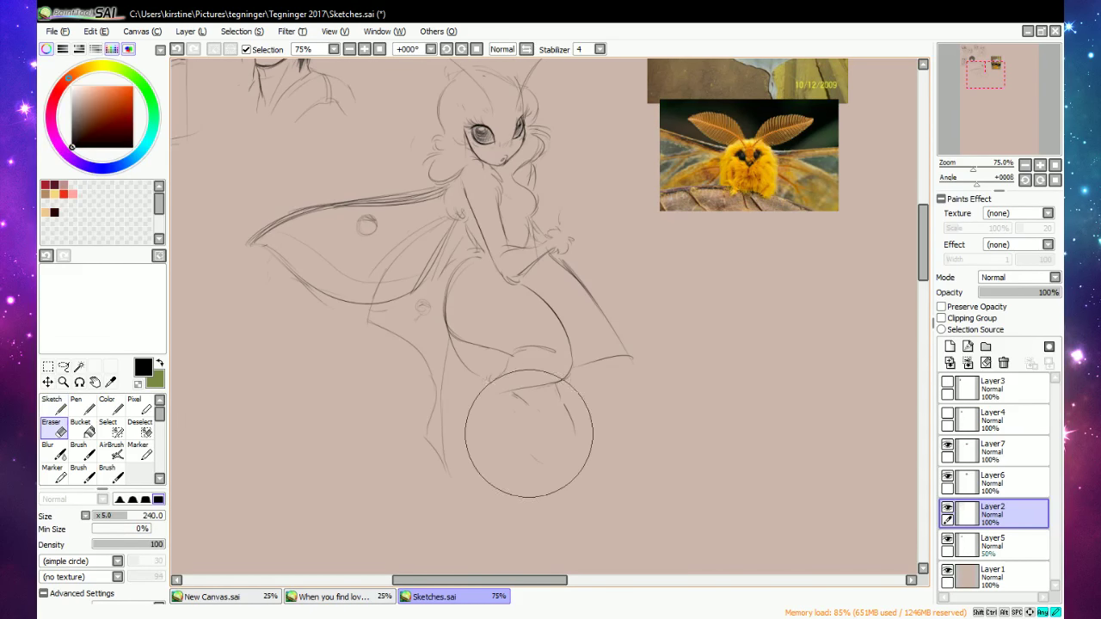
key(e)
drag(530, 406, 560, 482)
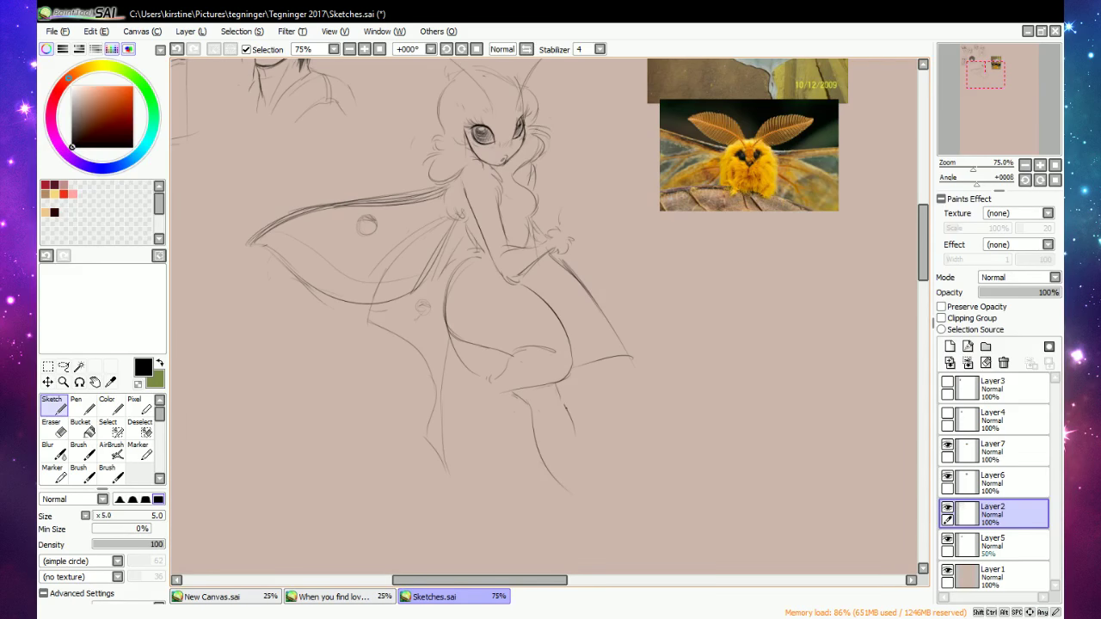
key(e)
drag(535, 421, 551, 463)
key(e)
key(e)
drag(564, 407, 582, 490)
key(e)
drag(524, 396, 539, 459)
mouse_move(515, 396)
mouse_down()
mouse_move(570, 499)
mouse_move(601, 519)
mouse_move(559, 454)
mouse_move(531, 441)
mouse_move(523, 403)
mouse_move(546, 408)
mouse_move(558, 392)
mouse_move(523, 401)
mouse_up()
key(e)
key(n)
key(e)
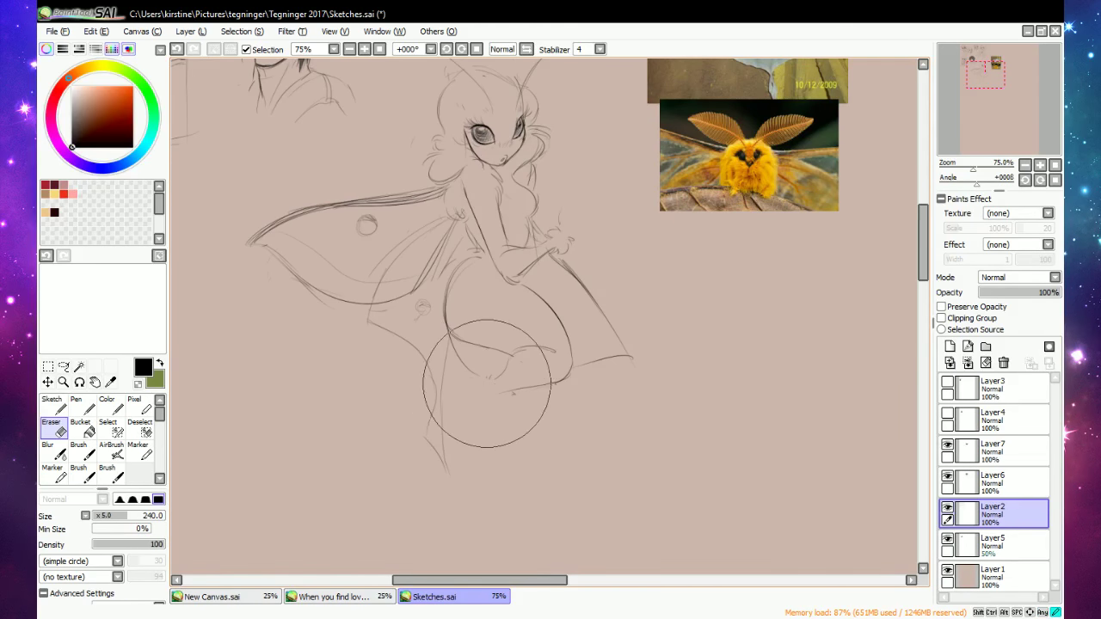
Add light contour strokes to the shoulder, chest and waist of the figure.
scroll(688, 224, down, 1)
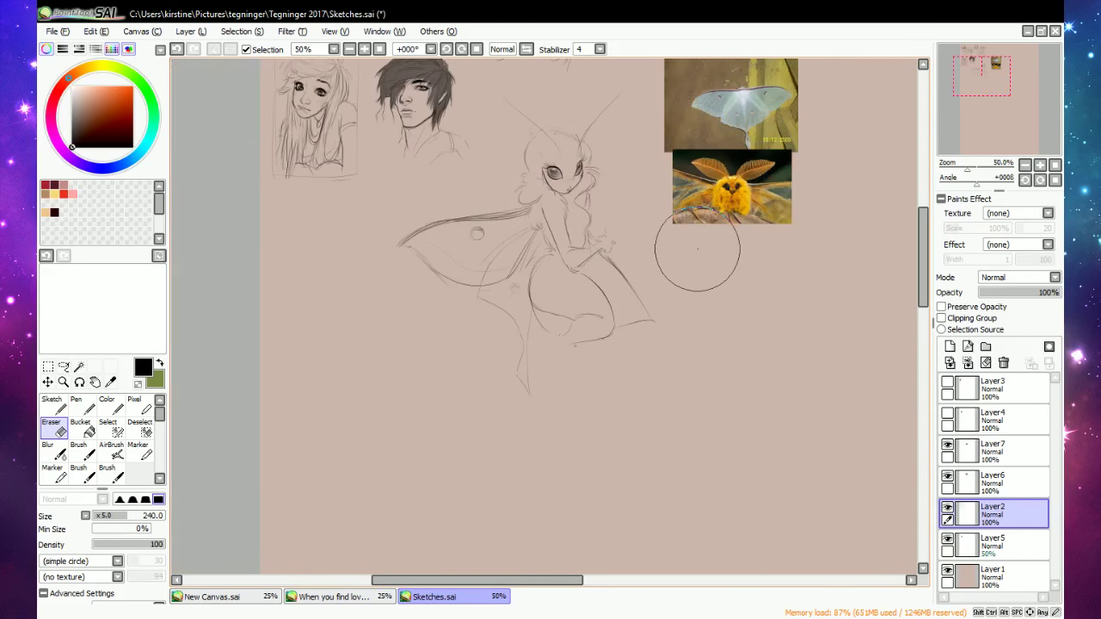
scroll(680, 190, up, 1)
scroll(676, 177, up, 1)
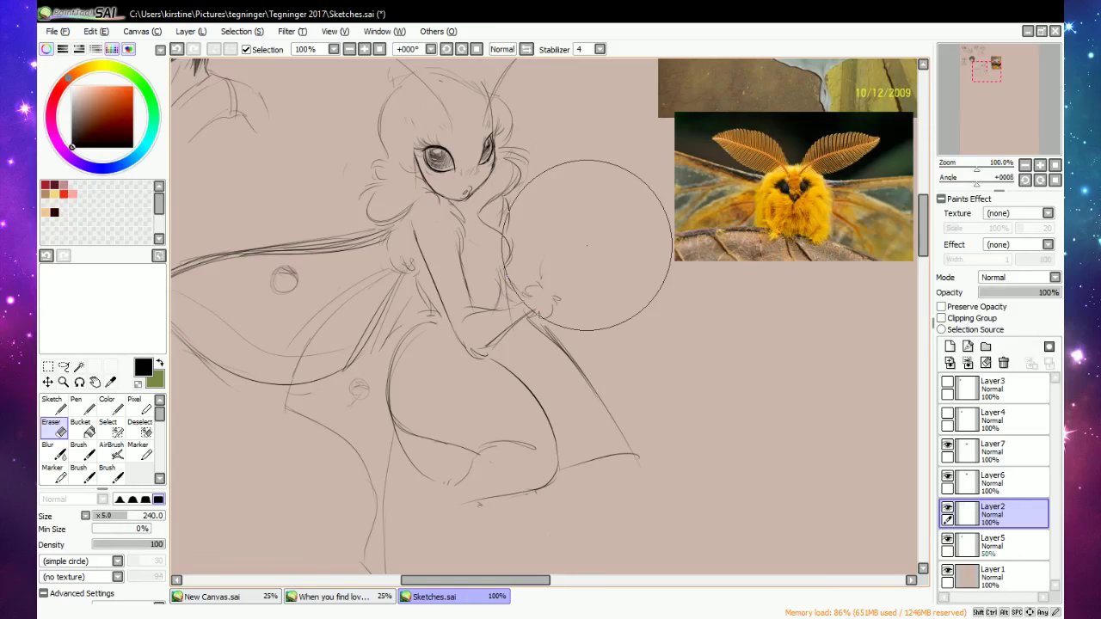
key(n)
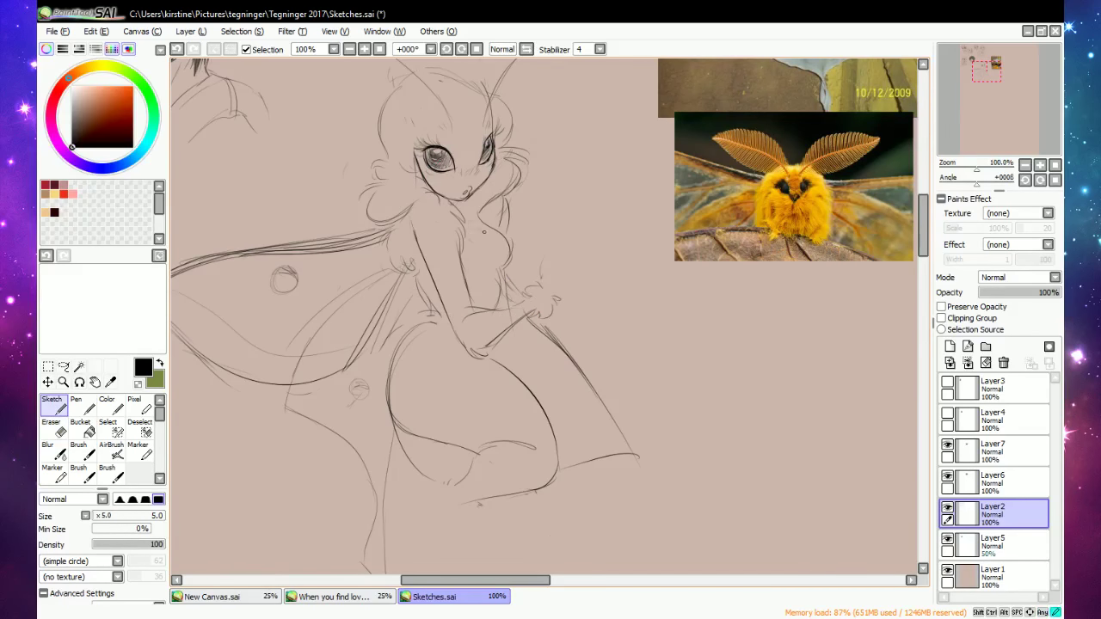
drag(486, 251, 489, 264)
drag(436, 198, 415, 211)
drag(507, 287, 509, 304)
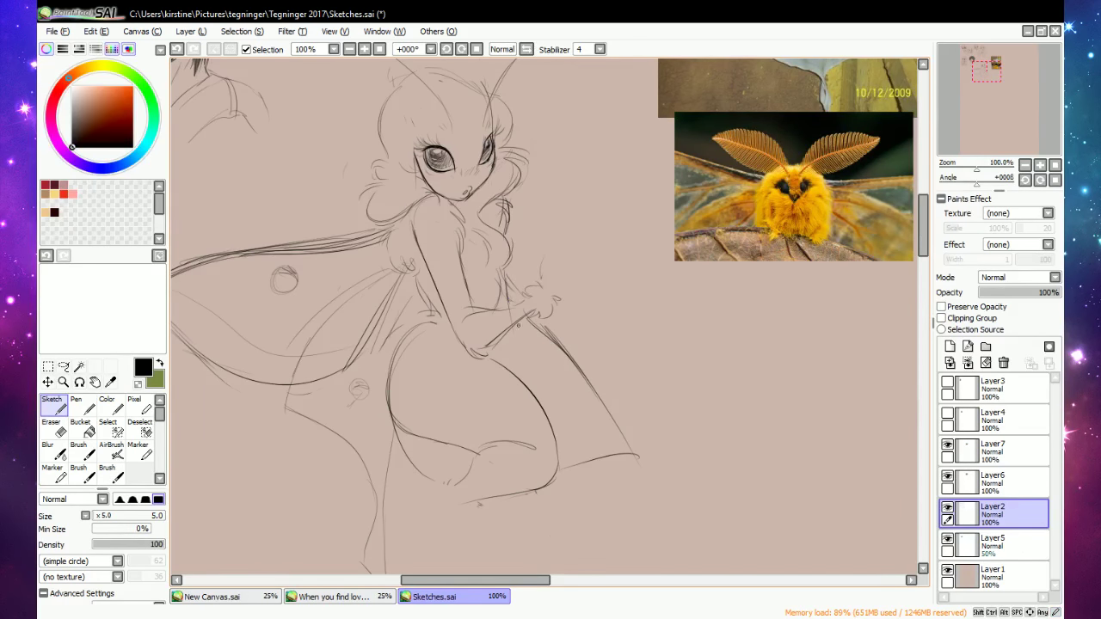
Sketch curled fingers beneath the forearm for the near hand, and the far hand raised with longer fingers.
drag(504, 342, 526, 336)
drag(523, 337, 535, 321)
mouse_move(550, 264)
mouse_down()
mouse_move(543, 282)
mouse_move(568, 236)
mouse_move(566, 271)
mouse_move(603, 275)
mouse_up()
key(e)
key(n)
key(e)
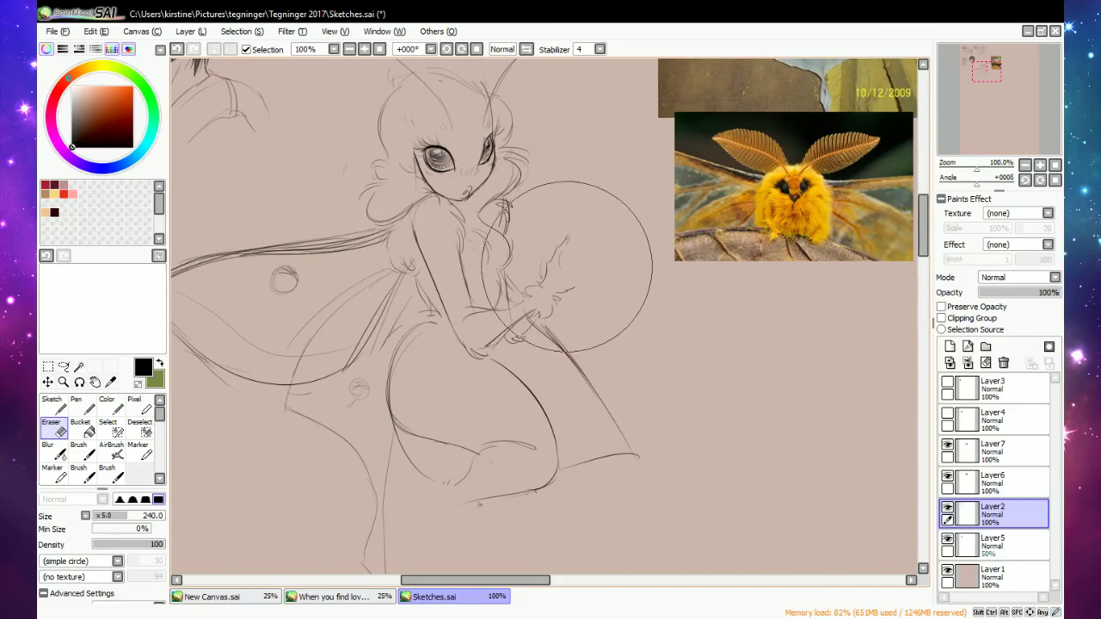
key(e)
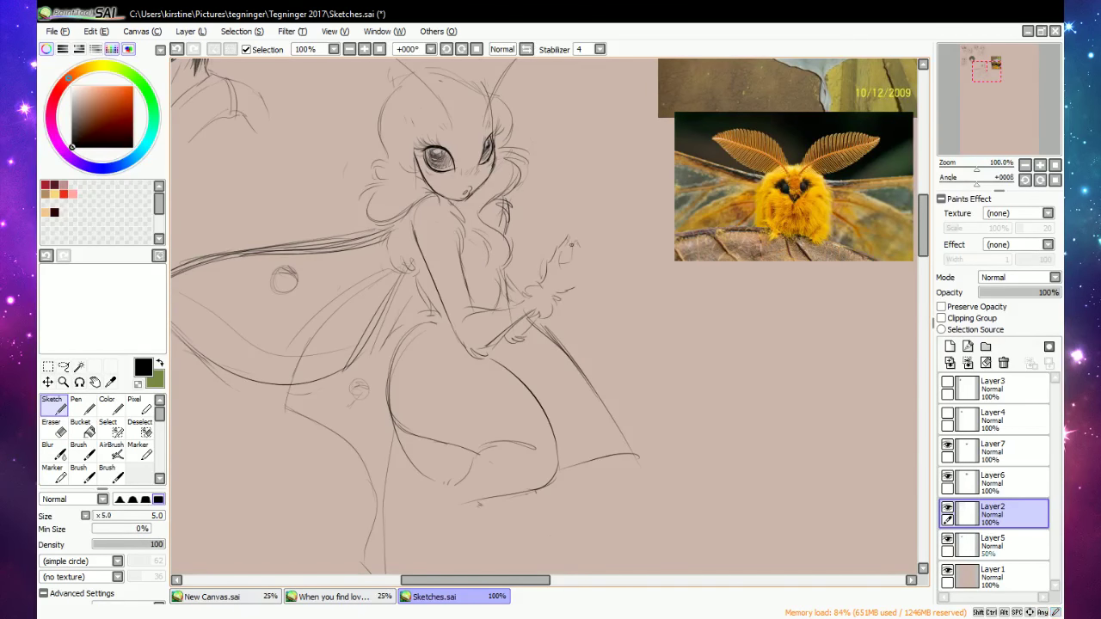
drag(572, 246, 579, 266)
key(e)
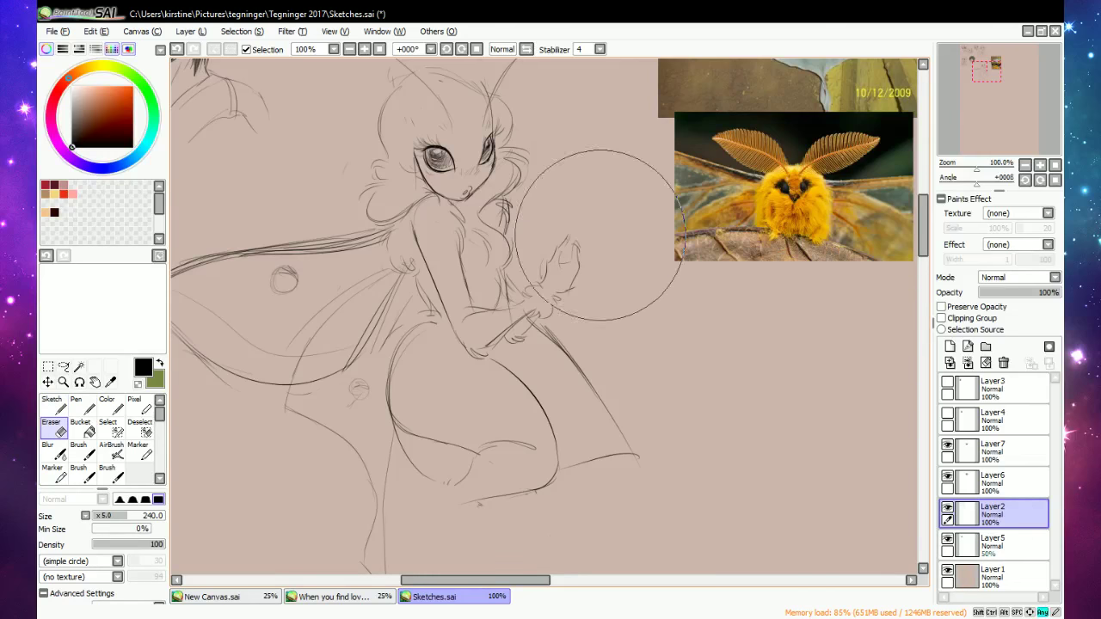
Sketch a long, slightly curved staff rising from the raised hand, with a flared feathery head.
key(e)
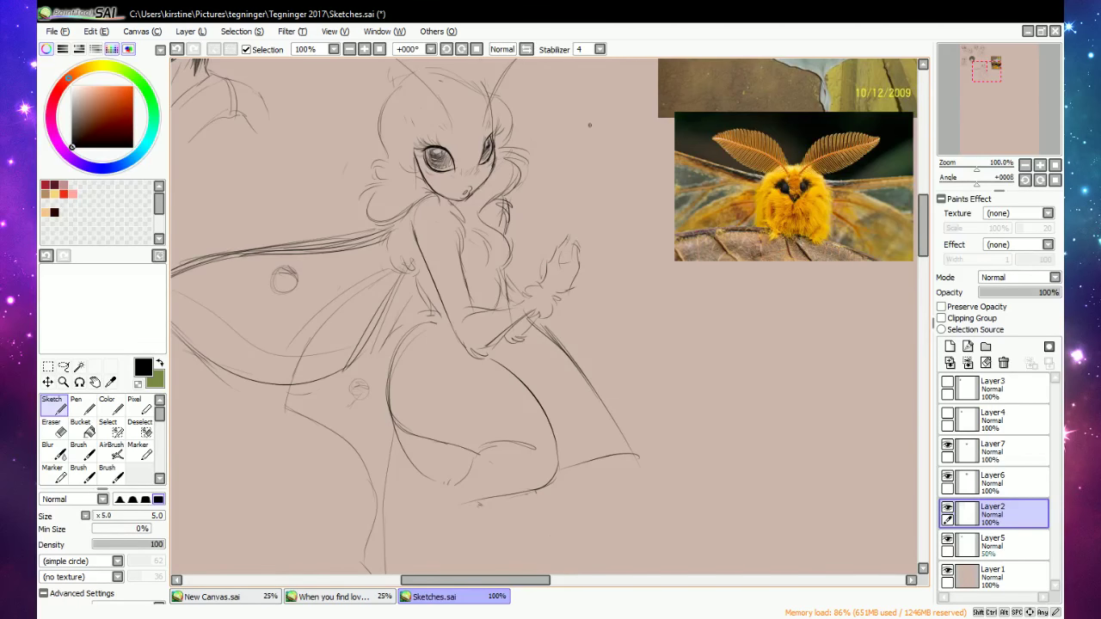
drag(590, 155, 580, 184)
key(e)
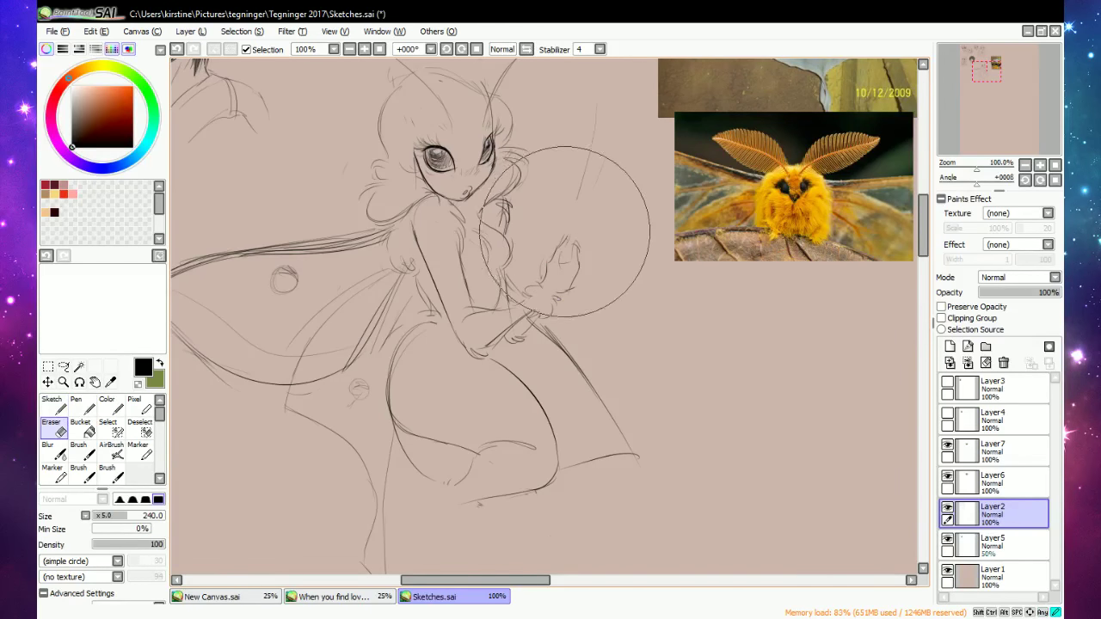
key(e)
mouse_move(585, 194)
mouse_down()
mouse_move(567, 256)
mouse_move(597, 190)
mouse_move(594, 135)
mouse_up()
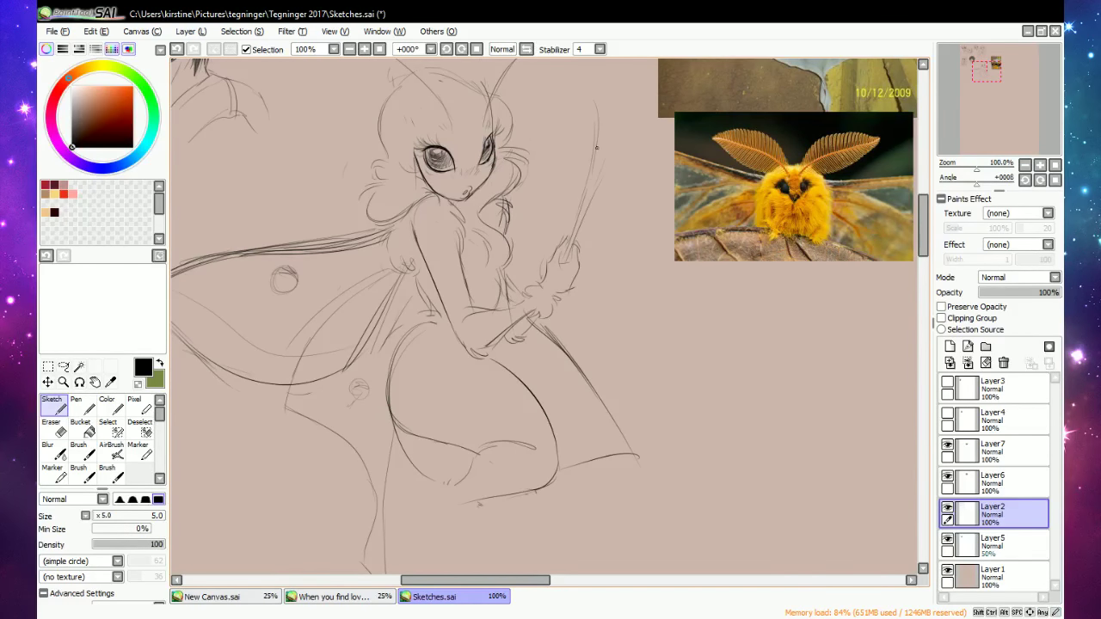
mouse_move(641, 131)
mouse_down()
mouse_move(597, 119)
mouse_move(596, 139)
mouse_move(570, 74)
mouse_up()
Erase the staff lines overlapping the raised hand and redraw the shaft's edges running into the grip.
key(e)
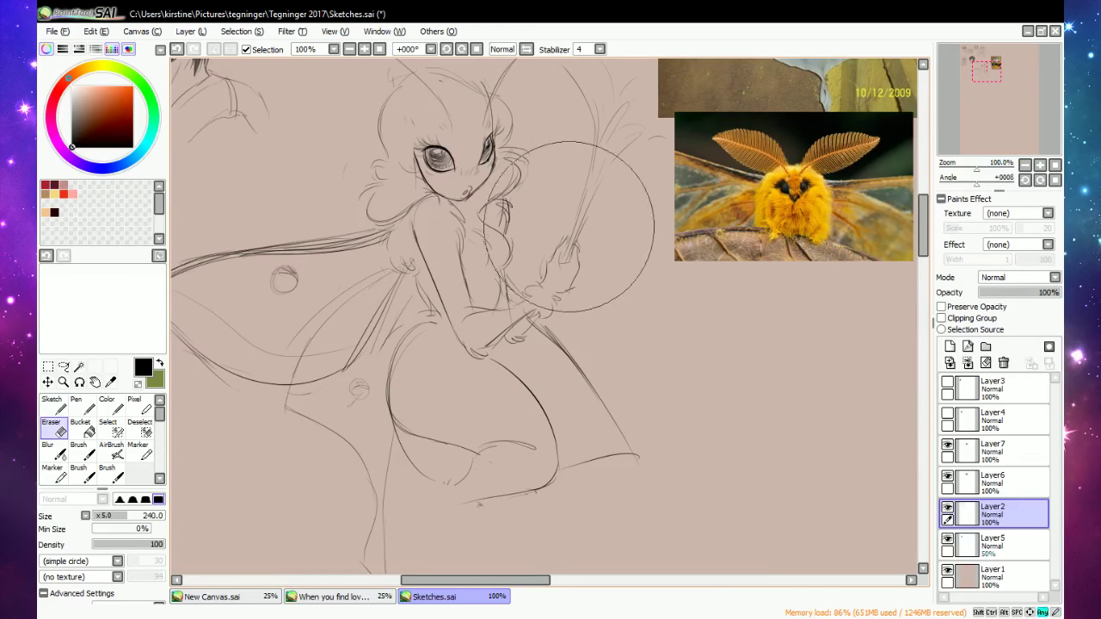
drag(569, 240, 578, 227)
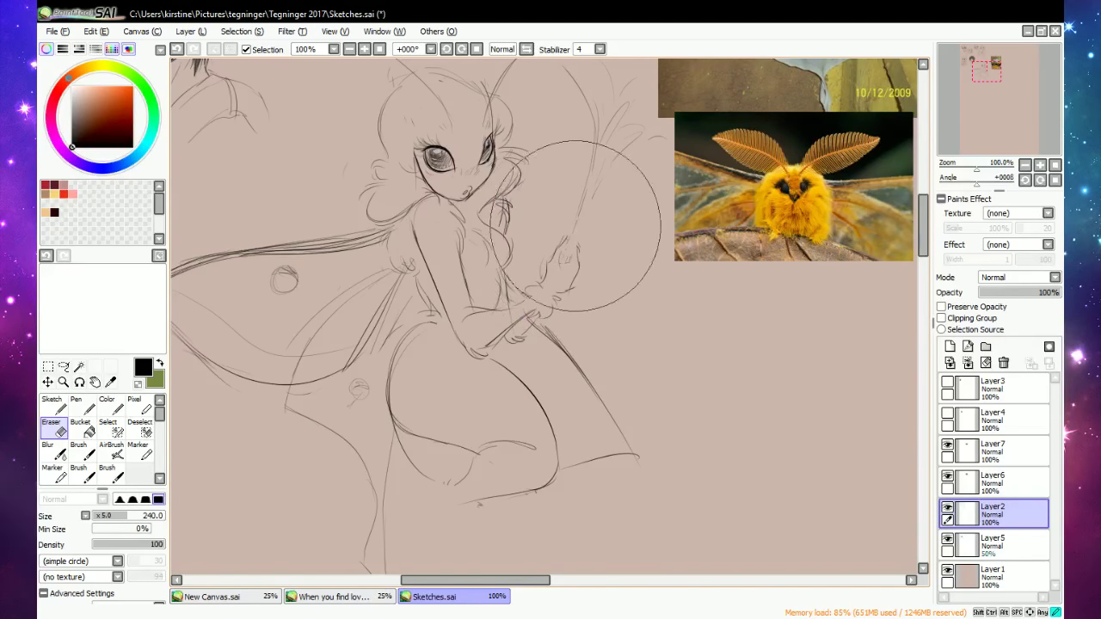
key(n)
drag(586, 188, 562, 255)
drag(577, 213, 569, 238)
drag(601, 182, 568, 261)
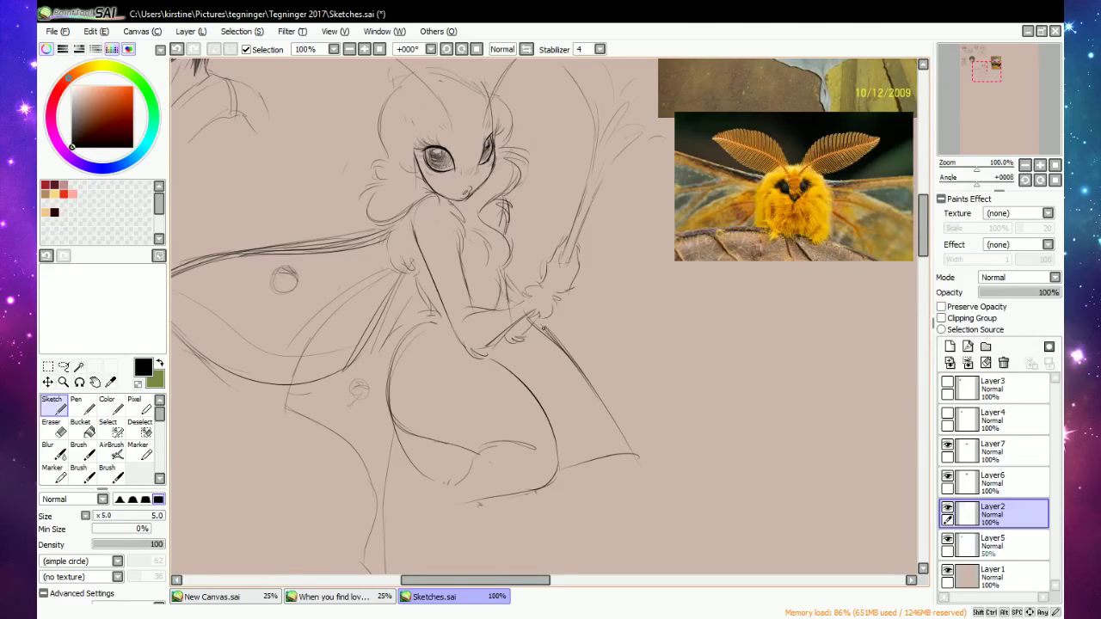
Extend the staff's shaft below the hands to the thigh and continue it downward beneath the bent leg.
drag(552, 315, 528, 391)
key(e)
key(n)
drag(923, 226, 923, 239)
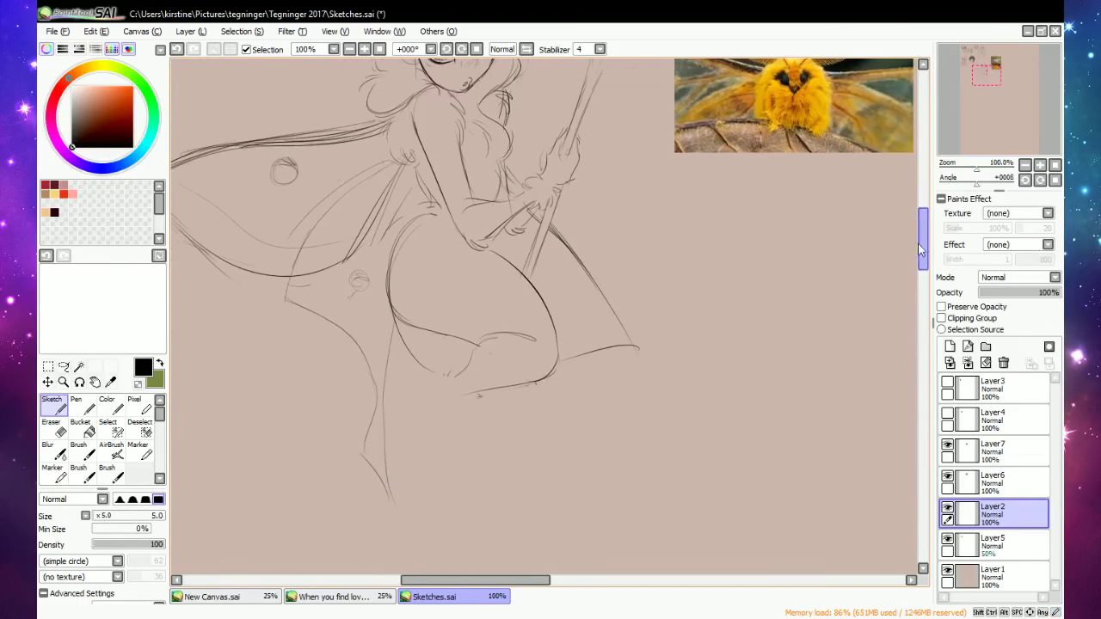
key(e)
key(n)
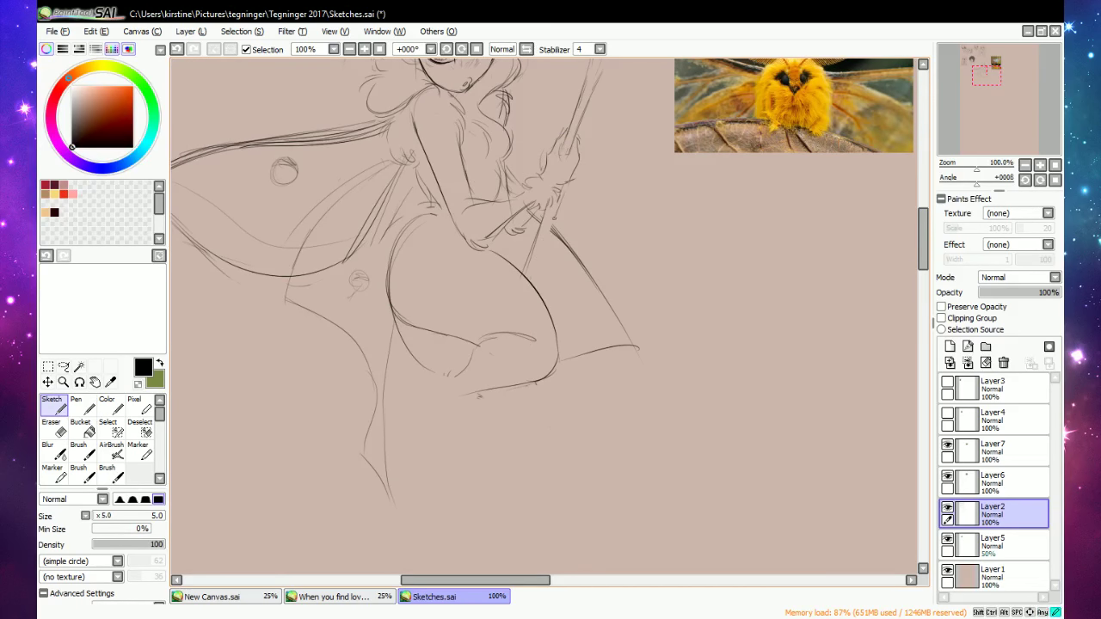
drag(496, 405, 470, 547)
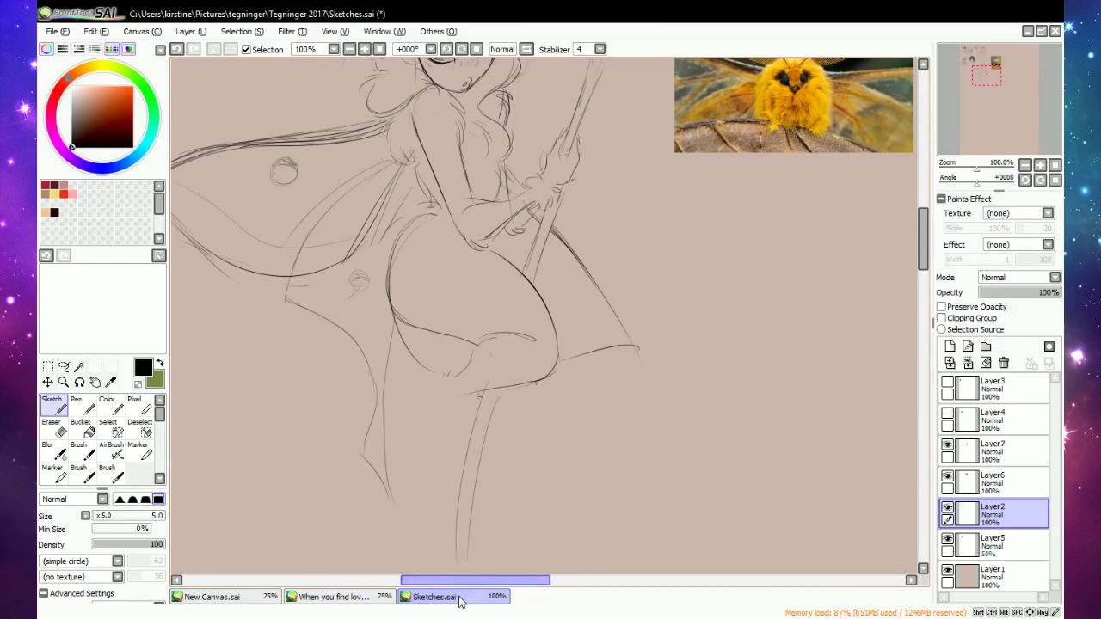
drag(499, 392, 475, 571)
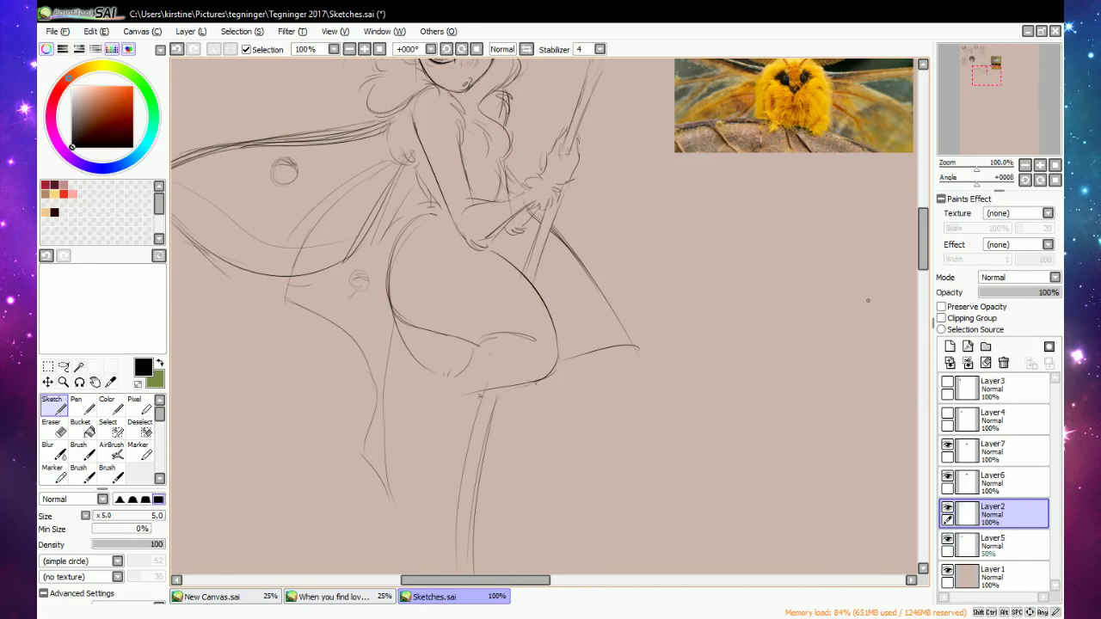
Sketch the bent leg's foot behind the thigh, and the second lower leg hanging down with a pointed foot.
drag(461, 371, 405, 411)
drag(475, 345, 506, 338)
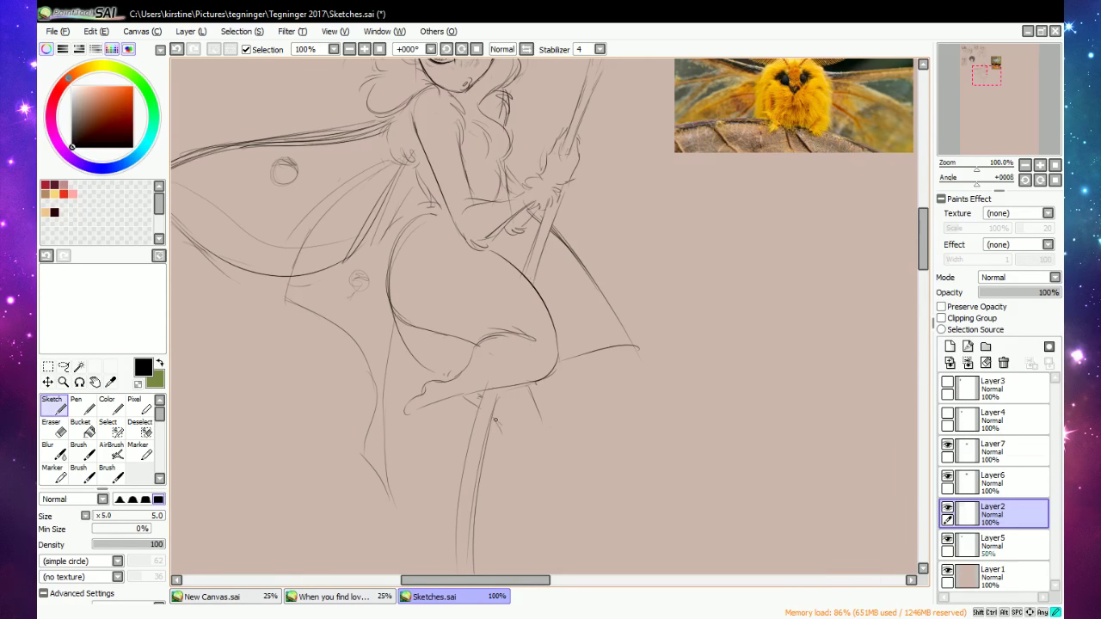
drag(498, 421, 533, 502)
drag(539, 416, 553, 487)
mouse_move(542, 433)
mouse_down()
mouse_move(550, 511)
mouse_move(527, 498)
mouse_move(537, 536)
mouse_move(574, 554)
mouse_move(546, 539)
mouse_move(582, 550)
mouse_up()
key(e)
key(n)
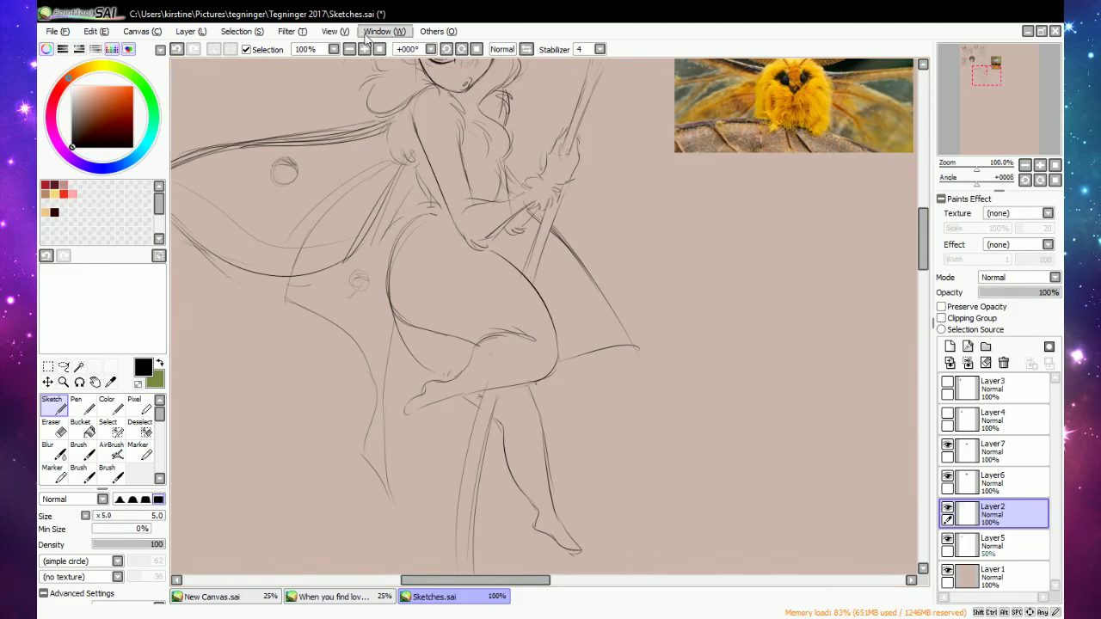
Review the figure's overall proportions, then erase the knee, calf, lower leg and feet.
click(350, 50)
click(351, 50)
click(351, 51)
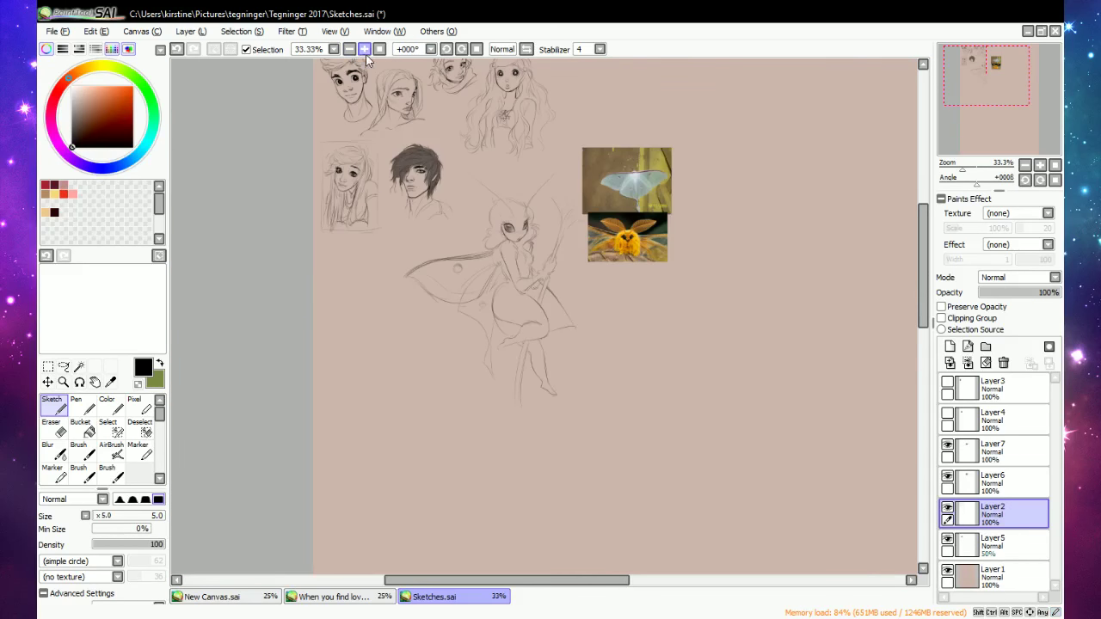
click(364, 49)
click(365, 50)
key(e)
mouse_move(450, 385)
mouse_down()
mouse_move(495, 363)
mouse_move(528, 459)
mouse_move(572, 492)
mouse_up()
Redraw the bent leg with a fuller thigh underside, a narrower knee and a new calf line.
key(n)
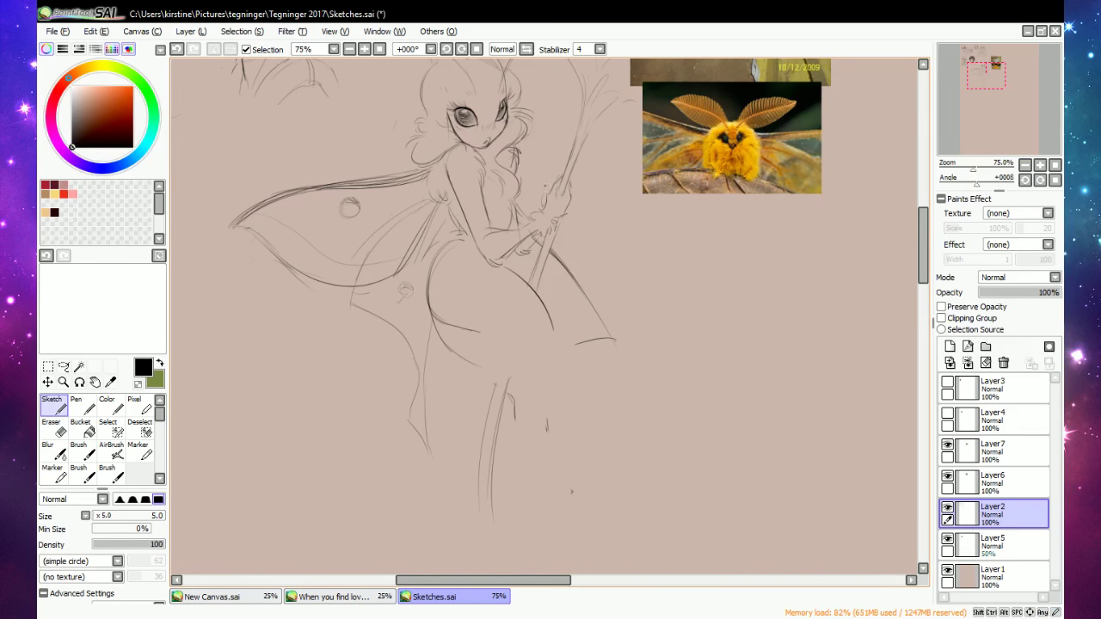
mouse_move(432, 310)
mouse_down()
mouse_move(527, 341)
mouse_move(451, 373)
mouse_up()
key(e)
key(n)
drag(555, 358, 456, 380)
key(e)
key(n)
Soften the old thigh underside line and redraw it as a smooth curve into the knee fold.
key(e)
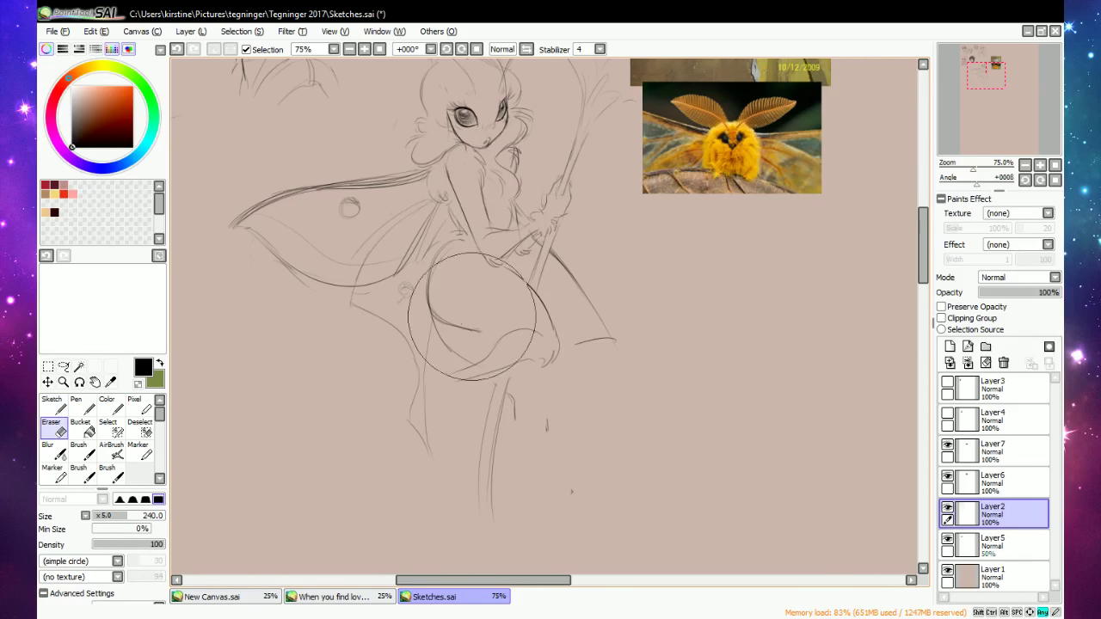
mouse_move(472, 315)
mouse_down()
mouse_move(435, 311)
mouse_move(483, 326)
mouse_up()
key(n)
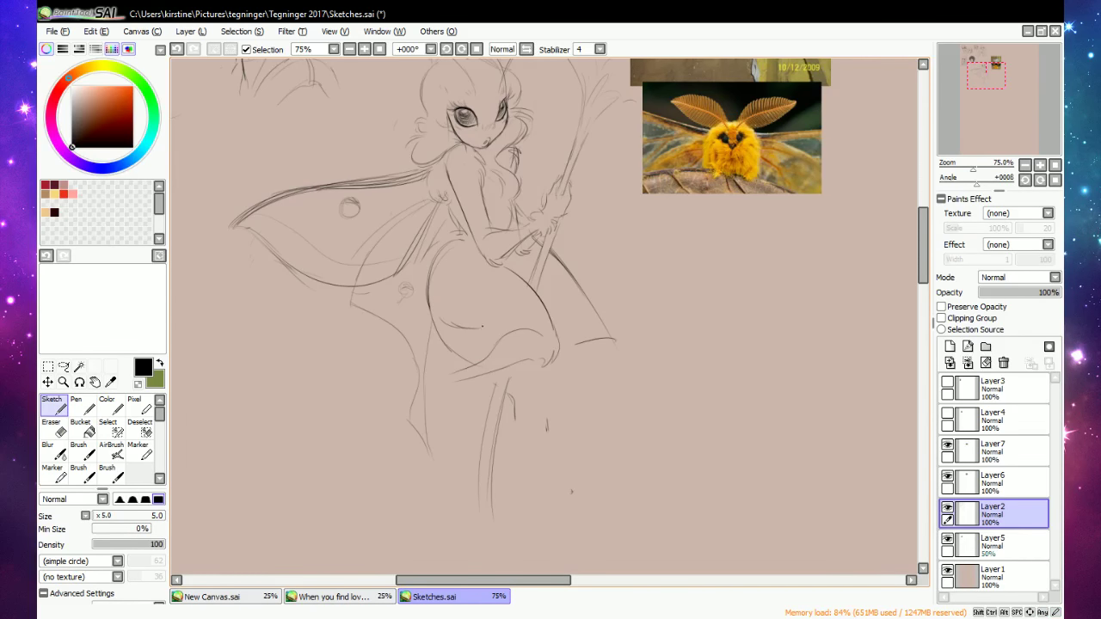
key(e)
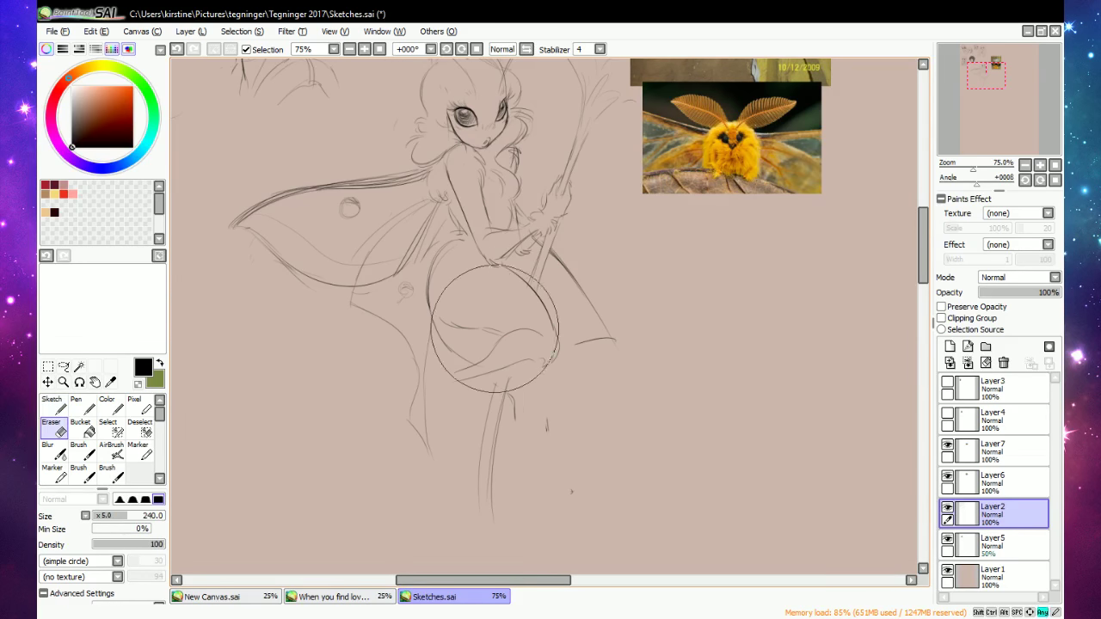
key(n)
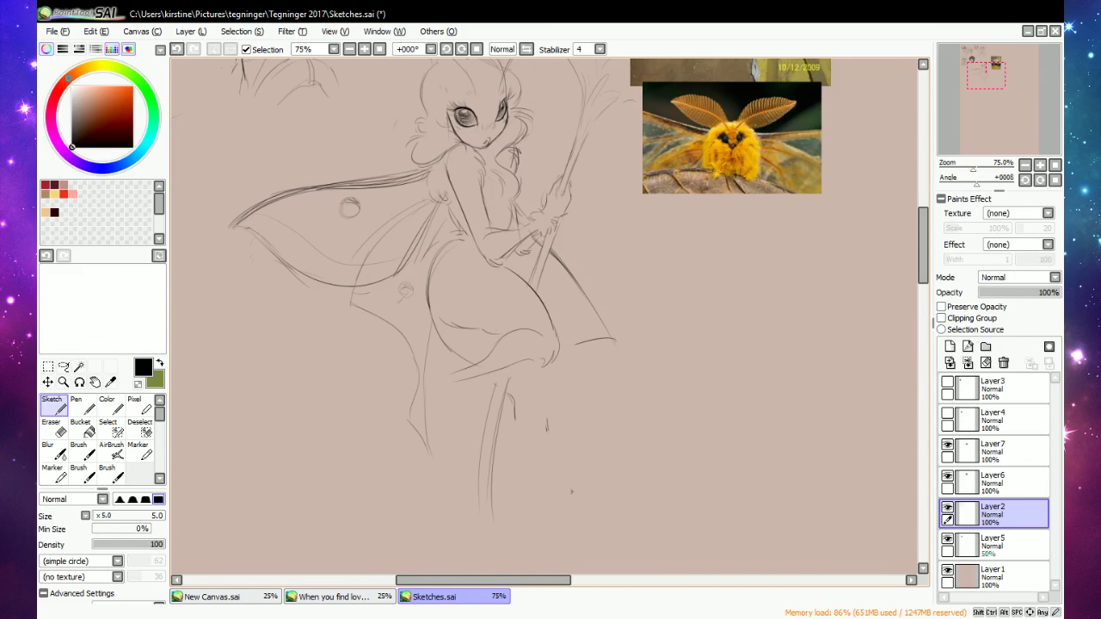
Erase the upper hip and lower-back line, clearing the area between the waist and the buttock.
key(e)
key(n)
key(e)
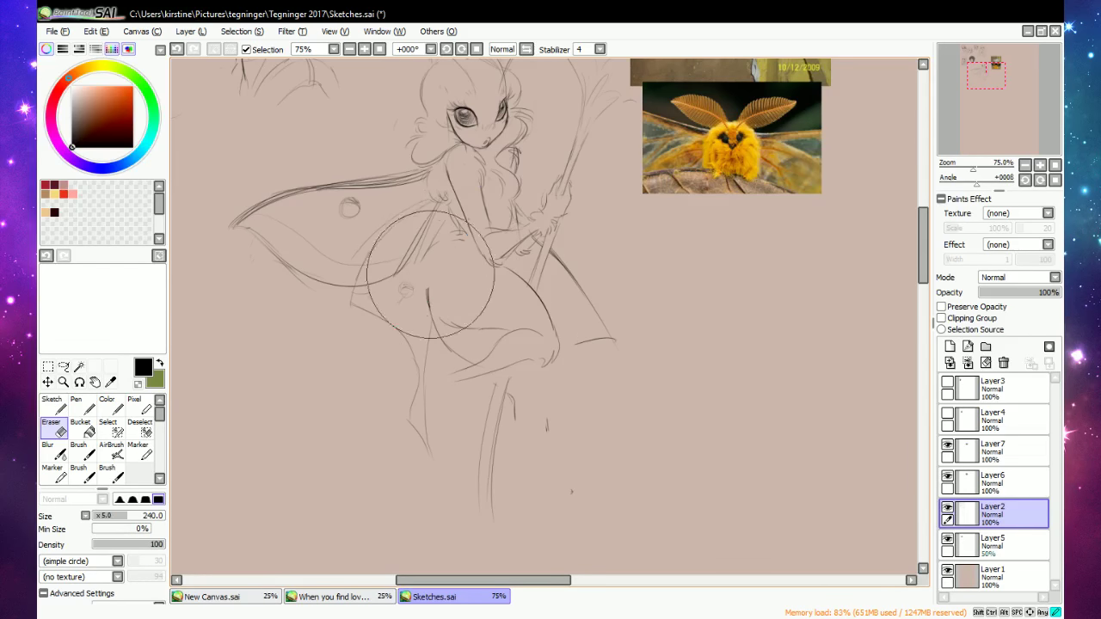
key(n)
key(e)
key(n)
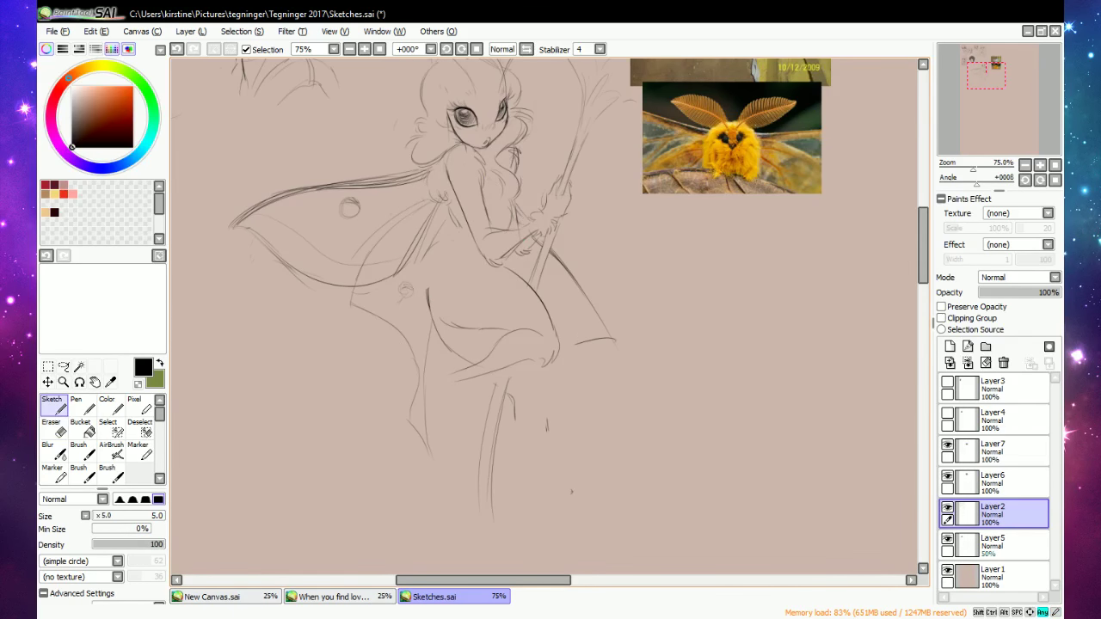
key(e)
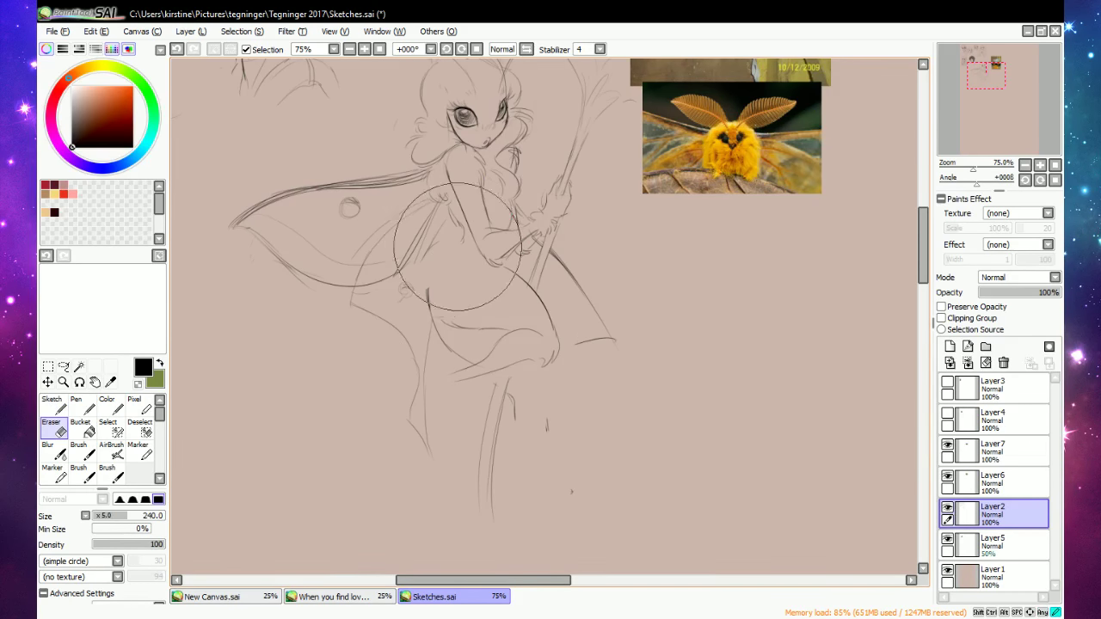
key(n)
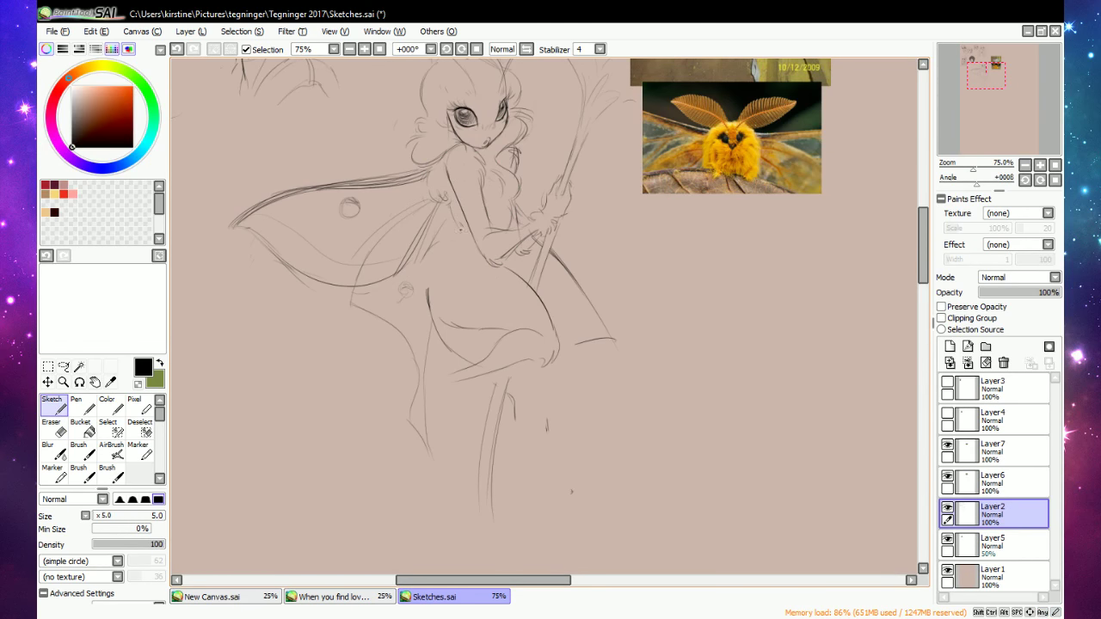
Redraw the lower back and hip as one curve from waist to thigh, with small fur tufts behind the arm.
drag(451, 207, 461, 227)
key(e)
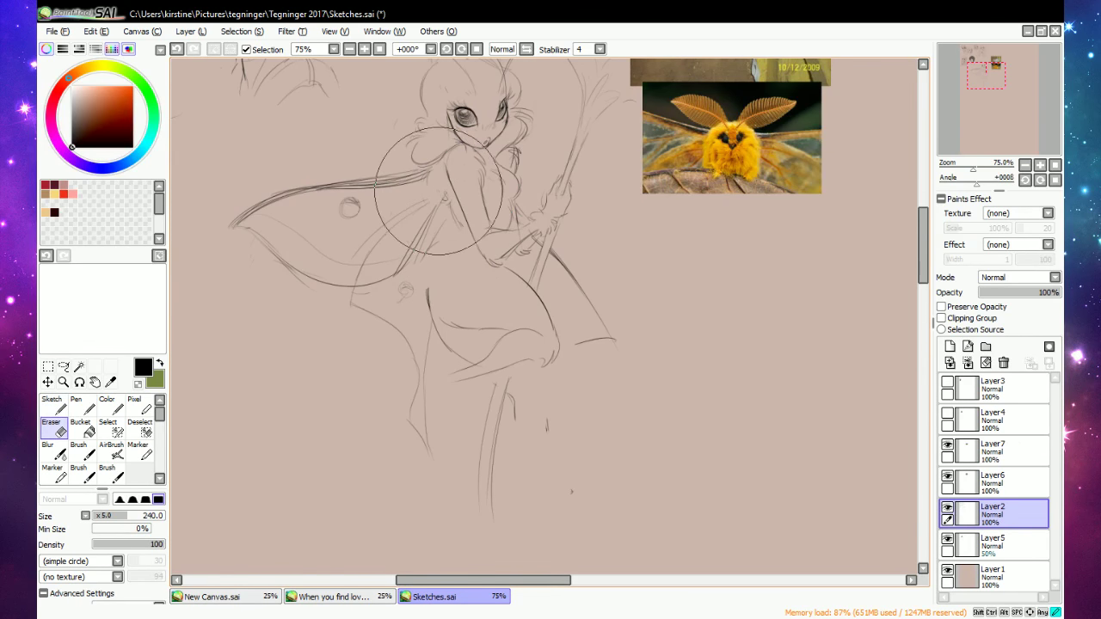
key(n)
drag(439, 211, 448, 203)
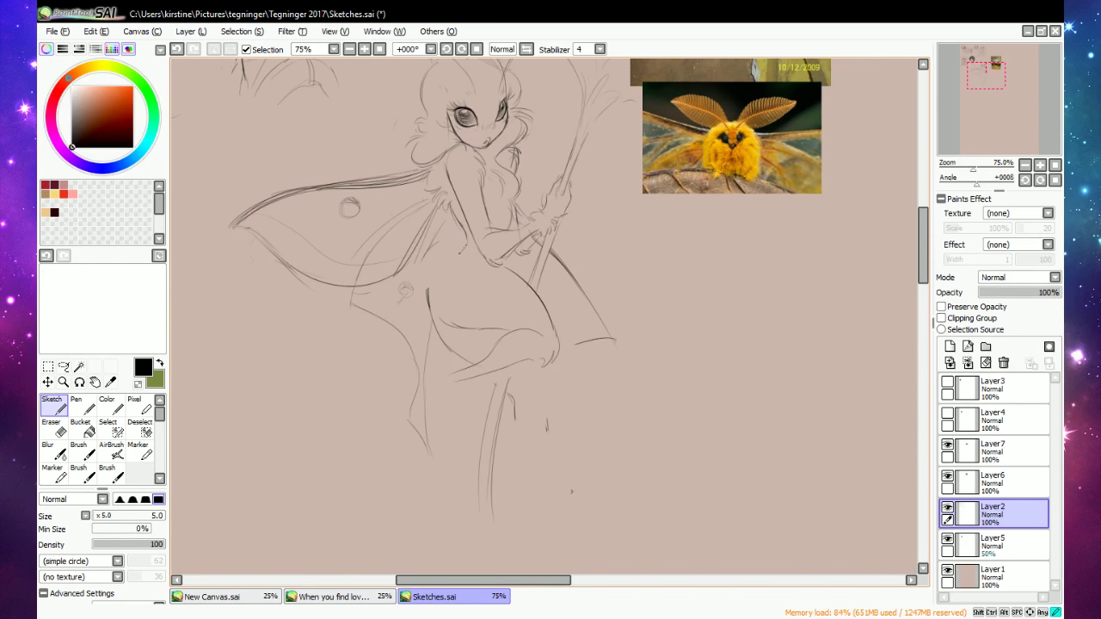
key(e)
key(n)
drag(454, 261, 433, 323)
key(e)
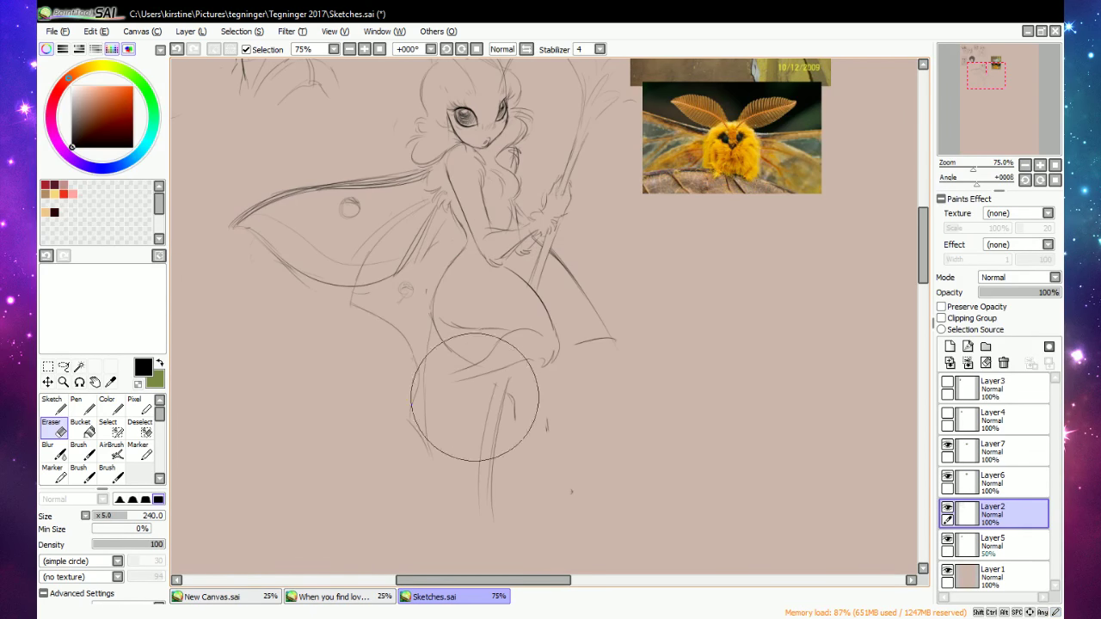
key(n)
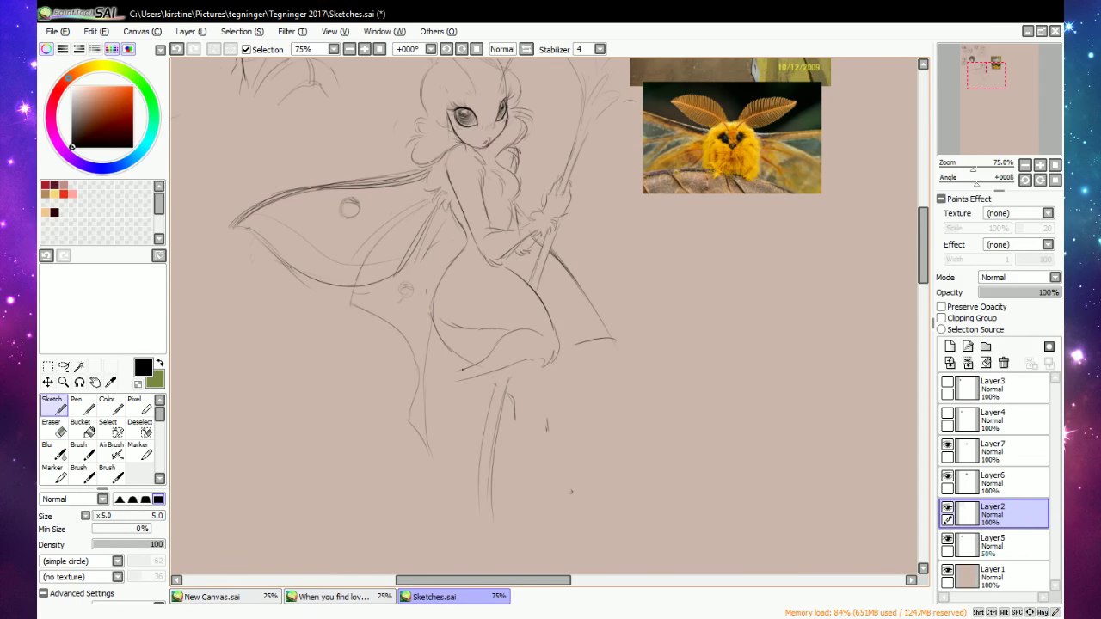
Mark the heel of the bent leg and sketch the shin and calf lines of the second lower leg.
drag(438, 375, 444, 373)
key(e)
key(n)
drag(535, 374, 569, 448)
drag(518, 396, 560, 465)
drag(549, 401, 578, 480)
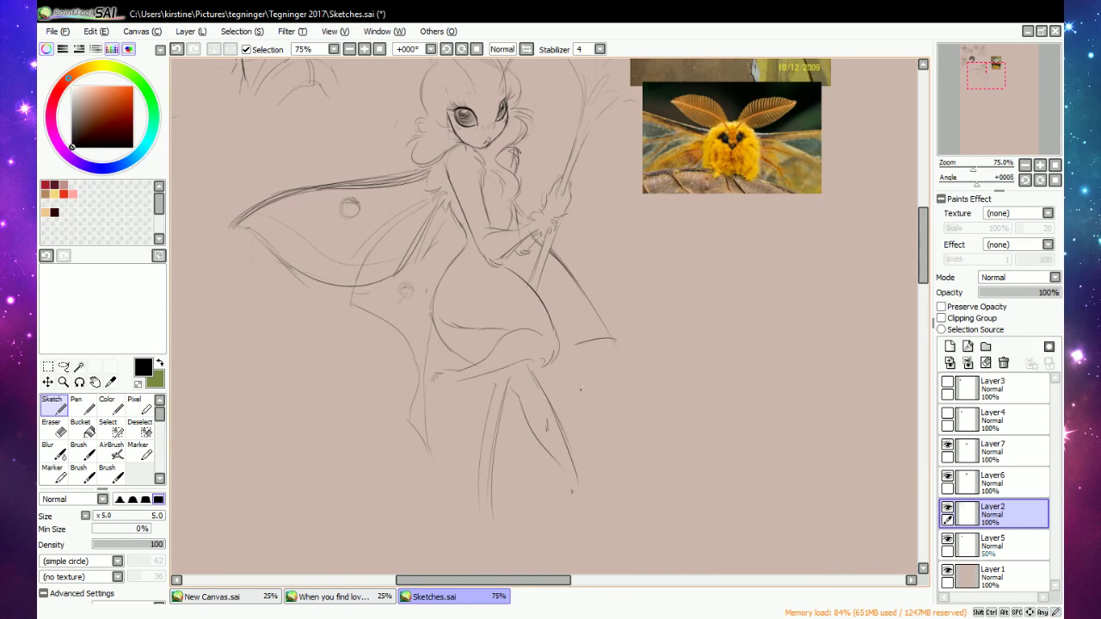
Soften and redraw the second lower leg with a curved calf and narrow ankle, ending in a pointed foot.
key(e)
drag(528, 363, 544, 406)
key(n)
drag(534, 368, 558, 422)
drag(515, 387, 531, 443)
drag(535, 404, 571, 493)
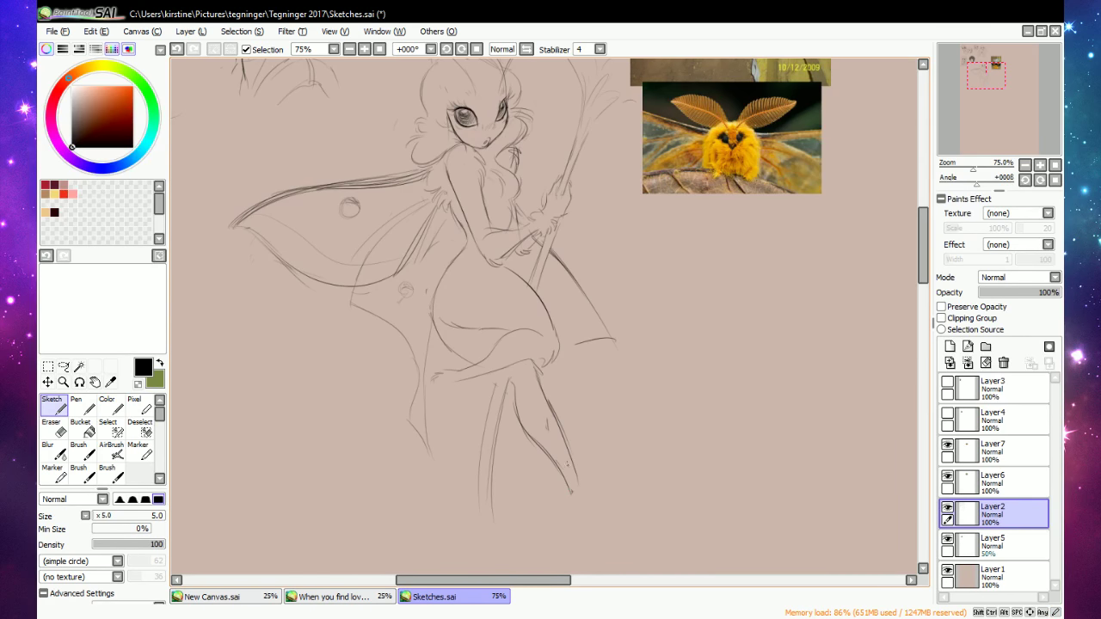
mouse_move(559, 425)
mouse_down()
mouse_move(576, 490)
mouse_move(566, 518)
mouse_up()
drag(582, 502, 621, 541)
Erase the lower wing's old outer edge and redraw it as an inward-curving edge with a long tail.
key(e)
drag(398, 431, 413, 462)
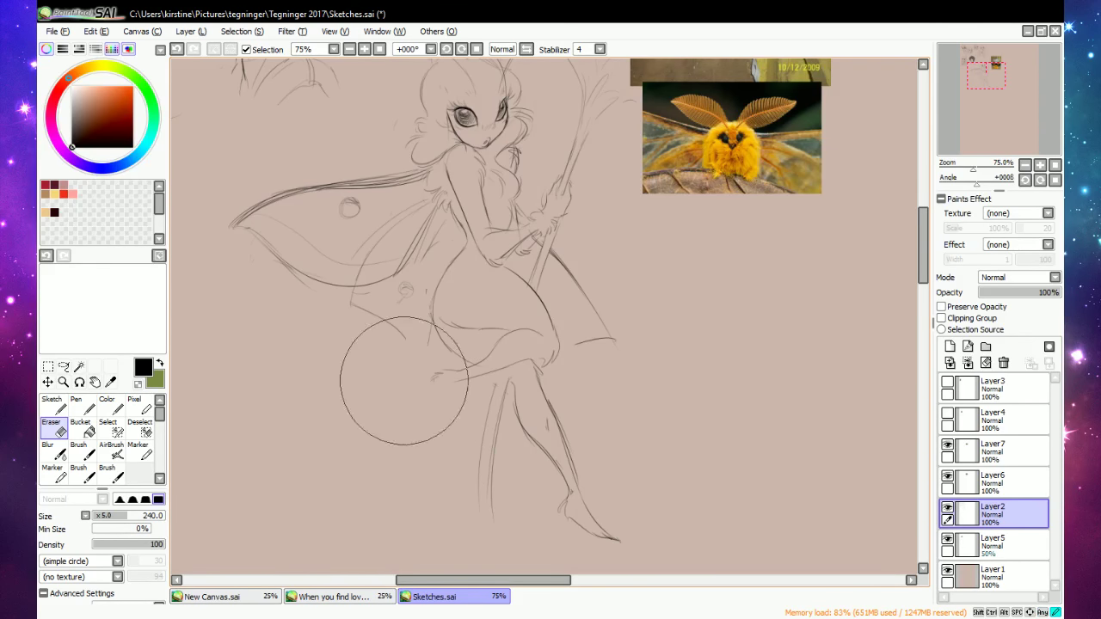
key(n)
drag(354, 274, 381, 405)
mouse_move(342, 299)
mouse_down()
mouse_move(384, 384)
mouse_move(363, 400)
mouse_move(392, 377)
mouse_up()
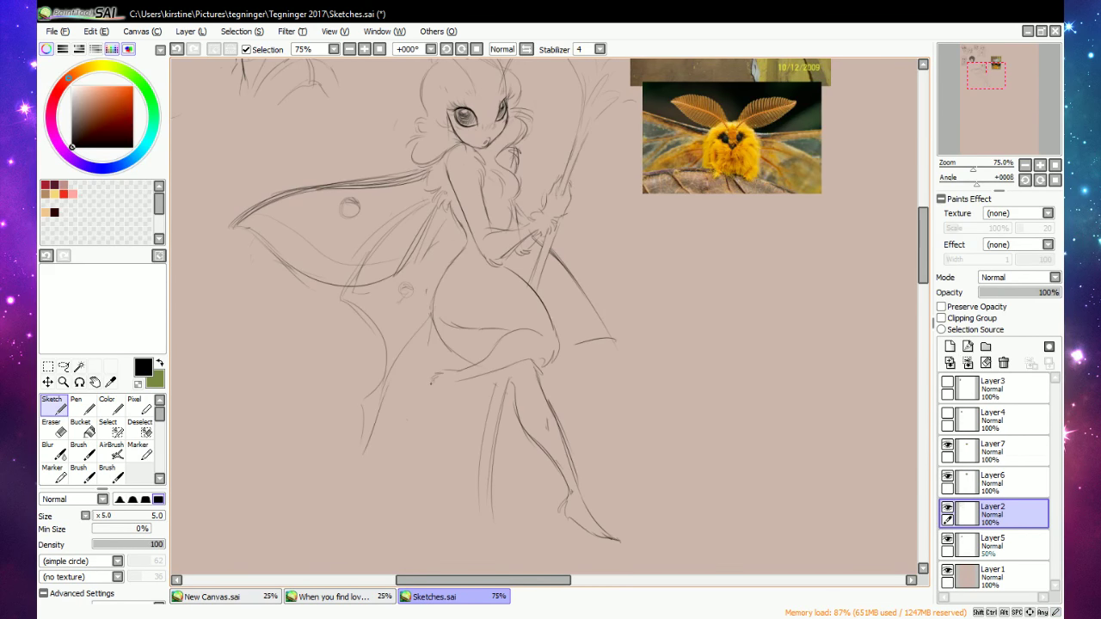
Sketch the bent leg's foot behind the thigh with a rounded heel and toes pointing down.
key(e)
key(n)
mouse_move(442, 372)
mouse_down()
mouse_move(462, 368)
mouse_move(429, 424)
mouse_move(437, 372)
mouse_move(446, 359)
mouse_move(458, 367)
mouse_move(433, 372)
mouse_up()
key(e)
key(n)
mouse_move(426, 413)
mouse_down()
mouse_move(428, 437)
mouse_move(431, 418)
mouse_up()
key(e)
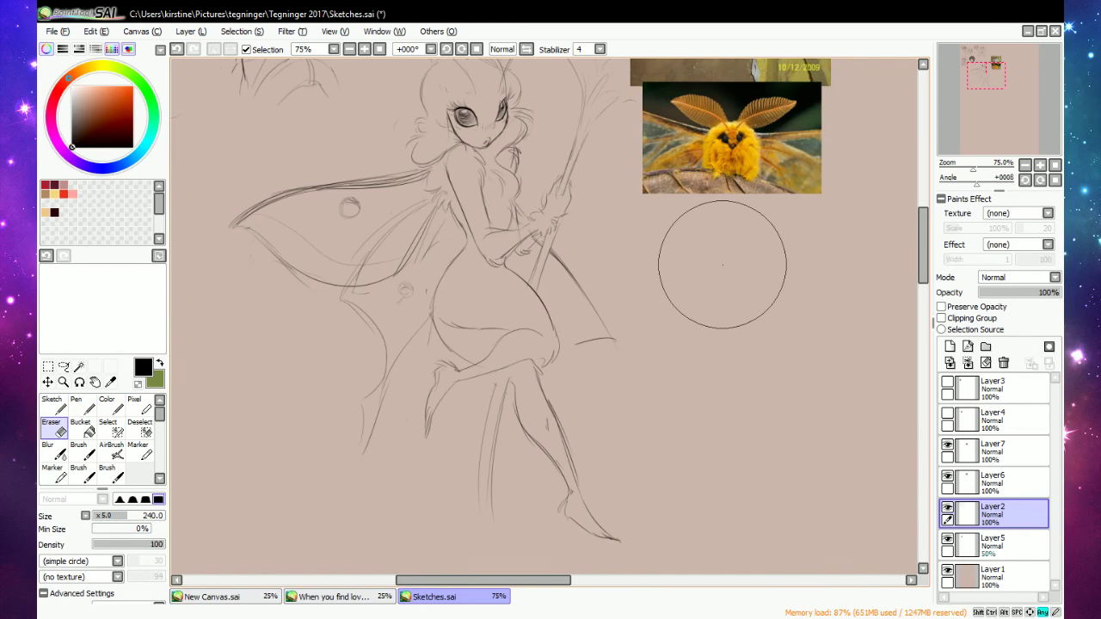
Rework the chest contour between the upper arm and the staff hand with soft curved lines.
key(n)
drag(497, 167, 499, 196)
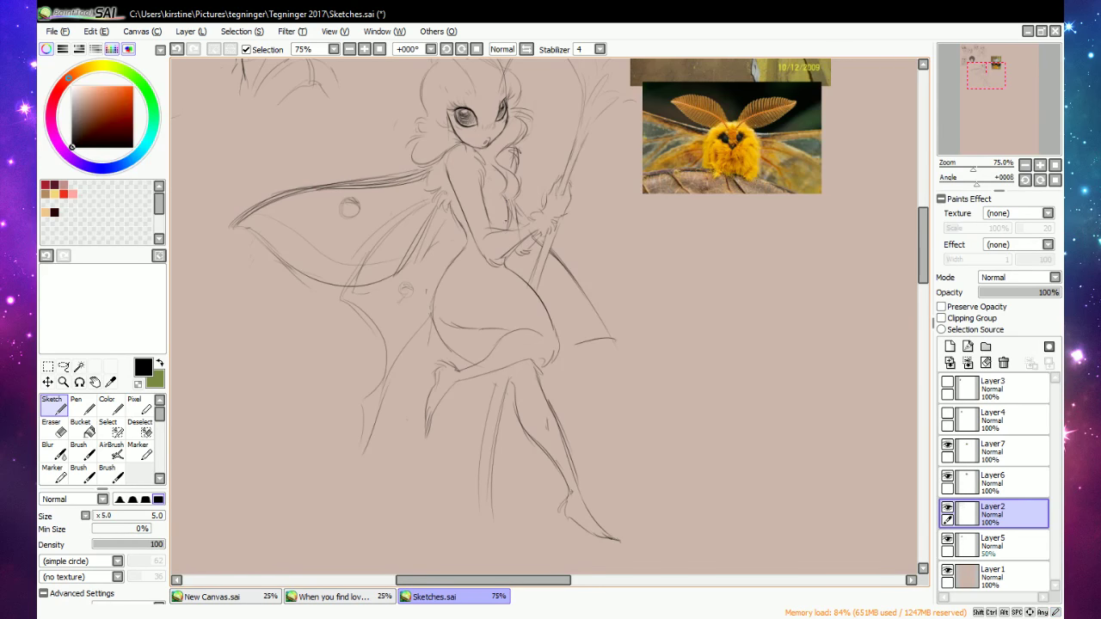
key(e)
key(e)
mouse_move(499, 162)
mouse_down()
mouse_move(518, 199)
mouse_move(502, 196)
mouse_move(498, 178)
mouse_move(505, 200)
mouse_up()
key(e)
key(e)
key(e)
key(e)
scroll(514, 264, up, 3)
Erase the long hair lock on the far side of the face and sketch short fluffy tufts instead.
key(e)
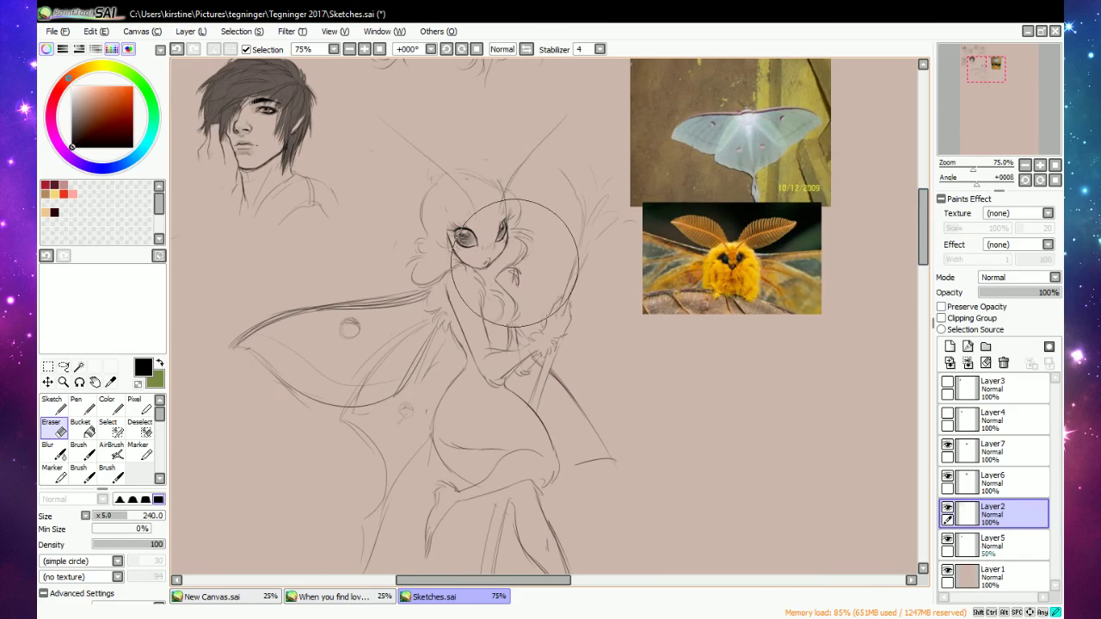
key(e)
drag(512, 286, 515, 298)
key(e)
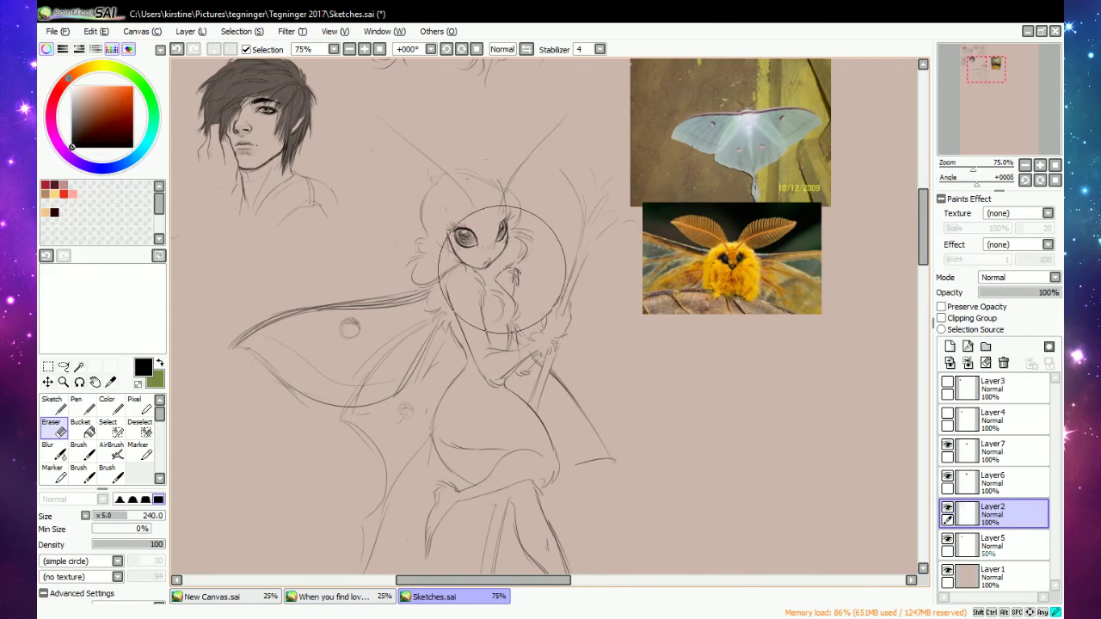
key(e)
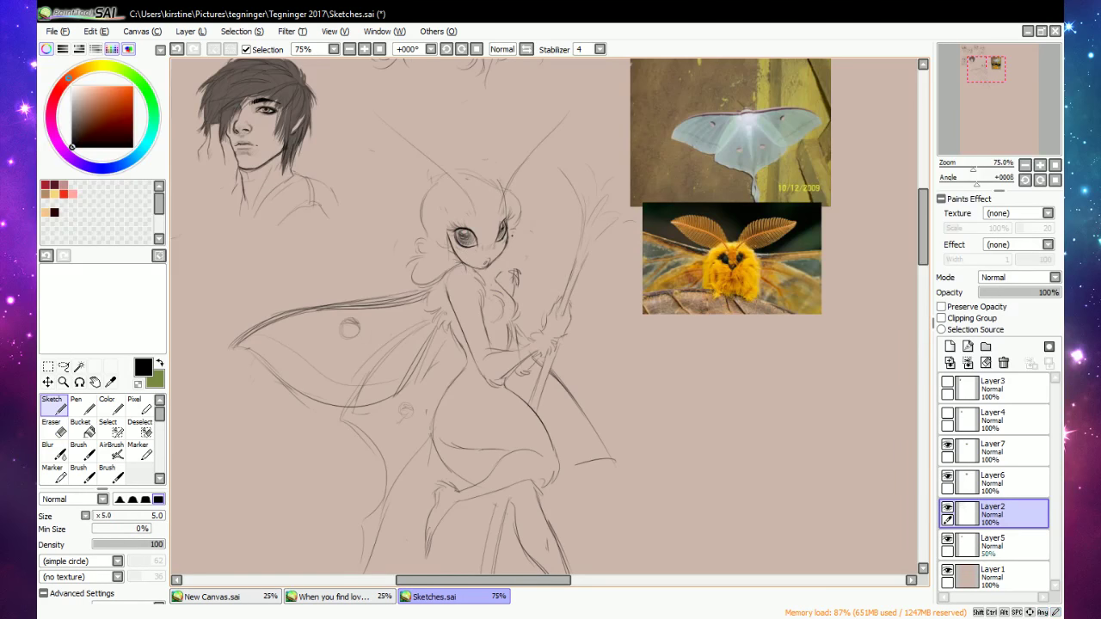
mouse_move(513, 234)
mouse_down()
mouse_move(527, 237)
mouse_move(523, 270)
mouse_up()
Sketch fluffy tufts along the near side of the head and redraw the crown line between the antennae.
key(e)
key(e)
key(e)
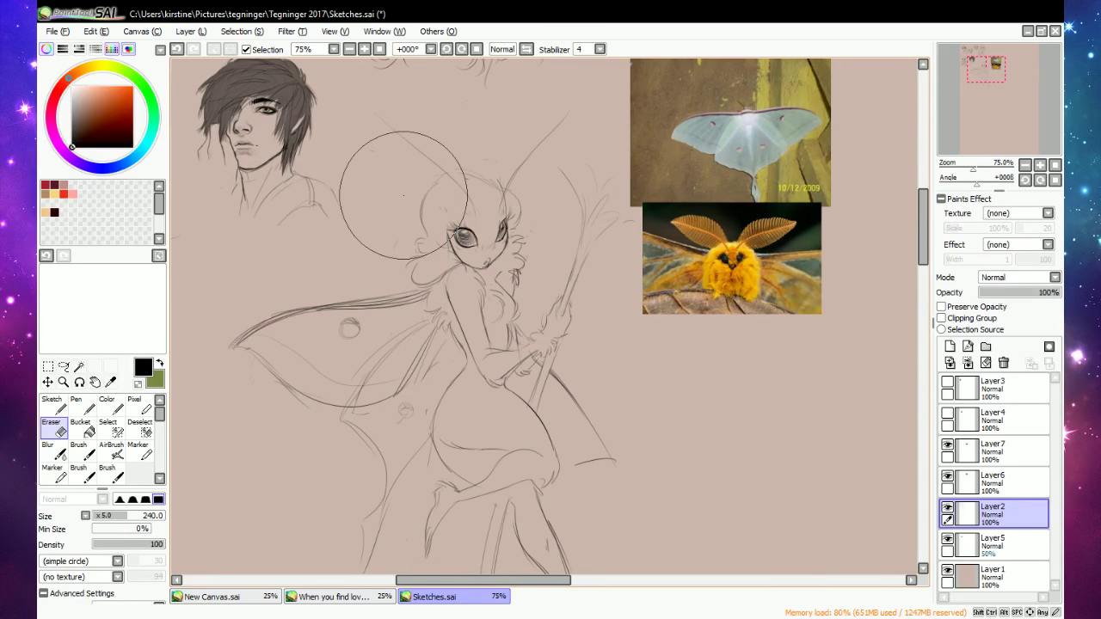
key(e)
drag(455, 172, 470, 176)
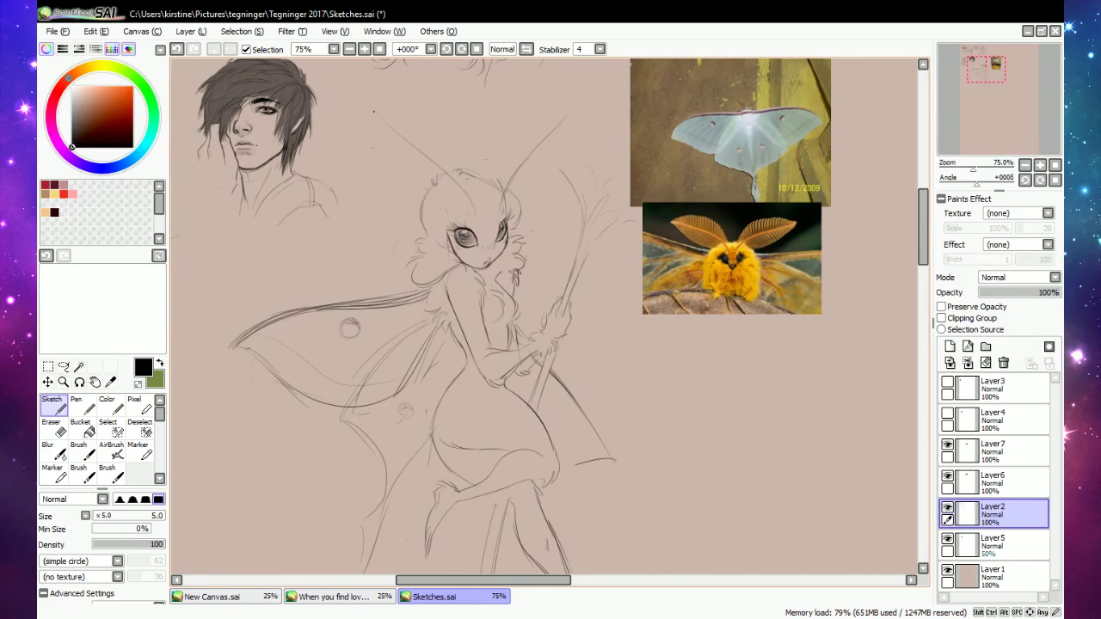
Turn both antennae into feathery plumes with rows of fine barbs and curved outlines, following the moth photo.
drag(369, 112, 387, 127)
drag(370, 112, 413, 148)
drag(387, 143, 437, 172)
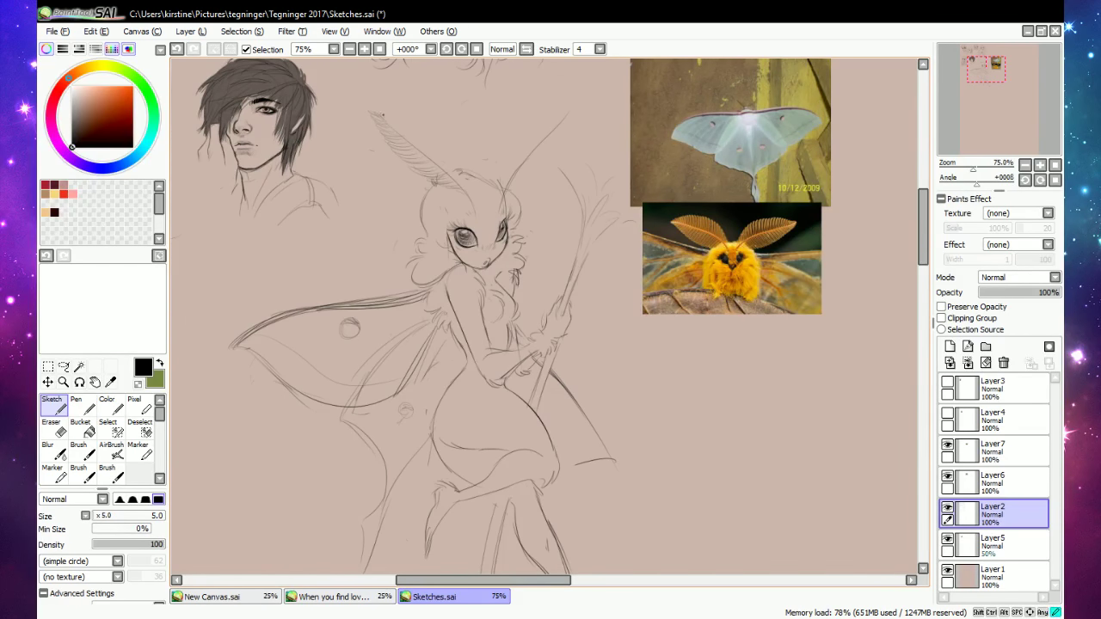
mouse_move(397, 135)
mouse_down()
mouse_move(402, 121)
mouse_move(421, 129)
mouse_up()
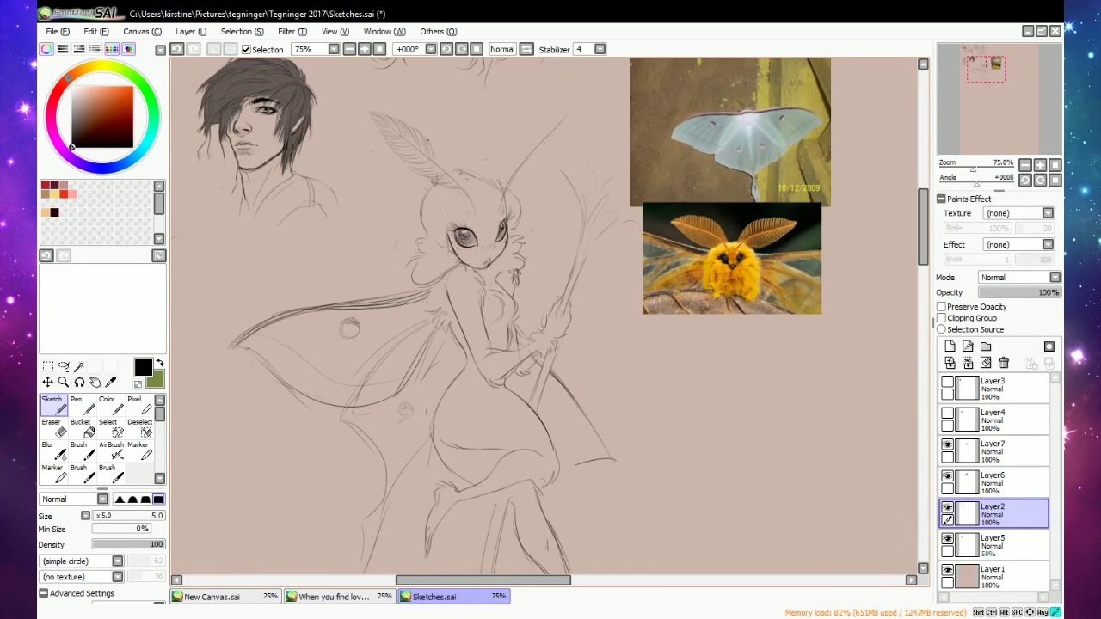
mouse_move(443, 171)
mouse_down()
mouse_move(451, 156)
mouse_move(461, 166)
mouse_up()
drag(569, 124, 558, 134)
drag(523, 165, 518, 177)
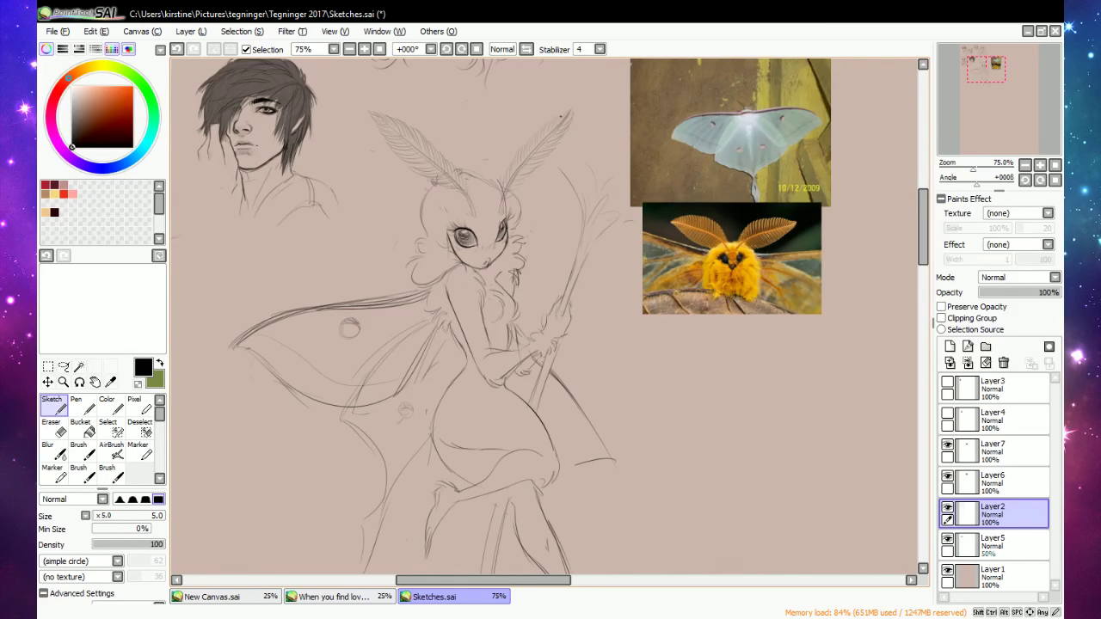
Strengthen the staff's shaft and extend the long tapering lines hanging below the bent knee.
drag(543, 353, 540, 402)
drag(571, 277, 588, 244)
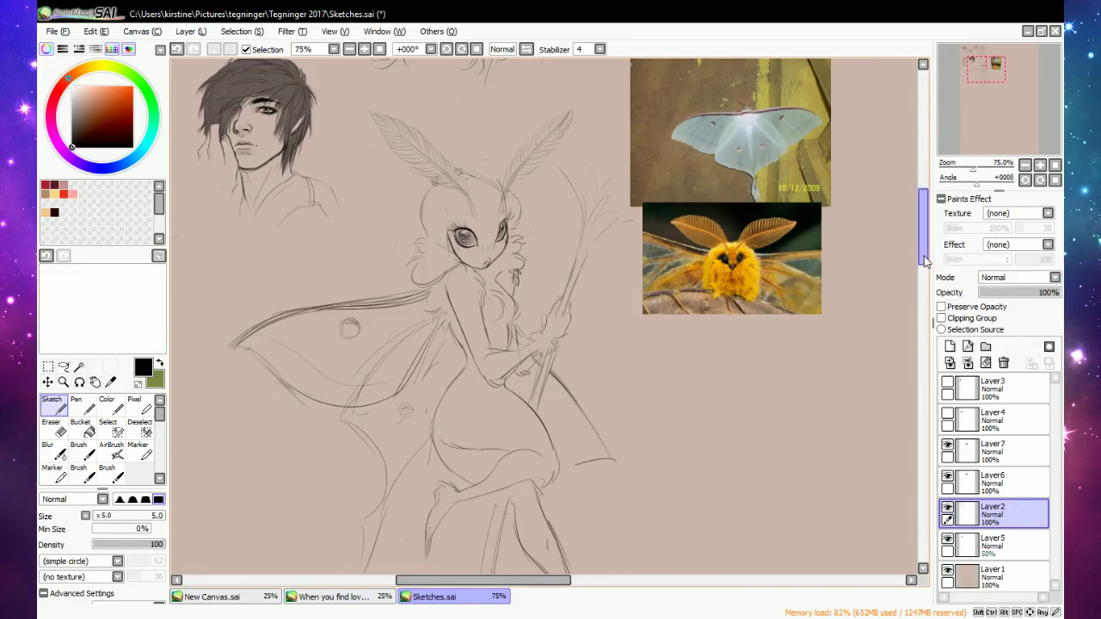
drag(924, 255, 924, 281)
drag(496, 320, 477, 497)
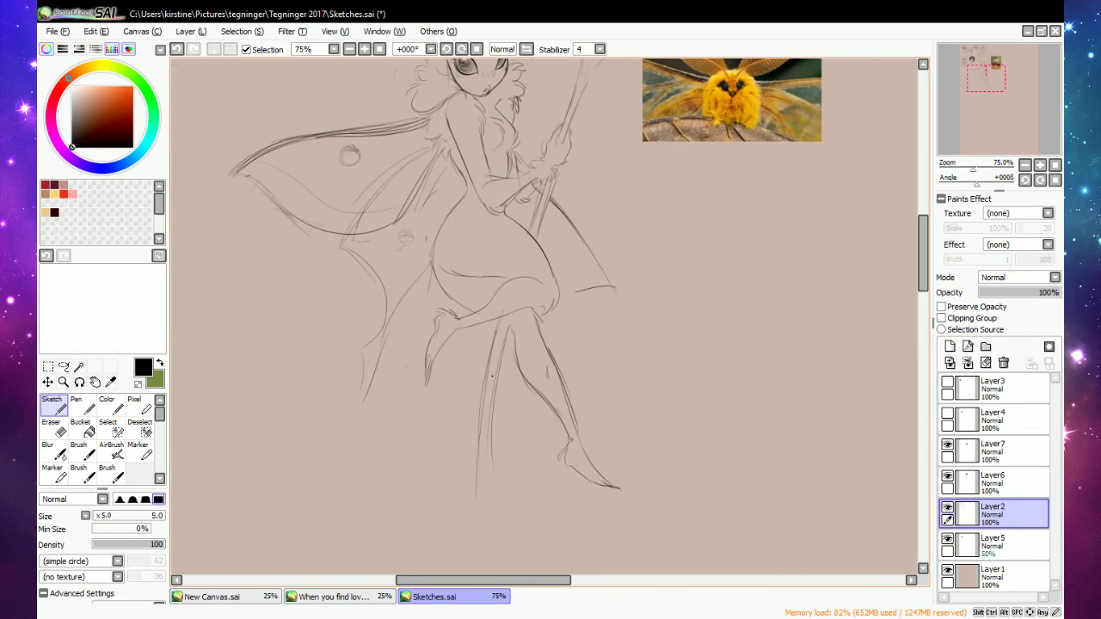
drag(508, 344, 491, 492)
scroll(911, 241, down, 3)
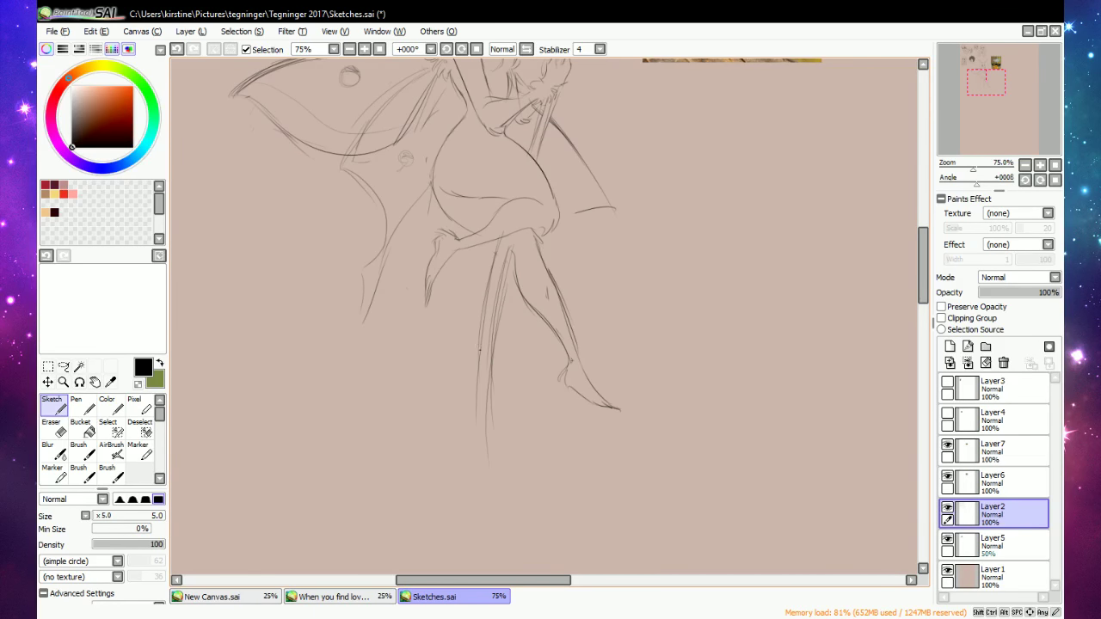
key(e)
mouse_move(498, 393)
mouse_down()
mouse_move(494, 444)
mouse_move(509, 372)
mouse_up()
key(n)
Try a longer, wavier tail on the lower wing, erasing and redrawing its outer edge.
drag(923, 233, 926, 202)
key(e)
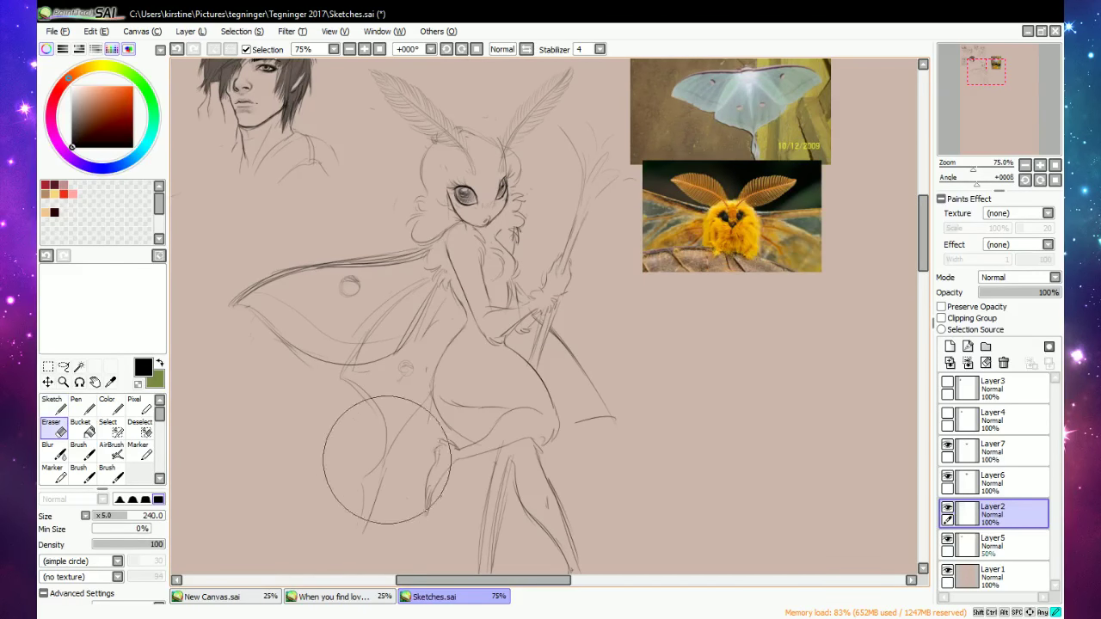
drag(366, 510, 358, 509)
key(n)
mouse_move(386, 441)
mouse_down()
mouse_move(356, 498)
mouse_move(360, 541)
mouse_up()
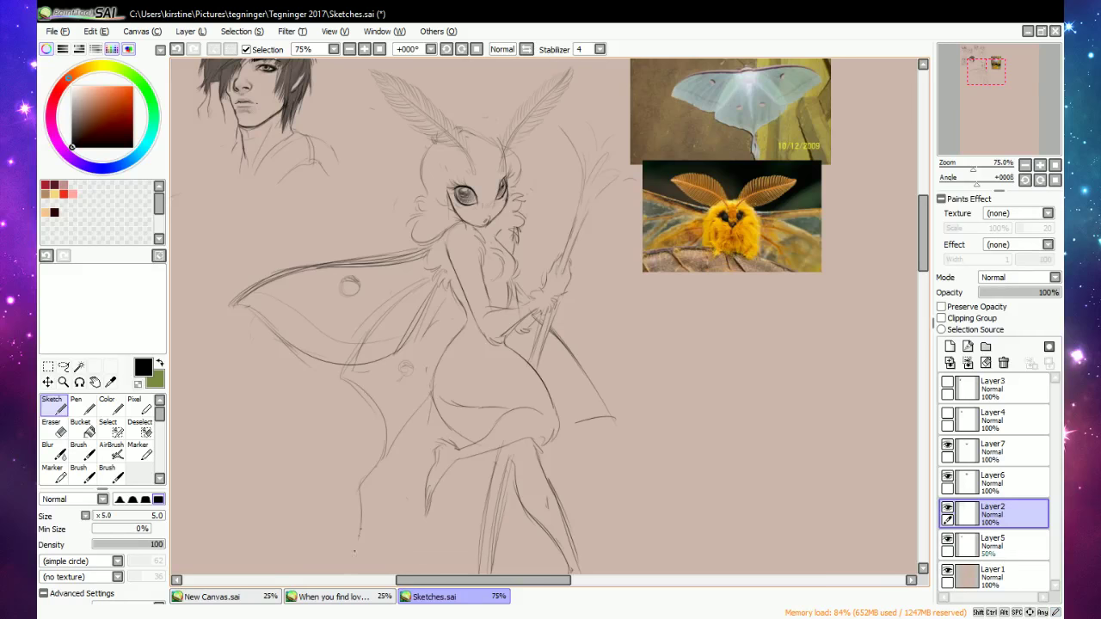
key(e)
key(ctrl+z)
key(n)
mouse_move(359, 541)
mouse_down()
mouse_move(391, 440)
mouse_move(369, 489)
mouse_up()
key(e)
key(n)
mouse_move(387, 427)
mouse_down()
mouse_move(354, 506)
mouse_move(427, 410)
mouse_move(363, 496)
mouse_move(449, 424)
mouse_move(427, 409)
mouse_move(373, 437)
mouse_move(408, 429)
mouse_move(356, 373)
mouse_move(377, 408)
mouse_move(350, 385)
mouse_move(374, 502)
mouse_up()
Try several inner-edge curves for the lower wing's tail between the wing spot and the bent foot.
key(e)
key(e)
mouse_move(421, 405)
mouse_down()
mouse_move(383, 464)
mouse_move(392, 449)
mouse_move(381, 505)
mouse_up()
key(e)
key(e)
mouse_move(390, 441)
mouse_down()
mouse_move(361, 486)
mouse_move(364, 475)
mouse_move(358, 516)
mouse_up()
drag(382, 473, 357, 523)
drag(398, 441, 359, 513)
key(e)
key(e)
key(e)
key(e)
mouse_move(390, 455)
mouse_down()
mouse_move(361, 496)
mouse_move(377, 449)
mouse_move(387, 453)
mouse_move(365, 510)
mouse_move(377, 450)
mouse_move(363, 474)
mouse_move(365, 511)
mouse_up()
key(e)
key(e)
key(e)
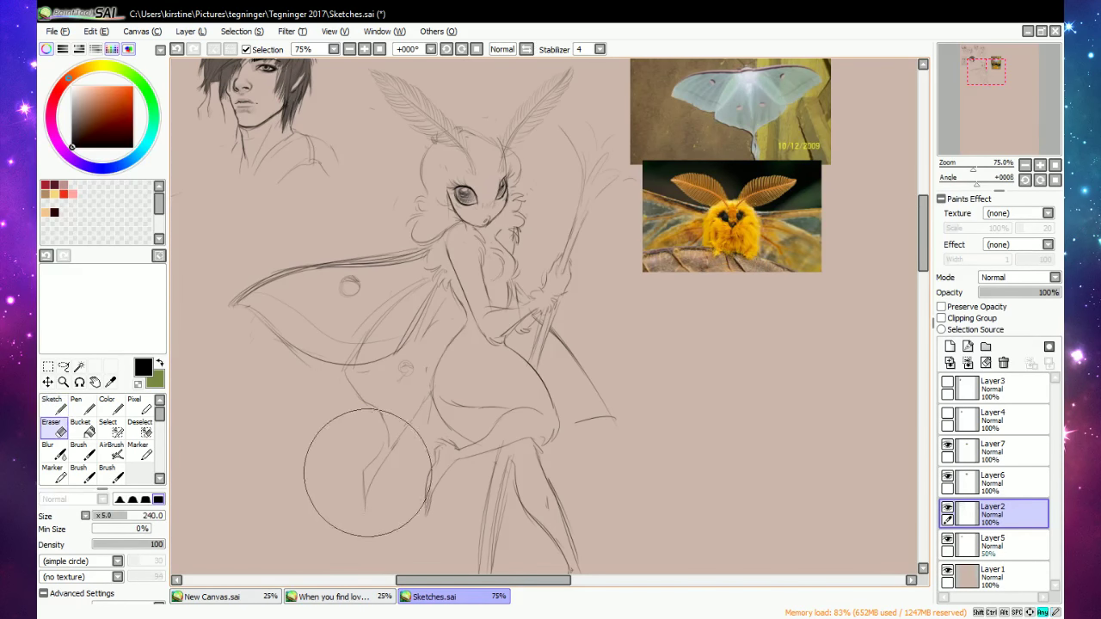
Try a narrower wing tail with a short kink where the outer edge meets the tip.
key(e)
mouse_move(368, 472)
mouse_down()
mouse_move(363, 513)
mouse_move(394, 437)
mouse_move(360, 477)
mouse_up()
key(e)
key(e)
key(e)
key(e)
mouse_move(385, 435)
mouse_down()
mouse_move(360, 478)
mouse_move(362, 509)
mouse_move(399, 432)
mouse_move(365, 509)
mouse_up()
key(e)
key(e)
drag(362, 468, 360, 520)
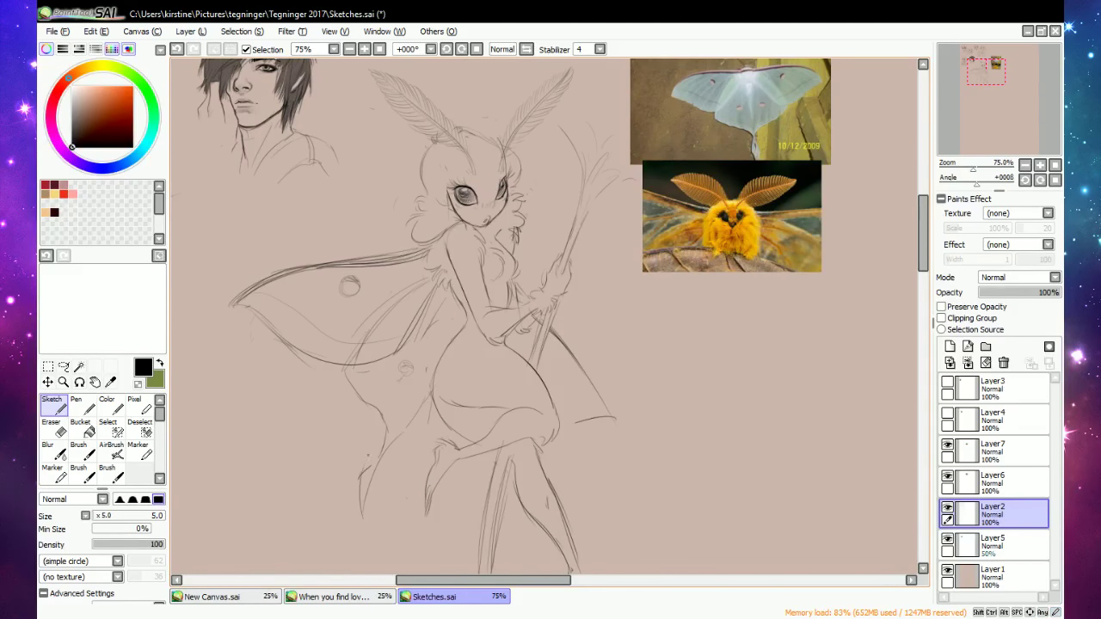
Try a smoother outer edge for the lower wing, running from the upper wing down into the tail.
key(e)
drag(363, 389, 381, 434)
key(e)
mouse_move(348, 377)
mouse_down()
mouse_move(384, 428)
mouse_move(368, 469)
mouse_up()
drag(305, 447, 288, 463)
drag(338, 430, 303, 474)
drag(300, 431, 285, 452)
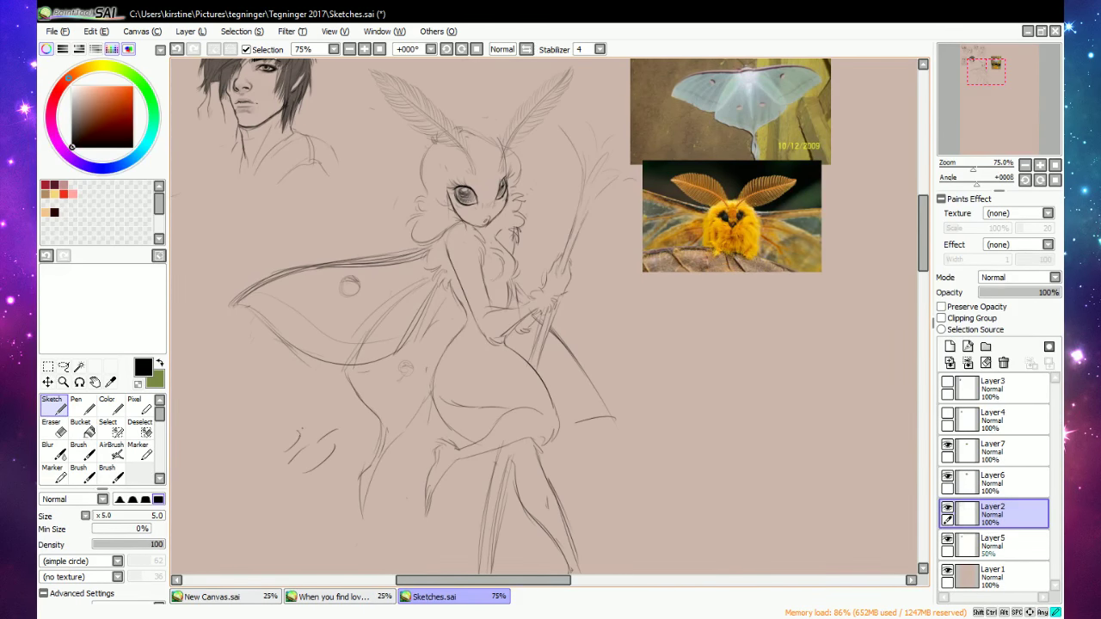
drag(329, 417, 307, 431)
Erase the loose strokes beside the lower wing together with the wing's tail.
key(e)
mouse_move(320, 478)
mouse_down()
mouse_move(335, 440)
mouse_move(331, 472)
mouse_move(394, 428)
mouse_up()
key(n)
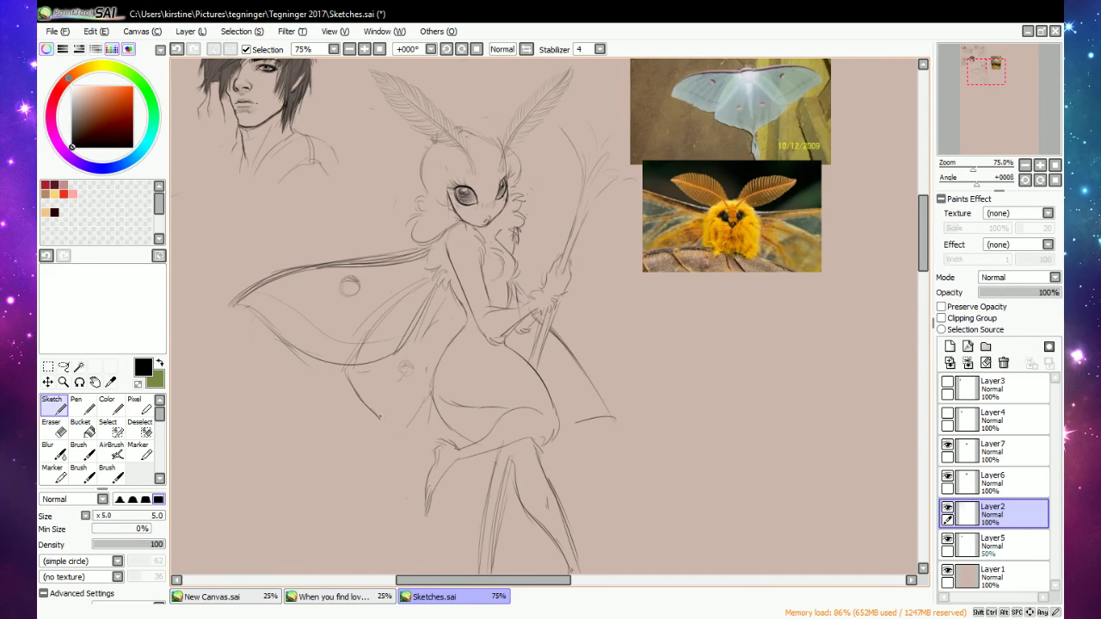
Redraw the lower wing with a curved outer edge and a long inner edge that taper into a pointed tail.
key(e)
mouse_move(404, 301)
mouse_down()
mouse_move(364, 330)
mouse_move(344, 393)
mouse_move(370, 405)
mouse_up()
key(e)
mouse_move(413, 302)
mouse_down()
mouse_move(355, 348)
mouse_move(382, 452)
mouse_move(356, 479)
mouse_move(350, 523)
mouse_up()
drag(379, 465, 354, 524)
key(e)
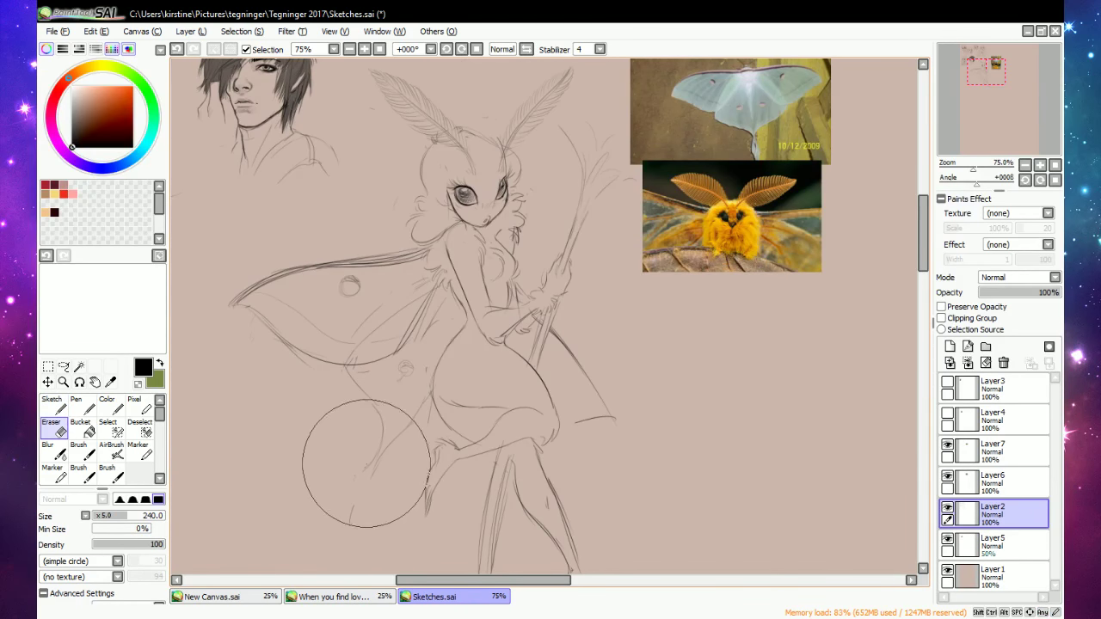
key(n)
drag(357, 476, 355, 520)
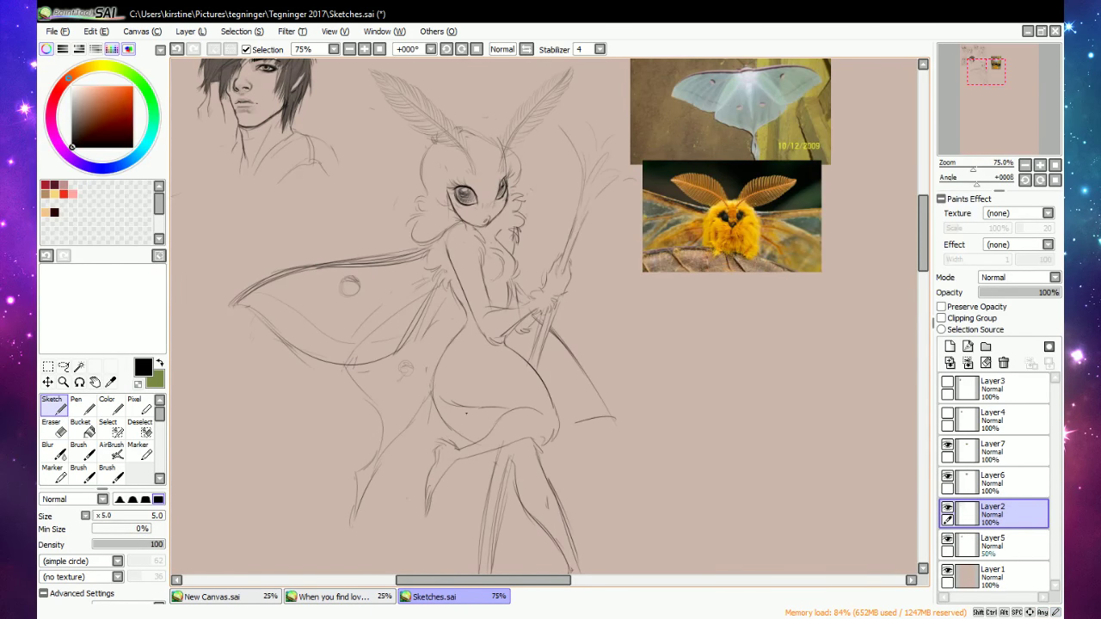
Close the far wing's lower edge beside the knee and add short lines among the long strokes below the thigh.
drag(564, 422, 604, 410)
drag(478, 460, 482, 502)
drag(505, 544, 505, 542)
scroll(919, 293, down, 3)
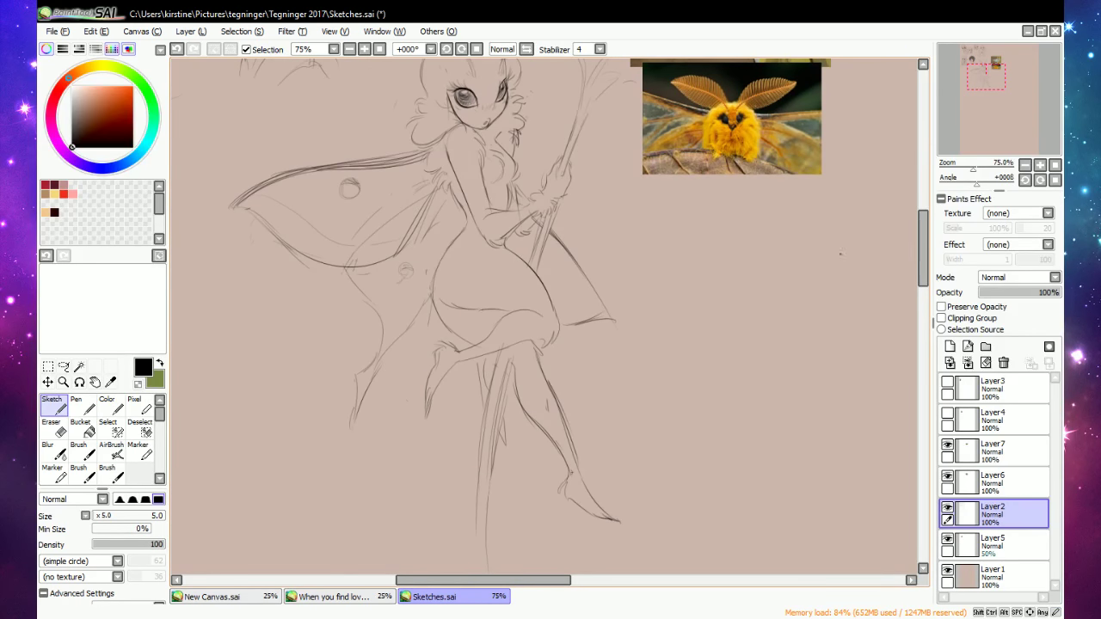
Undo the last few strokes and touch up the lines beside the bent leg's foot.
click(177, 50)
click(177, 50)
click(177, 53)
drag(467, 363, 466, 392)
click(351, 49)
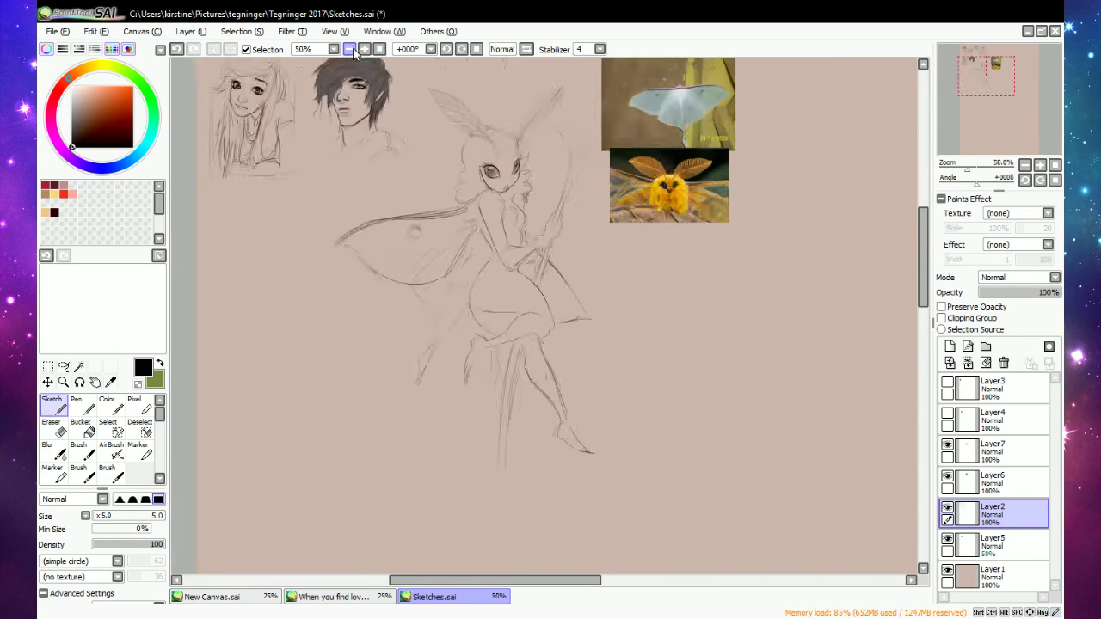
Add a short line below the fairy's chest, beside the hand holding the staff.
click(351, 49)
click(365, 49)
click(365, 49)
click(365, 49)
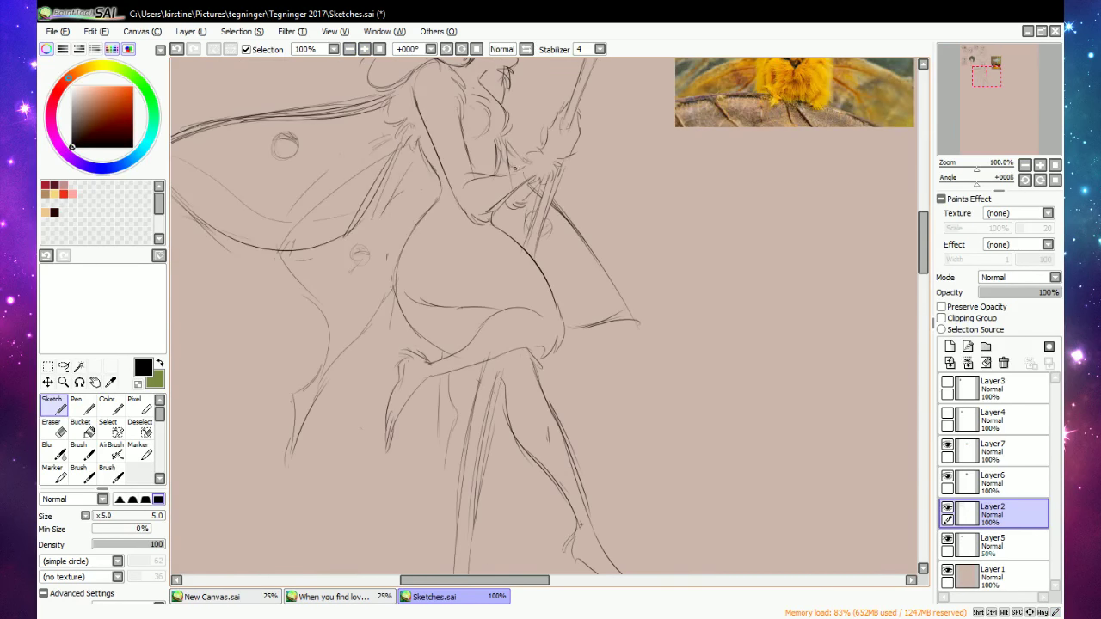
key(e)
key(e)
drag(508, 147, 519, 169)
click(349, 49)
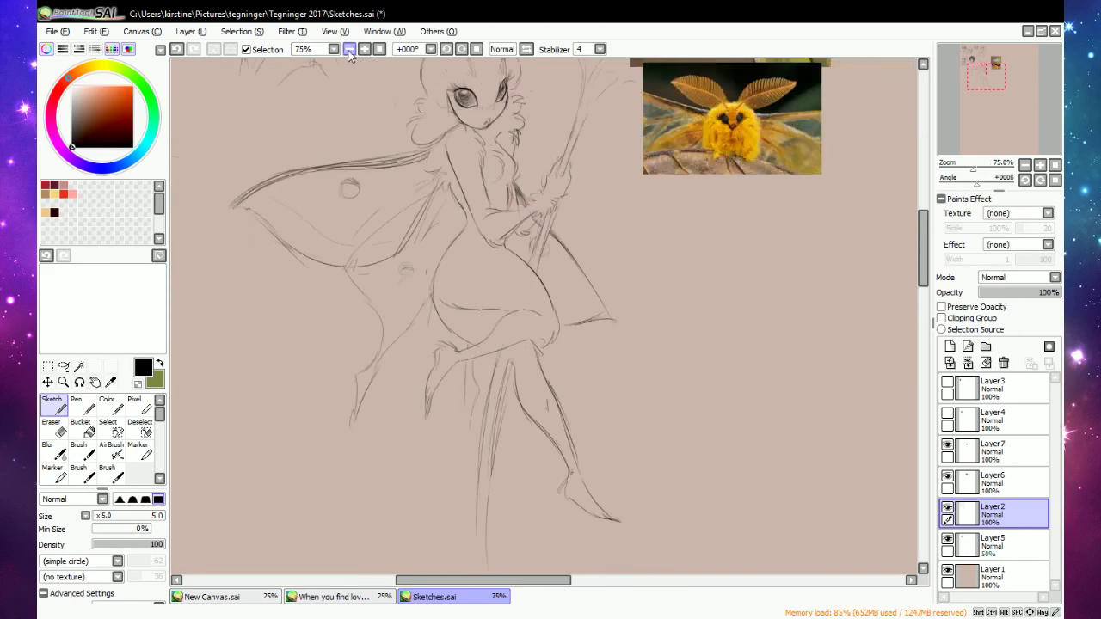
click(350, 49)
click(365, 49)
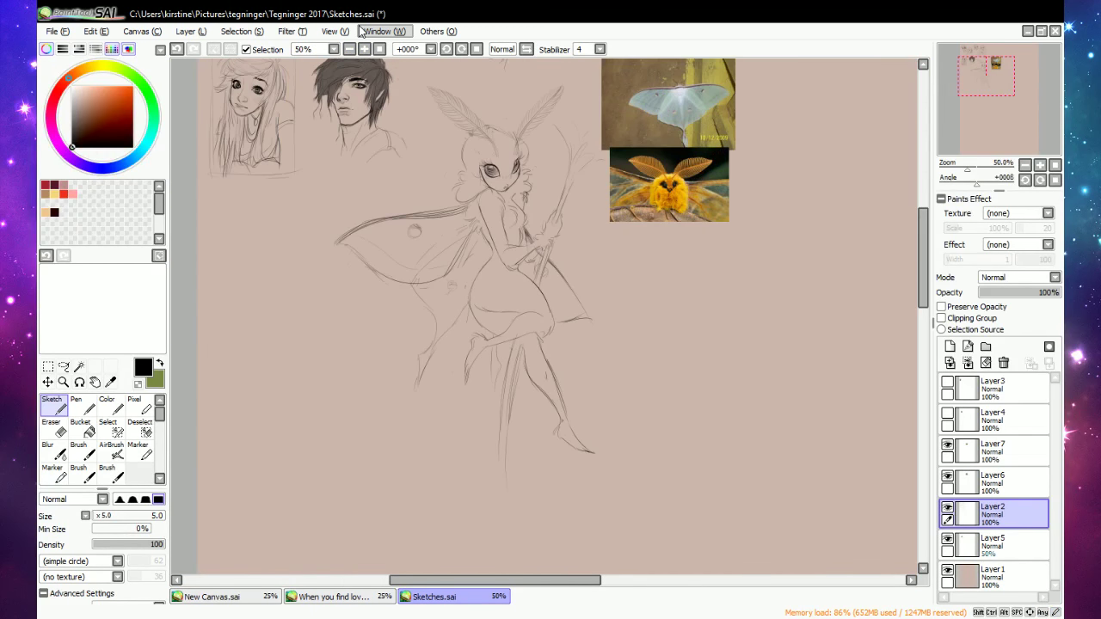
drag(930, 300, 929, 288)
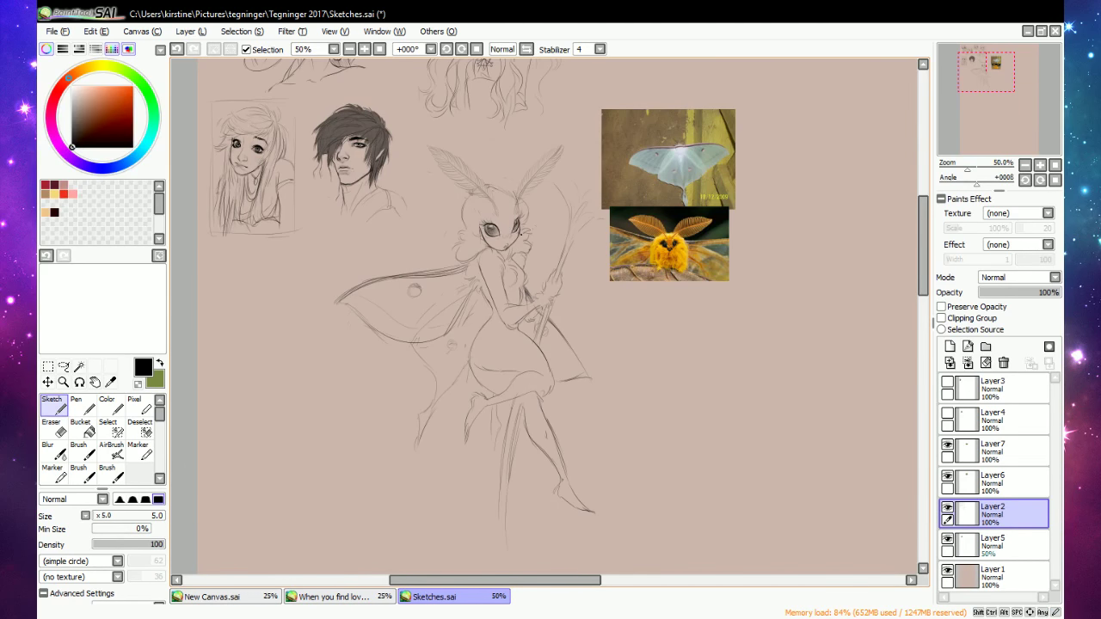
Touch up the fluffy fur tufts beside the fairy's far cheek with a short stroke.
click(364, 49)
click(364, 49)
key(e)
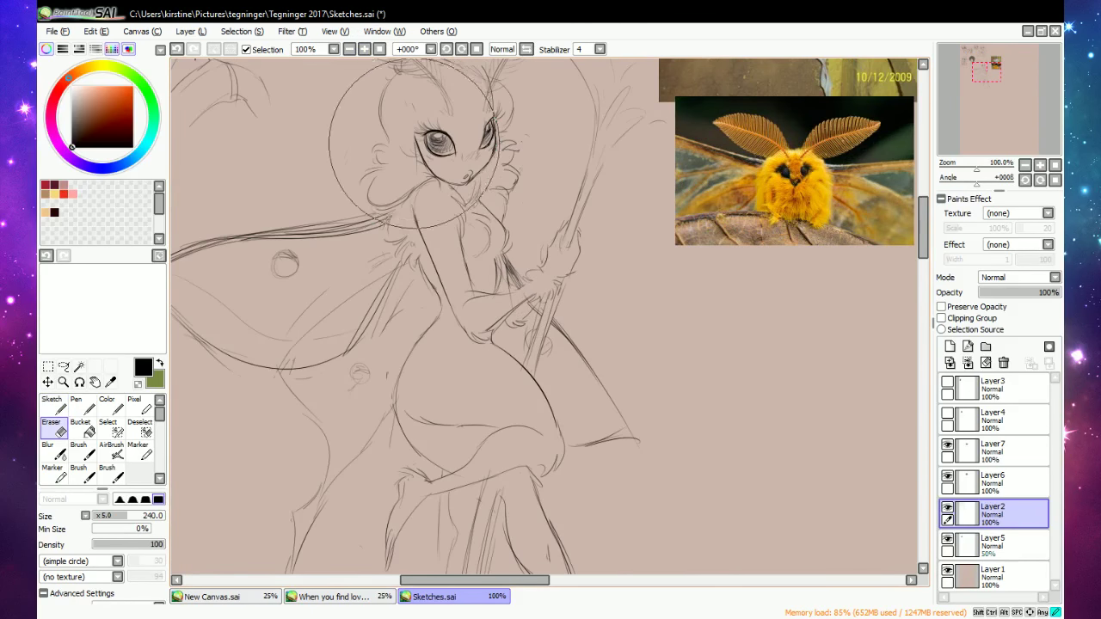
key(n)
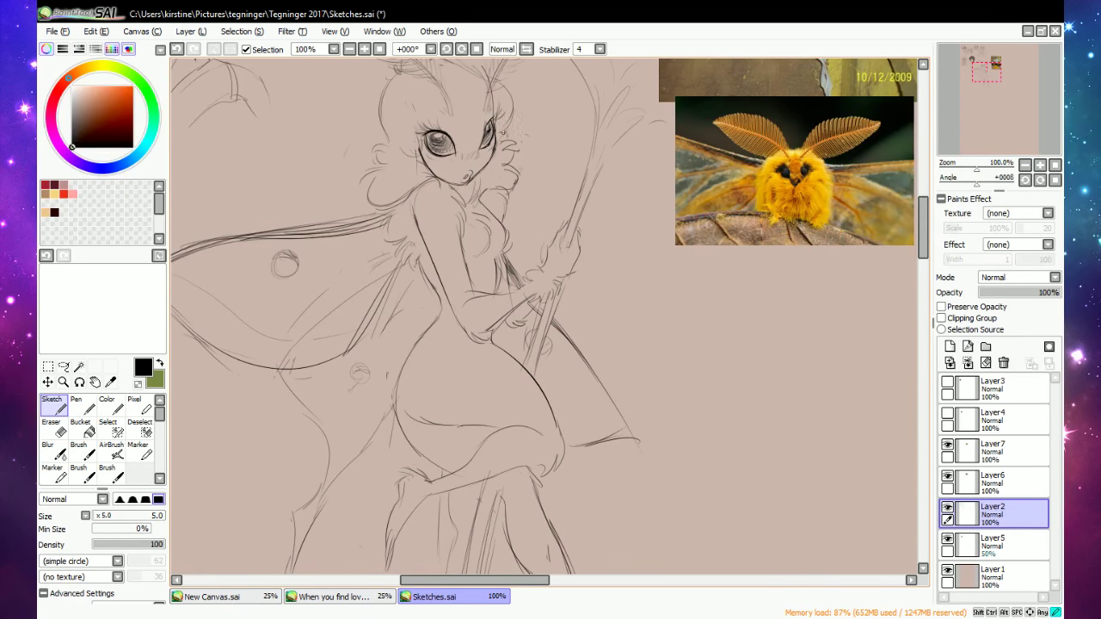
drag(502, 131, 506, 142)
click(350, 49)
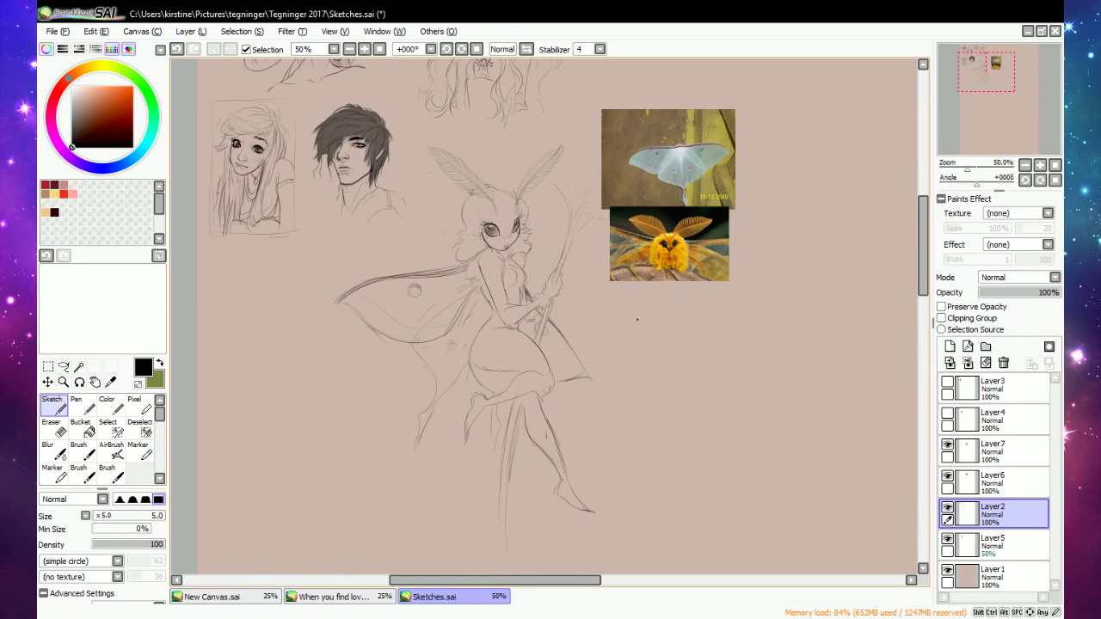
Draw large curved petal shapes fanning out from the staff's head and hide the two moth photos.
scroll(689, 290, down, 1)
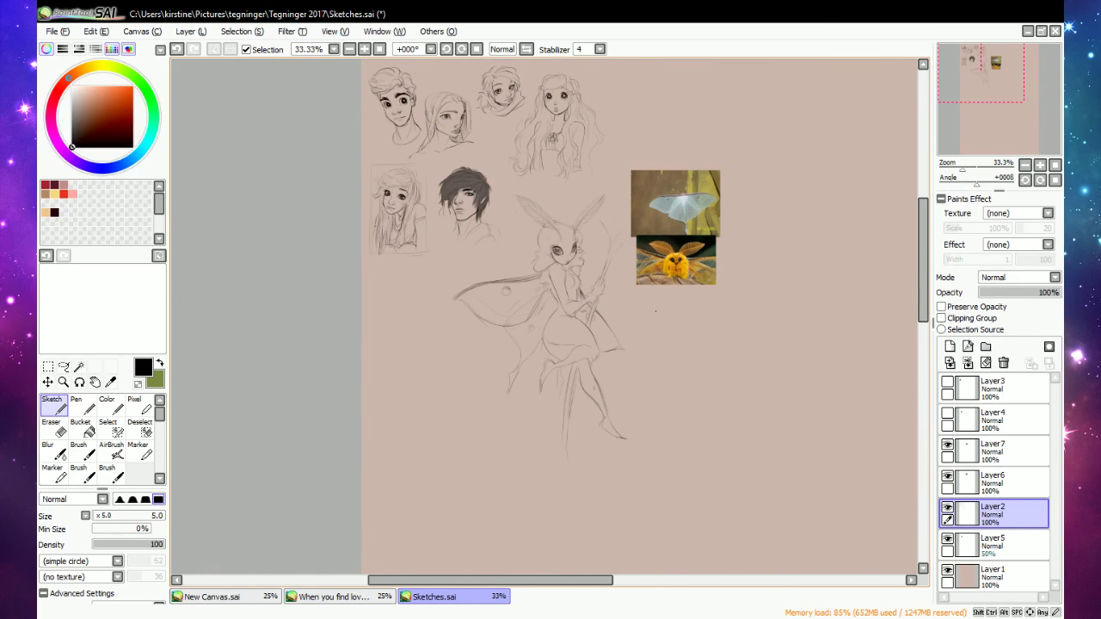
scroll(684, 195, up, 2)
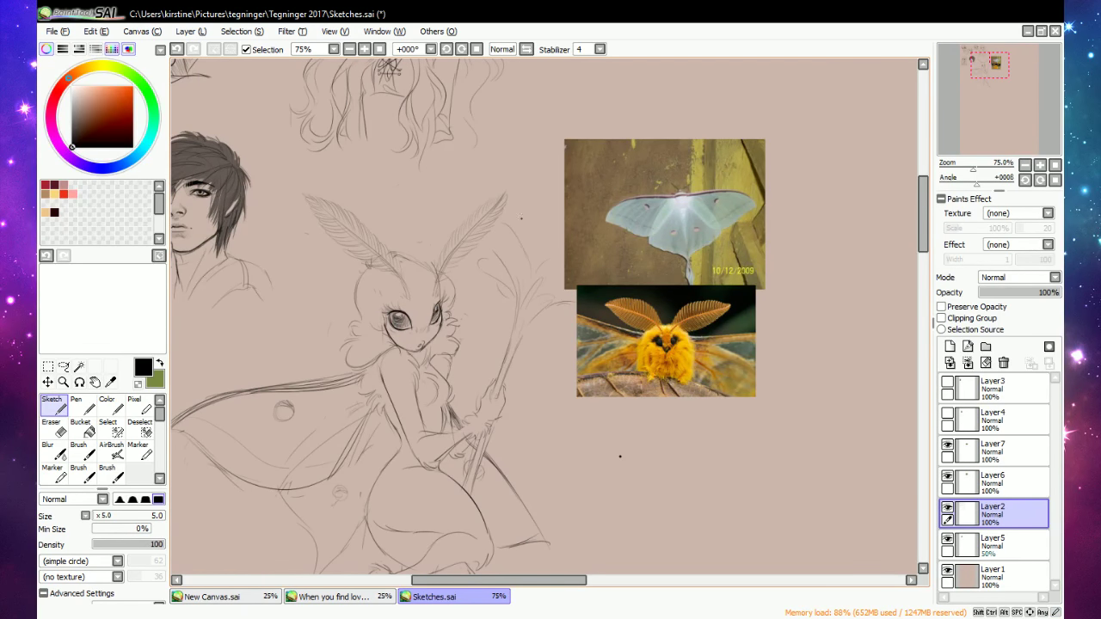
mouse_move(521, 243)
mouse_down()
mouse_move(539, 208)
mouse_move(519, 232)
mouse_move(550, 233)
mouse_move(533, 275)
mouse_move(561, 243)
mouse_up()
drag(527, 298, 561, 271)
click(948, 445)
click(947, 476)
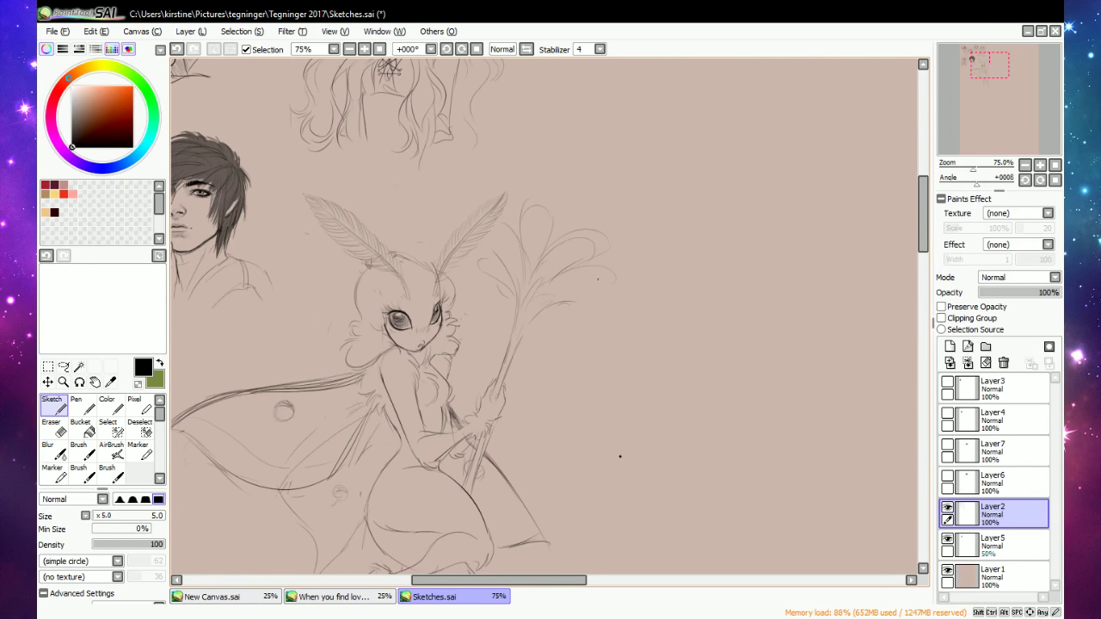
drag(613, 281, 578, 284)
Lasso the whole fairy sketch, shift it slightly up and left towards the portraits, deselect, and return to the Sketch brush.
click(349, 49)
click(350, 49)
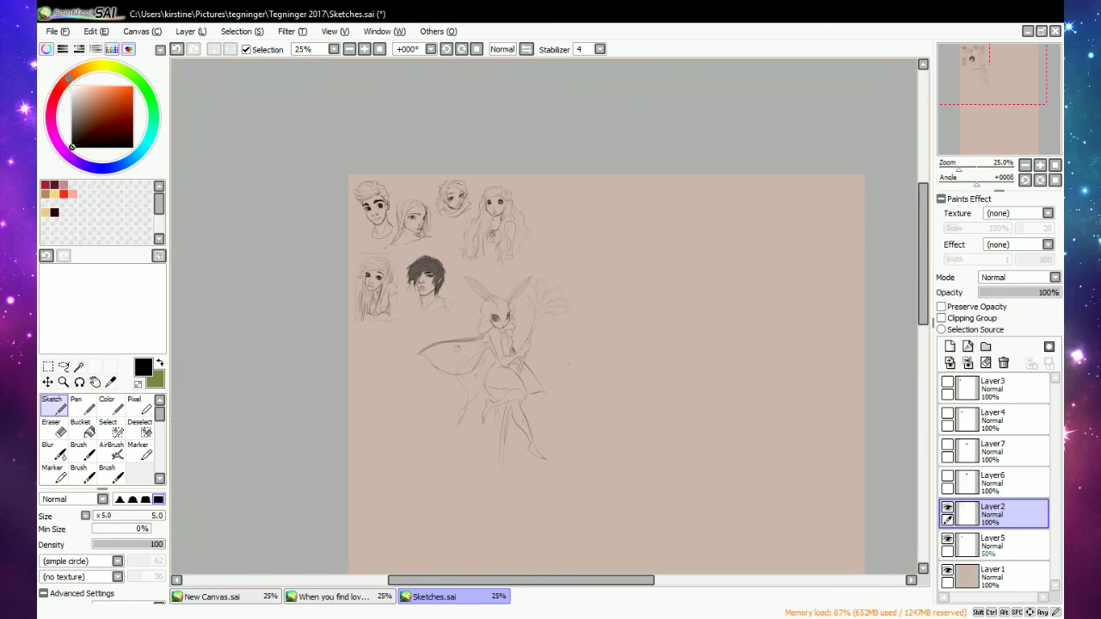
click(64, 369)
mouse_move(451, 328)
mouse_down()
mouse_move(410, 357)
mouse_move(439, 491)
mouse_move(632, 409)
mouse_move(585, 270)
mouse_up()
key(ctrl+d)
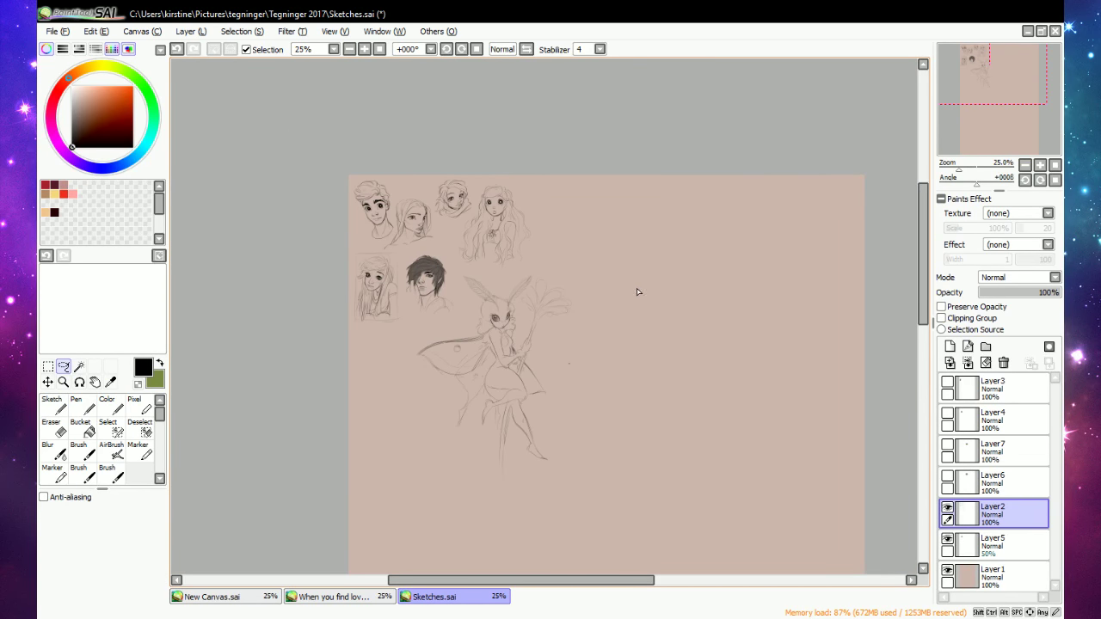
click(364, 49)
click(365, 49)
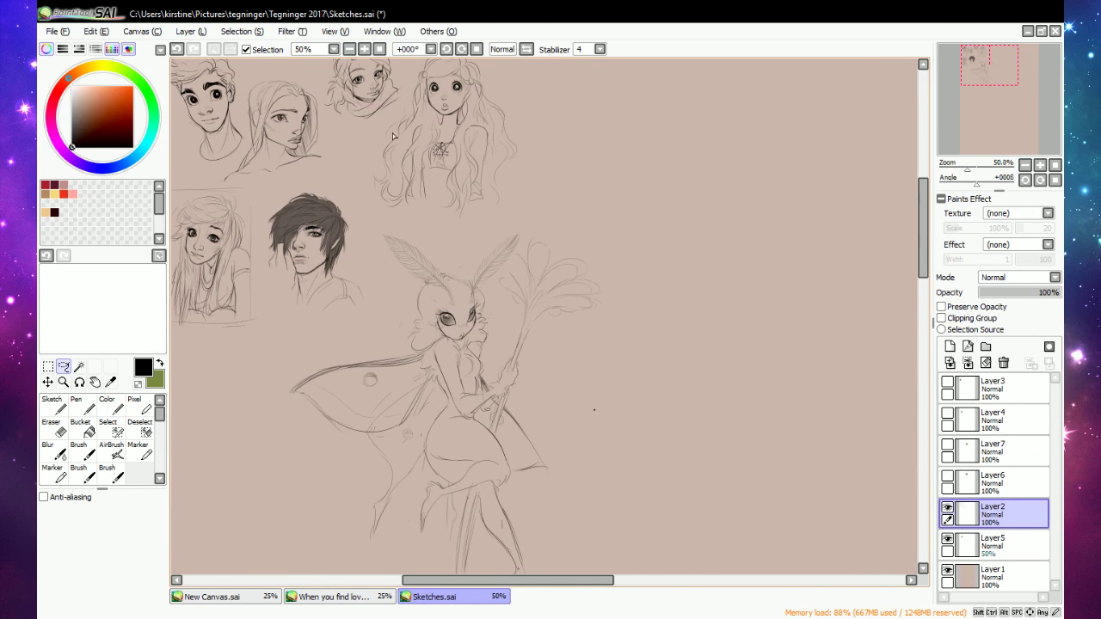
click(350, 49)
click(349, 49)
mouse_move(402, 358)
mouse_down()
mouse_move(468, 320)
mouse_move(481, 277)
mouse_move(562, 505)
mouse_move(401, 368)
mouse_up()
mouse_move(533, 423)
mouse_down()
mouse_move(539, 393)
mouse_move(518, 413)
mouse_move(523, 422)
mouse_up()
key(ctrl+d)
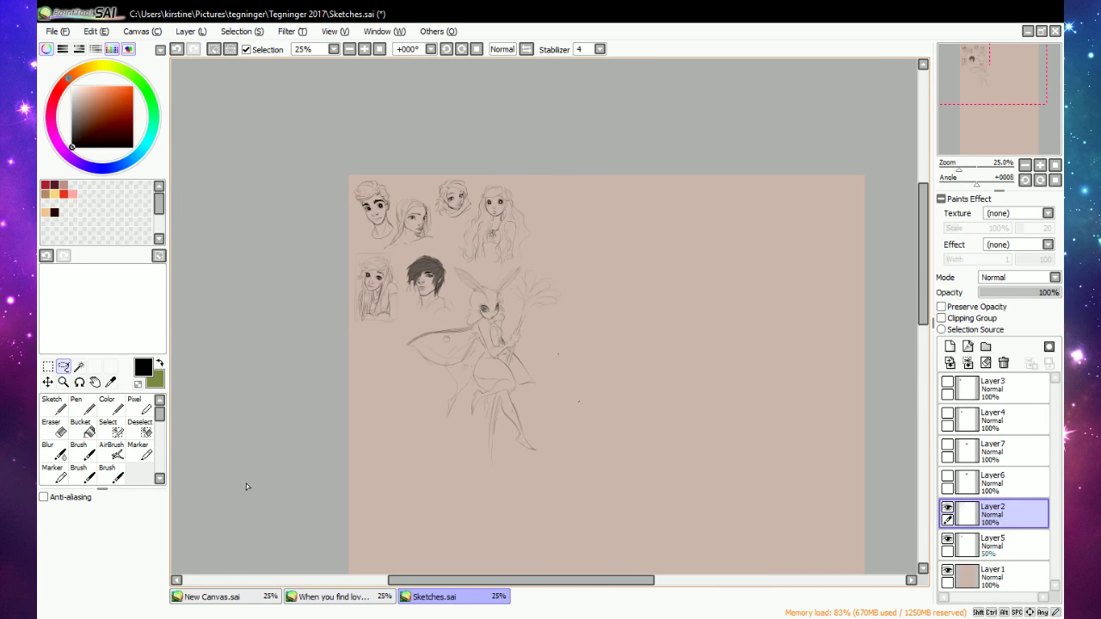
click(62, 413)
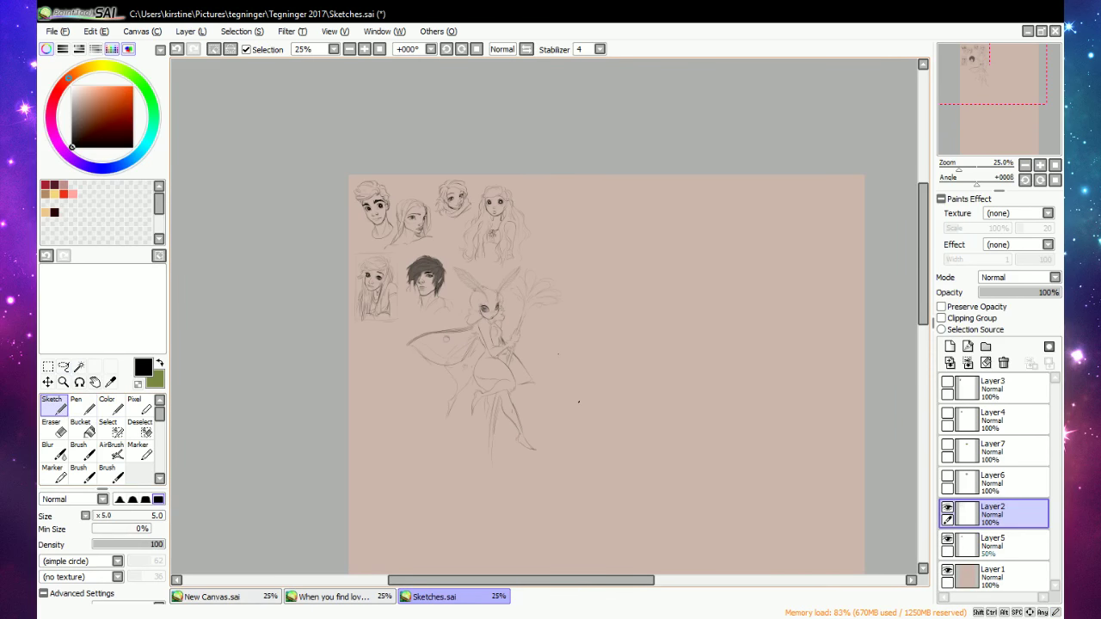
Create a layer folder and move the reference layers Layer6, Layer3, Layer4 and Layer7 into it.
click(364, 49)
click(996, 482)
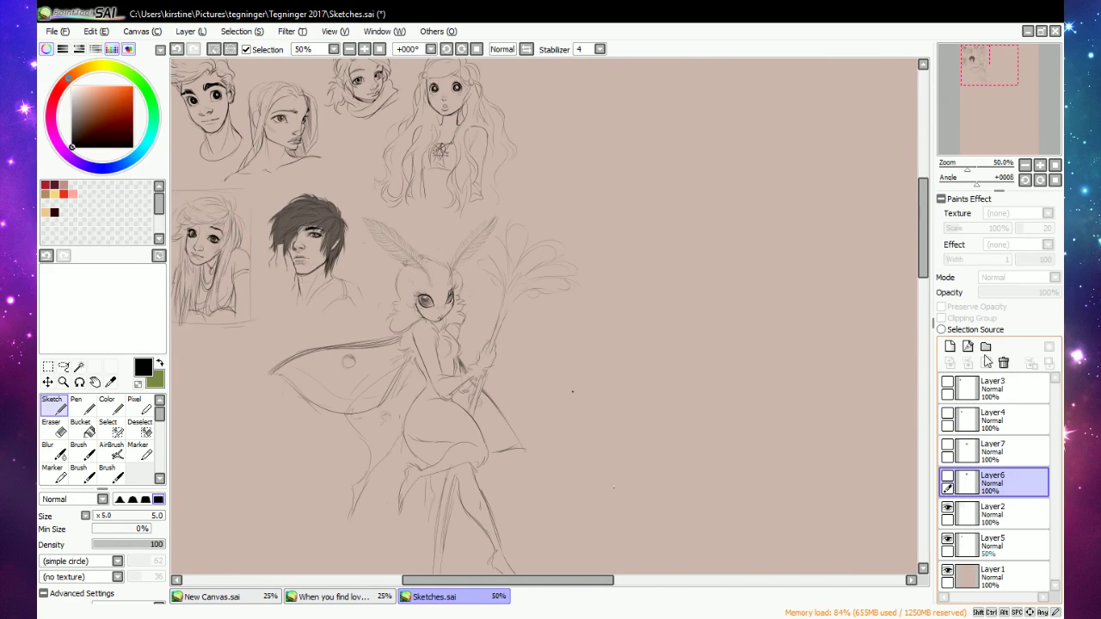
click(986, 346)
drag(998, 515, 1004, 460)
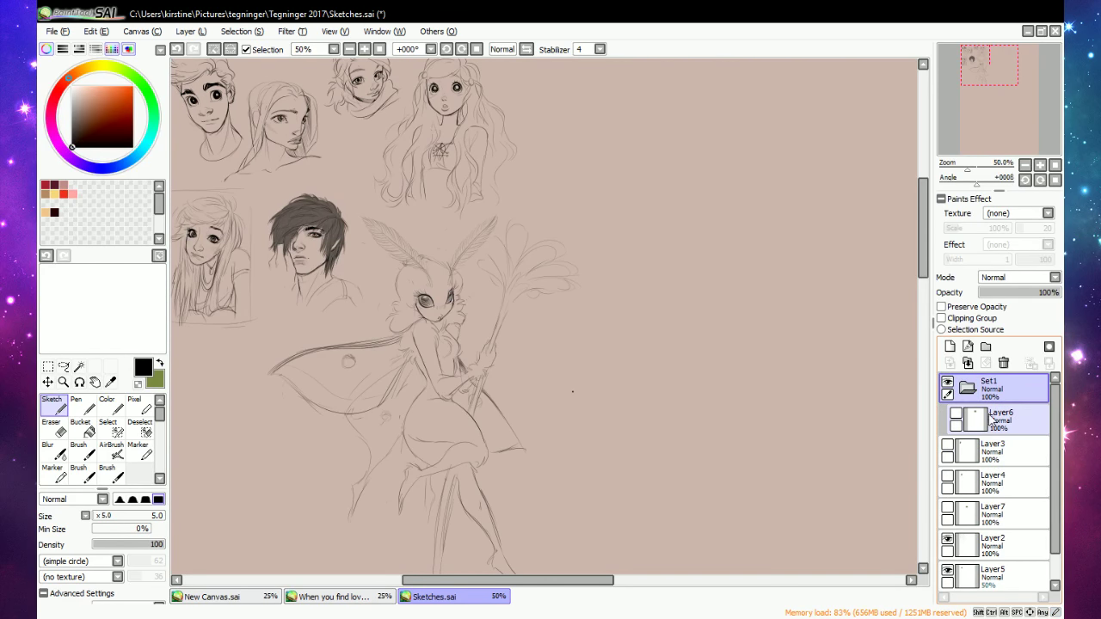
mouse_move(991, 420)
mouse_down()
mouse_move(1003, 460)
mouse_move(1007, 418)
mouse_up()
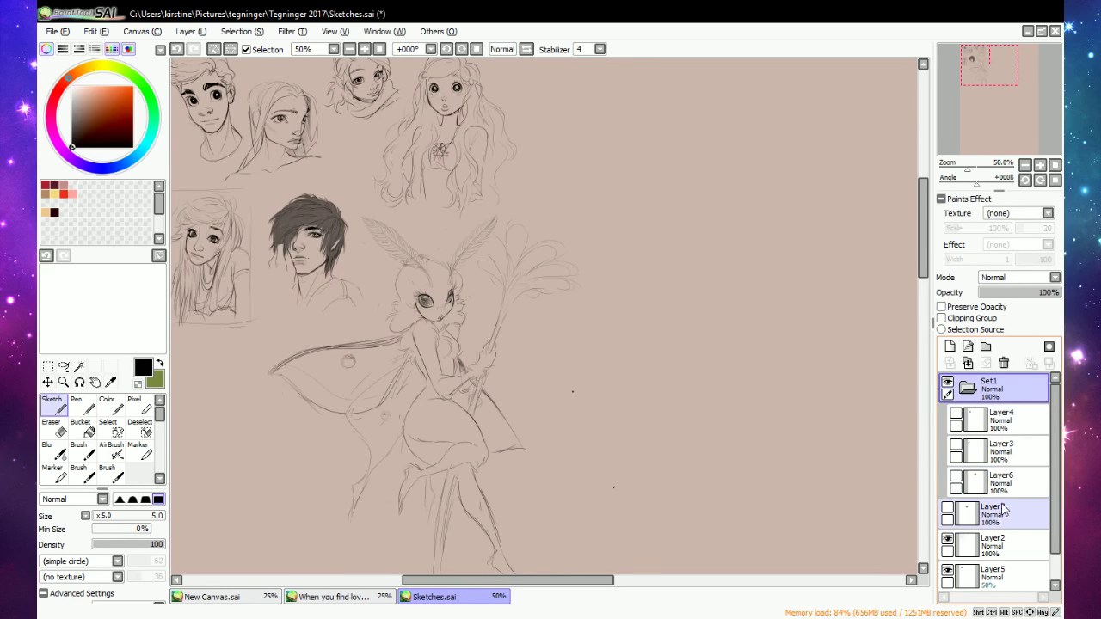
drag(1003, 508, 1012, 417)
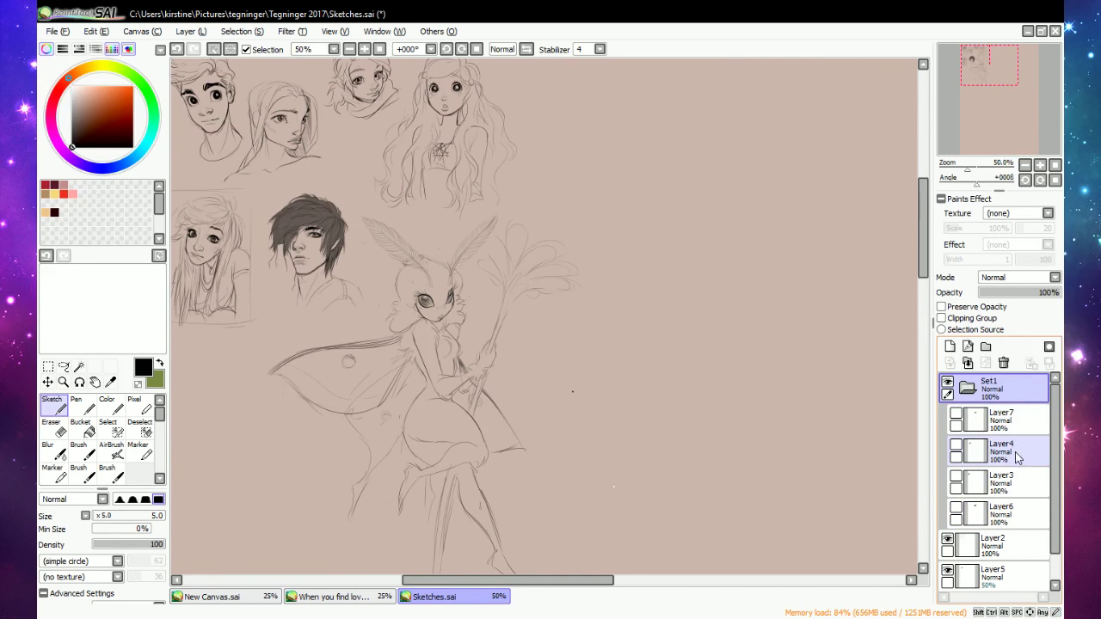
click(968, 389)
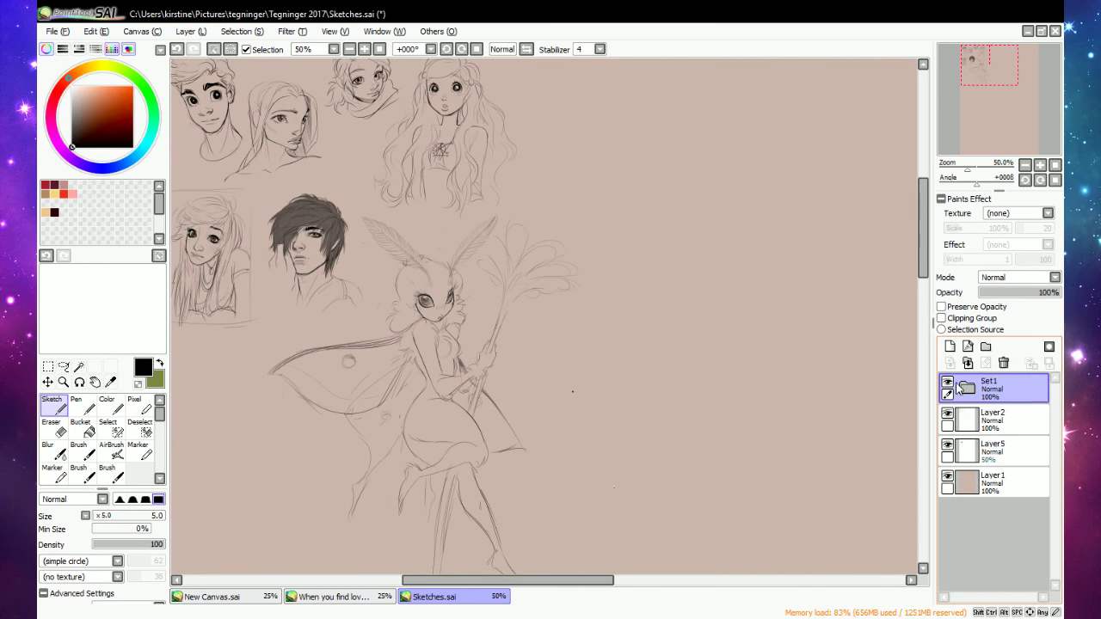
Show all four reference layers inside the folder and toggle the whole folder's visibility off and on.
click(967, 389)
click(956, 414)
click(956, 445)
click(956, 477)
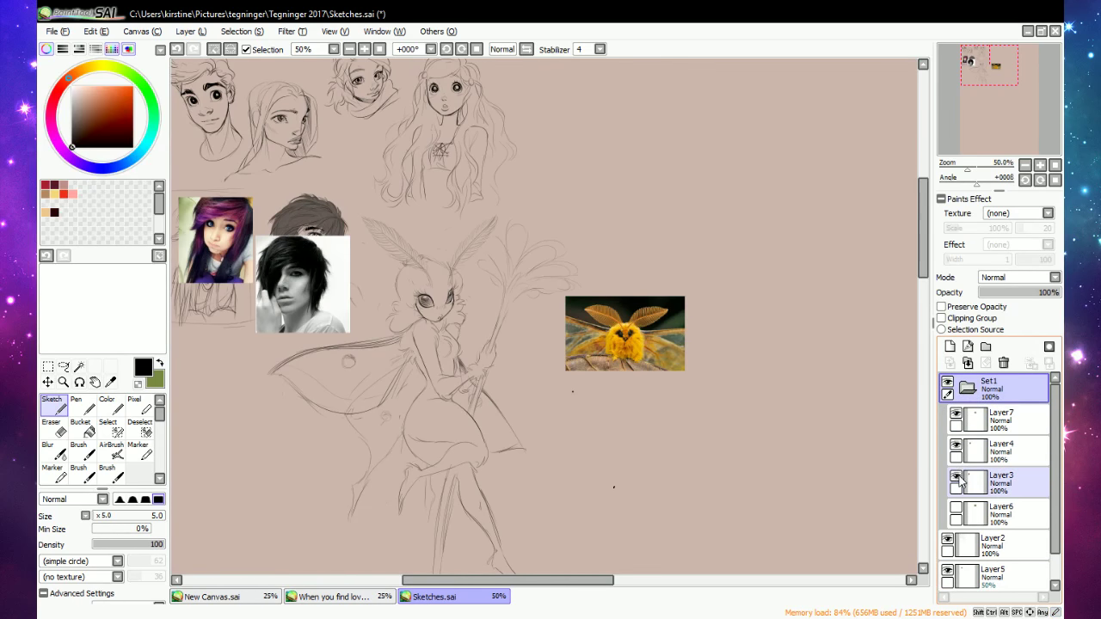
click(956, 508)
click(948, 382)
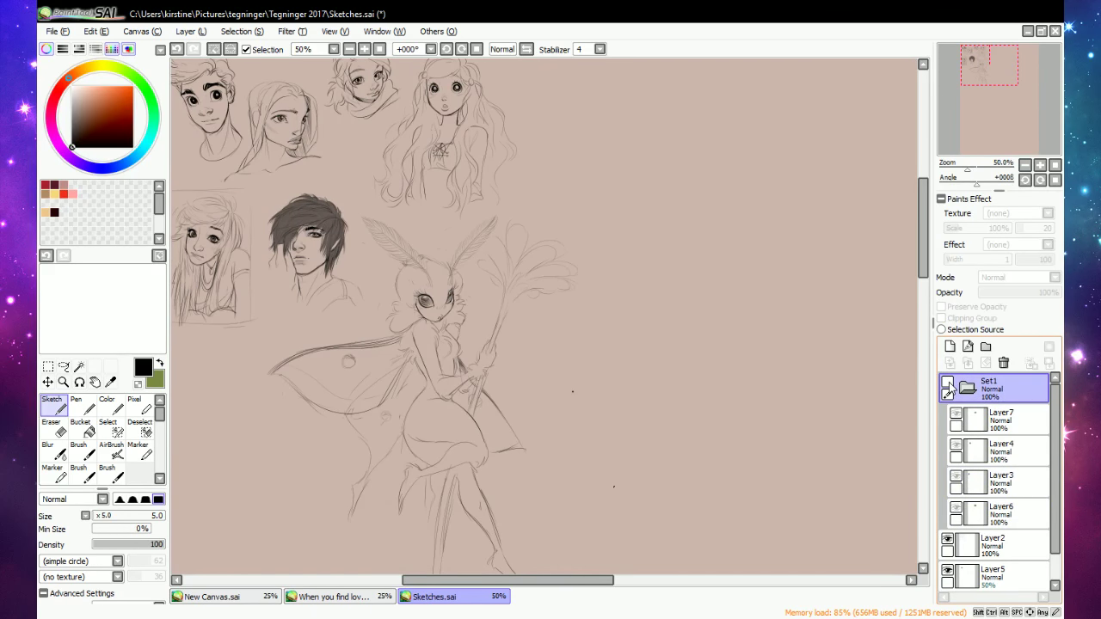
click(948, 383)
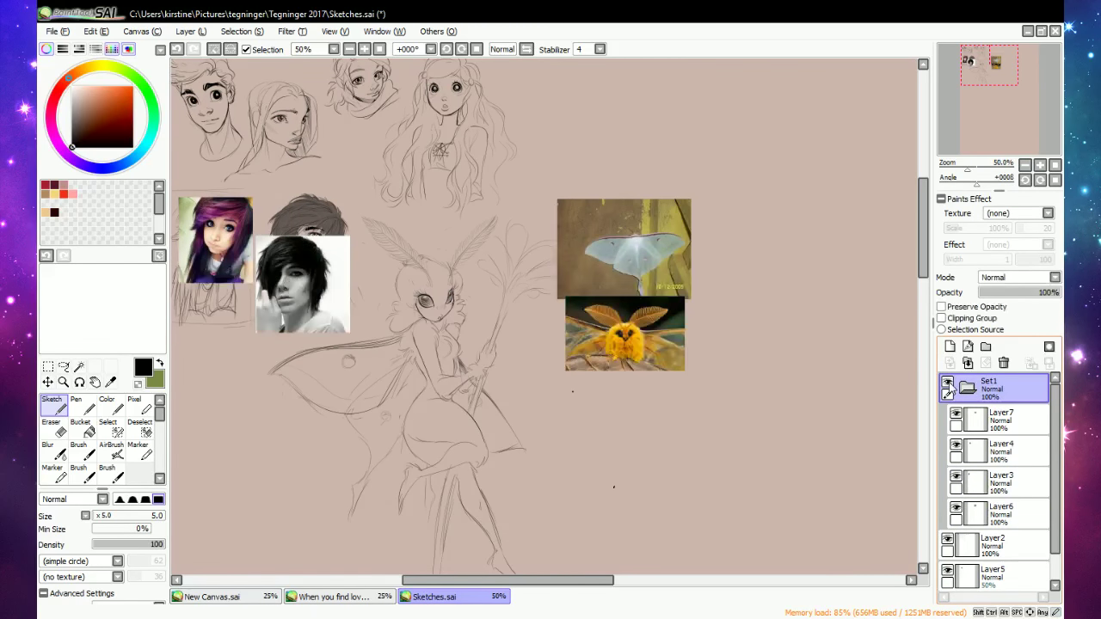
Hide Layer6, Layer3 and Layer4 in the folder, keeping only the yellow moth photo shown.
click(956, 508)
click(956, 477)
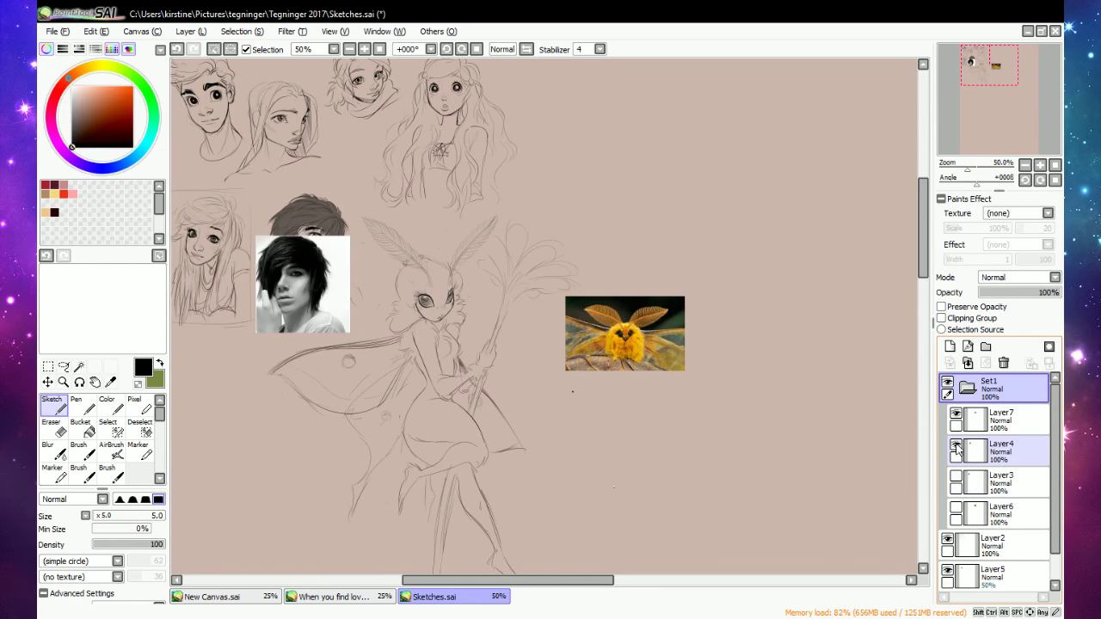
click(956, 445)
click(956, 414)
click(956, 413)
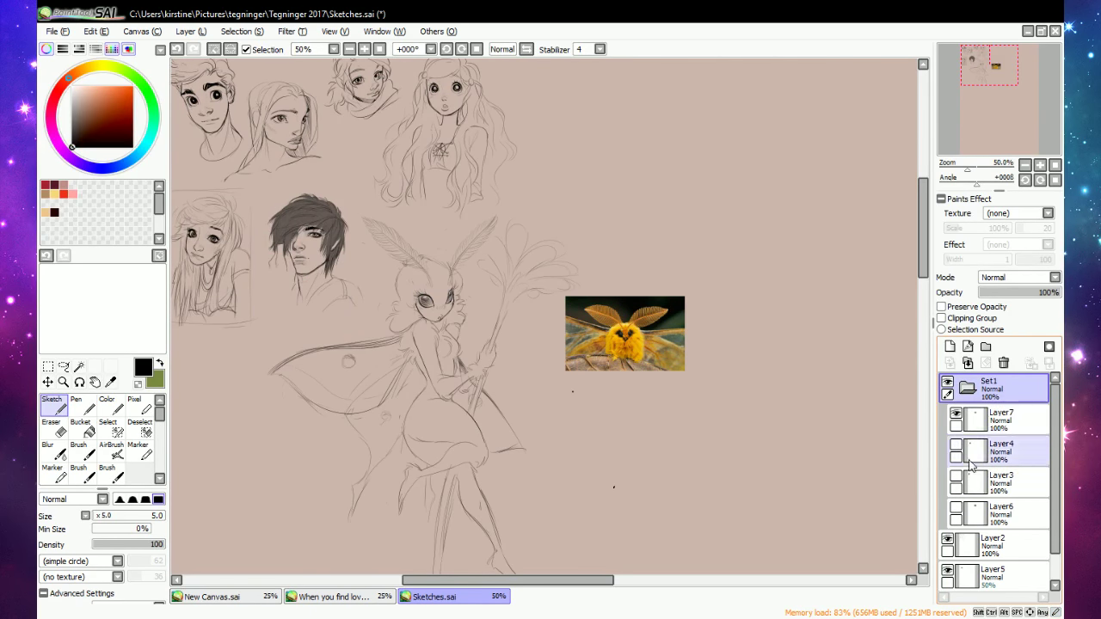
Move Layer6 directly below Layer7 in the folder and toggle both moth photos to check which layer holds each.
drag(998, 513, 966, 451)
click(956, 445)
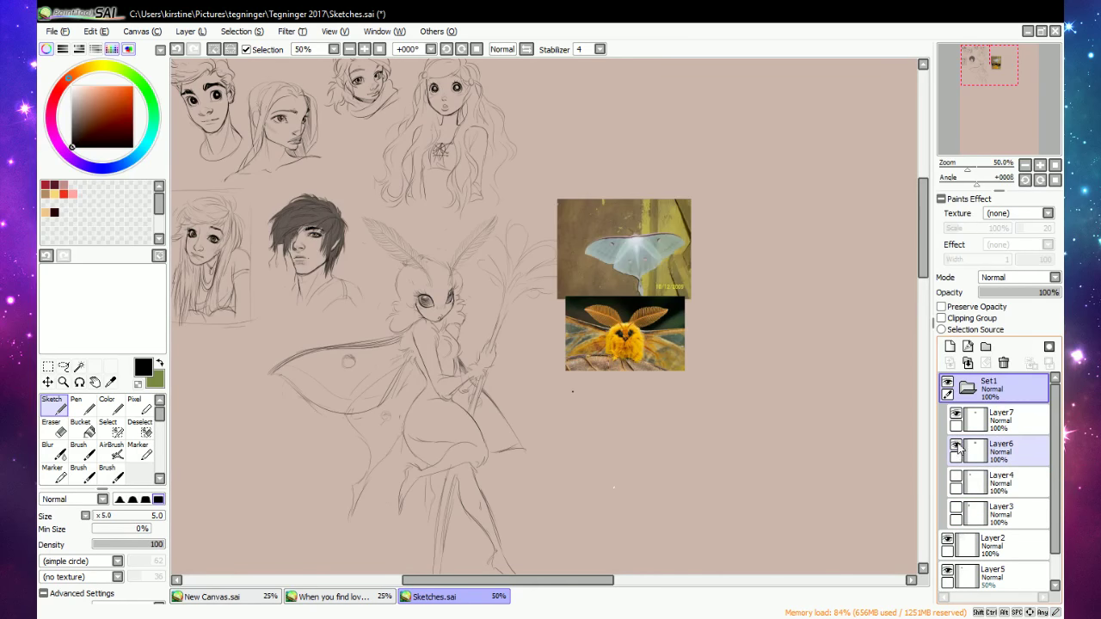
click(956, 414)
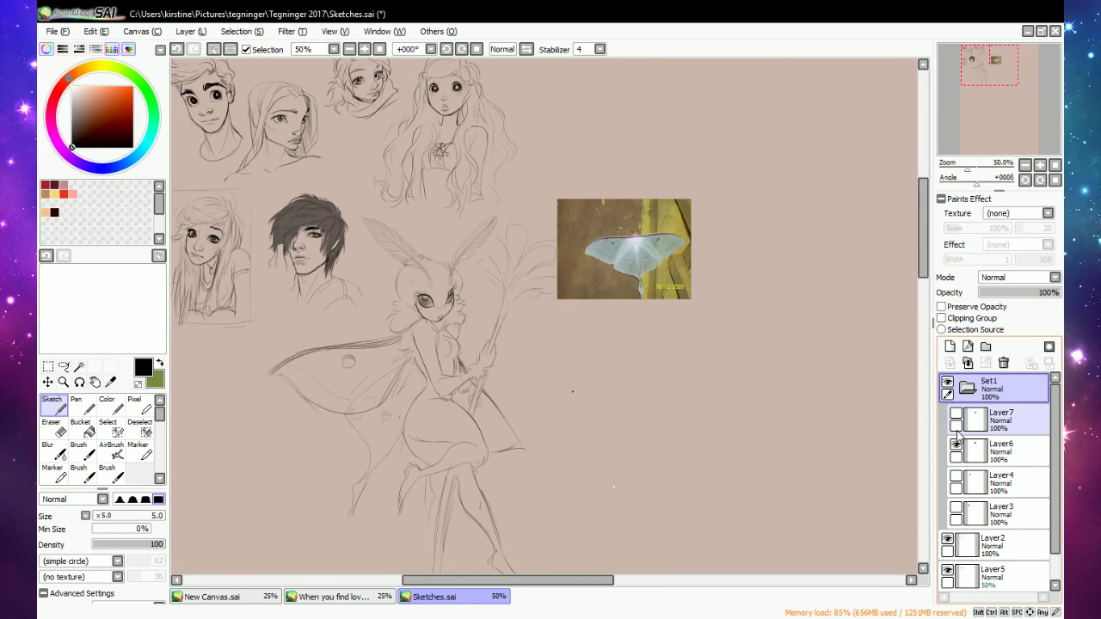
click(956, 444)
click(956, 413)
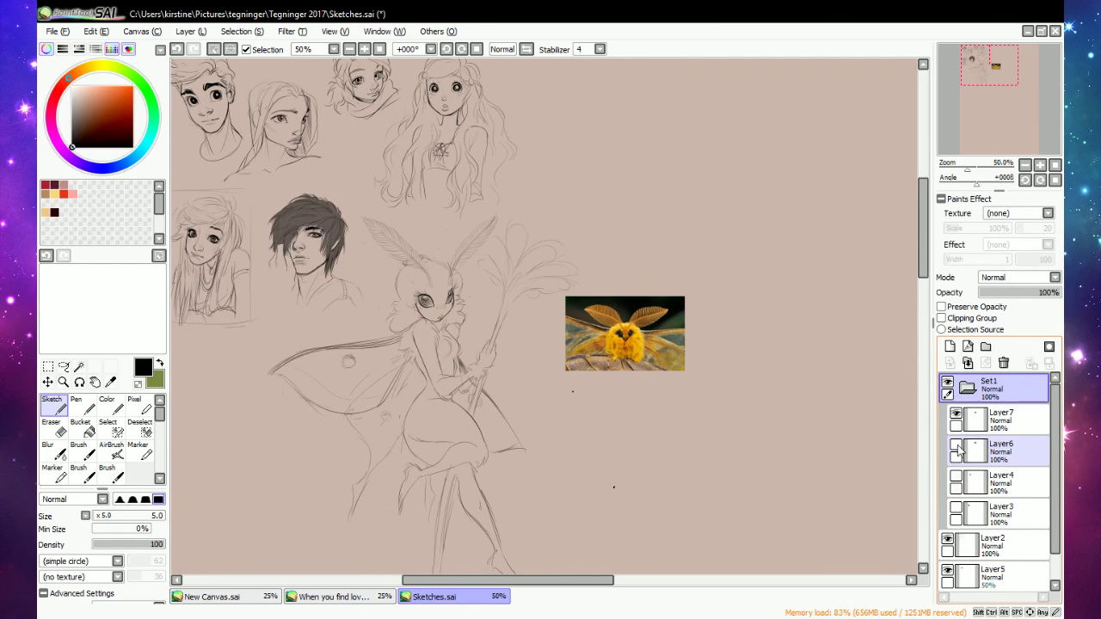
click(956, 444)
click(1004, 456)
click(956, 446)
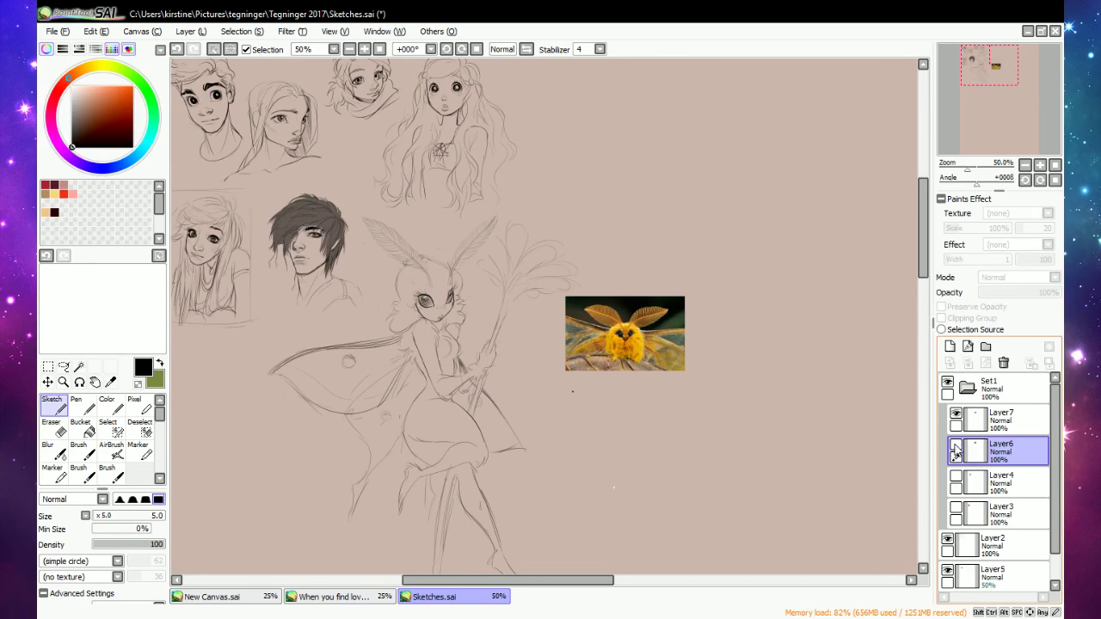
click(956, 446)
click(956, 446)
click(956, 446)
Move Layer6 above Layer7, hide both moth photo layers and collapse their folder.
drag(985, 452, 977, 435)
click(956, 414)
click(956, 445)
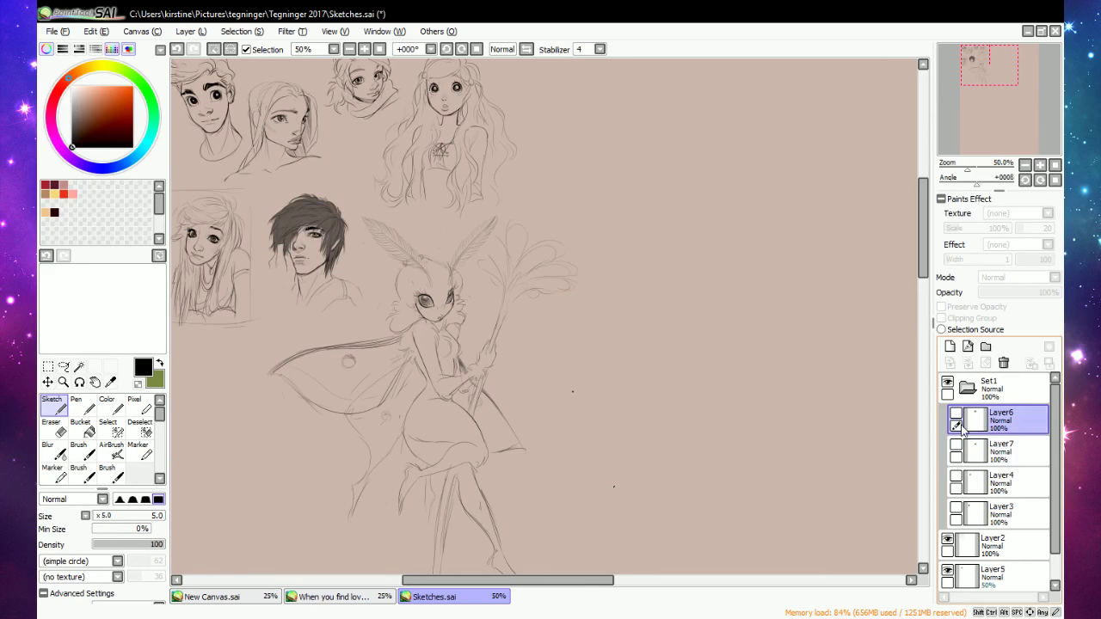
click(962, 387)
click(966, 388)
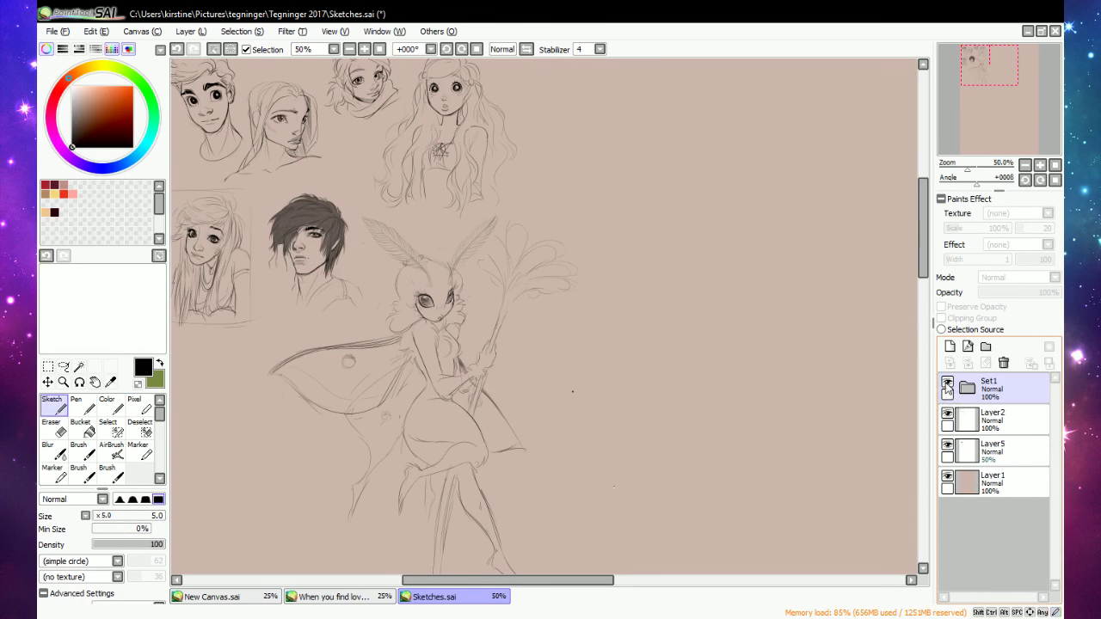
Toggle the visibility of Layer5 and Layer2 to check their contents and make Layer2 the active layer.
click(955, 451)
click(949, 446)
click(949, 446)
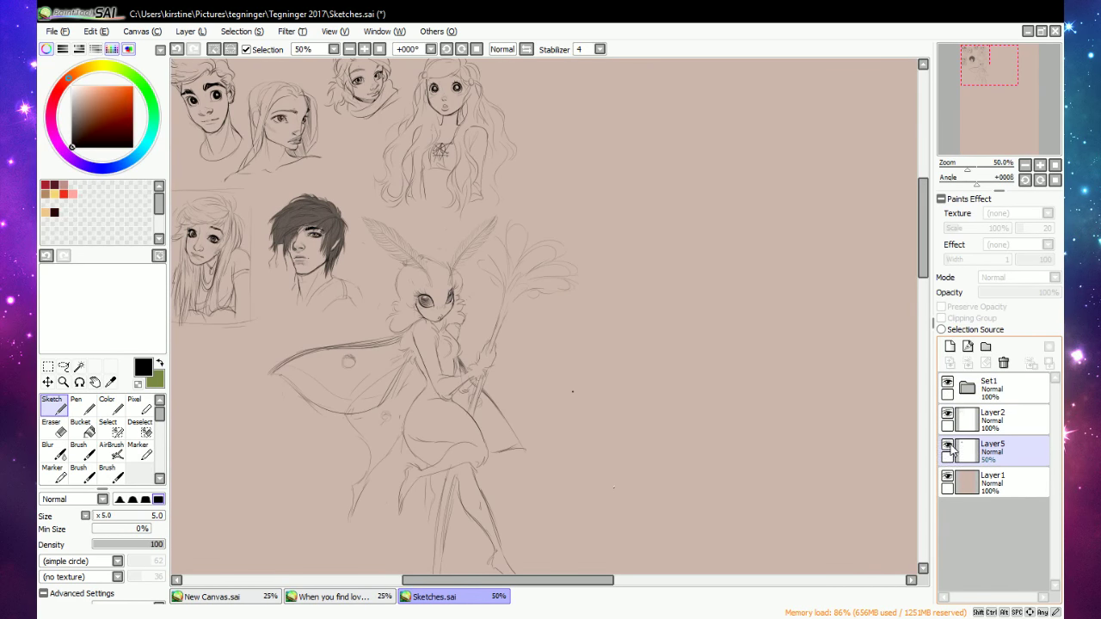
click(949, 446)
click(949, 447)
click(960, 419)
click(950, 414)
click(950, 414)
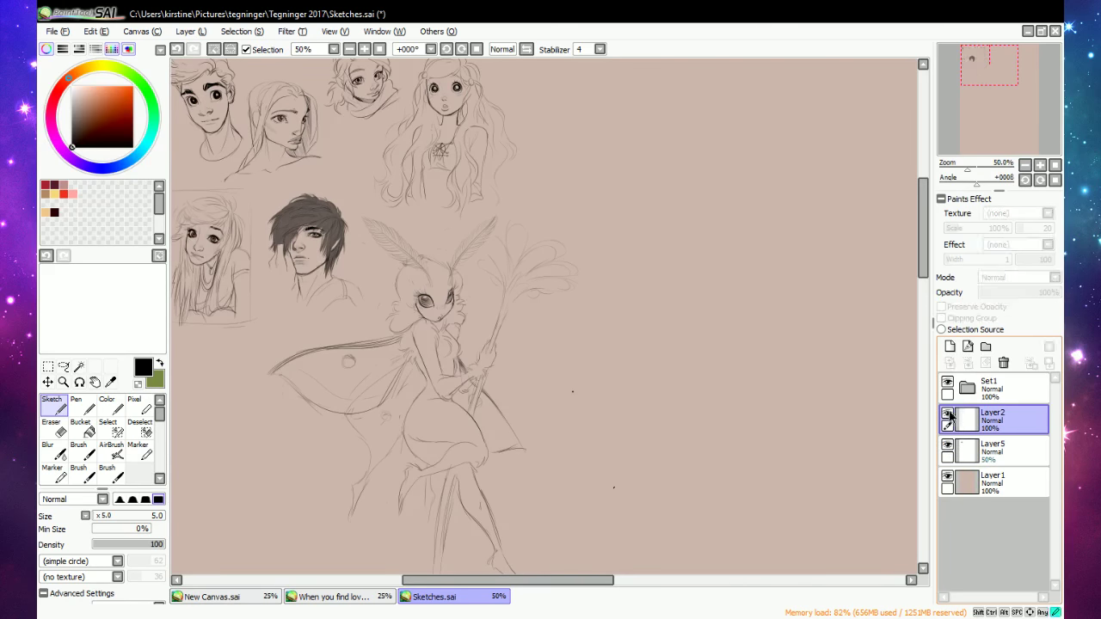
click(350, 49)
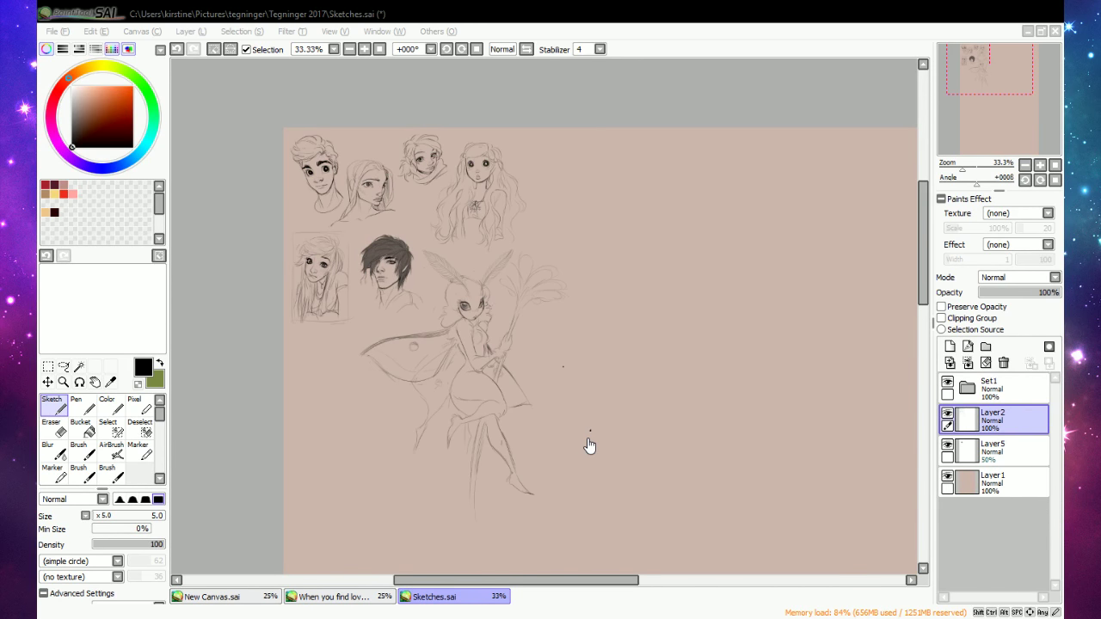
click(590, 431)
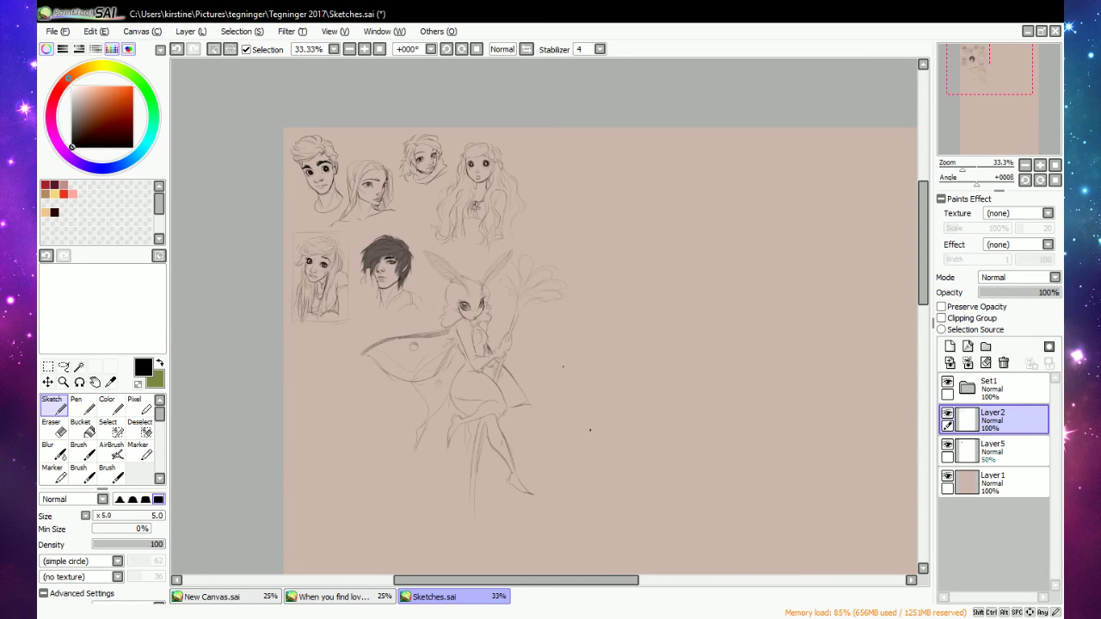
Clear the active selection and choose the Sketch tool for drawing on Layer2 in the empty area beside the long-haired girl.
scroll(600, 282, down, 2)
scroll(606, 267, up, 3)
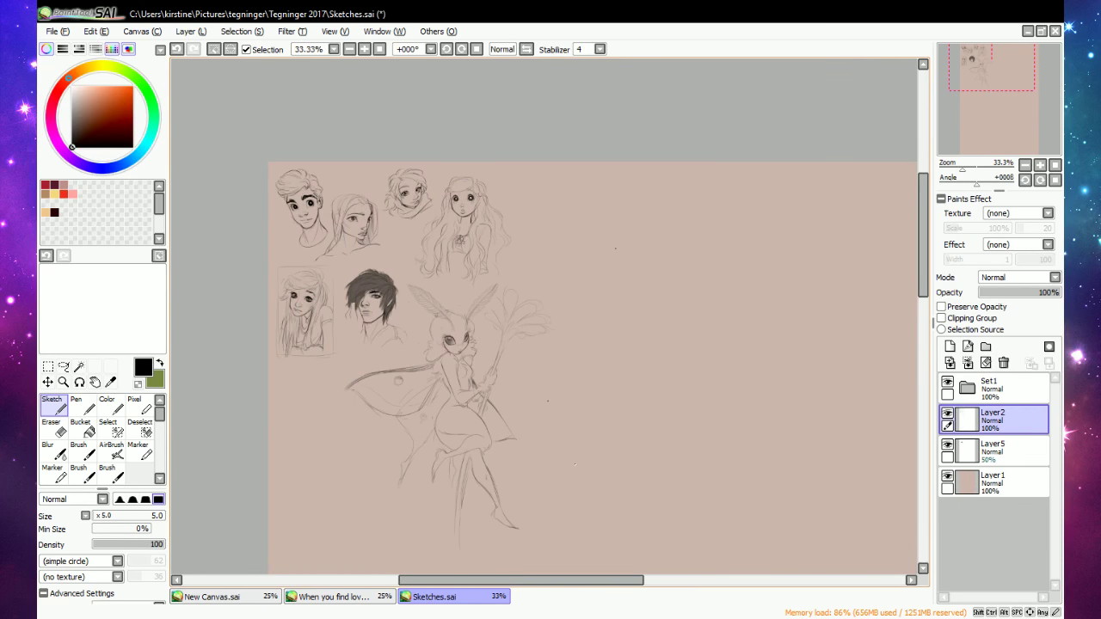
scroll(615, 248, up, 1)
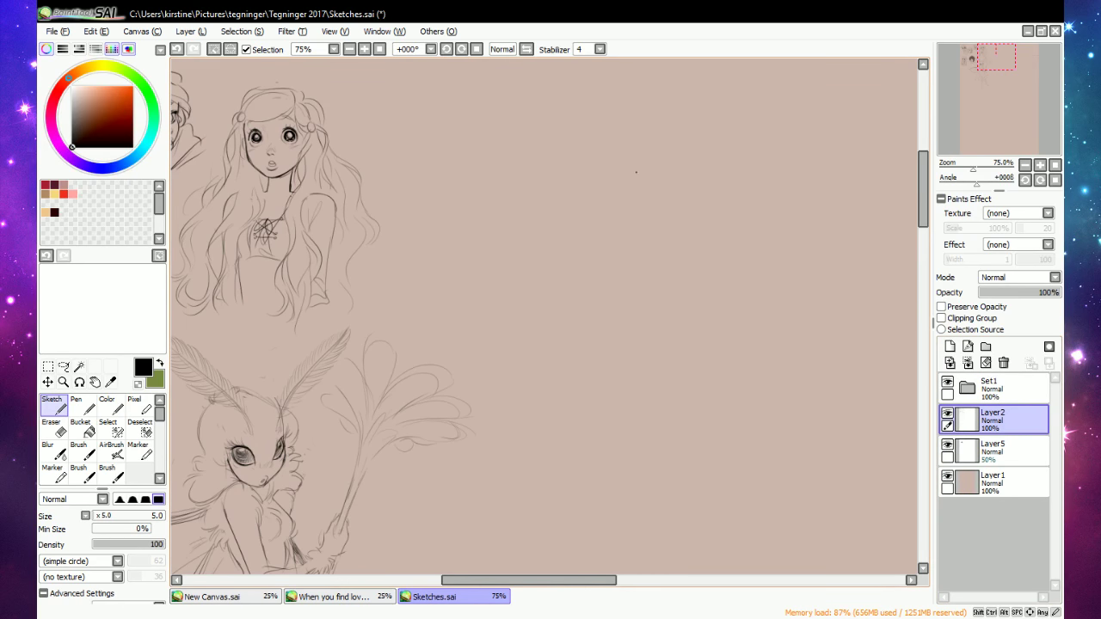
click(364, 49)
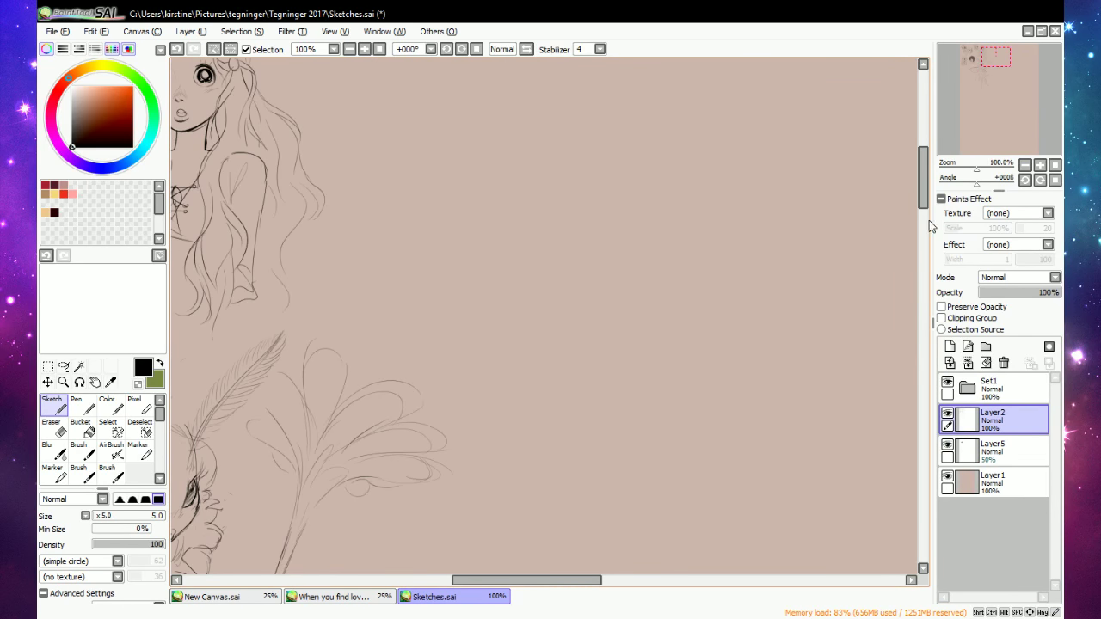
scroll(590, 238, up, 3)
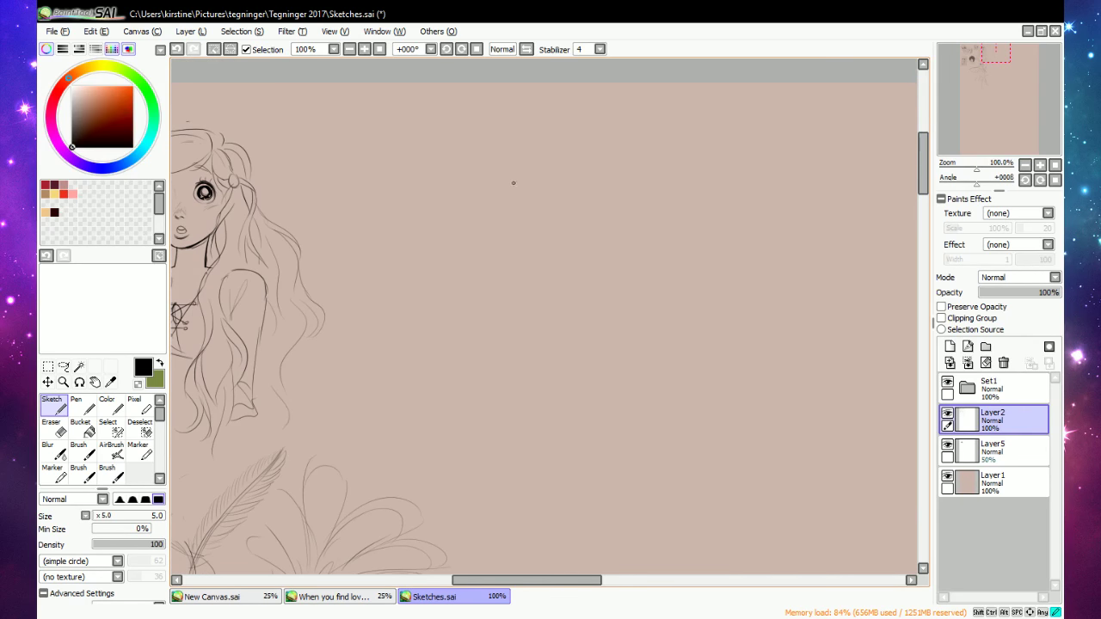
click(743, 618)
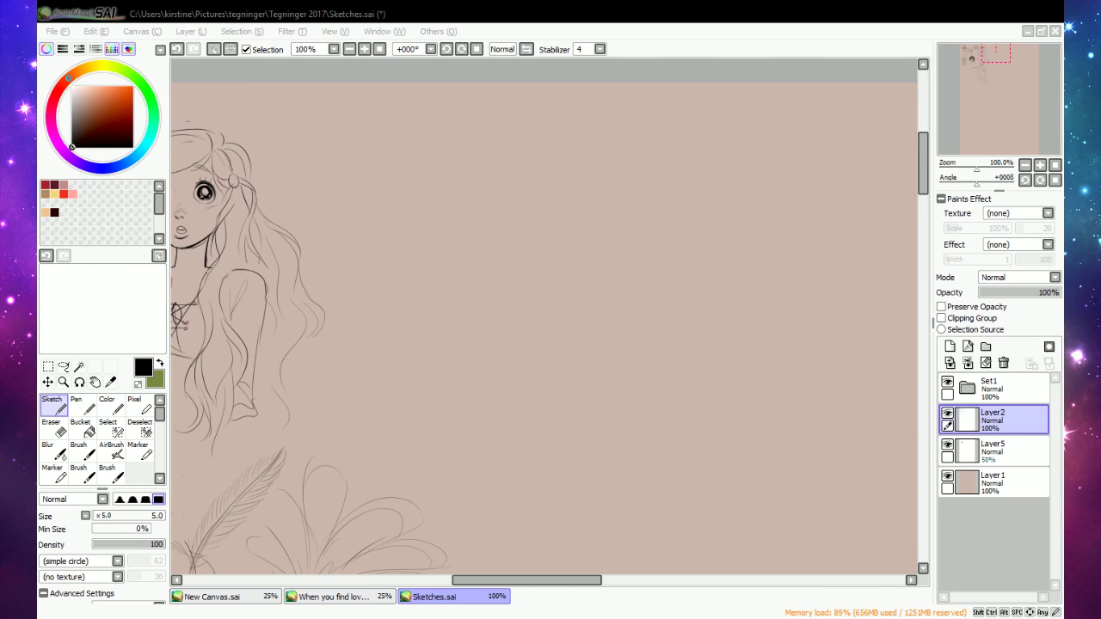
click(551, 613)
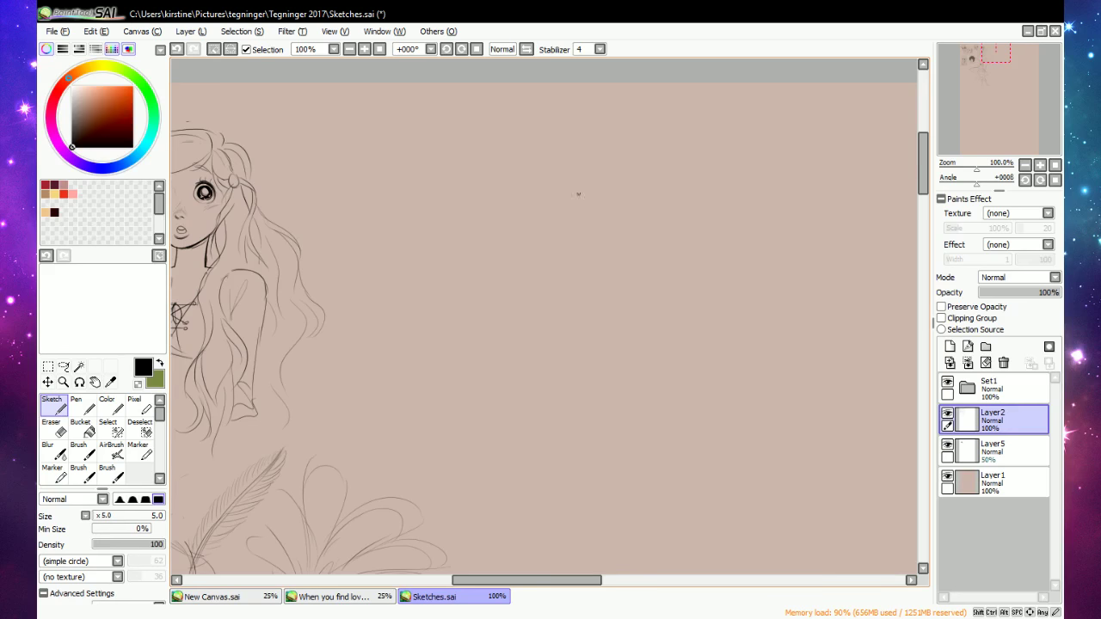
click(948, 416)
click(948, 416)
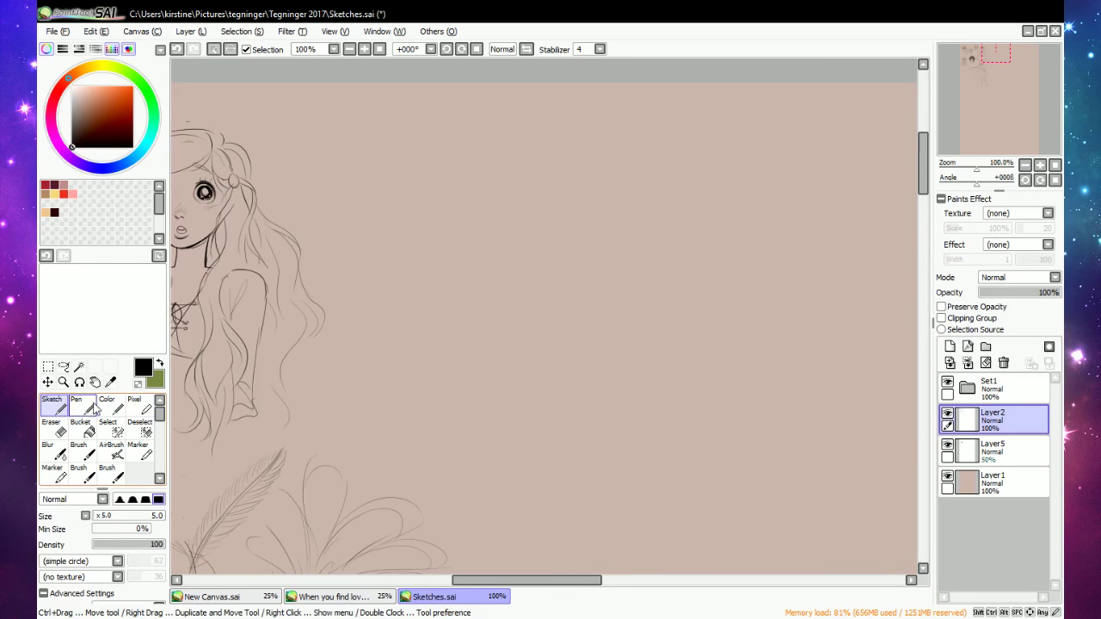
click(63, 366)
click(214, 49)
click(53, 407)
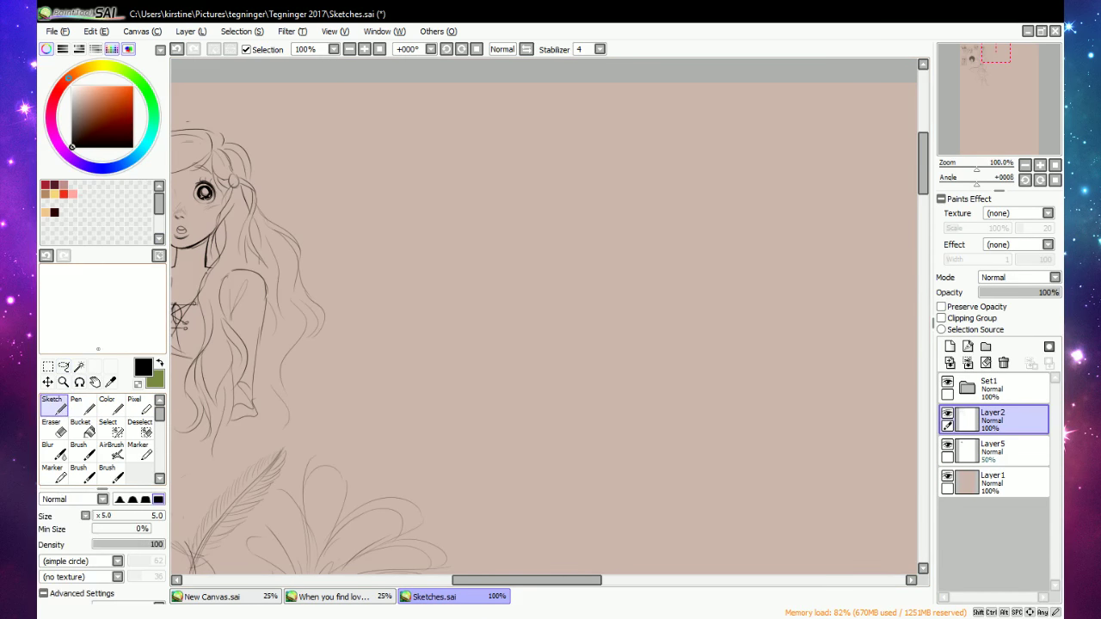
Sketch a light rough outline of a new female head, with the hair volume and a pointed face shape.
drag(496, 197, 505, 265)
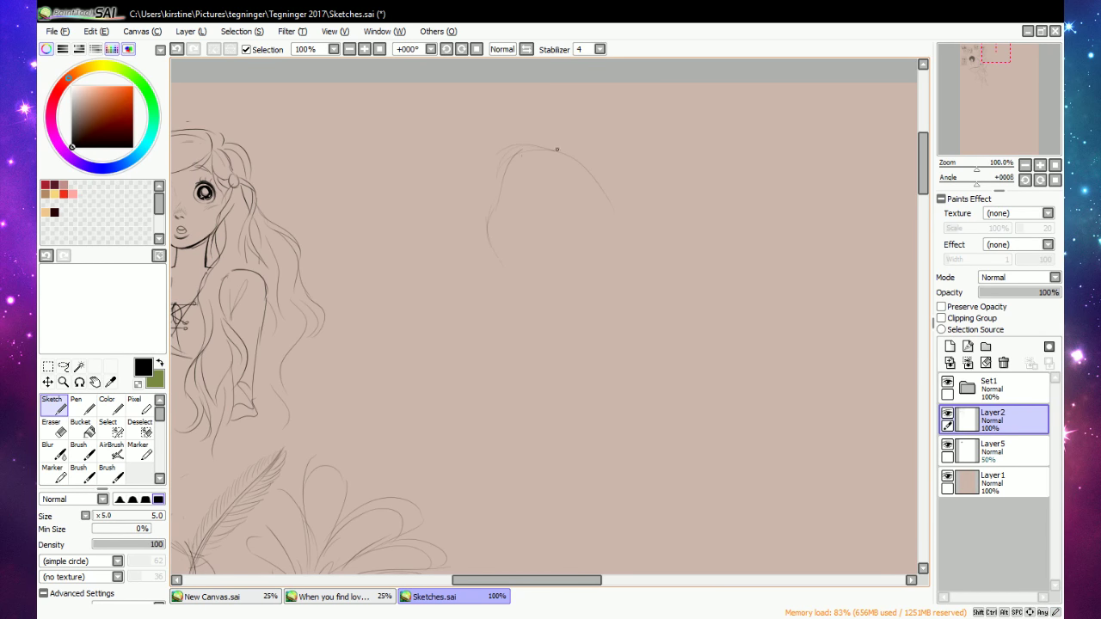
mouse_move(557, 150)
mouse_down()
mouse_move(615, 206)
mouse_move(588, 270)
mouse_up()
drag(507, 281, 525, 299)
mouse_move(540, 278)
mouse_down()
mouse_move(562, 288)
mouse_move(594, 248)
mouse_up()
mouse_move(587, 189)
mouse_down()
mouse_move(606, 239)
mouse_move(492, 249)
mouse_move(511, 280)
mouse_up()
Draw dark upper lid lines for both eyes inside the face outline.
click(364, 49)
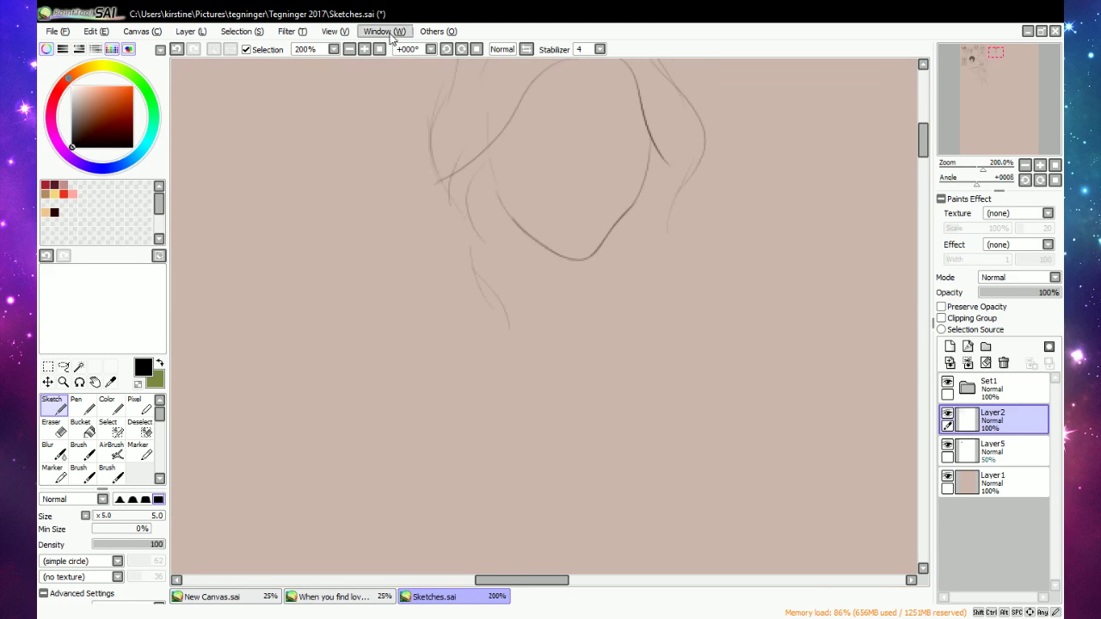
drag(926, 147, 926, 136)
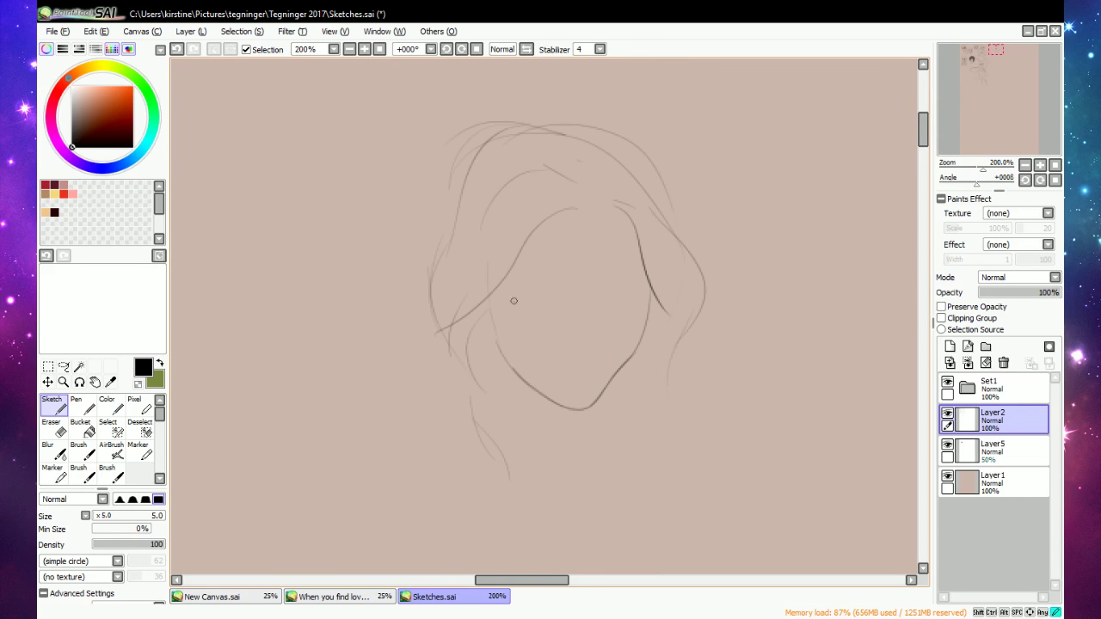
drag(516, 299, 572, 298)
mouse_move(506, 302)
mouse_down()
mouse_move(637, 287)
mouse_move(623, 296)
mouse_move(643, 281)
mouse_up()
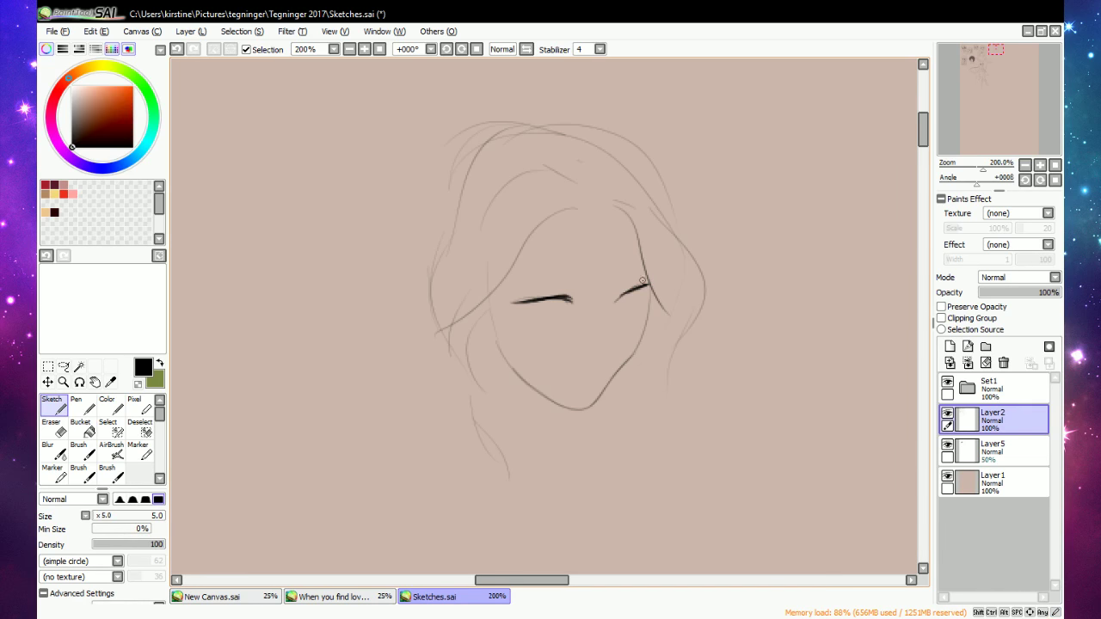
Mark the hairline parting above the forehead and draw long wavy hair strands falling beside the near cheek and neck.
mouse_move(593, 216)
mouse_down()
mouse_move(576, 209)
mouse_move(600, 212)
mouse_up()
mouse_move(520, 255)
mouse_down()
mouse_move(479, 335)
mouse_move(471, 380)
mouse_up()
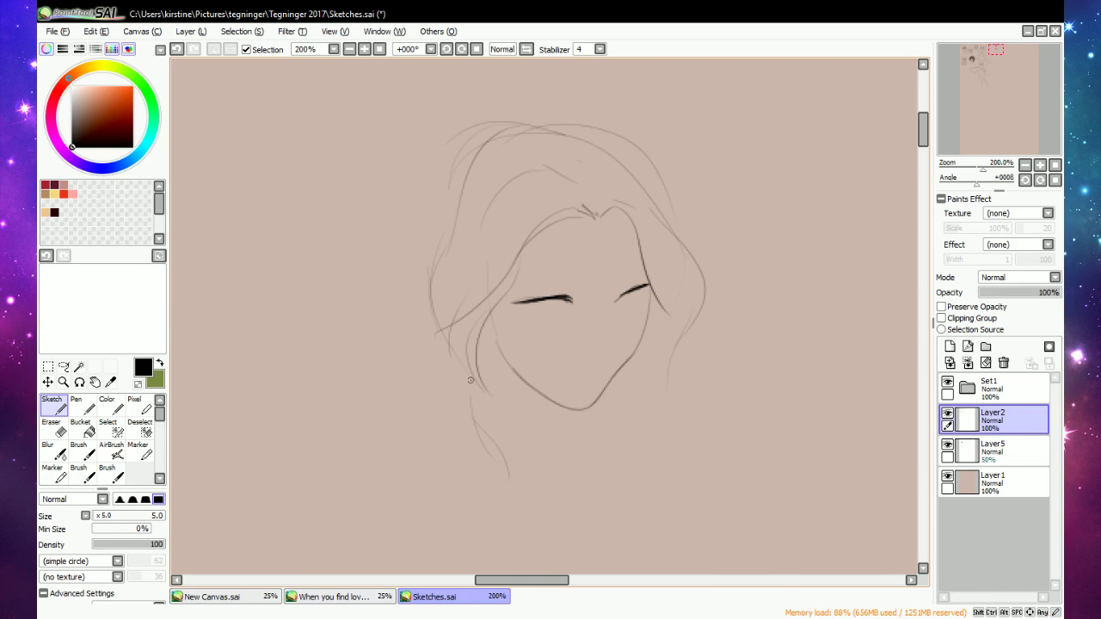
drag(448, 337, 509, 424)
mouse_move(487, 375)
mouse_down()
mouse_move(526, 396)
mouse_move(549, 513)
mouse_up()
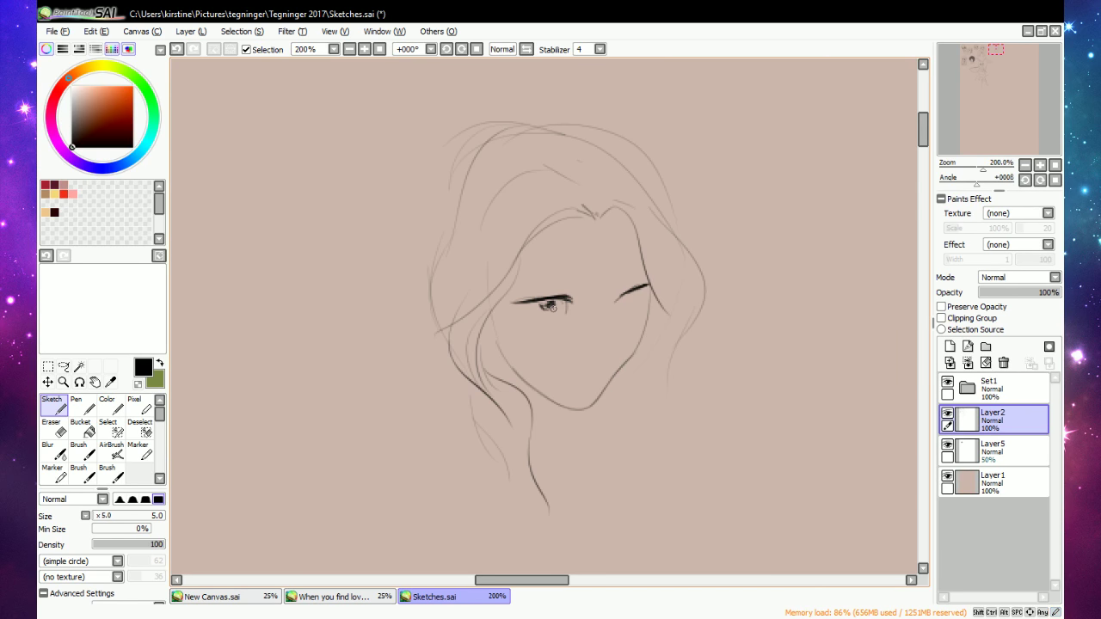
Draw the iris, pupil and lower lid of the near eye, and sketch both eyebrows.
drag(561, 299, 560, 317)
key(e)
key(n)
drag(565, 303, 557, 317)
key(e)
key(e)
mouse_move(523, 303)
mouse_down()
mouse_move(513, 307)
mouse_move(540, 314)
mouse_move(520, 302)
mouse_move(555, 295)
mouse_up()
mouse_move(528, 301)
mouse_down()
mouse_move(579, 277)
mouse_move(619, 281)
mouse_up()
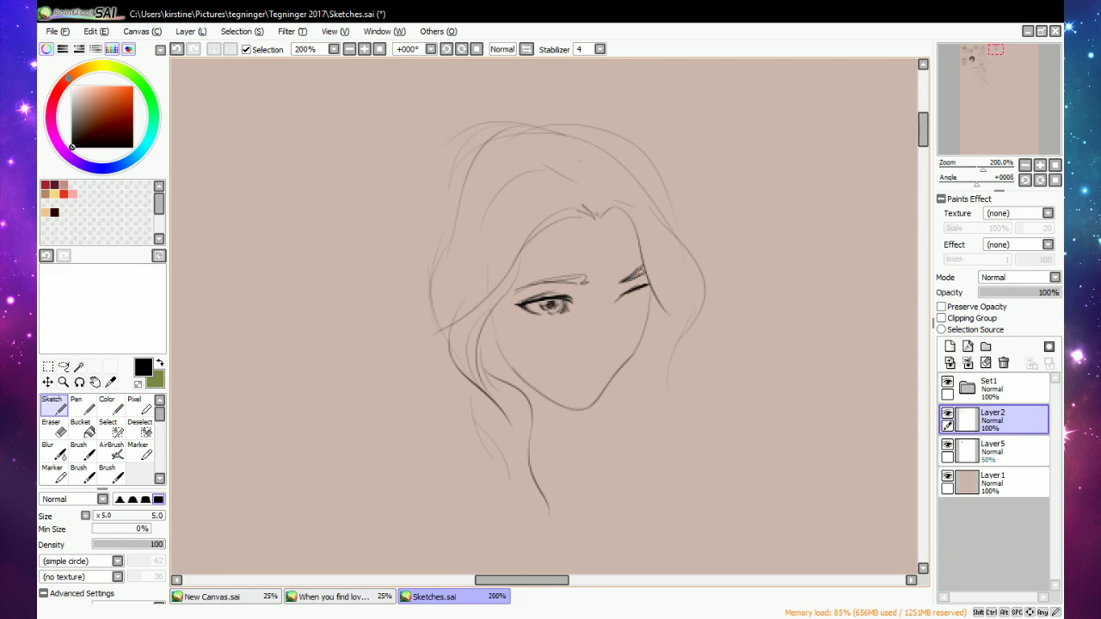
Erase the hair line at the far temple and redraw it as a curved strand placed further out.
key(e)
mouse_move(606, 215)
mouse_down()
mouse_move(633, 206)
mouse_move(674, 312)
mouse_up()
key(n)
key(e)
key(e)
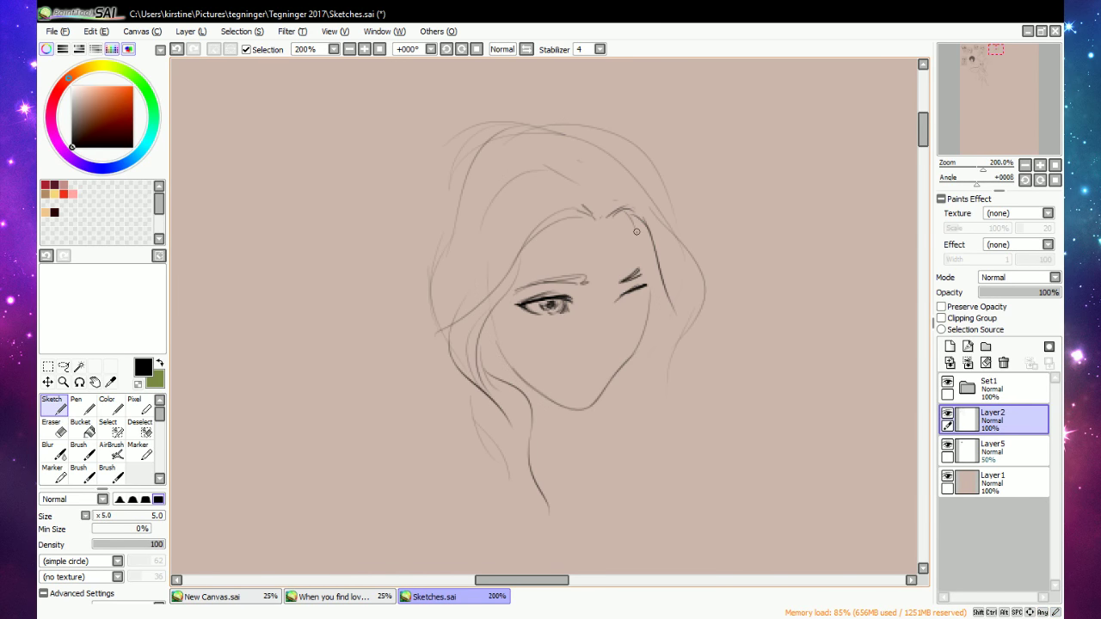
Rework the far temple line and hair strand by erasing and redrawing them, and reshape the far eyebrow.
key(e)
key(ctrl+z)
key(e)
mouse_move(641, 215)
mouse_down()
mouse_move(678, 274)
mouse_move(659, 261)
mouse_move(635, 276)
mouse_move(652, 267)
mouse_move(649, 310)
mouse_up()
key(e)
key(e)
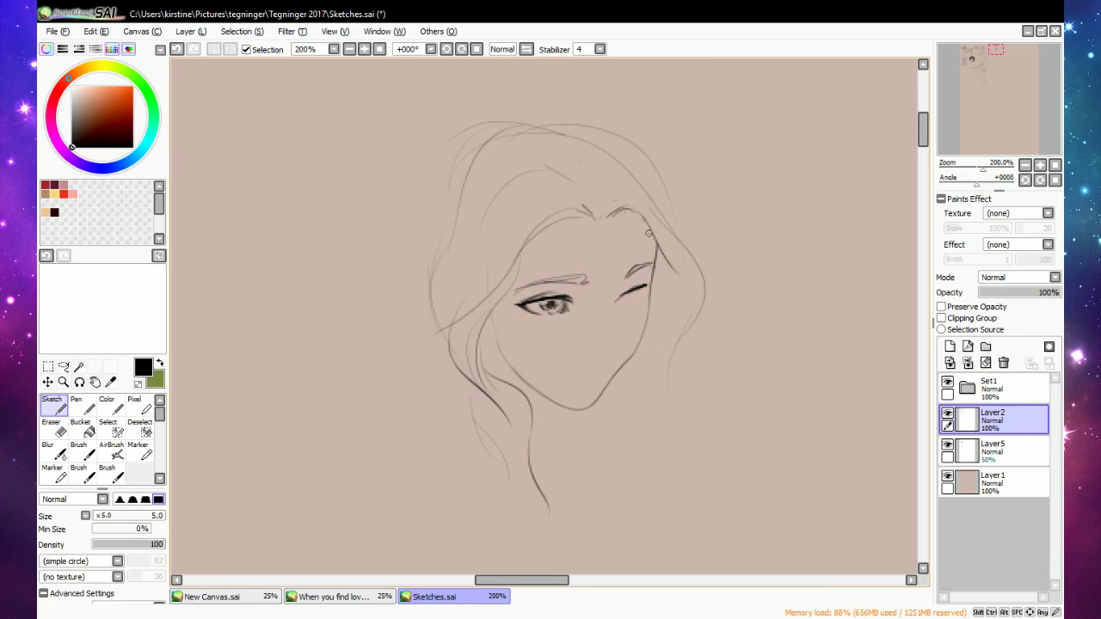
Draw the far eye's iris and lower lid and darken the face contour beside it.
mouse_move(650, 230)
mouse_down()
mouse_move(652, 278)
mouse_move(624, 303)
mouse_move(632, 299)
mouse_up()
key(e)
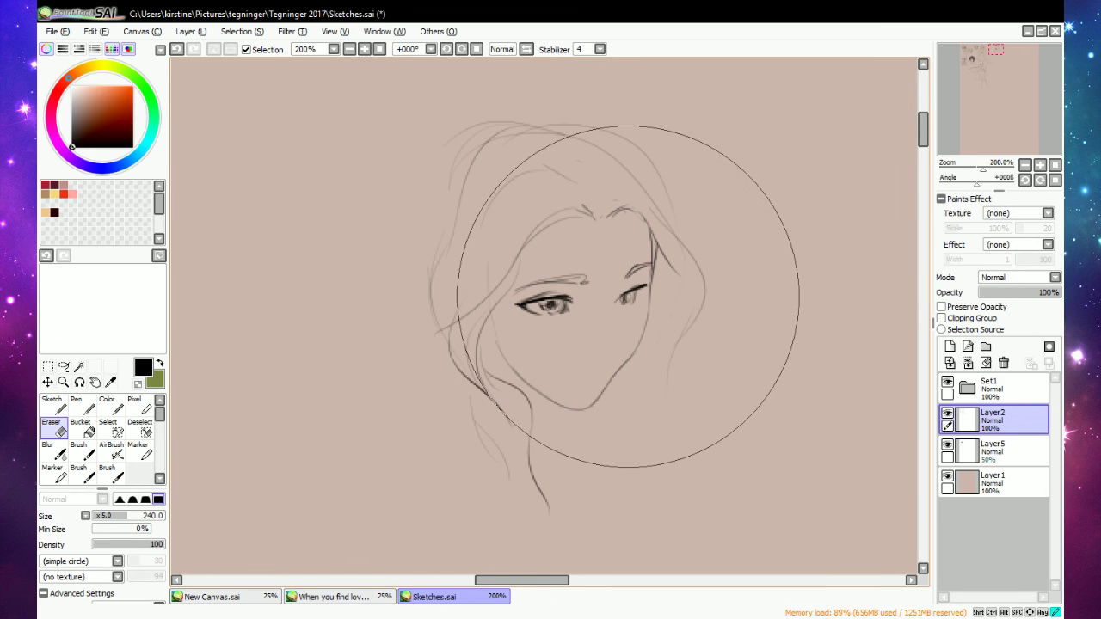
key(e)
drag(625, 298, 637, 304)
mouse_move(642, 299)
mouse_down()
mouse_move(616, 302)
mouse_move(648, 288)
mouse_move(645, 309)
mouse_up()
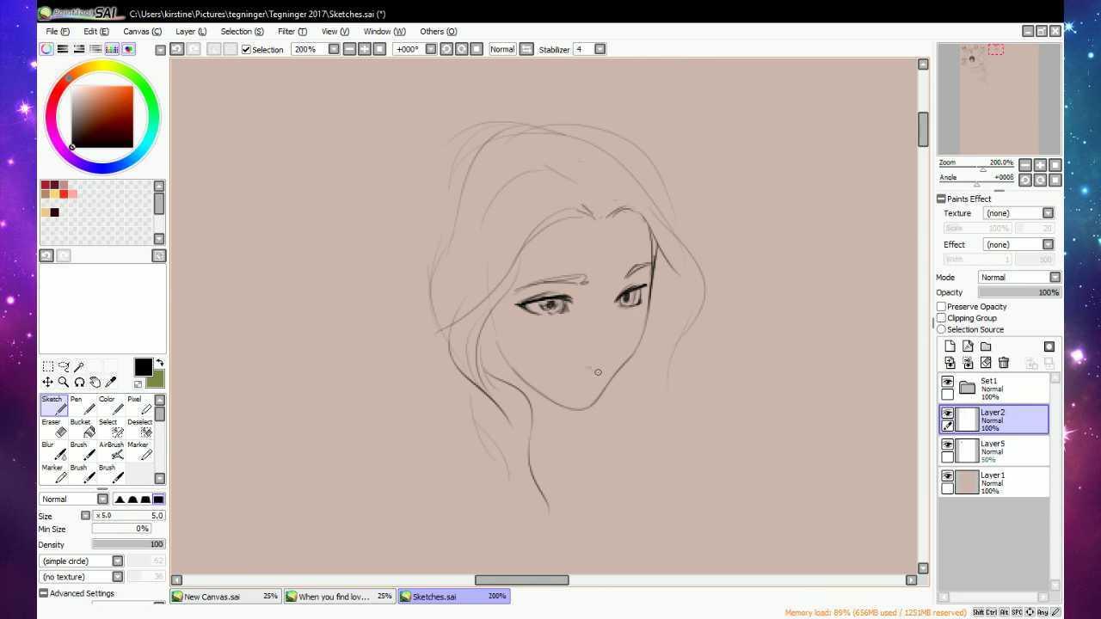
mouse_move(597, 371)
mouse_down()
mouse_move(612, 354)
mouse_move(590, 385)
mouse_up()
key(e)
key(n)
key(e)
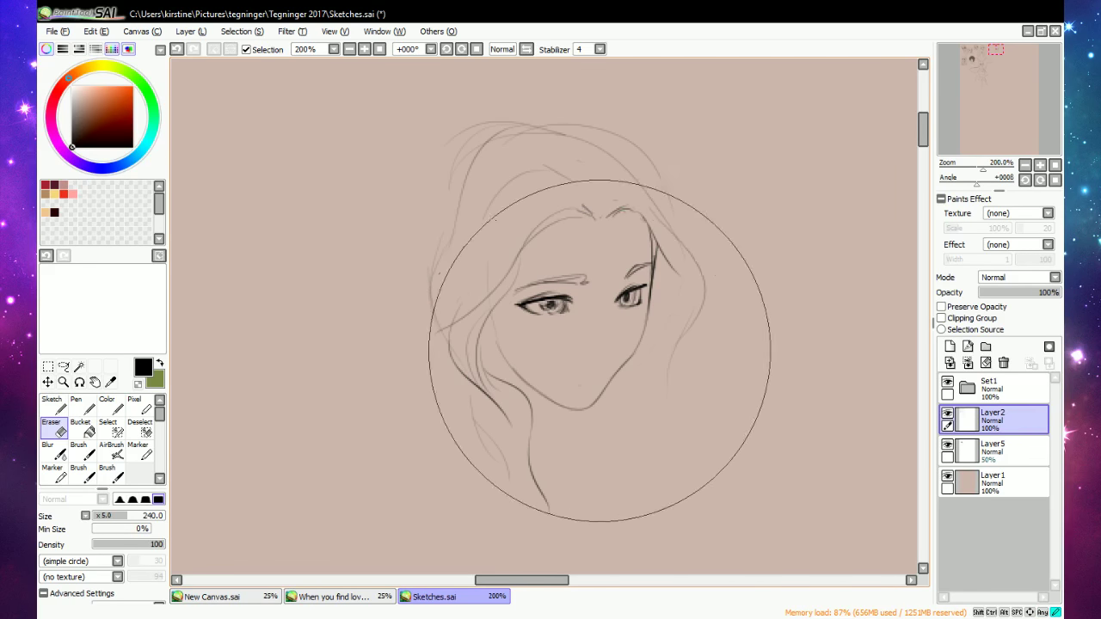
Extend the hair parting to the hairline, and replace the lower face outline with a darker near cheek line.
key(e)
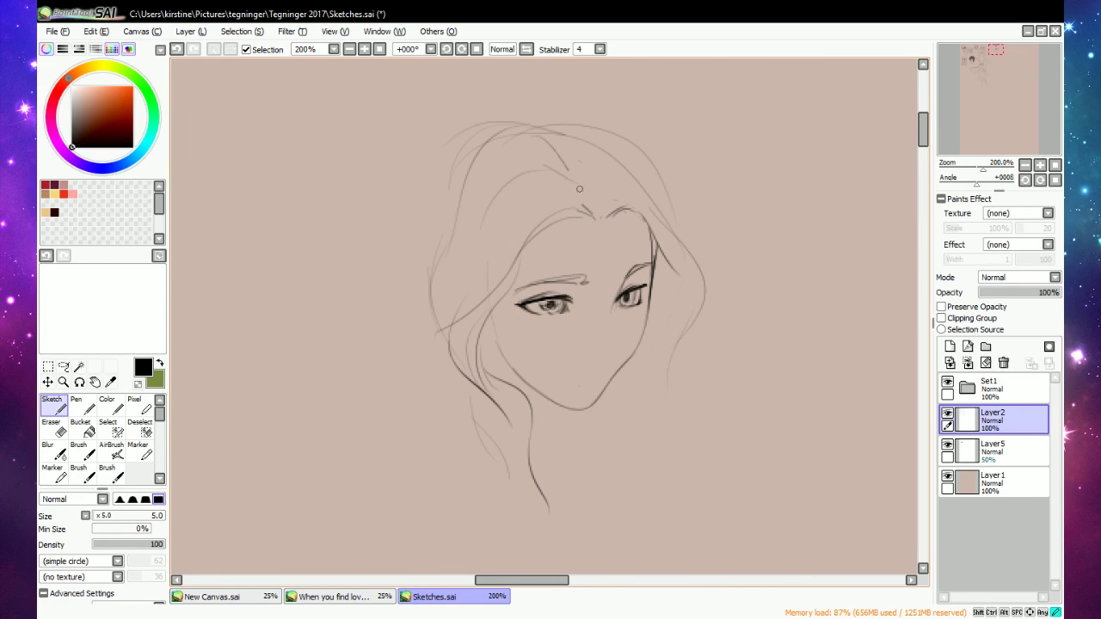
key(e)
mouse_move(649, 310)
mouse_down()
mouse_move(579, 416)
mouse_move(518, 356)
mouse_up()
key(e)
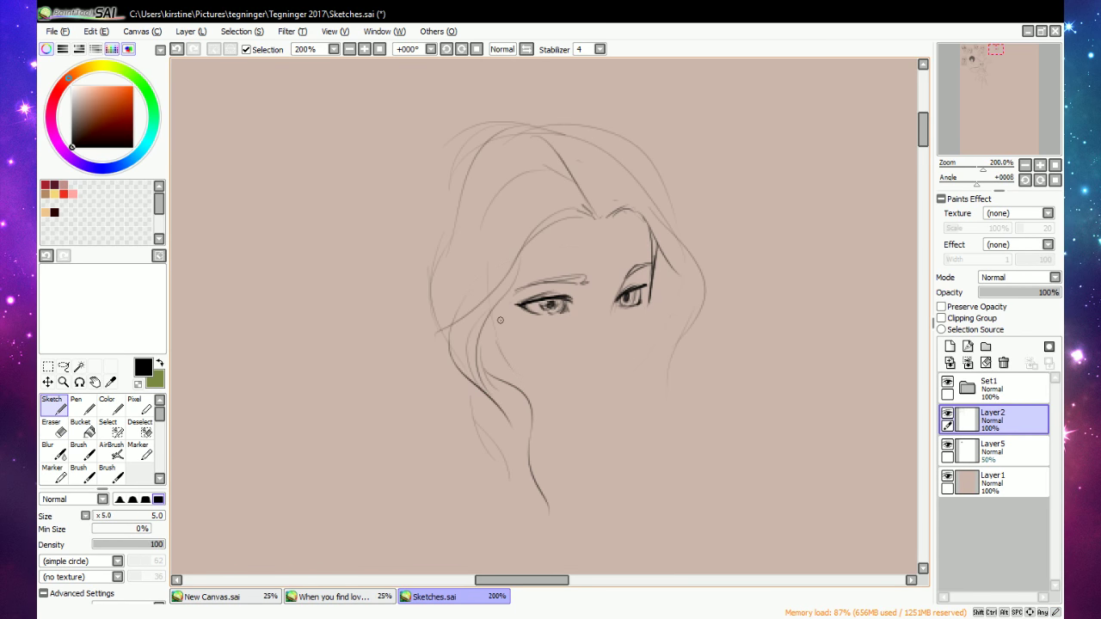
drag(498, 309, 551, 400)
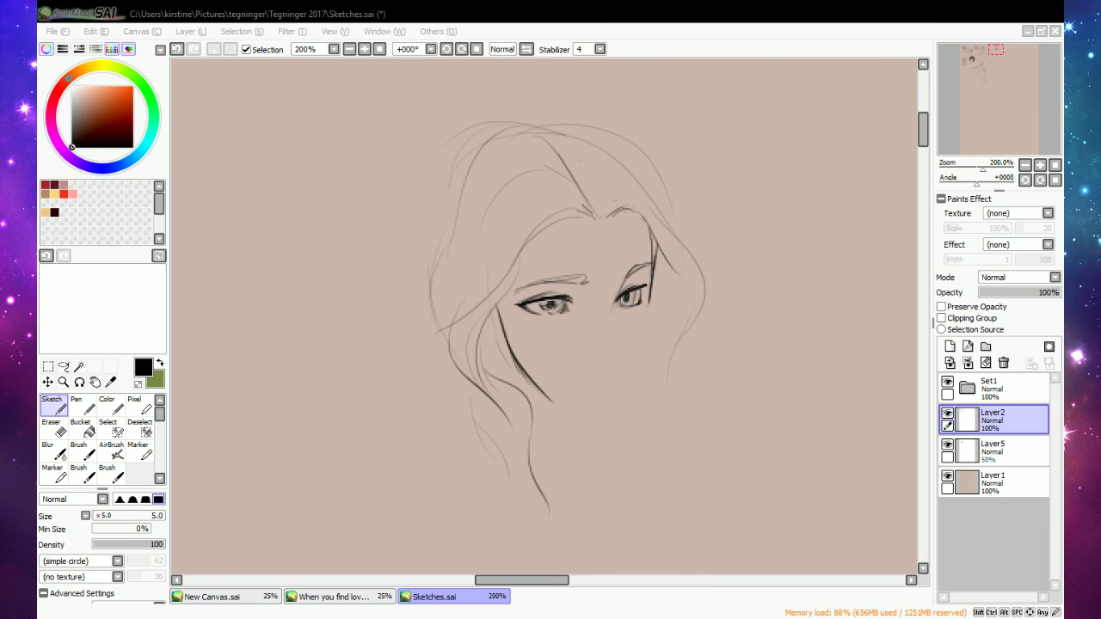
key(alt+Tab)
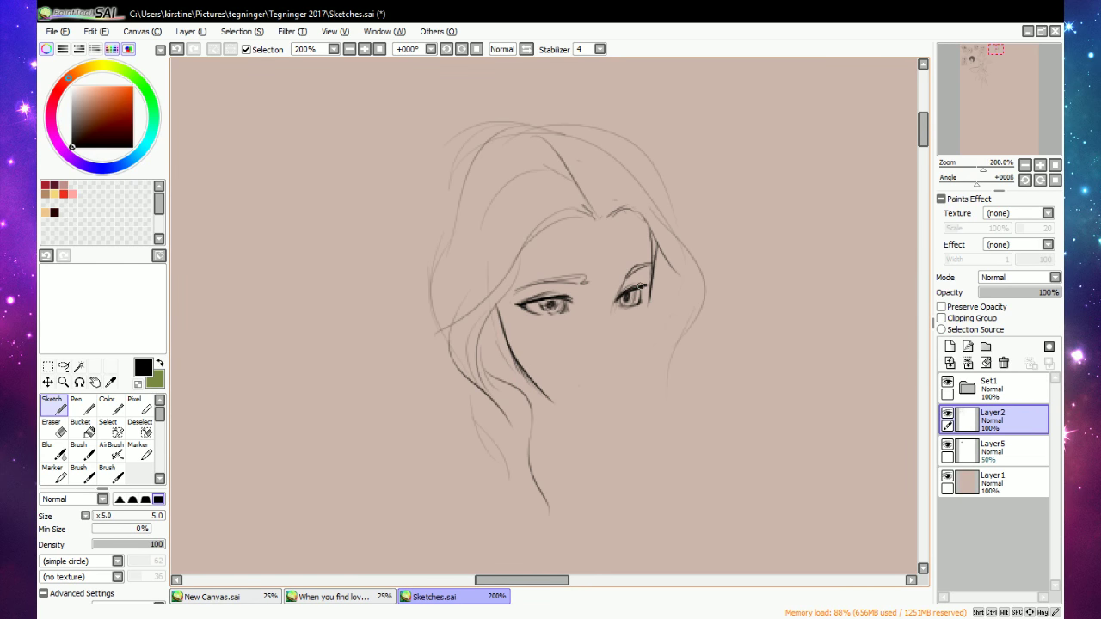
Draw slightly parted lips and complete the face contour from the far temple around the chin to the near cheek.
mouse_move(654, 265)
mouse_down()
mouse_move(640, 339)
mouse_move(624, 308)
mouse_move(640, 305)
mouse_up()
key(e)
key(n)
mouse_move(571, 382)
mouse_down()
mouse_move(605, 376)
mouse_move(575, 380)
mouse_move(600, 377)
mouse_move(601, 388)
mouse_up()
drag(648, 319, 600, 405)
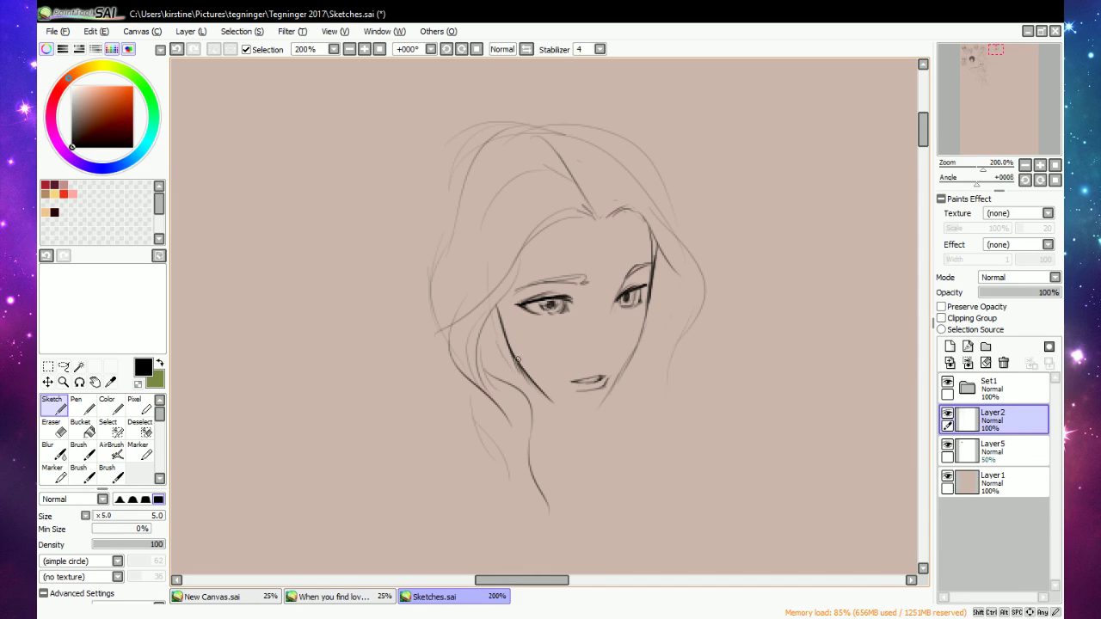
mouse_move(510, 348)
mouse_down()
mouse_move(573, 413)
mouse_move(595, 407)
mouse_move(644, 328)
mouse_move(629, 361)
mouse_up()
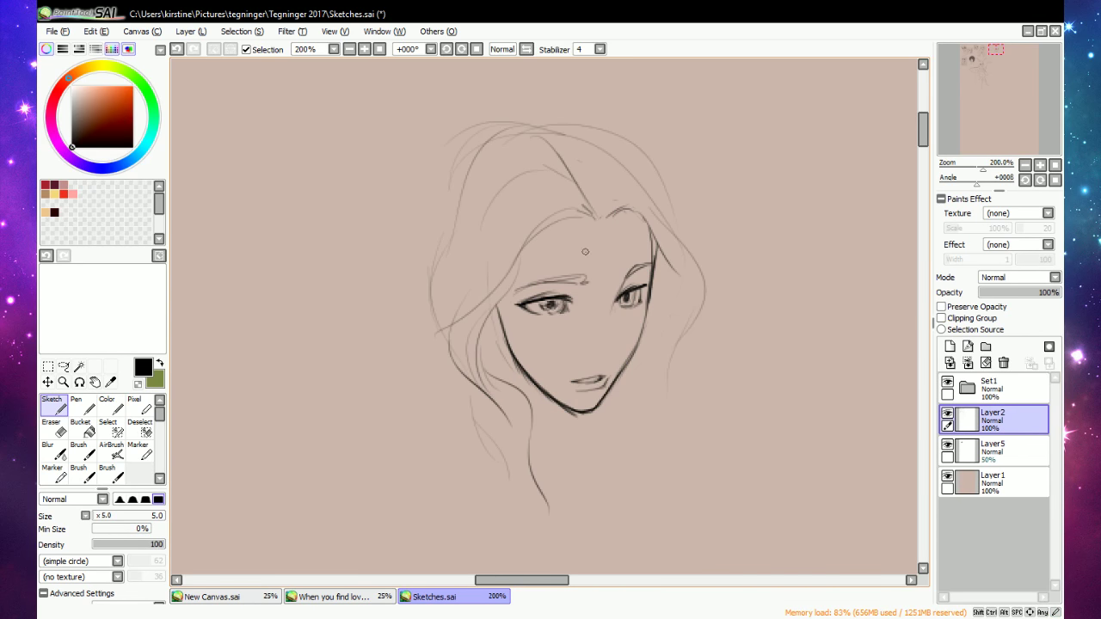
Add the ear edge beside the near cheek and sketch hair strands sweeping back from the parting and around the head.
drag(487, 322, 505, 335)
drag(478, 244, 468, 275)
mouse_move(452, 324)
mouse_down()
mouse_move(502, 205)
mouse_move(571, 175)
mouse_move(637, 172)
mouse_move(676, 234)
mouse_up()
drag(576, 177, 594, 152)
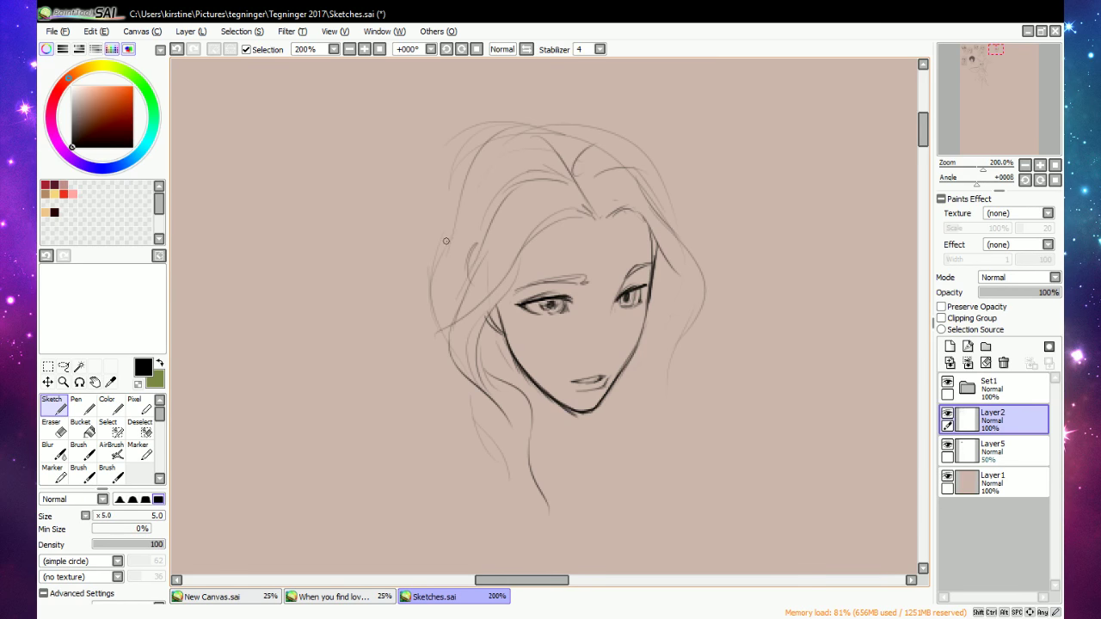
drag(445, 241, 434, 325)
Darken and angle the eyebrows into a worried expression and sketch the nose above the lips.
key(e)
key(n)
mouse_move(557, 279)
mouse_down()
mouse_move(645, 265)
mouse_move(622, 282)
mouse_move(647, 257)
mouse_move(629, 272)
mouse_move(647, 269)
mouse_move(595, 274)
mouse_up()
key(e)
key(n)
drag(587, 360, 609, 348)
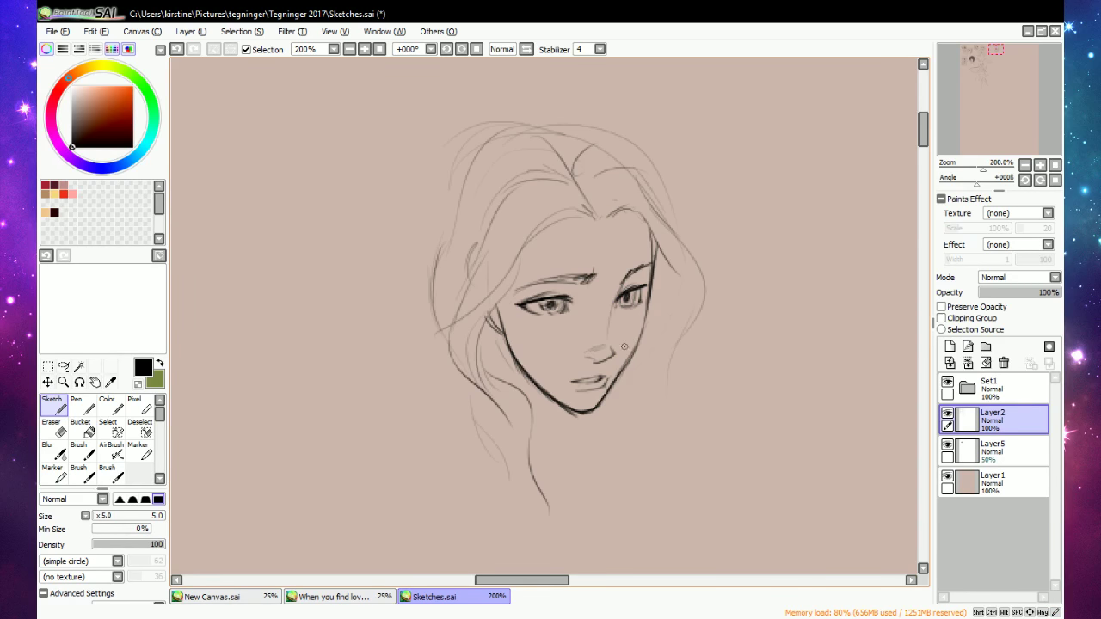
Erase the loose hair strands on the far side of the head and the front hairline above the forehead.
key(e)
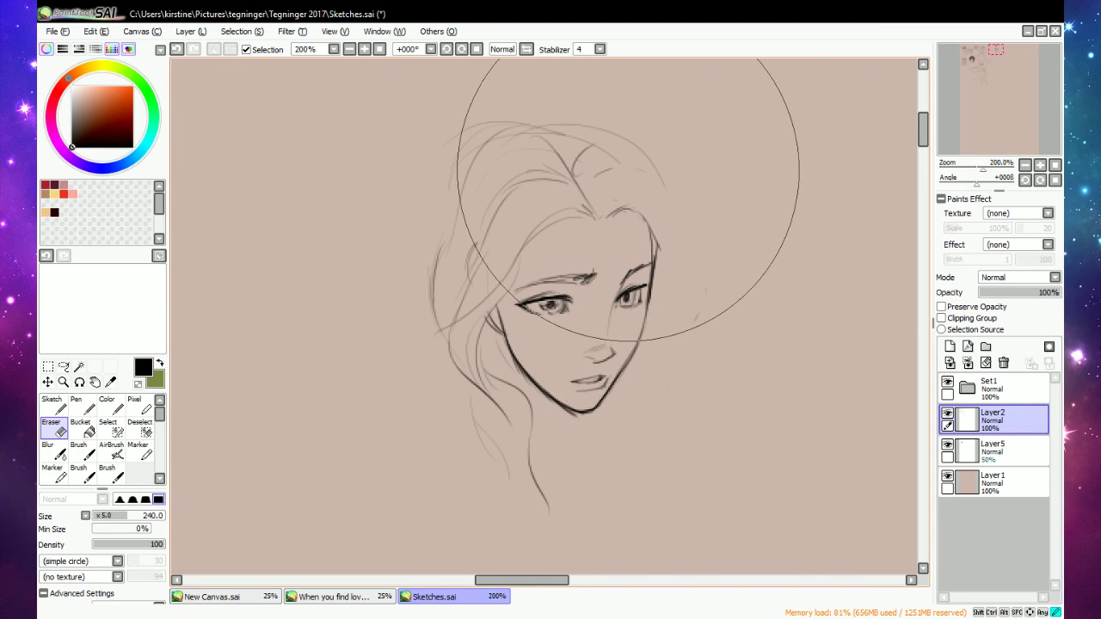
key(e)
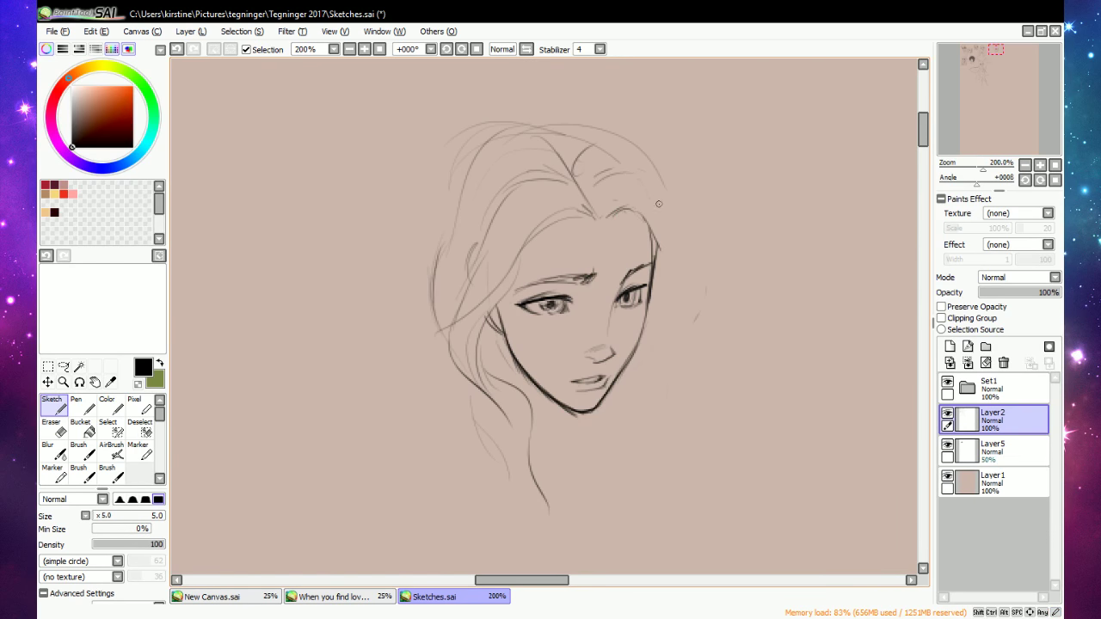
key(e)
key(e)
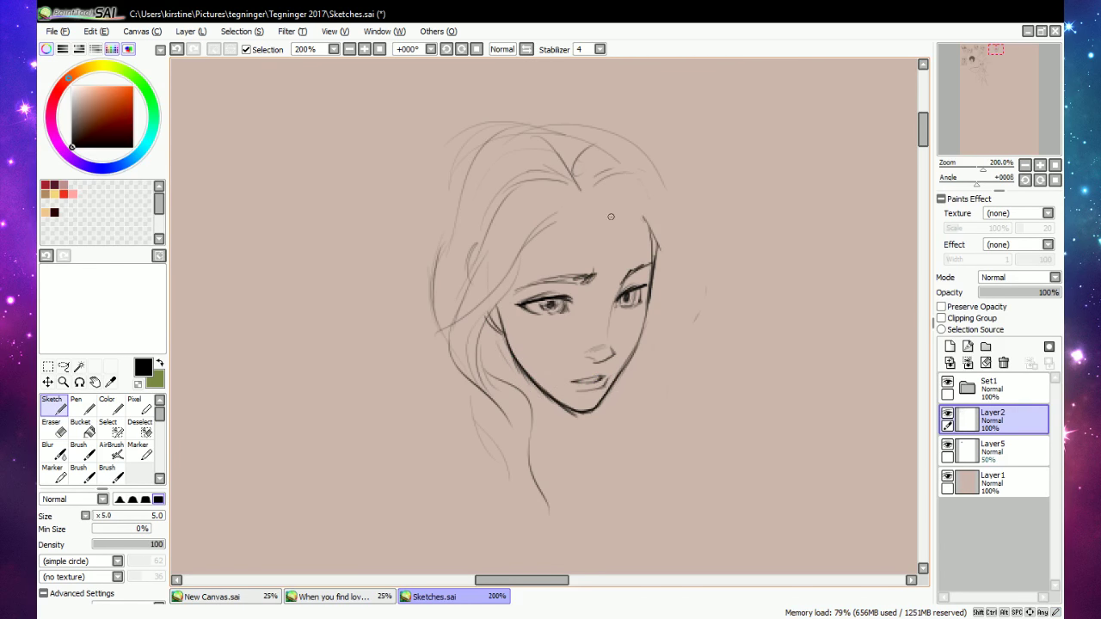
Draw a centre guideline down the forehead and redraw the parting and hairline to meet at its upper end.
drag(609, 204, 621, 281)
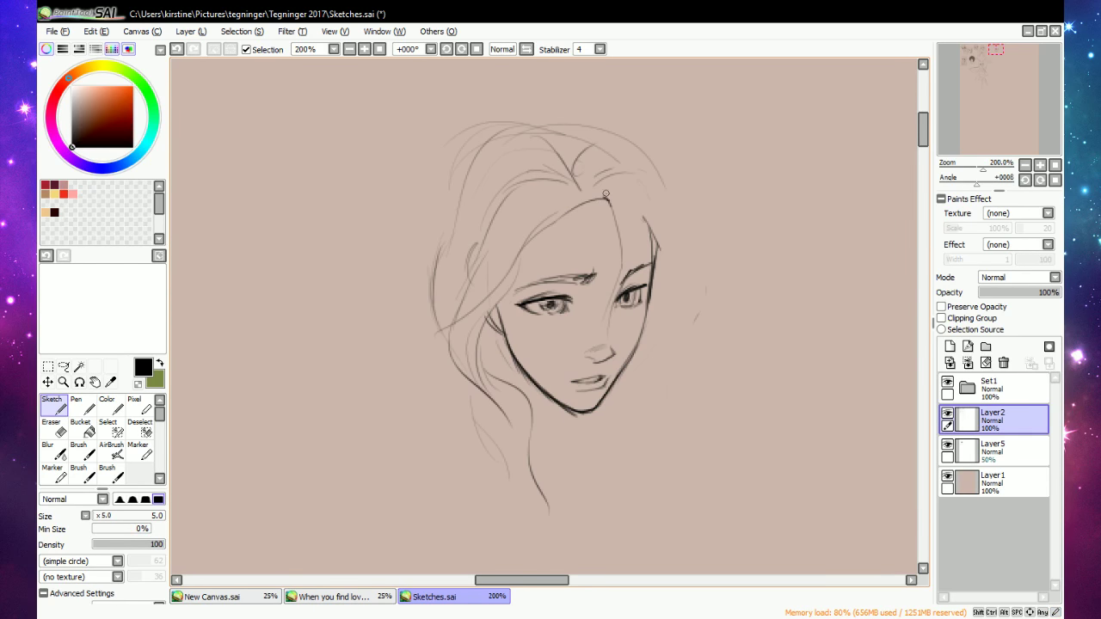
key(e)
key(e)
drag(551, 143, 610, 203)
mouse_move(584, 158)
mouse_down()
mouse_move(537, 201)
mouse_move(553, 191)
mouse_move(497, 207)
mouse_move(609, 208)
mouse_move(573, 218)
mouse_move(529, 260)
mouse_up()
key(e)
key(e)
key(e)
key(e)
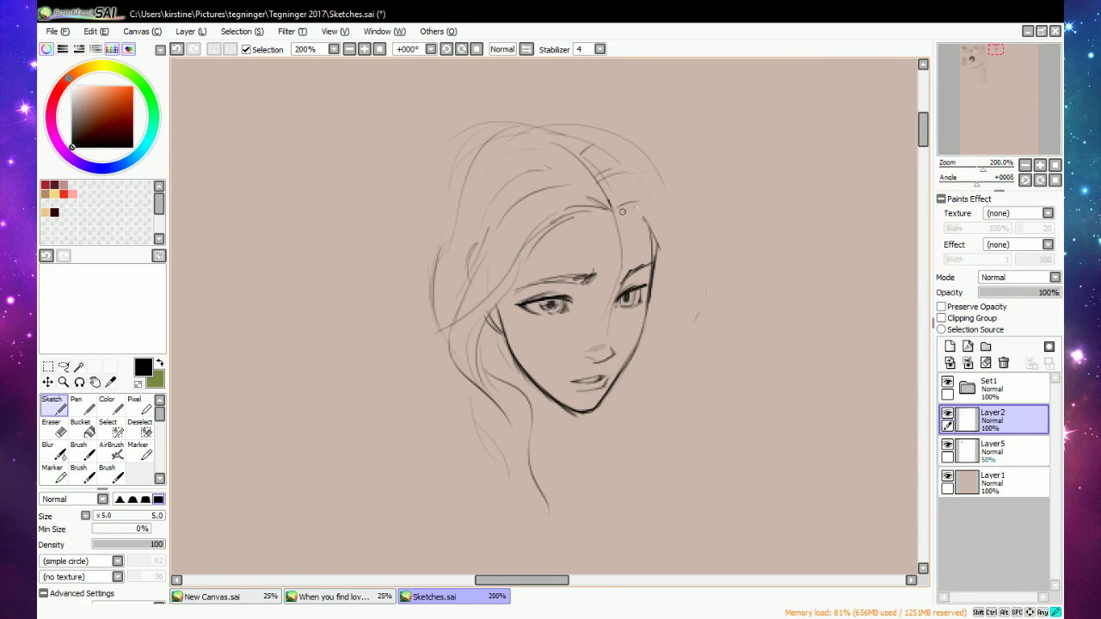
Erase the stray strokes near the hairline, the lower end of the parting and the forehead guideline.
key(e)
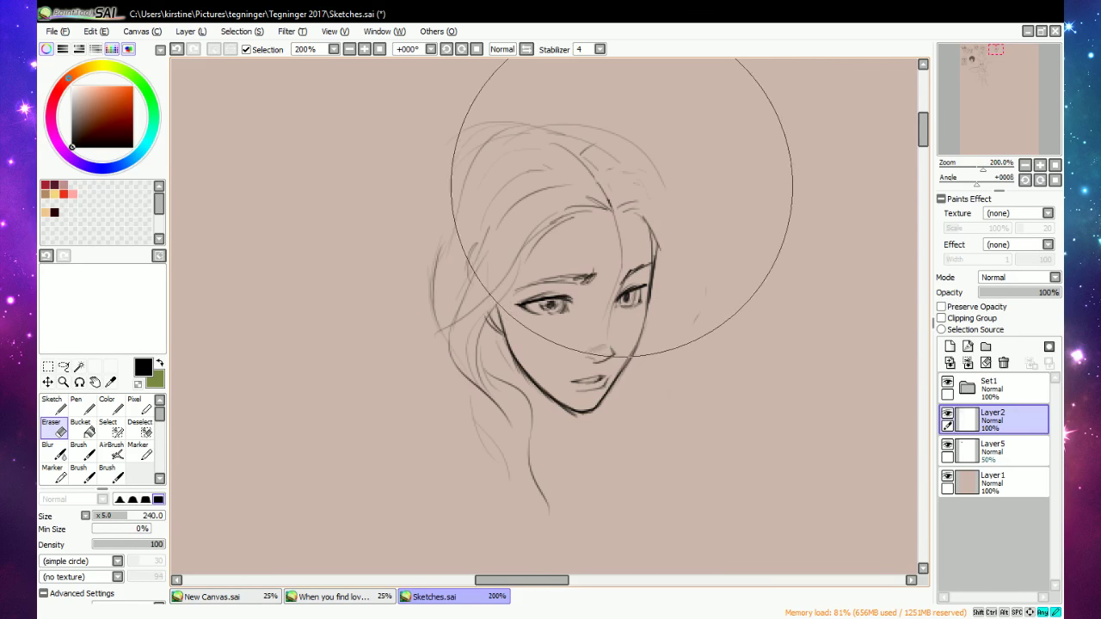
key(e)
drag(599, 185, 620, 242)
key(e)
key(e)
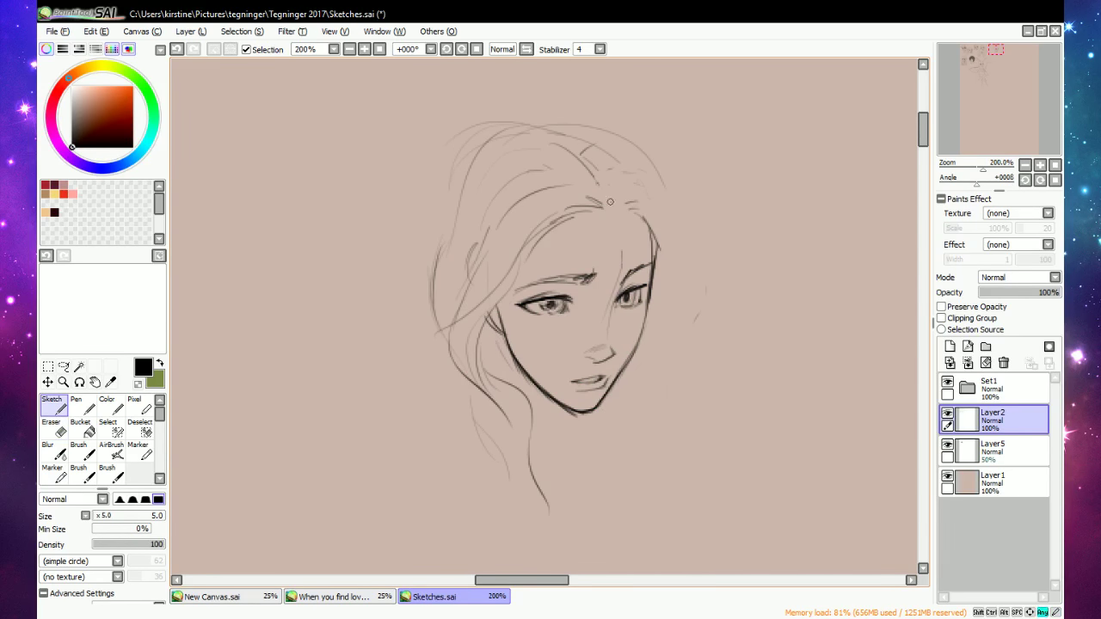
Redraw the lower end of the parting and join the hairline to it on both sides above the forehead.
drag(604, 188, 617, 219)
key(e)
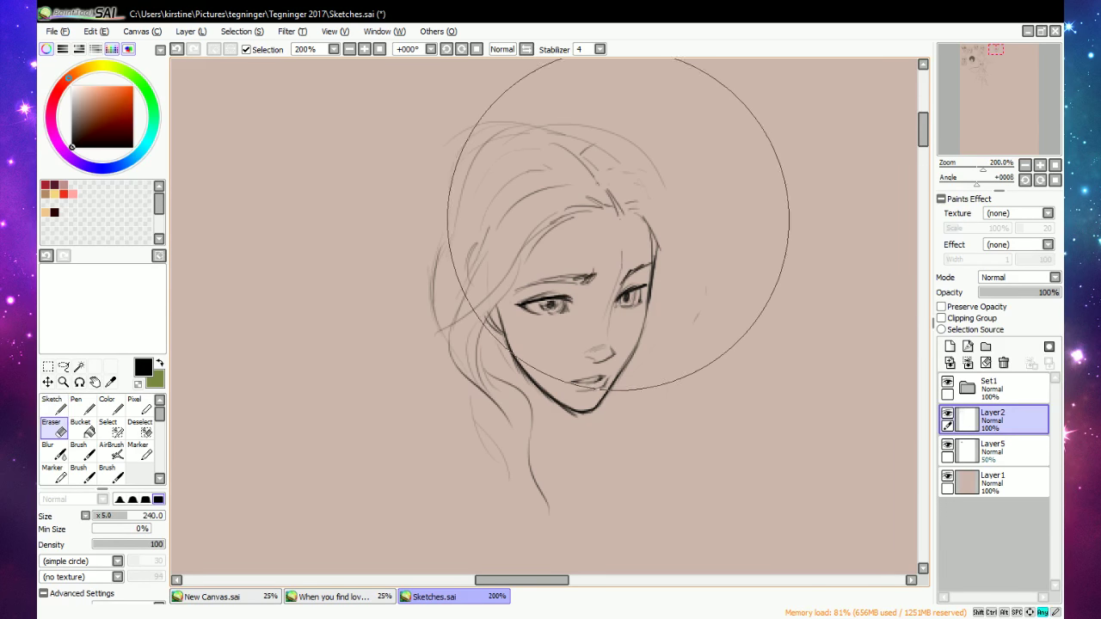
key(e)
key(ctrl+z)
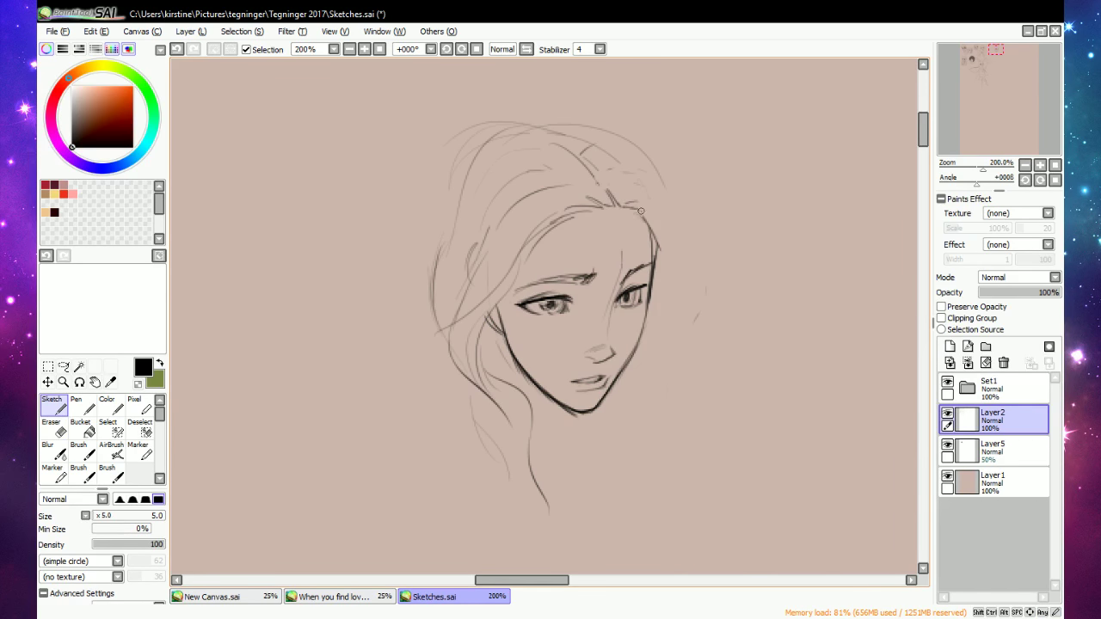
key(e)
key(e)
drag(627, 209, 641, 210)
Sketch the hair's outer contour on the far side, sweeping from the parting down past the cheek.
drag(591, 144, 655, 230)
mouse_move(627, 170)
mouse_down()
mouse_move(656, 218)
mouse_move(673, 291)
mouse_up()
drag(668, 244, 644, 353)
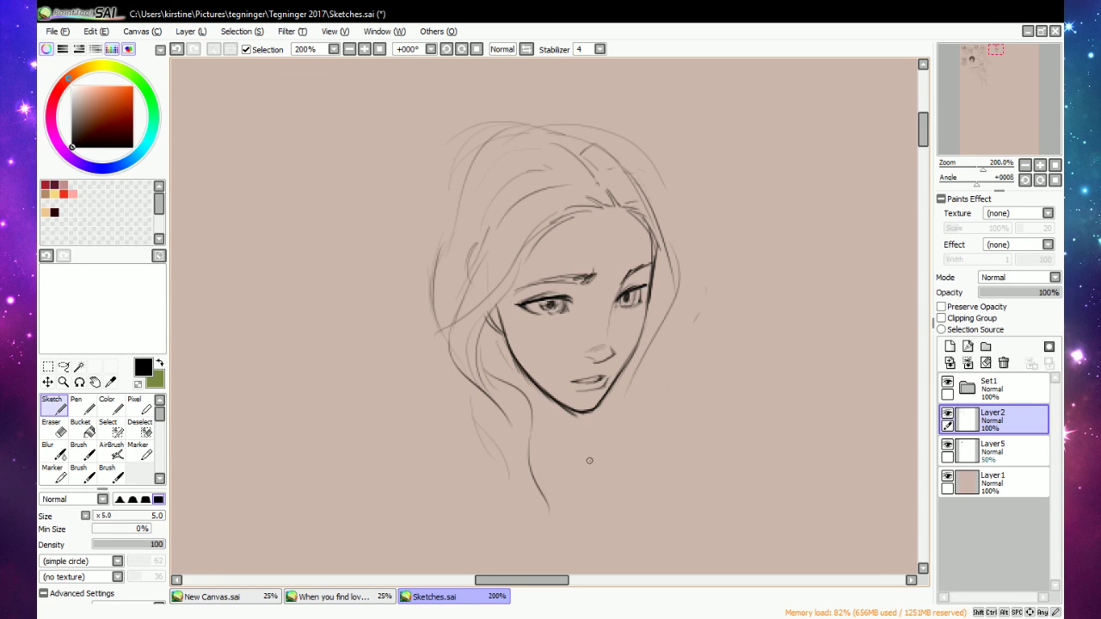
Erase the wavy strands below the near cheek and sketch both sides of the neck beneath the jaw.
key(e)
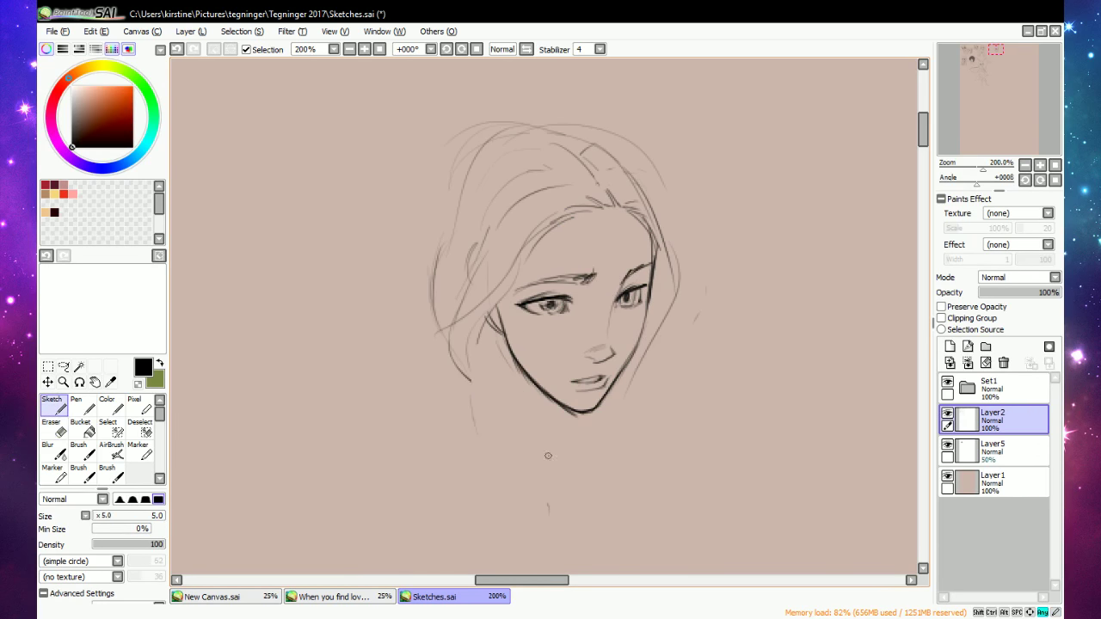
key(e)
drag(600, 405, 568, 479)
drag(505, 344, 505, 454)
drag(579, 413, 559, 485)
drag(502, 383, 546, 537)
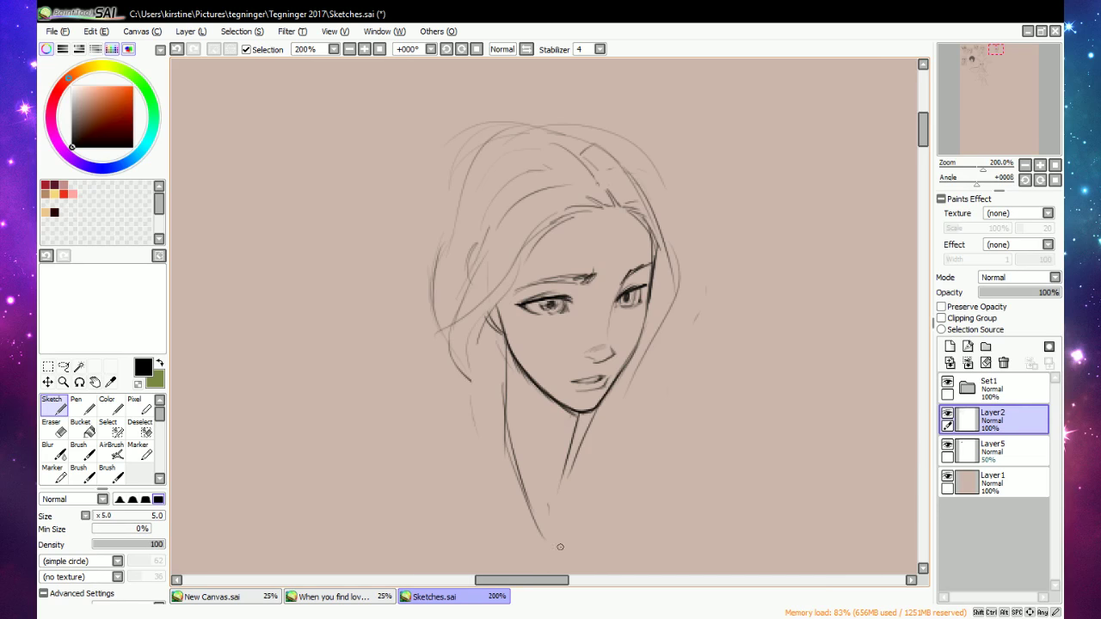
Draw long, straighter hair falling down both sides of the neck.
drag(468, 375, 480, 517)
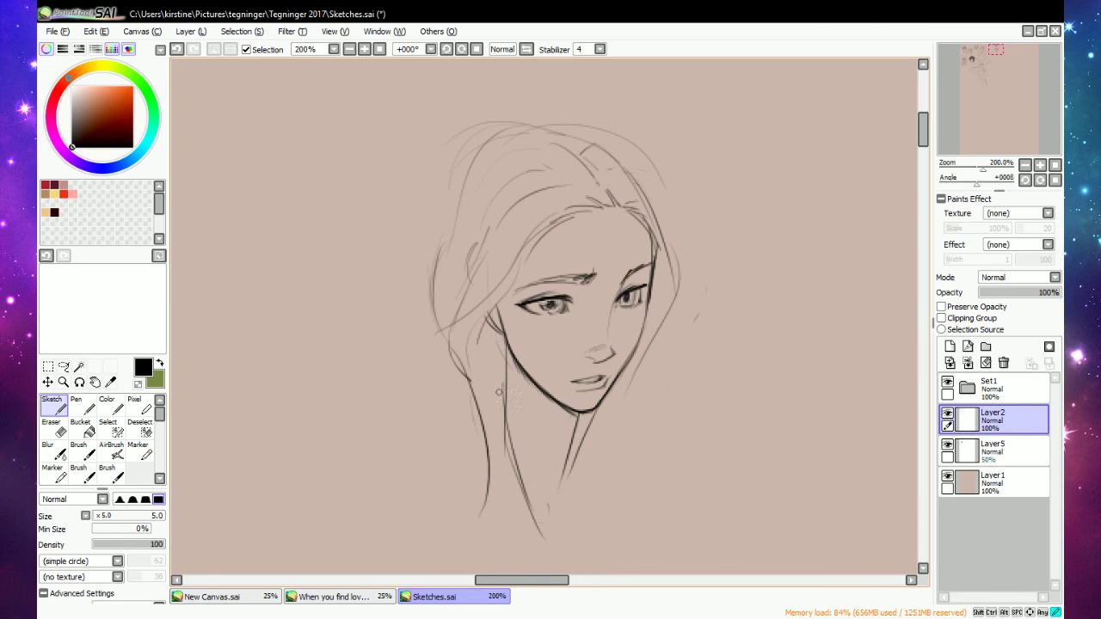
drag(503, 389, 508, 492)
drag(592, 425, 608, 528)
drag(612, 403, 611, 487)
drag(646, 357, 622, 444)
Erase the doubled outer hair lines on the near side and redraw one smooth contour from the crown to the neck.
drag(439, 250, 439, 282)
mouse_move(445, 346)
mouse_down()
mouse_move(440, 242)
mouse_move(483, 158)
mouse_move(531, 134)
mouse_move(591, 142)
mouse_move(604, 166)
mouse_up()
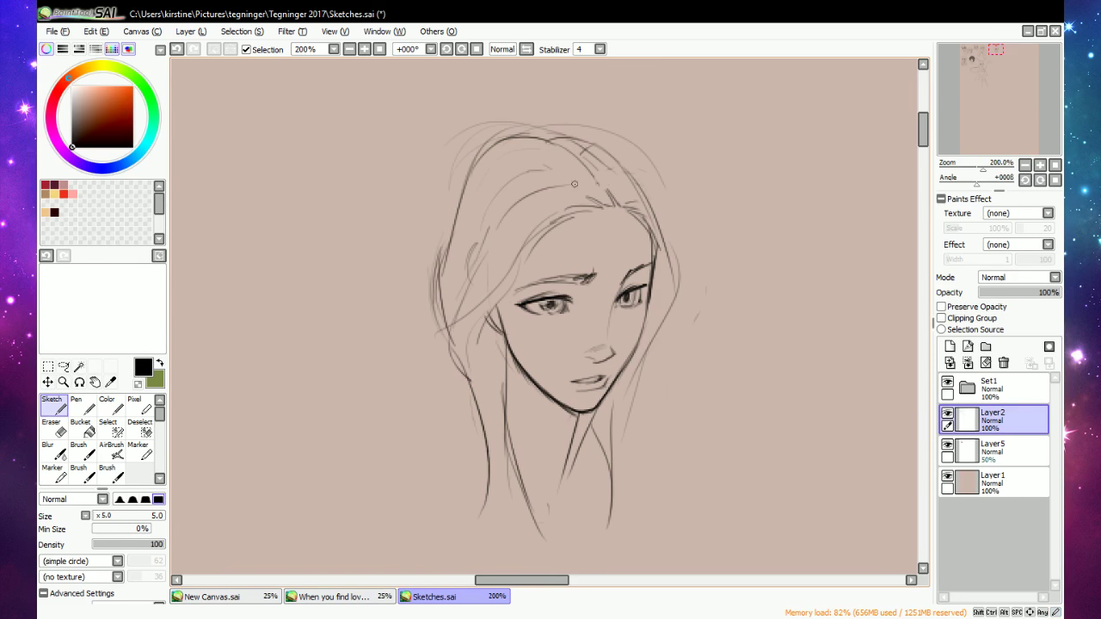
key(e)
mouse_move(522, 137)
mouse_down()
mouse_move(440, 284)
mouse_move(503, 148)
mouse_move(450, 226)
mouse_move(453, 350)
mouse_up()
key(n)
key(e)
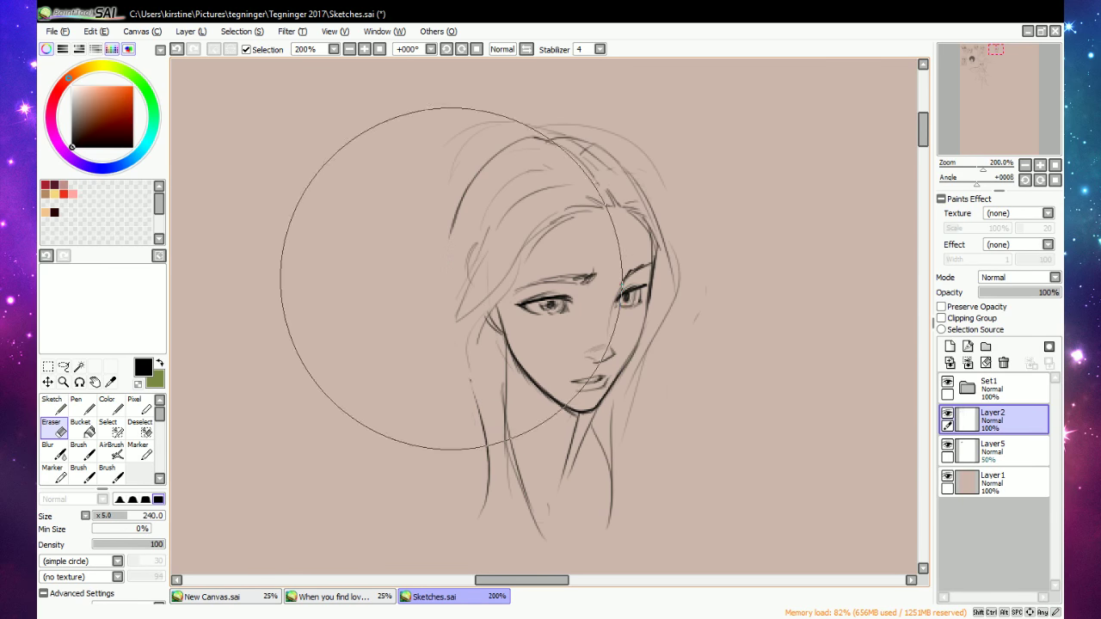
click(437, 246)
key(n)
drag(469, 184, 491, 461)
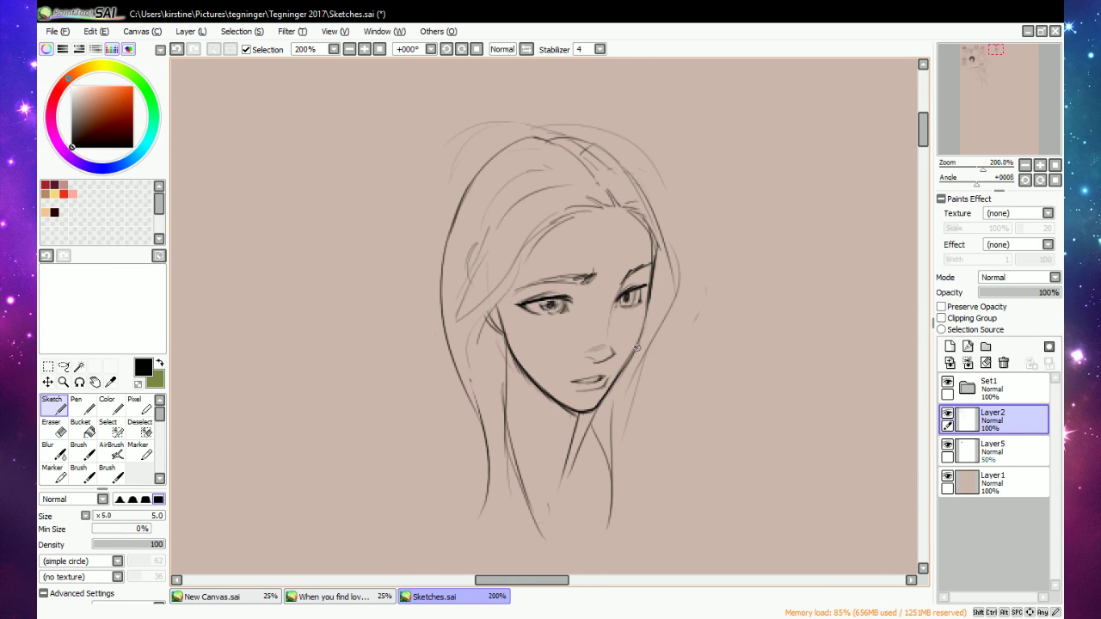
Add light shading under both eyes and refine the lines of the nose and lips.
click(626, 312)
drag(623, 307, 641, 305)
drag(544, 314, 645, 317)
mouse_move(582, 357)
mouse_down()
mouse_move(597, 346)
mouse_move(607, 371)
mouse_up()
drag(600, 372, 613, 374)
Erase the loose outer line of the far-side hair and redraw its strands closer to the face and down the neck.
drag(922, 129, 921, 138)
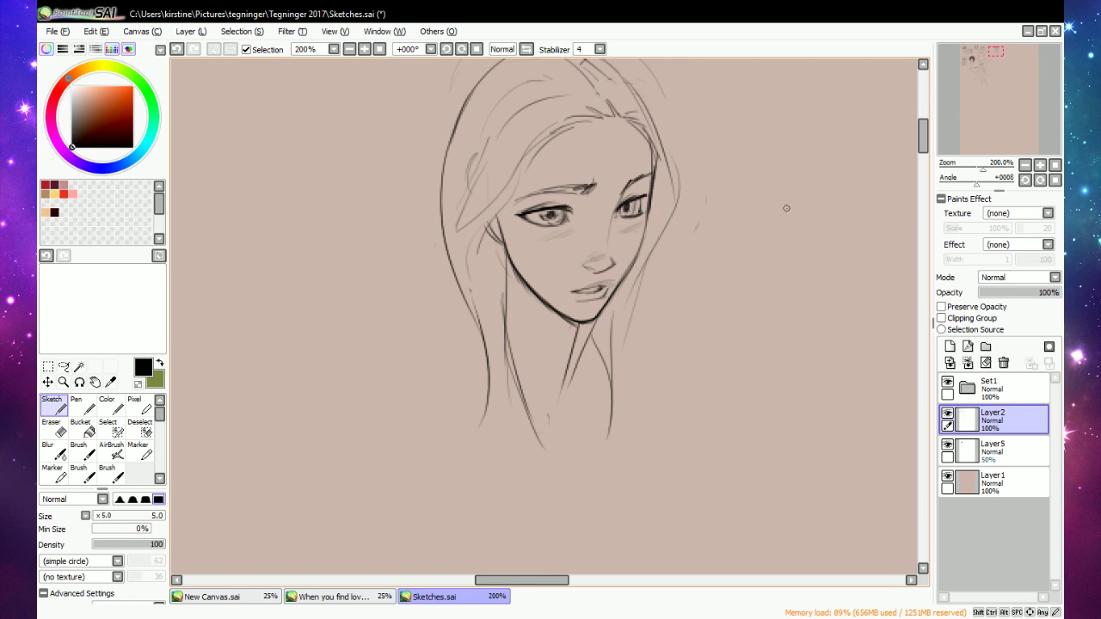
drag(662, 143, 619, 354)
key(e)
mouse_move(678, 155)
mouse_down()
mouse_move(665, 274)
mouse_move(670, 178)
mouse_move(636, 303)
mouse_up()
key(n)
drag(667, 200, 650, 287)
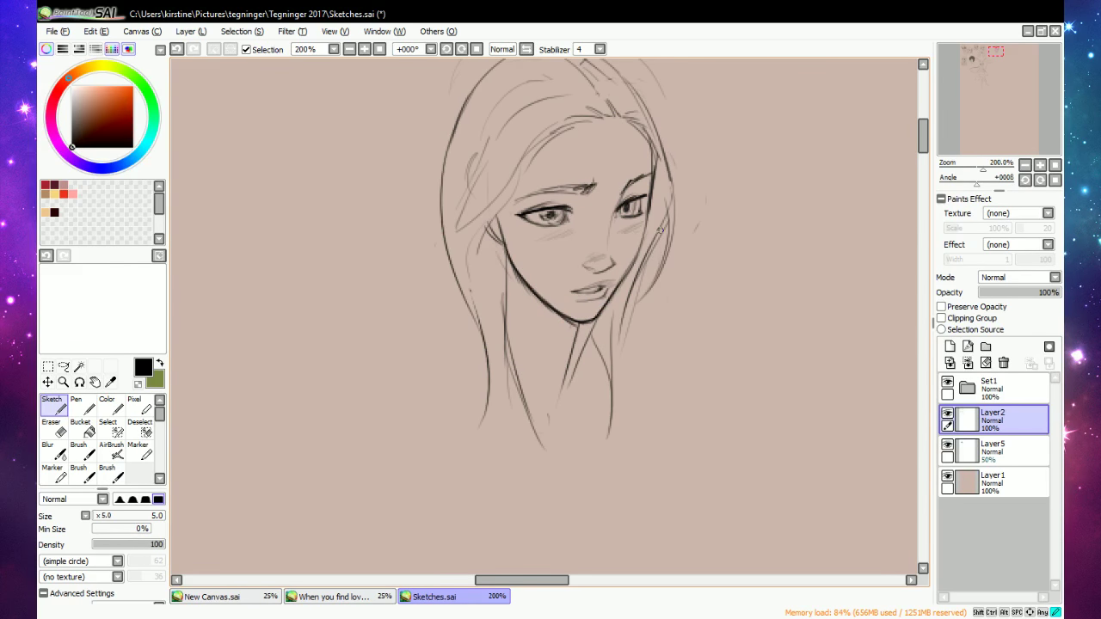
mouse_move(664, 229)
mouse_down()
mouse_move(627, 311)
mouse_move(614, 392)
mouse_up()
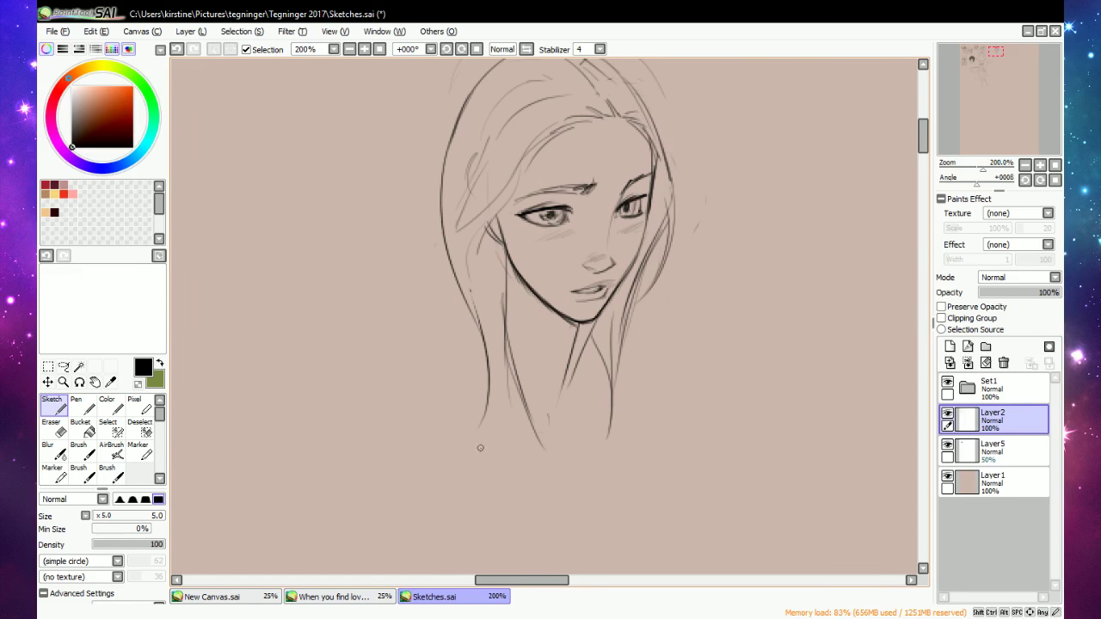
Sketch flicked hair ends beside the near side of the neck and a curved strand falling past the jaw.
mouse_move(501, 394)
mouse_down()
mouse_move(488, 428)
mouse_move(454, 452)
mouse_move(502, 403)
mouse_move(515, 427)
mouse_up()
drag(509, 372, 511, 432)
key(e)
key(n)
mouse_move(489, 223)
mouse_down()
mouse_move(487, 308)
mouse_move(471, 285)
mouse_up()
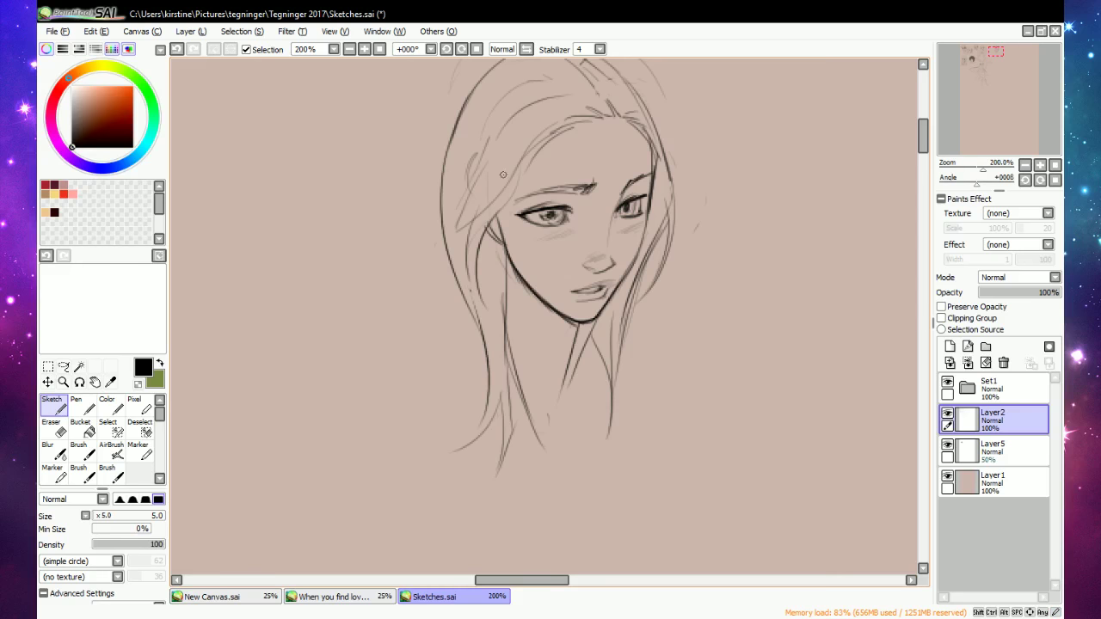
Clean up the overlapping strands between the near temple and the jaw.
key(e)
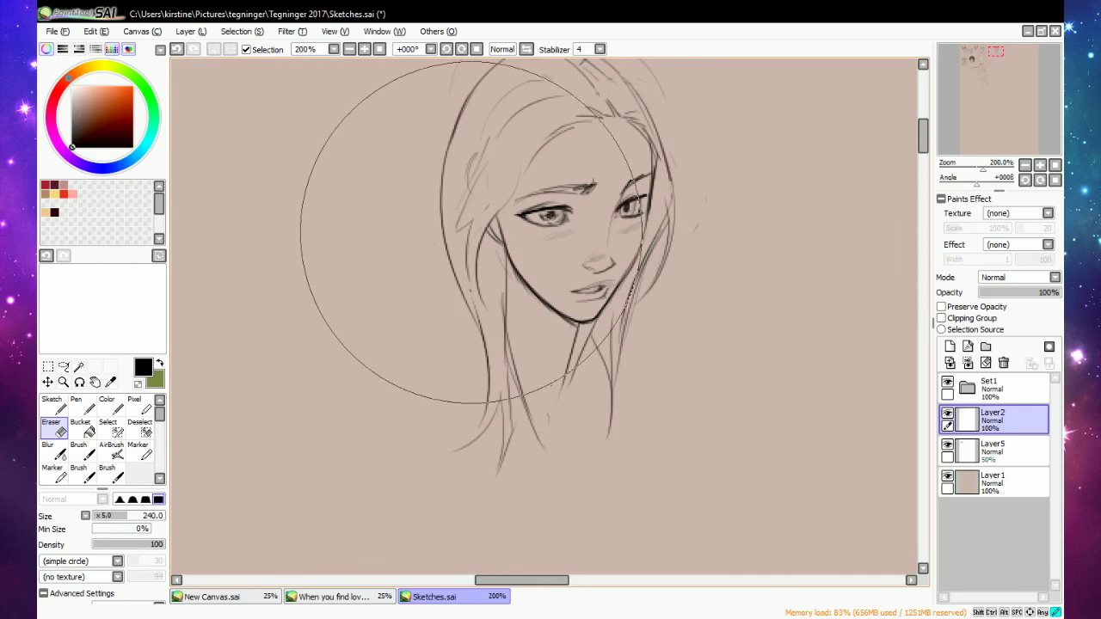
drag(471, 232, 467, 269)
mouse_move(473, 205)
mouse_down()
mouse_move(462, 230)
mouse_move(469, 183)
mouse_move(490, 157)
mouse_move(463, 251)
mouse_up()
key(n)
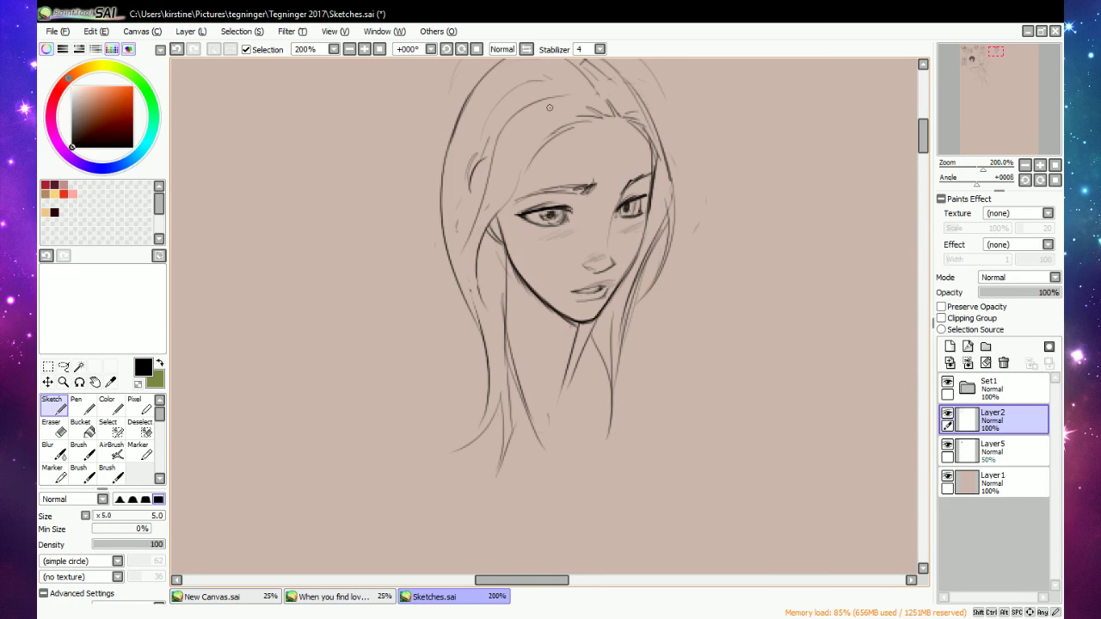
Redraw the ear as a narrow oval behind the near temple and add hair strokes around it.
key(e)
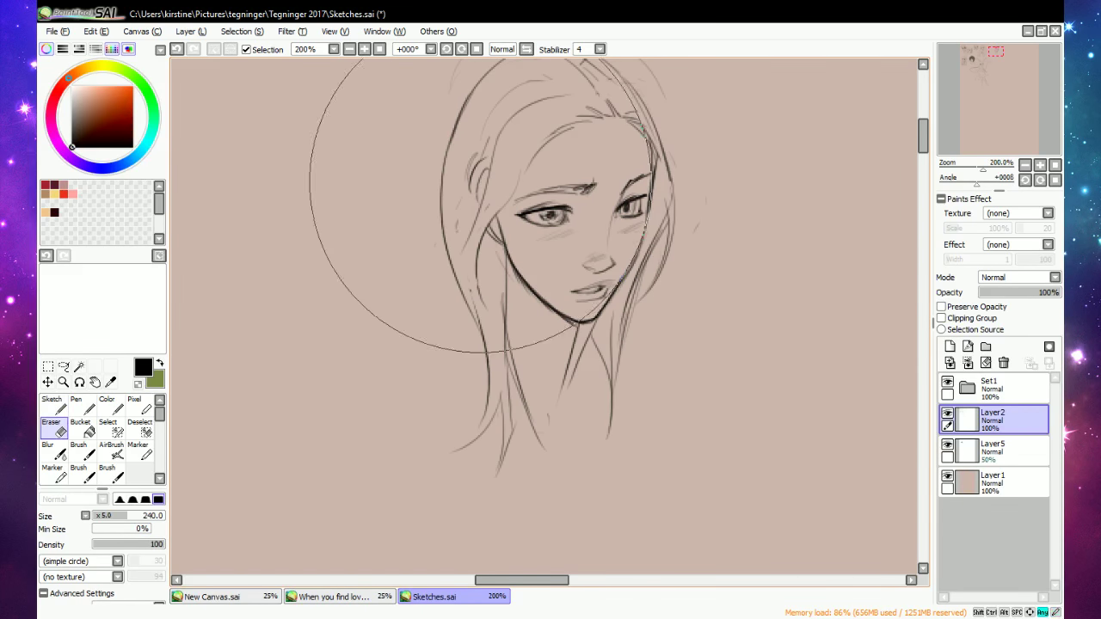
key(n)
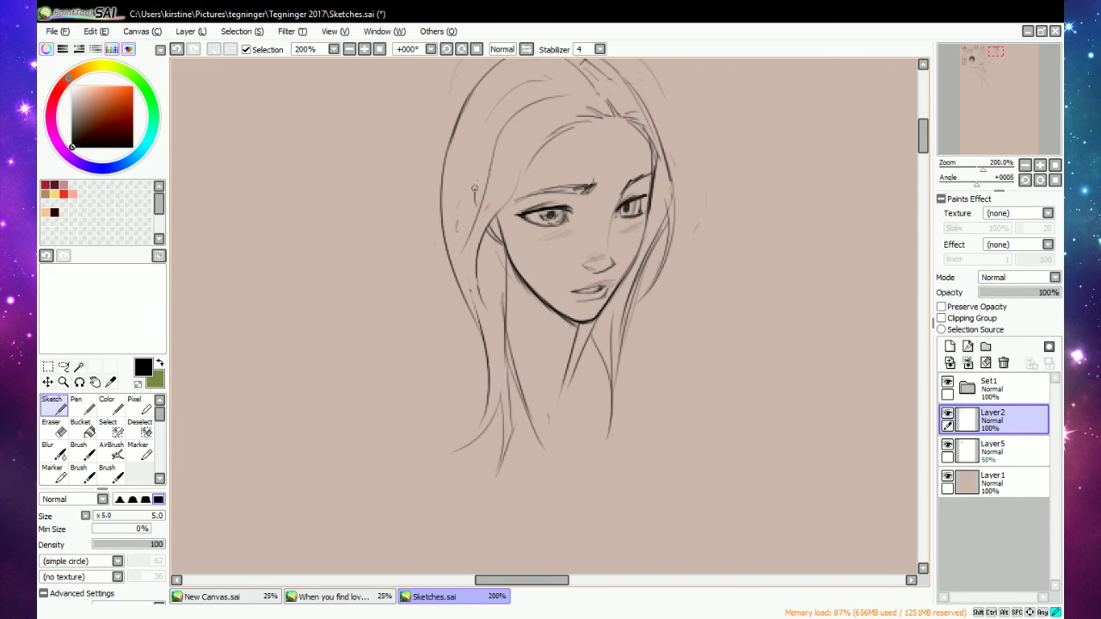
key(e)
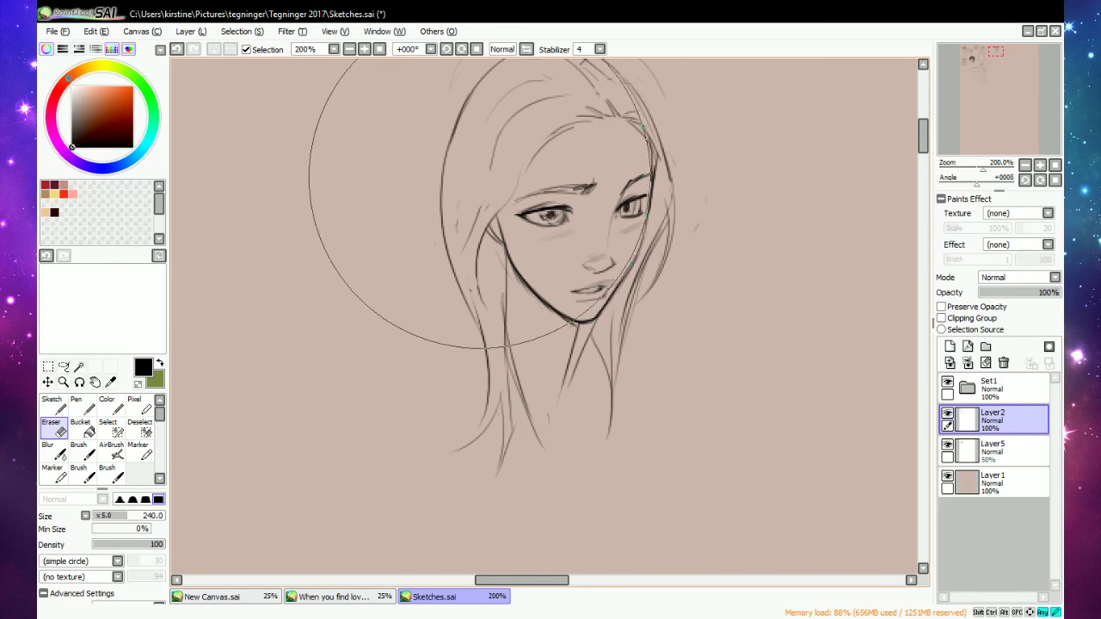
key(n)
mouse_move(479, 163)
mouse_down()
mouse_move(472, 196)
mouse_move(493, 154)
mouse_move(480, 214)
mouse_up()
drag(523, 172, 496, 229)
drag(515, 196, 507, 253)
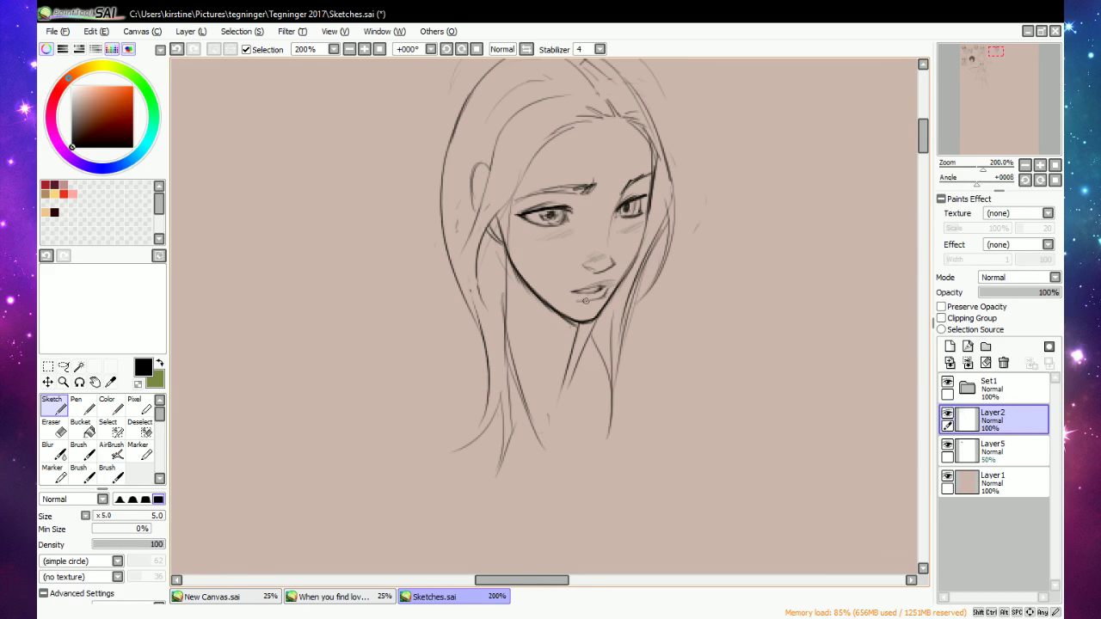
drag(470, 149, 539, 78)
drag(475, 119, 448, 267)
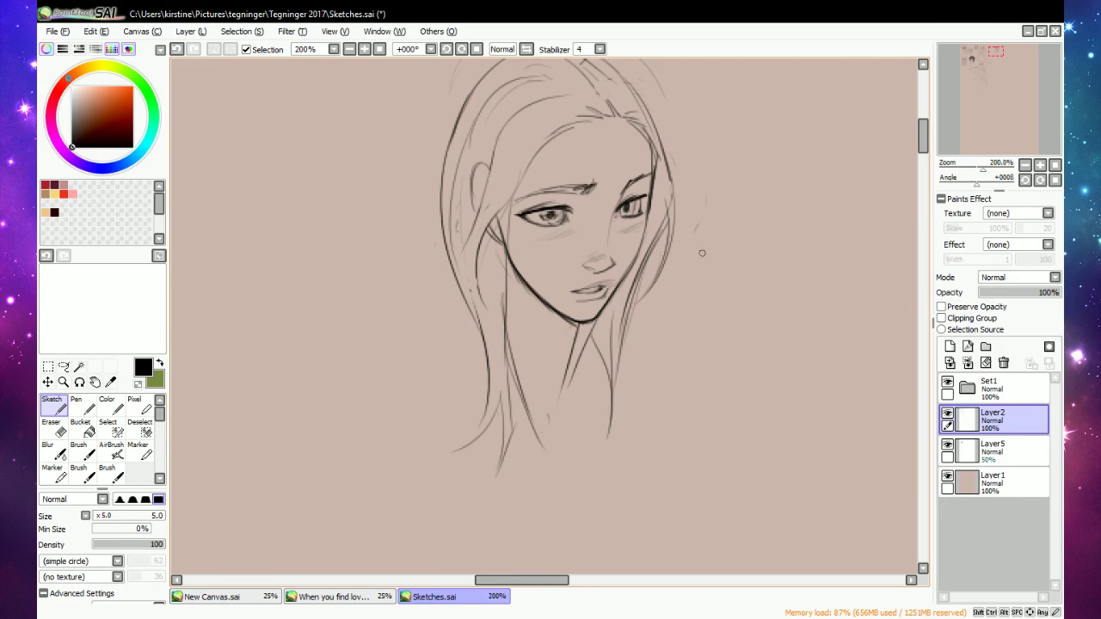
Thin out and retouch both eyebrows, keeping their worried angle.
click(349, 49)
key(e)
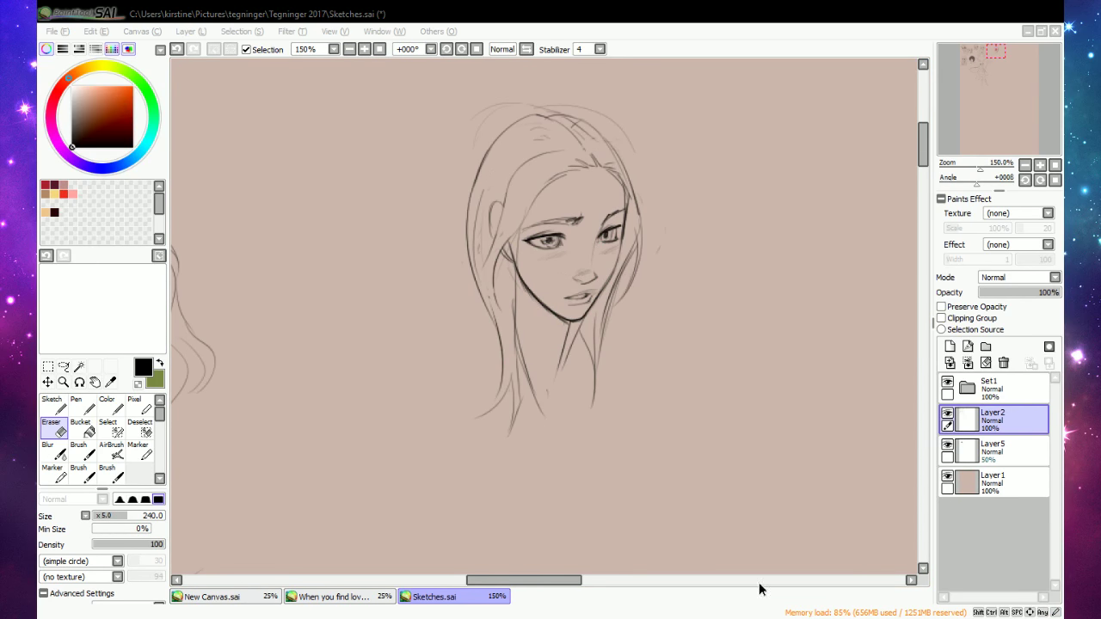
drag(532, 584, 520, 580)
key(n)
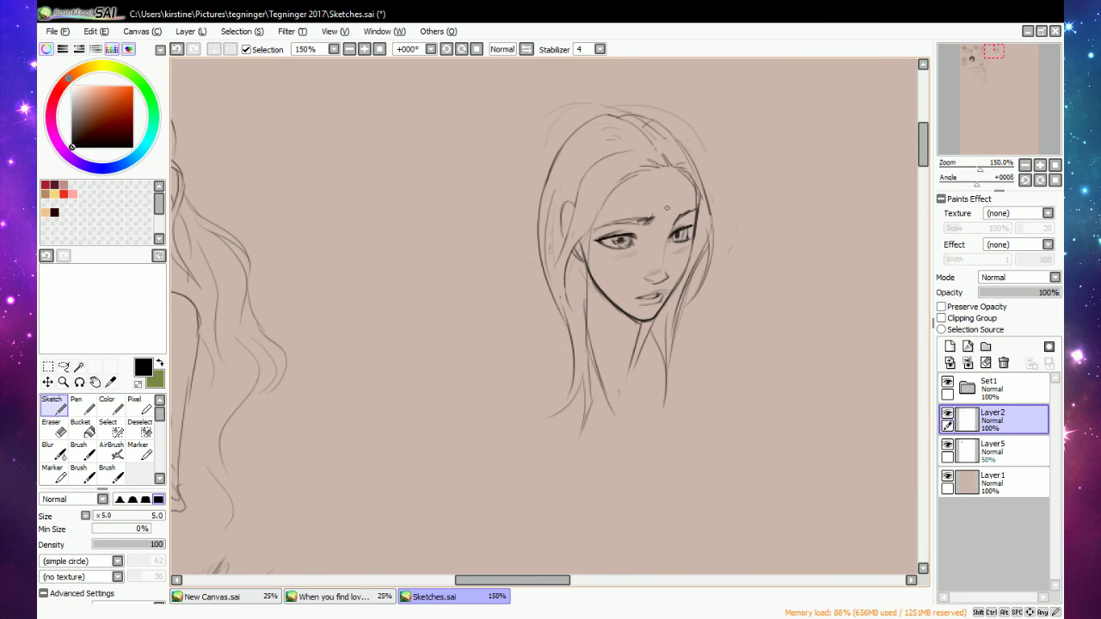
key(e)
key(n)
key(e)
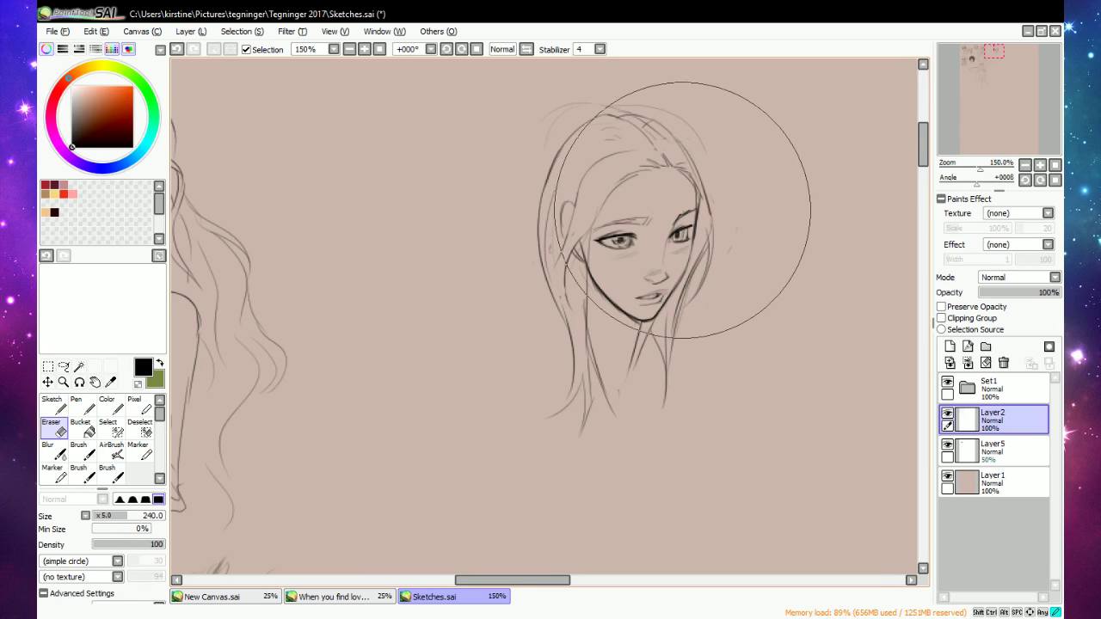
key(n)
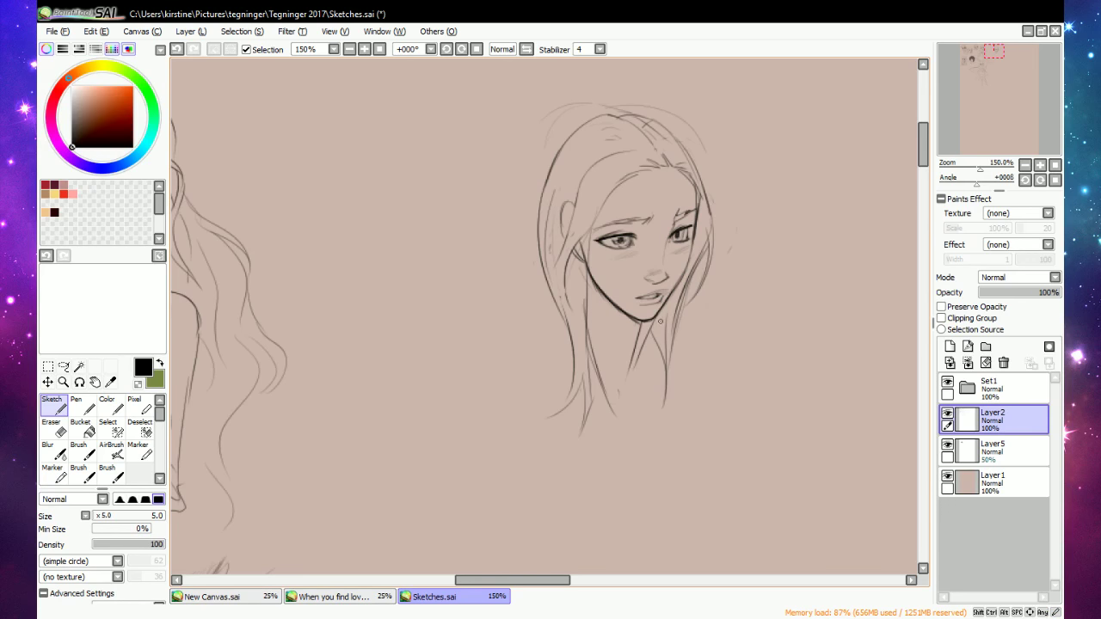
Darken the lashes and eye details on both eyes and strengthen the lines of the parted lips.
drag(637, 236, 627, 233)
key(e)
key(n)
drag(693, 226, 682, 230)
drag(683, 227, 686, 240)
drag(620, 251, 610, 241)
key(e)
key(n)
drag(662, 290, 631, 301)
Sketch both shoulders below the hair, reworking the near one into a rounder outline with a collarbone line.
mouse_move(562, 326)
mouse_down()
mouse_move(508, 375)
mouse_move(533, 371)
mouse_move(526, 354)
mouse_move(475, 399)
mouse_up()
drag(494, 374, 545, 371)
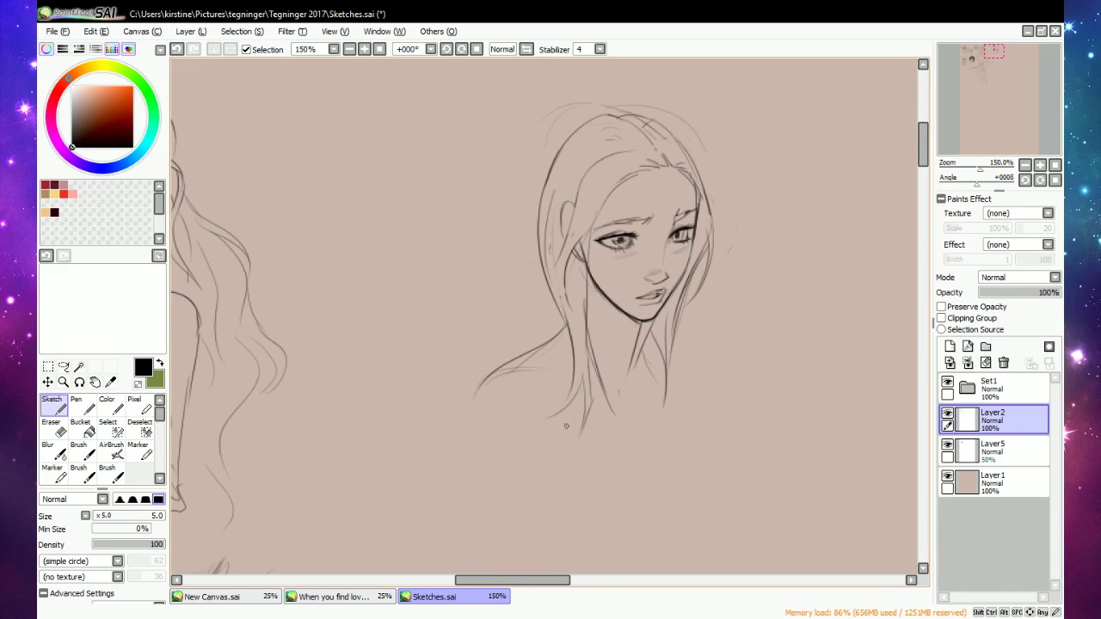
mouse_move(683, 331)
mouse_down()
mouse_move(710, 352)
mouse_move(688, 340)
mouse_move(721, 392)
mouse_up()
key(e)
drag(537, 346, 480, 394)
key(n)
drag(567, 327, 523, 338)
mouse_move(470, 393)
mouse_down()
mouse_move(560, 358)
mouse_move(560, 371)
mouse_up()
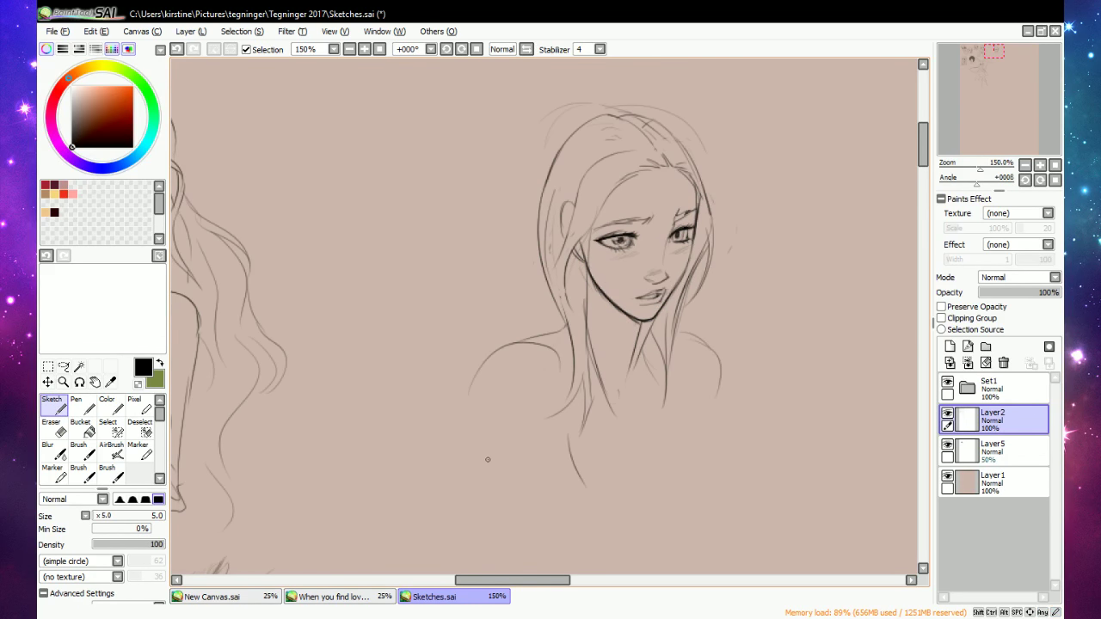
Erase the stray curved line below the near-side hair ends.
key(e)
key(n)
key(e)
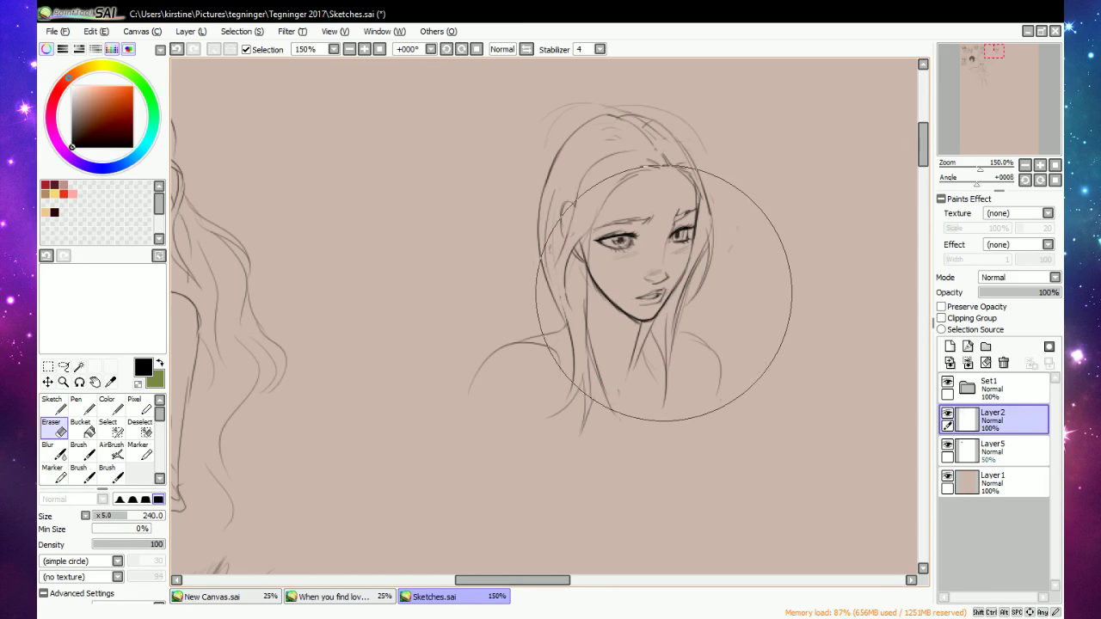
key(n)
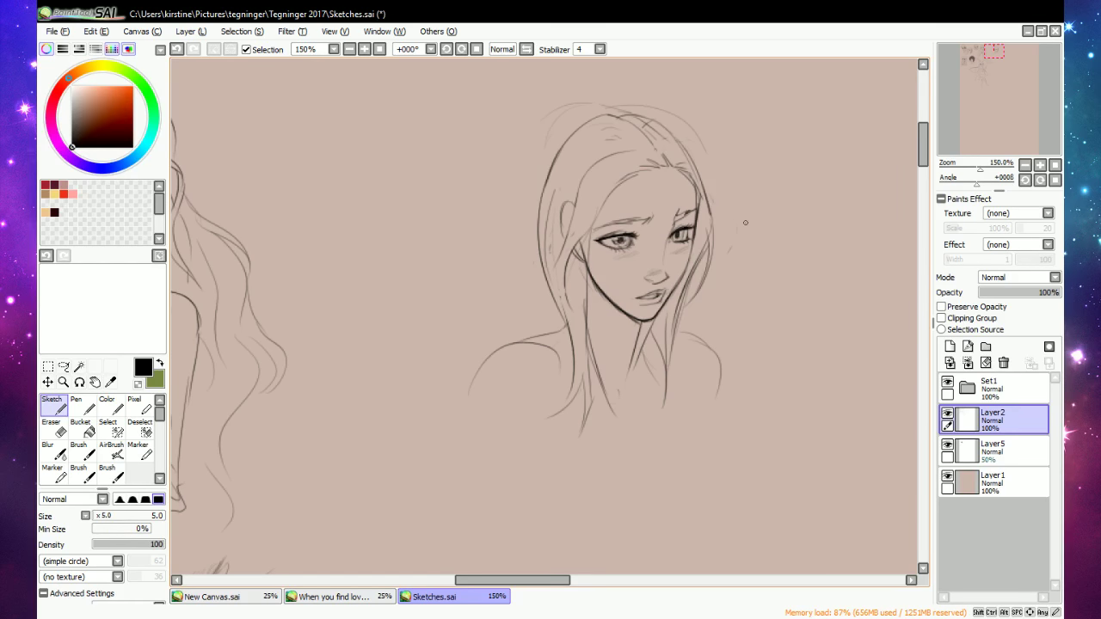
key(e)
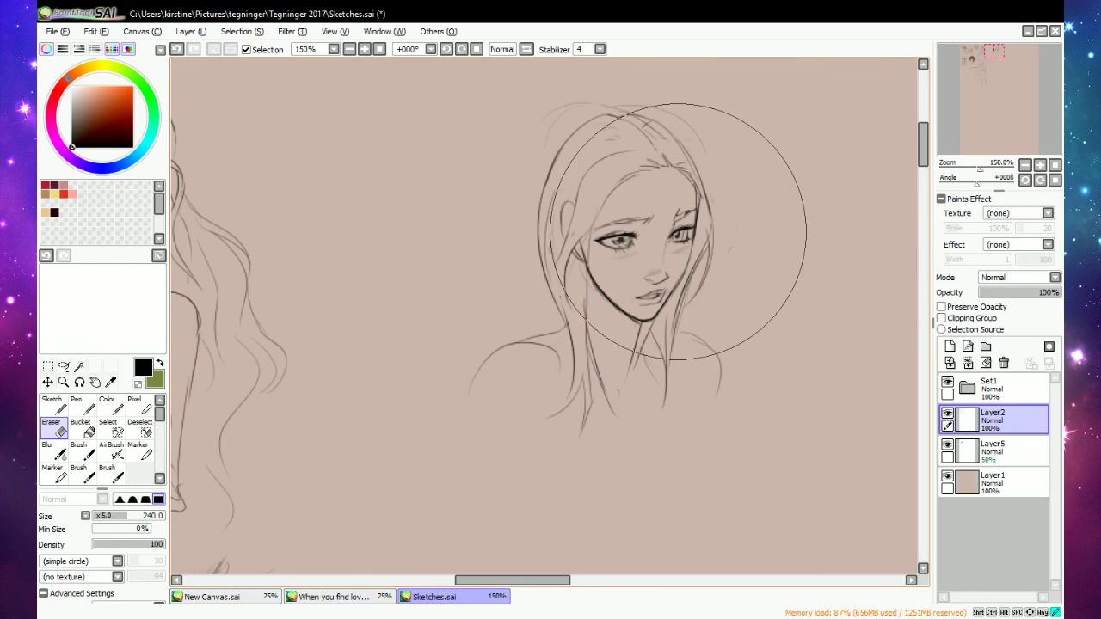
key(n)
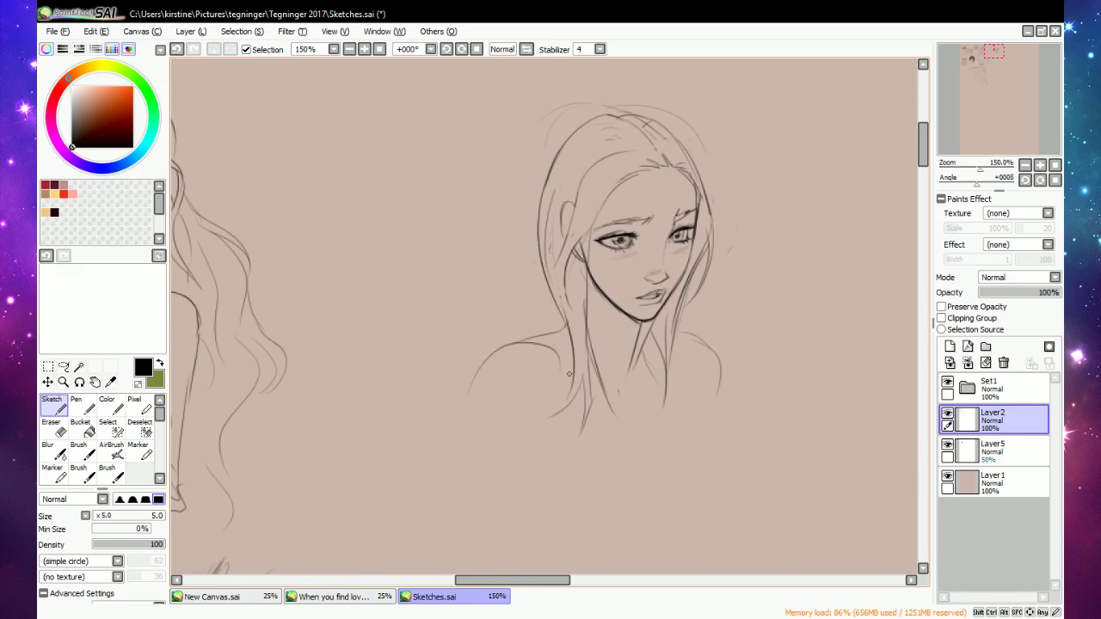
Sketch a low neckline across the chest with its sides running up to the hair.
mouse_move(590, 412)
mouse_down()
mouse_move(608, 463)
mouse_move(680, 452)
mouse_up()
mouse_move(668, 400)
mouse_down()
mouse_move(675, 454)
mouse_move(691, 437)
mouse_move(697, 461)
mouse_up()
key(e)
drag(678, 456, 664, 418)
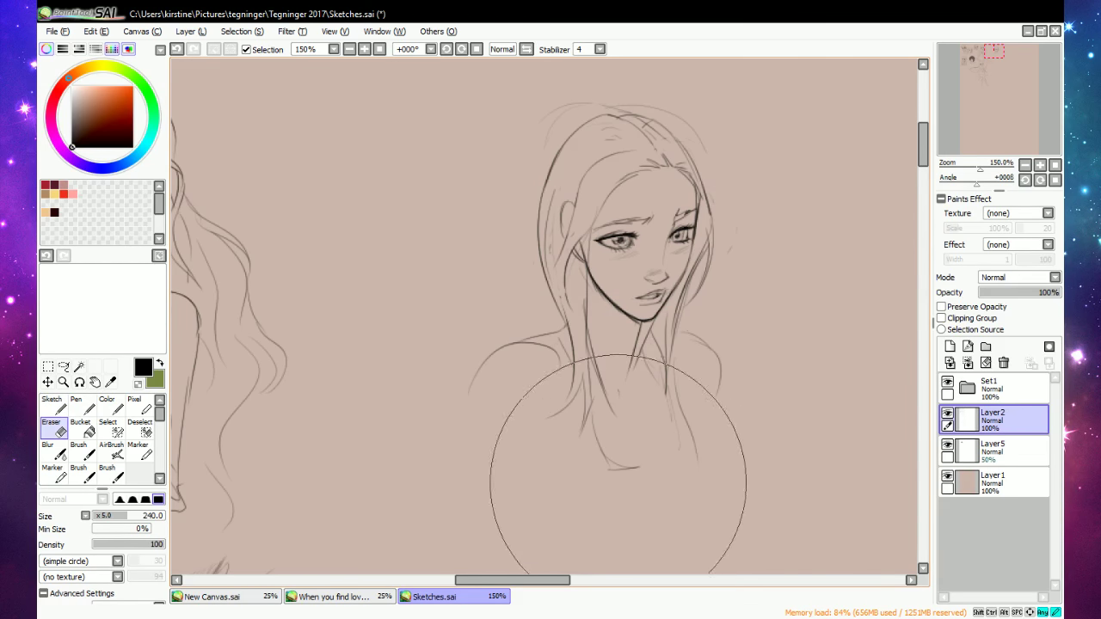
drag(618, 475, 606, 474)
key(n)
drag(594, 436, 657, 469)
drag(672, 382, 656, 464)
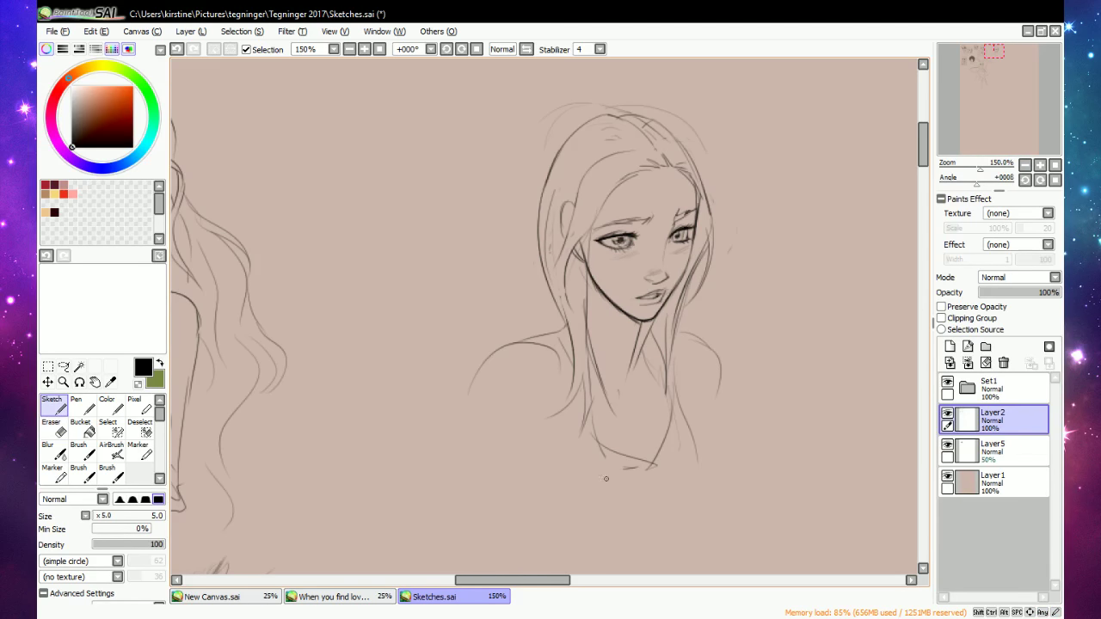
Try out the outer arm line and an inner arm line running down from the near shoulder.
drag(555, 391, 529, 481)
drag(479, 362, 461, 512)
key(e)
drag(489, 378, 469, 499)
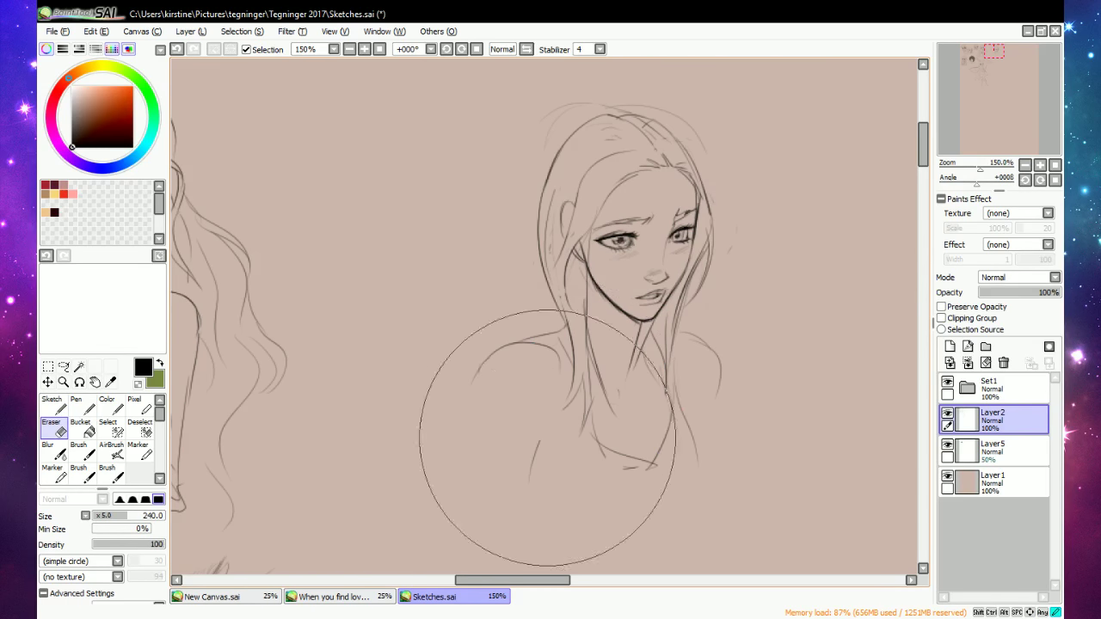
mouse_move(548, 443)
mouse_down()
mouse_move(542, 384)
mouse_move(548, 486)
mouse_up()
key(n)
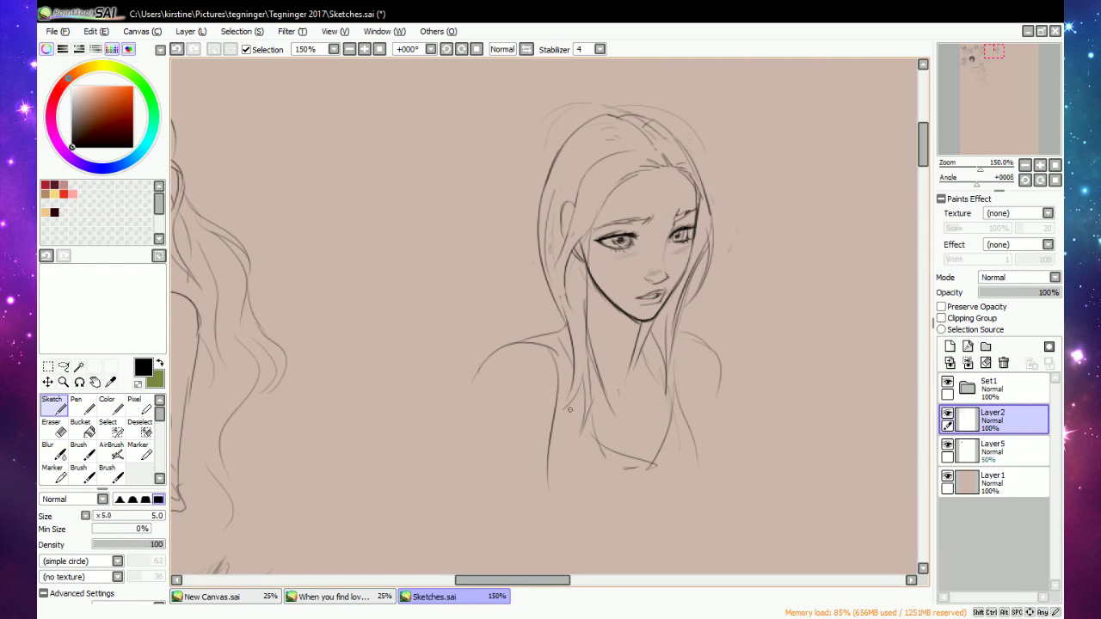
Erase the near shoulder and arm lines, and redraw a lower, sloping shoulder with a long line down the torso's side.
key(e)
mouse_move(551, 430)
mouse_down()
mouse_move(517, 481)
mouse_move(492, 319)
mouse_move(432, 383)
mouse_up()
key(e)
mouse_move(562, 328)
mouse_down()
mouse_move(490, 412)
mouse_move(567, 413)
mouse_move(585, 511)
mouse_up()
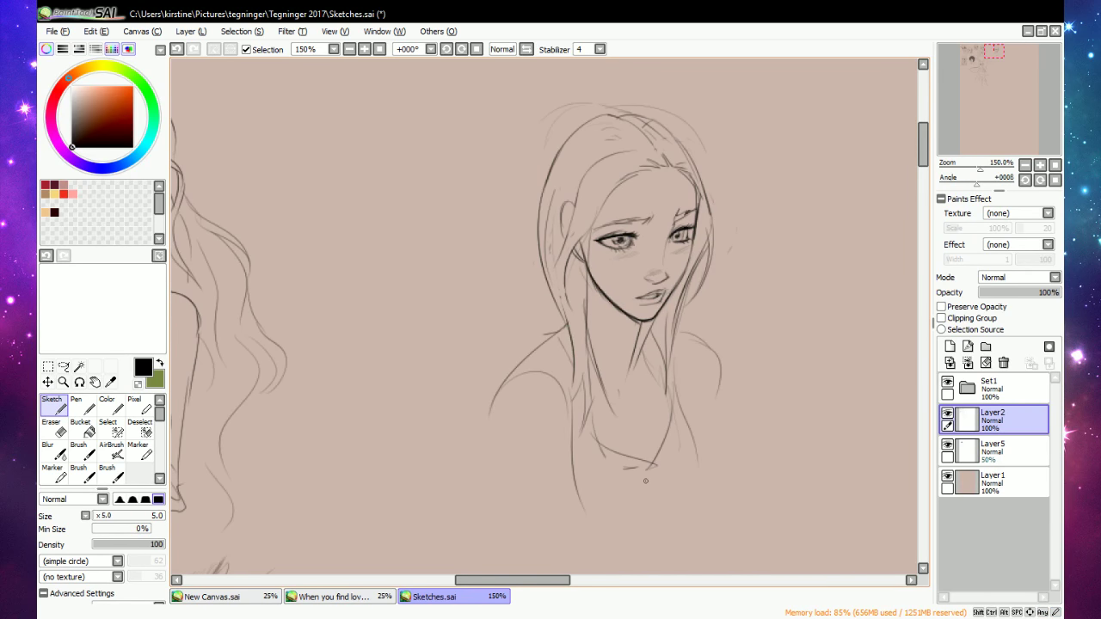
Sketch the outer lines of both upper arms running down from the shoulders.
drag(716, 340, 697, 472)
drag(496, 395, 504, 492)
scroll(575, 449, down, 3)
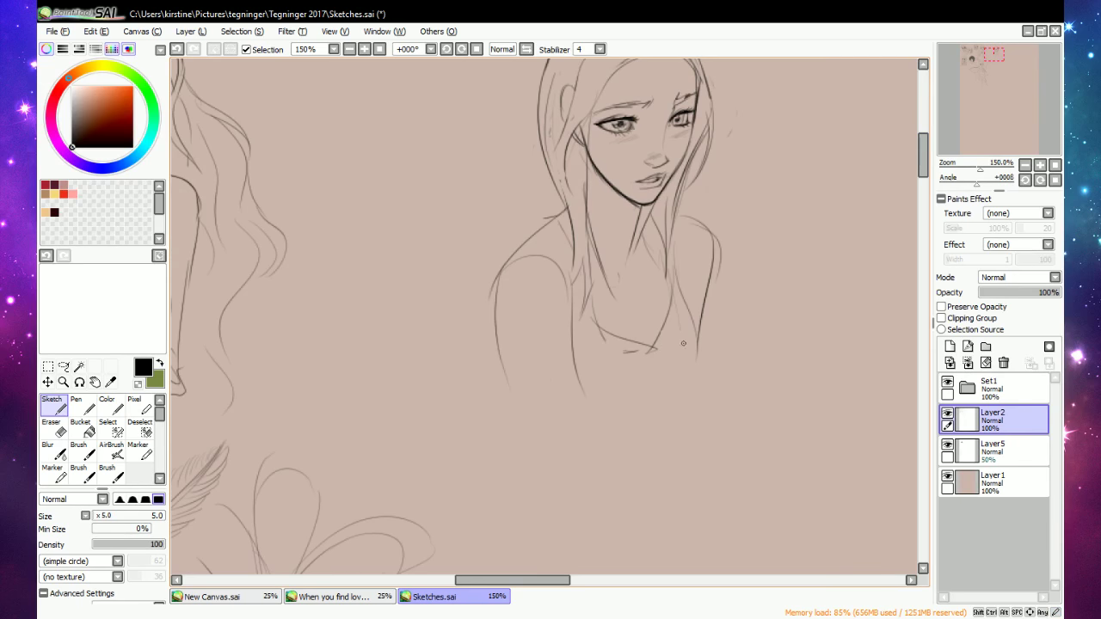
Try roughing out a raised hand with spread fingers beside the far upper arm, erasing the arm line behind it.
key(e)
key(n)
mouse_move(696, 346)
mouse_down()
mouse_move(700, 281)
mouse_move(697, 335)
mouse_move(695, 309)
mouse_move(693, 334)
mouse_move(714, 292)
mouse_move(751, 263)
mouse_move(716, 309)
mouse_up()
key(e)
key(n)
mouse_move(748, 268)
mouse_down()
mouse_move(720, 309)
mouse_move(745, 274)
mouse_move(726, 302)
mouse_move(755, 285)
mouse_up()
key(e)
key(n)
mouse_move(750, 326)
mouse_down()
mouse_move(766, 319)
mouse_move(745, 337)
mouse_move(754, 327)
mouse_up()
key(e)
key(e)
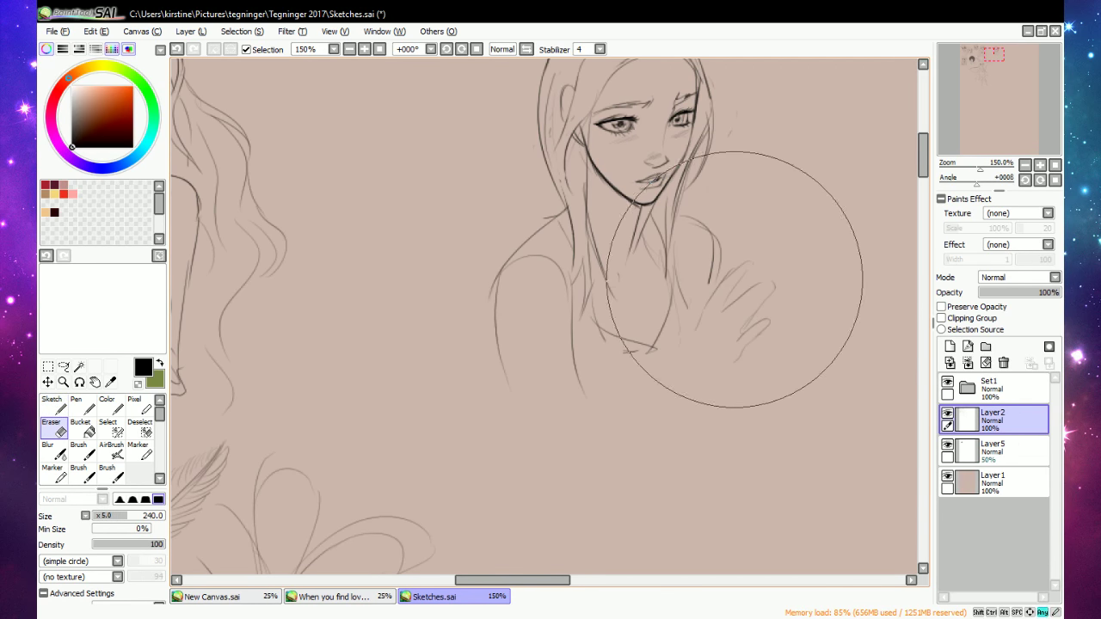
Try reshaping the raised hand's fingers one by one with alternating erasing and redrawing.
mouse_move(750, 263)
mouse_down()
mouse_move(710, 307)
mouse_move(731, 277)
mouse_move(720, 317)
mouse_up()
key(n)
key(e)
key(n)
key(e)
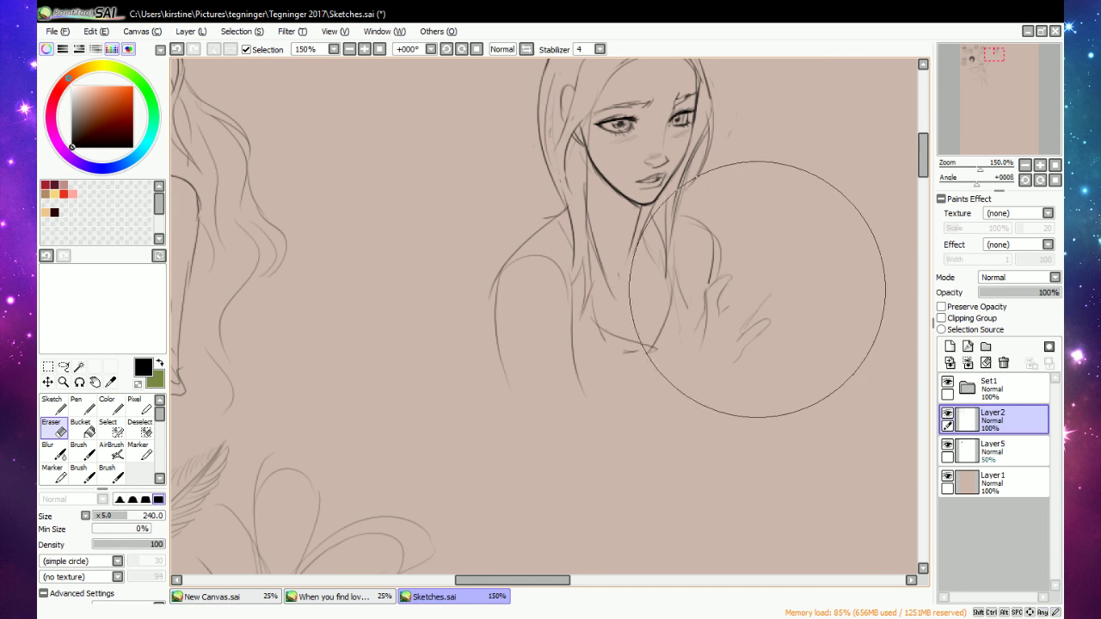
key(e)
mouse_move(743, 297)
mouse_down()
mouse_move(764, 284)
mouse_move(755, 296)
mouse_up()
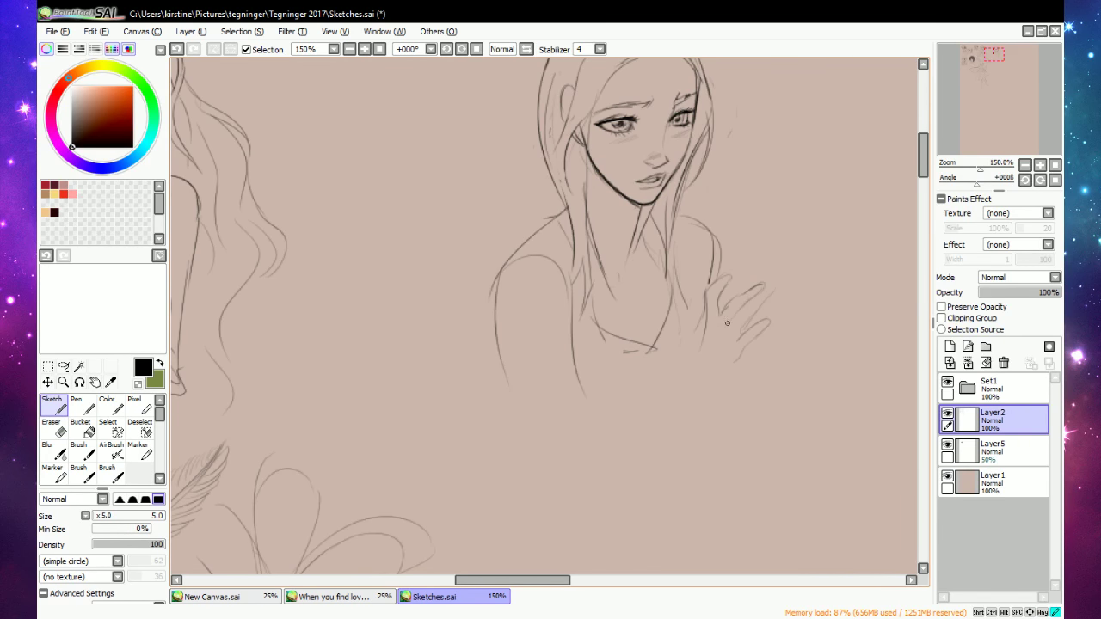
key(e)
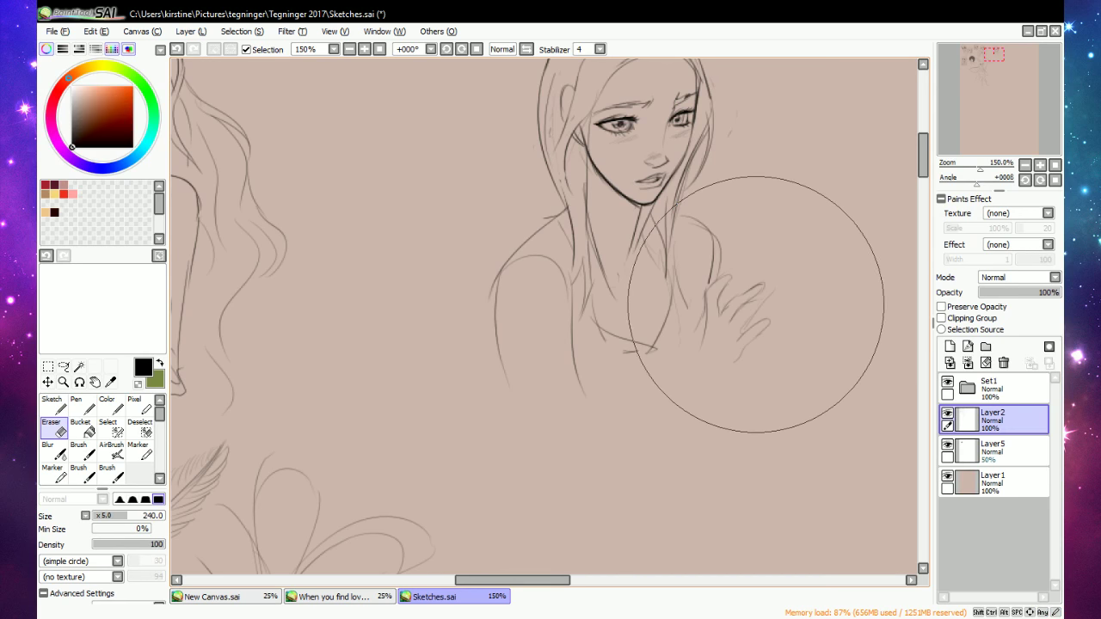
key(e)
mouse_move(744, 302)
mouse_down()
mouse_move(759, 299)
mouse_move(738, 329)
mouse_move(730, 325)
mouse_move(760, 293)
mouse_up()
key(e)
key(e)
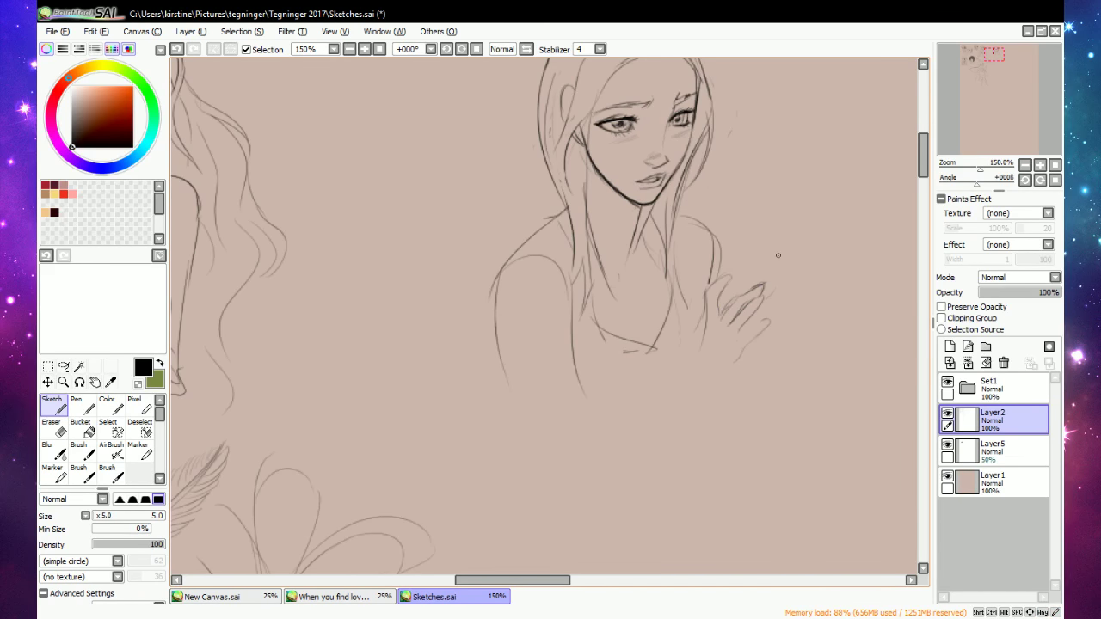
mouse_move(733, 340)
mouse_down()
mouse_move(762, 317)
mouse_move(769, 329)
mouse_move(741, 351)
mouse_up()
Erase the raised hand and try a larger open hand with four fingers, a thumb and two wrist lines.
key(e)
drag(771, 313, 738, 289)
key(n)
mouse_move(699, 364)
mouse_down()
mouse_move(731, 279)
mouse_move(712, 347)
mouse_move(757, 286)
mouse_up()
drag(783, 320, 731, 404)
mouse_move(695, 354)
mouse_down()
mouse_move(682, 326)
mouse_move(691, 404)
mouse_move(668, 463)
mouse_up()
drag(724, 406, 695, 471)
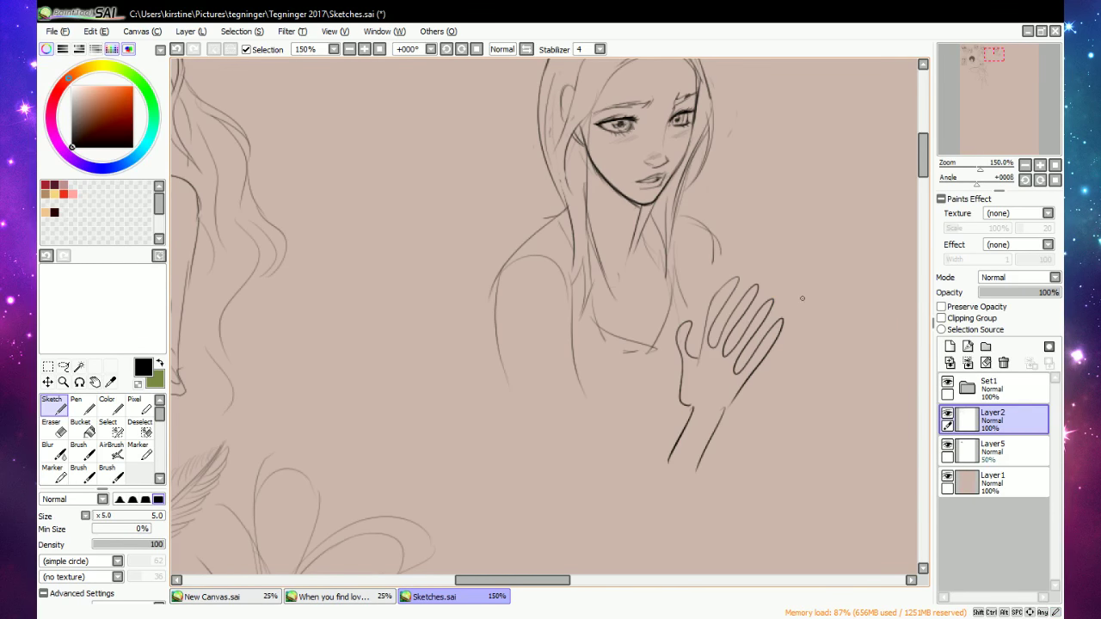
Doodle a small hand on a thin forearm in the empty area beside the larger hand.
mouse_move(815, 355)
mouse_down()
mouse_move(802, 355)
mouse_move(831, 337)
mouse_move(841, 345)
mouse_move(817, 419)
mouse_move(834, 422)
mouse_up()
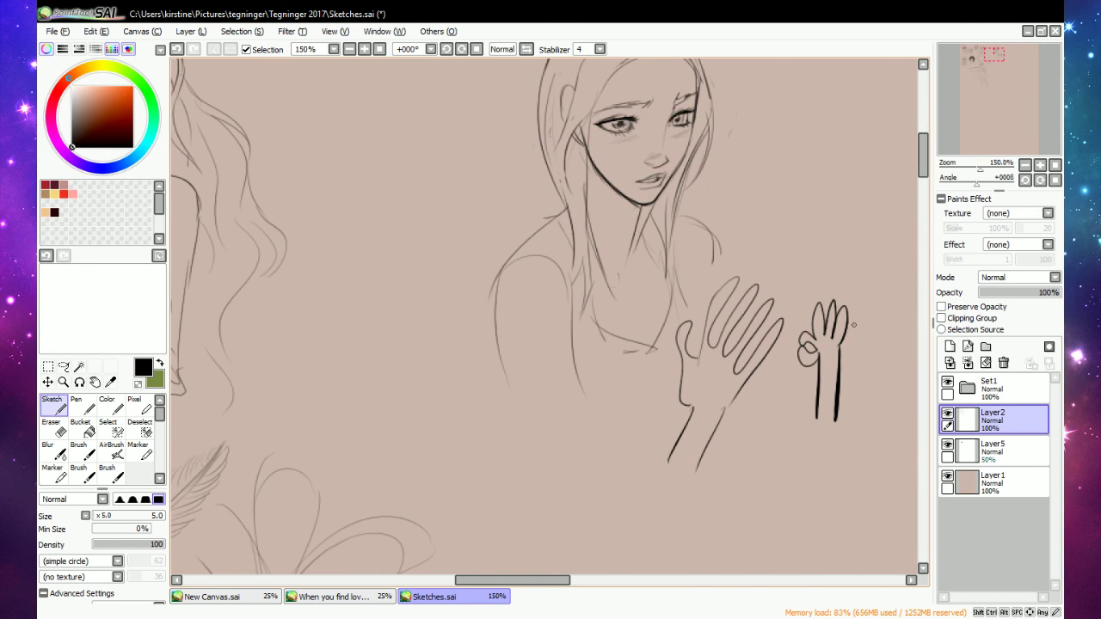
mouse_move(791, 248)
mouse_down()
mouse_move(788, 276)
mouse_move(800, 244)
mouse_move(807, 275)
mouse_up()
mouse_move(819, 237)
mouse_down()
mouse_move(817, 257)
mouse_move(829, 239)
mouse_move(822, 211)
mouse_move(775, 395)
mouse_up()
Erase the hand sketches and low neckline, and redraw a V-shaped neckline with the far chest curve and far arm line.
key(e)
mouse_move(699, 478)
mouse_down()
mouse_move(675, 361)
mouse_move(688, 322)
mouse_move(629, 355)
mouse_move(585, 320)
mouse_up()
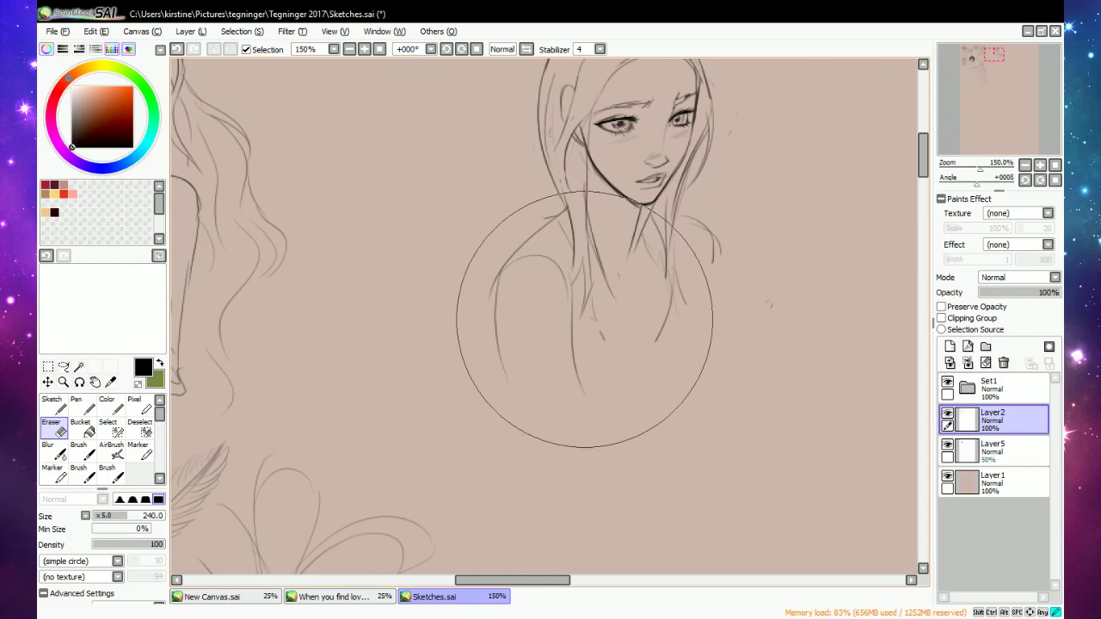
key(n)
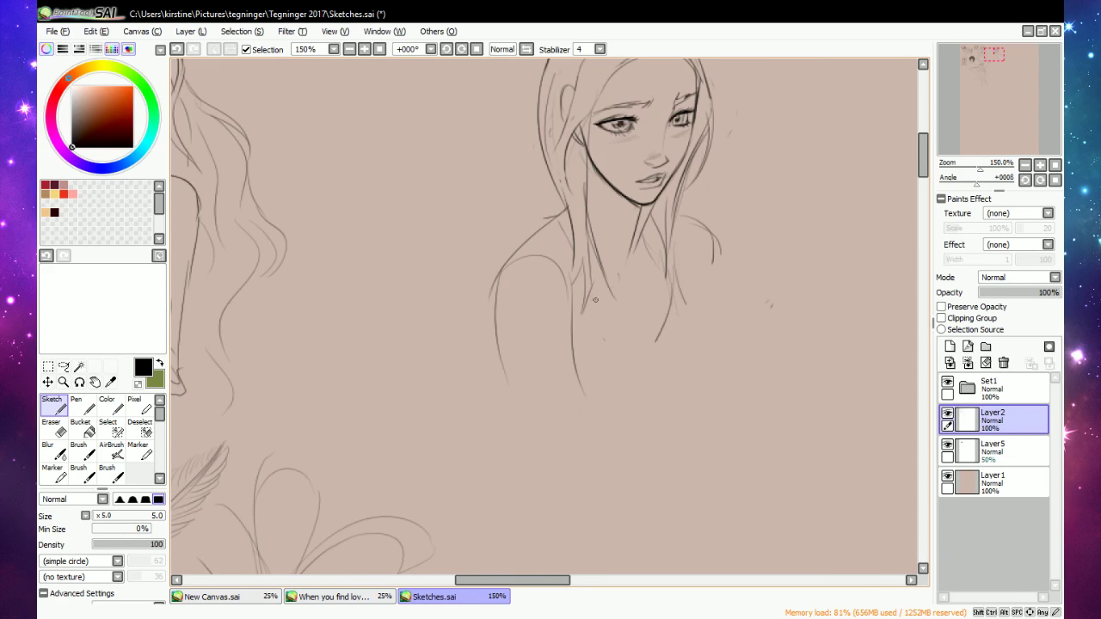
mouse_move(595, 277)
mouse_down()
mouse_move(607, 306)
mouse_move(657, 341)
mouse_up()
mouse_move(683, 293)
mouse_down()
mouse_move(708, 340)
mouse_move(668, 394)
mouse_up()
mouse_move(701, 222)
mouse_down()
mouse_move(718, 314)
mouse_move(712, 361)
mouse_up()
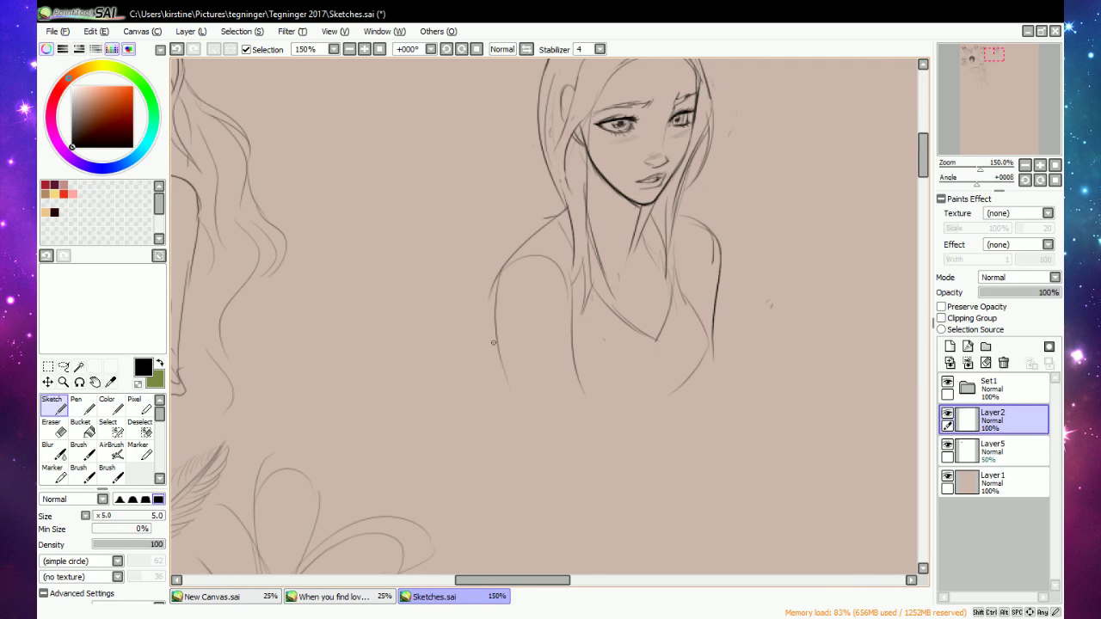
Extend the near arm's outer line down to the elbow and clean up the lines at the waist.
drag(492, 326, 548, 452)
mouse_move(573, 344)
mouse_down()
mouse_move(591, 428)
mouse_move(588, 407)
mouse_move(660, 406)
mouse_up()
key(e)
drag(559, 421, 662, 410)
Sketch the near forearm bent across the waist, with an upper edge, a rounded elbow and a lower edge.
key(n)
mouse_move(572, 440)
mouse_down()
mouse_move(582, 428)
mouse_move(668, 415)
mouse_up()
drag(582, 390, 593, 422)
drag(555, 474, 581, 492)
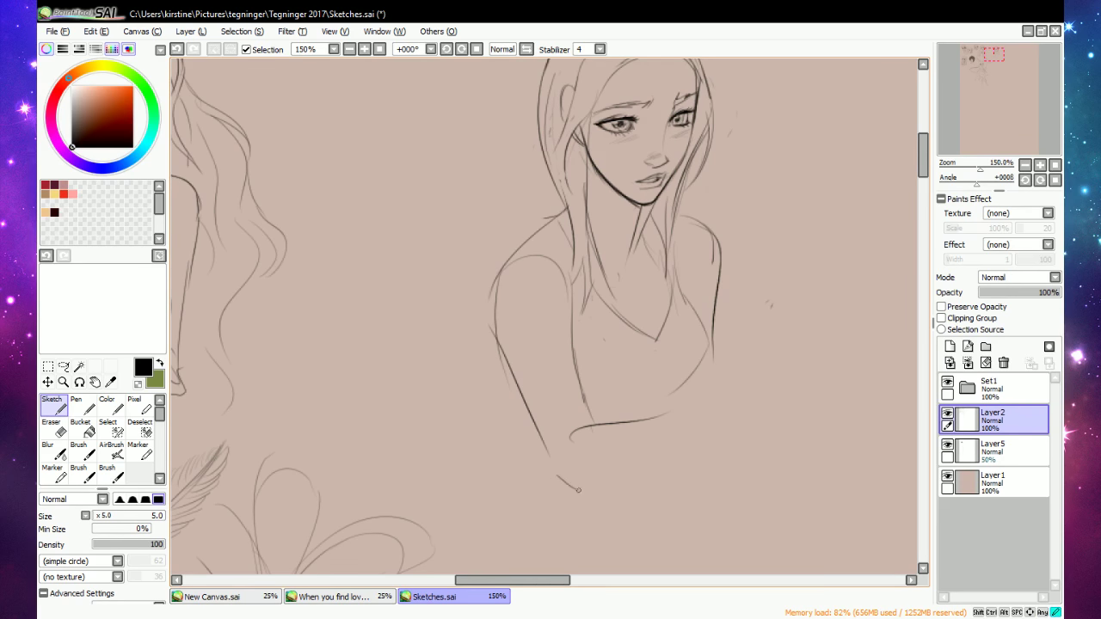
drag(679, 412, 703, 373)
drag(587, 491, 711, 417)
Try extending the forearm's lower edge, and erase the lines where the wrist meets the far chest curve.
key(e)
mouse_move(705, 373)
mouse_down()
mouse_move(679, 411)
mouse_move(704, 362)
mouse_up()
key(n)
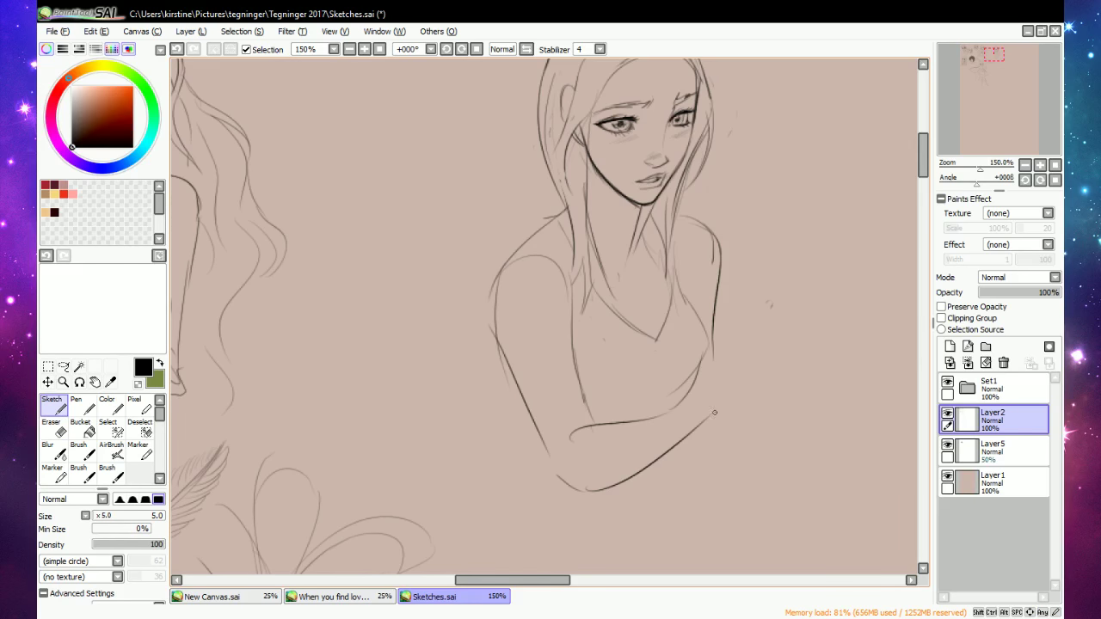
drag(700, 424, 731, 387)
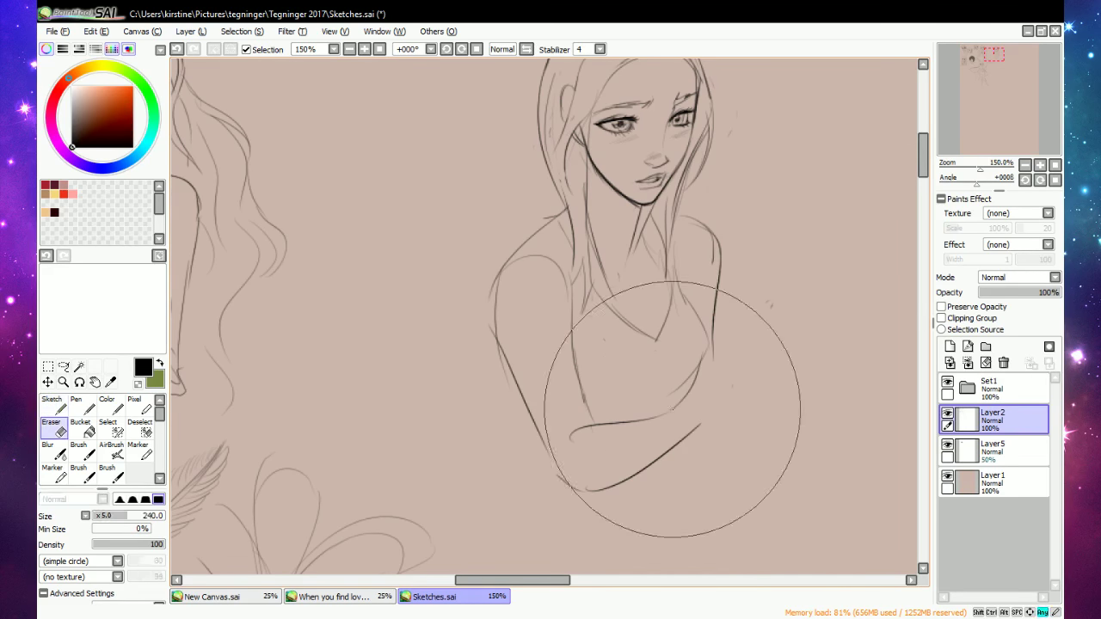
drag(674, 413, 701, 383)
Try a rounded hand shape with a wrist at the end of the forearm, and erase it.
key(n)
mouse_move(627, 422)
mouse_down()
mouse_move(701, 397)
mouse_move(701, 421)
mouse_move(694, 381)
mouse_move(718, 344)
mouse_move(737, 379)
mouse_move(710, 417)
mouse_up()
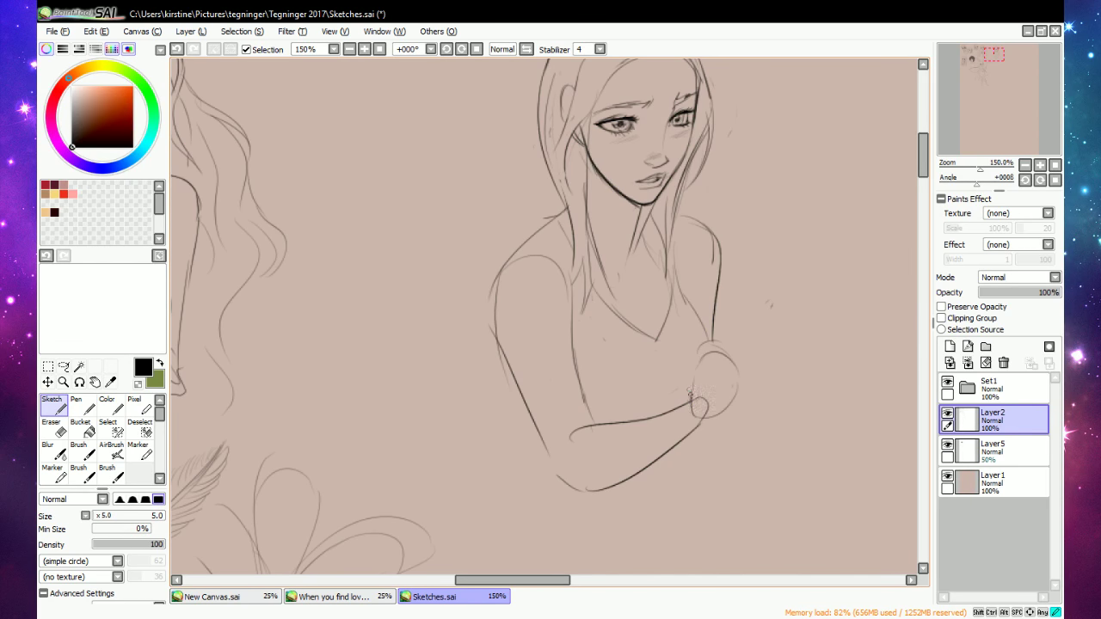
mouse_move(695, 358)
mouse_down()
mouse_move(712, 319)
mouse_move(698, 354)
mouse_move(762, 332)
mouse_move(735, 361)
mouse_move(739, 325)
mouse_move(709, 327)
mouse_move(757, 350)
mouse_up()
key(e)
key(n)
drag(691, 430, 741, 383)
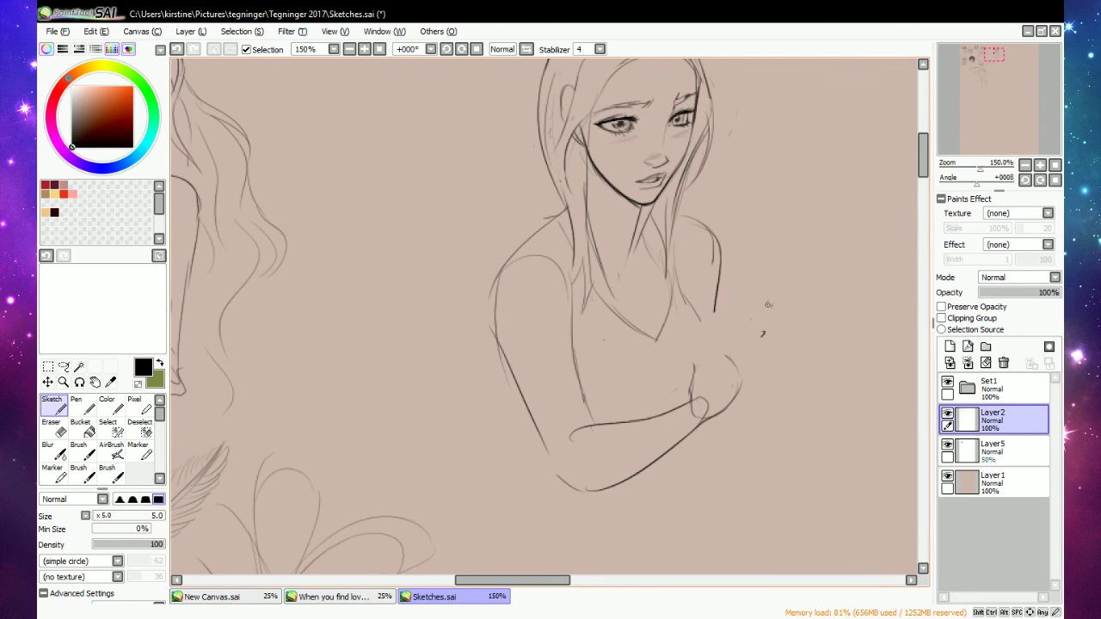
key(e)
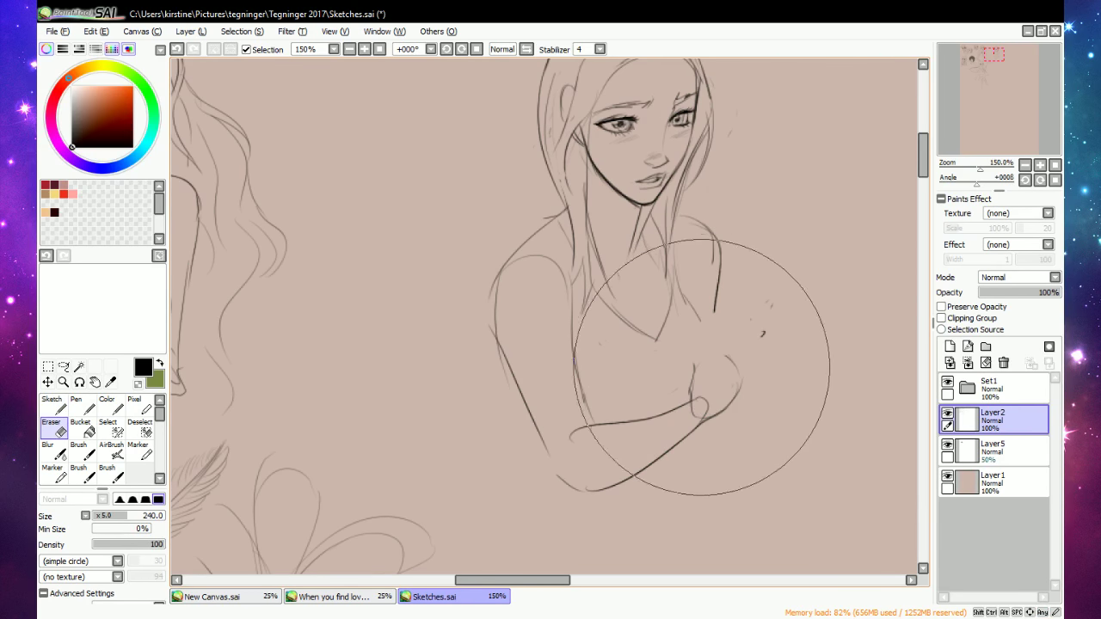
drag(693, 388, 729, 383)
key(n)
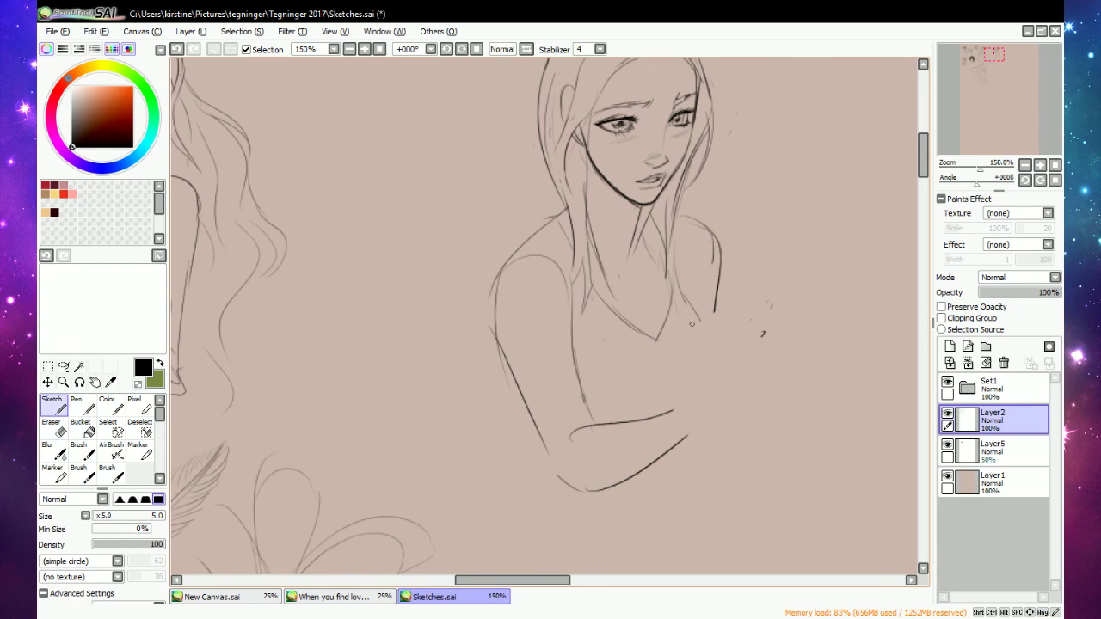
Redraw the far side line of the torso and add crease lines at the bend of the near elbow.
key(e)
key(n)
drag(678, 245, 697, 342)
mouse_move(602, 419)
mouse_down()
mouse_move(561, 474)
mouse_move(587, 436)
mouse_move(569, 490)
mouse_up()
drag(537, 399, 597, 425)
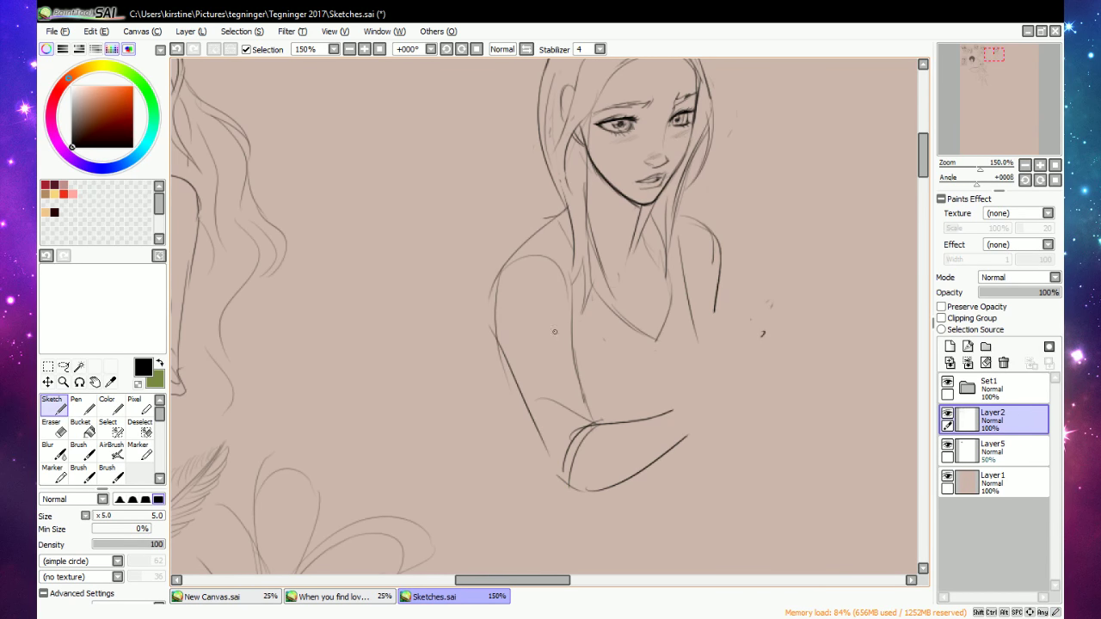
Add light shading strokes to the near upper arm and hatch the shoulder beside the hair.
drag(550, 308, 570, 348)
drag(560, 288, 569, 328)
drag(519, 268, 505, 308)
key(e)
key(n)
mouse_move(518, 255)
mouse_down()
mouse_move(553, 227)
mouse_move(566, 242)
mouse_up()
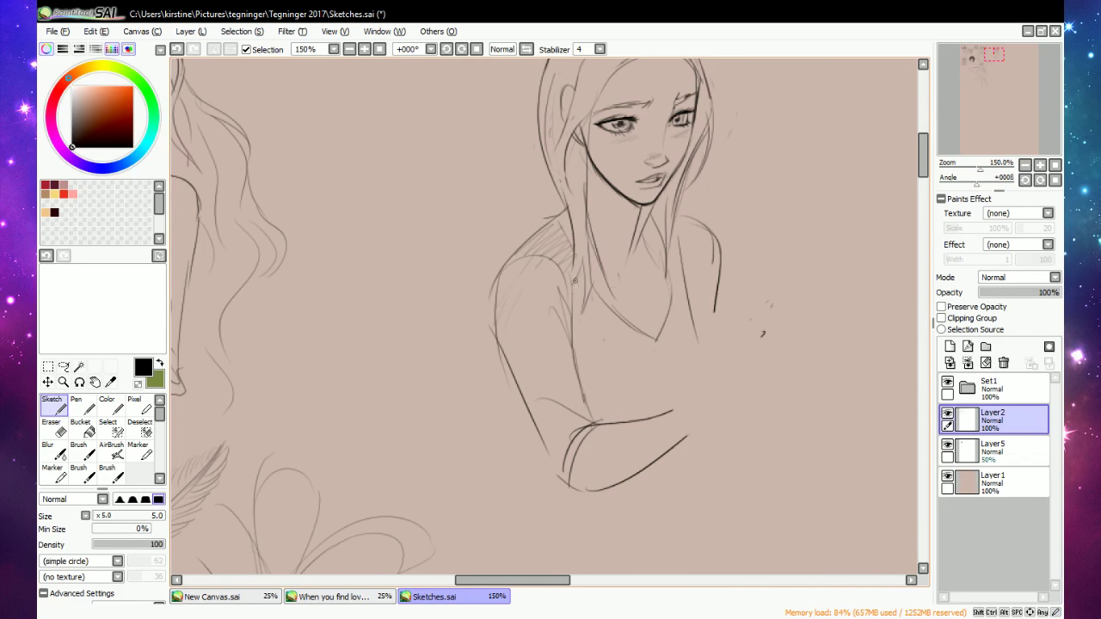
Hatch the top across the chest with diagonal strokes and draw a curved neckline above the V.
mouse_move(581, 298)
mouse_down()
mouse_move(592, 284)
mouse_move(606, 294)
mouse_up()
drag(580, 352, 614, 310)
drag(586, 378, 604, 342)
mouse_move(607, 406)
mouse_down()
mouse_move(641, 342)
mouse_move(666, 398)
mouse_up()
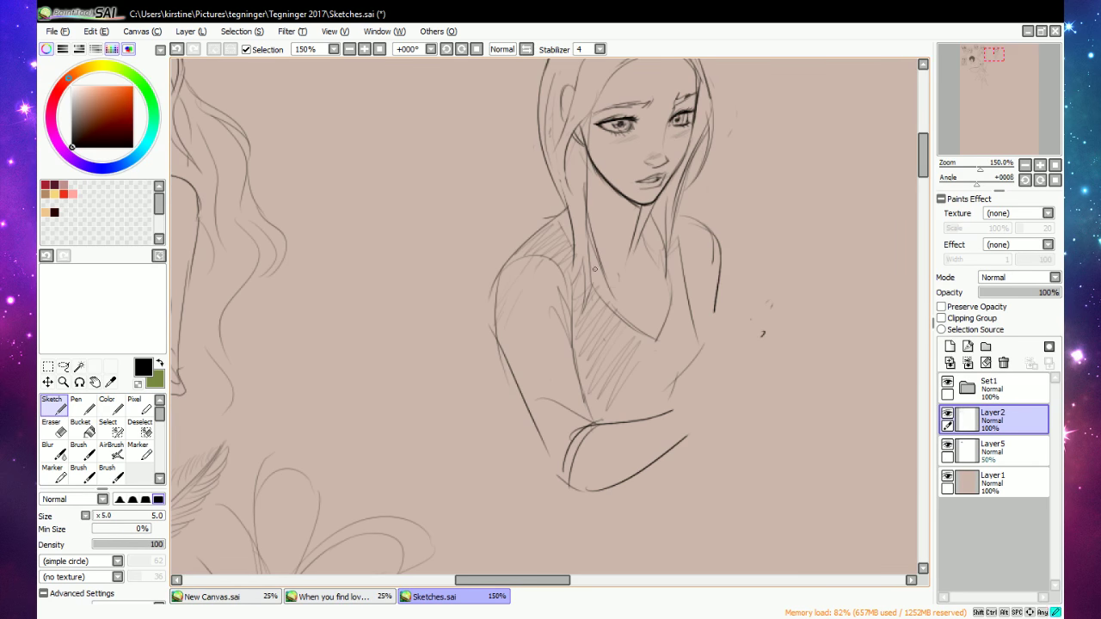
mouse_move(592, 281)
mouse_down()
mouse_move(678, 268)
mouse_move(678, 251)
mouse_move(679, 310)
mouse_up()
mouse_move(617, 398)
mouse_down()
mouse_move(673, 330)
mouse_move(618, 408)
mouse_up()
drag(686, 327, 633, 406)
mouse_move(692, 342)
mouse_down()
mouse_move(647, 407)
mouse_move(661, 404)
mouse_up()
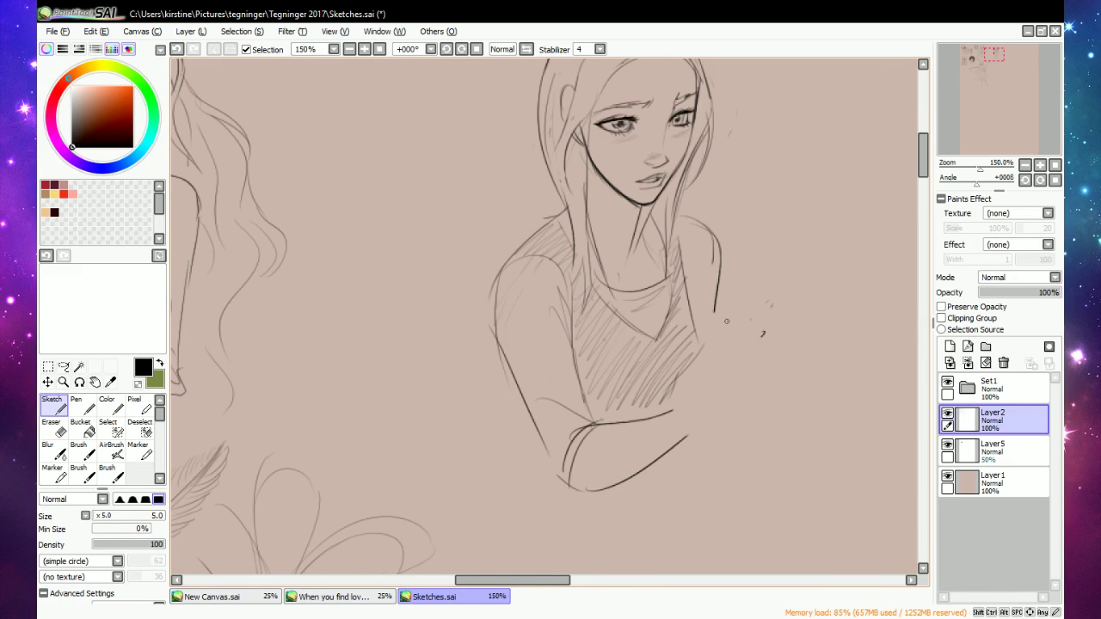
Lengthen the far-side hair strand, and redraw the far arm's outer line and the darker chest curve.
drag(691, 177, 695, 239)
drag(682, 200, 693, 237)
drag(713, 282, 724, 378)
mouse_move(690, 303)
mouse_down()
mouse_move(683, 379)
mouse_move(693, 365)
mouse_move(665, 413)
mouse_up()
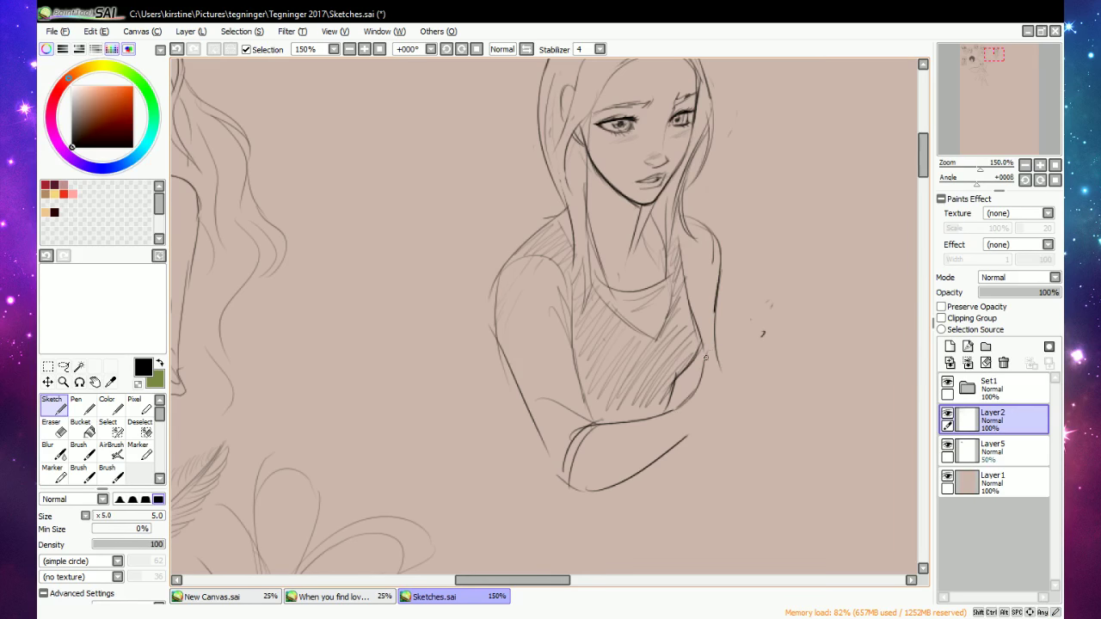
Sketch a hand with slender, slightly spread fingers beyond the far arm and join it to the near forearm.
mouse_move(707, 350)
mouse_down()
mouse_move(748, 311)
mouse_move(729, 333)
mouse_move(785, 322)
mouse_move(752, 341)
mouse_move(785, 331)
mouse_move(747, 372)
mouse_move(785, 351)
mouse_up()
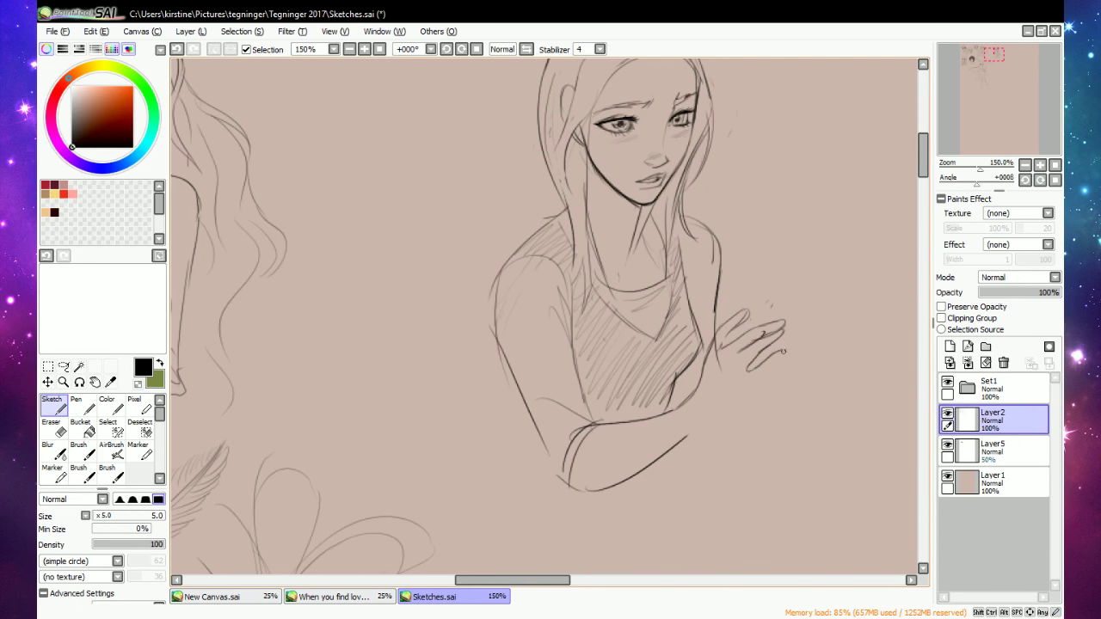
key(e)
key(n)
key(e)
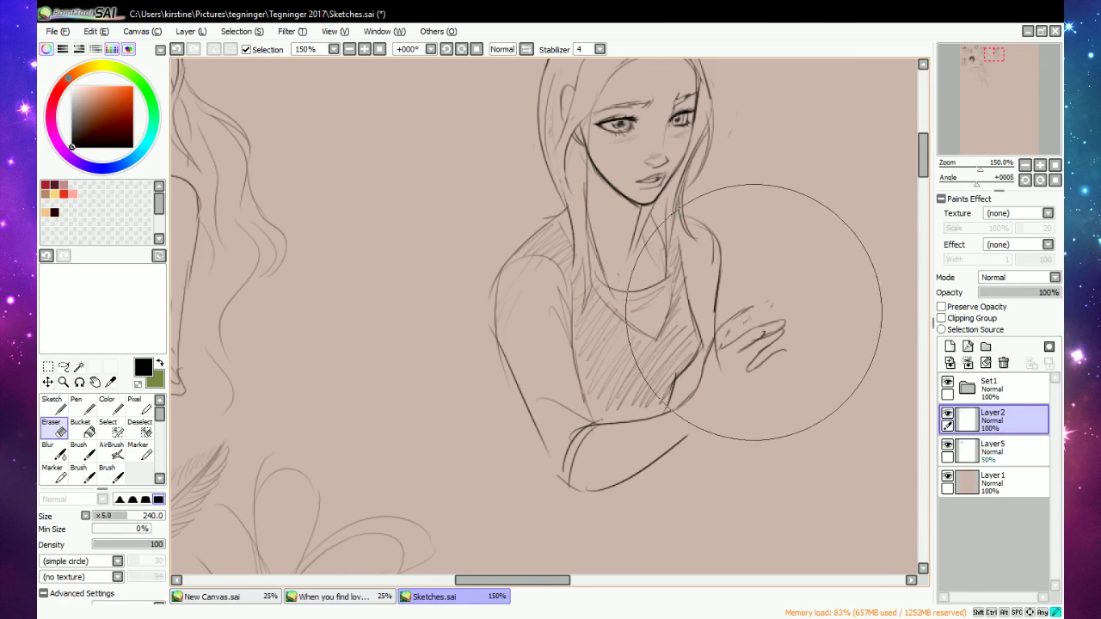
key(n)
mouse_move(741, 325)
mouse_down()
mouse_move(718, 349)
mouse_move(782, 352)
mouse_move(768, 373)
mouse_up()
mouse_move(771, 370)
mouse_down()
mouse_move(726, 416)
mouse_move(753, 377)
mouse_move(677, 446)
mouse_move(736, 399)
mouse_up()
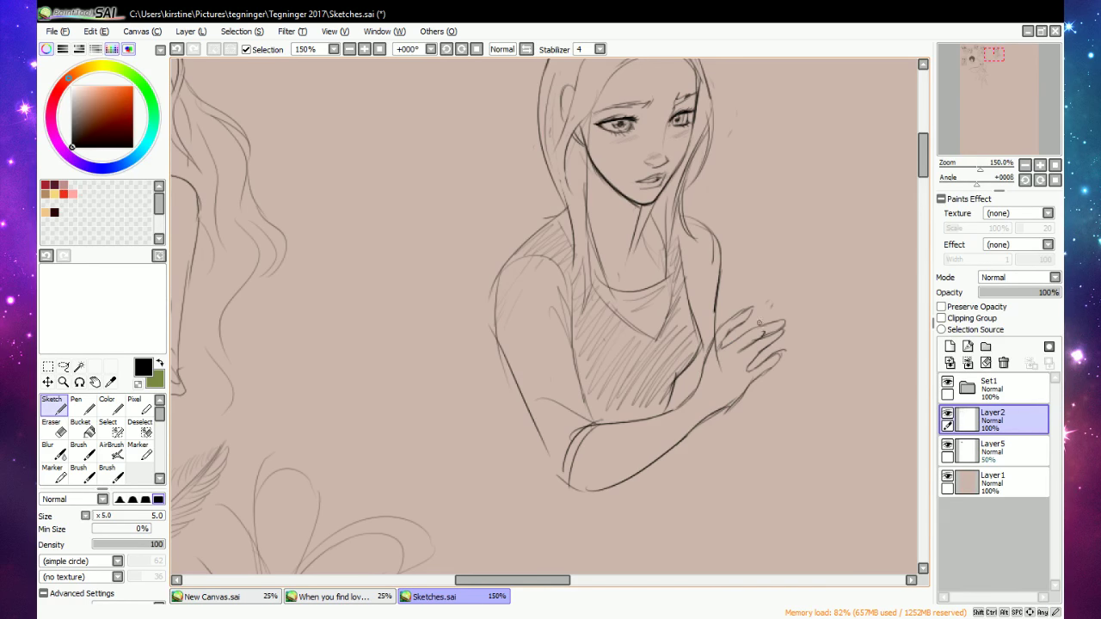
Clean up the stray marks between the fingers and refine the hand's lower edge down to the wrist.
key(e)
drag(761, 333, 770, 325)
key(n)
key(e)
key(e)
key(e)
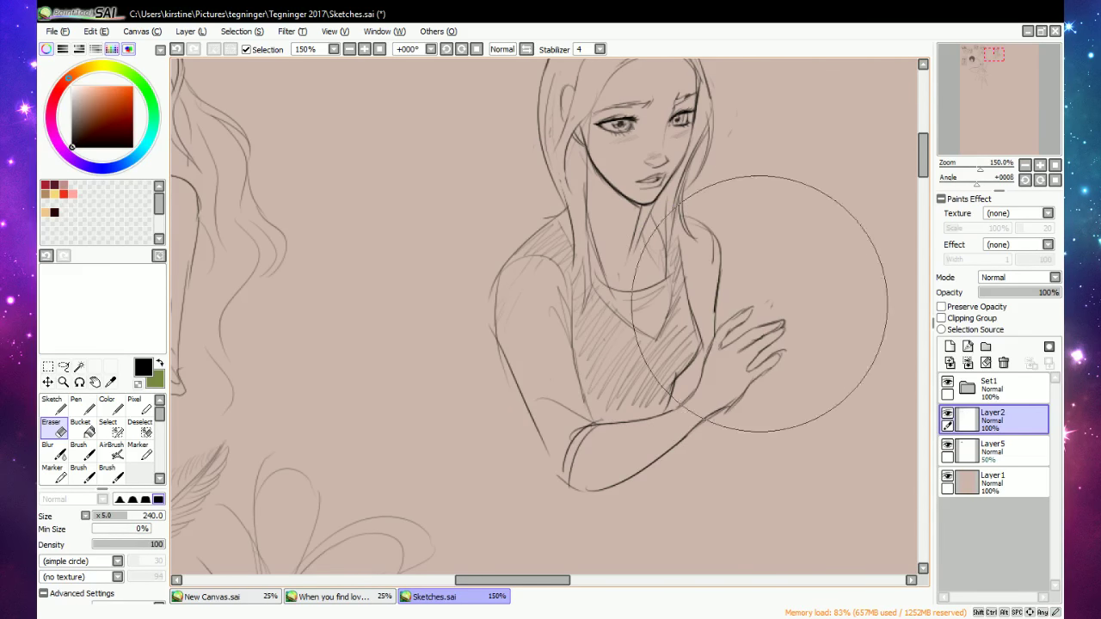
key(e)
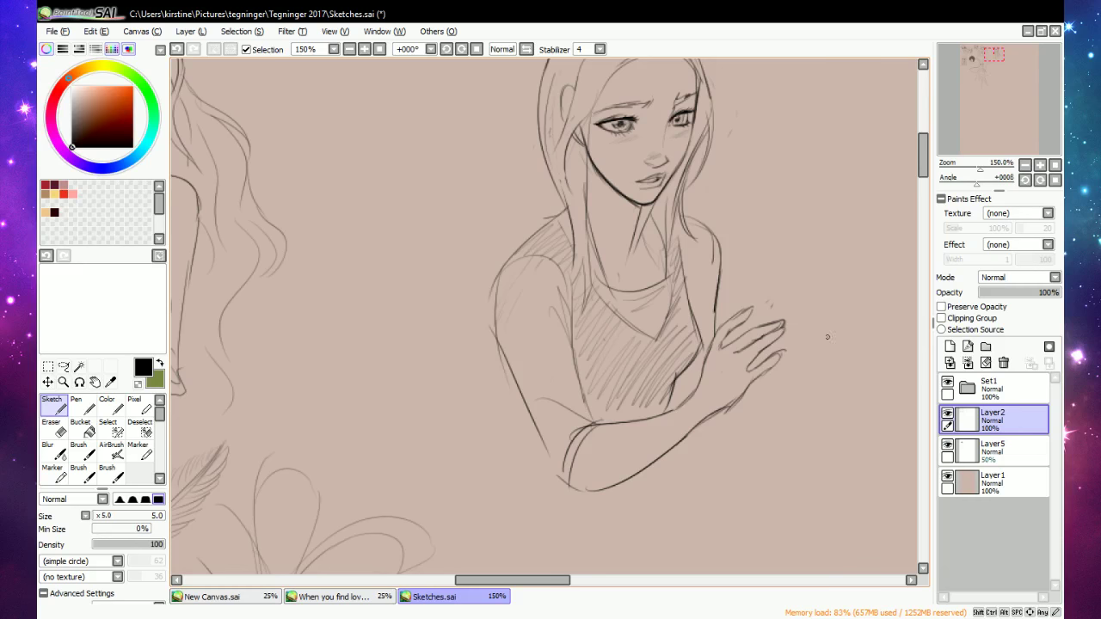
key(e)
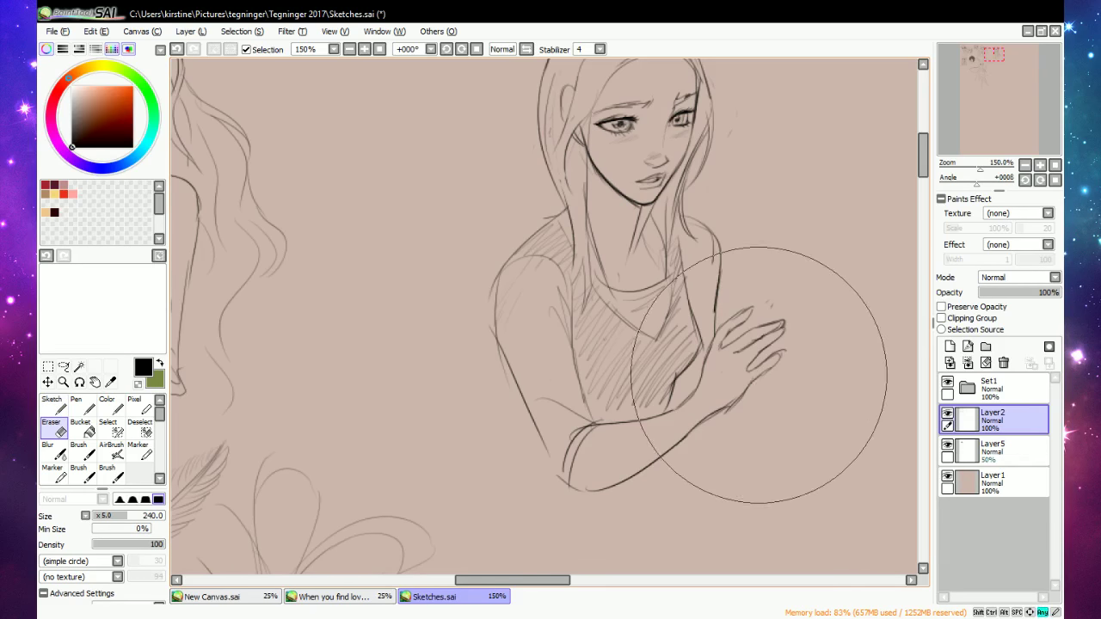
key(e)
drag(763, 375, 720, 414)
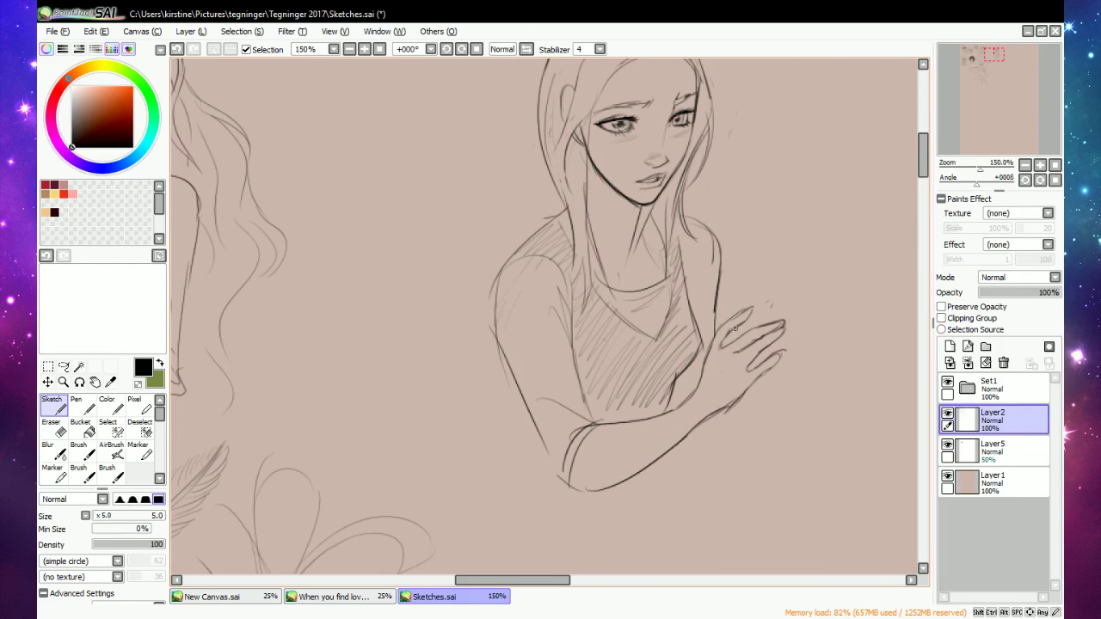
Add short finger strokes along the upper edge of the hand.
key(e)
key(e)
mouse_move(726, 321)
mouse_down()
mouse_move(733, 301)
mouse_move(727, 340)
mouse_up()
mouse_move(727, 334)
mouse_down()
mouse_move(729, 342)
mouse_move(741, 312)
mouse_move(739, 324)
mouse_up()
Sketch a rounded jar with a flat rim behind the hand and thicken its lower outer edge.
mouse_move(750, 306)
mouse_down()
mouse_move(738, 339)
mouse_move(764, 288)
mouse_move(754, 299)
mouse_move(787, 290)
mouse_move(751, 291)
mouse_move(810, 281)
mouse_up()
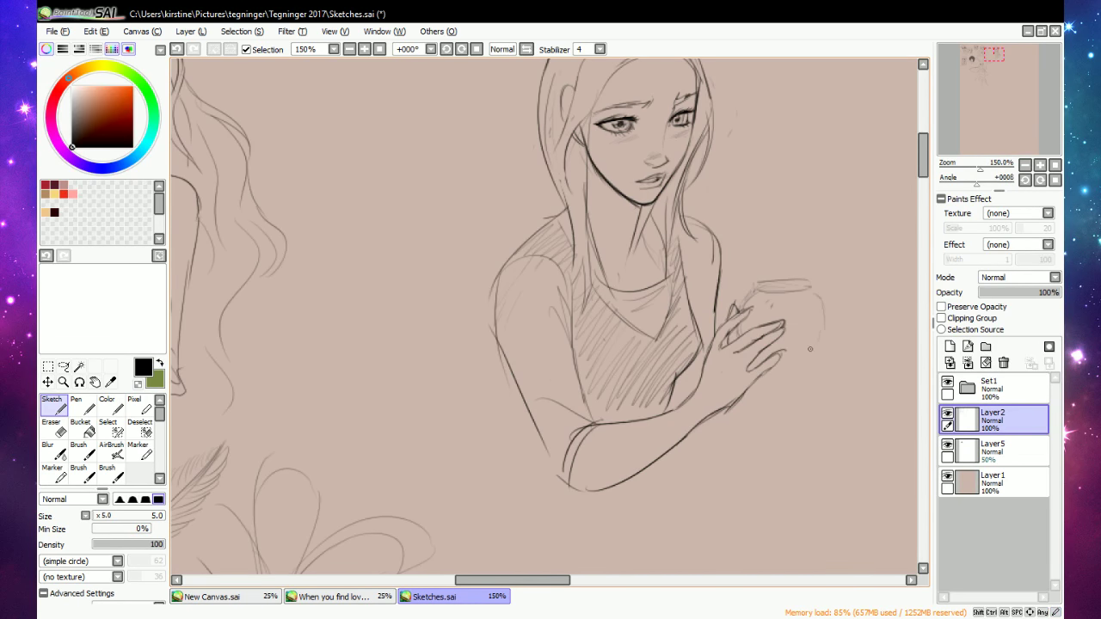
mouse_move(783, 368)
mouse_down()
mouse_move(821, 310)
mouse_move(776, 368)
mouse_move(828, 336)
mouse_up()
key(e)
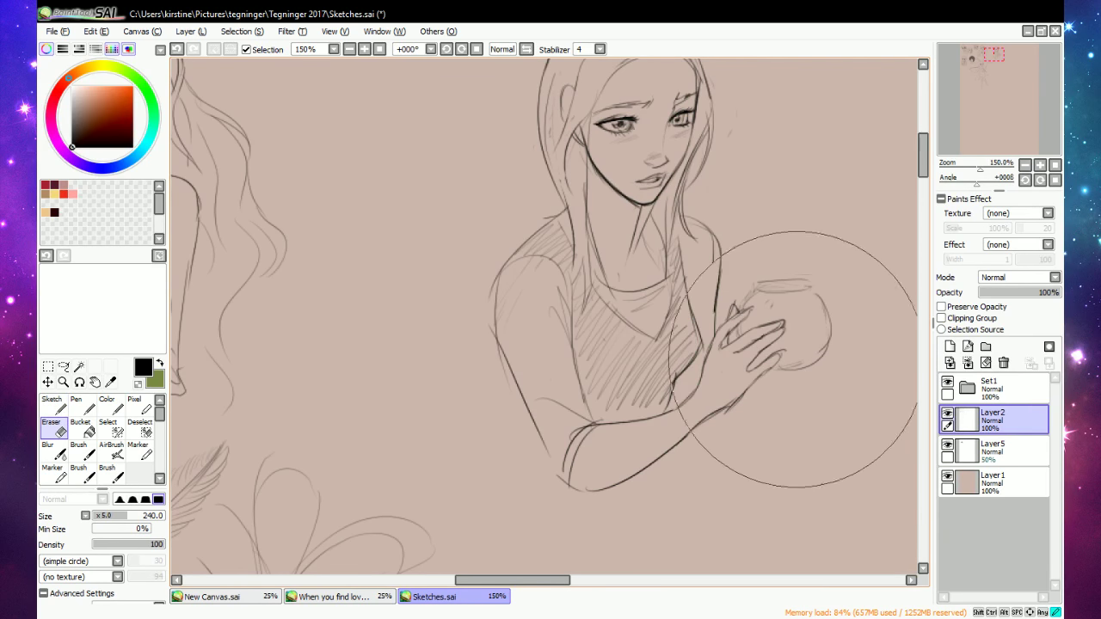
key(n)
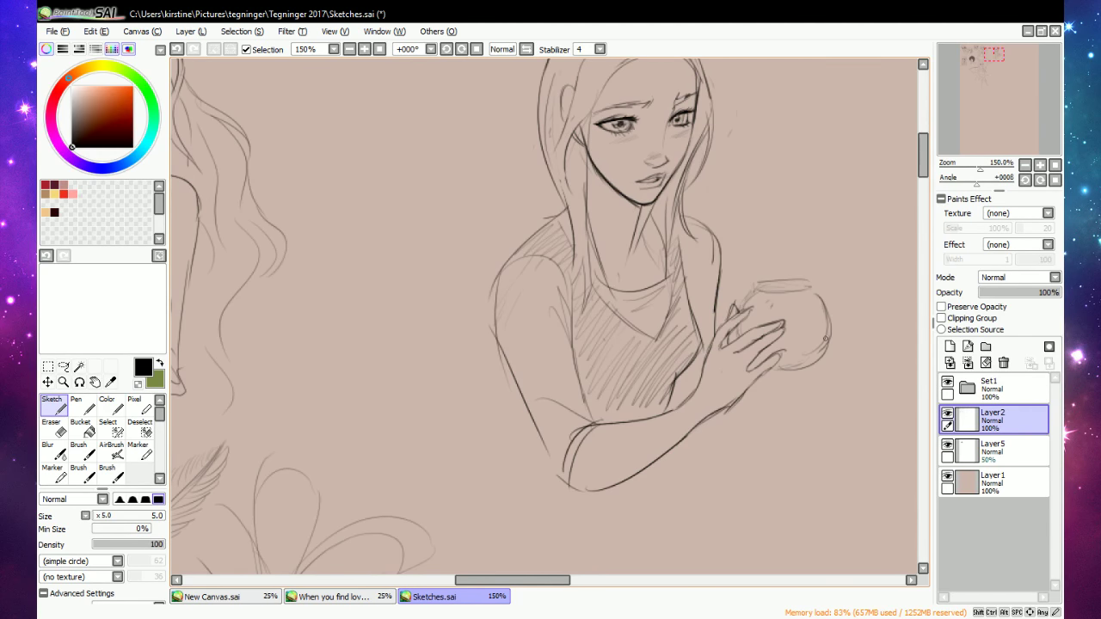
Define the fingertips resting against the jar and touch up the lines between the fingers.
mouse_move(765, 354)
mouse_down()
mouse_move(780, 362)
mouse_move(784, 324)
mouse_up()
key(e)
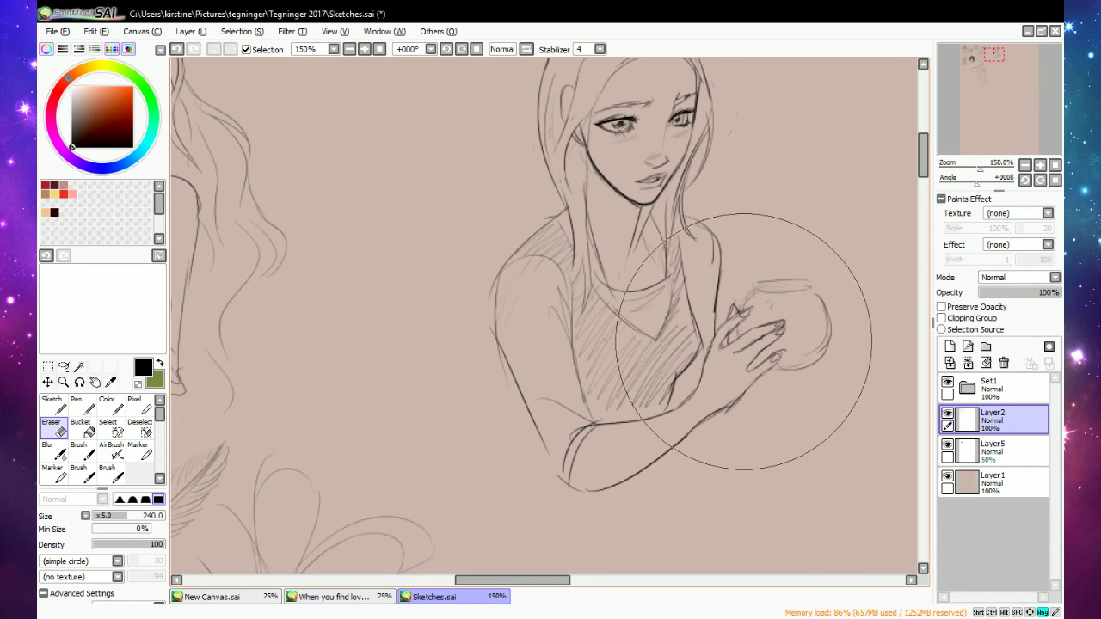
key(n)
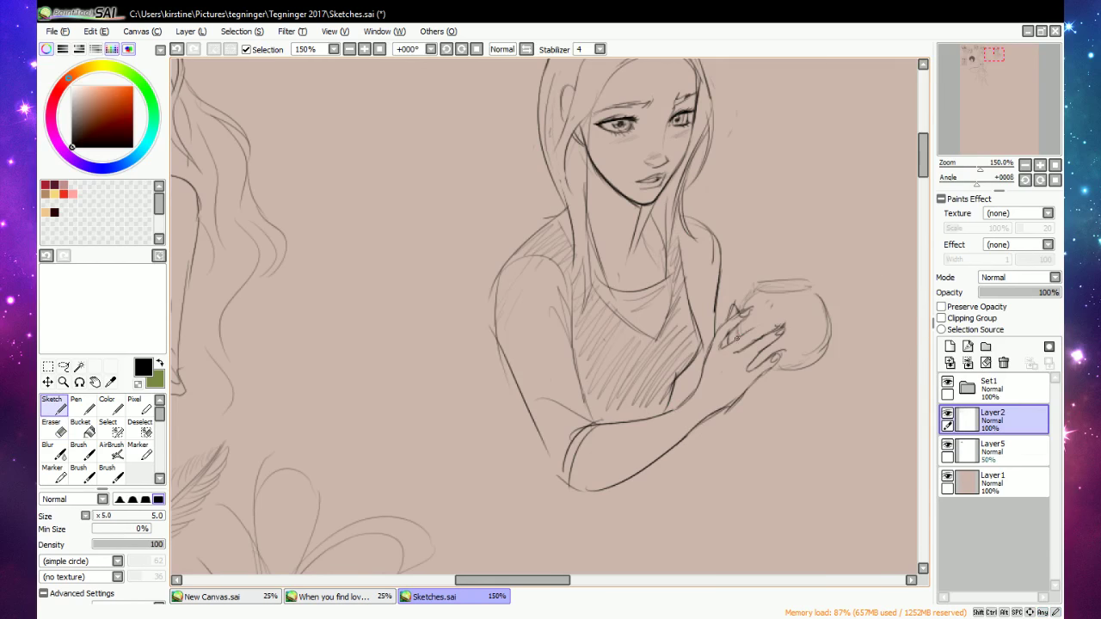
Touch up the short finger lines and clean up the lower edge of the hand near the wrist.
mouse_move(741, 337)
mouse_down()
mouse_move(785, 323)
mouse_move(738, 349)
mouse_up()
drag(734, 354, 730, 357)
key(e)
key(e)
drag(762, 372, 719, 412)
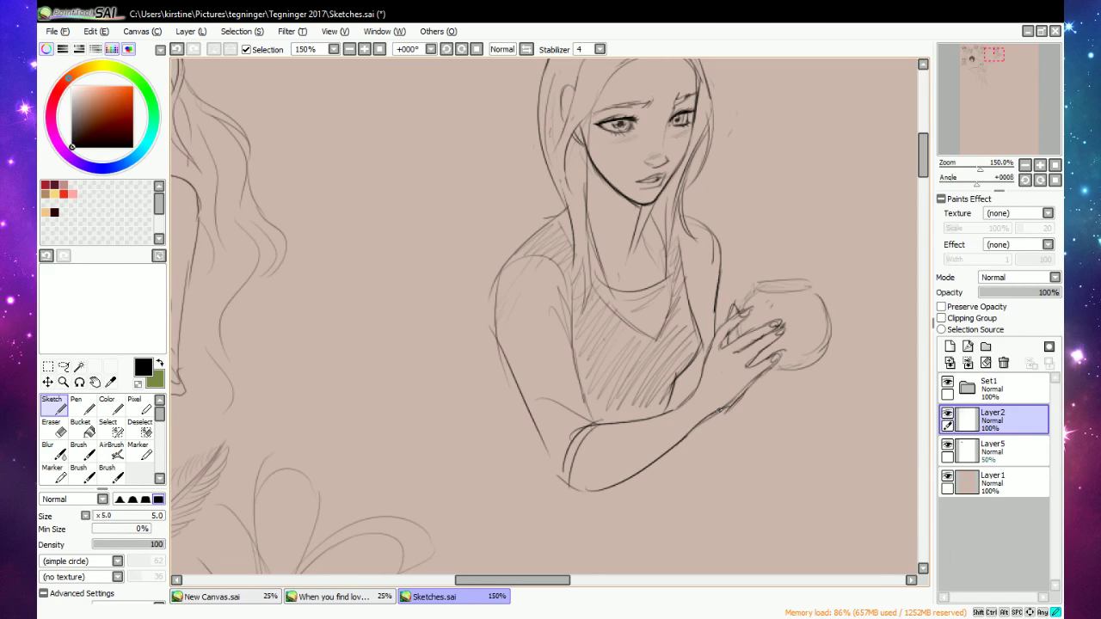
Doodle a tiny face in the empty area beside the woman's head.
mouse_move(834, 234)
mouse_down()
mouse_move(866, 231)
mouse_move(859, 220)
mouse_move(871, 228)
mouse_move(824, 234)
mouse_move(854, 210)
mouse_up()
click(846, 230)
alt+click(876, 212)
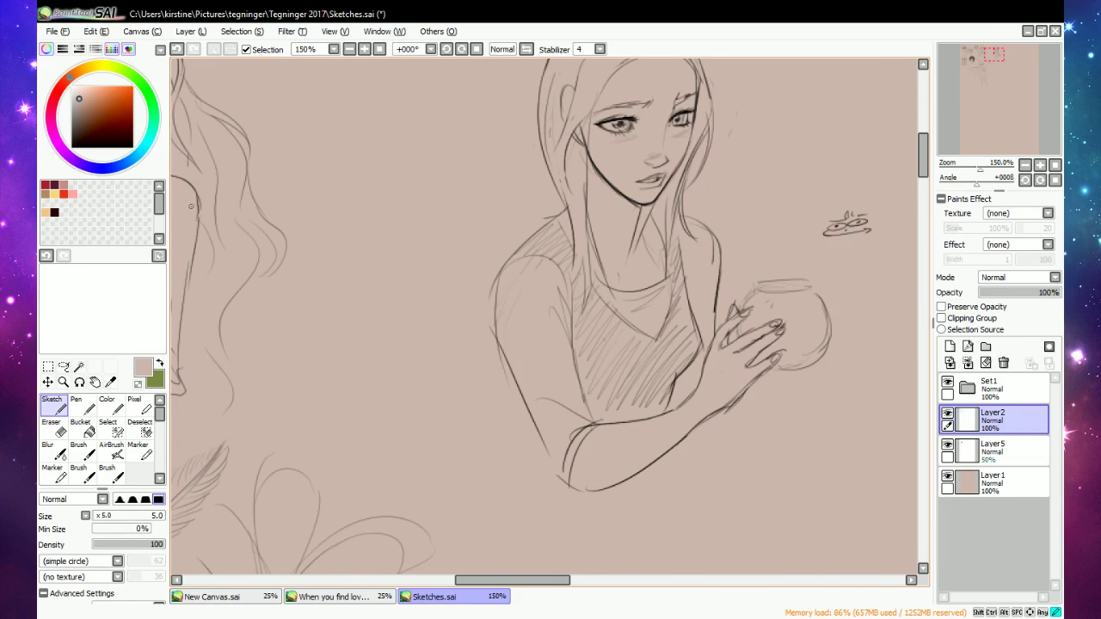
drag(96, 119, 40, 201)
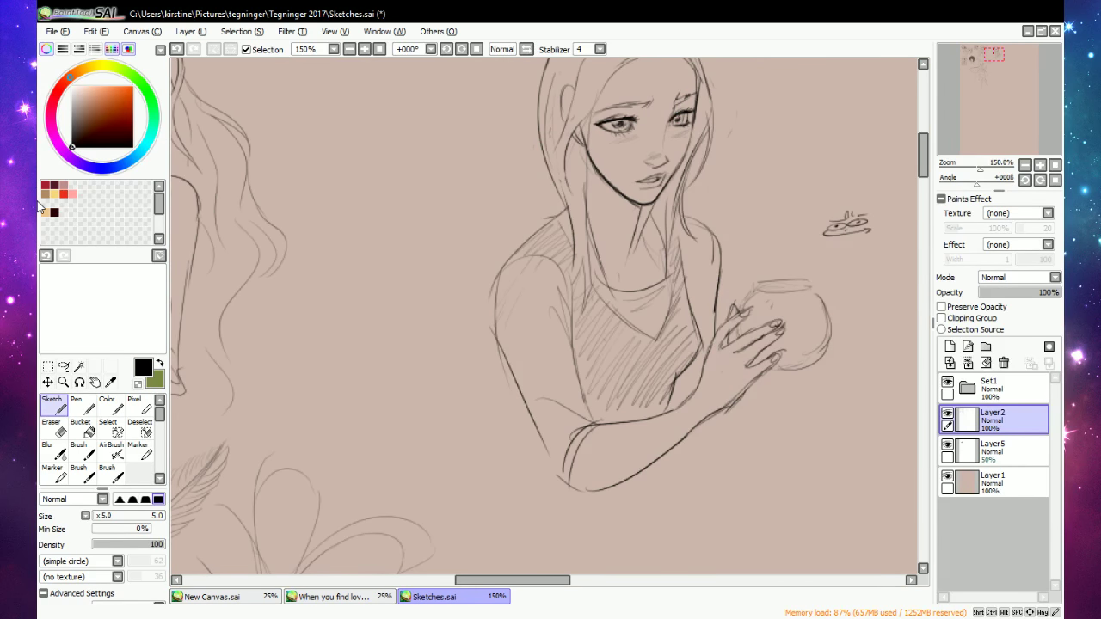
drag(568, 581, 583, 582)
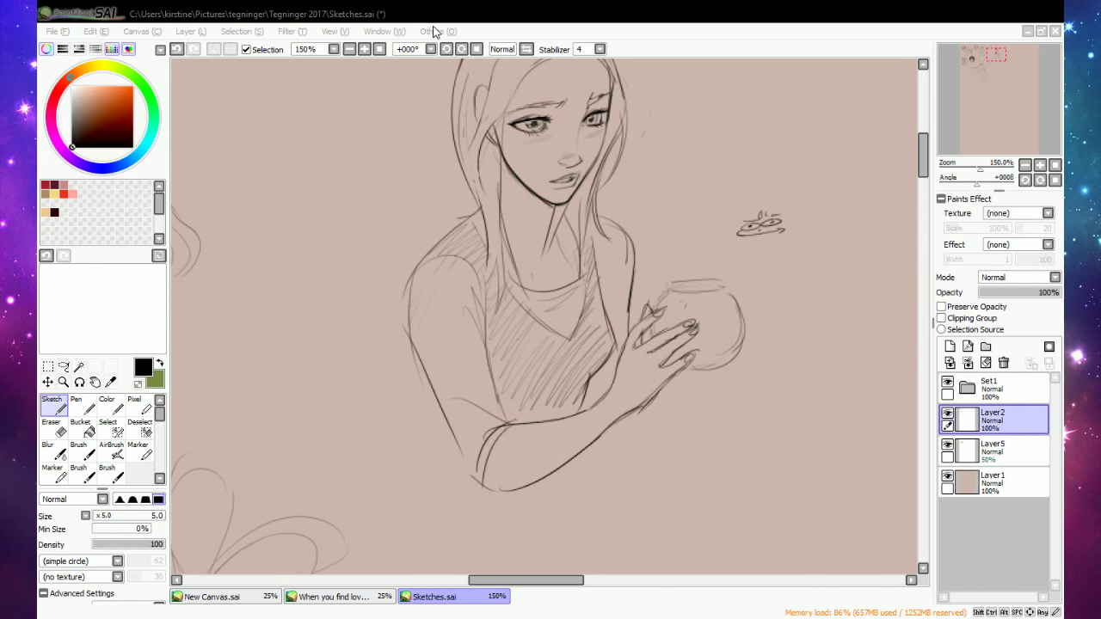
click(434, 32)
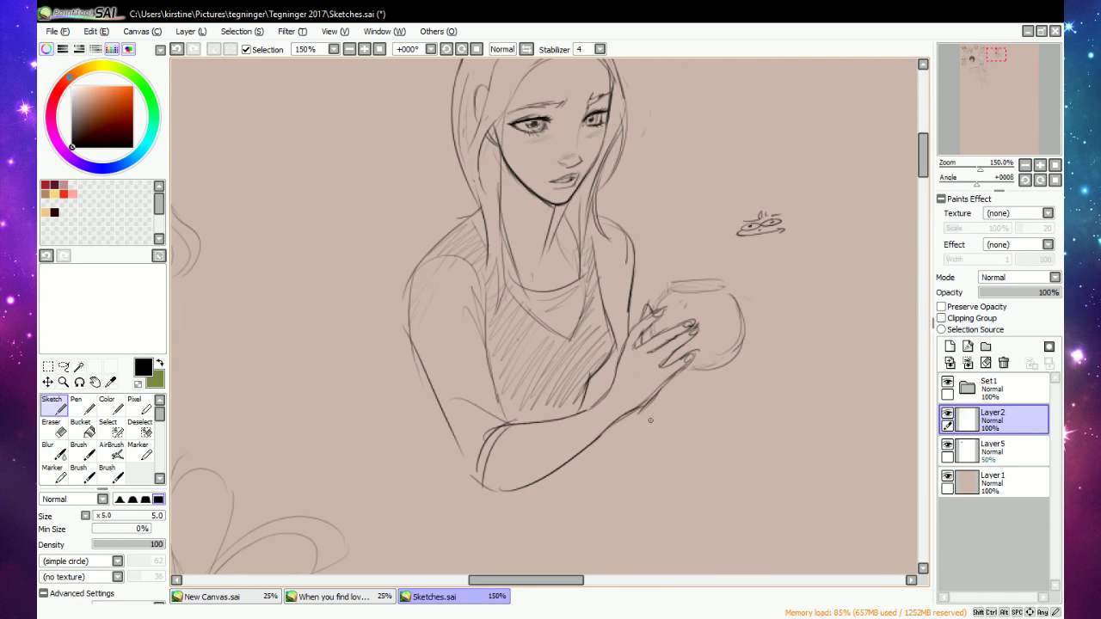
Rough in the start of the woman's second forearm below the jar, erasing the excess guide strokes.
mouse_move(590, 379)
mouse_down()
mouse_move(628, 463)
mouse_move(719, 387)
mouse_up()
key(e)
mouse_move(630, 463)
mouse_down()
mouse_move(715, 391)
mouse_move(703, 404)
mouse_up()
key(n)
drag(633, 462, 716, 383)
mouse_move(649, 449)
mouse_down()
mouse_move(707, 382)
mouse_move(643, 451)
mouse_up()
key(e)
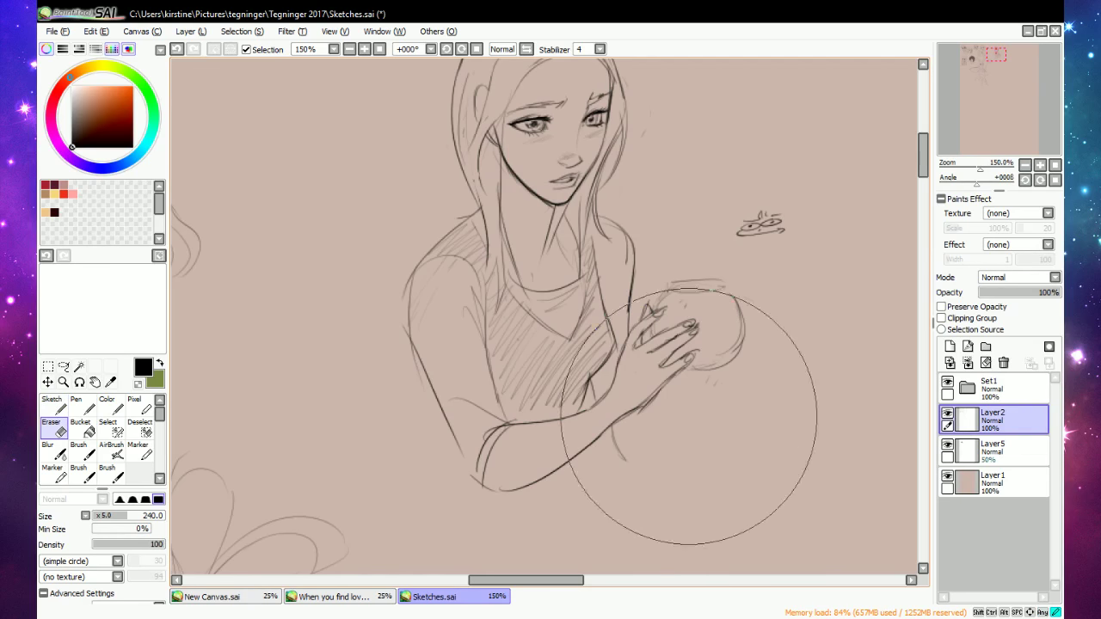
key(n)
Redraw the jar's neck as a boxy rim and add contour strokes inside its round body.
drag(742, 278, 766, 316)
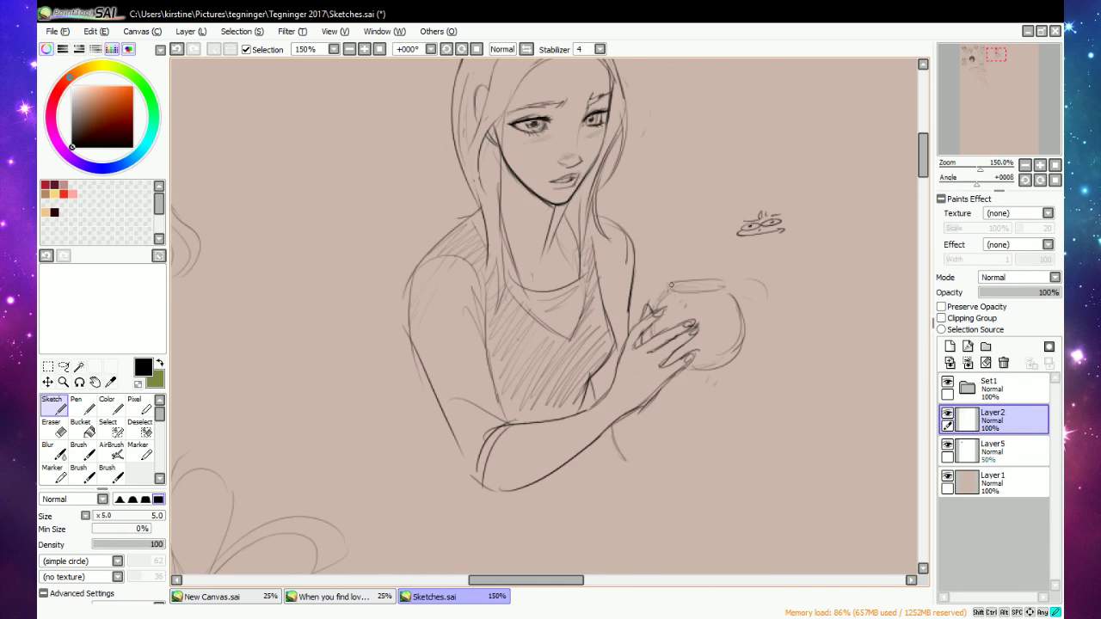
mouse_move(671, 284)
mouse_down()
mouse_move(724, 290)
mouse_move(721, 276)
mouse_move(681, 291)
mouse_move(717, 273)
mouse_move(679, 276)
mouse_move(674, 313)
mouse_up()
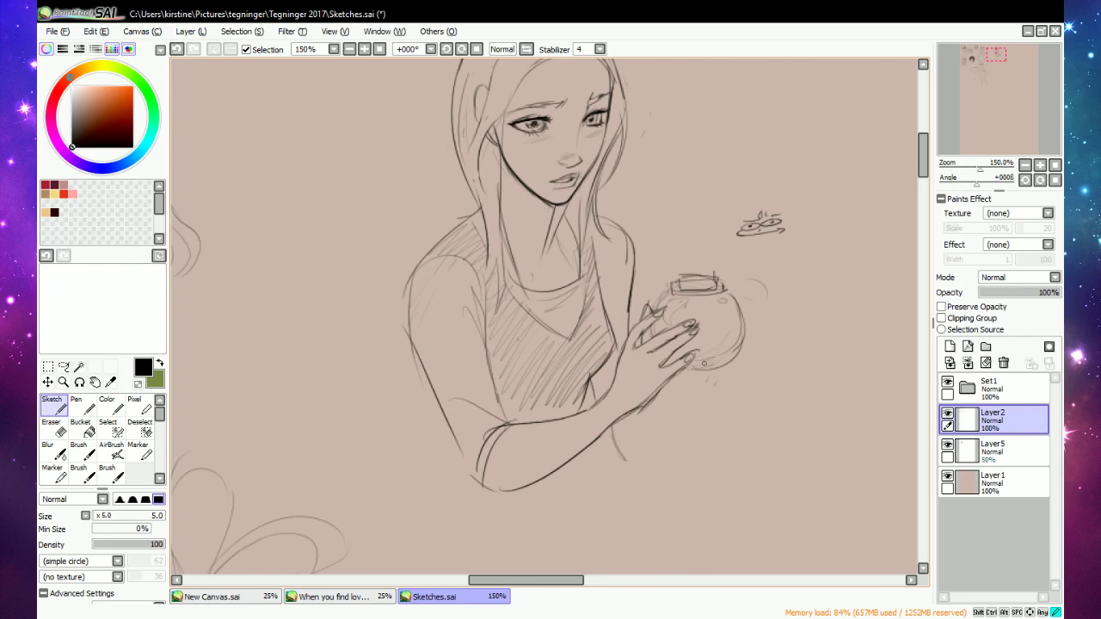
drag(704, 363, 733, 334)
Erase the doodled face beside the woman.
key(e)
mouse_move(771, 247)
mouse_down()
mouse_move(761, 223)
mouse_move(740, 233)
mouse_up()
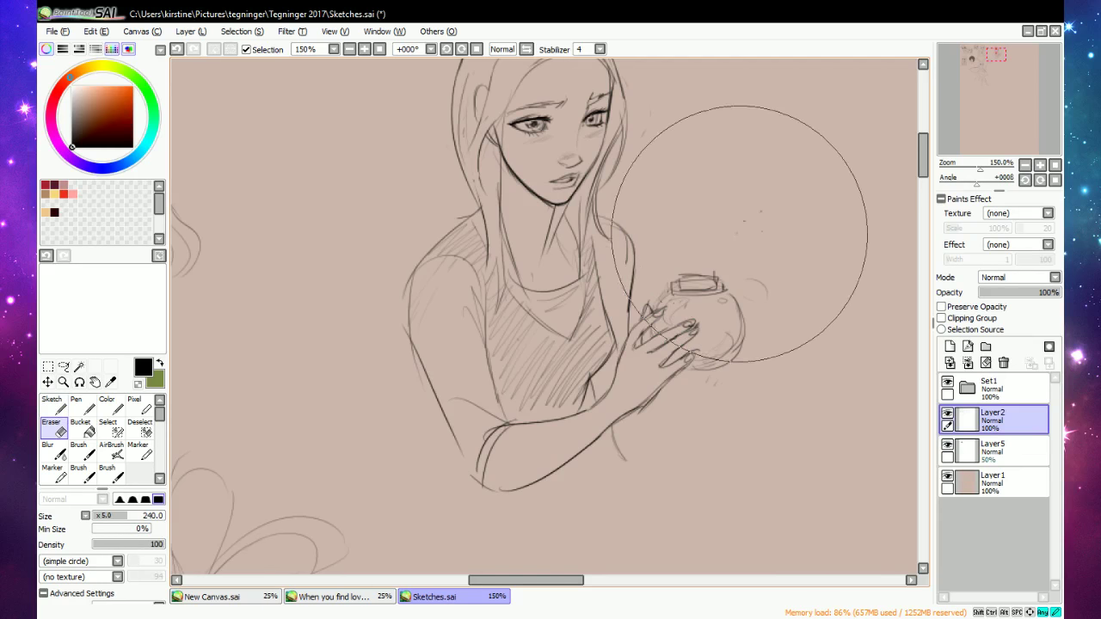
key(n)
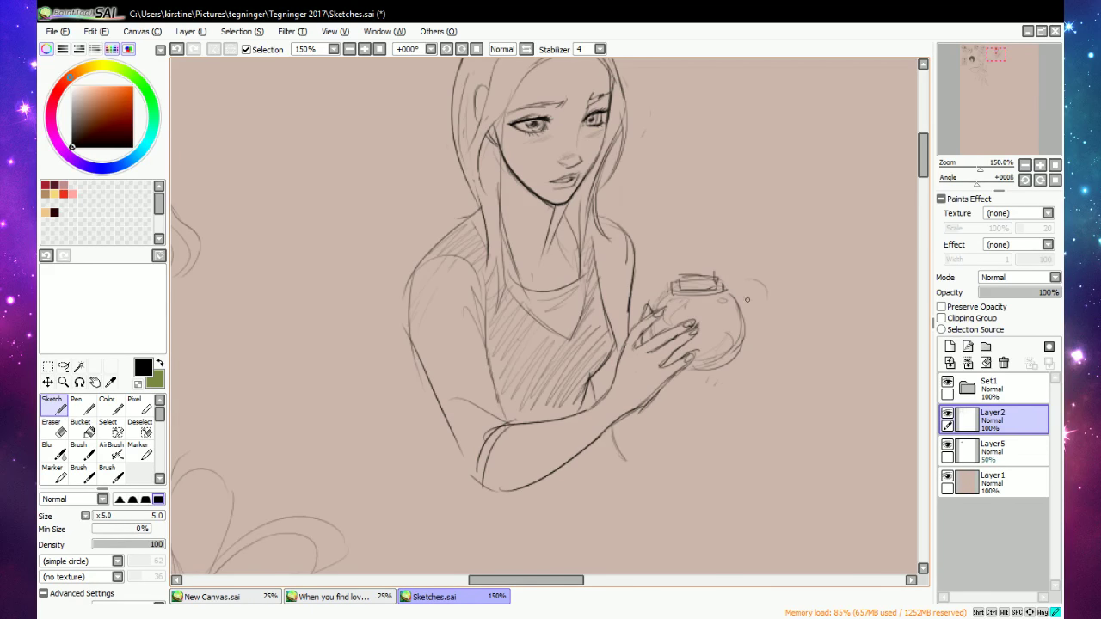
Sketch the woman's second hand around the far side of the jar.
mouse_move(747, 301)
mouse_down()
mouse_move(772, 320)
mouse_move(776, 306)
mouse_move(763, 341)
mouse_move(742, 319)
mouse_move(759, 351)
mouse_move(778, 329)
mouse_move(751, 313)
mouse_move(737, 283)
mouse_move(747, 280)
mouse_move(762, 334)
mouse_up()
key(e)
key(n)
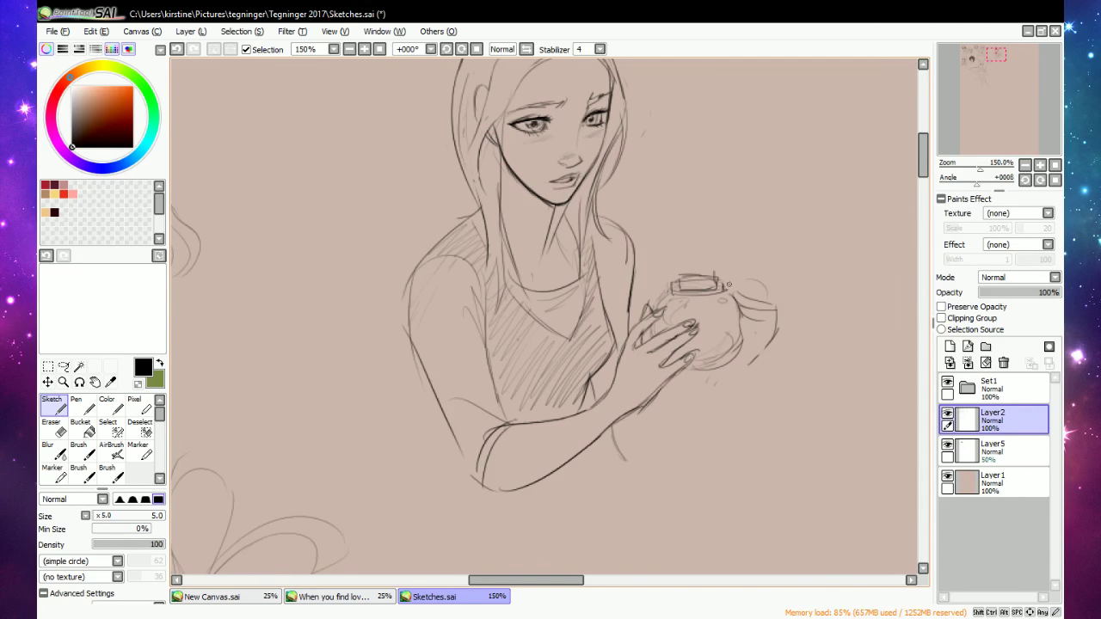
drag(729, 285, 753, 289)
Draw the second forearm running from the wrist under the jar down to behind the first arm.
mouse_move(775, 340)
mouse_down()
mouse_move(738, 380)
mouse_move(717, 368)
mouse_move(718, 390)
mouse_move(744, 378)
mouse_move(699, 429)
mouse_up()
mouse_move(716, 375)
mouse_down()
mouse_move(639, 415)
mouse_move(669, 404)
mouse_move(659, 412)
mouse_move(670, 403)
mouse_move(656, 392)
mouse_move(622, 432)
mouse_move(672, 398)
mouse_move(633, 423)
mouse_up()
key(e)
key(n)
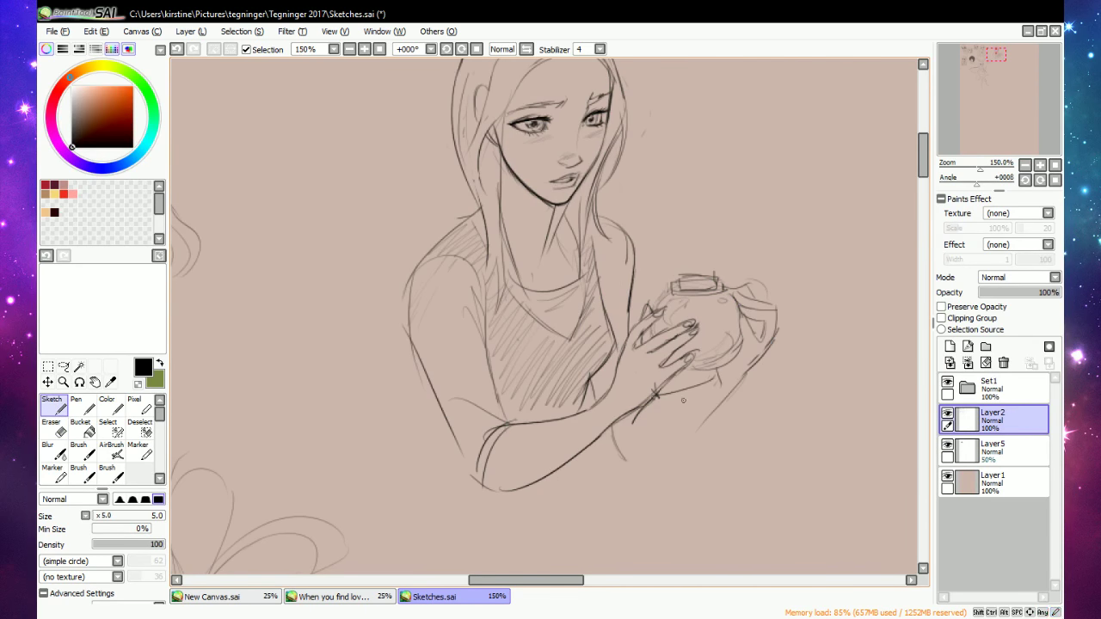
mouse_move(721, 406)
mouse_down()
mouse_move(635, 461)
mouse_move(619, 453)
mouse_move(658, 445)
mouse_move(745, 377)
mouse_up()
drag(650, 402, 641, 439)
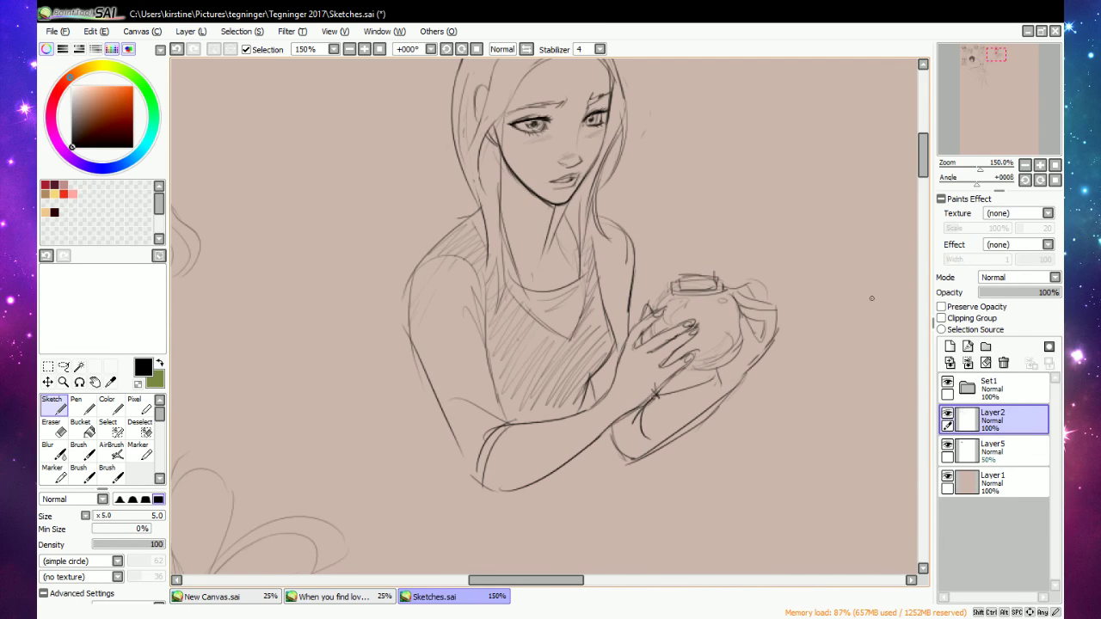
Define the second hand's fingers gripping the jar and darken the outer edge of the hand.
drag(724, 374, 744, 347)
key(e)
key(e)
key(e)
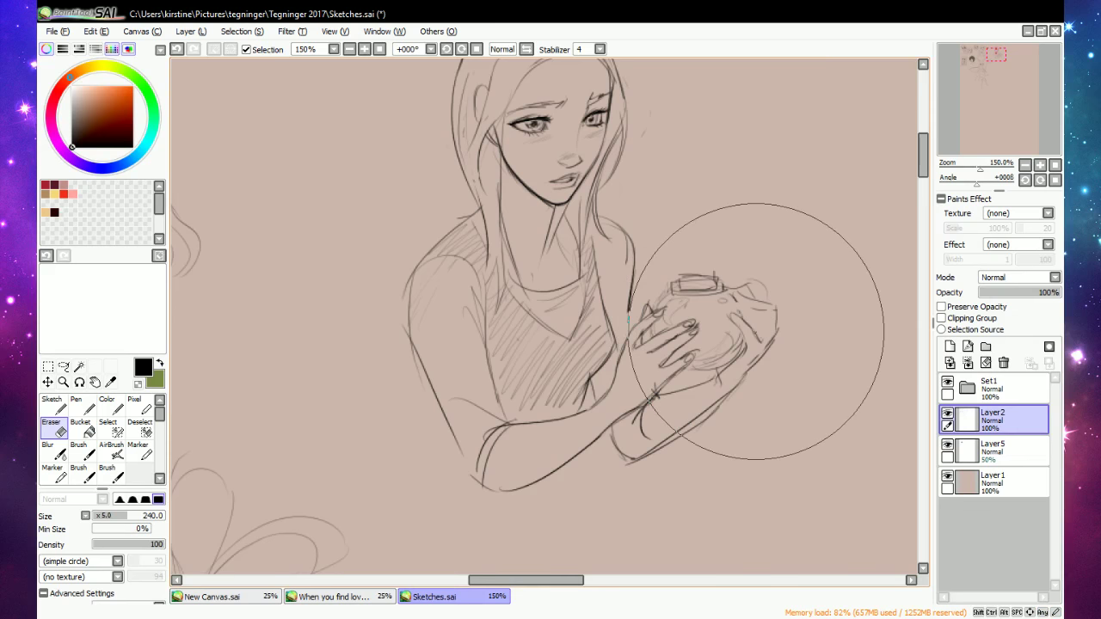
key(e)
mouse_move(732, 298)
mouse_down()
mouse_move(752, 323)
mouse_move(745, 303)
mouse_move(768, 322)
mouse_move(771, 339)
mouse_move(761, 300)
mouse_move(768, 349)
mouse_up()
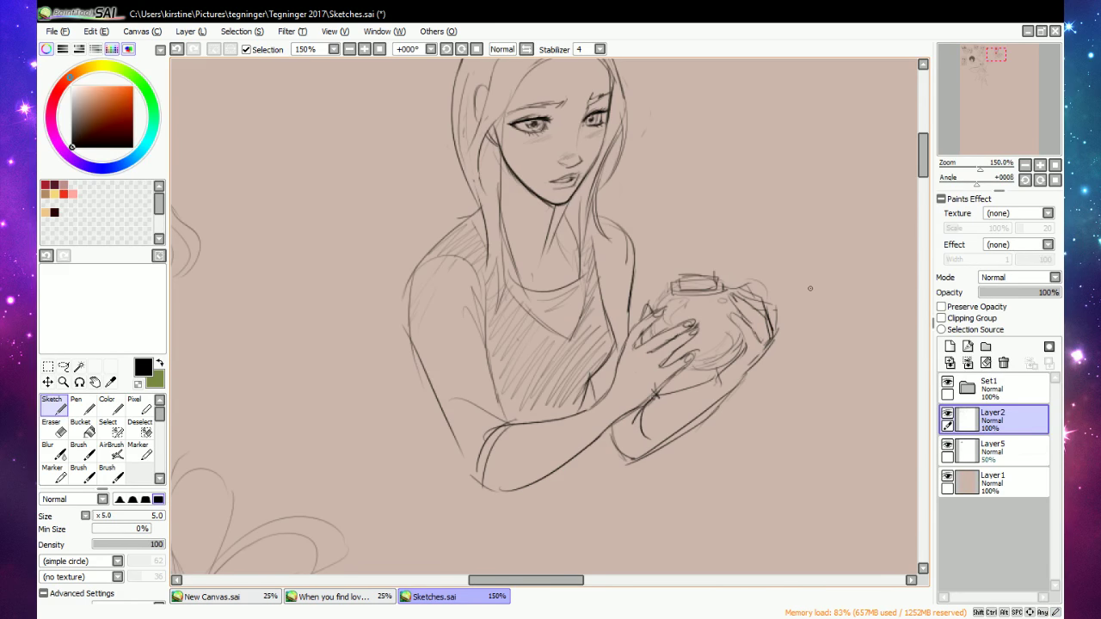
Lasso the woman with the jar, move her closer to the wavy-haired girl, and deselect.
click(350, 49)
click(350, 49)
click(63, 366)
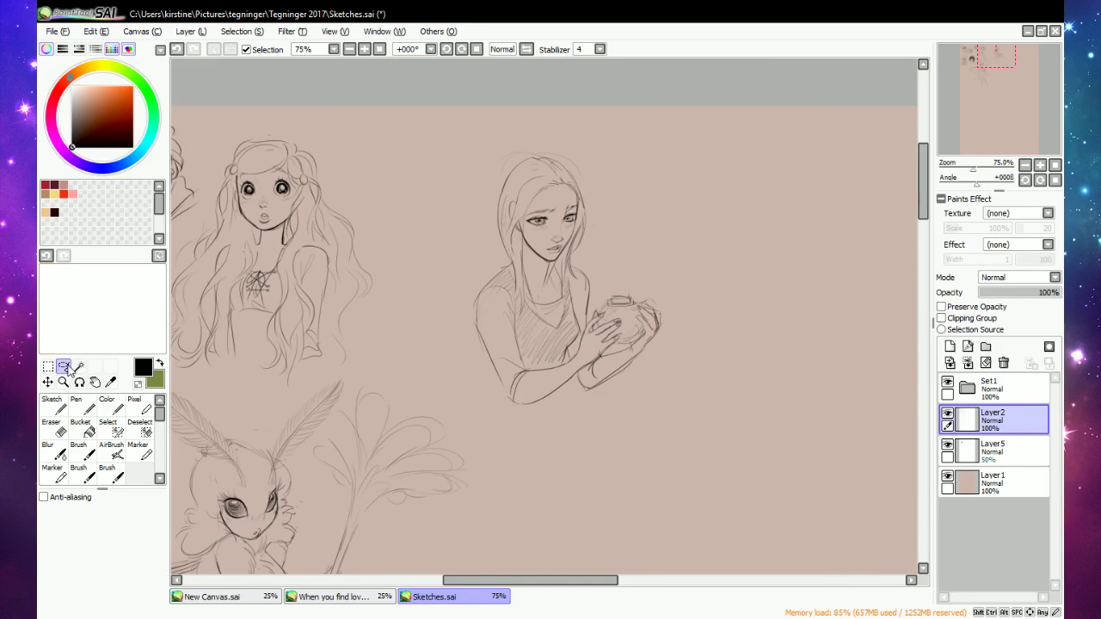
mouse_move(573, 135)
mouse_down()
mouse_move(431, 249)
mouse_move(600, 445)
mouse_move(695, 246)
mouse_move(674, 281)
mouse_up()
mouse_move(682, 349)
mouse_down()
mouse_move(650, 315)
mouse_move(592, 310)
mouse_move(578, 353)
mouse_up()
key(ctrl+d)
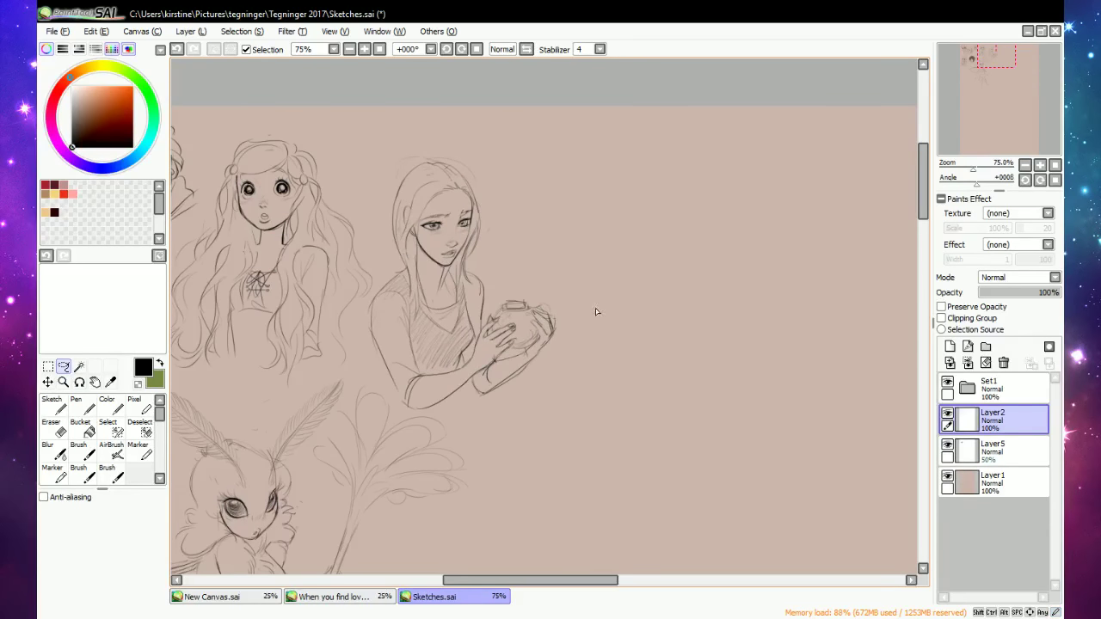
Review the arrangement of the characters and the empty area beside the woman with the jar.
click(51, 404)
drag(540, 581, 470, 583)
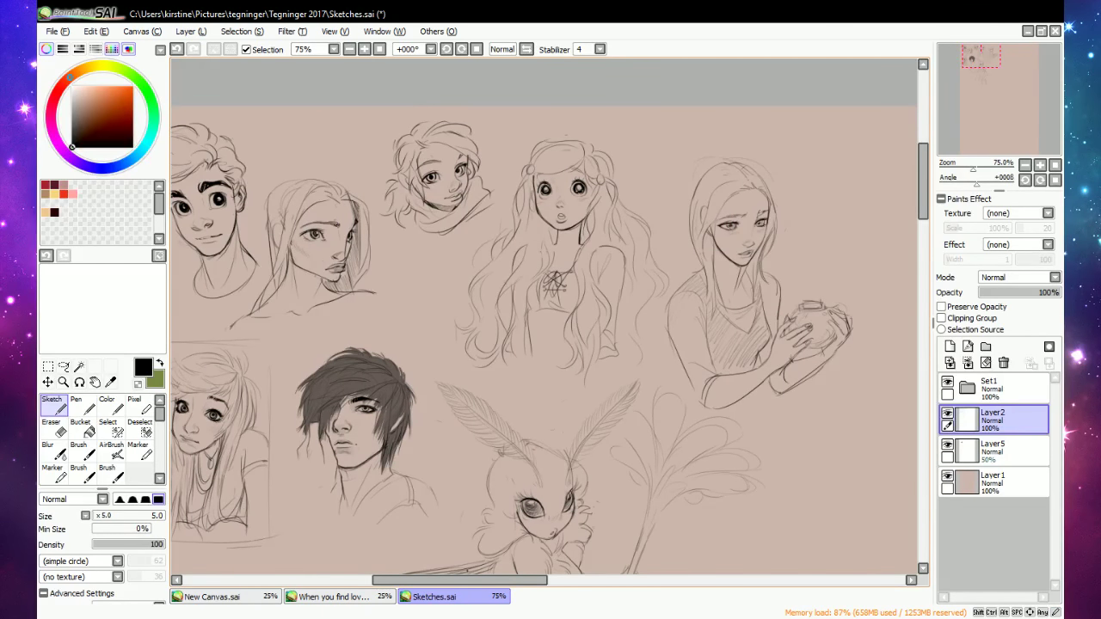
click(350, 49)
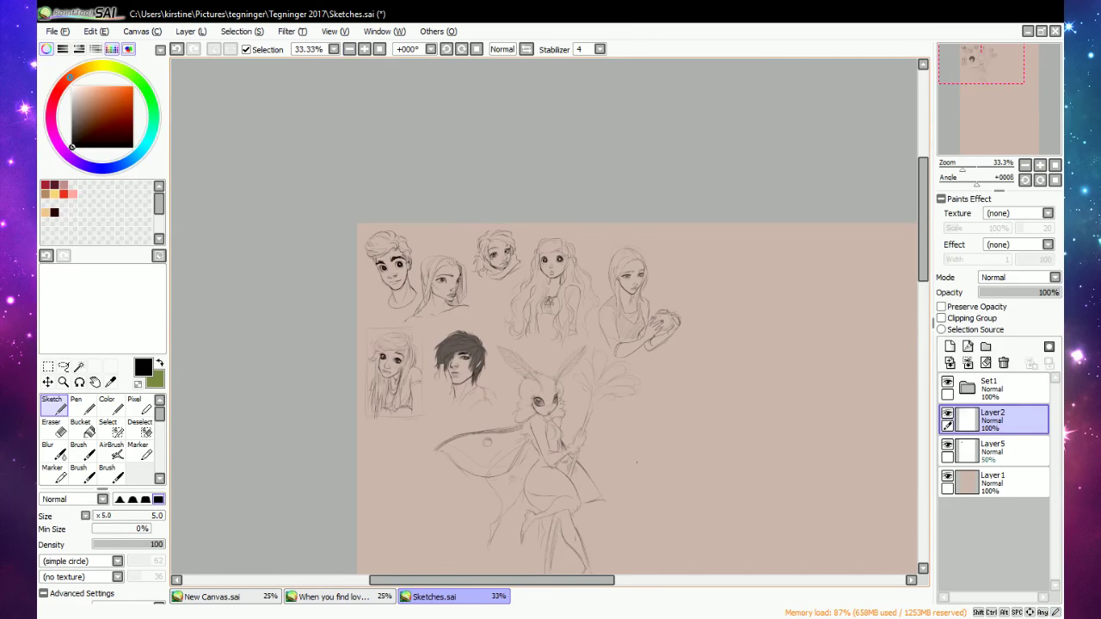
drag(578, 579, 659, 580)
click(365, 50)
click(365, 50)
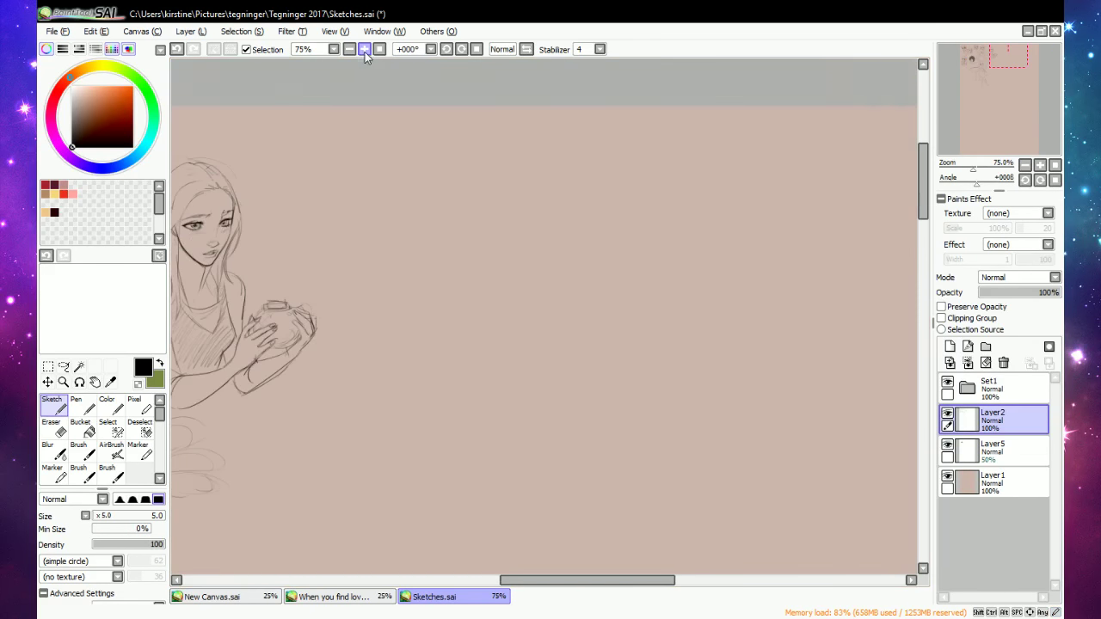
click(364, 50)
click(365, 50)
mouse_move(574, 581)
mouse_down()
mouse_move(499, 580)
mouse_move(515, 581)
mouse_up()
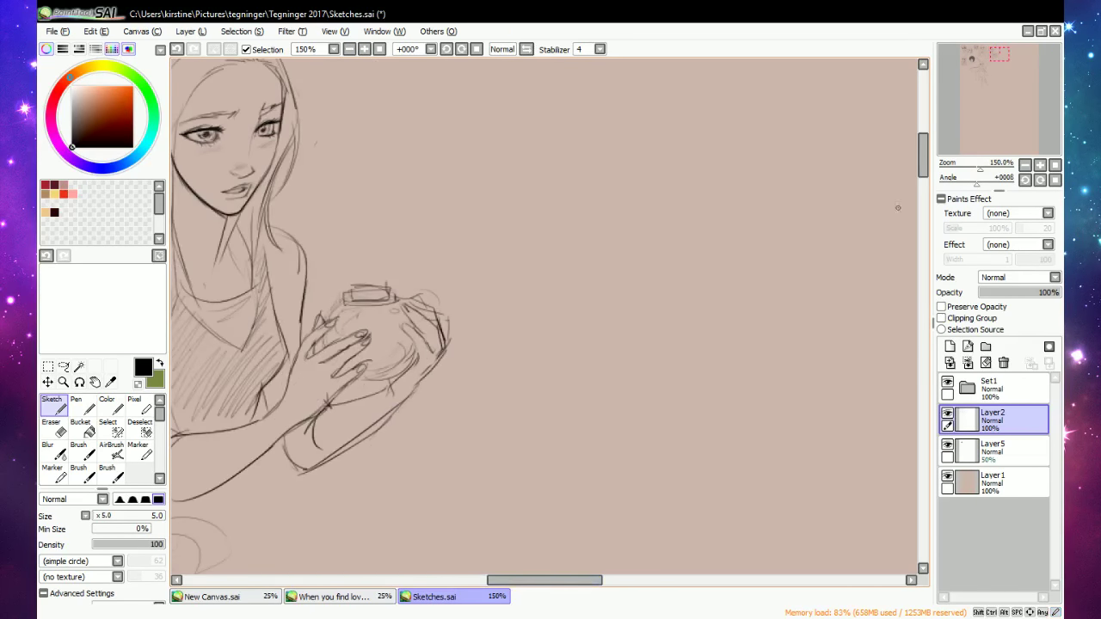
drag(933, 164, 922, 153)
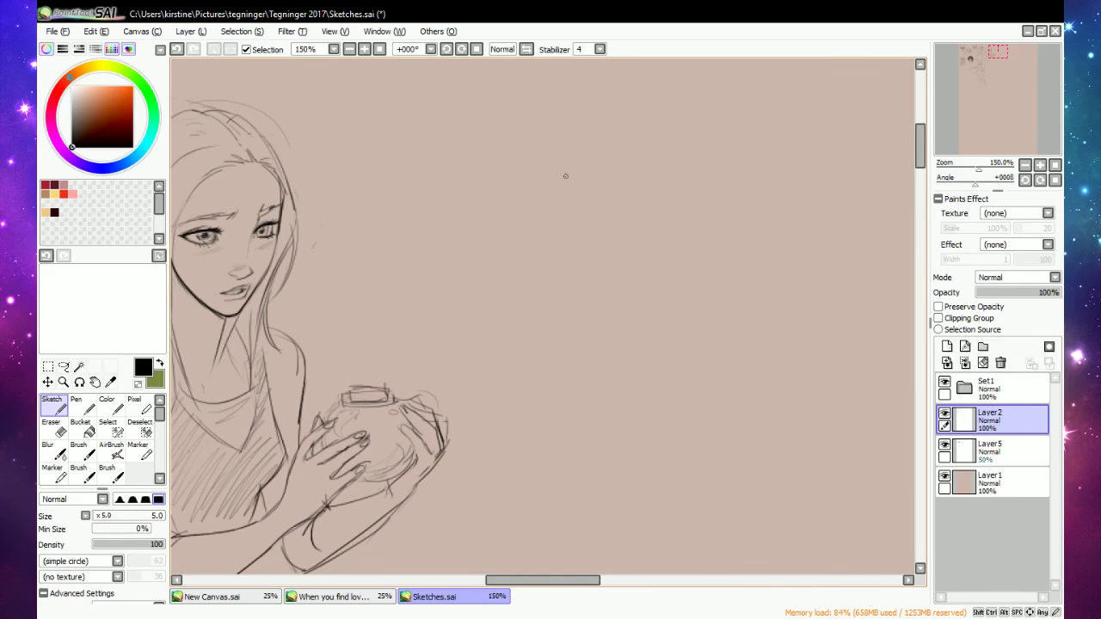
click(349, 49)
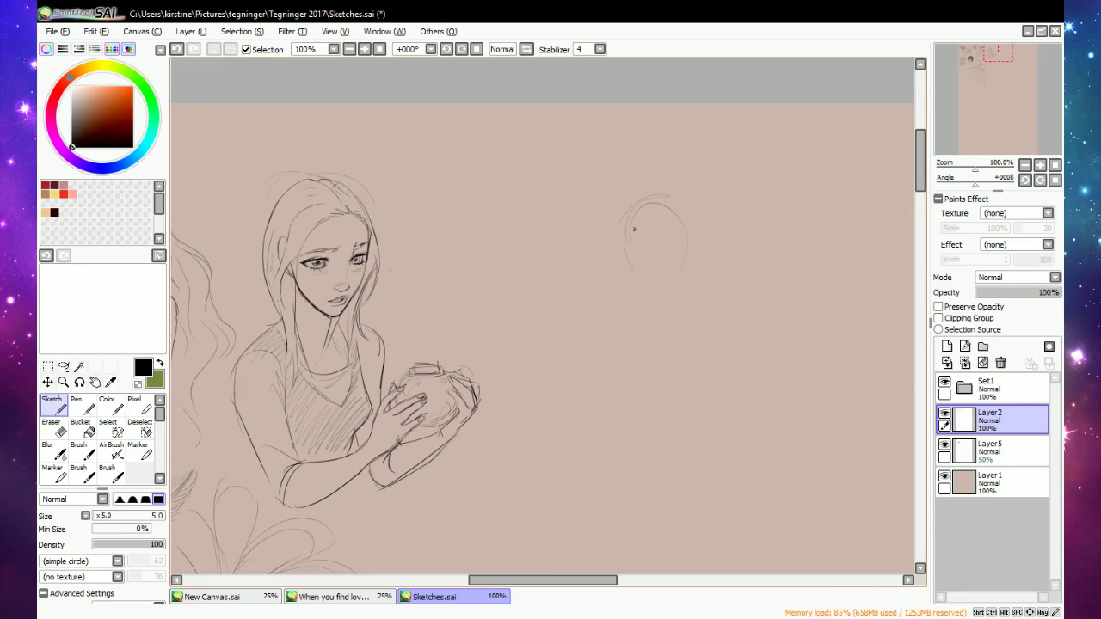
Rough out a small tilted head with guide marks for the eyes in the empty area beside the woman.
drag(635, 229, 656, 315)
drag(692, 238, 683, 302)
drag(647, 252, 694, 243)
Clean up the eye guide marks and draw a round eye with a dark pupil below the brow.
click(365, 49)
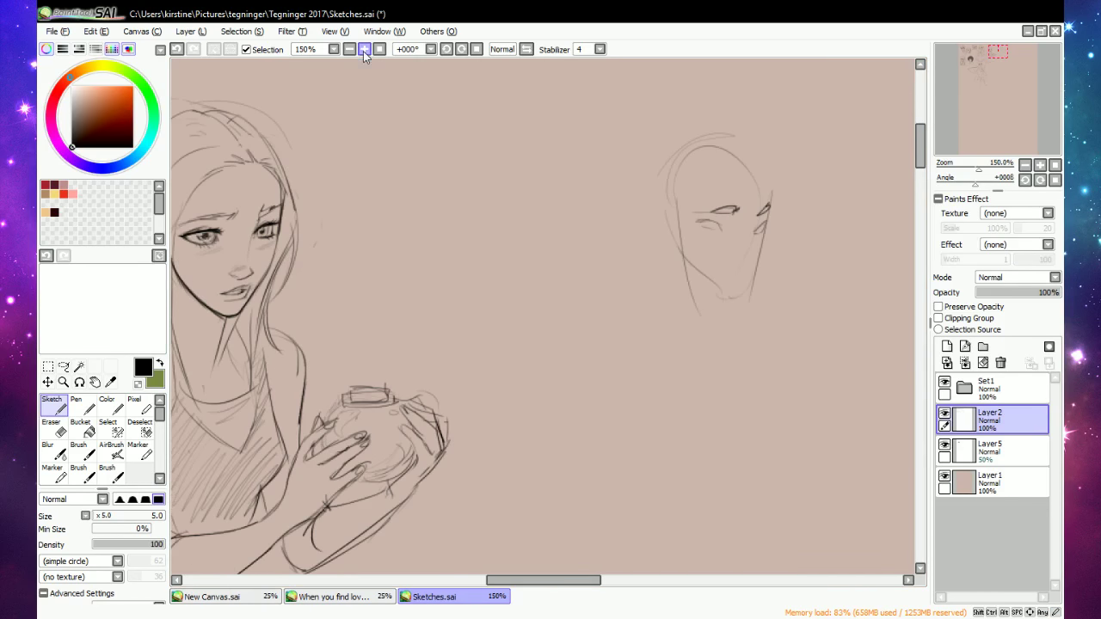
key(e)
mouse_move(721, 226)
mouse_down()
mouse_move(704, 224)
mouse_move(721, 228)
mouse_up()
key(n)
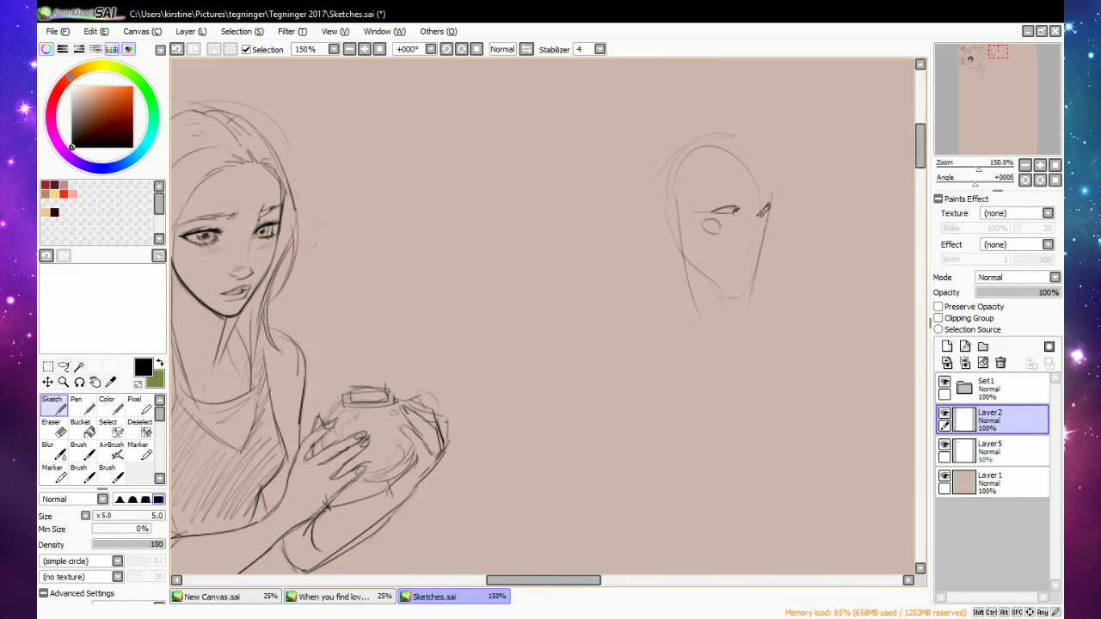
key(e)
key(n)
key(e)
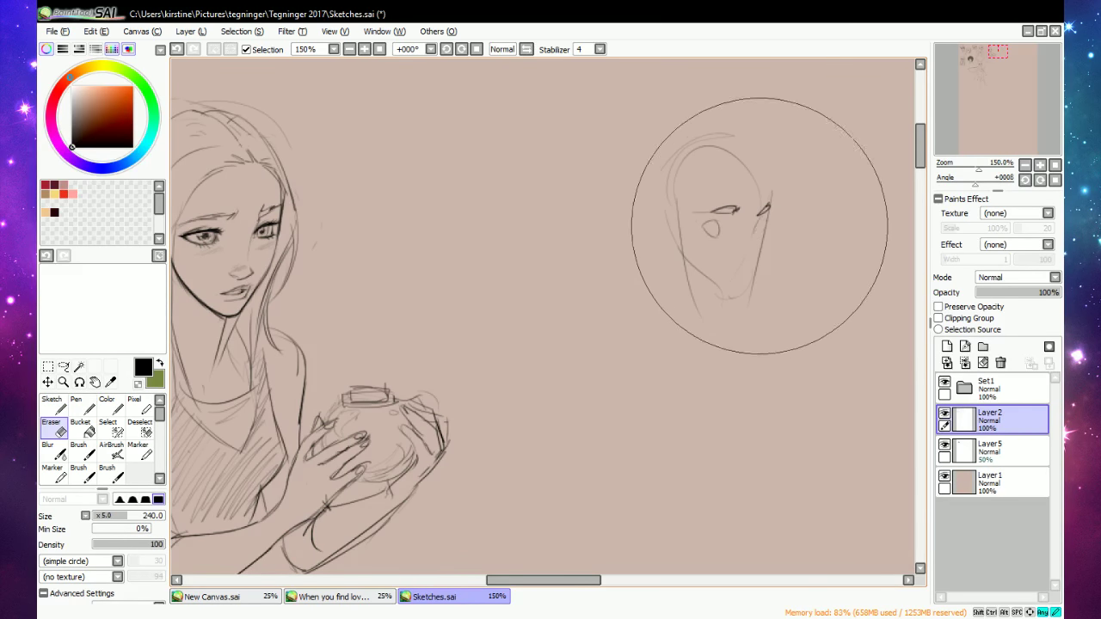
key(n)
mouse_move(706, 223)
mouse_down()
mouse_move(715, 231)
mouse_move(739, 215)
mouse_up()
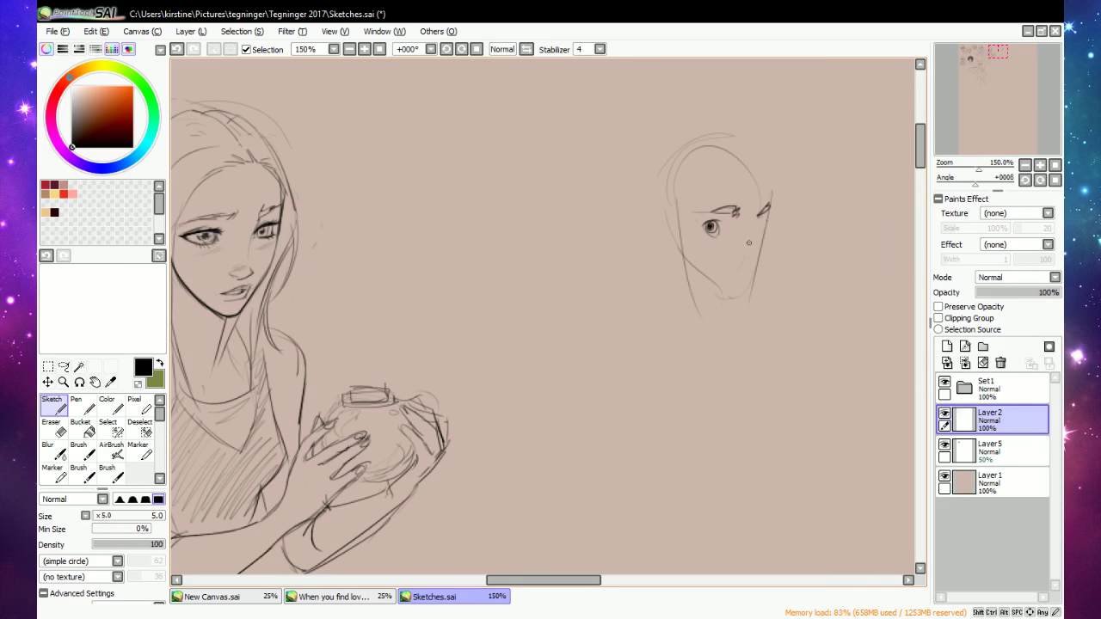
Try a few strokes on the lower face and erase the whole small head sketch.
drag(749, 260, 733, 255)
key(e)
key(n)
key(e)
key(e)
mouse_move(710, 286)
mouse_down()
mouse_move(759, 295)
mouse_move(757, 267)
mouse_up()
key(e)
mouse_move(711, 277)
mouse_down()
mouse_move(694, 216)
mouse_move(708, 129)
mouse_move(781, 86)
mouse_up()
key(e)
Outline a larger front-facing head with a rounded skull tapering to the chin.
mouse_move(670, 180)
mouse_down()
mouse_move(788, 123)
mouse_move(710, 258)
mouse_up()
drag(804, 118, 809, 320)
drag(706, 300, 794, 349)
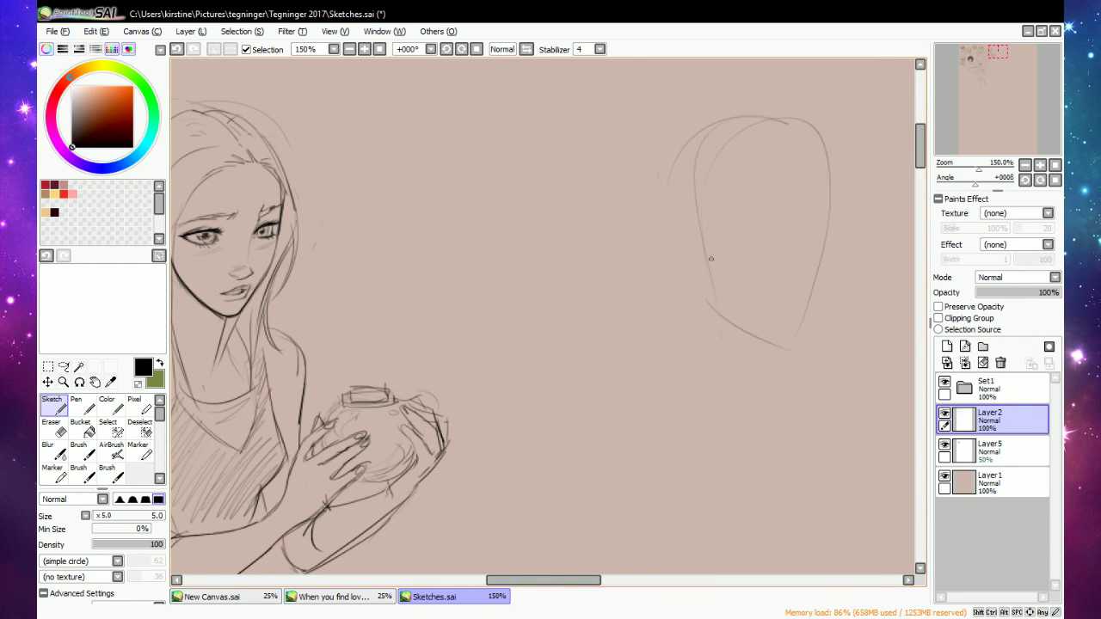
mouse_move(711, 258)
mouse_down()
mouse_move(771, 343)
mouse_move(818, 291)
mouse_up()
Sketch the face's features: arched eyebrows, round eyes with irises, the base of the nose and a mouth line.
drag(734, 201, 714, 217)
mouse_move(788, 203)
mouse_down()
mouse_move(829, 205)
mouse_move(827, 222)
mouse_move(826, 206)
mouse_up()
drag(714, 217, 802, 193)
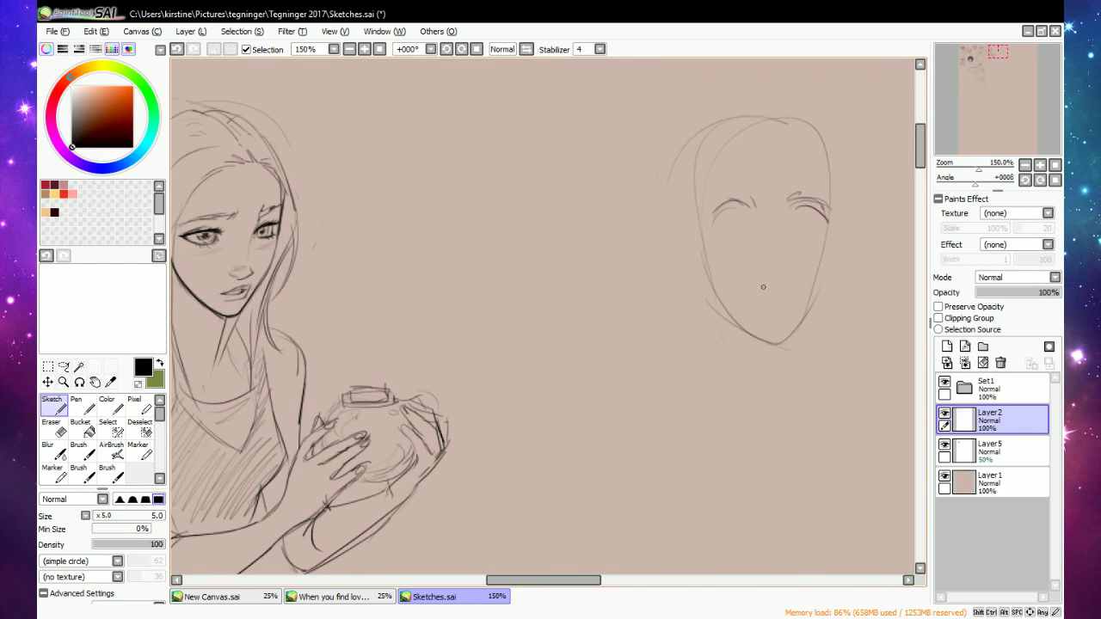
drag(757, 277, 795, 276)
drag(724, 230, 744, 234)
mouse_move(812, 219)
mouse_down()
mouse_move(742, 242)
mouse_move(741, 228)
mouse_move(807, 229)
mouse_up()
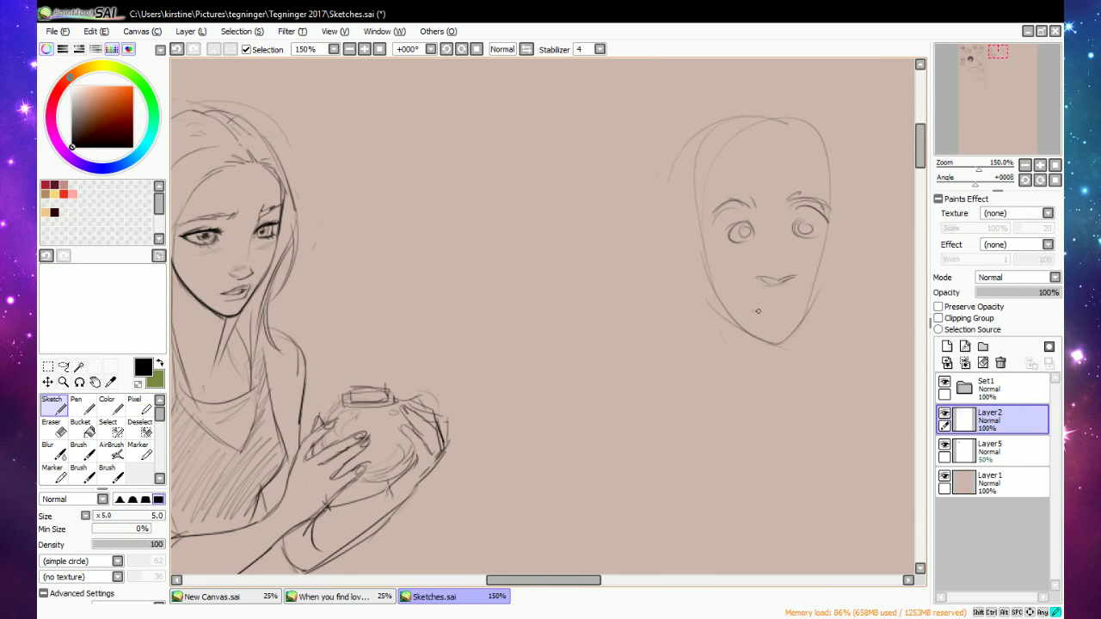
drag(756, 312, 804, 302)
Strengthen the jaw and sides of the face with darker lines and add an ear on each side.
drag(830, 215, 832, 295)
drag(704, 222, 729, 315)
mouse_move(706, 220)
mouse_down()
mouse_move(717, 290)
mouse_move(757, 344)
mouse_move(810, 334)
mouse_move(831, 283)
mouse_up()
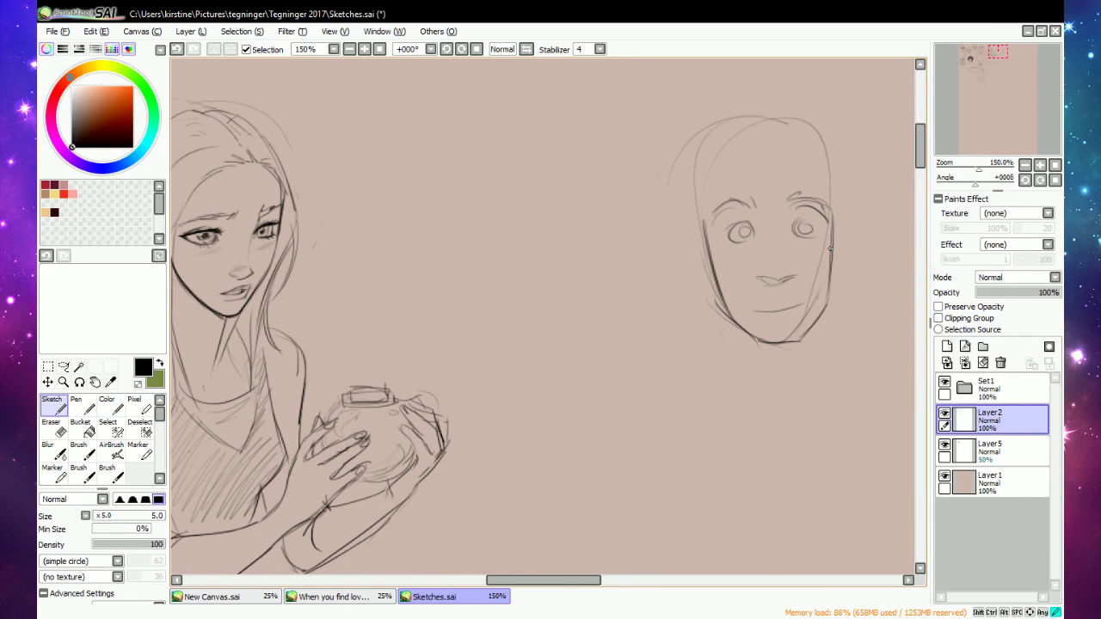
drag(832, 222, 831, 257)
drag(839, 193, 832, 311)
mouse_move(704, 208)
mouse_down()
mouse_move(693, 241)
mouse_move(707, 280)
mouse_up()
drag(840, 221, 840, 280)
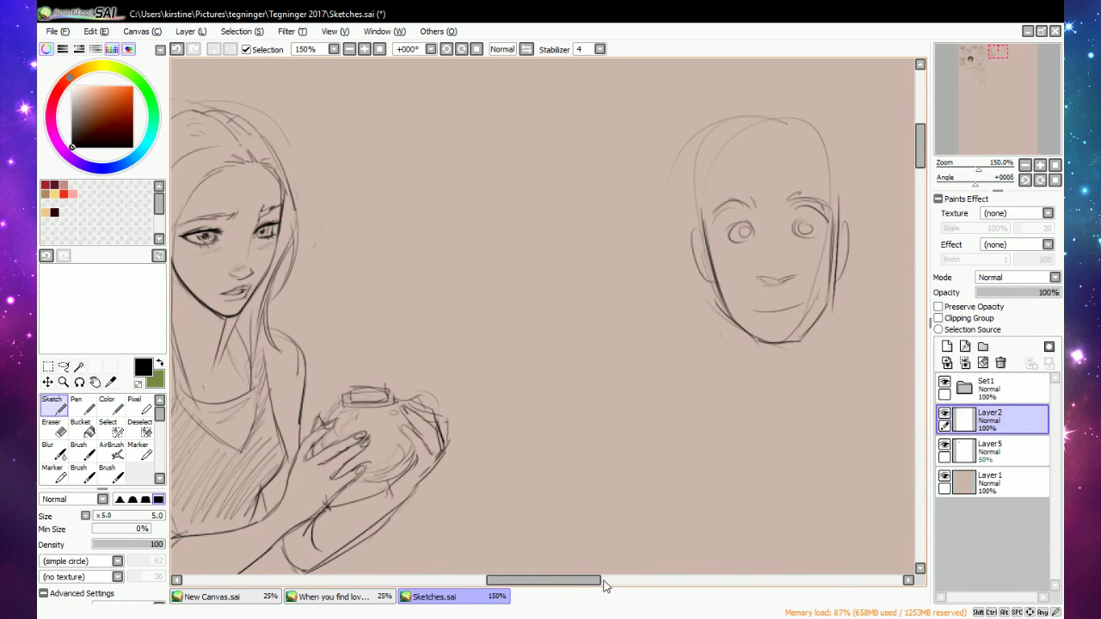
Darken the upper eyelid curve over the right-hand eye of the front-facing head.
drag(605, 583, 628, 582)
key(e)
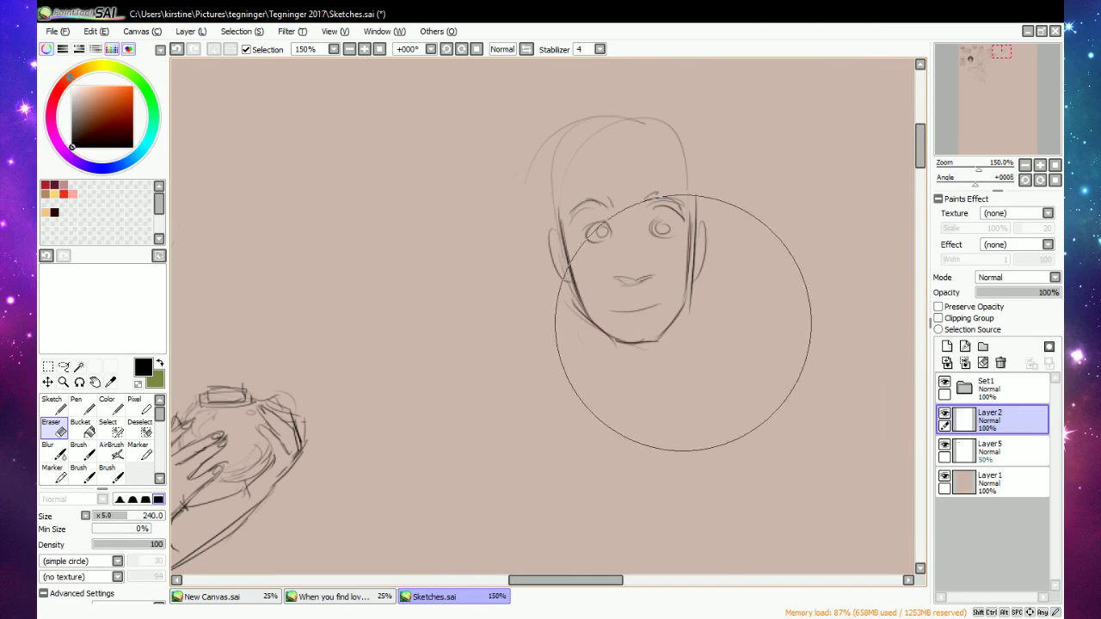
key(n)
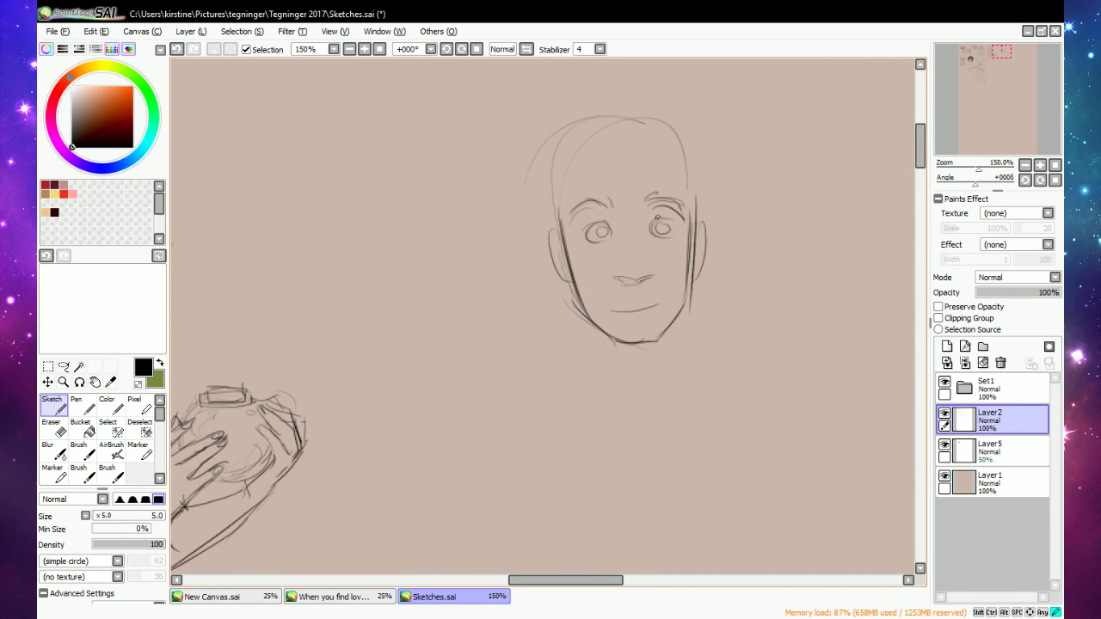
drag(658, 217, 677, 225)
drag(655, 223, 677, 222)
key(e)
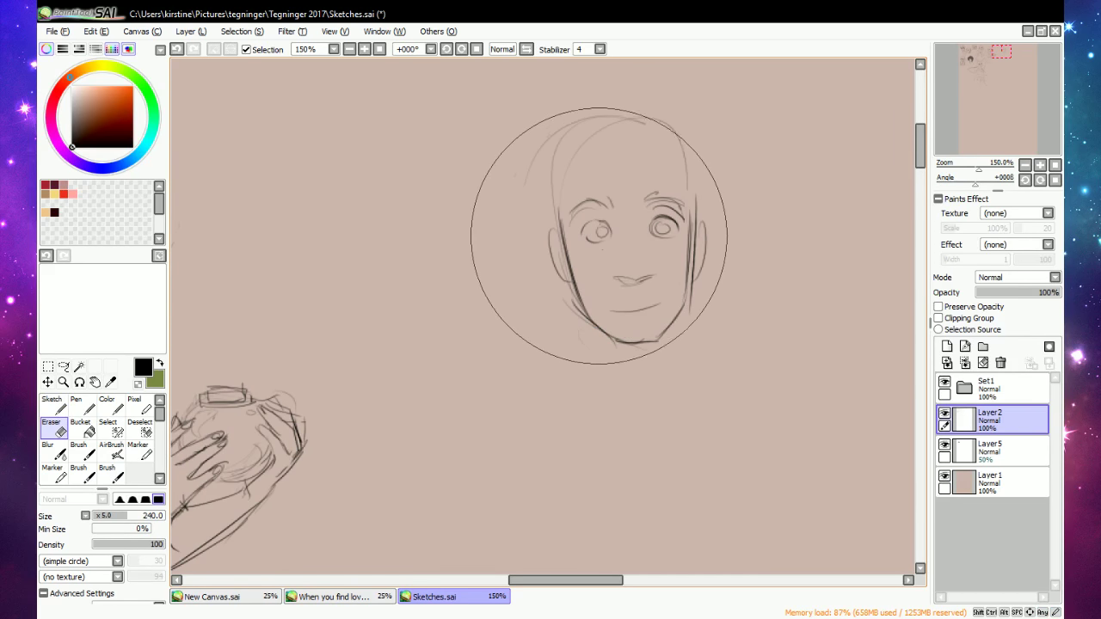
key(n)
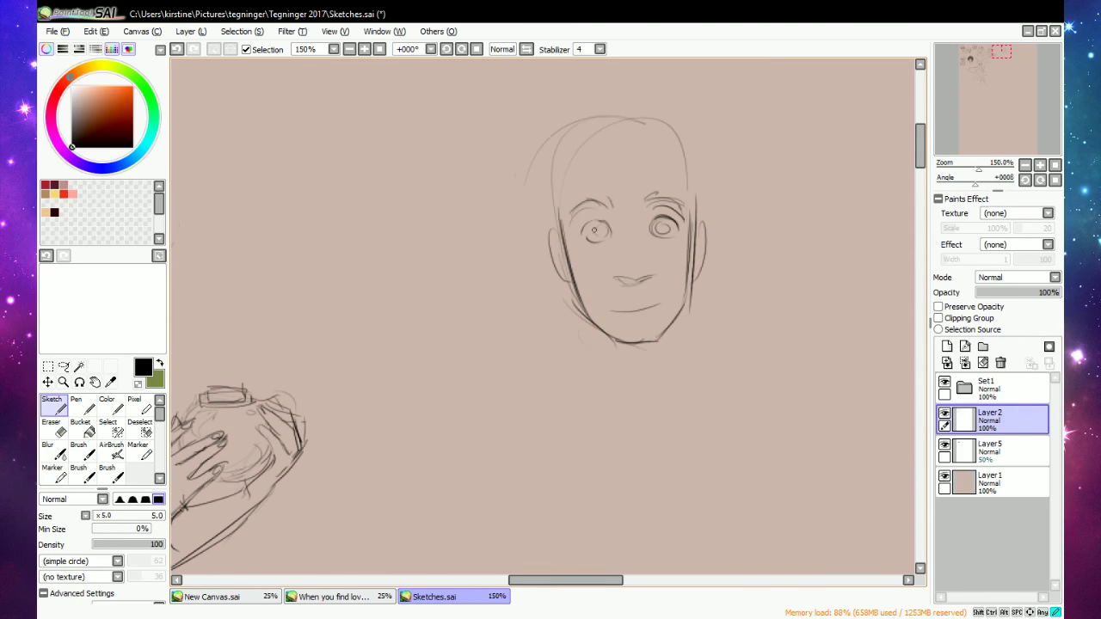
Redraw both irises of the face as small, dark, clearly outlined circles.
drag(605, 228, 602, 221)
key(e)
key(n)
drag(657, 224, 663, 227)
drag(597, 236, 605, 236)
key(e)
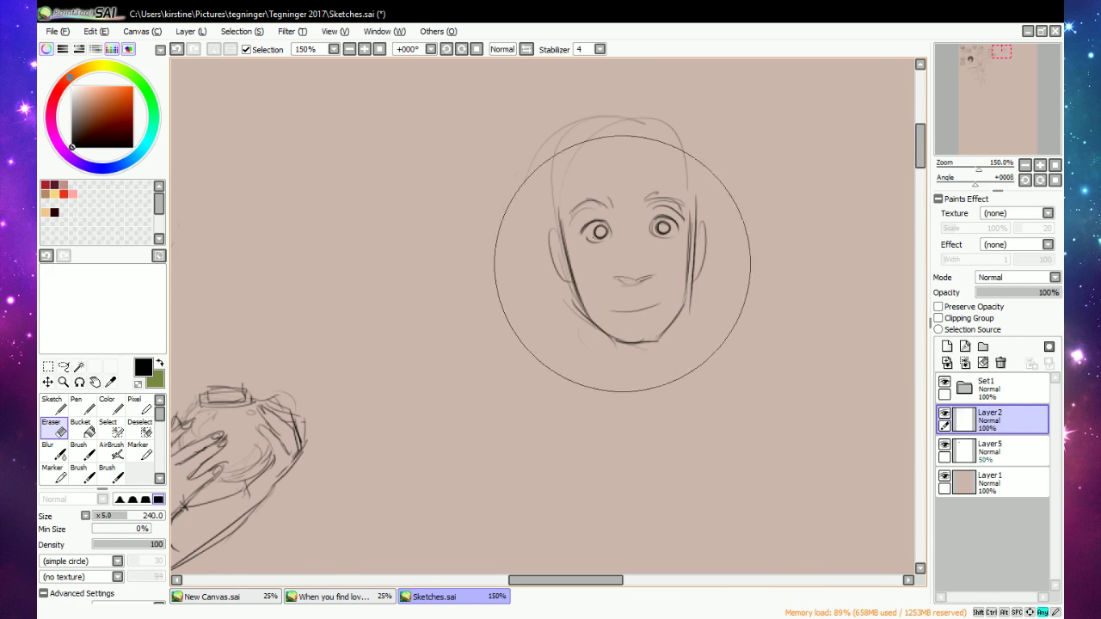
key(n)
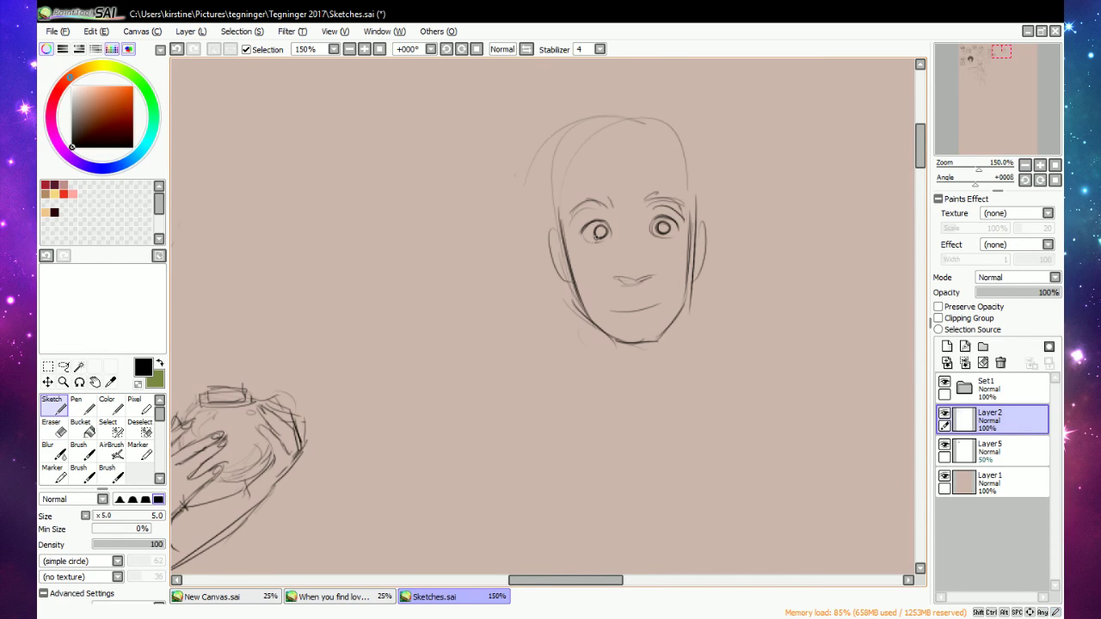
Refine the outline of the left-hand eye, darkening its upper lid and trimming the strokes around it.
drag(583, 235, 591, 242)
key(e)
key(n)
click(587, 234)
key(e)
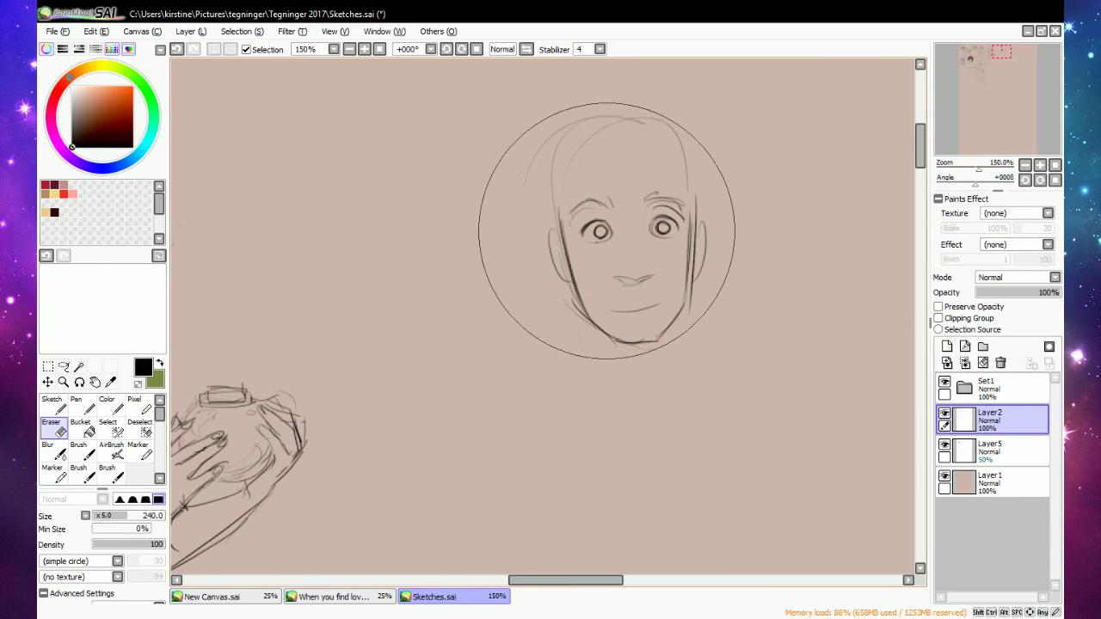
key(n)
mouse_move(600, 225)
mouse_down()
mouse_move(586, 237)
mouse_move(601, 220)
mouse_up()
key(e)
key(n)
click(585, 232)
drag(585, 229, 600, 219)
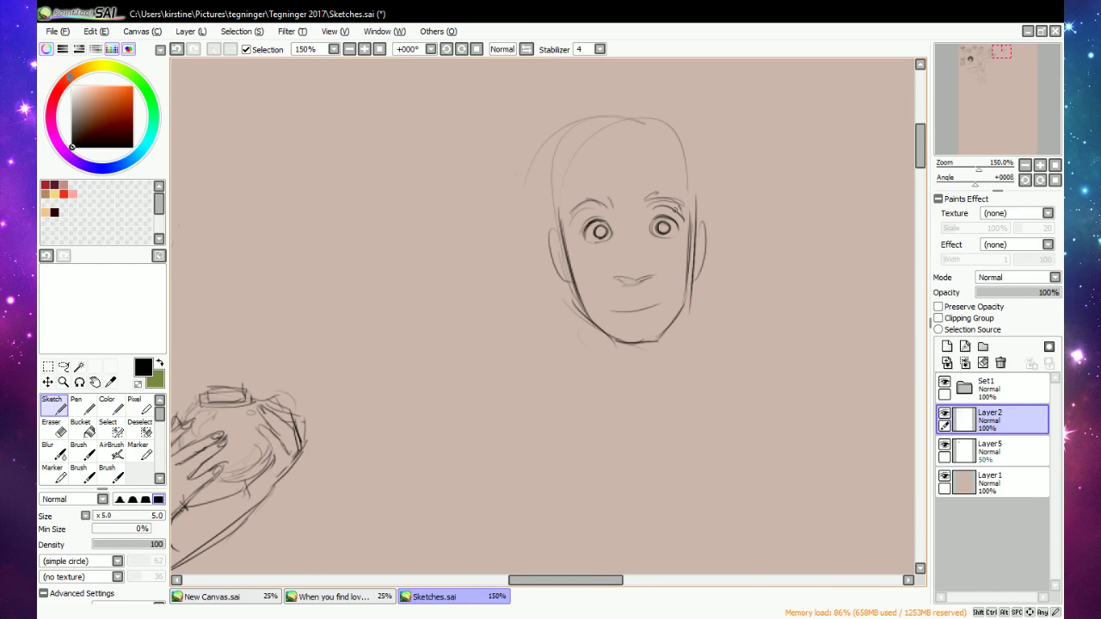
click(672, 217)
Erase the rough strokes of the right-hand eyebrow and redraw both eyebrows with cleaner arches.
key(e)
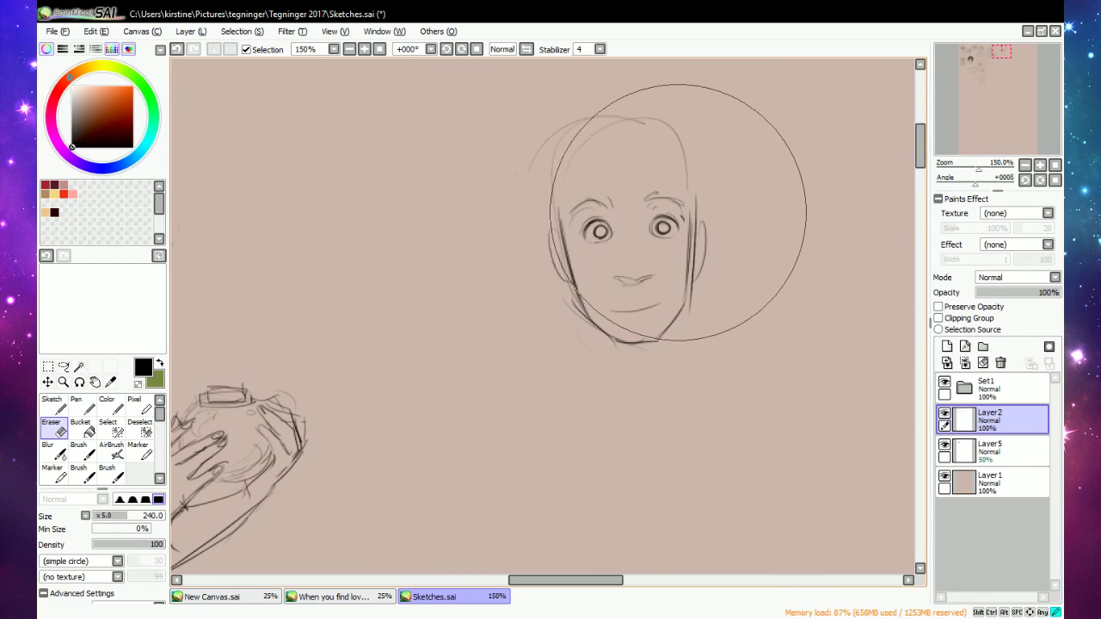
drag(649, 198, 679, 201)
key(n)
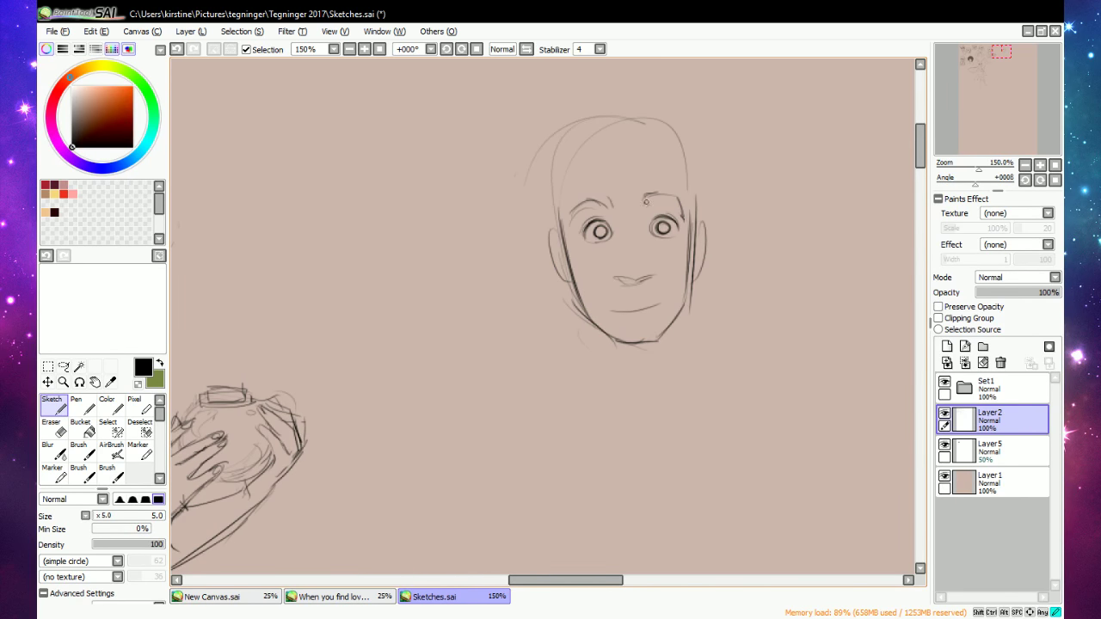
drag(645, 201, 679, 200)
key(e)
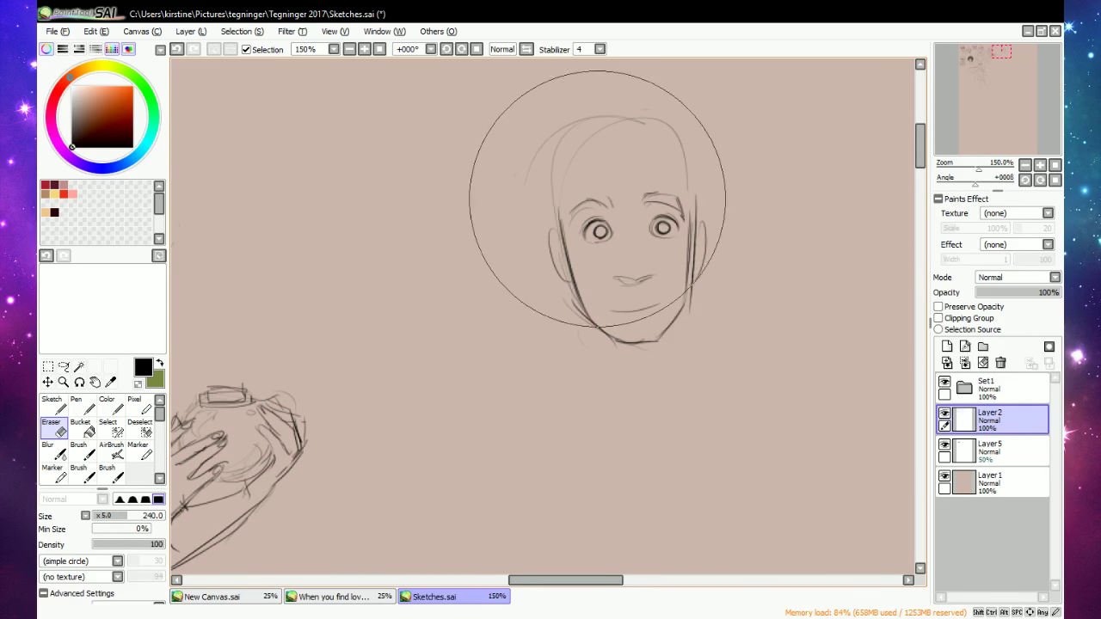
key(n)
mouse_move(592, 199)
mouse_down()
mouse_move(608, 204)
mouse_move(571, 220)
mouse_move(578, 203)
mouse_up()
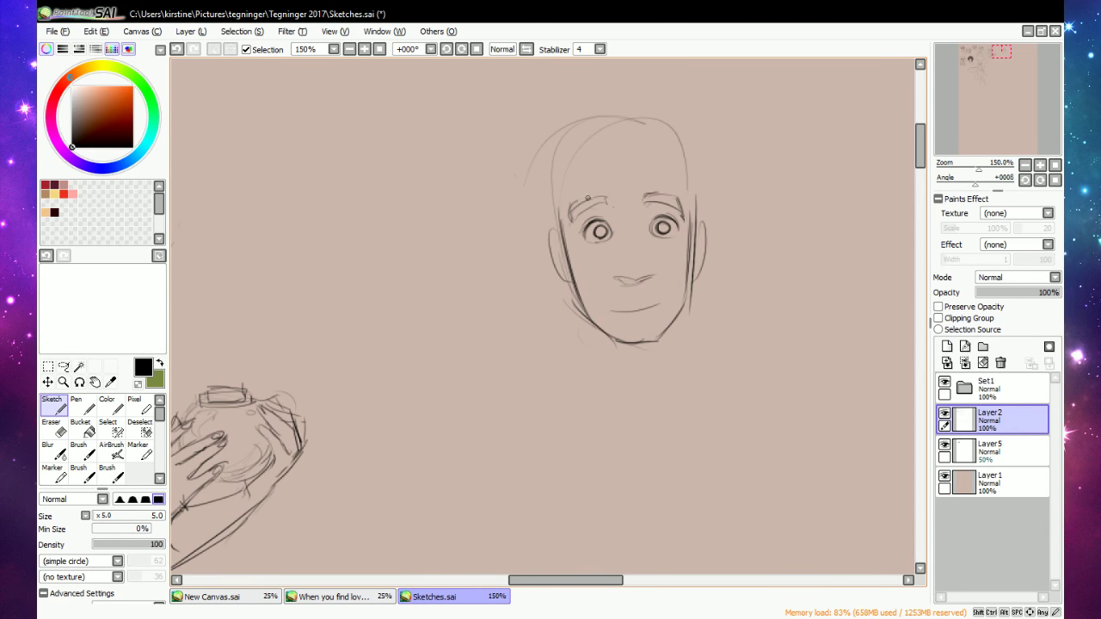
Retrace the jaw and chin with a darker line and clean up the left-hand eyebrow.
click(721, 617)
mouse_move(572, 268)
mouse_down()
mouse_move(584, 316)
mouse_move(636, 345)
mouse_move(616, 333)
mouse_move(633, 343)
mouse_move(679, 312)
mouse_move(671, 322)
mouse_move(691, 232)
mouse_up()
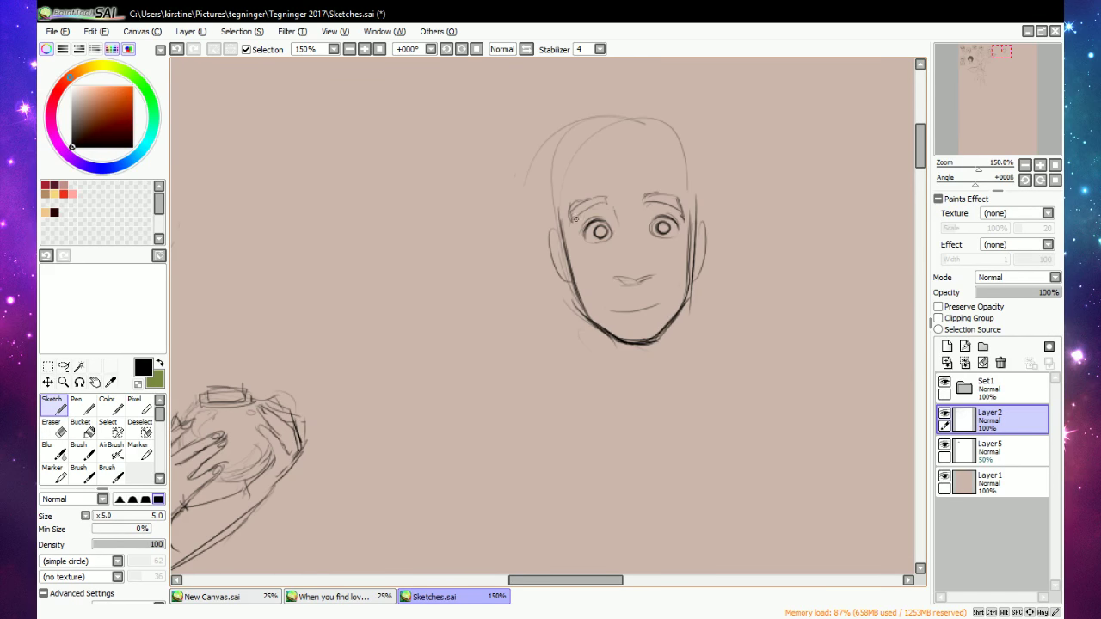
key(e)
drag(585, 214, 600, 204)
key(n)
Draw the nose with nostrils and replace the mouth with a slanted line set higher, closer to the nose.
drag(616, 273, 651, 278)
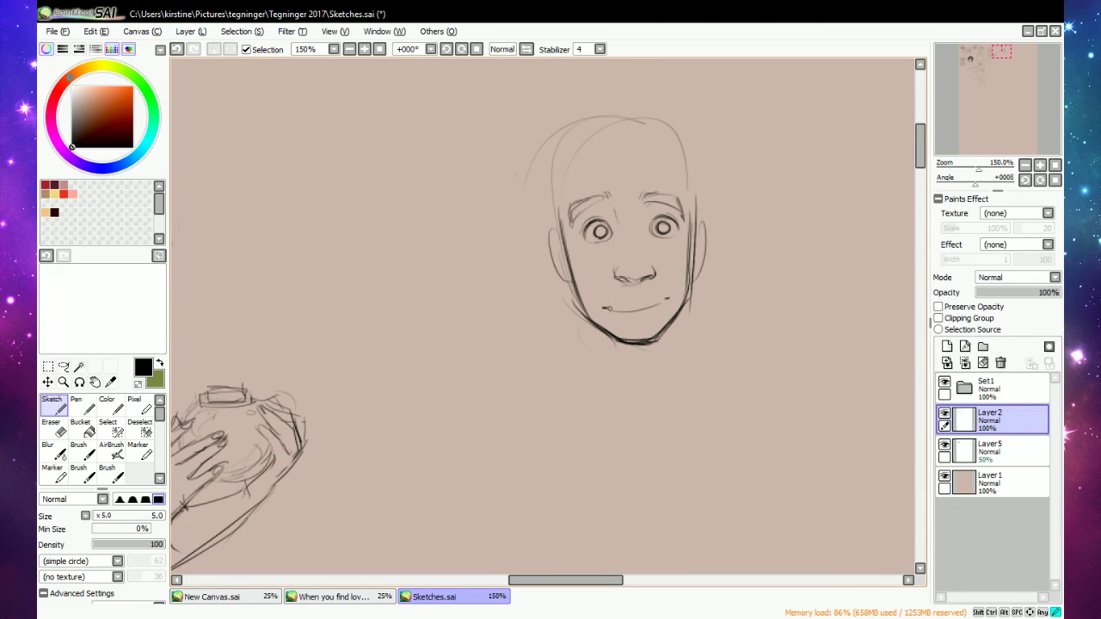
drag(603, 307, 670, 300)
key(e)
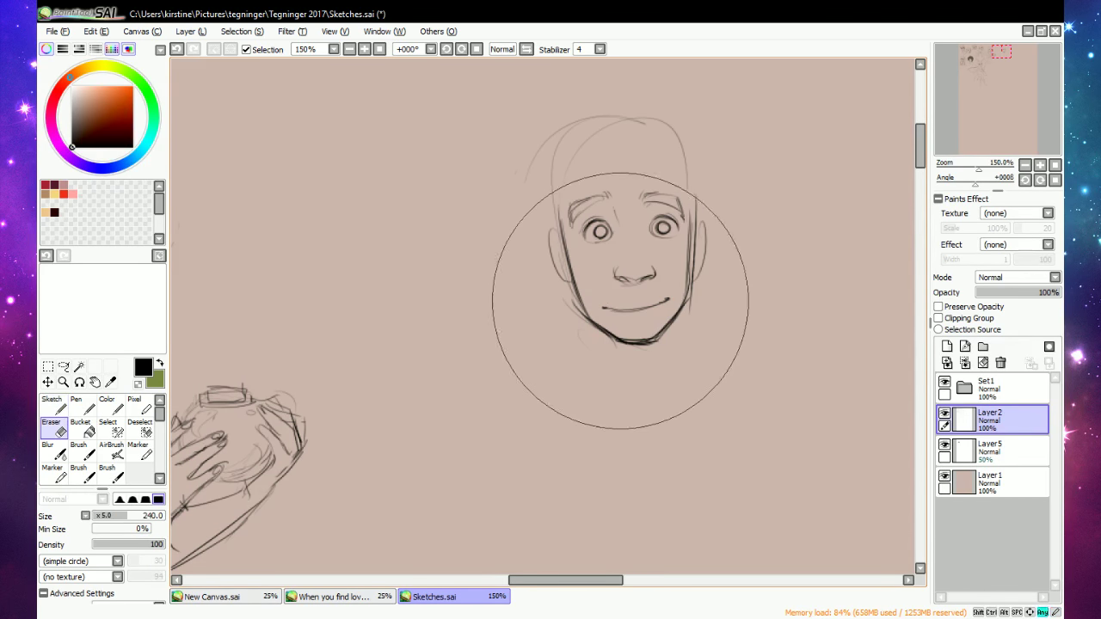
mouse_move(604, 307)
mouse_down()
mouse_move(664, 301)
mouse_move(667, 288)
mouse_up()
key(n)
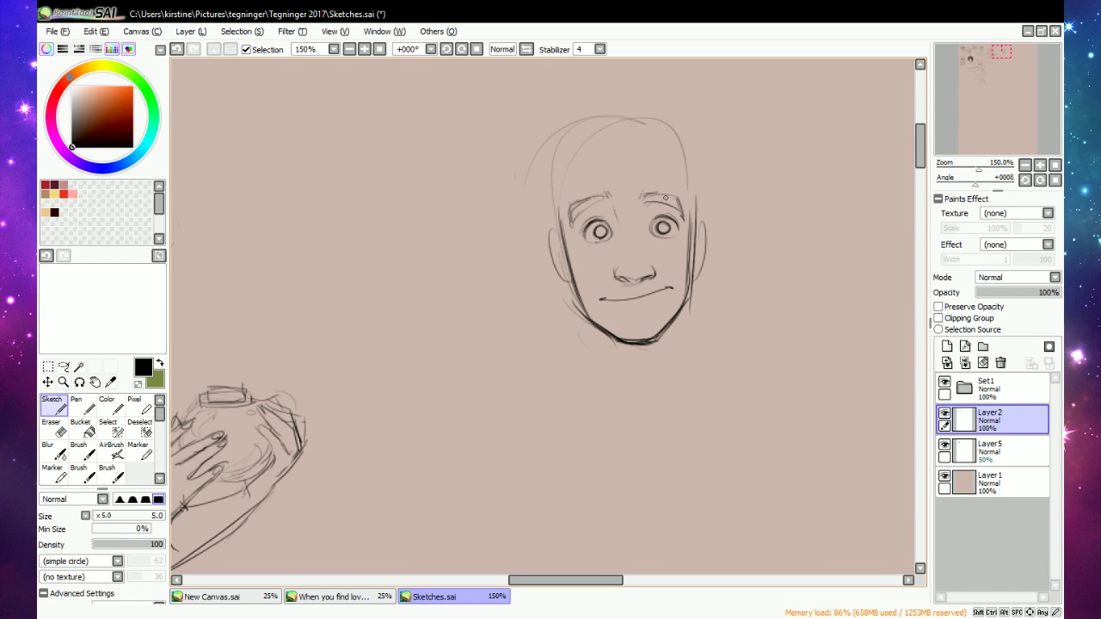
key(e)
drag(607, 250, 610, 229)
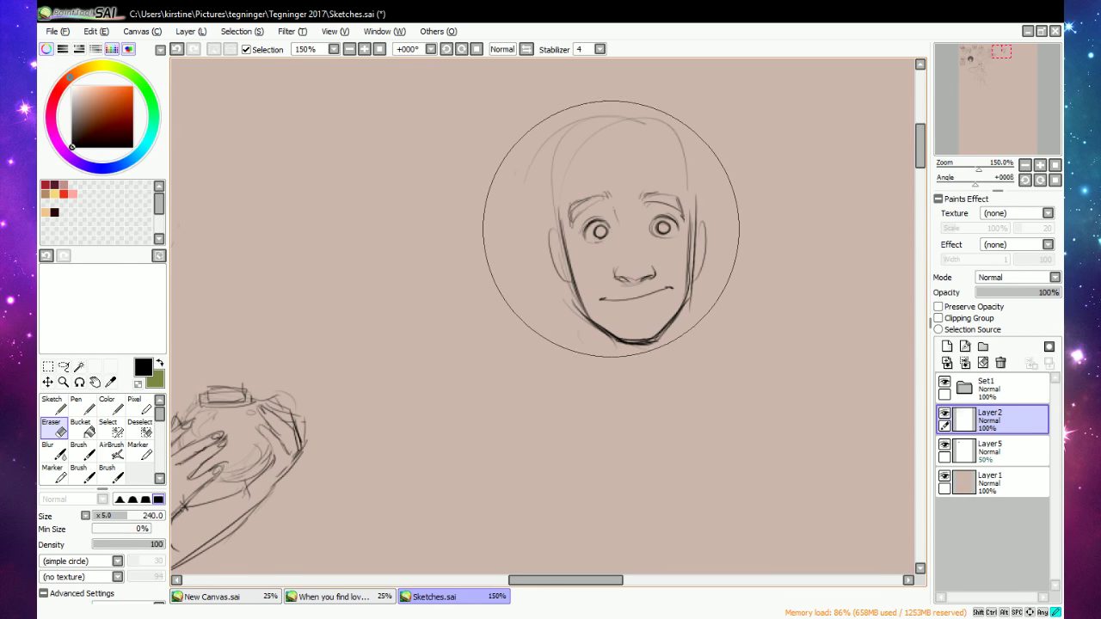
key(n)
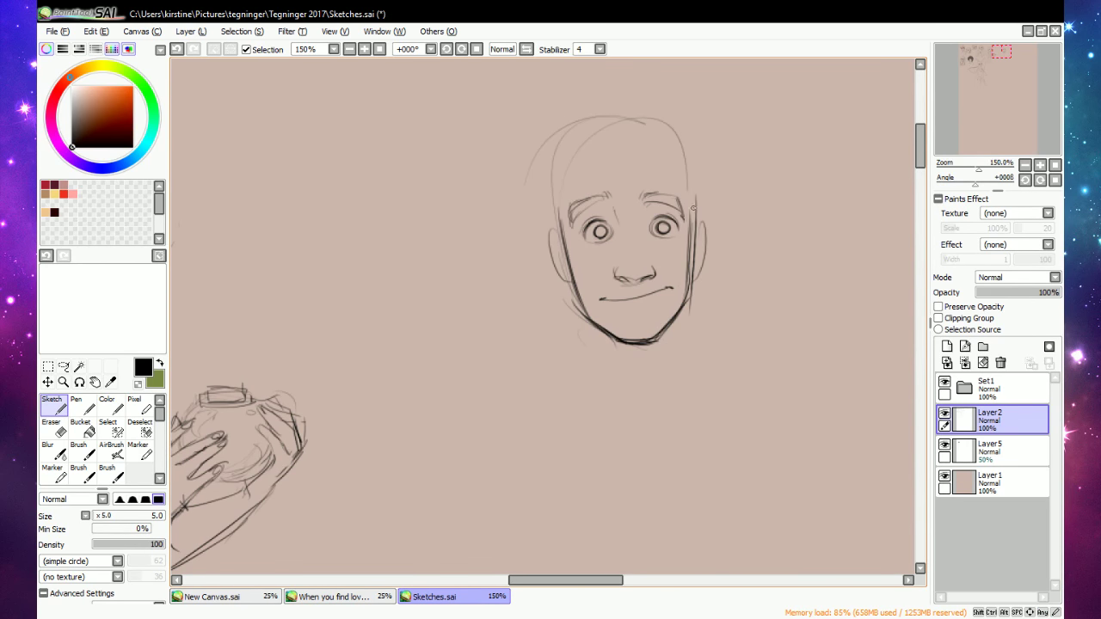
Erase the ears and the right-hand side of the face, and redraw that side as a wider curve into the jaw.
key(e)
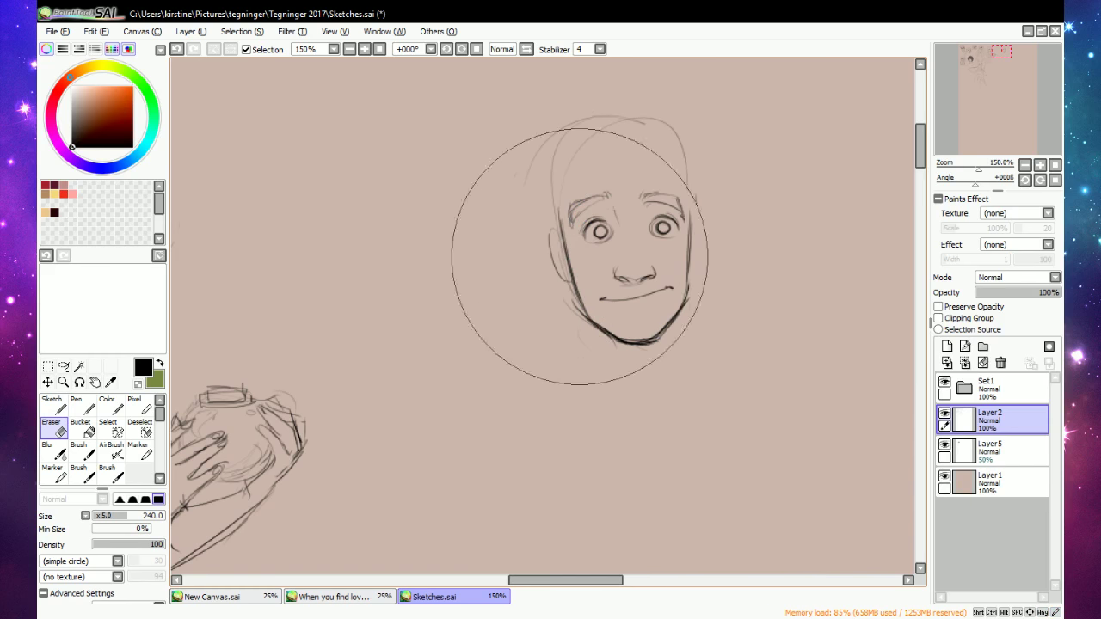
key(e)
key(e)
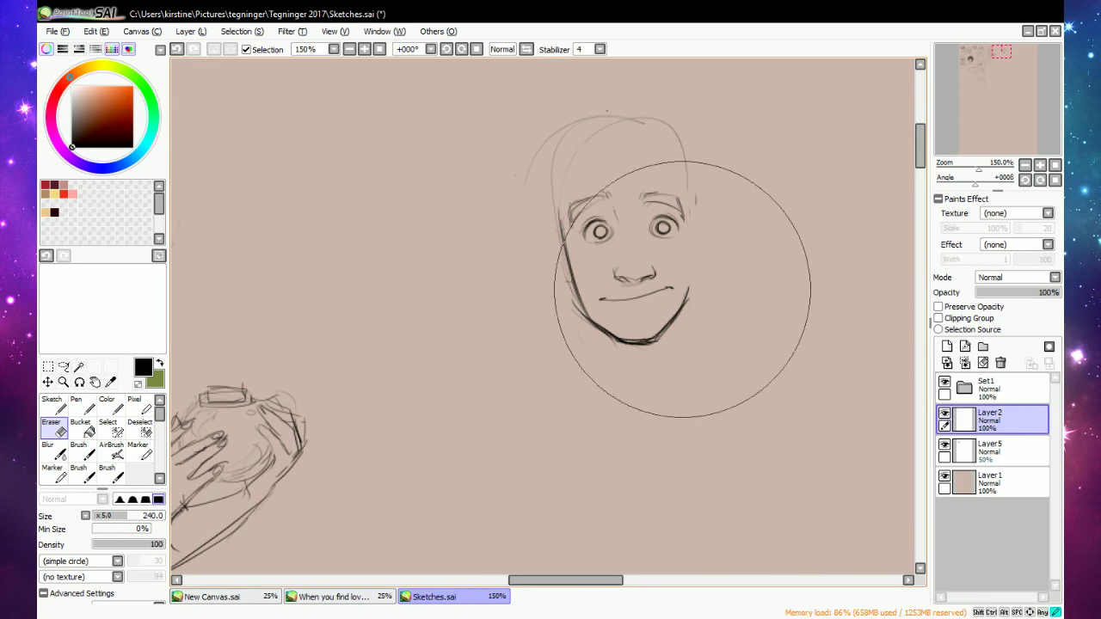
key(e)
mouse_move(698, 203)
mouse_down()
mouse_move(694, 277)
mouse_move(667, 324)
mouse_move(691, 290)
mouse_move(676, 320)
mouse_move(693, 283)
mouse_up()
key(e)
key(e)
mouse_move(694, 228)
mouse_down()
mouse_move(690, 286)
mouse_move(692, 233)
mouse_move(680, 311)
mouse_up()
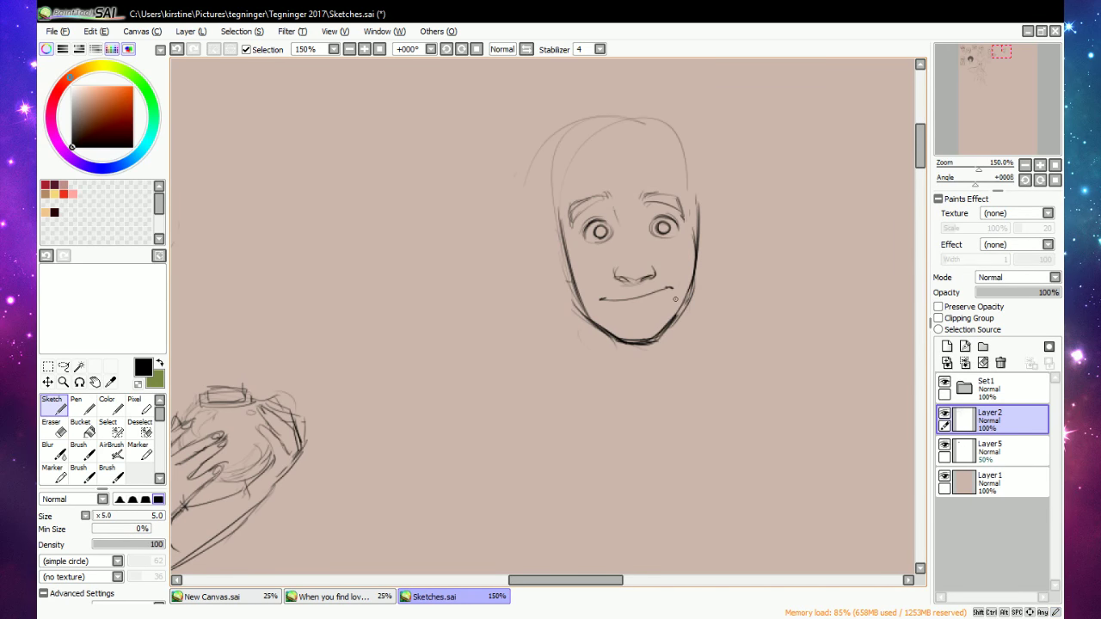
drag(697, 253, 697, 271)
Strengthen the left-hand cheek and jaw contour, and draw a new ear on each side of the head.
mouse_move(570, 269)
mouse_down()
mouse_move(597, 327)
mouse_move(616, 340)
mouse_up()
drag(558, 205, 573, 284)
drag(564, 225, 587, 309)
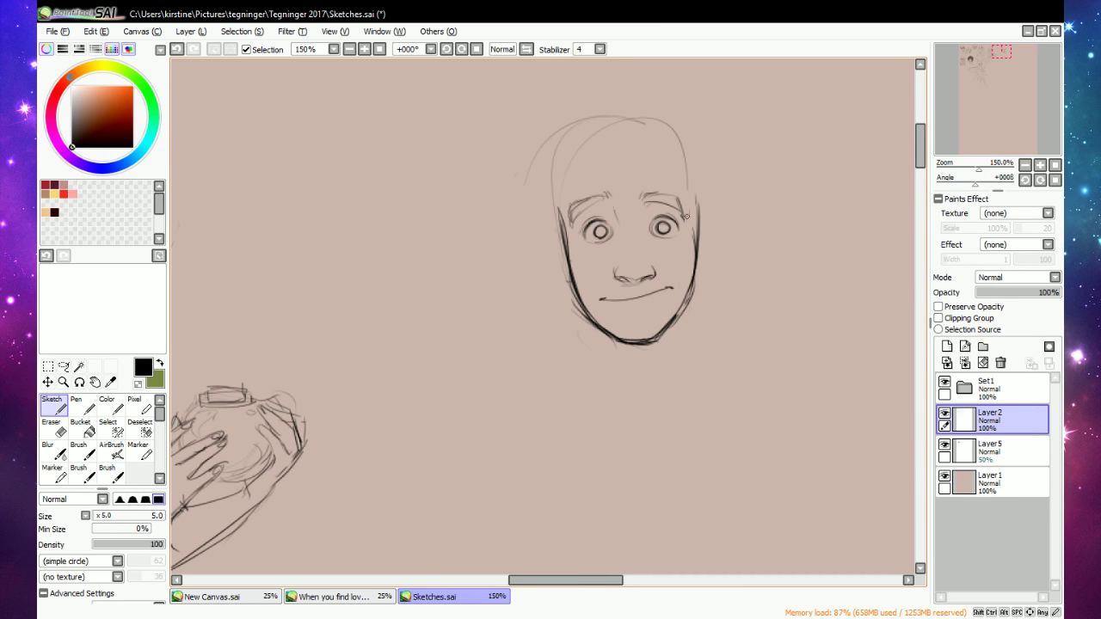
drag(691, 198, 695, 252)
drag(556, 234, 569, 293)
drag(704, 229, 703, 283)
Fill in a small dark pupil at the centre of each iris.
key(e)
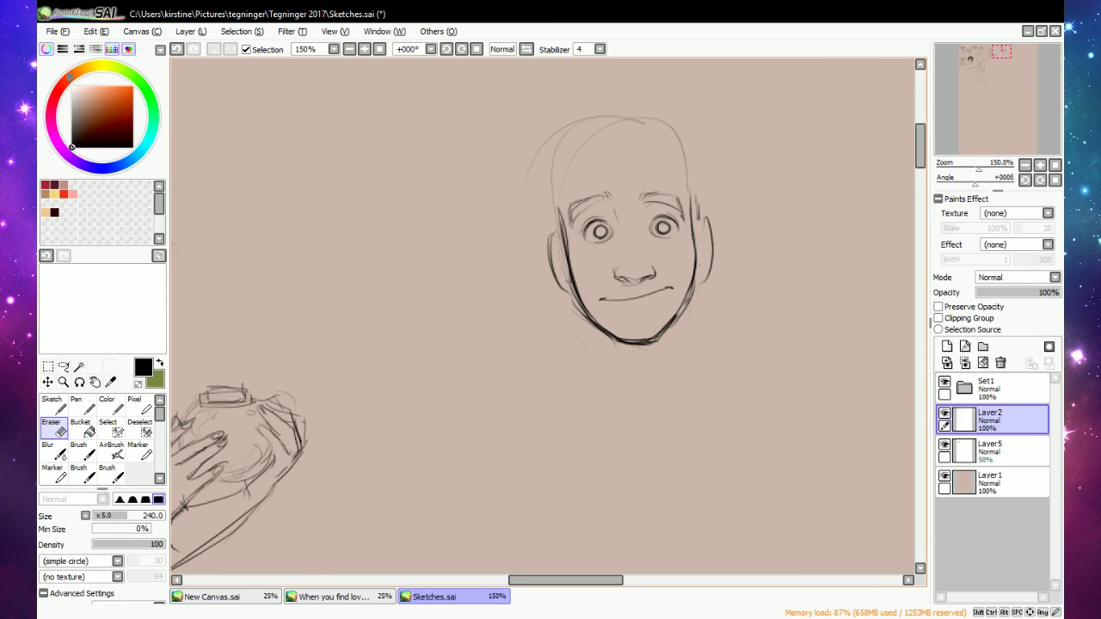
click(54, 405)
drag(663, 228, 602, 234)
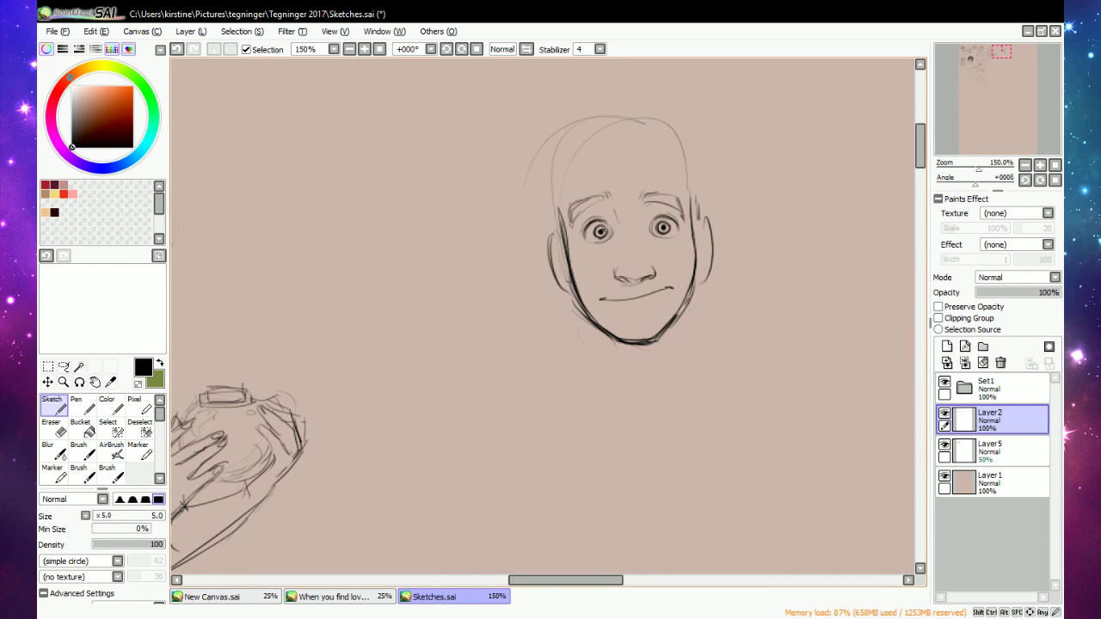
key(e)
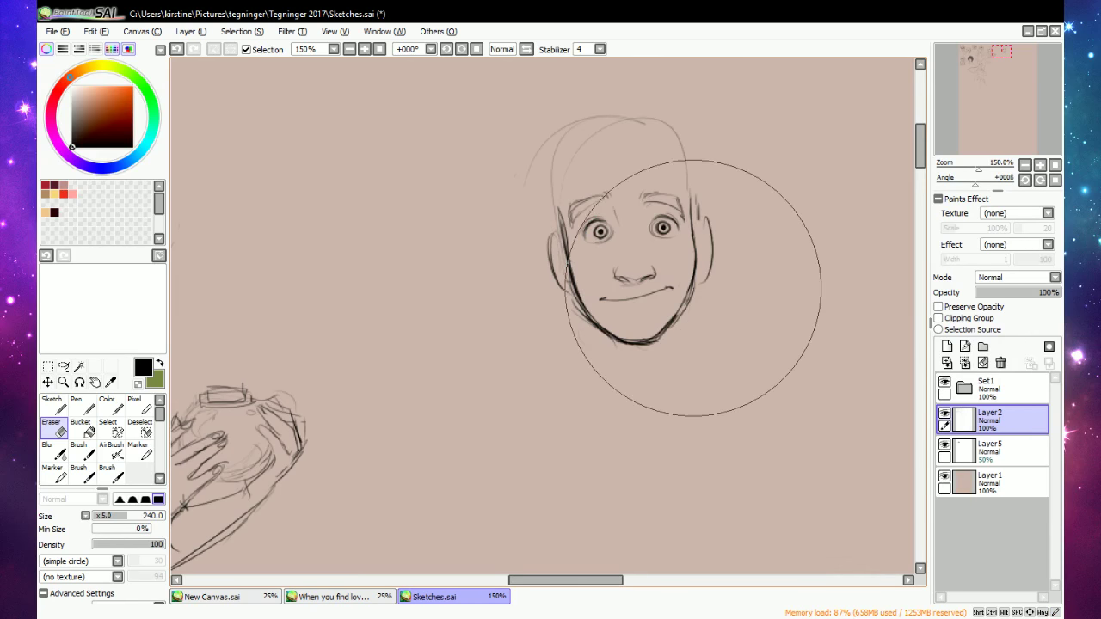
key(e)
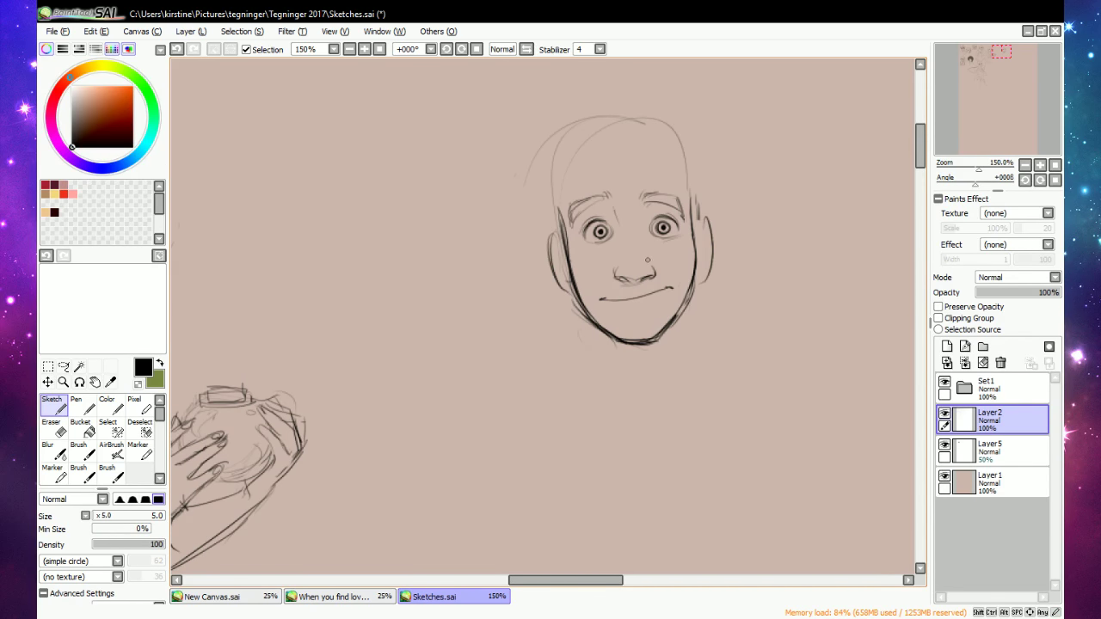
Erase the right-hand nostril wing and redraw it with a rounder curve.
key(e)
key(e)
key(e)
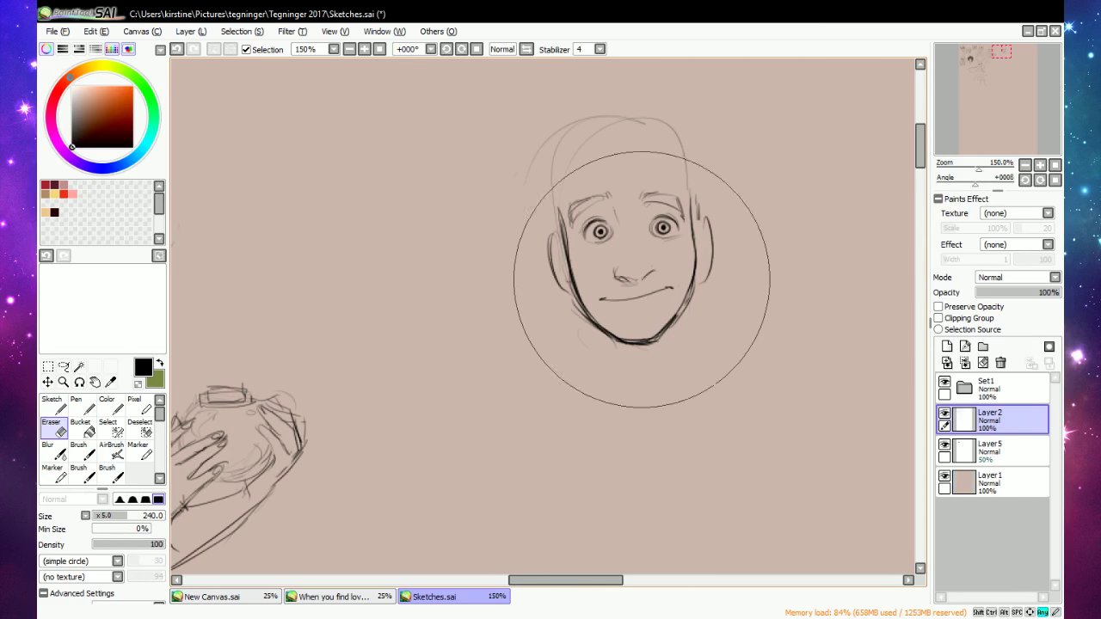
key(e)
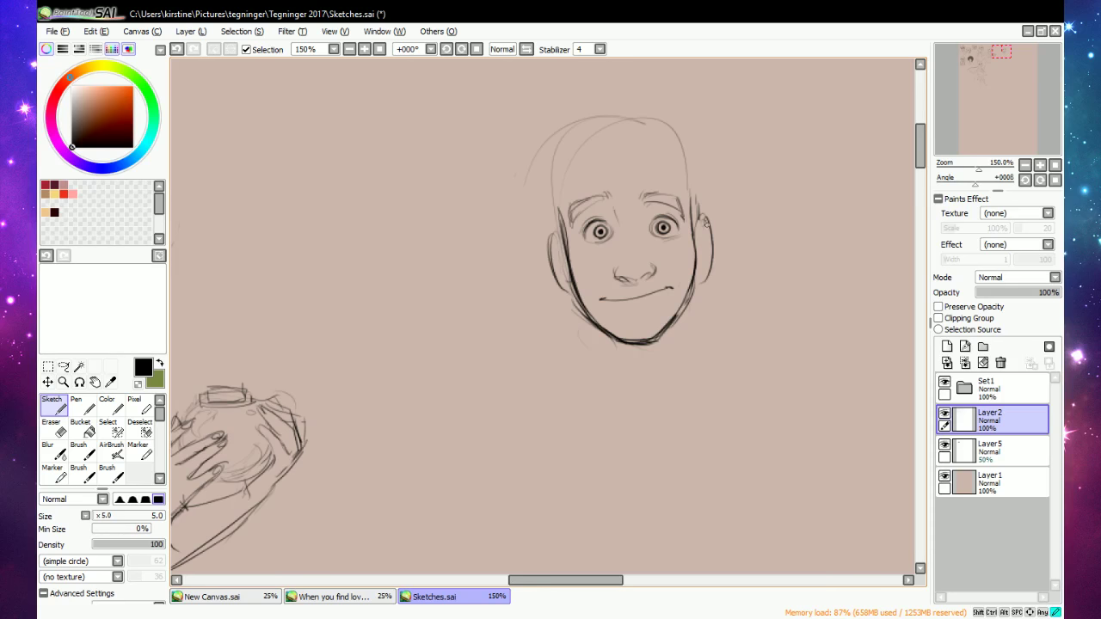
Add an inner contour to the right-hand ear and sharpen the inner end of the right-hand eyebrow.
drag(708, 222, 704, 282)
key(e)
mouse_move(647, 196)
mouse_down()
mouse_move(670, 200)
mouse_move(643, 205)
mouse_up()
key(e)
key(e)
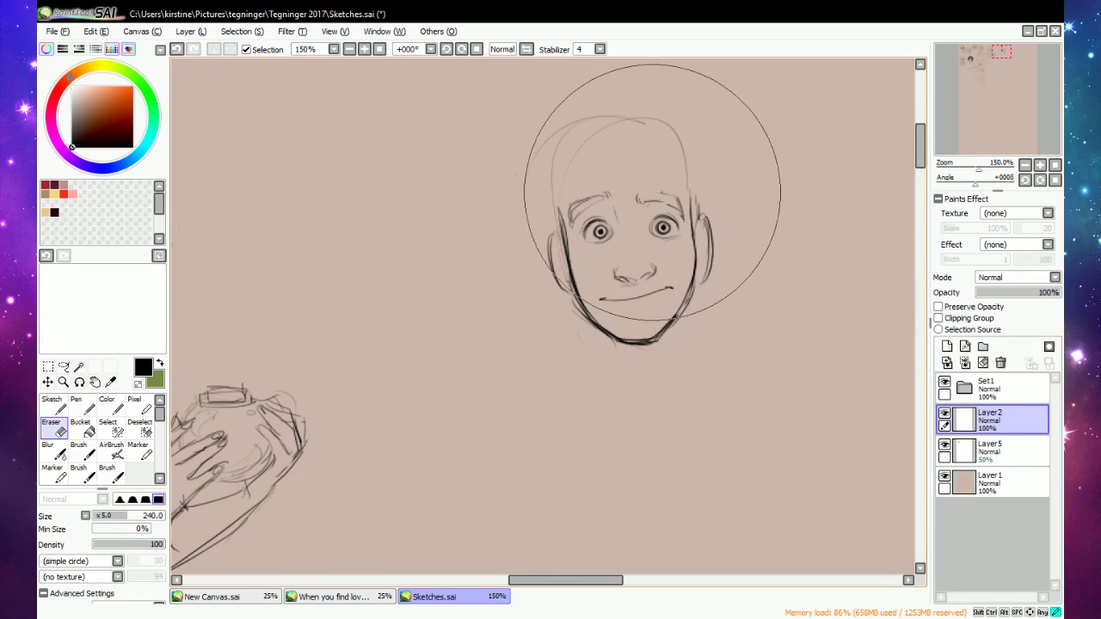
key(e)
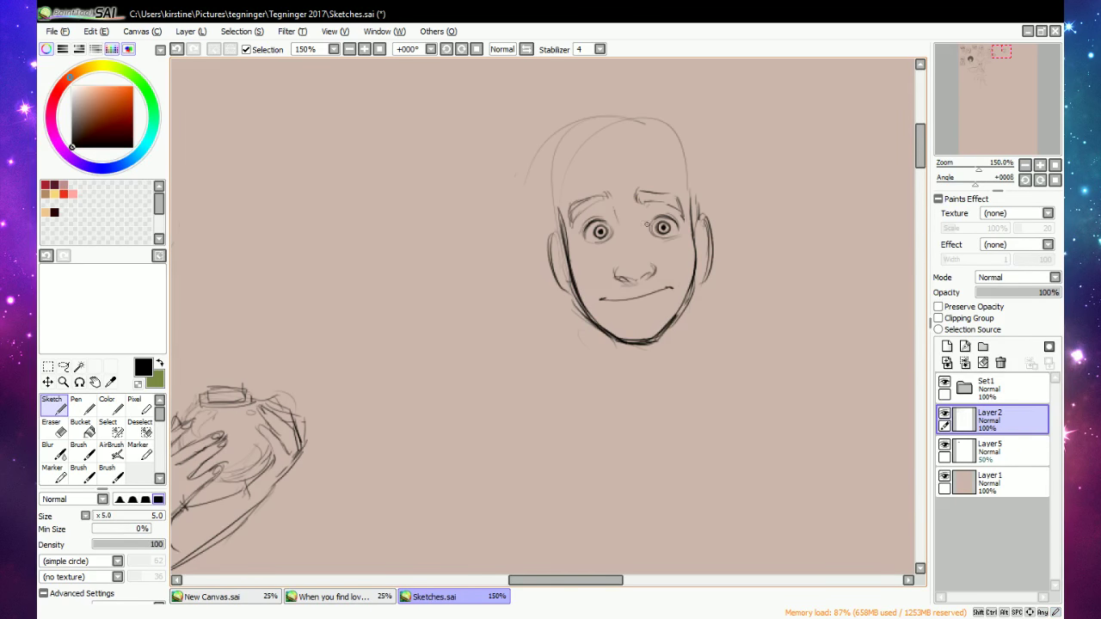
Sharpen the inner end of the left-hand eyebrow and mark the lower lip with a short line under the mouth.
key(e)
key(e)
drag(626, 307, 654, 304)
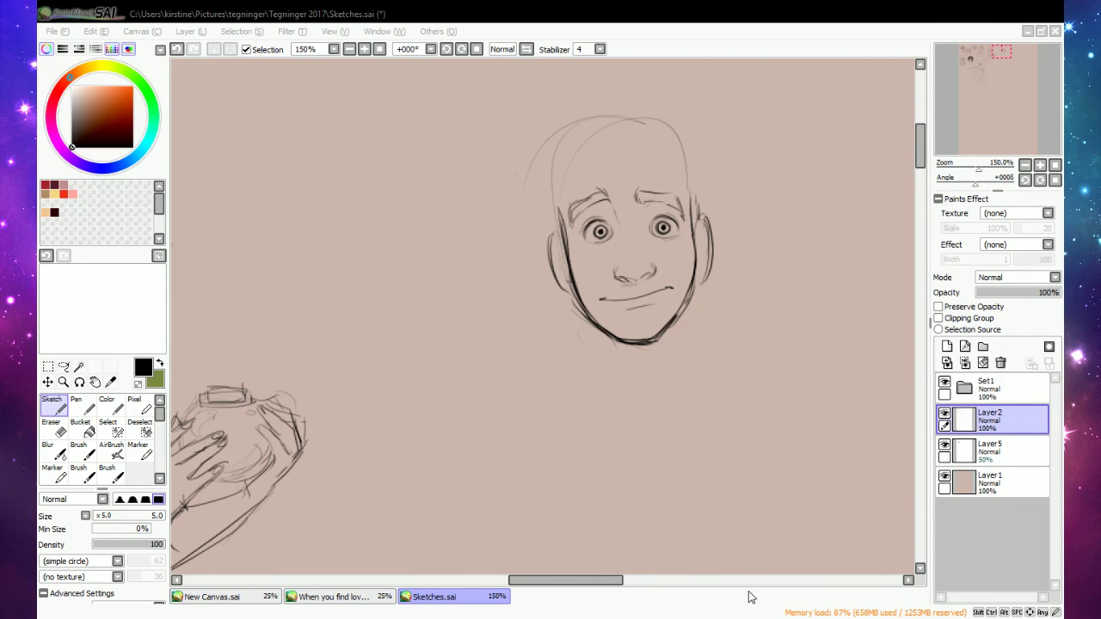
Sketch the hairline as an arch across the top of the forehead and down both temples.
drag(612, 581, 615, 570)
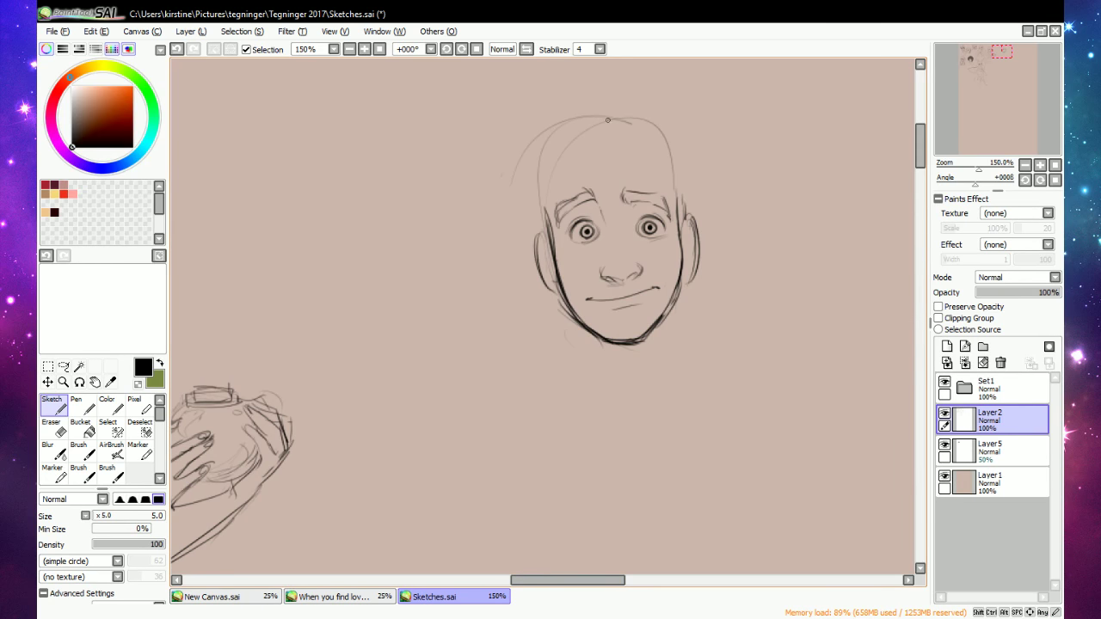
mouse_move(544, 184)
mouse_down()
mouse_move(569, 148)
mouse_move(627, 130)
mouse_up()
mouse_move(598, 118)
mouse_down()
mouse_move(655, 133)
mouse_move(671, 203)
mouse_up()
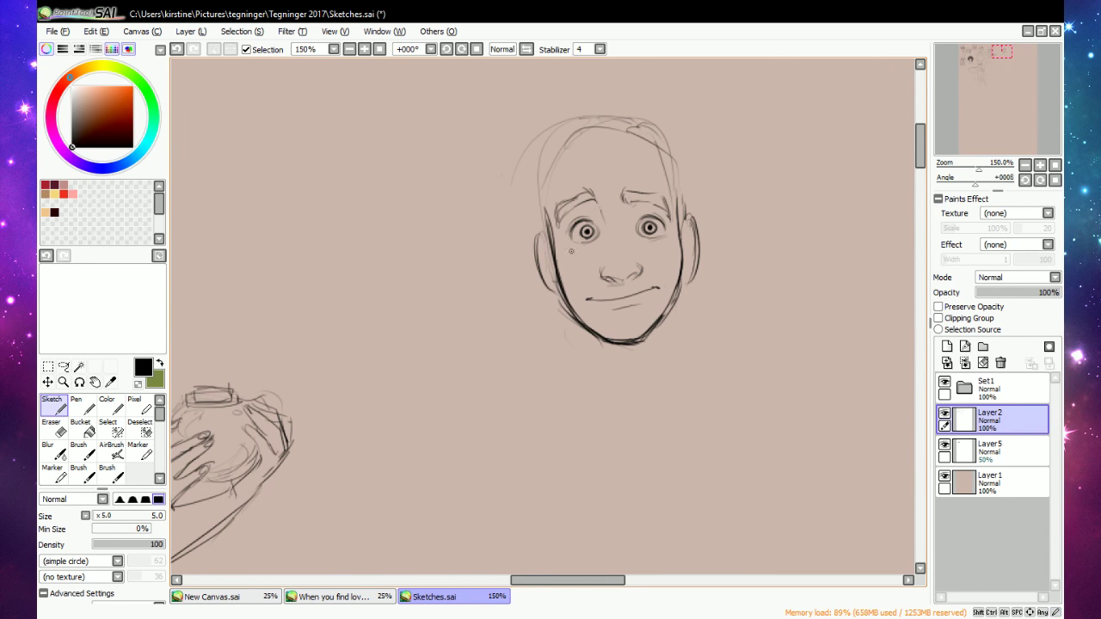
mouse_move(552, 218)
mouse_down()
mouse_move(551, 170)
mouse_move(604, 129)
mouse_move(650, 136)
mouse_up()
Sketch the neck below the jaw with a curved base, and add small jagged strands to the hairline.
drag(676, 295, 680, 370)
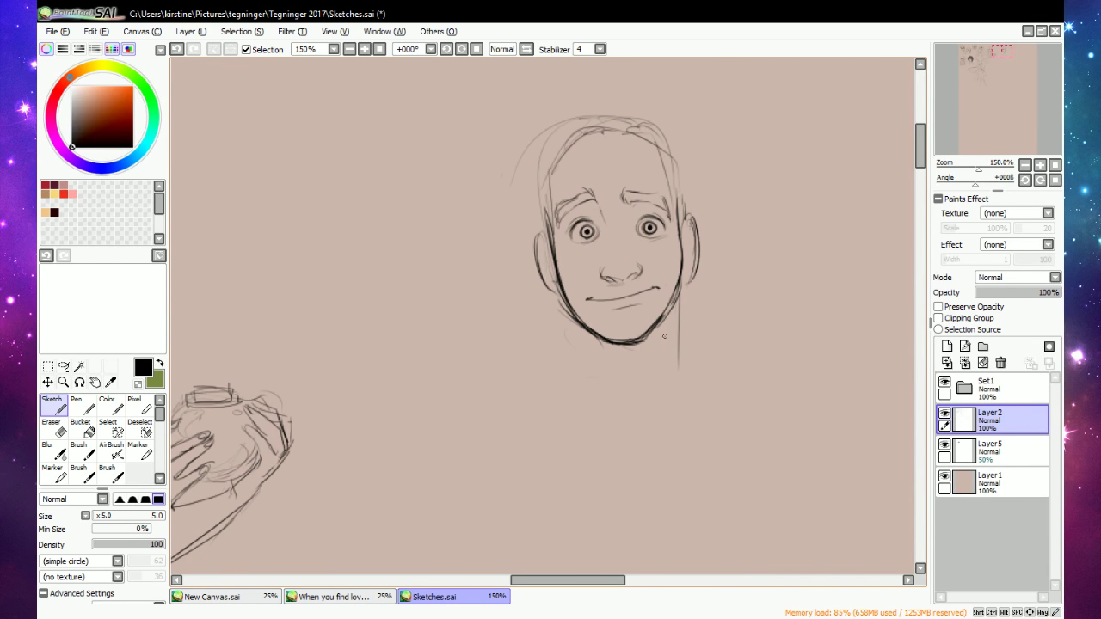
drag(668, 326, 671, 373)
mouse_move(581, 331)
mouse_down()
mouse_move(611, 404)
mouse_move(686, 374)
mouse_up()
drag(621, 135, 629, 129)
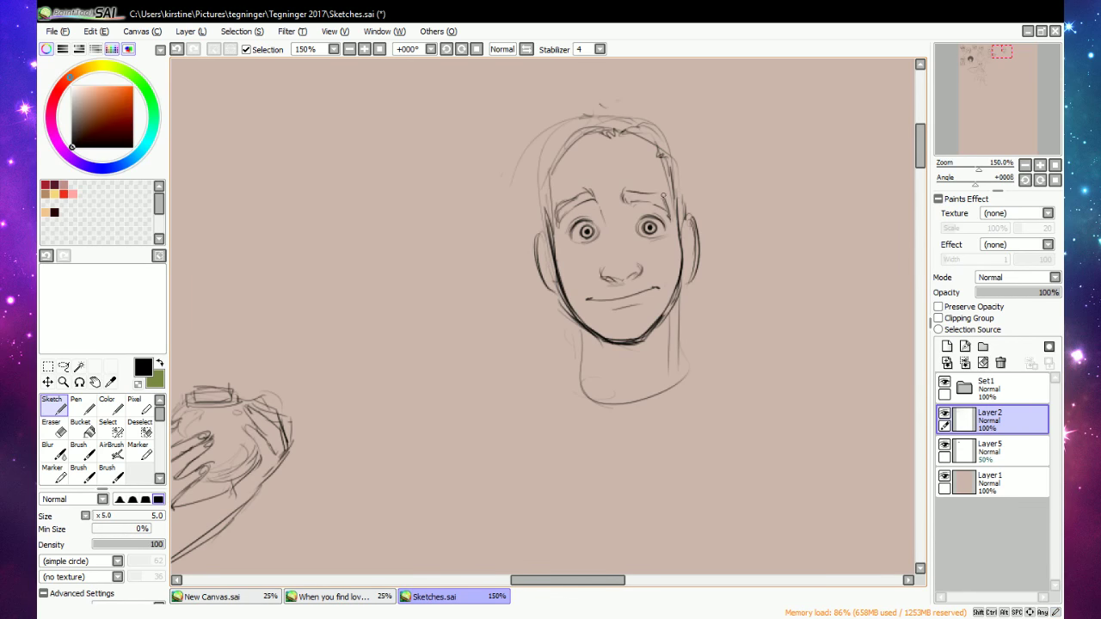
Erase the left-hand temple line, then redraw the man's hairline with a small central tuft and sketch both sides of the head down to the ears.
key(e)
mouse_move(553, 162)
mouse_down()
mouse_move(583, 138)
mouse_move(627, 132)
mouse_move(606, 149)
mouse_move(632, 137)
mouse_move(659, 155)
mouse_move(585, 138)
mouse_move(628, 131)
mouse_move(615, 124)
mouse_move(605, 148)
mouse_move(547, 186)
mouse_up()
key(n)
drag(670, 166, 668, 236)
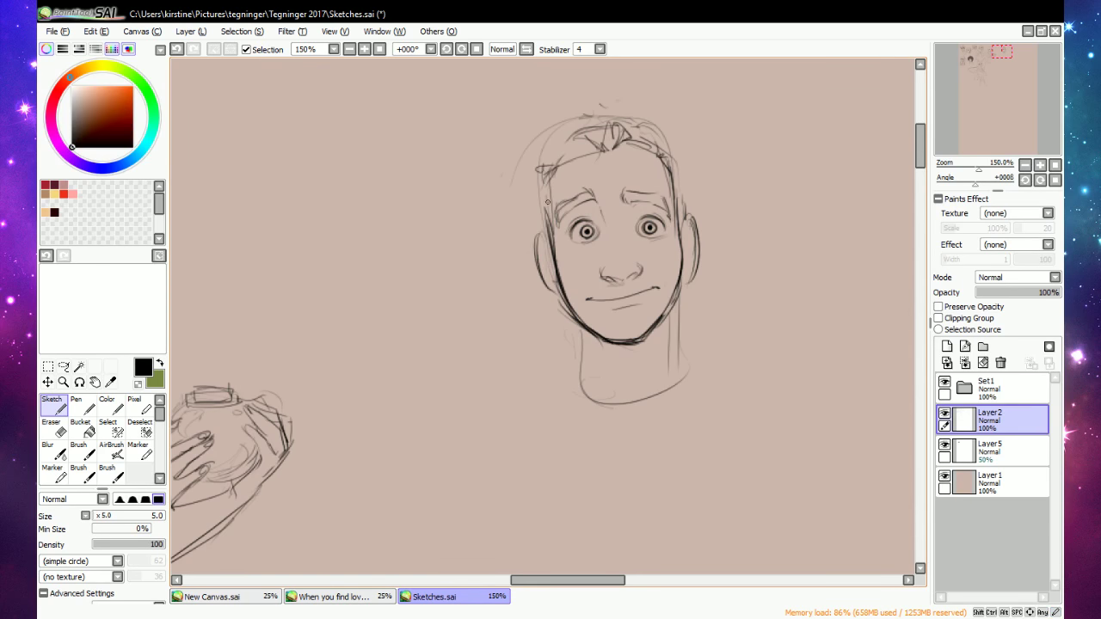
drag(549, 195, 542, 232)
Firm up the sides of the man's neck, darken the curved collar and sketch a sloping shoulder line on each side.
drag(674, 309, 677, 375)
mouse_move(586, 322)
mouse_down()
mouse_move(572, 393)
mouse_move(693, 365)
mouse_move(682, 338)
mouse_move(754, 367)
mouse_up()
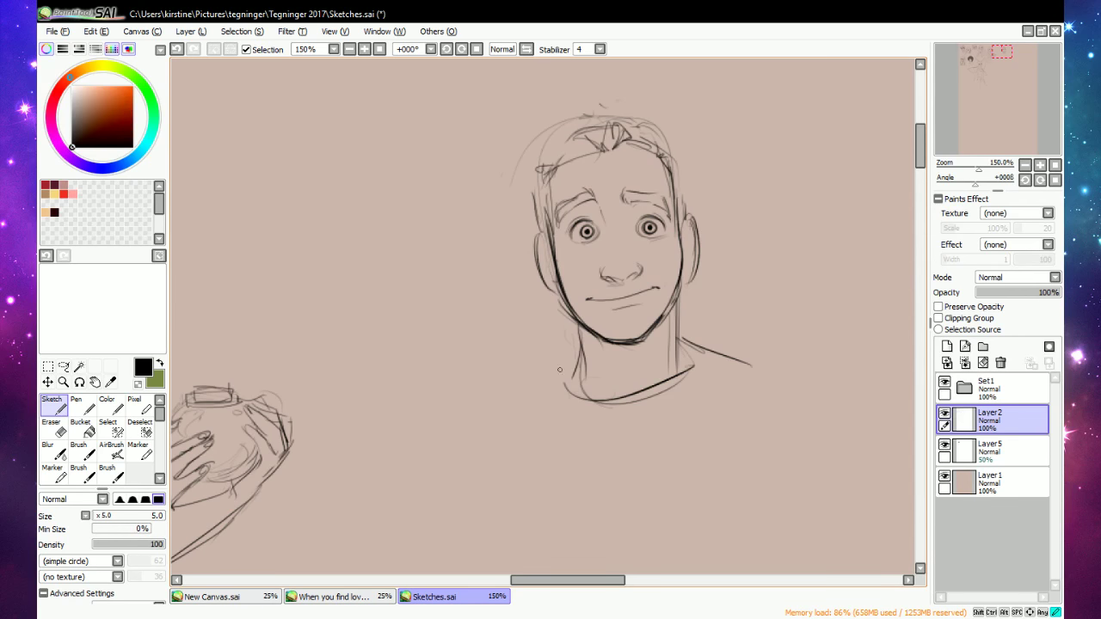
drag(577, 351, 503, 394)
Add inner contour lines to both of the man's ears and clean up where they meet the face.
mouse_move(685, 241)
mouse_down()
mouse_move(692, 231)
mouse_move(686, 265)
mouse_up()
drag(540, 241, 552, 275)
key(e)
key(n)
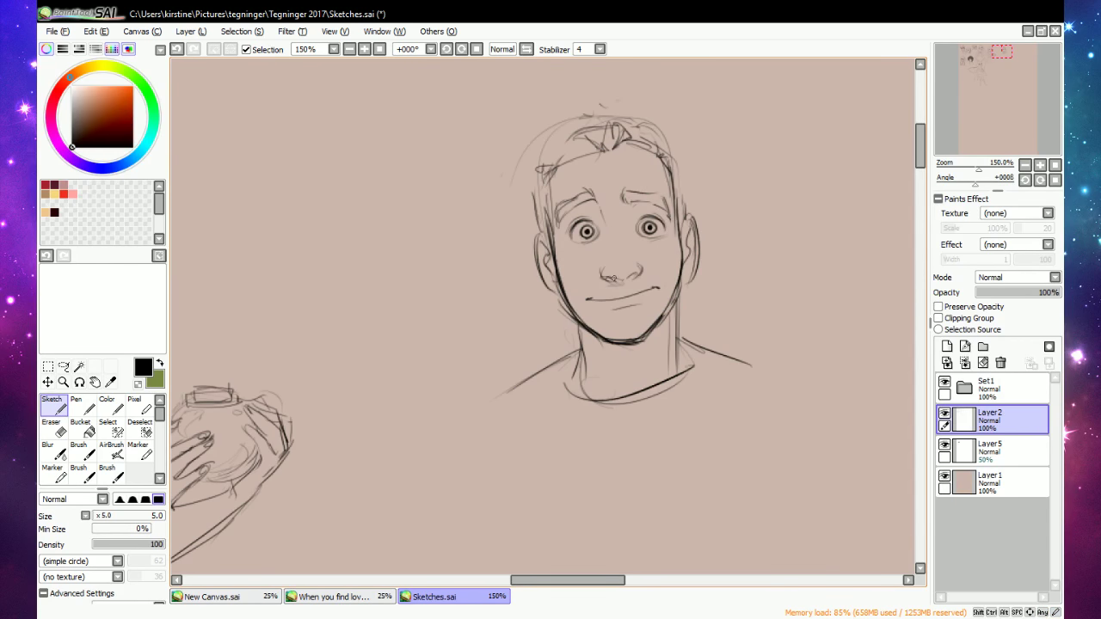
drag(690, 240, 686, 277)
drag(551, 289, 560, 296)
drag(539, 253, 548, 280)
Sketch the outer outline of the man's short hair around the sides and crown, with small tufts on top.
mouse_move(688, 207)
mouse_down()
mouse_move(679, 146)
mouse_move(655, 129)
mouse_move(688, 161)
mouse_up()
mouse_move(650, 128)
mouse_down()
mouse_move(573, 116)
mouse_move(541, 140)
mouse_up()
mouse_move(556, 127)
mouse_down()
mouse_move(626, 116)
mouse_move(627, 126)
mouse_move(519, 167)
mouse_move(525, 203)
mouse_up()
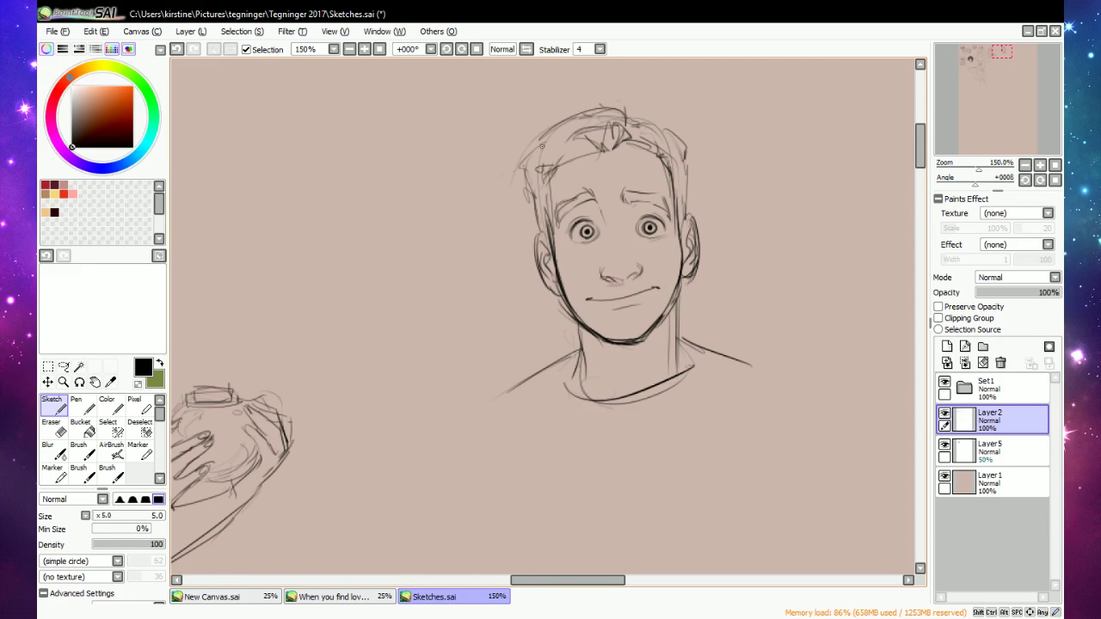
drag(523, 165, 551, 132)
drag(635, 116, 677, 138)
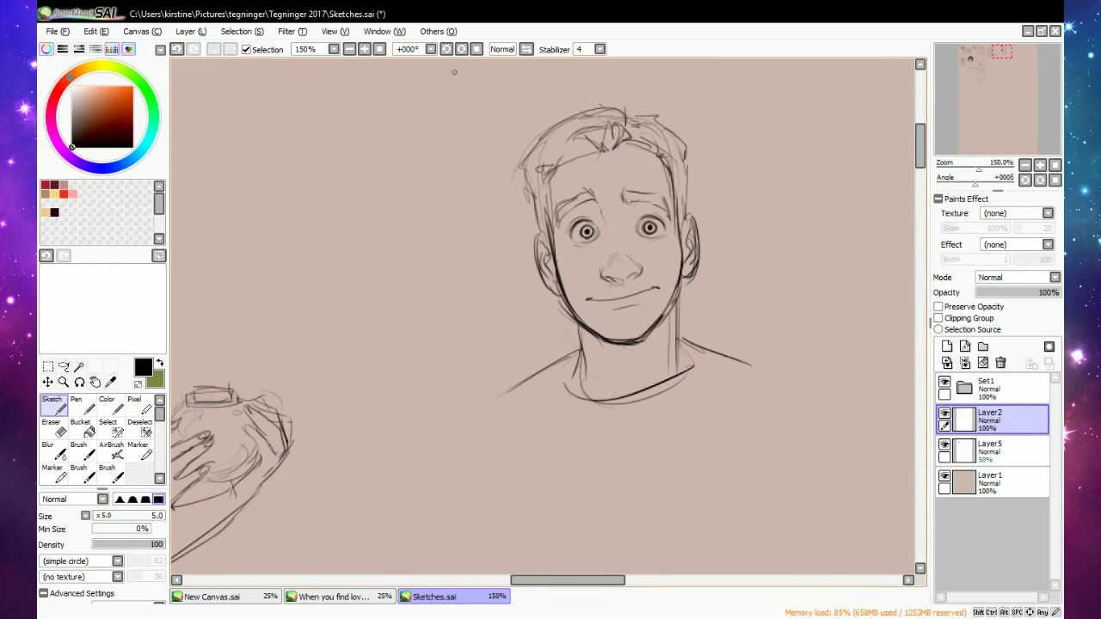
click(350, 49)
click(350, 49)
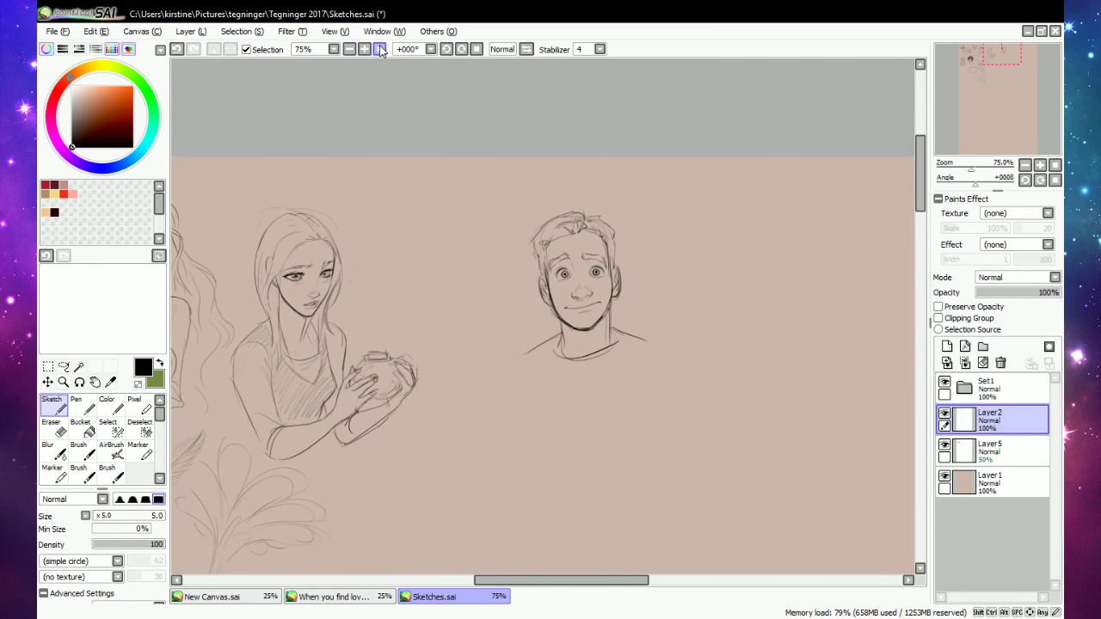
click(64, 366)
mouse_move(576, 183)
mouse_down()
mouse_move(522, 224)
mouse_move(643, 211)
mouse_up()
key(ctrl+d)
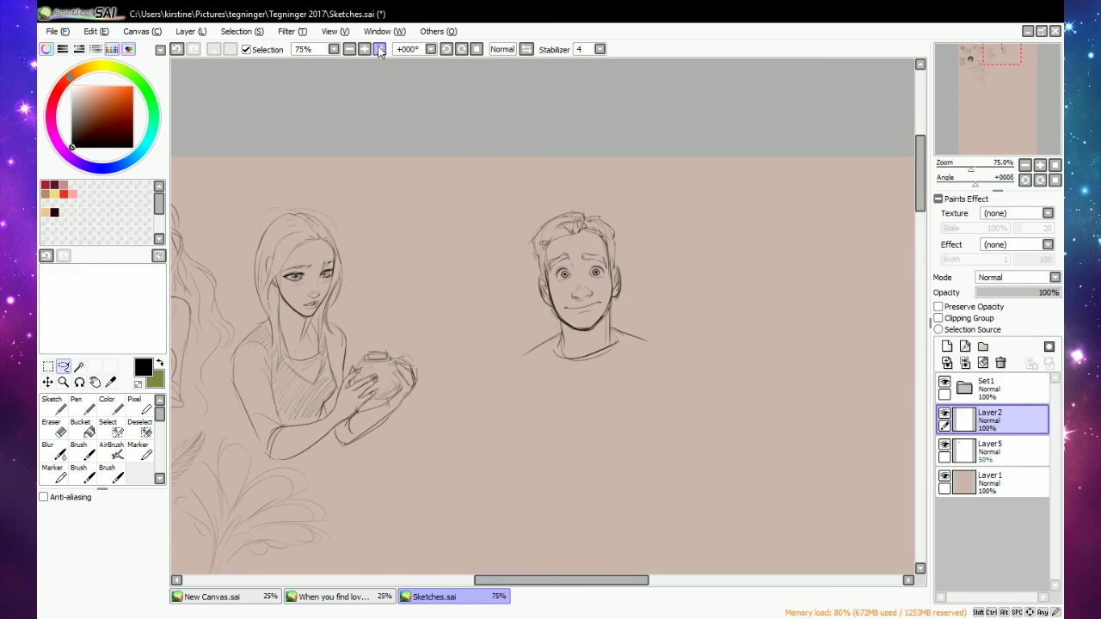
Try lassoing the man's left-hand eye and moving it, then undo the move.
click(380, 50)
click(380, 49)
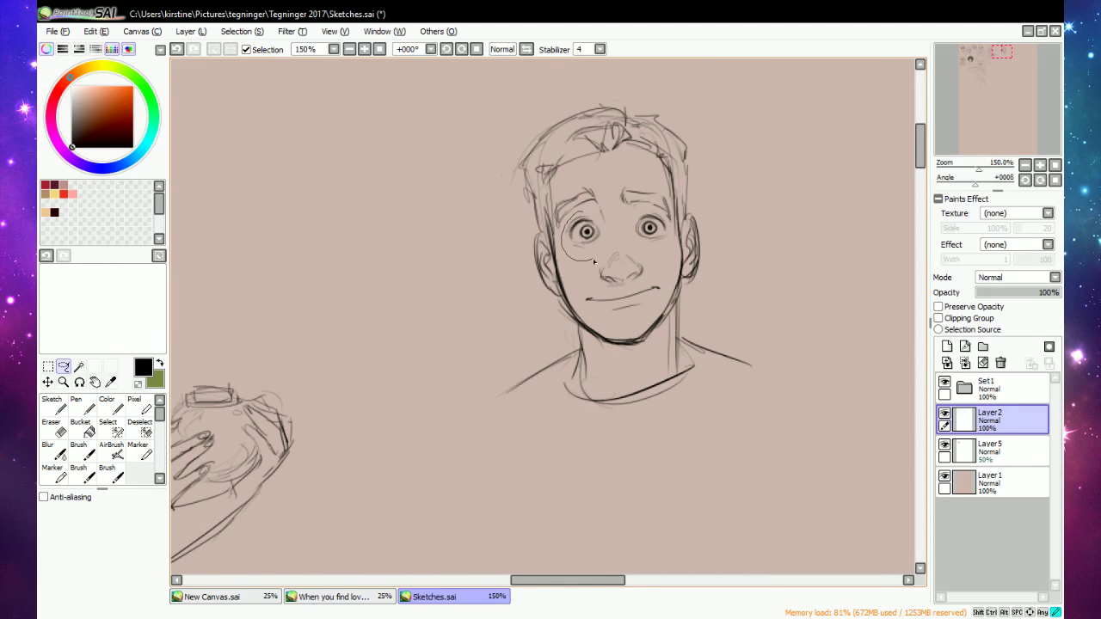
mouse_move(593, 261)
mouse_down()
mouse_move(596, 218)
mouse_move(570, 222)
mouse_move(604, 244)
mouse_move(587, 261)
mouse_move(624, 199)
mouse_up()
key(ctrl+d)
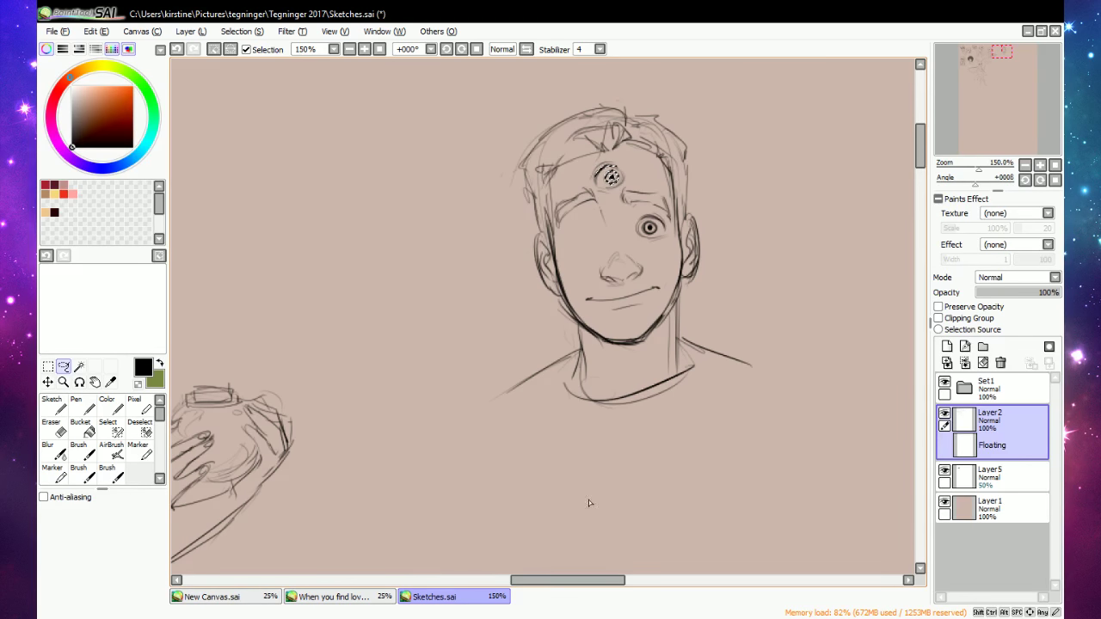
click(177, 50)
click(349, 49)
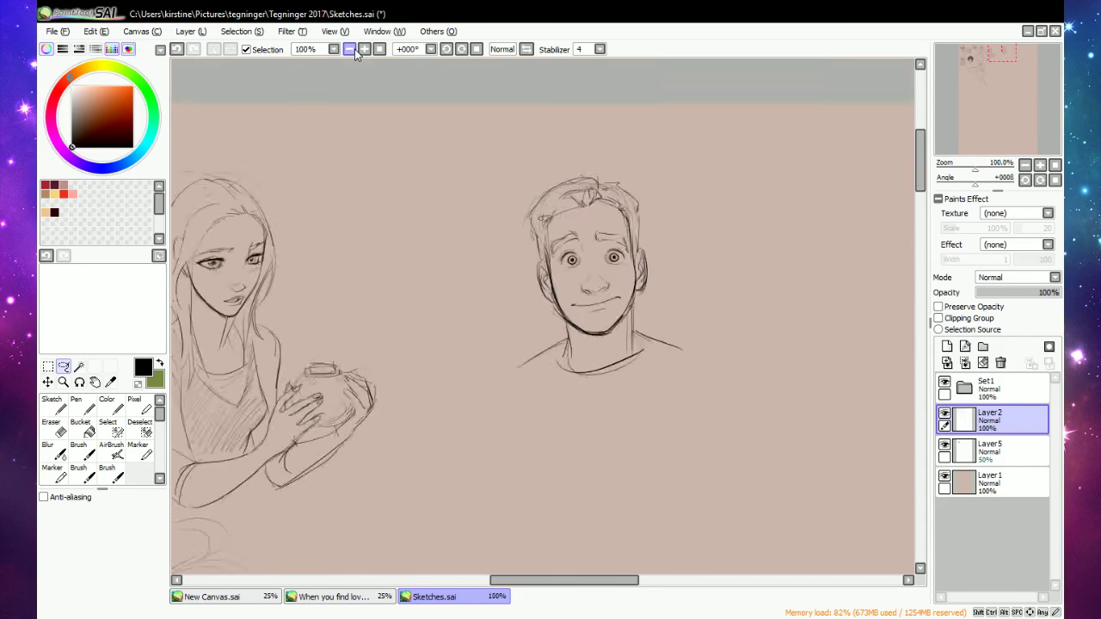
click(349, 49)
mouse_move(570, 180)
mouse_down()
mouse_move(668, 418)
mouse_move(654, 381)
mouse_up()
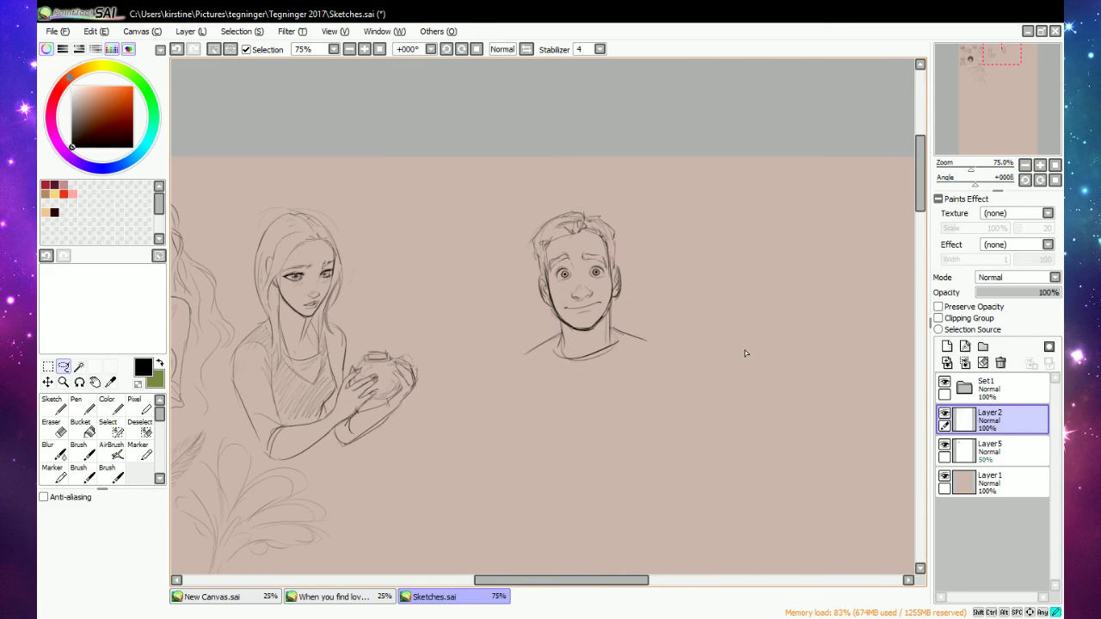
Mirror the canvas view horizontally to examine the man's head in reverse.
click(527, 49)
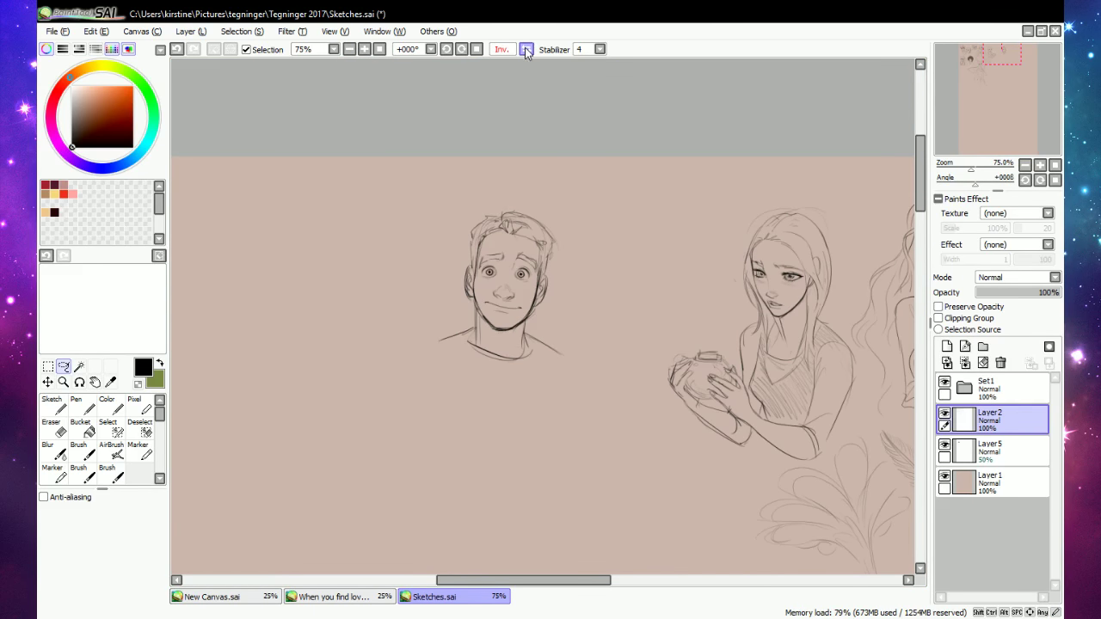
click(365, 49)
click(364, 50)
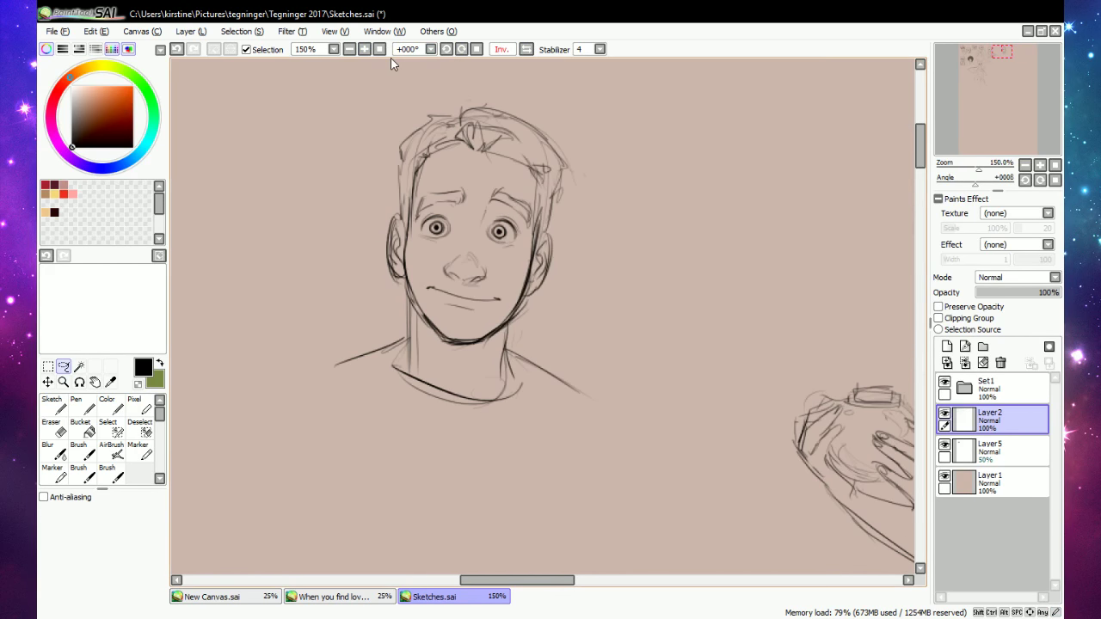
Try small sweat drops on the man's forehead, cheeks and chin, and erase them.
click(52, 404)
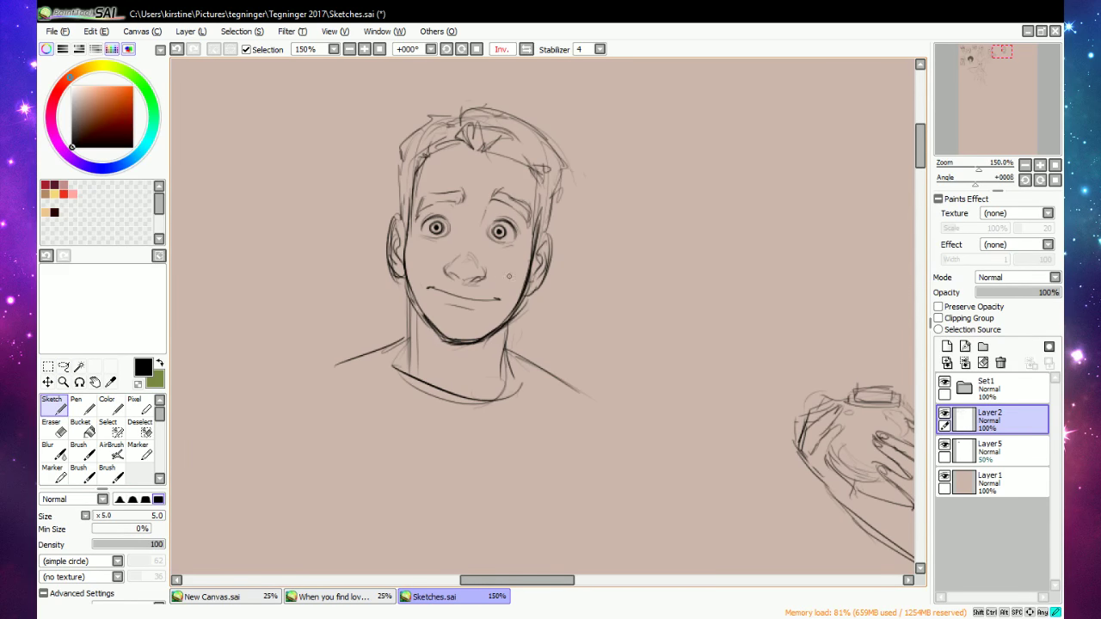
drag(508, 271, 511, 281)
drag(416, 265, 420, 272)
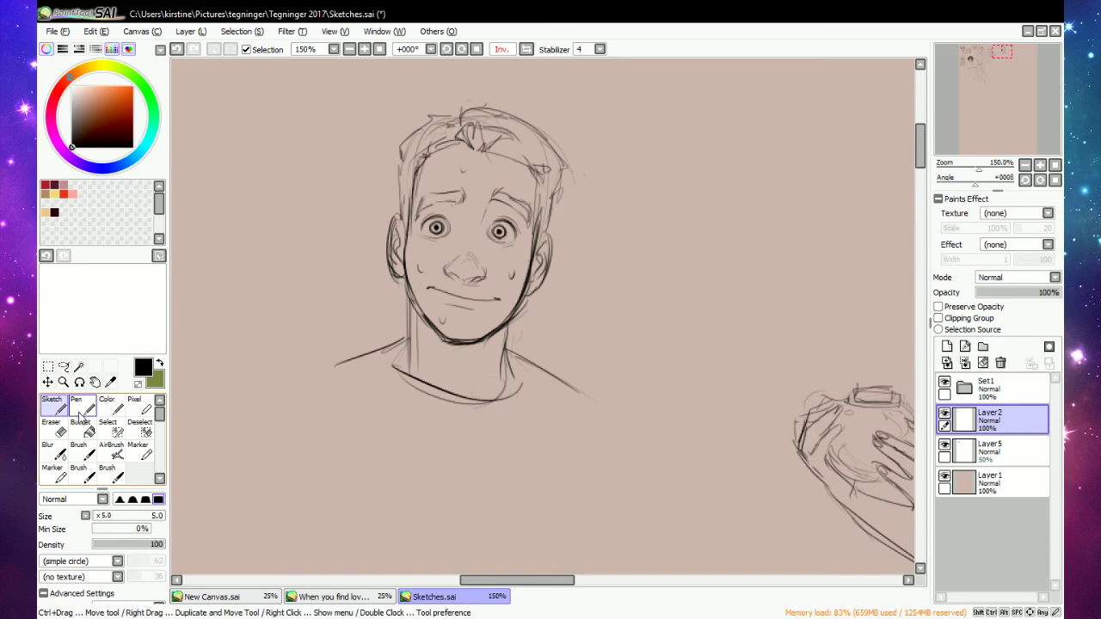
click(63, 382)
click(55, 426)
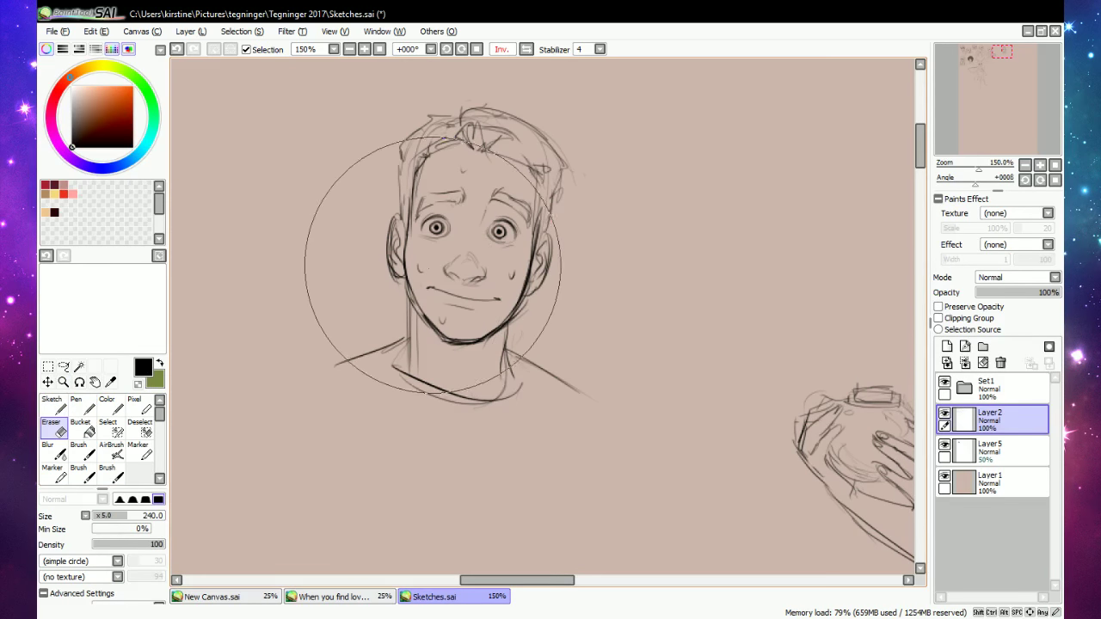
mouse_move(462, 167)
mouse_down()
mouse_move(443, 344)
mouse_move(508, 295)
mouse_move(440, 323)
mouse_up()
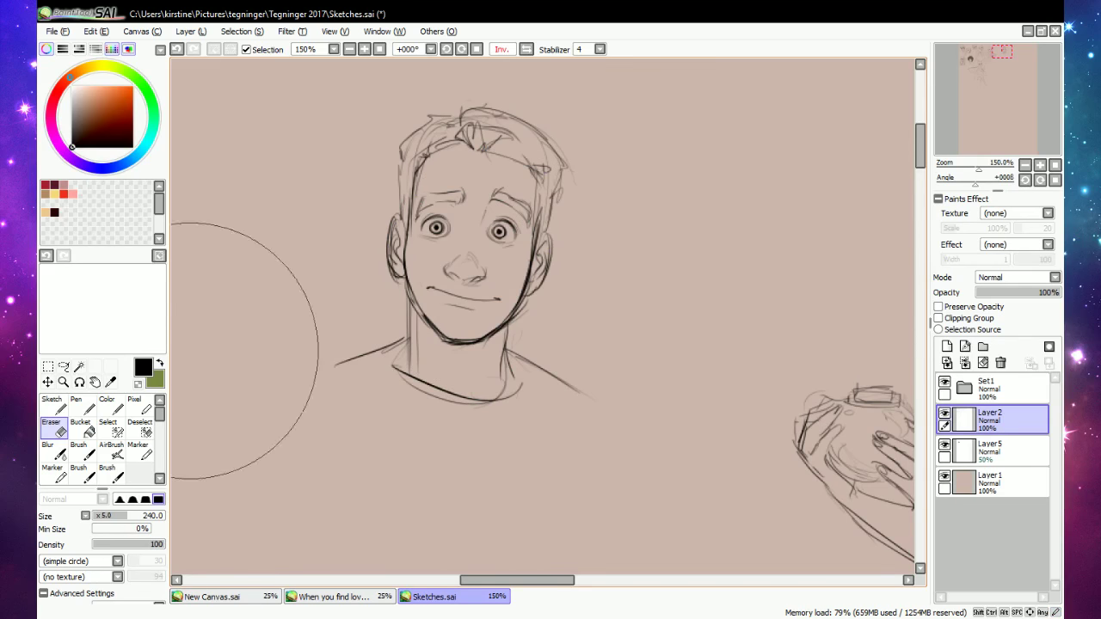
Try shifting the lassoed left-hand eye toward the nose in the mirrored view, and undo the shift.
click(63, 367)
mouse_move(426, 215)
mouse_down()
mouse_move(460, 237)
mouse_move(457, 226)
mouse_move(442, 247)
mouse_up()
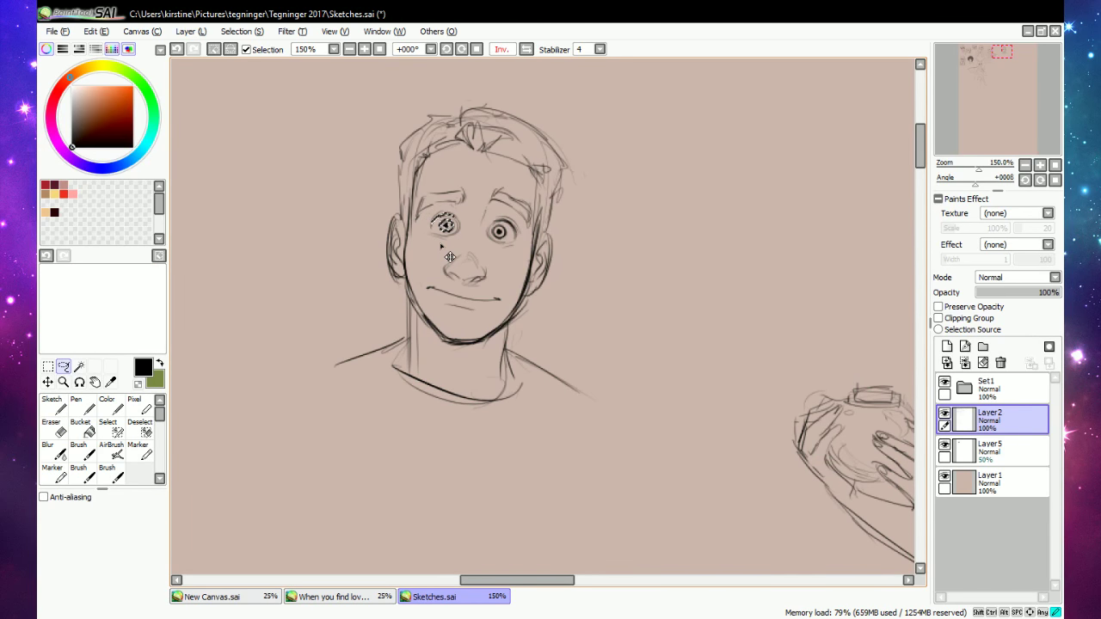
key(ctrl+d)
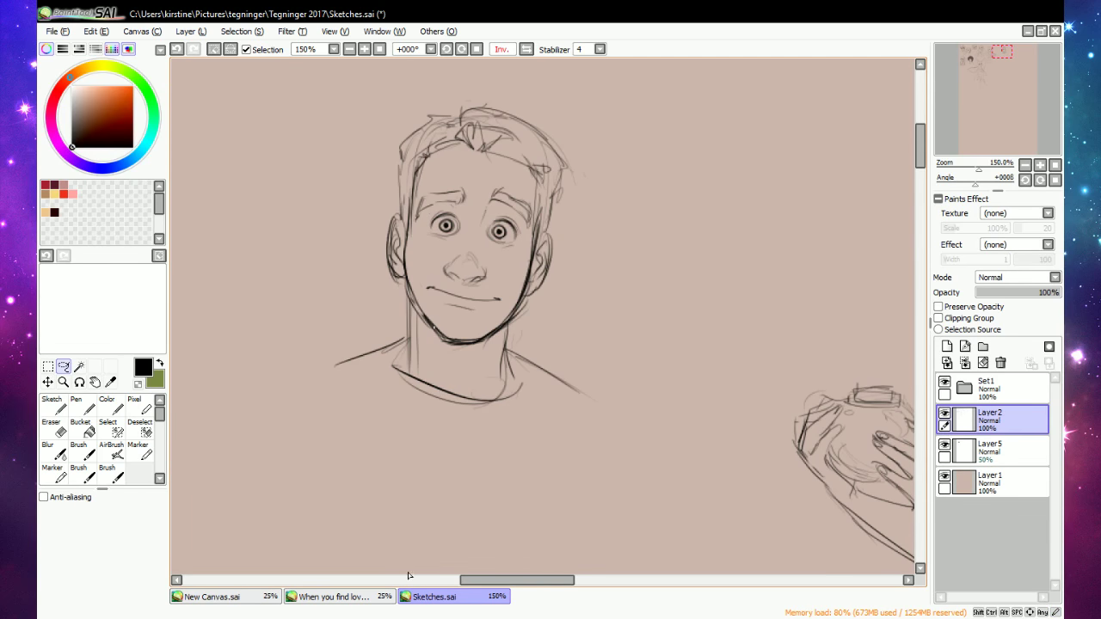
click(178, 50)
click(178, 50)
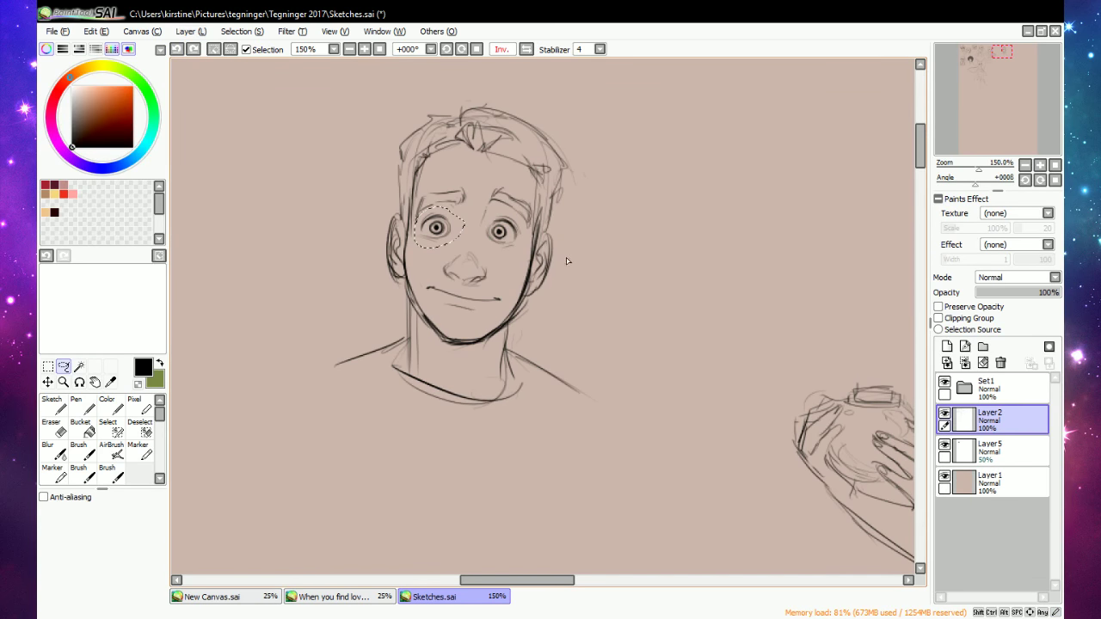
In the mirrored view, move the left-hand eye slightly inward and the right-hand eye slightly down, and return the view to its normal orientation.
click(531, 247)
mouse_move(436, 213)
mouse_down()
mouse_move(424, 249)
mouse_move(444, 214)
mouse_move(441, 249)
mouse_up()
click(465, 249)
mouse_move(495, 225)
mouse_down()
mouse_move(484, 241)
mouse_move(516, 260)
mouse_move(514, 220)
mouse_move(508, 262)
mouse_move(518, 274)
mouse_up()
key(Return)
key(ctrl+d)
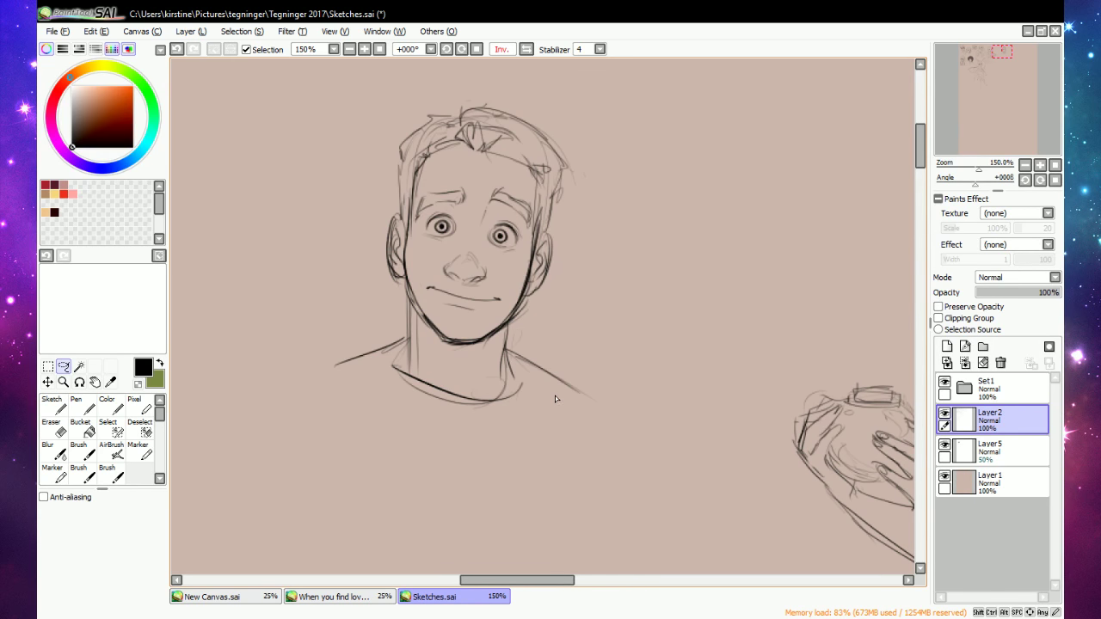
click(504, 49)
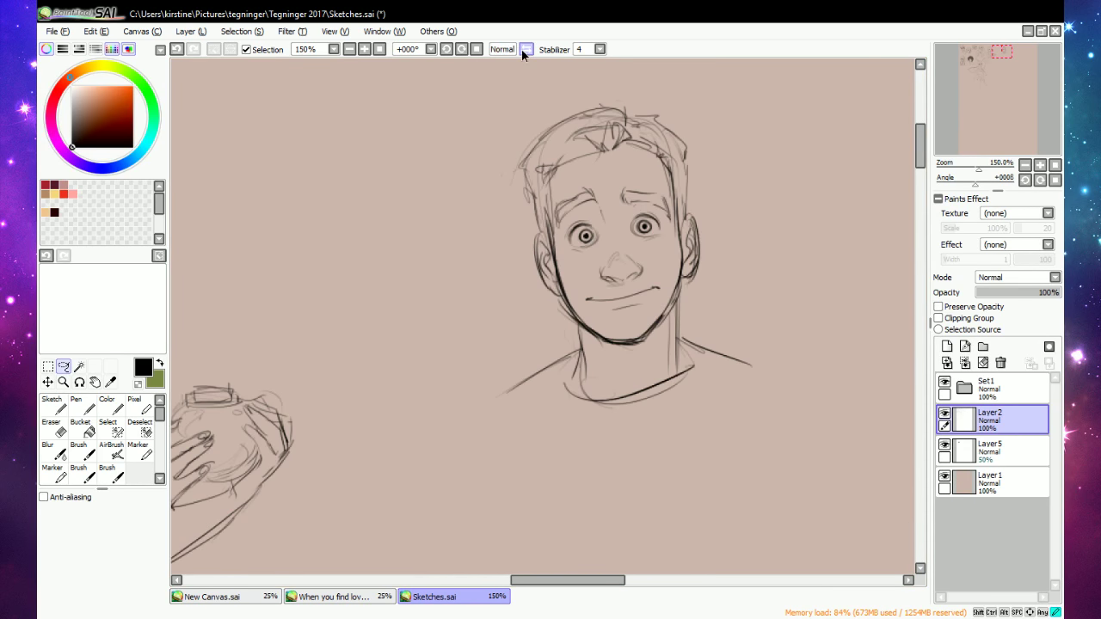
key(n)
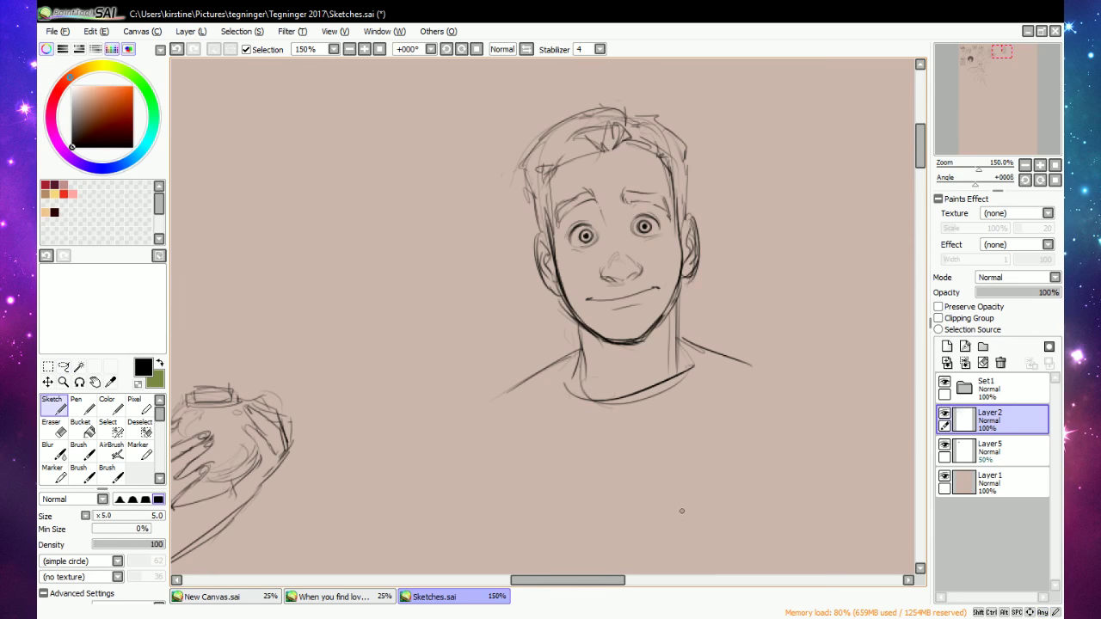
Lasso the whole man's bust and move it up and closer beside the woman with the jar.
click(349, 49)
click(349, 49)
click(349, 49)
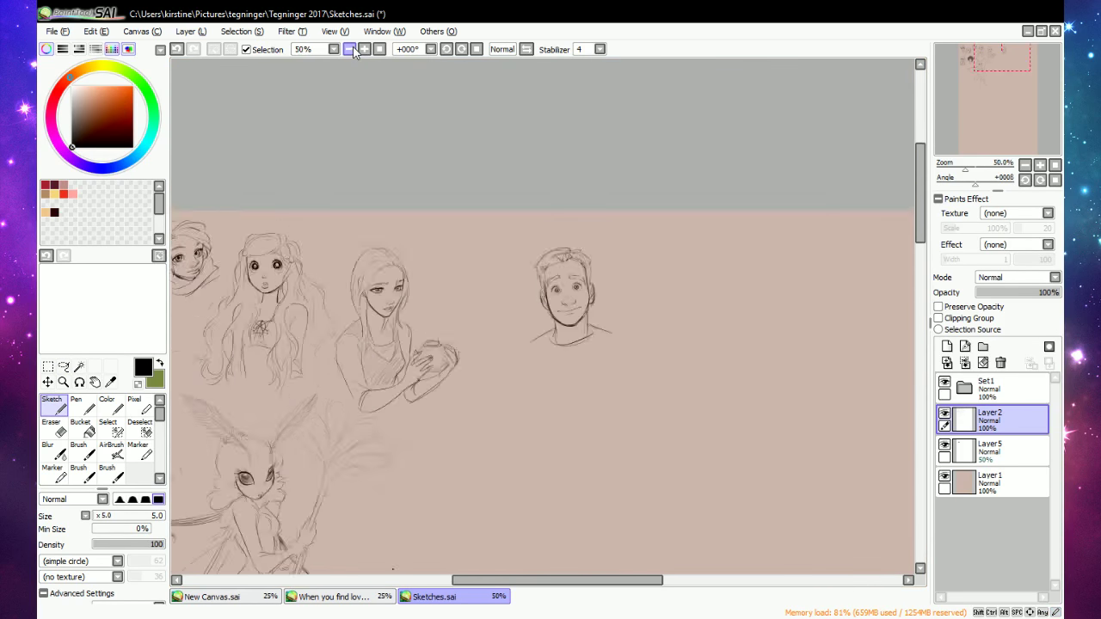
click(349, 49)
click(63, 367)
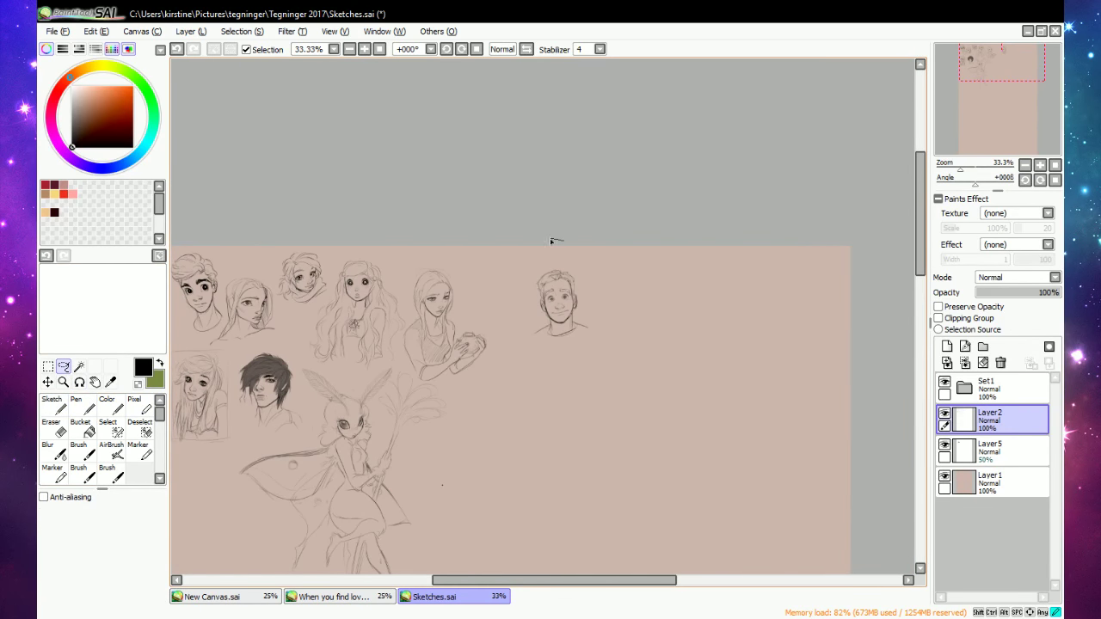
mouse_move(551, 243)
mouse_down()
mouse_move(591, 253)
mouse_move(535, 246)
mouse_up()
drag(547, 325, 481, 314)
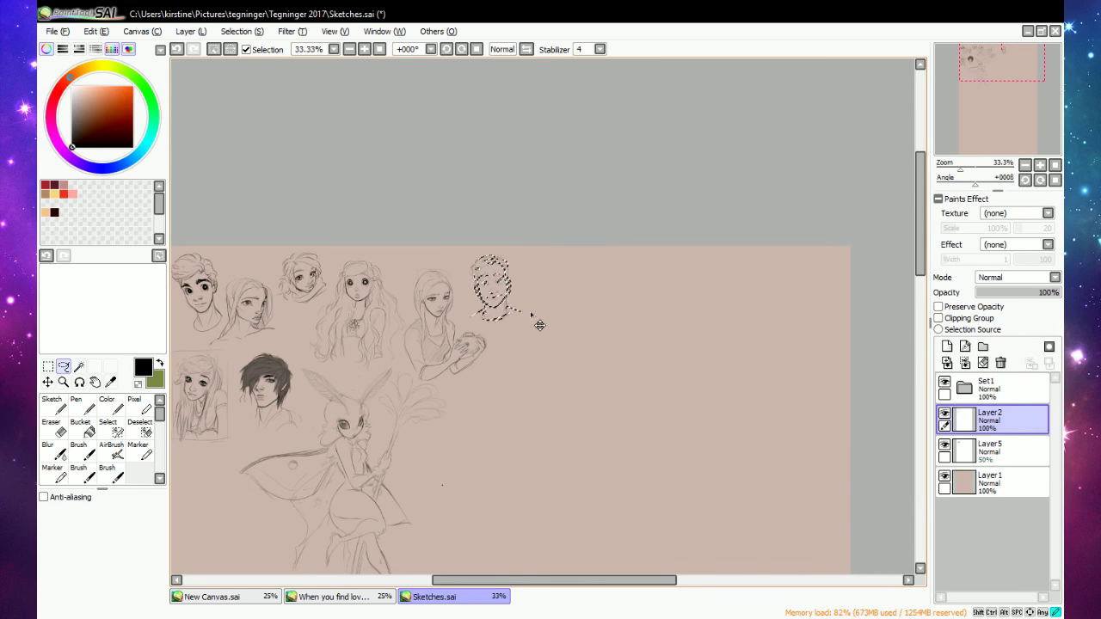
key(ctrl+d)
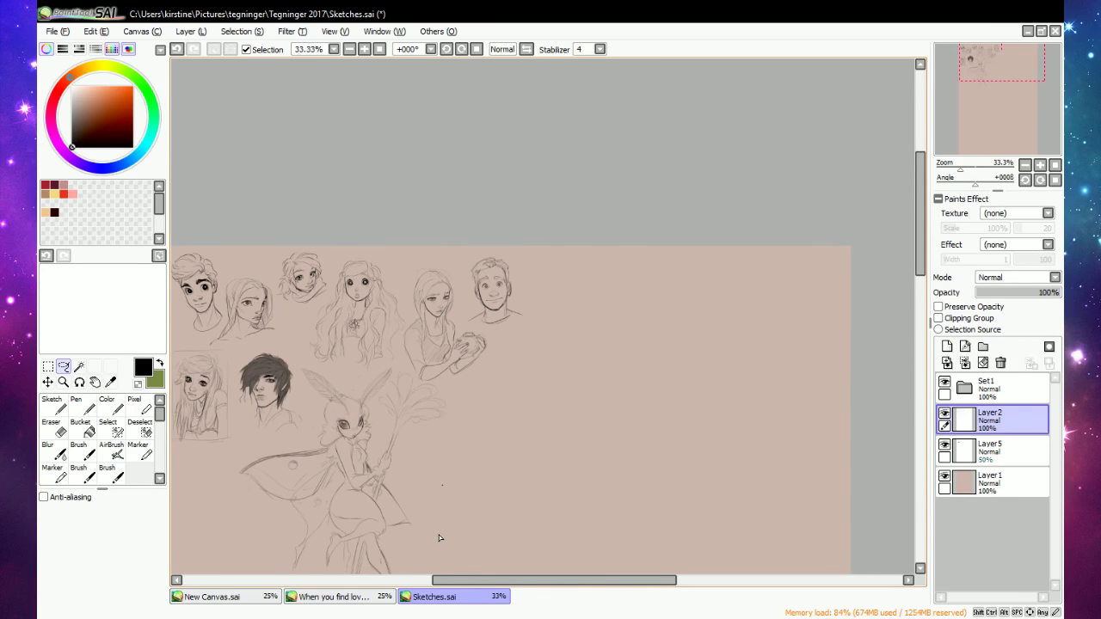
Extend the man's left-hand shoulder line downward toward the woman's jar.
click(365, 49)
click(364, 49)
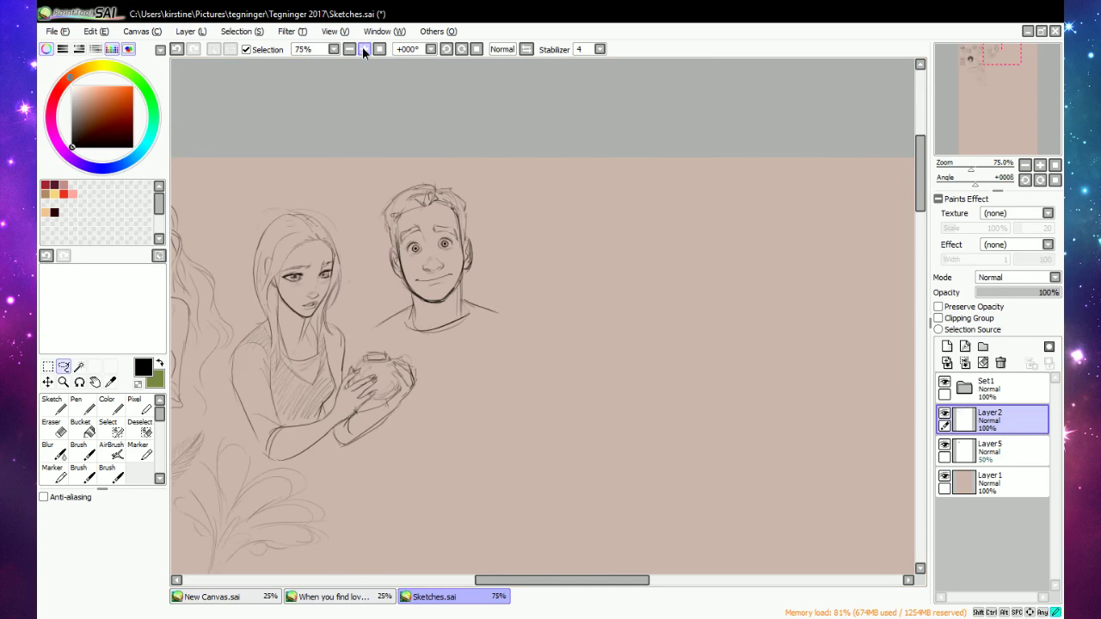
key(n)
drag(377, 325, 355, 338)
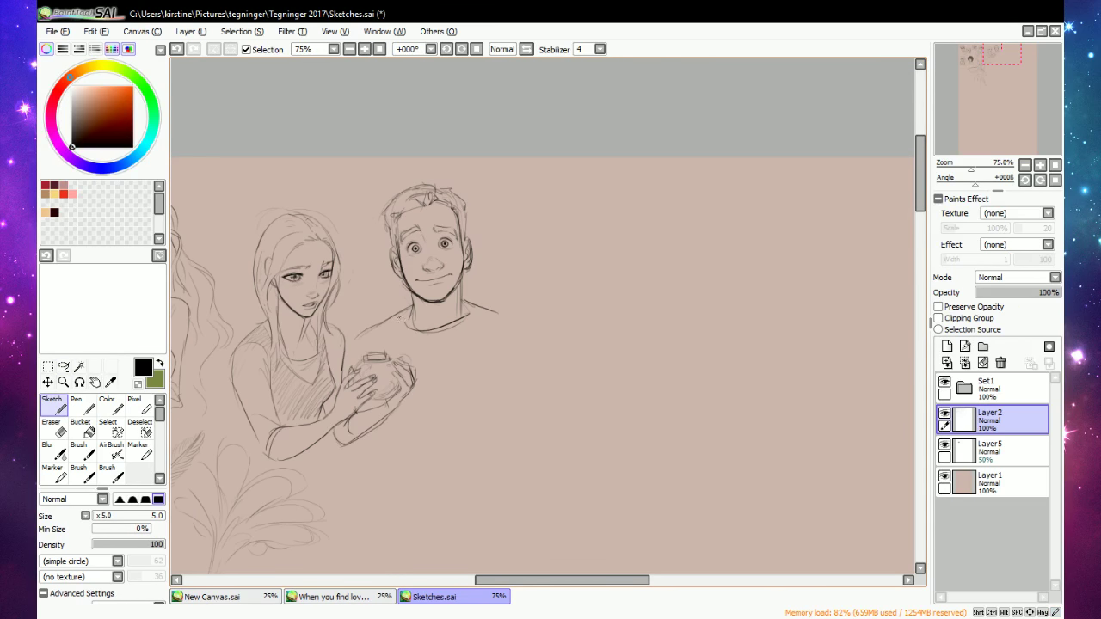
Extend the man's shoulder line down into his upper arm with the Sketch brush.
drag(519, 317, 540, 345)
drag(925, 165, 926, 180)
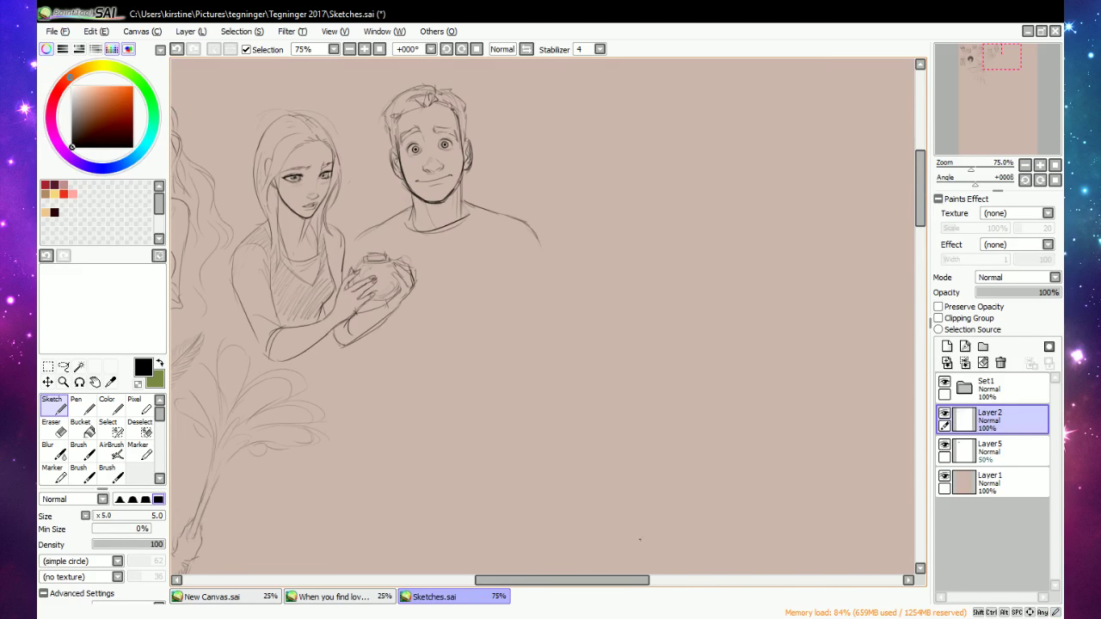
drag(611, 581, 592, 583)
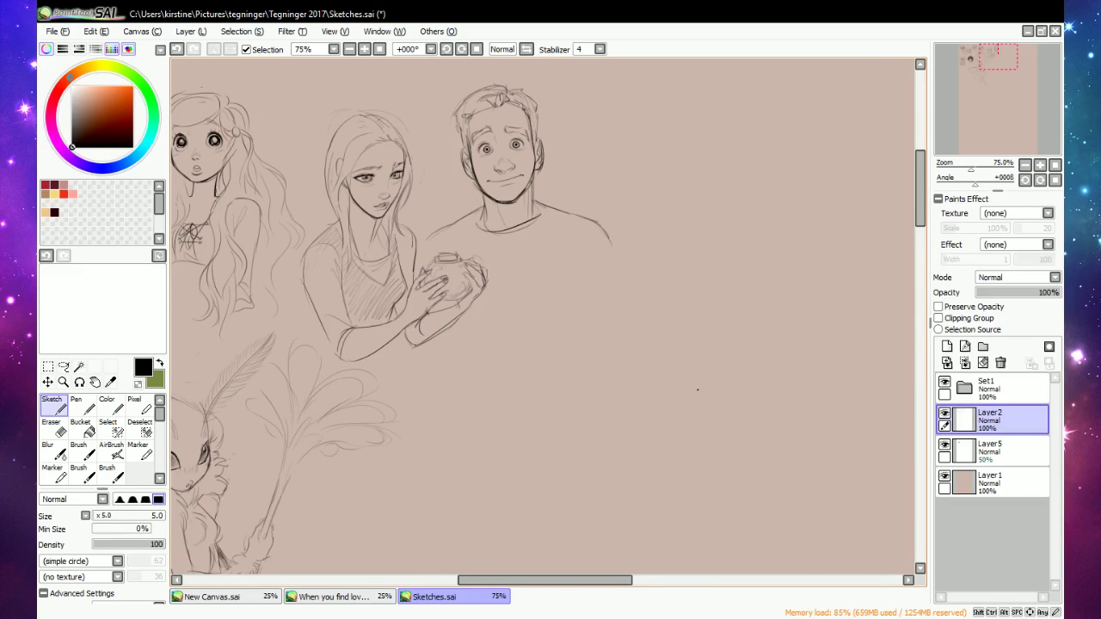
Try to rough out a new figure with loose overlapping ovals in the empty area beside the woman holding the pot.
click(365, 49)
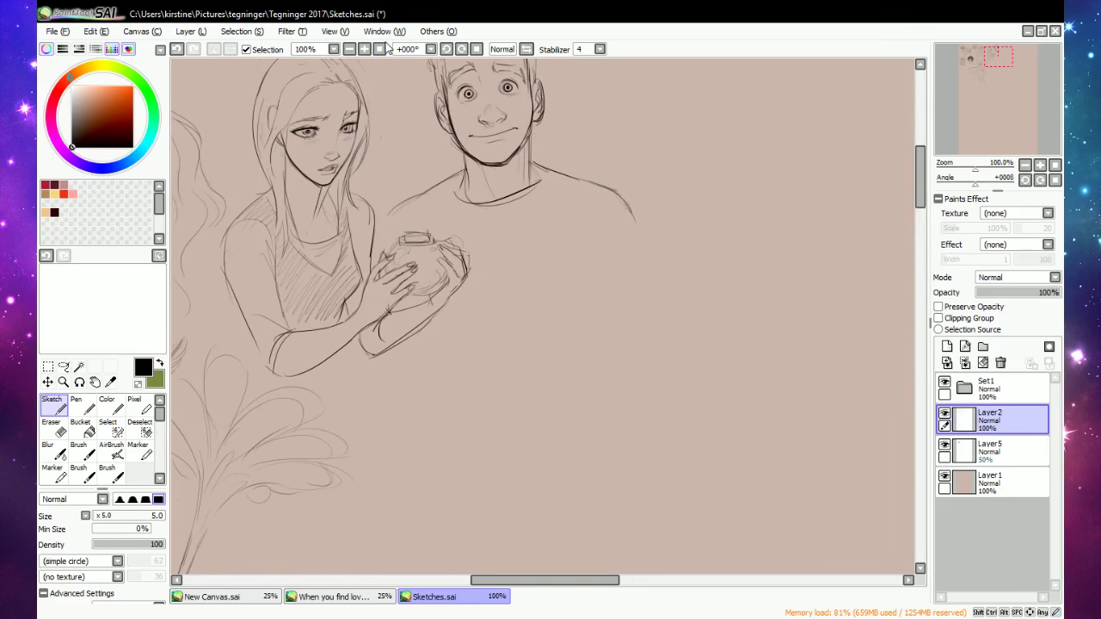
drag(921, 191, 920, 199)
drag(578, 581, 591, 582)
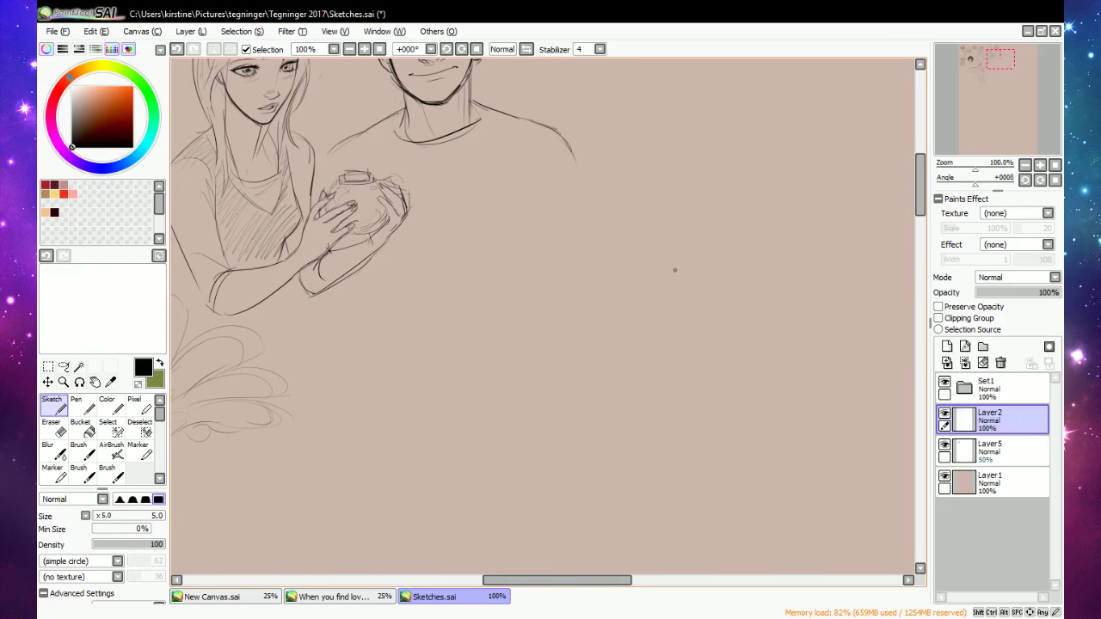
mouse_move(750, 252)
mouse_down()
mouse_move(718, 348)
mouse_move(755, 310)
mouse_up()
mouse_move(677, 289)
mouse_down()
mouse_move(698, 271)
mouse_move(702, 290)
mouse_move(669, 270)
mouse_move(693, 322)
mouse_move(748, 290)
mouse_move(665, 378)
mouse_up()
mouse_move(729, 347)
mouse_down()
mouse_move(694, 382)
mouse_move(716, 397)
mouse_move(712, 461)
mouse_up()
drag(686, 265, 704, 234)
drag(717, 351, 709, 425)
drag(680, 270, 674, 326)
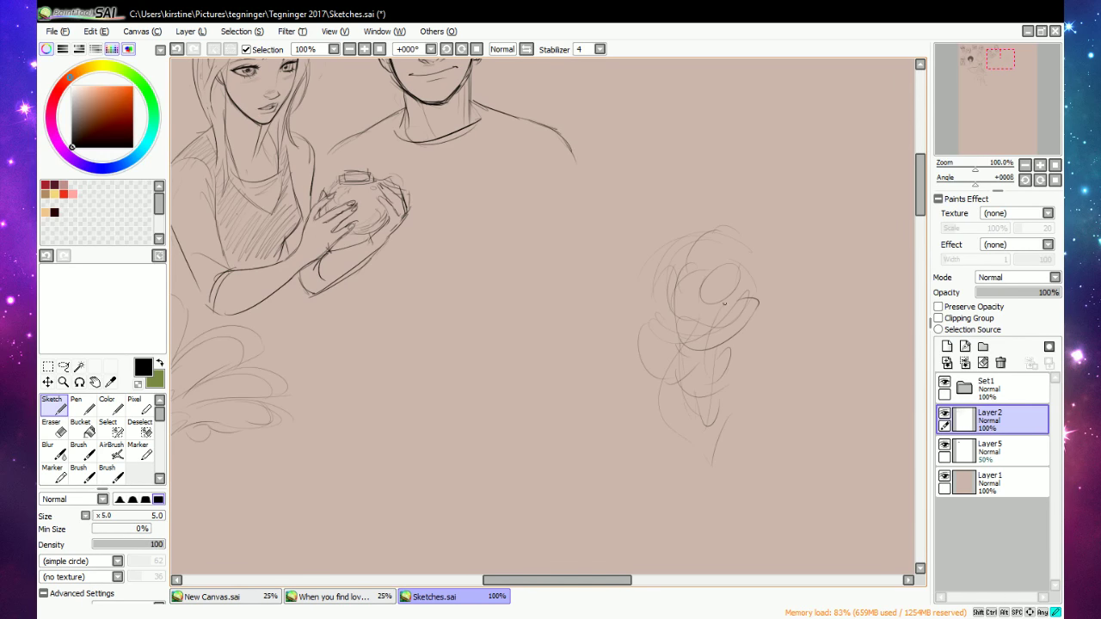
mouse_move(751, 223)
mouse_down()
mouse_move(745, 319)
mouse_move(801, 295)
mouse_move(761, 329)
mouse_up()
key(e)
mouse_move(721, 475)
mouse_down()
mouse_move(703, 443)
mouse_move(815, 266)
mouse_move(647, 420)
mouse_up()
Try to sketch a round head outline with facial guide curves in the empty area below the man.
key(n)
mouse_move(659, 287)
mouse_down()
mouse_move(754, 282)
mouse_move(767, 309)
mouse_move(732, 331)
mouse_up()
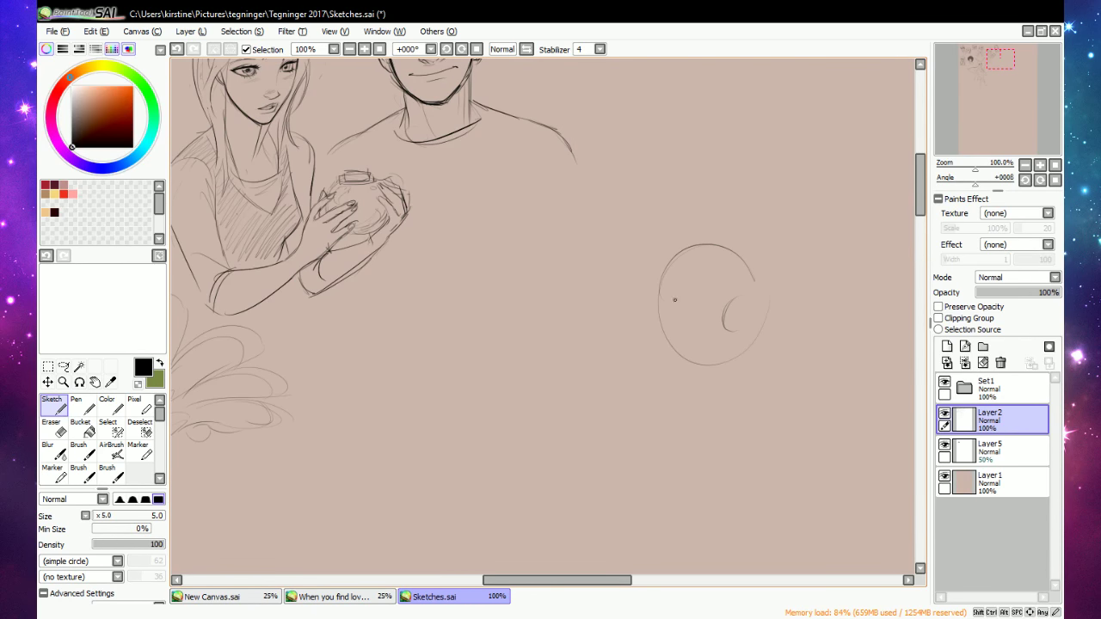
mouse_move(664, 299)
mouse_down()
mouse_move(688, 331)
mouse_move(755, 303)
mouse_move(745, 331)
mouse_up()
mouse_move(678, 305)
mouse_down()
mouse_move(661, 298)
mouse_move(737, 300)
mouse_move(686, 328)
mouse_move(745, 302)
mouse_move(743, 317)
mouse_move(682, 319)
mouse_move(689, 330)
mouse_move(729, 325)
mouse_up()
mouse_move(681, 303)
mouse_down()
mouse_move(688, 350)
mouse_move(700, 347)
mouse_move(674, 351)
mouse_move(700, 369)
mouse_move(728, 360)
mouse_move(709, 264)
mouse_move(775, 207)
mouse_up()
key(e)
Try to start a new face with a pair of round eyes, lid curves and brow strokes.
key(n)
drag(661, 344, 776, 343)
mouse_move(688, 322)
mouse_down()
mouse_move(678, 332)
mouse_move(690, 323)
mouse_up()
drag(761, 321, 781, 349)
drag(683, 325, 693, 312)
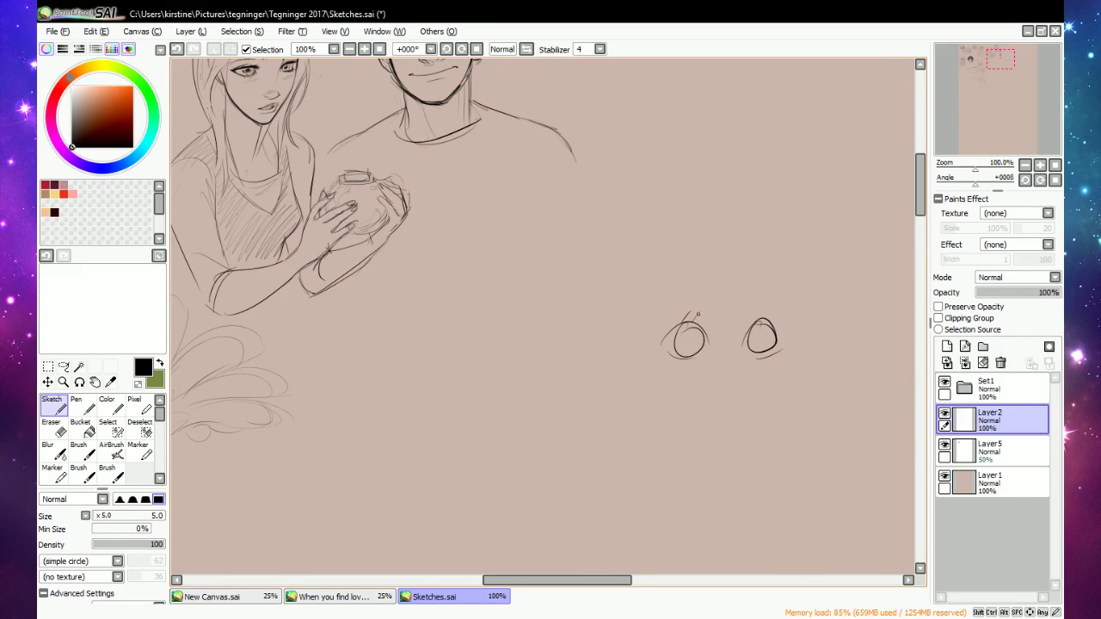
drag(762, 322, 777, 318)
mouse_move(732, 375)
mouse_down()
mouse_move(800, 319)
mouse_move(733, 288)
mouse_up()
key(e)
key(n)
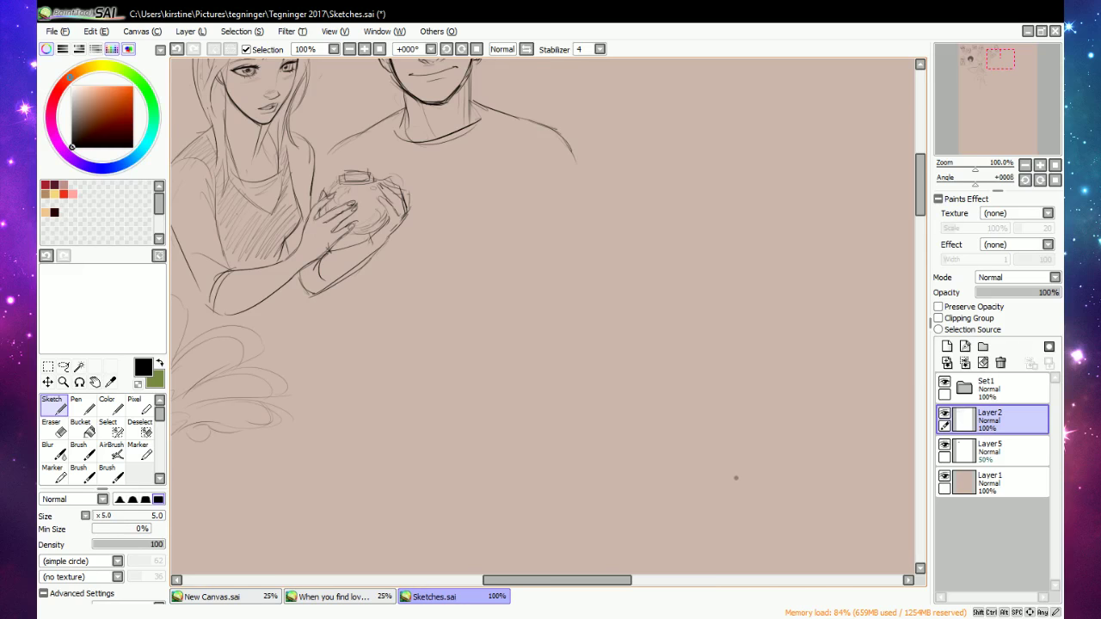
Redraw the small open mouth of the long-haired girl, cleaning up the lip lines with the eraser.
click(349, 49)
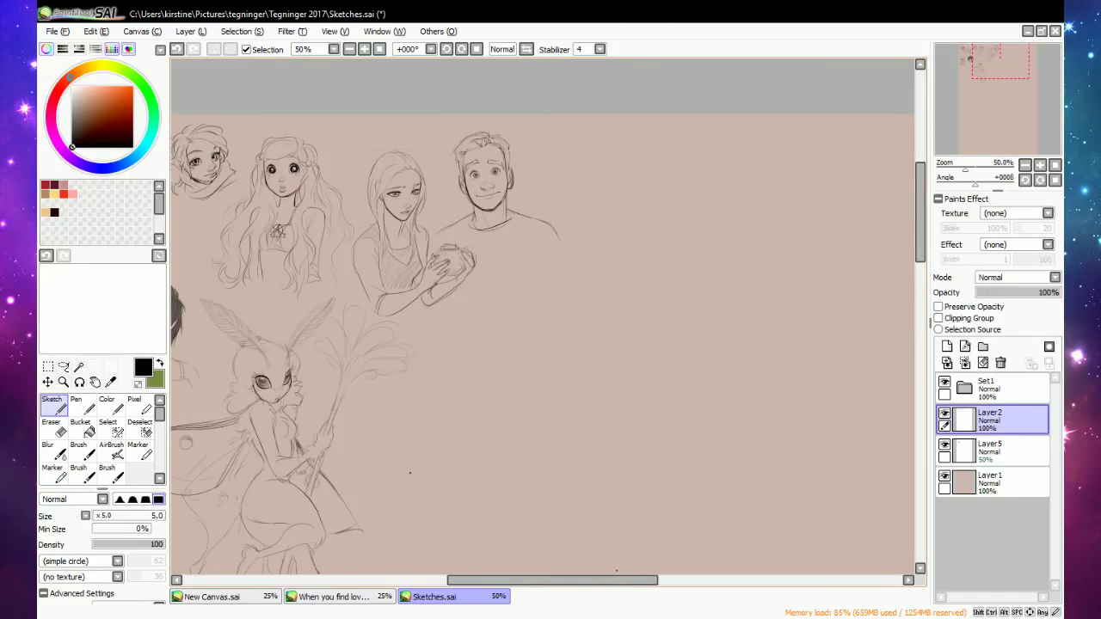
drag(621, 582, 506, 582)
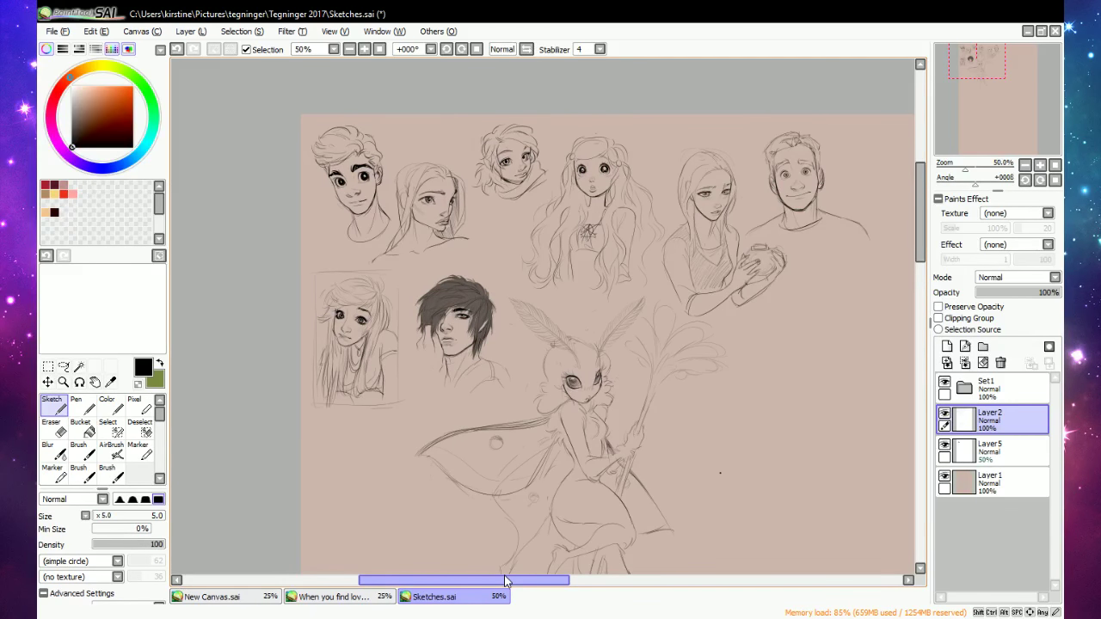
click(364, 49)
click(365, 49)
drag(921, 193, 922, 170)
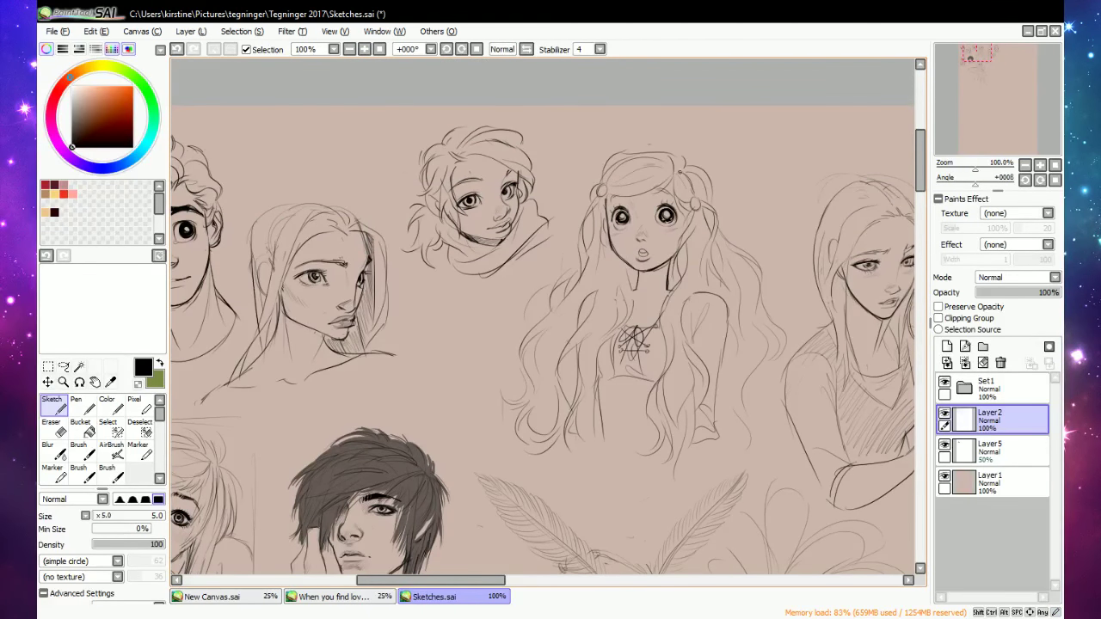
key(e)
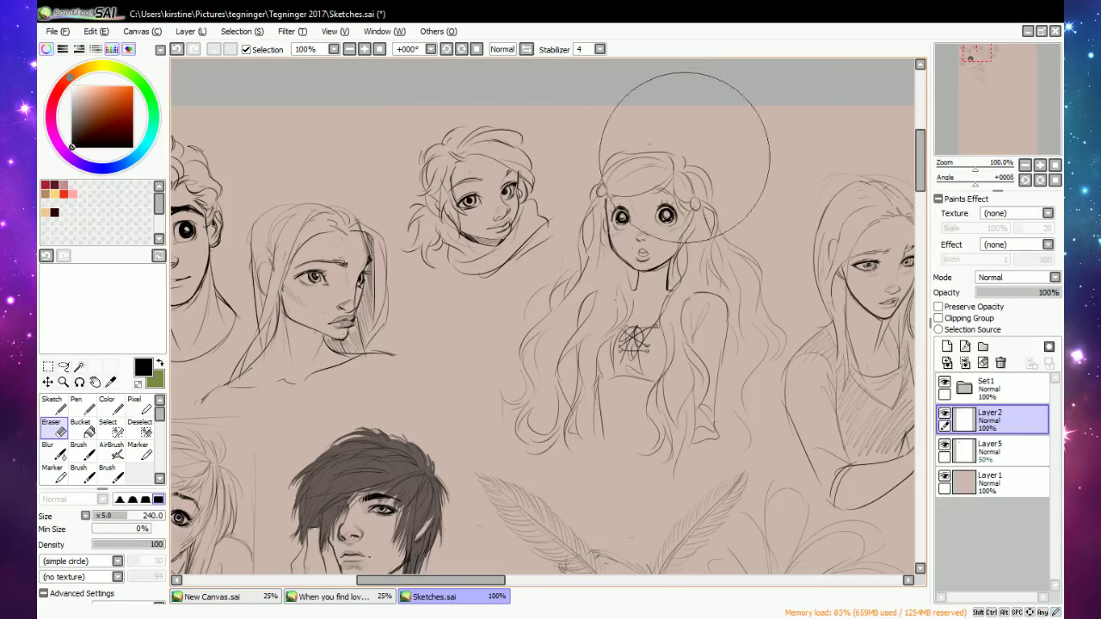
key(e)
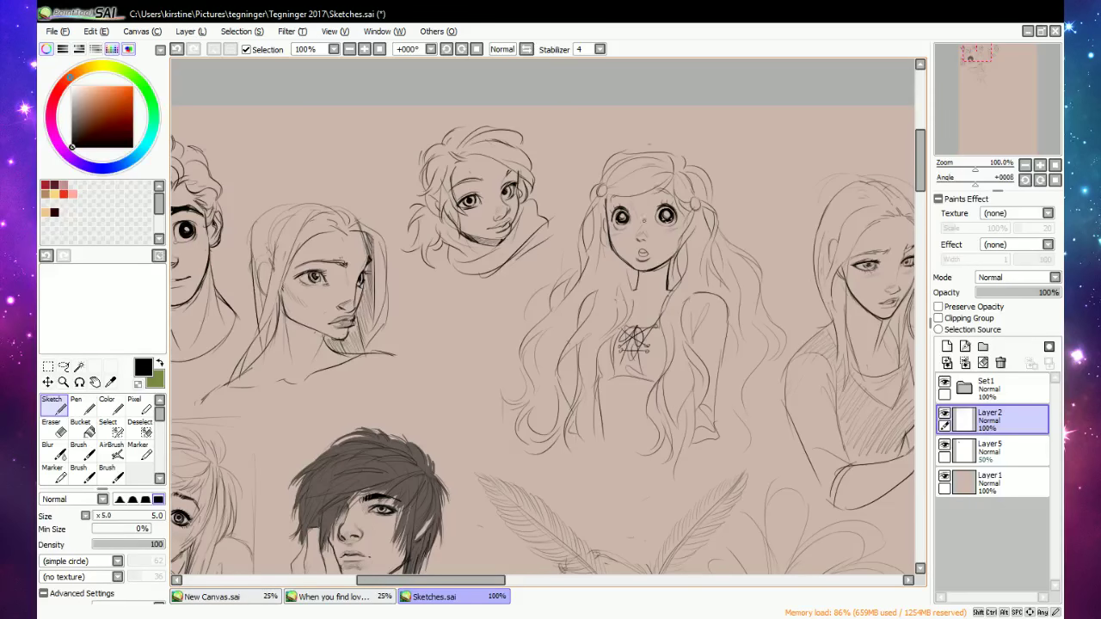
click(364, 49)
key(e)
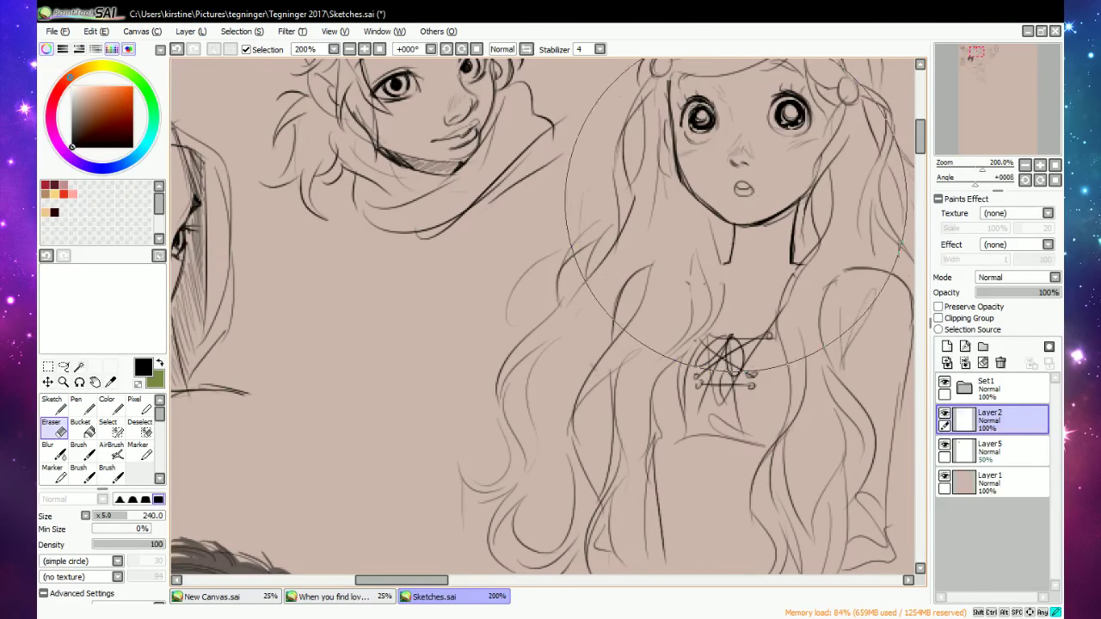
key(n)
drag(732, 202, 753, 201)
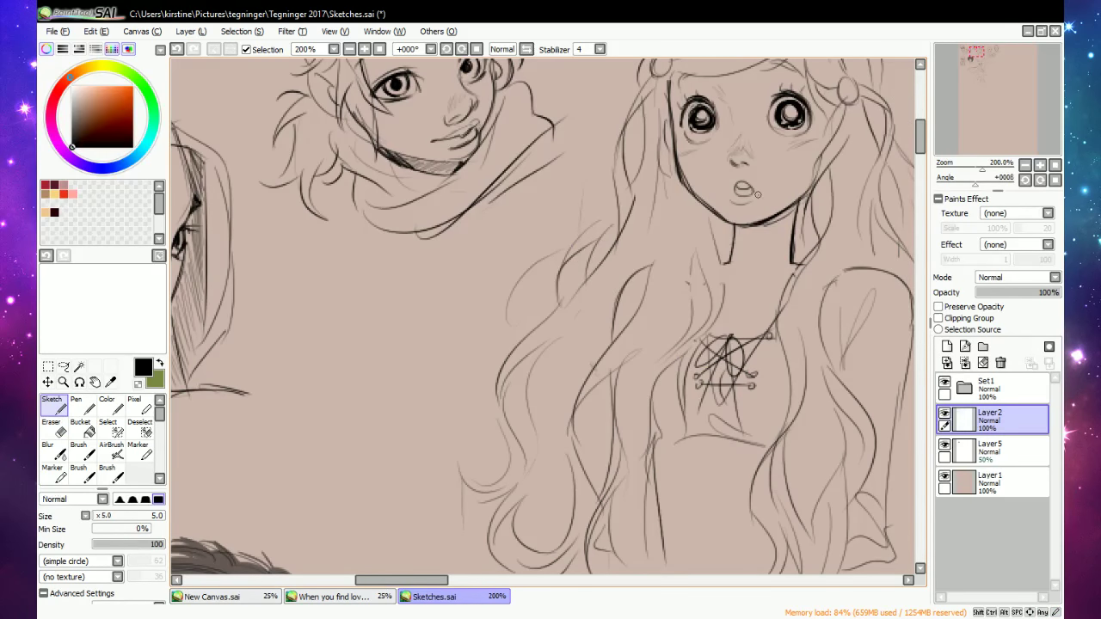
key(e)
key(n)
key(e)
key(n)
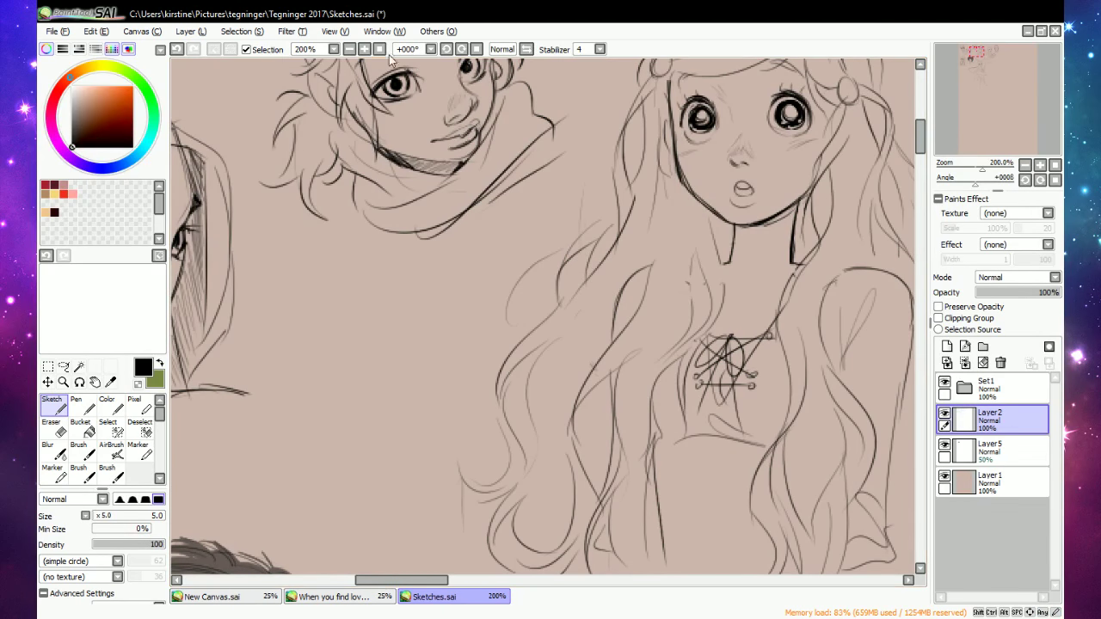
Sketch a new round head facing left with a nose profile in the empty area below the man.
click(350, 49)
click(353, 49)
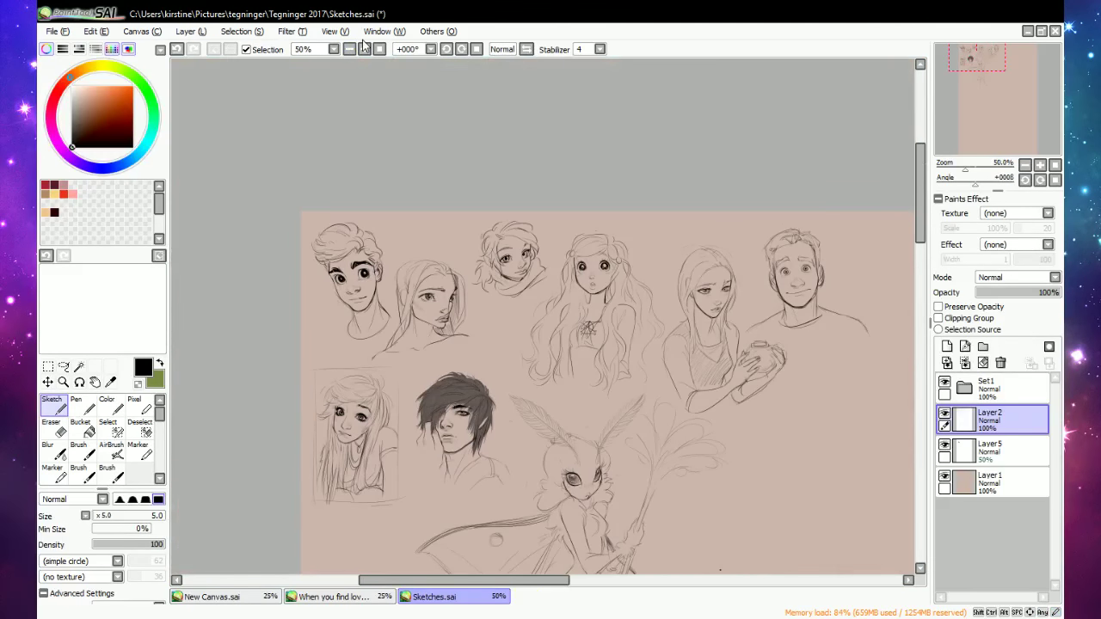
drag(525, 581, 593, 566)
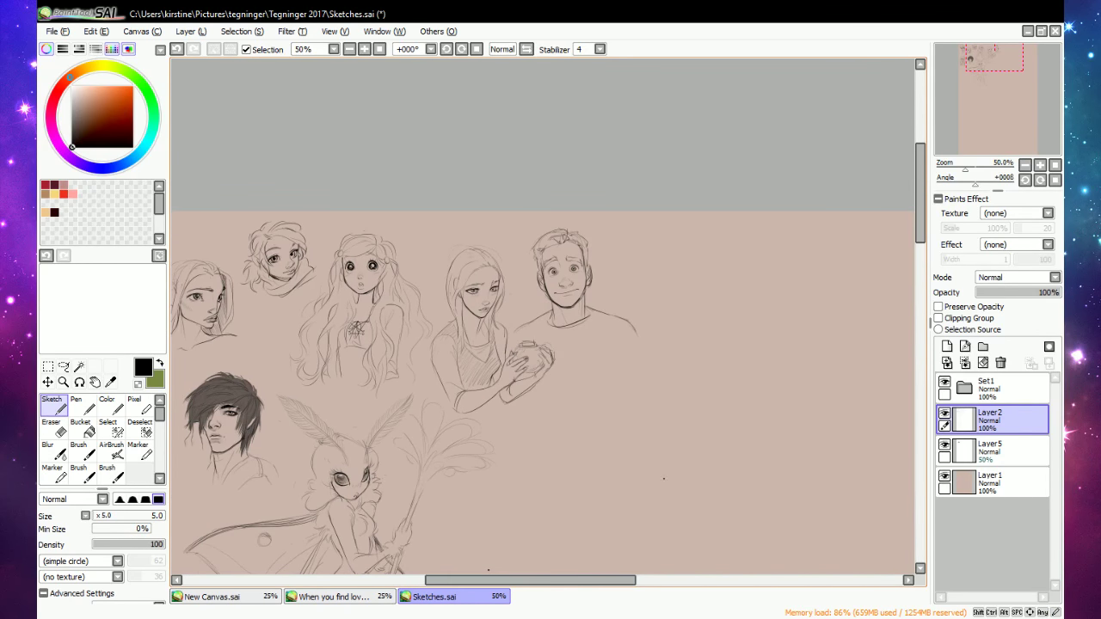
drag(920, 194, 919, 224)
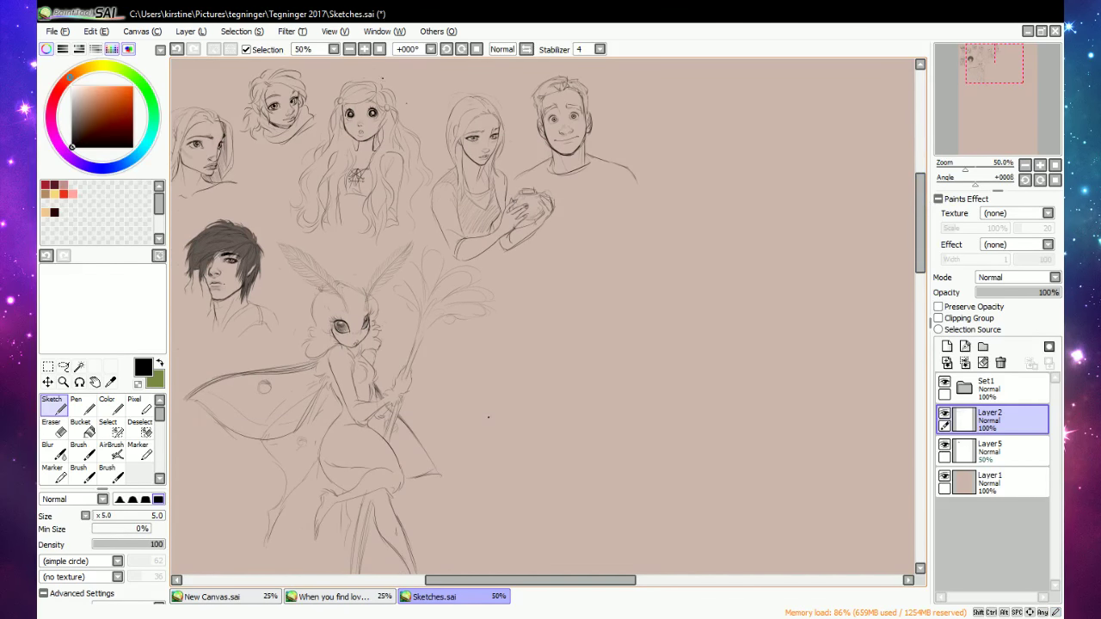
click(364, 49)
drag(686, 280, 766, 289)
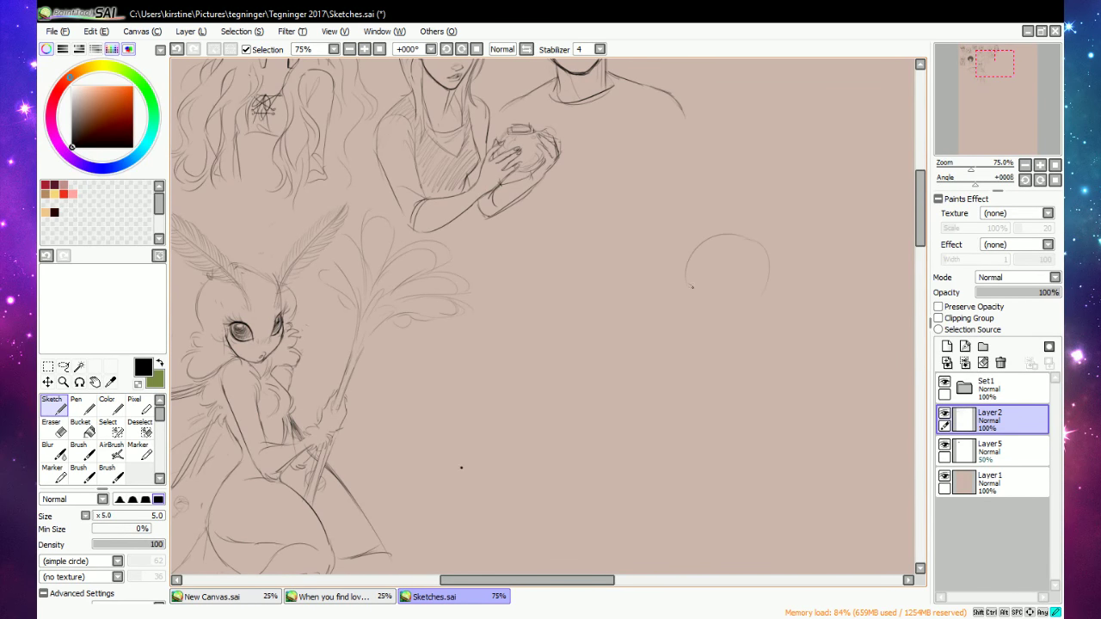
mouse_move(686, 278)
mouse_down()
mouse_move(685, 303)
mouse_move(697, 306)
mouse_move(713, 284)
mouse_up()
Redraw the new head's near eye and add a dark arched eyebrow and the brow contour of the profile.
key(e)
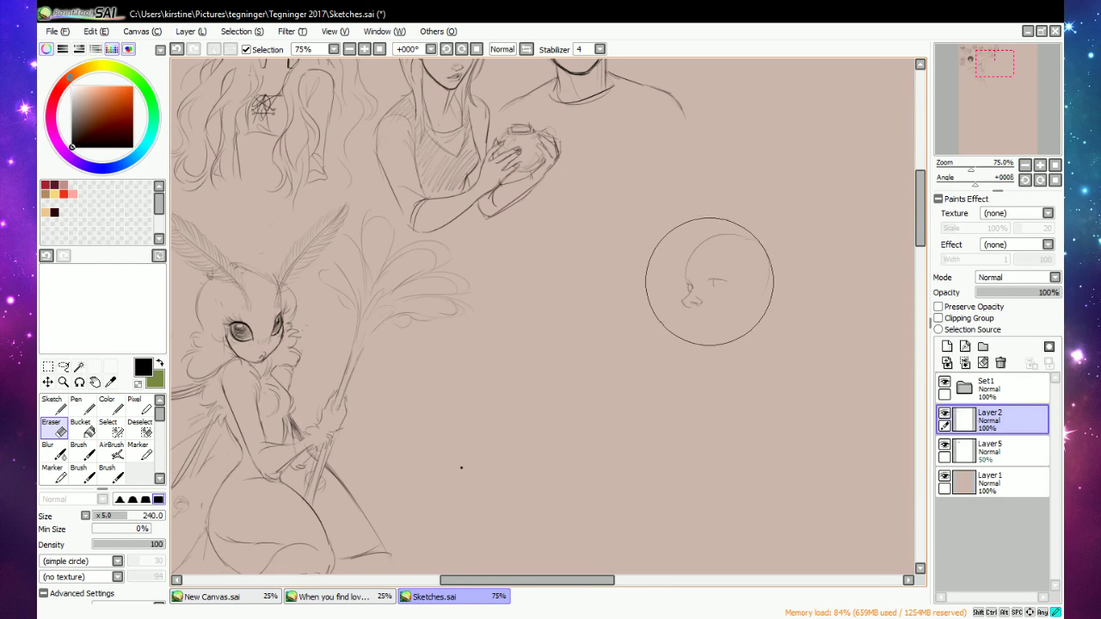
key(e)
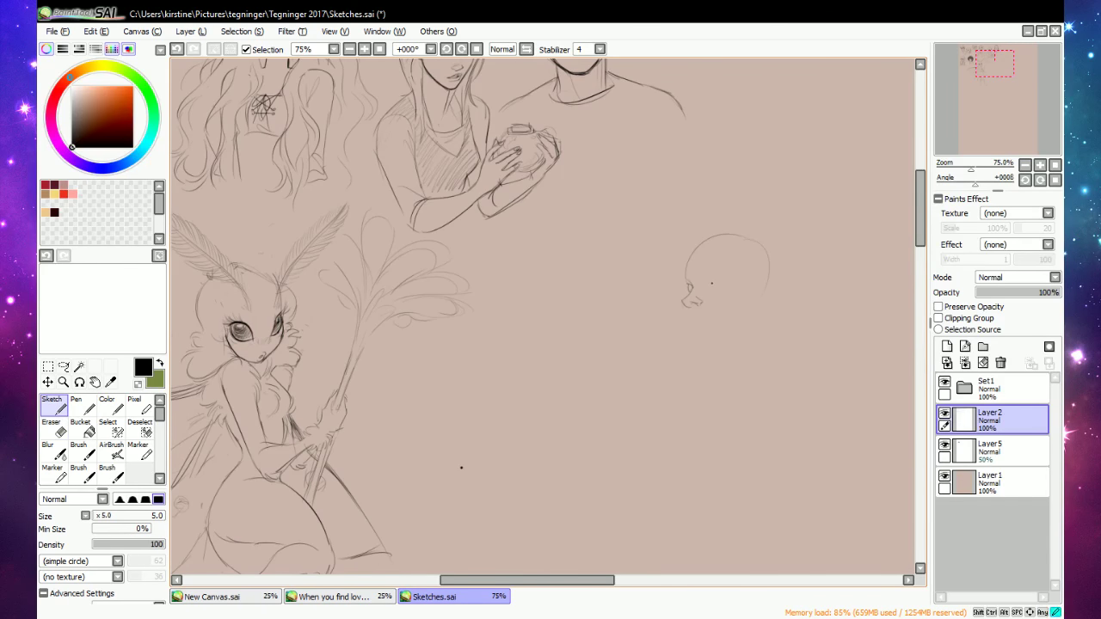
key(e)
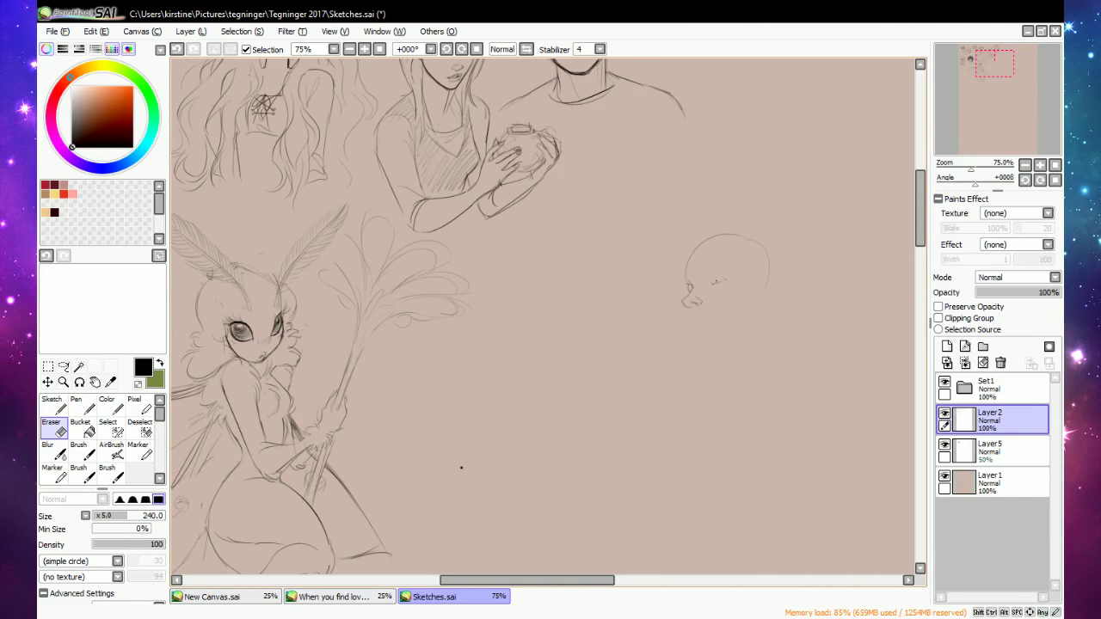
key(e)
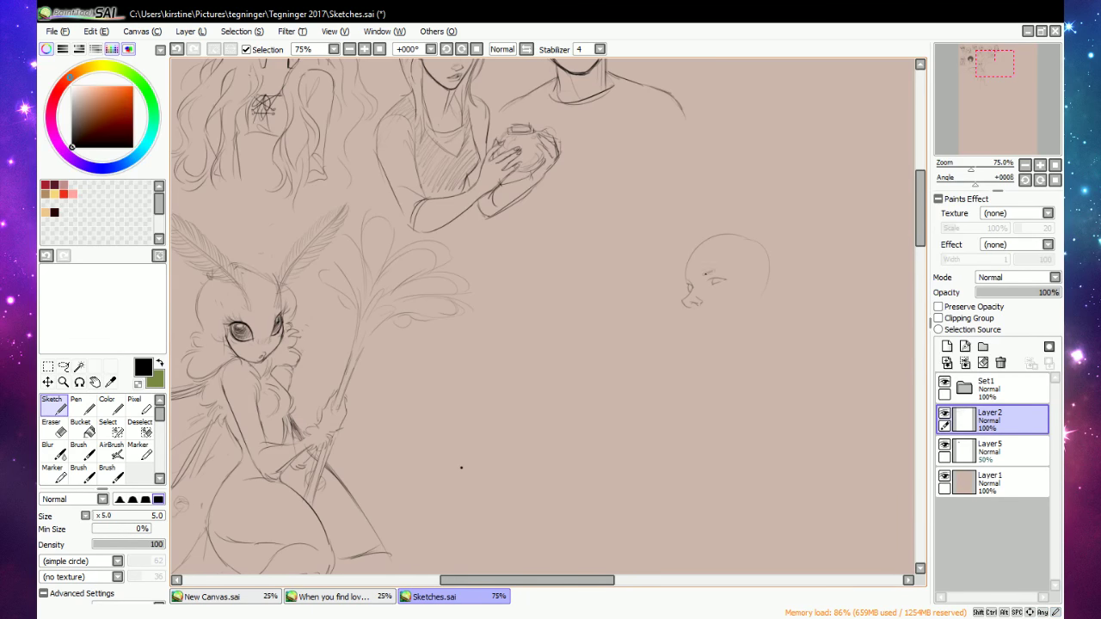
drag(702, 274, 714, 269)
key(e)
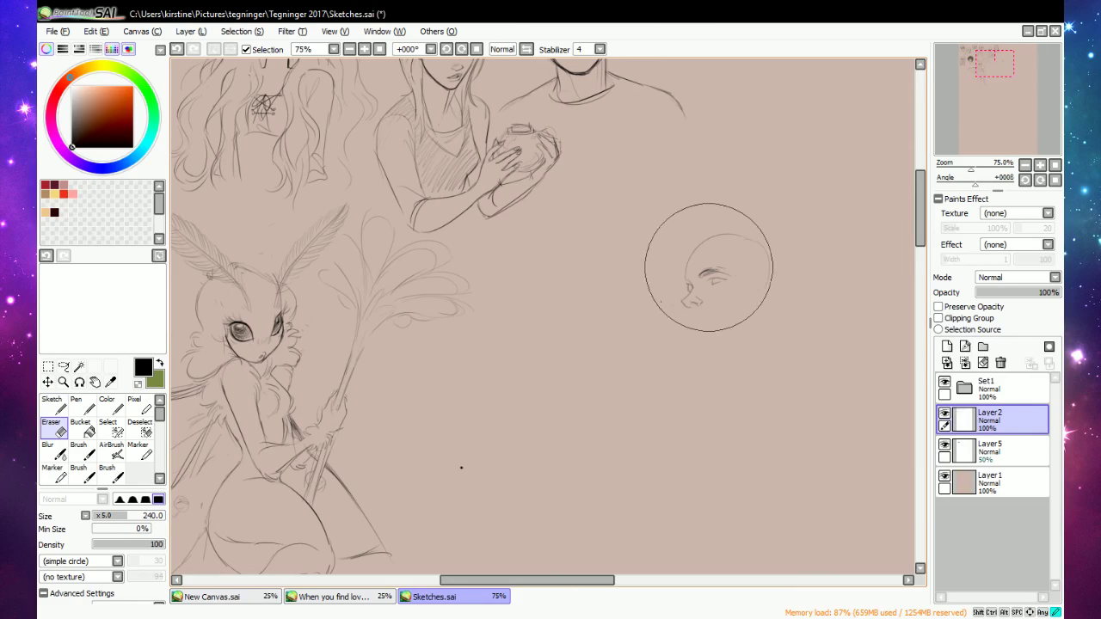
key(e)
key(e)
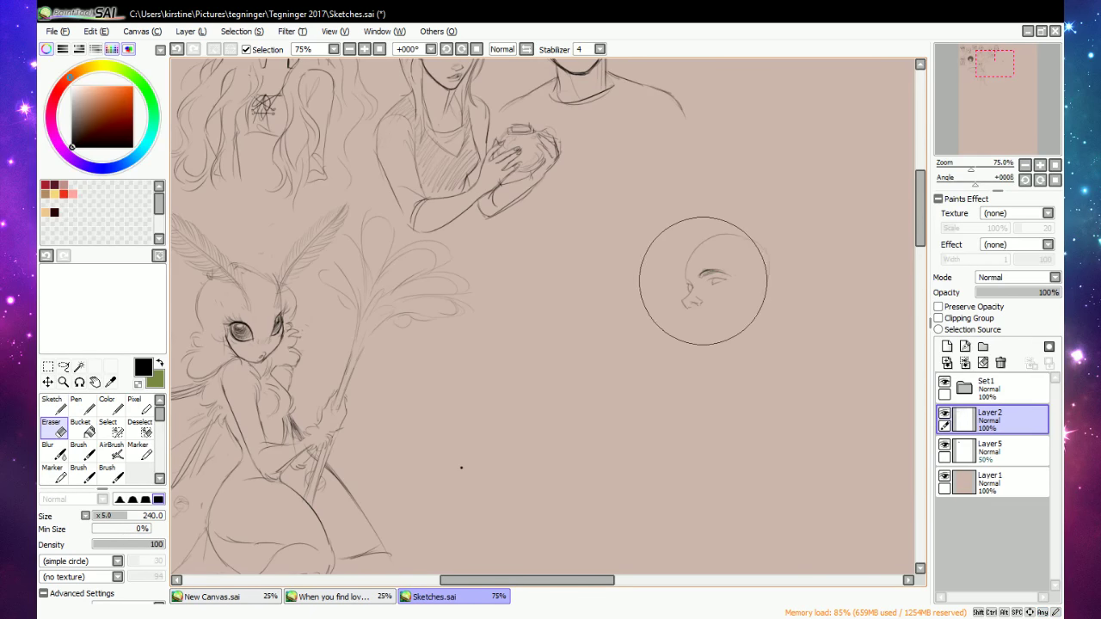
key(e)
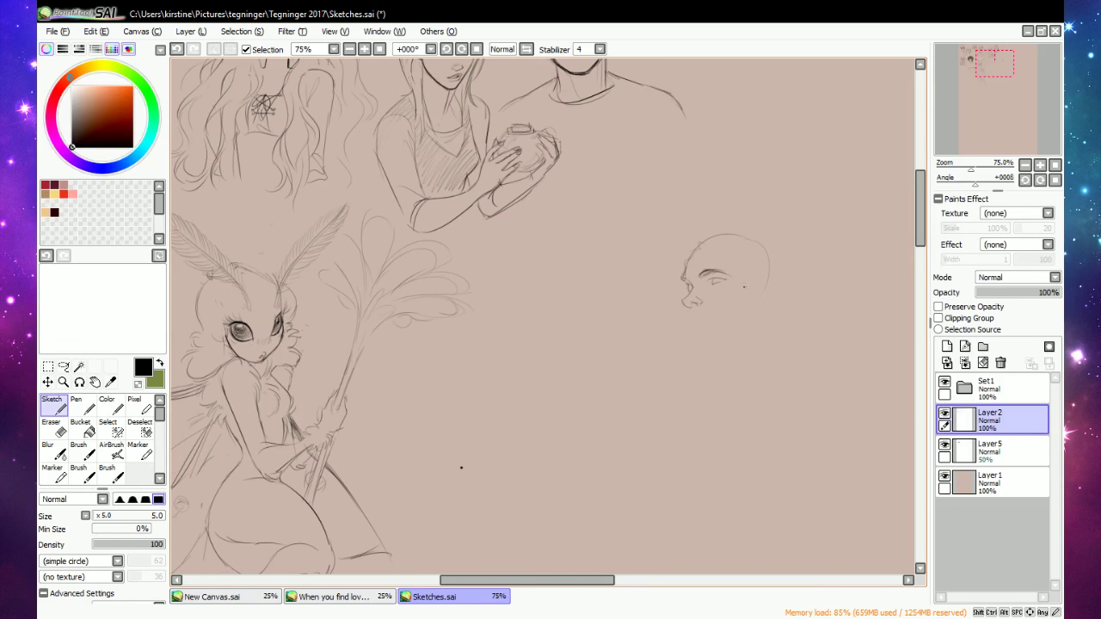
Sketch the back of the head, the ear, the jawline and the start of the throat.
mouse_move(769, 248)
mouse_down()
mouse_move(780, 274)
mouse_move(764, 296)
mouse_up()
drag(752, 277, 761, 292)
mouse_move(693, 333)
mouse_down()
mouse_move(702, 344)
mouse_move(747, 322)
mouse_move(749, 305)
mouse_up()
mouse_move(719, 341)
mouse_down()
mouse_move(731, 372)
mouse_move(726, 356)
mouse_up()
Draw the nape of the neck and the curved collar line under the head.
key(e)
key(n)
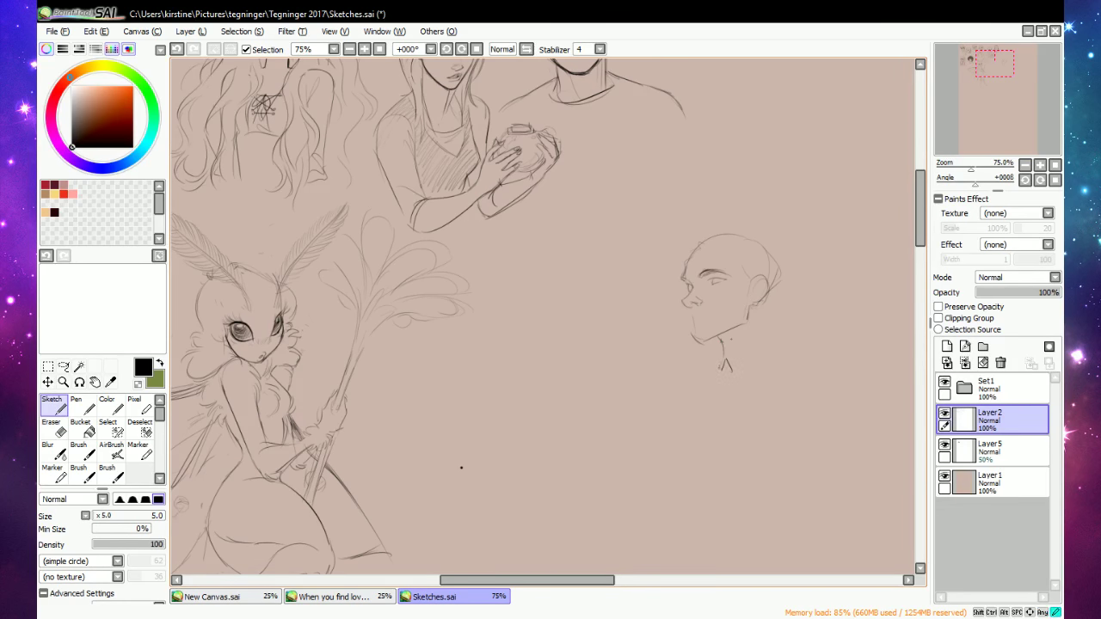
drag(765, 309, 776, 348)
drag(723, 370, 774, 355)
Refine both eyes of the new head, adding dark pupils and lid lines.
scroll(461, 467, up, 1)
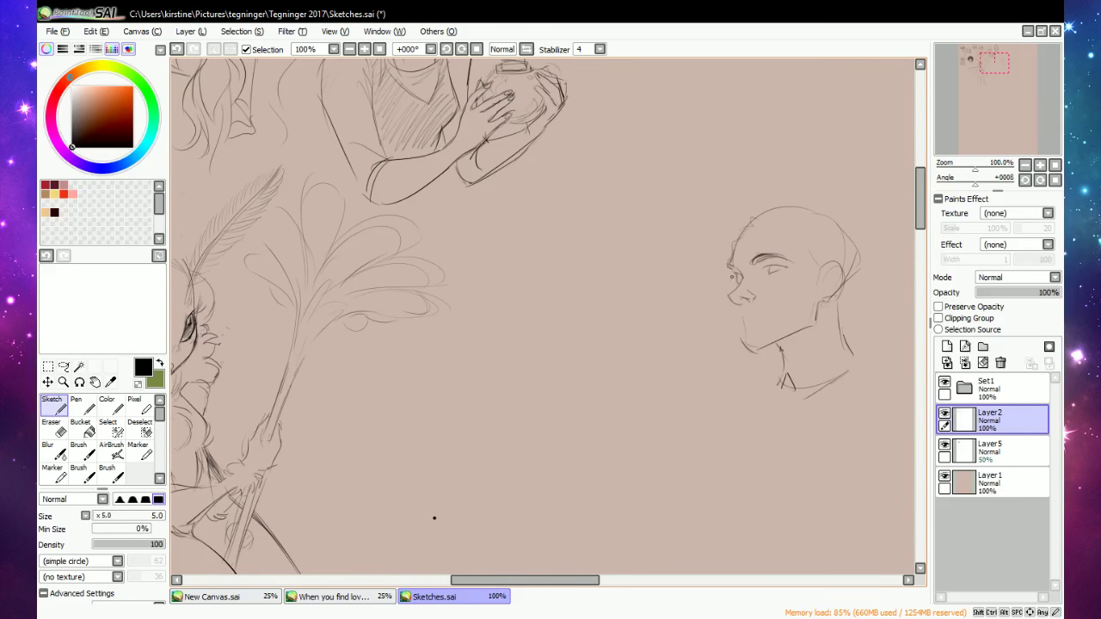
key(e)
drag(736, 282, 737, 282)
key(n)
key(e)
key(n)
drag(769, 273, 773, 266)
drag(769, 272, 774, 266)
Draw a thin, closed mouth line below the nose, correcting it with the eraser.
mouse_move(742, 308)
mouse_down()
mouse_move(765, 315)
mouse_move(752, 316)
mouse_up()
key(e)
key(n)
key(e)
key(n)
key(e)
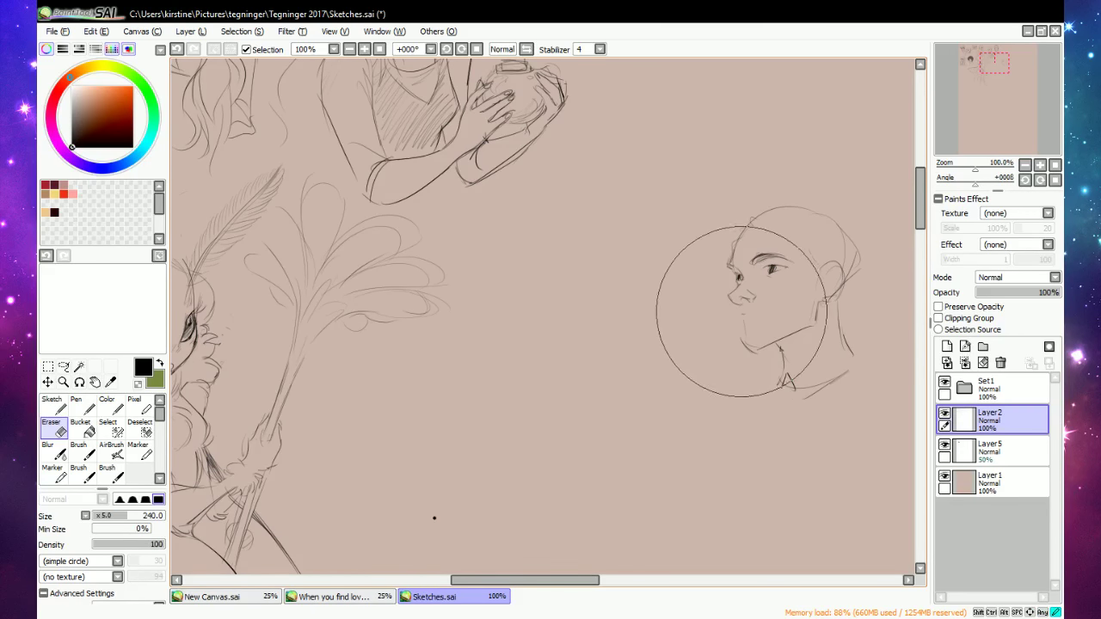
key(e)
key(e)
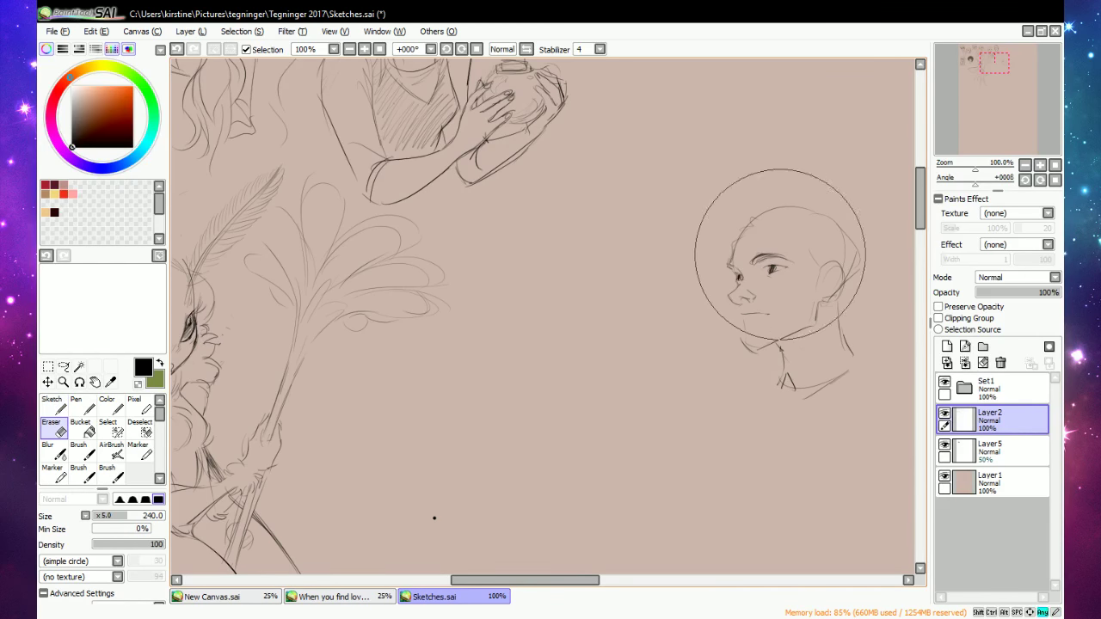
key(e)
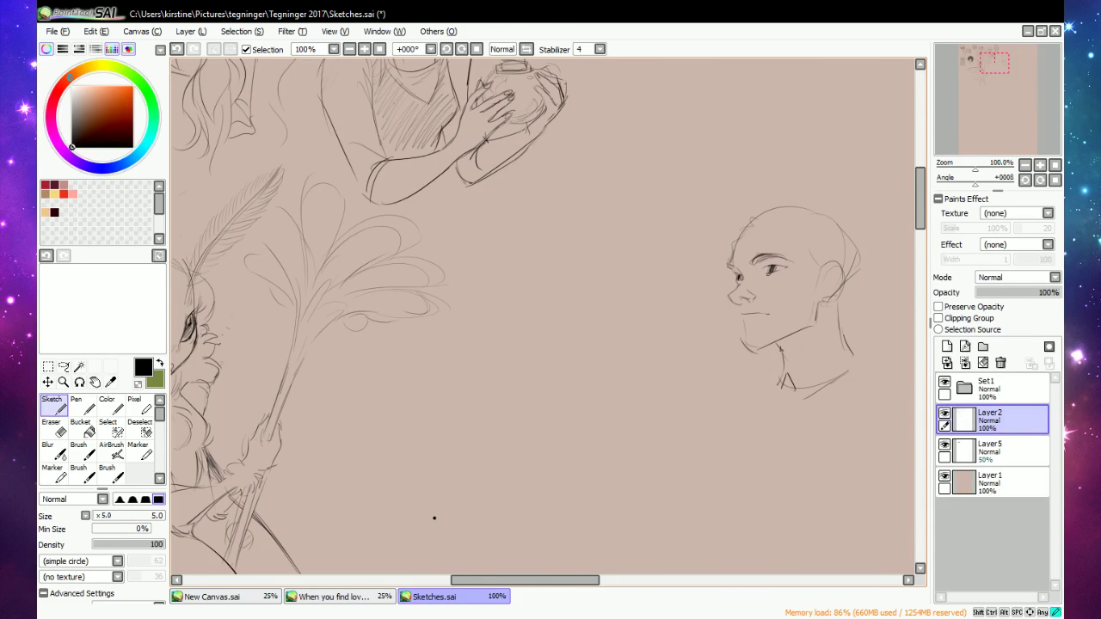
Erase the dark pupils from the bald head's eyes and redraw the eyes with lighter lines.
key(e)
key(e)
key(e)
key(e)
drag(764, 267, 773, 271)
key(e)
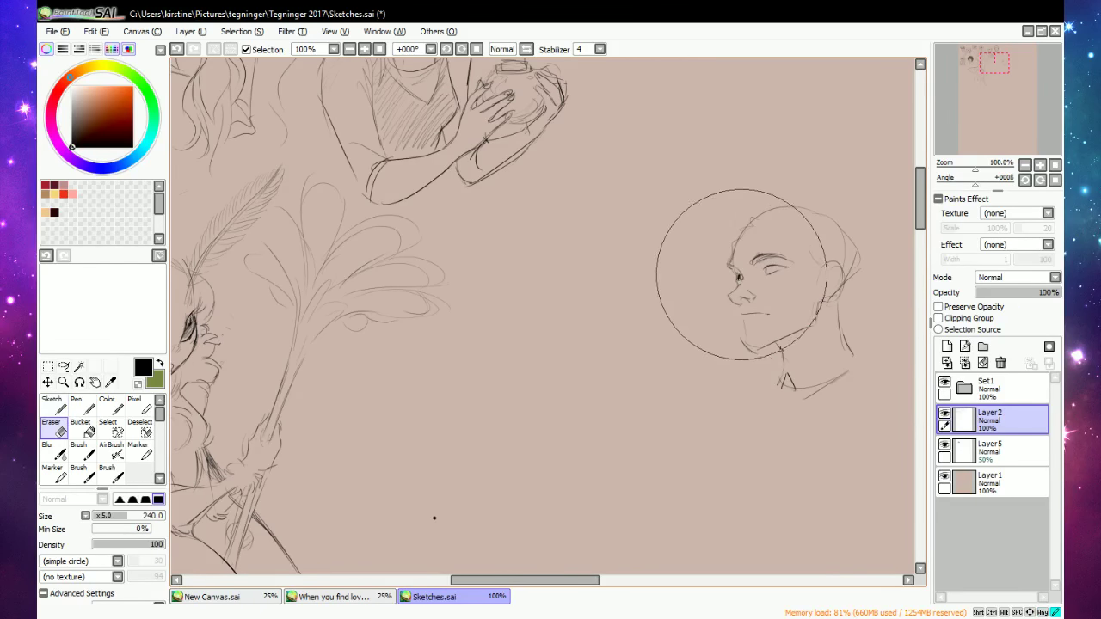
key(n)
drag(732, 267, 739, 273)
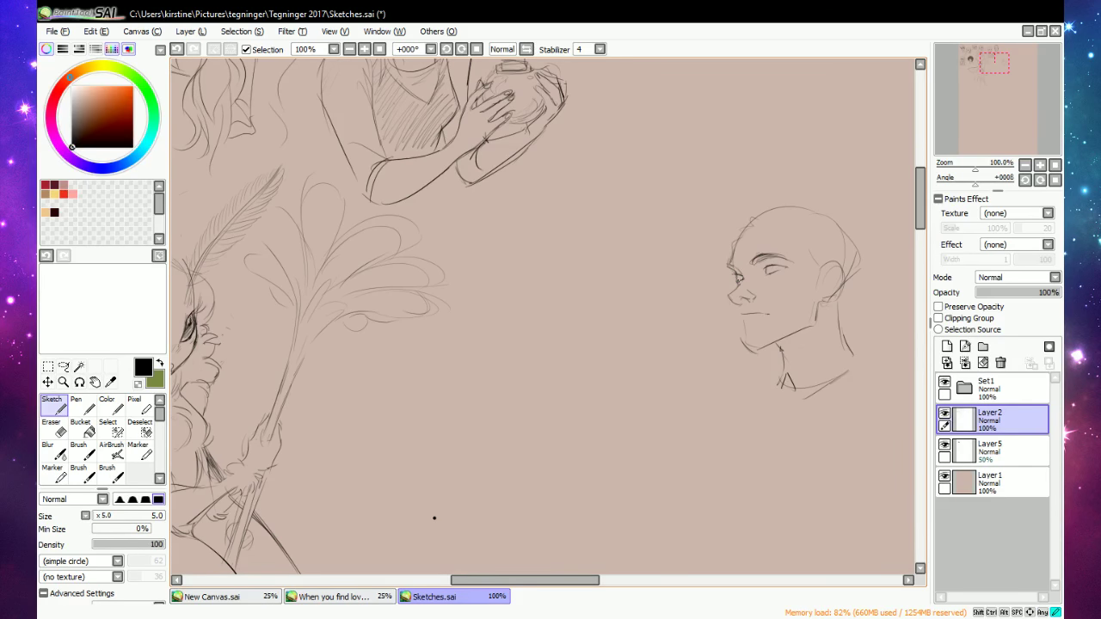
key(e)
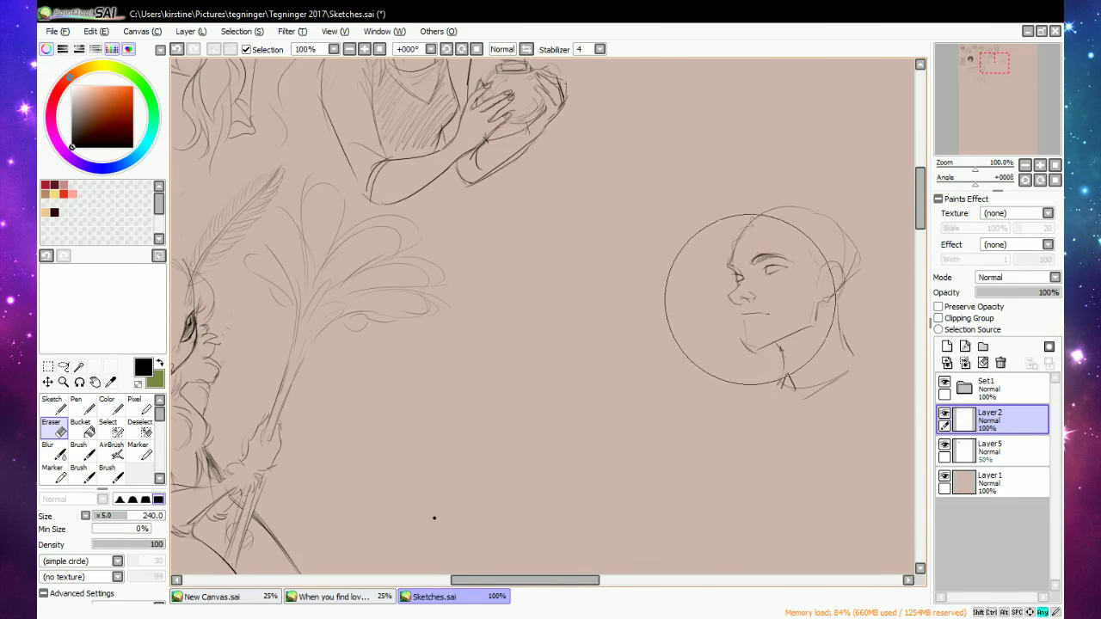
key(e)
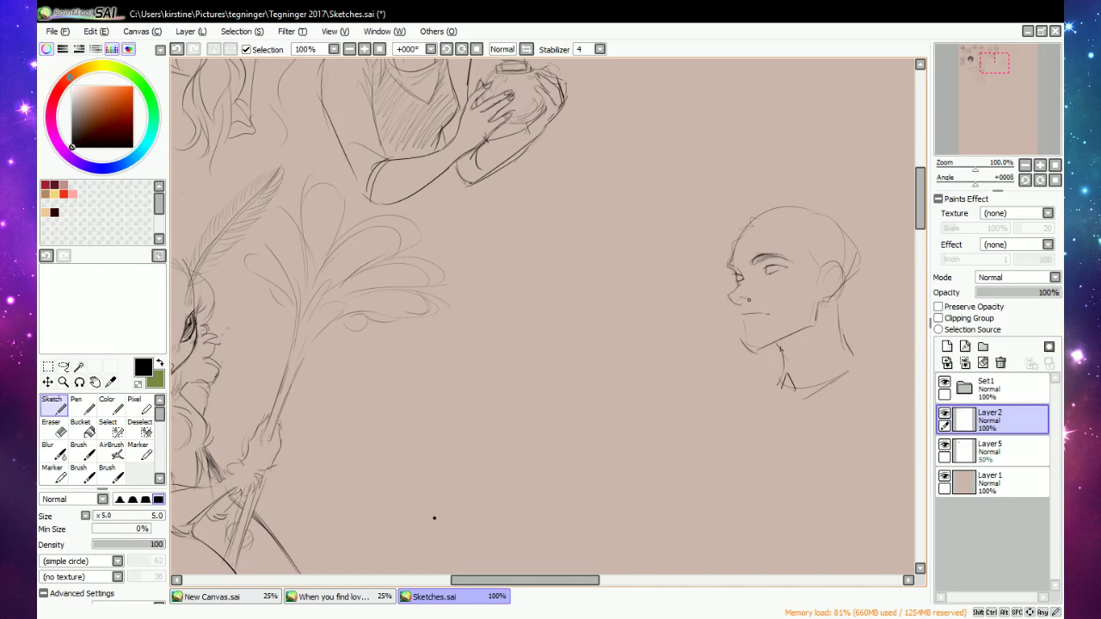
Shade around the nose and redraw the chin and jawline with a heavier, continuous line up towards the ear.
mouse_move(748, 300)
mouse_down()
mouse_move(728, 264)
mouse_move(751, 291)
mouse_up()
mouse_move(754, 312)
mouse_down()
mouse_move(768, 314)
mouse_move(745, 324)
mouse_move(745, 346)
mouse_move(809, 328)
mouse_up()
key(e)
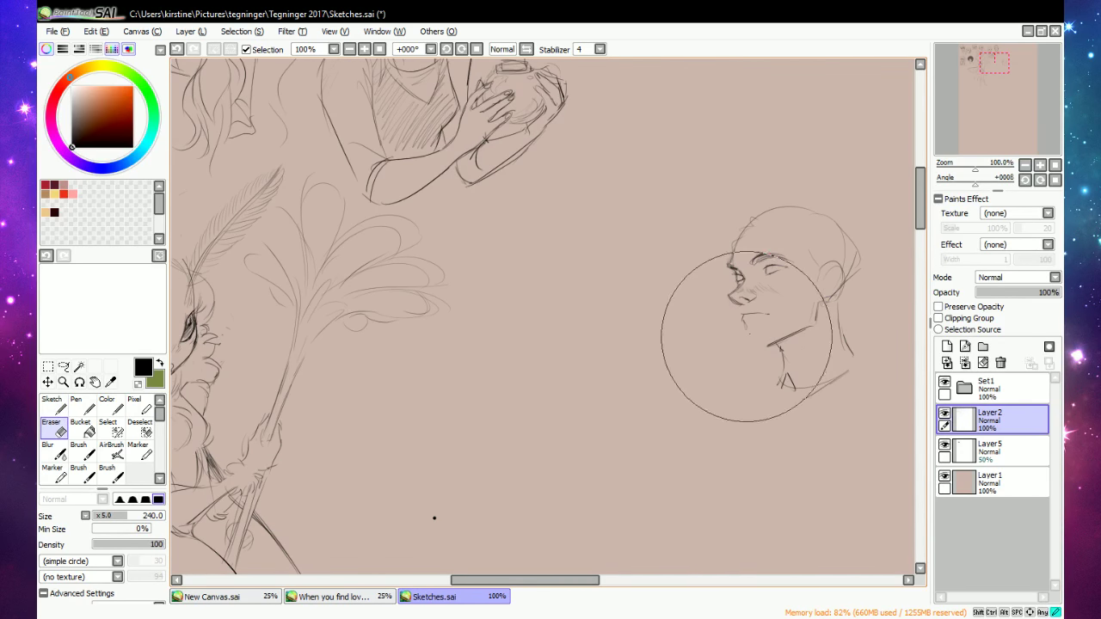
key(e)
mouse_move(746, 325)
mouse_down()
mouse_move(762, 348)
mouse_move(788, 344)
mouse_move(819, 299)
mouse_up()
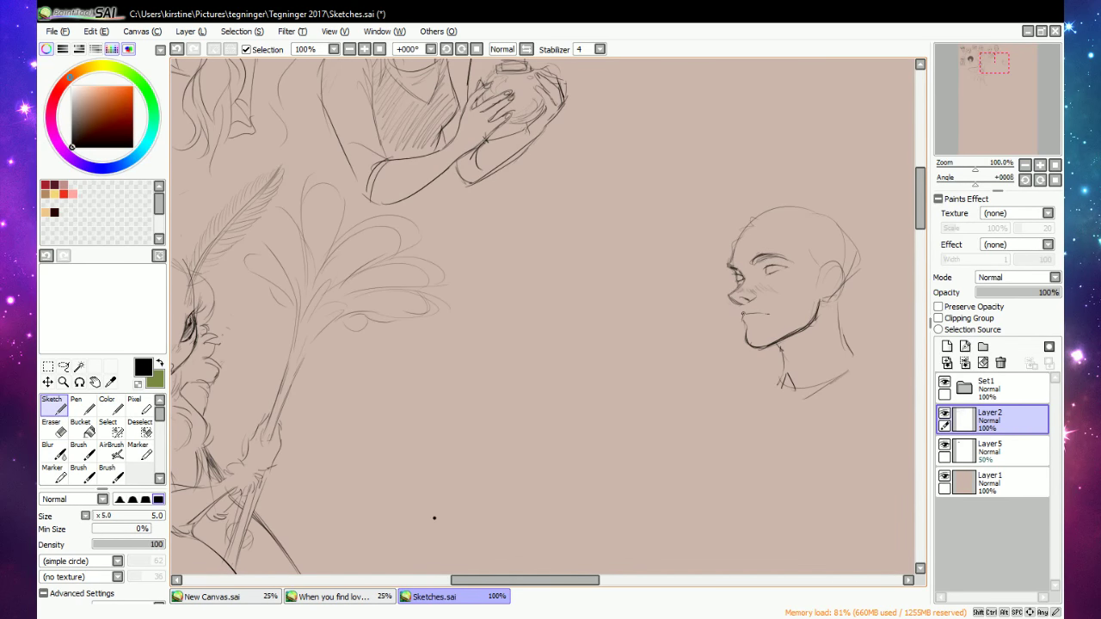
drag(741, 312, 744, 314)
Rework the closed mouth line of the head, alternating between eraser and sketch strokes.
key(e)
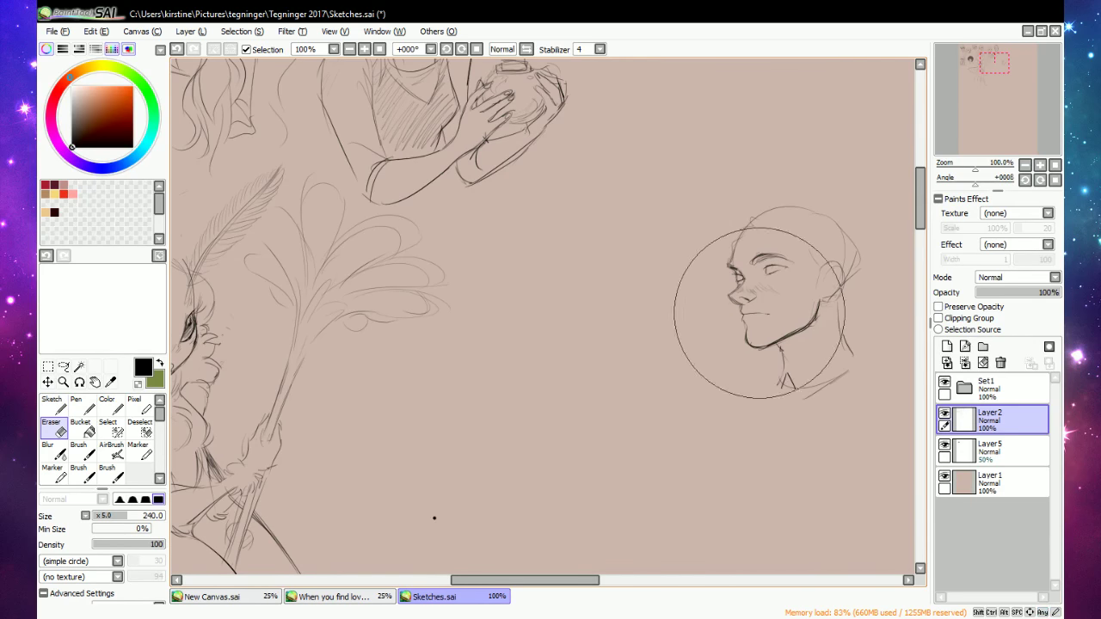
key(e)
key(e)
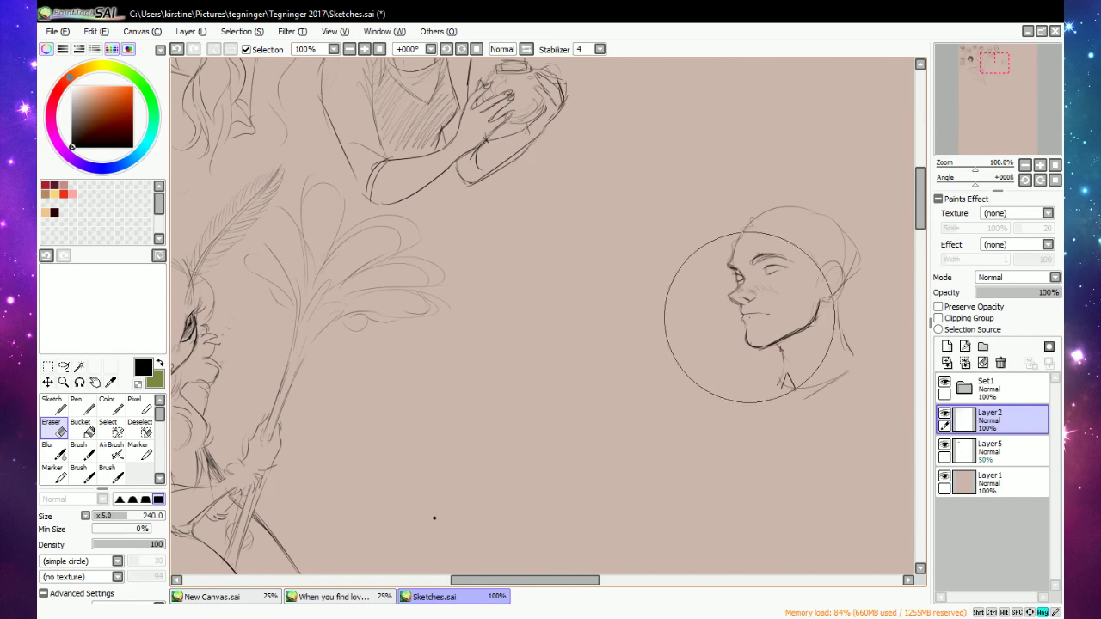
key(e)
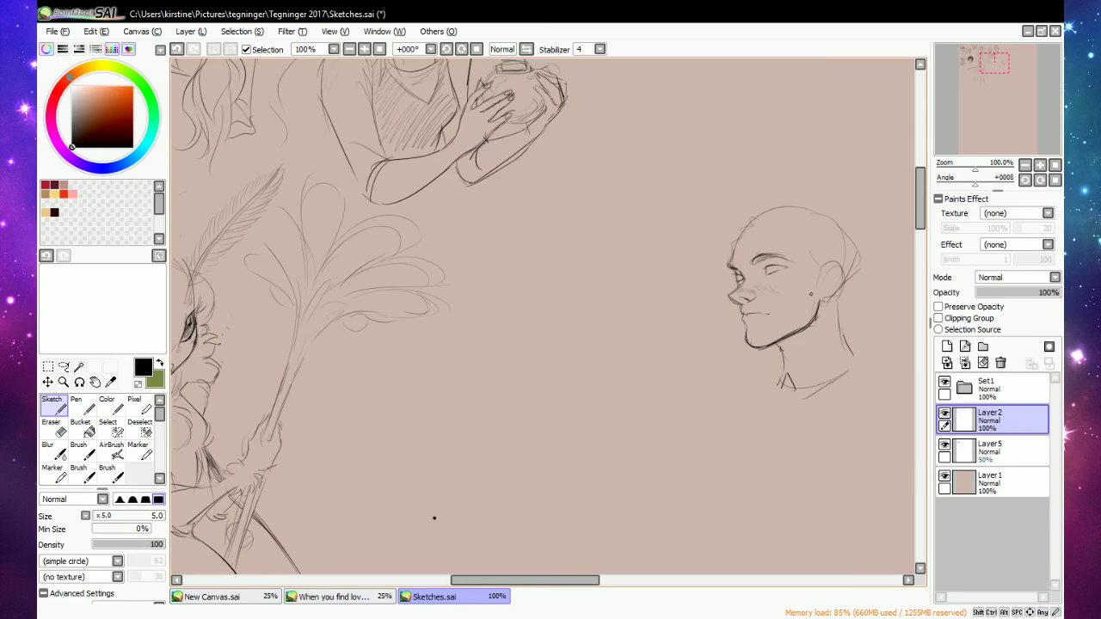
key(e)
key(e)
drag(745, 312, 771, 315)
key(e)
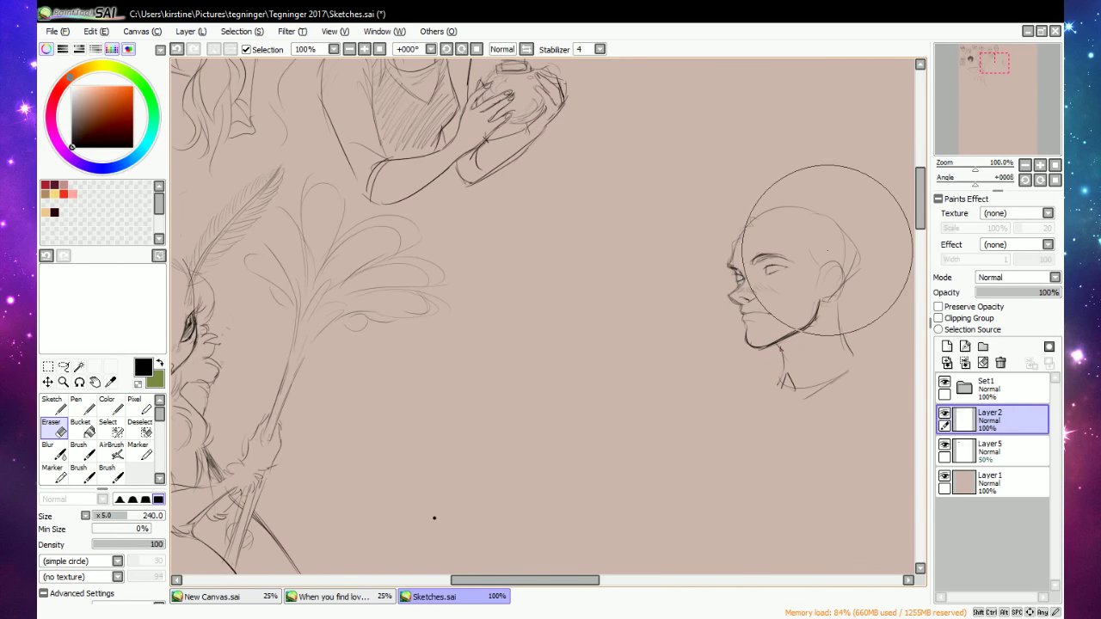
Erase the rough ear and add light shading strokes on the cheek and a short line at the throat.
mouse_move(827, 308)
mouse_down()
mouse_move(832, 286)
mouse_move(813, 288)
mouse_up()
key(n)
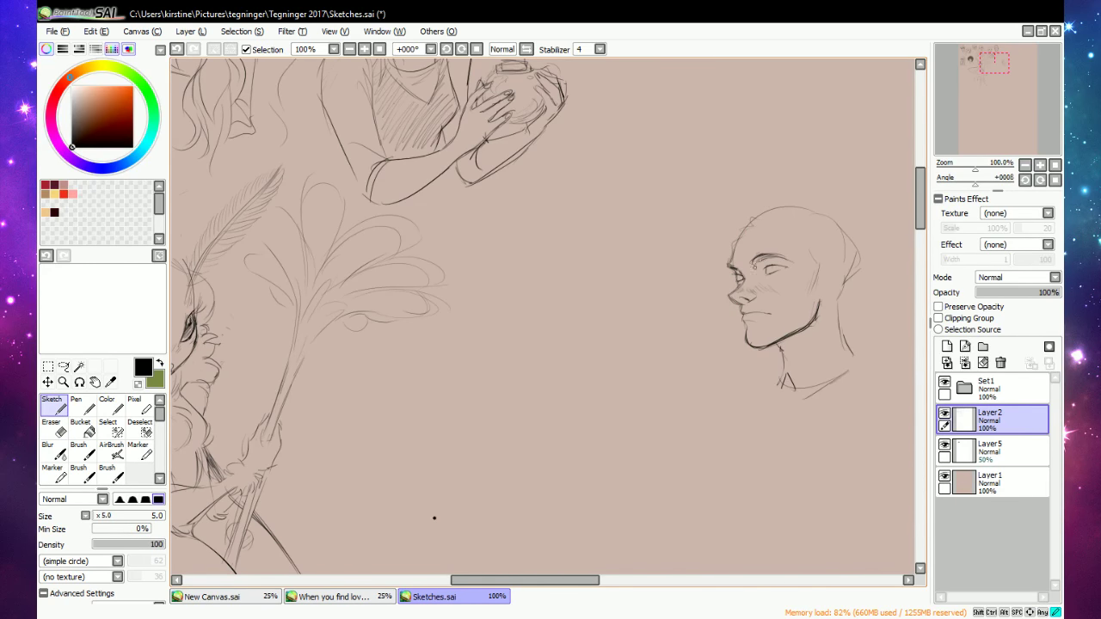
key(e)
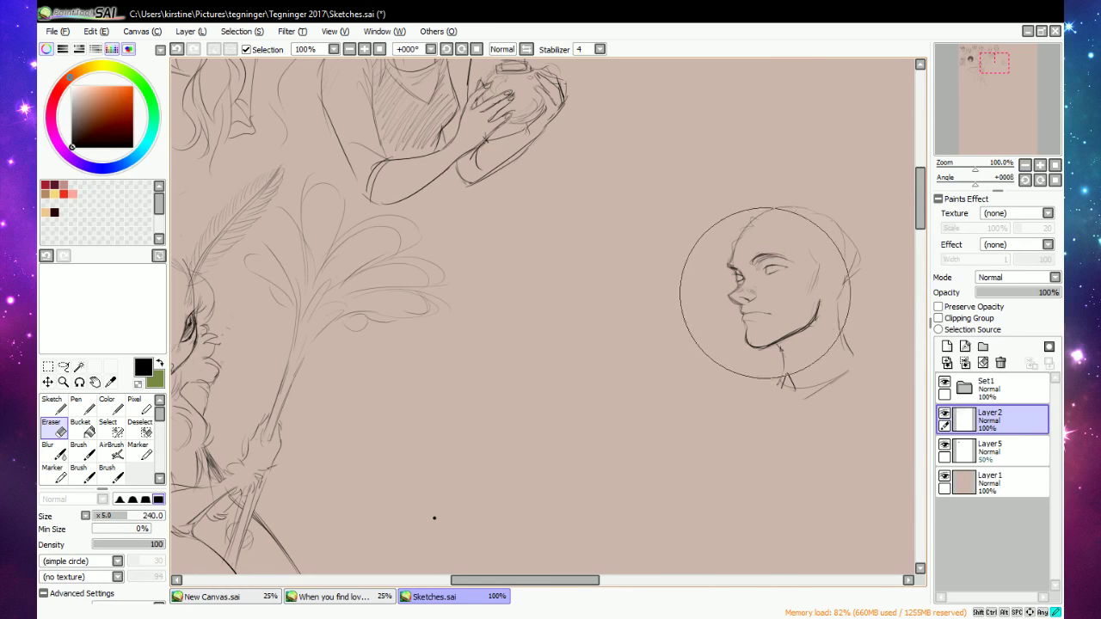
key(n)
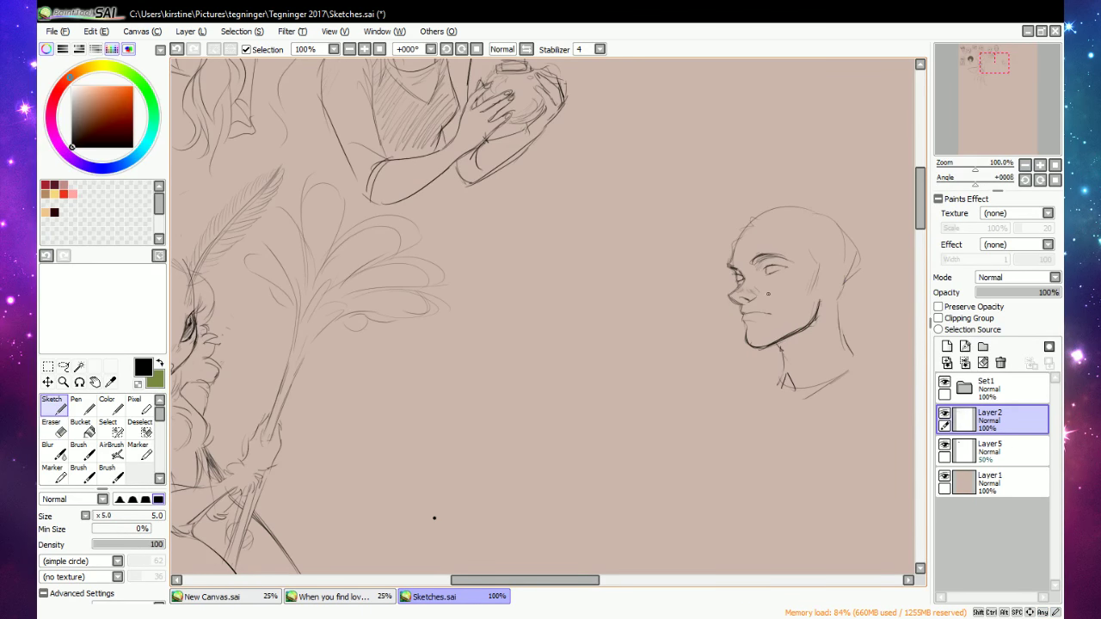
drag(779, 346, 784, 354)
drag(784, 286, 789, 295)
key(e)
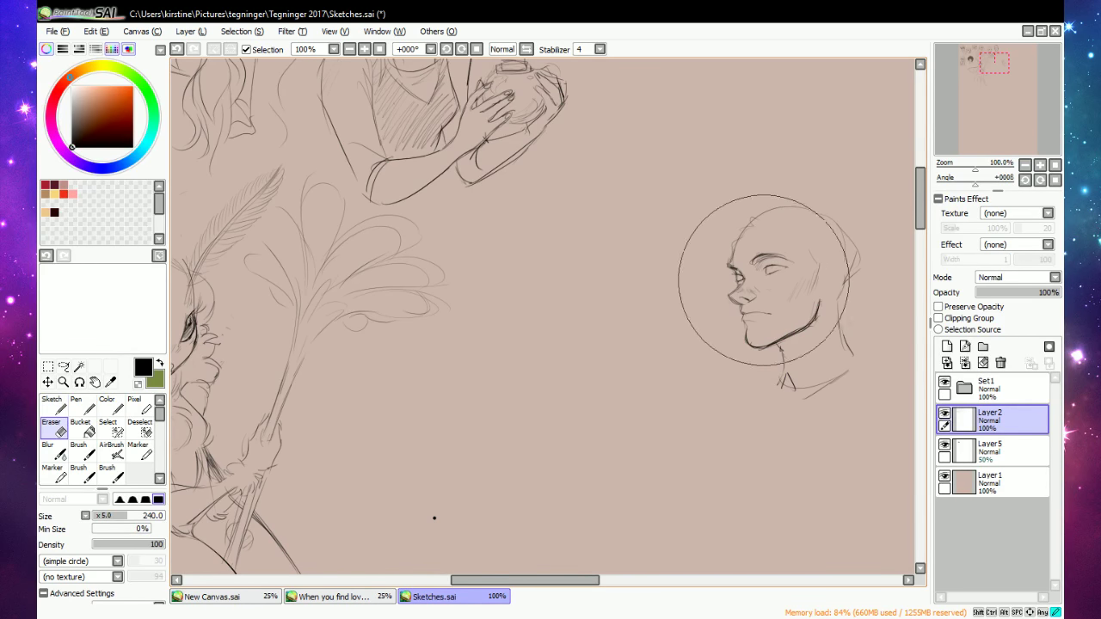
key(n)
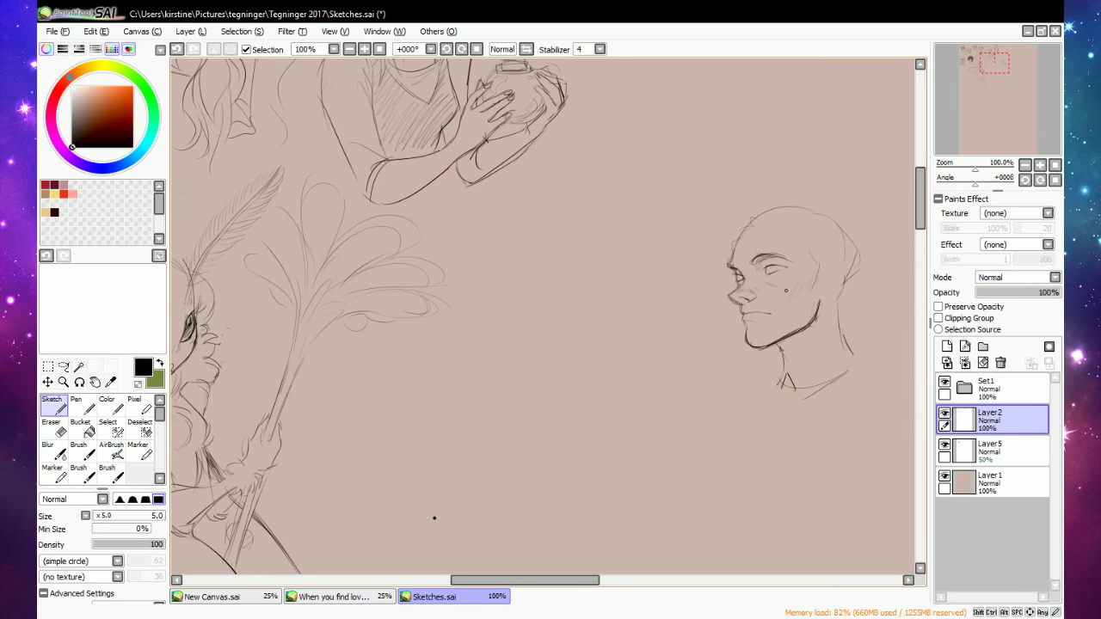
Draw irises in both eyes and refine the surrounding lid lines, working at 150% zoom.
key(e)
key(e)
drag(740, 277, 746, 281)
click(365, 50)
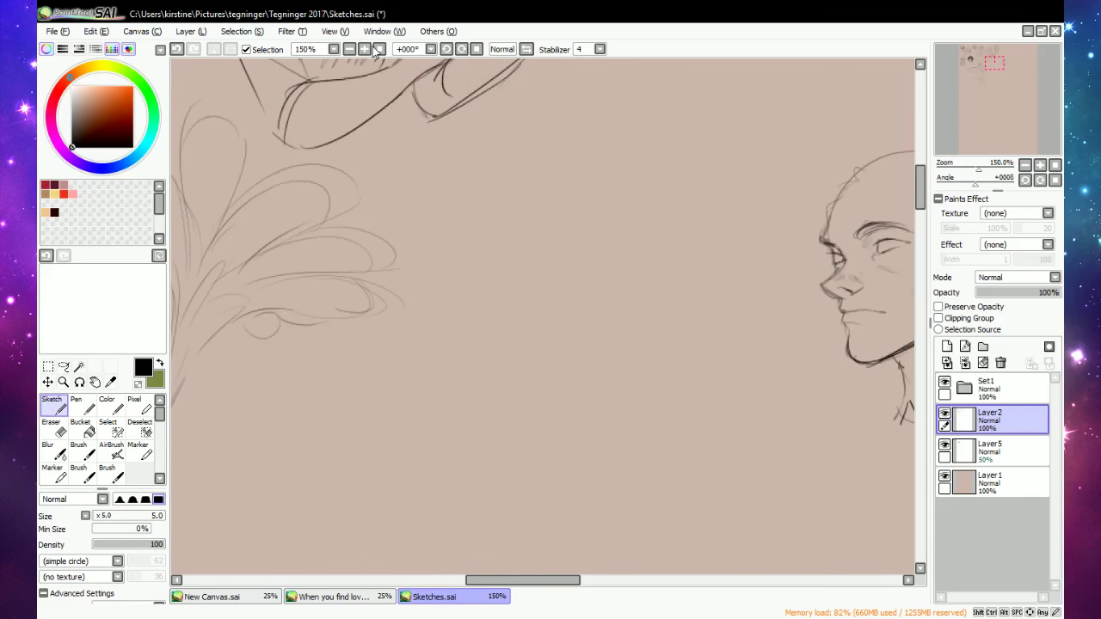
drag(529, 583, 555, 583)
mouse_move(711, 244)
mouse_down()
mouse_move(720, 248)
mouse_move(669, 260)
mouse_up()
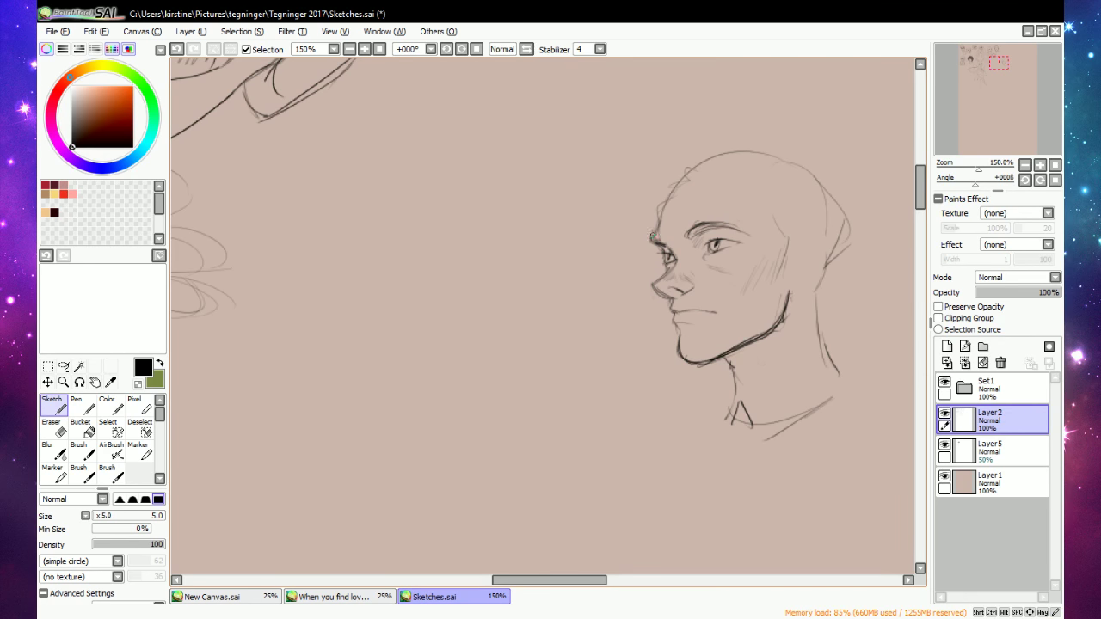
Try out a loose, wispy fringe of hair falling over the front of the forehead.
mouse_move(692, 177)
mouse_down()
mouse_move(662, 219)
mouse_move(678, 170)
mouse_up()
drag(632, 230, 620, 287)
mouse_move(633, 237)
mouse_down()
mouse_move(685, 176)
mouse_move(641, 207)
mouse_up()
key(e)
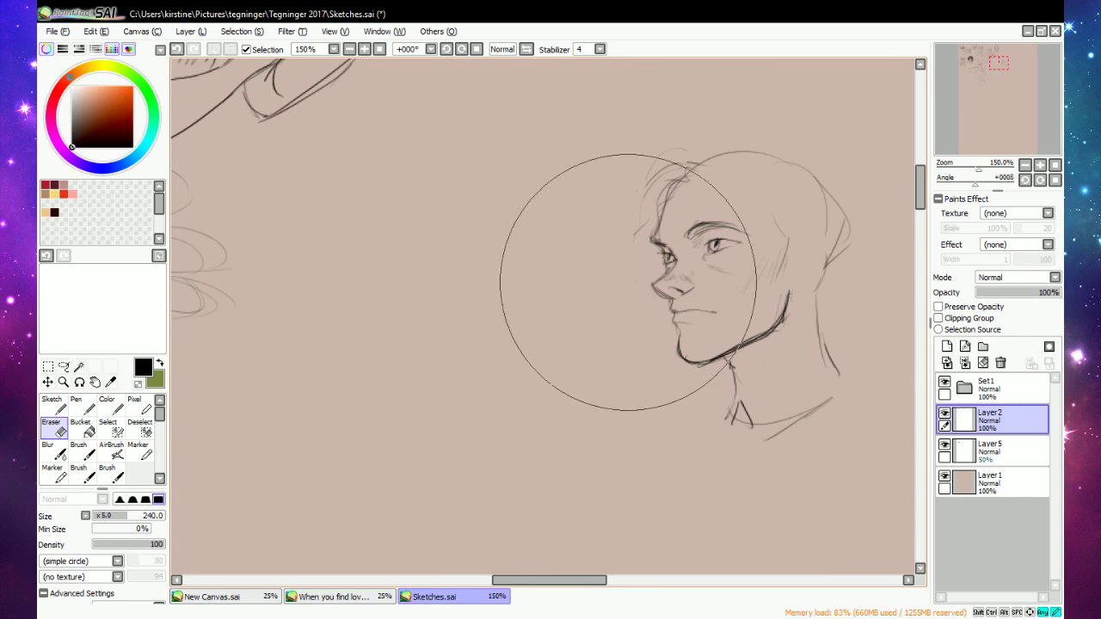
key(n)
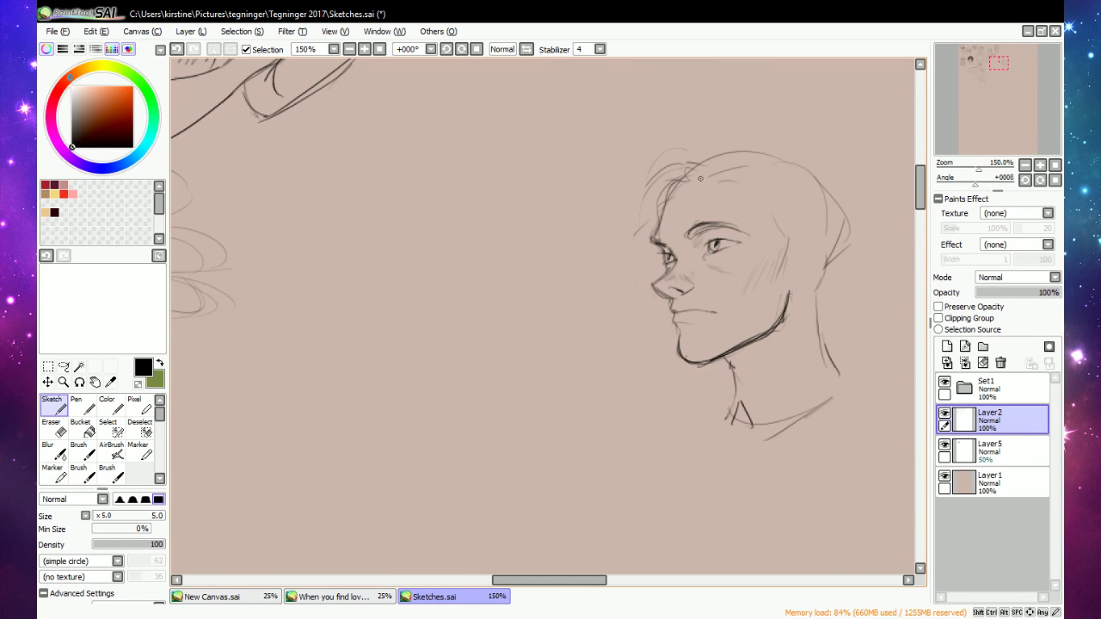
key(e)
key(e)
key(e)
key(e)
key(e)
mouse_move(672, 204)
mouse_down()
mouse_move(668, 228)
mouse_move(700, 187)
mouse_move(671, 222)
mouse_up()
key(e)
drag(660, 182, 631, 203)
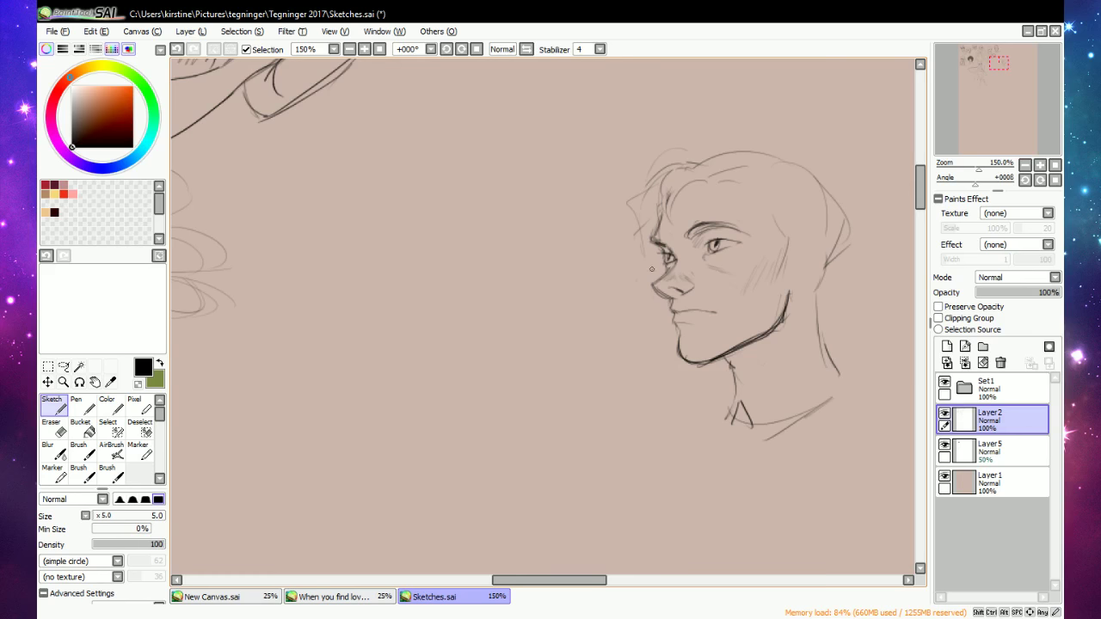
Erase the wispy fringe together with the front outline of the skull.
key(e)
key(e)
drag(729, 196, 778, 206)
key(e)
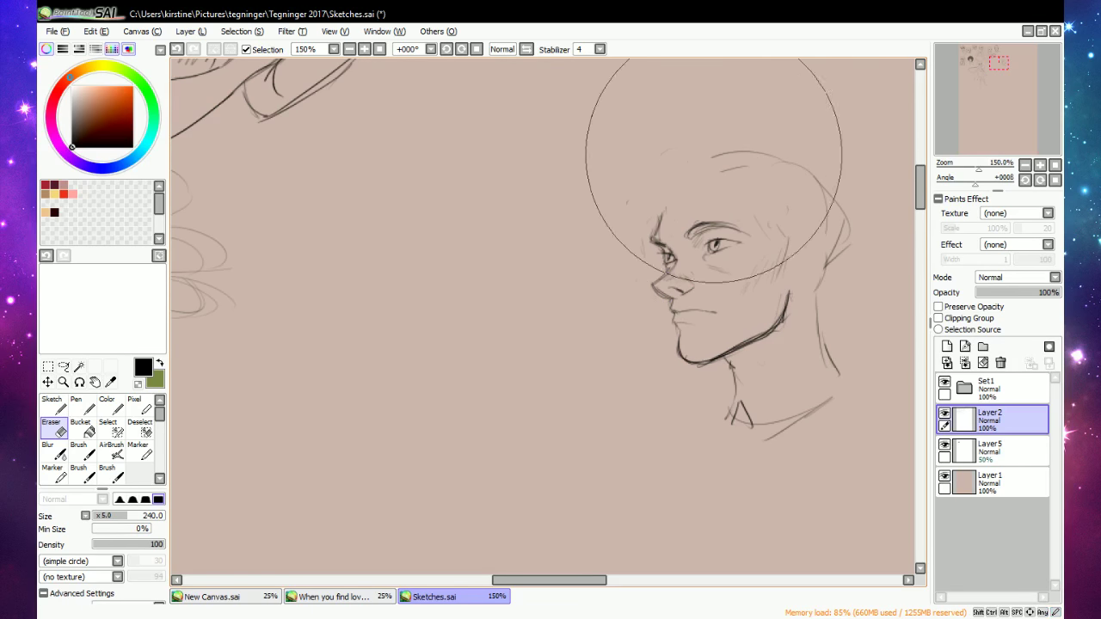
key(e)
mouse_move(639, 198)
mouse_down()
mouse_move(690, 186)
mouse_move(681, 171)
mouse_move(708, 184)
mouse_move(664, 180)
mouse_up()
key(e)
key(e)
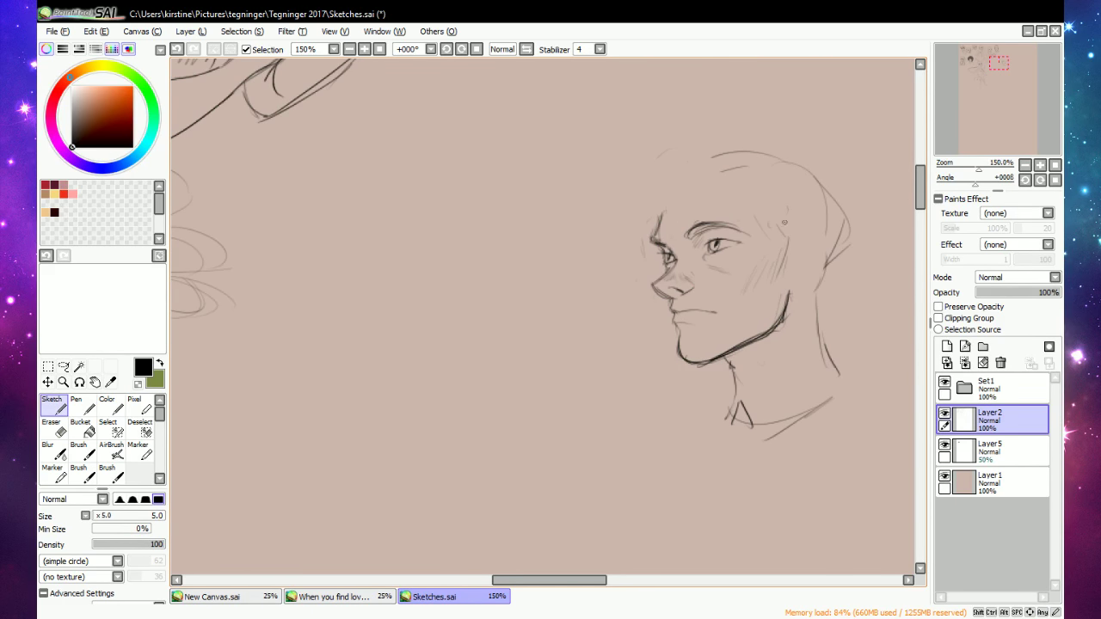
Darken the rear jaw and front neck lines, and draw a detailed ear behind the jaw.
drag(791, 275, 783, 312)
drag(733, 360, 730, 425)
drag(809, 294, 820, 341)
mouse_move(799, 297)
mouse_down()
mouse_move(824, 272)
mouse_move(795, 255)
mouse_move(800, 241)
mouse_move(814, 268)
mouse_move(803, 239)
mouse_move(806, 271)
mouse_move(817, 248)
mouse_move(788, 287)
mouse_move(809, 243)
mouse_up()
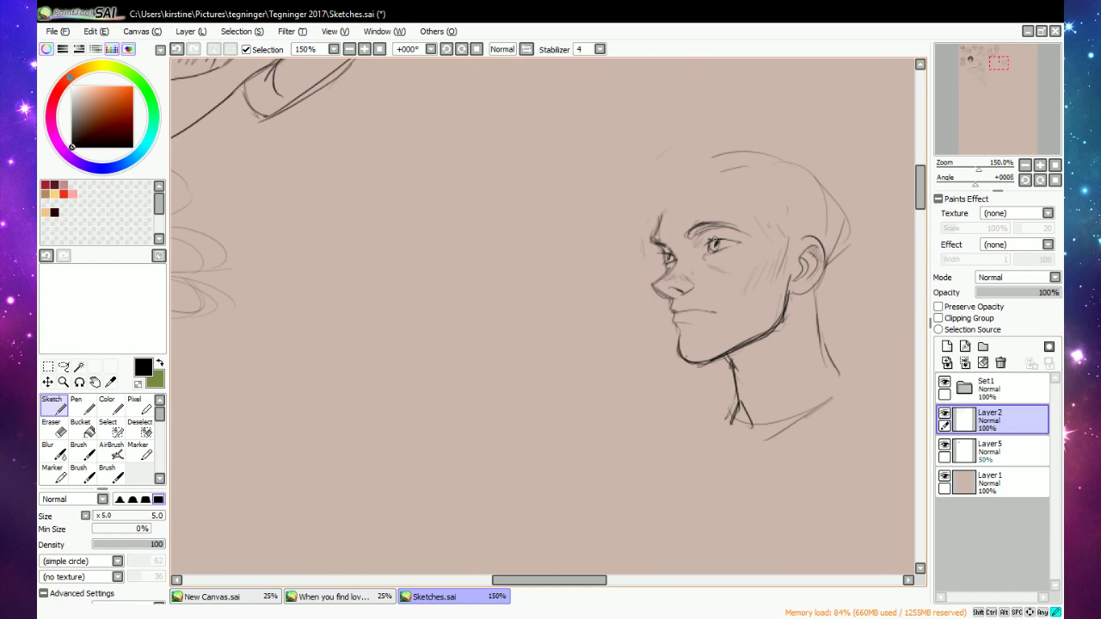
Darken the eyebrows and sketch tousled front hair with a raised tuft and small locks over the forehead.
key(e)
key(e)
key(e)
key(e)
drag(699, 234, 700, 229)
mouse_move(699, 232)
mouse_down()
mouse_move(714, 224)
mouse_move(663, 244)
mouse_up()
mouse_move(678, 181)
mouse_down()
mouse_move(664, 218)
mouse_move(647, 207)
mouse_up()
mouse_move(659, 165)
mouse_down()
mouse_move(644, 200)
mouse_move(633, 162)
mouse_up()
mouse_move(719, 143)
mouse_down()
mouse_move(660, 160)
mouse_move(712, 145)
mouse_up()
mouse_move(723, 142)
mouse_down()
mouse_move(667, 155)
mouse_move(712, 145)
mouse_up()
mouse_move(647, 198)
mouse_down()
mouse_move(639, 232)
mouse_move(642, 219)
mouse_up()
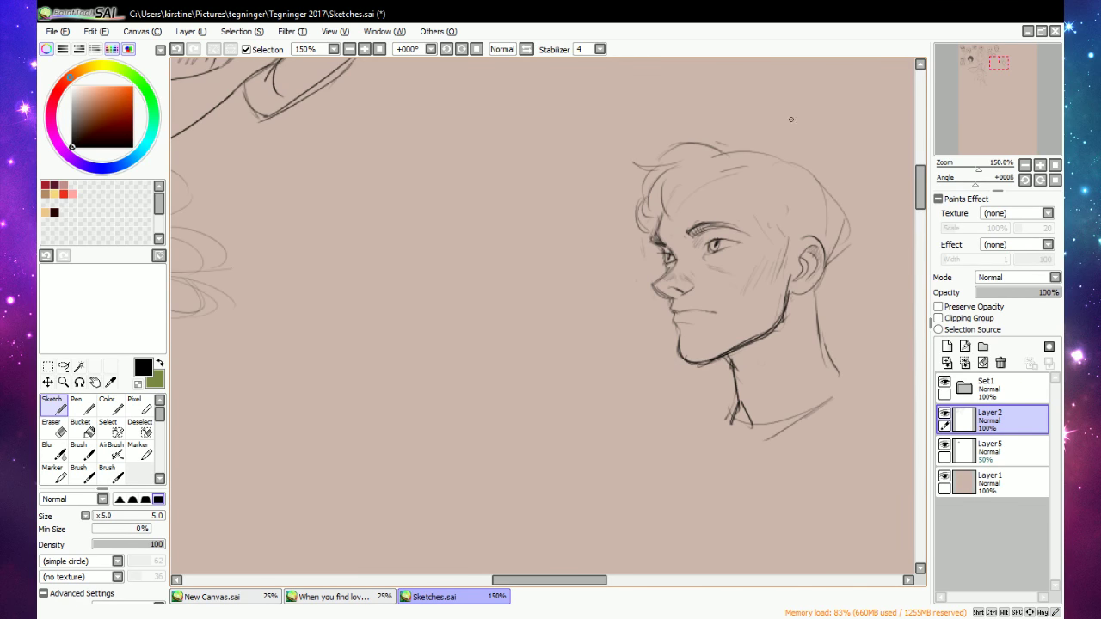
Replace the small forehead locks with a fringe line swept diagonally across the forehead.
mouse_move(703, 191)
mouse_down()
mouse_move(694, 215)
mouse_move(704, 215)
mouse_up()
mouse_move(742, 180)
mouse_down()
mouse_move(747, 210)
mouse_move(711, 181)
mouse_move(740, 185)
mouse_move(660, 182)
mouse_move(724, 179)
mouse_move(747, 210)
mouse_up()
key(e)
key(n)
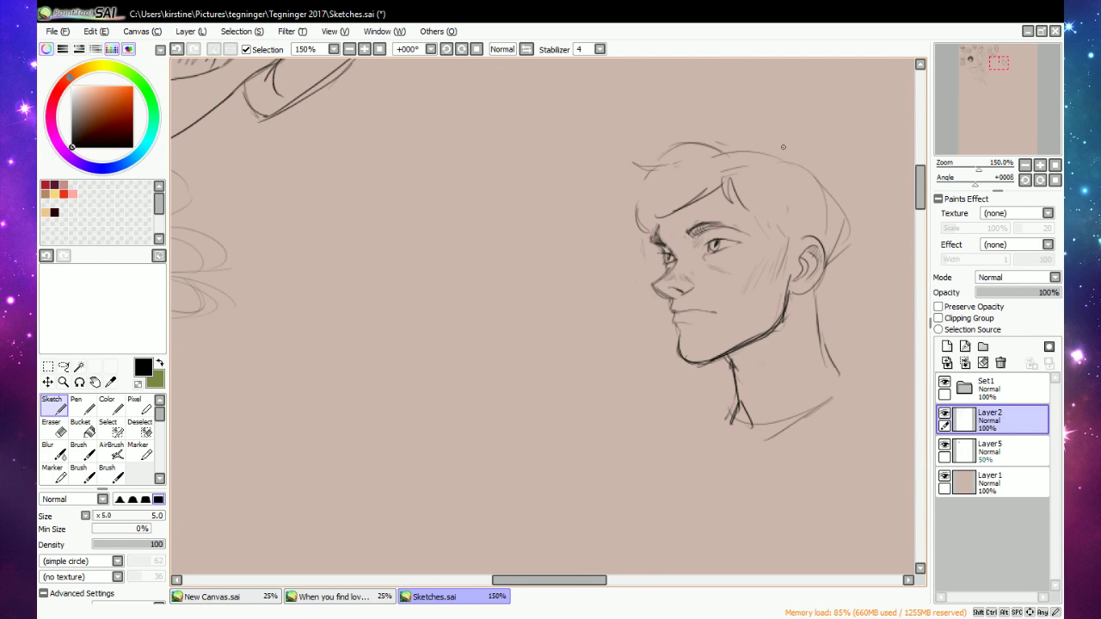
Outline the hair over the crown and back of the head, and draw the temple hairline and sideburn.
mouse_move(637, 208)
mouse_down()
mouse_move(669, 168)
mouse_move(649, 165)
mouse_move(724, 127)
mouse_move(773, 142)
mouse_move(748, 150)
mouse_move(811, 179)
mouse_move(789, 150)
mouse_move(837, 185)
mouse_move(818, 186)
mouse_move(839, 233)
mouse_up()
drag(829, 193, 844, 247)
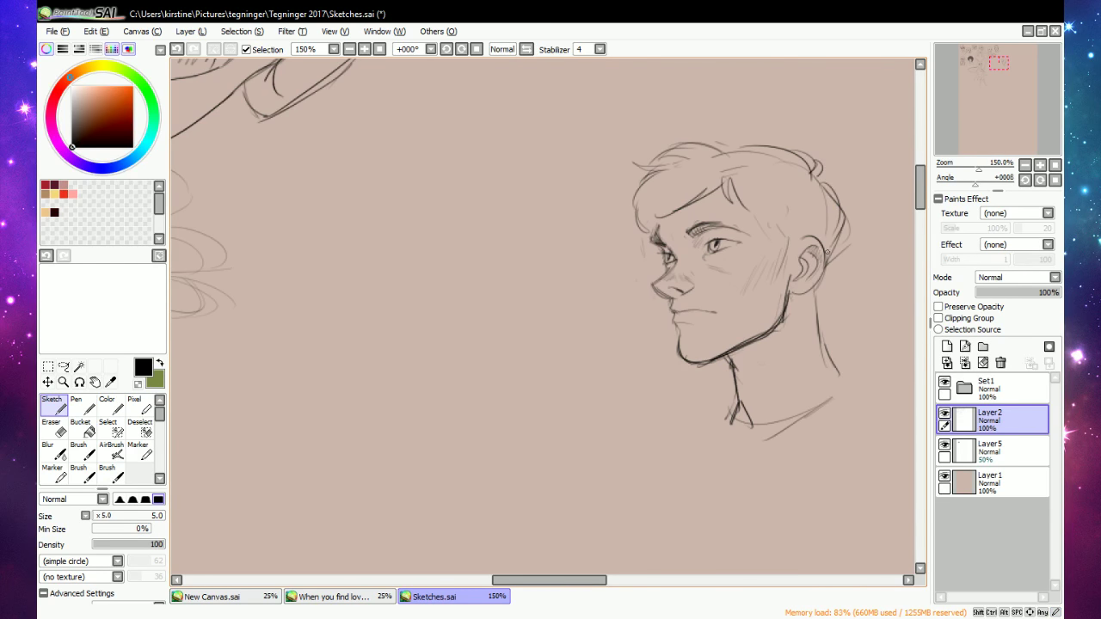
drag(747, 205, 780, 268)
mouse_move(783, 256)
mouse_down()
mouse_move(789, 274)
mouse_move(792, 263)
mouse_up()
Draw a V-neck sweater neckline with a double edge and a shirt collar around the neck.
mouse_move(736, 394)
mouse_down()
mouse_move(729, 472)
mouse_move(851, 387)
mouse_up()
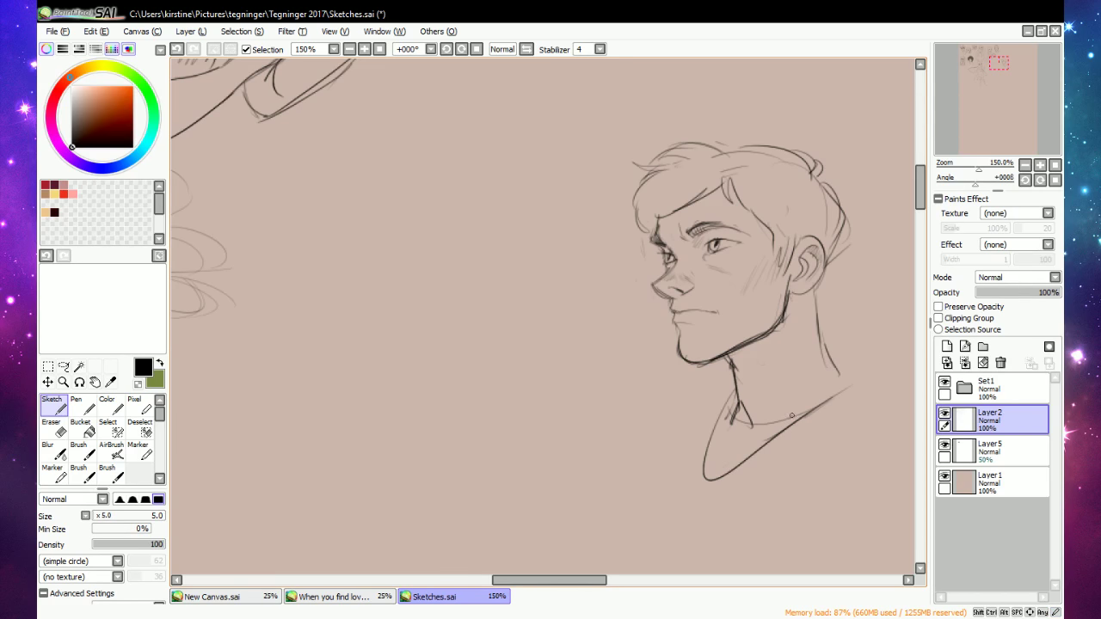
drag(721, 406, 715, 468)
drag(721, 403, 793, 416)
mouse_move(732, 386)
mouse_down()
mouse_move(719, 434)
mouse_move(860, 368)
mouse_move(831, 348)
mouse_move(886, 398)
mouse_move(724, 501)
mouse_up()
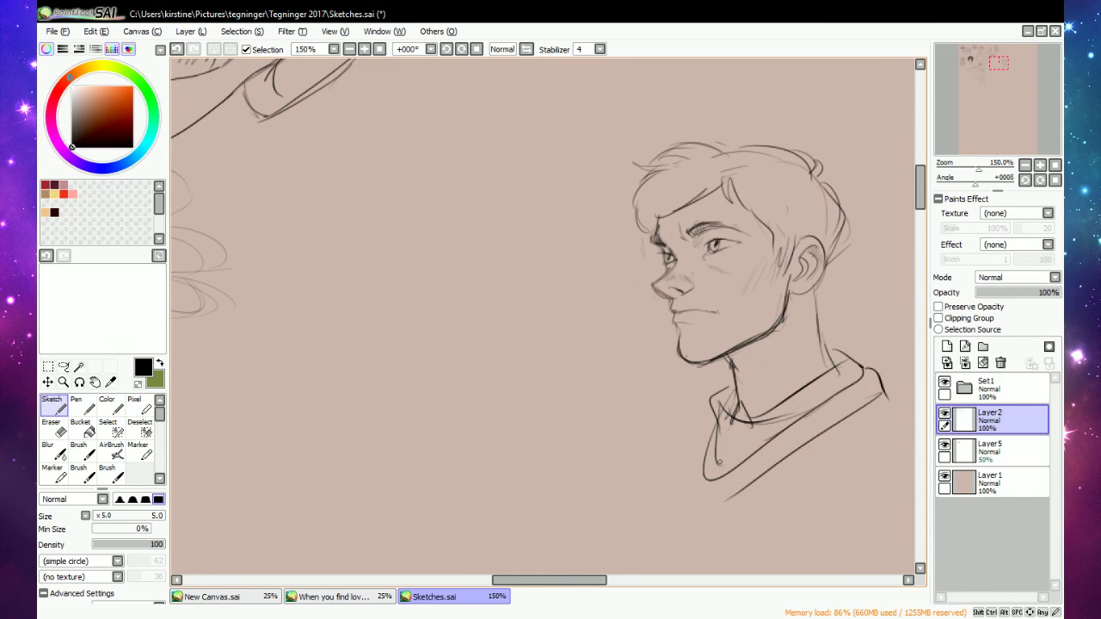
Add the chest contour with diagonal hatching on the sweater and the shirt collar's pointed fold.
mouse_move(708, 404)
mouse_down()
mouse_move(667, 511)
mouse_move(687, 454)
mouse_up()
mouse_move(709, 444)
mouse_down()
mouse_move(676, 485)
mouse_move(666, 525)
mouse_up()
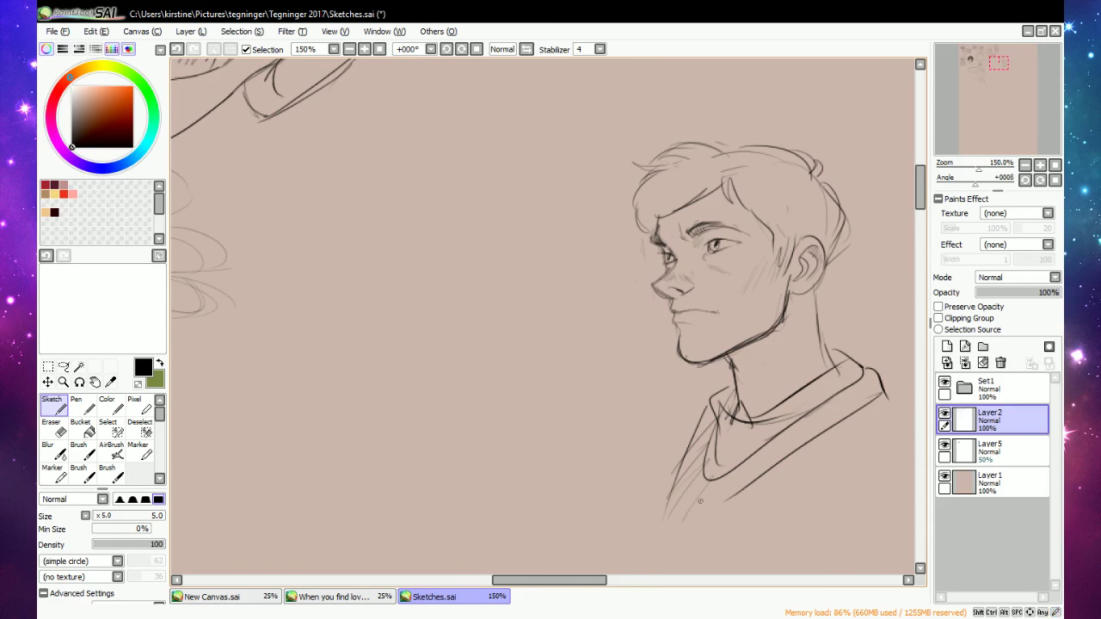
drag(733, 473, 702, 512)
mouse_move(852, 397)
mouse_down()
mouse_move(871, 380)
mouse_move(891, 407)
mouse_up()
drag(712, 401, 672, 439)
drag(737, 423, 751, 454)
drag(728, 434, 704, 461)
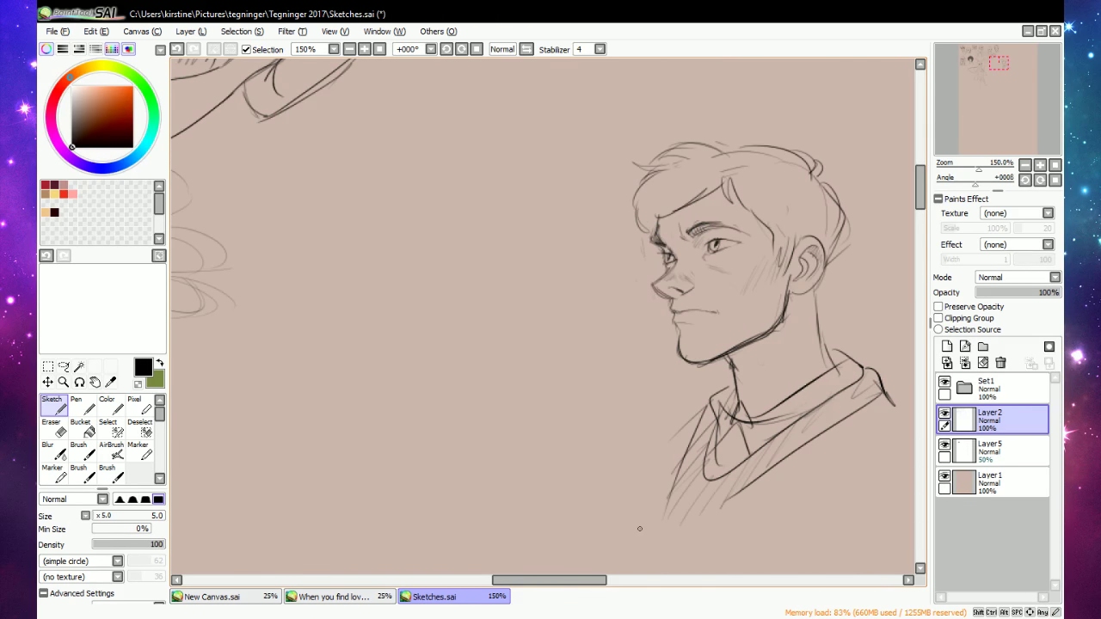
Lasso the finished young man's portrait, move it directly below the smiling man, deselect it, and return to the Sketch tool.
click(349, 49)
click(350, 49)
click(349, 49)
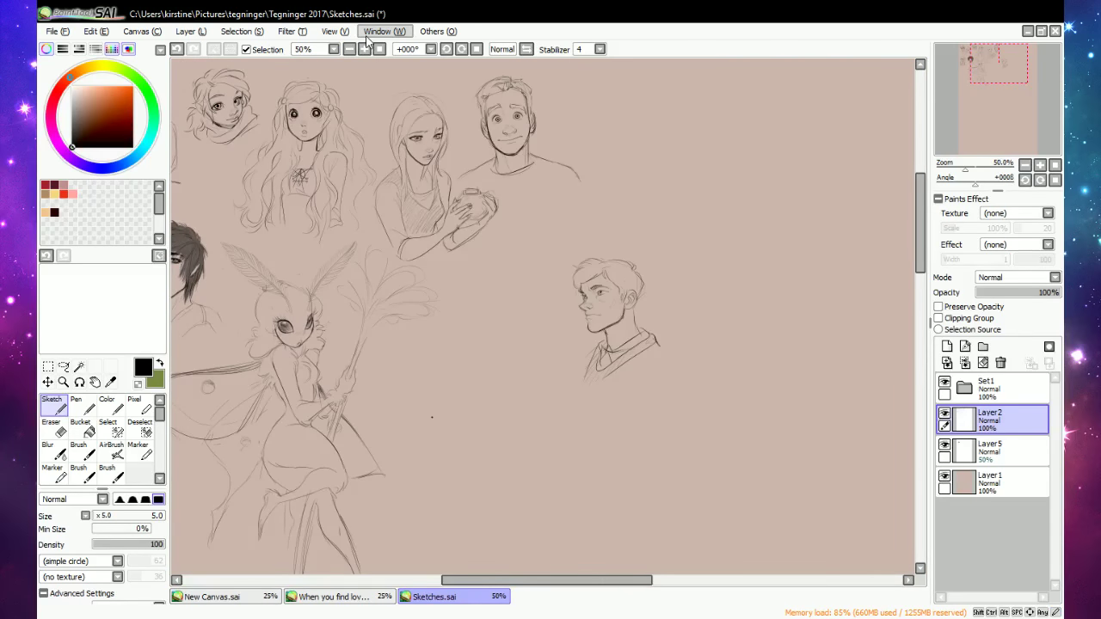
click(62, 366)
mouse_move(683, 217)
mouse_down()
mouse_move(597, 225)
mouse_move(684, 239)
mouse_up()
drag(678, 363, 612, 286)
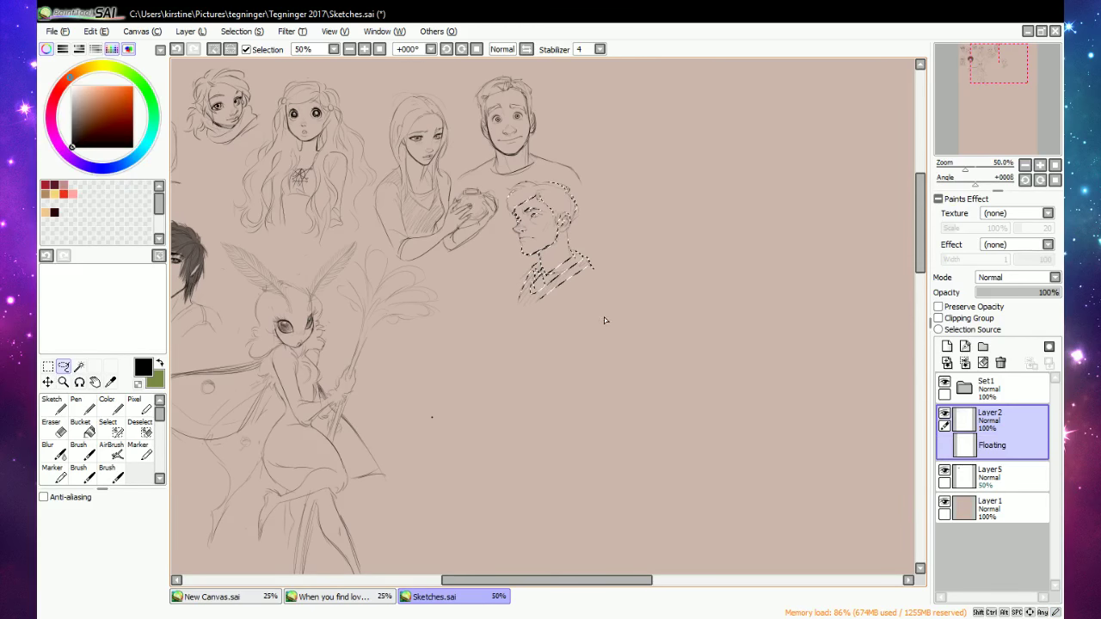
key(ctrl+d)
click(51, 405)
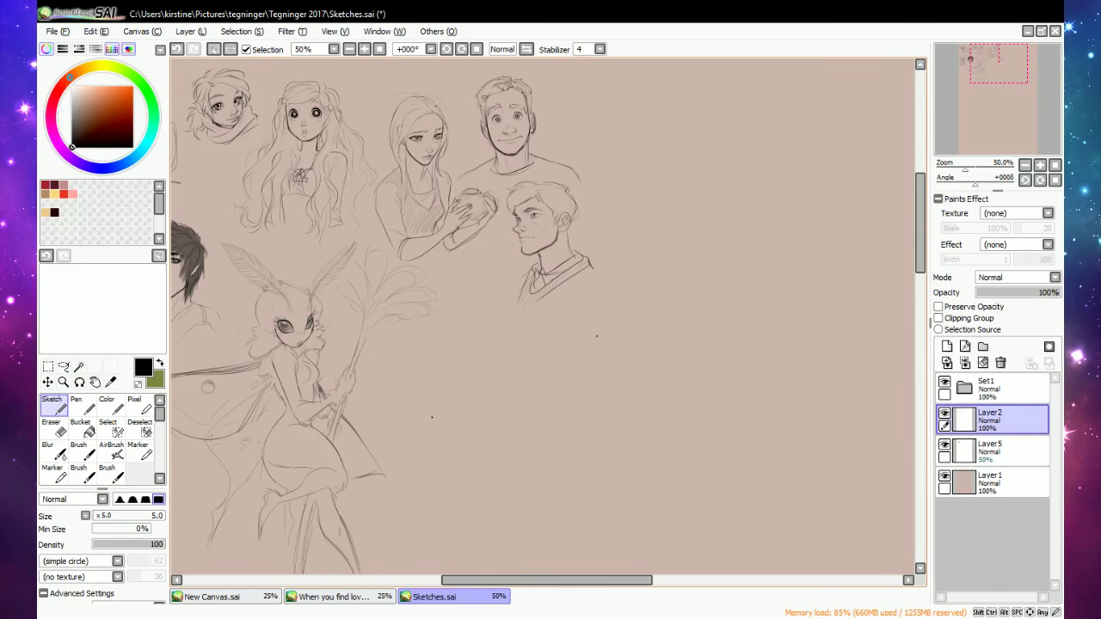
click(364, 48)
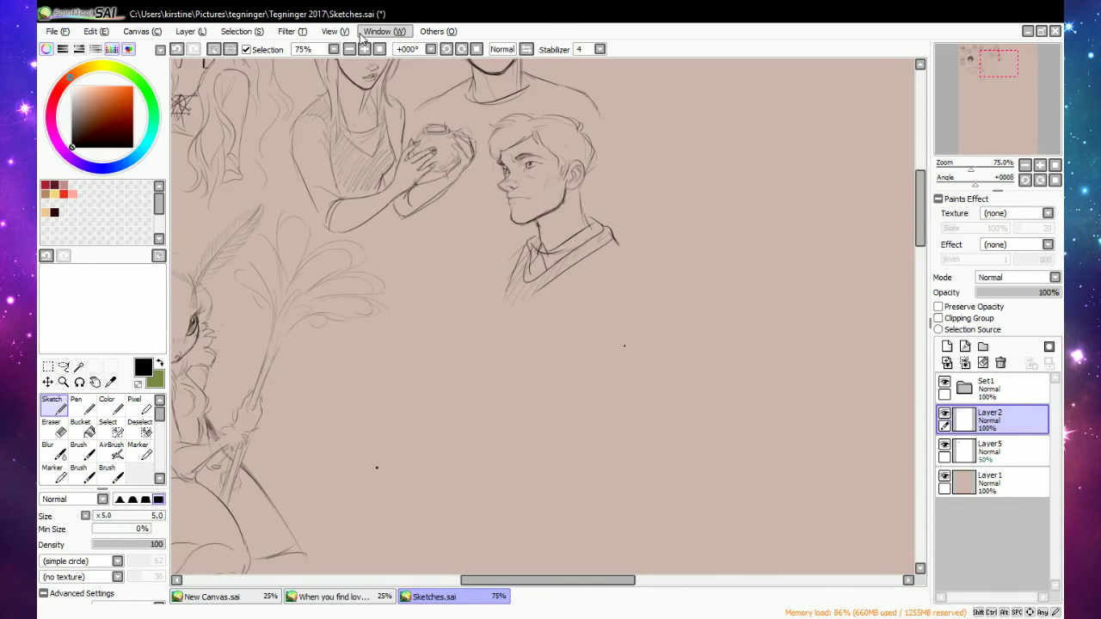
click(364, 48)
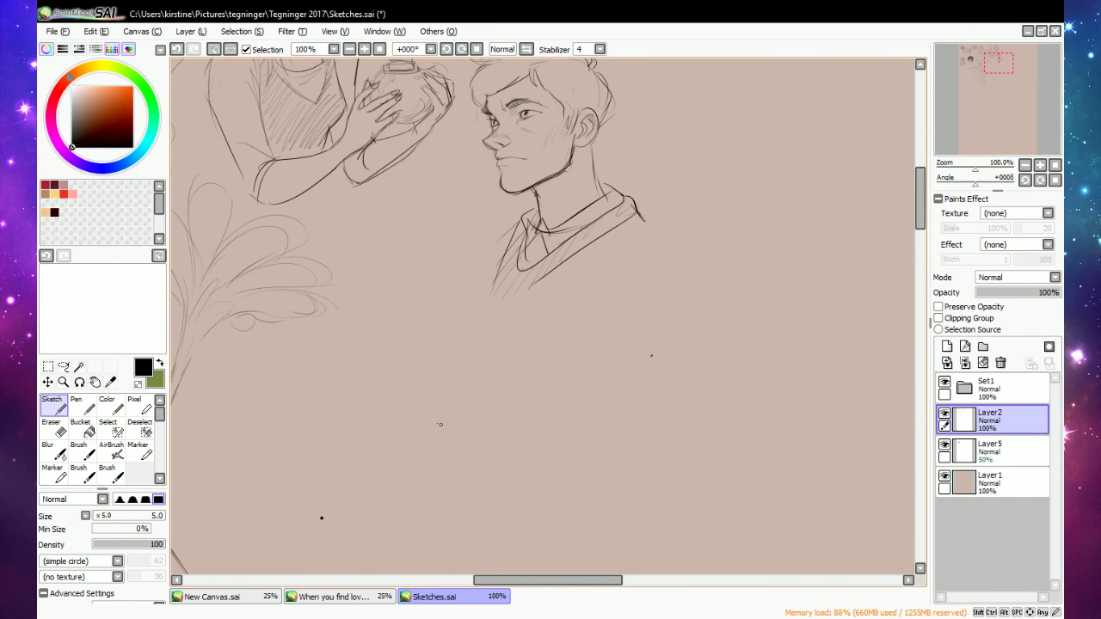
Sketch a small female head in the empty area beside the young man's sweater, with fringe, side hair and upper eyelids.
key(l)
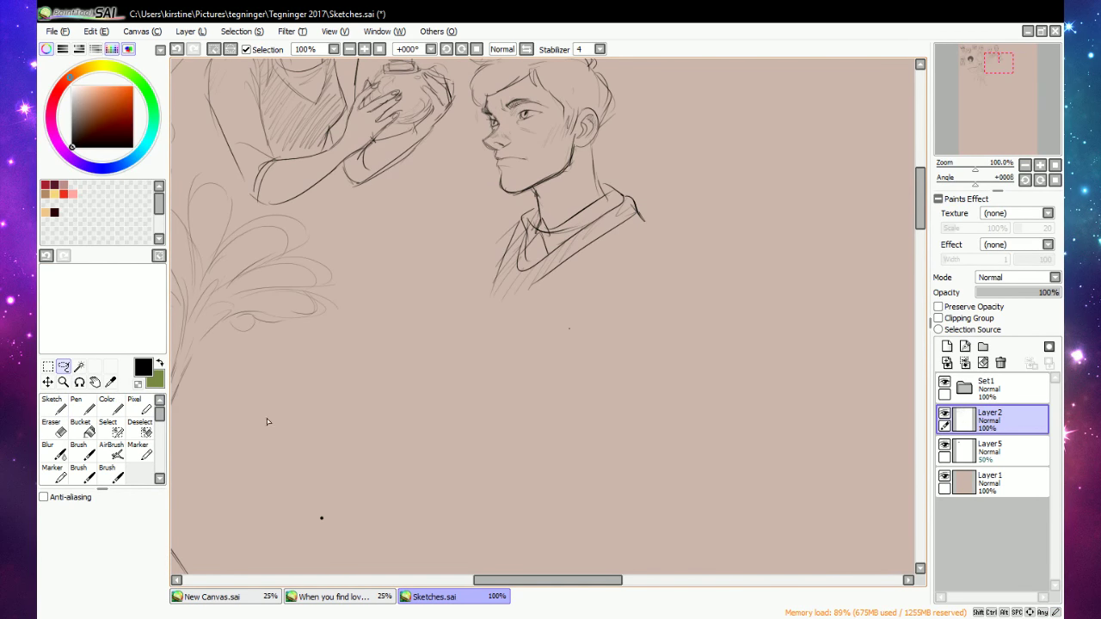
click(51, 404)
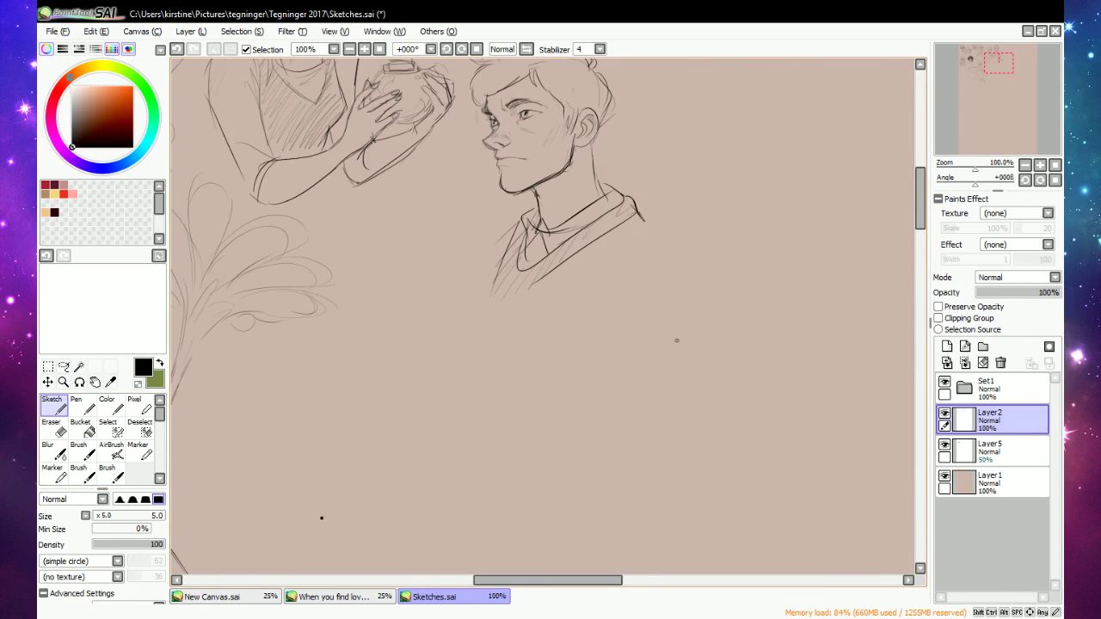
mouse_move(672, 348)
mouse_down()
mouse_move(722, 285)
mouse_move(764, 340)
mouse_move(691, 348)
mouse_move(694, 327)
mouse_move(716, 318)
mouse_move(750, 323)
mouse_move(705, 297)
mouse_move(757, 304)
mouse_move(768, 356)
mouse_move(769, 344)
mouse_up()
key(e)
key(e)
key(ctrl+z)
key(ctrl+z)
mouse_move(678, 351)
mouse_down()
mouse_move(695, 386)
mouse_move(687, 298)
mouse_move(670, 352)
mouse_move(690, 296)
mouse_move(680, 358)
mouse_up()
mouse_move(691, 289)
mouse_down()
mouse_move(720, 301)
mouse_move(743, 283)
mouse_move(734, 292)
mouse_move(764, 295)
mouse_move(763, 360)
mouse_up()
mouse_move(680, 372)
mouse_down()
mouse_move(697, 382)
mouse_move(721, 370)
mouse_up()
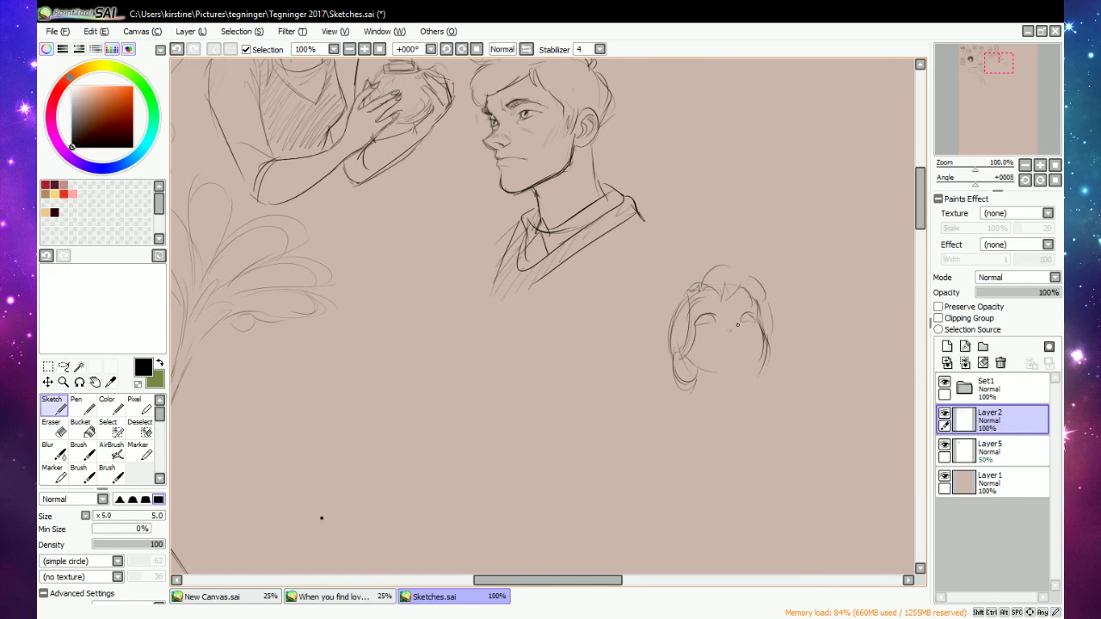
Draw the girl's nose and mouth and shape her jaw and far cheek.
drag(729, 322, 734, 321)
key(e)
key(n)
drag(729, 347, 740, 345)
mouse_move(758, 362)
mouse_down()
mouse_move(763, 337)
mouse_move(757, 364)
mouse_move(741, 372)
mouse_up()
key(e)
click(753, 367)
key(n)
key(e)
click(746, 368)
key(n)
Erase the hair curl beside the girl's cheek and redraw the ear area and side hair strands.
key(e)
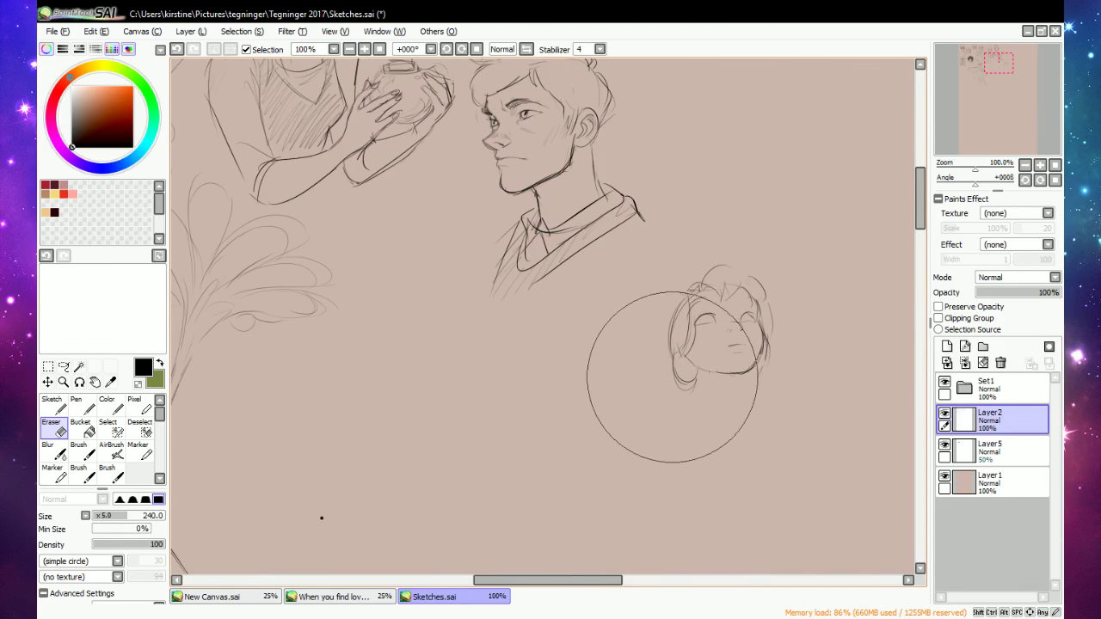
drag(673, 377, 688, 373)
key(n)
key(e)
key(n)
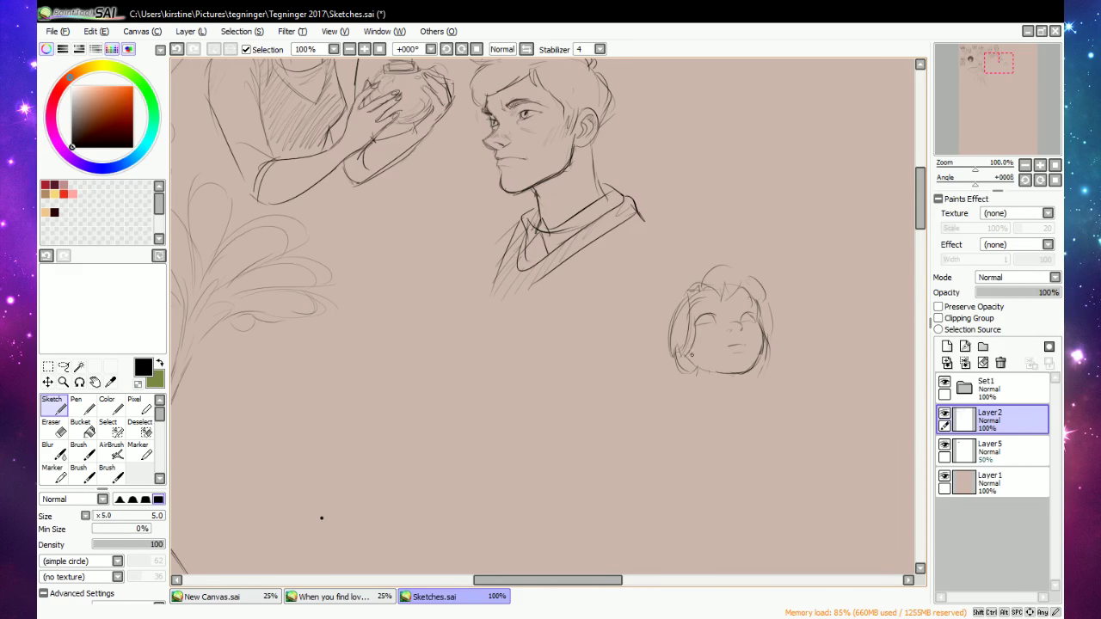
key(e)
key(e)
mouse_move(696, 366)
mouse_down()
mouse_move(683, 370)
mouse_move(697, 371)
mouse_up()
drag(683, 353, 694, 350)
drag(765, 307, 766, 346)
drag(672, 355, 680, 345)
Draw sloping shoulder lines on both sides below the girl's head, cleaning up stray marks.
key(e)
drag(659, 386, 670, 396)
key(n)
drag(674, 334, 664, 411)
drag(767, 368, 782, 398)
key(e)
mouse_move(644, 357)
mouse_down()
mouse_move(663, 370)
mouse_move(663, 349)
mouse_move(662, 410)
mouse_move(669, 378)
mouse_move(655, 411)
mouse_up()
key(e)
key(n)
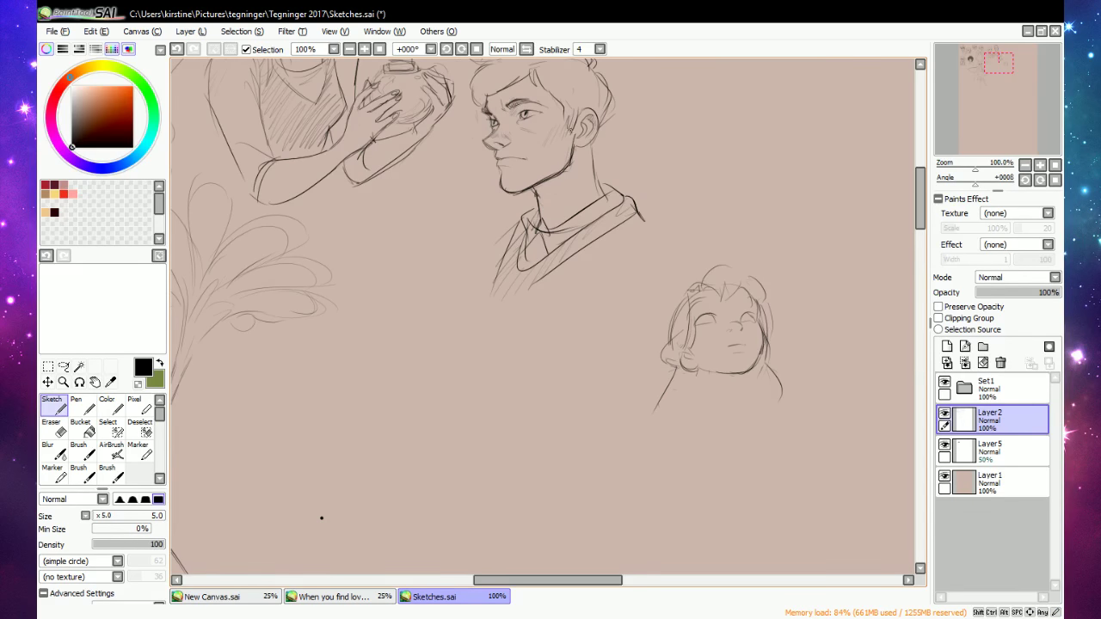
Detail the girl's eyes at 200% zoom with thick upper lids, lashes, irises and pupils.
click(366, 50)
click(366, 50)
drag(578, 581, 602, 581)
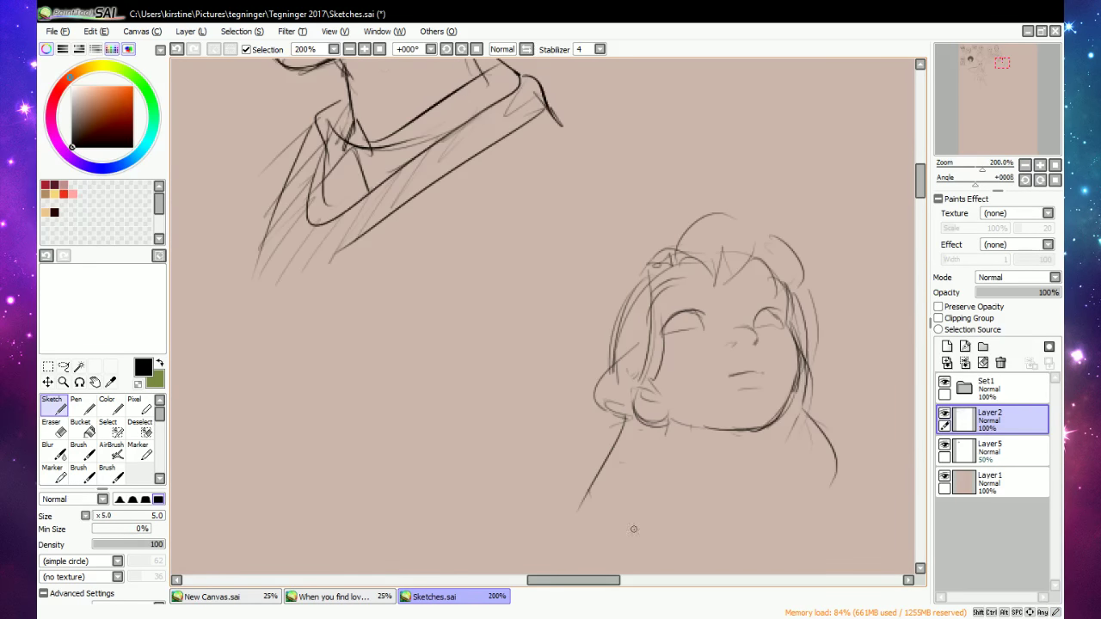
mouse_move(664, 331)
mouse_down()
mouse_move(684, 308)
mouse_move(780, 315)
mouse_up()
drag(687, 311, 699, 307)
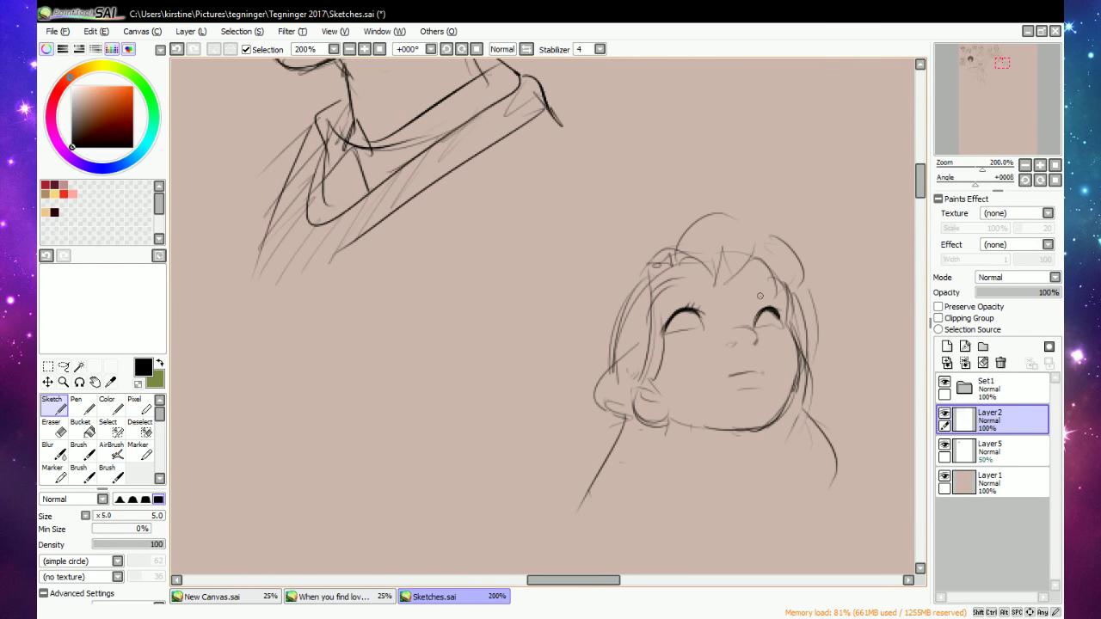
drag(774, 304, 770, 303)
mouse_move(672, 316)
mouse_down()
mouse_move(695, 311)
mouse_move(699, 323)
mouse_move(676, 325)
mouse_up()
drag(757, 322, 772, 316)
drag(681, 317, 694, 310)
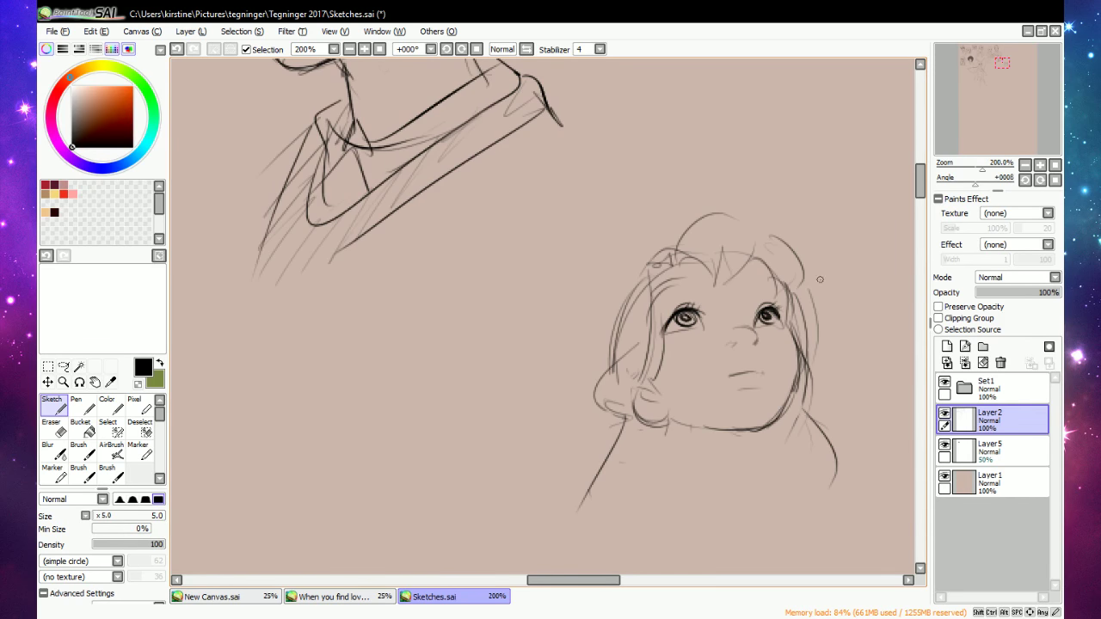
Erase the girl's nose and mouth and draw the eyebrow over her far eye.
drag(725, 346, 757, 345)
key(e)
key(n)
key(e)
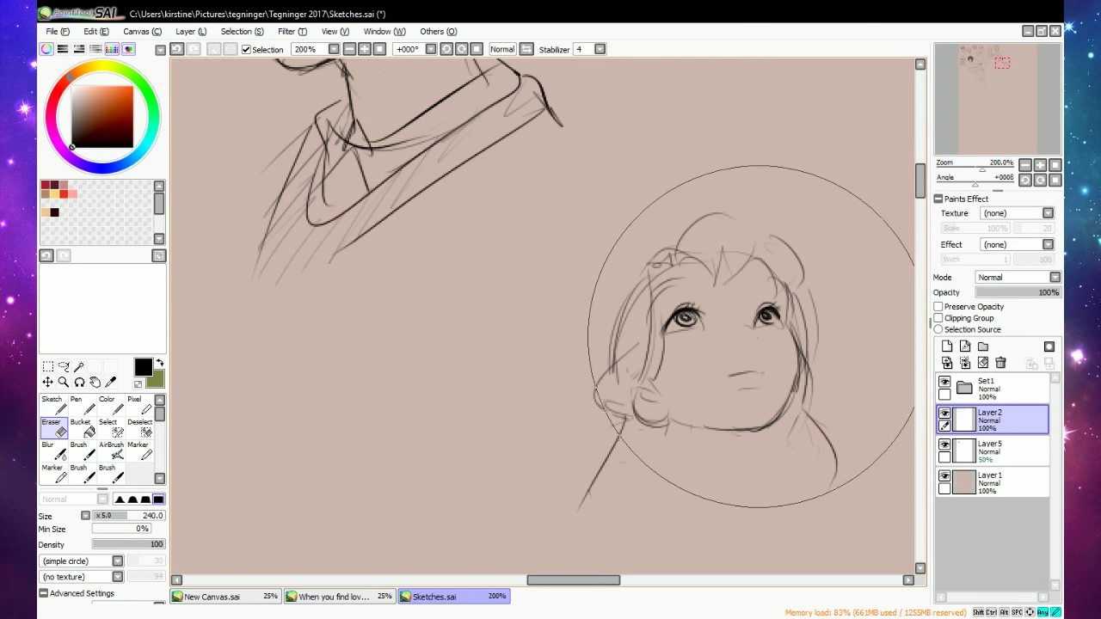
key(e)
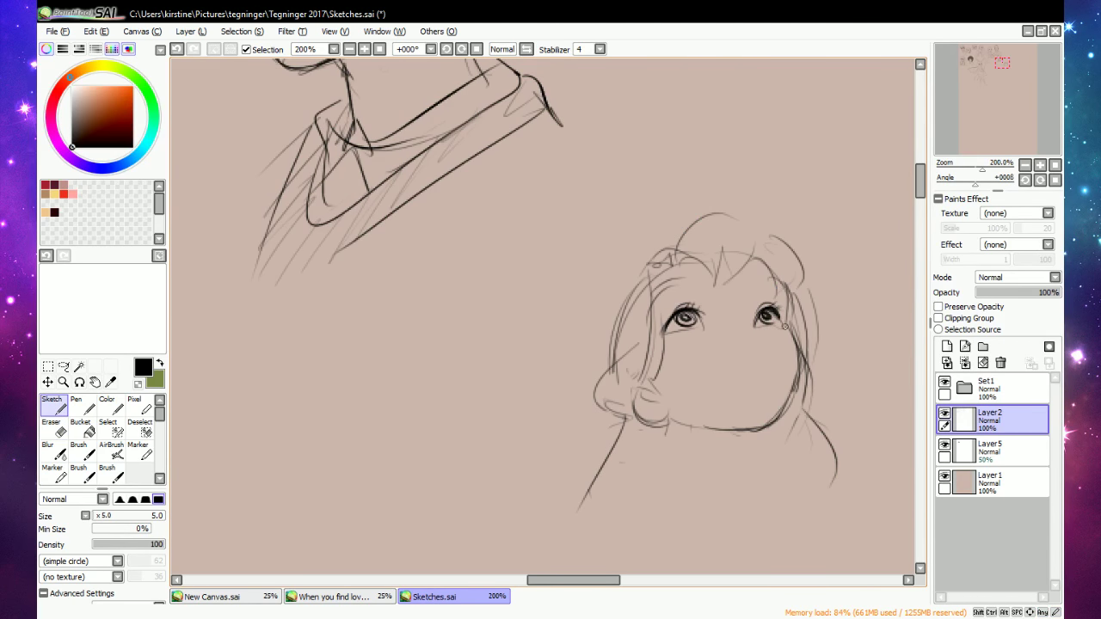
drag(763, 279, 786, 300)
drag(763, 277, 788, 301)
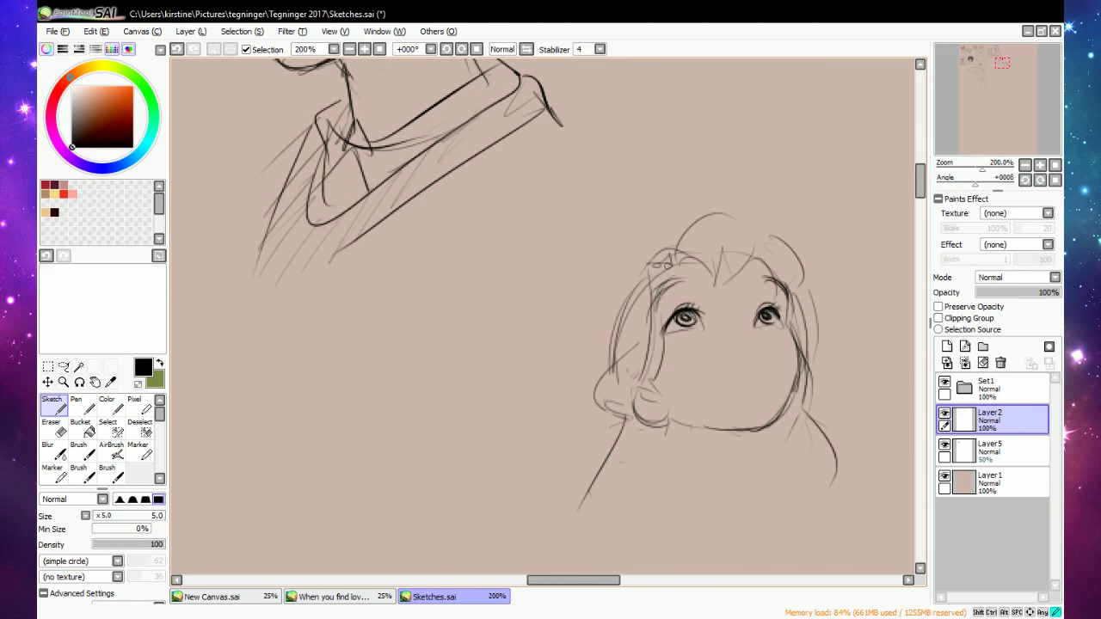
Darken the near eyebrow and hair strand beside the girl's face and outline the fuller hair at the back of her head.
drag(667, 263, 660, 339)
key(e)
key(n)
mouse_move(605, 374)
mouse_down()
mouse_move(601, 334)
mouse_move(644, 286)
mouse_move(615, 338)
mouse_up()
key(e)
key(n)
mouse_move(647, 263)
mouse_down()
mouse_move(603, 306)
mouse_move(599, 363)
mouse_up()
Erase the far cheek and jaw, and redraw the girl's jawline, nose, mouth and cheek contour.
key(e)
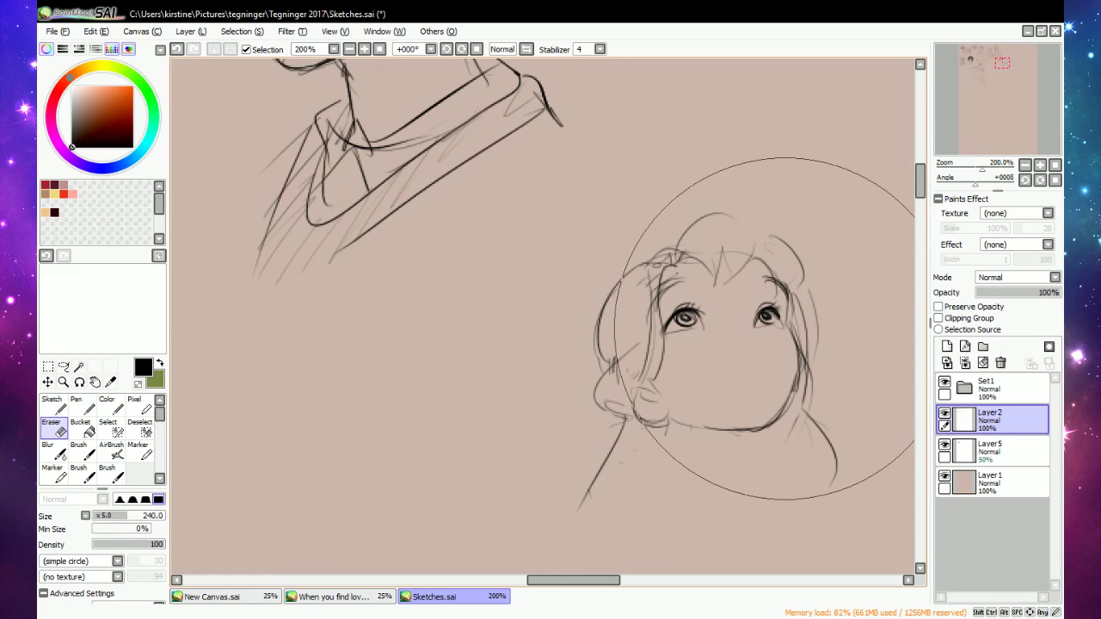
mouse_move(798, 320)
mouse_down()
mouse_move(791, 383)
mouse_move(680, 421)
mouse_move(757, 434)
mouse_up()
key(n)
drag(669, 414, 766, 428)
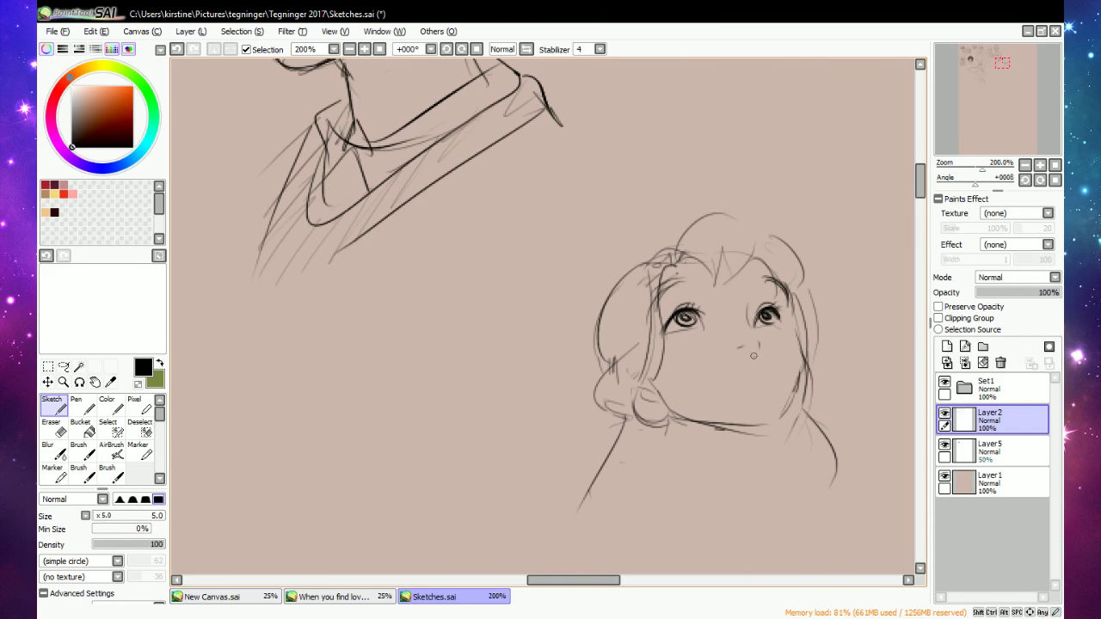
drag(740, 372, 767, 369)
mouse_move(784, 320)
mouse_down()
mouse_move(795, 357)
mouse_move(792, 397)
mouse_up()
Redraw the girl's jaw higher with a firmer cheek contour and add the front line of her neck.
key(e)
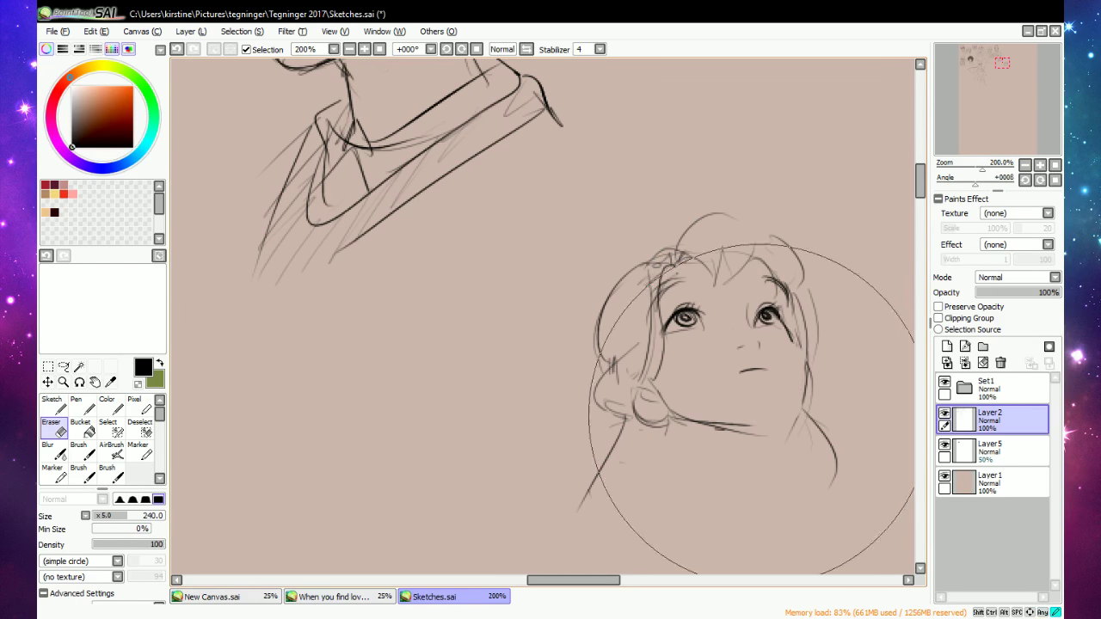
key(e)
mouse_move(653, 387)
mouse_down()
mouse_move(700, 419)
mouse_move(760, 417)
mouse_up()
mouse_move(791, 340)
mouse_down()
mouse_move(780, 413)
mouse_move(759, 418)
mouse_move(725, 474)
mouse_up()
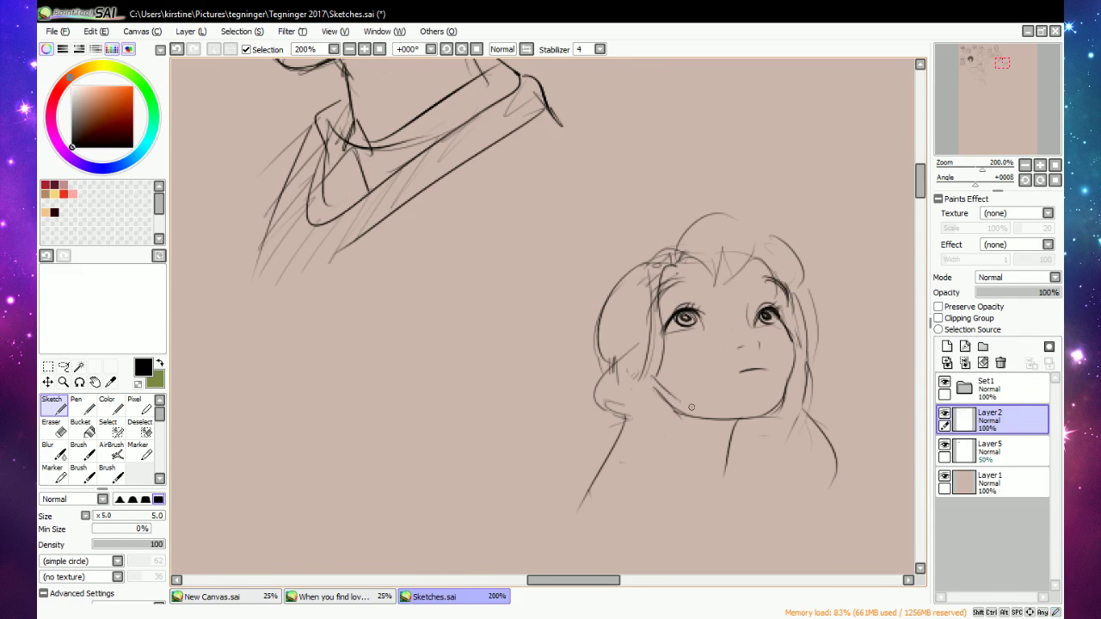
Draw the back line of the girl's neck and a hair curl below her ear.
key(e)
key(n)
drag(677, 427, 670, 474)
key(e)
key(n)
drag(676, 399, 664, 483)
drag(627, 380, 675, 408)
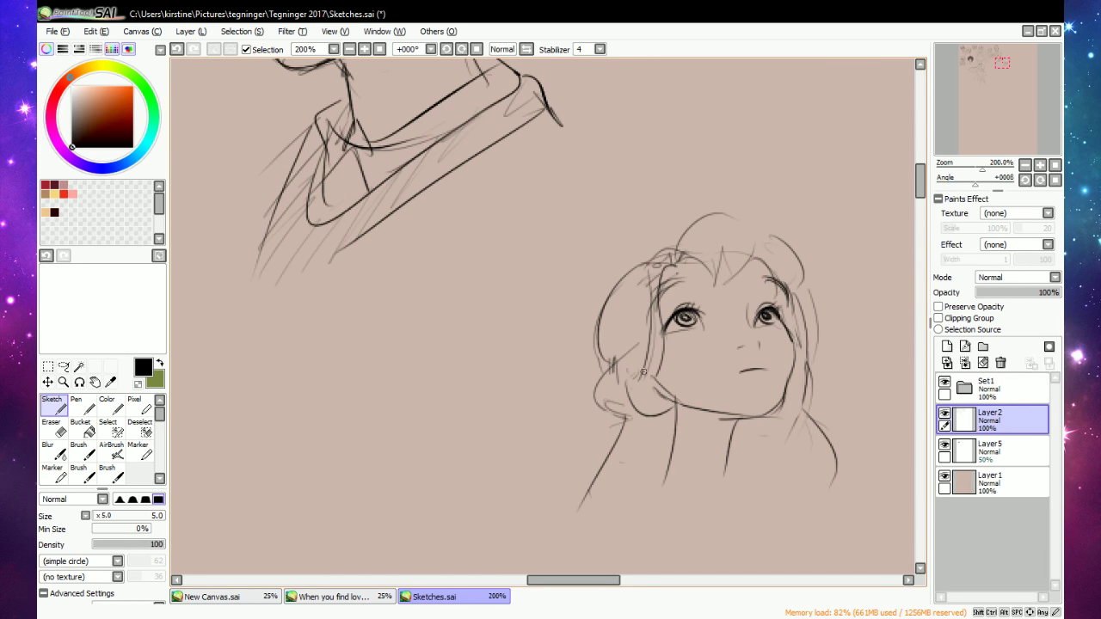
drag(643, 371, 626, 420)
Erase the girl's eyes and redraw them smaller, with lids, irises and pupils.
key(e)
key(e)
key(e)
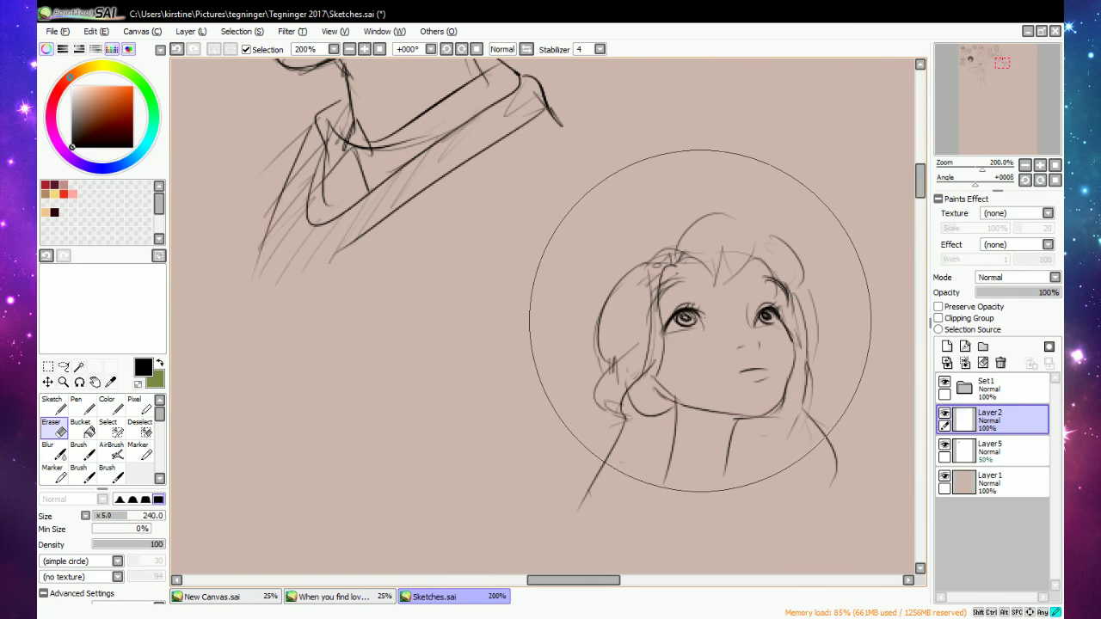
mouse_move(684, 314)
mouse_down()
mouse_move(712, 306)
mouse_move(707, 327)
mouse_move(745, 356)
mouse_up()
key(e)
key(e)
key(e)
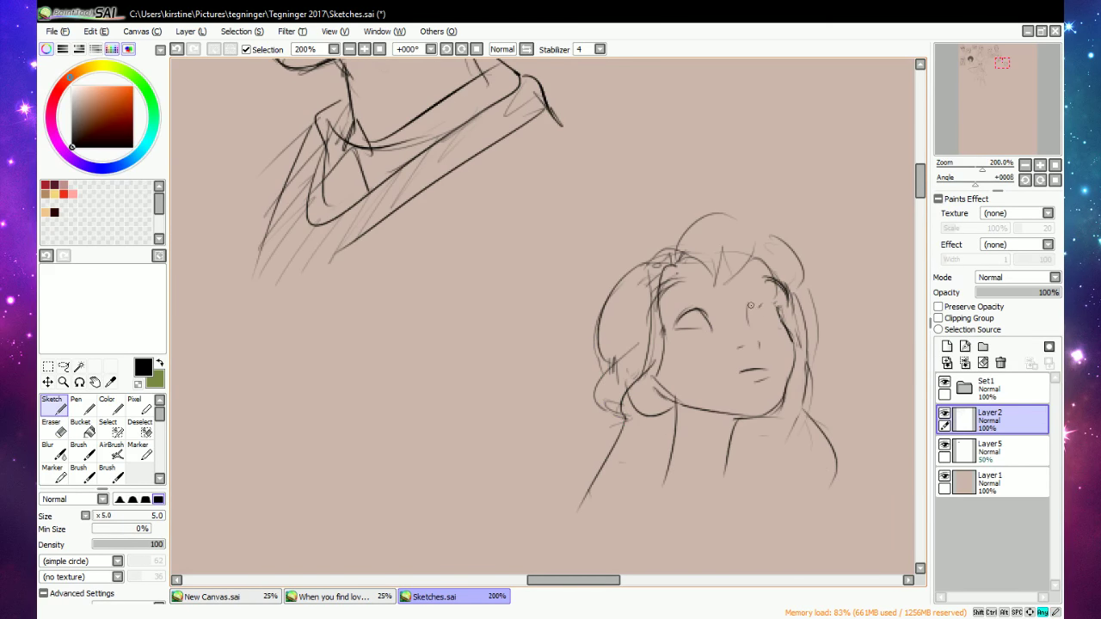
mouse_move(750, 305)
mouse_down()
mouse_move(769, 301)
mouse_move(766, 325)
mouse_move(766, 306)
mouse_move(776, 323)
mouse_up()
key(e)
key(e)
drag(694, 312, 697, 315)
drag(768, 301, 765, 318)
key(e)
key(n)
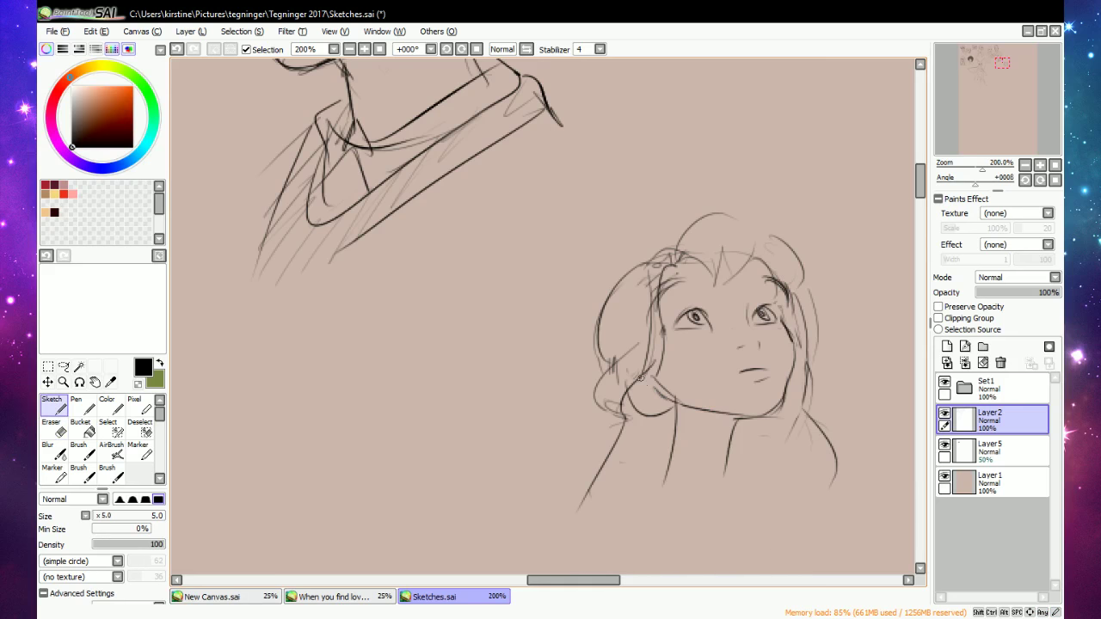
Rework the hair curl behind the girl's jaw into one wider curve reaching the neck.
mouse_move(639, 380)
mouse_down()
mouse_move(681, 406)
mouse_move(619, 413)
mouse_move(653, 403)
mouse_move(613, 435)
mouse_move(597, 475)
mouse_up()
key(e)
key(e)
key(e)
key(e)
key(e)
key(n)
key(e)
key(e)
key(e)
key(e)
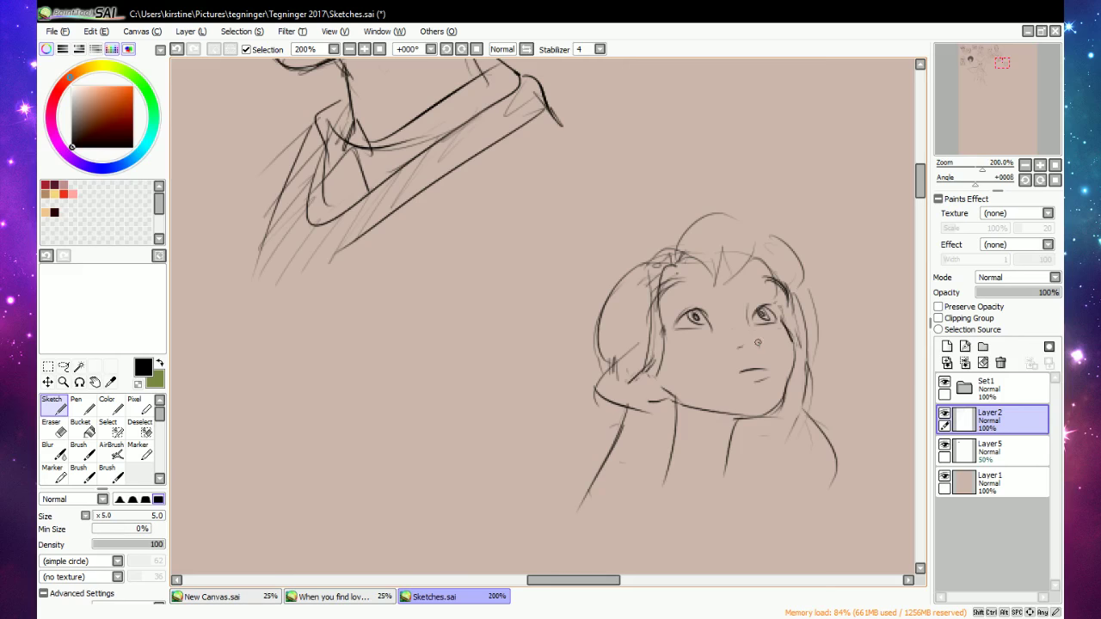
Refine the girl's nose tip, upper eyelids, lashes and far eyebrow.
drag(757, 341, 760, 348)
key(e)
key(n)
mouse_move(679, 320)
mouse_down()
mouse_move(697, 306)
mouse_move(774, 306)
mouse_up()
key(e)
key(b)
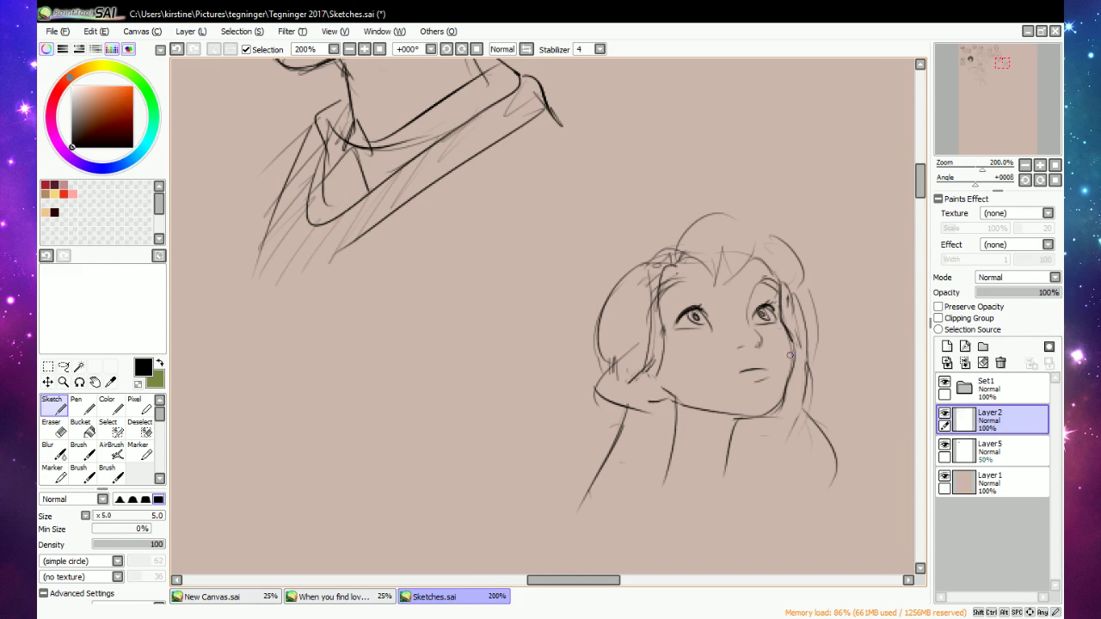
Thicken the girl's cheek, jaw and neck lines and add curved strokes from the neck toward the shoulder.
mouse_move(790, 343)
mouse_down()
mouse_move(775, 409)
mouse_move(778, 399)
mouse_move(741, 414)
mouse_move(764, 412)
mouse_move(736, 419)
mouse_up()
mouse_move(740, 419)
mouse_down()
mouse_move(725, 478)
mouse_move(729, 465)
mouse_up()
mouse_move(660, 416)
mouse_down()
mouse_move(661, 502)
mouse_move(647, 514)
mouse_up()
drag(665, 457, 627, 519)
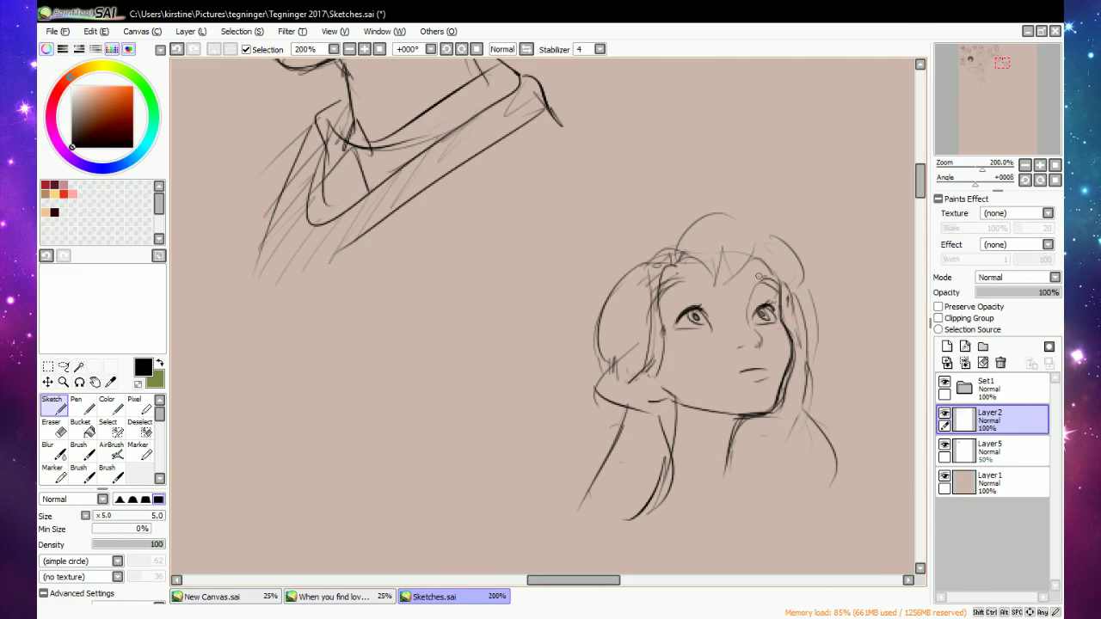
mouse_move(696, 404)
mouse_down()
mouse_move(721, 387)
mouse_move(745, 392)
mouse_up()
Erase the entire girl portrait and return the canvas to 100% zoom.
key(e)
mouse_move(659, 561)
mouse_down()
mouse_move(804, 479)
mouse_move(743, 501)
mouse_move(785, 390)
mouse_move(605, 409)
mouse_move(645, 283)
mouse_up()
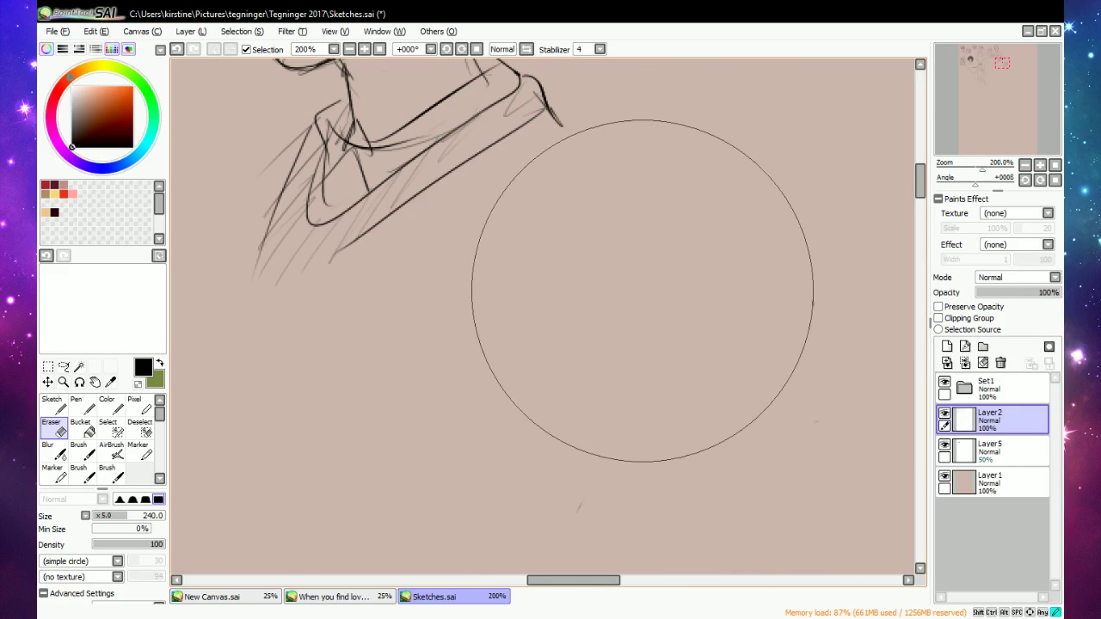
click(380, 49)
Try a front-facing head with a round skull, slanted frowning eyes and a small nose and mouth.
key(n)
mouse_move(618, 331)
mouse_down()
mouse_move(691, 296)
mouse_move(651, 375)
mouse_move(646, 357)
mouse_move(644, 367)
mouse_move(702, 351)
mouse_move(707, 366)
mouse_up()
key(e)
key(n)
mouse_move(630, 348)
mouse_down()
mouse_move(654, 351)
mouse_move(679, 384)
mouse_up()
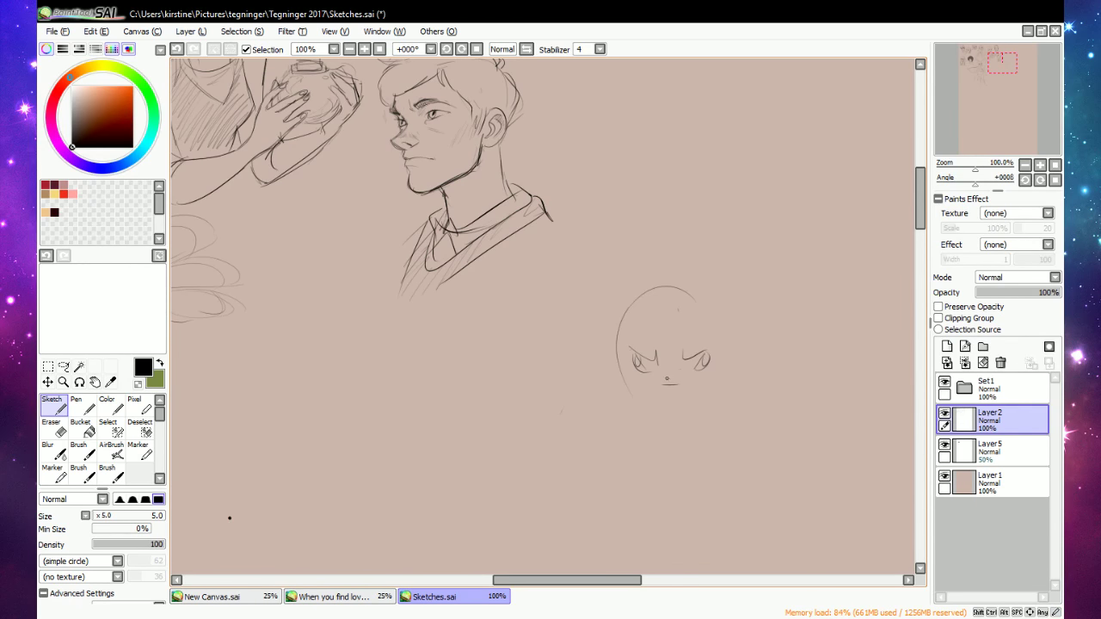
Undo the strokes of the frowning face.
key(ctrl+z)
key(ctrl+z)
key(ctrl+z)
key(ctrl+z)
key(ctrl+z)
key(ctrl+z)
key(ctrl+z)
key(ctrl+z)
key(ctrl+z)
key(ctrl+z)
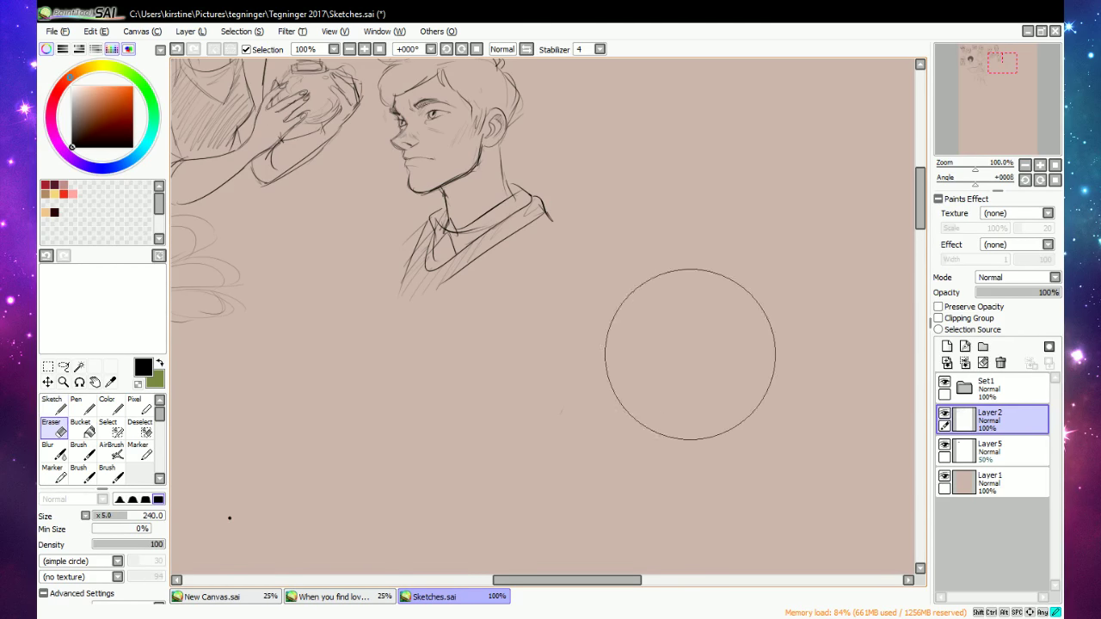
Draw two wide almond eyes and a head around them with a skull arc, face sides and a rounded pointed jaw.
mouse_move(638, 368)
mouse_down()
mouse_move(623, 373)
mouse_move(634, 386)
mouse_move(732, 375)
mouse_up()
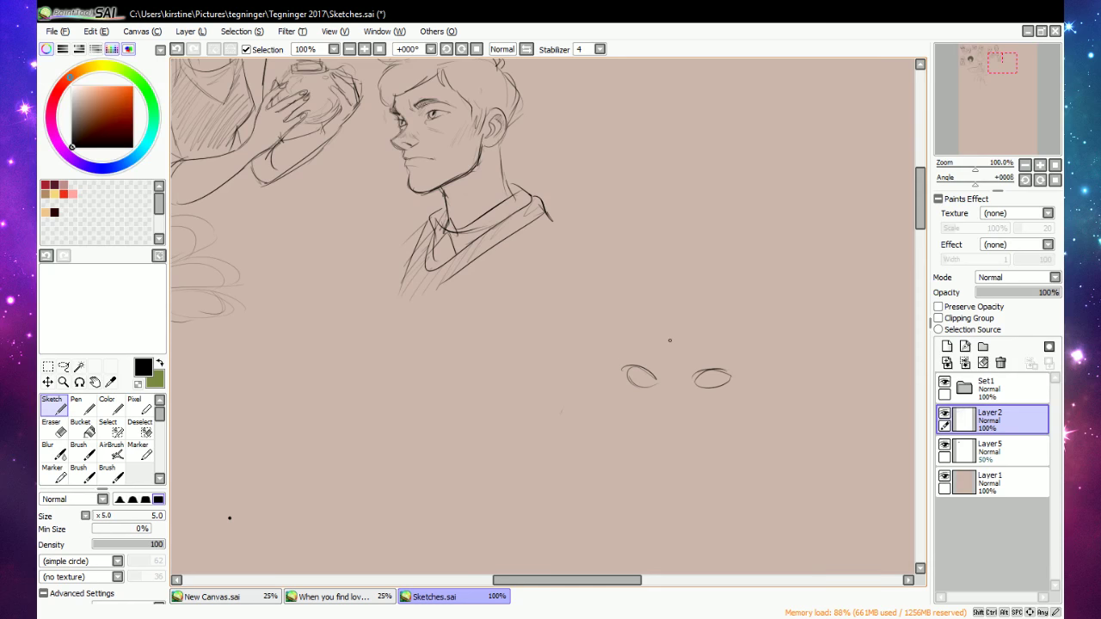
drag(609, 349, 625, 398)
drag(646, 315, 621, 360)
drag(622, 305, 680, 285)
mouse_move(614, 363)
mouse_down()
mouse_move(621, 402)
mouse_move(668, 428)
mouse_move(744, 402)
mouse_up()
mouse_move(663, 428)
mouse_down()
mouse_move(754, 392)
mouse_move(757, 354)
mouse_up()
drag(598, 343, 618, 380)
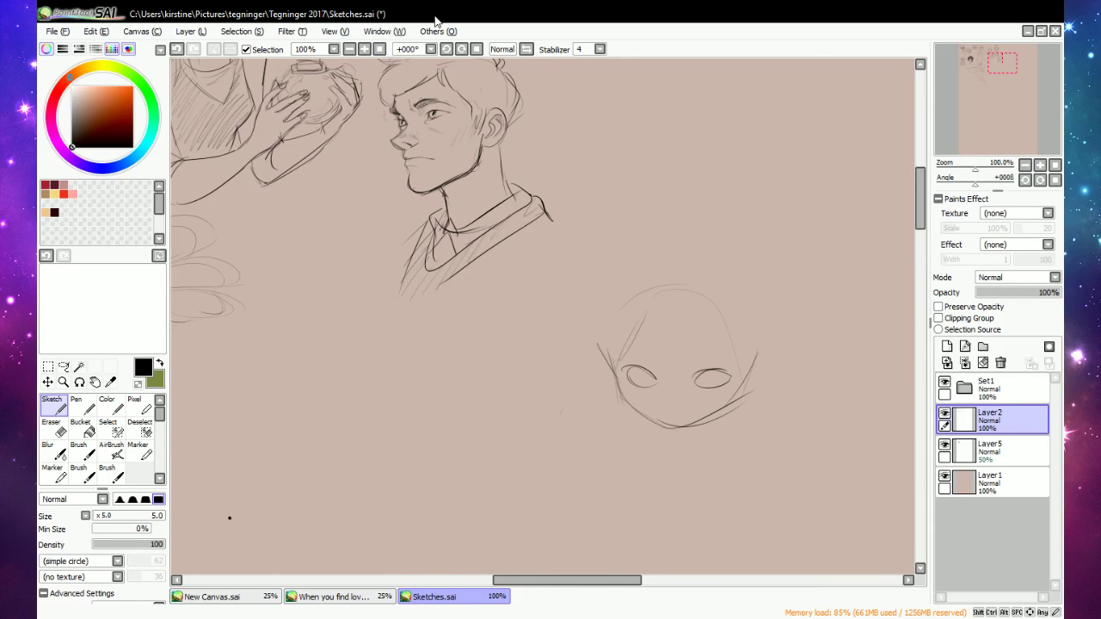
Add irises and pupils to the new face's eyes and draw angled eyebrows above them.
mouse_move(633, 381)
mouse_down()
mouse_move(646, 368)
mouse_move(642, 382)
mouse_move(721, 376)
mouse_up()
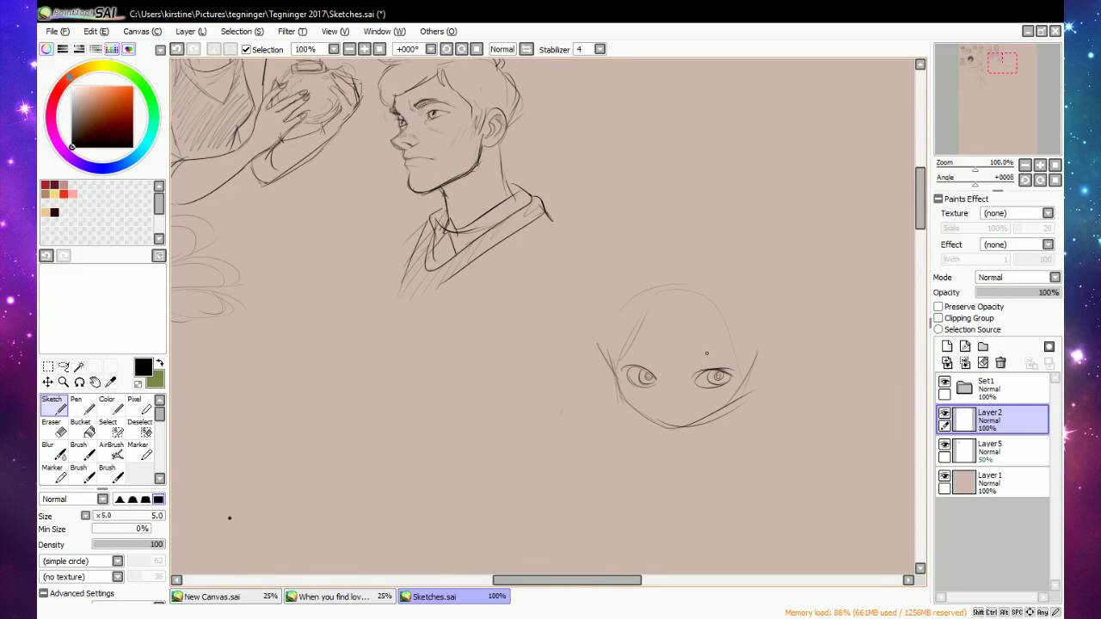
drag(687, 358, 730, 353)
drag(622, 350, 639, 348)
drag(639, 347, 660, 361)
drag(637, 349, 658, 360)
Erase the near side of the head, redraw the face sides and forehead, and add a hair contour beside the far temple.
key(e)
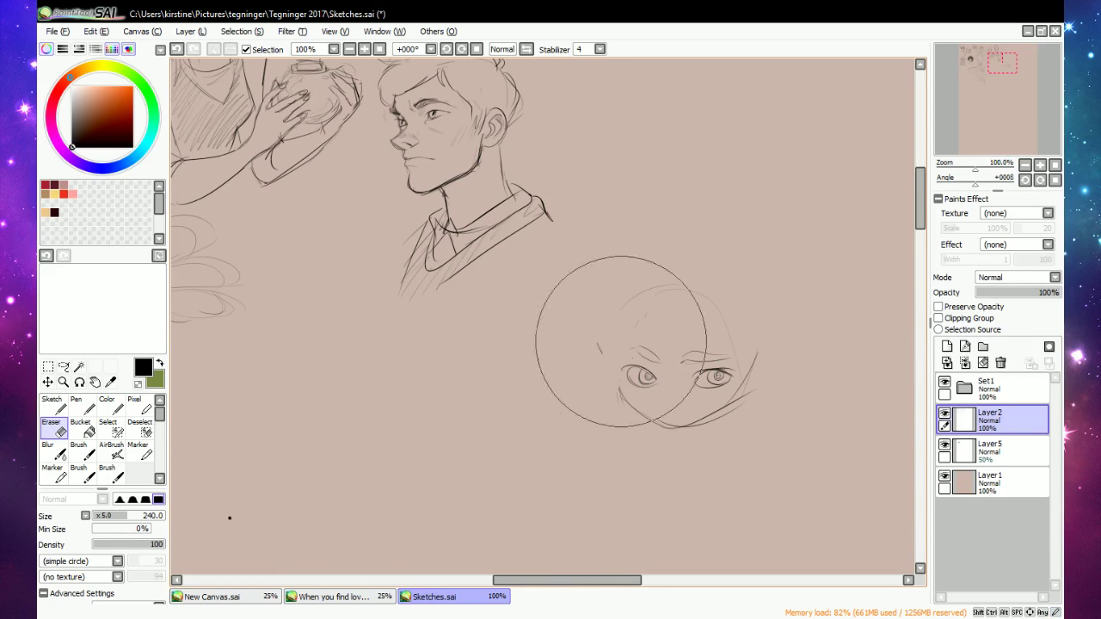
key(e)
mouse_move(703, 324)
mouse_down()
mouse_move(740, 367)
mouse_move(746, 398)
mouse_up()
mouse_move(685, 320)
mouse_down()
mouse_move(740, 320)
mouse_move(771, 341)
mouse_up()
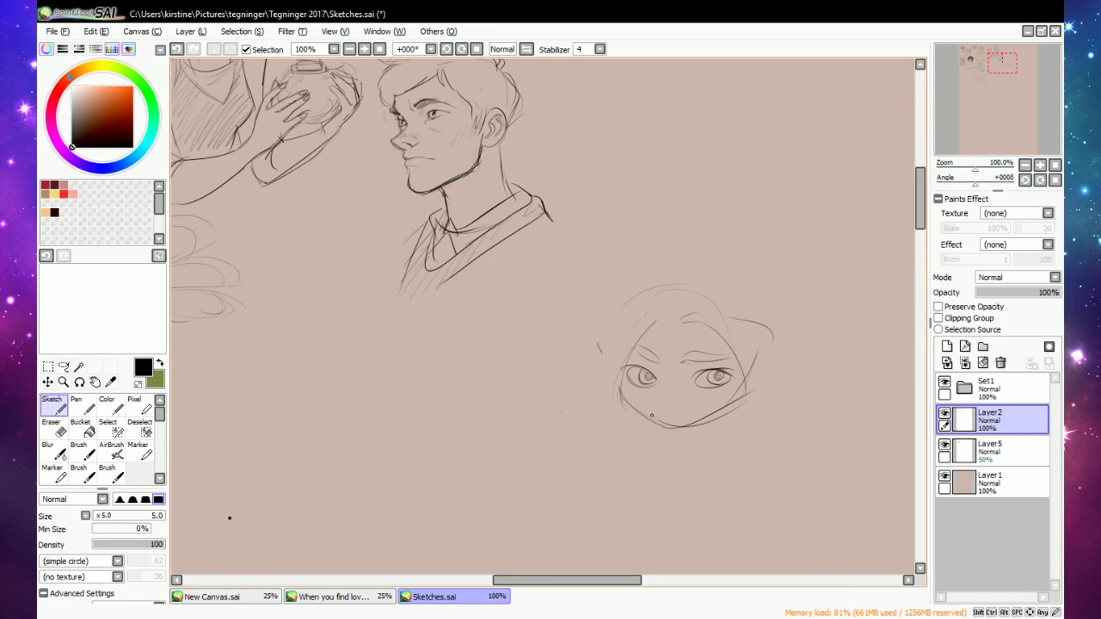
Draw a short curved line below the eyes for the lower facial features, and redraw the jaw and chin.
drag(662, 404, 694, 406)
key(e)
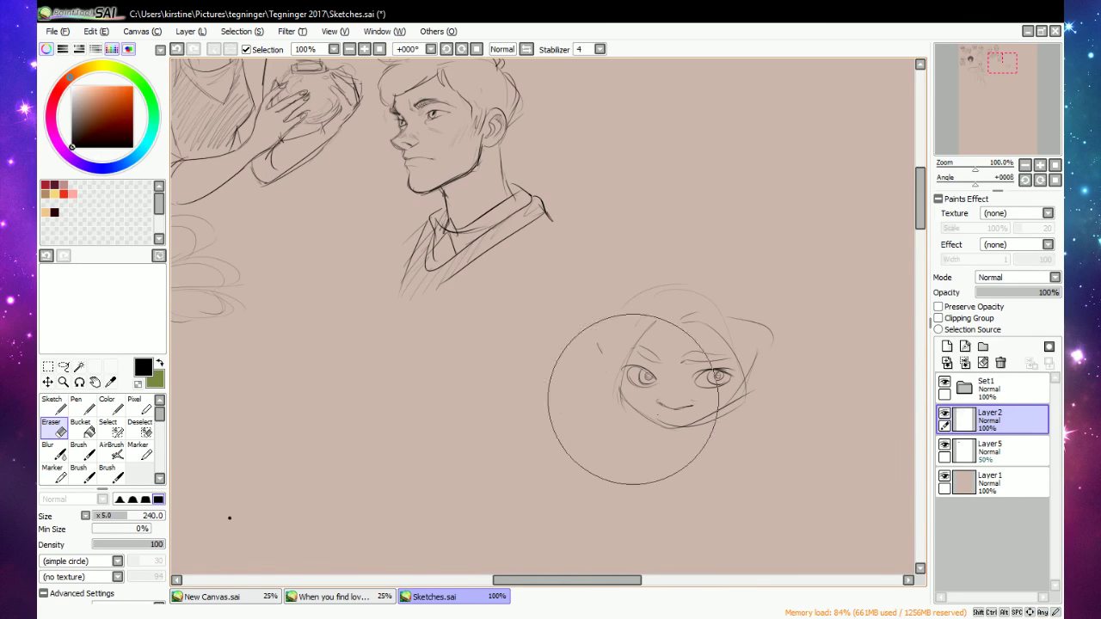
key(e)
mouse_move(621, 403)
mouse_down()
mouse_move(659, 420)
mouse_move(709, 415)
mouse_up()
key(e)
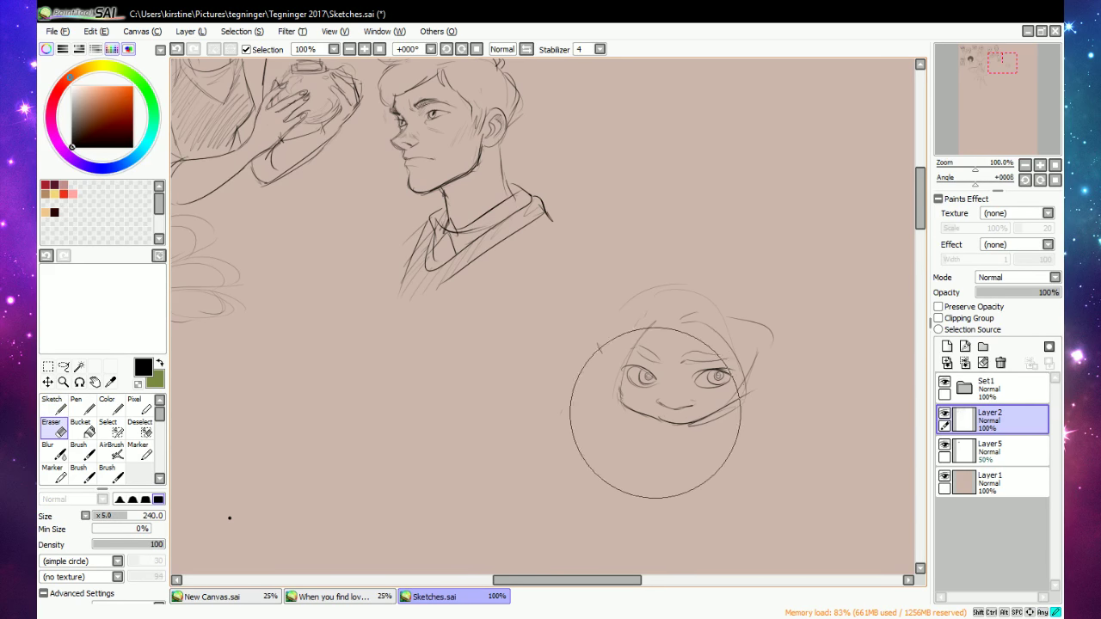
key(e)
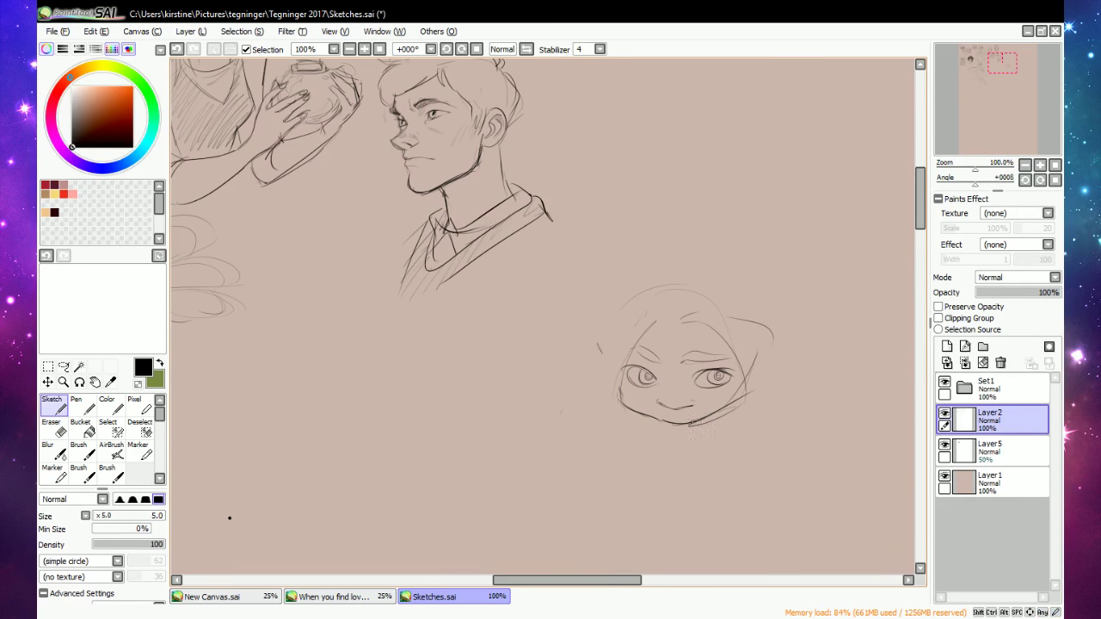
Draw large pointed ears on both sides of the wide-eyed face, erase its lower facial curve and redraw the chin.
drag(563, 328, 613, 373)
drag(761, 347, 744, 394)
drag(786, 327, 817, 326)
drag(762, 363, 831, 325)
key(e)
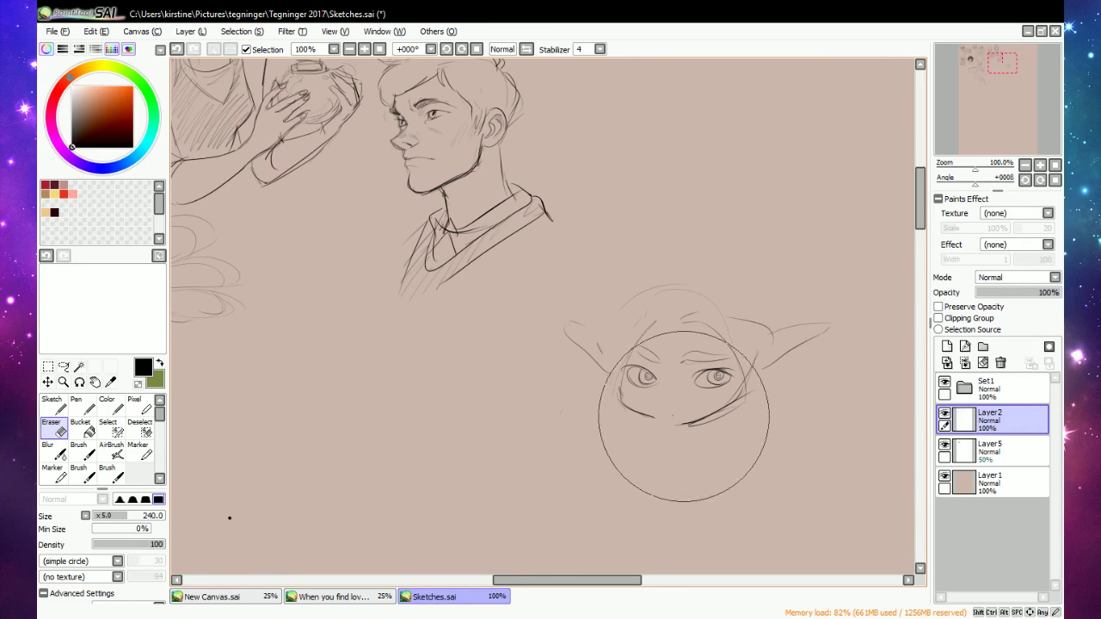
key(n)
drag(655, 420, 672, 421)
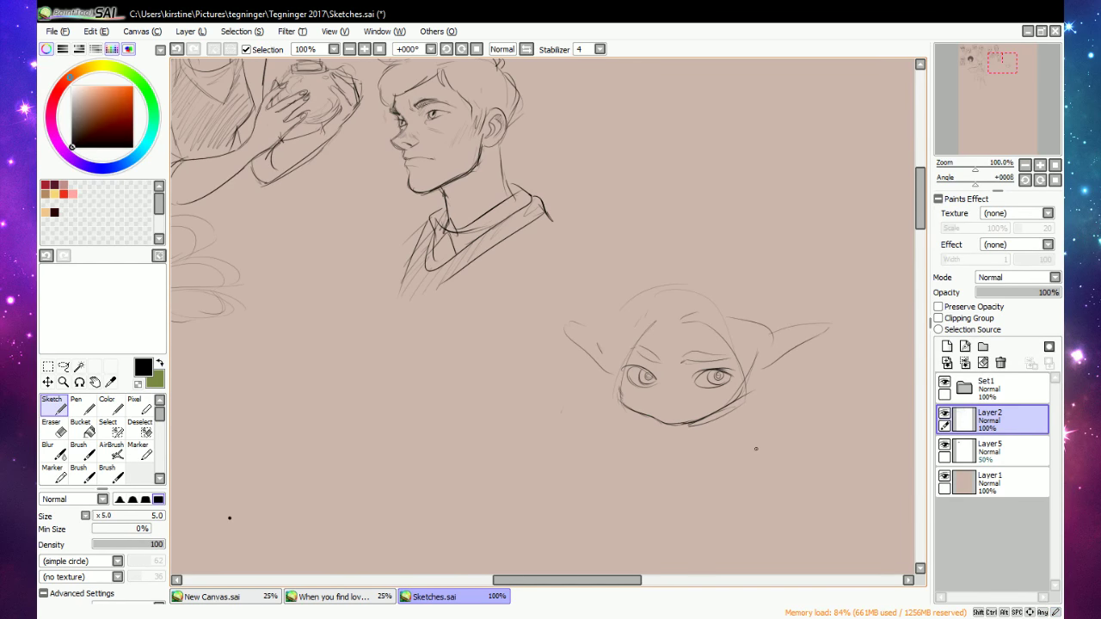
key(alt+Tab)
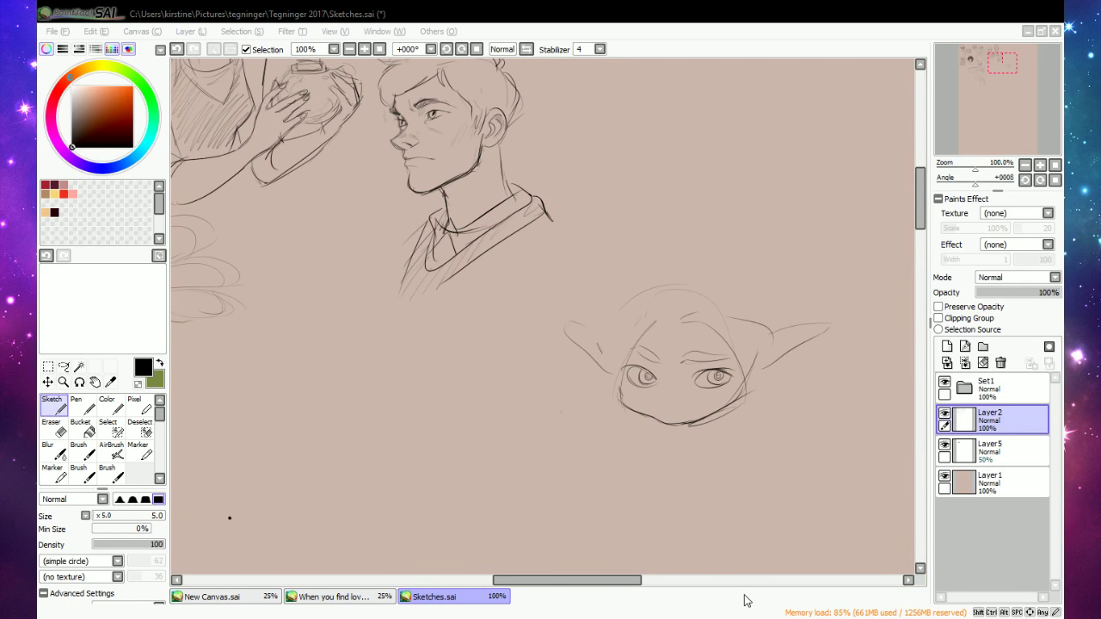
click(625, 587)
drag(625, 585, 618, 585)
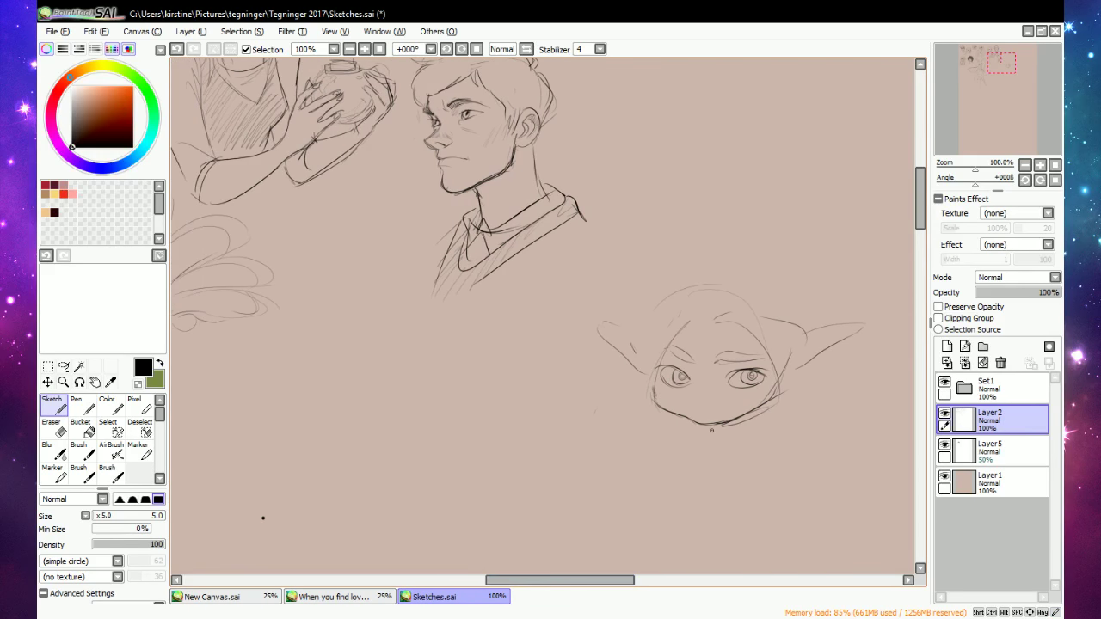
key(e)
key(n)
click(713, 618)
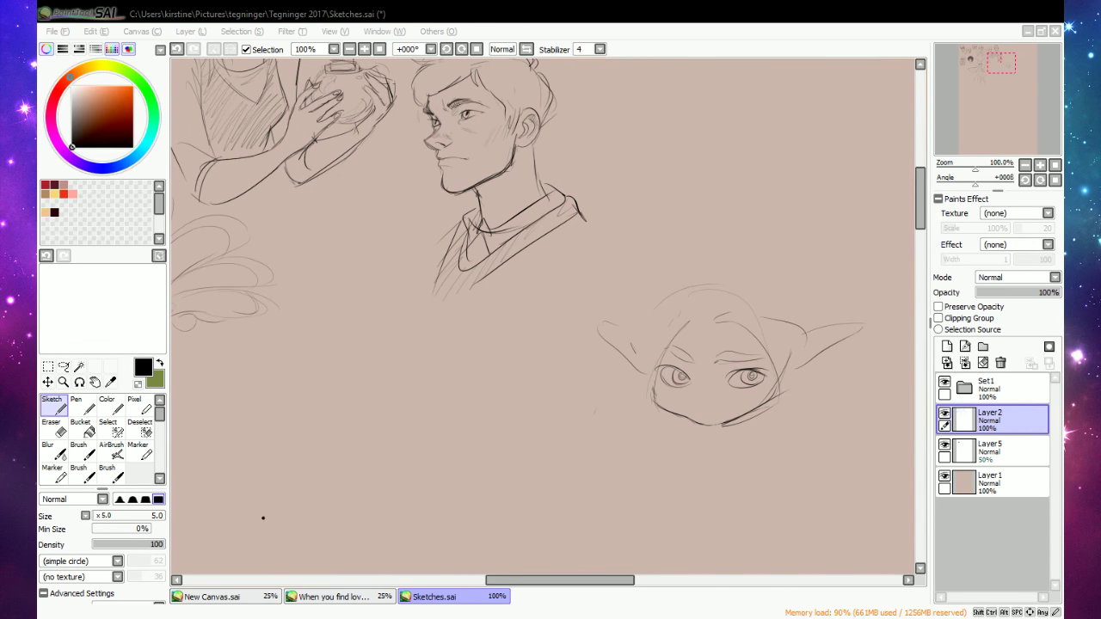
click(738, 446)
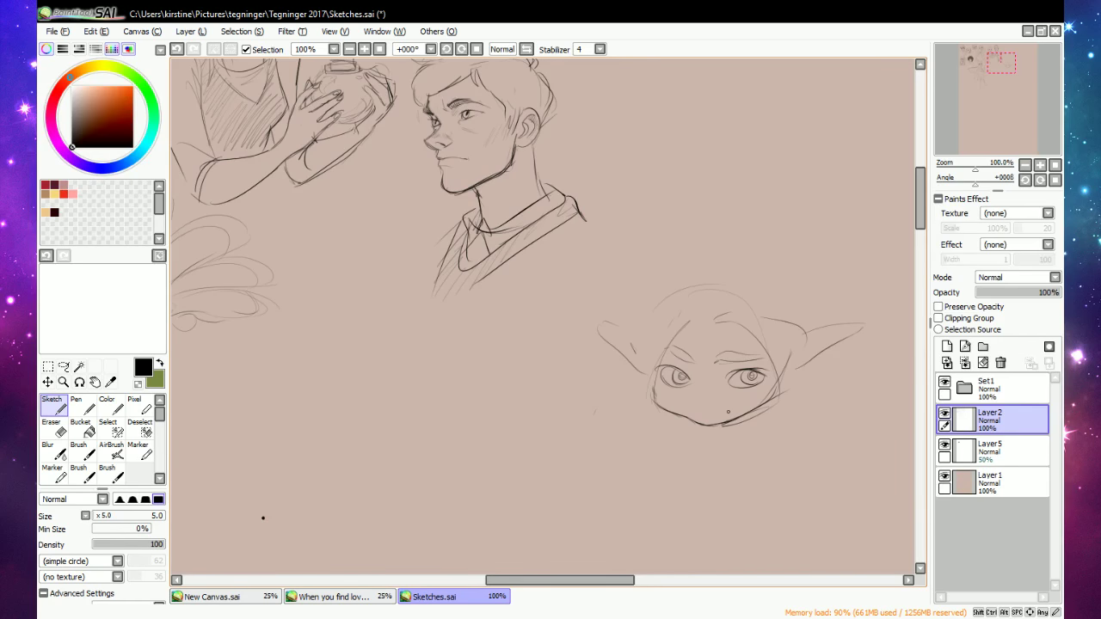
Draw a second arc over the top of the wide-eyed head and touch up the outer edge of one eye.
mouse_move(661, 305)
mouse_down()
mouse_move(742, 274)
mouse_move(779, 291)
mouse_up()
key(e)
key(n)
drag(660, 370, 657, 371)
key(e)
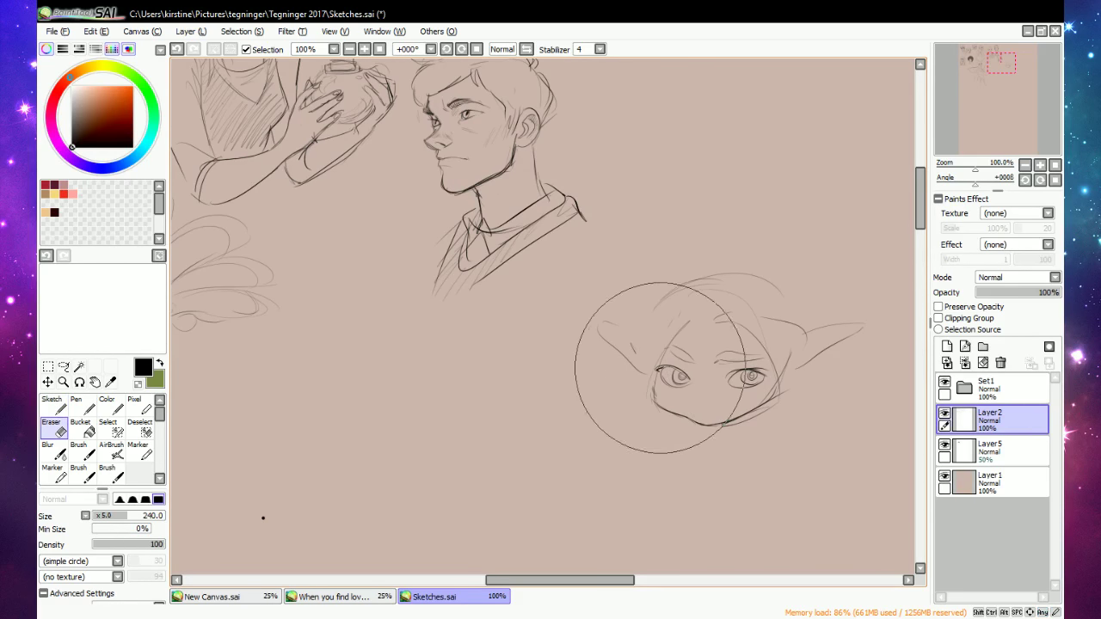
key(e)
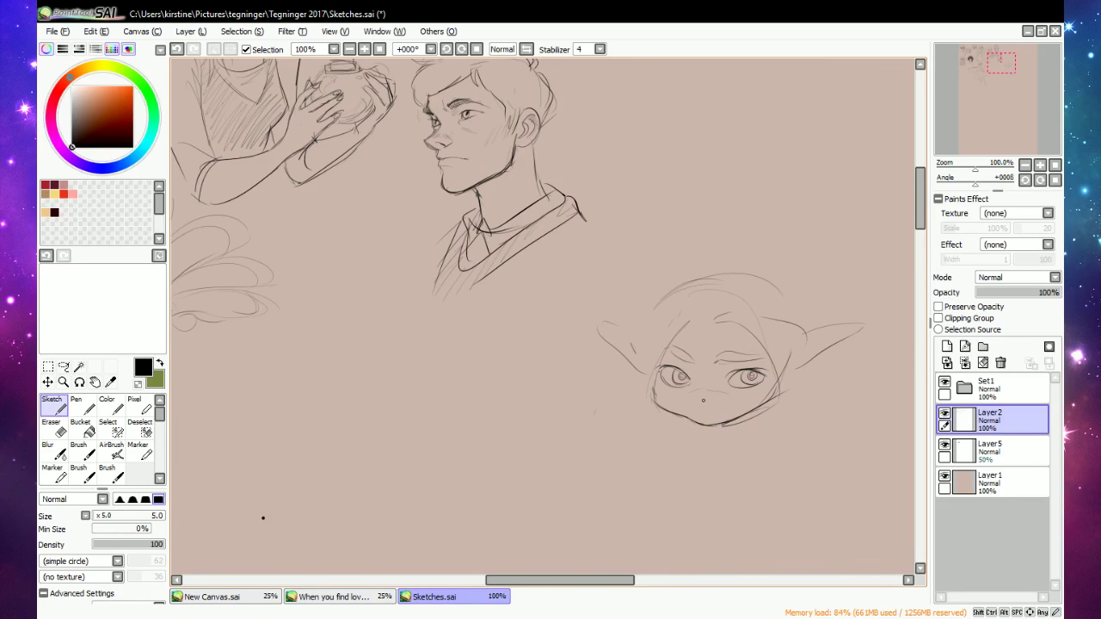
Draw a small nose with short curved strokes between and below the wide eyes.
drag(695, 400, 699, 402)
drag(700, 402, 717, 402)
key(e)
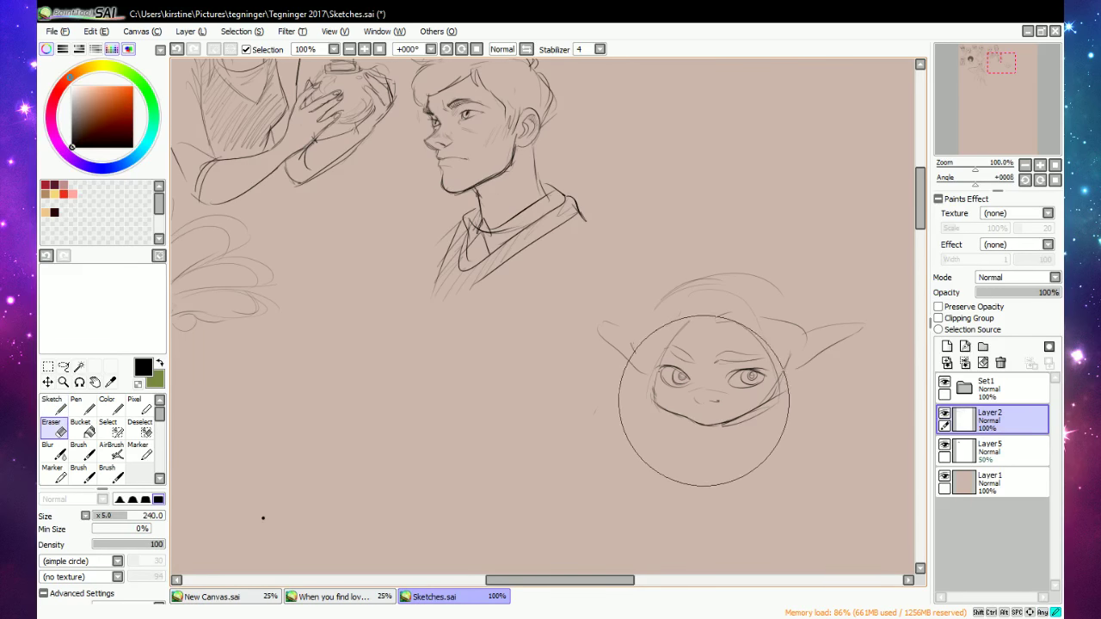
key(n)
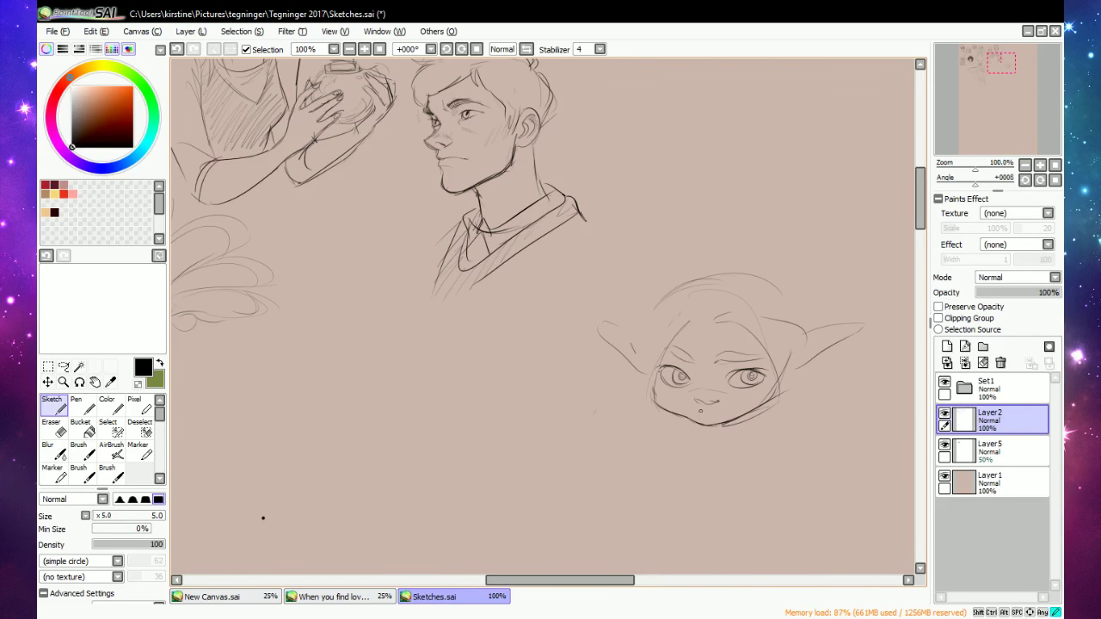
Erase the whole wide-eyed face and draw a large round skull arc for a new head in its place.
key(e)
mouse_move(776, 414)
mouse_down()
mouse_move(737, 336)
mouse_move(625, 368)
mouse_move(647, 300)
mouse_up()
key(e)
drag(607, 373, 748, 340)
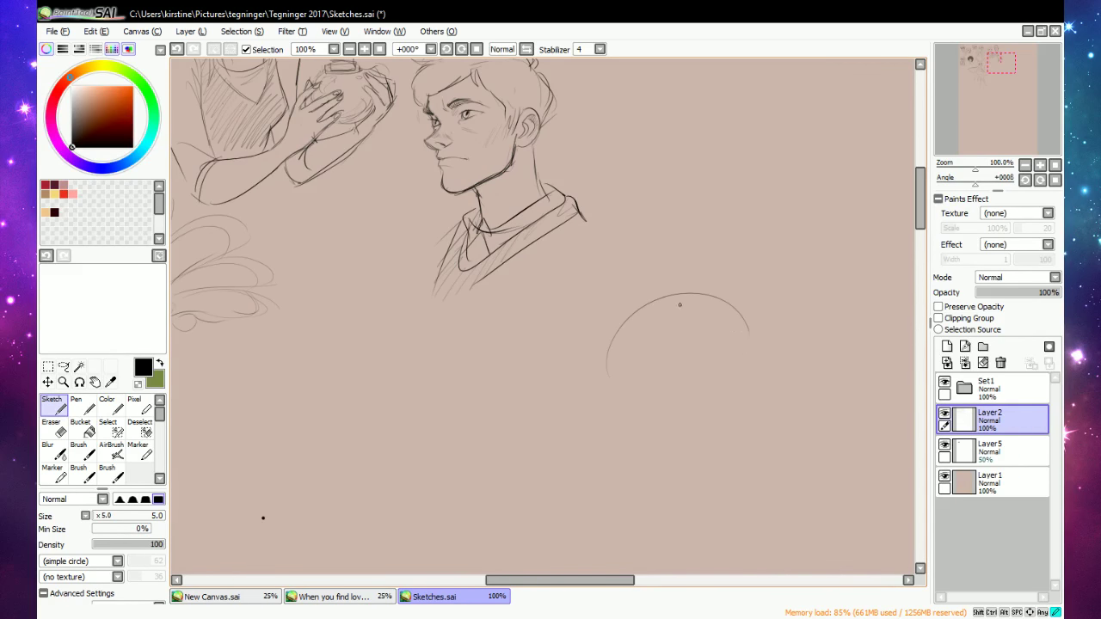
Draw a three-quarter face contour with forehead, cheek and chin, plus a short nose and slanted upper eyelids.
drag(681, 304, 734, 383)
mouse_move(680, 400)
mouse_down()
mouse_move(719, 397)
mouse_move(707, 402)
mouse_move(712, 425)
mouse_move(720, 400)
mouse_up()
drag(684, 437, 718, 424)
mouse_move(659, 392)
mouse_down()
mouse_move(701, 383)
mouse_move(661, 385)
mouse_move(689, 372)
mouse_move(715, 381)
mouse_move(736, 364)
mouse_up()
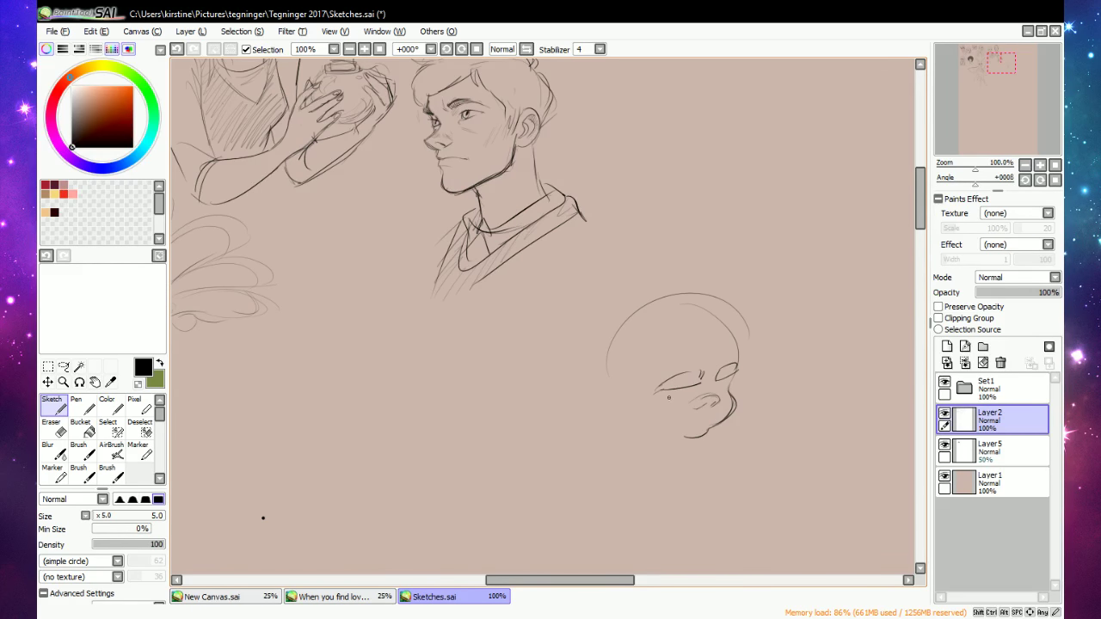
Add half-closed eyes, frown lines between the brows and a pouting mouth to the three-quarter face.
drag(667, 390, 664, 398)
drag(663, 396, 728, 380)
key(e)
key(n)
mouse_move(699, 420)
mouse_down()
mouse_move(685, 423)
mouse_move(714, 416)
mouse_move(682, 390)
mouse_move(727, 376)
mouse_move(711, 361)
mouse_up()
drag(709, 381, 716, 370)
key(e)
mouse_move(686, 406)
mouse_down()
mouse_move(720, 399)
mouse_move(711, 403)
mouse_up()
key(n)
Draw a long pointed ear on the near side and long hair strands parted over the forehead and framing the face.
mouse_move(603, 379)
mouse_down()
mouse_move(553, 393)
mouse_move(620, 402)
mouse_up()
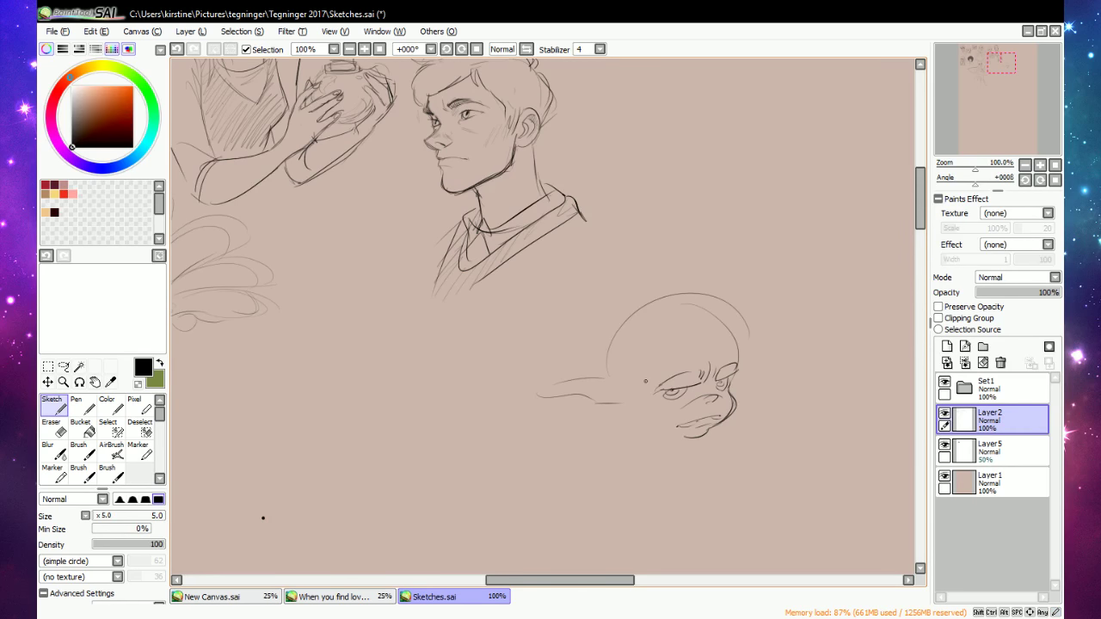
mouse_move(616, 362)
mouse_down()
mouse_move(606, 384)
mouse_move(618, 428)
mouse_move(633, 436)
mouse_up()
drag(662, 358, 656, 378)
drag(674, 328, 660, 383)
drag(684, 330, 692, 373)
drag(721, 335, 727, 372)
drag(733, 318, 760, 400)
drag(748, 347, 738, 439)
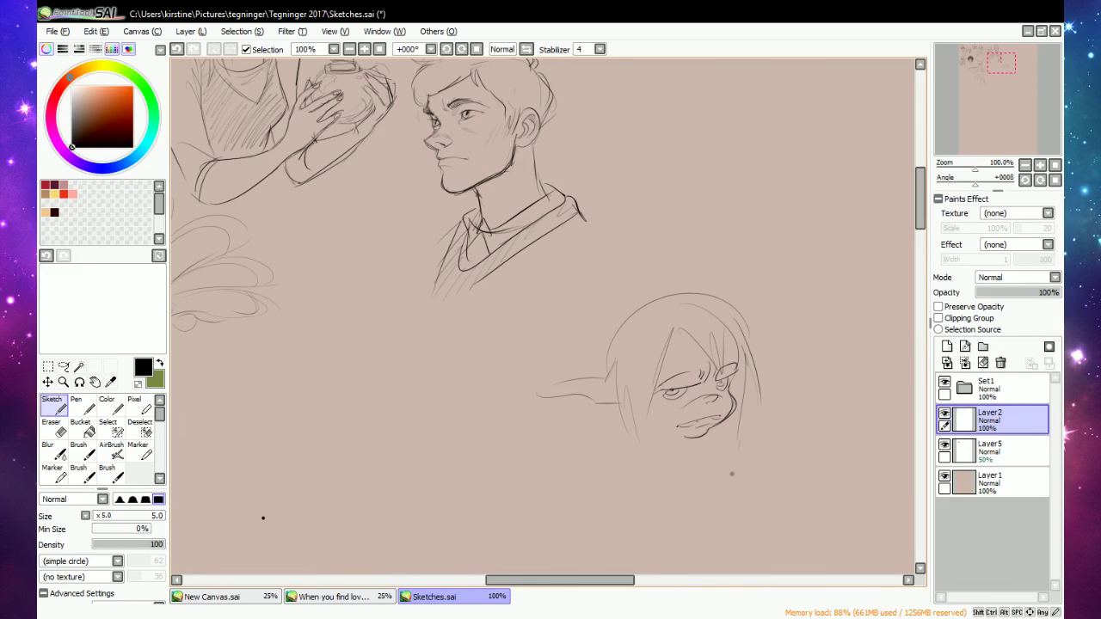
Add an outer hair contour around the skull, loose strands on top and short strands below the ear.
drag(602, 379, 600, 330)
drag(654, 294, 607, 306)
mouse_move(664, 255)
mouse_down()
mouse_move(682, 283)
mouse_move(691, 285)
mouse_move(675, 290)
mouse_move(736, 310)
mouse_up()
mouse_move(604, 410)
mouse_down()
mouse_move(590, 447)
mouse_move(619, 461)
mouse_move(686, 438)
mouse_move(698, 398)
mouse_up()
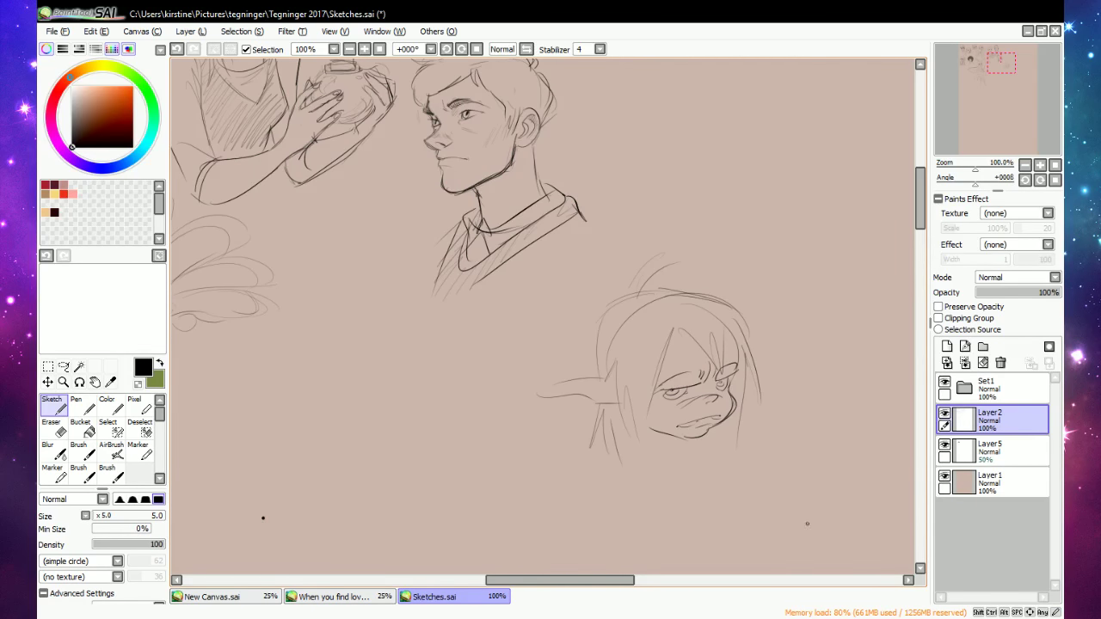
Erase the long ear's outline, try a new upper ear line and undo the latest strokes.
key(e)
drag(585, 379, 599, 399)
key(n)
drag(526, 361, 609, 369)
key(e)
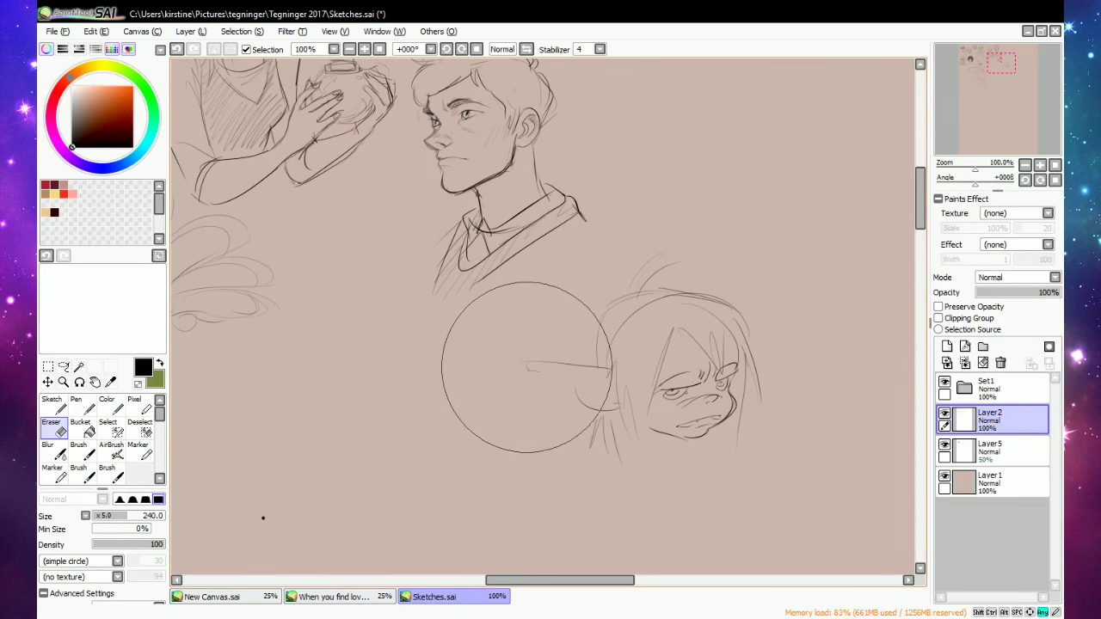
key(n)
key(e)
key(ctrl+z)
key(ctrl+z)
Redraw the near ear longer and pointed, and add a small ear tip on the far side of the head.
key(n)
mouse_move(512, 367)
mouse_down()
mouse_move(587, 406)
mouse_move(568, 382)
mouse_move(643, 406)
mouse_move(577, 398)
mouse_move(579, 379)
mouse_move(623, 399)
mouse_up()
key(e)
key(n)
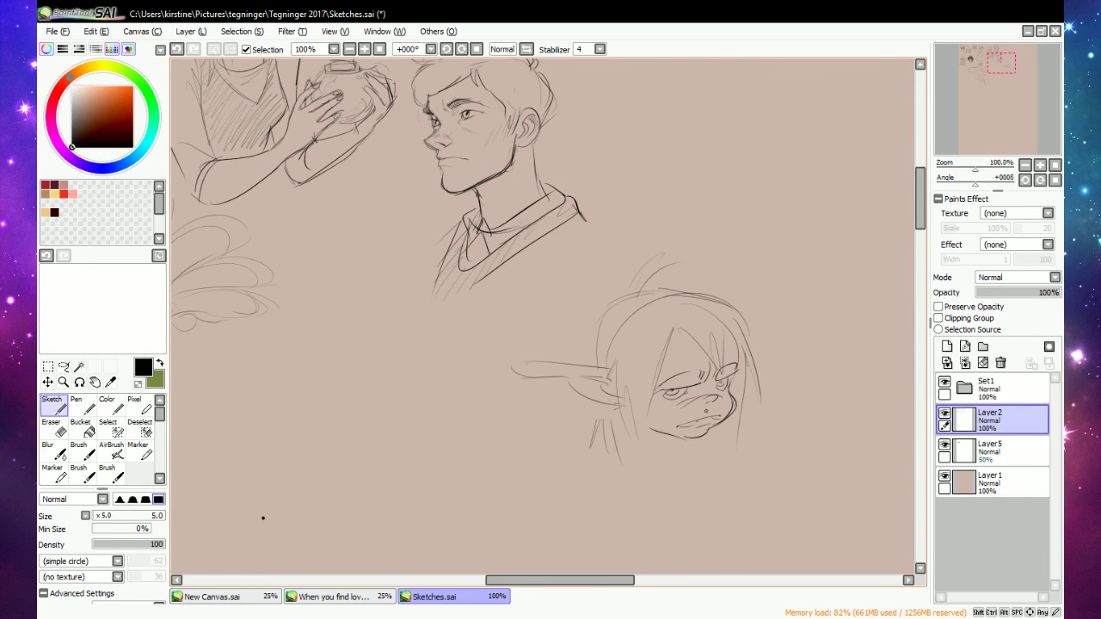
mouse_move(738, 303)
mouse_down()
mouse_move(755, 294)
mouse_move(750, 330)
mouse_move(761, 317)
mouse_up()
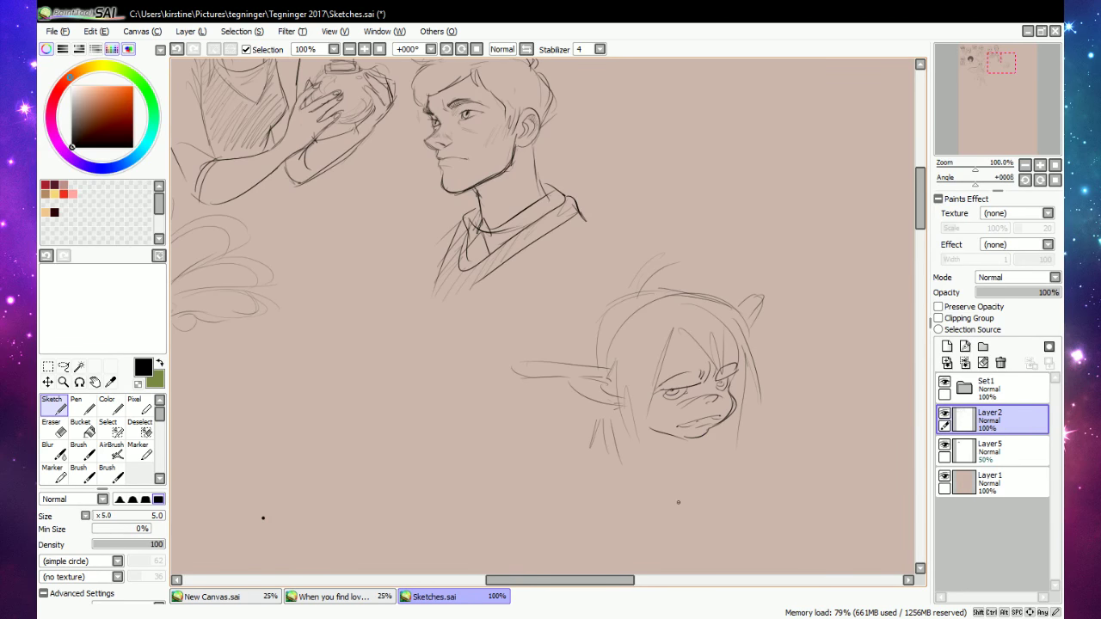
Shade the upper eyelid areas of both eyes with dense diagonal hatching for a heavy scowl.
click(350, 50)
click(350, 50)
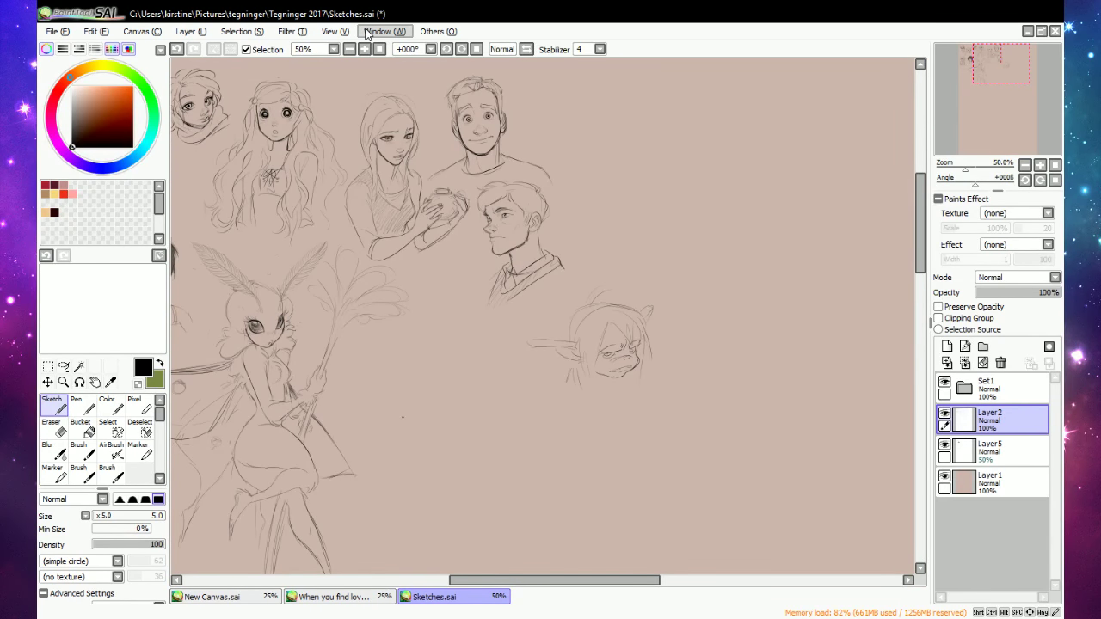
click(365, 49)
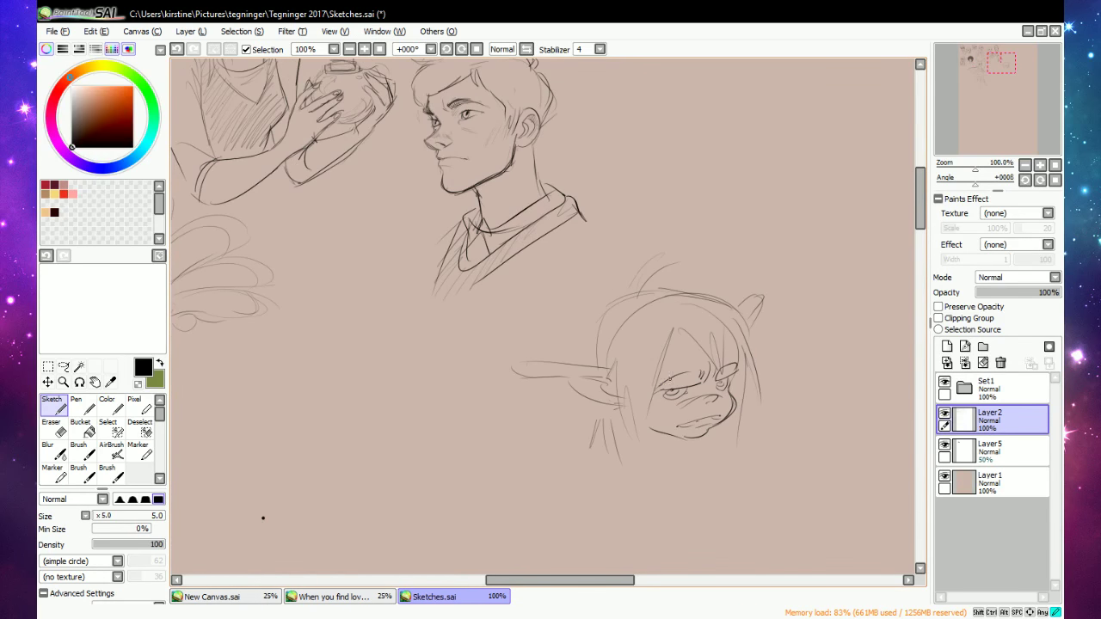
mouse_move(671, 380)
mouse_down()
mouse_move(660, 389)
mouse_move(699, 371)
mouse_up()
drag(678, 389, 703, 374)
drag(688, 386, 731, 365)
drag(723, 379, 740, 363)
drag(729, 377, 742, 361)
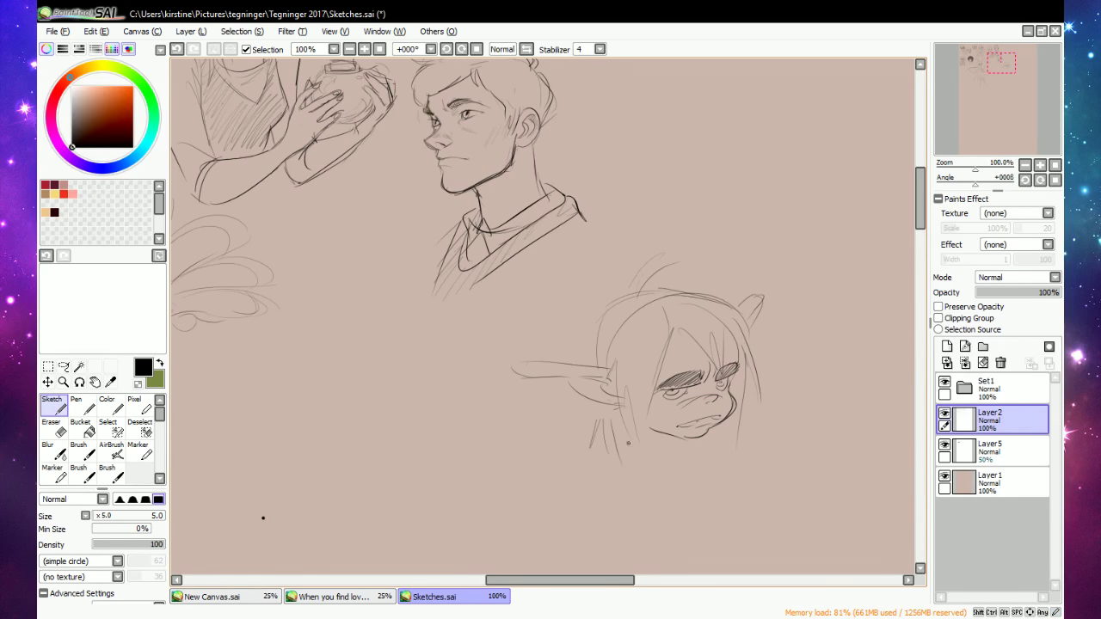
Darken the hair strands hanging on both sides of the pointy-eared face.
drag(624, 394, 618, 483)
drag(733, 377, 725, 464)
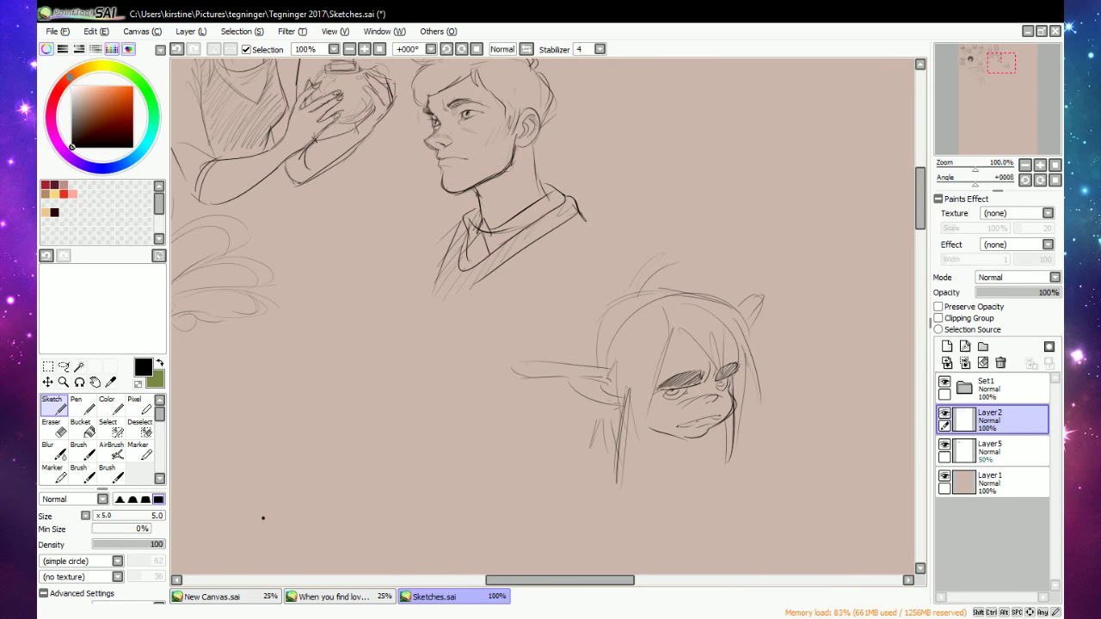
click(749, 618)
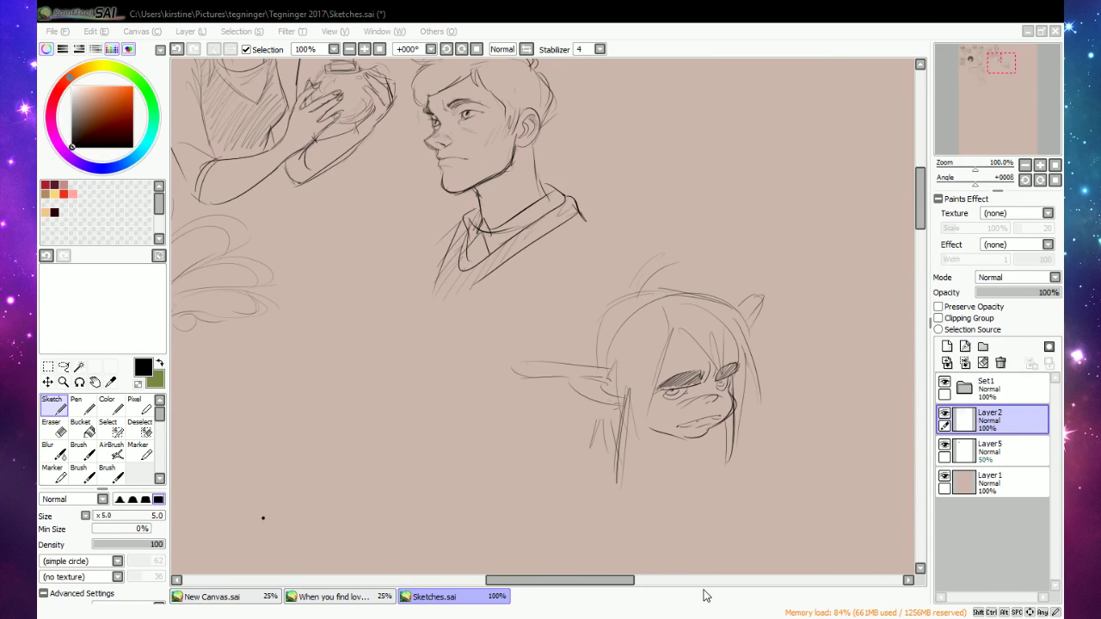
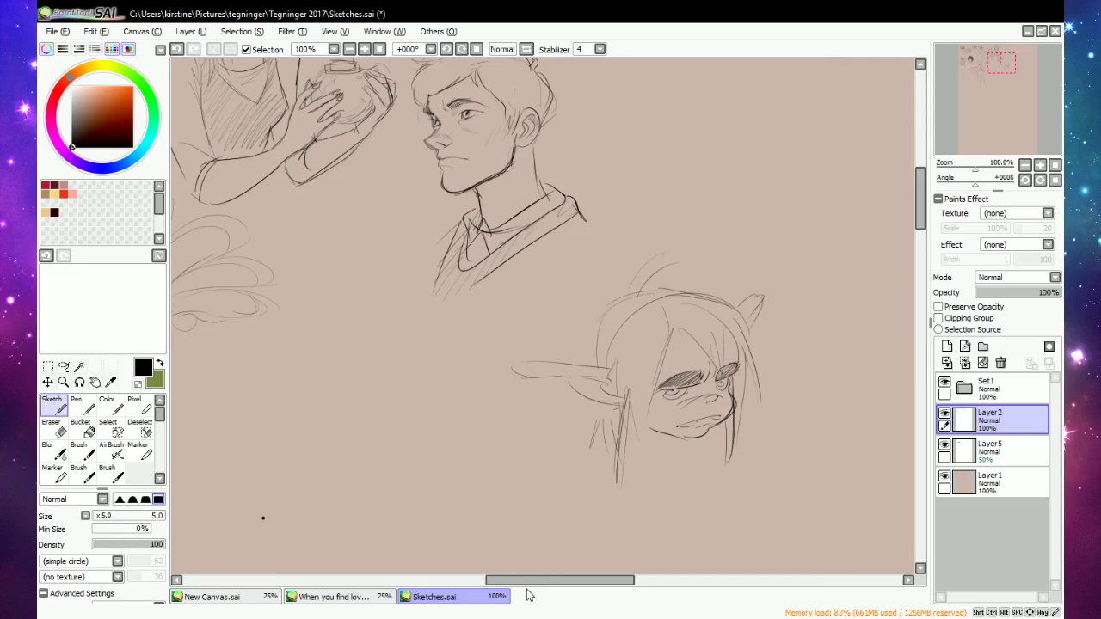
Lasso the pointy-eared head, move it beside the moth woman's flower staff below the young man, and deselect it.
key(e)
click(350, 49)
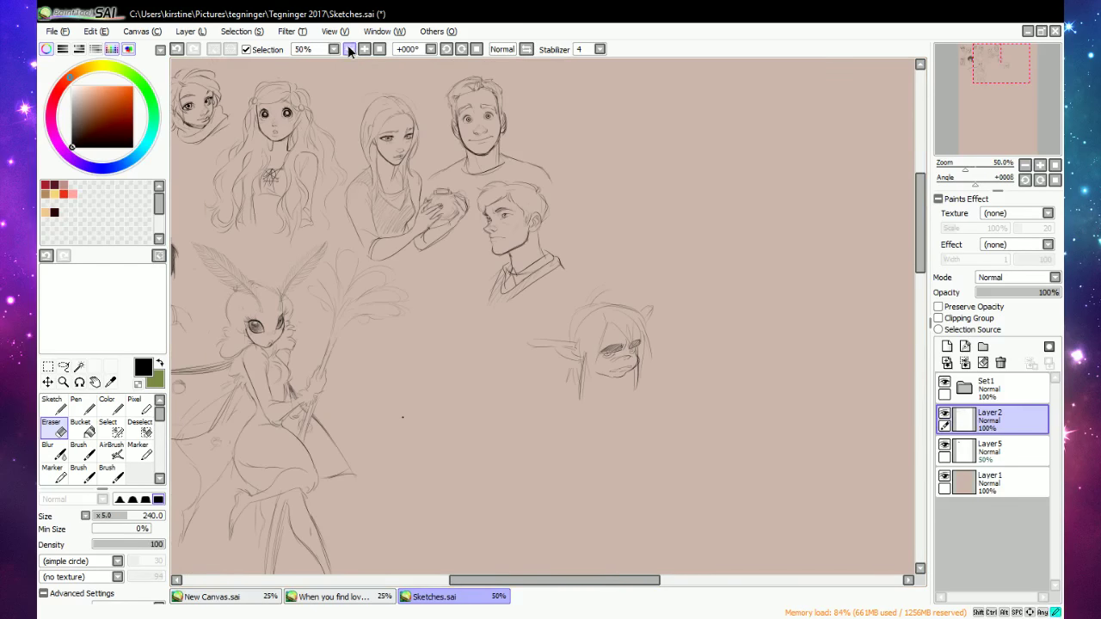
click(64, 367)
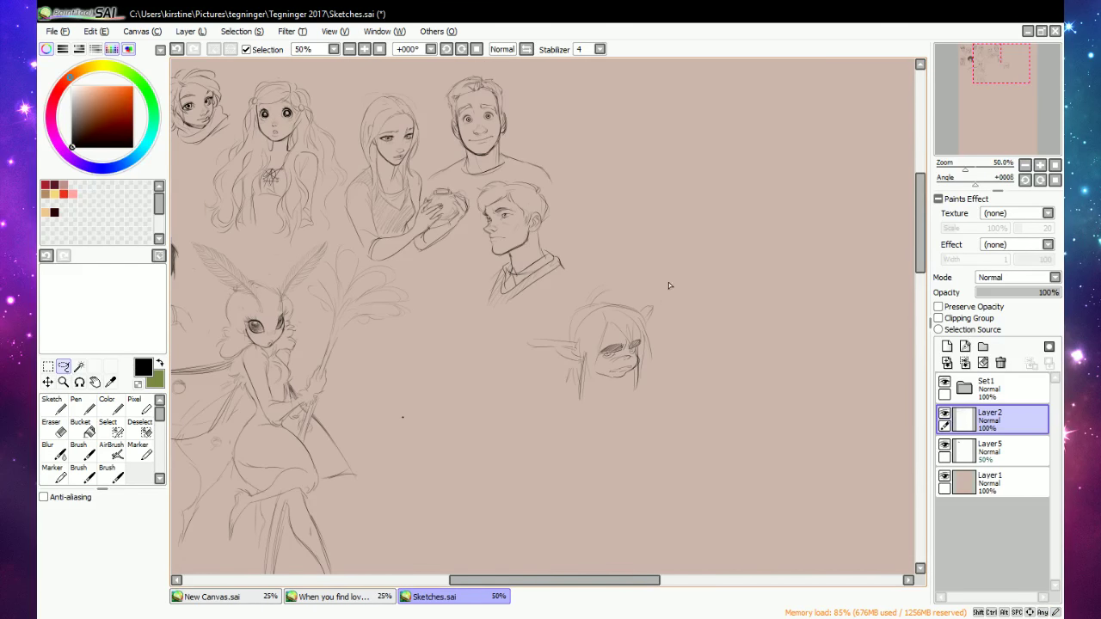
mouse_move(671, 287)
mouse_down()
mouse_move(519, 422)
mouse_move(697, 334)
mouse_up()
mouse_move(691, 380)
ctrl+mouse_down()
mouse_move(638, 405)
mouse_move(507, 386)
mouse_move(511, 398)
mouse_move(512, 387)
ctrl+mouse_up()
key(ctrl+d)
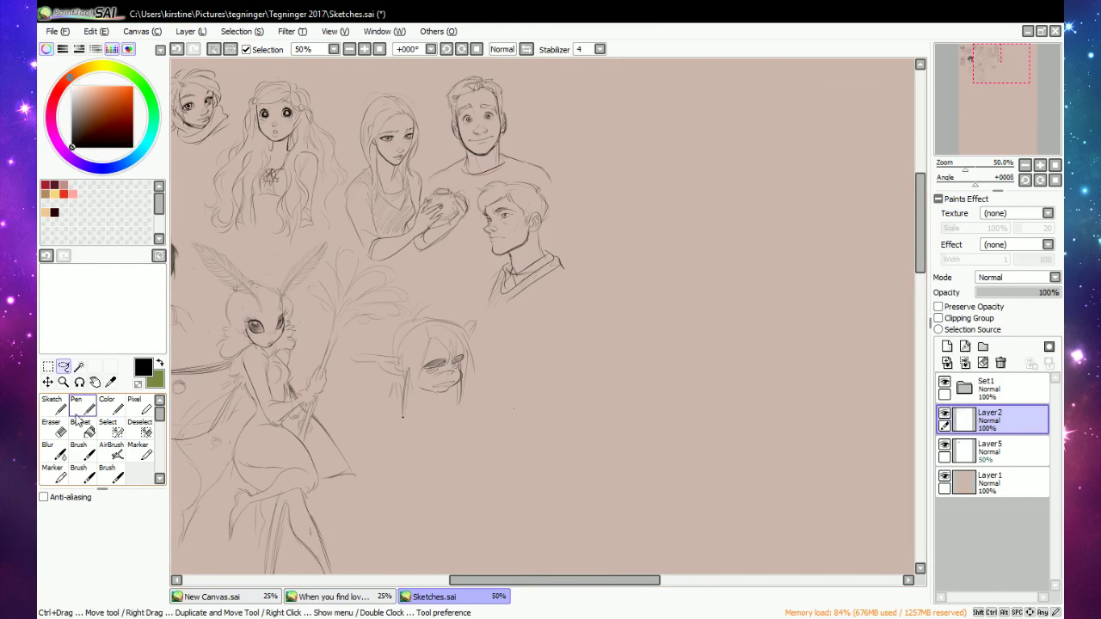
Sketch the neck and shoulder lines below the pointy-eared head.
click(55, 406)
click(365, 49)
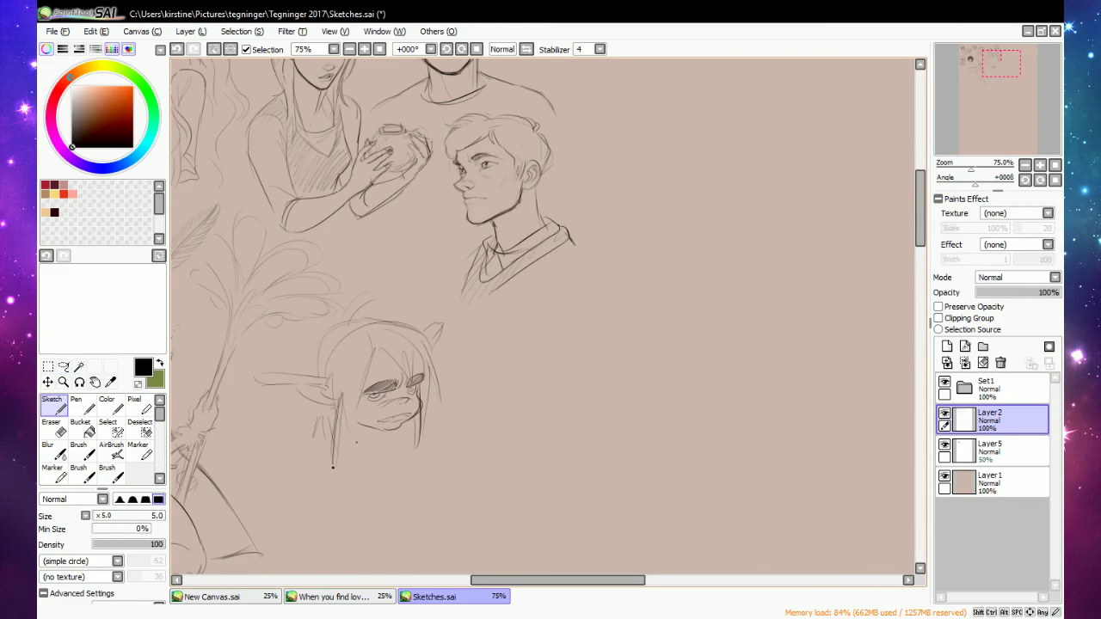
click(64, 368)
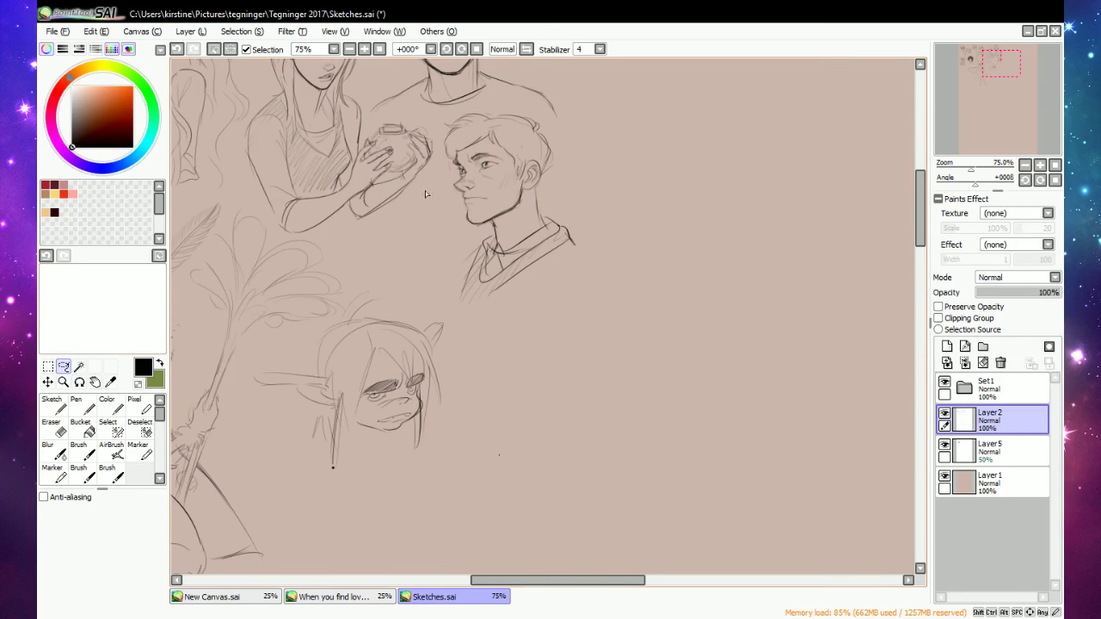
click(626, 226)
click(60, 409)
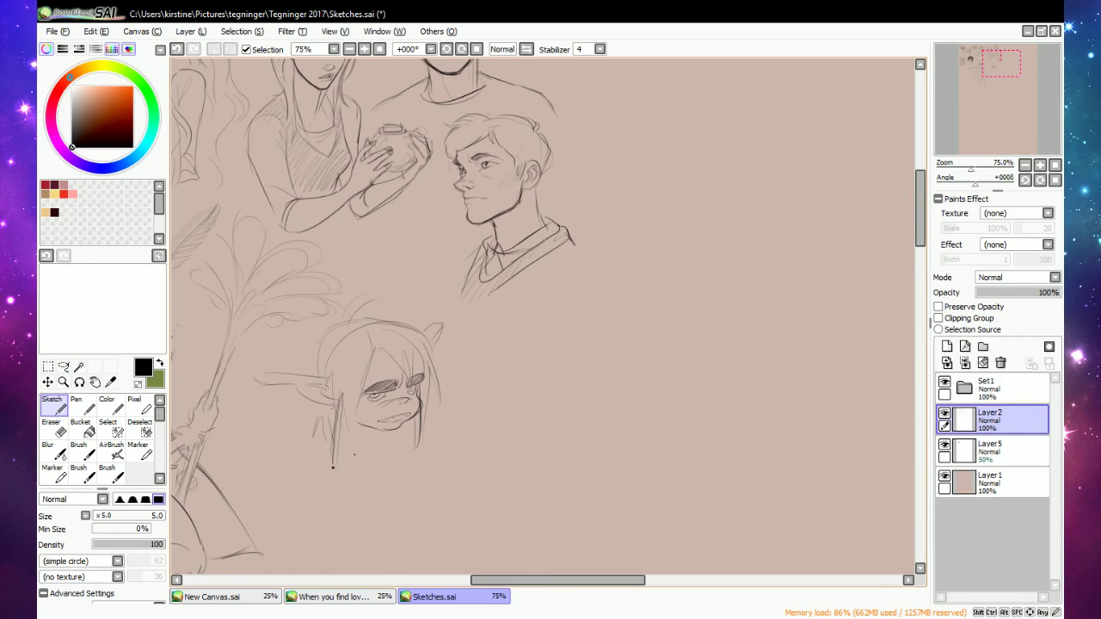
drag(357, 415, 357, 454)
mouse_move(350, 425)
mouse_down()
mouse_move(355, 462)
mouse_move(362, 432)
mouse_move(387, 437)
mouse_move(382, 451)
mouse_up()
drag(423, 432, 440, 455)
Start another head on the empty area beside the young man with a skull arc, swept fringe, eyebrow and round eye.
drag(520, 581, 551, 581)
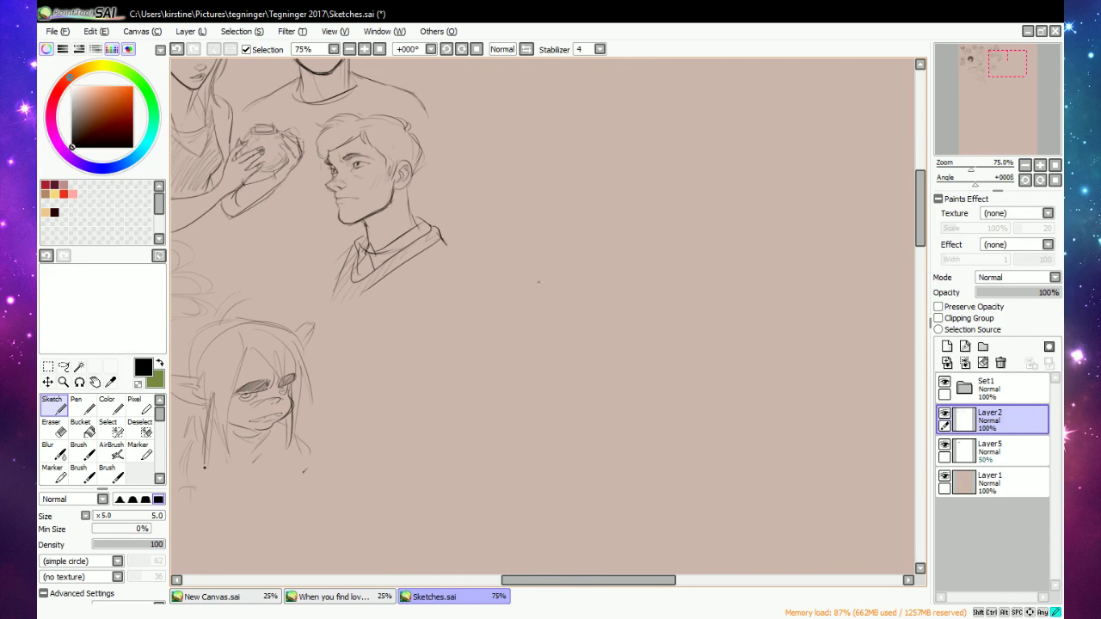
drag(538, 282, 595, 262)
mouse_move(577, 267)
mouse_down()
mouse_move(602, 264)
mouse_move(673, 342)
mouse_up()
drag(594, 302, 551, 353)
mouse_move(647, 284)
mouse_down()
mouse_move(660, 353)
mouse_move(668, 317)
mouse_move(604, 342)
mouse_up()
drag(606, 277, 596, 319)
mouse_move(647, 285)
mouse_down()
mouse_move(660, 344)
mouse_move(636, 334)
mouse_move(649, 339)
mouse_move(641, 323)
mouse_up()
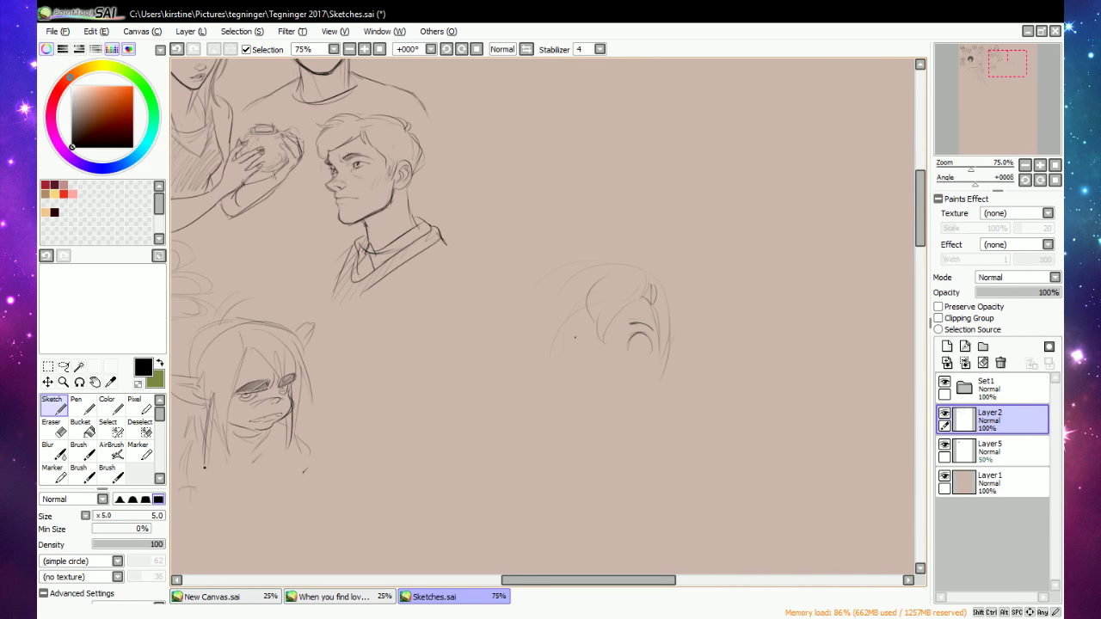
Add the second round eye and eyebrow, and draw the face outline tapering to a narrow chin.
mouse_move(571, 329)
mouse_down()
mouse_move(591, 329)
mouse_move(574, 336)
mouse_move(592, 349)
mouse_move(570, 354)
mouse_move(585, 360)
mouse_up()
drag(628, 325, 642, 323)
mouse_move(559, 328)
mouse_down()
mouse_move(569, 376)
mouse_move(602, 418)
mouse_move(642, 394)
mouse_move(657, 362)
mouse_up()
key(e)
mouse_move(576, 348)
mouse_down()
mouse_move(586, 338)
mouse_move(592, 350)
mouse_up()
key(n)
key(e)
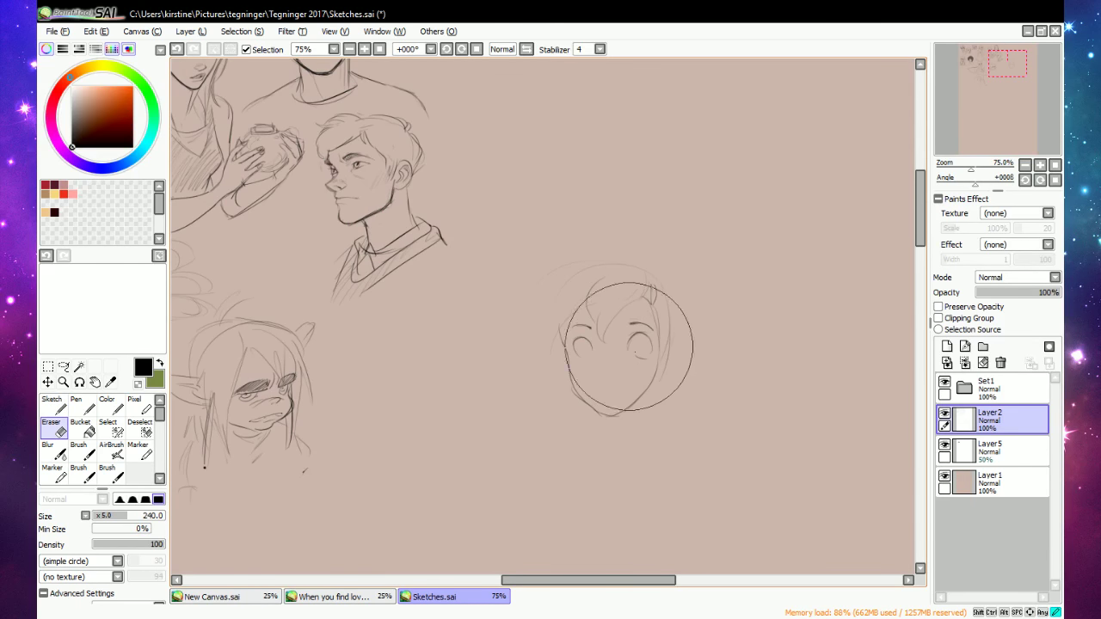
Close the outlines of both round eyes and draw dark upper lids and irises inside them.
key(n)
drag(629, 347, 651, 347)
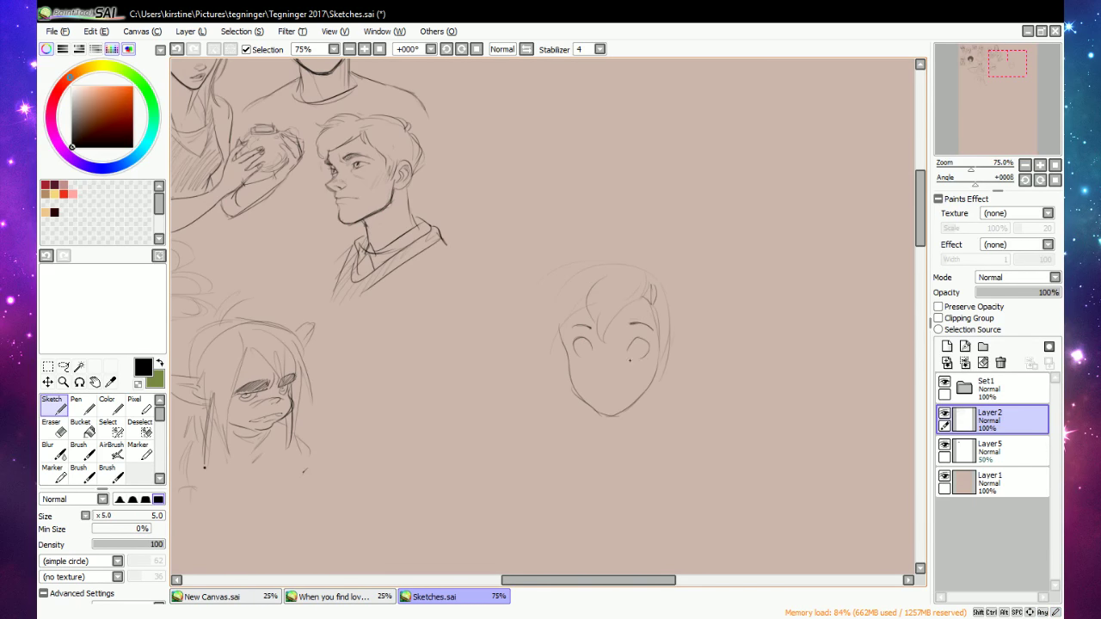
drag(580, 343, 640, 352)
key(e)
key(e)
drag(630, 341, 649, 347)
mouse_move(575, 339)
mouse_down()
mouse_move(590, 353)
mouse_move(641, 355)
mouse_up()
Erase the fringe from the new head, redraw the face sides and chin darker, and sketch a faint mouth.
key(e)
mouse_move(615, 332)
mouse_down()
mouse_move(593, 316)
mouse_move(654, 304)
mouse_move(657, 364)
mouse_move(619, 322)
mouse_move(569, 362)
mouse_move(564, 352)
mouse_move(580, 396)
mouse_up()
key(n)
mouse_move(566, 331)
mouse_down()
mouse_move(570, 375)
mouse_move(594, 412)
mouse_move(651, 385)
mouse_move(656, 355)
mouse_move(602, 378)
mouse_up()
key(e)
key(n)
key(e)
key(n)
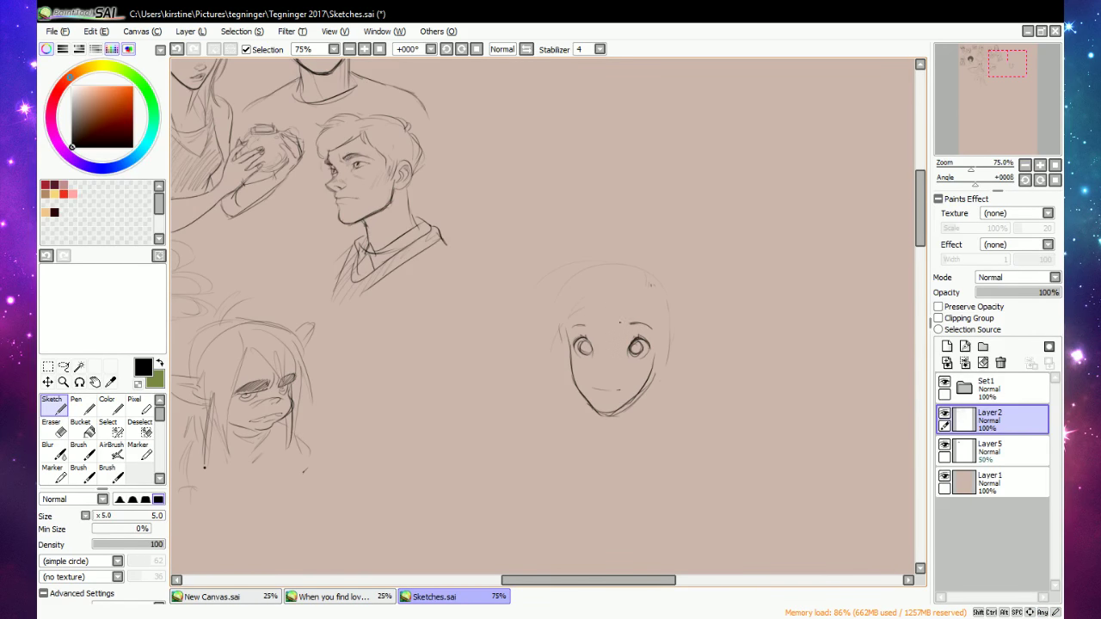
Sketch a fringe over the forehead and long straight hair falling on both sides of the round-eyed face.
drag(577, 325, 643, 319)
mouse_move(618, 288)
mouse_down()
mouse_move(638, 287)
mouse_move(619, 330)
mouse_move(601, 326)
mouse_move(651, 405)
mouse_move(651, 451)
mouse_up()
key(e)
key(n)
drag(670, 354, 667, 426)
drag(566, 346, 556, 456)
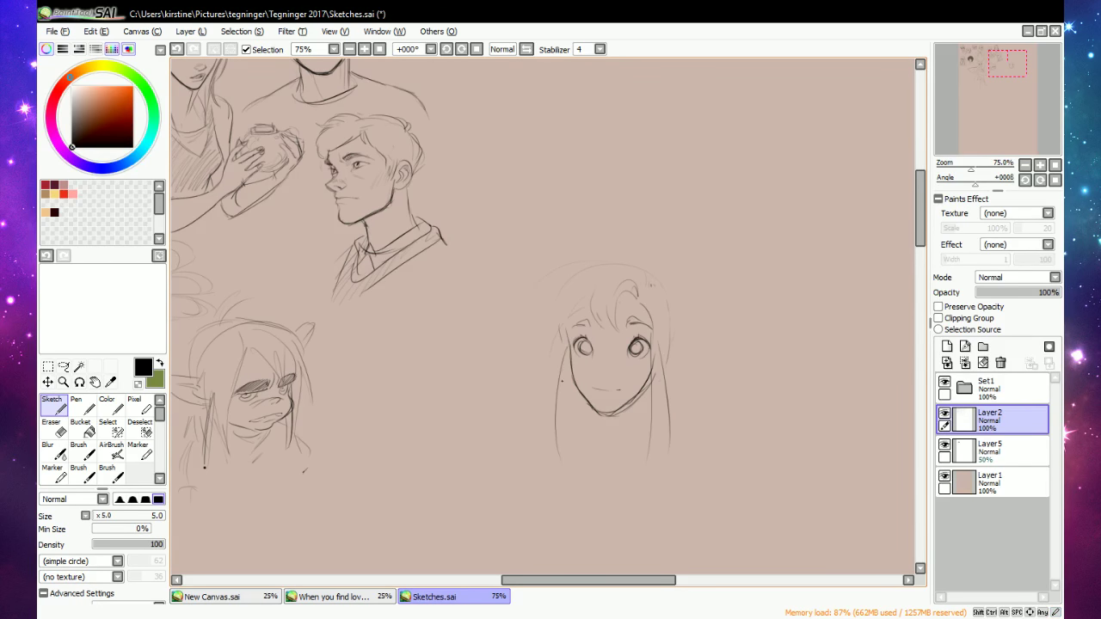
Add the hair crown sweeping from a side parting, with a puffed side lock and dark strands near the temple.
mouse_move(571, 299)
mouse_down()
mouse_move(549, 337)
mouse_move(561, 311)
mouse_move(551, 328)
mouse_up()
key(e)
key(n)
drag(647, 292, 662, 342)
drag(642, 286, 662, 336)
mouse_move(571, 306)
mouse_down()
mouse_move(561, 337)
mouse_move(570, 322)
mouse_up()
mouse_move(576, 321)
mouse_down()
mouse_move(568, 356)
mouse_move(570, 305)
mouse_move(568, 327)
mouse_move(553, 314)
mouse_move(574, 288)
mouse_move(561, 292)
mouse_move(633, 270)
mouse_up()
key(e)
key(n)
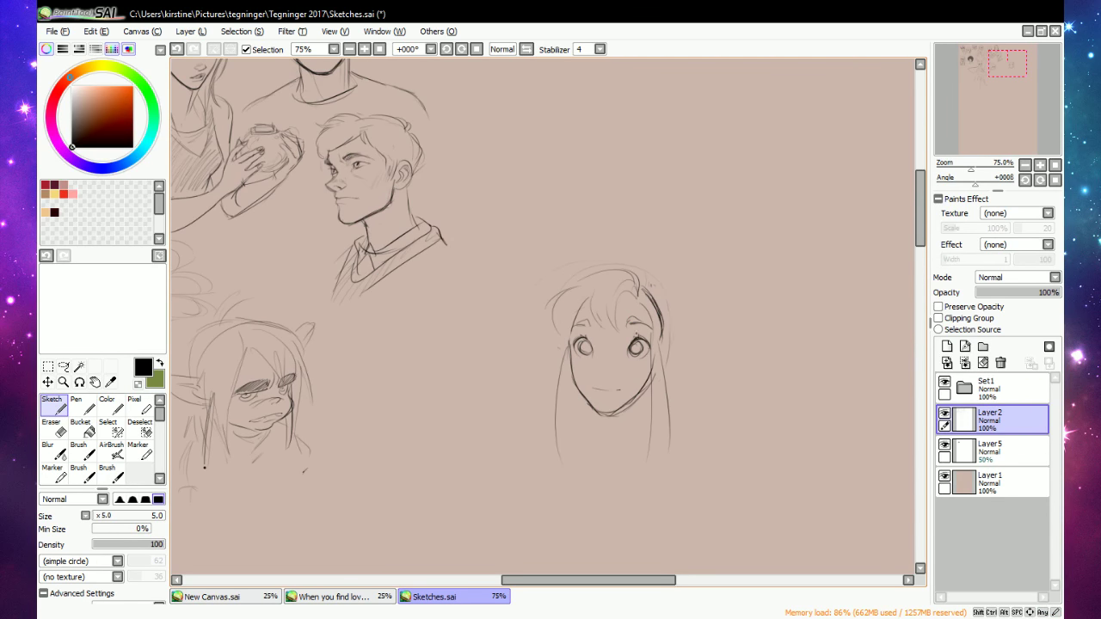
Erase the round eyes and faint mouth from the face, and sketch a small nose in the middle.
key(e)
drag(591, 361, 593, 355)
key(n)
key(e)
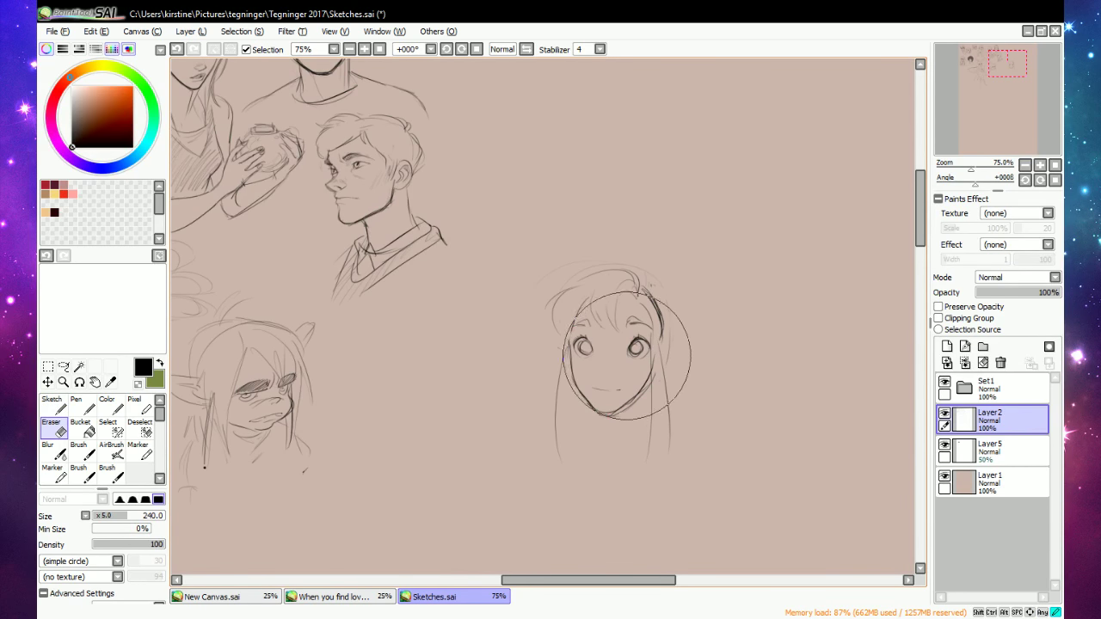
key(n)
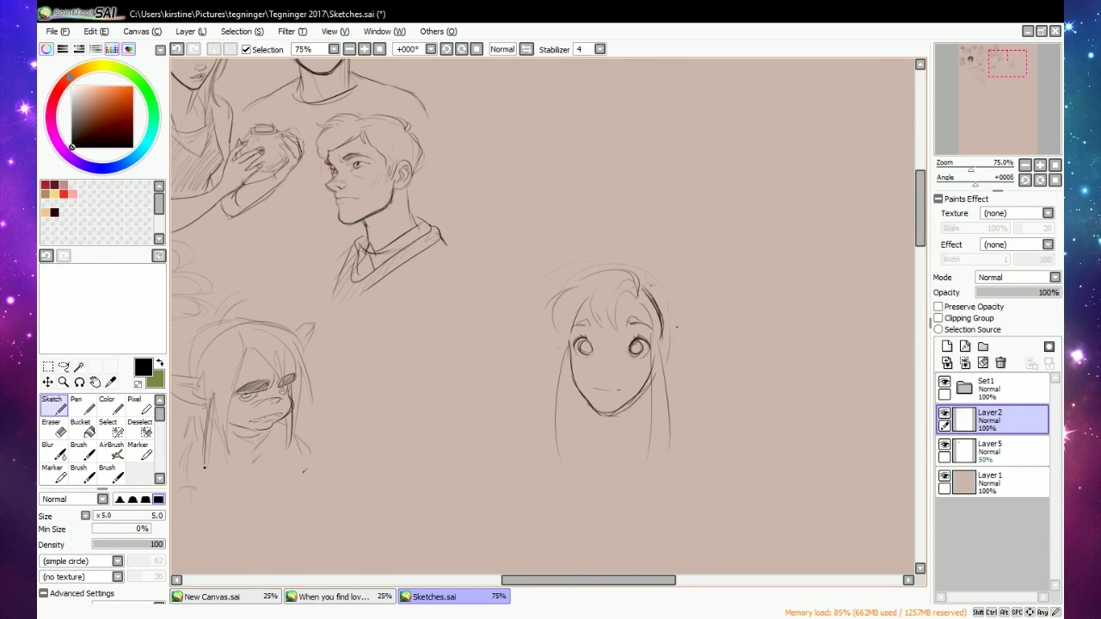
click(63, 367)
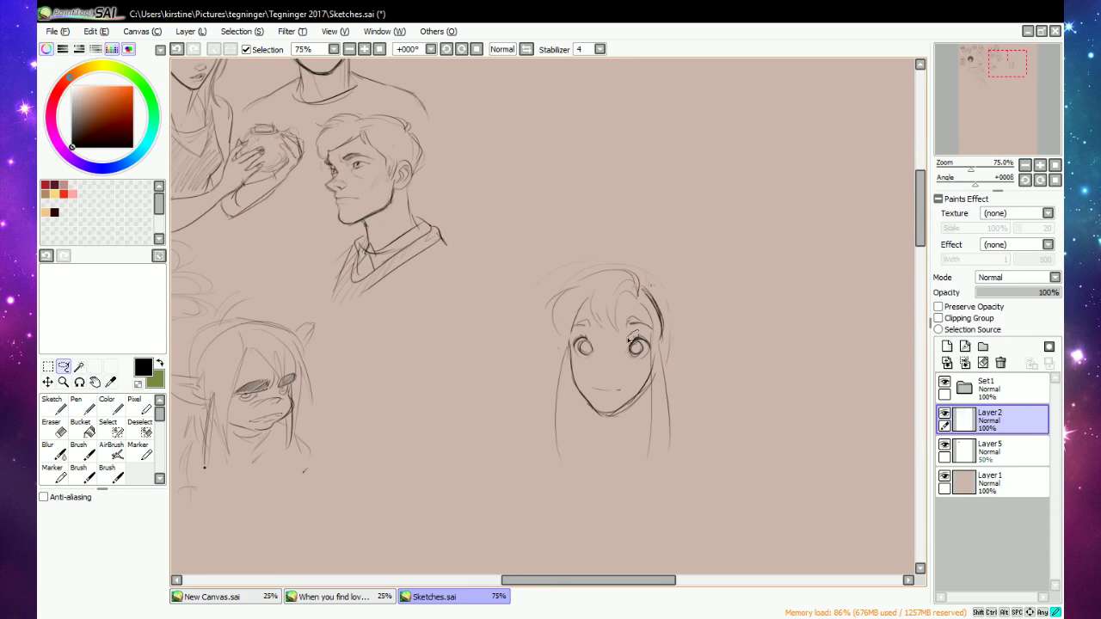
mouse_move(629, 338)
mouse_down()
mouse_move(652, 351)
mouse_move(638, 392)
mouse_move(647, 362)
mouse_move(637, 343)
mouse_move(572, 356)
mouse_move(608, 309)
mouse_up()
key(ctrl+d)
key(e)
key(n)
key(e)
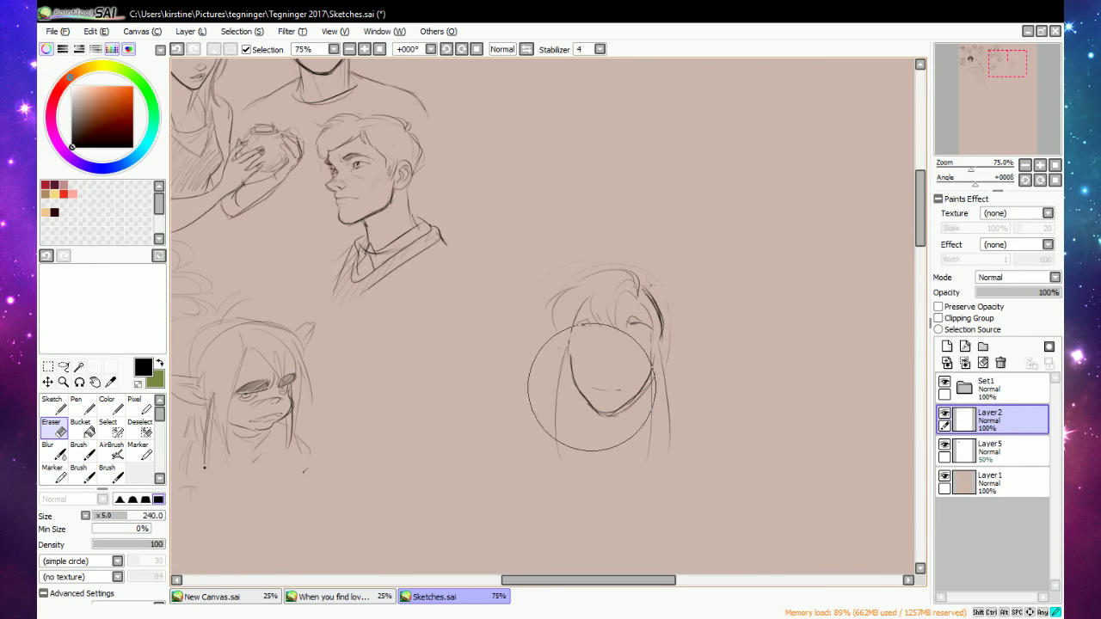
key(n)
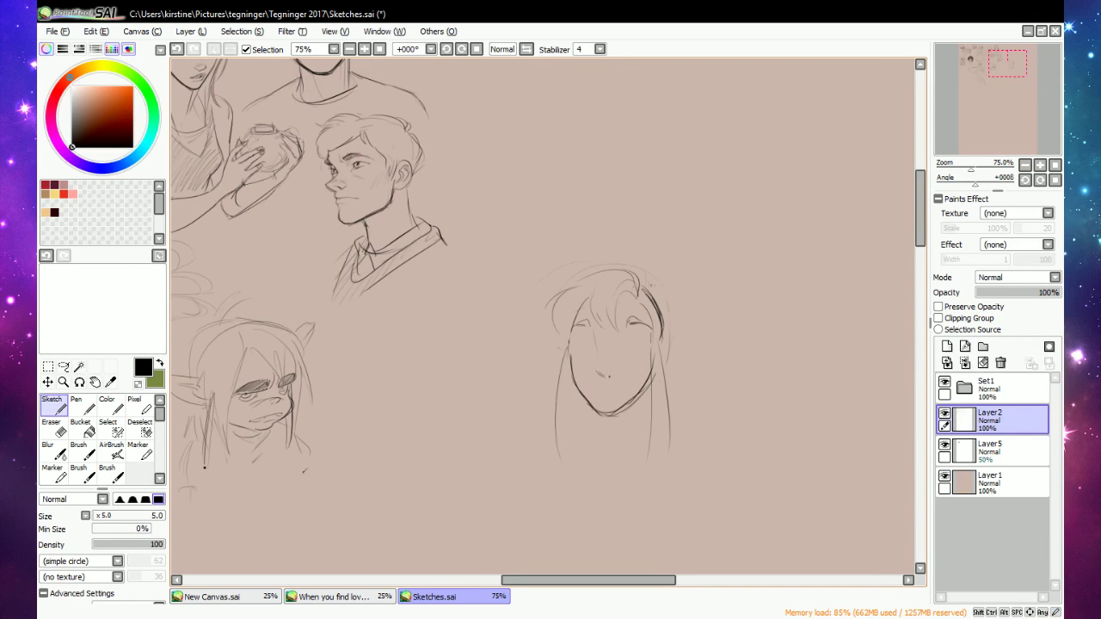
Try smaller round eyes and a small mouth on the face, and erase them.
key(e)
key(n)
drag(573, 343, 643, 342)
drag(622, 345, 639, 337)
drag(580, 348, 591, 343)
drag(592, 387, 617, 390)
key(e)
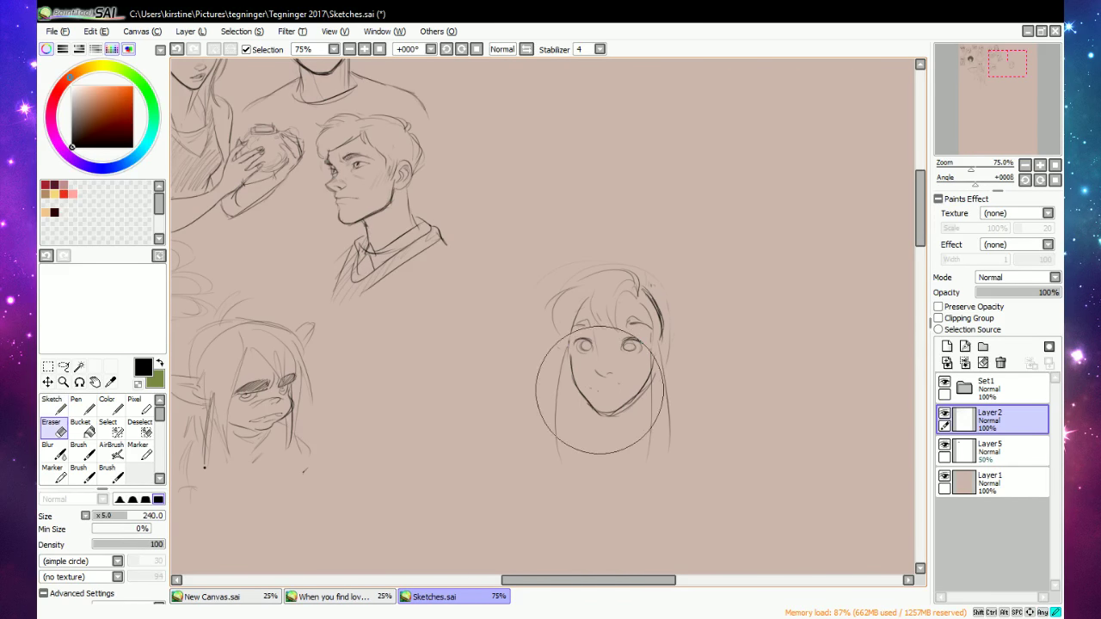
drag(589, 351, 583, 349)
key(n)
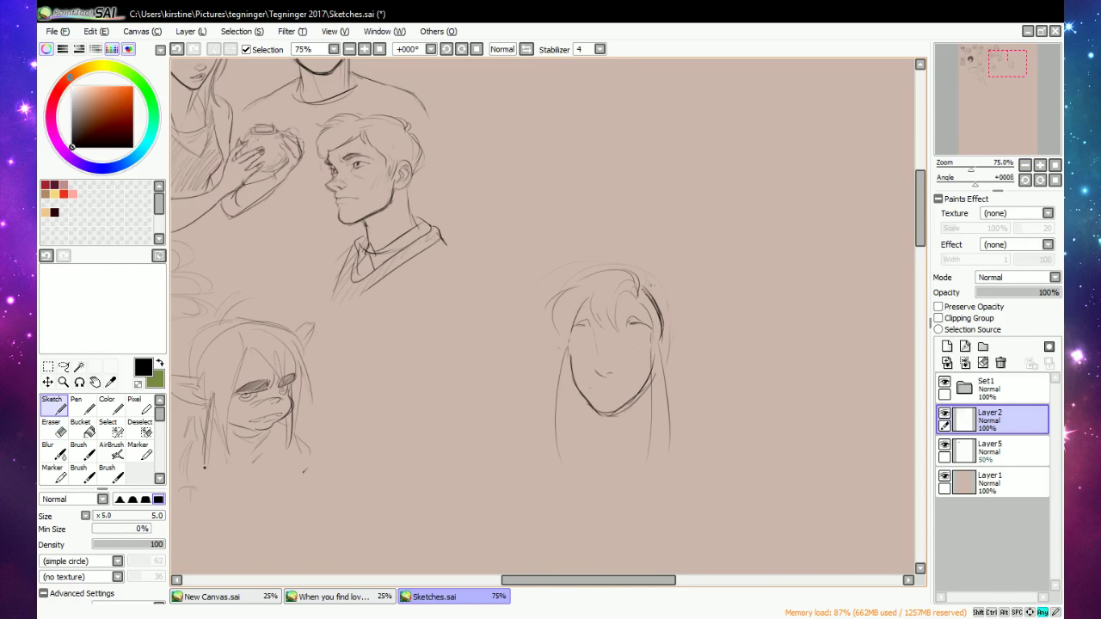
Add an ear beside the face and redraw the adjoining cheek and jaw narrower, with a hair strand alongside.
key(e)
key(n)
mouse_move(656, 304)
mouse_down()
mouse_move(646, 446)
mouse_move(661, 433)
mouse_move(662, 405)
mouse_up()
key(e)
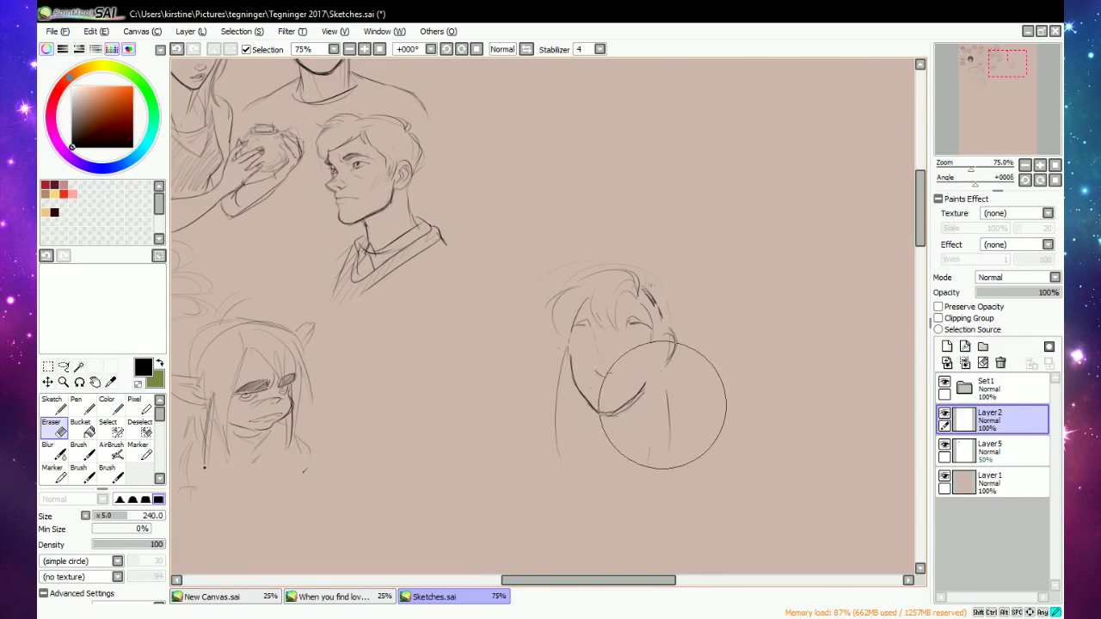
key(n)
mouse_move(663, 331)
mouse_down()
mouse_move(668, 432)
mouse_move(640, 401)
mouse_up()
drag(650, 349, 644, 410)
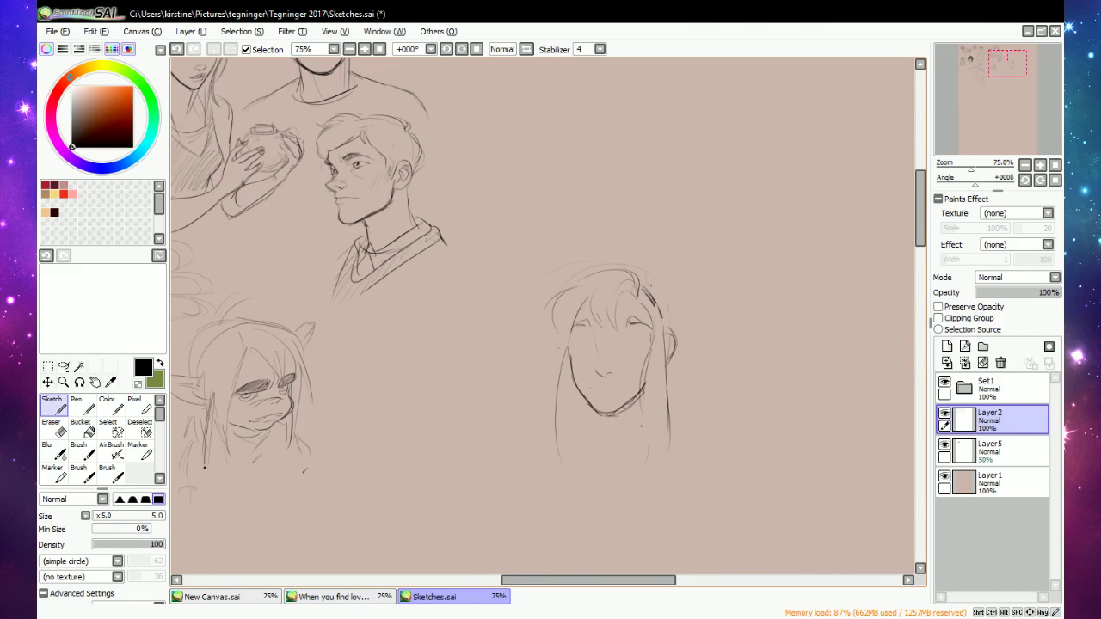
Extend long hair locks outward on both sides of the head and add loose lines below the chin.
drag(565, 347, 545, 456)
mouse_move(557, 390)
mouse_down()
mouse_move(556, 441)
mouse_move(585, 500)
mouse_up()
drag(603, 433, 600, 499)
mouse_move(647, 276)
mouse_down()
mouse_move(679, 310)
mouse_move(677, 362)
mouse_move(696, 430)
mouse_up()
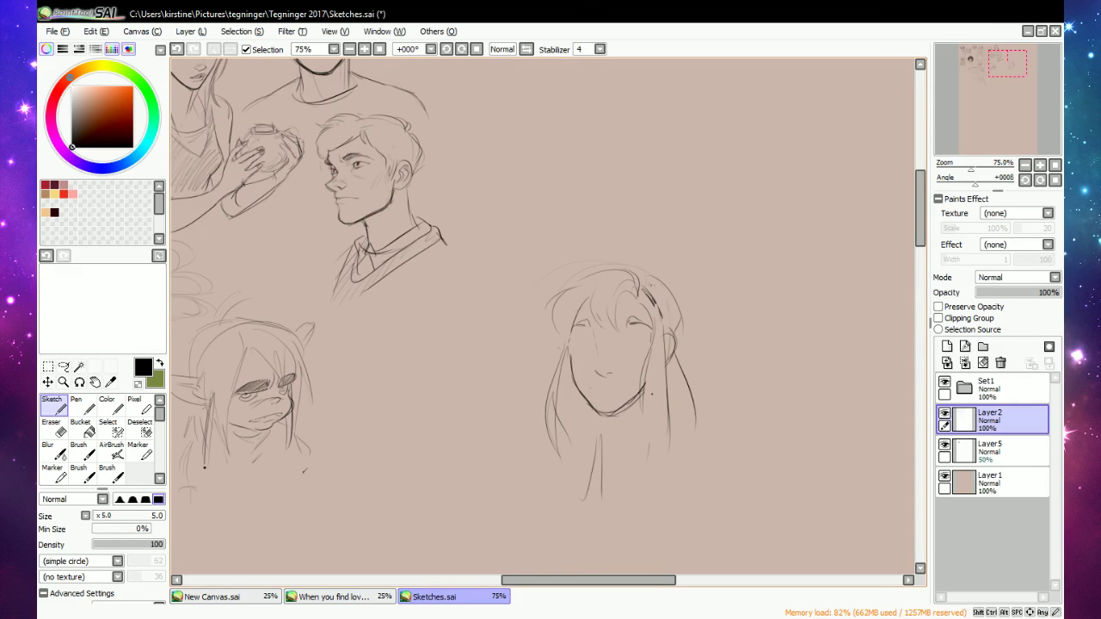
Erase the small nose and redraw it wider, with a rounded tip and nostril wing.
double_click(364, 49)
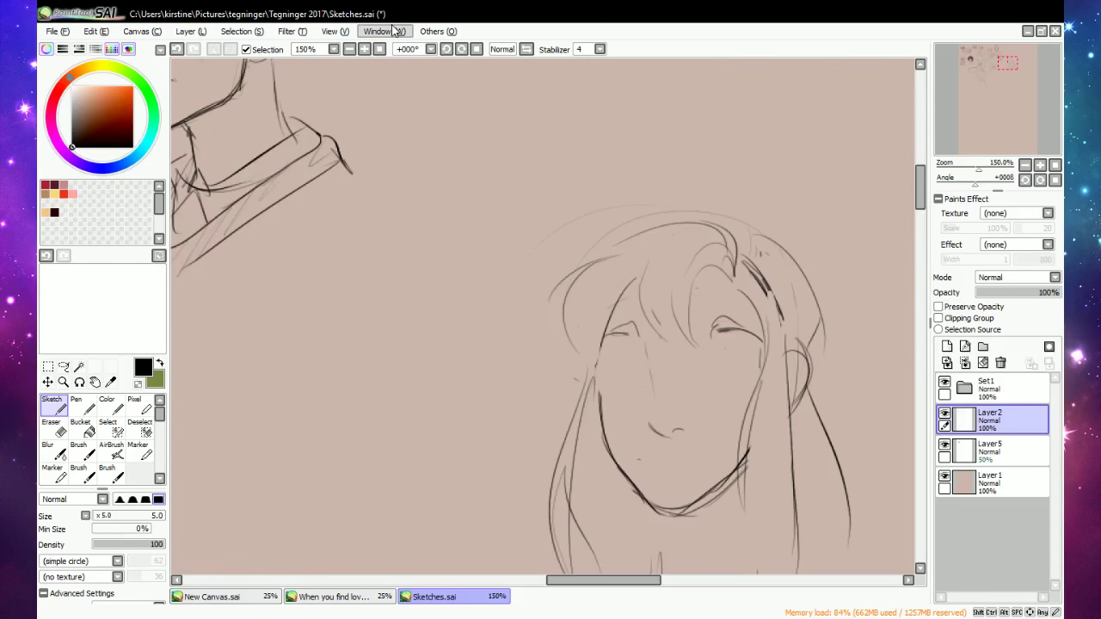
key(e)
mouse_move(652, 429)
mouse_down()
mouse_move(677, 428)
mouse_move(661, 442)
mouse_move(672, 437)
mouse_up()
key(n)
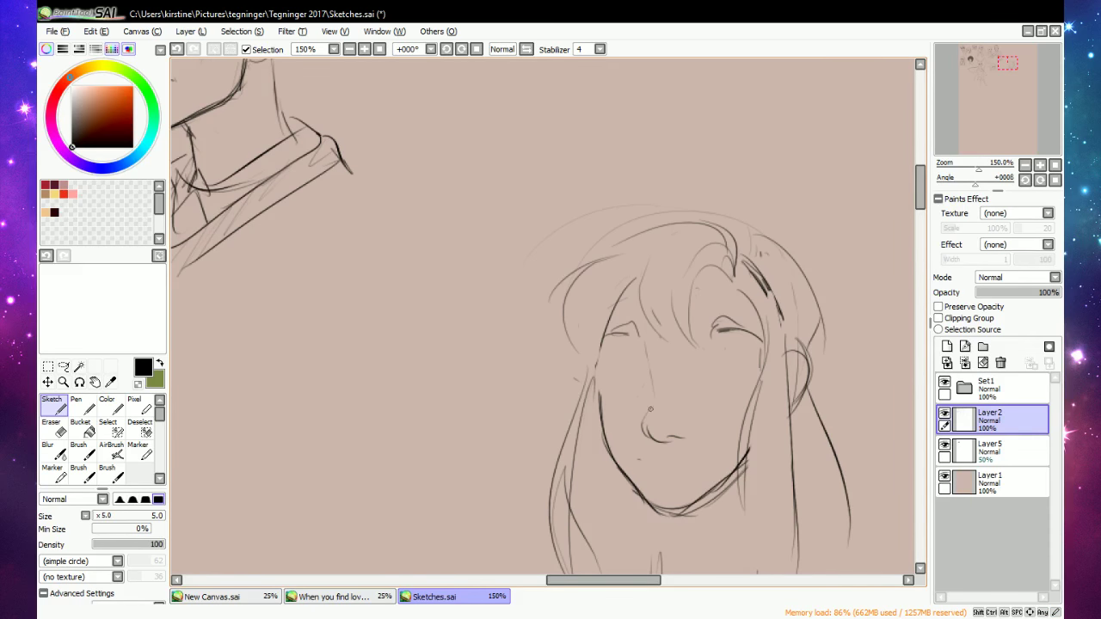
key(e)
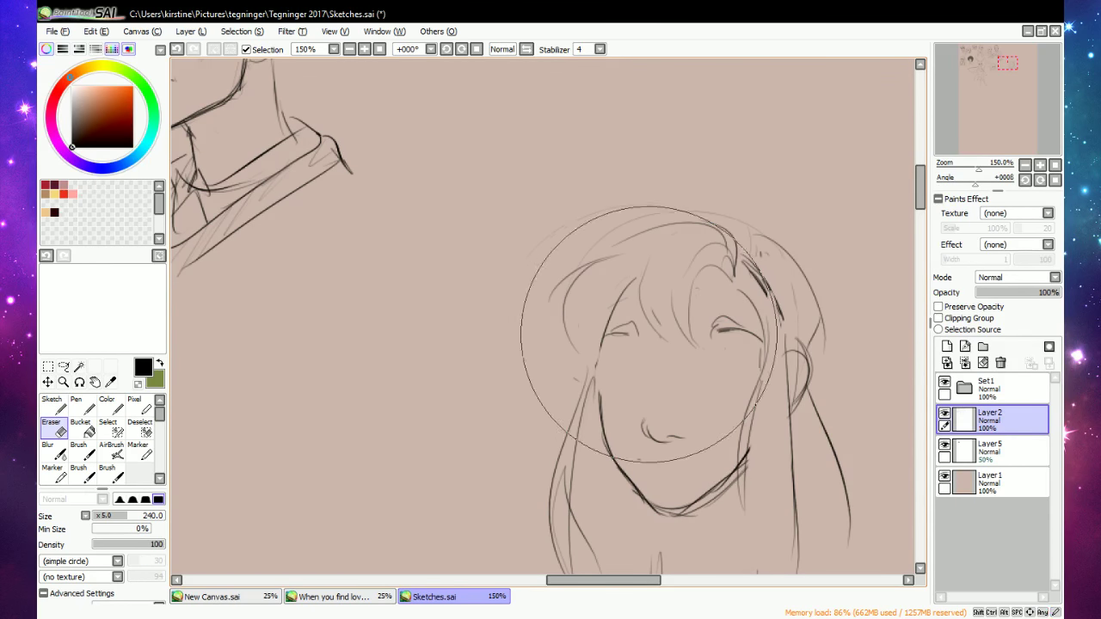
key(n)
Try a mouth and erase it, then clear the fringe and eyebrows and redraw a swept hairline over the forehead.
drag(678, 438, 689, 483)
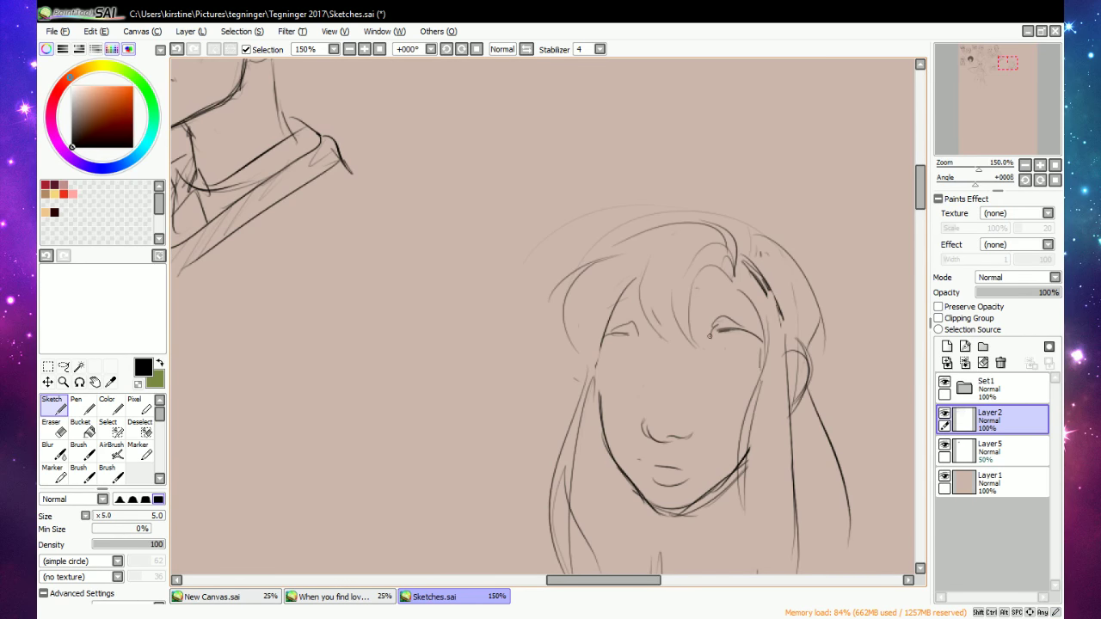
key(e)
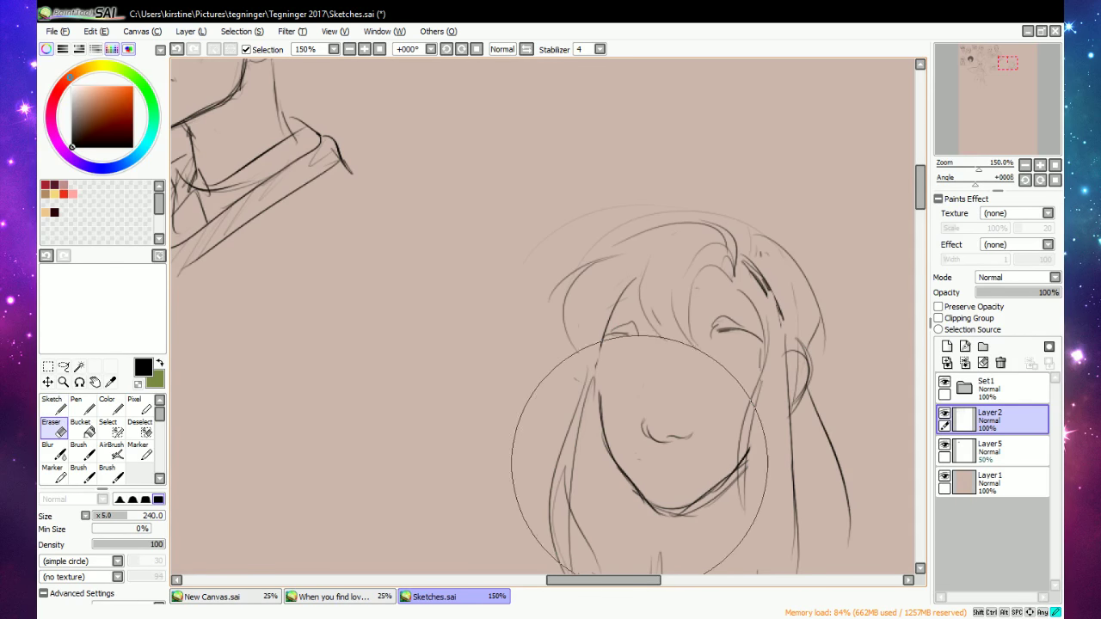
mouse_move(763, 270)
mouse_down()
mouse_move(662, 332)
mouse_move(627, 321)
mouse_move(616, 347)
mouse_move(720, 338)
mouse_move(721, 324)
mouse_move(738, 339)
mouse_move(678, 336)
mouse_move(661, 270)
mouse_up()
key(n)
mouse_move(728, 275)
mouse_down()
mouse_move(650, 319)
mouse_move(638, 283)
mouse_move(622, 281)
mouse_up()
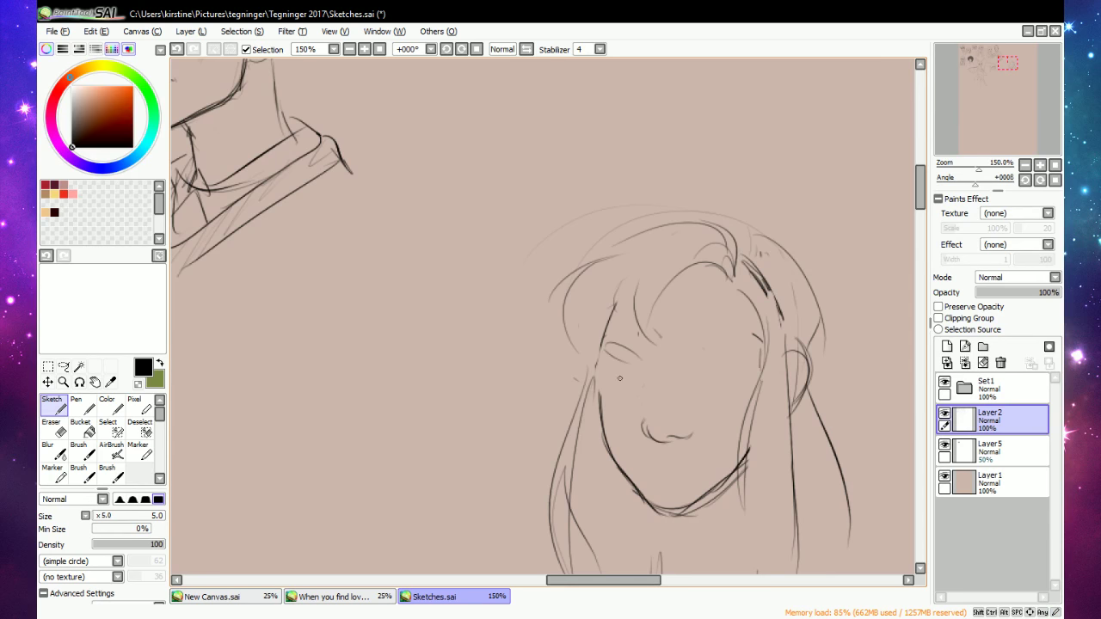
key(e)
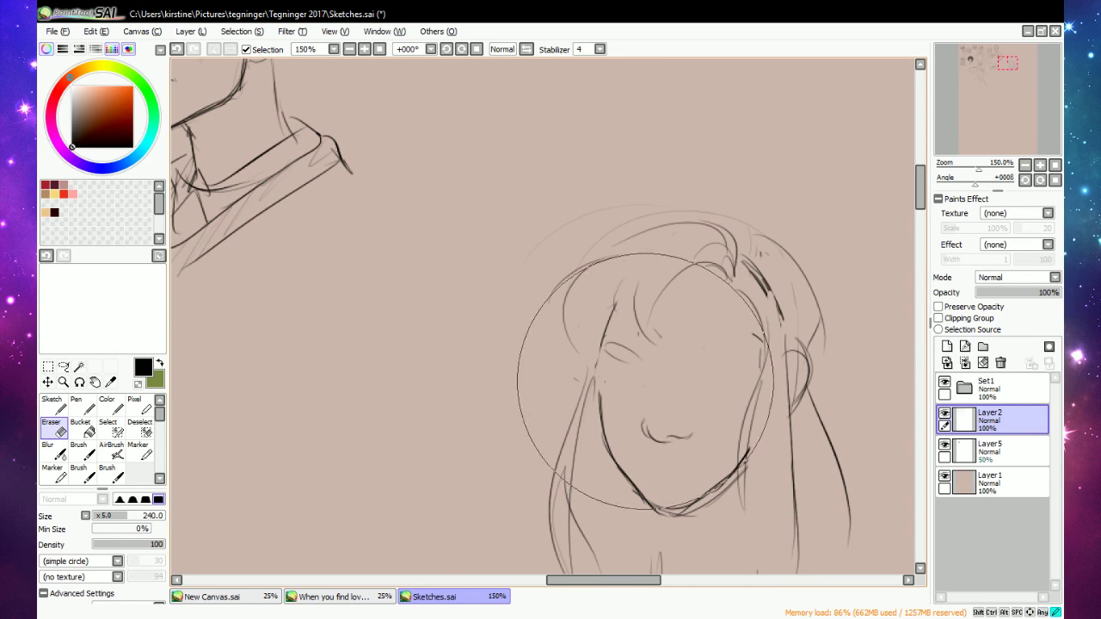
Draw two half-lidded eyes level with the ear, and a straight frowning eyebrow above the eye nearer the ear.
key(b)
mouse_move(607, 373)
mouse_down()
mouse_move(651, 387)
mouse_move(585, 375)
mouse_move(744, 374)
mouse_move(716, 368)
mouse_move(742, 387)
mouse_move(750, 378)
mouse_up()
key(e)
key(b)
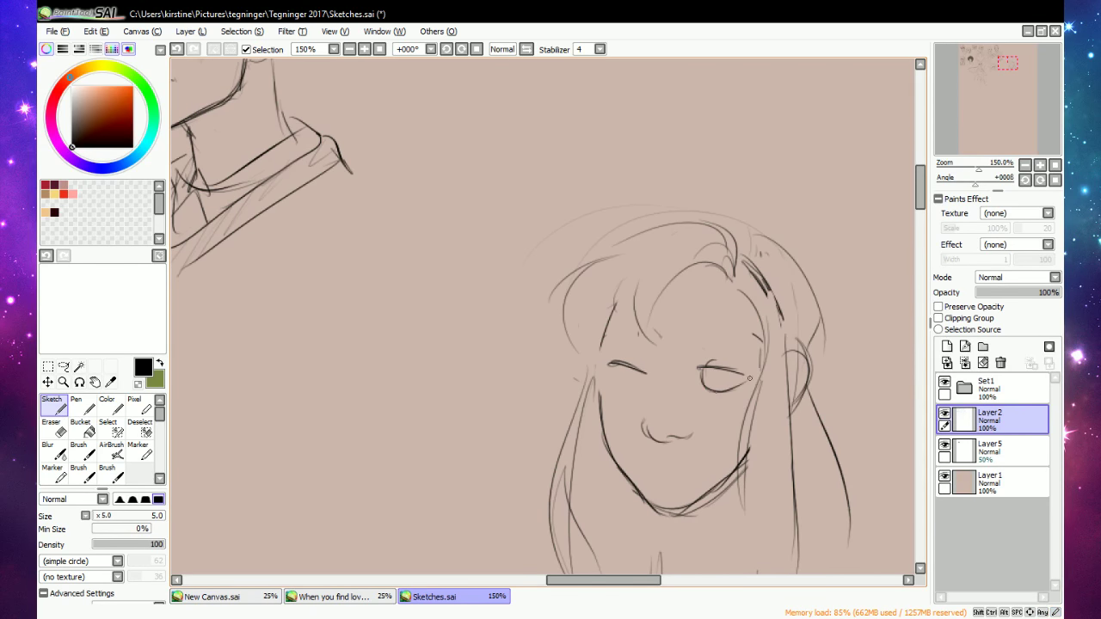
mouse_move(618, 369)
mouse_down()
mouse_move(625, 389)
mouse_move(645, 387)
mouse_up()
mouse_move(689, 342)
mouse_down()
mouse_move(742, 354)
mouse_move(676, 351)
mouse_move(740, 353)
mouse_up()
drag(731, 346, 746, 362)
Add the second eyebrow and layer extra hair strands over the crown, side lock and hairline.
mouse_move(611, 353)
mouse_down()
mouse_move(623, 339)
mouse_move(647, 342)
mouse_move(597, 396)
mouse_move(580, 342)
mouse_move(582, 281)
mouse_move(597, 246)
mouse_move(626, 231)
mouse_up()
mouse_move(695, 213)
mouse_down()
mouse_move(746, 268)
mouse_move(658, 291)
mouse_up()
key(e)
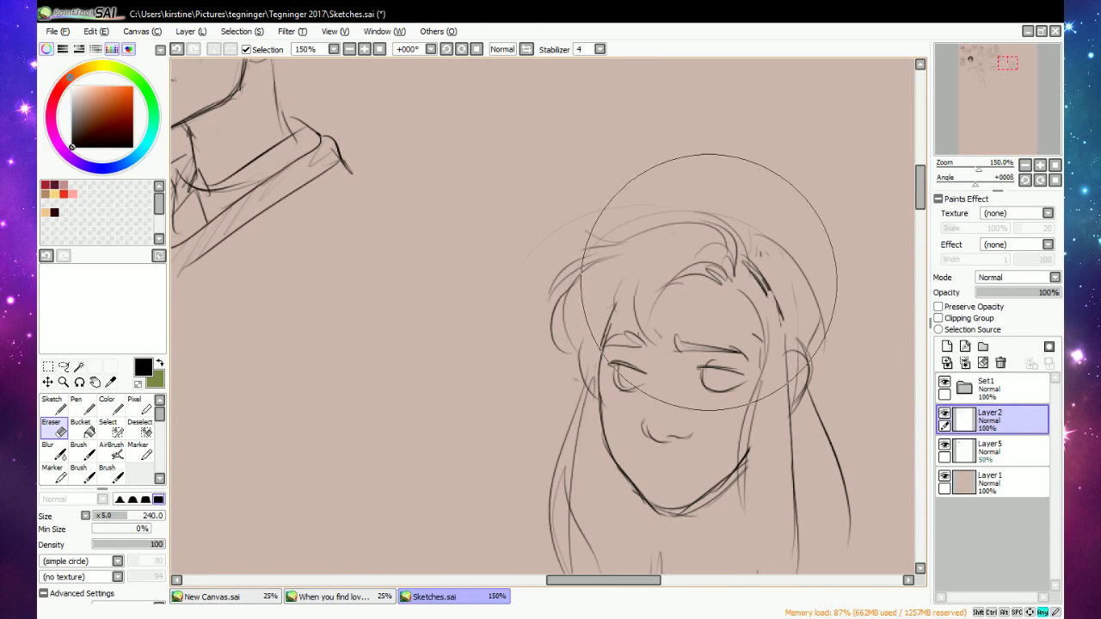
key(n)
drag(746, 288, 724, 291)
mouse_move(751, 293)
mouse_down()
mouse_move(738, 298)
mouse_move(783, 318)
mouse_up()
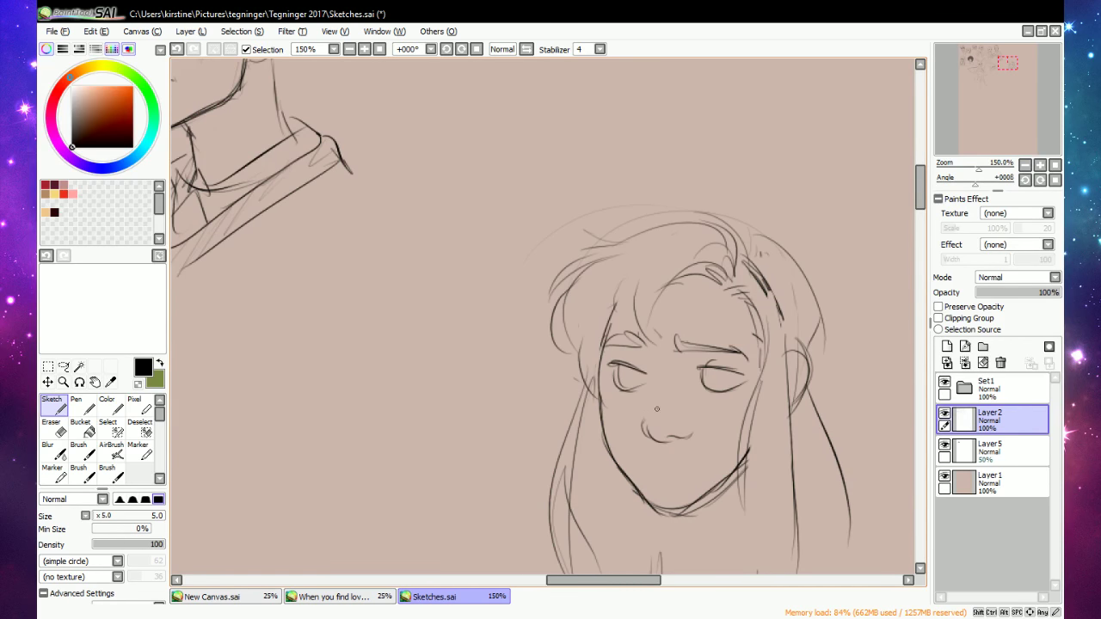
Draw narrow pupils, nose-bridge shading and small pursed lips, and darken the cheek outline on the far side.
mouse_move(655, 408)
mouse_down()
mouse_move(651, 422)
mouse_move(663, 421)
mouse_up()
mouse_move(711, 382)
mouse_down()
mouse_move(711, 369)
mouse_move(712, 381)
mouse_up()
drag(628, 368, 629, 380)
mouse_move(639, 466)
mouse_down()
mouse_move(661, 472)
mouse_move(639, 472)
mouse_move(662, 483)
mouse_up()
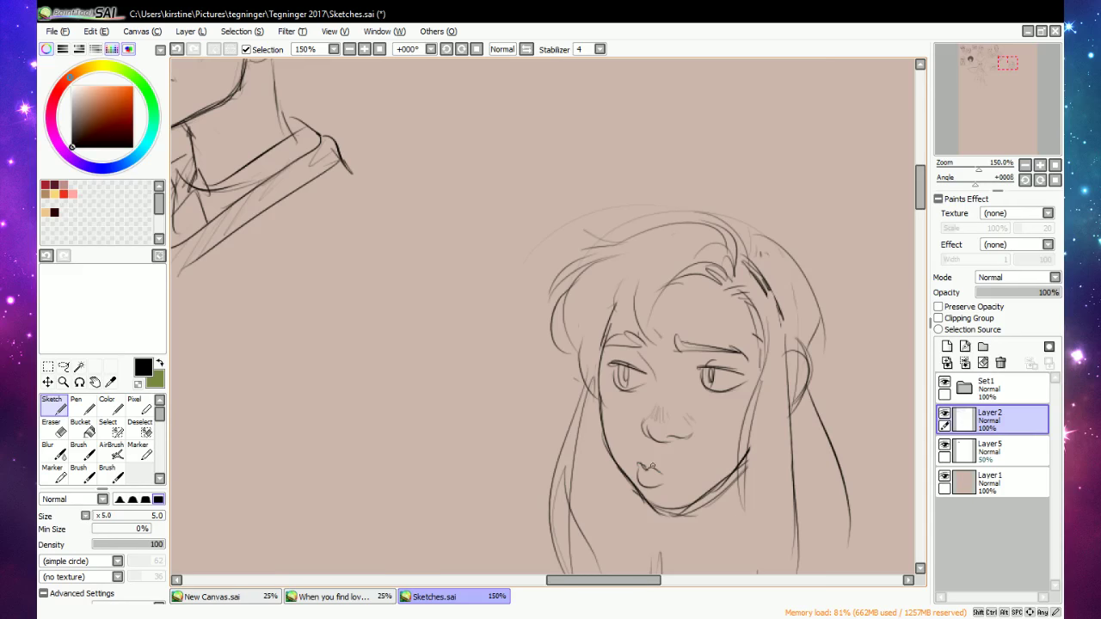
key(e)
key(n)
drag(603, 353, 610, 456)
Draw both sides of the neck coming down from the jaw.
scroll(733, 277, down, 5)
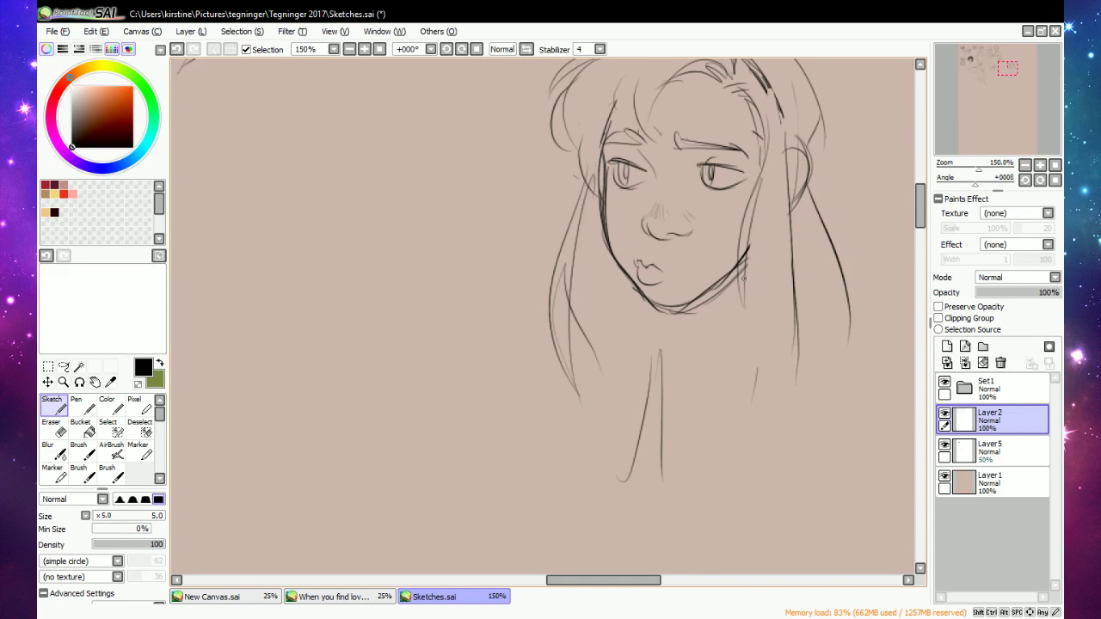
key(e)
key(n)
mouse_move(705, 285)
mouse_down()
mouse_move(719, 275)
mouse_move(664, 313)
mouse_move(641, 430)
mouse_up()
drag(655, 331, 668, 404)
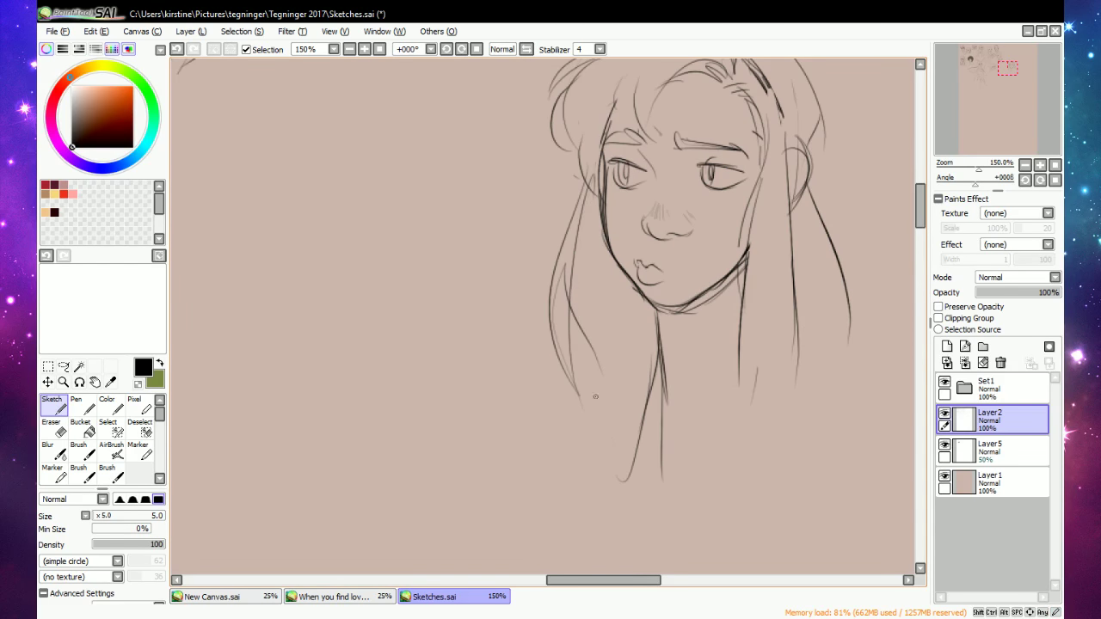
Redraw the long hair lock on the far side of the face in a wavy shape with curled ends.
key(e)
key(n)
mouse_move(551, 277)
mouse_down()
mouse_move(578, 468)
mouse_move(601, 477)
mouse_move(609, 508)
mouse_up()
drag(593, 513, 637, 430)
drag(642, 382, 636, 430)
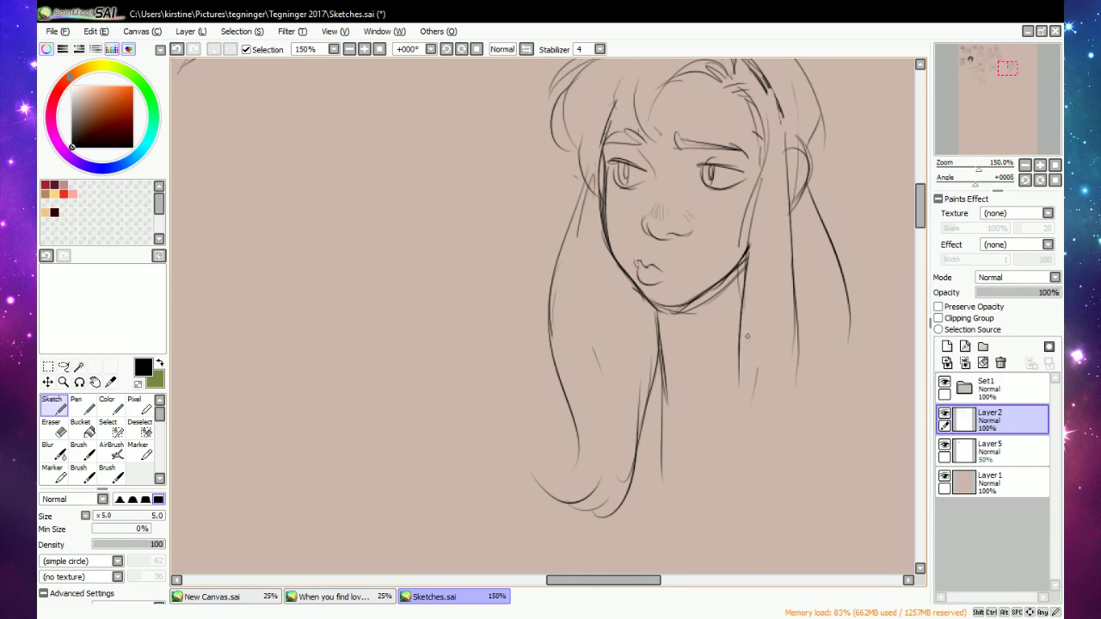
Erase the neck line on the ear side, redraw the cheek edge, and draw long wavy hair with curled ends there.
key(e)
drag(761, 187, 759, 342)
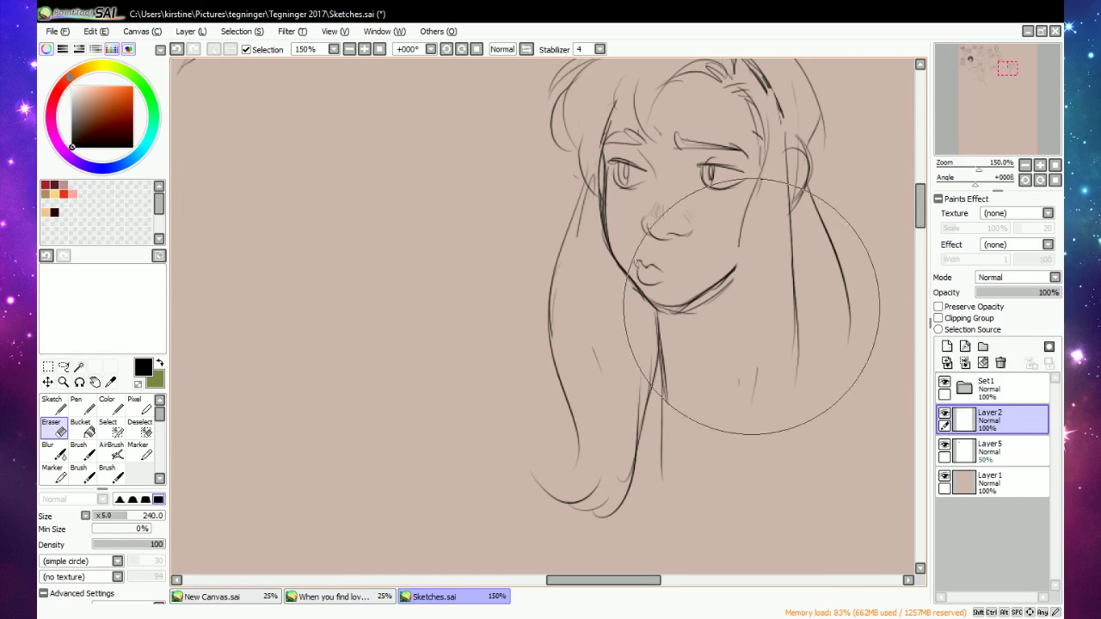
key(n)
drag(755, 203, 732, 273)
drag(725, 280, 747, 455)
mouse_move(793, 256)
mouse_down()
mouse_move(797, 394)
mouse_move(840, 487)
mouse_up()
mouse_move(746, 429)
mouse_down()
mouse_move(695, 489)
mouse_move(807, 517)
mouse_move(850, 499)
mouse_move(813, 501)
mouse_up()
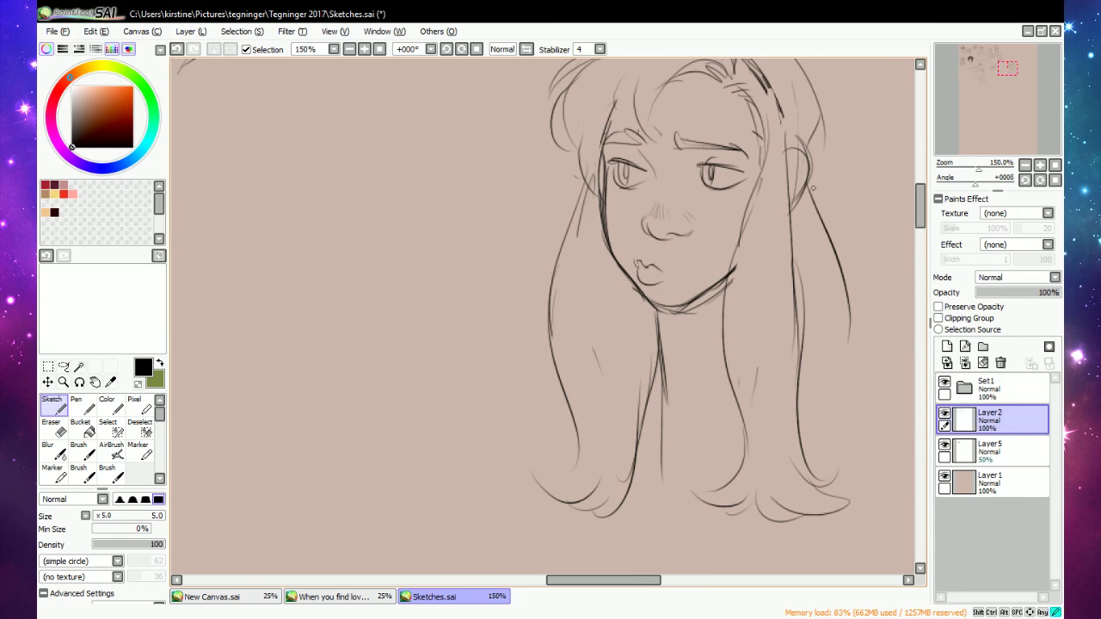
drag(812, 187, 864, 450)
Clear the stray lines below the neck, trying a V neckline, and sketch rounded shoulders on both sides of the hair.
key(e)
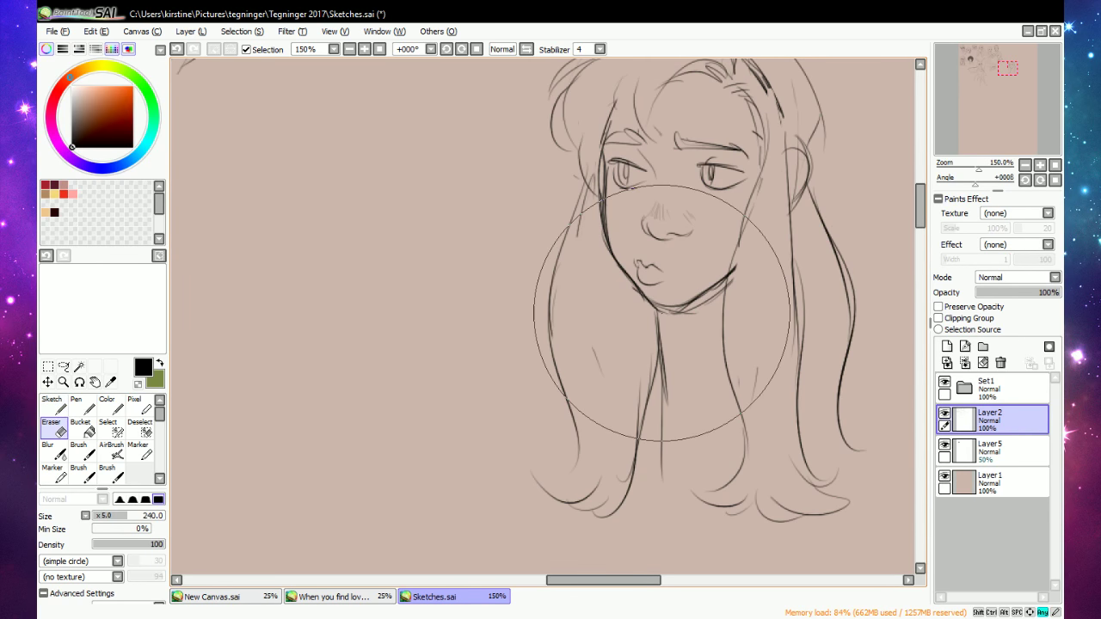
key(n)
mouse_move(663, 315)
mouse_down()
mouse_move(660, 437)
mouse_move(661, 374)
mouse_move(736, 392)
mouse_up()
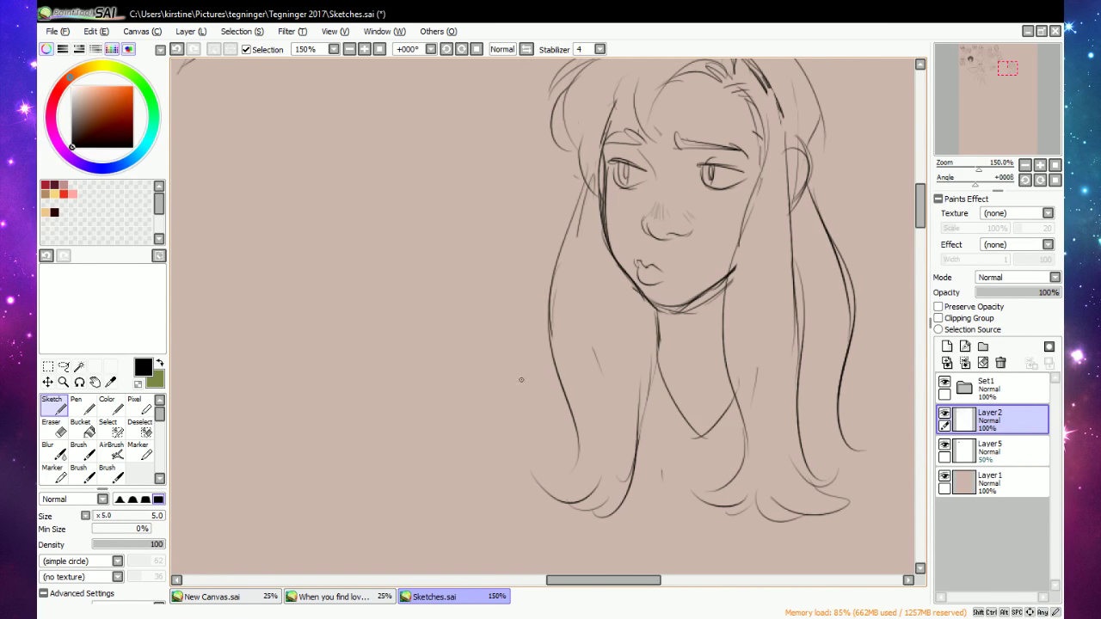
drag(577, 383, 508, 448)
drag(861, 385, 876, 392)
key(e)
mouse_move(659, 387)
mouse_down()
mouse_move(675, 426)
mouse_move(733, 401)
mouse_up()
key(n)
mouse_move(481, 469)
mouse_down()
mouse_move(522, 397)
mouse_move(547, 385)
mouse_up()
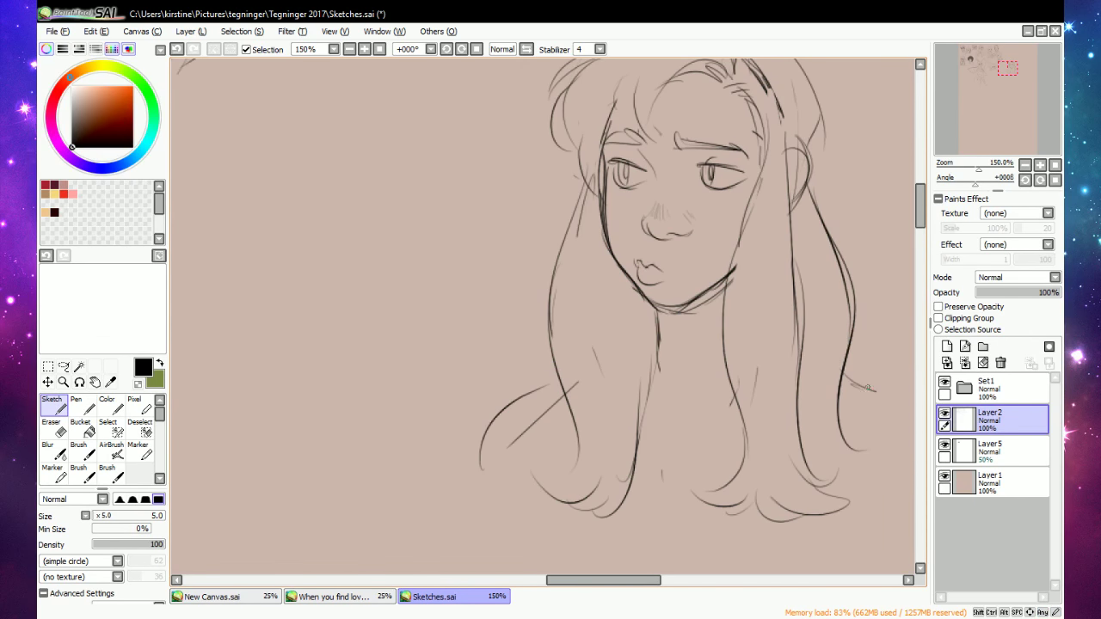
drag(868, 388, 900, 435)
Draw collarbone lines at the base of the neck and add light strands inside the long hair lock.
key(e)
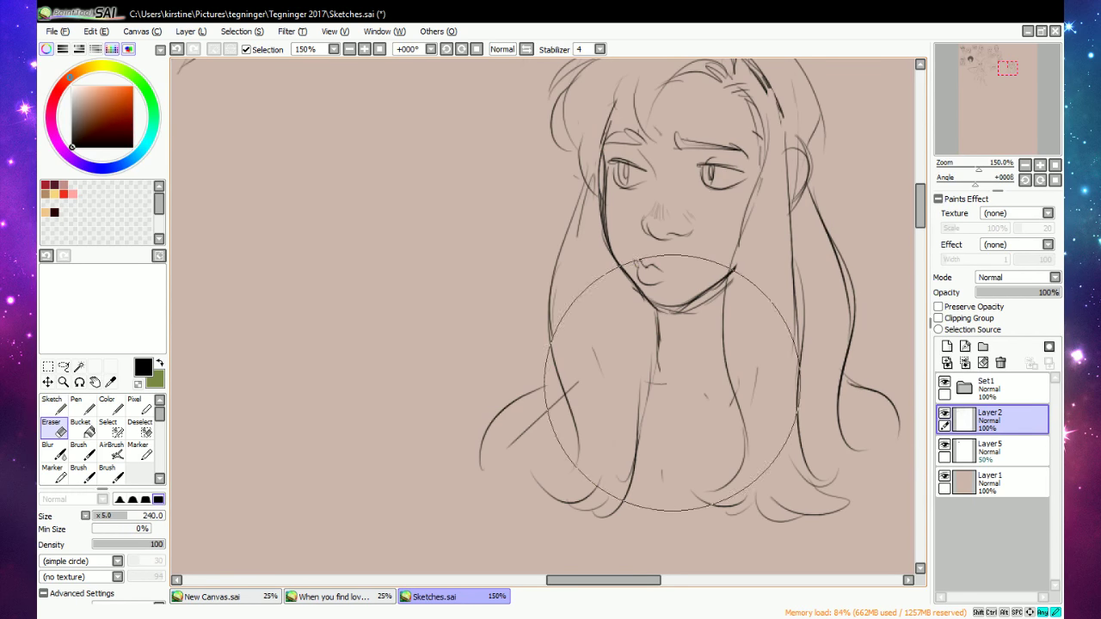
key(n)
drag(649, 406, 715, 413)
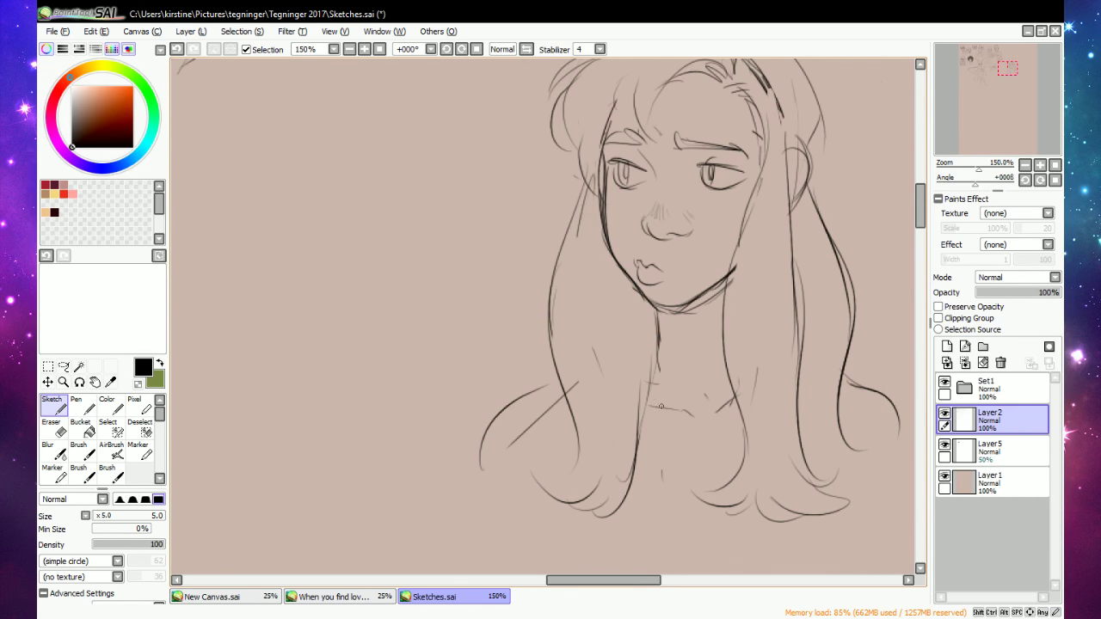
drag(647, 402, 694, 422)
key(e)
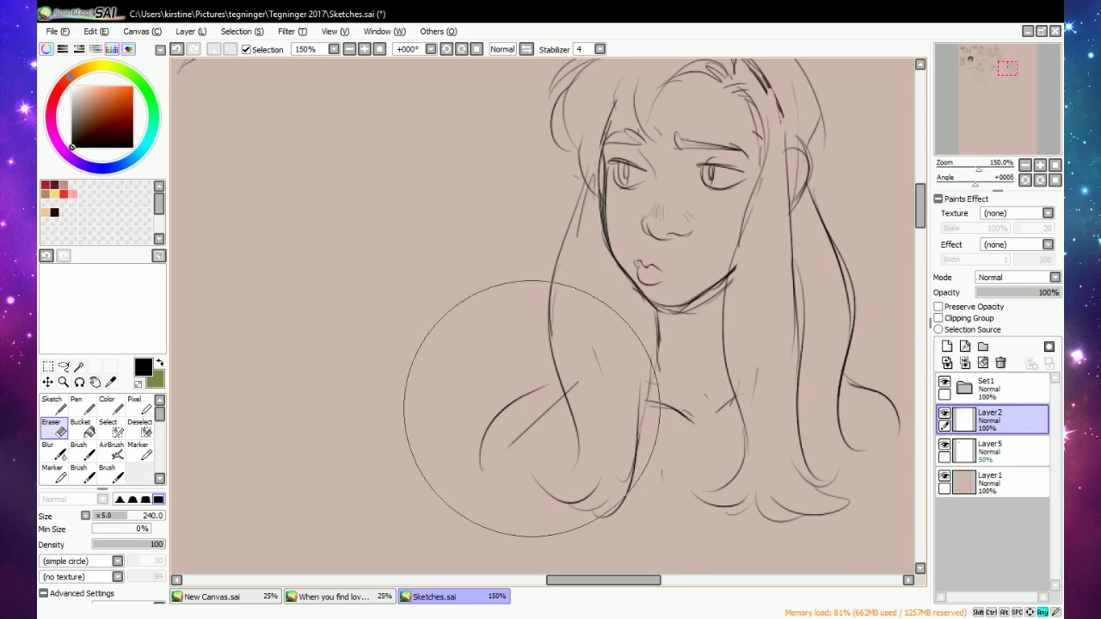
key(n)
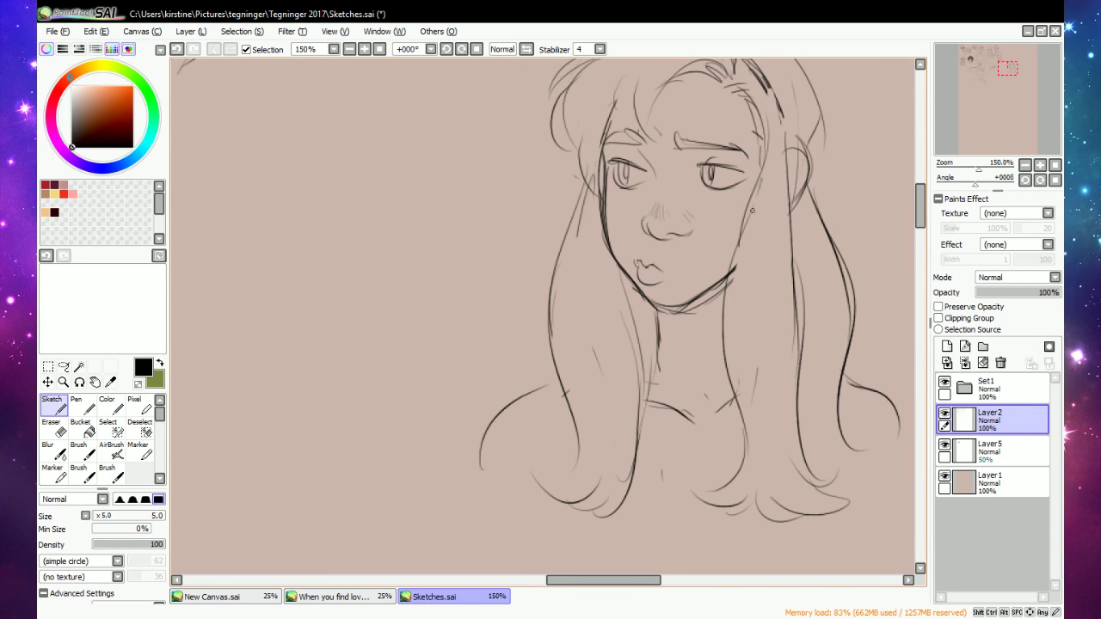
Redraw the long hair strand falling in front of the ear and add a light line under the nearer eye.
key(e)
key(n)
drag(760, 167, 734, 279)
drag(762, 196, 723, 365)
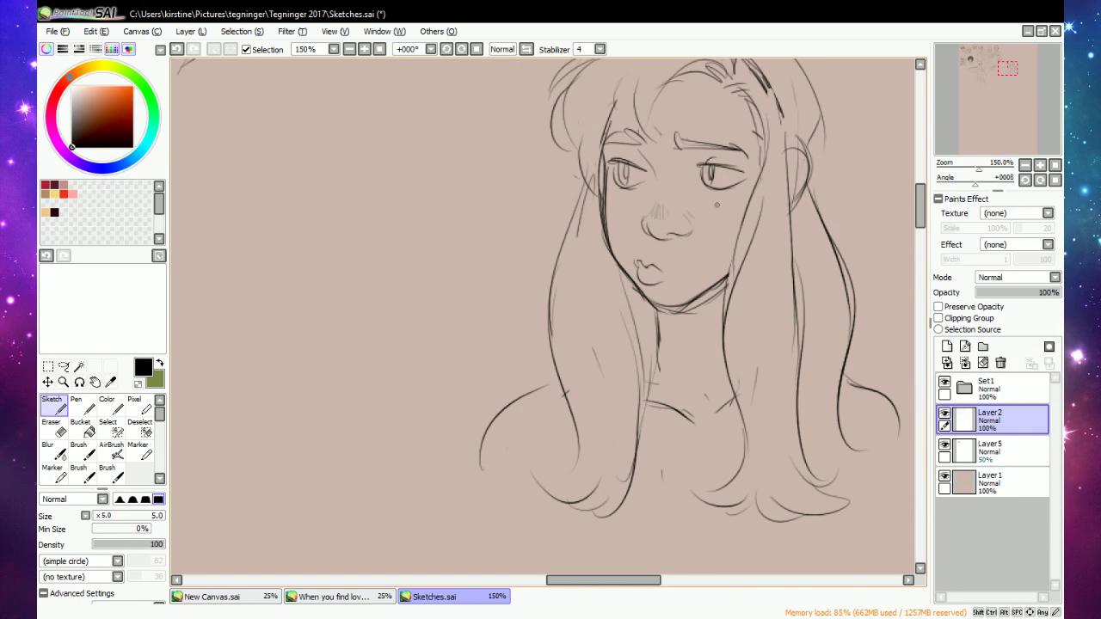
drag(711, 200, 751, 188)
Darken the hair beside the parting and close off the bust with a curved line under the shoulders.
click(350, 49)
click(350, 49)
click(350, 49)
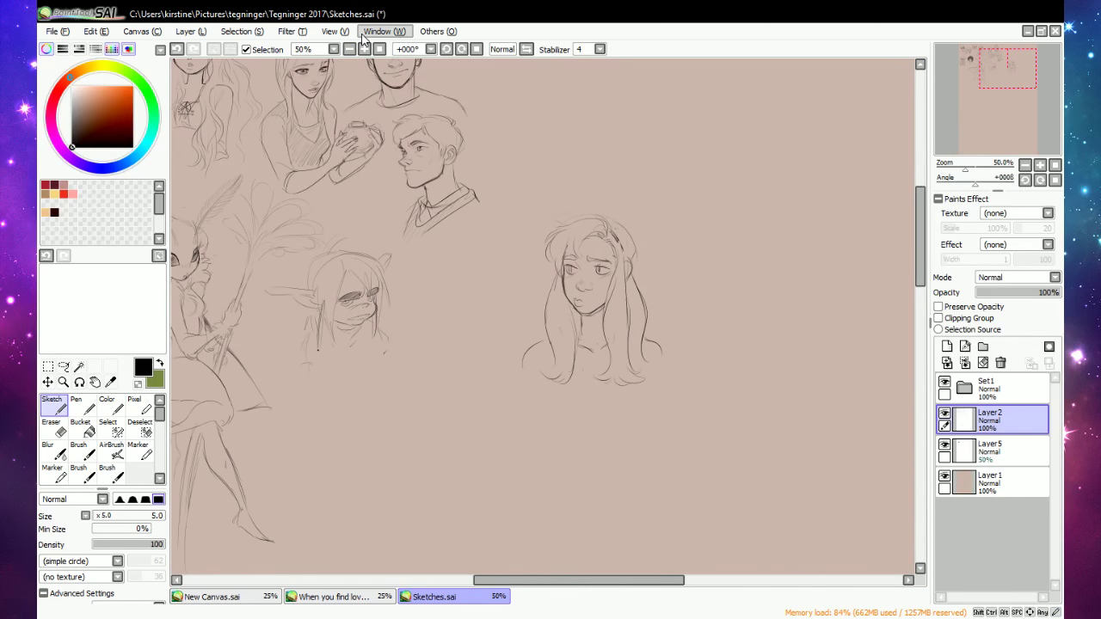
drag(618, 242, 626, 259)
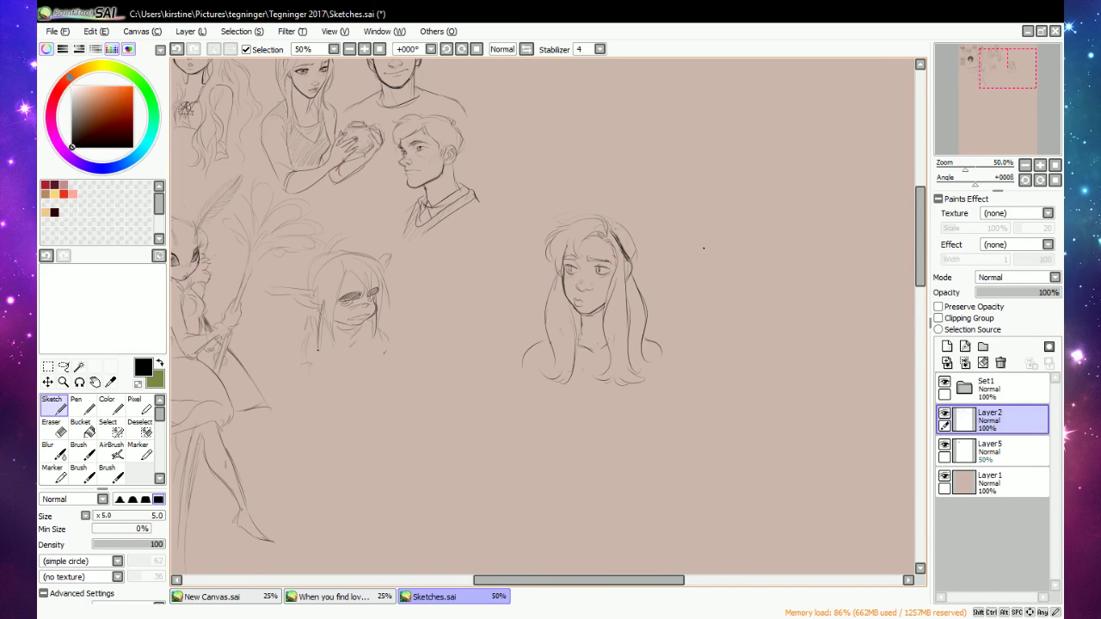
key(plus)
key(plus)
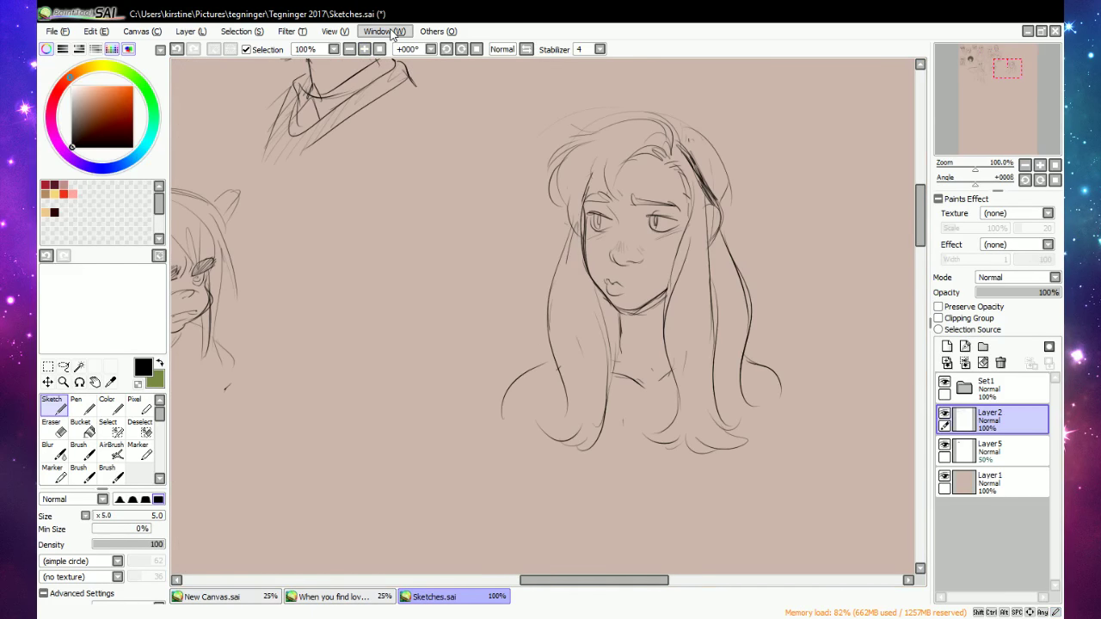
key(e)
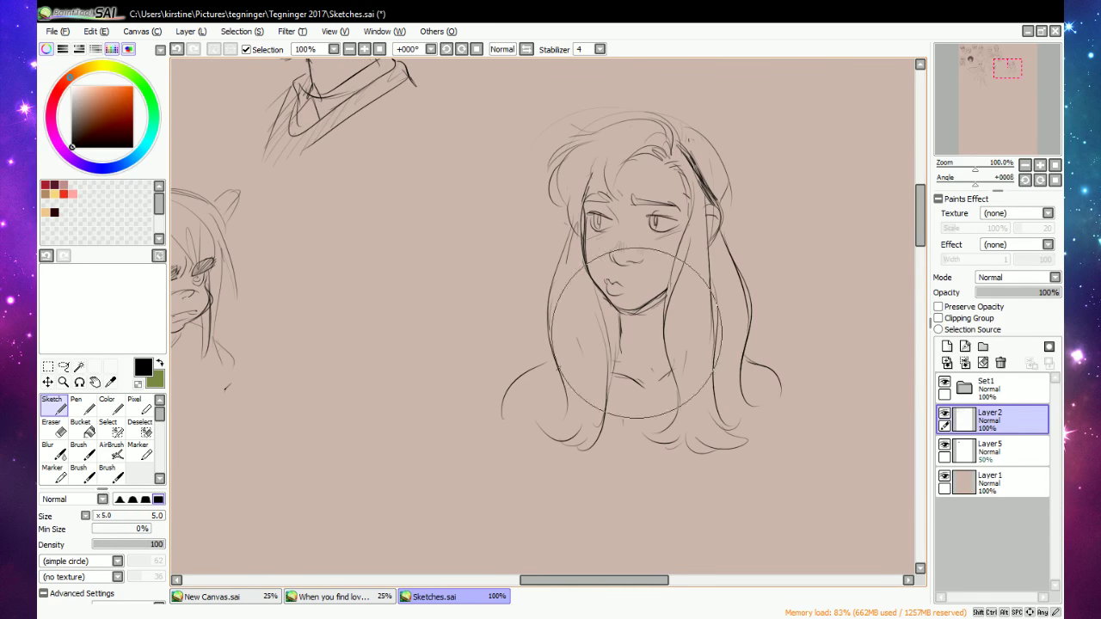
key(n)
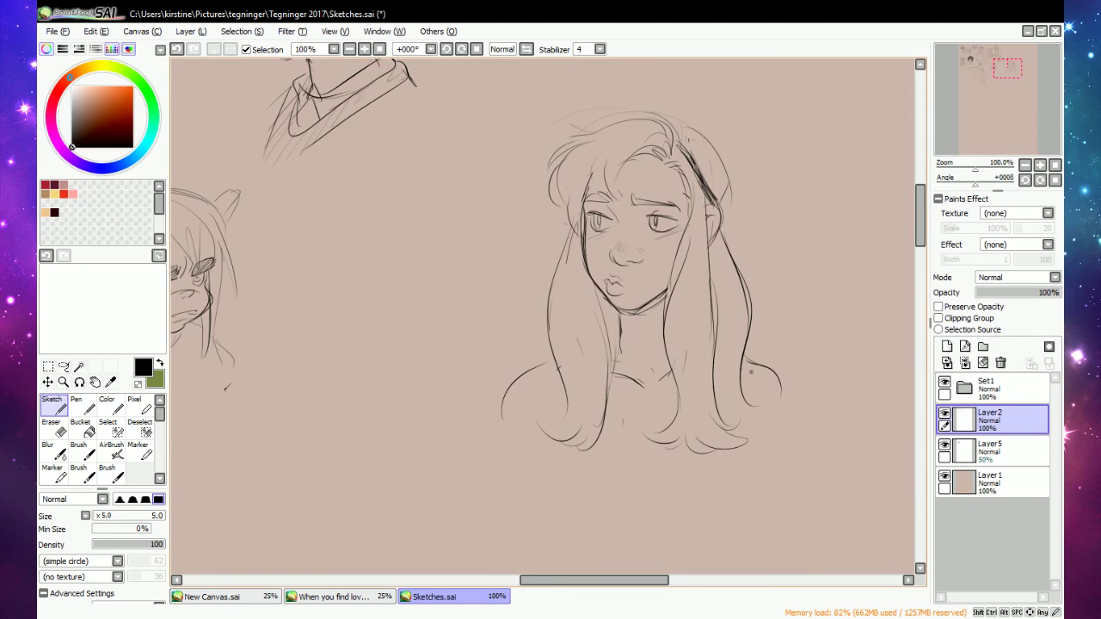
drag(775, 365, 778, 423)
mouse_move(493, 420)
mouse_down()
mouse_move(622, 425)
mouse_move(782, 396)
mouse_up()
drag(594, 178, 604, 144)
Lasso the long-haired bust, move it up level with the top row of portraits, and deselect it.
click(351, 49)
click(350, 49)
click(64, 369)
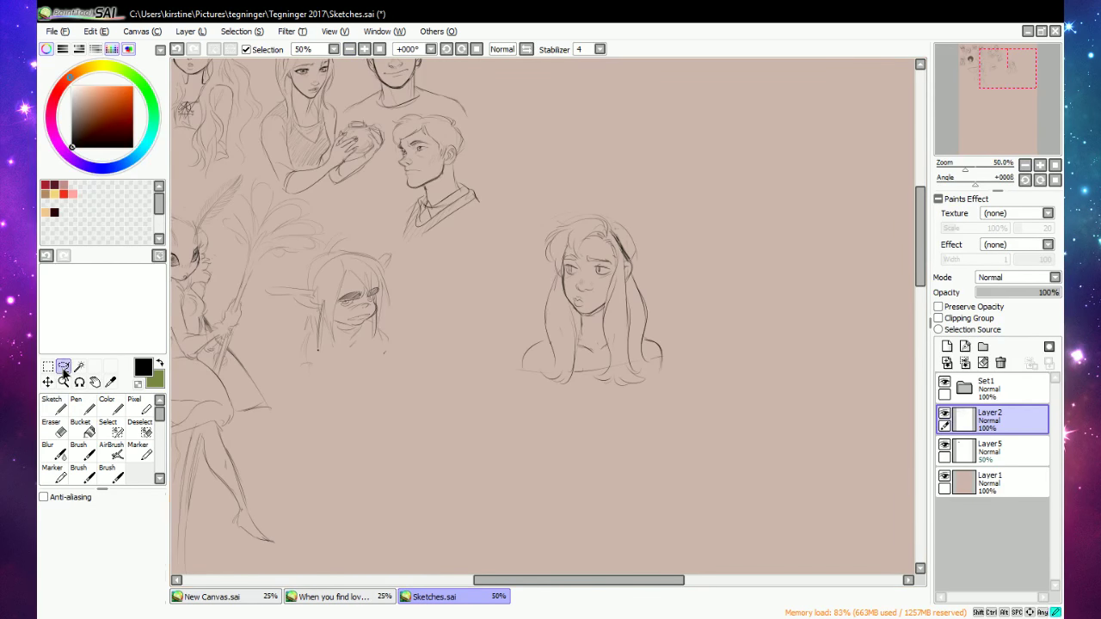
click(350, 49)
mouse_move(591, 214)
mouse_down()
mouse_move(659, 249)
mouse_move(585, 211)
mouse_up()
drag(654, 334, 617, 204)
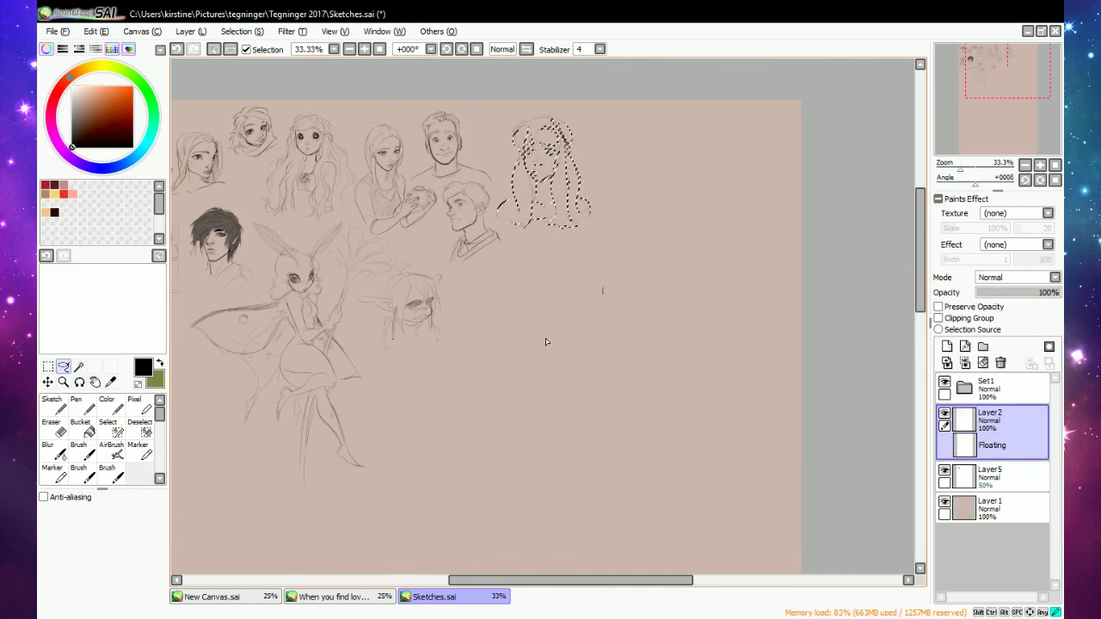
key(ctrl+d)
Start a new head below the bust with a round skull, a light face edge and two half-closed eyes.
click(53, 405)
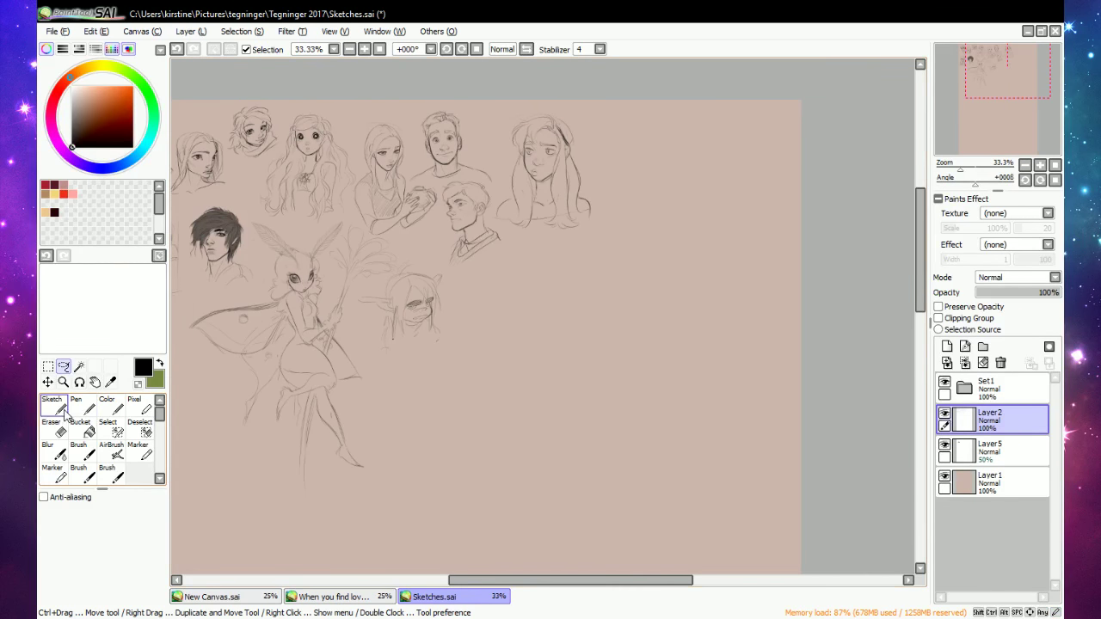
click(365, 49)
click(365, 49)
drag(541, 231, 651, 212)
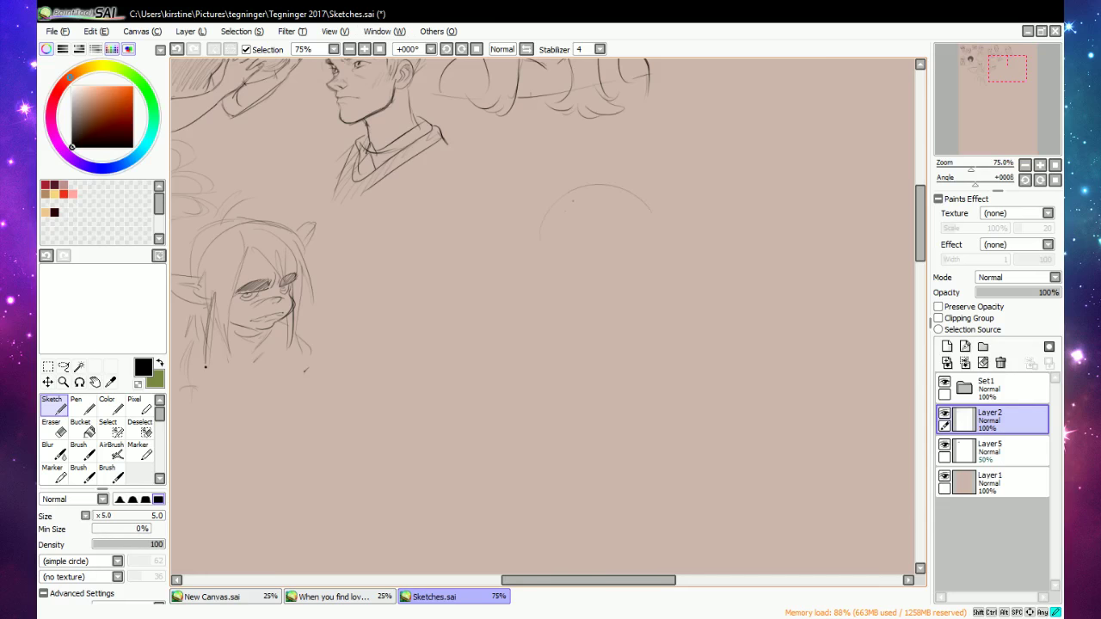
drag(571, 202, 584, 329)
mouse_move(575, 277)
mouse_down()
mouse_move(604, 278)
mouse_move(584, 253)
mouse_move(645, 260)
mouse_move(667, 249)
mouse_up()
mouse_move(572, 277)
mouse_down()
mouse_move(610, 271)
mouse_move(595, 277)
mouse_up()
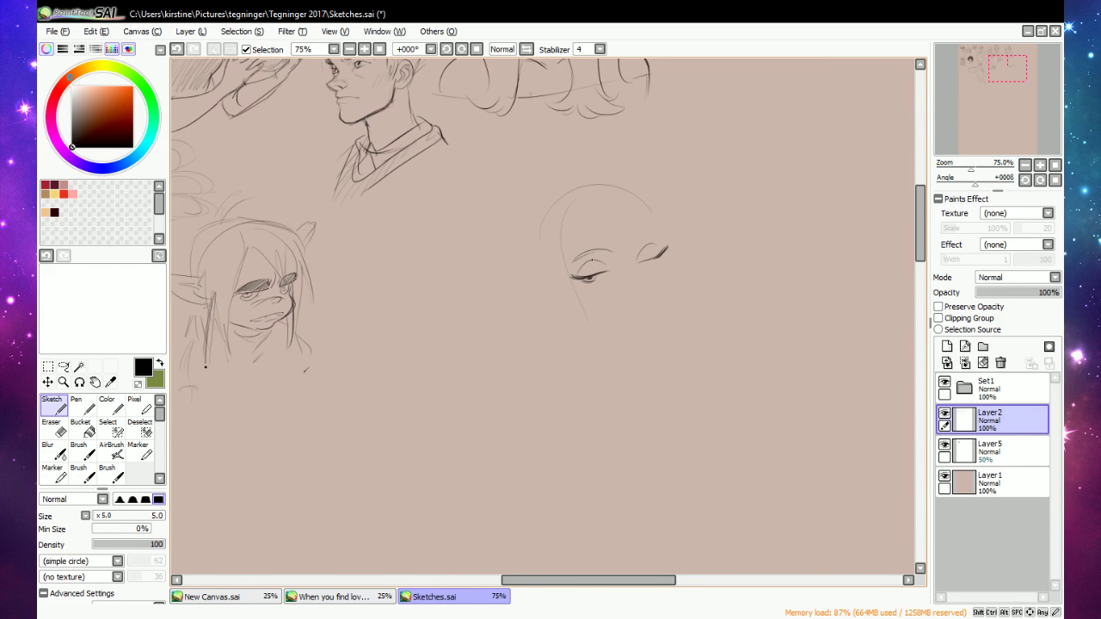
Sketch angled eyebrows, detail the nearer iris, and extend the lashes outward on both eyes.
drag(574, 256, 652, 229)
key(e)
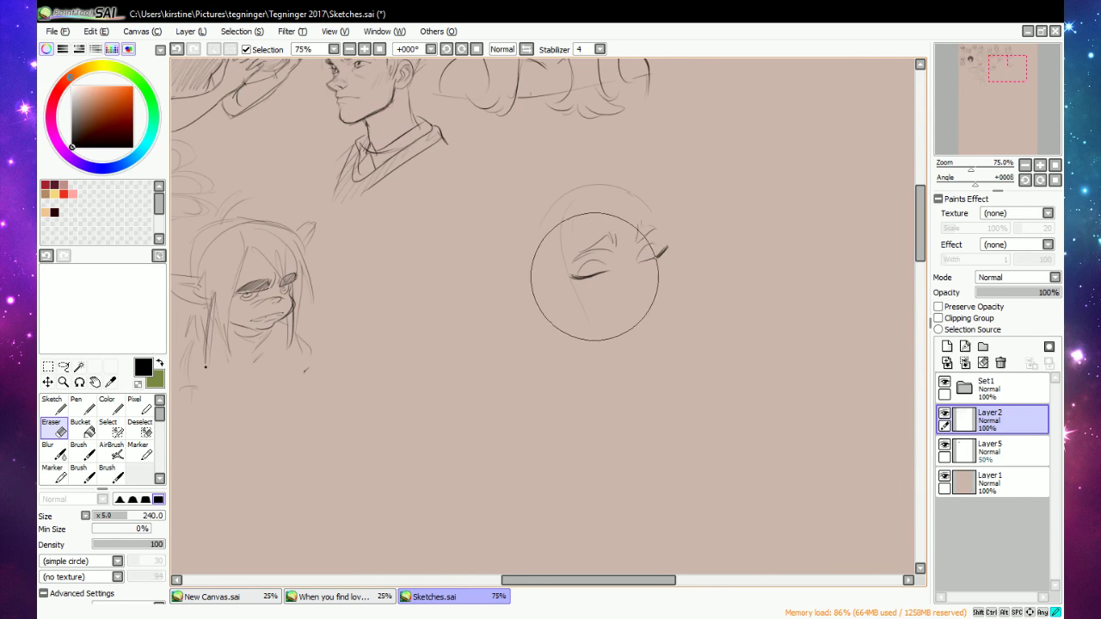
key(e)
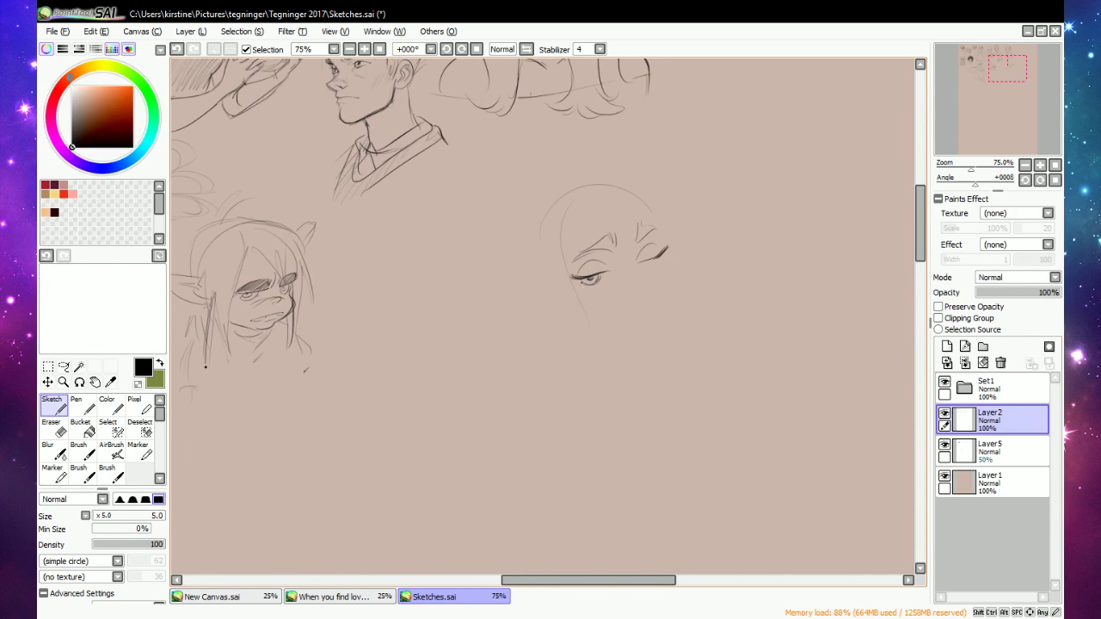
drag(583, 285, 608, 280)
drag(574, 276, 561, 275)
drag(664, 253, 672, 240)
Draw the narrow jaw and chin line and place light nose strokes between the eyes and chin.
key(e)
key(e)
drag(588, 322, 651, 334)
mouse_move(638, 286)
mouse_down()
mouse_move(633, 297)
mouse_move(643, 295)
mouse_move(628, 289)
mouse_up()
drag(623, 288, 621, 287)
Try a curved mouth line below the nose and erase it.
mouse_move(627, 312)
mouse_down()
mouse_move(659, 300)
mouse_move(644, 308)
mouse_move(648, 301)
mouse_up()
key(e)
key(n)
drag(629, 307, 650, 300)
key(e)
key(n)
Darken the jaw, draw the far cheek contour, and strengthen the nose and eyebrows.
mouse_move(573, 284)
mouse_down()
mouse_move(589, 320)
mouse_move(628, 338)
mouse_move(651, 330)
mouse_move(658, 303)
mouse_up()
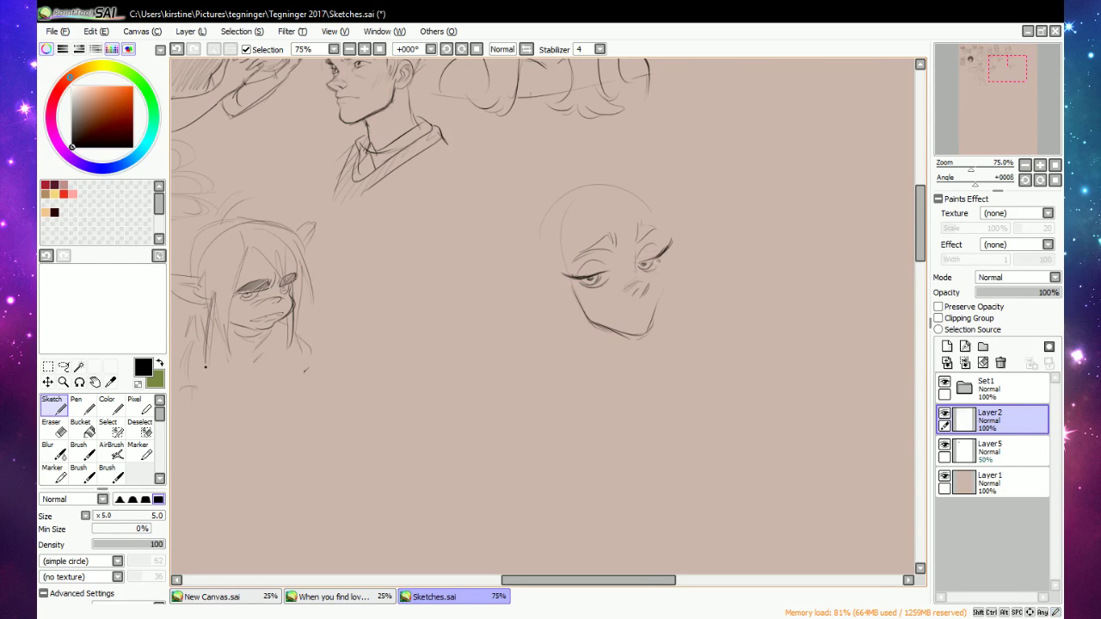
drag(660, 231, 654, 318)
drag(638, 279, 650, 284)
drag(650, 247, 654, 263)
mouse_move(587, 258)
mouse_down()
mouse_move(611, 233)
mouse_move(643, 243)
mouse_up()
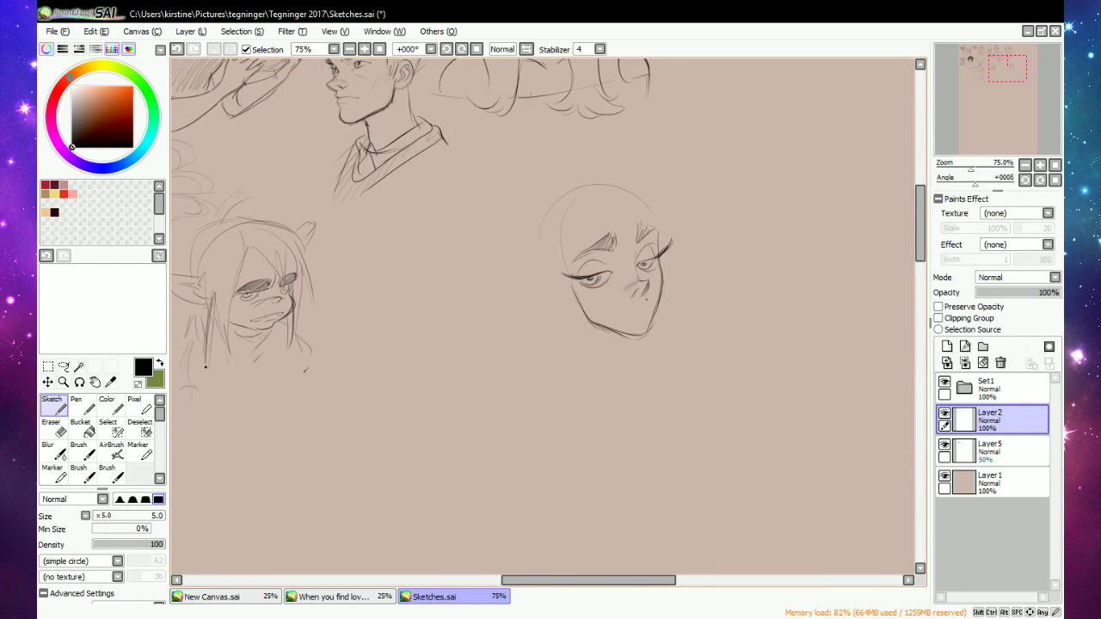
Draw a slanted smirking mouth line below the nose, correcting it with the eraser.
mouse_move(634, 311)
mouse_down()
mouse_move(623, 316)
mouse_move(642, 303)
mouse_up()
mouse_move(652, 298)
mouse_down()
mouse_move(619, 312)
mouse_move(649, 305)
mouse_move(633, 311)
mouse_up()
key(e)
key(n)
key(e)
key(b)
key(e)
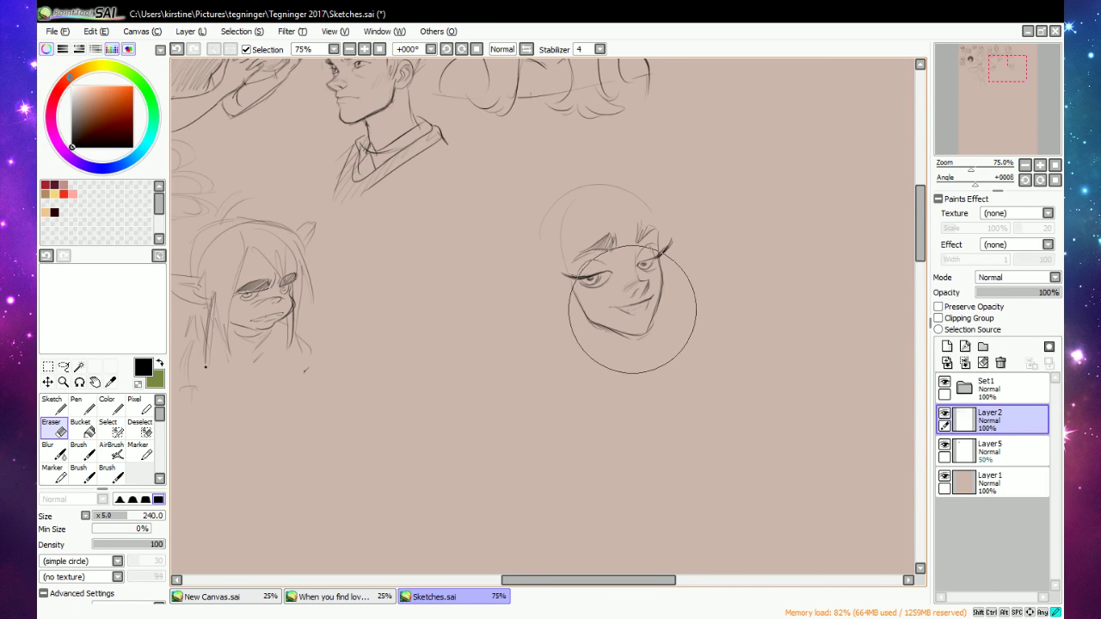
key(b)
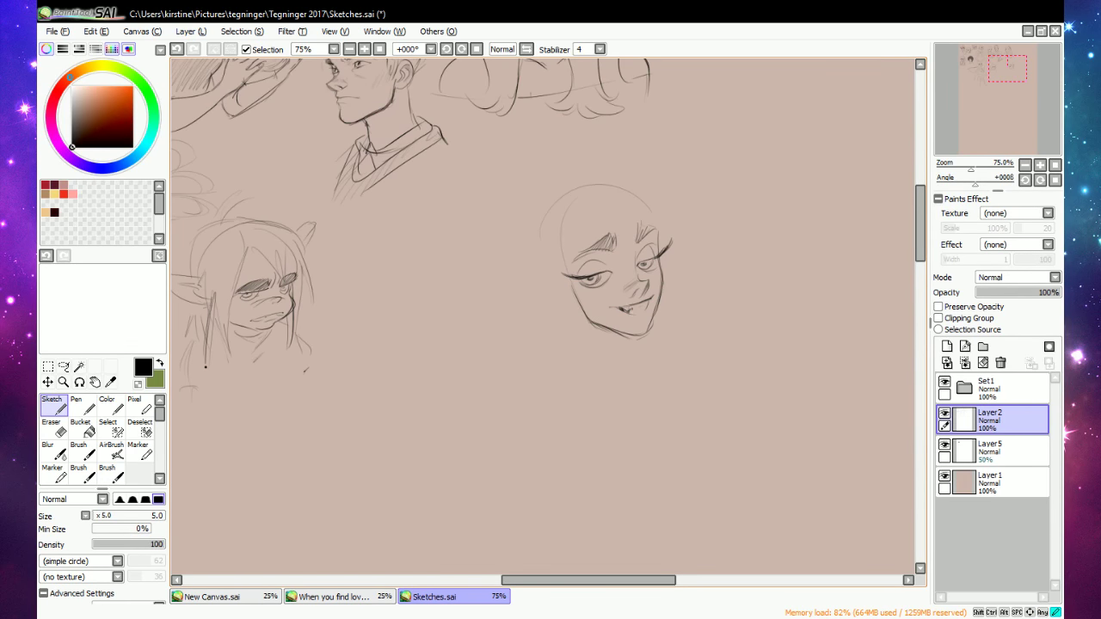
Add small fangs to the smile and shape it into an open mouth with a dark filled interior.
drag(632, 310, 647, 308)
key(e)
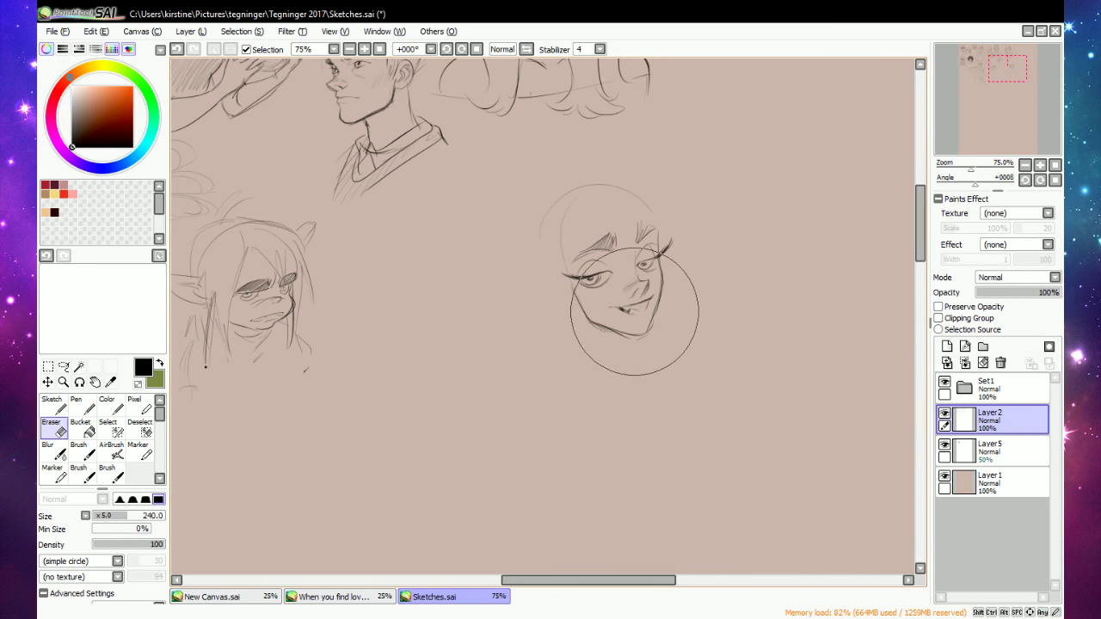
key(n)
drag(643, 307, 642, 306)
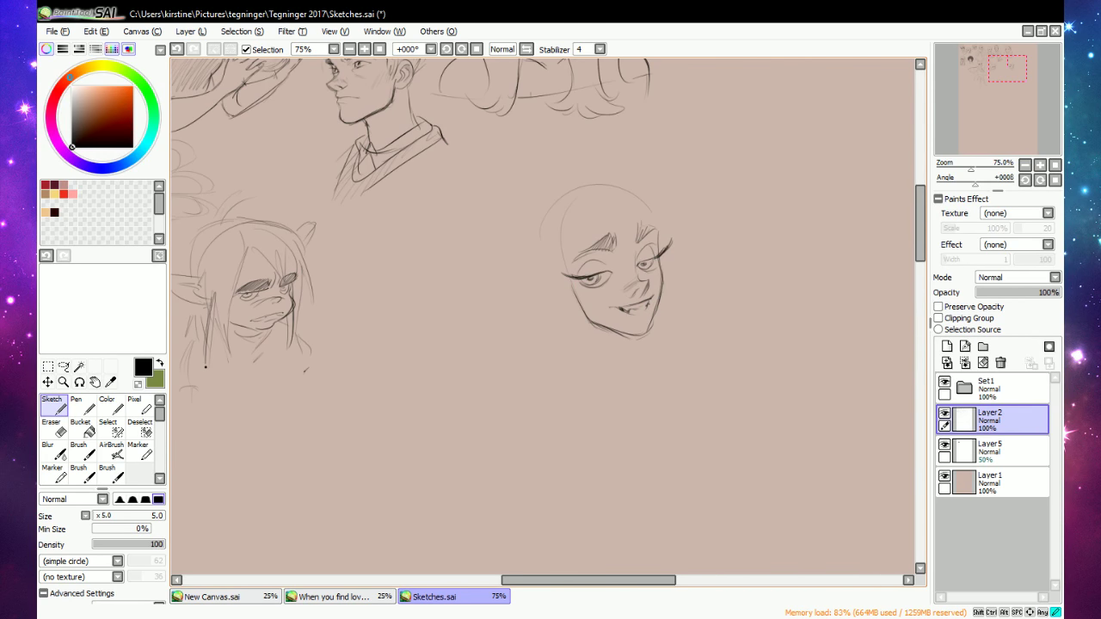
drag(648, 305, 647, 307)
drag(629, 304, 647, 300)
key(e)
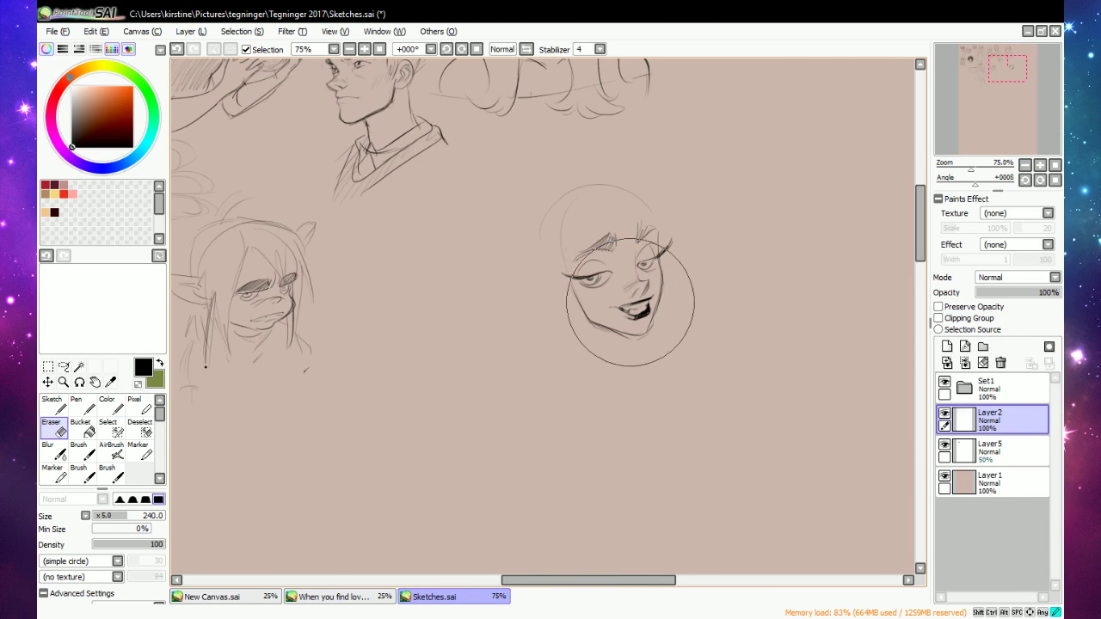
key(n)
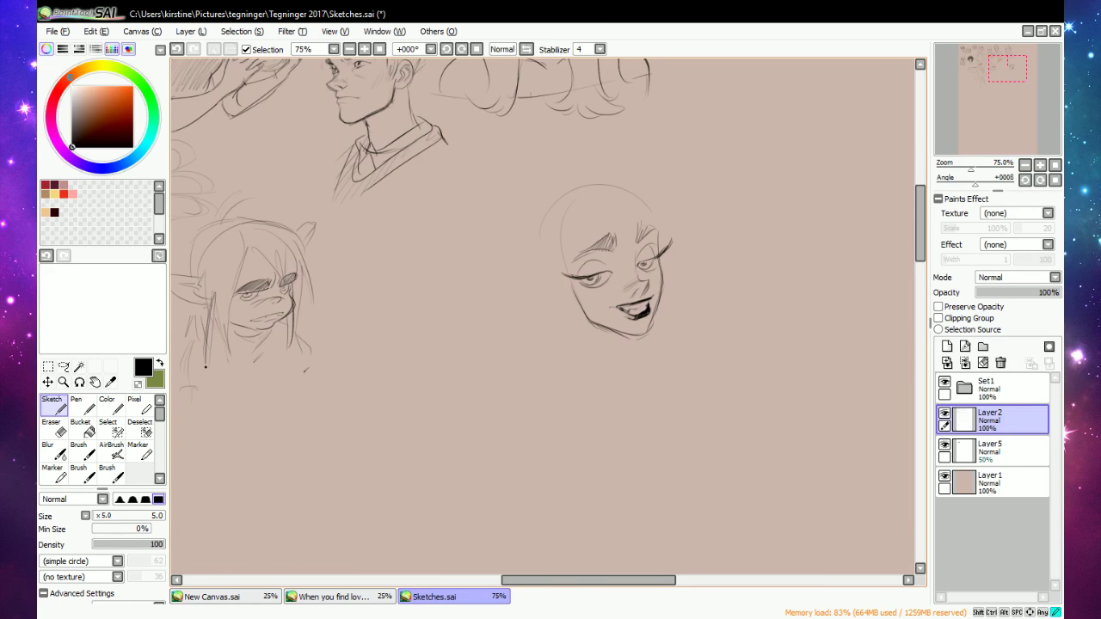
Darken the eyes' lids and pupils and sketch a light ear at the side of the head.
key(e)
key(e)
drag(638, 263, 660, 257)
mouse_move(544, 284)
mouse_down()
mouse_move(565, 300)
mouse_move(541, 278)
mouse_move(548, 249)
mouse_move(545, 281)
mouse_up()
key(e)
key(n)
Sketch a tall pointed crown spike rising from the centre of the forehead.
mouse_move(583, 212)
mouse_down()
mouse_move(574, 276)
mouse_move(611, 195)
mouse_move(651, 212)
mouse_move(593, 200)
mouse_move(618, 209)
mouse_move(595, 164)
mouse_move(600, 198)
mouse_up()
key(e)
key(n)
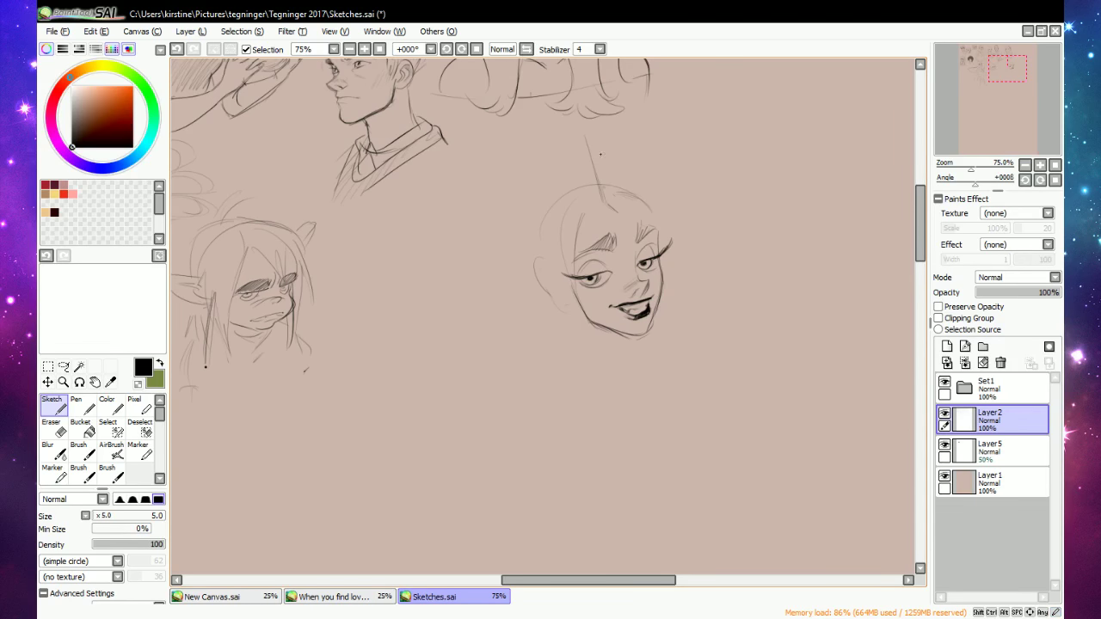
drag(589, 132, 611, 164)
drag(582, 129, 614, 180)
drag(591, 134, 613, 177)
drag(614, 182, 622, 198)
Erase the rough edges of the central spike and redraw it with sharper, darker lines.
key(e)
drag(594, 138, 609, 181)
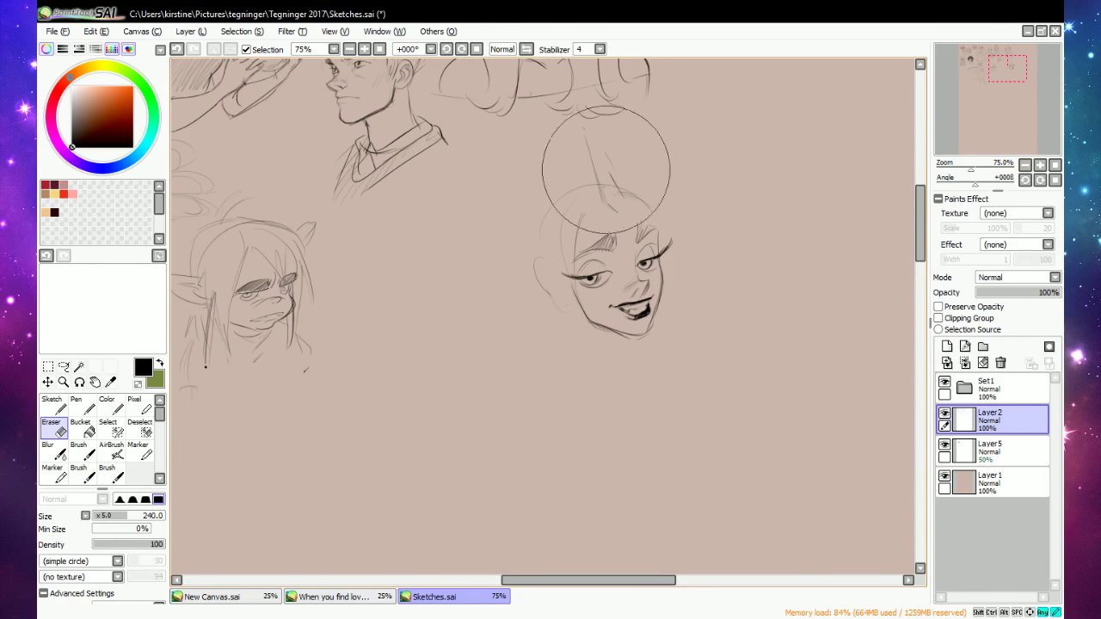
key(e)
mouse_move(582, 125)
mouse_down()
mouse_move(598, 191)
mouse_move(616, 168)
mouse_move(622, 192)
mouse_up()
drag(593, 136, 622, 196)
key(e)
key(e)
Add a shorter pointed spike on each side of the central one to form a crown.
mouse_move(587, 131)
mouse_down()
mouse_move(623, 217)
mouse_move(571, 182)
mouse_move(568, 160)
mouse_up()
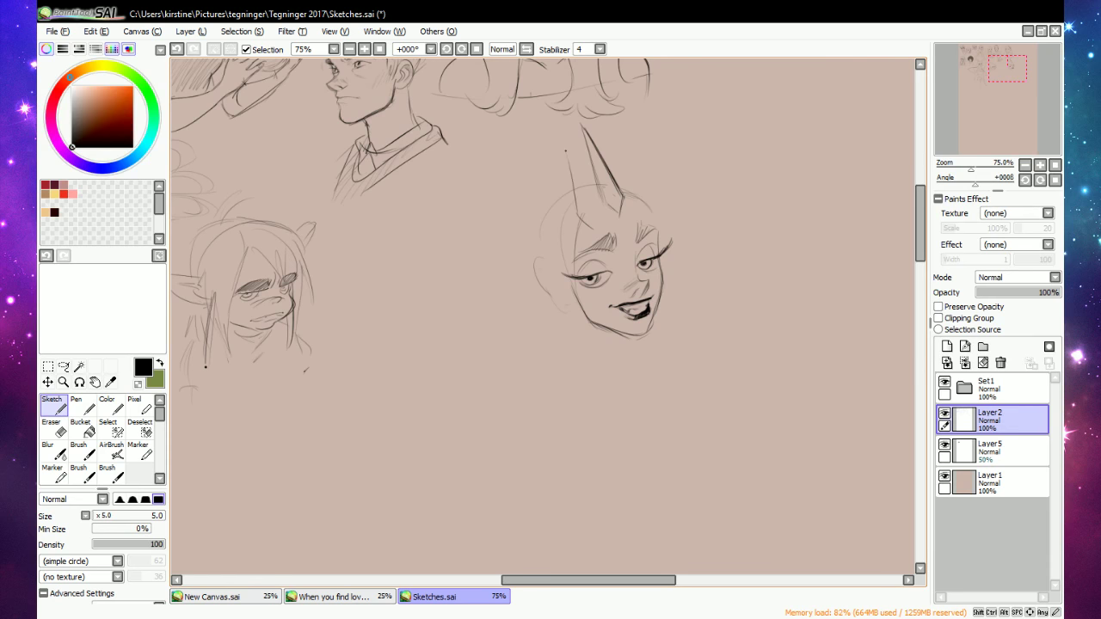
drag(580, 203, 565, 148)
mouse_move(638, 198)
mouse_down()
mouse_move(623, 166)
mouse_move(654, 199)
mouse_move(651, 216)
mouse_up()
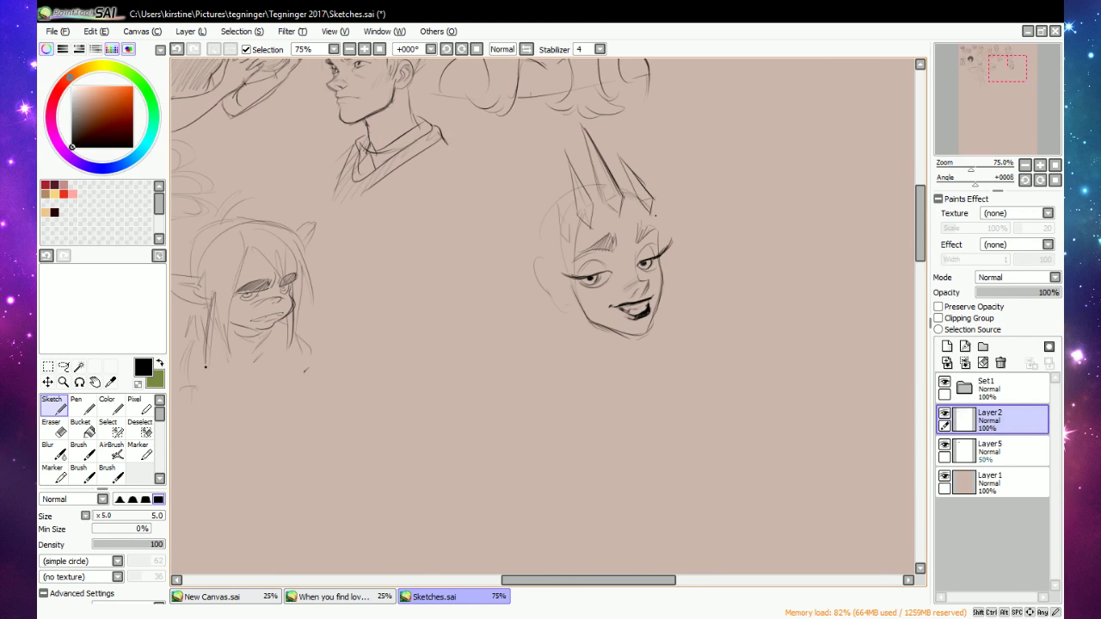
Draw straight hair strands down both sides of the face and darken the ear outline.
mouse_move(648, 215)
mouse_down()
mouse_move(667, 242)
mouse_move(676, 310)
mouse_up()
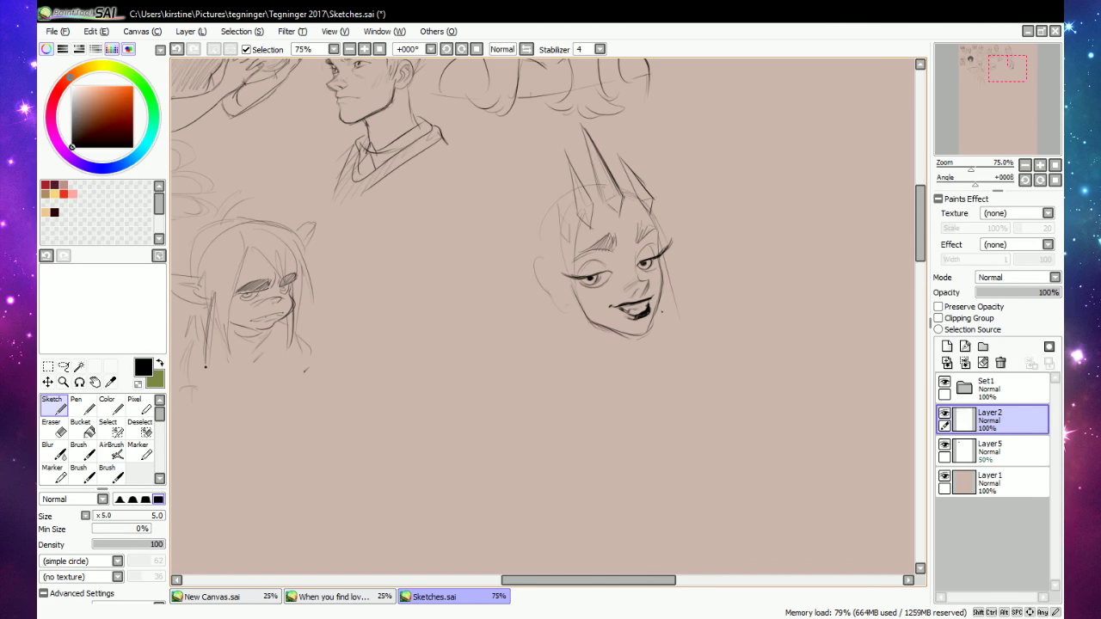
drag(652, 212, 674, 293)
drag(670, 239, 679, 349)
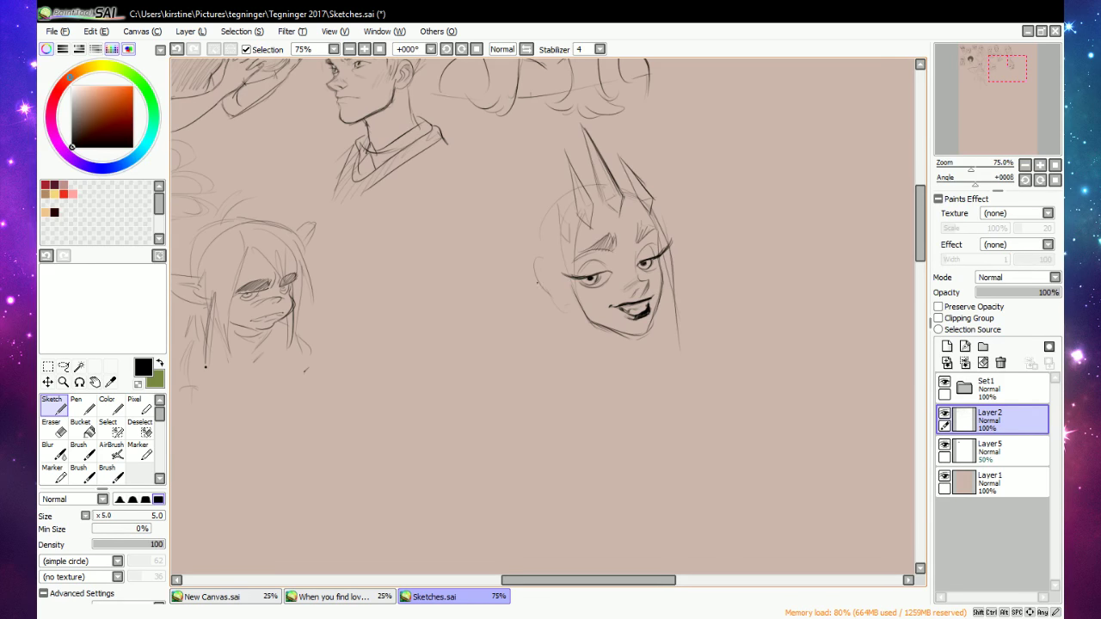
drag(543, 245, 563, 346)
mouse_move(541, 258)
mouse_down()
mouse_move(535, 273)
mouse_move(549, 297)
mouse_up()
Draw a neck line under the chin, trim its lower end, and add two long lines sweeping down from the jaw.
drag(623, 340, 615, 402)
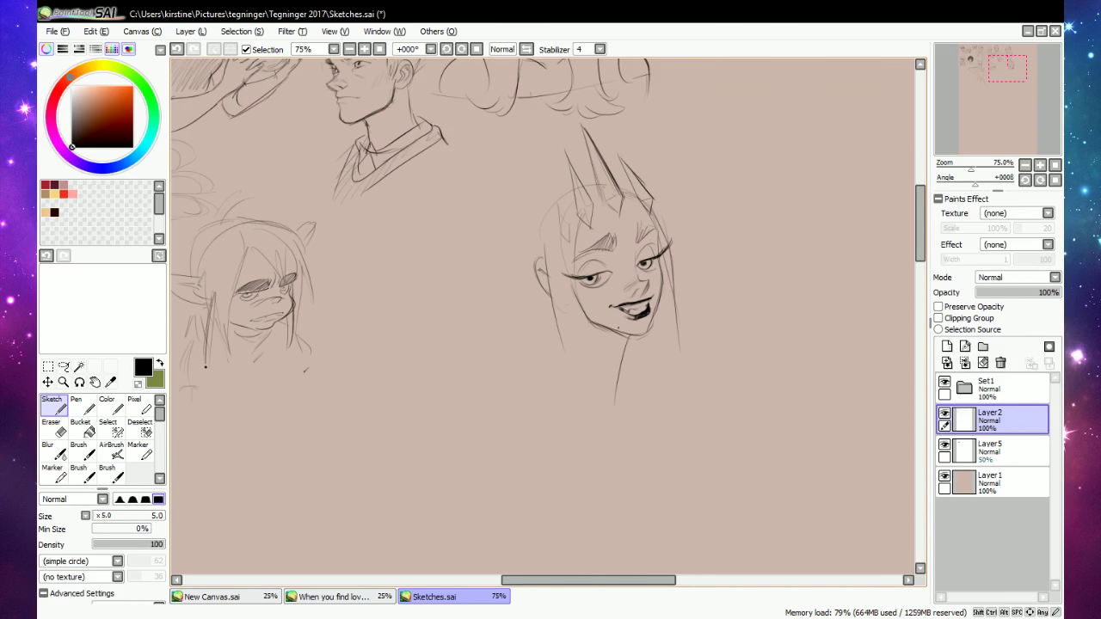
drag(630, 336, 616, 374)
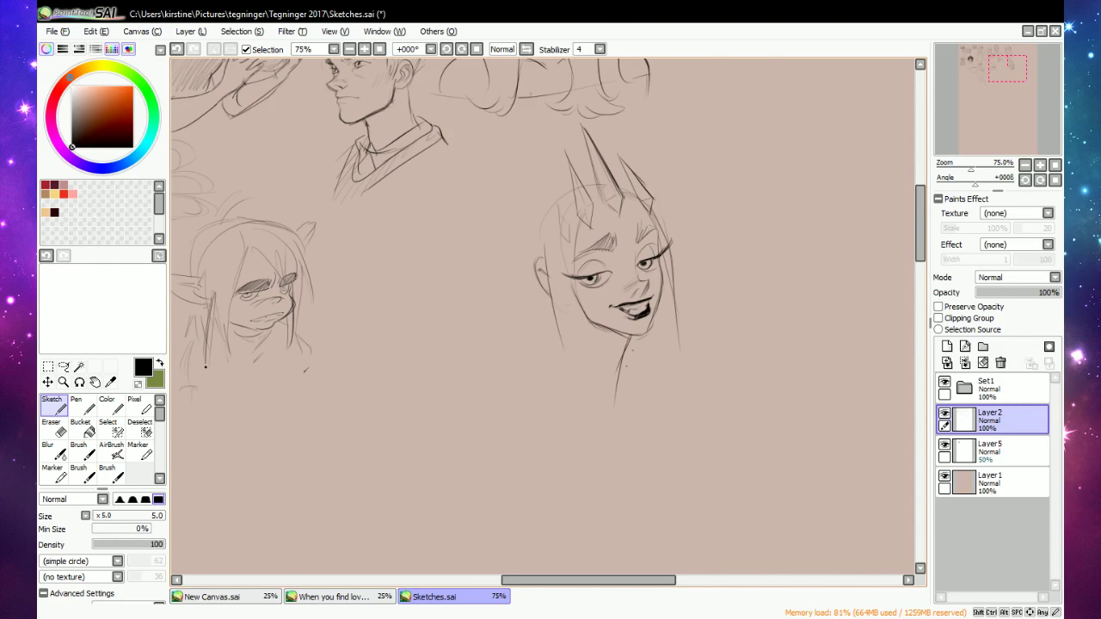
key(e)
drag(618, 385, 624, 371)
key(n)
mouse_move(575, 304)
mouse_down()
mouse_move(589, 368)
mouse_move(610, 403)
mouse_up()
drag(582, 332, 635, 482)
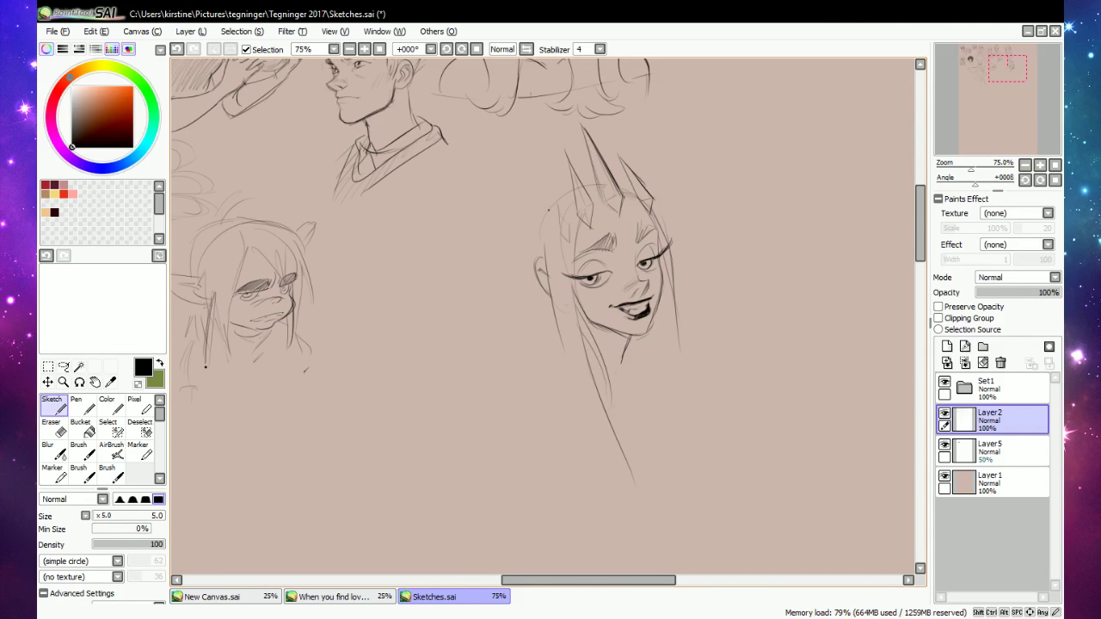
Draw the outer hair outline from the crown down past the ear, erasing and redrawing it, and clean the crown's base.
mouse_move(536, 215)
mouse_down()
mouse_move(519, 339)
mouse_move(472, 452)
mouse_up()
key(e)
drag(541, 215, 514, 360)
key(n)
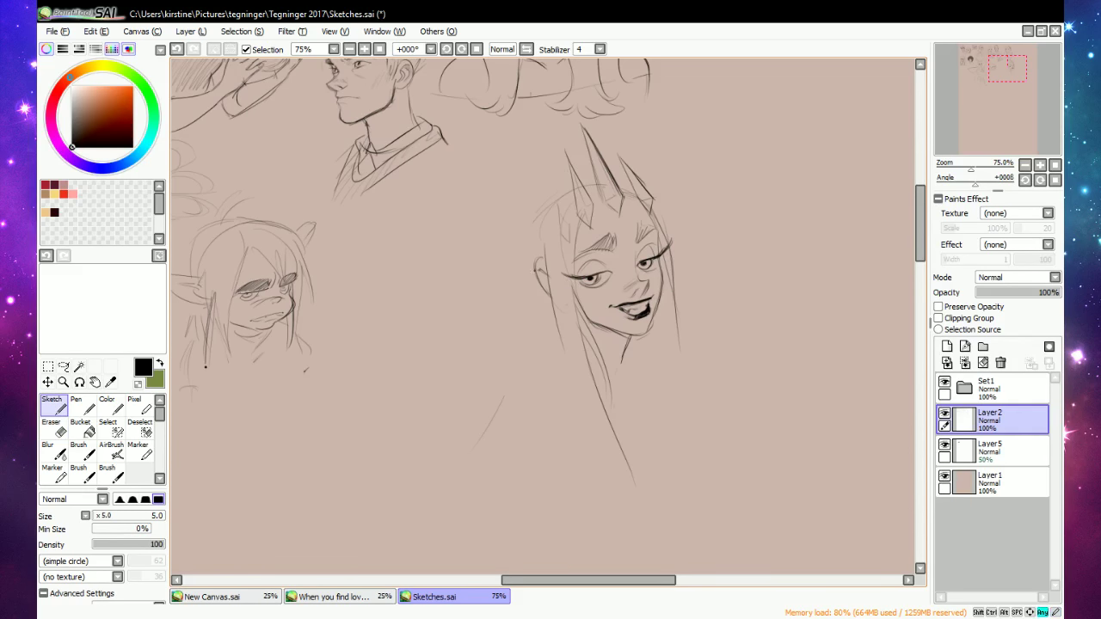
mouse_move(559, 190)
mouse_down()
mouse_move(520, 250)
mouse_move(538, 193)
mouse_move(517, 253)
mouse_move(502, 432)
mouse_up()
key(e)
mouse_move(540, 196)
mouse_down()
mouse_move(526, 227)
mouse_move(563, 189)
mouse_move(526, 237)
mouse_move(531, 389)
mouse_up()
key(n)
key(e)
mouse_move(578, 199)
mouse_down()
mouse_move(585, 185)
mouse_move(633, 185)
mouse_up()
key(n)
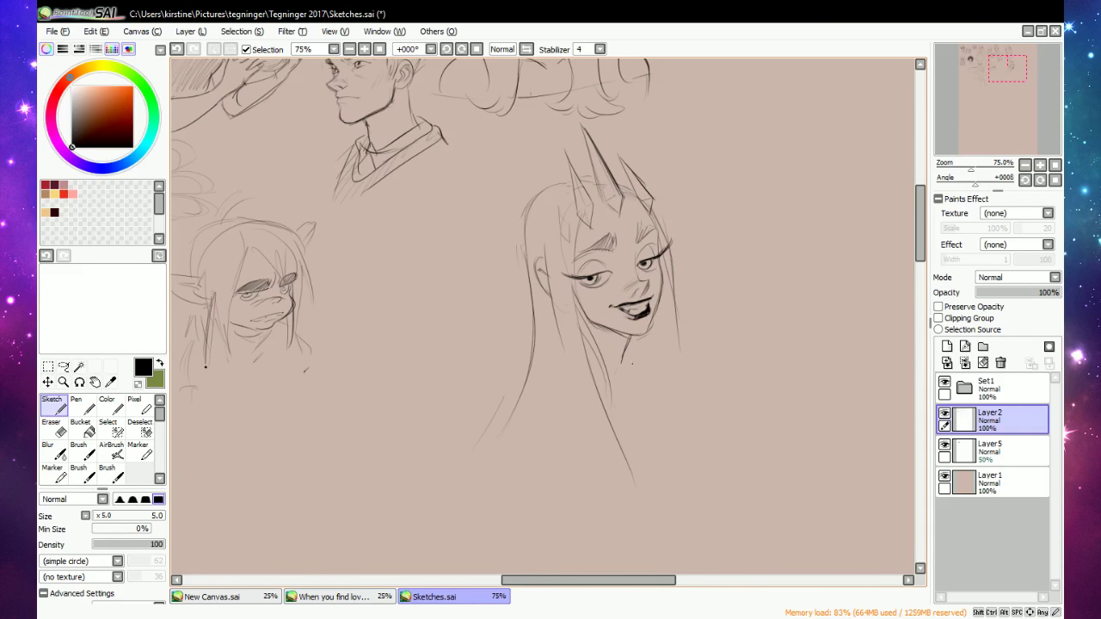
Erase the short neck line beneath the chin.
key(e)
key(n)
key(e)
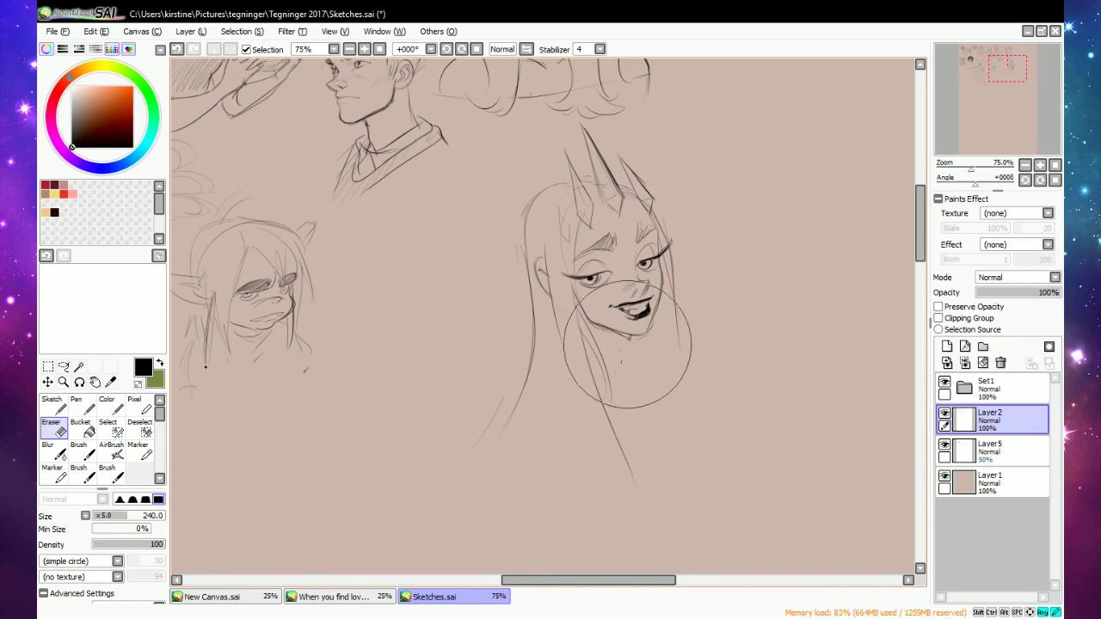
key(n)
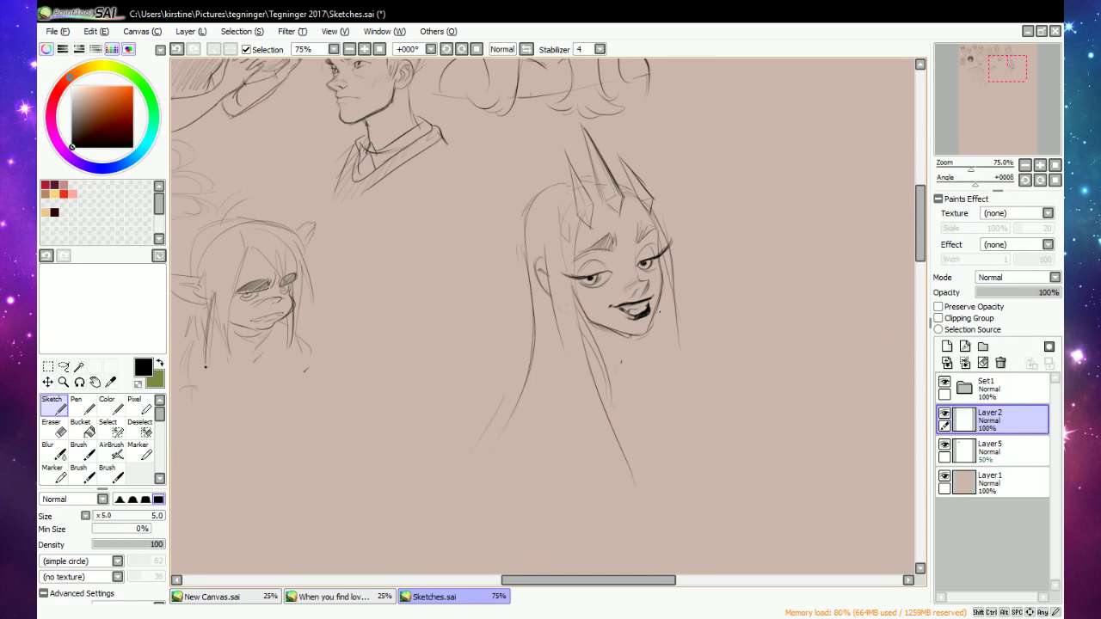
Extend the hair lines down beside the neck and erase their excess length below the shoulder.
drag(552, 315, 537, 491)
mouse_move(547, 389)
mouse_down()
mouse_move(539, 478)
mouse_move(586, 527)
mouse_move(557, 414)
mouse_move(588, 532)
mouse_up()
key(e)
drag(550, 351, 576, 531)
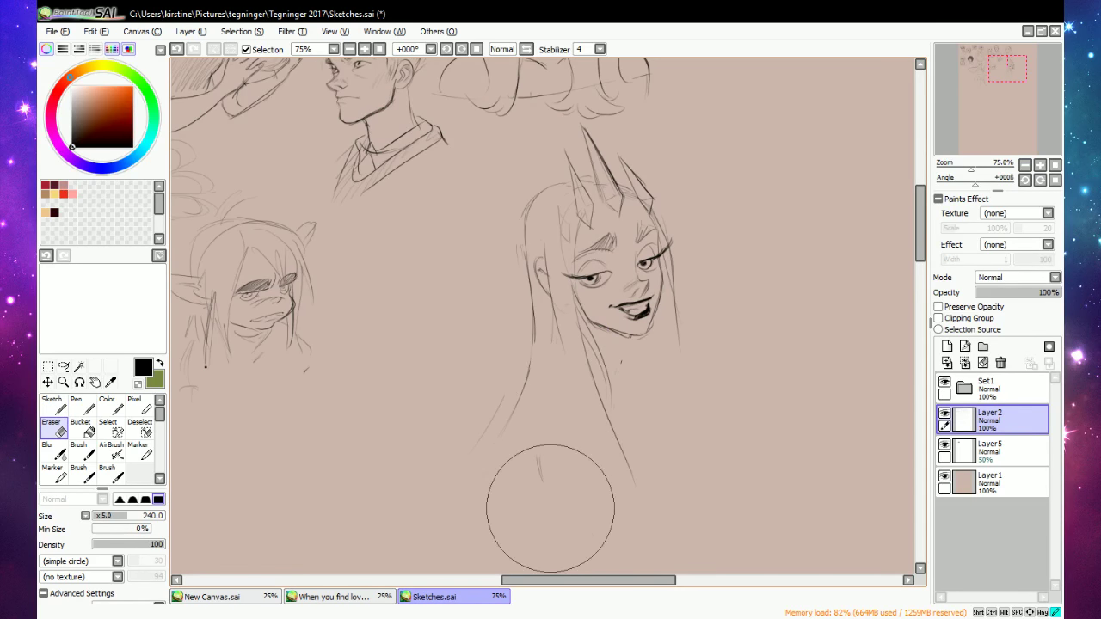
Draw a neck line beneath the chin and strengthen the long strand running down from the jaw.
key(n)
drag(633, 337, 627, 370)
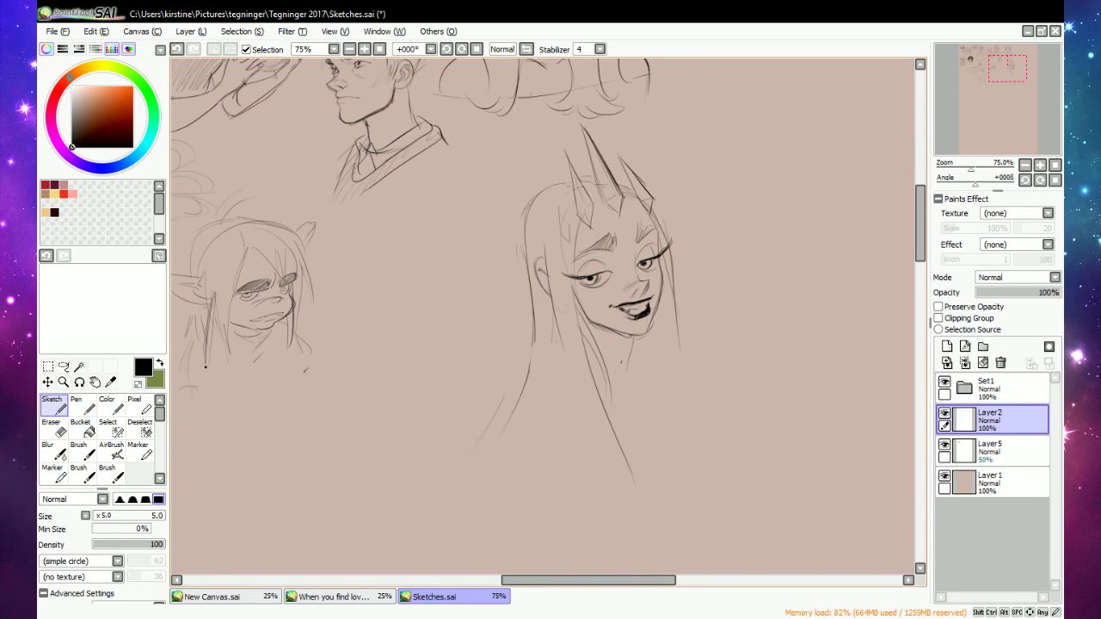
drag(628, 329, 599, 343)
mouse_move(581, 306)
mouse_down()
mouse_move(586, 364)
mouse_move(637, 414)
mouse_up()
Rough in both shoulder lines and the outer edge of a puffed sleeve on the near shoulder.
drag(557, 388, 442, 398)
mouse_move(445, 391)
mouse_down()
mouse_move(552, 383)
mouse_move(457, 492)
mouse_up()
drag(688, 351, 730, 341)
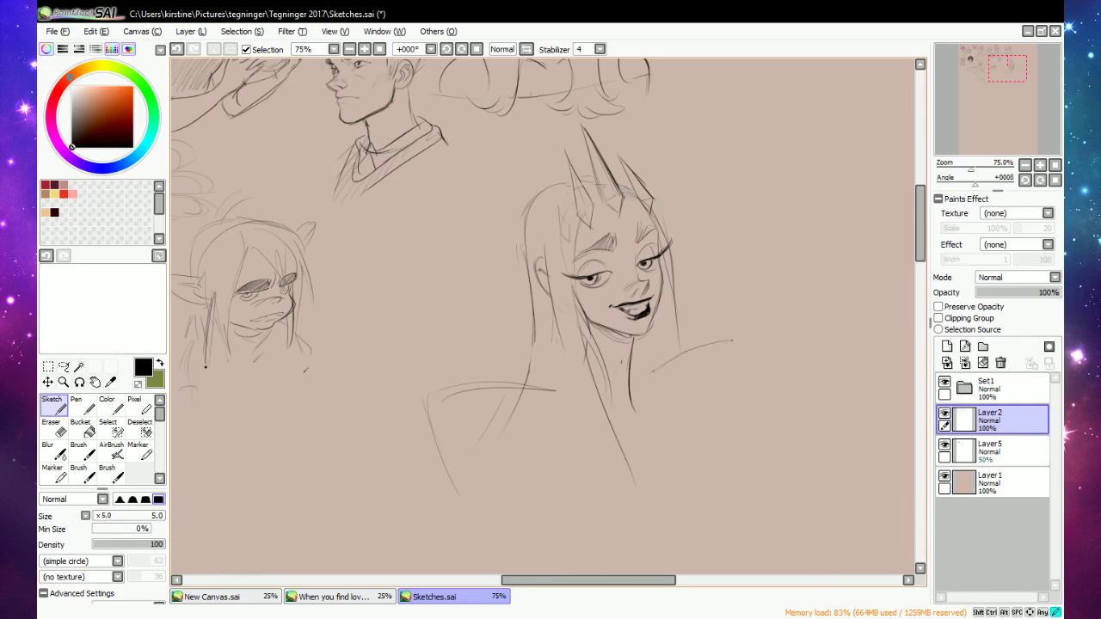
drag(656, 372, 736, 344)
mouse_move(430, 413)
mouse_down()
mouse_move(456, 468)
mouse_move(504, 496)
mouse_move(544, 488)
mouse_up()
drag(438, 384, 561, 370)
Erase the near shoulder's overlapping top lines and redraw the shoulder and sleeve edge with darker strokes.
key(e)
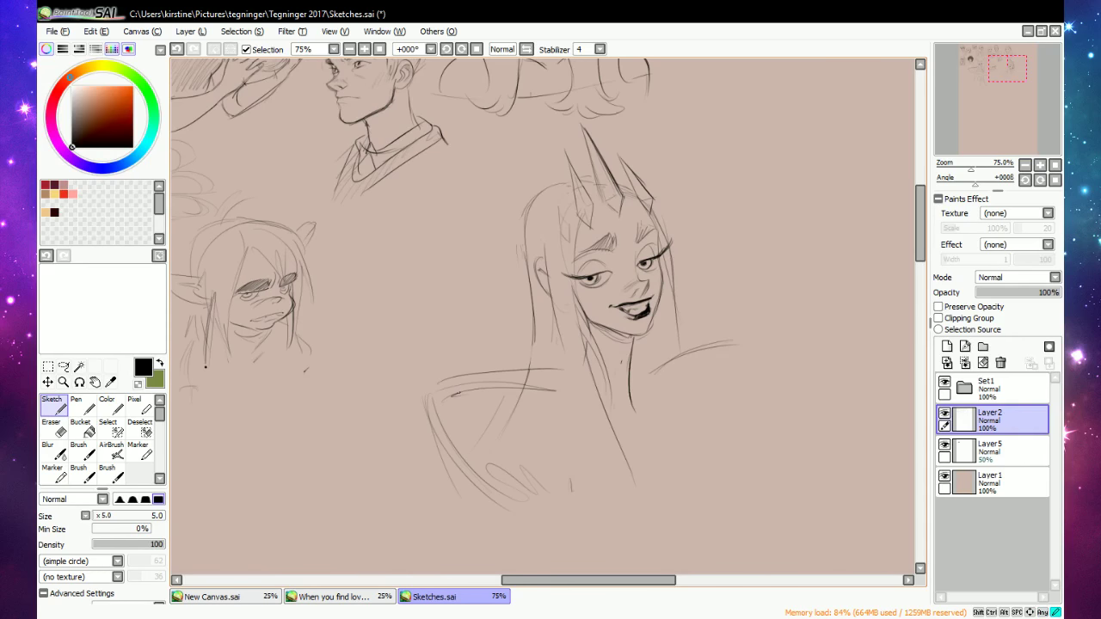
key(e)
mouse_move(452, 395)
mouse_down()
mouse_move(566, 383)
mouse_move(458, 394)
mouse_move(468, 372)
mouse_move(566, 368)
mouse_up()
key(n)
drag(436, 381, 561, 366)
drag(478, 373, 425, 413)
drag(442, 375, 497, 470)
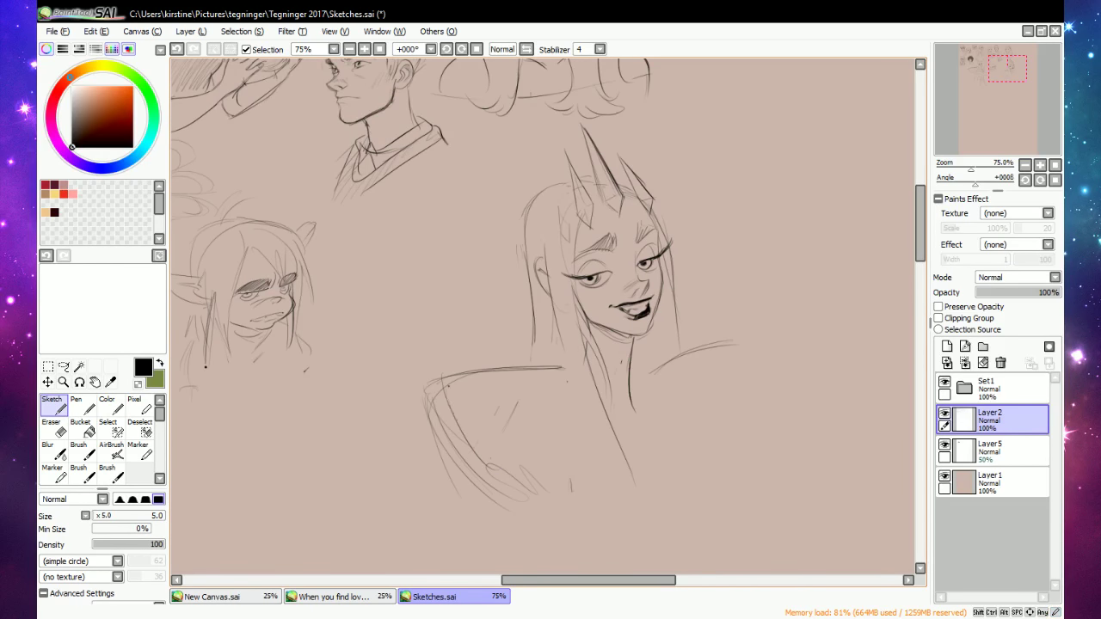
Erase the near sleeve outline, redraw it narrower, and add a short hair end above the shoulder.
key(e)
mouse_move(449, 397)
mouse_down()
mouse_move(504, 465)
mouse_move(461, 452)
mouse_move(471, 414)
mouse_move(442, 404)
mouse_move(456, 389)
mouse_up()
mouse_move(555, 371)
mouse_down()
mouse_move(451, 379)
mouse_move(530, 372)
mouse_move(455, 391)
mouse_move(501, 461)
mouse_up()
key(n)
drag(465, 372, 499, 457)
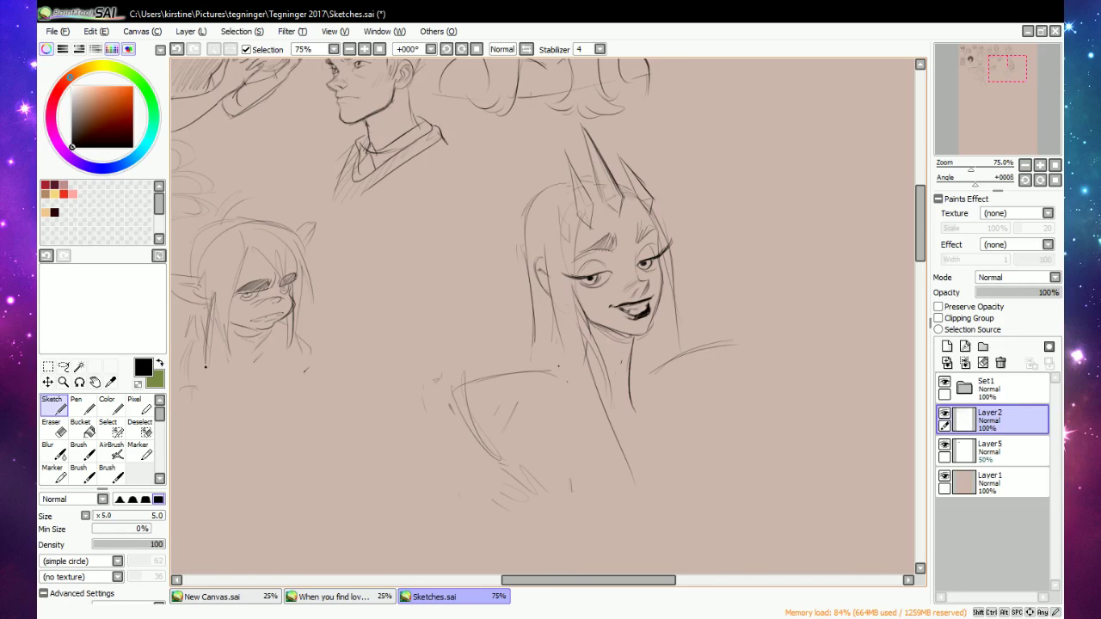
mouse_move(540, 349)
mouse_down()
mouse_move(532, 375)
mouse_move(545, 370)
mouse_up()
Erase the neck line and sketch a rounded, vertically hatched lock of hair beneath the chin.
key(e)
mouse_move(628, 407)
mouse_down()
mouse_move(630, 370)
mouse_move(657, 348)
mouse_move(652, 390)
mouse_up()
key(n)
drag(676, 344, 654, 389)
mouse_move(680, 351)
mouse_down()
mouse_move(662, 390)
mouse_move(620, 401)
mouse_move(663, 391)
mouse_move(616, 403)
mouse_up()
key(e)
key(n)
drag(626, 351, 644, 408)
mouse_move(653, 346)
mouse_down()
mouse_move(656, 398)
mouse_move(668, 395)
mouse_up()
drag(672, 343, 674, 379)
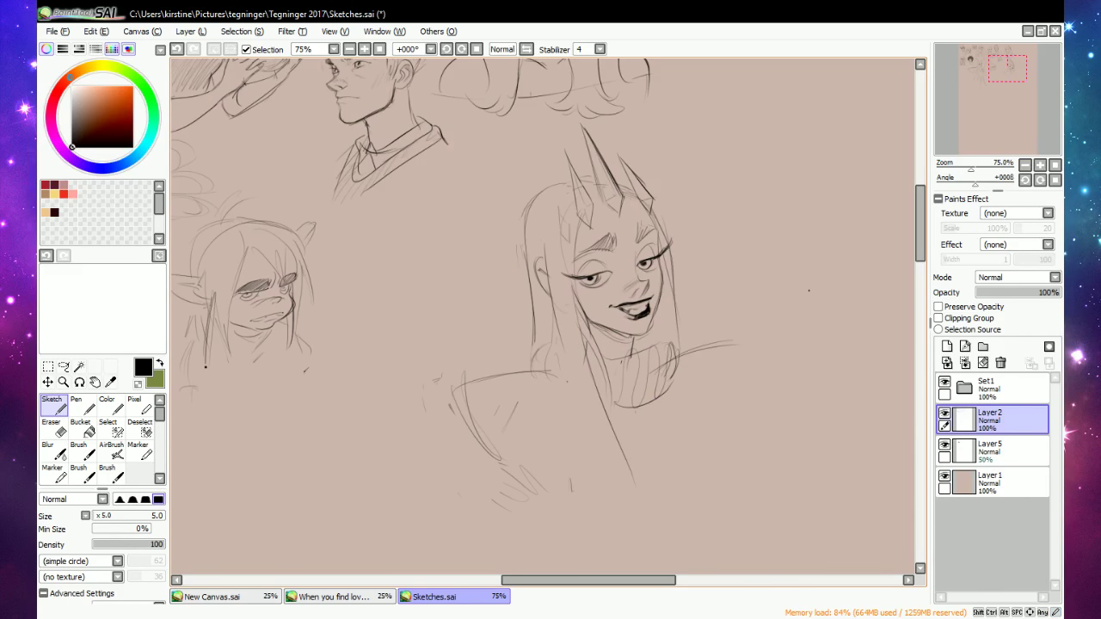
Draw the far sleeve's curved outer edge and erase the hatched shape beneath the chin.
drag(754, 340, 730, 425)
key(e)
mouse_move(649, 355)
mouse_down()
mouse_move(619, 379)
mouse_move(654, 370)
mouse_move(622, 398)
mouse_move(674, 351)
mouse_up()
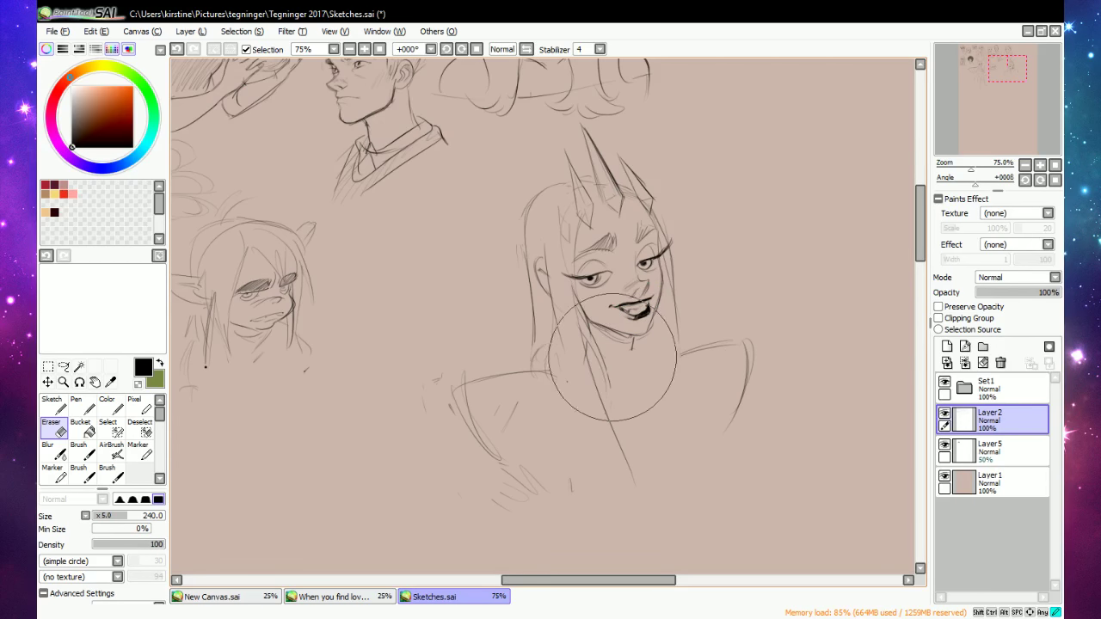
Erase the long strands below the jaw together with the near shoulder and sleeve lines.
mouse_move(561, 366)
mouse_down()
mouse_move(538, 379)
mouse_move(547, 370)
mouse_up()
key(e)
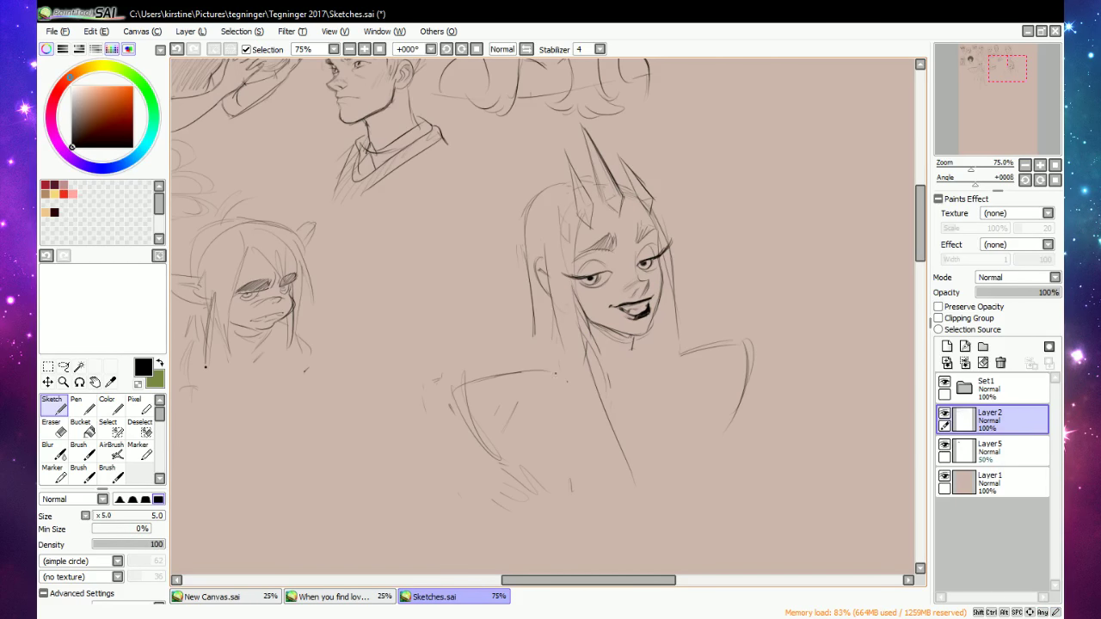
key(e)
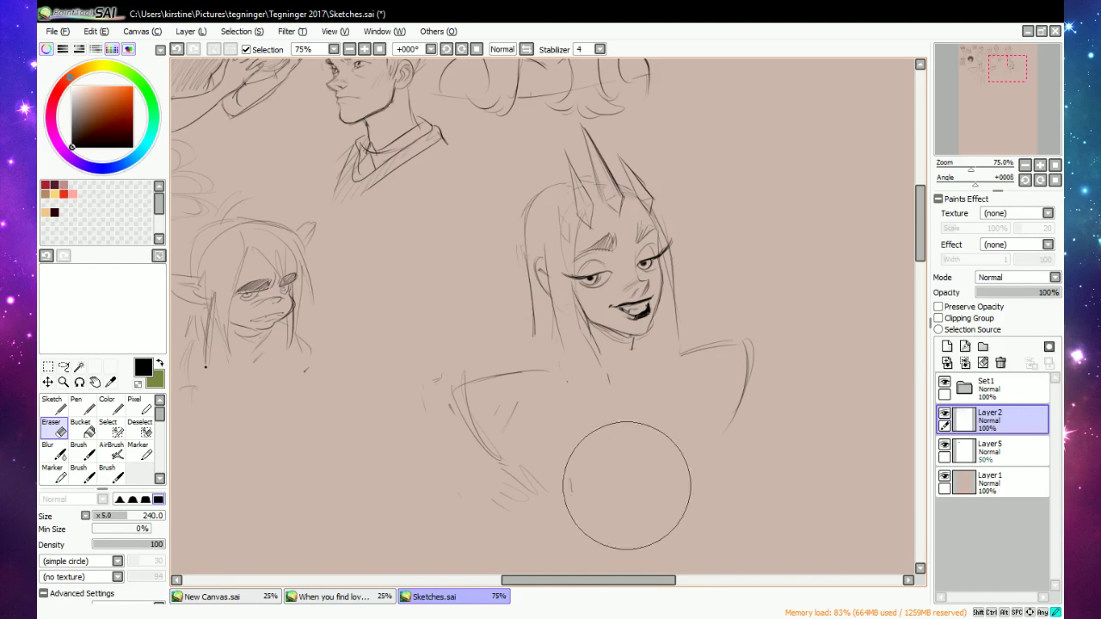
mouse_move(503, 373)
mouse_down()
mouse_move(467, 387)
mouse_move(666, 406)
mouse_move(688, 396)
mouse_up()
key(e)
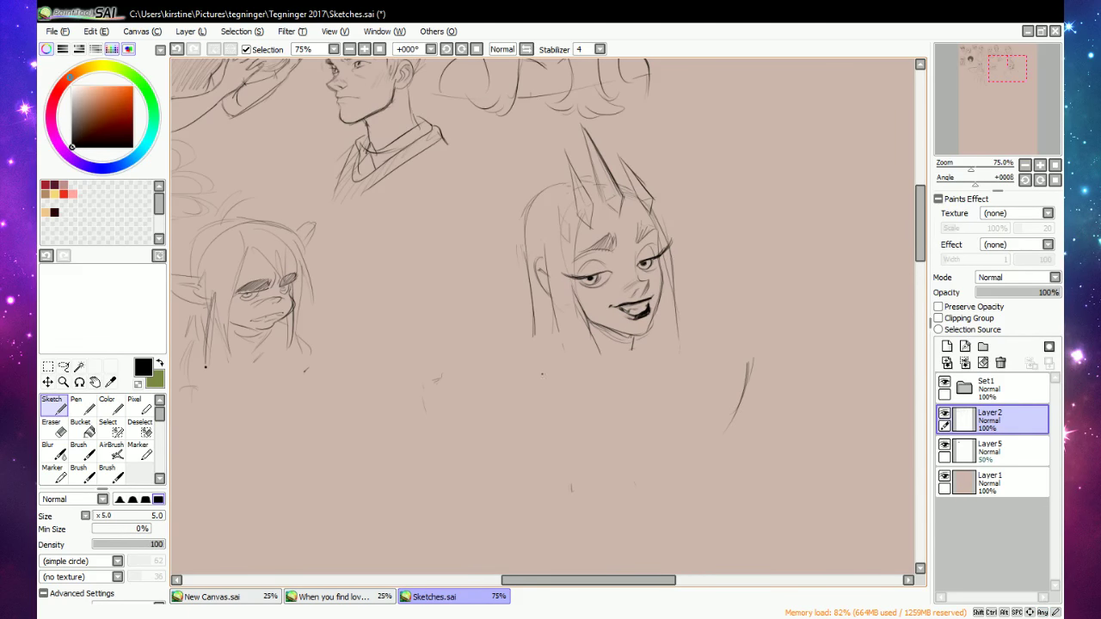
Draw both neck lines, curving the near one into a new shoulder and puffed sleeve edge.
drag(532, 366, 588, 384)
drag(577, 327, 588, 370)
drag(544, 339, 528, 360)
mouse_move(440, 389)
mouse_down()
mouse_move(556, 375)
mouse_move(562, 383)
mouse_move(458, 430)
mouse_move(503, 469)
mouse_up()
drag(633, 338, 619, 394)
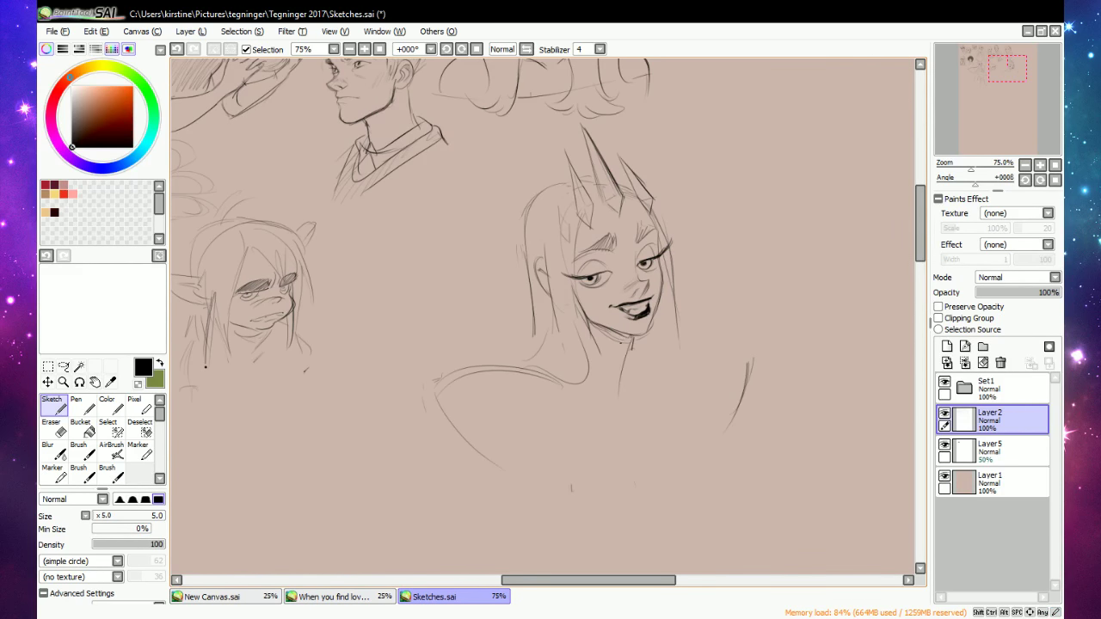
drag(632, 338, 620, 390)
Clean up the stray strand beside the jaw and darken the edge of the near cheek.
key(e)
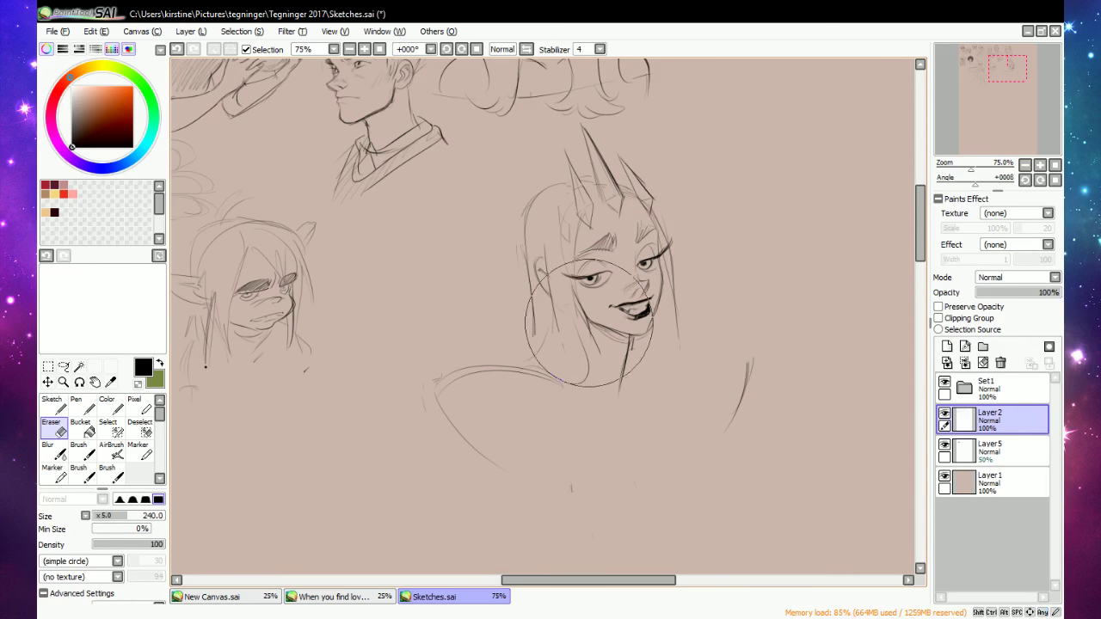
key(n)
drag(574, 295, 580, 357)
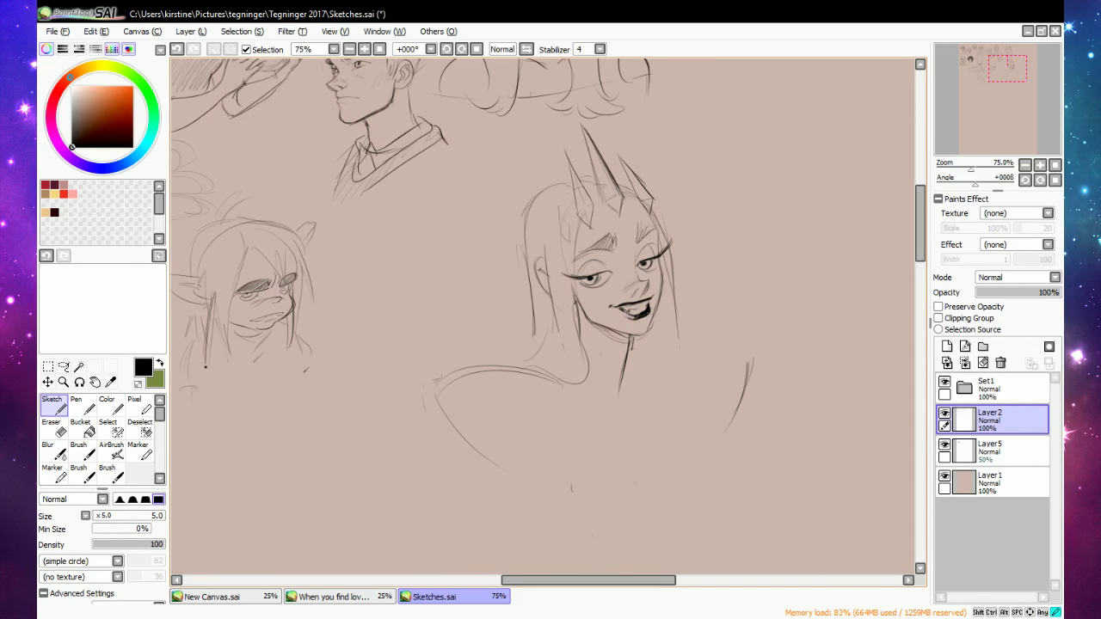
Erase the ear outline and replace it with hair strands falling along the near side of the face.
key(e)
key(e)
key(e)
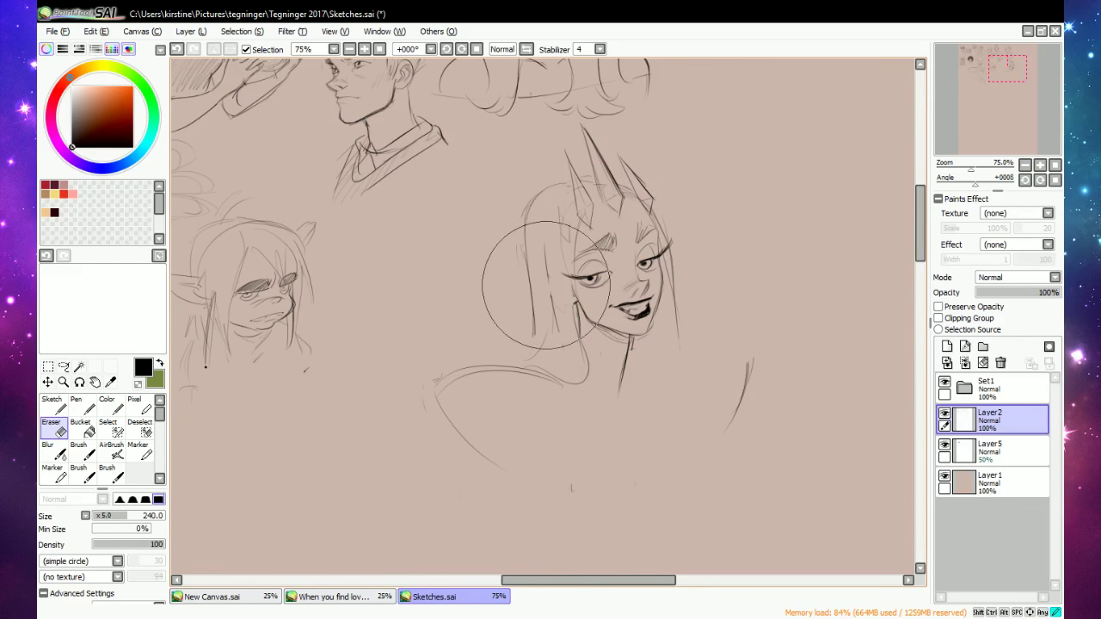
key(e)
drag(544, 239, 547, 298)
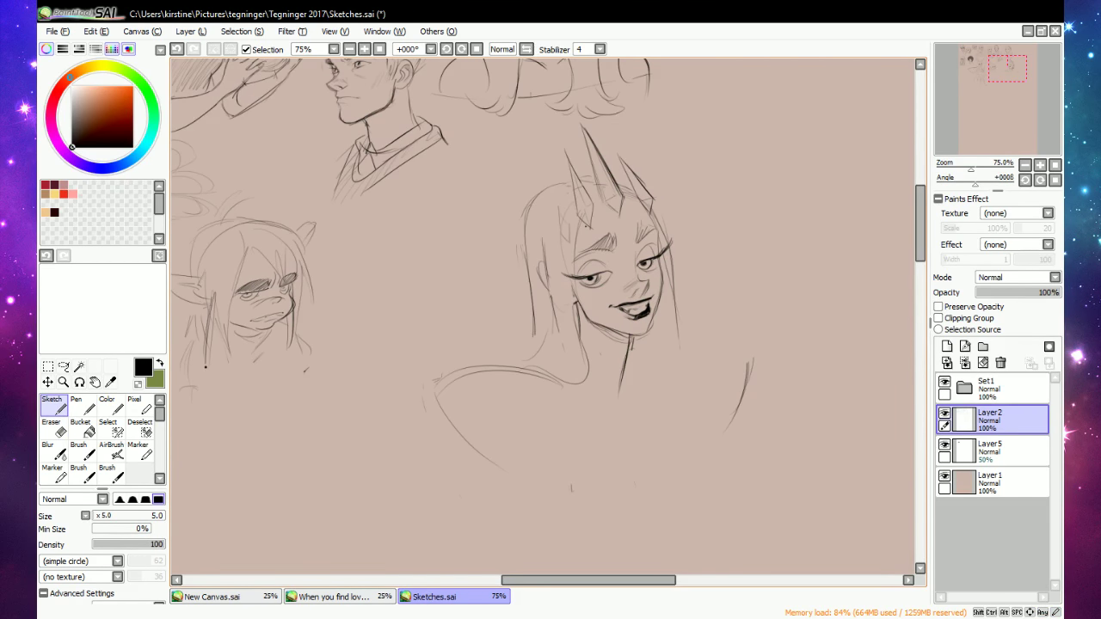
key(e)
key(e)
drag(540, 261, 545, 292)
drag(552, 251, 546, 343)
Curve the far hair around behind the neck, trim its excess, and extend the near hair to the shoulder.
mouse_move(634, 341)
mouse_down()
mouse_move(646, 390)
mouse_move(624, 381)
mouse_move(672, 314)
mouse_up()
key(e)
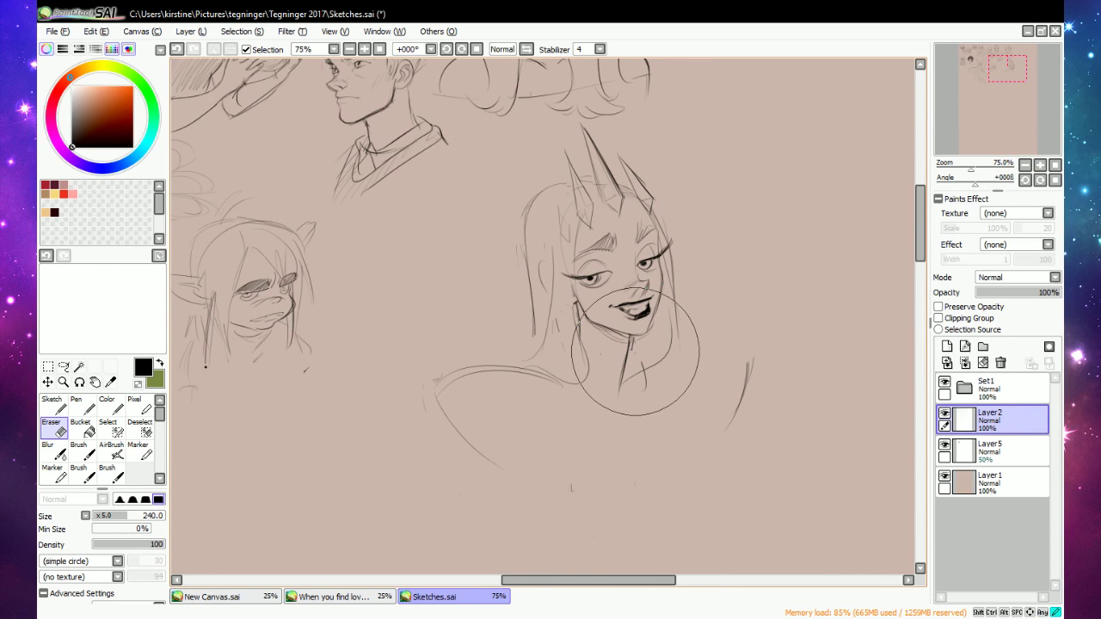
key(e)
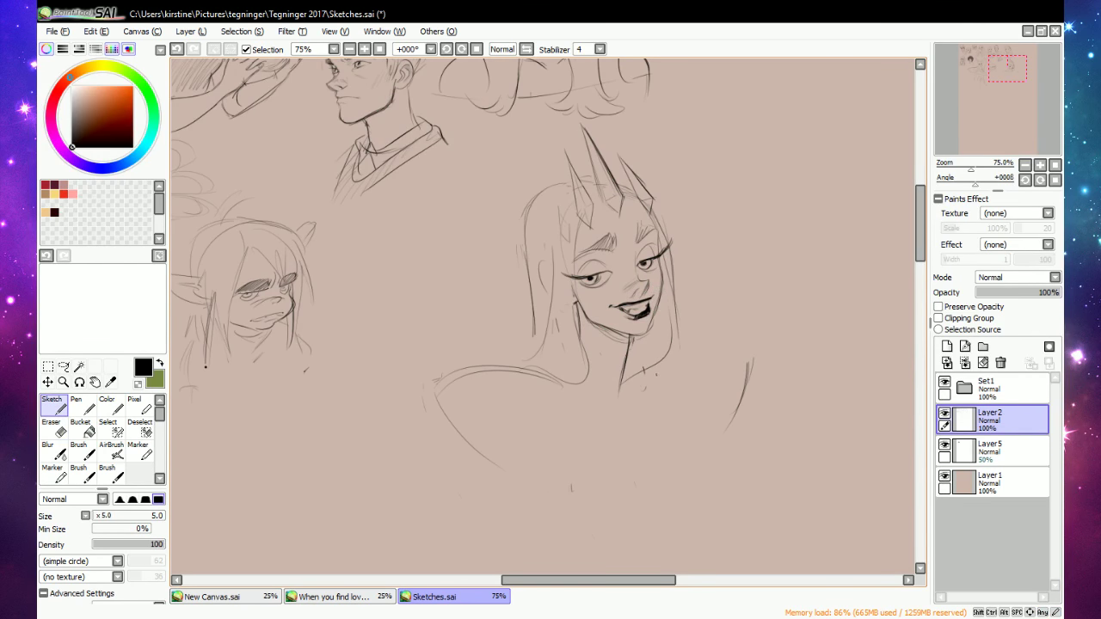
drag(536, 332, 523, 362)
Draw the near sleeve's inner seam, erase its old outer edge, and redraw the edge with short lower folds.
mouse_move(514, 368)
mouse_down()
mouse_move(601, 427)
mouse_move(601, 465)
mouse_up()
key(e)
mouse_move(433, 403)
mouse_down()
mouse_move(482, 371)
mouse_move(512, 374)
mouse_move(470, 377)
mouse_move(484, 442)
mouse_up()
key(e)
mouse_move(463, 389)
mouse_down()
mouse_move(511, 469)
mouse_move(545, 478)
mouse_up()
mouse_move(573, 479)
mouse_down()
mouse_move(591, 456)
mouse_move(561, 521)
mouse_up()
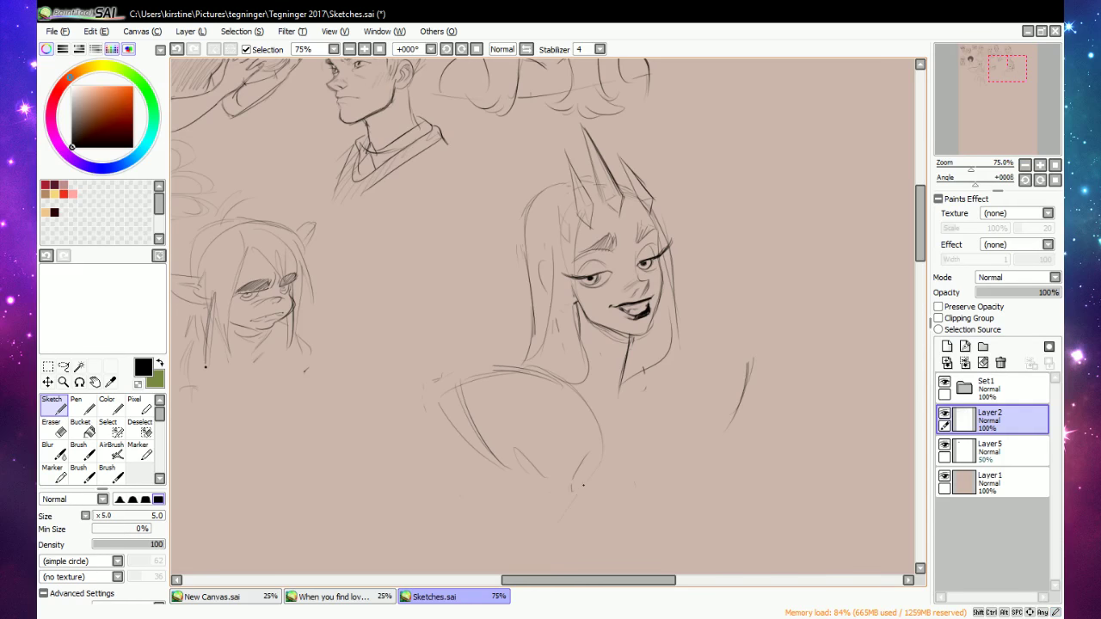
Sketch the collarbone and a pointed V-shaped neckline, and connect it to the far shoulder.
drag(606, 425, 651, 475)
mouse_move(590, 397)
mouse_down()
mouse_move(632, 413)
mouse_move(620, 382)
mouse_up()
key(e)
key(n)
mouse_move(654, 395)
mouse_down()
mouse_move(683, 451)
mouse_move(676, 482)
mouse_move(624, 482)
mouse_up()
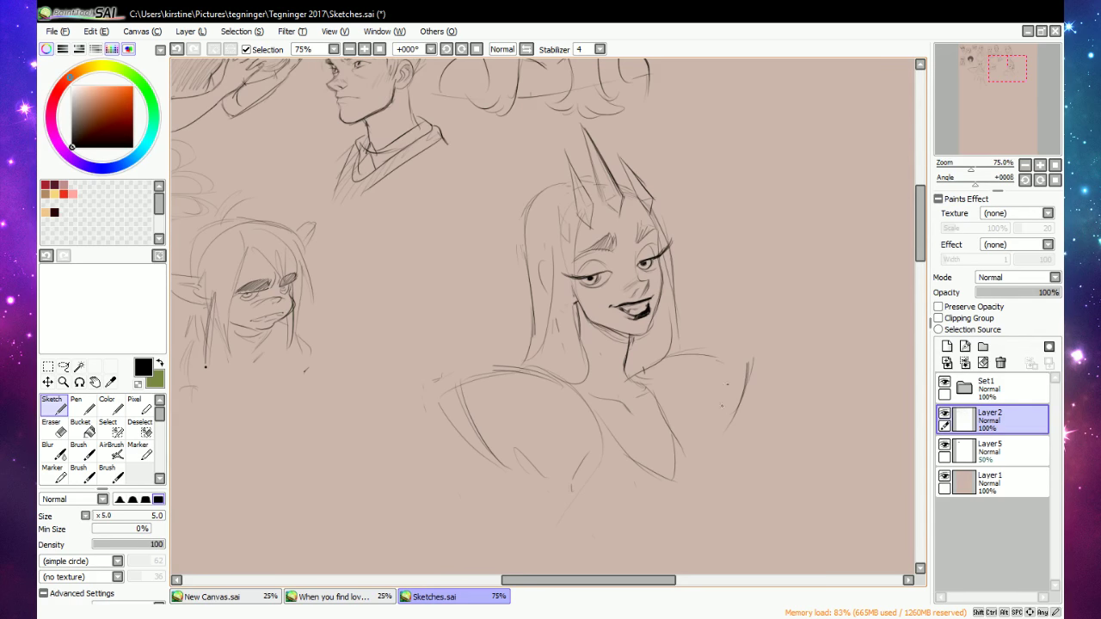
Redraw the far sleeve's outer edge closer to the body and erase the old edge line.
drag(733, 367, 721, 437)
mouse_move(728, 367)
mouse_down()
mouse_move(715, 428)
mouse_move(733, 416)
mouse_move(701, 456)
mouse_up()
key(e)
key(n)
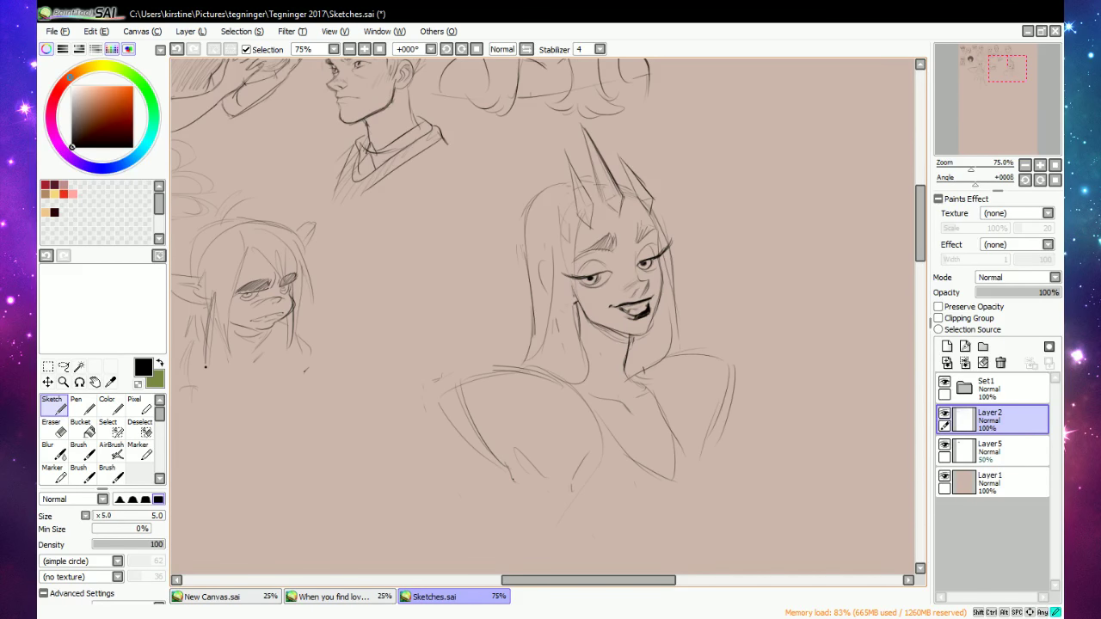
Add a jagged cuff to the near sleeve and sketch the chest's outer contours on both sides.
mouse_move(511, 478)
mouse_down()
mouse_move(531, 485)
mouse_move(517, 499)
mouse_move(591, 489)
mouse_up()
drag(604, 426, 585, 496)
mouse_move(713, 442)
mouse_down()
mouse_move(691, 457)
mouse_move(706, 507)
mouse_move(710, 494)
mouse_move(688, 514)
mouse_up()
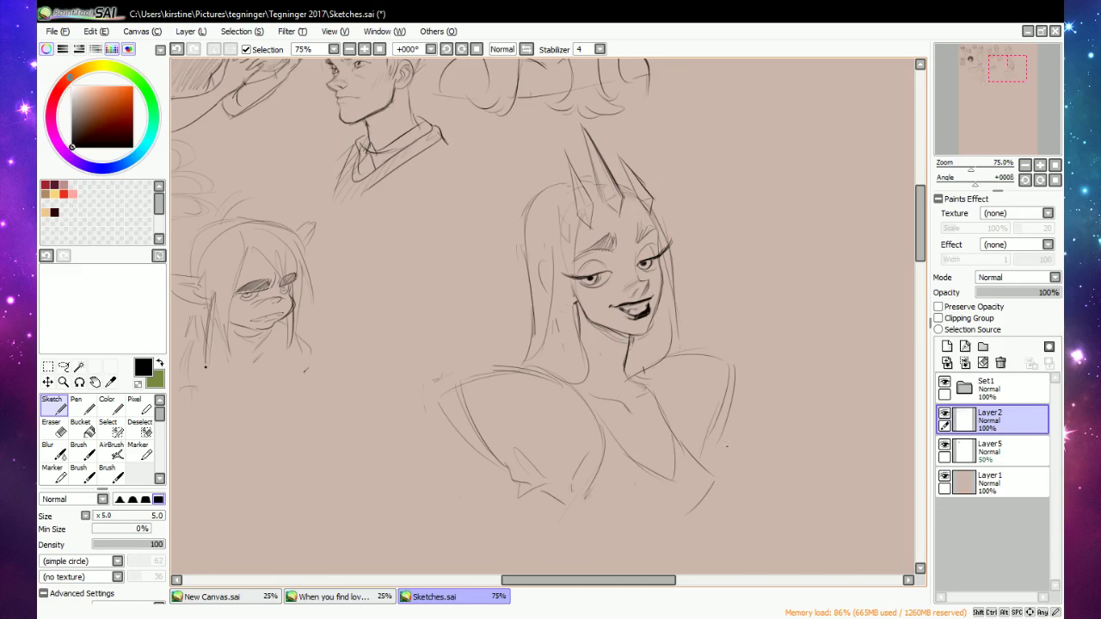
Erase the lower neckline and far chest contour, and redraw the V-shaped neckline with darker lines.
key(e)
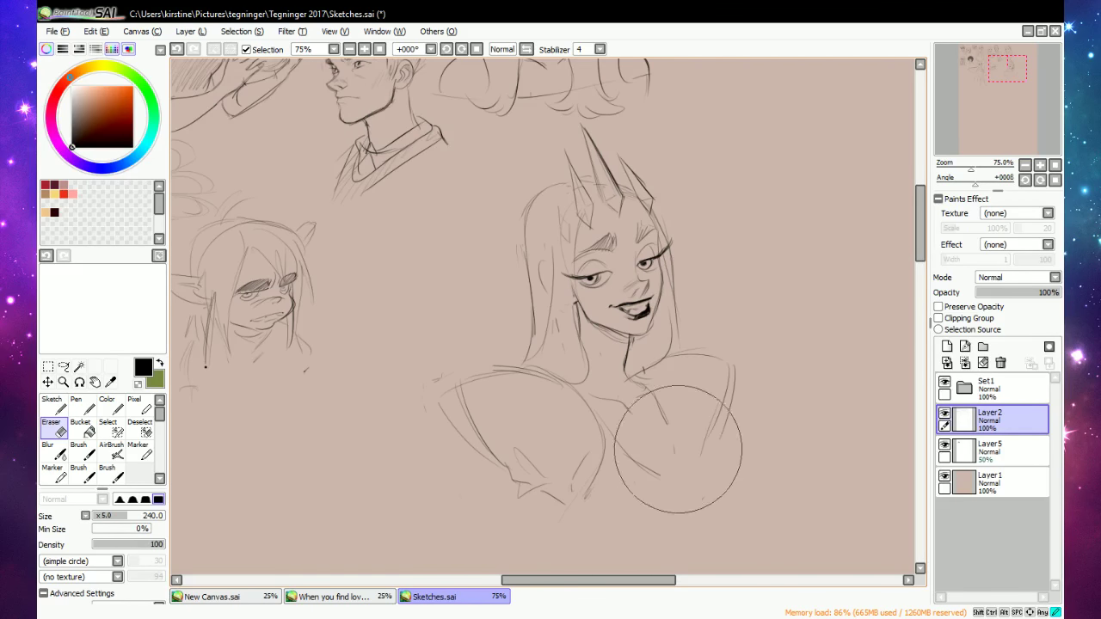
drag(678, 449, 634, 461)
key(n)
mouse_move(609, 421)
mouse_down()
mouse_move(639, 455)
mouse_move(676, 472)
mouse_up()
drag(665, 418, 675, 473)
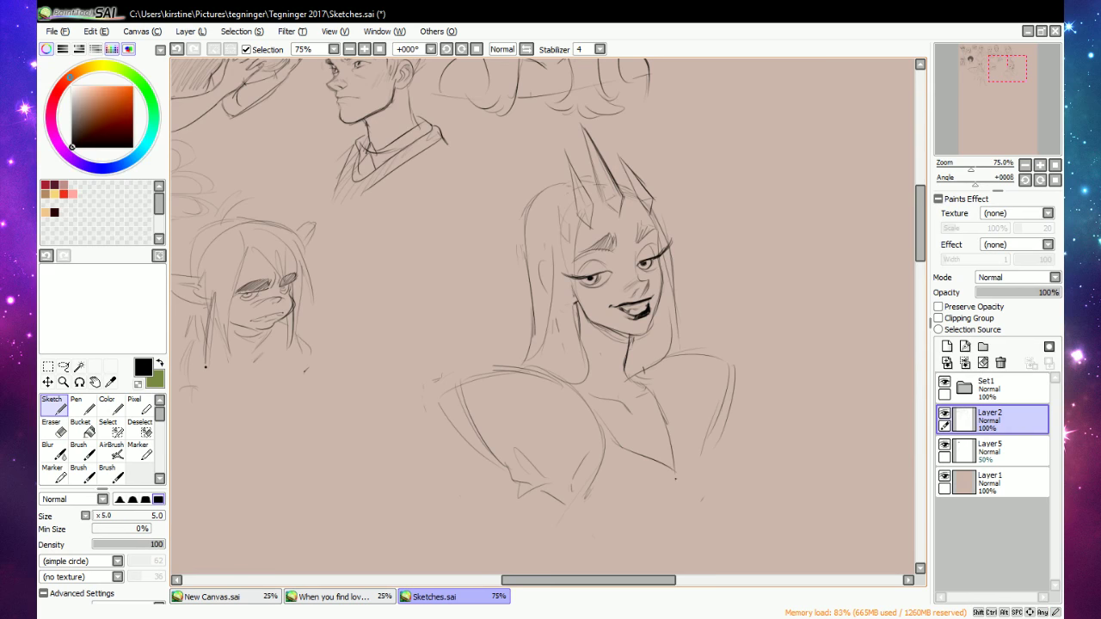
Sketch the far side of the bust and waist, trim the overlap, and add a curve under the bust.
mouse_move(671, 428)
mouse_down()
mouse_move(721, 475)
mouse_move(678, 518)
mouse_move(683, 560)
mouse_up()
scroll(684, 534, down, 3)
key(e)
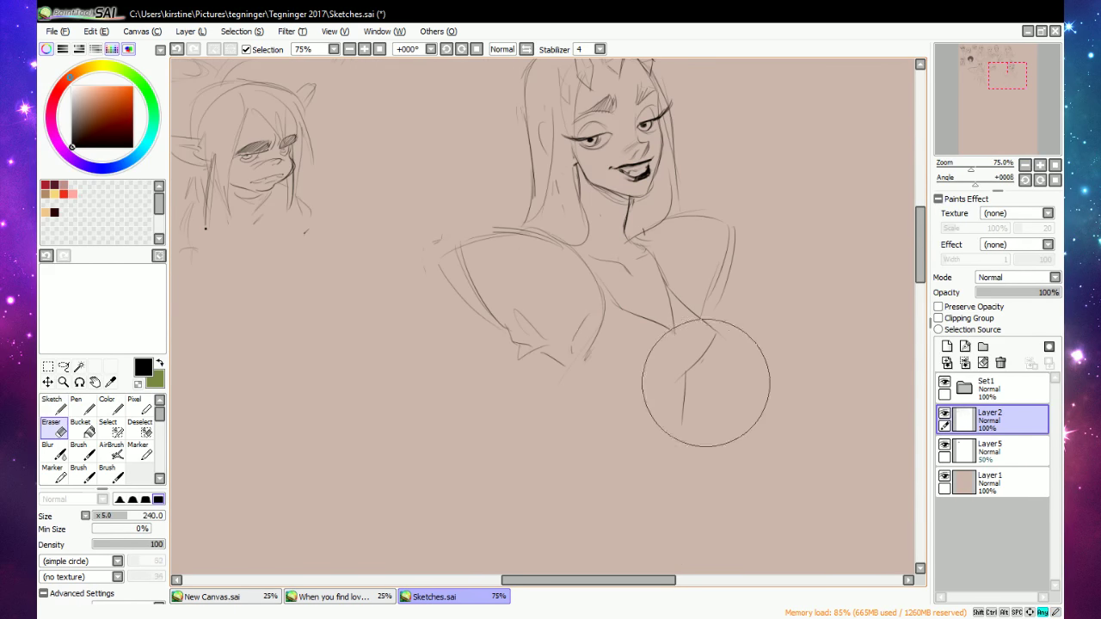
mouse_move(685, 400)
mouse_down()
mouse_move(710, 349)
mouse_move(687, 303)
mouse_up()
key(n)
mouse_move(658, 244)
mouse_down()
mouse_move(708, 338)
mouse_move(672, 430)
mouse_up()
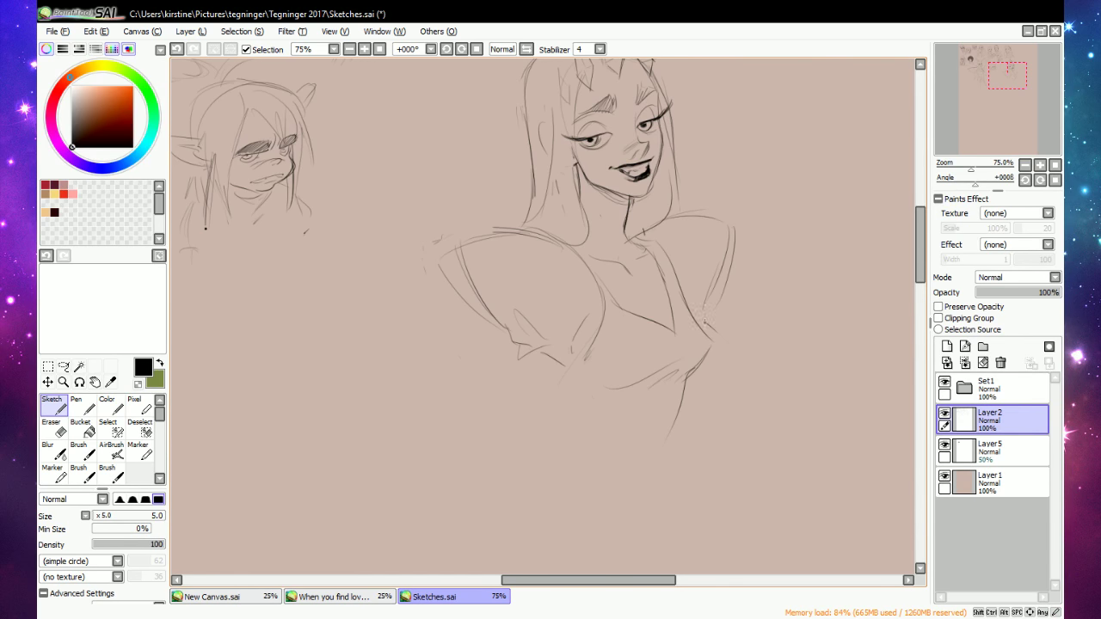
Erase the pointed tip of the V-shaped neckline.
key(e)
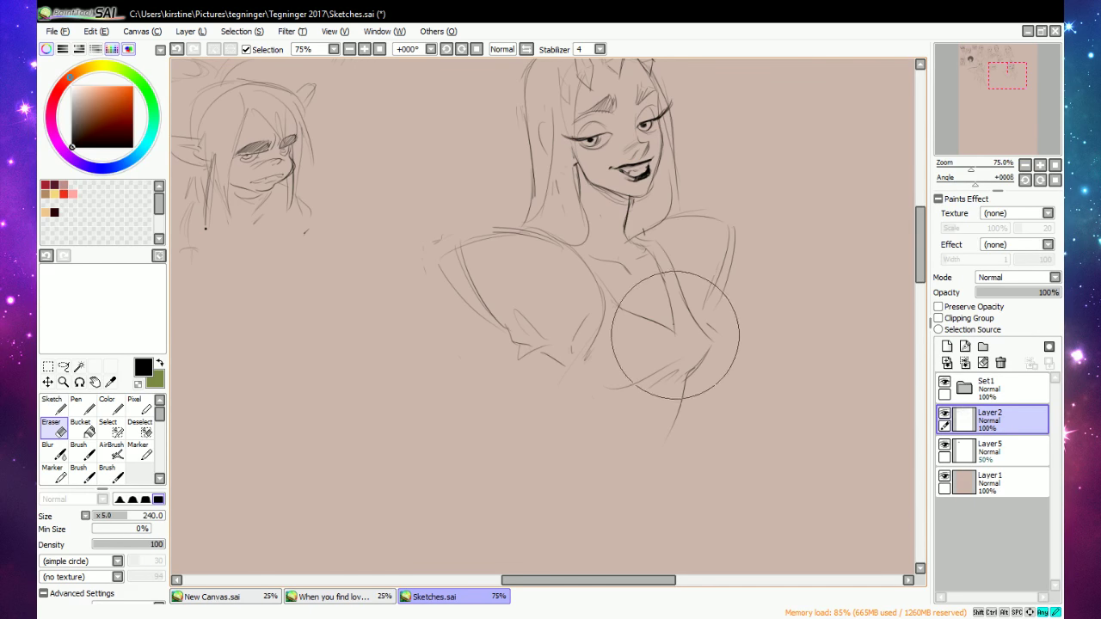
mouse_move(675, 334)
mouse_down()
mouse_move(666, 312)
mouse_move(659, 327)
mouse_up()
key(n)
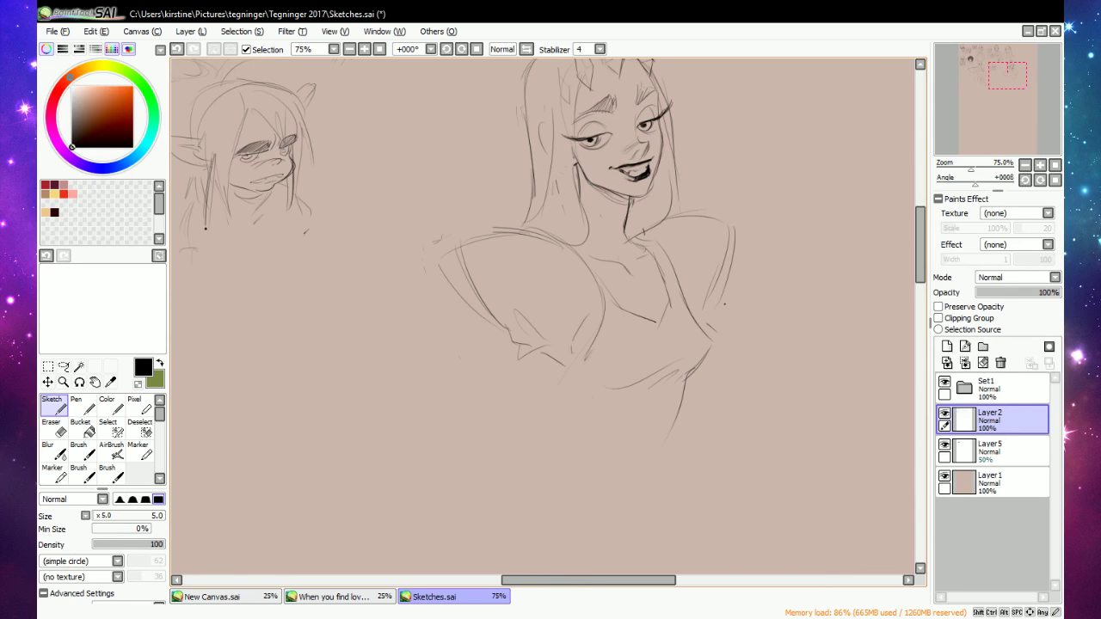
Draw the near arm's outlines down from the sleeve cuff and add a short mark beside the far bust.
drag(516, 360, 494, 411)
drag(559, 370, 528, 443)
drag(602, 322, 535, 449)
drag(710, 326, 717, 332)
Erase the near arm's inner line and redraw it, connecting the sleeve seam to the side of the torso.
key(e)
drag(591, 326, 534, 433)
key(n)
drag(554, 384, 535, 439)
drag(602, 320, 560, 382)
drag(592, 343, 561, 372)
Extend the near arm and waist lines downward, and erase the arm line drawn below the far sleeve.
drag(702, 359, 721, 429)
mouse_move(513, 364)
mouse_down()
mouse_move(491, 436)
mouse_move(530, 499)
mouse_up()
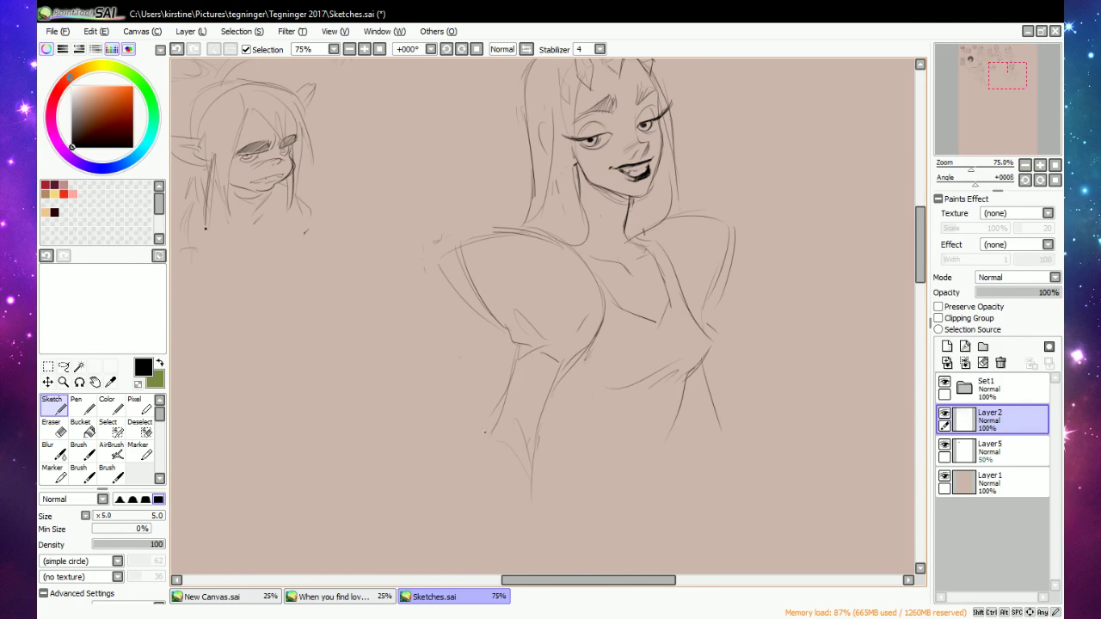
drag(487, 430, 462, 510)
drag(563, 374, 579, 433)
key(e)
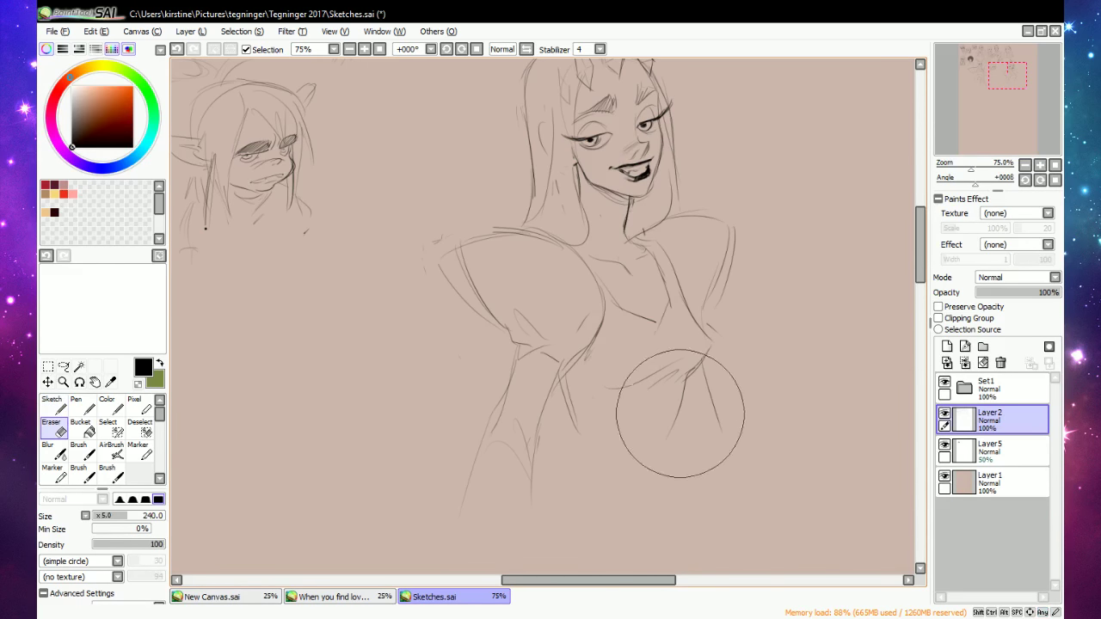
mouse_move(714, 381)
mouse_down()
mouse_move(716, 397)
mouse_move(710, 389)
mouse_up()
key(n)
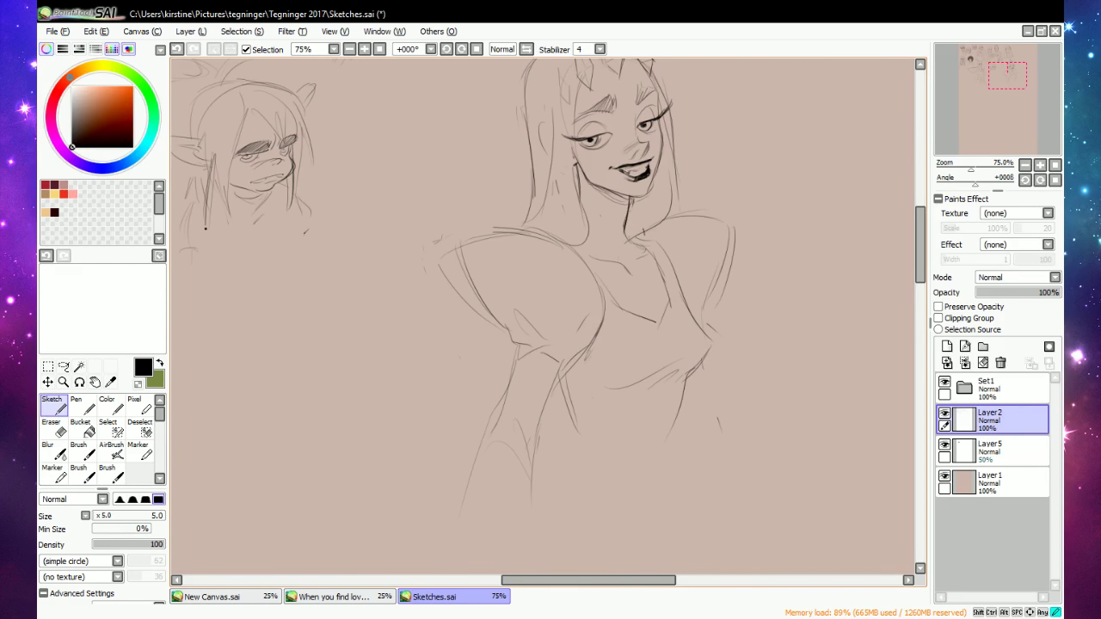
Erase the near arm and lower sleeve, and rough in a rounded shoulder beneath the puffed sleeve.
key(e)
mouse_move(527, 341)
mouse_down()
mouse_move(534, 381)
mouse_move(509, 390)
mouse_up()
key(e)
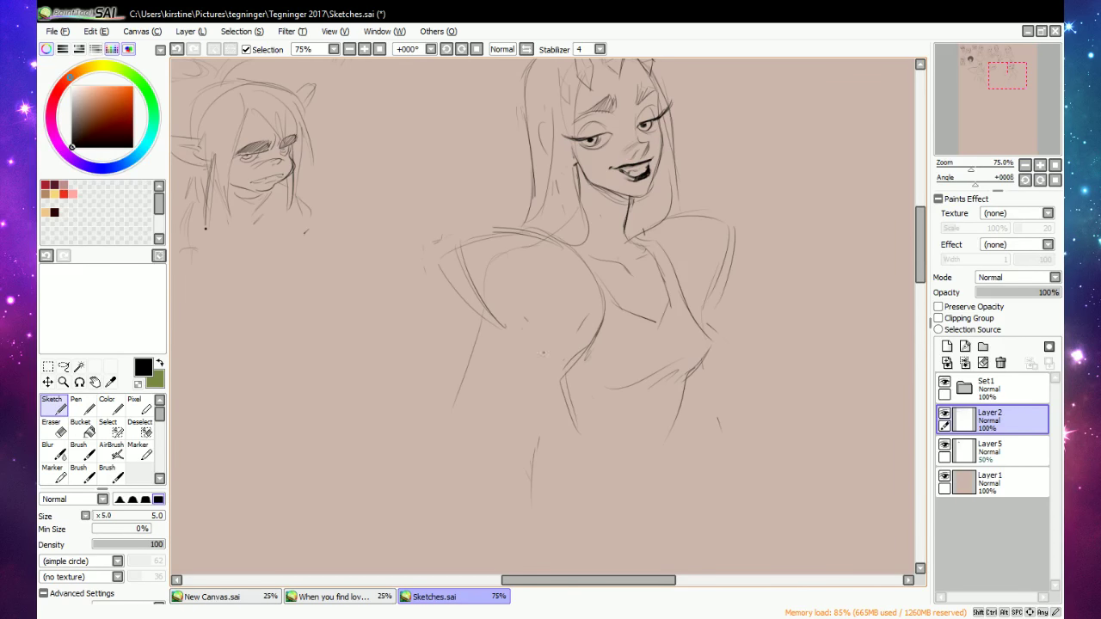
drag(532, 320, 497, 401)
key(e)
mouse_move(591, 258)
mouse_down()
mouse_move(528, 300)
mouse_move(541, 315)
mouse_move(480, 308)
mouse_up()
key(e)
mouse_move(576, 212)
mouse_down()
mouse_move(559, 242)
mouse_move(571, 251)
mouse_up()
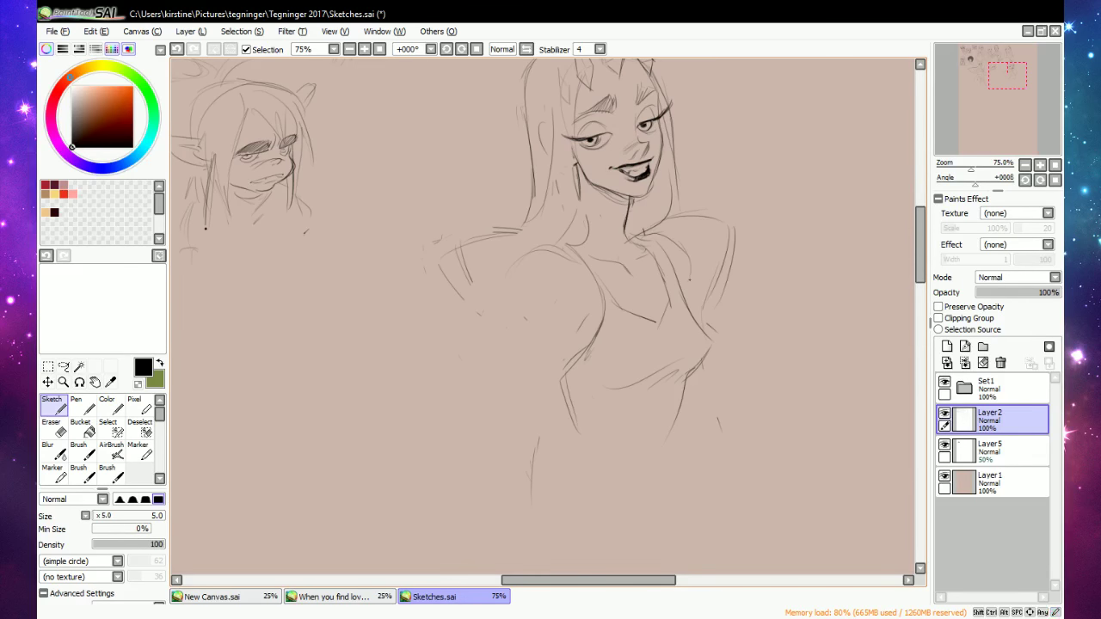
Erase the woman's bust and near waist lines and redraw the near side of the torso as one long curve.
key(e)
mouse_move(689, 254)
mouse_down()
mouse_move(663, 270)
mouse_move(644, 319)
mouse_move(594, 387)
mouse_up()
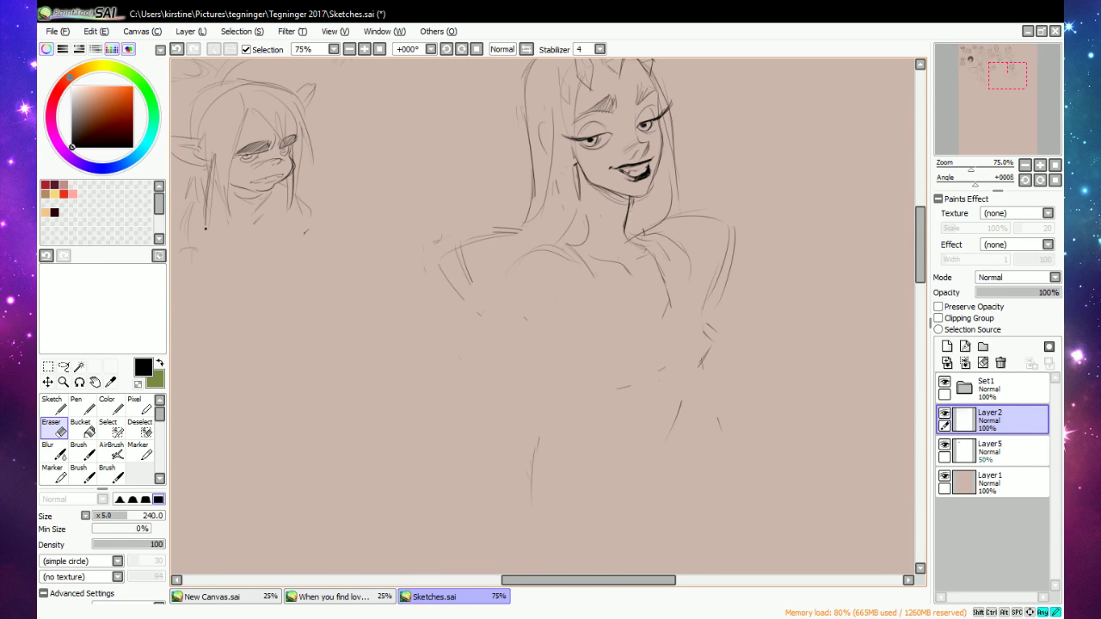
key(e)
drag(518, 313, 561, 392)
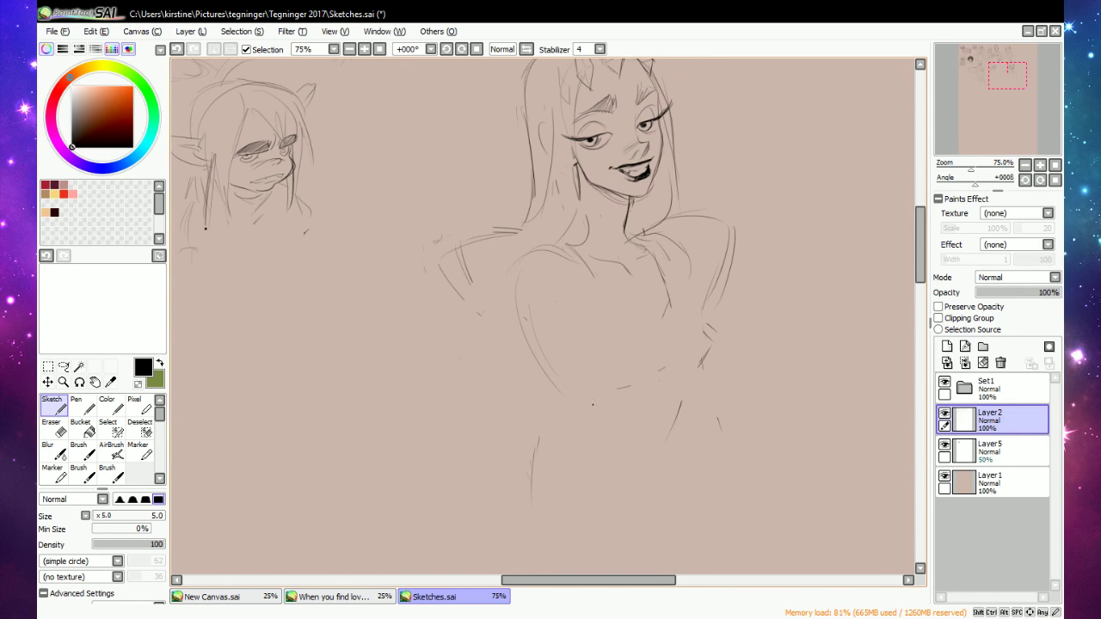
Redraw the contour of the far bust down to the waist and add the armhole line beside it.
drag(684, 312, 680, 401)
mouse_move(699, 291)
mouse_down()
mouse_move(676, 342)
mouse_move(686, 374)
mouse_move(697, 342)
mouse_move(679, 329)
mouse_up()
key(e)
key(n)
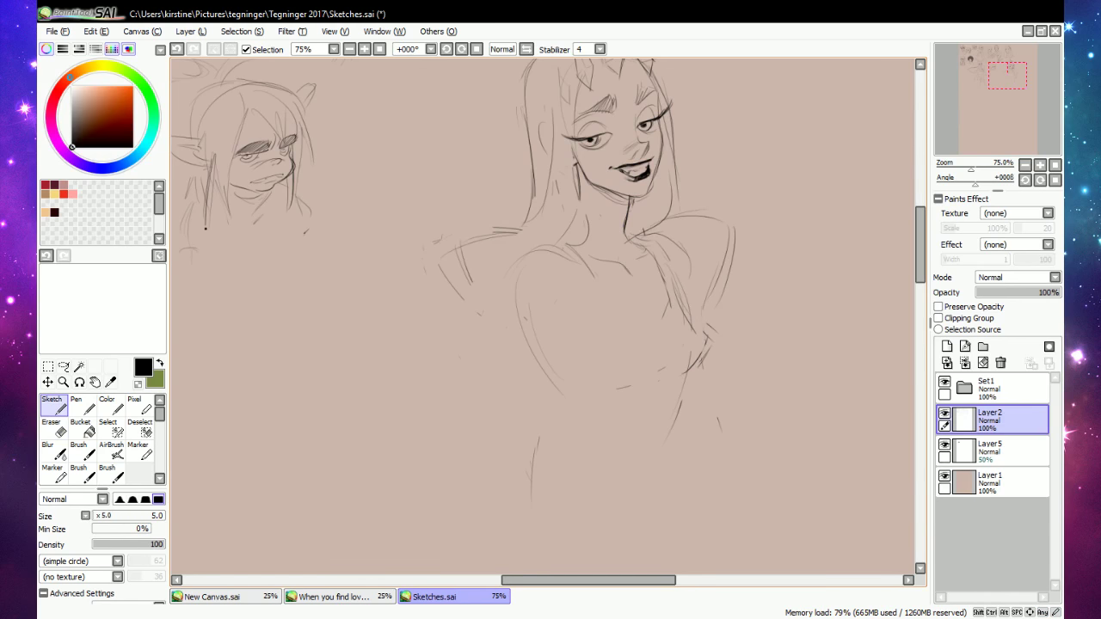
drag(692, 265, 683, 307)
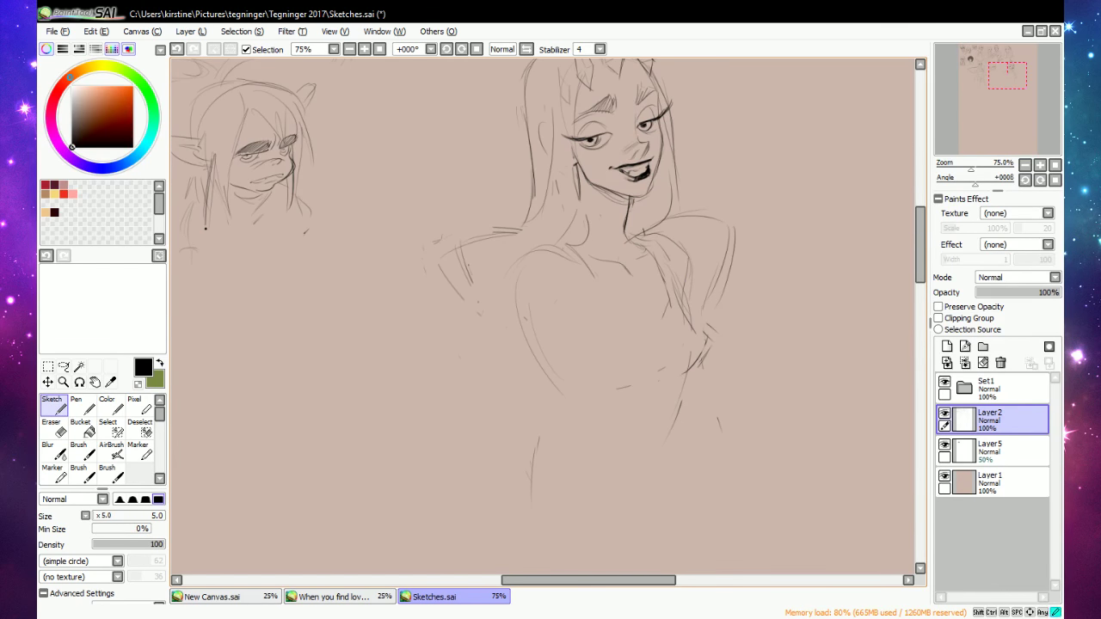
Draw a lower shoulder line and angled sleeve edge on the near side, and erase the old sleeve top.
drag(471, 272, 518, 327)
drag(466, 269, 566, 245)
key(e)
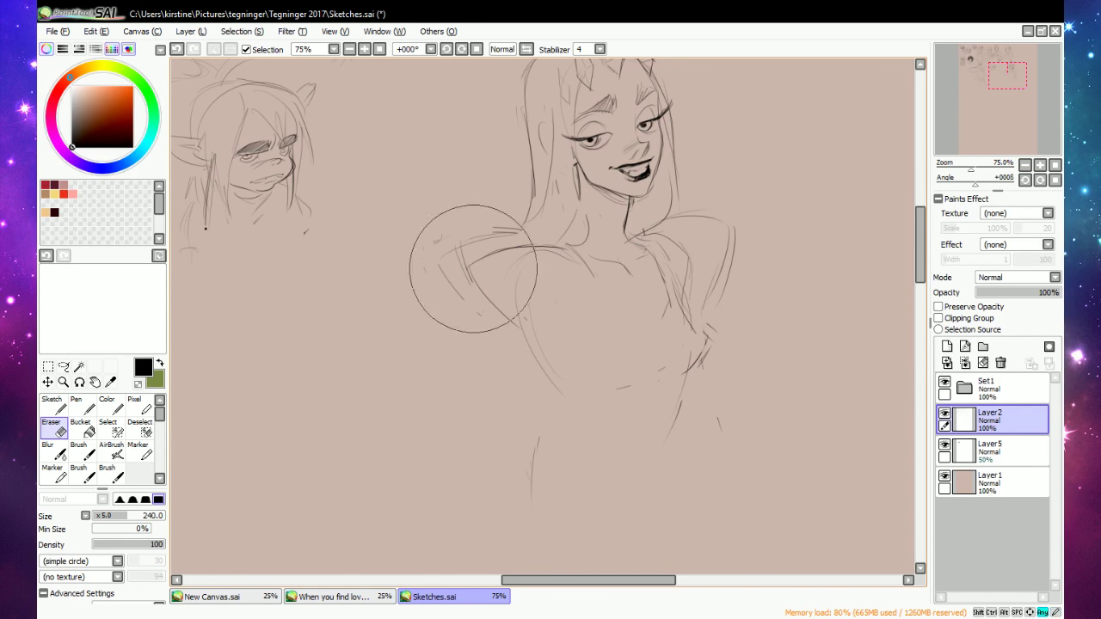
key(n)
drag(531, 207, 513, 235)
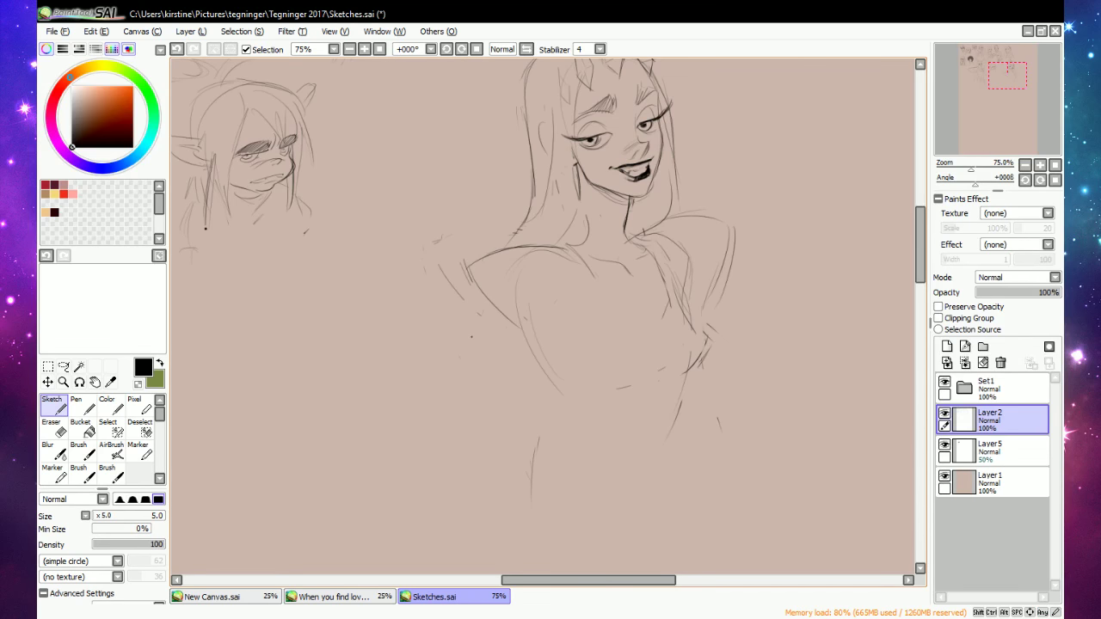
Rough in a long drooping sleeve shape that sweeps outward and down from the near shoulder.
drag(478, 312, 448, 339)
drag(434, 446, 398, 481)
drag(387, 498, 439, 506)
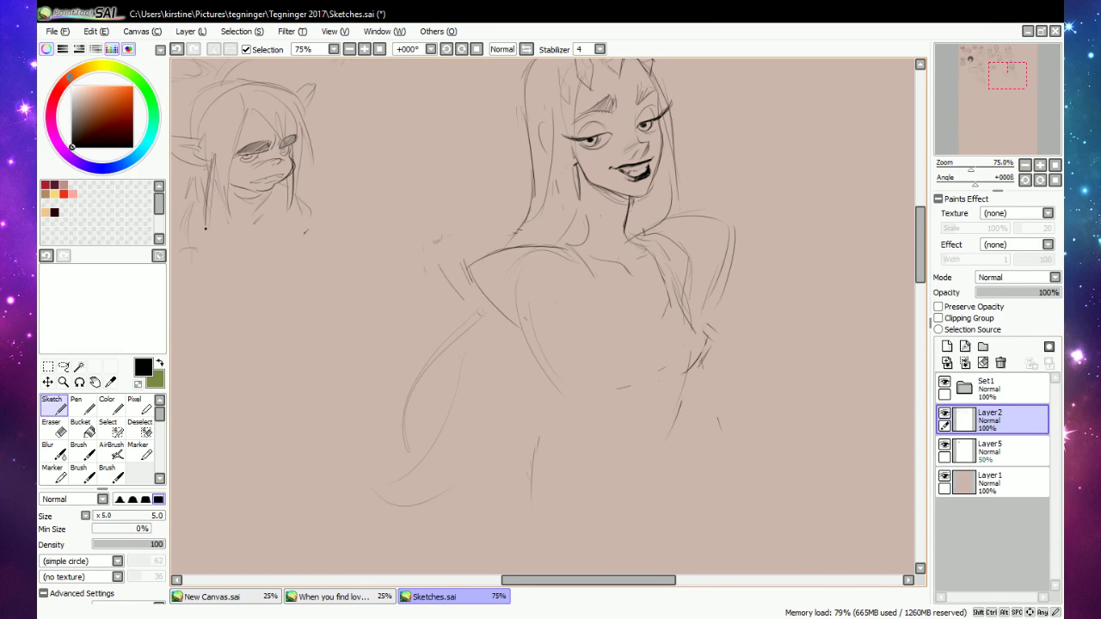
Add fold marks at the near armpit and a rounded curve from the shoulder toward the bust.
drag(530, 327, 547, 333)
drag(529, 303, 553, 328)
drag(571, 336, 586, 316)
mouse_move(585, 259)
mouse_down()
mouse_move(599, 298)
mouse_move(570, 336)
mouse_up()
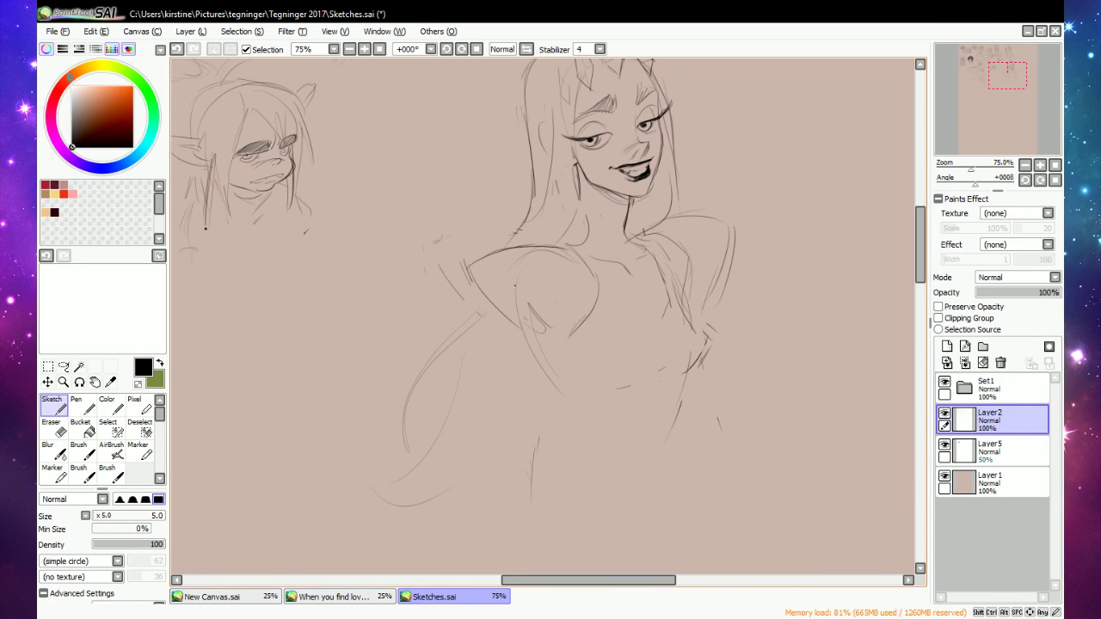
Erase the near shoulder and armpit curve, and redraw them with a sloping shoulder and a tighter inner curve.
key(e)
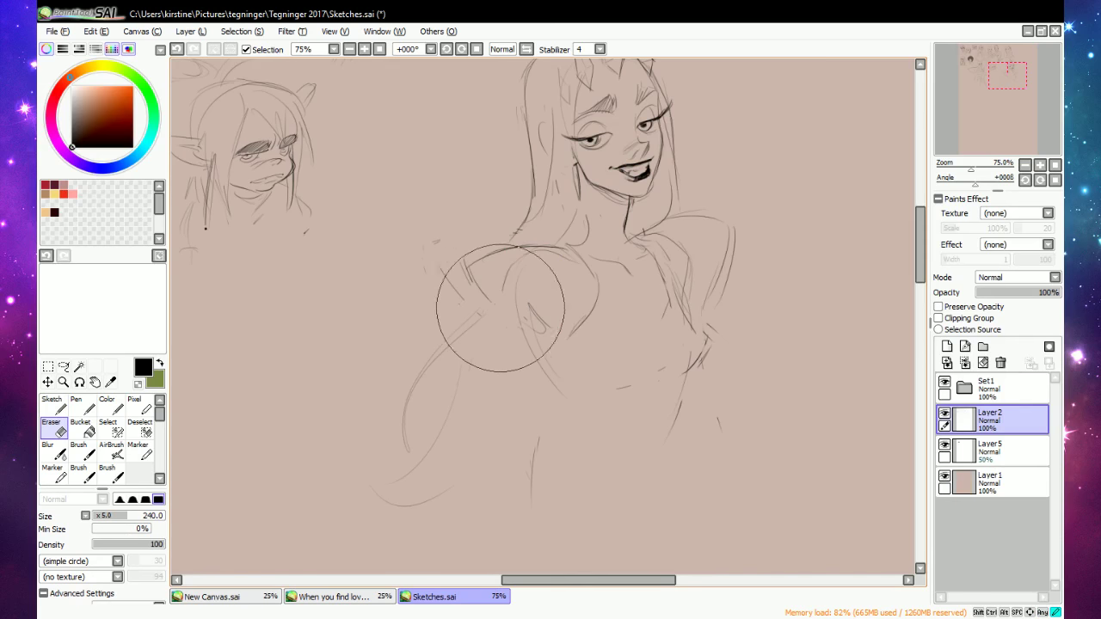
mouse_move(480, 280)
mouse_down()
mouse_move(507, 253)
mouse_move(488, 256)
mouse_move(542, 263)
mouse_move(465, 265)
mouse_move(565, 237)
mouse_up()
key(n)
key(e)
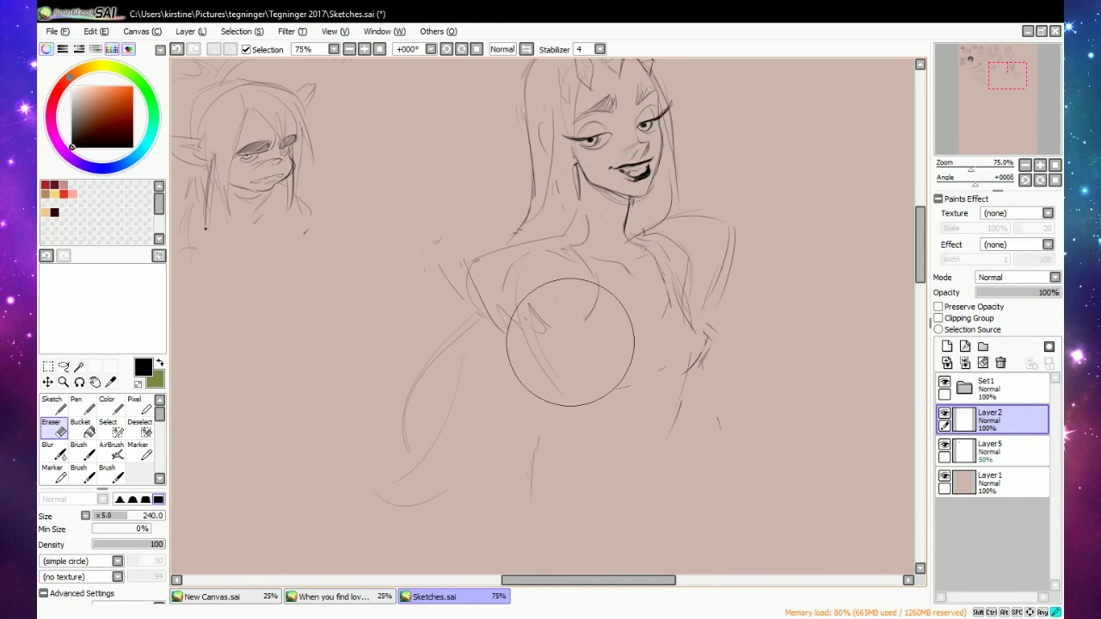
key(n)
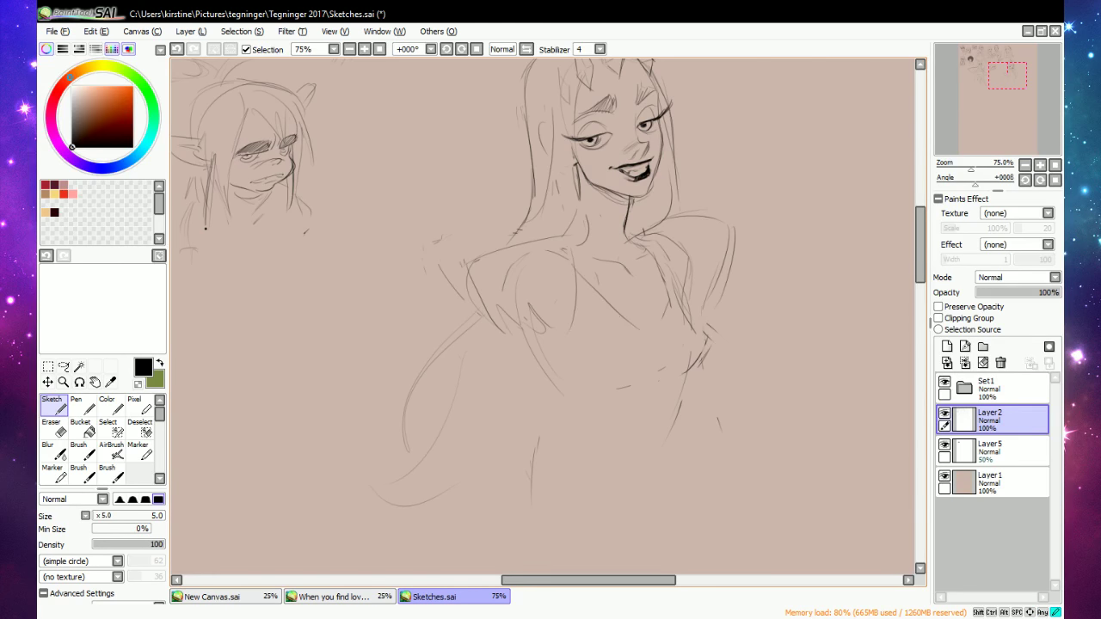
Draw the V-shaped neckline, strengthen the far waist line and outline the near upper arm down to the elbow.
drag(592, 289, 663, 327)
drag(681, 372, 662, 473)
drag(496, 322, 482, 413)
drag(555, 342, 512, 434)
mouse_move(491, 345)
mouse_down()
mouse_move(464, 427)
mouse_move(521, 429)
mouse_up()
Erase the puffed top of the far sleeve and redraw it as a flatter, squared shoulder.
key(e)
mouse_move(689, 284)
mouse_down()
mouse_move(664, 224)
mouse_move(629, 240)
mouse_move(659, 234)
mouse_move(638, 222)
mouse_move(677, 238)
mouse_move(652, 257)
mouse_move(713, 243)
mouse_move(714, 227)
mouse_move(705, 290)
mouse_up()
key(n)
key(e)
key(n)
key(e)
key(e)
key(e)
key(e)
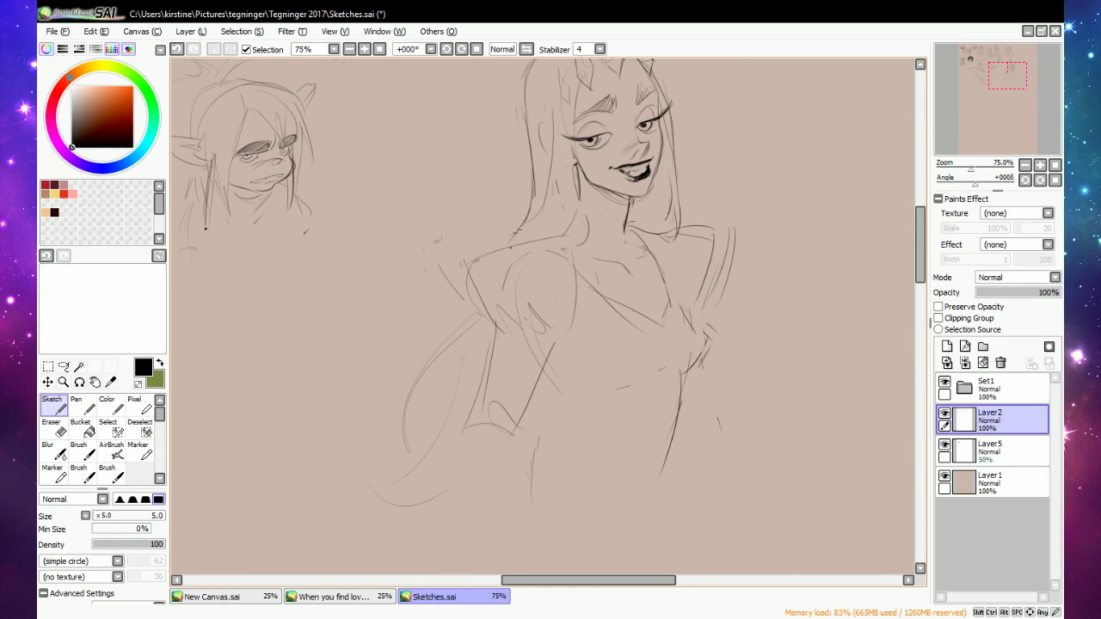
Square off the near shoulder with a firmer top and outer edge, and erase the surplus lines along it.
mouse_move(480, 250)
mouse_down()
mouse_move(575, 237)
mouse_move(487, 297)
mouse_move(492, 323)
mouse_move(485, 313)
mouse_up()
key(e)
key(n)
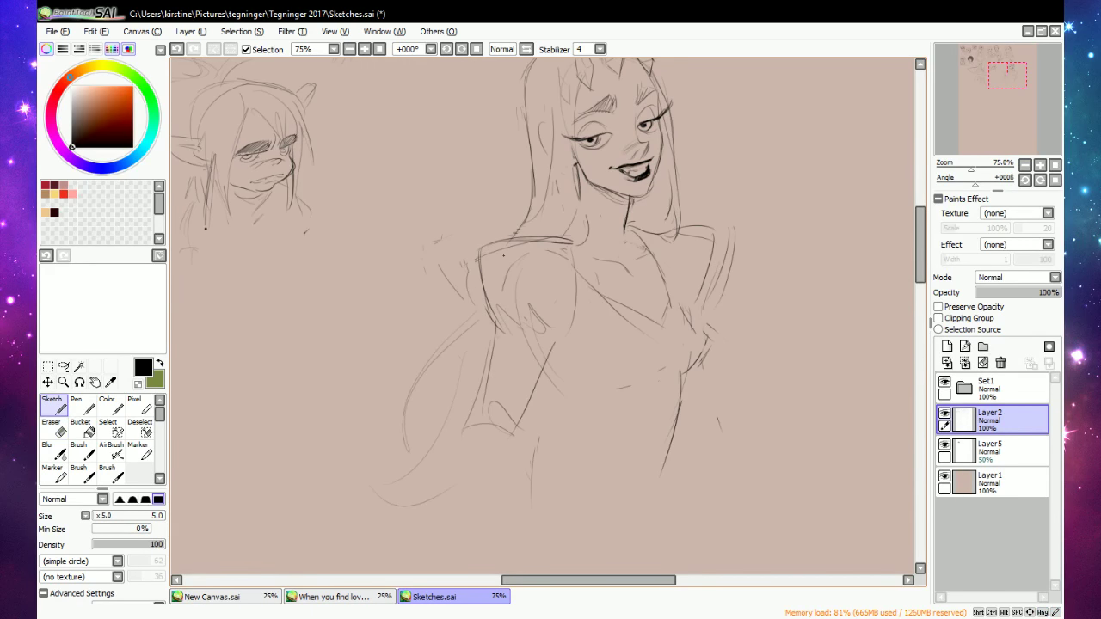
key(e)
drag(489, 255, 561, 246)
Rework the far shoulder's top and outer edge, bringing the arm line in closer to the torso.
key(n)
drag(675, 230, 713, 233)
mouse_move(705, 232)
mouse_down()
mouse_move(697, 290)
mouse_move(686, 236)
mouse_move(697, 286)
mouse_up()
key(e)
key(n)
mouse_move(691, 231)
mouse_down()
mouse_move(686, 301)
mouse_move(668, 295)
mouse_move(685, 314)
mouse_up()
Darken the far edge of the neckline and erase the messy far bust contour below it.
key(e)
key(e)
mouse_move(661, 266)
mouse_down()
mouse_move(692, 323)
mouse_move(673, 370)
mouse_up()
key(e)
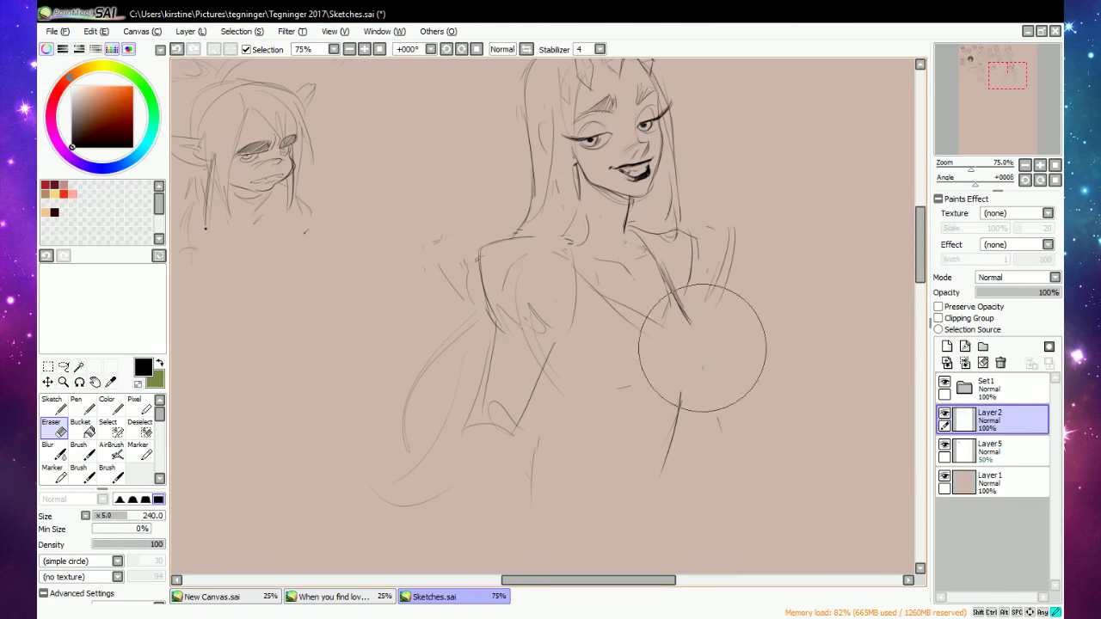
Redraw the far bust and waist contour, then add the near waist line and a sweeping hip curve.
key(e)
mouse_move(689, 297)
mouse_down()
mouse_move(702, 336)
mouse_move(676, 408)
mouse_up()
mouse_move(559, 360)
mouse_down()
mouse_move(576, 432)
mouse_move(558, 458)
mouse_move(626, 461)
mouse_up()
drag(679, 422, 680, 467)
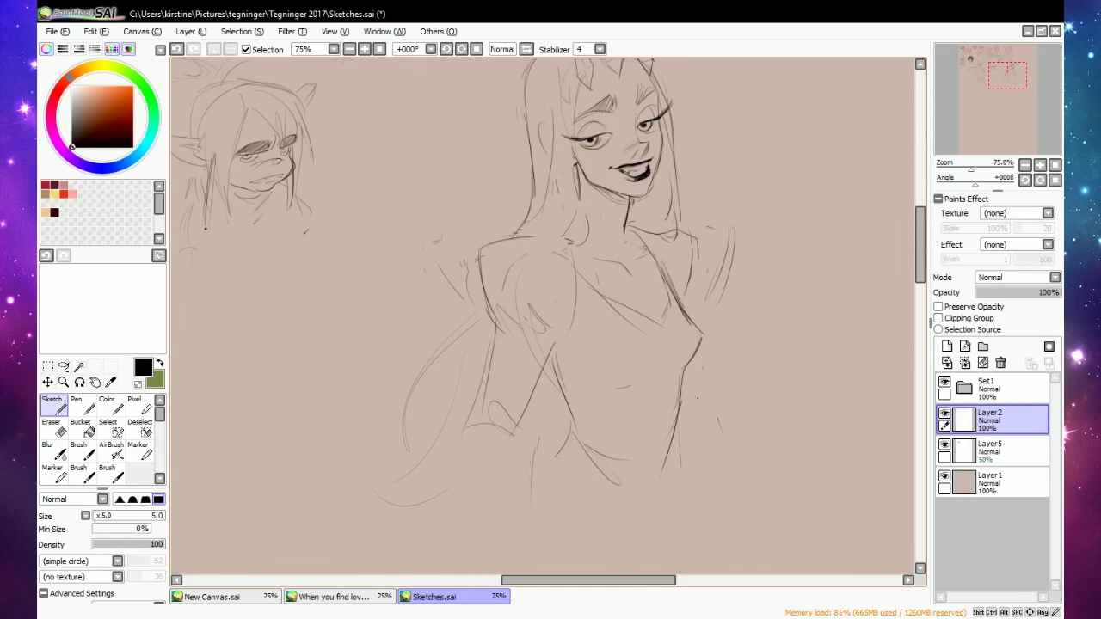
Lasso the crowned woman's sketch, move it left beside the long-eared face, and deselect it.
scroll(775, 197, up, 3)
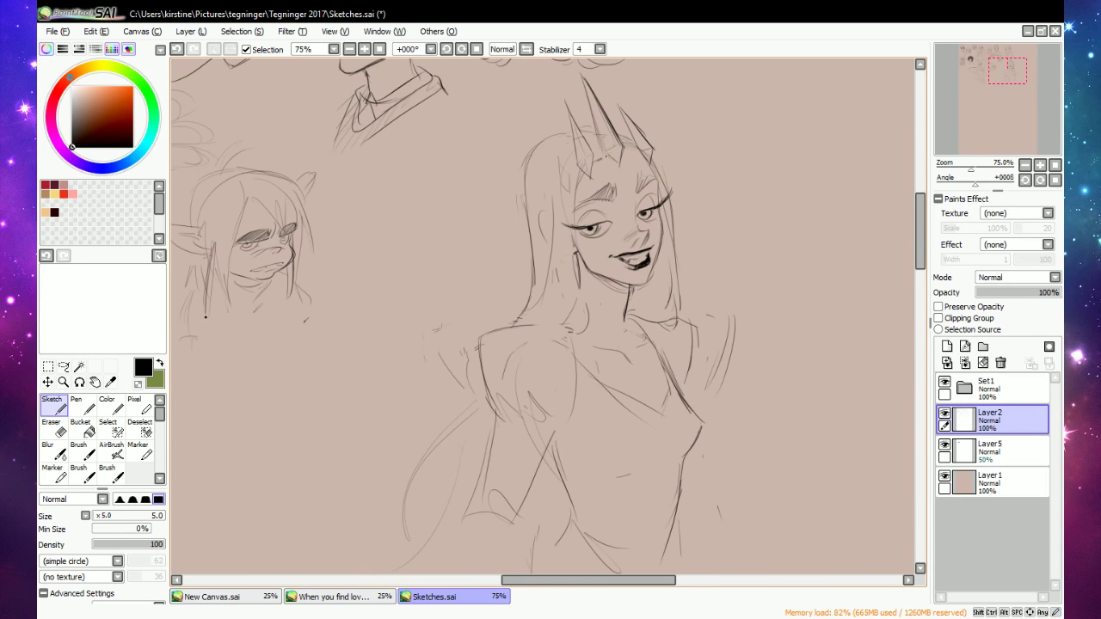
drag(653, 184, 651, 179)
click(350, 49)
click(350, 49)
click(350, 49)
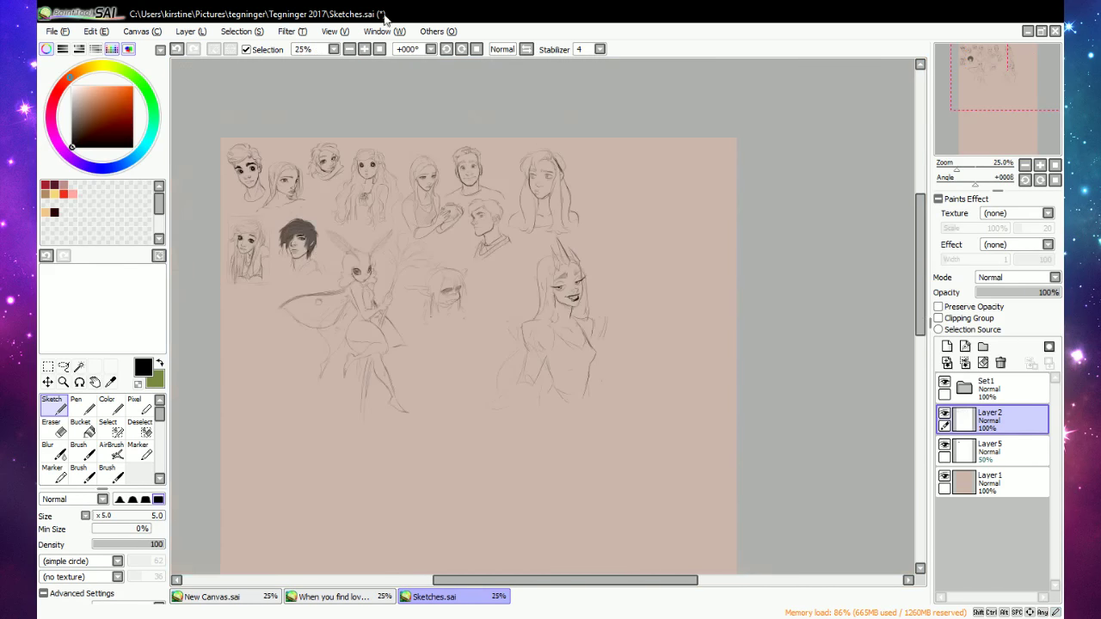
click(63, 366)
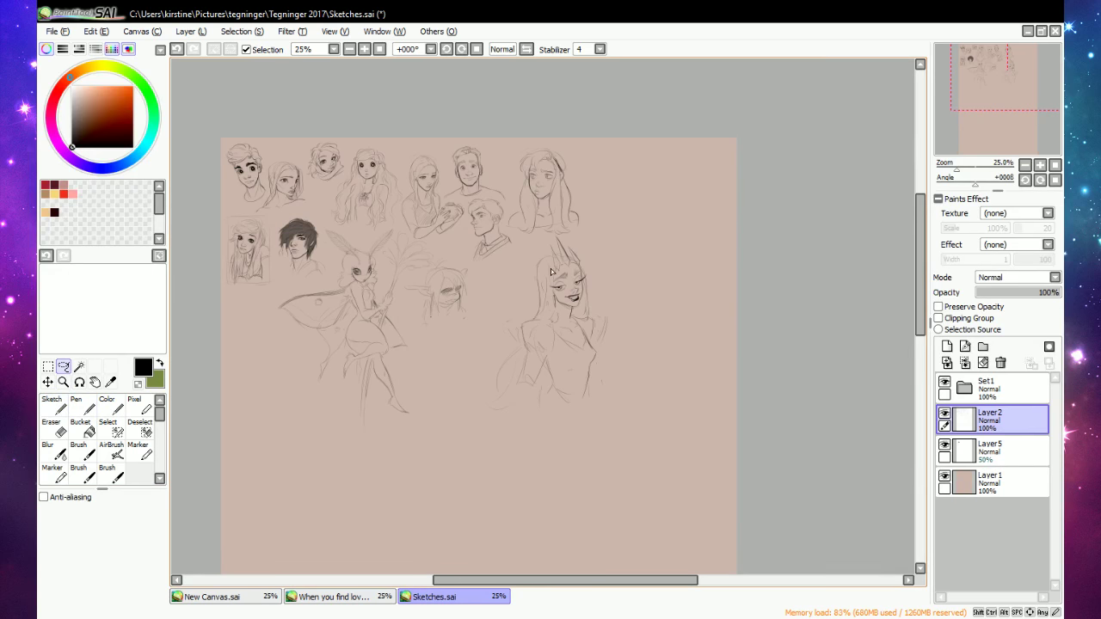
drag(607, 241, 568, 240)
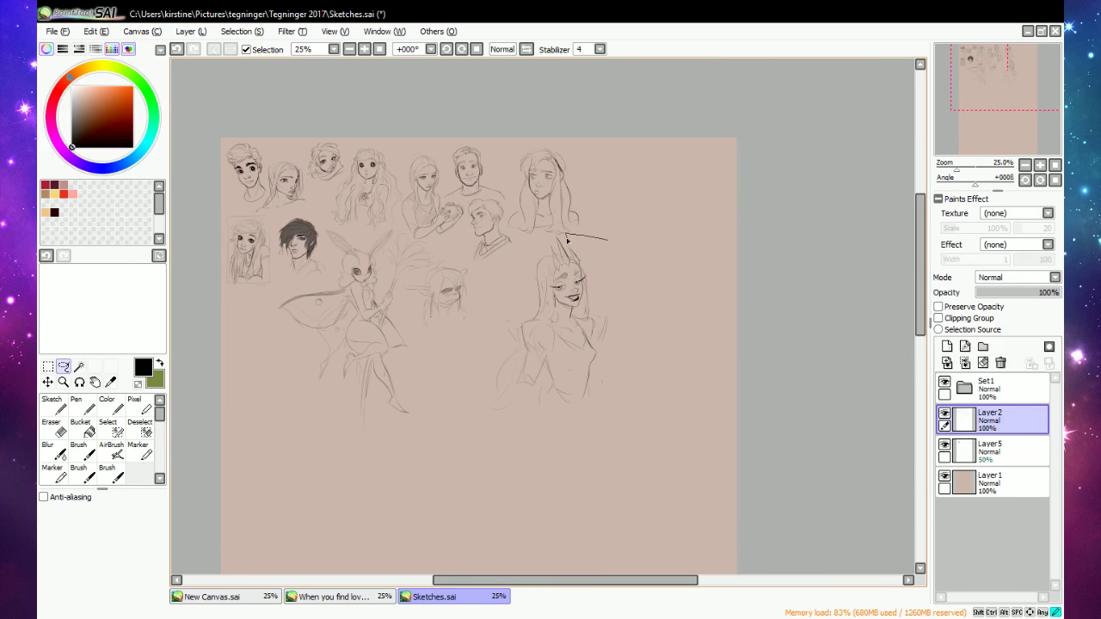
click(365, 49)
mouse_move(495, 520)
mouse_down()
mouse_move(456, 480)
mouse_move(485, 349)
mouse_move(535, 229)
mouse_move(560, 210)
mouse_move(675, 317)
mouse_move(629, 515)
mouse_move(439, 531)
mouse_up()
mouse_move(608, 456)
mouse_down()
mouse_move(523, 504)
mouse_move(528, 492)
mouse_up()
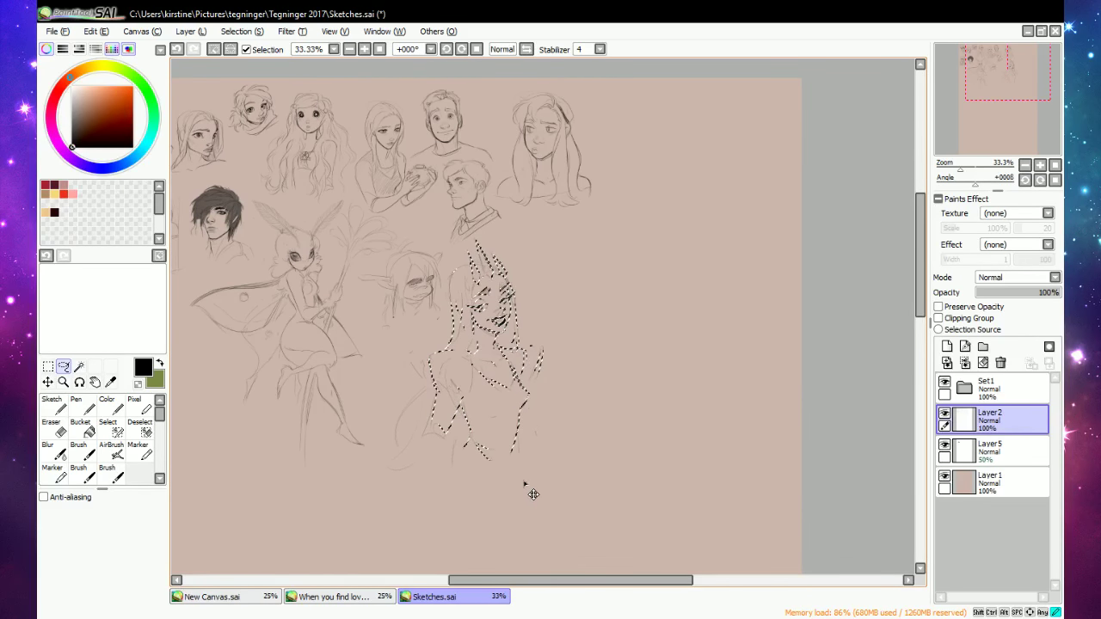
key(ctrl+d)
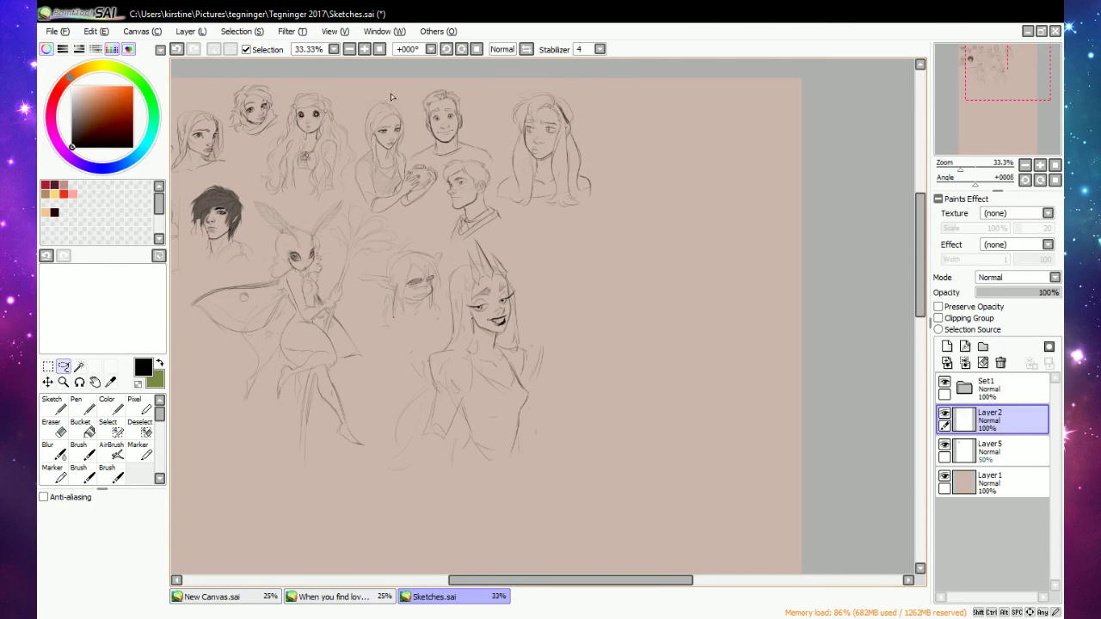
Return to the Sketch brush and reinforce the near hair lock beside the crowned woman's neck.
click(365, 49)
click(364, 50)
click(55, 407)
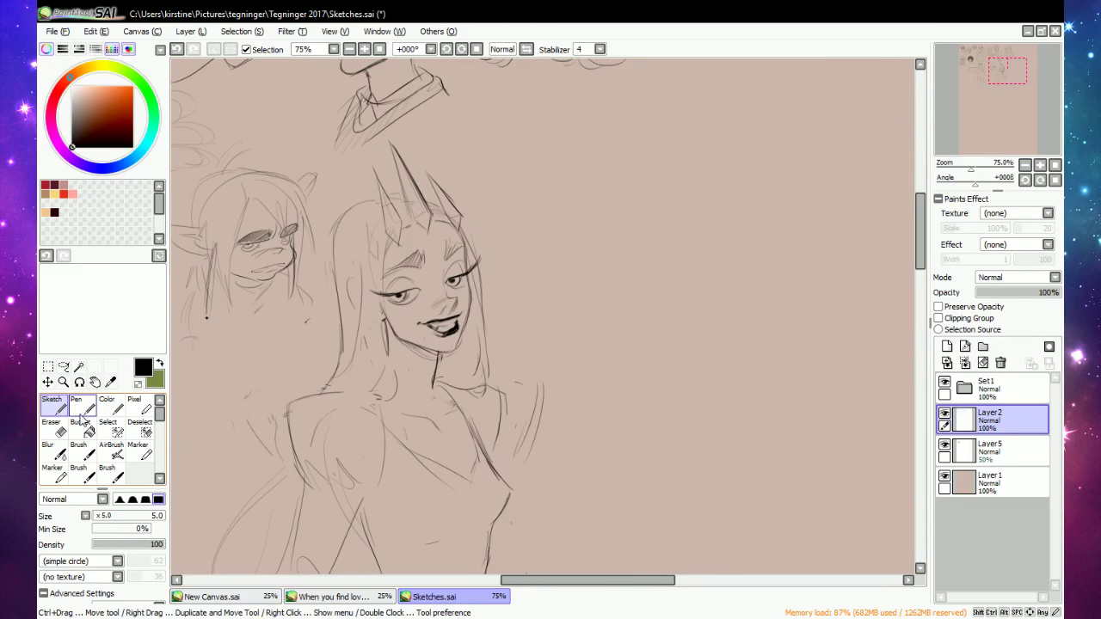
drag(383, 327, 395, 398)
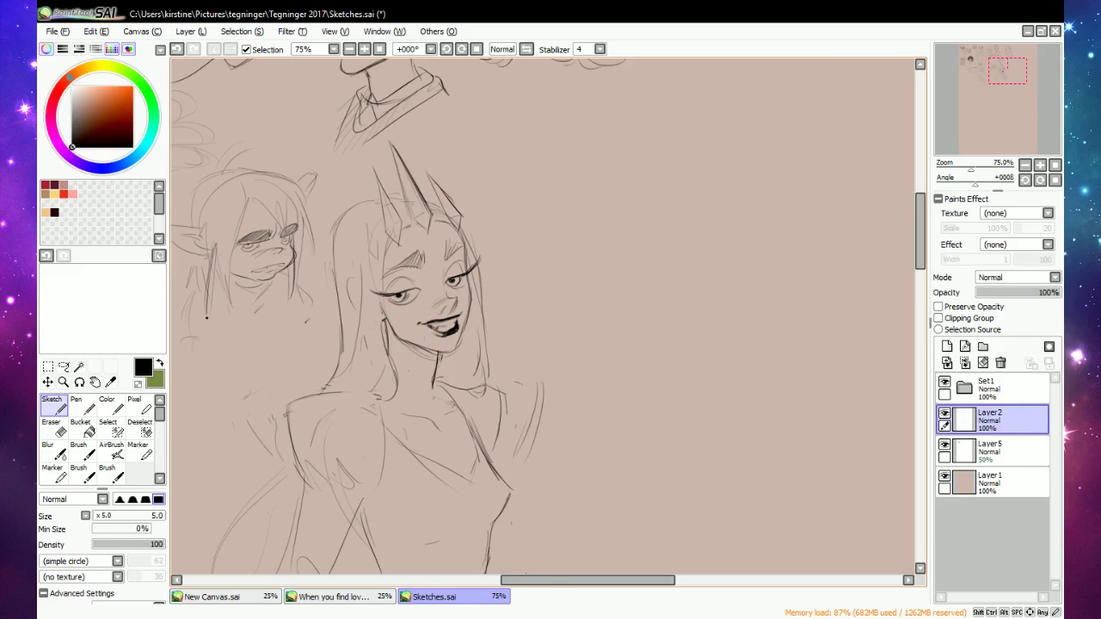
Draw the crowned woman's far hip line flaring outward from the waist, with a short crossing stroke beneath it.
drag(633, 580, 650, 582)
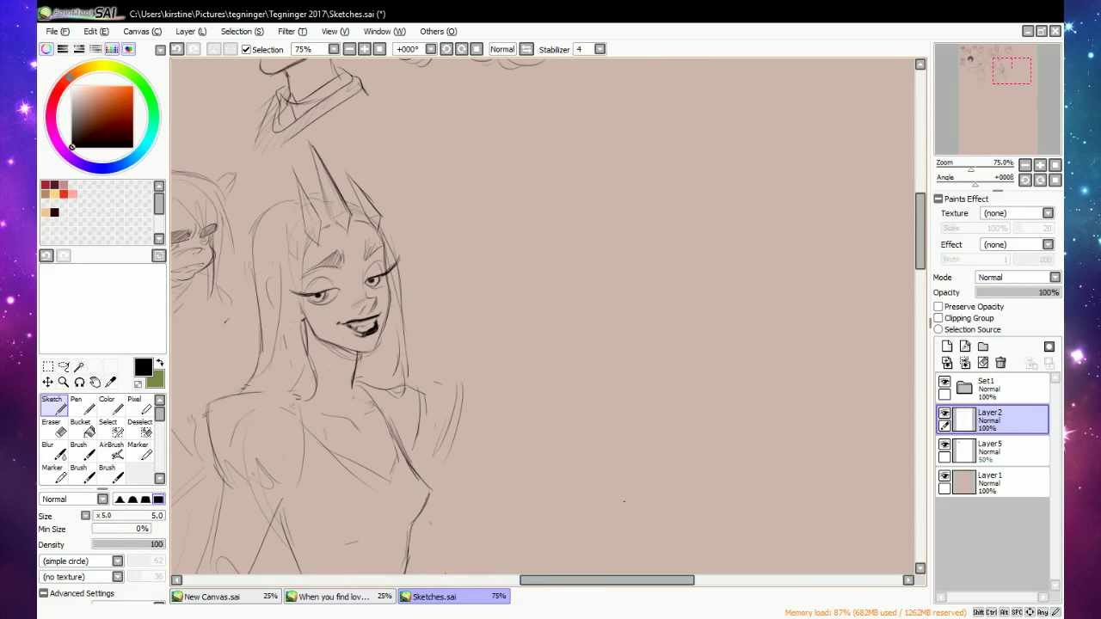
click(351, 52)
click(351, 52)
click(362, 53)
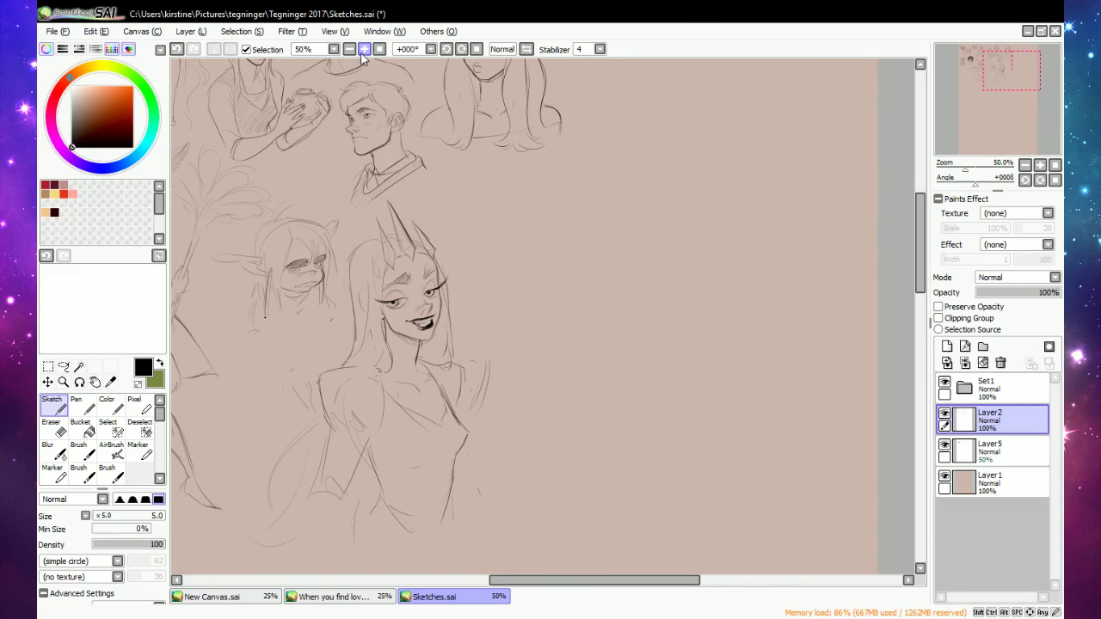
drag(459, 470, 481, 511)
drag(467, 494, 454, 515)
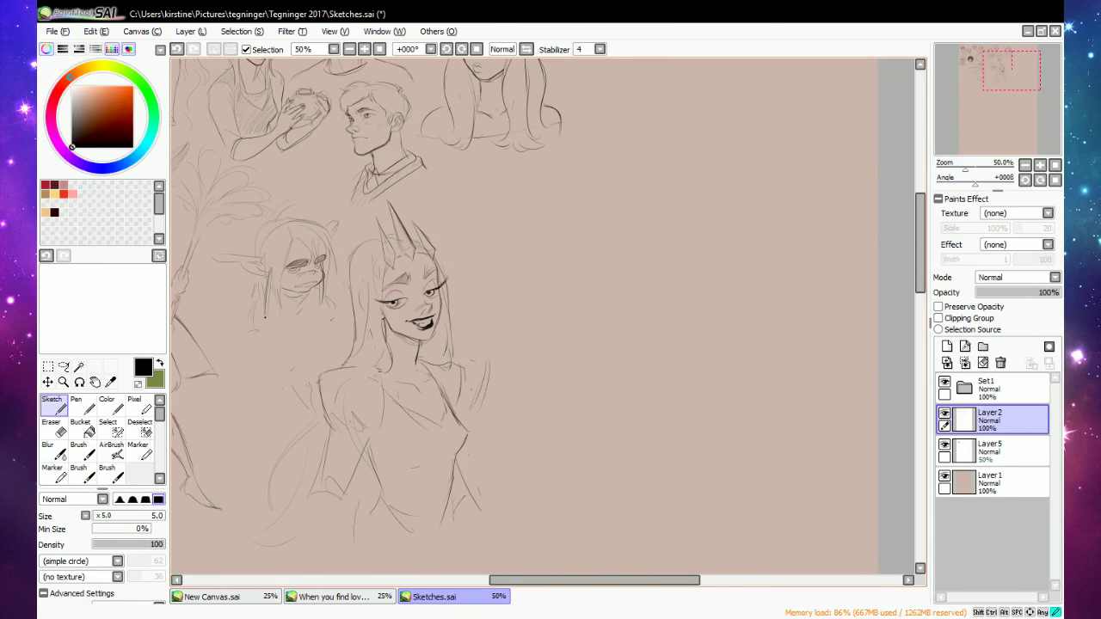
click(366, 50)
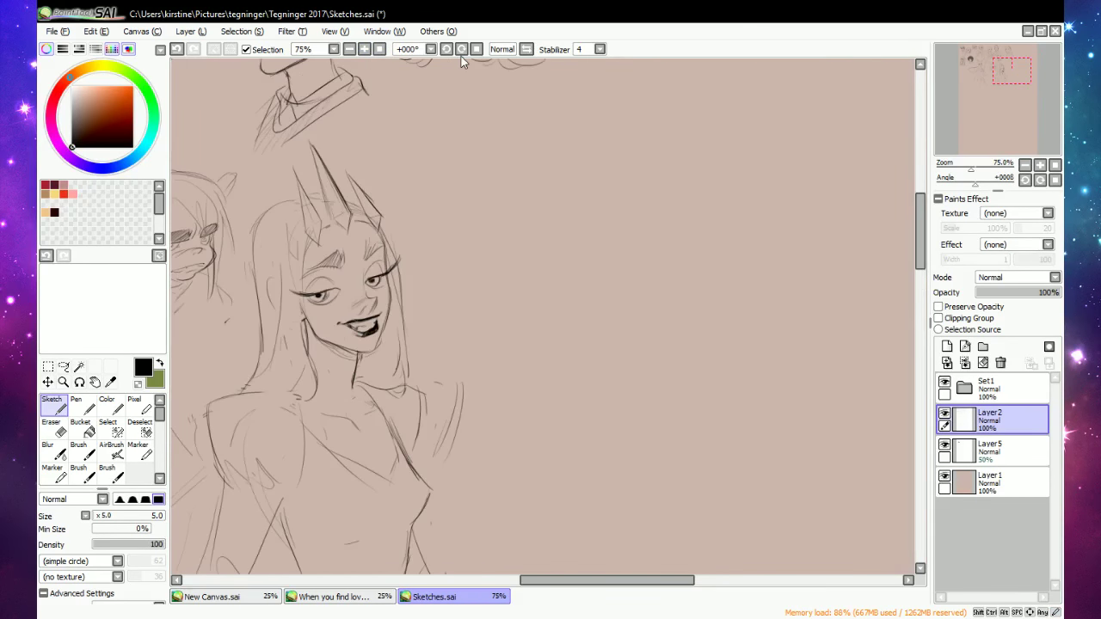
drag(919, 241, 918, 261)
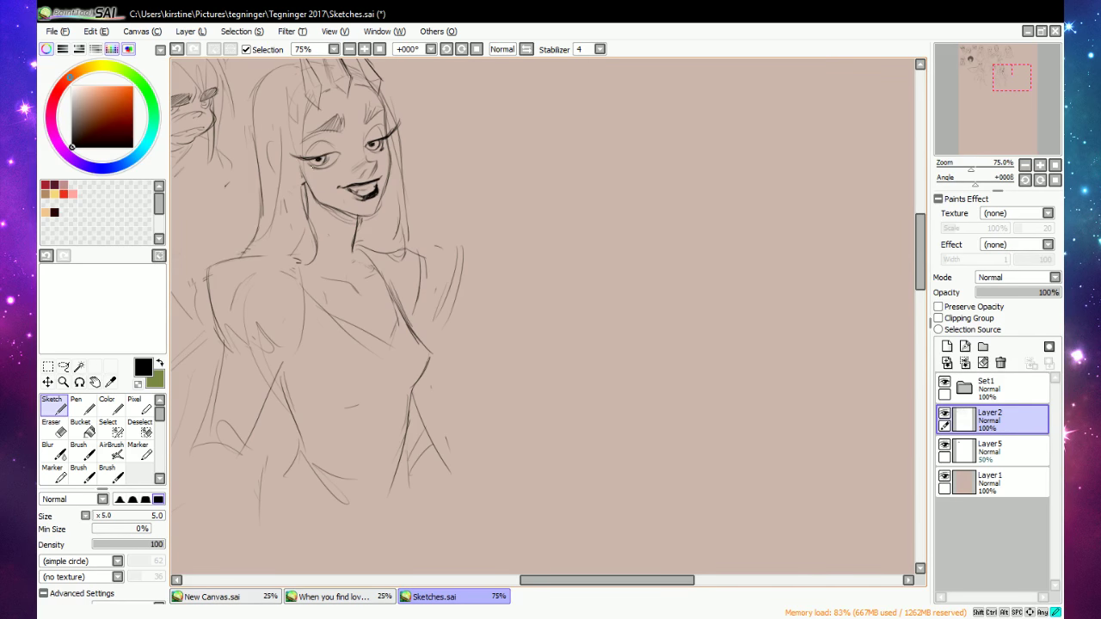
key(e)
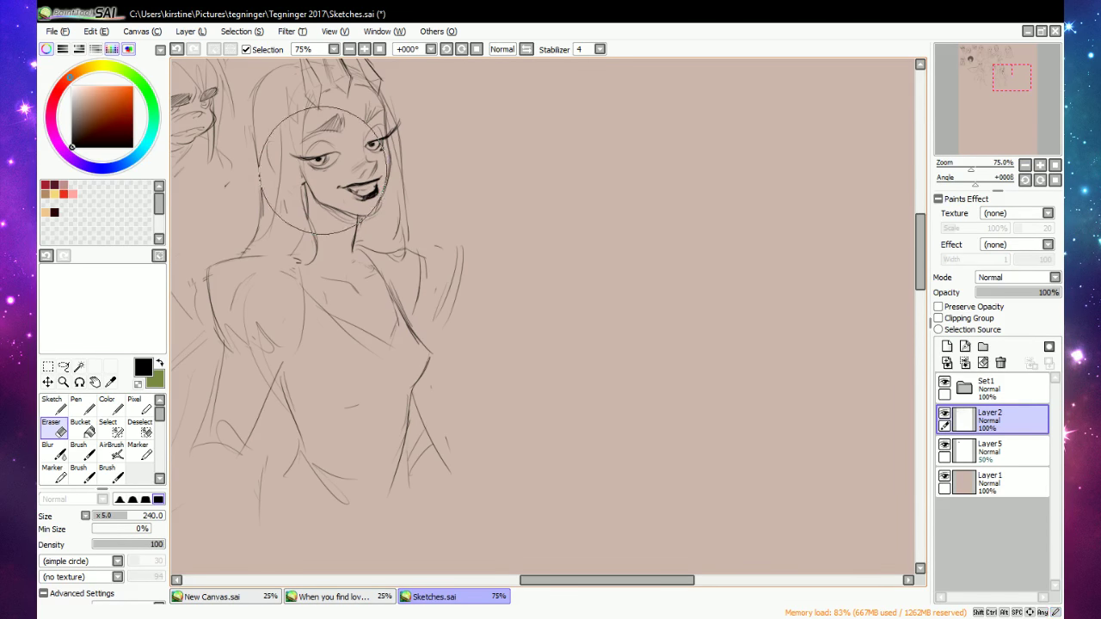
key(n)
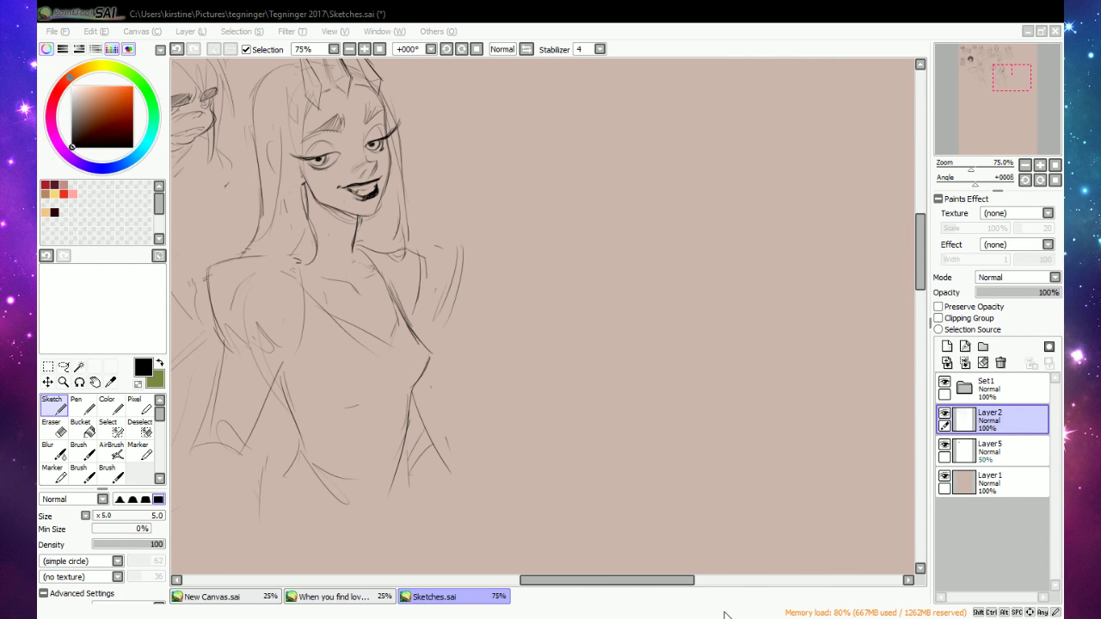
drag(680, 589, 689, 587)
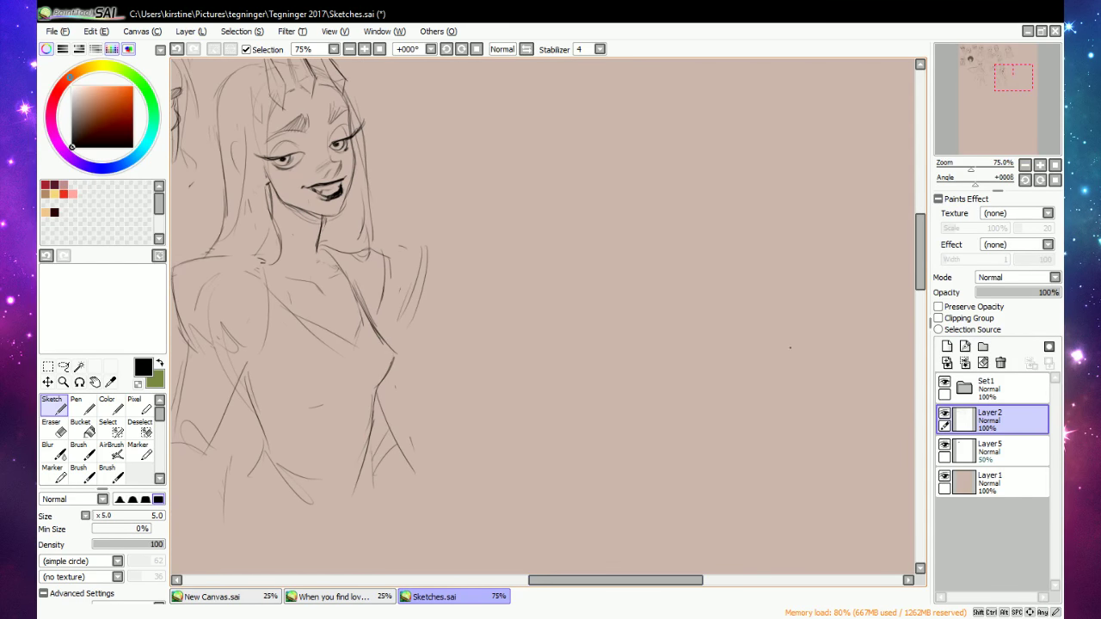
click(351, 50)
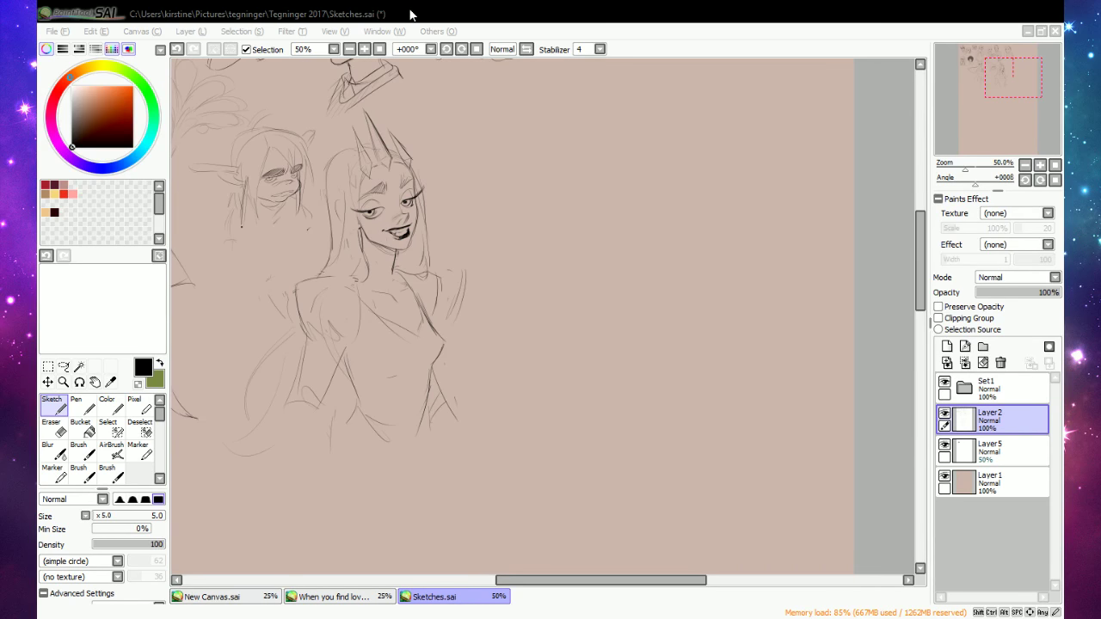
click(499, 617)
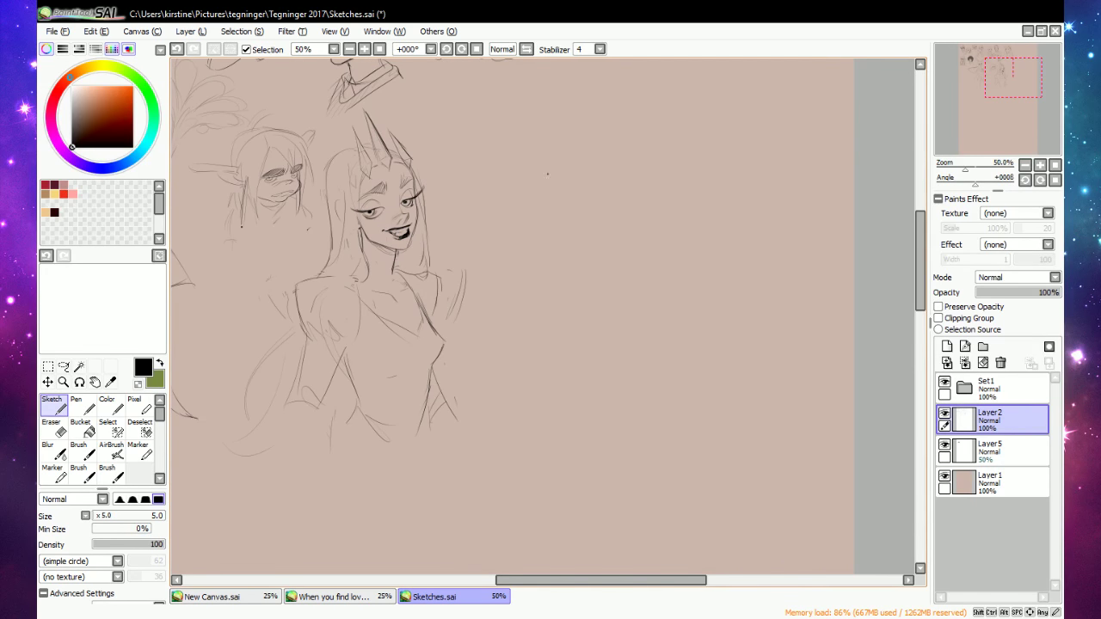
Rough in a new oval head with two eye shapes in the empty area right of the crowned woman.
mouse_move(565, 190)
mouse_down()
mouse_move(586, 160)
mouse_move(631, 172)
mouse_up()
drag(570, 214, 635, 247)
drag(581, 212, 624, 214)
Darken the upper lids and outlines of both eyes on the new head.
click(364, 49)
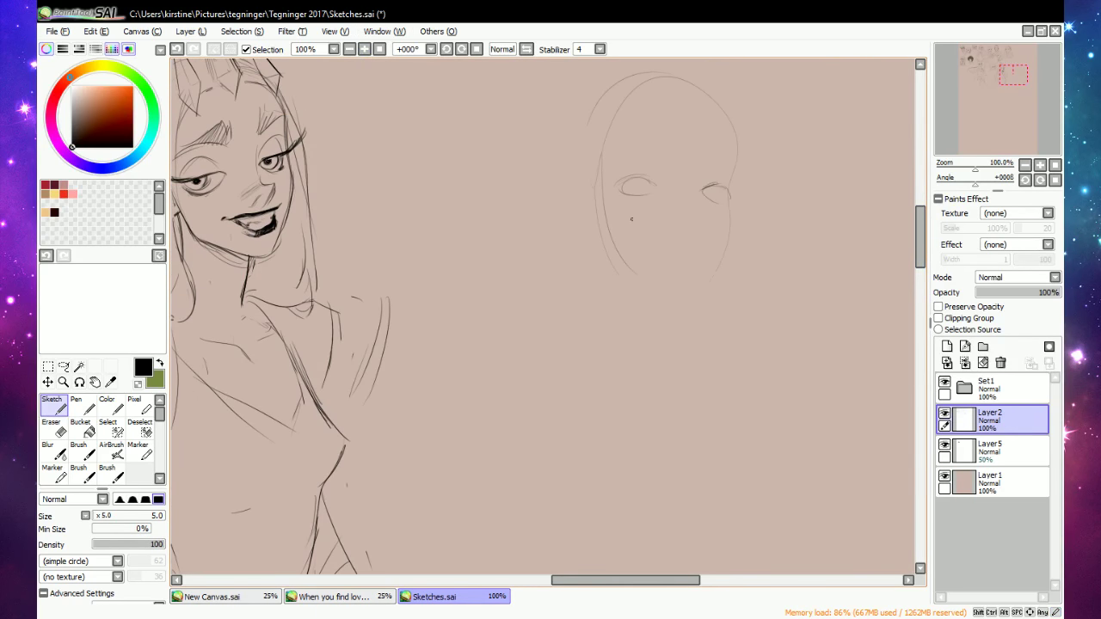
mouse_move(622, 181)
mouse_down()
mouse_move(658, 181)
mouse_move(657, 190)
mouse_move(623, 186)
mouse_move(727, 206)
mouse_move(718, 185)
mouse_move(732, 197)
mouse_move(719, 180)
mouse_move(729, 183)
mouse_up()
drag(620, 178, 649, 175)
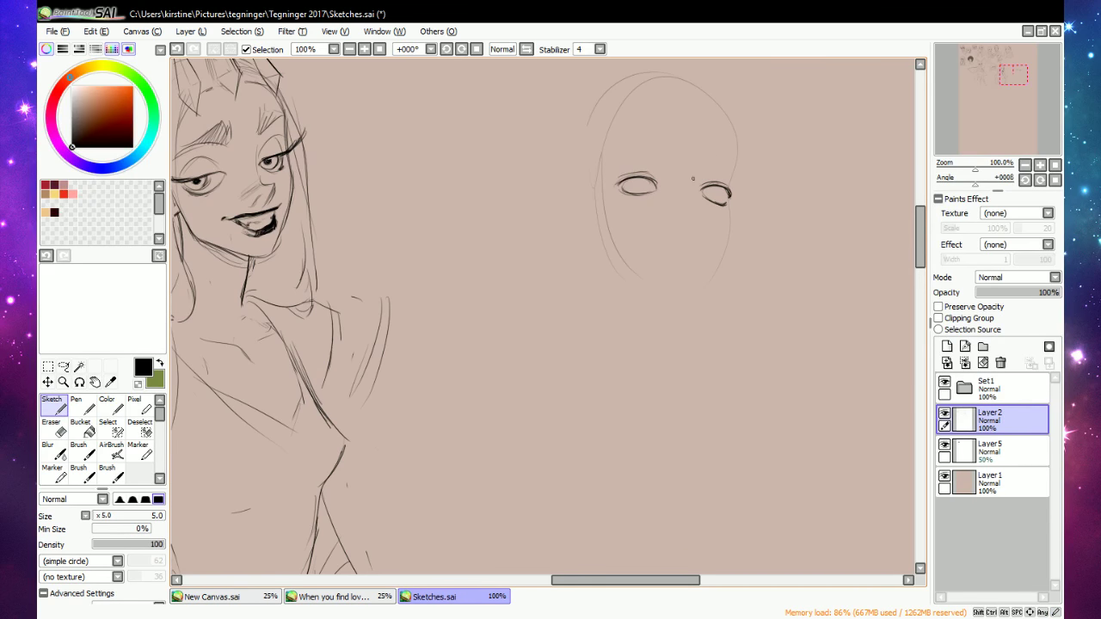
Sketch loose wavy bangs across the new head's forehead and side locks framing both cheeks.
drag(606, 225, 618, 185)
drag(618, 177, 635, 148)
mouse_move(630, 154)
mouse_down()
mouse_move(665, 131)
mouse_move(651, 134)
mouse_move(675, 162)
mouse_move(693, 172)
mouse_move(711, 161)
mouse_move(733, 263)
mouse_up()
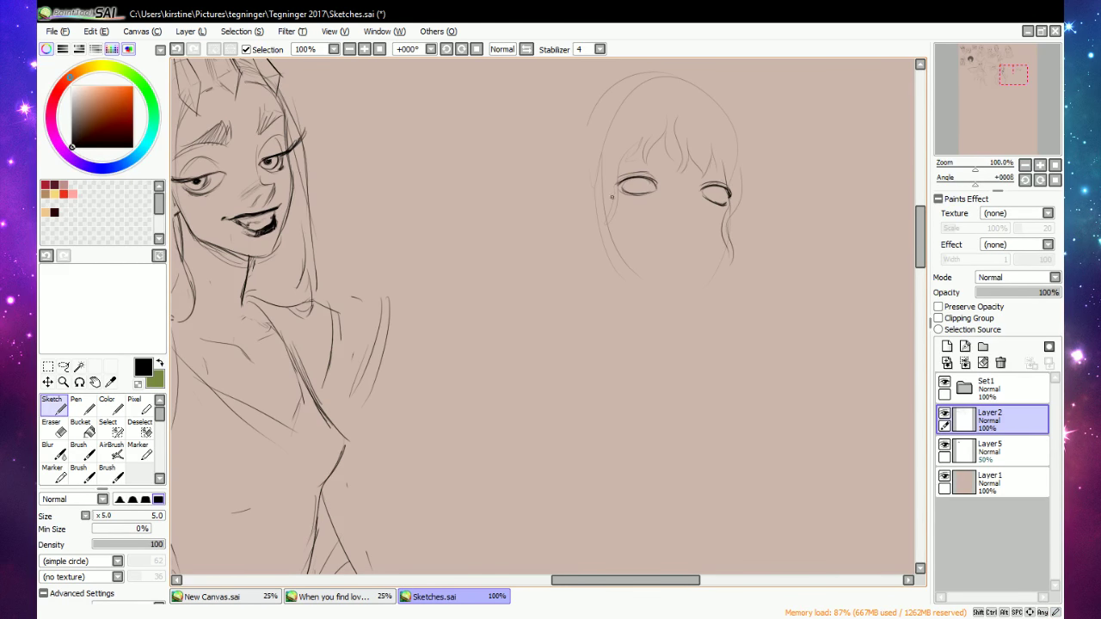
drag(606, 193, 616, 267)
drag(608, 177, 581, 259)
Thicken the upper lids of both eyes on the new head and add lashes at their outer corners.
drag(620, 183, 643, 177)
mouse_move(622, 183)
mouse_down()
mouse_move(650, 179)
mouse_move(608, 187)
mouse_move(636, 178)
mouse_up()
drag(624, 182, 637, 178)
drag(623, 182, 645, 177)
drag(639, 178, 728, 191)
drag(714, 186, 741, 197)
drag(726, 190, 740, 196)
drag(728, 193, 745, 187)
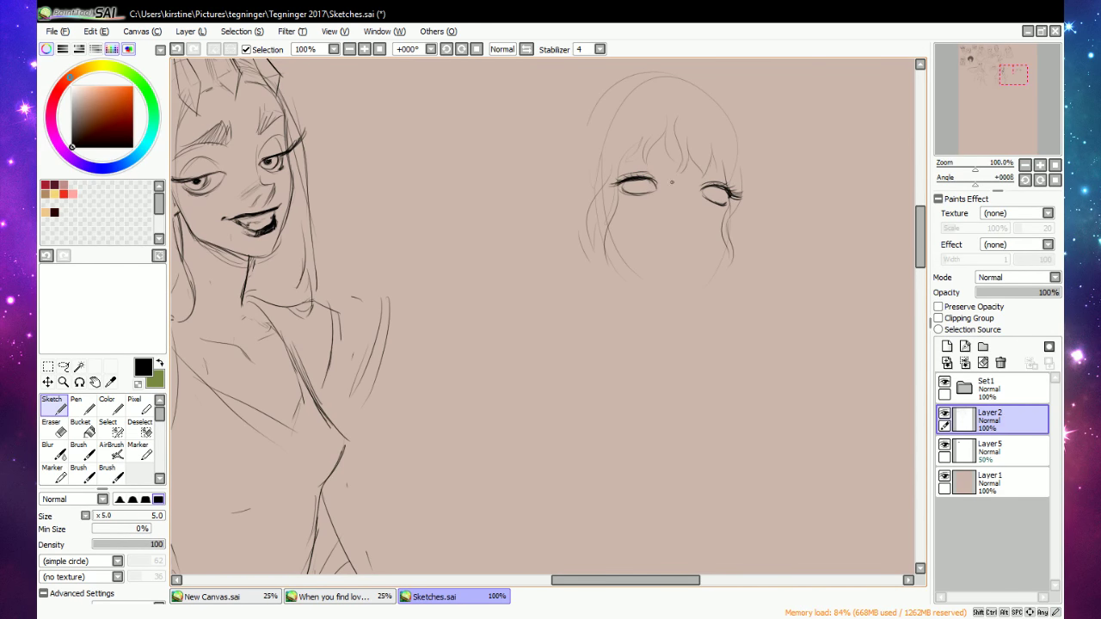
Reinforce the lower lids of both eyes and sketch a light iris inside each one.
mouse_move(639, 177)
mouse_down()
mouse_move(656, 182)
mouse_move(629, 194)
mouse_up()
drag(619, 188, 632, 195)
drag(721, 203, 735, 210)
mouse_move(644, 180)
mouse_down()
mouse_move(656, 183)
mouse_move(644, 184)
mouse_up()
drag(715, 190, 718, 194)
Clear the first mouth mark and draw a curved jaw and chin contour between the side locks.
drag(667, 247, 689, 250)
key(e)
key(e)
drag(665, 276, 710, 252)
drag(724, 212, 702, 261)
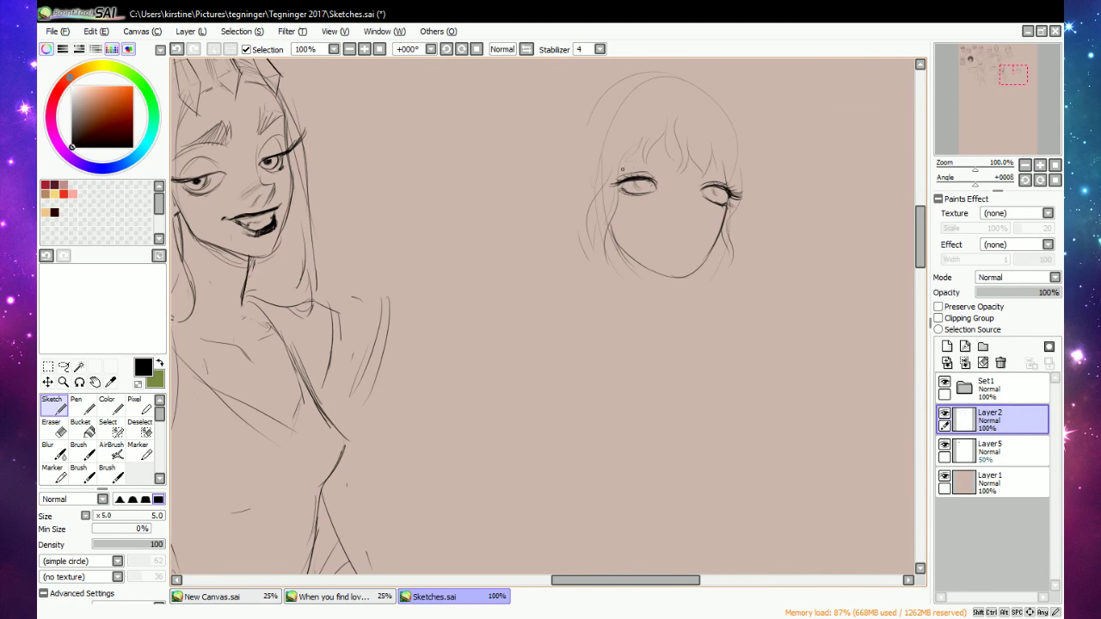
Add thin brow lines under the bangs and a long wavy outer hair contour down the near side.
mouse_move(620, 173)
mouse_down()
mouse_move(666, 162)
mouse_move(729, 173)
mouse_up()
mouse_move(583, 100)
mouse_down()
mouse_move(557, 264)
mouse_move(595, 381)
mouse_up()
Sketch a small closed mouth with lightly shaded lips above the chin, cleaning it up with the Eraser.
mouse_move(666, 245)
mouse_down()
mouse_move(687, 246)
mouse_move(667, 246)
mouse_up()
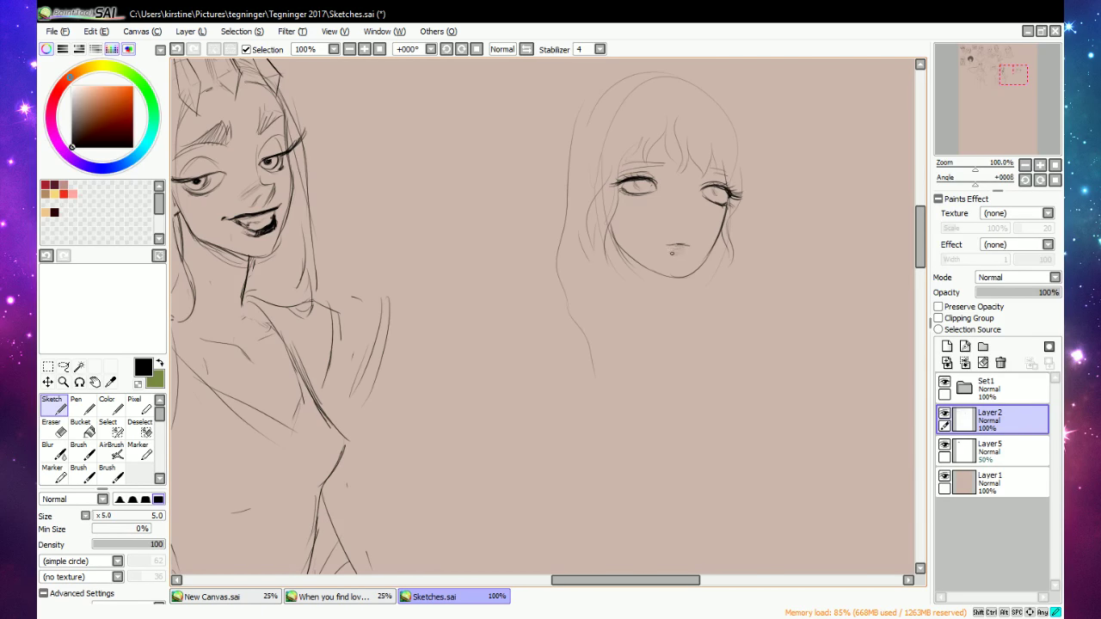
drag(673, 247, 682, 252)
key(e)
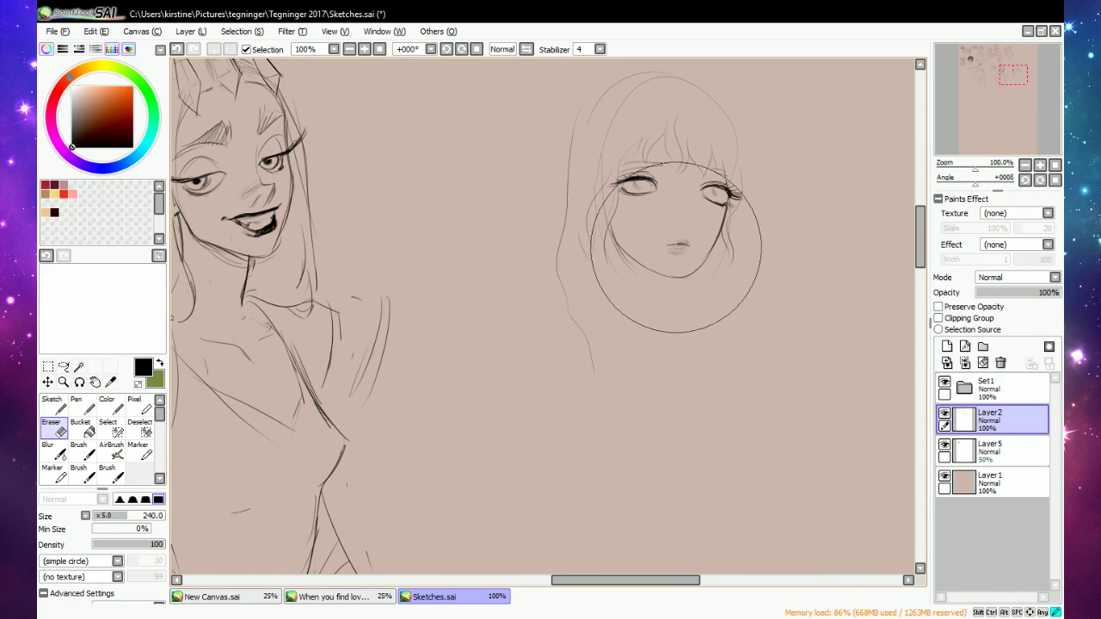
key(e)
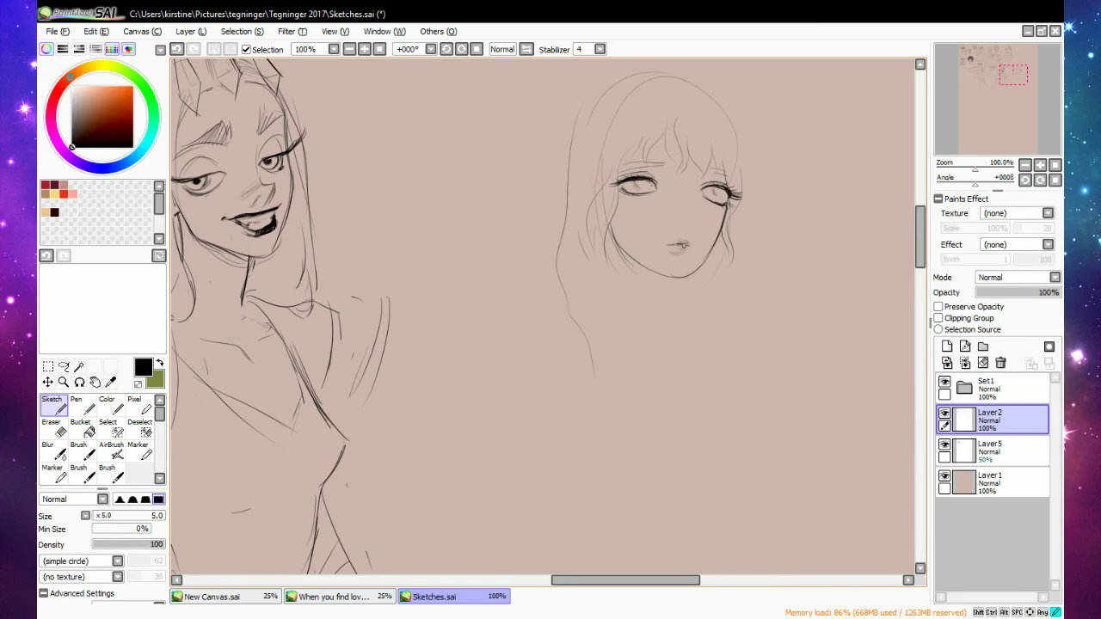
key(e)
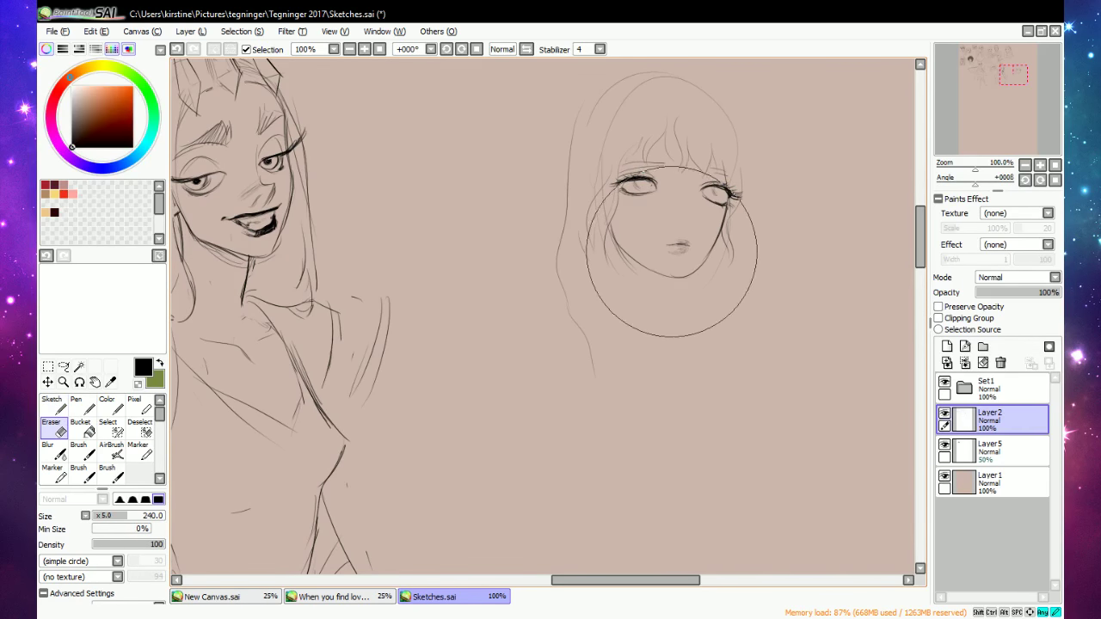
key(e)
key(e)
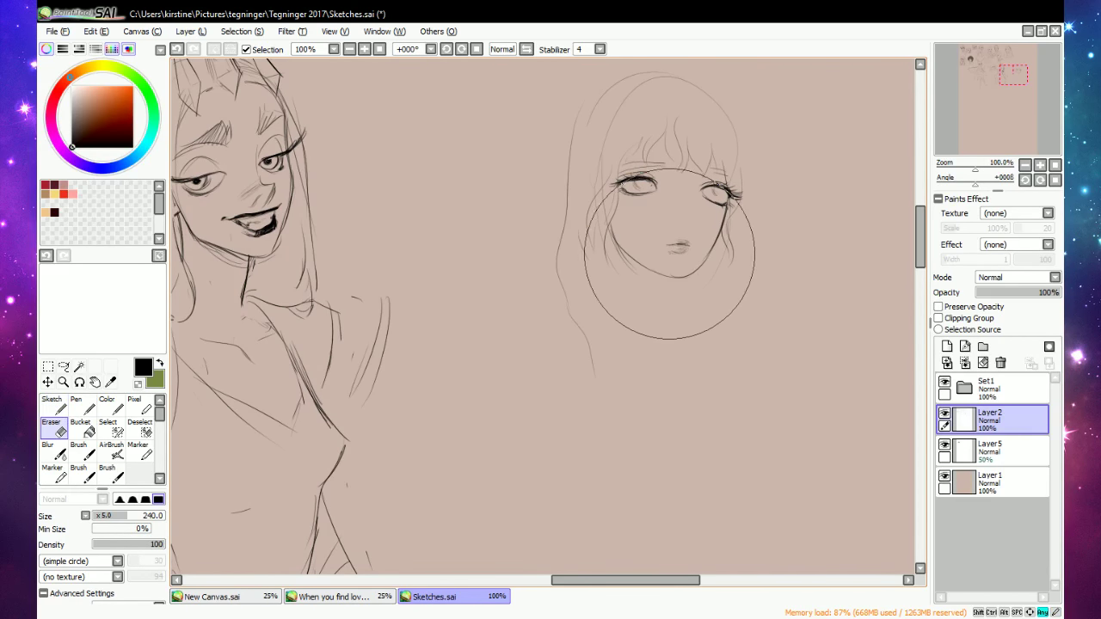
key(e)
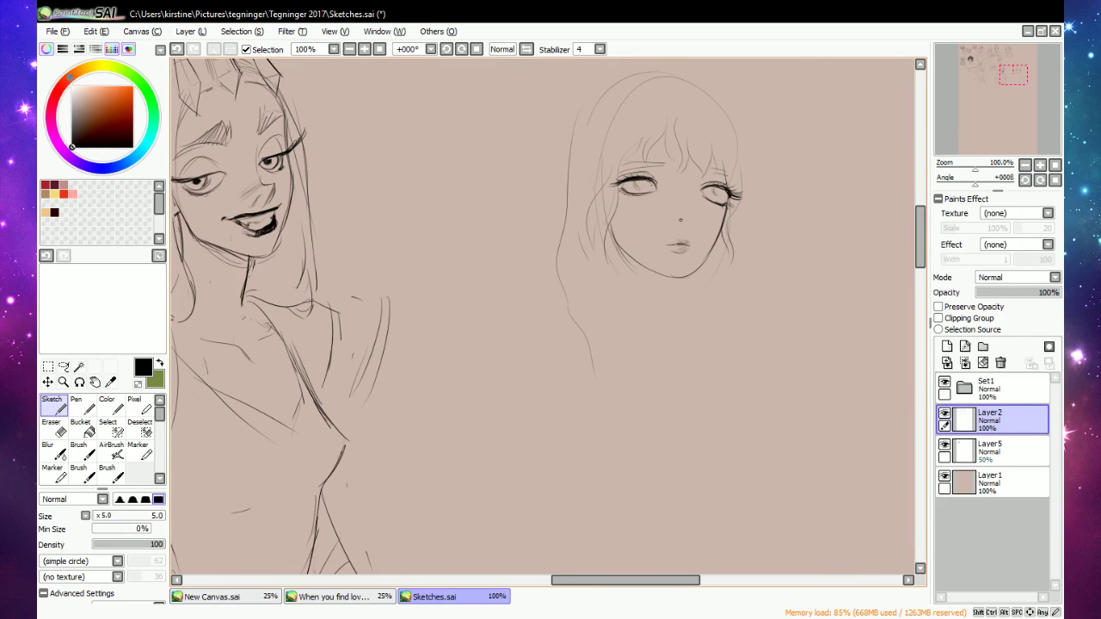
drag(665, 247, 686, 245)
Draw pupils inside both irises and clean up the far eye's lower edge with the Eraser and Sketch brush.
drag(636, 181, 646, 187)
drag(712, 188, 716, 194)
key(e)
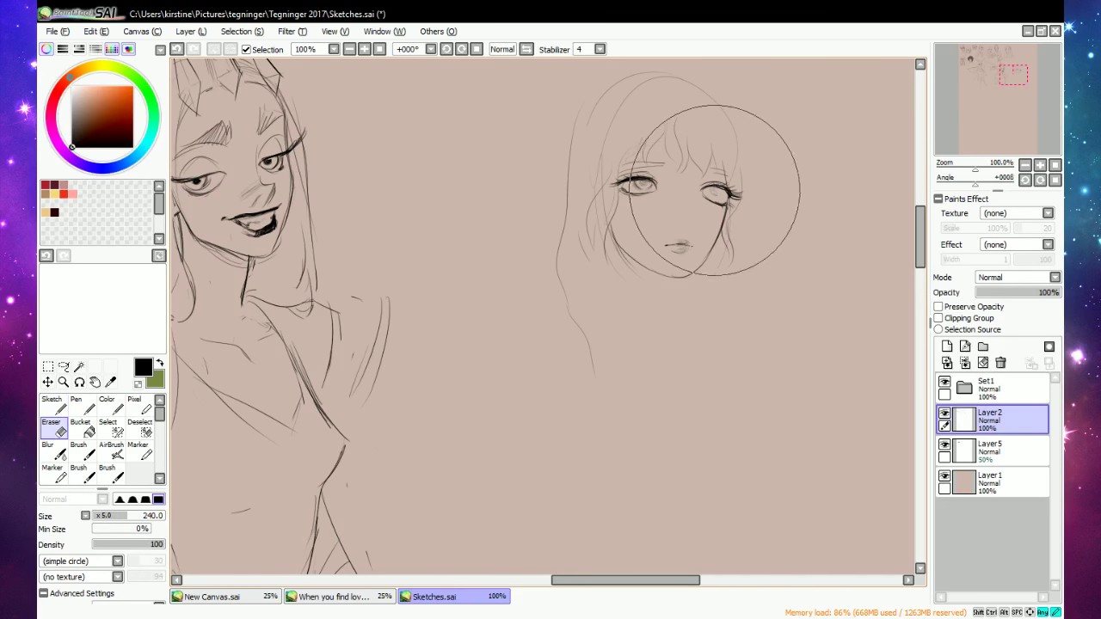
key(e)
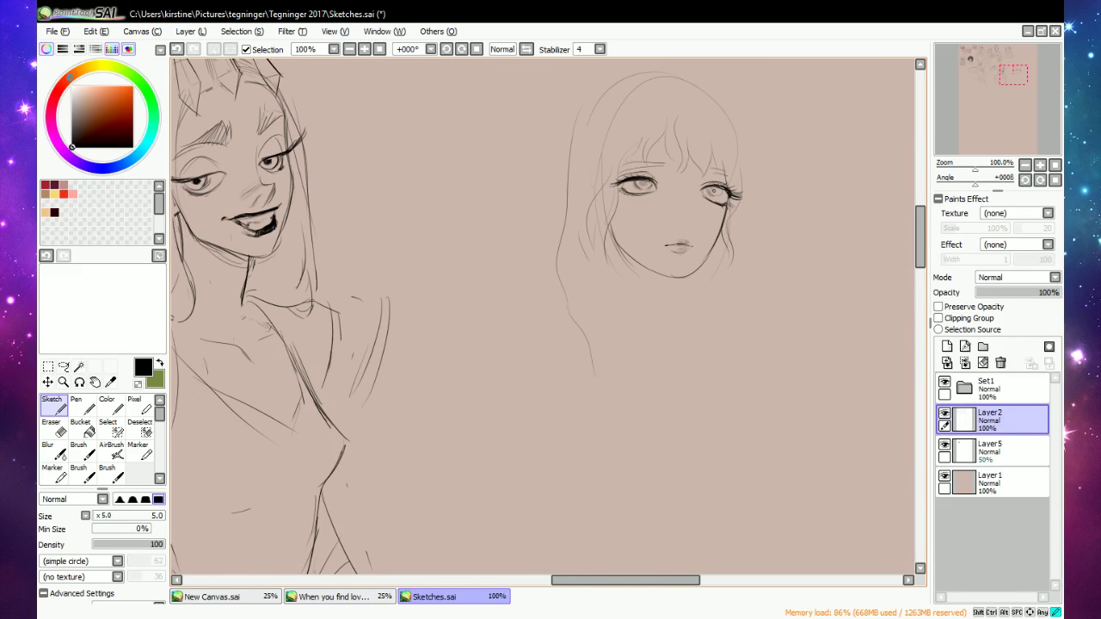
drag(725, 204, 723, 201)
key(e)
key(e)
key(e)
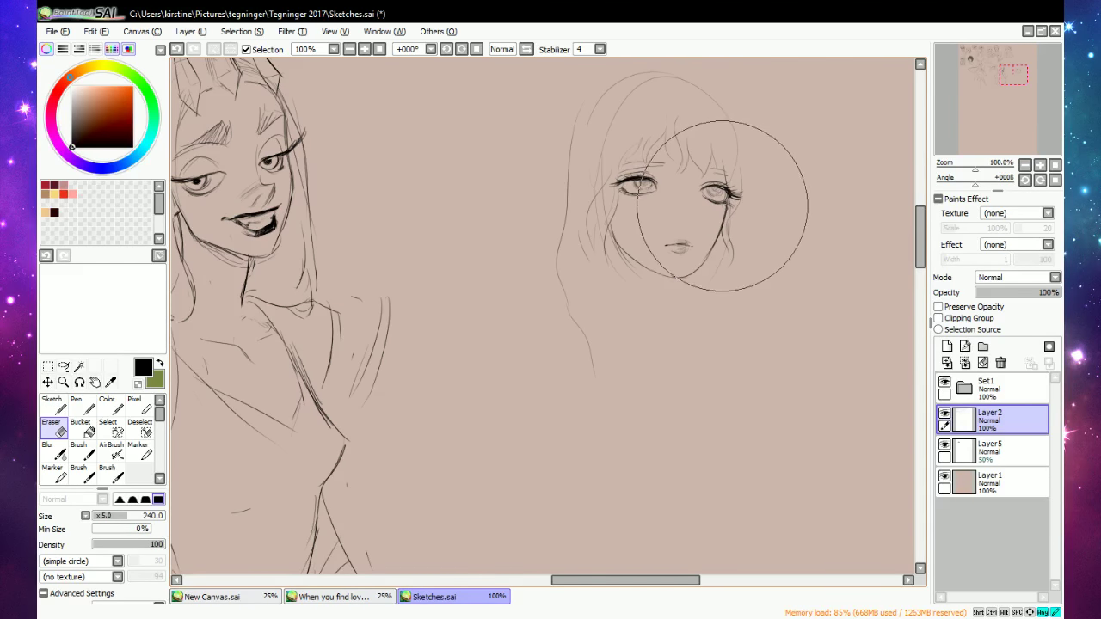
key(e)
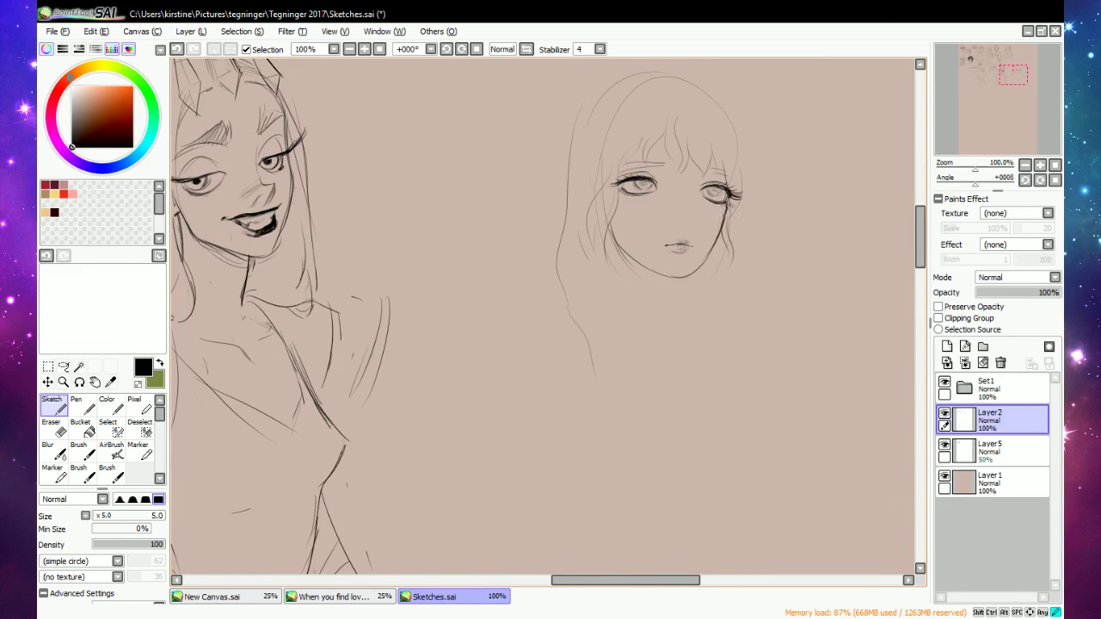
key(e)
key(e)
Refine the far jaw and draw long wavy hair strands down the far and near sides of the face.
drag(710, 250, 687, 276)
mouse_move(723, 115)
mouse_down()
mouse_move(751, 187)
mouse_move(725, 339)
mouse_up()
mouse_move(585, 124)
mouse_down()
mouse_move(580, 275)
mouse_move(603, 342)
mouse_up()
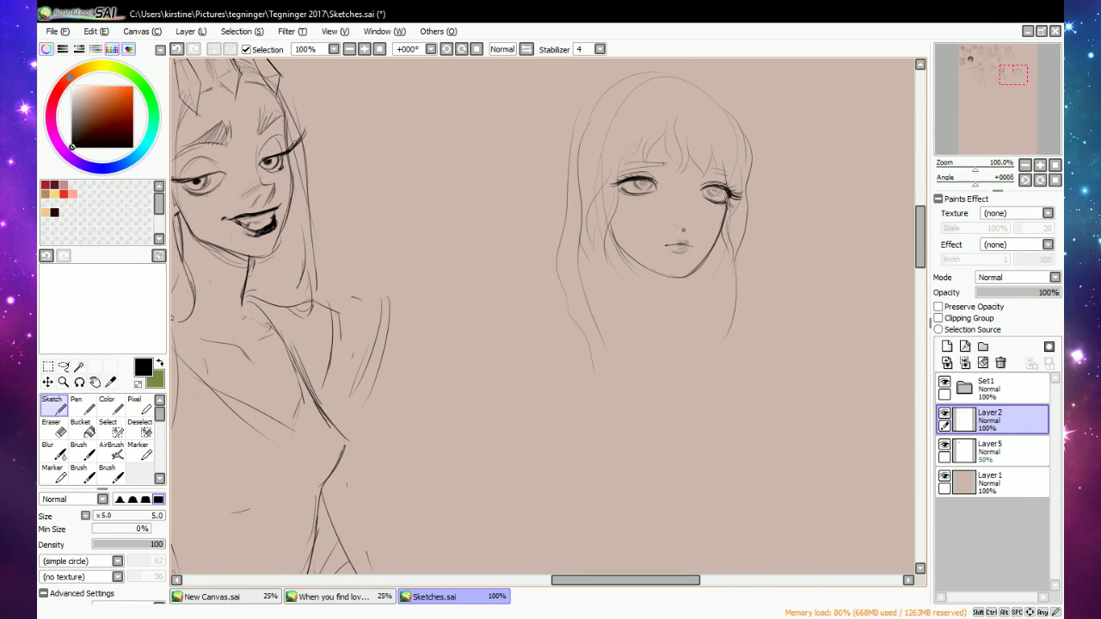
drag(674, 225, 679, 226)
mouse_move(674, 225)
mouse_down()
mouse_move(688, 226)
mouse_move(678, 227)
mouse_up()
key(e)
key(n)
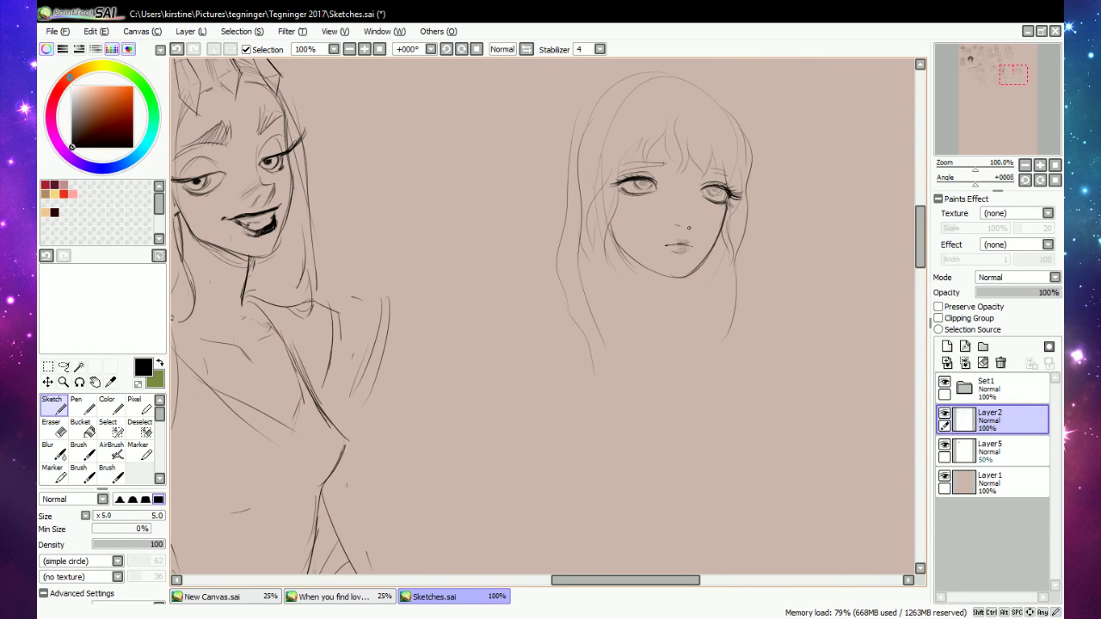
key(e)
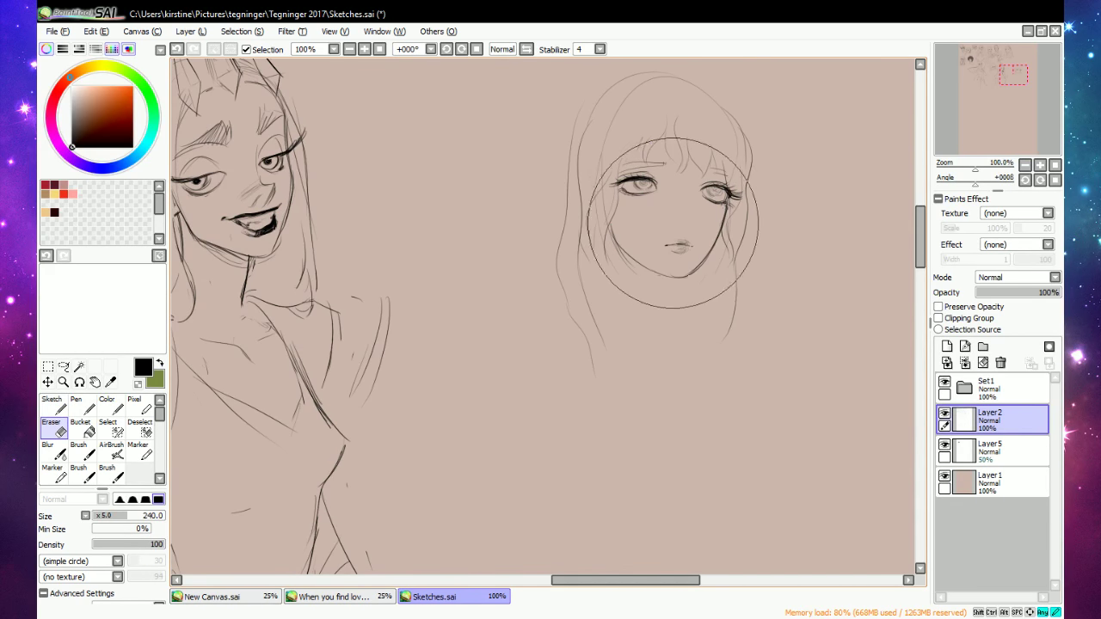
key(e)
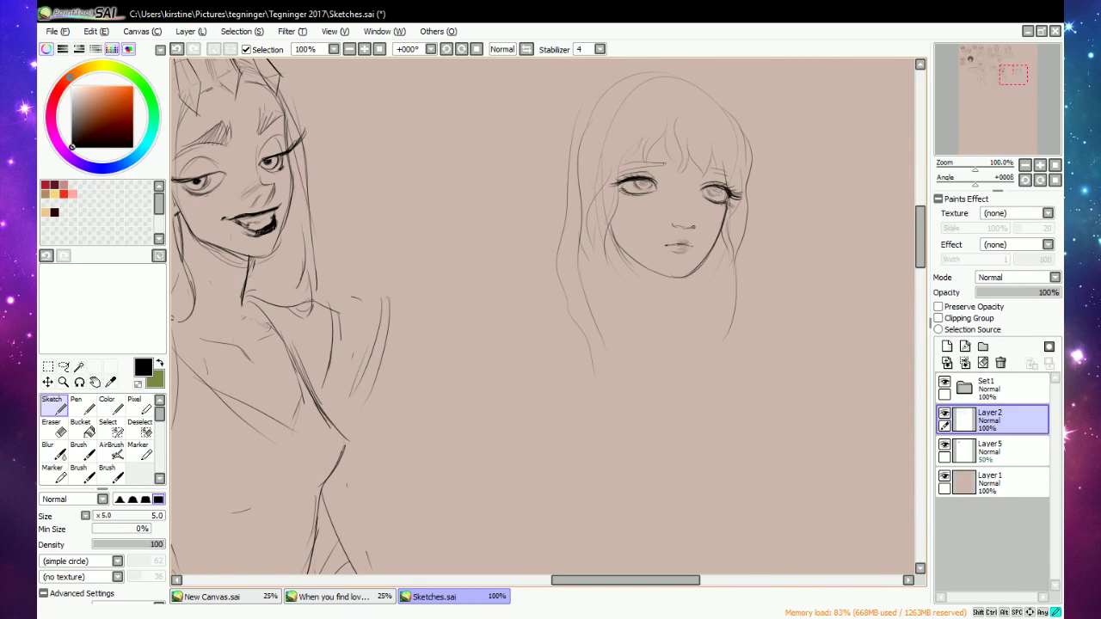
key(e)
key(e)
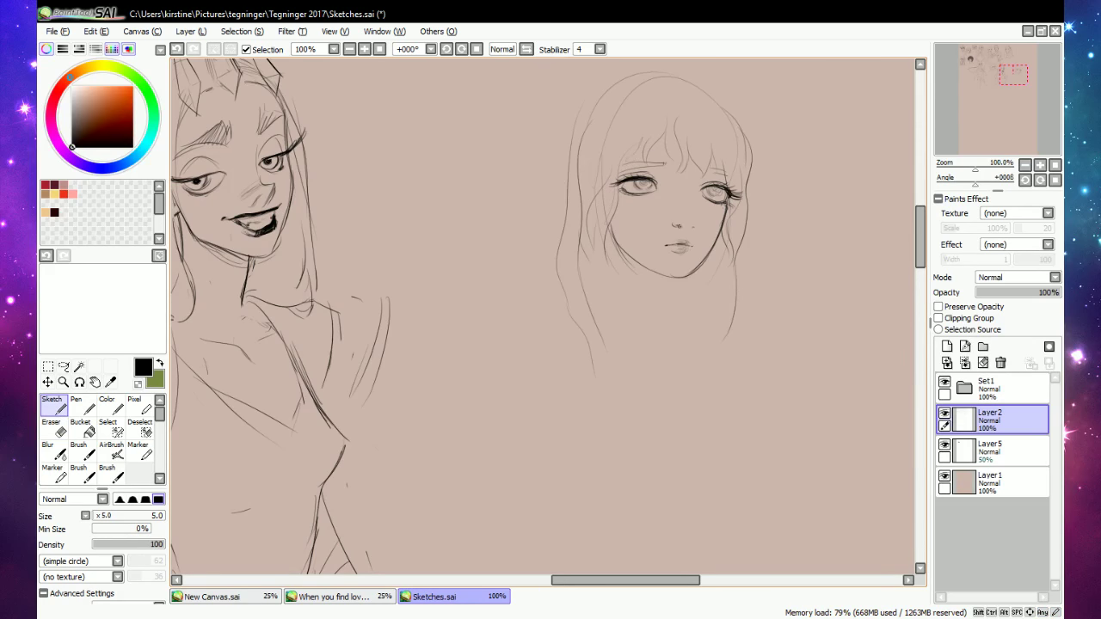
key(e)
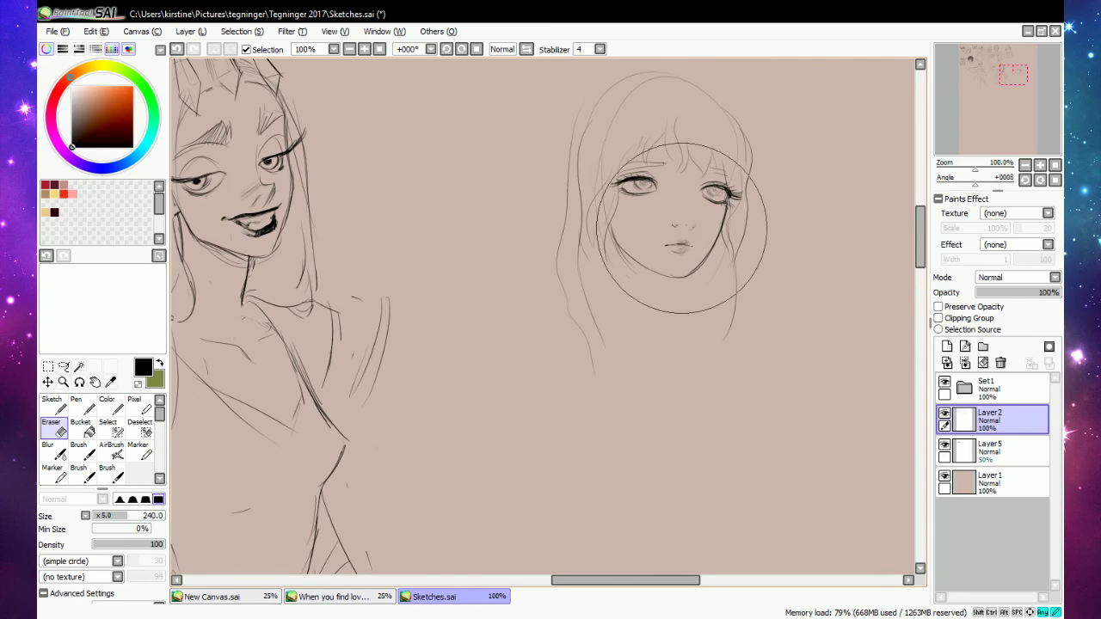
key(e)
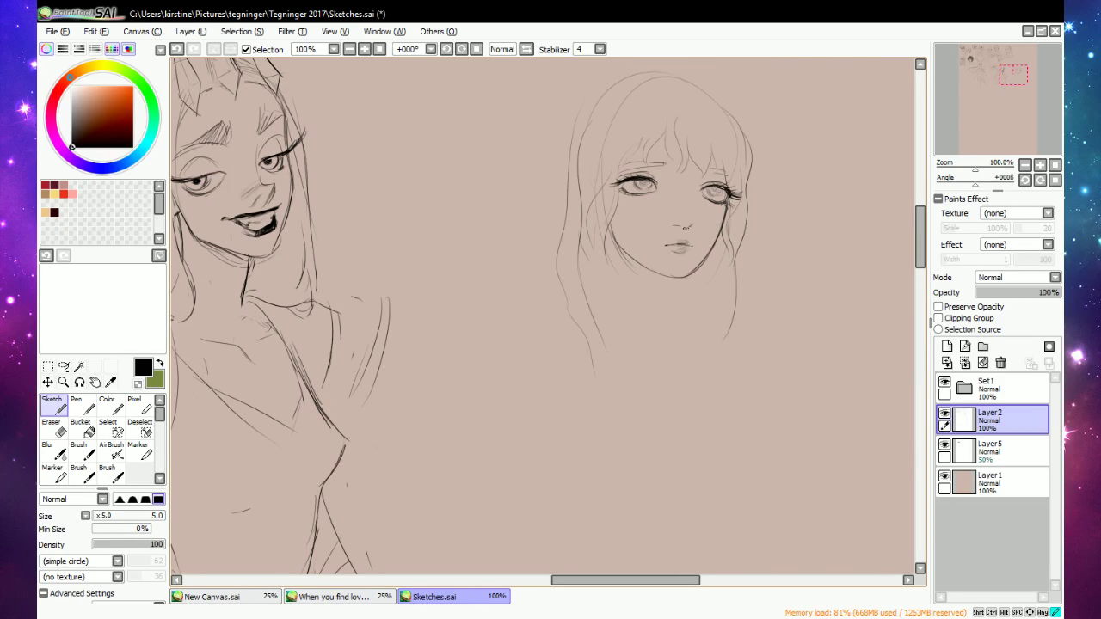
key(e)
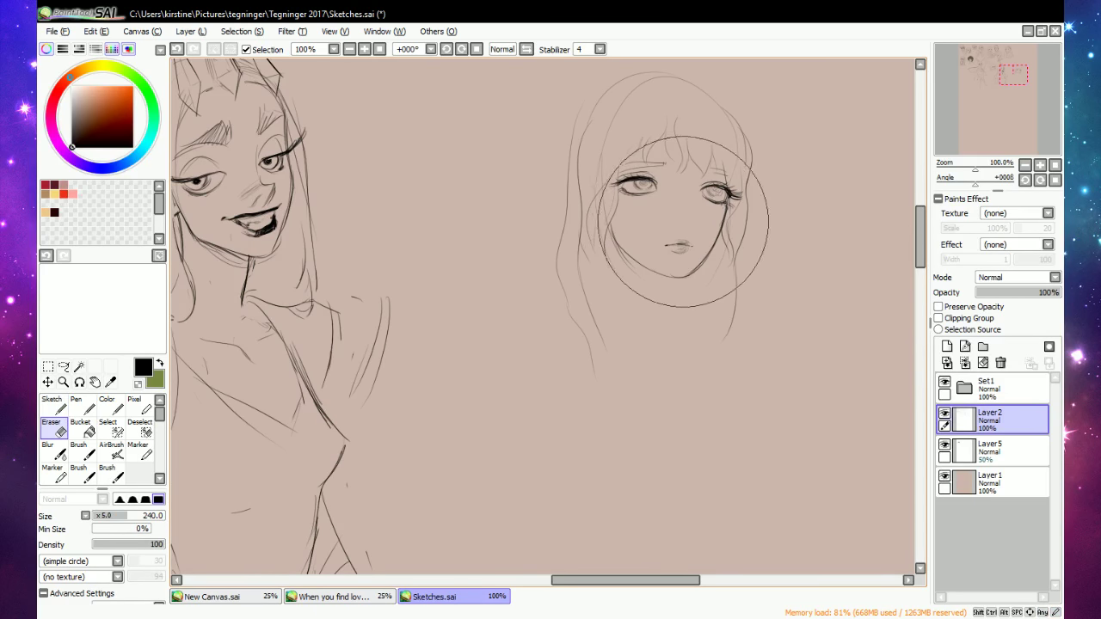
Draw the underside of the nose with light hatching on its bridge, and add faint marks below the eyes.
key(e)
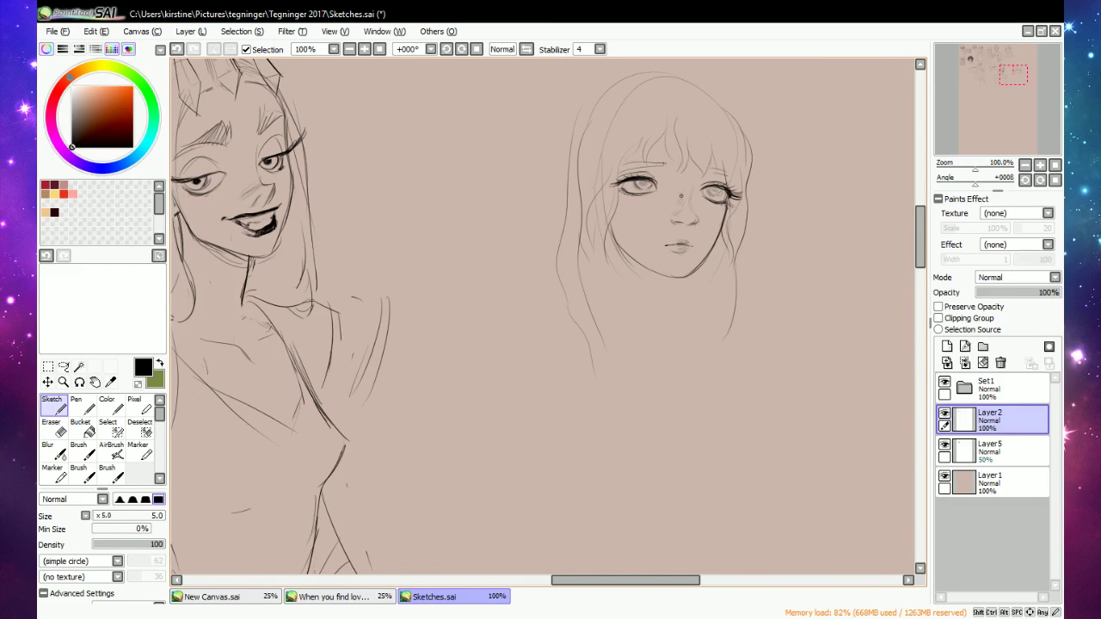
key(e)
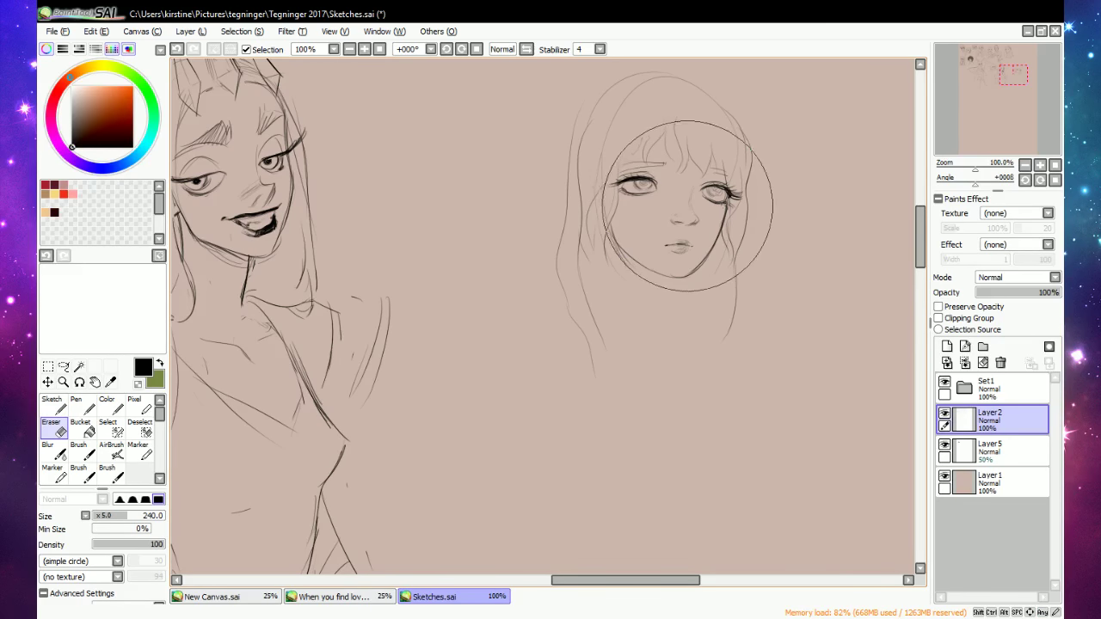
key(n)
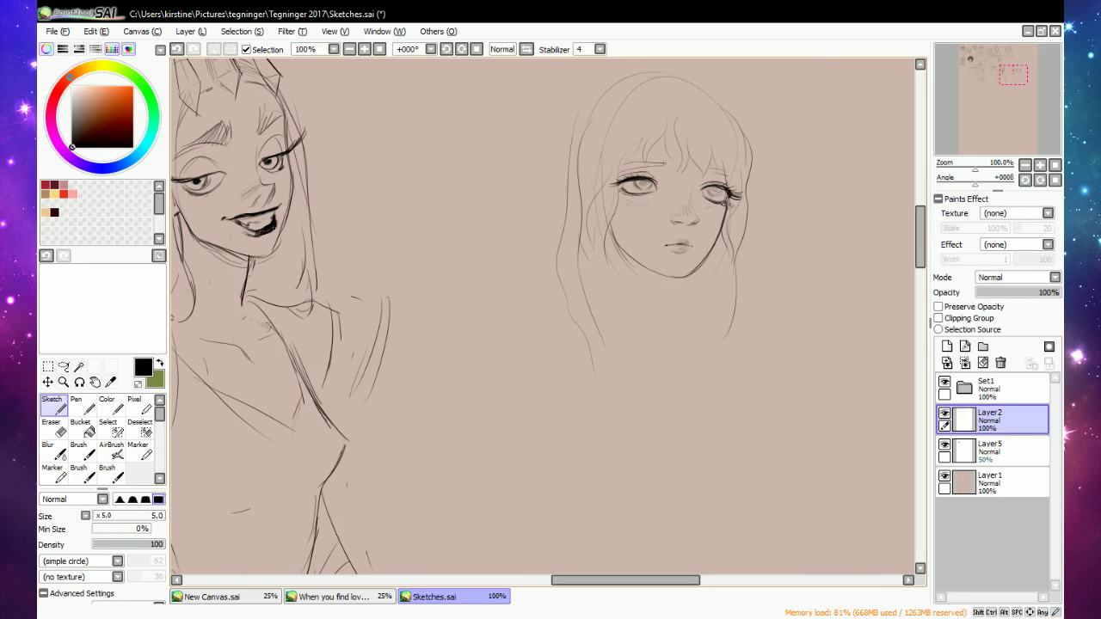
drag(724, 203, 715, 209)
Erase parts of the mouth and try redrawing it as a small downturned line.
key(e)
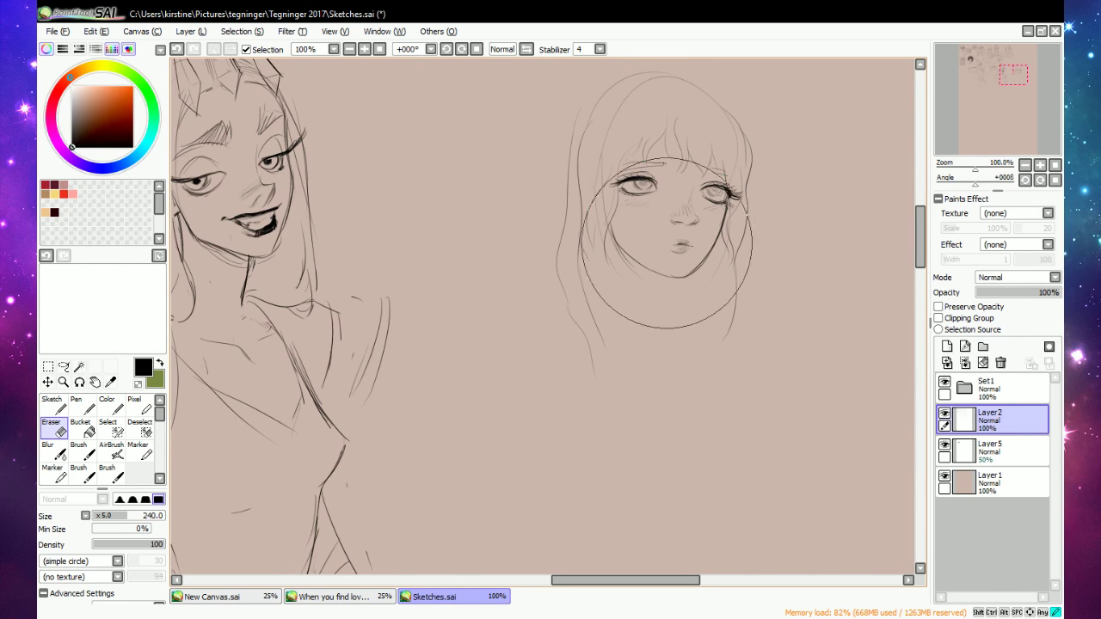
mouse_move(667, 245)
mouse_down()
mouse_move(690, 244)
mouse_move(690, 255)
mouse_up()
key(n)
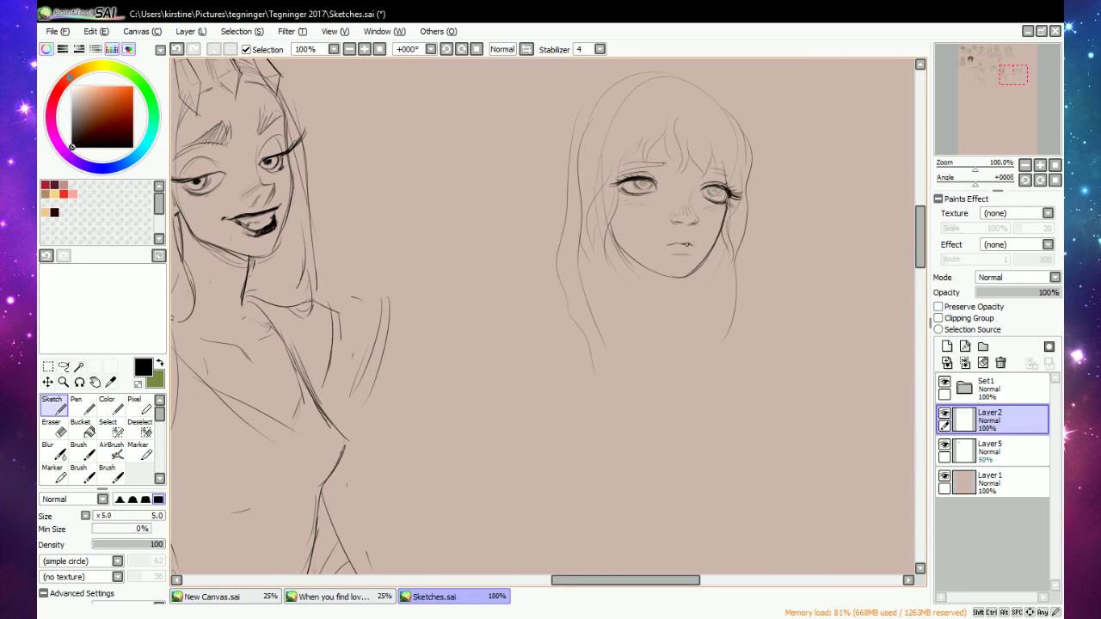
key(e)
key(n)
drag(692, 244, 689, 240)
mouse_move(677, 253)
mouse_down()
mouse_move(687, 253)
mouse_move(679, 245)
mouse_up()
key(e)
key(n)
click(63, 367)
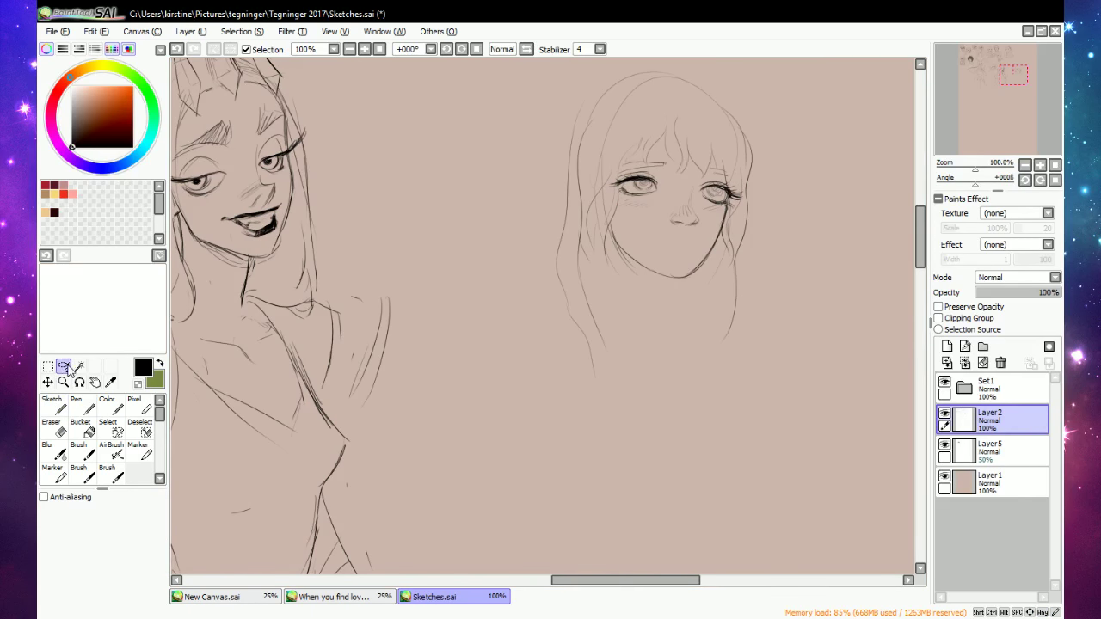
Erase the lower jaw and chin contour and redraw it as a darker, slightly shorter curve.
key(e)
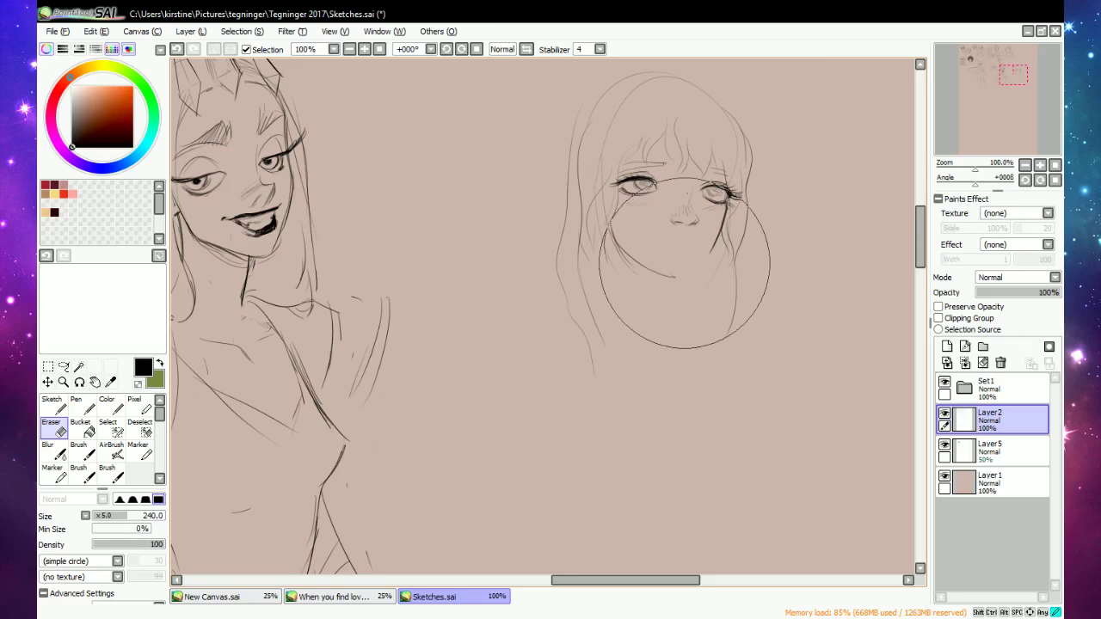
key(n)
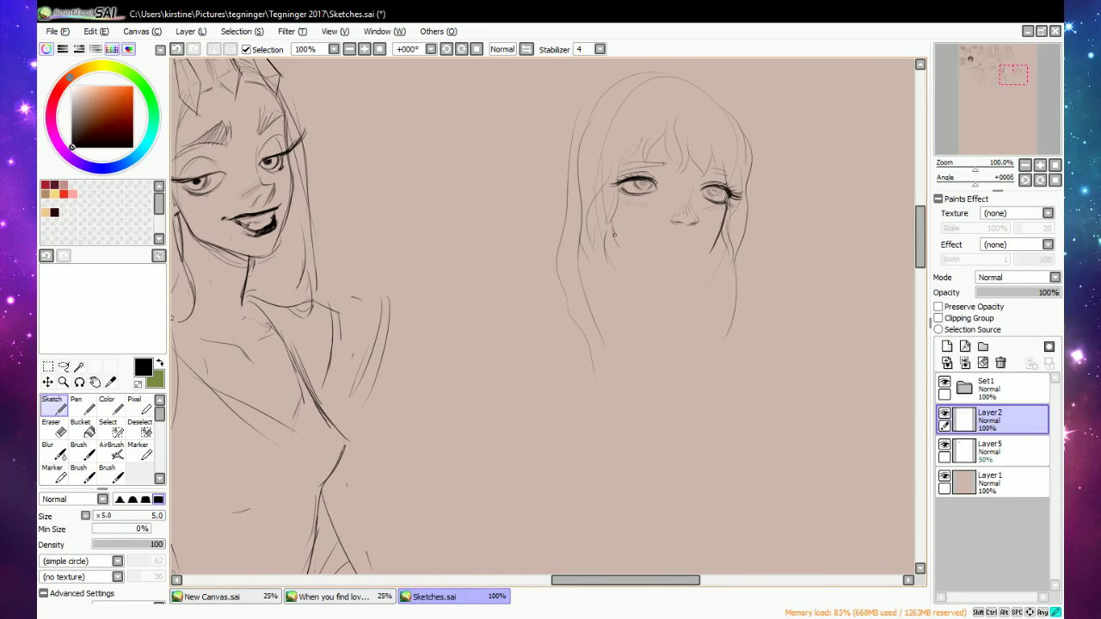
mouse_move(614, 234)
mouse_down()
mouse_move(644, 265)
mouse_move(692, 274)
mouse_up()
Draw a small pouting mouth with a lower lip line and darken the irises of both eyes.
mouse_move(676, 275)
mouse_down()
mouse_move(702, 265)
mouse_move(722, 234)
mouse_move(676, 244)
mouse_up()
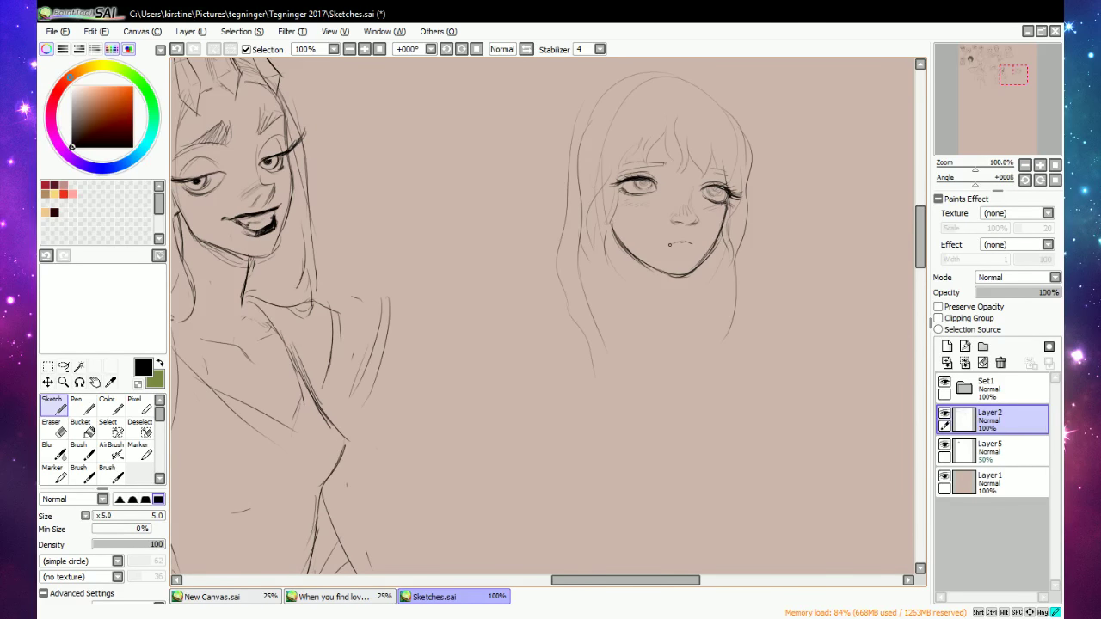
mouse_move(671, 245)
mouse_down()
mouse_move(692, 245)
mouse_move(678, 256)
mouse_up()
drag(712, 195, 715, 193)
drag(644, 181, 645, 183)
key(e)
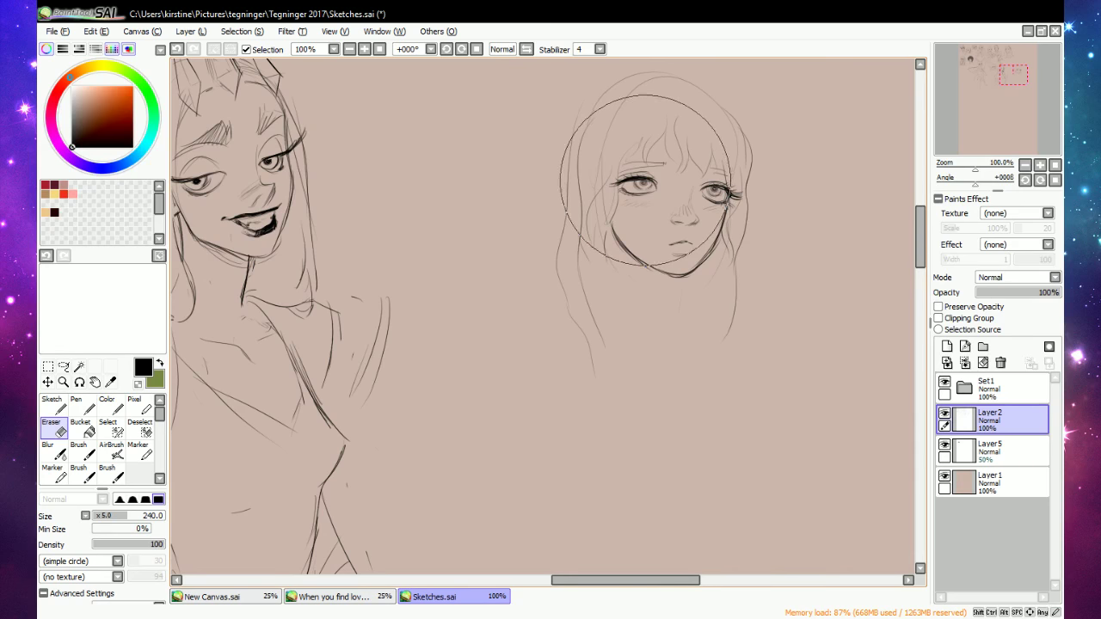
key(n)
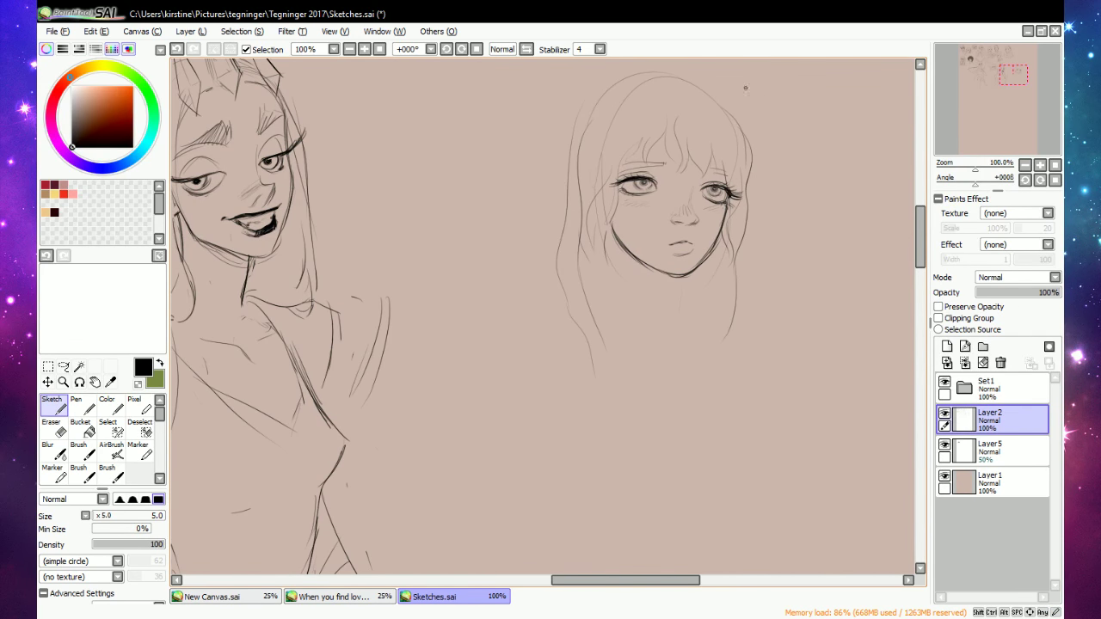
Add curling strands from the crown into the bangs, lightening the overlapping lines with the Eraser.
mouse_move(639, 133)
mouse_down()
mouse_move(652, 92)
mouse_move(622, 118)
mouse_move(604, 226)
mouse_up()
mouse_move(694, 93)
mouse_down()
mouse_move(719, 143)
mouse_move(714, 166)
mouse_up()
mouse_move(721, 110)
mouse_down()
mouse_move(707, 160)
mouse_move(685, 171)
mouse_move(658, 113)
mouse_move(684, 105)
mouse_up()
key(e)
drag(647, 141, 677, 155)
key(n)
Draw a short neck line below the chin and a wavy hair strand falling beside the near jaw.
mouse_move(730, 244)
mouse_down()
mouse_move(722, 278)
mouse_move(684, 302)
mouse_up()
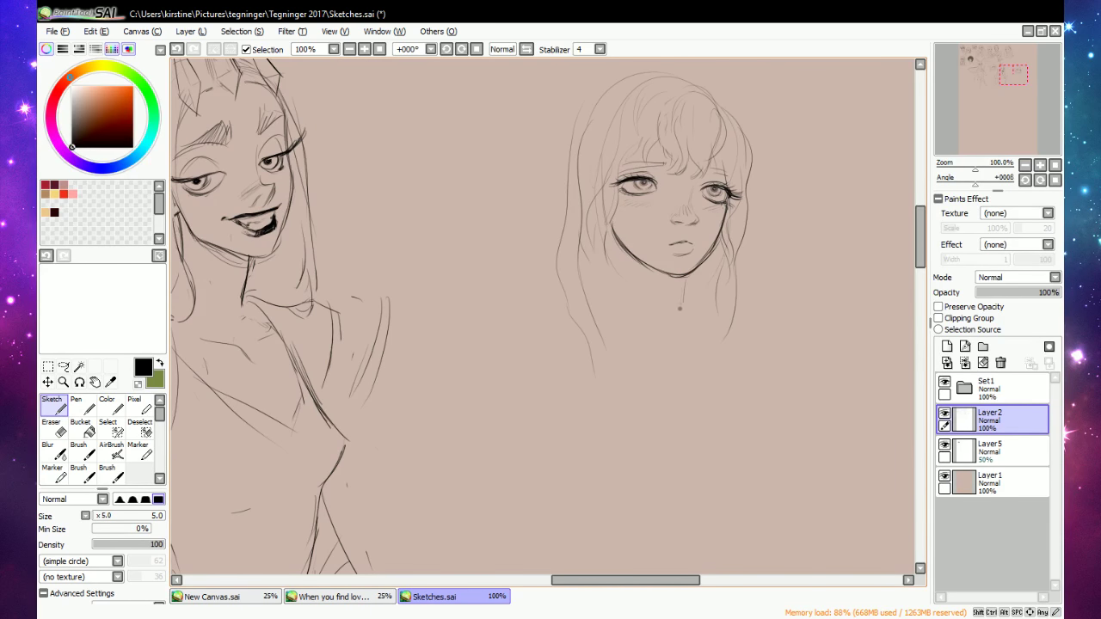
mouse_move(620, 247)
mouse_down()
mouse_move(635, 292)
mouse_move(635, 349)
mouse_up()
Erase the outer near-side hair contour and redraw it closer to the head, curving up to the crown.
key(e)
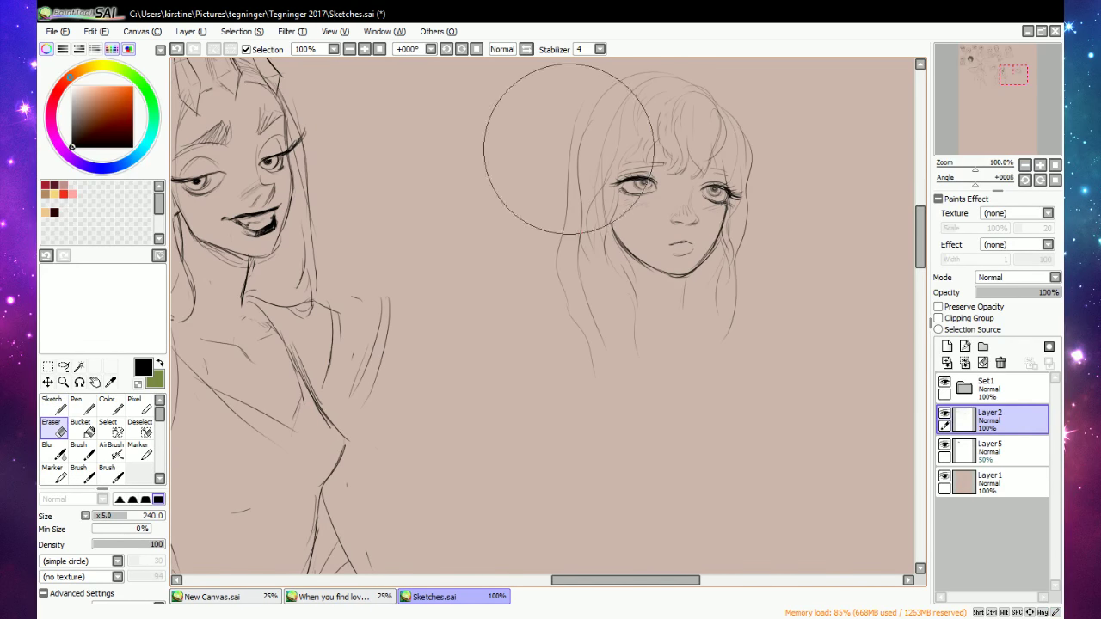
drag(561, 259, 596, 379)
key(n)
mouse_move(579, 334)
mouse_down()
mouse_move(570, 258)
mouse_move(580, 149)
mouse_move(567, 159)
mouse_move(634, 74)
mouse_up()
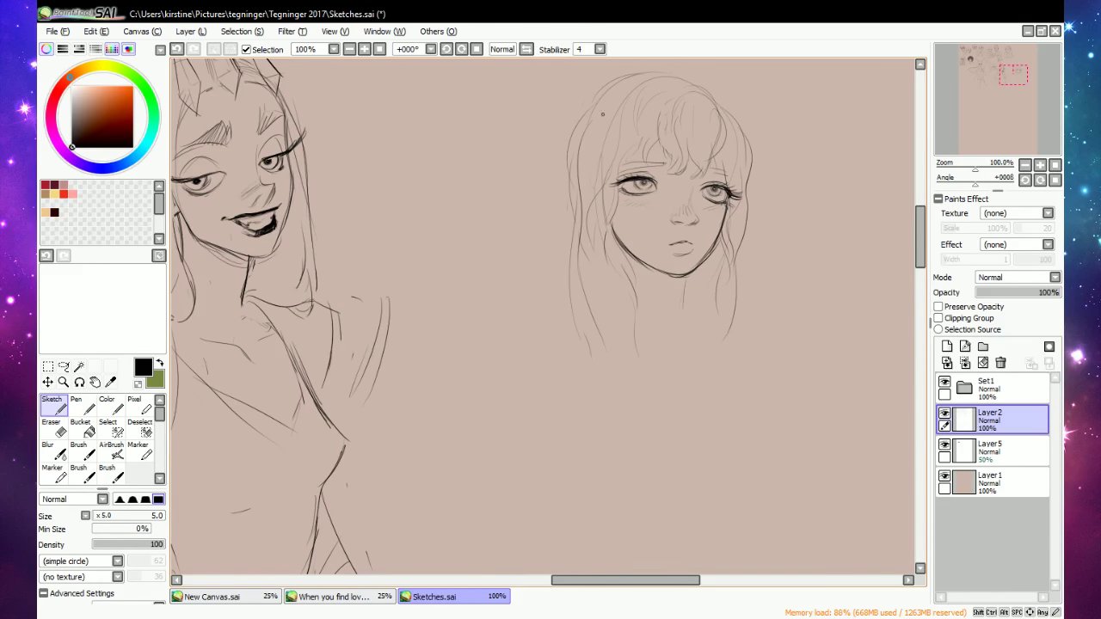
Add a hair strand on the near side of the girl's head and sketch her upper lip, correcting with the Eraser.
drag(596, 118, 591, 201)
key(e)
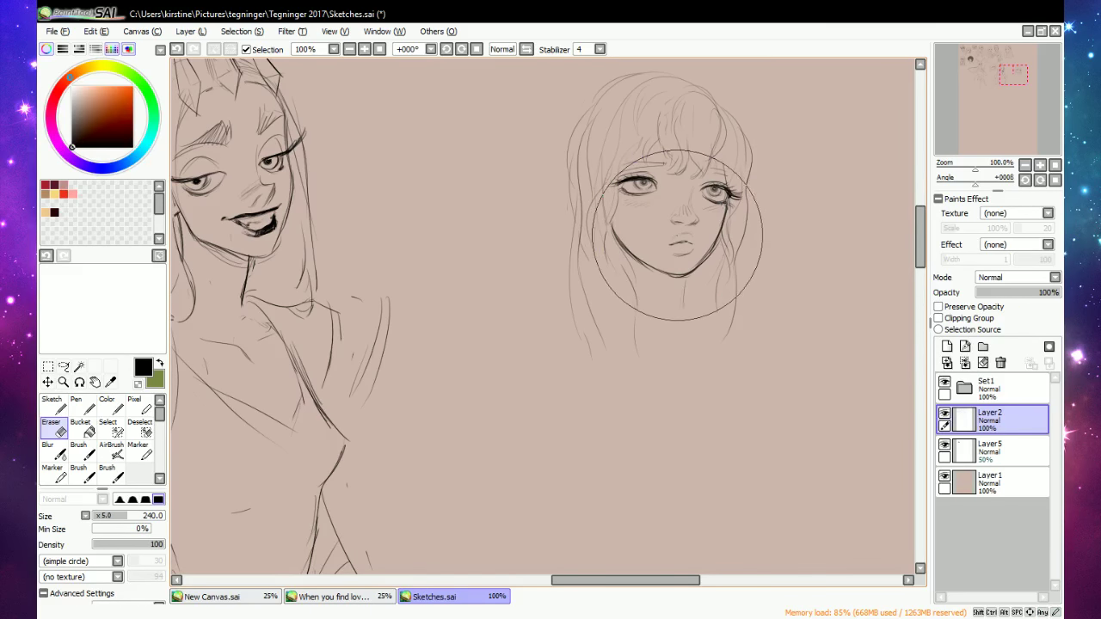
key(e)
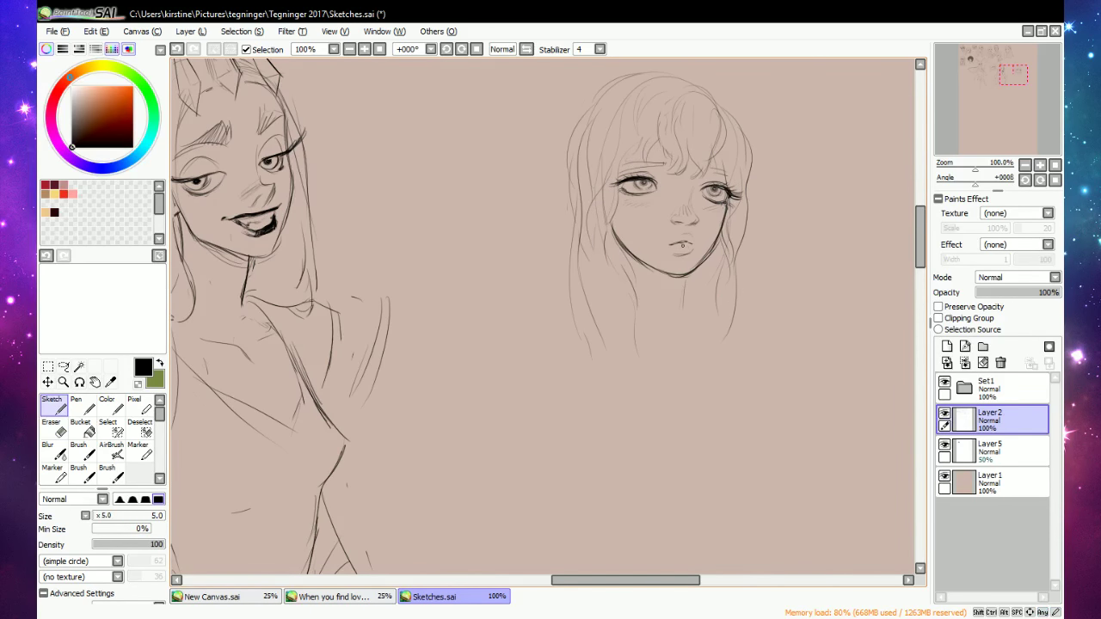
key(e)
key(e)
key(e)
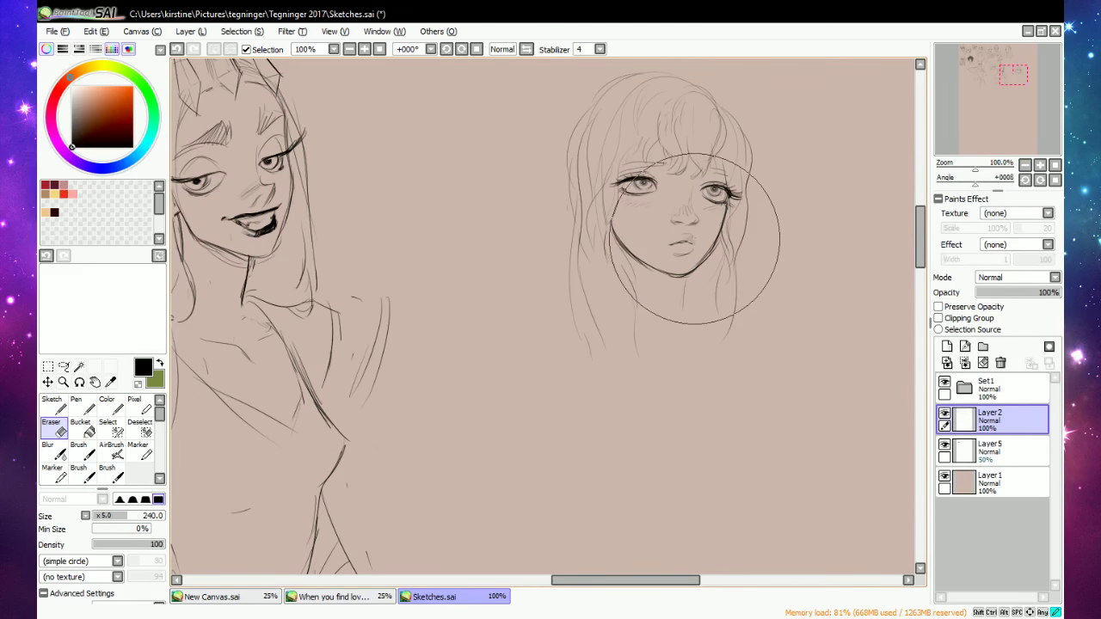
key(e)
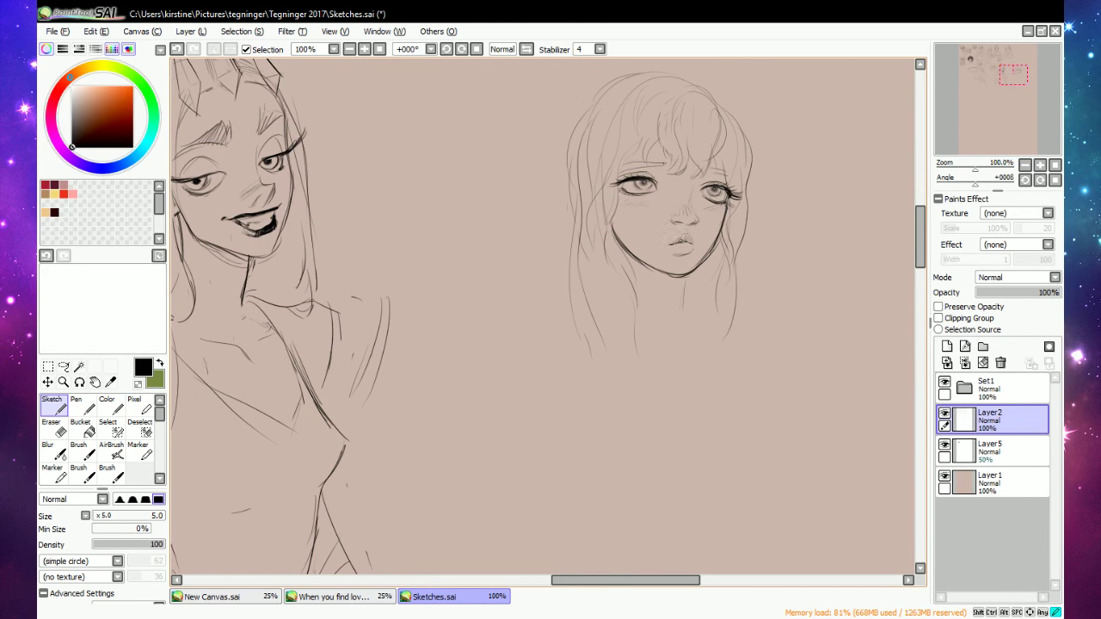
Shade the girl's lips with light hatching, undoing stray strokes and softening the result with the Eraser.
mouse_move(686, 240)
mouse_down()
mouse_move(690, 249)
mouse_move(676, 251)
mouse_move(691, 248)
mouse_move(674, 253)
mouse_up()
key(ctrl+z)
key(ctrl+z)
key(e)
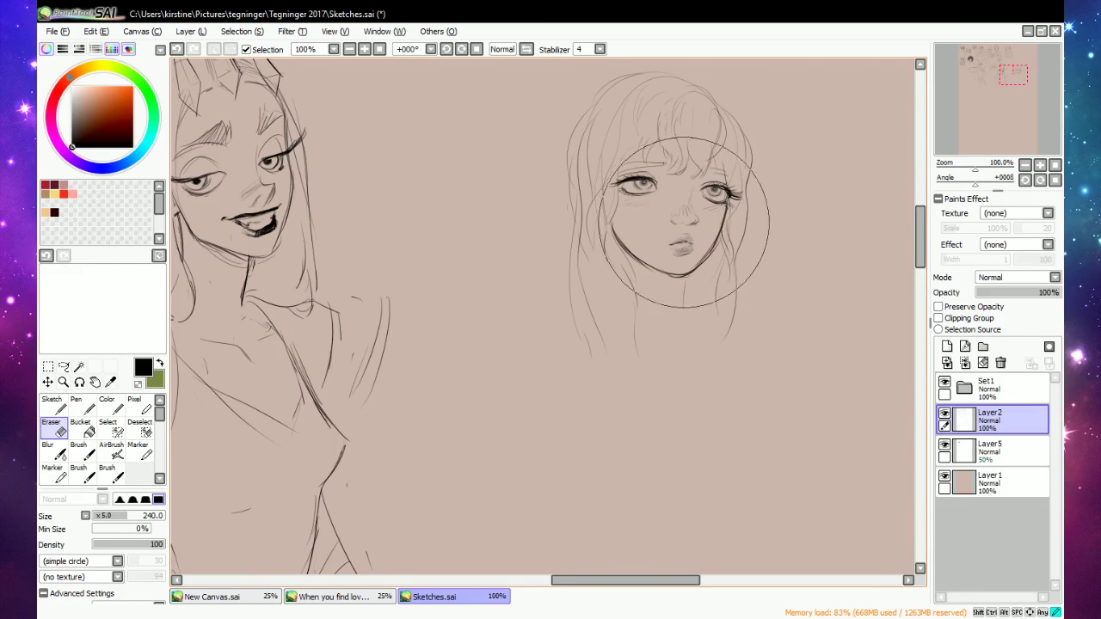
key(n)
key(e)
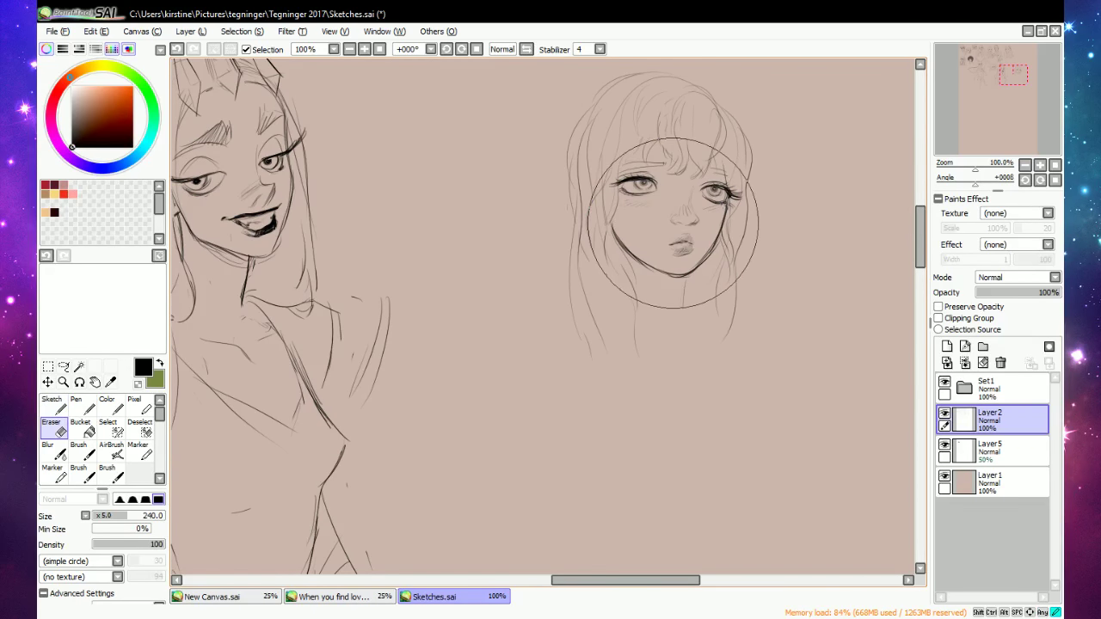
Rework the girl's nose tip by alternating Sketch strokes with erasing until the old hatched lines are faded.
key(n)
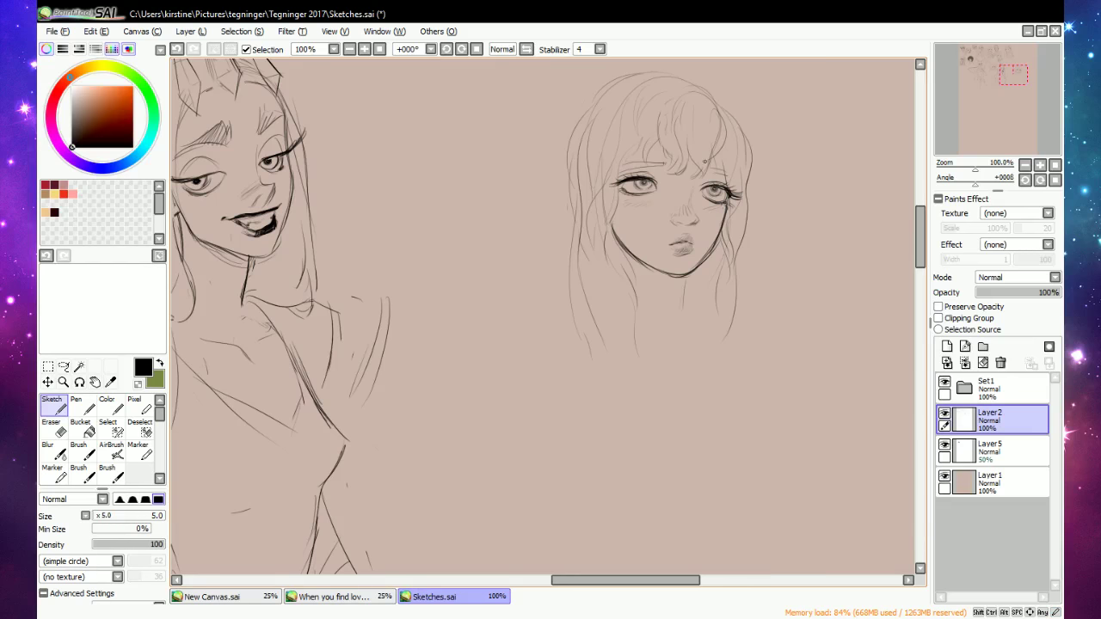
key(e)
key(n)
key(e)
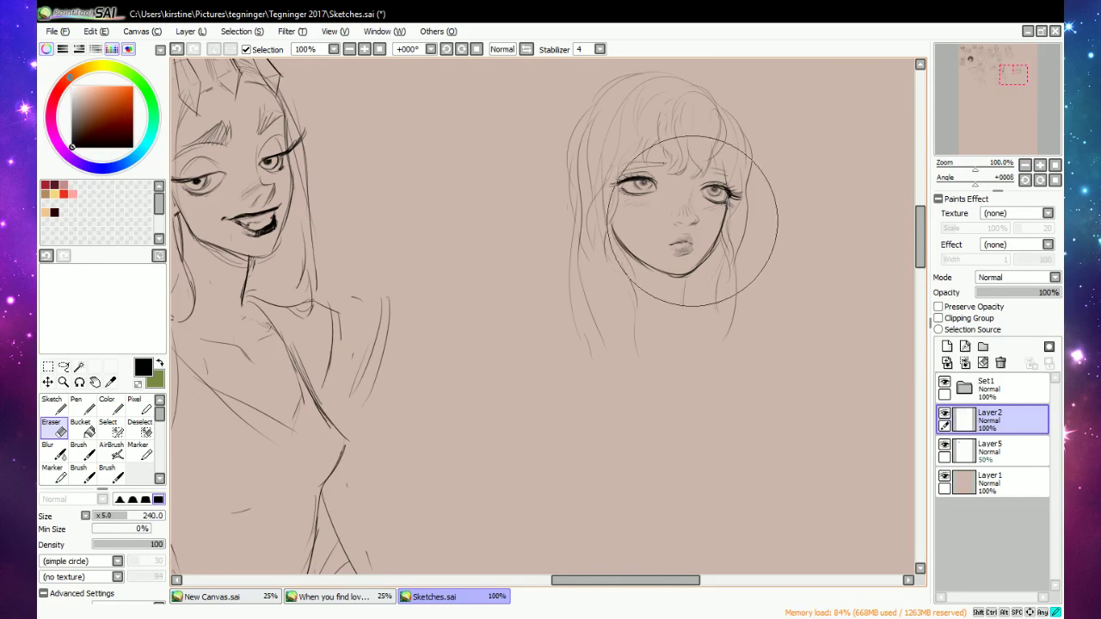
key(n)
key(e)
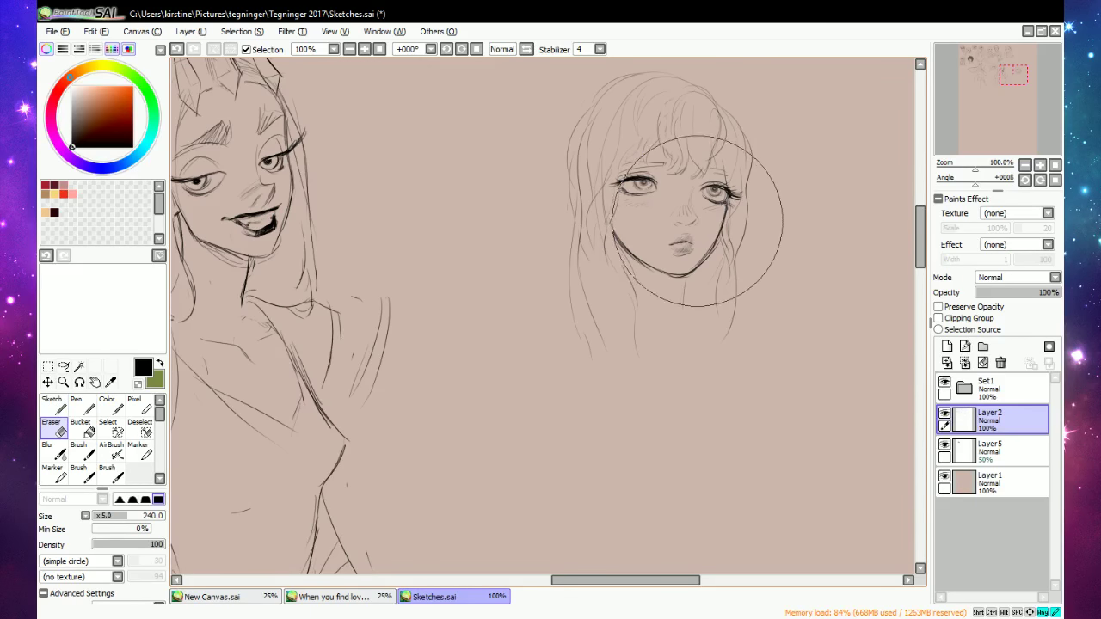
key(n)
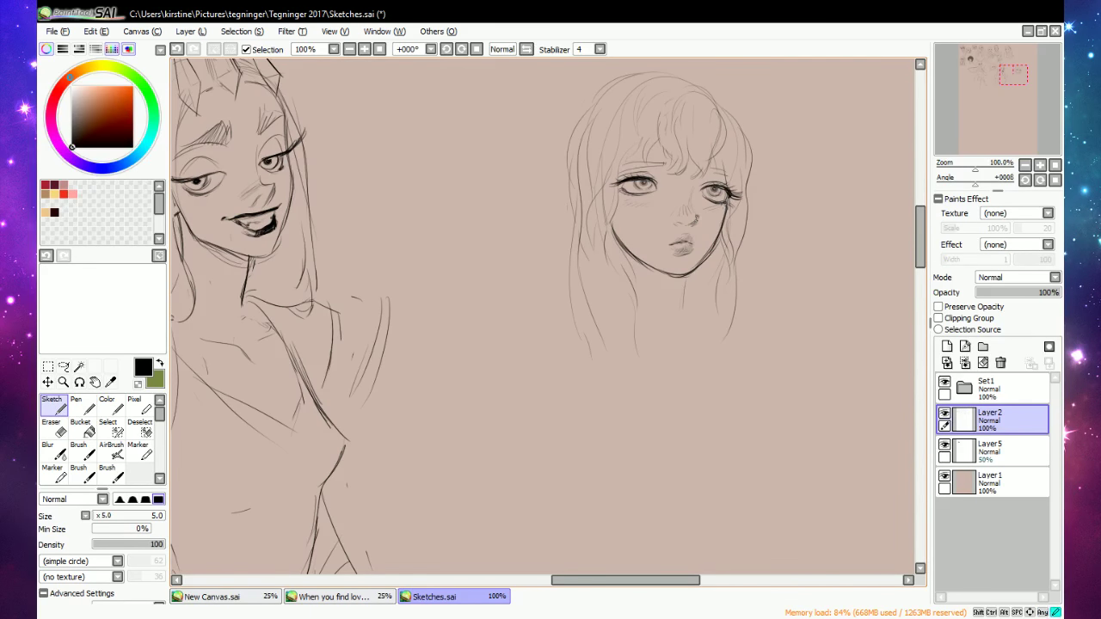
key(e)
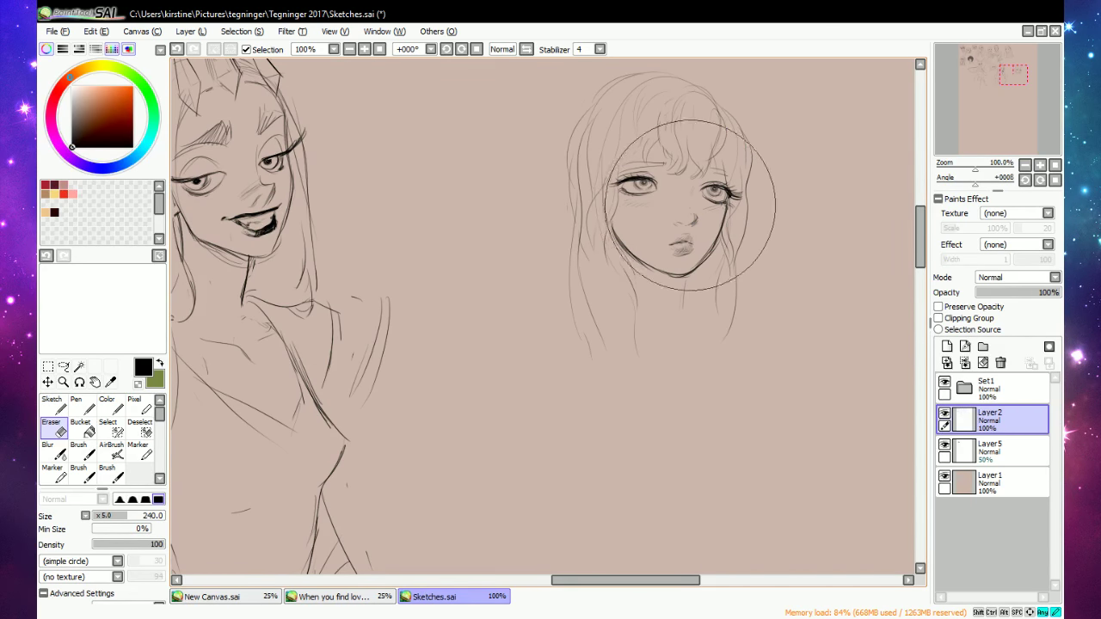
key(n)
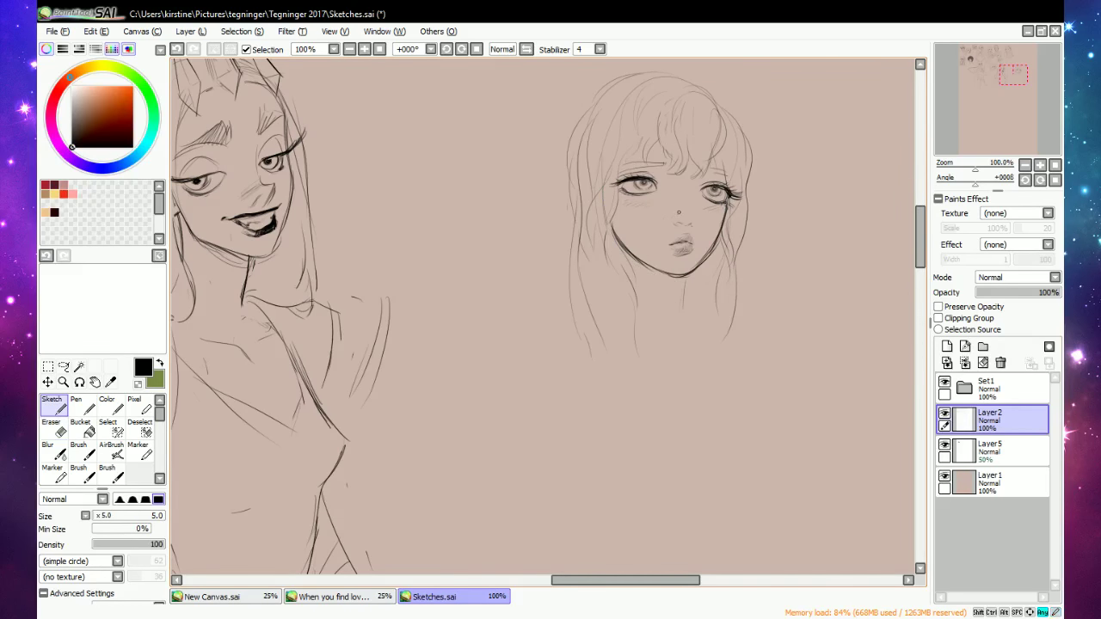
Redraw a small soft nose with a rounded tip and faint nostrils above the girl's mouth.
mouse_move(693, 213)
mouse_down()
mouse_move(691, 224)
mouse_move(697, 214)
mouse_up()
key(e)
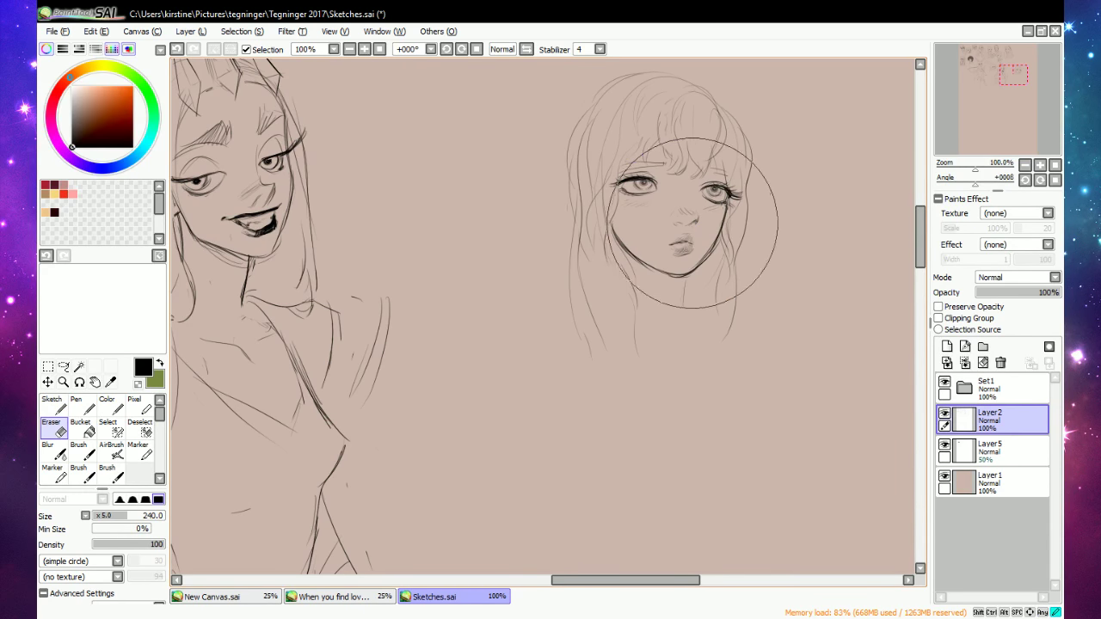
key(n)
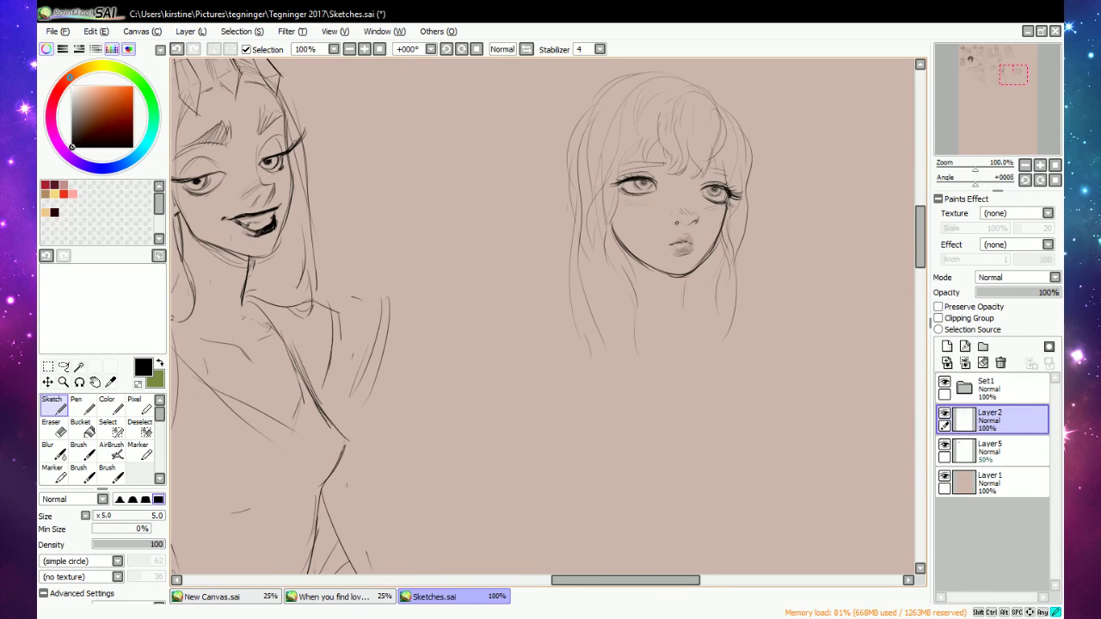
drag(684, 222, 694, 225)
key(e)
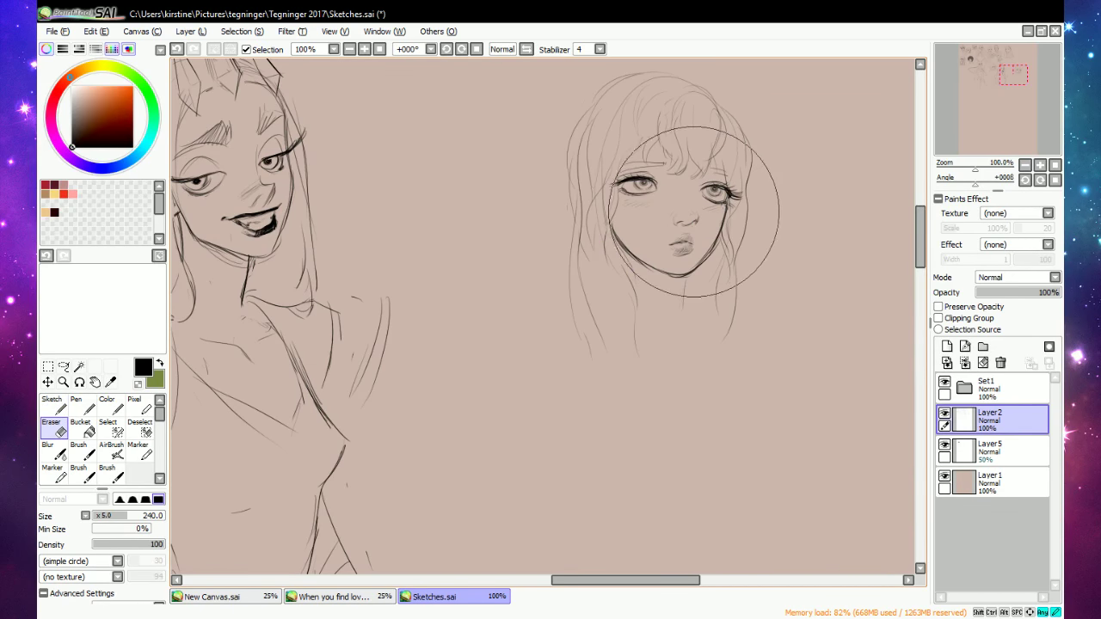
key(n)
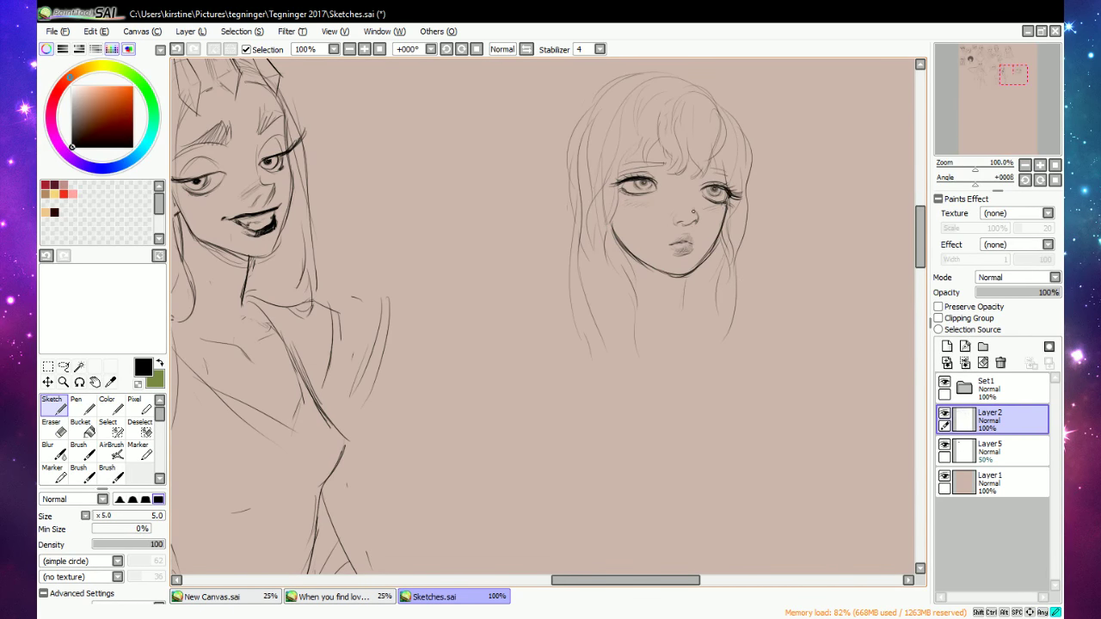
drag(678, 215, 678, 208)
click(716, 216)
key(ctrl+z)
click(701, 249)
Redraw the neck curve below the chin and sketch the rounded shoulder on the near side.
drag(680, 282, 680, 339)
mouse_move(680, 301)
mouse_down()
mouse_move(704, 330)
mouse_move(653, 319)
mouse_move(676, 297)
mouse_move(695, 330)
mouse_up()
key(e)
key(n)
drag(683, 278, 698, 318)
mouse_move(568, 304)
mouse_down()
mouse_move(525, 329)
mouse_move(519, 370)
mouse_move(523, 330)
mouse_up()
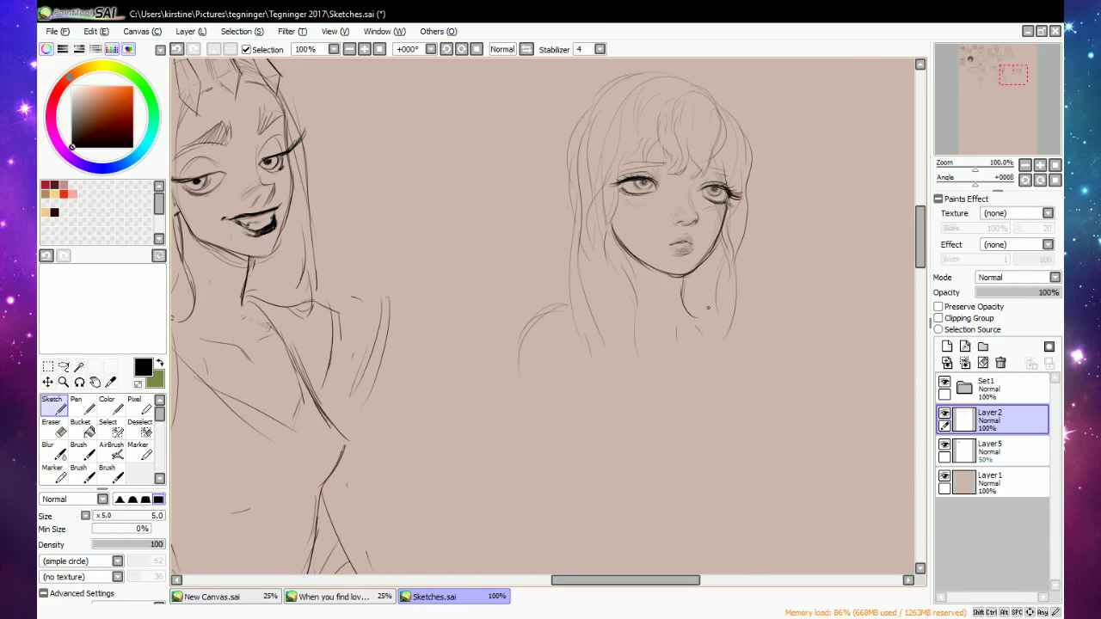
Extend the girl's hair into long wavy locks falling down to chest level on both sides of the neck.
mouse_move(701, 291)
mouse_down()
mouse_move(725, 427)
mouse_move(734, 402)
mouse_move(754, 452)
mouse_up()
drag(742, 384, 738, 296)
drag(637, 329, 651, 392)
drag(633, 355, 602, 421)
drag(609, 375, 590, 435)
drag(611, 373, 585, 453)
drag(578, 428, 575, 463)
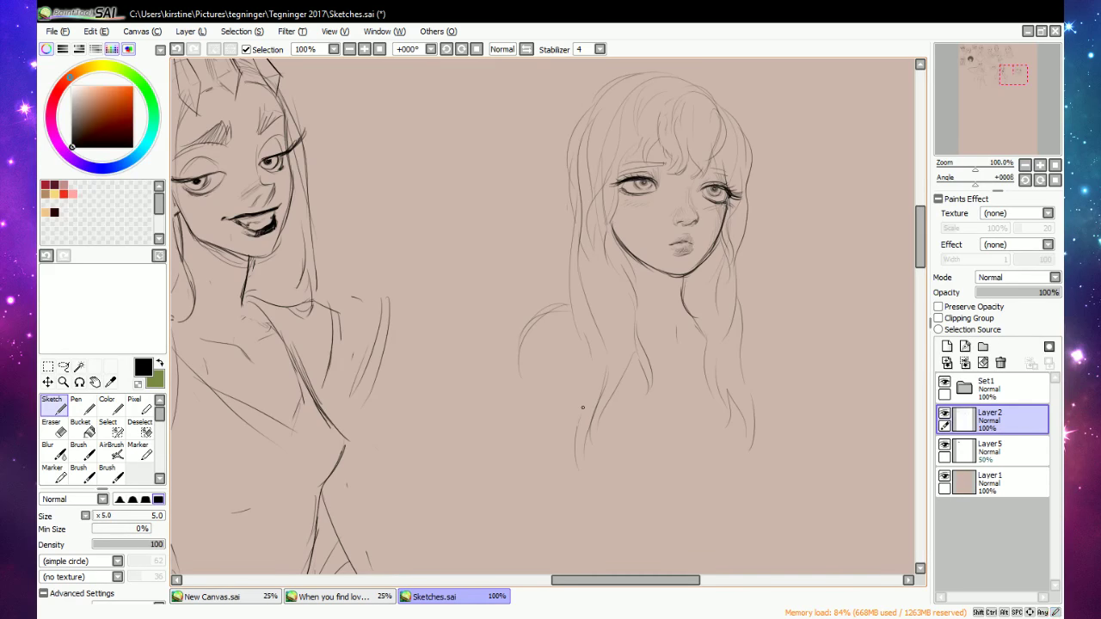
drag(591, 351, 573, 422)
drag(583, 298, 575, 350)
Draw the far shoulder curve and darken the outer line of the near shoulder and upper arm.
mouse_move(753, 320)
mouse_down()
mouse_move(766, 339)
mouse_move(773, 418)
mouse_up()
drag(519, 340, 542, 439)
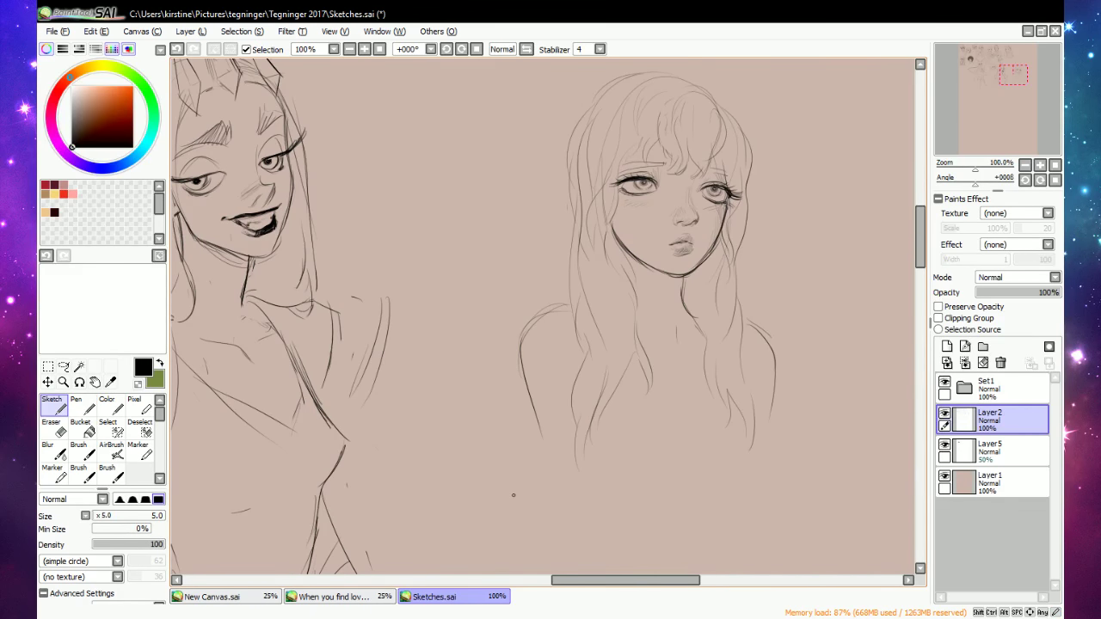
drag(573, 301, 542, 420)
Add loose flyaway hairs around the crown, both sides of the head and the shoulders.
drag(561, 114, 587, 115)
drag(745, 126, 763, 165)
drag(551, 194, 540, 235)
drag(752, 179, 783, 210)
drag(573, 327, 563, 379)
drag(697, 318, 686, 344)
drag(734, 87, 721, 106)
drag(705, 61, 702, 81)
scroll(763, 151, up, 3)
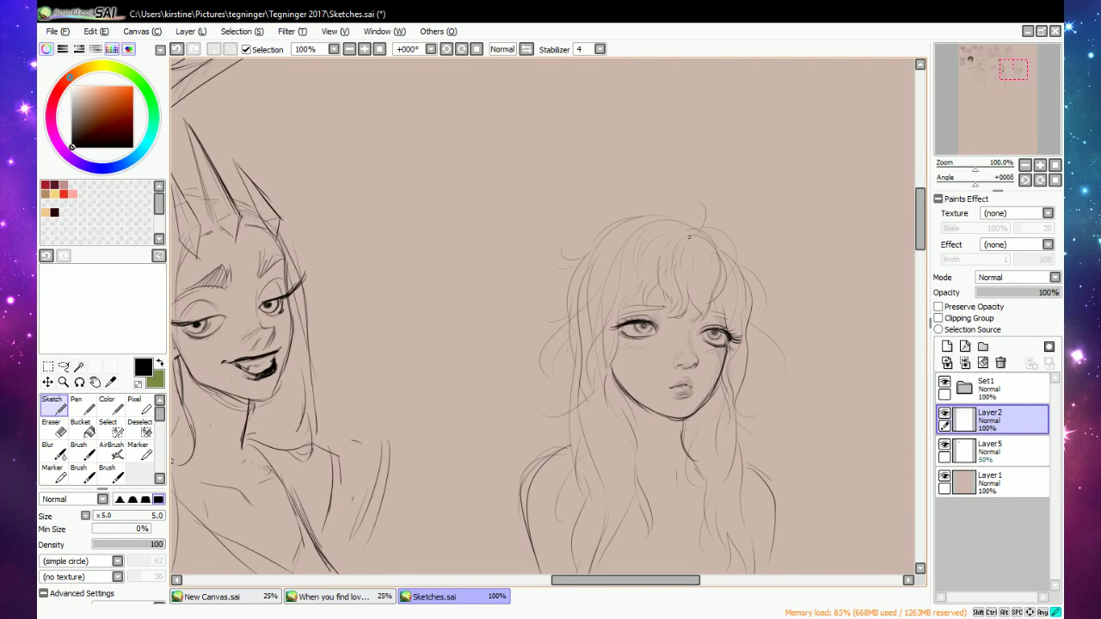
click(177, 49)
key(ctrl+y)
Darken the near jaw and cheek area, add a neckline across the chest, and extend the arm and torso lines downward.
click(350, 49)
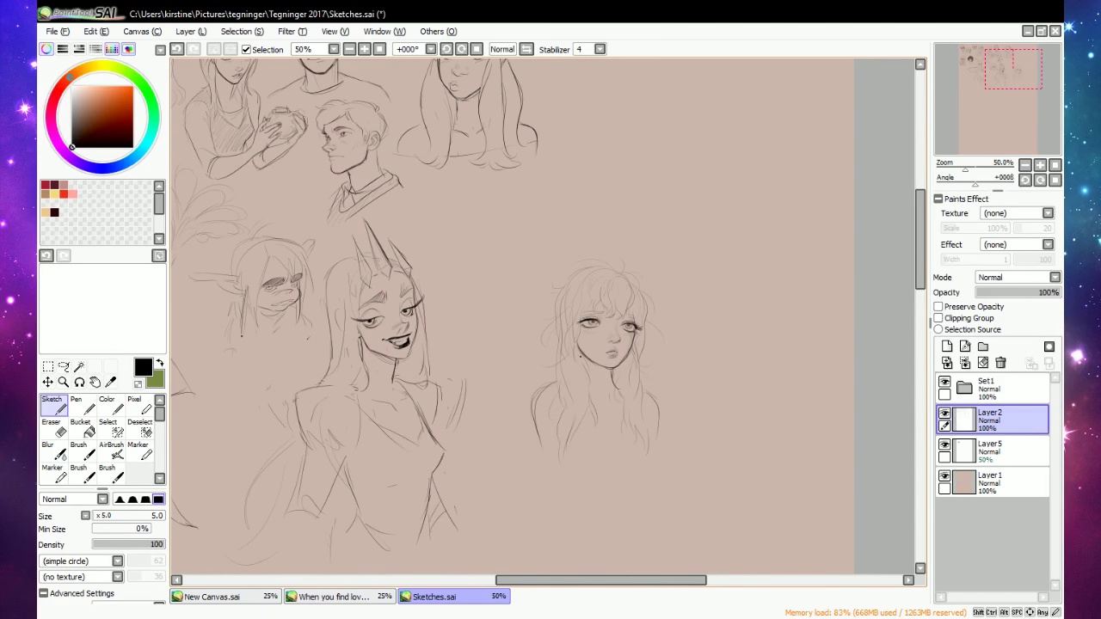
key(e)
key(n)
drag(580, 350, 592, 401)
drag(645, 446, 647, 480)
drag(566, 456, 569, 485)
drag(656, 425, 658, 475)
drag(539, 444, 547, 488)
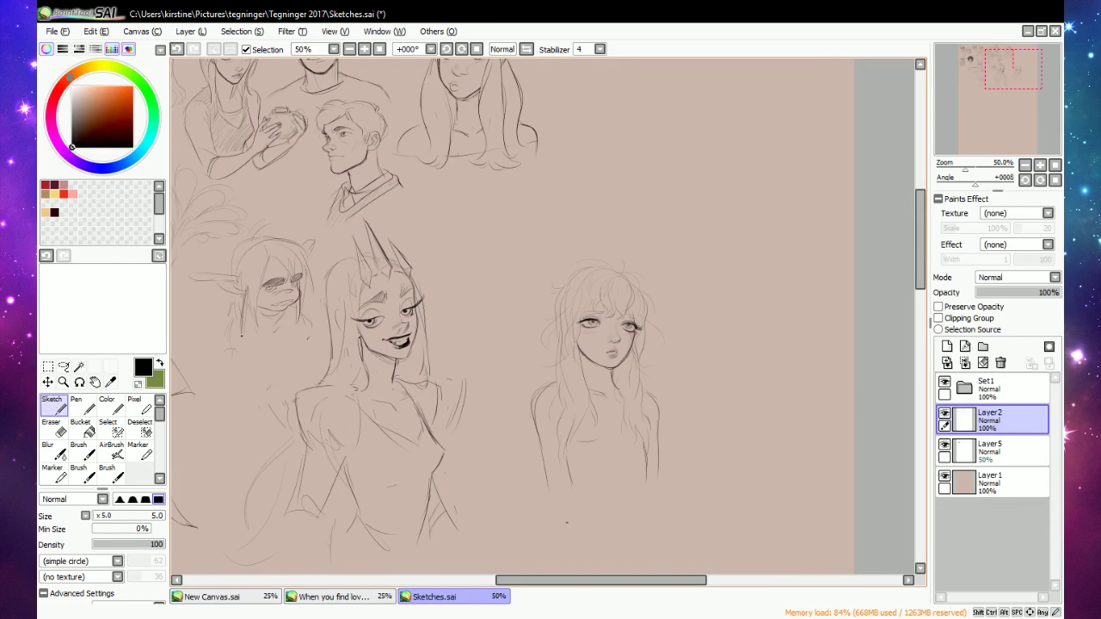
Lasso the long-haired girl, move her down close beside the crowned woman, deselect, and return to the Sketch brush.
click(63, 367)
mouse_move(635, 206)
mouse_down()
mouse_move(482, 385)
mouse_move(629, 537)
mouse_move(722, 348)
mouse_move(617, 348)
mouse_move(633, 350)
mouse_move(718, 256)
mouse_move(716, 244)
mouse_move(675, 251)
mouse_move(680, 242)
mouse_move(646, 344)
mouse_move(612, 352)
mouse_move(641, 376)
mouse_move(633, 523)
mouse_up()
key(ctrl+d)
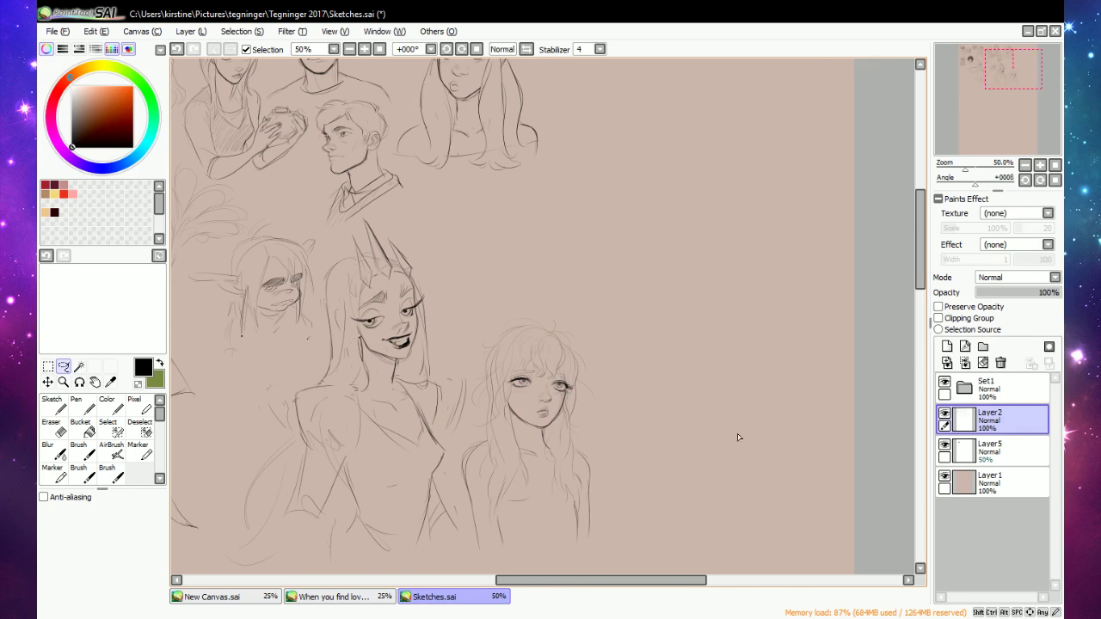
click(54, 406)
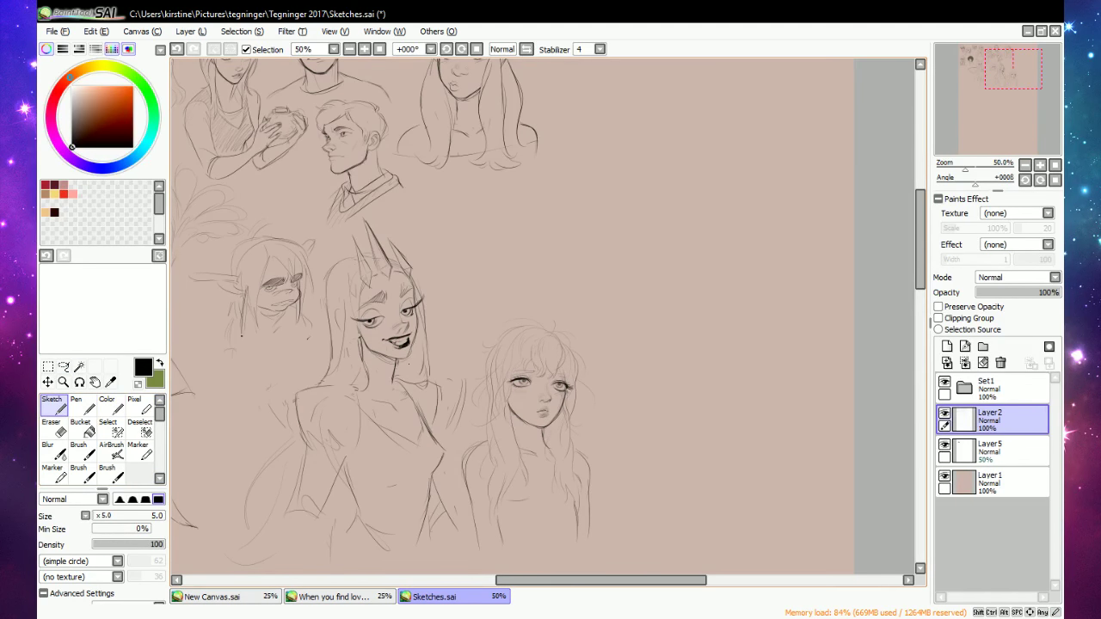
Start a new head with a rounded hair outline in the empty upper area beyond the worried long-haired woman.
mouse_move(670, 581)
mouse_down()
mouse_move(504, 582)
mouse_move(572, 564)
mouse_up()
drag(921, 283, 919, 261)
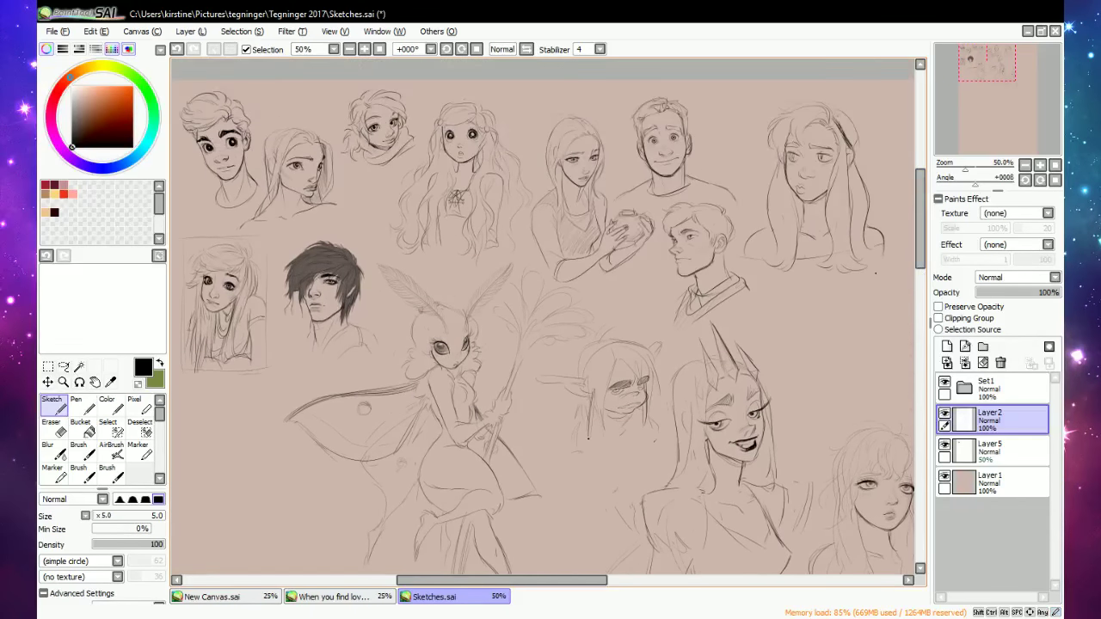
mouse_move(553, 578)
mouse_down()
mouse_move(540, 577)
mouse_move(674, 563)
mouse_up()
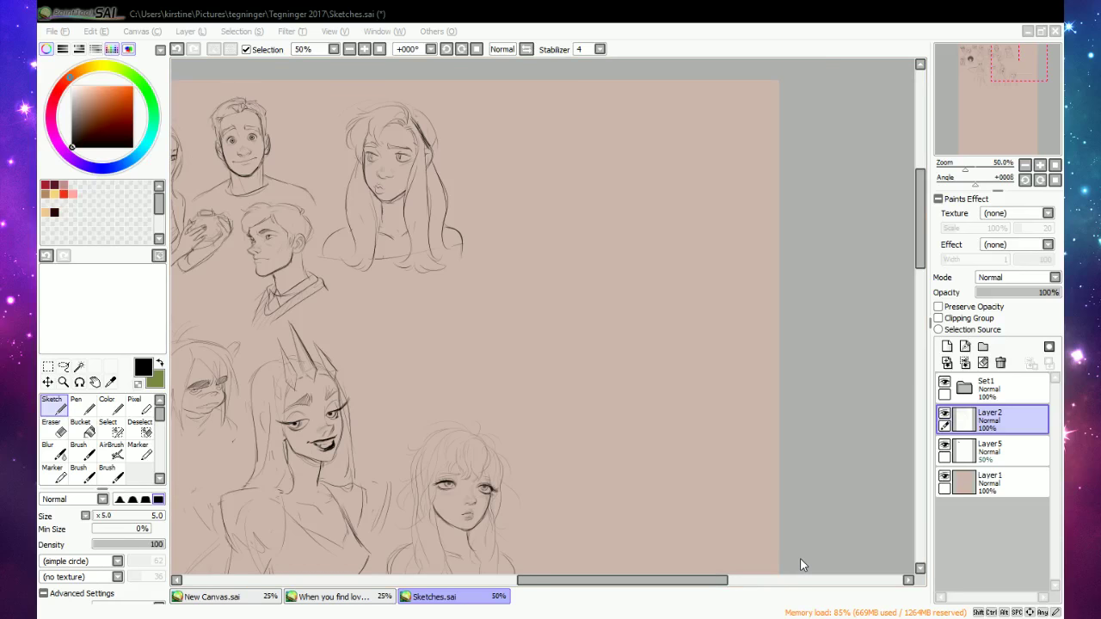
click(710, 583)
drag(507, 474, 513, 487)
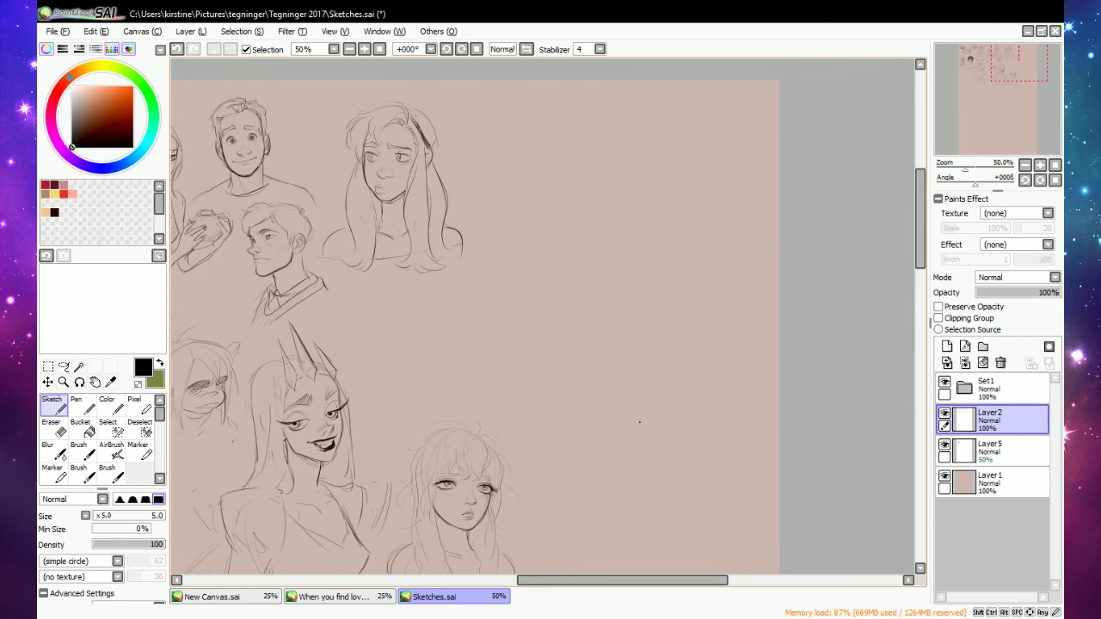
drag(666, 580, 629, 519)
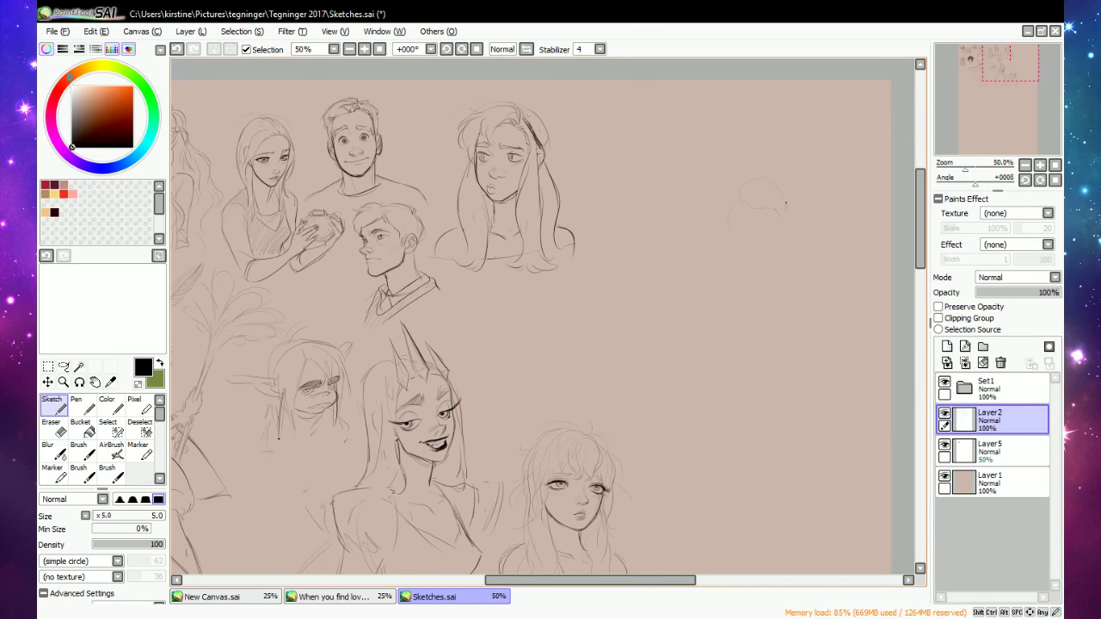
mouse_move(741, 192)
mouse_down()
mouse_move(732, 233)
mouse_move(722, 212)
mouse_move(746, 192)
mouse_up()
Sketch the new head's face outline and side hair, cleaning the construction lines with the Eraser.
key(e)
drag(768, 220, 738, 229)
key(n)
mouse_move(724, 211)
mouse_down()
mouse_move(728, 238)
mouse_move(762, 261)
mouse_move(742, 225)
mouse_up()
key(e)
key(n)
drag(741, 229, 753, 225)
key(e)
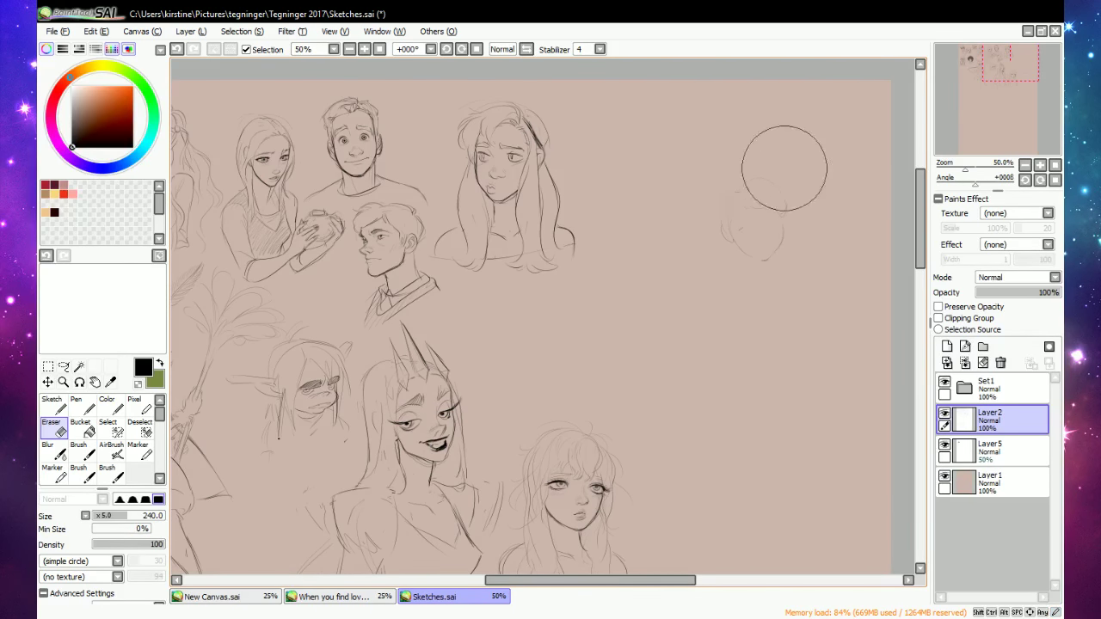
Place the first rough lines of the eyes on the new face.
click(364, 49)
drag(611, 580, 670, 581)
key(n)
scroll(887, 219, up, 3)
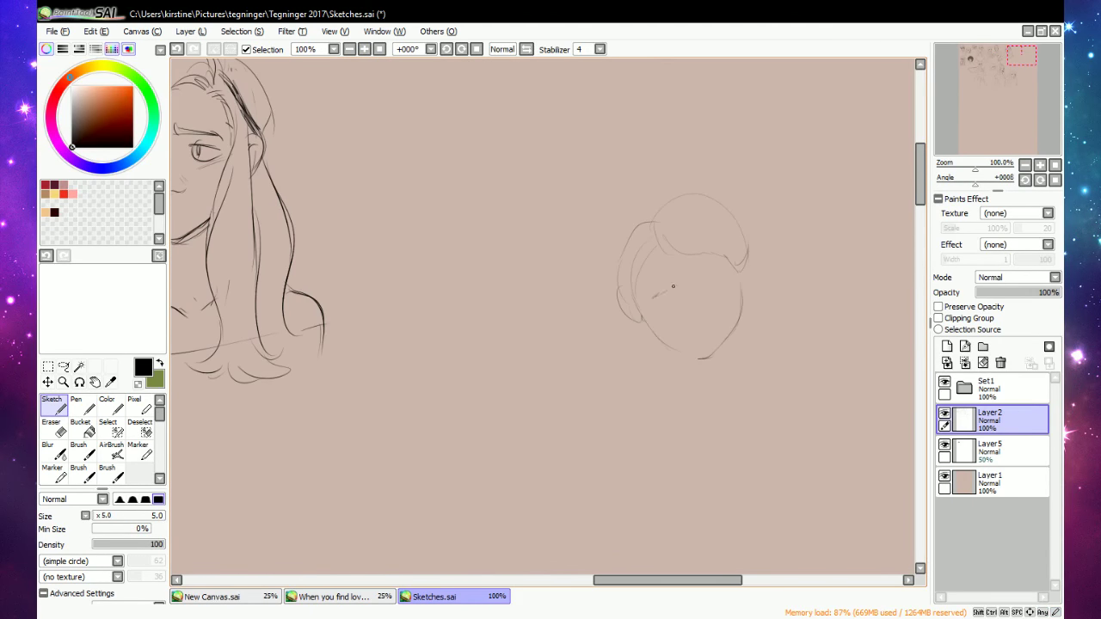
mouse_move(674, 287)
mouse_down()
mouse_move(654, 298)
mouse_move(676, 288)
mouse_move(663, 299)
mouse_move(674, 300)
mouse_up()
mouse_move(679, 278)
mouse_down()
mouse_move(666, 288)
mouse_move(680, 261)
mouse_move(726, 261)
mouse_move(732, 269)
mouse_move(716, 276)
mouse_move(733, 277)
mouse_move(714, 294)
mouse_move(720, 307)
mouse_move(701, 310)
mouse_move(717, 310)
mouse_up()
Refine both eyes with irises and add raised, worried brows, alternating Sketch strokes with the Eraser.
key(e)
key(n)
key(e)
key(n)
key(e)
mouse_move(695, 321)
mouse_down()
mouse_move(721, 307)
mouse_move(673, 291)
mouse_move(721, 278)
mouse_move(725, 289)
mouse_up()
key(n)
key(e)
key(n)
Darken the face contour on the far side and draw curled hair locks framing both cheeks.
drag(738, 267, 734, 325)
mouse_move(619, 287)
mouse_down()
mouse_move(637, 304)
mouse_move(643, 339)
mouse_move(640, 293)
mouse_move(628, 299)
mouse_move(653, 360)
mouse_up()
key(e)
key(n)
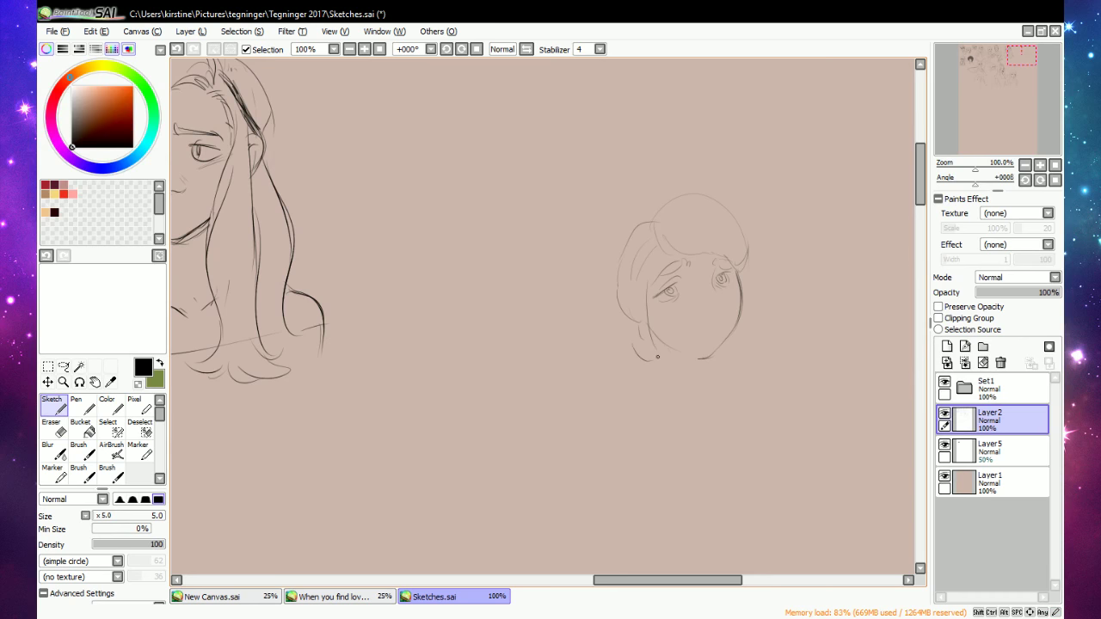
mouse_move(745, 280)
mouse_down()
mouse_move(757, 329)
mouse_move(745, 339)
mouse_move(713, 329)
mouse_move(725, 323)
mouse_move(707, 331)
mouse_up()
key(e)
key(n)
Sketch a rounded nose and a small slanted smile on the new face, lightening them with the Eraser.
drag(721, 304, 717, 315)
key(e)
key(n)
key(e)
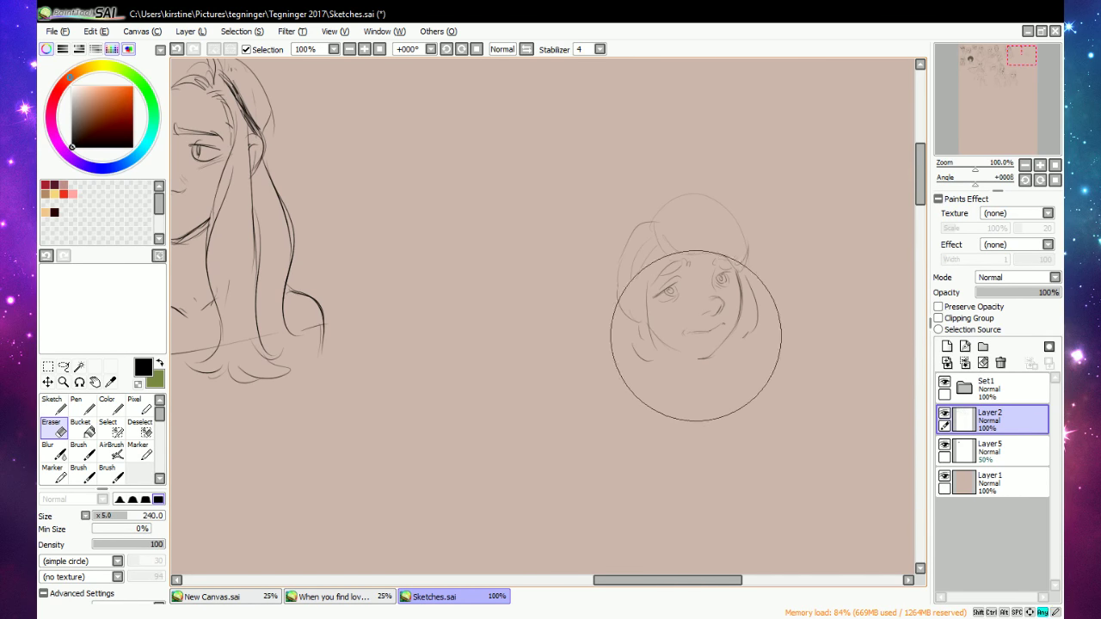
key(n)
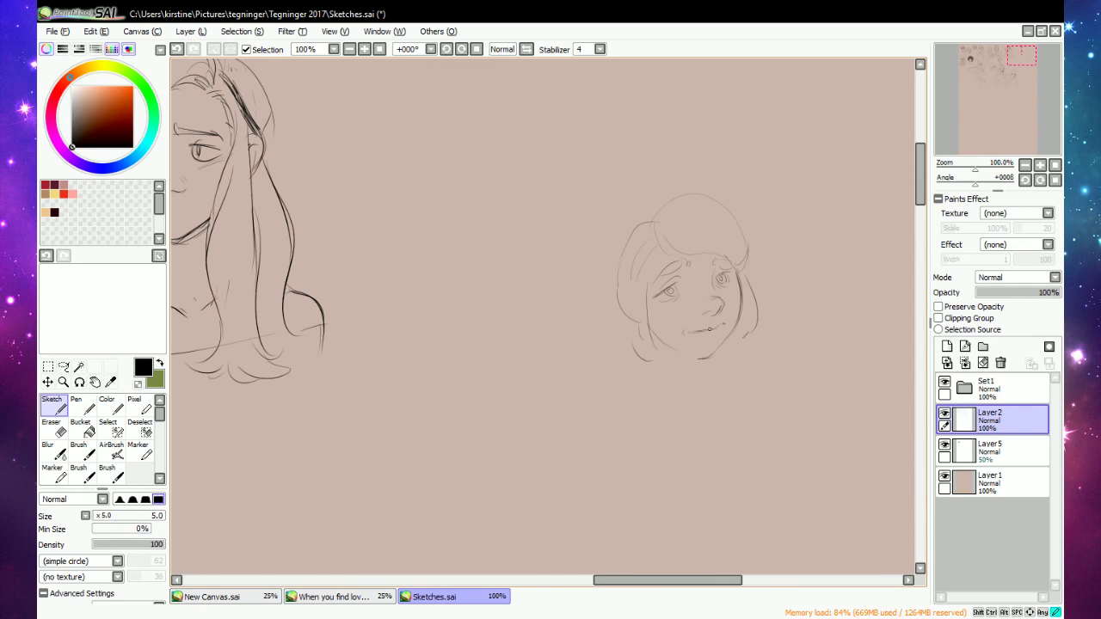
key(e)
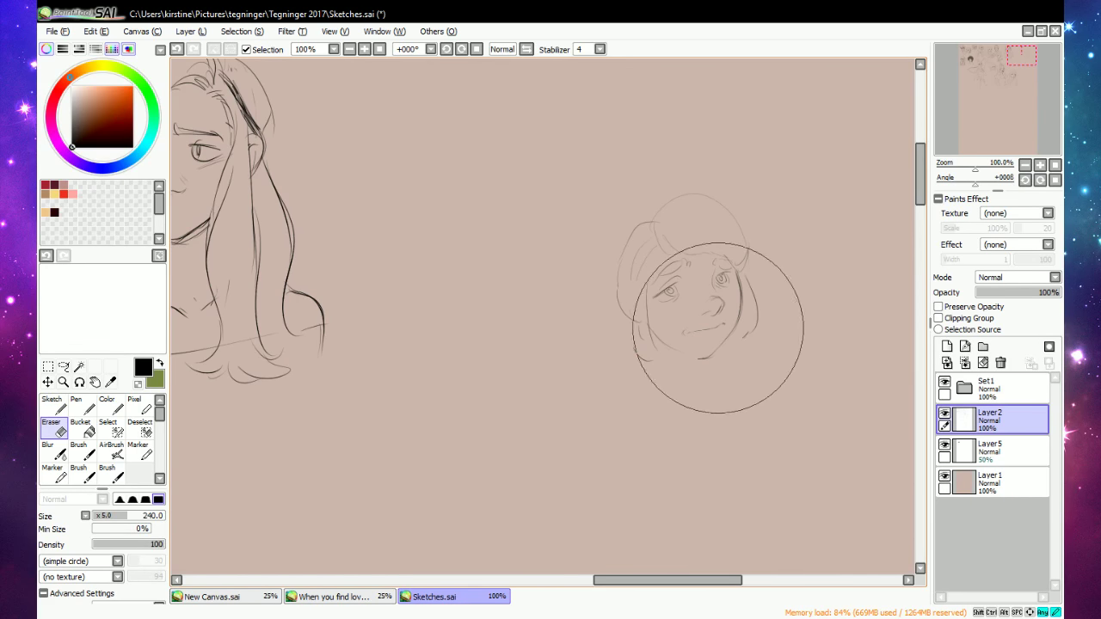
Sketch outward-curling hair ends beside the girl's face and redraw her chin line, erasing the old strokes.
key(n)
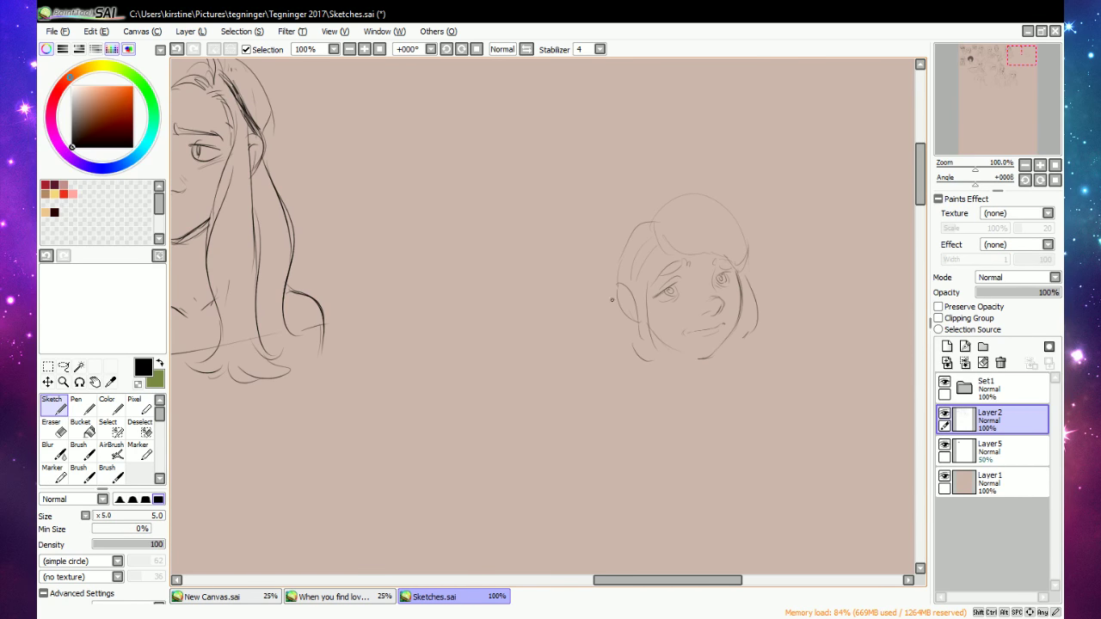
mouse_move(606, 324)
mouse_down()
mouse_move(616, 363)
mouse_move(630, 348)
mouse_up()
key(e)
key(n)
key(e)
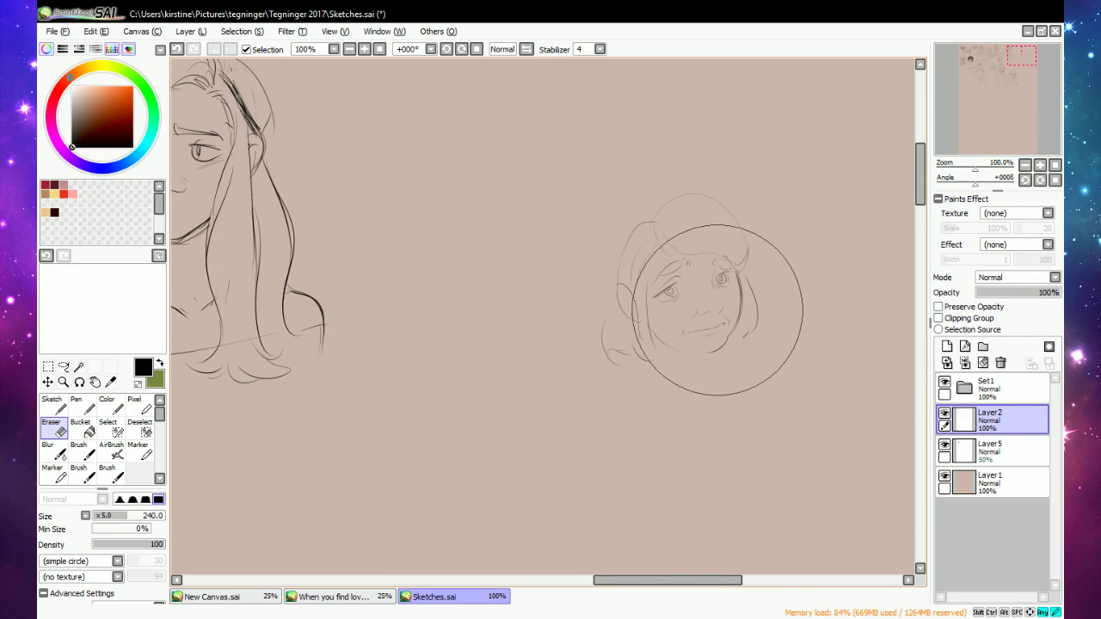
key(n)
Darken the girl's pupils and eyelids, and redefine the brow and the contour of the far cheek.
mouse_move(723, 305)
mouse_down()
mouse_move(712, 315)
mouse_move(723, 301)
mouse_move(665, 300)
mouse_move(721, 278)
mouse_up()
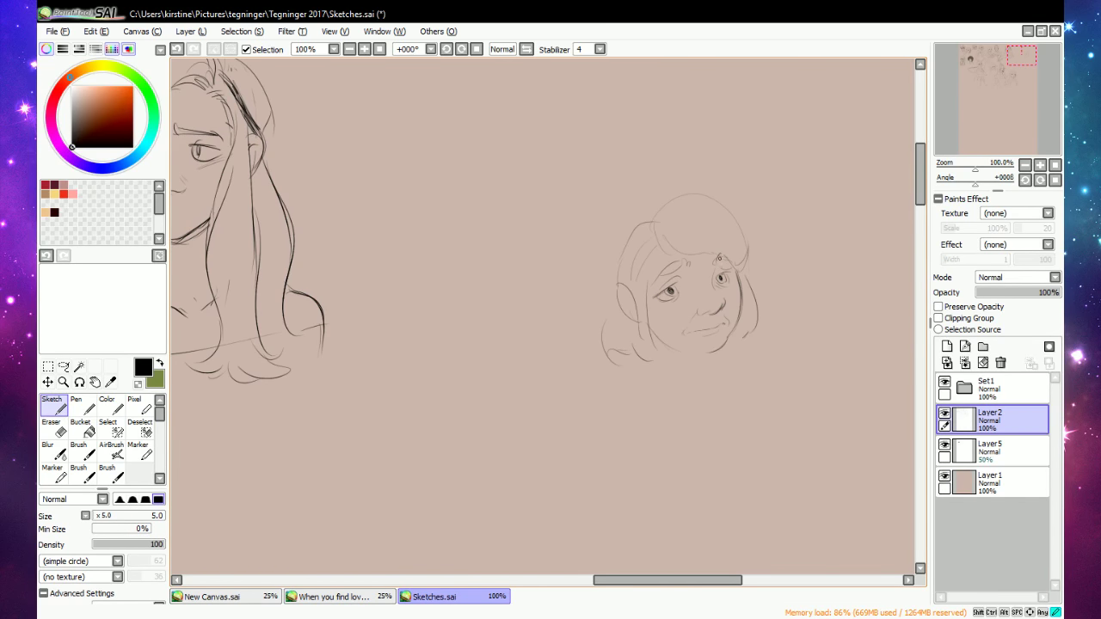
key(e)
key(n)
drag(728, 261, 740, 316)
key(e)
key(n)
key(e)
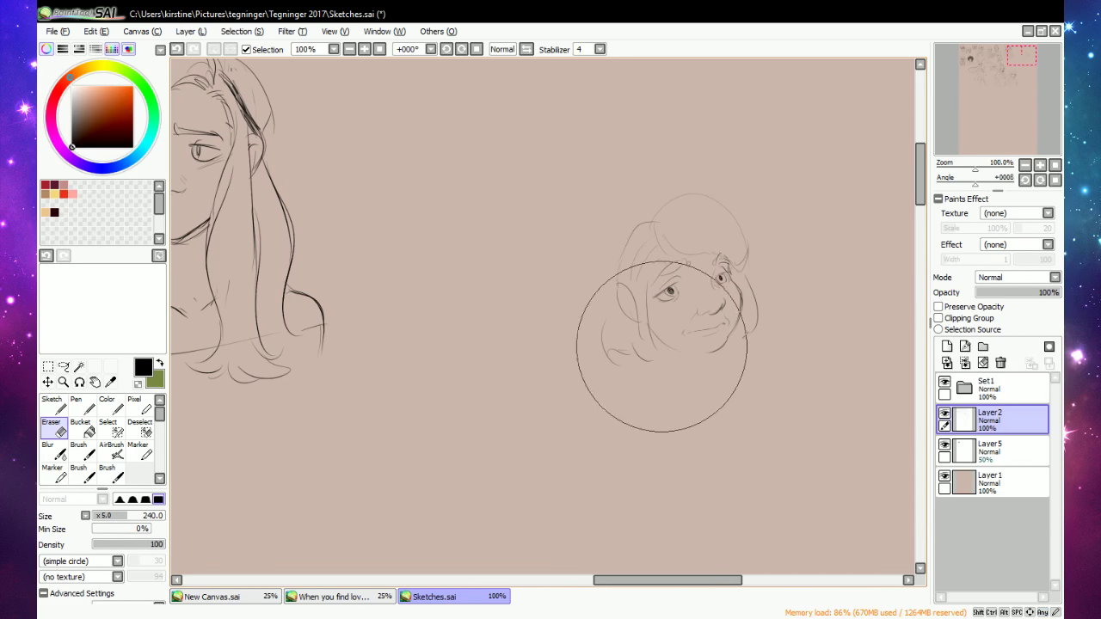
Redraw the girl's hair outline around the ear and fringe, and erase the old hair strands beside the cheeks.
key(n)
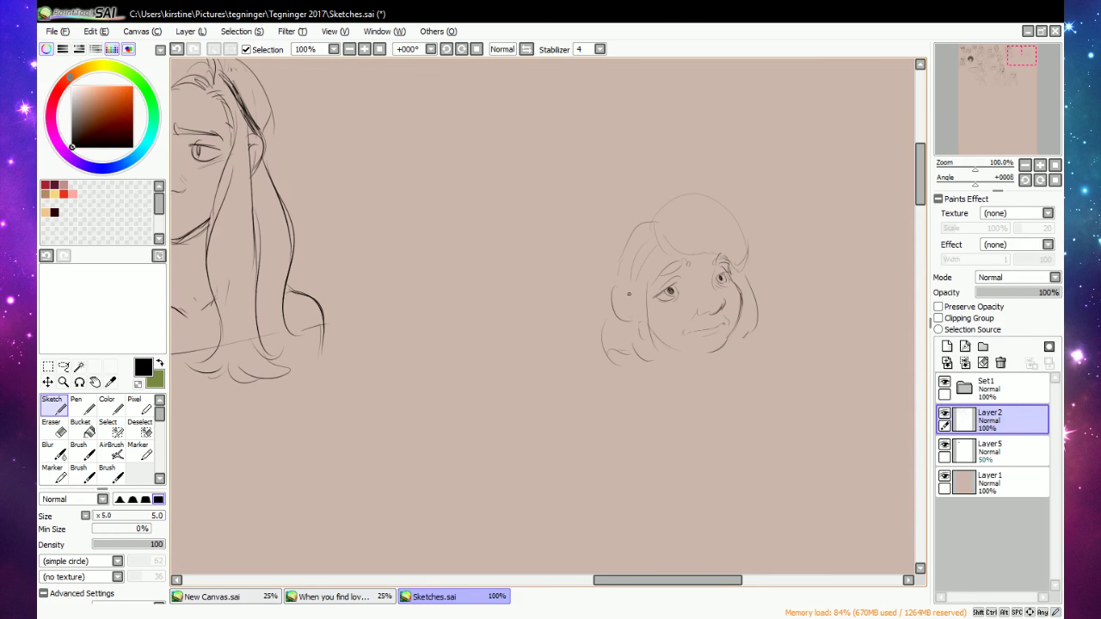
drag(633, 293, 621, 344)
mouse_move(612, 299)
mouse_down()
mouse_move(606, 262)
mouse_move(704, 201)
mouse_move(745, 237)
mouse_move(746, 260)
mouse_move(731, 267)
mouse_move(745, 273)
mouse_move(757, 324)
mouse_up()
key(e)
key(n)
key(e)
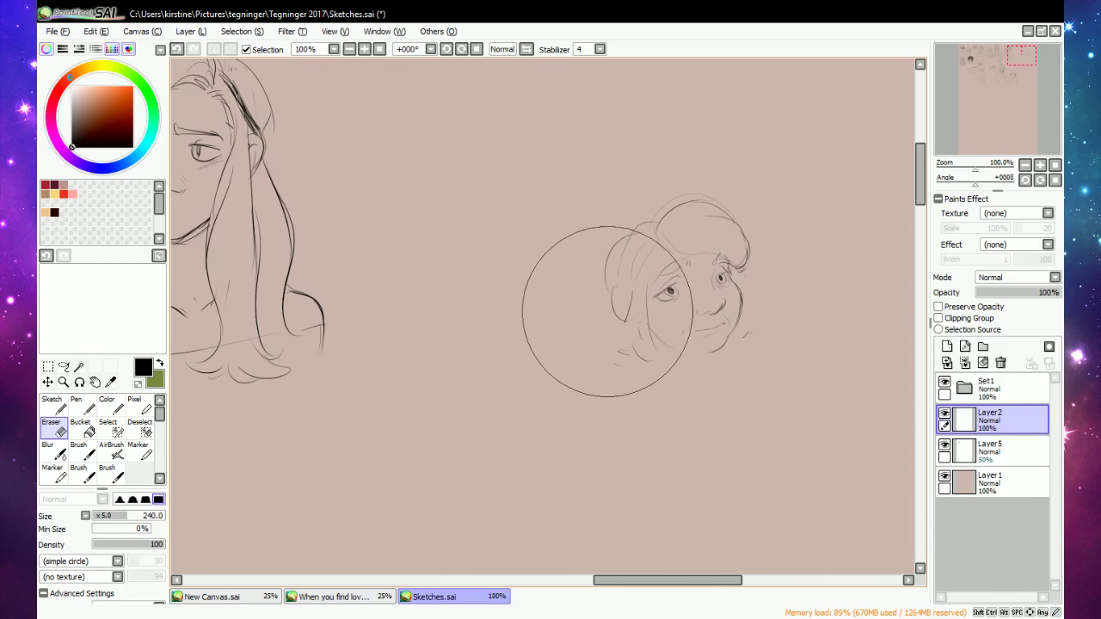
Sketch the girl's wavy hair ends on both sides of the face and add the neckline below the chin.
key(e)
mouse_move(606, 320)
mouse_down()
mouse_move(586, 353)
mouse_move(594, 335)
mouse_move(671, 351)
mouse_up()
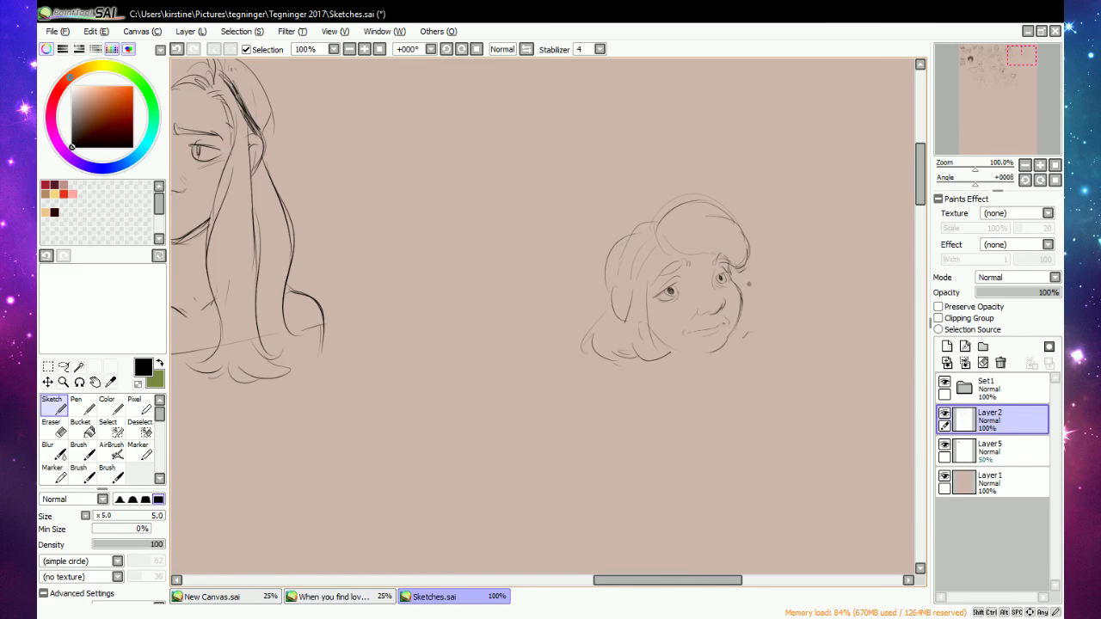
mouse_move(746, 277)
mouse_down()
mouse_move(771, 302)
mouse_move(754, 334)
mouse_up()
drag(609, 289, 632, 294)
mouse_move(666, 345)
mouse_down()
mouse_move(708, 352)
mouse_move(718, 368)
mouse_move(656, 373)
mouse_move(730, 368)
mouse_move(723, 356)
mouse_move(718, 379)
mouse_up()
drag(746, 333, 727, 341)
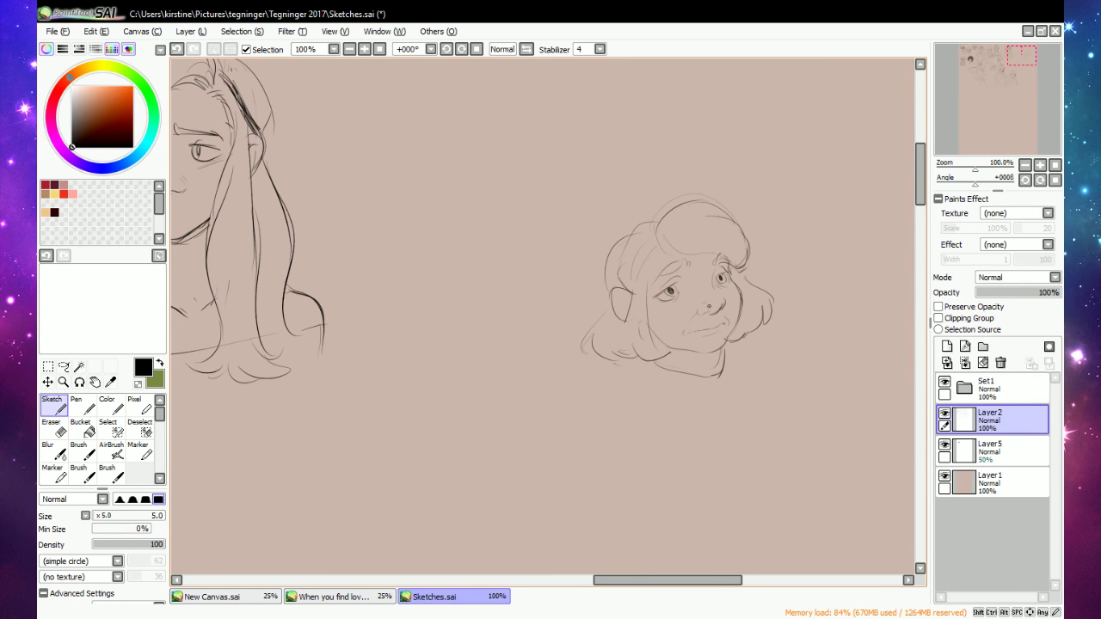
Refine the girl's nose, mouth, cheek marks and eyelashes with fine sketch strokes.
drag(708, 302, 702, 307)
drag(664, 308, 736, 285)
drag(705, 328, 717, 326)
mouse_move(725, 324)
mouse_down()
mouse_move(702, 329)
mouse_move(727, 323)
mouse_up()
mouse_move(726, 269)
mouse_down()
mouse_move(737, 272)
mouse_move(720, 278)
mouse_move(727, 273)
mouse_up()
key(e)
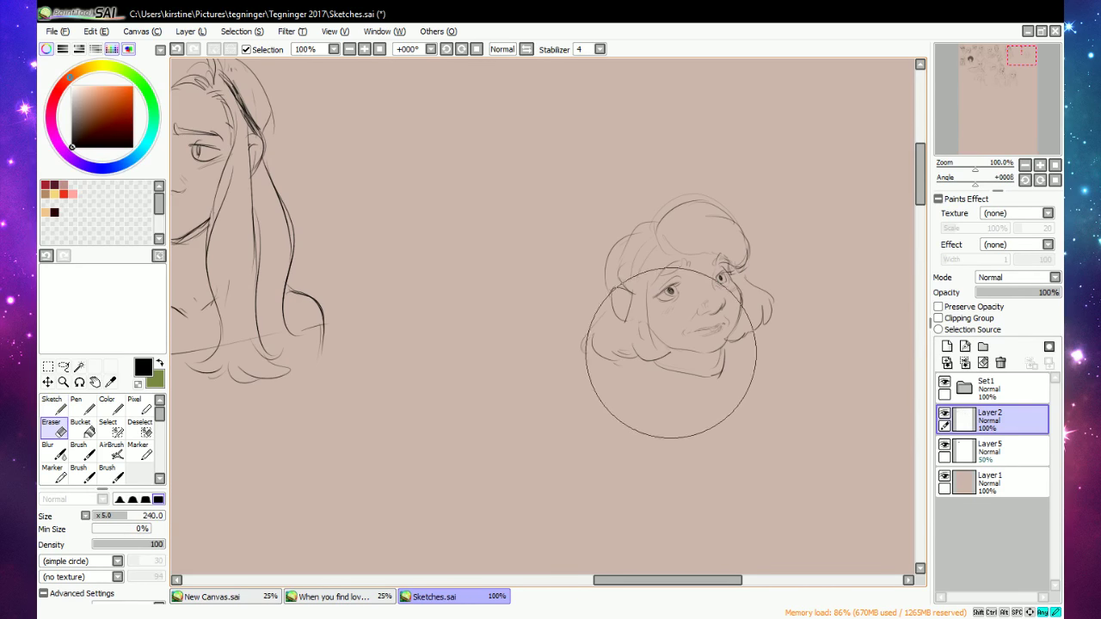
key(e)
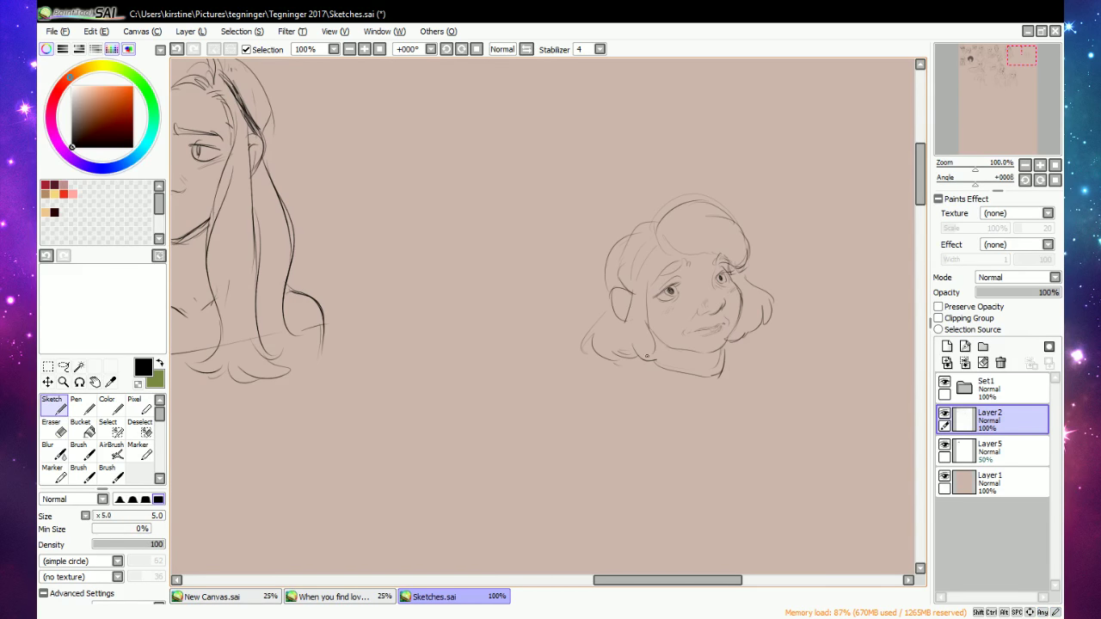
Sketch the girl's collar and shoulders, and shade the near sleeve with diagonal hatching.
key(e)
key(e)
drag(640, 359, 722, 372)
mouse_move(641, 357)
mouse_down()
mouse_move(688, 420)
mouse_move(696, 451)
mouse_up()
drag(611, 368, 588, 404)
mouse_move(733, 347)
mouse_down()
mouse_move(760, 399)
mouse_move(711, 412)
mouse_up()
drag(742, 349, 774, 344)
mouse_move(613, 373)
mouse_down()
mouse_move(587, 405)
mouse_move(588, 425)
mouse_up()
mouse_move(615, 300)
mouse_down()
mouse_move(633, 297)
mouse_move(620, 300)
mouse_move(629, 311)
mouse_up()
key(e)
key(n)
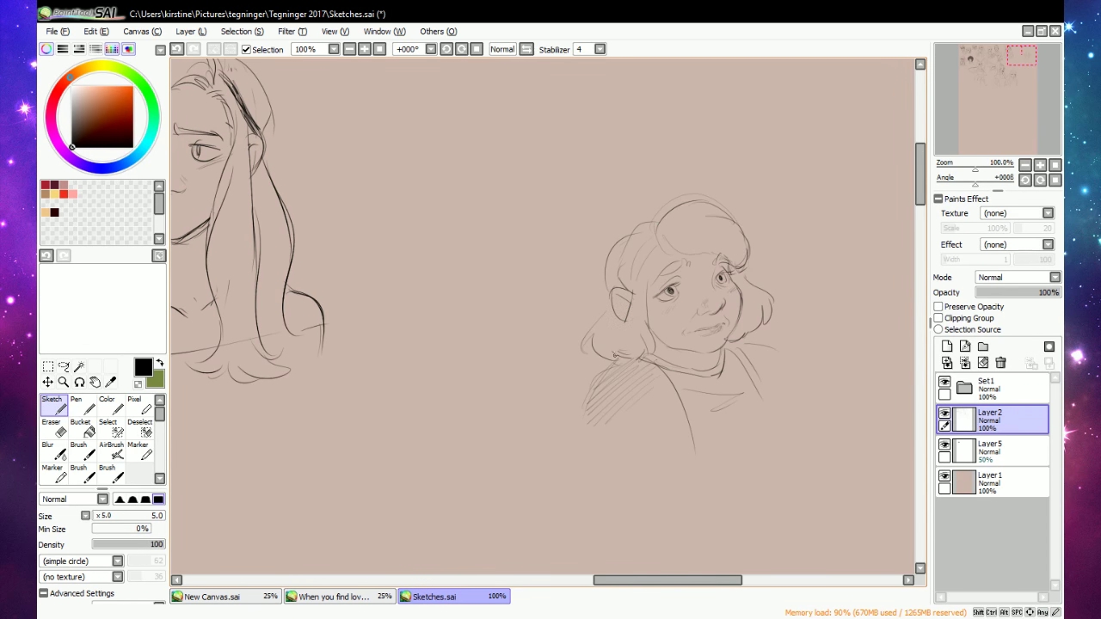
Touch up the girl's far eye and add hatching and outline strokes to her shoulders and sleeves.
mouse_move(739, 268)
mouse_down()
mouse_move(754, 284)
mouse_move(730, 287)
mouse_up()
mouse_move(765, 346)
mouse_down()
mouse_move(747, 369)
mouse_move(768, 394)
mouse_up()
mouse_move(681, 375)
mouse_down()
mouse_move(652, 428)
mouse_move(640, 420)
mouse_move(644, 457)
mouse_up()
drag(764, 351, 787, 380)
Lasso the finished girl sketch, move it to just below the long-haired woman, and clear the selection.
click(349, 49)
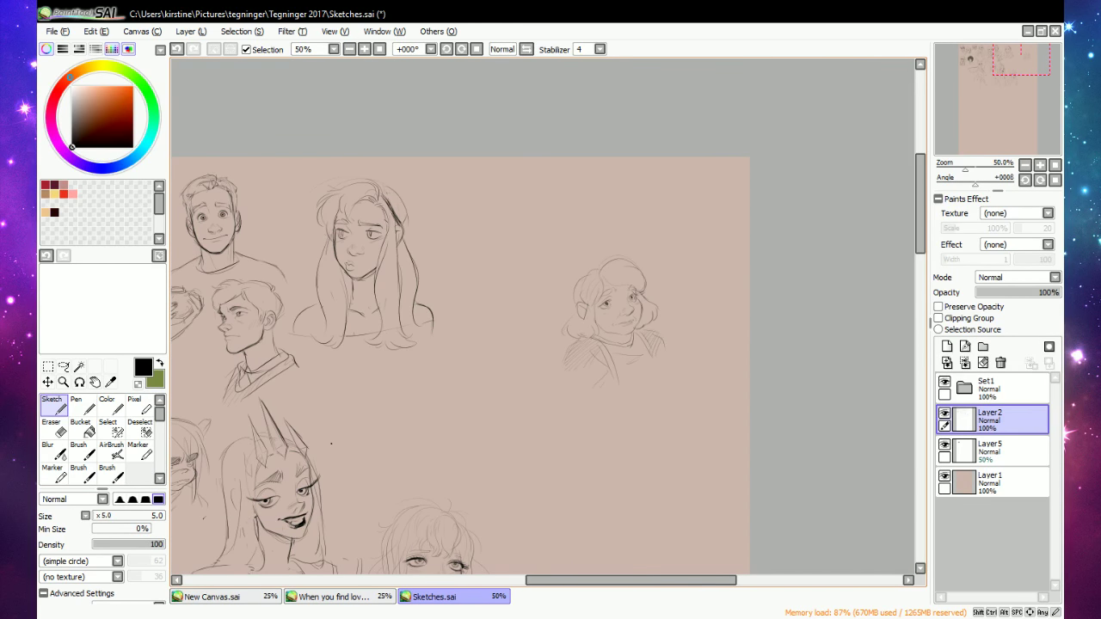
click(62, 367)
mouse_move(641, 224)
mouse_down()
mouse_move(527, 332)
mouse_move(689, 359)
mouse_move(681, 302)
mouse_move(564, 407)
mouse_move(438, 450)
mouse_up()
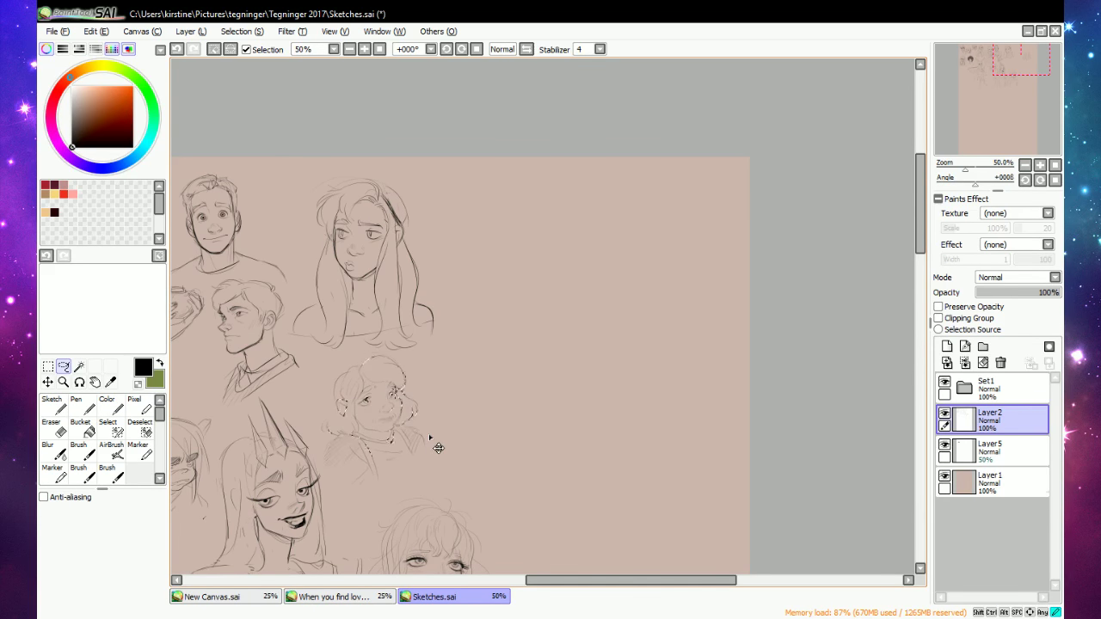
key(ctrl+d)
Sketch a new head outline with brows and eyes in the empty area beside the long-haired woman.
click(52, 404)
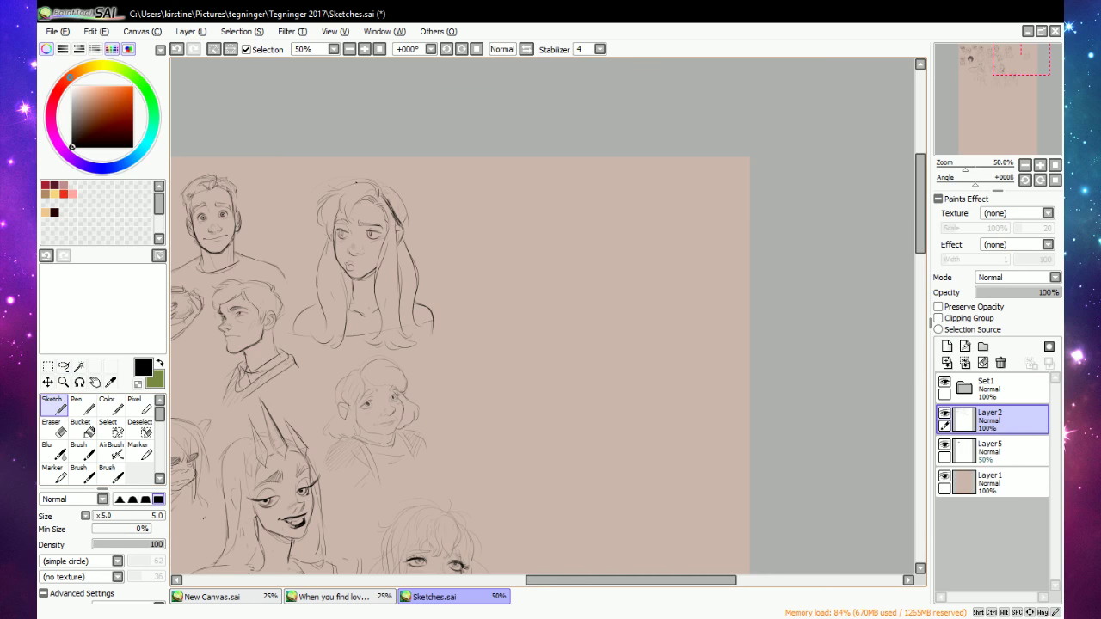
click(364, 49)
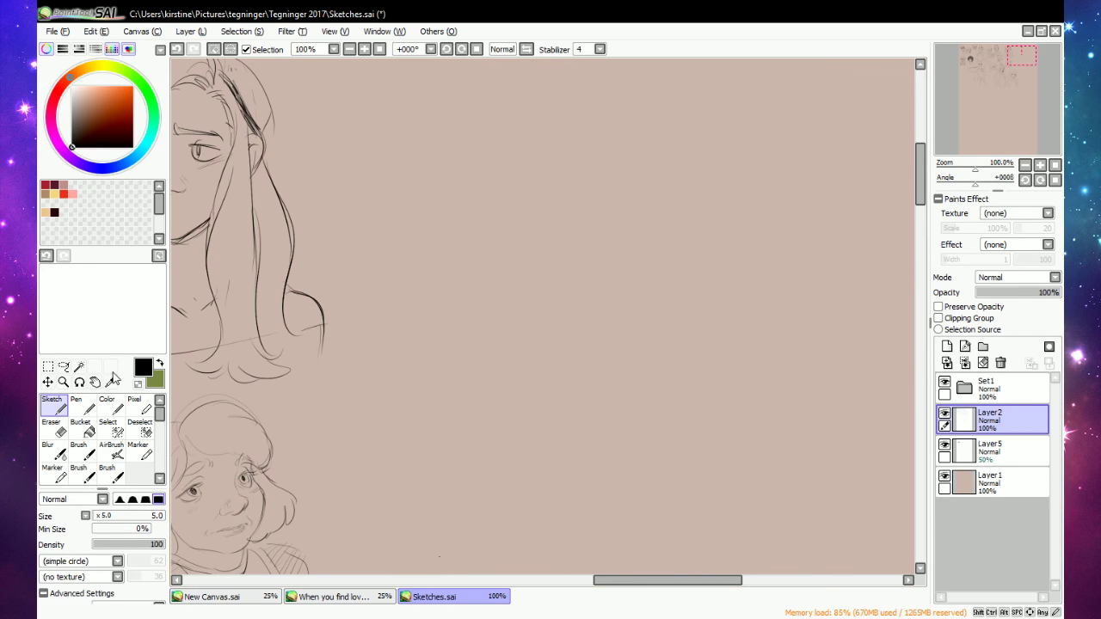
click(63, 367)
click(508, 277)
click(55, 406)
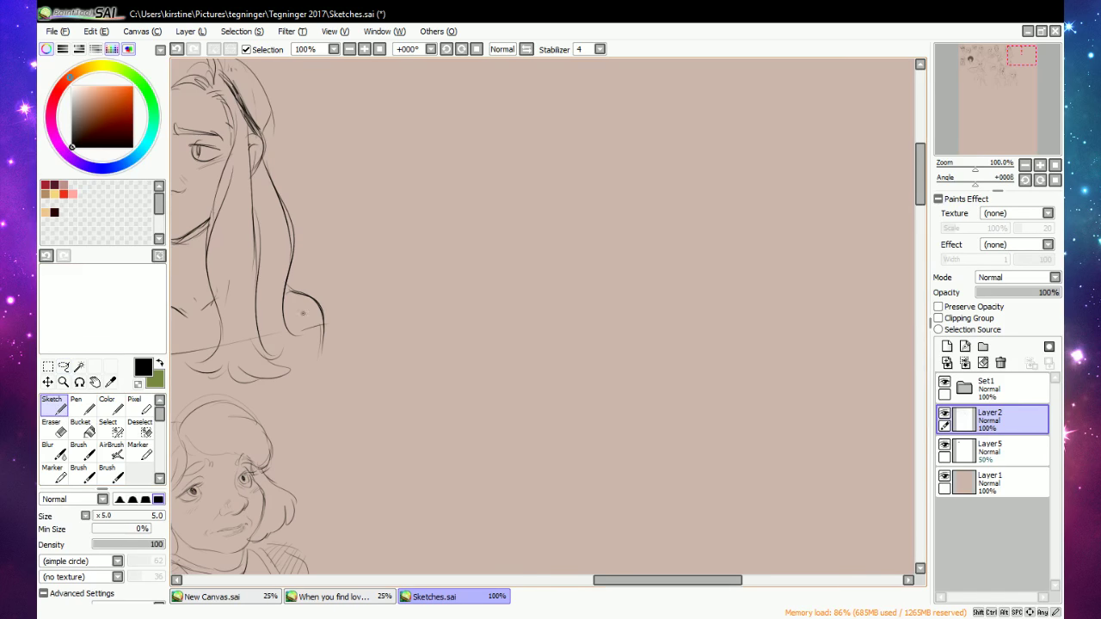
drag(601, 226, 663, 290)
mouse_move(601, 244)
mouse_down()
mouse_move(650, 247)
mouse_move(658, 251)
mouse_move(639, 259)
mouse_move(659, 259)
mouse_move(610, 270)
mouse_move(648, 269)
mouse_up()
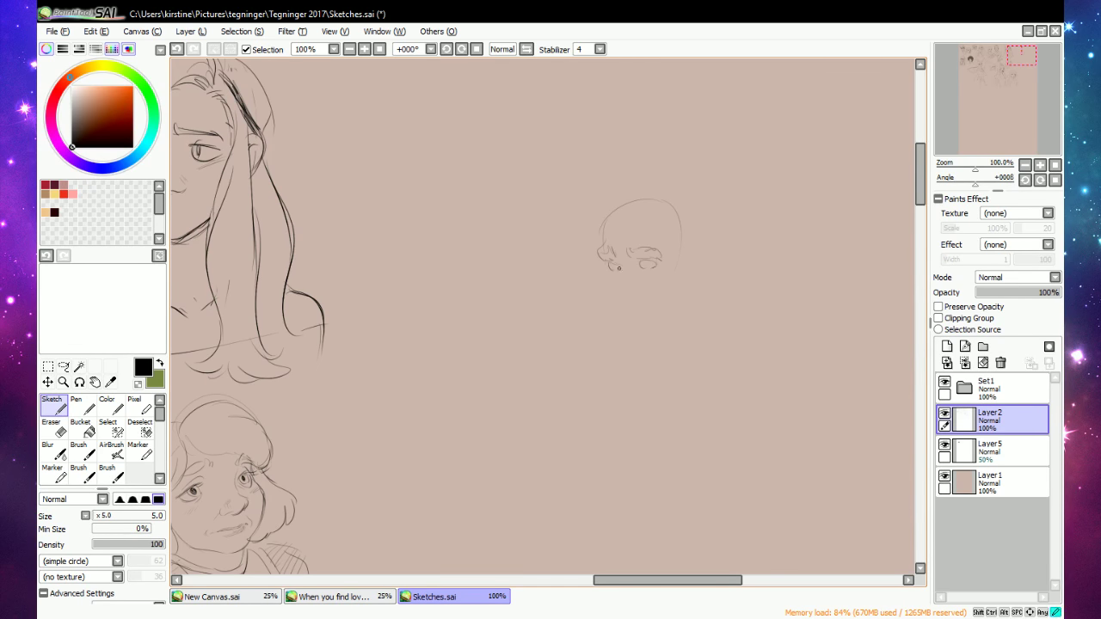
Sketch a large nose on the new face, erasing and redrawing its tip and nostril.
key(e)
key(e)
drag(617, 286, 643, 287)
key(e)
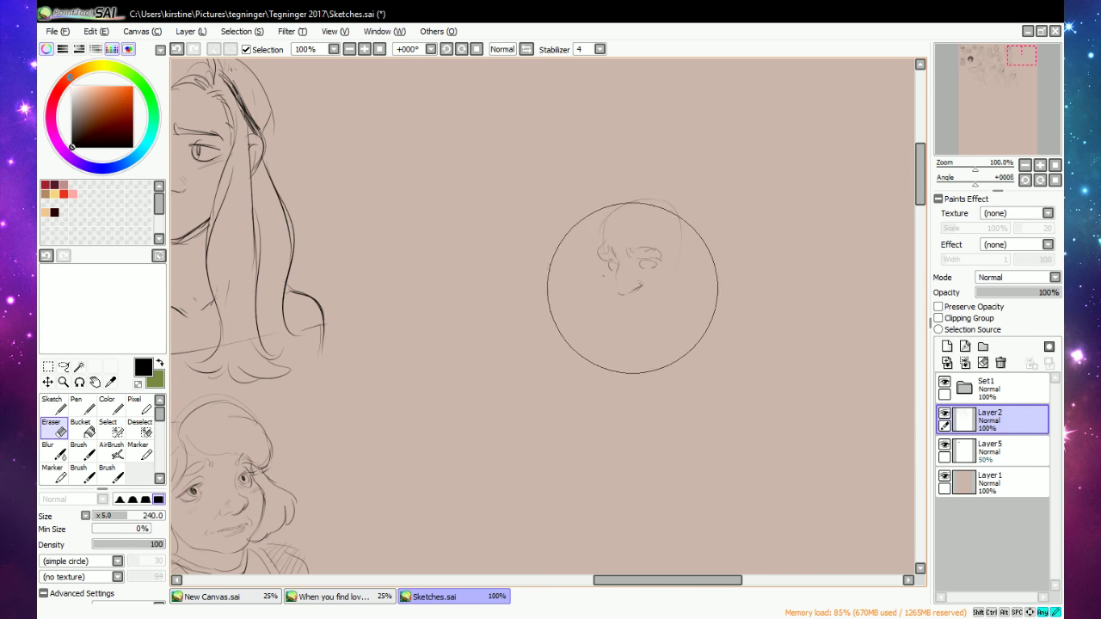
key(e)
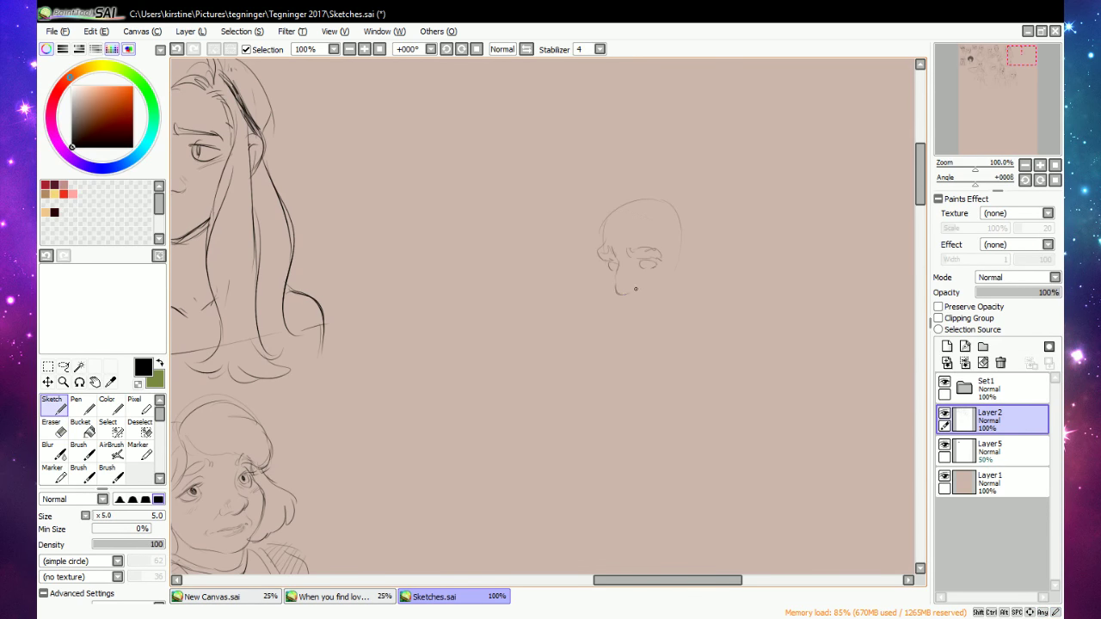
drag(616, 285, 630, 290)
key(e)
key(n)
Refine the new face's eye outlines and sketch the hairline with hair falling along the near side.
mouse_move(617, 260)
mouse_down()
mouse_move(617, 286)
mouse_move(651, 267)
mouse_up()
key(e)
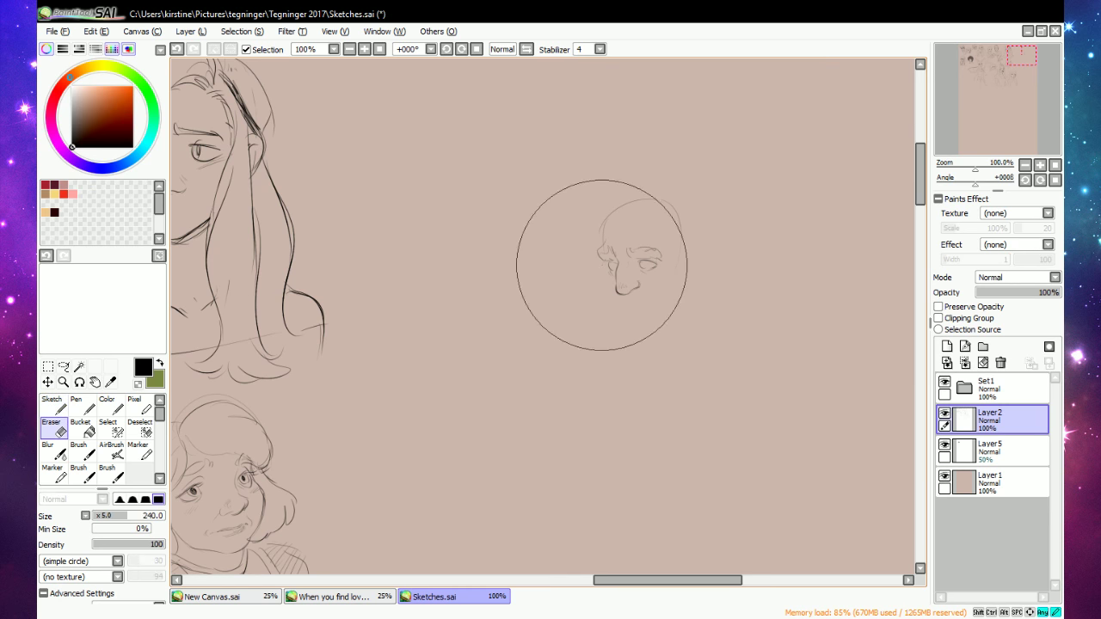
key(n)
mouse_move(600, 253)
mouse_down()
mouse_move(605, 261)
mouse_move(610, 227)
mouse_move(625, 219)
mouse_move(612, 224)
mouse_up()
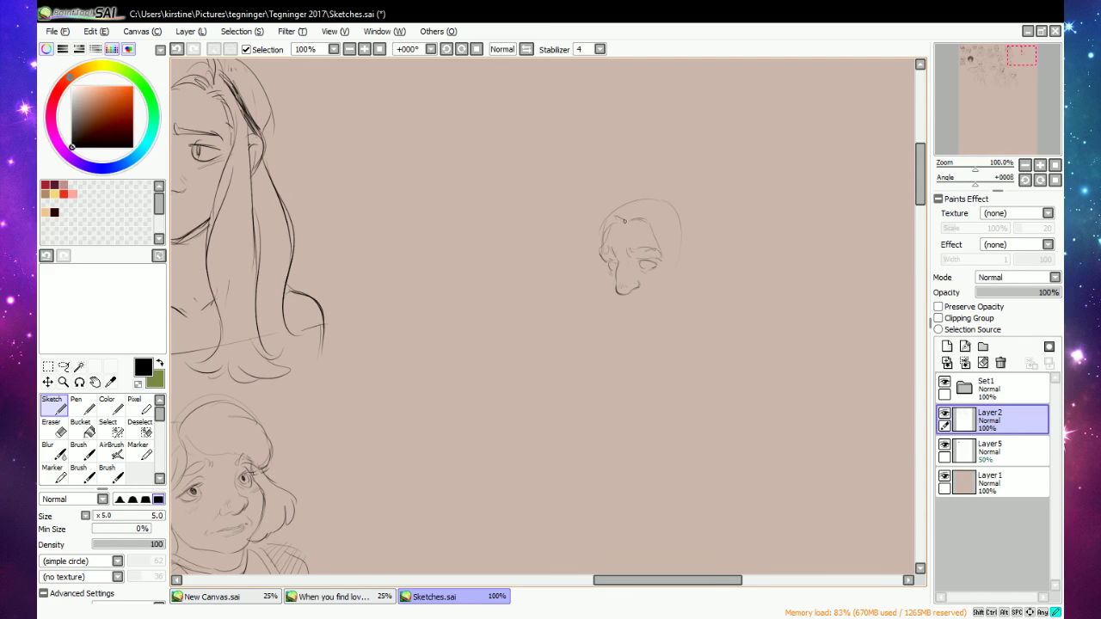
mouse_move(642, 210)
mouse_down()
mouse_move(664, 257)
mouse_move(664, 303)
mouse_up()
drag(662, 252, 659, 296)
Sketch the new face's mouth, fill in the iris, and add cheek folds, erasing excess lines near the cheek.
drag(623, 306, 638, 307)
mouse_move(645, 261)
mouse_down()
mouse_move(616, 264)
mouse_move(654, 301)
mouse_move(641, 271)
mouse_move(657, 273)
mouse_move(610, 273)
mouse_move(617, 300)
mouse_up()
key(e)
drag(664, 285, 667, 287)
Sketch the chin, then erase and redraw it with a rounder jaw and a short neck line.
key(n)
mouse_move(623, 310)
mouse_down()
mouse_move(632, 327)
mouse_move(656, 315)
mouse_move(626, 320)
mouse_move(629, 330)
mouse_move(651, 326)
mouse_up()
key(e)
key(n)
key(e)
key(e)
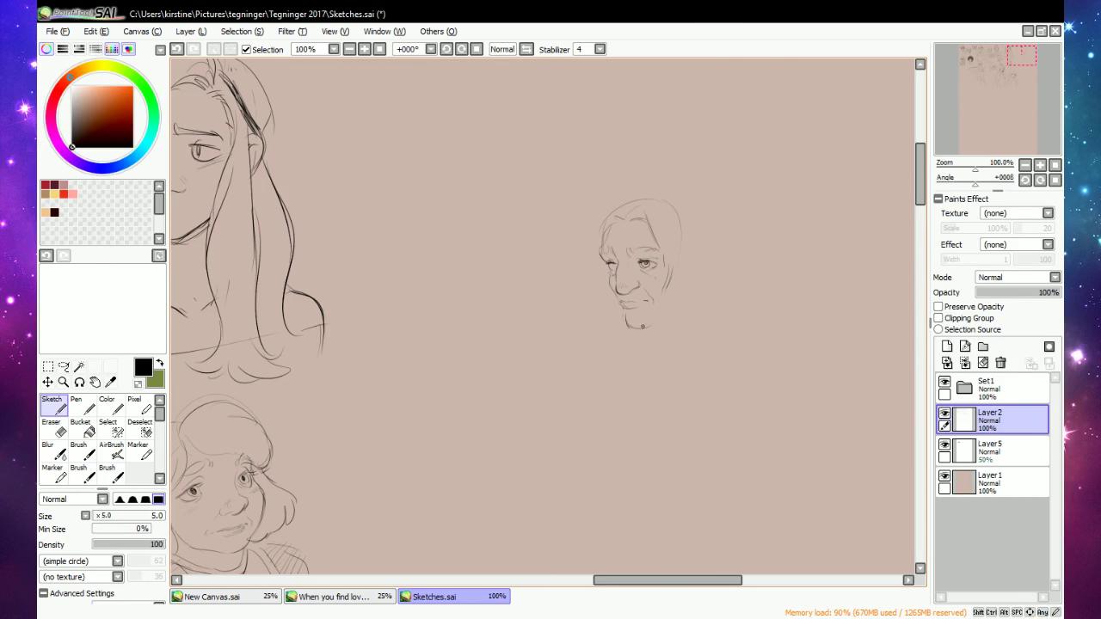
key(e)
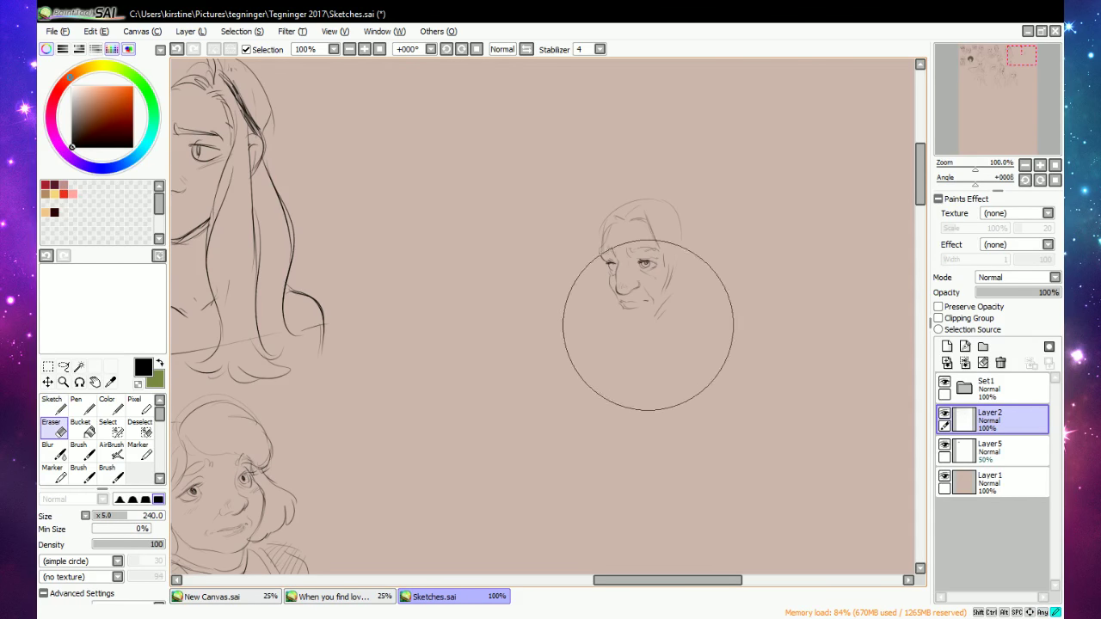
key(e)
mouse_move(625, 315)
mouse_down()
mouse_move(662, 300)
mouse_move(658, 339)
mouse_up()
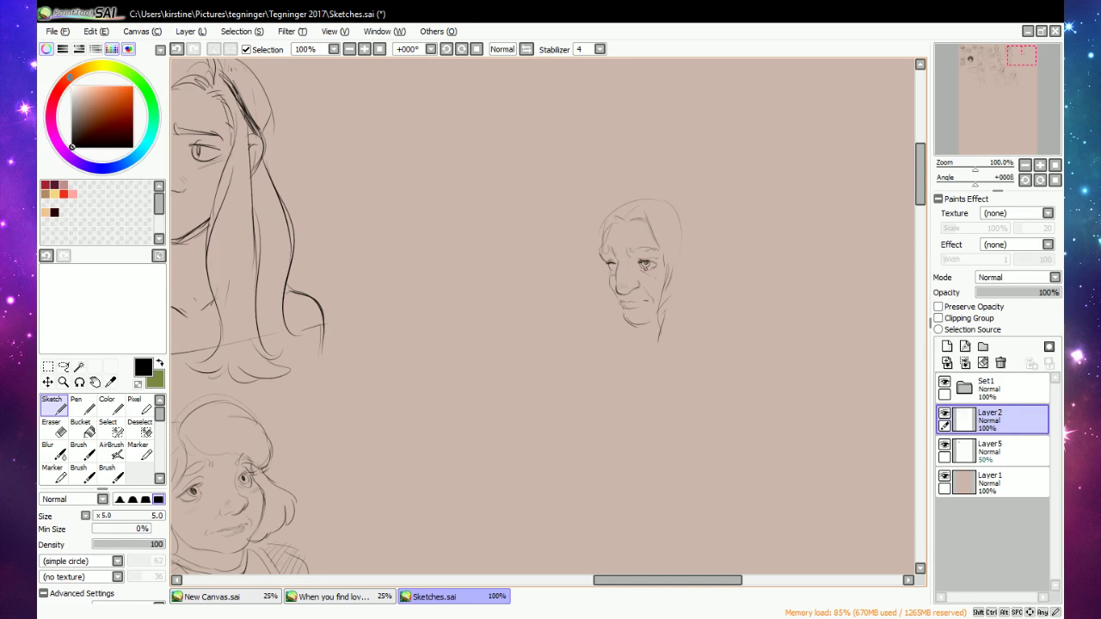
Erase and redraw both eyes of the new face with darker pupils and upper eyelids.
key(e)
key(e)
drag(636, 261, 638, 261)
key(e)
key(e)
key(e)
key(e)
key(e)
key(e)
drag(641, 263, 645, 263)
Erase the new face's nose and redraw it with a darker rounded tip, nostril and bridge.
key(e)
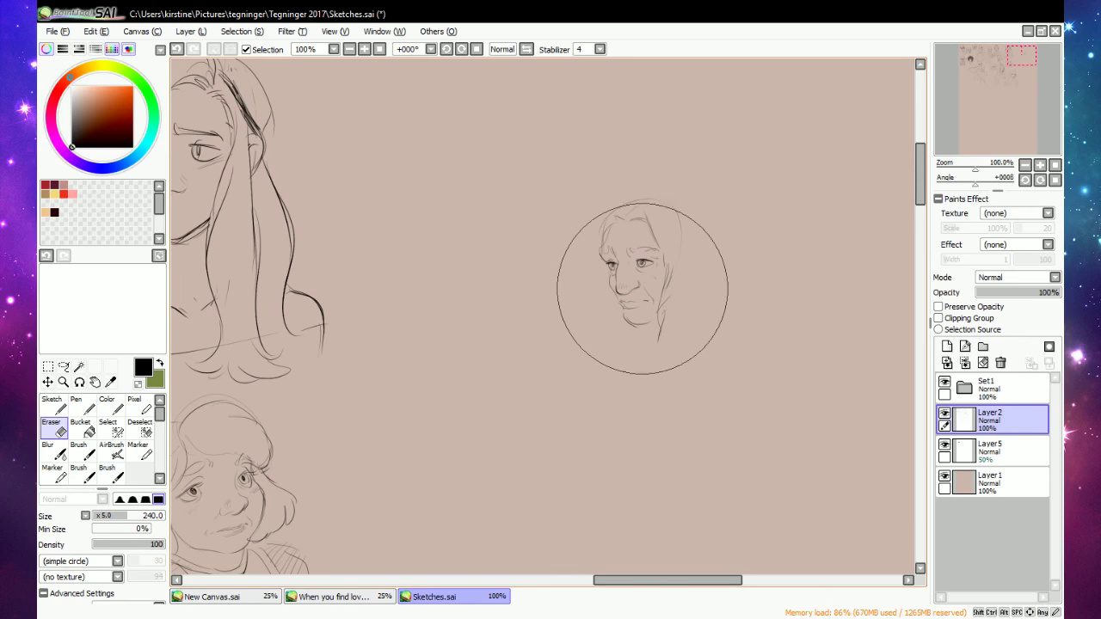
key(e)
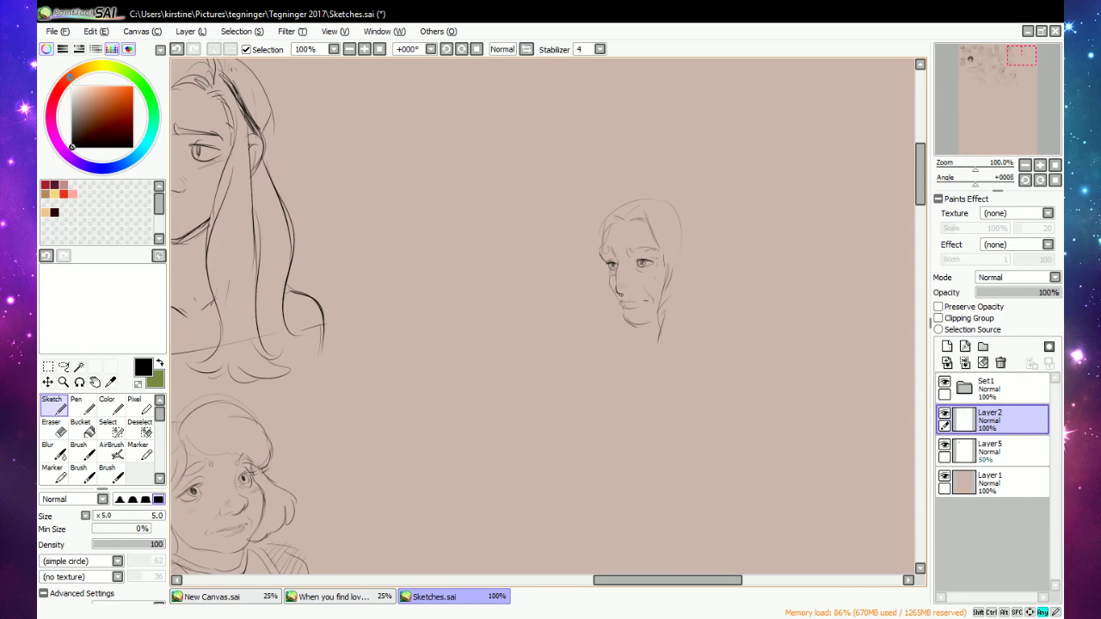
drag(628, 291, 636, 285)
key(e)
key(e)
drag(616, 287, 636, 285)
drag(631, 290, 637, 284)
mouse_move(626, 264)
mouse_down()
mouse_move(633, 258)
mouse_move(634, 269)
mouse_up()
Erase the new face's brows and redraw them above the eyes.
key(e)
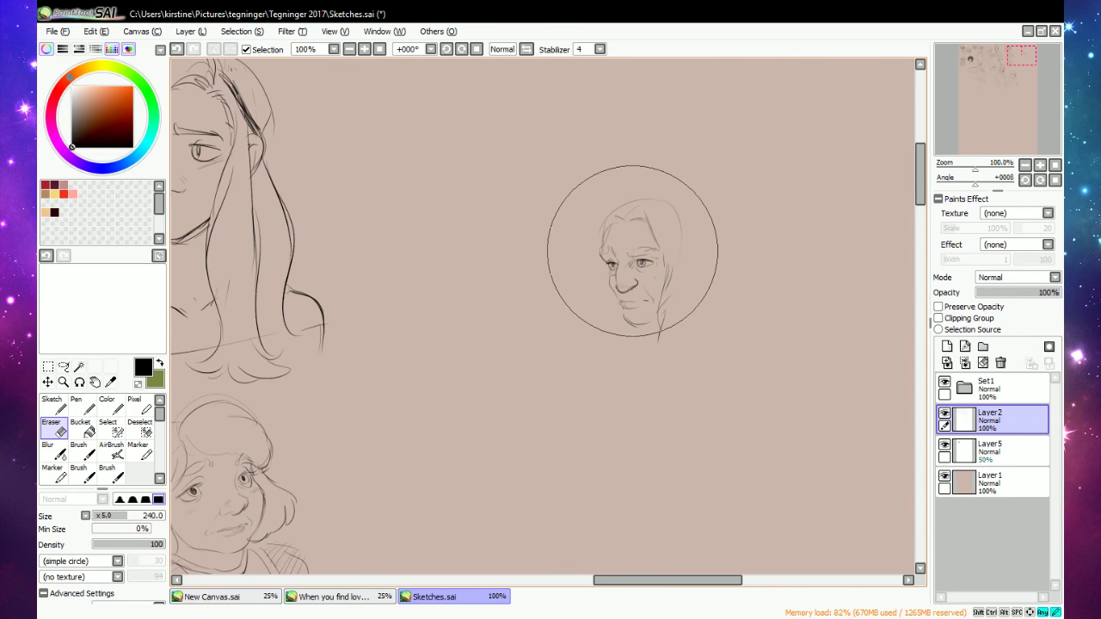
key(n)
mouse_move(628, 250)
mouse_down()
mouse_move(648, 259)
mouse_move(616, 262)
mouse_up()
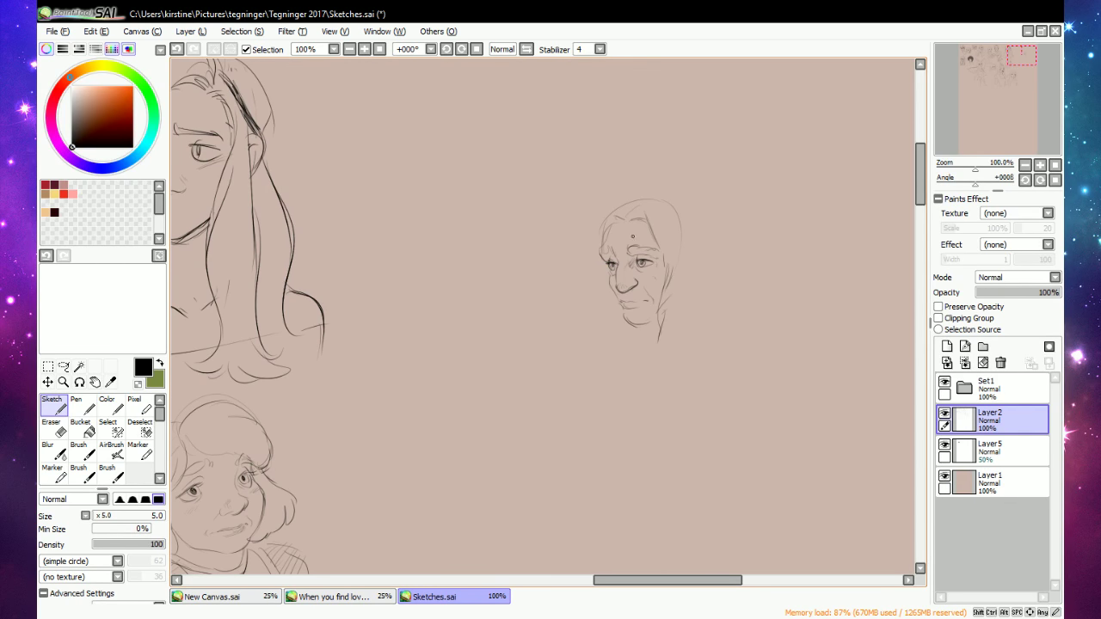
Erase the old forehead hair strokes and redraw the hairline above the brows.
key(e)
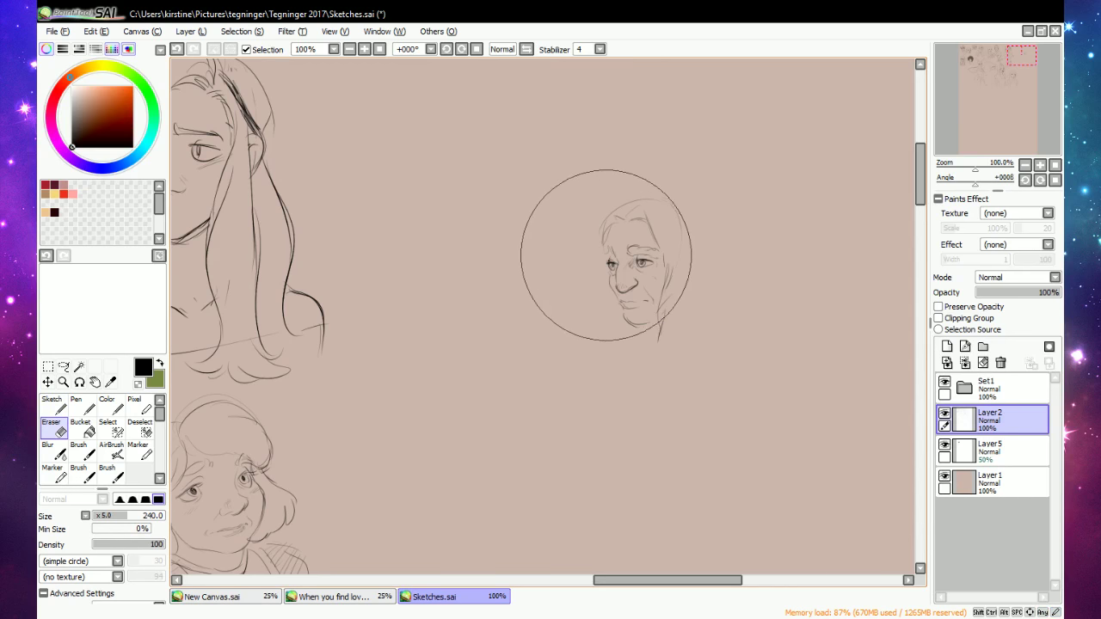
key(e)
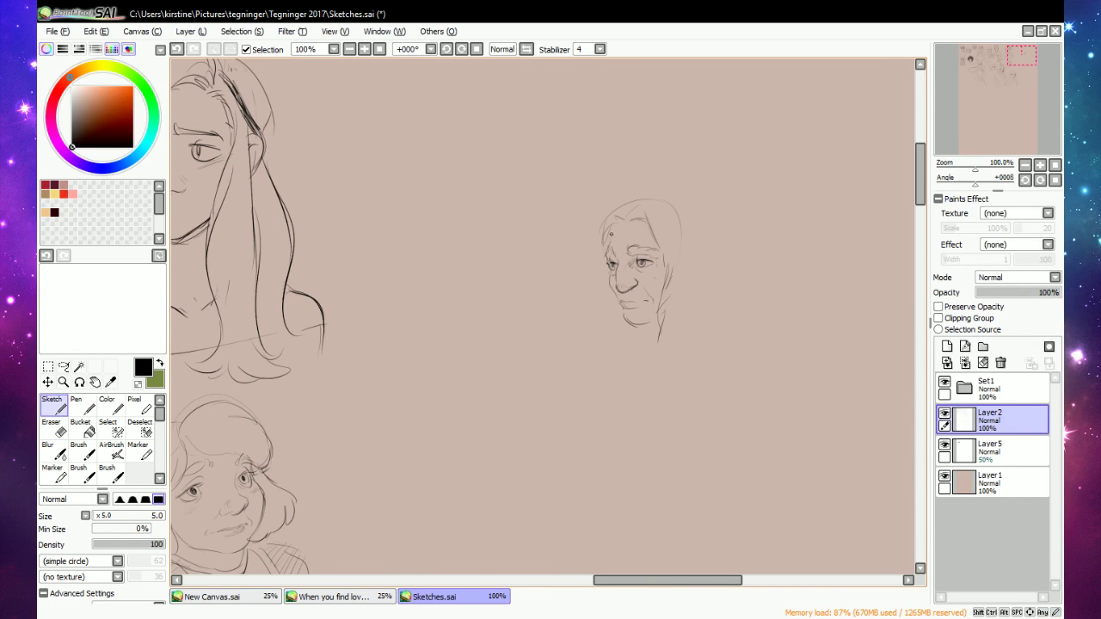
key(e)
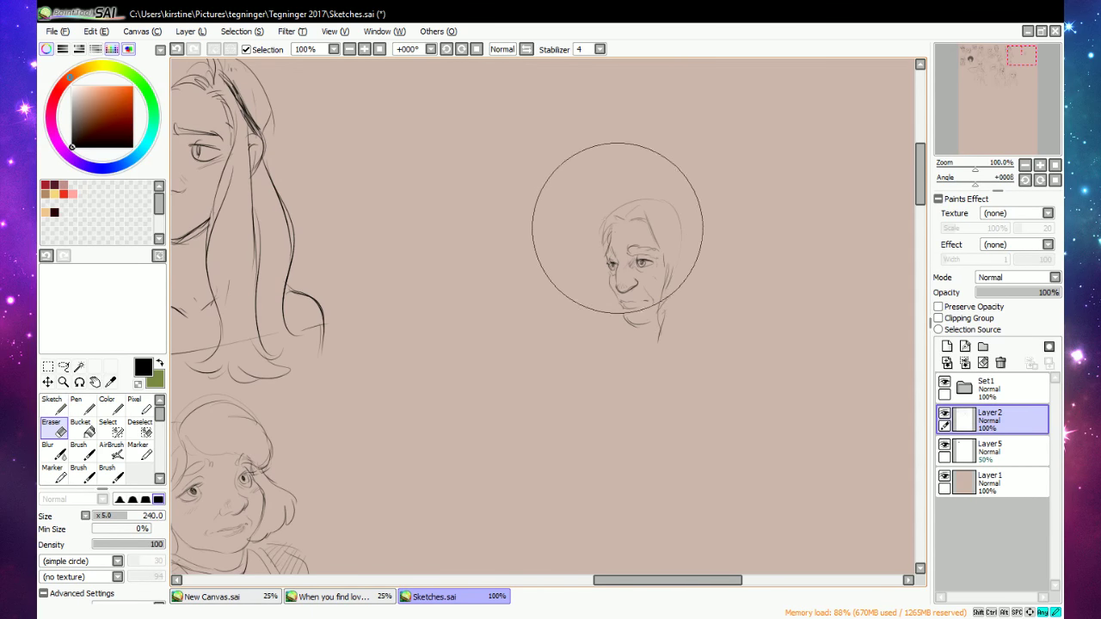
key(e)
key(e)
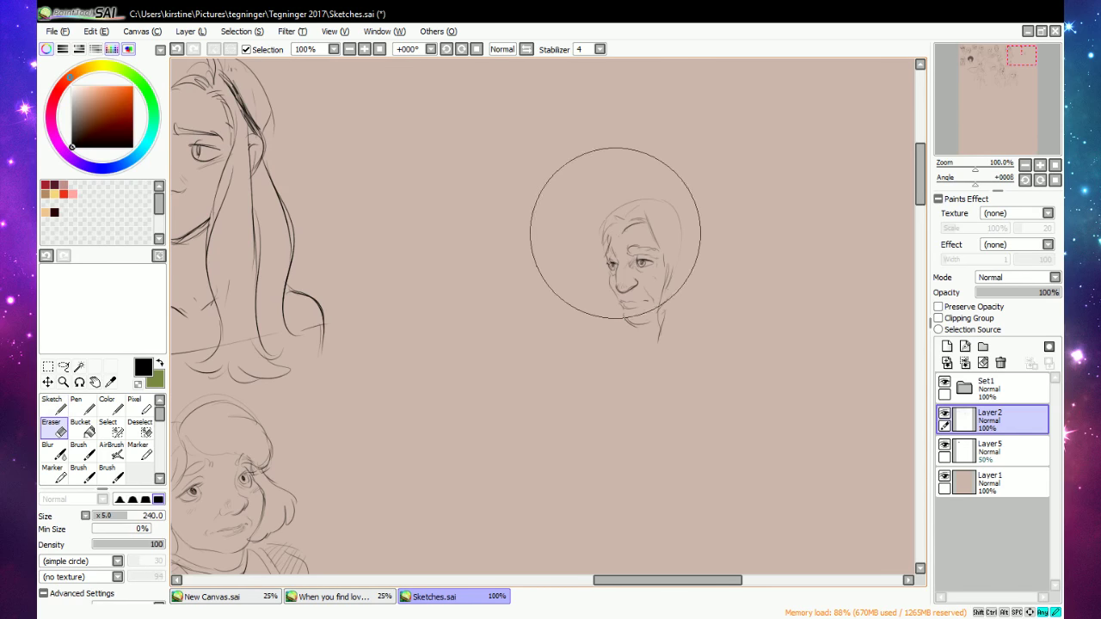
key(e)
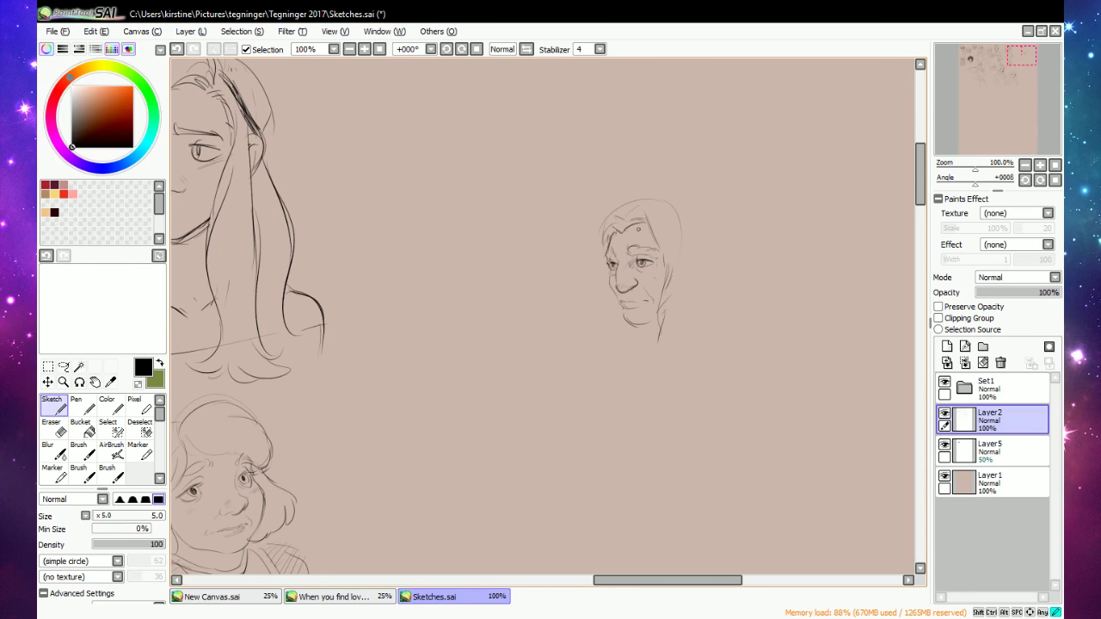
Draw hair strands framing both sides of the older face, erasing and reshaping the strands beside the near-side cheek.
mouse_move(639, 229)
mouse_down()
mouse_move(659, 250)
mouse_move(656, 296)
mouse_up()
drag(659, 259, 657, 298)
mouse_move(604, 226)
mouse_down()
mouse_move(606, 334)
mouse_move(596, 280)
mouse_move(597, 313)
mouse_up()
key(e)
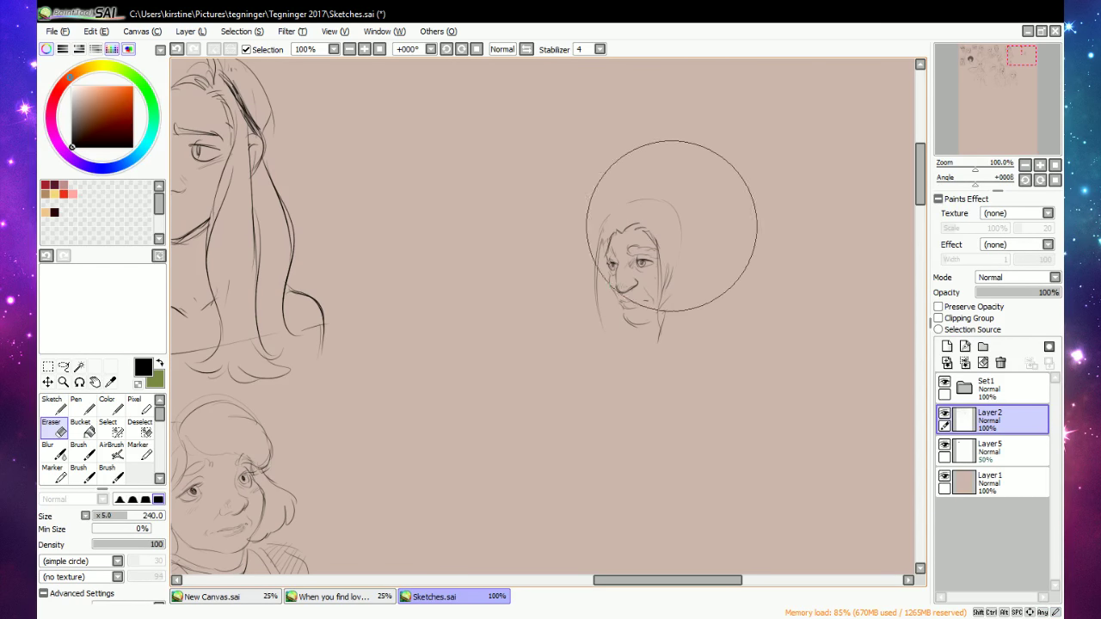
key(e)
drag(599, 255, 616, 330)
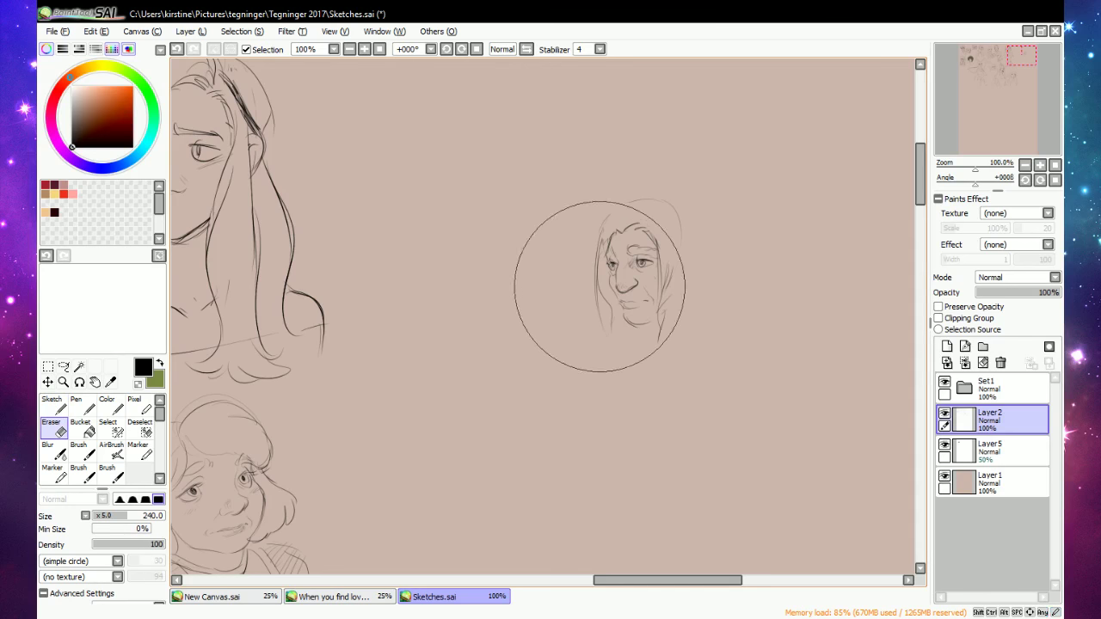
Erase the cheek-side hair line and redraw it as wavy locks, adding a longer wavy strand on the opposite side.
key(e)
key(e)
drag(595, 246, 613, 339)
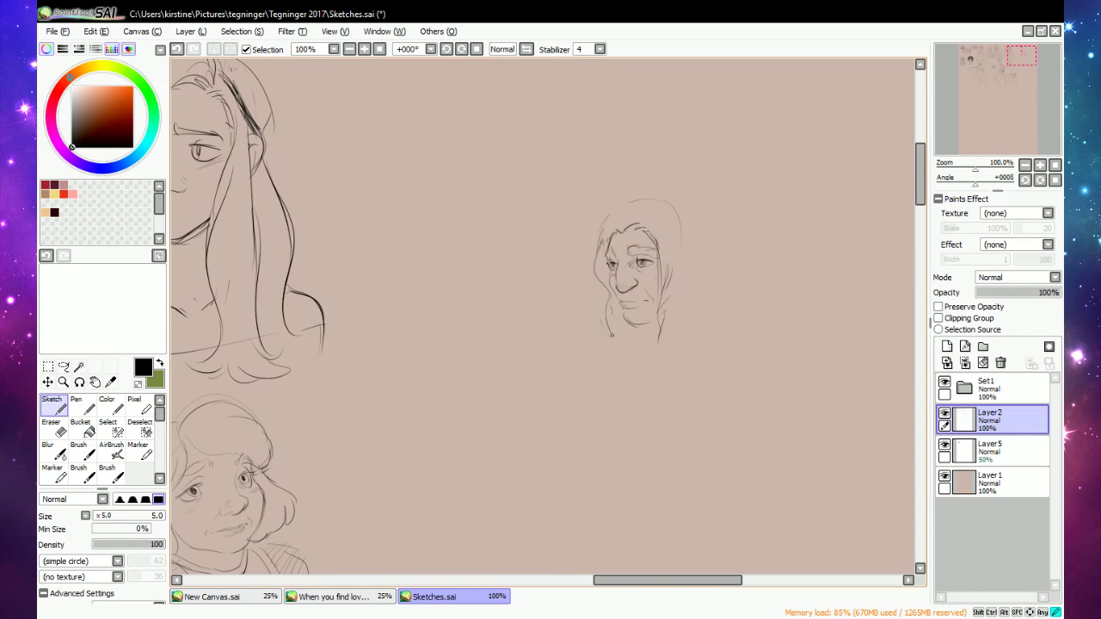
drag(600, 289, 605, 337)
mouse_move(687, 242)
mouse_down()
mouse_move(695, 284)
mouse_move(657, 375)
mouse_up()
Erase the older face's mouth and chin and redraw the jawline, rounded chin and mouth line.
key(e)
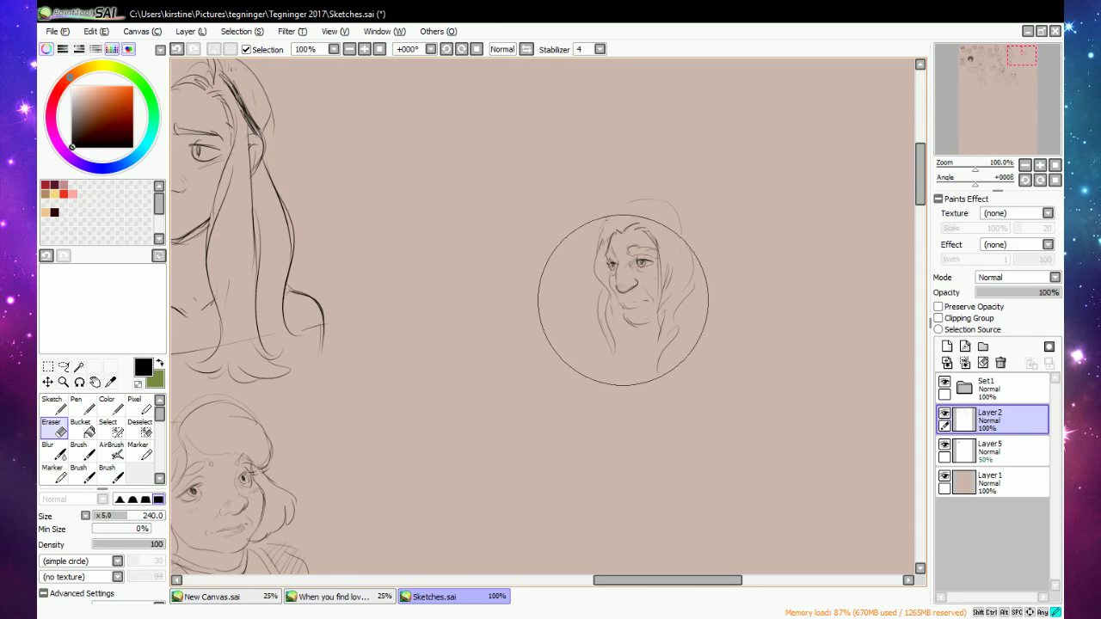
key(e)
key(e)
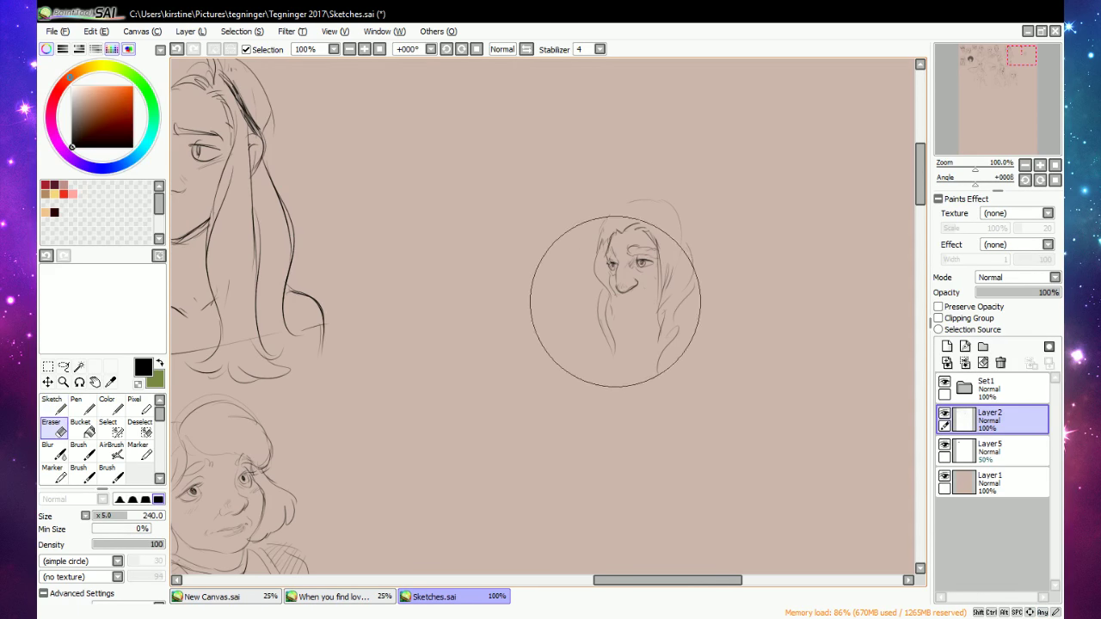
key(e)
key(e)
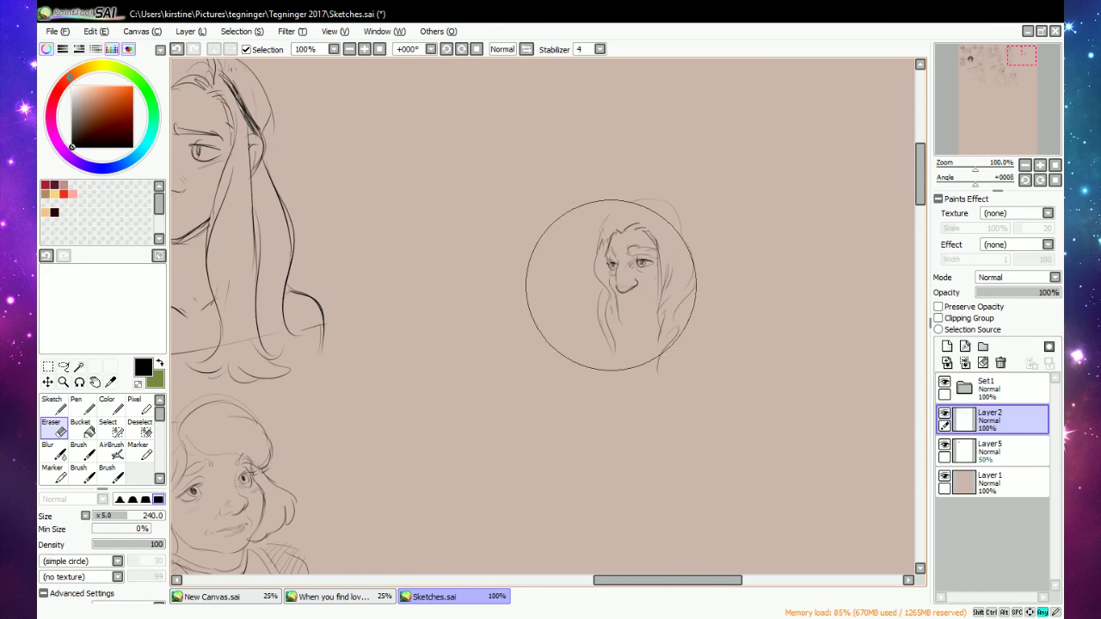
key(e)
mouse_move(609, 273)
mouse_down()
mouse_move(630, 330)
mouse_move(622, 322)
mouse_move(665, 302)
mouse_move(631, 323)
mouse_move(648, 299)
mouse_up()
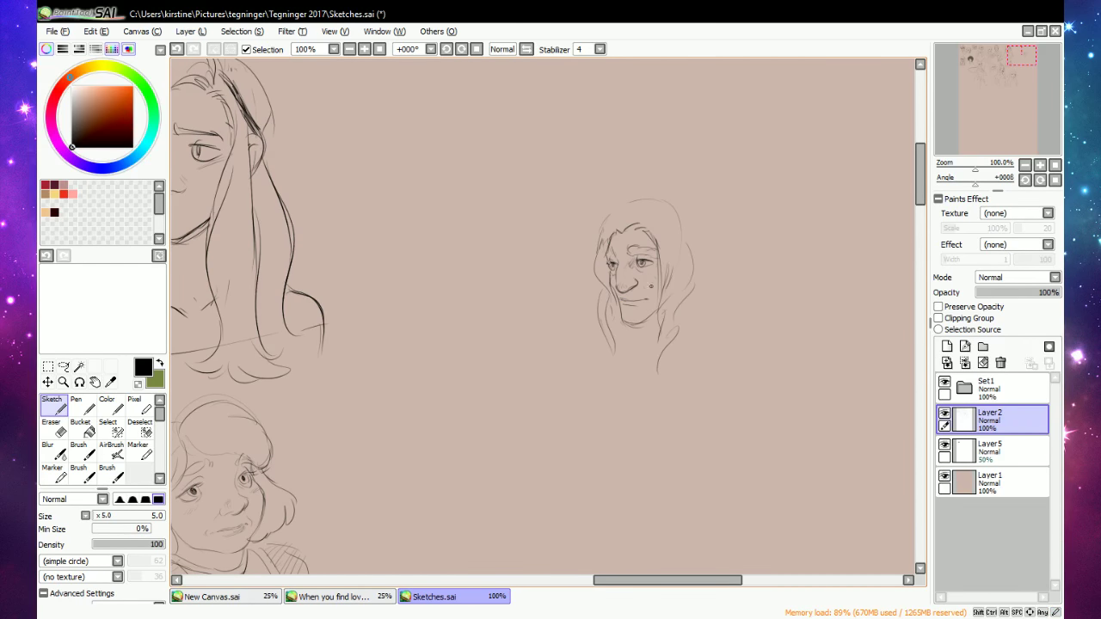
drag(635, 262, 647, 259)
Erase the older face's mouth line and redraw it with defined lips, darkening the chin and cheek creases.
key(e)
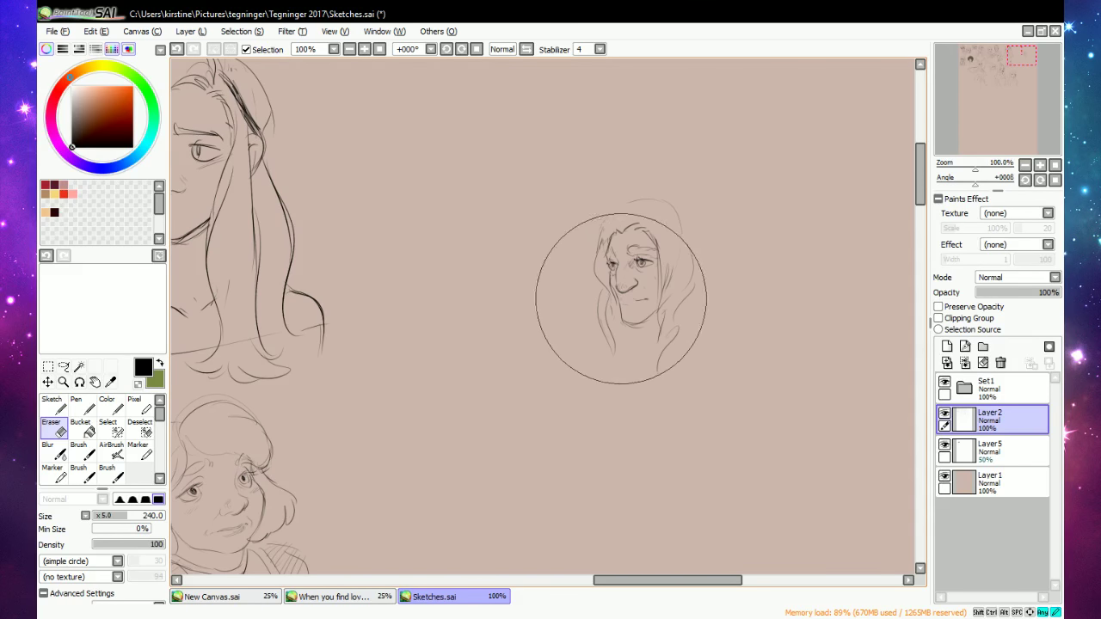
mouse_move(621, 299)
mouse_down()
mouse_move(641, 307)
mouse_move(643, 325)
mouse_move(623, 320)
mouse_move(614, 294)
mouse_move(632, 323)
mouse_move(659, 303)
mouse_move(625, 300)
mouse_up()
key(n)
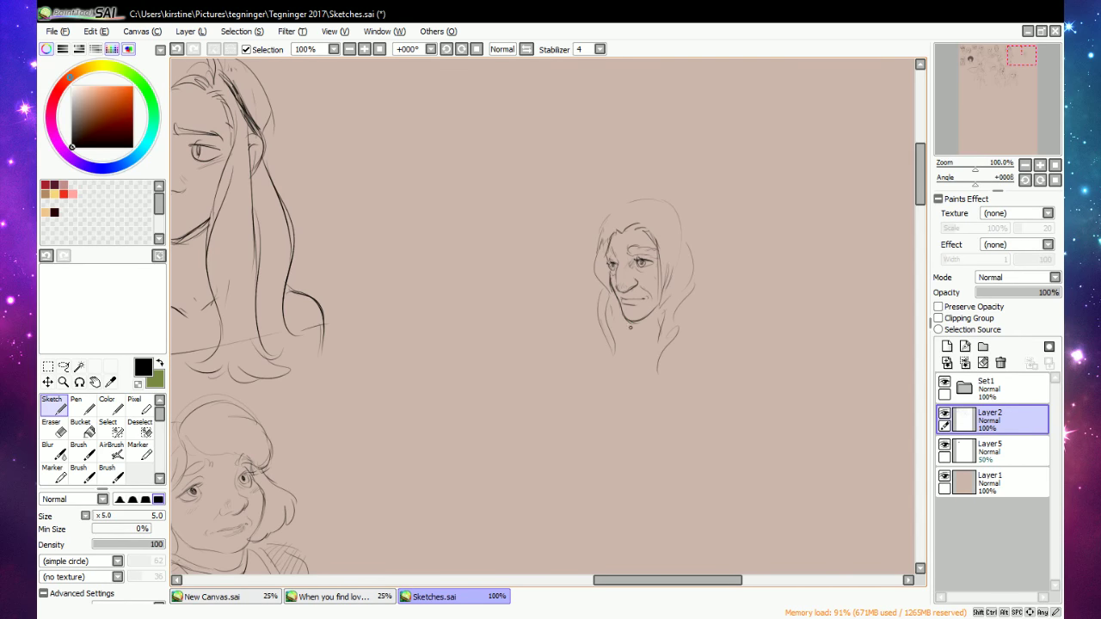
drag(626, 300, 628, 299)
key(e)
key(n)
drag(623, 299, 637, 301)
Draw the older portrait's outer hair over the crown and down the back, plus the shoulder and front locks.
mouse_move(608, 231)
mouse_down()
mouse_move(633, 209)
mouse_move(657, 258)
mouse_up()
mouse_move(630, 226)
mouse_down()
mouse_move(691, 221)
mouse_move(686, 348)
mouse_move(685, 331)
mouse_move(707, 359)
mouse_up()
drag(704, 303, 714, 368)
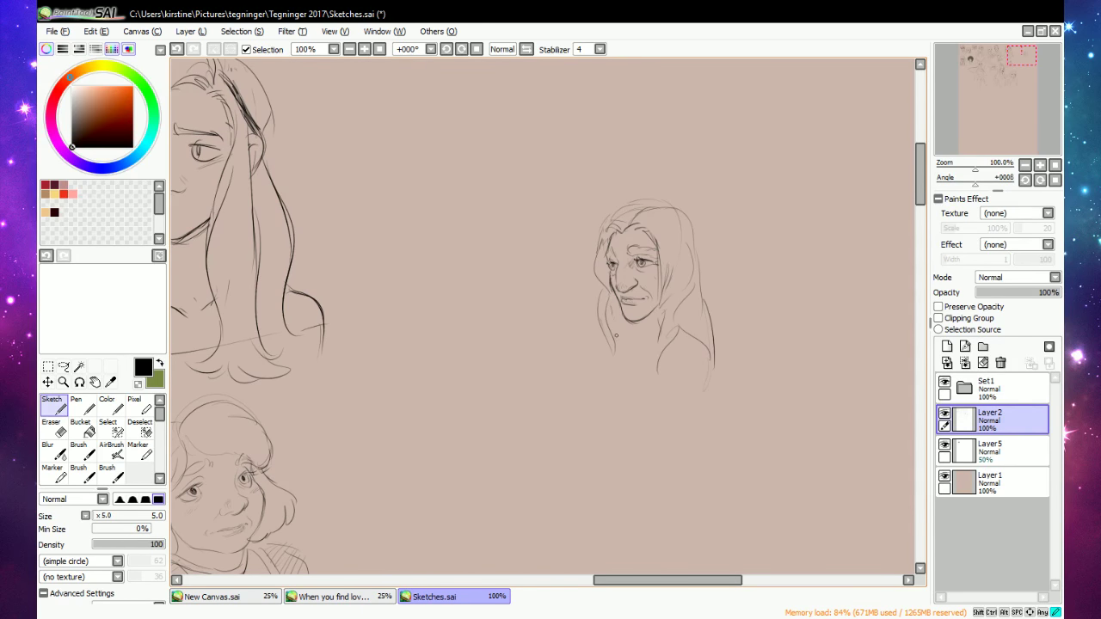
mouse_move(617, 393)
mouse_down()
mouse_move(633, 341)
mouse_move(639, 355)
mouse_move(618, 392)
mouse_up()
Lasso the long-haired older portrait, move it beside the short-haired girl below, and clear the selection.
click(63, 367)
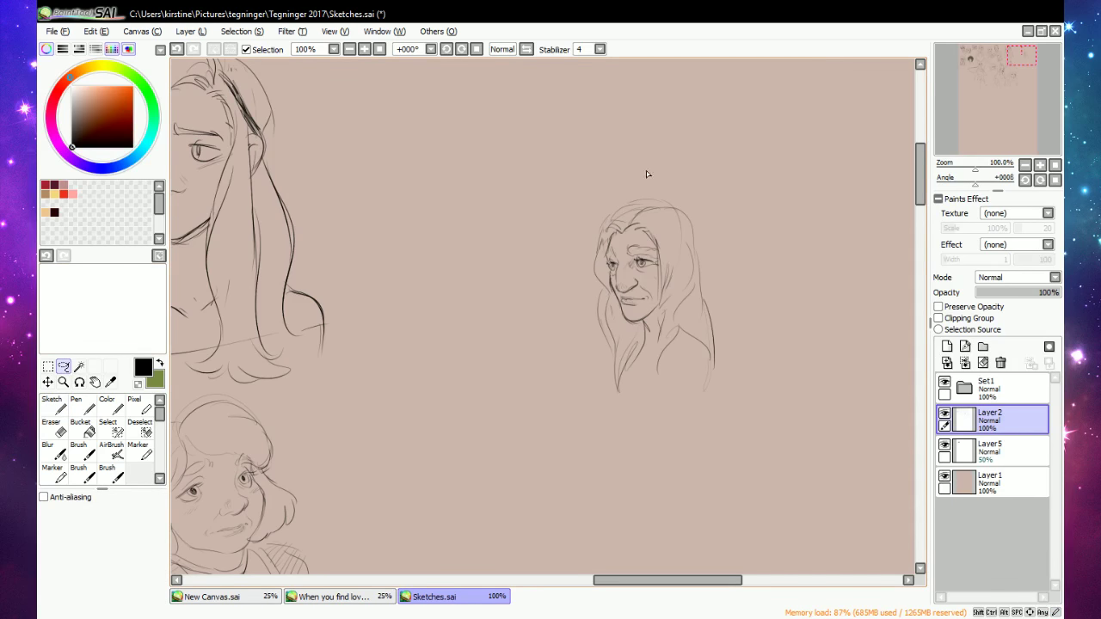
mouse_move(654, 158)
mouse_down()
mouse_move(680, 441)
mouse_move(742, 196)
mouse_up()
mouse_move(730, 318)
mouse_down()
mouse_move(628, 438)
mouse_move(519, 501)
mouse_move(450, 491)
mouse_move(483, 470)
mouse_up()
key(ctrl+d)
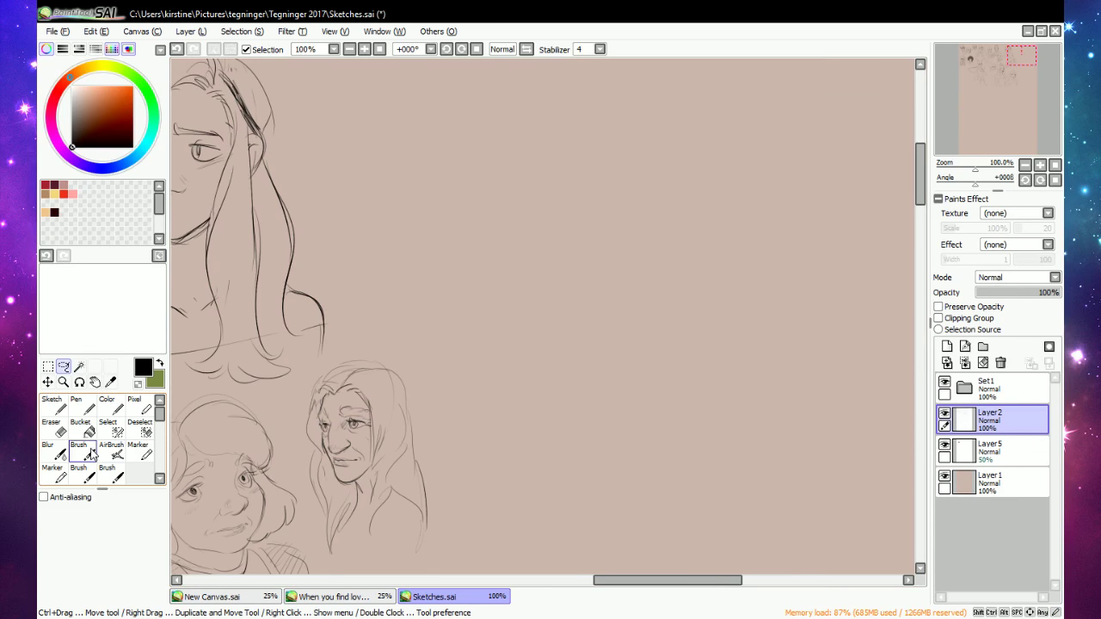
Sketch the head outline of a new front-facing portrait in the empty space, with a rounded crown, cheeks and chin.
click(53, 405)
mouse_move(583, 209)
mouse_down()
mouse_move(609, 177)
mouse_move(660, 166)
mouse_move(690, 208)
mouse_up()
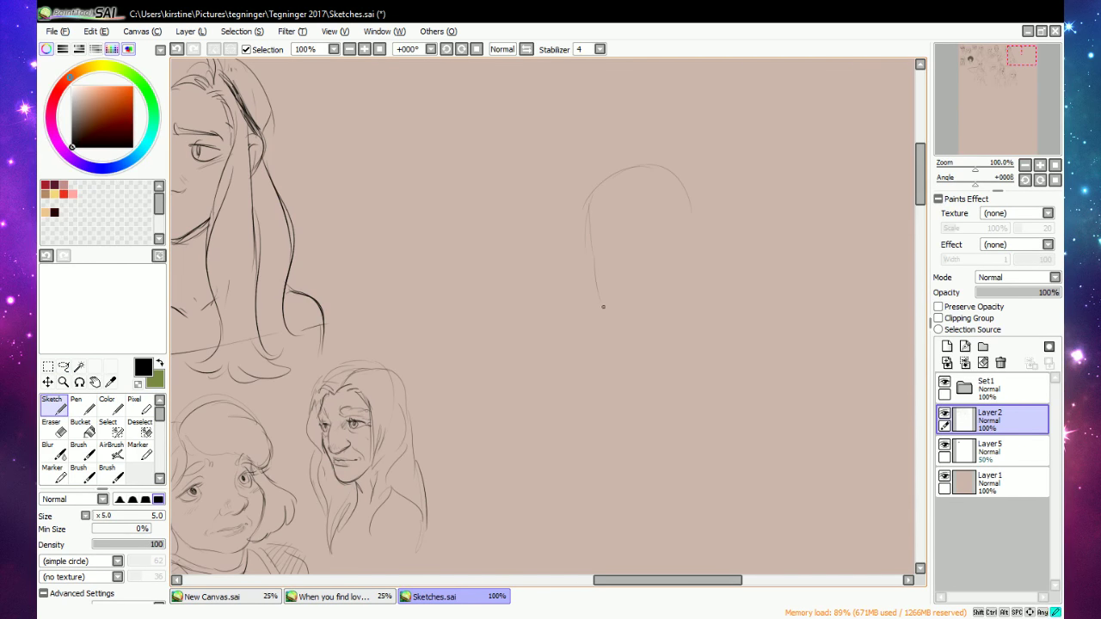
mouse_move(595, 274)
mouse_down()
mouse_move(626, 324)
mouse_move(642, 329)
mouse_move(688, 300)
mouse_up()
drag(700, 220, 700, 234)
drag(688, 295, 700, 234)
Draw two wide round eyes with upper lids on the new face and frame them with glasses joined by a bridge.
drag(606, 254, 679, 267)
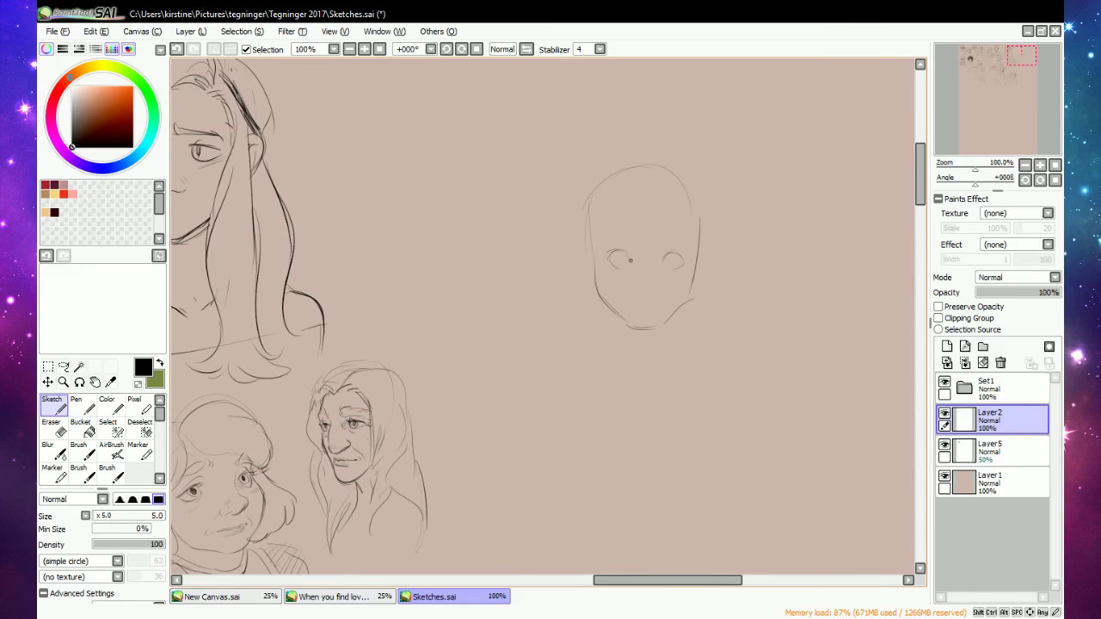
mouse_move(610, 257)
mouse_down()
mouse_move(674, 252)
mouse_move(675, 266)
mouse_up()
drag(637, 268, 652, 267)
mouse_move(639, 268)
mouse_down()
mouse_move(688, 274)
mouse_move(693, 260)
mouse_up()
mouse_move(603, 252)
mouse_down()
mouse_move(604, 273)
mouse_move(625, 276)
mouse_move(682, 259)
mouse_up()
drag(609, 259, 628, 257)
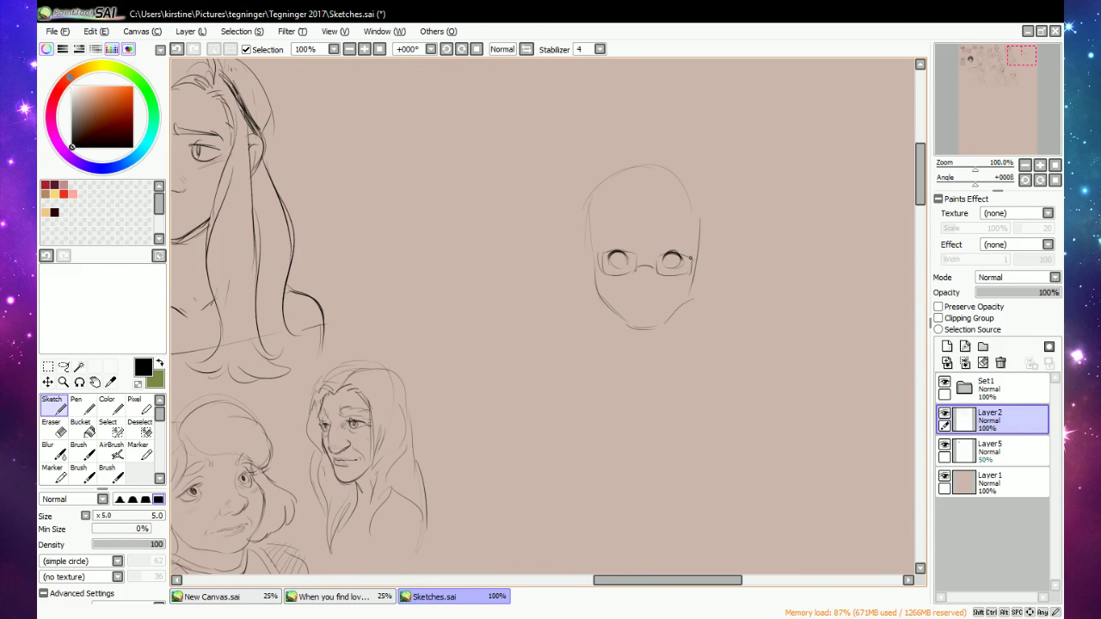
drag(690, 258, 680, 259)
Draw a small rounded nose below the glasses and darken the outlines of both irises.
drag(633, 290, 653, 295)
drag(642, 287, 655, 295)
key(e)
key(n)
drag(636, 292, 656, 294)
mouse_move(614, 259)
mouse_down()
mouse_move(676, 258)
mouse_move(625, 250)
mouse_move(681, 258)
mouse_up()
Erase the rough jaw line beside the chin and redraw the jaw and chin as a smooth curve.
key(e)
drag(668, 312, 683, 305)
key(n)
drag(685, 301, 674, 313)
drag(676, 311, 628, 327)
drag(663, 325, 637, 327)
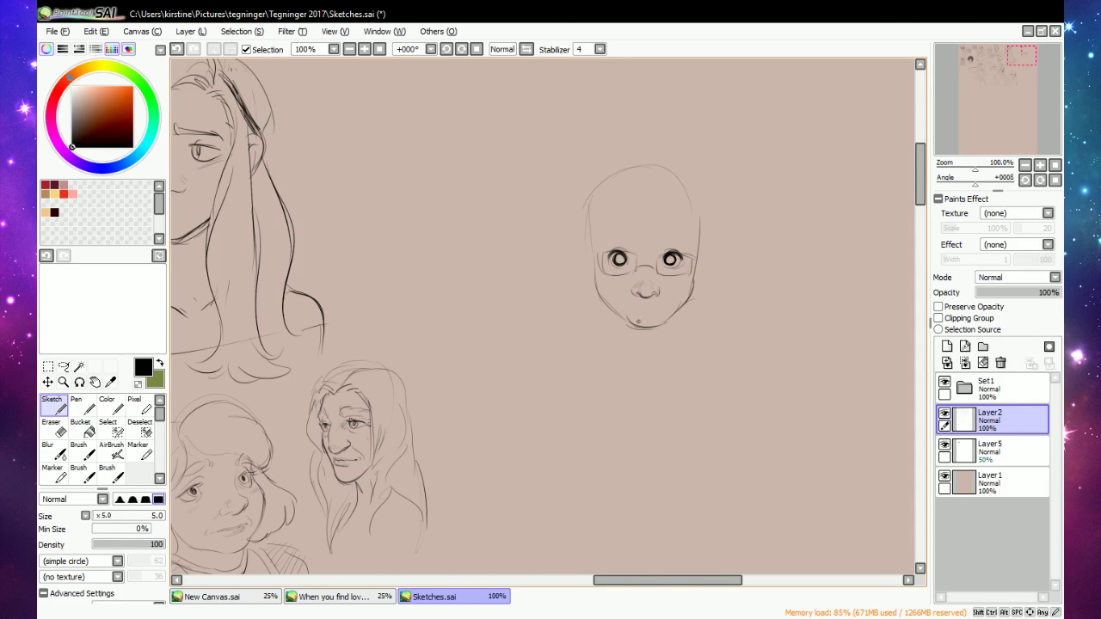
Darken the cheek and chin contours and draw a wide closed smile, erasing and refining its line and corners.
mouse_move(628, 315)
mouse_down()
mouse_move(652, 327)
mouse_move(691, 299)
mouse_move(678, 315)
mouse_up()
mouse_move(595, 280)
mouse_down()
mouse_move(616, 313)
mouse_move(626, 296)
mouse_move(668, 296)
mouse_up()
key(e)
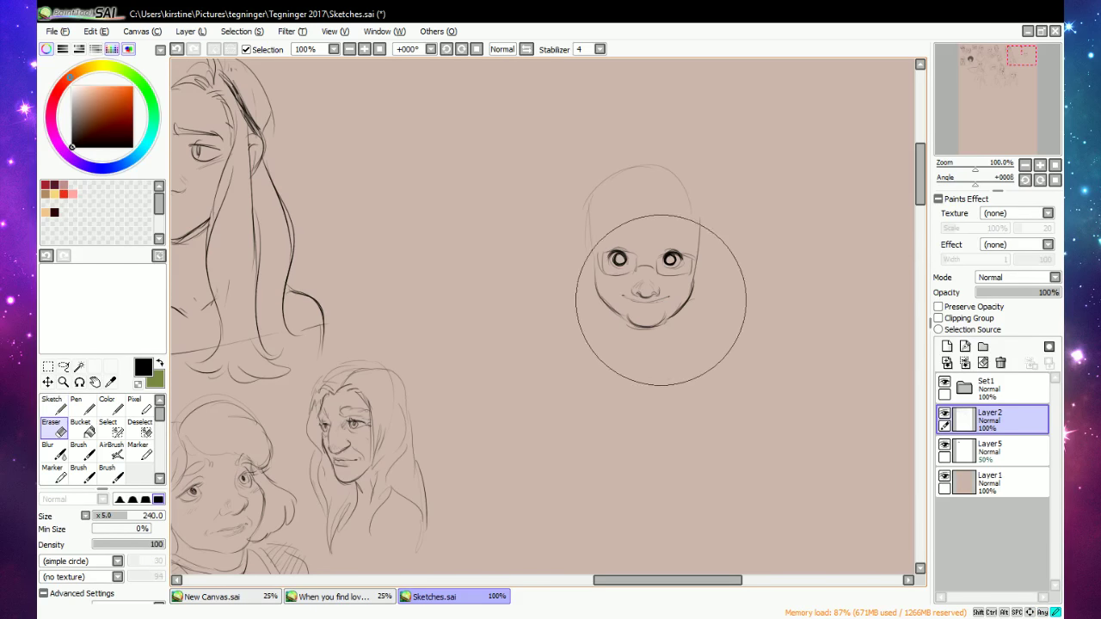
key(n)
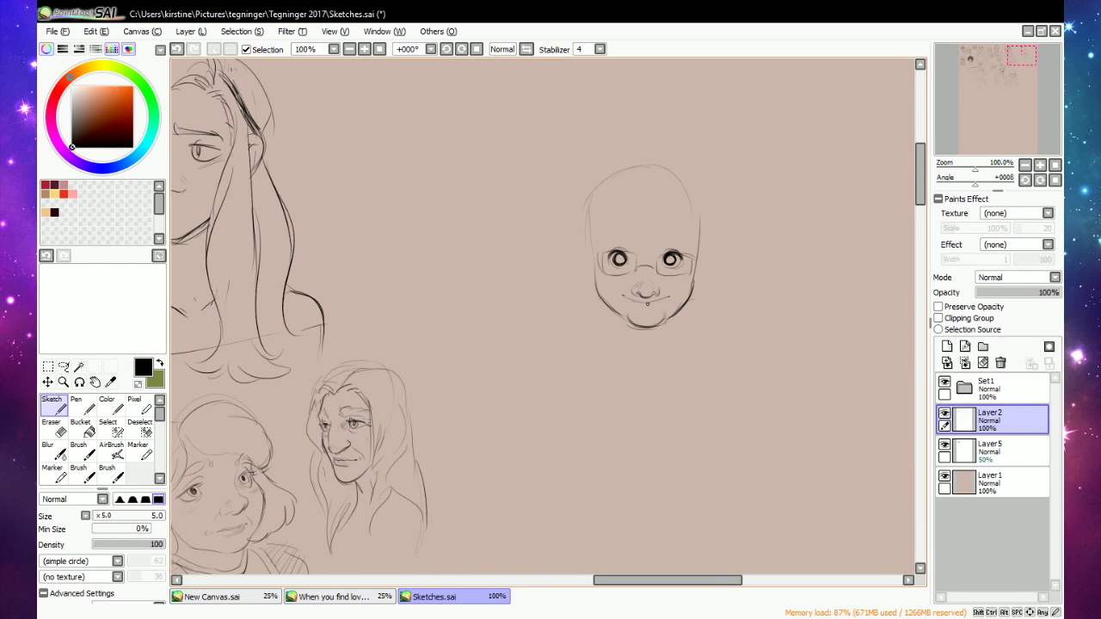
drag(648, 303, 672, 296)
key(e)
key(n)
key(e)
key(n)
mouse_move(661, 293)
mouse_down()
mouse_move(671, 296)
mouse_move(619, 294)
mouse_move(677, 300)
mouse_up()
Add the glasses' temple arm, shade the irises, and draw raised arched eyebrows above the eyes.
drag(683, 263, 696, 258)
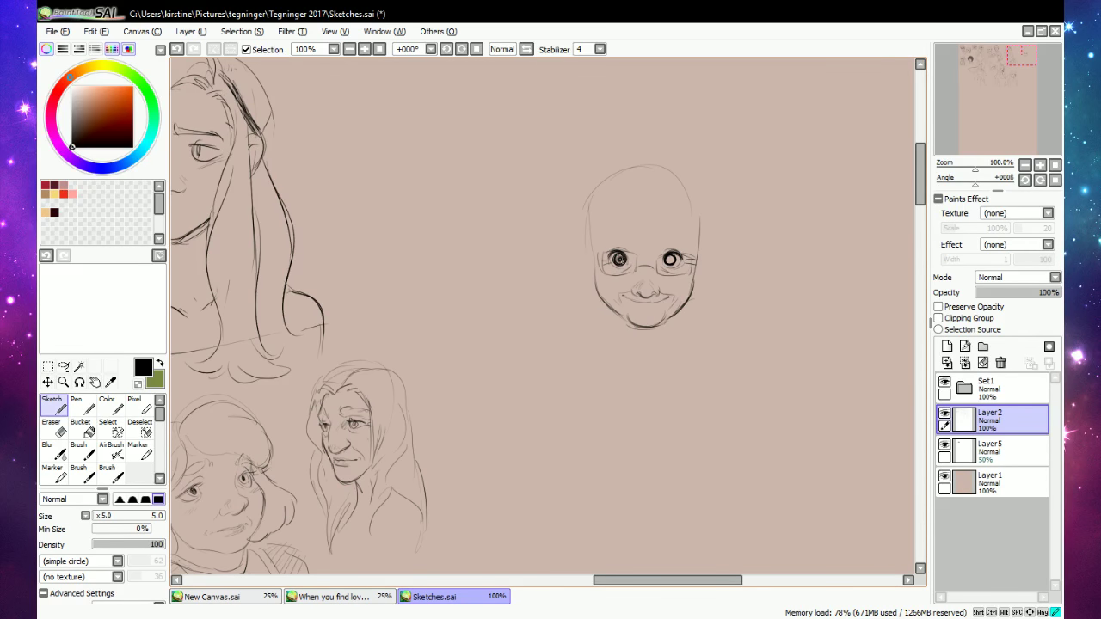
drag(669, 258, 670, 260)
mouse_move(661, 231)
mouse_down()
mouse_move(680, 227)
mouse_move(684, 244)
mouse_up()
drag(609, 240, 625, 233)
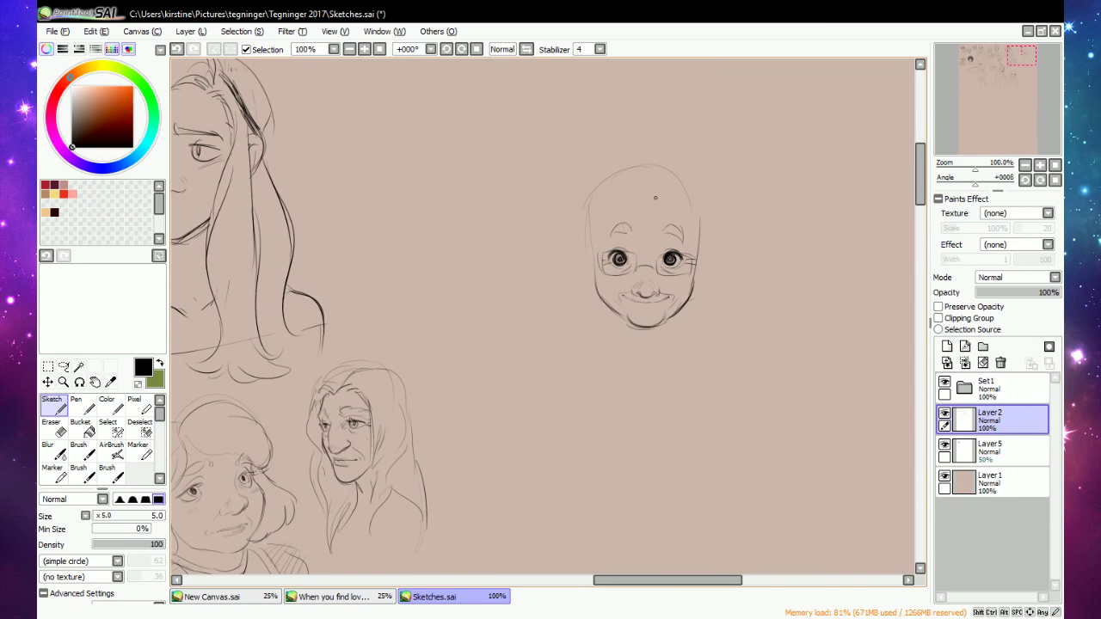
Sketch a rounded ear on each side of the bespectacled head.
drag(596, 248, 596, 274)
mouse_move(697, 247)
mouse_down()
mouse_move(694, 277)
mouse_move(703, 281)
mouse_up()
mouse_move(590, 247)
mouse_down()
mouse_move(588, 288)
mouse_move(586, 245)
mouse_up()
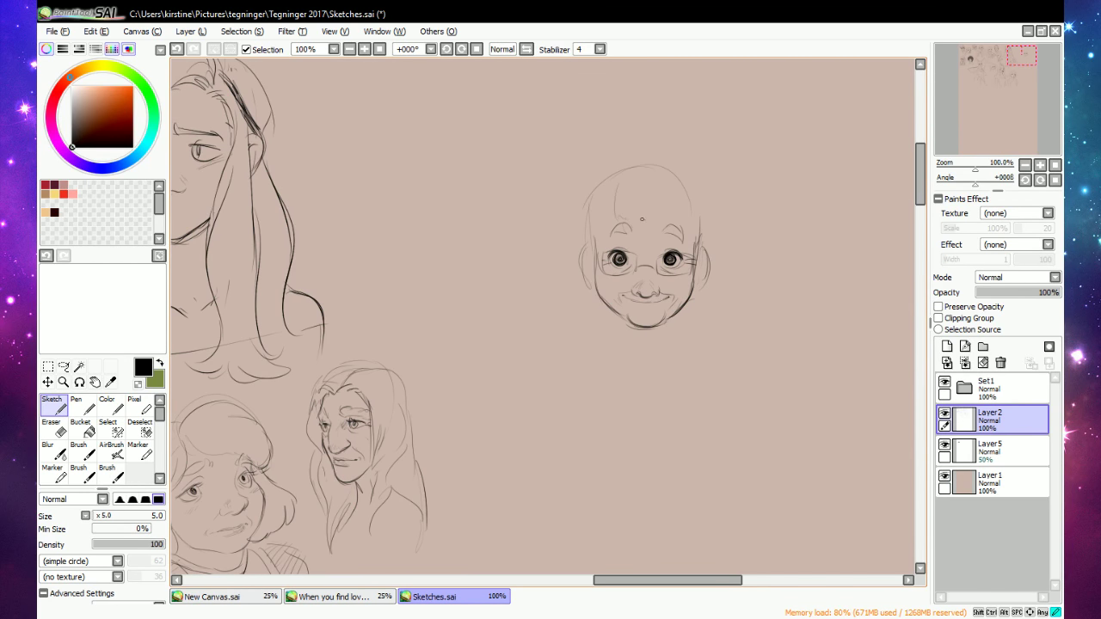
Draw the edge of the fringe on the forehead and erase both ears.
key(e)
drag(651, 213, 619, 189)
key(n)
key(e)
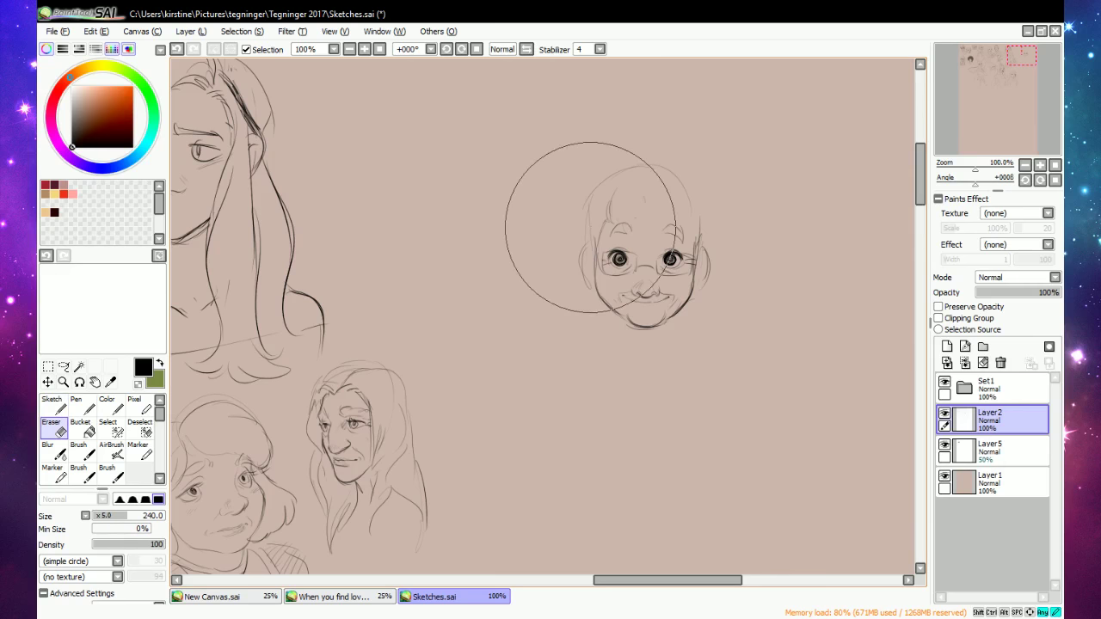
key(b)
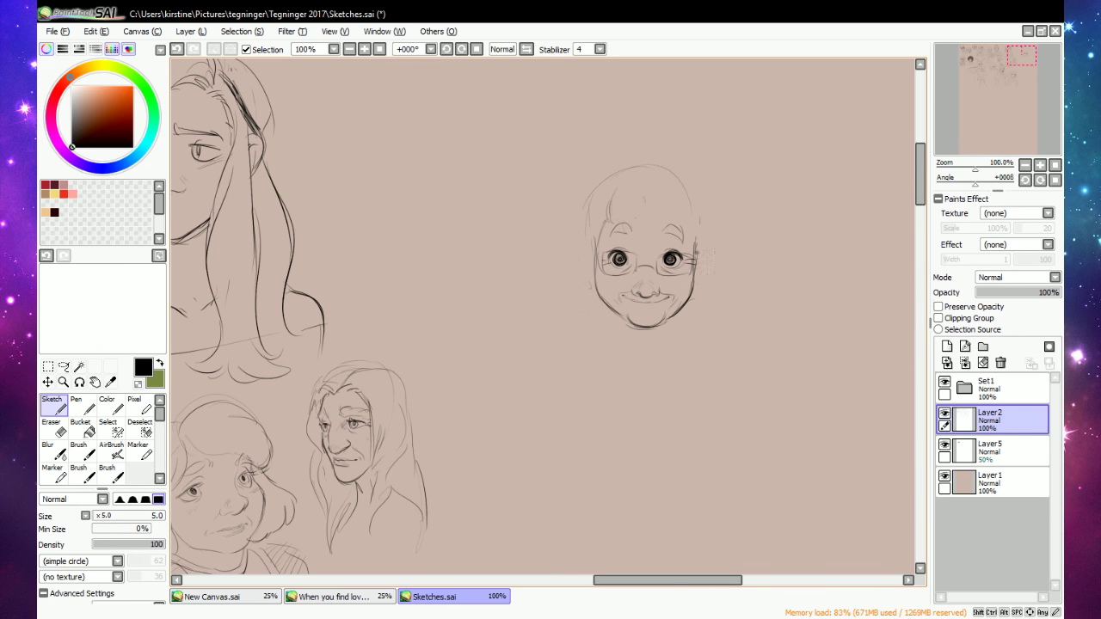
Draw a chin-length bob around the bespectacled face, with a short fringe across the forehead.
drag(697, 224, 693, 306)
drag(715, 252, 720, 297)
mouse_move(578, 226)
mouse_down()
mouse_move(569, 291)
mouse_move(607, 310)
mouse_up()
key(e)
key(n)
mouse_move(570, 244)
mouse_down()
mouse_move(590, 188)
mouse_move(672, 164)
mouse_up()
mouse_move(628, 224)
mouse_down()
mouse_move(639, 214)
mouse_move(695, 233)
mouse_move(698, 199)
mouse_move(697, 213)
mouse_up()
mouse_move(665, 170)
mouse_down()
mouse_move(705, 195)
mouse_move(713, 249)
mouse_up()
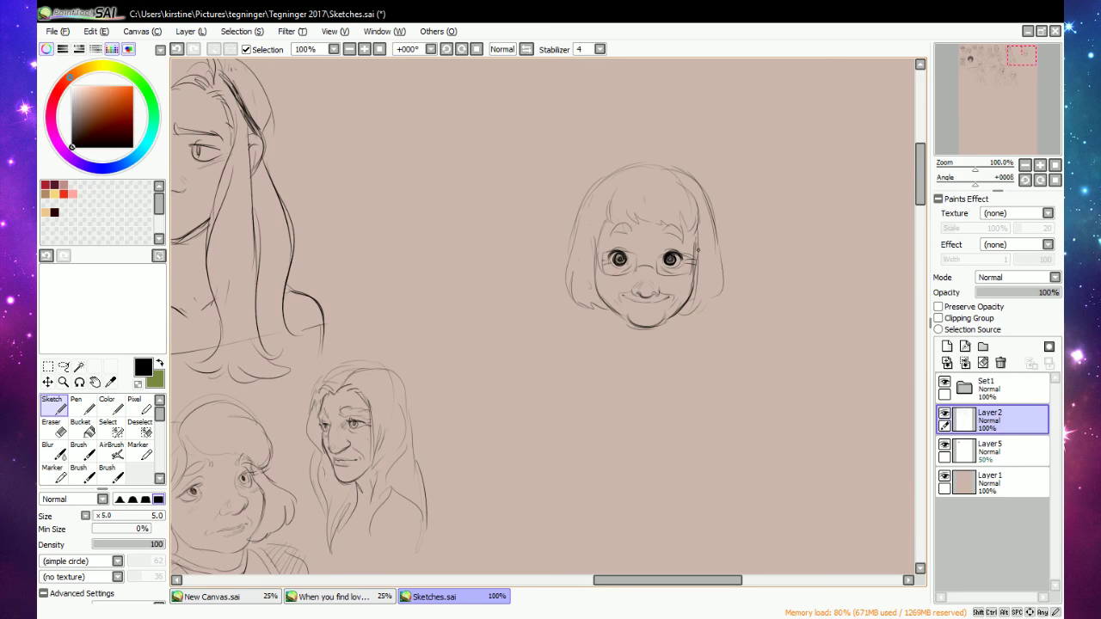
Add cheek creases and smile lines around the bespectacled woman's nose and mouth.
key(e)
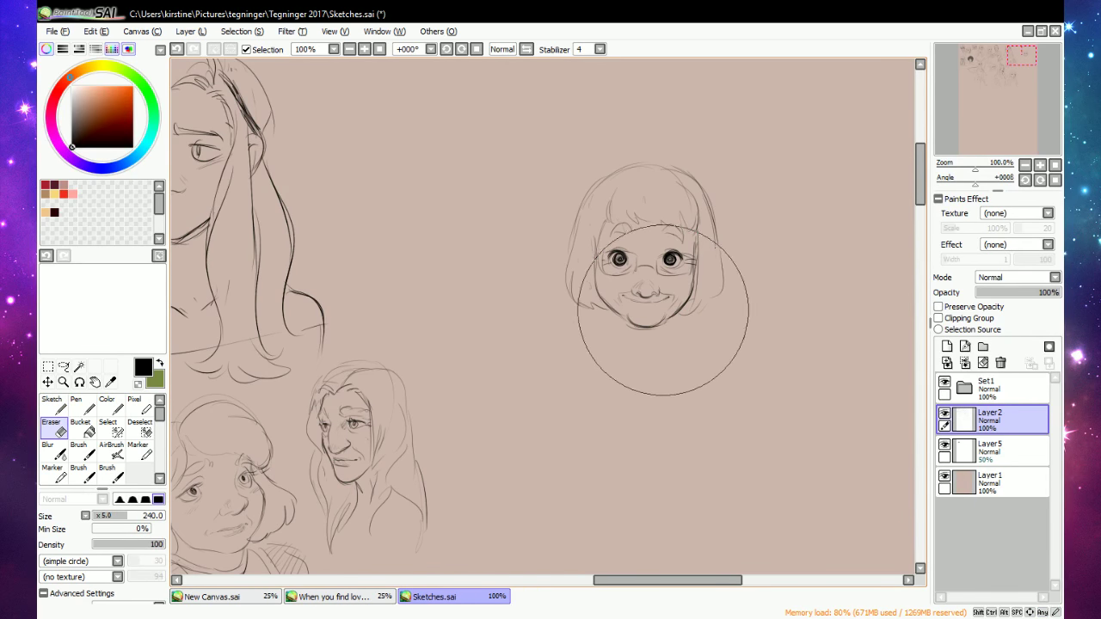
key(n)
mouse_move(614, 297)
mouse_down()
mouse_move(606, 290)
mouse_move(682, 290)
mouse_up()
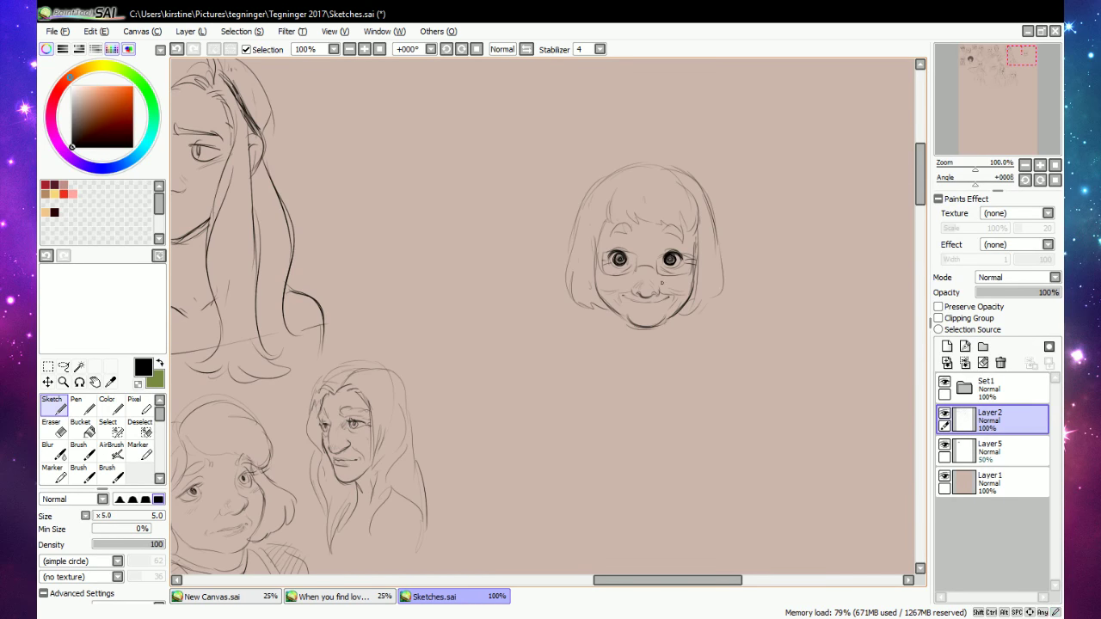
drag(688, 273, 690, 275)
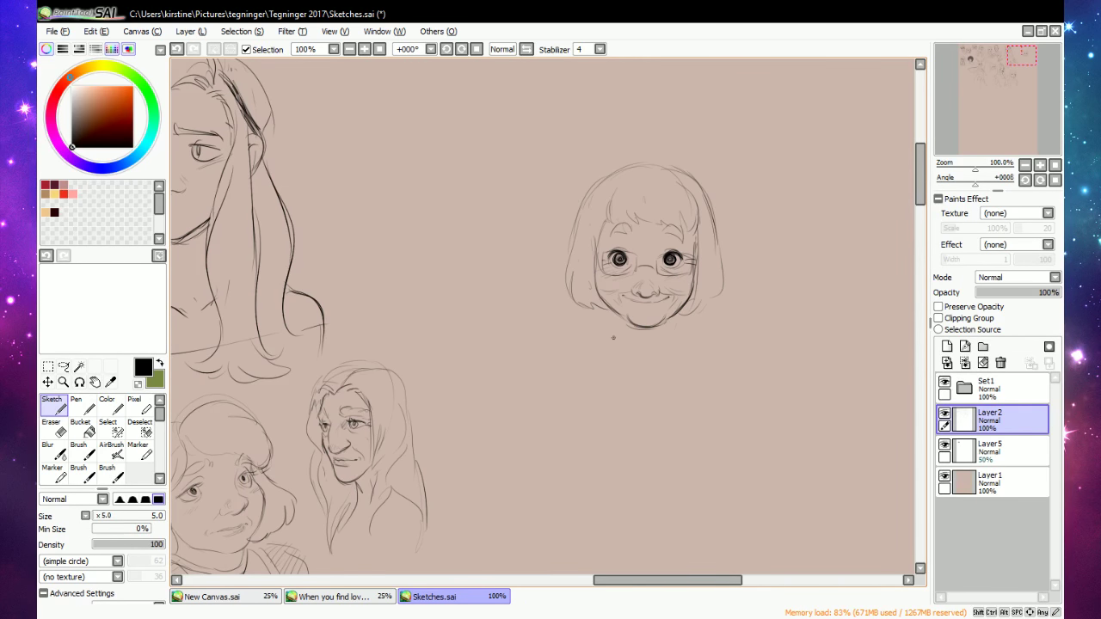
Draw the bespectacled woman's neck and a curved shirt collar, and darken the glasses' frames.
mouse_move(609, 333)
mouse_down()
mouse_move(679, 329)
mouse_move(618, 328)
mouse_move(640, 362)
mouse_up()
mouse_move(639, 262)
mouse_down()
mouse_move(657, 270)
mouse_move(602, 277)
mouse_move(656, 273)
mouse_move(673, 257)
mouse_move(685, 276)
mouse_move(695, 265)
mouse_up()
drag(614, 314, 605, 328)
drag(676, 317, 681, 329)
mouse_move(604, 329)
mouse_down()
mouse_move(693, 345)
mouse_move(713, 333)
mouse_move(612, 346)
mouse_move(691, 331)
mouse_up()
drag(615, 353, 681, 350)
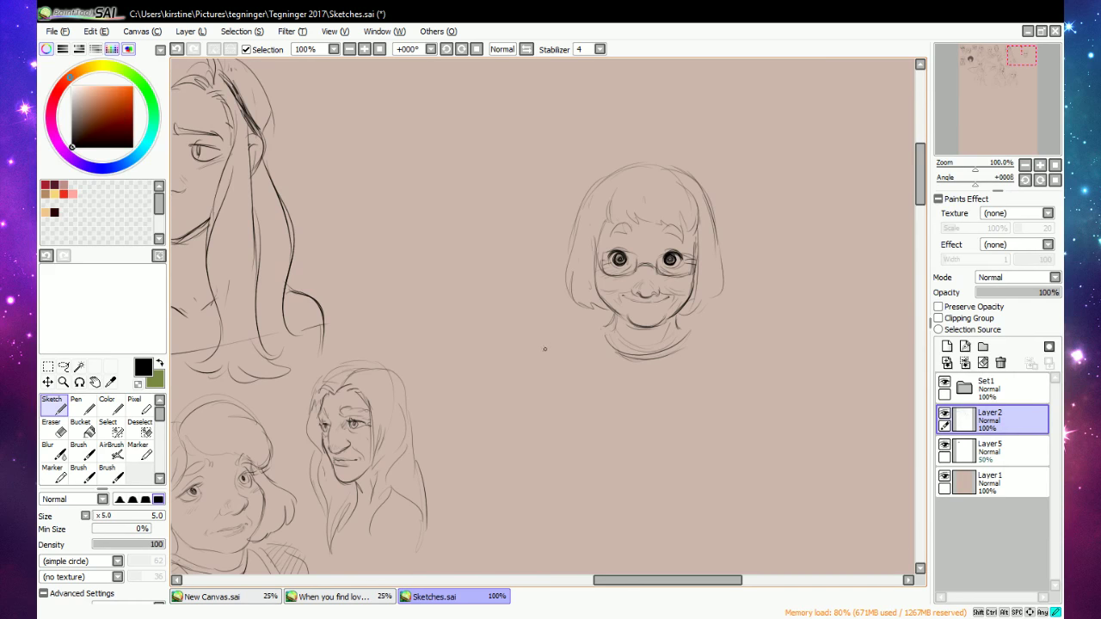
Draw the woman's rounded shoulders and upper arms, with creases in both sleeves.
drag(590, 331, 532, 348)
mouse_move(685, 329)
mouse_down()
mouse_move(759, 351)
mouse_move(764, 370)
mouse_move(737, 397)
mouse_up()
drag(526, 366, 550, 389)
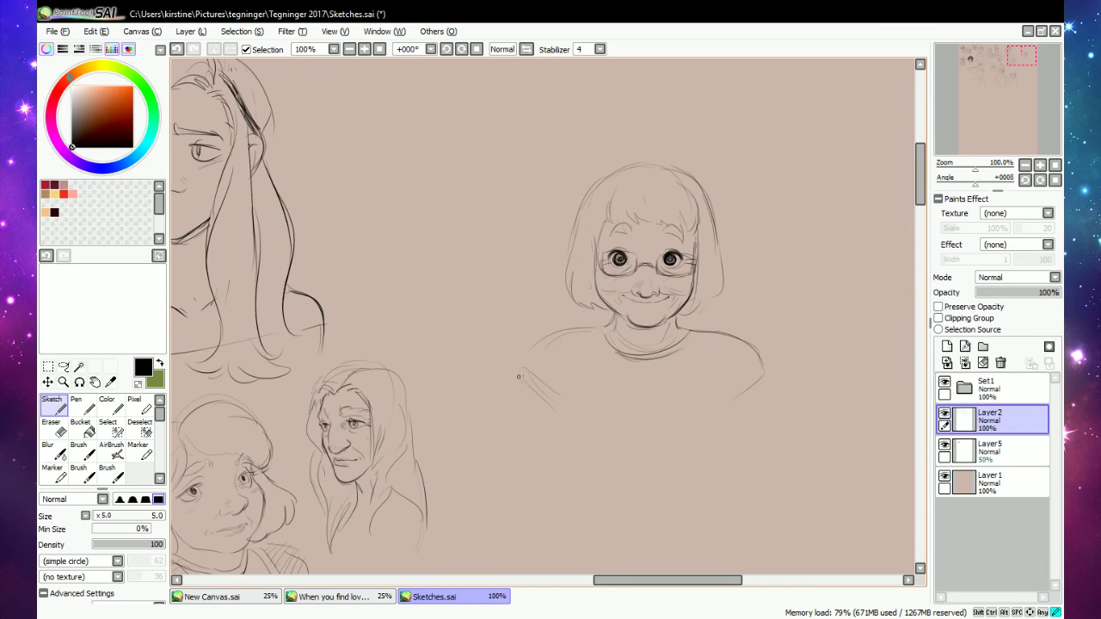
drag(533, 349, 515, 423)
mouse_move(762, 405)
mouse_down()
mouse_move(758, 367)
mouse_move(765, 419)
mouse_up()
mouse_move(553, 362)
mouse_down()
mouse_move(566, 392)
mouse_move(566, 378)
mouse_up()
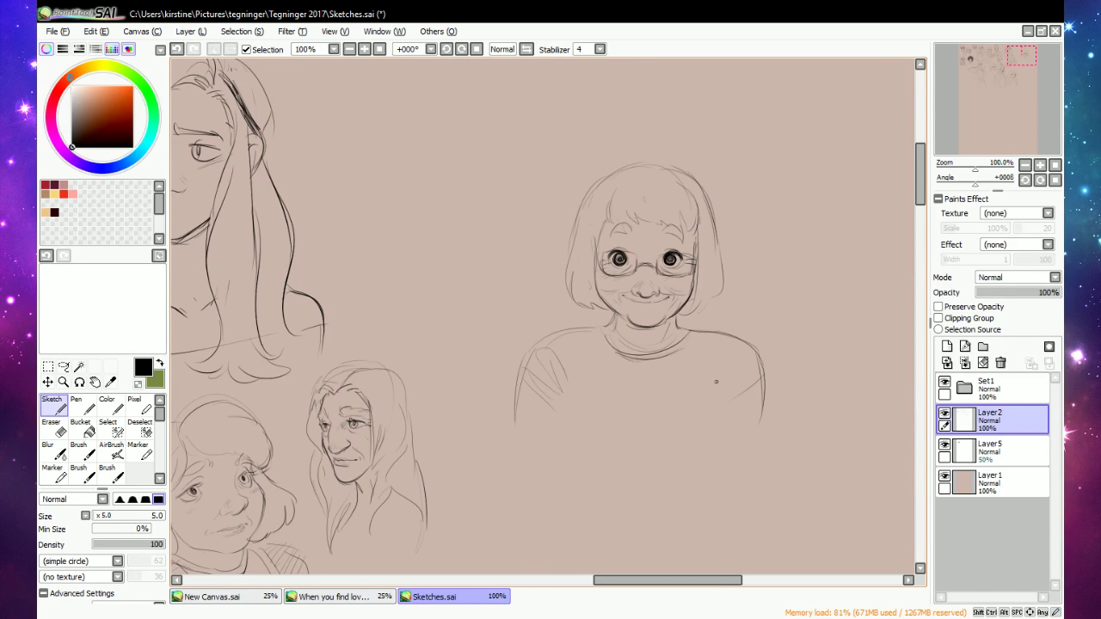
drag(727, 362, 721, 383)
Draw the sides of the woman's torso and extend both arms downward to waist level.
drag(726, 405, 726, 446)
drag(556, 424, 566, 470)
drag(730, 418, 719, 513)
drag(518, 367, 533, 506)
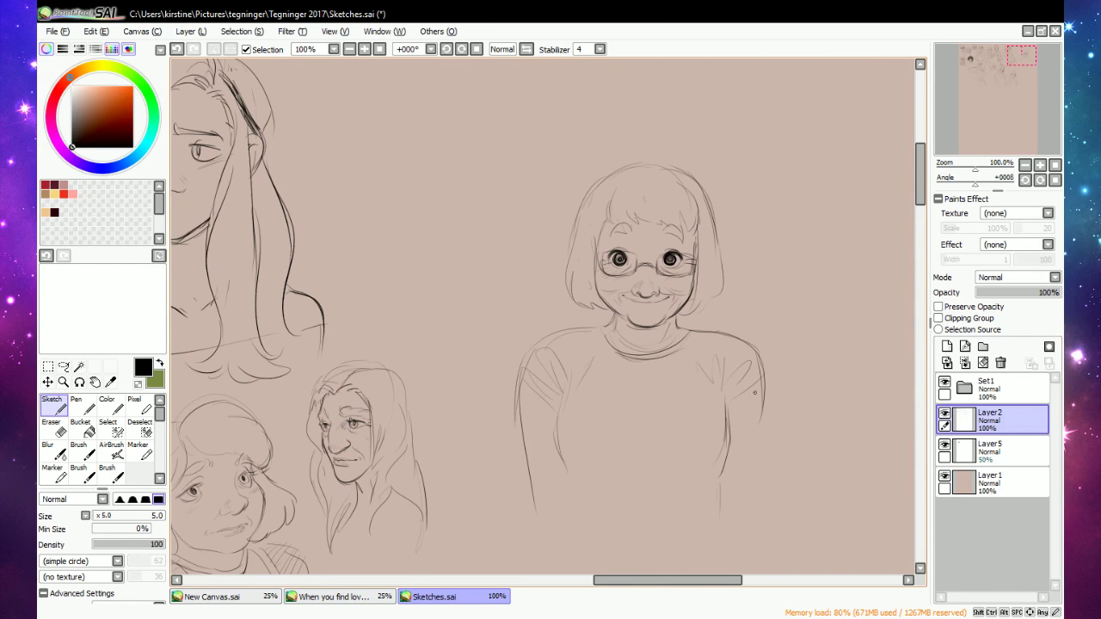
drag(765, 382, 748, 496)
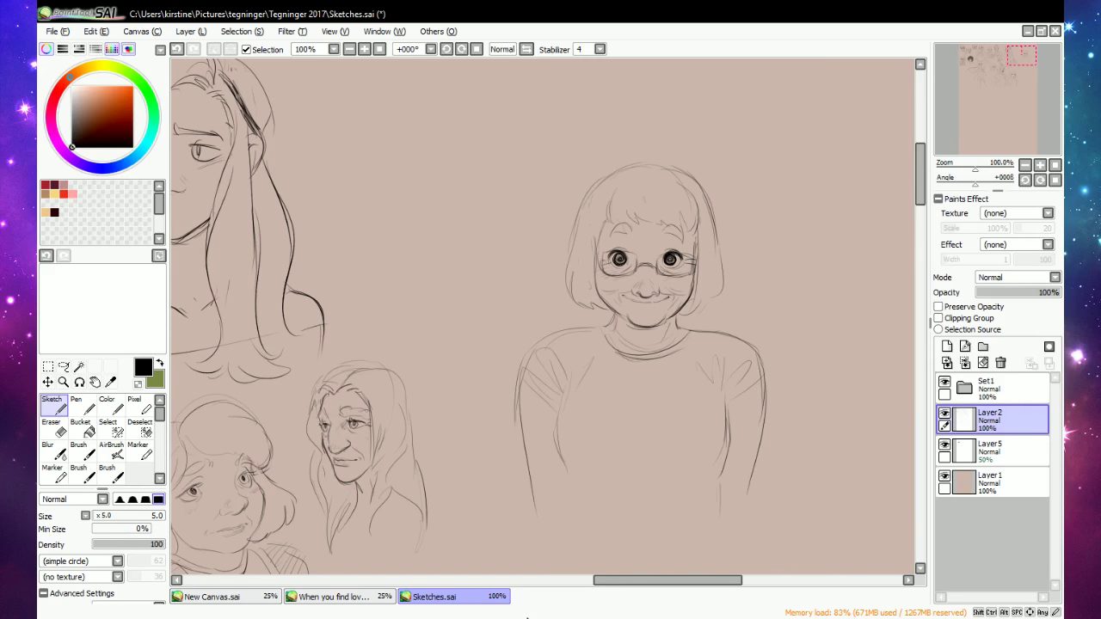
drag(563, 475, 565, 525)
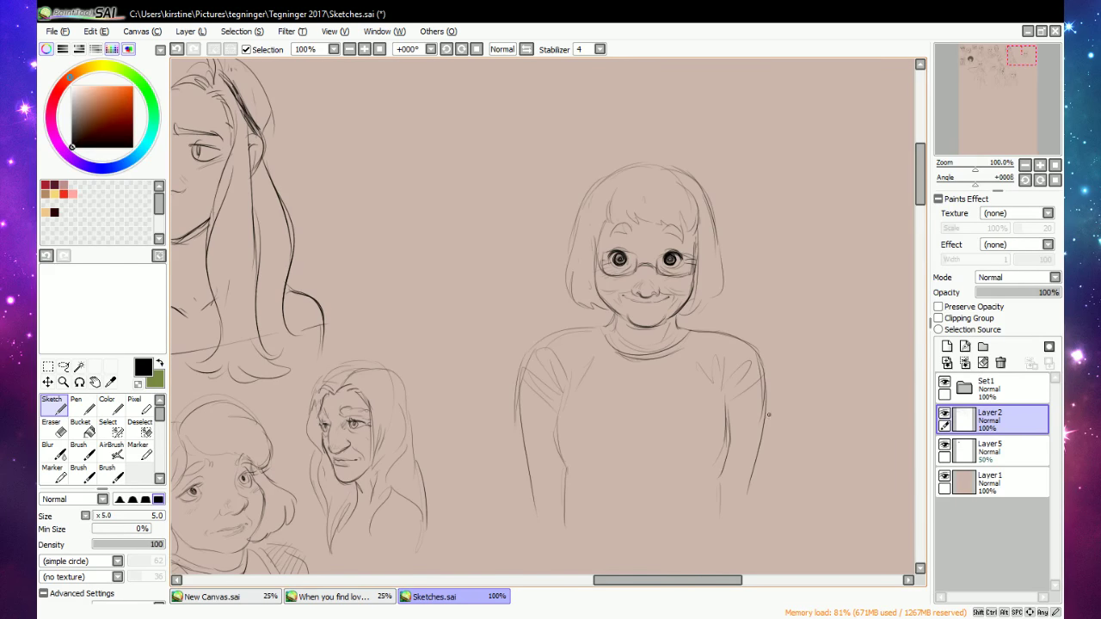
Draw an apron over the woman's shirt with shoulder straps, a curved bib and a large front pocket.
key(e)
key(n)
mouse_move(603, 337)
mouse_down()
mouse_move(616, 403)
mouse_move(673, 393)
mouse_move(714, 334)
mouse_move(712, 397)
mouse_move(719, 390)
mouse_move(680, 394)
mouse_move(582, 344)
mouse_move(560, 437)
mouse_up()
drag(578, 378, 557, 432)
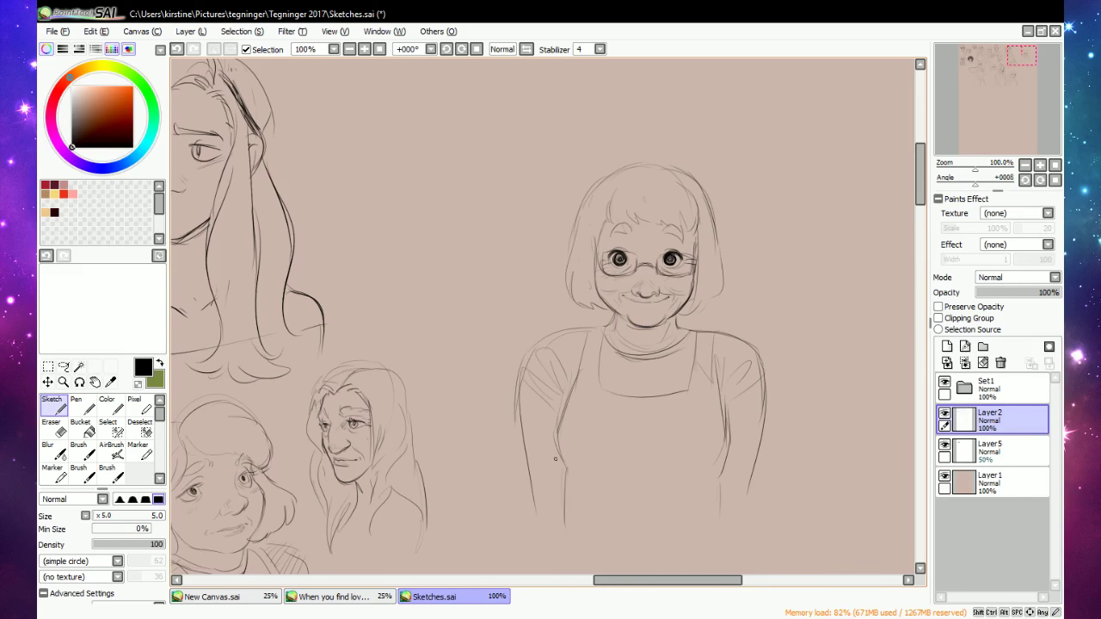
drag(719, 415, 720, 456)
mouse_move(609, 431)
mouse_down()
mouse_move(610, 489)
mouse_move(661, 430)
mouse_move(680, 430)
mouse_move(678, 482)
mouse_up()
drag(609, 482, 671, 497)
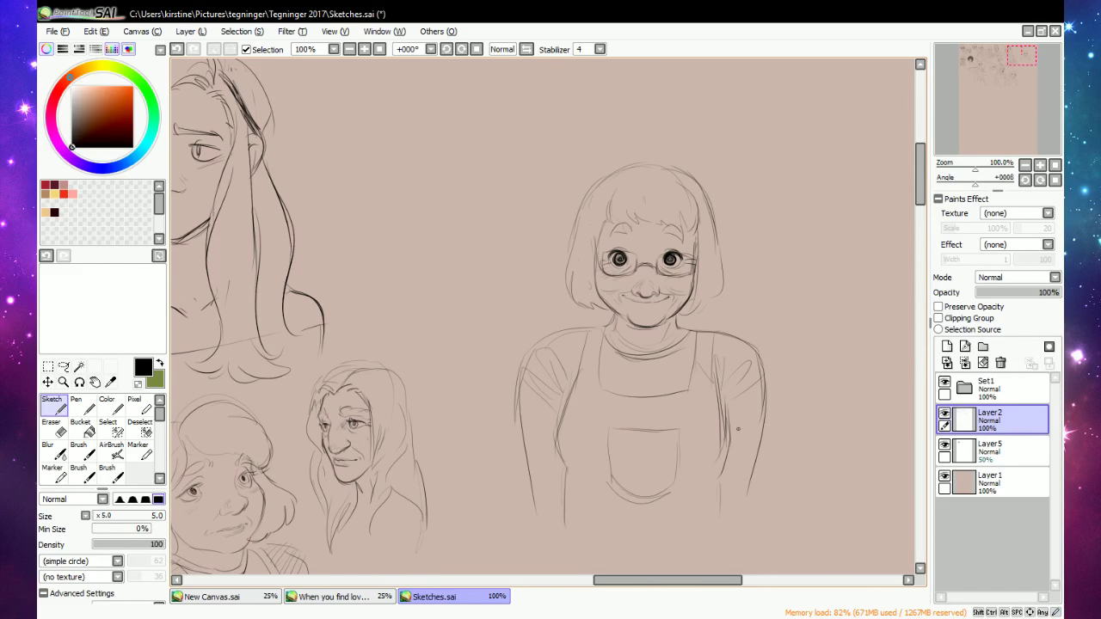
Add curved creases across the apron pocket, then draw the apron's waist seam and flared skirt with folds below it.
drag(640, 449, 672, 473)
drag(594, 482, 632, 473)
scroll(910, 270, down, 3)
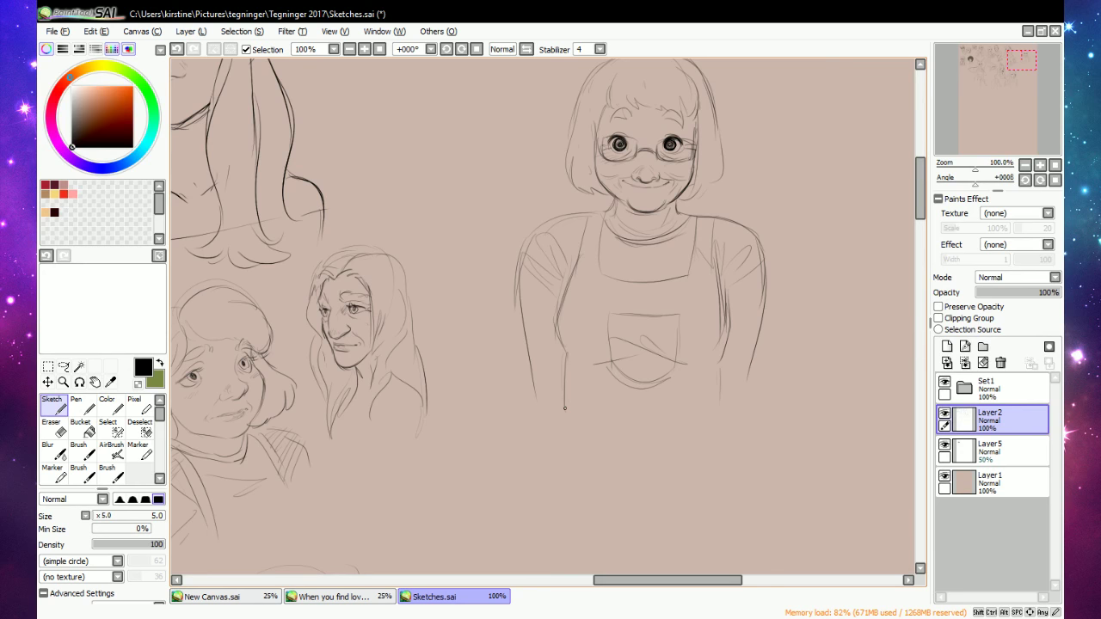
drag(571, 420, 676, 439)
drag(723, 416, 726, 550)
drag(729, 423, 667, 501)
drag(570, 421, 555, 551)
drag(722, 418, 744, 508)
drag(566, 409, 537, 506)
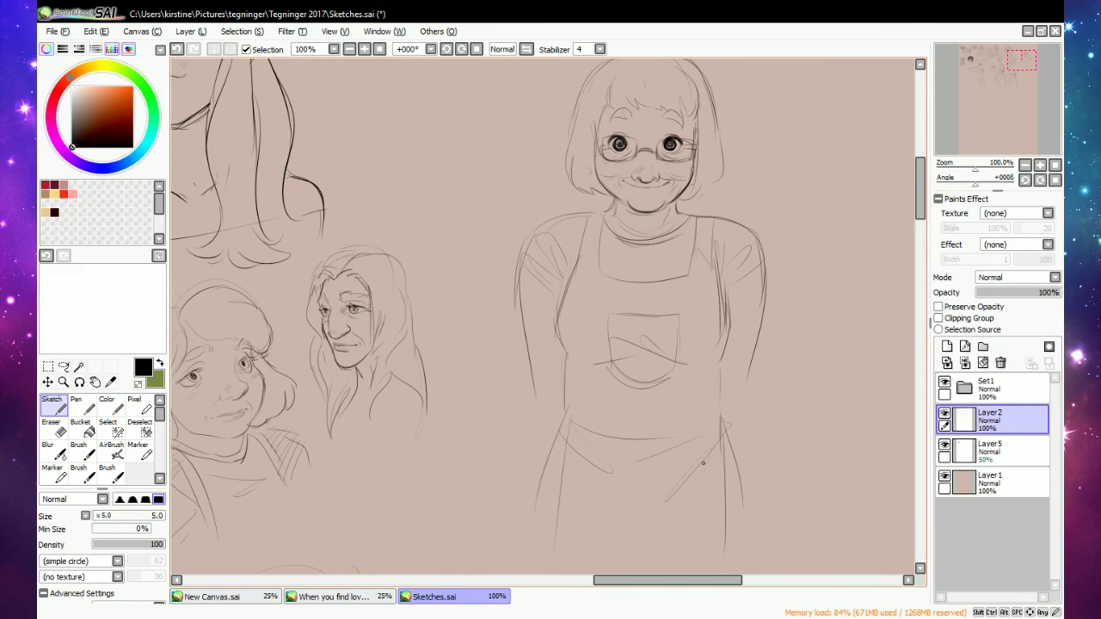
Erase the woman's straight hanging arms and redraw both upper arms angled outward from the sleeves.
key(e)
mouse_move(516, 332)
mouse_down()
mouse_move(509, 266)
mouse_move(528, 332)
mouse_move(500, 396)
mouse_up()
key(n)
drag(522, 251, 484, 325)
key(e)
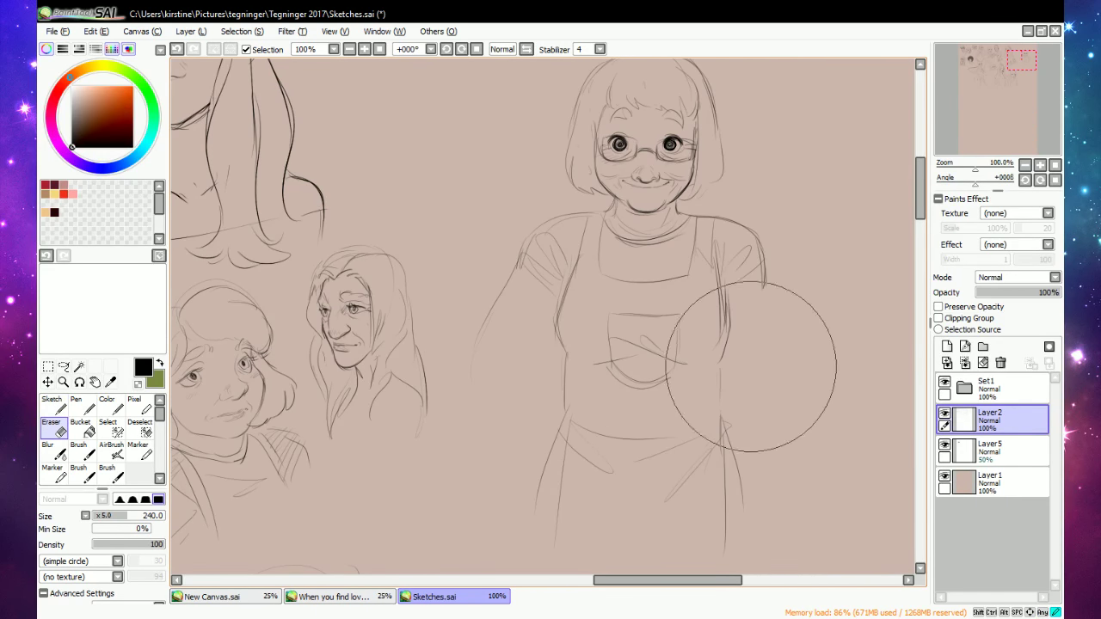
key(n)
drag(761, 248, 803, 374)
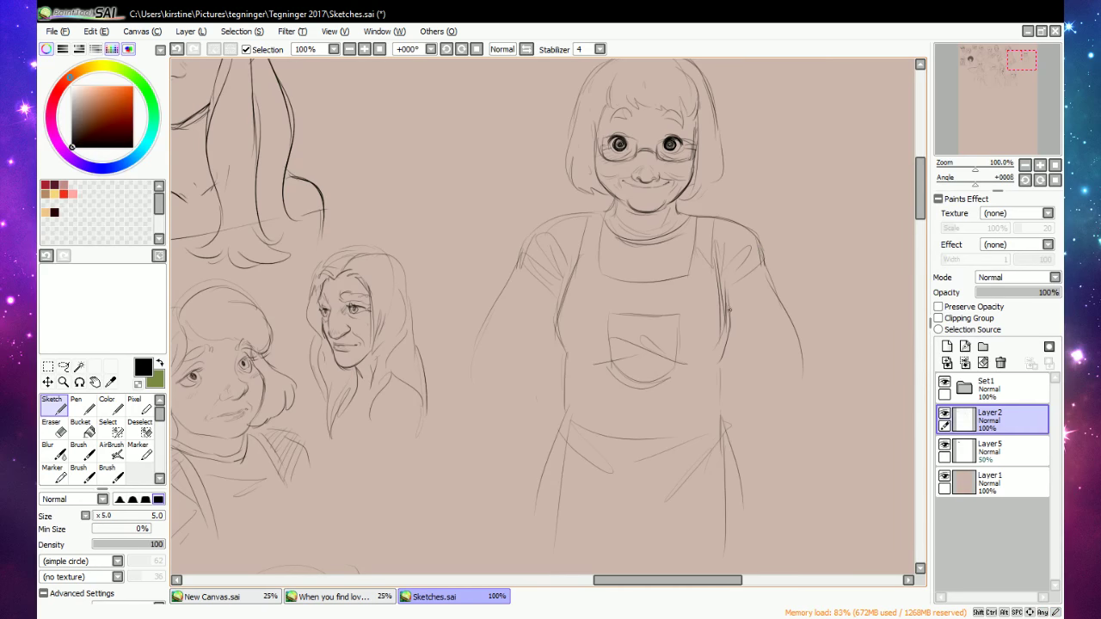
Draw the torso sides and bend both forearms back toward the hips for a hands-on-hips pose.
mouse_move(729, 308)
mouse_down()
mouse_move(754, 351)
mouse_move(741, 415)
mouse_up()
drag(798, 391, 759, 435)
mouse_move(554, 319)
mouse_down()
mouse_move(523, 355)
mouse_move(562, 418)
mouse_up()
drag(475, 379, 533, 436)
Draw apron ties flaring outward at both hips and add small strokes around the wrists.
mouse_move(742, 454)
mouse_down()
mouse_move(800, 478)
mouse_move(815, 495)
mouse_move(804, 495)
mouse_move(806, 507)
mouse_up()
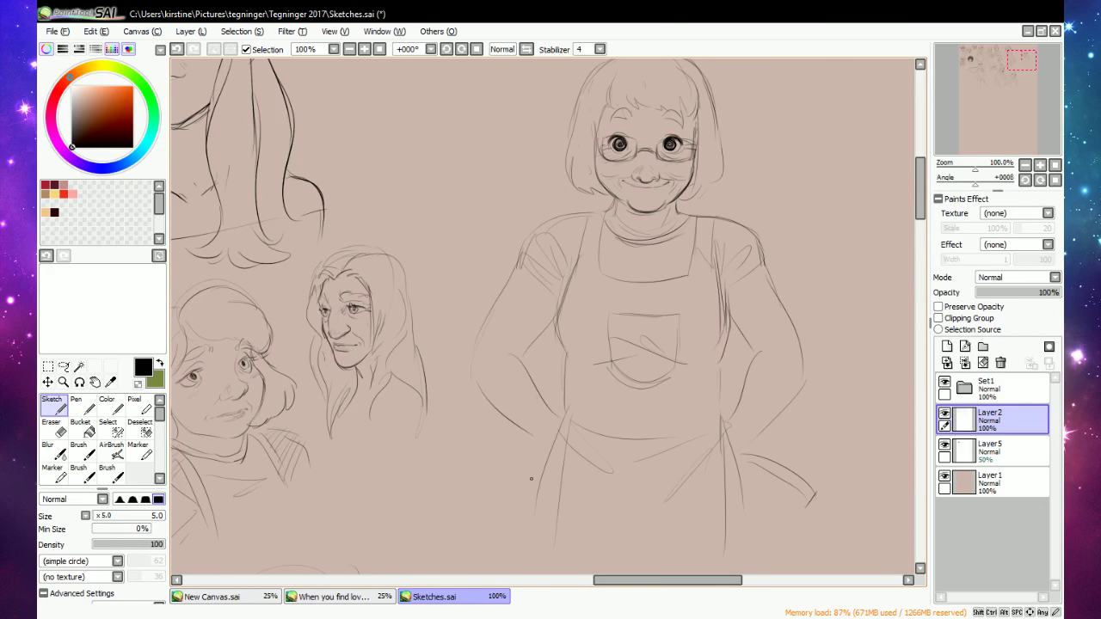
drag(542, 458, 476, 514)
drag(517, 478, 484, 514)
drag(539, 463, 516, 480)
drag(526, 430, 552, 442)
drag(785, 422, 783, 451)
drag(494, 444, 497, 449)
Erase the stray marks beside the hips and redraw the right-hand apron tie with a shorter end.
key(e)
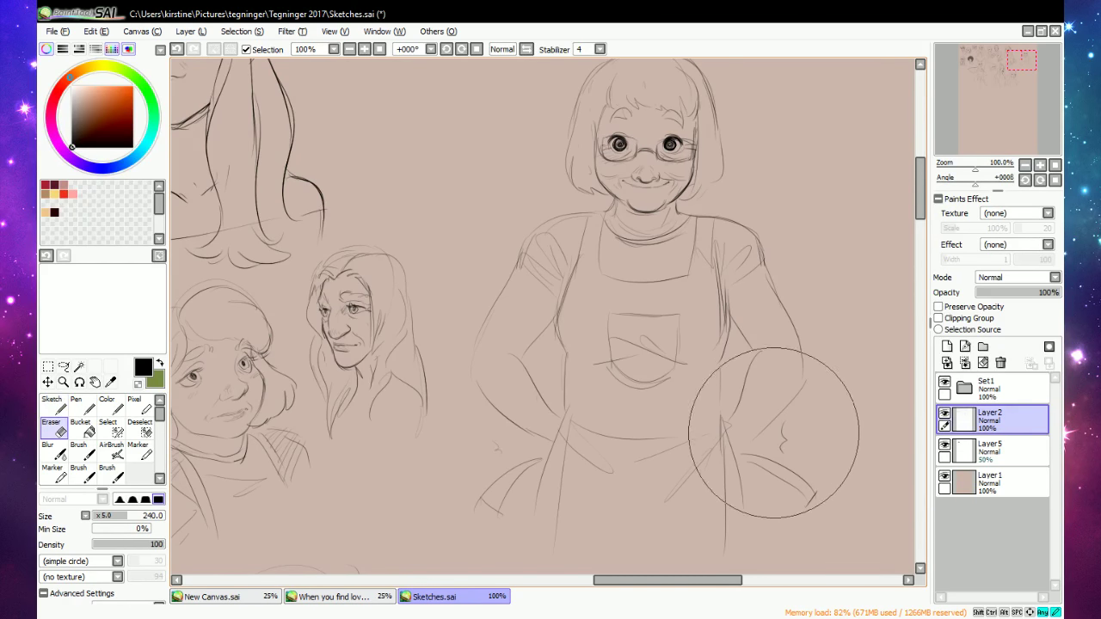
drag(774, 434, 786, 437)
key(n)
key(e)
click(492, 454)
key(e)
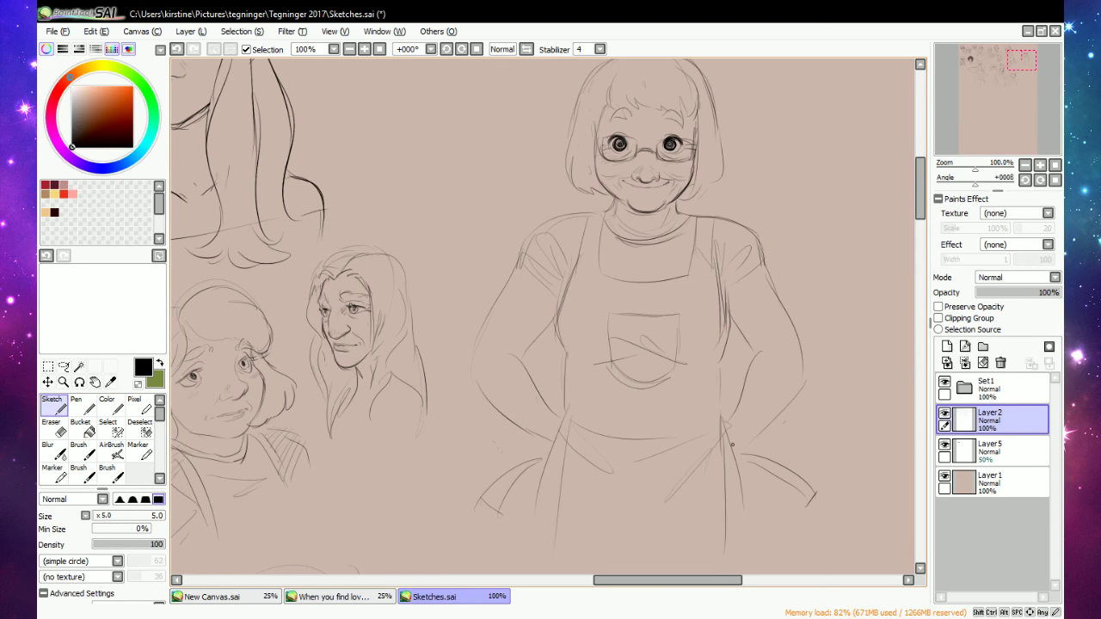
key(e)
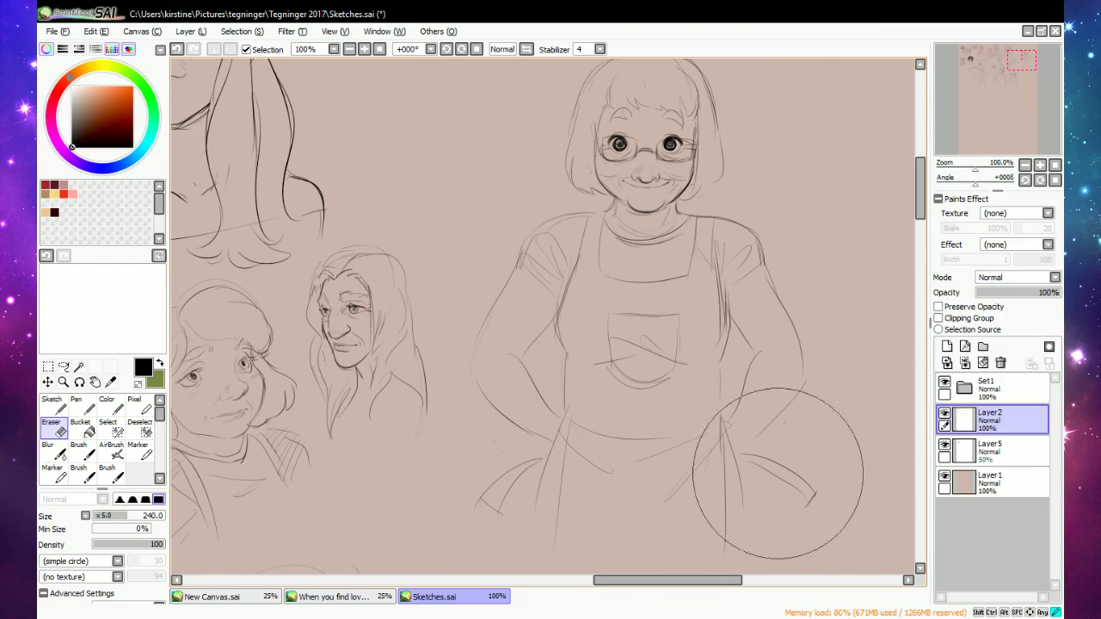
mouse_move(777, 474)
mouse_down()
mouse_move(791, 478)
mouse_move(782, 478)
mouse_move(789, 497)
mouse_up()
key(e)
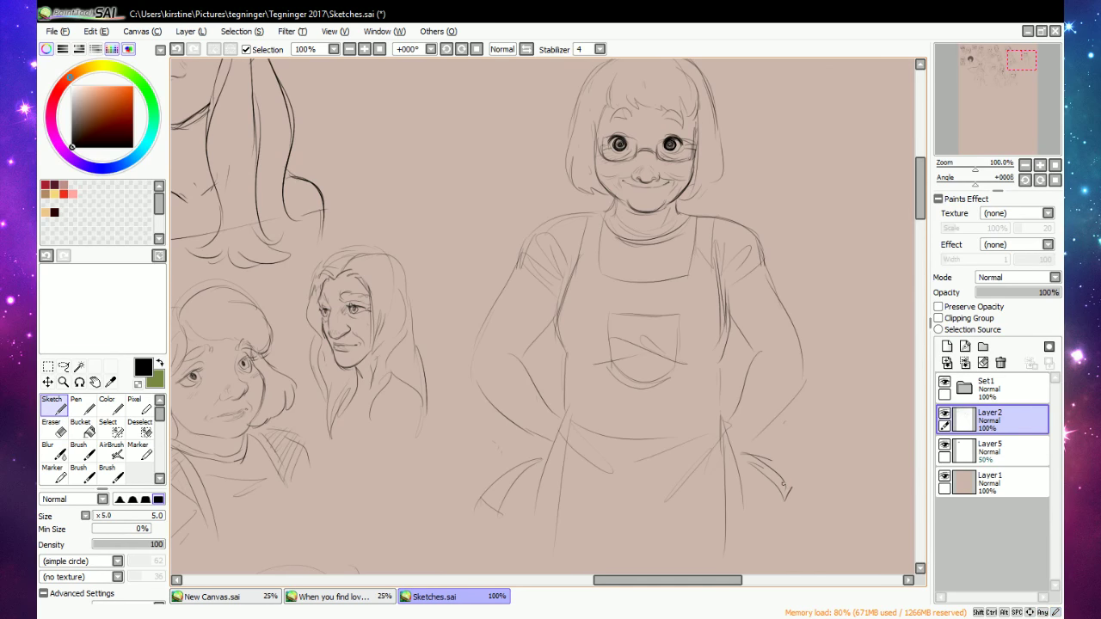
Erase the doubled line on the torso's right side and redraw it as one contour down to the hip.
key(e)
drag(732, 329, 720, 337)
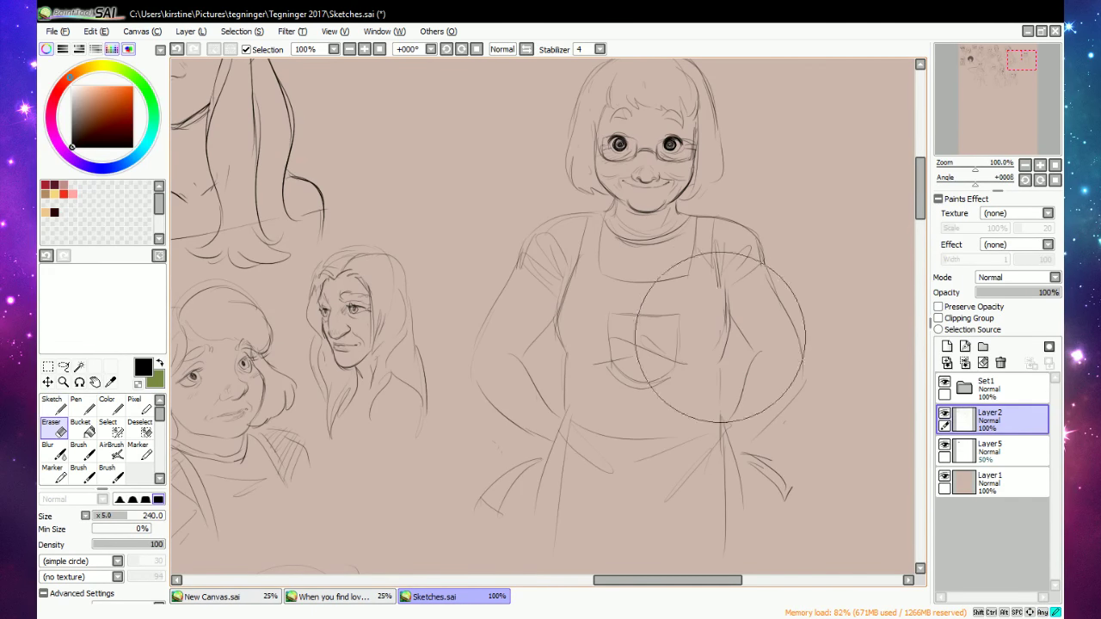
key(e)
drag(724, 293, 720, 356)
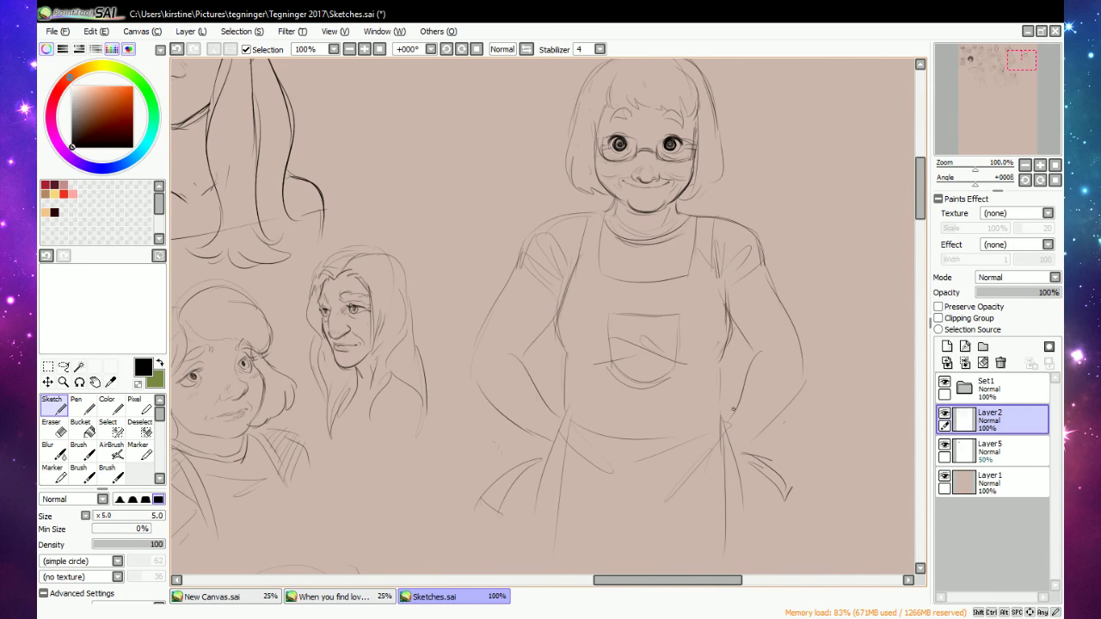
mouse_move(733, 410)
mouse_down()
mouse_move(721, 419)
mouse_move(742, 447)
mouse_up()
Erase the left-hand apron tie and redraw the ties as shorter, drooping shapes at both hips.
key(e)
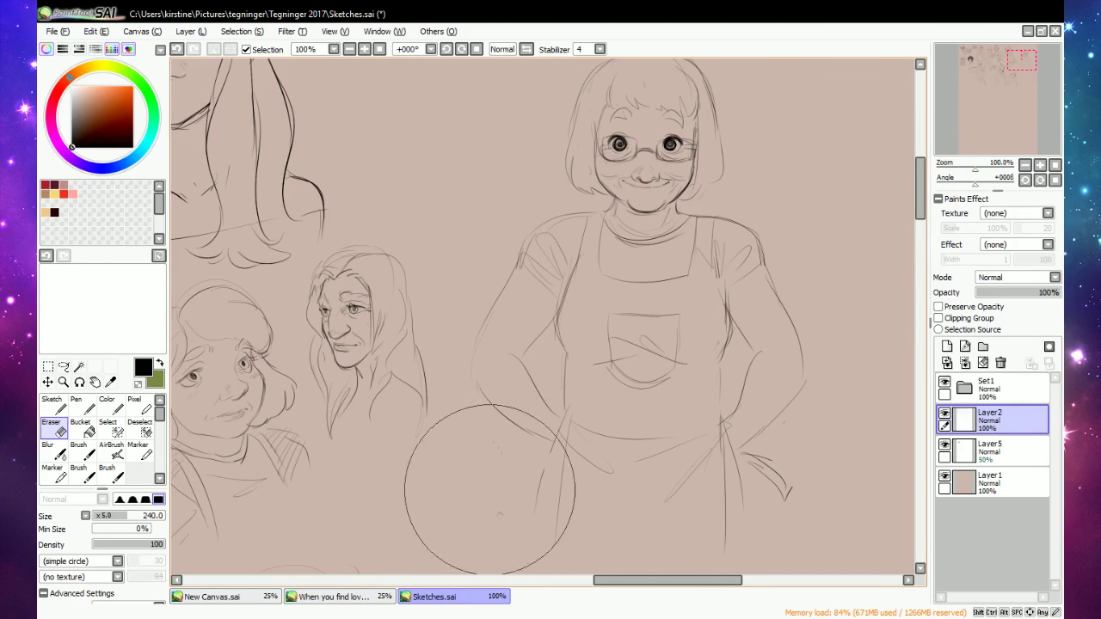
mouse_move(552, 440)
mouse_down()
mouse_move(488, 490)
mouse_move(502, 472)
mouse_move(493, 482)
mouse_up()
key(n)
mouse_move(491, 486)
mouse_down()
mouse_move(493, 495)
mouse_move(549, 446)
mouse_up()
mouse_move(741, 461)
mouse_down()
mouse_move(780, 479)
mouse_move(770, 487)
mouse_move(769, 474)
mouse_move(782, 508)
mouse_up()
key(e)
key(n)
key(e)
mouse_move(495, 492)
mouse_down()
mouse_move(521, 465)
mouse_move(511, 498)
mouse_up()
key(n)
mouse_move(538, 444)
mouse_down()
mouse_move(510, 501)
mouse_move(515, 470)
mouse_up()
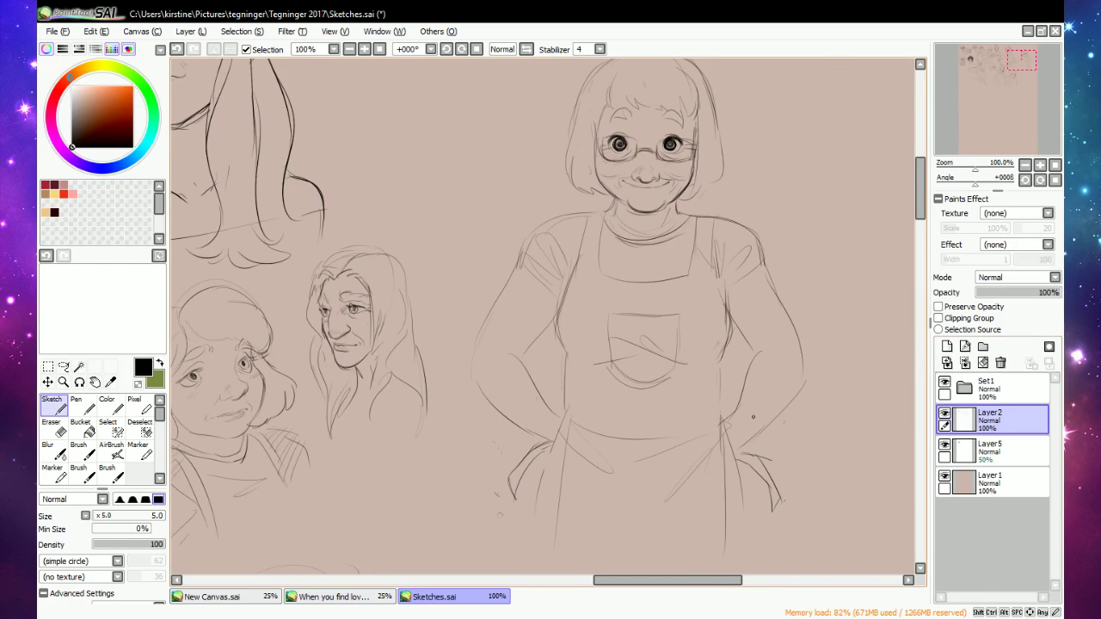
Draw the skirt's outer edges flaring down from both hips and darken the apron's side edges.
drag(548, 462, 522, 571)
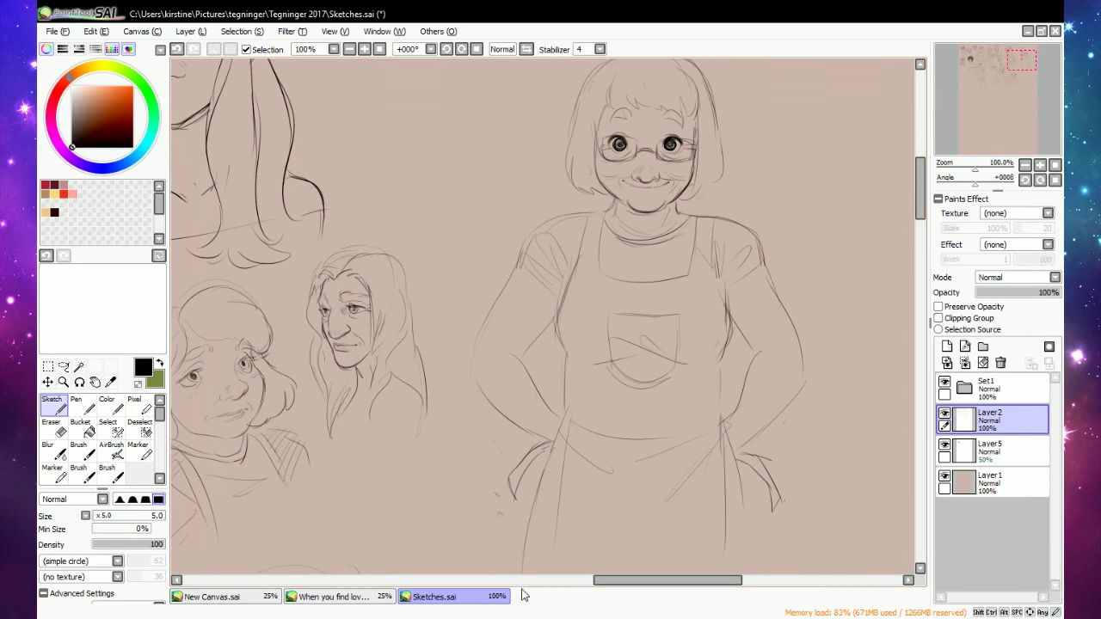
drag(734, 473, 749, 568)
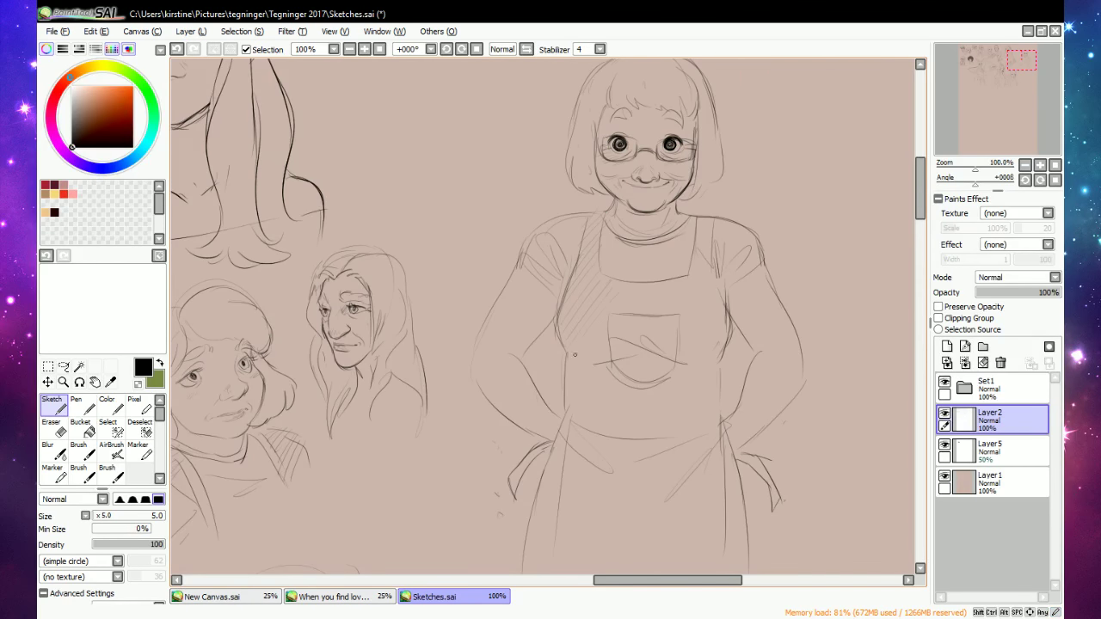
mouse_move(562, 465)
mouse_down()
mouse_move(564, 423)
mouse_move(563, 485)
mouse_up()
drag(725, 435, 724, 499)
drag(725, 454, 722, 551)
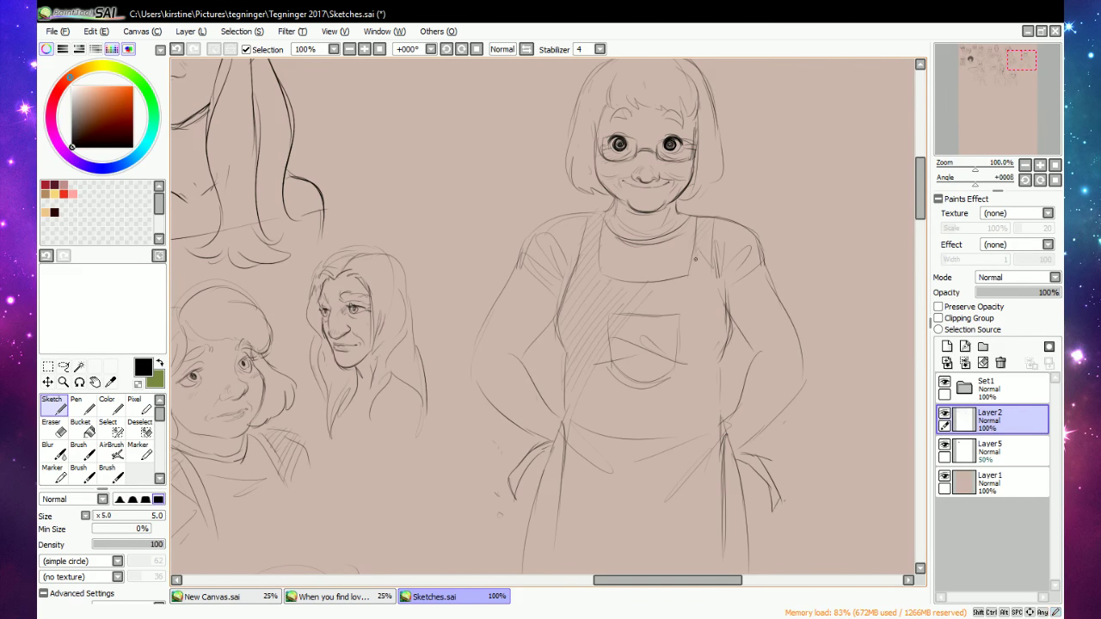
Shade the apron's bib, pocket and skirt with diagonal hatching.
mouse_move(621, 332)
mouse_down()
mouse_move(657, 298)
mouse_move(678, 300)
mouse_up()
drag(652, 340, 674, 318)
drag(571, 463, 600, 433)
drag(571, 518, 635, 440)
drag(665, 377, 695, 347)
drag(693, 397, 726, 364)
drag(704, 367, 675, 395)
Lasso the woman's whole figure, move it toward the page's upper-right corner and deselect it.
scroll(406, 128, down, 2)
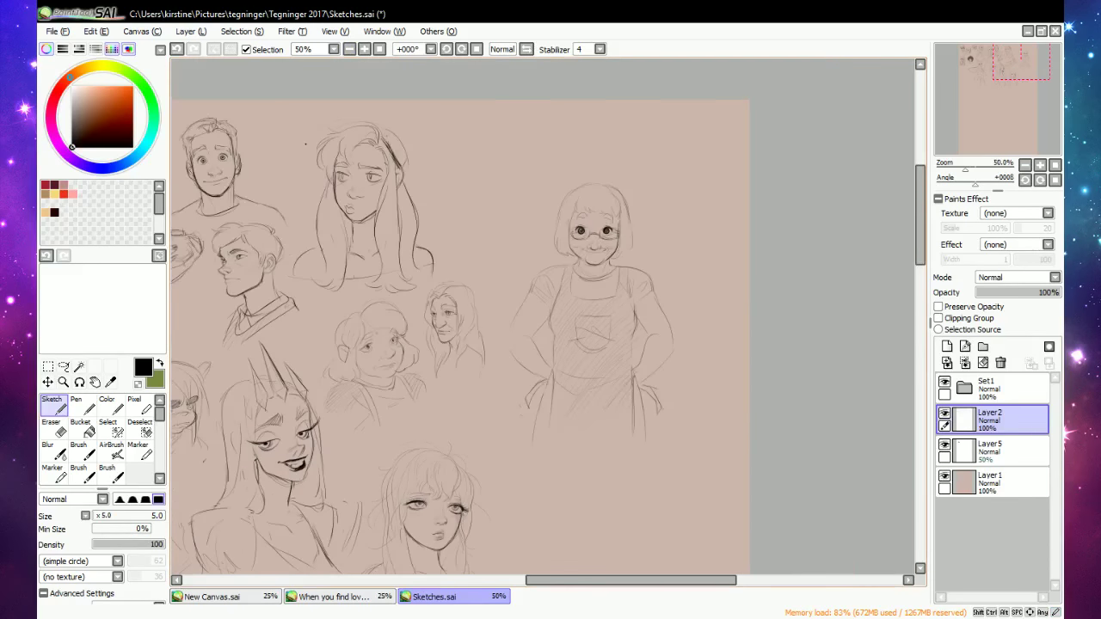
click(64, 366)
mouse_move(587, 155)
mouse_down()
mouse_move(511, 253)
mouse_move(491, 465)
mouse_move(649, 475)
mouse_move(685, 266)
mouse_move(663, 180)
mouse_up()
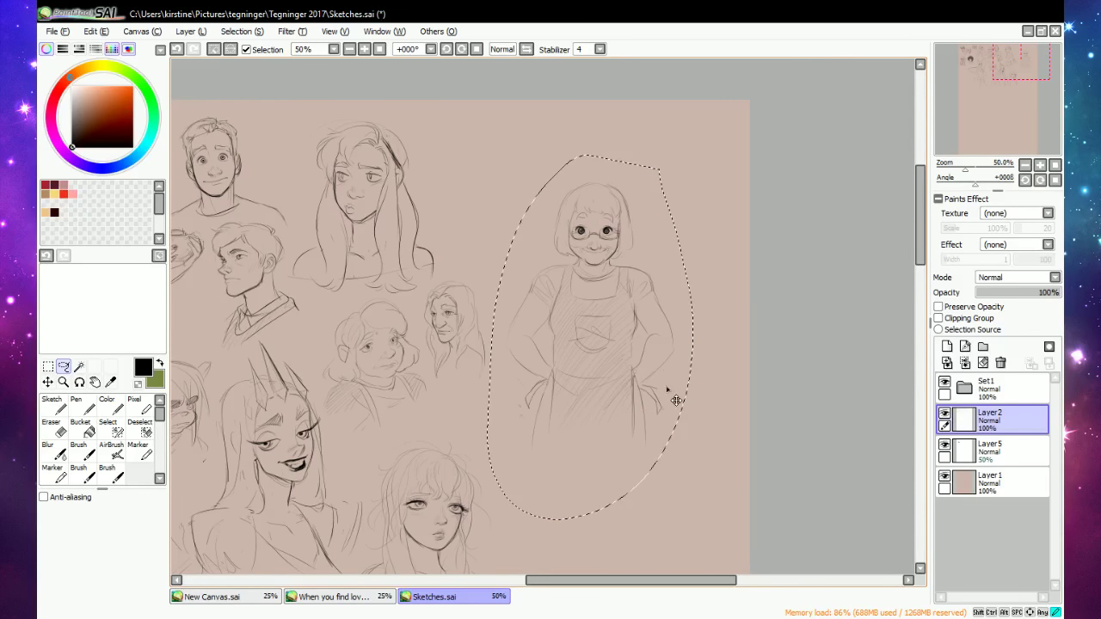
mouse_move(676, 393)
mouse_down()
mouse_move(708, 349)
mouse_move(718, 358)
mouse_move(714, 349)
mouse_up()
key(ctrl+d)
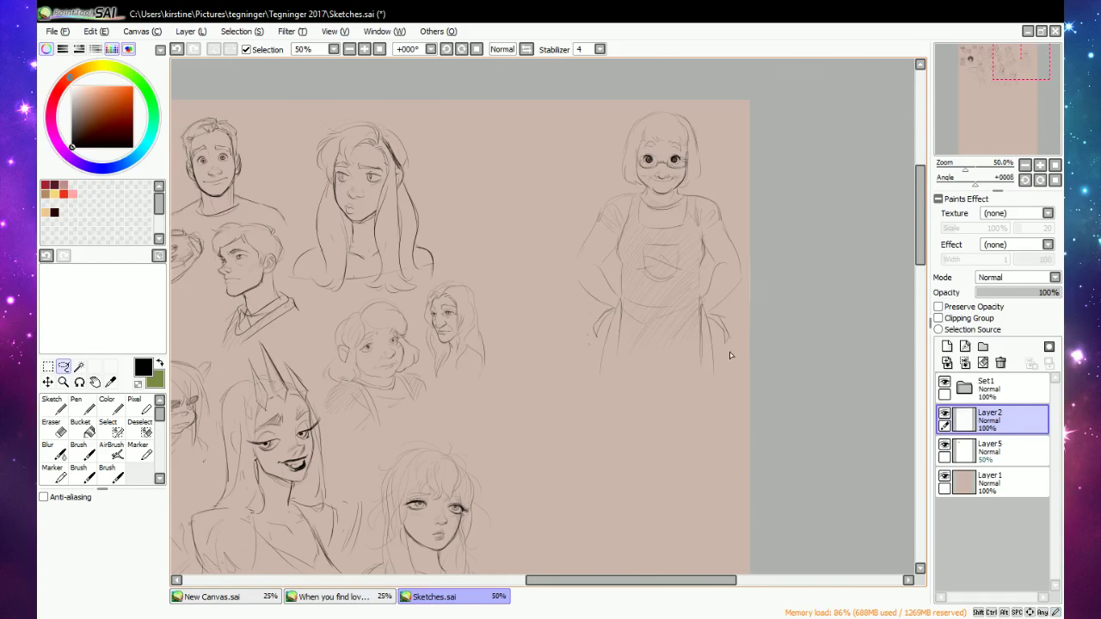
Darken the hair's edge beside the woman's face with the Sketch brush and add a short stroke below her mouth.
click(54, 406)
click(365, 50)
click(365, 50)
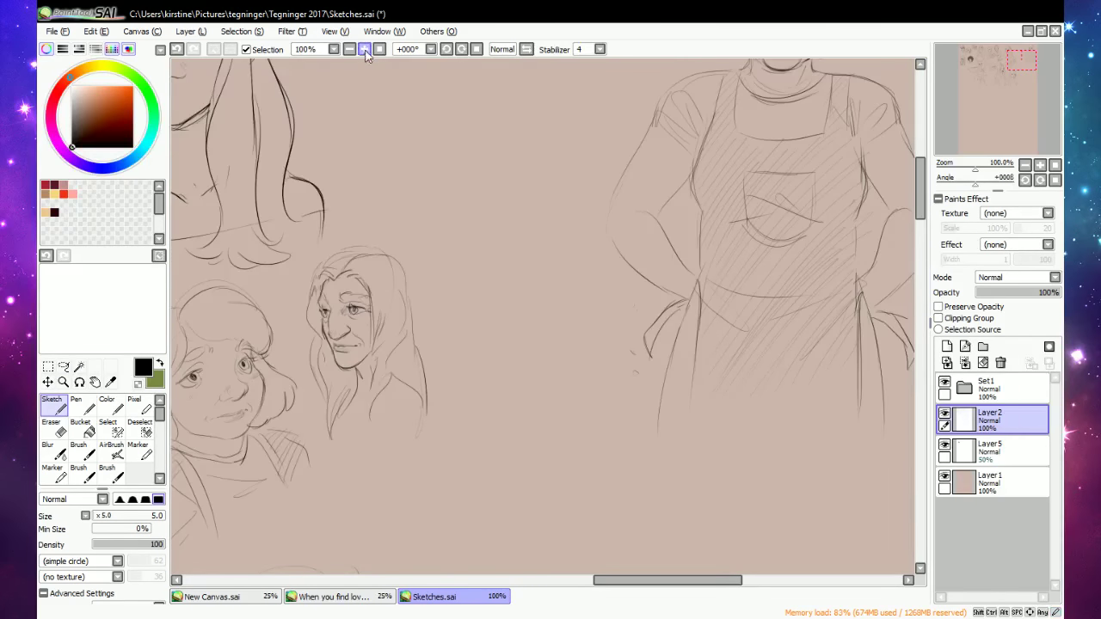
drag(923, 208, 924, 198)
scroll(926, 202, up, 4)
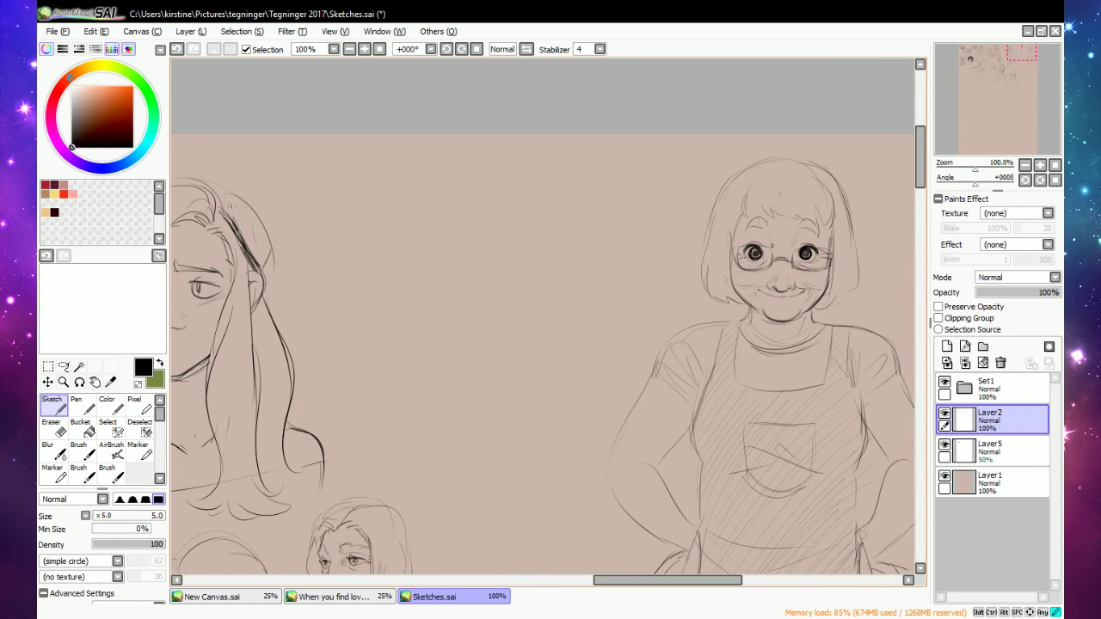
key(e)
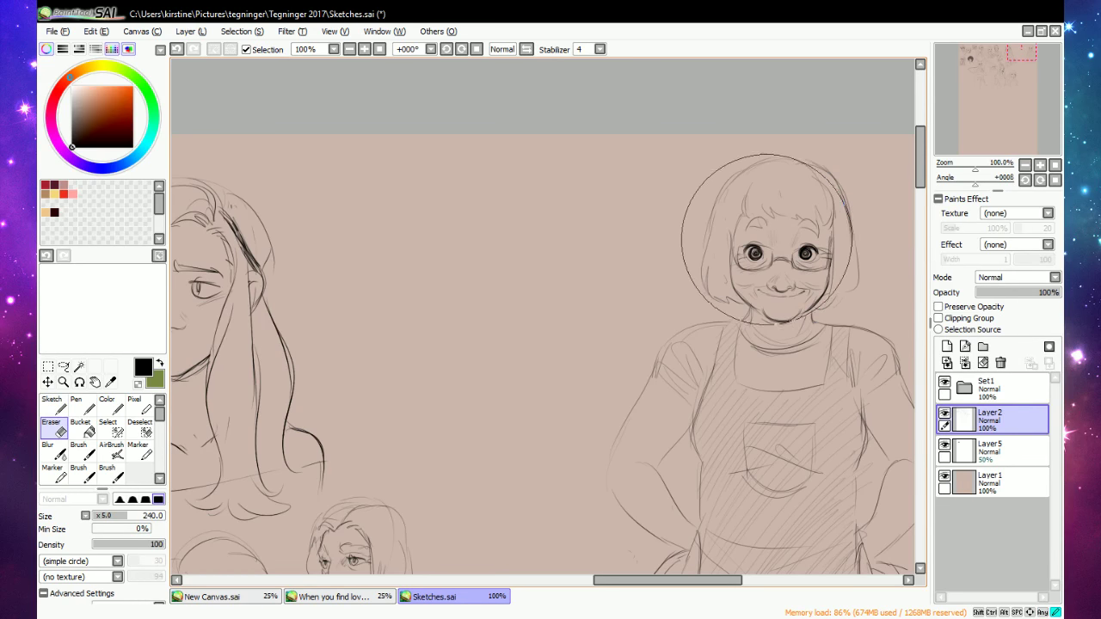
key(e)
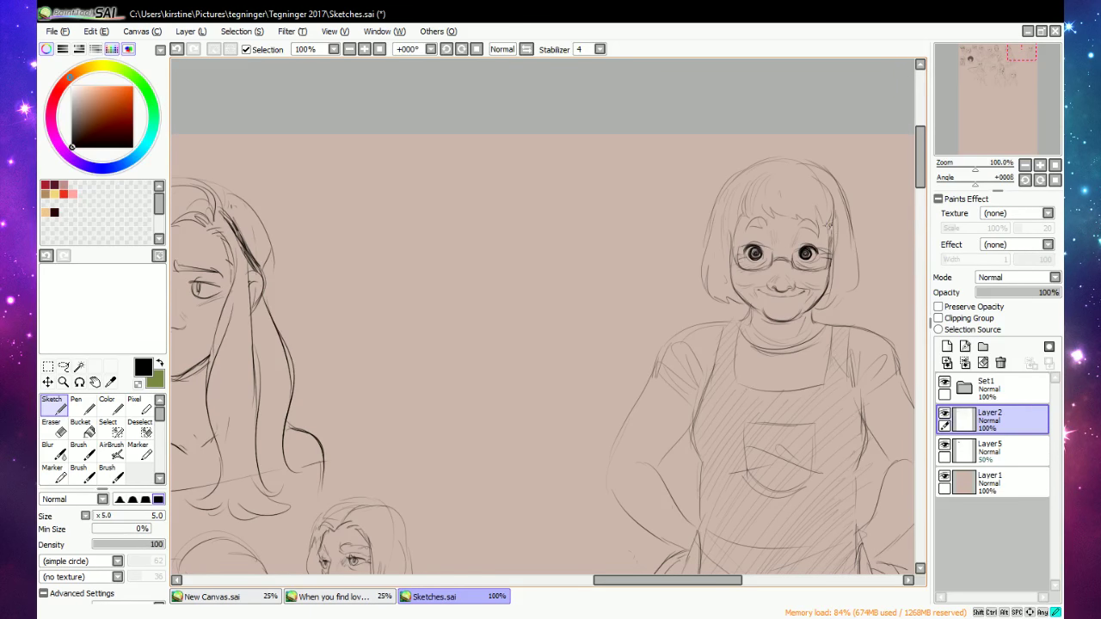
drag(775, 299, 798, 297)
Curve the lower tip of the woman's bob inward on the right side of her face.
drag(715, 581, 745, 583)
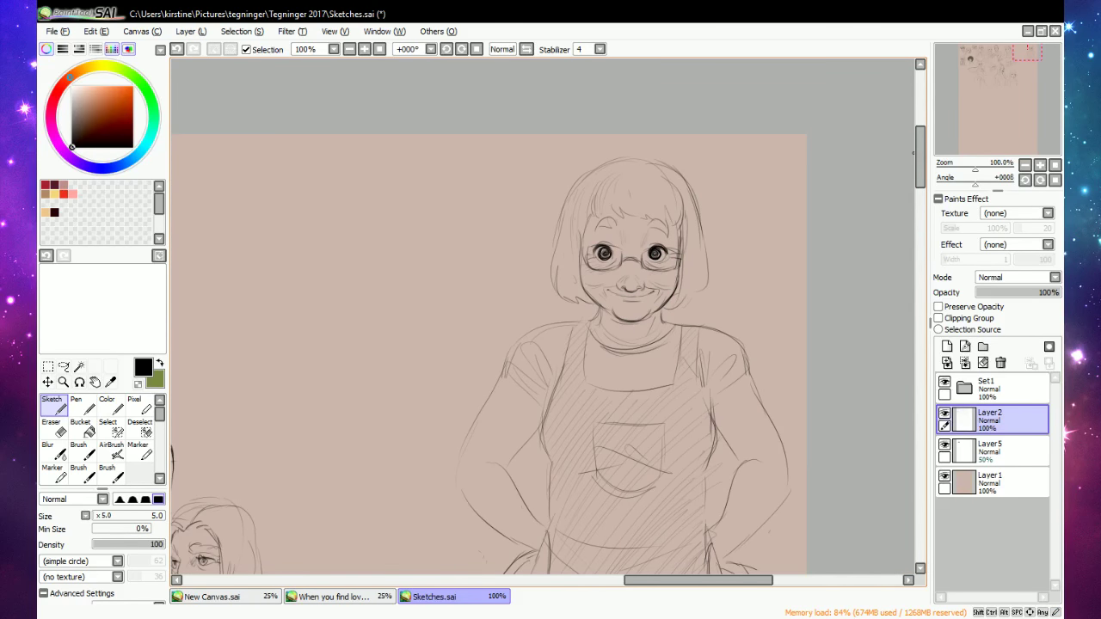
mouse_move(917, 155)
mouse_down()
mouse_move(920, 188)
mouse_move(920, 170)
mouse_up()
click(350, 49)
click(349, 49)
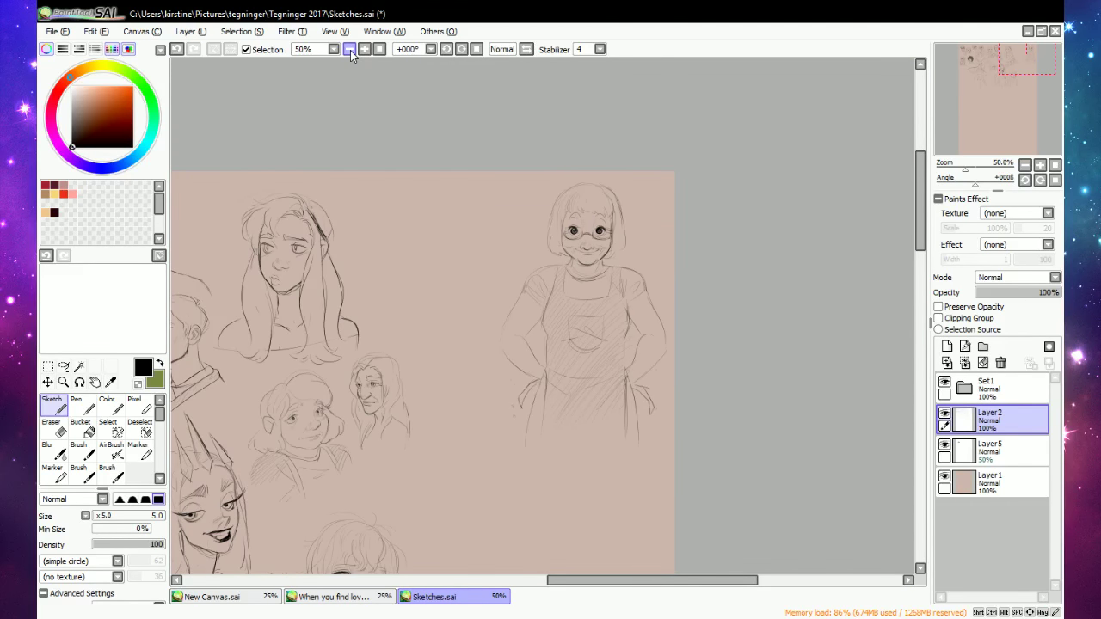
click(364, 50)
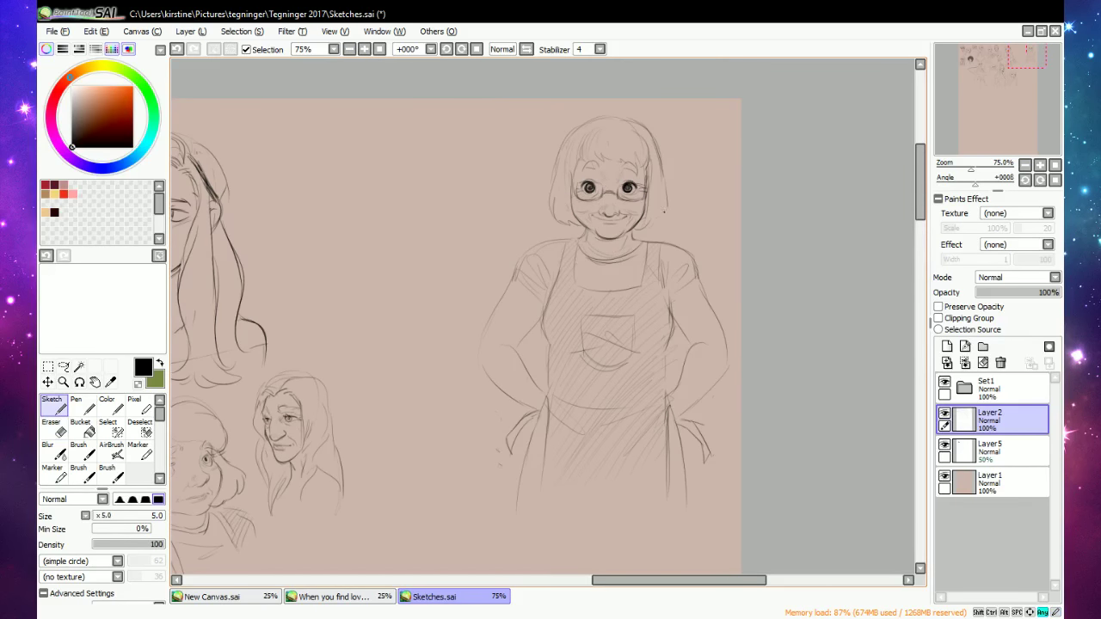
drag(666, 204, 657, 220)
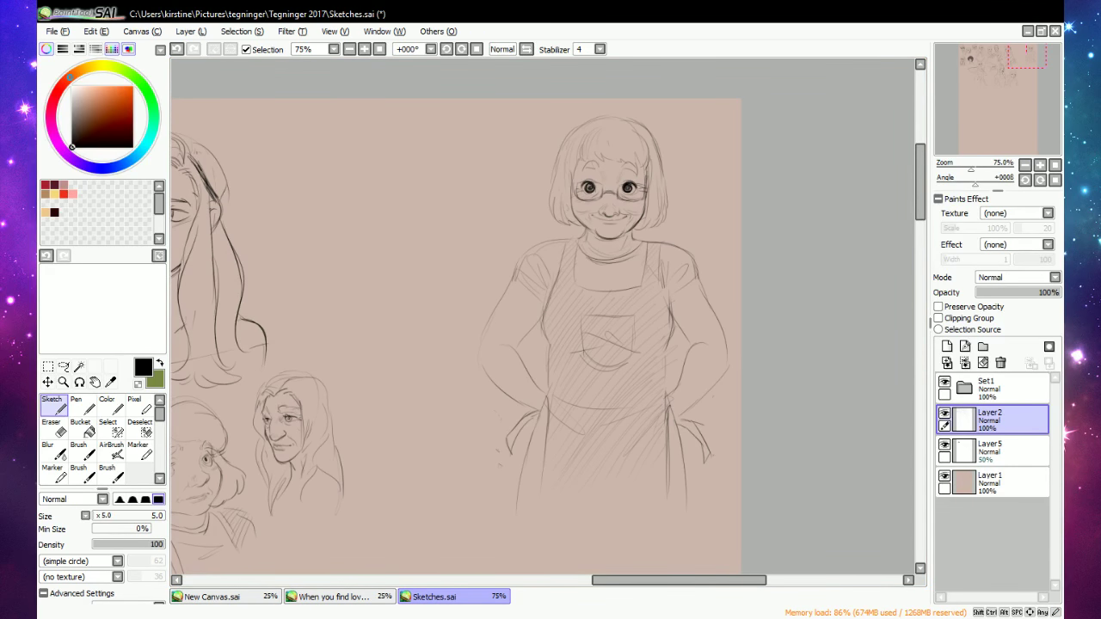
key(alt+Tab)
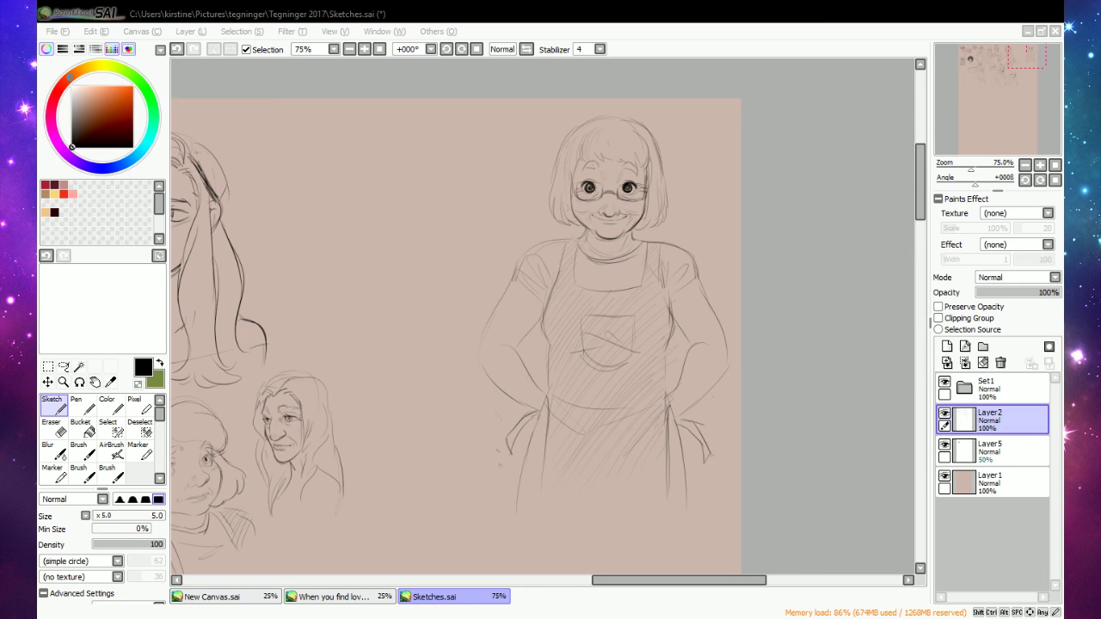
drag(632, 581, 528, 589)
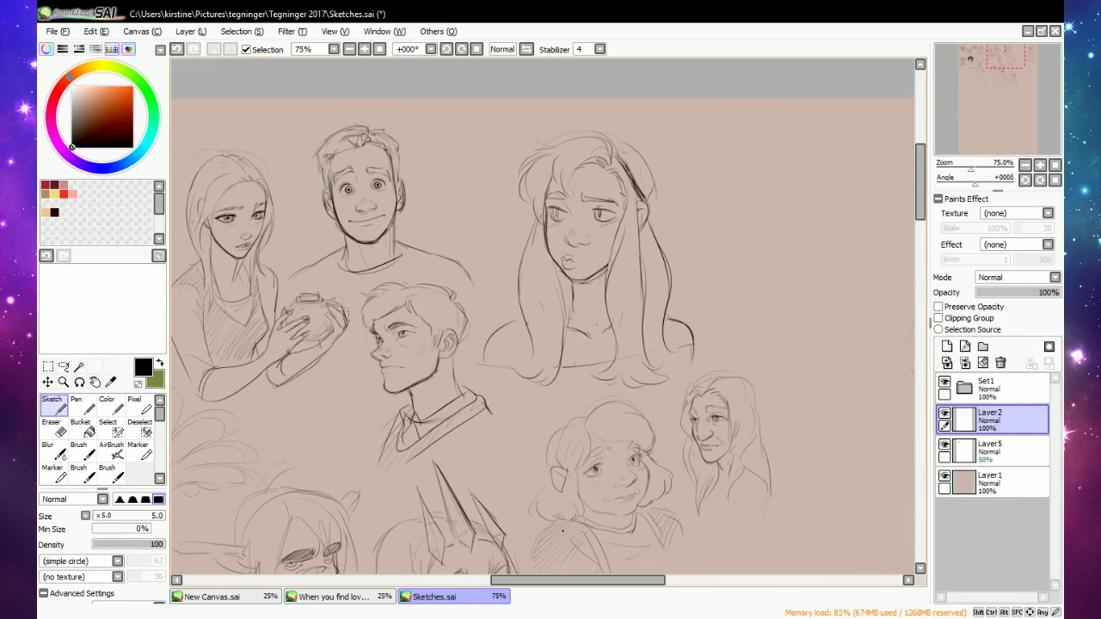
scroll(576, 383, down, 7)
scroll(610, 403, up, 3)
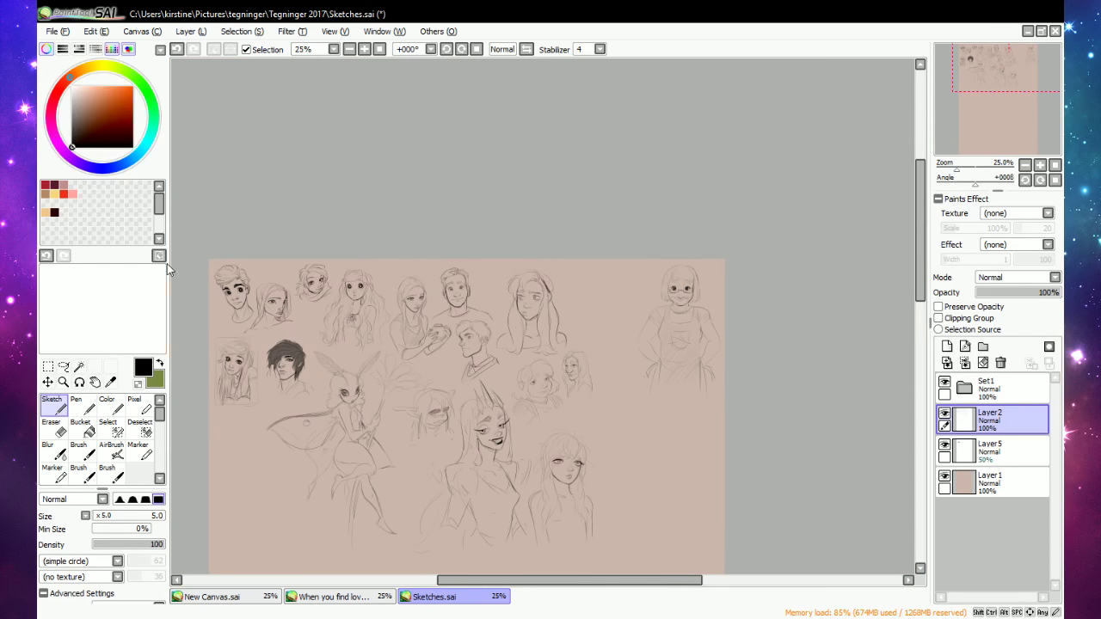
click(48, 382)
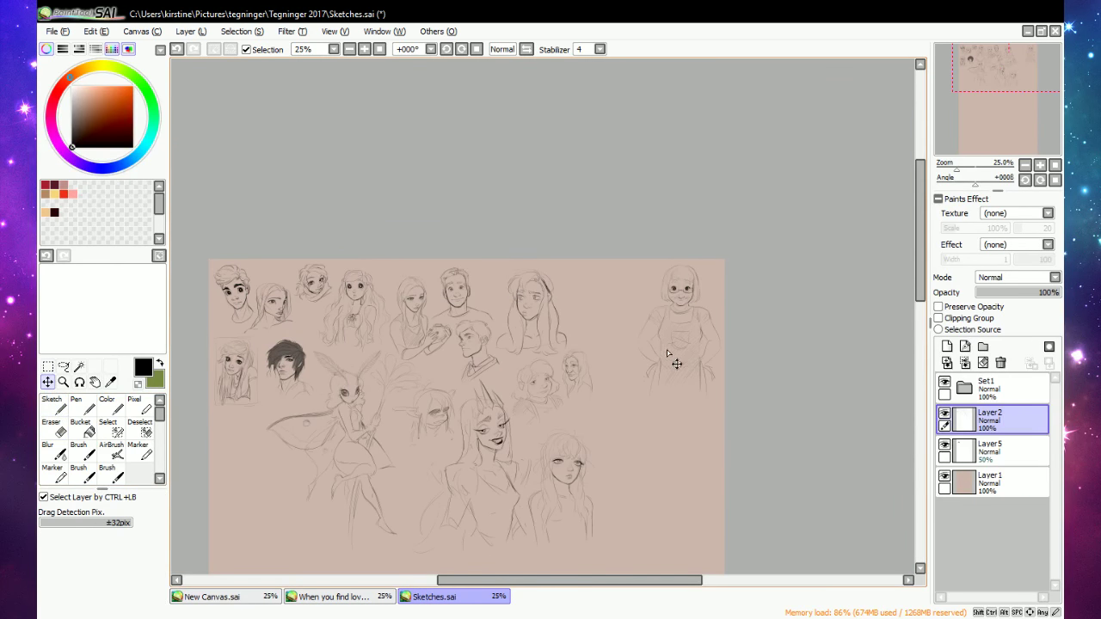
mouse_move(663, 398)
mouse_down()
mouse_move(653, 440)
mouse_move(686, 402)
mouse_up()
click(177, 49)
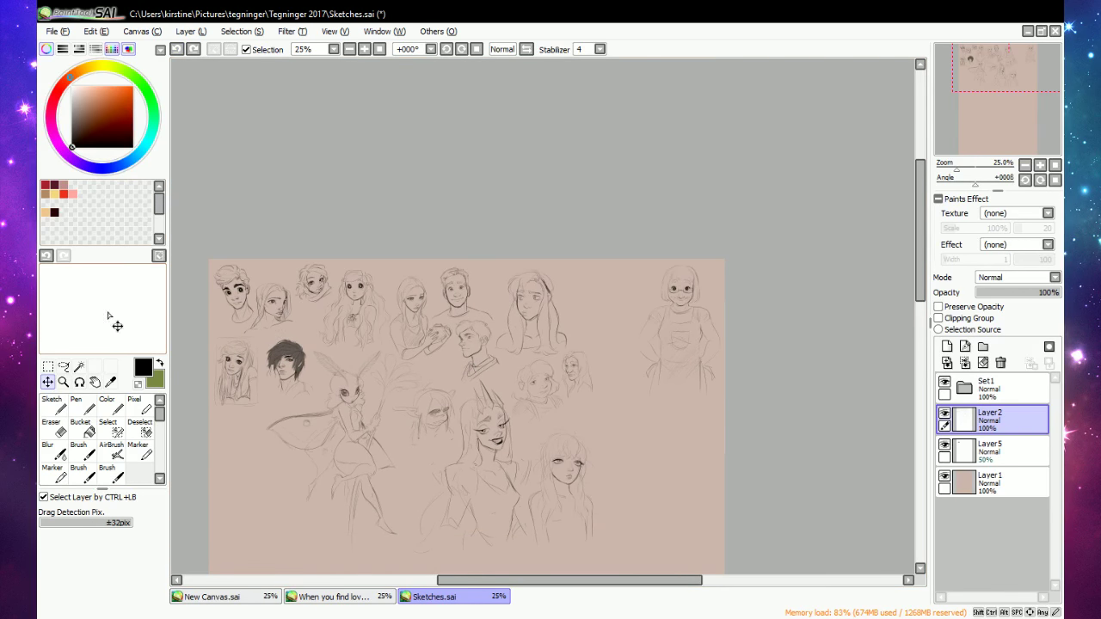
Lasso the aproned woman and move her down and inward, beside the small long-haired older portrait.
click(63, 366)
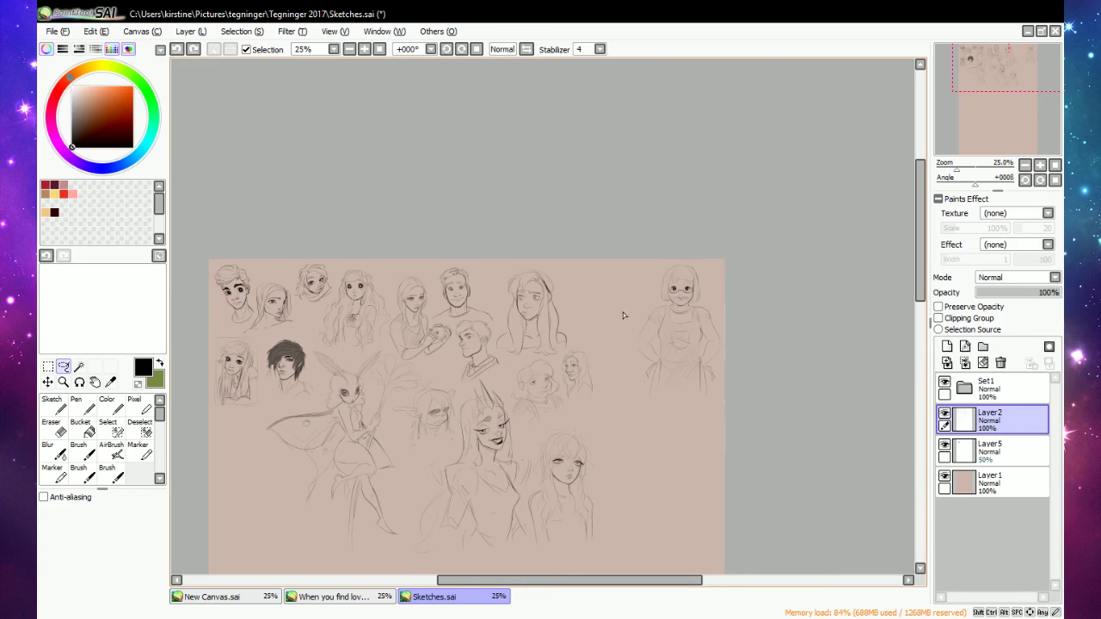
mouse_move(682, 245)
mouse_down()
mouse_move(628, 266)
mouse_move(616, 405)
mouse_move(772, 366)
mouse_move(764, 289)
mouse_up()
scroll(843, 422, down, 3)
scroll(756, 505, up, 2)
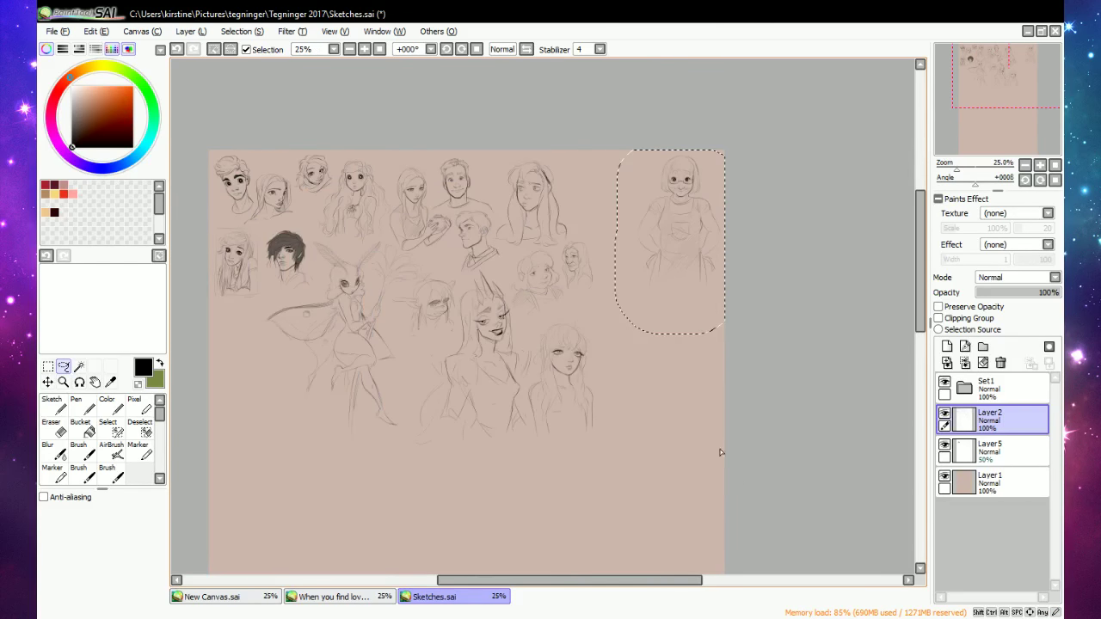
mouse_move(677, 298)
mouse_down()
mouse_move(441, 440)
mouse_move(240, 439)
mouse_move(292, 488)
mouse_move(482, 439)
mouse_move(636, 370)
mouse_up()
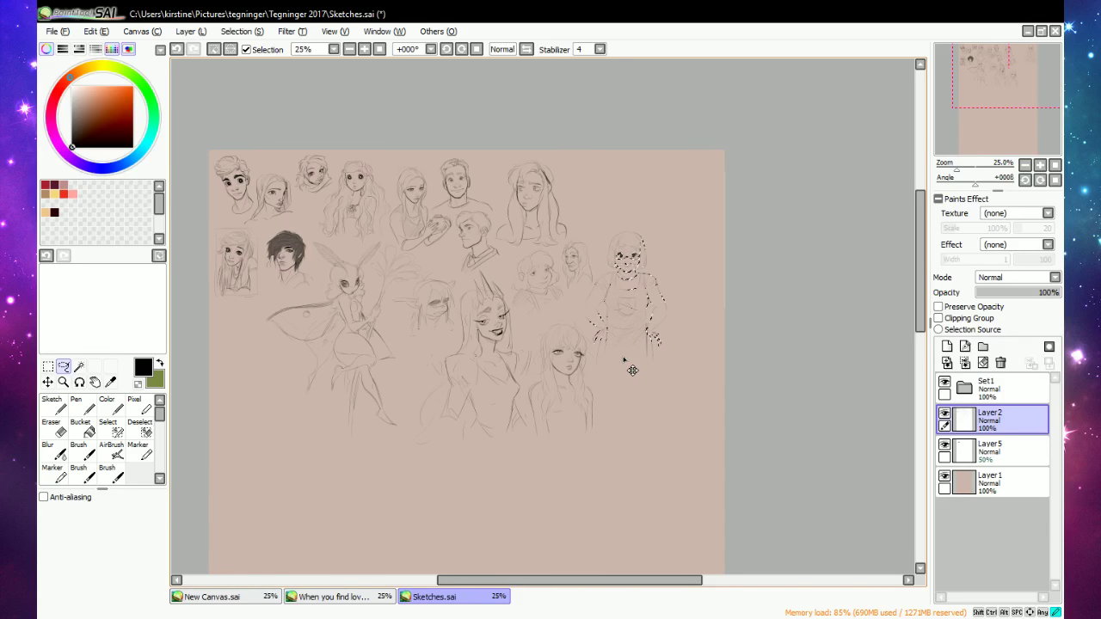
Deselect the aproned woman, trim the canvas to a rectangle enclosing all the sketches, and save the file.
key(ctrl+d)
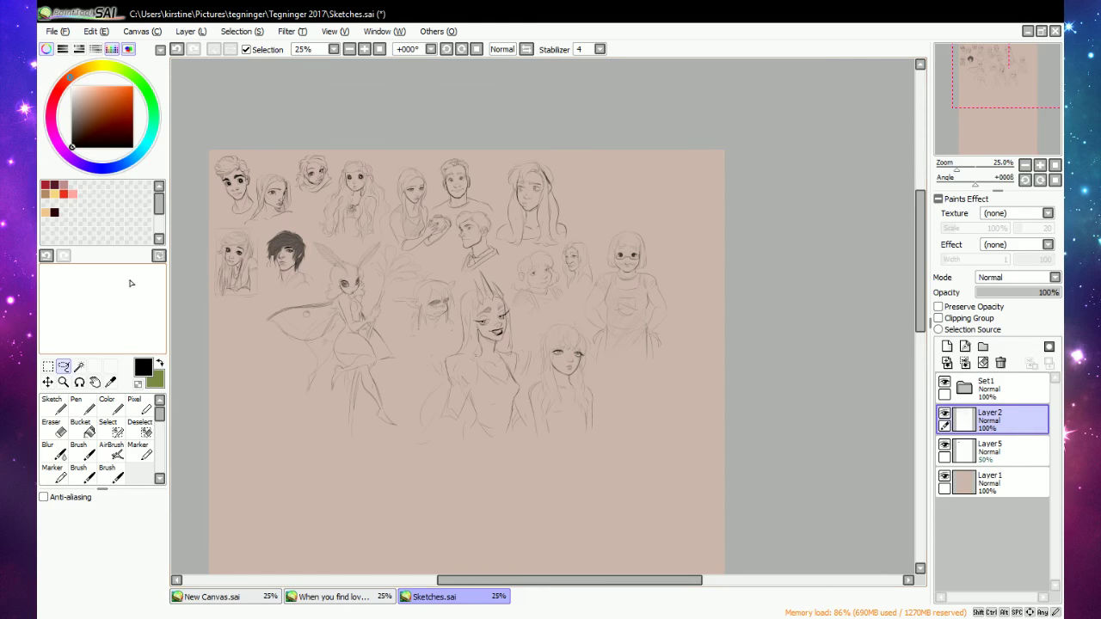
click(49, 366)
mouse_move(209, 151)
mouse_down()
mouse_move(225, 196)
mouse_move(600, 413)
mouse_move(678, 442)
mouse_move(675, 452)
mouse_up()
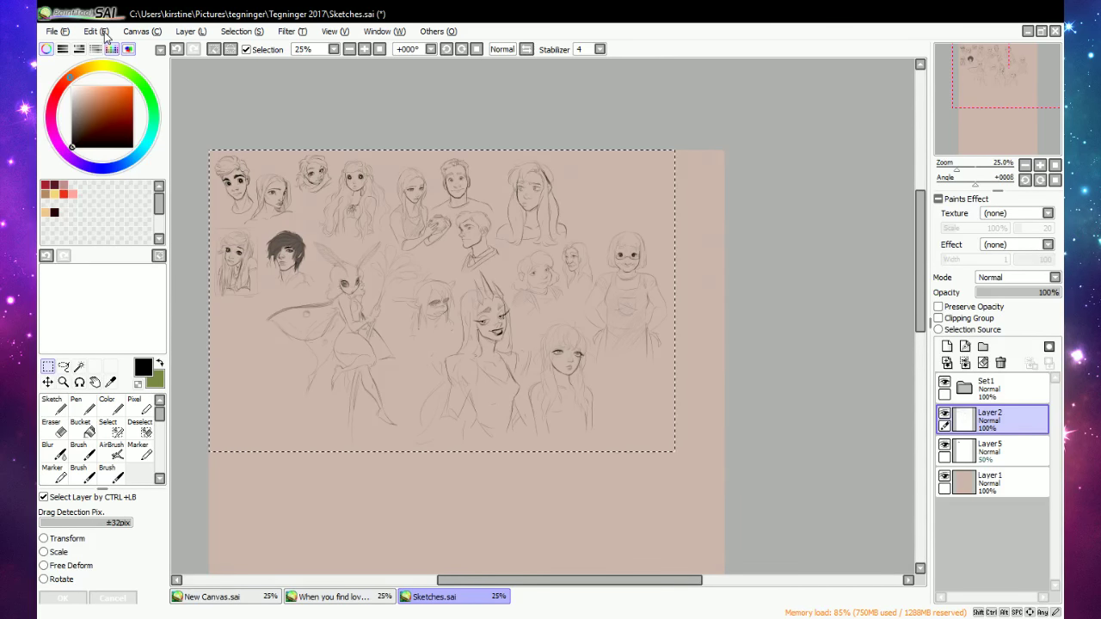
drag(481, 284, 506, 498)
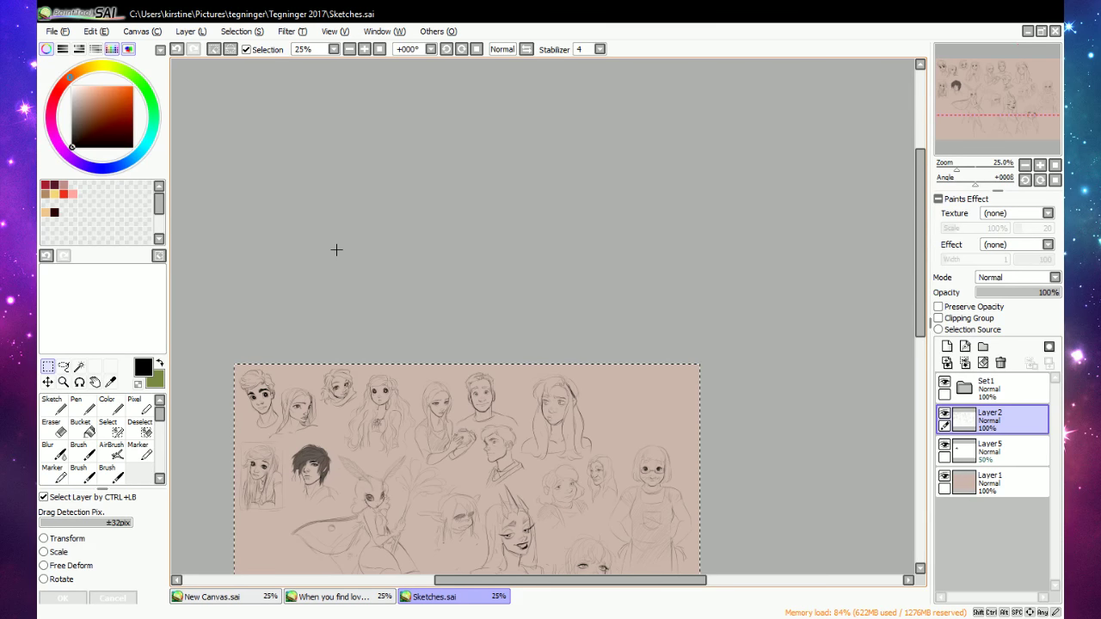
key(ctrl+d)
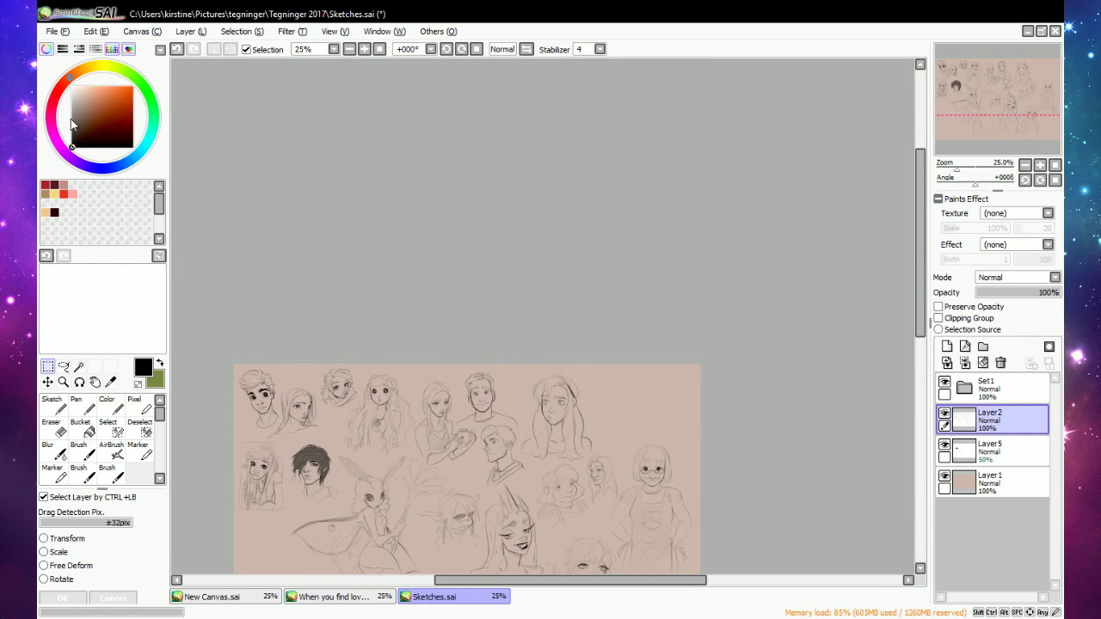
scroll(430, 255, down, 4)
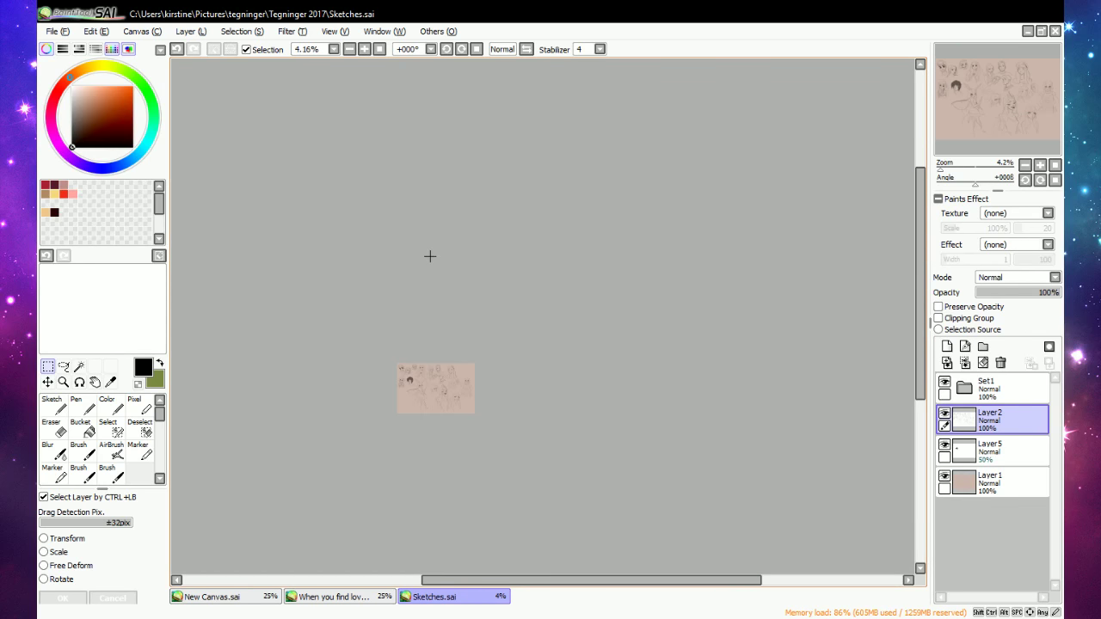
scroll(505, 394, up, 6)
scroll(504, 393, down, 4)
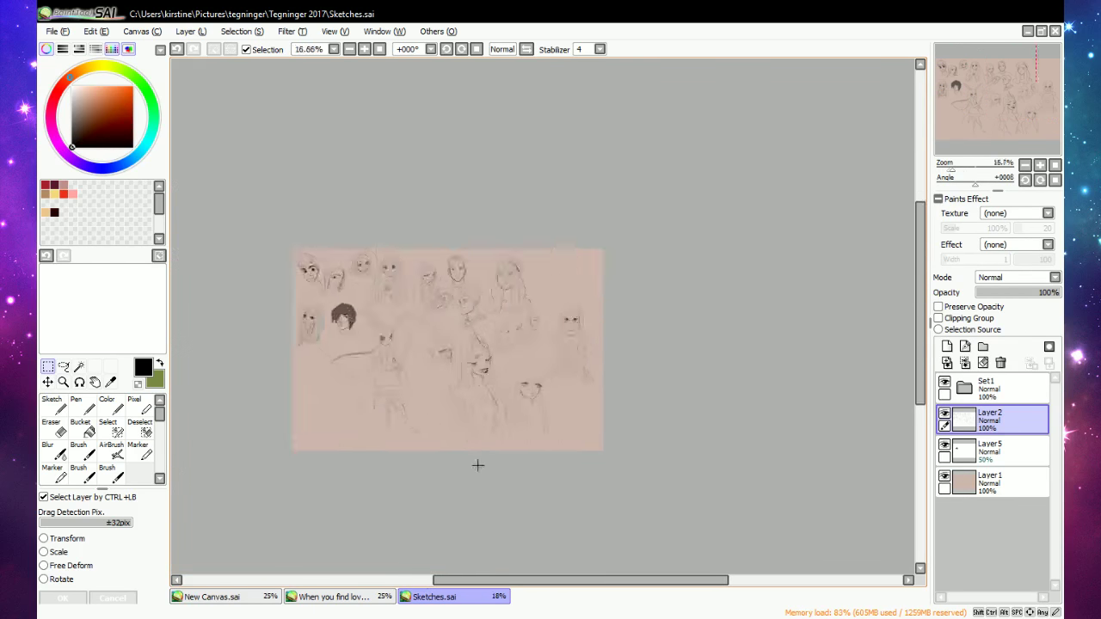
scroll(533, 404, up, 4)
click(689, 617)
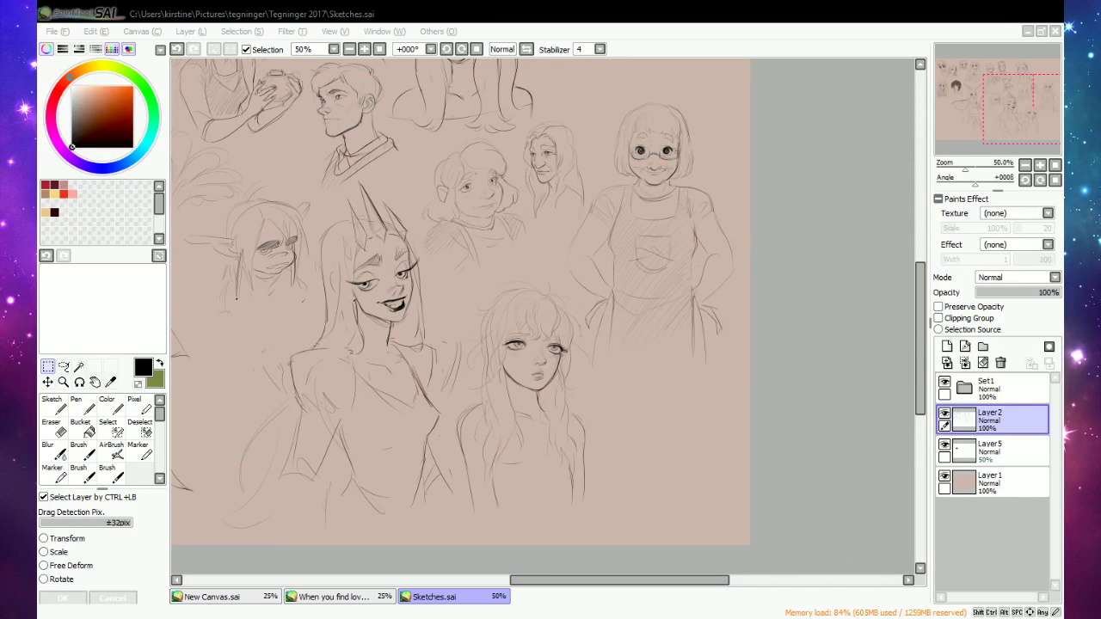
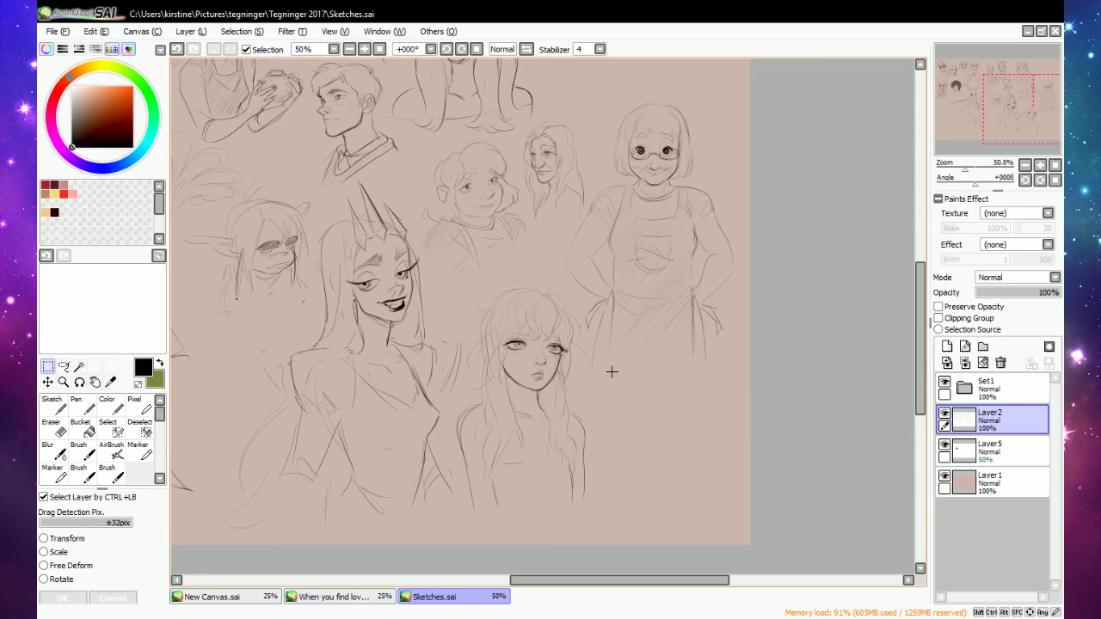
Sketch the rounded top of a new girl's head and her eye in the empty area beside the moth woman's wing.
click(57, 409)
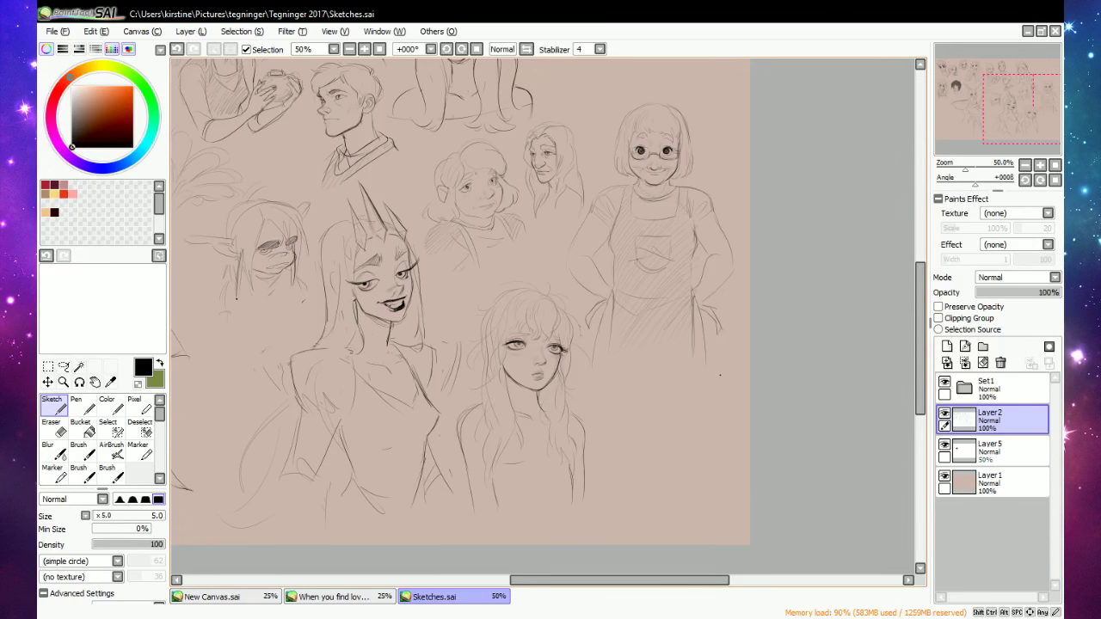
drag(615, 581, 426, 580)
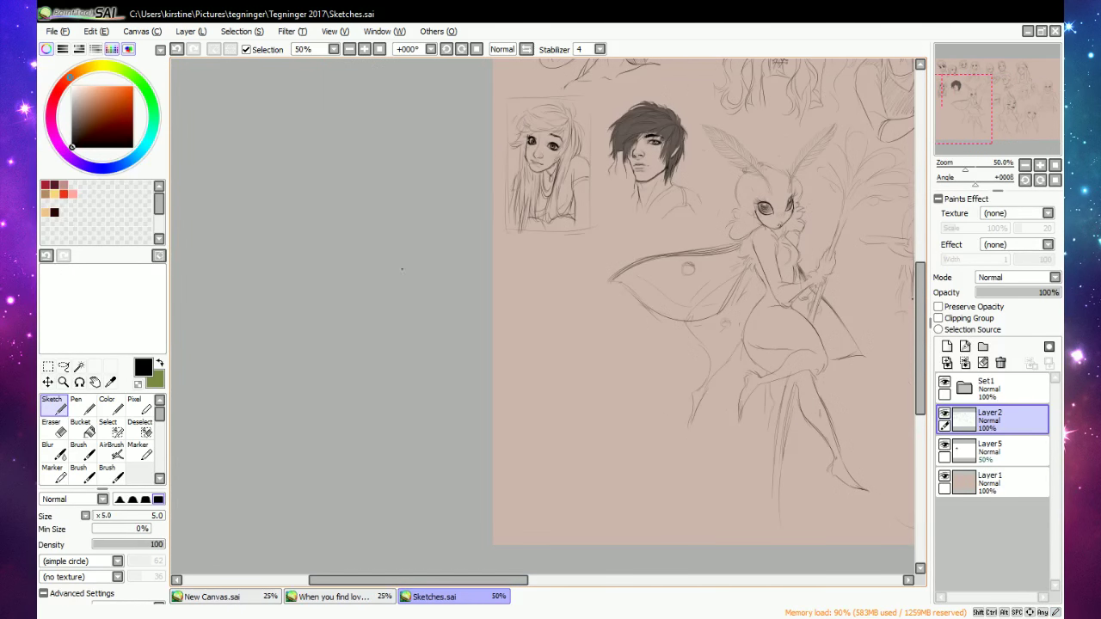
click(364, 49)
drag(925, 330, 925, 341)
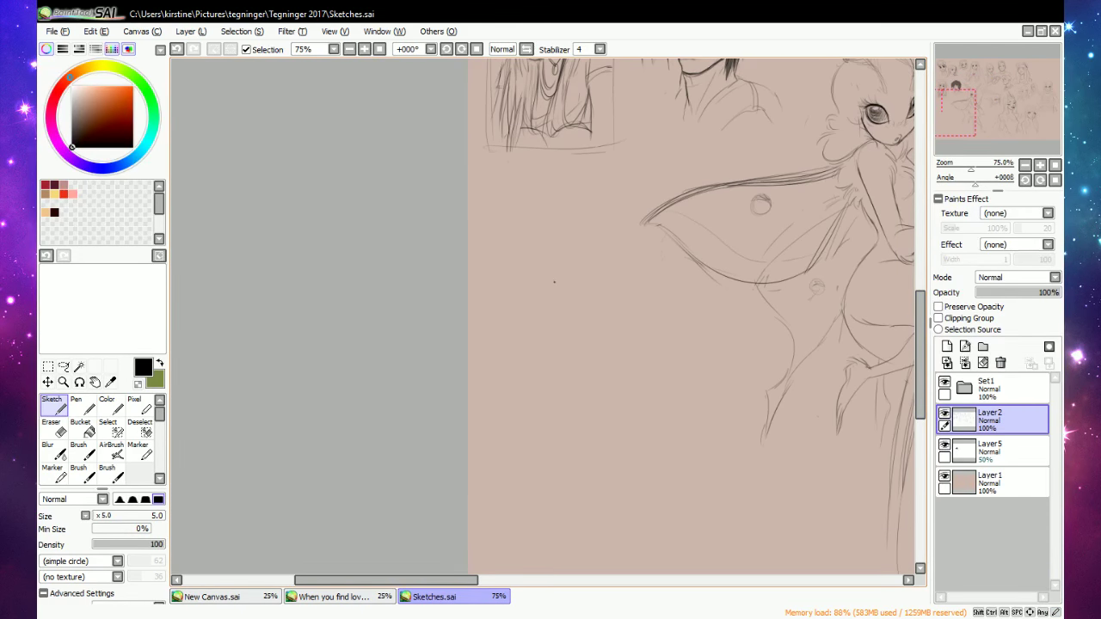
mouse_move(546, 267)
mouse_down()
mouse_move(561, 252)
mouse_move(612, 259)
mouse_up()
key(e)
key(e)
drag(589, 287, 594, 293)
key(e)
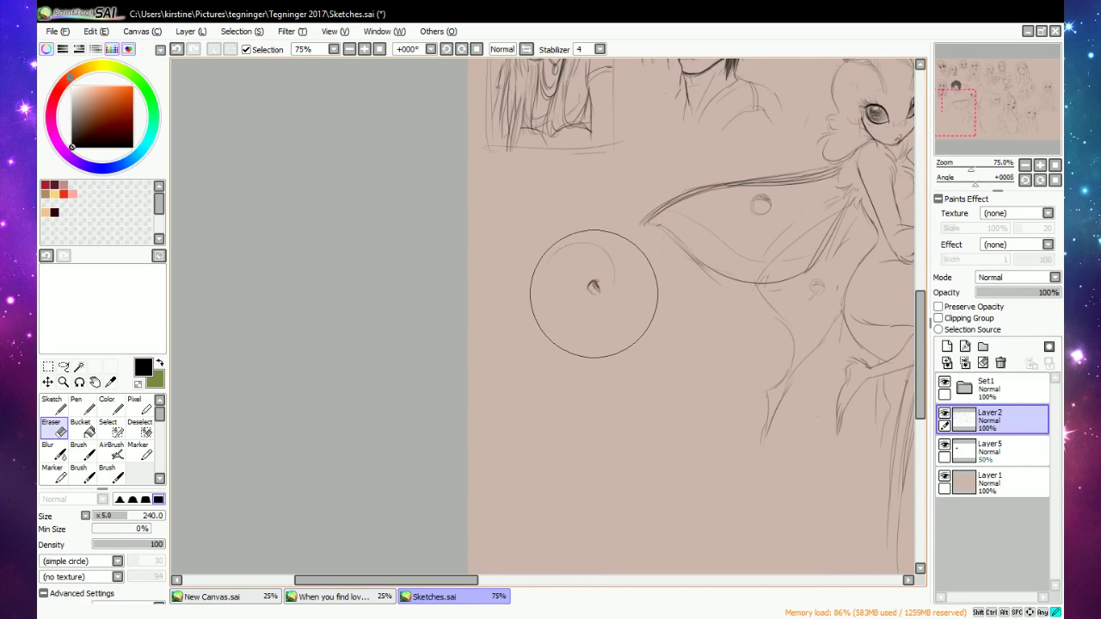
key(n)
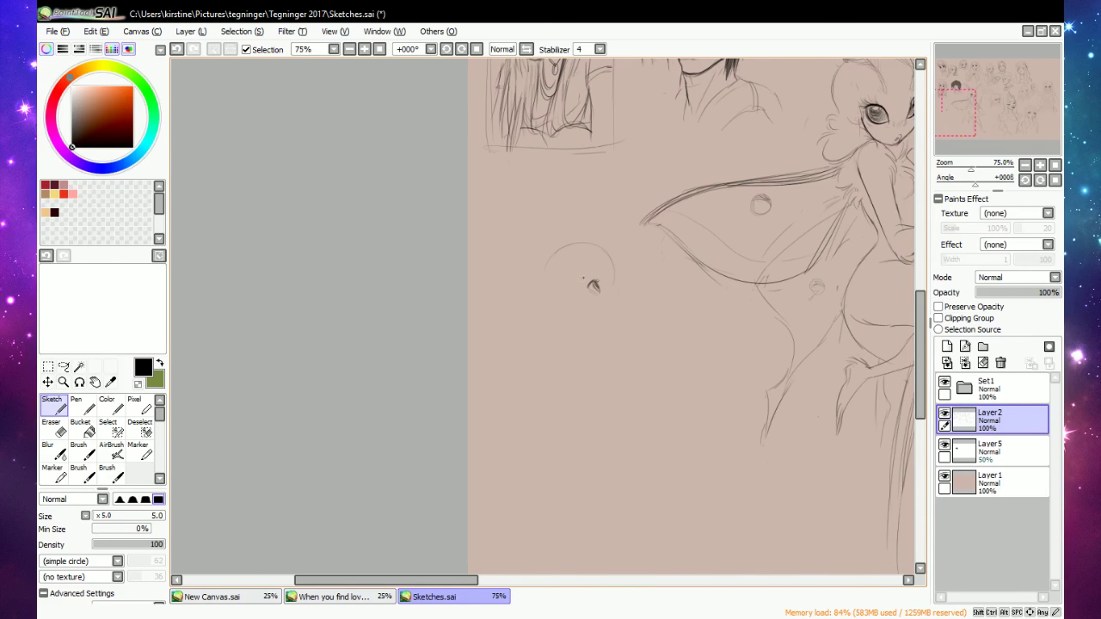
Add the girl's eyebrow, the profile line from forehead to nose, and a small upturned nose.
key(e)
drag(598, 302, 596, 295)
key(n)
drag(618, 296, 615, 302)
key(e)
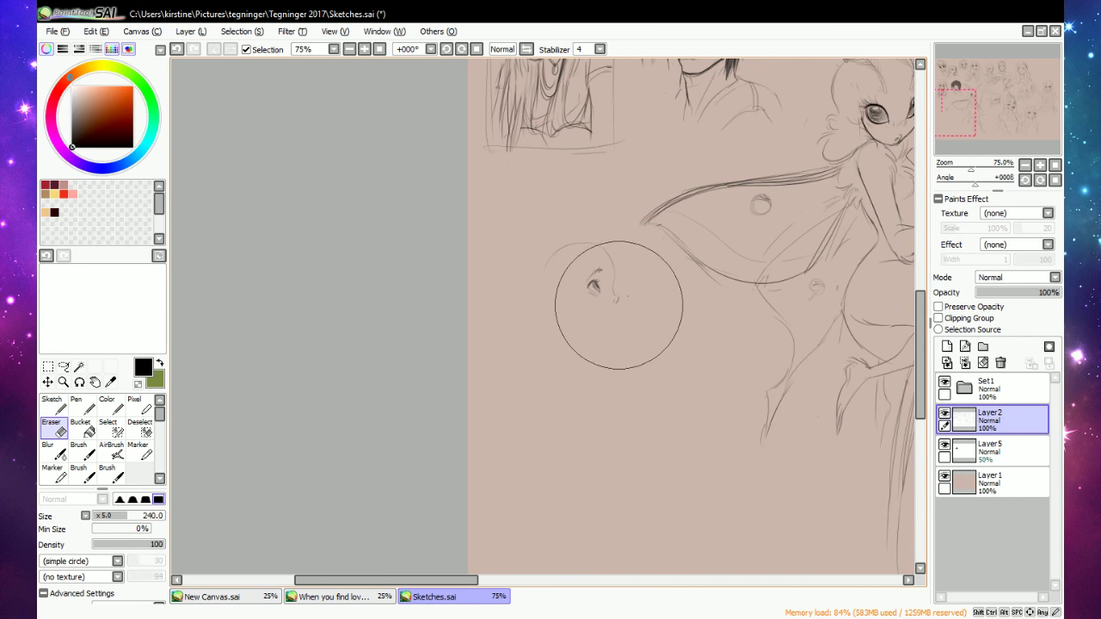
key(n)
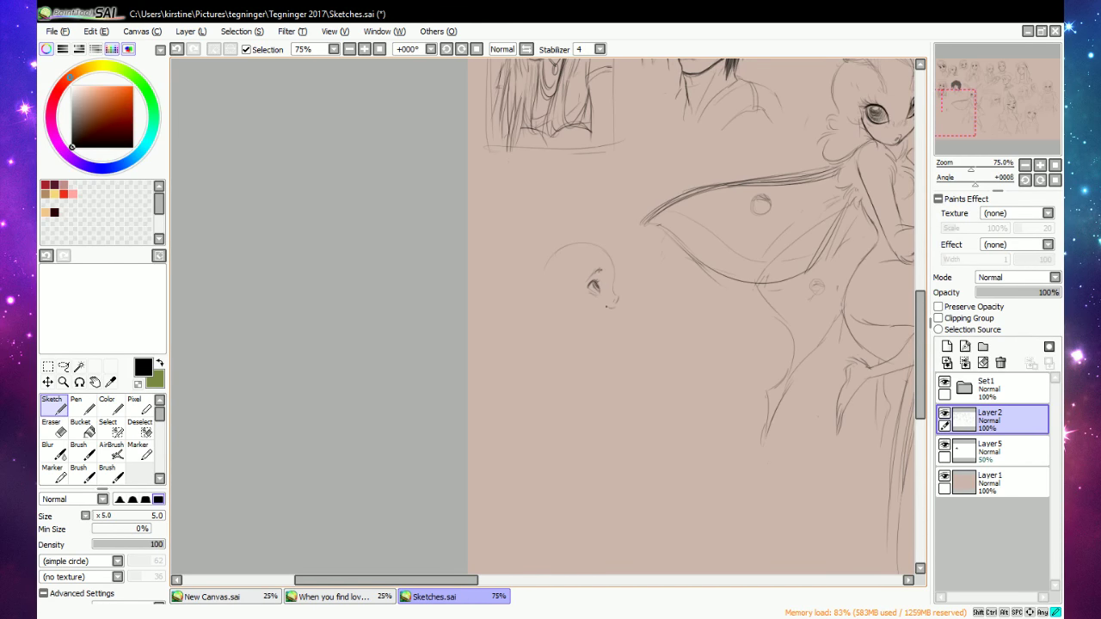
Draw the girl's mouth, chin and jawline below the nose, tidying the back of the jaw with the Eraser.
key(e)
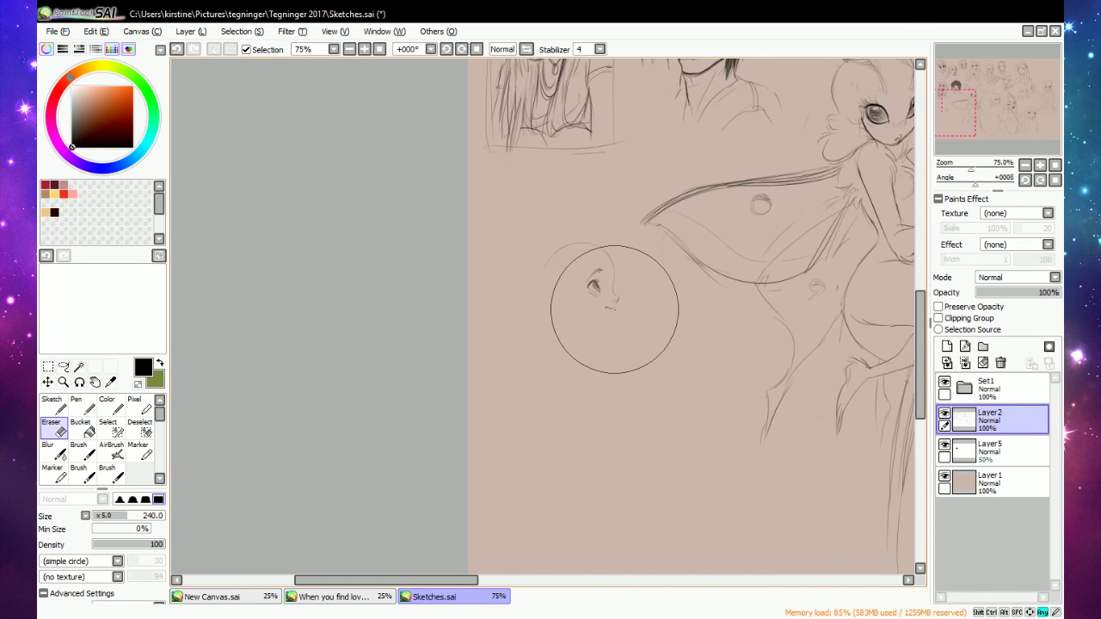
key(n)
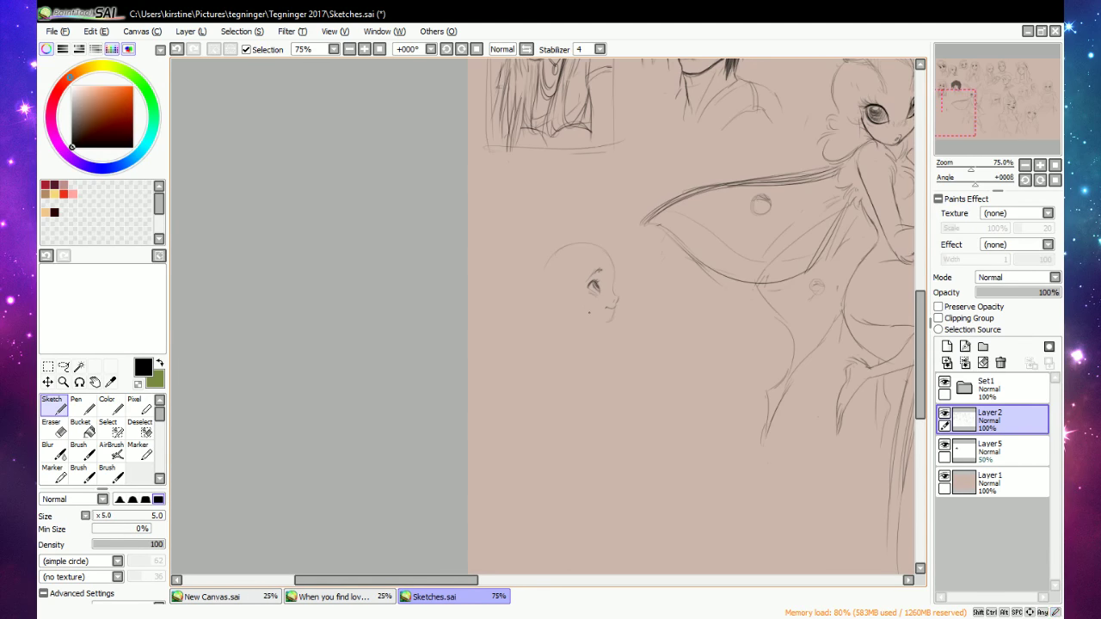
key(e)
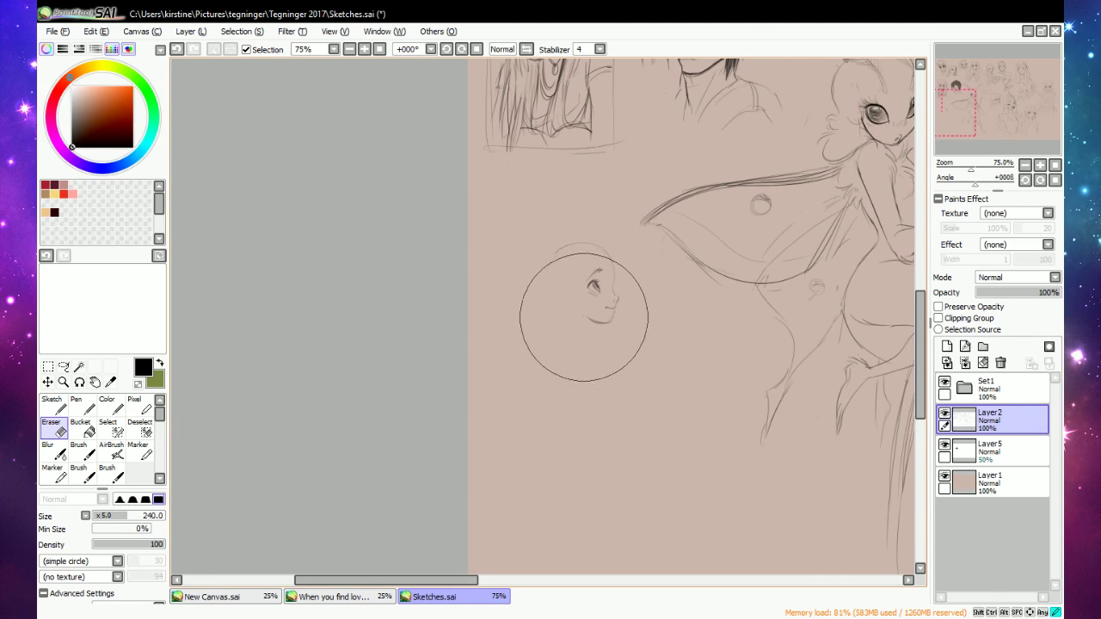
drag(564, 317, 615, 322)
key(e)
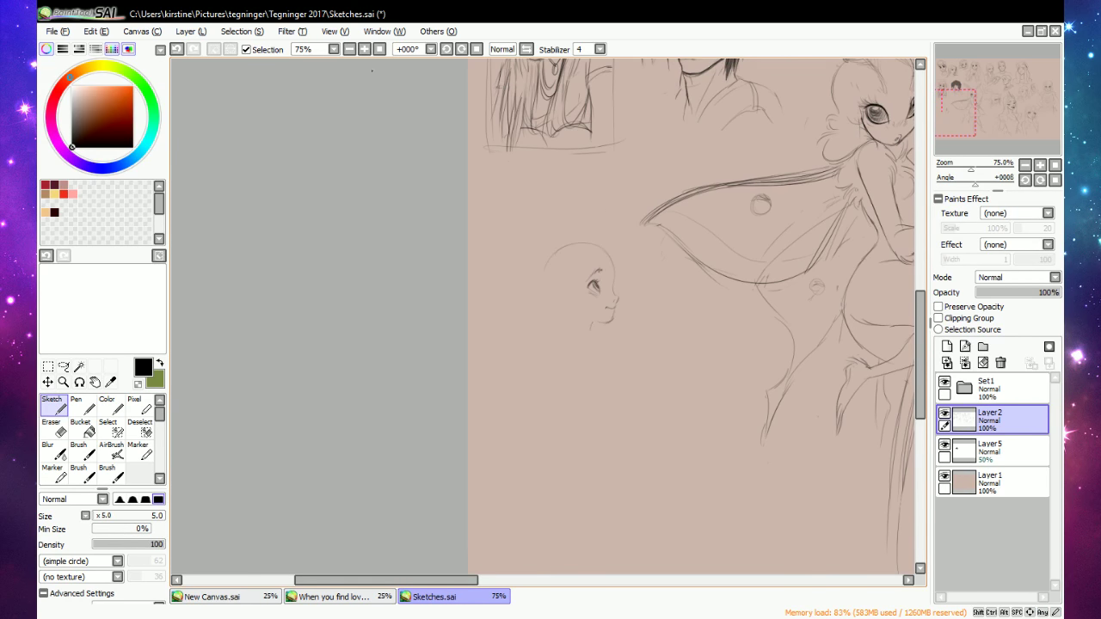
Erase the girl's mouth and jaw and redraw the forehead-to-nose profile slightly further inward with a darker line.
scroll(372, 71, up, 2)
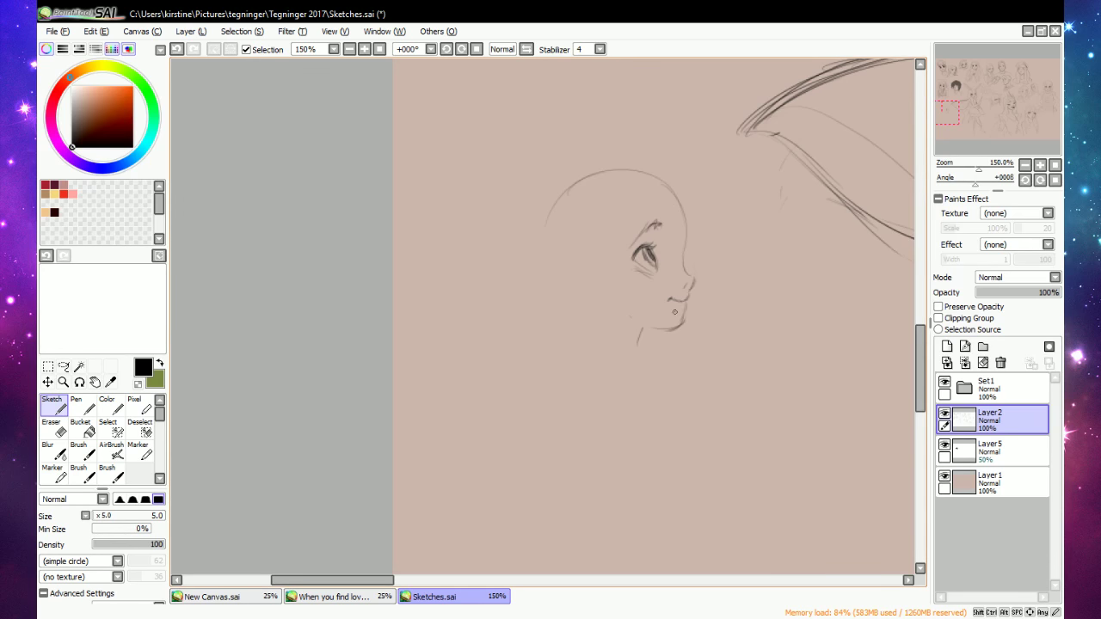
key(e)
mouse_move(640, 315)
mouse_down()
mouse_move(656, 313)
mouse_move(698, 250)
mouse_move(671, 196)
mouse_move(683, 246)
mouse_up()
key(e)
mouse_move(679, 203)
mouse_down()
mouse_move(679, 233)
mouse_move(684, 225)
mouse_move(693, 279)
mouse_up()
key(e)
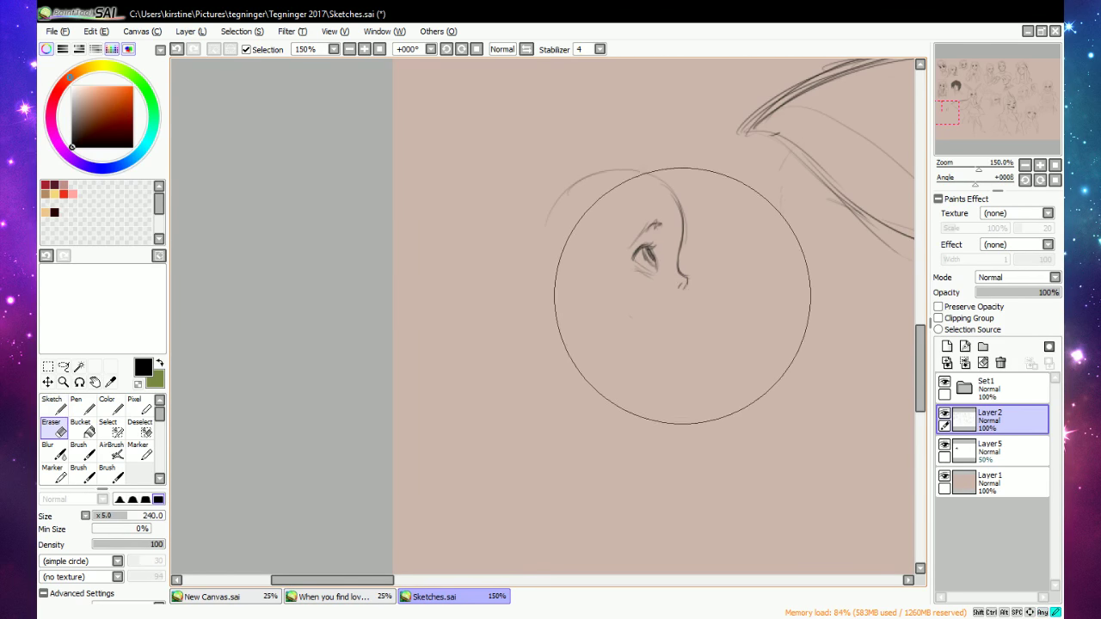
Draw the mouth, a small rounded chin with its jawline, and the front of the neck with the Sketch brush.
key(n)
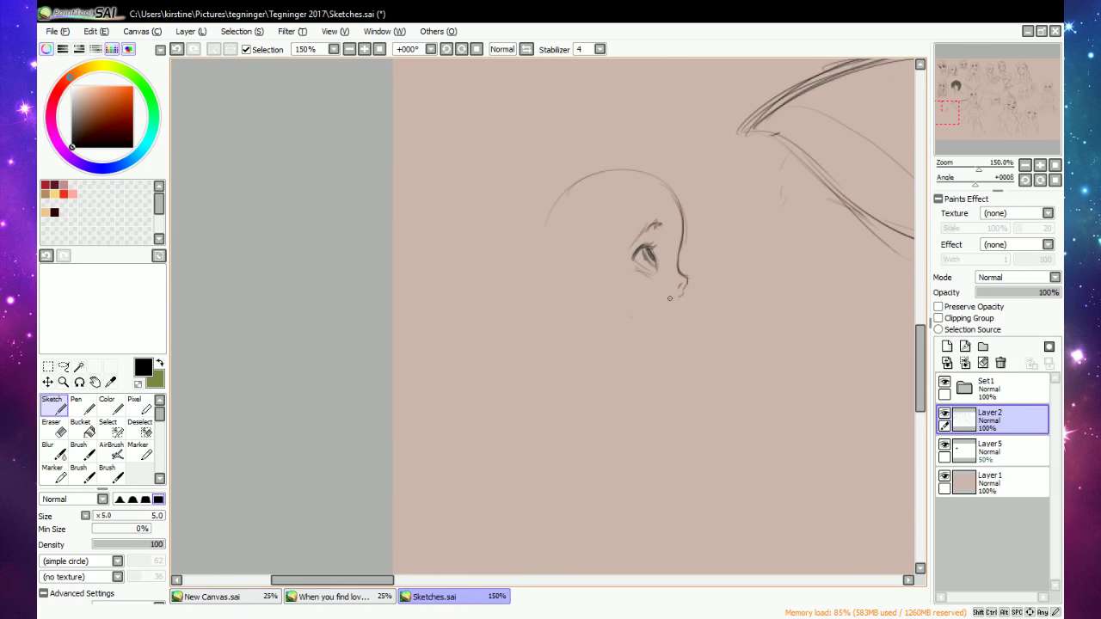
mouse_move(665, 293)
mouse_down()
mouse_move(676, 297)
mouse_move(674, 318)
mouse_move(635, 352)
mouse_up()
key(e)
key(n)
Refine the girl's eye by fading the strokes beneath it and redrawing the lower lid.
key(e)
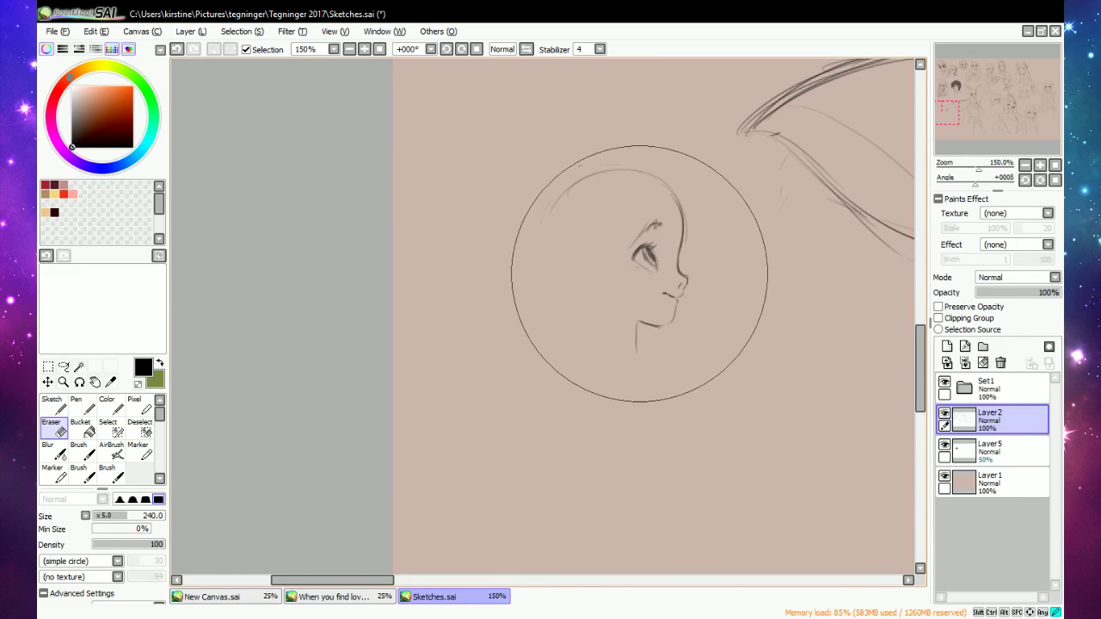
key(e)
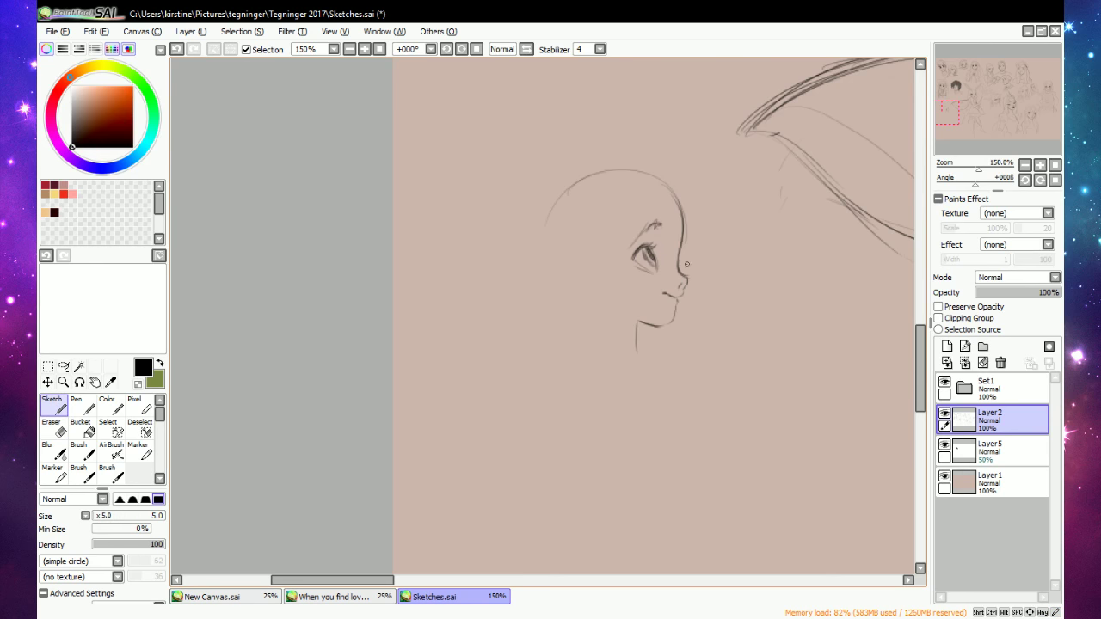
key(e)
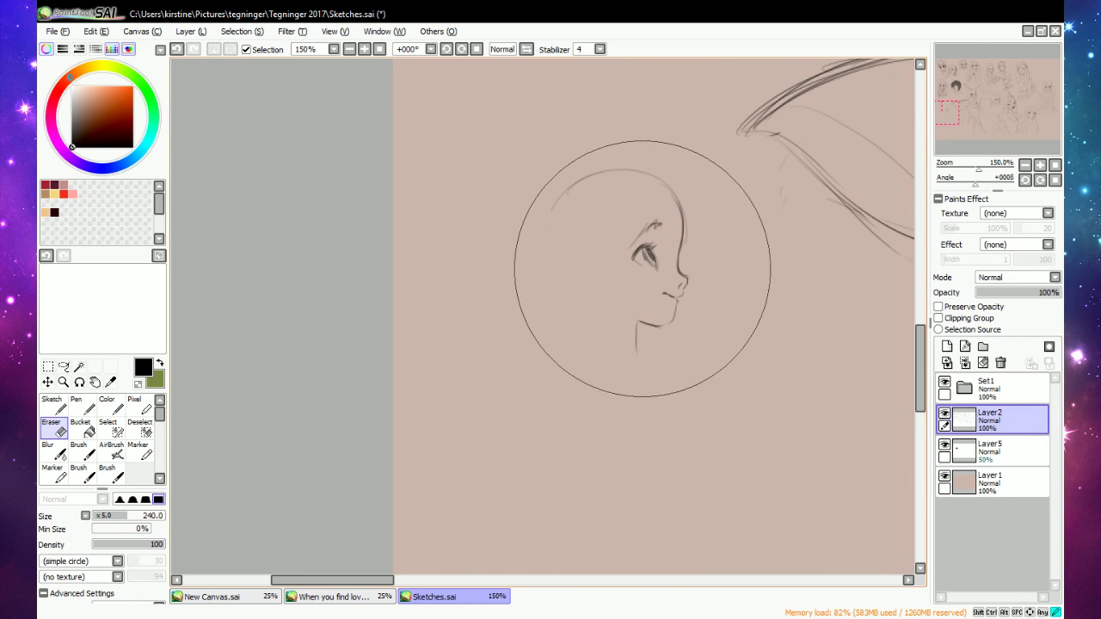
key(e)
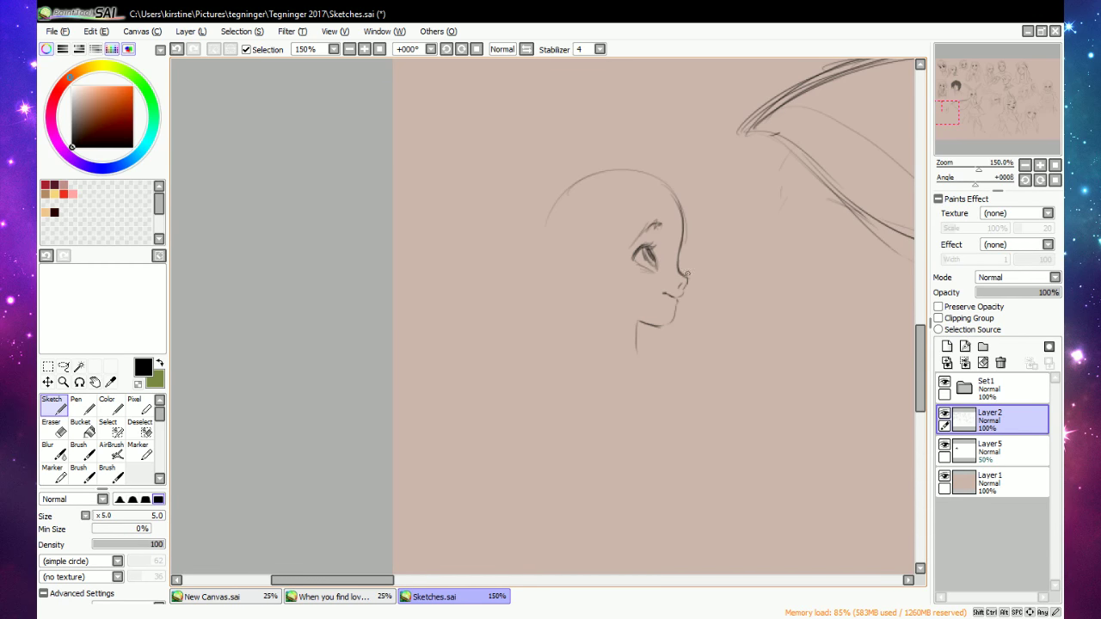
key(e)
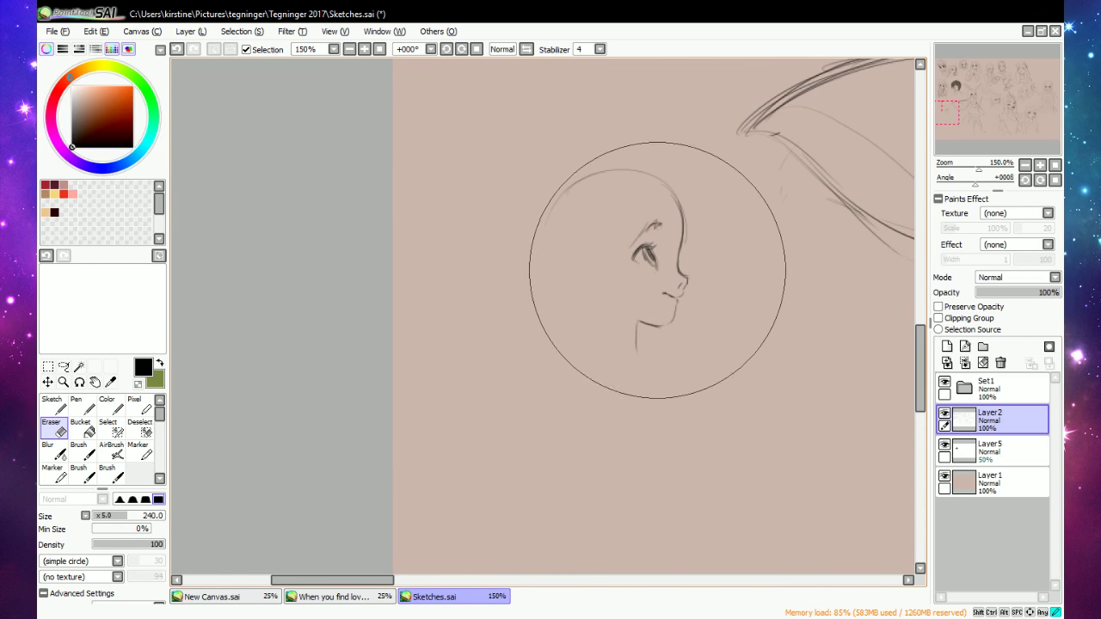
key(e)
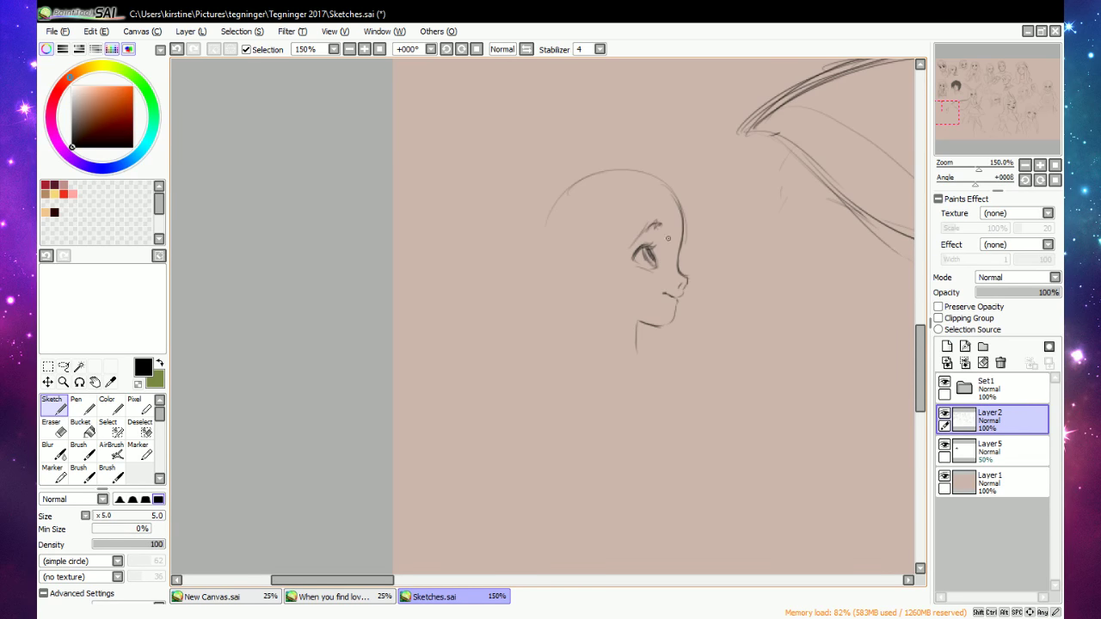
Erase the girl's nose, mouth, jaw and neck and redraw the forehead curve with a shorter nose placed higher.
key(e)
mouse_move(664, 285)
mouse_down()
mouse_move(660, 297)
mouse_move(687, 270)
mouse_up()
key(e)
drag(683, 232, 695, 261)
drag(683, 260, 689, 276)
key(e)
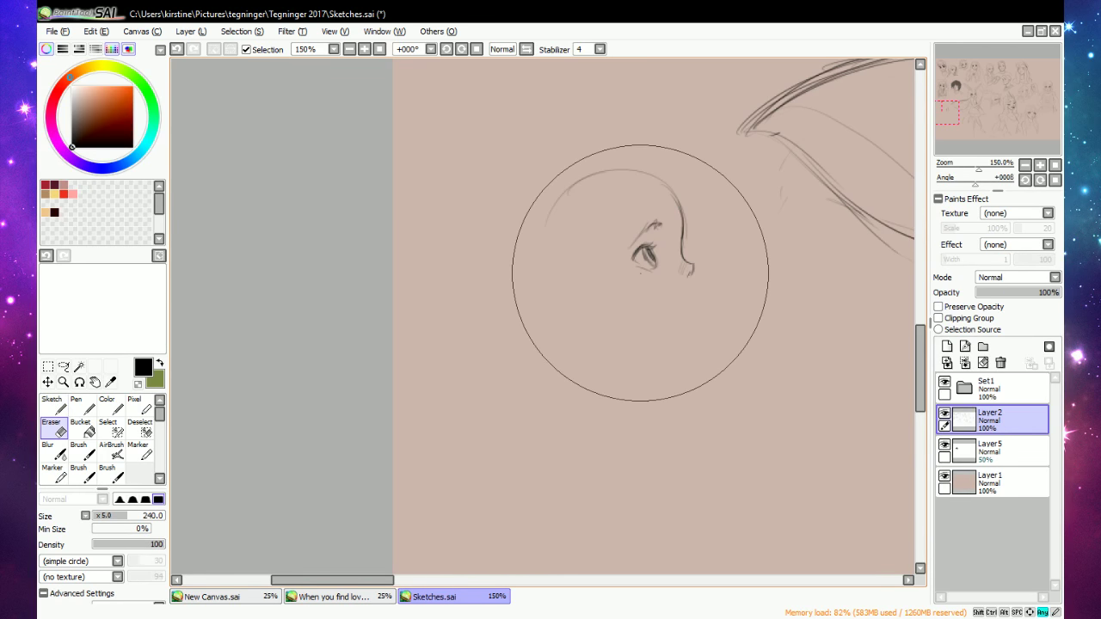
key(e)
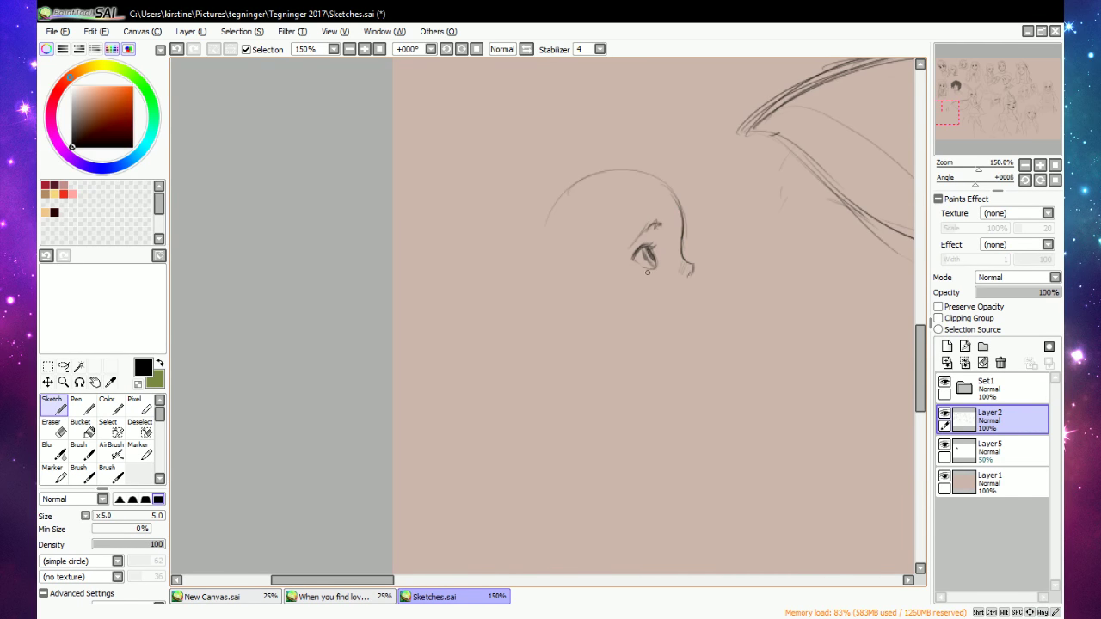
Sketch a smiling mouth, chin, far eyelash and ear, and add a short ponytail at the back of the head.
mouse_move(691, 283)
mouse_down()
mouse_move(680, 288)
mouse_move(685, 307)
mouse_move(647, 312)
mouse_move(690, 300)
mouse_up()
key(ctrl+z)
mouse_move(597, 272)
mouse_down()
mouse_move(603, 301)
mouse_move(618, 305)
mouse_up()
mouse_move(538, 241)
mouse_down()
mouse_move(528, 313)
mouse_move(560, 287)
mouse_move(567, 298)
mouse_move(531, 327)
mouse_move(559, 328)
mouse_move(564, 297)
mouse_up()
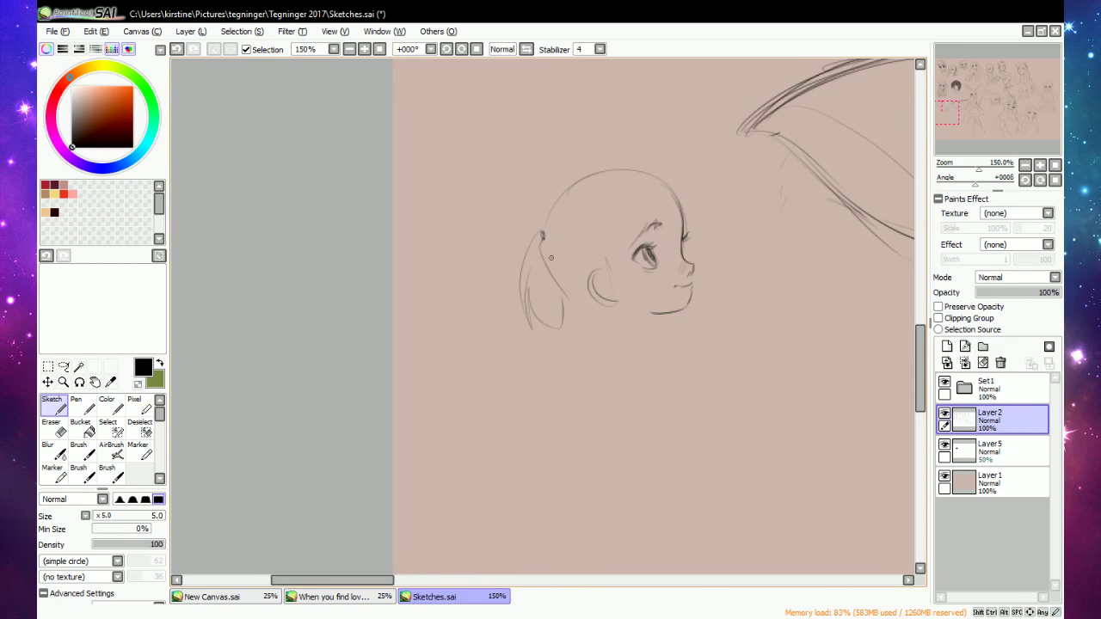
drag(542, 234, 547, 271)
mouse_move(546, 227)
mouse_down()
mouse_move(580, 293)
mouse_move(550, 249)
mouse_up()
Erase the smile and jaw and redraw a smaller mouth, a rounded chin with jawline, and the front of the neck.
key(e)
mouse_move(672, 310)
mouse_down()
mouse_move(694, 292)
mouse_move(685, 287)
mouse_move(694, 268)
mouse_move(675, 315)
mouse_move(693, 294)
mouse_move(689, 306)
mouse_move(675, 311)
mouse_up()
key(n)
key(e)
key(n)
key(e)
key(b)
key(e)
key(b)
key(e)
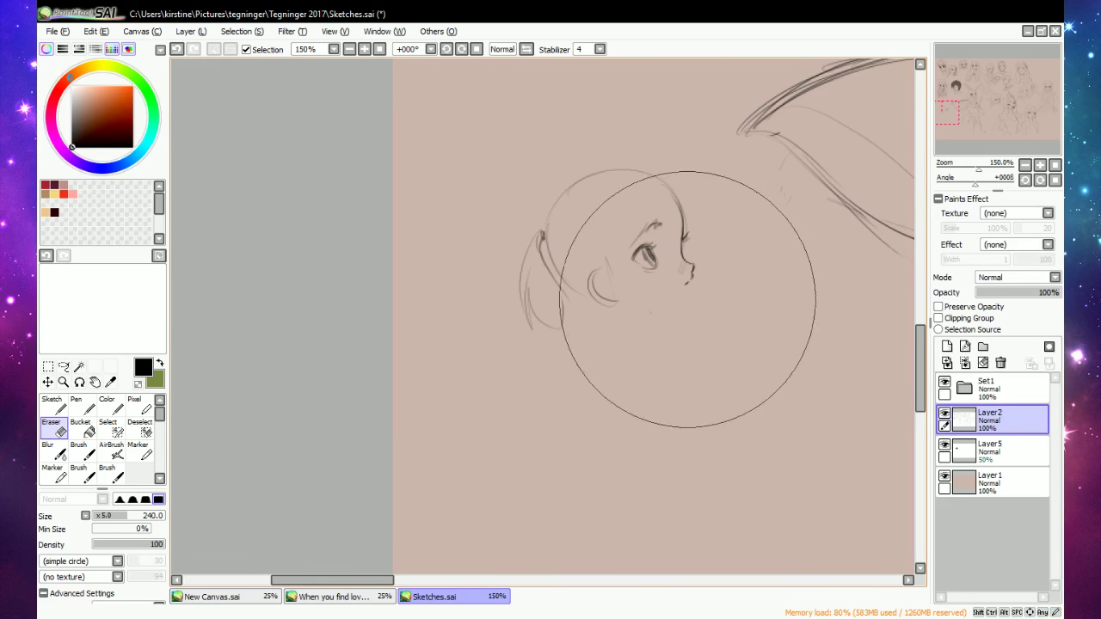
key(b)
mouse_move(690, 287)
mouse_down()
mouse_move(688, 307)
mouse_move(657, 322)
mouse_move(652, 339)
mouse_up()
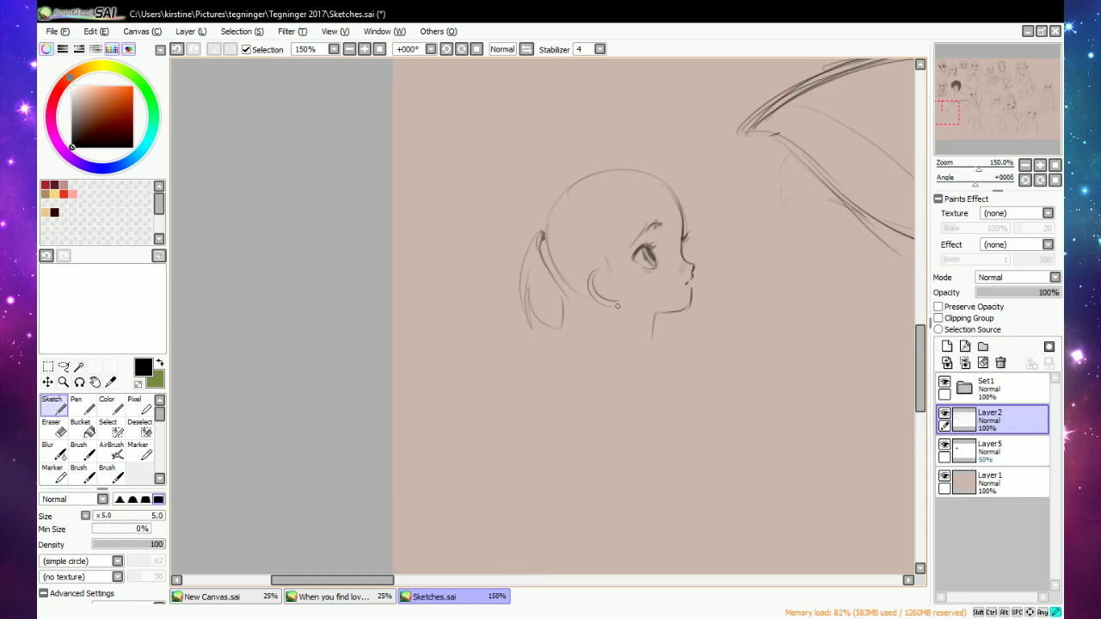
Draw the back of the neck down from the ear and darken the profile line beside the far eyelash.
drag(621, 303, 617, 346)
drag(619, 301, 616, 343)
drag(682, 241, 685, 258)
Erase the high crown and ponytail and sketch a lower, flatter crown meeting the forehead.
key(e)
mouse_move(533, 197)
mouse_down()
mouse_move(555, 256)
mouse_move(544, 335)
mouse_move(552, 299)
mouse_move(565, 324)
mouse_move(520, 256)
mouse_move(564, 205)
mouse_move(614, 183)
mouse_up()
key(n)
mouse_move(575, 218)
mouse_down()
mouse_move(622, 191)
mouse_move(588, 199)
mouse_move(669, 190)
mouse_up()
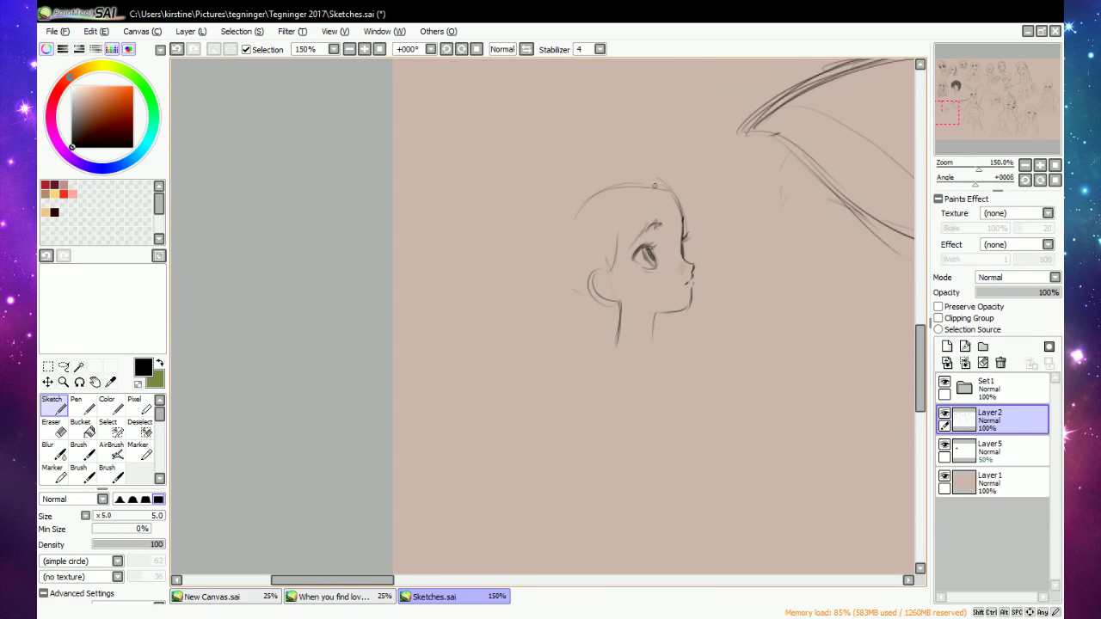
Sketch the back of the girl's head and a drooping ponytail with a small hair tie behind it.
drag(559, 237, 609, 198)
mouse_move(560, 251)
mouse_down()
mouse_move(583, 284)
mouse_move(551, 351)
mouse_up()
key(e)
click(538, 300)
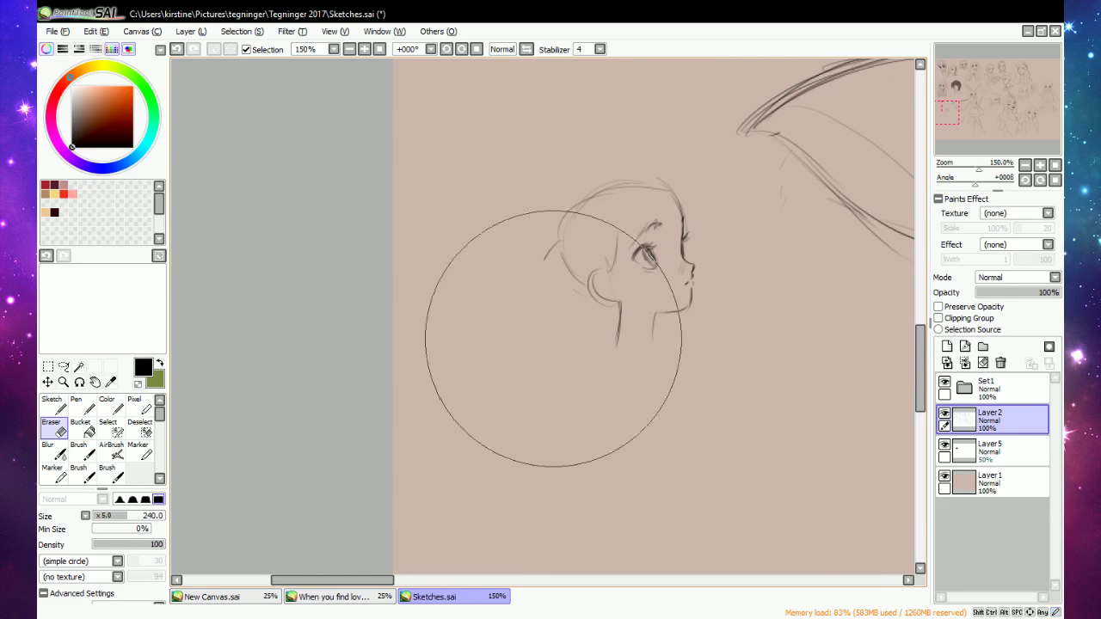
key(e)
mouse_move(544, 258)
mouse_down()
mouse_move(529, 301)
mouse_move(560, 346)
mouse_move(560, 250)
mouse_up()
mouse_move(559, 241)
mouse_down()
mouse_move(544, 231)
mouse_move(562, 244)
mouse_up()
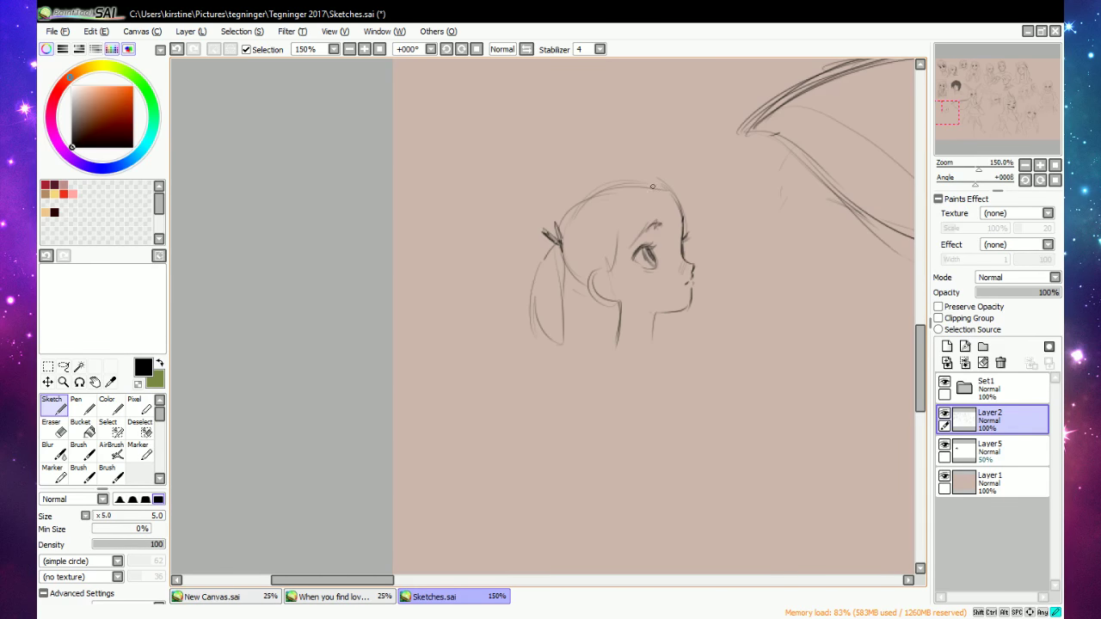
Clean up the stray lines above the forehead and sketch swept bangs with a small curl at the hairline.
drag(666, 185, 688, 209)
key(e)
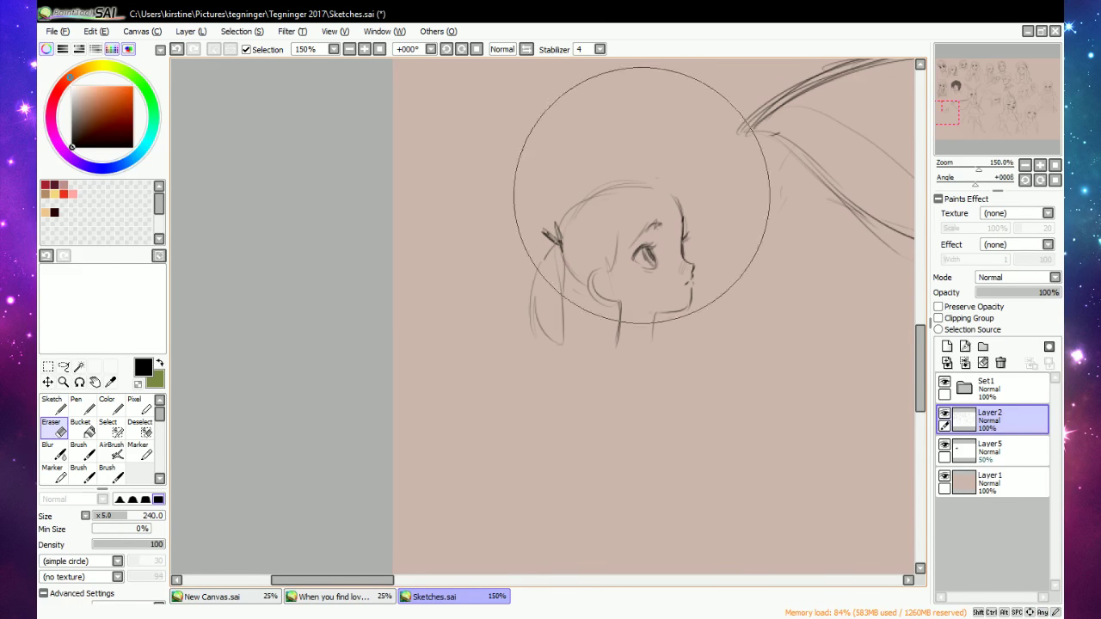
key(n)
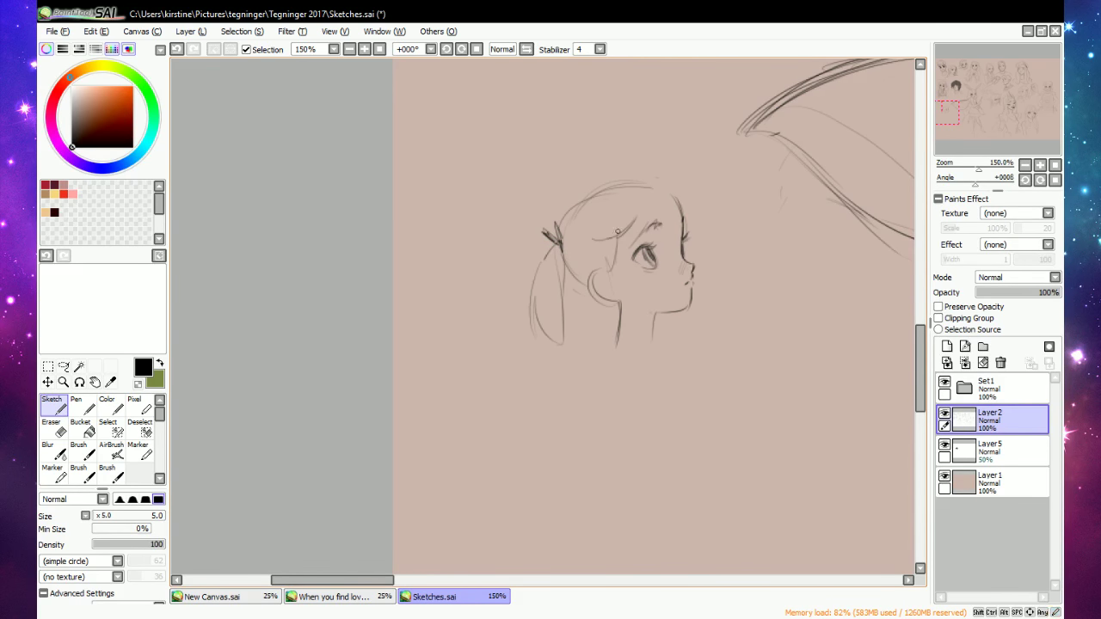
mouse_move(657, 200)
mouse_down()
mouse_move(640, 228)
mouse_move(679, 190)
mouse_move(684, 213)
mouse_move(686, 197)
mouse_up()
Erase and redraw the lips in profile until they form a small pout below the nose.
drag(693, 283, 693, 288)
mouse_move(694, 288)
mouse_down()
mouse_move(693, 278)
mouse_move(685, 283)
mouse_up()
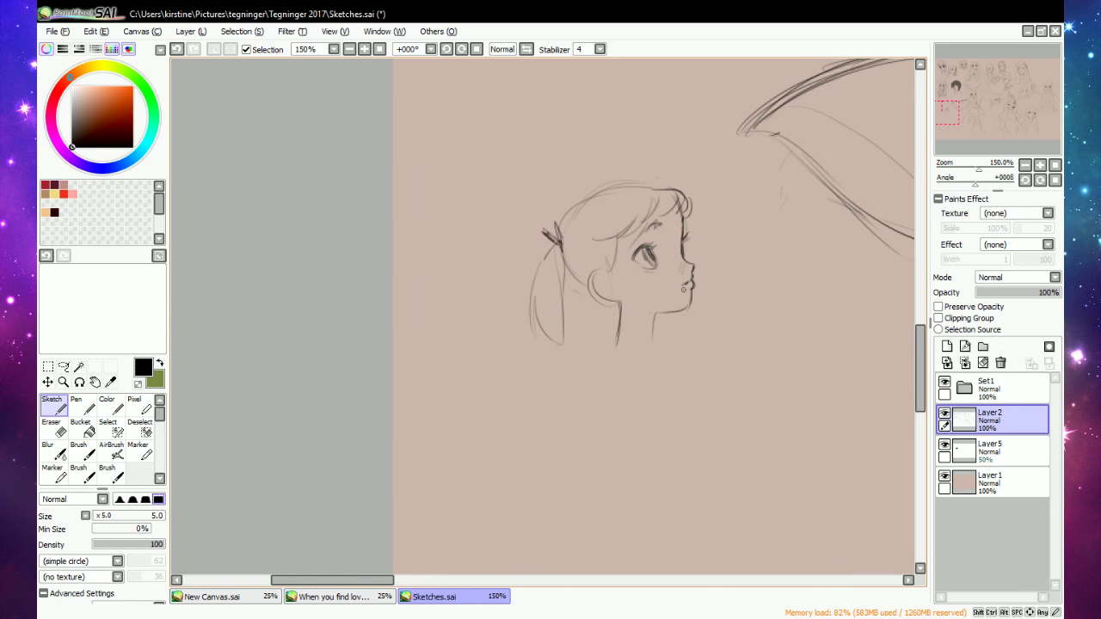
key(e)
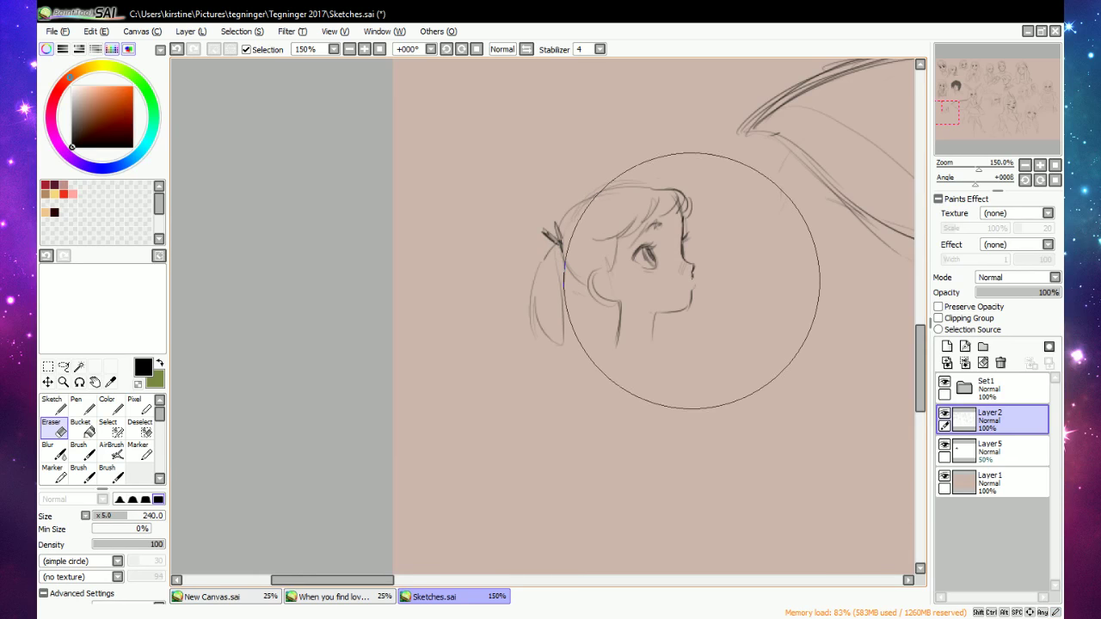
key(e)
drag(693, 281, 694, 286)
key(e)
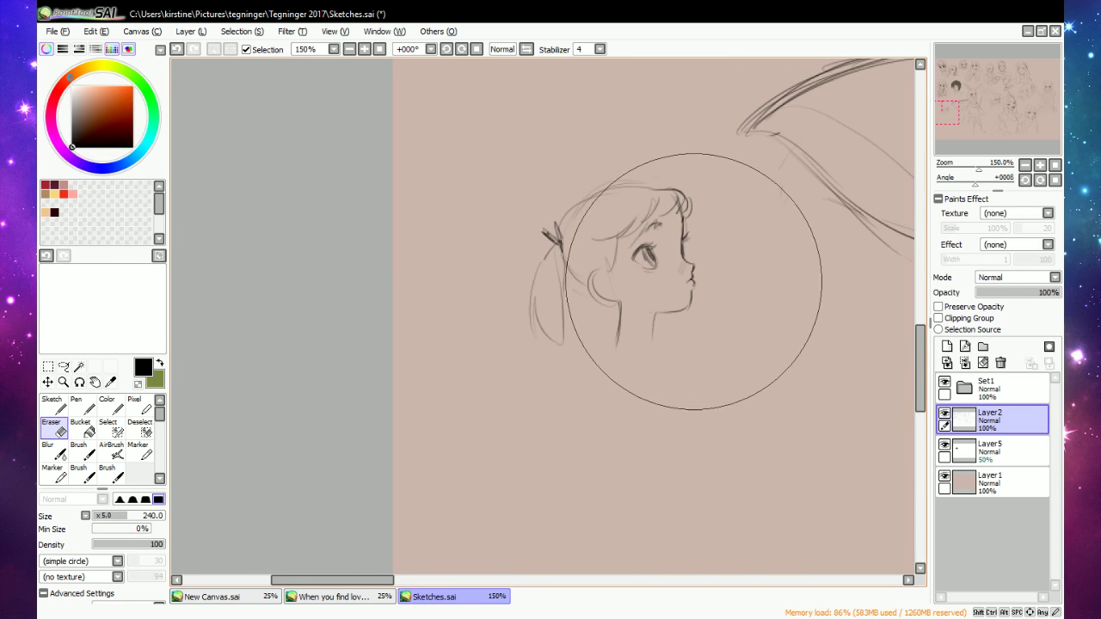
drag(695, 282, 695, 281)
key(n)
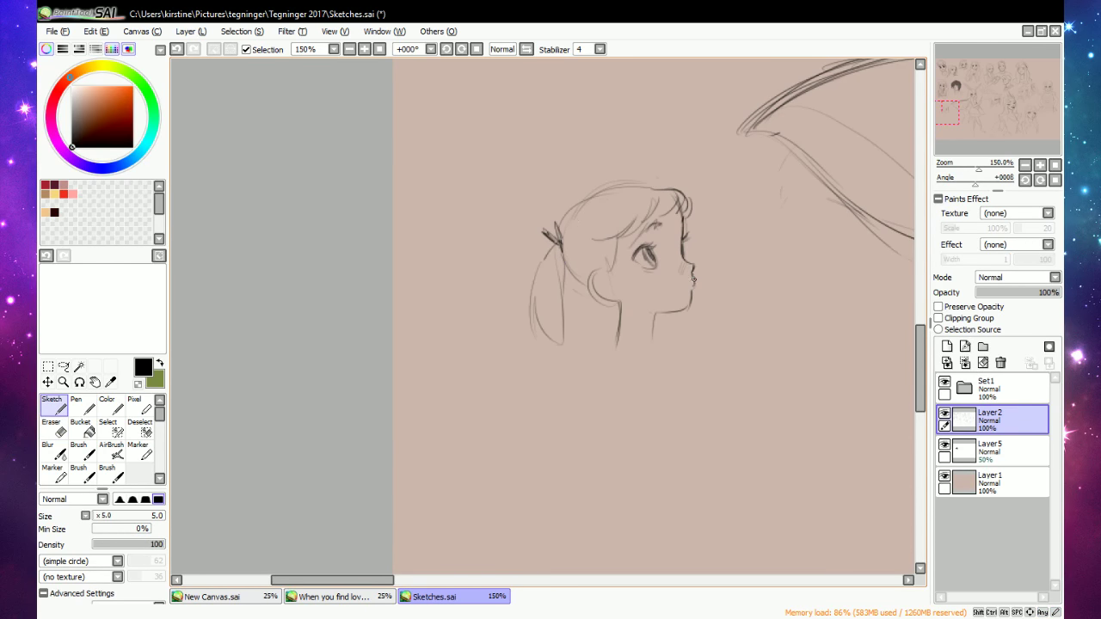
key(e)
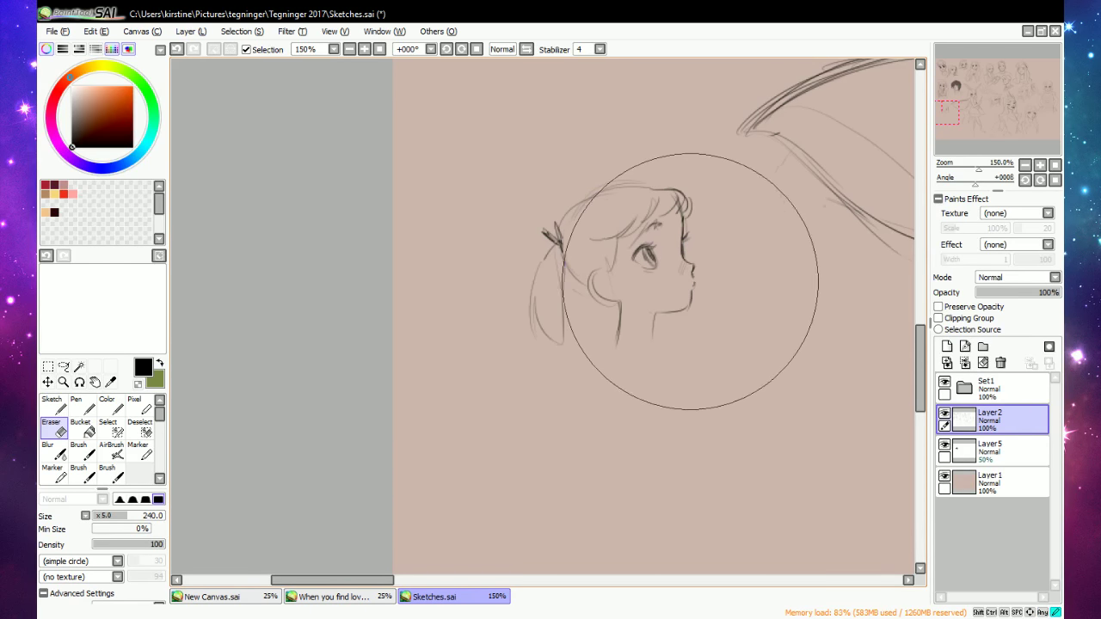
key(e)
drag(693, 277, 693, 282)
key(e)
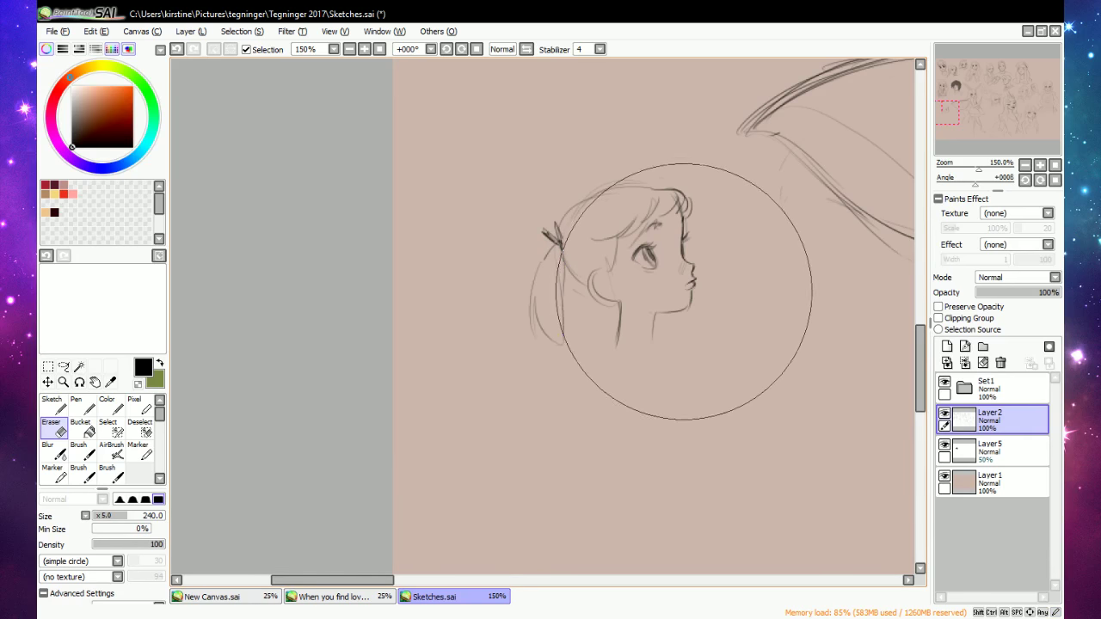
key(e)
Extend the front of the neck, trim its base, and sketch the shoulder, chest, back and upper arm.
drag(655, 315, 650, 358)
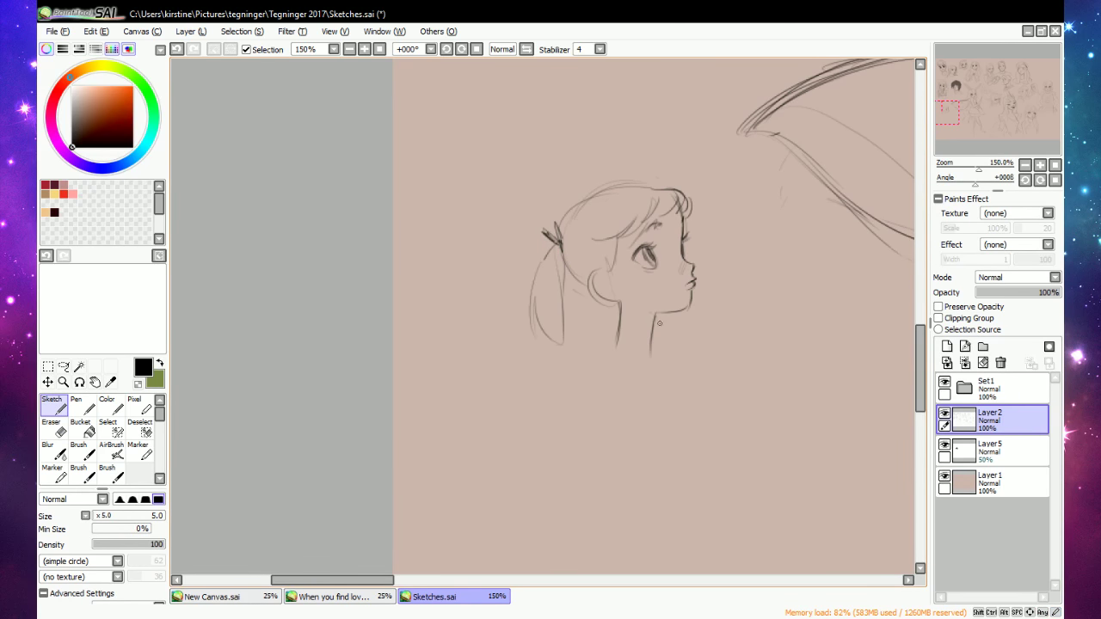
key(e)
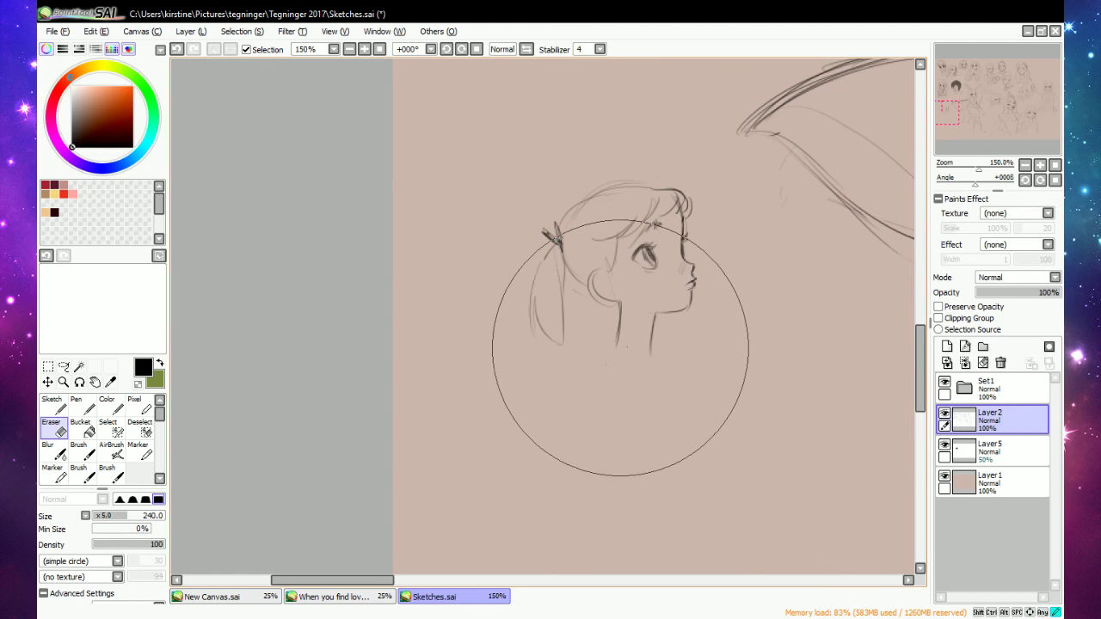
mouse_move(621, 347)
mouse_down()
mouse_move(654, 356)
mouse_move(645, 332)
mouse_up()
key(e)
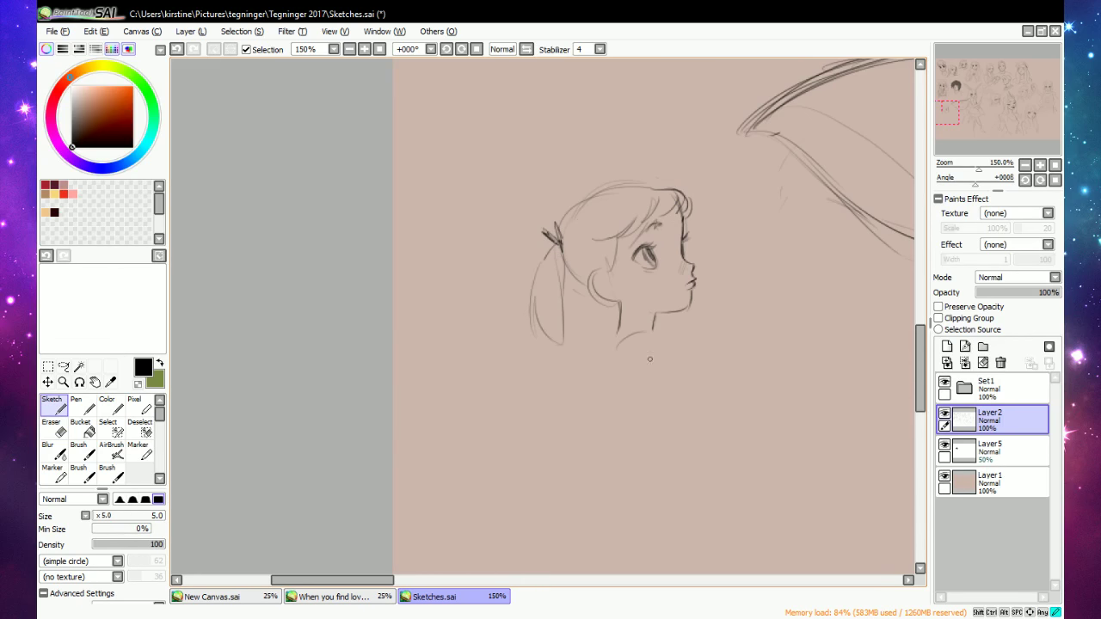
mouse_move(607, 373)
mouse_down()
mouse_move(638, 333)
mouse_move(613, 342)
mouse_move(654, 334)
mouse_move(677, 434)
mouse_up()
mouse_move(618, 328)
mouse_down()
mouse_move(601, 384)
mouse_move(607, 423)
mouse_move(605, 381)
mouse_move(628, 339)
mouse_move(650, 397)
mouse_move(628, 452)
mouse_up()
drag(600, 360, 581, 485)
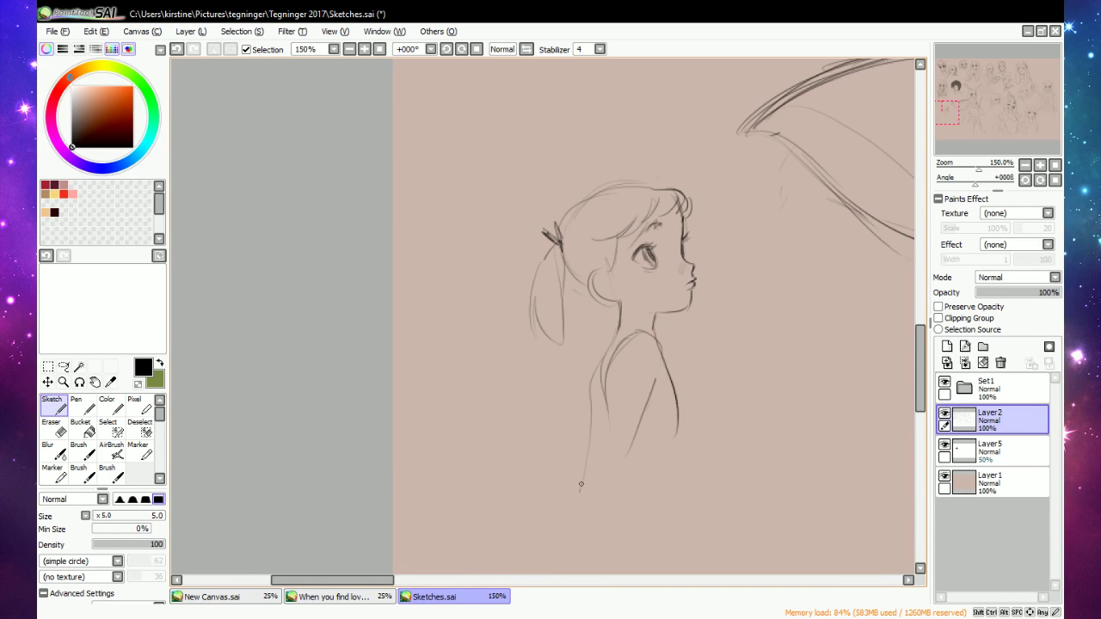
Draw the sleeve cuff and forearm, a neckline at the base of the neck, and a flared hem at the waist.
mouse_move(607, 399)
mouse_down()
mouse_move(591, 471)
mouse_move(602, 474)
mouse_move(635, 438)
mouse_up()
drag(591, 471, 566, 532)
drag(616, 487, 566, 560)
mouse_move(609, 330)
mouse_down()
mouse_move(651, 330)
mouse_move(596, 400)
mouse_move(605, 333)
mouse_move(598, 425)
mouse_move(600, 367)
mouse_move(666, 448)
mouse_move(679, 486)
mouse_move(654, 498)
mouse_move(681, 499)
mouse_up()
drag(658, 445, 633, 469)
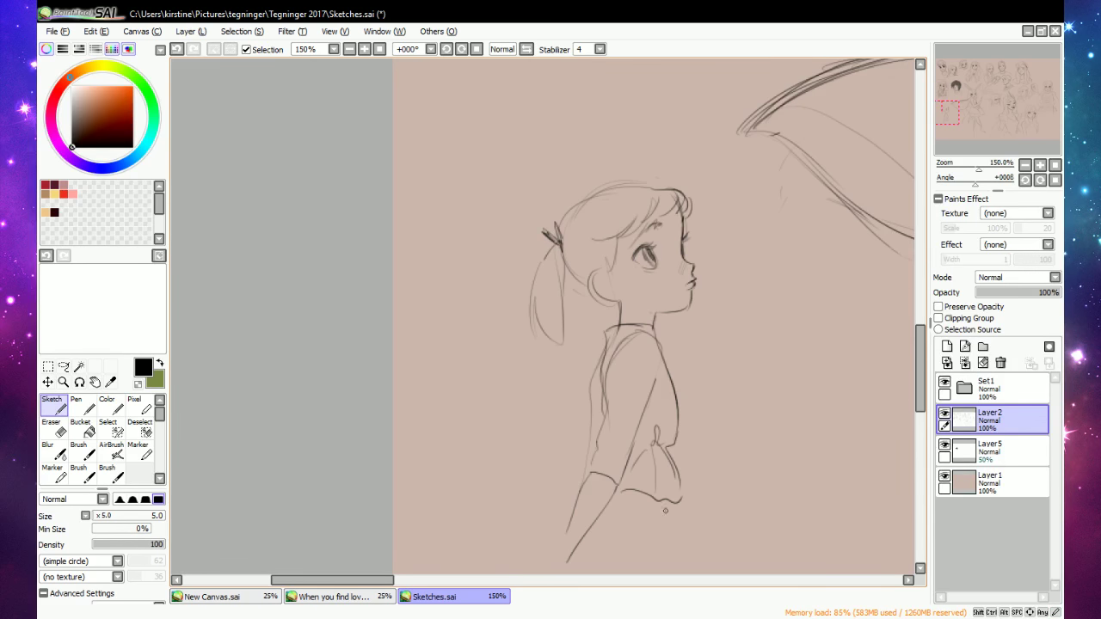
Erase the flared hem and the waist and belly lines in front of the arm.
drag(920, 355, 921, 369)
key(e)
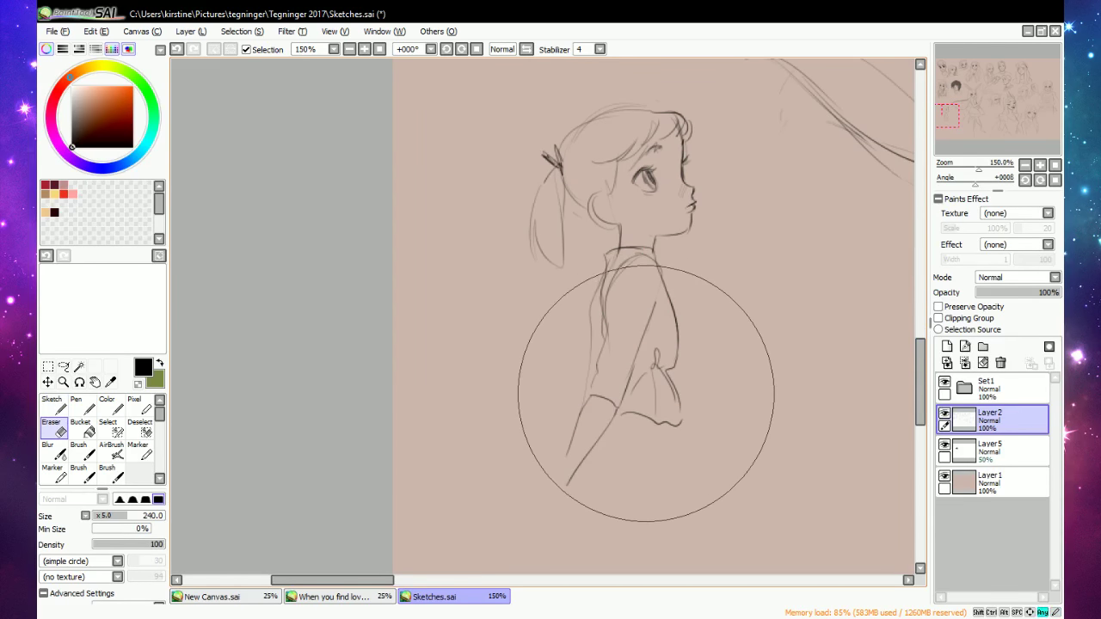
mouse_move(649, 378)
mouse_down()
mouse_move(641, 395)
mouse_move(674, 424)
mouse_move(664, 380)
mouse_move(670, 435)
mouse_up()
key(n)
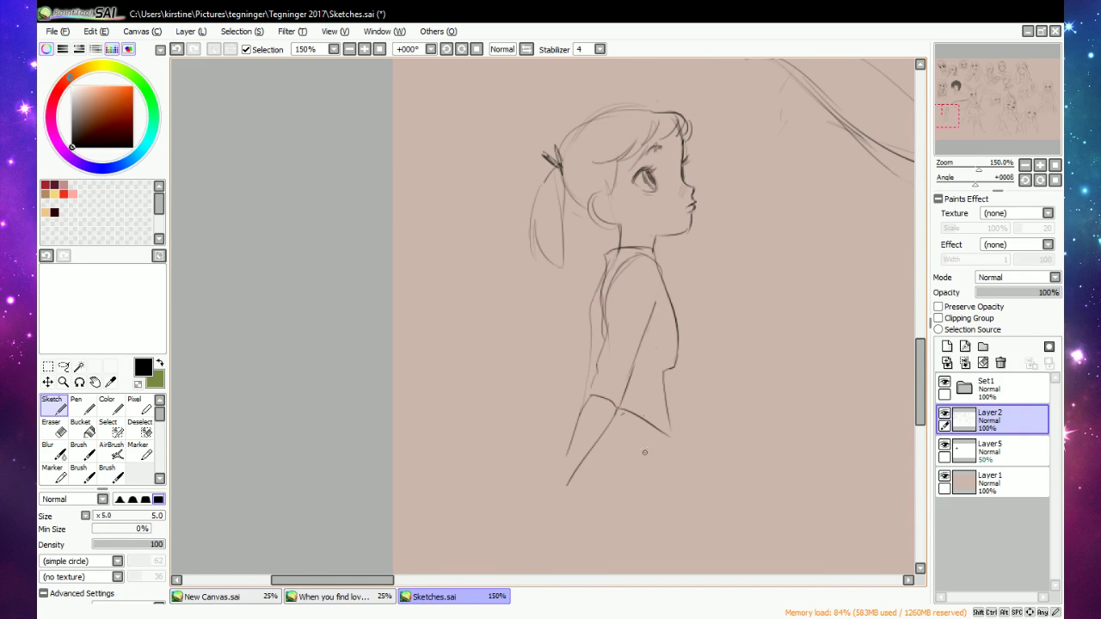
key(e)
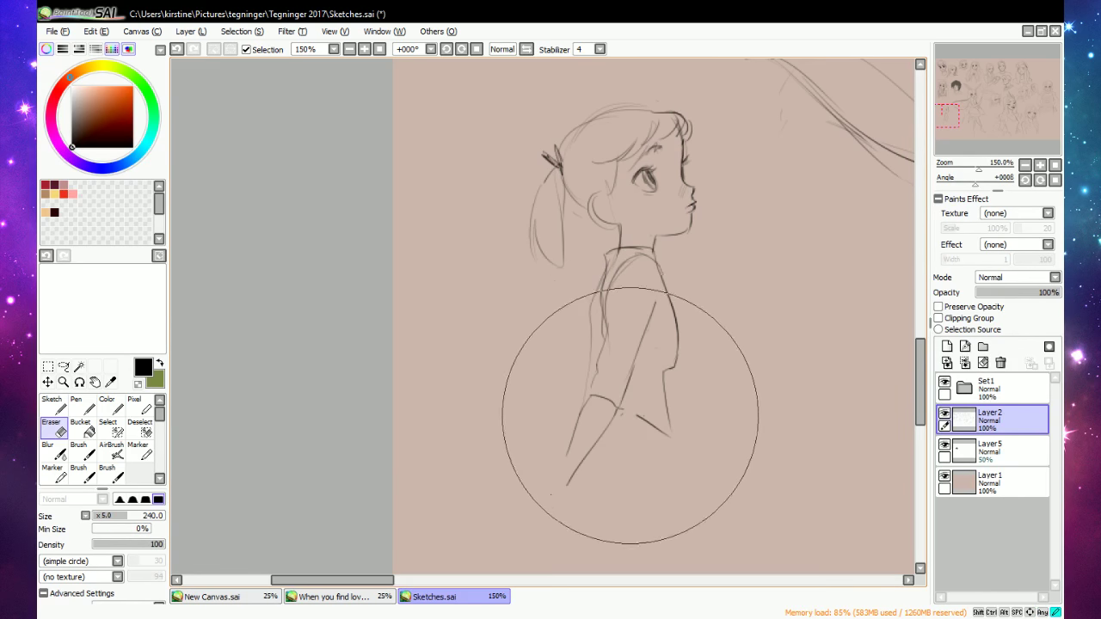
drag(632, 424, 672, 419)
key(n)
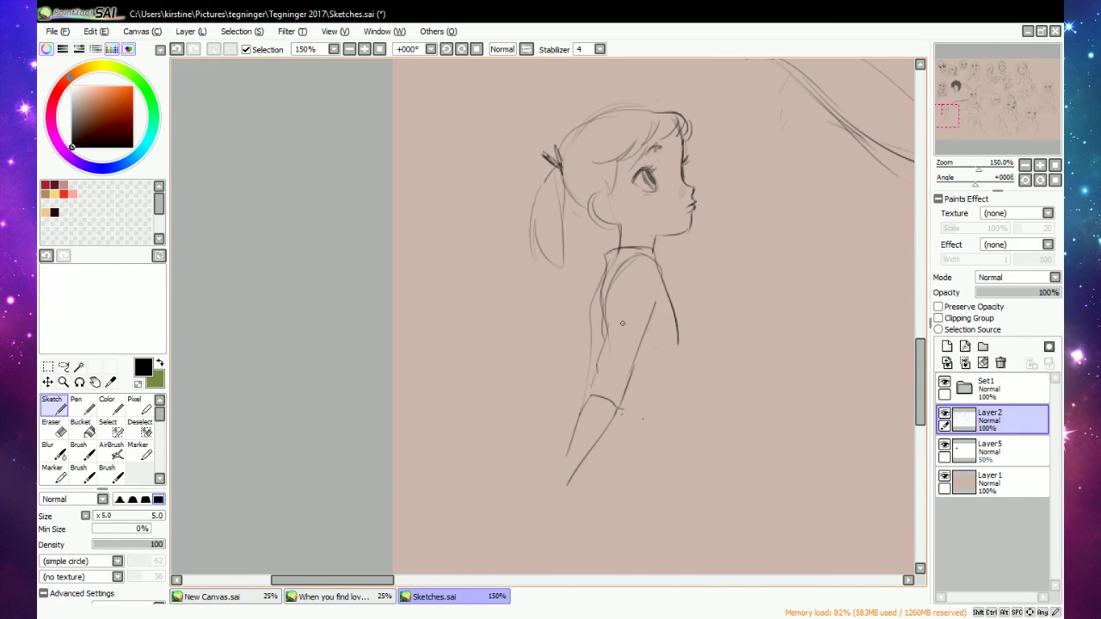
Redraw the back and sleeve edge, add a loose cropped shirt hem, and extend the front body line straight down.
mouse_move(604, 282)
mouse_down()
mouse_move(590, 306)
mouse_move(576, 413)
mouse_move(597, 359)
mouse_move(557, 490)
mouse_up()
drag(661, 303, 644, 336)
mouse_move(674, 318)
mouse_down()
mouse_move(659, 406)
mouse_move(620, 404)
mouse_move(656, 414)
mouse_up()
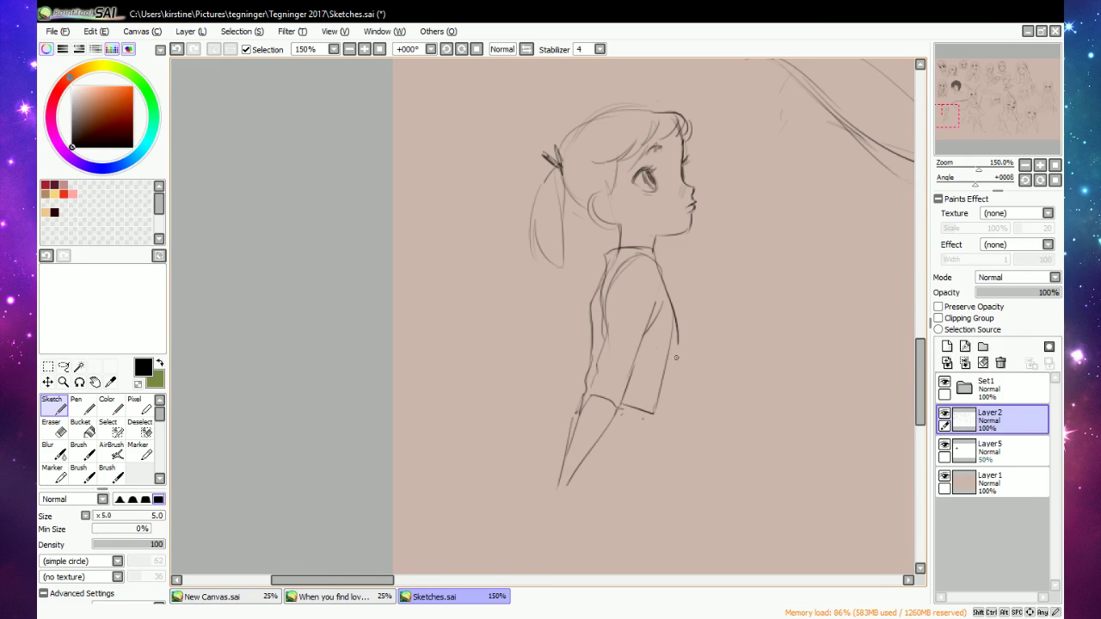
drag(677, 343, 673, 467)
Erase the tapered inner forearm and redraw it with a bent wrist and the start of the hand.
key(e)
drag(608, 415, 575, 473)
key(n)
mouse_move(616, 409)
mouse_down()
mouse_move(576, 478)
mouse_move(581, 466)
mouse_move(594, 491)
mouse_move(557, 517)
mouse_move(555, 500)
mouse_move(570, 529)
mouse_up()
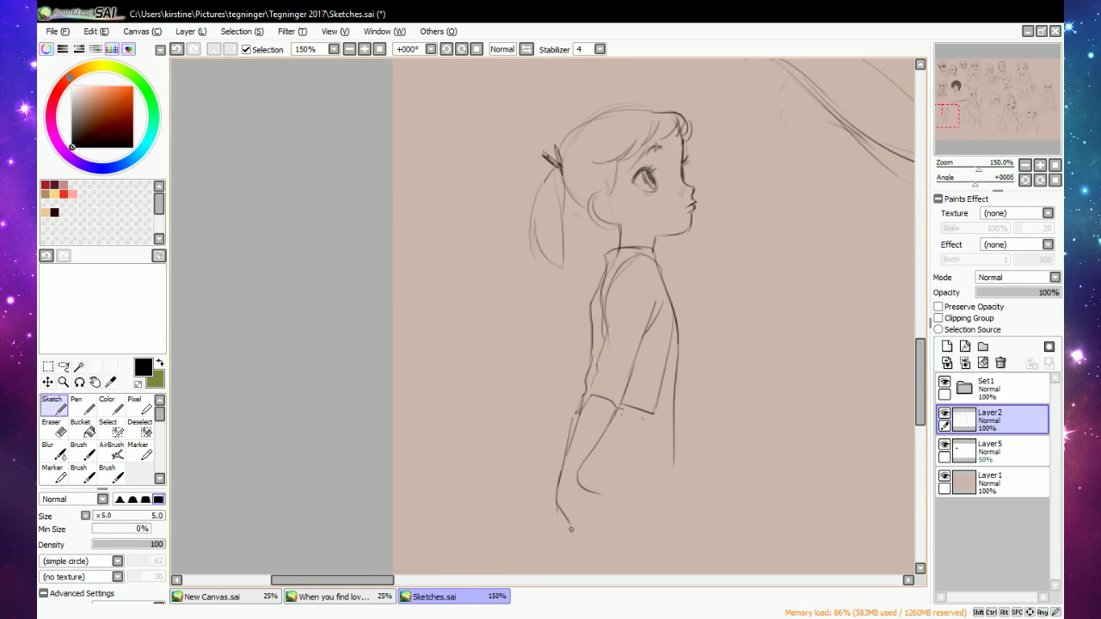
key(e)
drag(592, 493, 595, 526)
key(n)
Refine the inner wrist and sketch loose fingers at the end of the hanging arm.
drag(919, 348, 917, 371)
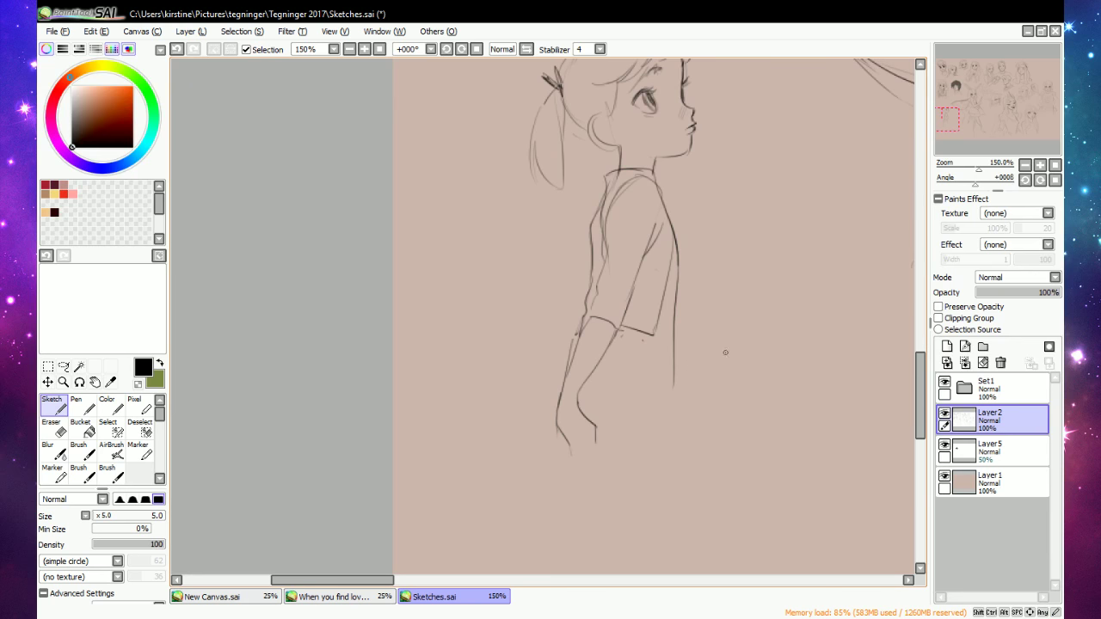
key(e)
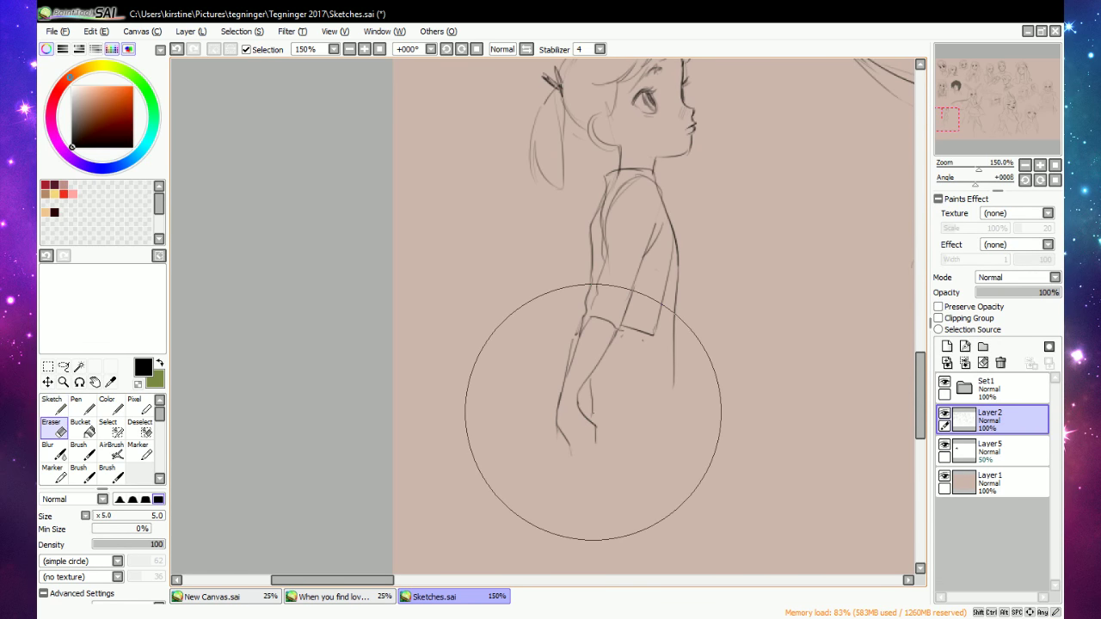
key(n)
mouse_move(590, 381)
mouse_down()
mouse_move(600, 434)
mouse_move(559, 422)
mouse_move(576, 458)
mouse_move(585, 437)
mouse_move(575, 465)
mouse_move(590, 455)
mouse_up()
key(e)
key(n)
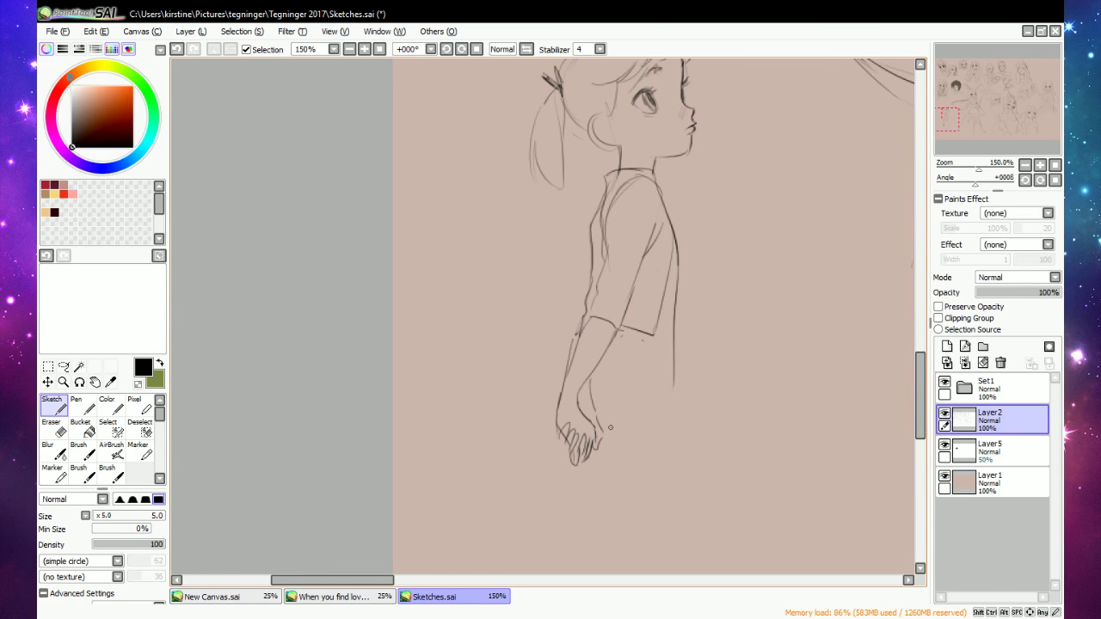
Erase the outer fingers and redraw the back of the hand as a longer contour reaching the fingertip.
key(e)
key(n)
drag(599, 437, 590, 457)
key(e)
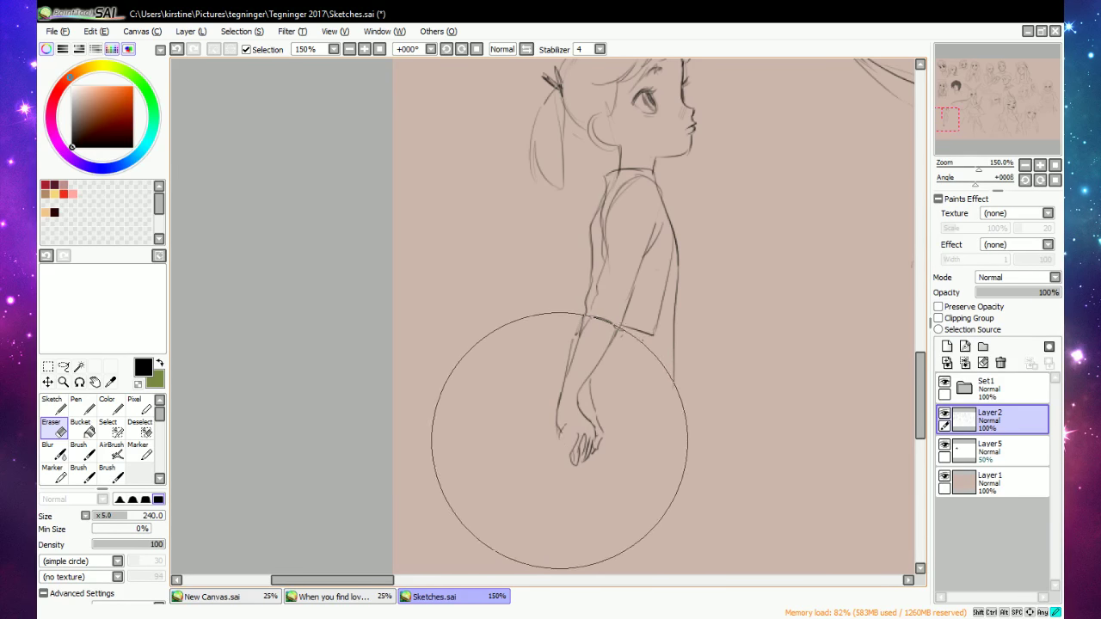
key(e)
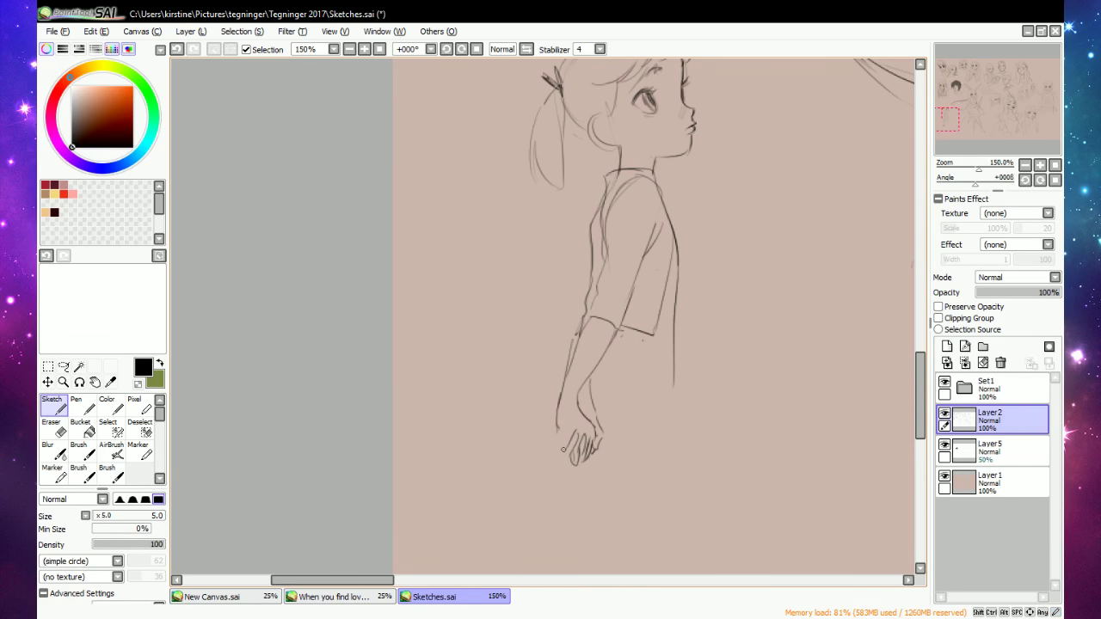
mouse_move(563, 449)
mouse_down()
mouse_move(569, 429)
mouse_move(575, 451)
mouse_up()
key(e)
key(e)
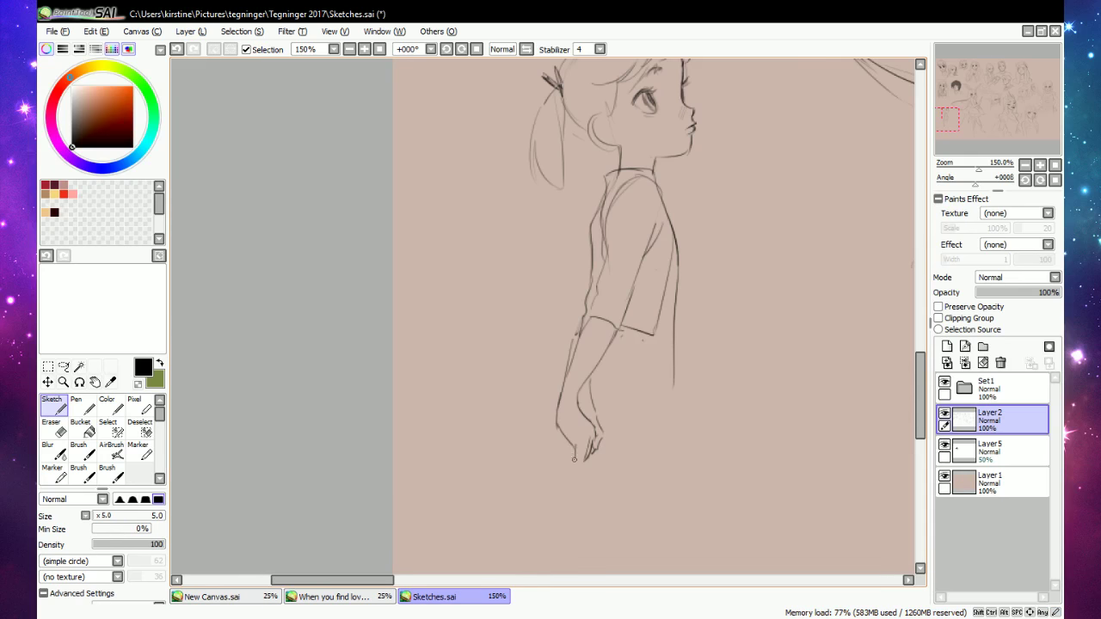
Erase the long fingertips and redraw shorter, rounded fingers across the hand.
key(e)
key(e)
drag(581, 441, 589, 457)
key(e)
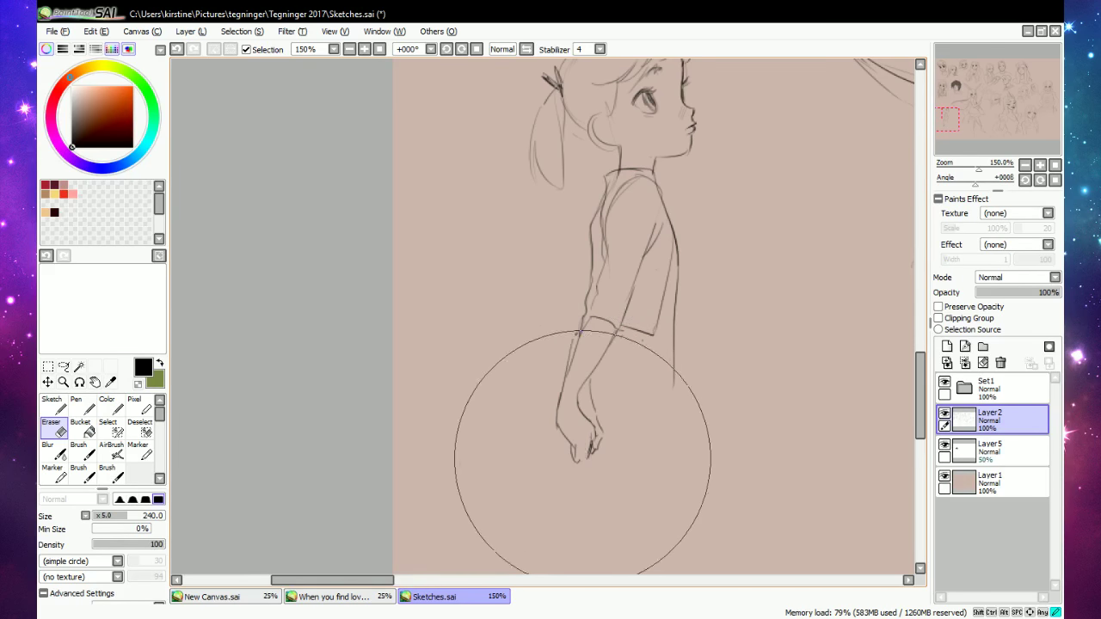
key(e)
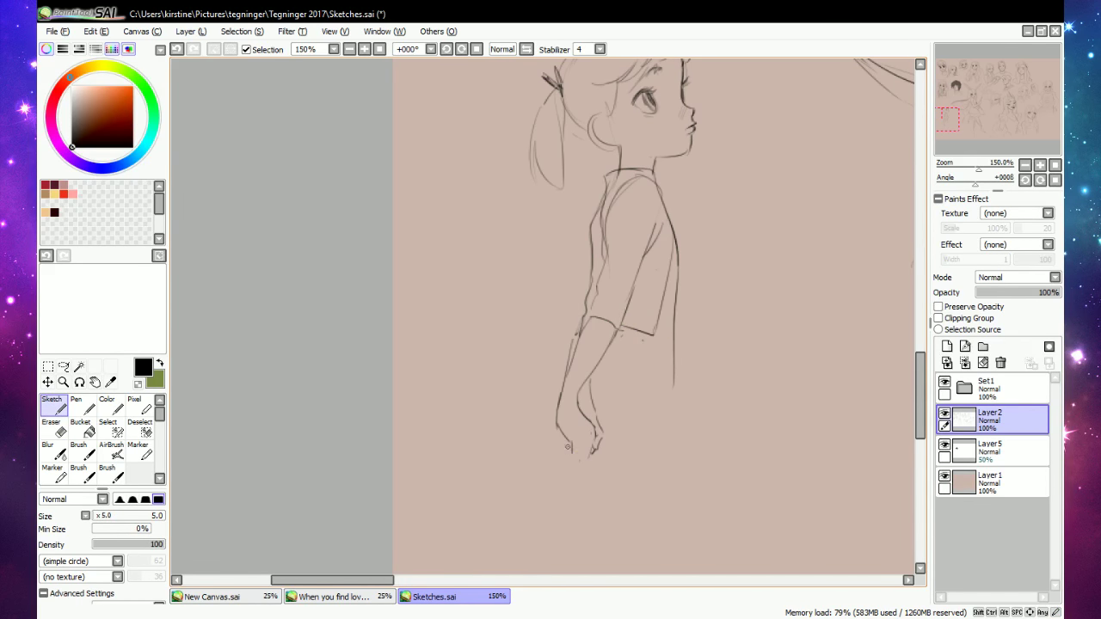
drag(570, 455, 587, 451)
drag(565, 424, 568, 445)
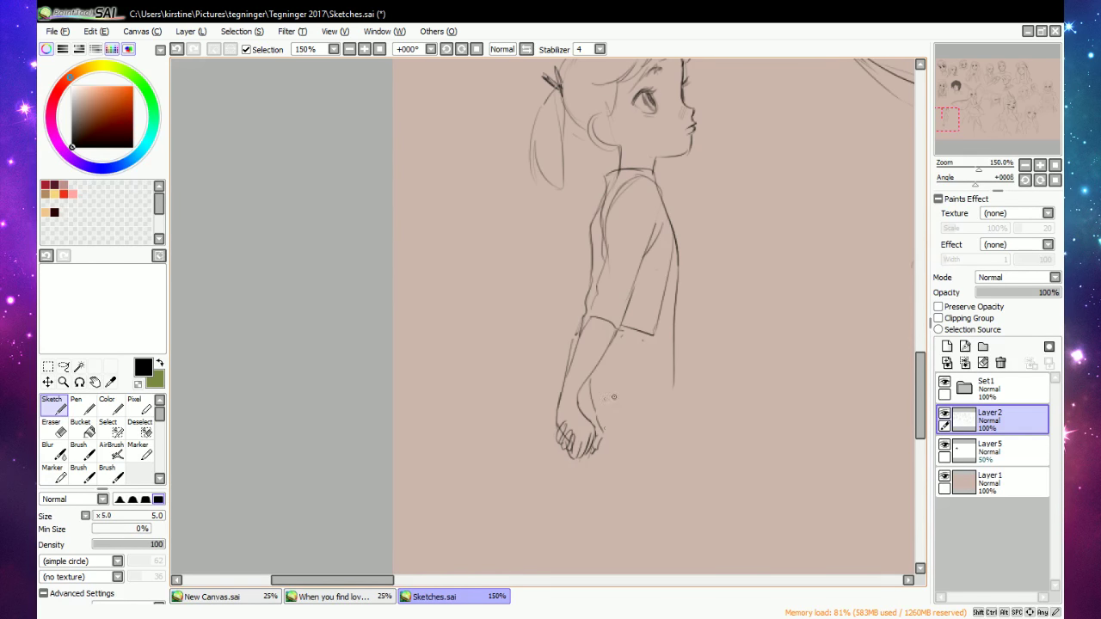
Erase parts of the rounded fingers and rework them into a loosely curled hand with a darker back edge.
key(e)
mouse_move(593, 452)
mouse_down()
mouse_move(600, 423)
mouse_move(594, 451)
mouse_move(565, 423)
mouse_move(572, 437)
mouse_move(562, 439)
mouse_up()
key(n)
key(e)
key(n)
key(e)
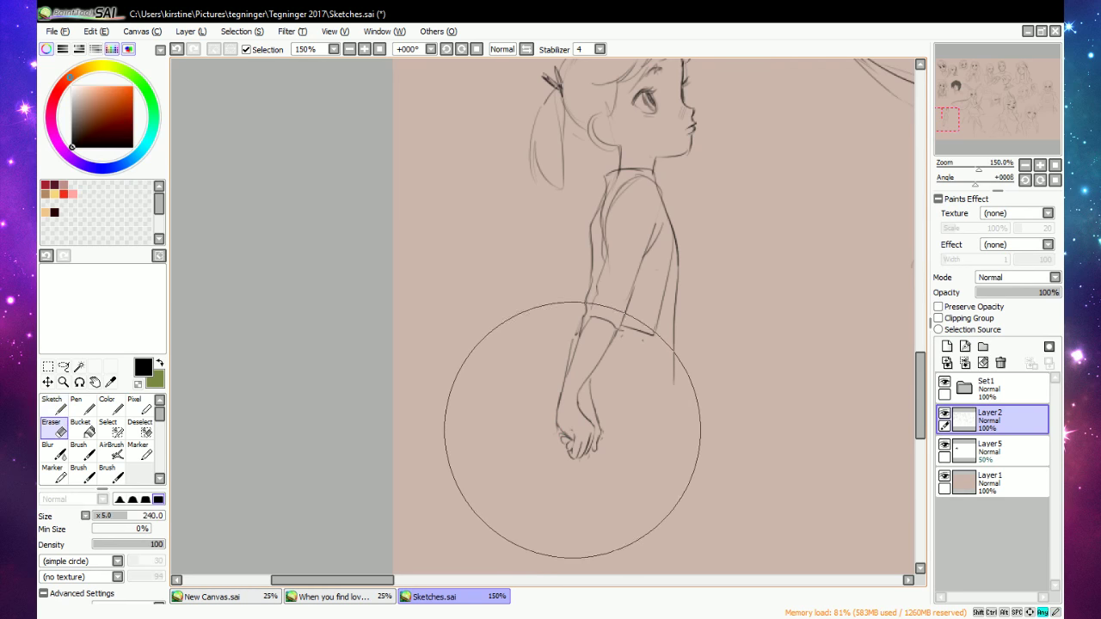
key(n)
key(e)
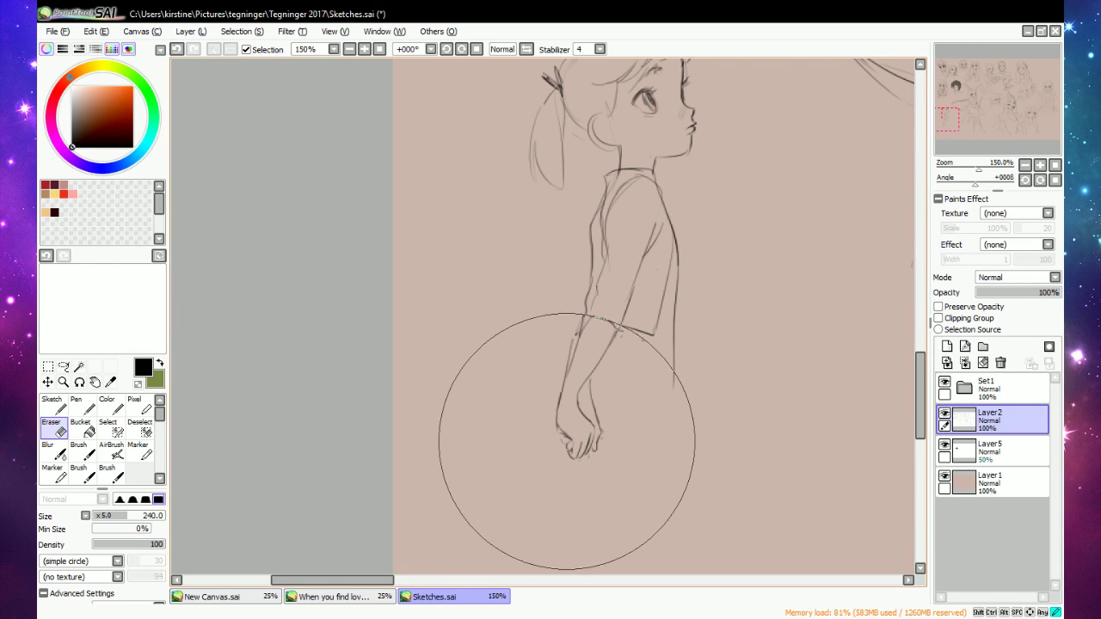
key(n)
drag(565, 444, 564, 438)
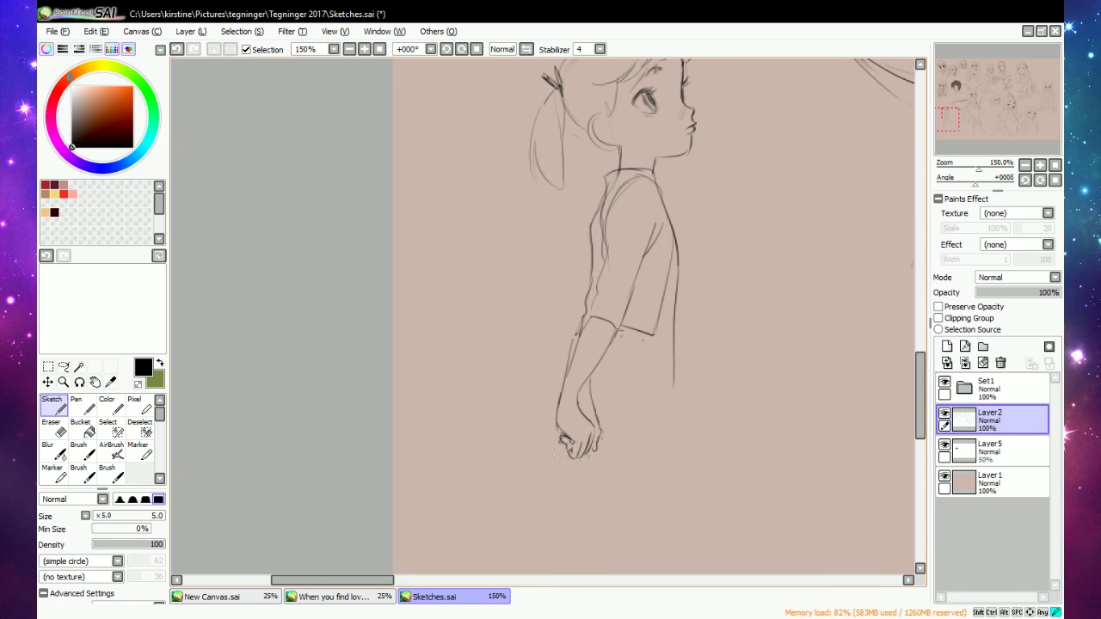
Refine the curled fingers' outlines and touch up the thumb and wrist lines of the hand.
key(e)
key(n)
key(e)
key(n)
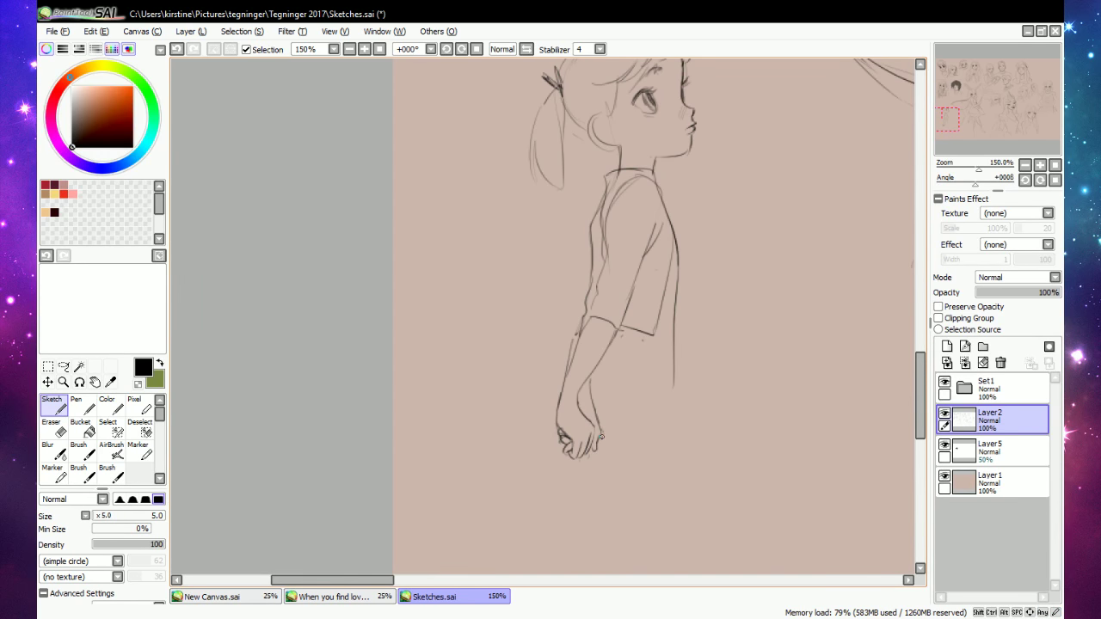
key(e)
key(n)
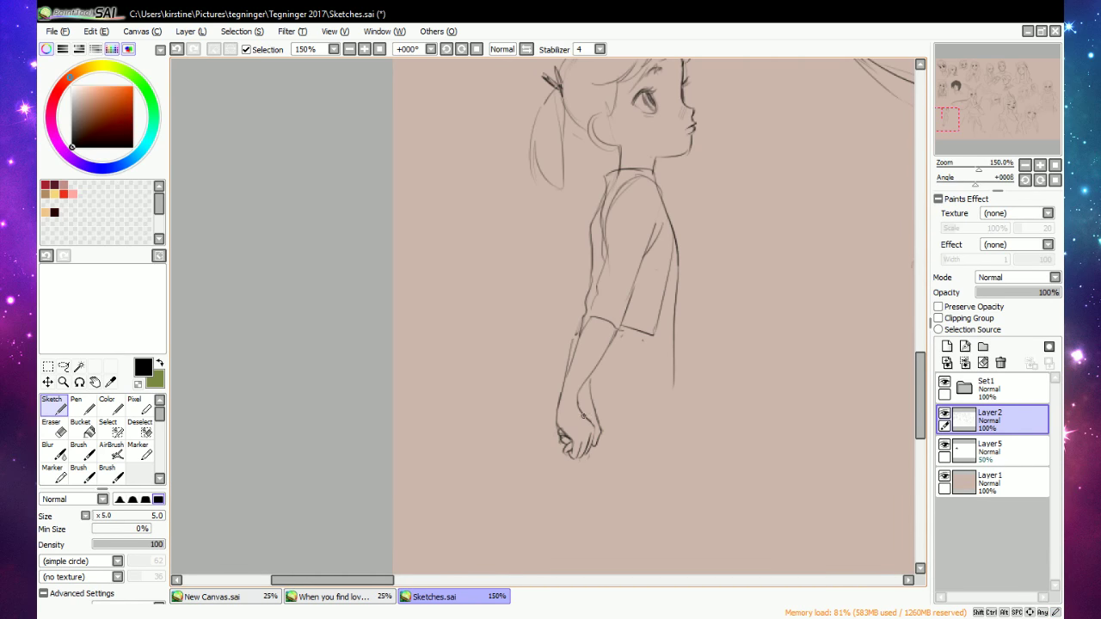
Clean up the curled fingers at the back of the girl's hand and retouch the forearm's wrist line.
key(e)
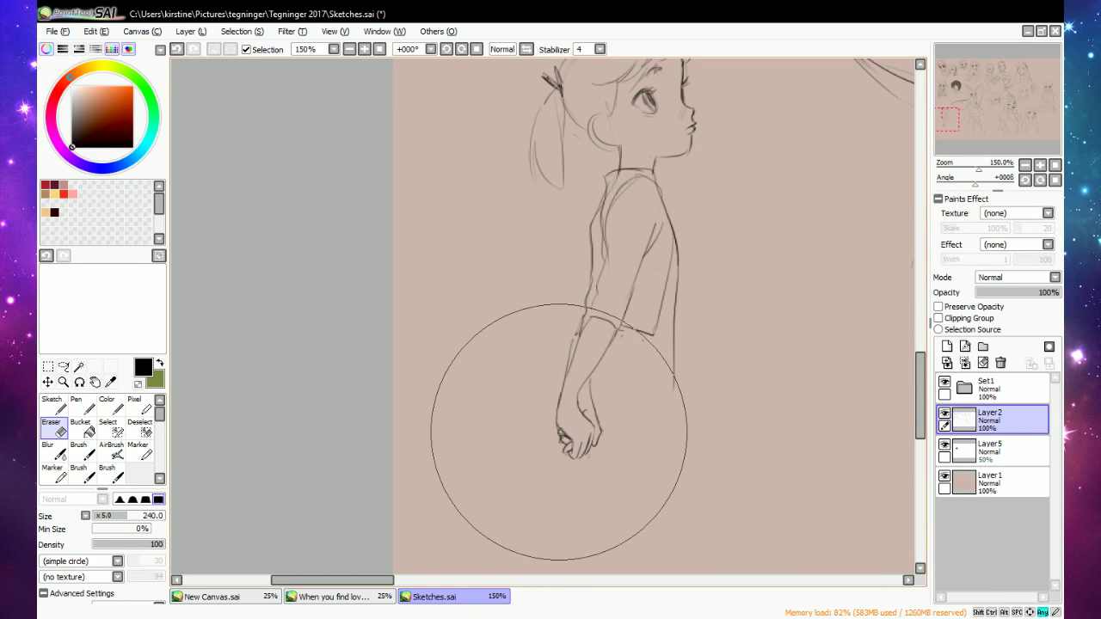
key(n)
drag(560, 441, 562, 389)
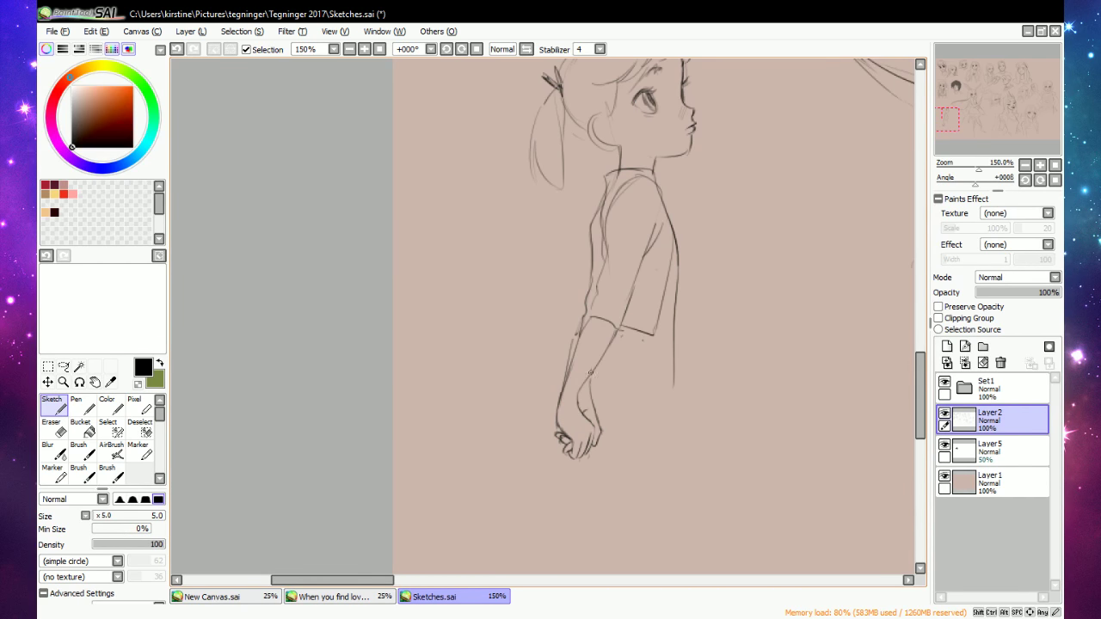
mouse_move(607, 347)
mouse_down()
mouse_move(576, 413)
mouse_move(594, 373)
mouse_up()
key(e)
key(n)
Rework the front edge of the hand, erasing and redrawing its contour from the wrist to the knuckles.
key(e)
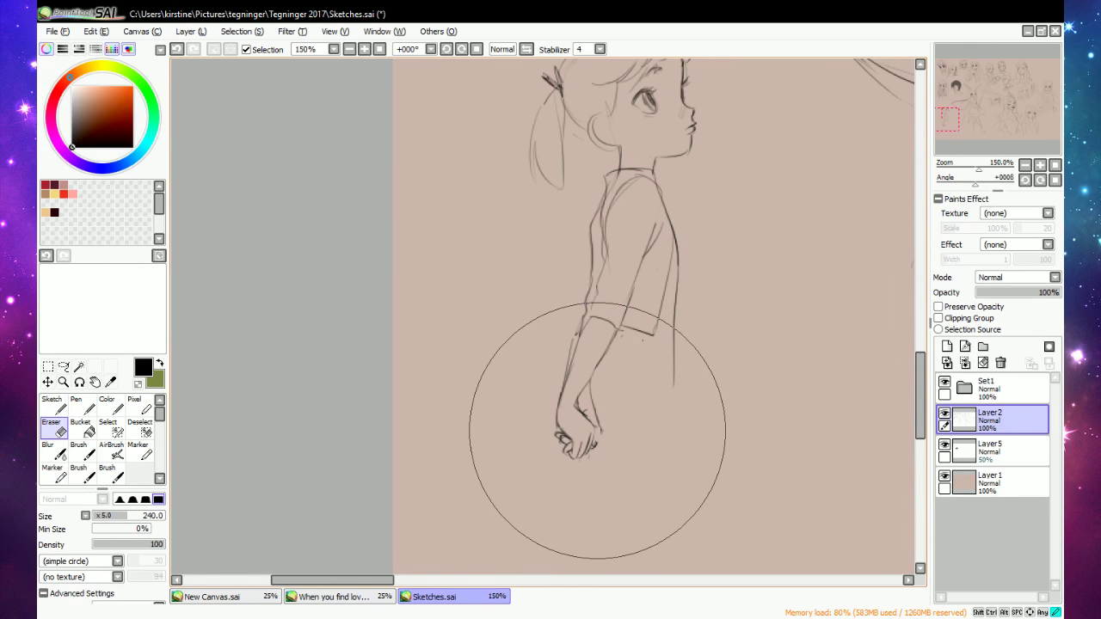
key(n)
key(e)
key(e)
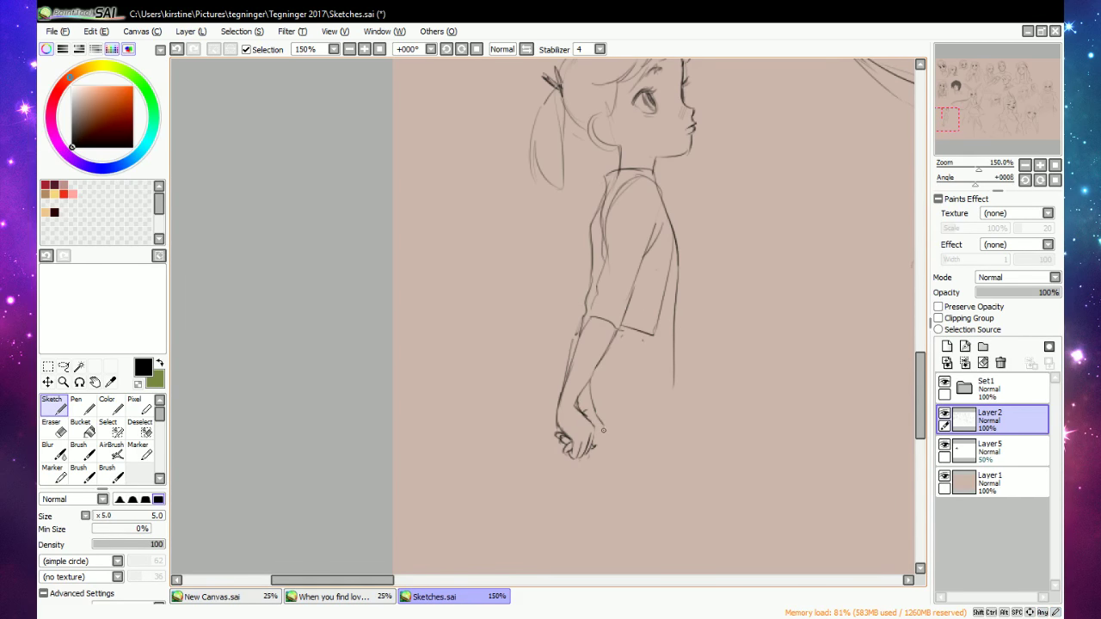
mouse_move(601, 436)
mouse_down()
mouse_move(594, 447)
mouse_move(602, 438)
mouse_up()
key(e)
key(n)
Shape the shirt's lower front and hem, and try several front leg lines running down from it.
mouse_move(675, 315)
mouse_down()
mouse_move(675, 385)
mouse_move(674, 336)
mouse_move(659, 345)
mouse_move(680, 465)
mouse_up()
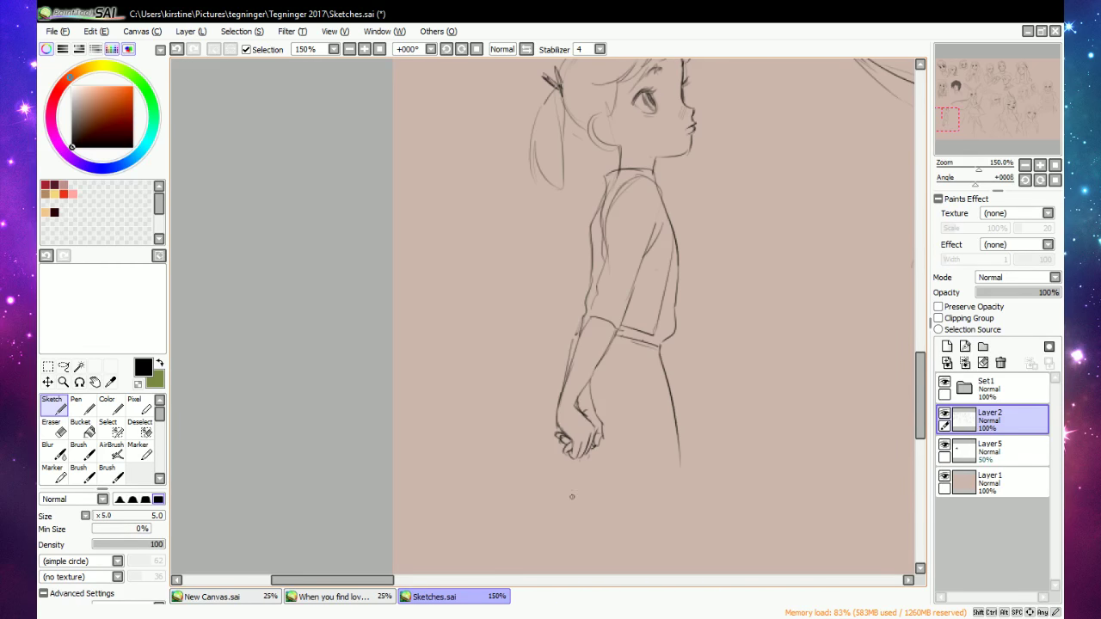
key(e)
drag(673, 391, 651, 479)
key(e)
drag(661, 347, 654, 497)
key(e)
drag(651, 418, 669, 356)
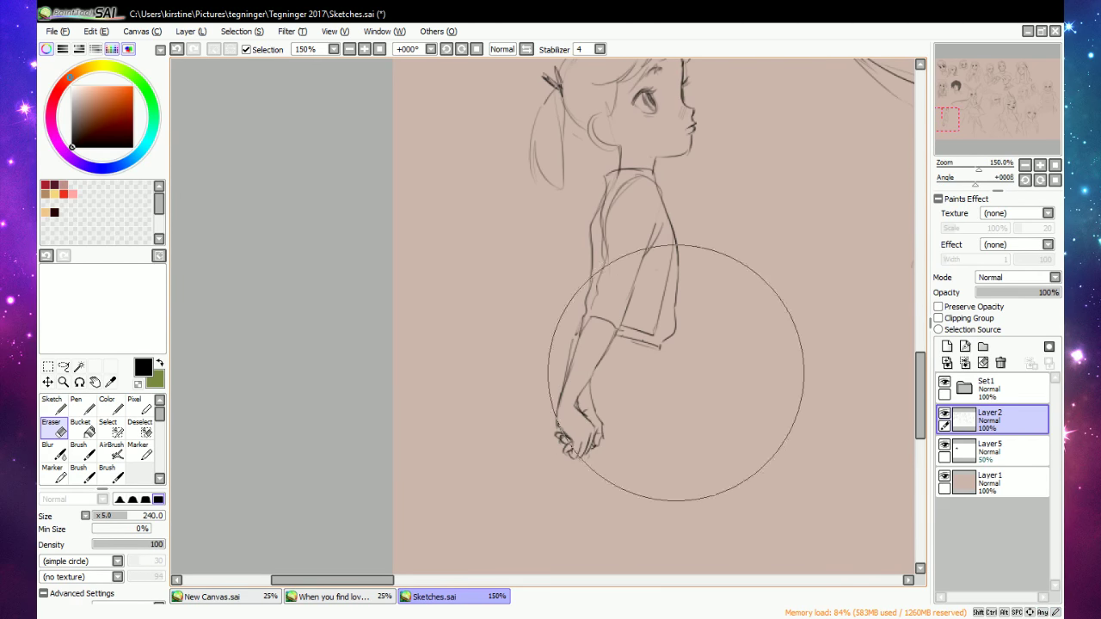
key(e)
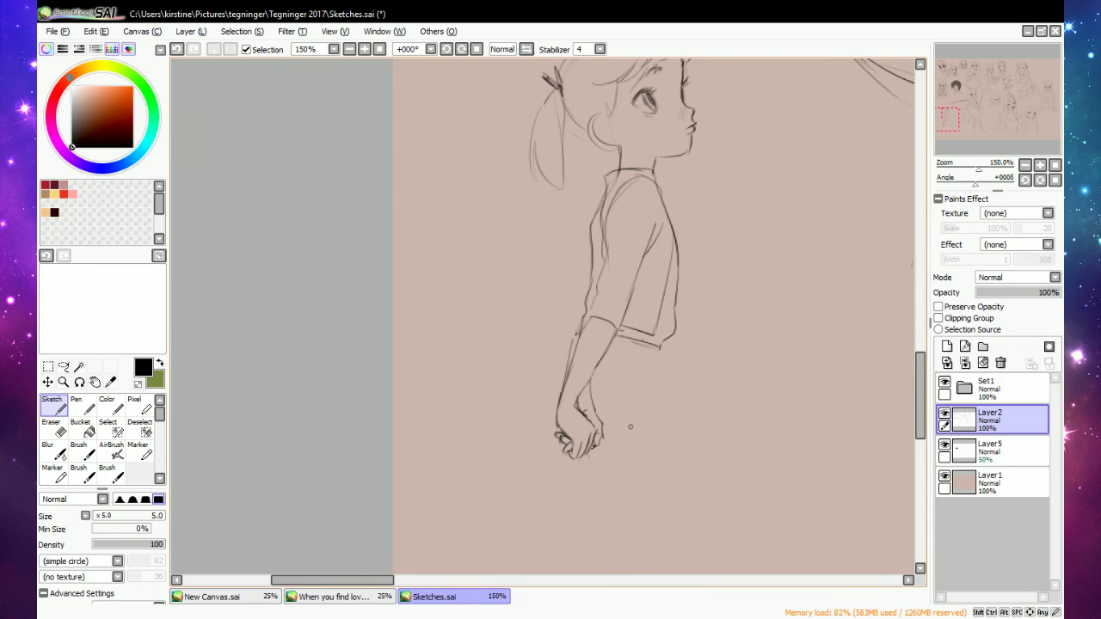
drag(653, 365, 650, 551)
Erase the front leg line together with the forearm and hand below the shirt sleeve.
scroll(877, 328, down, 3)
click(349, 49)
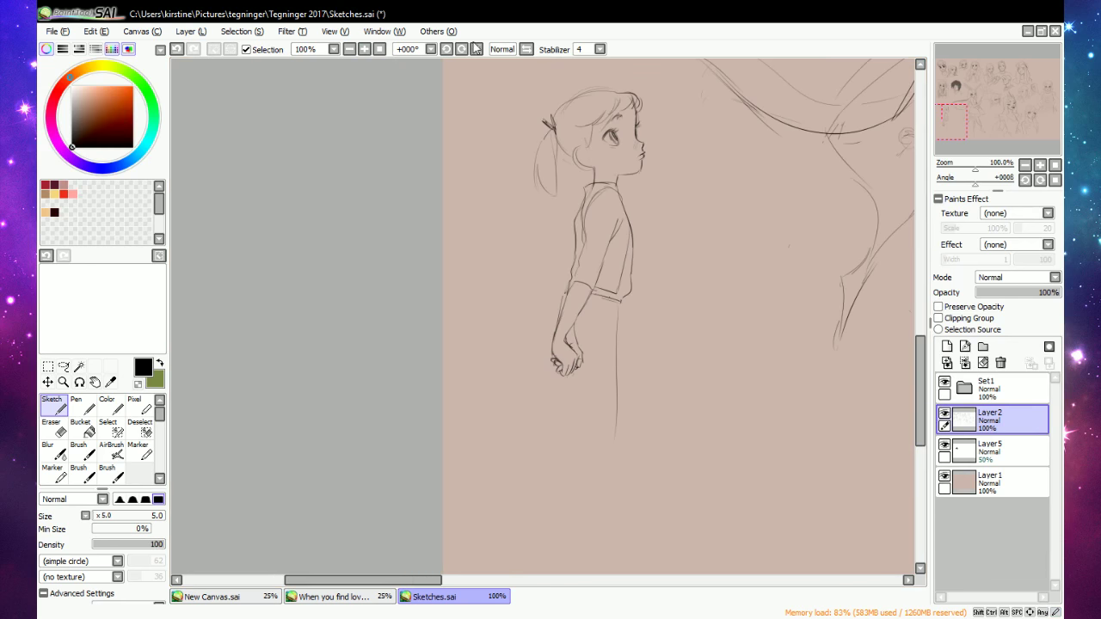
key(e)
mouse_move(610, 430)
mouse_down()
mouse_move(620, 324)
mouse_move(621, 346)
mouse_move(584, 357)
mouse_move(570, 302)
mouse_up()
key(e)
key(e)
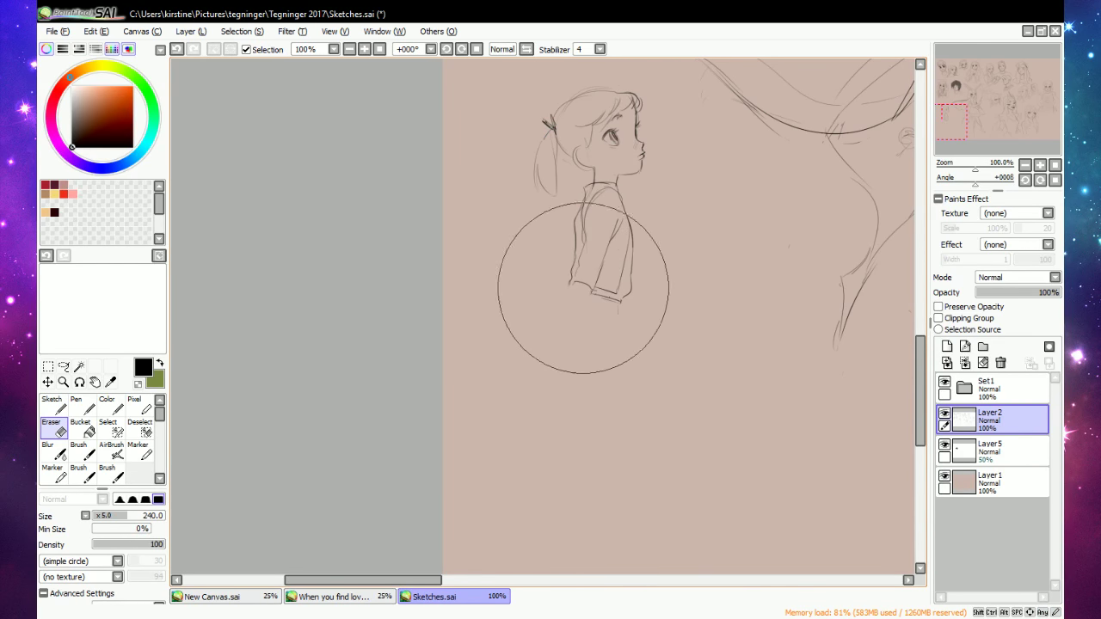
key(e)
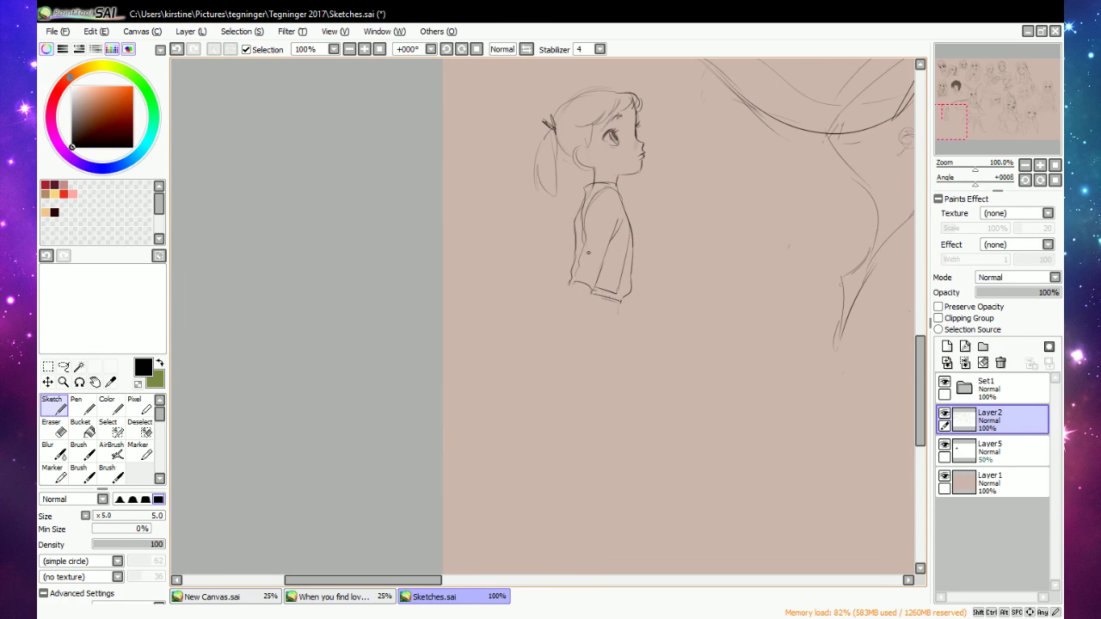
Sketch simple tapering trouser legs below the shirt, with a rounded seat and a second leg behind.
mouse_move(571, 299)
mouse_down()
mouse_move(555, 341)
mouse_move(560, 379)
mouse_up()
mouse_move(570, 301)
mouse_down()
mouse_move(559, 327)
mouse_move(574, 430)
mouse_up()
drag(613, 307, 614, 333)
mouse_move(579, 444)
mouse_down()
mouse_move(599, 442)
mouse_move(613, 337)
mouse_up()
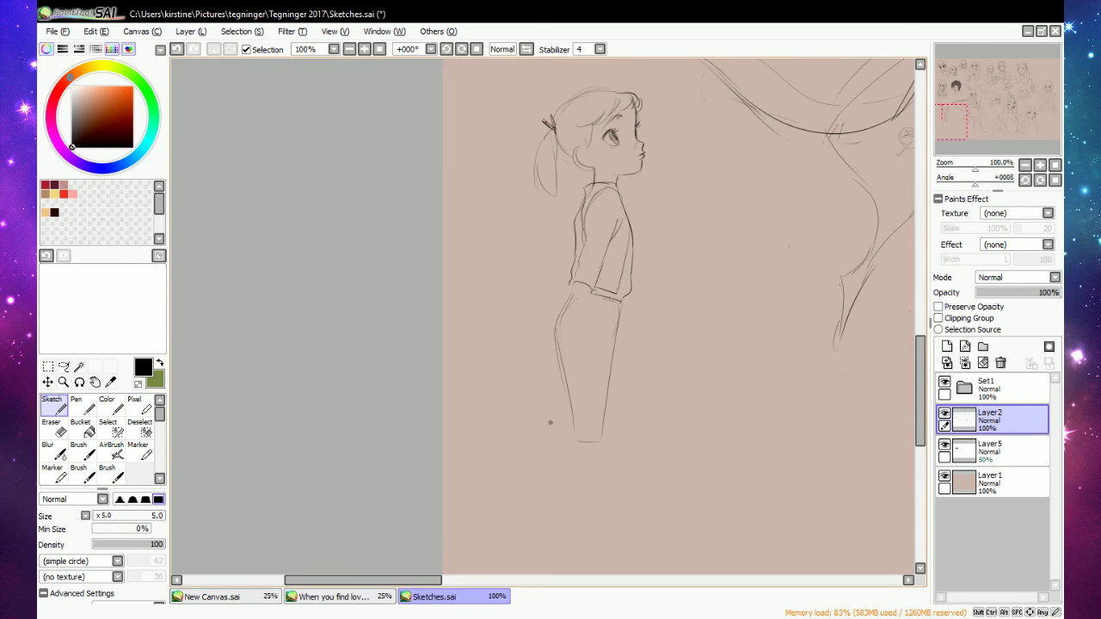
mouse_move(560, 380)
mouse_down()
mouse_move(560, 433)
mouse_move(573, 431)
mouse_up()
Touch up the girl's ear and neck lines with alternating erasing and light sketch strokes.
key(e)
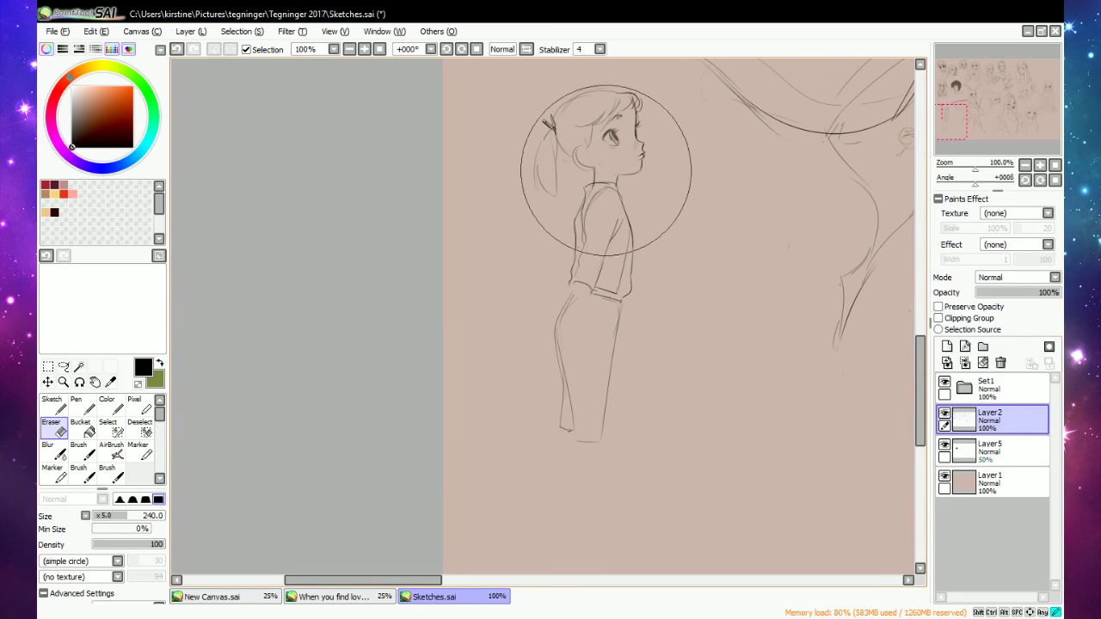
key(n)
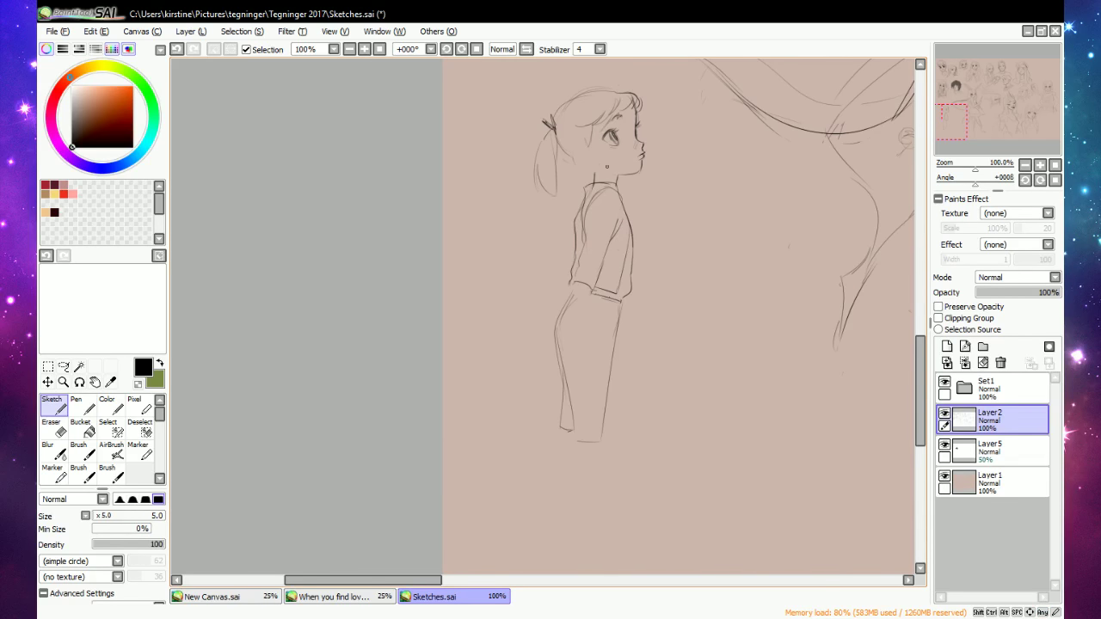
key(e)
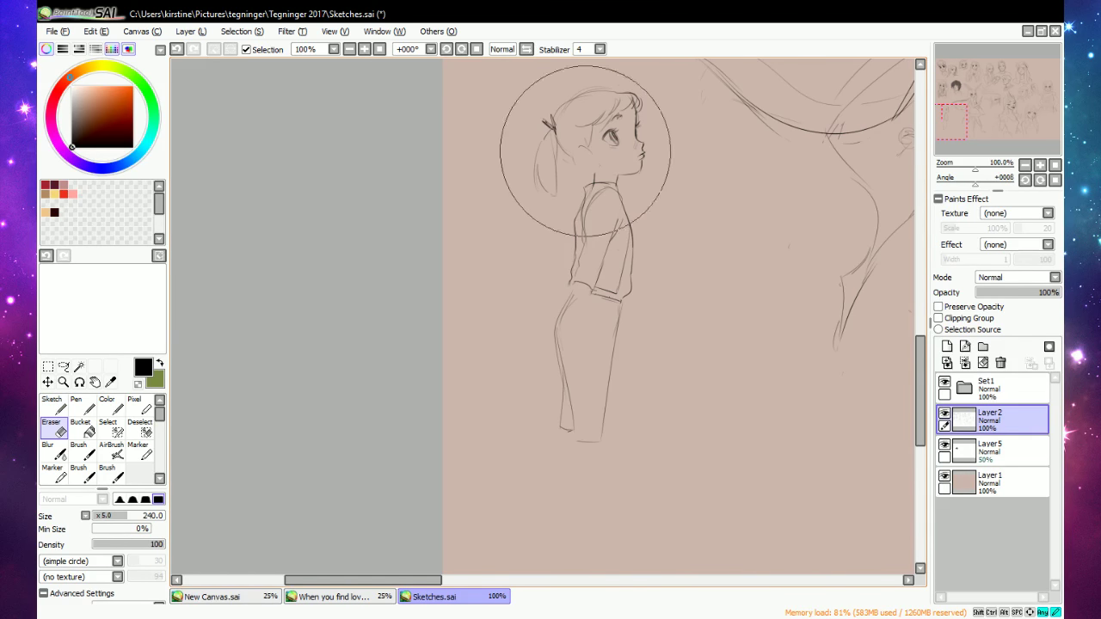
key(n)
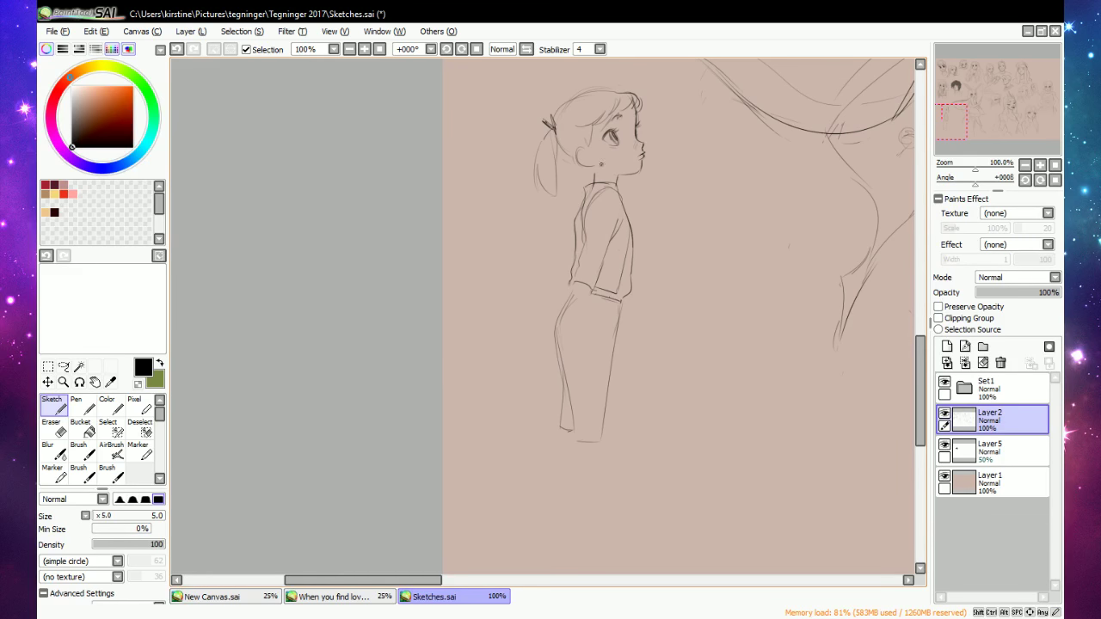
key(e)
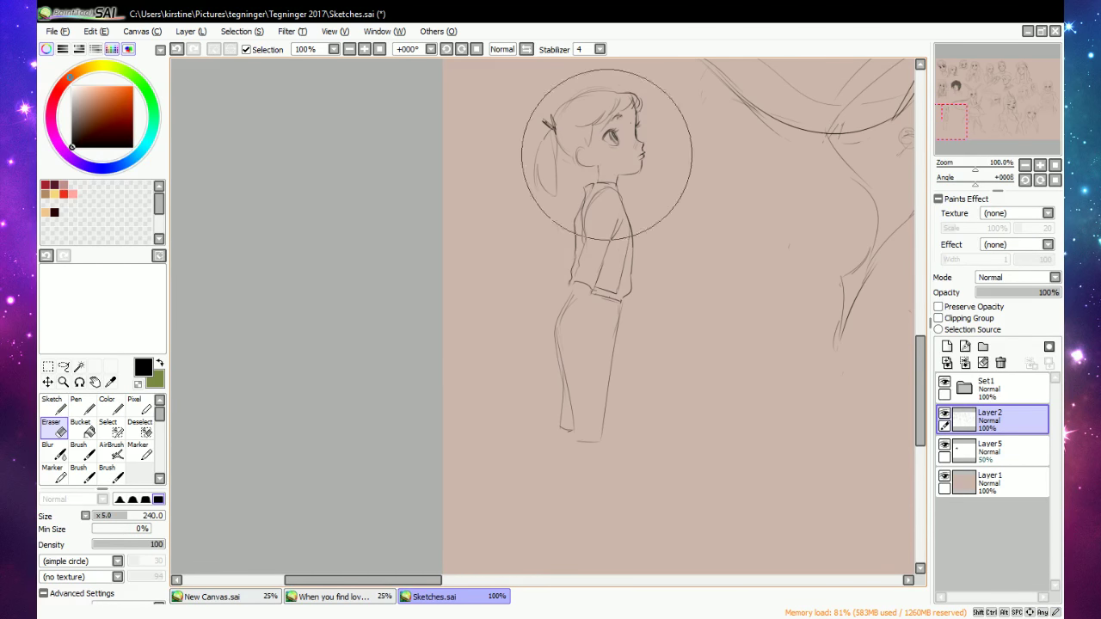
key(n)
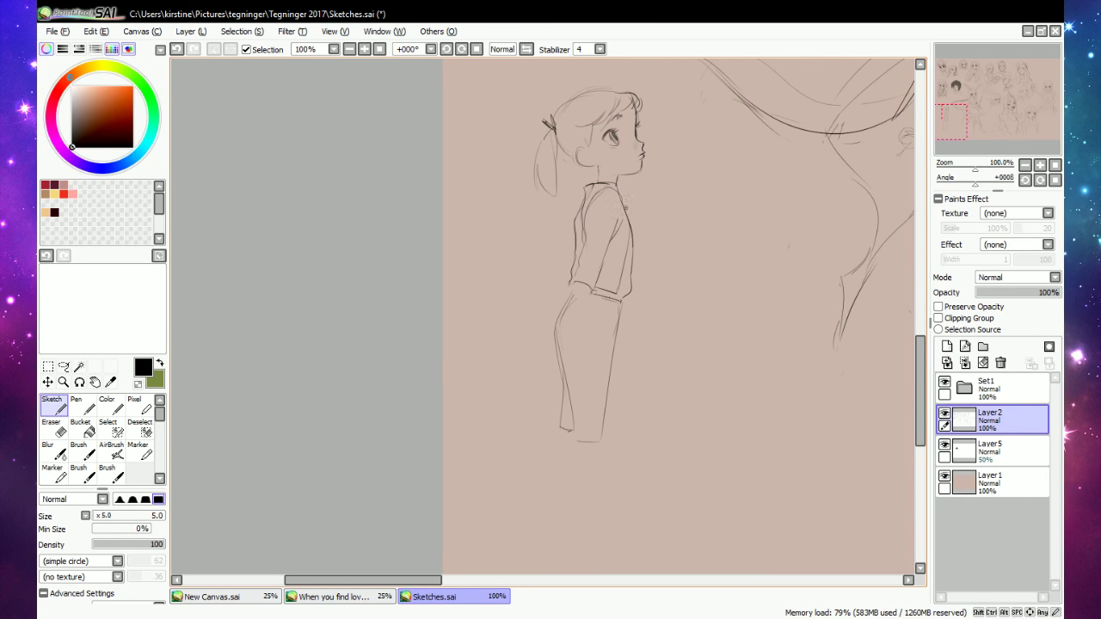
Erase the curved upper chest line and redraw it as a slightly more pointed chest contour.
key(e)
drag(626, 207, 633, 230)
key(n)
key(e)
key(n)
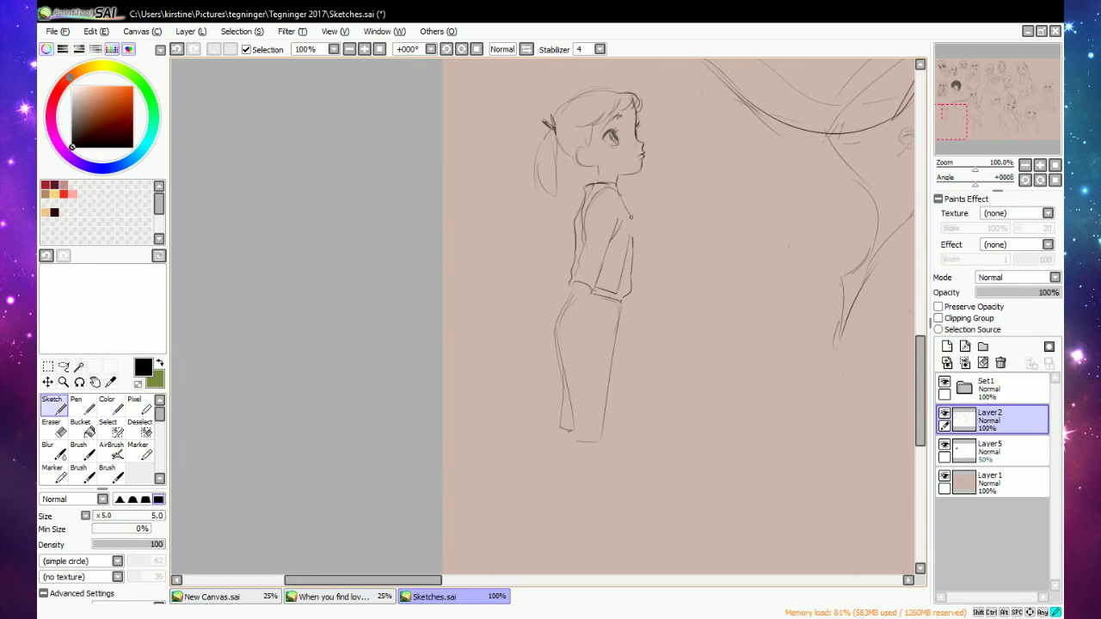
key(e)
key(n)
key(e)
key(n)
key(e)
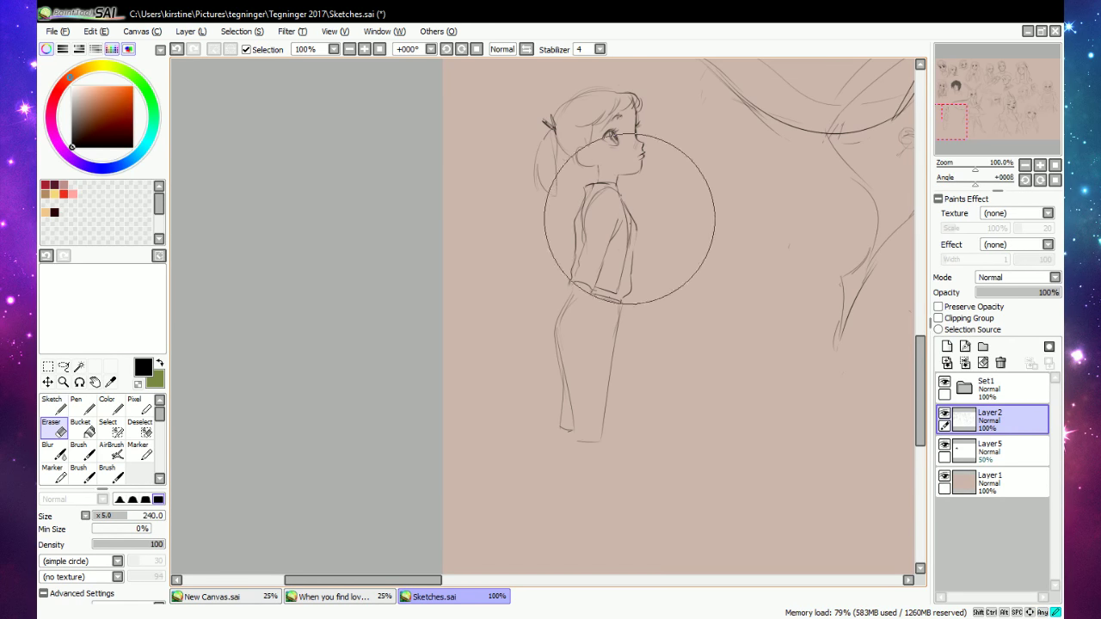
key(n)
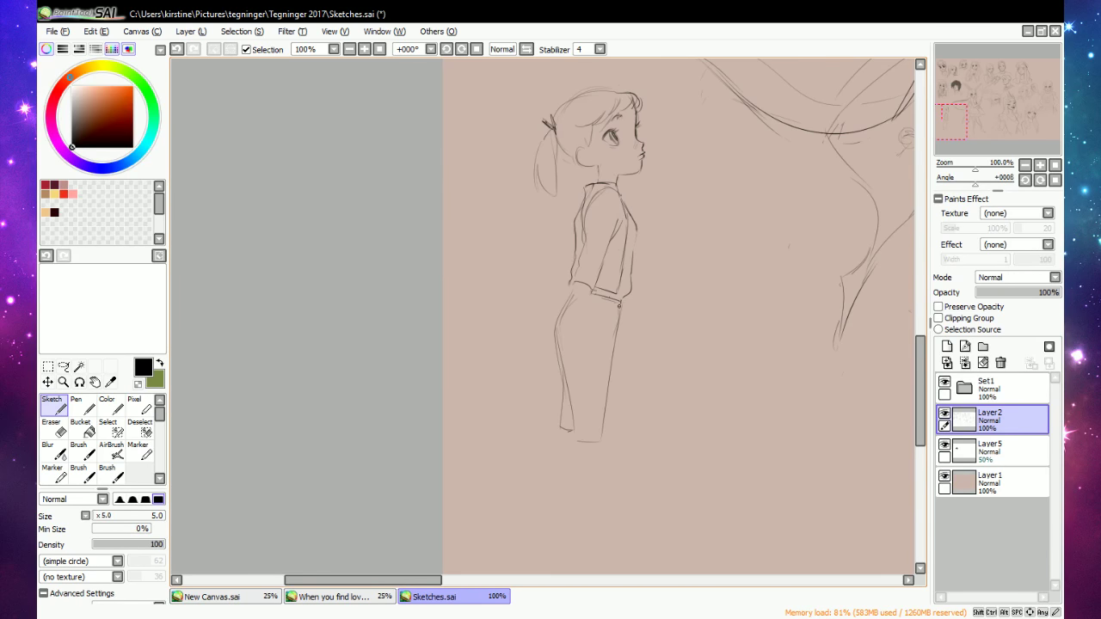
Erase the shirt's old hem and extend its front edge straight down over the hip.
key(e)
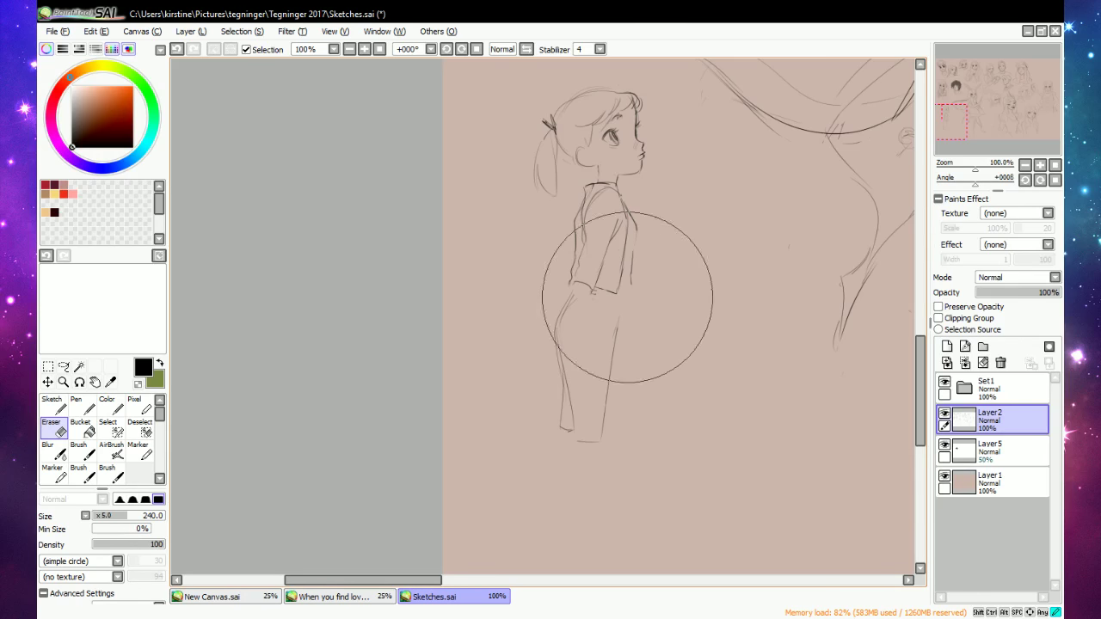
key(n)
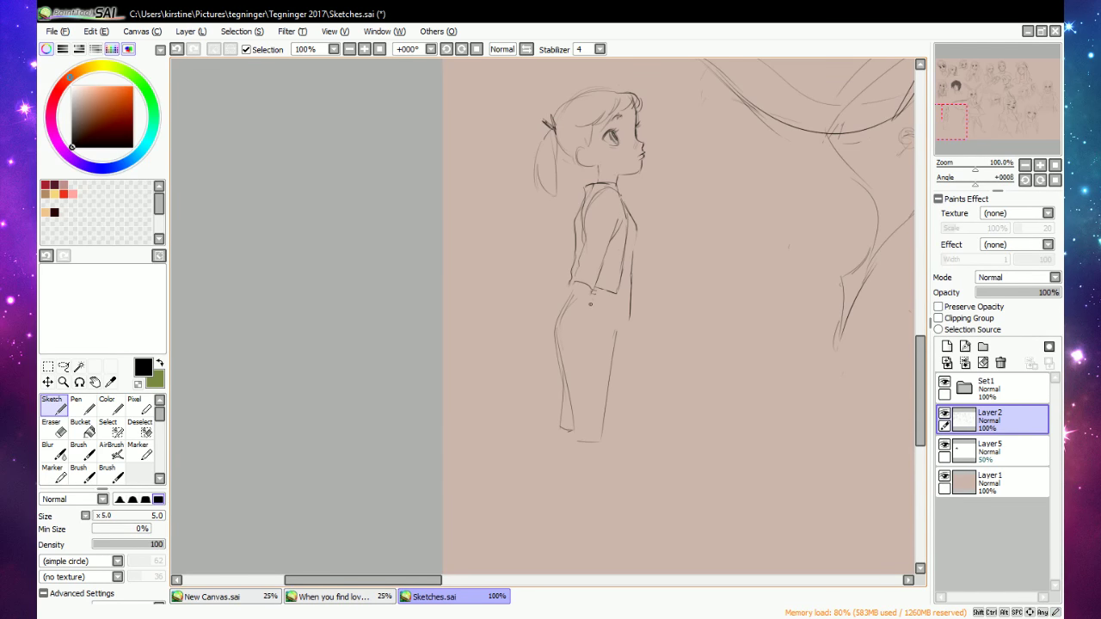
key(e)
key(n)
Lengthen the sleeve down to the hip with a straight cuff and erase the trouser legs below it.
drag(581, 332, 602, 273)
key(e)
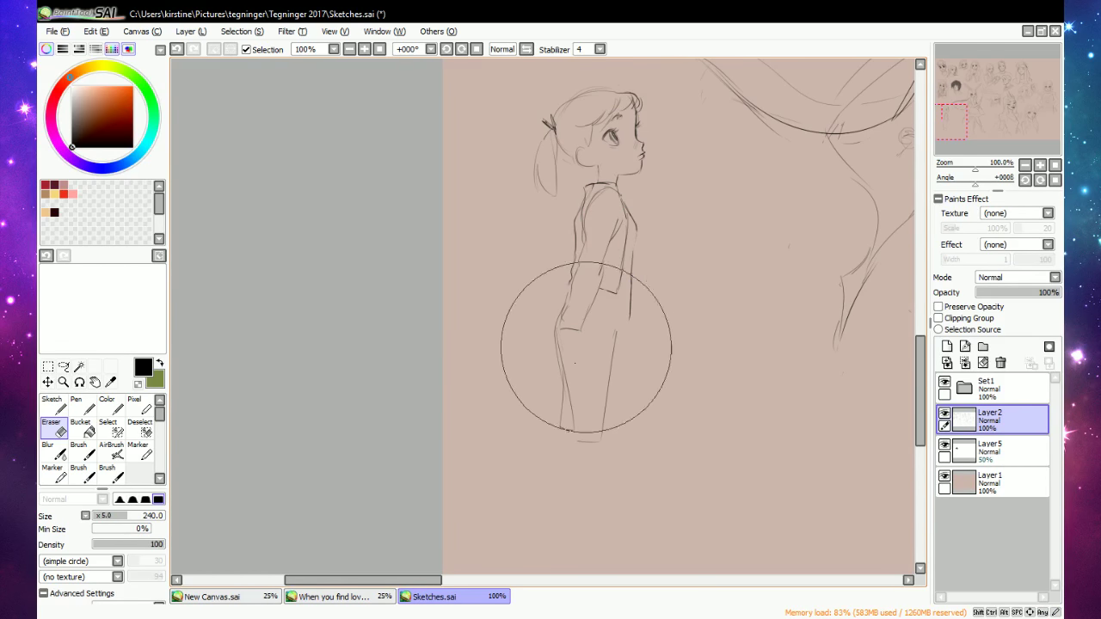
mouse_move(555, 314)
mouse_down()
mouse_move(569, 428)
mouse_move(602, 405)
mouse_up()
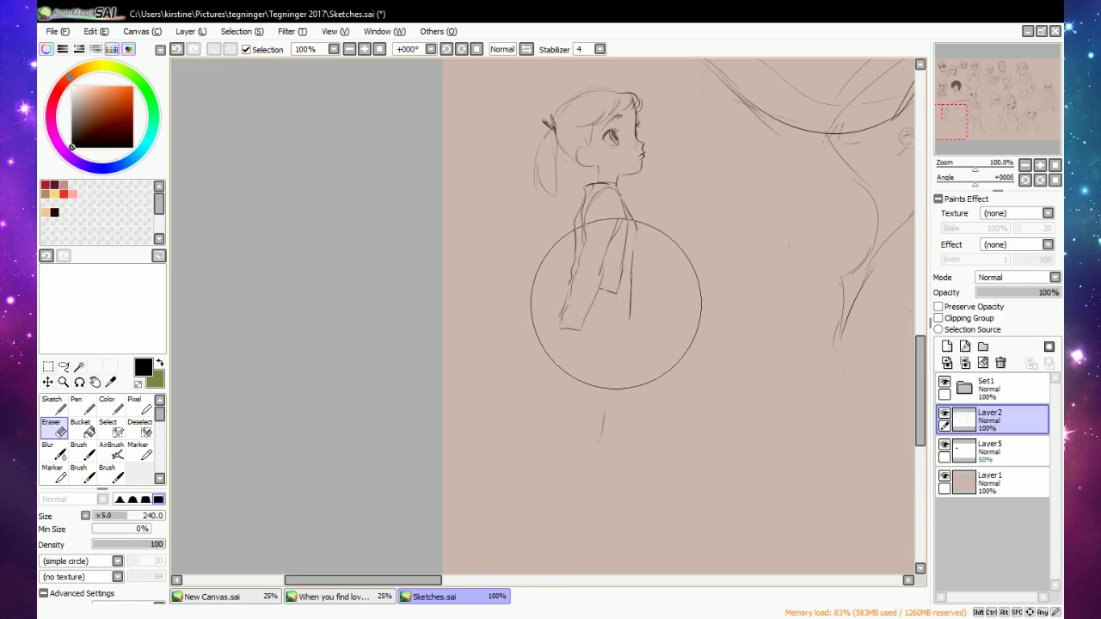
Draw a lower hem for the lengthened shirt between the cuff and the front edge.
key(n)
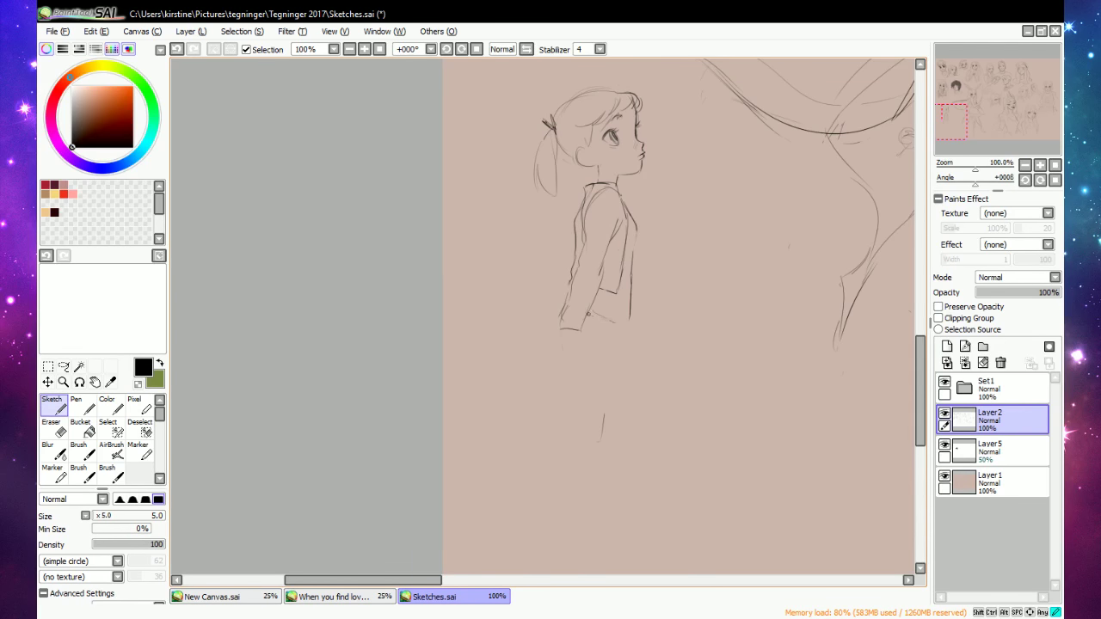
drag(592, 330, 627, 317)
drag(631, 246, 616, 302)
Erase the leftover leg marks and sketch long slender legs tapering to the ankle, with the second leg behind.
drag(553, 349, 566, 416)
key(e)
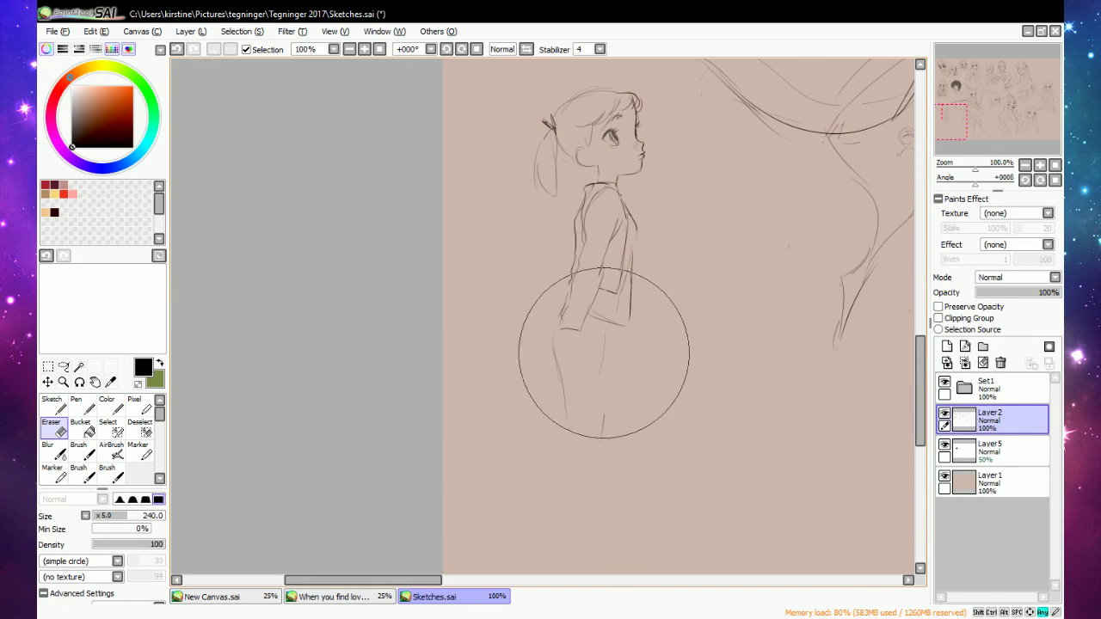
drag(604, 334, 598, 423)
key(n)
drag(568, 386, 578, 454)
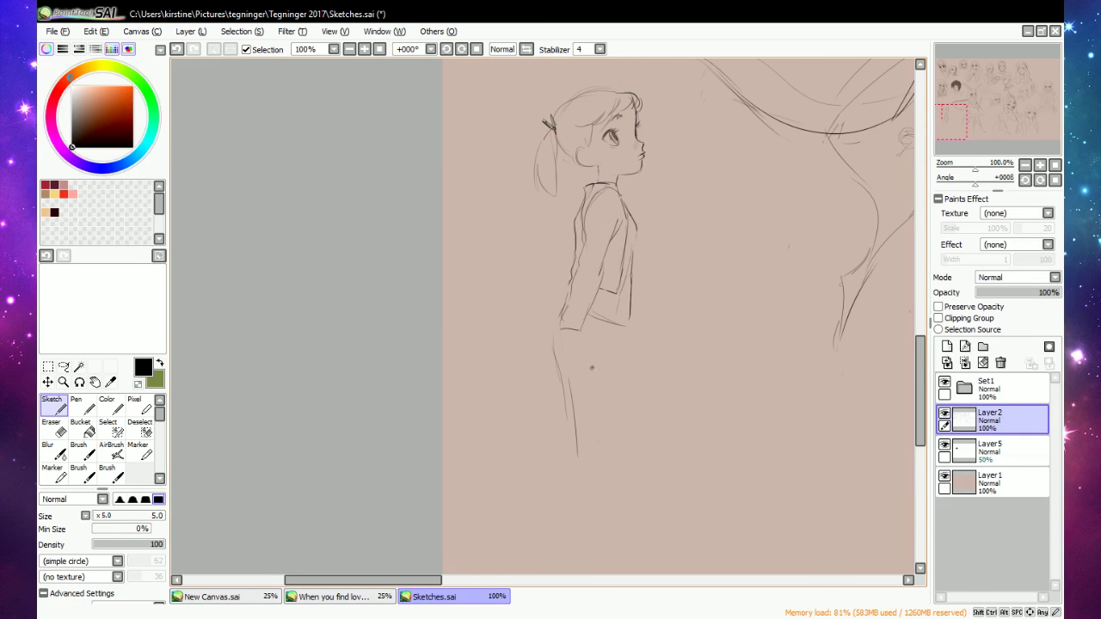
drag(612, 354, 603, 461)
drag(616, 334, 592, 441)
mouse_move(562, 350)
mouse_down()
mouse_move(572, 533)
mouse_move(602, 429)
mouse_up()
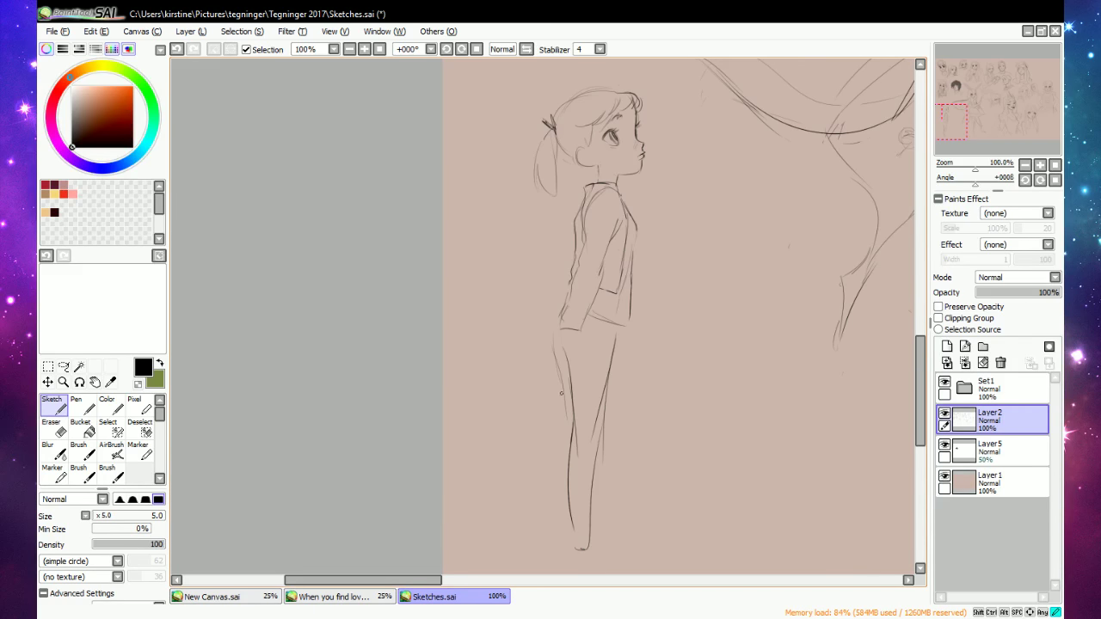
drag(561, 393, 564, 516)
Sketch both feet in side view below the ankles, including the soles, toes and rear heel.
drag(921, 367, 921, 379)
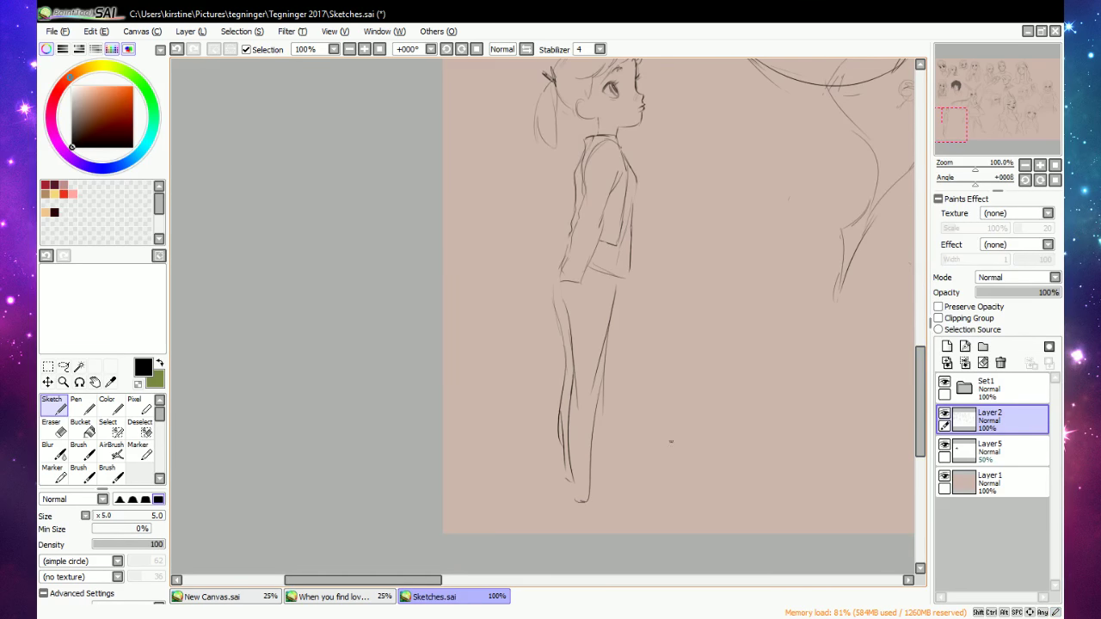
mouse_move(573, 518)
mouse_down()
mouse_move(631, 526)
mouse_move(603, 506)
mouse_move(645, 508)
mouse_up()
drag(591, 482, 635, 481)
drag(593, 494, 632, 488)
drag(627, 481, 630, 491)
drag(562, 478, 570, 498)
Erase the shirt's lower front and hem, and redraw the belly line curving inward to a new hem.
key(e)
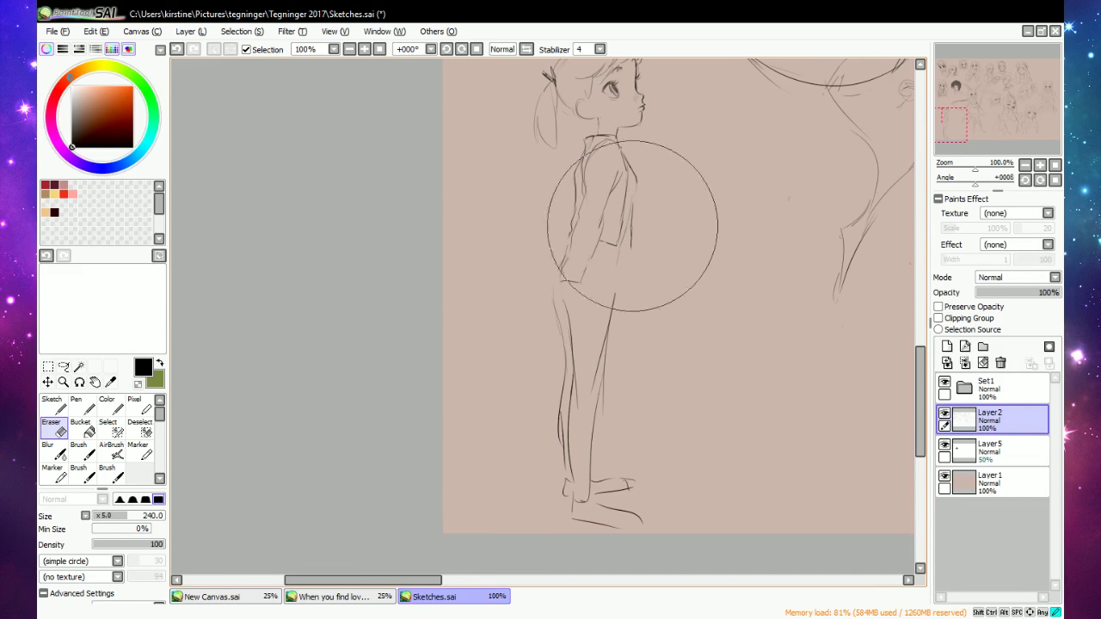
key(n)
mouse_move(637, 191)
mouse_down()
mouse_move(631, 274)
mouse_move(618, 288)
mouse_move(634, 249)
mouse_up()
key(e)
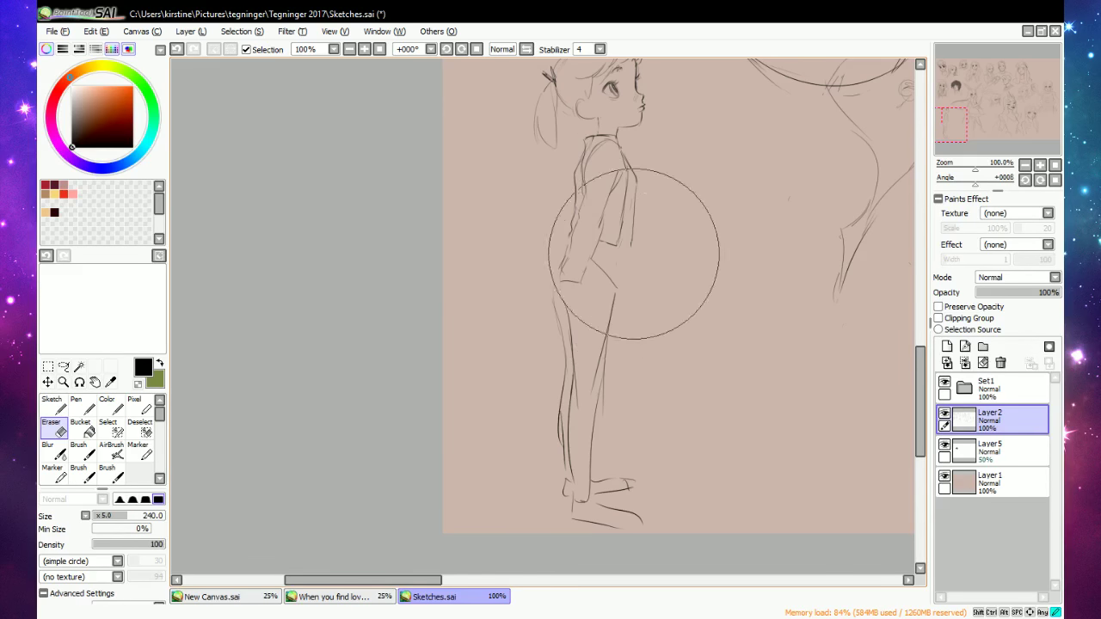
key(n)
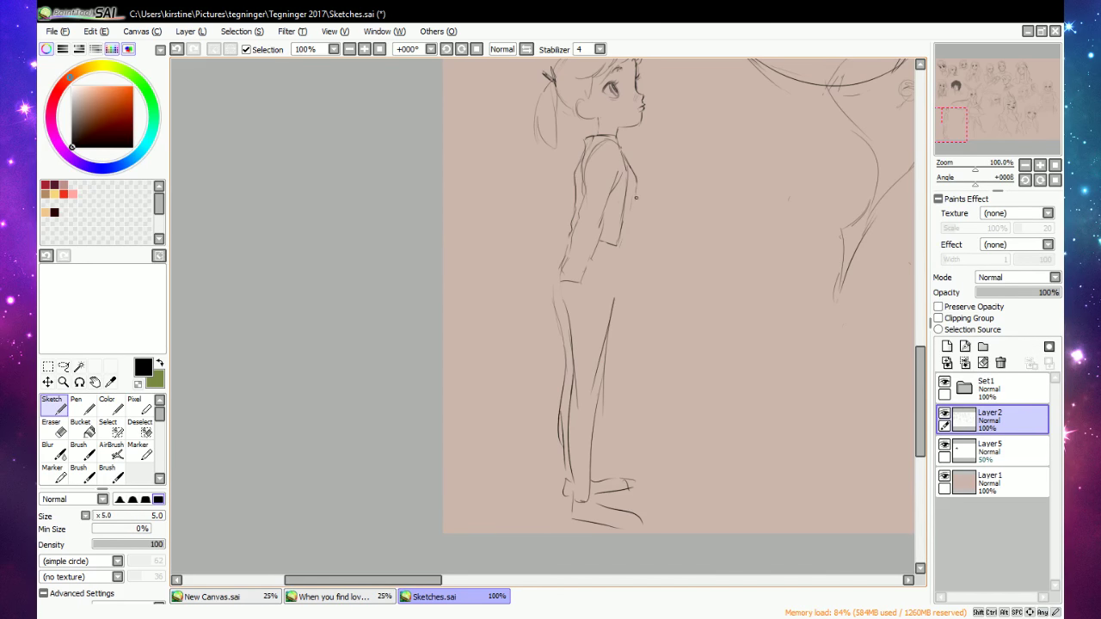
mouse_move(638, 193)
mouse_down()
mouse_move(621, 295)
mouse_move(594, 280)
mouse_move(619, 291)
mouse_up()
Add fold lines to the lower shirt beside the sleeve and clean up the lines around them.
key(e)
key(n)
drag(616, 247, 617, 267)
key(e)
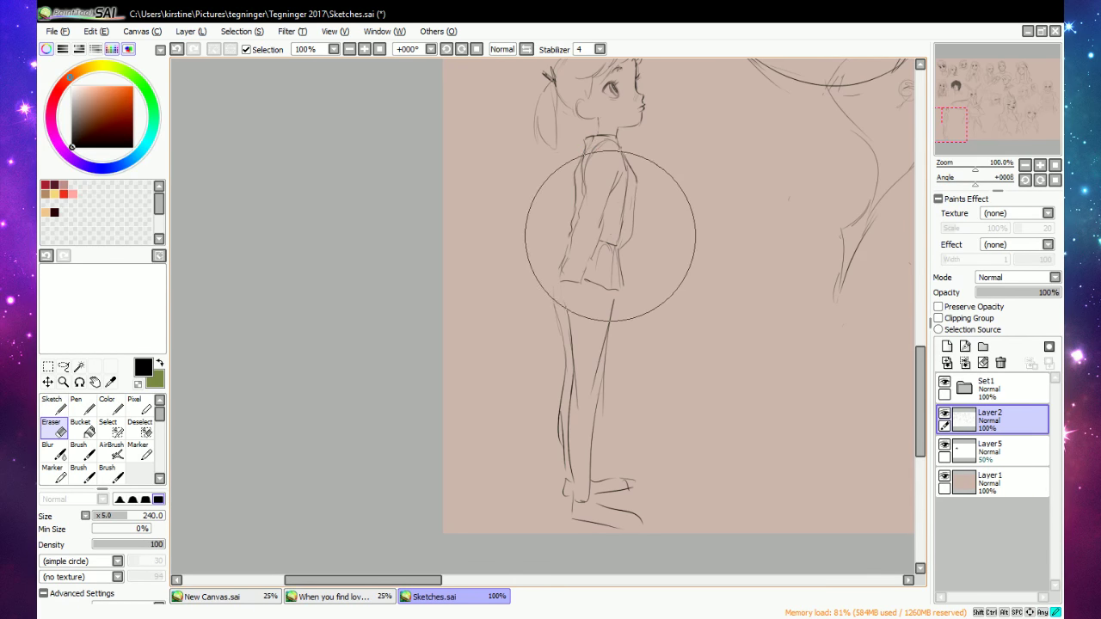
key(n)
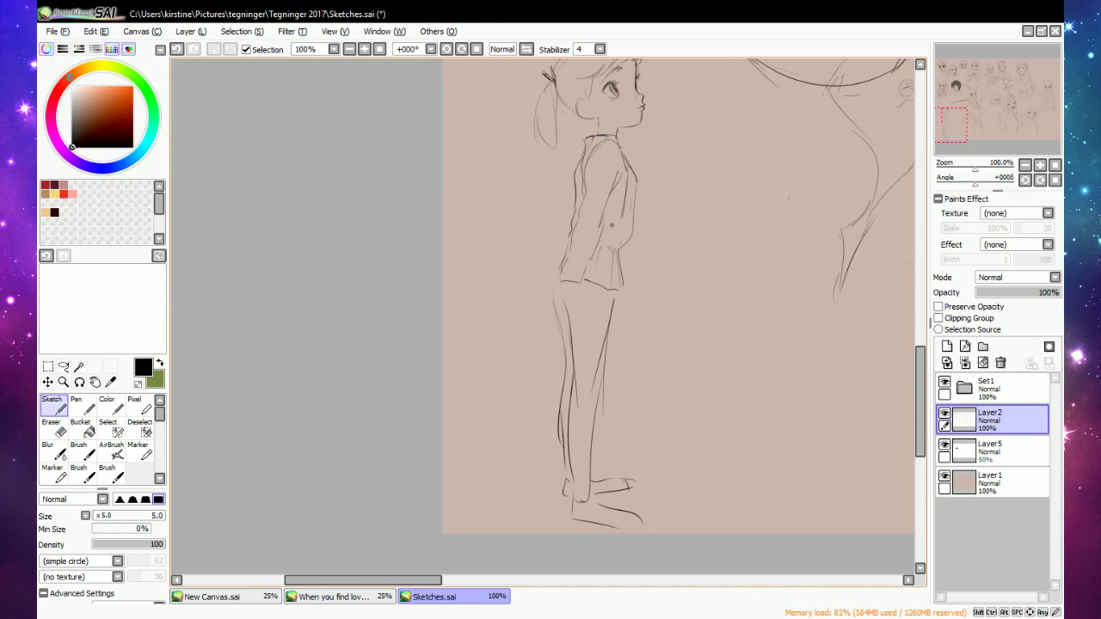
Draw a sleeve edge across the girl's arm and redraw the shirt front with a pinched waist and flared hem.
mouse_move(612, 228)
mouse_down()
mouse_move(624, 209)
mouse_move(580, 223)
mouse_up()
key(e)
mouse_move(634, 232)
mouse_down()
mouse_move(617, 257)
mouse_move(621, 290)
mouse_up()
key(n)
key(e)
key(n)
mouse_move(620, 241)
mouse_down()
mouse_move(627, 270)
mouse_move(633, 221)
mouse_move(615, 235)
mouse_up()
key(e)
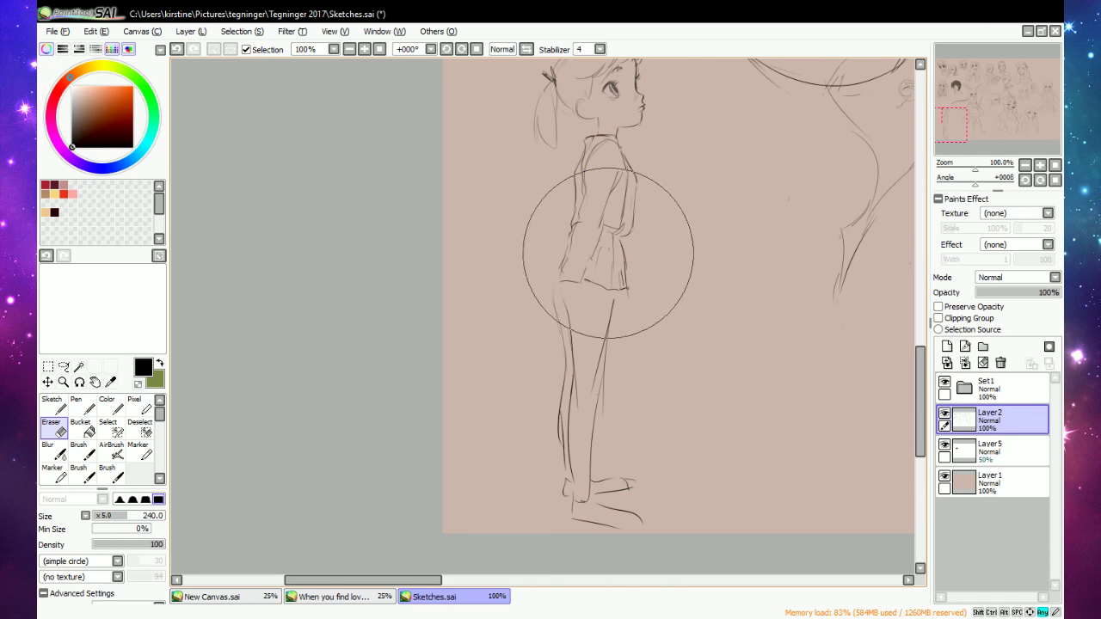
key(n)
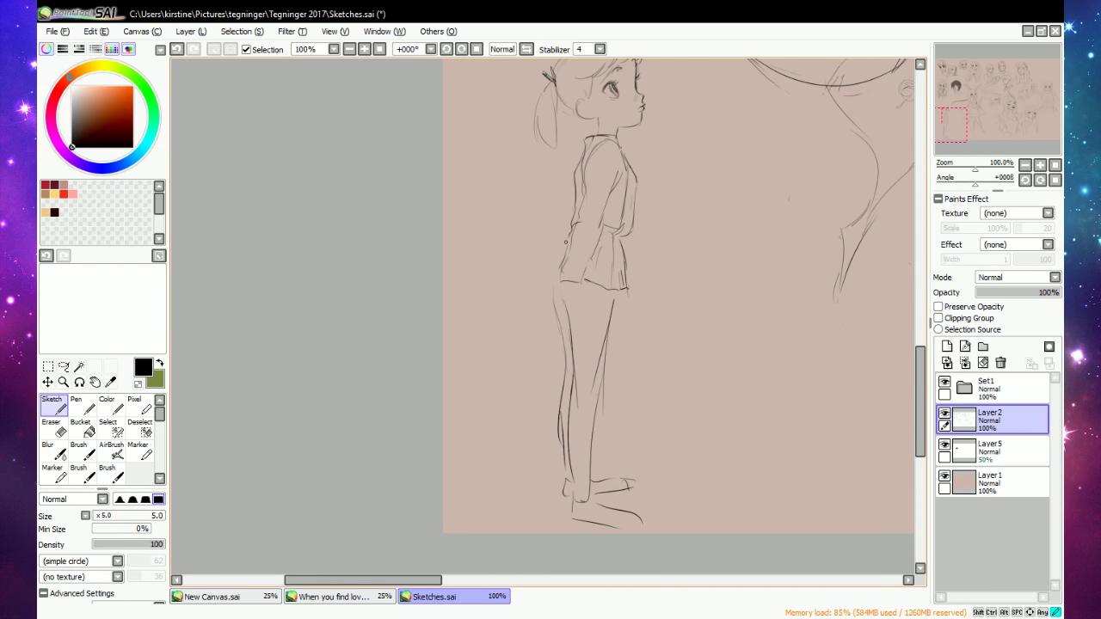
Try reshaping the back of the shirt and hips, and touch up the girl's heel.
mouse_move(543, 262)
mouse_down()
mouse_move(563, 324)
mouse_move(550, 282)
mouse_move(572, 312)
mouse_move(551, 281)
mouse_move(556, 269)
mouse_move(560, 330)
mouse_up()
drag(557, 280, 567, 313)
key(e)
drag(552, 275, 557, 285)
key(n)
drag(536, 279, 562, 280)
mouse_move(542, 285)
mouse_down()
mouse_move(539, 296)
mouse_move(552, 298)
mouse_up()
drag(574, 496, 596, 503)
Erase the girl's body below the collar and move her head up to just beneath the framed drawing.
key(e)
mouse_move(654, 482)
mouse_down()
mouse_move(631, 443)
mouse_move(604, 384)
mouse_move(593, 275)
mouse_move(554, 216)
mouse_move(622, 141)
mouse_up()
drag(920, 400, 920, 339)
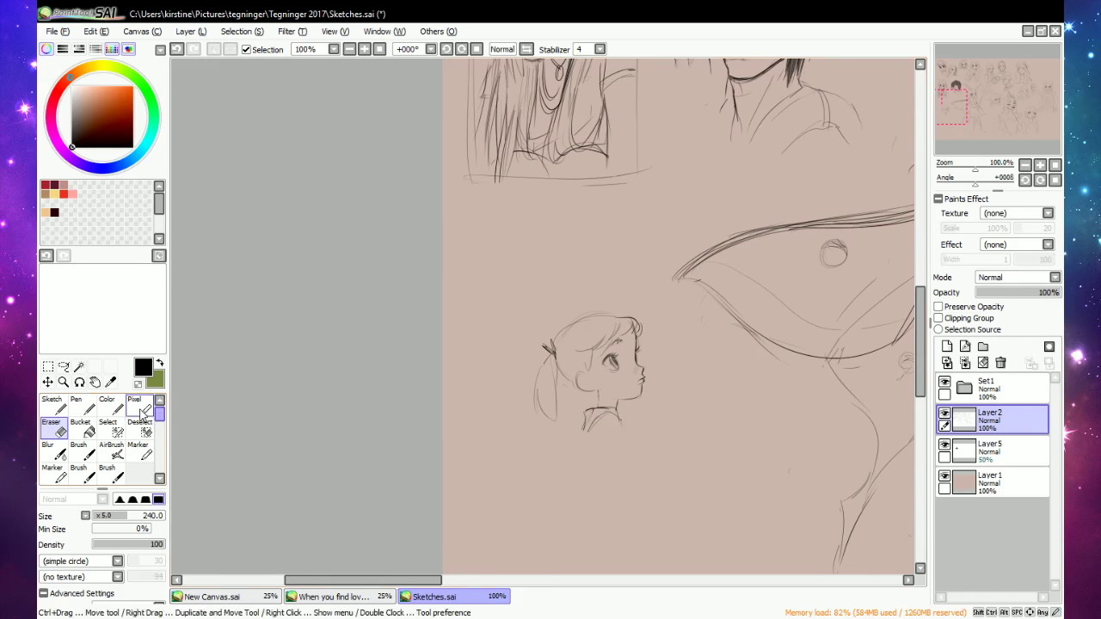
click(63, 366)
mouse_move(593, 264)
mouse_down()
mouse_move(658, 291)
mouse_move(632, 267)
mouse_up()
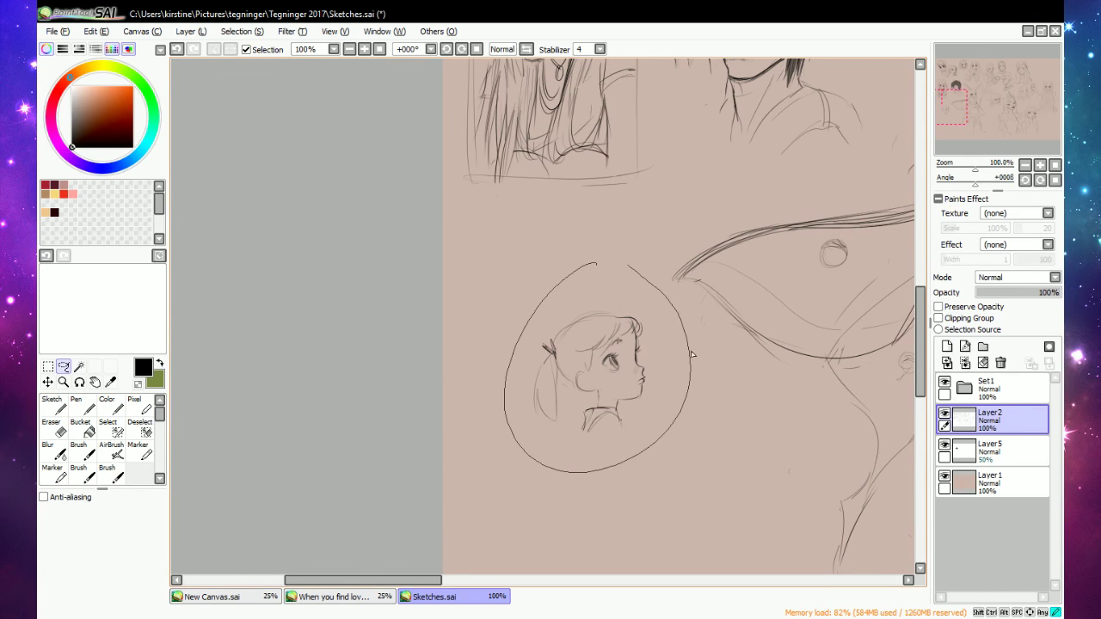
drag(669, 404, 606, 291)
key(ctrl+d)
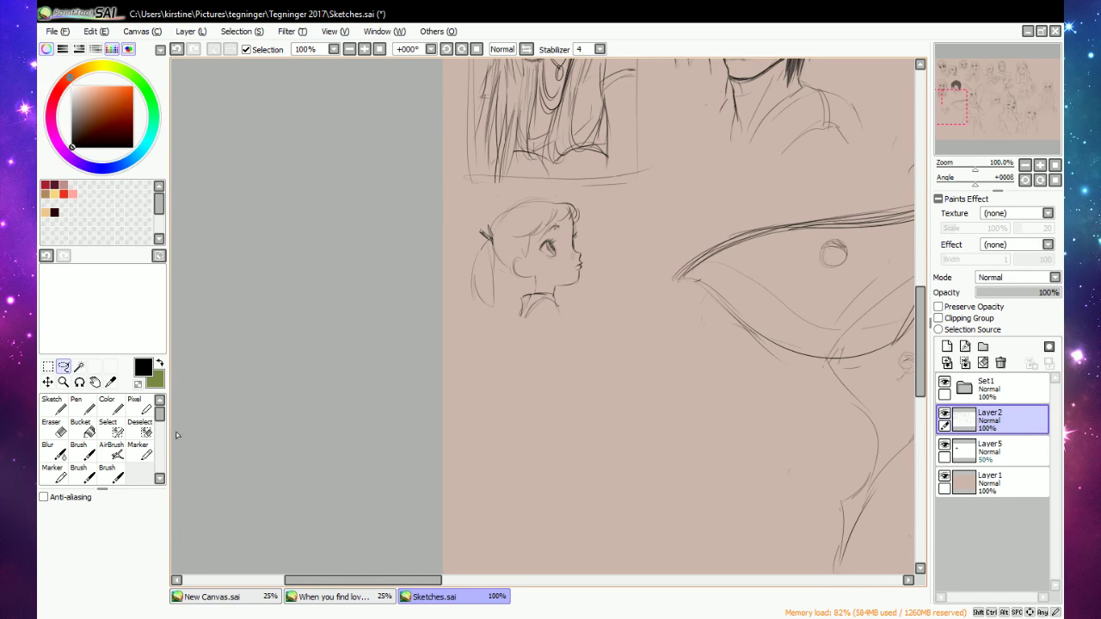
Begin a new left-facing profile below the ponytailed head with a brow line and a triangular eye outline.
click(52, 405)
mouse_move(587, 379)
mouse_down()
mouse_move(650, 334)
mouse_move(679, 389)
mouse_up()
mouse_move(593, 403)
mouse_down()
mouse_move(622, 404)
mouse_move(602, 427)
mouse_move(625, 387)
mouse_move(630, 403)
mouse_move(614, 418)
mouse_up()
key(e)
key(n)
key(e)
key(n)
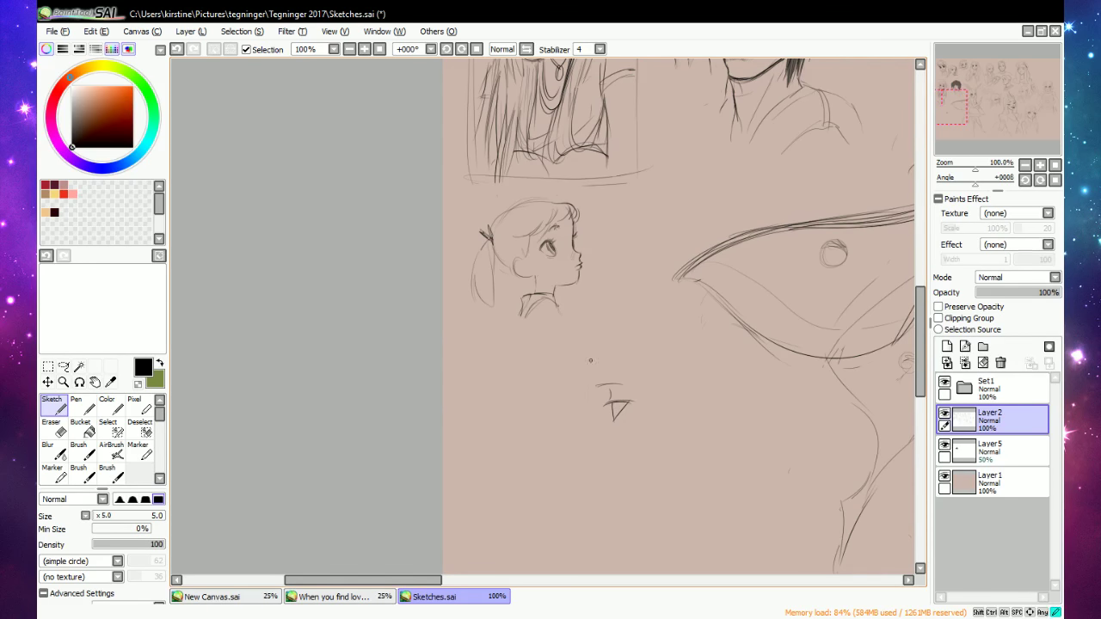
Draw the profile line from forehead to nose tip and nostril, and redraw the upper eyelid.
drag(590, 360, 598, 442)
drag(608, 445, 600, 448)
key(e)
mouse_move(605, 404)
mouse_down()
mouse_move(619, 403)
mouse_move(612, 414)
mouse_move(622, 401)
mouse_up()
key(n)
drag(607, 404, 628, 400)
Clean up the stray marks around the profile's eye and refine its eyelid and narrow iris.
key(e)
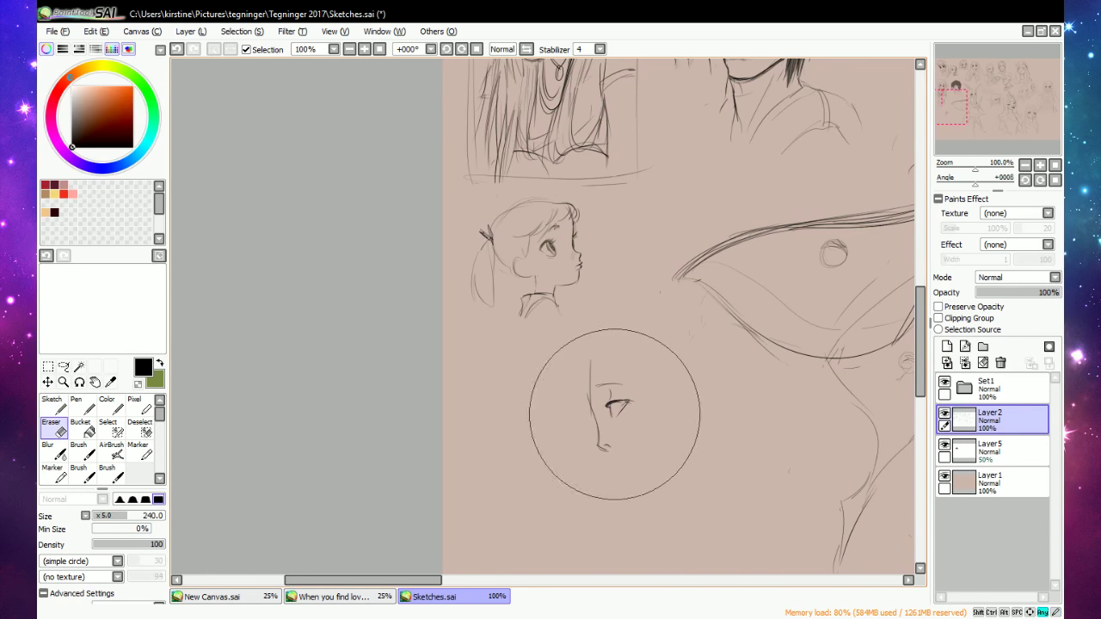
mouse_move(590, 401)
mouse_down()
mouse_move(611, 408)
mouse_move(602, 408)
mouse_up()
key(e)
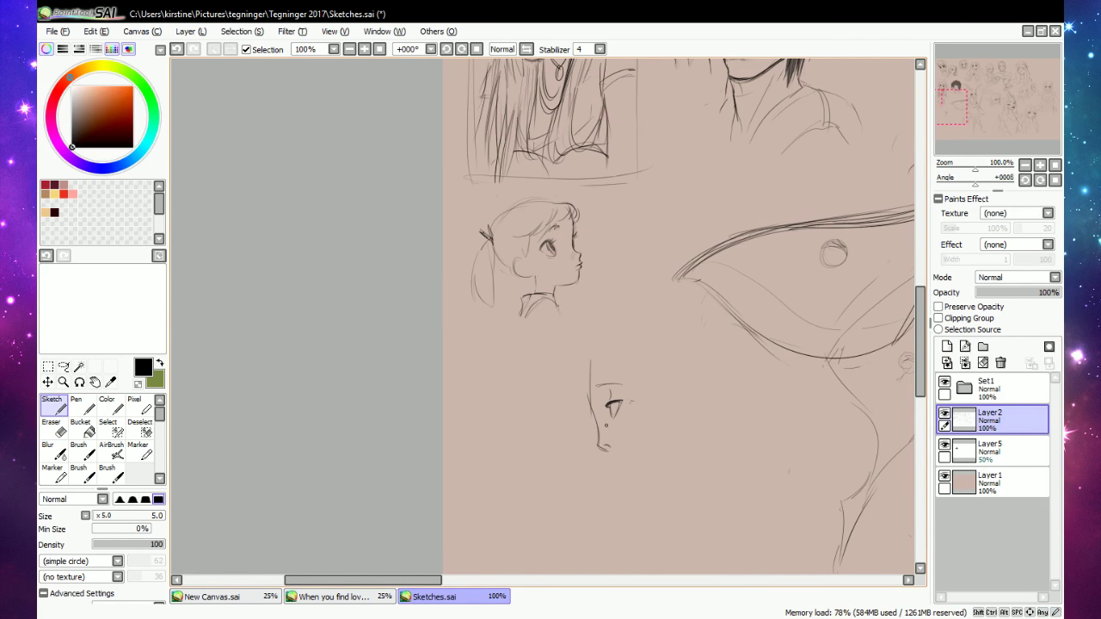
key(e)
key(e)
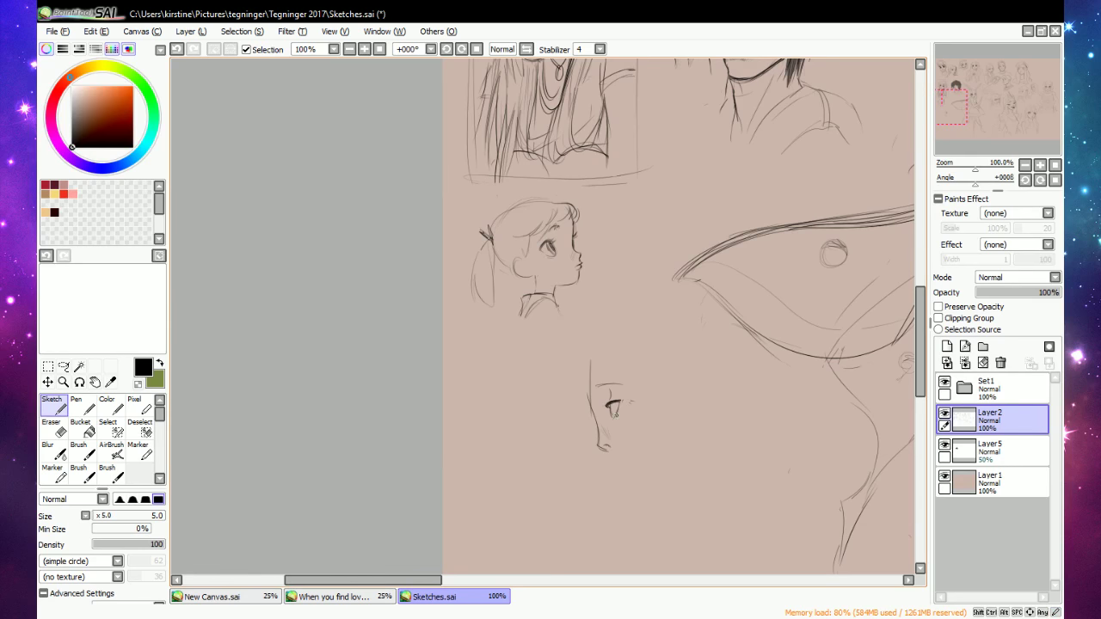
drag(618, 414, 613, 421)
key(e)
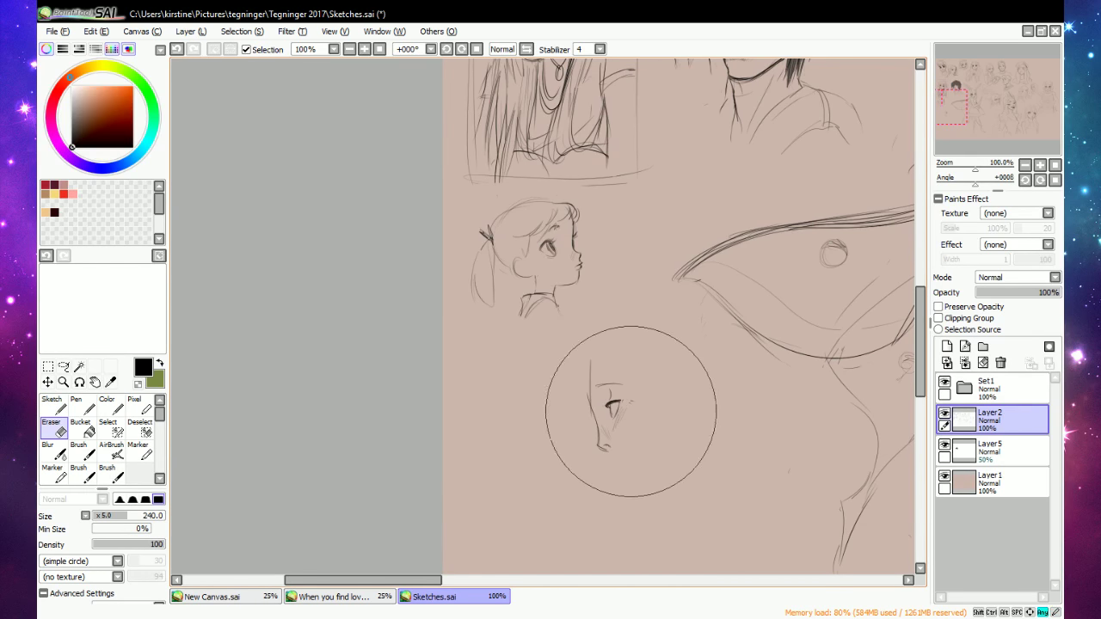
Sketch the profile's lips, chin and lower jaw, and darken the pupil.
key(e)
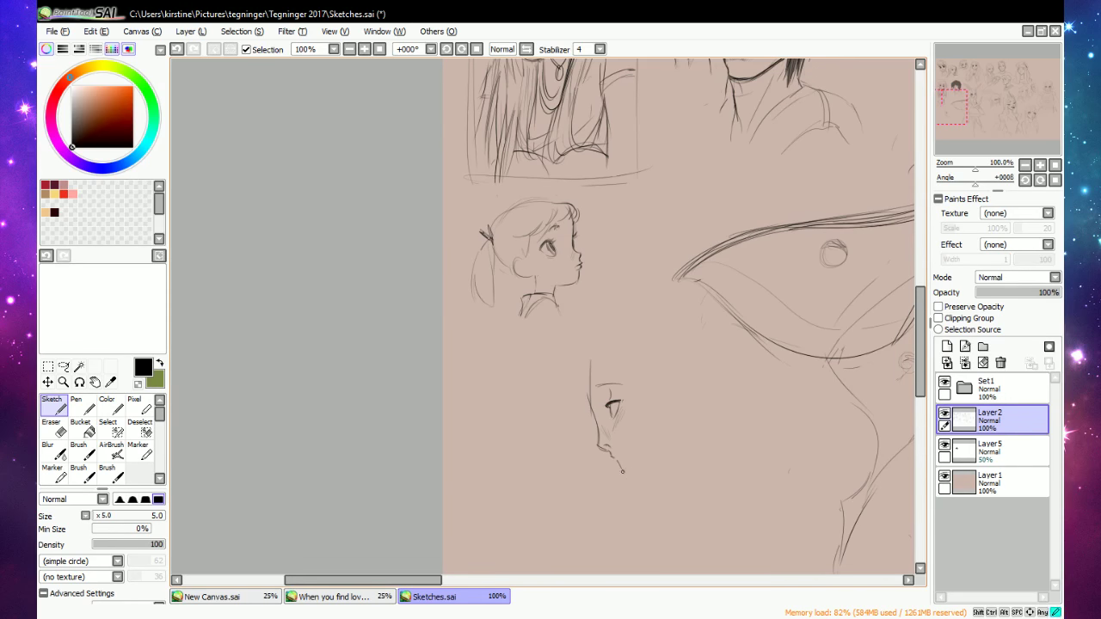
drag(621, 470, 652, 459)
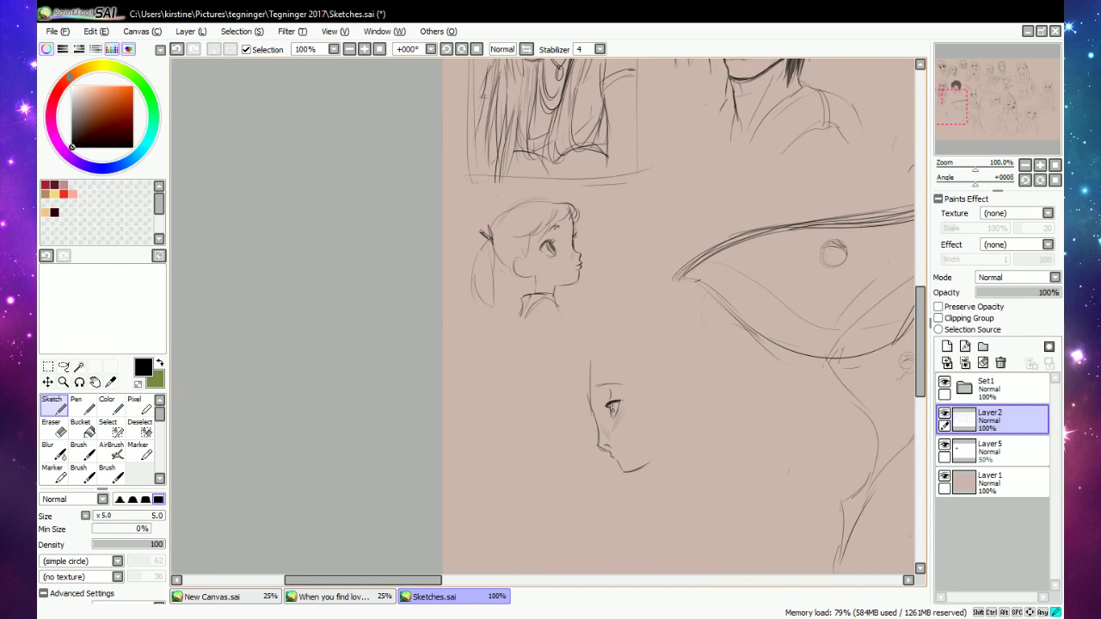
drag(611, 405, 614, 416)
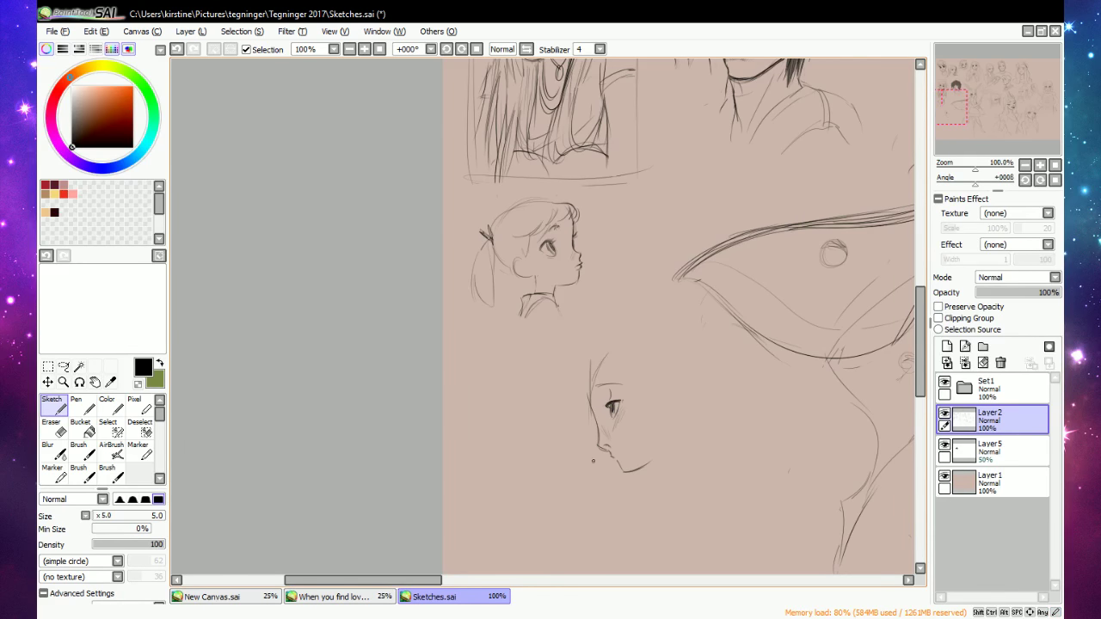
Sketch curly locks above the profile's forehead and extend the hairline back over the temple.
key(e)
mouse_move(597, 373)
mouse_down()
mouse_move(603, 359)
mouse_move(594, 383)
mouse_up()
key(n)
key(e)
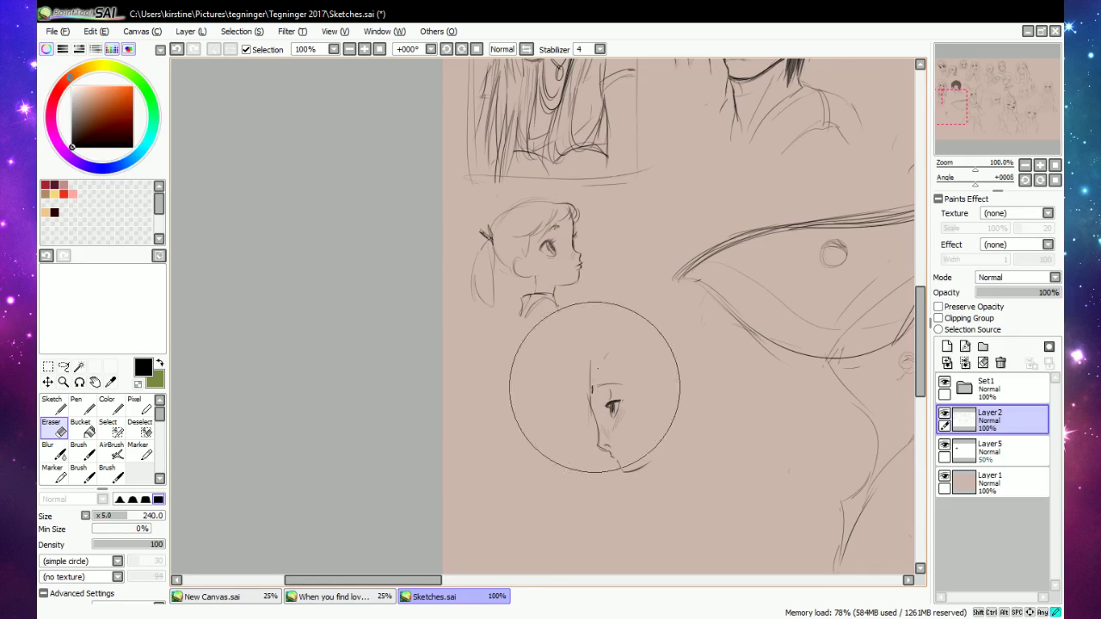
key(n)
mouse_move(594, 370)
mouse_down()
mouse_move(590, 348)
mouse_move(575, 378)
mouse_up()
key(e)
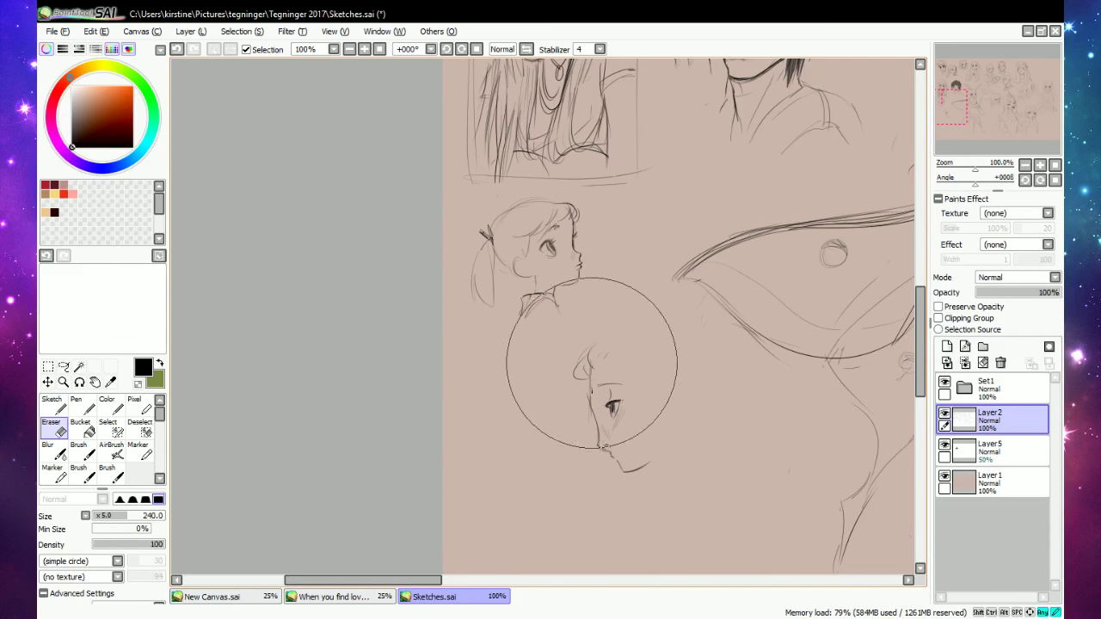
key(n)
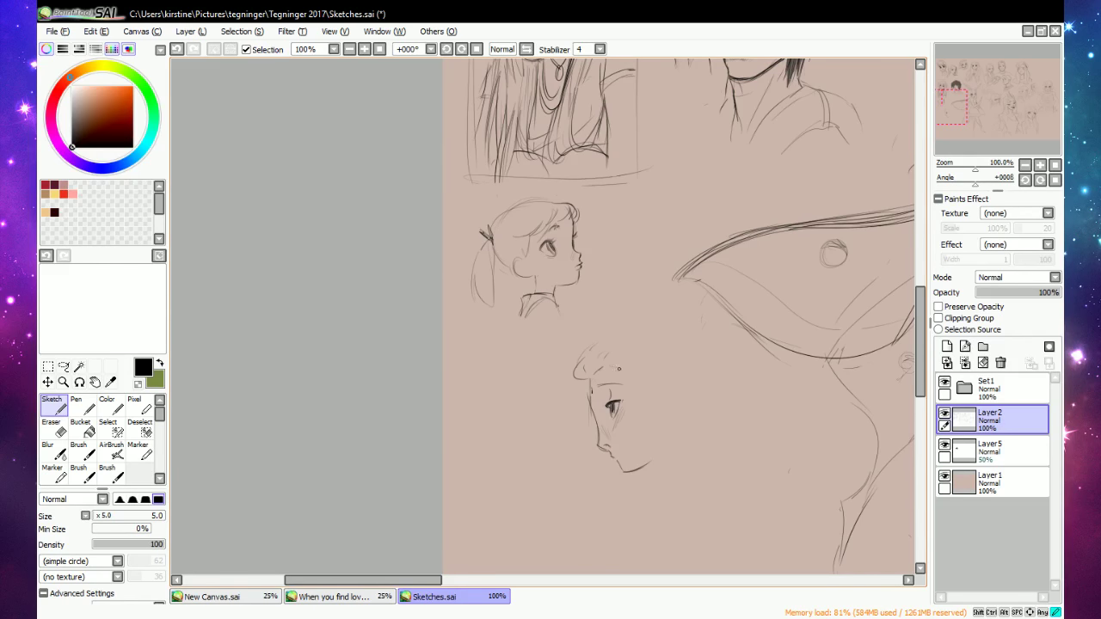
drag(610, 363, 659, 376)
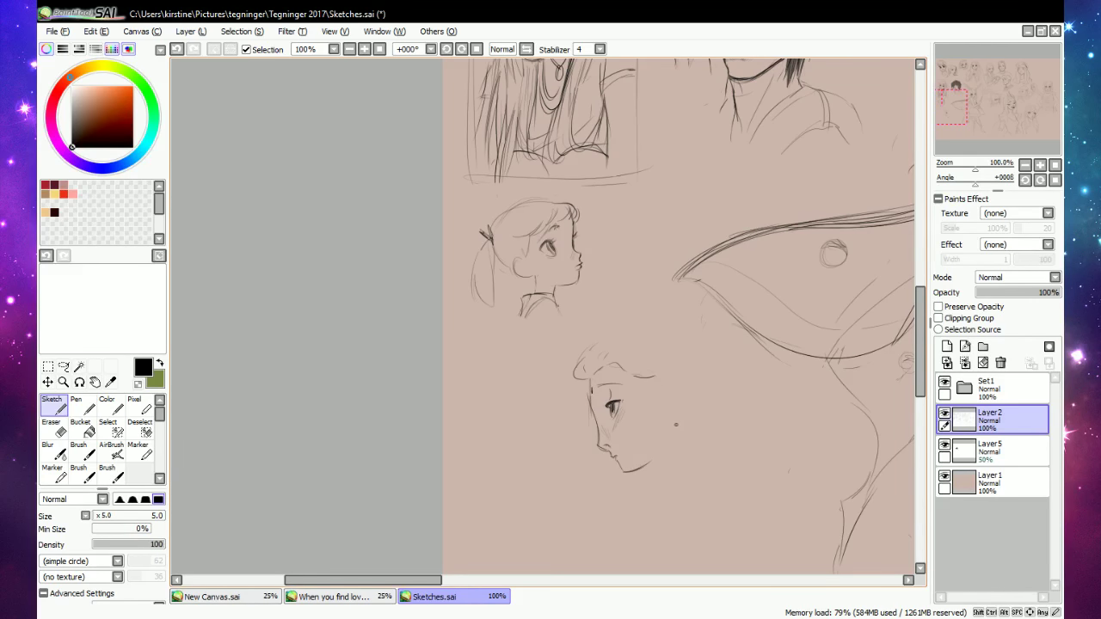
Redraw the profile's mouth and chin, and extend the jawline upward toward the ear.
key(e)
key(n)
mouse_move(608, 452)
mouse_down()
mouse_move(643, 452)
mouse_move(619, 473)
mouse_move(607, 454)
mouse_move(626, 478)
mouse_move(669, 437)
mouse_up()
key(e)
key(n)
key(e)
key(n)
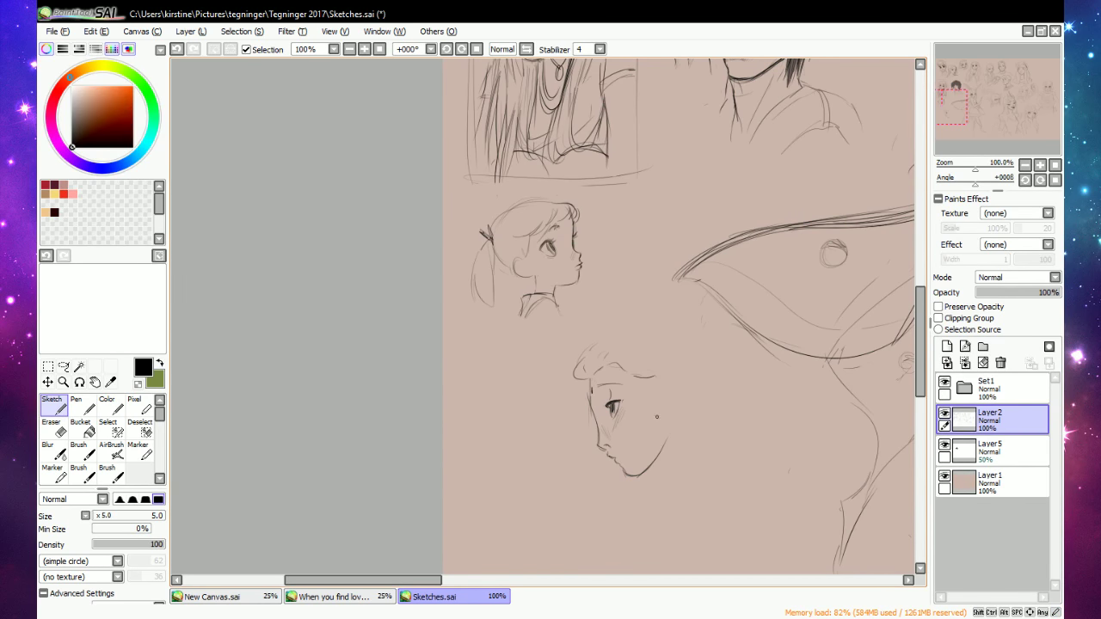
Draw a rounded ear, erase the rear jaw and neck lines, and add a curved hairline at the nape.
drag(647, 386, 655, 442)
key(e)
drag(649, 388, 661, 426)
key(e)
mouse_move(665, 378)
mouse_down()
mouse_move(676, 407)
mouse_move(661, 413)
mouse_move(654, 487)
mouse_up()
key(e)
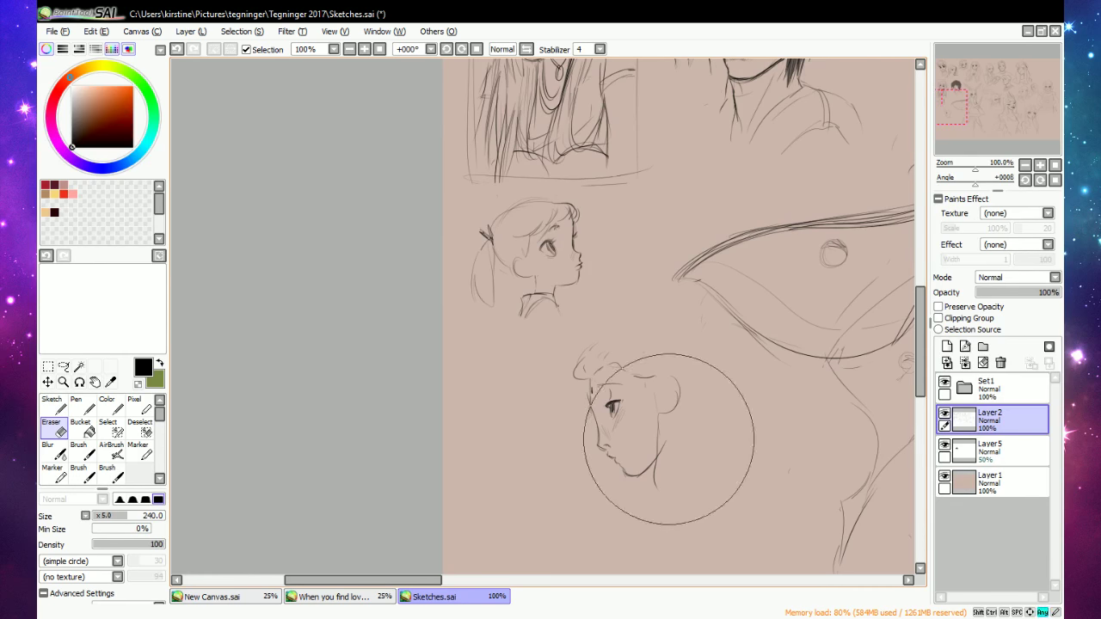
mouse_move(661, 432)
mouse_down()
mouse_move(661, 447)
mouse_move(721, 421)
mouse_up()
key(n)
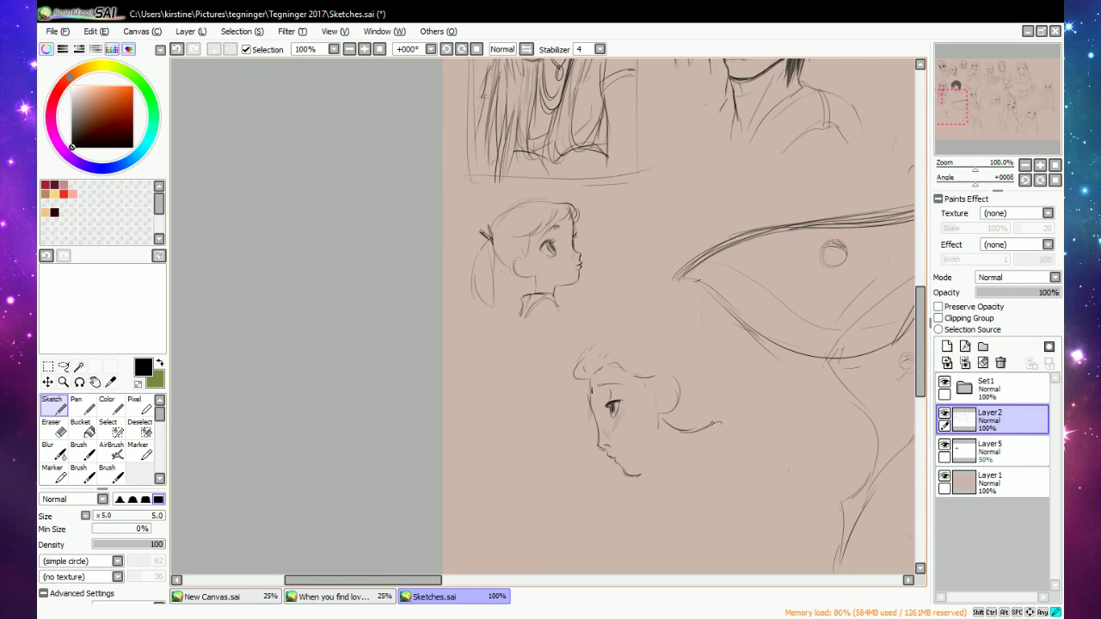
Sketch the crown of the hair, a bun at the back and loose curls around the head.
mouse_move(613, 331)
mouse_down()
mouse_move(698, 361)
mouse_move(666, 356)
mouse_move(669, 322)
mouse_move(659, 321)
mouse_move(711, 352)
mouse_move(721, 385)
mouse_move(724, 367)
mouse_move(738, 409)
mouse_move(694, 437)
mouse_up()
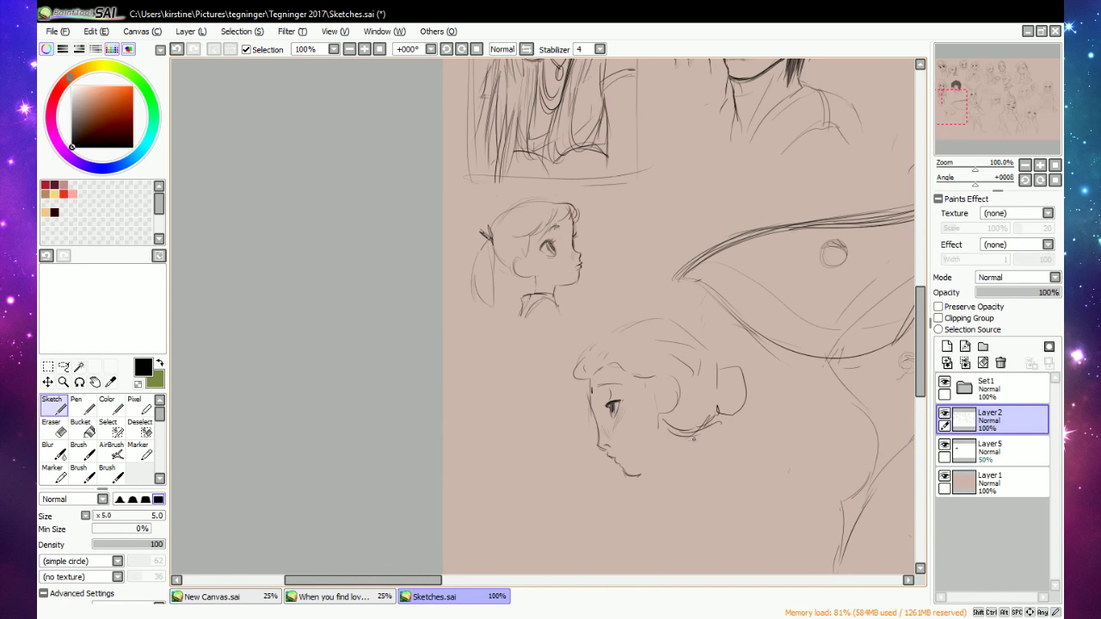
mouse_move(598, 360)
mouse_down()
mouse_move(631, 345)
mouse_move(676, 360)
mouse_up()
drag(592, 352, 567, 392)
mouse_move(721, 345)
mouse_down()
mouse_move(722, 372)
mouse_move(755, 370)
mouse_up()
drag(718, 408, 747, 421)
Add the jaw and neck curve, the inner ear details and the corner of the mouth.
mouse_move(640, 475)
mouse_down()
mouse_move(657, 456)
mouse_move(672, 481)
mouse_up()
drag(669, 375, 650, 389)
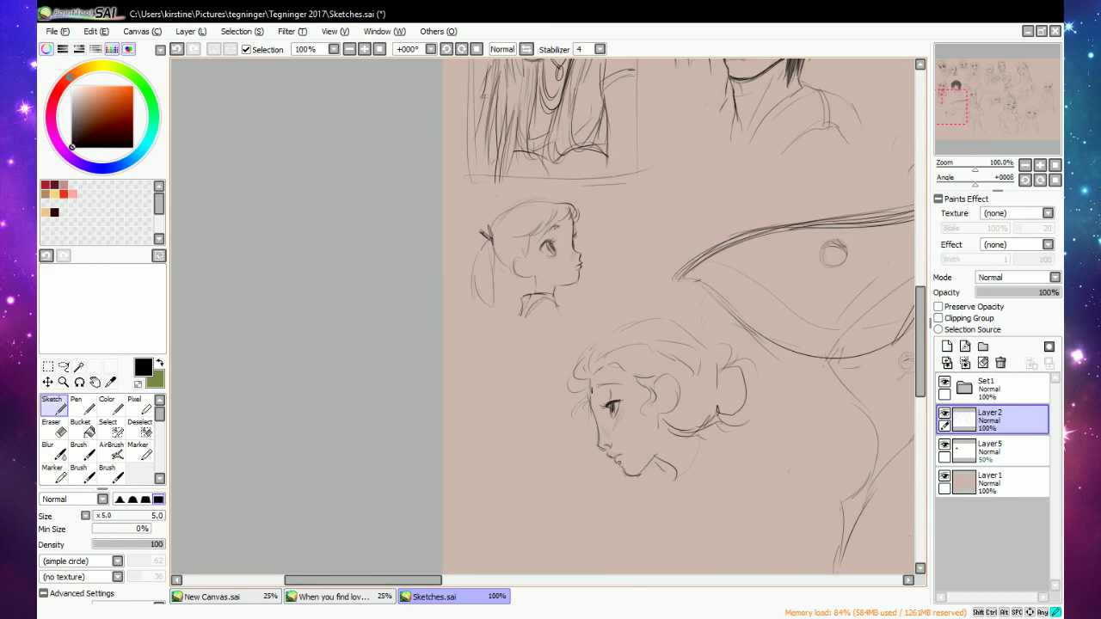
drag(614, 459, 625, 457)
mouse_move(662, 390)
mouse_down()
mouse_move(660, 411)
mouse_move(663, 397)
mouse_up()
Lasso the curly-haired profile, move it slightly up and to the left, and deselect it.
click(63, 366)
mouse_move(635, 302)
mouse_down()
mouse_move(582, 335)
mouse_move(764, 448)
mouse_move(739, 345)
mouse_move(636, 303)
mouse_up()
mouse_move(700, 440)
mouse_down()
mouse_move(656, 439)
mouse_move(686, 425)
mouse_up()
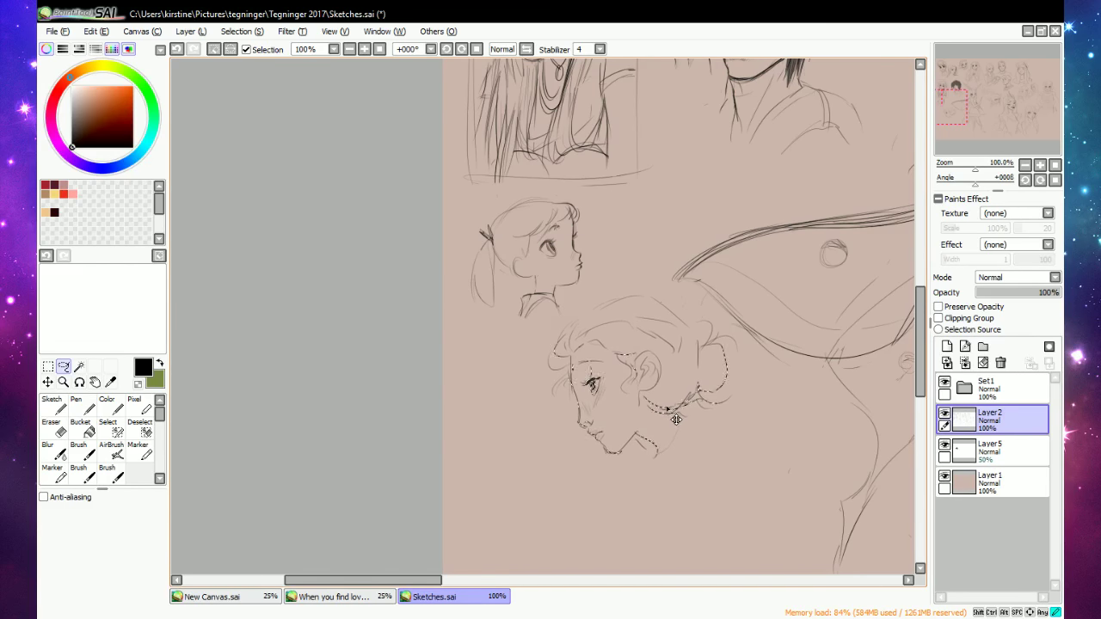
key(ctrl+d)
click(55, 410)
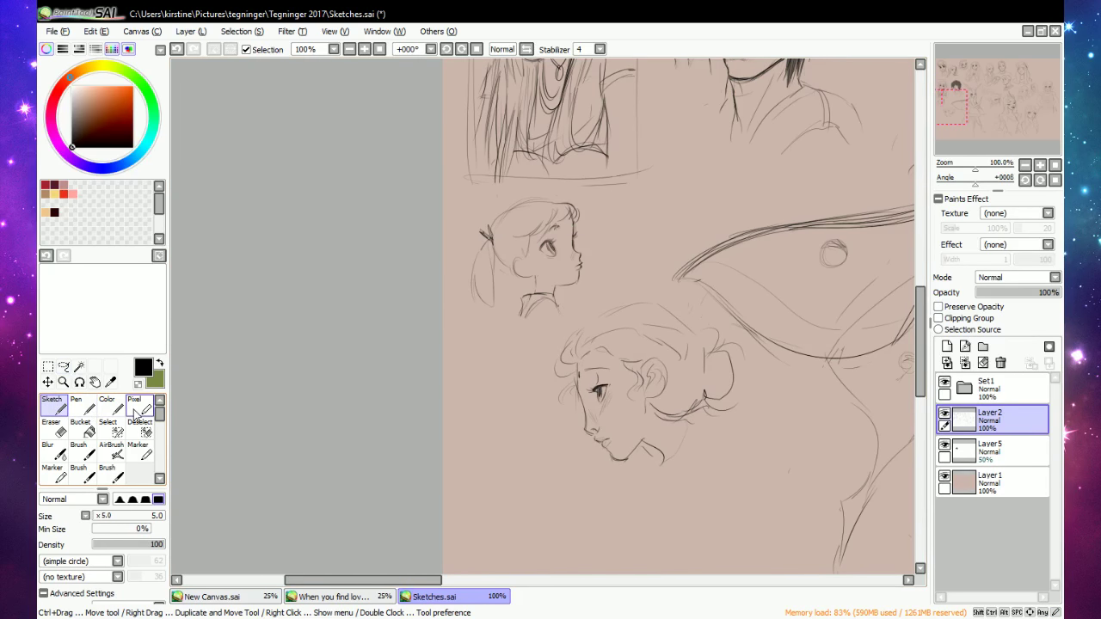
drag(922, 323, 923, 354)
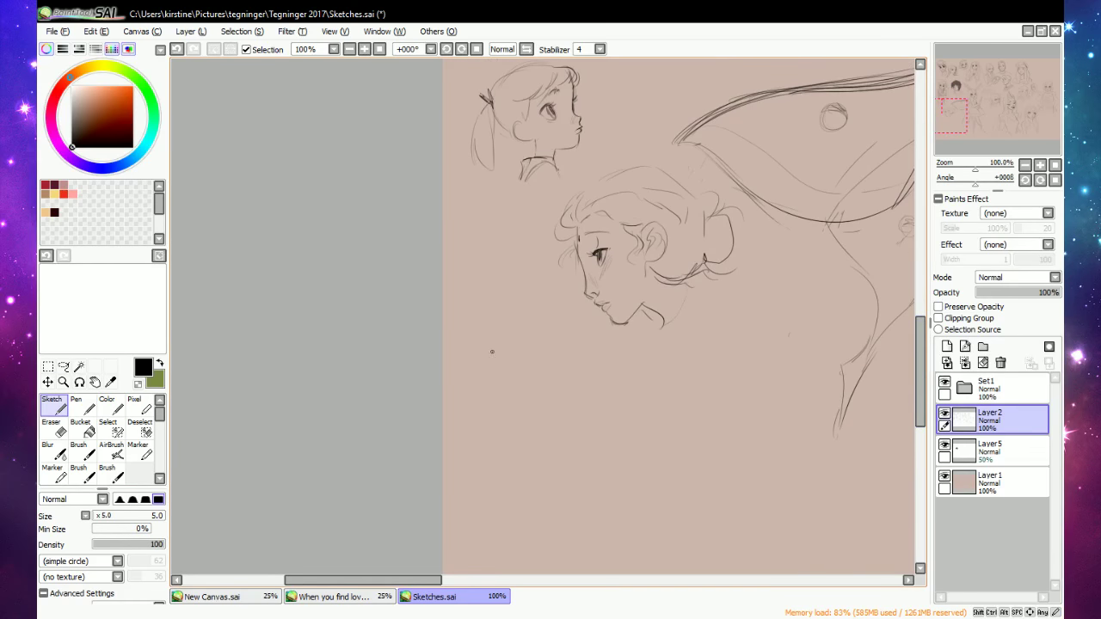
mouse_move(497, 389)
mouse_down()
mouse_move(527, 315)
mouse_move(500, 405)
mouse_move(553, 391)
mouse_up()
drag(590, 345, 554, 421)
mouse_move(511, 383)
mouse_down()
mouse_move(546, 383)
mouse_move(538, 347)
mouse_move(566, 394)
mouse_move(547, 371)
mouse_move(555, 383)
mouse_move(591, 354)
mouse_move(550, 425)
mouse_move(564, 432)
mouse_up()
drag(555, 375, 573, 395)
drag(589, 392, 593, 425)
key(e)
mouse_move(551, 462)
mouse_down()
mouse_move(504, 442)
mouse_move(509, 404)
mouse_up()
key(e)
click(729, 617)
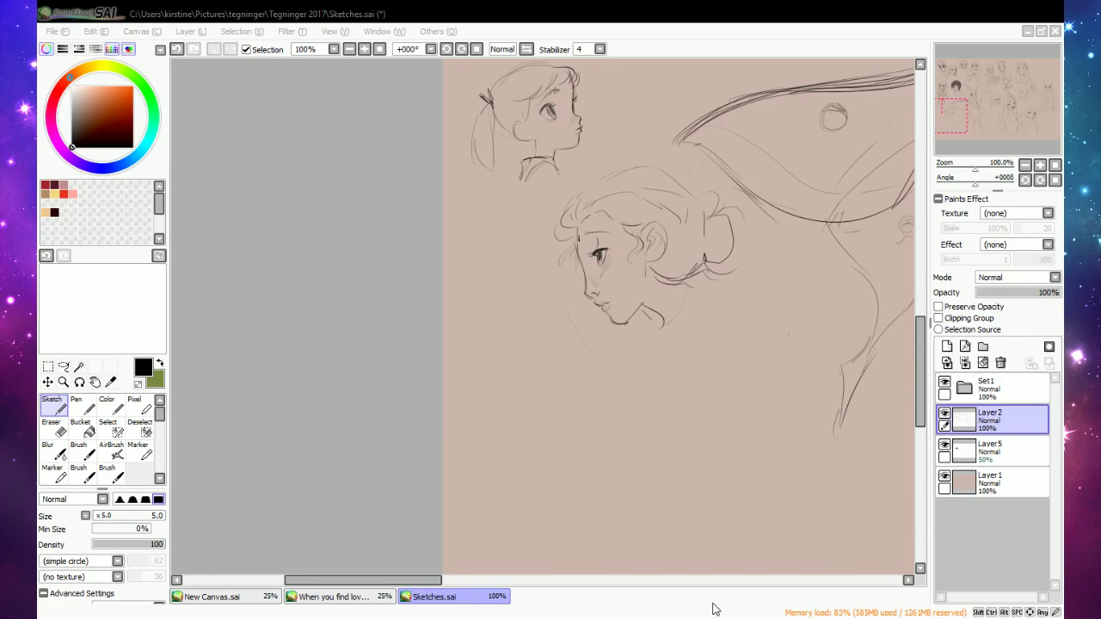
Sketch a girl's near-frontal head below the profile, with parted hair, brows, eye outlines and a long side strand.
drag(433, 580, 444, 580)
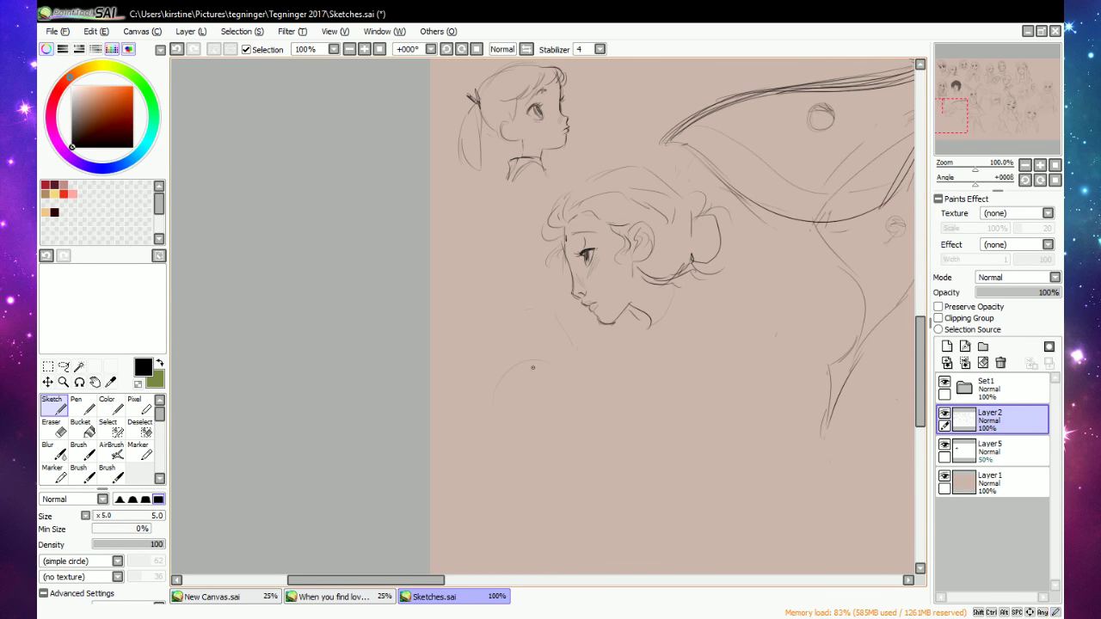
drag(497, 394, 592, 418)
drag(555, 396, 572, 387)
drag(524, 420, 538, 414)
mouse_move(523, 430)
mouse_down()
mouse_move(583, 430)
mouse_move(579, 438)
mouse_up()
drag(587, 416, 589, 454)
drag(510, 467, 514, 508)
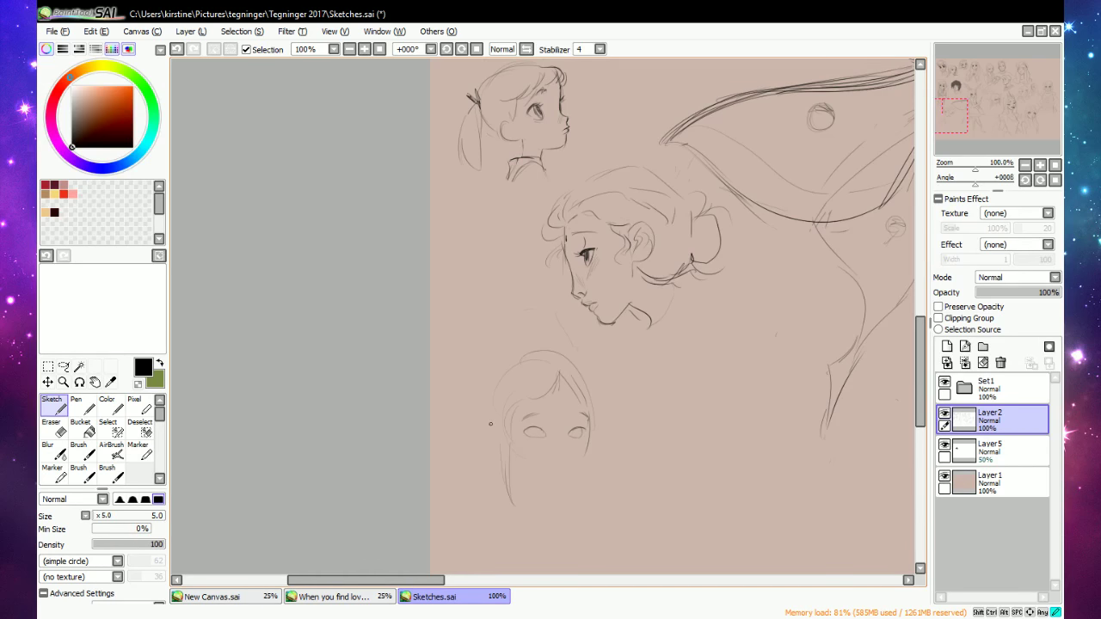
Add the girl's outer hair line, irises, far cheek, small nose and mouth.
mouse_move(489, 423)
mouse_down()
mouse_move(496, 445)
mouse_move(564, 454)
mouse_move(534, 433)
mouse_up()
mouse_move(570, 431)
mouse_down()
mouse_move(585, 430)
mouse_move(533, 432)
mouse_move(555, 454)
mouse_move(587, 443)
mouse_move(555, 478)
mouse_up()
key(e)
key(e)
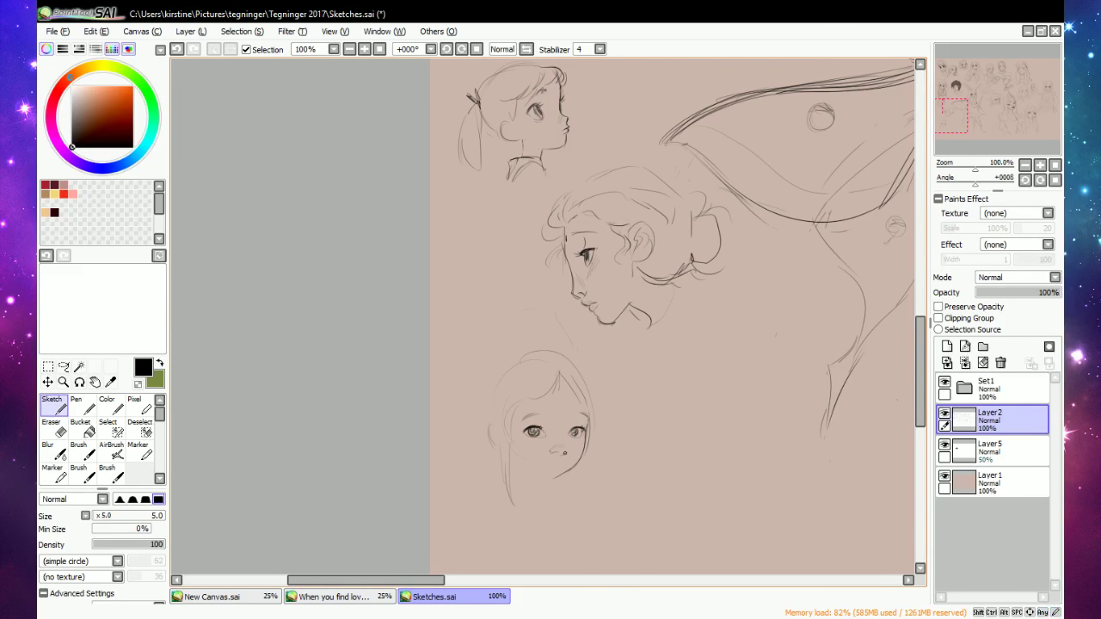
drag(554, 448, 566, 452)
key(e)
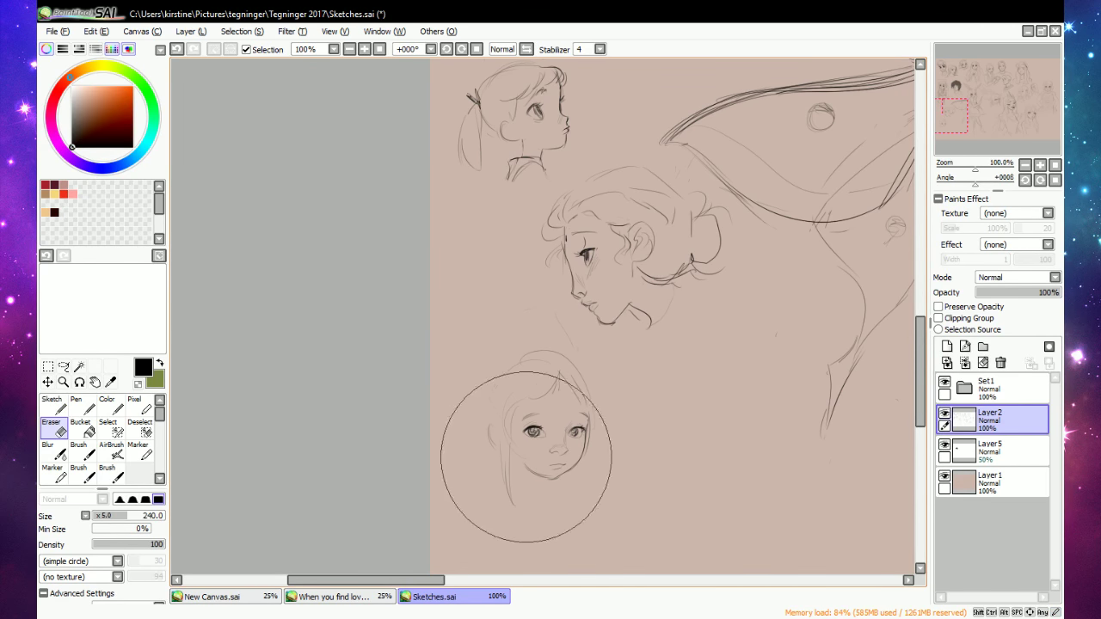
Draw the girl's near cheek and jaw down to the chin, erasing and redrawing the curve.
key(n)
drag(518, 458, 554, 477)
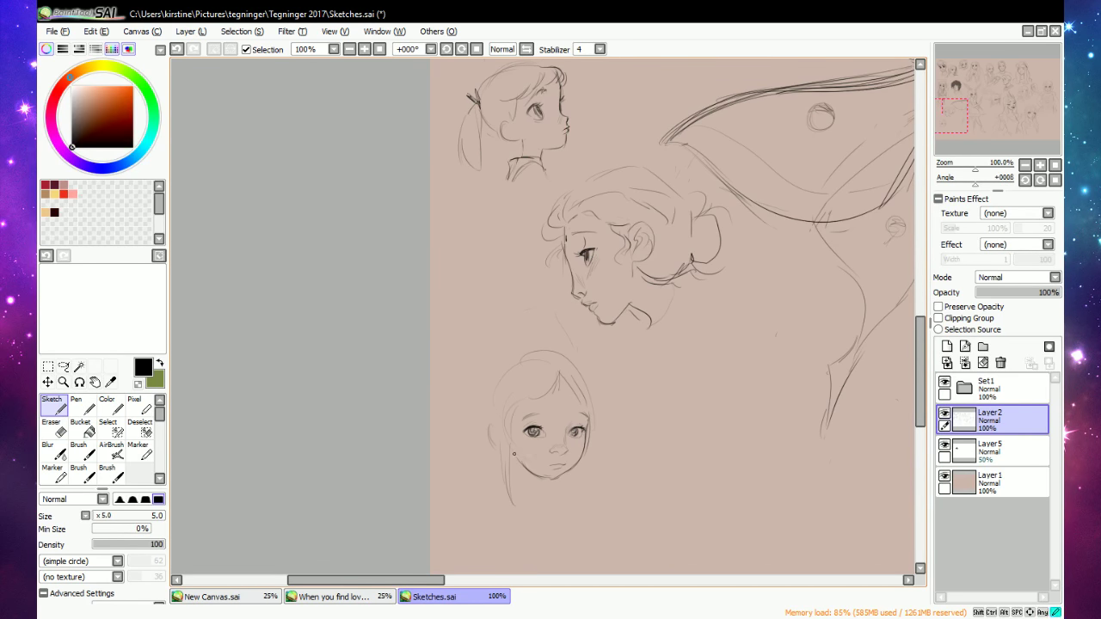
key(e)
key(n)
key(e)
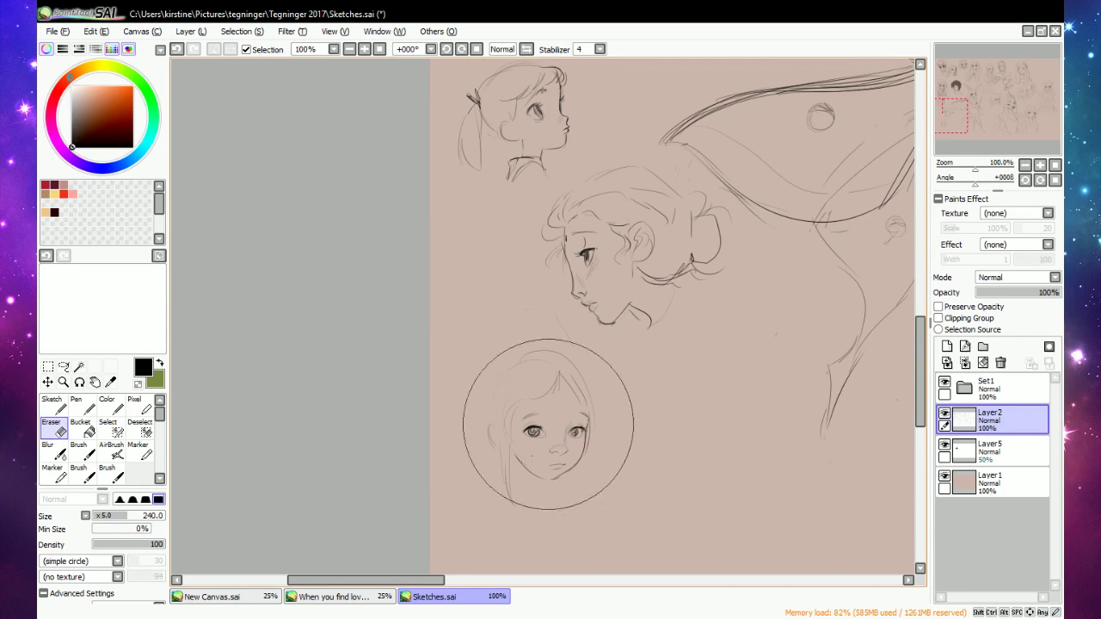
key(n)
drag(515, 444, 520, 462)
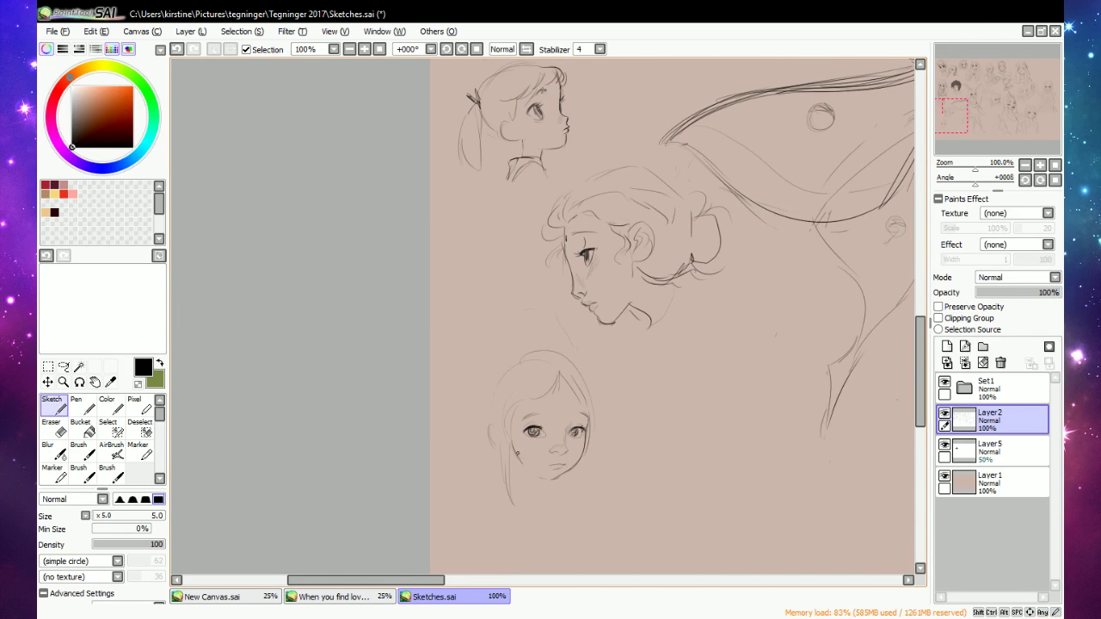
Draw bangs across the girl's forehead and erase the long hair strand beside her face.
key(e)
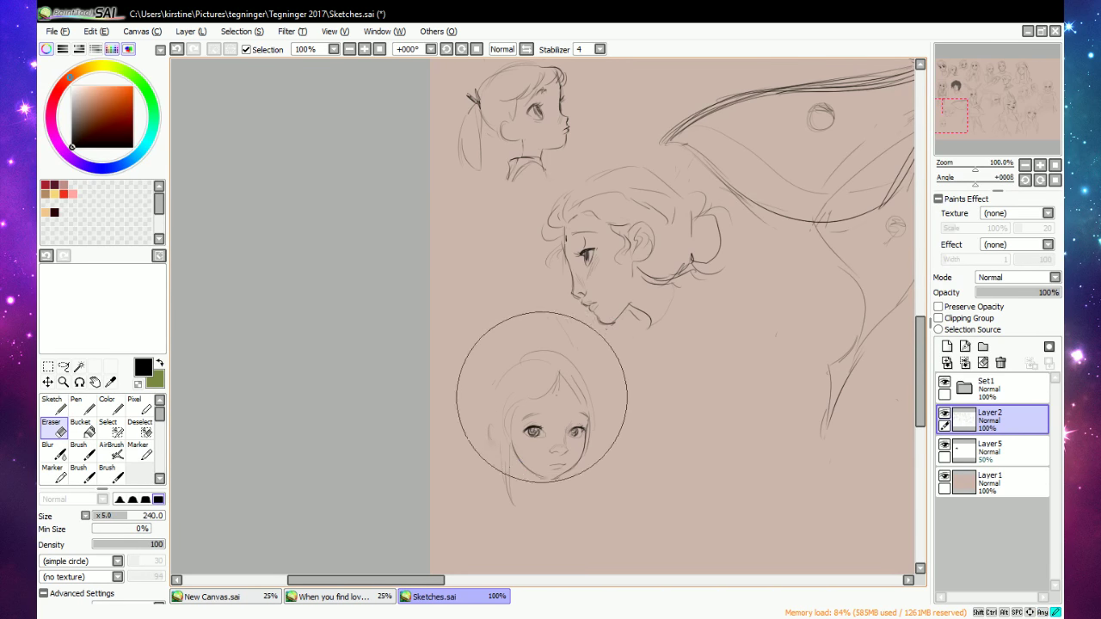
key(n)
mouse_move(574, 384)
mouse_down()
mouse_move(551, 411)
mouse_move(555, 387)
mouse_move(530, 412)
mouse_move(533, 390)
mouse_move(517, 445)
mouse_move(524, 401)
mouse_move(516, 466)
mouse_up()
key(e)
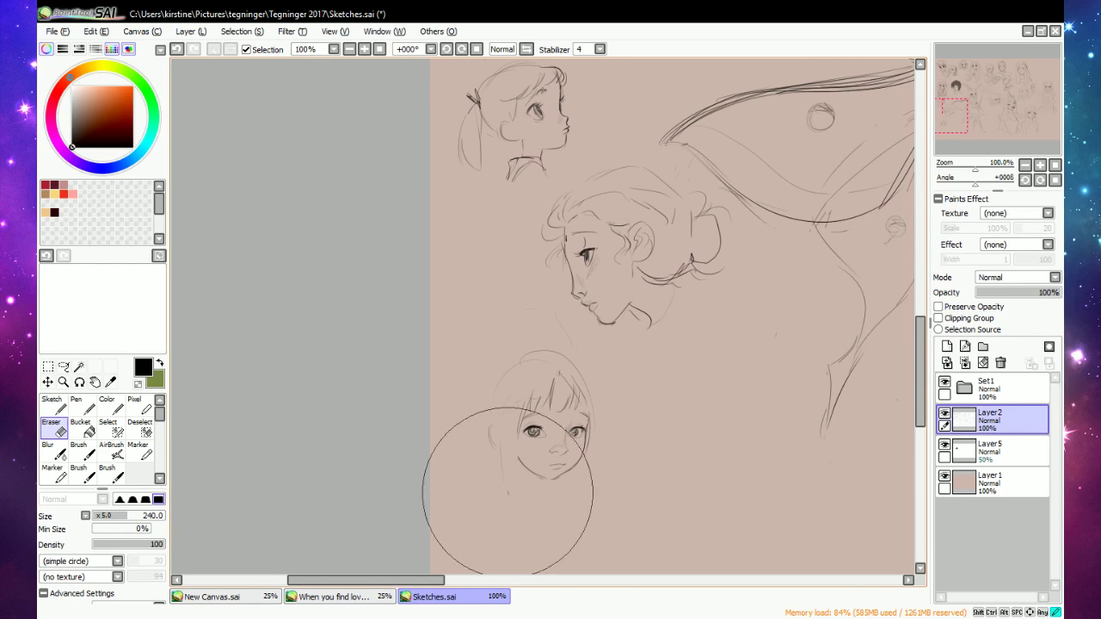
Draw long straight hair strands falling past both sides of the girl's face.
key(n)
drag(520, 416, 519, 504)
mouse_move(588, 417)
mouse_down()
mouse_move(585, 393)
mouse_move(584, 412)
mouse_up()
key(e)
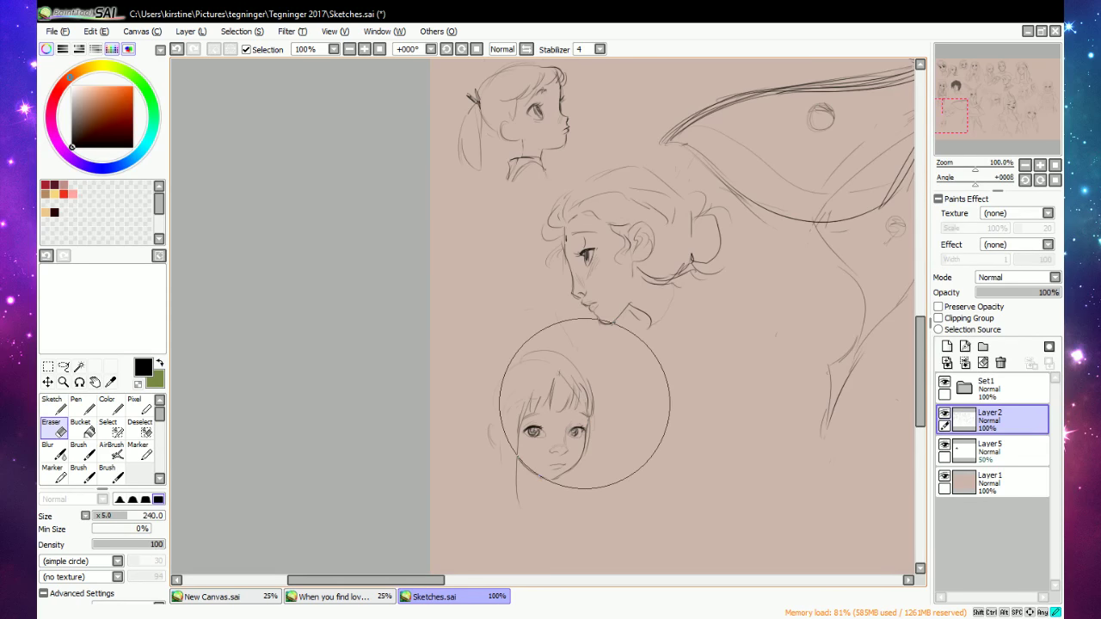
key(b)
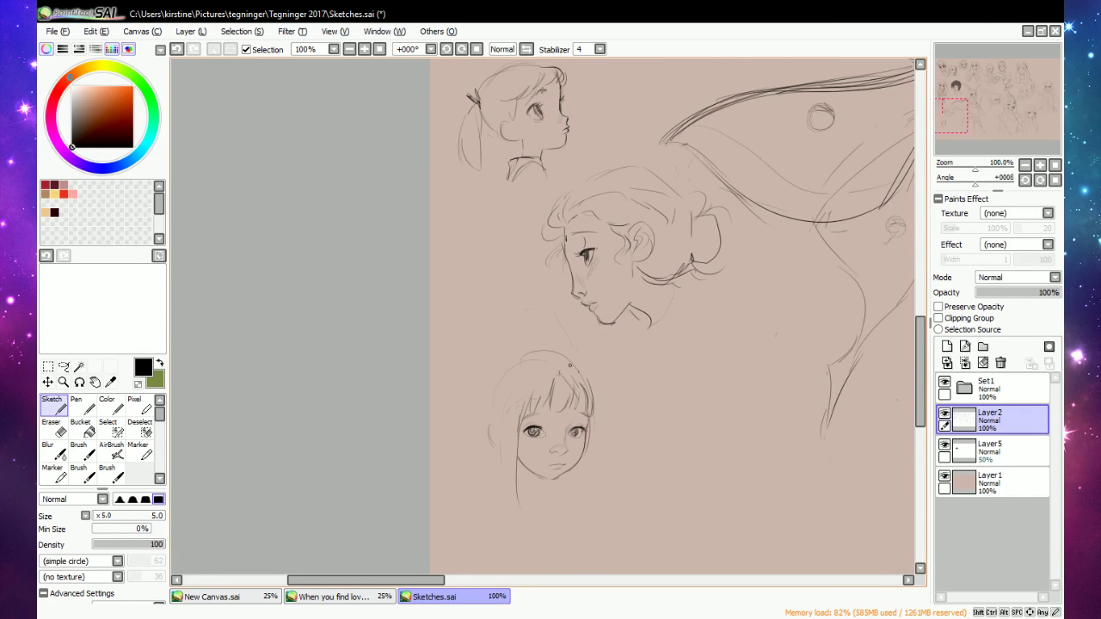
mouse_move(587, 375)
mouse_down()
mouse_move(584, 417)
mouse_move(580, 494)
mouse_up()
Outline the girl's outer hair from crown to ends, and add her neck lines and light cheek shading.
drag(504, 370, 484, 417)
mouse_move(509, 361)
mouse_down()
mouse_move(490, 390)
mouse_move(543, 352)
mouse_up()
drag(491, 390, 488, 404)
drag(485, 433, 482, 496)
mouse_move(487, 456)
mouse_down()
mouse_move(489, 507)
mouse_move(520, 504)
mouse_move(519, 469)
mouse_move(559, 475)
mouse_move(546, 497)
mouse_move(574, 537)
mouse_move(585, 473)
mouse_up()
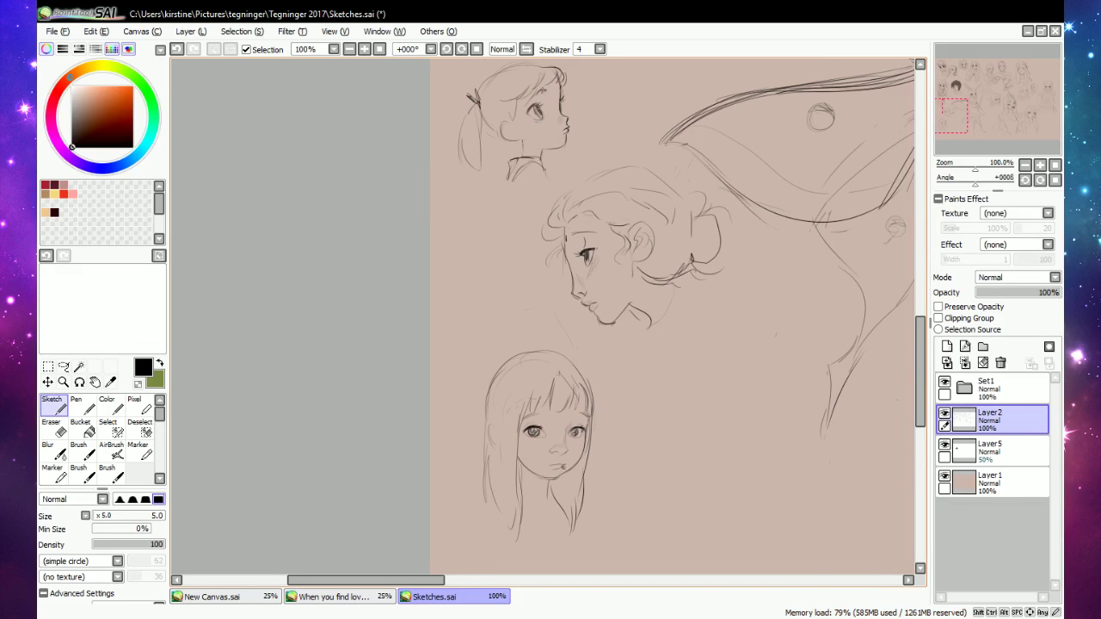
mouse_move(525, 446)
mouse_down()
mouse_move(583, 443)
mouse_move(564, 455)
mouse_up()
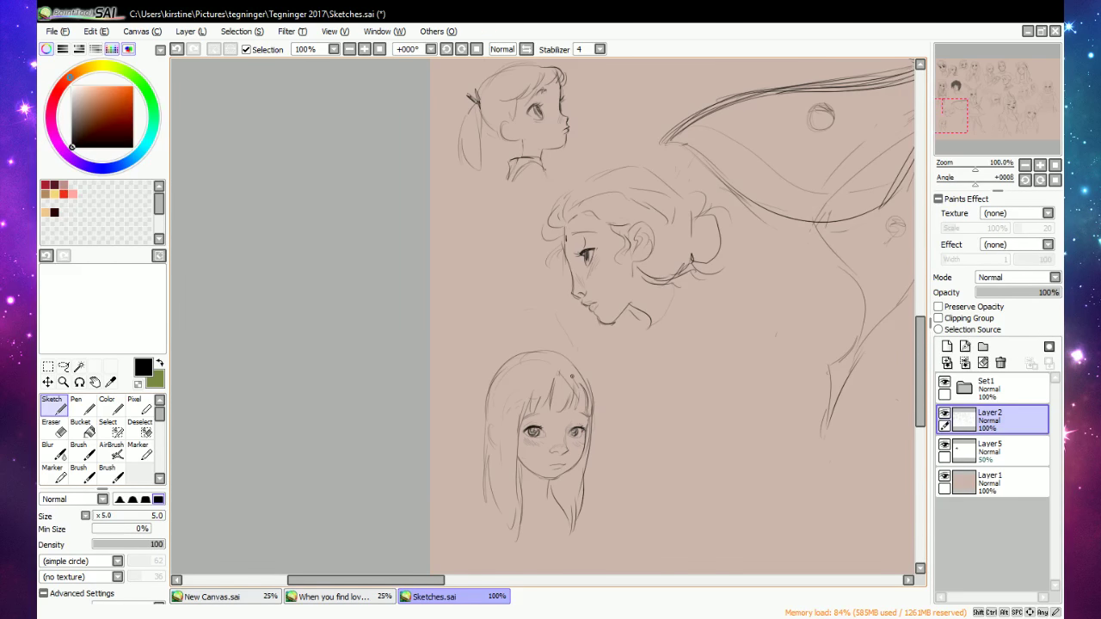
Lasso the finished girl's head and move it up close beside the curly-haired profile, then deselect it.
click(64, 365)
mouse_move(504, 321)
mouse_down()
mouse_move(609, 549)
mouse_move(555, 320)
mouse_up()
drag(588, 462, 556, 375)
click(593, 426)
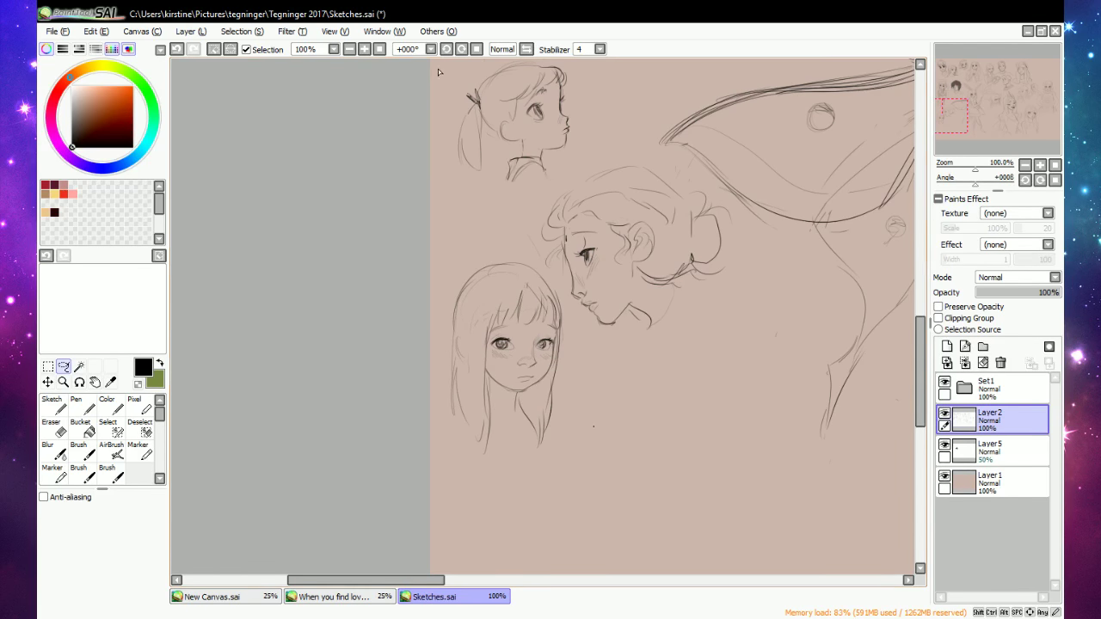
click(349, 49)
click(349, 49)
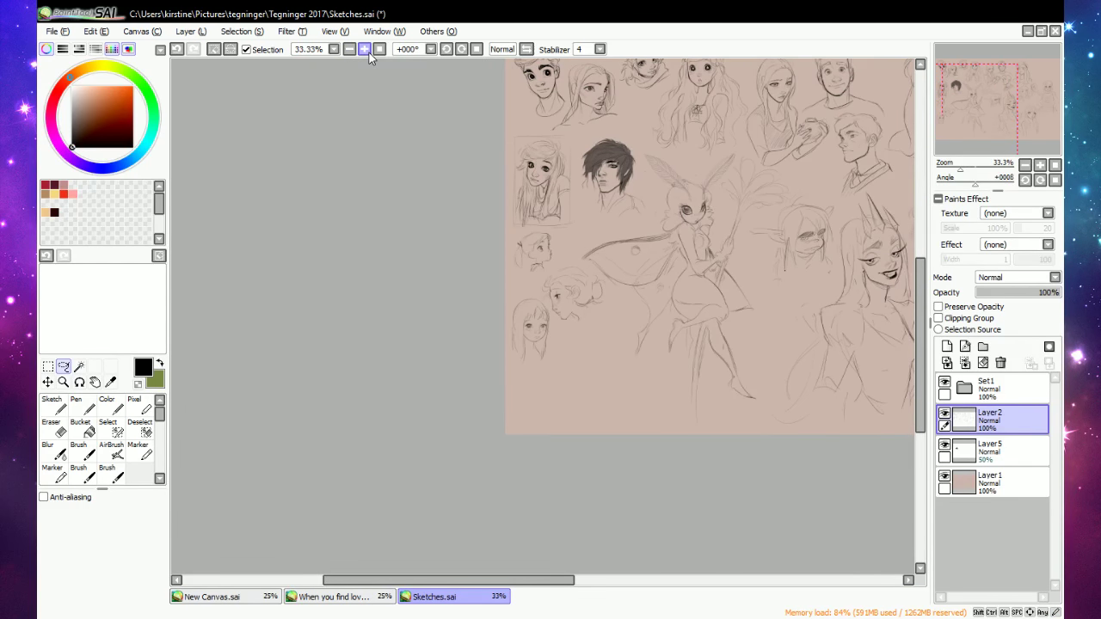
click(365, 49)
click(364, 49)
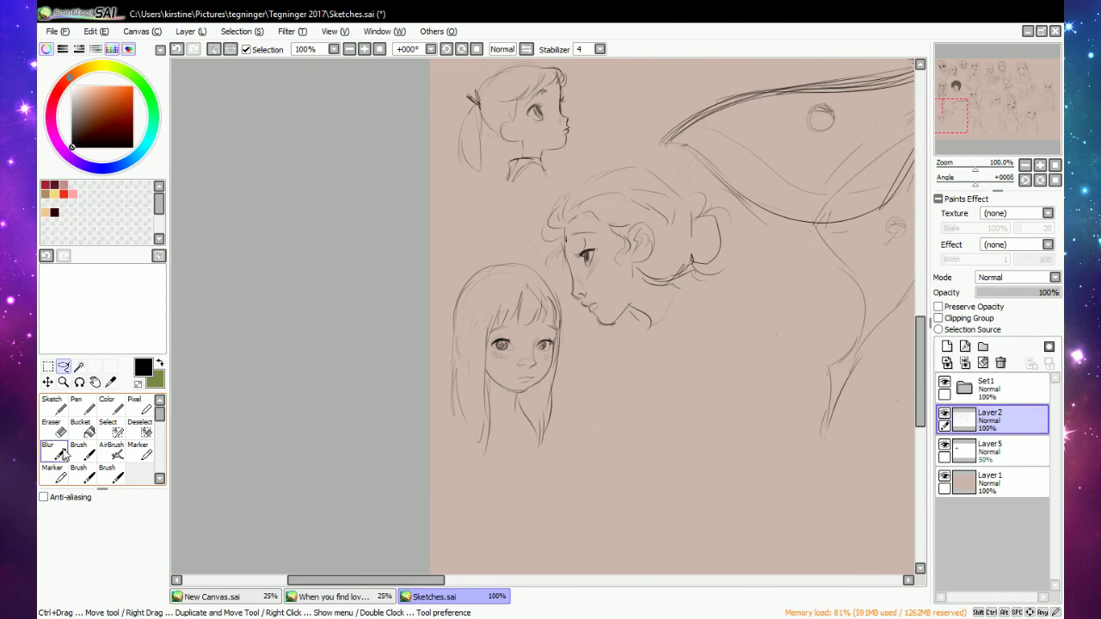
click(53, 406)
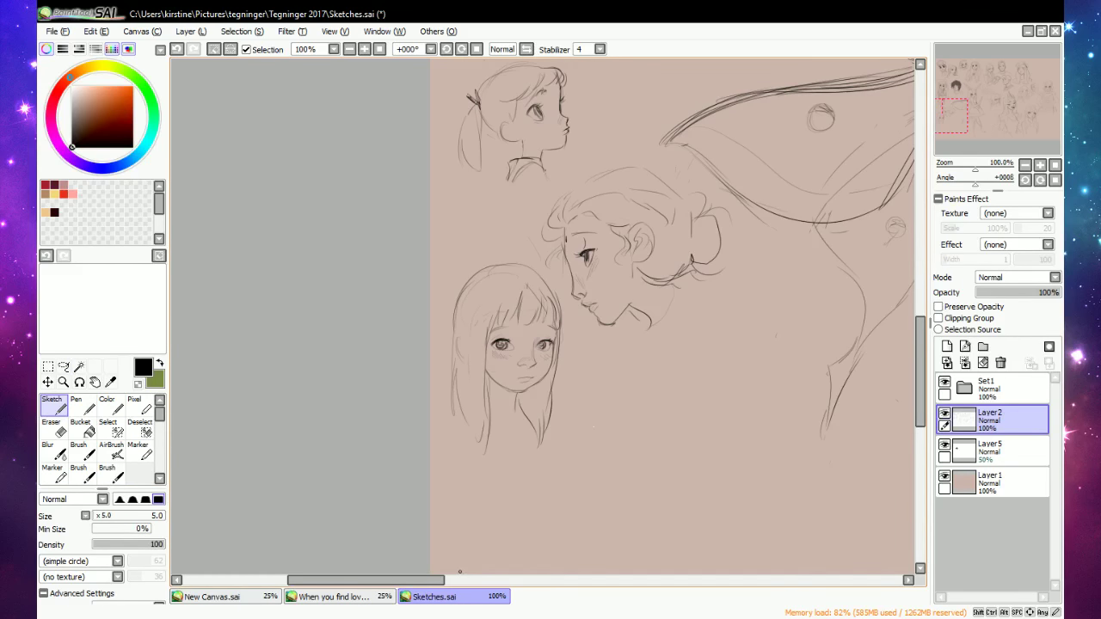
mouse_move(441, 580)
mouse_down()
mouse_move(497, 579)
mouse_move(470, 589)
mouse_up()
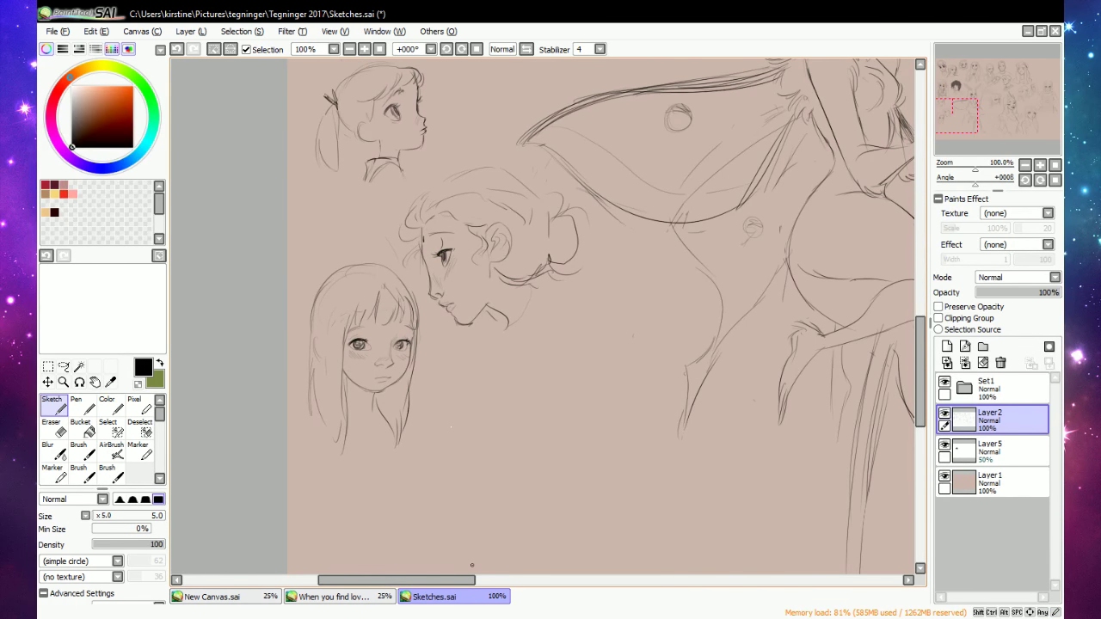
scroll(563, 348, down, 3)
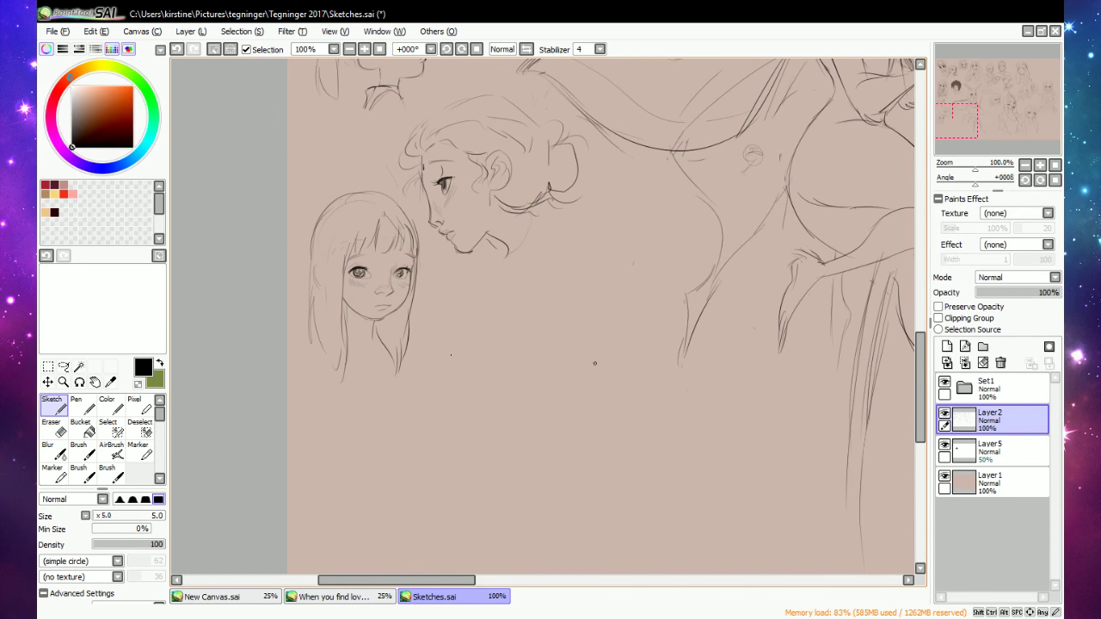
click(78, 367)
click(64, 368)
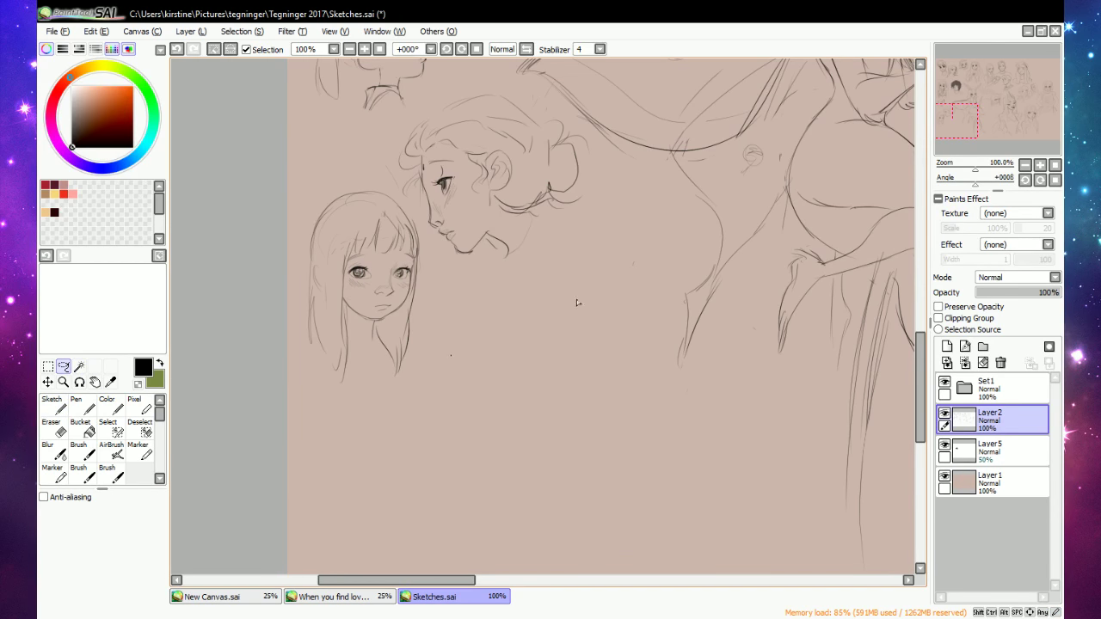
click(51, 404)
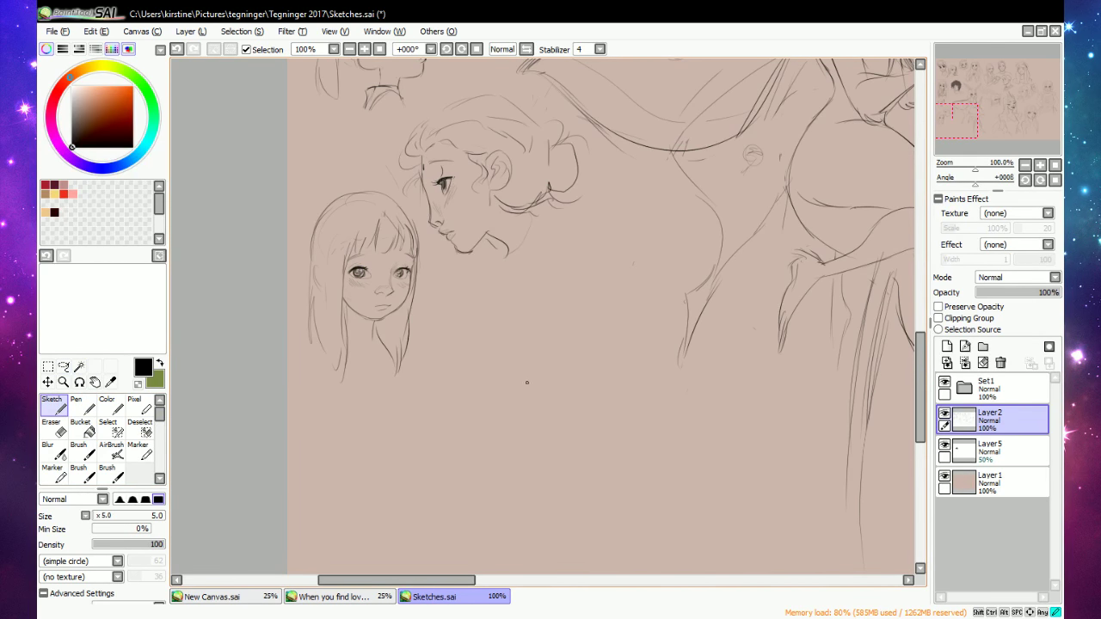
mouse_move(525, 381)
mouse_down()
mouse_move(615, 391)
mouse_move(588, 382)
mouse_move(613, 383)
mouse_up()
mouse_move(535, 375)
mouse_down()
mouse_move(600, 385)
mouse_move(567, 395)
mouse_move(584, 381)
mouse_move(576, 412)
mouse_up()
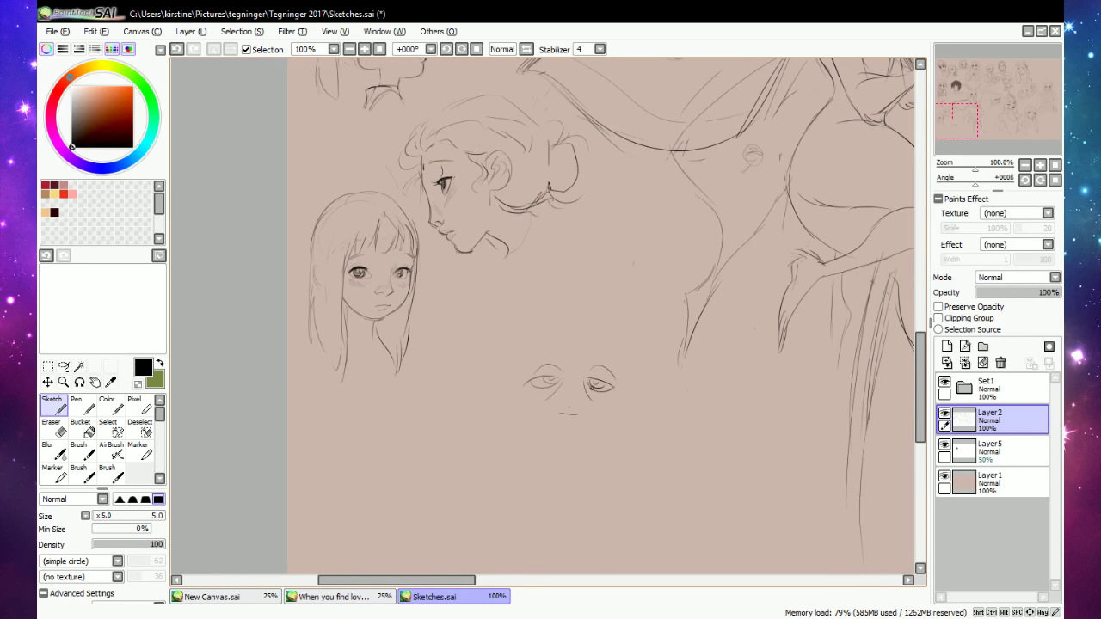
mouse_move(530, 355)
mouse_down()
mouse_move(584, 348)
mouse_move(621, 371)
mouse_up()
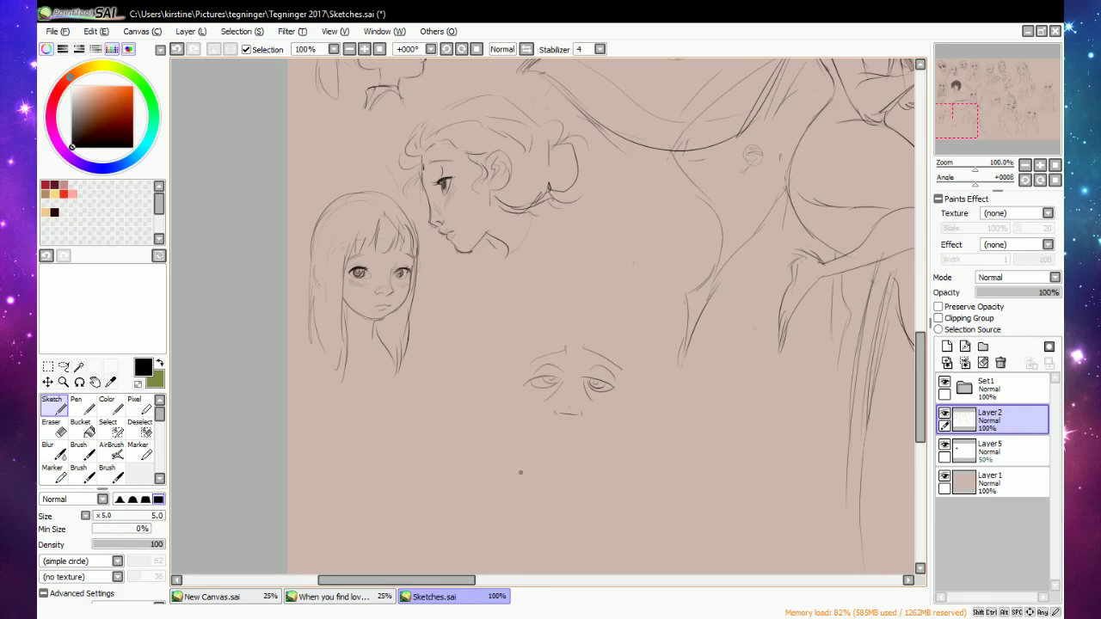
mouse_move(520, 472)
mouse_down()
mouse_move(523, 445)
mouse_move(529, 468)
mouse_move(528, 445)
mouse_move(542, 455)
mouse_move(551, 436)
mouse_move(558, 457)
mouse_move(540, 459)
mouse_move(601, 363)
mouse_move(516, 443)
mouse_move(533, 381)
mouse_move(496, 502)
mouse_up()
key(e)
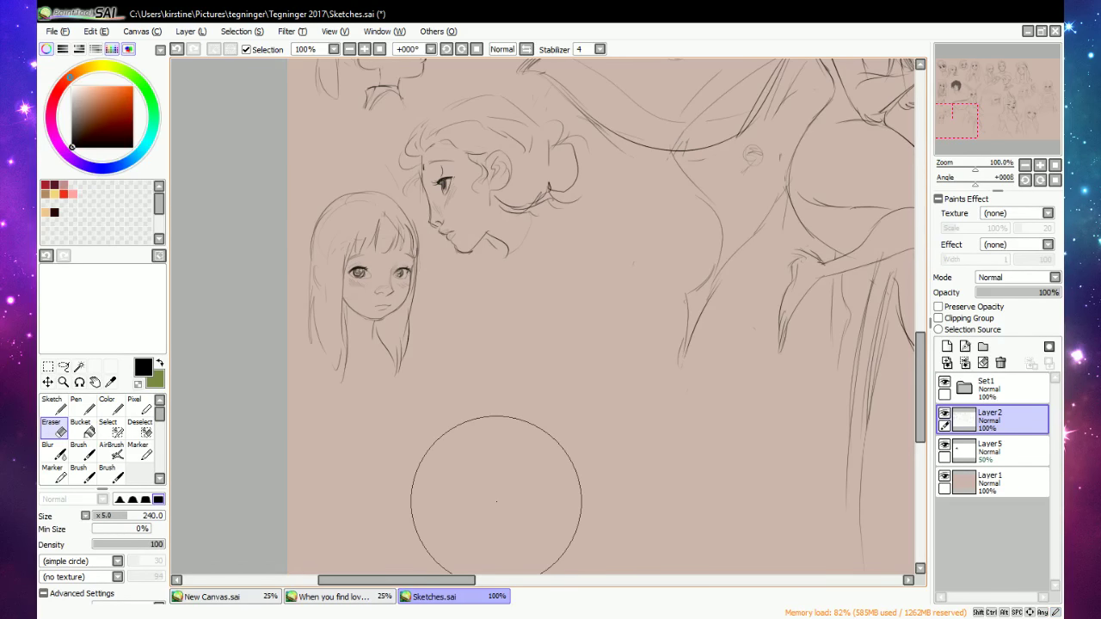
key(n)
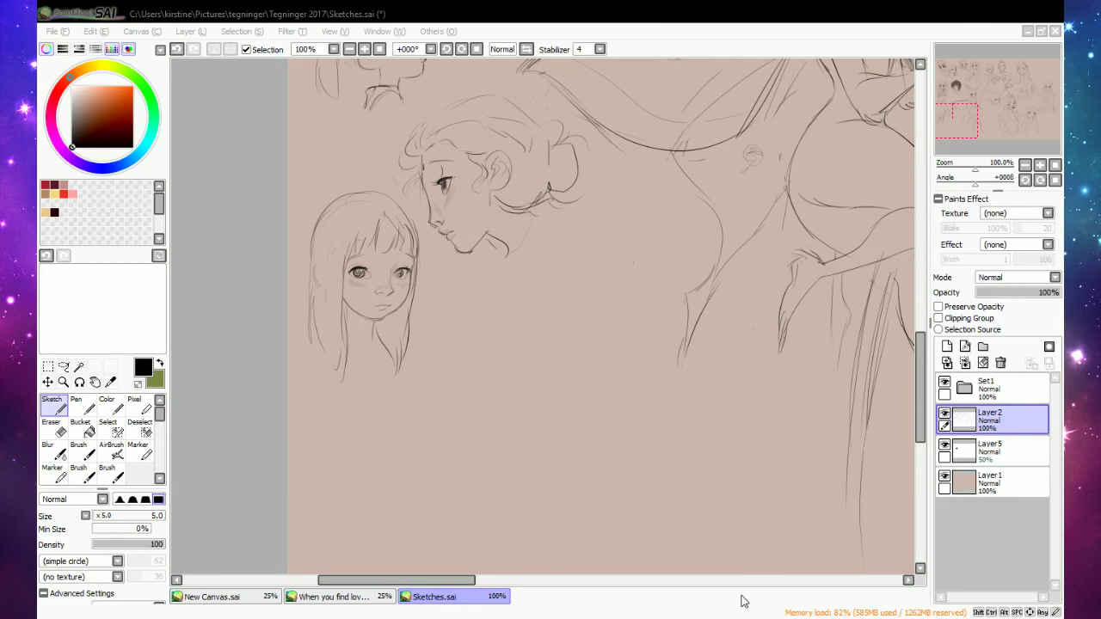
Sketch a new head below the profile, with a rounded crown, parted fringe and long hair sweeping over one side.
drag(396, 581, 400, 581)
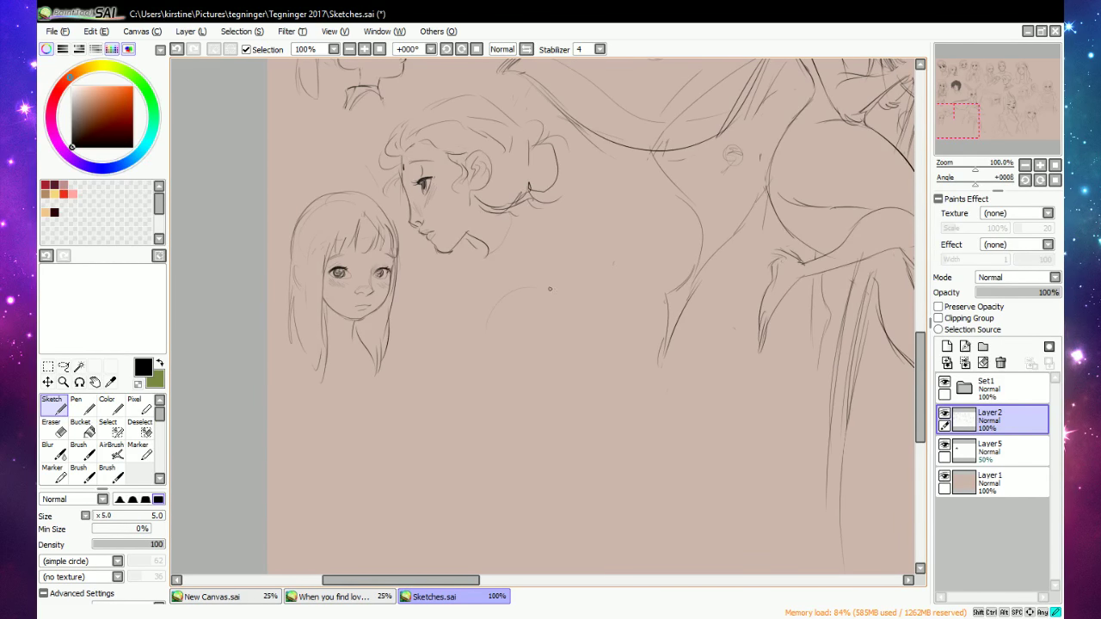
drag(550, 290, 513, 386)
drag(516, 311, 521, 345)
drag(523, 297, 566, 389)
mouse_move(575, 320)
mouse_down()
mouse_move(570, 448)
mouse_move(581, 455)
mouse_up()
Draw the new character's single visible eye with dark lashes and iris, and clean up the lines around it.
mouse_move(506, 356)
mouse_down()
mouse_move(536, 352)
mouse_move(507, 361)
mouse_move(531, 359)
mouse_move(513, 349)
mouse_move(535, 356)
mouse_move(523, 353)
mouse_up()
mouse_move(522, 354)
mouse_down()
mouse_move(506, 344)
mouse_move(517, 348)
mouse_up()
key(e)
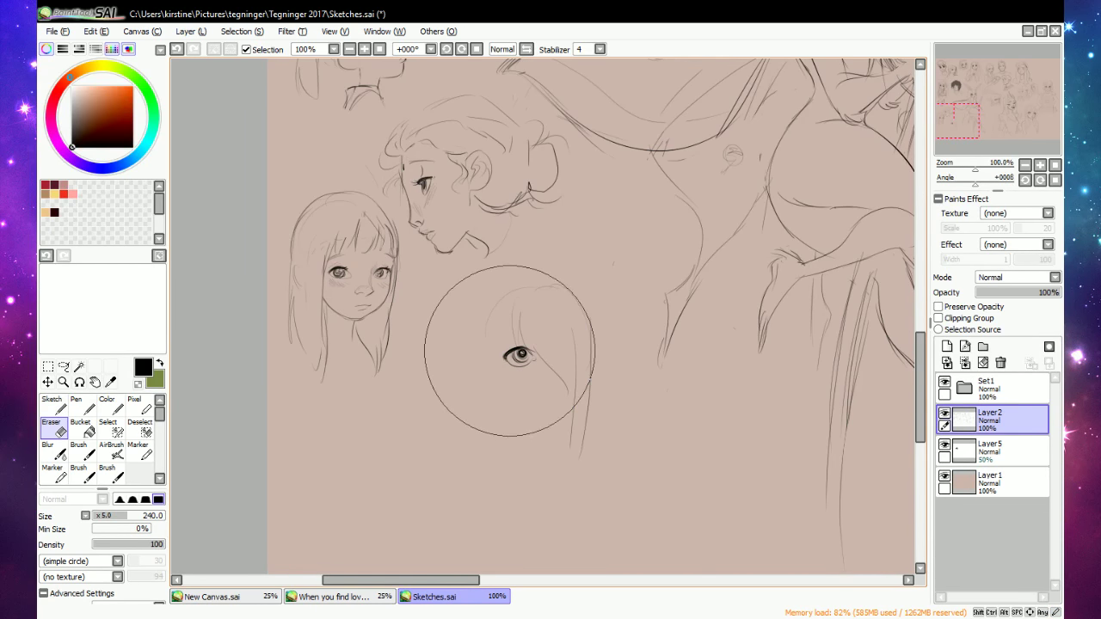
key(n)
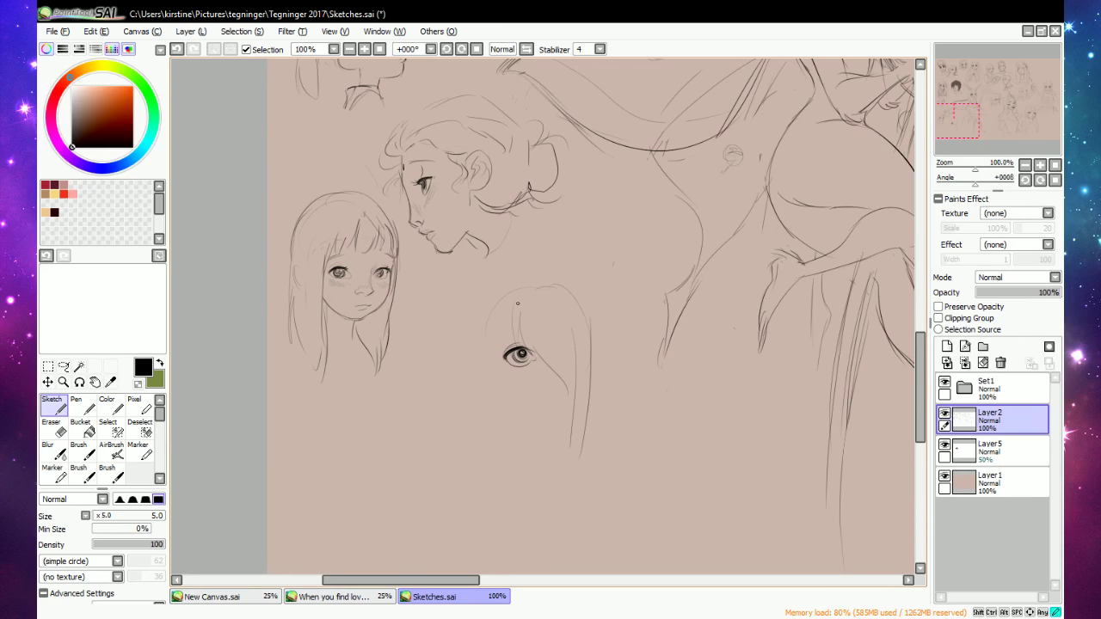
key(e)
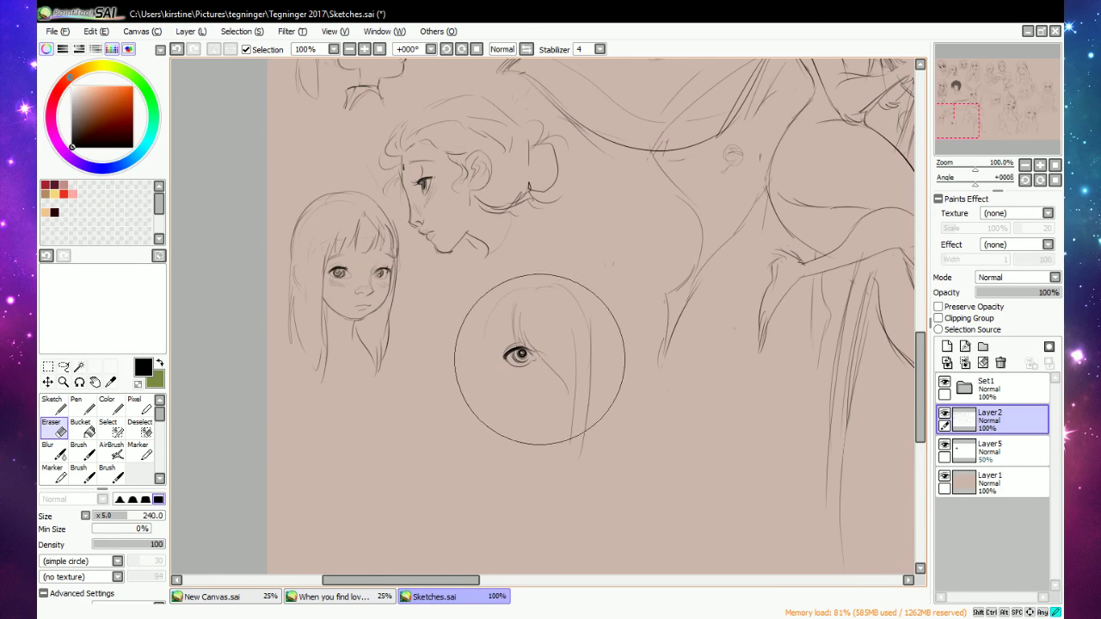
key(e)
key(e)
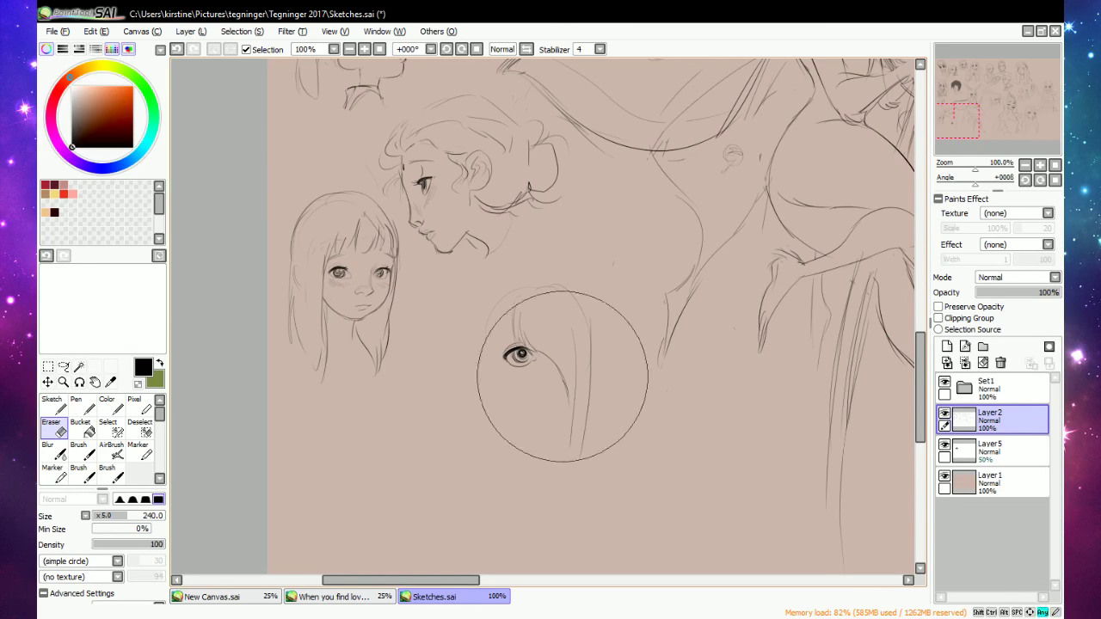
key(e)
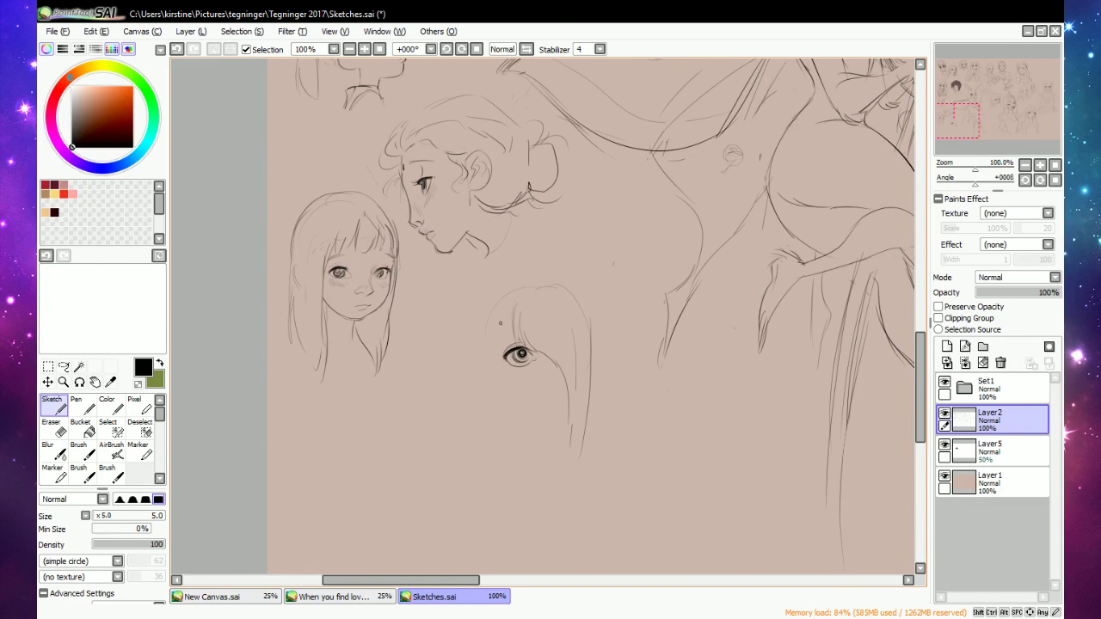
Draw the new character's cheek and jaw from the eye down to the chin.
drag(501, 358, 534, 414)
mouse_move(507, 375)
mouse_down()
mouse_move(548, 417)
mouse_move(509, 377)
mouse_move(518, 397)
mouse_move(551, 409)
mouse_up()
key(e)
key(e)
Add short side hair, more fringe strands, and the nose and lips to the one-eyed face.
drag(487, 346, 493, 387)
mouse_move(488, 327)
mouse_down()
mouse_move(494, 367)
mouse_move(506, 341)
mouse_up()
mouse_move(516, 296)
mouse_down()
mouse_move(504, 347)
mouse_move(516, 421)
mouse_move(552, 396)
mouse_move(566, 401)
mouse_move(548, 396)
mouse_up()
key(e)
key(n)
key(e)
key(e)
drag(552, 384, 559, 378)
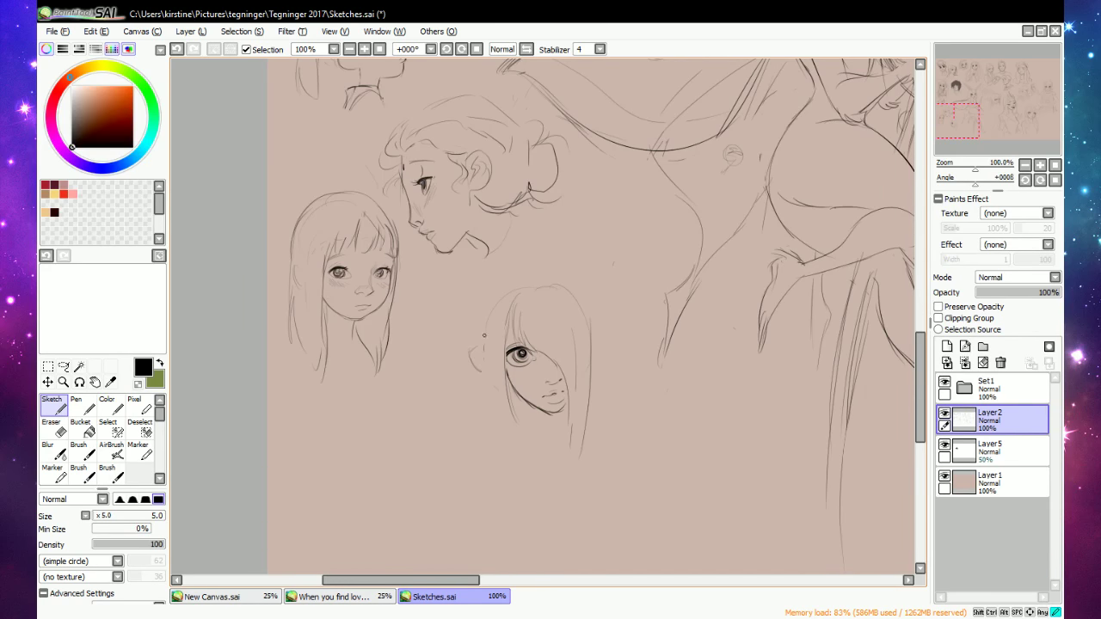
Surround the head with spiky layered hair, add dark brow marks above the eye and extend a long side strand.
mouse_move(484, 336)
mouse_down()
mouse_move(484, 374)
mouse_move(477, 331)
mouse_move(461, 347)
mouse_move(500, 290)
mouse_move(470, 306)
mouse_move(486, 296)
mouse_move(466, 295)
mouse_move(513, 269)
mouse_up()
mouse_move(494, 274)
mouse_down()
mouse_move(565, 256)
mouse_move(545, 267)
mouse_move(573, 270)
mouse_move(535, 256)
mouse_up()
mouse_move(532, 267)
mouse_down()
mouse_move(547, 257)
mouse_move(611, 289)
mouse_move(613, 344)
mouse_up()
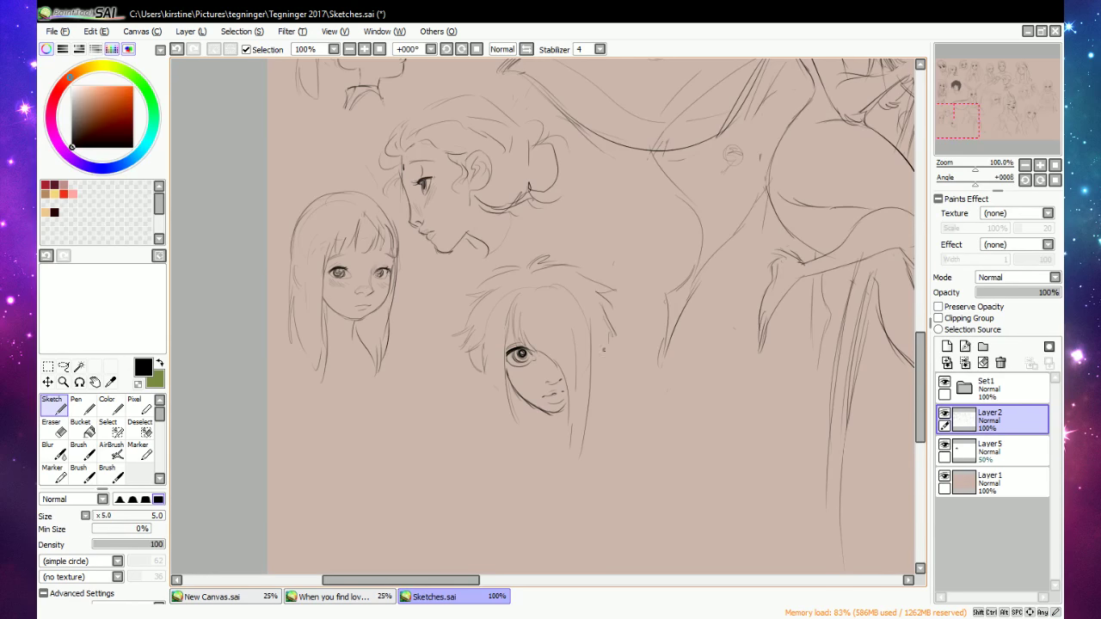
drag(505, 342, 529, 343)
drag(614, 338, 590, 480)
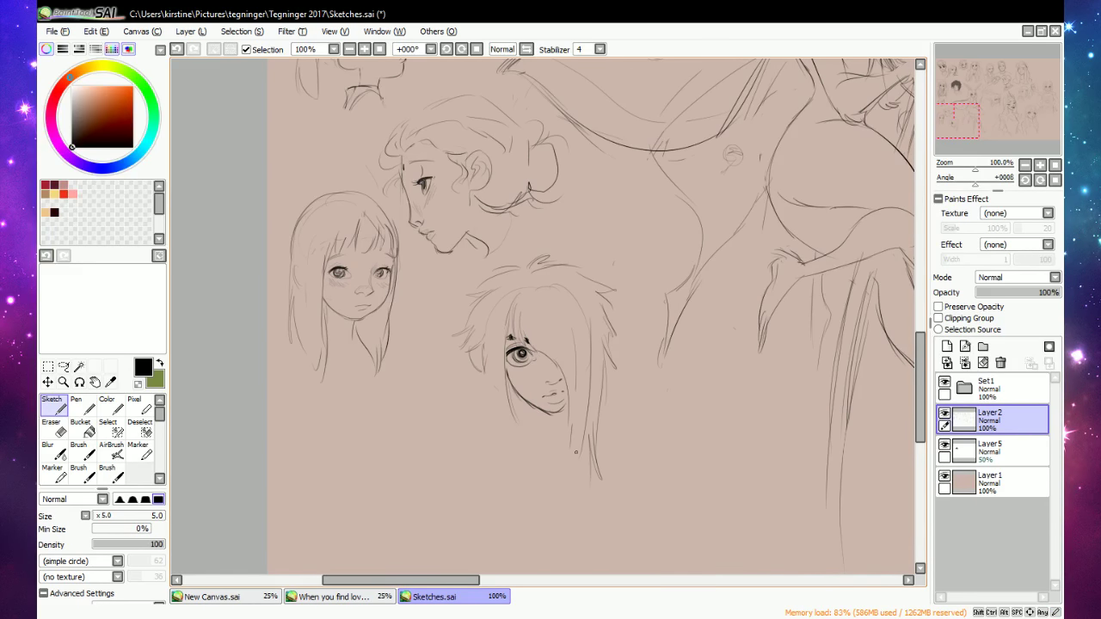
Draw long strands down the near side, the neck curve, a shoulder mark and crosshatching at the neckline.
mouse_move(485, 366)
mouse_down()
mouse_move(477, 397)
mouse_move(515, 499)
mouse_up()
drag(511, 438, 518, 513)
drag(512, 408, 520, 440)
mouse_move(527, 436)
mouse_down()
mouse_move(561, 442)
mouse_move(566, 407)
mouse_up()
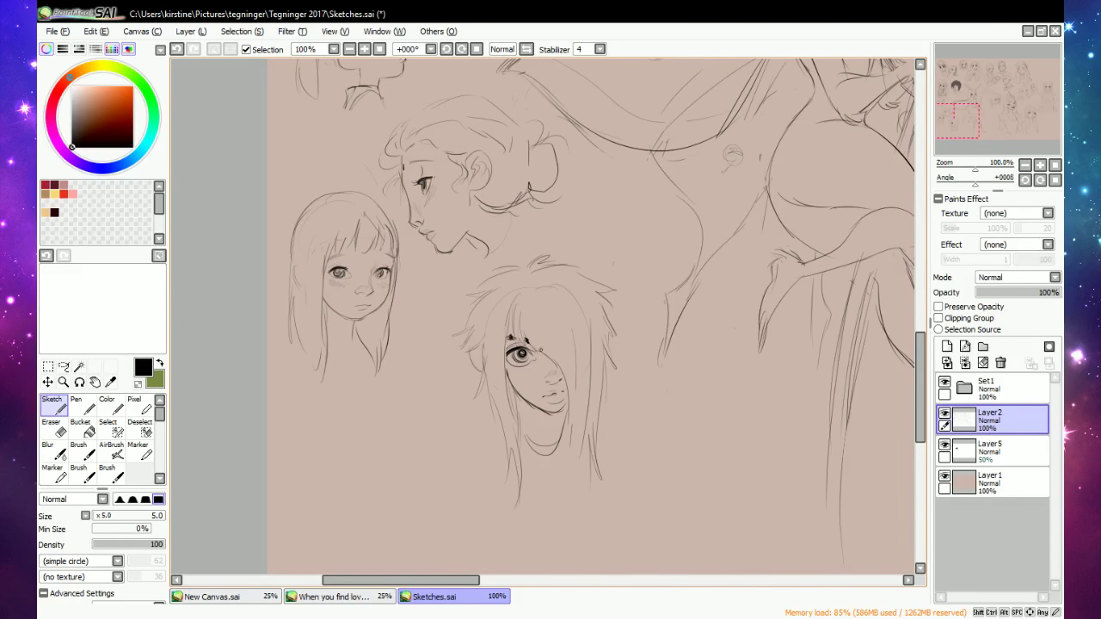
mouse_move(469, 414)
mouse_down()
mouse_move(509, 498)
mouse_move(488, 407)
mouse_up()
mouse_move(561, 437)
mouse_down()
mouse_move(526, 478)
mouse_move(538, 493)
mouse_up()
mouse_move(568, 456)
mouse_down()
mouse_move(525, 497)
mouse_move(553, 507)
mouse_up()
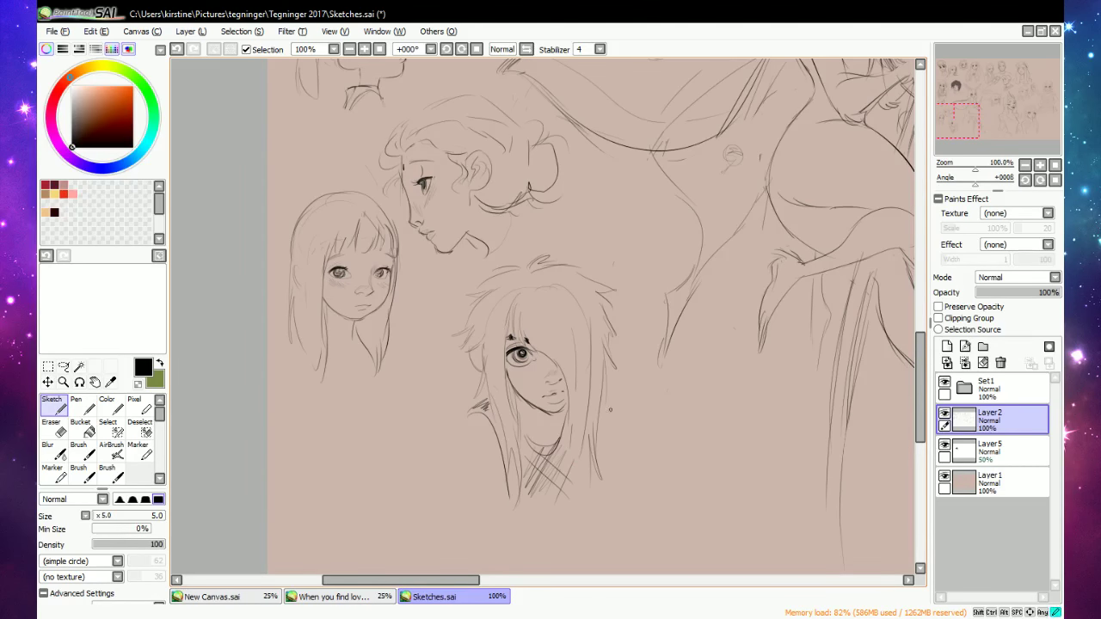
Sketch the character's shoulders and loose sleeves with folds on both sides of the hair.
drag(620, 410, 615, 465)
drag(473, 406, 437, 504)
mouse_move(479, 444)
mouse_down()
mouse_move(437, 504)
mouse_move(470, 507)
mouse_up()
drag(499, 465, 492, 524)
drag(611, 439, 621, 502)
drag(623, 460, 606, 518)
mouse_move(435, 490)
mouse_down()
mouse_move(441, 530)
mouse_move(472, 529)
mouse_move(461, 519)
mouse_move(508, 553)
mouse_up()
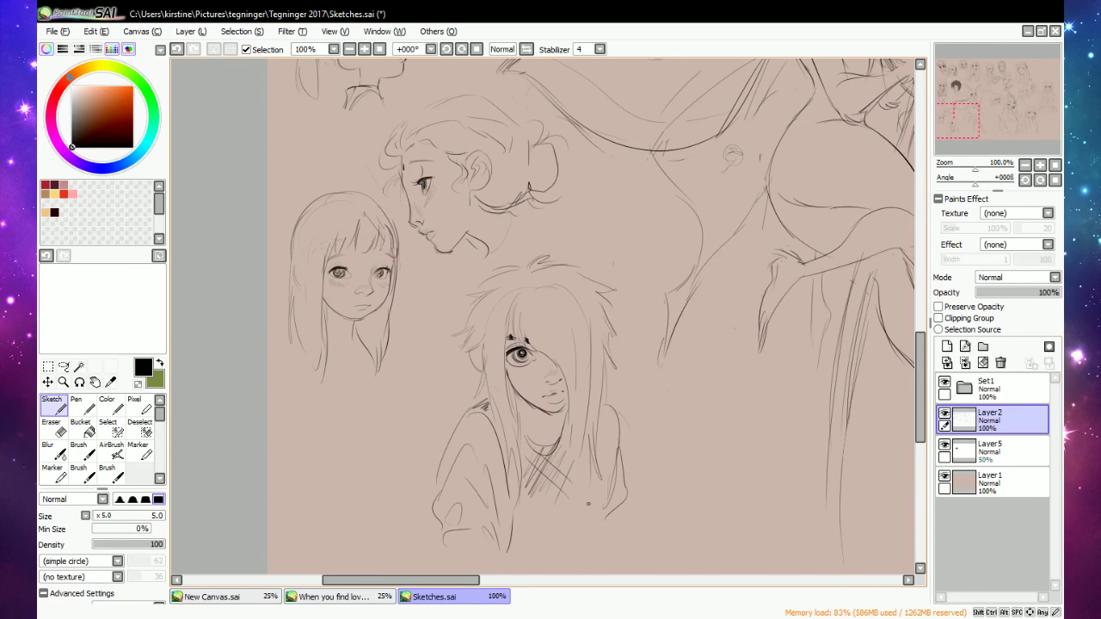
Complete the far sleeve edge, hatch the shirt front and darken the long strands over the chest.
drag(588, 453, 589, 522)
drag(591, 521, 579, 539)
mouse_move(517, 525)
mouse_down()
mouse_move(540, 497)
mouse_move(589, 475)
mouse_up()
drag(525, 548, 577, 497)
drag(564, 345, 576, 495)
mouse_move(576, 448)
mouse_down()
mouse_move(582, 515)
mouse_move(583, 495)
mouse_up()
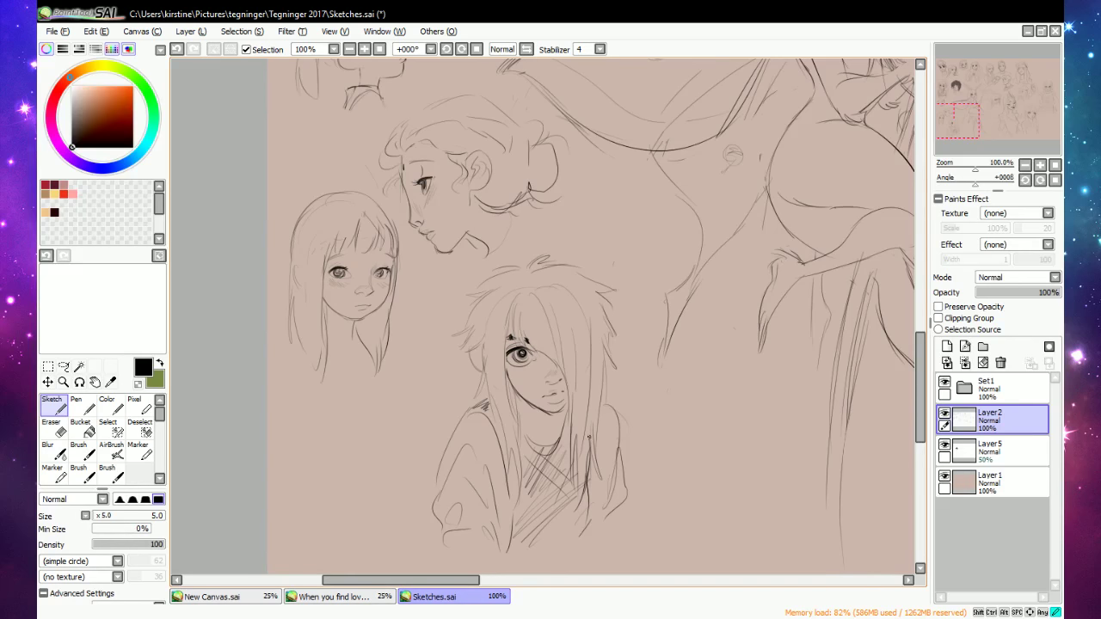
Add strands to the far side of the hair and touch up the face, undoing the last stroke.
key(e)
key(e)
drag(604, 348, 589, 453)
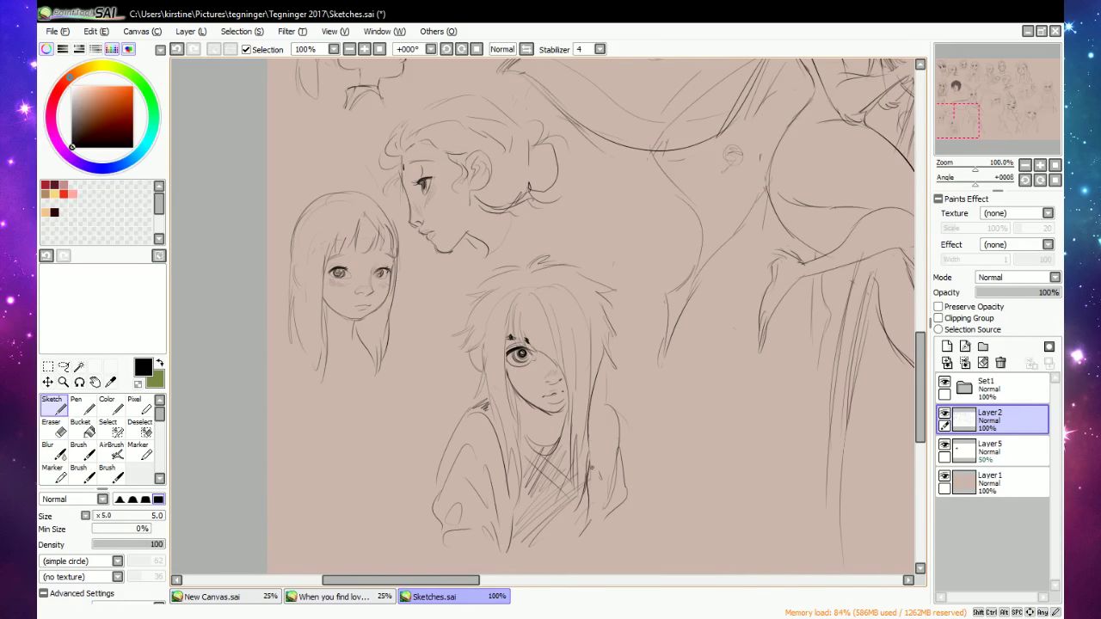
drag(603, 352, 590, 444)
click(527, 372)
drag(504, 352, 553, 384)
mouse_move(557, 395)
mouse_down()
mouse_move(557, 405)
mouse_move(556, 391)
mouse_move(568, 395)
mouse_move(555, 395)
mouse_up()
key(ctrl+z)
Sketch the sleeve cuffs and shirt hem at the figure's base and mark the far shoulder, viewing at 75% zoom.
click(351, 50)
click(351, 50)
click(353, 49)
click(366, 50)
click(369, 50)
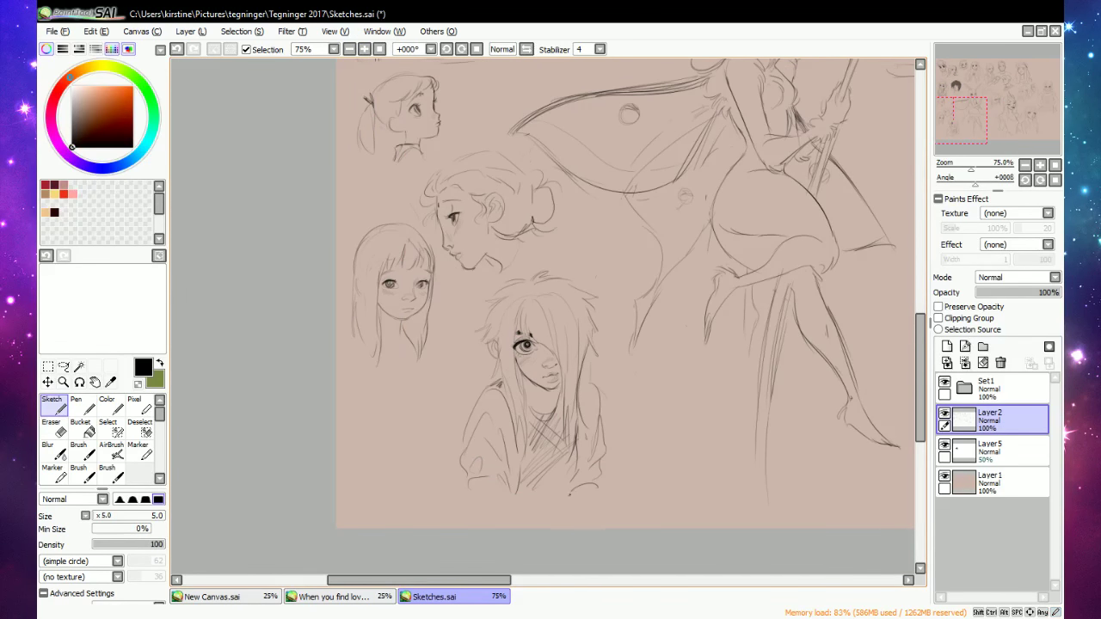
drag(568, 495, 602, 478)
mouse_move(469, 496)
mouse_down()
mouse_move(508, 485)
mouse_move(508, 508)
mouse_up()
mouse_move(572, 464)
mouse_down()
mouse_move(527, 500)
mouse_move(558, 492)
mouse_move(533, 507)
mouse_up()
drag(580, 383, 592, 383)
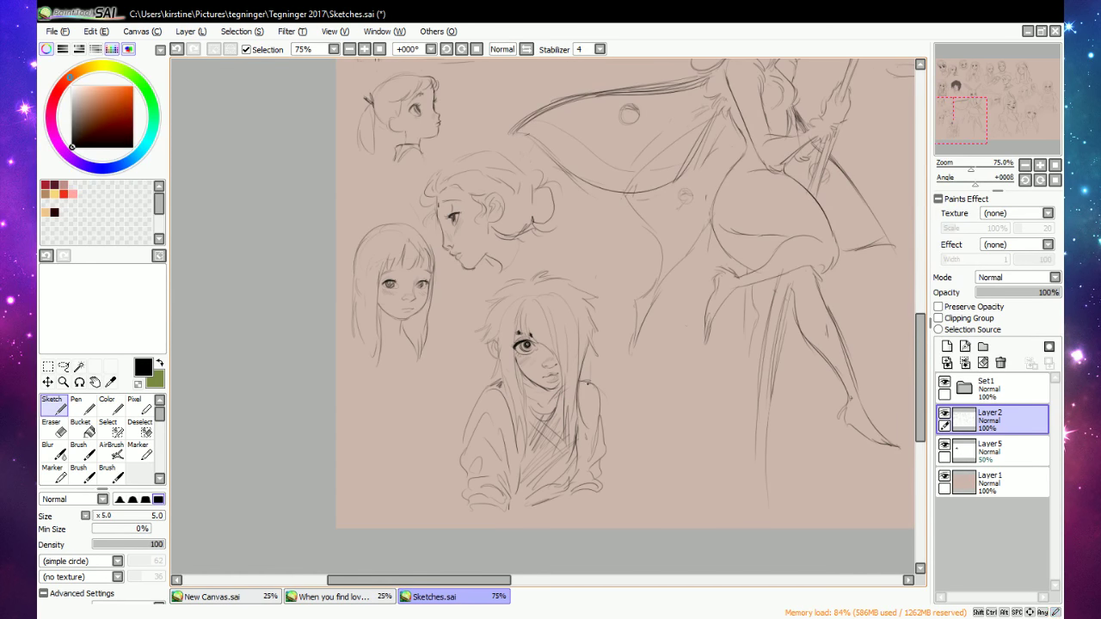
Redraw the far shoulder and upper sleeve, erase stray lines there and reinforce the near shoulder's contour.
drag(588, 383, 597, 426)
key(e)
drag(589, 381, 592, 413)
key(n)
key(e)
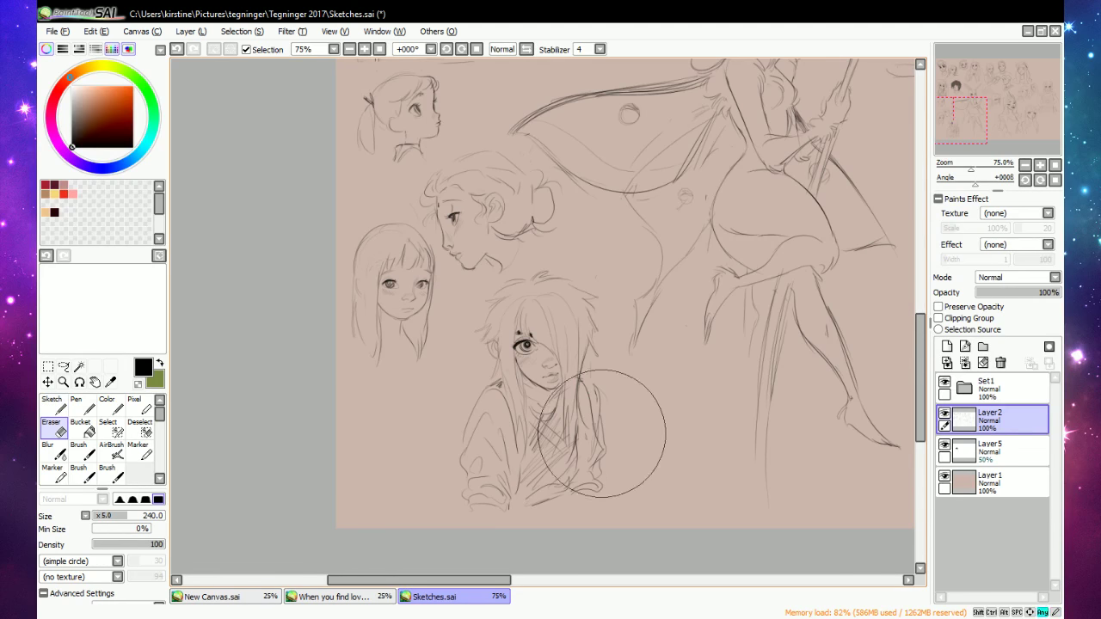
key(e)
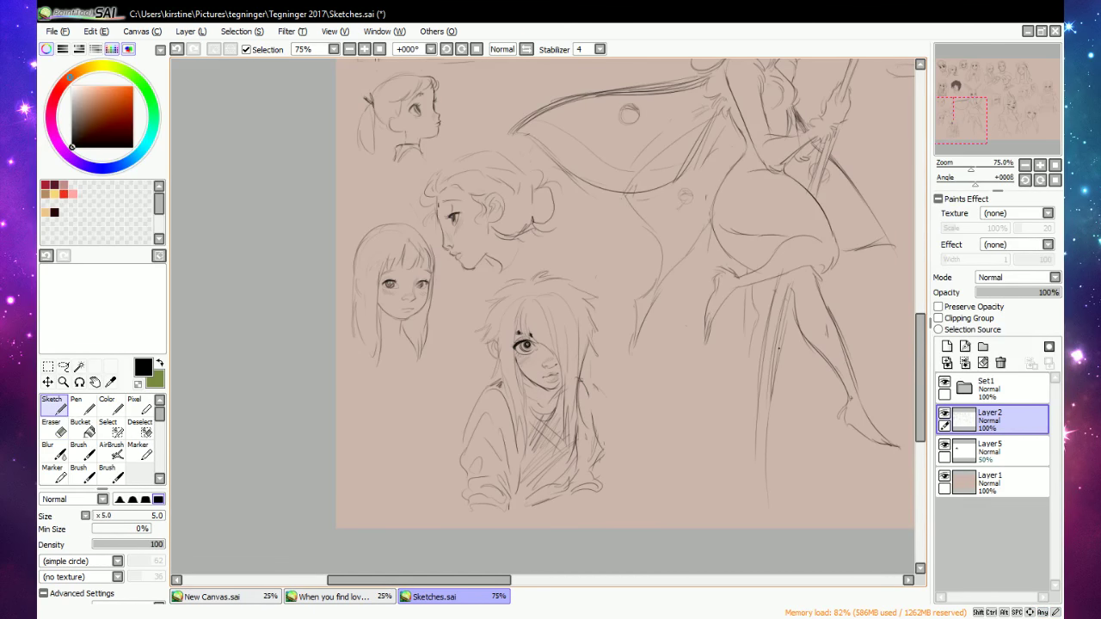
drag(489, 387, 464, 436)
click(637, 581)
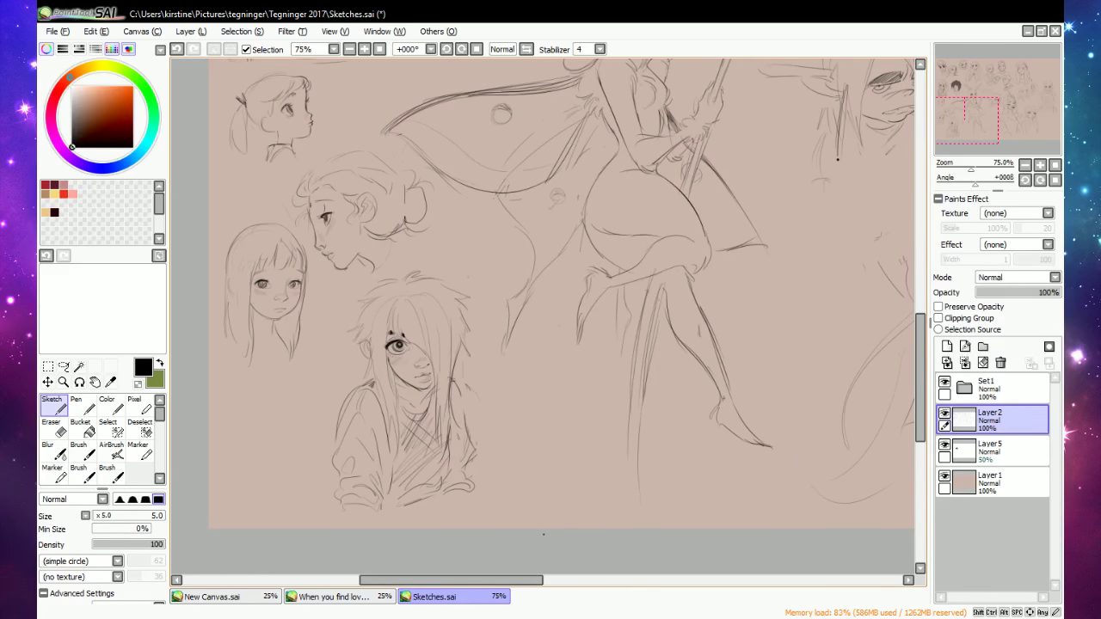
Clean up the forearm and hand lines where the moth woman grips her staff, alternating sketch strokes and erasing.
drag(915, 380, 899, 316)
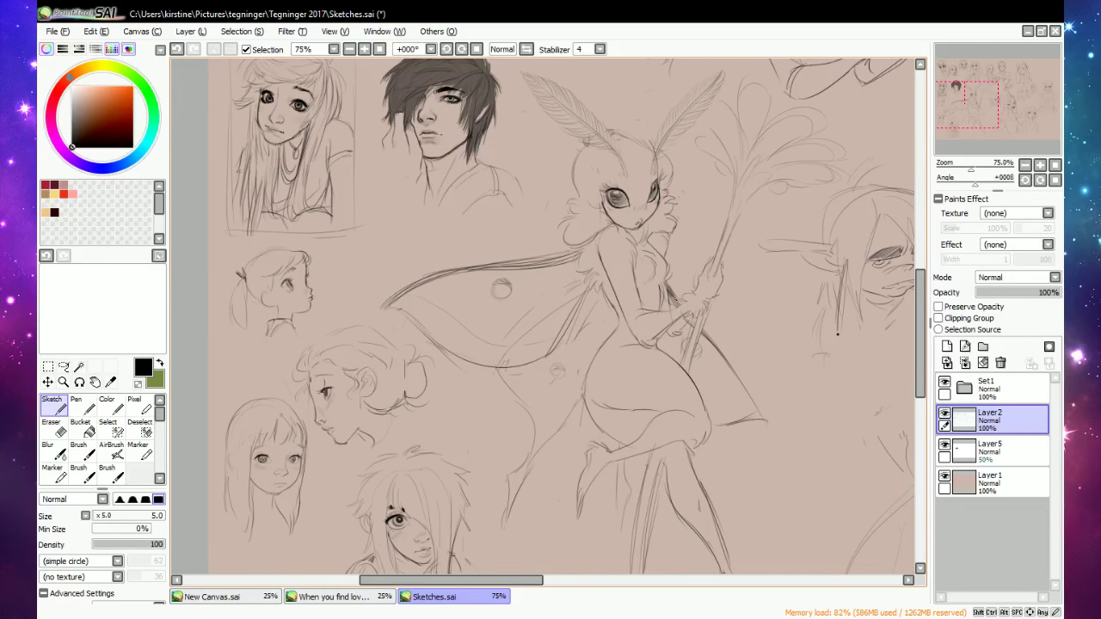
key(e)
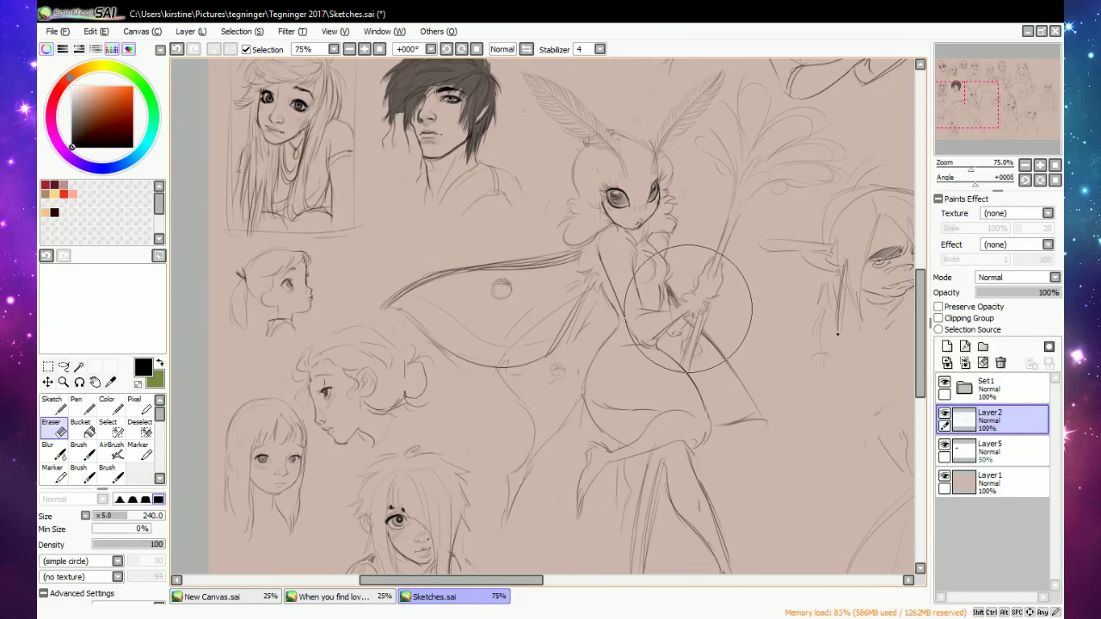
key(e)
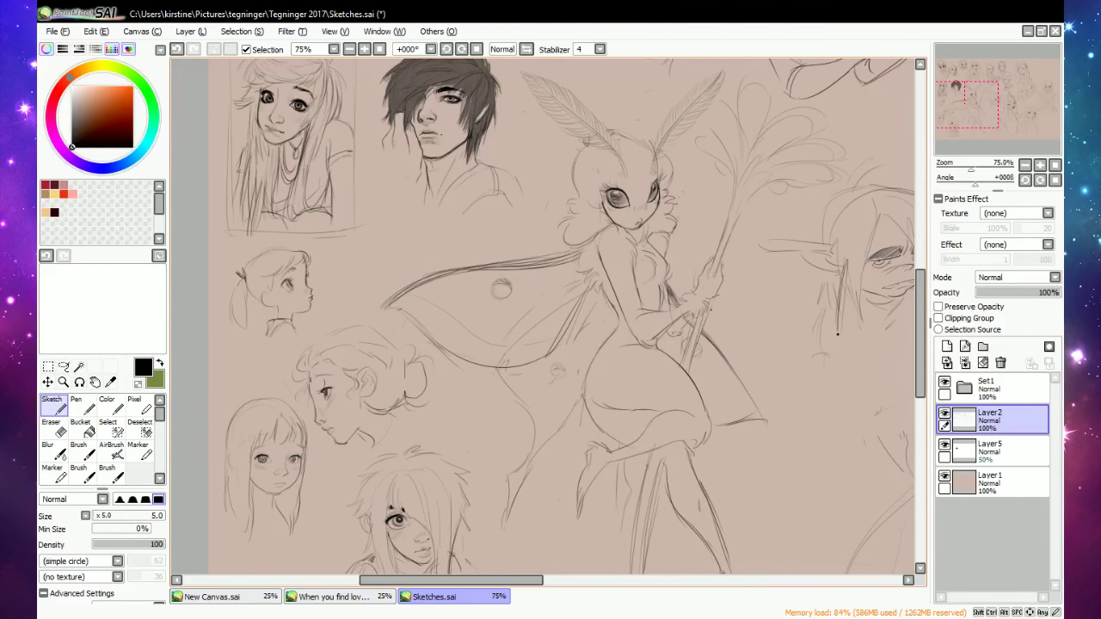
key(e)
key(e)
key(e)
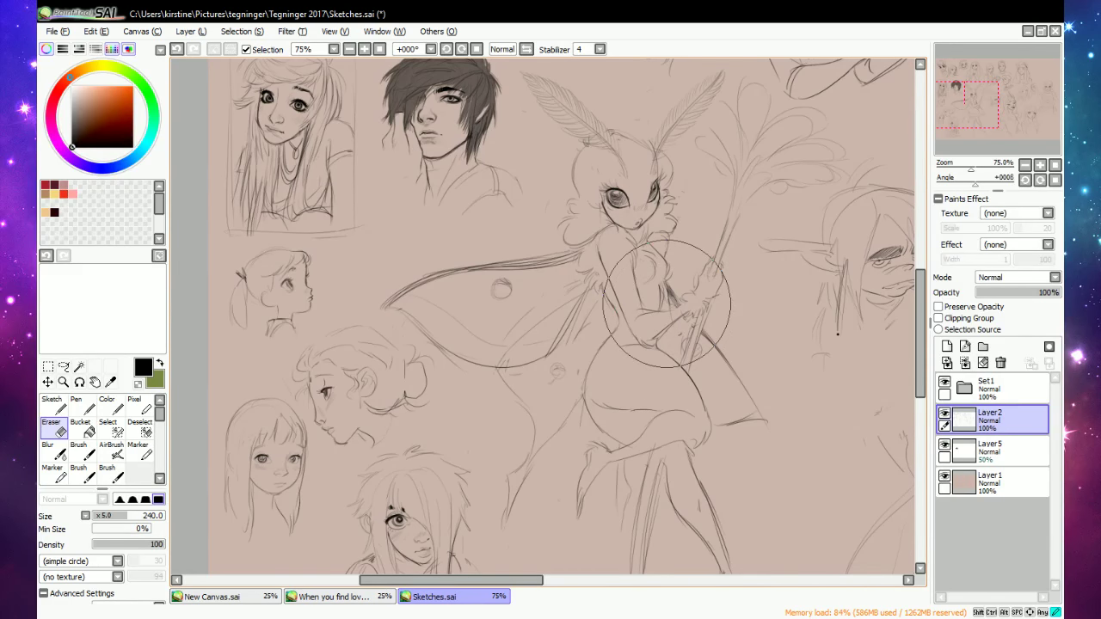
key(e)
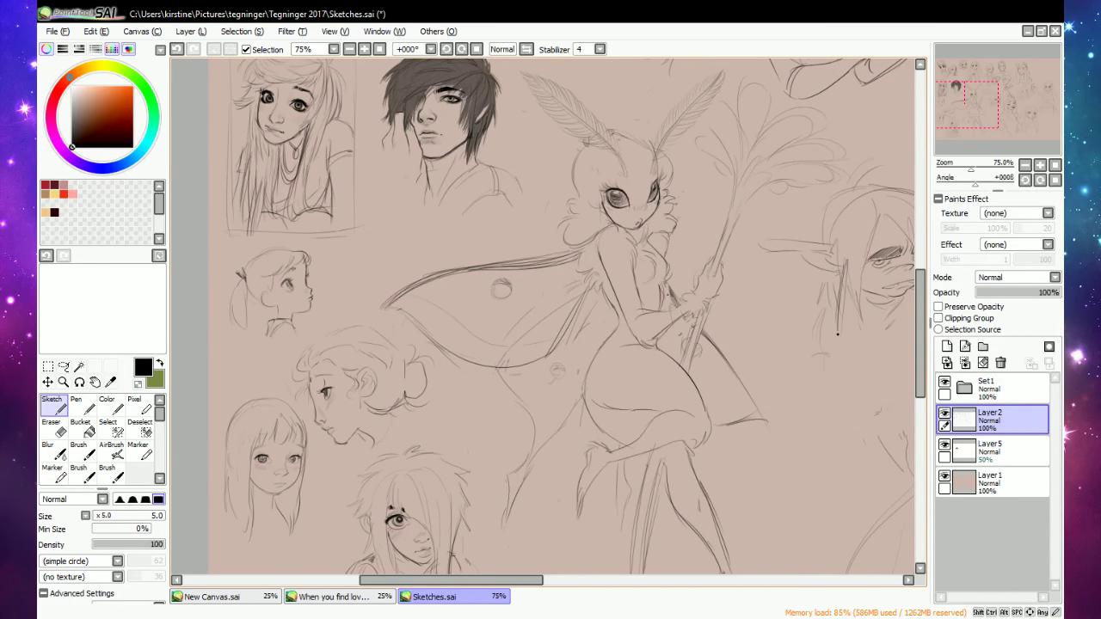
Sketch the moth woman's lower hand with fingers wrapped around the staff, erasing the lines beneath it.
mouse_move(669, 333)
mouse_down()
mouse_move(688, 325)
mouse_move(684, 336)
mouse_up()
key(e)
key(n)
drag(690, 333, 702, 337)
key(e)
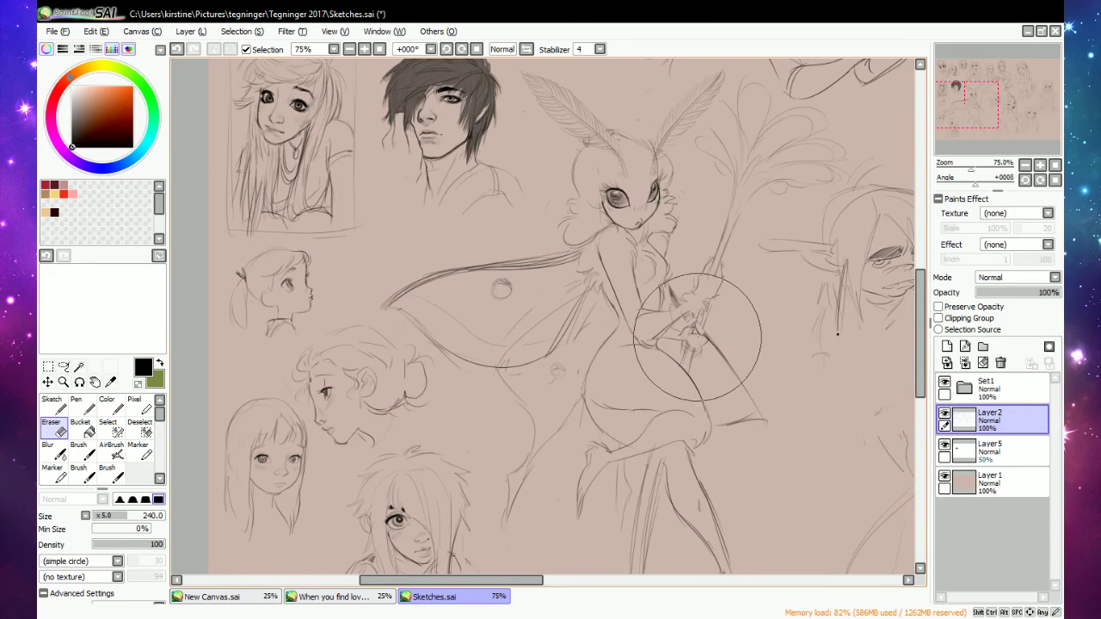
key(e)
drag(686, 338, 705, 344)
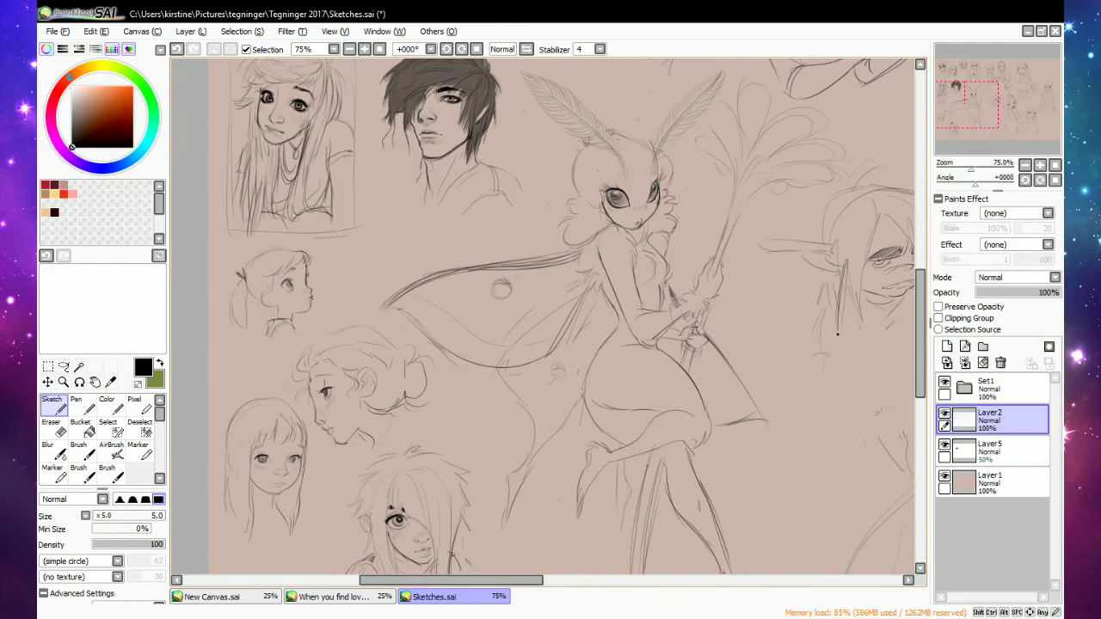
key(e)
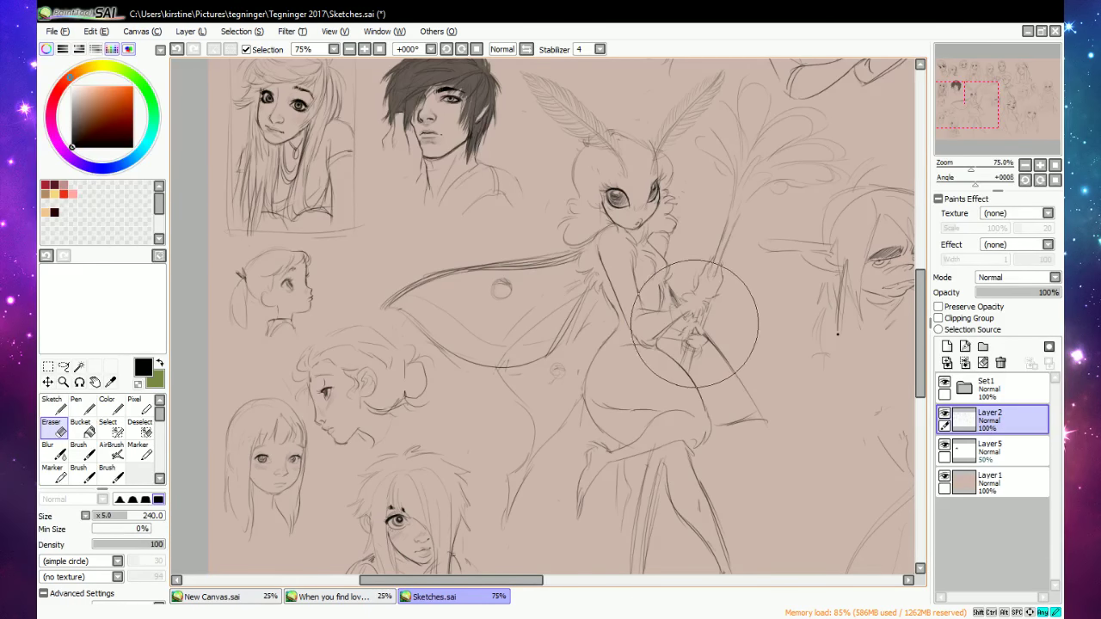
key(e)
mouse_move(683, 335)
mouse_down()
mouse_move(695, 330)
mouse_move(701, 345)
mouse_up()
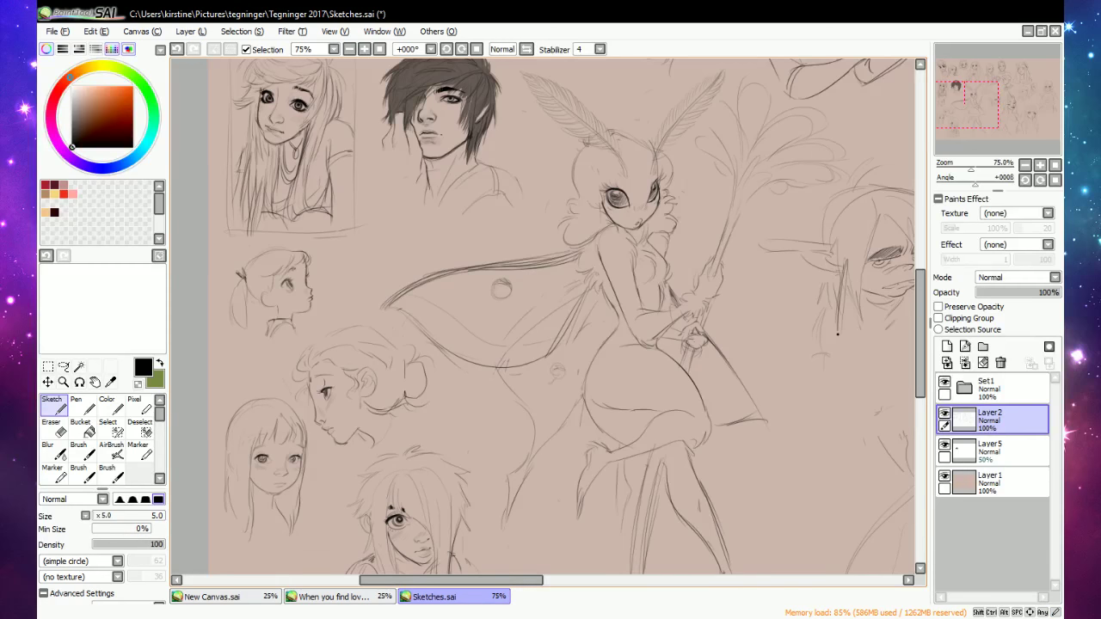
Refine the fingers and wrist of the moth woman's lower hand and erase the overlapping strokes.
key(e)
key(e)
key(e)
key(e)
key(e)
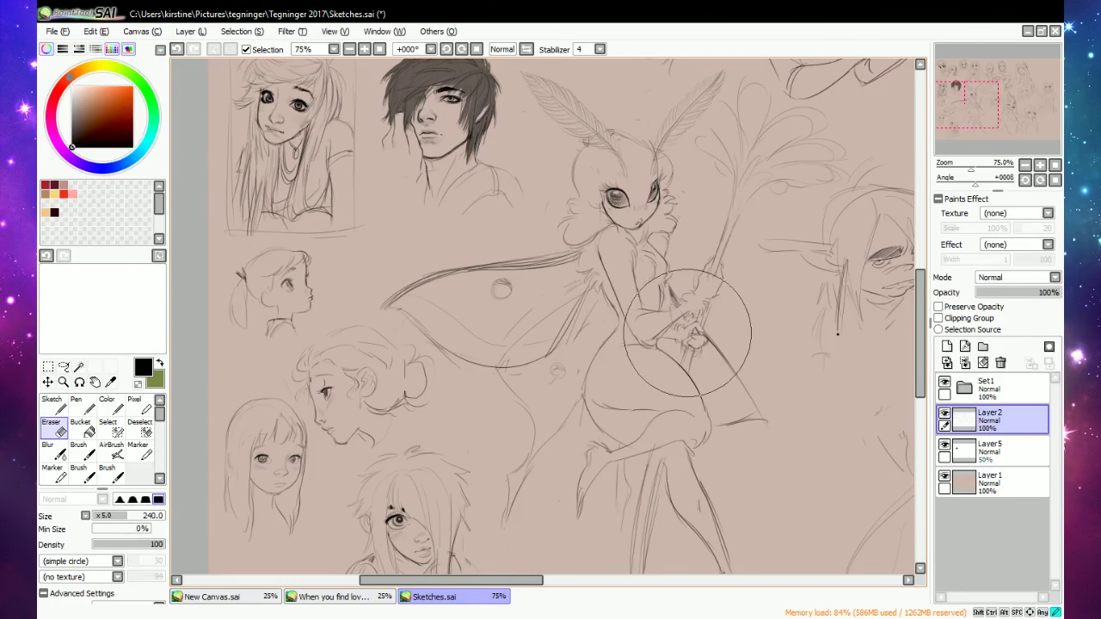
key(e)
key(e)
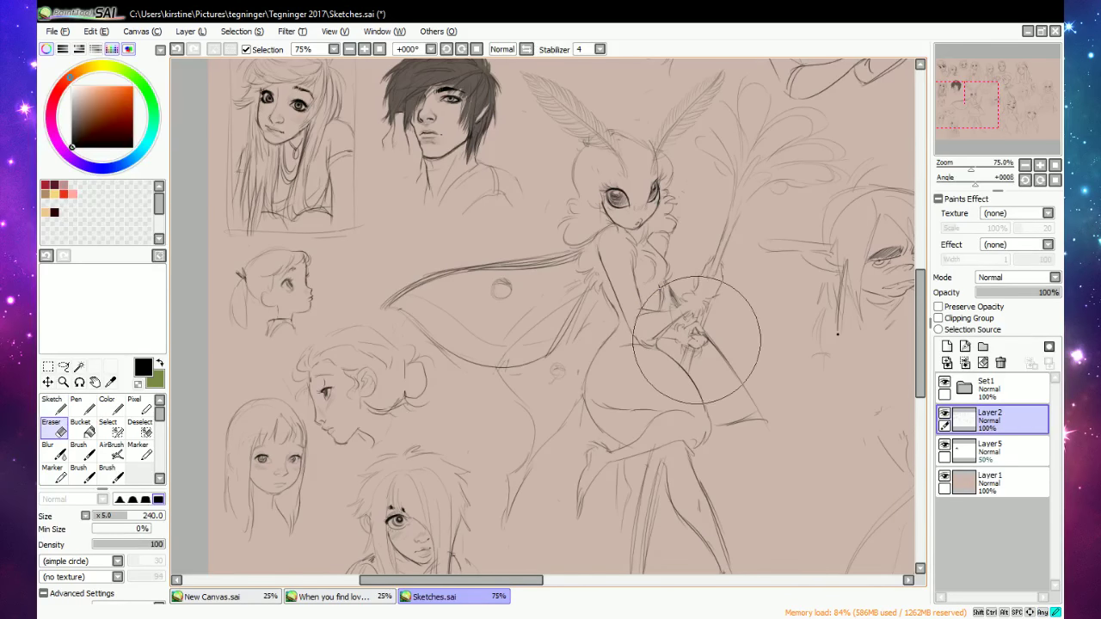
key(e)
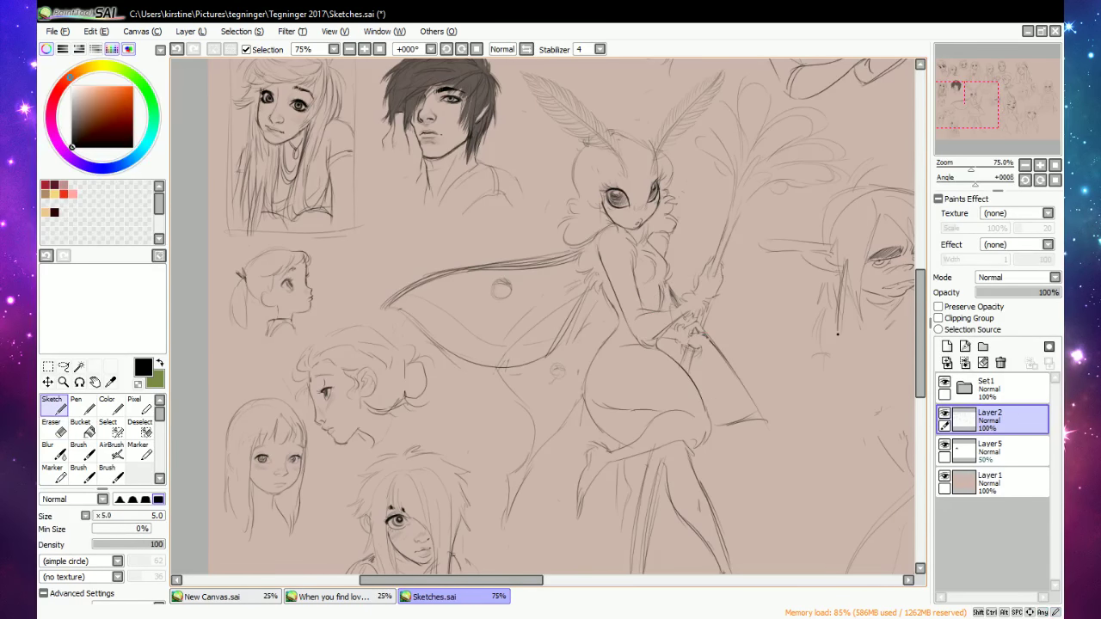
drag(689, 331, 701, 345)
key(e)
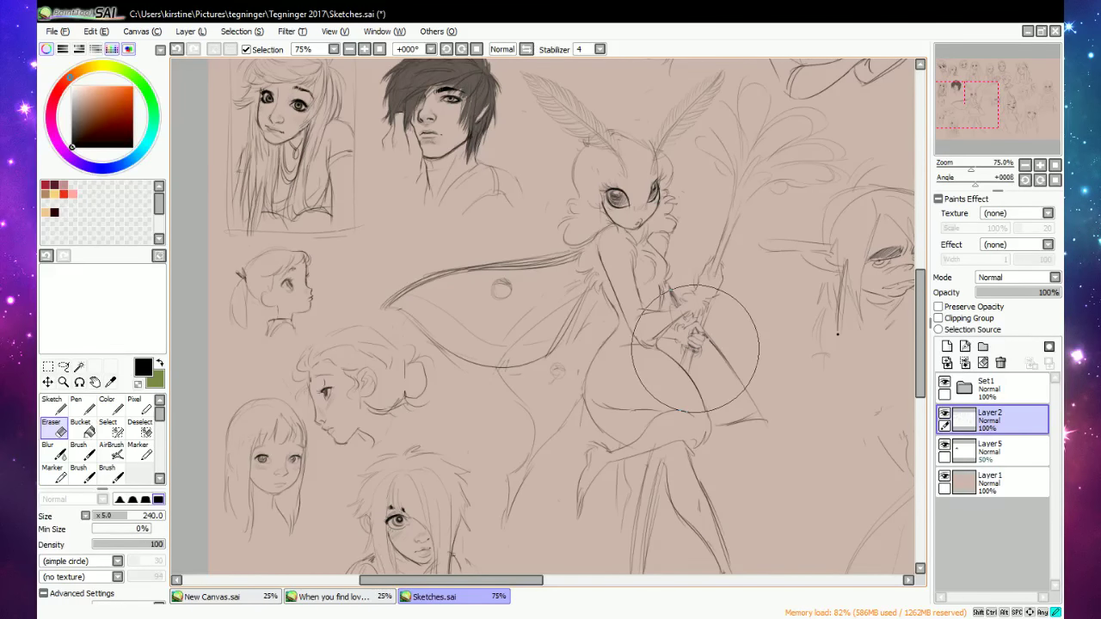
key(n)
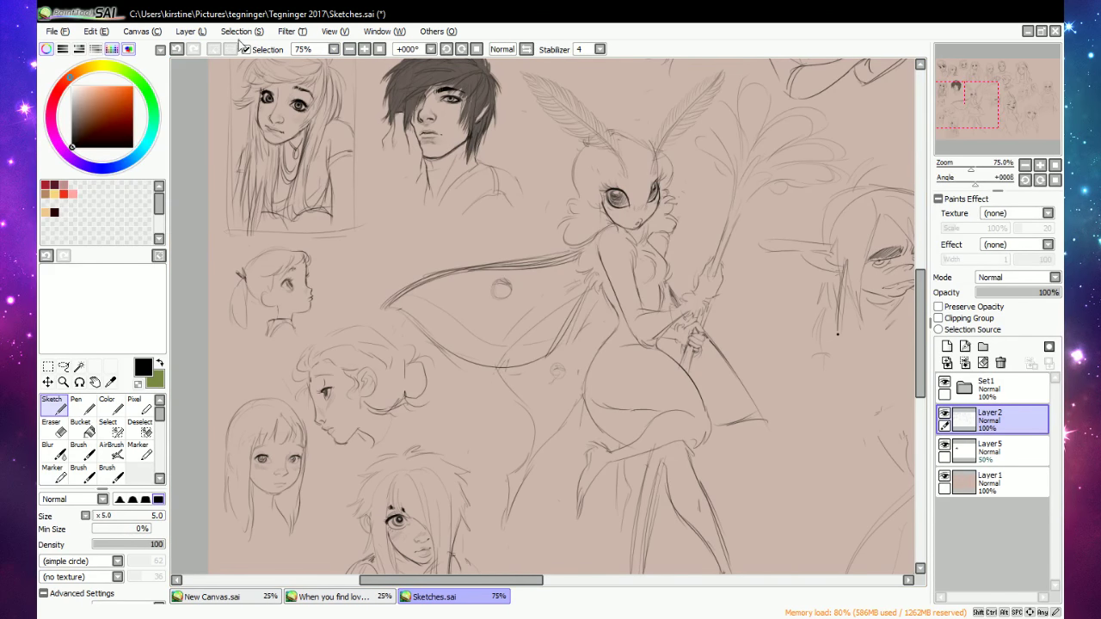
Start a new head in the empty lower-right corner of the page, outlining the skull and sides at 150% zoom.
click(349, 49)
click(349, 49)
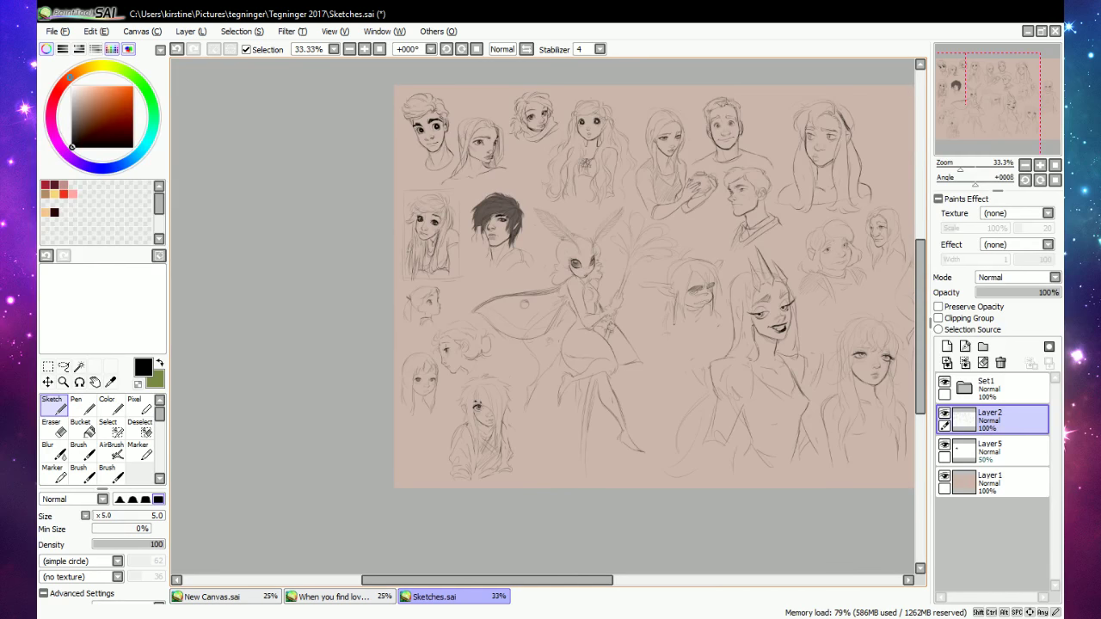
drag(583, 582, 720, 549)
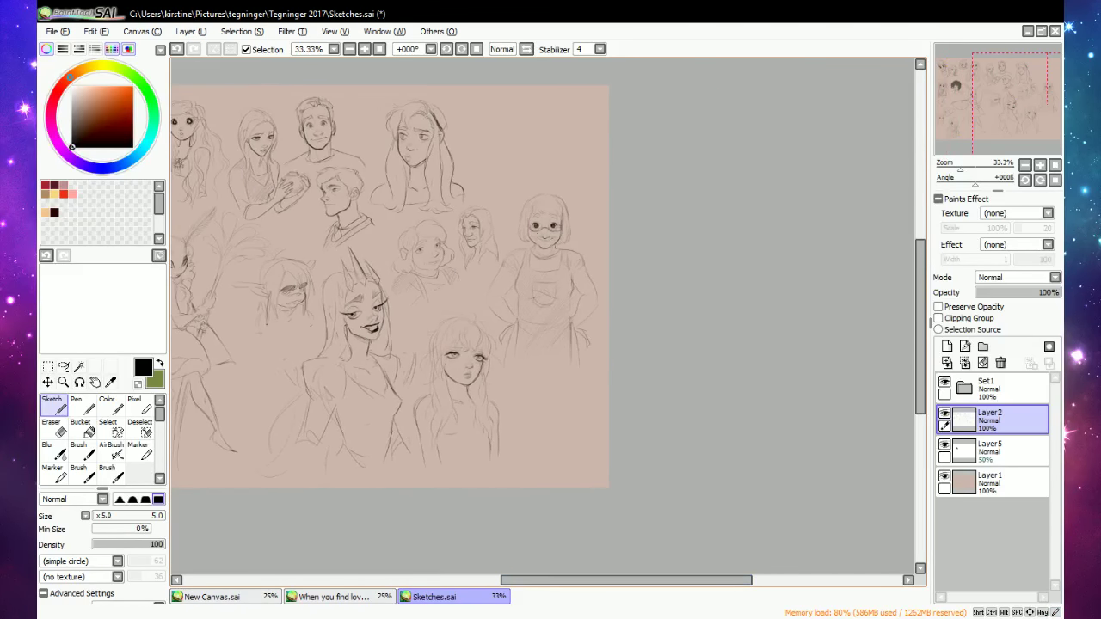
click(364, 50)
click(364, 50)
click(364, 50)
click(364, 50)
drag(920, 311, 923, 385)
drag(561, 296, 665, 209)
drag(588, 248, 600, 348)
drag(581, 290, 697, 378)
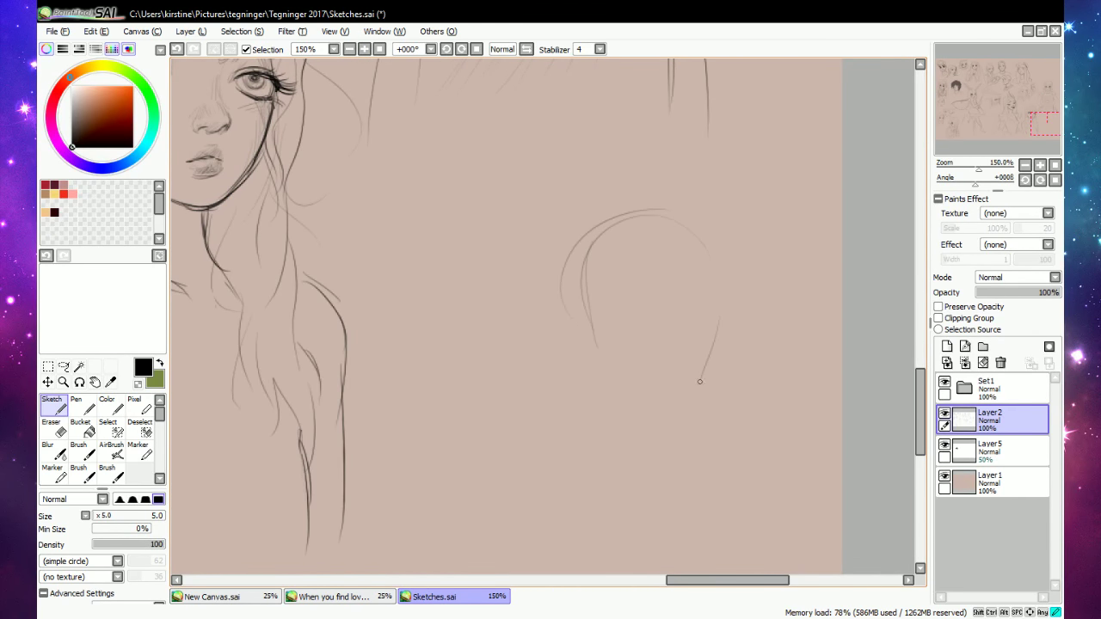
Rough in the new head's jaw and draw the eyes and heavy brows, undoing and erasing the misplaced strokes.
drag(600, 404, 624, 426)
mouse_move(593, 344)
mouse_down()
mouse_move(637, 441)
mouse_move(616, 411)
mouse_move(682, 419)
mouse_up()
mouse_move(602, 326)
mouse_down()
mouse_move(629, 339)
mouse_move(705, 341)
mouse_move(697, 330)
mouse_move(702, 342)
mouse_move(701, 328)
mouse_move(702, 339)
mouse_up()
key(e)
key(ctrl+z)
key(ctrl+z)
key(n)
mouse_move(607, 328)
mouse_down()
mouse_move(628, 346)
mouse_move(688, 315)
mouse_move(709, 327)
mouse_move(597, 313)
mouse_move(635, 321)
mouse_move(612, 341)
mouse_move(700, 339)
mouse_move(667, 335)
mouse_up()
key(e)
key(n)
key(e)
key(n)
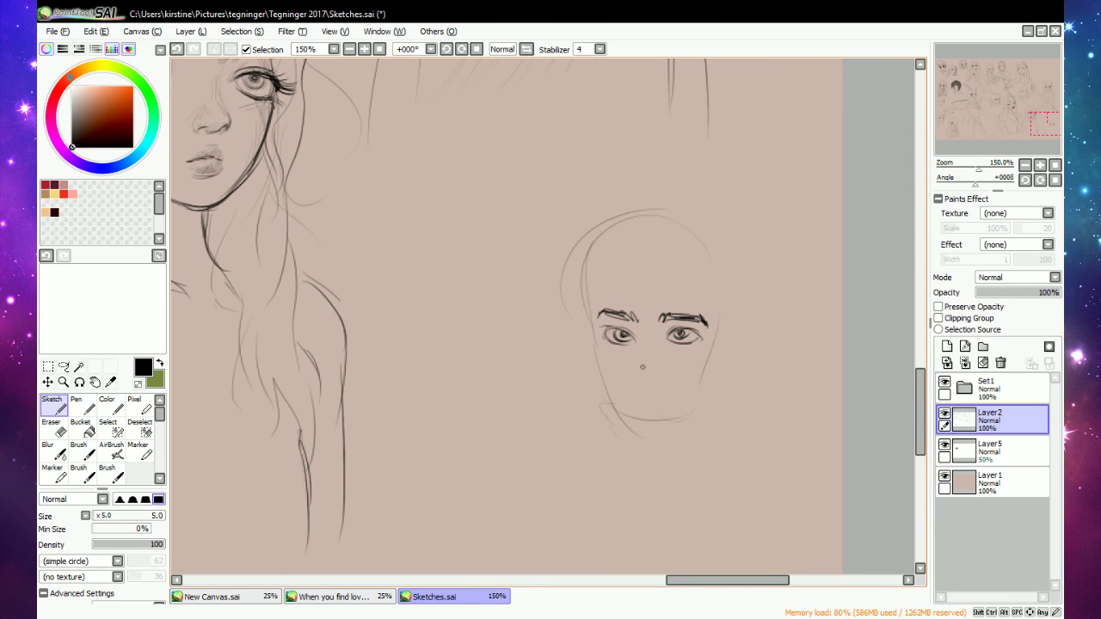
Draw the nose bridge, nostrils and nose tip between the eyes and soften the lines with the eraser.
mouse_move(641, 359)
mouse_down()
mouse_move(648, 388)
mouse_move(664, 378)
mouse_move(639, 372)
mouse_move(668, 376)
mouse_move(655, 383)
mouse_move(668, 373)
mouse_up()
key(e)
key(n)
key(e)
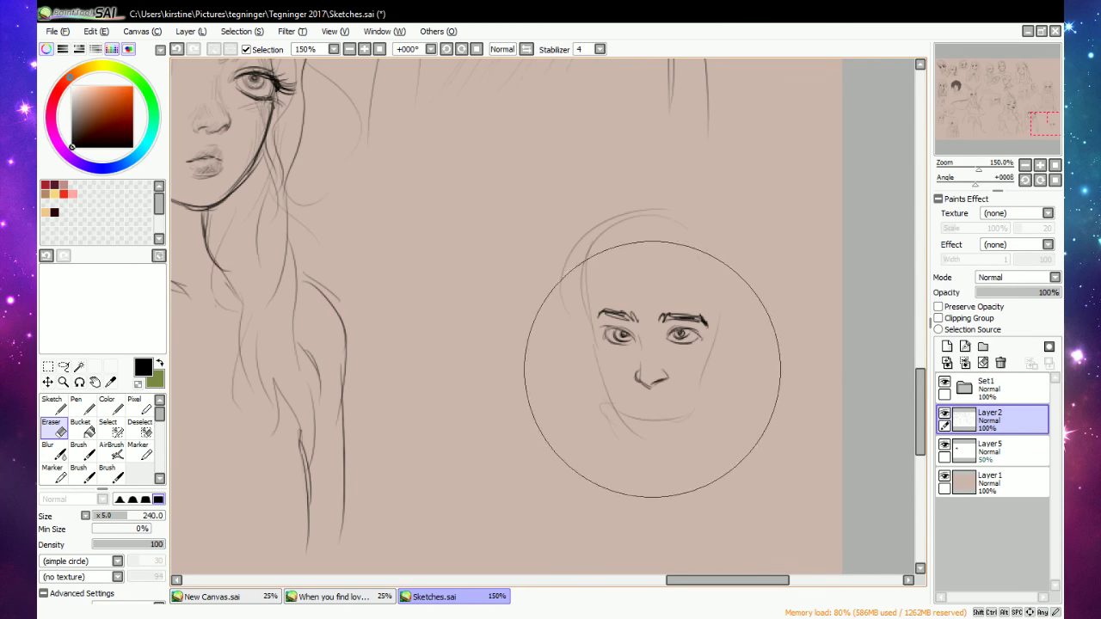
key(n)
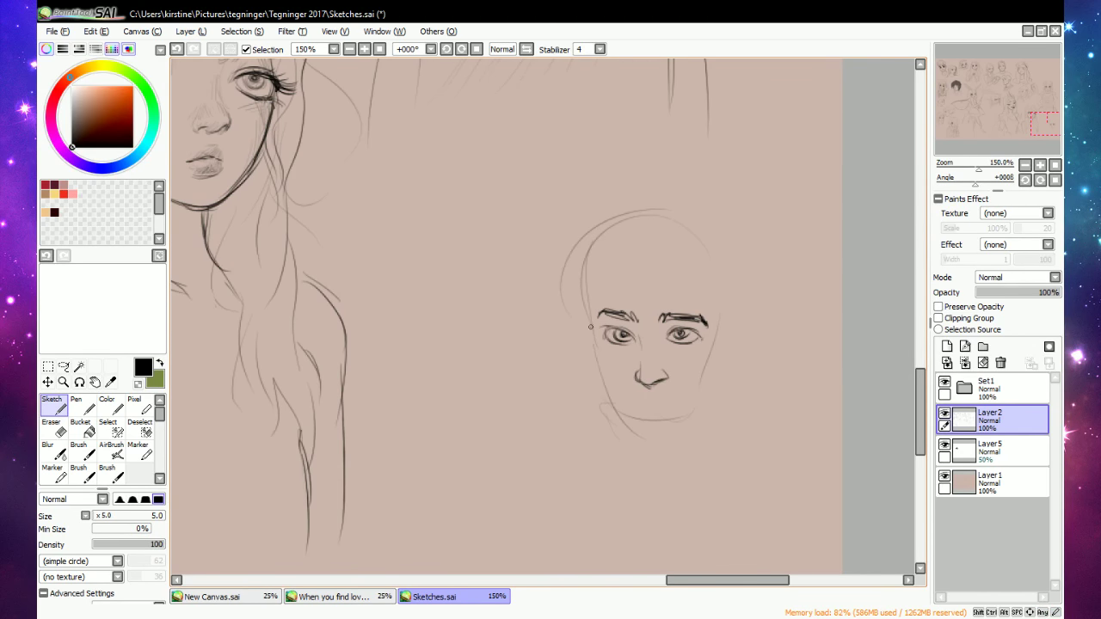
Darken both sides of the face outline and erase the lower part of the left contour.
drag(593, 315, 599, 373)
mouse_move(594, 290)
mouse_down()
mouse_move(599, 371)
mouse_move(628, 420)
mouse_move(712, 355)
mouse_up()
key(e)
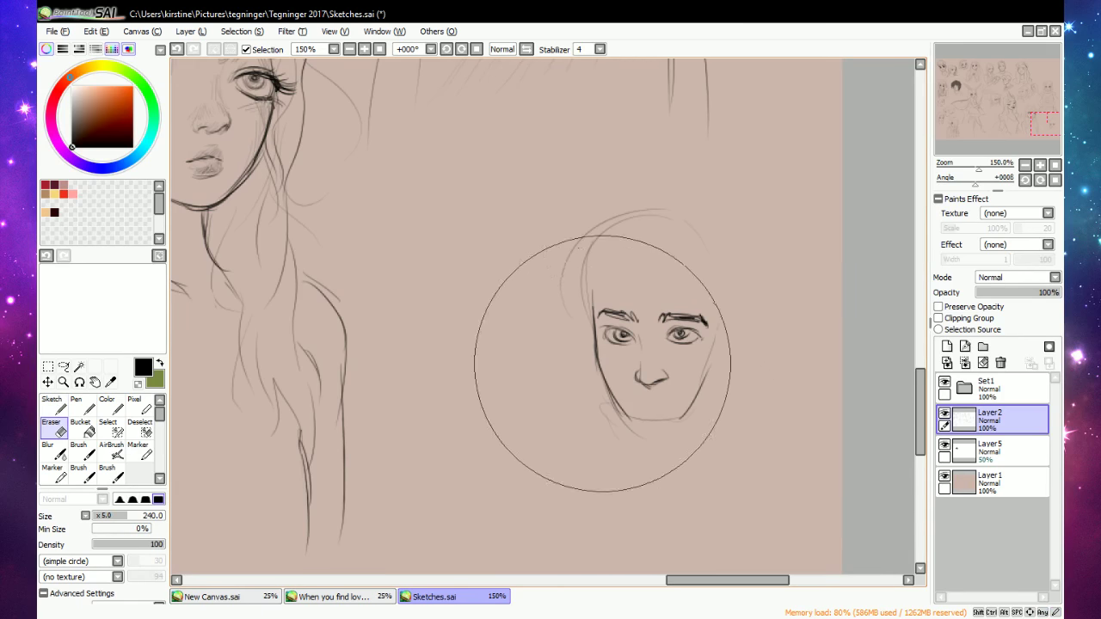
drag(604, 327, 630, 333)
key(n)
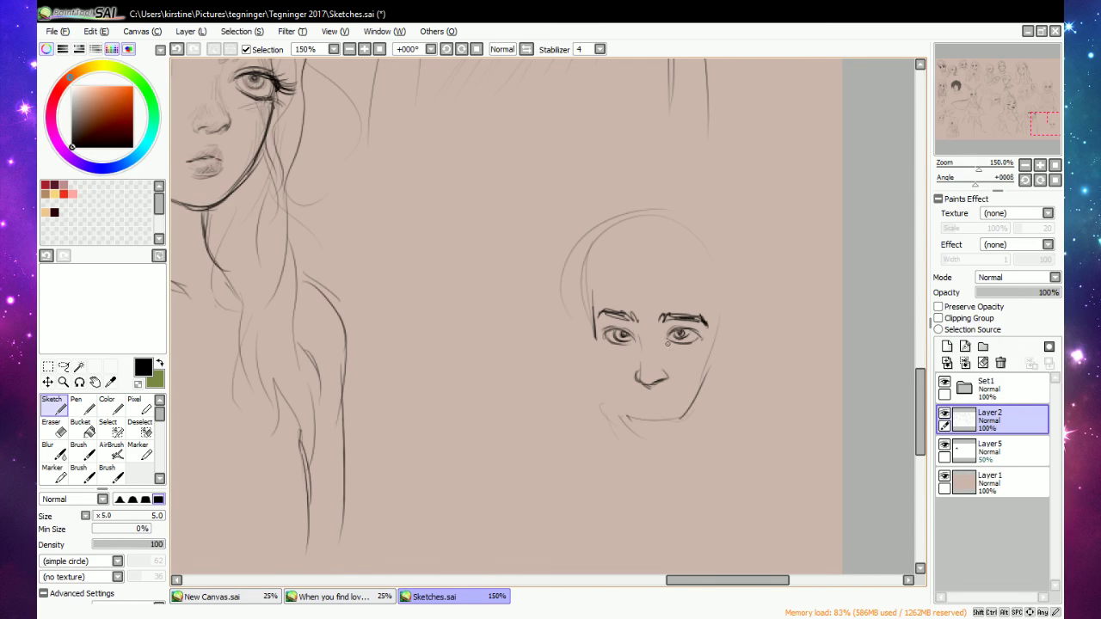
Touch up the area under the left eye and redraw the left cheek and jaw contour.
drag(622, 344, 635, 342)
drag(595, 327, 612, 392)
drag(598, 352, 618, 407)
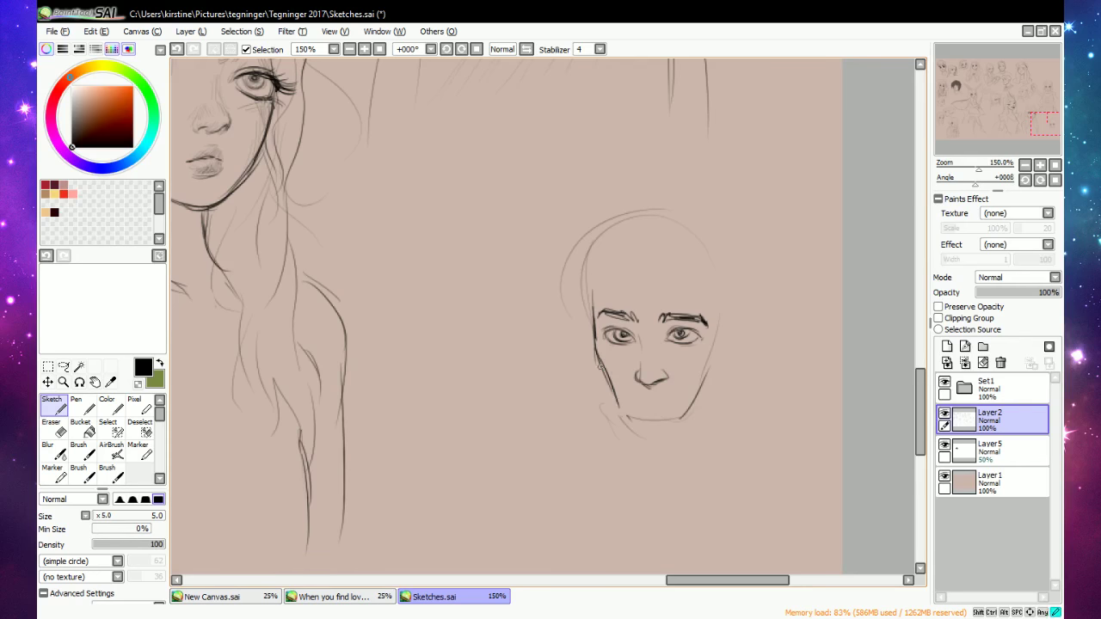
drag(594, 331, 612, 381)
mouse_move(594, 331)
mouse_down()
mouse_move(619, 413)
mouse_move(651, 440)
mouse_move(675, 442)
mouse_move(719, 327)
mouse_move(700, 395)
mouse_up()
Erase the flat chin line and draw a longer, pointed chin joined to both darkened jaw contours.
key(e)
mouse_move(652, 425)
mouse_down()
mouse_move(652, 437)
mouse_move(711, 344)
mouse_move(702, 393)
mouse_up()
key(e)
drag(714, 343, 697, 400)
mouse_move(618, 397)
mouse_down()
mouse_move(644, 434)
mouse_move(672, 427)
mouse_move(713, 357)
mouse_up()
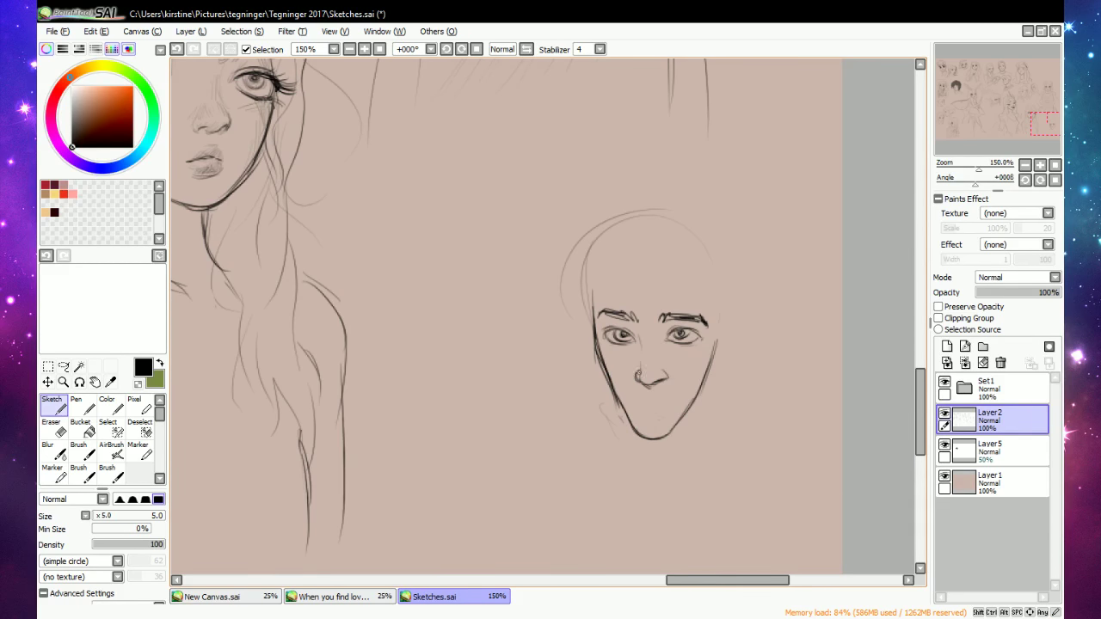
Rework the inner end of the left eyebrow, erasing its excess strokes.
mouse_move(636, 327)
mouse_down()
mouse_move(640, 346)
mouse_move(642, 320)
mouse_up()
key(e)
key(n)
key(e)
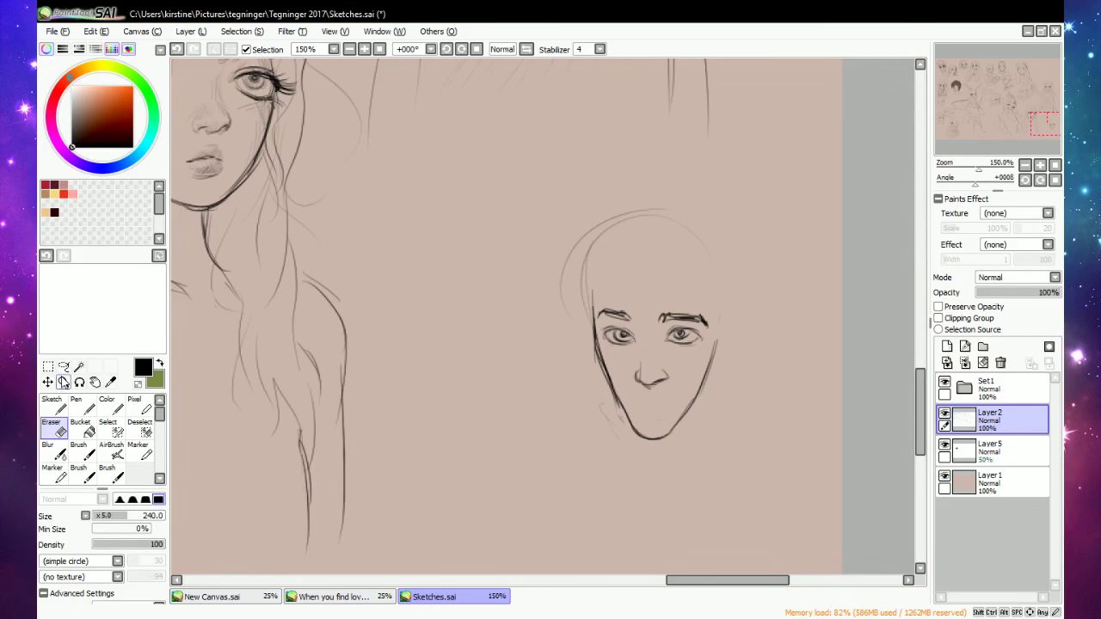
Lasso the left eye, nudge it slightly upward, deselect it and tidy the lines around the eyes.
click(64, 366)
mouse_move(640, 335)
mouse_down()
mouse_move(601, 337)
mouse_move(617, 353)
mouse_move(601, 329)
mouse_move(640, 337)
mouse_up()
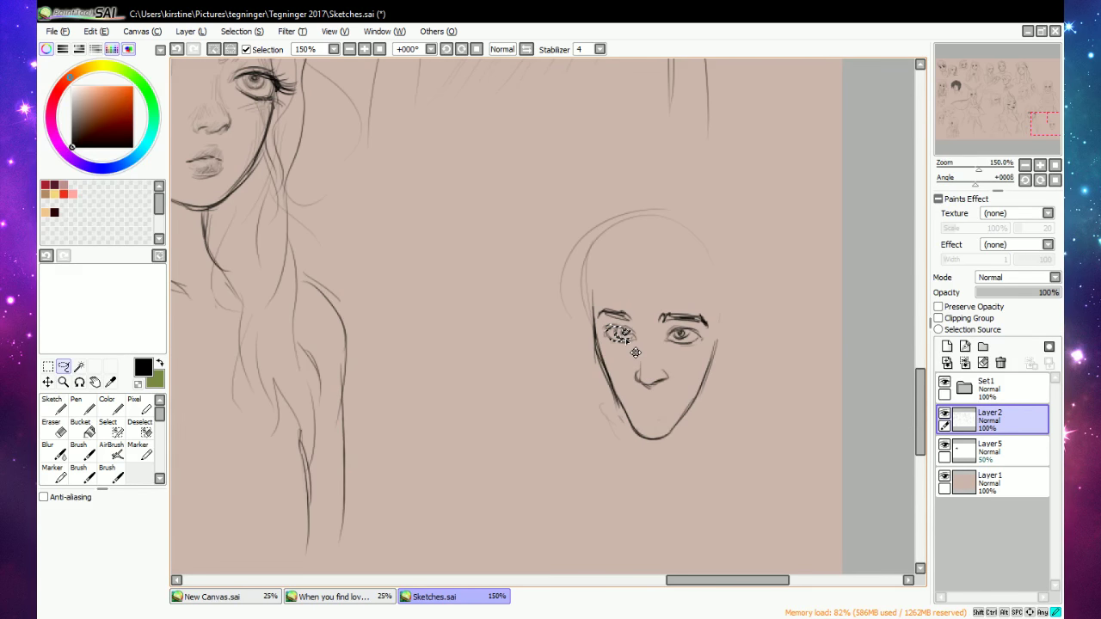
key(ctrl+d)
key(n)
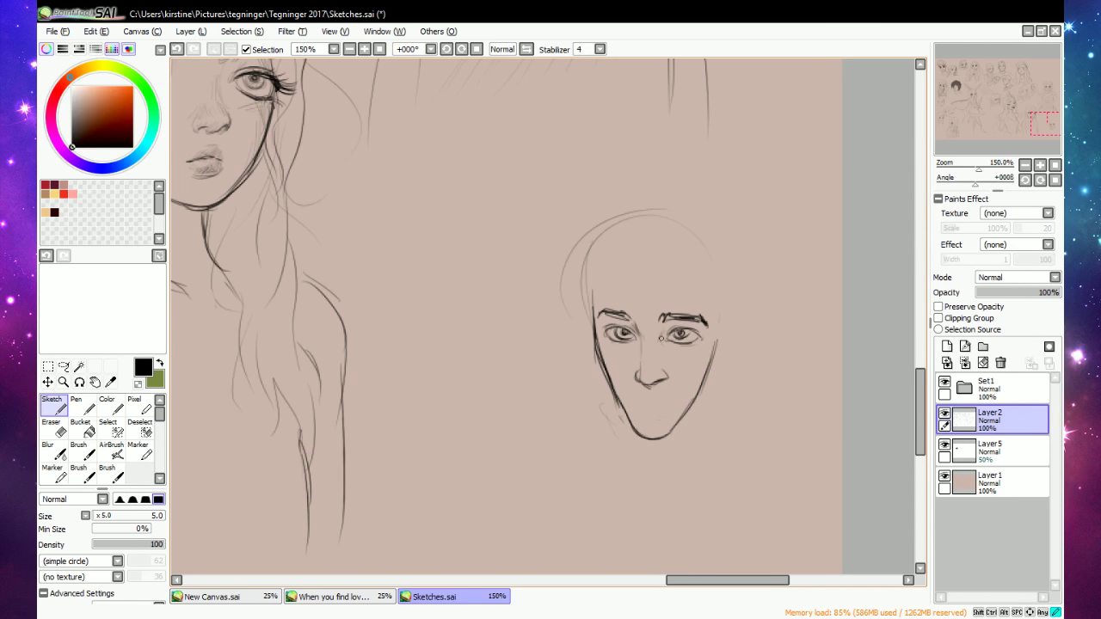
key(e)
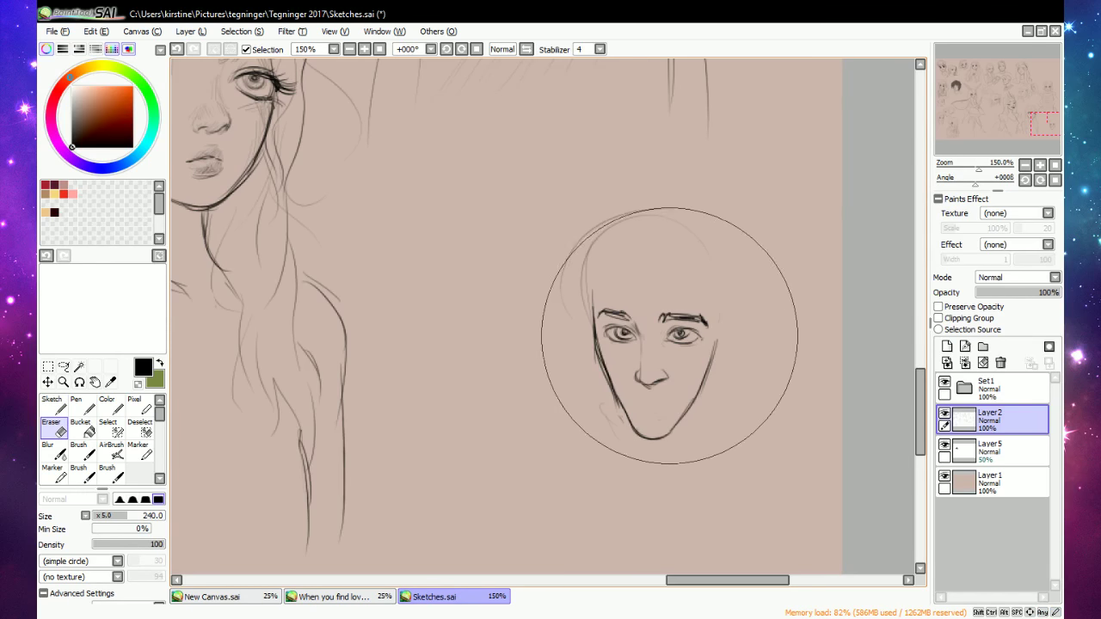
key(e)
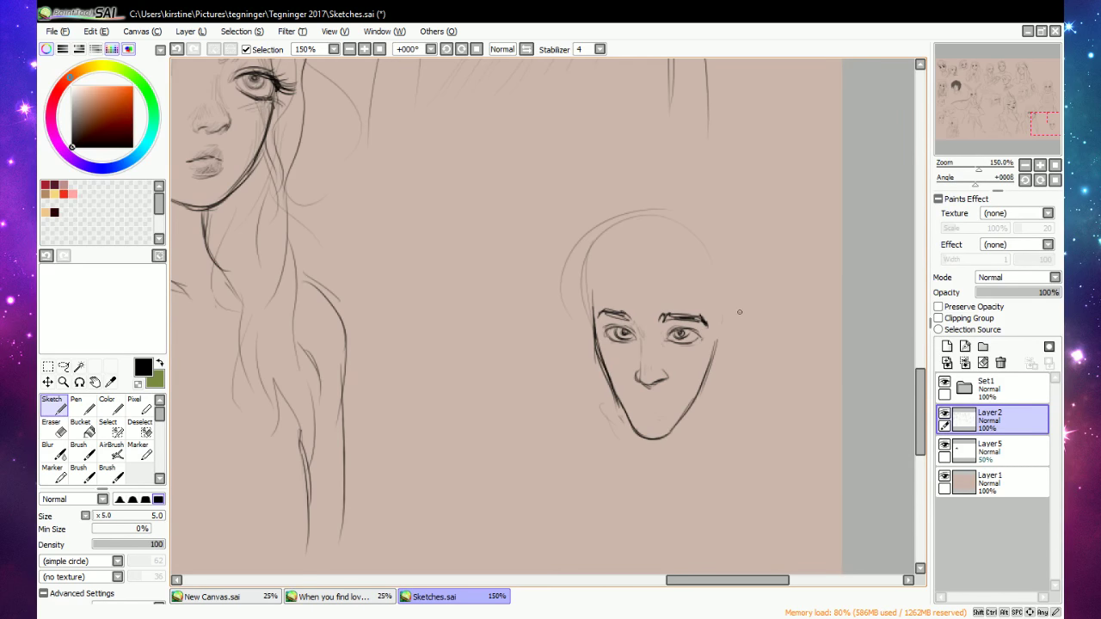
Sketch ears on both sides of the head and erase most of the right ear's lines.
drag(730, 308, 713, 358)
mouse_move(738, 300)
mouse_down()
mouse_move(721, 326)
mouse_move(732, 302)
mouse_move(718, 363)
mouse_up()
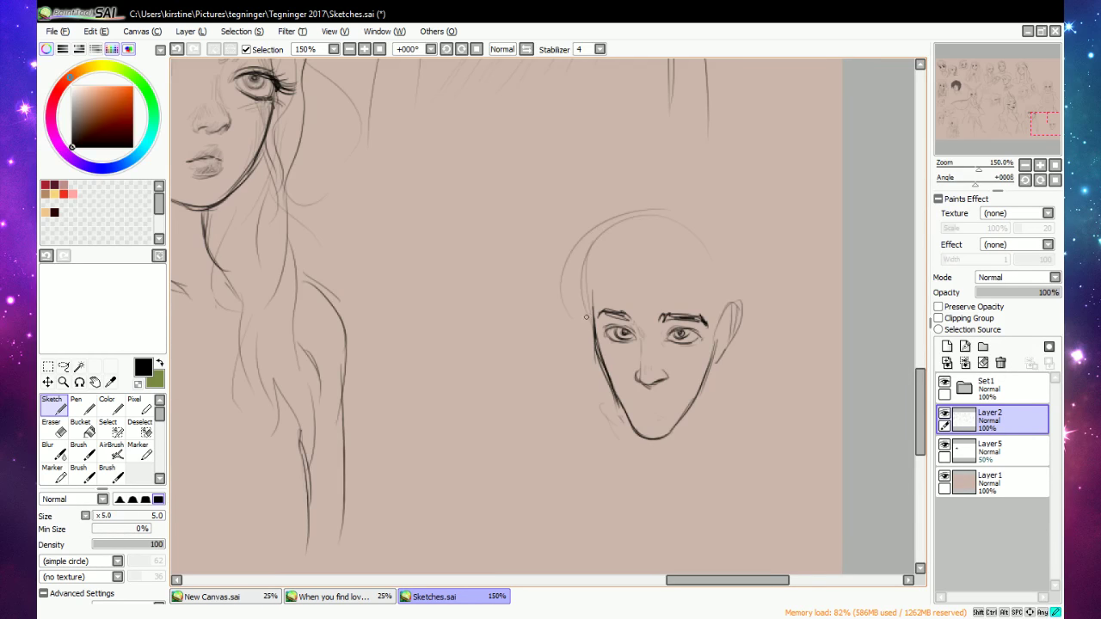
drag(589, 308, 596, 365)
key(e)
drag(728, 301, 725, 321)
key(n)
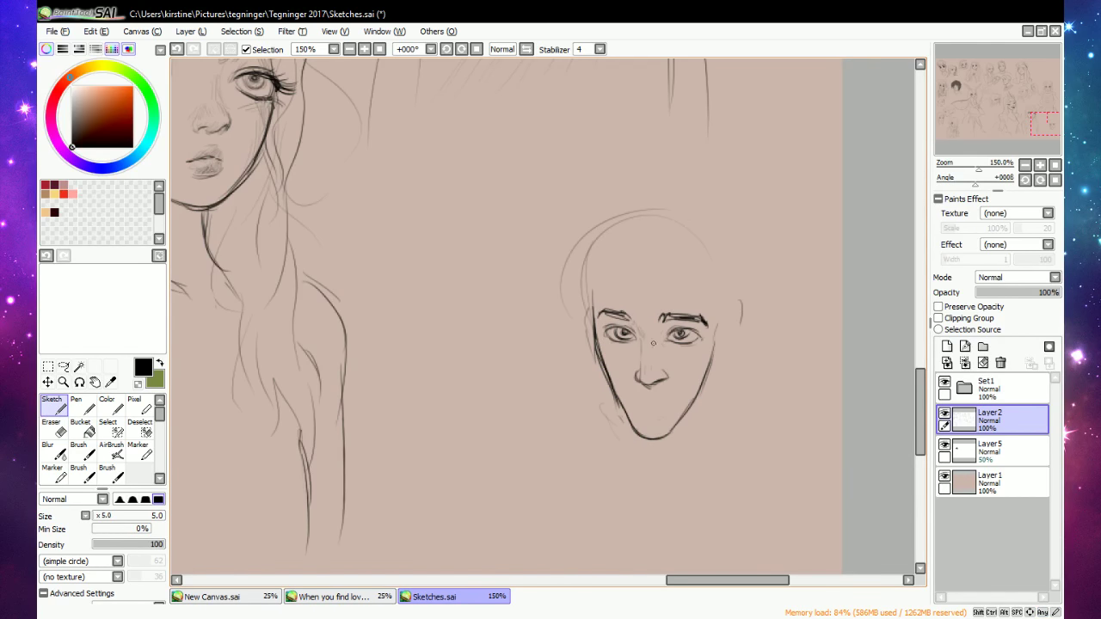
Draw a thin mouth and a small dark goatee on the chin, trimming its edges with the eraser.
mouse_move(650, 400)
mouse_down()
mouse_move(675, 403)
mouse_move(639, 409)
mouse_move(657, 431)
mouse_up()
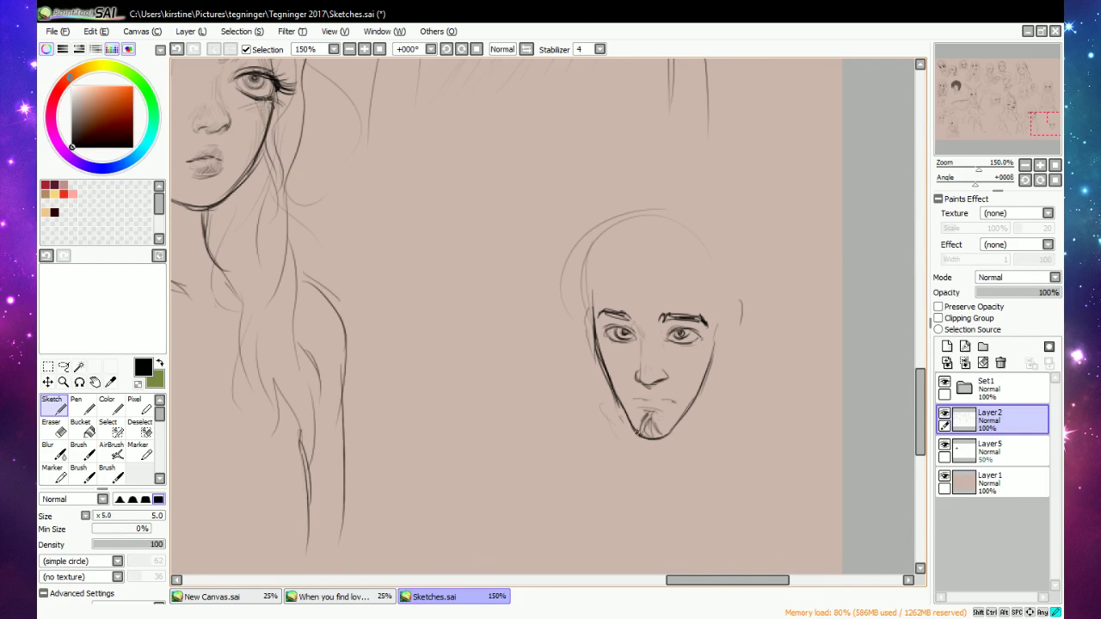
drag(656, 427, 658, 433)
key(e)
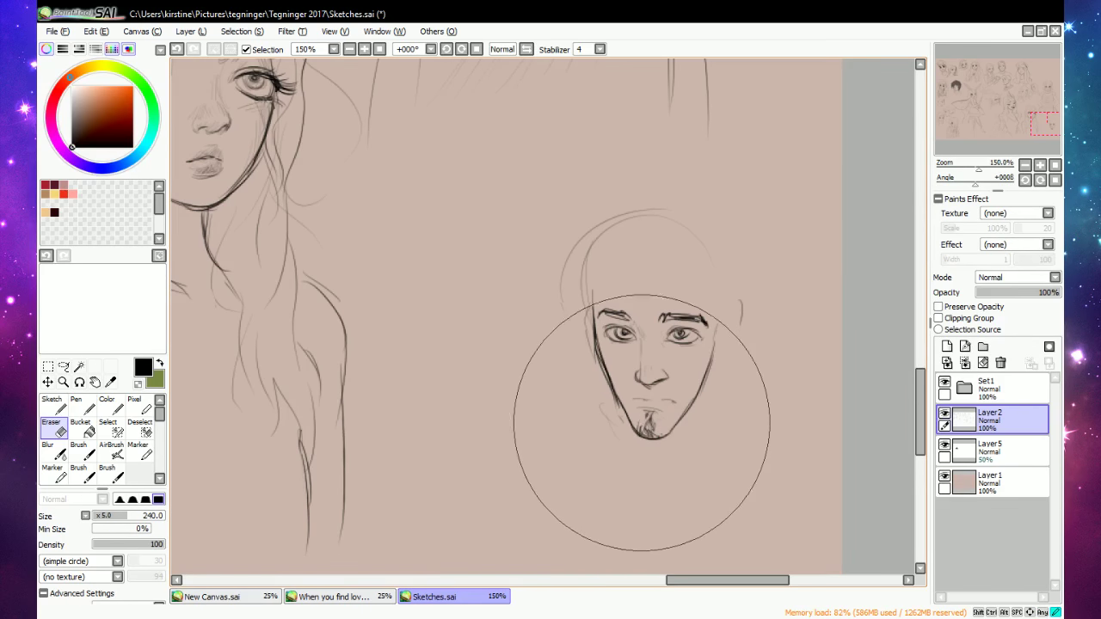
drag(642, 422, 657, 422)
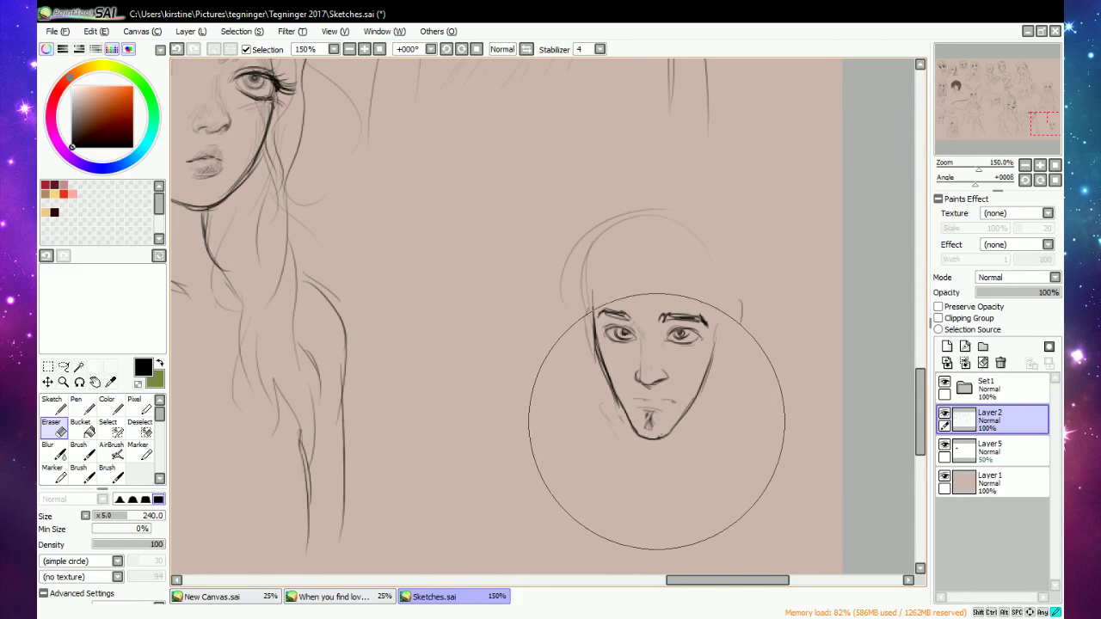
key(e)
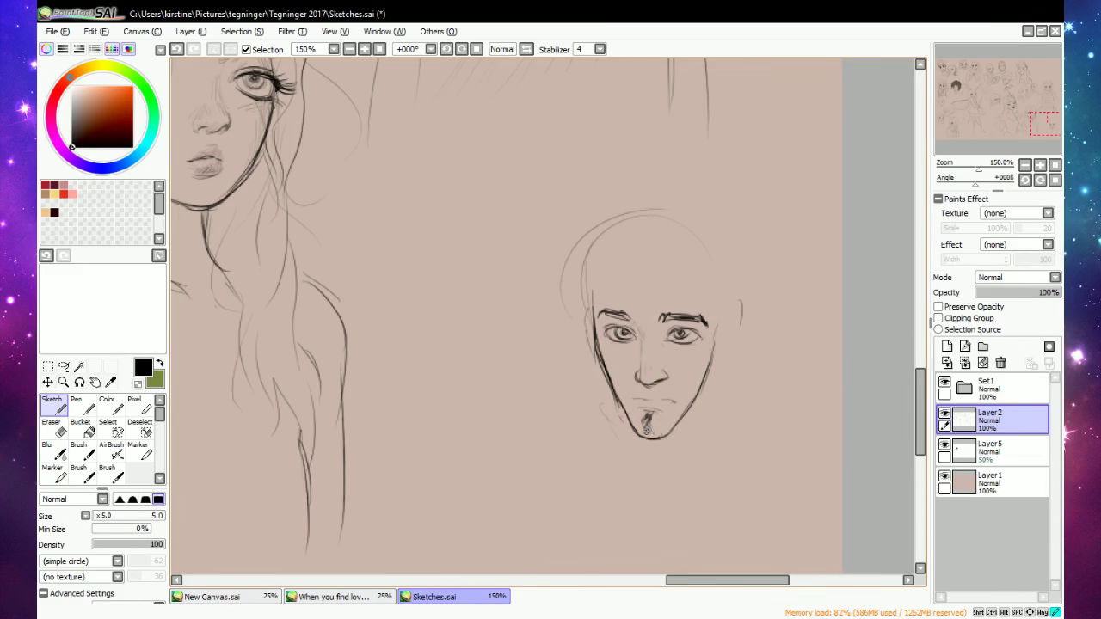
Darken the man's jawline on both sides and redraw both ears.
mouse_move(645, 431)
mouse_down()
mouse_move(675, 429)
mouse_move(702, 369)
mouse_up()
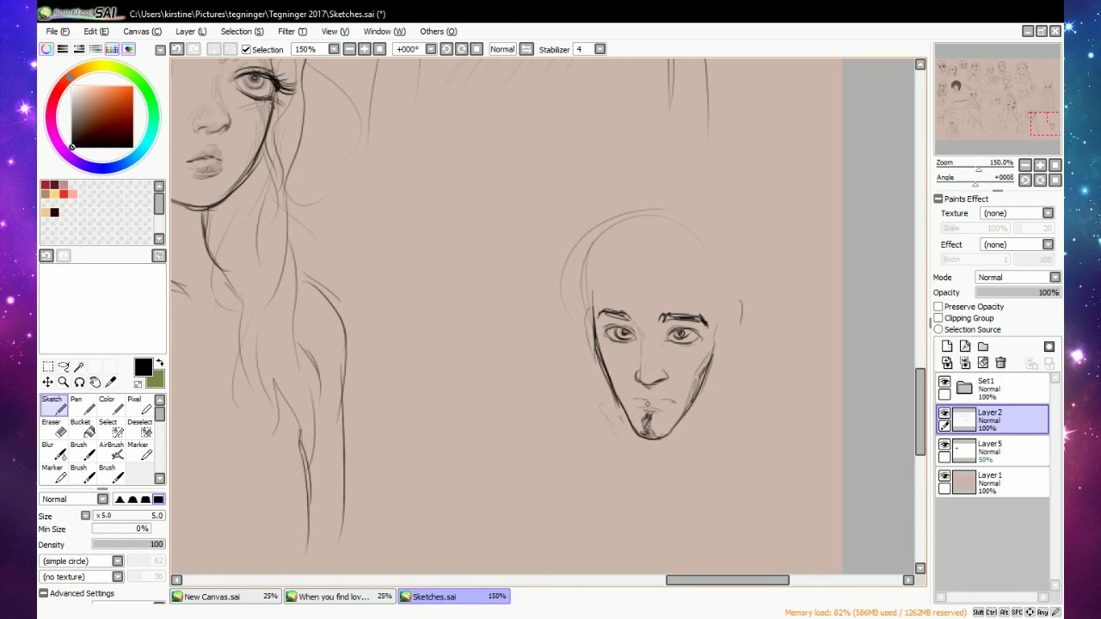
drag(616, 392, 609, 368)
mouse_move(716, 327)
mouse_down()
mouse_move(729, 284)
mouse_move(715, 268)
mouse_move(724, 328)
mouse_move(739, 306)
mouse_move(723, 345)
mouse_up()
mouse_move(722, 345)
mouse_down()
mouse_move(739, 319)
mouse_move(727, 313)
mouse_move(739, 312)
mouse_move(715, 365)
mouse_up()
key(e)
key(n)
drag(582, 303, 594, 340)
Rough in swept hair contours over the forehead and erase the excess hairline strokes.
mouse_move(583, 282)
mouse_down()
mouse_move(579, 249)
mouse_move(643, 246)
mouse_move(641, 265)
mouse_move(672, 254)
mouse_move(620, 220)
mouse_up()
drag(704, 266, 663, 304)
mouse_move(663, 305)
mouse_down()
mouse_move(702, 260)
mouse_move(589, 287)
mouse_move(688, 268)
mouse_move(617, 274)
mouse_move(688, 258)
mouse_up()
key(e)
key(n)
drag(635, 239, 691, 260)
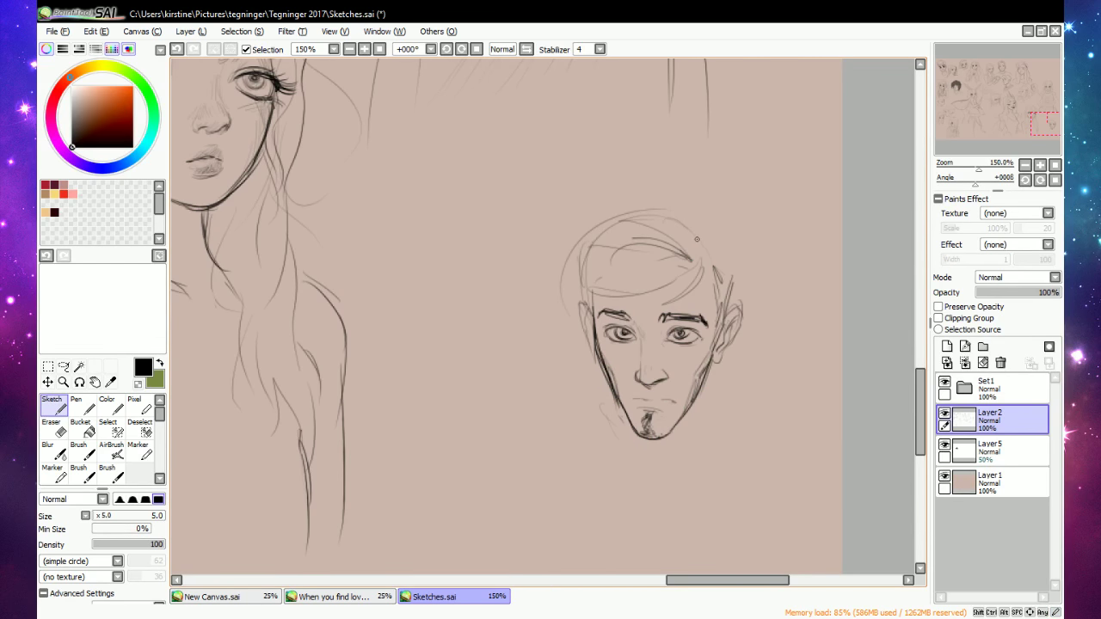
key(e)
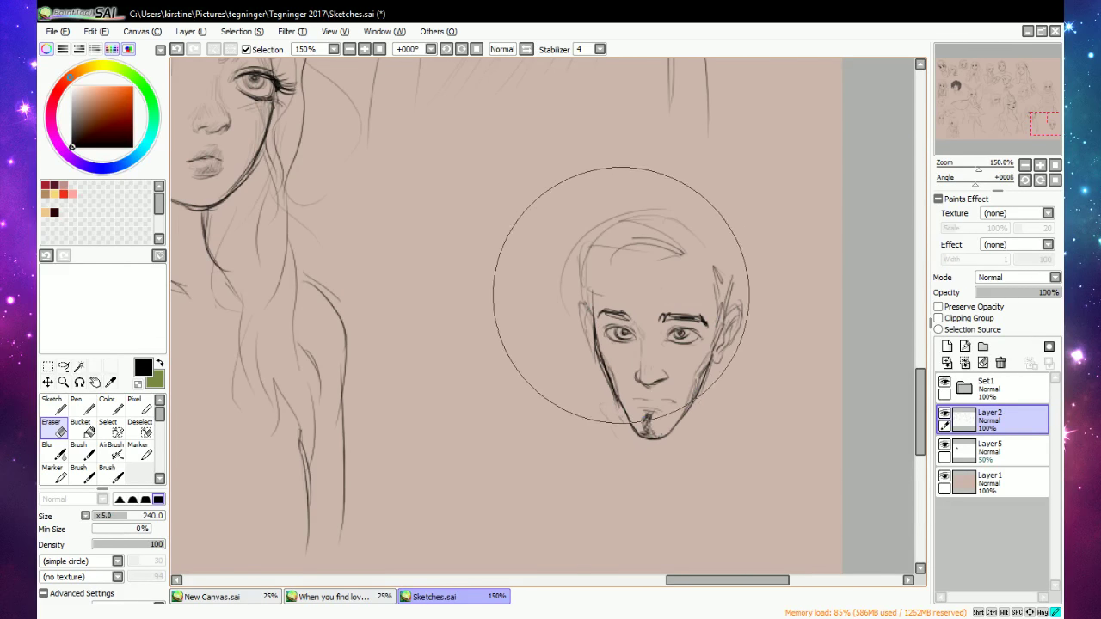
drag(621, 295, 578, 258)
Sketch short hairline strokes across the forehead and at the right temple.
key(e)
drag(694, 269, 714, 292)
drag(689, 254, 693, 272)
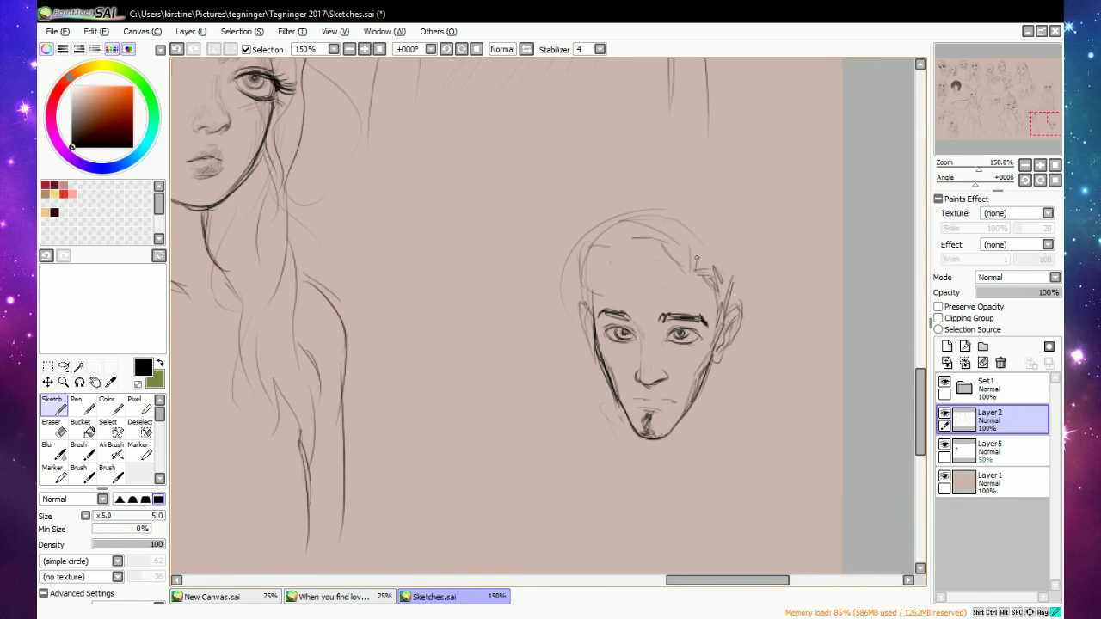
mouse_move(693, 226)
mouse_down()
mouse_move(702, 262)
mouse_move(673, 267)
mouse_move(714, 255)
mouse_move(690, 272)
mouse_up()
key(e)
key(e)
drag(616, 232, 637, 265)
drag(651, 246, 621, 272)
drag(627, 252, 592, 270)
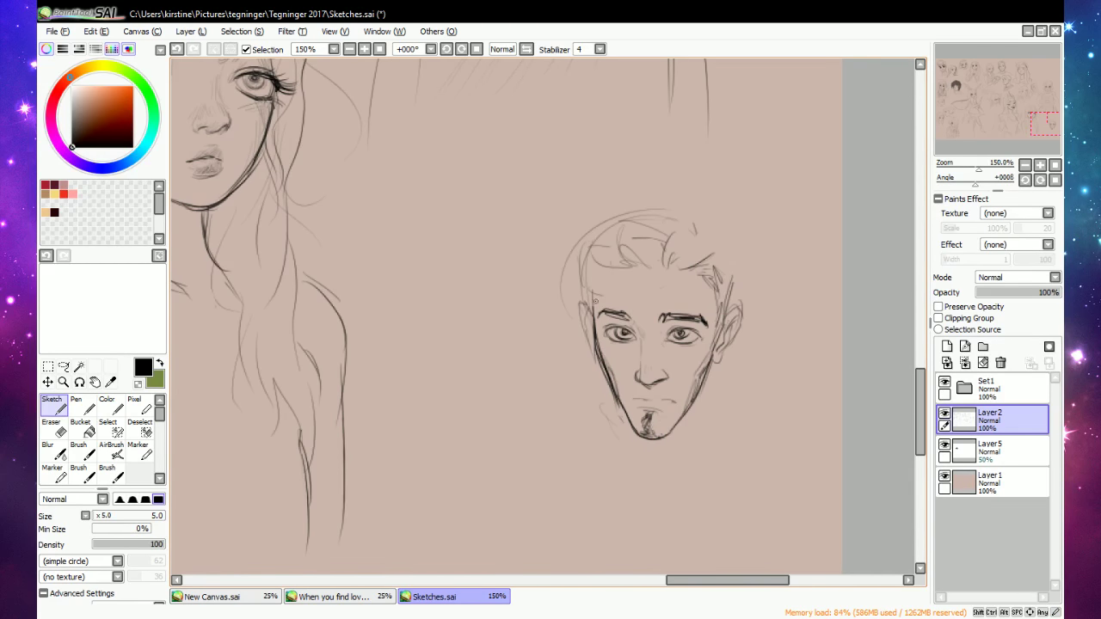
Erase the old skull outline above the forehead and draw a swept-back quiff on top of the head.
key(e)
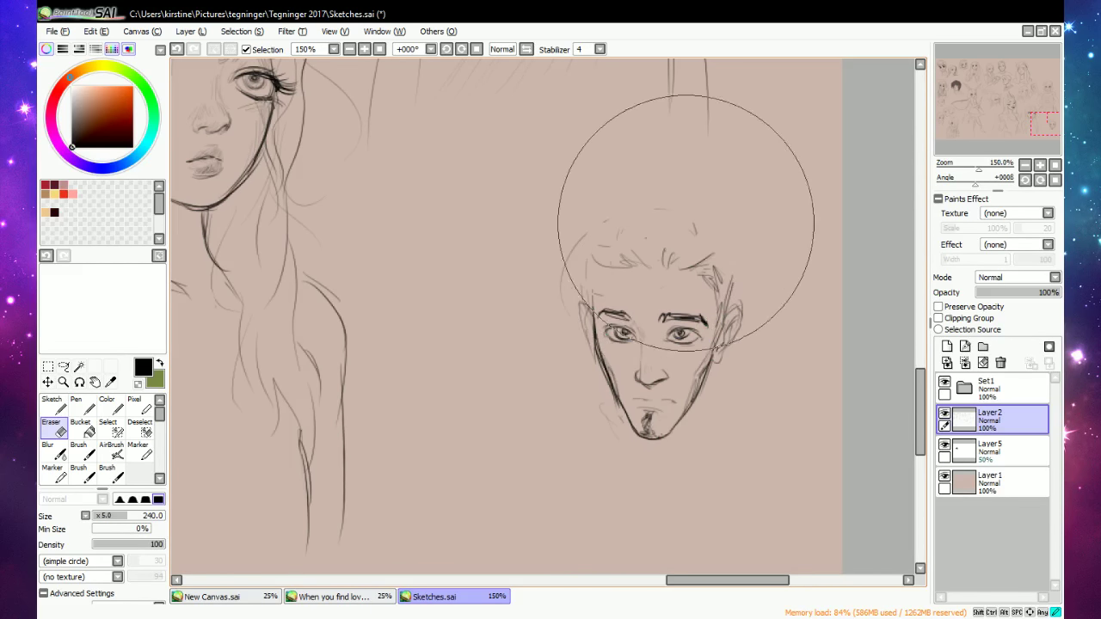
key(n)
drag(662, 260, 688, 213)
mouse_move(671, 253)
mouse_down()
mouse_move(676, 230)
mouse_move(722, 235)
mouse_move(737, 257)
mouse_up()
mouse_move(624, 251)
mouse_down()
mouse_move(618, 214)
mouse_move(659, 197)
mouse_move(695, 217)
mouse_up()
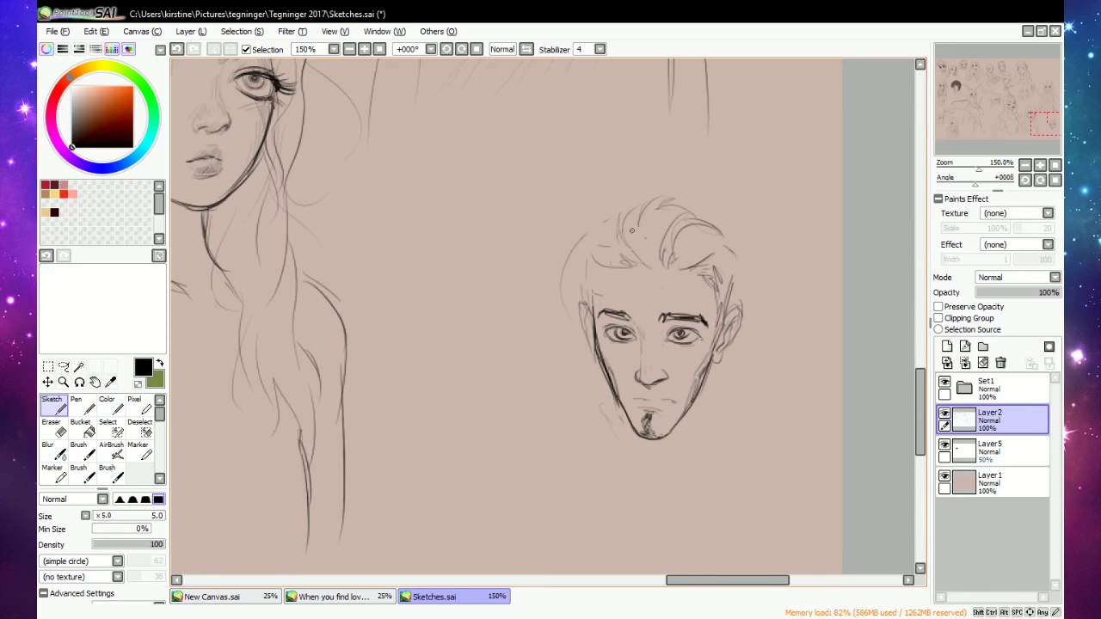
Draw the hair on the left side of the head, running it down into a sideburn.
mouse_move(590, 253)
mouse_down()
mouse_move(588, 229)
mouse_move(609, 228)
mouse_move(589, 321)
mouse_up()
drag(609, 270, 598, 315)
key(e)
click(599, 295)
key(n)
mouse_move(595, 275)
mouse_down()
mouse_move(613, 271)
mouse_move(594, 279)
mouse_up()
drag(594, 279, 593, 320)
mouse_move(581, 268)
mouse_down()
mouse_move(589, 307)
mouse_move(586, 270)
mouse_up()
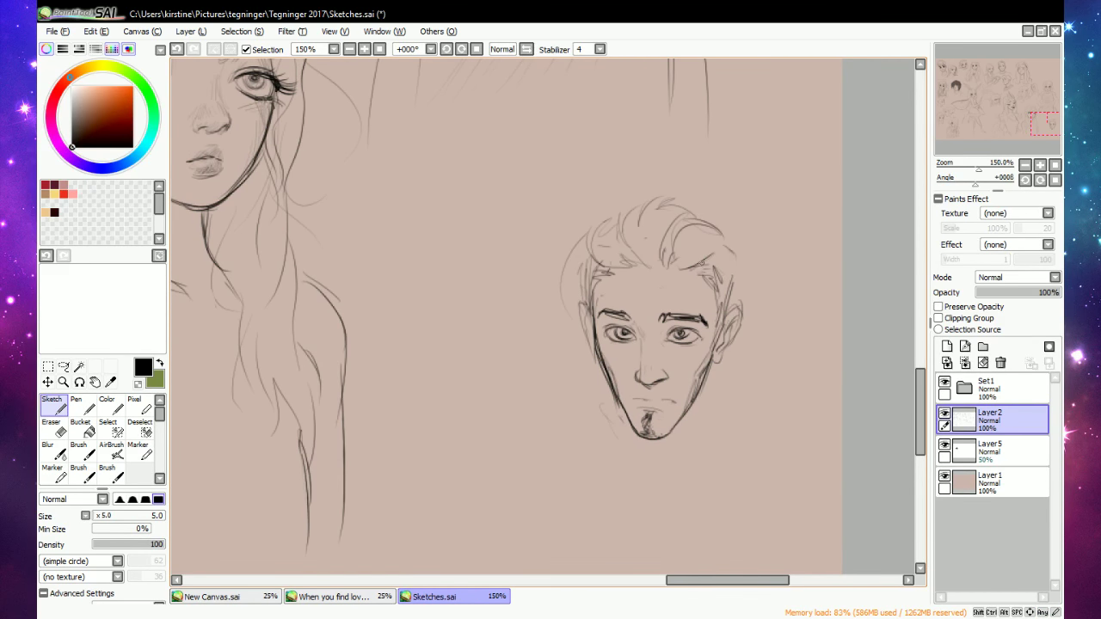
Hatch the short hair at both temples and erase the stray construction lines beside the head.
mouse_move(702, 264)
mouse_down()
mouse_move(731, 278)
mouse_move(722, 314)
mouse_up()
mouse_move(597, 267)
mouse_down()
mouse_move(592, 292)
mouse_move(564, 283)
mouse_move(594, 225)
mouse_up()
key(e)
key(n)
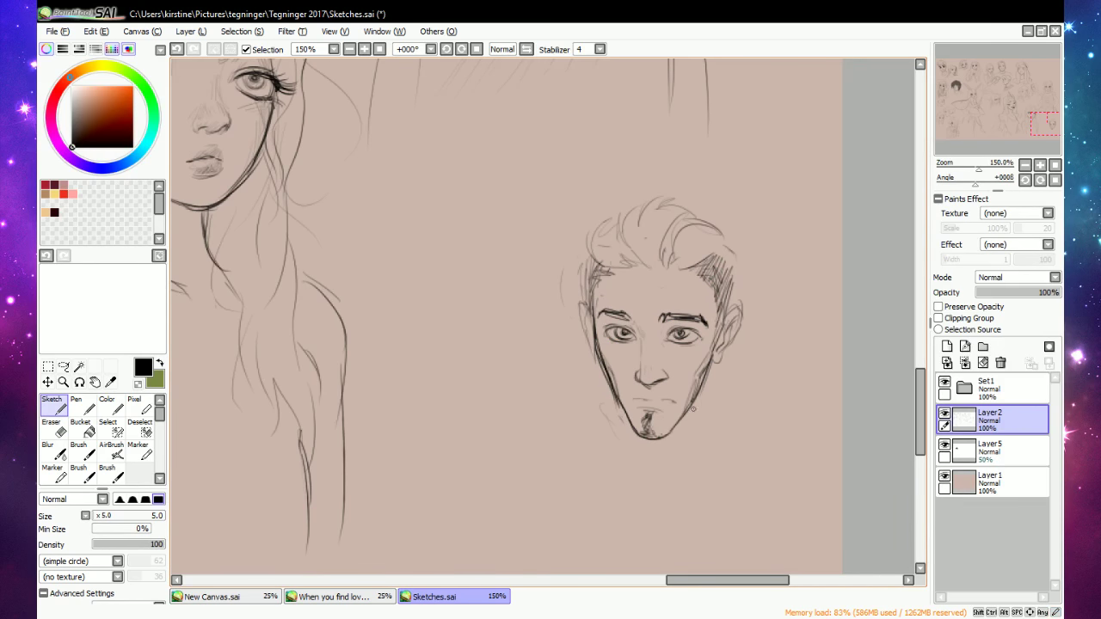
Redraw the mouth with a firmer line above the goatee and touch up the face around the eyes.
drag(638, 397, 651, 399)
key(e)
key(e)
mouse_move(633, 398)
mouse_down()
mouse_move(674, 402)
mouse_move(659, 410)
mouse_up()
mouse_move(669, 341)
mouse_down()
mouse_move(691, 340)
mouse_move(635, 320)
mouse_up()
Draw the neck lines on both sides, redoing the right one, and add a round shirt neckline below the chin.
drag(713, 364, 707, 458)
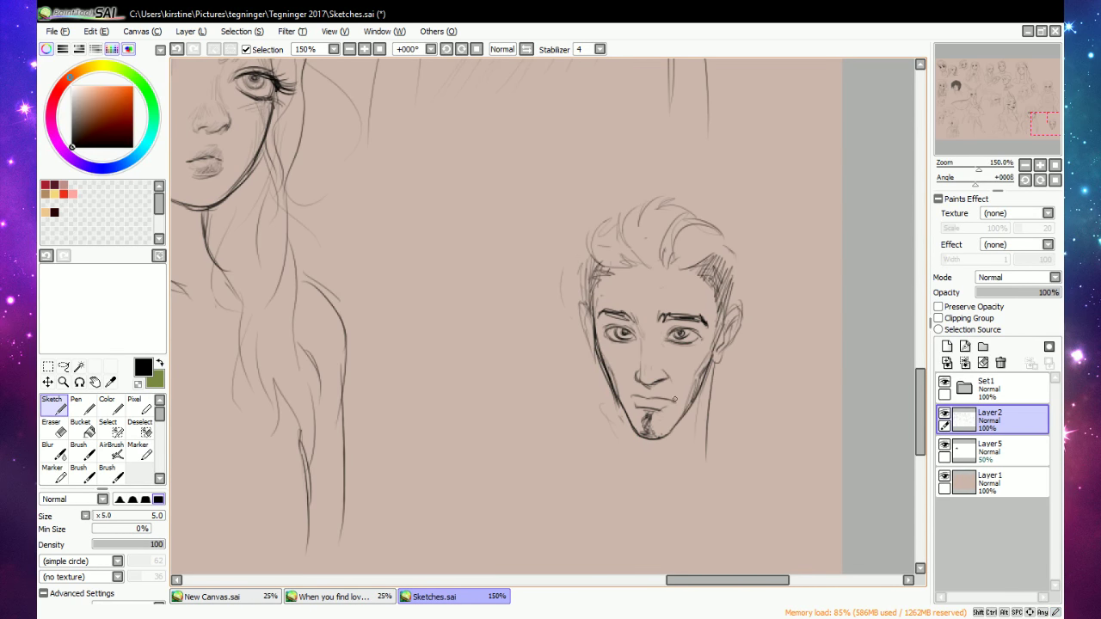
drag(714, 364, 702, 461)
key(e)
key(e)
drag(709, 365, 701, 454)
mouse_move(611, 389)
mouse_down()
mouse_move(616, 430)
mouse_move(605, 446)
mouse_up()
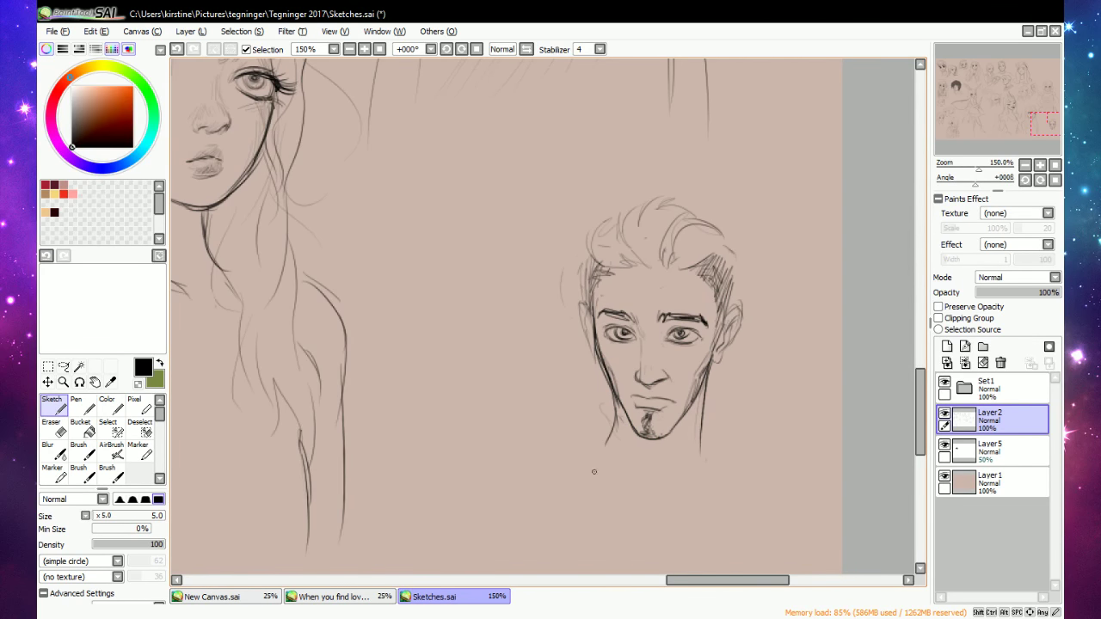
mouse_move(615, 398)
mouse_down()
mouse_move(605, 449)
mouse_move(707, 446)
mouse_up()
mouse_move(599, 445)
mouse_down()
mouse_move(611, 468)
mouse_move(700, 463)
mouse_up()
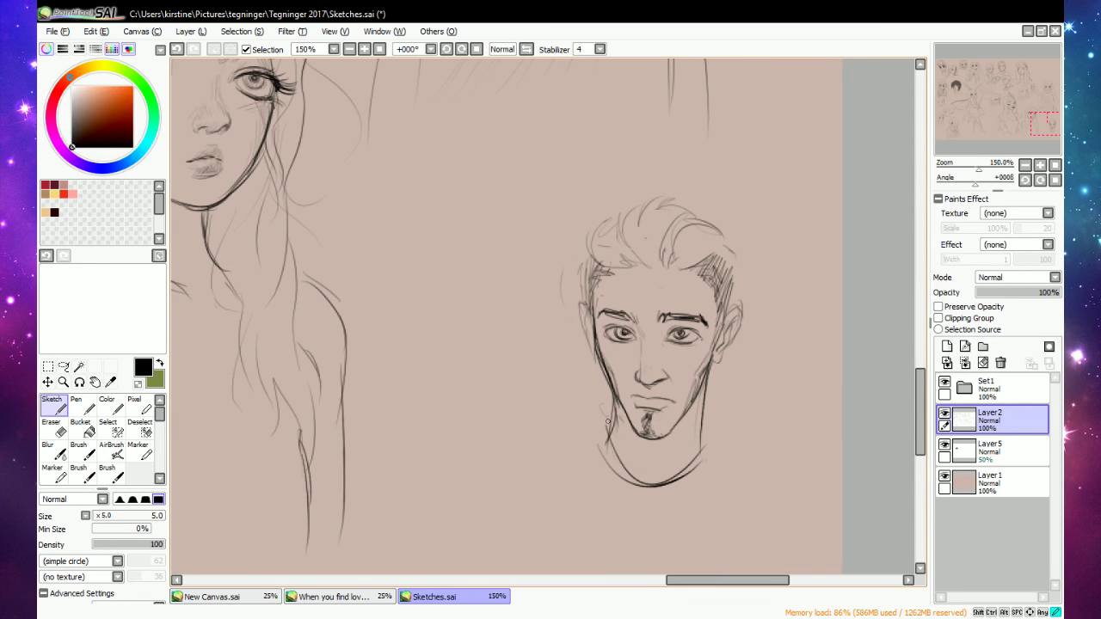
Draw a flared, open jacket collar on both sides of the neck.
drag(608, 420, 605, 508)
drag(608, 406, 602, 467)
drag(560, 402, 609, 404)
mouse_move(557, 405)
mouse_down()
mouse_move(604, 406)
mouse_move(601, 515)
mouse_up()
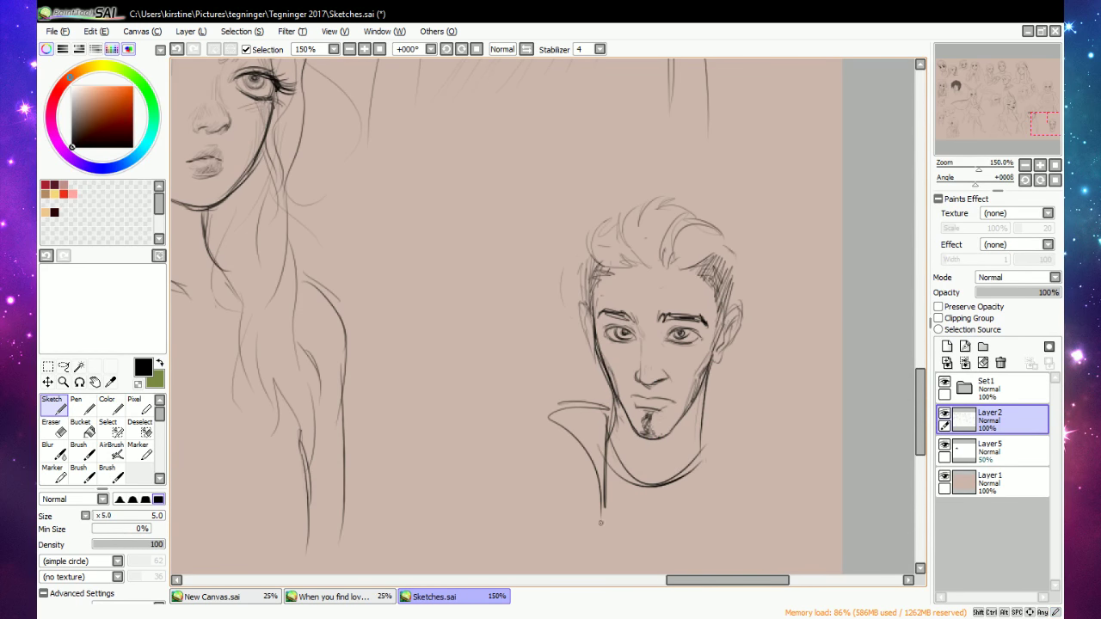
mouse_move(704, 420)
mouse_down()
mouse_move(701, 514)
mouse_move(762, 445)
mouse_move(703, 519)
mouse_up()
key(minus)
key(minus)
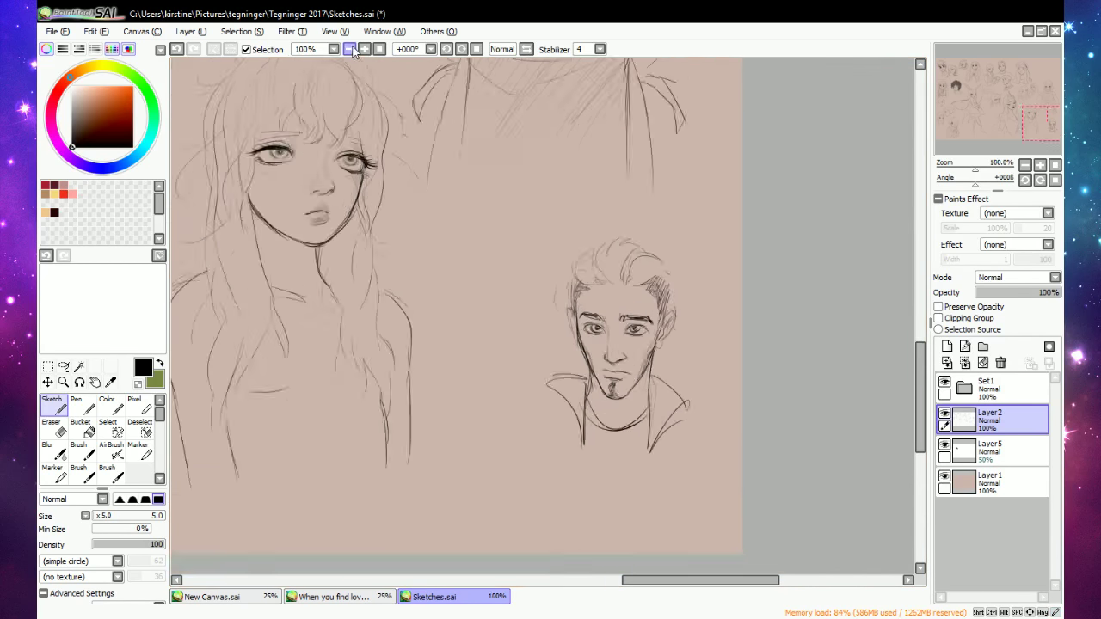
click(63, 366)
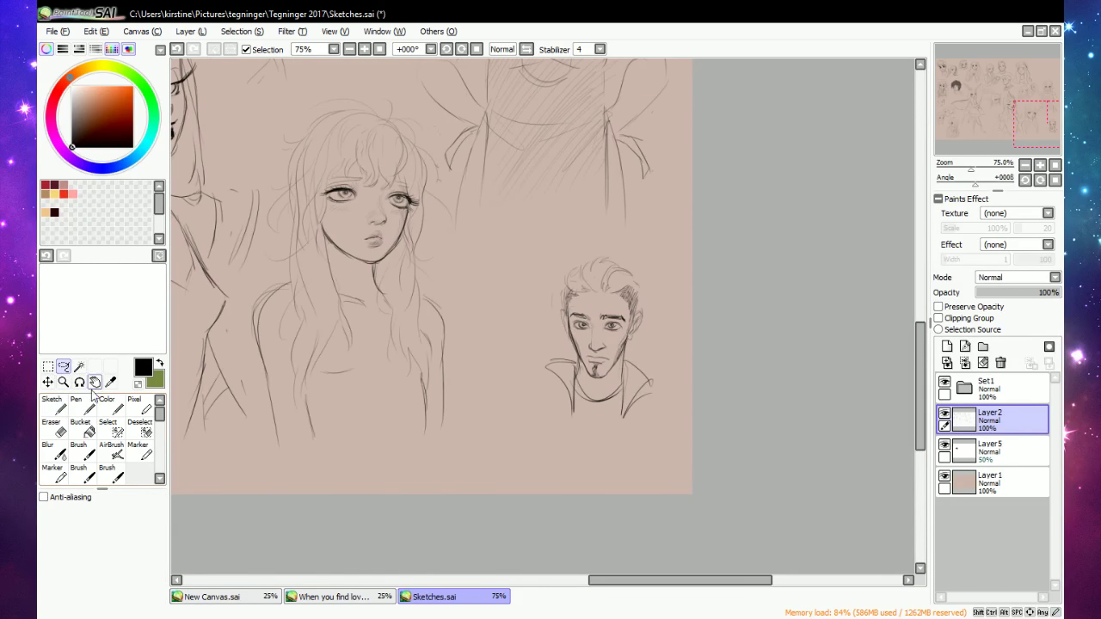
click(54, 405)
double_click(364, 49)
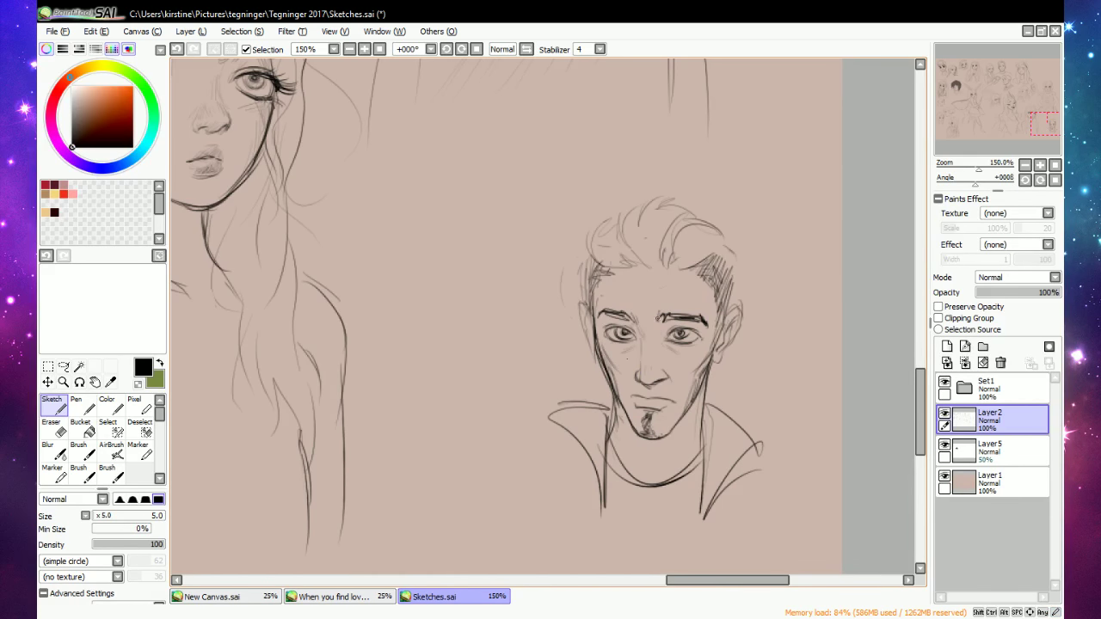
key(e)
key(e)
click(349, 49)
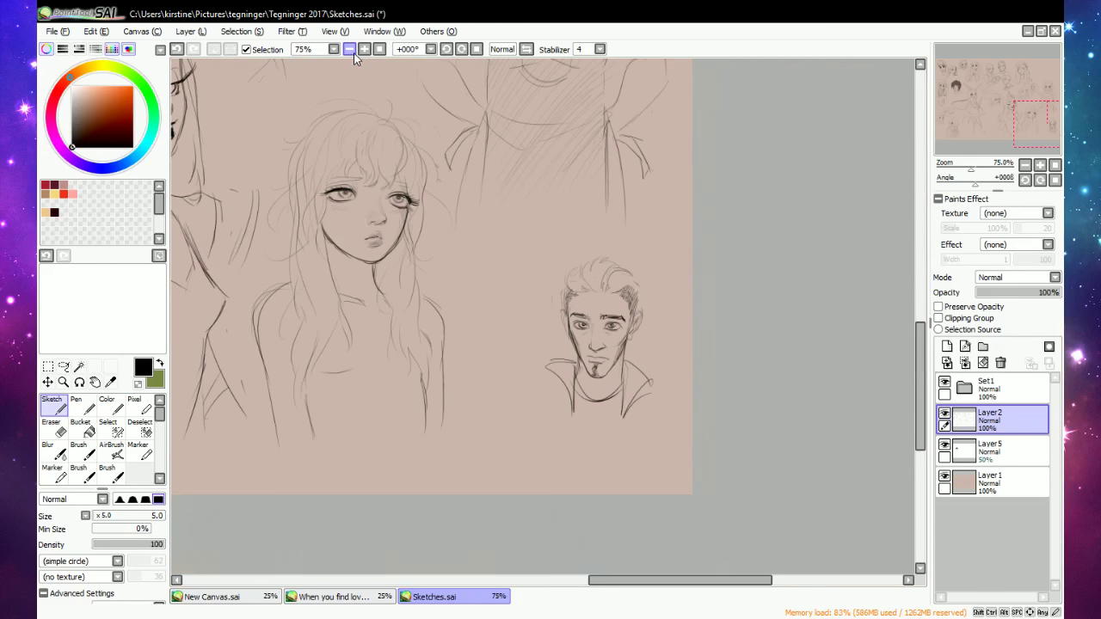
click(365, 49)
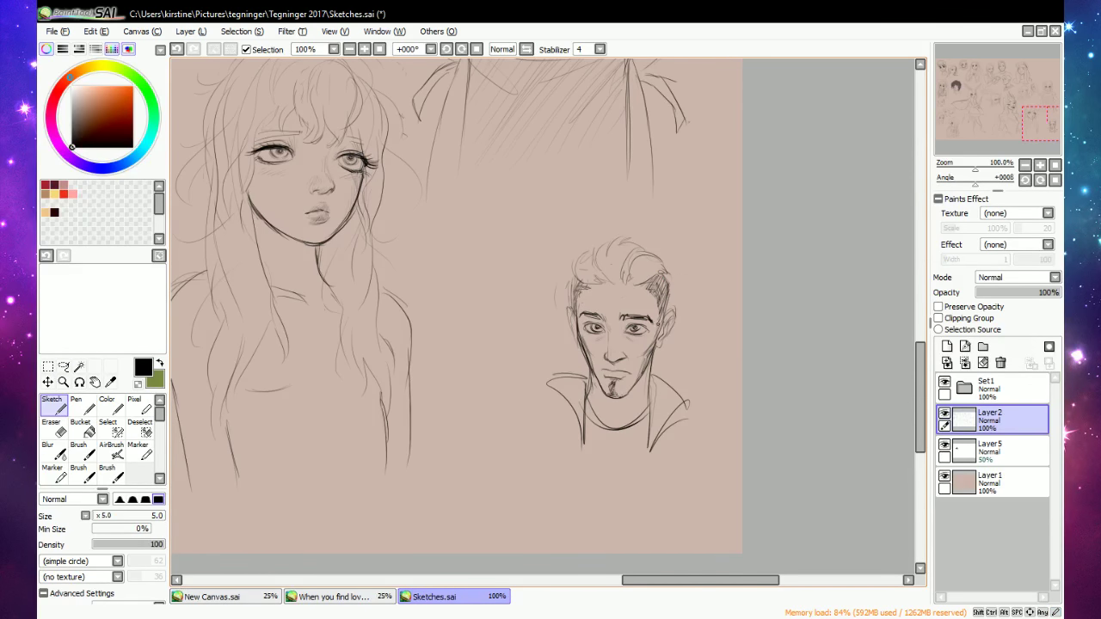
Lasso the man's head and collar, move them up and left toward the long-haired girl, and deselect.
click(63, 366)
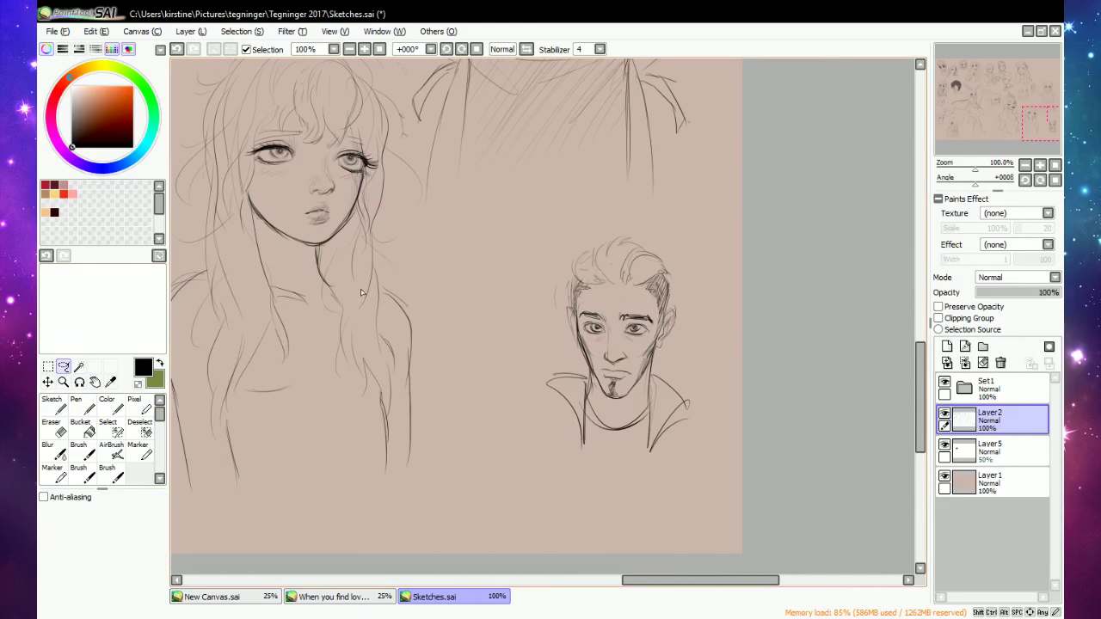
mouse_move(676, 222)
mouse_down()
mouse_move(551, 253)
mouse_move(594, 504)
mouse_move(714, 294)
mouse_up()
mouse_move(697, 396)
mouse_down()
mouse_move(590, 327)
mouse_move(590, 340)
mouse_up()
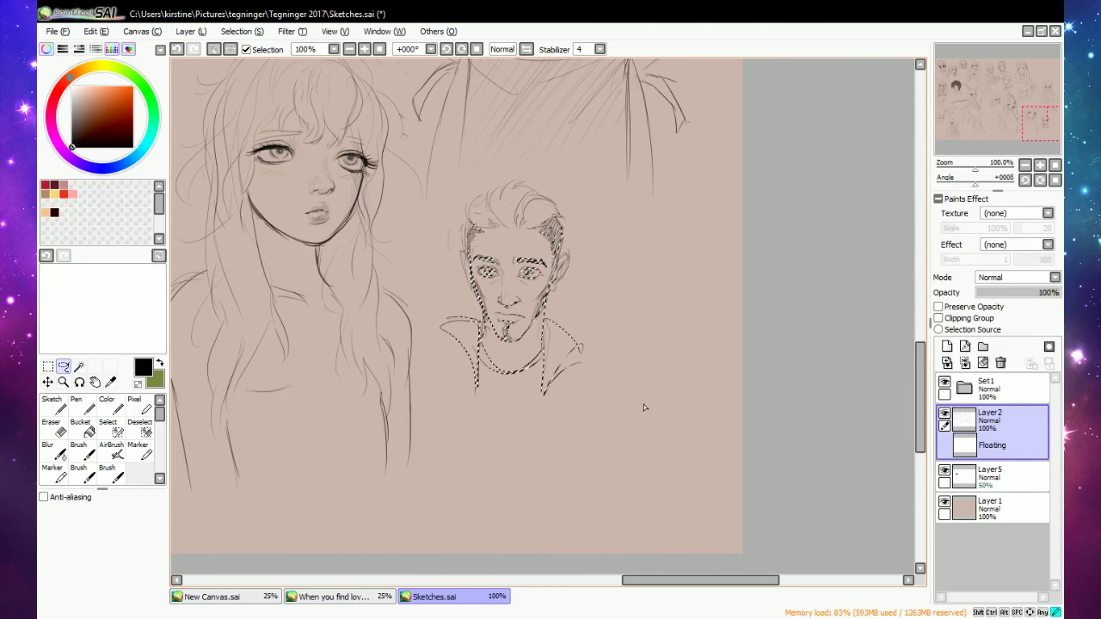
key(ctrl+d)
click(56, 407)
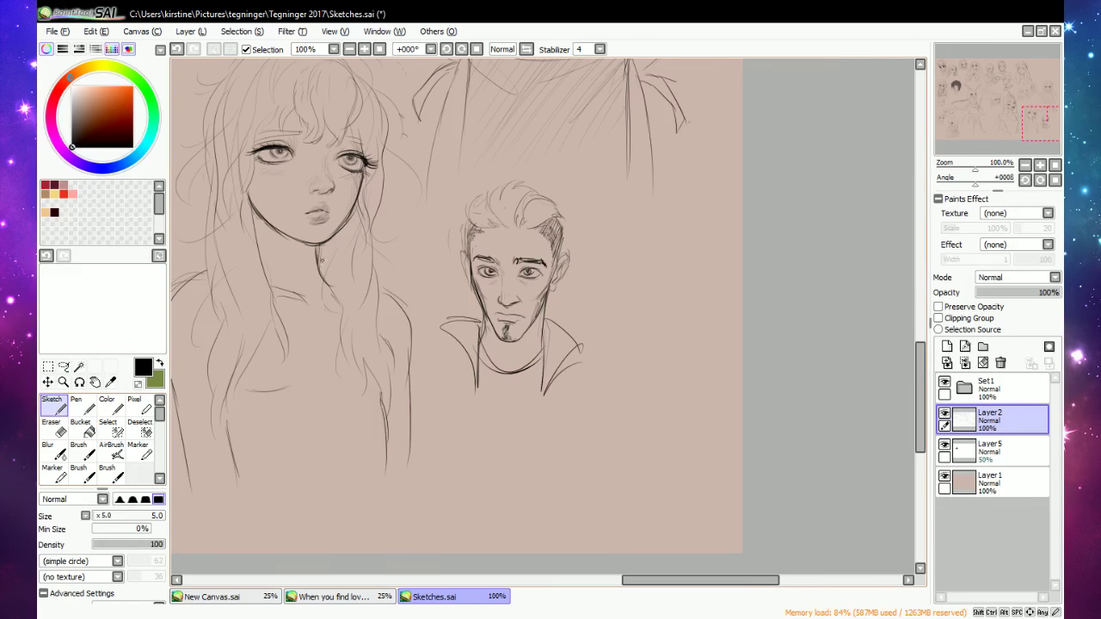
click(364, 49)
mouse_move(677, 360)
mouse_down()
mouse_move(748, 267)
mouse_move(781, 405)
mouse_up()
drag(714, 389, 769, 422)
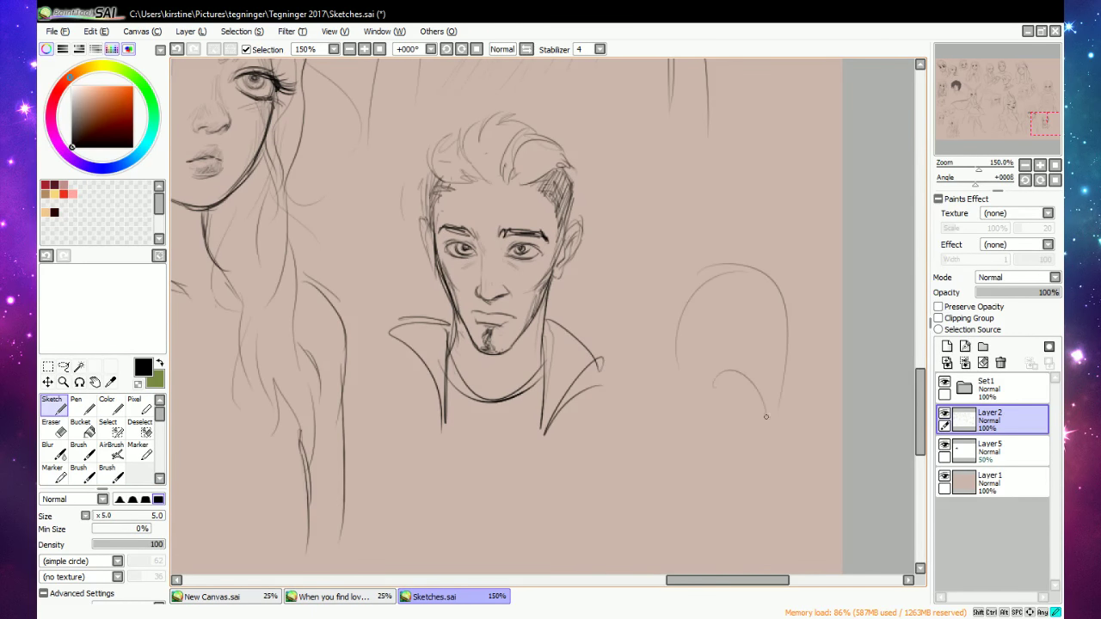
drag(668, 337, 664, 433)
drag(666, 382, 681, 411)
drag(676, 347, 695, 344)
mouse_move(669, 365)
mouse_down()
mouse_move(706, 403)
mouse_move(749, 394)
mouse_up()
drag(699, 330, 761, 370)
mouse_move(705, 439)
mouse_down()
mouse_move(715, 464)
mouse_move(746, 456)
mouse_up()
drag(746, 473, 702, 492)
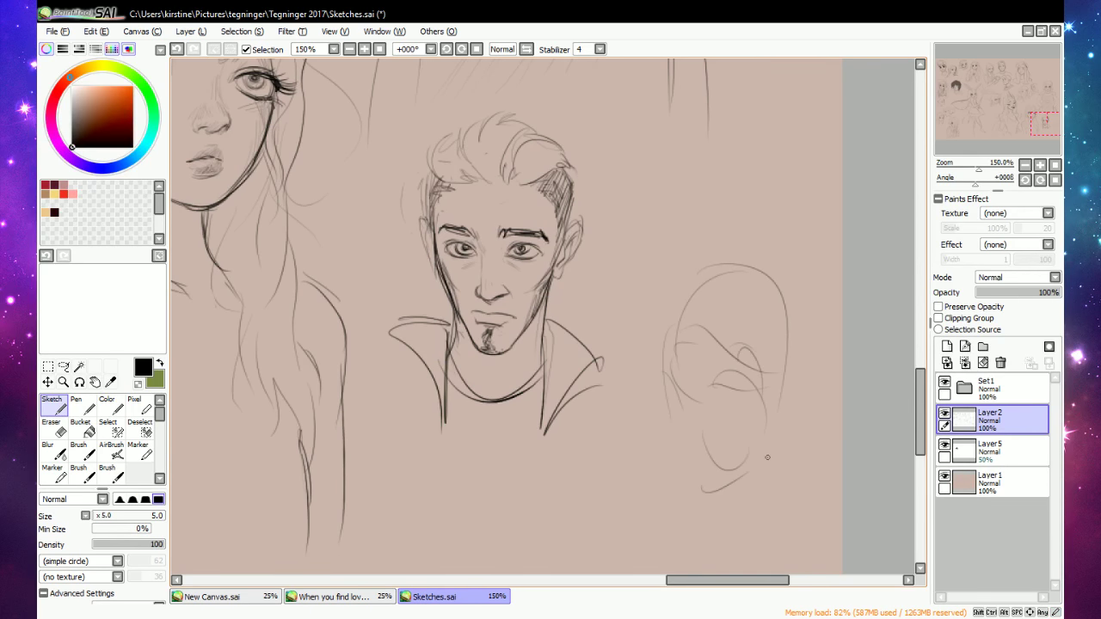
key(e)
mouse_move(777, 497)
mouse_down()
mouse_move(703, 515)
mouse_move(767, 385)
mouse_move(707, 429)
mouse_move(711, 294)
mouse_move(725, 363)
mouse_move(761, 363)
mouse_up()
Doodle a small curly-haired yawning face with the handwritten word "yawn" beside it, and erase the whole doodle.
key(s)
drag(701, 405, 775, 394)
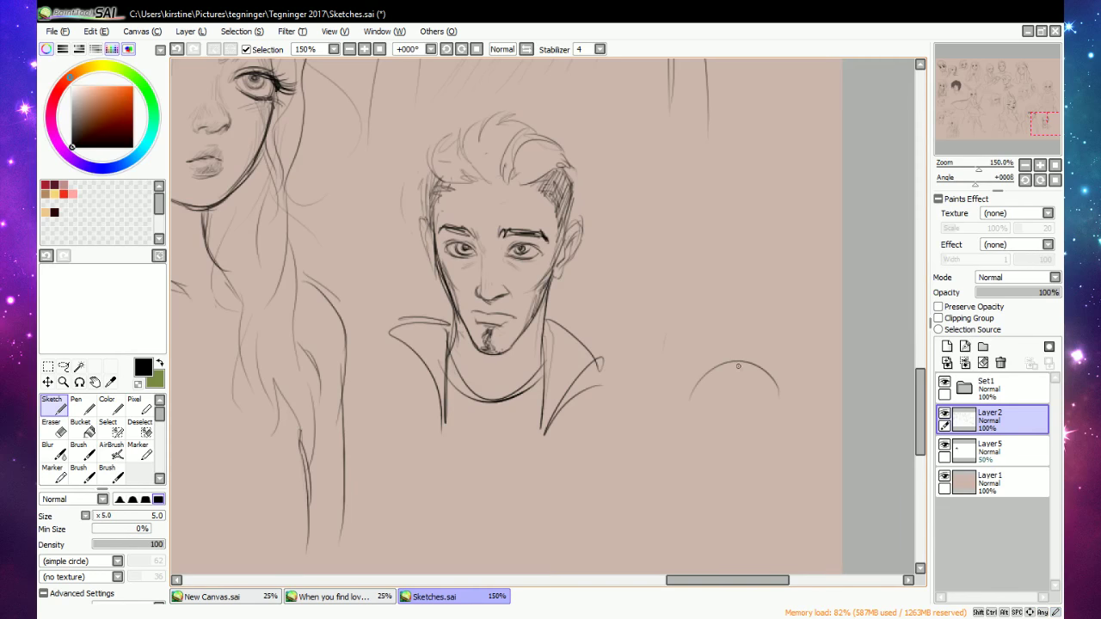
mouse_move(732, 363)
mouse_down()
mouse_move(690, 423)
mouse_move(722, 454)
mouse_move(732, 430)
mouse_move(749, 437)
mouse_move(705, 428)
mouse_move(718, 442)
mouse_up()
click(714, 437)
click(716, 443)
mouse_move(639, 410)
mouse_down()
mouse_move(645, 427)
mouse_move(663, 400)
mouse_move(682, 397)
mouse_up()
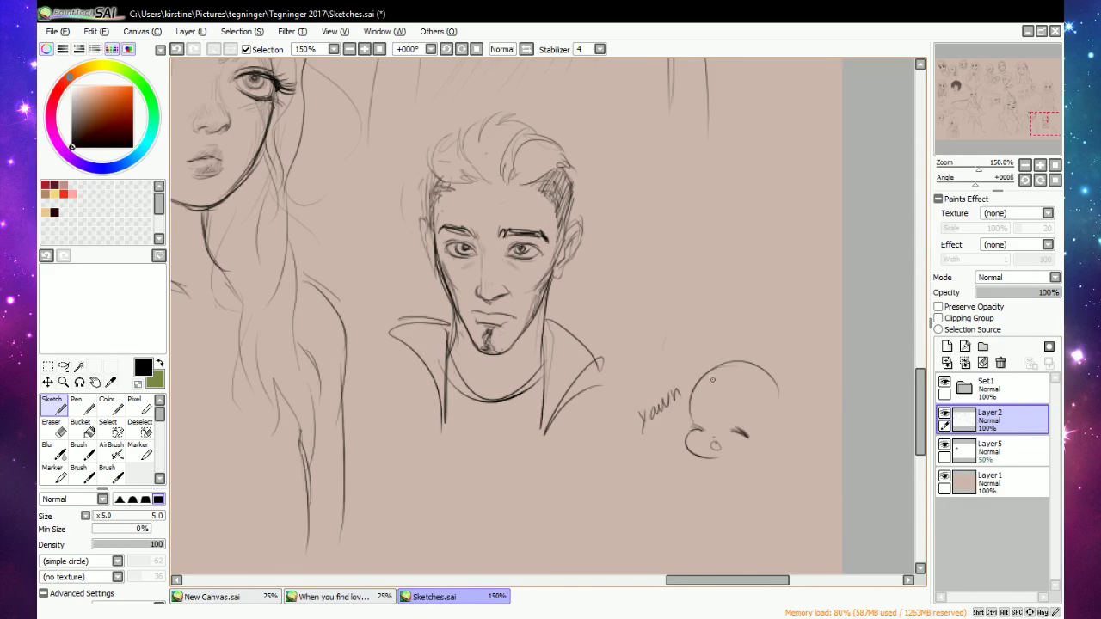
drag(740, 391, 758, 438)
drag(690, 392, 685, 419)
drag(680, 441, 685, 480)
mouse_move(782, 387)
mouse_down()
mouse_move(801, 411)
mouse_move(794, 431)
mouse_up()
mouse_move(718, 460)
mouse_down()
mouse_move(728, 447)
mouse_move(730, 459)
mouse_up()
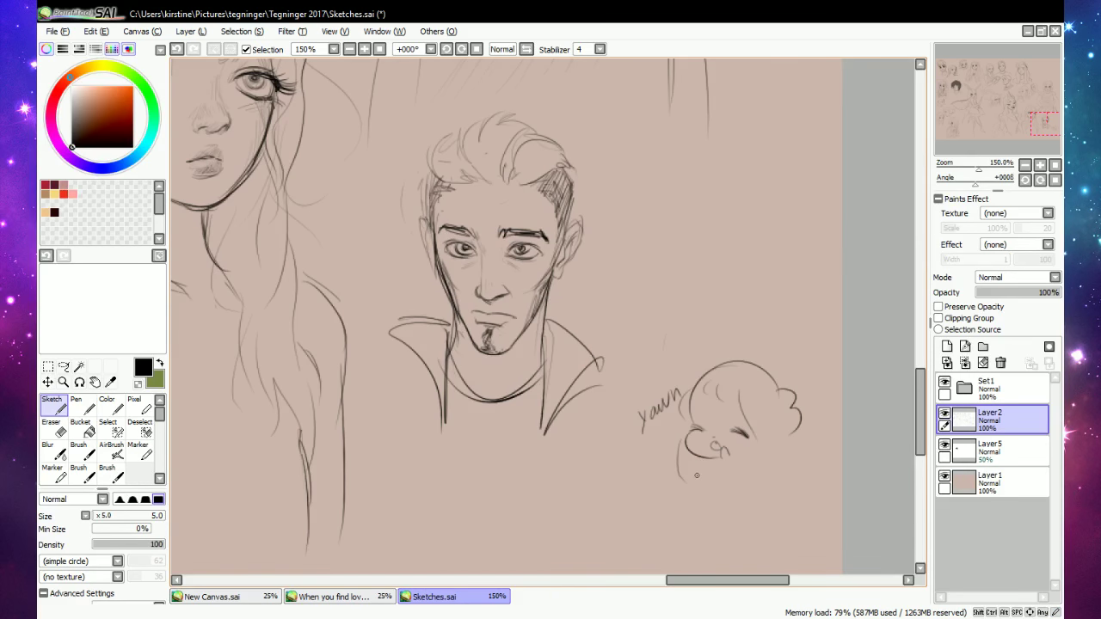
key(e)
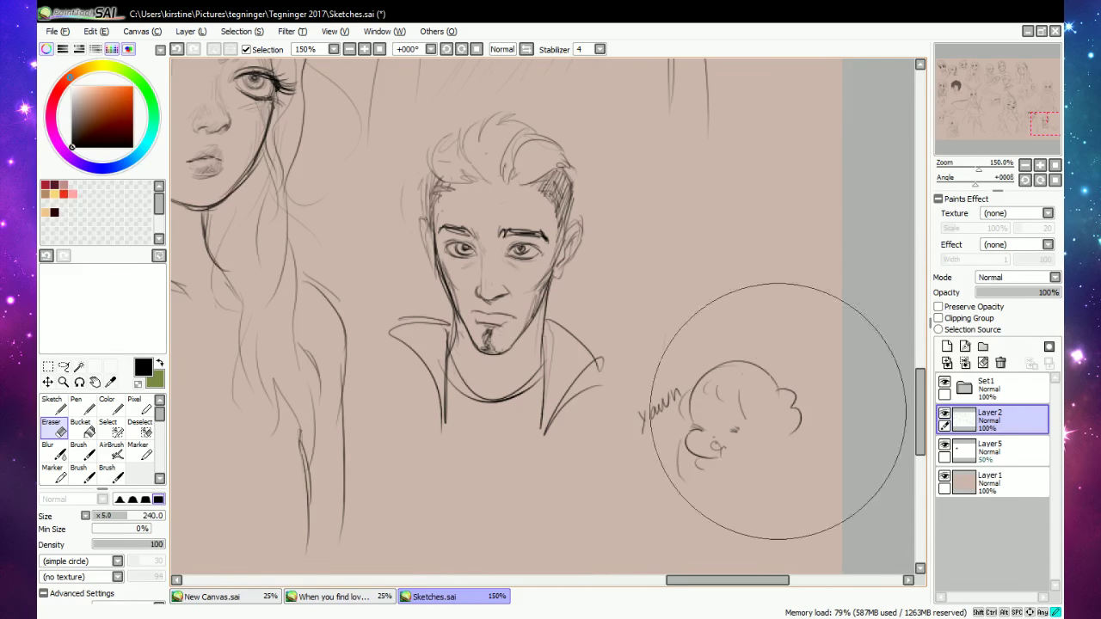
mouse_move(779, 412)
mouse_down()
mouse_move(705, 484)
mouse_move(715, 442)
mouse_up()
key(n)
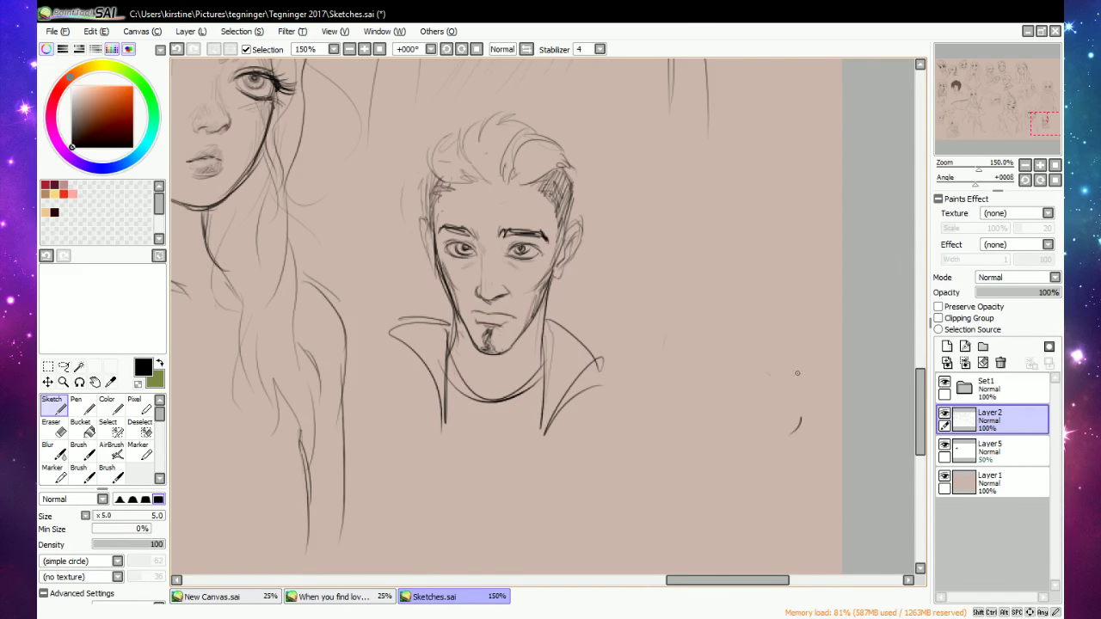
key(e)
drag(805, 413, 798, 414)
Doodle a small sleeping face with closed eyes and a round nose in the page's lower-right corner.
key(n)
mouse_move(718, 375)
mouse_down()
mouse_move(798, 398)
mouse_move(802, 420)
mouse_move(775, 397)
mouse_move(809, 401)
mouse_move(783, 404)
mouse_move(818, 368)
mouse_move(833, 392)
mouse_move(808, 427)
mouse_up()
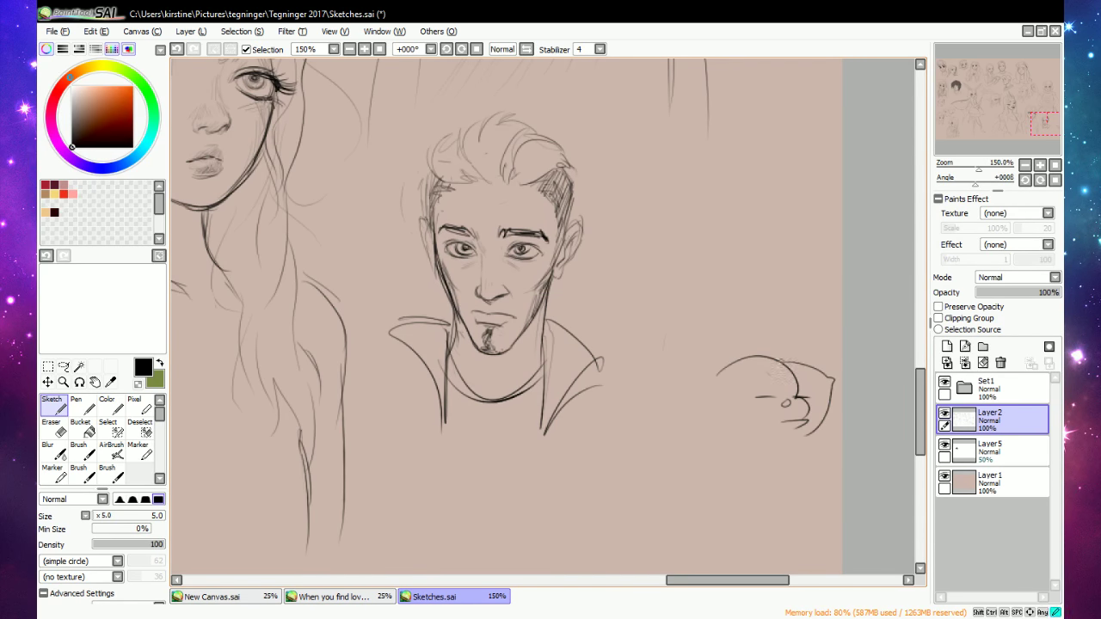
drag(762, 383, 752, 421)
mouse_move(714, 385)
mouse_down()
mouse_move(704, 368)
mouse_move(738, 360)
mouse_up()
Handwrite "im going to sleep" above the sleeping face doodle.
mouse_move(647, 239)
mouse_down()
mouse_move(650, 251)
mouse_move(679, 250)
mouse_move(728, 195)
mouse_move(712, 229)
mouse_up()
mouse_move(660, 274)
mouse_down()
mouse_move(676, 269)
mouse_move(673, 294)
mouse_up()
mouse_move(677, 274)
mouse_down()
mouse_move(753, 258)
mouse_move(756, 246)
mouse_up()
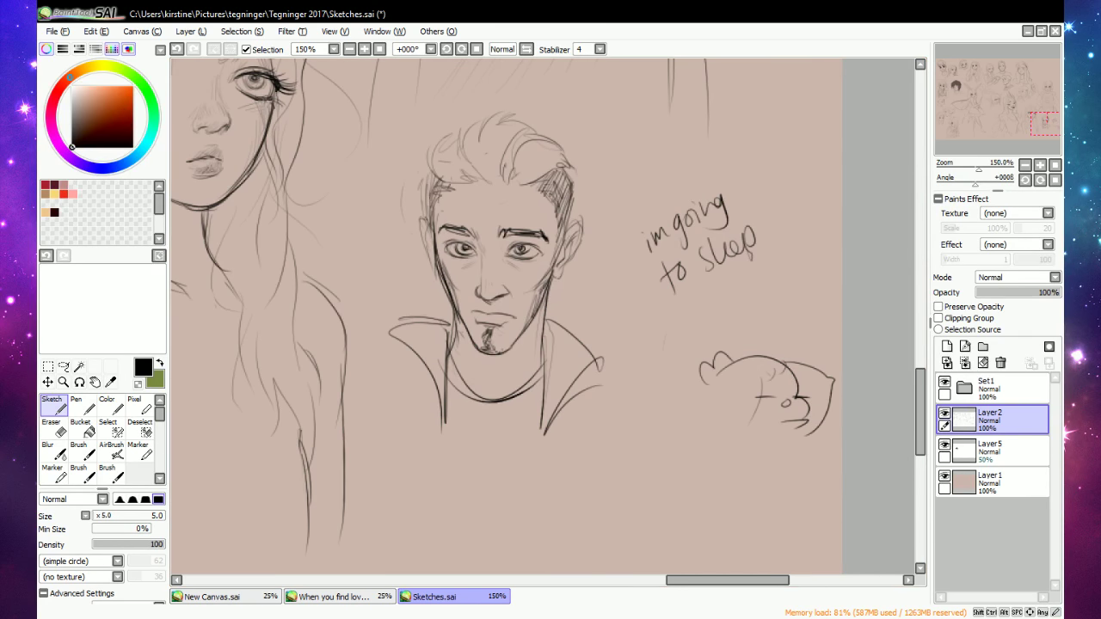
click(765, 617)
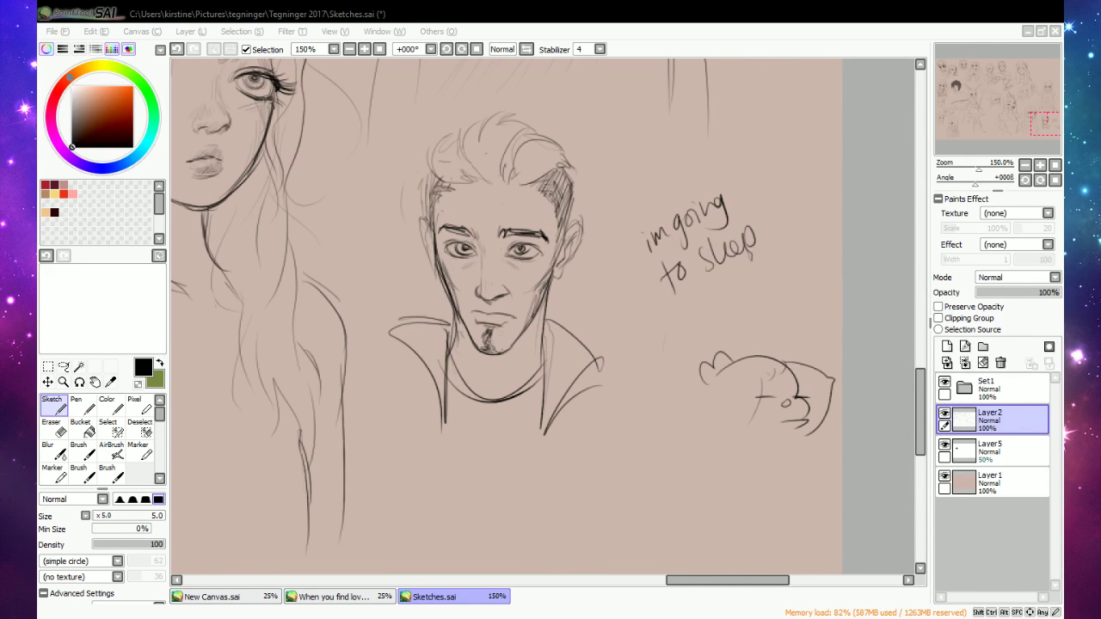